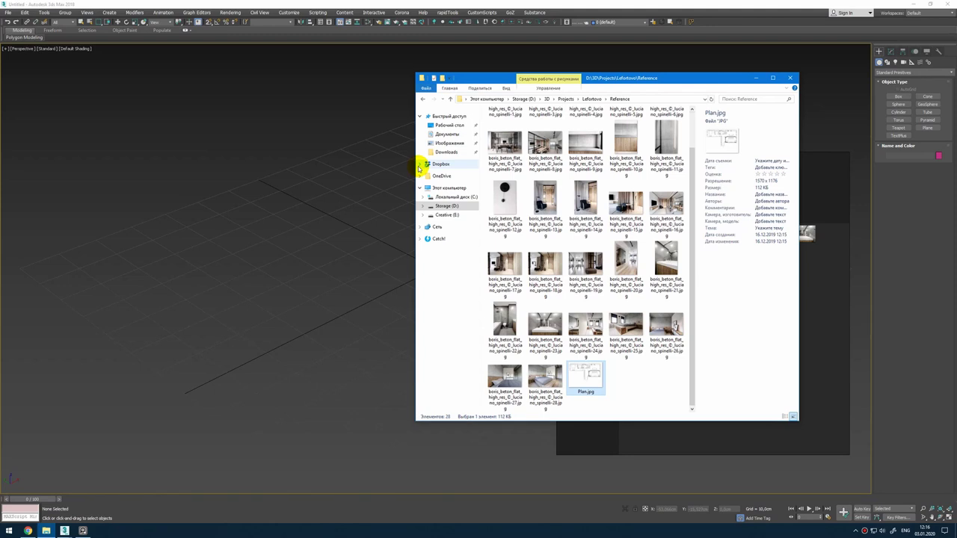
Step: Add the first reference photo from the Reference folder to the PureRef board, and delete it from the board again
left_click_drag(608, 80, 336, 89)
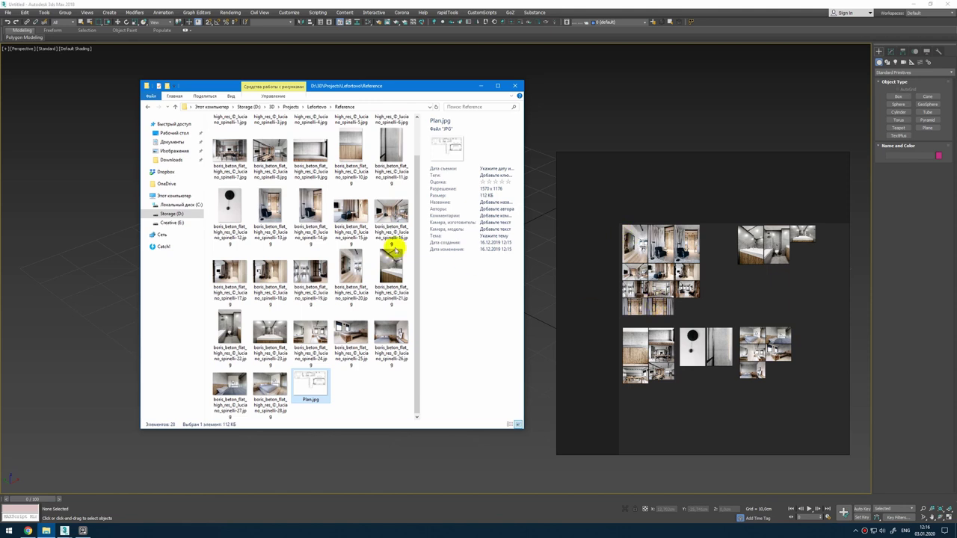
scroll(358, 254, "up", 1)
left_click(241, 138)
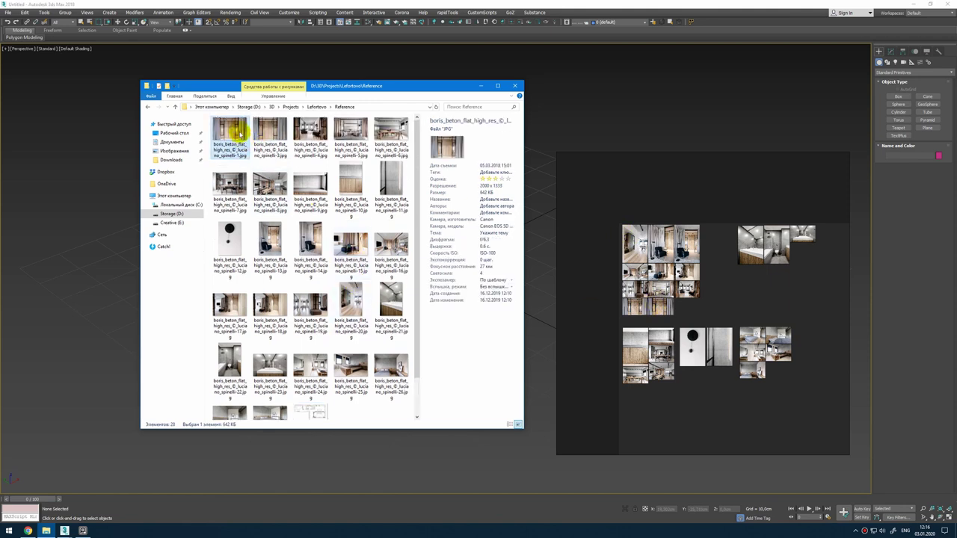
left_click_drag(239, 131, 679, 206)
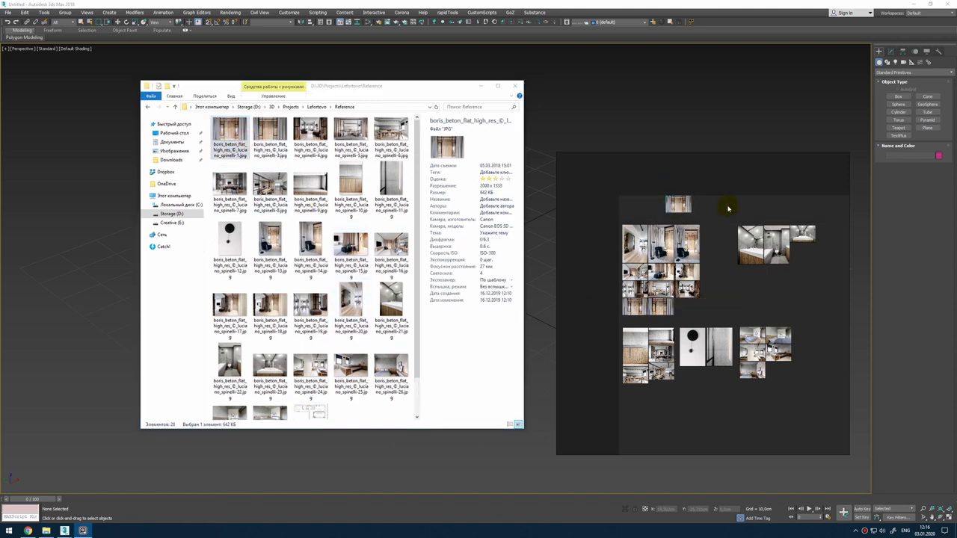
key("Delete")
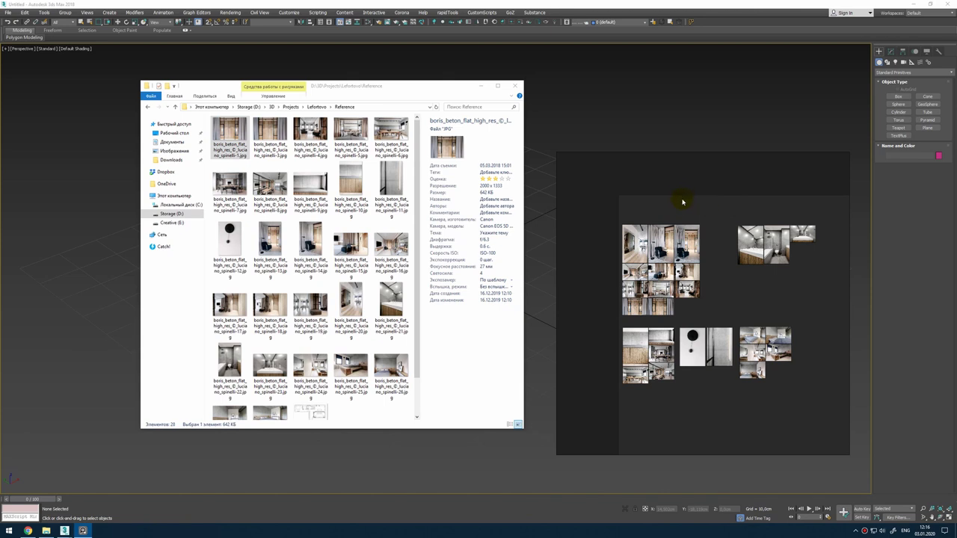
Step: Examine the groups of interior reference photos on the PureRef board, from the living areas to the bathroom and bedroom
scroll(703, 271, "up", 5)
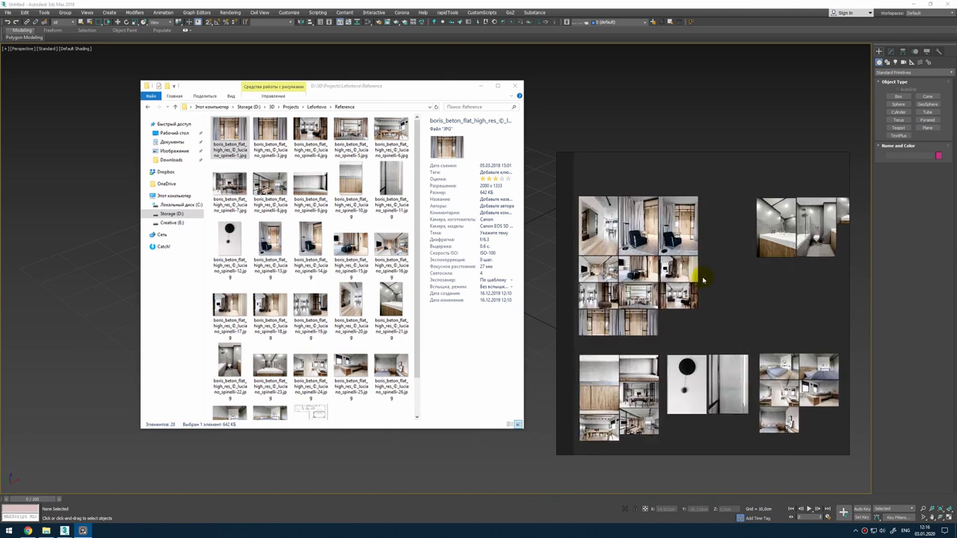
middle_click_drag(655, 270, 699, 276)
scroll(671, 252, "down", 2)
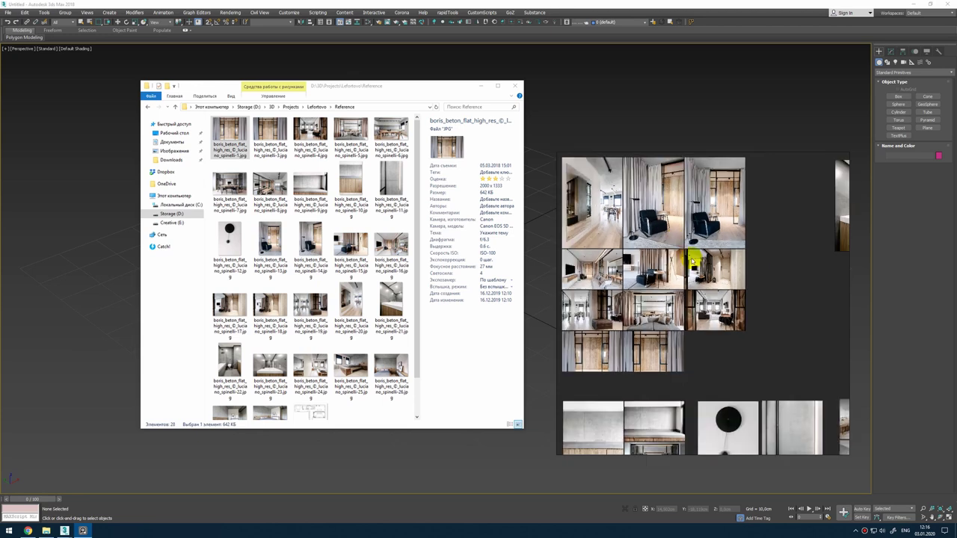
scroll(744, 271, "down", 3)
middle_click_drag(675, 378, 629, 329)
scroll(628, 328, "up", 3)
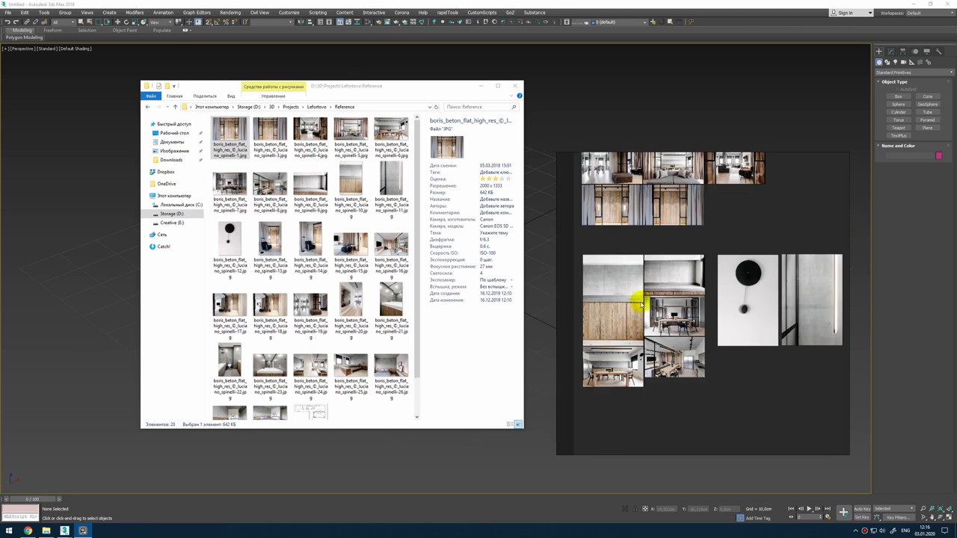
scroll(650, 288, "down", 1)
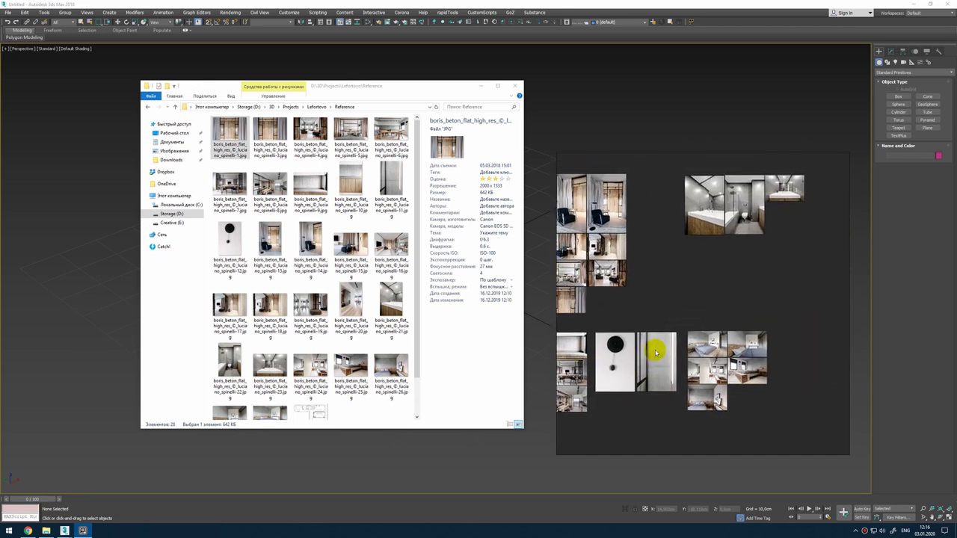
middle_click_drag(703, 271, 709, 302)
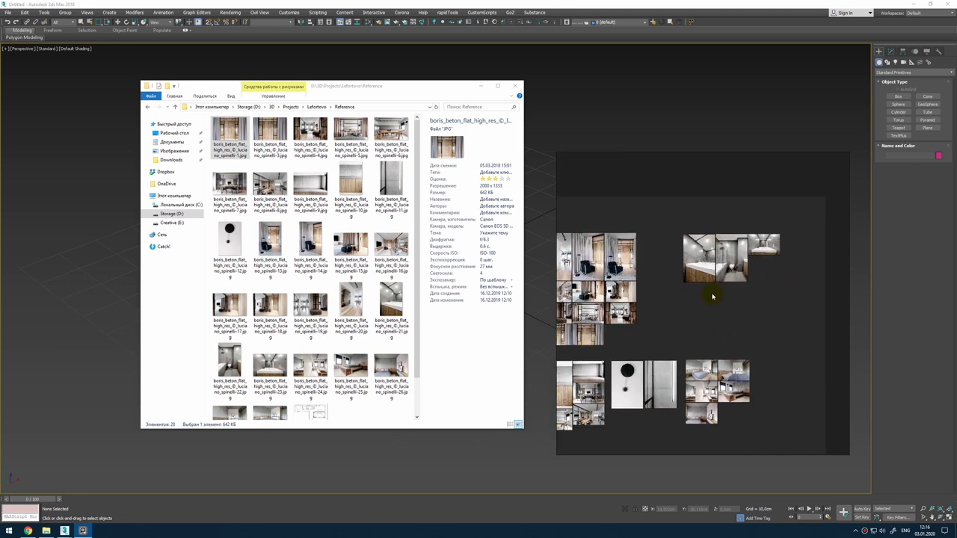
left_click(632, 296)
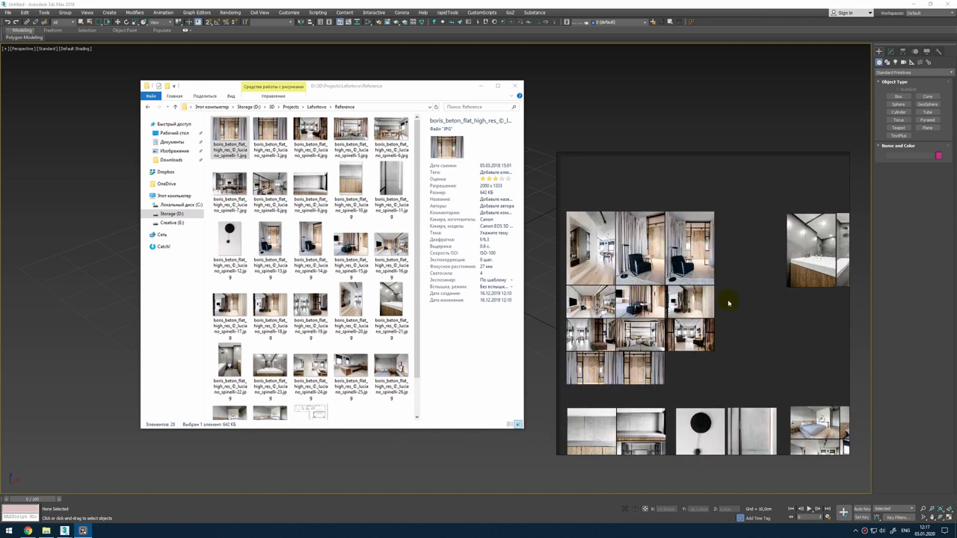
Step: Switch to 3ds Max and save the empty scene as E-Lefortovo01.max in the project's Scene folder
left_click(7, 15)
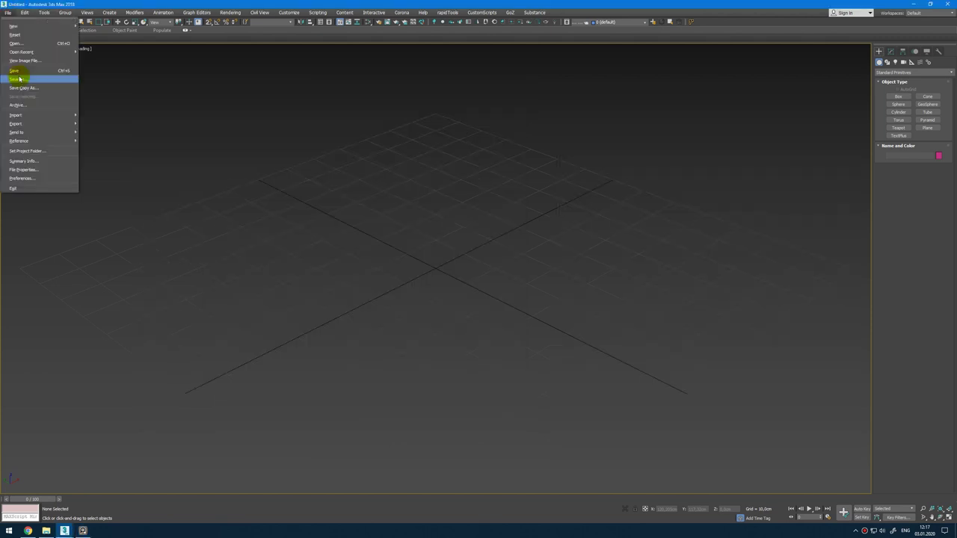
left_click(19, 79)
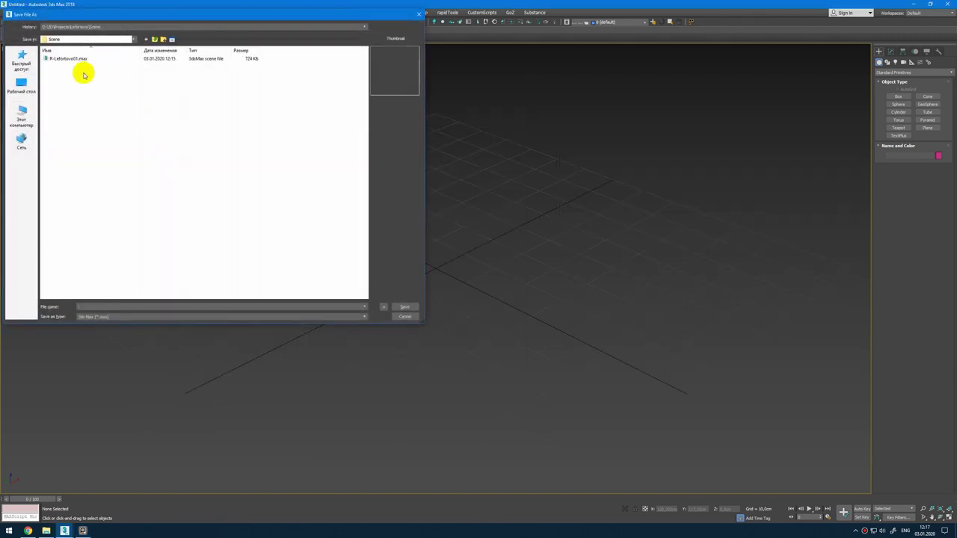
left_click(82, 59)
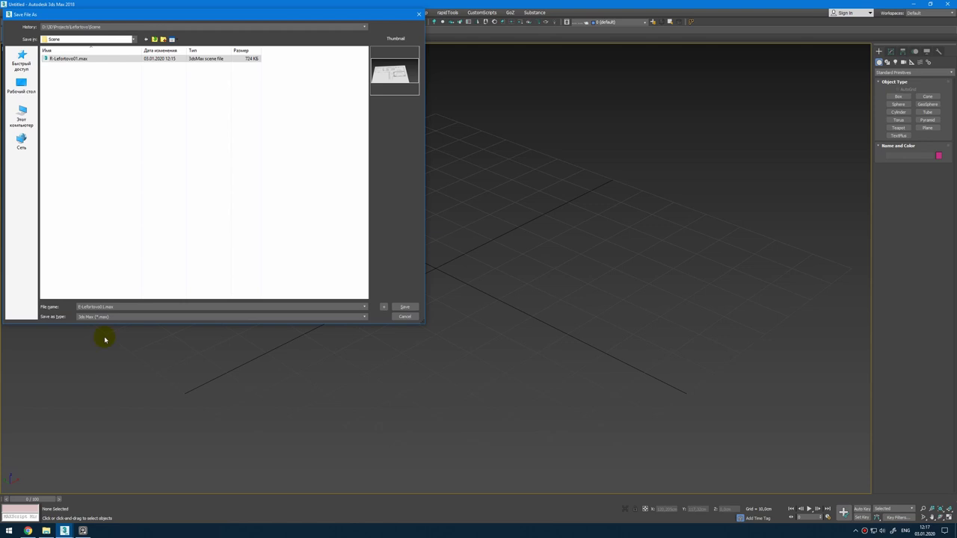
left_click(406, 307)
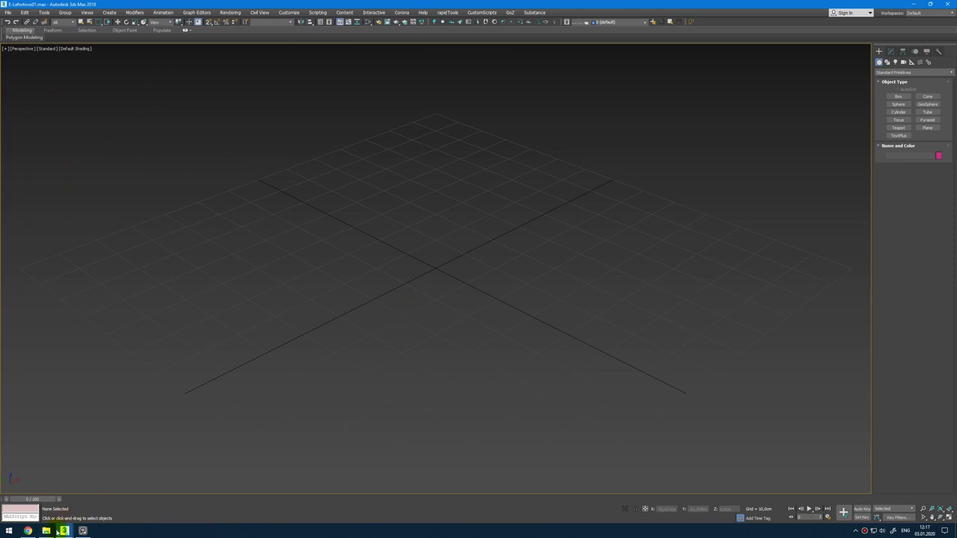
Step: View the floor plan image Plan.jpg from the Reference folder and close the image viewer
mouse_move(48, 530)
left_click(59, 505)
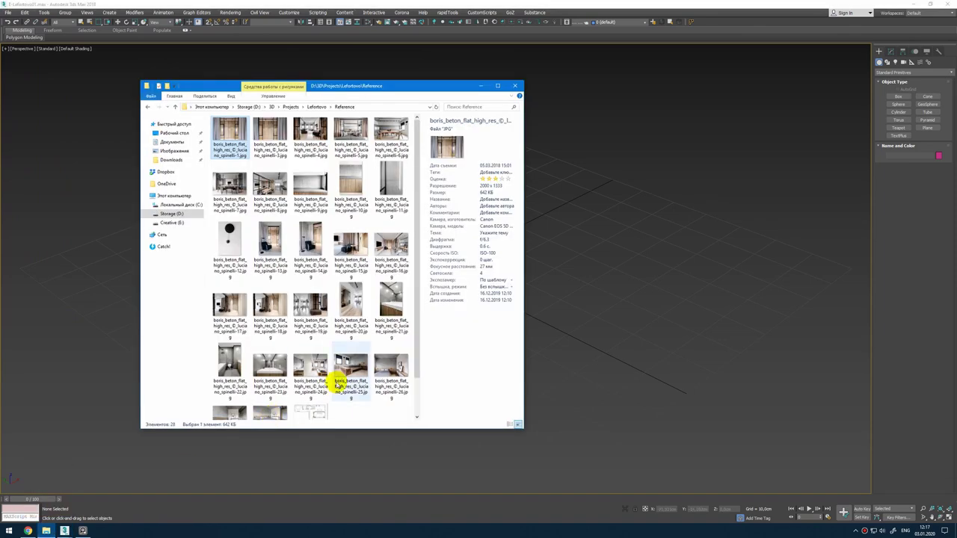
scroll(335, 391, "down", 1)
double_click(314, 381)
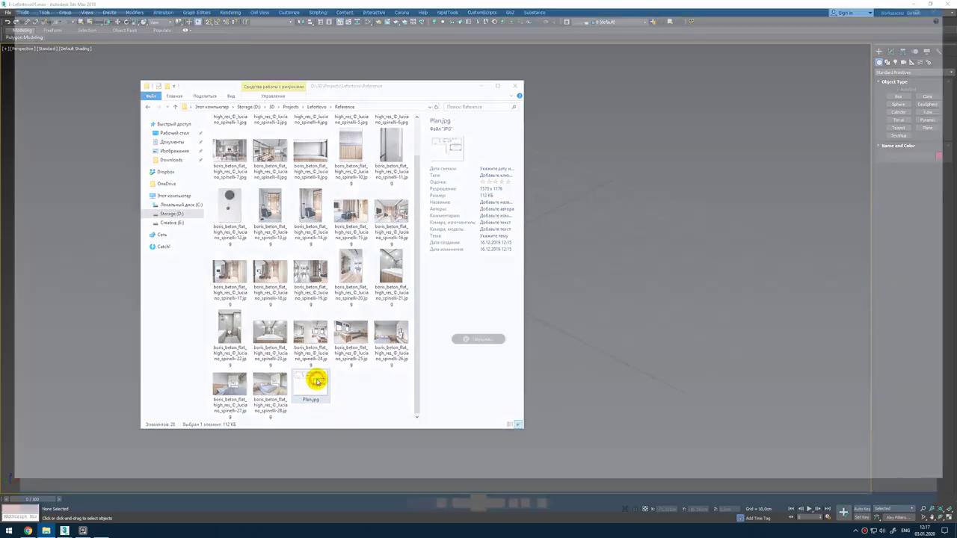
left_click(948, 4)
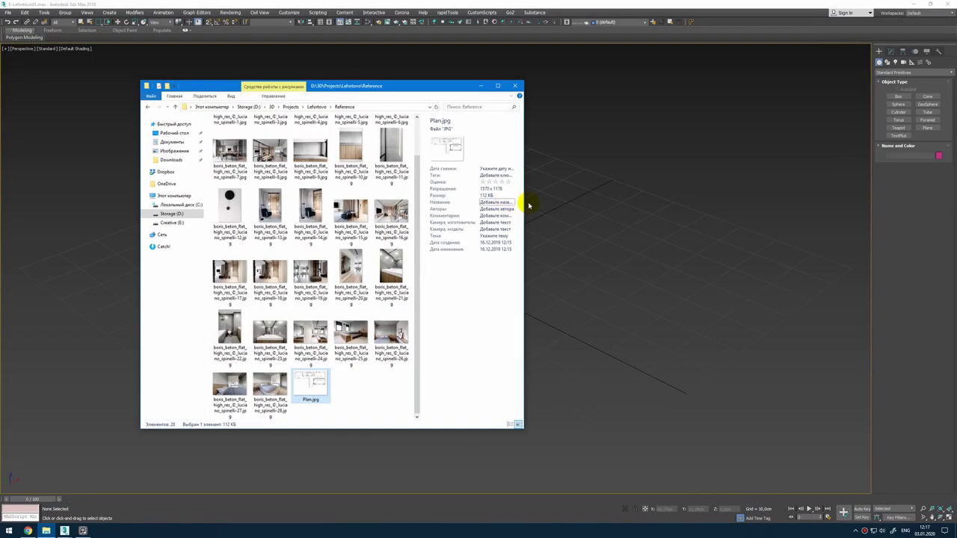
Step: Return to 3ds Max and create a Plane primitive across the middle of the grid in the Perspective view
left_click(526, 203)
right_click(500, 205)
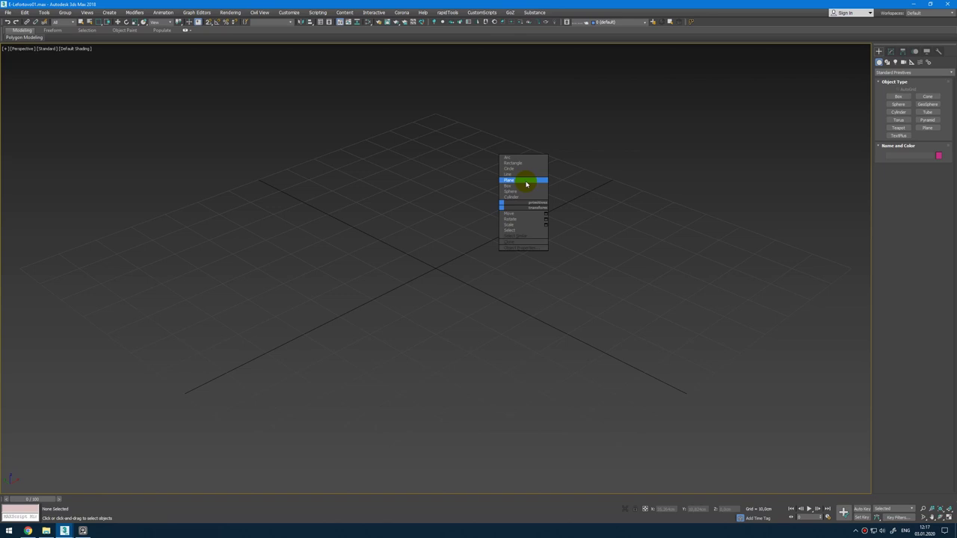
left_click(526, 181)
left_click_drag(425, 167, 545, 289)
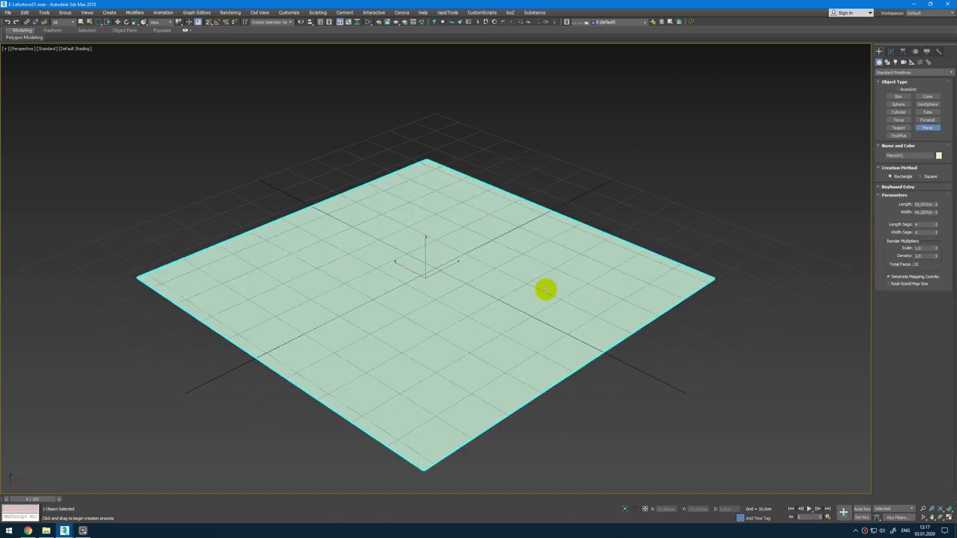
right_click(545, 289)
Step: Set the plane's width to 1570 cm and length to 1176 cm to match the pixel resolution of Plan.jpg
left_click(891, 51)
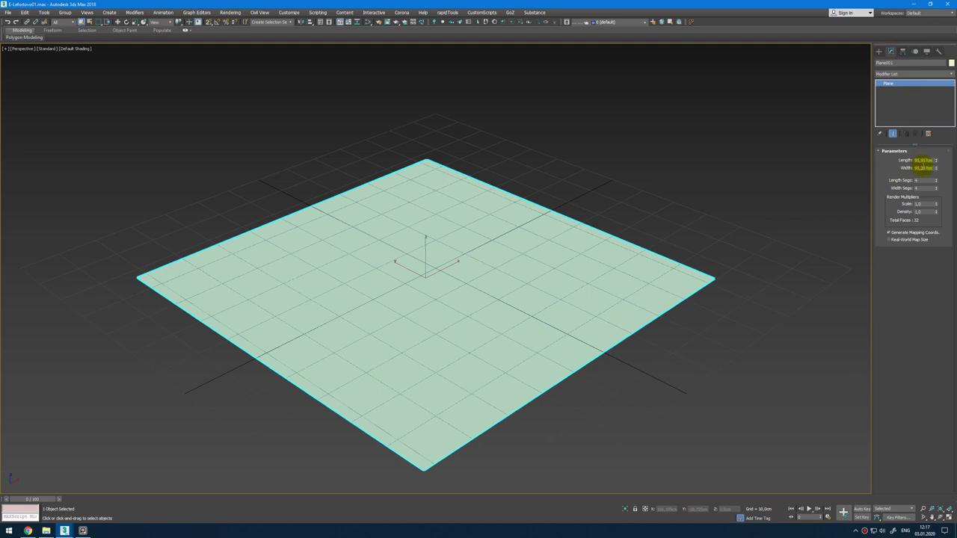
key("alt+Tab")
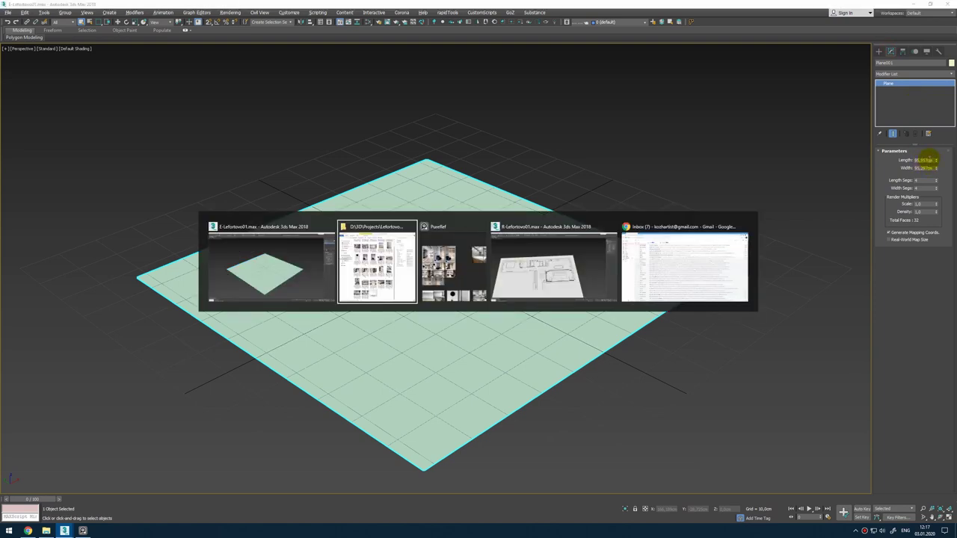
double_click(921, 168)
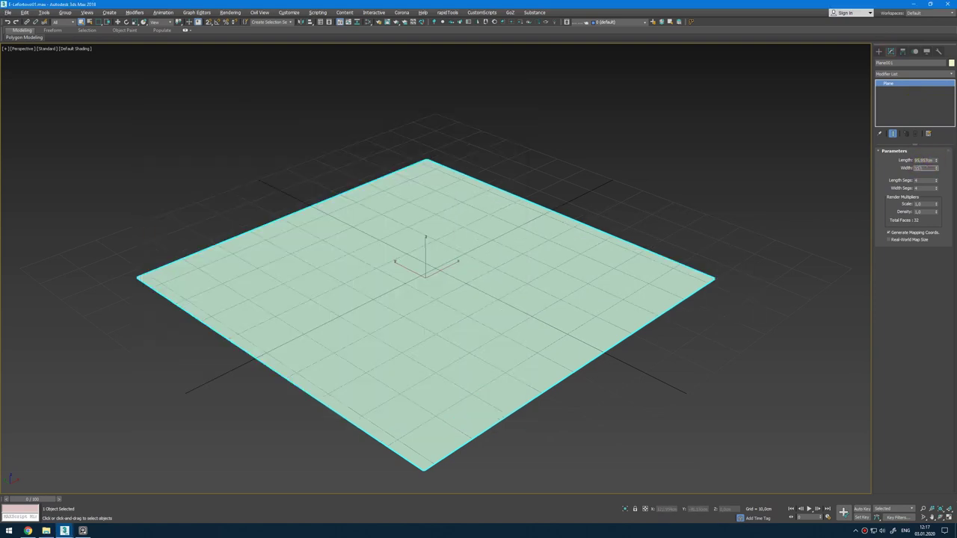
type("1570")
key("Return")
key("alt+Tab")
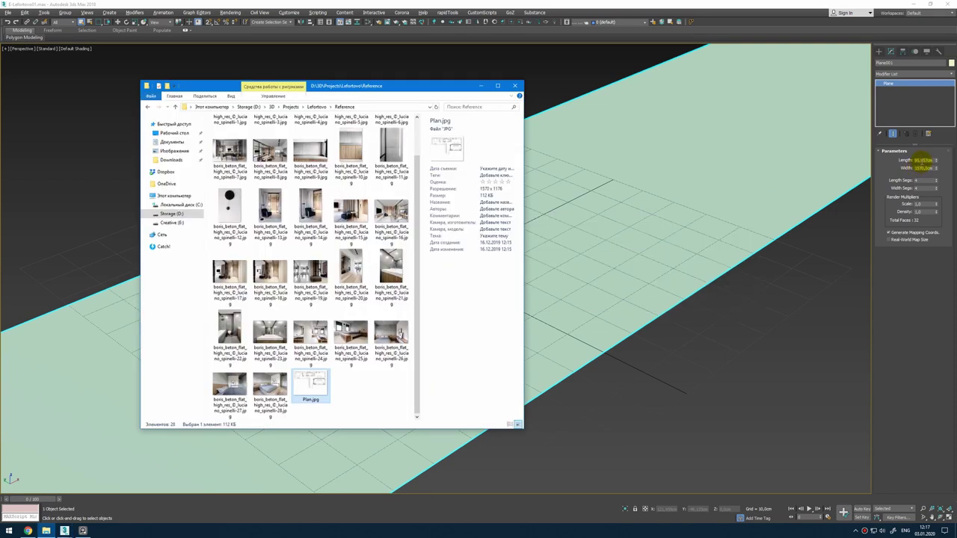
key("alt+Tab")
left_click(921, 160)
type("1176")
key("Return")
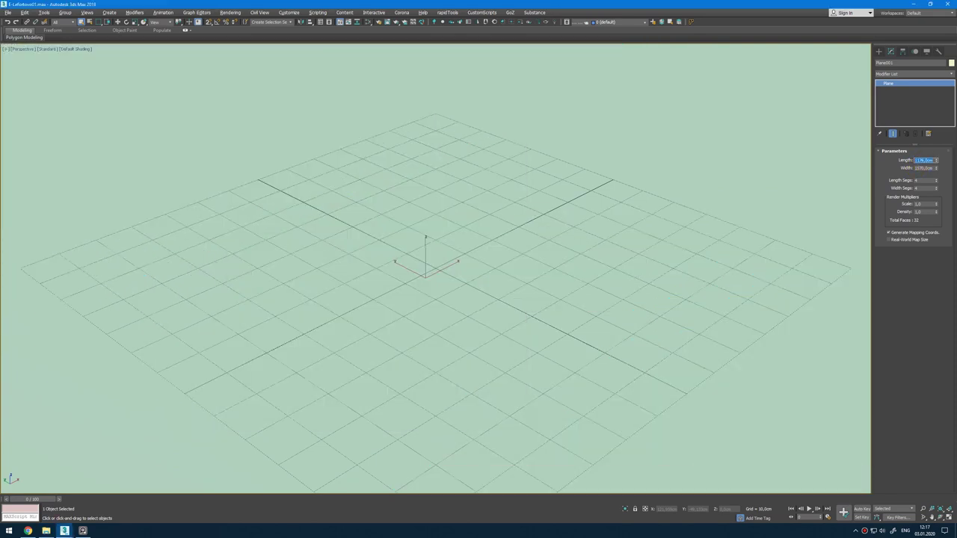
Step: Show edged faces in the viewport and reduce the plane's length and width segments to 1
scroll(589, 198, "down", 12)
middle_click_drag(571, 207, 555, 214, "alt")
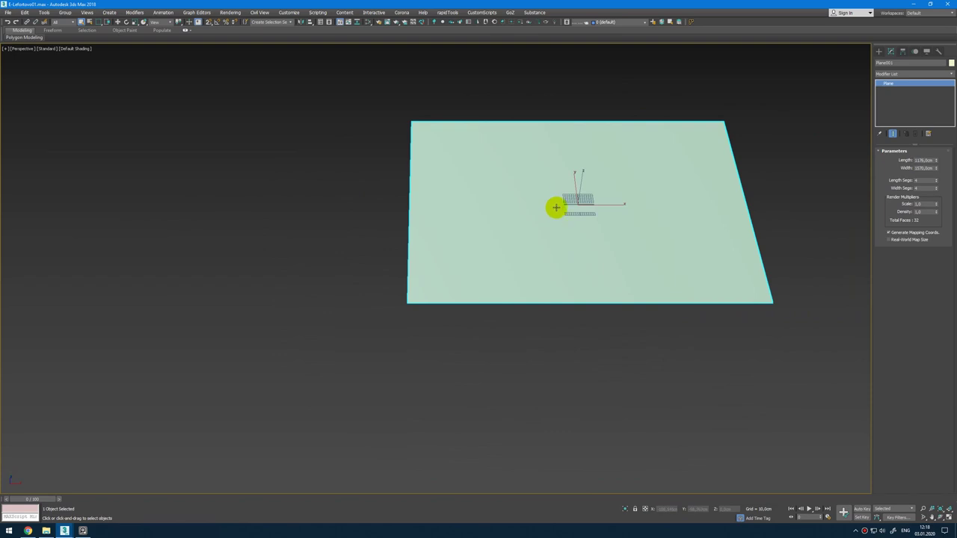
key("F4")
scroll(630, 166, "up", 5)
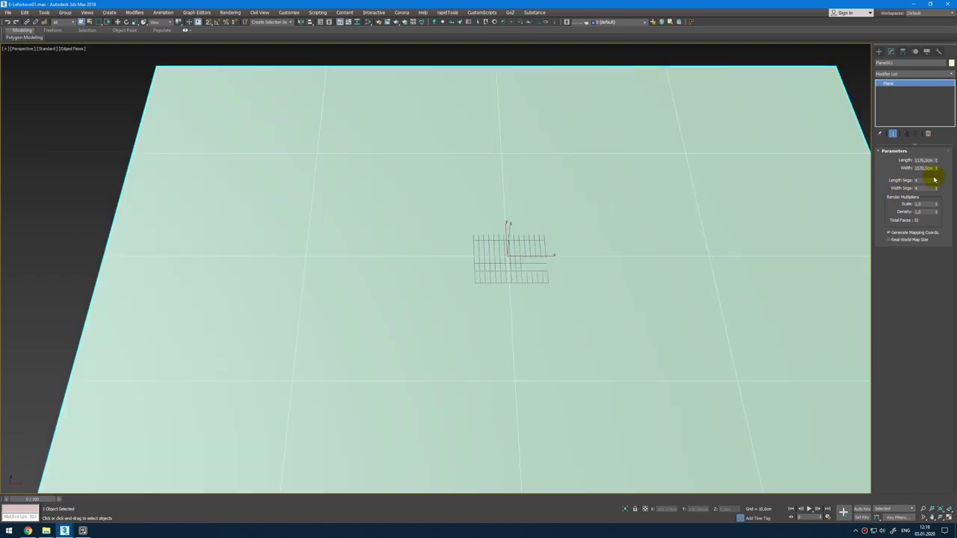
left_click_drag(937, 182, 936, 189)
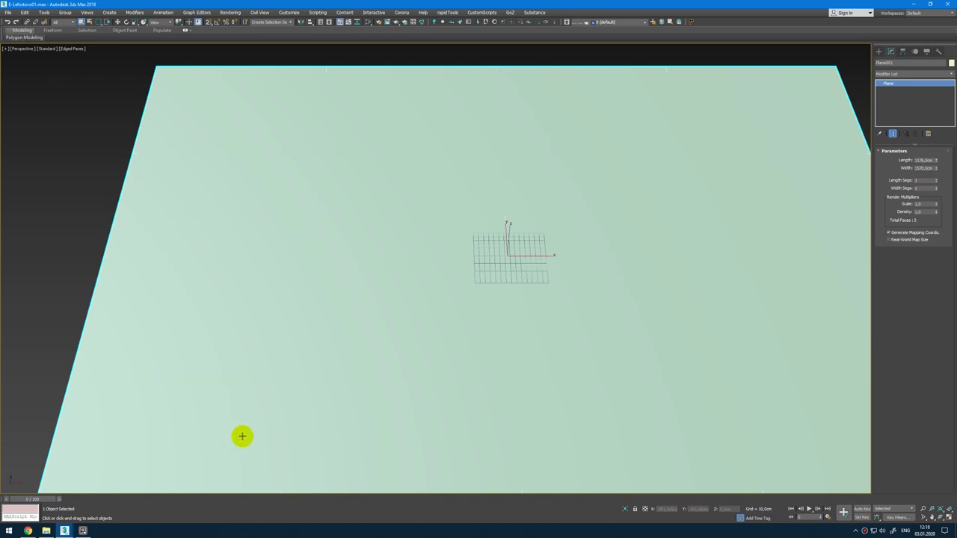
Step: Apply Plan.jpg from the Reference folder to the plane as its texture
left_click(44, 531)
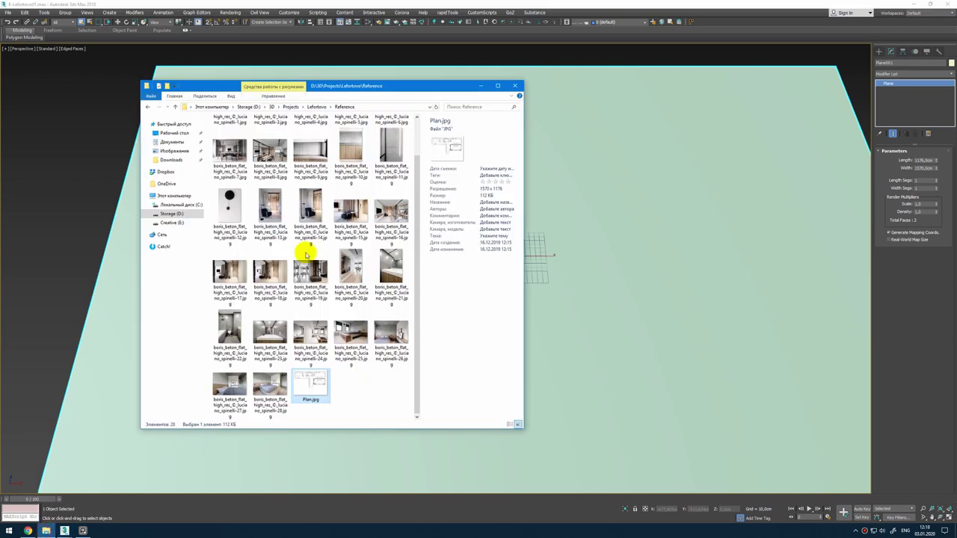
left_click_drag(310, 386, 640, 304)
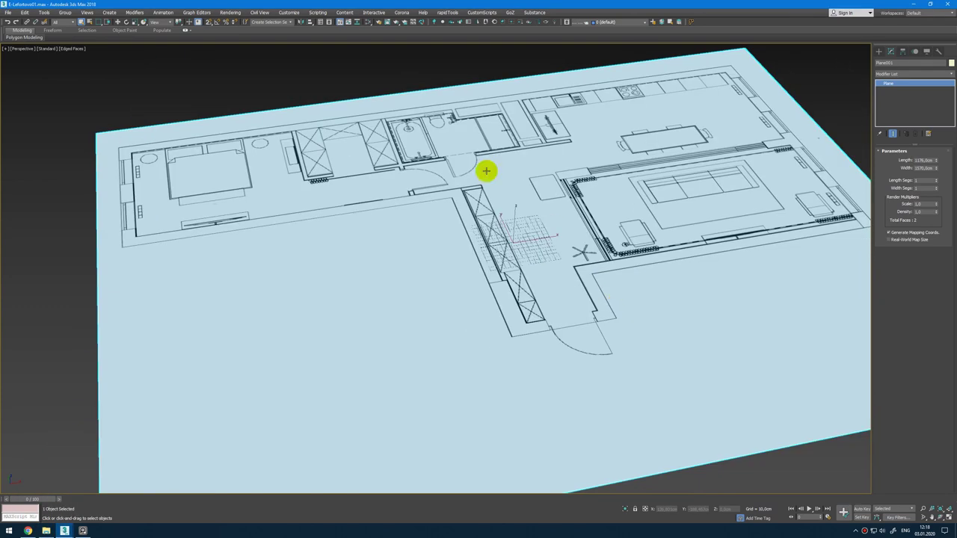
Step: Open the Slate Material Editor and check in Render Setup which renderers are assigned, keeping CoronaRenderer
left_click(367, 24)
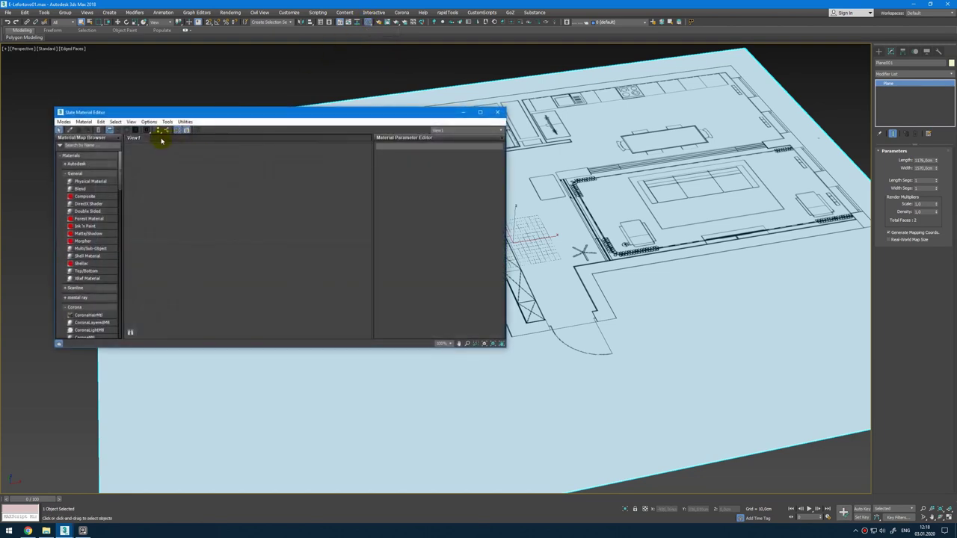
left_click(381, 25)
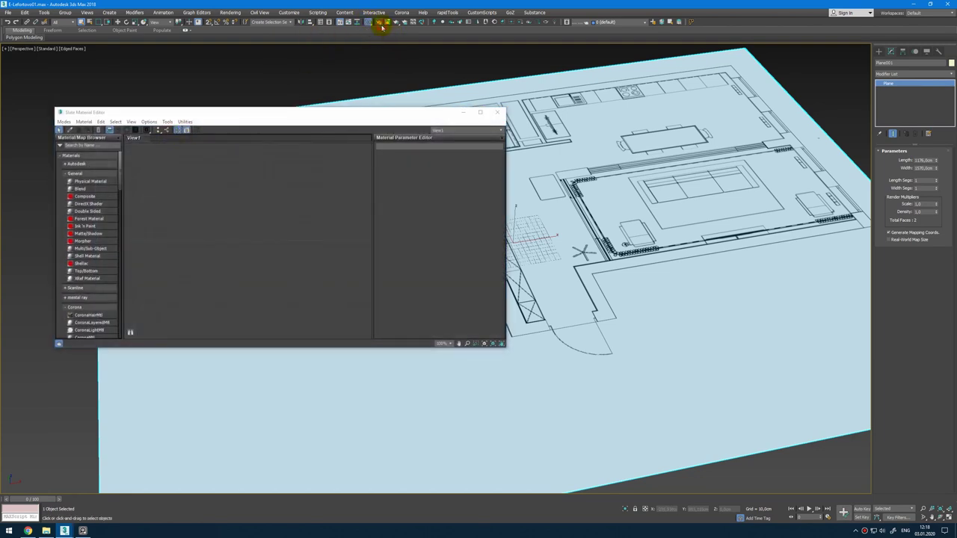
left_click(427, 105)
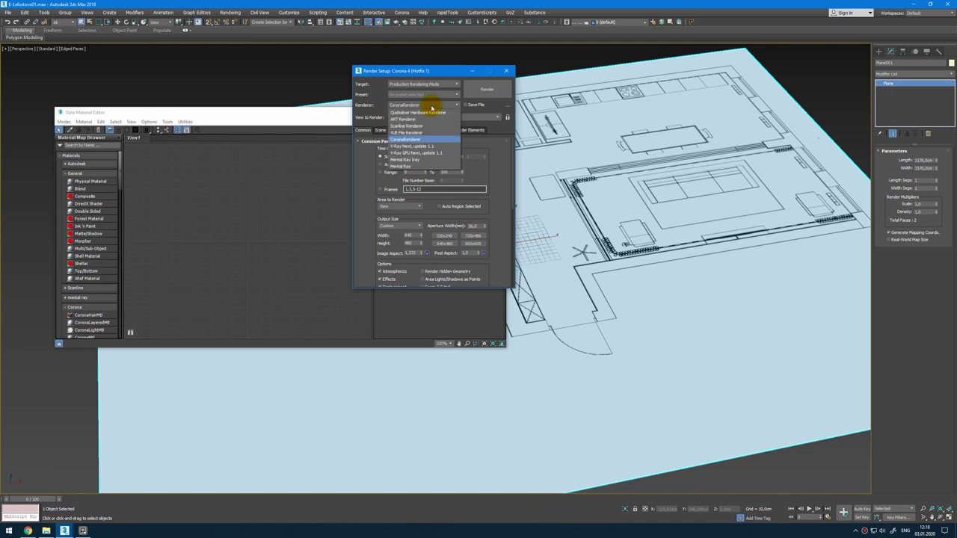
left_click(431, 105)
left_click_drag(516, 145, 516, 274)
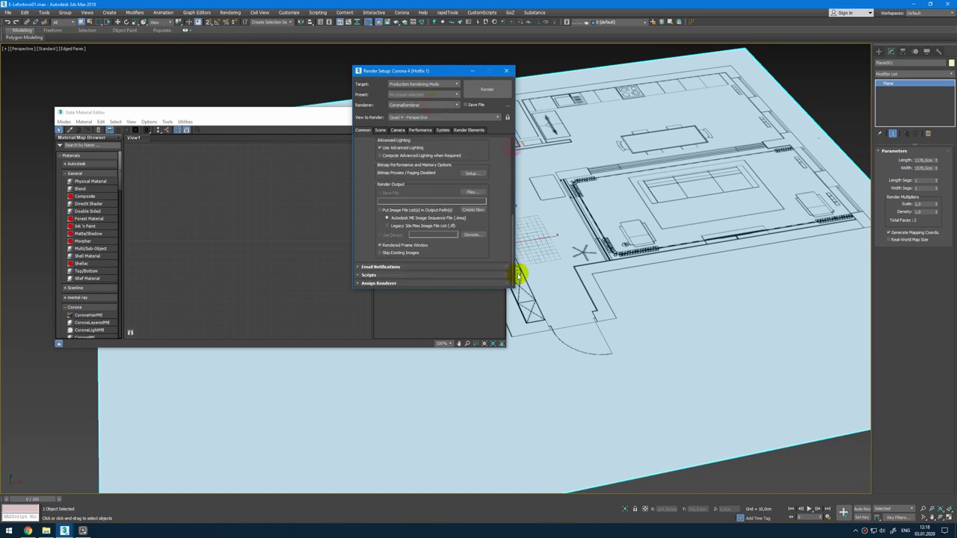
left_click(372, 282)
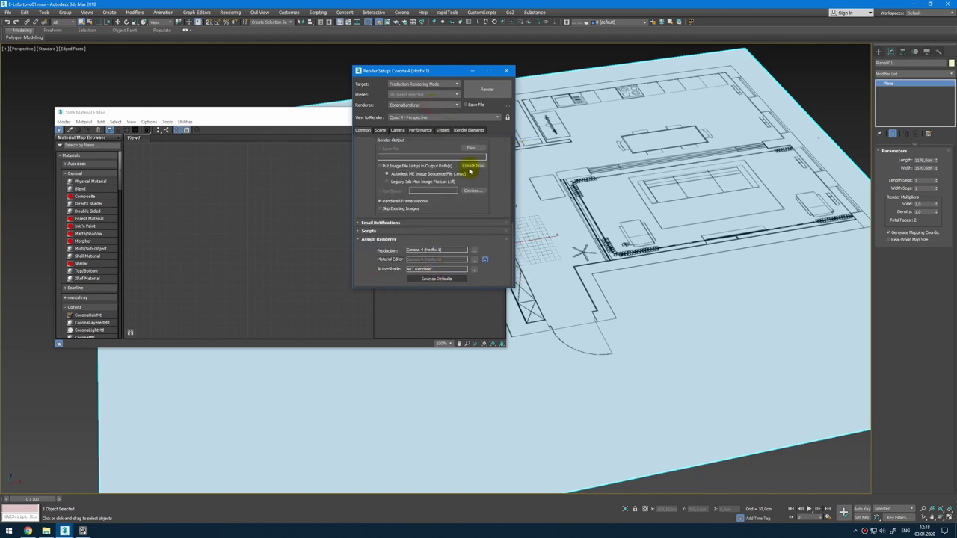
left_click(507, 73)
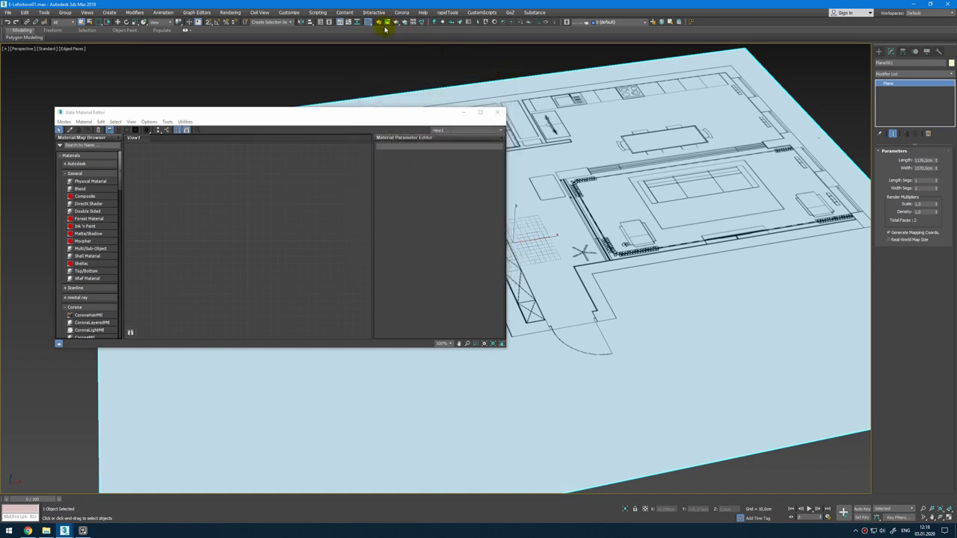
Step: Review the General settings in the Preference Settings dialog
left_click(301, 14)
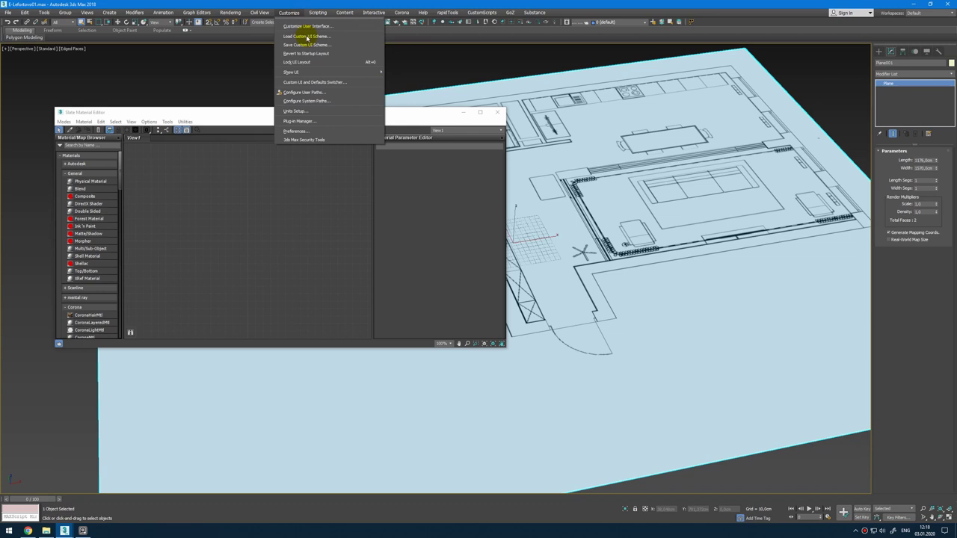
left_click(308, 127)
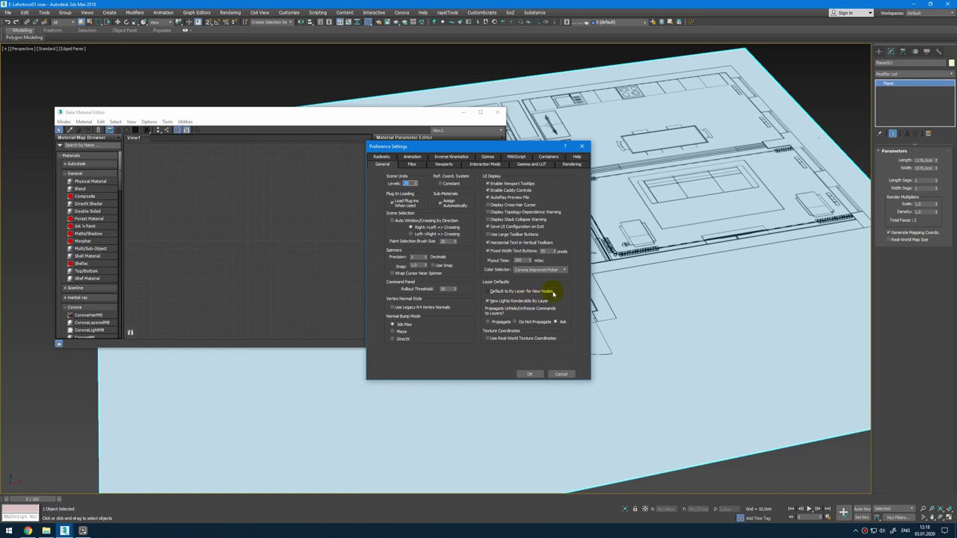
left_click(541, 375)
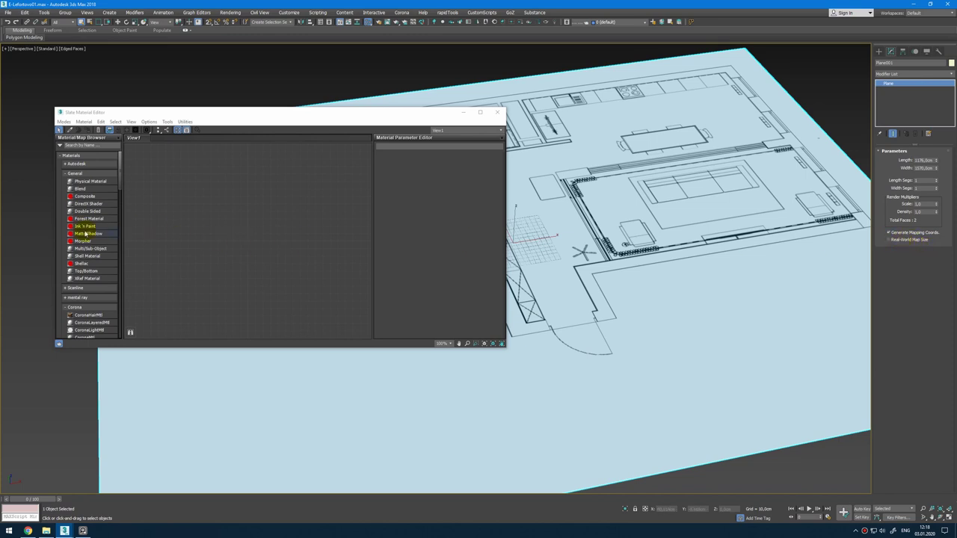
Step: Create a CoronaMtl material with a Plan.jpg bitmap connected to its diffuse color
scroll(86, 234, "down", 4)
left_click_drag(87, 255, 254, 217)
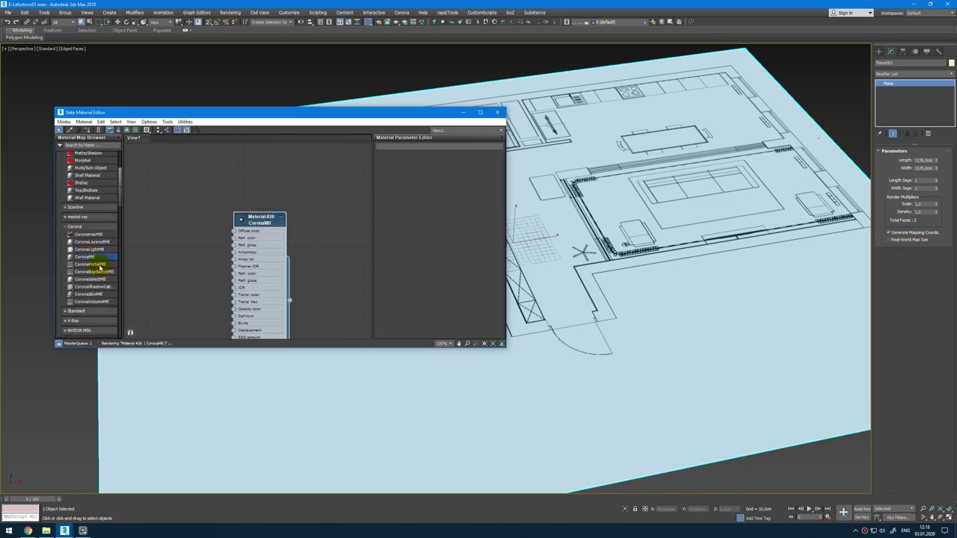
scroll(94, 266, "down", 10)
left_click_drag(83, 153, 178, 241)
double_click(81, 60)
scroll(141, 153, "down", 10)
double_click(71, 199)
double_click(170, 211)
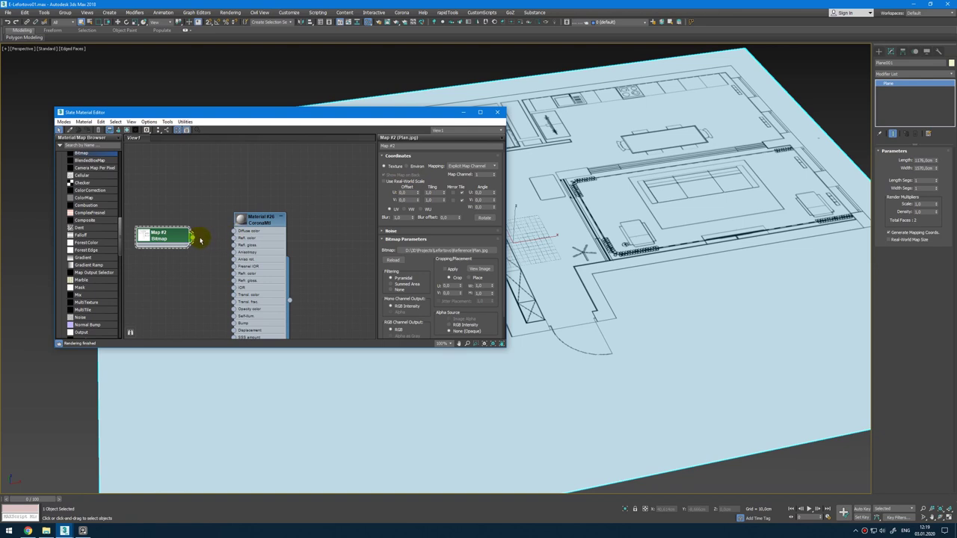
left_click_drag(193, 240, 234, 232)
double_click(246, 218)
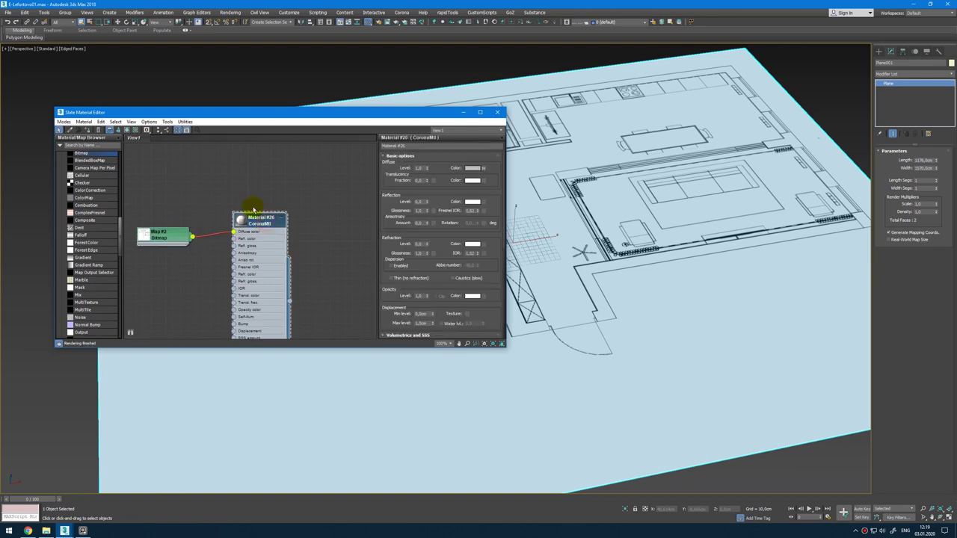
Step: Assign the CoronaMtl to the plane with its texture shown in the viewport, and close the Slate Material Editor
left_click(90, 129)
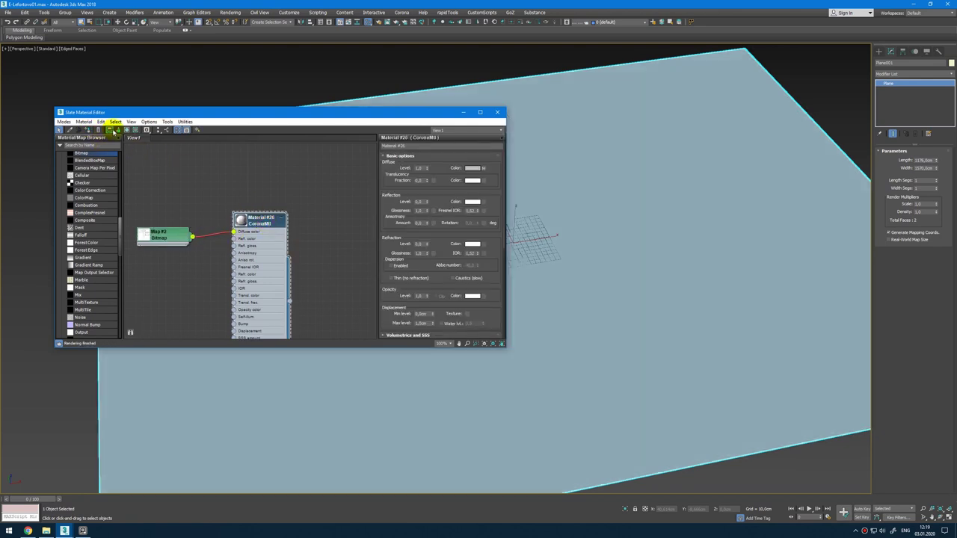
left_click(125, 130)
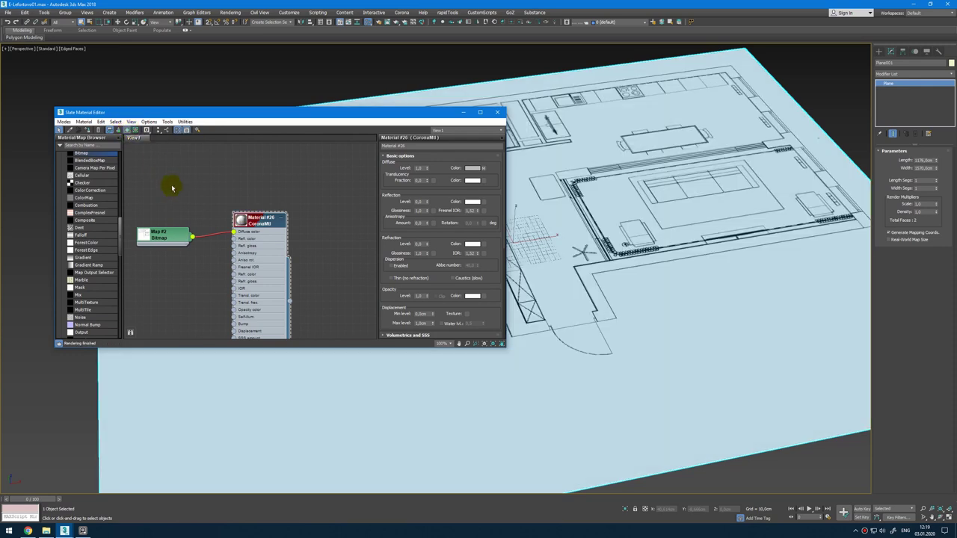
left_click(497, 113)
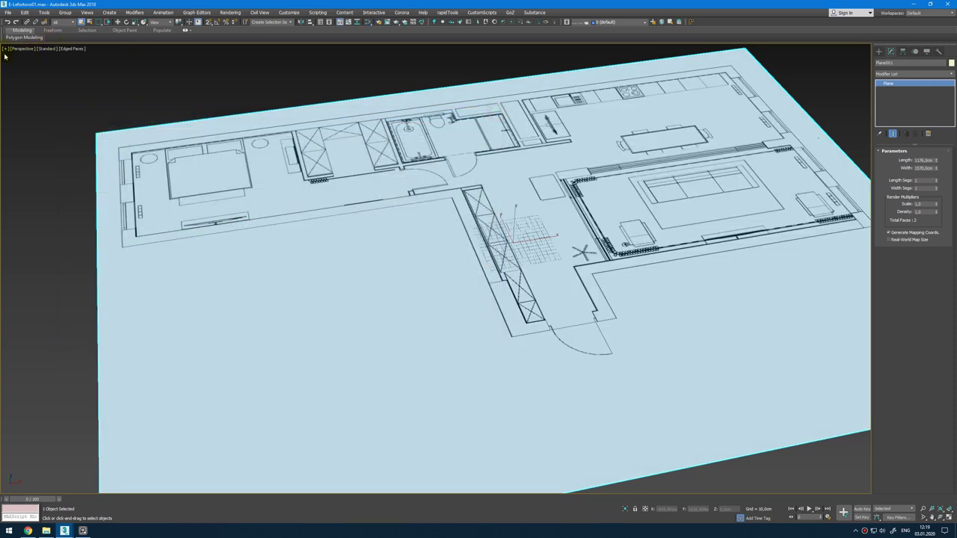
Step: Check the maximum texture map resolution under Display Performance in Viewport Configuration
left_click(5, 48)
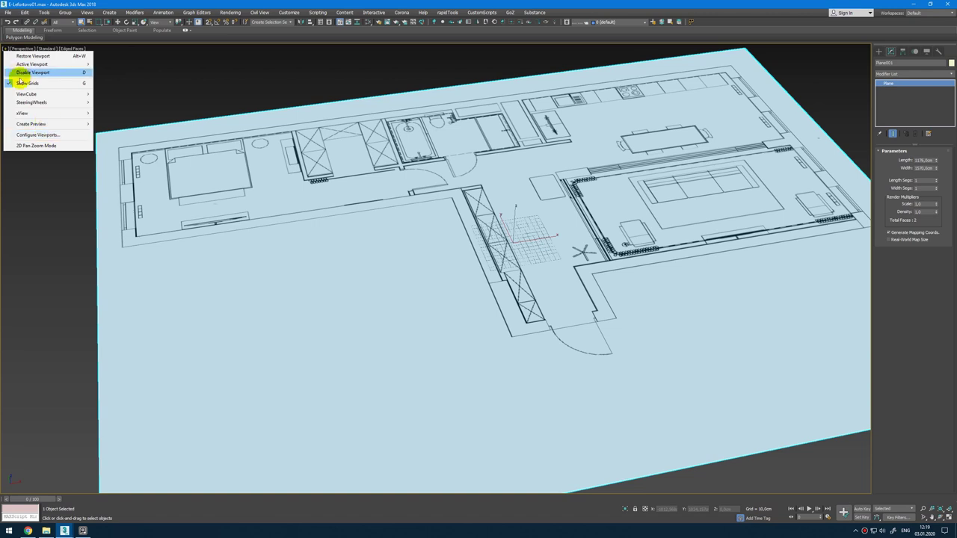
left_click(39, 137)
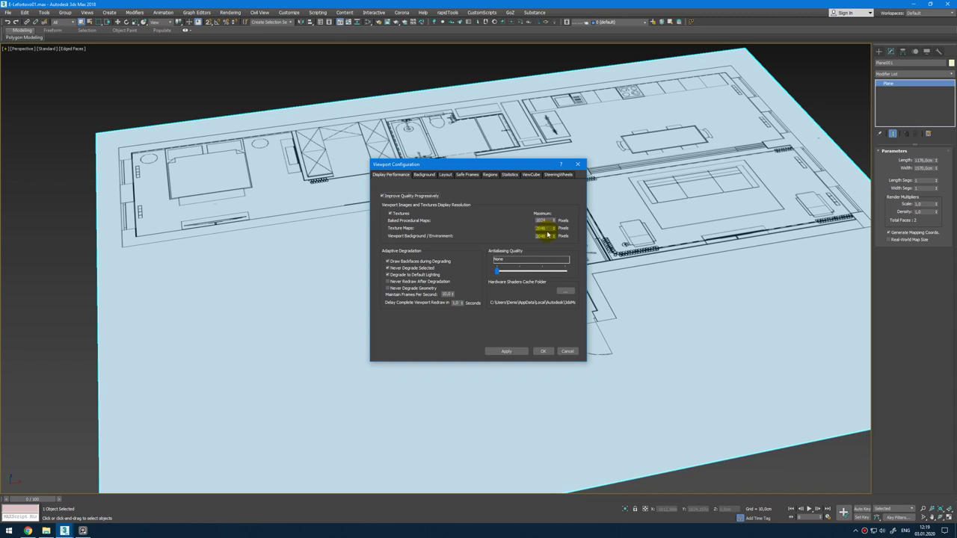
left_click(546, 351)
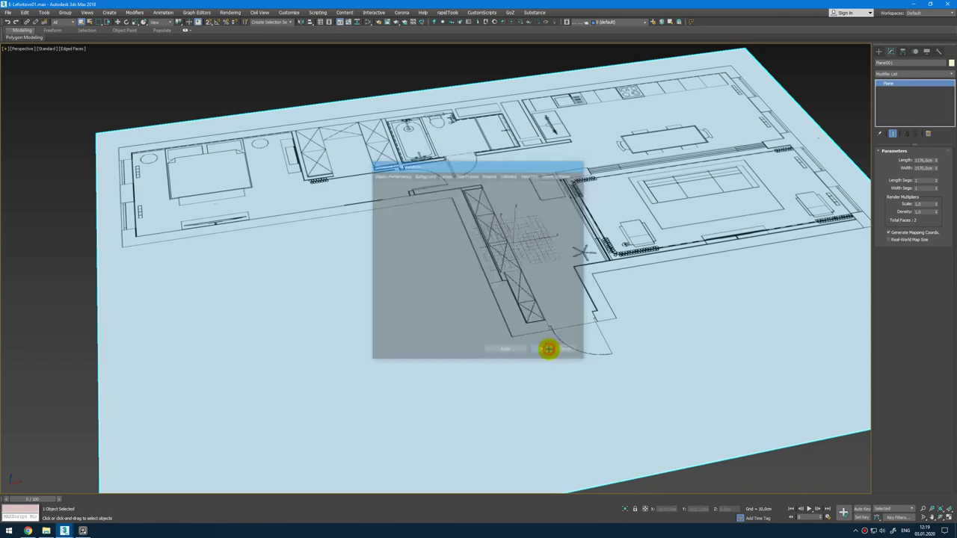
Step: Create a box about 98 by 83 cm over the end of the dining table on the plan
middle_click_drag(550, 259, 641, 269, "alt")
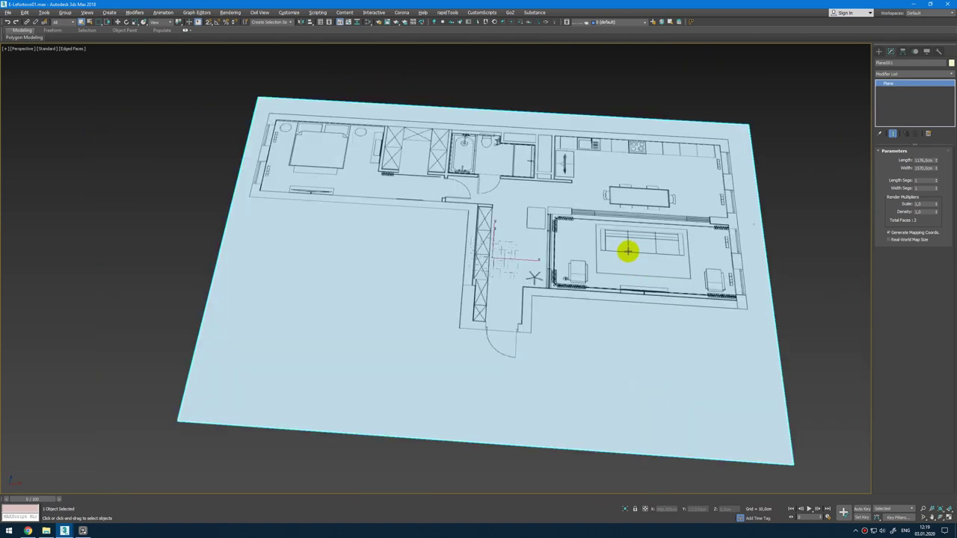
scroll(770, 146, "up", 5)
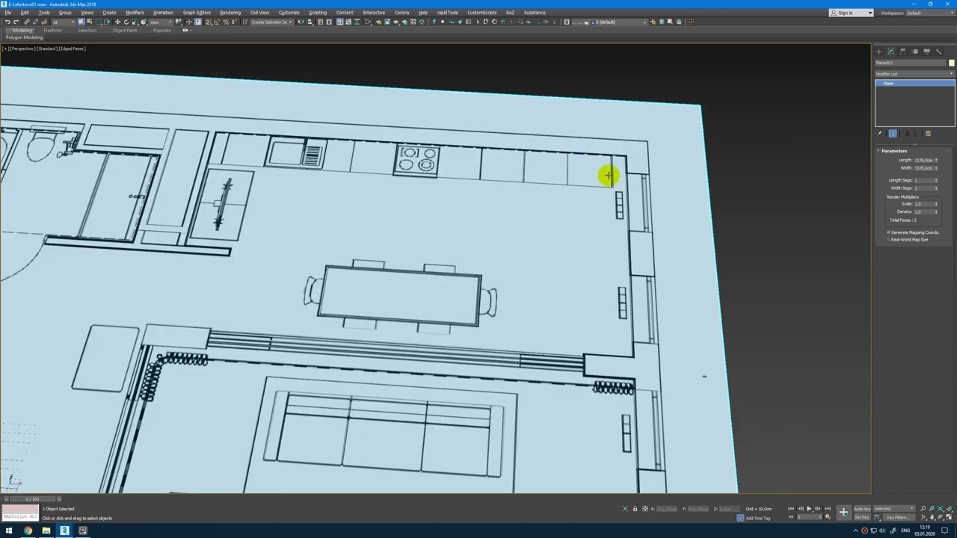
right_click(464, 256, "ctrl")
left_click(487, 234)
left_click_drag(413, 234, 481, 308)
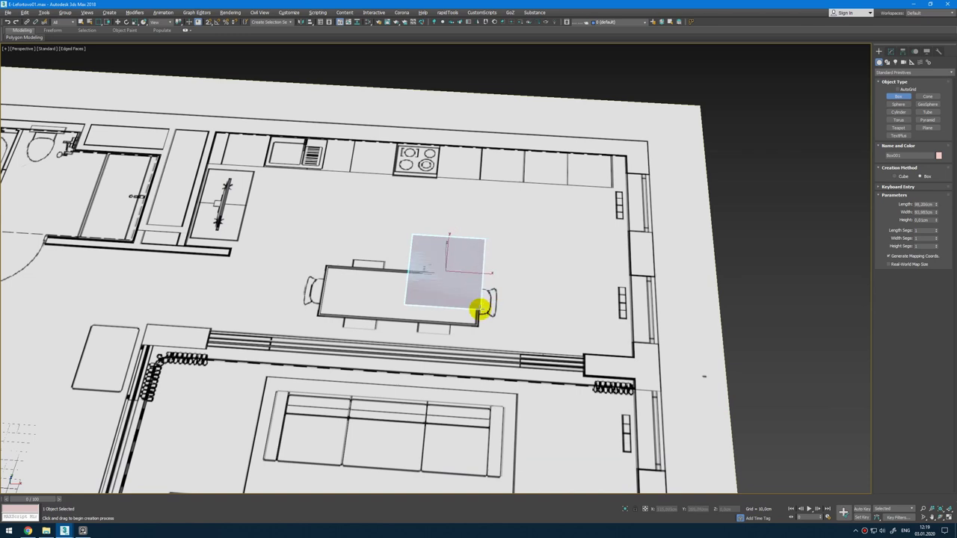
left_click(495, 246)
Step: Set the box's length, width and height to 60 cm each
left_click(891, 52)
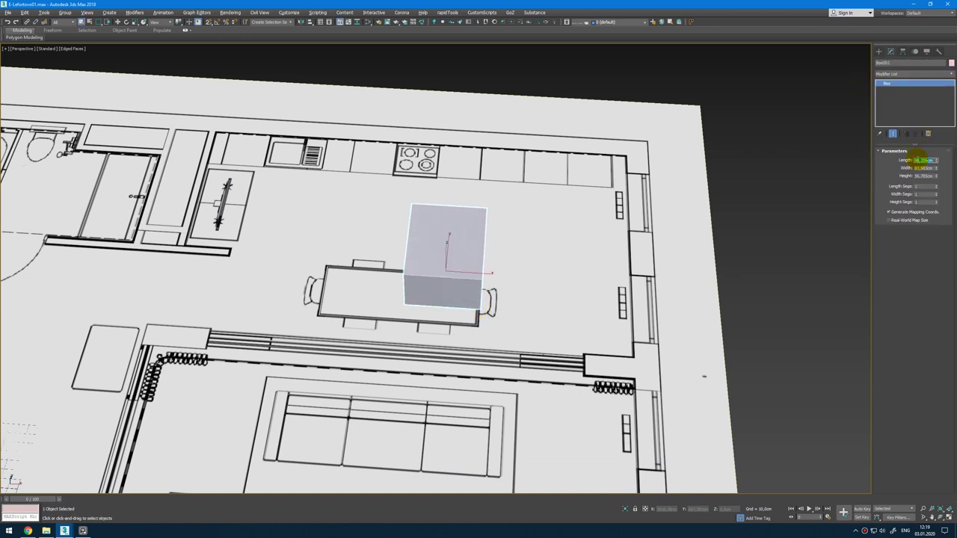
key("Tab")
type("60")
key("Tab")
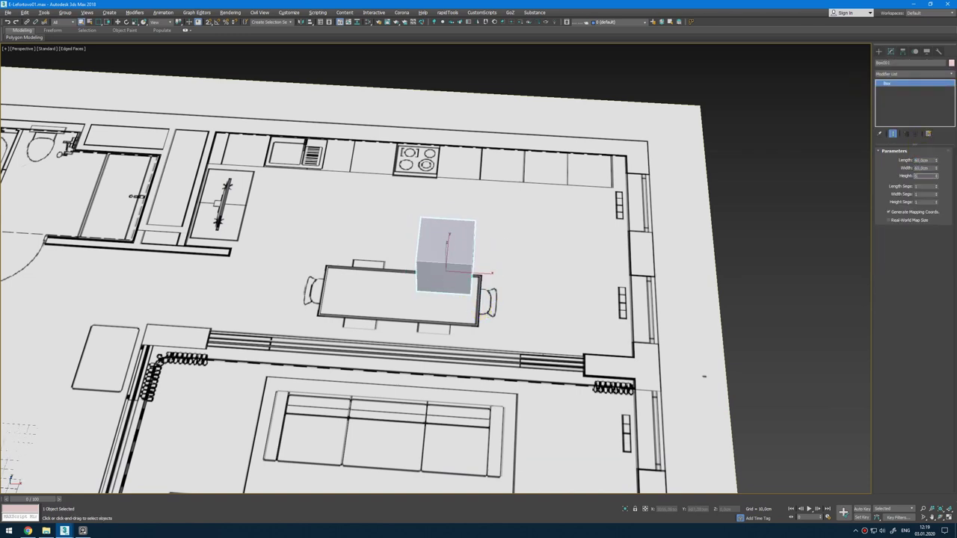
Step: Check the display unit scale and the system unit scale in Units Setup
left_click(288, 12)
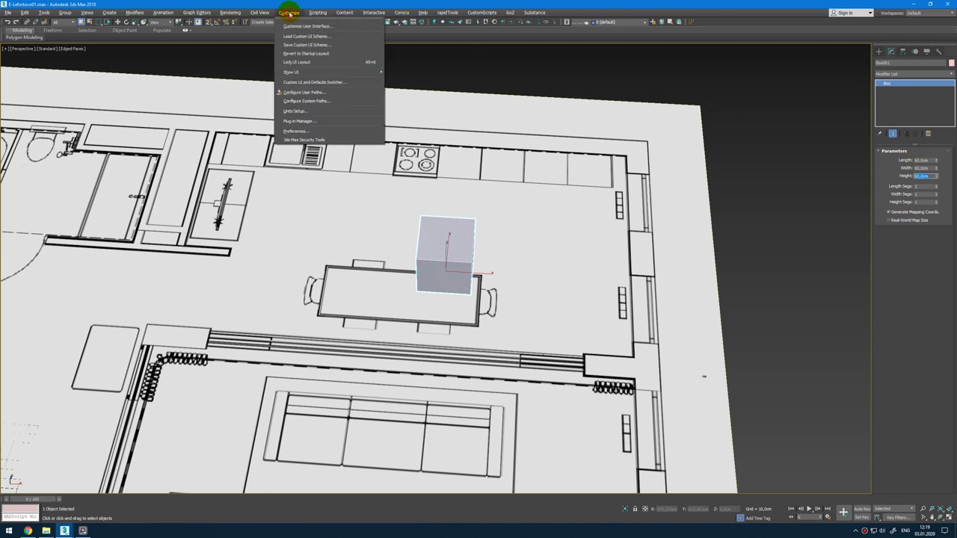
left_click(311, 112)
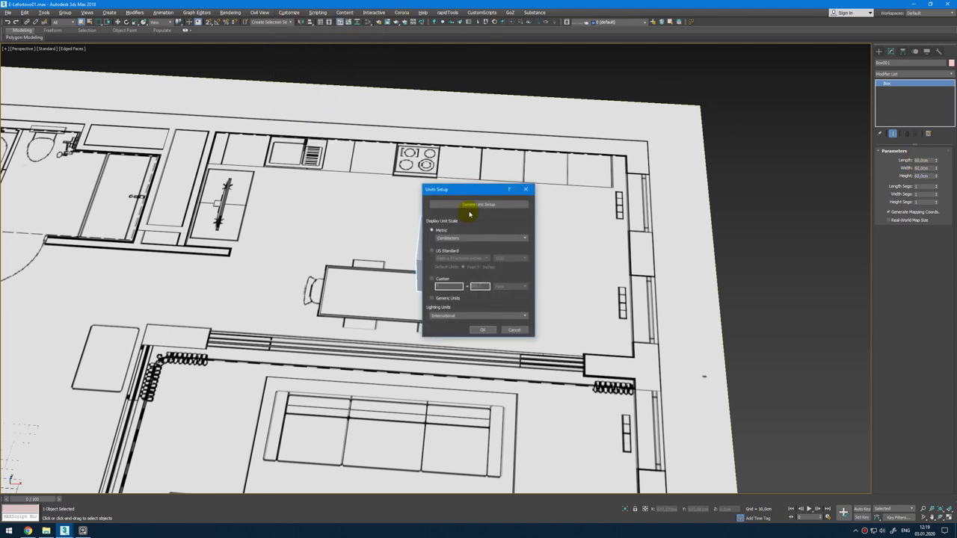
left_click(479, 205)
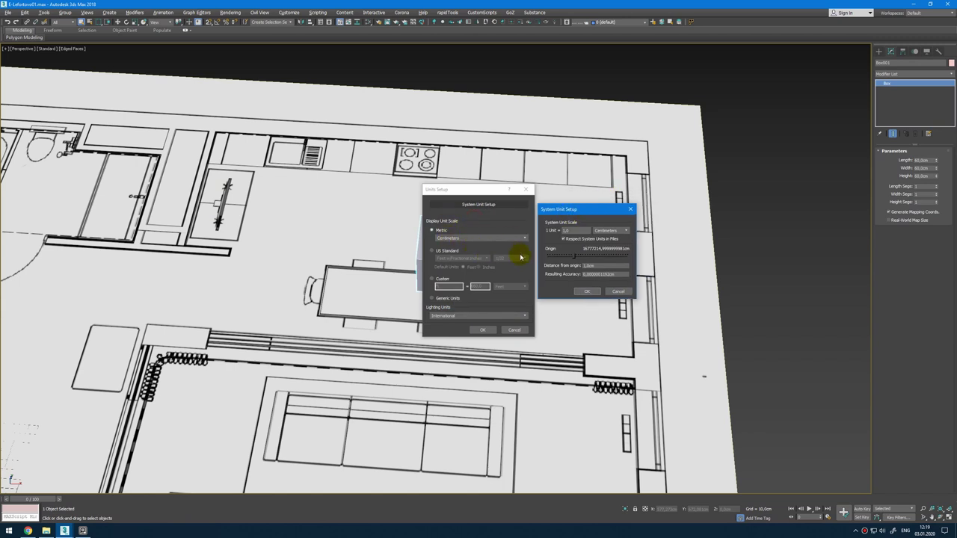
left_click(597, 290)
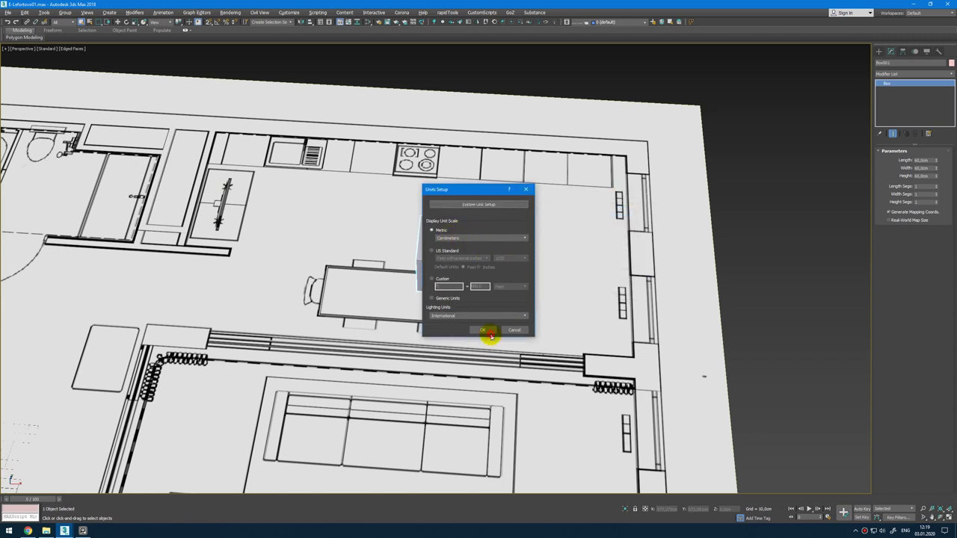
left_click(484, 330)
Step: Show the Top view maximized, centred on the box, with shading turned on
key("alt+w")
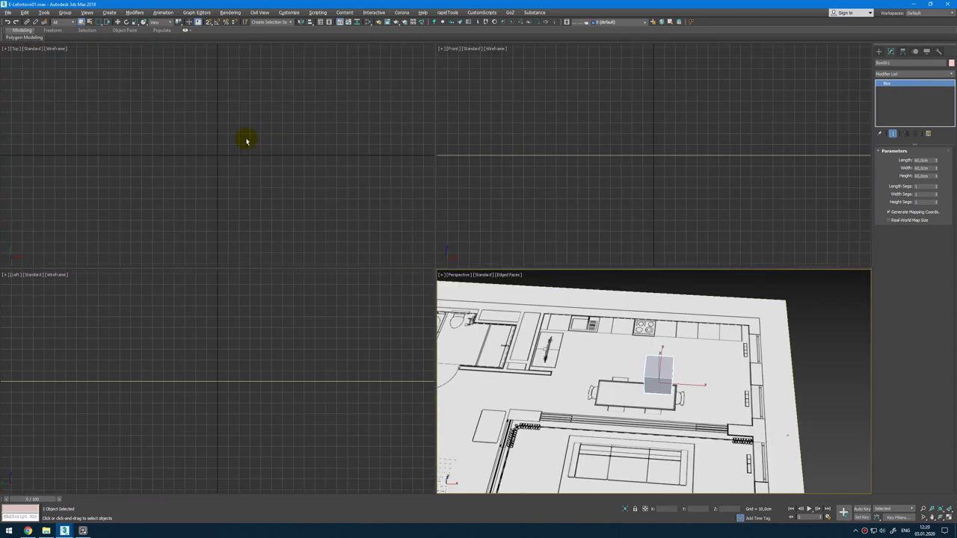
right_click(246, 140)
key("alt+w")
key("z")
scroll(312, 197, "down", 3)
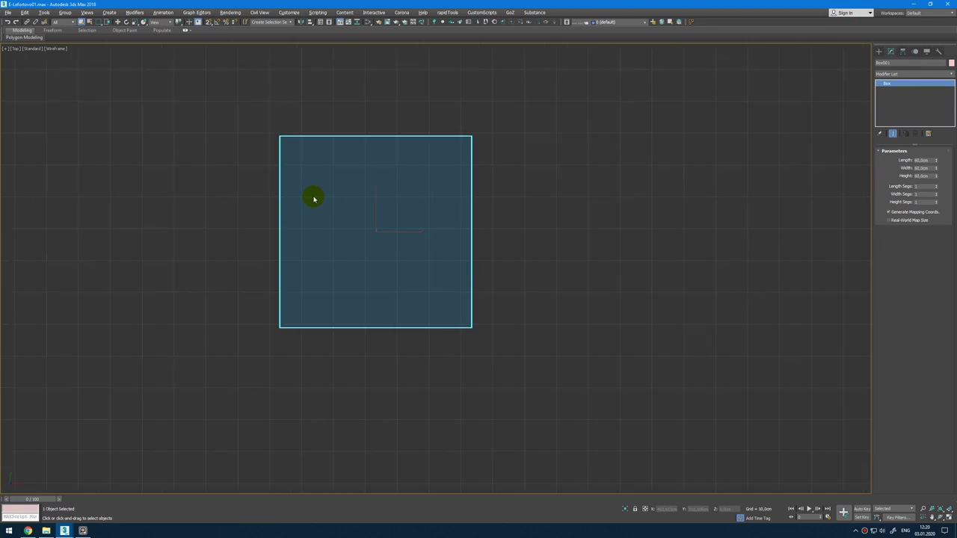
key("F3")
Step: Move the box onto the last kitchen cabinet beside the window wall, aligning its top and right edges with the cabinet's corner
key("w")
scroll(312, 196, "down", 5)
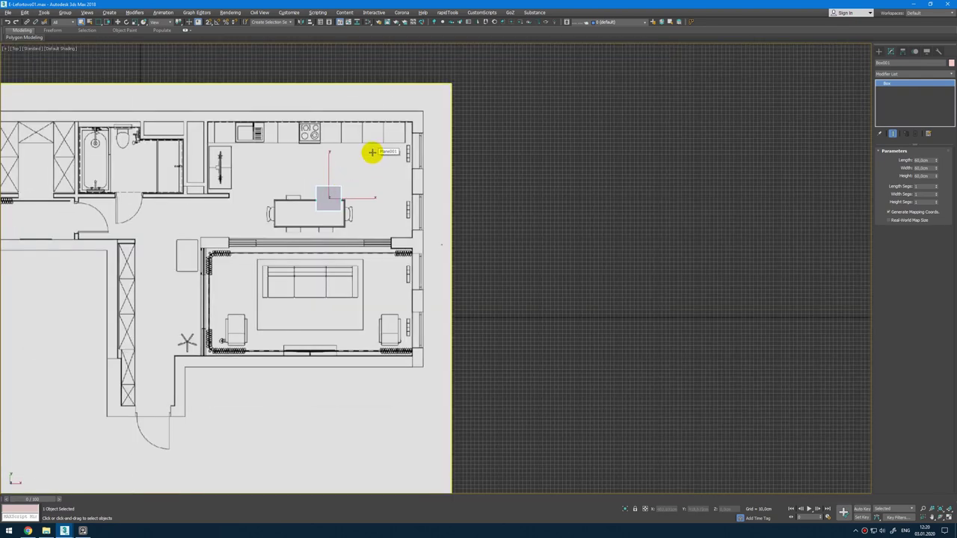
scroll(329, 197, "up", 3)
left_click_drag(317, 195, 450, 75)
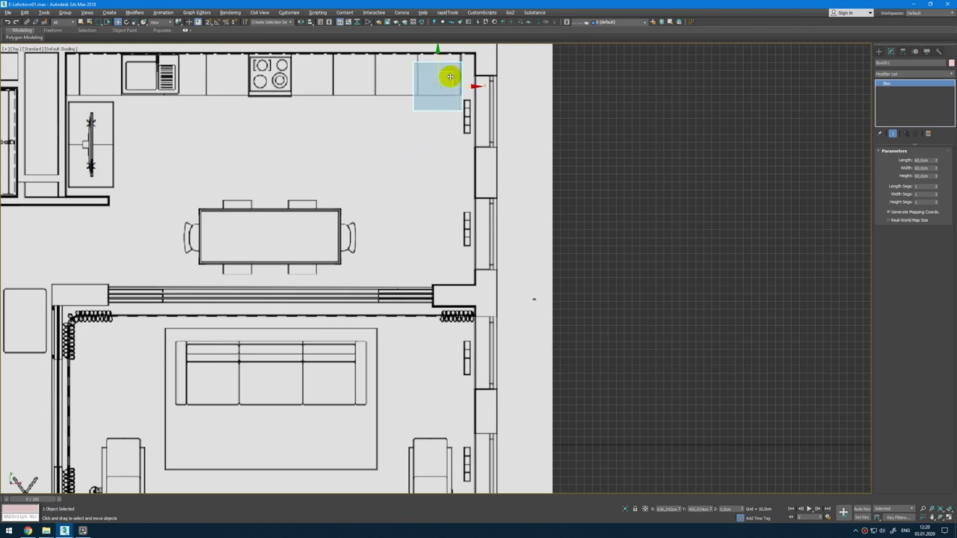
scroll(451, 75, "up", 5)
left_click_drag(394, 227, 389, 190)
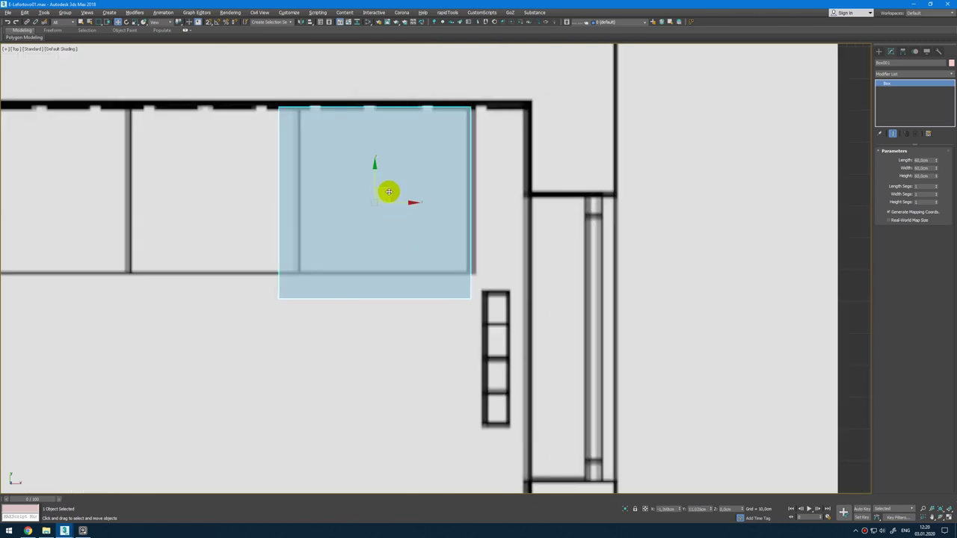
Step: Move only the plan plane's pivot, snapping it to the box's corner at the end of the kitchen cabinets
left_click(482, 168)
left_click(903, 51)
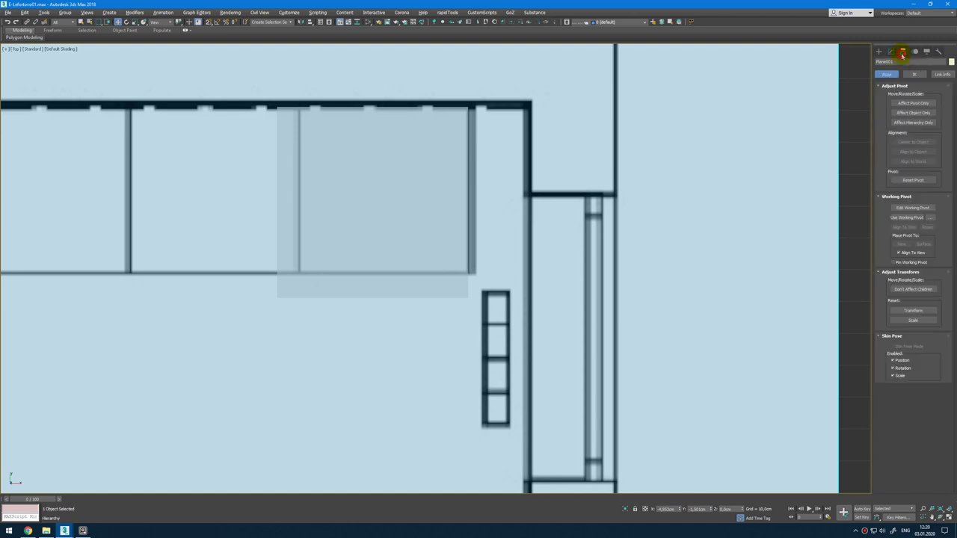
left_click(912, 103)
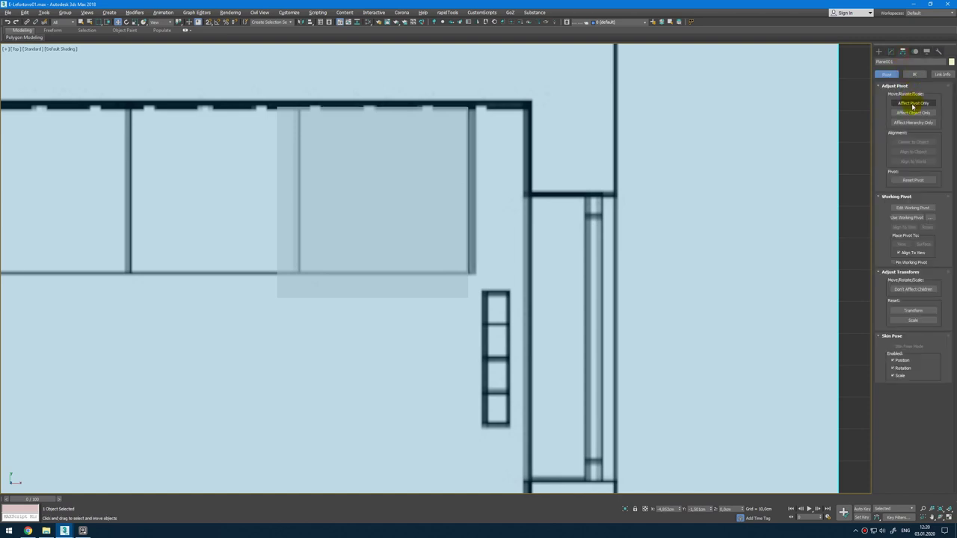
scroll(490, 213, "down", 3)
middle_click_drag(438, 209, 282, 327)
scroll(282, 327, "up", 3)
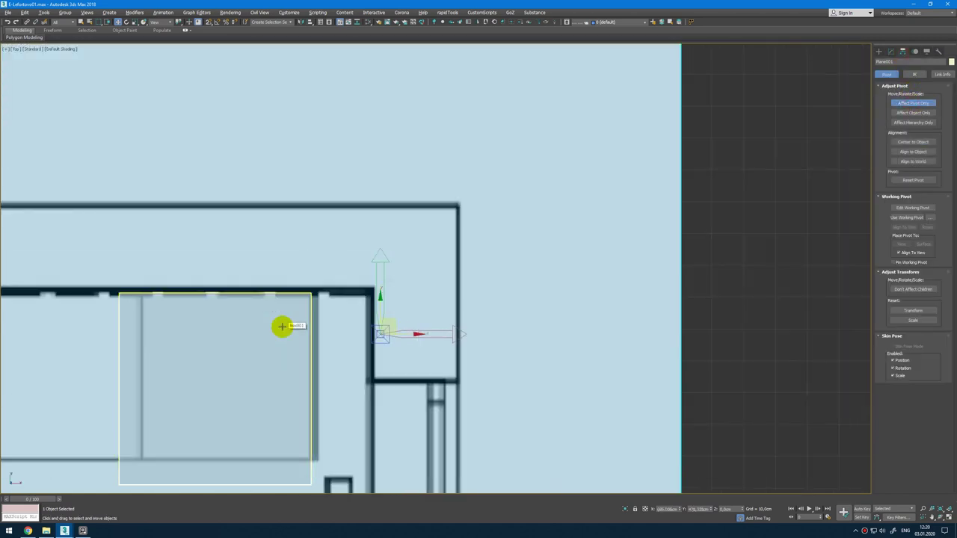
left_click(214, 21)
left_click_drag(392, 323, 315, 292)
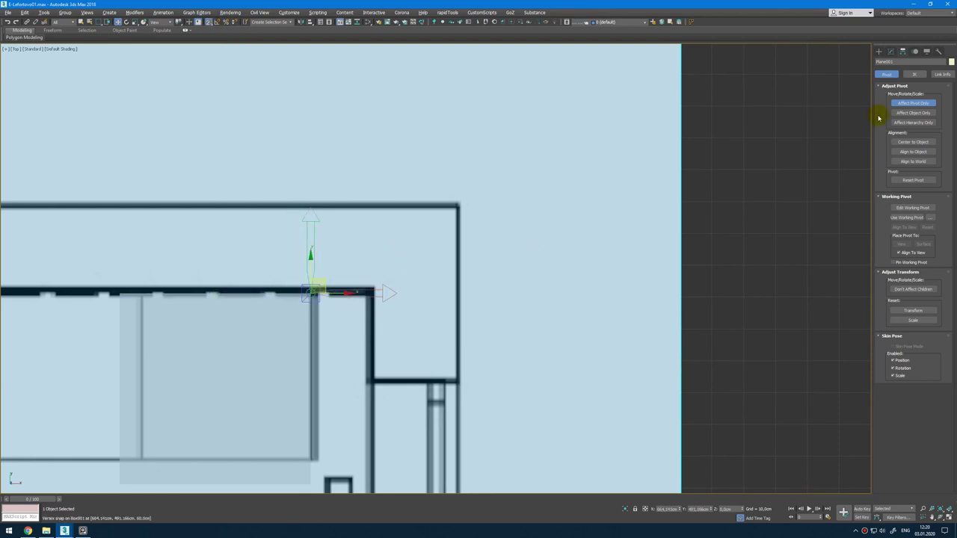
left_click(923, 106)
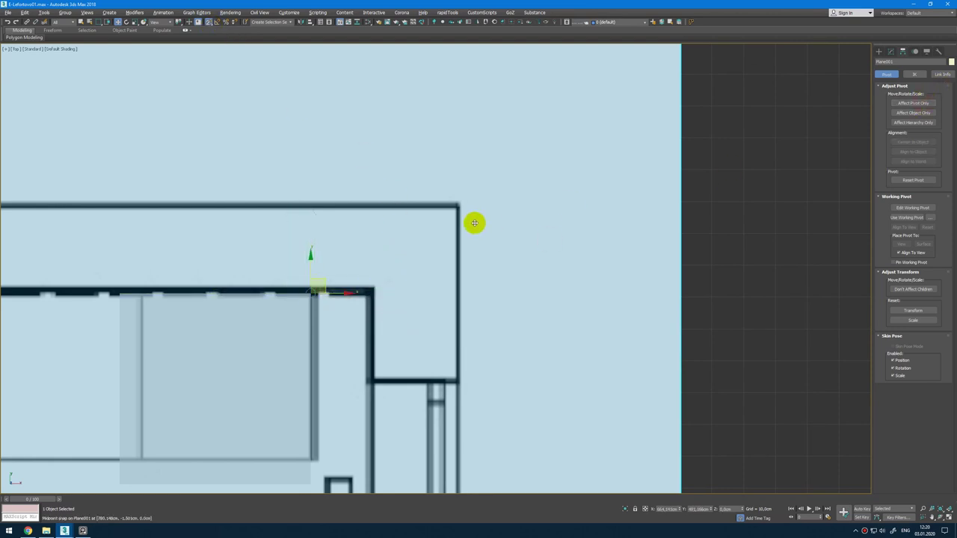
Step: Scale the plan plane uniformly about its pivot to about 115 percent, fitting the last kitchen cabinet to the 60 cm box
middle_click_drag(474, 220, 538, 175)
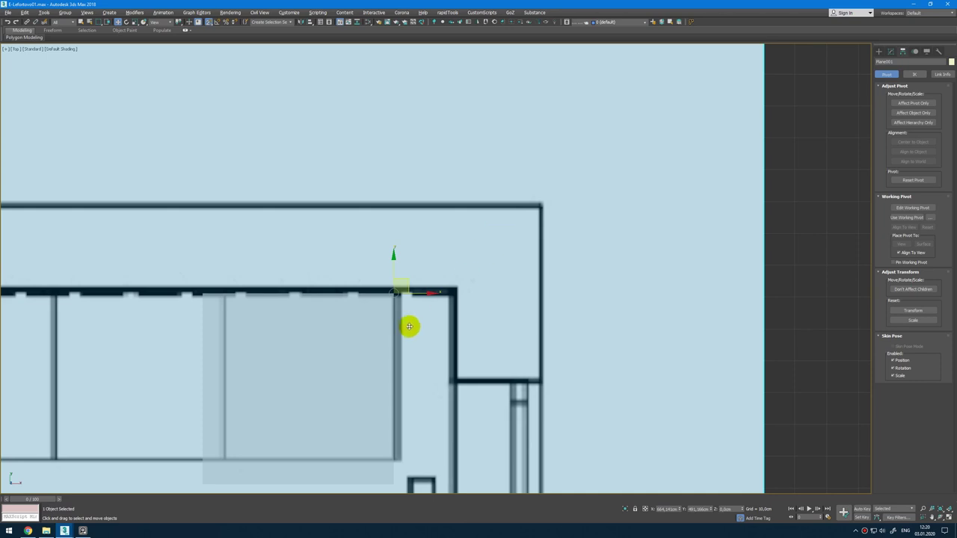
key("r")
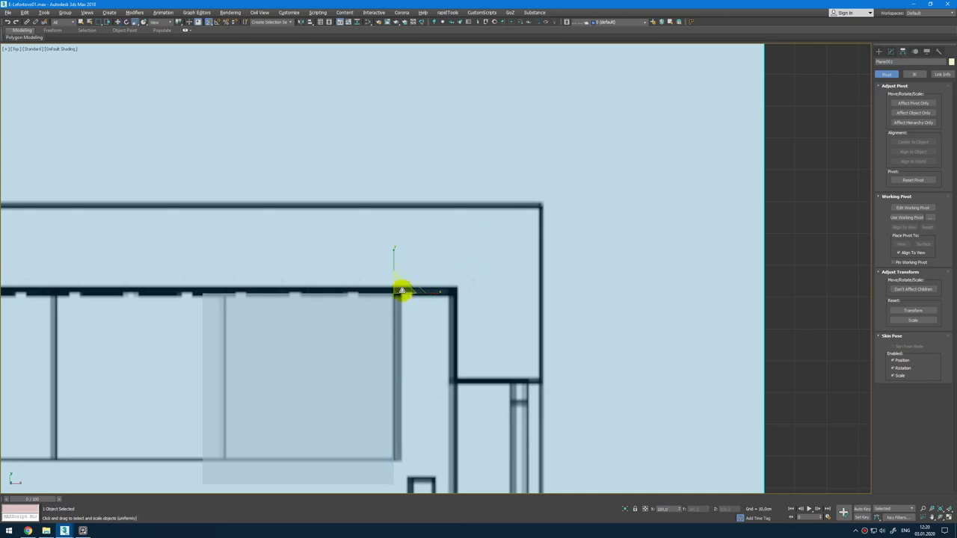
left_click_drag(401, 290, 412, 285)
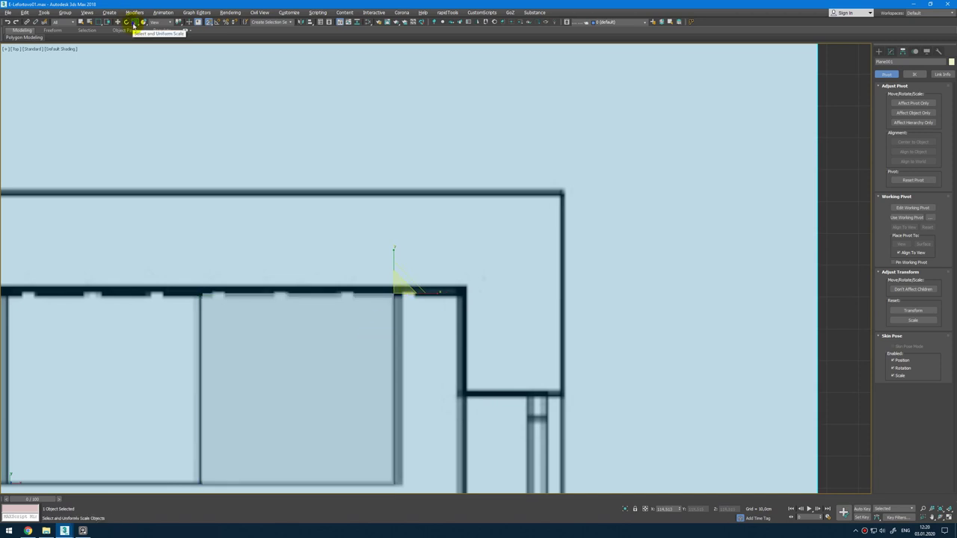
right_click(135, 25)
left_click_drag(619, 270, 626, 269)
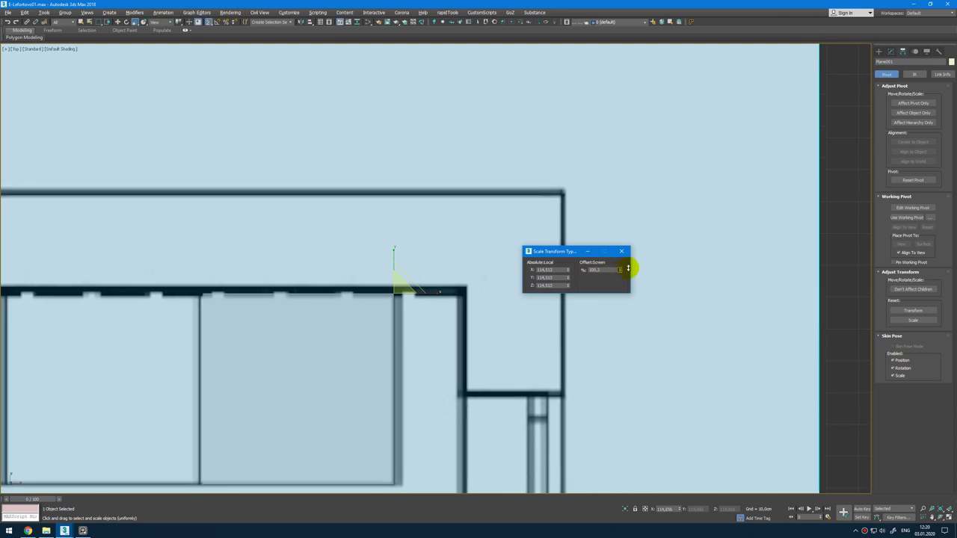
left_click(622, 251)
key("w")
Step: Delete the reference box lying on the last kitchen cabinet
scroll(442, 301, "down", 3)
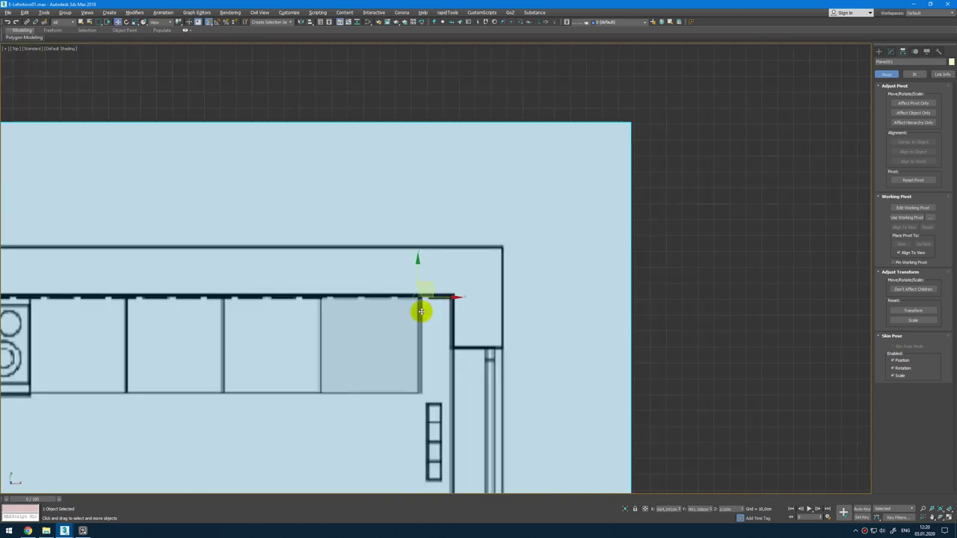
left_click(390, 319)
key("Delete")
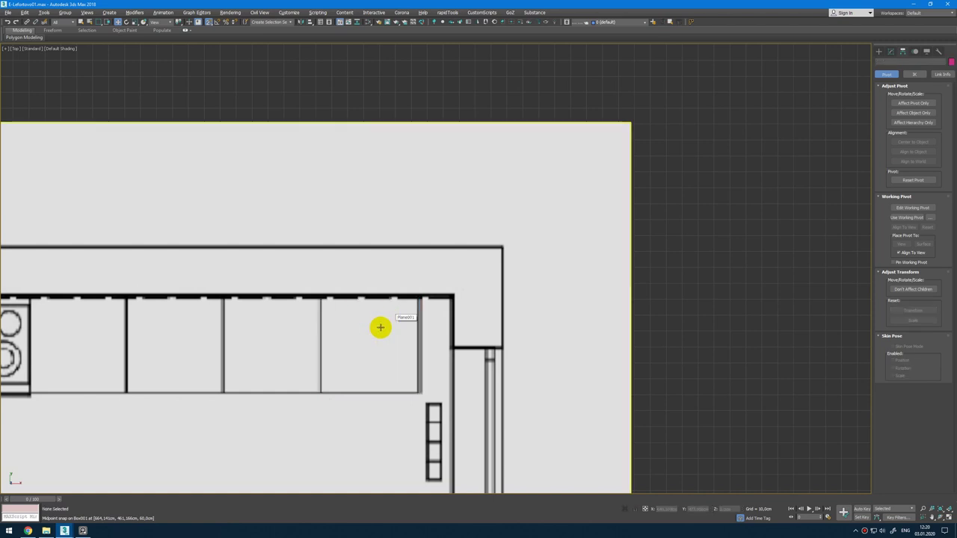
Step: Measure the entrance door opening with a temporary box drawn across it, cancel the box, and show the whole plan
scroll(374, 335, "down", 8)
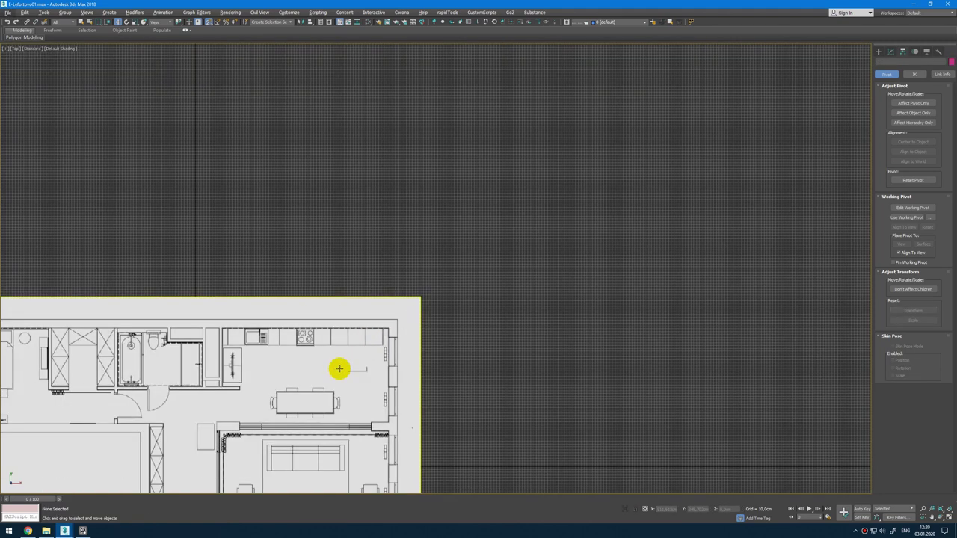
middle_click_drag(339, 369, 451, 227)
scroll(299, 403, "up", 5)
middle_click_drag(325, 332, 346, 283)
right_click(331, 329, "ctrl")
left_click(346, 314)
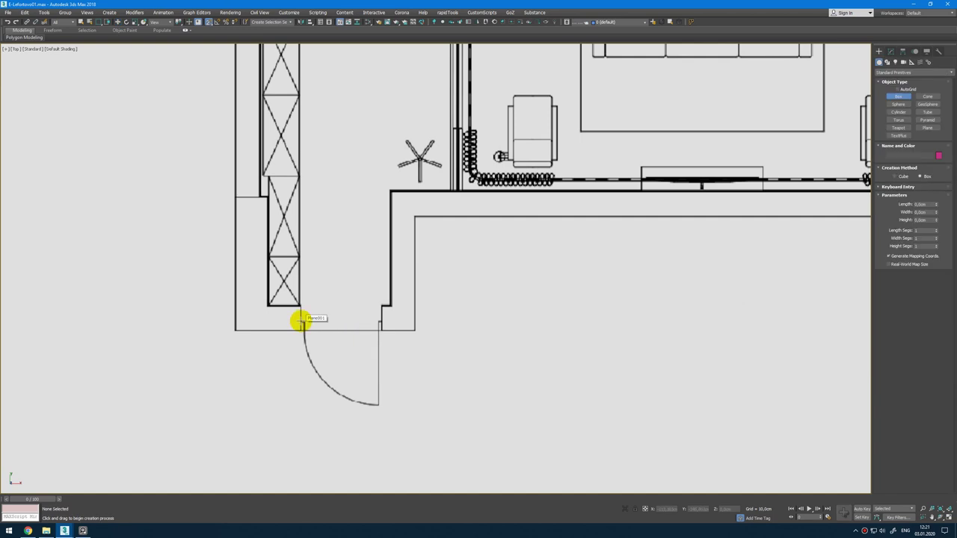
left_click_drag(301, 323, 382, 334)
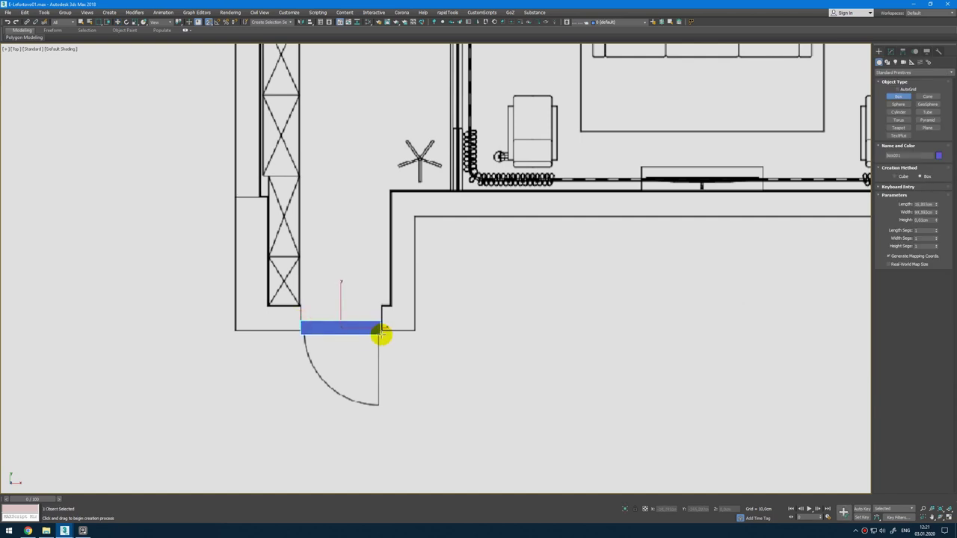
right_click(425, 269)
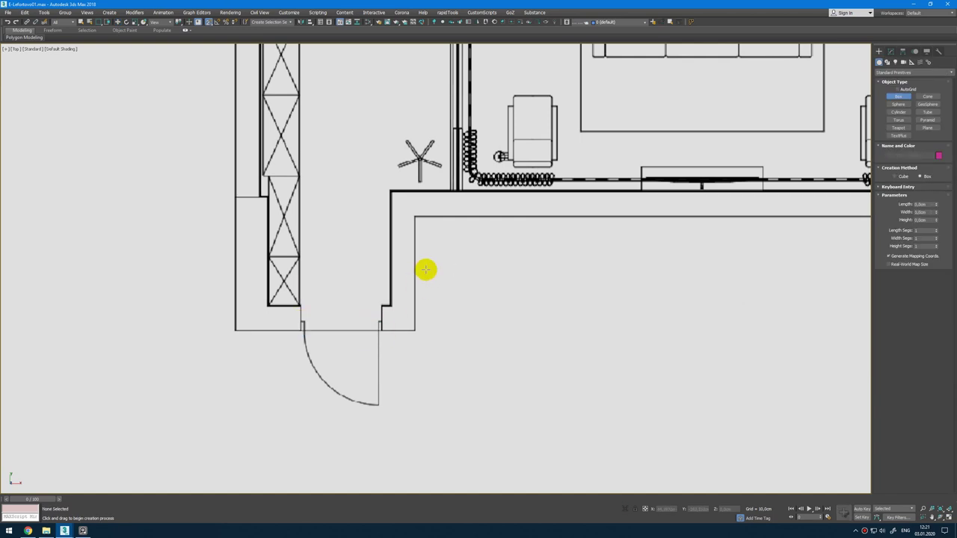
right_click(426, 269)
key("z")
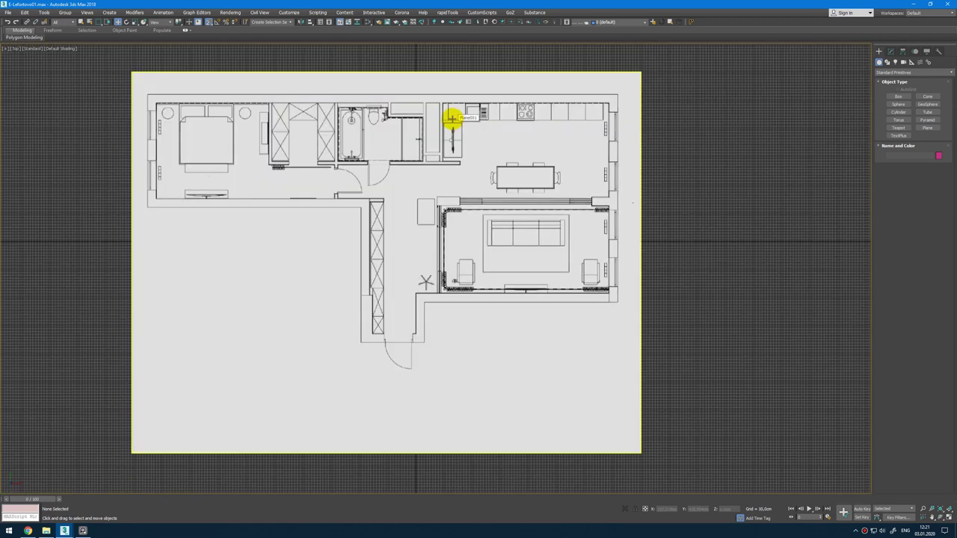
Step: Create a new layer named Plan and move the plan plane onto it
left_click(638, 76)
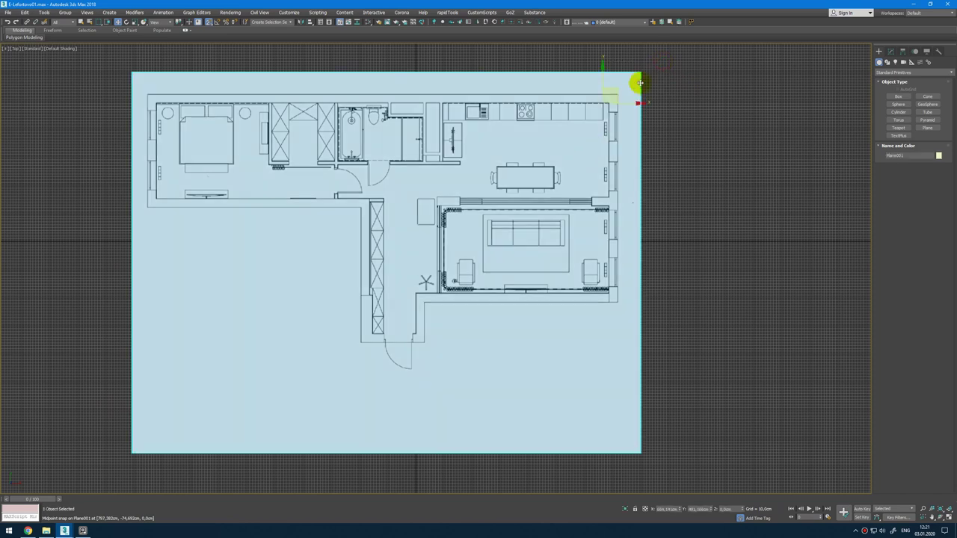
left_click(654, 21)
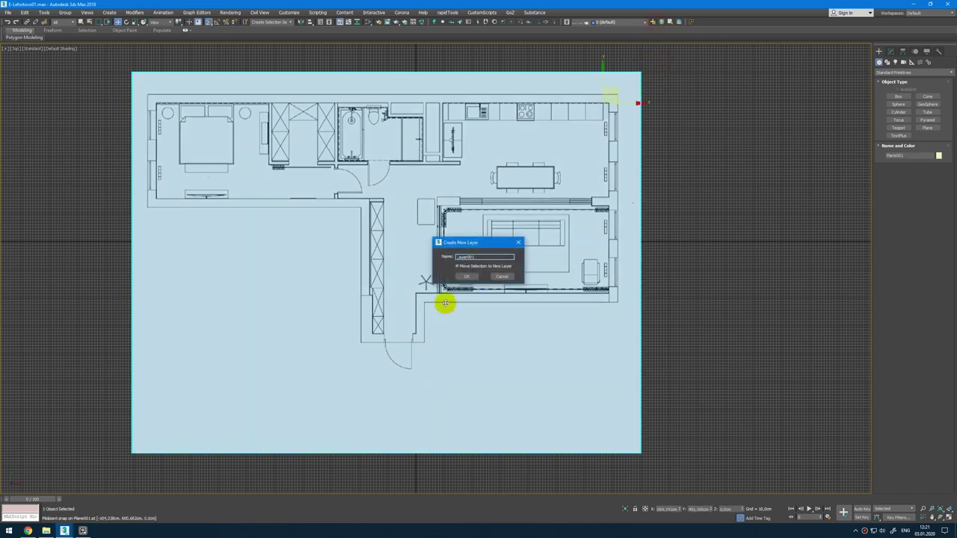
type("Plan")
left_click(475, 277)
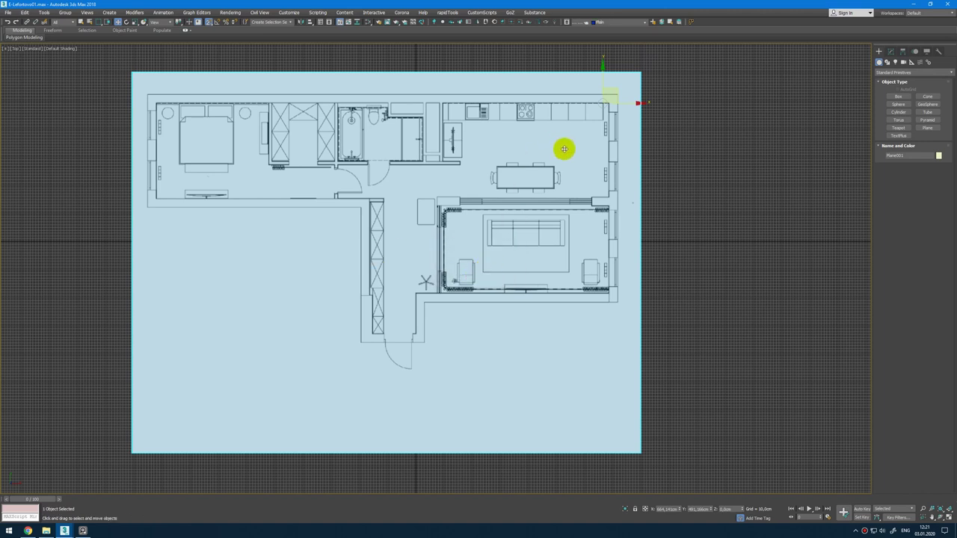
left_click(690, 113)
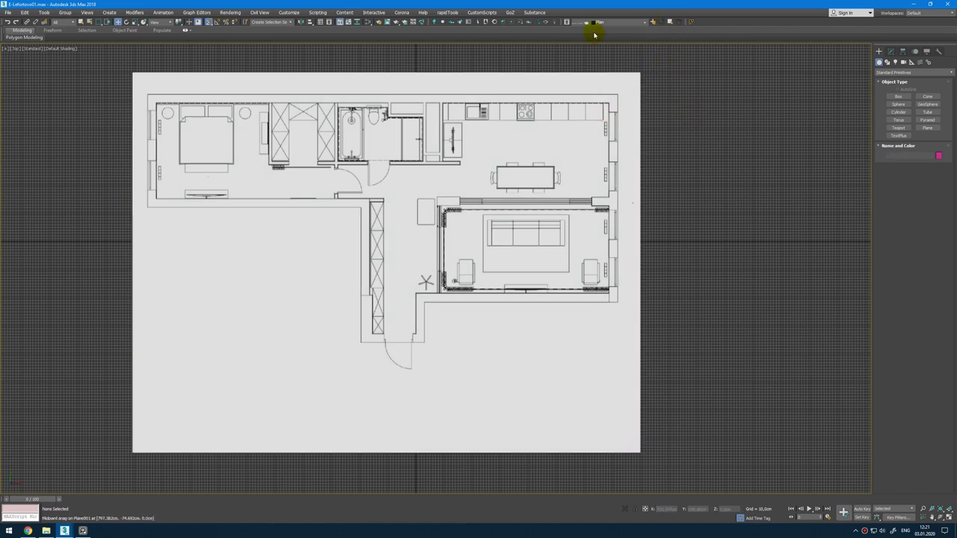
Step: Create two empty layers named Arch and Furniture
left_click(652, 22)
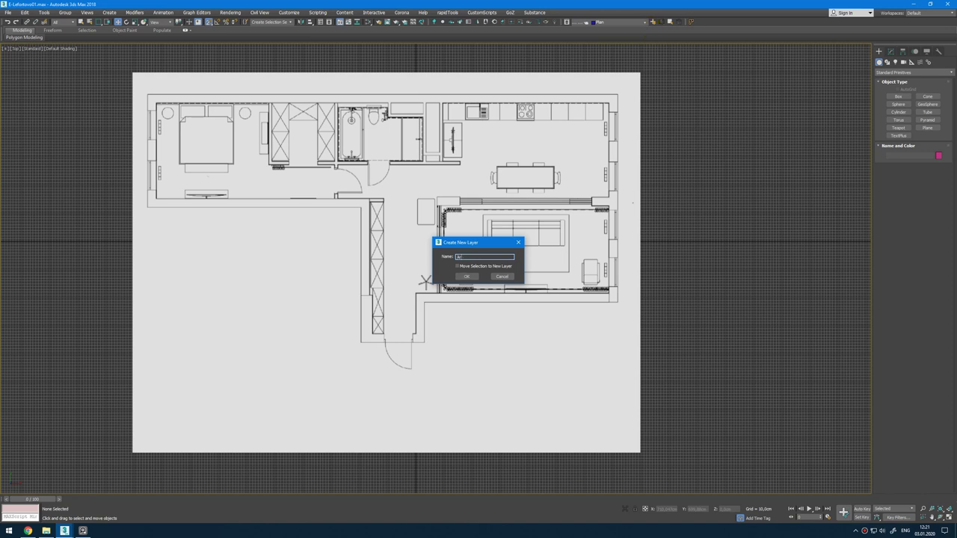
left_click(466, 276)
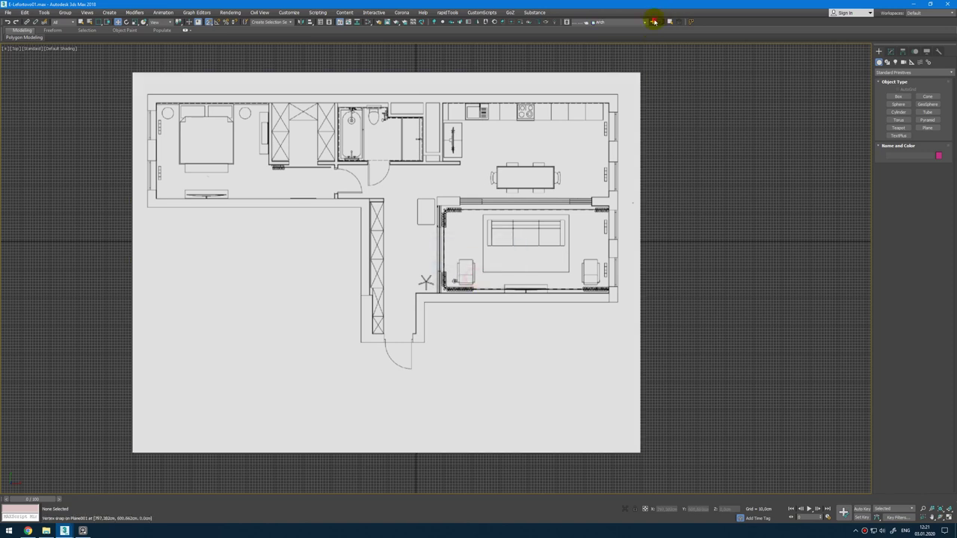
left_click(654, 22)
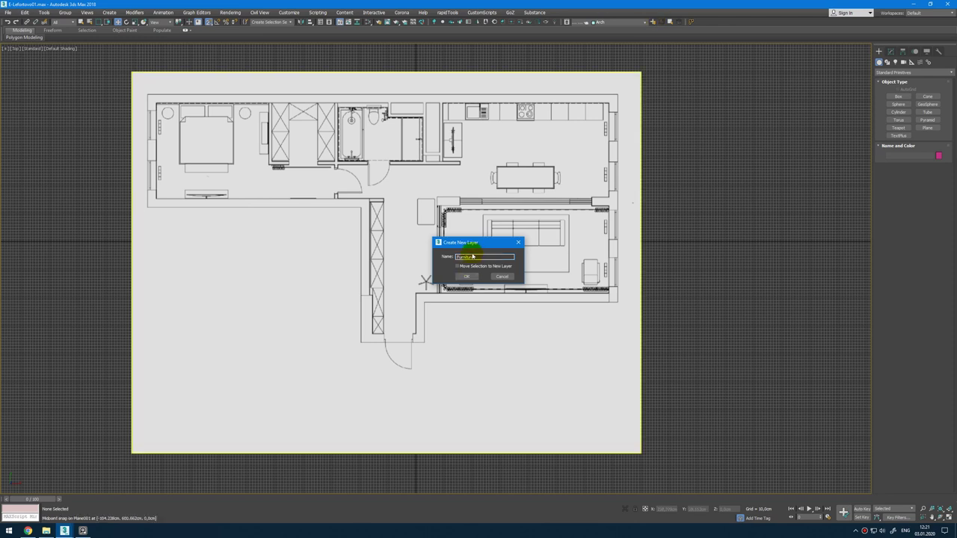
left_click(466, 277)
Step: Create two more empty layers named Decor and Camera
left_click(652, 21)
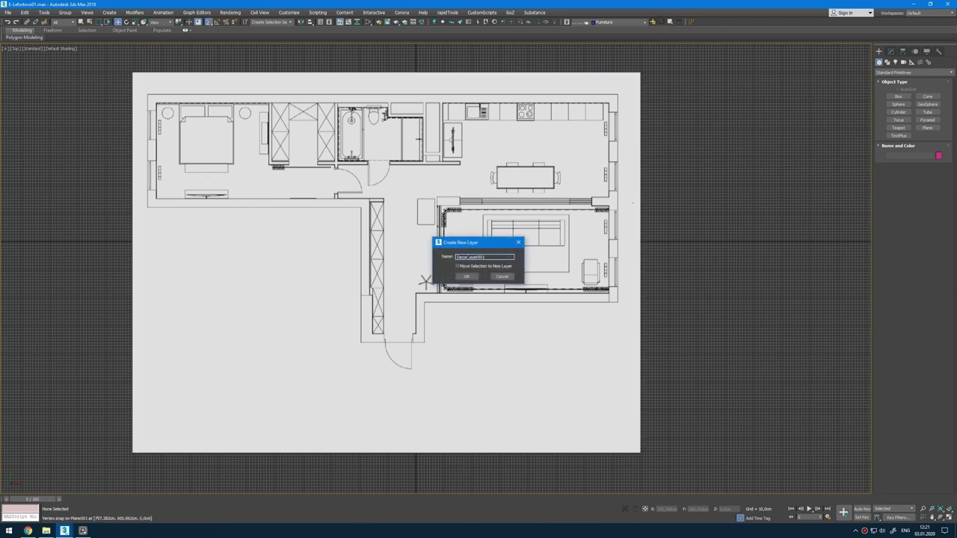
left_click(462, 277)
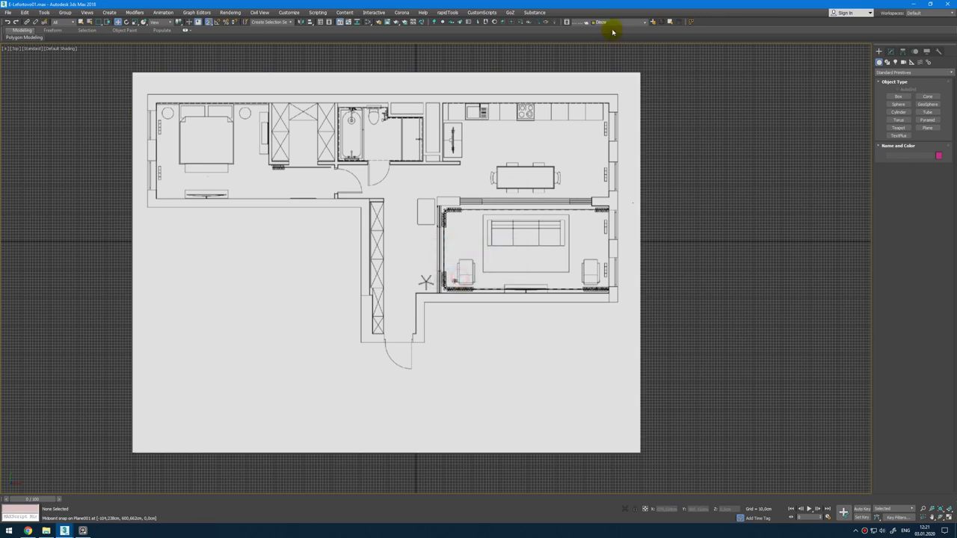
left_click(653, 22)
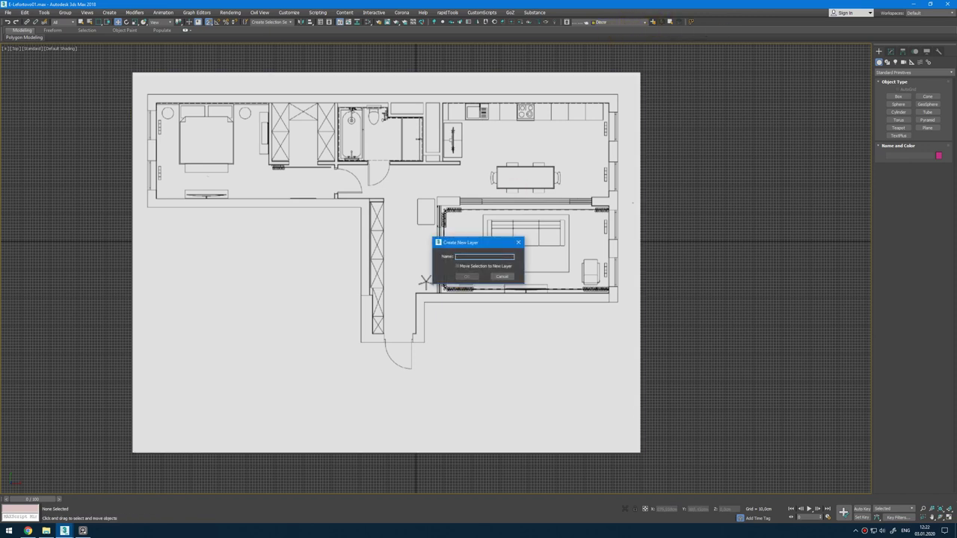
type("Camera")
key("Return")
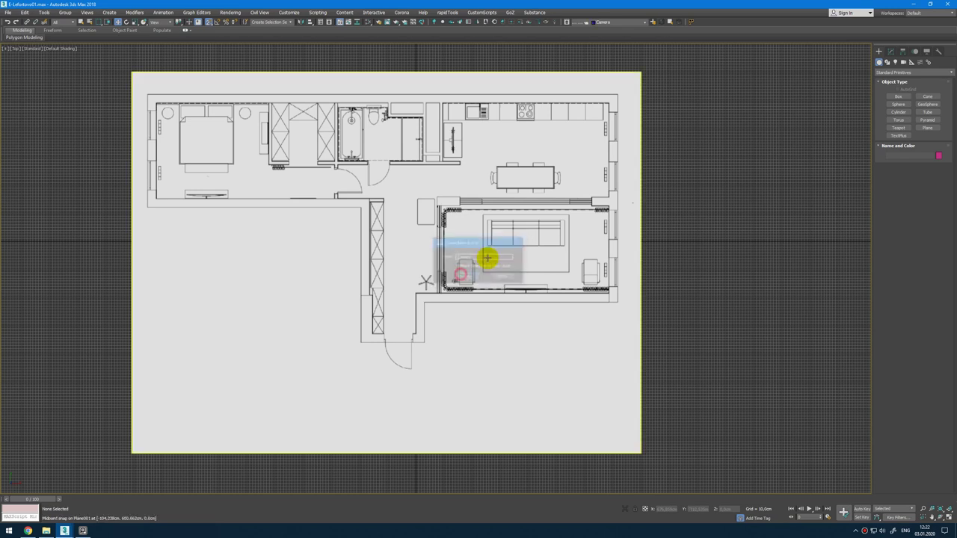
left_click(640, 21)
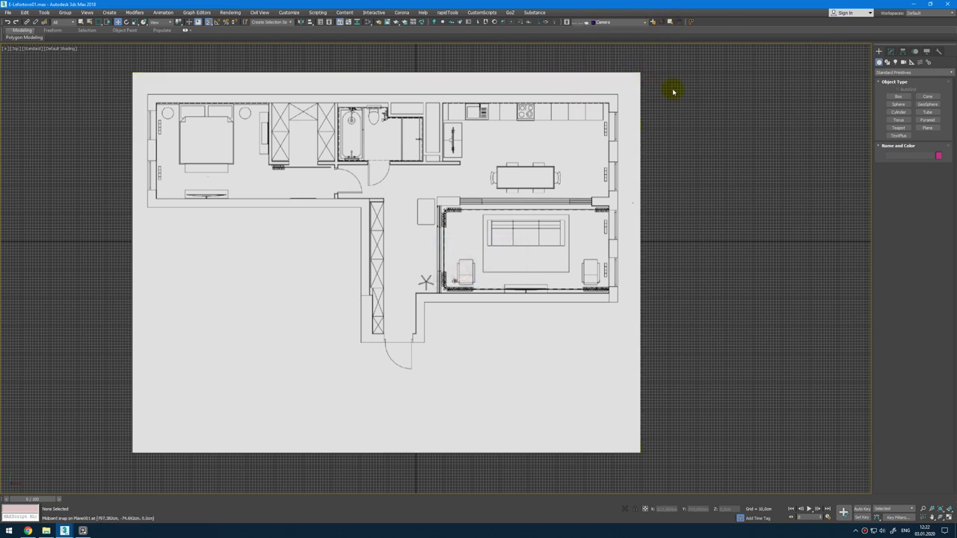
Step: Switch to the reference image board, examine the kitchen and dining room photo up close, and return to the plan view
left_click(83, 531)
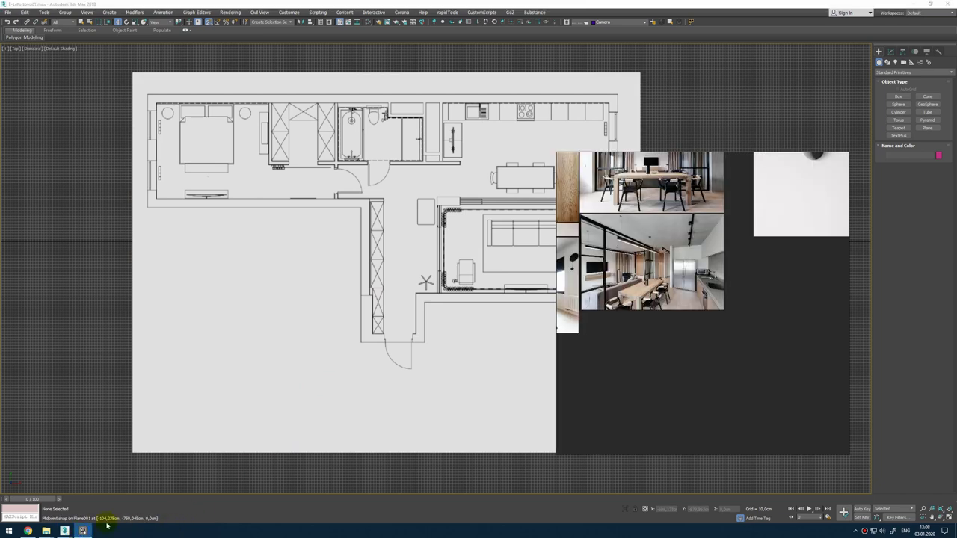
scroll(631, 267, "up", 2)
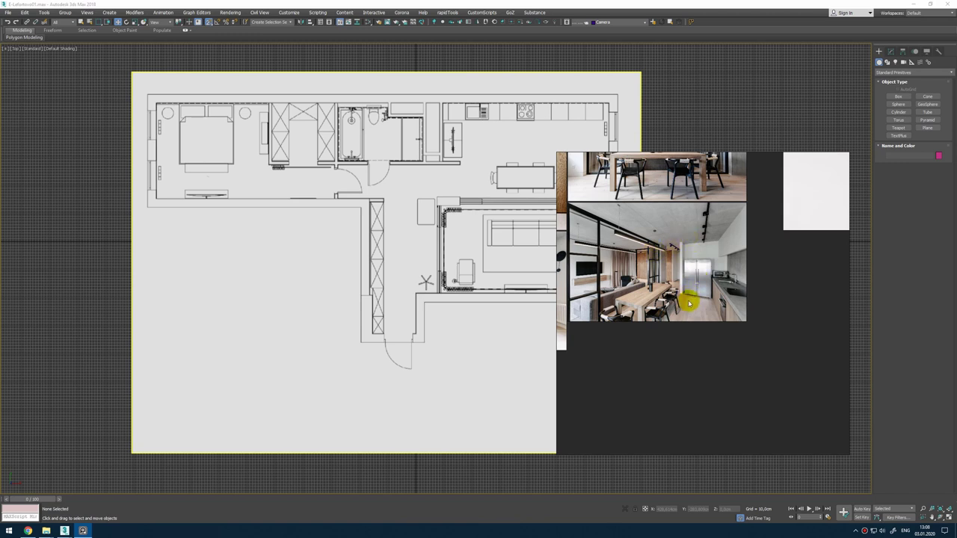
left_click(547, 235)
middle_click_drag(546, 235, 542, 247)
Step: Show all four viewports and turn the Left view into a shaded Perspective view looking down at the plan at an angle
key("alt+w")
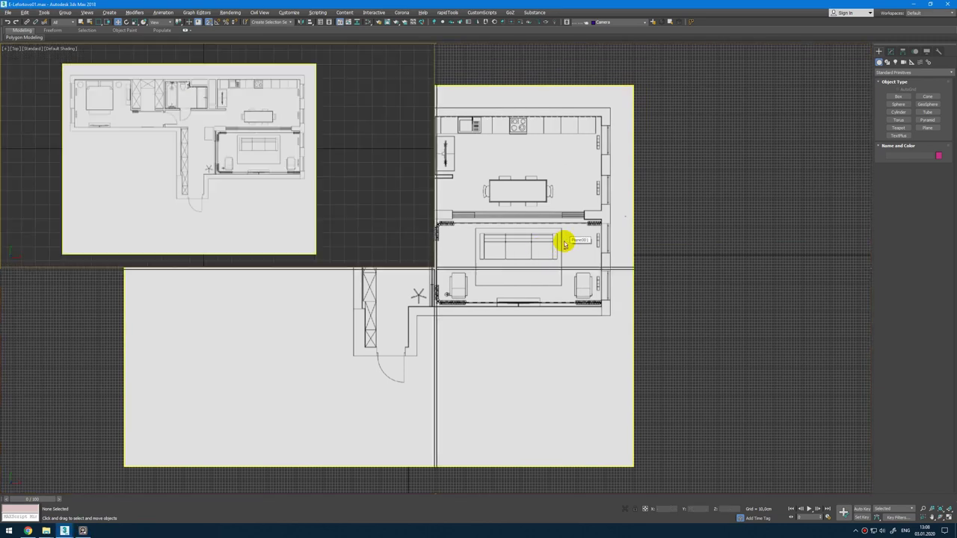
left_click(18, 278)
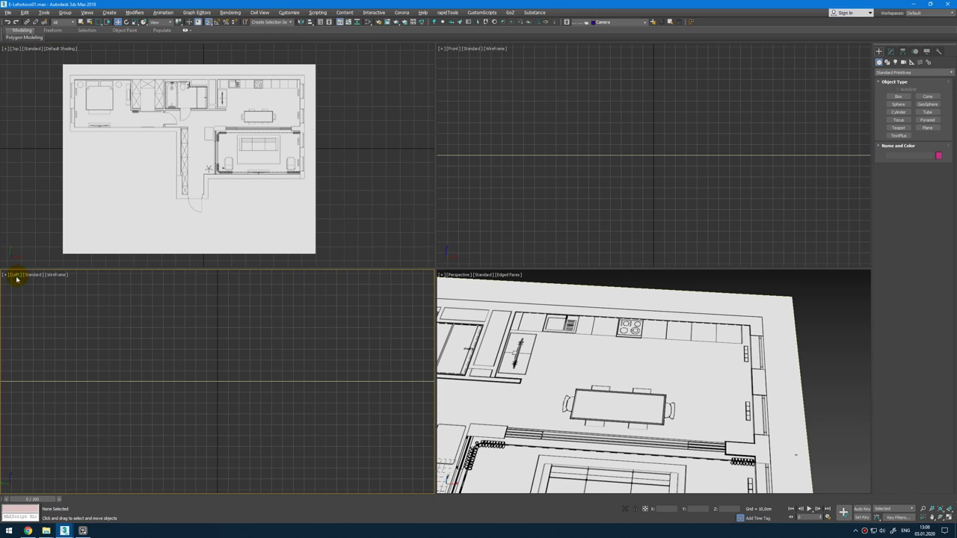
left_click(17, 275)
left_click(22, 301)
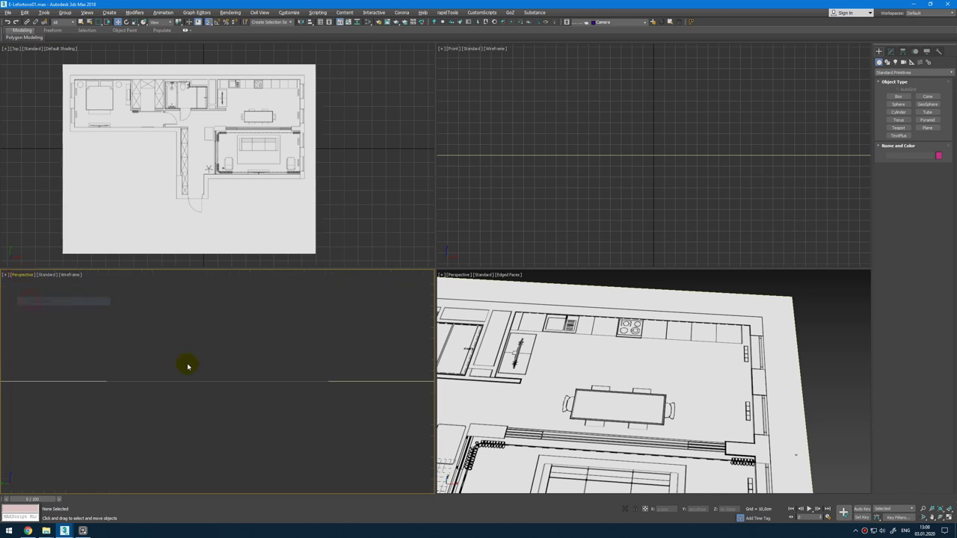
middle_click_drag(193, 362, 174, 380, "alt")
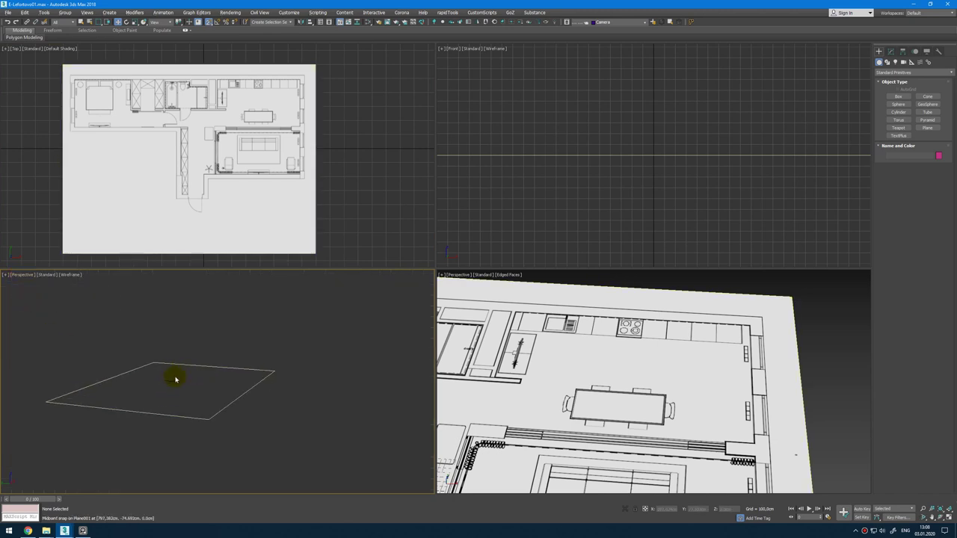
key("F3")
Step: Apply the kitchen and dining room photo number 8 from the Reference folder as the viewport background of the new Perspective view
mouse_move(46, 531)
left_click(28, 497)
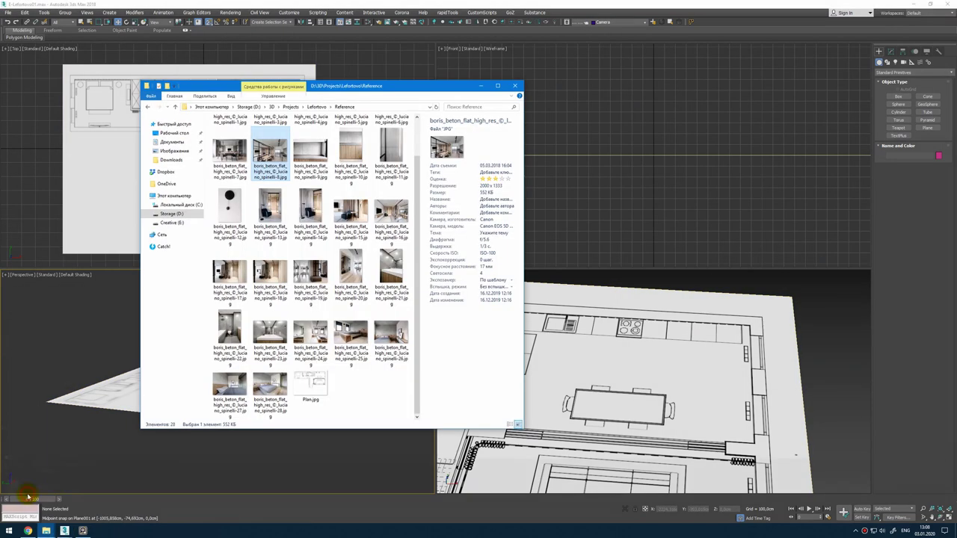
double_click(274, 153)
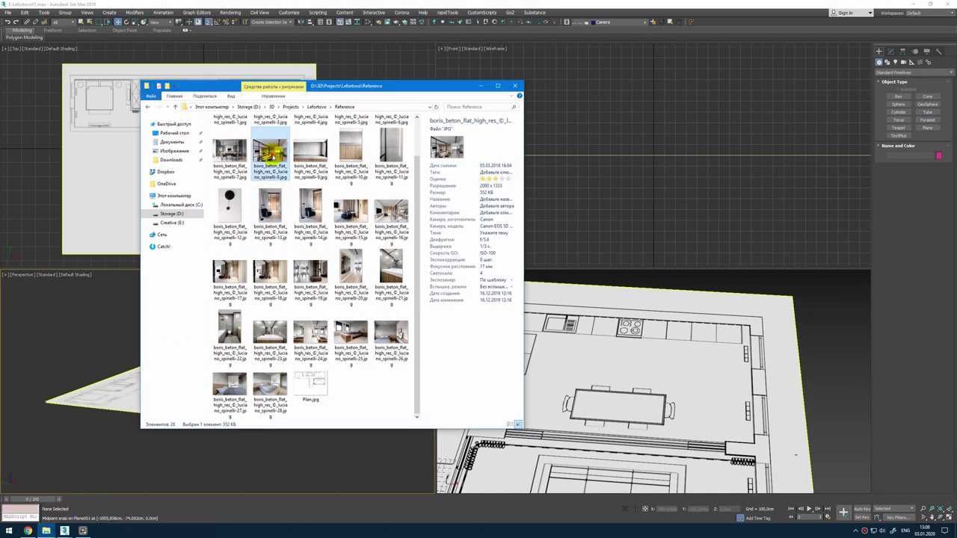
left_click_drag(271, 151, 77, 342)
left_click(460, 284)
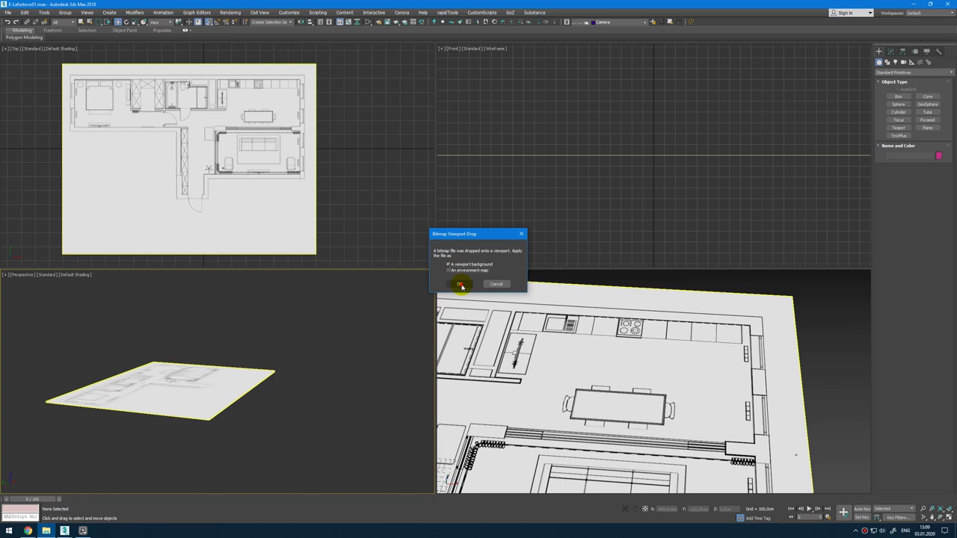
Step: Show safe frames in the Perspective view holding the photo and check its background file and aspect ratio settings
left_click(13, 276)
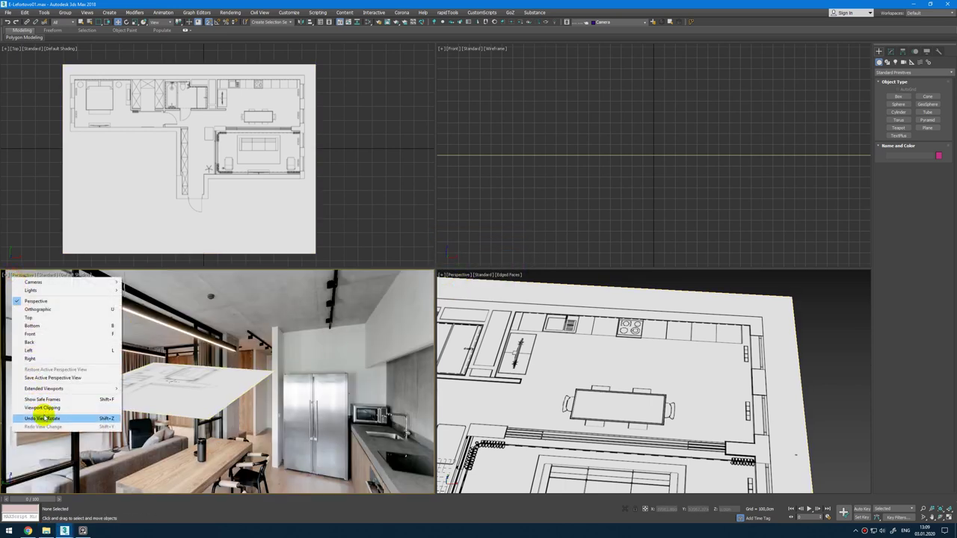
left_click(64, 400)
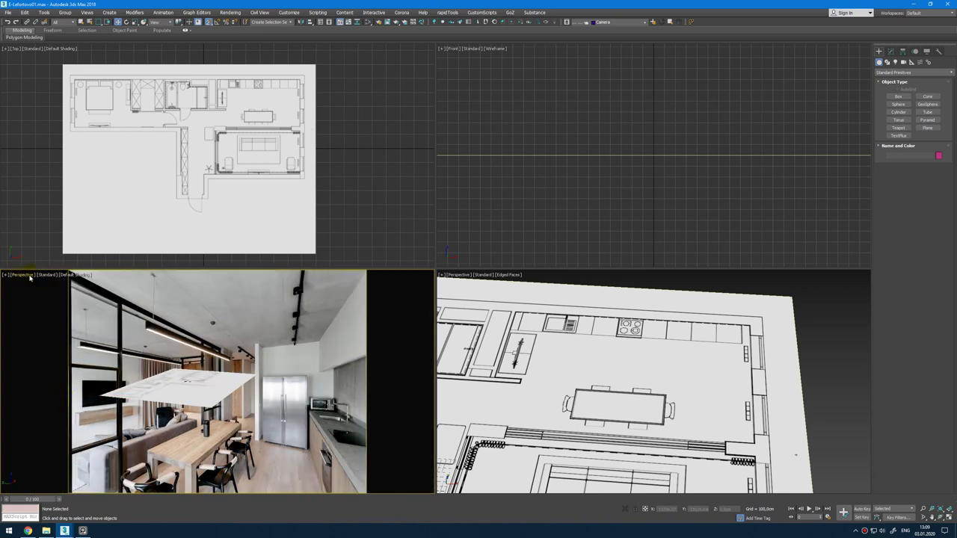
left_click(5, 277)
left_click(38, 362)
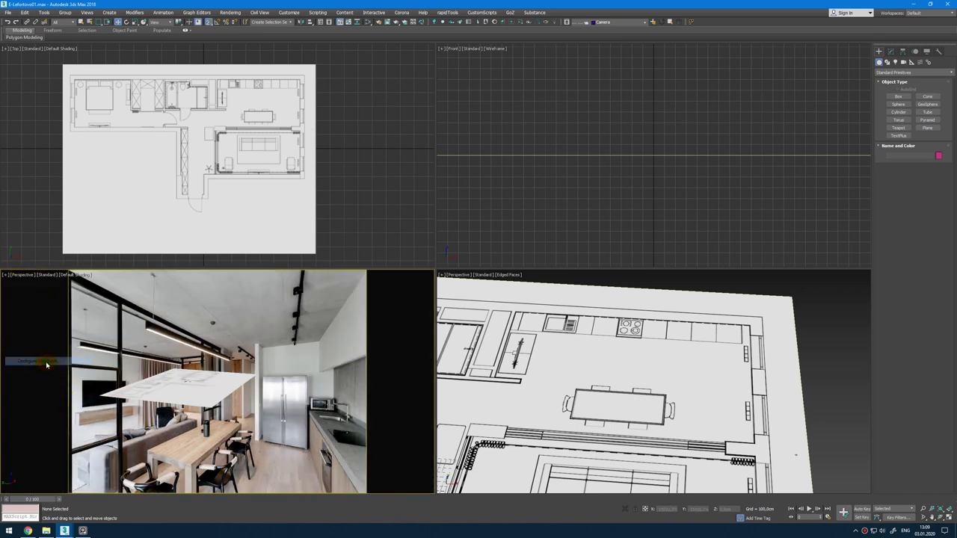
left_click(423, 175)
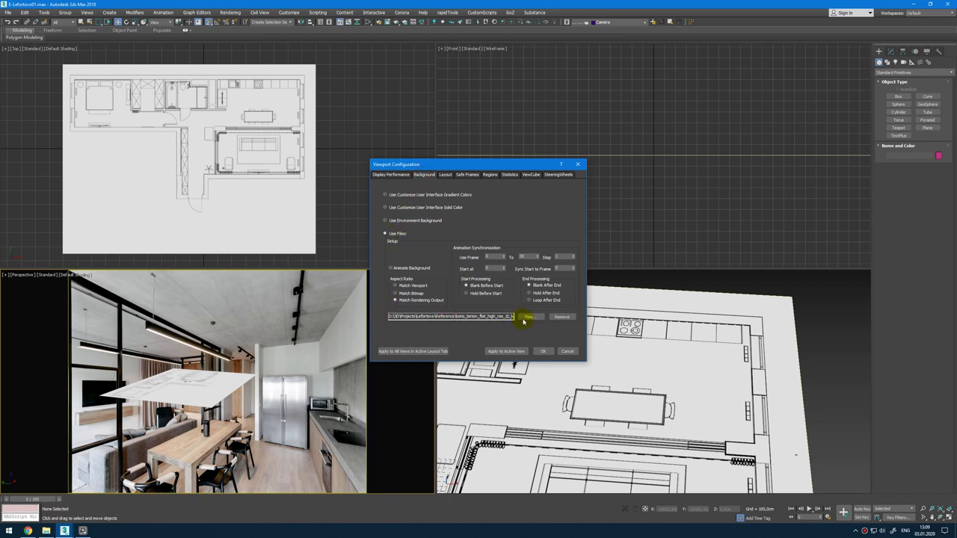
left_click(568, 352)
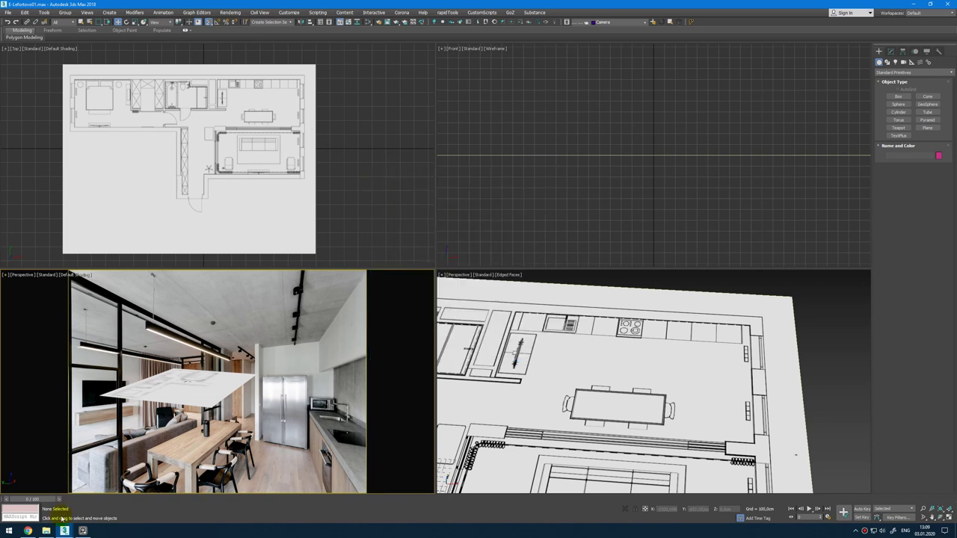
Step: Check the photo's resolution in the Reference folder and set the render output size to 2000 × 1333 with the image aspect locked
mouse_move(46, 531)
left_click(47, 498)
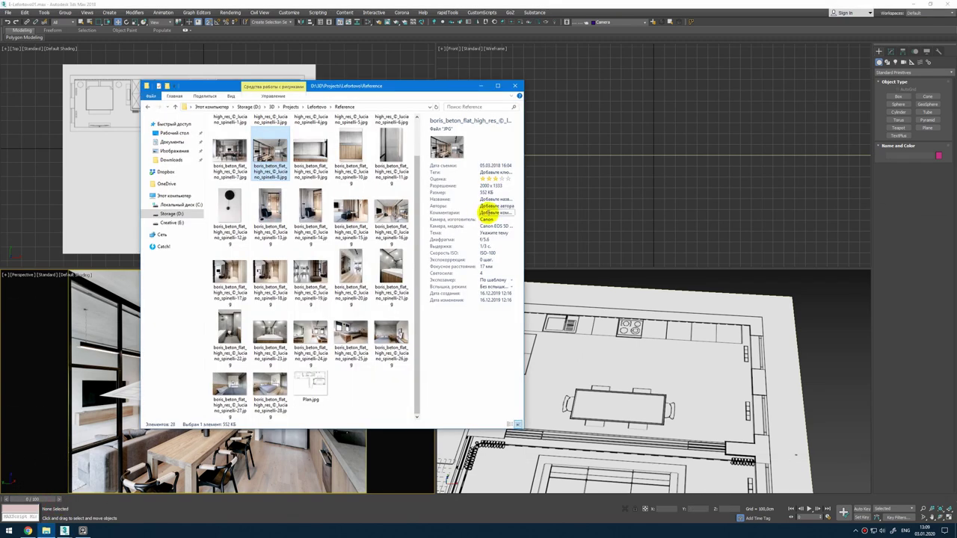
left_click(378, 22)
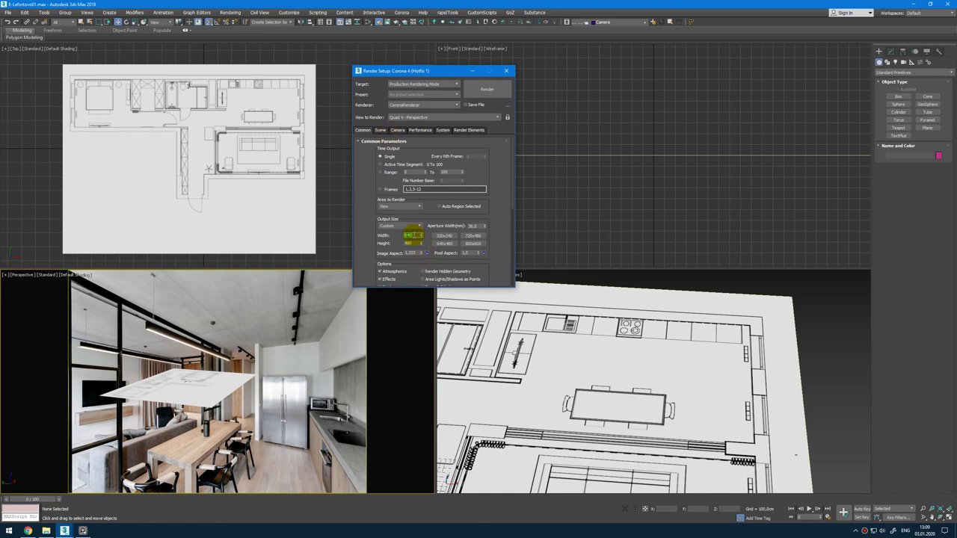
type("2000")
key("Tab")
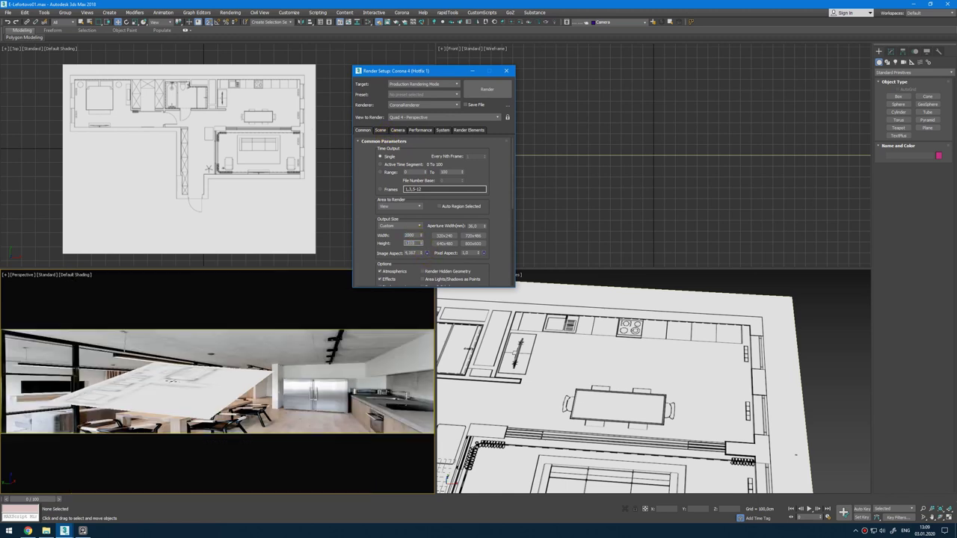
left_click(427, 254)
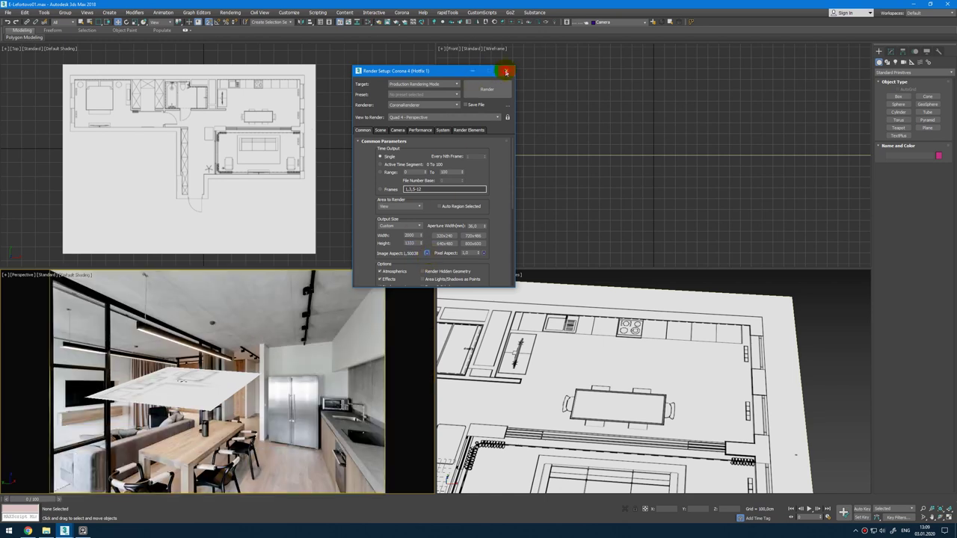
left_click(506, 72)
Step: Maximize the photo view in wireframe and show the Perspective Match vanishing lines for all three axes
key("alt+w")
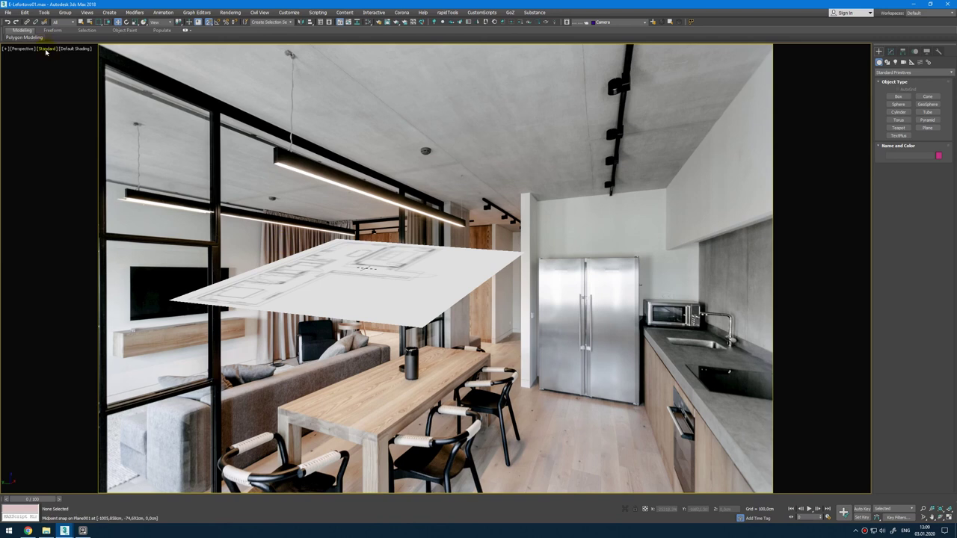
key("F3")
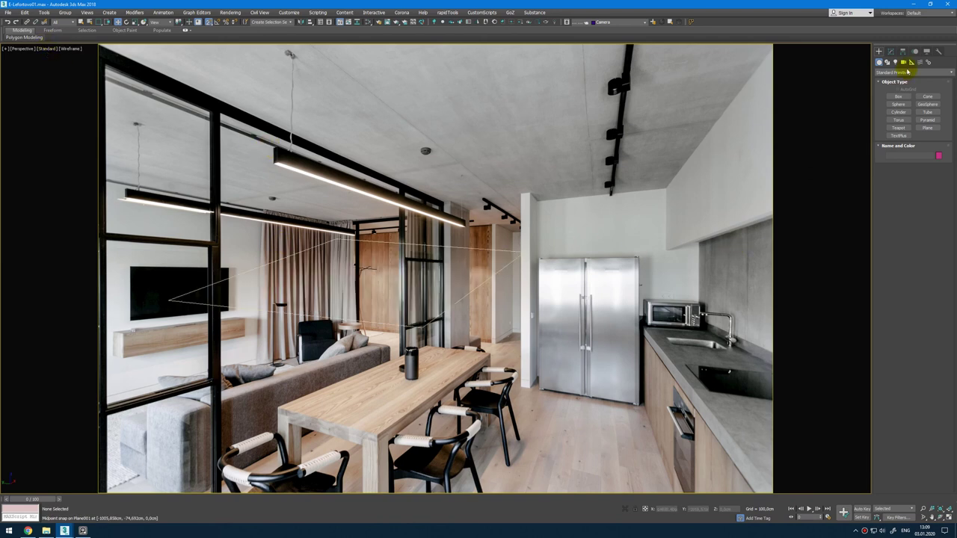
left_click(941, 53)
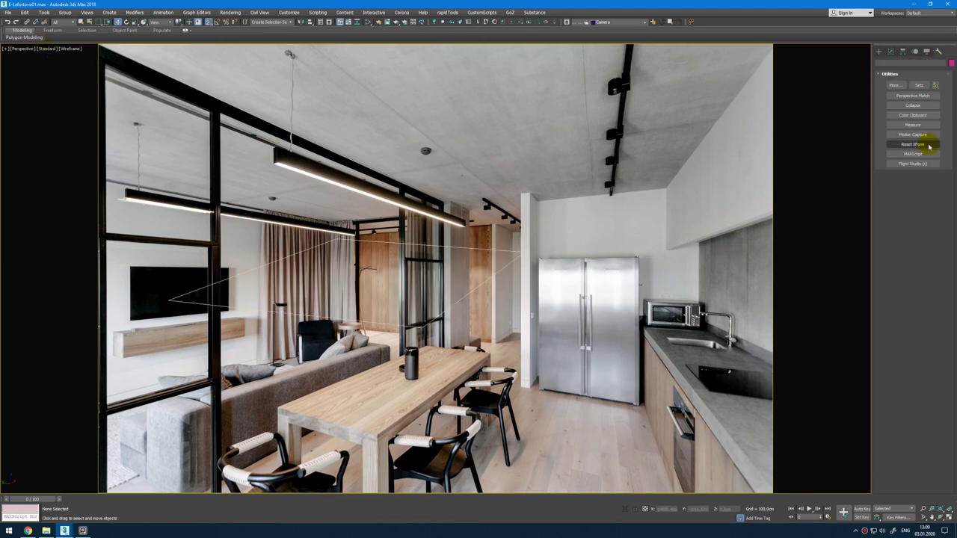
left_click(913, 95)
left_click(912, 194)
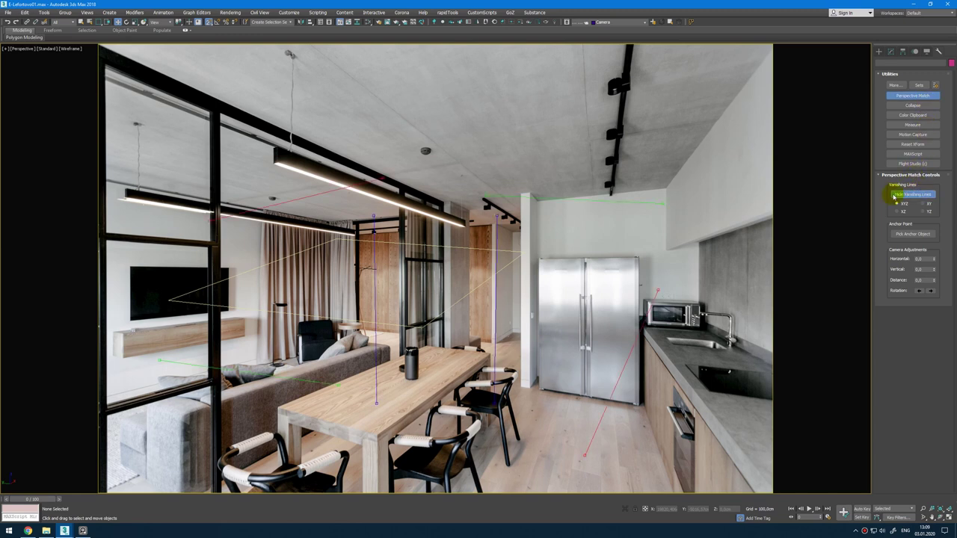
Step: Align the two blue vanishing lines with the wall edge beside the fridge and the thick black post of the glass partition
left_click_drag(501, 243, 529, 222)
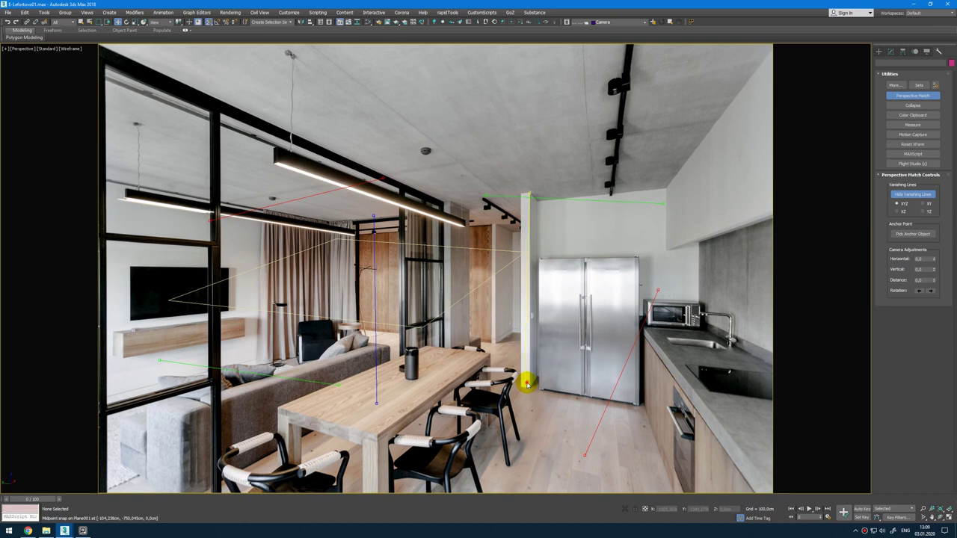
left_click_drag(523, 383, 530, 416)
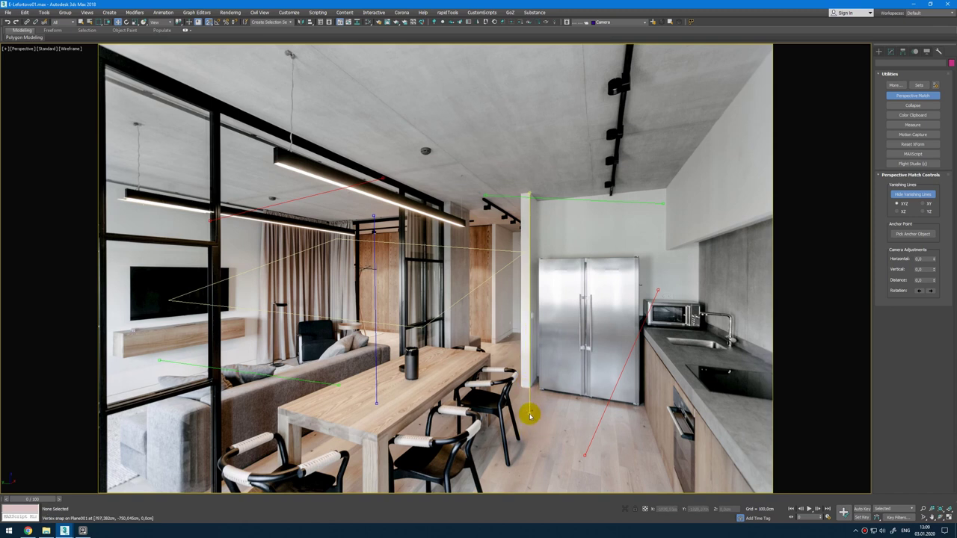
left_click_drag(374, 245, 451, 230)
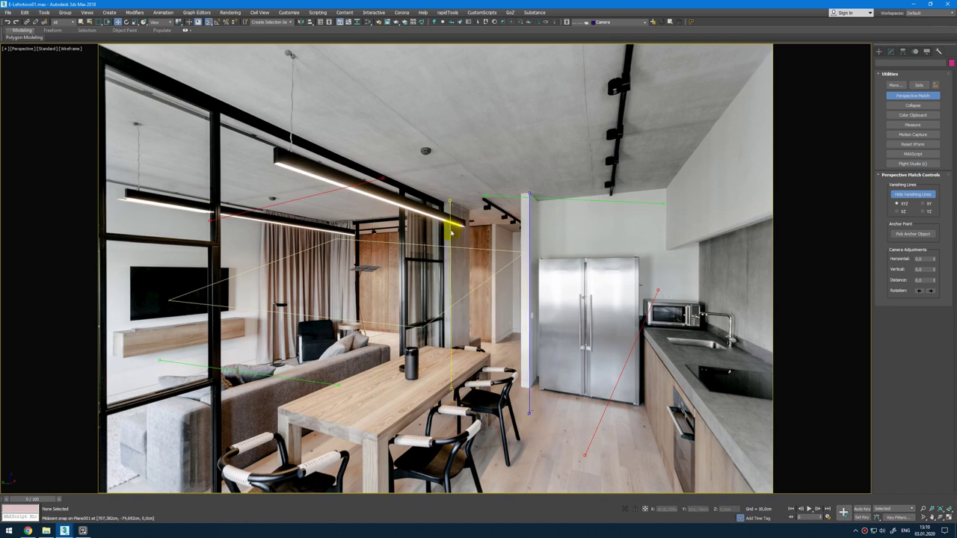
left_click_drag(452, 387, 225, 469)
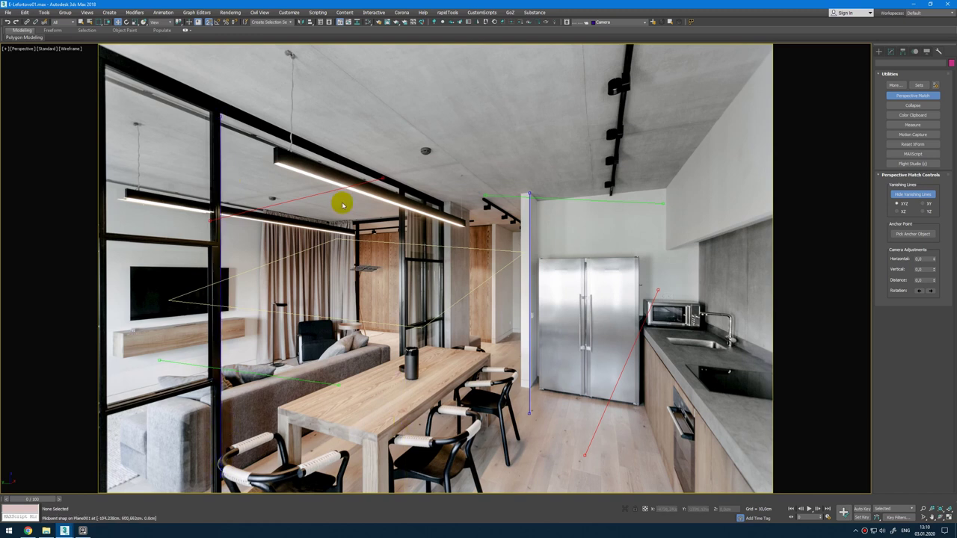
Step: Align the two red vanishing lines with the top beam of the glass partition and the long near edge of the dining table
left_click_drag(331, 188, 331, 92)
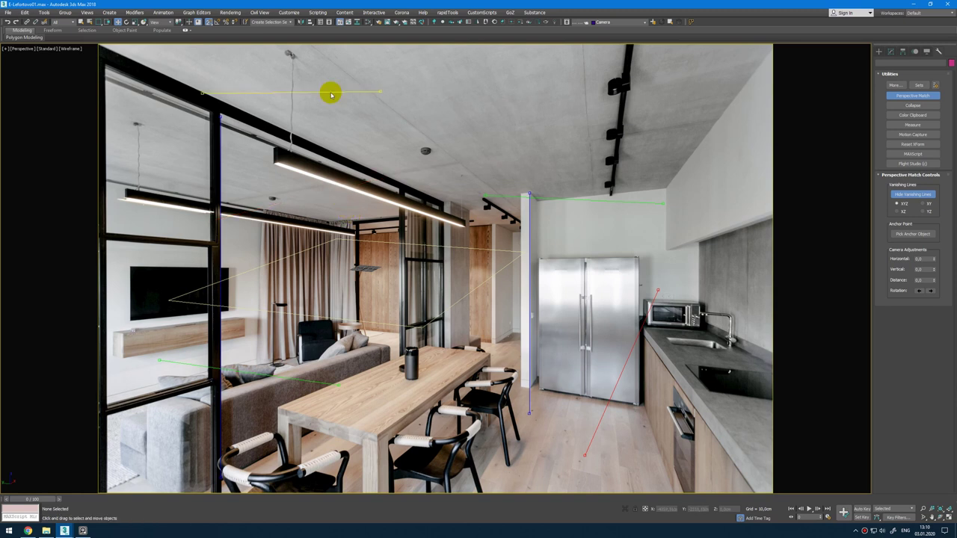
left_click_drag(266, 92, 162, 53)
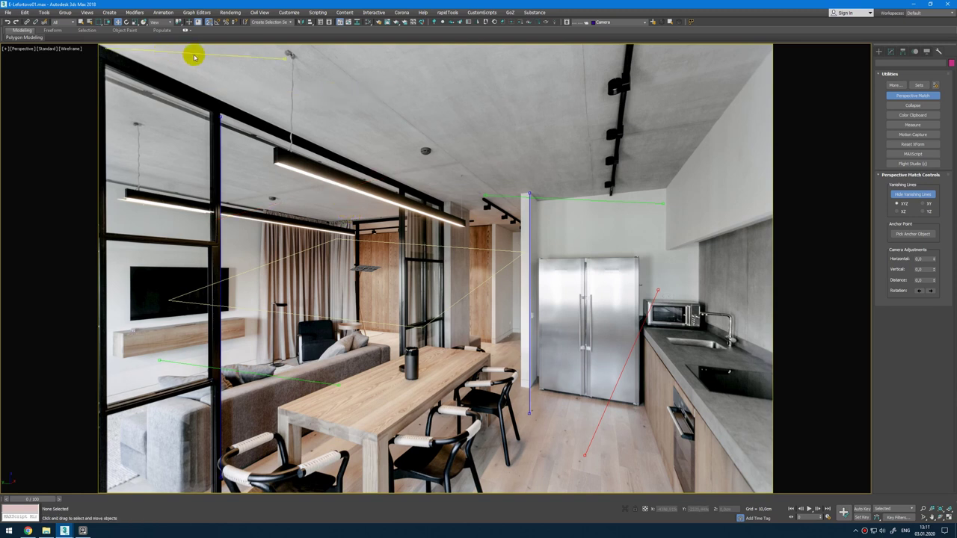
left_click_drag(278, 45, 448, 206)
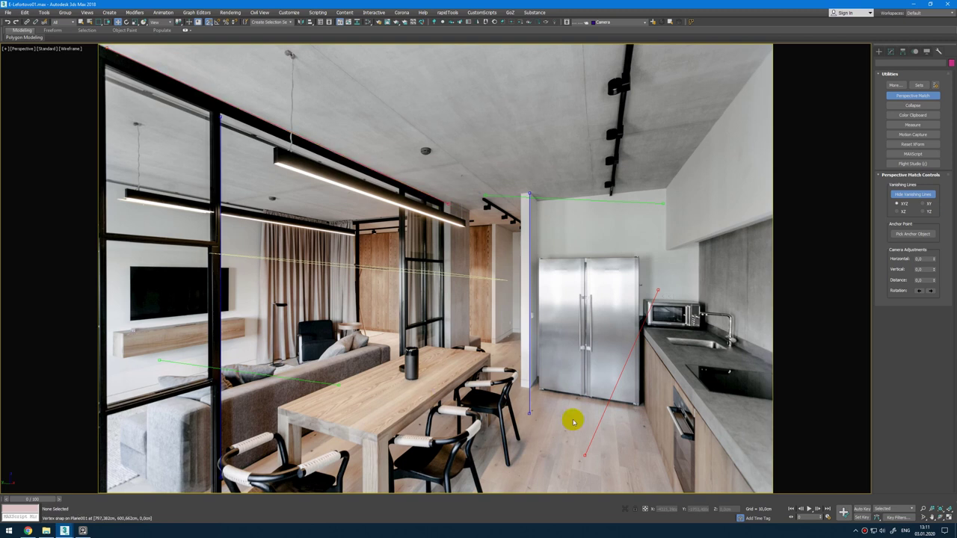
left_click_drag(605, 407, 477, 364)
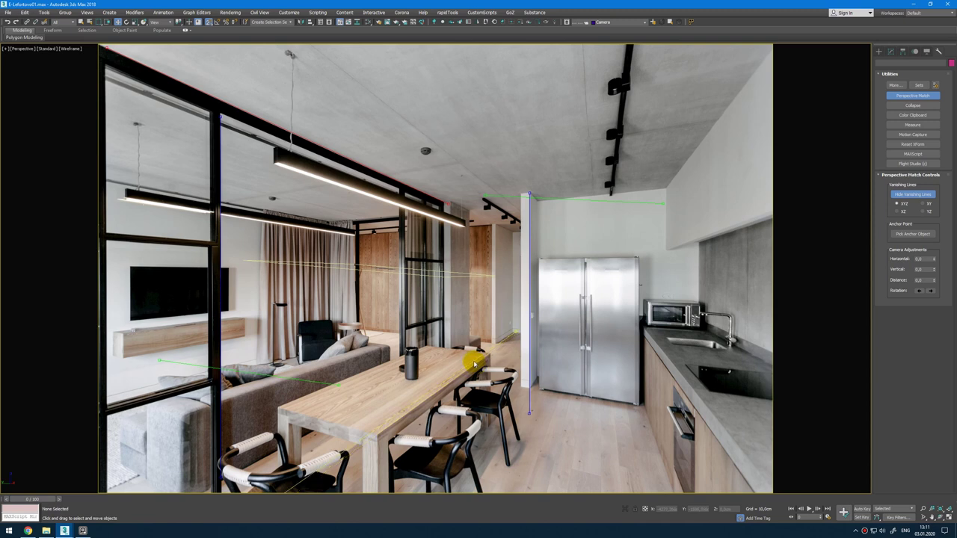
Step: Align the two green vanishing lines with the ceiling edge above the fridge and the fridge's bottom edge on the floor
left_click_drag(665, 207, 666, 189)
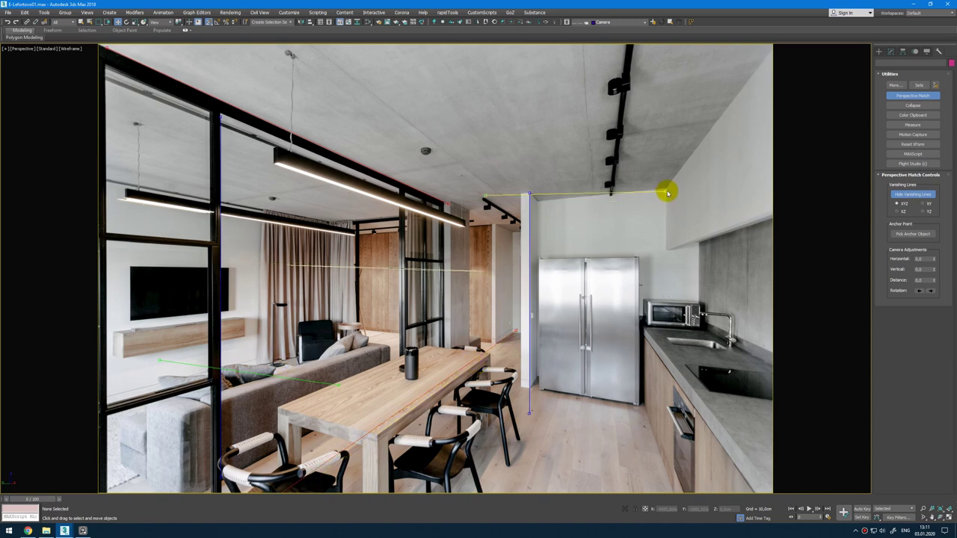
left_click_drag(484, 196, 480, 207)
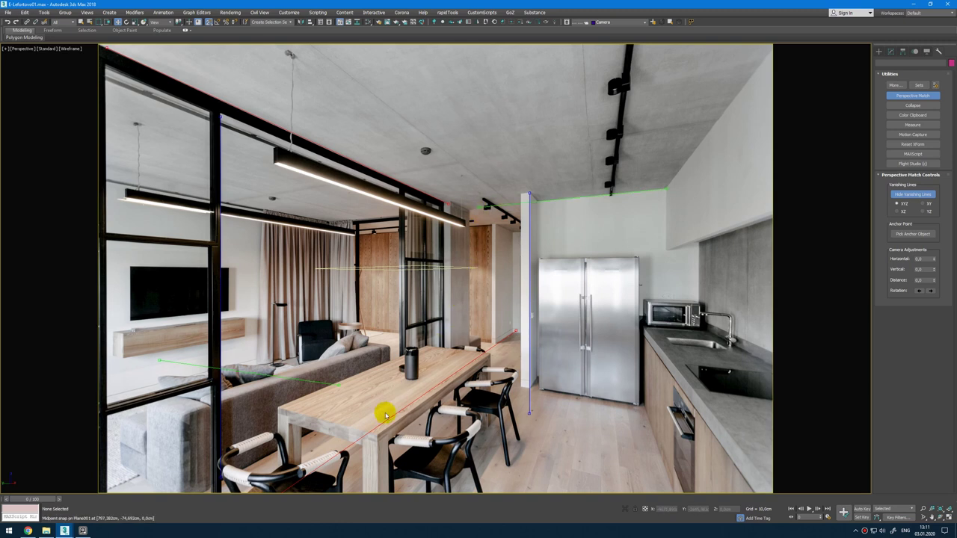
left_click_drag(603, 261, 590, 399)
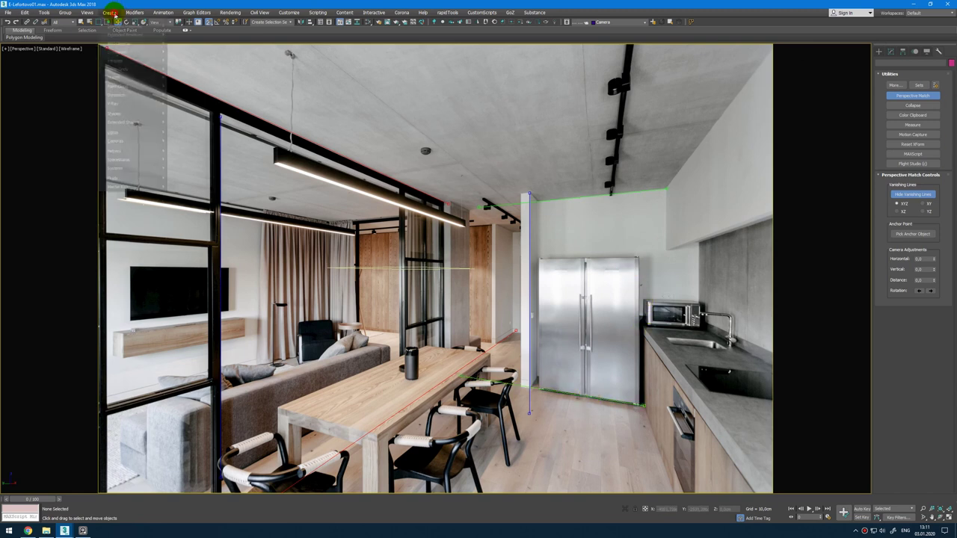
Step: Create a standard camera from the matched view and frame it in the Top view with all four viewports shown
left_click(88, 12)
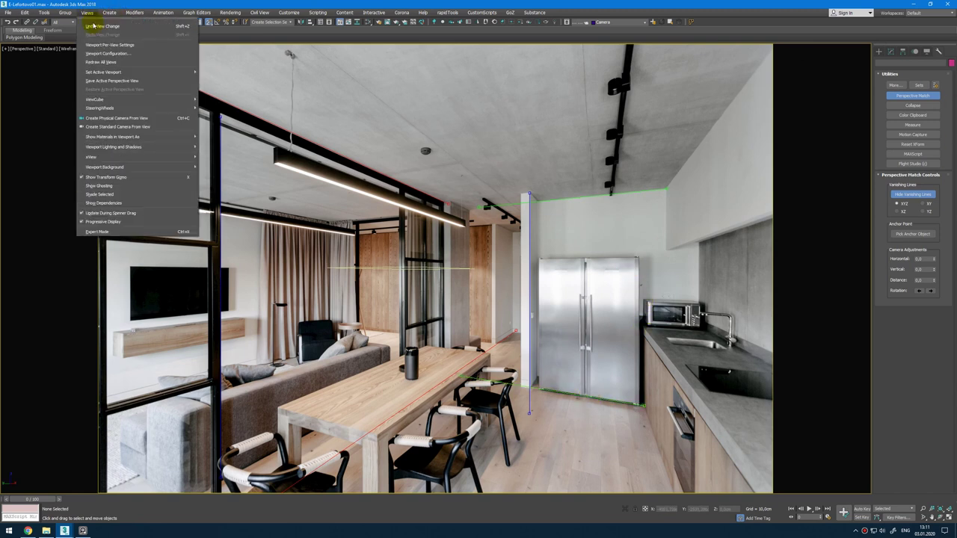
left_click(144, 128)
key("alt+w")
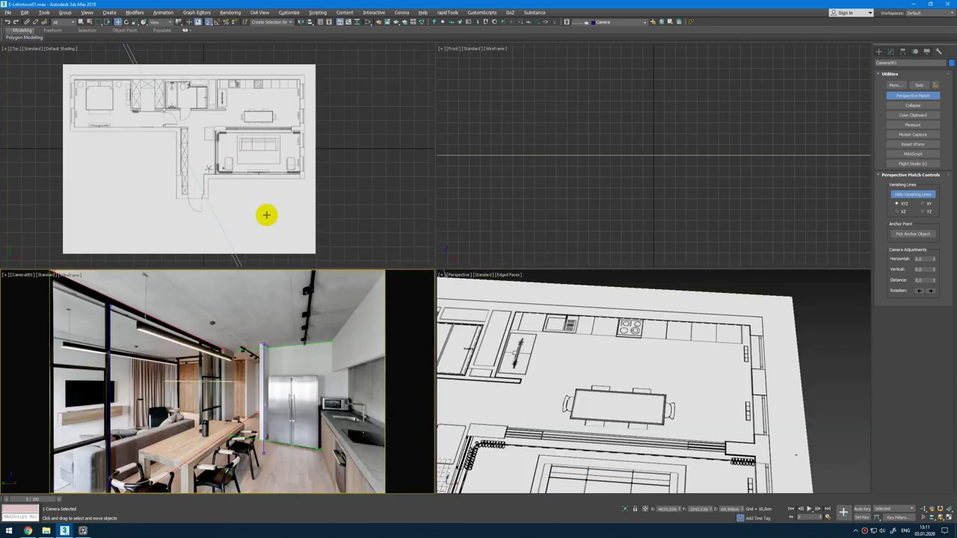
key("z")
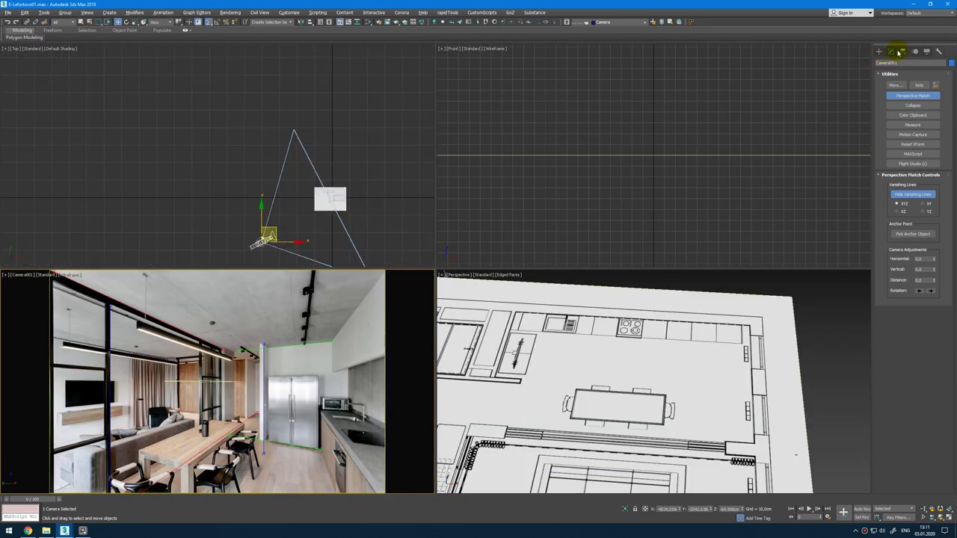
Step: Lock the camera's movement and rotation on the X, Y and Z axes
left_click(902, 51)
left_click(942, 75)
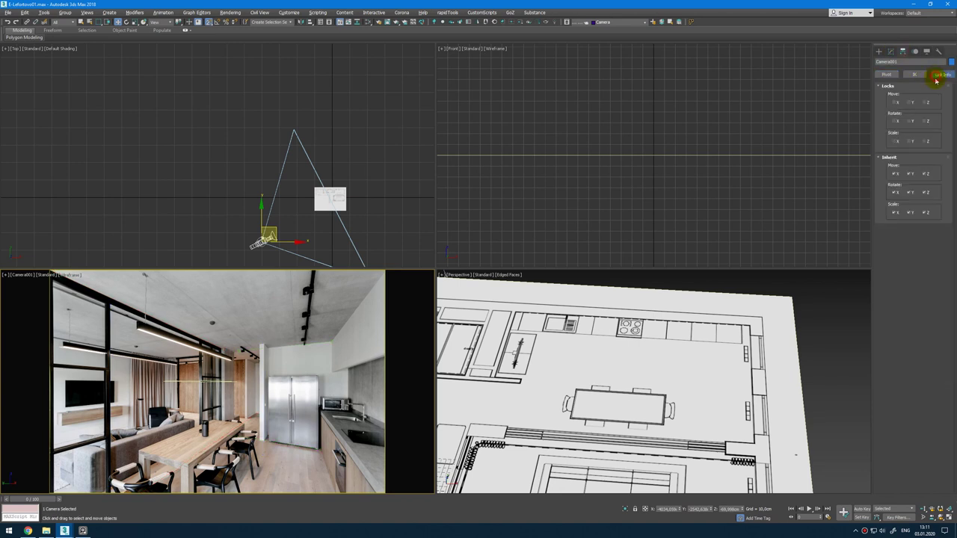
left_click(916, 103)
left_click(896, 102)
left_click(901, 125)
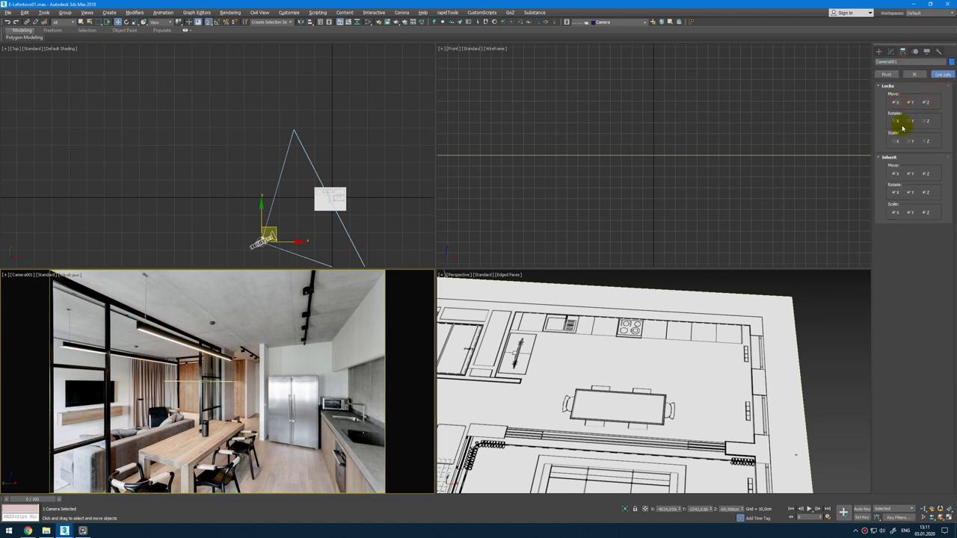
middle_click_drag(308, 179, 311, 138)
left_click_drag(270, 195, 284, 179)
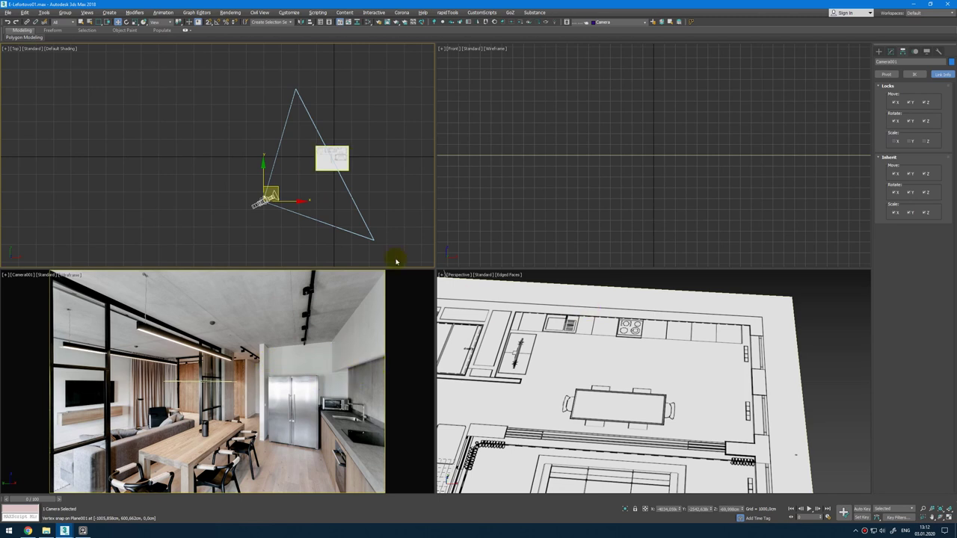
Step: Draw a box about 200 × 64 cm and 69 cm high over the niche beside the kitchen sink in the Top view plan
scroll(314, 142, "up", 10)
right_click(221, 160)
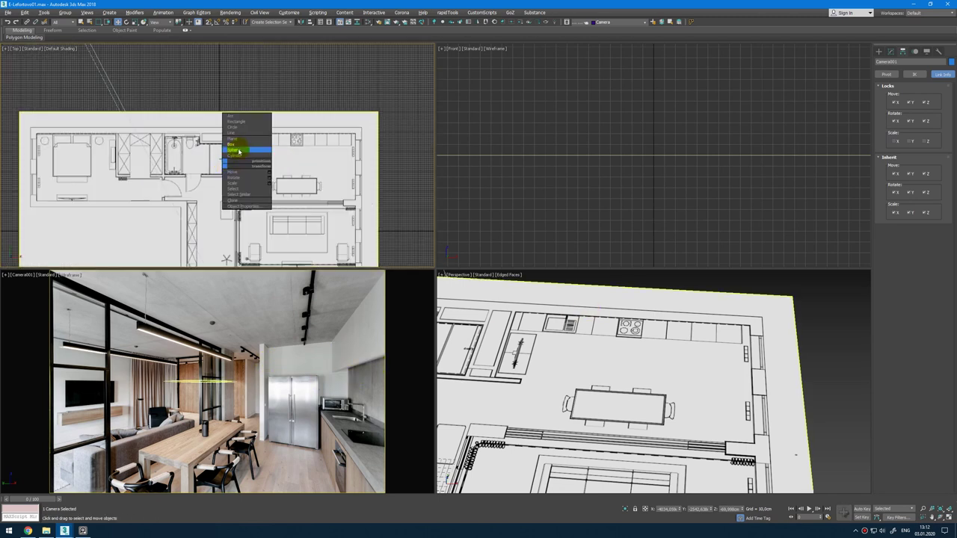
left_click(244, 145)
scroll(254, 140, "up", 4)
mouse_move(289, 136)
left_mouse_down()
mouse_move(311, 177)
mouse_move(313, 245)
left_mouse_up()
scroll(312, 179, "up", 6)
left_click(333, 168)
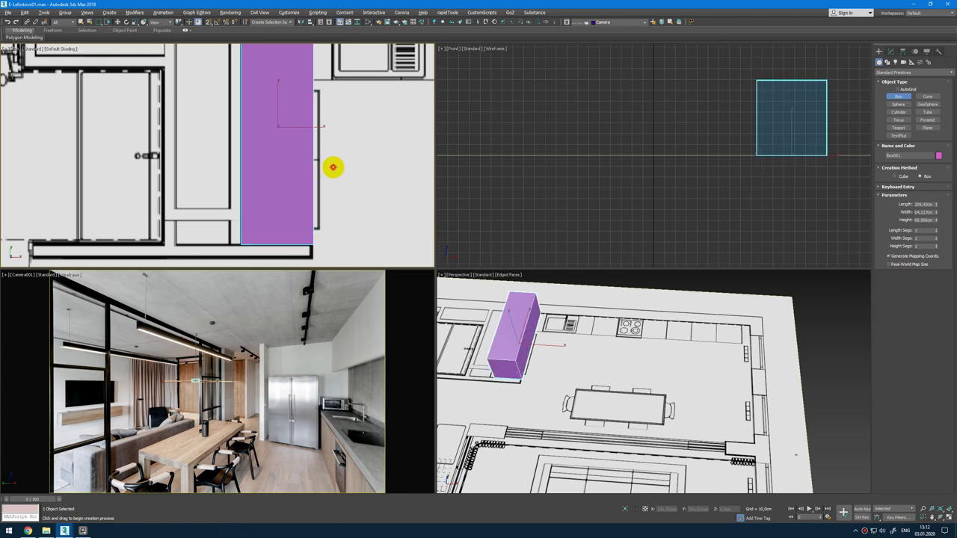
right_click(333, 167)
Step: Select only the box on the plan and set its height to 240 cm
scroll(673, 321, "down", 5)
left_click(608, 427)
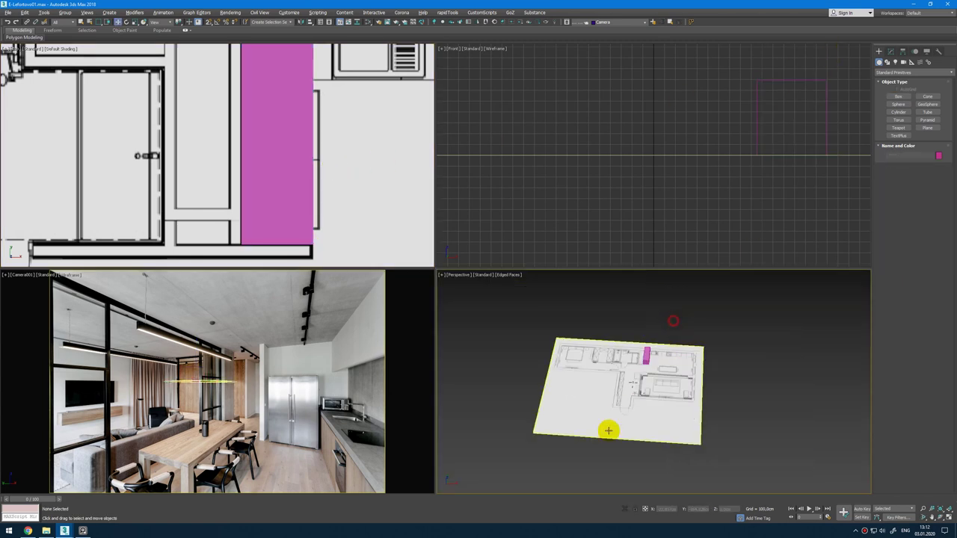
left_click(641, 374)
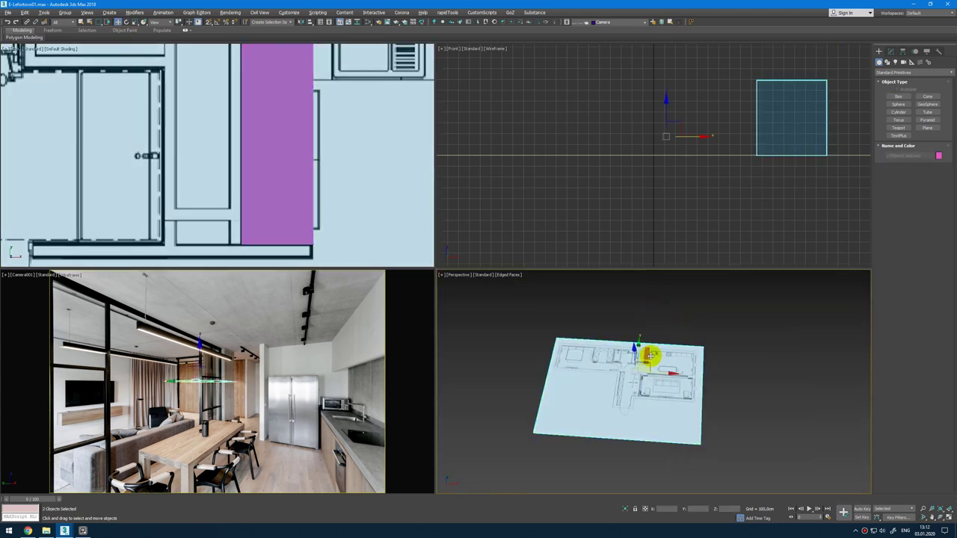
left_click(648, 358)
left_click(891, 51)
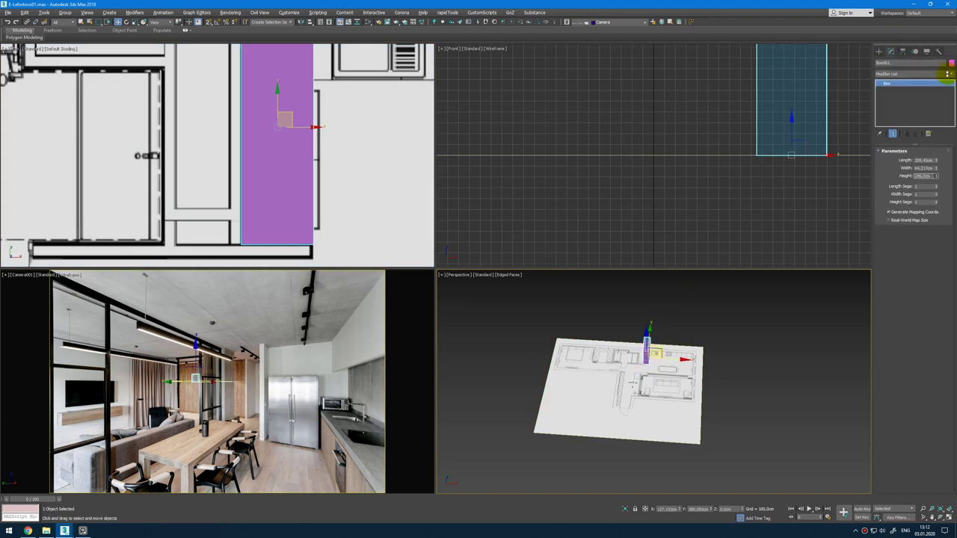
Step: Increase the box's height slightly and group the box with the floor plan plane
left_click_drag(947, 74, 948, 76)
left_click(66, 11)
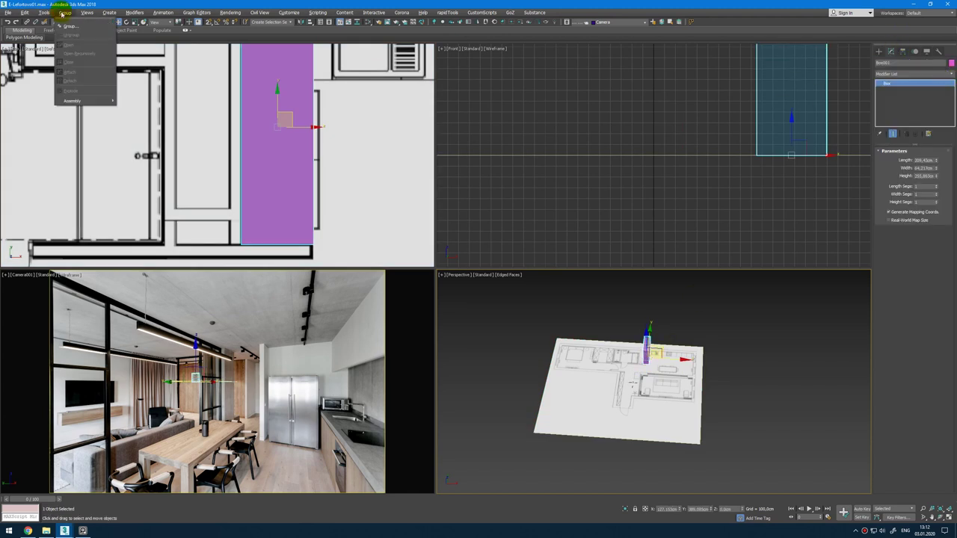
left_click(65, 11)
left_click_drag(646, 132, 771, 210)
left_click(66, 12)
left_click(72, 22)
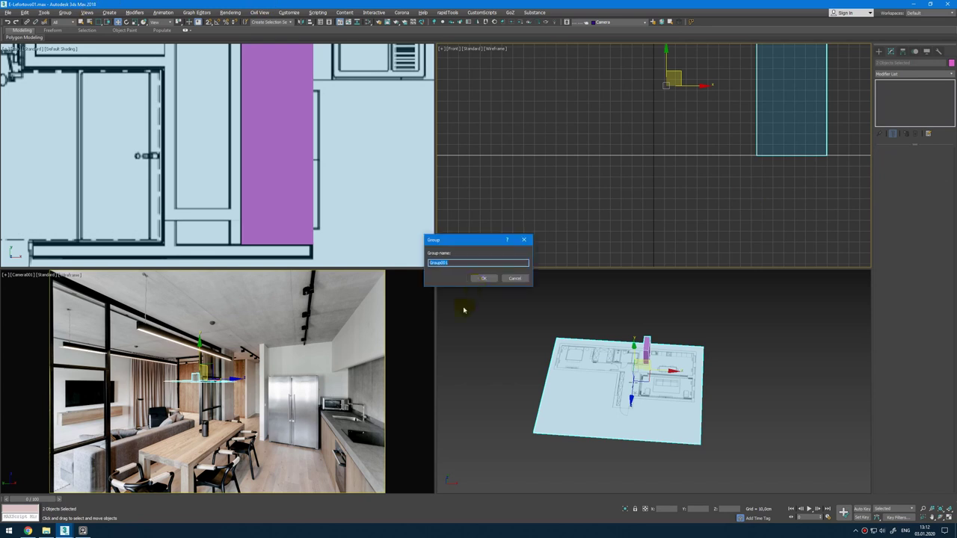
left_click(486, 279)
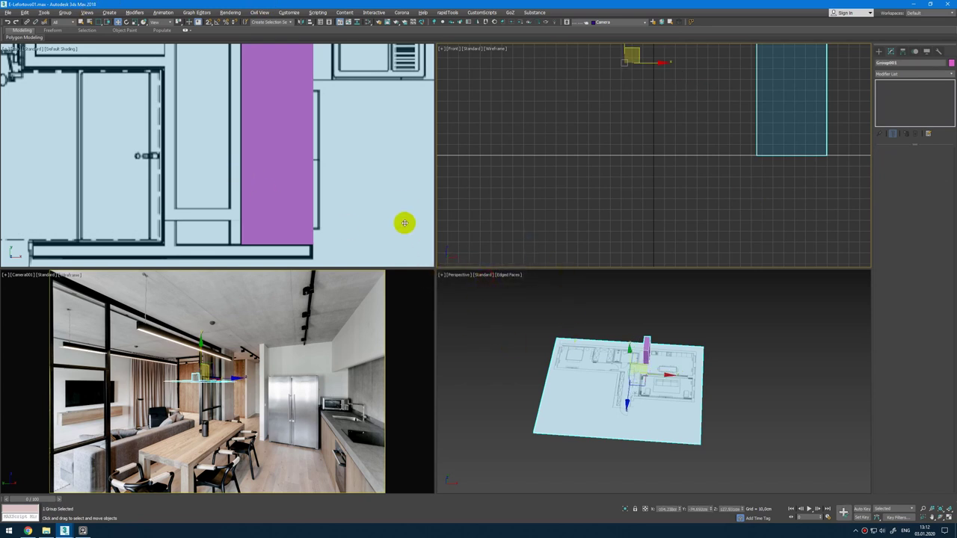
Step: Move the group in the Top view to bring the floor plan over to the camera's location
scroll(410, 228, "down", 4)
scroll(420, 256, "down", 4)
middle_click_drag(421, 255, 220, 125)
left_click(349, 130)
scroll(348, 130, "down", 4)
left_click(297, 119)
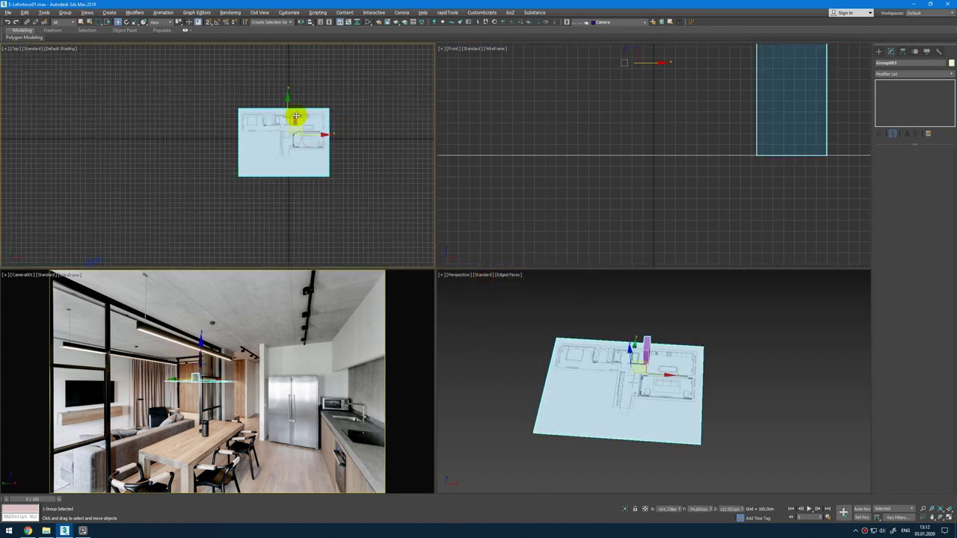
left_click_drag(289, 135, 146, 155)
scroll(154, 145, "up", 4)
scroll(145, 155, "down", 6)
scroll(118, 181, "up", 6)
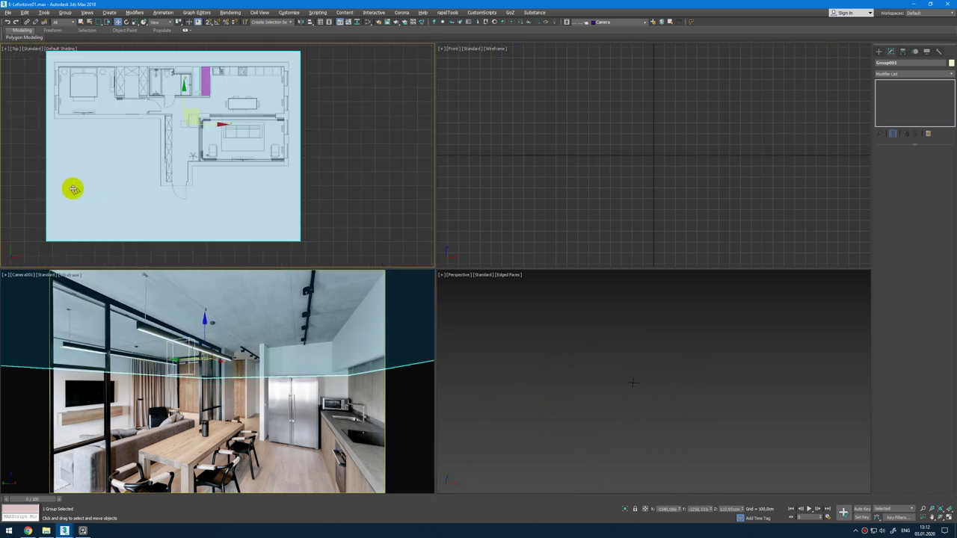
Step: Rotate the group 180° and move it so the plan's kitchen area lies under the camera
left_click_drag(125, 150, 202, 197)
key("e")
key("w")
mouse_move(179, 117)
left_mouse_down()
mouse_move(165, 137)
mouse_move(173, 130)
left_mouse_up()
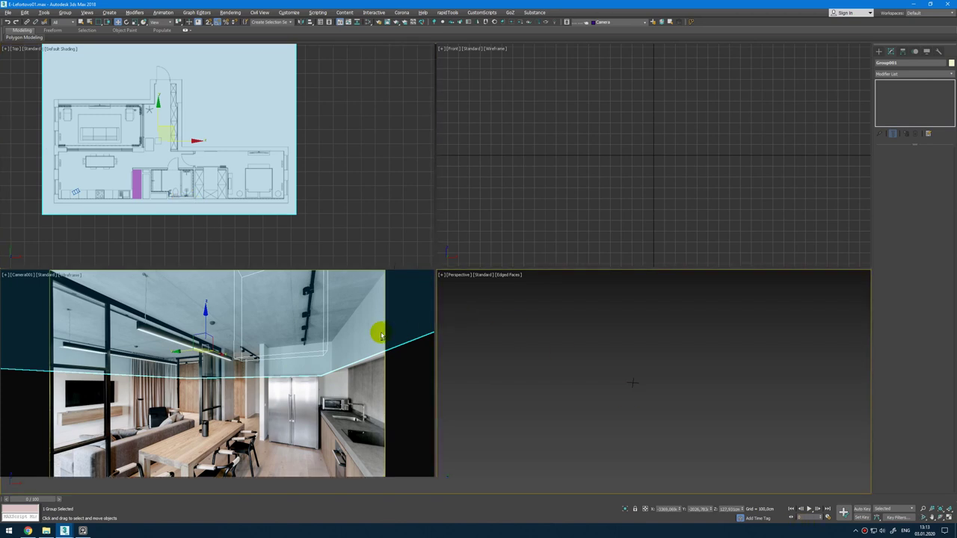
Step: In the enlarged camera view, shift the group on X and Y and lower it on Z to fit the box over the fridge niche
key("alt+w")
left_click_drag(681, 465, 681, 455)
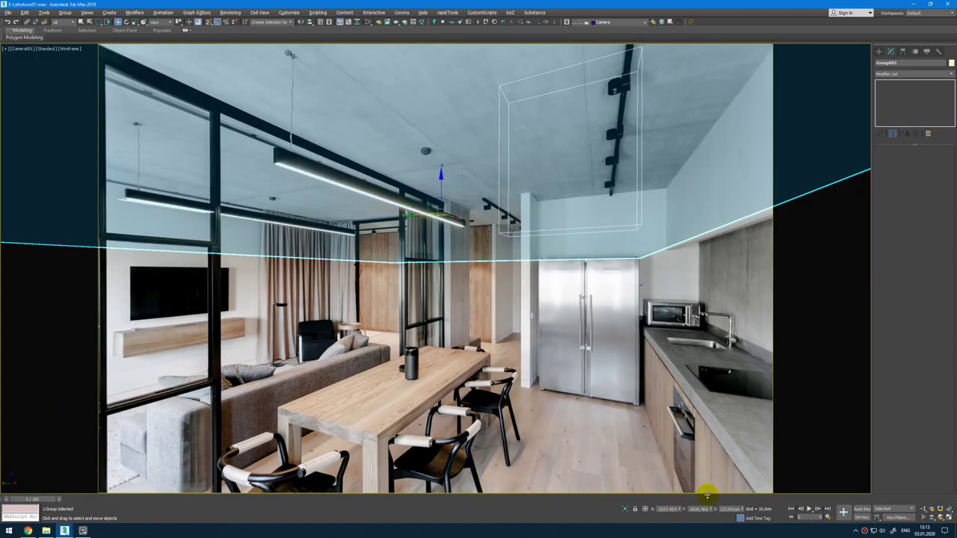
left_click_drag(711, 510, 719, 13)
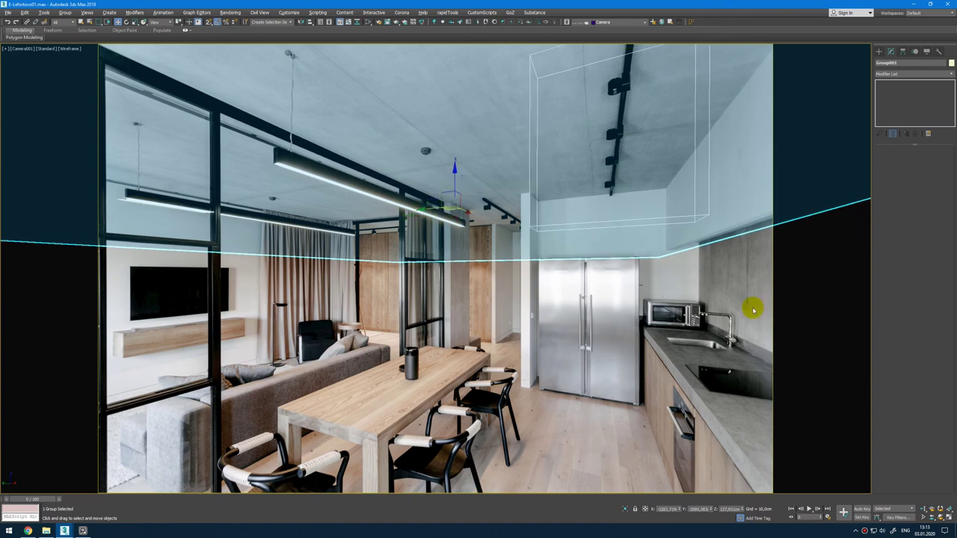
mouse_move(742, 510)
left_mouse_down()
mouse_move(741, 10)
mouse_move(736, 46)
left_mouse_up()
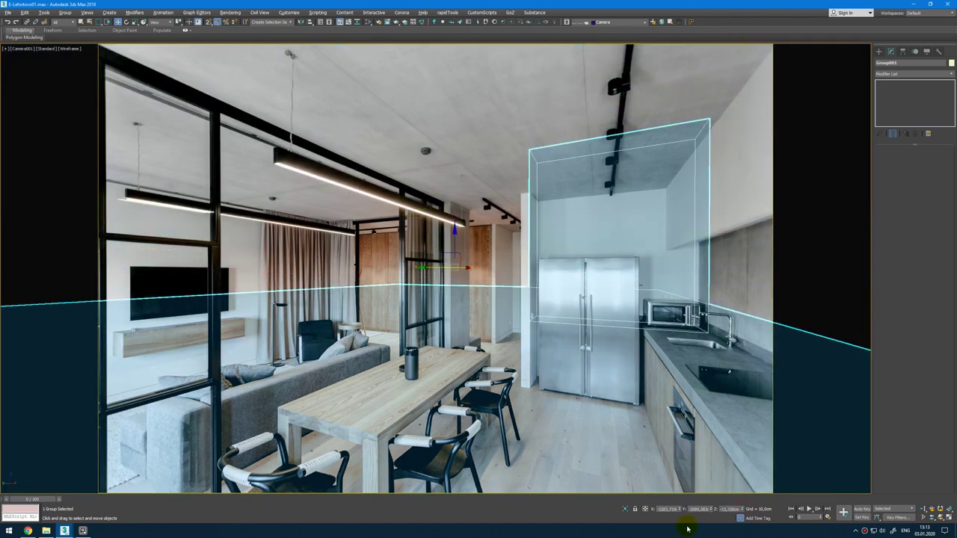
left_click_drag(708, 509, 689, 514)
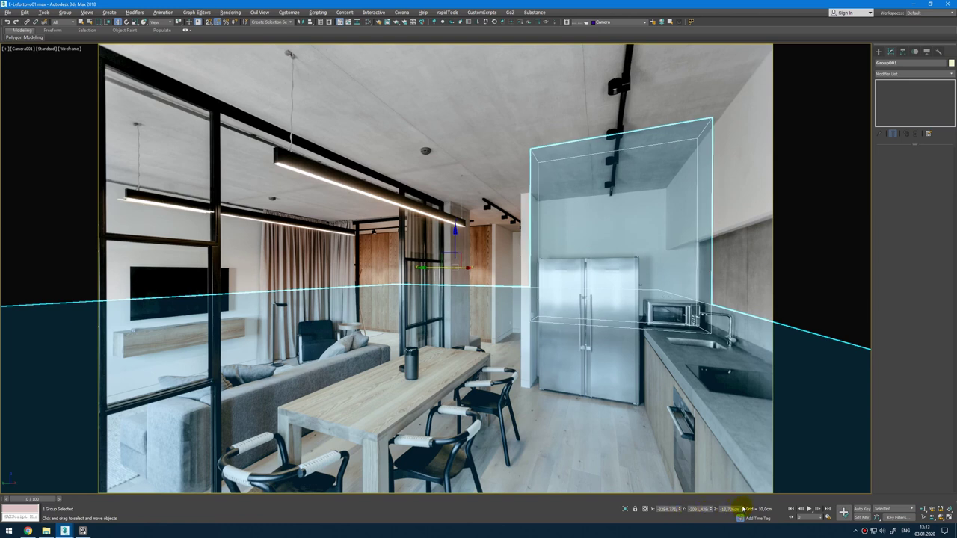
left_click_drag(744, 509, 752, 25)
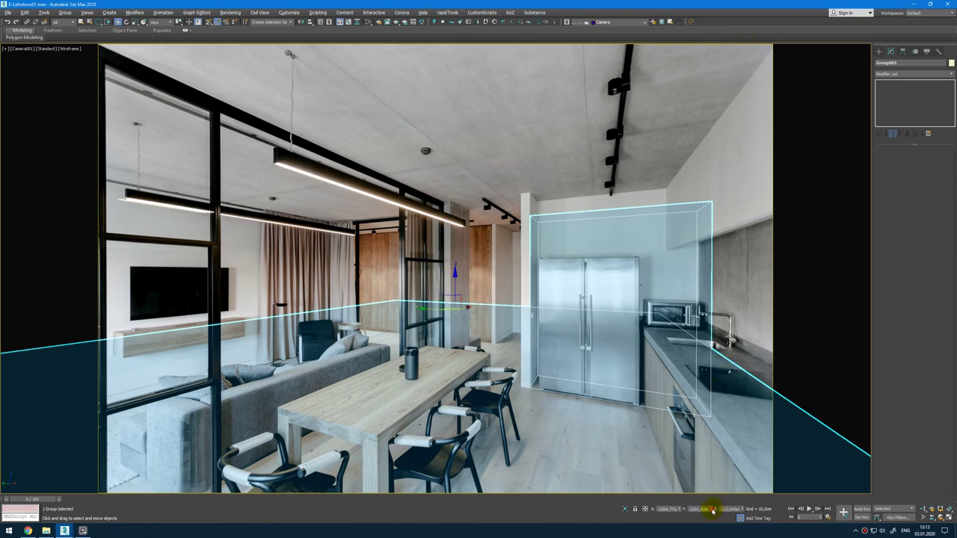
Step: Fine-tune the group's X and Y position until the box edges follow the fridge niche in the photo
left_click(713, 511)
left_click(712, 511)
left_click(712, 511)
left_click(711, 510)
left_click(712, 511)
left_click_drag(681, 510, 682, 513)
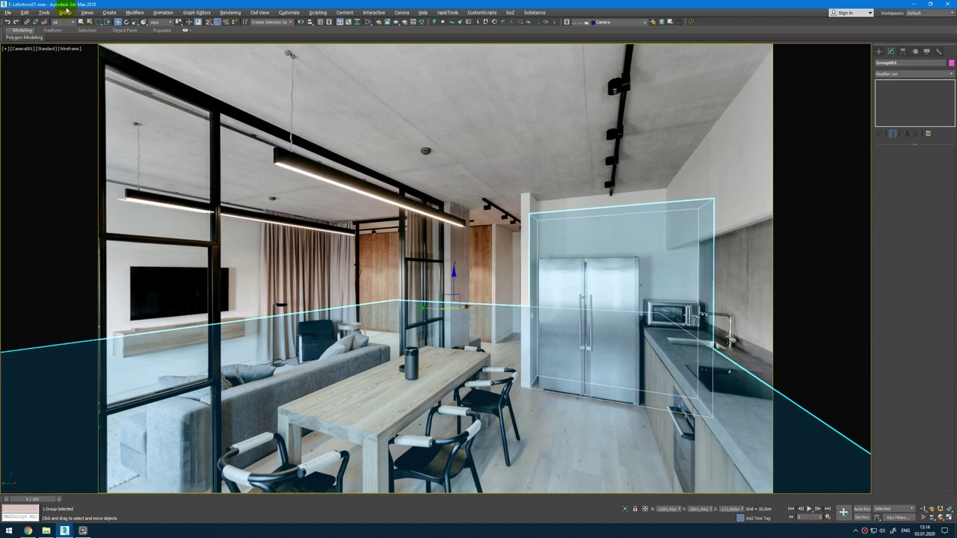
Step: Open the group, select the box over the fridge niche and set its height to 290 cm
left_click(66, 12)
left_click(76, 47)
left_click(665, 214)
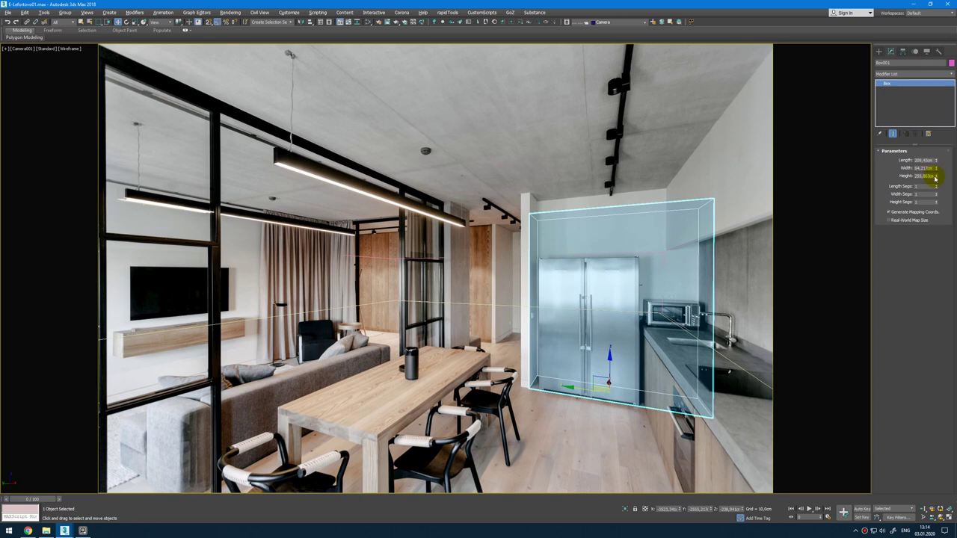
mouse_move(934, 178)
left_mouse_down()
mouse_move(933, 167)
mouse_move(944, 173)
left_mouse_up()
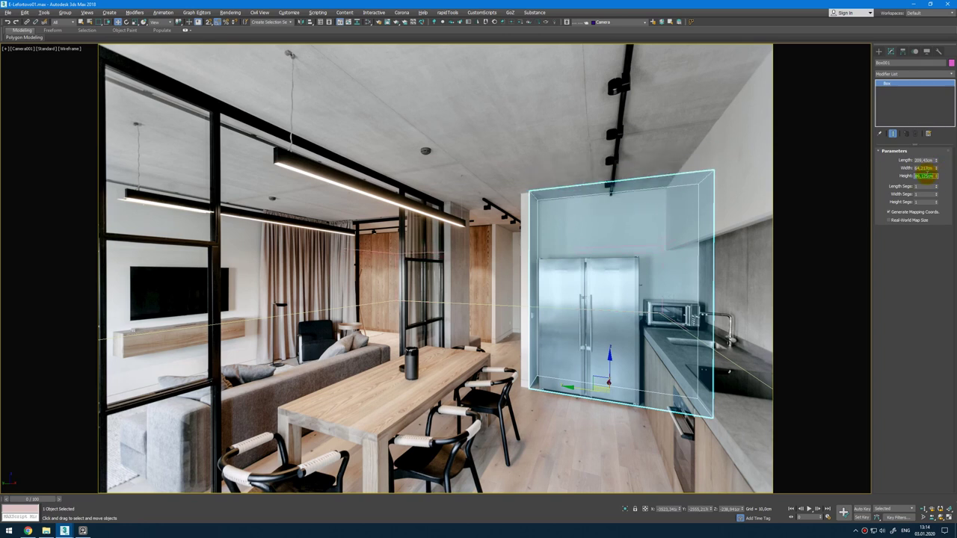
type("240")
key("Return")
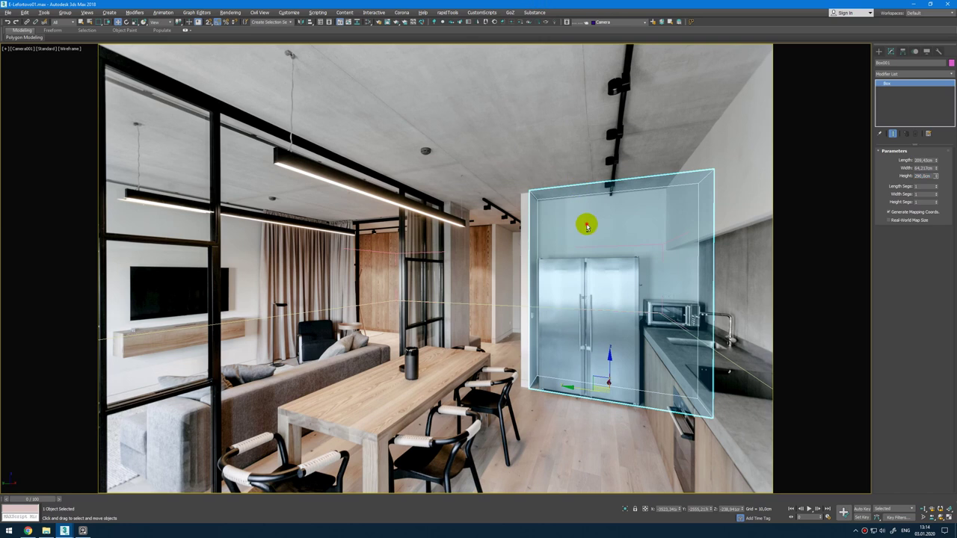
Step: Show all four viewports, select the camera in the Perspective view and attach it to the plan and box group
left_click(586, 225)
key("alt+w")
left_click(605, 329)
key("z")
scroll(611, 323, "down", 5)
left_click(603, 344)
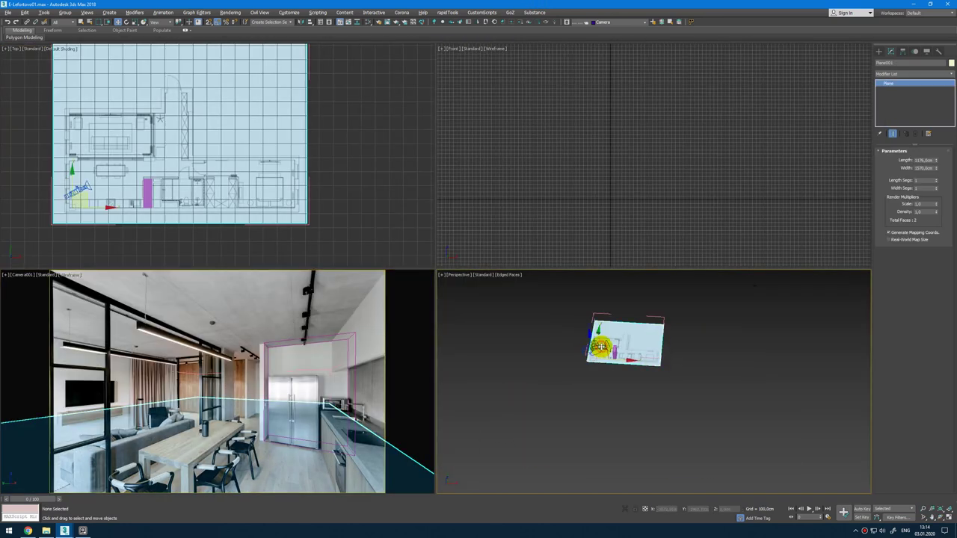
scroll(591, 353, "up", 2)
left_click(587, 351)
scroll(586, 351, "up", 4)
left_click(612, 347)
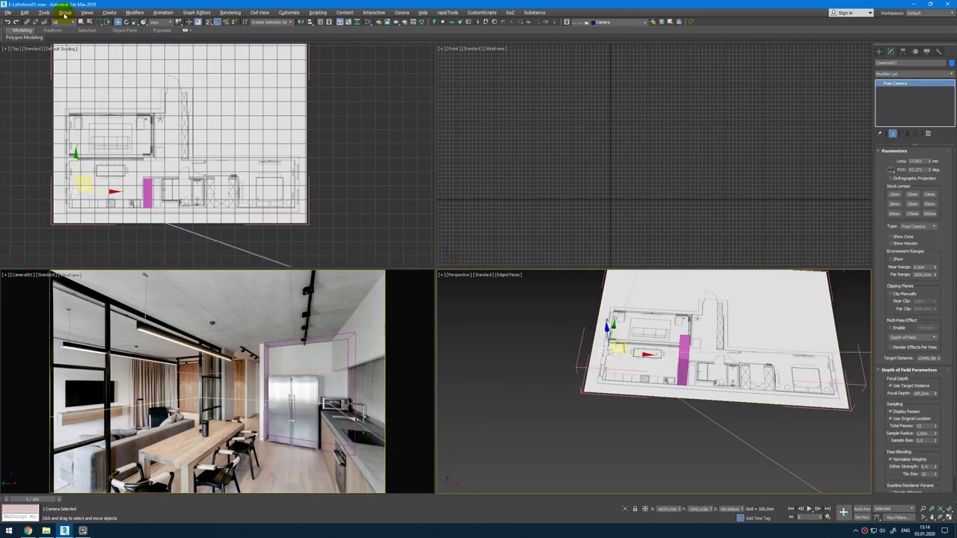
left_click(65, 12)
left_click(75, 68)
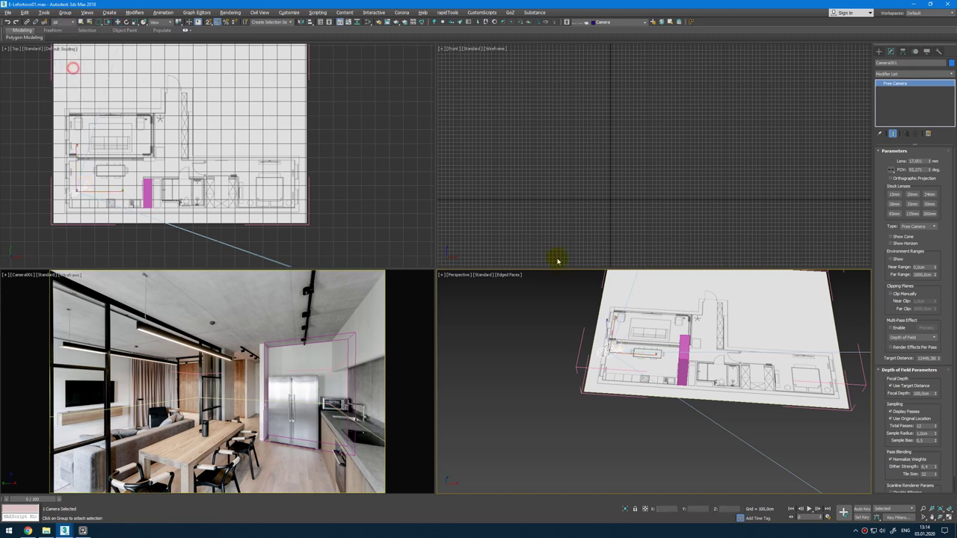
left_click(576, 357)
Step: Close the open group containing the plan, box and camera
left_click(65, 12)
left_click(75, 59)
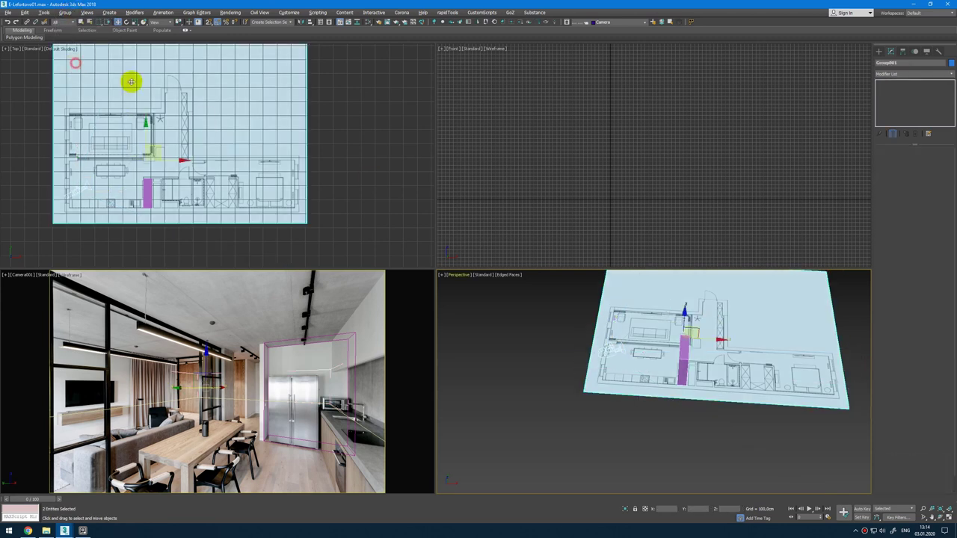
scroll(698, 164, "up", 2)
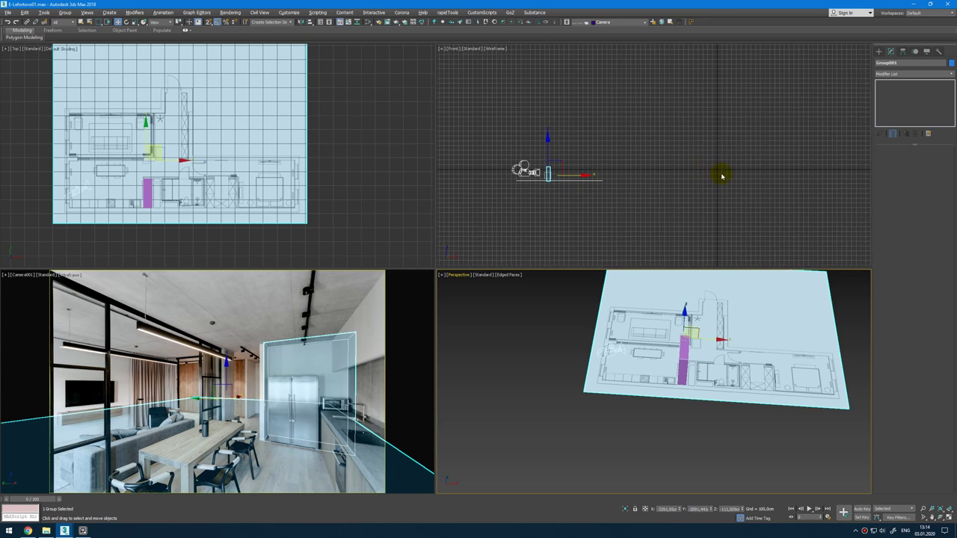
Step: Move only the group's pivot down onto the floor plan plane in the Front view, then leave pivot editing
left_click(902, 51)
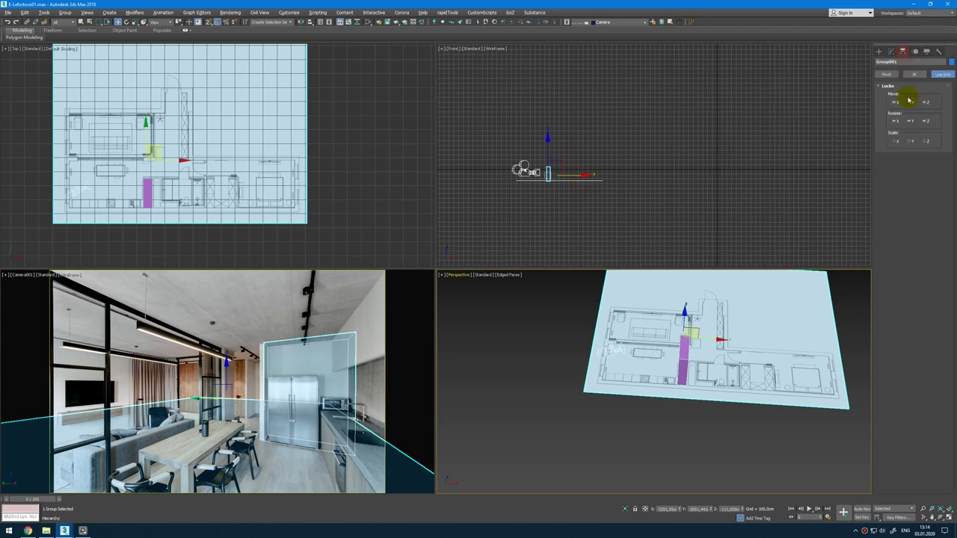
left_click(913, 103)
left_click(520, 173)
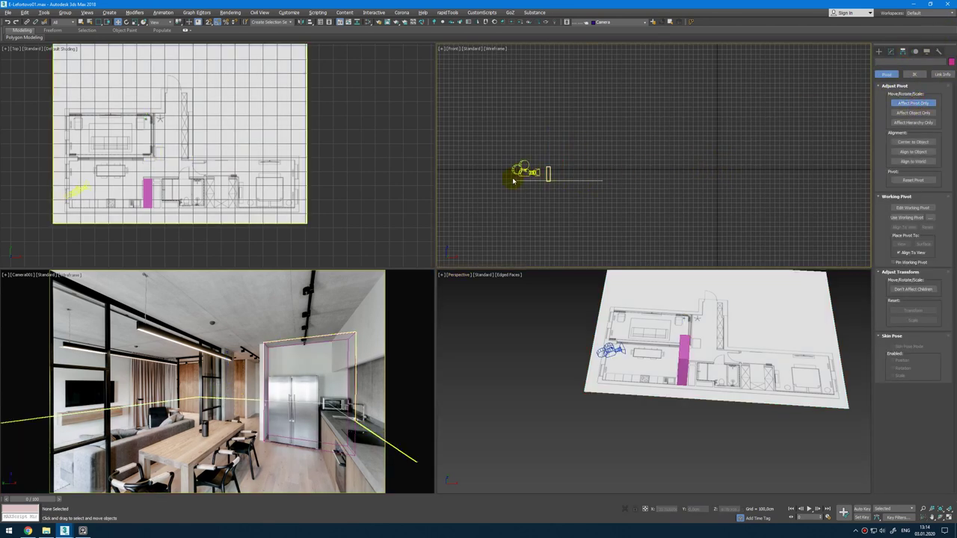
scroll(572, 172, "down", 2)
left_click(573, 172)
scroll(572, 171, "up", 9)
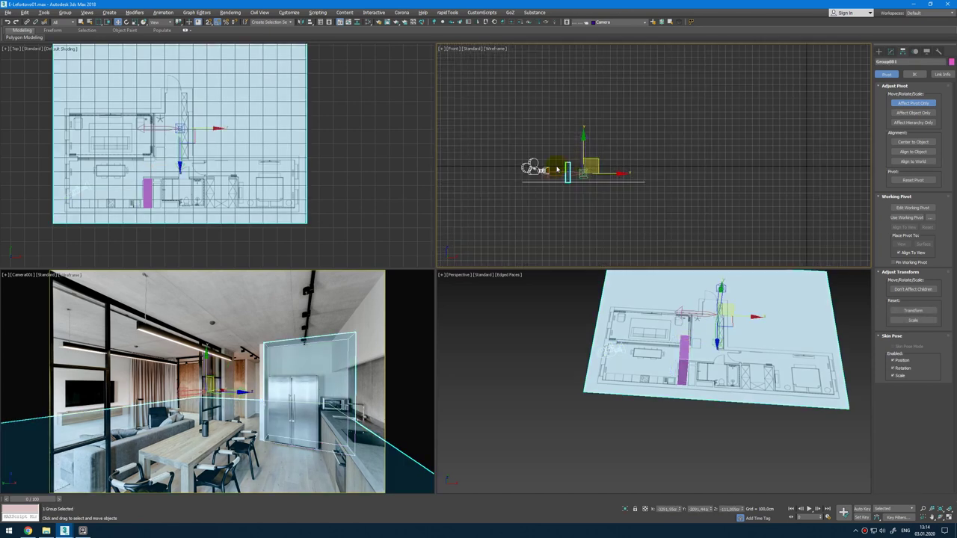
left_click_drag(602, 160, 720, 226)
key("ctrl+z")
left_click_drag(604, 181, 777, 226)
left_click(913, 102)
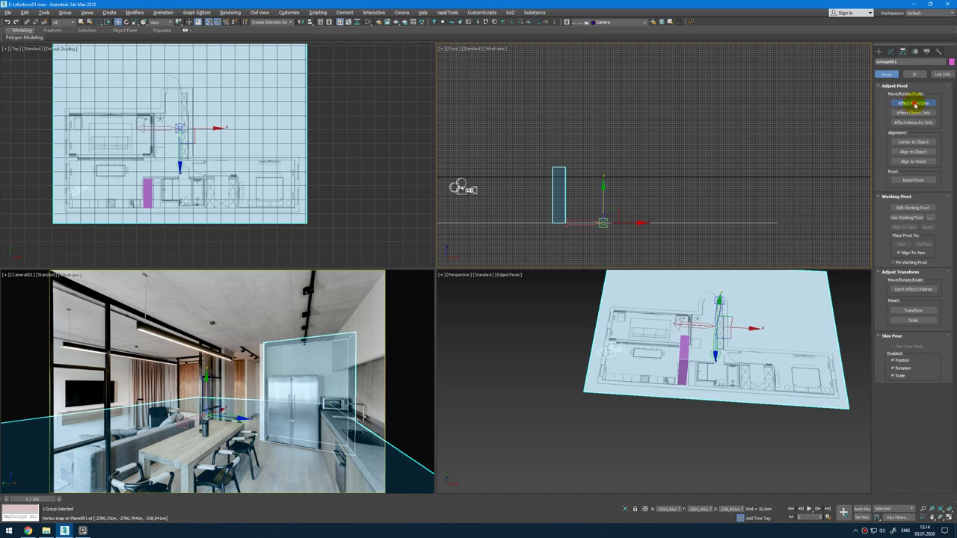
Step: Set the group's Z position to 0 and move the group to the world origin in the Top view
scroll(637, 177, "down", 2)
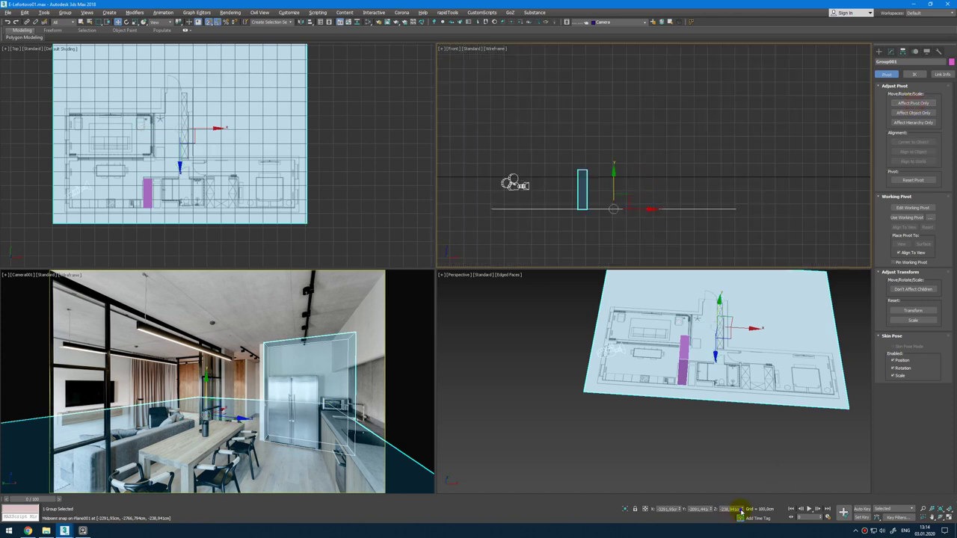
scroll(675, 213, "down", 3)
scroll(310, 156, "down", 6)
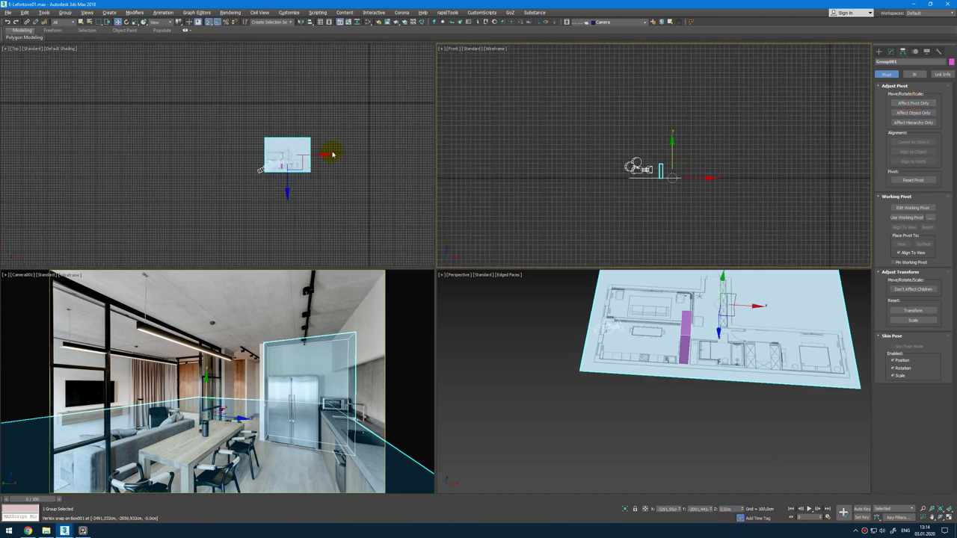
left_click(338, 113)
left_click(303, 144)
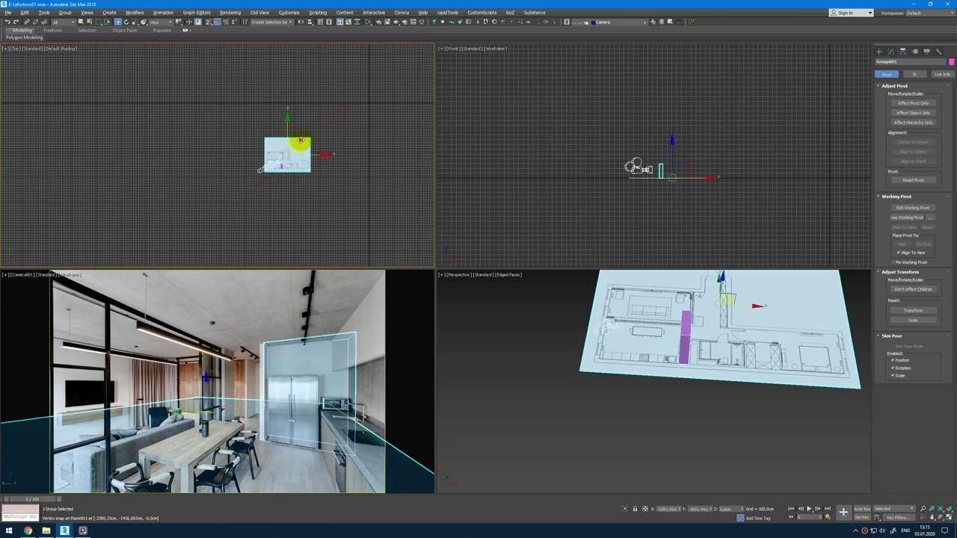
left_click_drag(300, 141, 379, 94)
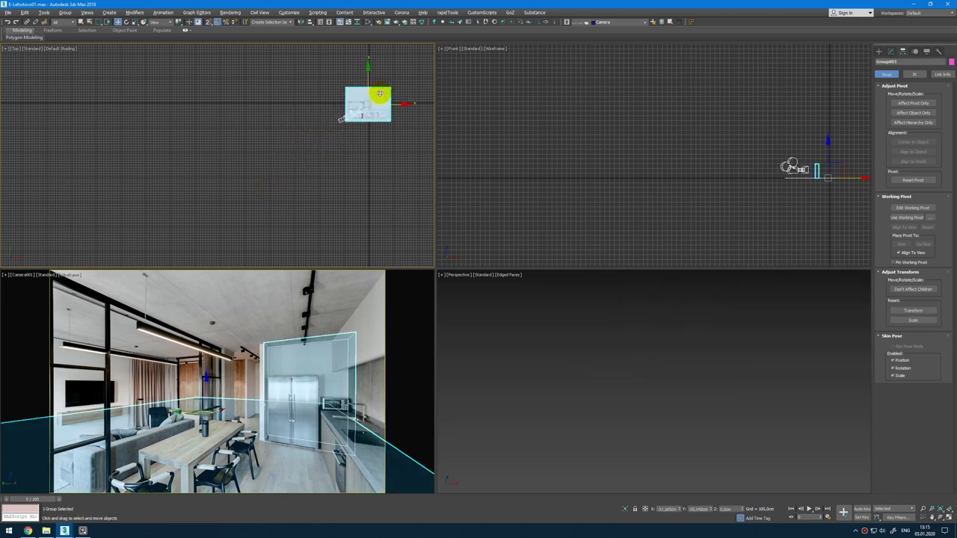
scroll(380, 94, "up", 5)
Step: Clear the selection and save the scene as a new file named E-Lefortovo02.max
left_click(281, 231)
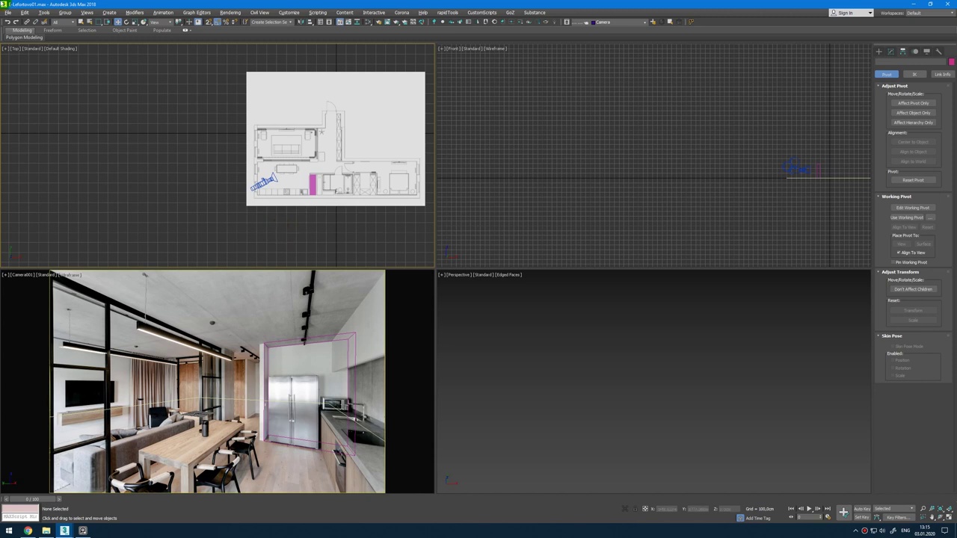
left_click(7, 12)
left_click(30, 81)
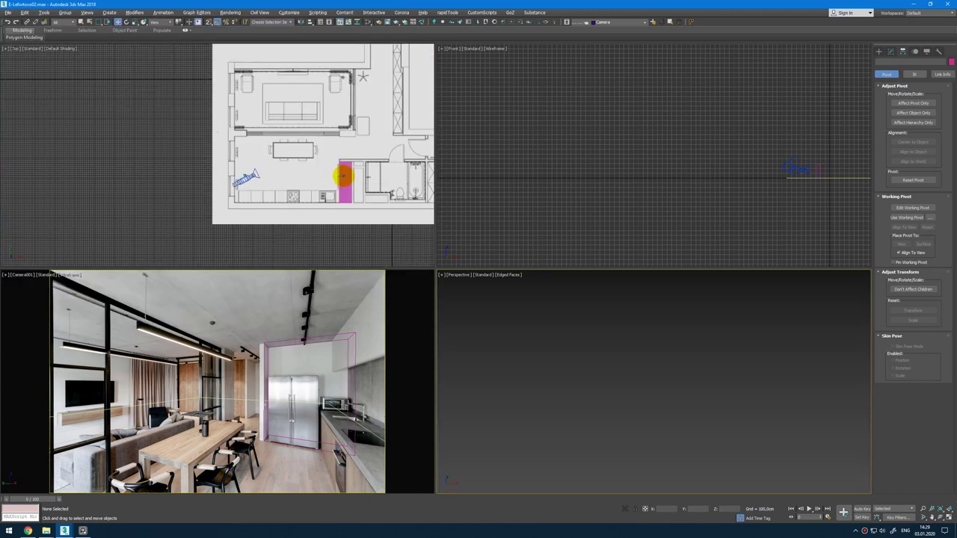
Step: Make Arch the active layer
left_click(343, 175)
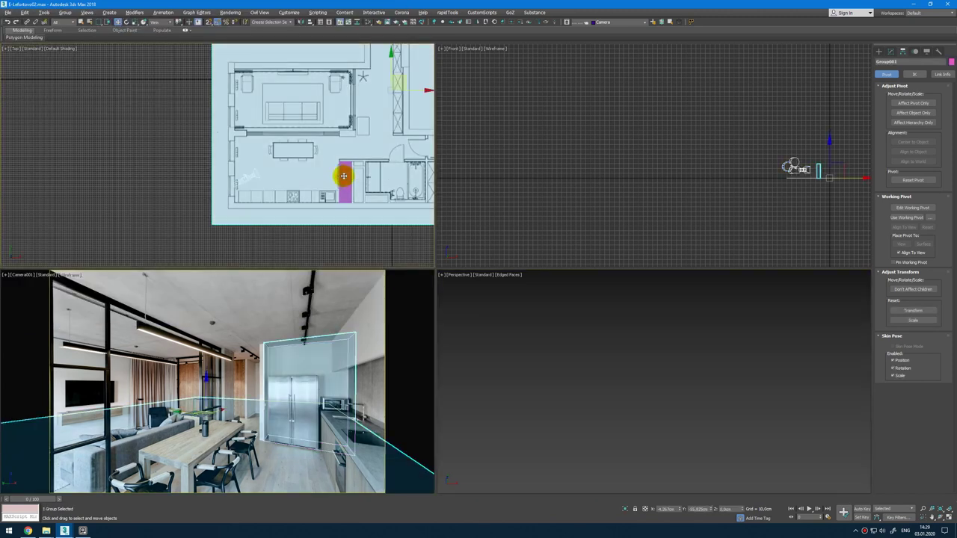
scroll(716, 193, "up", 5)
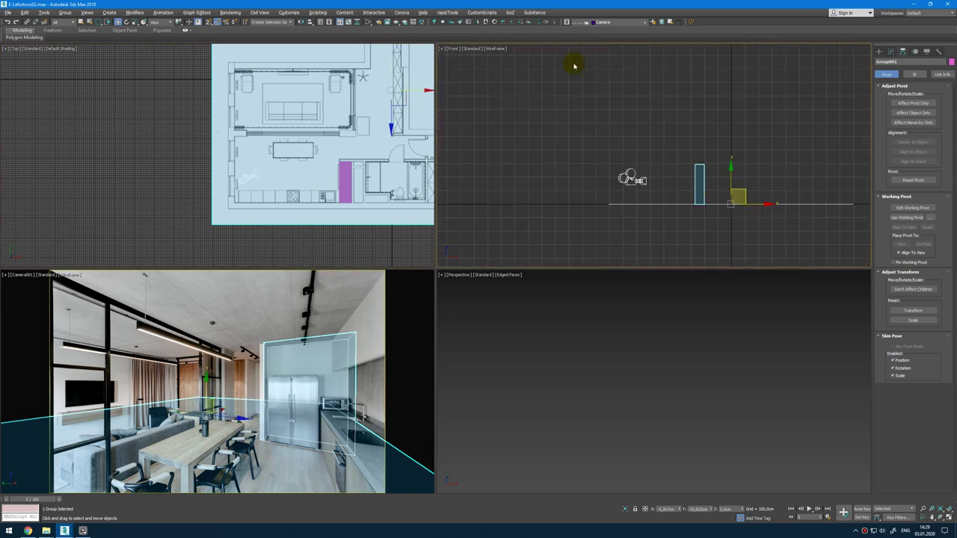
left_click(620, 24)
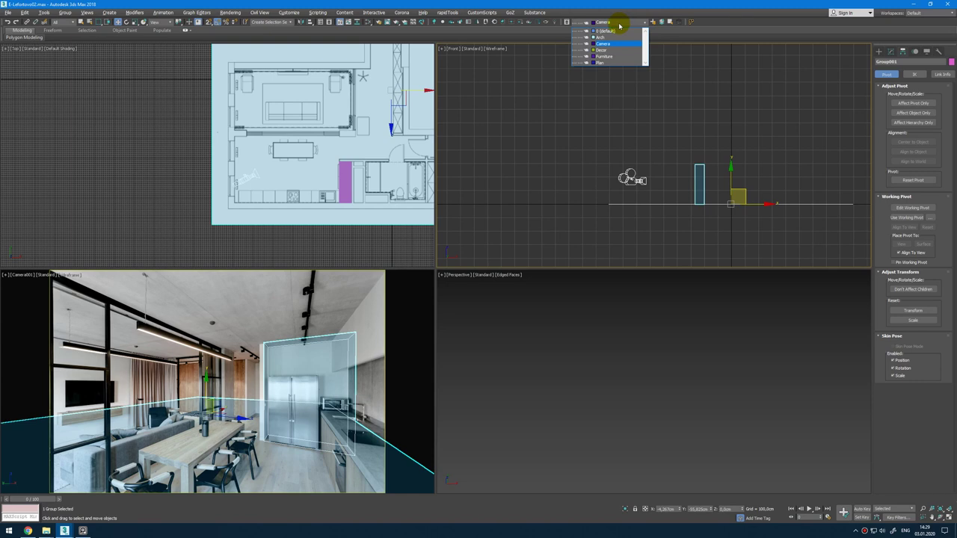
left_click(615, 36)
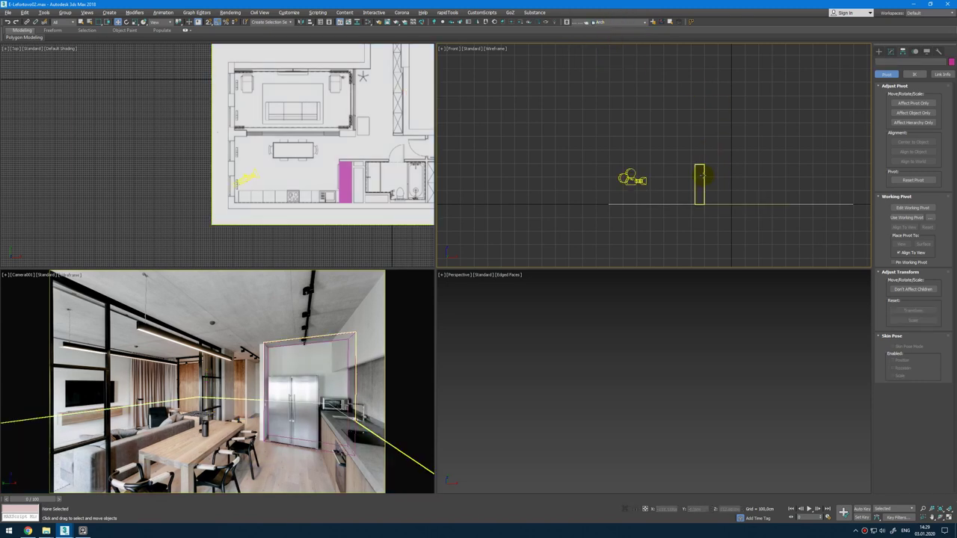
Step: Ungroup the aligned objects and move only the floor plan plane down below the box in the Front view
left_click(66, 13)
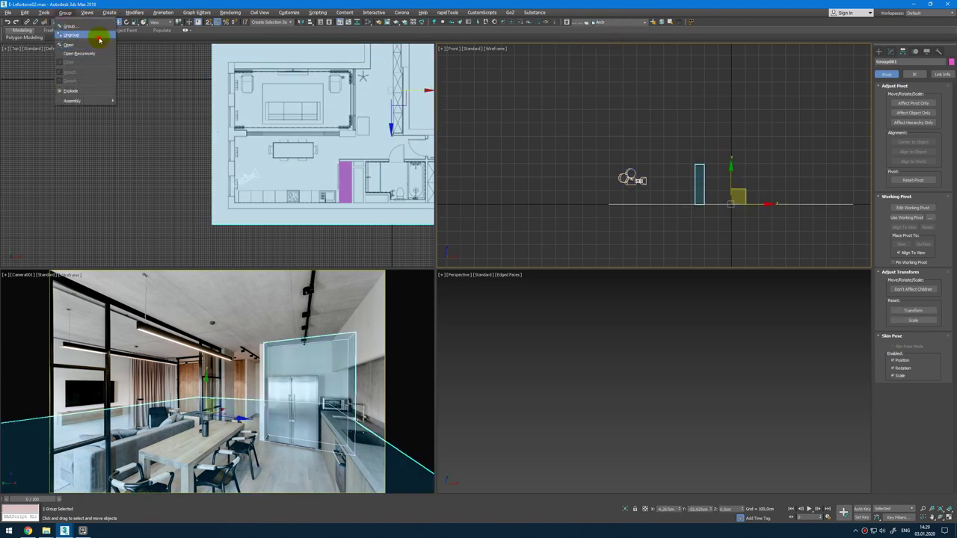
left_click(86, 38)
left_click(663, 233)
left_click(671, 205)
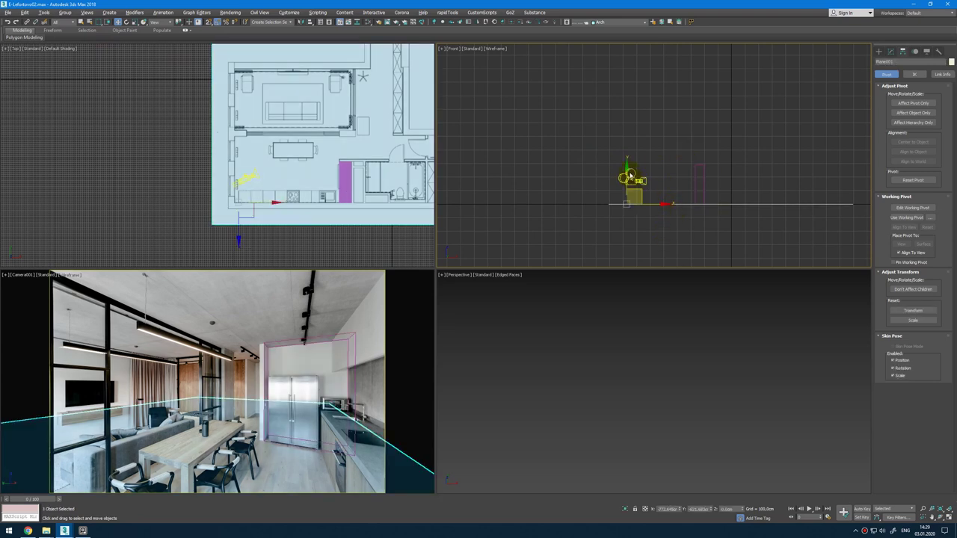
left_click_drag(630, 175, 627, 184)
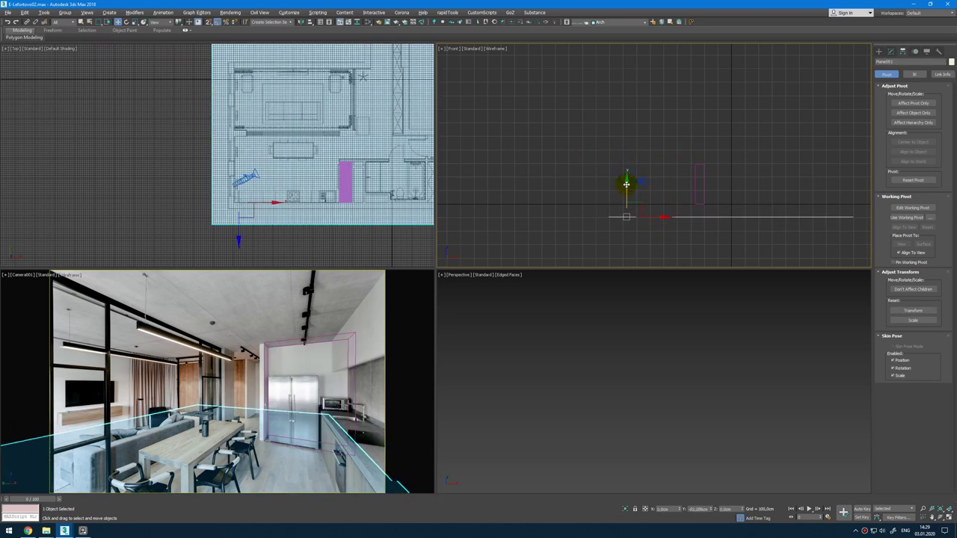
Step: Delete the helper box used for alignment and hide the grid in the Top view
left_click(694, 183)
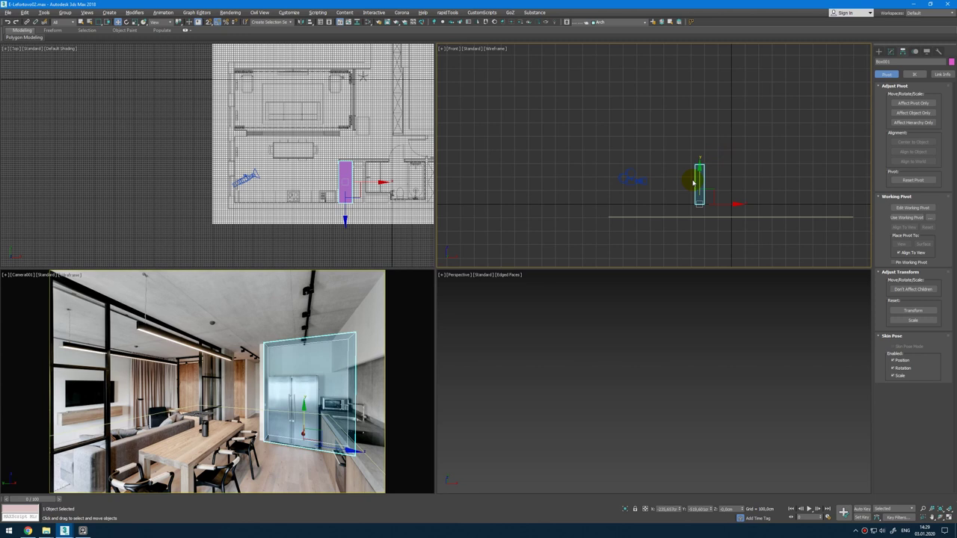
key("Delete")
middle_click_drag(309, 154, 291, 161)
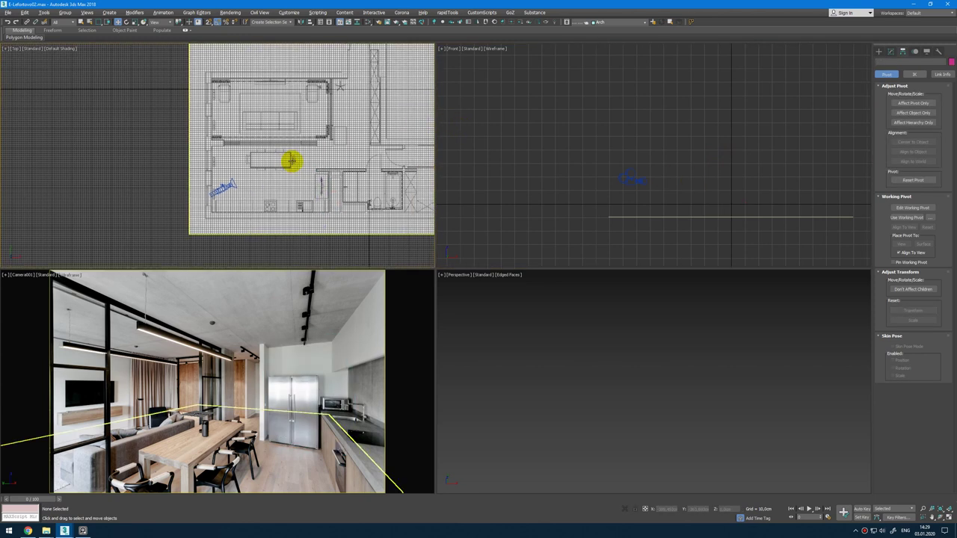
key("g")
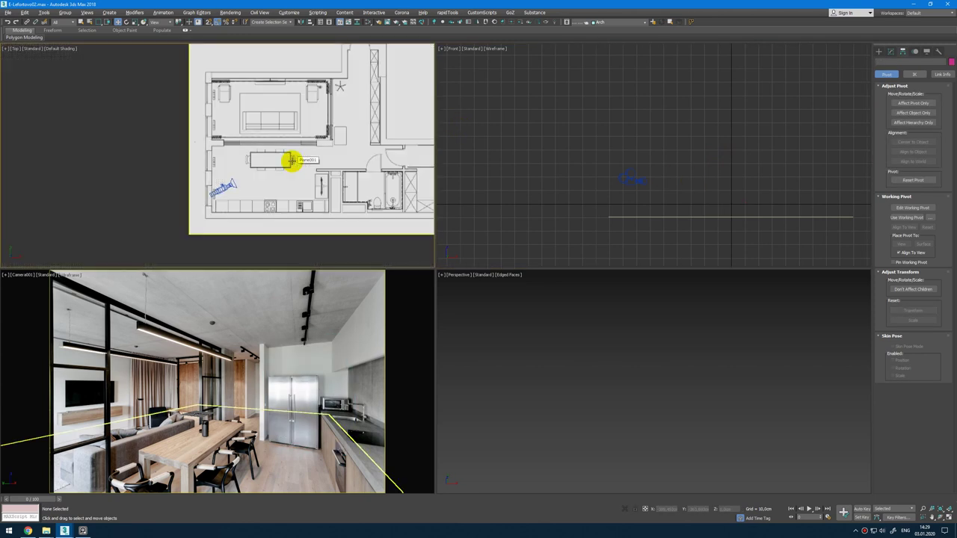
Step: Create a 290 cm high box over the plan's long kitchen-to-bedroom strip, from inner wall corner to opposite inner wall corner
key("alt+w")
scroll(587, 213, "down", 2)
middle_click_drag(587, 213, 354, 216)
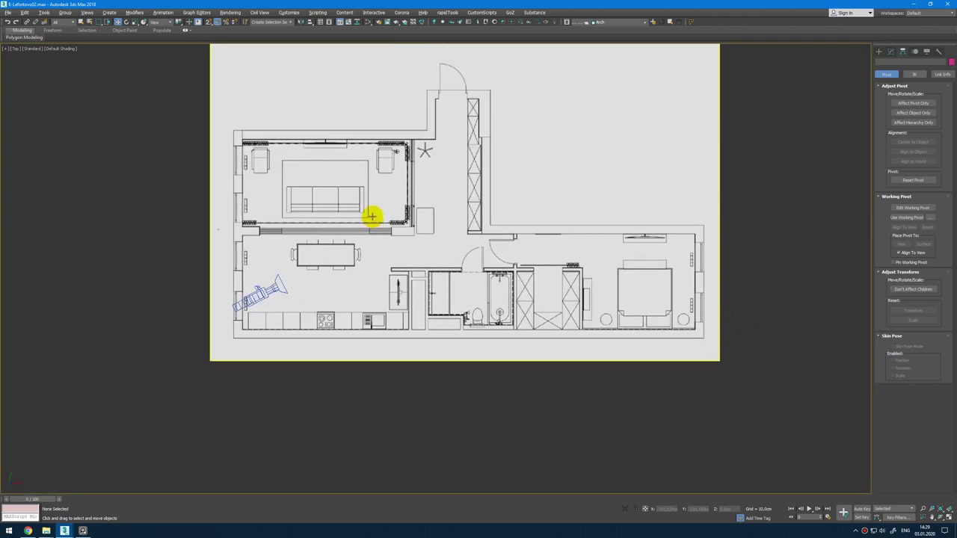
right_click(459, 246, "ctrl")
left_click(480, 230)
scroll(285, 304, "up", 3)
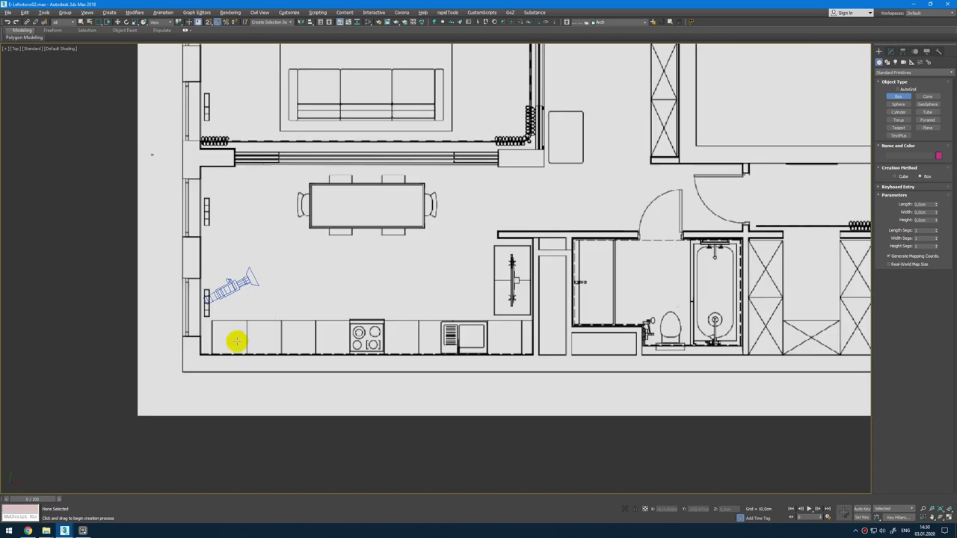
scroll(200, 354, "up", 3)
left_click_drag(200, 355, 588, 218)
scroll(400, 248, "down", 3)
scroll(399, 247, "up", 8)
left_click(593, 105)
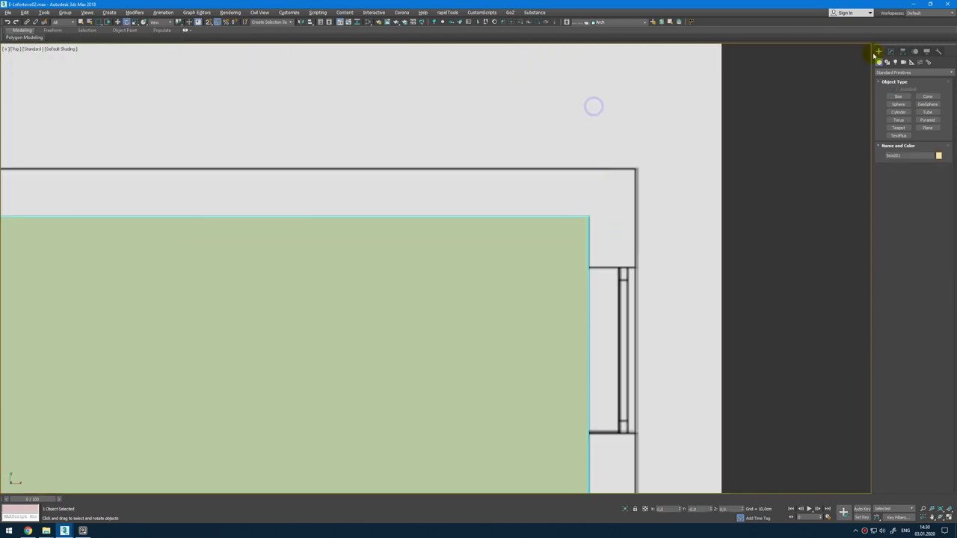
left_click(891, 52)
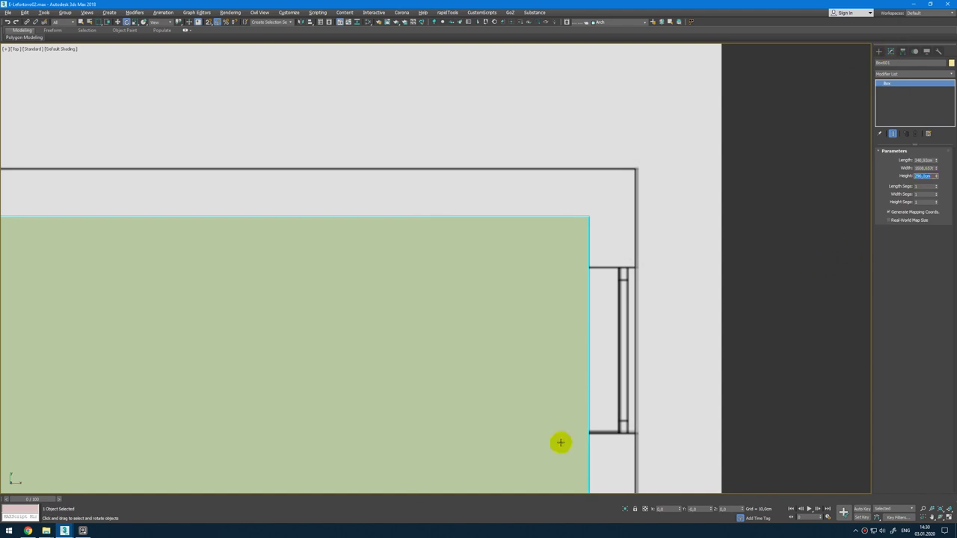
Step: Switch to the reference image board and examine the ceiling and wall junction above the fridge in the kitchen photo
left_click(81, 534)
scroll(737, 325, "down", 8)
middle_click_drag(737, 325, 763, 224)
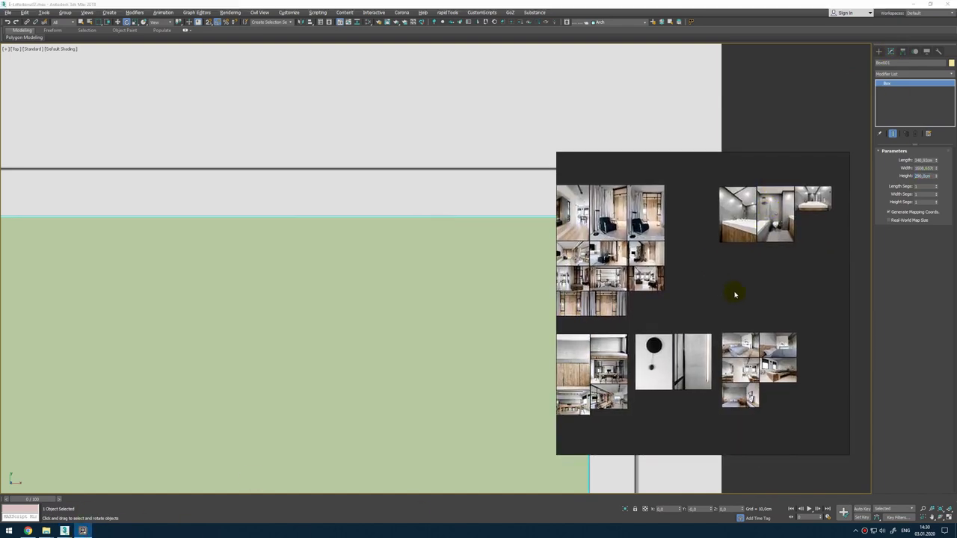
scroll(690, 256, "up", 4)
middle_click_drag(598, 340, 686, 244)
scroll(659, 253, "up", 3)
scroll(715, 233, "up", 3)
scroll(719, 237, "down", 5)
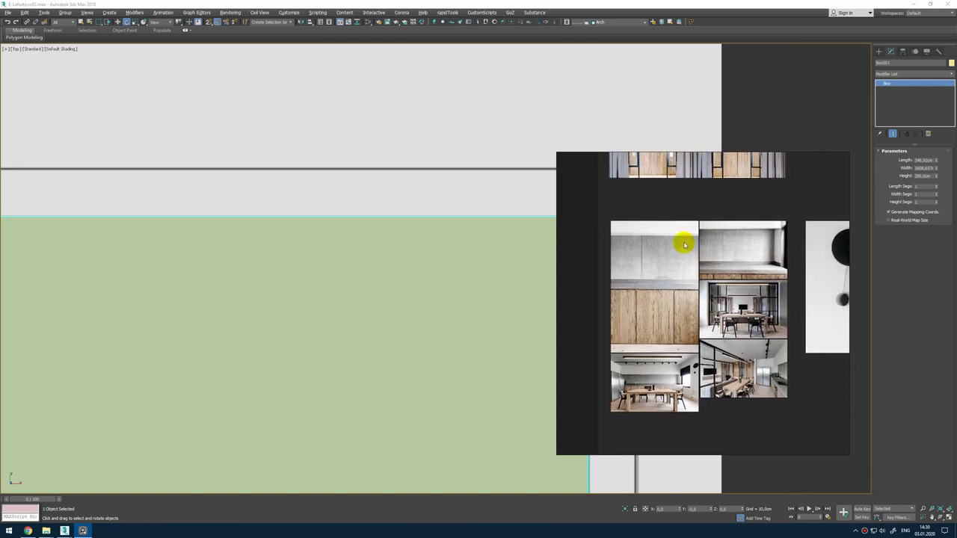
scroll(694, 347, "up", 9)
scroll(687, 287, "down", 3)
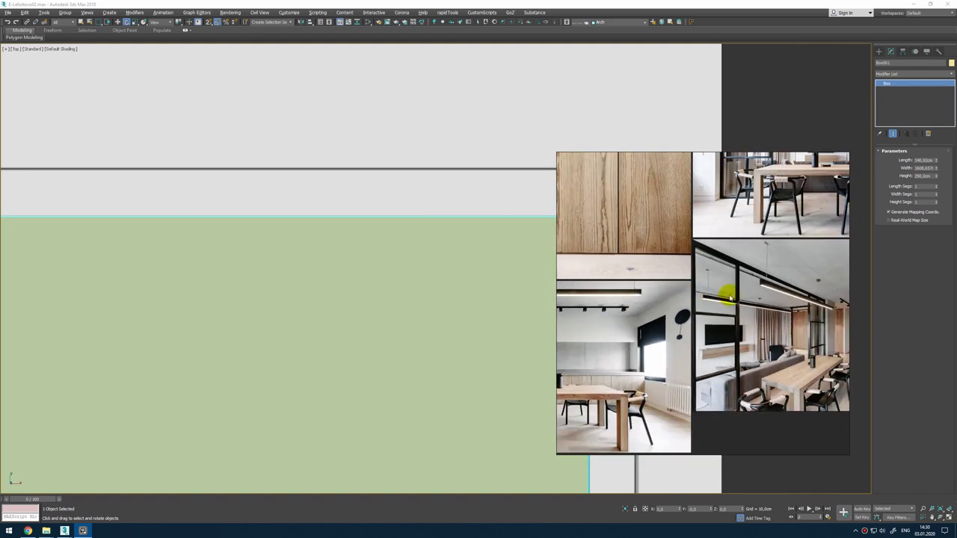
scroll(726, 265, "up", 6)
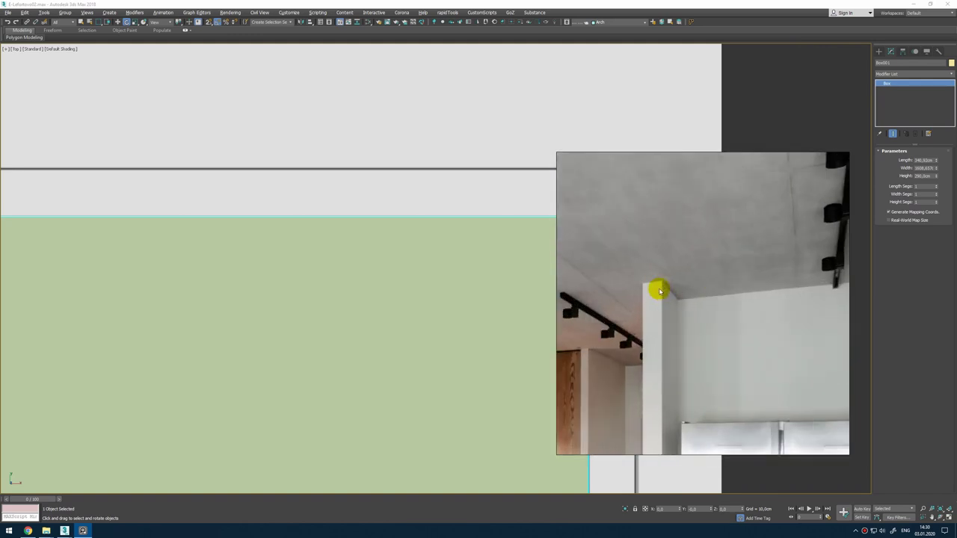
scroll(436, 284, "down", 2)
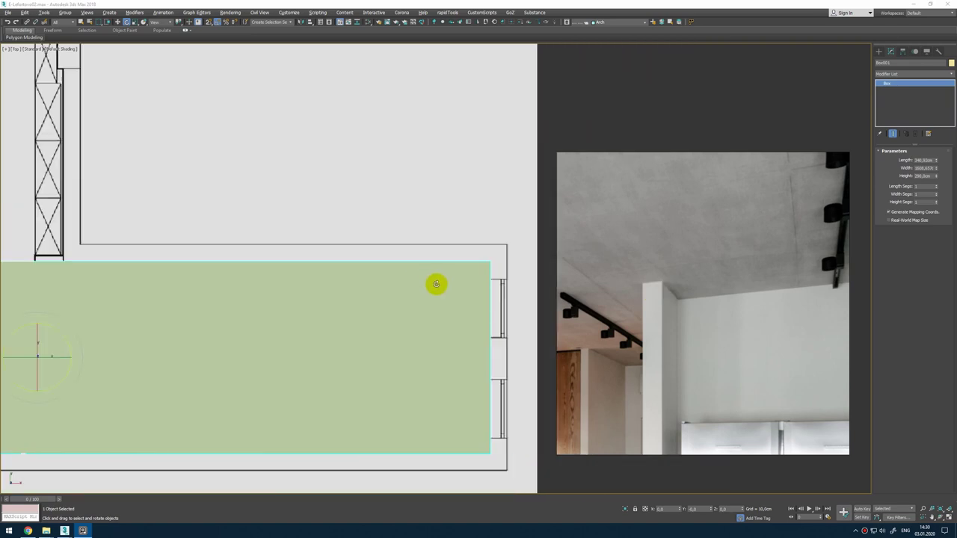
Step: Make the new box see-through over the floor plan and convert it to an Editable Poly
middle_click_drag(441, 278, 453, 258)
scroll(454, 259, "down", 2)
key("alt+w")
middle_click(645, 148)
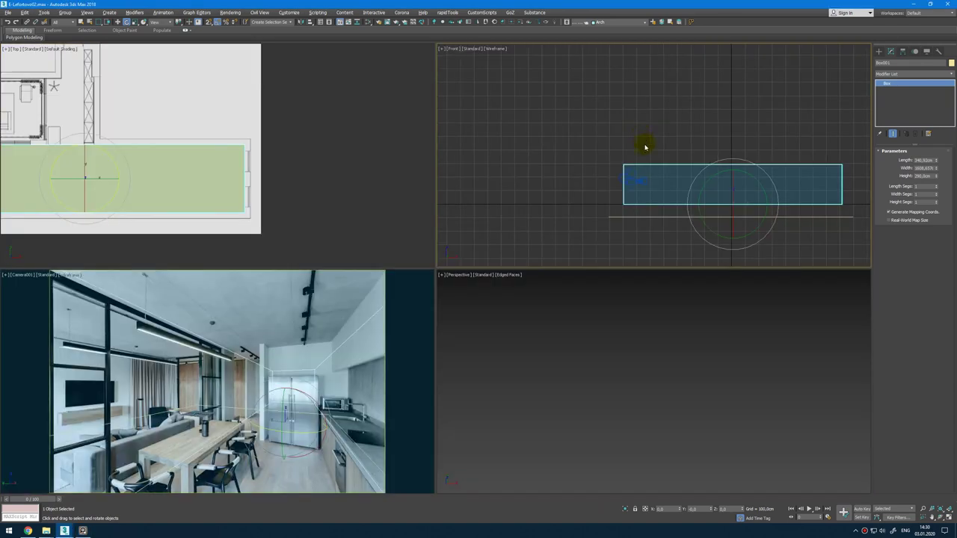
key("alt+w")
key("alt+w")
middle_click(235, 145)
key("alt+w")
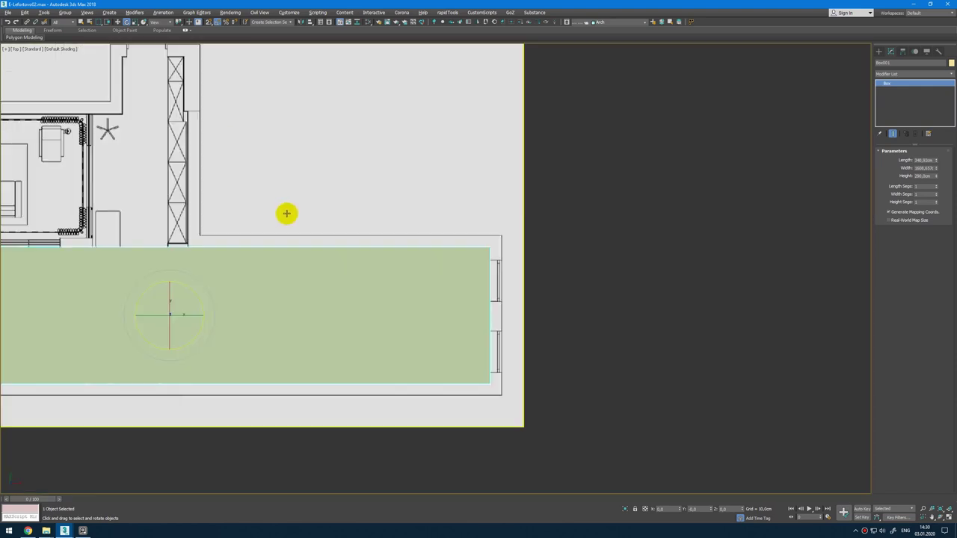
scroll(570, 199, "down", 1)
middle_click_drag(330, 226, 433, 225)
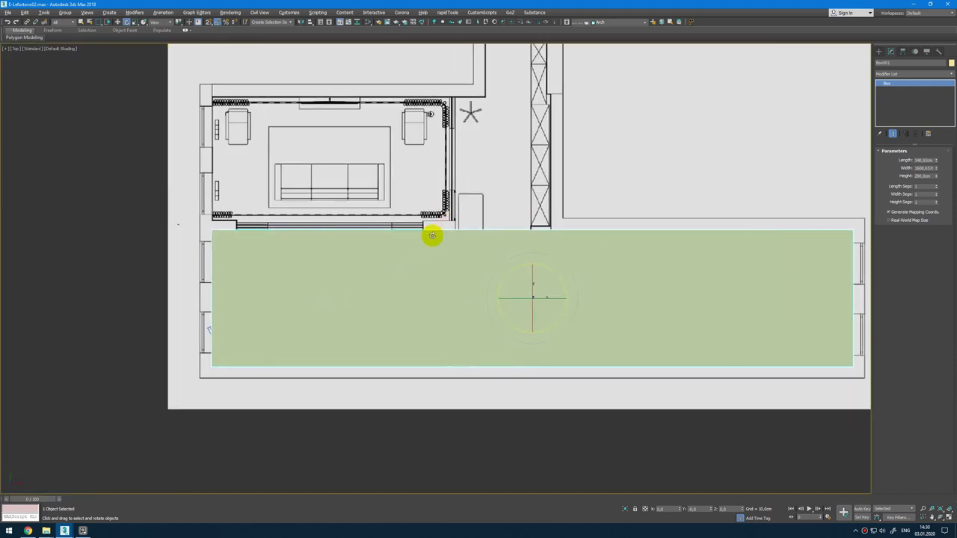
key("alt+x")
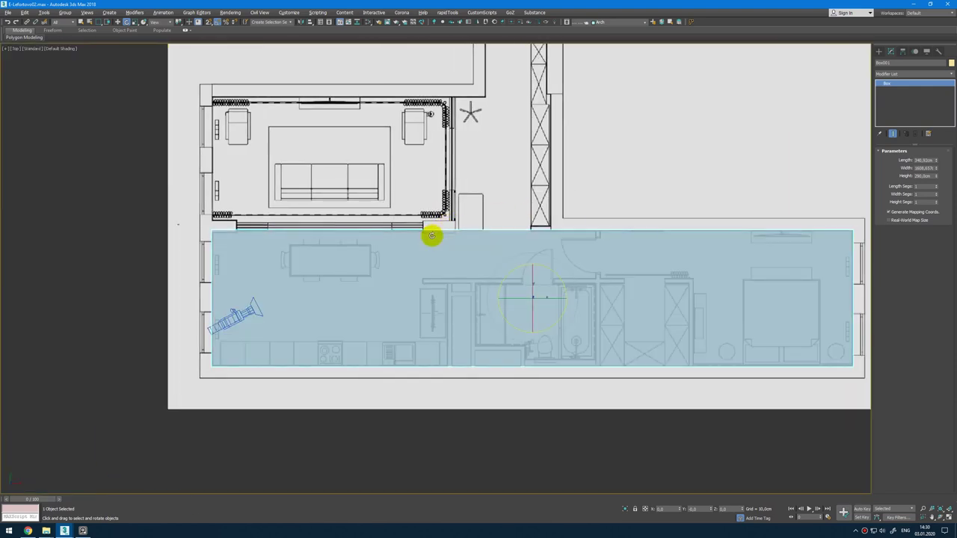
right_click(430, 270)
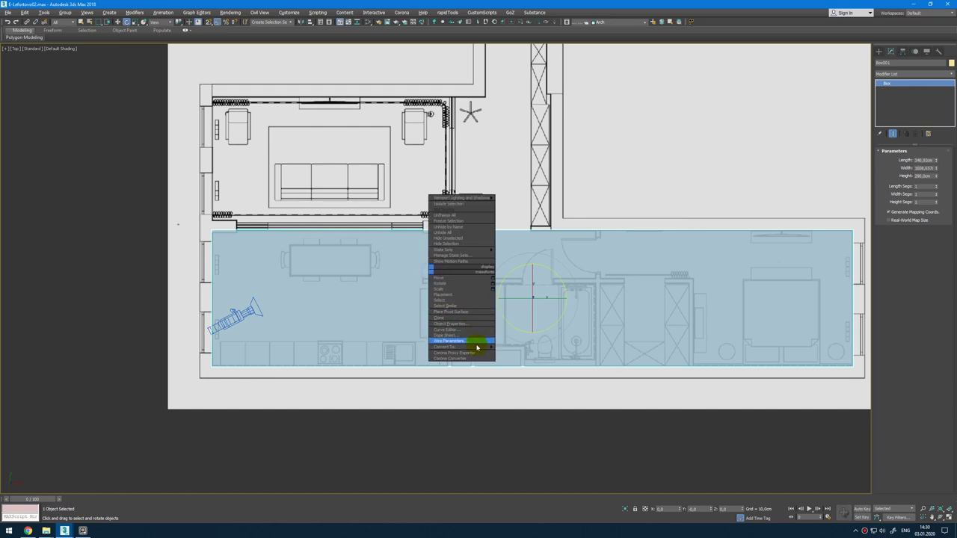
mouse_move(460, 346)
left_click(527, 352)
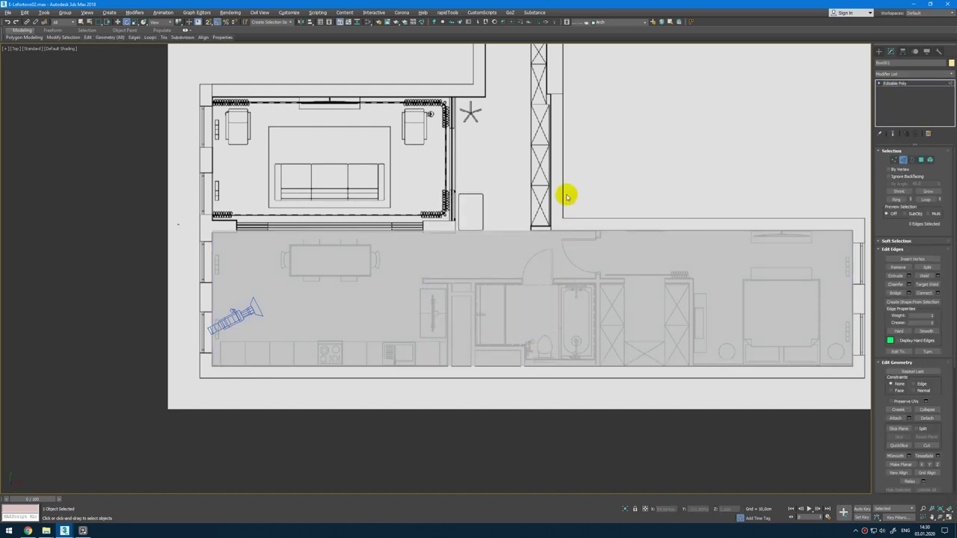
Step: Connect the box's long edges with a crosswise edge loop and move it to the inner wall face beside the hallway wardrobe
left_click_drag(566, 196, 563, 397)
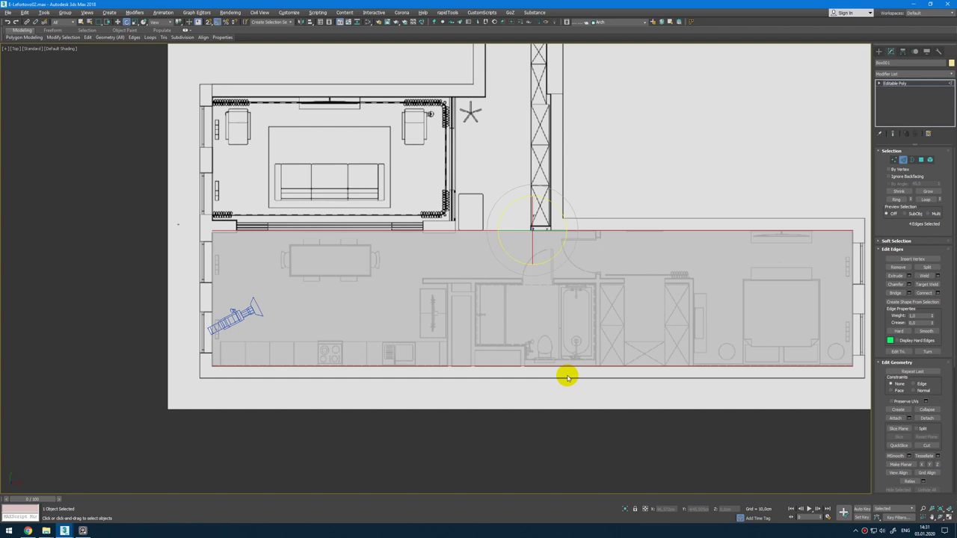
middle_click_drag(567, 378, 535, 364)
scroll(497, 265, "up", 2)
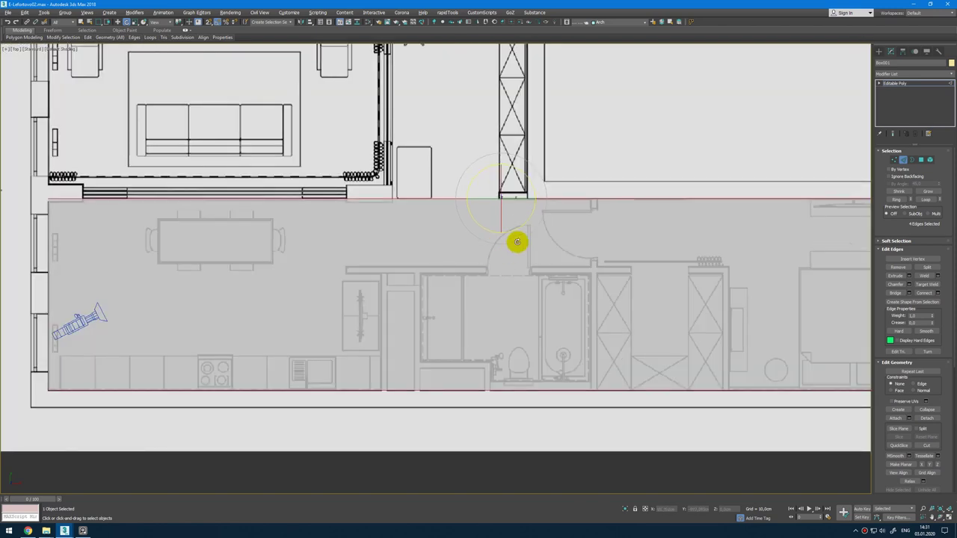
mouse_move(91, 38)
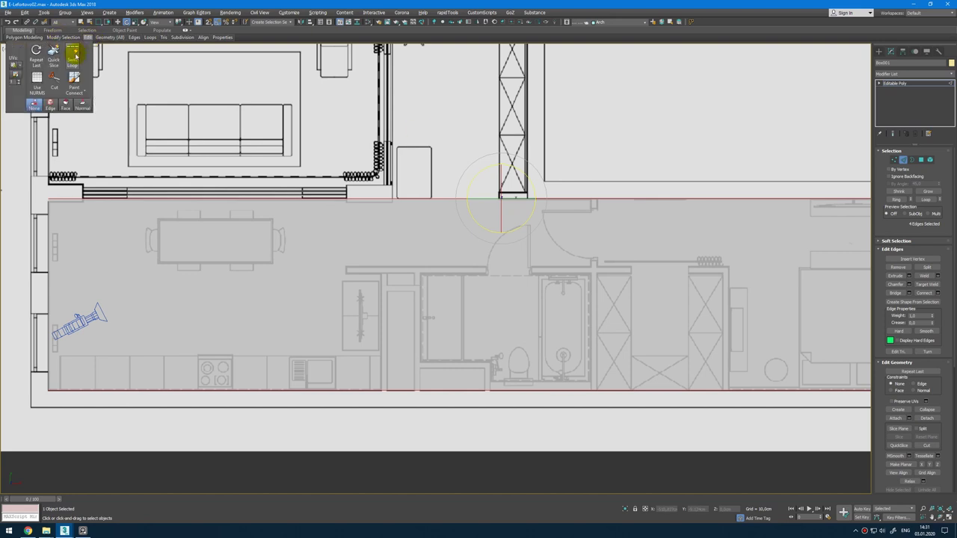
scroll(460, 146, "down", 2)
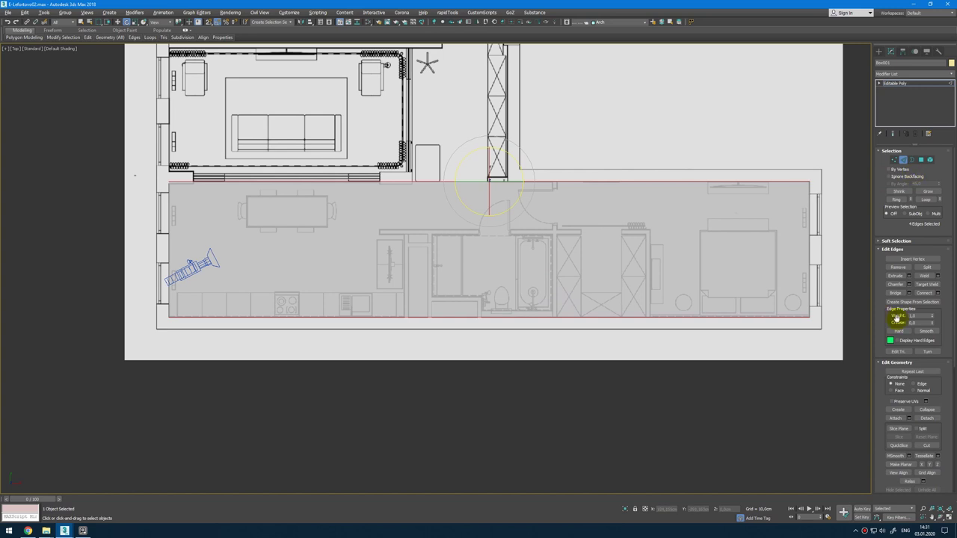
left_click(925, 293)
scroll(494, 229, "up", 4)
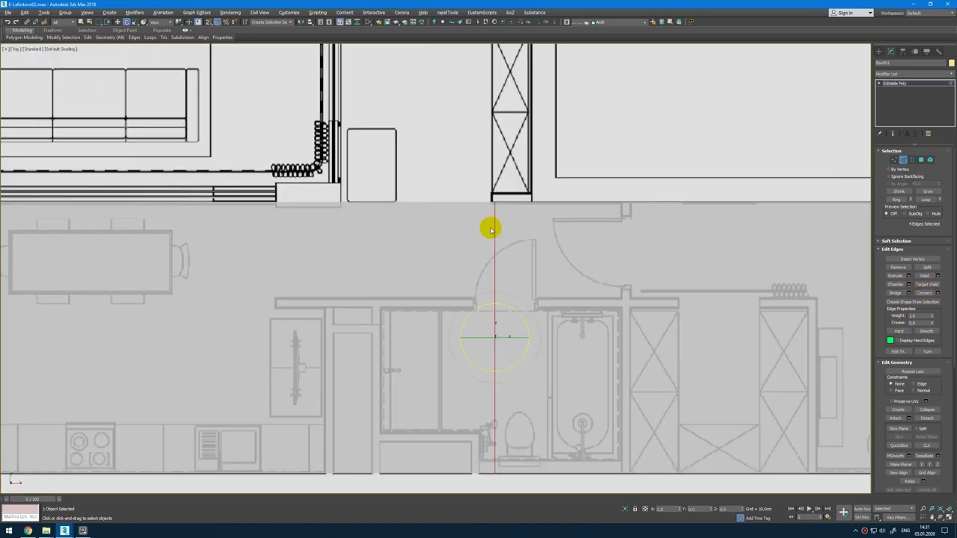
left_click_drag(521, 337, 560, 335)
Step: Extrude the box's side polygon between the window wall and the new edge loop toward the living room
scroll(560, 335, "down", 6)
key("alt+w")
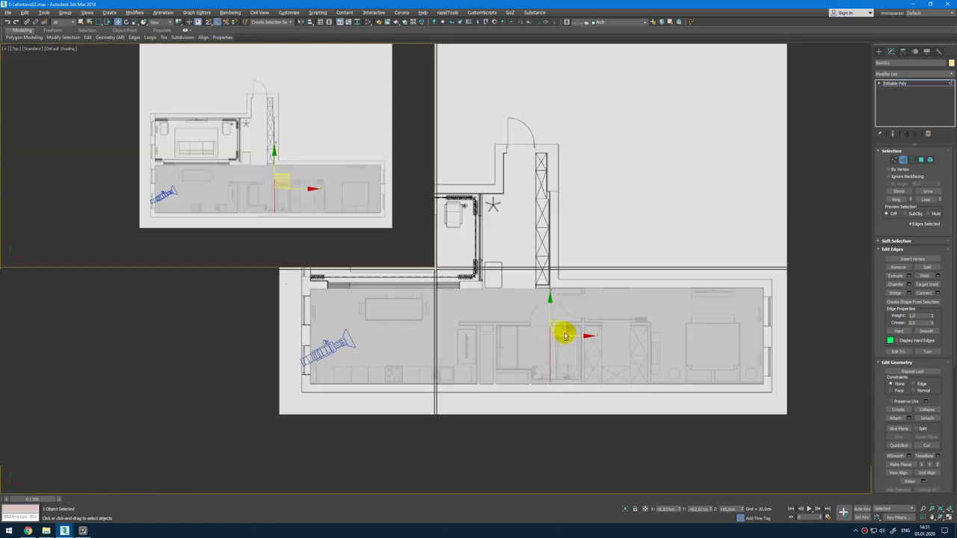
right_click(748, 371)
key("alt+w")
key("z")
scroll(689, 349, "down", 3)
middle_click_drag(604, 336, 586, 303, "alt")
key("4")
left_click(586, 379)
scroll(586, 265, "down", 4)
key("shift+e")
key("w")
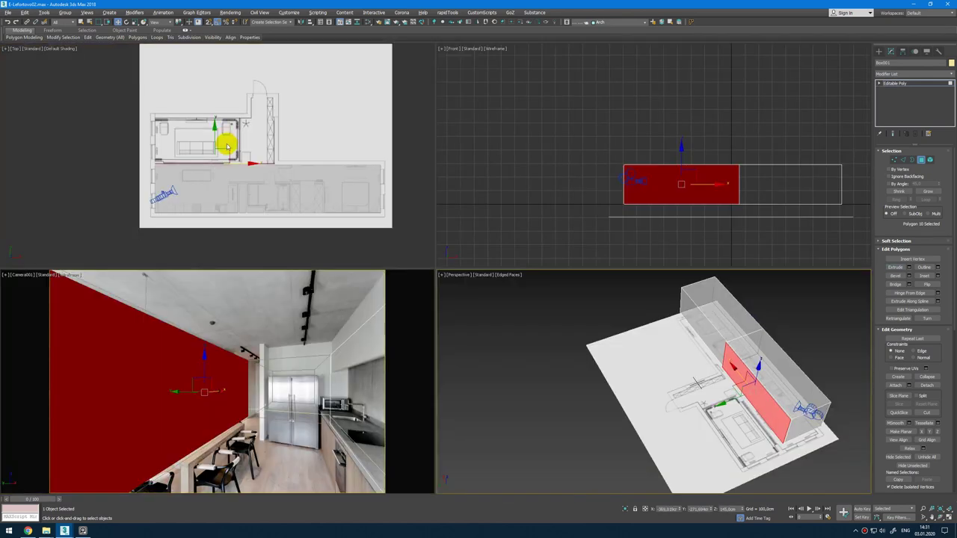
Step: Move the extruded polygon up to the living room's far inner wall in the Top view
key("alt+w")
scroll(238, 184, "up", 2)
left_click_drag(192, 145, 195, 104)
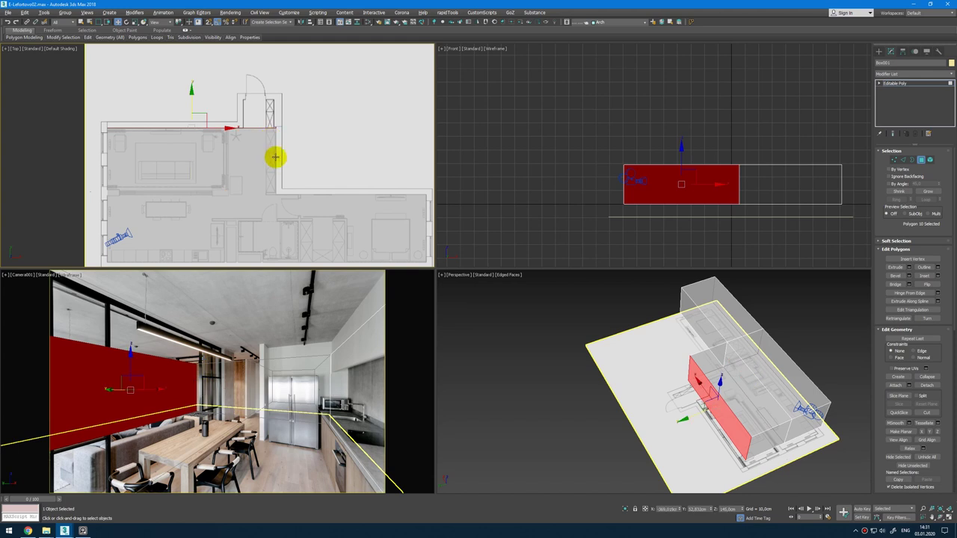
Step: Connect the edges running across the living room and kitchen part, and move the new loop to the entrance hall's inner wall line
middle_click_drag(275, 157, 286, 125)
scroll(287, 125, "down", 3)
scroll(287, 124, "up", 2)
left_click_drag(264, 90, 262, 226)
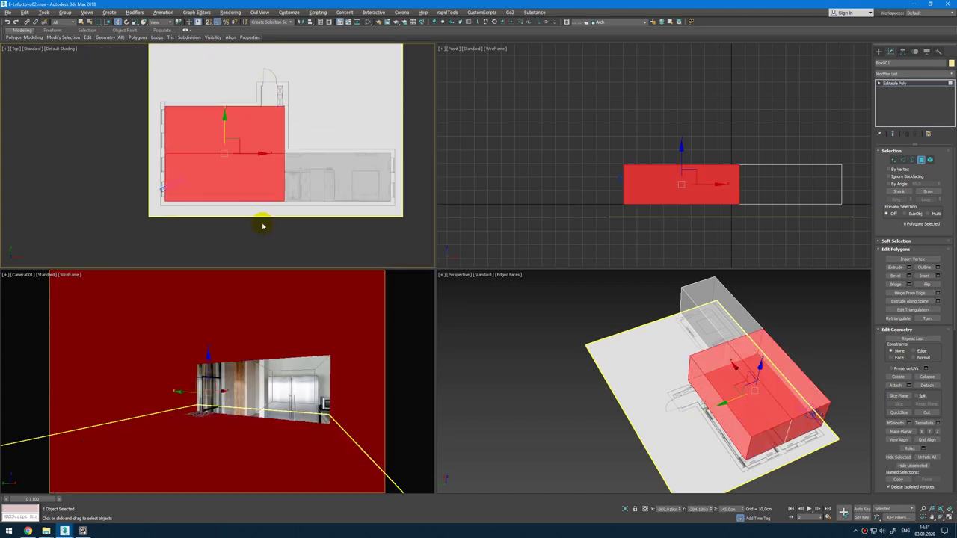
key("2")
left_click_drag(259, 85, 264, 228)
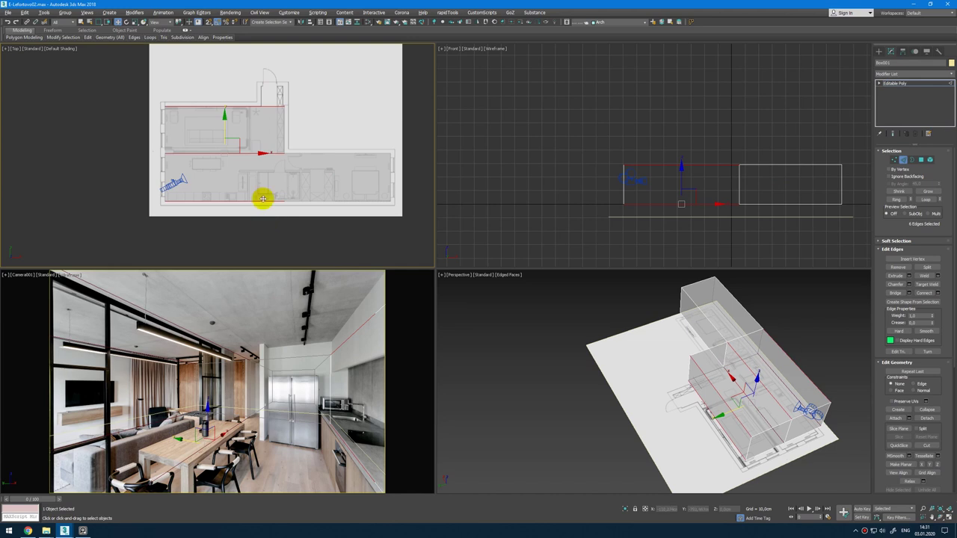
key("ctrl+shift+e")
left_click_drag(243, 152, 280, 153)
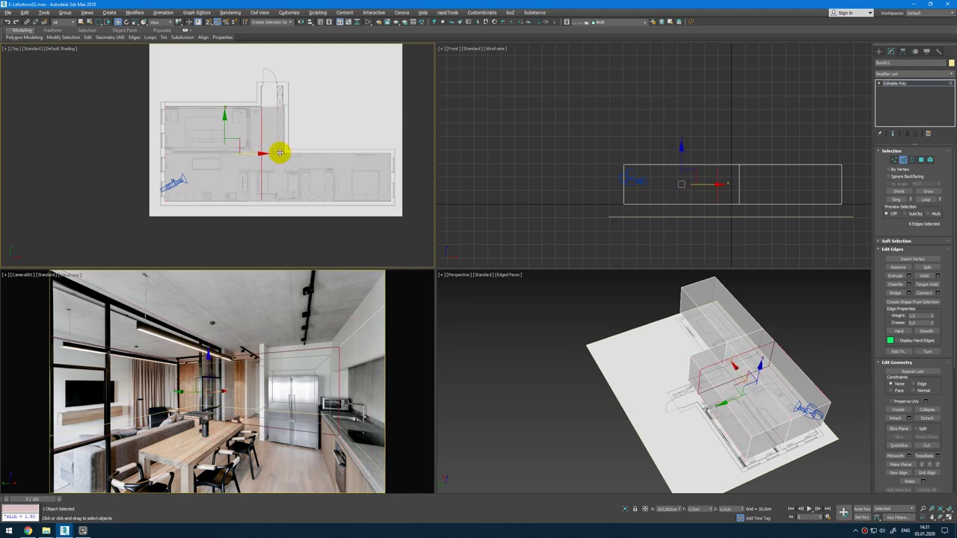
Step: Extrude the side polygon between the two hall loops outward toward the entrance
scroll(703, 364, "up", 5)
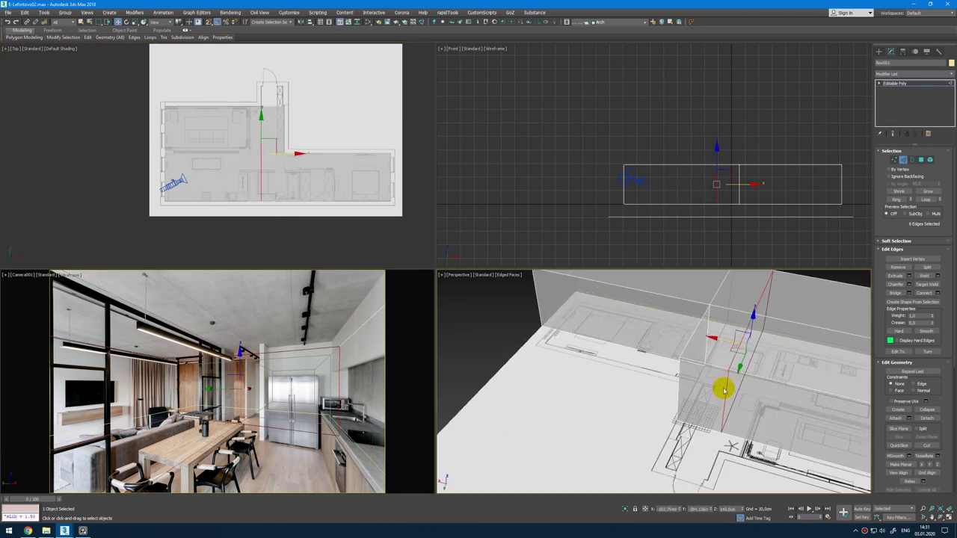
key("4")
left_click(720, 389)
key("shift+e")
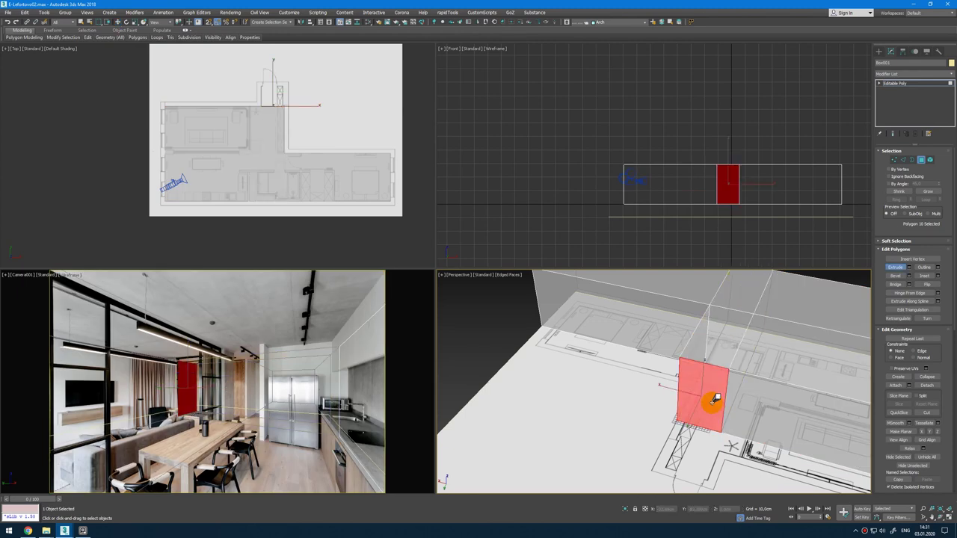
left_click_drag(713, 401, 717, 366)
Step: Move the extruded hall polygon up to the inner face of the entrance door wall in the Top view
key("w")
middle_click_drag(273, 95, 269, 186)
scroll(269, 185, "up", 5)
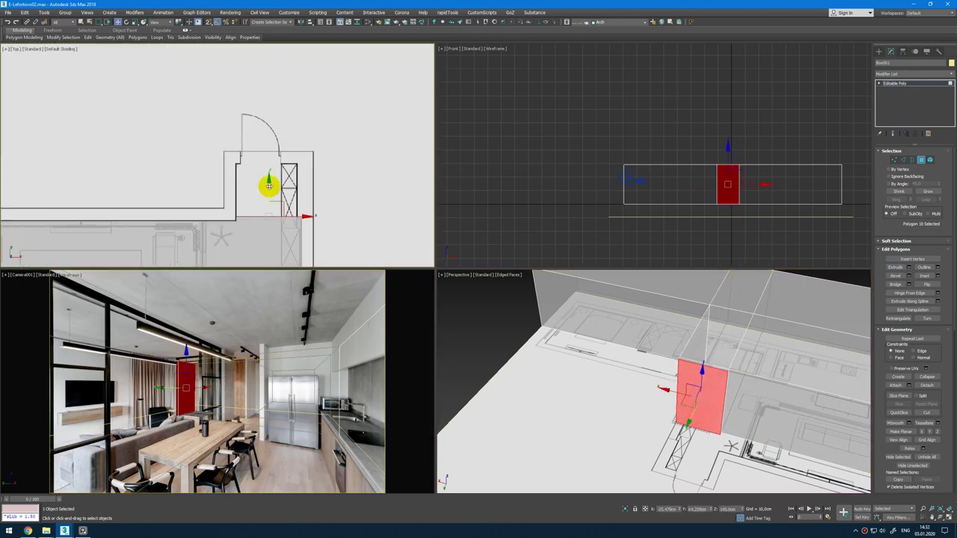
left_click_drag(269, 185, 280, 138)
left_click(280, 135)
scroll(280, 140, "down", 4)
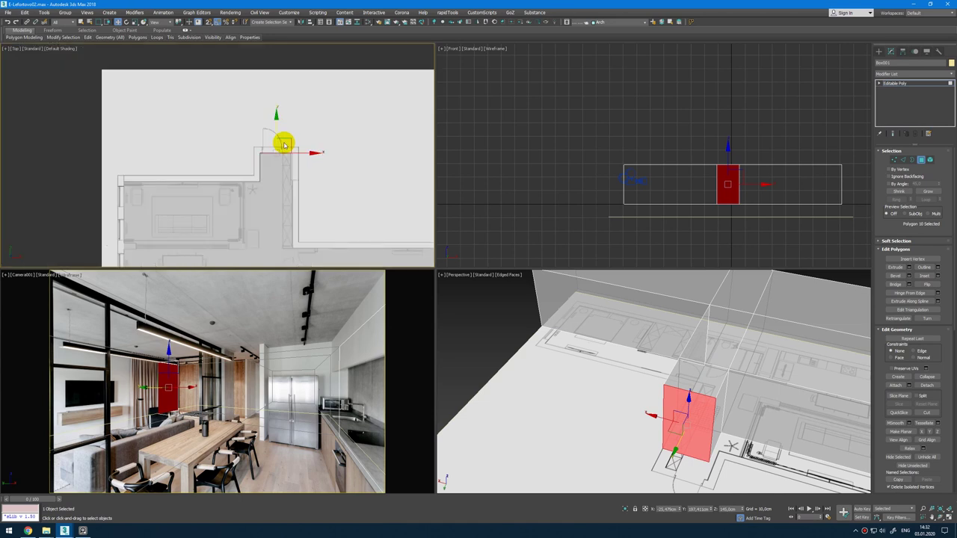
scroll(285, 170, "down", 4)
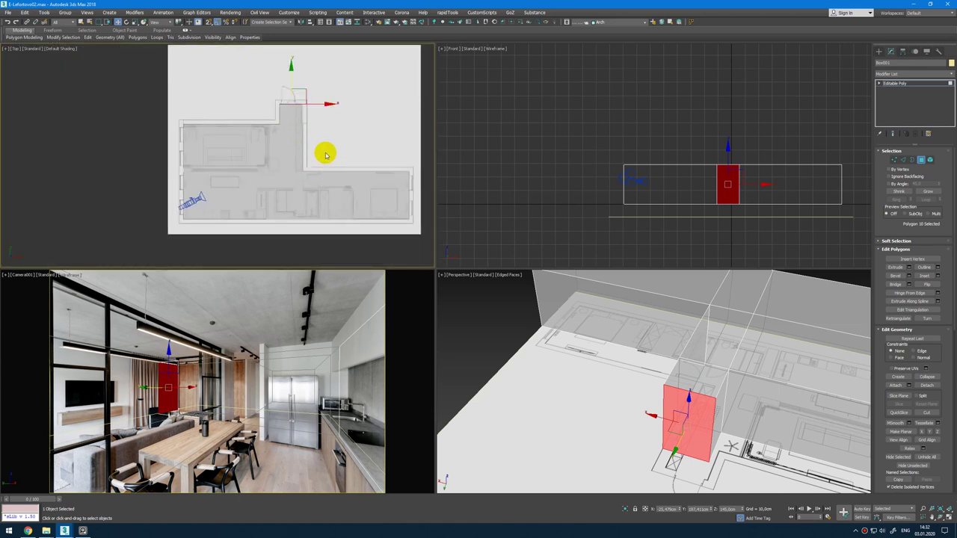
Step: Display edged faces in the Top view and examine the partition line between the living room and kitchen
key("F4")
key("5")
middle_click_drag(376, 195, 358, 165)
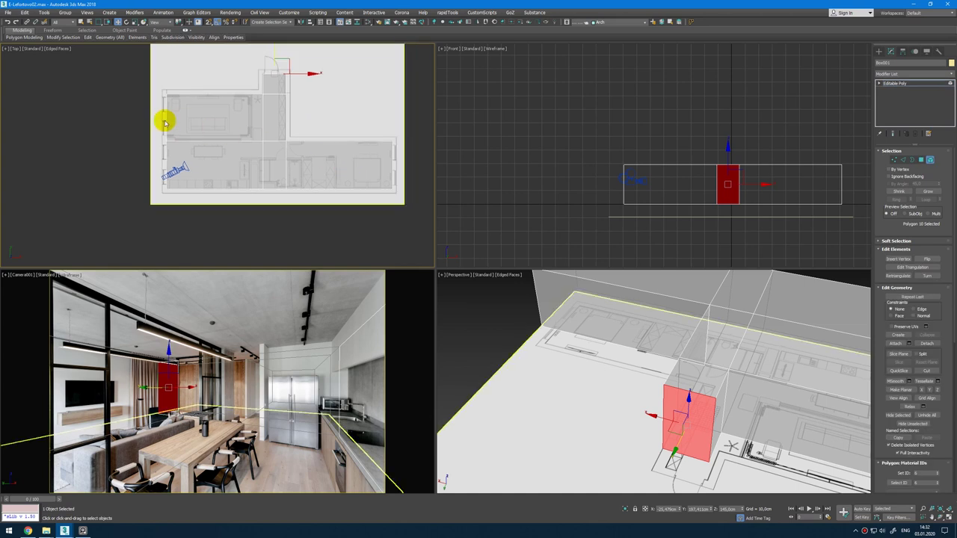
scroll(172, 140, "up", 3)
middle_click_drag(363, 204, 337, 180)
scroll(355, 202, "down", 2)
scroll(305, 117, "up", 1)
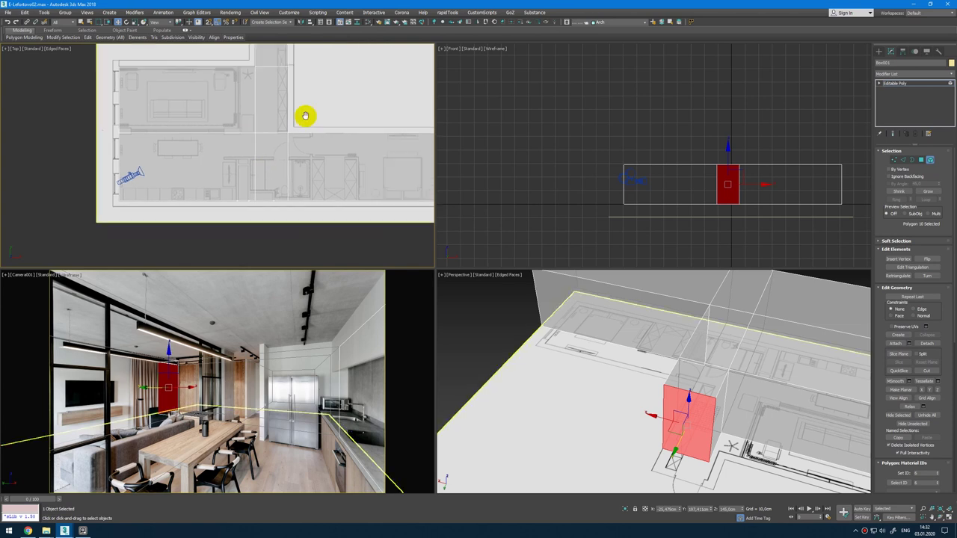
scroll(332, 107, "down", 2)
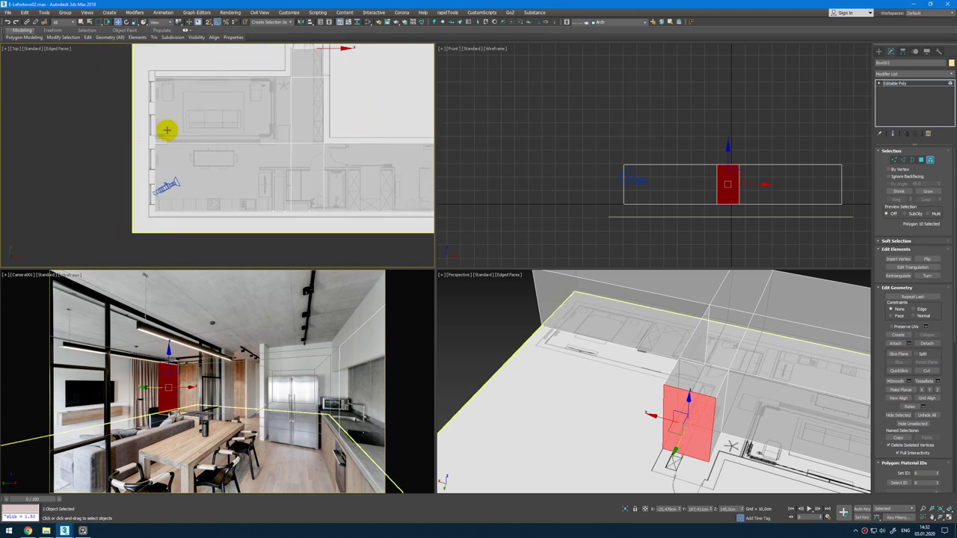
scroll(168, 131, "up", 2)
scroll(397, 149, "up", 1)
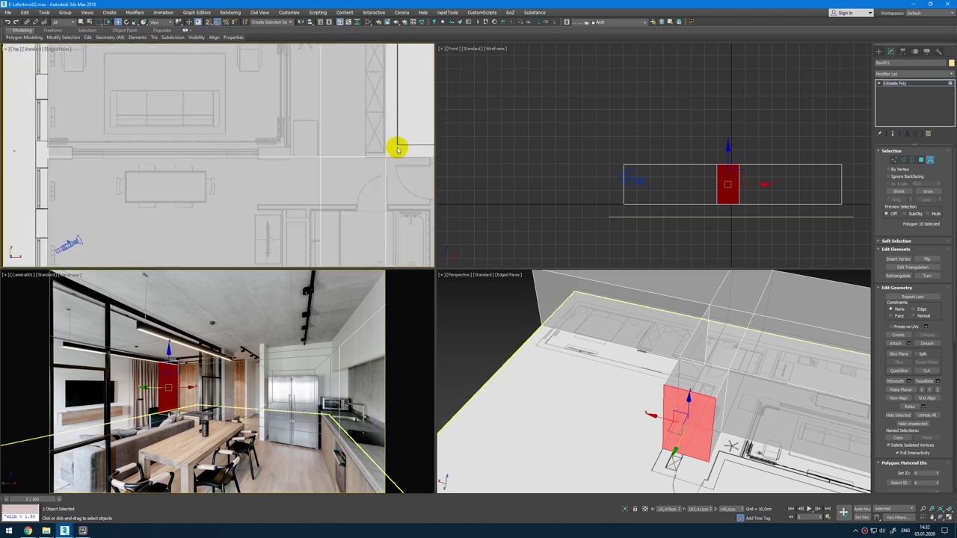
scroll(389, 151, "down", 3)
Step: Connect the edges running across the living room part and move the new loop down to the upper face of the wall stub below the hallway wardrobe
left_click_drag(419, 133, 116, 136)
key("2")
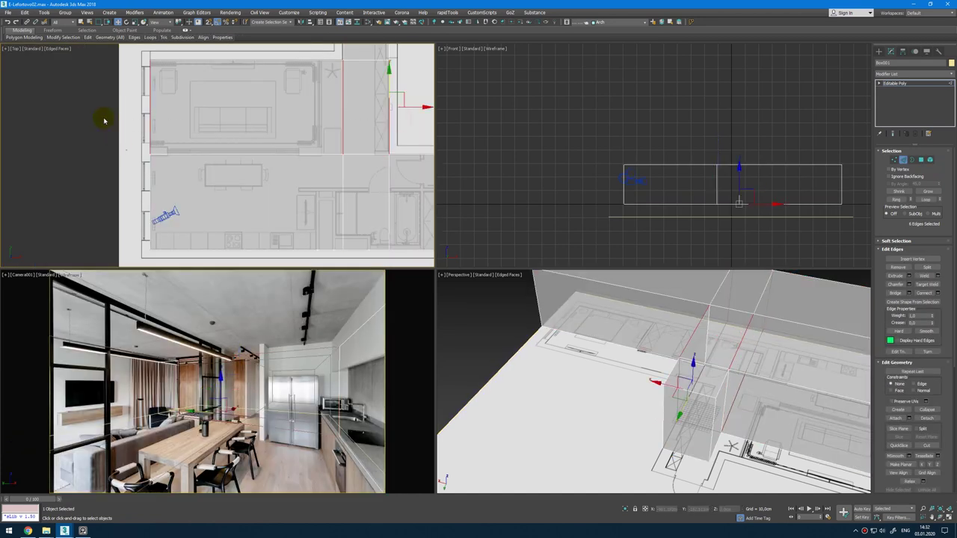
left_click(318, 109)
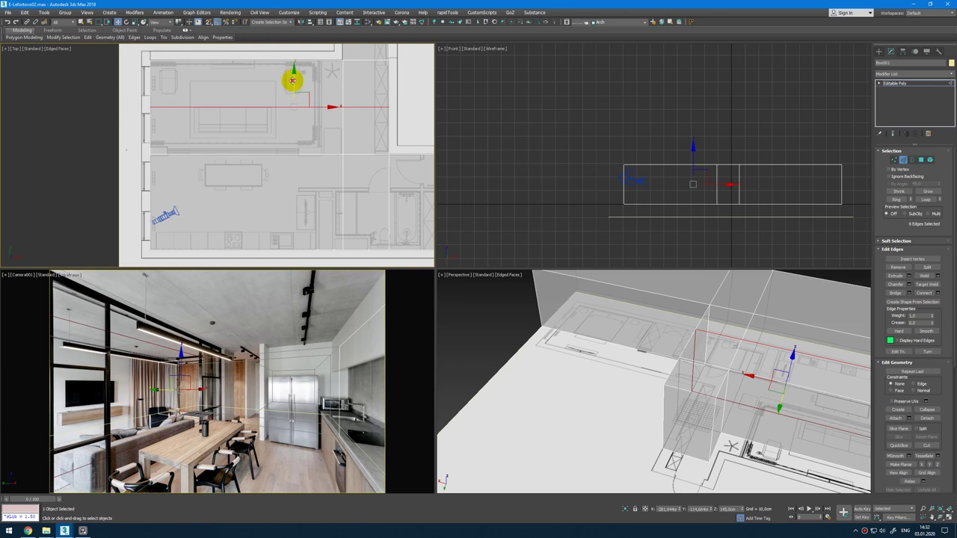
left_click_drag(292, 80, 293, 124)
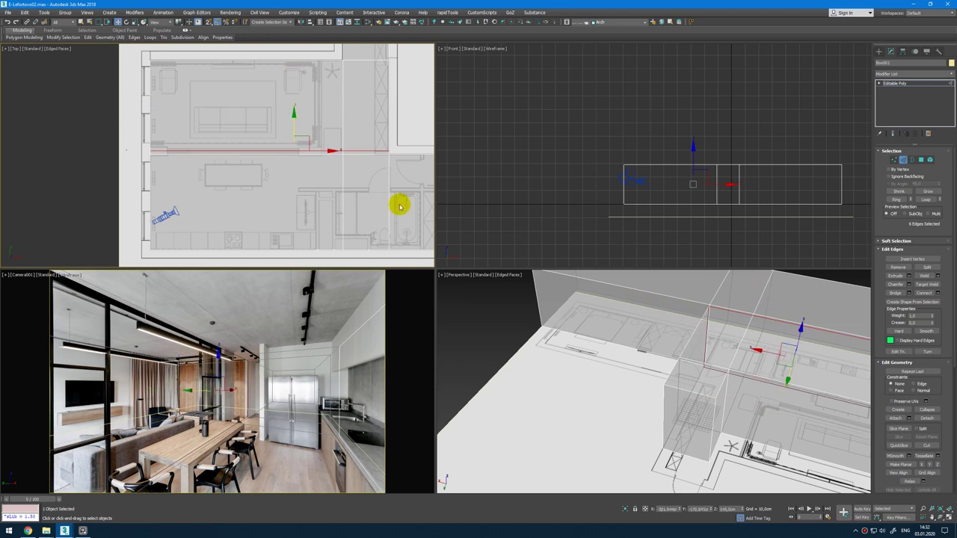
Step: Connect the short edges across the hallway strip and move the new loop to the free end of the wall stub below the wardrobe
scroll(380, 187, "down", 3)
left_click_drag(370, 94, 365, 230)
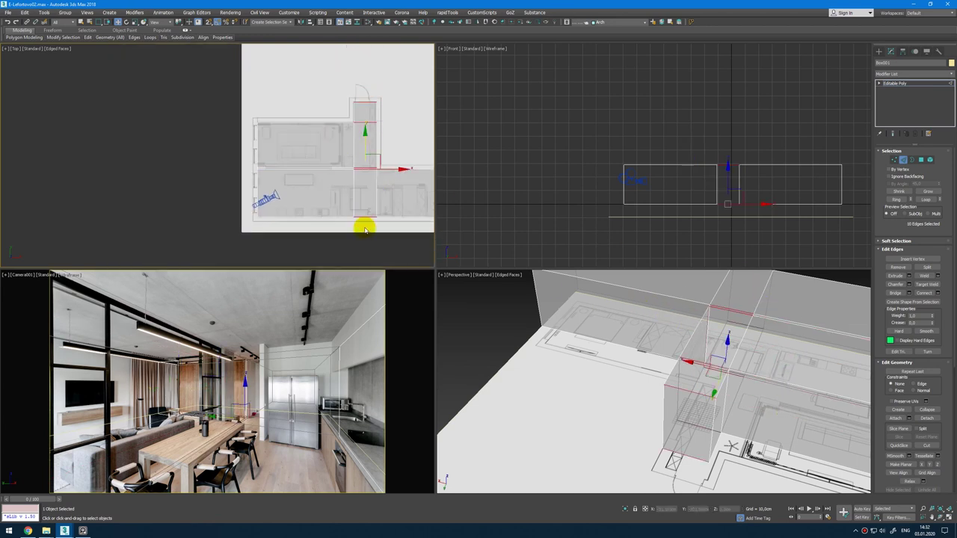
key("ctrl+shift+e")
scroll(382, 160, "up", 6)
left_click_drag(349, 148, 365, 147)
Step: Select the small floor and ceiling polygons at the wall stub and bridge them
middle_click_drag(748, 364, 718, 405, "alt")
key("4")
scroll(690, 331, "up", 3)
left_click(698, 299)
key("F3")
left_click(703, 441, "ctrl")
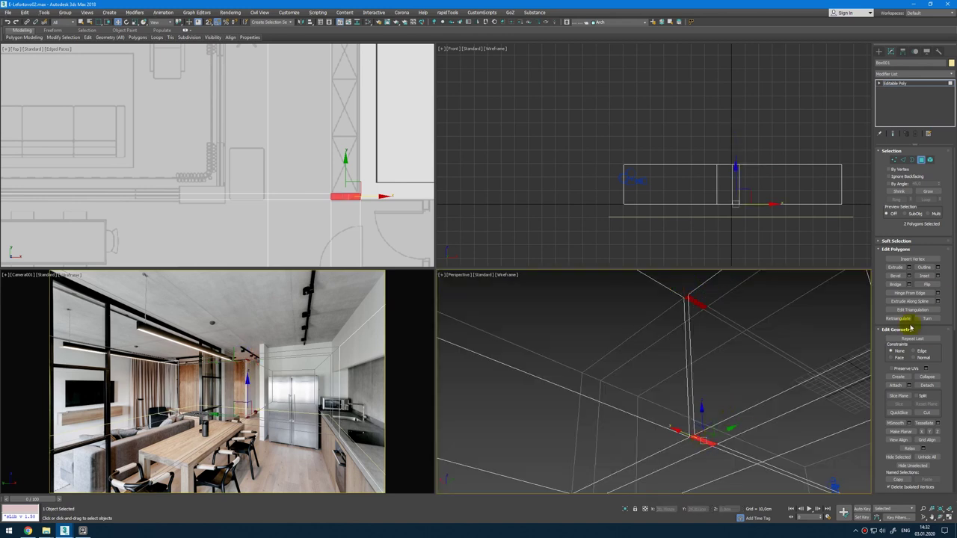
left_click(901, 287)
Step: Turn off the see-through display and enlarge the Perspective view around the bridged wall stub
key("F3")
middle_click_drag(747, 349, 637, 359, "alt")
key("alt+x")
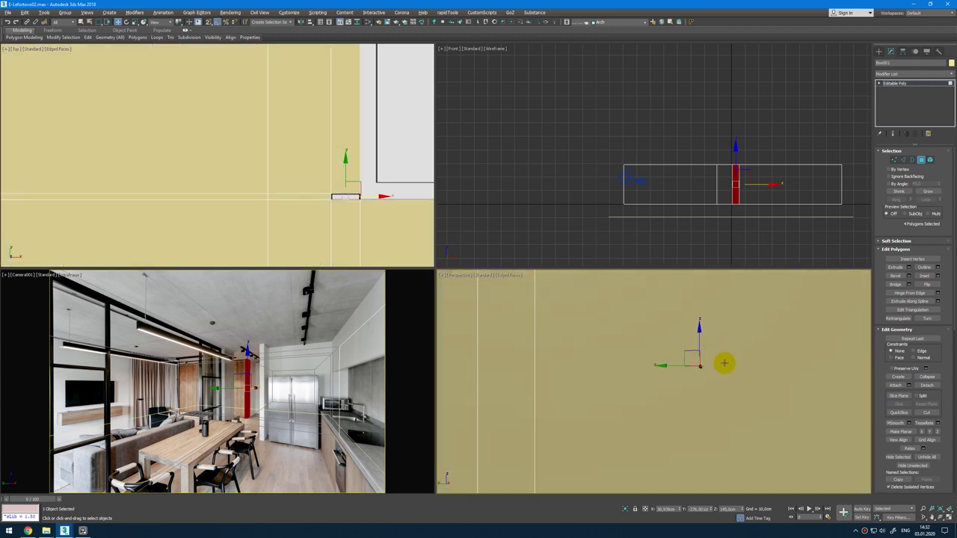
scroll(729, 352, "up", 3)
middle_click_drag(719, 359, 705, 380, "alt")
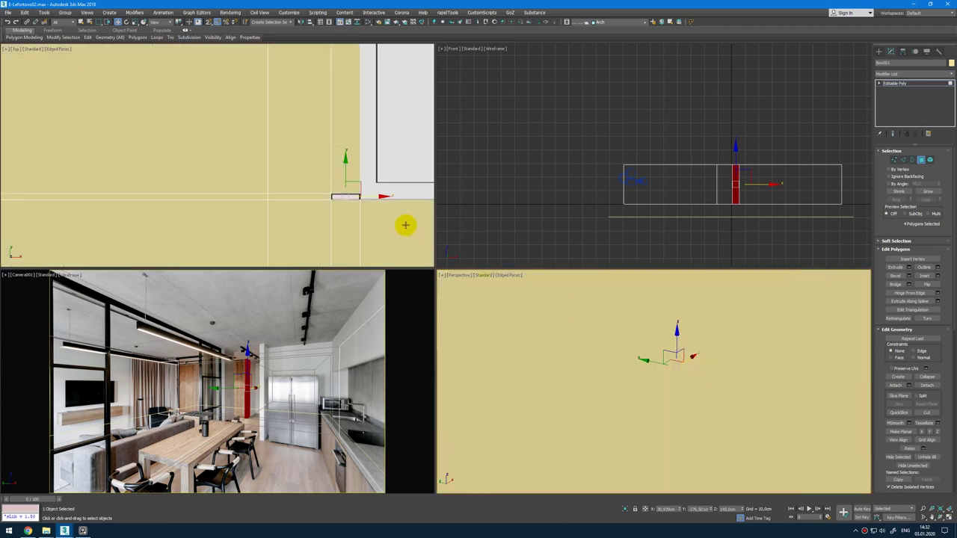
right_click(406, 225)
key("alt+w")
key("alt+w")
middle_click(750, 366)
key("alt+w")
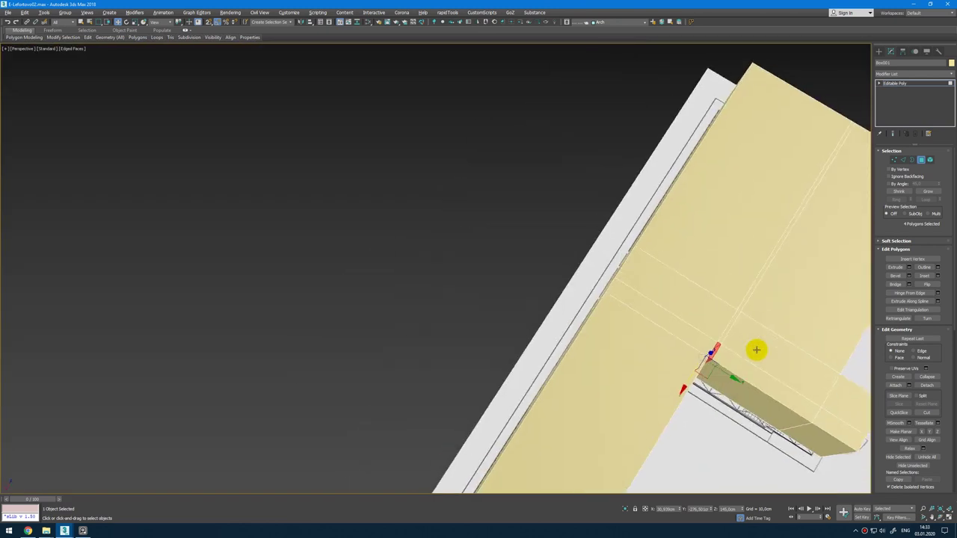
Step: Delete the two narrow vertical polygons at the outer end of the wall stub
middle_click_drag(756, 348, 681, 281, "alt")
left_click(675, 275)
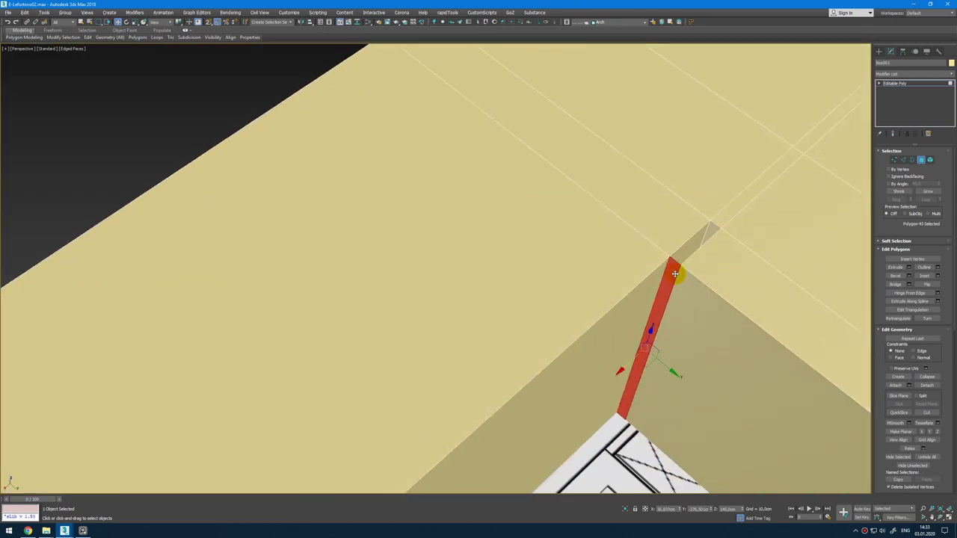
key("Delete")
left_click(672, 270)
key("Delete")
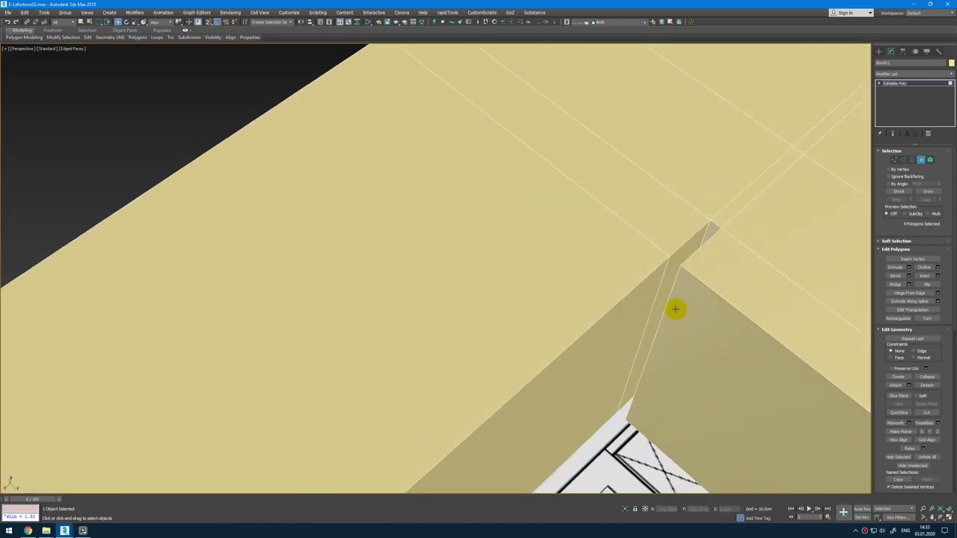
mouse_move(676, 310)
middle_mouse_down("alt")
mouse_move(694, 296)
mouse_move(701, 246)
mouse_move(679, 298)
middle_mouse_up("alt")
key("alt+w")
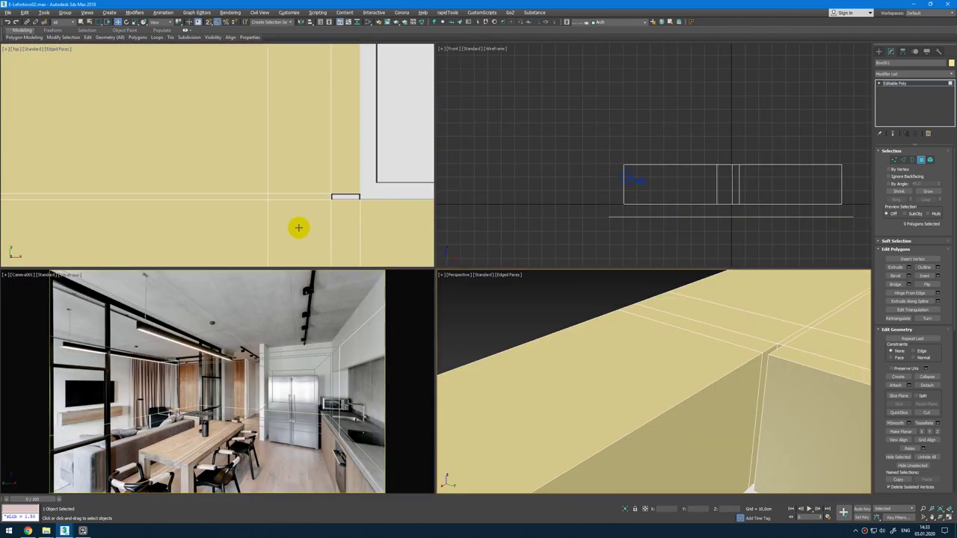
Step: Restore see-through display, connect the edges across the living room part and move the new loop to the glass partition's living room side
middle_click(296, 222)
key("alt+w")
key("alt+x")
scroll(299, 224, "down", 6)
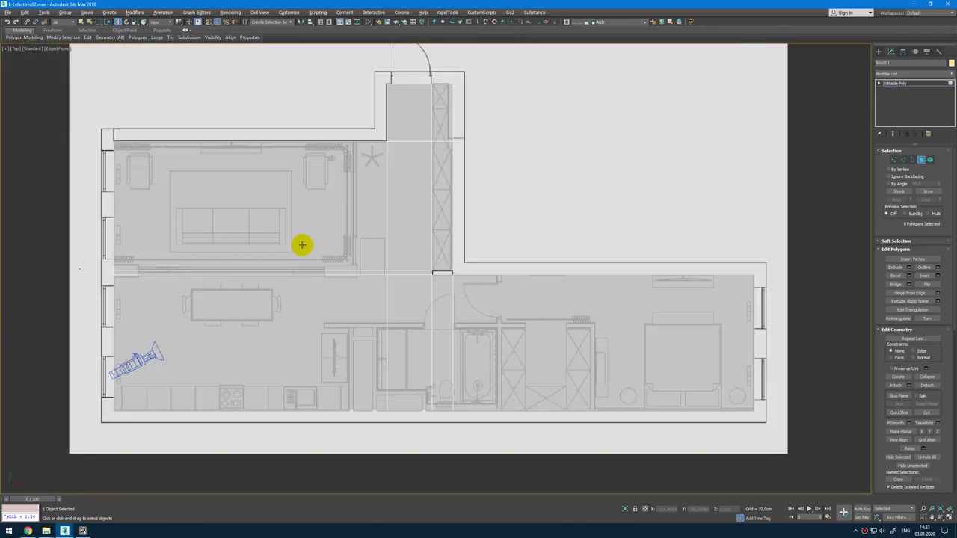
middle_click_drag(369, 239, 437, 223)
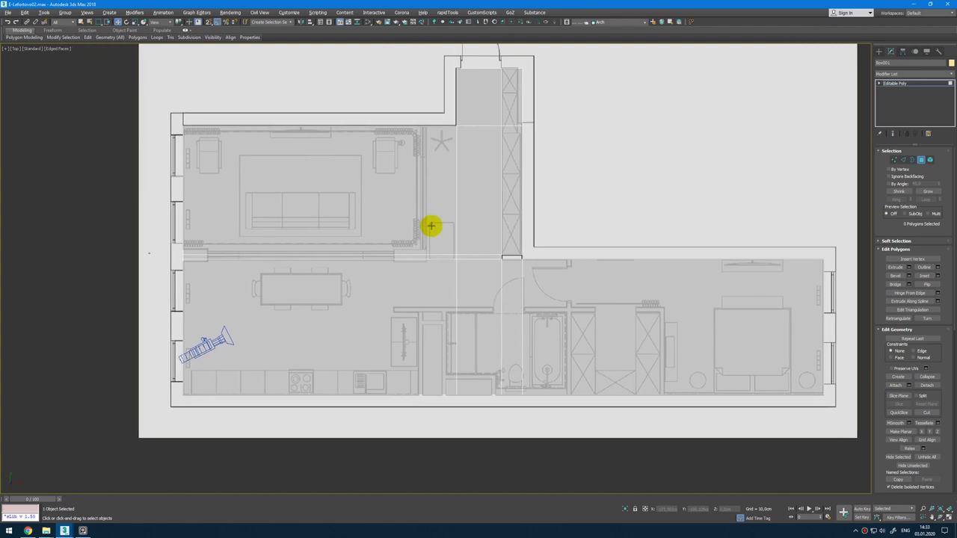
key("2")
left_click_drag(542, 216, 161, 217)
key("ctrl+shift+e")
scroll(374, 244, "up", 4)
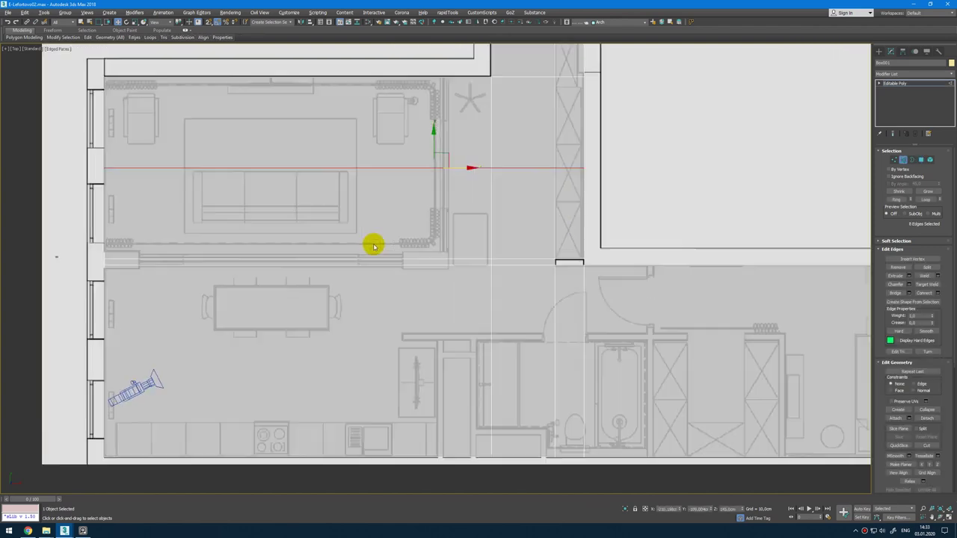
middle_click_drag(385, 154, 438, 147)
left_click_drag(515, 108, 516, 224)
scroll(516, 224, "down", 5)
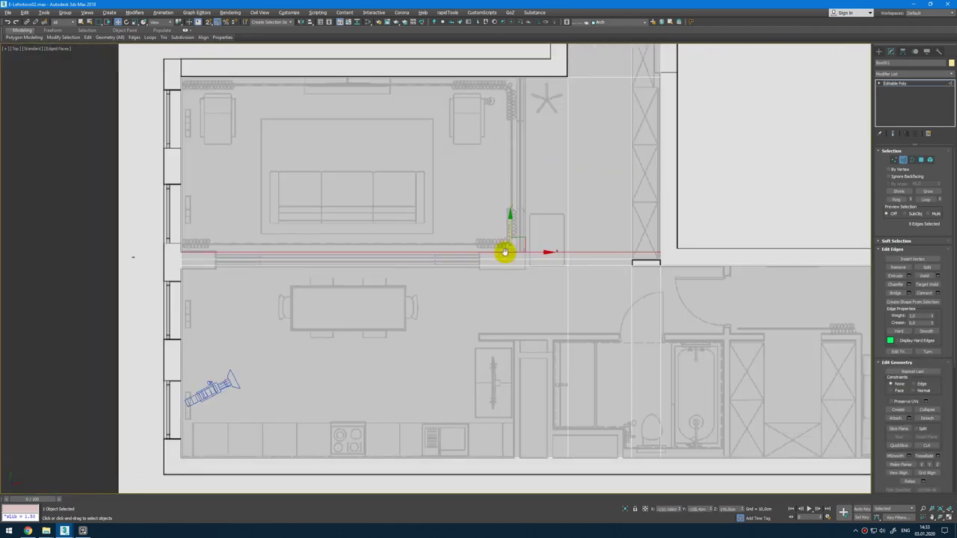
Step: Insert edge loops with SwiftLoop along the glass partition's kitchen-side face, at the living room's hallway-side wall and at both ends of the glazing
scroll(509, 224, "up", 3)
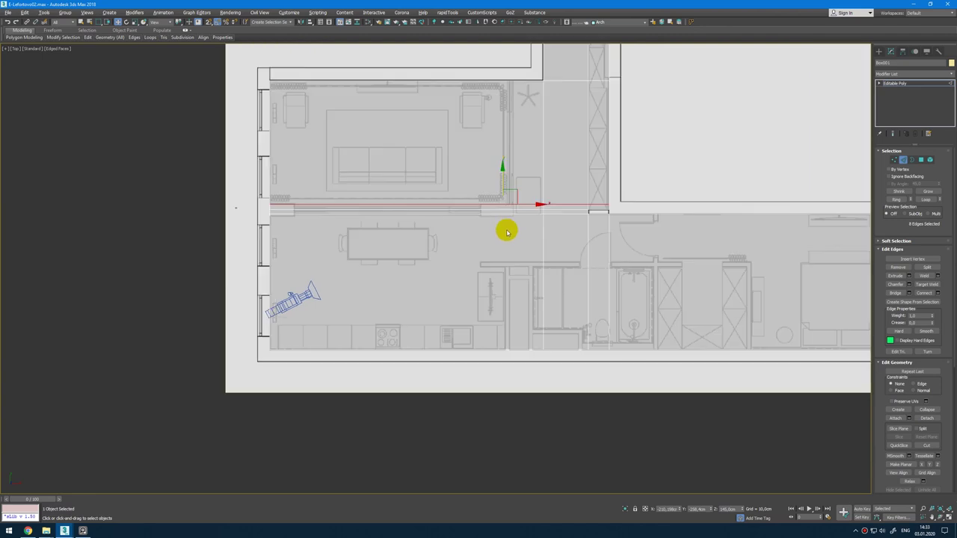
left_click(546, 216)
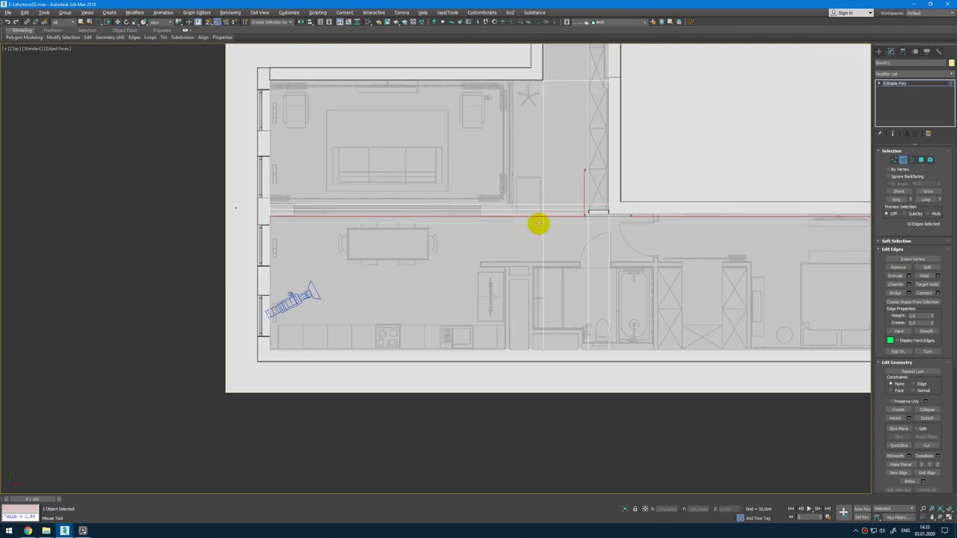
scroll(522, 216, "up", 2)
double_click(449, 197)
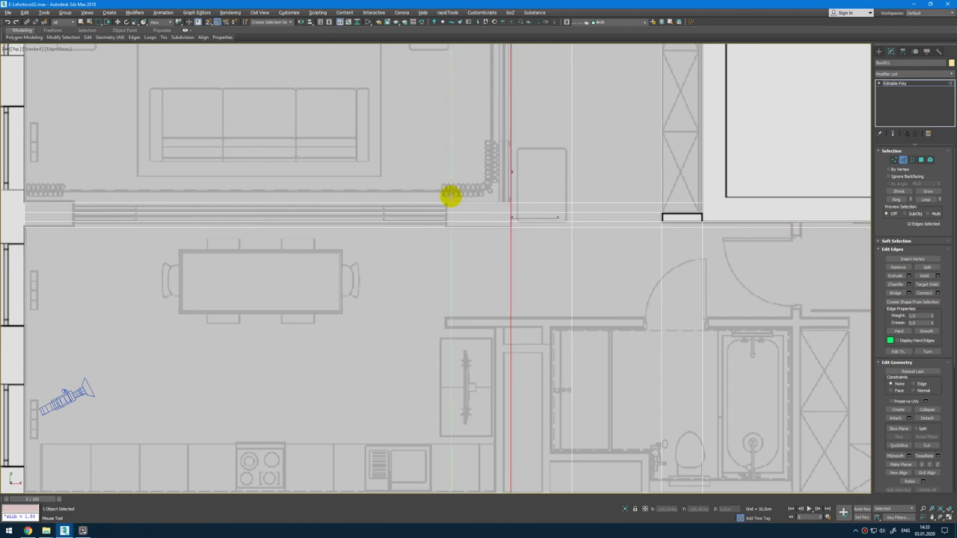
double_click(73, 173)
scroll(100, 190, "down", 2)
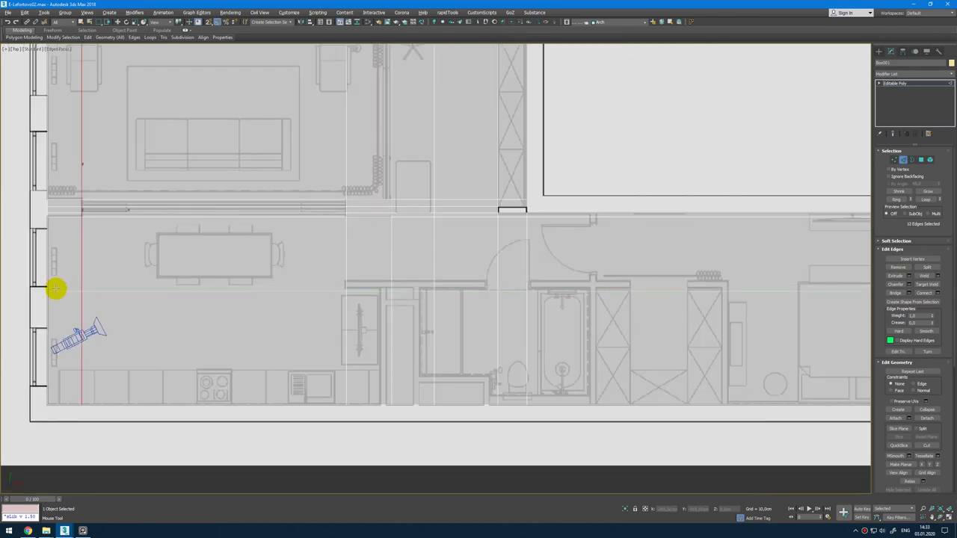
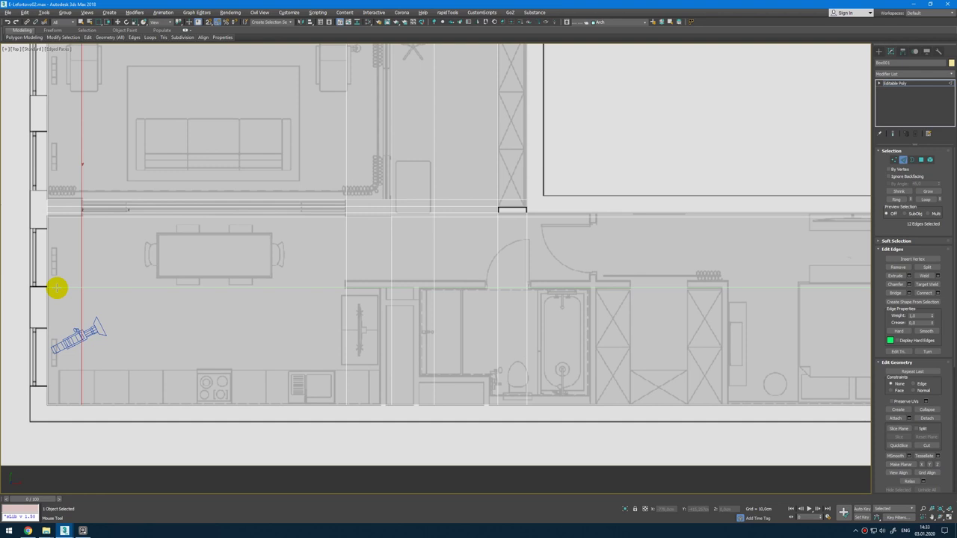
Step: Insert edge loops along both faces of the bathroom's hallway wall, at the kitchen's end wall, both faces of the shower's side wall and the bathroom door's near jamb
double_click(57, 288)
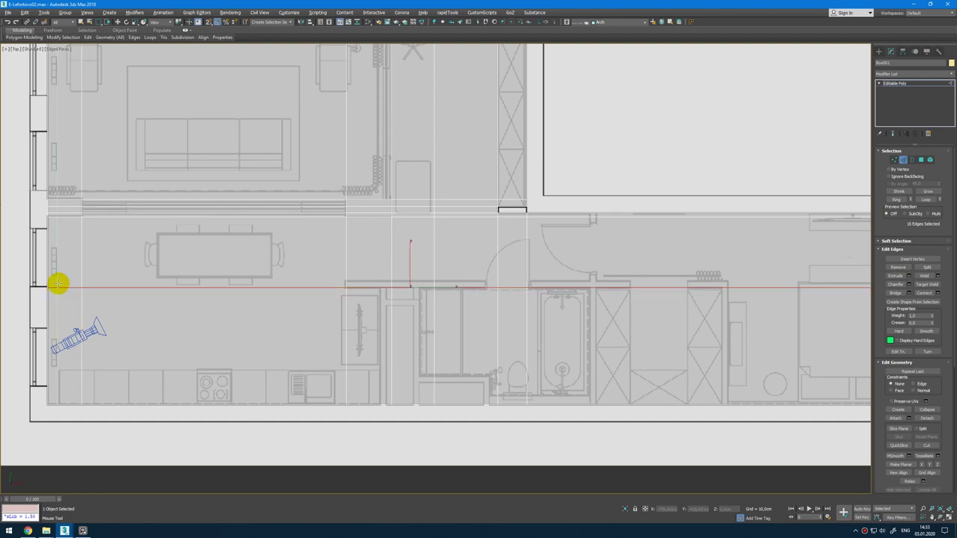
left_click(348, 282)
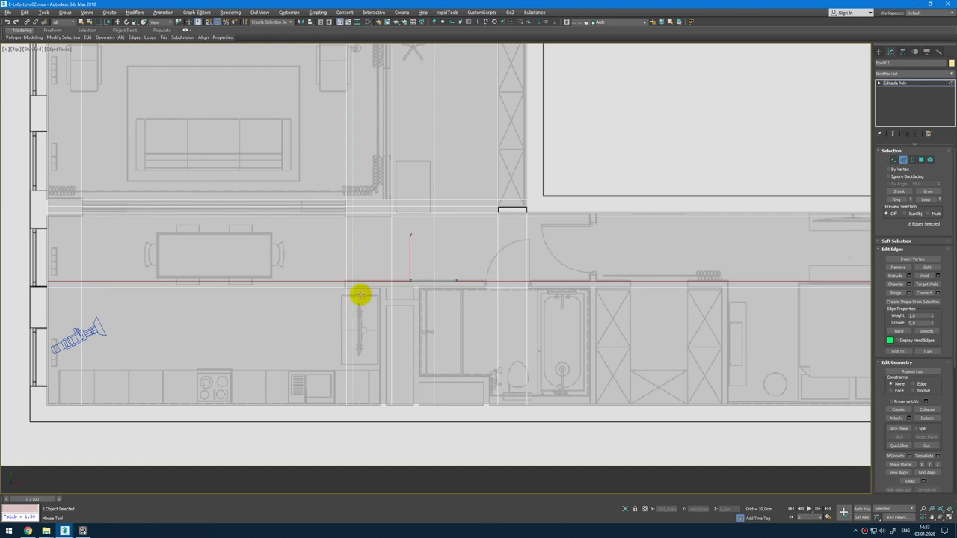
left_click(380, 277)
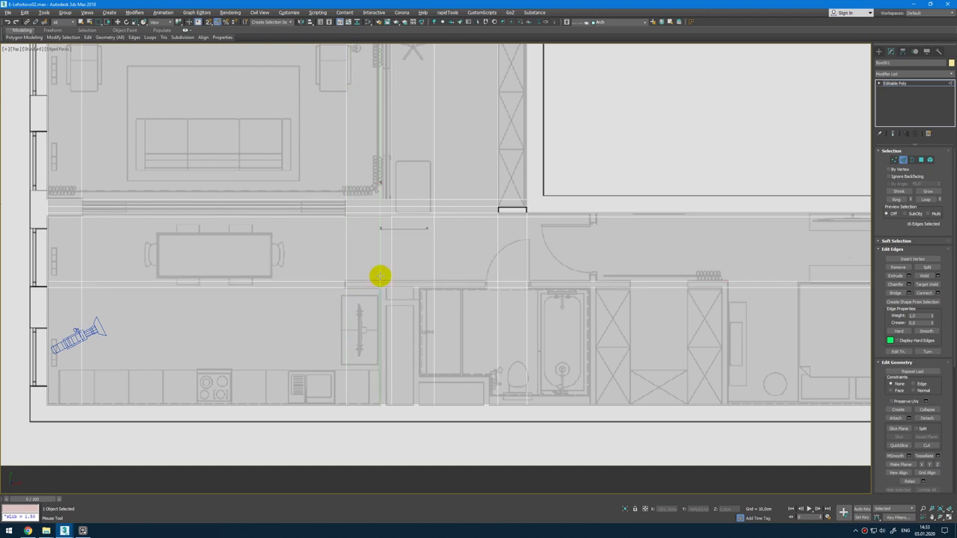
left_click_drag(419, 270, 412, 281)
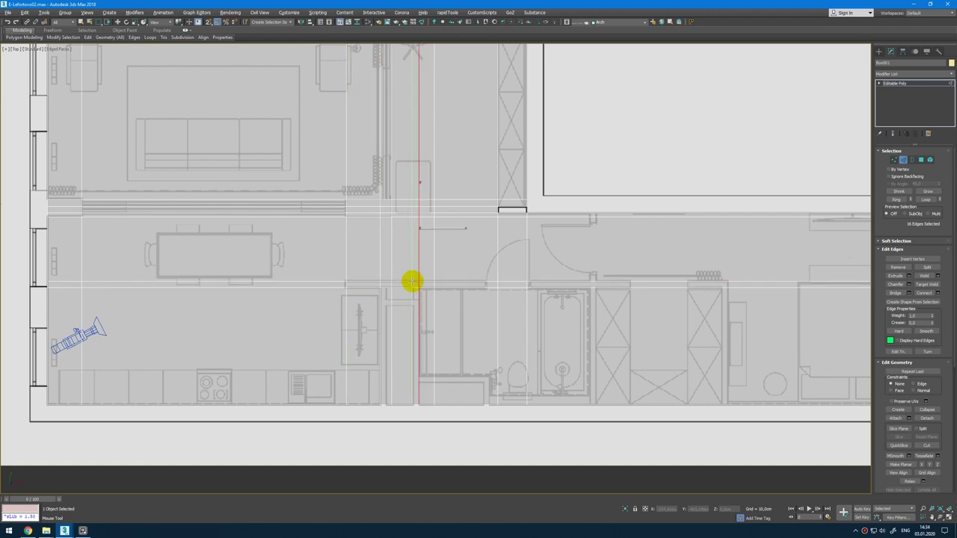
left_click(414, 278)
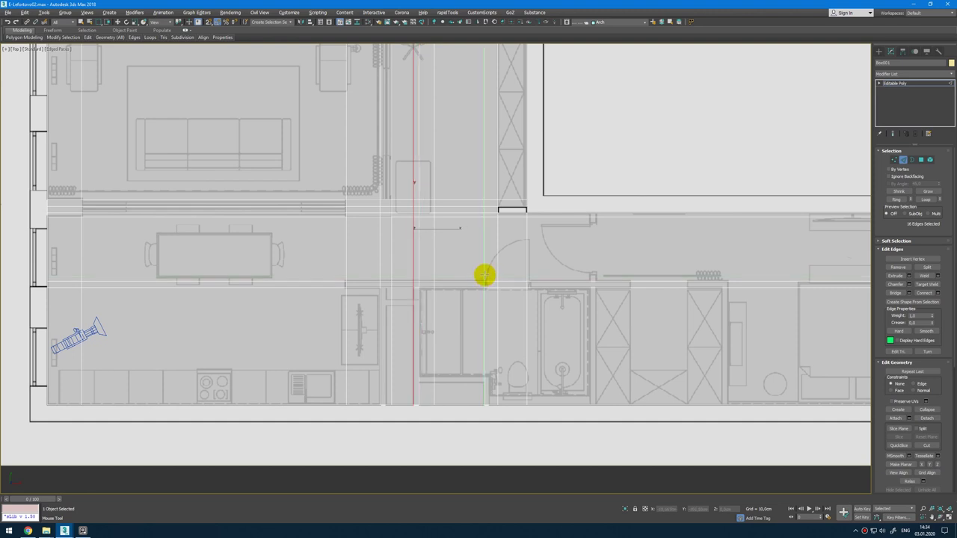
left_click(484, 275)
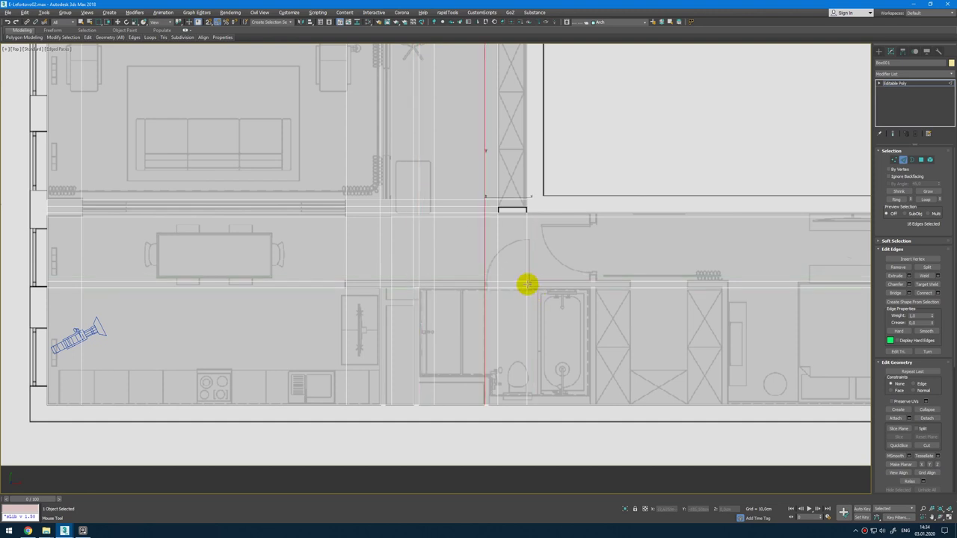
Step: Insert edge loops with SwiftLoop along both faces of the bathroom-wardrobe wall, both faces of the wardrobe-bedroom wall and at the two closet fronts
left_click(596, 334)
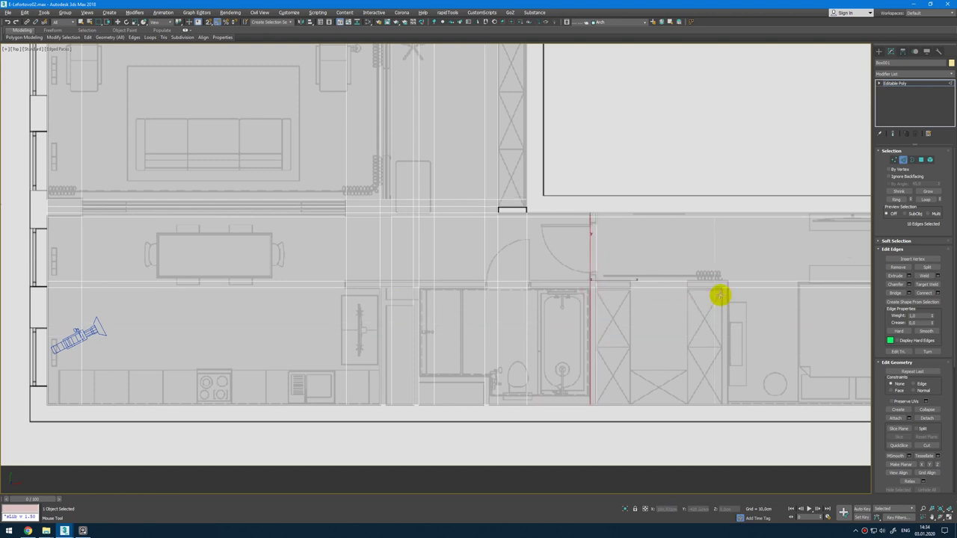
left_click(726, 299)
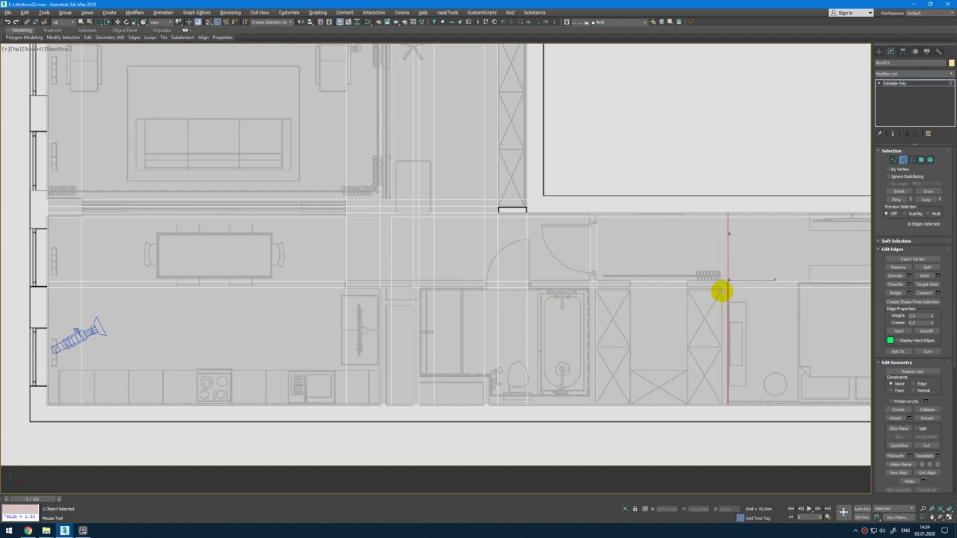
left_click_drag(721, 292, 635, 305)
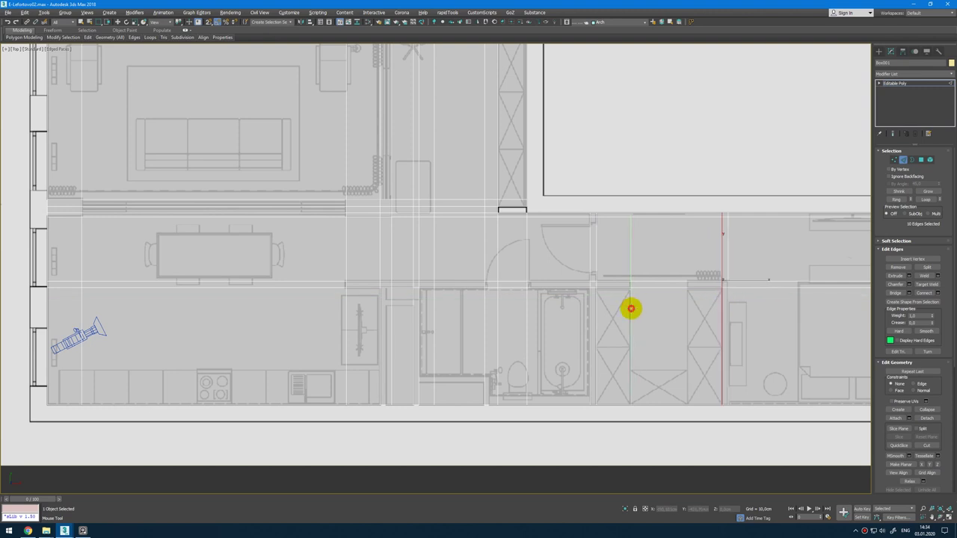
left_click(631, 309)
left_click(687, 305)
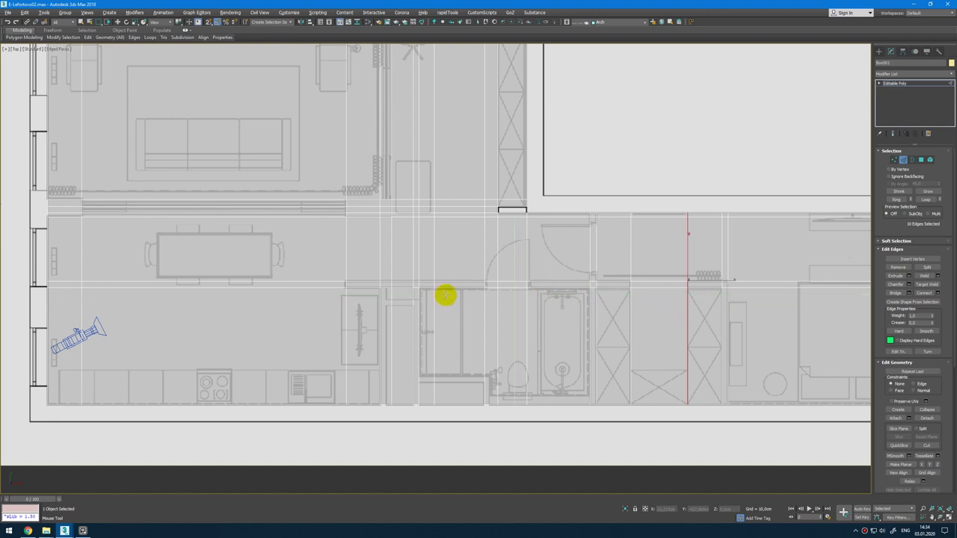
Step: Insert edge loops across the model at the edges of the bedroom windows in the end wall
scroll(683, 278, "down", 4)
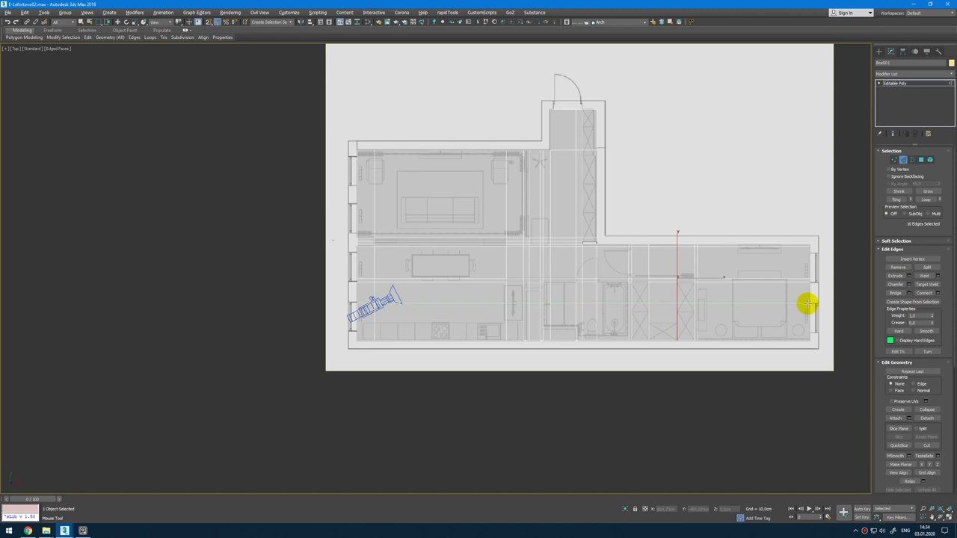
left_click(809, 303)
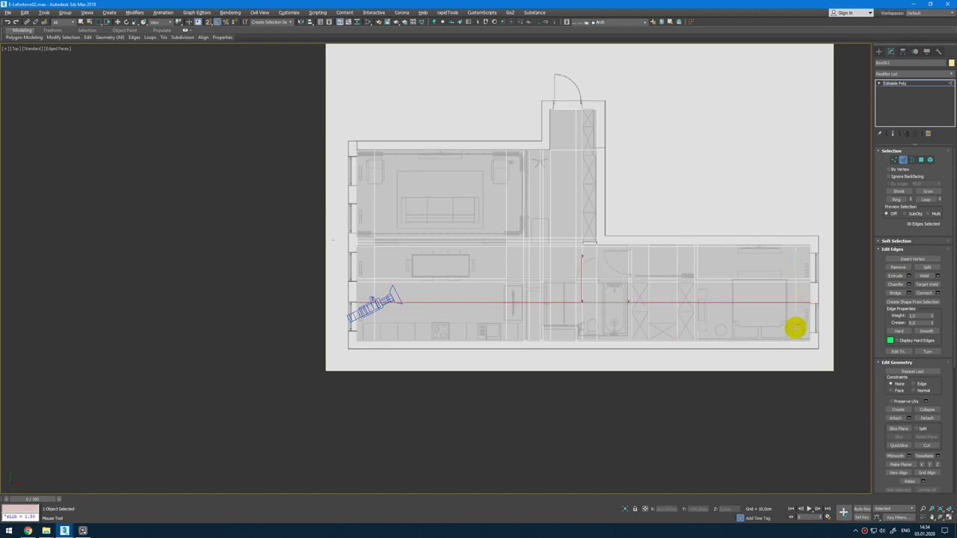
double_click(808, 332)
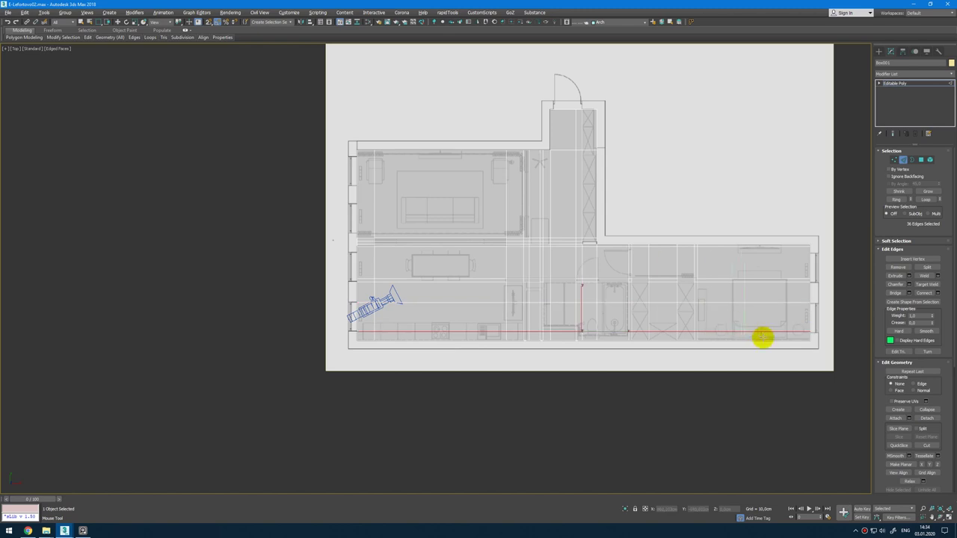
scroll(765, 337, "up", 3)
middle_click_drag(777, 326, 669, 305)
scroll(669, 304, "down", 2)
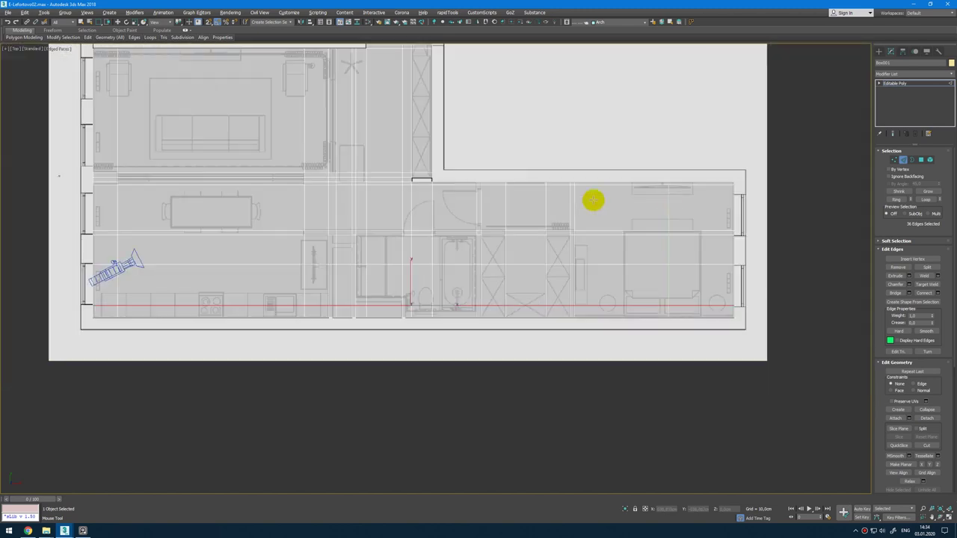
double_click(507, 194)
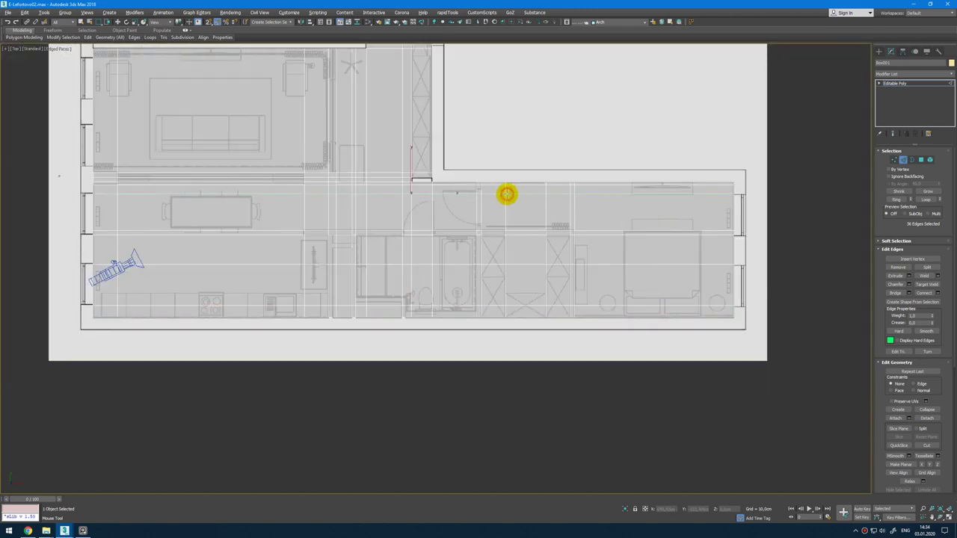
Step: Insert edge loops at the edges of both living room windows and at the entrance door's jamb nearest the living room
middle_click_drag(146, 149, 272, 213)
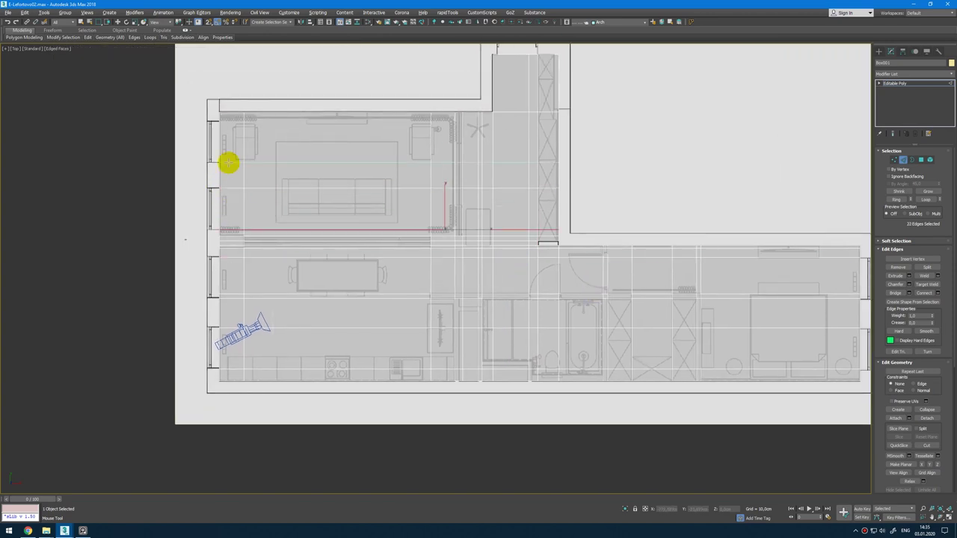
left_click(229, 160)
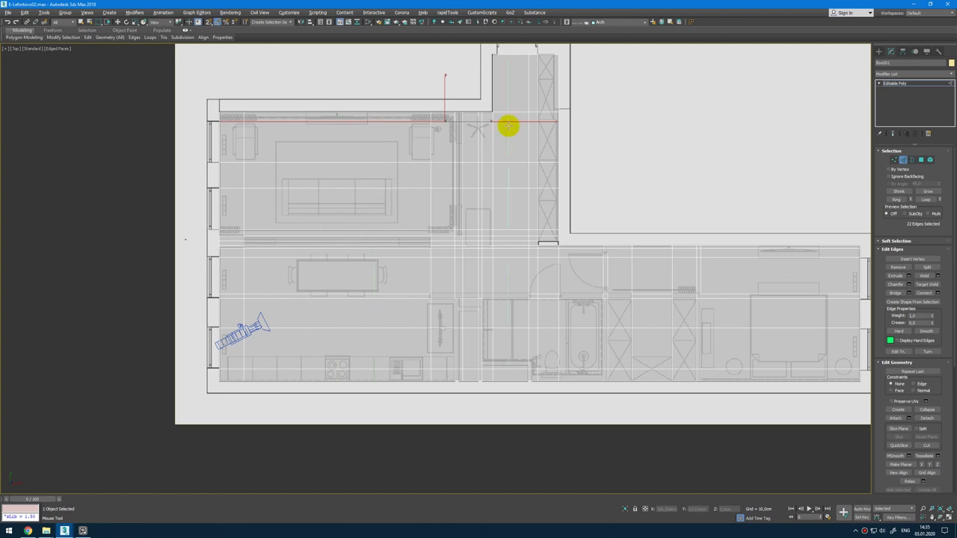
scroll(516, 75, "down", 1)
scroll(490, 75, "up", 3)
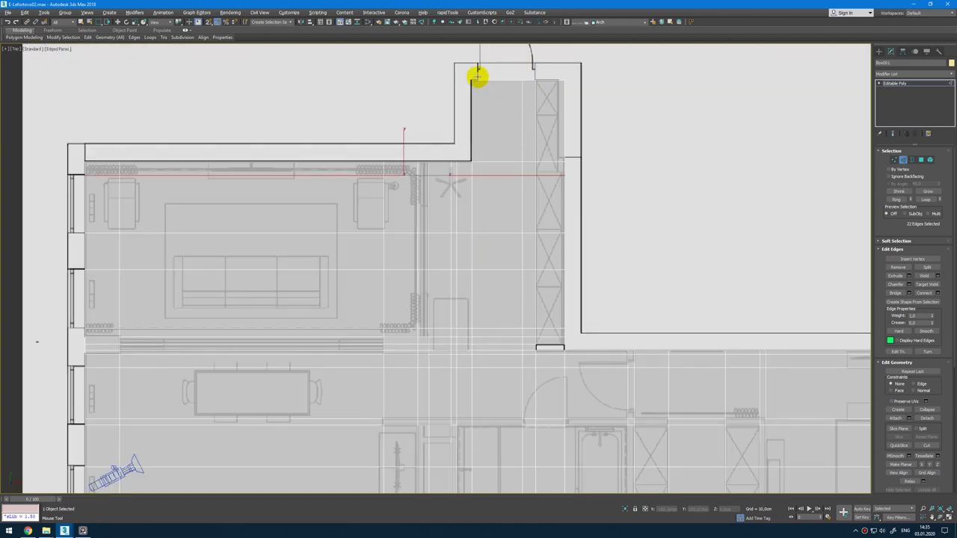
scroll(516, 187, "down", 2)
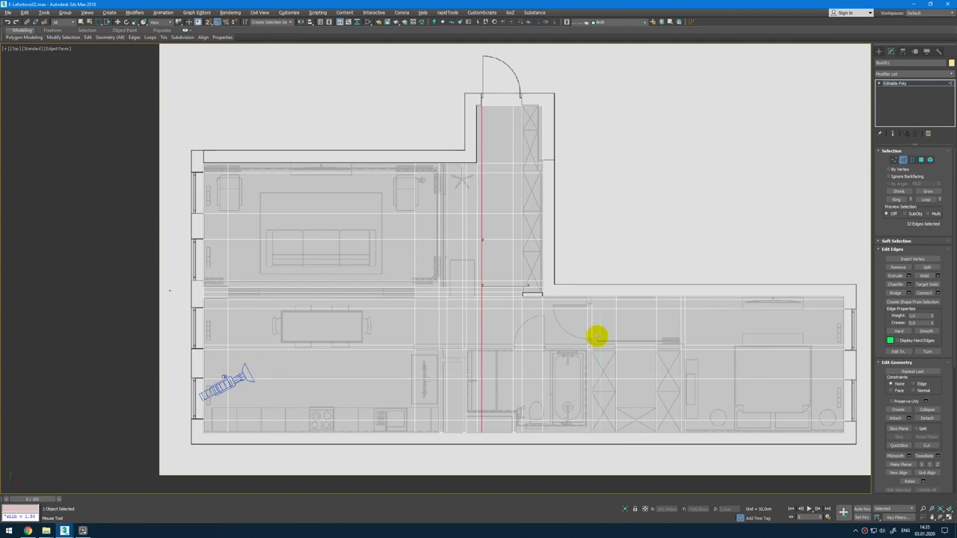
Step: Insert edge loops at both jambs of the door leading from the hallway to the bedroom part, and switch to polygon selection
scroll(596, 340, "up", 3)
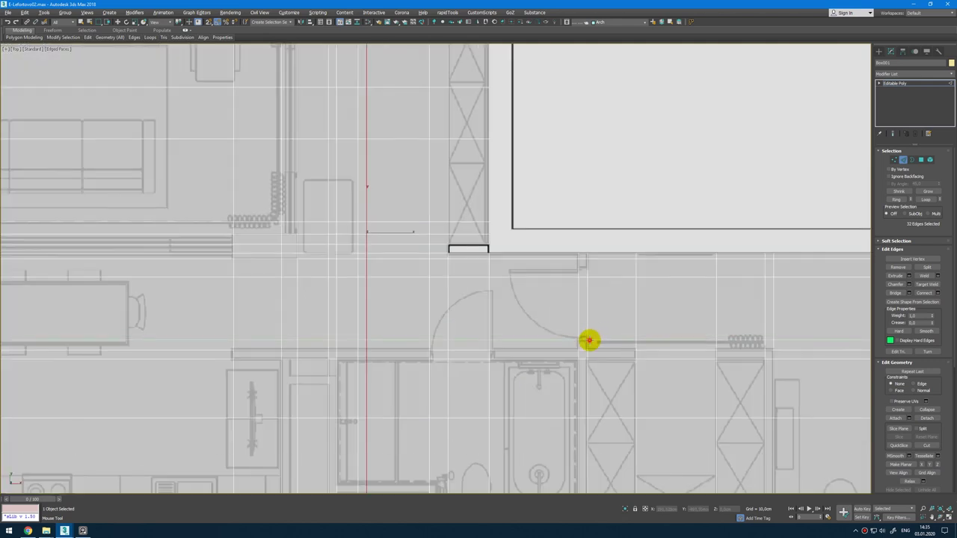
left_click(589, 341)
scroll(615, 353, "down", 1)
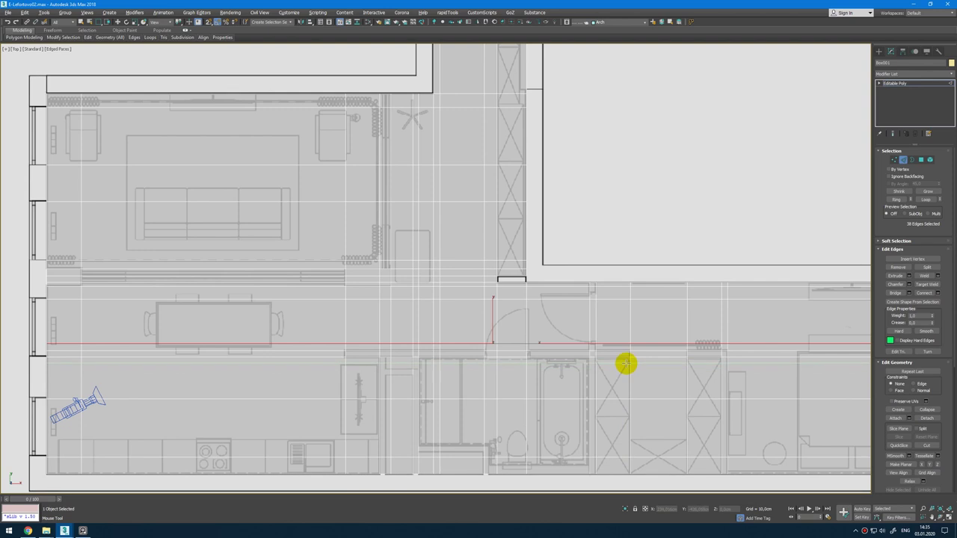
scroll(583, 289, "up", 5)
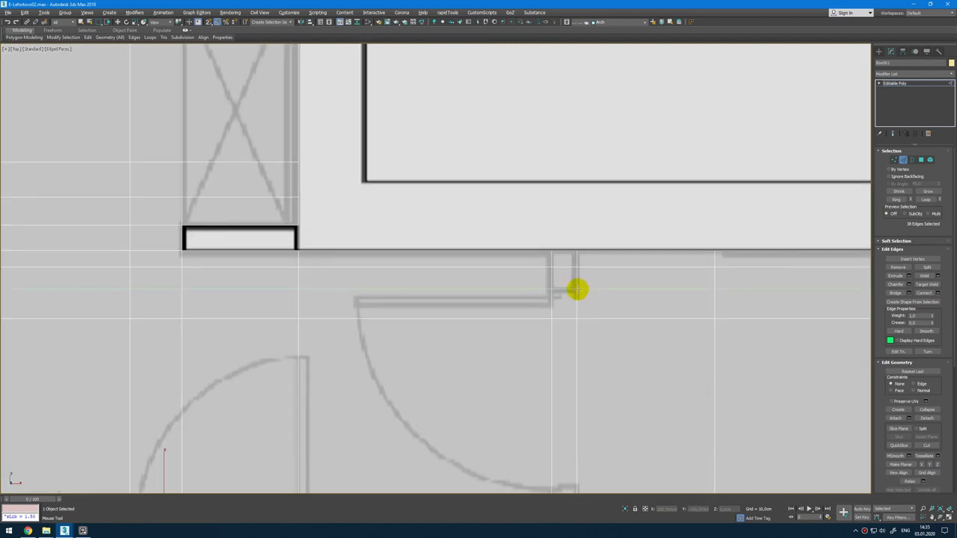
scroll(578, 290, "down", 5)
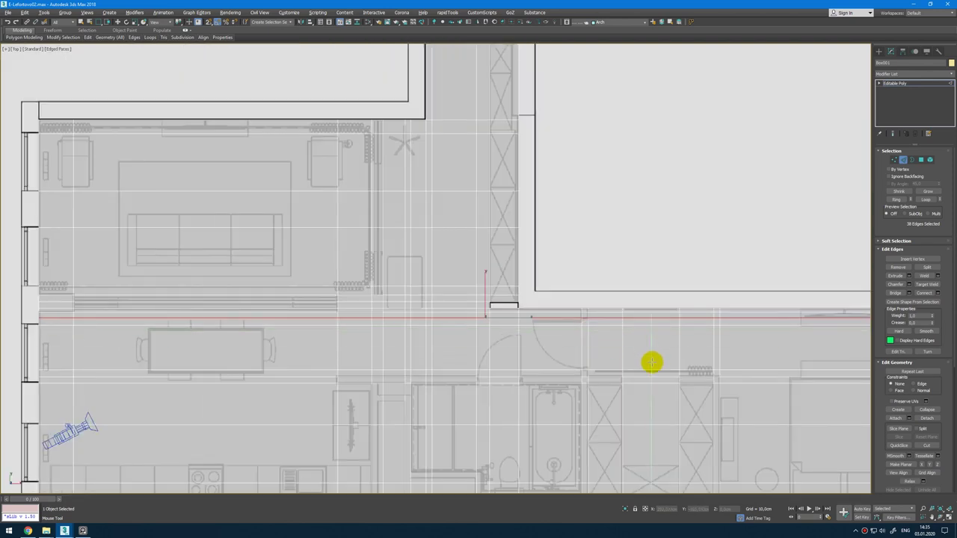
middle_click_drag(651, 363, 632, 284)
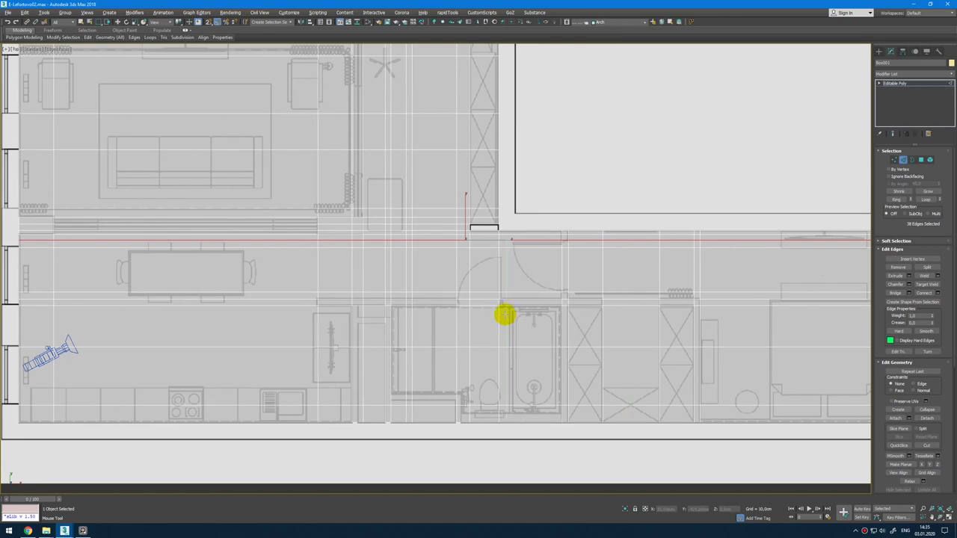
middle_click_drag(311, 321, 379, 316)
scroll(411, 308, "up", 2)
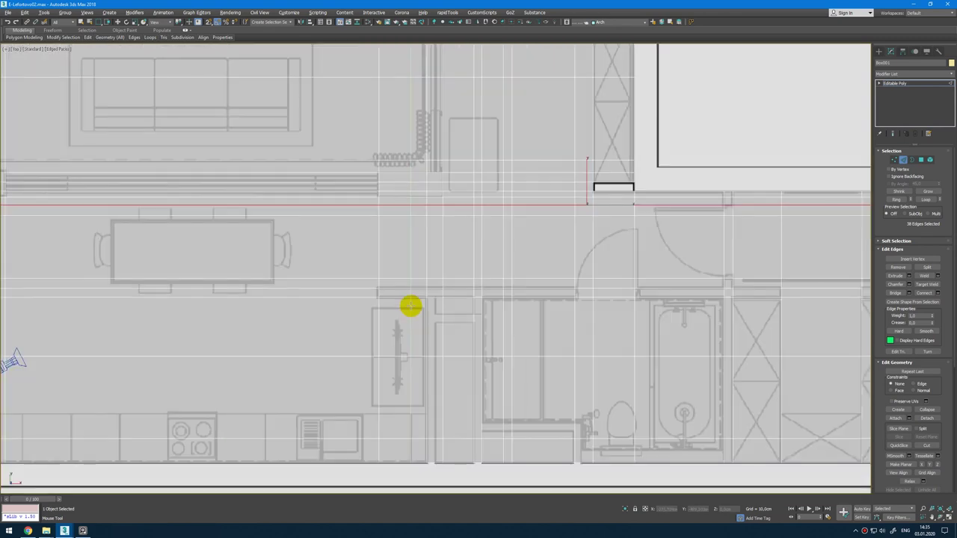
key("4")
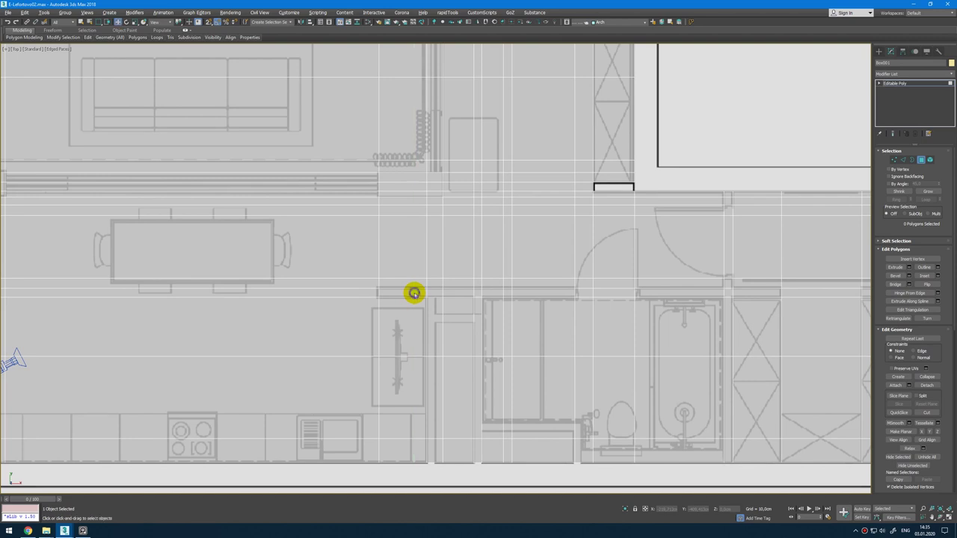
left_click(413, 293)
scroll(436, 292, "up", 4)
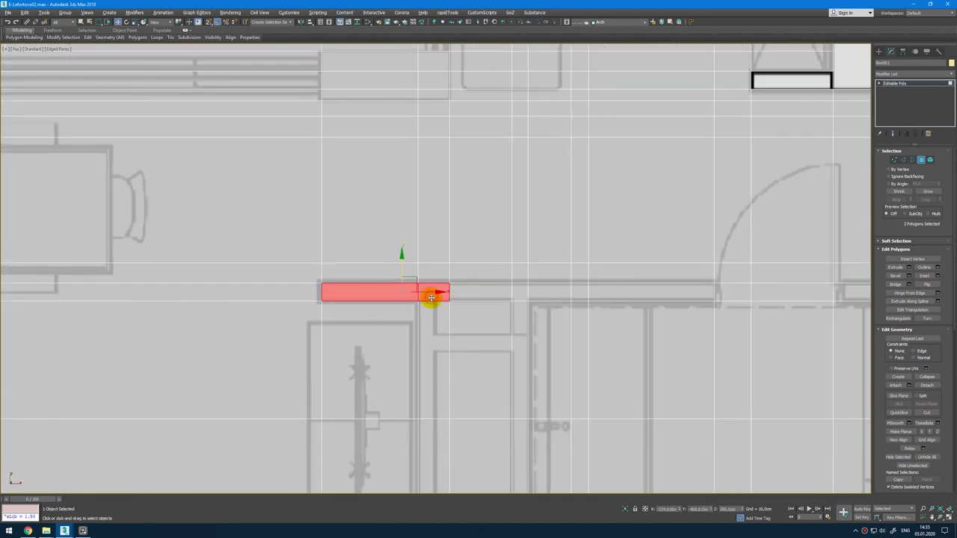
left_click(513, 295, "ctrl")
left_click(542, 297, "ctrl")
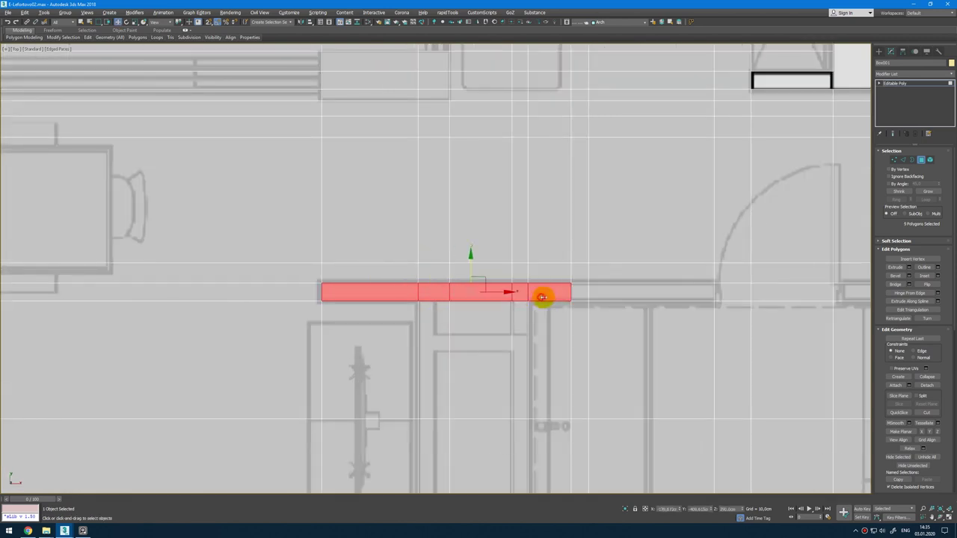
left_click(580, 299, "ctrl")
left_click(598, 300, "ctrl")
scroll(379, 300, "down", 2)
middle_click_drag(379, 301, 378, 235)
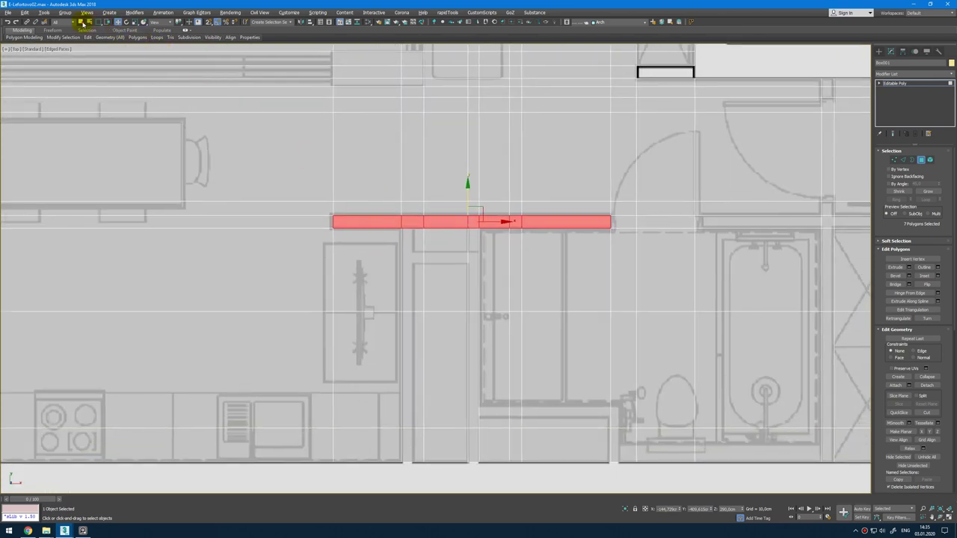
Step: Select the polygon strip of the hallway partition from its kitchen end to the bathroom door, plus the two perpendicular walls behind it
left_click(81, 21)
left_click(321, 205)
left_click(369, 222)
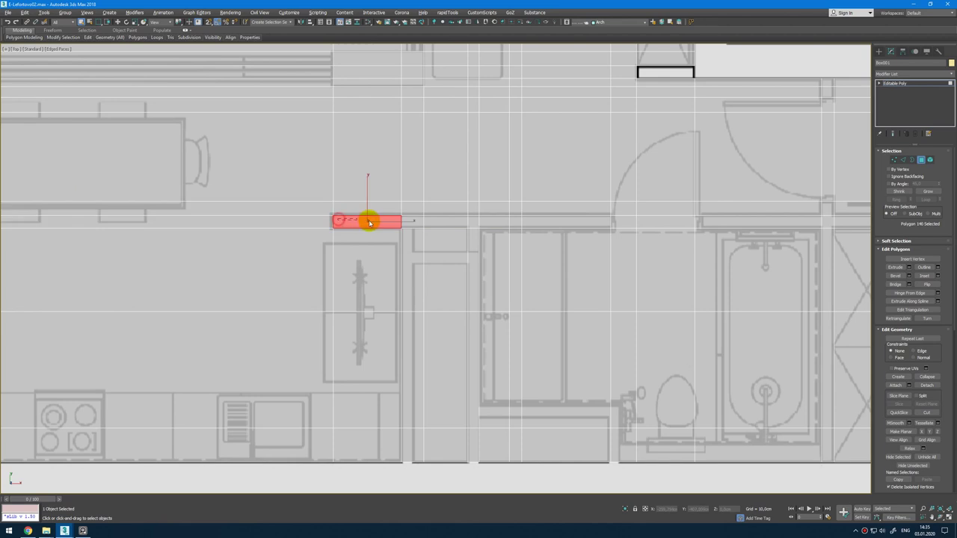
left_click(591, 226, "shift")
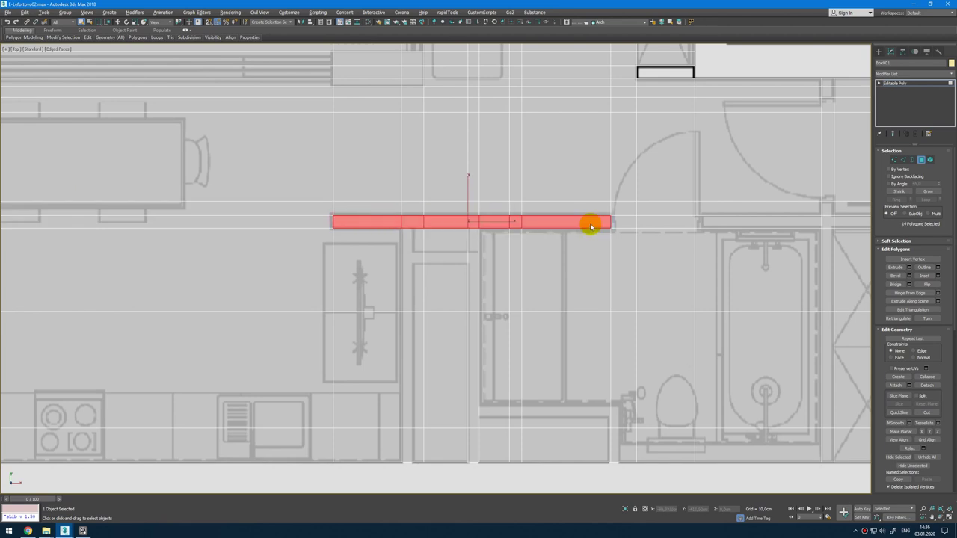
scroll(411, 321, "down", 2)
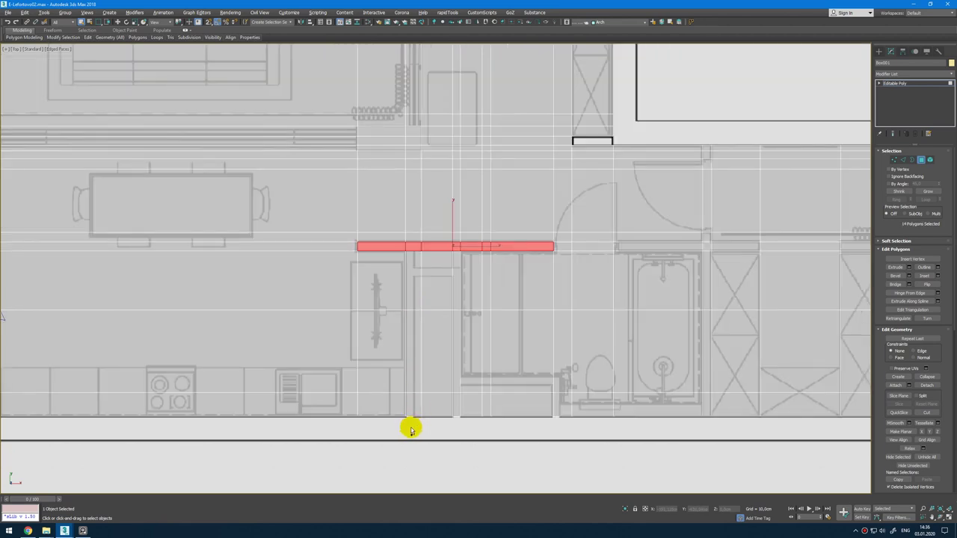
left_click_drag(410, 430, 414, 251)
left_click_drag(453, 423, 455, 247)
Step: Deselect the vertical outer-wall polygons and bridge the remaining ceiling and floor polygons to form the partition walls
key("alt+w")
middle_click_drag(708, 348, 764, 337, "alt")
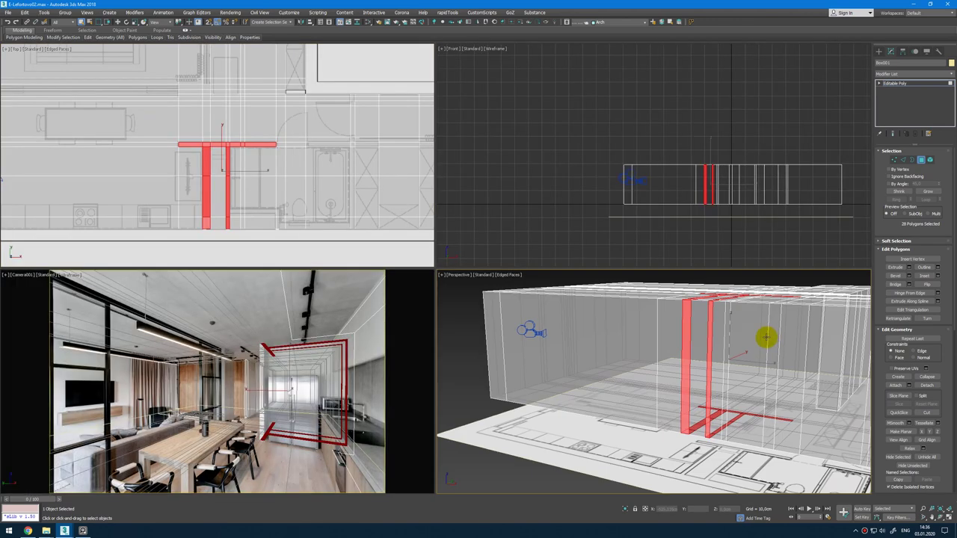
left_click_drag(765, 337, 659, 347, "alt")
middle_click_drag(733, 357, 778, 400, "alt")
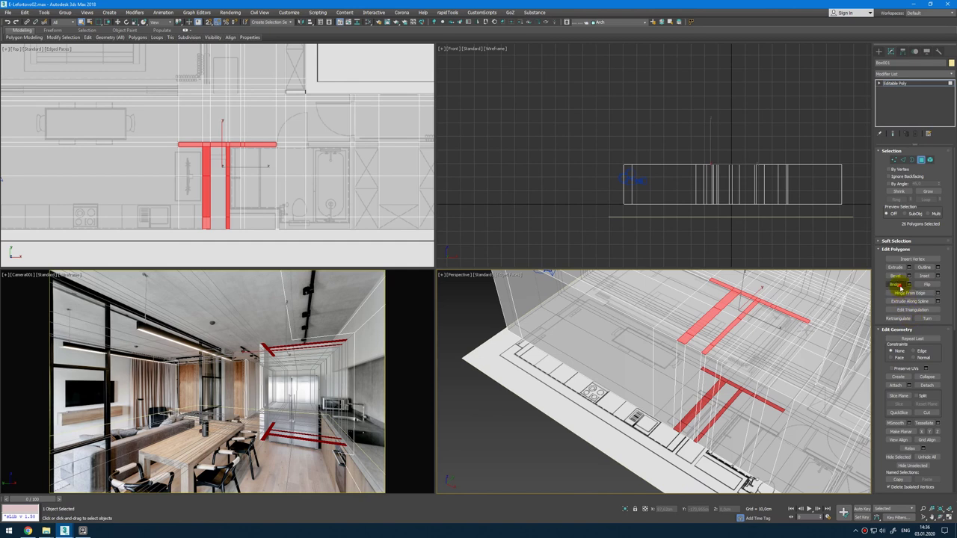
left_click(897, 285)
middle_click_drag(807, 337, 754, 358, "alt")
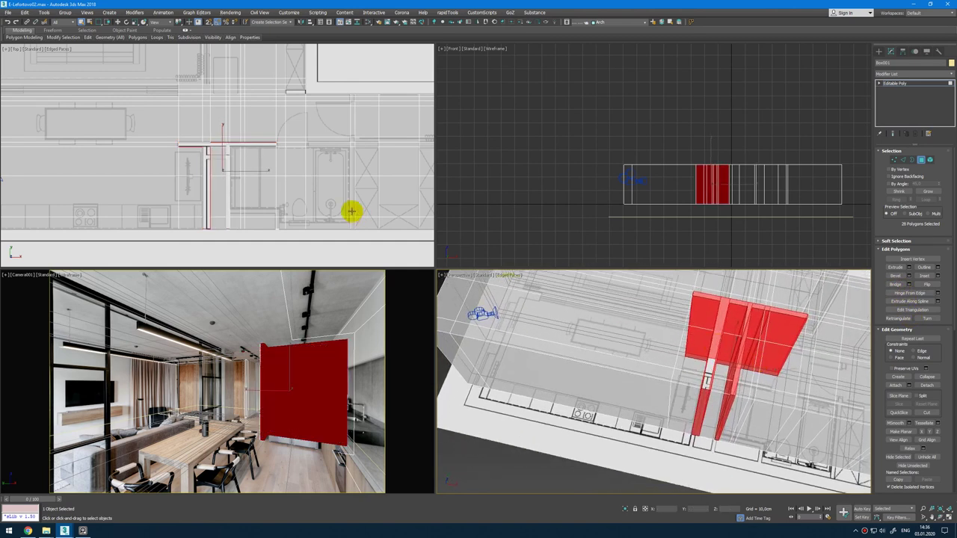
Step: Examine the bridged partitions in the top and perspective views, with see-through display both off and on
scroll(237, 211, "up", 4)
middle_click_drag(201, 258, 214, 210)
scroll(215, 210, "up", 3)
left_click(215, 209)
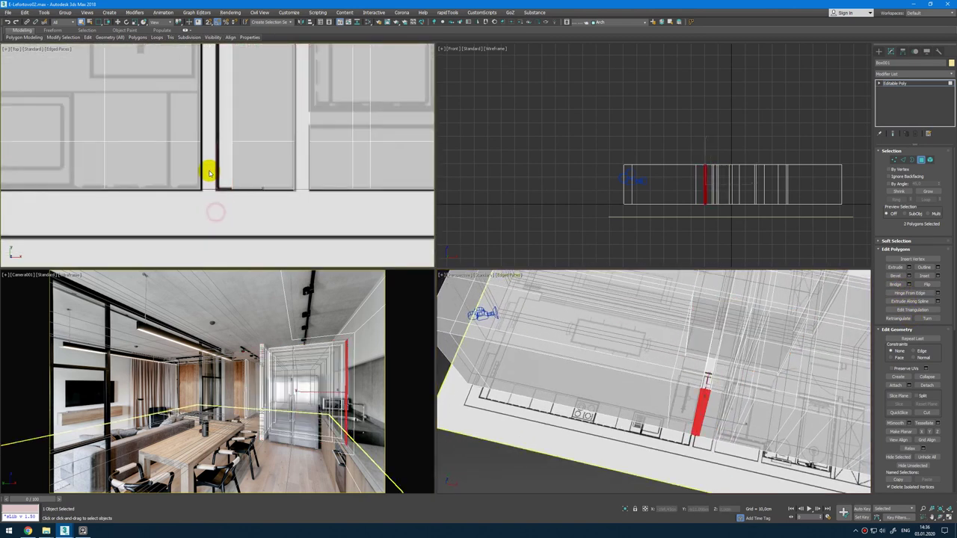
left_click(296, 202)
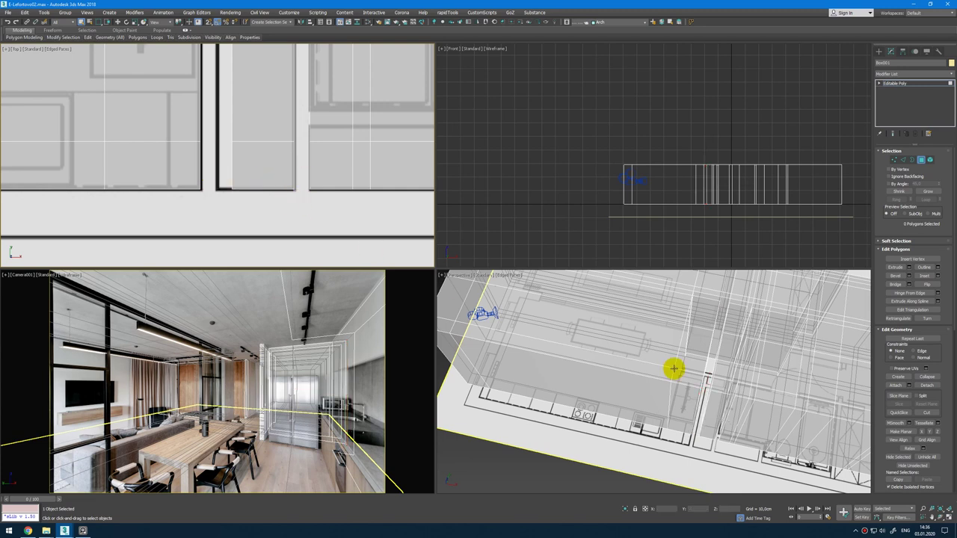
key("alt+x")
middle_click_drag(688, 372, 711, 372, "alt")
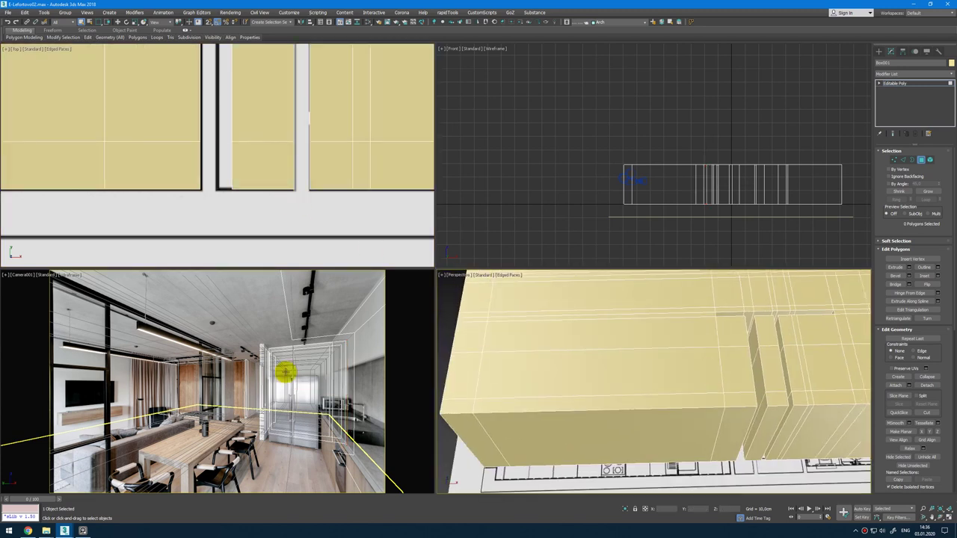
key("F3")
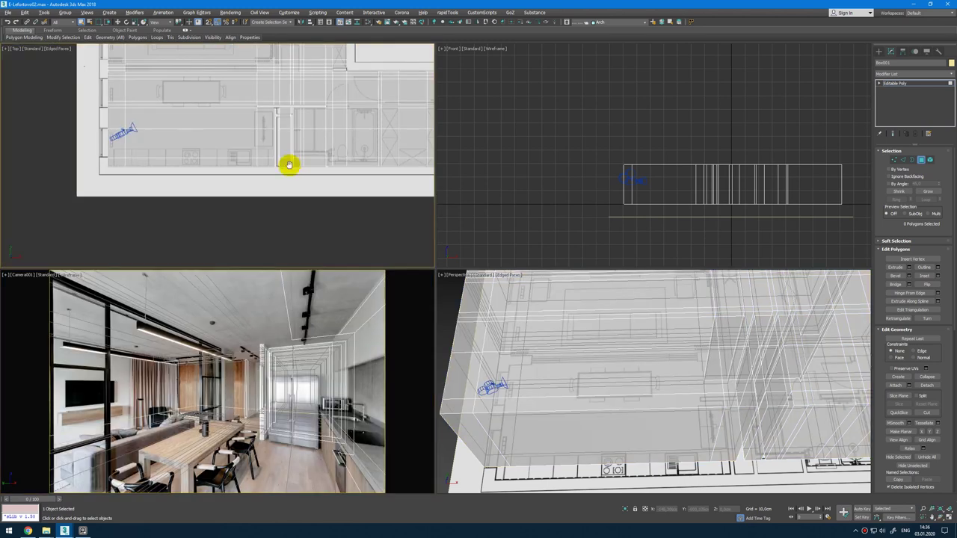
middle_click_drag(289, 166, 288, 198)
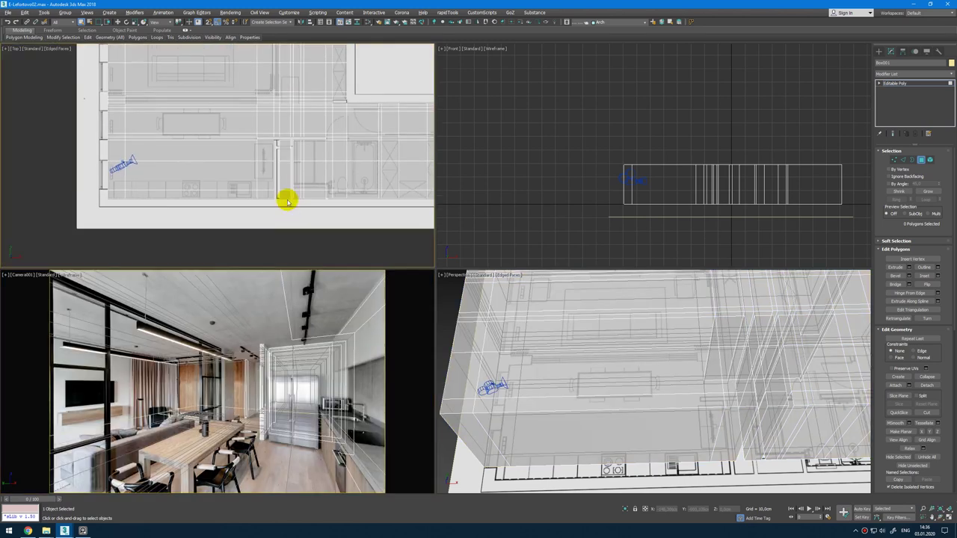
scroll(259, 142, "up", 3)
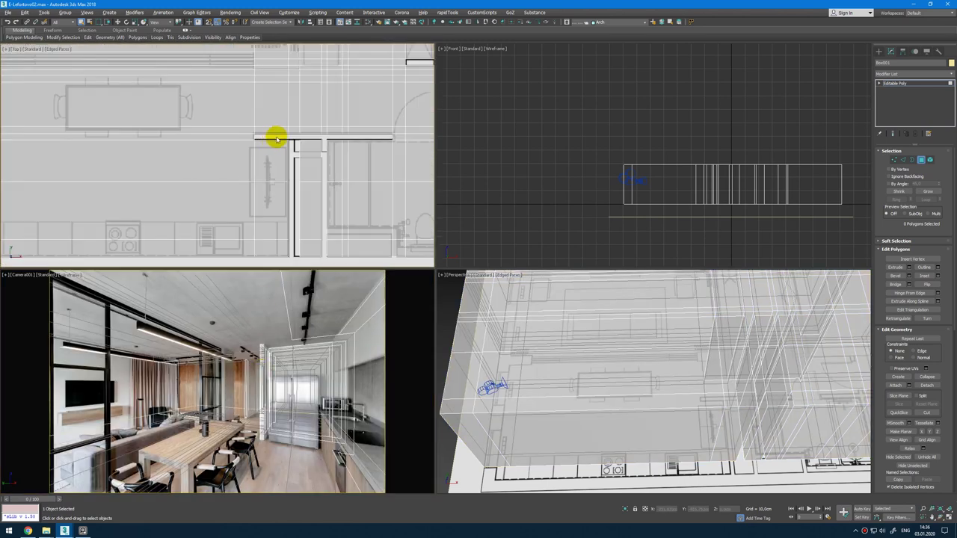
Step: Bridge the floor and ceiling polygons of the wall stub between living and dining areas at the window wall, and delete its hidden end polygon
left_click(263, 358)
scroll(265, 247, "down", 2)
scroll(125, 149, "up", 3)
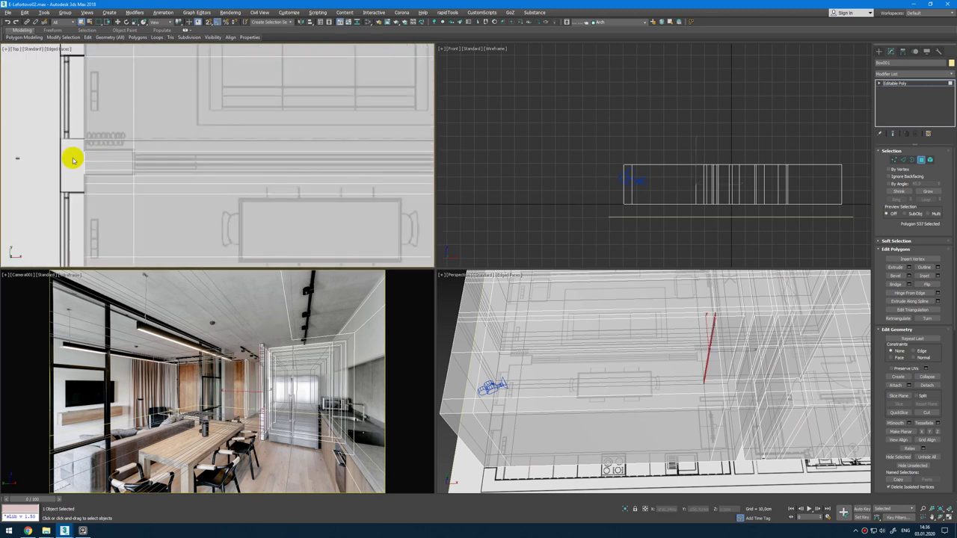
mouse_move(72, 156)
left_mouse_down()
mouse_move(119, 172)
mouse_move(86, 160)
left_mouse_up()
middle_click_drag(568, 329, 577, 305, "alt")
left_click(893, 282)
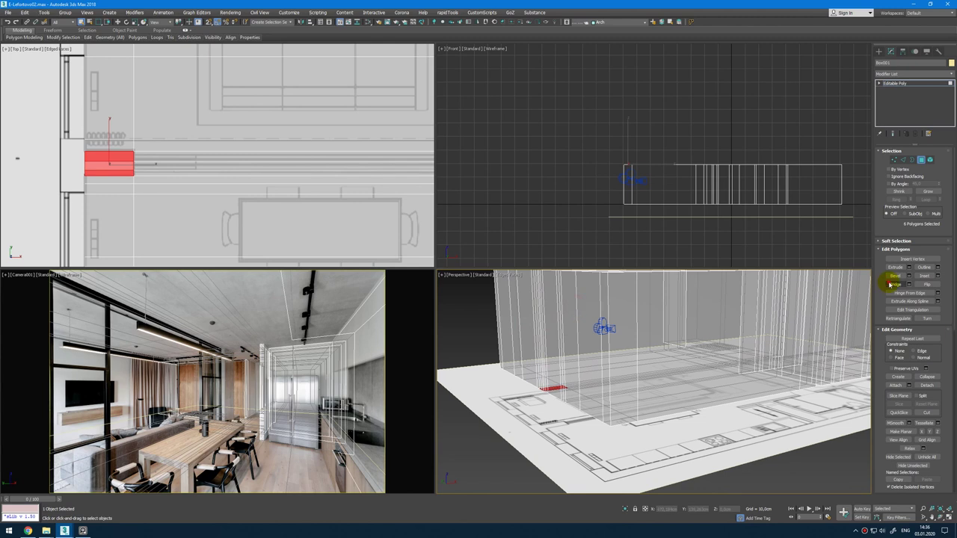
scroll(70, 153, "up", 4)
left_click_drag(81, 158, 124, 198)
left_click(617, 356)
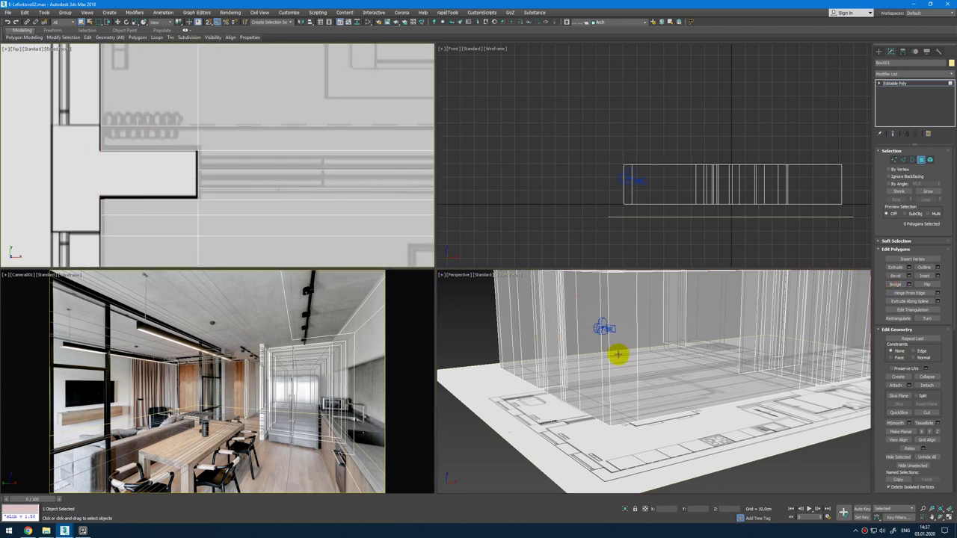
Step: Bridge the floor and ceiling polygons of the wide column at the inner end of the glass partition between living and dining areas
middle_click_drag(613, 348, 607, 389, "alt")
scroll(309, 211, "down", 3)
middle_click_drag(310, 212, 30, 193)
scroll(357, 169, "up", 3)
scroll(357, 169, "down", 2)
middle_click_drag(349, 171, 317, 171)
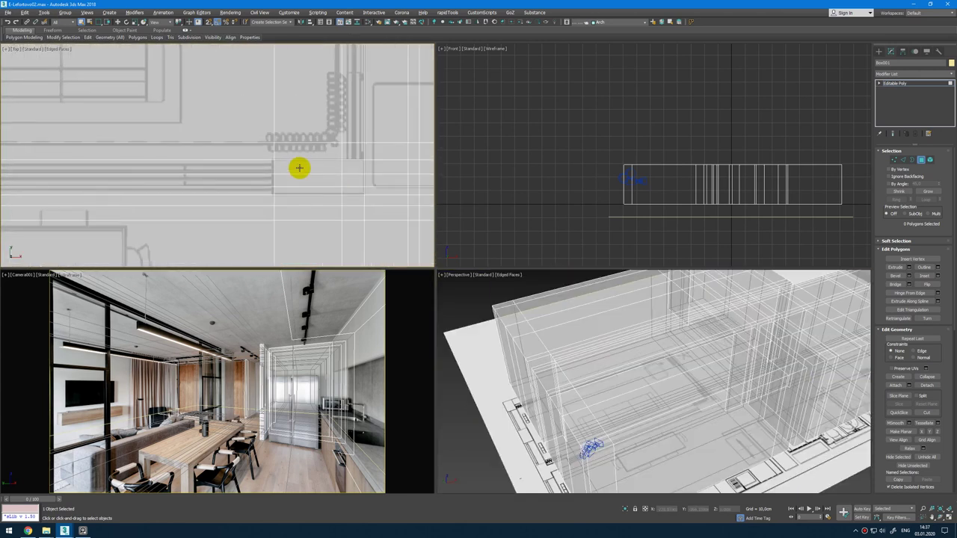
left_click_drag(292, 163, 352, 188)
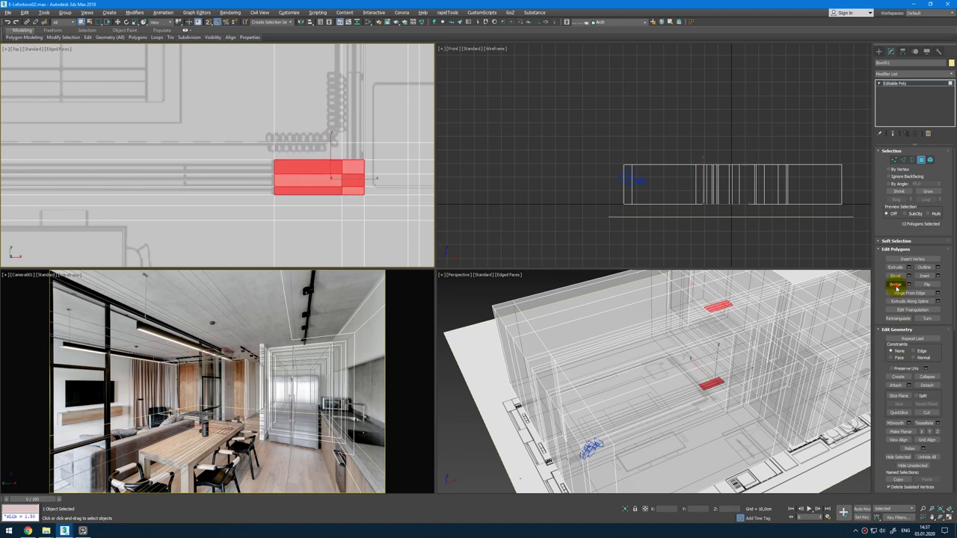
left_click(897, 285)
Step: Bridge the hallway wall beside the bathroom door and the perpendicular bathroom–wardrobe partition, and delete the partition's end polygons against the outer wall
scroll(312, 197, "down", 4)
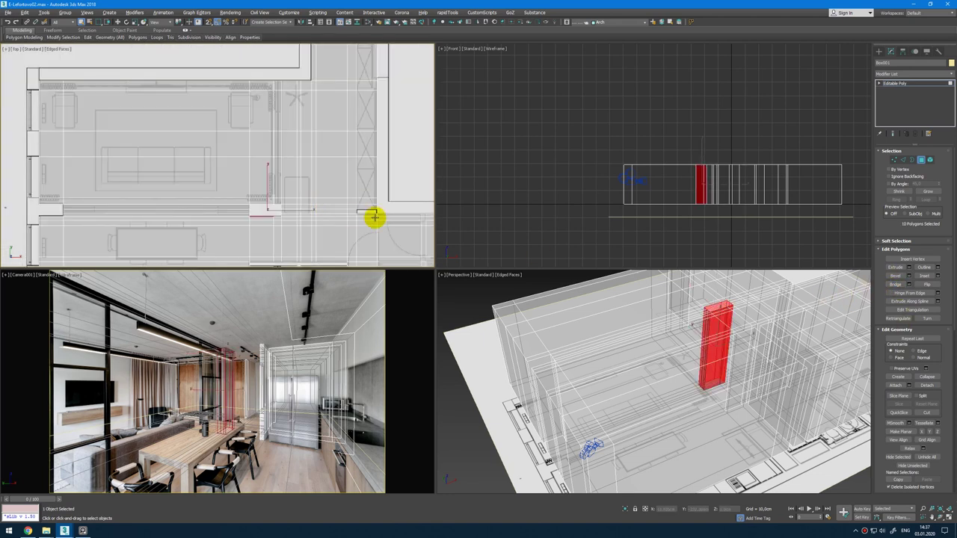
scroll(263, 178, "up", 3)
scroll(266, 179, "up", 5)
left_click(307, 152)
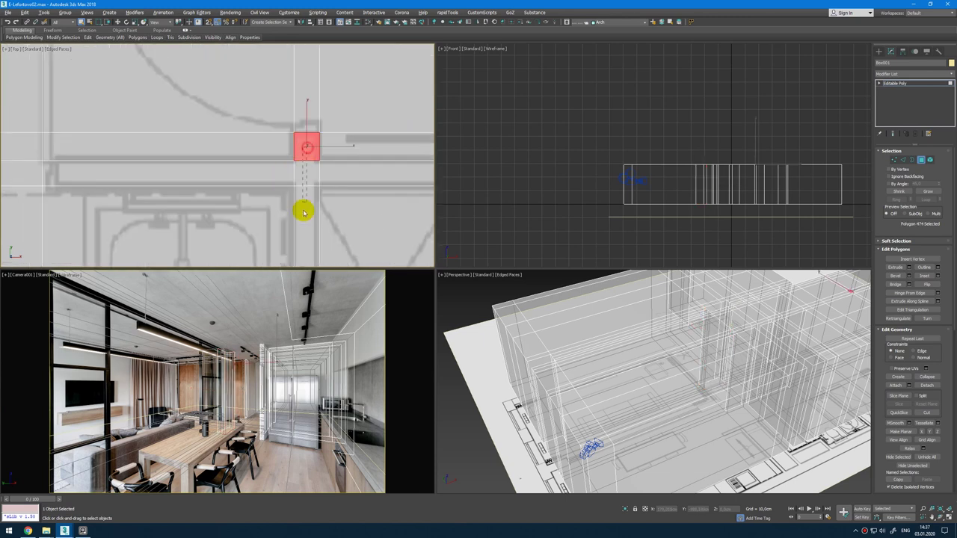
left_click_drag(304, 219, 281, 183, "ctrl")
scroll(248, 159, "down", 5)
middle_click_drag(248, 159, 293, 109)
middle_click_drag(304, 171, 305, 90)
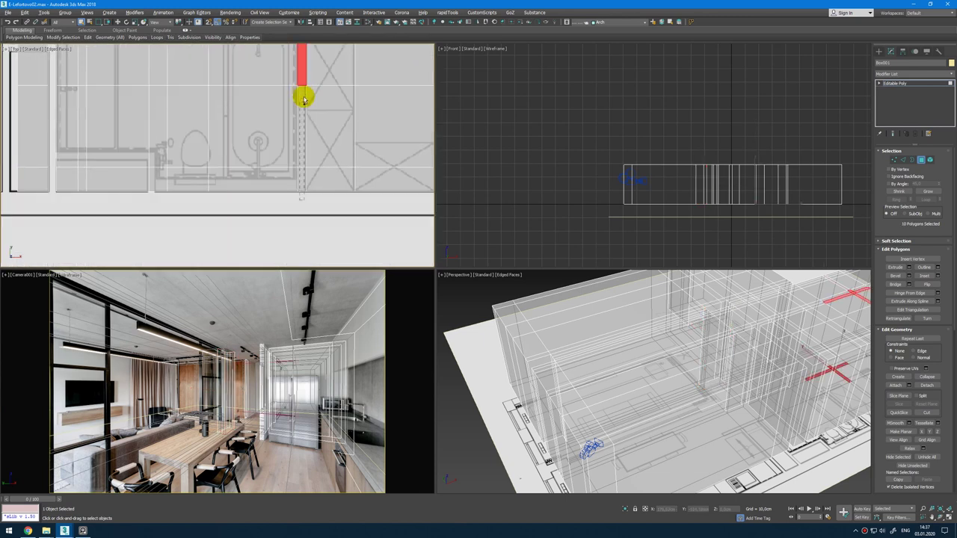
left_click_drag(304, 95, 303, 86, "ctrl")
left_click_drag(800, 194, 693, 195, "alt")
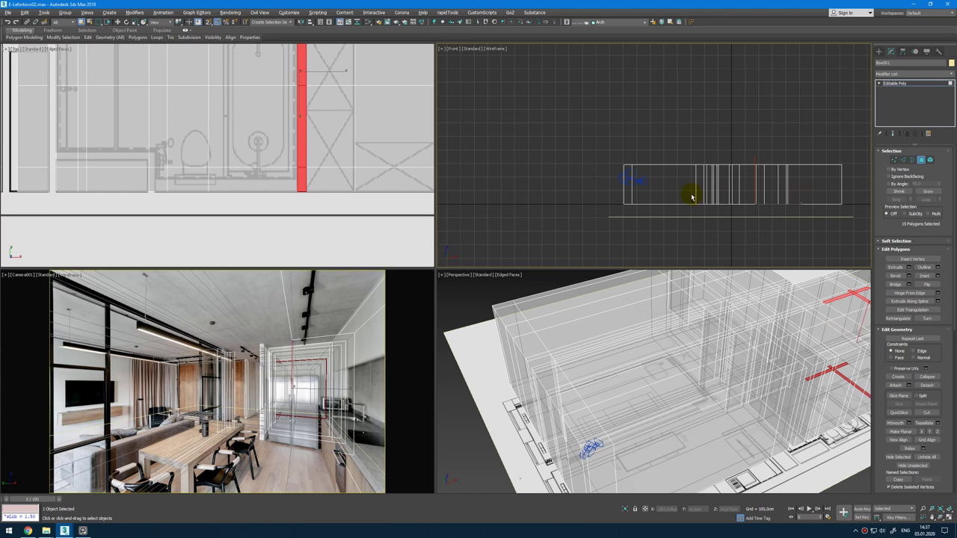
left_click(902, 285)
left_click_drag(302, 202, 302, 185)
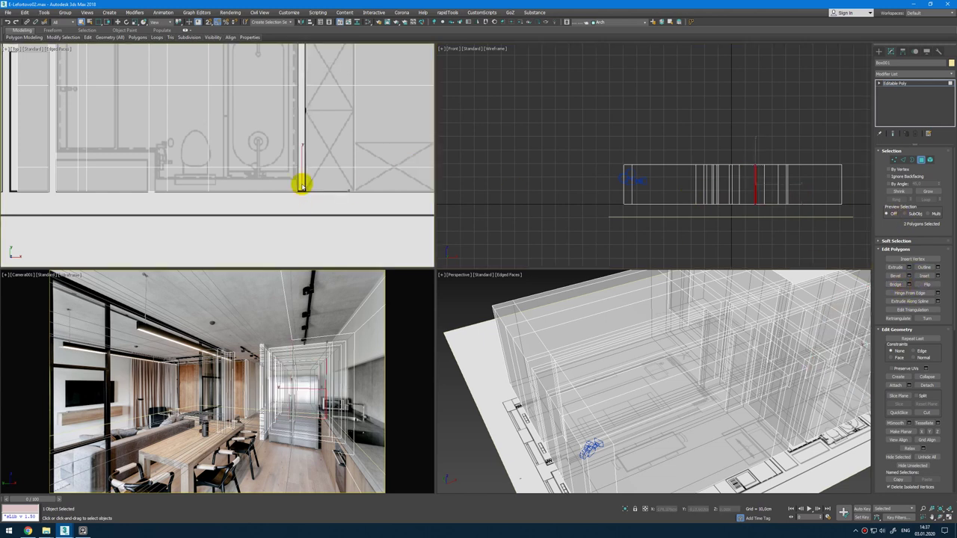
Step: Bridge the floor and ceiling polygons of the short door jamb projecting from the hallway's outer wall opposite the bathroom partition
scroll(309, 166, "down", 4)
middle_click_drag(307, 80, 282, 113)
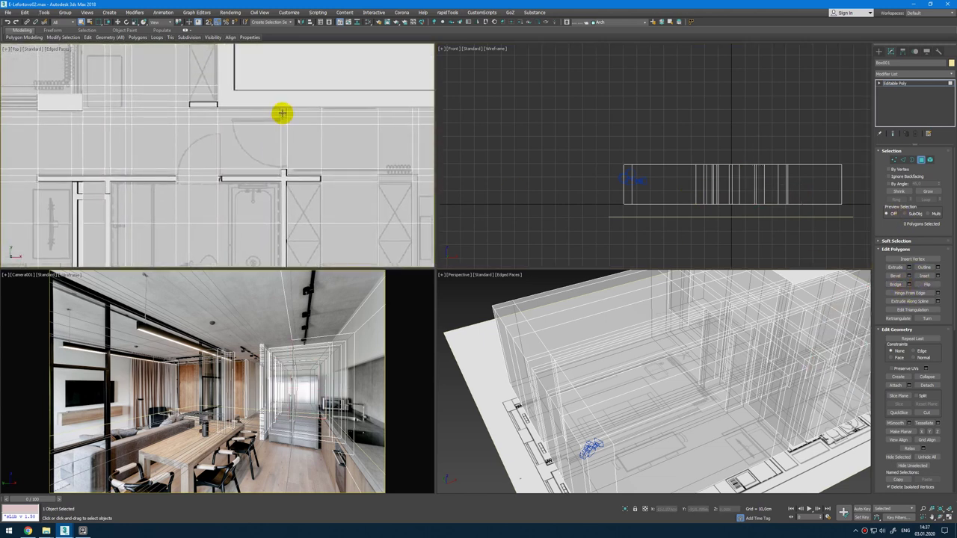
scroll(282, 111, "up", 5)
left_click_drag(292, 85, 286, 119)
left_click_drag(800, 185, 737, 189, "alt")
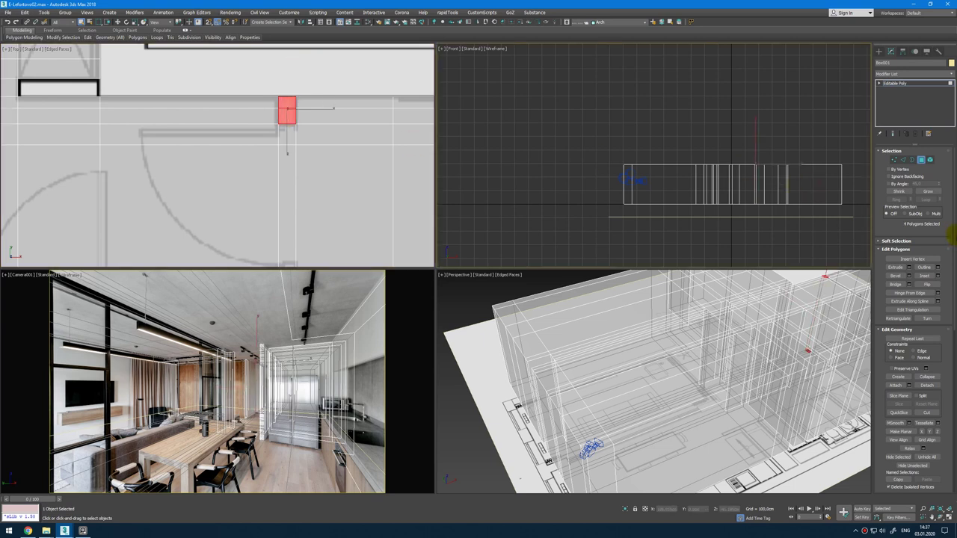
left_click(895, 288)
left_click(896, 285)
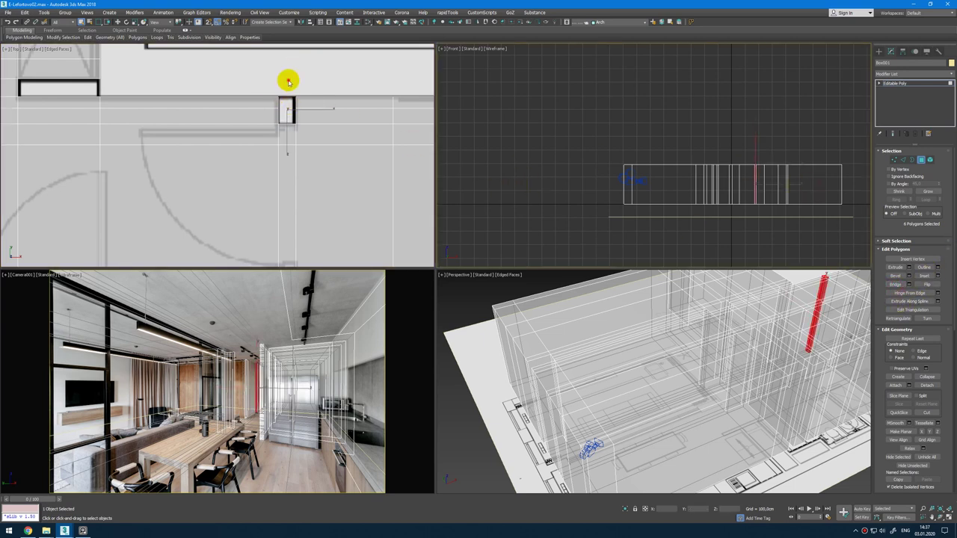
left_click(286, 111)
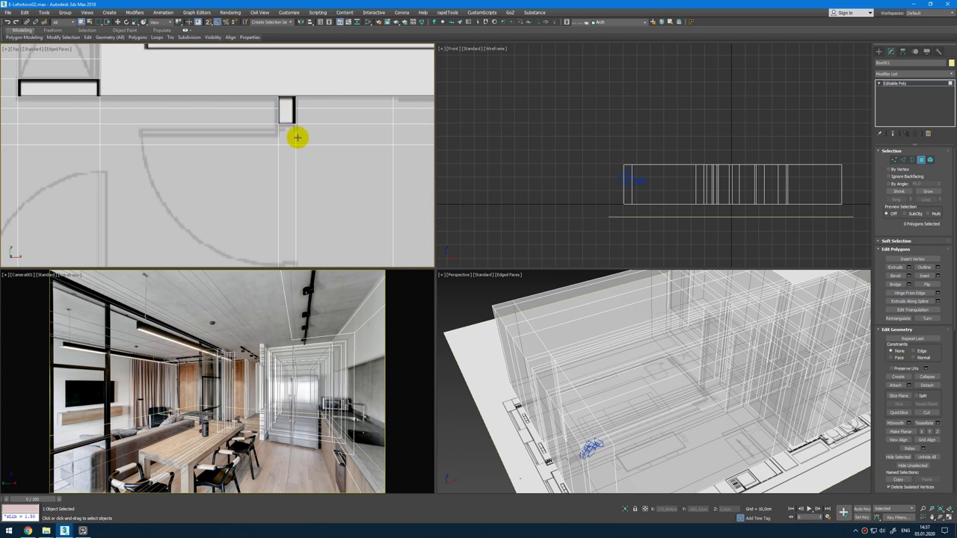
Step: Bridge the L-shaped wall between wardrobe and bedroom, from its short hallway section to the outer wall, leaving out the vertical outer-wall polygons
scroll(295, 136, "down", 4)
scroll(376, 157, "up", 8)
left_click_drag(372, 157, 356, 159)
middle_click_drag(391, 197, 376, 122)
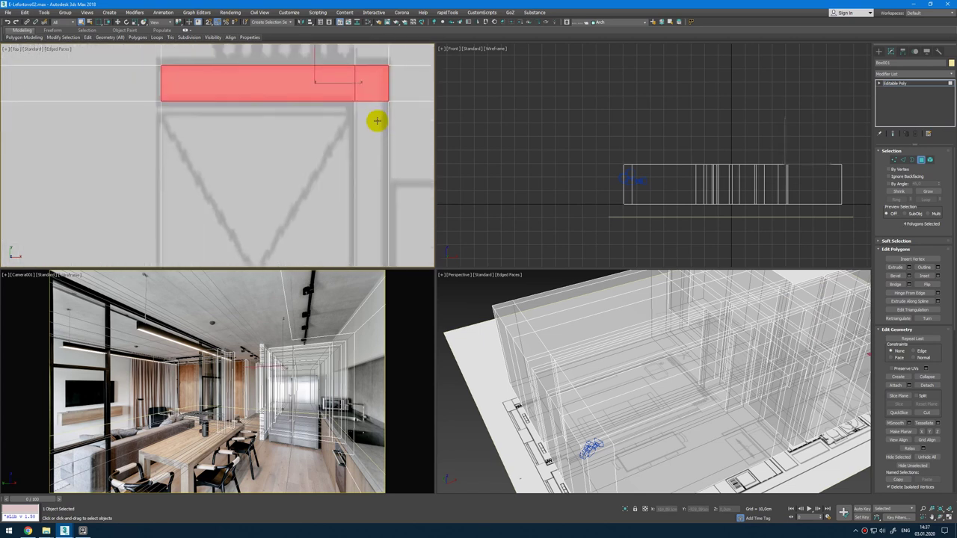
scroll(376, 122, "down", 3)
left_click(375, 127, "ctrl")
left_click(370, 106, "ctrl")
scroll(374, 105, "down", 4)
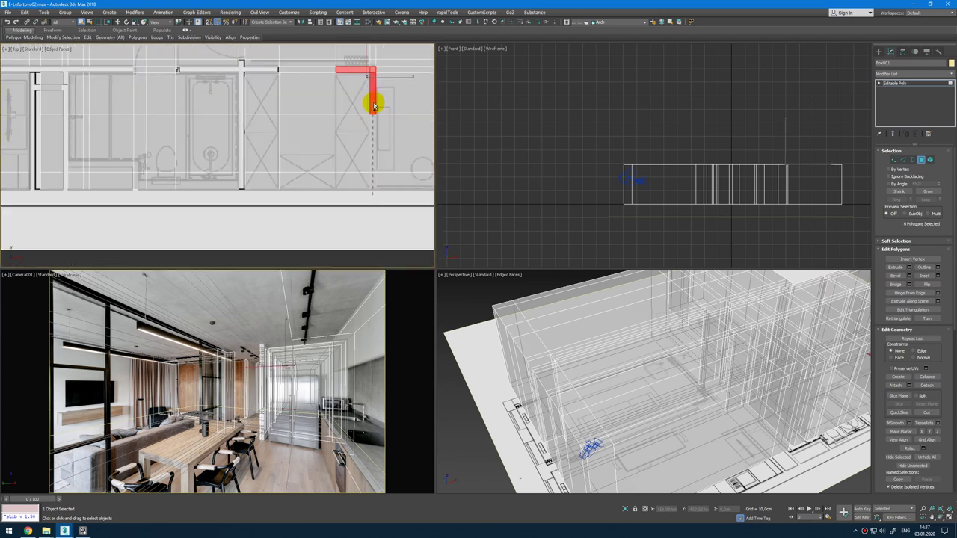
left_click_drag(374, 105, 372, 195, "ctrl")
left_click_drag(743, 195, 815, 180, "alt")
left_click(897, 285)
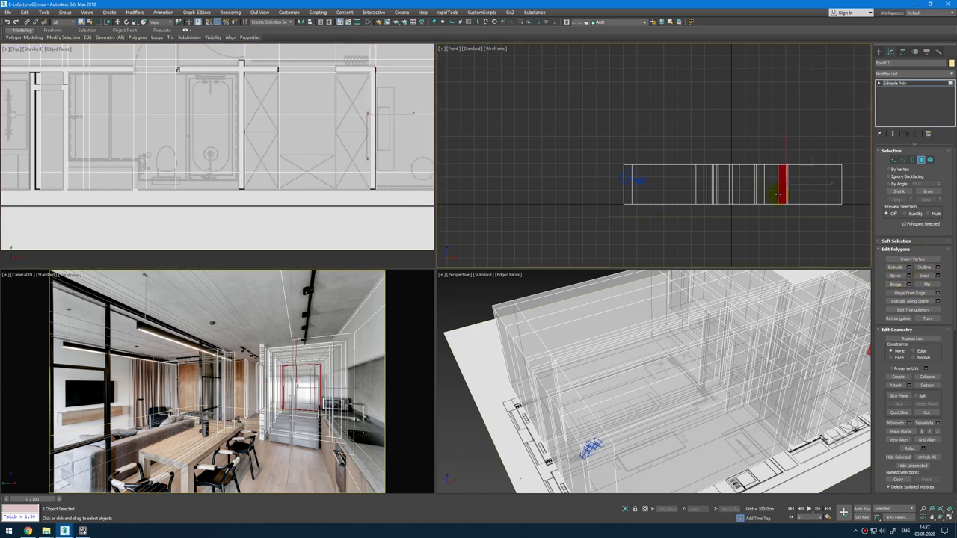
Step: Delete the hidden end polygons where the wardrobe–bedroom wall meets the outer wall
scroll(369, 189, "up", 5)
left_click_drag(380, 196, 377, 183)
left_click(376, 181)
Step: Examine the finished partitions over the whole floor plan, with see-through display both off and on
scroll(331, 216, "down", 4)
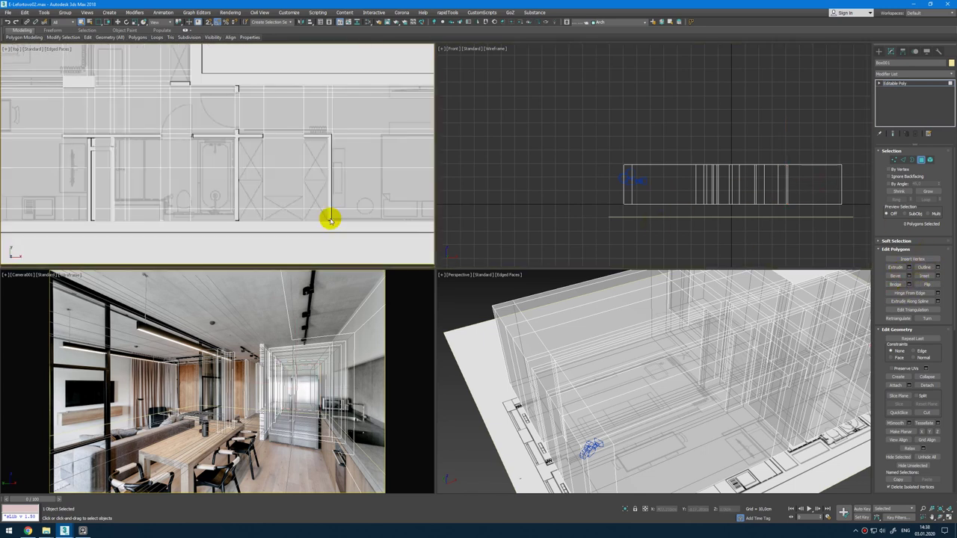
middle_click_drag(279, 148, 316, 189)
scroll(315, 183, "down", 3)
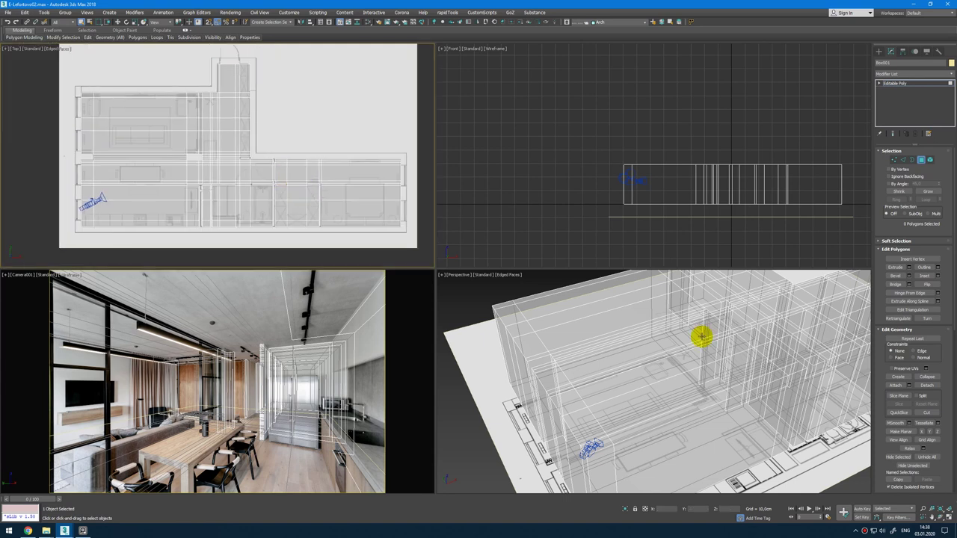
middle_click(701, 337)
key("alt+x")
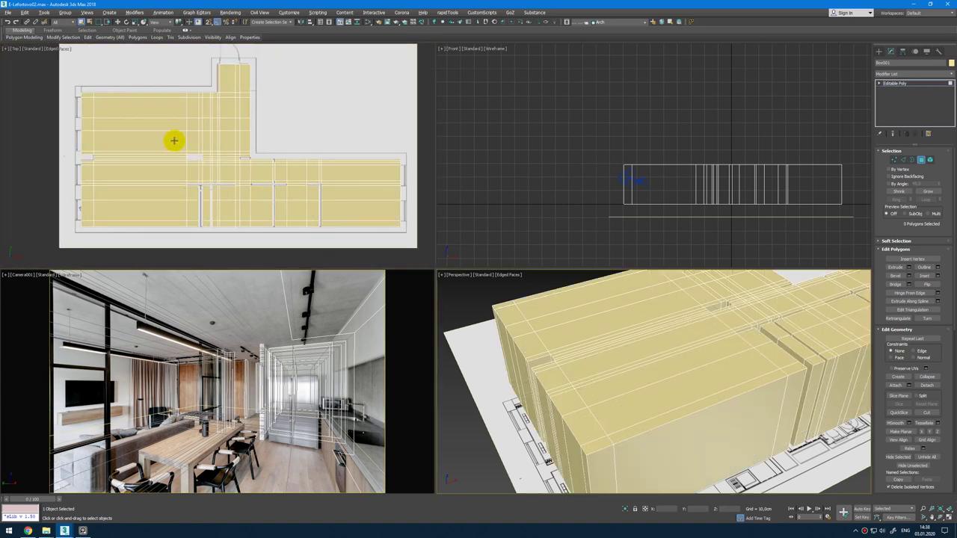
scroll(317, 182, "up", 5)
key("alt+x")
middle_click_drag(220, 181, 320, 187)
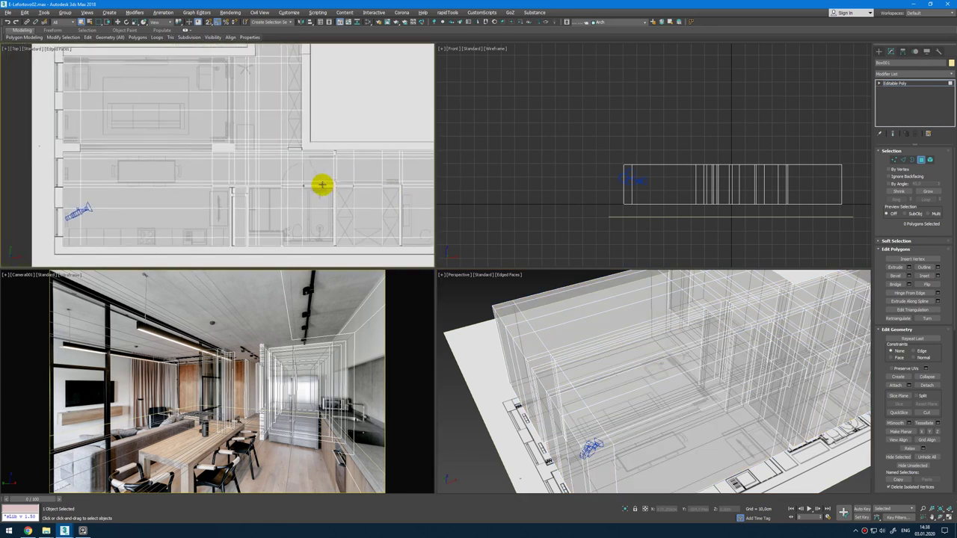
left_click(865, 531)
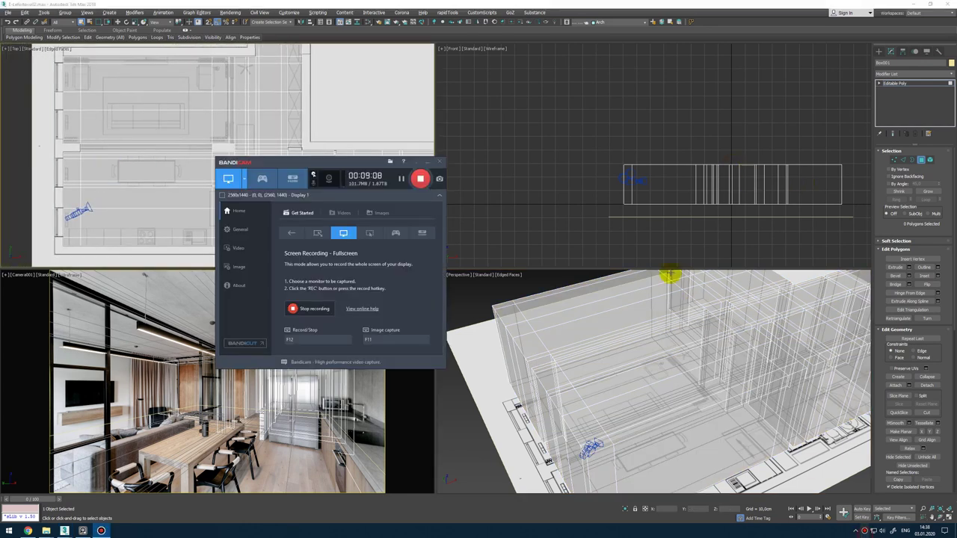
Step: Connect all vertical wall edges with one horizontal edge loop and move it up towards the window head height
scroll(90, 167, "up", 5)
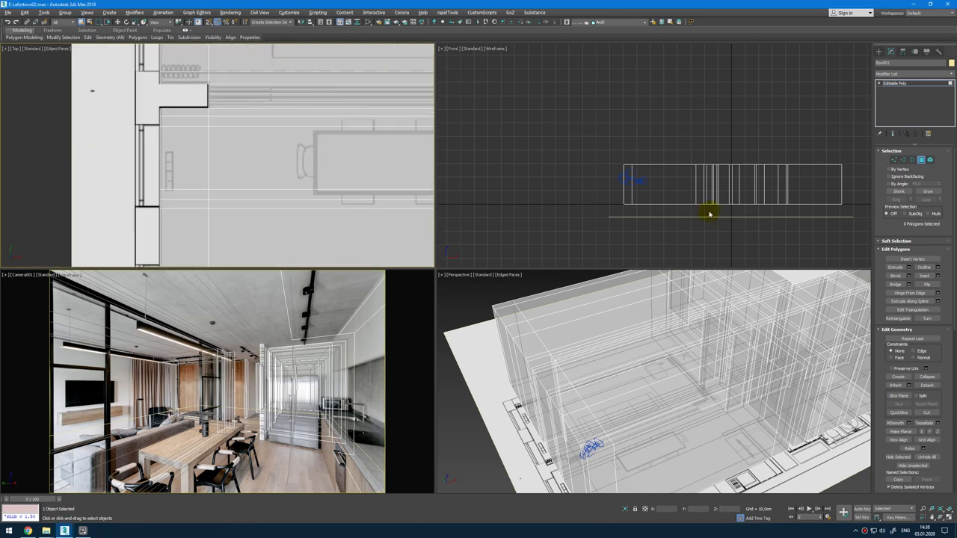
middle_click_drag(736, 194, 714, 191)
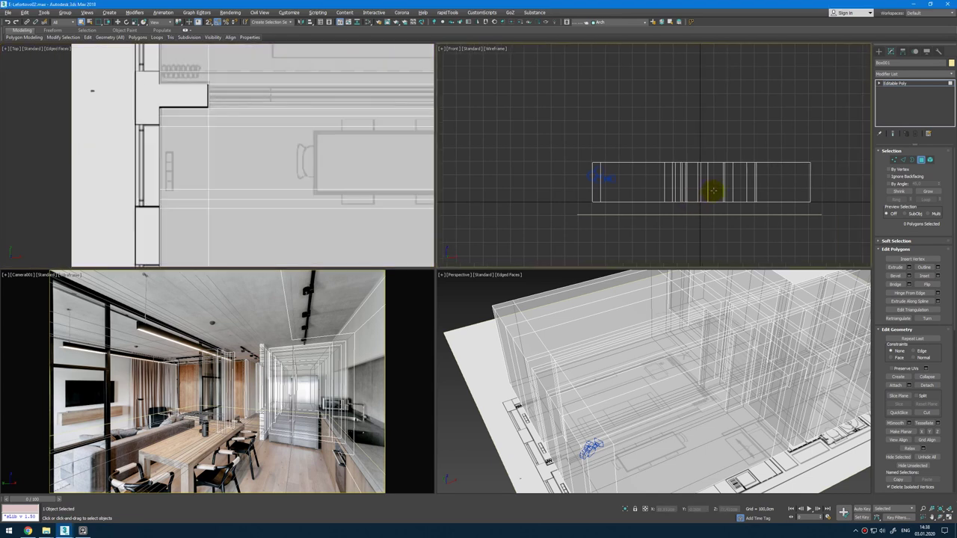
middle_click_drag(810, 180, 818, 183)
left_click_drag(586, 185, 584, 184)
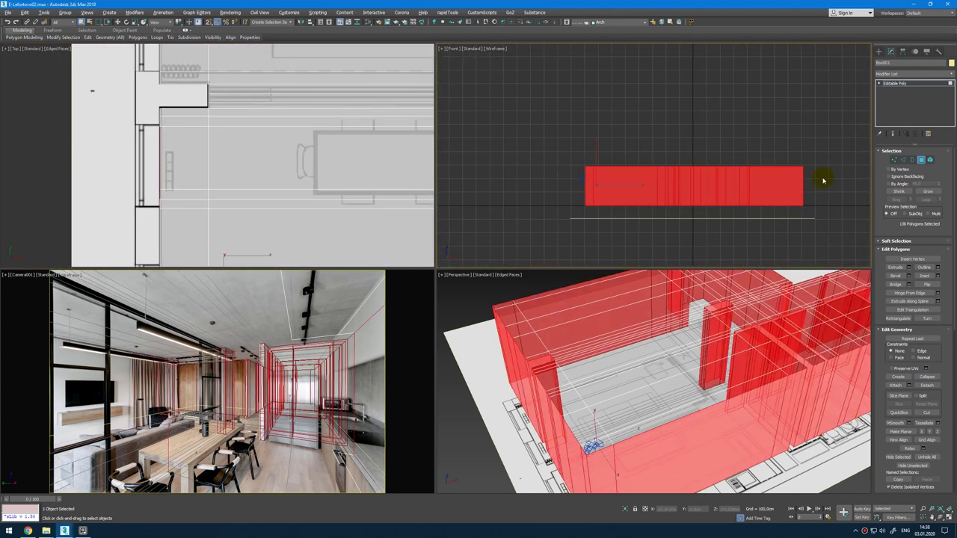
key("2")
left_click_drag(824, 185, 548, 189)
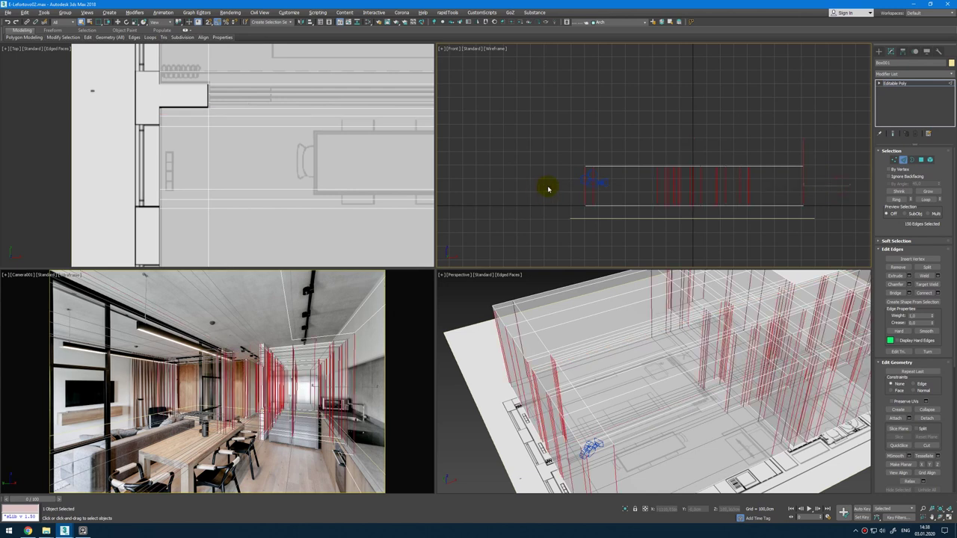
key("ctrl+shift+e")
middle_click_drag(665, 188, 604, 176)
key("w")
mouse_move(596, 158)
left_mouse_down()
mouse_move(596, 138)
mouse_move(595, 152)
left_mouse_up()
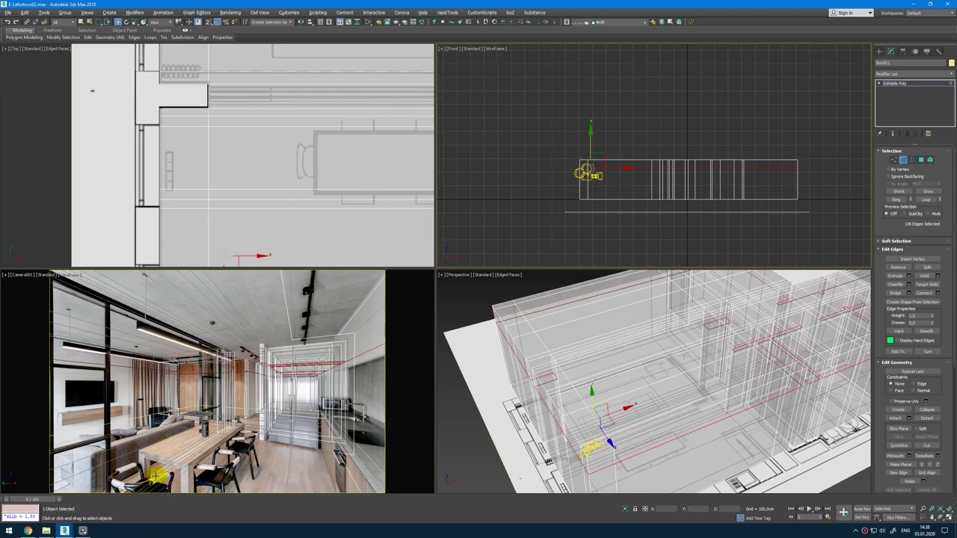
Step: Compare the window head height with the reference photos and raise the upper edge loop further towards the ceiling to match
left_click(83, 531)
scroll(664, 332, "down", 8)
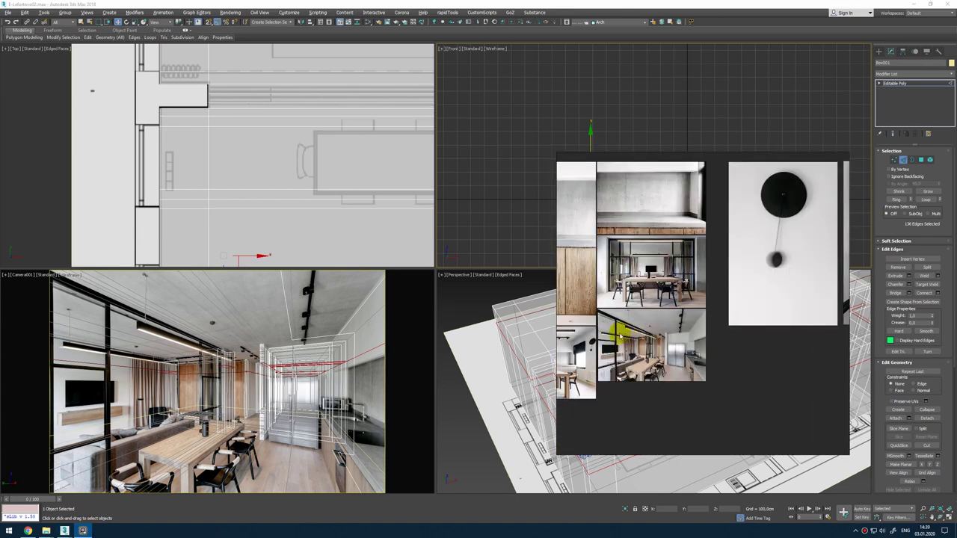
middle_click_drag(620, 331, 683, 306)
scroll(629, 325, "up", 2)
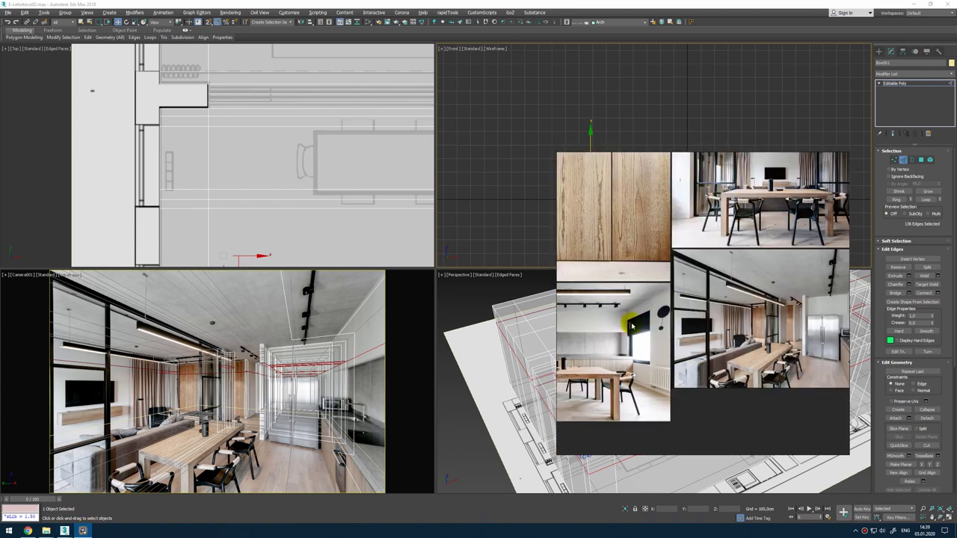
middle_click_drag(497, 389, 605, 423, "alt")
scroll(713, 299, "up", 8)
key("alt+Tab")
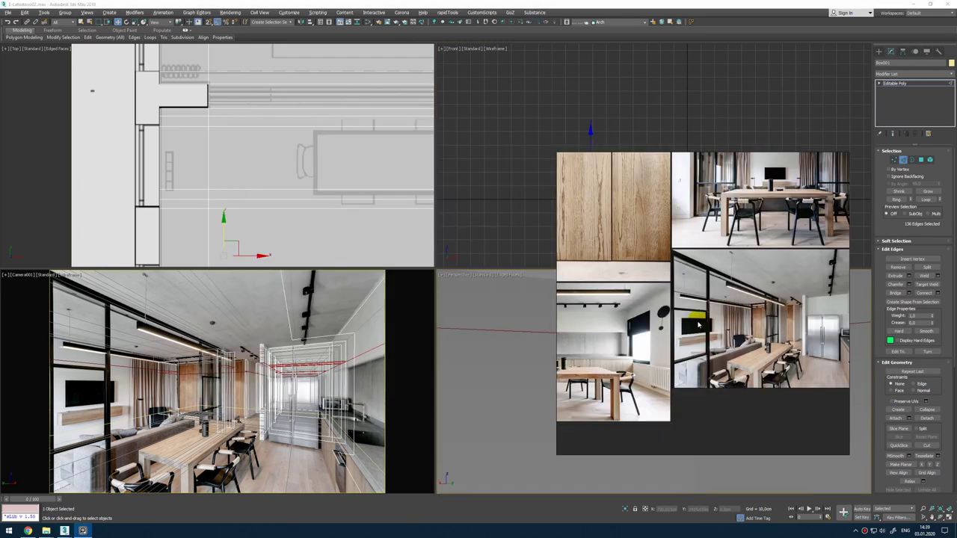
middle_click_drag(743, 320, 718, 288, "alt")
key("alt+Tab")
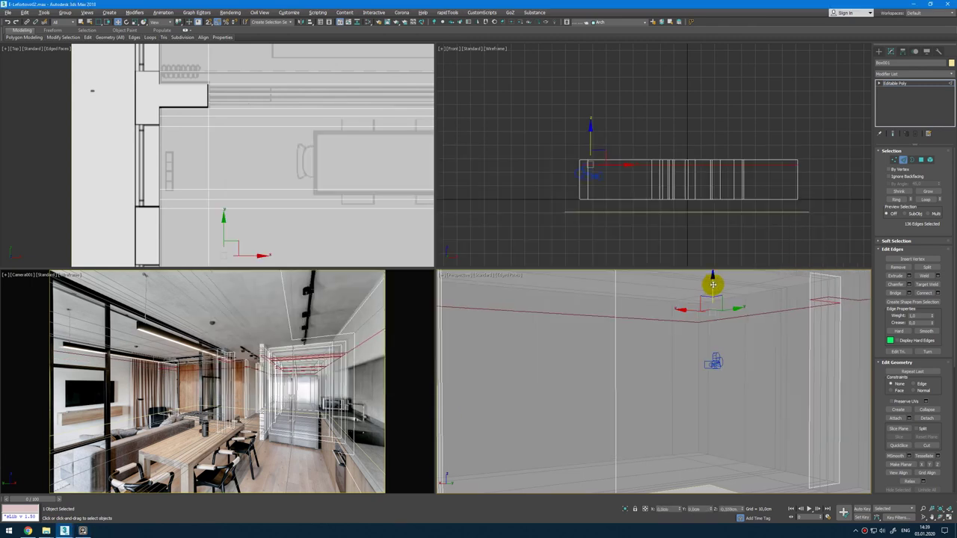
Step: Connect the vertical wall edges below the upper loop and lower the new horizontal loop to the windowsill height in the reference photos
left_click_drag(808, 189, 528, 193)
key("ctrl+shift+e")
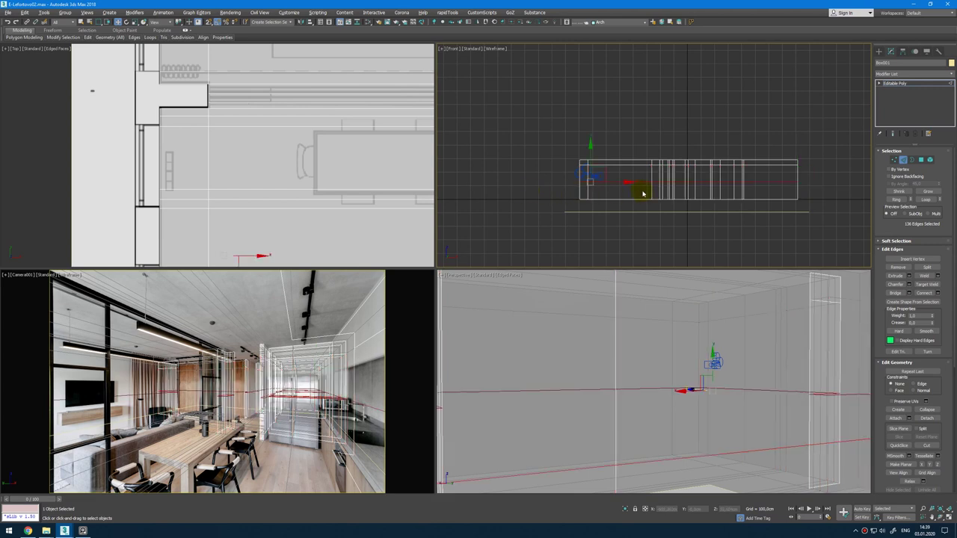
left_click_drag(592, 159, 599, 164)
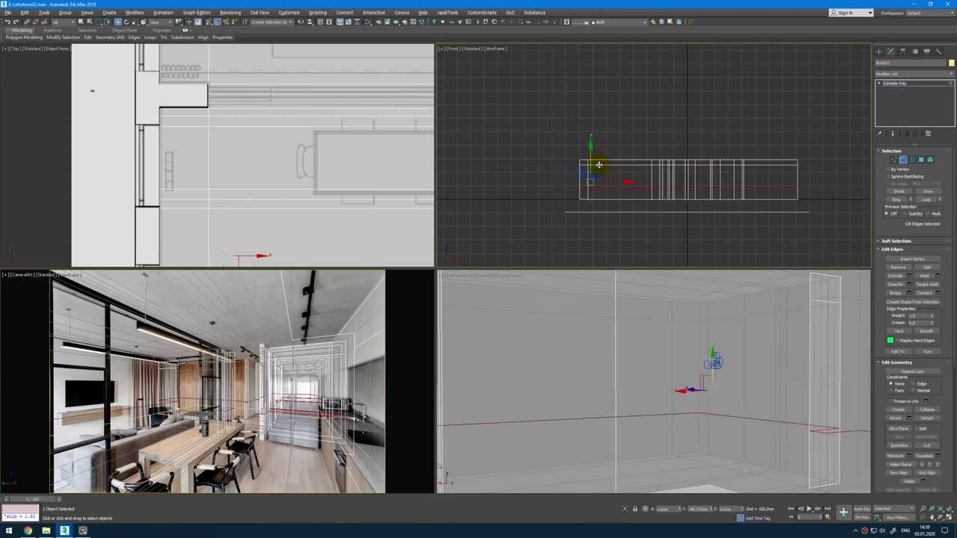
key("alt+Tab")
key("alt+Tab")
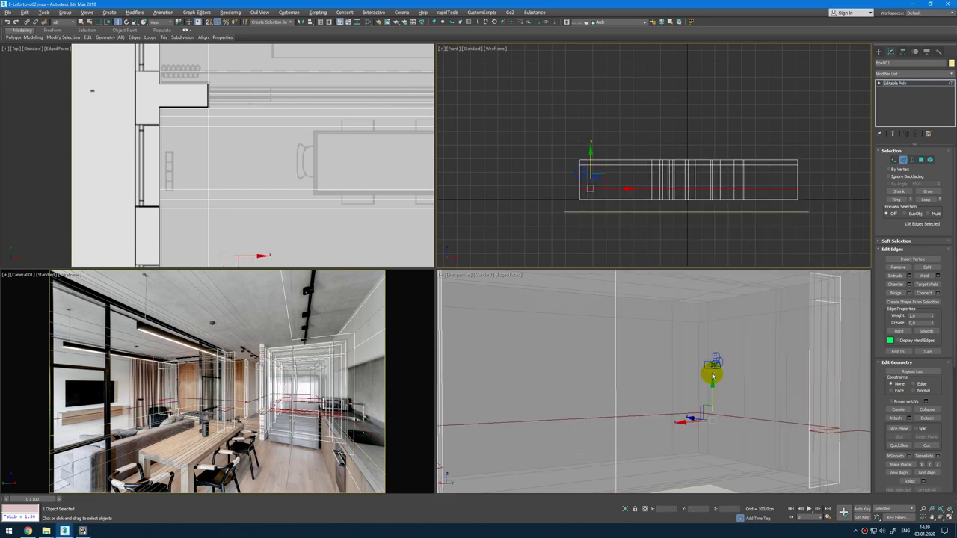
Step: Select the living-room outer wall polygons within the four window openings, excluding those above the head and below the sill
middle_click_drag(295, 239, 295, 154)
scroll(295, 154, "down", 4)
key("4")
scroll(216, 192, "up", 2)
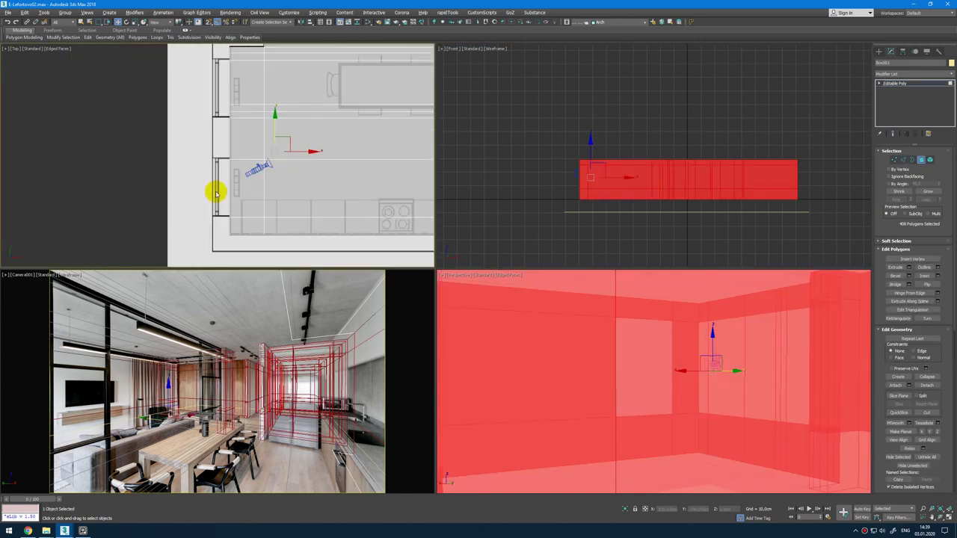
left_click(234, 193)
middle_click_drag(248, 199, 252, 248)
left_click_drag(219, 114, 247, 159)
scroll(246, 163, "down", 4)
middle_click_drag(241, 136, 242, 178)
left_click_drag(226, 91, 250, 157, "ctrl")
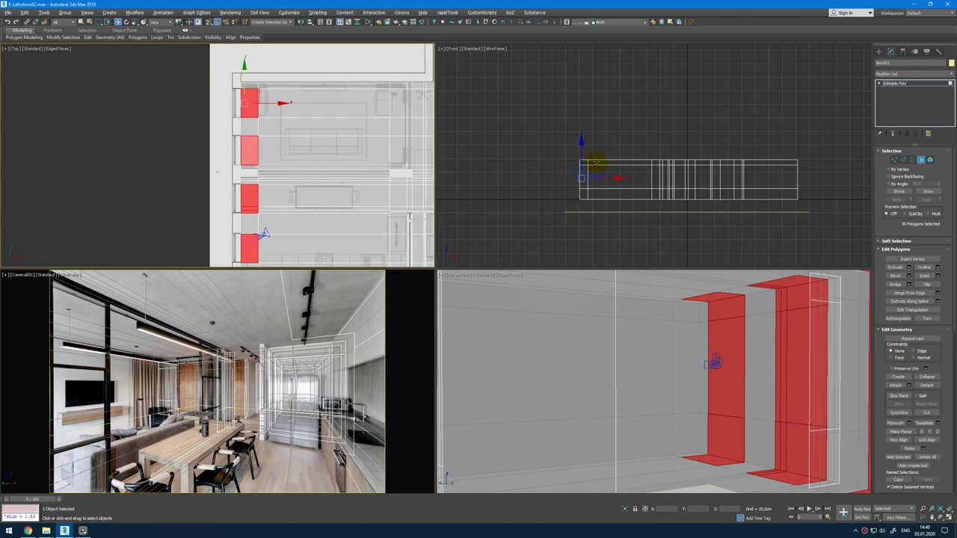
left_click_drag(558, 144, 731, 152, "alt")
left_click_drag(806, 166, 805, 162)
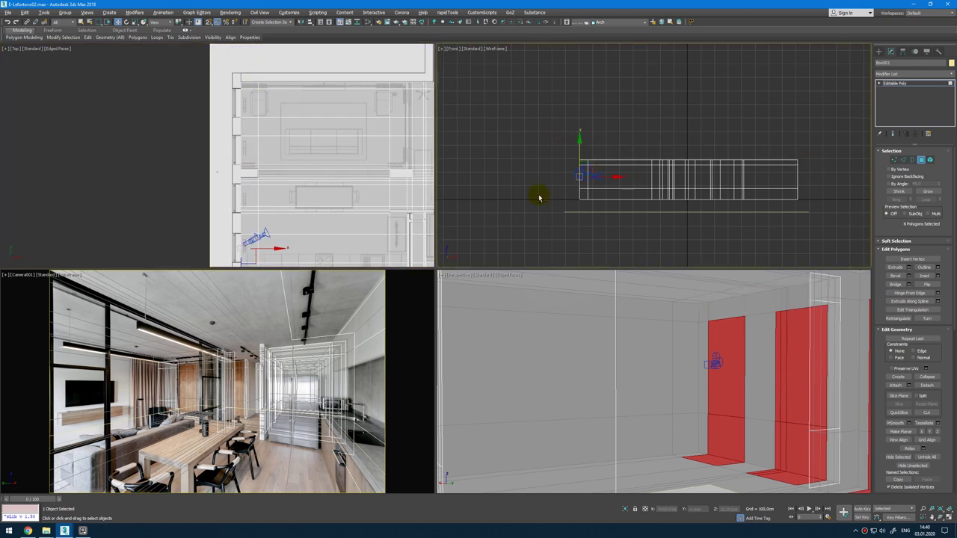
scroll(692, 329, "down", 6)
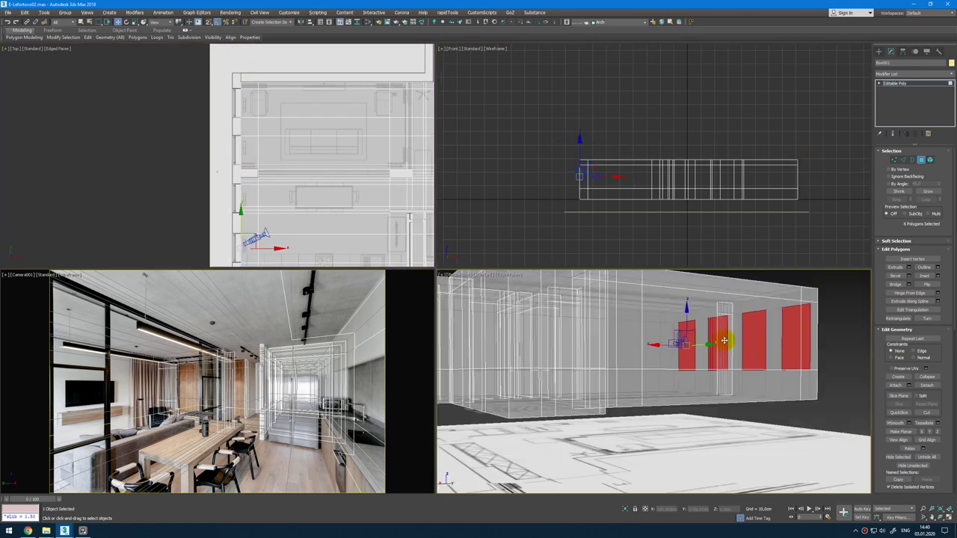
middle_click_drag(726, 341, 658, 354, "alt")
left_click(658, 354)
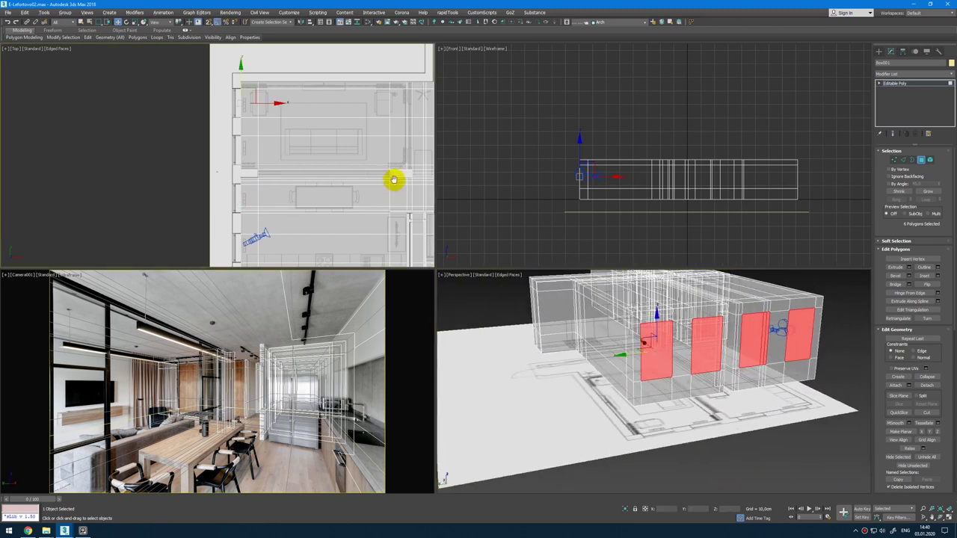
Step: Extrude the selected living-room window polygons and move them out to the outer face of the wall on the plan
middle_click_drag(393, 183, 404, 166)
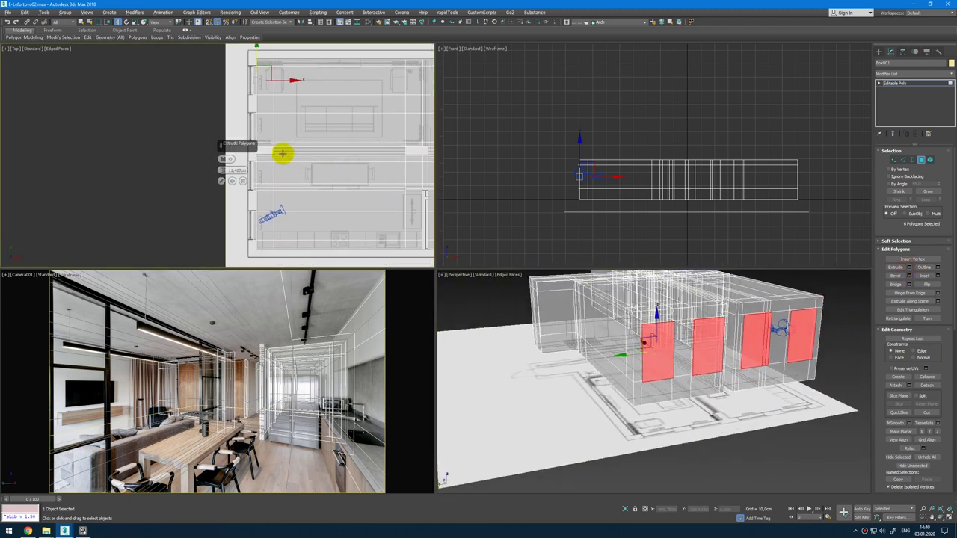
left_click(231, 187)
middle_click_drag(247, 182, 264, 180)
scroll(277, 82, "up", 4)
left_click_drag(273, 83, 262, 84)
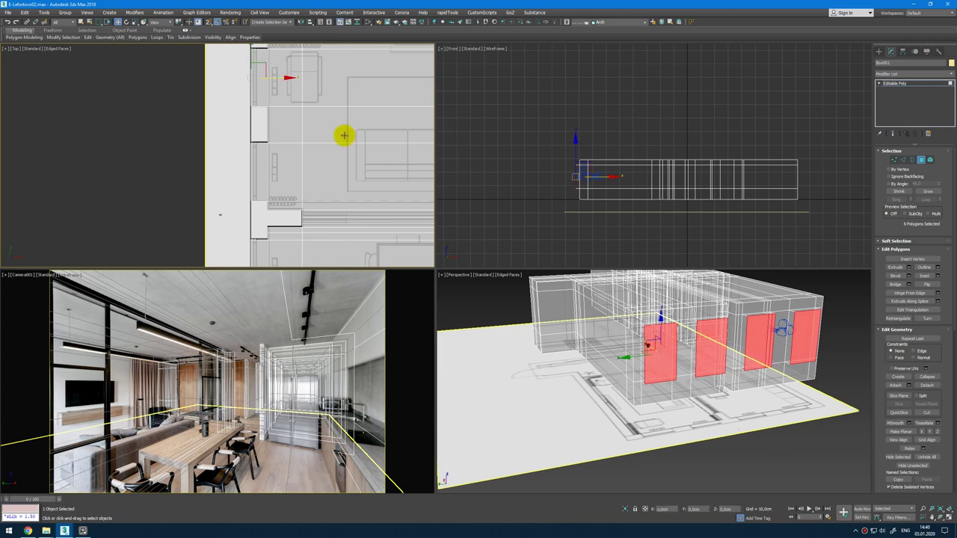
Step: Detach the living-room window polygons as a separate object named Portals-Living
middle_click_drag(701, 347, 721, 355, "alt")
left_click(721, 354)
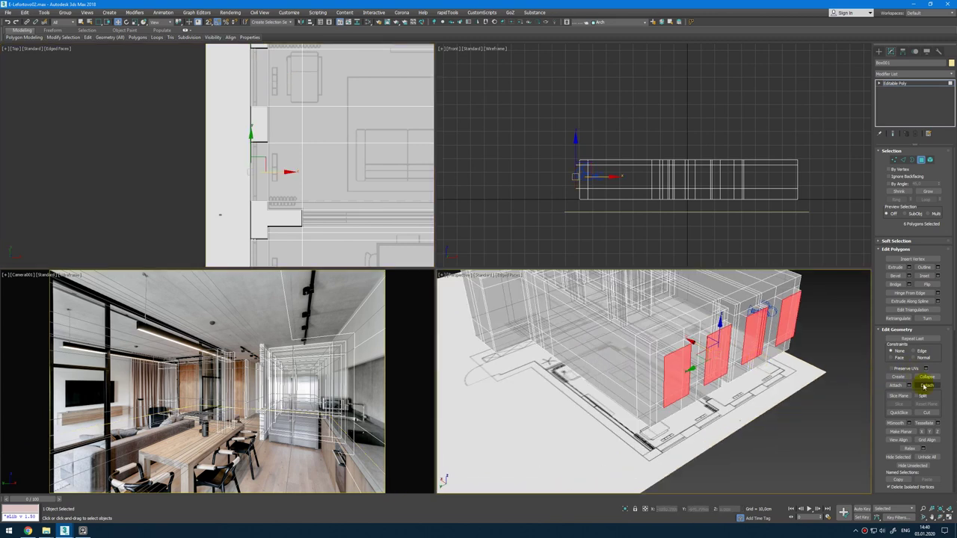
left_click(925, 386)
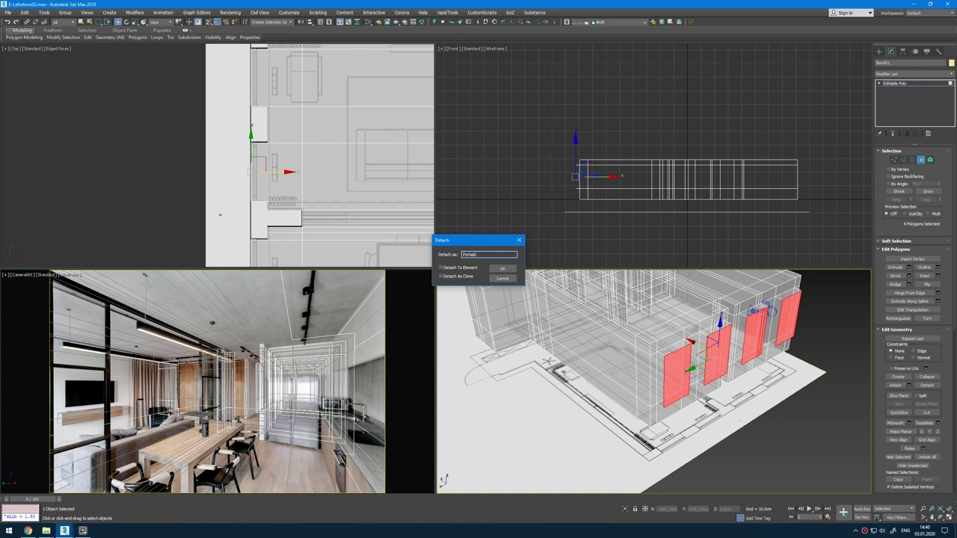
left_click(501, 267)
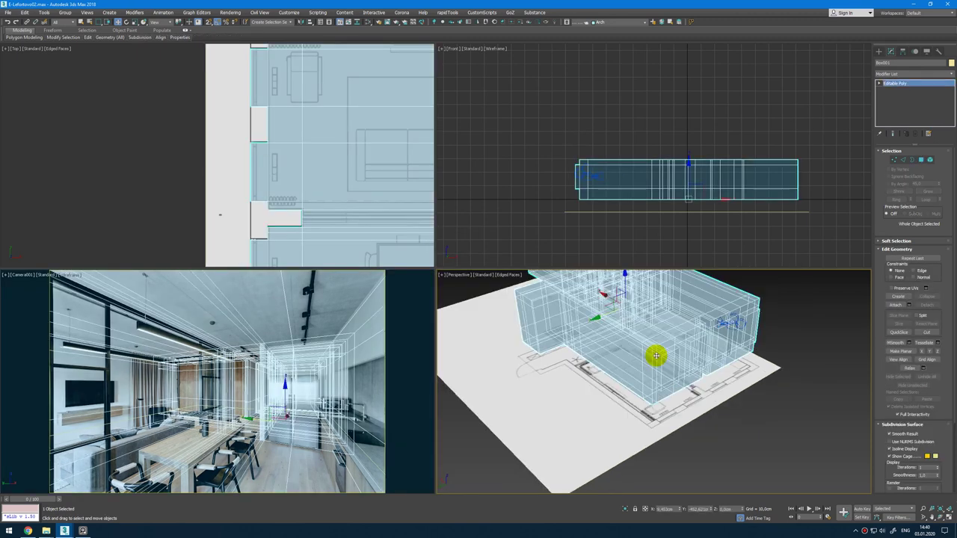
Step: Select the two bedroom window openings on the opposite end wall, excluding the polygons above the head and below the sill
middle_click_drag(652, 352, 608, 367, "alt")
scroll(593, 371, "up", 3)
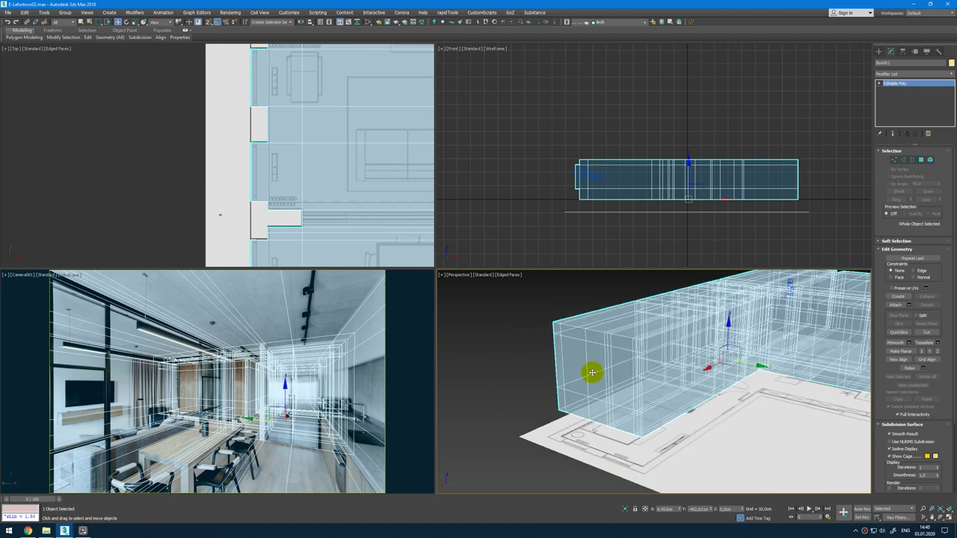
key("4")
left_click(574, 370)
scroll(192, 173, "down", 6)
scroll(378, 186, "up", 4)
middle_click_drag(379, 186, 277, 226)
scroll(274, 148, "up", 5)
left_click_drag(263, 135, 234, 158, "ctrl")
scroll(263, 177, "down", 3)
left_click_drag(230, 90, 202, 215, "alt")
scroll(829, 165, "up", 3)
left_click_drag(792, 141, 752, 165, "alt")
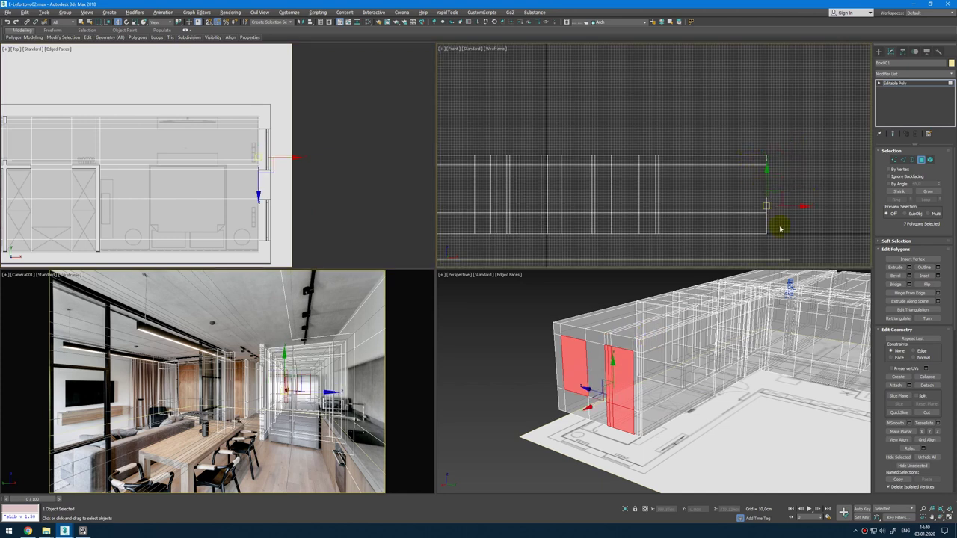
left_click_drag(774, 239, 757, 226, "alt")
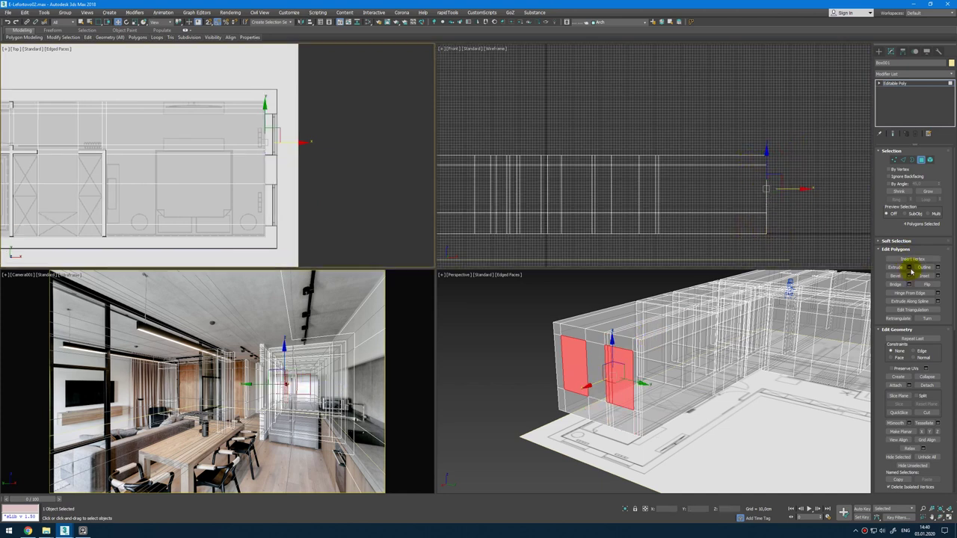
Step: Extrude the bedroom window polygons and move them out to the outer face of the wall on the plan
left_click(910, 268)
left_click(222, 183)
scroll(255, 136, "up", 2)
left_click_drag(304, 146, 313, 146)
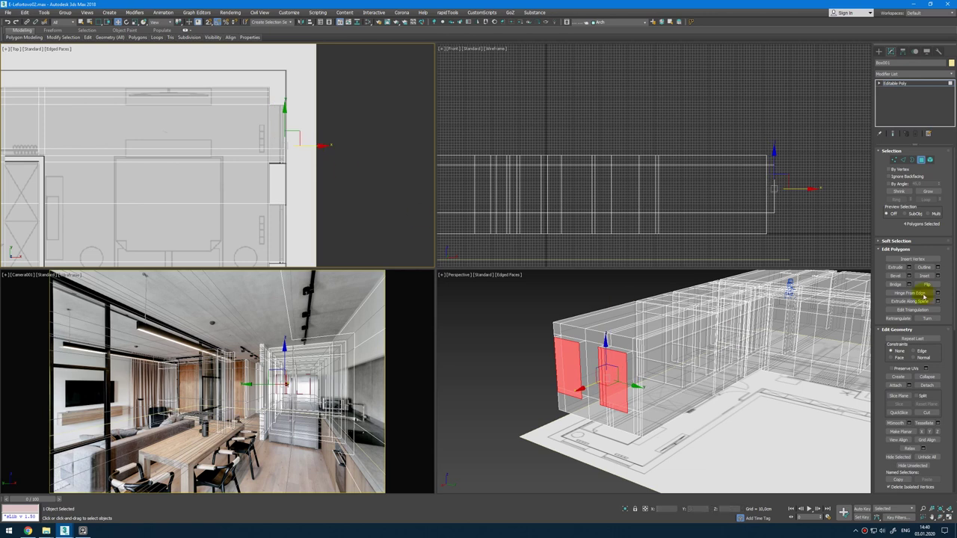
Step: Detach the bedroom window polygons as a separate object named Portals-Bedroom
left_click(927, 385)
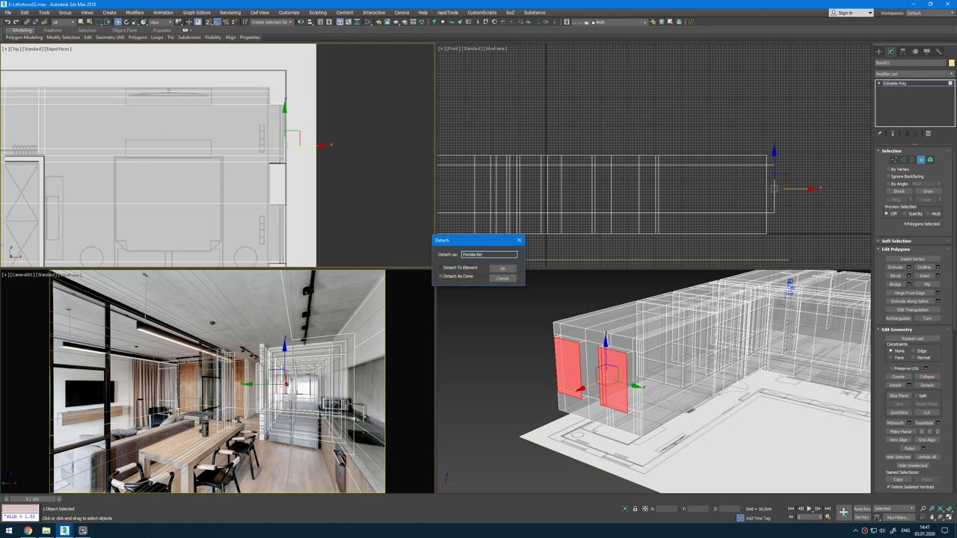
key("Return")
key("4")
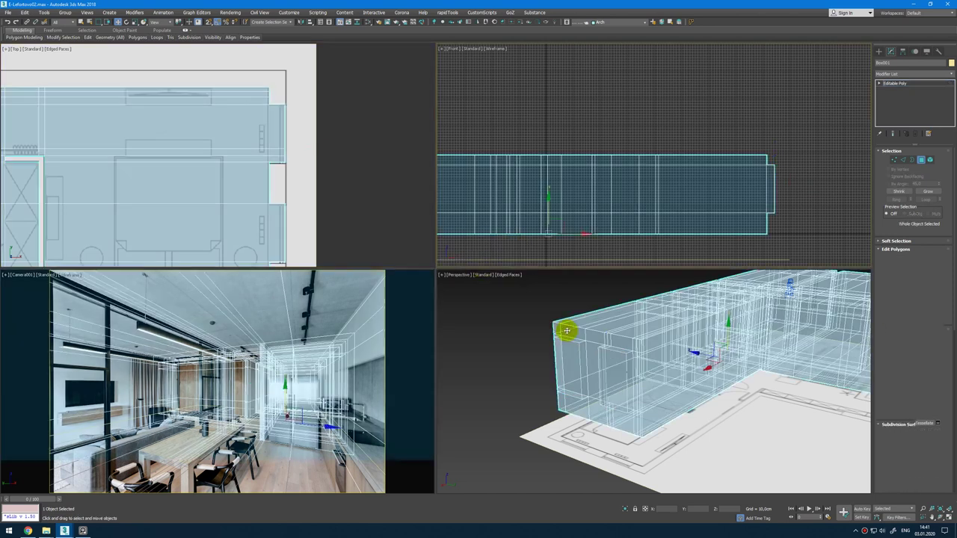
Step: Remove the extra vertical edges inside the window pane of the Portals-Bedroom object
left_click(605, 377)
key("2")
scroll(605, 372, "up", 5)
left_click(610, 362)
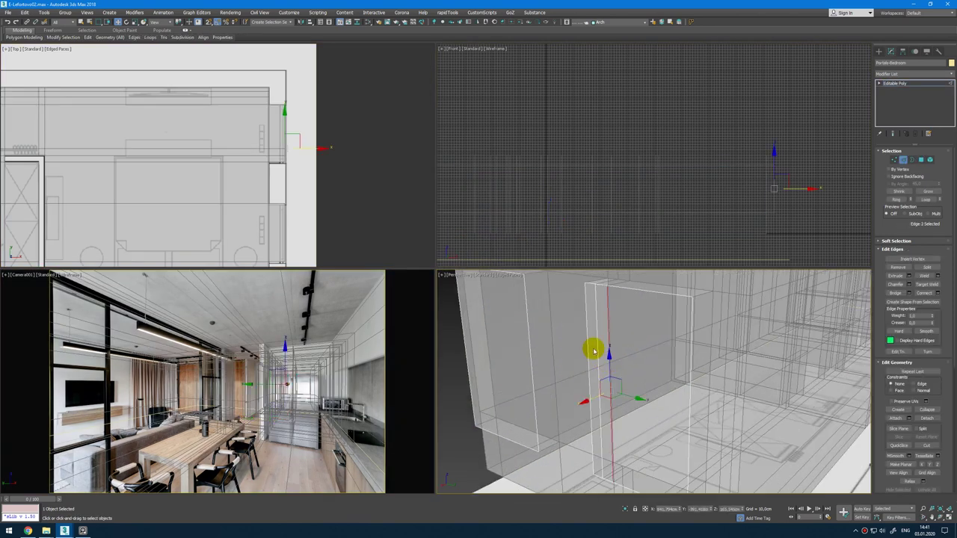
key("ctrl+BackSpace")
left_click(596, 336)
left_click(594, 353)
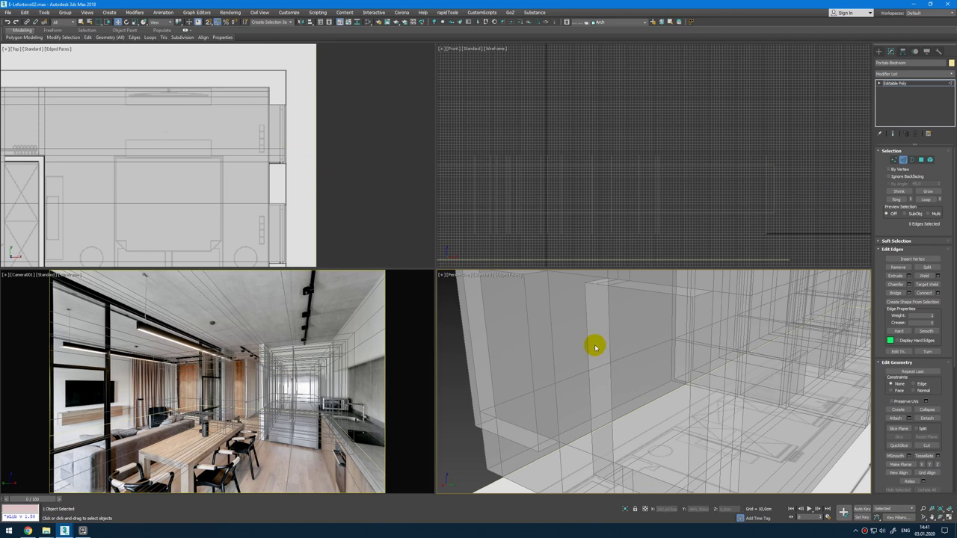
Step: Remove the extra vertical edge inside the window pane of the Portals-Living object
key("2")
scroll(596, 346, "down", 8)
middle_click_drag(705, 324, 629, 338, "alt")
middle_click_drag(629, 338, 697, 332)
key("2")
scroll(672, 321, "up", 3)
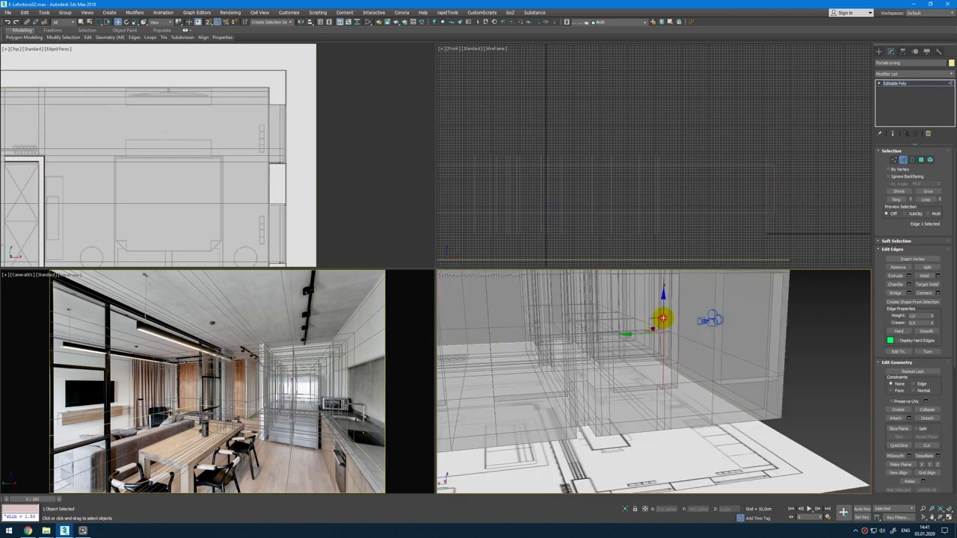
key("2")
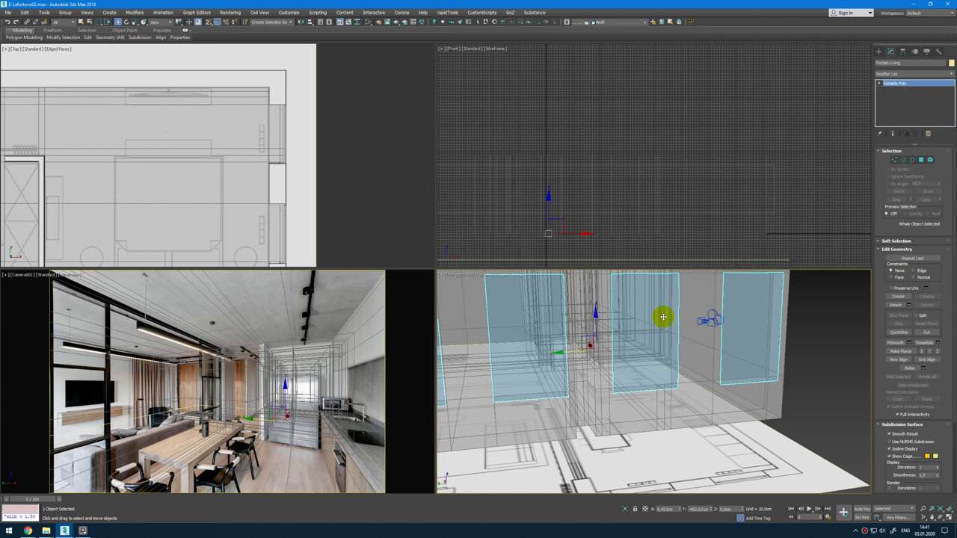
Step: Connect the walls' vertical edges between sill and head with a horizontal loop and set its Z height to 210 for the doors
scroll(346, 160, "up", 6)
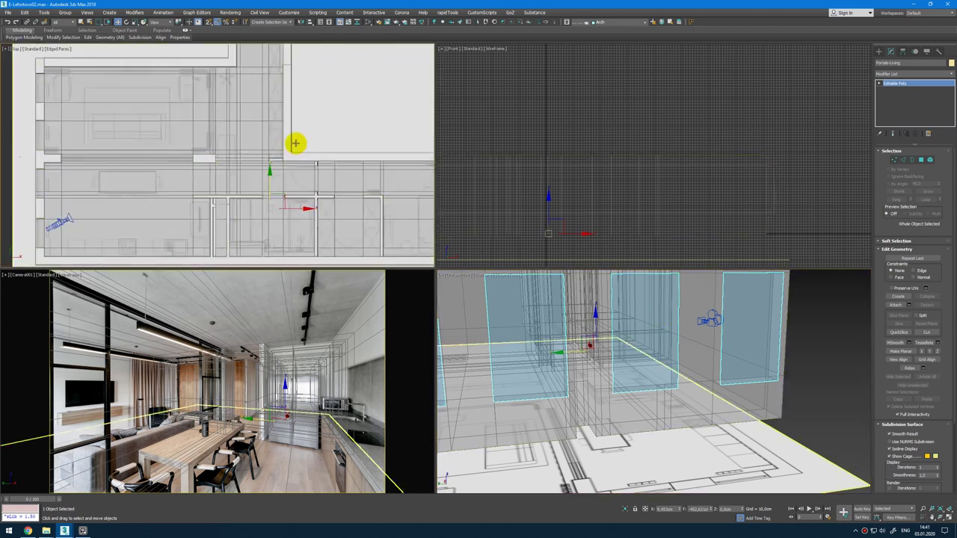
scroll(295, 143, "down", 5)
scroll(632, 322, "down", 2)
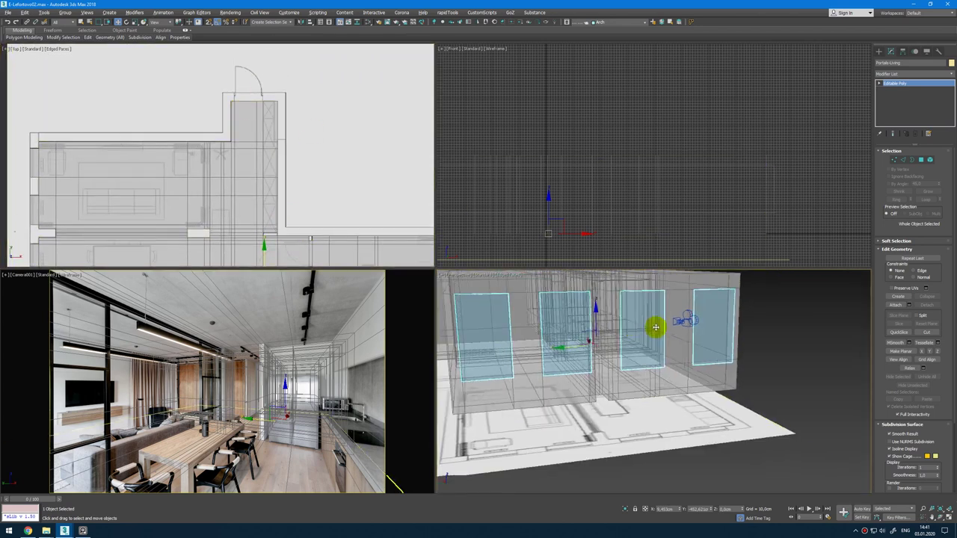
key("alt+w")
key("z")
key("2")
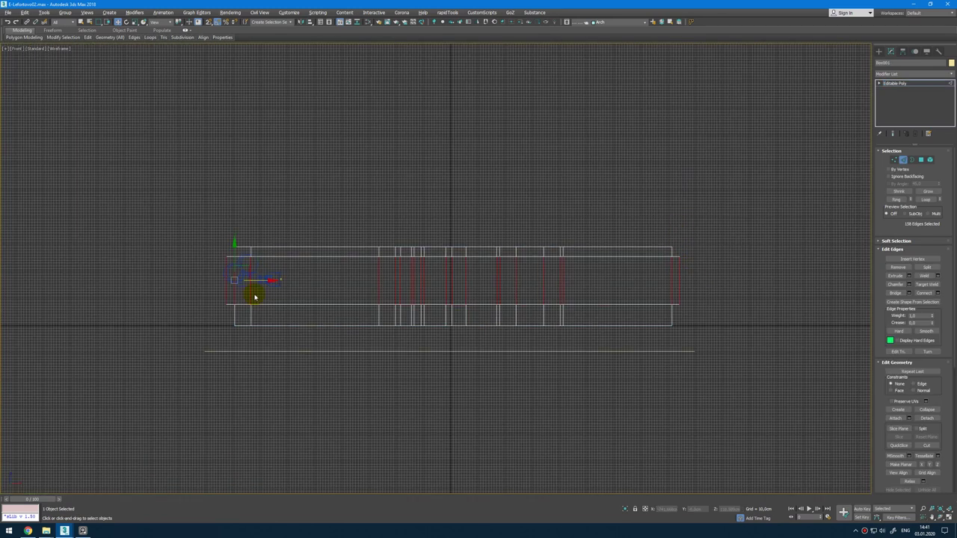
key("ctrl+shift+e")
middle_click_drag(704, 289, 721, 280)
key("1")
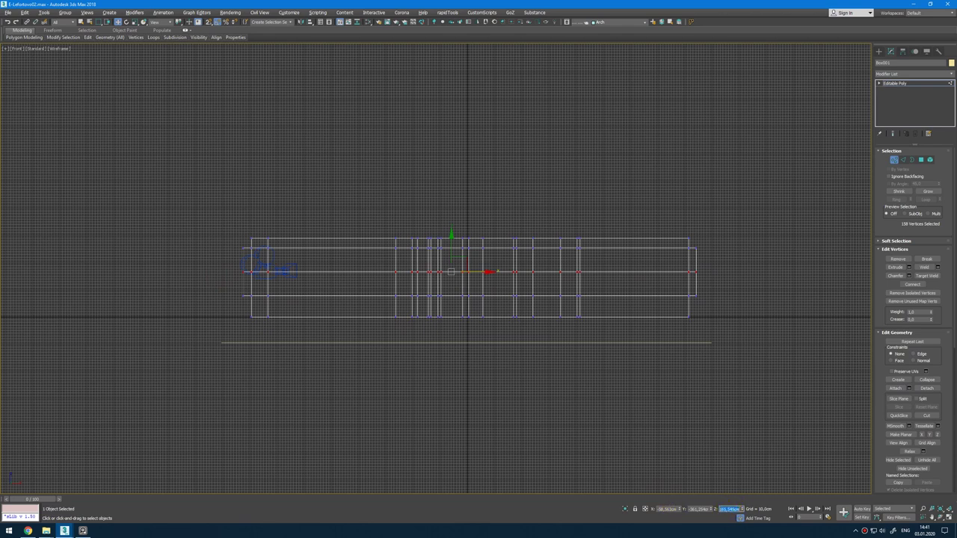
type("210")
key("Return")
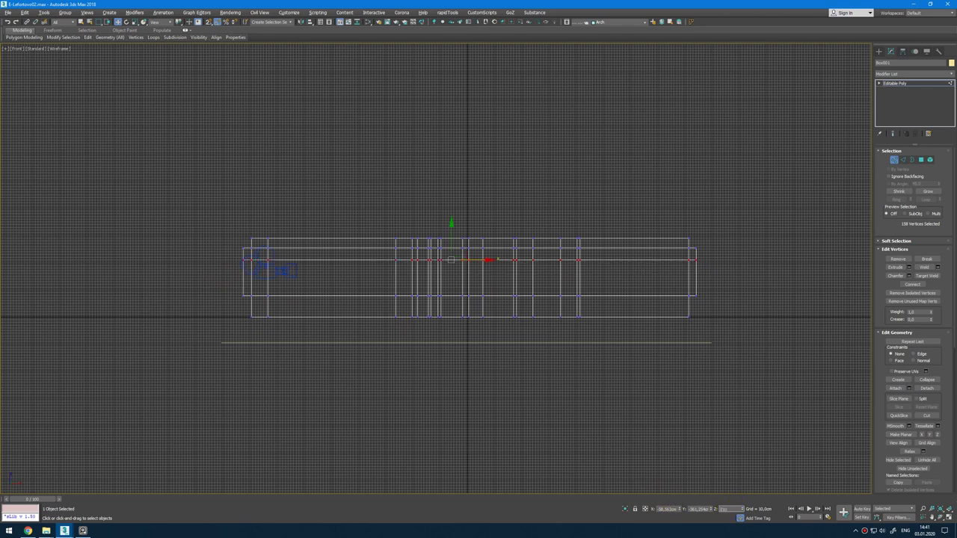
key("1")
Step: Select the four polygons of the entrance door opening on the hallway end wall, from the floor to the door-height loop
key("alt+w")
middle_click(670, 339)
key("alt+w")
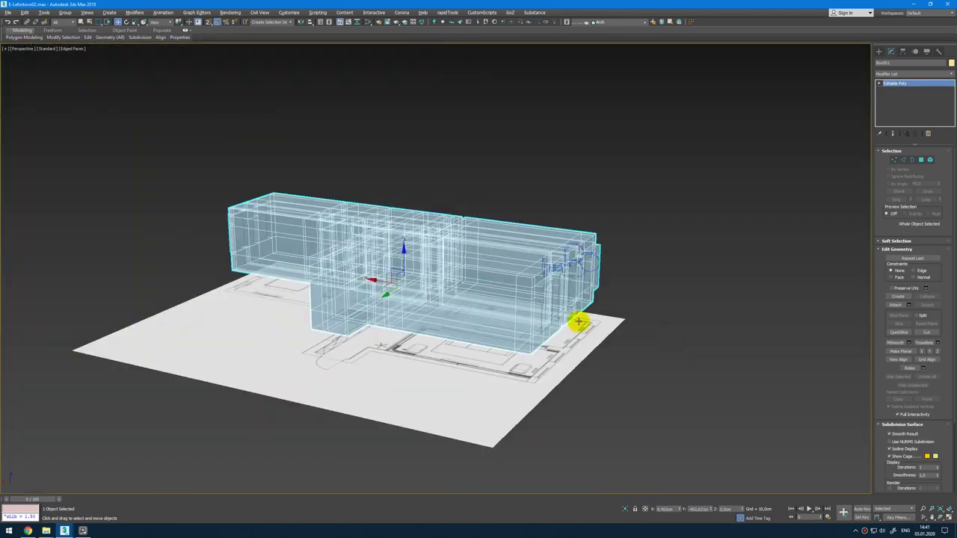
middle_click_drag(579, 323, 587, 341, "alt")
key("4")
scroll(370, 352, "up", 2)
left_click(383, 358)
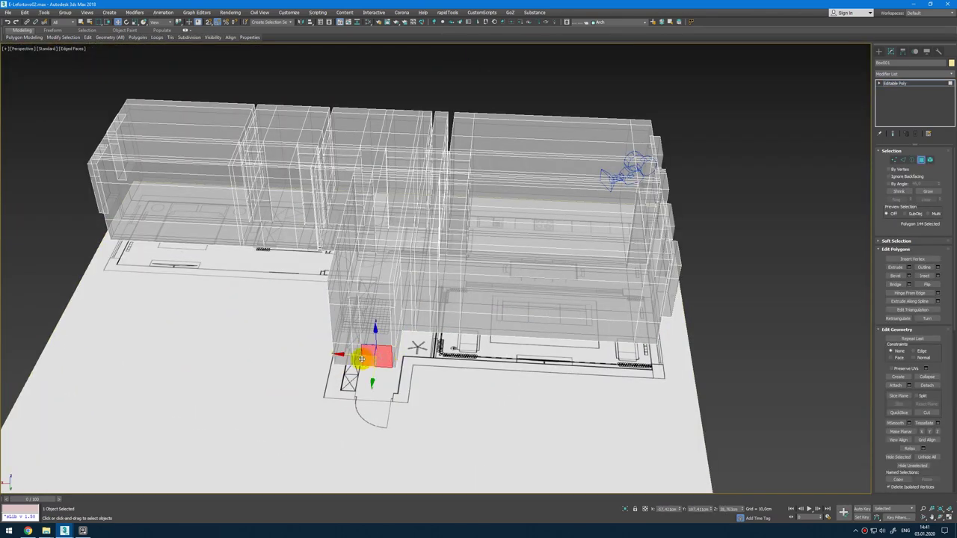
left_click(358, 359, "ctrl")
middle_click_drag(362, 360, 366, 329, "alt")
left_click(376, 308, "ctrl")
key("alt+w")
middle_click(697, 121)
key("alt+w")
key("alt+w")
middle_click(569, 380)
key("alt+w")
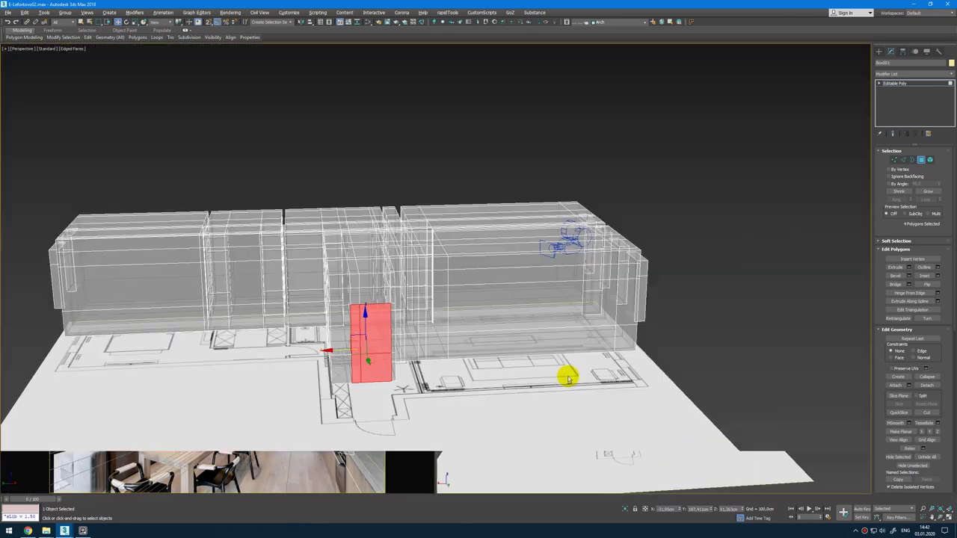
Step: Extrude the entrance door polygons and move them to the outer face of the wall on the floor plan
middle_click_drag(568, 379, 491, 379, "alt")
scroll(394, 342, "up", 3)
middle_click_drag(396, 338, 368, 331, "alt")
key("shift+e")
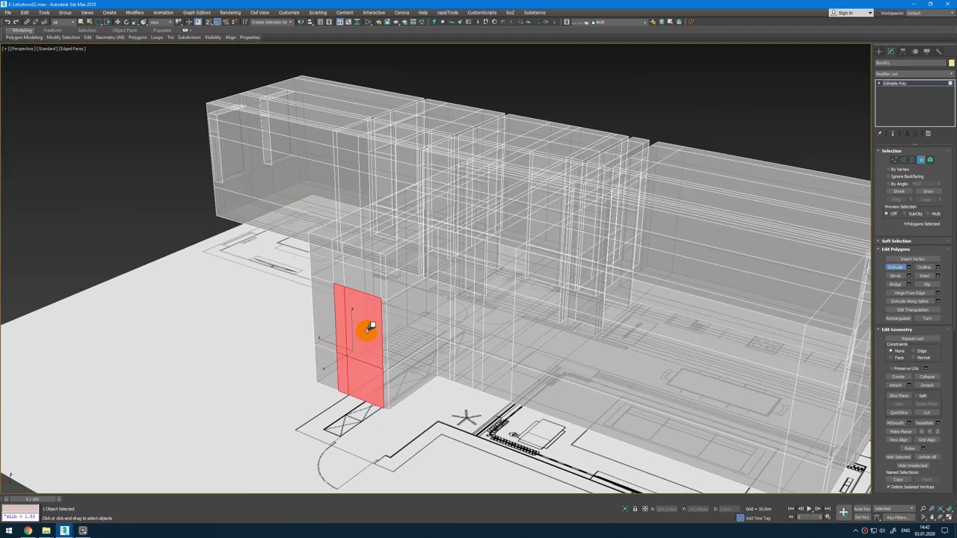
left_click_drag(366, 332, 366, 327)
right_click(359, 297)
key("alt+w")
middle_click(196, 160)
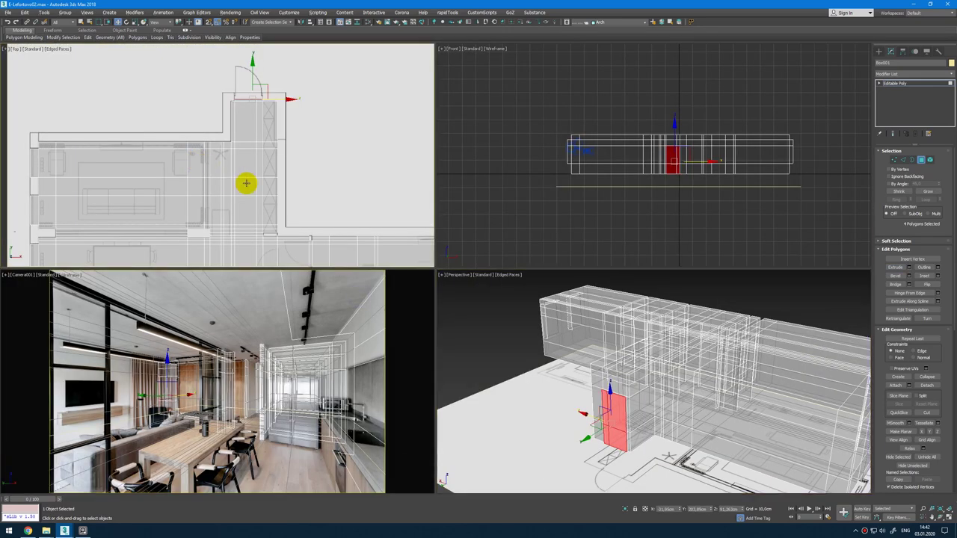
scroll(271, 104, "up", 3)
middle_click_drag(271, 106, 267, 151)
left_click_drag(217, 110, 227, 71)
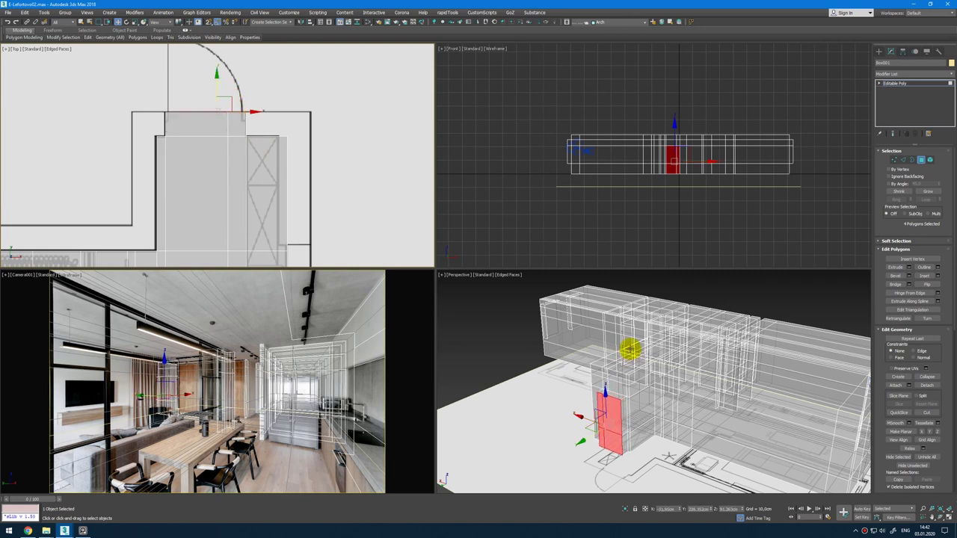
Step: Bridge the opposing wall-end polygons between the door-height loop and the ceiling across the doorway in the hallway's lengthwise partition
scroll(242, 149, "down", 5)
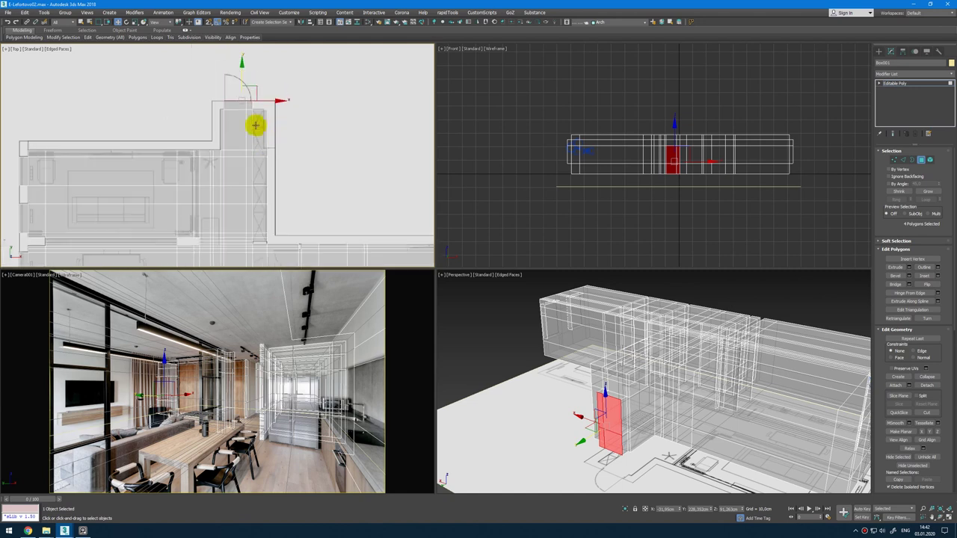
scroll(299, 194, "down", 2)
scroll(795, 397, "up", 6)
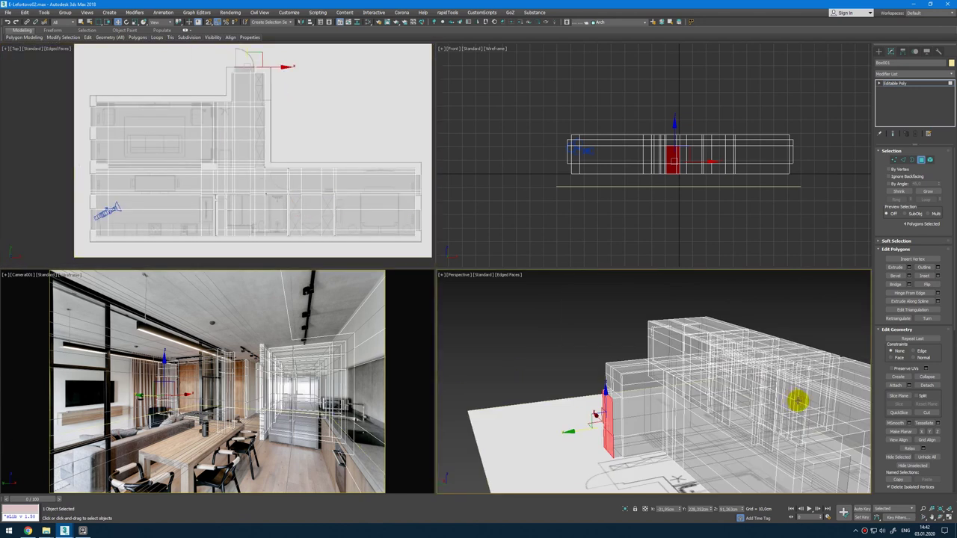
scroll(795, 393, "up", 2)
key("F3")
middle_click_drag(788, 399, 746, 365)
key("F3")
key("alt+x")
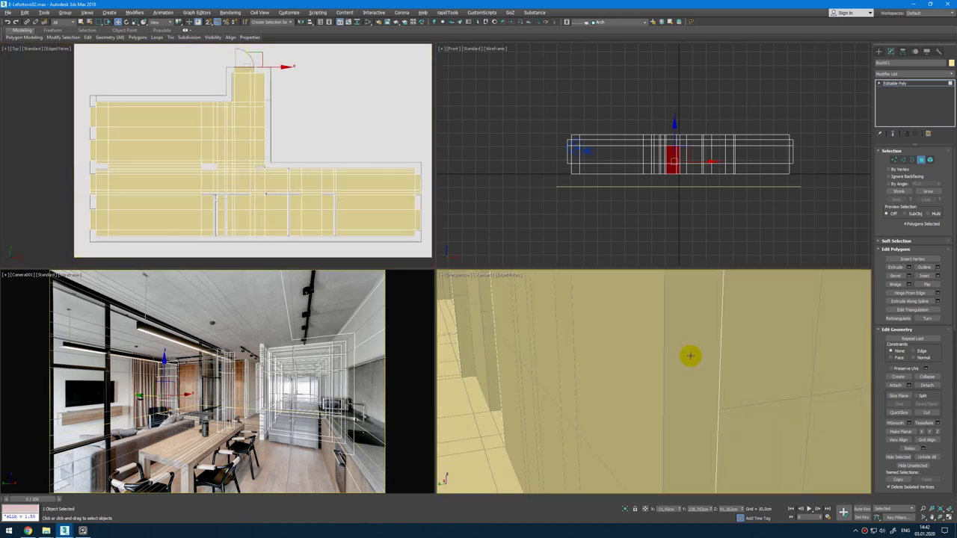
mouse_move(690, 355)
middle_mouse_down()
mouse_move(662, 354)
mouse_move(690, 353)
mouse_move(623, 335)
middle_mouse_up()
left_click(622, 334)
left_click(622, 286, "ctrl")
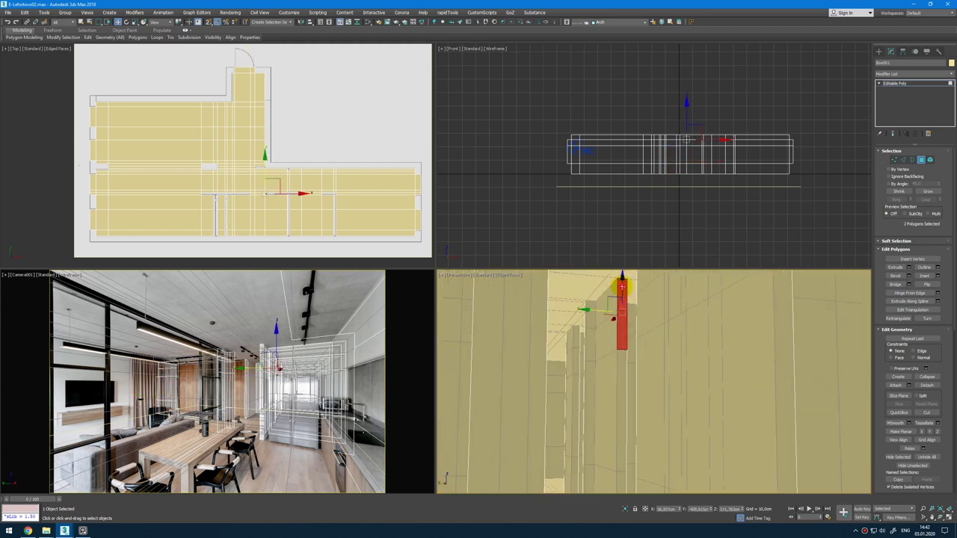
middle_click_drag(622, 284, 677, 365, "alt")
left_click(626, 299, "ctrl")
left_click(900, 284)
Step: Delete the leftover ceiling polygons directly above the bridged doorway section
middle_click_drag(547, 359, 600, 361, "alt")
left_click(614, 331)
key("Delete")
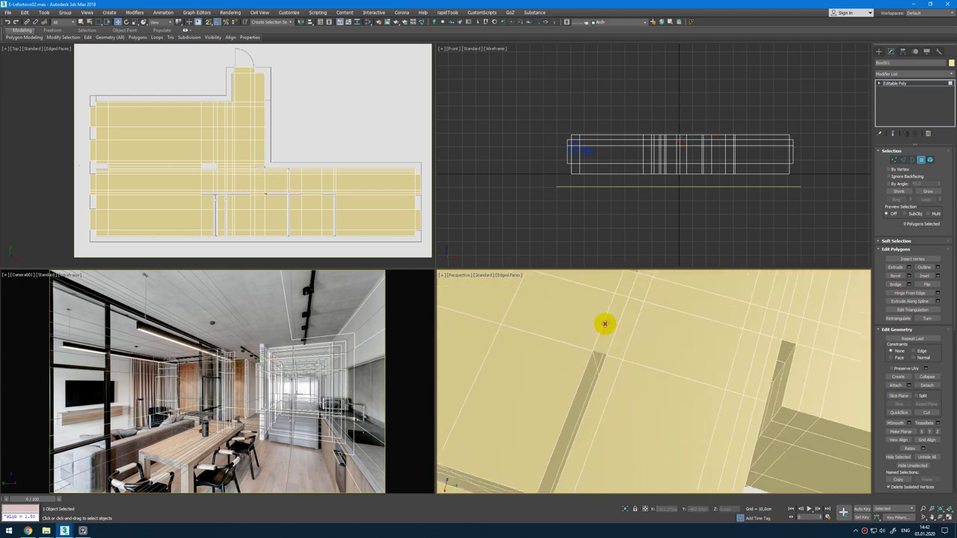
left_click(605, 324)
key("Delete")
Step: Select the narrow ceiling polygon above the doorway crossing the corridor and locate that opening in the perspective view
middle_click_drag(627, 346, 708, 381)
scroll(627, 339, "up", 4)
right_click(303, 223)
key("F3")
key("F3")
scroll(300, 182, "up", 4)
left_click(301, 180)
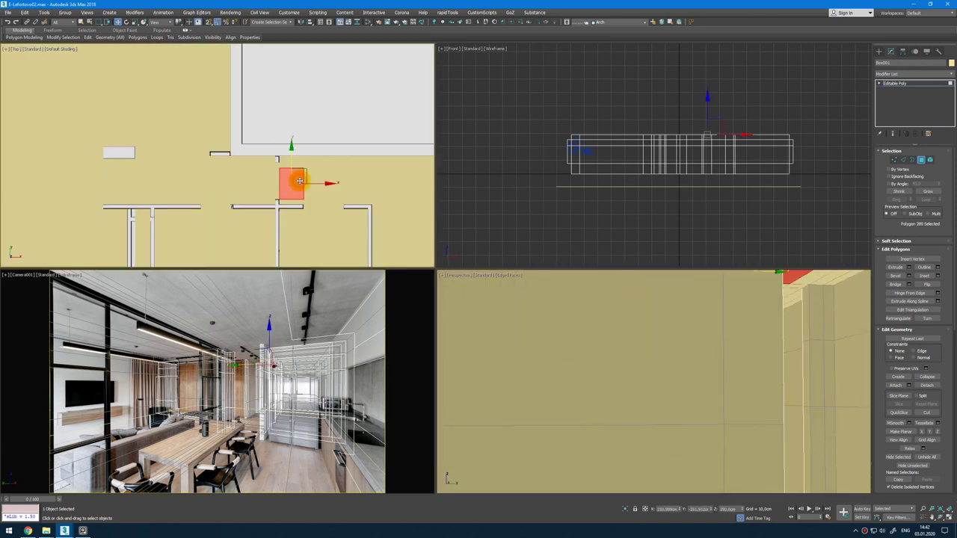
key("alt+x")
left_click(277, 181)
right_click(683, 310)
key("F3")
key("F3")
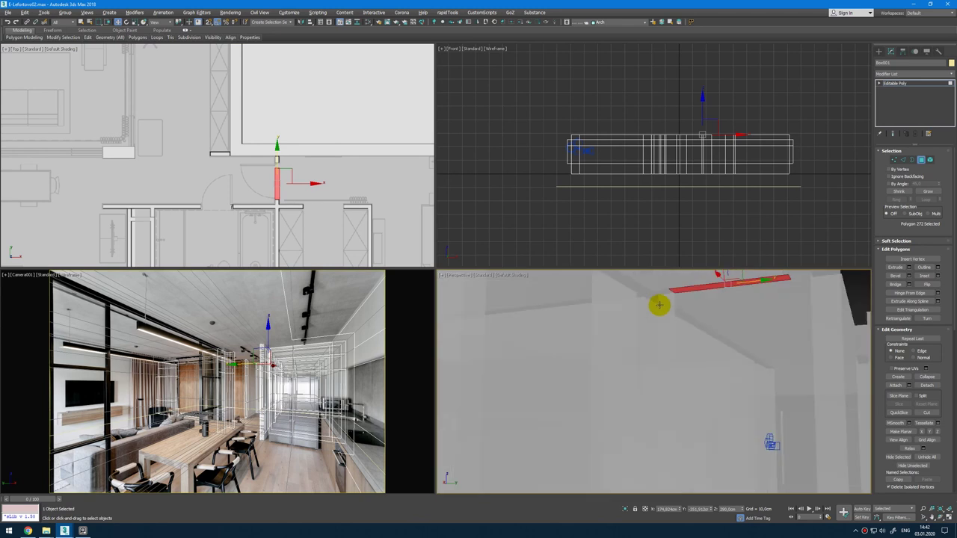
key("F4")
middle_click_drag(690, 306, 572, 308, "alt")
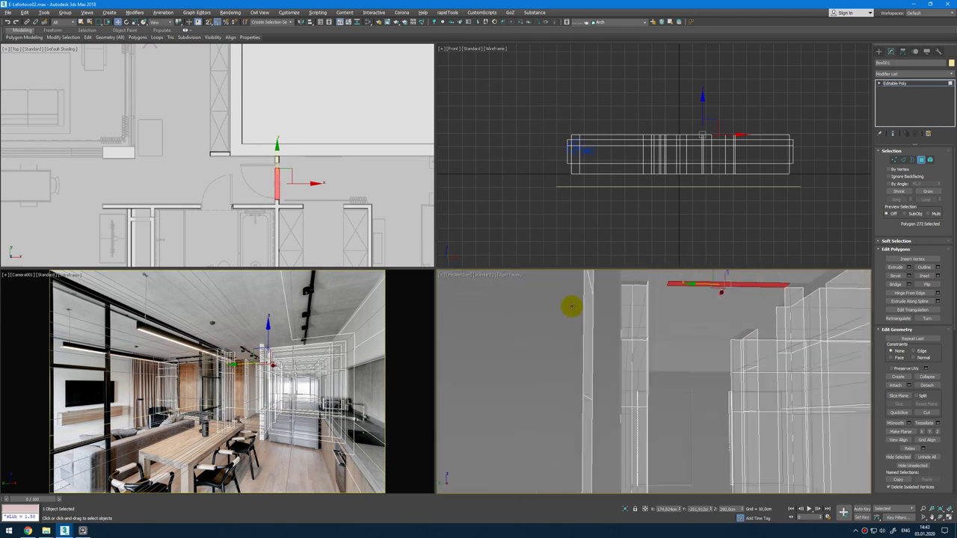
Step: Bridge the opposing polygons above door height across the cross-corridor doorway and clear the ceiling polygon over it
left_click(780, 314)
middle_click_drag(779, 314, 767, 309, "alt")
scroll(766, 311, "up", 3)
left_click(593, 321, "ctrl")
middle_click_drag(593, 321, 607, 346, "alt")
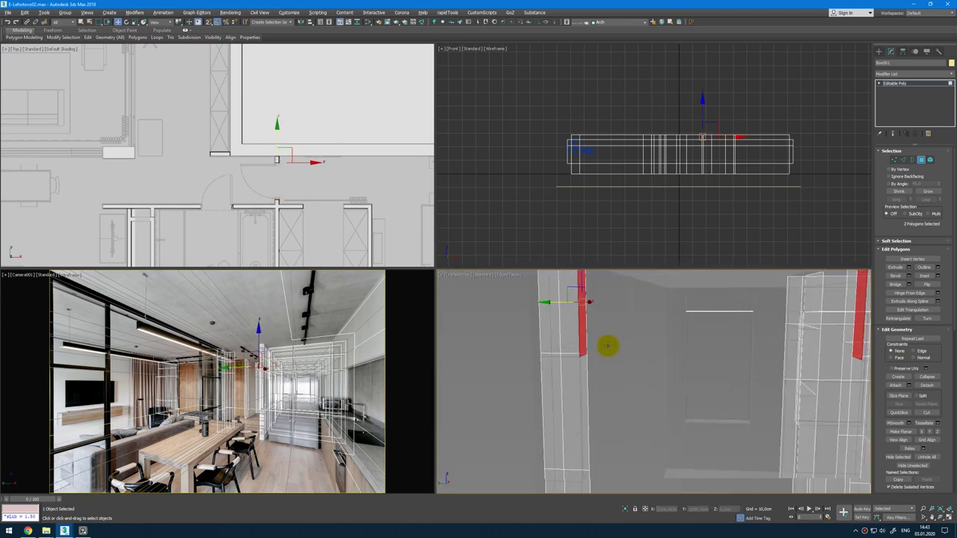
scroll(630, 355, "down", 2)
left_click(592, 369, "ctrl")
scroll(845, 356, "down", 2)
left_click(812, 369, "ctrl")
middle_click_drag(812, 370, 728, 348, "alt")
left_click(897, 284)
left_click(714, 356)
key("alt+x")
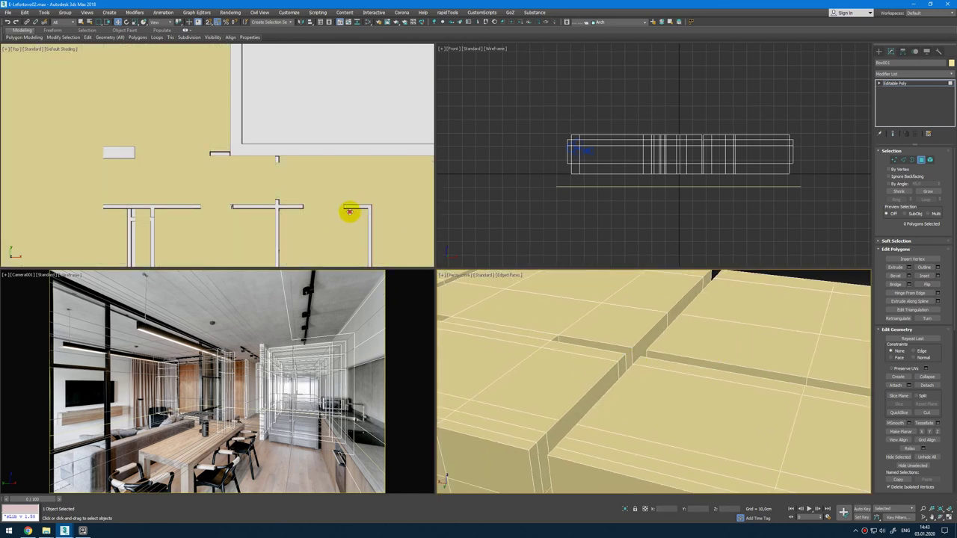
Step: Zoom in on the wall end beside the bedroom doorway and switch to edge editing
left_click(349, 212)
key("z")
middle_click_drag(704, 317, 704, 344, "alt")
key("2")
scroll(771, 155, "up", 4)
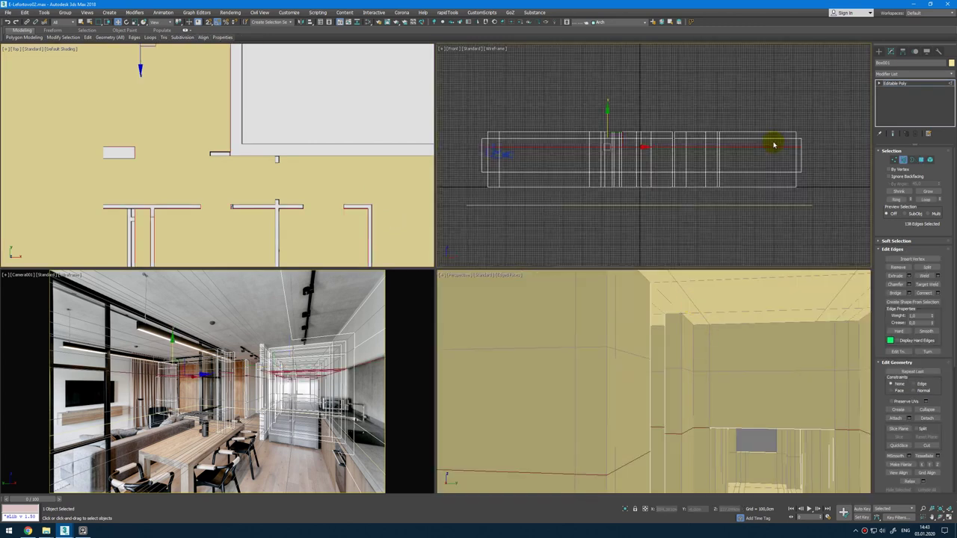
Step: Examine the bedroom reference photos to judge how high the bedroom doorway reaches towards the ceiling
left_click(83, 531)
scroll(727, 277, "down", 7)
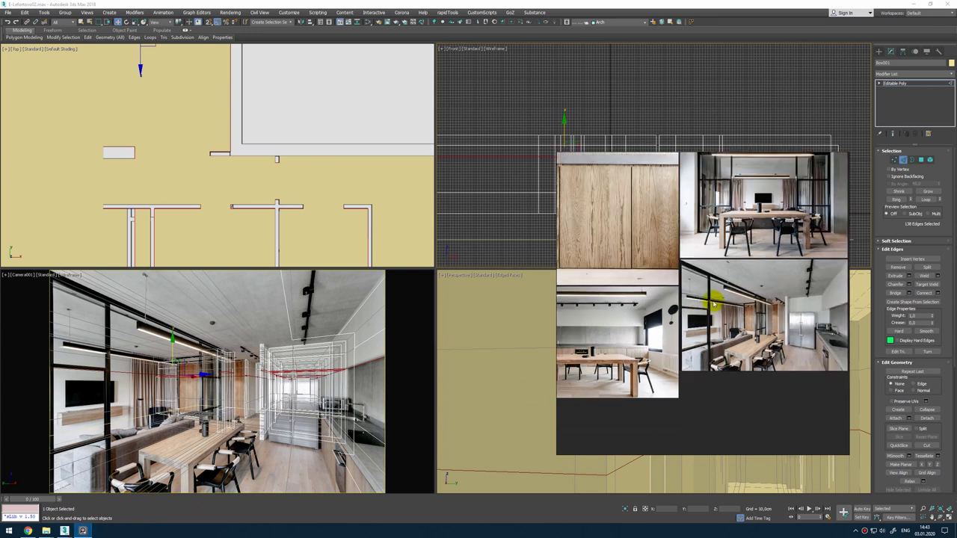
scroll(770, 203, "up", 6)
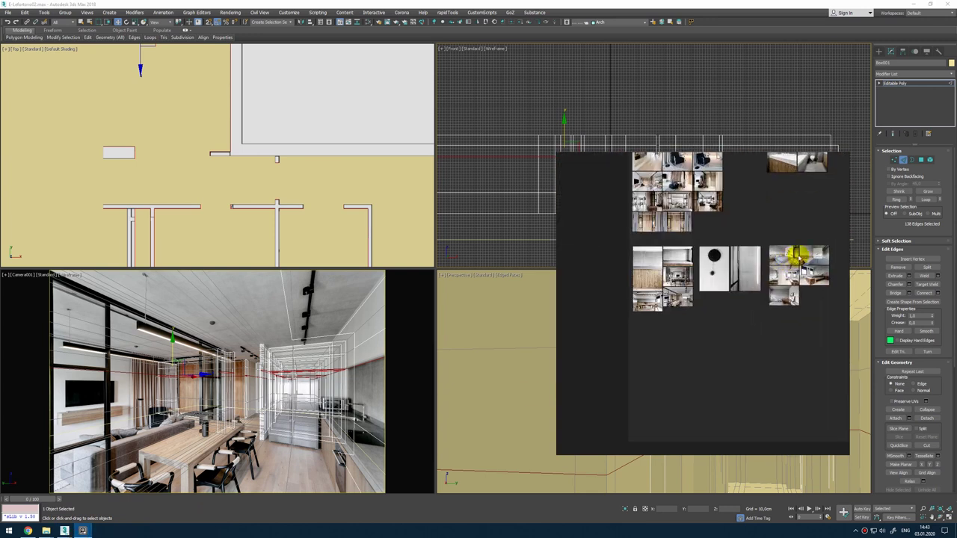
scroll(770, 204, "up", 3)
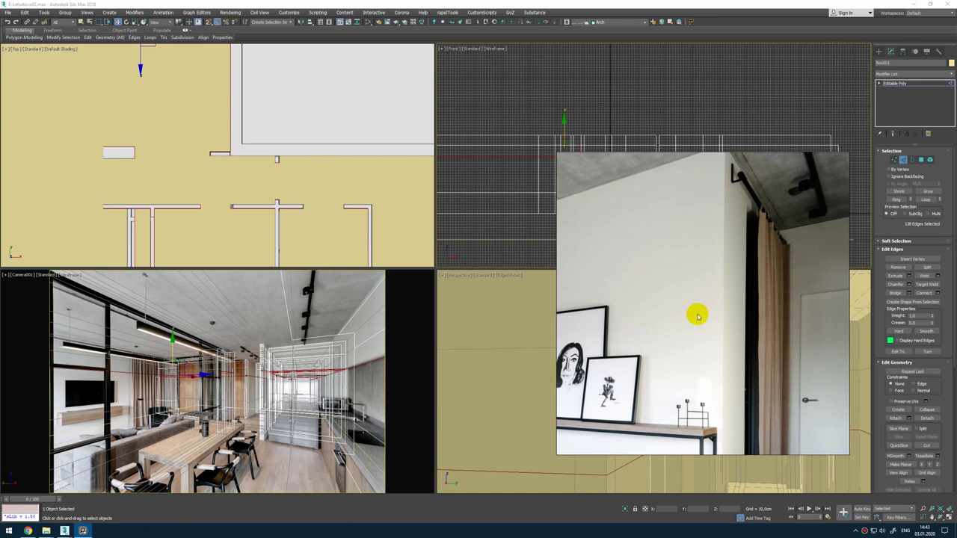
scroll(695, 314, "down", 8)
scroll(697, 317, "up", 6)
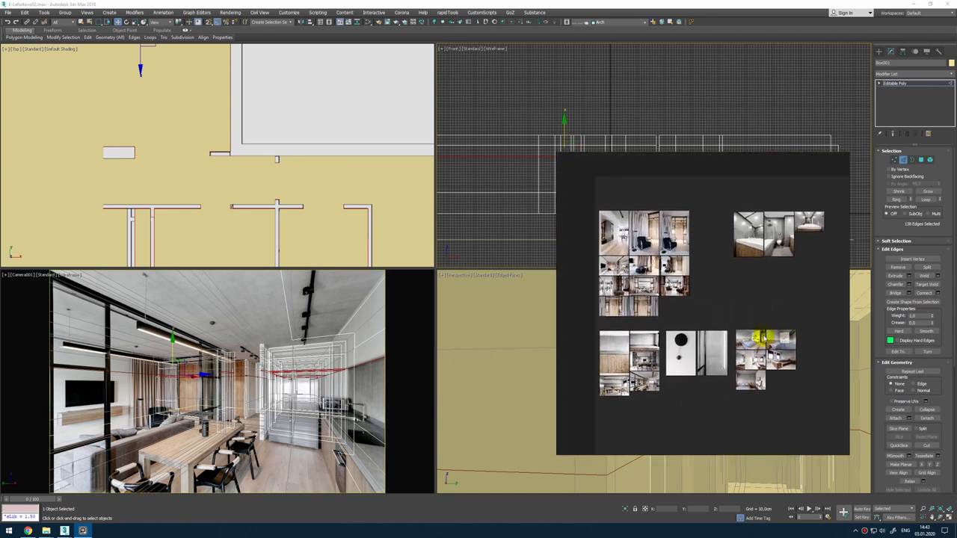
scroll(812, 406, "up", 4)
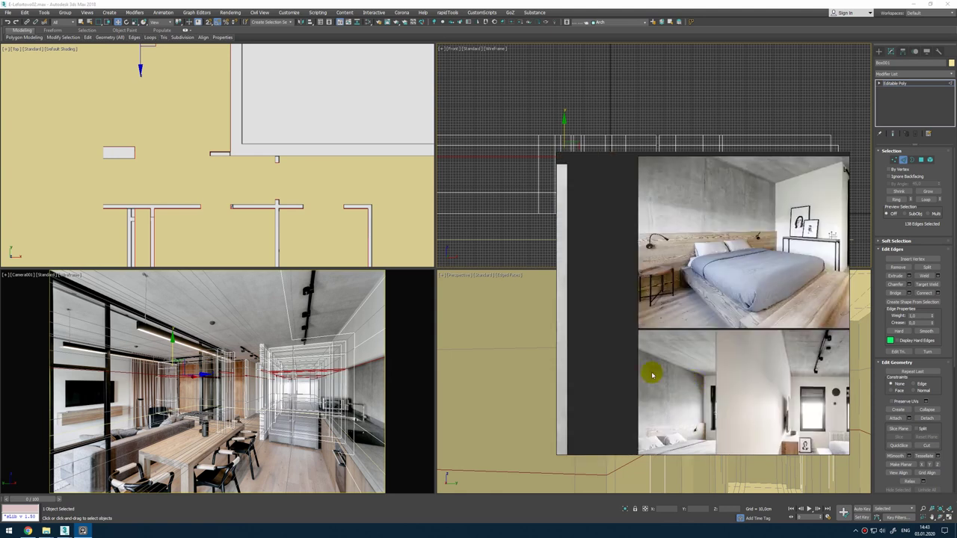
middle_click(512, 350)
Step: Connect the walls' vertical edges between the window head and the ceiling with a horizontal loop close below the ceiling
scroll(728, 151, "down", 2)
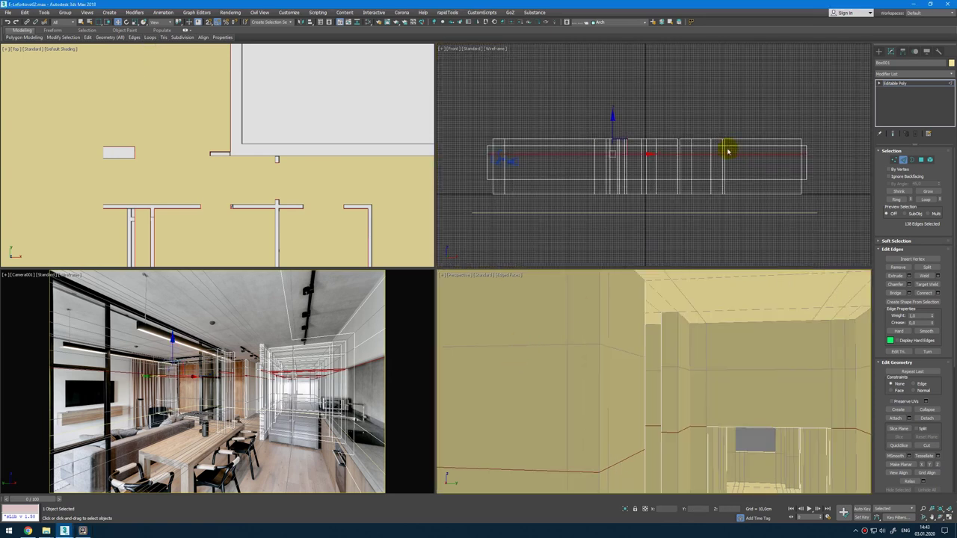
middle_click(530, 152)
key("2")
key("2")
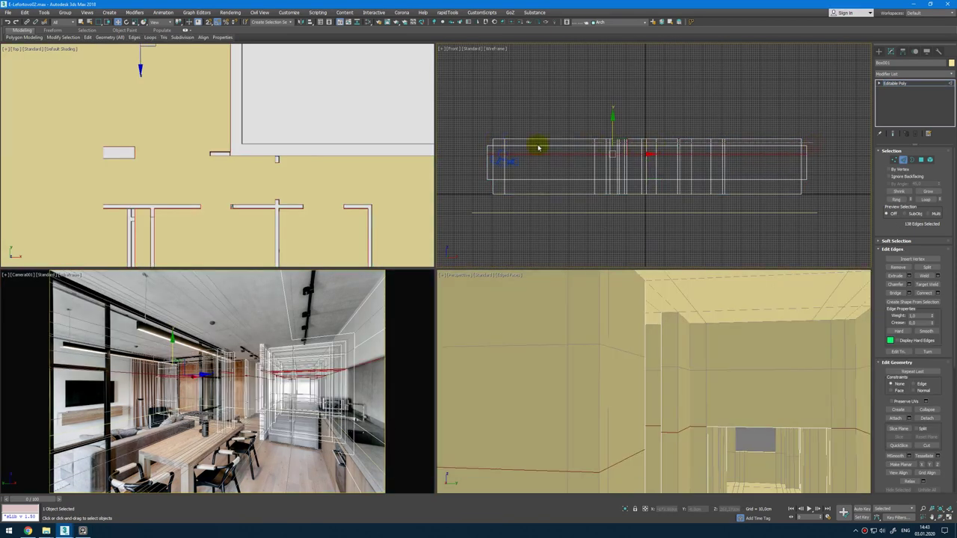
left_click_drag(456, 147, 457, 147)
scroll(689, 120, "up", 2)
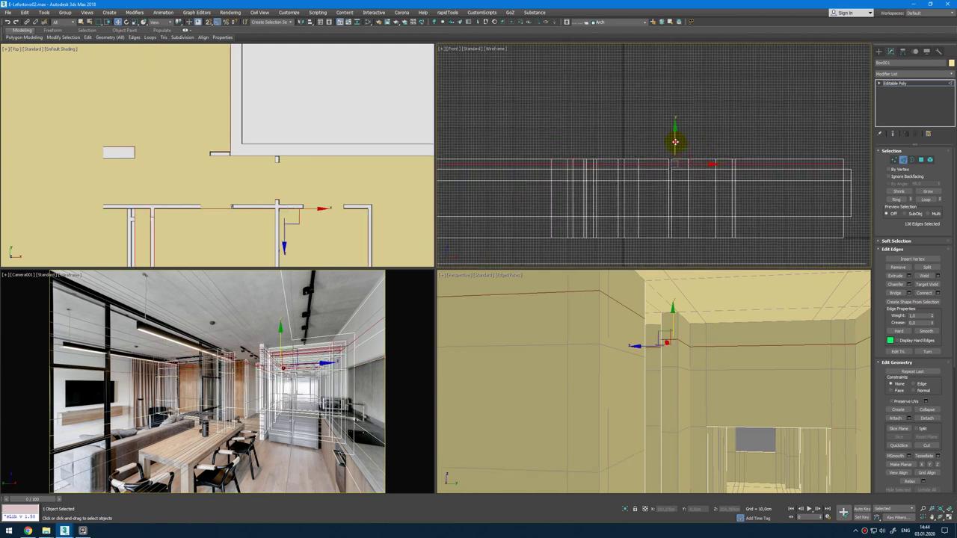
Step: Bridge the polygons between the uppermost loop and the ceiling across the bedroom doorway
key("4")
scroll(641, 303, "up", 5)
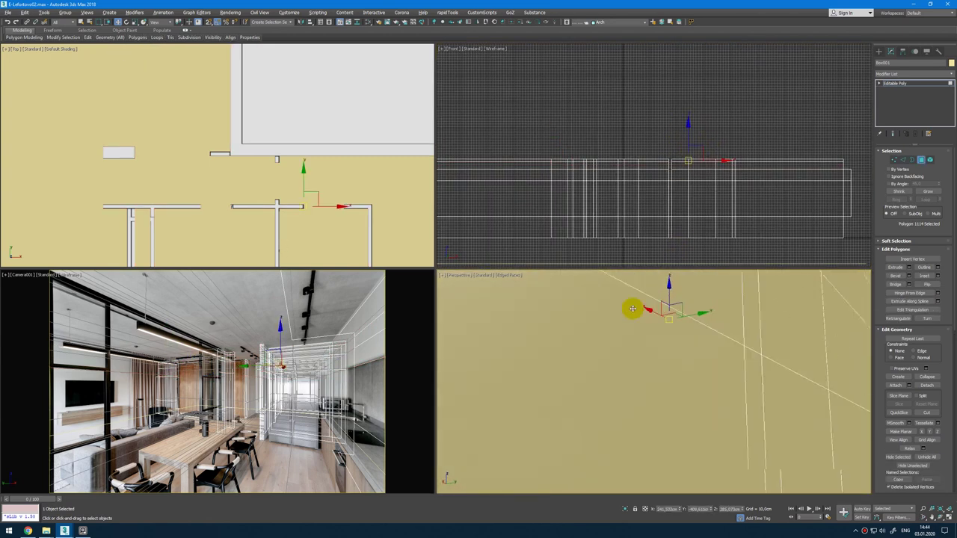
middle_click_drag(633, 309, 572, 312, "alt")
scroll(669, 326, "up", 5)
scroll(712, 318, "up", 2)
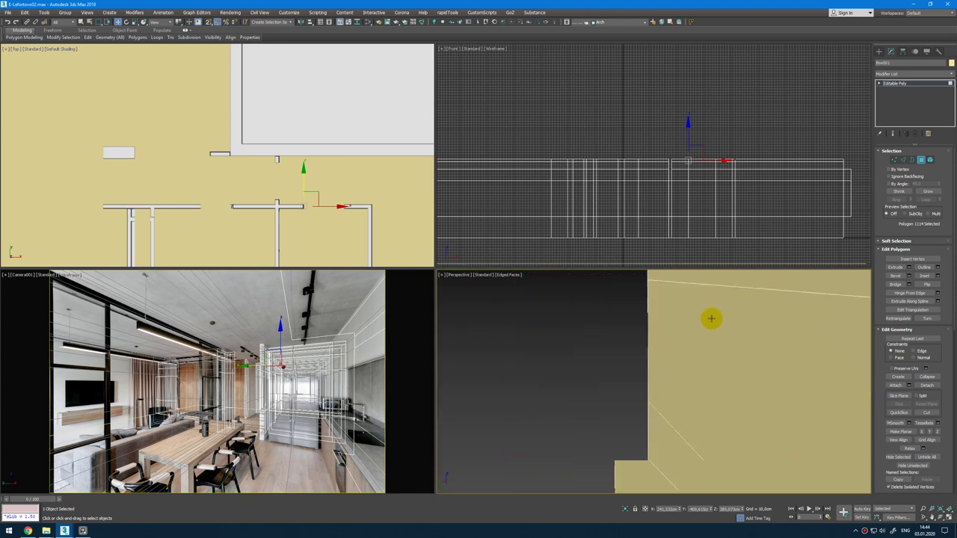
middle_click_drag(711, 318, 613, 319, "alt")
left_click(328, 197)
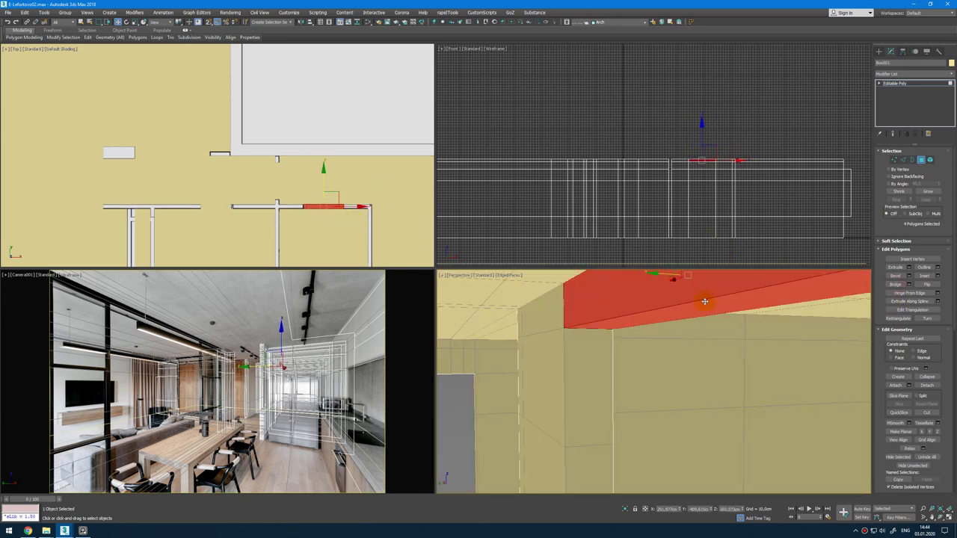
Step: Delete the leftover ceiling polygons above the bedroom doorway's header and leave polygon editing
left_click(709, 335)
middle_click_drag(705, 301, 714, 379, "alt")
key("Delete")
left_click(689, 377)
key("Delete")
scroll(690, 375, "down", 3)
key("4")
scroll(699, 378, "down", 5)
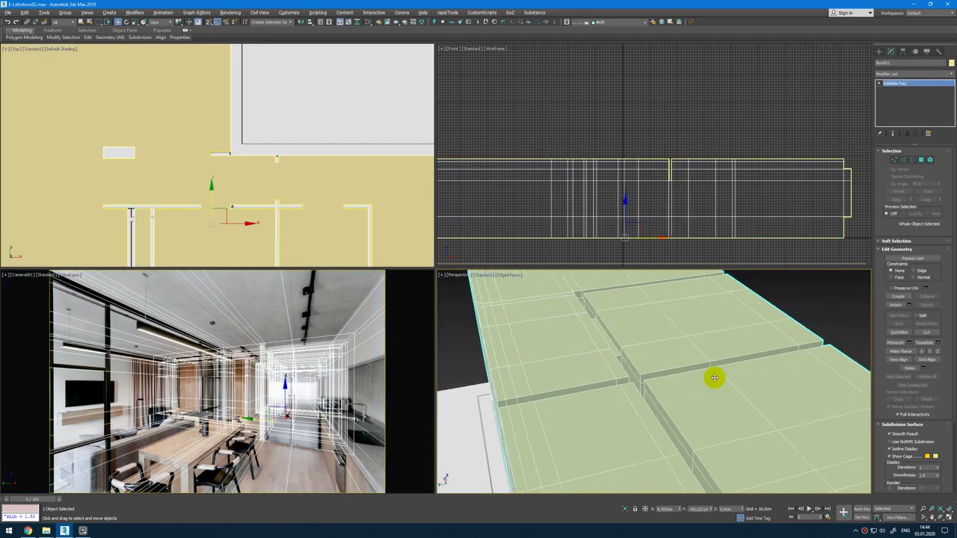
Step: Select all polygons of the wall object and set their material ID to 1
key("alt+x")
key("alt+x")
key("F2")
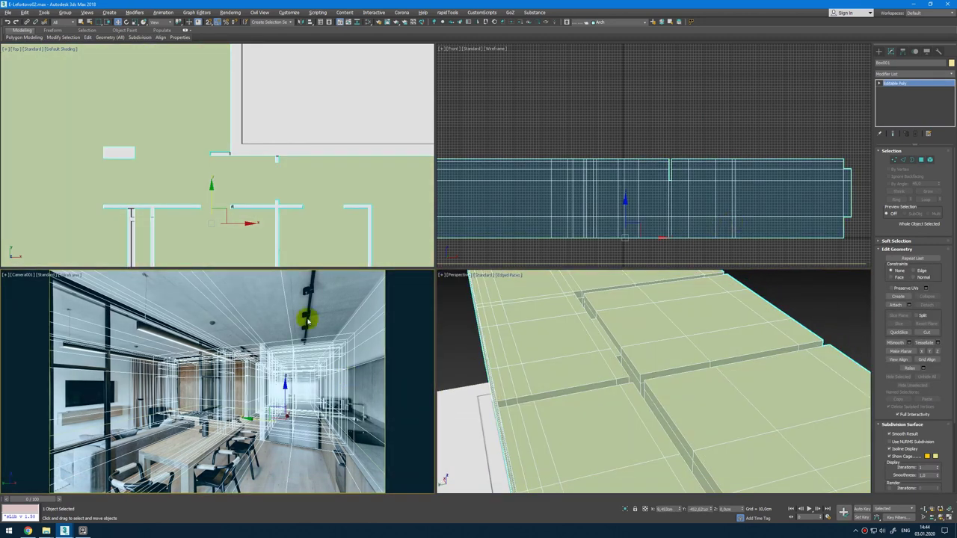
scroll(723, 190, "down", 3)
key("4")
key("ctrl+a")
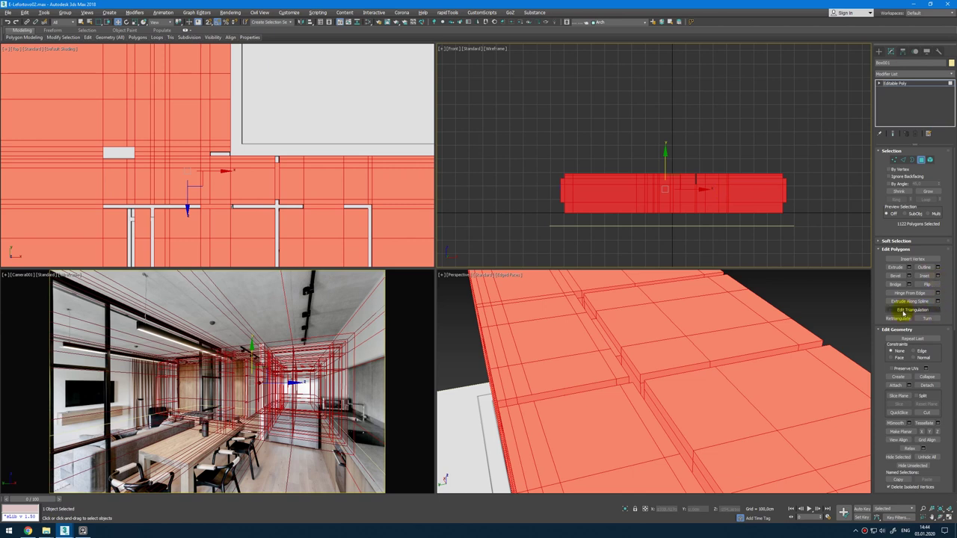
scroll(915, 388, "down", 3)
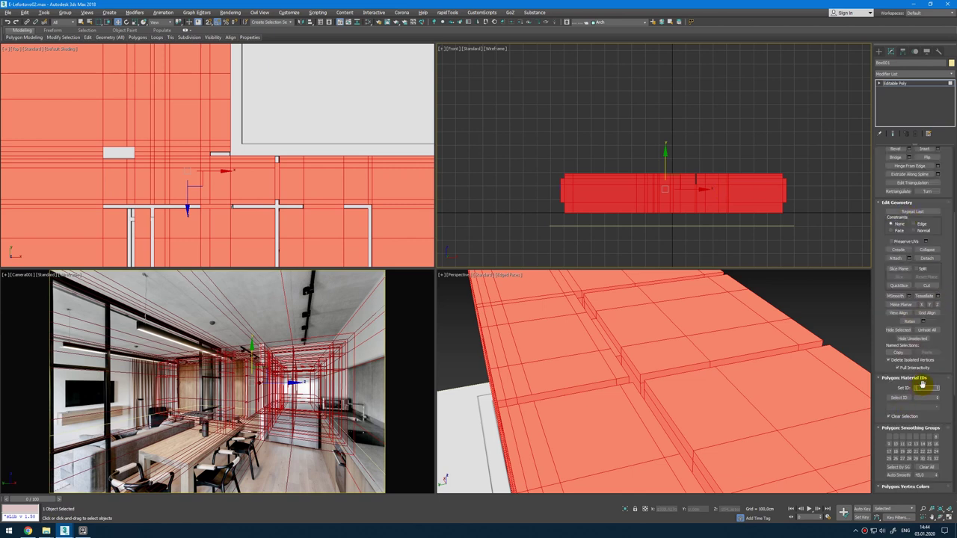
left_click(810, 168)
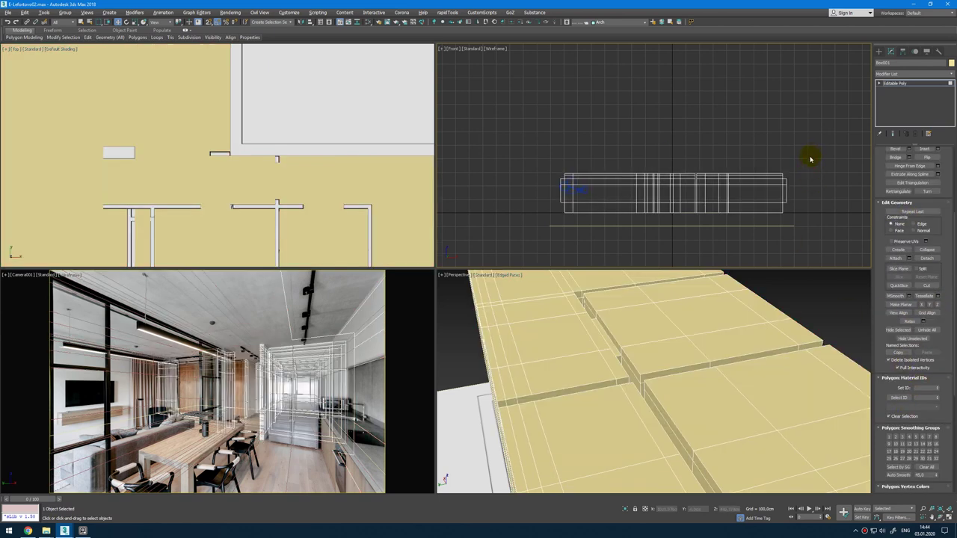
Step: Reduce the full polygon selection to the ceiling polygons and assign them a separate material ID
key("ctrl+a")
scroll(601, 177, "up", 3)
middle_click_drag(694, 177, 647, 162)
scroll(651, 161, "down", 3)
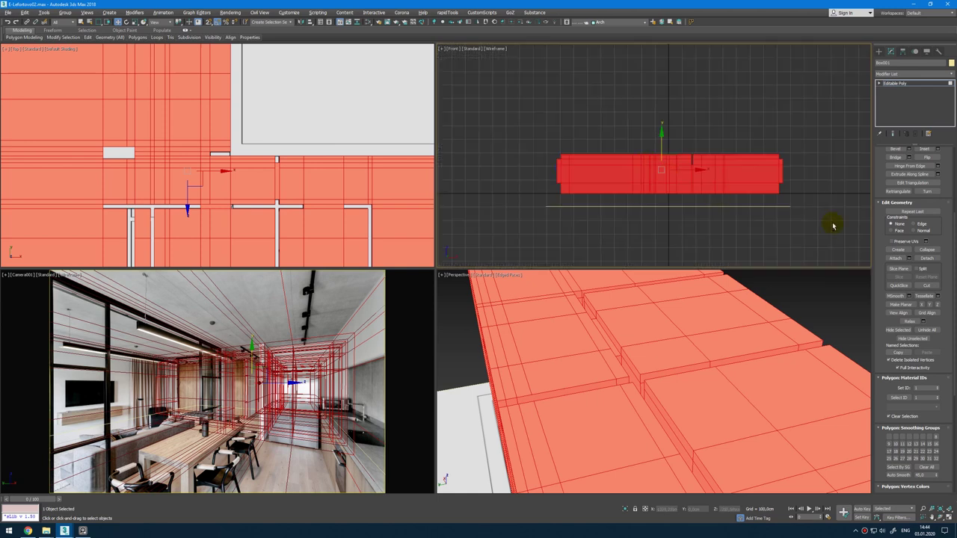
left_click(519, 159)
scroll(680, 342, "down", 10)
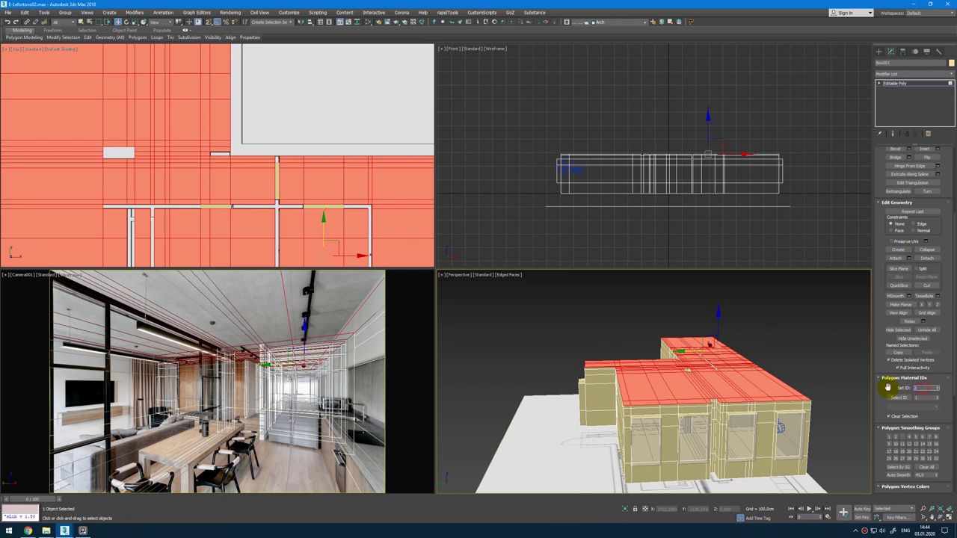
left_click(805, 190)
Step: Reduce the full polygon selection to the floor polygons and detach them as a separate object named Floor
key("ctrl+a")
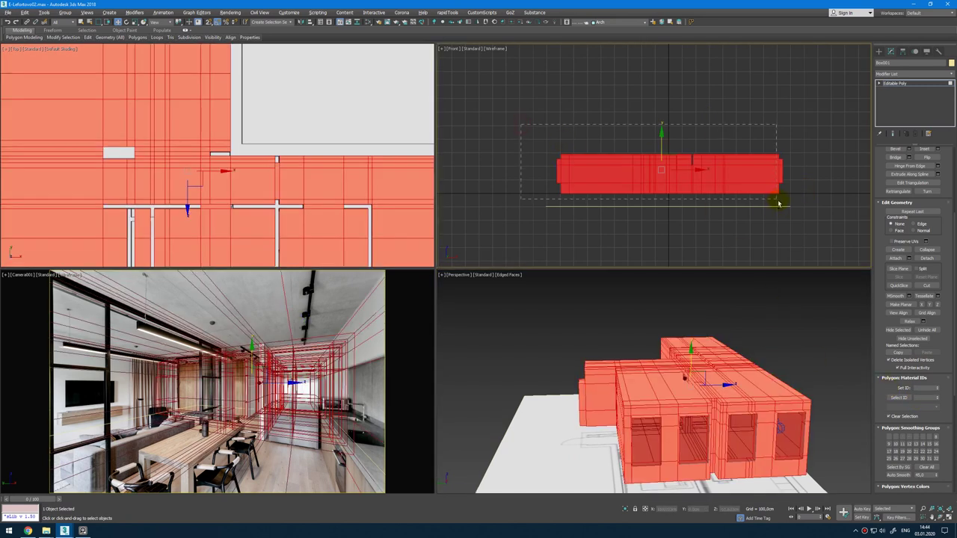
left_click_drag(803, 193, 803, 193, "alt")
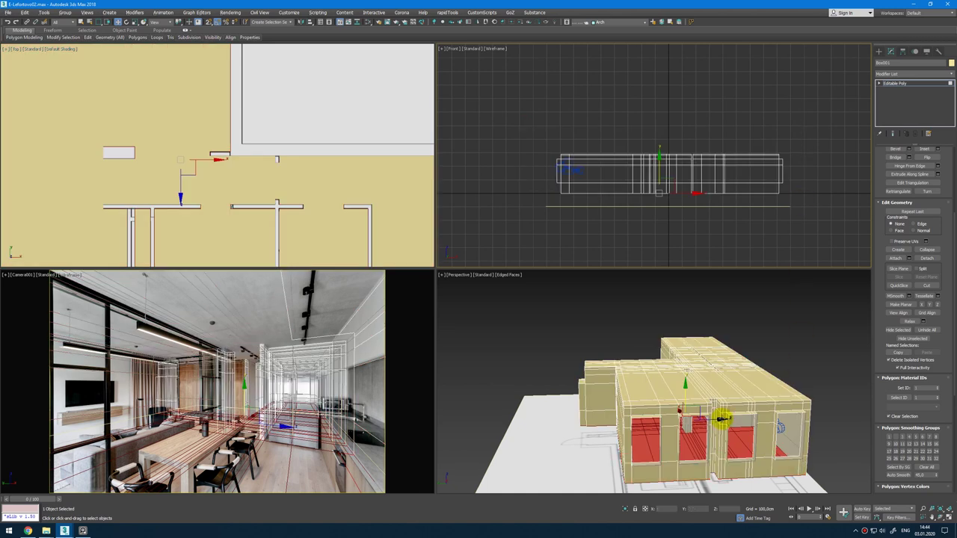
middle_click_drag(722, 419, 783, 417, "alt")
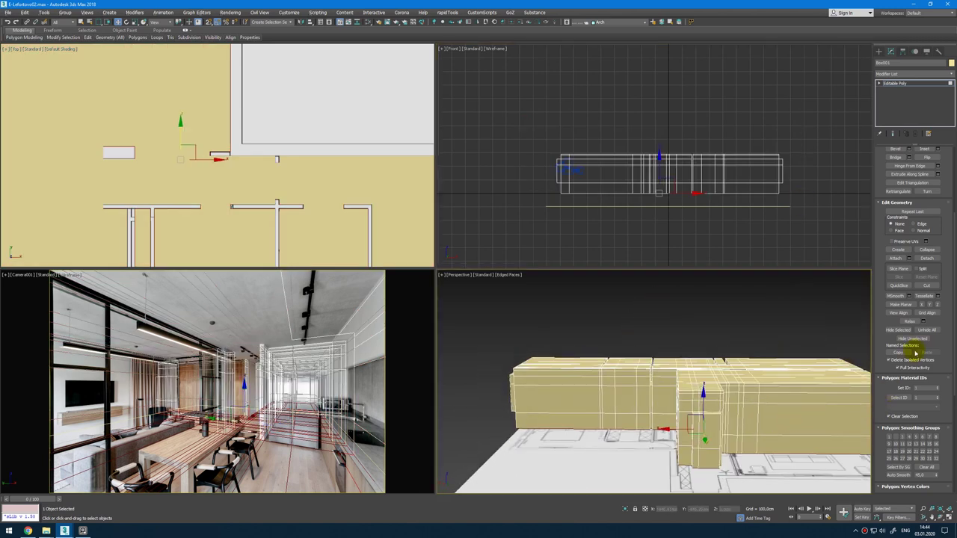
left_click(926, 258)
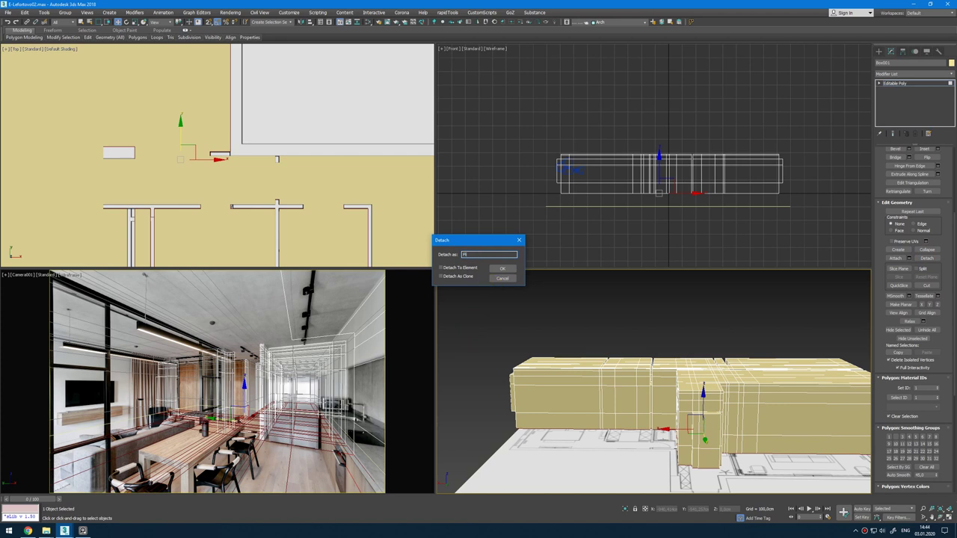
type("Floor")
left_click(502, 268)
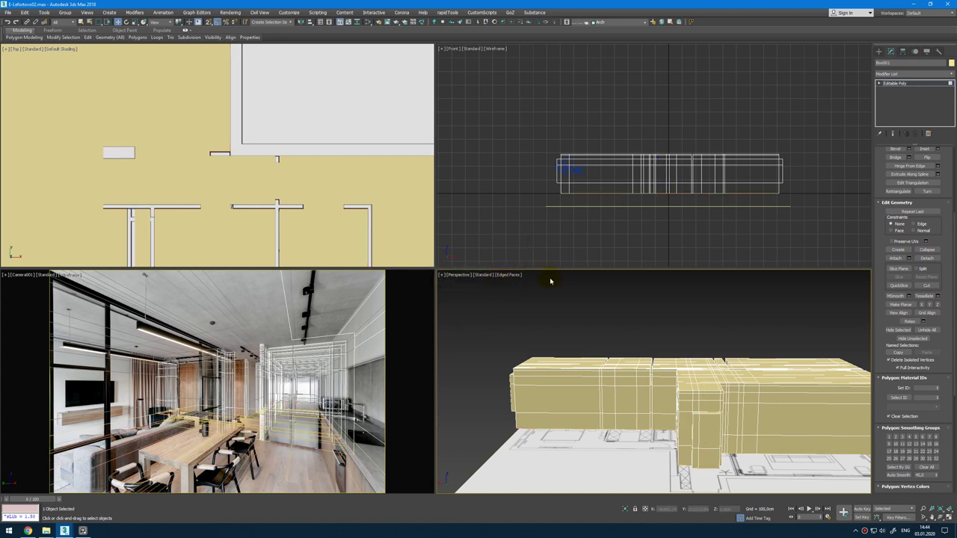
Step: Leave polygon editing and maximise the Top view to show the whole apartment plan
middle_click_drag(550, 281, 720, 393, "alt")
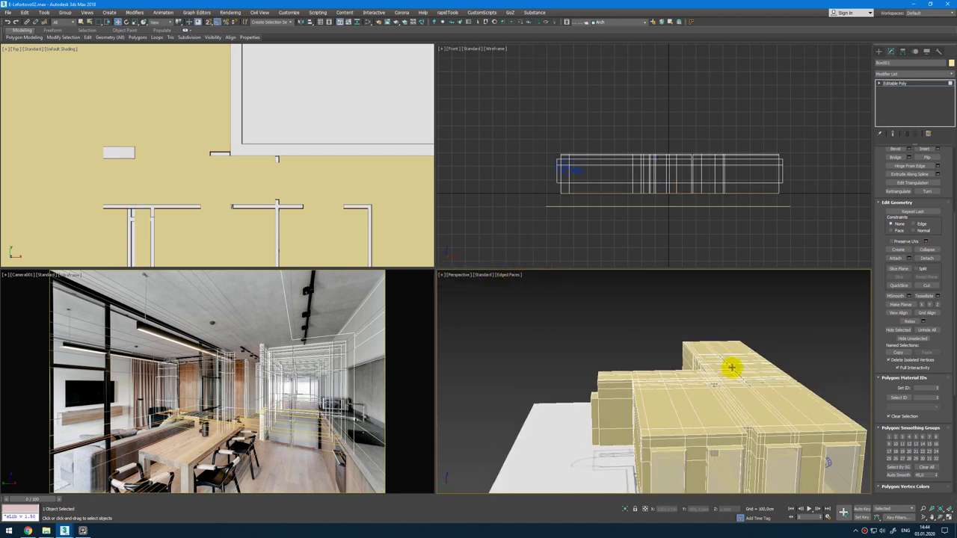
key("4")
key("w")
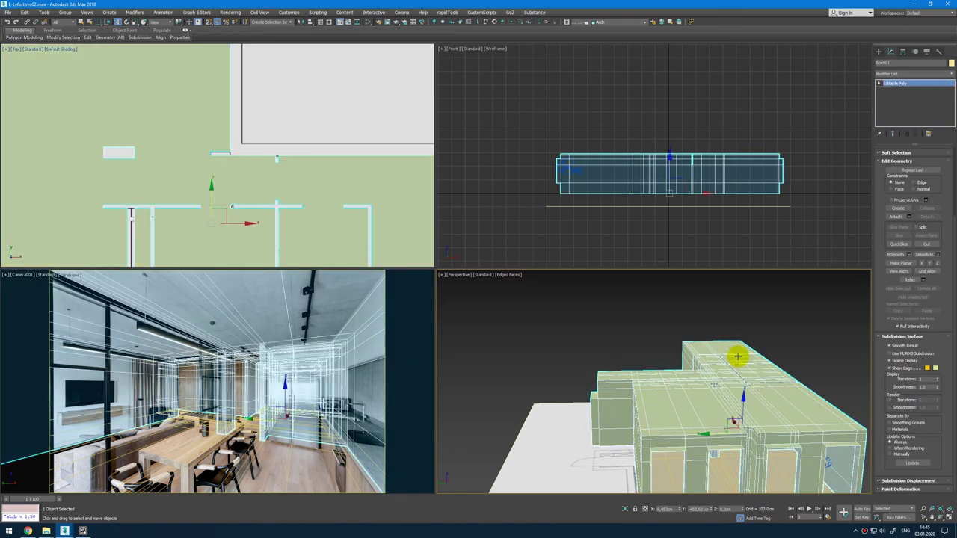
key("alt+w")
scroll(337, 246, "down", 8)
scroll(338, 246, "up", 5)
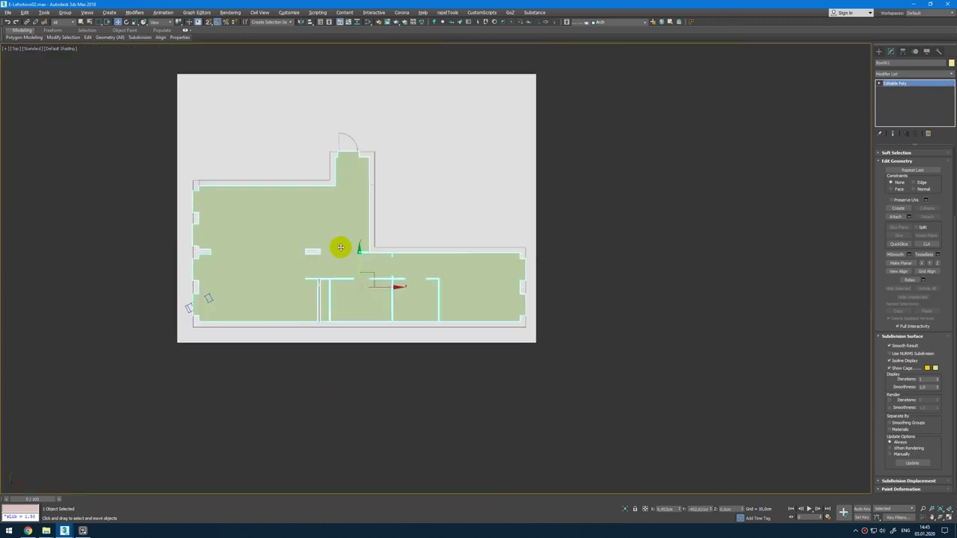
Step: Draw a low box over the floor plan, spanning the full outer footprint of the apartment
scroll(397, 223, "down", 2)
right_click(376, 148)
left_click(379, 150)
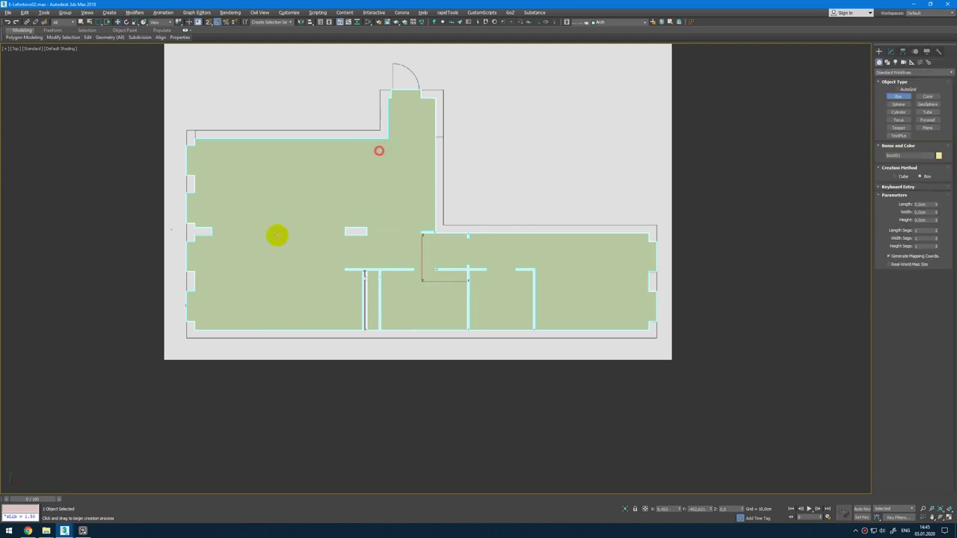
left_click_drag(187, 338, 655, 90)
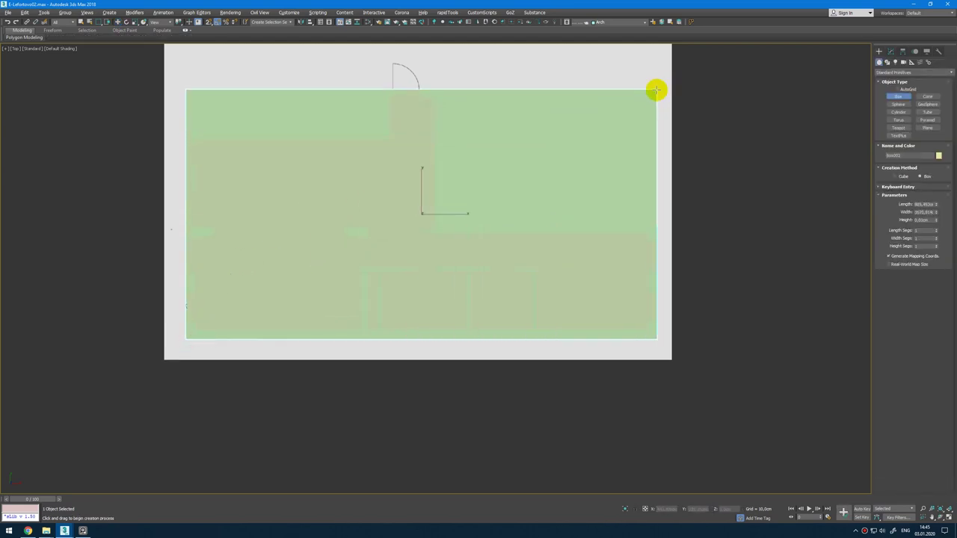
left_click(738, 64)
right_click(738, 63)
Step: Convert the new box to Editable Poly and lower it about 24 cm in the front view
key("alt+w")
key("alt+w")
right_click(704, 185)
mouse_move(729, 259)
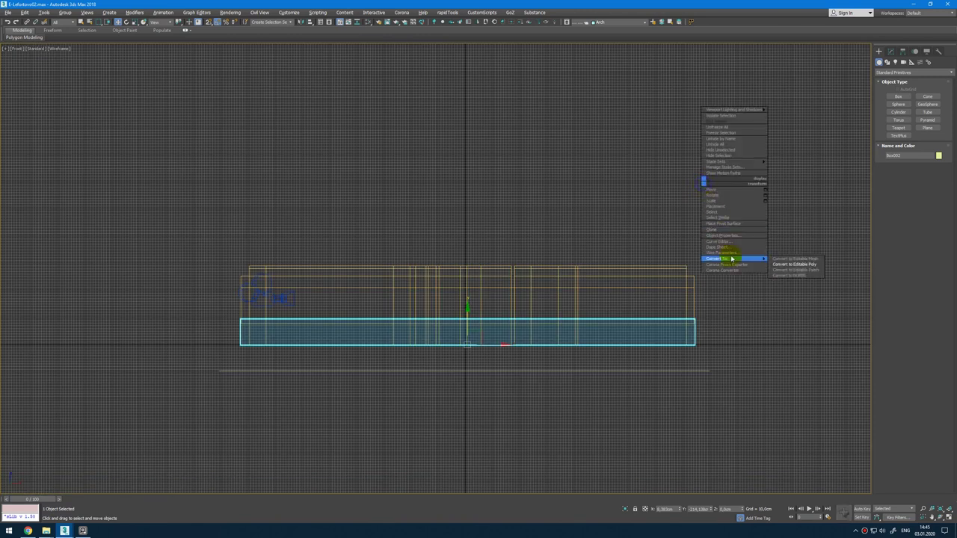
left_click(781, 268)
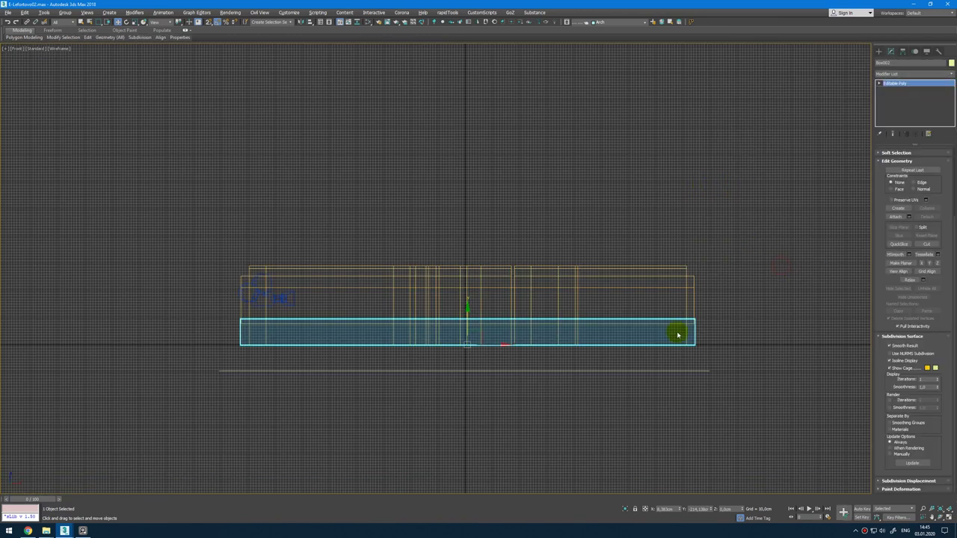
left_click_drag(467, 319, 466, 325)
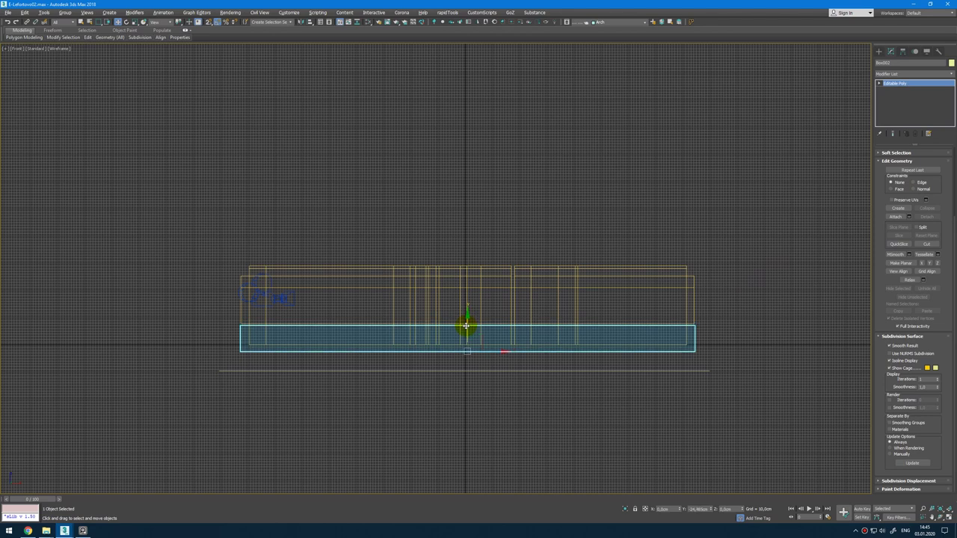
Step: Raise the box's top vertices above the apartment and snap its two end sides to the outer wall edges
key("1")
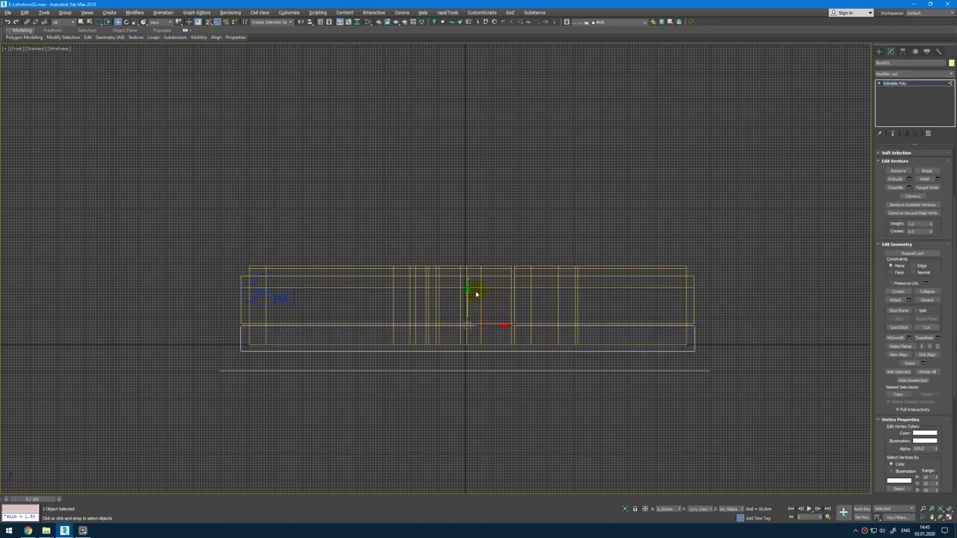
left_click_drag(466, 296, 493, 232)
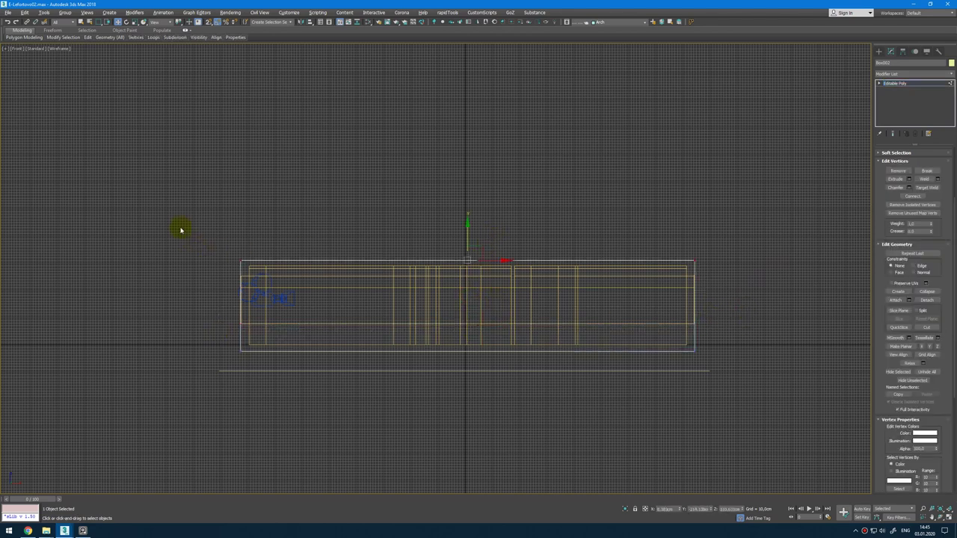
left_click_drag(181, 230, 258, 382)
scroll(228, 316, "up", 2)
left_click_drag(278, 301, 247, 261)
scroll(247, 261, "down", 2)
left_click_drag(720, 209, 645, 401)
scroll(661, 309, "up", 2)
left_click_drag(674, 288, 653, 250)
Step: In the top view, move the box vertices on the entrance-door side slightly outward beyond the entrance wall
key("alt+w")
right_click(288, 207)
key("alt+w")
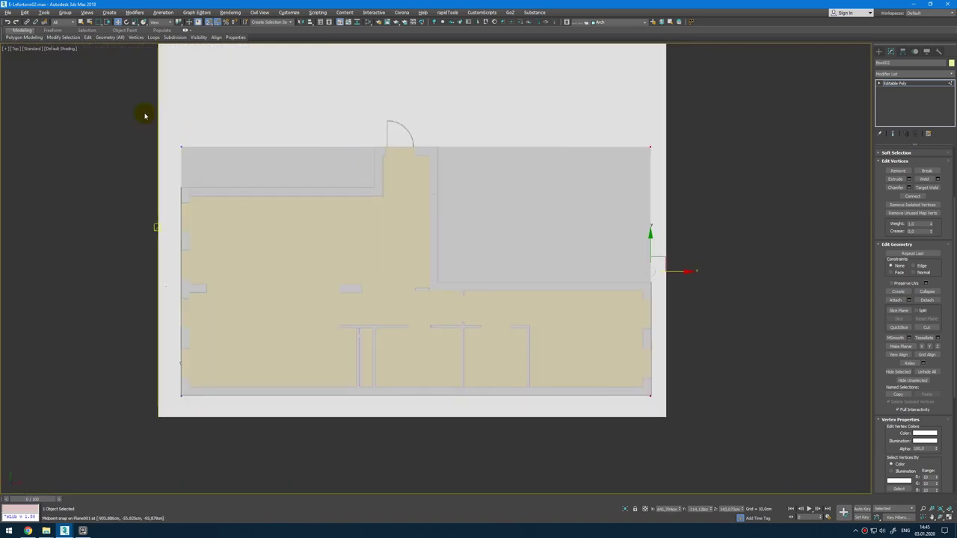
left_click_drag(145, 115, 646, 172)
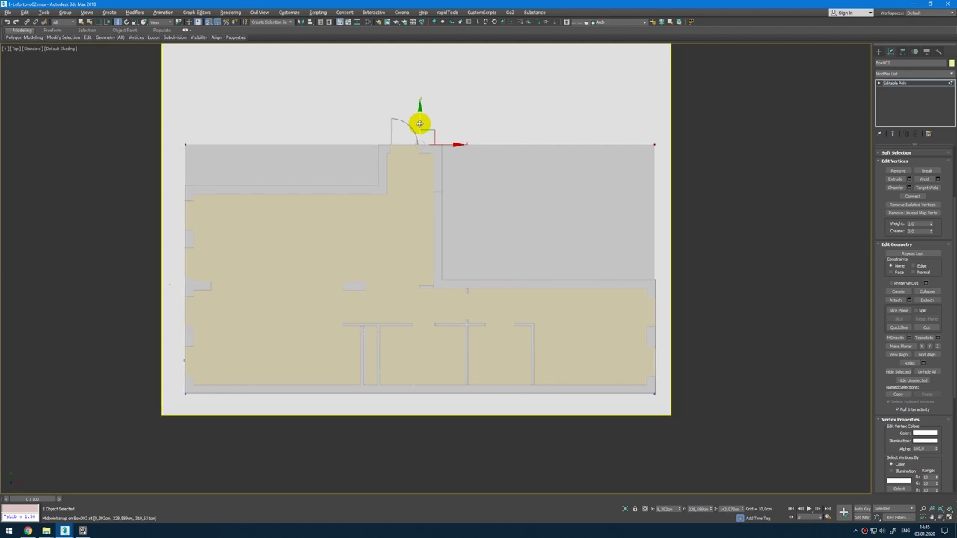
scroll(417, 125, "up", 3)
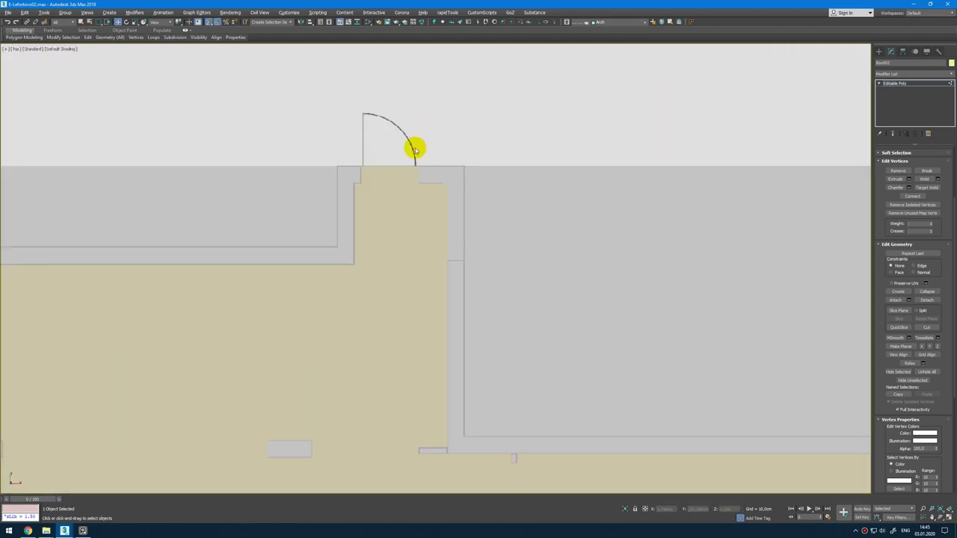
scroll(422, 131, "down", 5)
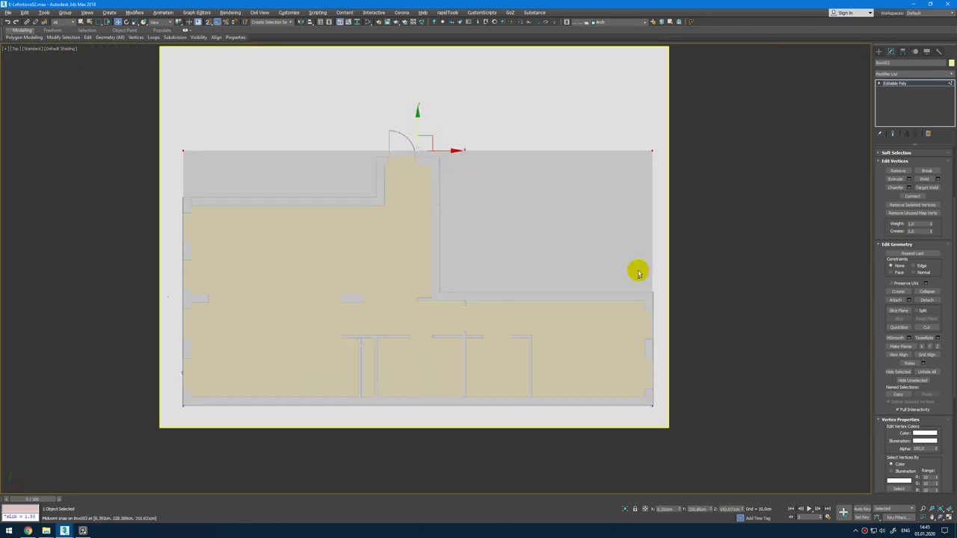
key("alt+w")
key("alt+w")
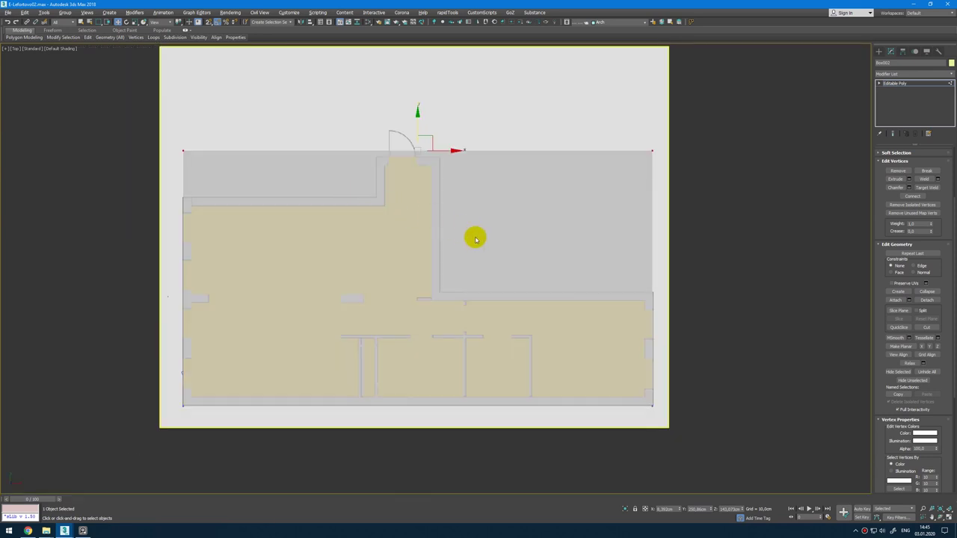
Step: Connect the box's long edges with new cross edges and align them with the window openings in the plan
key("2")
left_click_drag(695, 213, 139, 238)
key("ctrl+shift+e")
left_click_drag(272, 277, 188, 216)
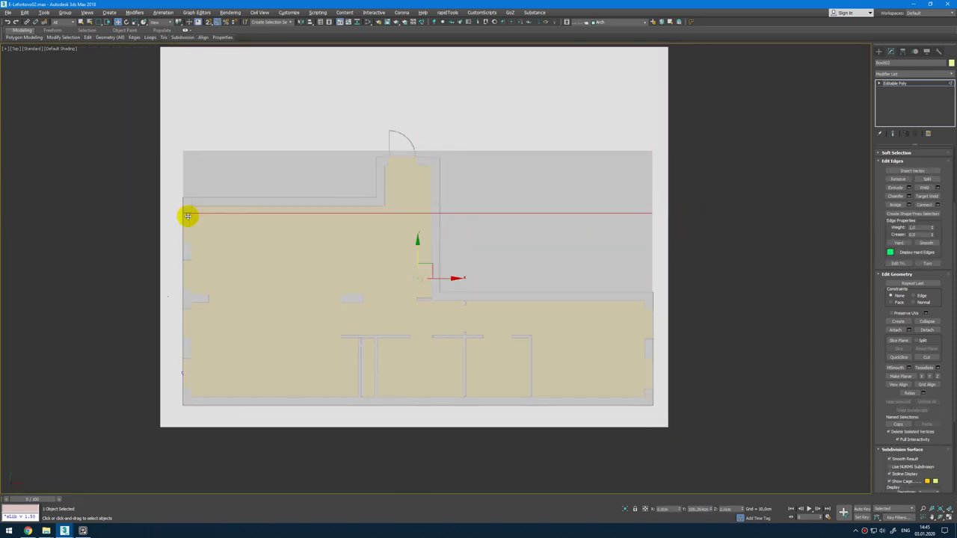
left_click_drag(147, 244, 684, 250)
key("ctrl+shift+e")
left_click_drag(404, 325, 417, 346)
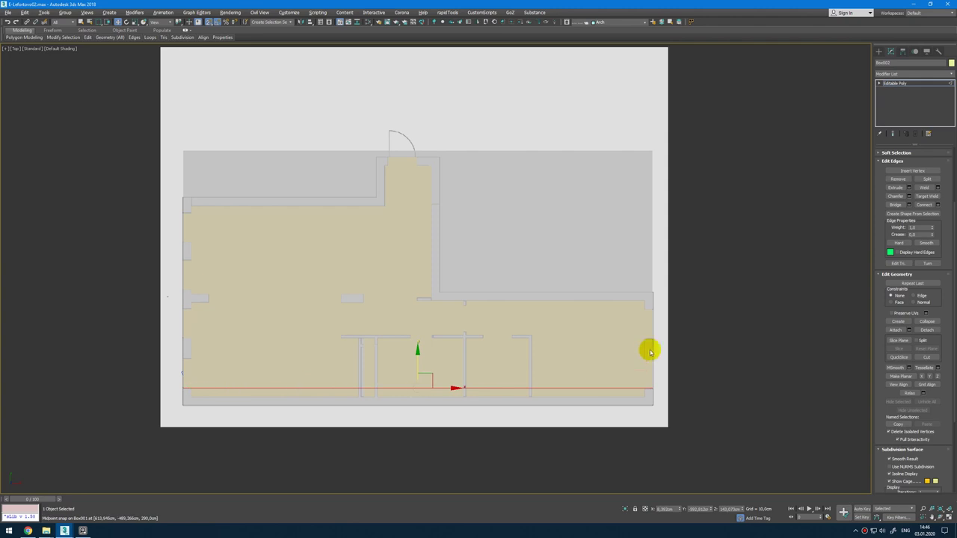
Step: Position the horizontal edges around the box at the window openings' height in the front view
key("alt+w")
key("alt+w")
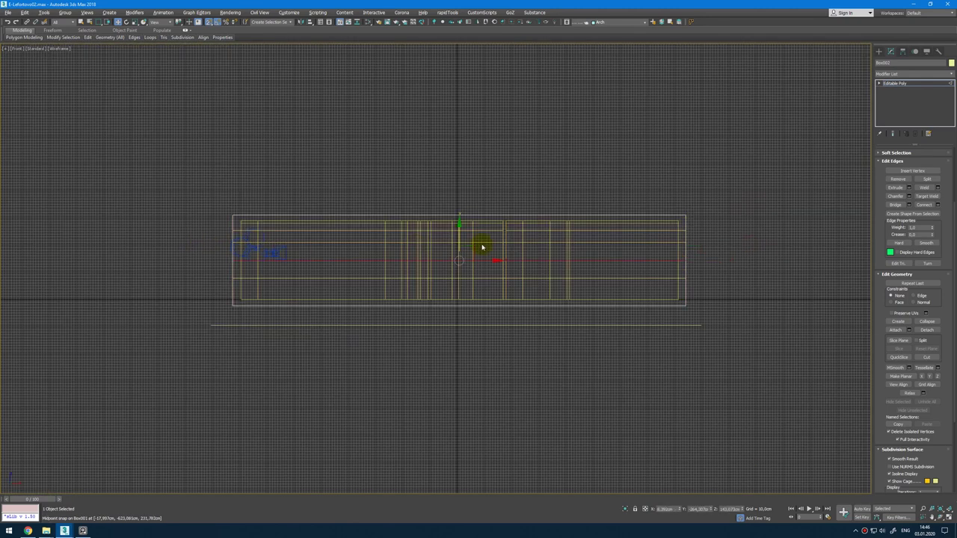
mouse_move(458, 236)
left_mouse_down()
mouse_move(688, 231)
mouse_move(425, 267)
mouse_move(460, 251)
left_mouse_up()
left_click_drag(615, 271, 637, 272)
key("alt+w")
key("alt+w")
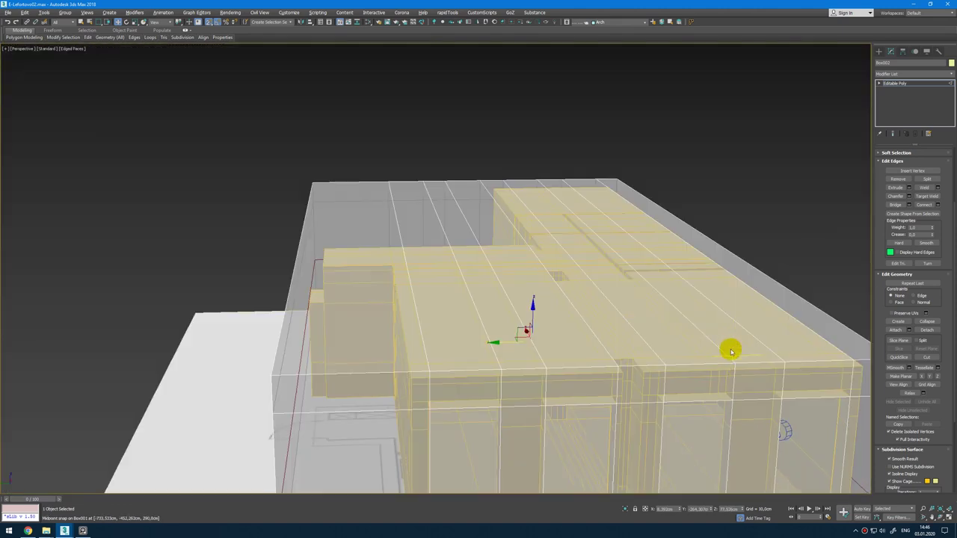
Step: Delete the box polygons covering the window openings on both end walls
key("4")
scroll(724, 350, "down", 3)
left_click(606, 410)
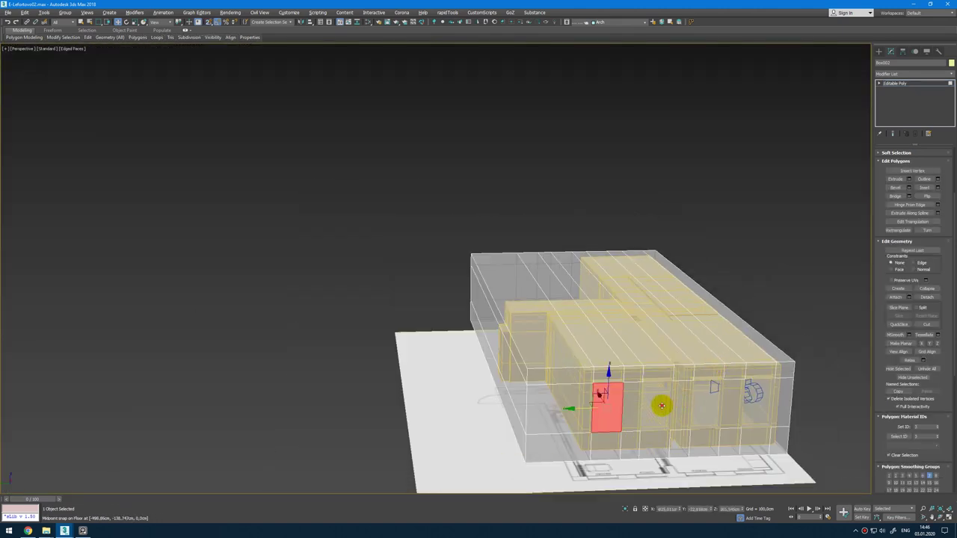
left_click(661, 406, "ctrl")
left_click(706, 398, "ctrl")
left_click(757, 401, "ctrl")
middle_click_drag(757, 401, 547, 390, "alt")
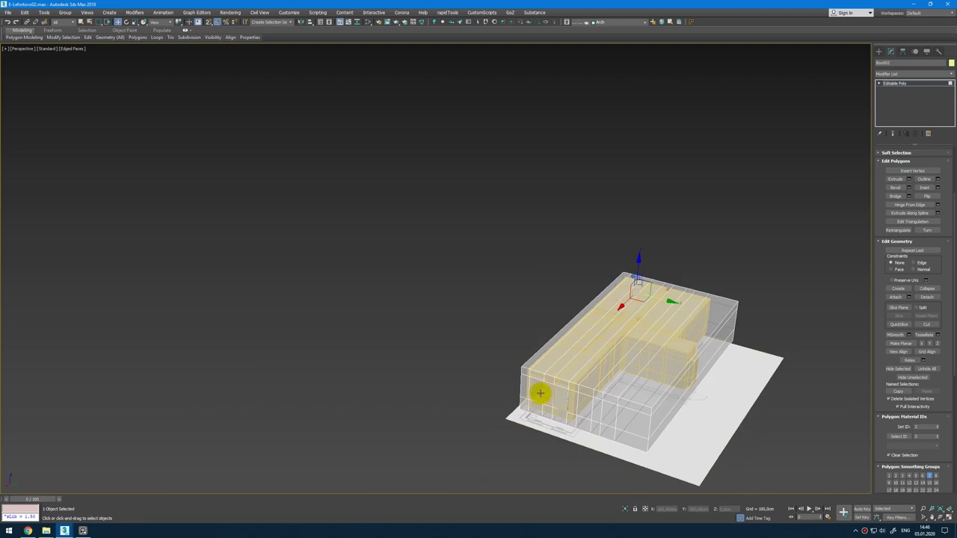
scroll(540, 393, "up", 4)
key("6")
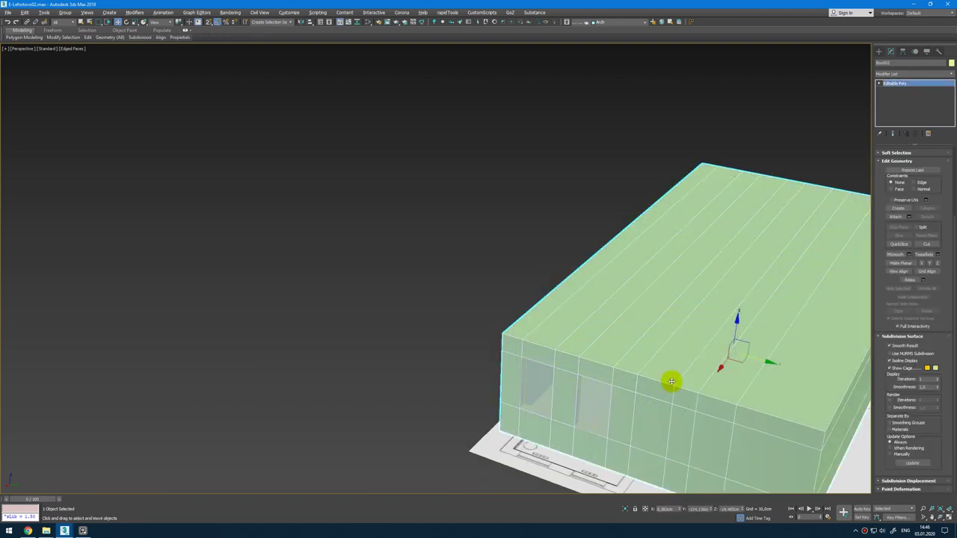
Step: Rename the box OuterShell and move it to a new layer named Support
middle_click_drag(672, 382, 658, 329, "alt")
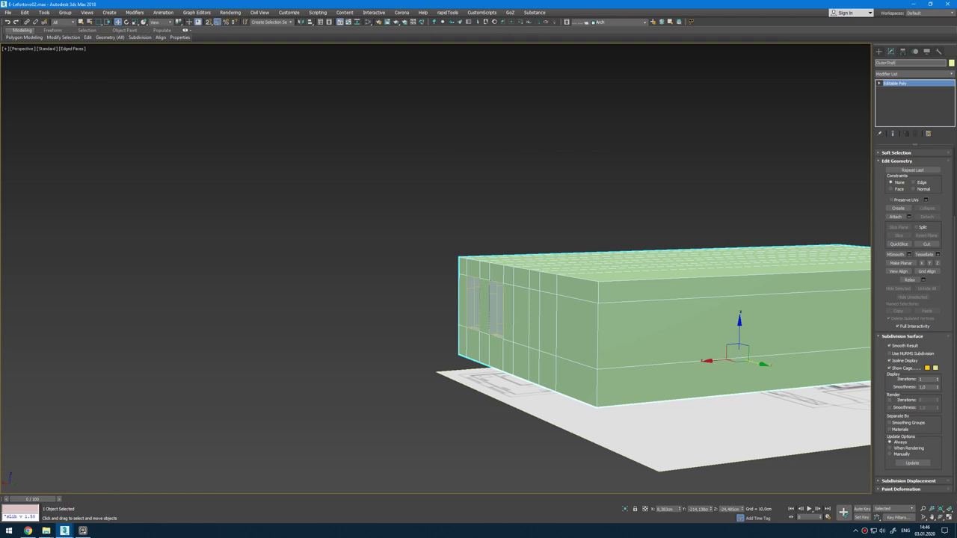
left_click(655, 22)
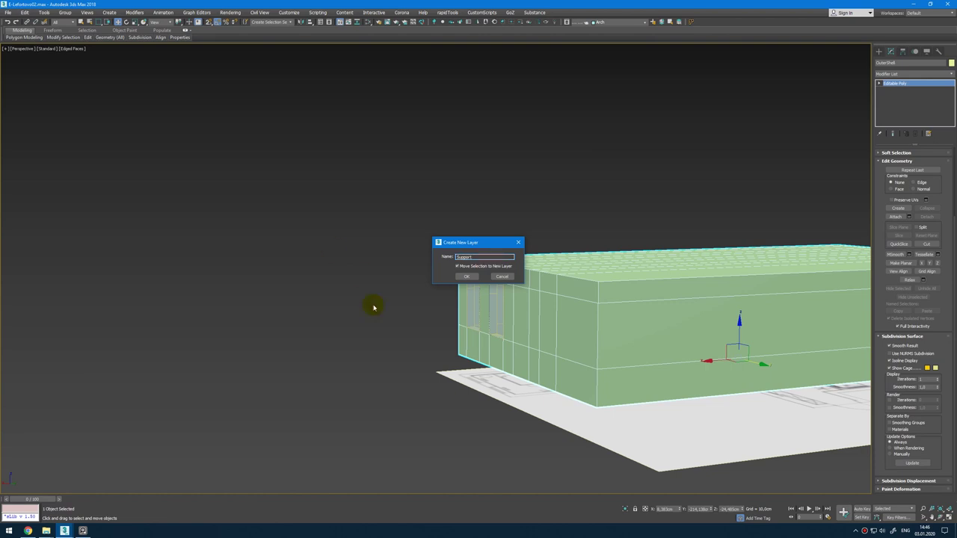
left_click(473, 276)
scroll(632, 243, "down", 6)
middle_click_drag(550, 176, 610, 250, "alt")
scroll(676, 231, "up", 5)
middle_click_drag(675, 231, 685, 232, "alt")
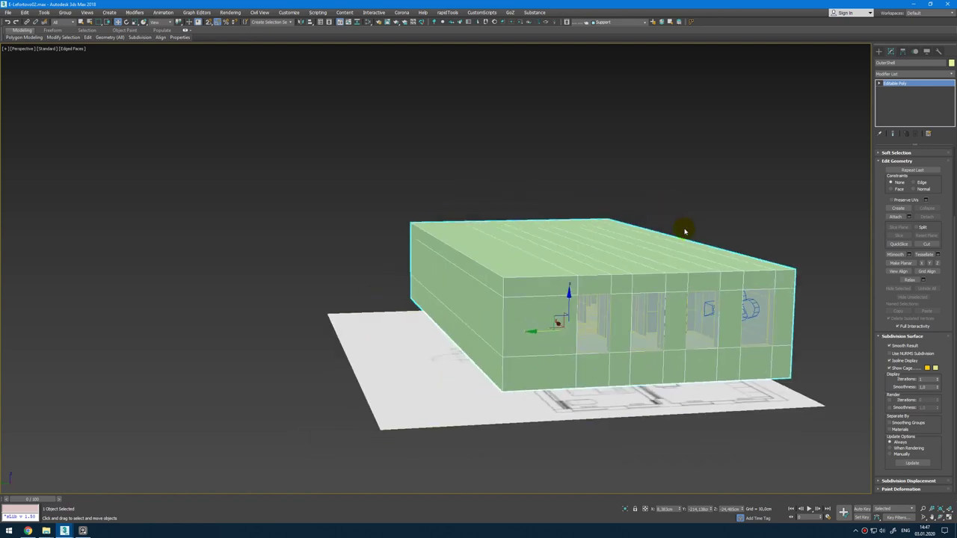
Step: Hide the Support layer and make Arch the current layer
left_click(629, 24)
left_click(575, 70)
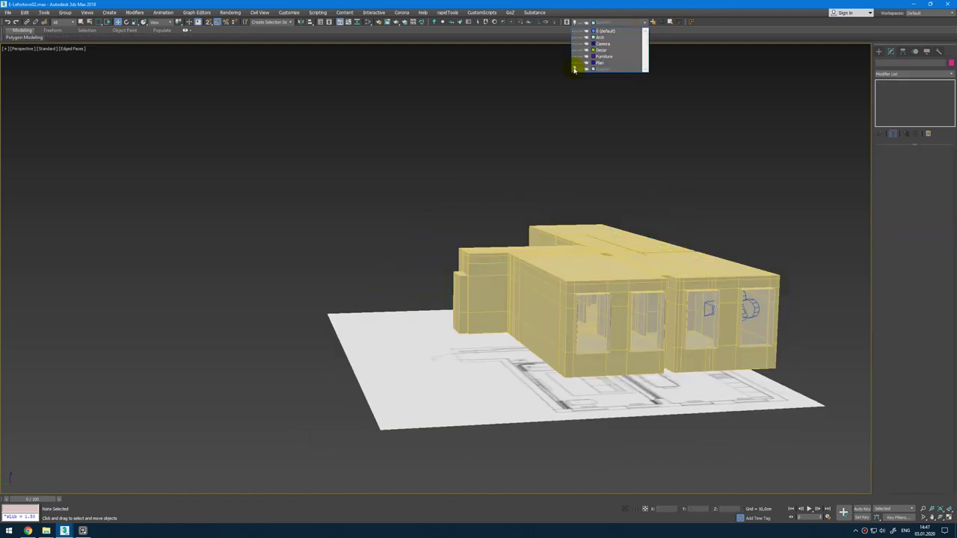
left_click(655, 90)
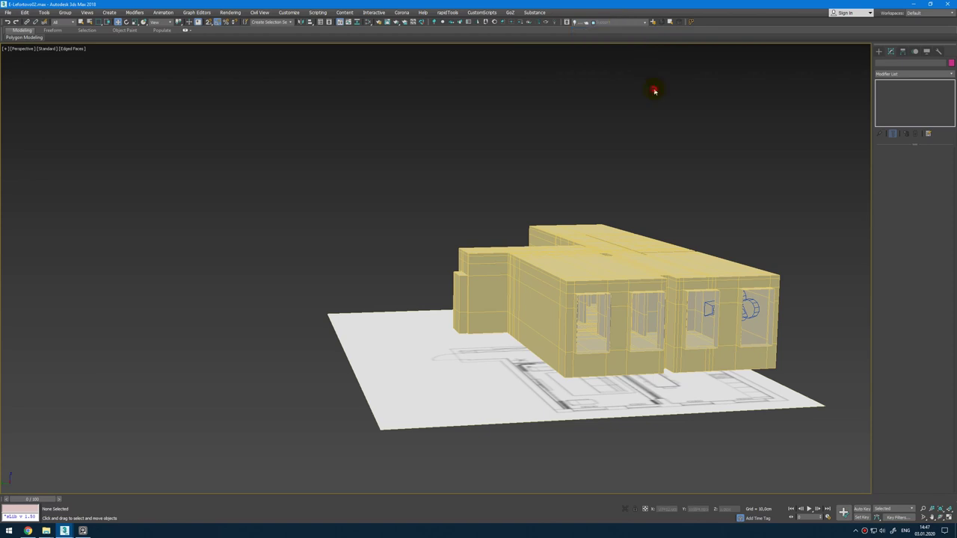
left_click(622, 29)
left_click(613, 38)
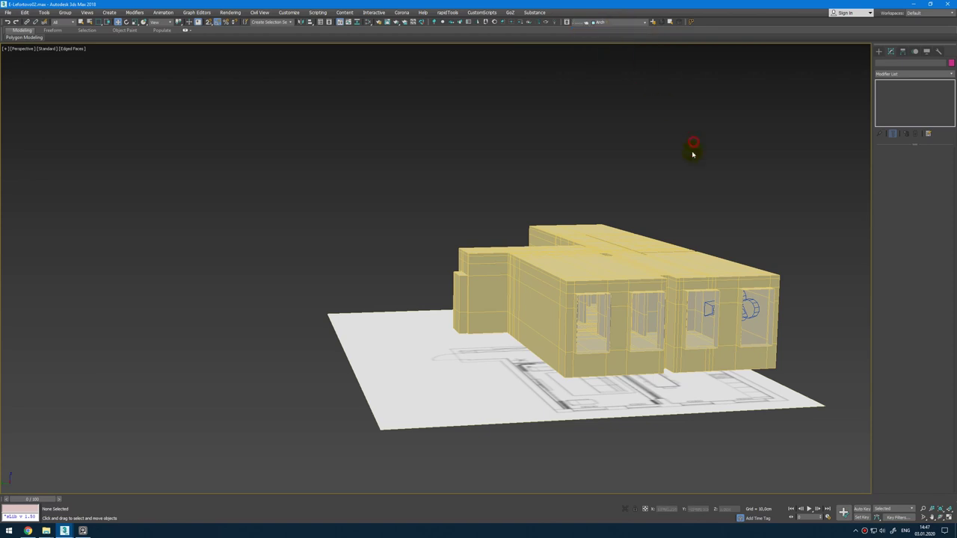
Step: Select the Floor object and bring up its bathroom area in the top view
key("alt+w")
left_click(276, 145)
key("alt+w")
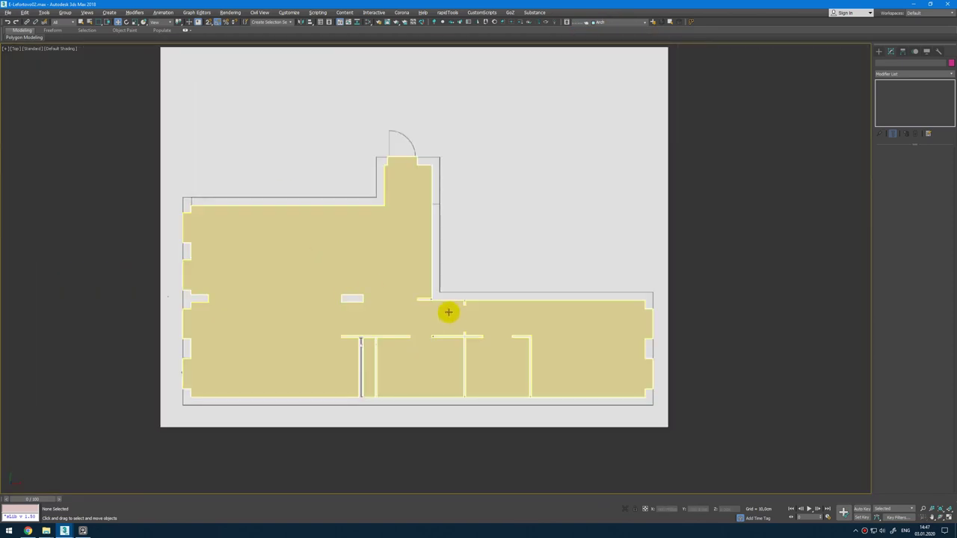
left_click(453, 314)
middle_click_drag(566, 378, 562, 344)
key("alt+w")
middle_click_drag(789, 374, 784, 380, "alt")
scroll(784, 379, "up", 2)
left_click(784, 379)
left_click(313, 163)
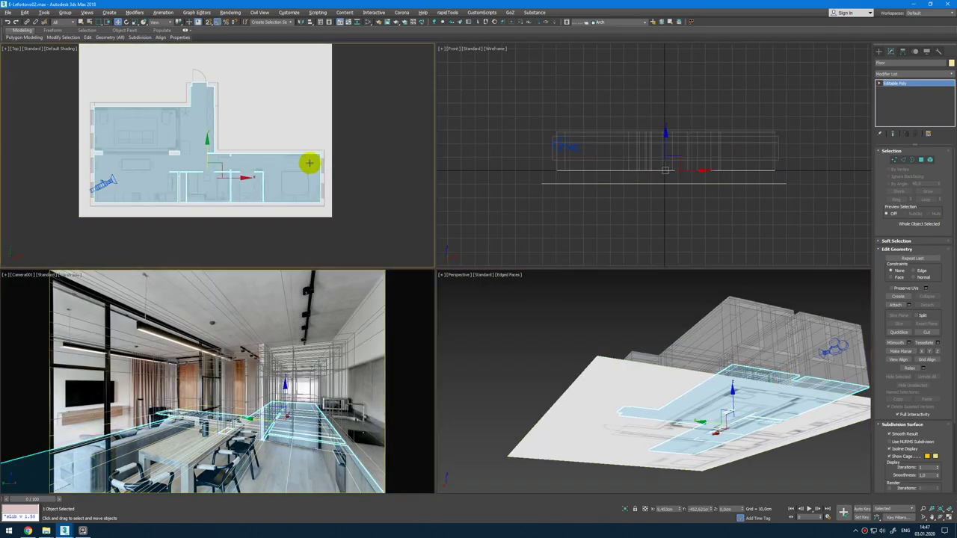
key("alt+w")
scroll(460, 327, "up", 3)
scroll(461, 301, "up", 4)
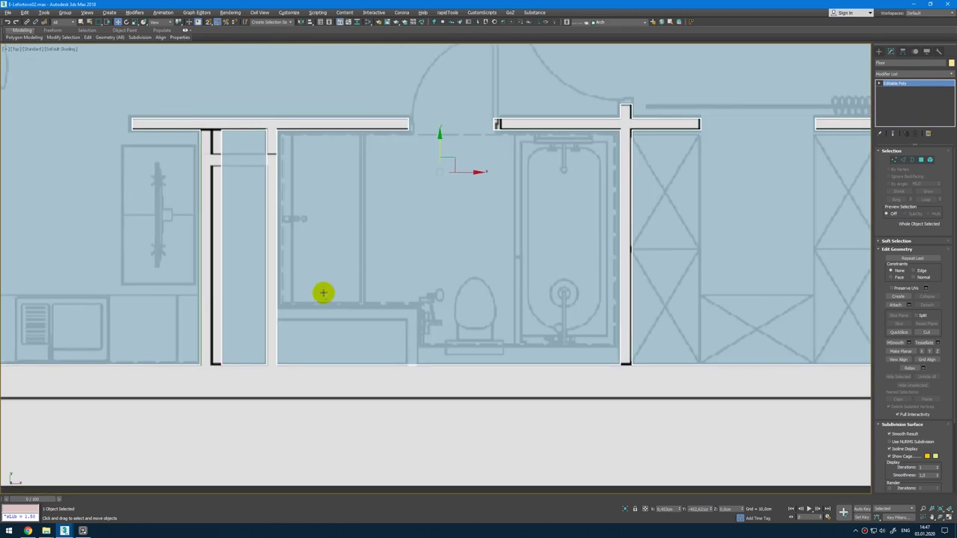
right_click(322, 293)
mouse_move(318, 296)
left_click(342, 270)
scroll(307, 311, "up", 4)
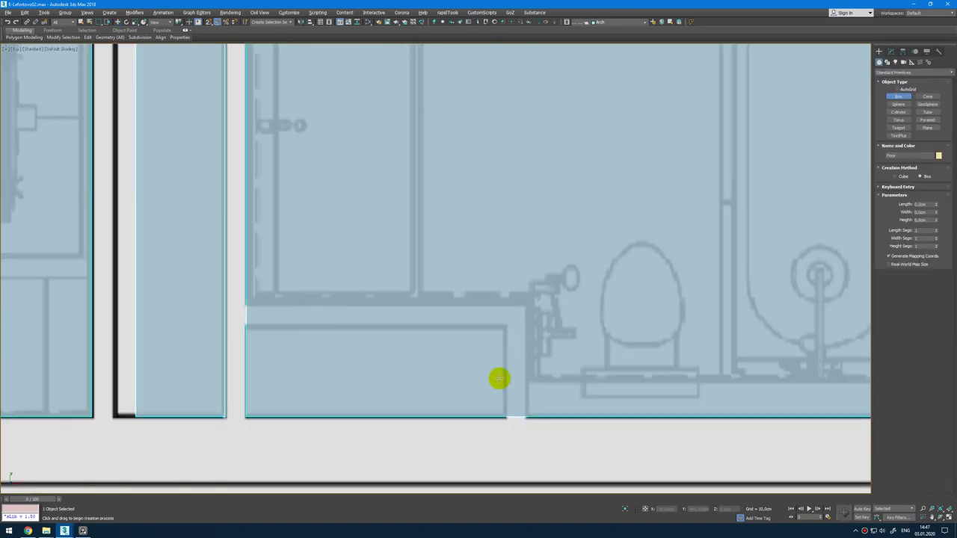
scroll(273, 331, "down", 1)
scroll(432, 387, "down", 2)
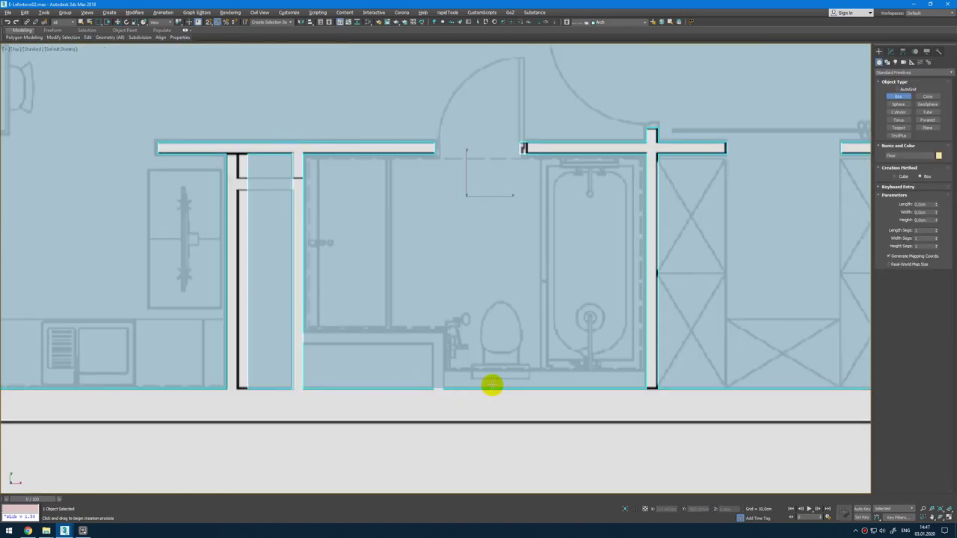
scroll(589, 373, "up", 2)
right_click(589, 373)
Step: Move the Floor vertices along the bathroom's outer wall inward to the line behind the toilet and bathtub
key("1")
key("F4")
left_click_drag(679, 384, 180, 414)
left_click_drag(370, 372, 384, 346)
key("alt+w")
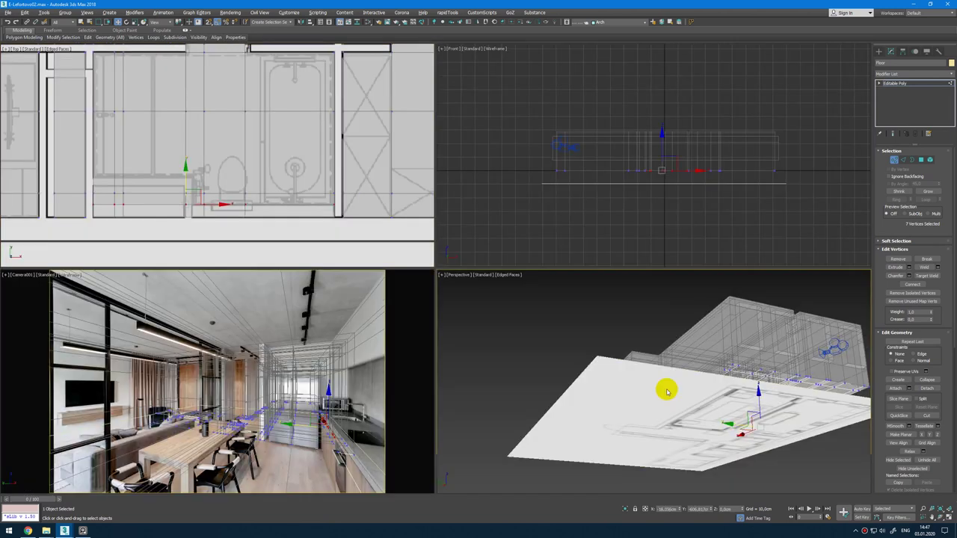
right_click(663, 392)
key("alt+w")
key("1")
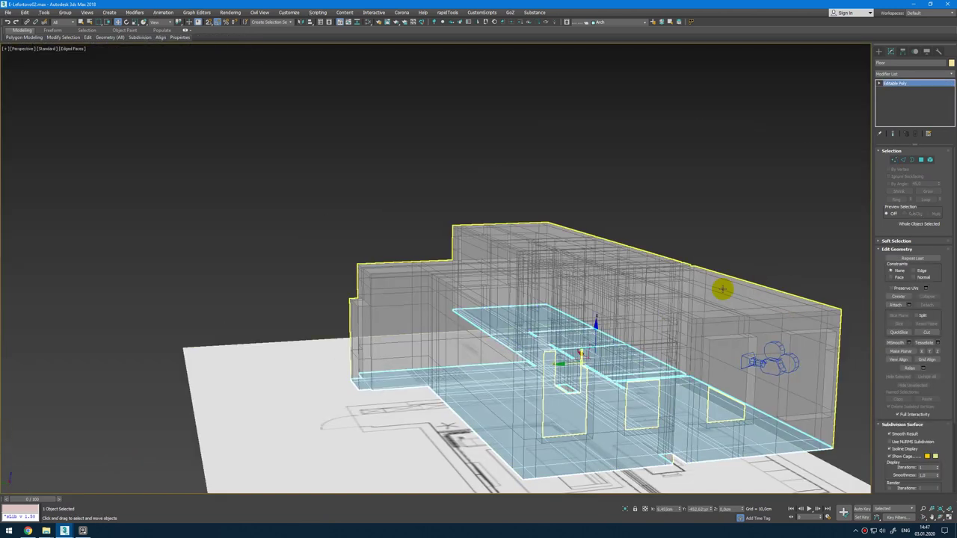
Step: Move the matching bathroom wall vertices of the main room object inward to the same line behind the toilet
left_click(722, 289)
key("alt+w")
right_click(359, 214)
key("alt+w")
scroll(464, 306, "down", 2)
key("1")
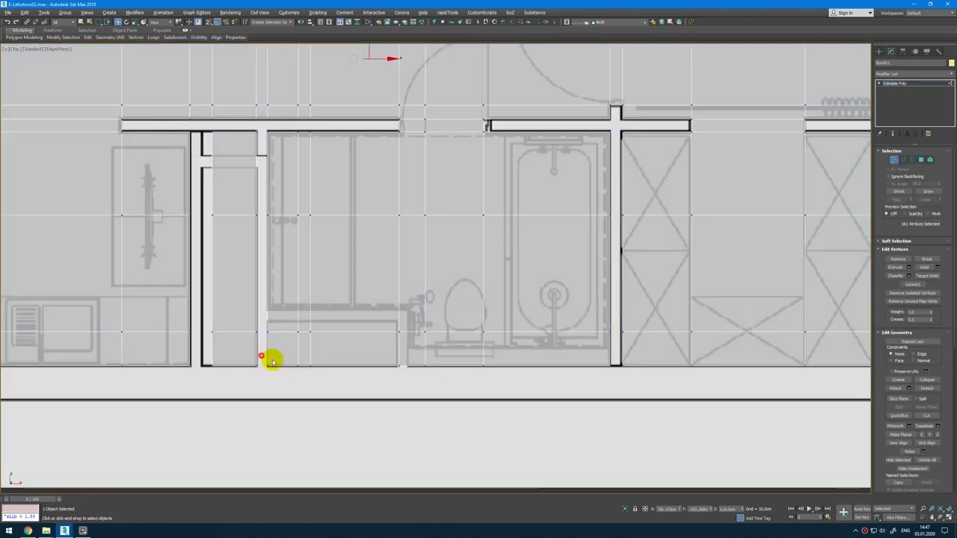
left_click_drag(267, 359, 613, 401)
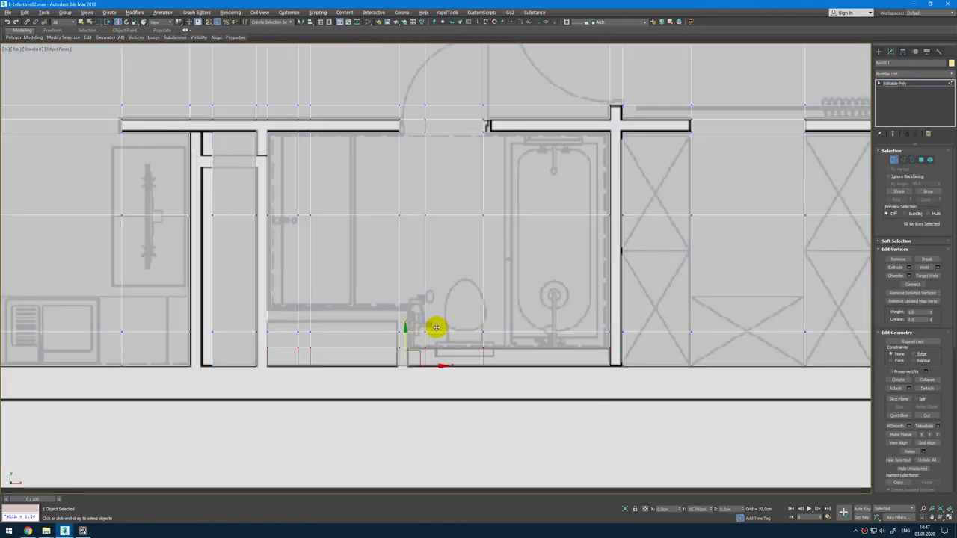
key("1")
Step: Draw a box about 125 cm wide along the niche partition beside the toilet and set its height to 290 cm
scroll(446, 316, "up", 3)
right_click(387, 303)
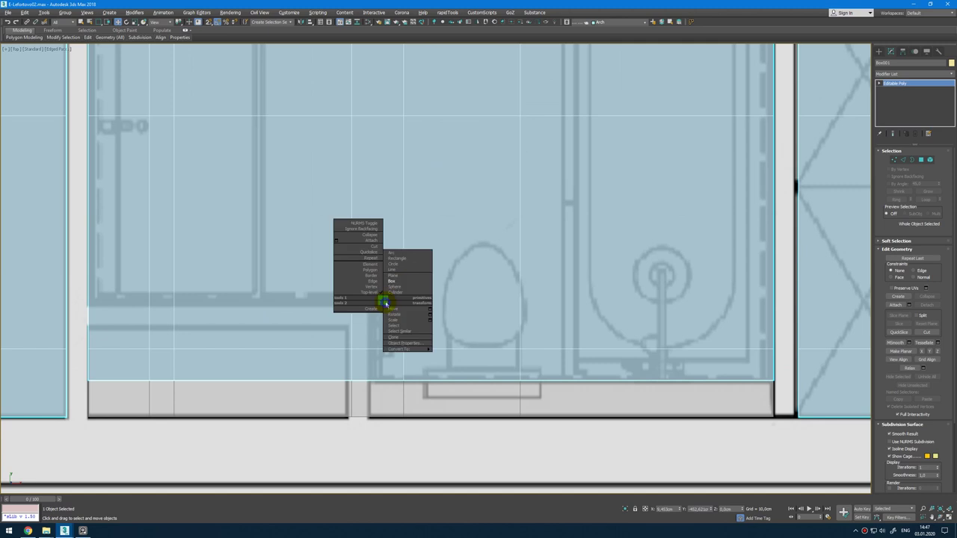
left_click(401, 281)
left_click_drag(90, 305, 369, 332)
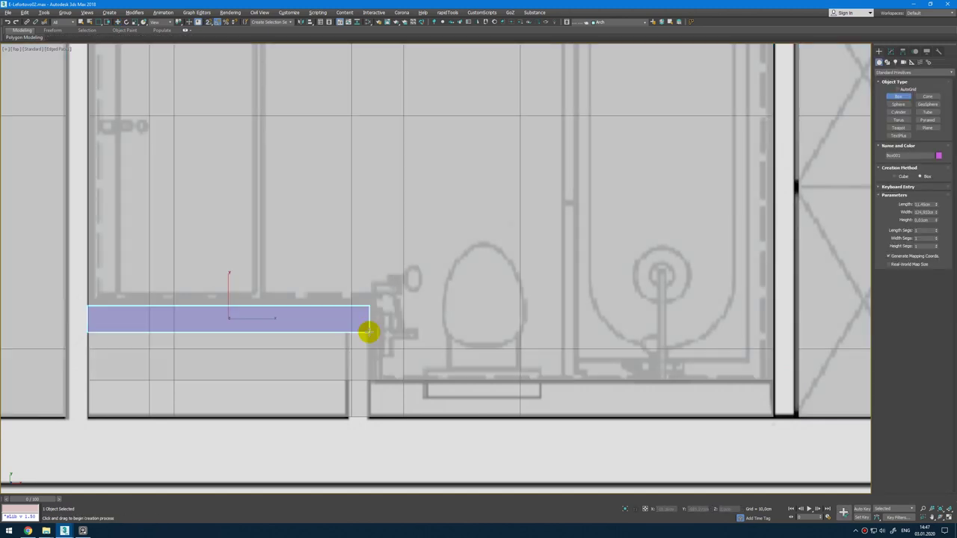
left_click(398, 245)
left_click(890, 52)
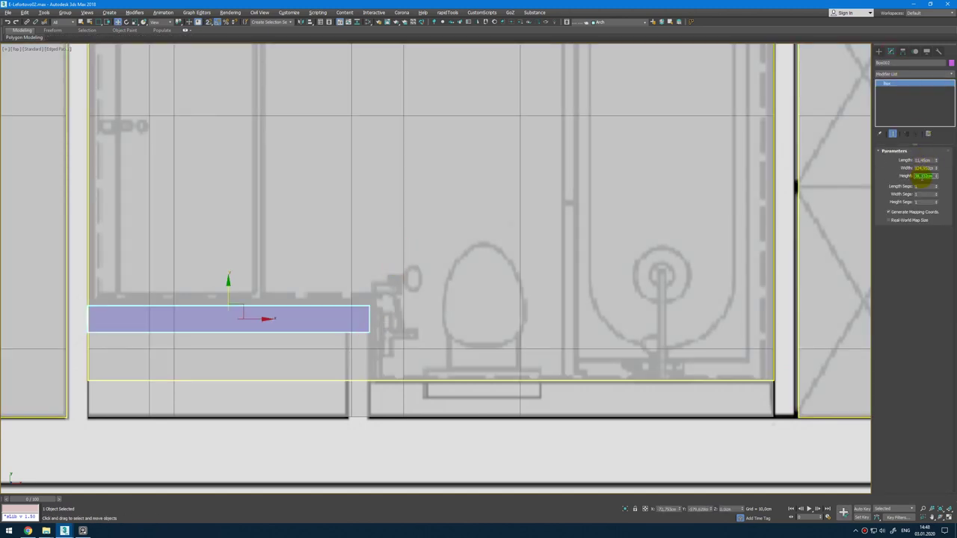
type("290")
key("Return")
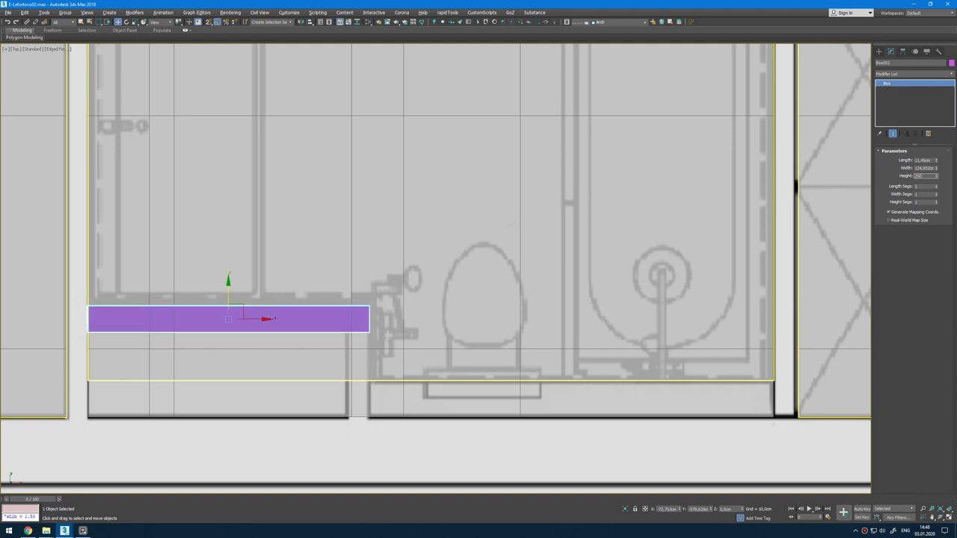
Step: Convert the partition box to Editable Poly, add a crosswise edge loop and move it to the plan line near its toilet-side end
key("alt+w")
key("alt+w")
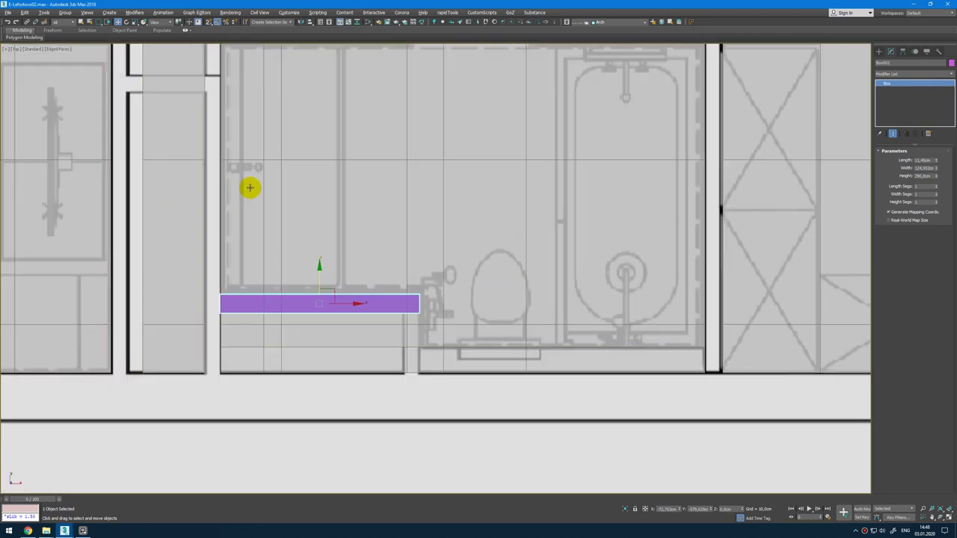
right_click(332, 221)
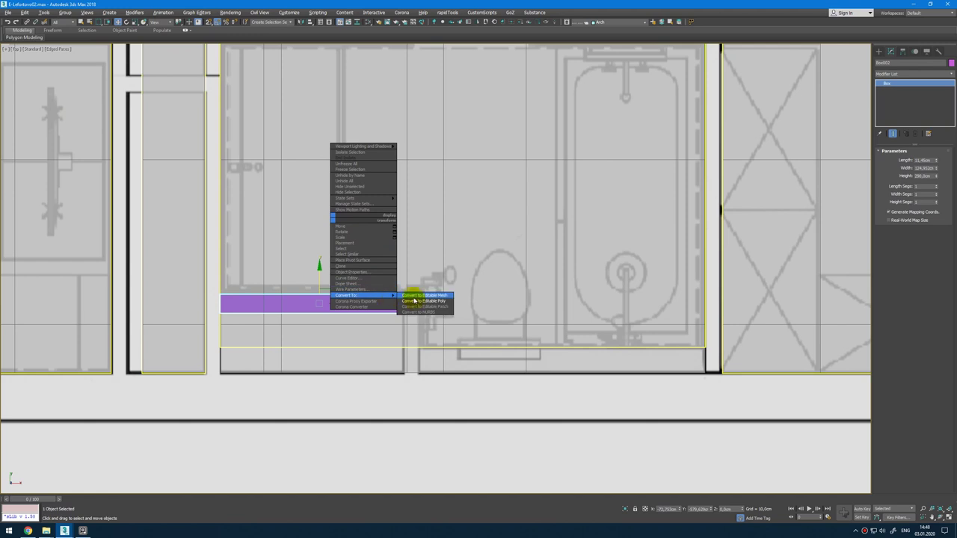
left_click(412, 299)
key("2")
scroll(419, 321, "up", 5)
left_click_drag(353, 333, 353, 333)
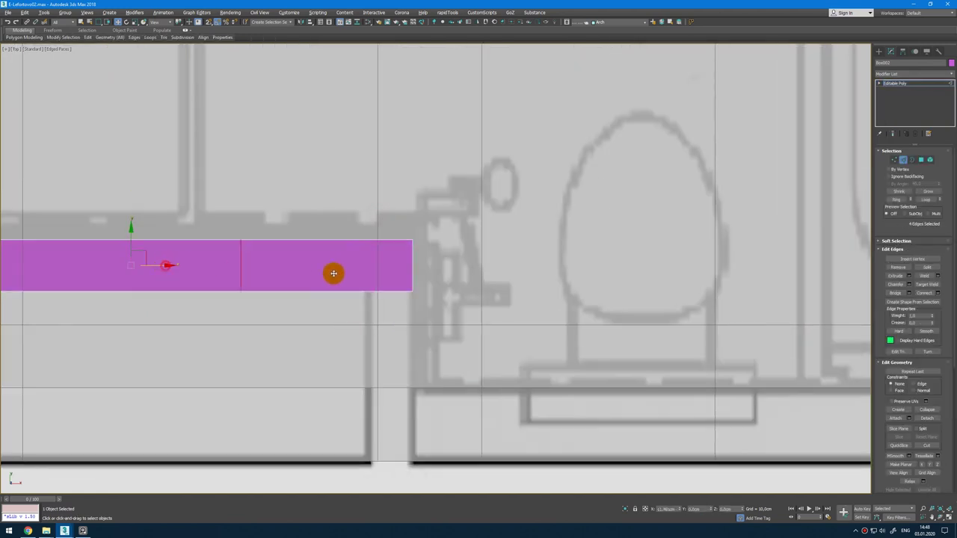
left_click_drag(401, 278, 401, 279)
Step: Extrude the partition's end polygon toward the outer wall and snap it to the wall line, forming an L-shaped partition
key("alt+w")
middle_click_drag(732, 413, 683, 421, "alt")
scroll(684, 421, "up", 3)
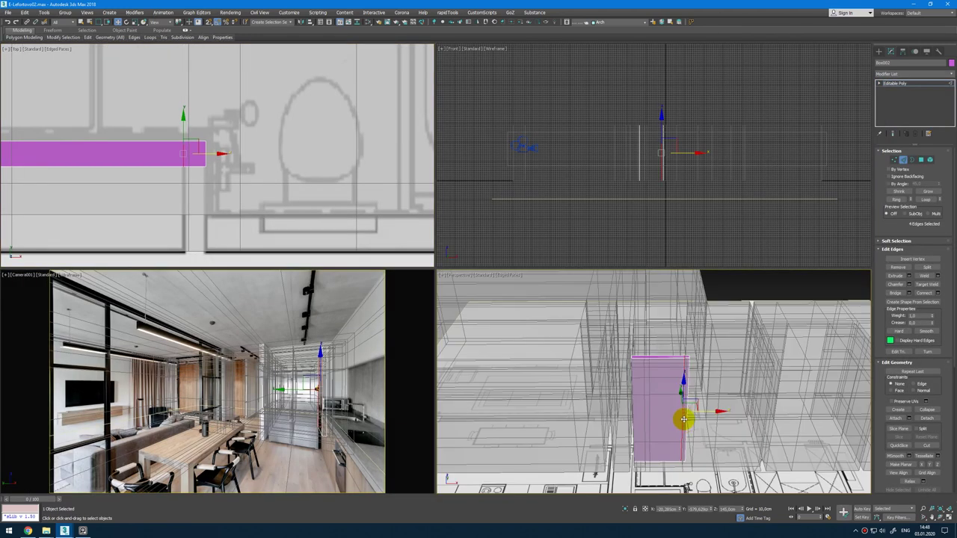
key("4")
left_click(686, 418)
key("shift+e")
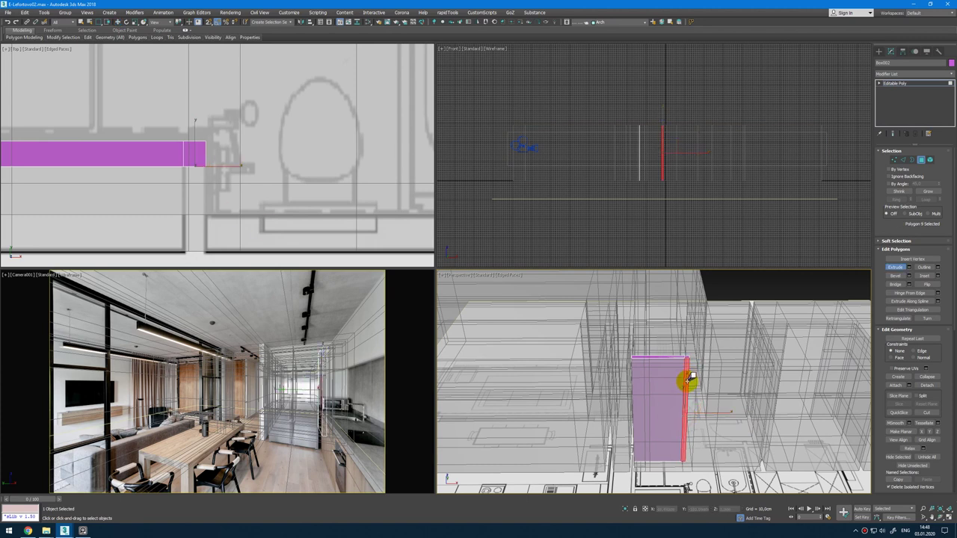
left_click_drag(696, 375, 702, 368)
key("w")
middle_click_drag(191, 149, 220, 97)
key("s")
left_click_drag(223, 96, 266, 197)
key("alt+w")
key("4")
key("alt+w")
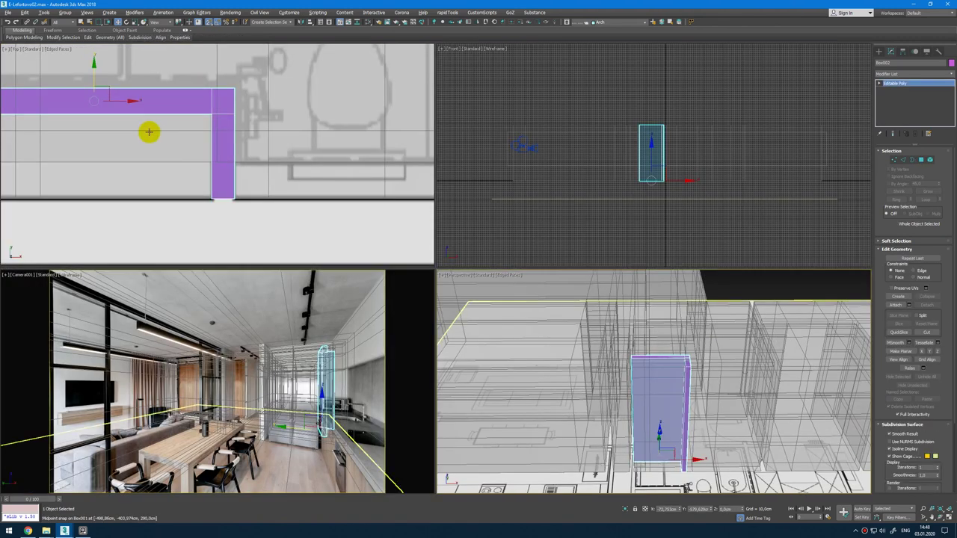
Step: Move the end vertices of the partition's short leg back to the bathroom boundary line behind the toilet
scroll(243, 197, "down", 3)
scroll(254, 189, "up", 2)
middle_click_drag(252, 205, 252, 221)
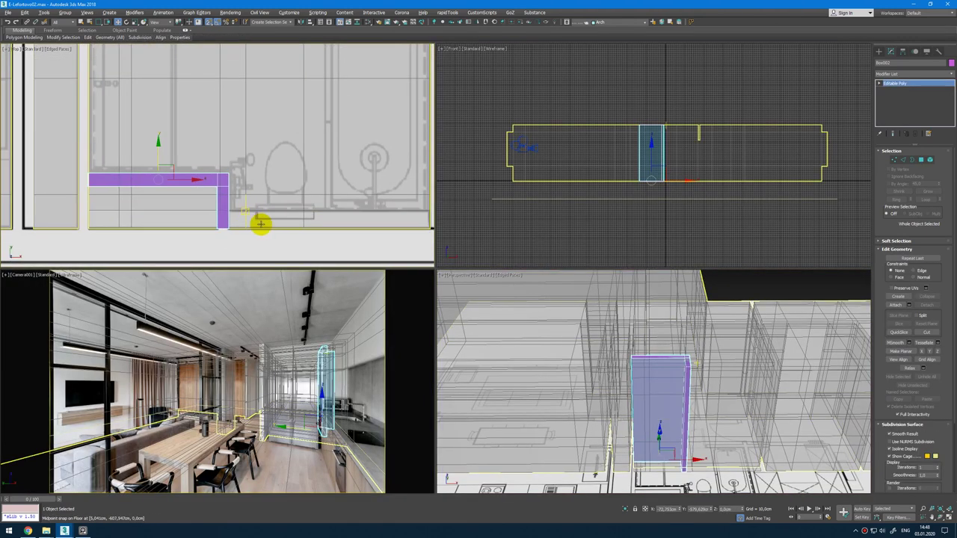
scroll(261, 224, "up", 2)
key("1")
left_click_drag(251, 245, 181, 222)
left_click_drag(201, 216, 234, 208)
key("1")
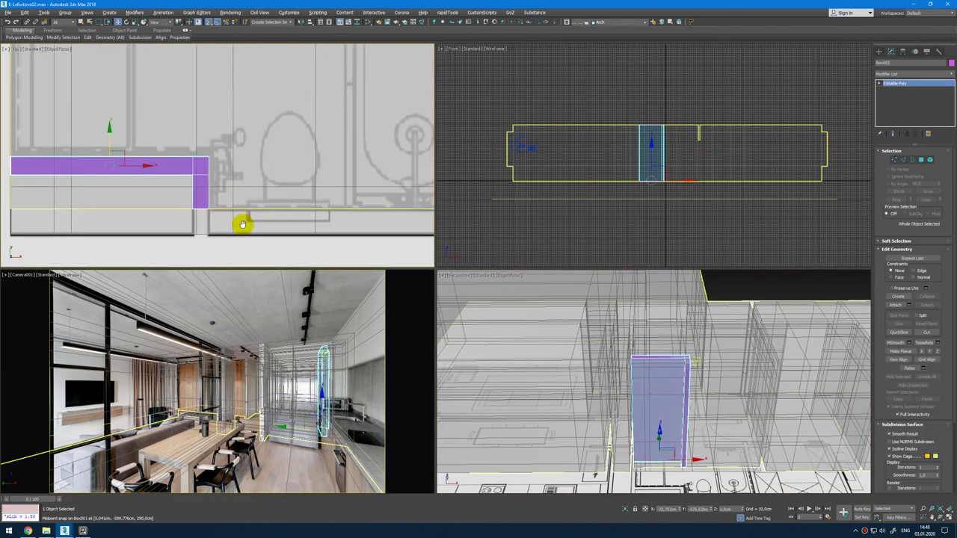
Step: Draw a box about 295 by 151 cm over the main bathroom area, from the door wall to the L-shaped partition
scroll(244, 220, "down", 3)
right_click(189, 136)
left_click(187, 120)
scroll(165, 116, "up", 4)
left_click_drag(163, 110, 361, 218)
scroll(214, 147, "down", 4)
scroll(364, 220, "up", 3)
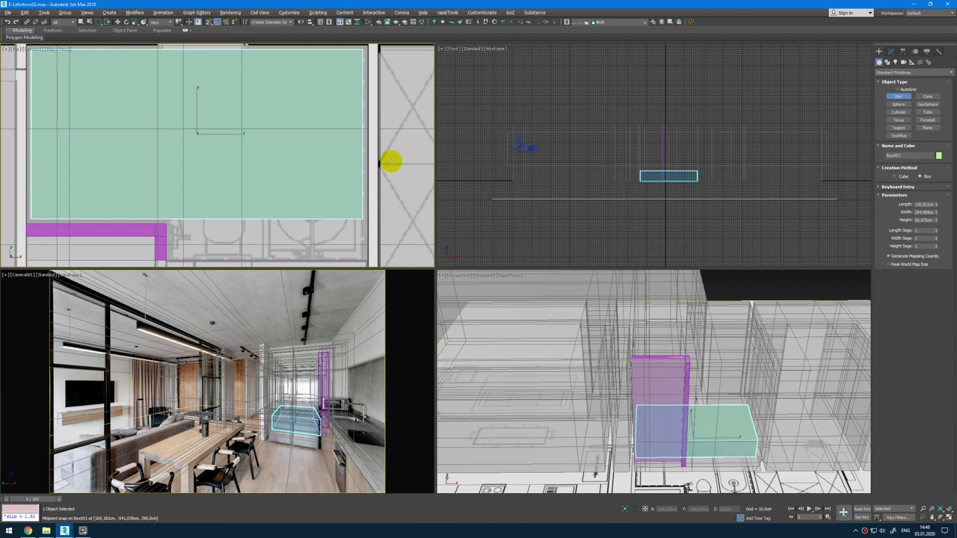
left_click(391, 161)
Step: Raise the new bathroom box in the front view and snap its top to the room's ceiling height
key("w")
left_click_drag(669, 154, 711, 126)
middle_click_drag(697, 143, 730, 136)
left_click_drag(729, 135, 844, 119)
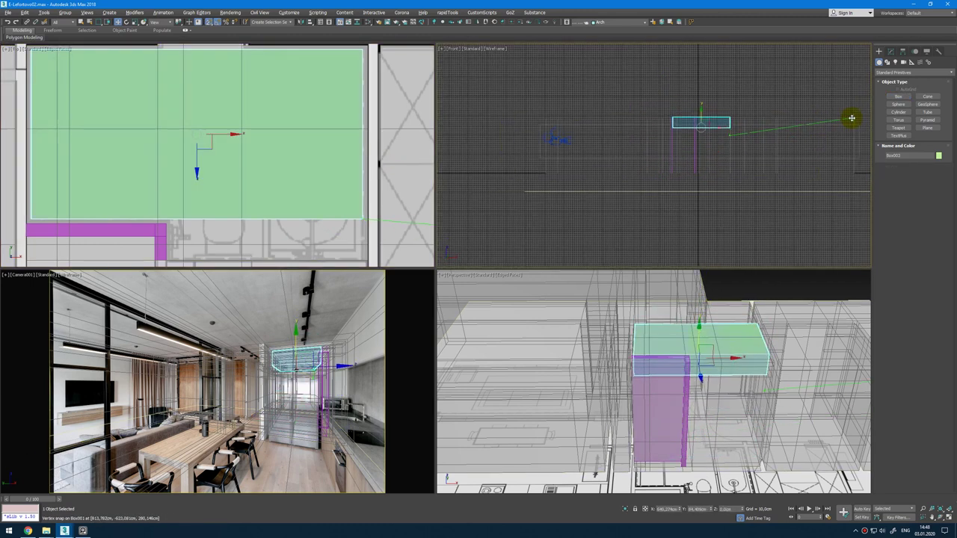
Step: Convert the ceiling box to Editable Poly, connect its long edges and move the new loop to the partition's toilet-side face
right_click(638, 163)
mouse_move(685, 238)
left_click(730, 243)
key("2")
scroll(187, 154, "down", 2)
left_click_drag(214, 59, 227, 93)
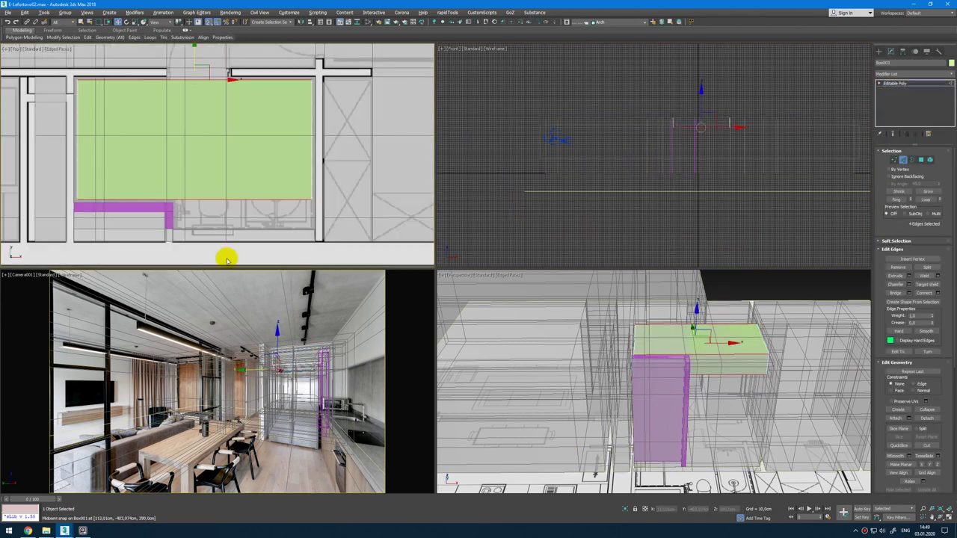
left_click_drag(225, 240, 215, 189, "ctrl")
key("ctrl+shift+e")
scroll(207, 160, "up", 4)
left_click_drag(208, 119, 172, 143)
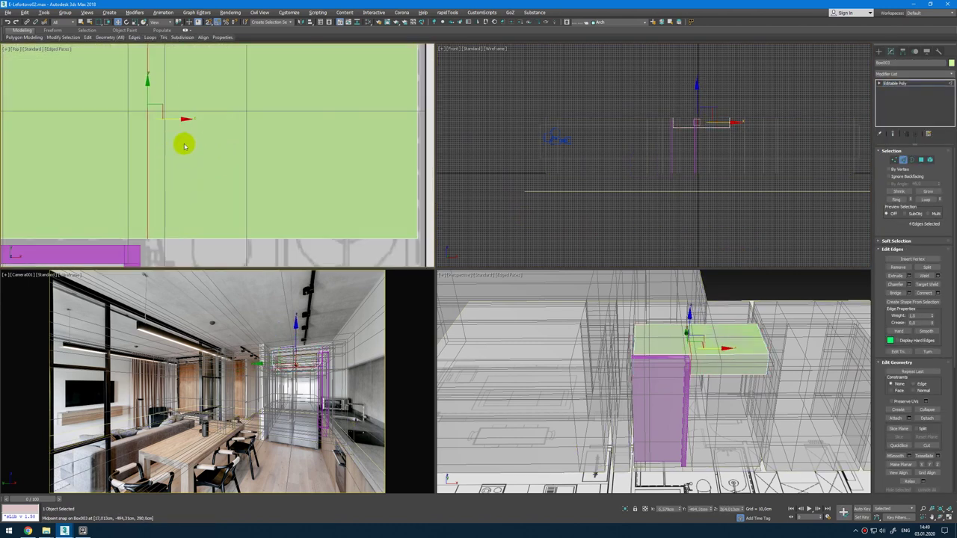
Step: Extrude the ceiling box's side polygon above the toilet and bathtub to the bathroom's outer wall line
middle_click_drag(723, 353, 721, 376, "alt")
key("4")
left_click(725, 371)
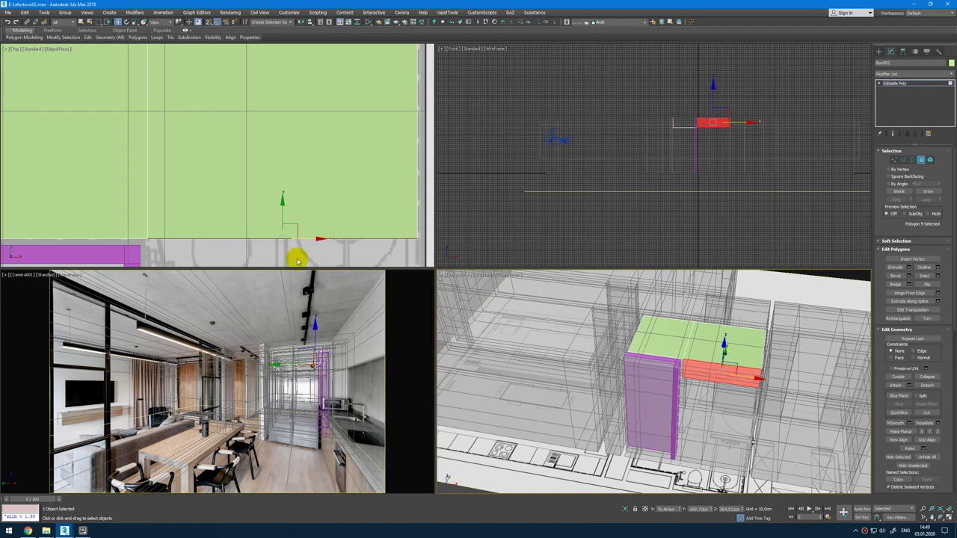
middle_click_drag(275, 204, 277, 182)
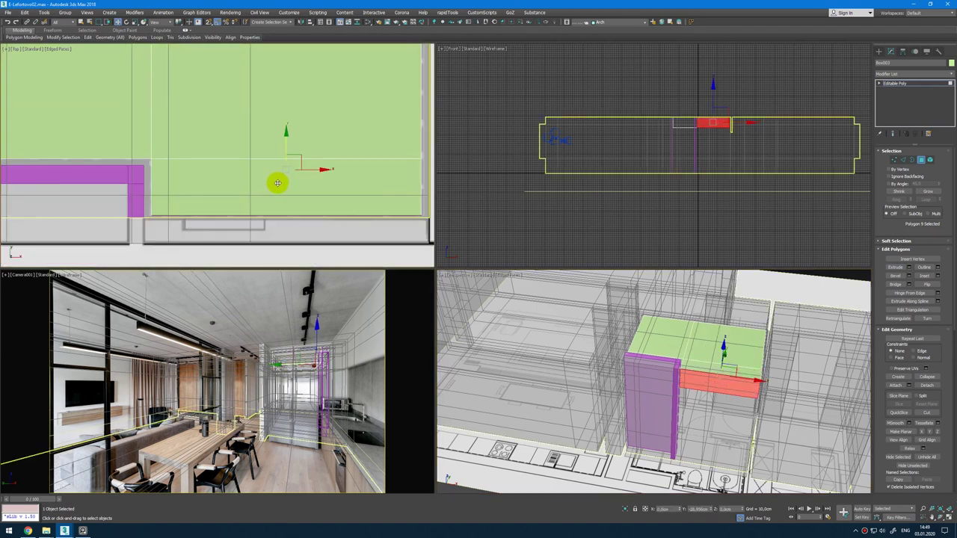
Step: Move the lower vertices of the bathroom ceiling box upward to make it a thin slab
key("1")
left_click_drag(508, 200, 508, 199)
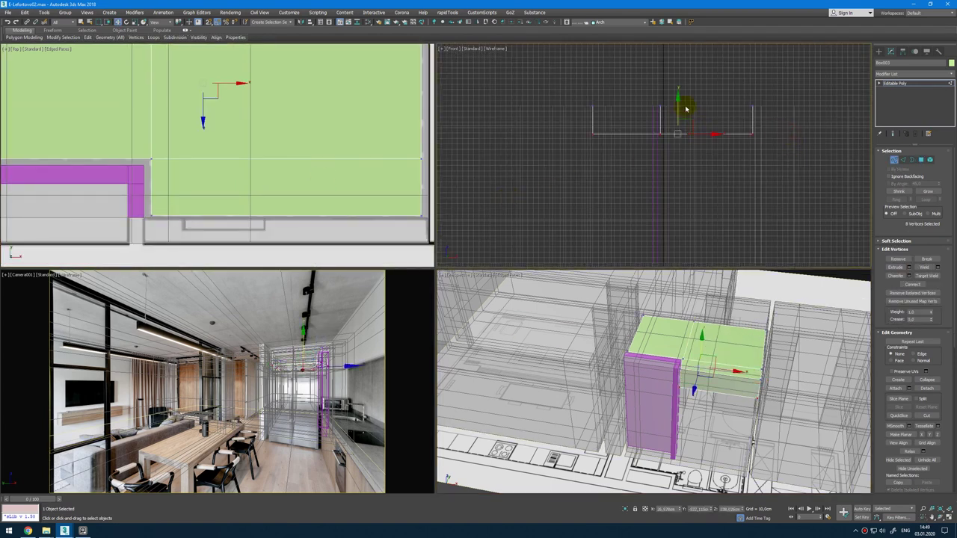
left_click_drag(677, 110, 688, 94)
key("1")
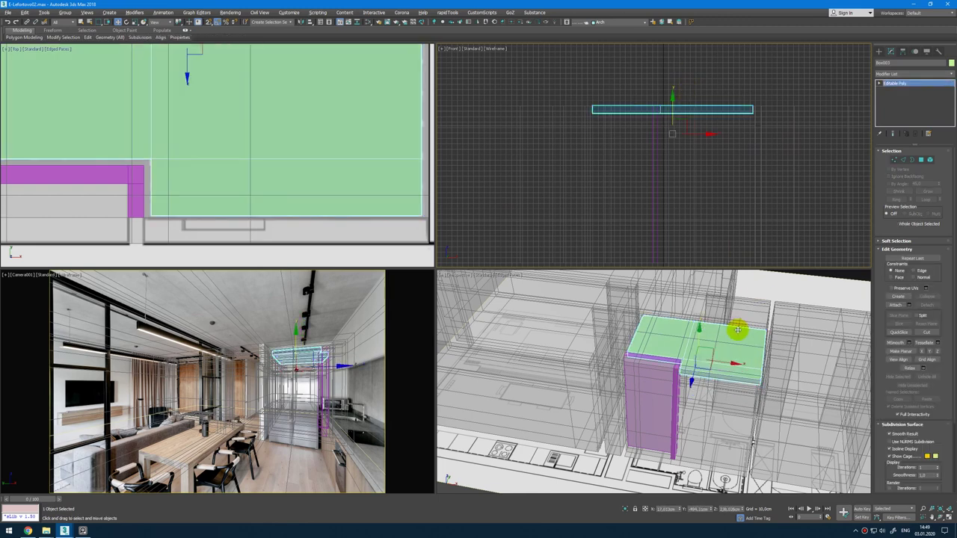
middle_click_drag(738, 327, 660, 350, "alt")
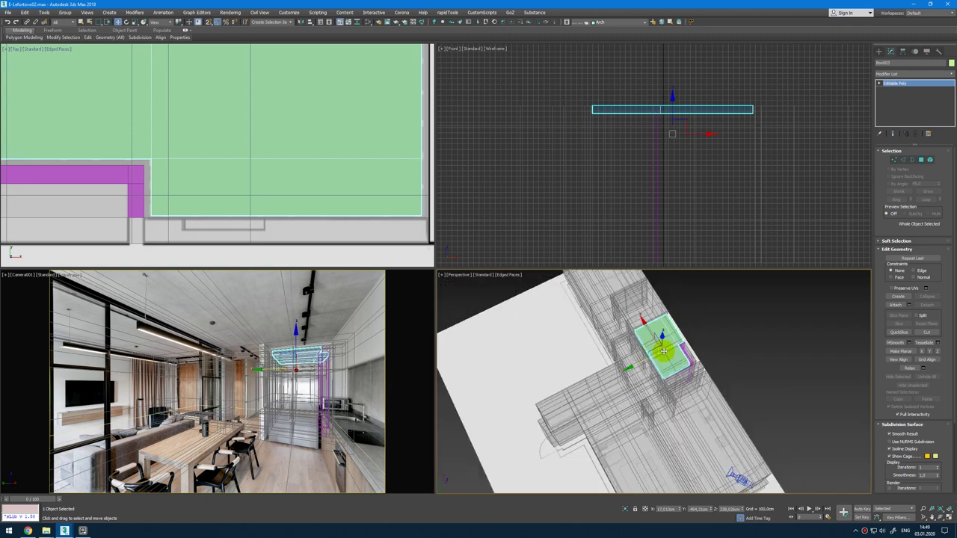
key("alt+q")
scroll(309, 197, "up", 4)
left_click(209, 212, "ctrl")
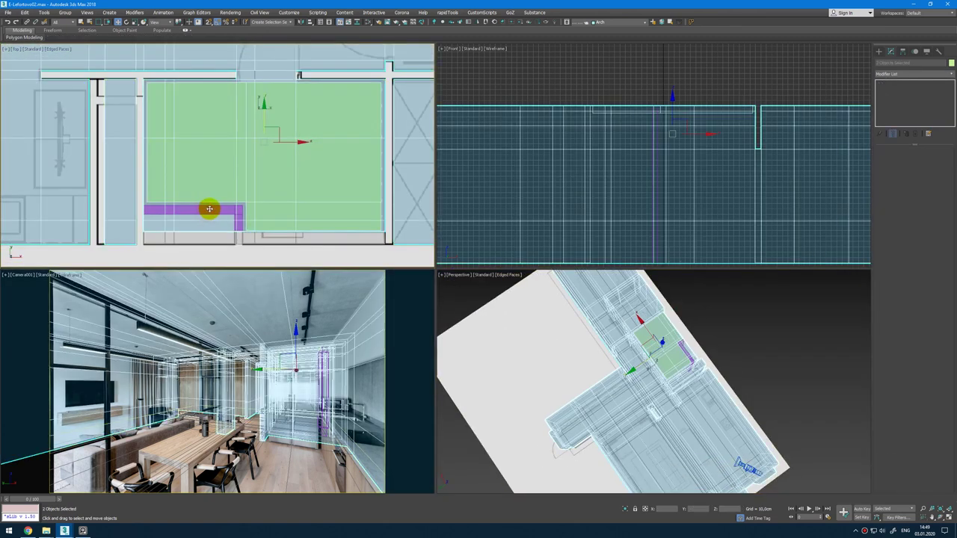
left_click(211, 210)
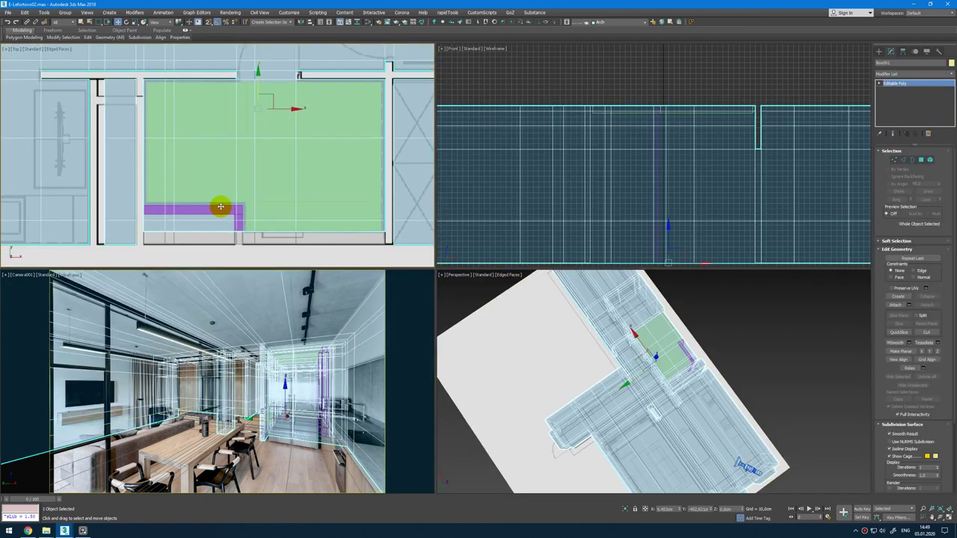
scroll(219, 207, "down", 5)
left_click(762, 329)
Step: Unhide the Support layer to bring back the outer shell
left_click(609, 22)
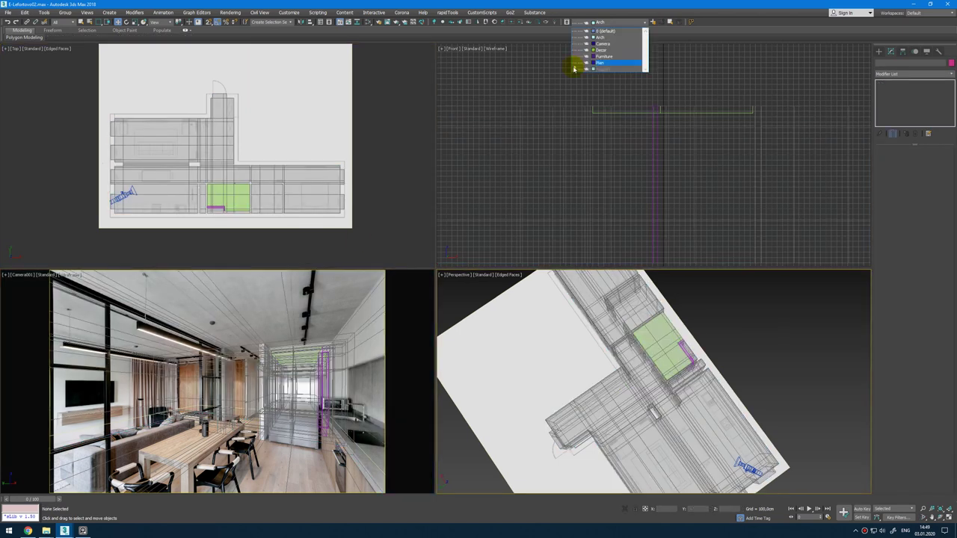
left_click(575, 69)
left_click(615, 21)
scroll(736, 344, "down", 4)
middle_click_drag(737, 344, 770, 273, "alt")
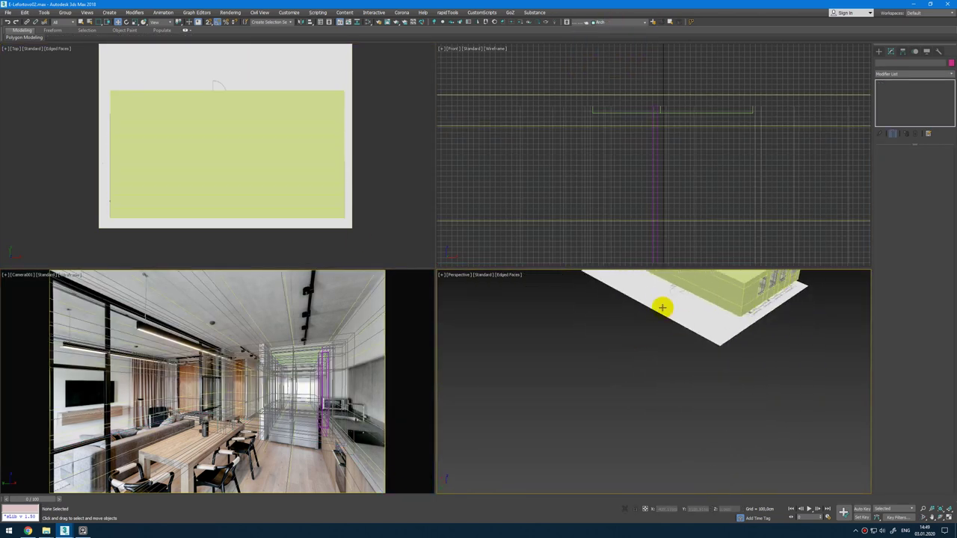
Step: Create a CoronaMtl named Clay and assign it to all objects except the floor plan plane
key("ctrl+a")
middle_click_drag(663, 360, 661, 426)
left_click(658, 369, "alt")
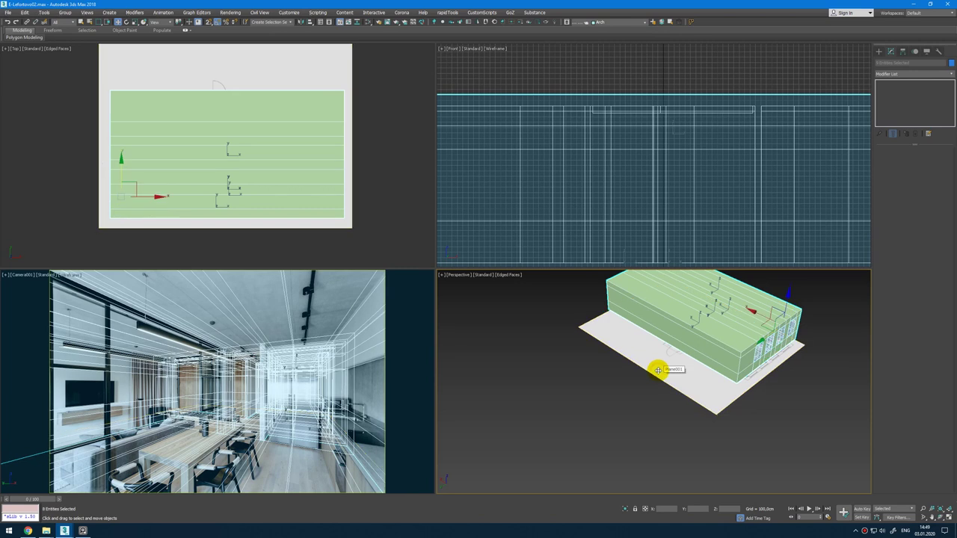
key("m")
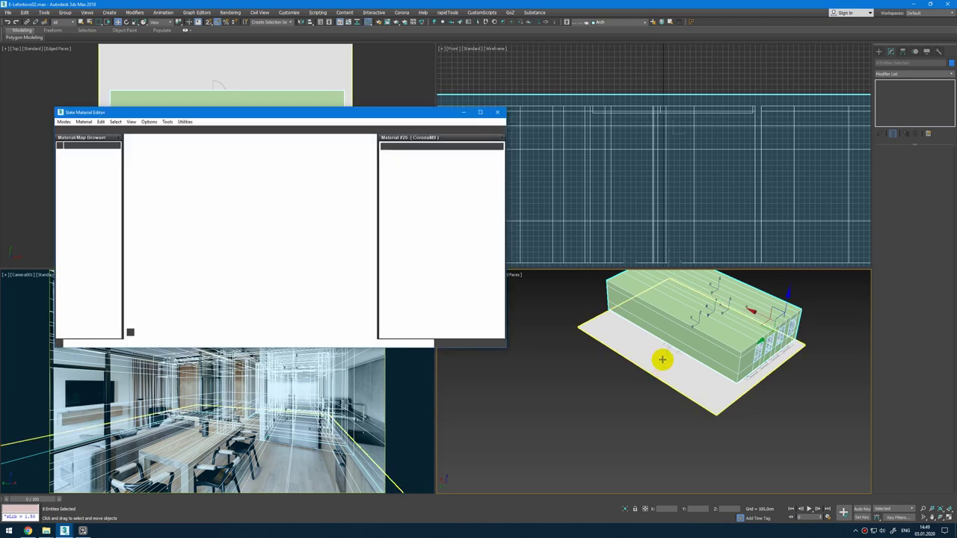
scroll(87, 183, "up", 8)
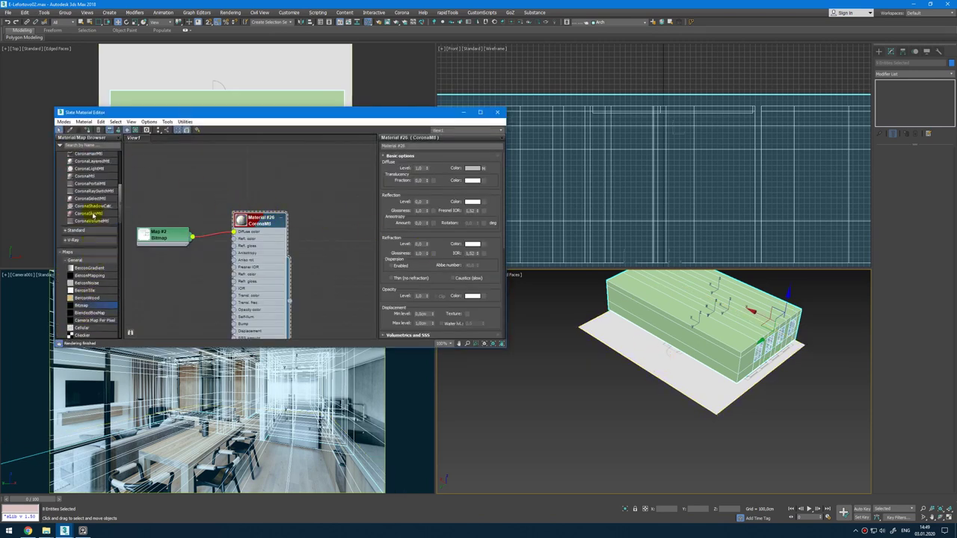
left_click_drag(252, 193, 253, 192)
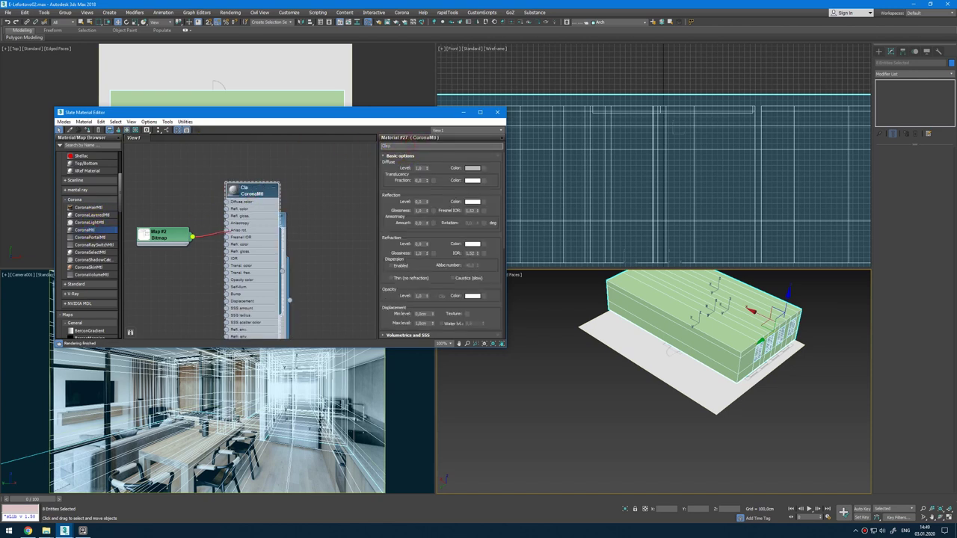
left_click(274, 188)
mouse_move(262, 194)
left_mouse_down()
mouse_move(277, 195)
mouse_move(269, 196)
left_mouse_up()
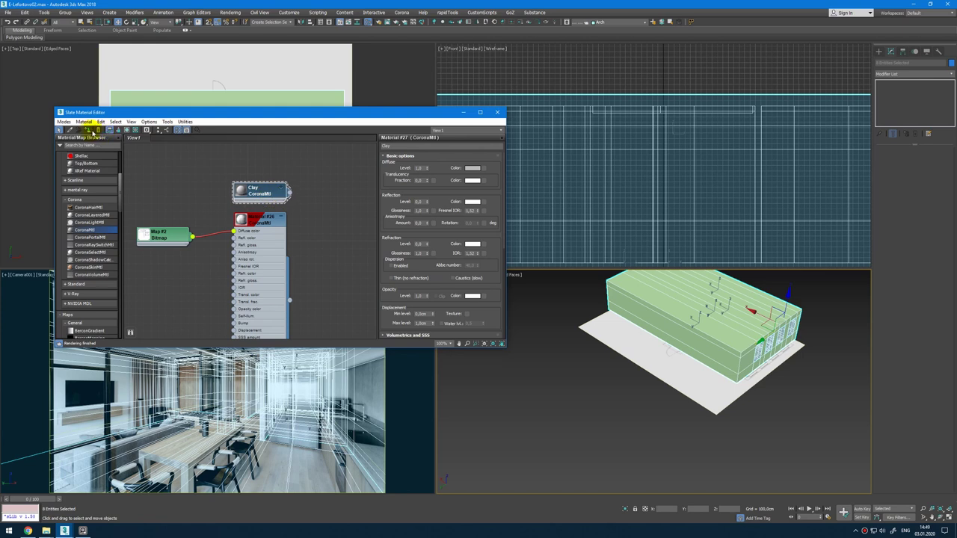
left_click(88, 130)
Step: Create a new material editor view named Arch
right_click(182, 141)
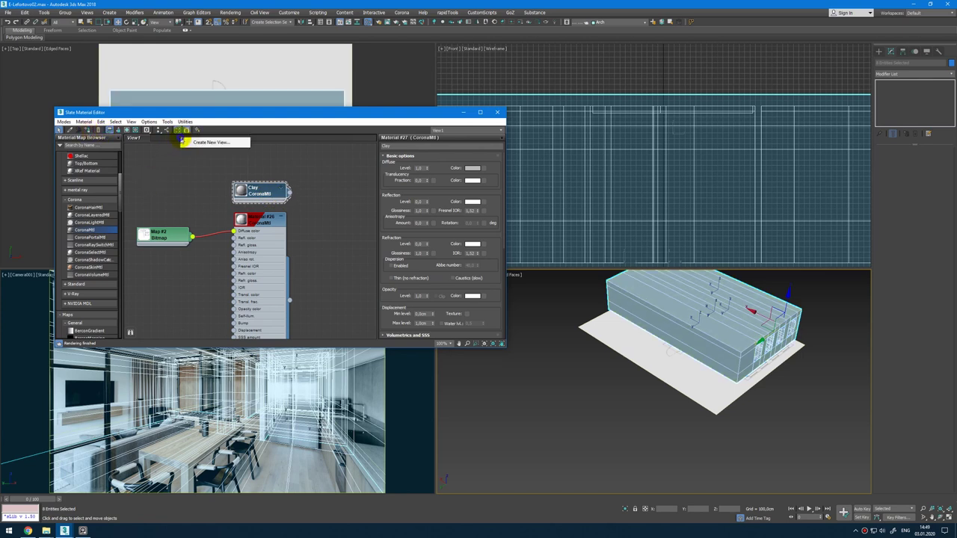
left_click(187, 142)
type("Arch")
key("Return")
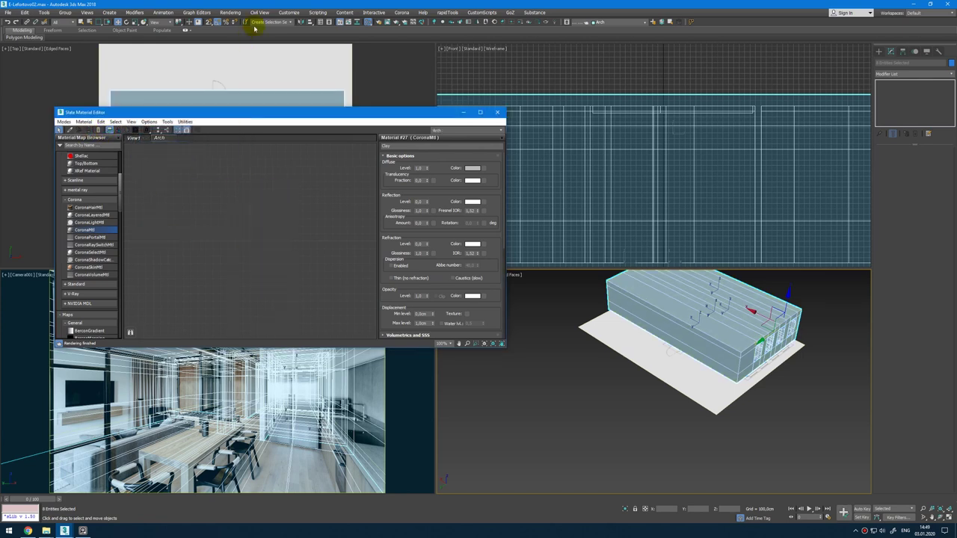
Step: Add a Multi/Sub-Object material to the Arch view and set its number of sub-materials to 2
scroll(100, 203, "up", 5)
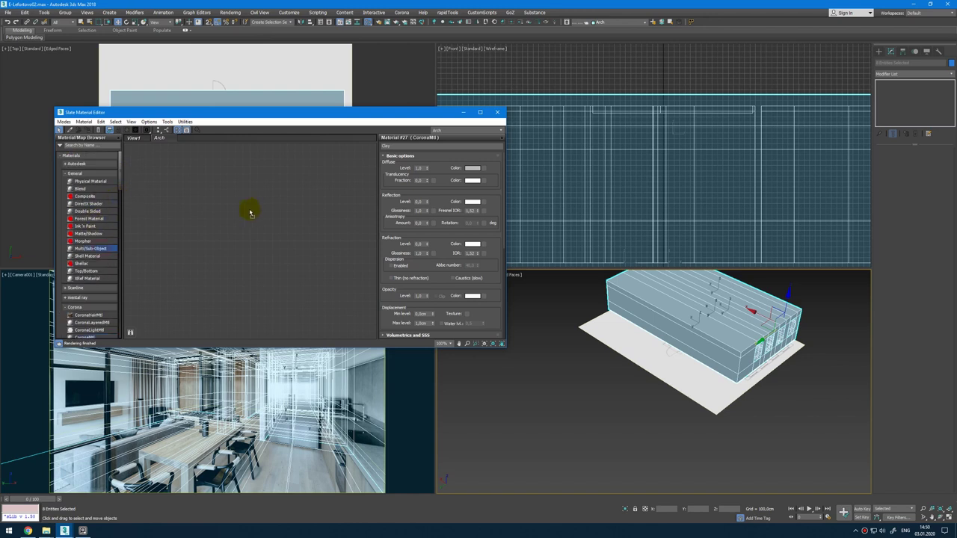
left_click_drag(251, 213, 251, 214)
double_click(275, 200)
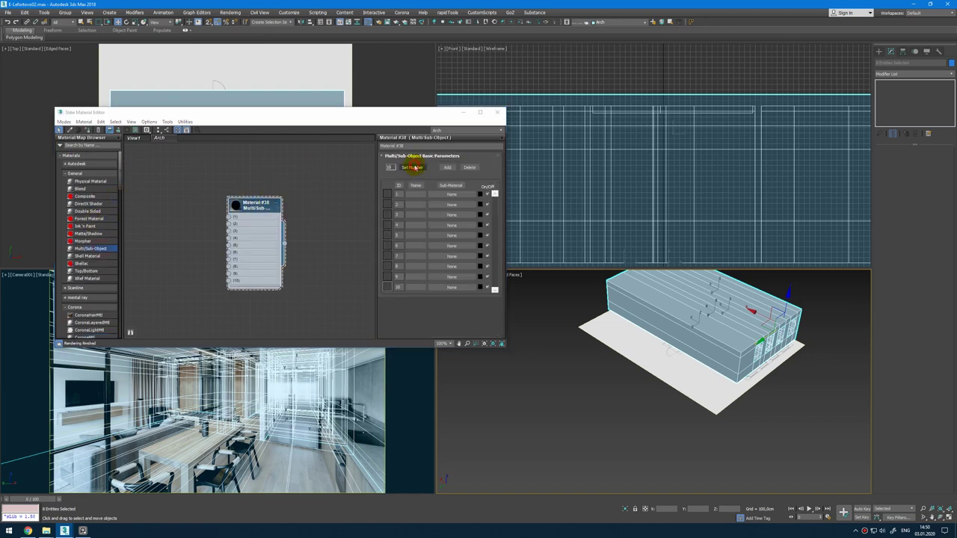
left_click(412, 166)
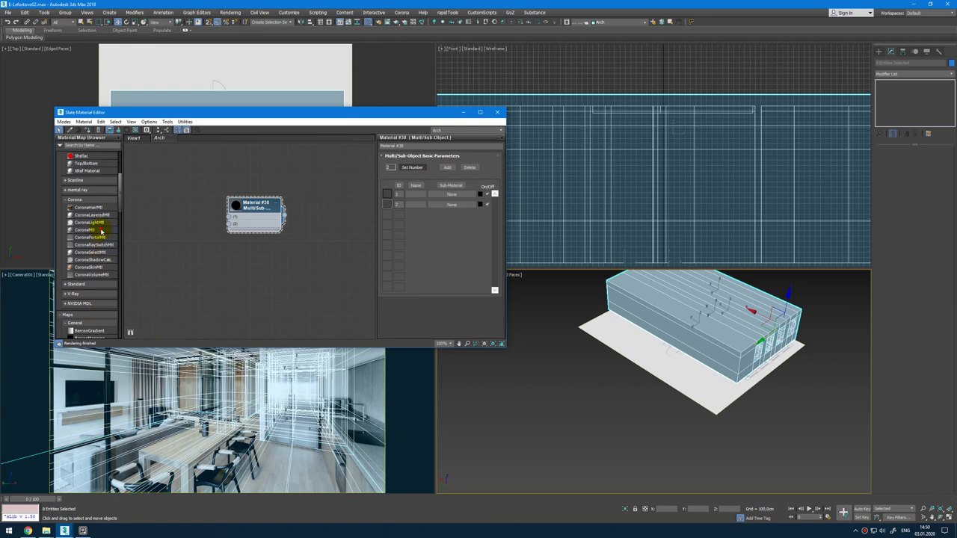
Step: Add two CoronaMtl materials to the Arch view and connect them to slots 1 and 2 of the Multi/Sub-Object material
left_click_drag(101, 231, 192, 185)
left_click_drag(242, 206, 272, 207)
left_click(209, 180)
left_click_drag(196, 186, 196, 229, "shift")
left_click(199, 190)
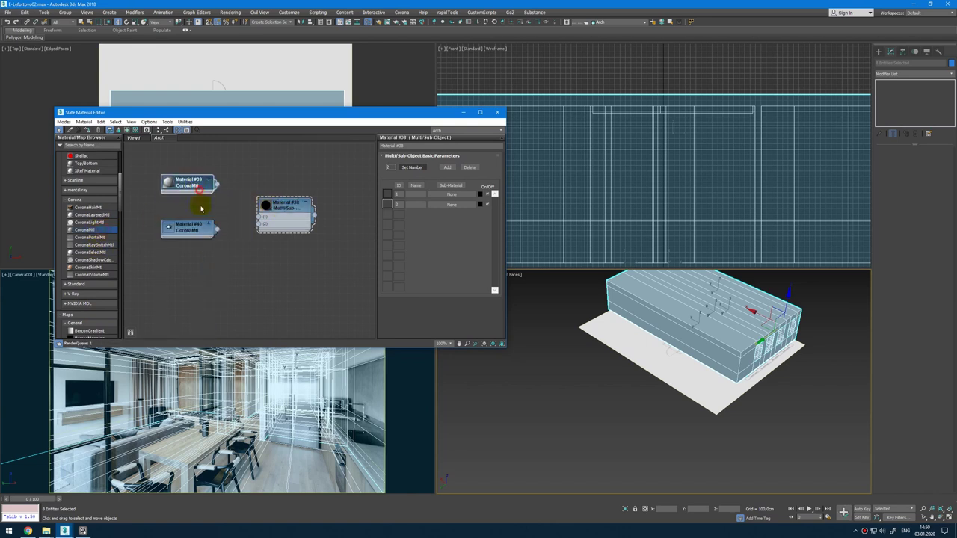
left_click_drag(190, 183, 260, 223)
Step: Name the slot 2 material Concrete-Ceiling and the slot 1 material WhitePaint-Walls, and add a separate CoronaMtl named Floor
double_click(193, 224)
double_click(411, 145)
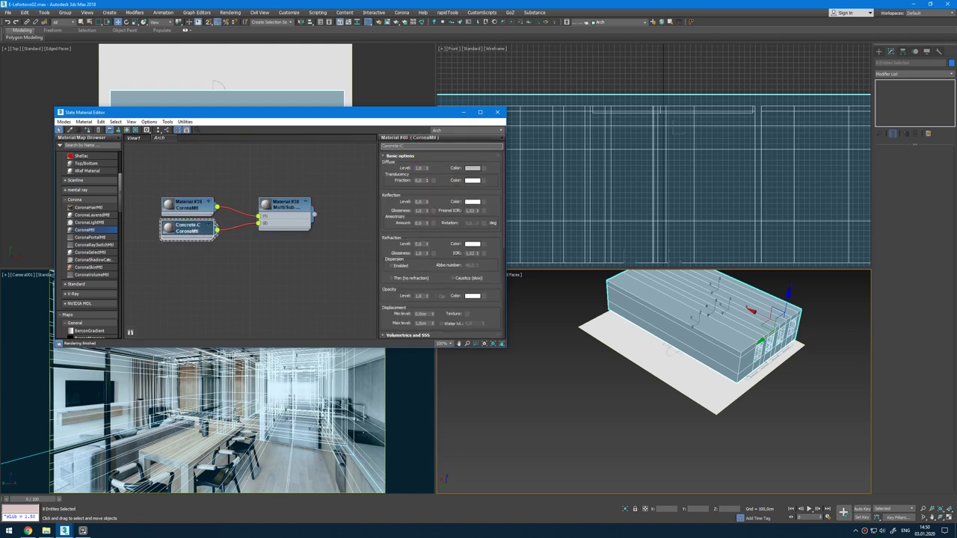
left_click(187, 205)
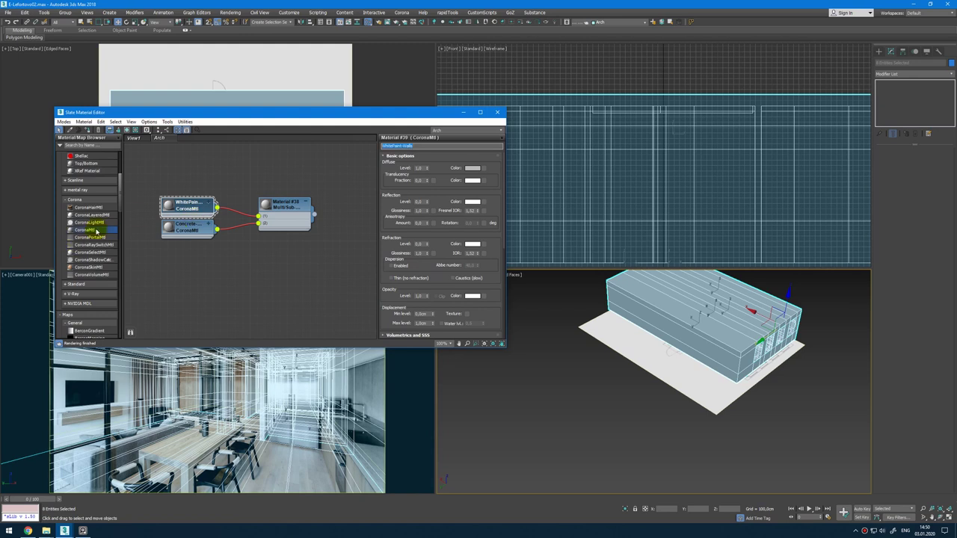
left_click_drag(93, 230, 188, 259)
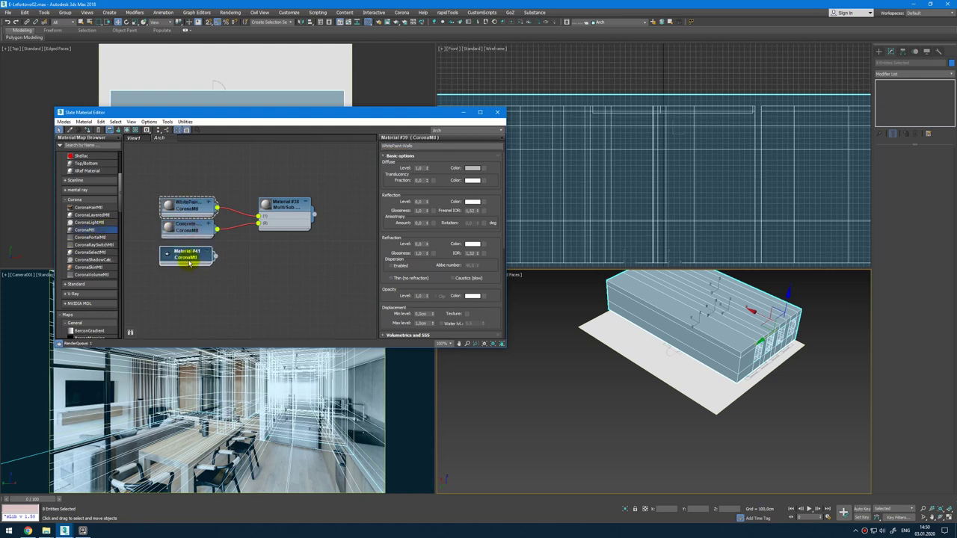
left_click(188, 259)
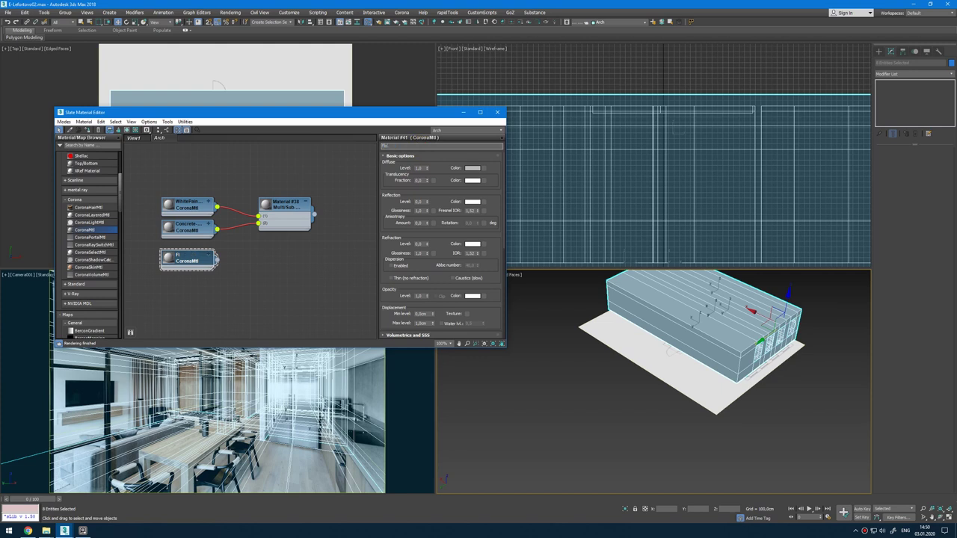
Step: Create a material editor view named Light and add a CoronaPortalMtl to it
right_click(196, 137)
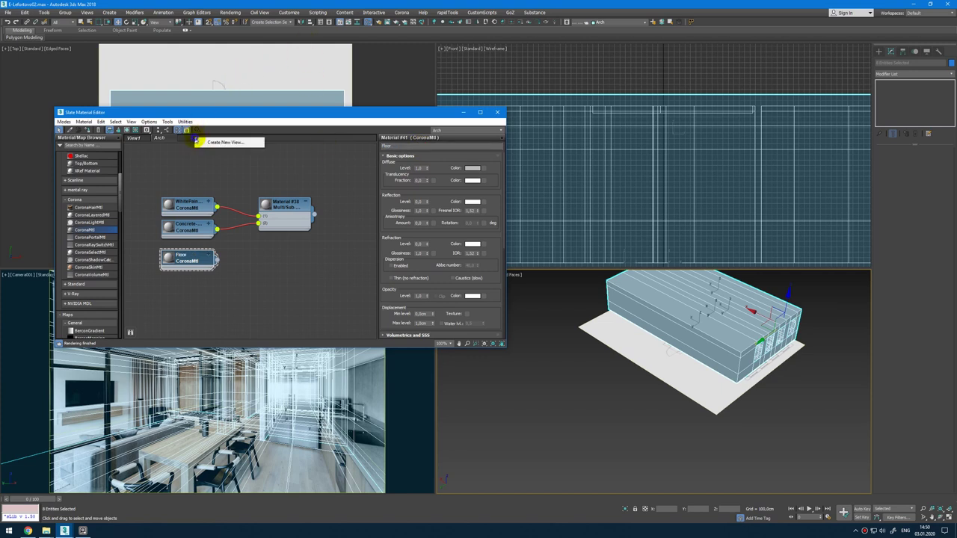
left_click(213, 141)
type("Light")
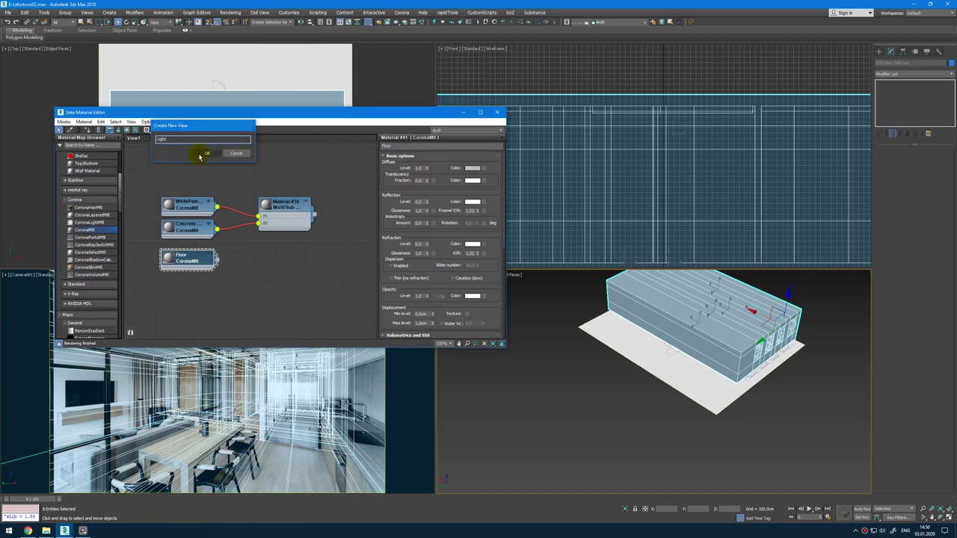
left_click(203, 153)
left_click_drag(94, 238, 196, 214)
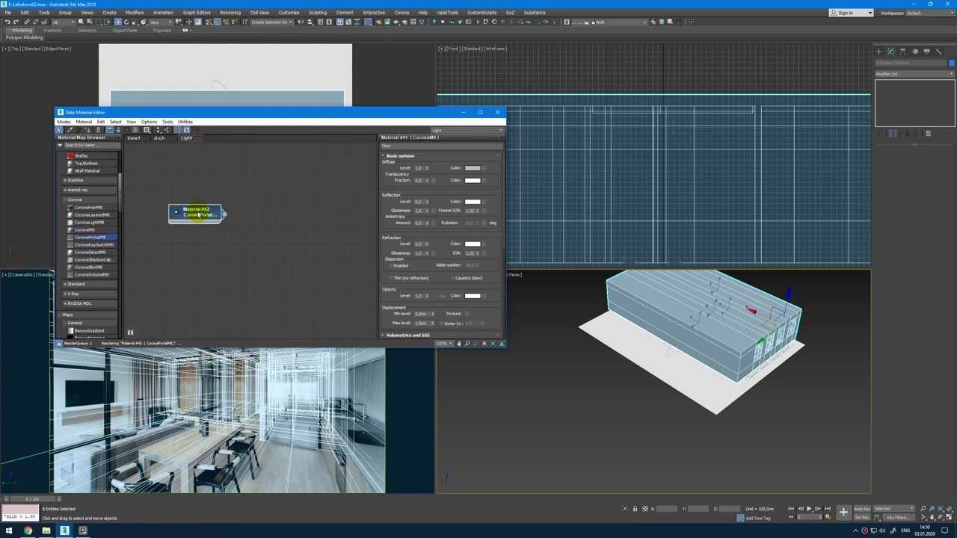
double_click(196, 214)
Step: Assign the Corona portal material to the living room window portals
scroll(805, 338, "up", 5)
left_click(806, 340)
scroll(759, 335, "down", 3)
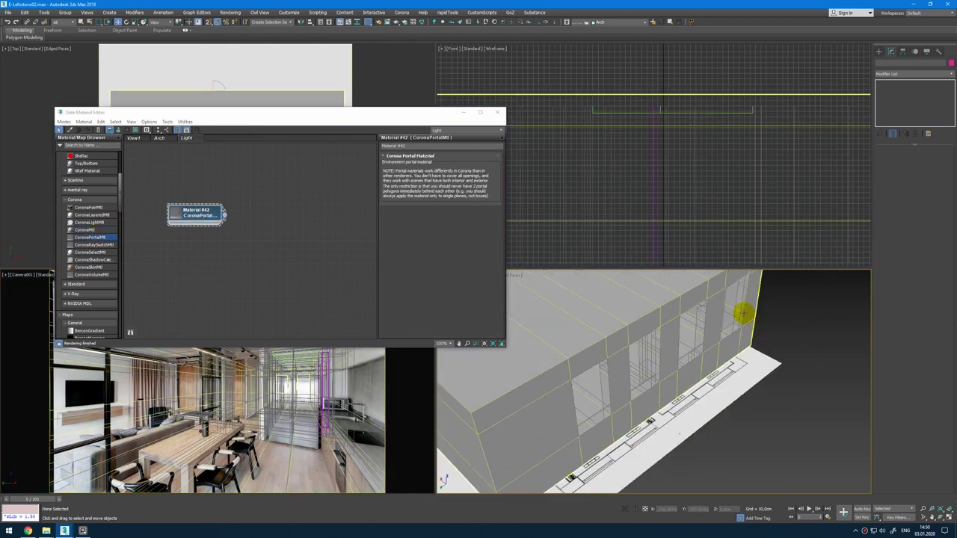
left_click(739, 315)
left_click(89, 131)
Step: Assign the Corona portal material to the bedroom window portals on the opposite side of the building
scroll(633, 399, "down", 5)
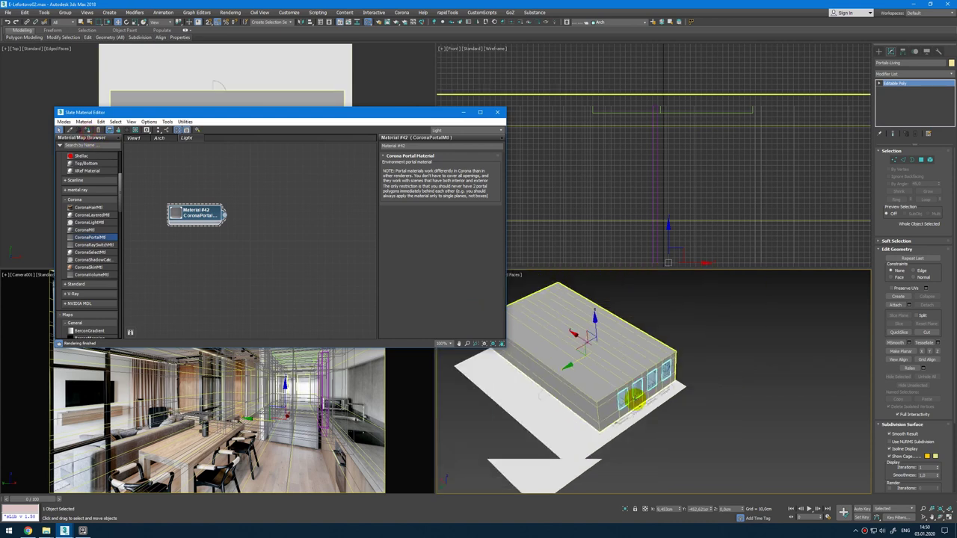
middle_click_drag(637, 397, 695, 382, "alt")
middle_click_drag(476, 432, 615, 358)
scroll(615, 358, "up", 5)
left_click(667, 286)
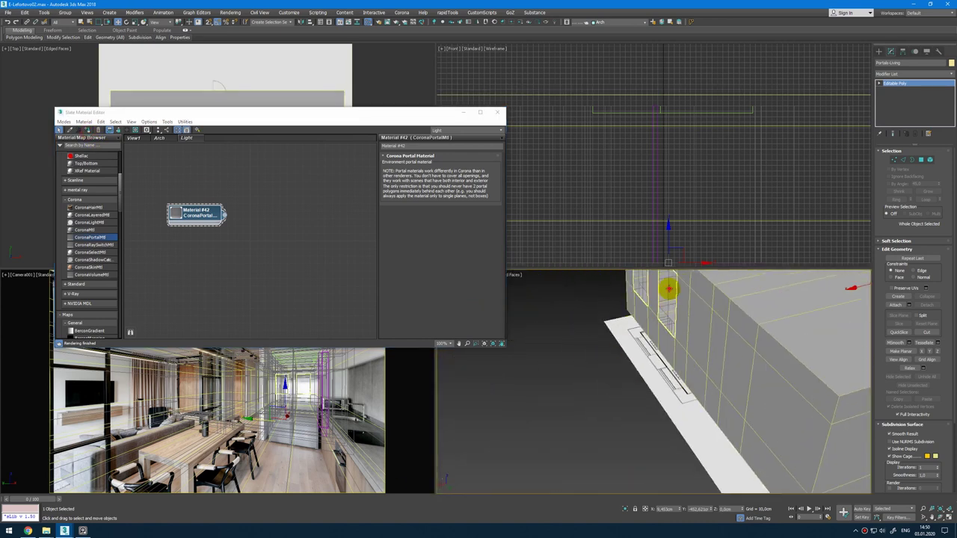
left_click(88, 130)
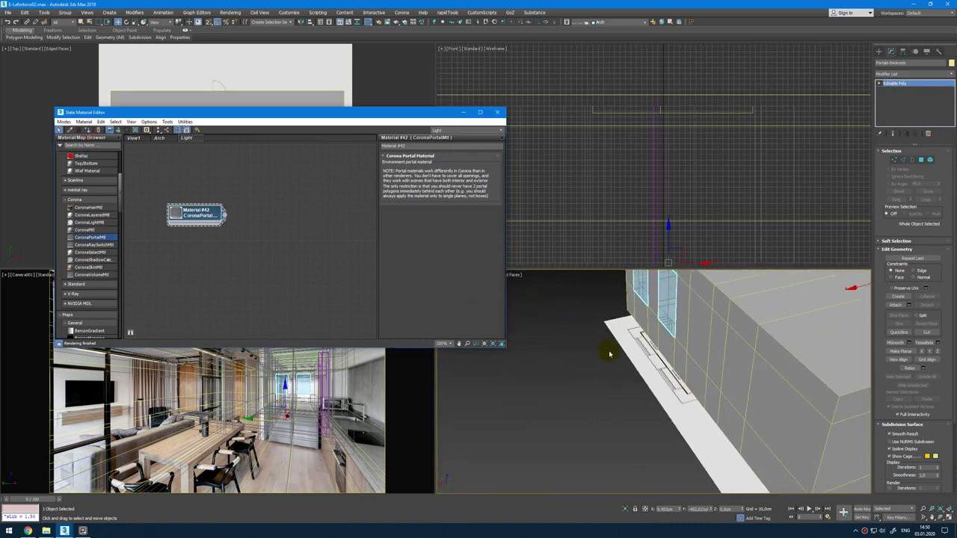
Step: Hide the Support layer to expose the apartment's inner walls and floor
scroll(636, 352, "down", 5)
middle_click_drag(675, 348, 662, 389, "alt")
scroll(729, 442, "up", 4)
left_click(725, 446)
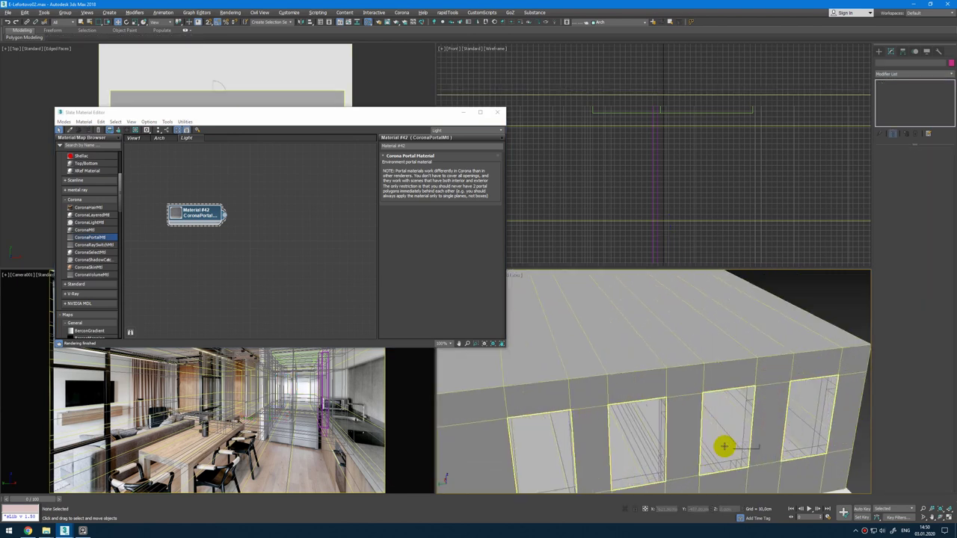
left_click(724, 446)
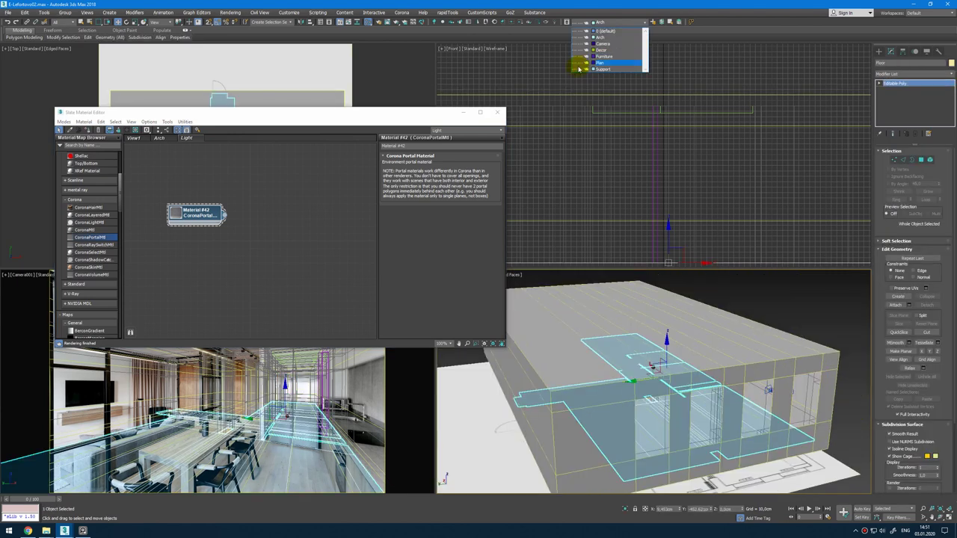
left_click(578, 69)
left_click(617, 26)
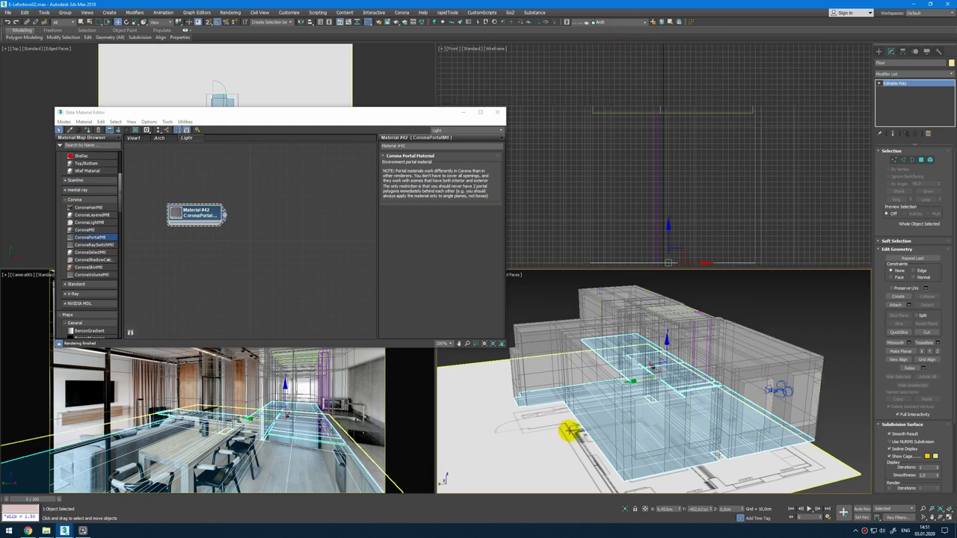
Step: Assign the Multi/Sub-Object material from the Arch view to the apartment's wall and ceiling object
left_click(159, 138)
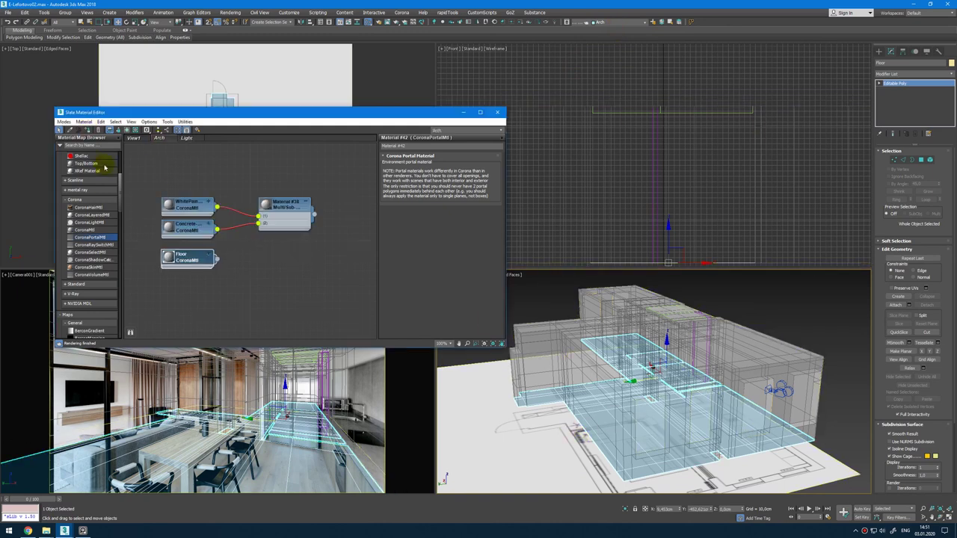
double_click(284, 205)
left_click(788, 352)
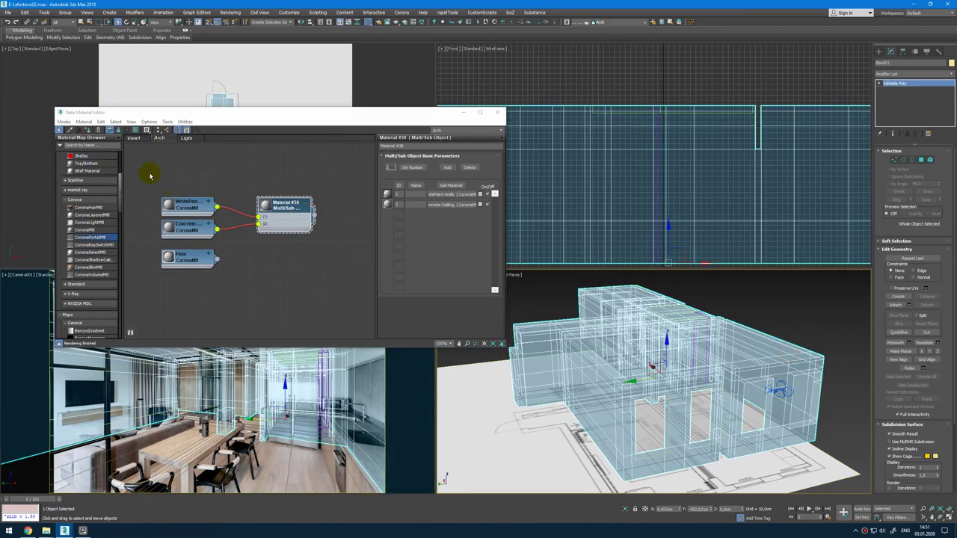
Step: Set the diffuse colour of the Concrete-Ceiling material to a darker grey
double_click(187, 225)
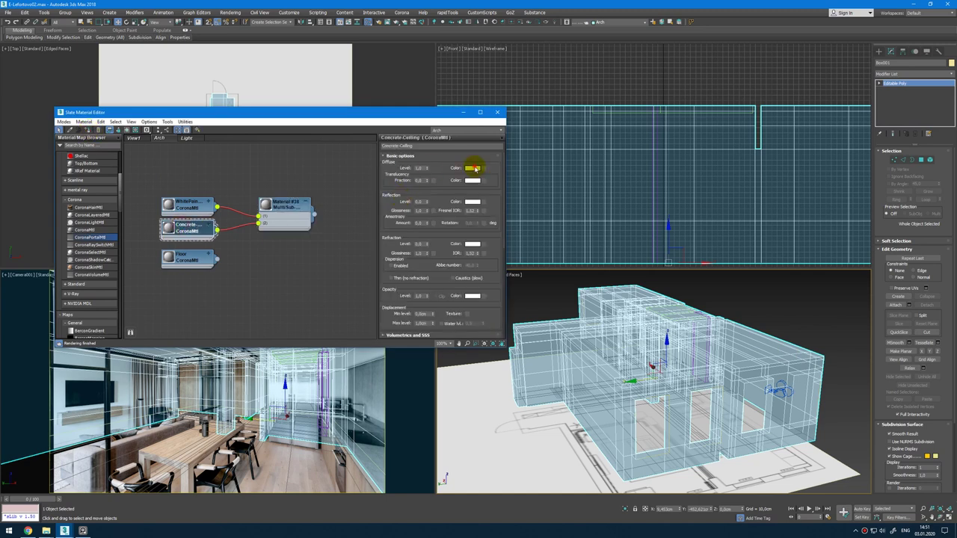
left_click(475, 169)
left_click(167, 89)
left_click(192, 123)
left_click(192, 124)
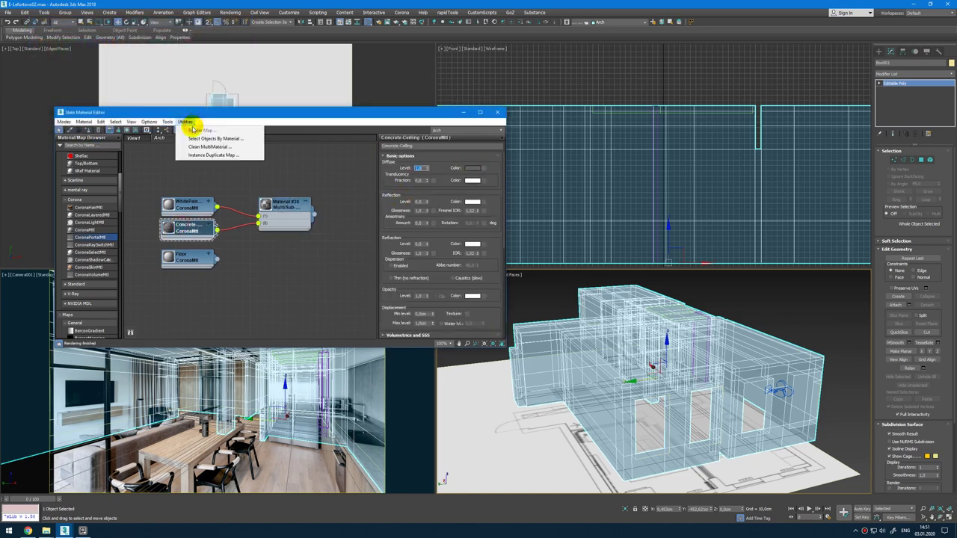
Step: Turn off see-through display for the wall and ceiling object and enlarge the perspective view of it
left_click(842, 321)
left_click(795, 357)
key("alt+x")
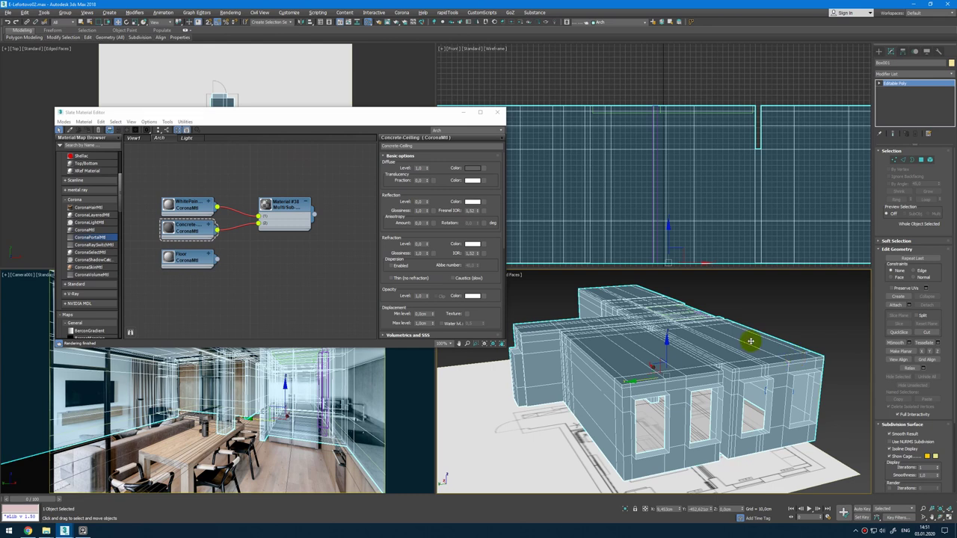
middle_click_drag(750, 341, 738, 358, "alt")
key("alt+w")
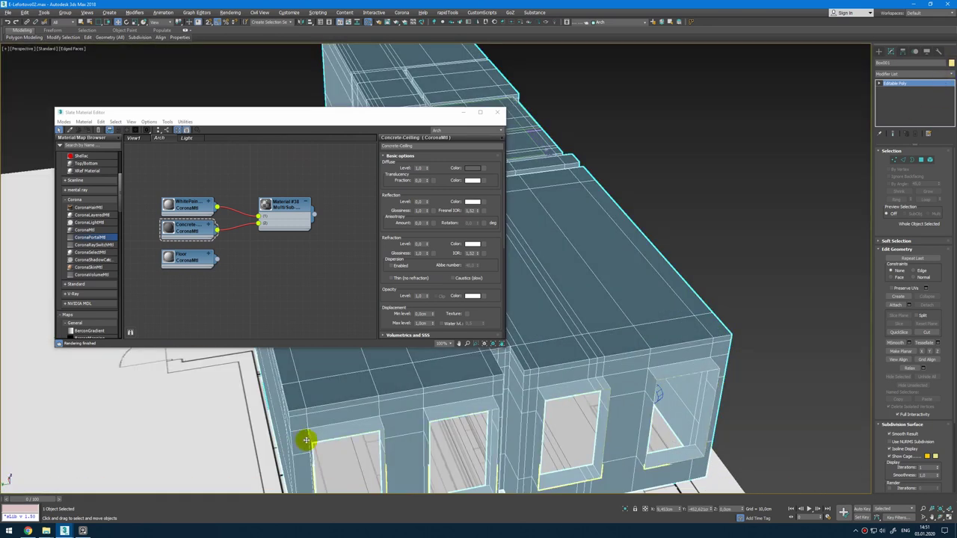
Step: Minimize the material editor and show the camera view full size with default shading
key("alt+w")
left_click(464, 112)
middle_click(278, 384)
key("alt+w")
key("F3")
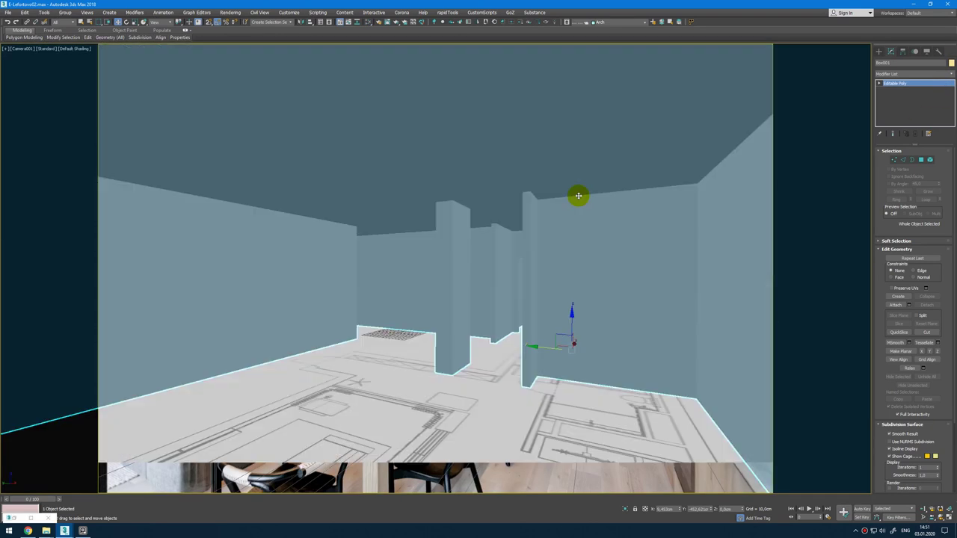
Step: Add a Chamfer modifier to the wall and ceiling object with a 0,5 cm amount, 0,5 tension and smoothing of chamfers only
key("alt+Tab")
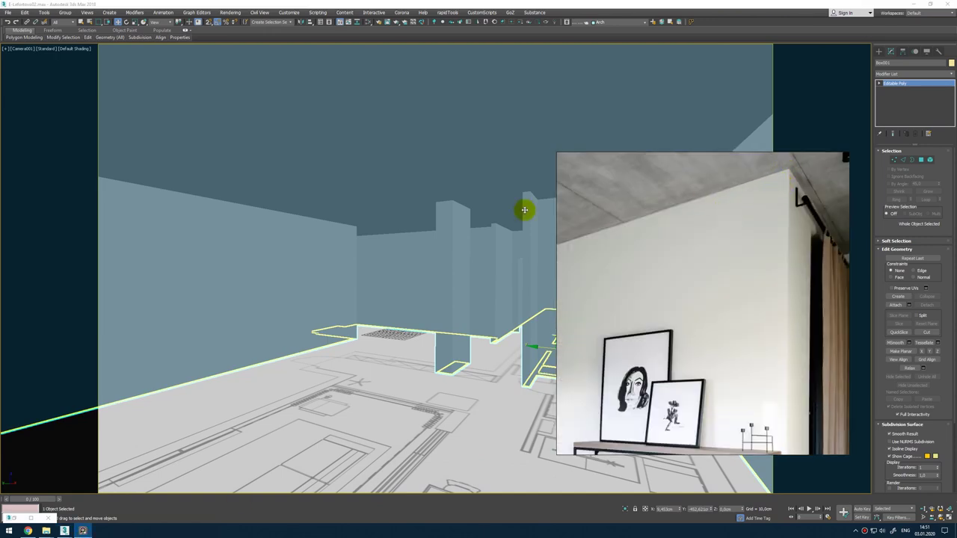
left_click(930, 75)
left_click(931, 75)
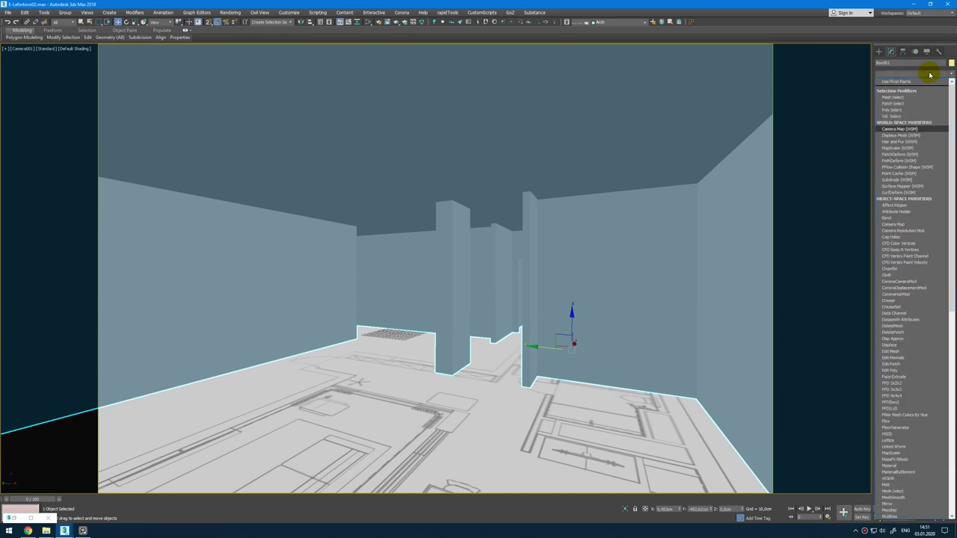
left_click(931, 81)
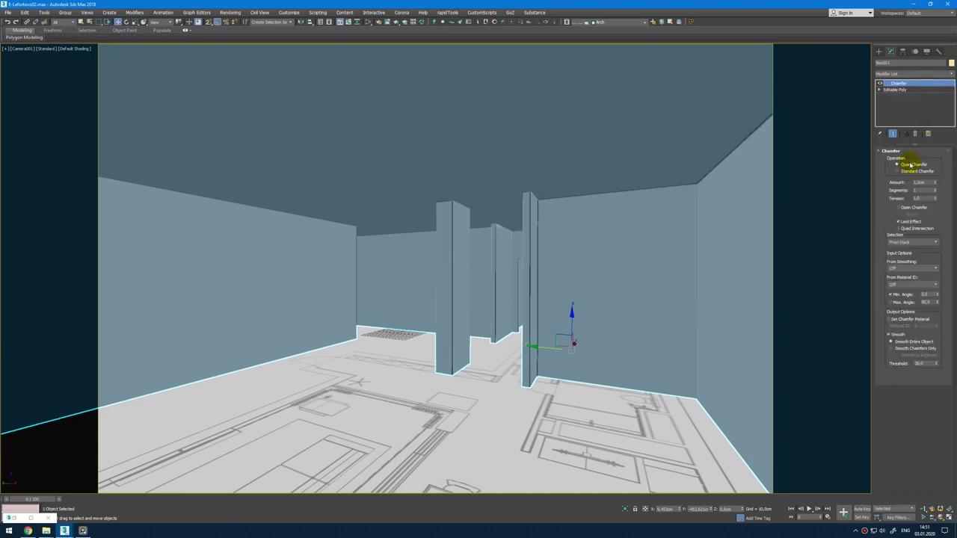
type("0,5")
key("Return")
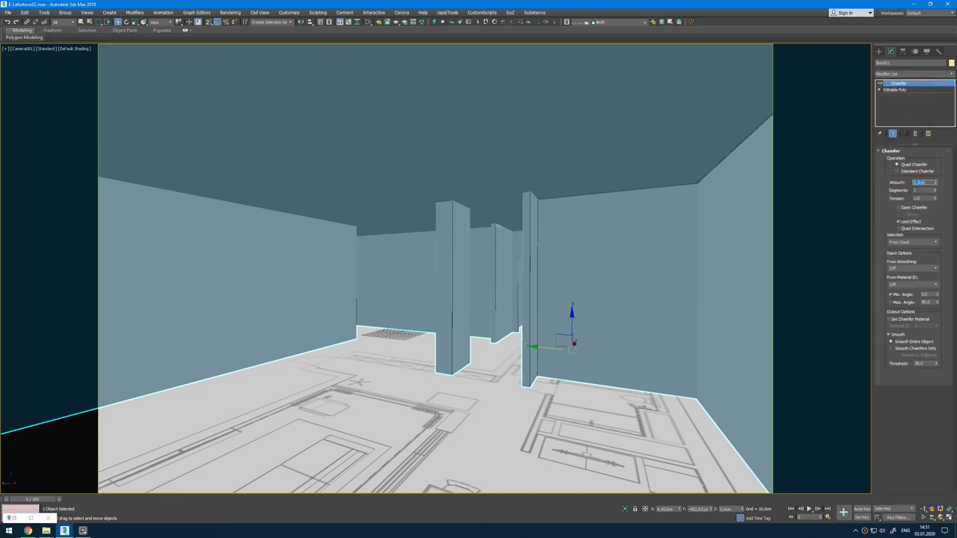
type(",5")
key("Return")
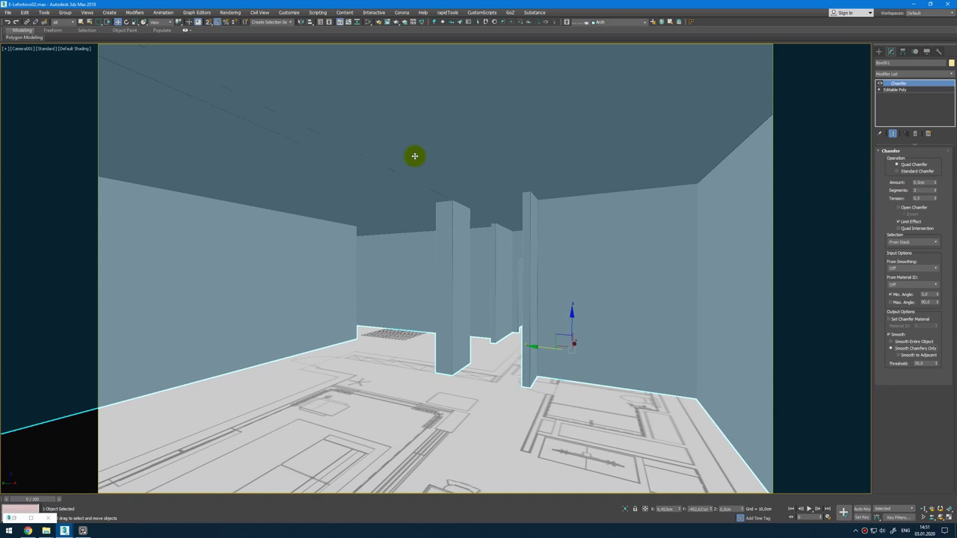
Step: Return to the four-viewport layout and examine the camera metadata of the selected interior photo in the Reference folder
key("alt+w")
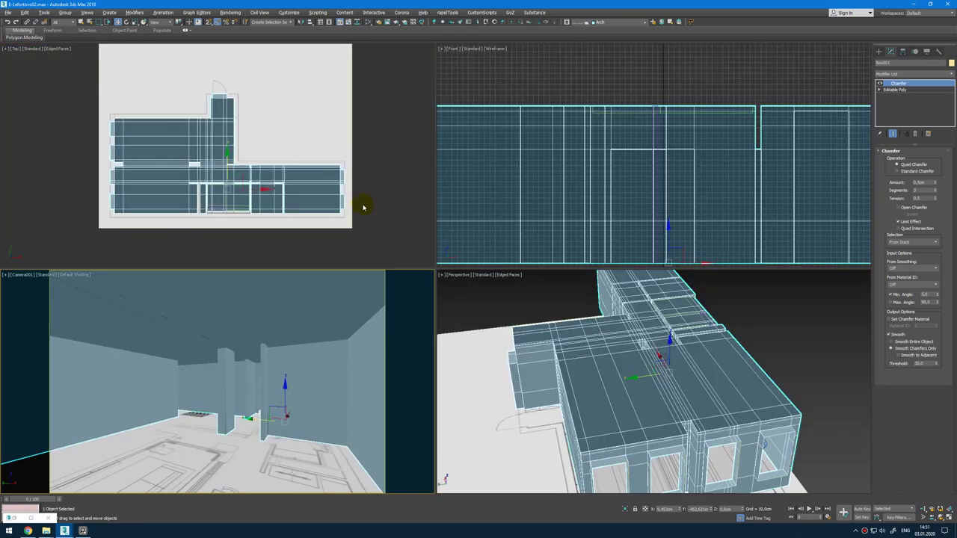
left_click(230, 448)
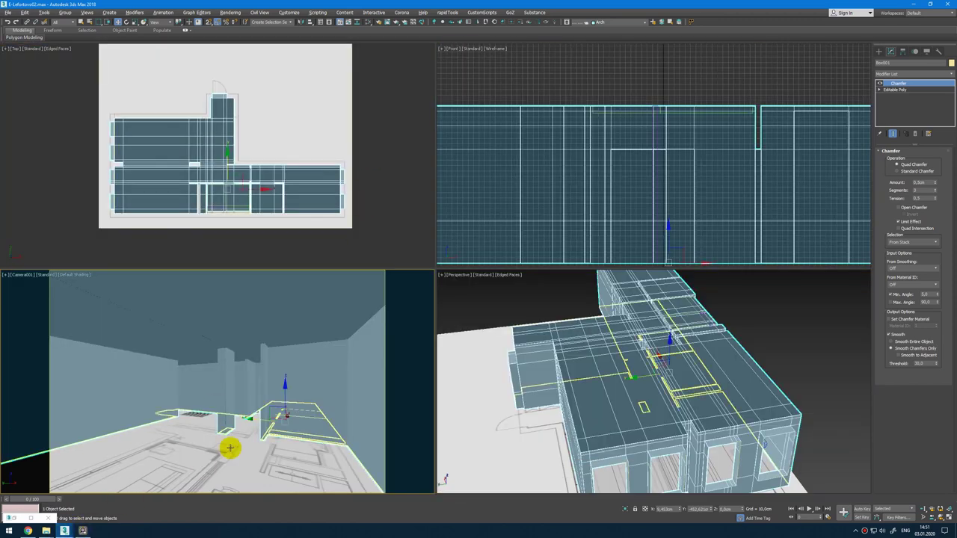
left_click(214, 482)
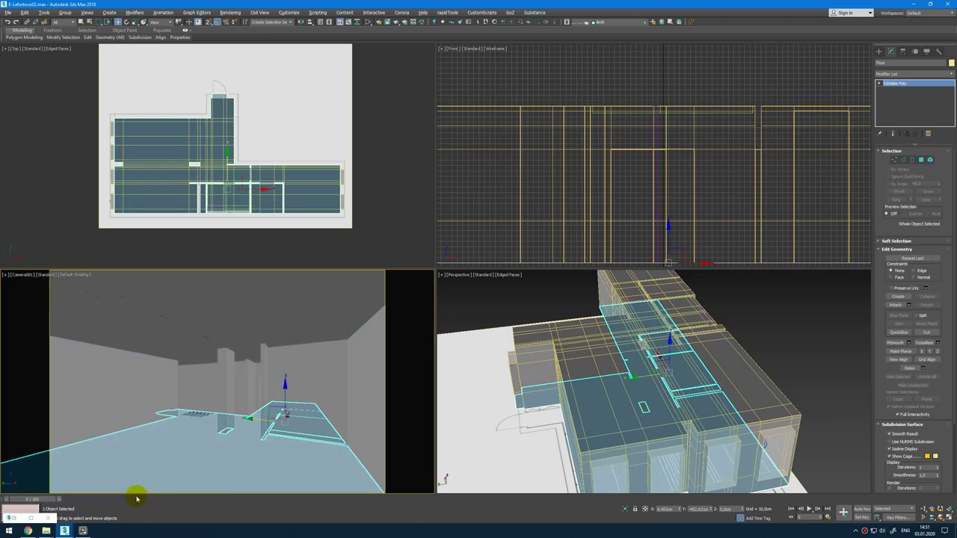
left_click(64, 530)
left_click(46, 530)
left_click(150, 228)
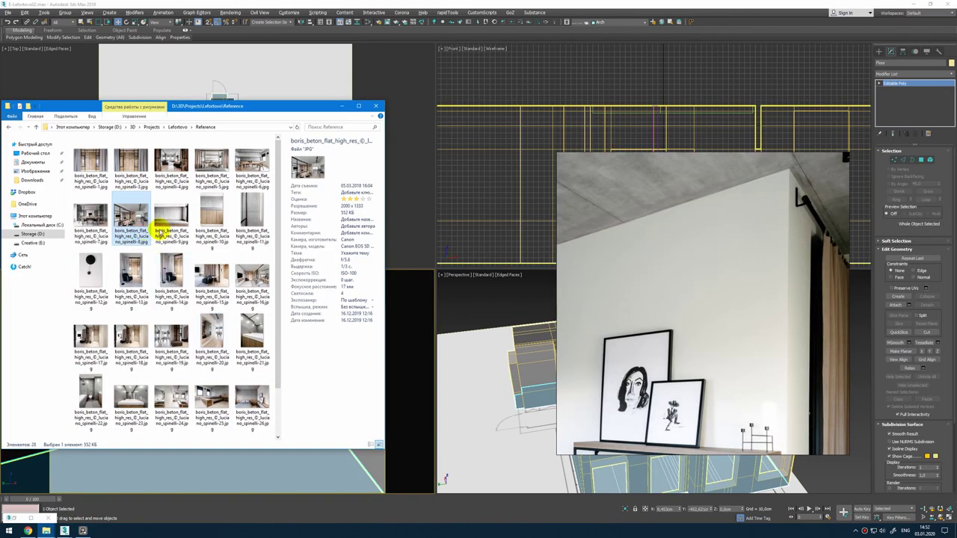
left_click(359, 252)
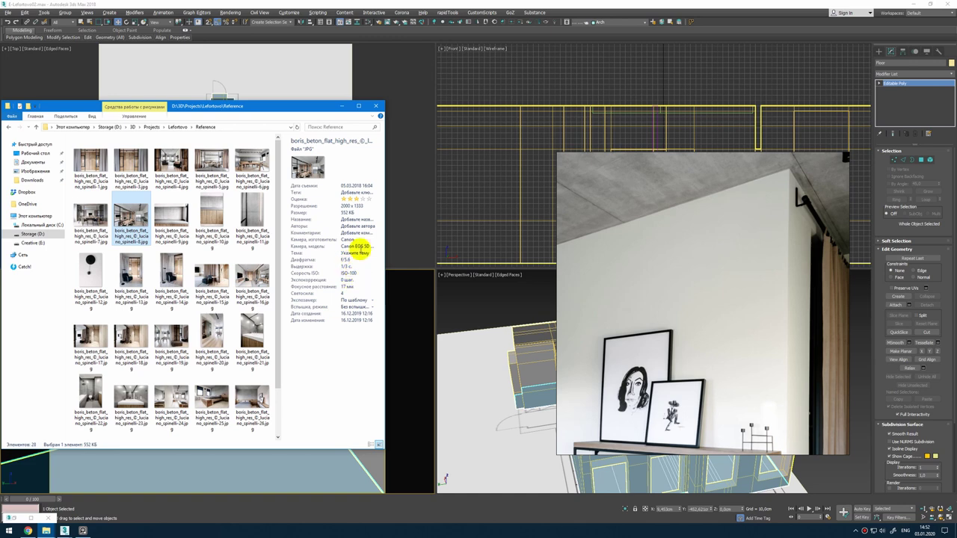
left_click(344, 106)
left_click(342, 106)
left_click(381, 186)
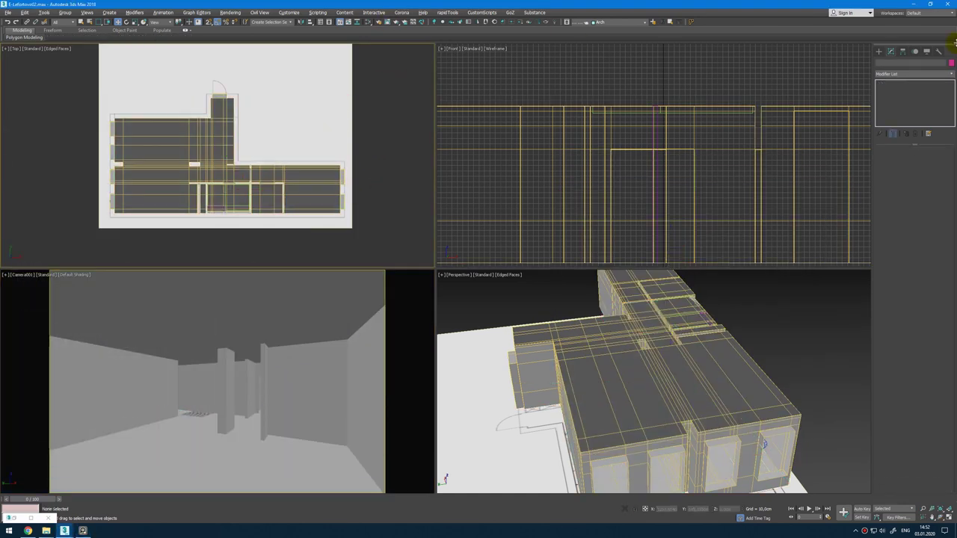
Step: Create a CoronaCam in the Top view outside the plan's lower-left corner, aimed into the apartment, and show its parameters
left_click(880, 51)
left_click(904, 62)
left_click(927, 104)
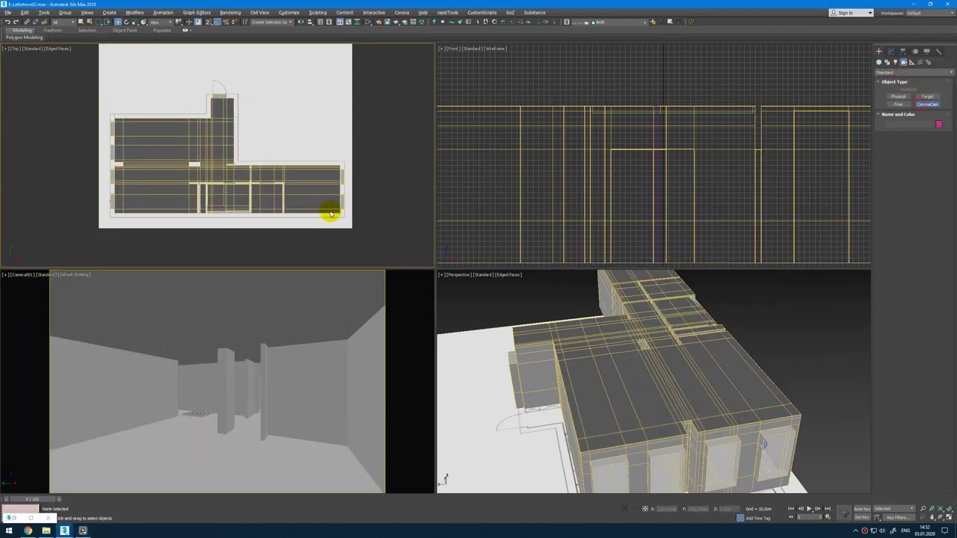
left_click_drag(75, 240, 177, 193)
right_click(177, 192)
left_click(891, 51)
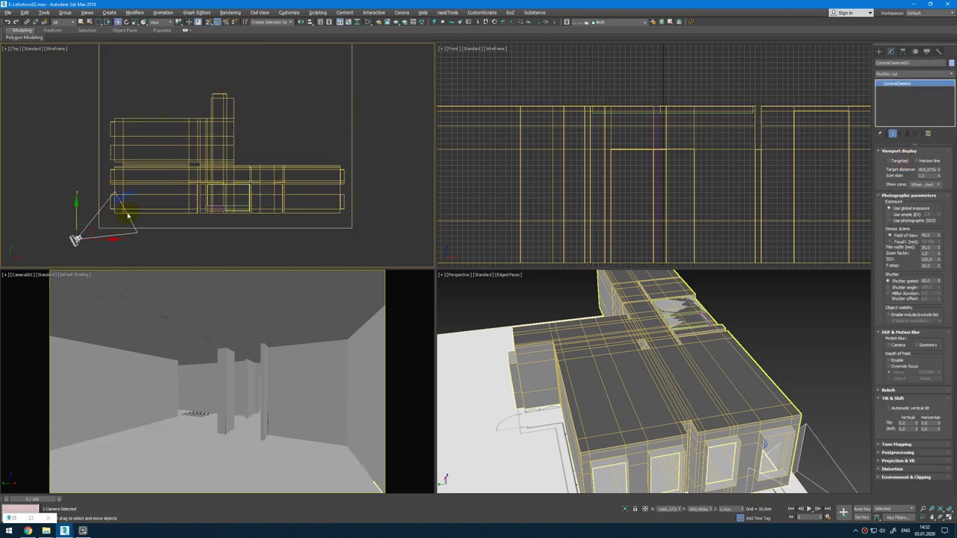
Step: Select the free camera and the new Corona camera together in the Top view and isolate them
scroll(150, 180, "up", 5)
middle_click_drag(54, 260, 91, 234)
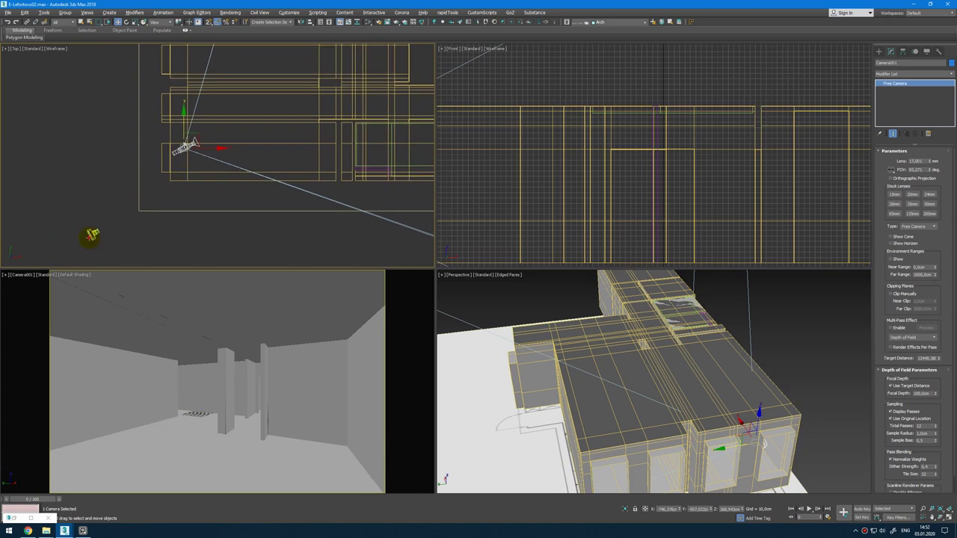
left_click(92, 234, "ctrl")
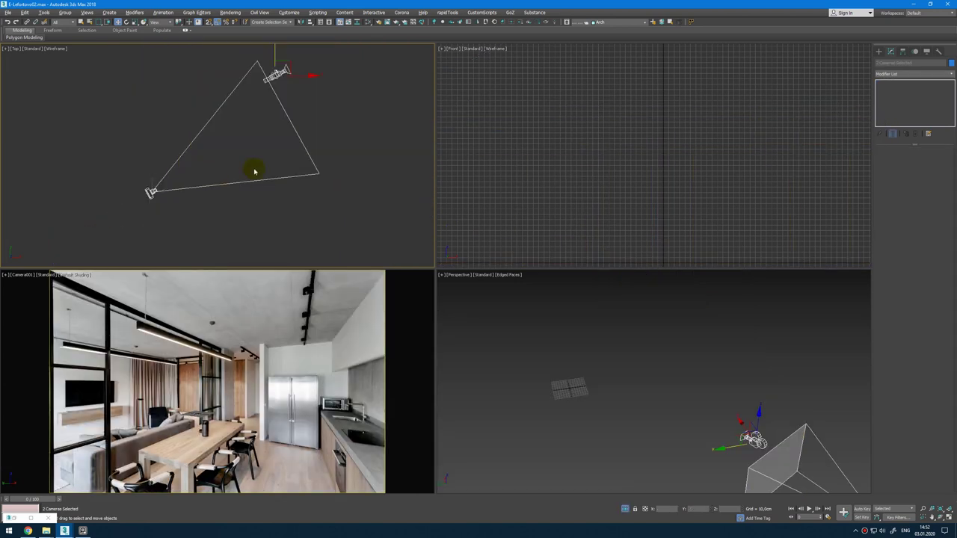
middle_click_drag(252, 167, 236, 210)
left_click(236, 210)
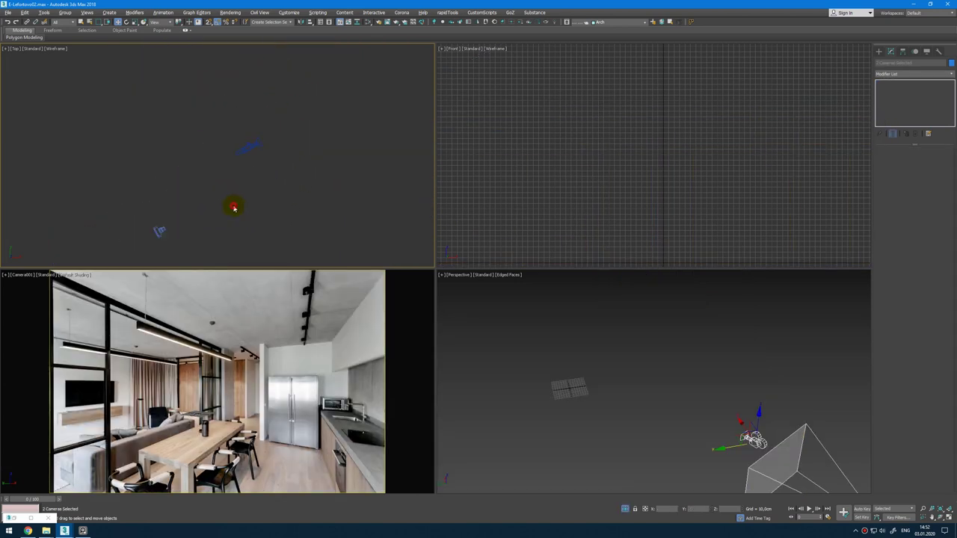
Step: Set the Corona camera's lens by focal length and enter 17 mm
left_click(159, 231)
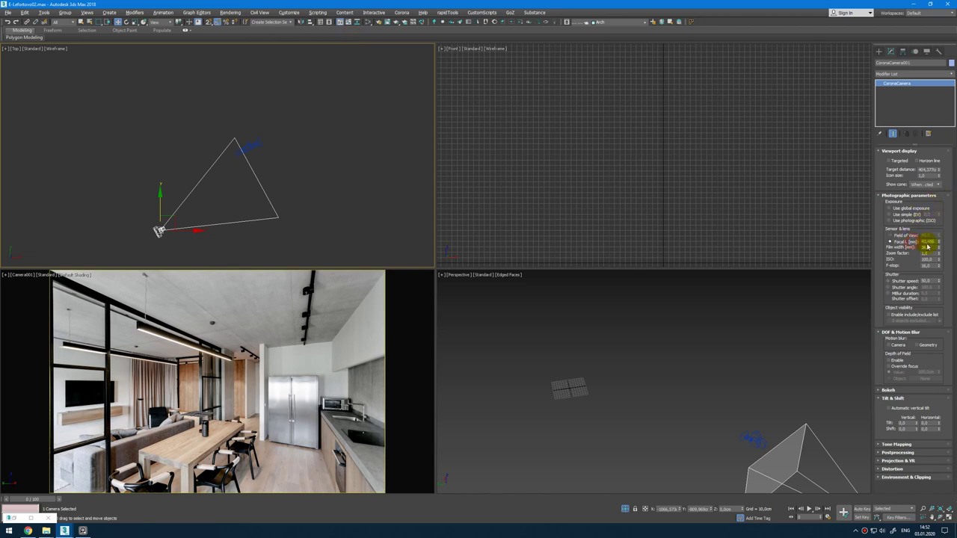
type("17")
key("Return")
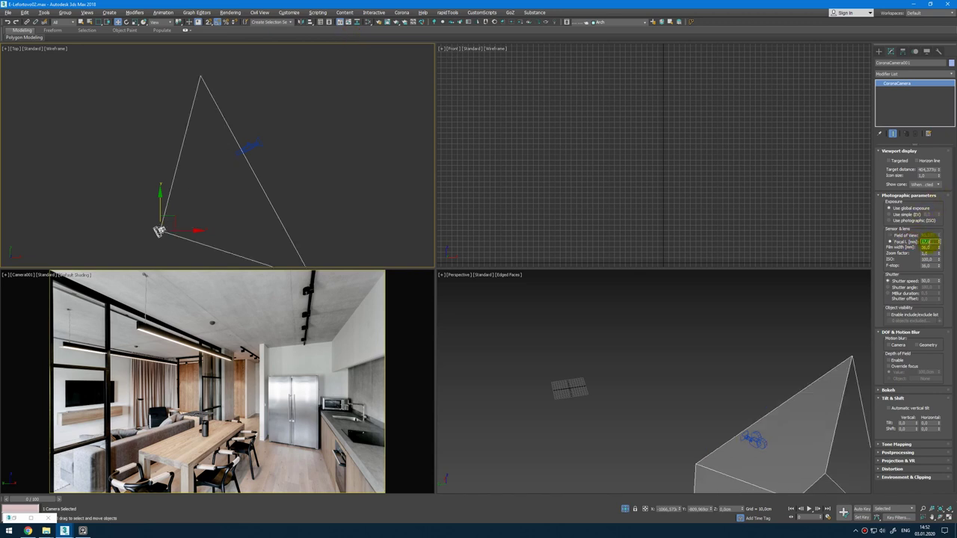
Step: Align the Corona camera to Camera001 in pivot position and orientation on all axes, and enable automatic vertical tilt
middle_click_drag(677, 345, 613, 333, "alt")
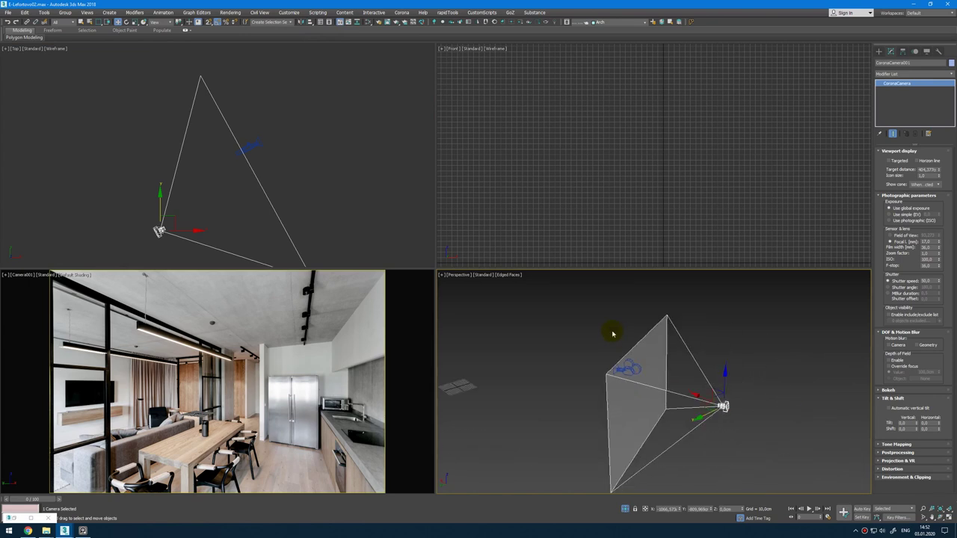
left_click(310, 22)
left_click(630, 368)
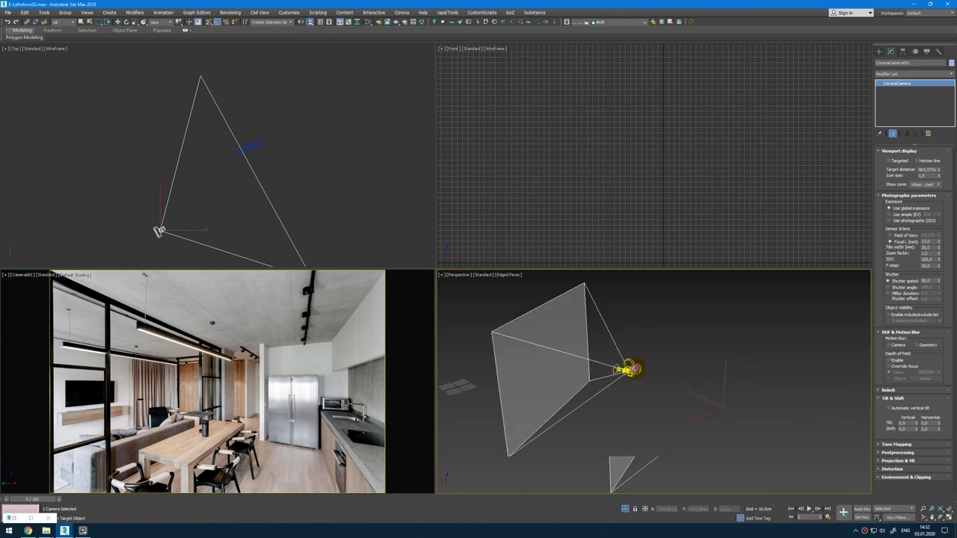
left_click(454, 287)
left_click(476, 288)
left_click(503, 287)
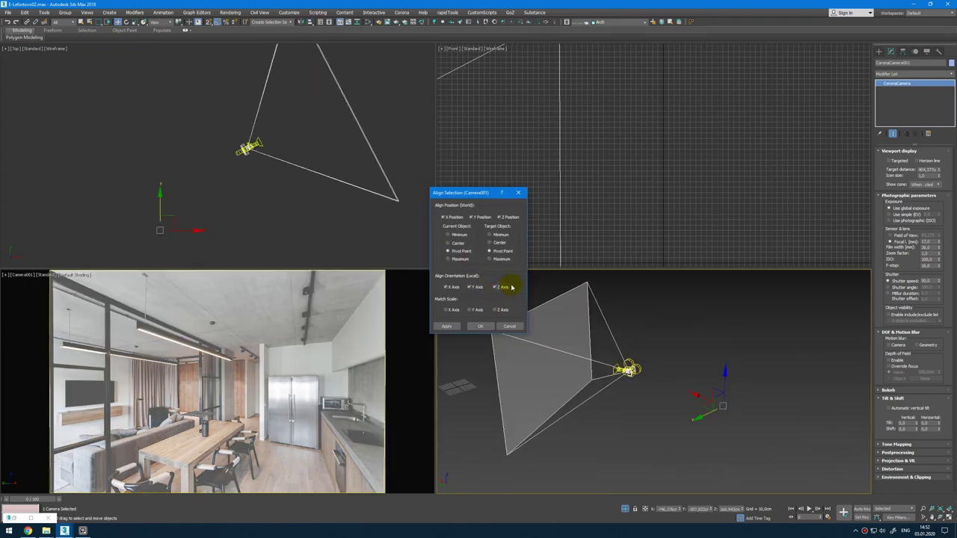
left_click(481, 327)
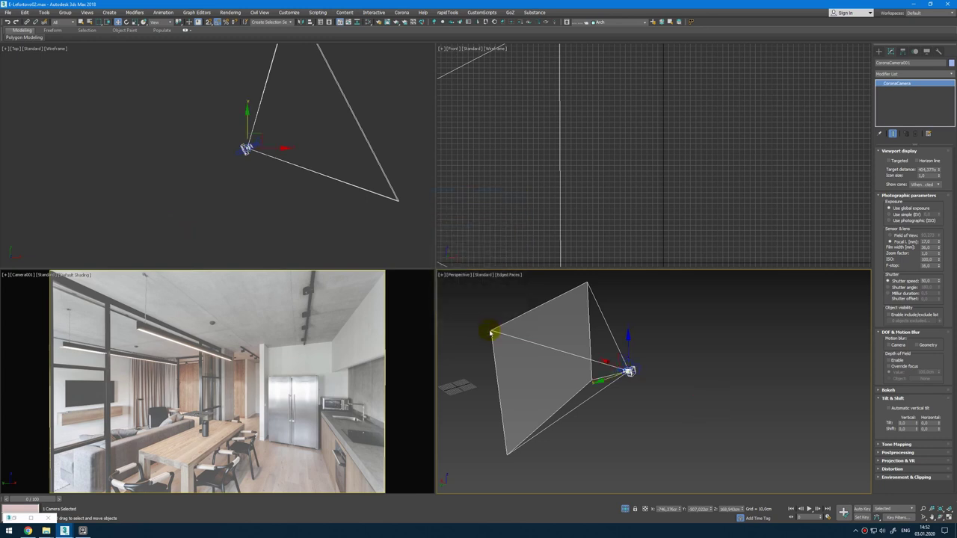
left_click(920, 409)
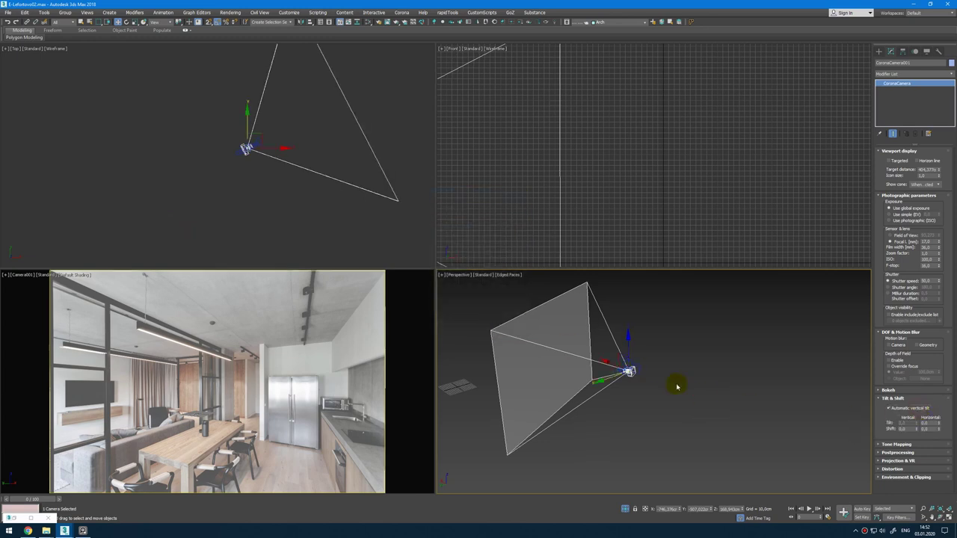
Step: End the isolation and switch the camera viewport to show the view of CoronaCamera001
left_click(626, 509)
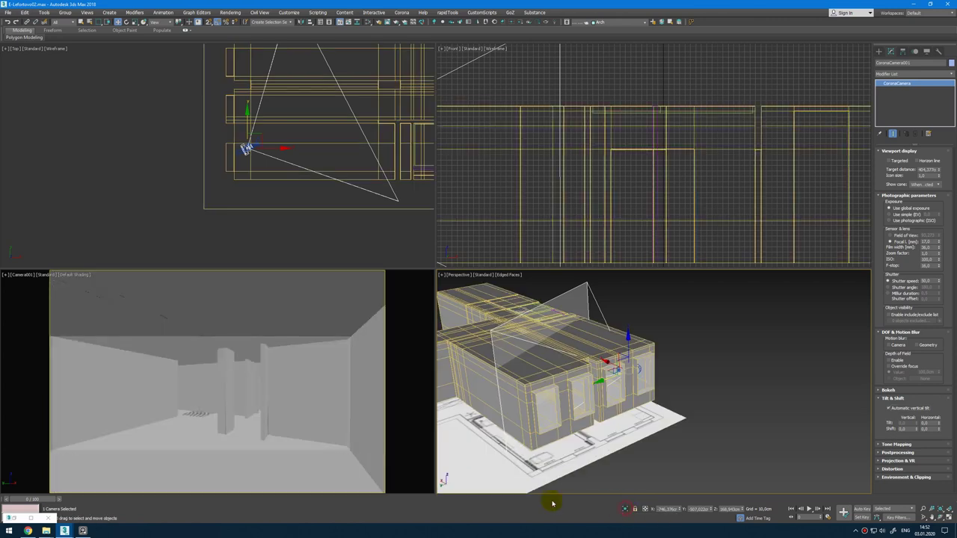
left_click(24, 277)
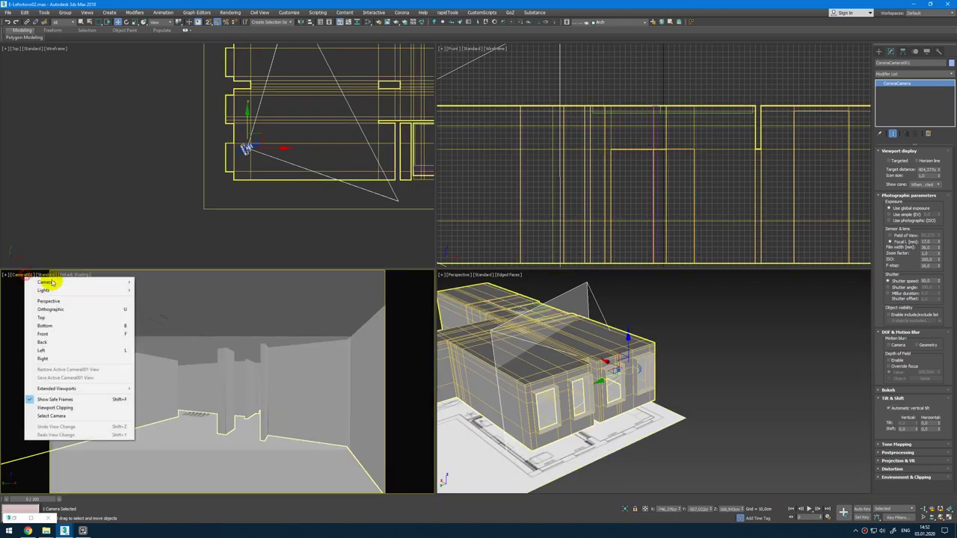
mouse_move(127, 280)
left_click(163, 287)
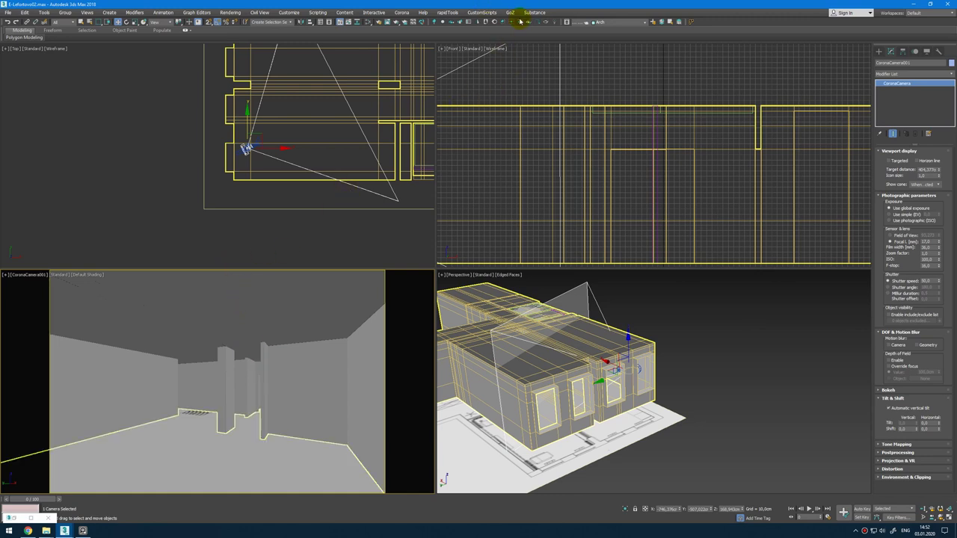
Step: Start Corona interactive rendering of the camera view and set the scene environment to a single map in Render Setup
key("shift+q")
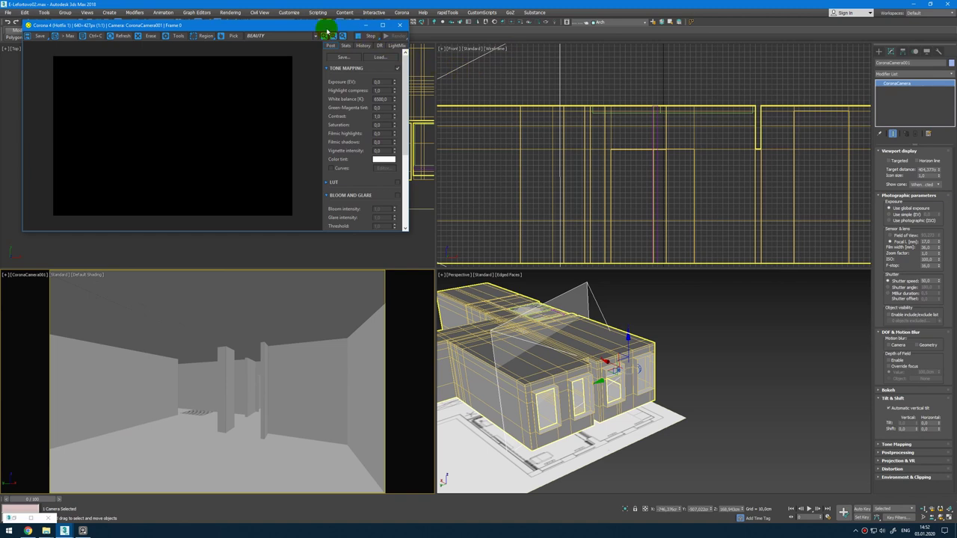
left_click_drag(327, 29, 347, 85)
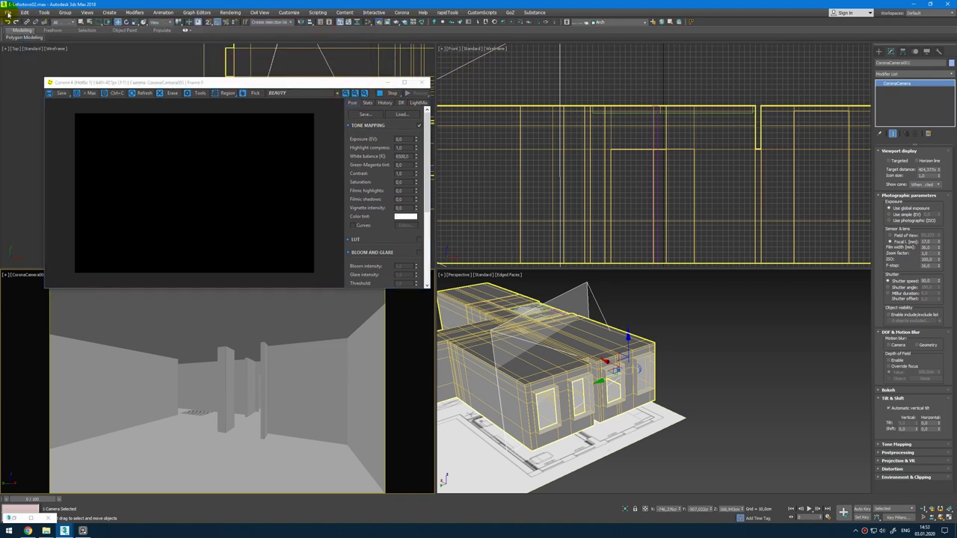
key("F10")
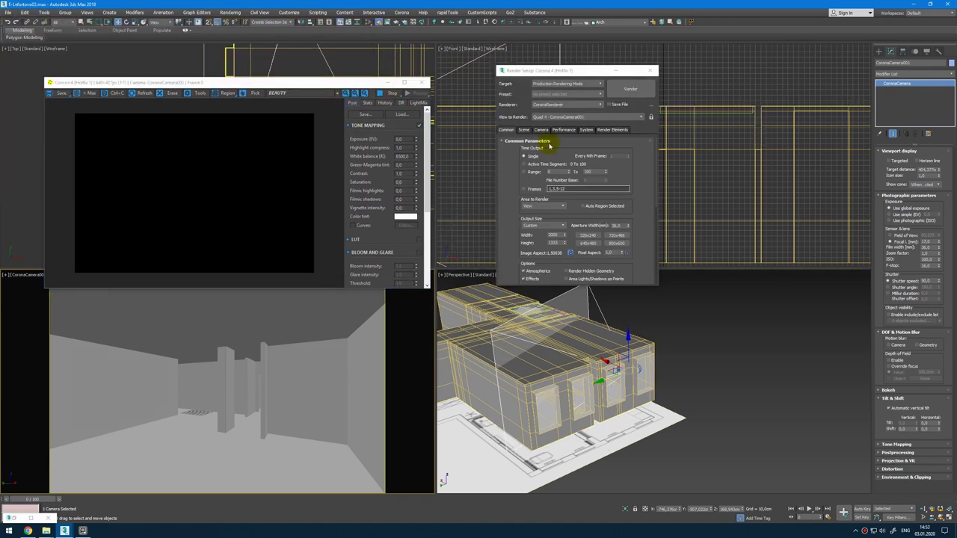
left_click(525, 130)
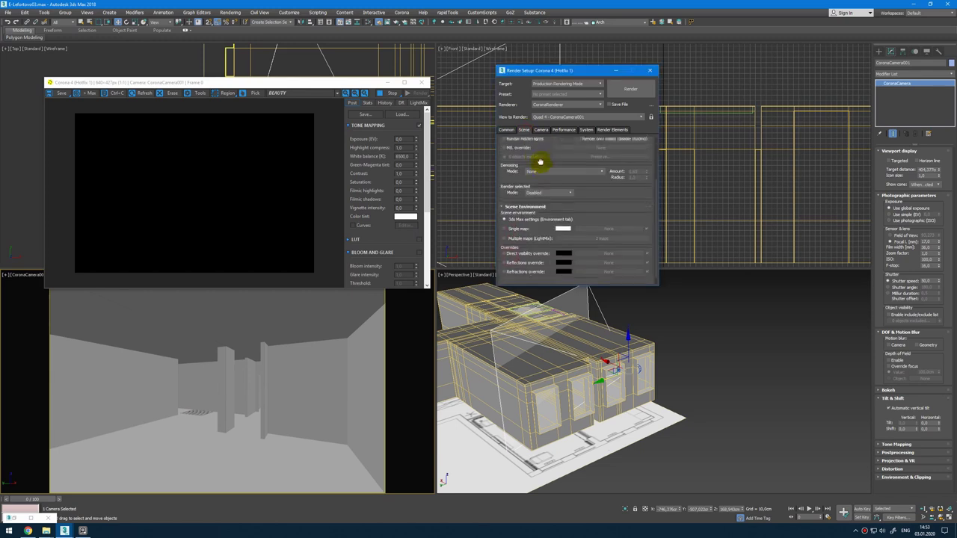
left_click(516, 225)
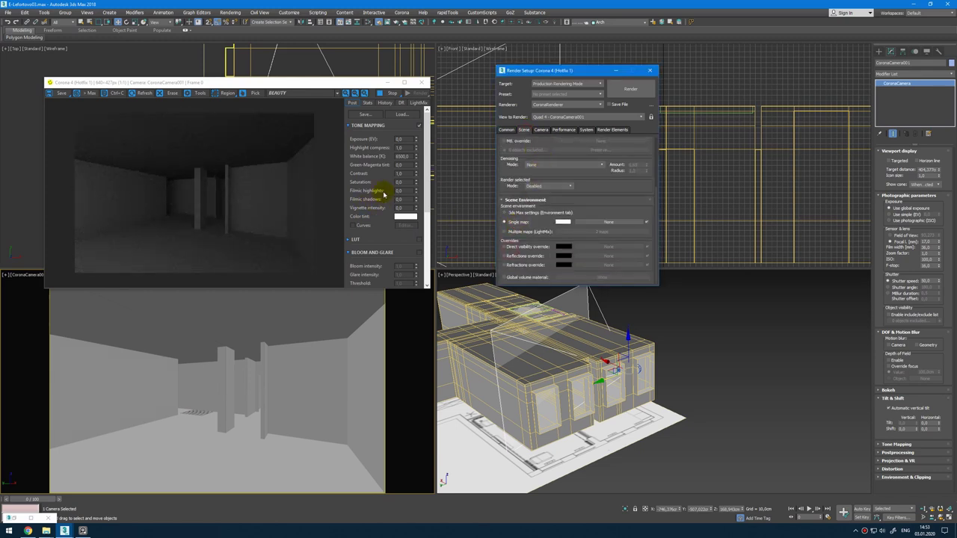
Step: Match the Corona camera's F-stop and shutter speed to the reference photo's f/5.6 and 1/3 s, using photographic ISO exposure
mouse_move(28, 530)
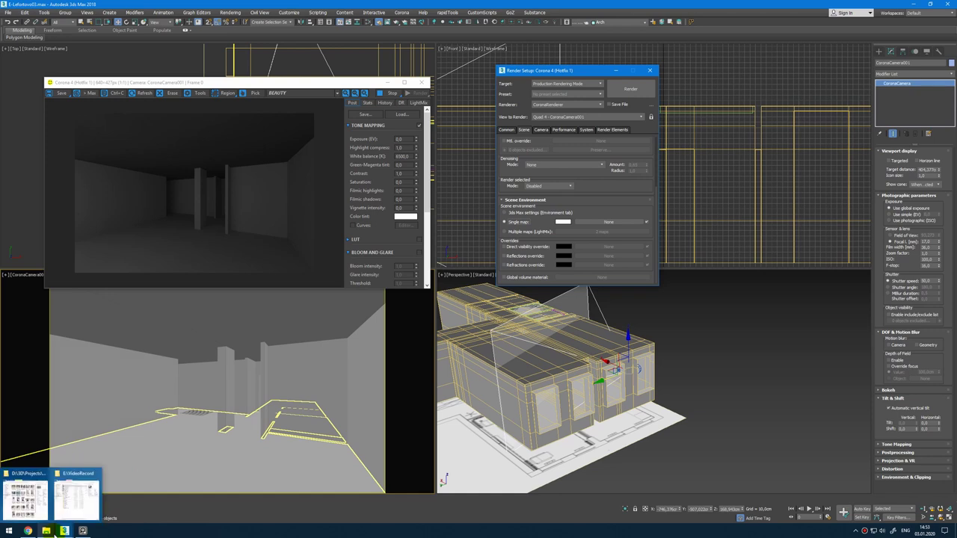
left_click(33, 516)
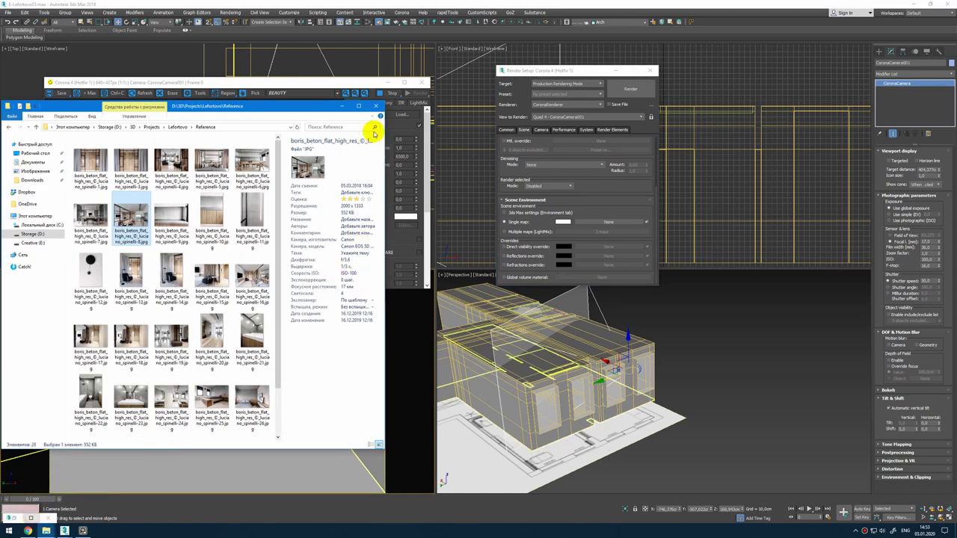
left_click_drag(311, 108, 436, 225)
left_click_drag(338, 146, 441, 314)
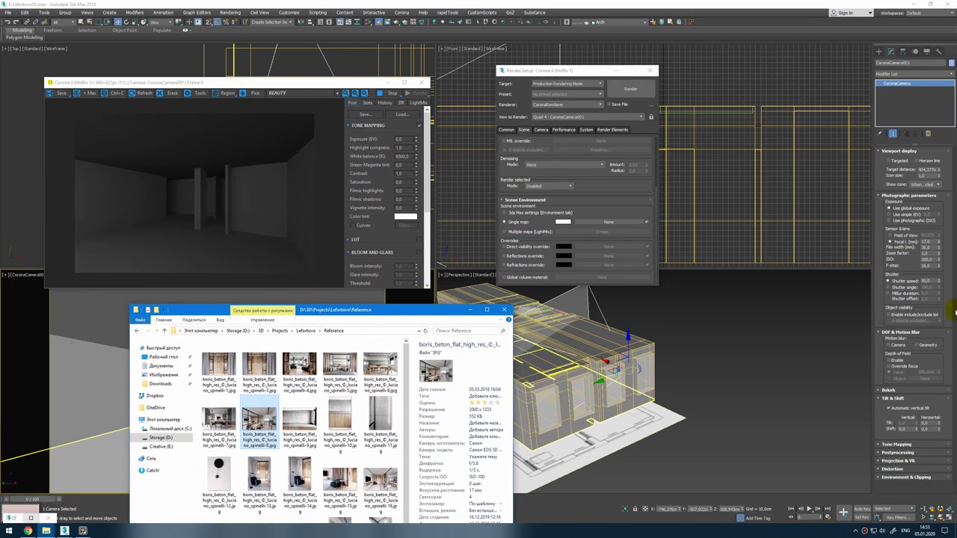
left_click(931, 267)
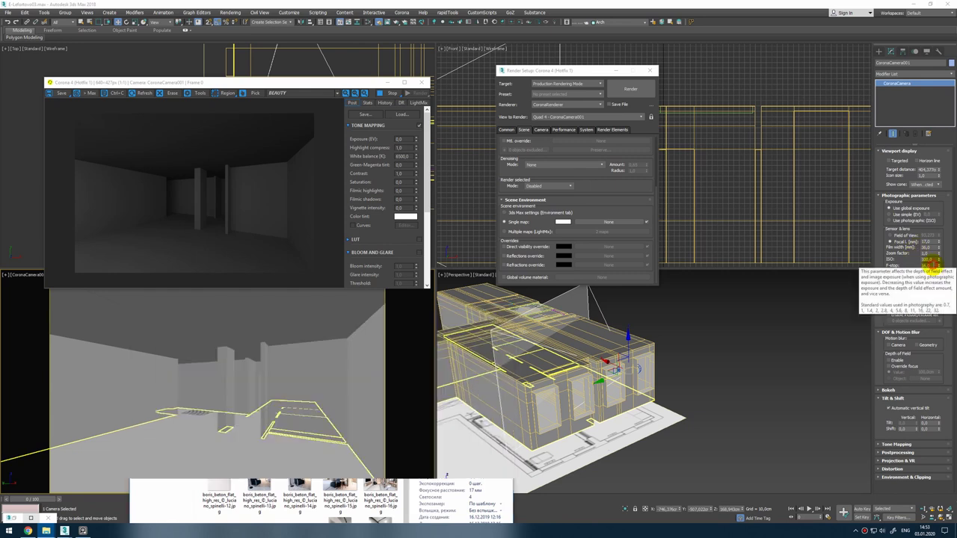
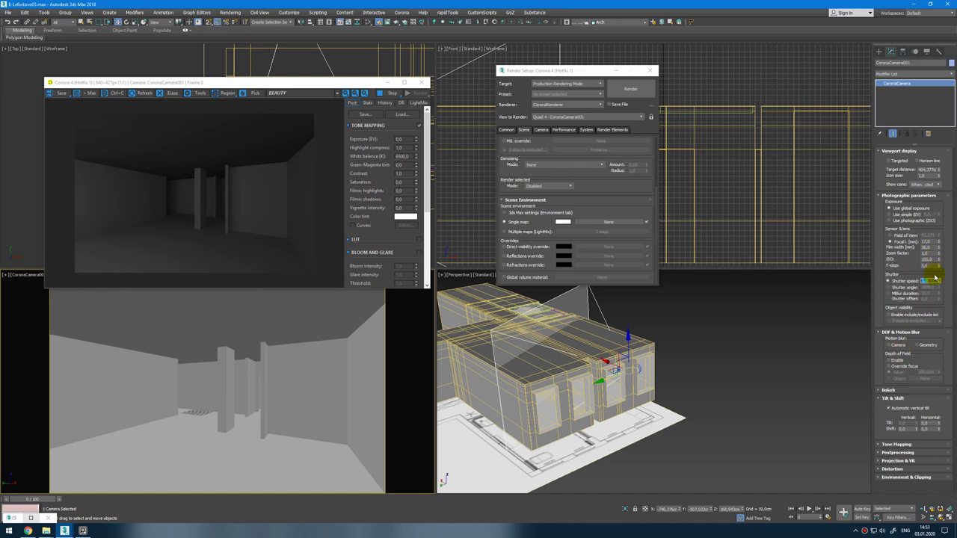
left_click(899, 221)
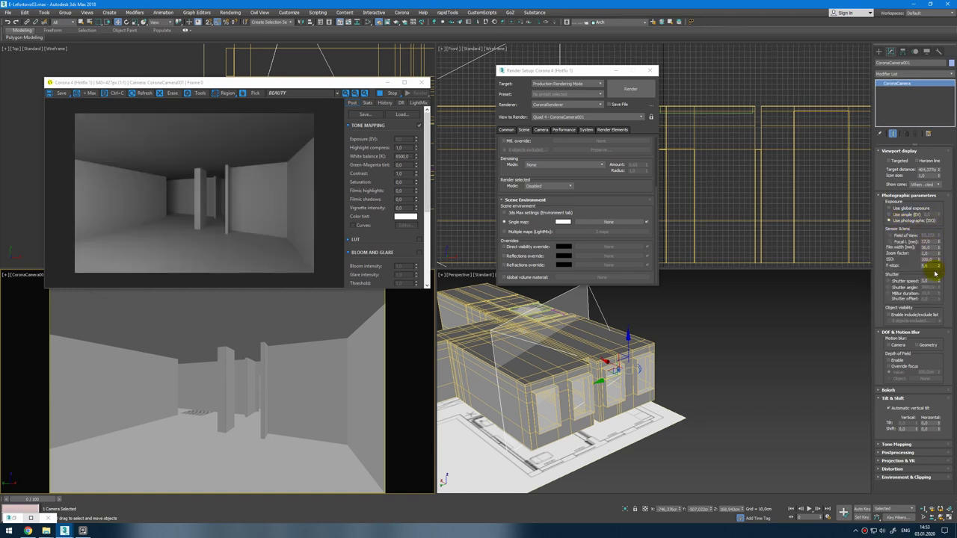
Step: Open the selected interior photo from the Reference folder and look over the reference images in PureRef
left_click(128, 451)
mouse_move(82, 531)
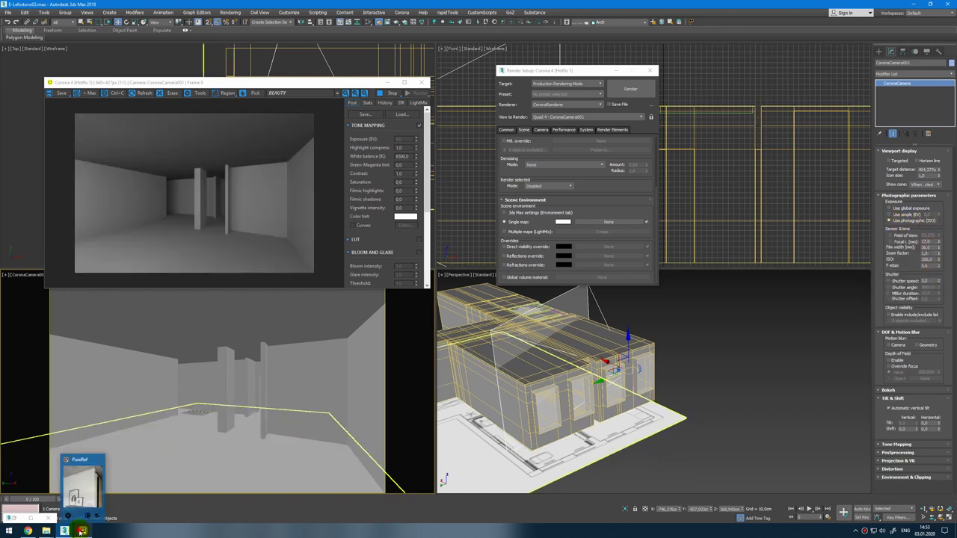
left_click(45, 531)
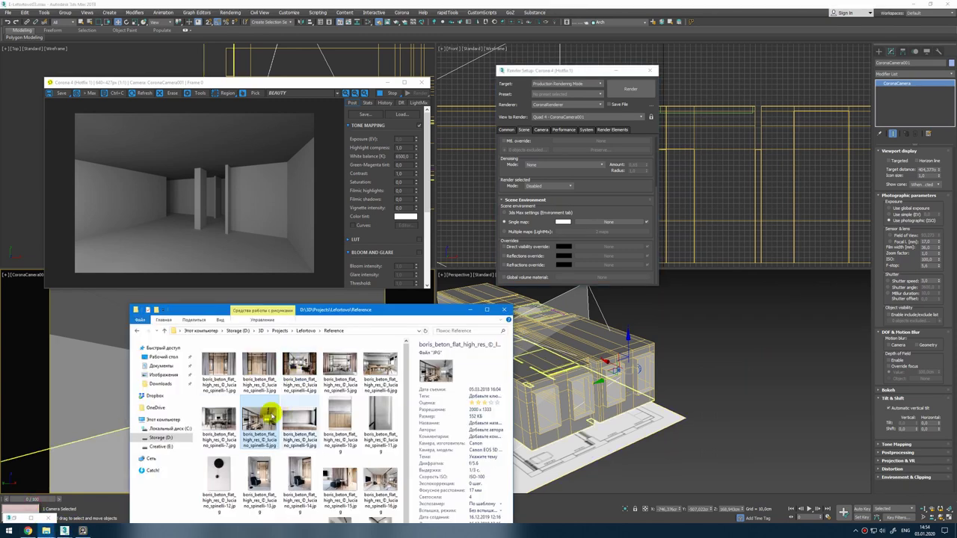
double_click(271, 415)
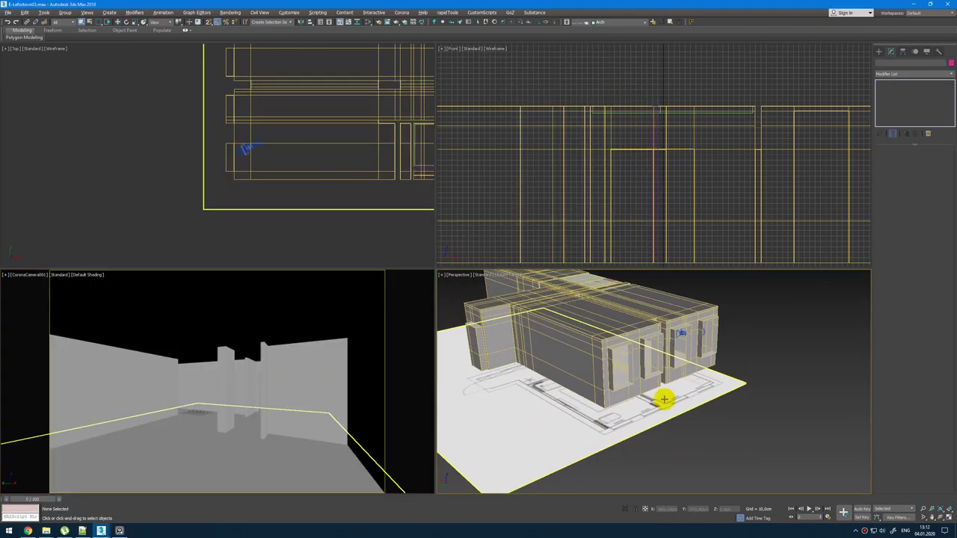
left_click(119, 531)
scroll(673, 261, "down", 5)
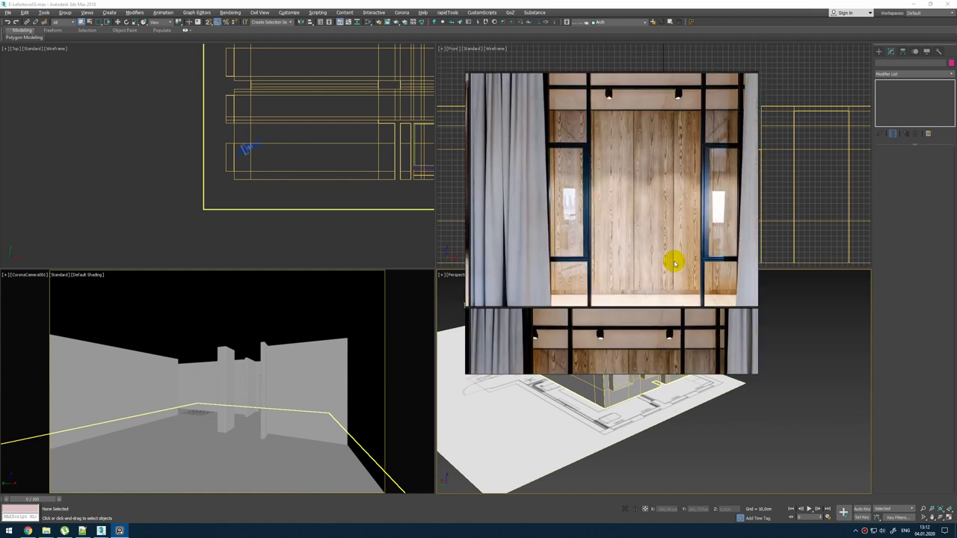
scroll(673, 279, "down", 1)
Step: Select the wall and ceiling object, show the Perspective view full size, and open and accept the object's properties
left_click(640, 411)
middle_click_drag(648, 404, 652, 312, "alt")
left_click(652, 313)
scroll(639, 321, "up", 5)
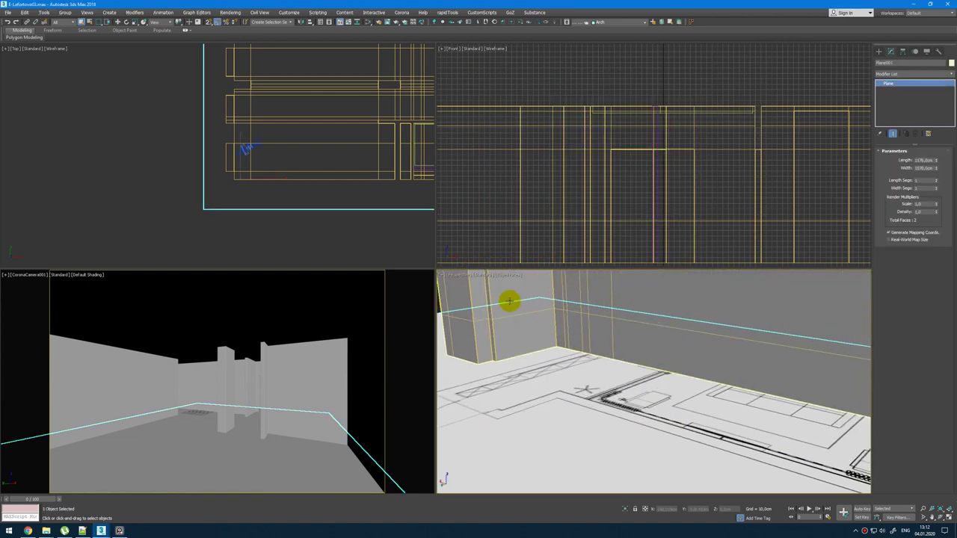
left_click(598, 324)
key("alt+w")
middle_click_drag(616, 324, 605, 334, "alt")
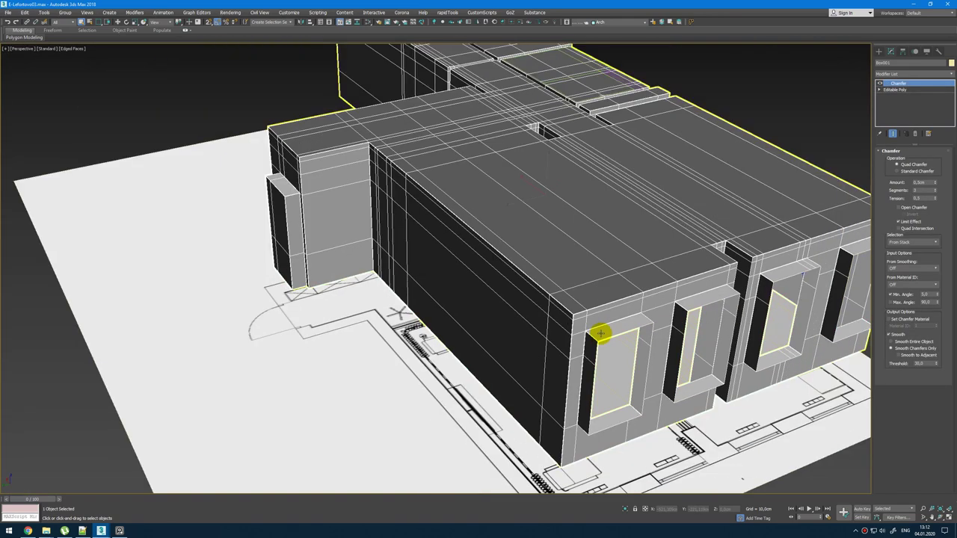
right_click(596, 316)
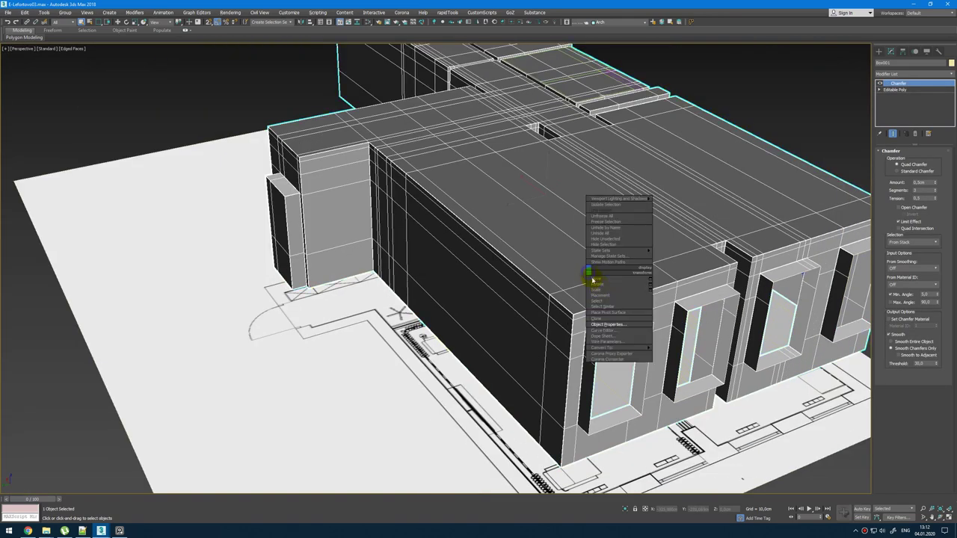
left_click(615, 327)
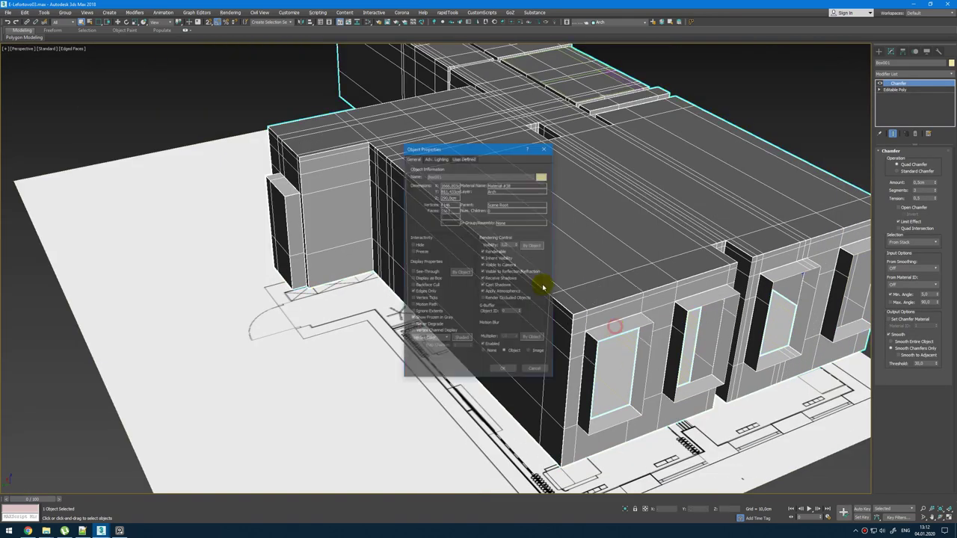
left_click(501, 370)
Step: Examine the outside of the wall and ceiling object from several angles, including the windows and roof edges
scroll(547, 212, "up", 5)
middle_click_drag(547, 211, 425, 212, "alt")
scroll(448, 180, "down", 5)
scroll(437, 232, "up", 5)
scroll(442, 237, "down", 7)
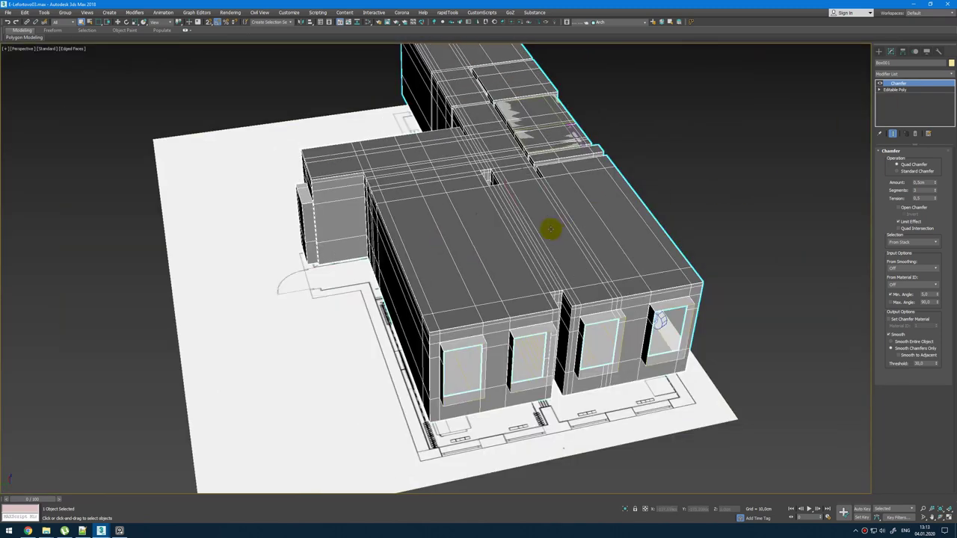
middle_click_drag(550, 229, 421, 171, "alt")
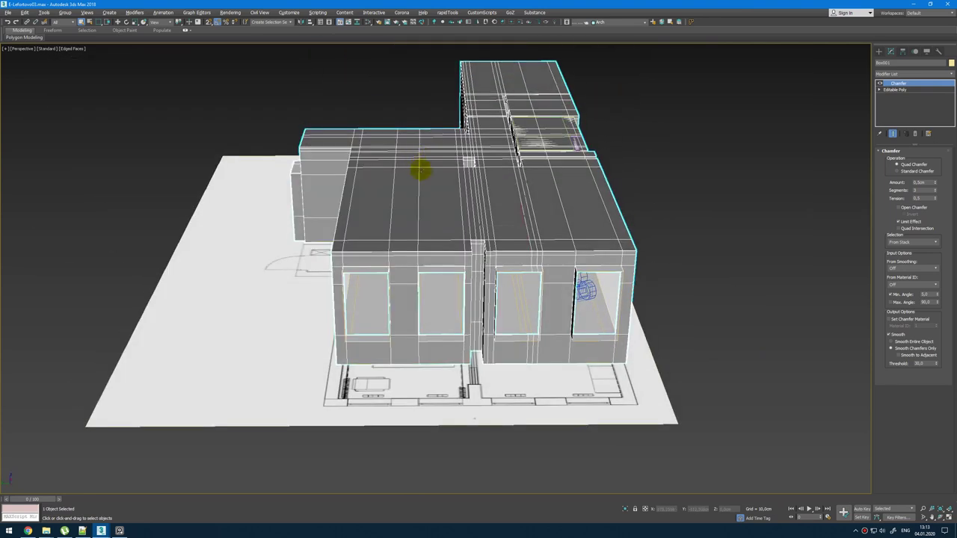
scroll(421, 171, "up", 5)
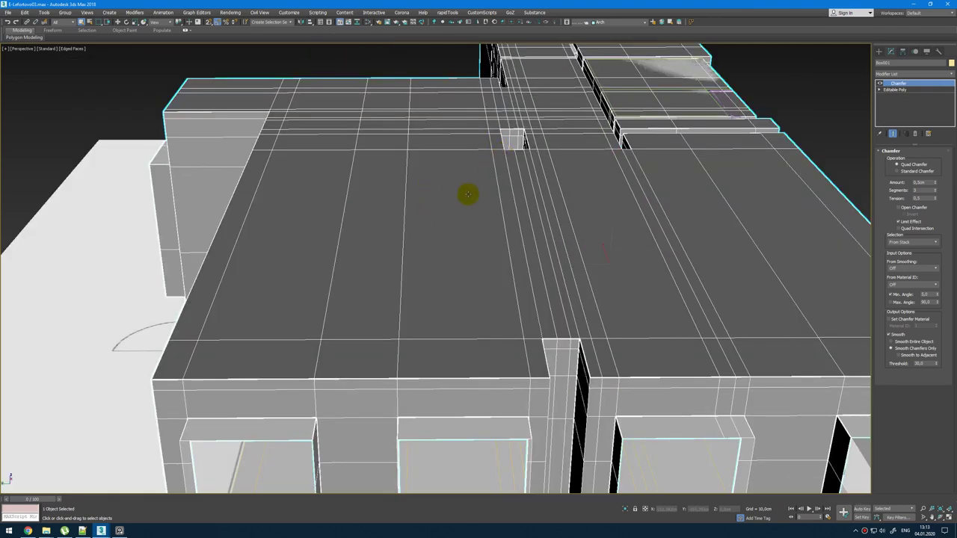
Step: Flip all polygons of the wall and ceiling object at its Editable Poly level and look into the rooms from above
left_click(901, 90)
key("4")
key("ctrl+a")
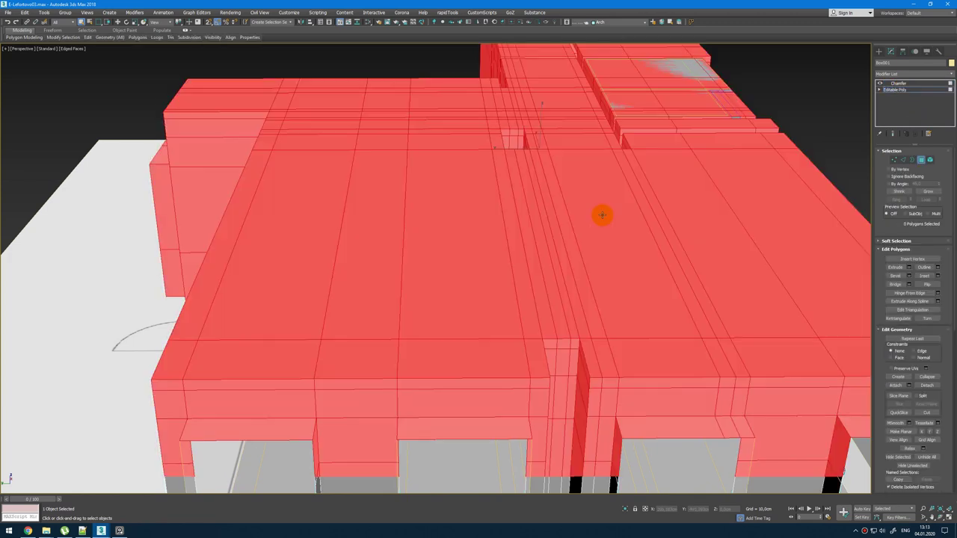
left_click(928, 285)
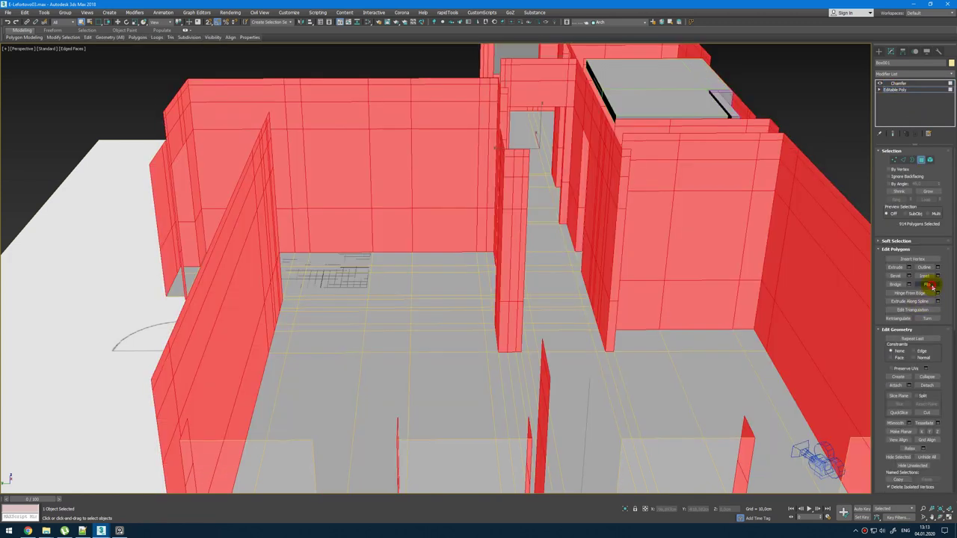
left_click(898, 91)
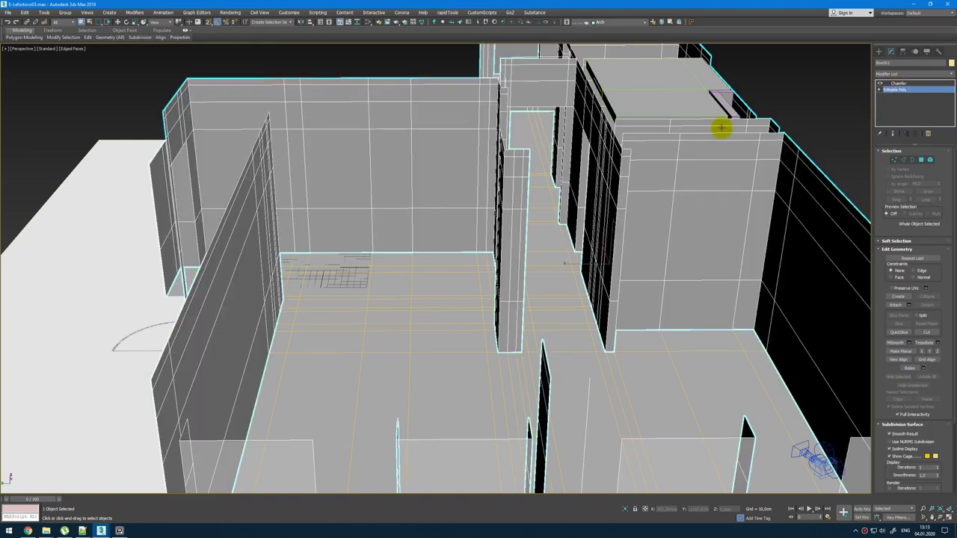
middle_click_drag(411, 133, 391, 214, "alt")
scroll(370, 172, "up", 5)
scroll(371, 192, "down", 5)
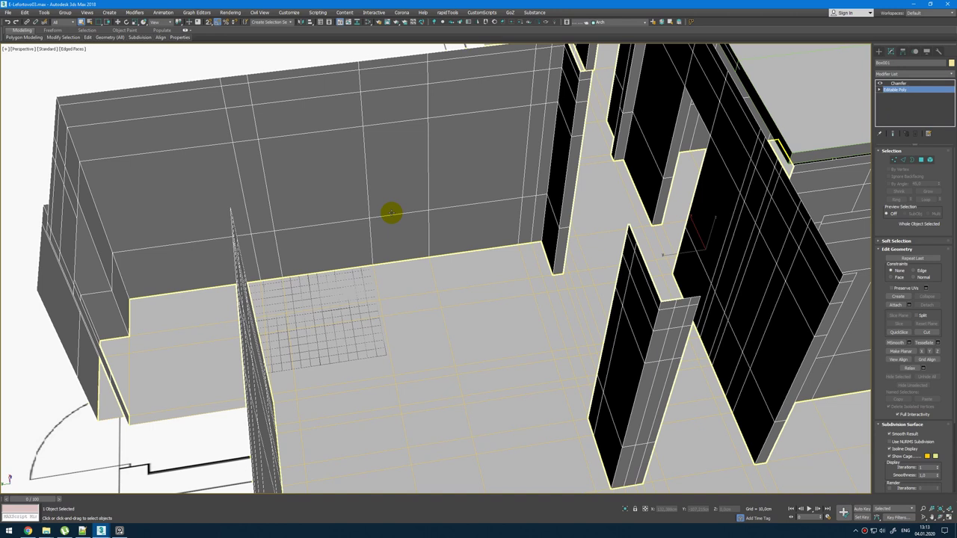
Step: Show the Top view full size with shading and make the floor object see-through so the floor plan is readable
key("alt+w")
middle_click(379, 229)
key("alt+w")
scroll(378, 229, "down", 8)
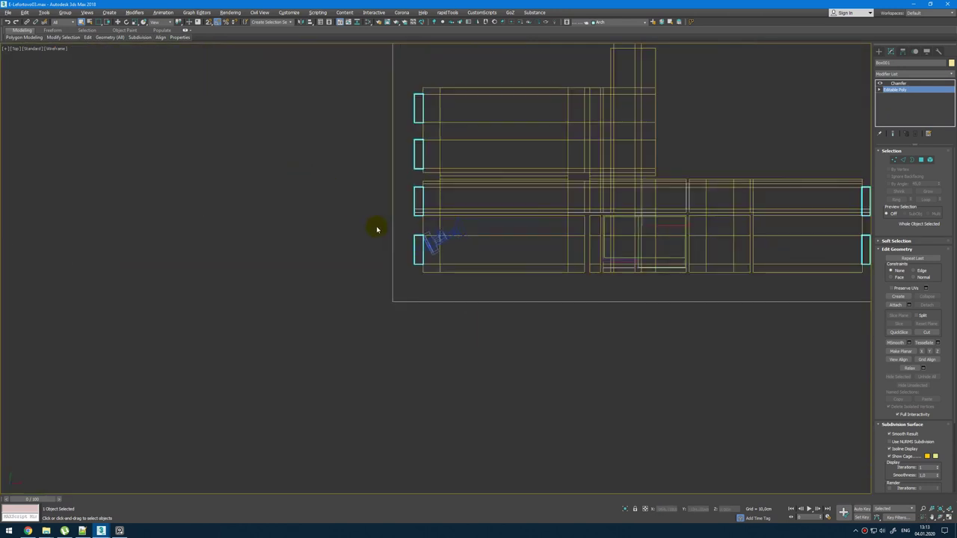
scroll(530, 228, "up", 5)
key("F3")
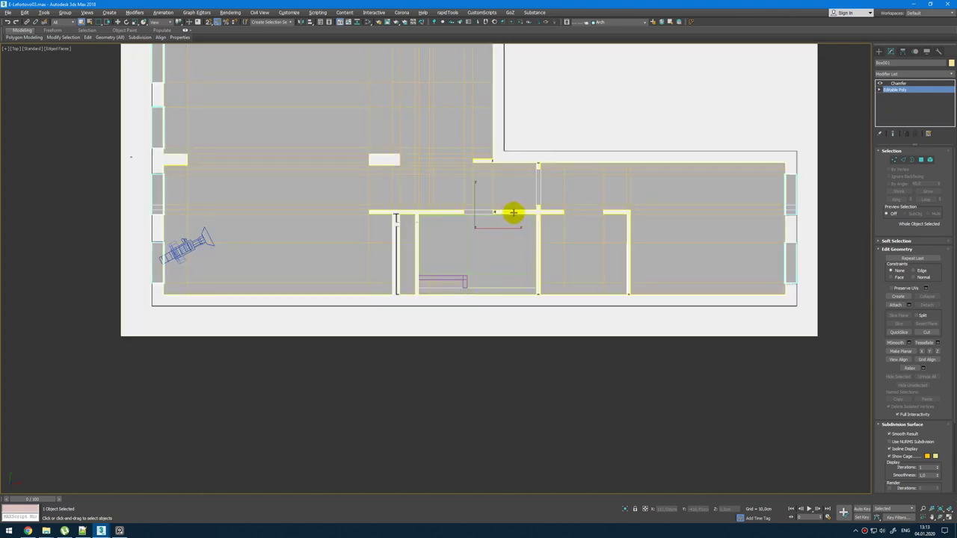
left_click(467, 175)
key("alt+x")
middle_click_drag(465, 125, 450, 229)
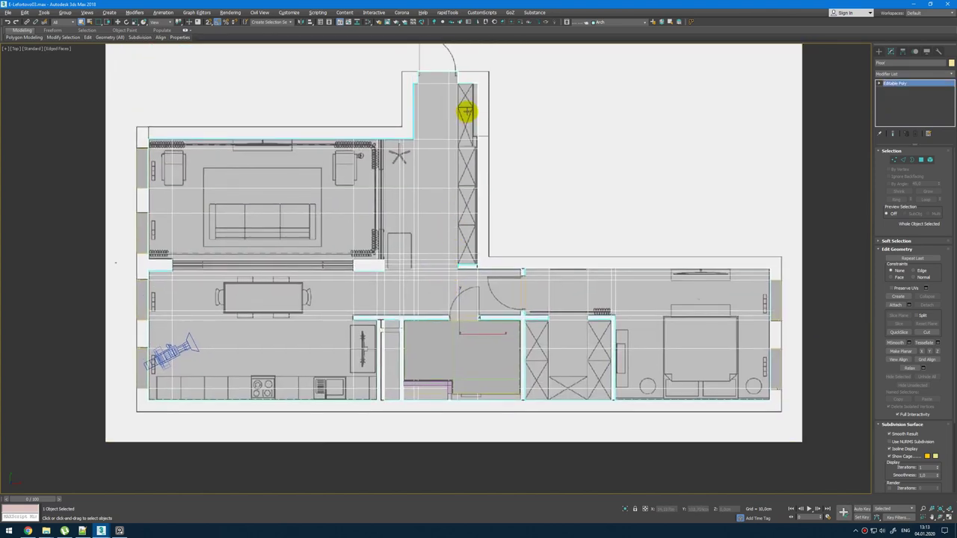
Step: Draw a plane of about 468 by 52 cm along the hallway wardrobe in the Top view
right_click(465, 110)
scroll(463, 74, "up", 5)
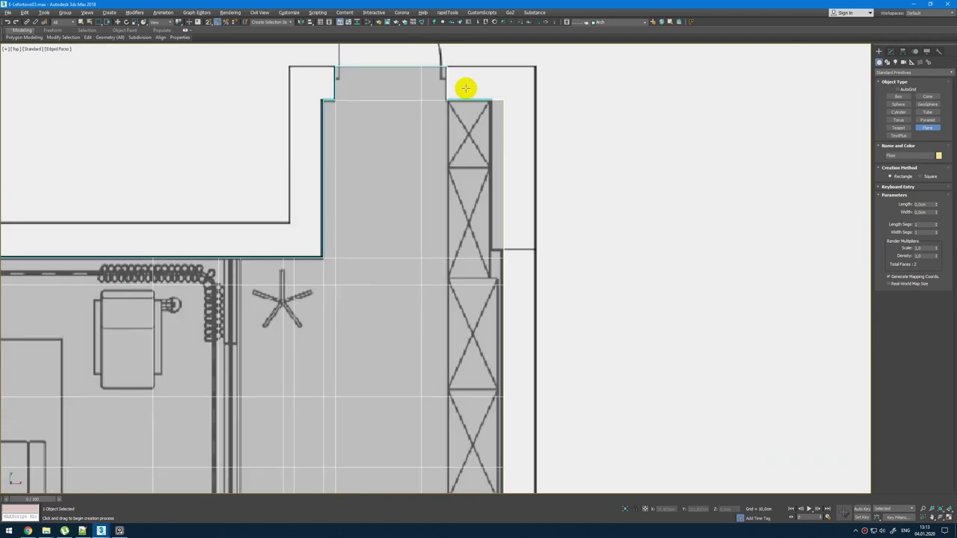
left_click_drag(412, 122, 516, 379)
scroll(481, 252, "down", 6)
scroll(466, 348, "up", 10)
right_click(605, 147)
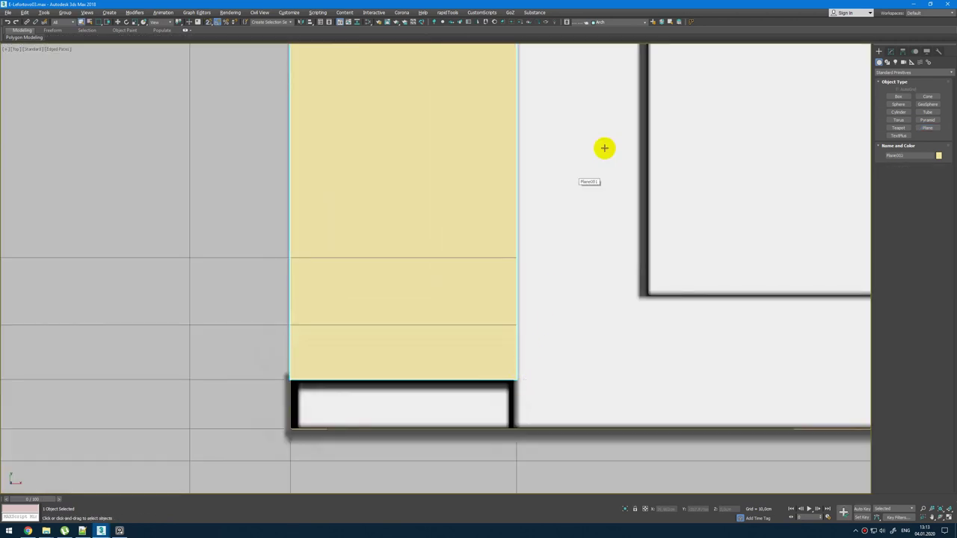
Step: Rotate the new plane upright so it stands vertically in front of the hallway wall
key("alt+w")
key("alt+w")
middle_click_drag(521, 333, 367, 273, "alt")
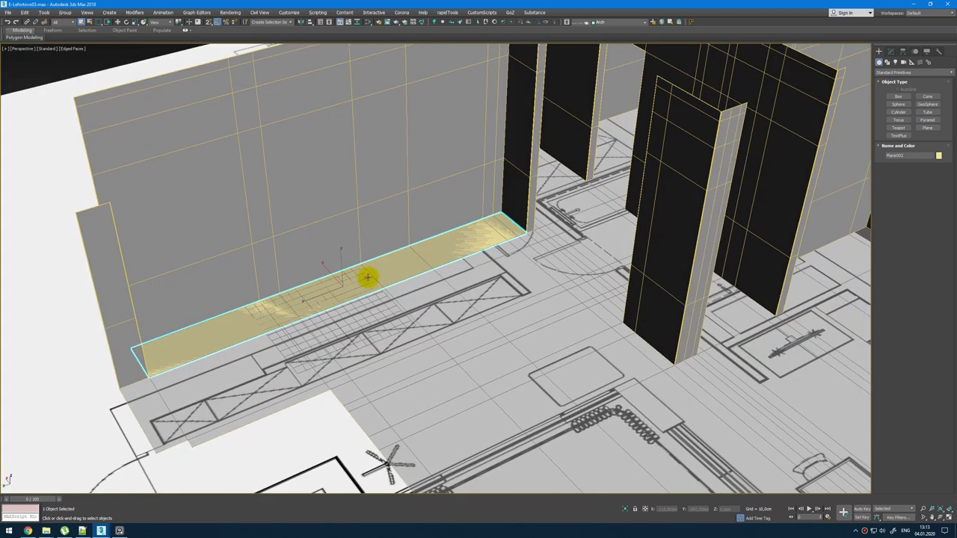
key("e")
left_click_drag(355, 296, 367, 316)
key("w")
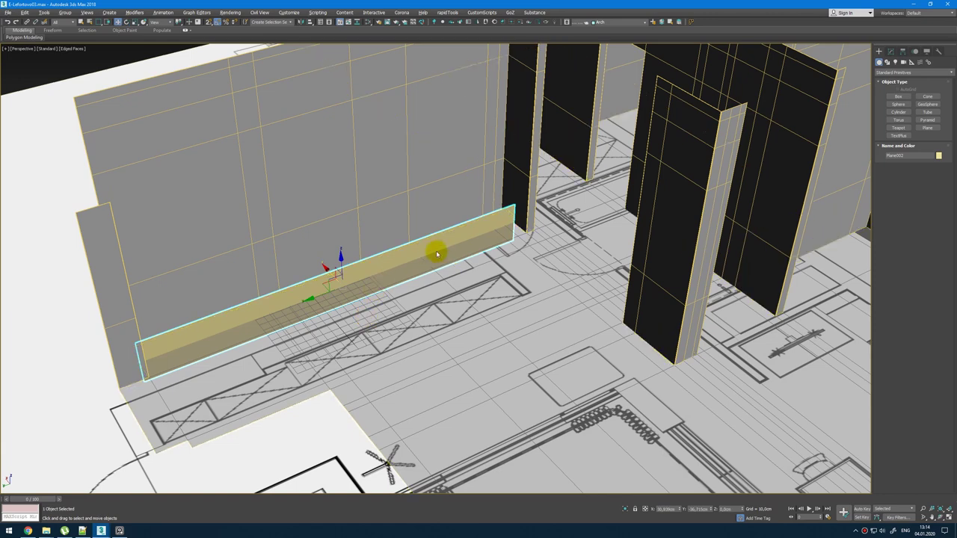
Step: Raise the upright plane above the floor and shift it away from the hallway wall toward the wardrobe front
key("alt+w")
key("alt+w")
middle_click_drag(575, 355, 562, 354, "alt")
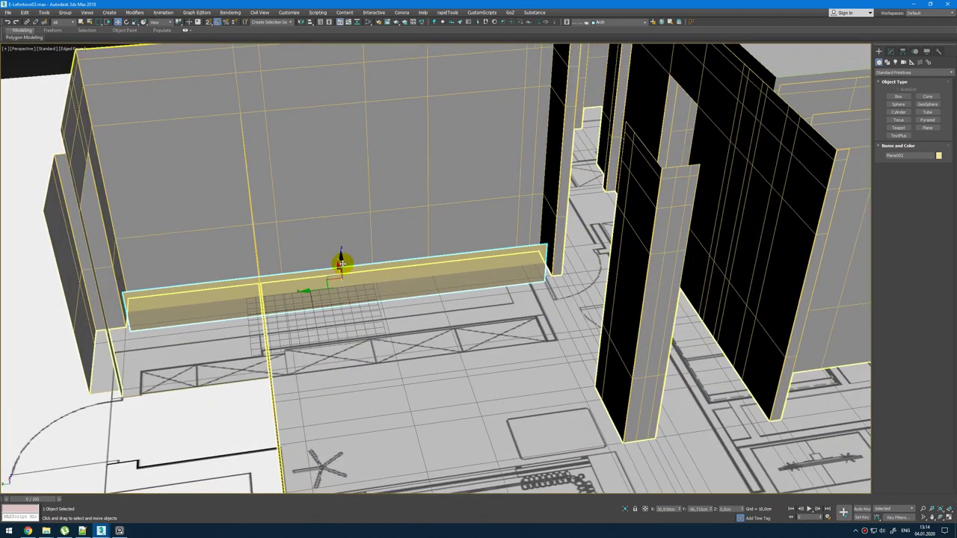
left_click_drag(342, 263, 348, 250)
middle_click_drag(415, 264, 393, 325, "alt")
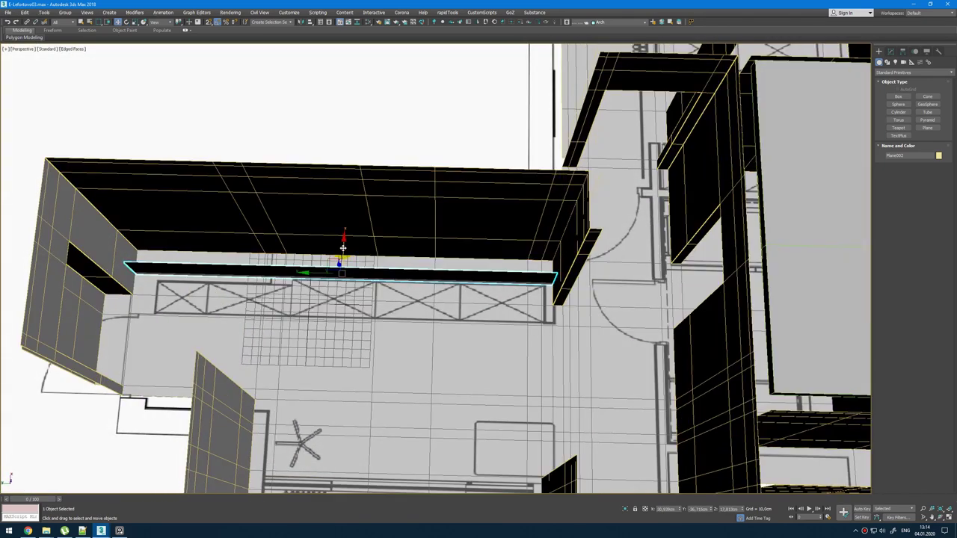
left_click_drag(344, 248, 341, 265)
scroll(466, 323, "up", 3)
middle_click_drag(466, 322, 265, 203, "alt")
Step: Switch the camera viewport from the Corona camera to Camera001 and compare the plane with the reference photo
key("alt+w")
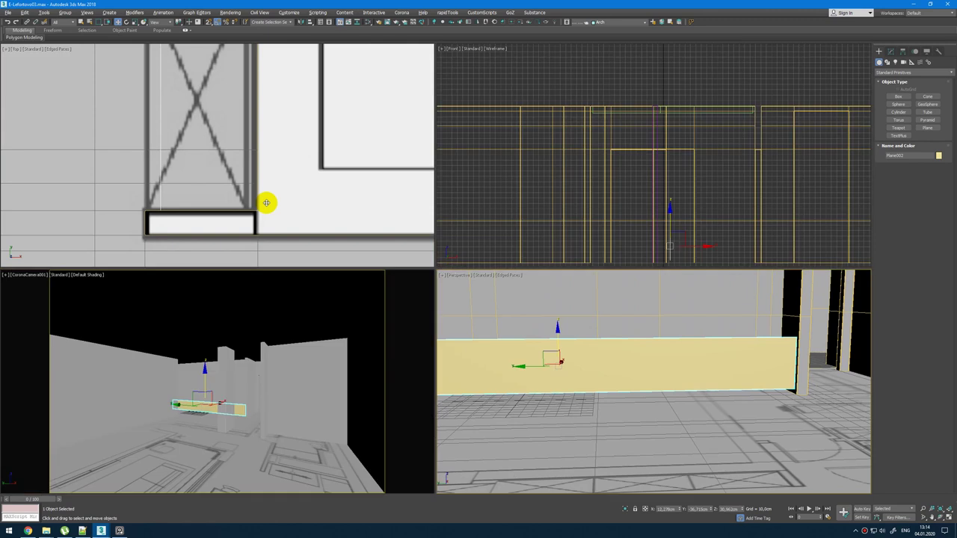
middle_click(229, 442)
key("alt+w")
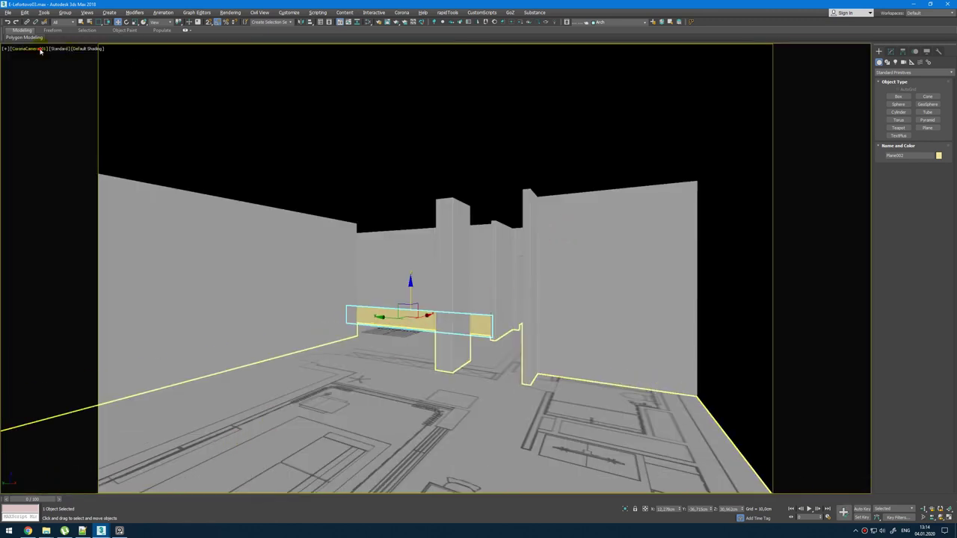
left_click(40, 50)
mouse_move(45, 58)
left_click(169, 57)
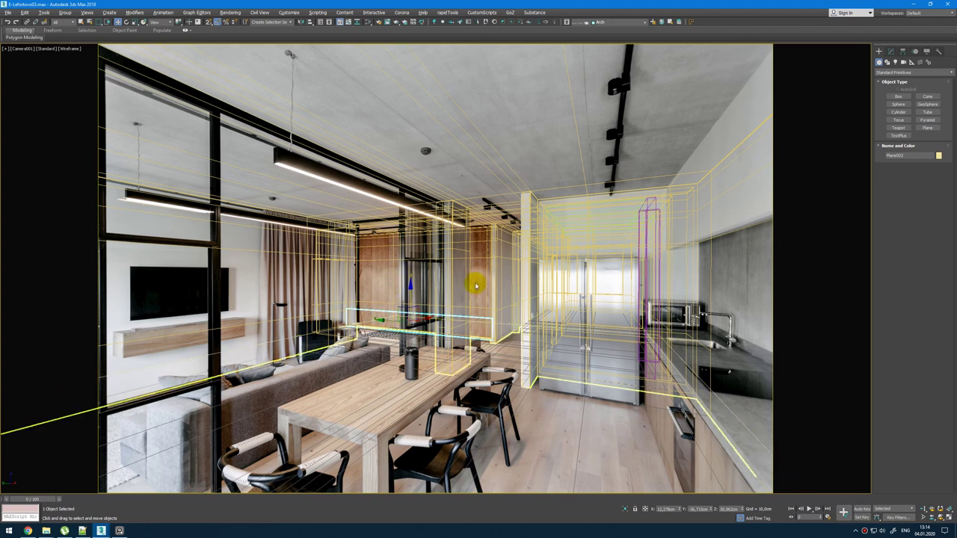
Step: Divide the plane into 9 length segments and 1 width segment, and show it in the Perspective view
left_click(891, 51)
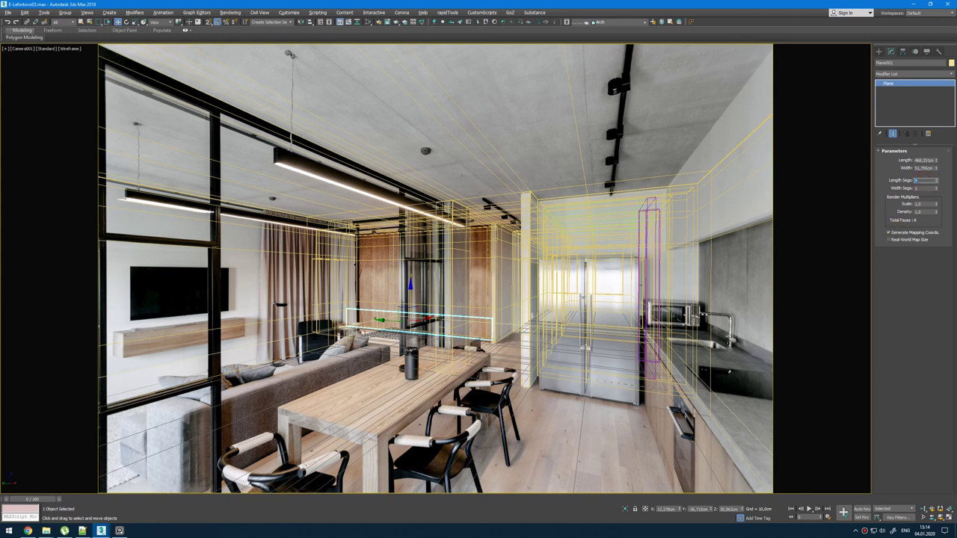
left_click(531, 320)
key("alt+w")
middle_click(682, 402)
key("alt+w")
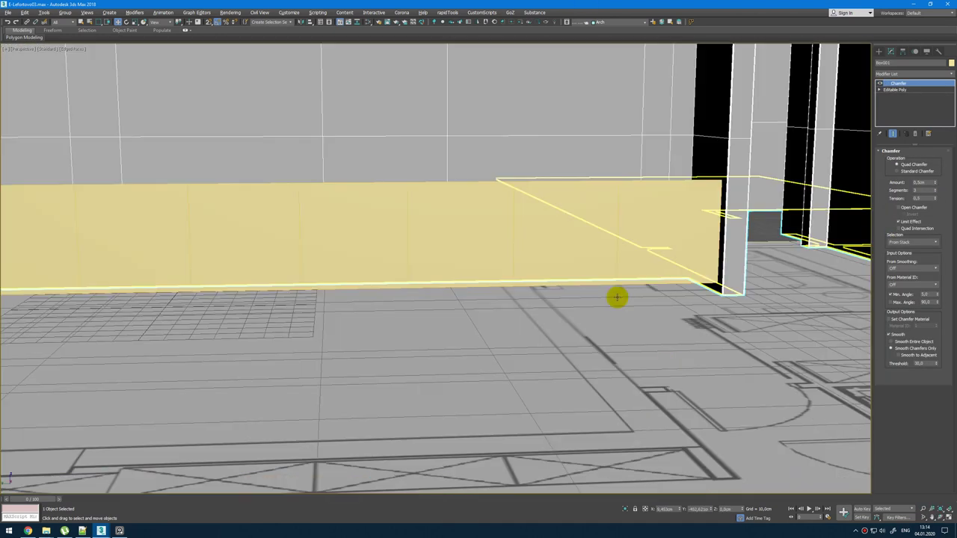
left_click(584, 255)
middle_click_drag(576, 239, 656, 207, "alt")
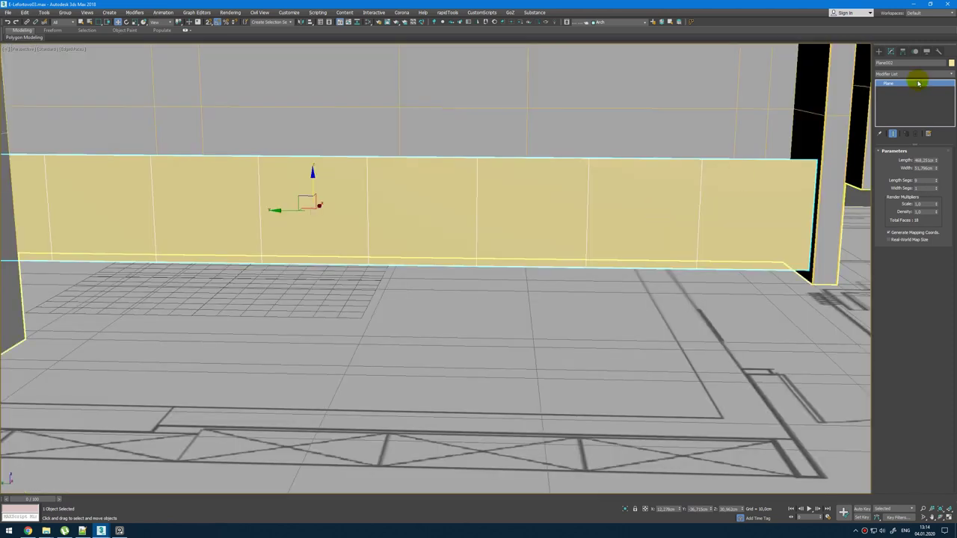
Step: Add an Edit Poly modifier to the plane and raise its top vertices to the ceiling line with snapping in the Front view
middle_click_drag(550, 264, 502, 218, "alt")
key("ctrl+e")
key("f")
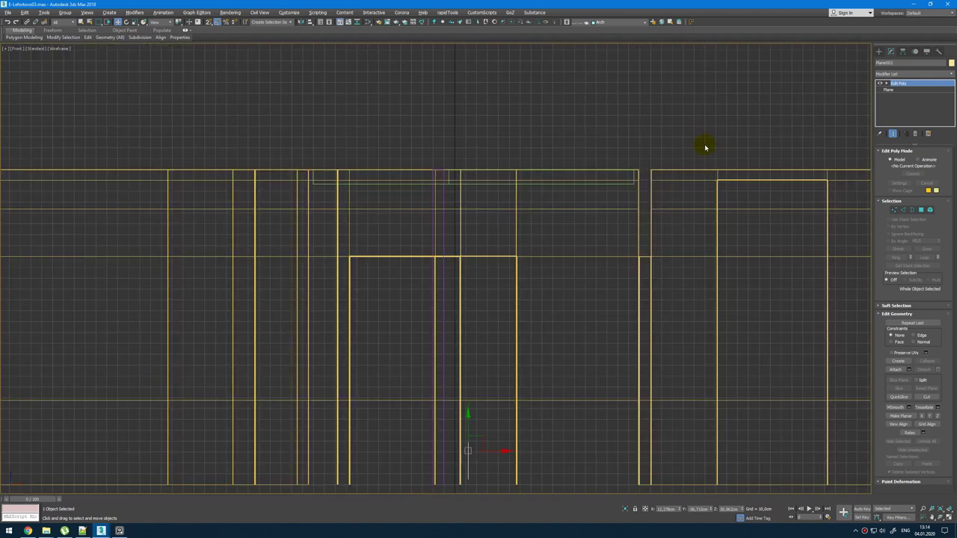
key("1")
scroll(595, 297, "down", 3)
scroll(606, 239, "up", 5)
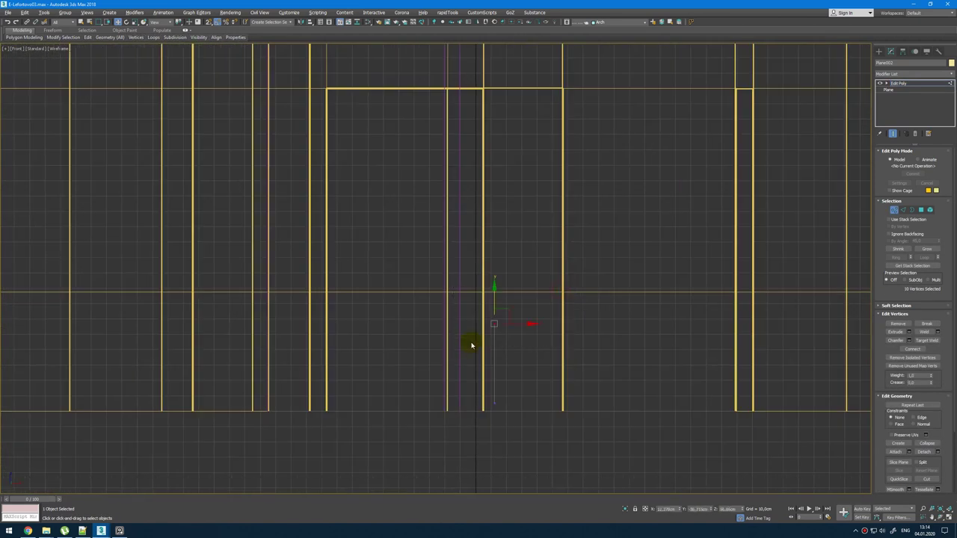
scroll(487, 330, "down", 5)
middle_click_drag(505, 312, 517, 329)
left_click_drag(505, 325, 515, 205)
scroll(513, 214, "up", 6)
key("s")
left_click_drag(479, 255, 478, 257)
Step: Select the plane's bottom row of vertices and adjust their height against the reference photo in the Camera001 view
key("alt+w")
middle_click(685, 355)
key("alt+w")
key("alt+w")
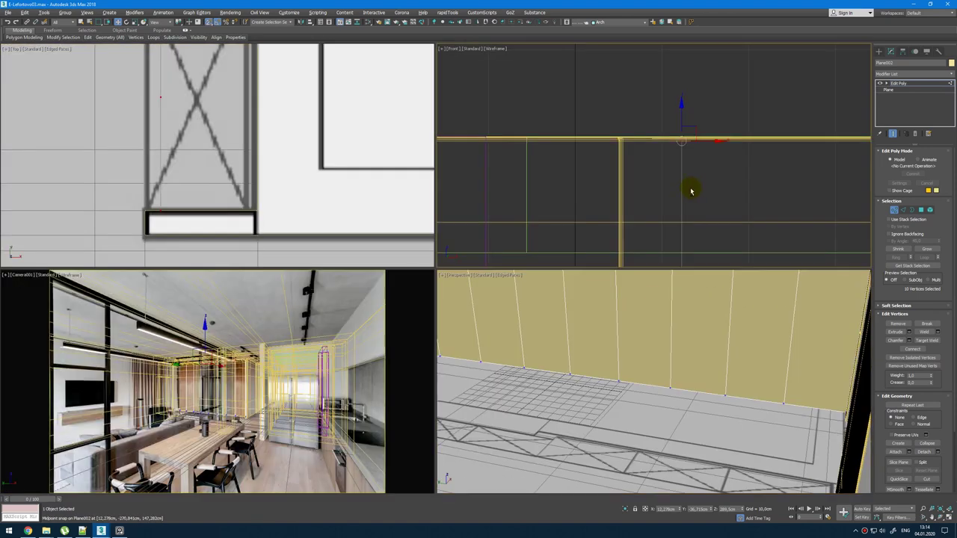
key("alt+w")
middle_click_drag(709, 262, 655, 289)
scroll(651, 344, "down", 3)
middle_click_drag(650, 345, 652, 118)
scroll(646, 221, "down", 3)
scroll(643, 337, "down", 2)
middle_click_drag(643, 337, 639, 58)
key("ctrl+z")
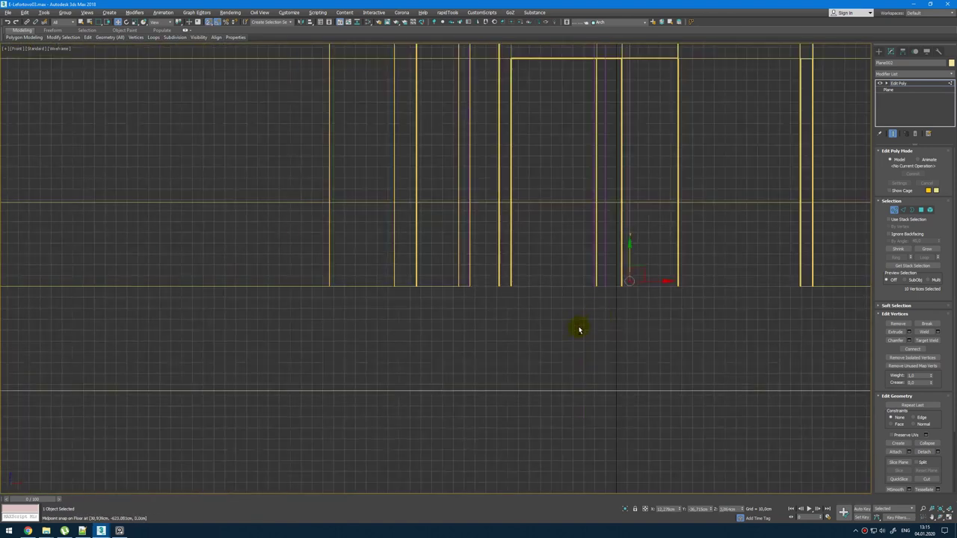
key("alt+w")
key("alt+w")
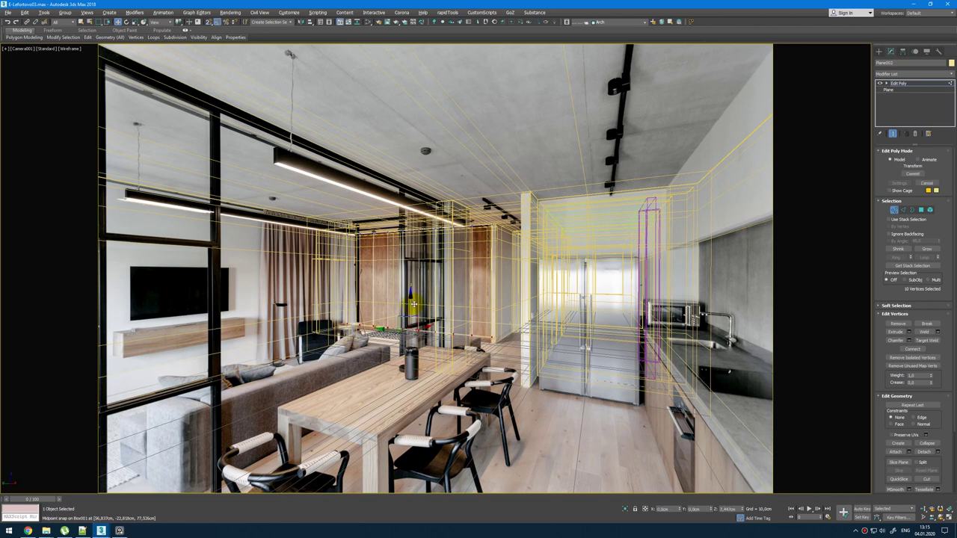
left_click(634, 5)
left_click(548, 268)
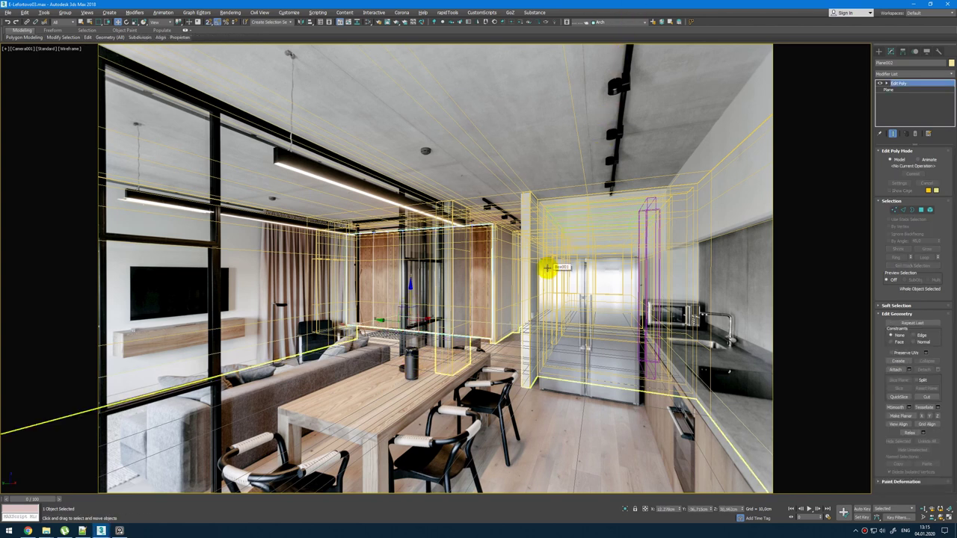
Step: Chamfer the plane's eight inner vertical edges by 0,2 cm
key("alt+w")
key("alt+w")
key("2")
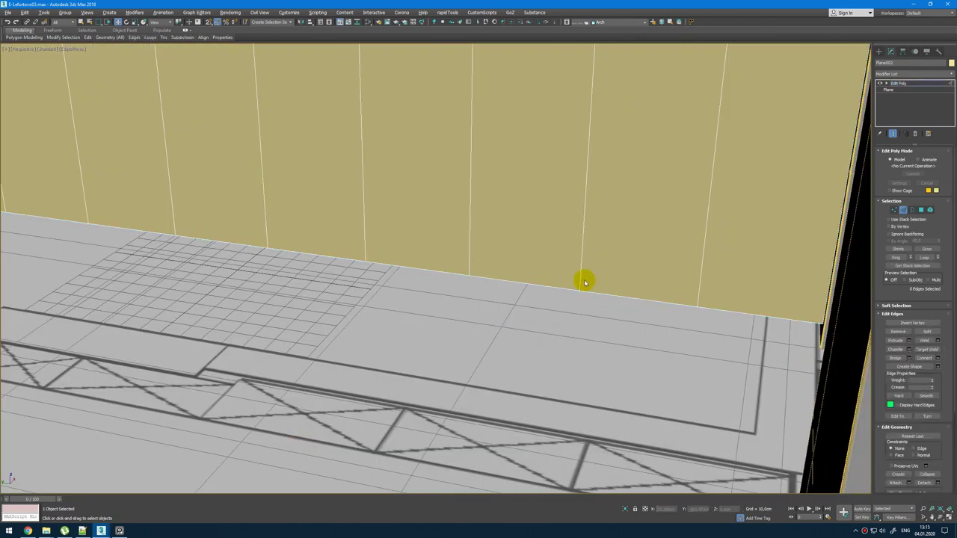
scroll(641, 308, "down", 2)
scroll(643, 262, "down", 4)
middle_click_drag(643, 255, 642, 278, "alt")
scroll(660, 226, "up", 3)
left_click(692, 228)
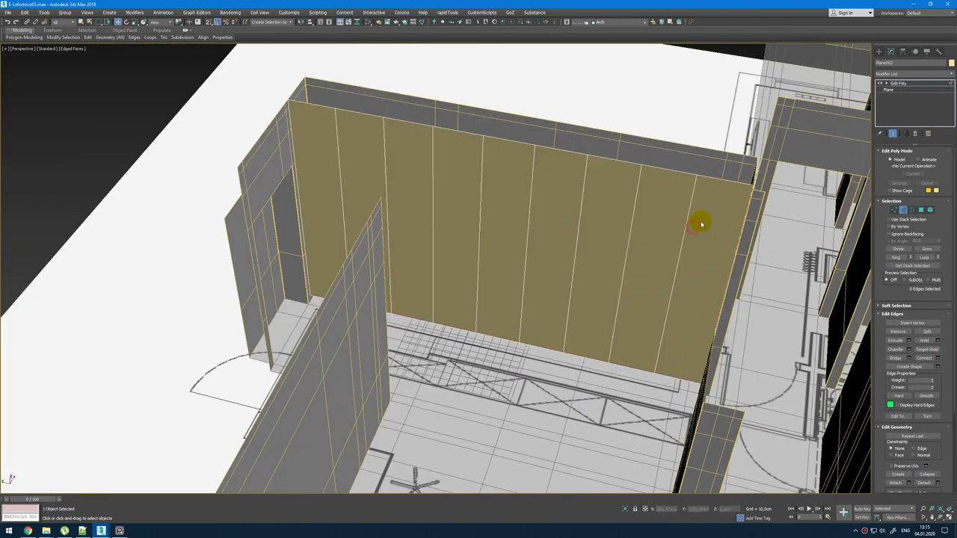
left_click_drag(334, 196, 335, 196)
middle_click_drag(389, 218, 402, 215, "alt")
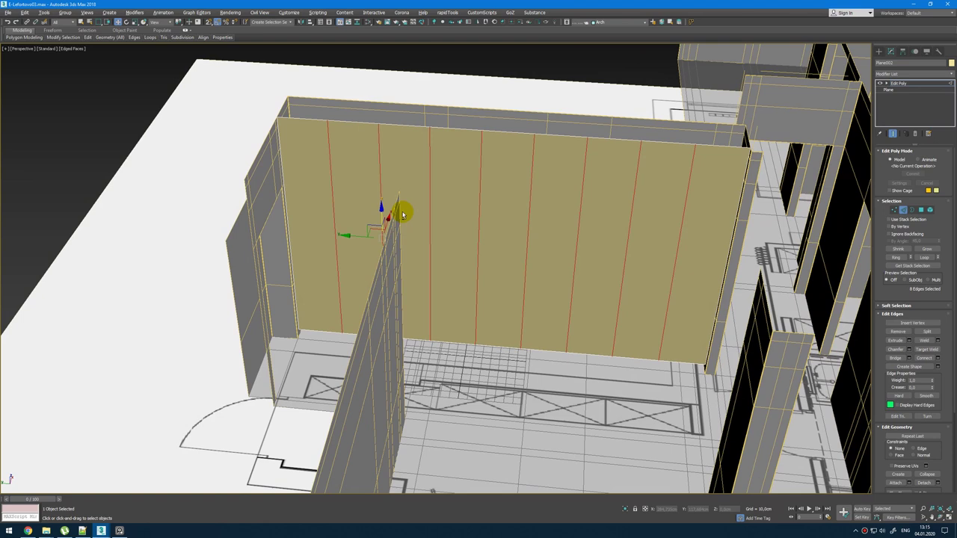
left_click(910, 349)
scroll(523, 188, "up", 2)
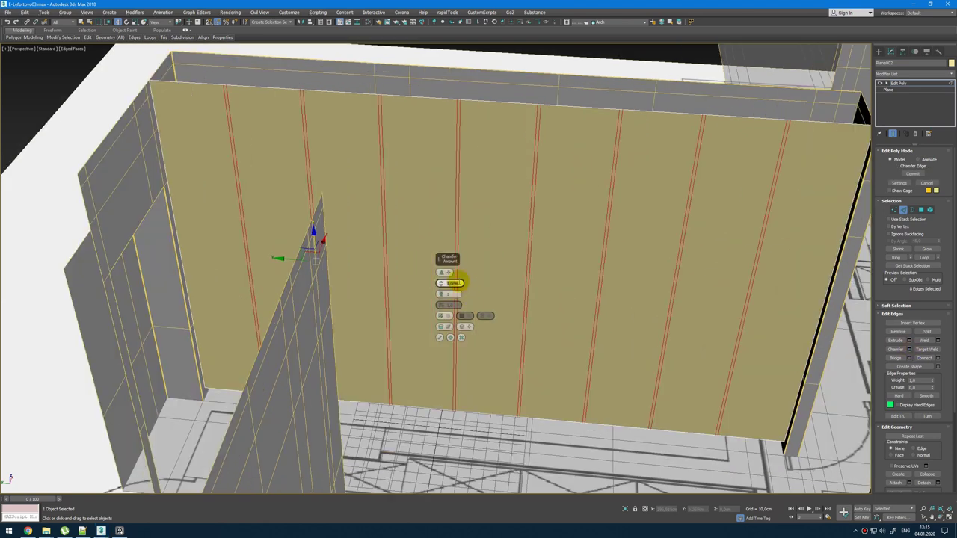
type("0,2")
key("Return")
left_click(440, 338)
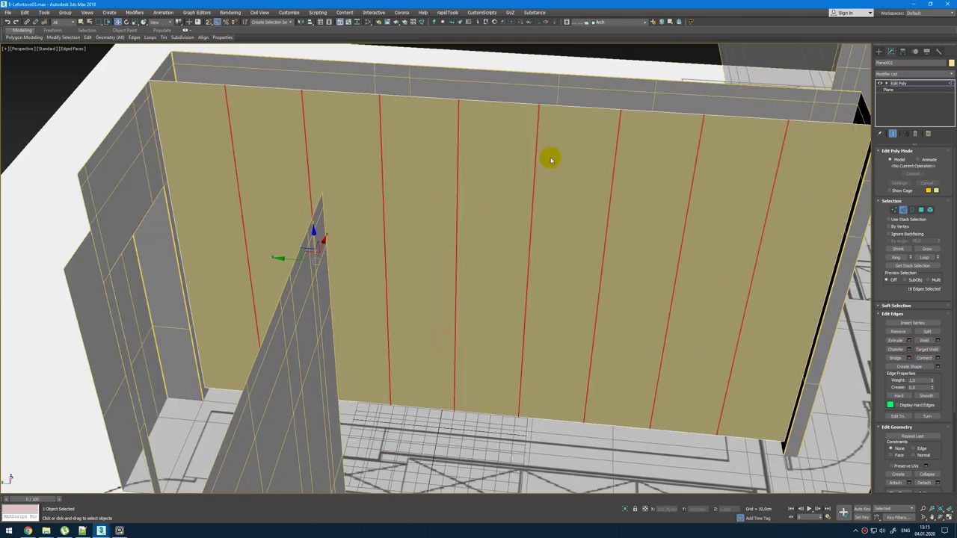
Step: Select all the narrow strips between the wardrobe panels as similar polygons and delete them
left_click(922, 210)
scroll(609, 94, "up", 5)
left_click(657, 167)
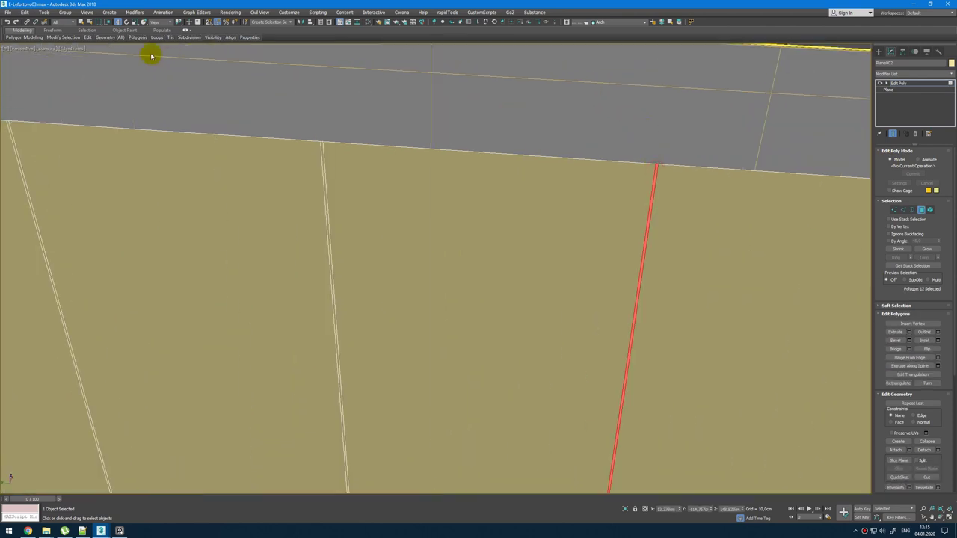
mouse_move(75, 39)
left_click(63, 108)
scroll(242, 160, "down", 5)
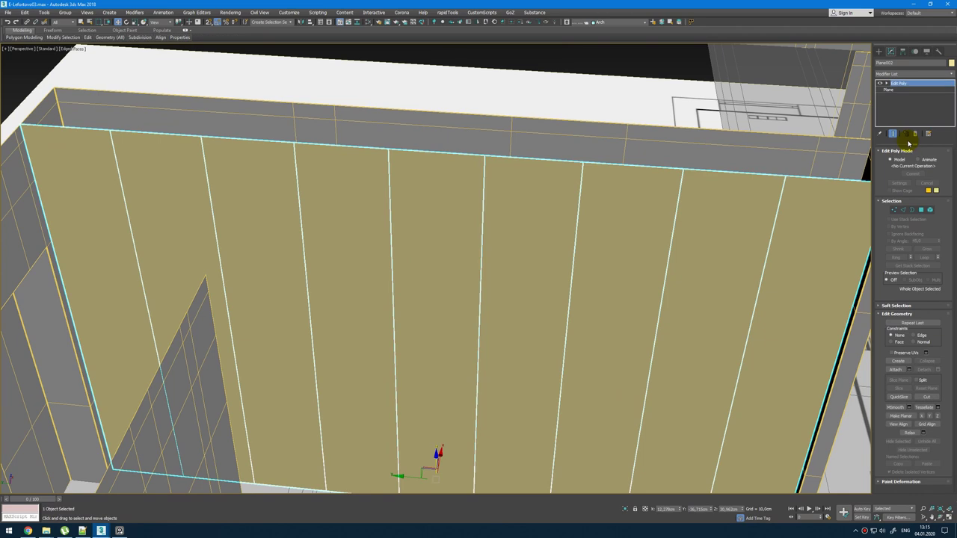
Step: Select all nine wardrobe panel polygons and extrude them to give the panels thickness
left_click(760, 211)
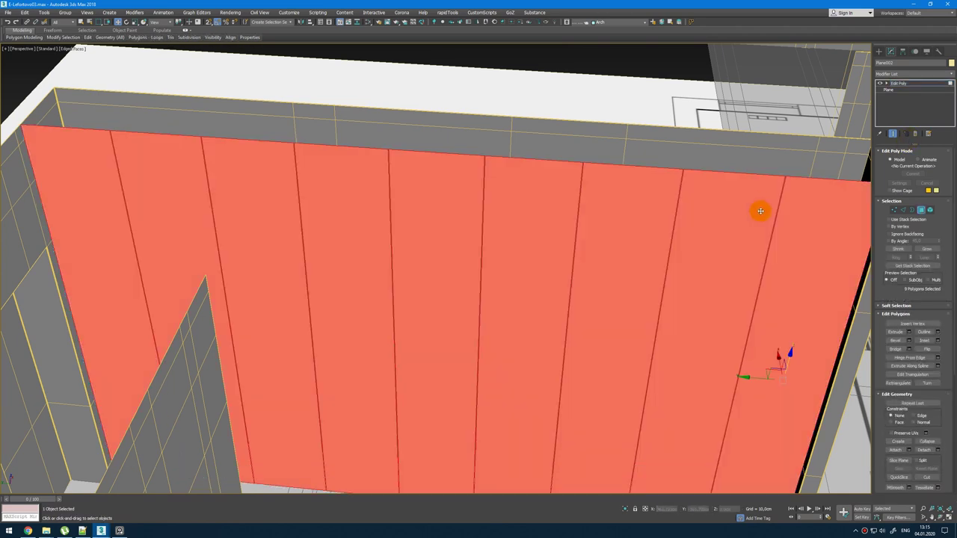
left_click(908, 332)
left_click(439, 295)
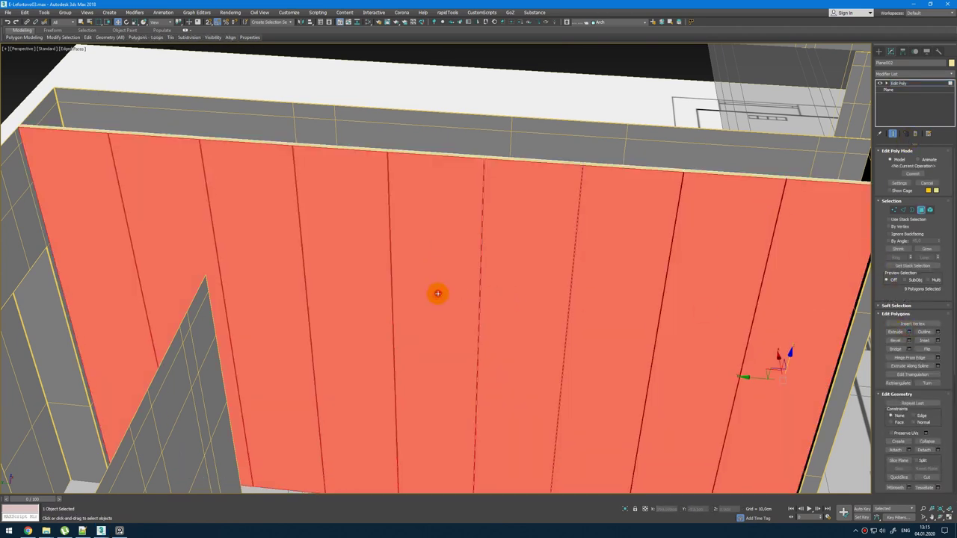
Step: Add a Chamfer modifier to the wardrobe panels with amount 0,1 cm, tension 0,5 and smoothing on chamfers only
left_click(940, 83)
left_click(941, 74)
type("ch")
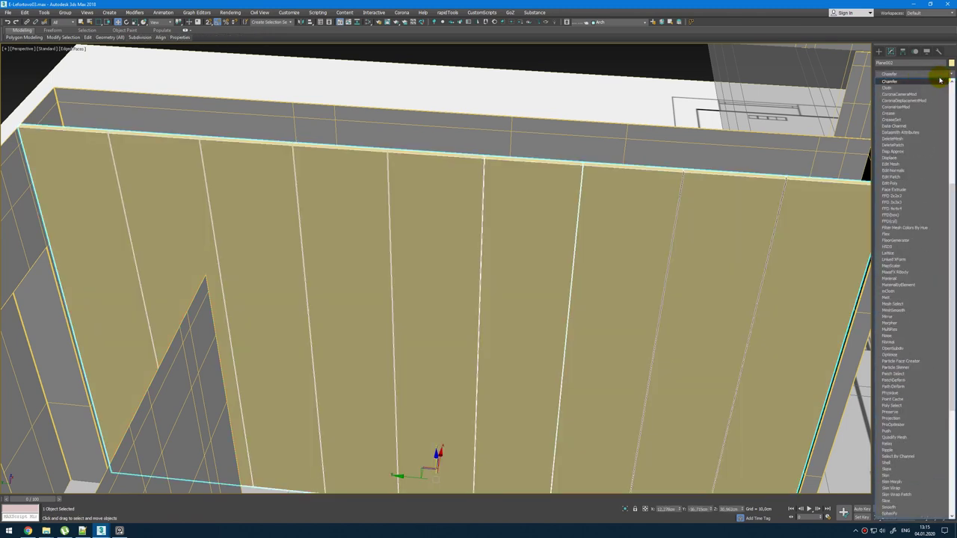
left_click(938, 81)
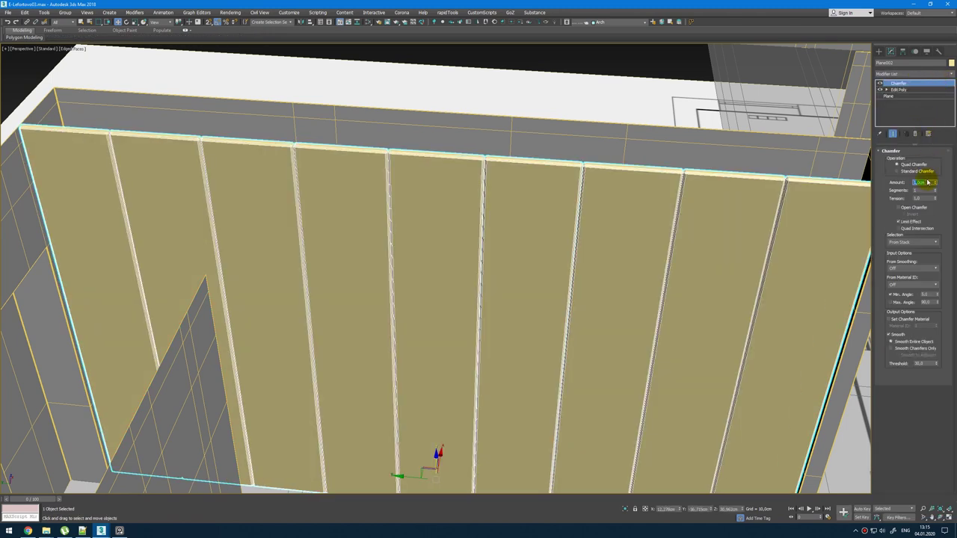
type("0,1")
key("Tab")
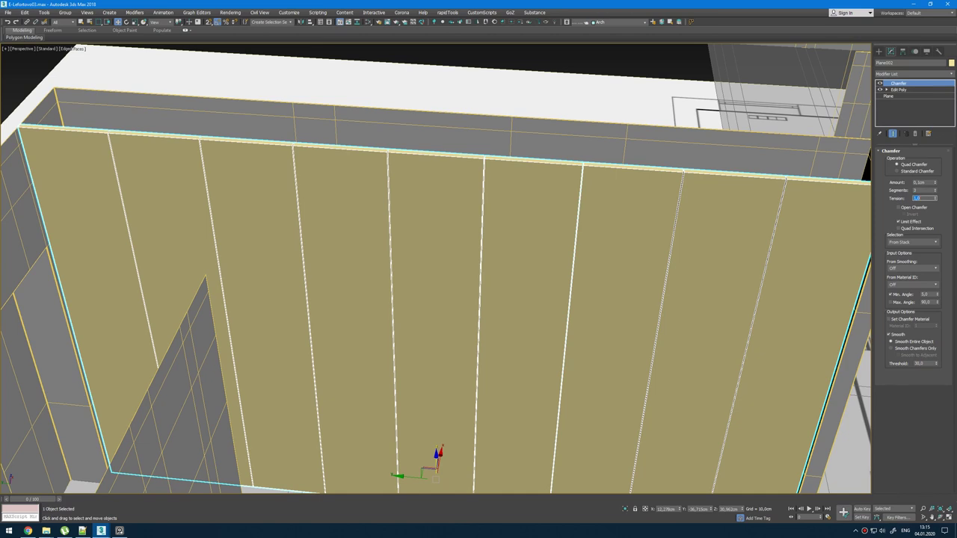
type("0,5")
key("Return")
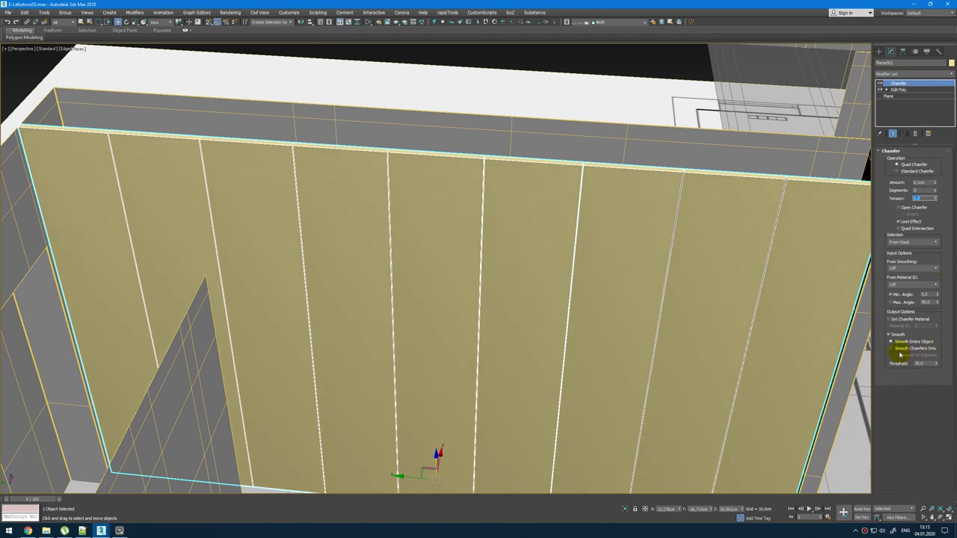
left_click(900, 348)
scroll(572, 173, "up", 8)
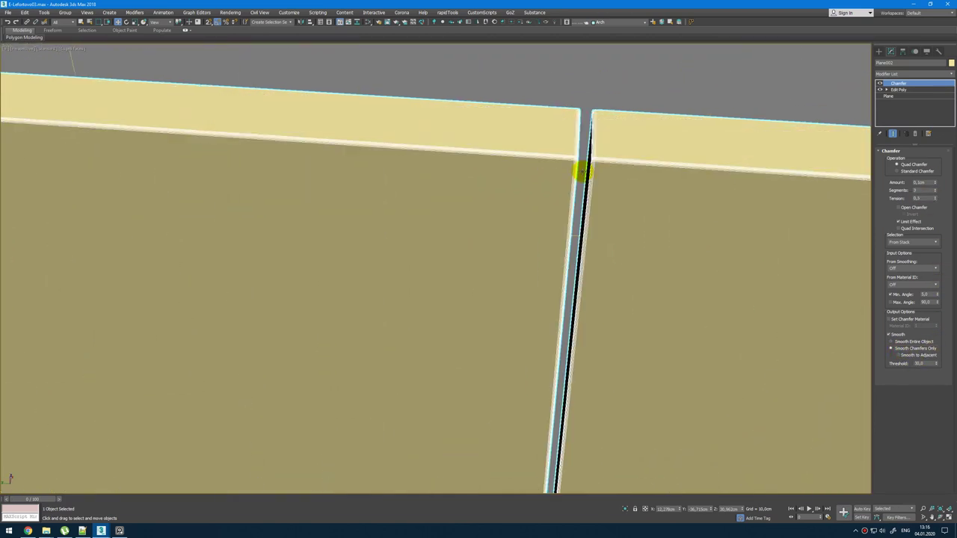
Step: Move the wardrobe panels along X in the Top view so their front face sits just behind the wall corner
scroll(603, 176, "down", 10)
middle_click_drag(602, 143, 583, 160, "alt")
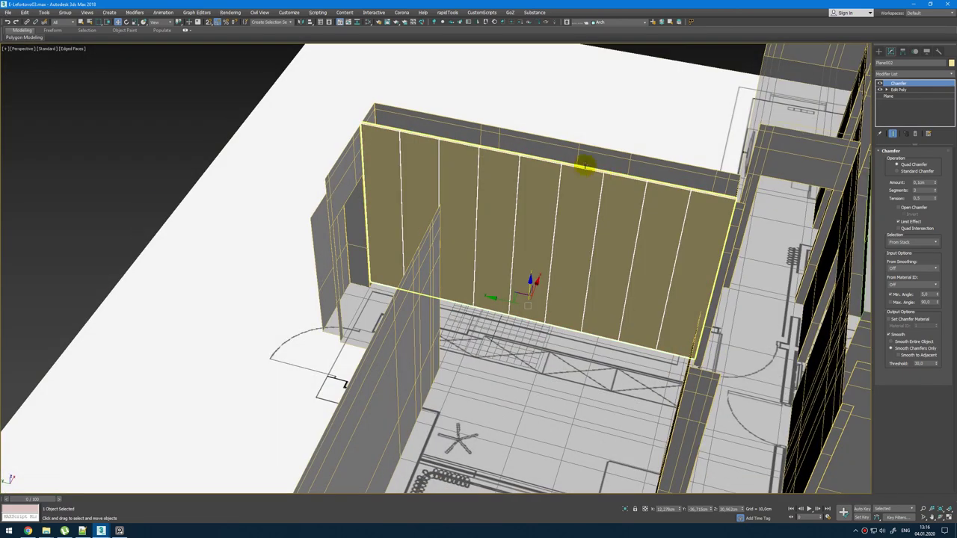
key("alt+w")
key("alt+w")
scroll(399, 214, "down", 10)
middle_click_drag(429, 167, 419, 341)
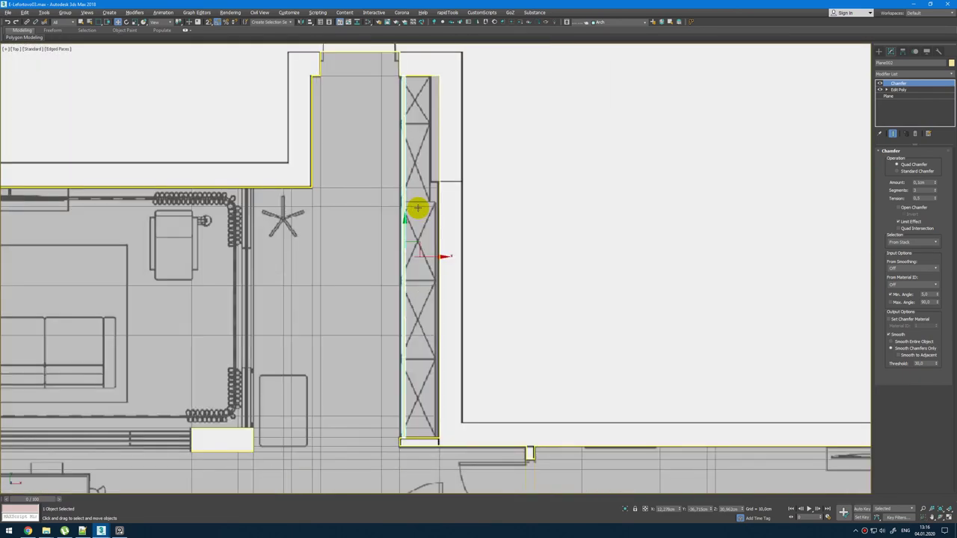
scroll(390, 80, "up", 4)
scroll(397, 80, "up", 7)
middle_click_drag(483, 171, 482, 263)
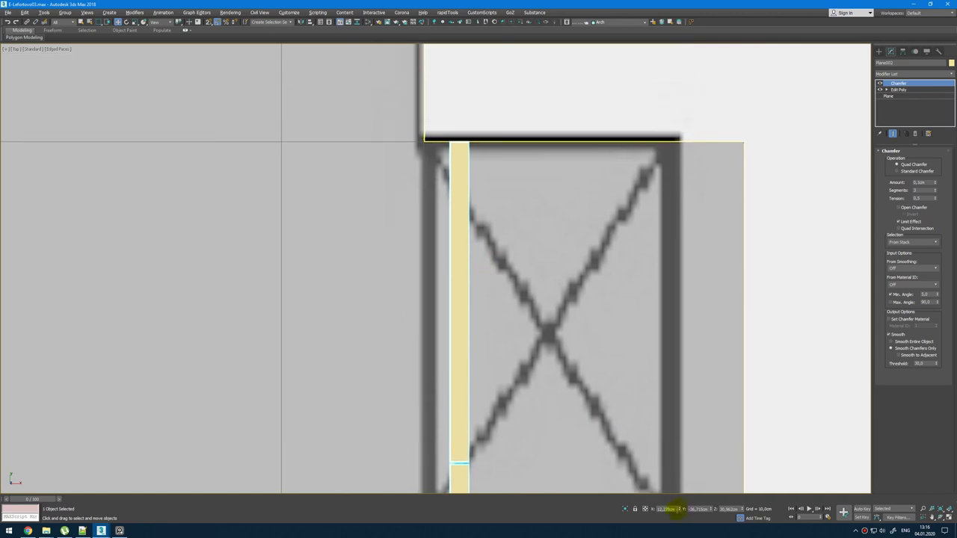
left_click_drag(679, 509, 679, 532)
scroll(431, 112, "up", 4)
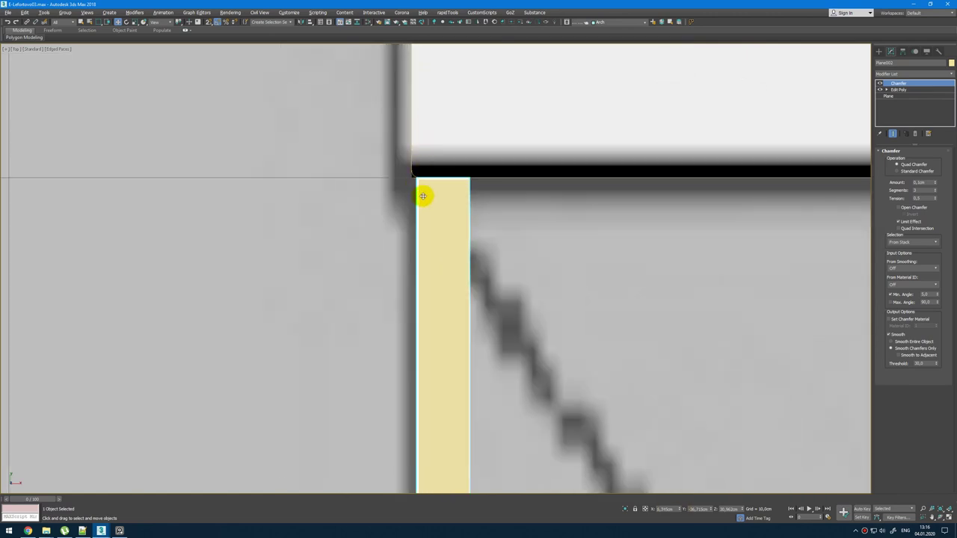
scroll(422, 196, "up", 7)
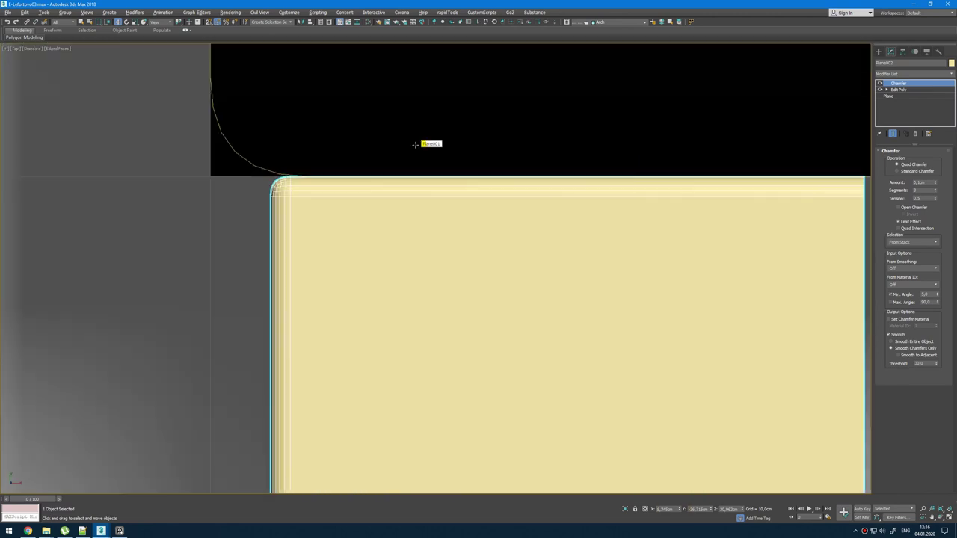
Step: In the panels' Edit Poly, select the four end vertices at the upper wall in the Top view and shift them slightly off it
left_click(900, 89)
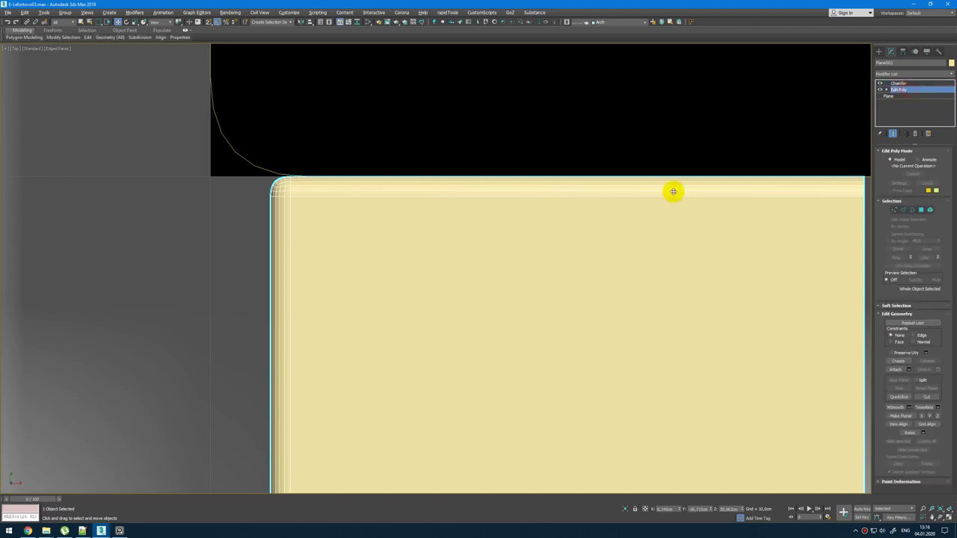
scroll(673, 193, "down", 5)
left_click_drag(414, 178, 723, 254)
scroll(528, 212, "up", 3)
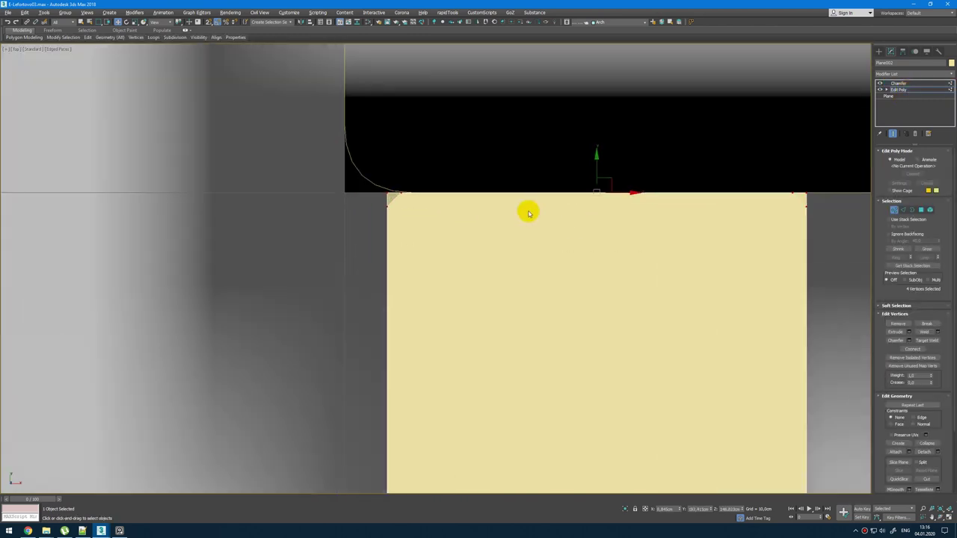
scroll(540, 199, "down", 3)
scroll(532, 166, "up", 4)
scroll(588, 233, "down", 14)
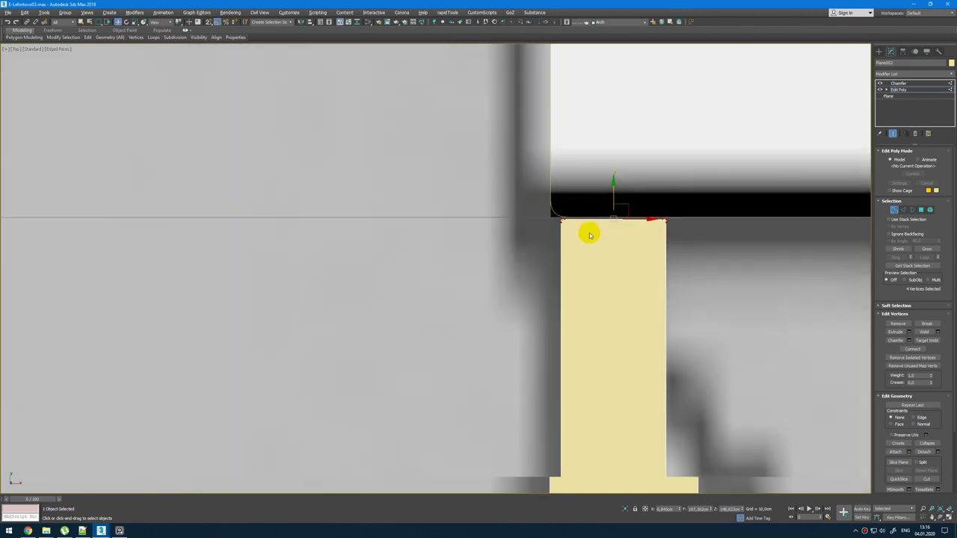
Step: Shift the four vertices at the panels' opposite end slightly away from the lower wall to leave a small gap
middle_click_drag(622, 176, 617, 49)
scroll(611, 377, "down", 2)
scroll(613, 254, "up", 10)
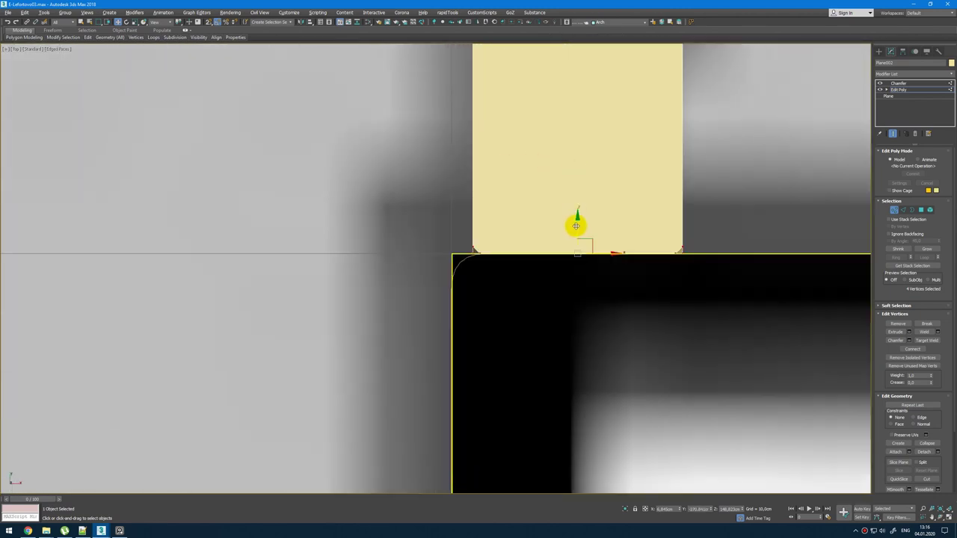
left_click_drag(575, 226, 582, 220)
key("1")
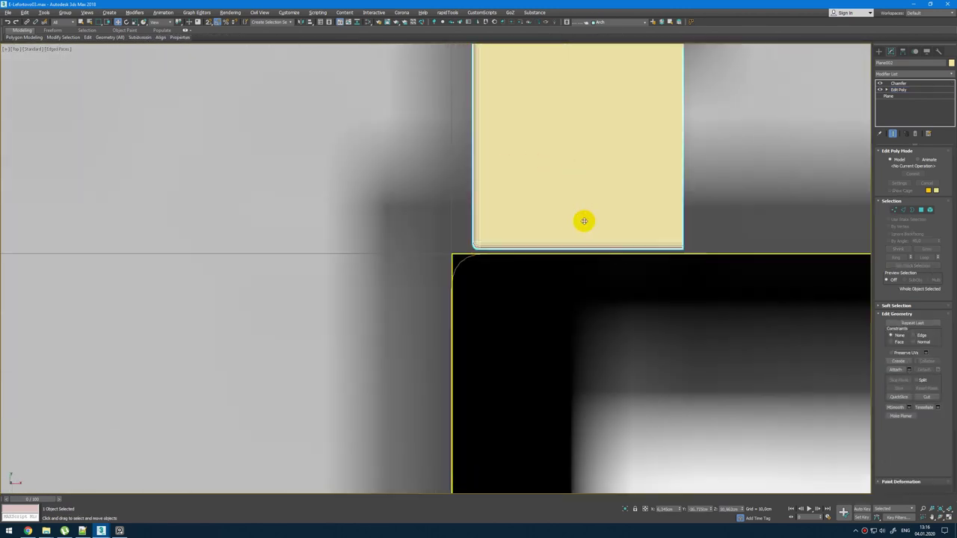
scroll(583, 221, "down", 10)
scroll(584, 221, "up", 10)
scroll(583, 222, "down", 9)
Step: Clone the wardrobe panels as a copy and remove the Chamfer modifier from the copy
key("alt+w")
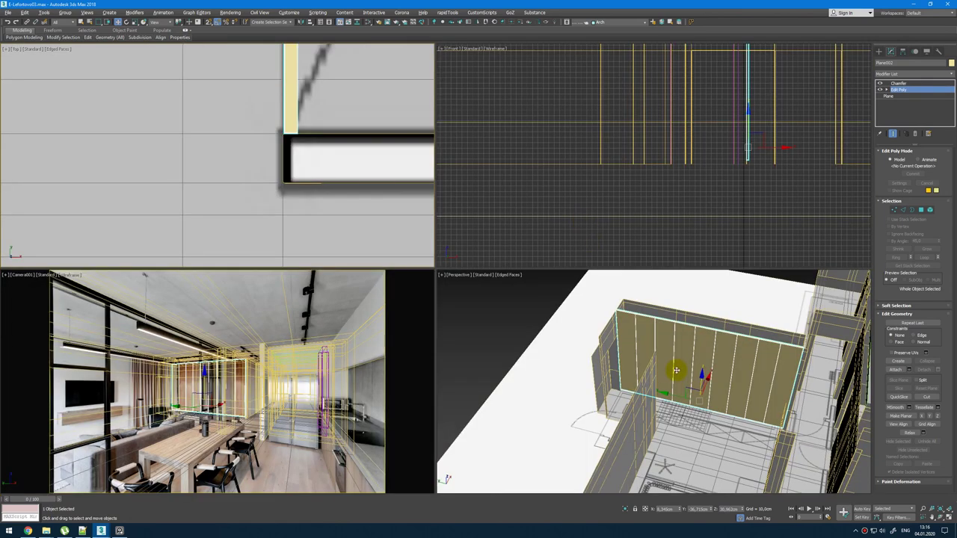
middle_click(677, 371)
key("alt+w")
middle_click_drag(677, 371, 644, 252, "alt")
key("ctrl+v")
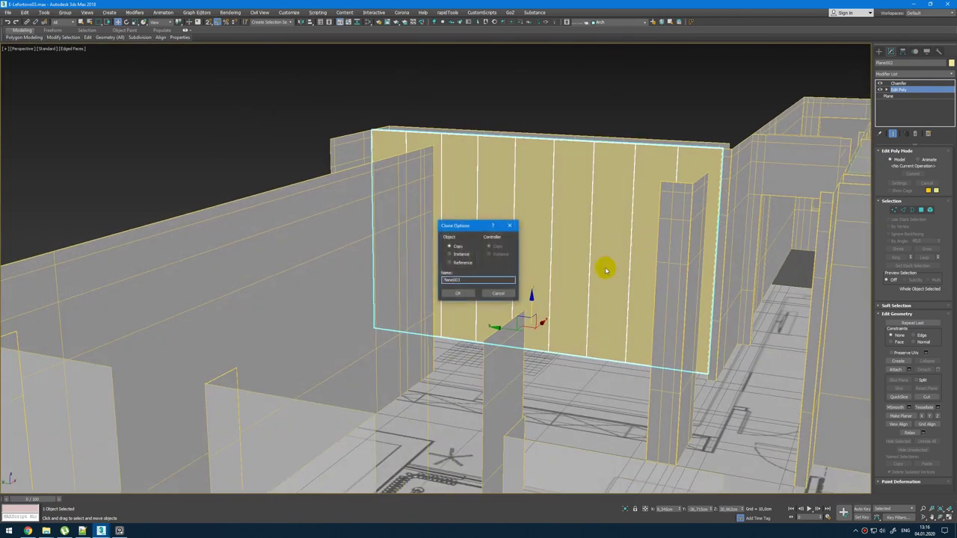
left_click(459, 293)
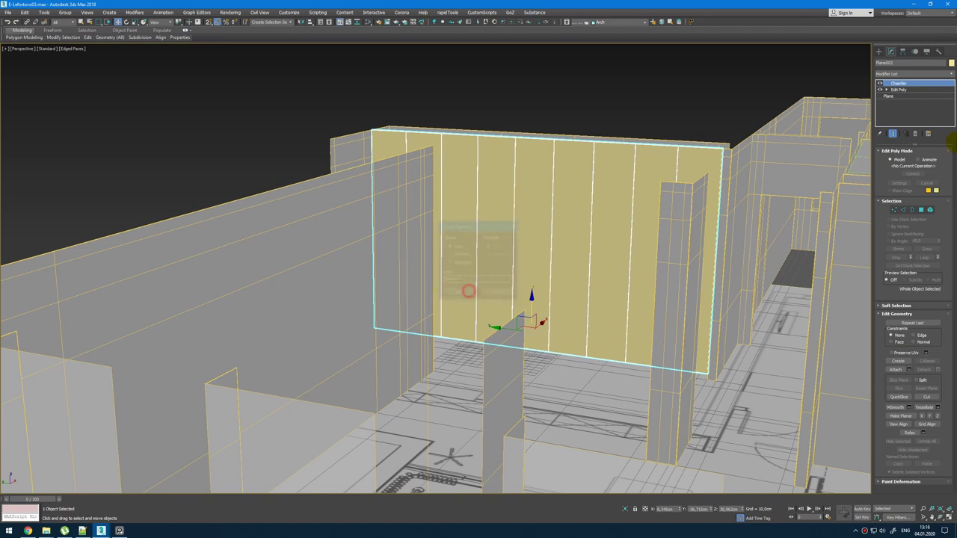
left_click(916, 134)
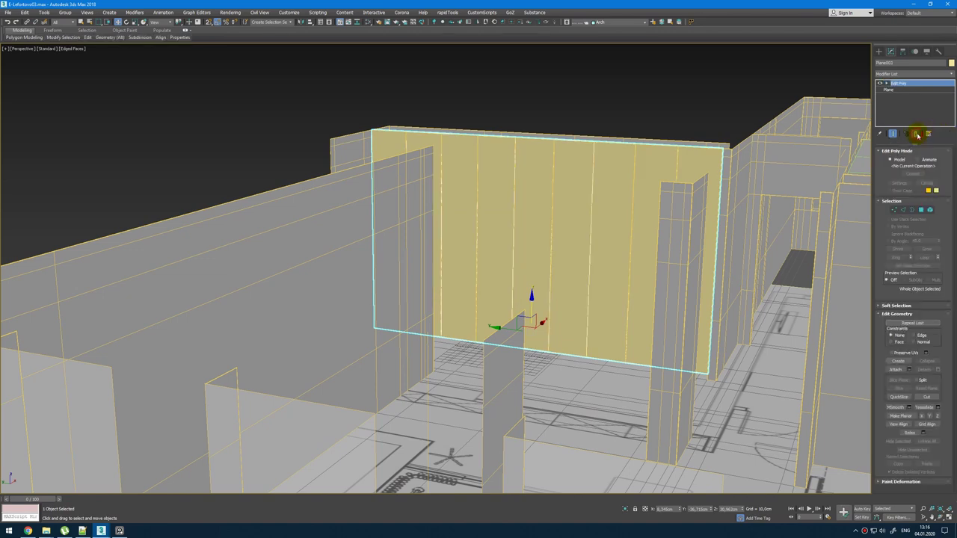
key("1")
key("alt+w")
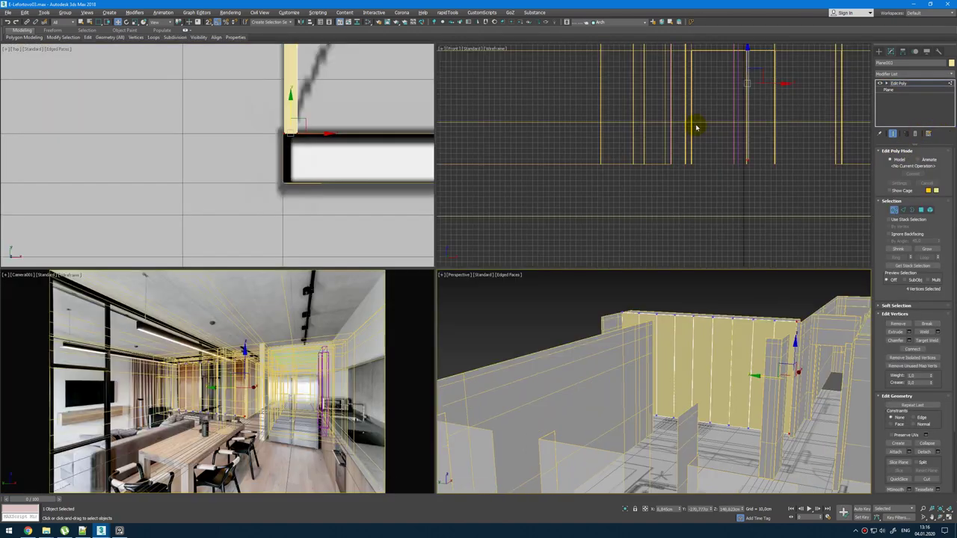
middle_click(696, 128)
key("alt+w")
key("z")
scroll(686, 191, "down", 3)
key("alt+w")
middle_click(707, 313)
key("alt+w")
middle_click_drag(707, 312, 679, 291, "alt")
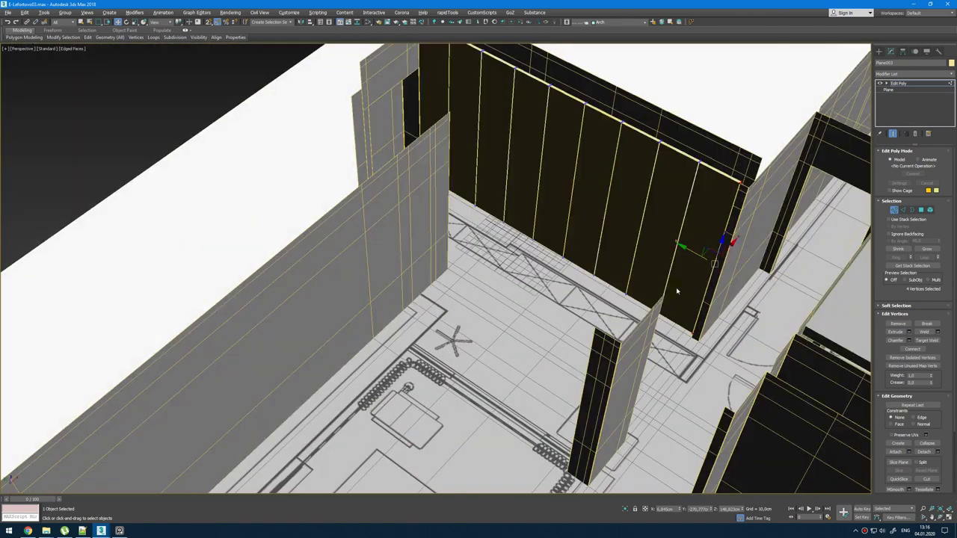
scroll(648, 133, "up", 4)
key("1")
middle_click_drag(664, 149, 666, 199)
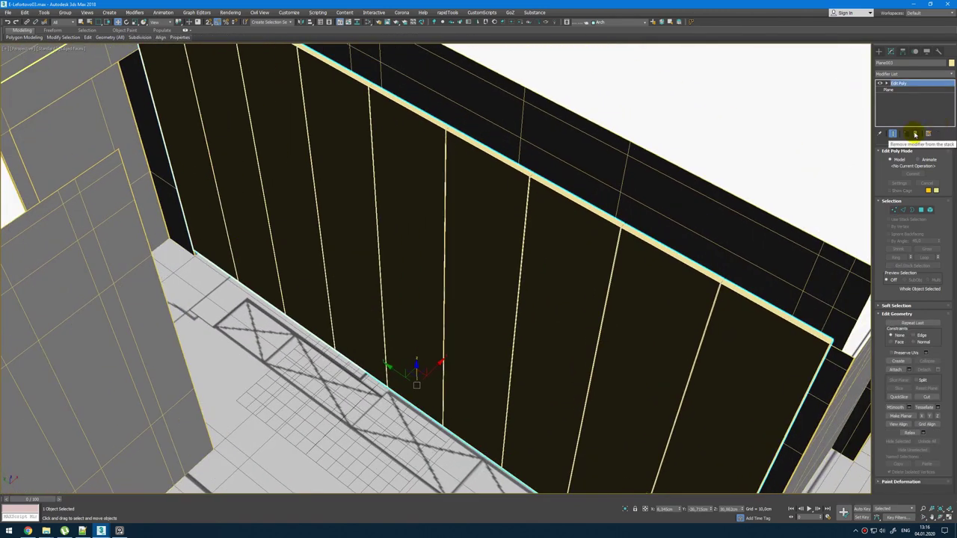
Step: Remove the copy's Edit Poly, set the base plane's length segments to 1 and apply a fresh Edit Poly for vertex editing
left_click(915, 134)
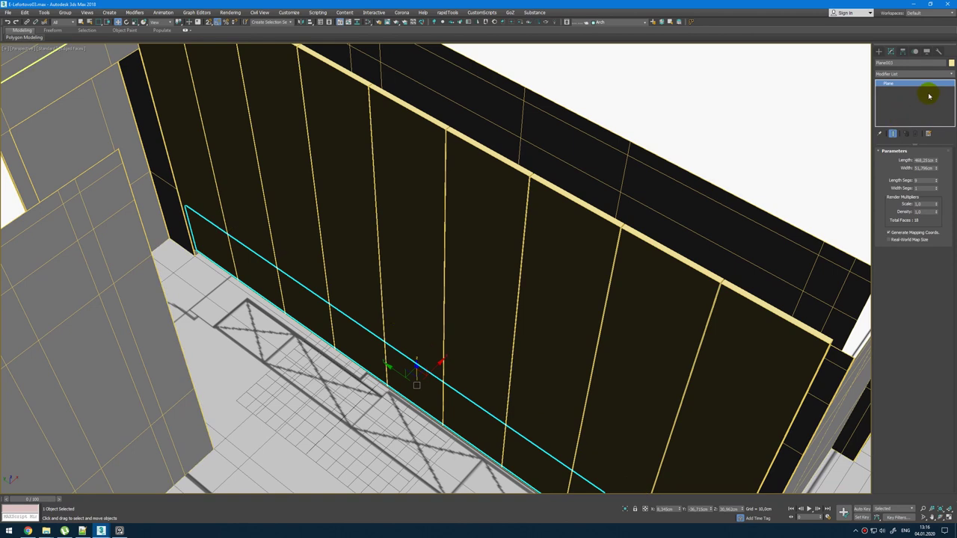
key("ctrl+z")
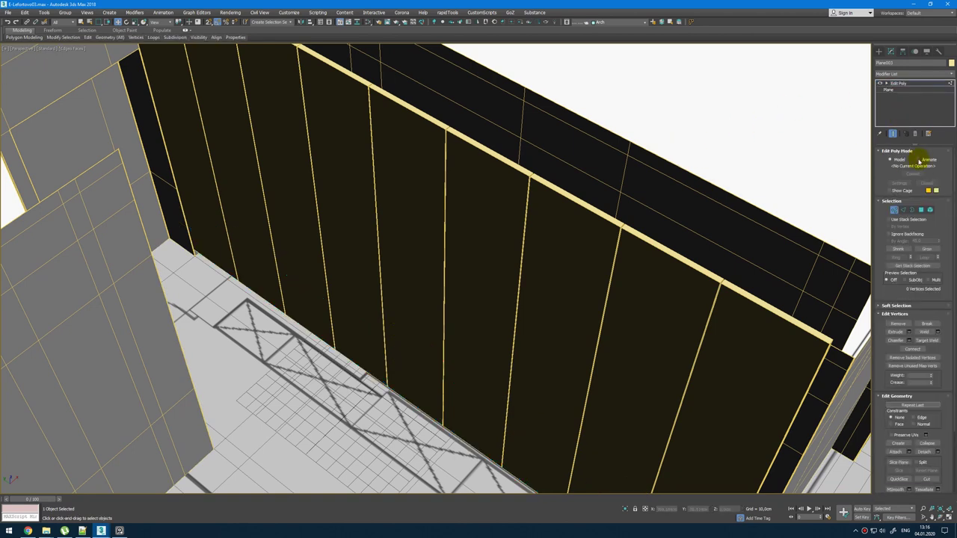
key("1")
left_click(915, 133)
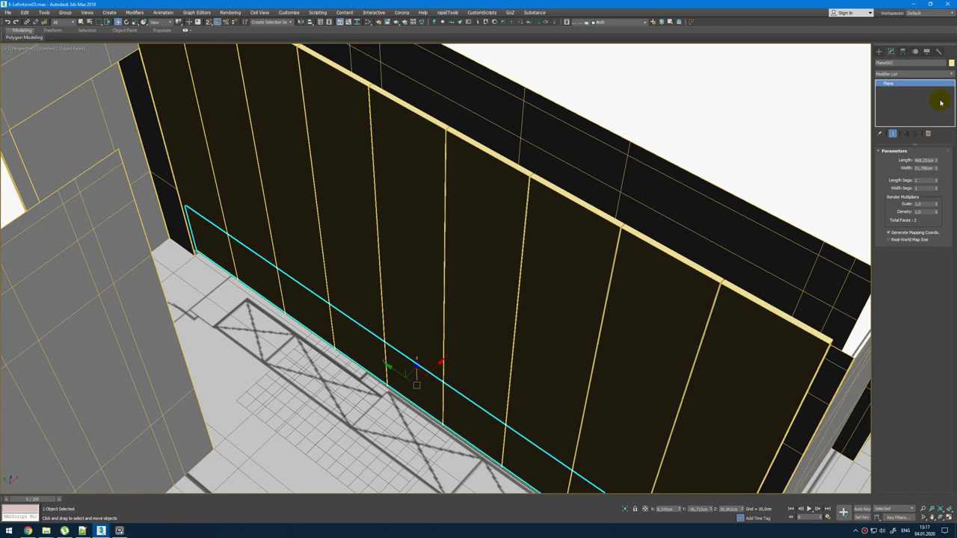
key("ctrl+z")
key("1")
Step: Select the copied plane's two lower vertices in the Front view and snap them down to floor level
key("alt+w")
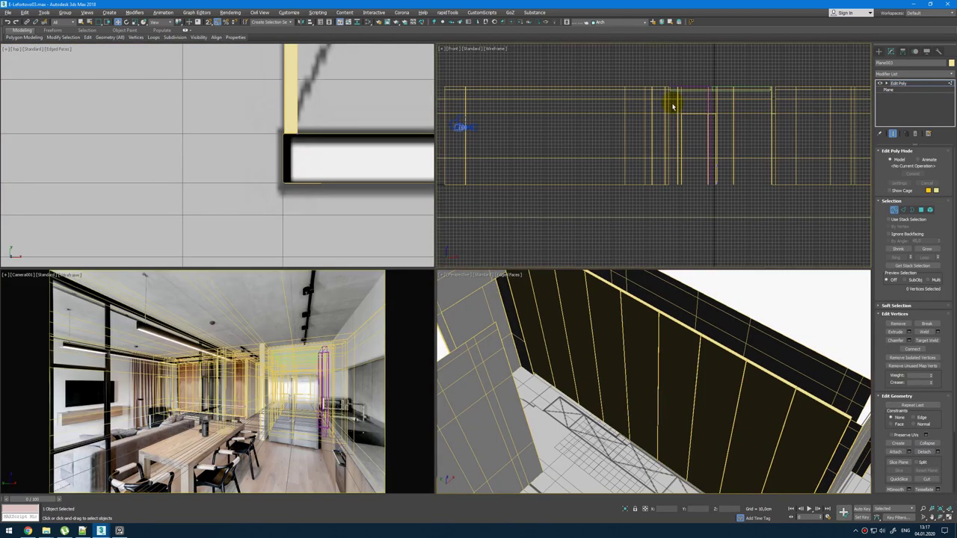
middle_click(673, 107)
key("alt+w")
scroll(498, 271, "up", 5)
scroll(490, 273, "down", 5)
scroll(489, 274, "down", 2)
middle_click_drag(509, 263, 547, 239)
left_click_drag(537, 255, 470, 336)
scroll(521, 273, "up", 6)
left_click_drag(508, 297, 497, 327)
scroll(499, 363, "up", 5)
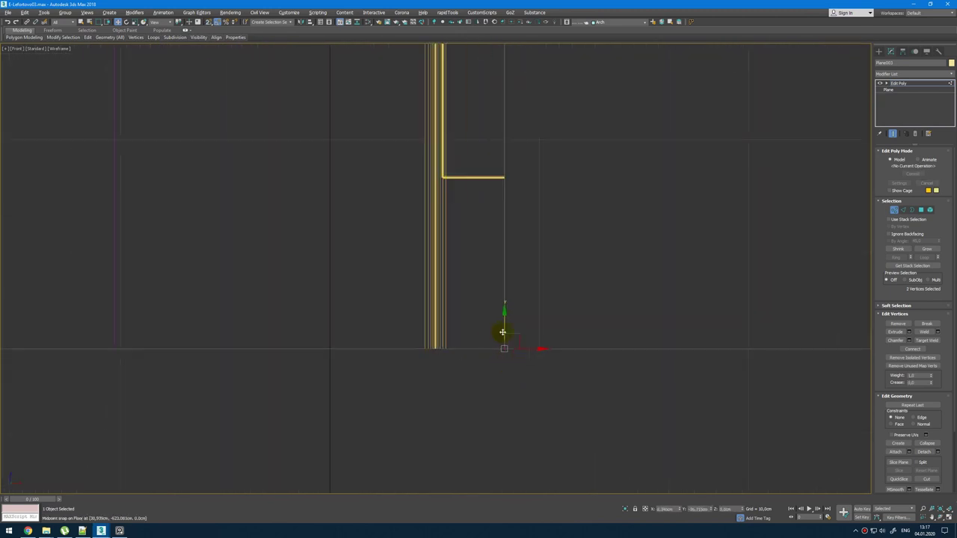
scroll(509, 323, "down", 5)
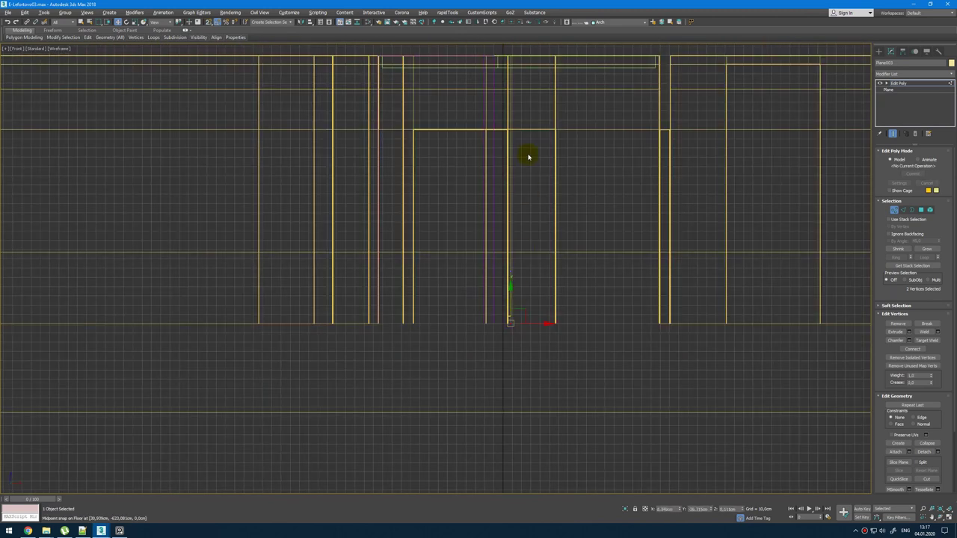
Step: Select the plane's two upper vertices and snap them to the top edge of the wardrobe panels
middle_click_drag(526, 154, 524, 185)
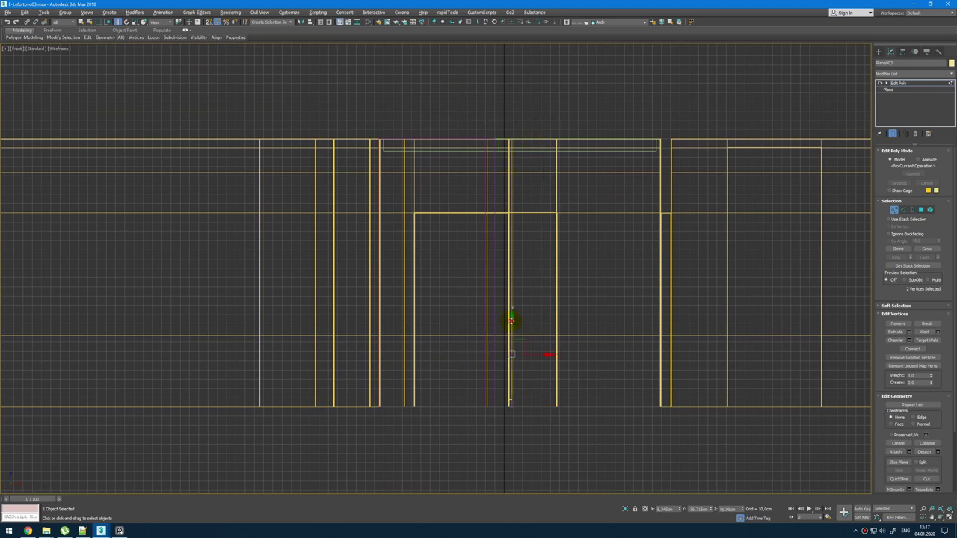
scroll(510, 321, "up", 3)
left_click_drag(498, 234, 529, 86)
scroll(497, 214, "up", 10)
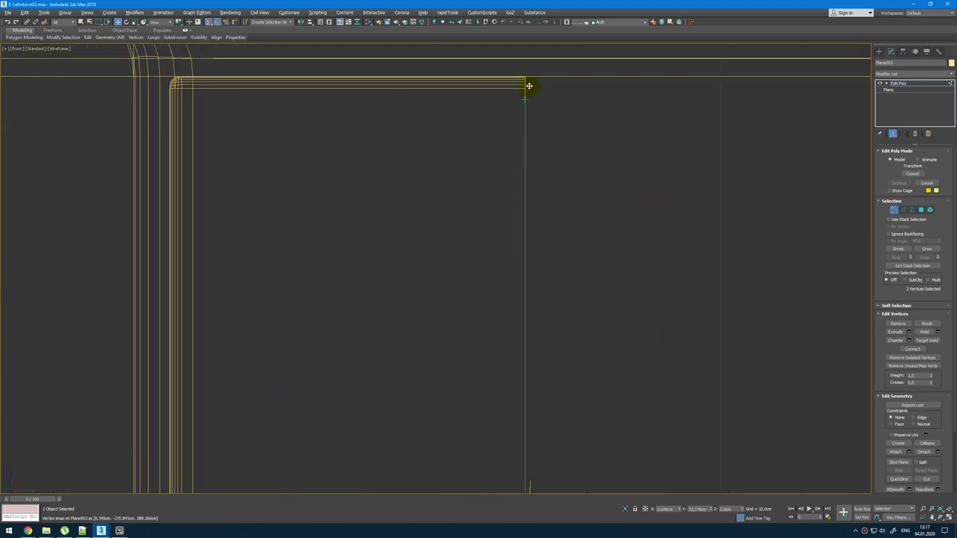
key("1")
Step: Inspect how the plain backing plane fits behind the wardrobe panels in the Perspective view
key("alt+w")
middle_click(649, 373)
key("alt+w")
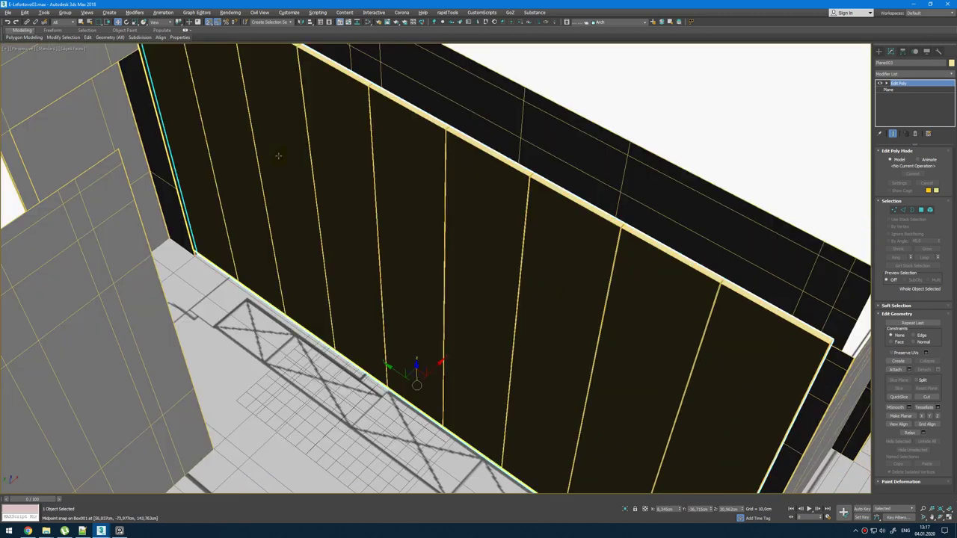
key("alt+w")
middle_click(271, 174)
middle_click(656, 372)
key("alt+w")
middle_click_drag(656, 371, 645, 344, "alt")
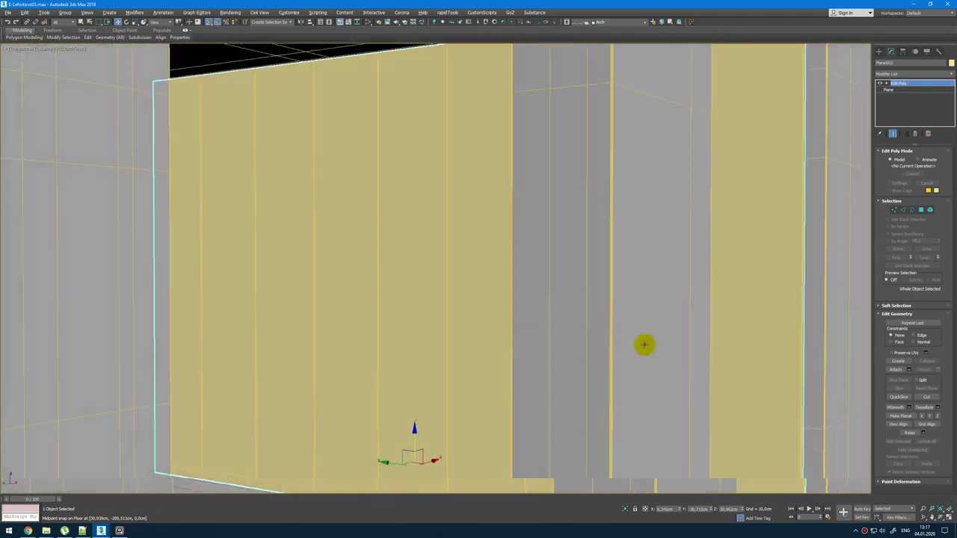
middle_click_drag(634, 275, 575, 246)
key("alt+w")
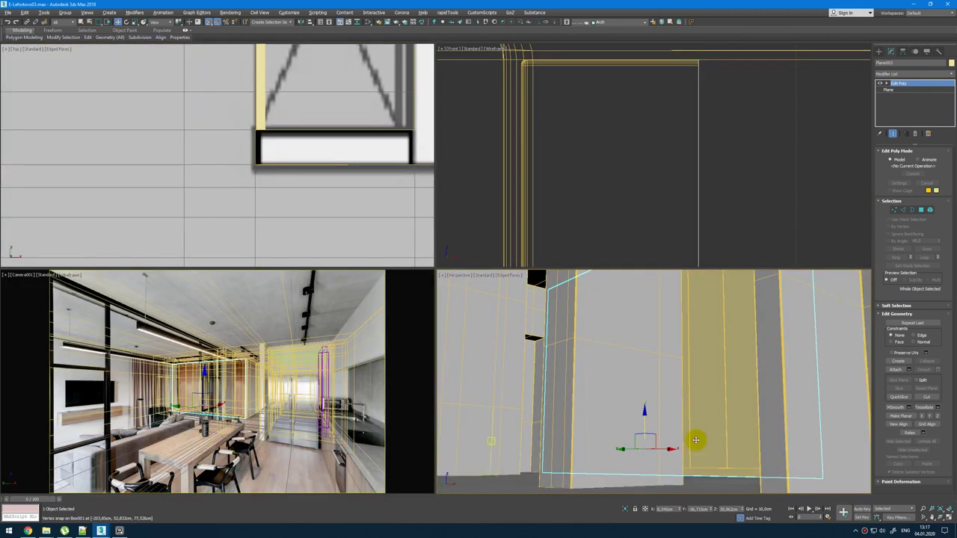
key("alt+w")
middle_click_drag(715, 410, 538, 259, "alt")
Step: Group the wardrobe panels with their backing plane and open the View1 materials in the Slate Material Editor
left_click(538, 259)
key("m")
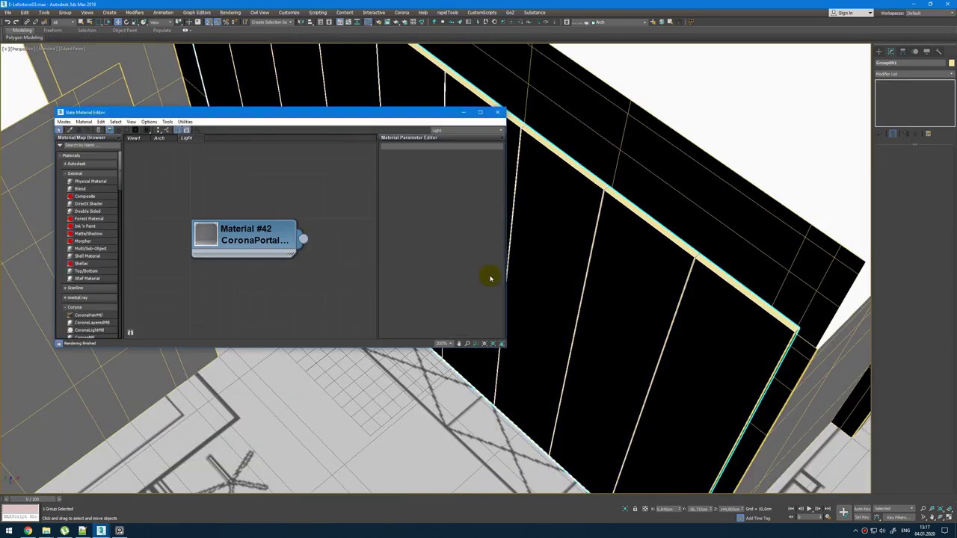
left_click(137, 139)
double_click(265, 192)
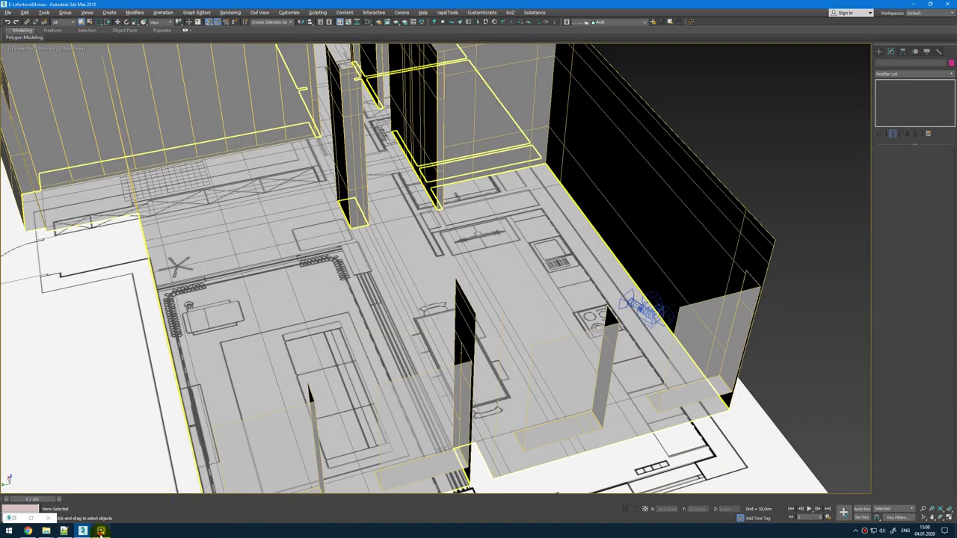
Step: Draw a plane about 60 cm deep over the kitchen counter run on the floor plan in the Top view
left_click(101, 531)
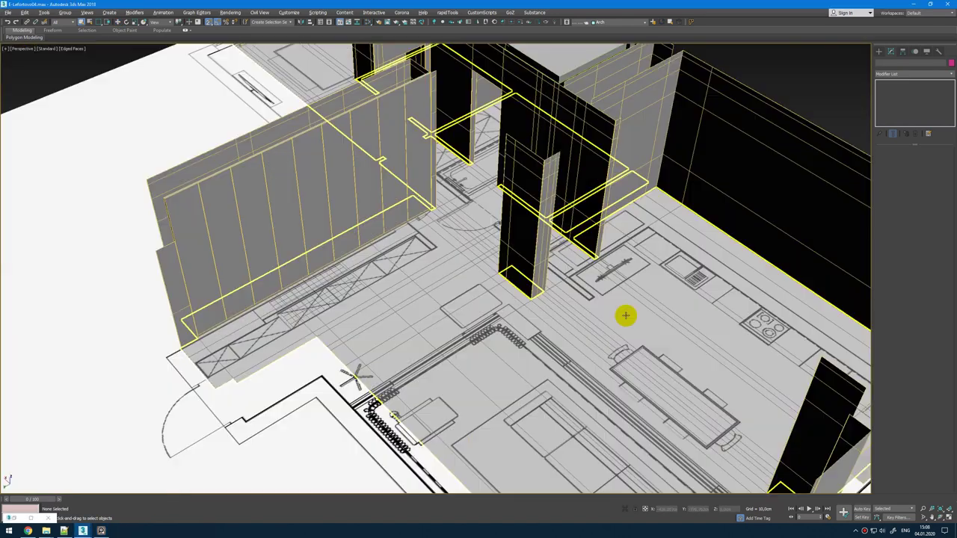
middle_click_drag(589, 297, 784, 341, "alt")
left_click(785, 342)
key("alt+w")
key("alt+w")
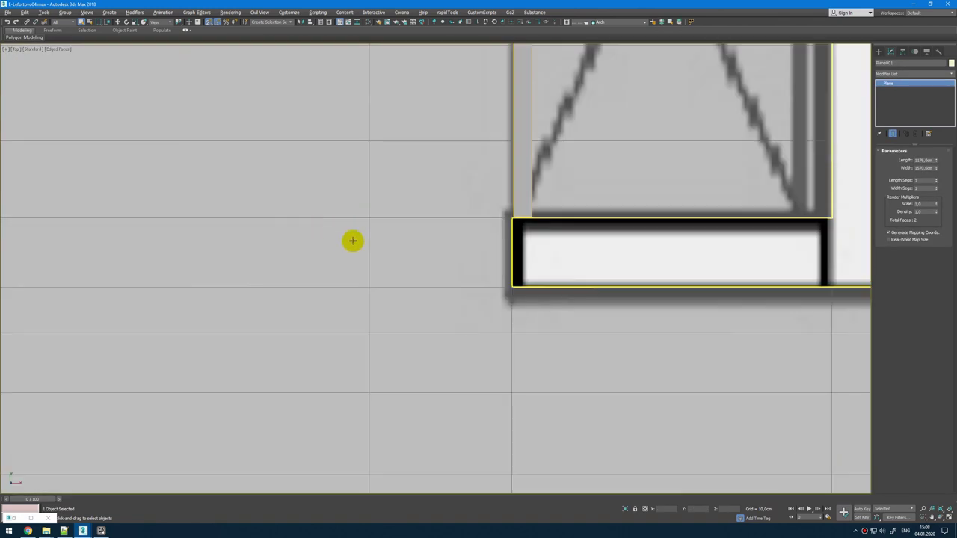
key("z")
middle_click_drag(280, 385, 444, 281)
scroll(474, 309, "up", 3)
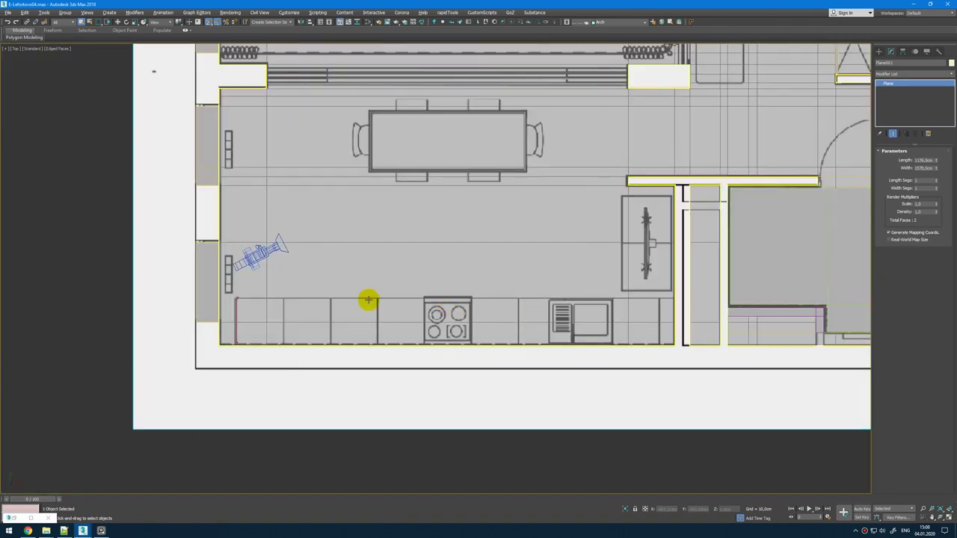
key("alt+p")
scroll(242, 299, "up", 2)
left_click_drag(229, 298, 711, 354)
scroll(780, 354, "down", 2)
scroll(712, 353, "up", 5)
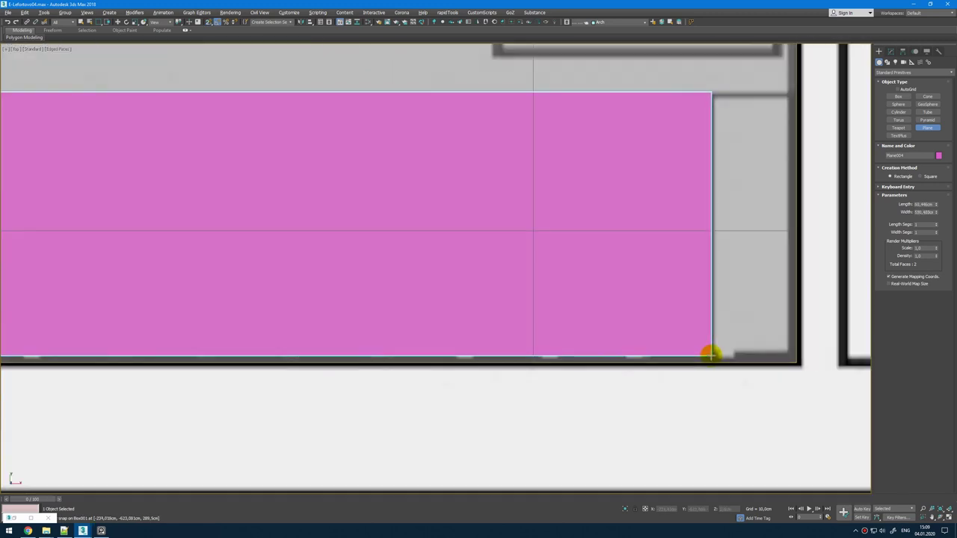
right_click(711, 355)
Step: Make the kitchen plane see-through and divide it into 9 width segments to match the cabinets on the plan
key("alt+w")
right_click(801, 399)
key("alt+w")
key("alt+x")
key("alt+w")
right_click(217, 199)
key("alt+w")
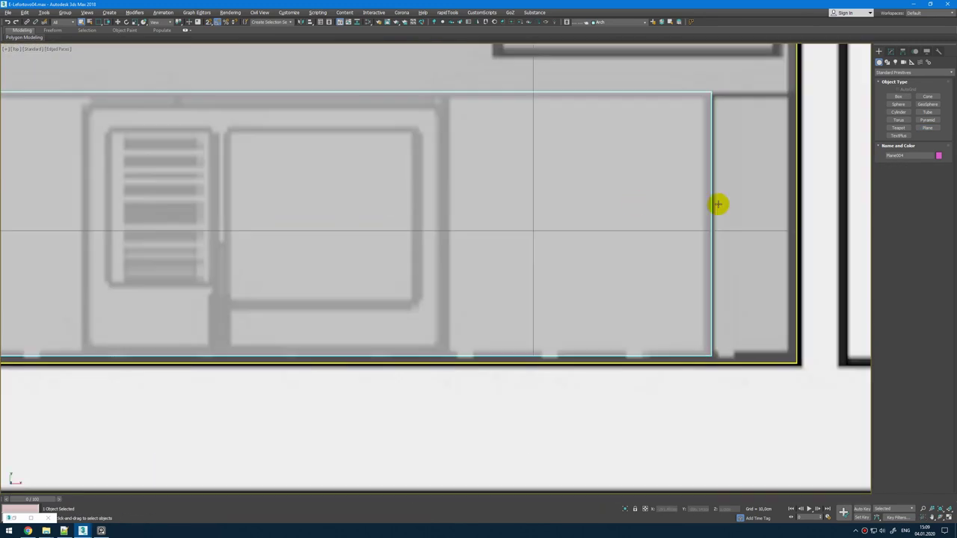
left_click(890, 51)
scroll(573, 287, "down", 6)
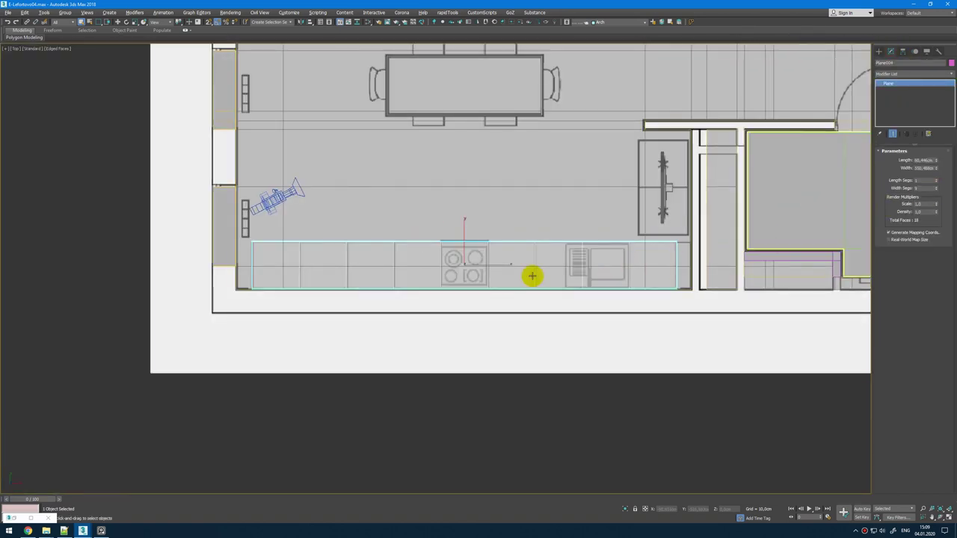
Step: Rotate the segmented plane upright in the Perspective view so it stands as the kitchen cabinet fronts
key("alt+w")
right_click(727, 370)
key("alt+w")
scroll(731, 347, "up", 5)
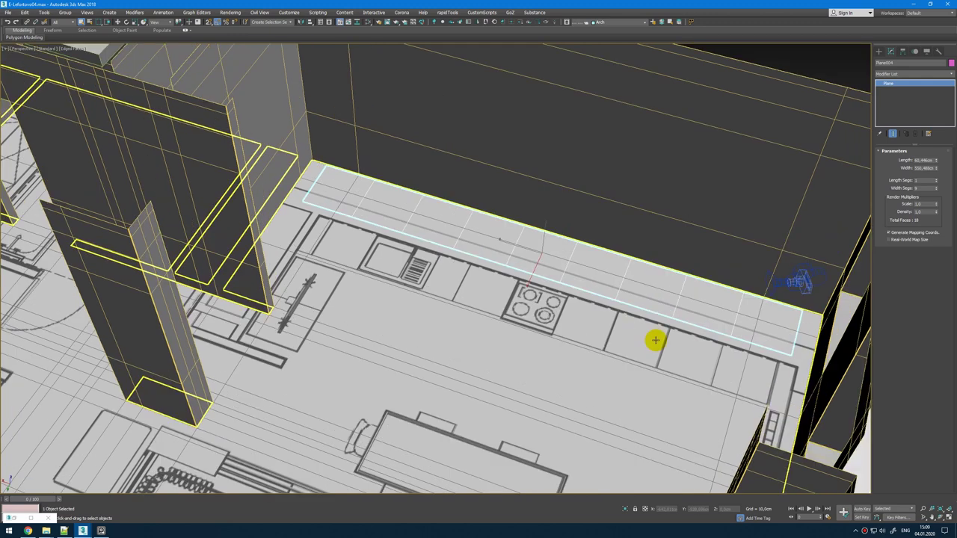
key("e")
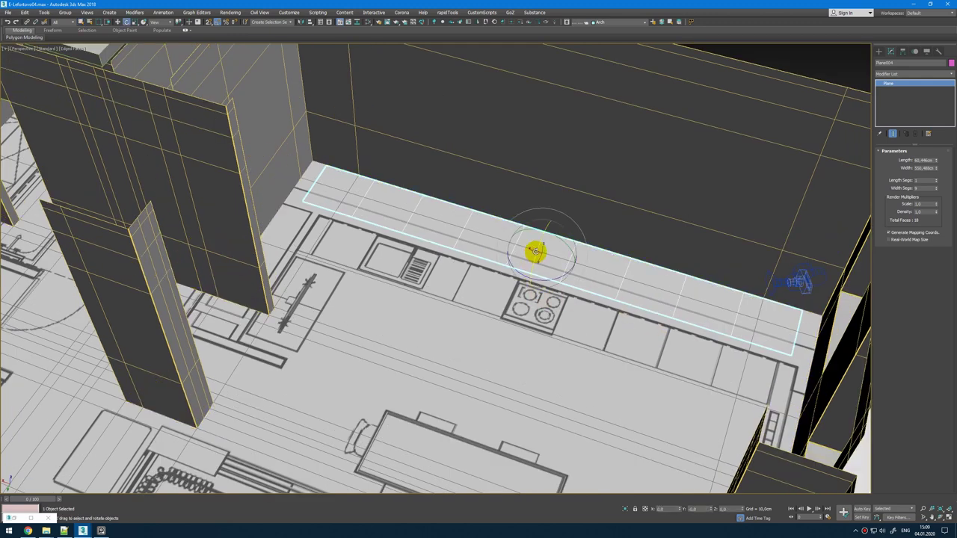
left_click_drag(535, 252, 533, 288)
Step: Move the upright plane onto the counter's front line in the Top view, then raise it above the floor
key("t")
key("w")
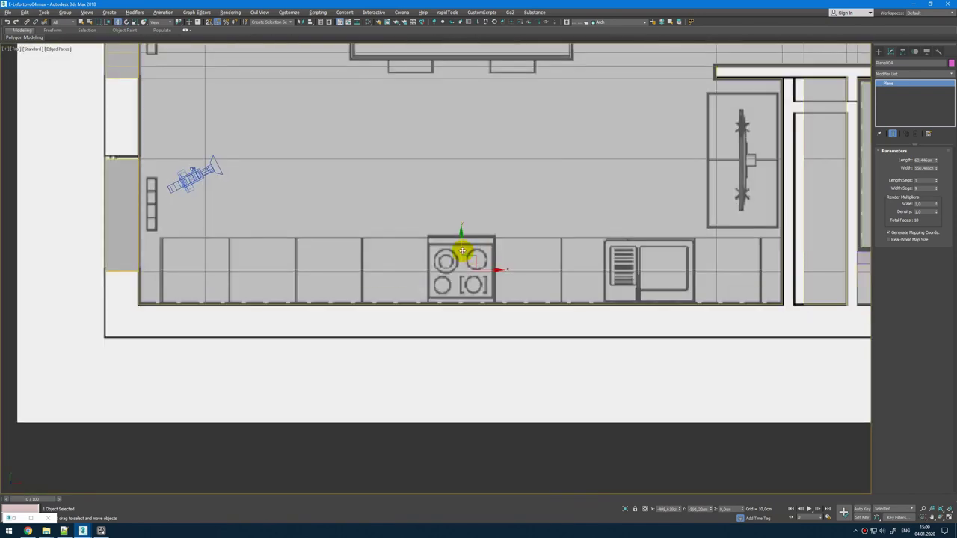
left_click_drag(468, 252, 476, 218)
key("alt+w")
middle_click(683, 325)
key("alt+w")
middle_click_drag(684, 324, 751, 281, "alt")
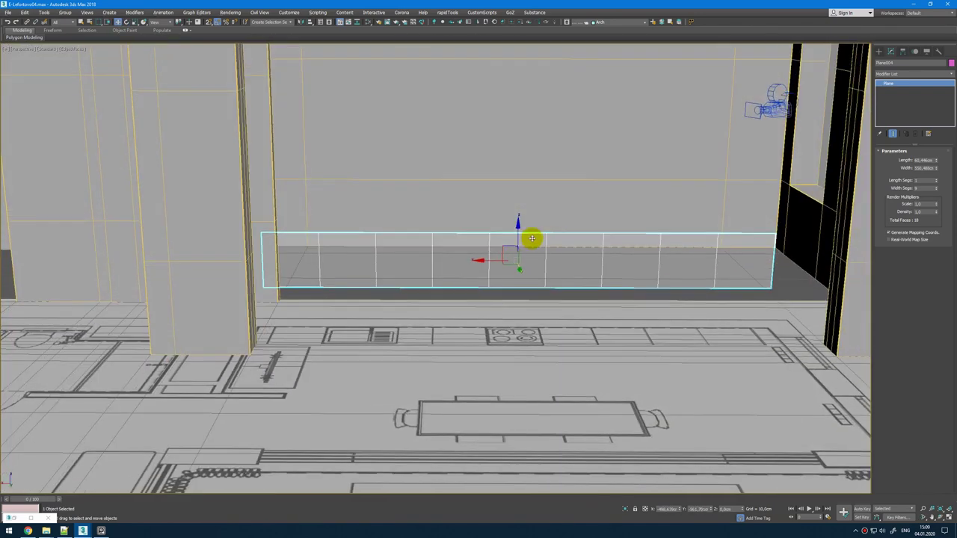
left_click_drag(520, 238, 532, 200)
Step: Consult the reference photo of the cabinet fronts and align the plane's lower edge with floor level in the Front view
key("f")
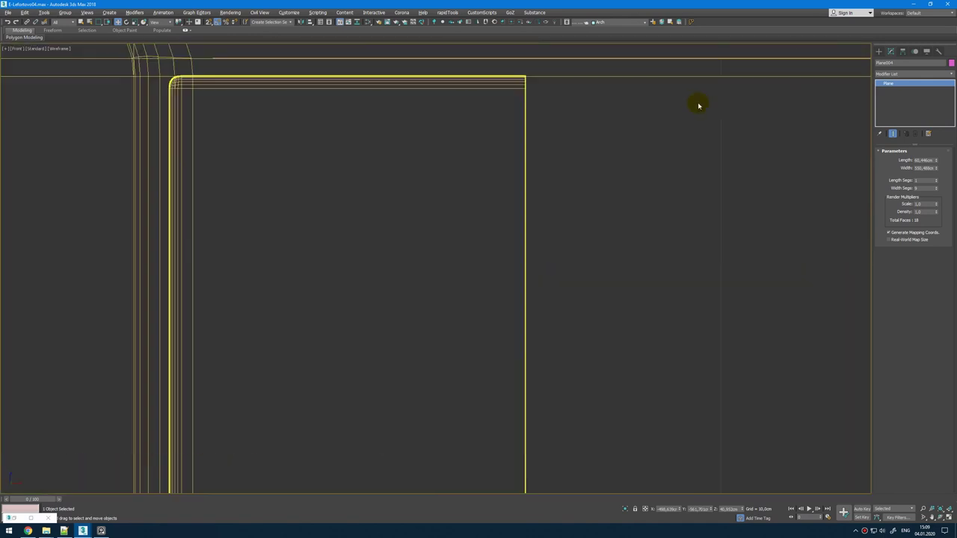
key("z")
left_click(107, 532)
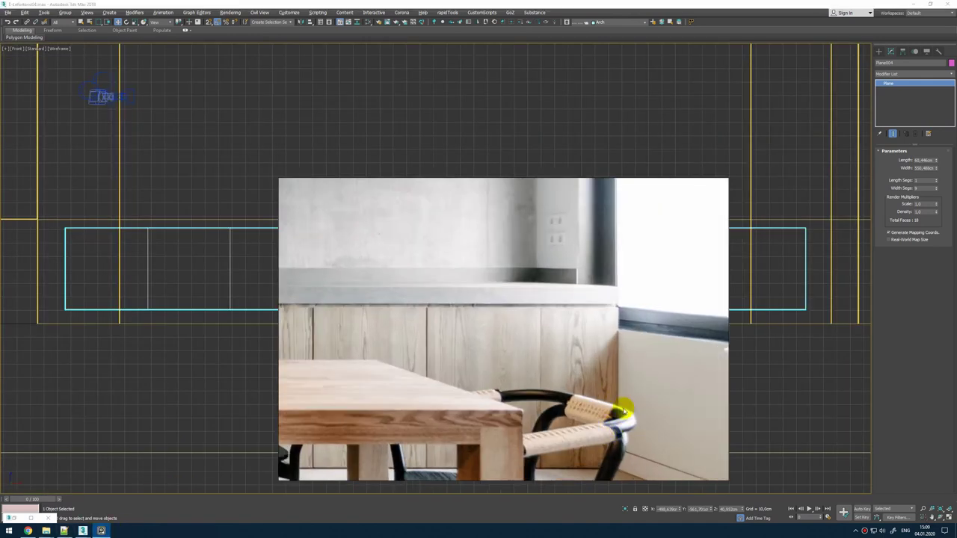
left_click(534, 3)
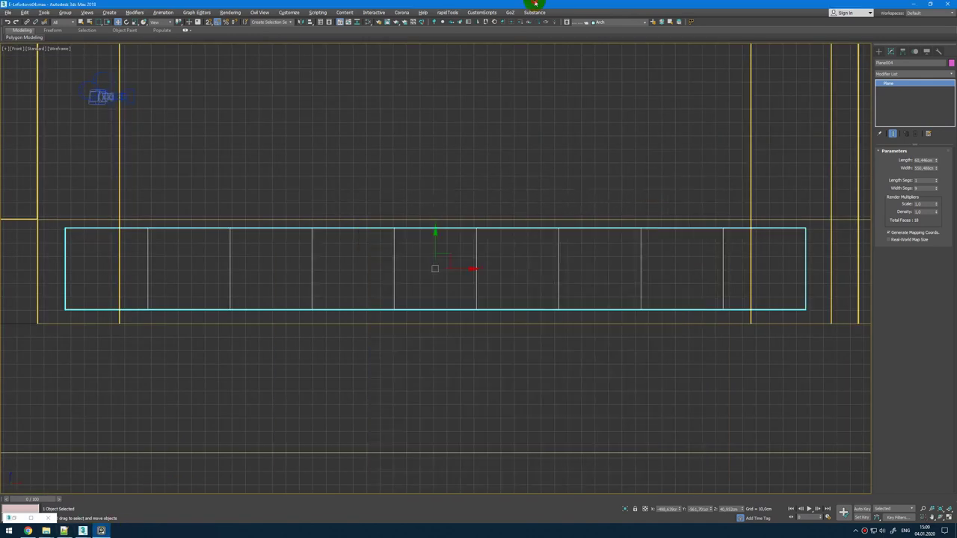
scroll(255, 306, "up", 3)
middle_click_drag(254, 306, 401, 285)
scroll(332, 327, "down", 1)
key("p")
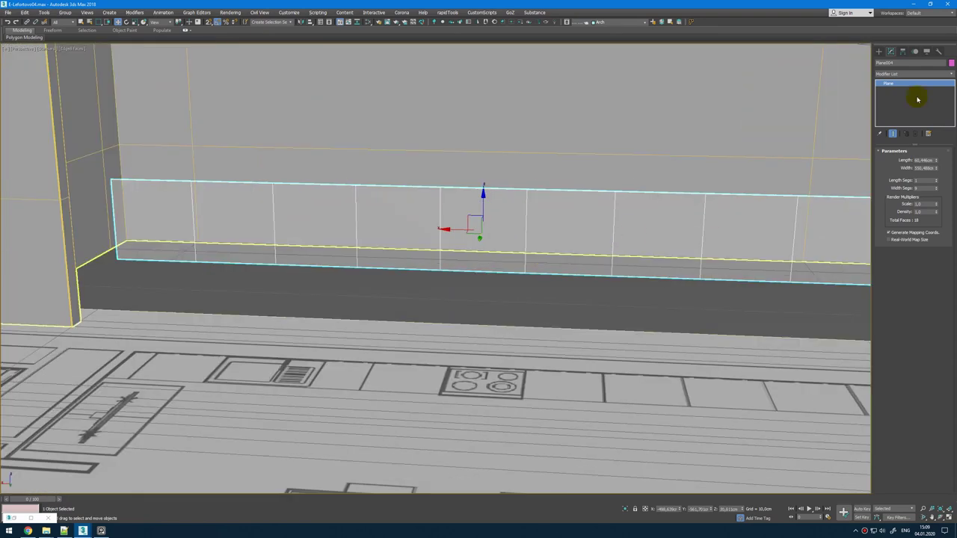
Step: Add an Edit Poly modifier and extend the plane's window-side end edge to the wall as a filler strip
key("ctrl+e")
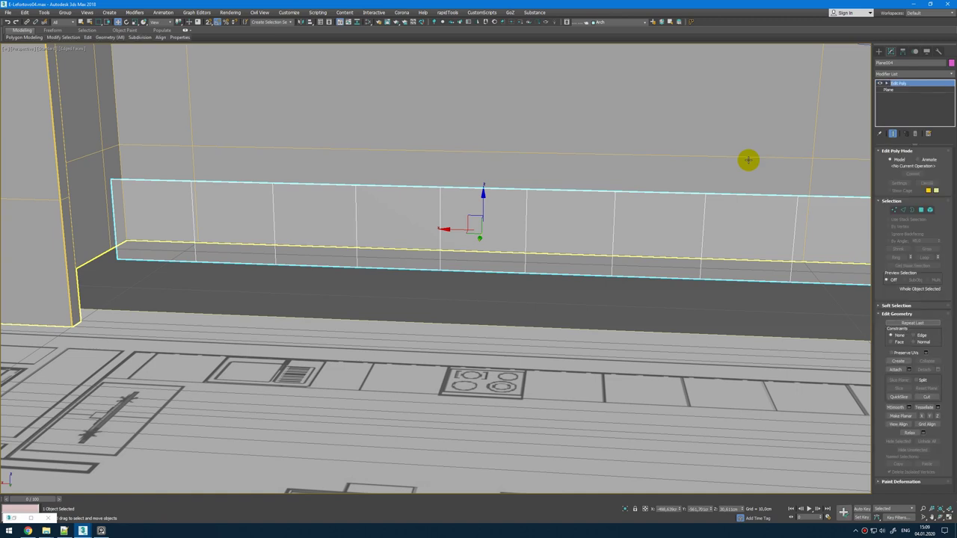
middle_click_drag(702, 163, 568, 169)
key("2")
left_click(731, 235)
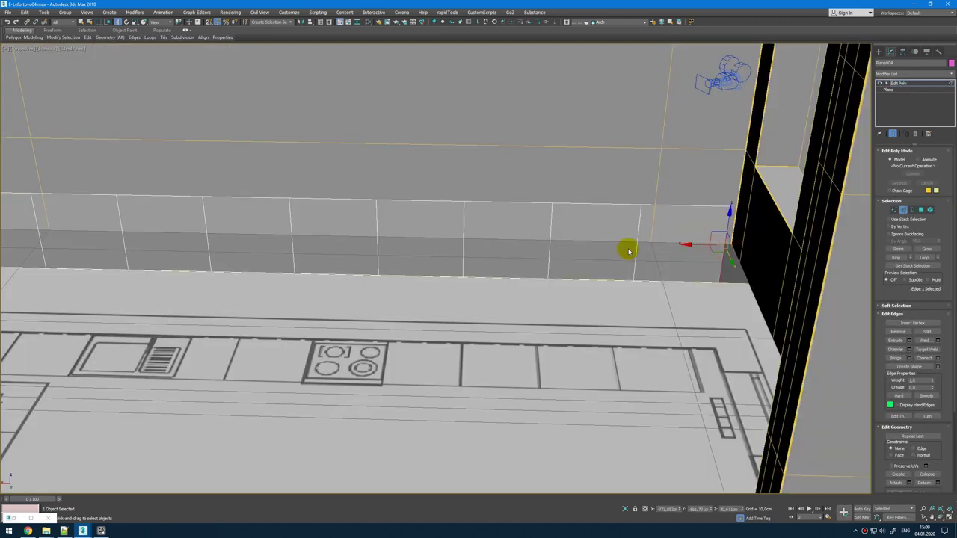
key("alt+w")
right_click(240, 180)
key("alt+w")
scroll(117, 235, "up", 6)
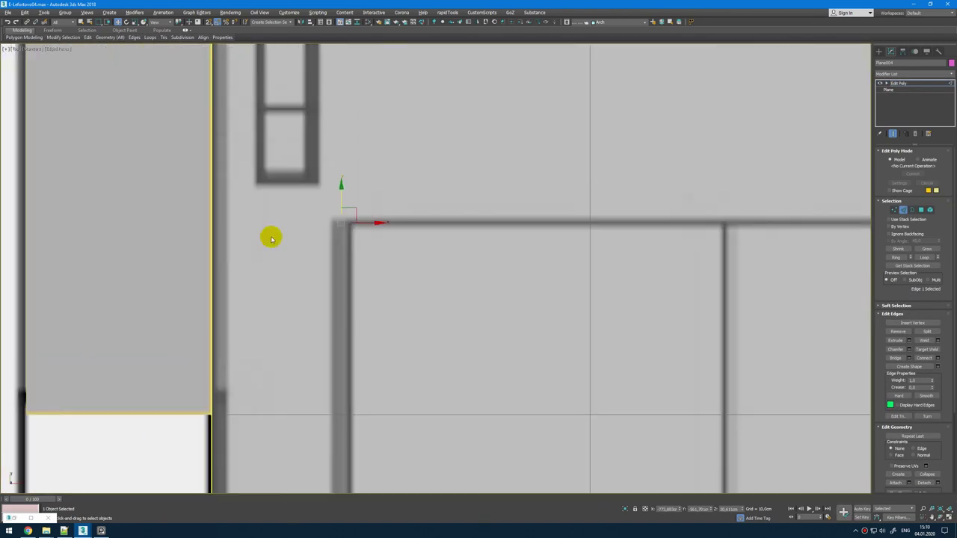
scroll(572, 265, "down", 2)
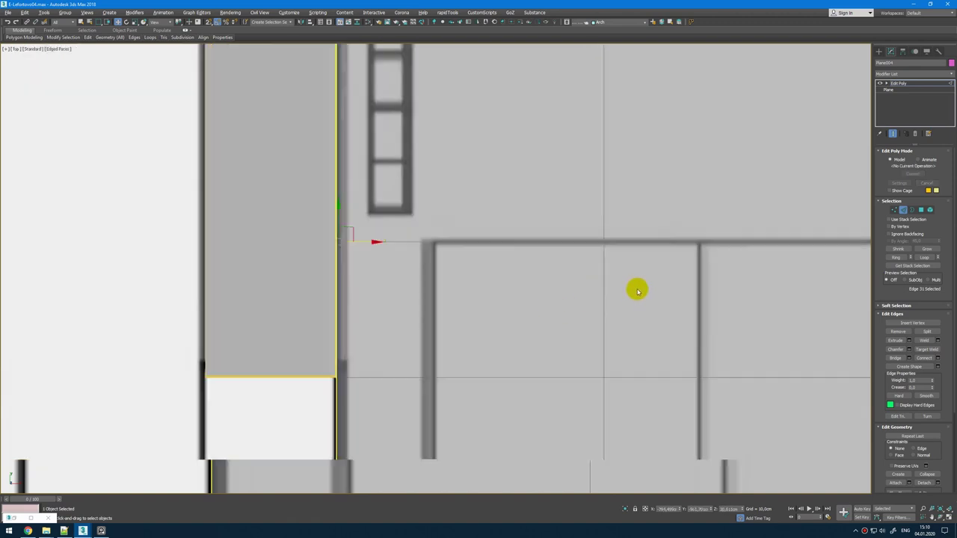
Step: Extend the plane's opposite end edge to the partition wall as another filler strip
key("alt+w")
scroll(700, 338, "up", 3)
middle_click_drag(639, 352, 631, 342, "alt")
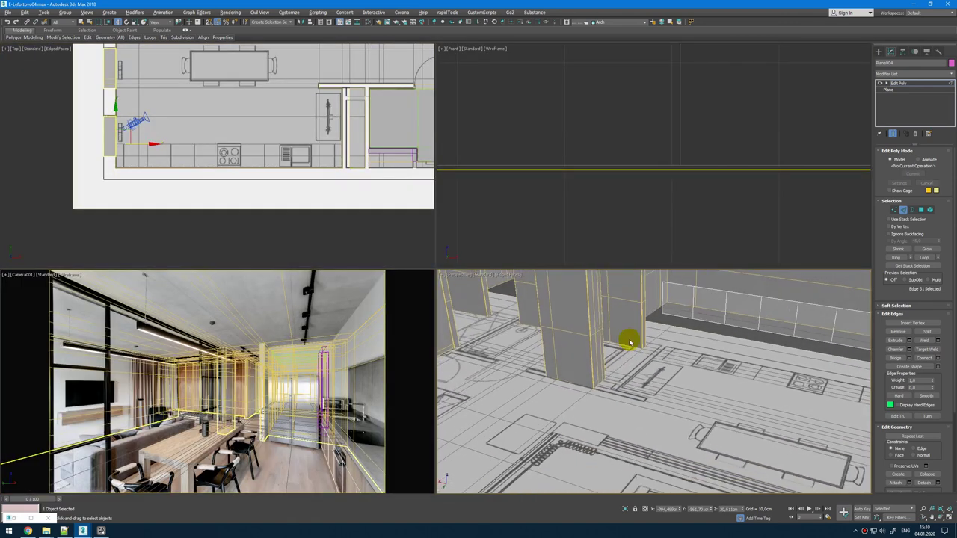
left_click(660, 310)
right_click(389, 183)
key("alt+w")
scroll(673, 248, "up", 6)
scroll(504, 326, "down", 10)
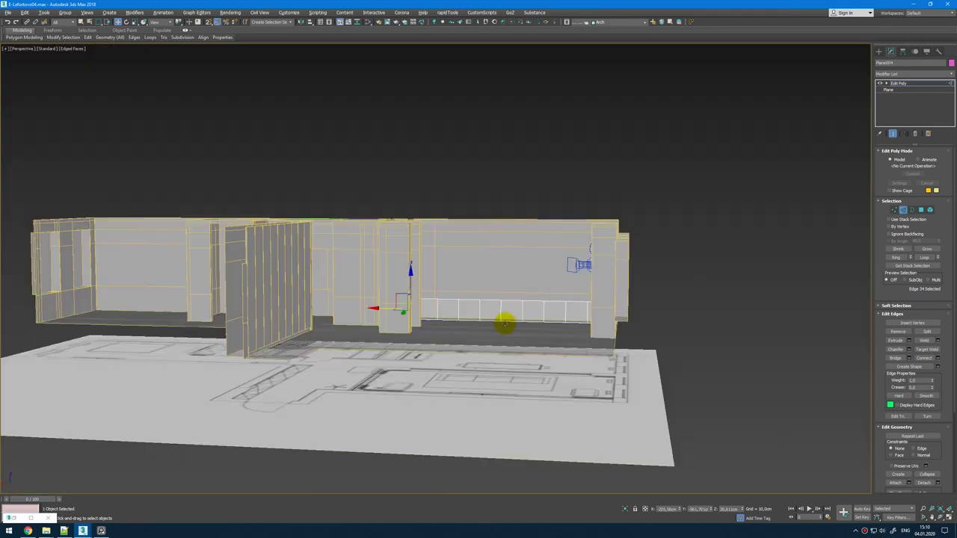
Step: Examine how the extended cabinet fronts fit the room in the Camera and Perspective views
key("alt+w")
right_click(256, 384)
key("alt+w")
key("alt+w")
right_click(635, 356)
key("alt+w")
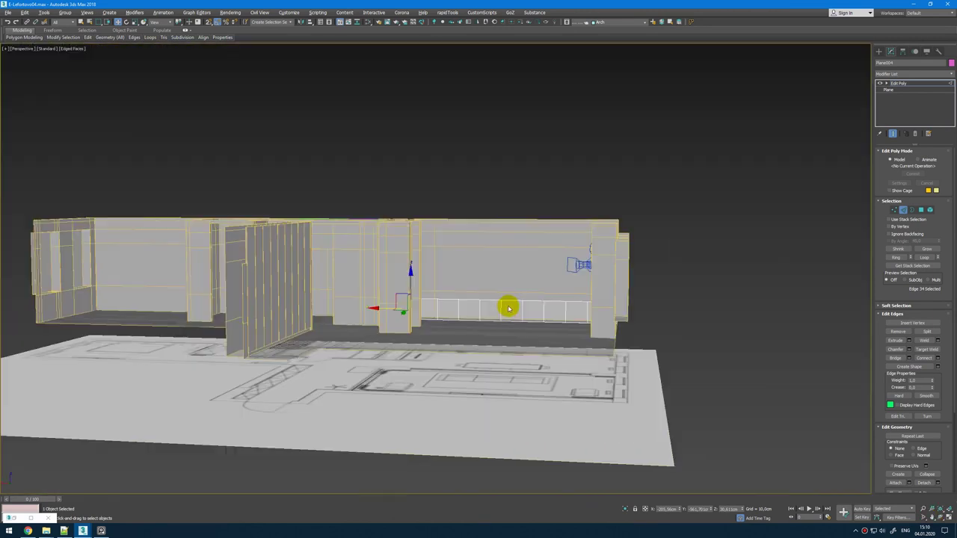
scroll(510, 307, "up", 5)
Step: Select the plane's 12 upper vertices in the Front view and raise them to the countertop height of the camera's reference photo
key("alt+w")
right_click(793, 148)
key("alt+w")
scroll(769, 167, "down", 4)
scroll(702, 235, "up", 2)
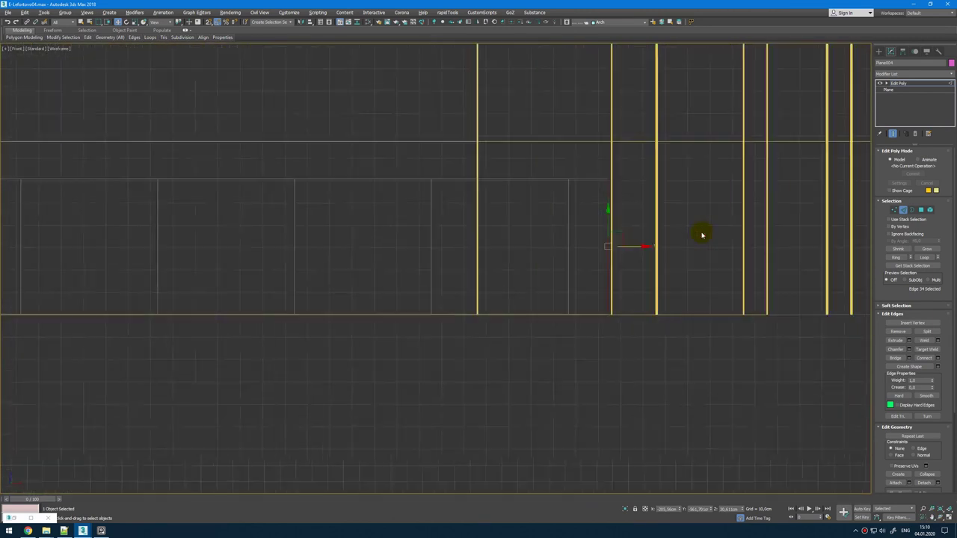
scroll(702, 235, "down", 3)
key("1")
middle_click_drag(655, 236, 632, 259)
scroll(631, 259, "down", 2)
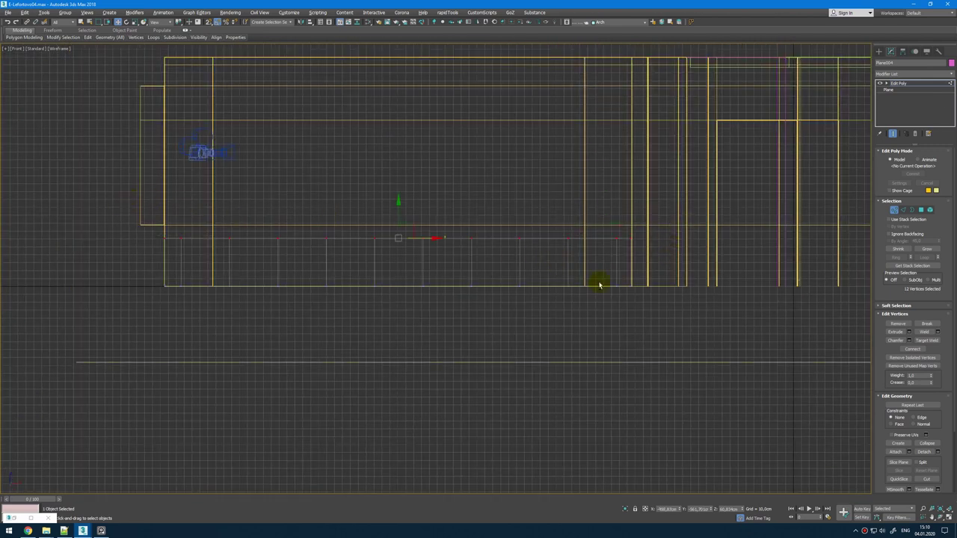
key("c")
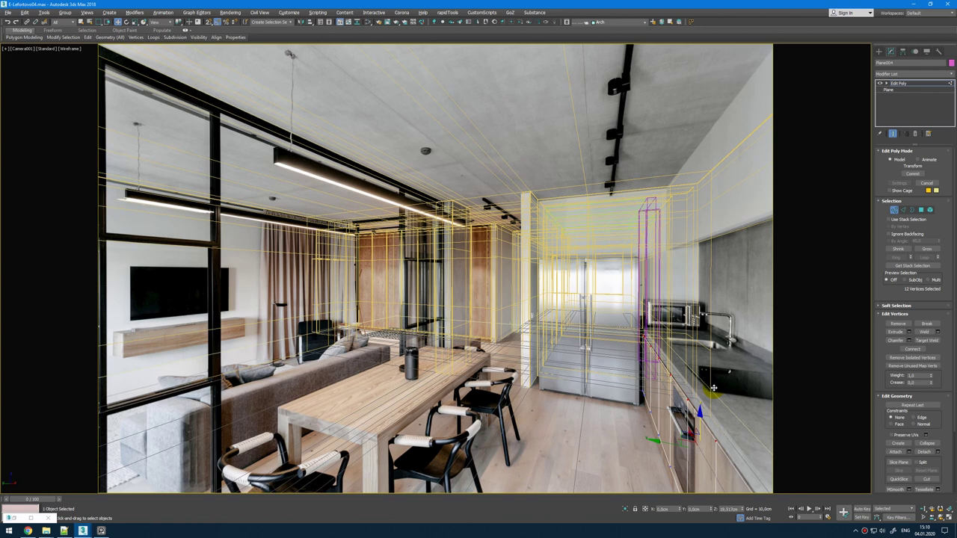
key("p")
key("1")
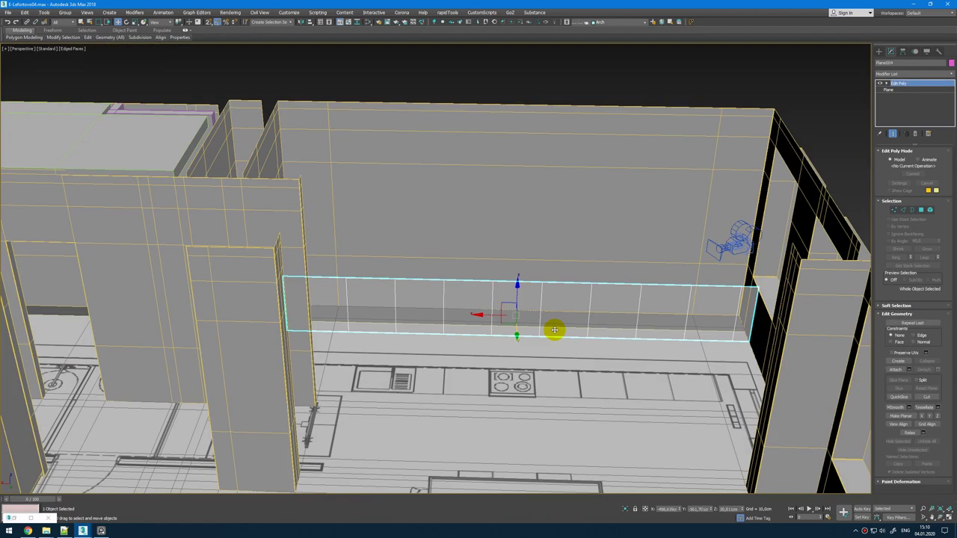
Step: Select the 10 vertical dividing edges between the cabinet fronts and chamfer them by 0,2 cm
scroll(554, 329, "up", 3)
key("2")
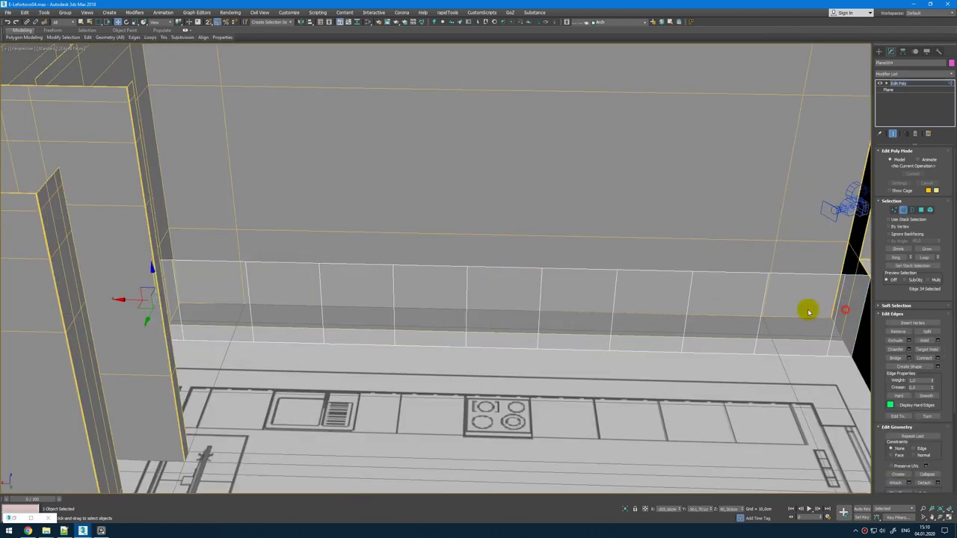
left_click_drag(309, 313, 177, 308)
middle_click_drag(506, 352, 535, 349, "alt")
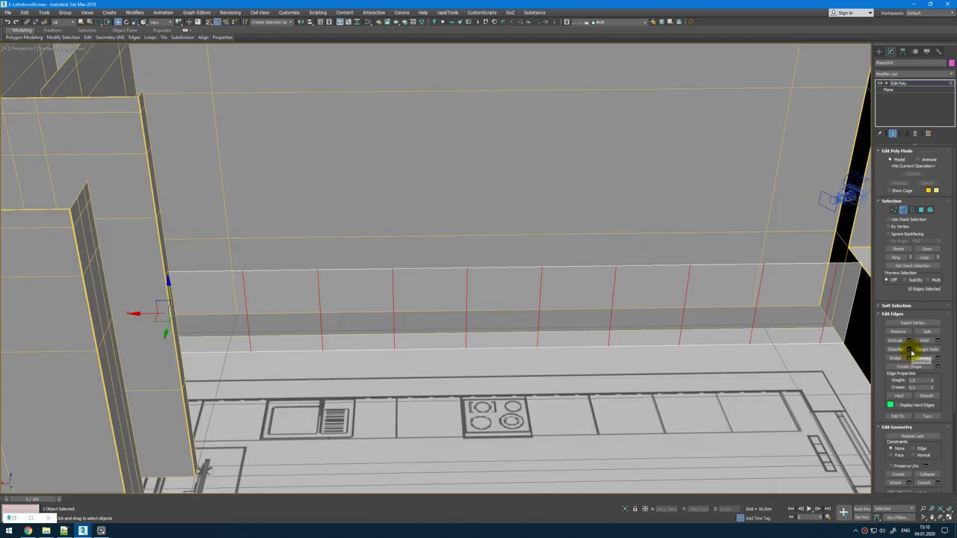
left_click(910, 349)
type("0,2")
key("Return")
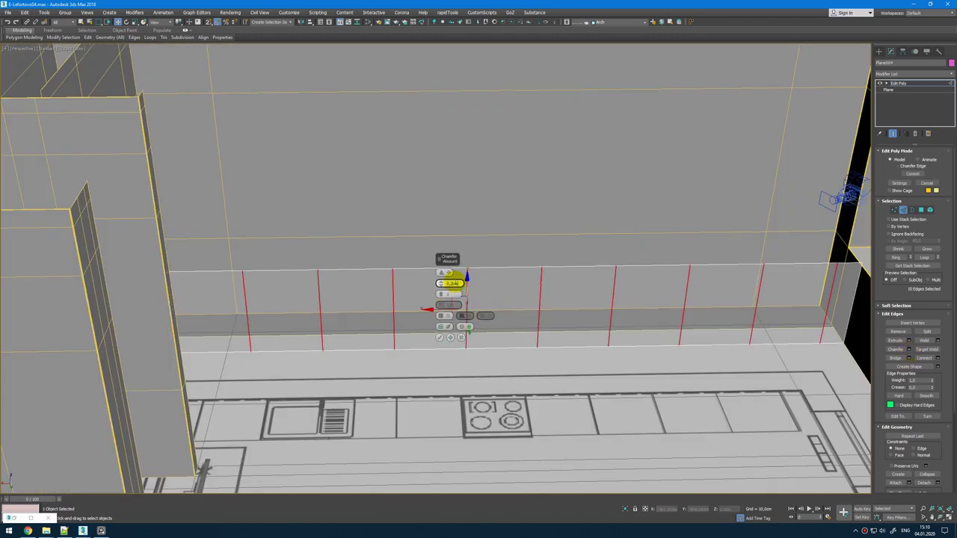
key("Return")
Step: Select one narrow gap polygon, extend the selection to all similar ones and delete them to separate the fronts
scroll(774, 278, "up", 6)
middle_click_drag(772, 278, 486, 317)
scroll(802, 260, "up", 4)
key("4")
left_click(776, 253)
mouse_move(65, 37)
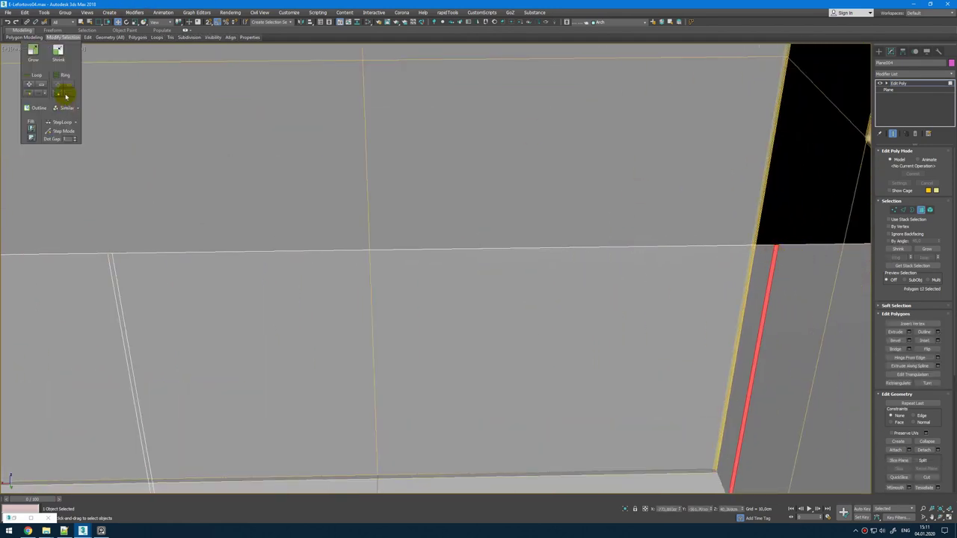
left_click(65, 107)
scroll(321, 259, "down", 5)
scroll(499, 261, "down", 6)
middle_click_drag(411, 261, 477, 257)
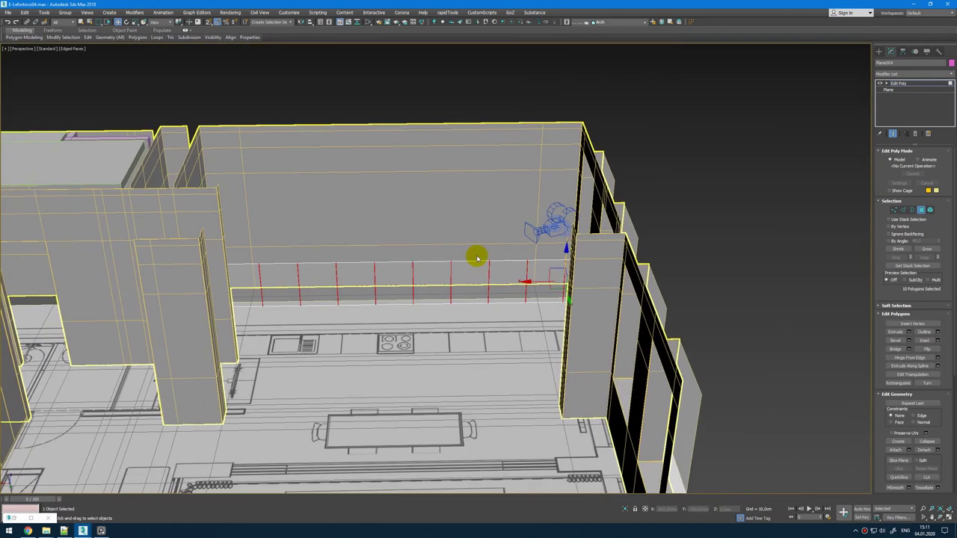
scroll(474, 257, "up", 4)
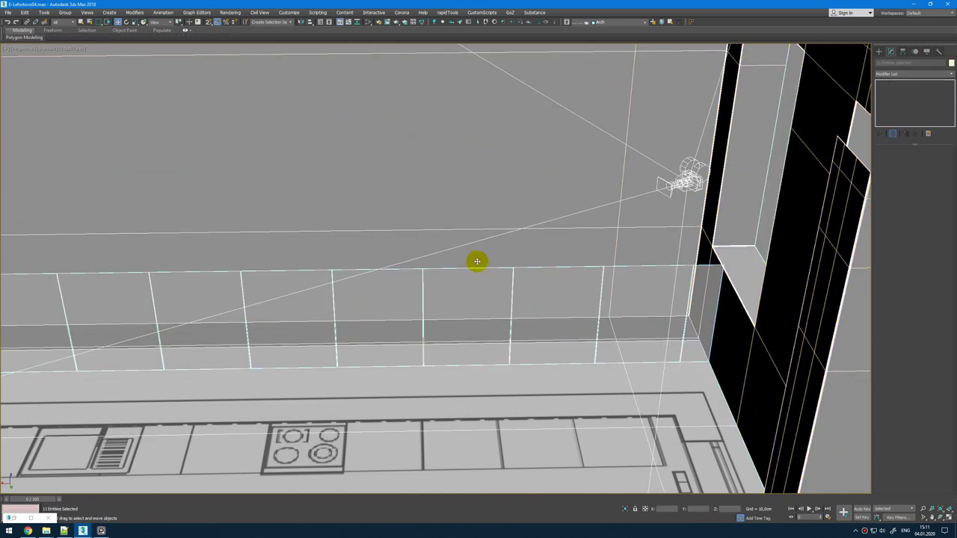
Step: Select all 11 cabinet-front polygons and extrude them to give the panels thickness
left_click(500, 285, "ctrl")
left_click(907, 333)
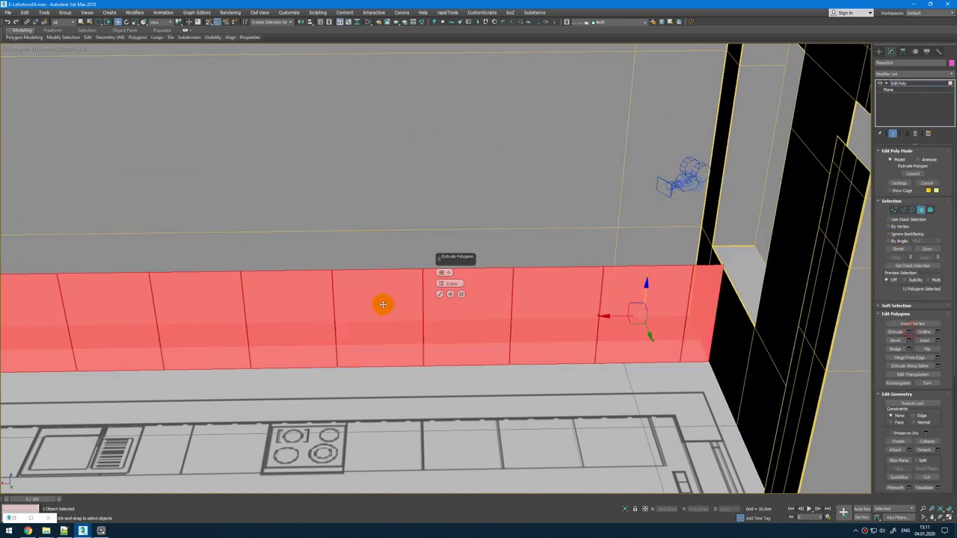
left_click(441, 295)
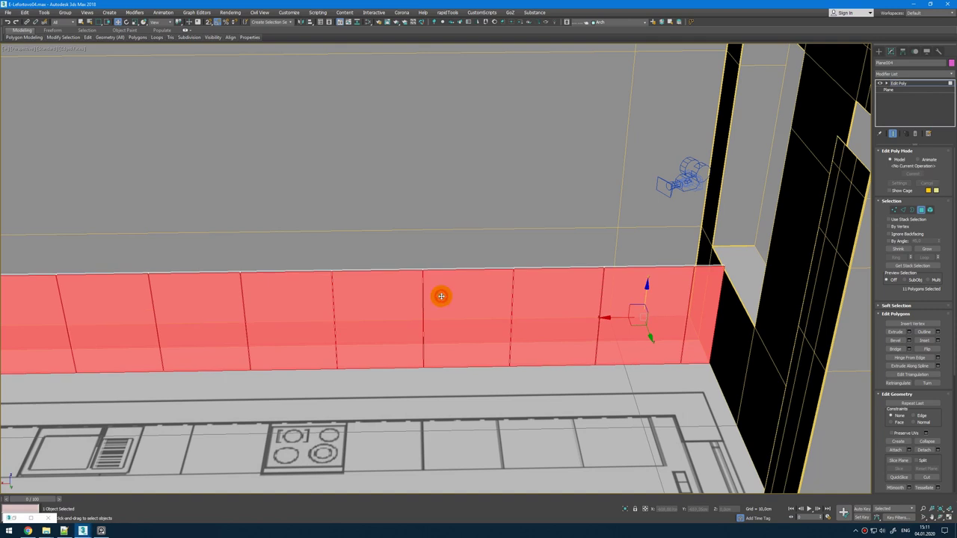
Step: Add a Chamfer modifier to the cabinet fronts and set its chamfer amount
left_click(931, 74)
left_click(923, 81)
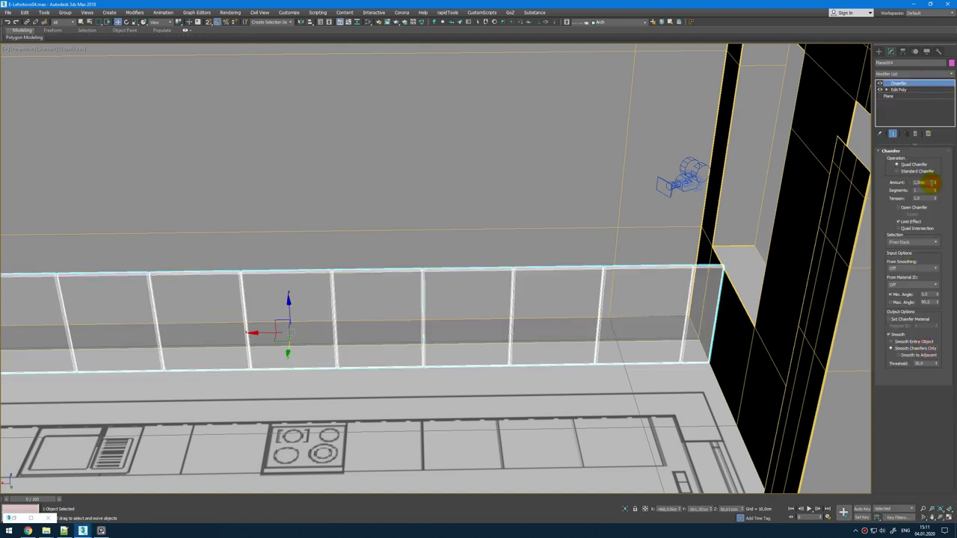
key("Return")
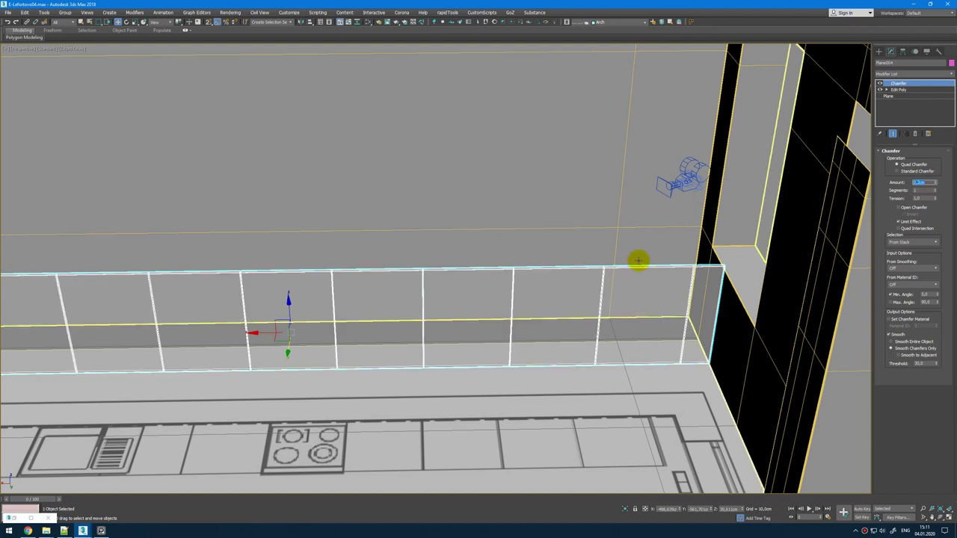
Step: Set the cabinet fronts' Chamfer modifier to 3 segments and a tension of 0,5
scroll(638, 261, "up", 6)
key("alt+x")
left_click(922, 190)
type("3")
key("Return")
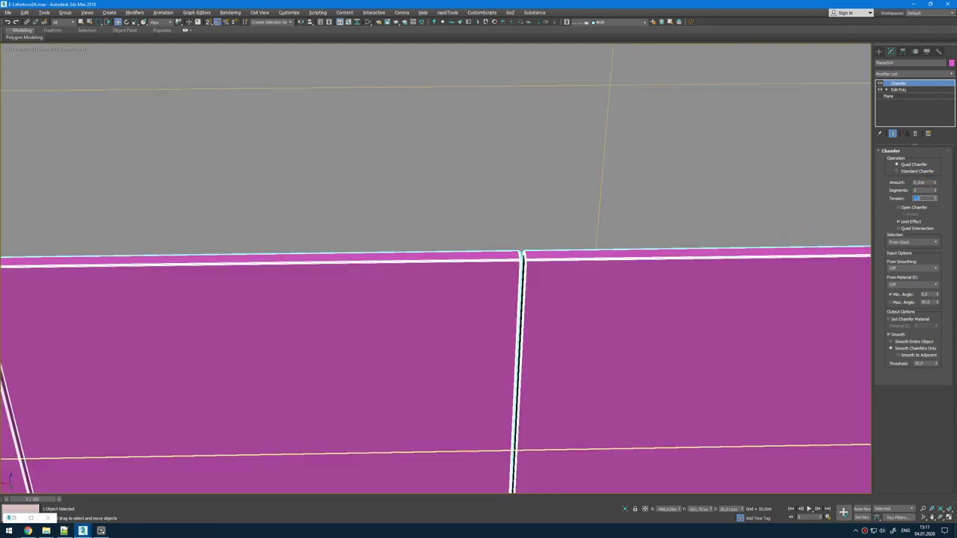
scroll(658, 290, "down", 6)
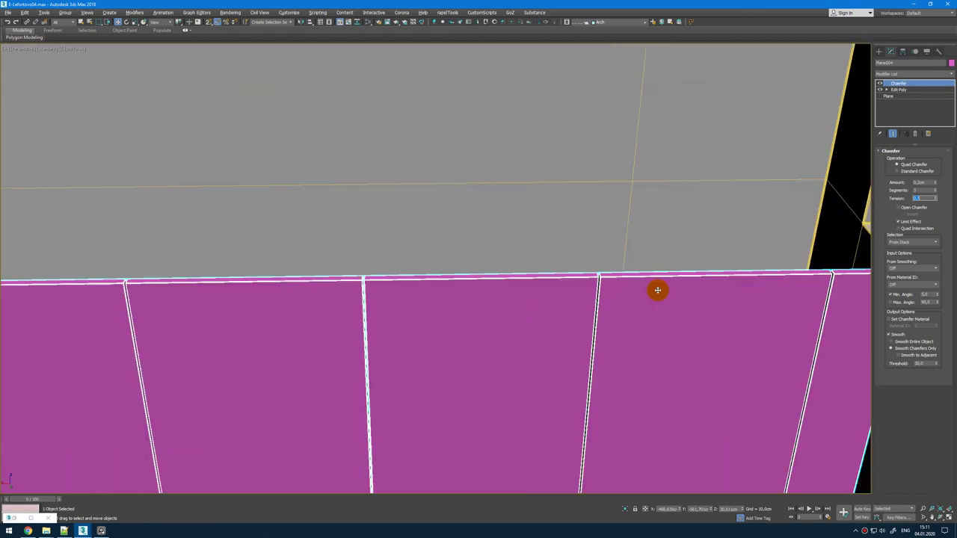
scroll(700, 216, "up", 2)
key("F4")
mouse_move(671, 295)
middle_mouse_down()
mouse_move(700, 224)
mouse_move(660, 217)
mouse_move(690, 199)
mouse_move(633, 239)
middle_mouse_up()
scroll(701, 216, "down", 2)
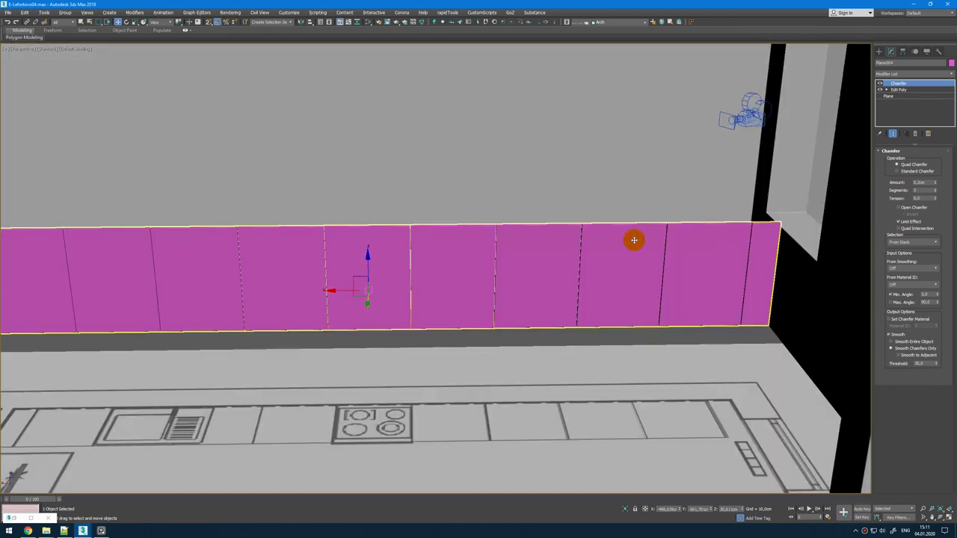
Step: Duplicate the cabinet fronts, strip the copy back to its base plane and reduce it to one width segment
key("ctrl+v")
left_click(460, 294)
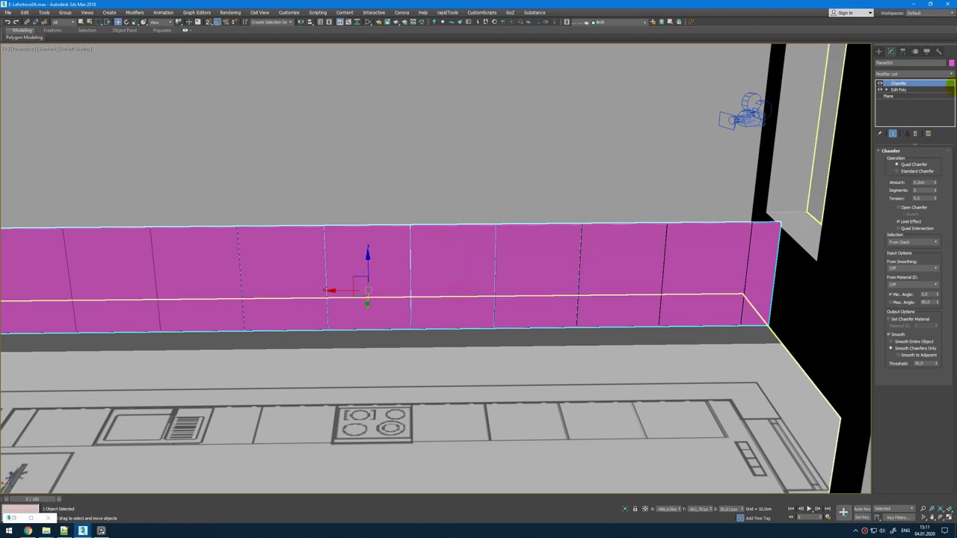
left_click(917, 135)
left_click(916, 134)
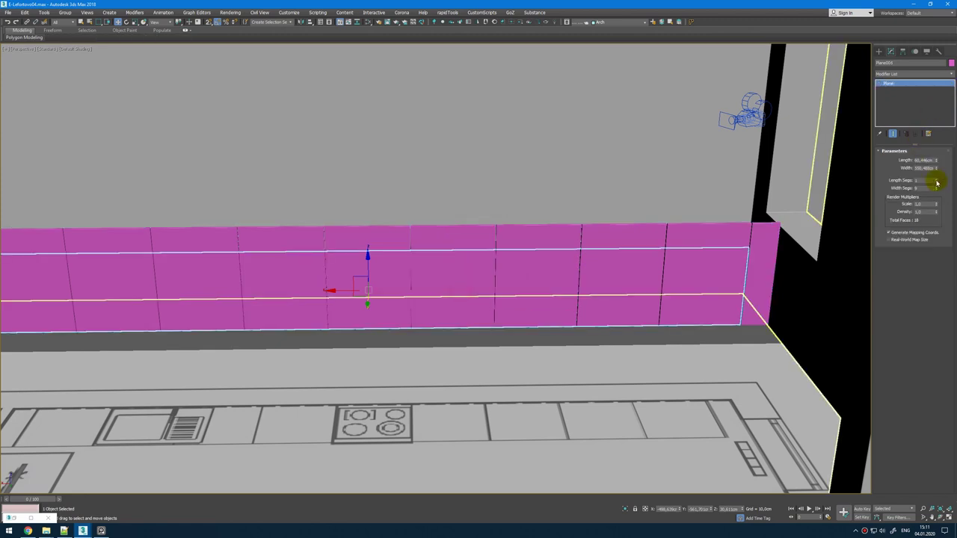
key("t")
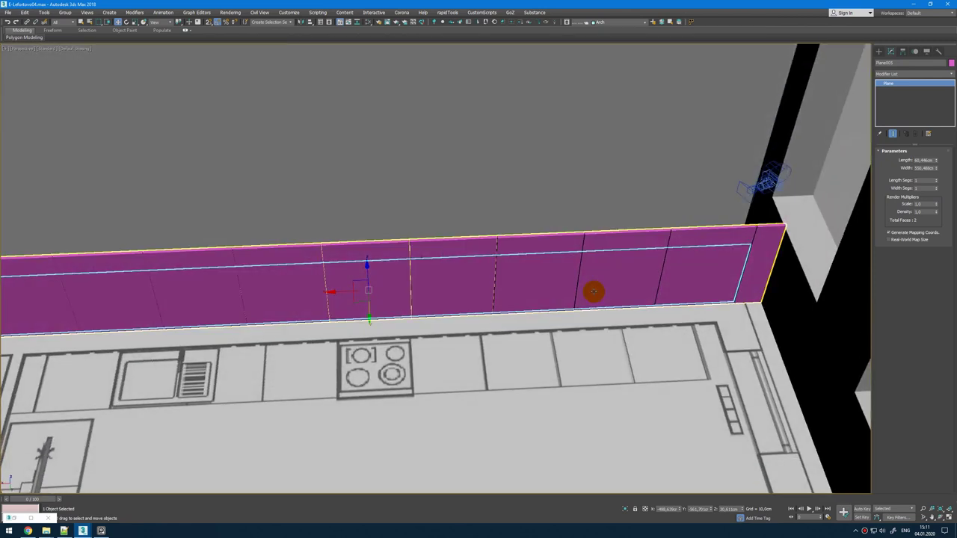
Step: Add Edit Poly to the plane copy and snap its sink-side end vertices to the end of the cabinet fronts
key("shift+e")
key("1")
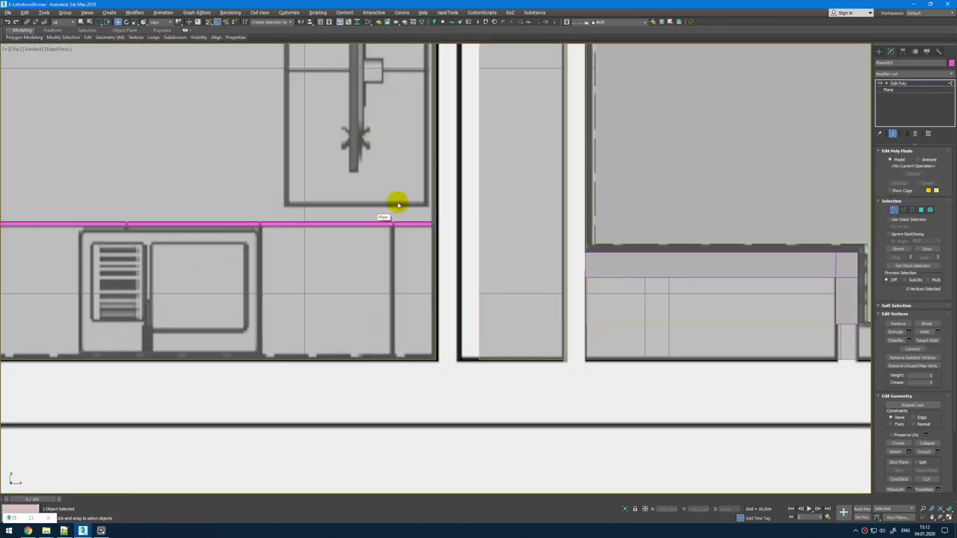
left_click_drag(489, 308, 489, 308)
scroll(404, 223, "up", 4)
scroll(479, 238, "up", 5)
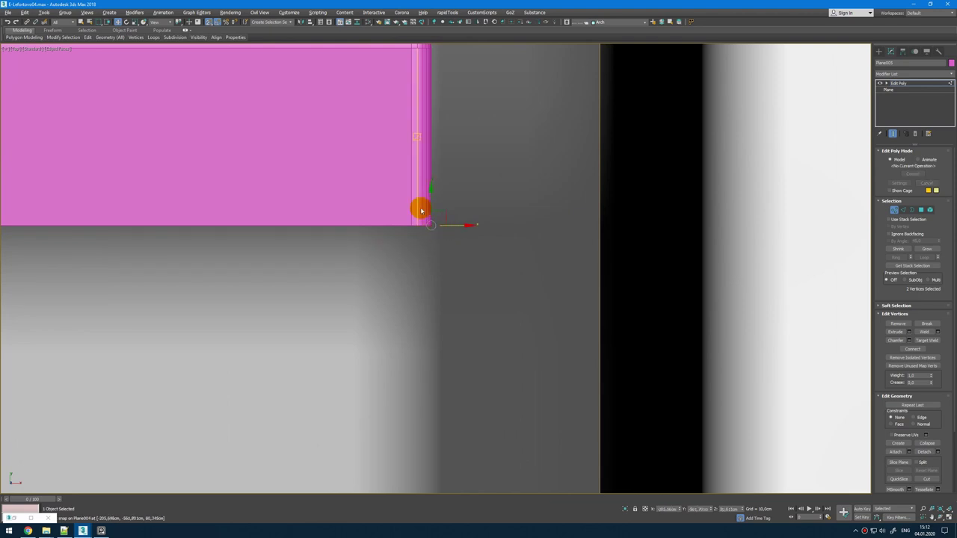
key("1")
Step: Turn off the Chamfer modifier on the cabinet fronts and display the top view as wireframe
left_click(413, 182)
left_click(880, 83)
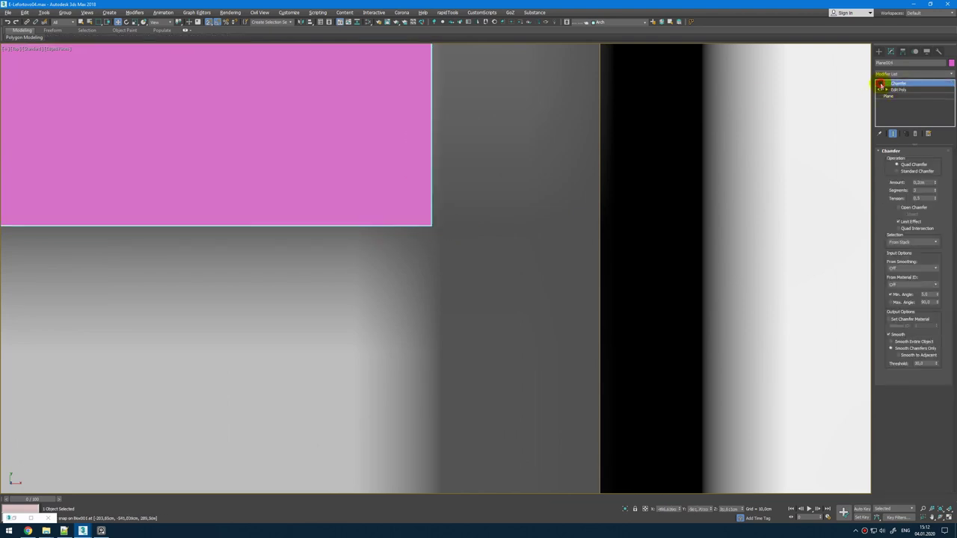
key("F3")
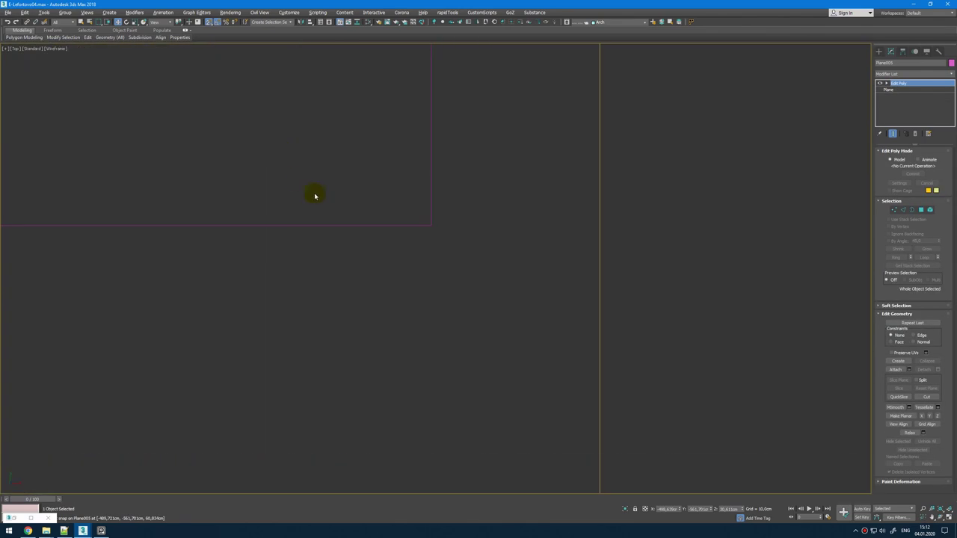
Step: Snap the backing plane's other end vertices to the opposite end of the cabinet fronts
scroll(315, 197, "down", 10)
scroll(277, 266, "up", 8)
key("1")
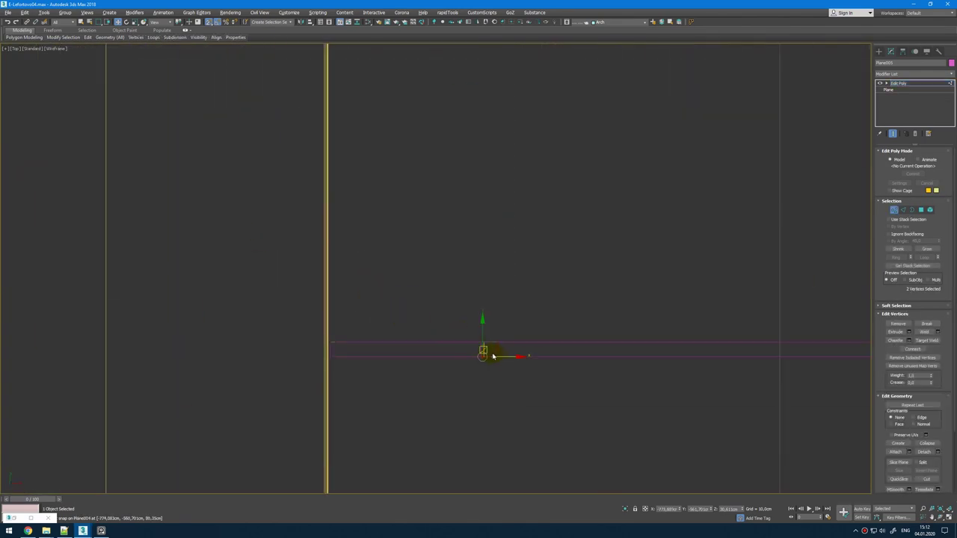
left_click_drag(471, 357, 308, 343)
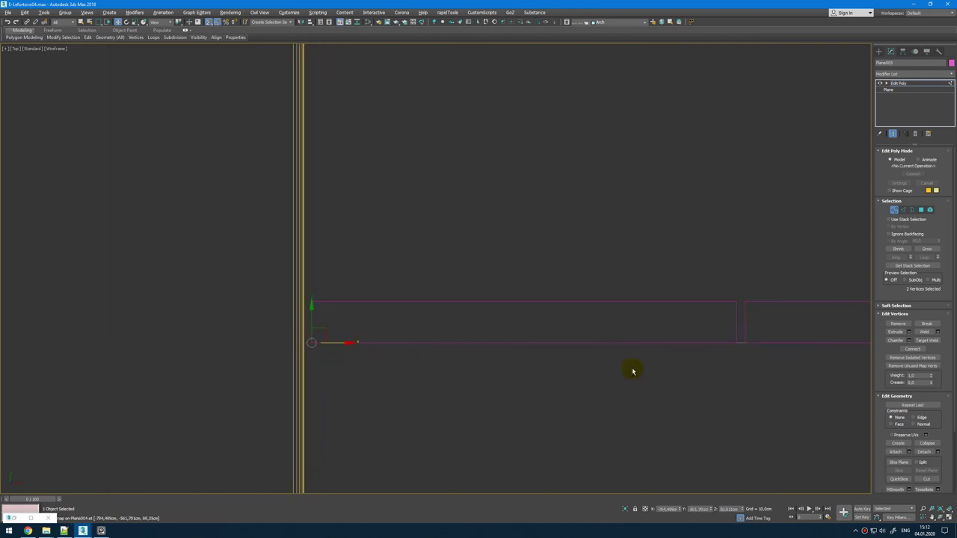
Step: Snap the backing plane's upper vertices to the top edge of the cabinet fronts in the front view
key("p")
middle_click_drag(639, 346, 786, 113, "alt")
key("f")
scroll(128, 268, "up", 2)
mouse_move(129, 268)
middle_mouse_down()
mouse_move(531, 247)
mouse_move(427, 269)
middle_mouse_up()
scroll(427, 269, "down", 4)
left_click_drag(727, 268, 727, 268)
scroll(540, 236, "up", 3)
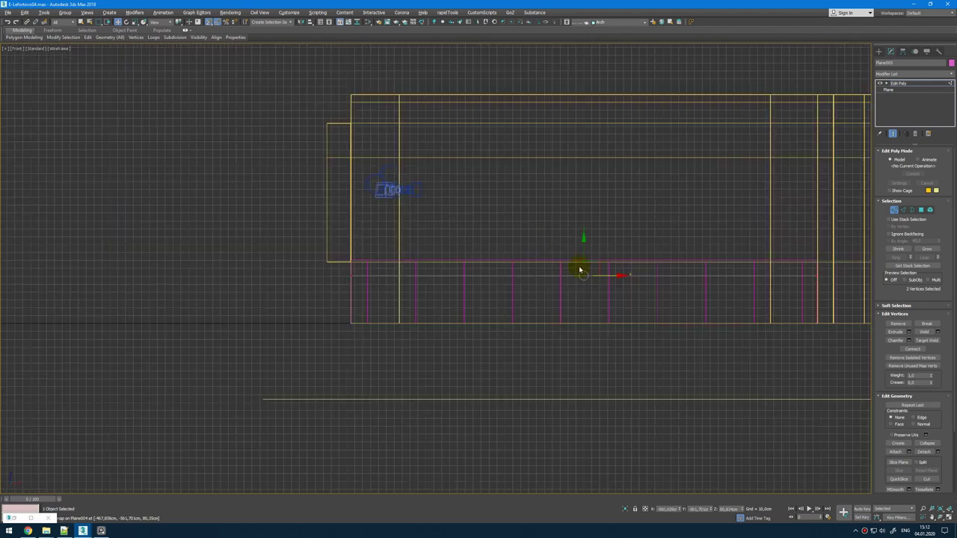
scroll(395, 263, "up", 2)
left_click_drag(581, 269, 372, 261)
key("alt+w")
middle_click(625, 338)
key("alt+w")
key("alt+w")
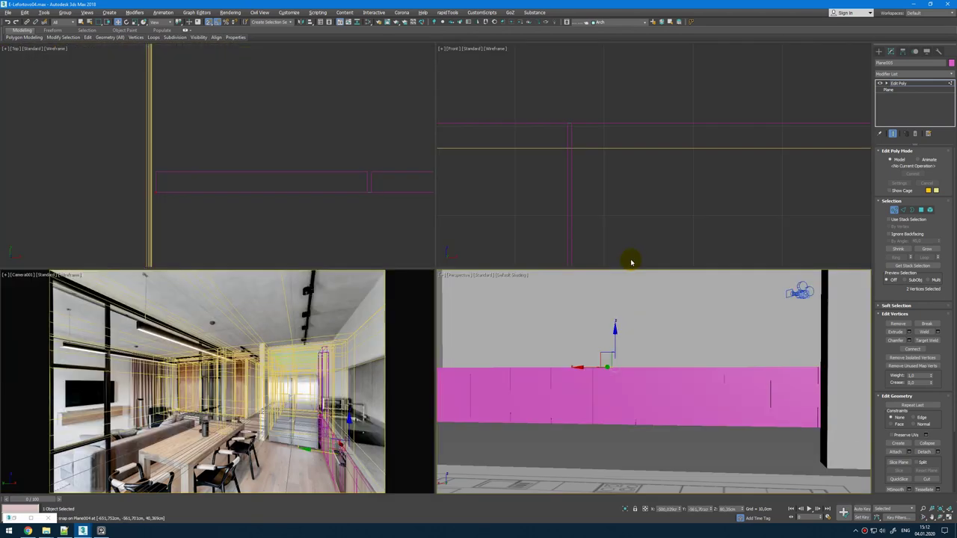
scroll(633, 142, "down", 5)
key("alt+w")
scroll(582, 222, "down", 2)
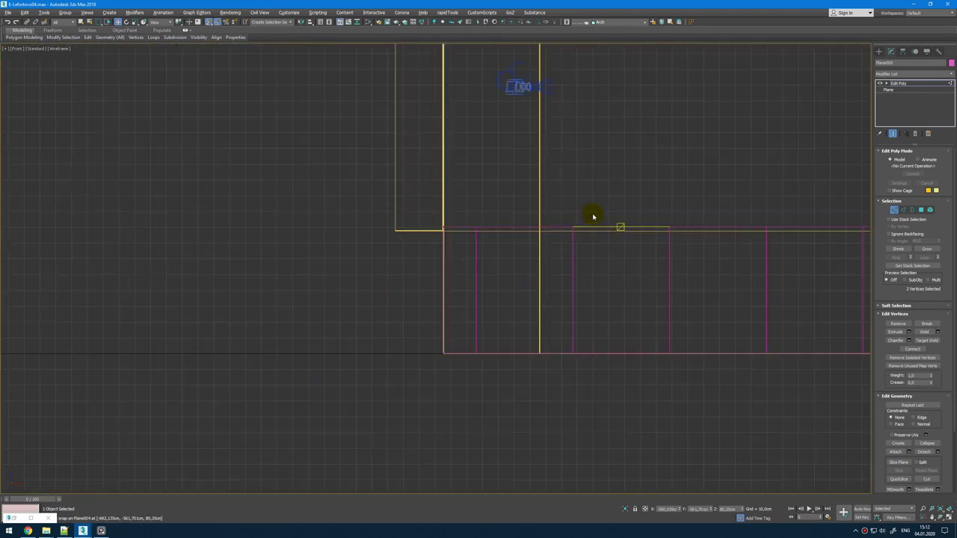
middle_click_drag(592, 217, 559, 233)
Step: Create a countertop box in the top view, about 591 cm wide and 63 cm deep, starting from the fronts' outer corner
key("alt+w")
middle_click(237, 160)
key("alt+w")
scroll(344, 225, "down", 4)
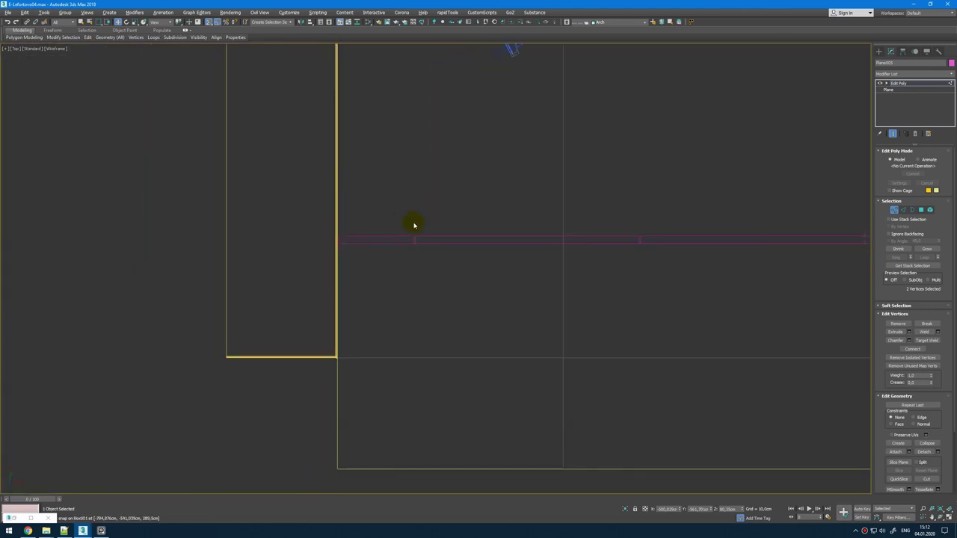
key("1")
scroll(451, 215, "down", 2)
scroll(456, 216, "down", 1)
scroll(417, 223, "up", 8)
key("b")
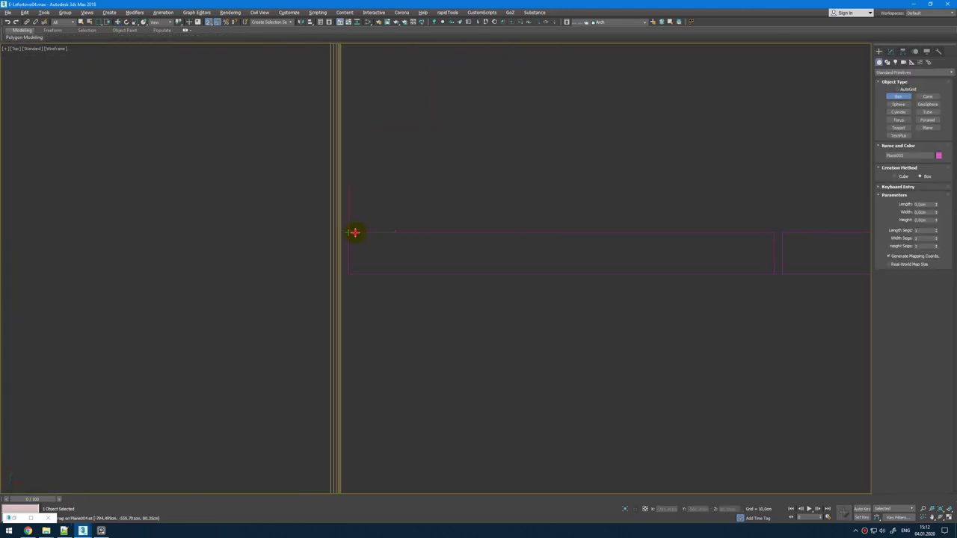
left_click_drag(350, 233, 510, 350)
scroll(543, 346, "down", 5)
scroll(560, 385, "up", 6)
left_click(519, 341)
right_click(583, 320)
Step: Set the countertop box's height to 7 cm
key("alt+w")
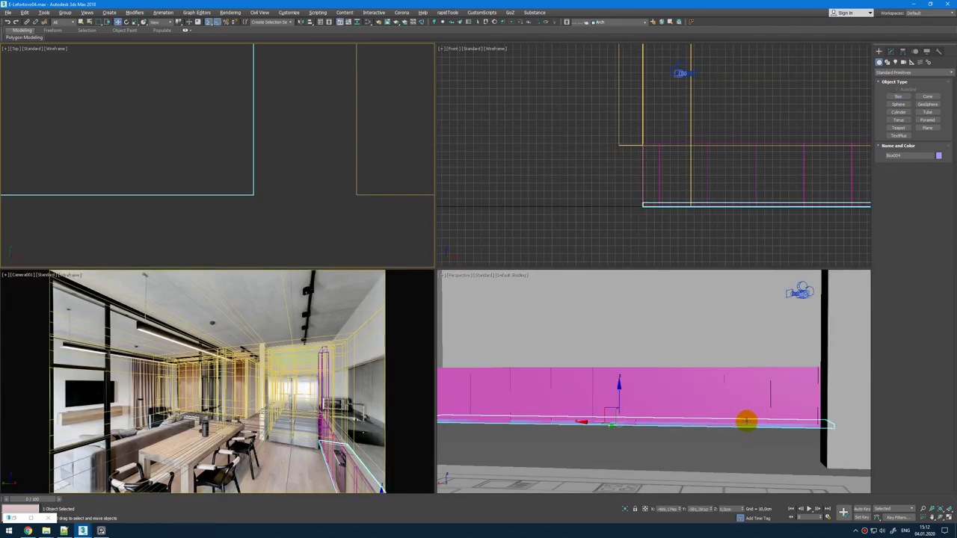
middle_click(746, 421)
key("alt+w")
left_click(891, 50)
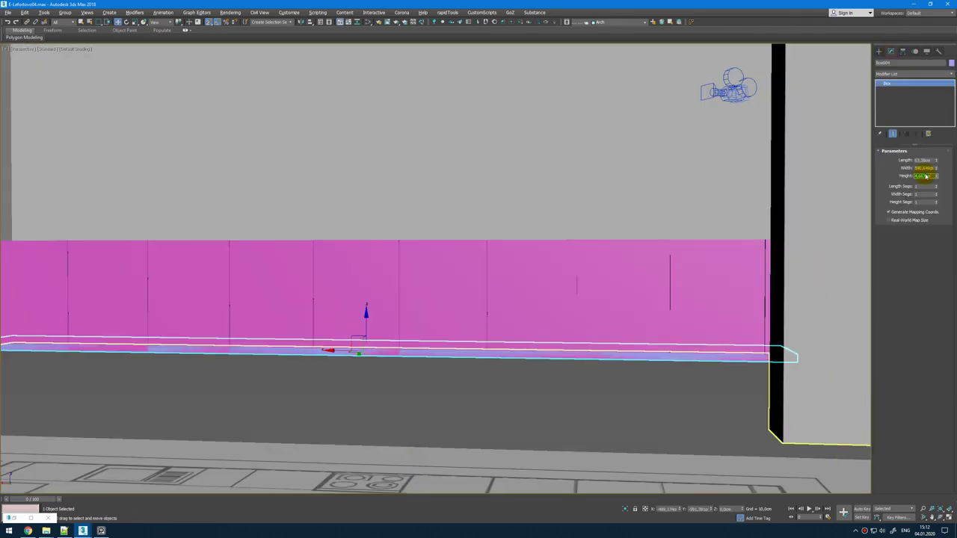
type("7")
key("Return")
middle_click_drag(554, 232, 580, 219)
Step: Raise the countertop box in the front view to about Z 87 cm, leaving a gap above the cabinet fronts
key("alt+w")
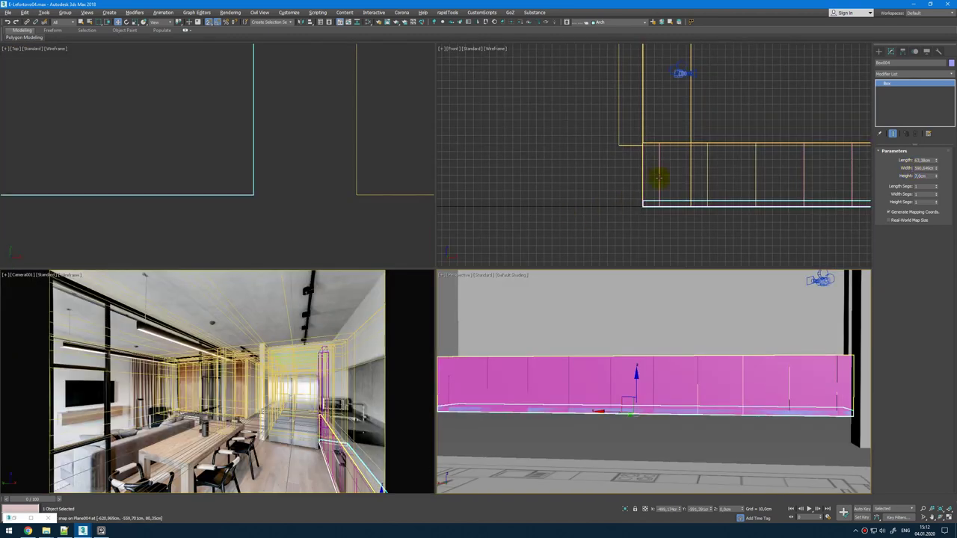
middle_click(659, 178)
key("alt+w")
left_click_drag(597, 292, 493, 299)
scroll(345, 221, "up", 6)
scroll(479, 292, "up", 6)
key("alt+w")
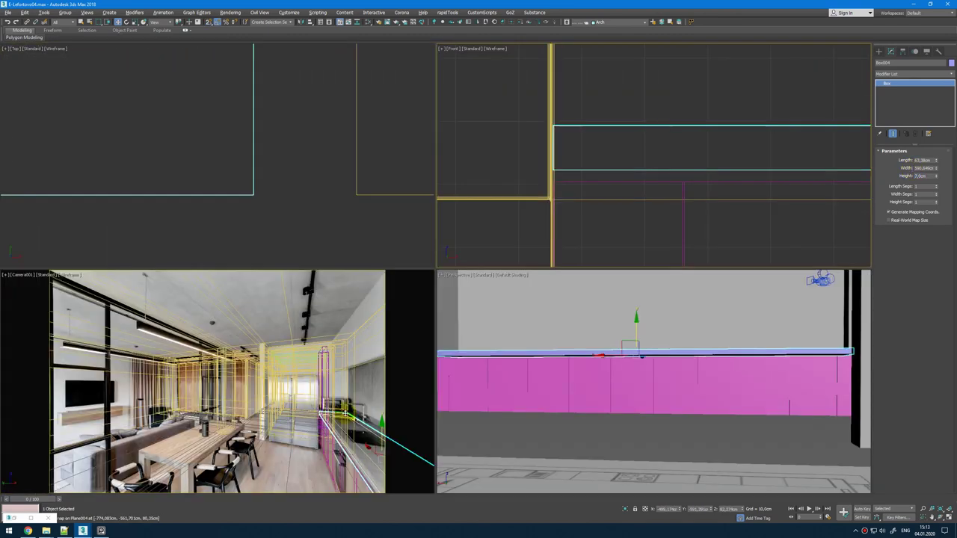
key("alt+w")
left_click_drag(766, 398, 778, 392)
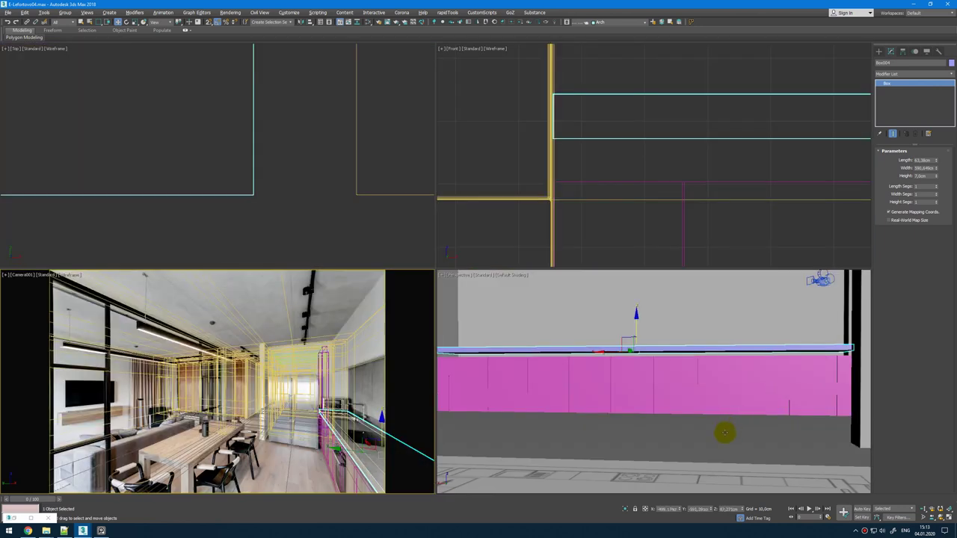
key("alt+w")
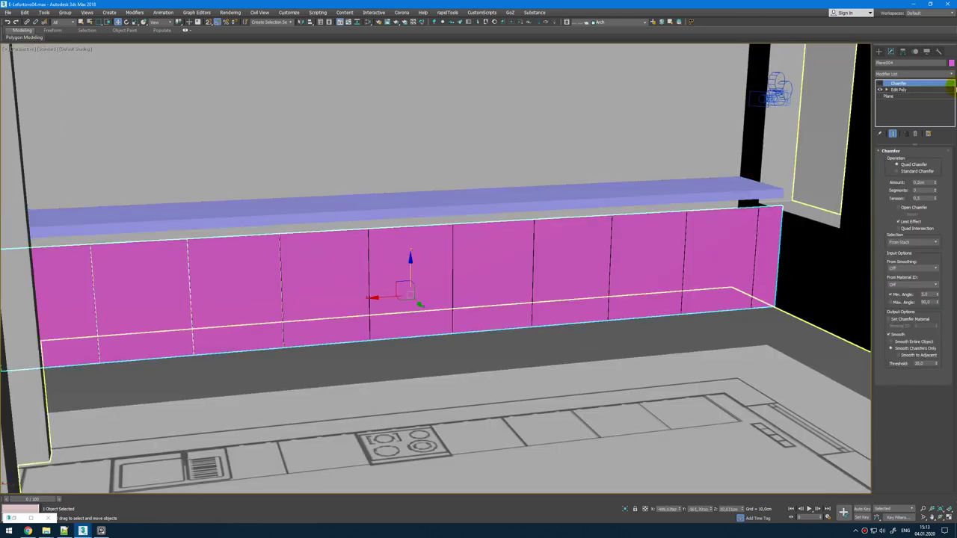
Step: Check the reference photo and raise all top vertices of the cabinet fronts to about Z 84,5 cm, narrowing the gap under the countertop
key("alt+Tab")
key("alt+Tab")
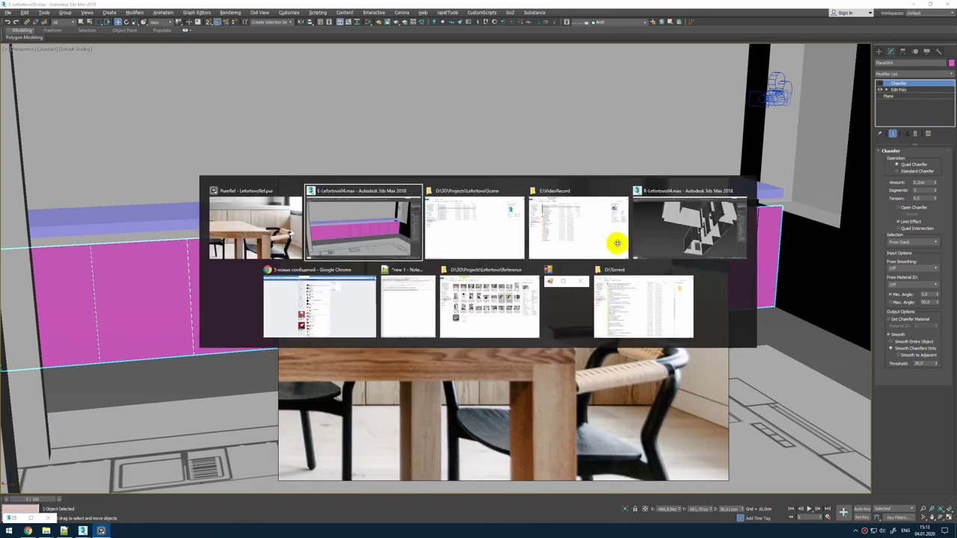
left_click(903, 90)
scroll(679, 275, "down", 3)
middle_click_drag(679, 275, 658, 263, "alt")
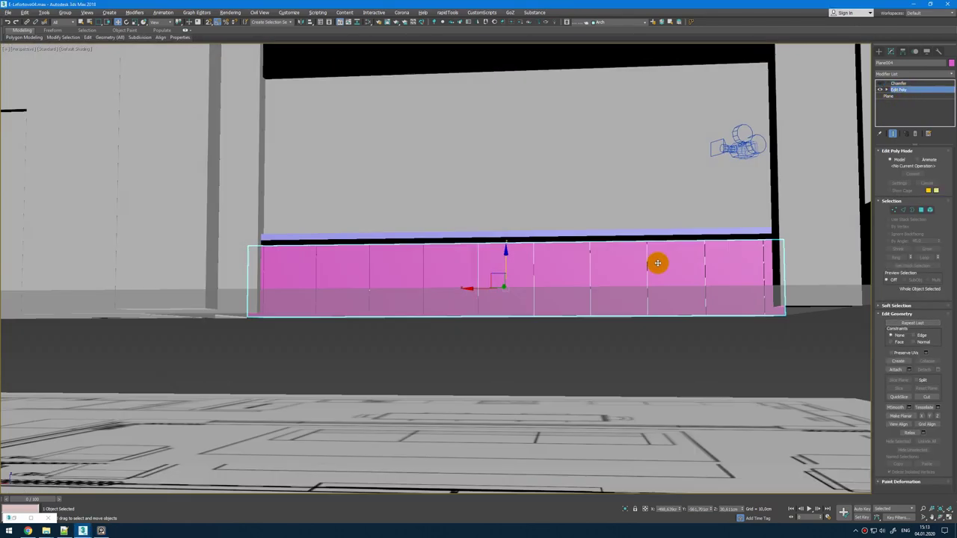
key("1")
middle_click_drag(329, 275, 316, 274, "alt")
key("F3")
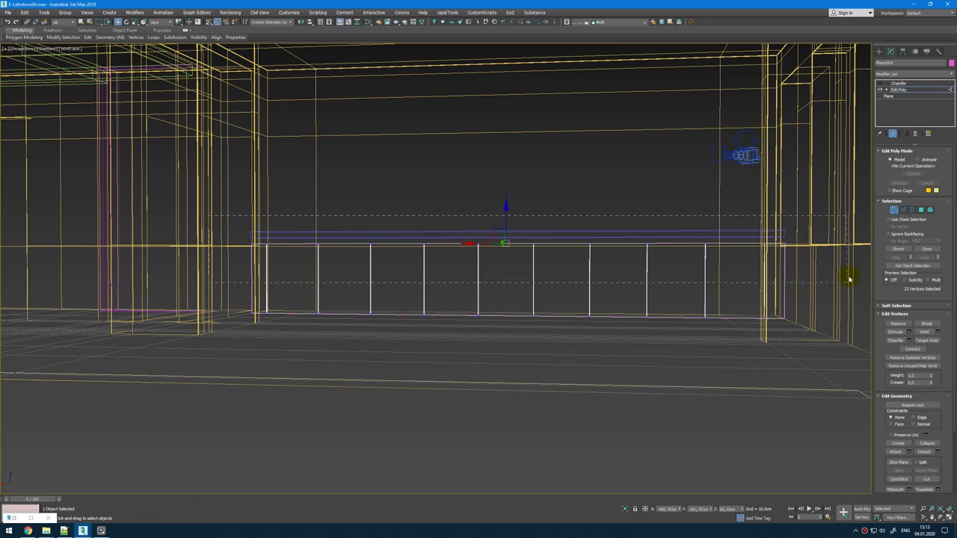
left_click_drag(850, 279, 848, 281)
key("alt+w")
key("F3")
key("alt+w")
scroll(440, 197, "up", 4)
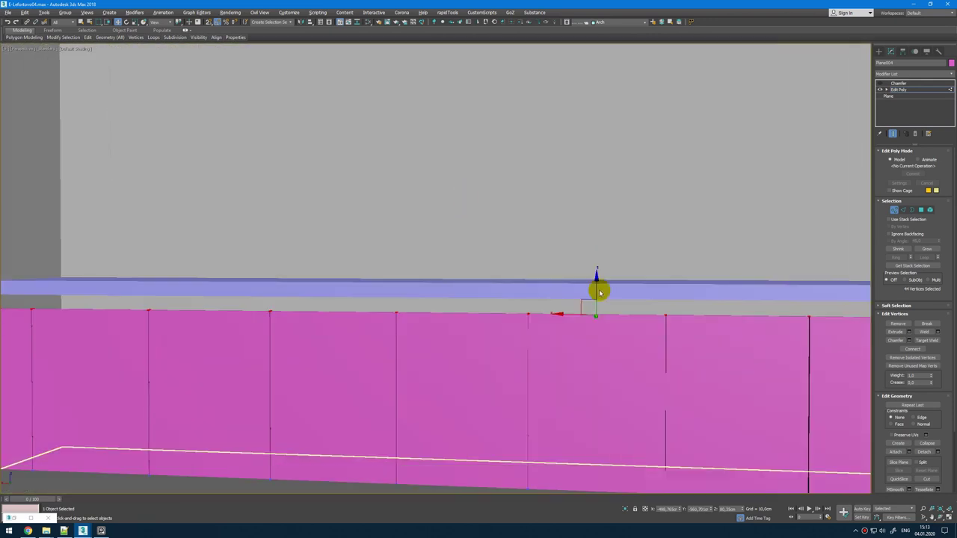
left_click_drag(596, 292, 597, 282)
middle_click_drag(591, 292, 611, 299, "alt")
key("alt+Tab")
key("alt+Tab")
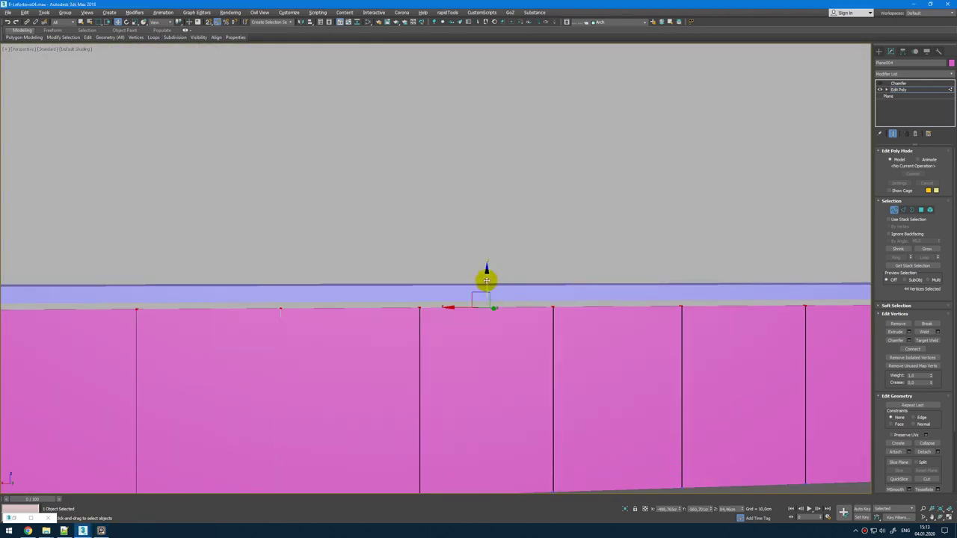
key("1")
Step: Snap the backing plane's top vertices up to the underside of the countertop and return to shaded display
middle_click_drag(575, 327, 579, 338, "alt")
key("F3")
left_click(566, 314)
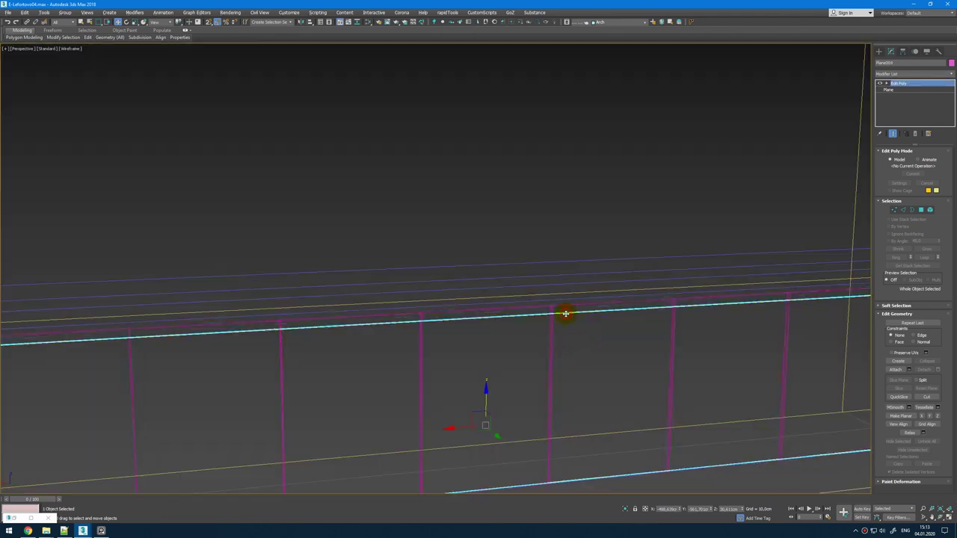
scroll(592, 322, "down", 8)
key("1")
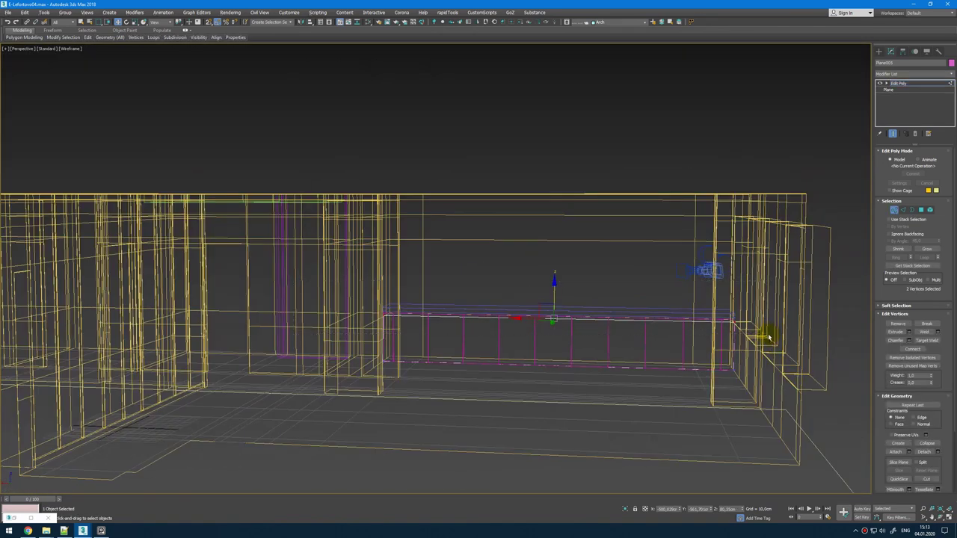
key("alt+w")
middle_click(761, 175)
key("alt+w")
scroll(756, 180, "down", 6)
key("s")
left_click_drag(579, 230, 65, 232)
key("alt+w")
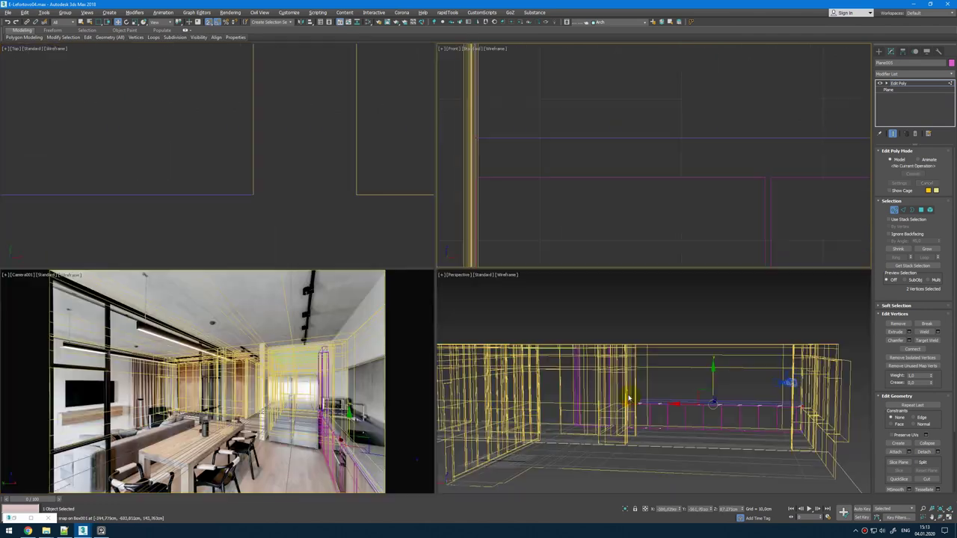
key("alt+w")
key("6")
key("F3")
scroll(628, 370, "up", 10)
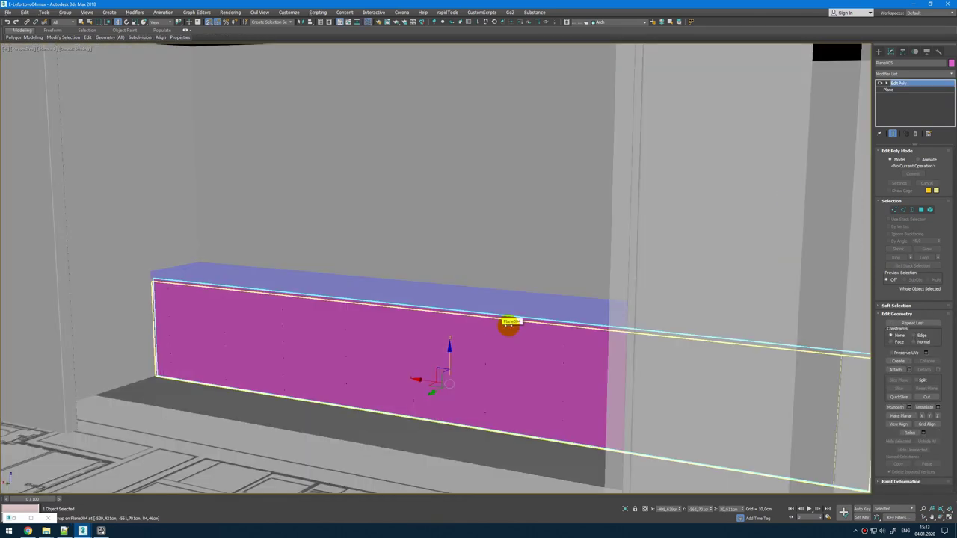
Step: Create a CoronaMtl material named Wood-Furniture and assign it to the kitchen cabinet fronts and their backing plane
key("m")
left_click(158, 138)
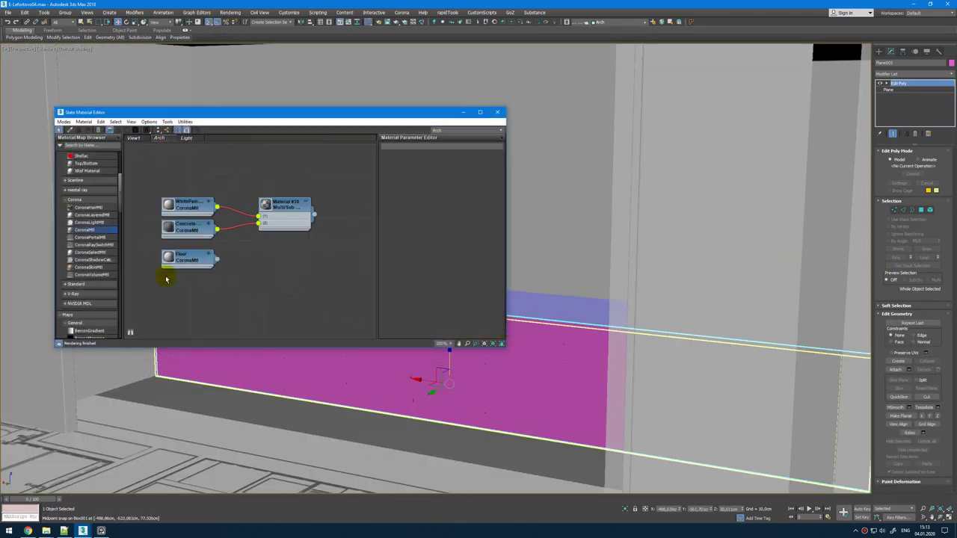
left_click_drag(88, 230, 255, 260)
double_click(255, 260)
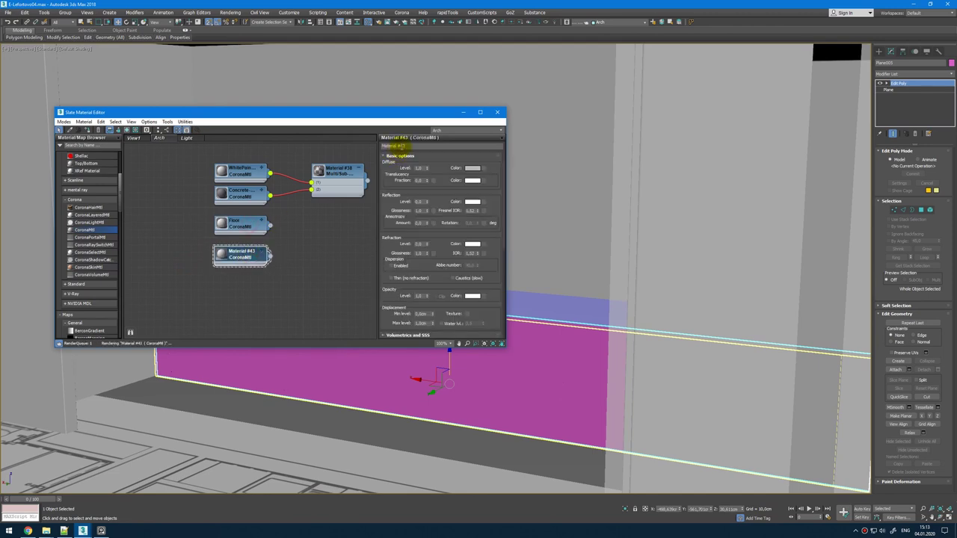
left_click(400, 146)
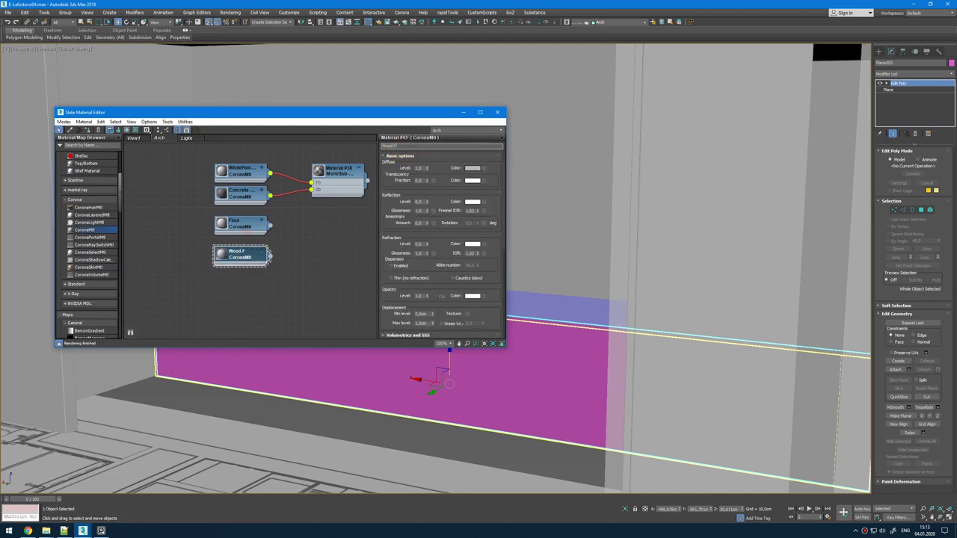
left_click(379, 364)
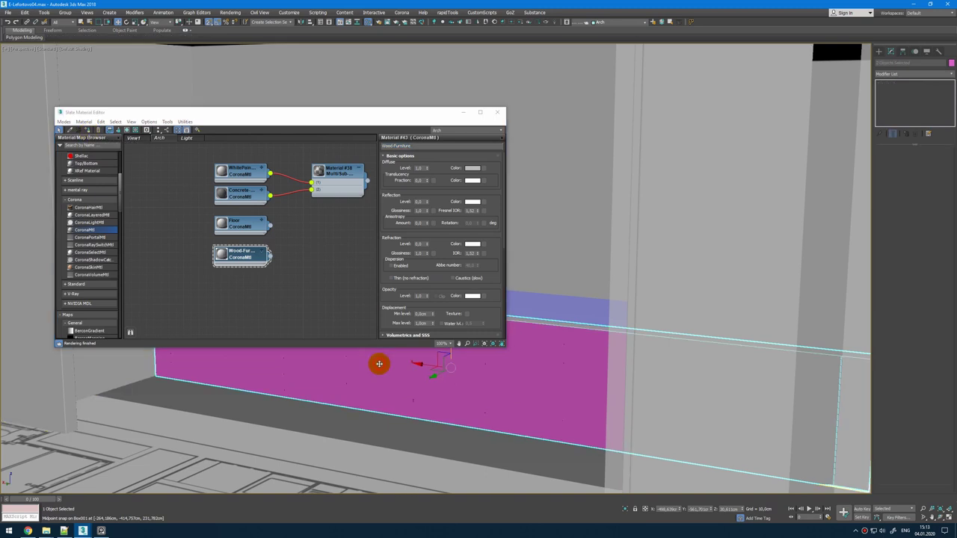
left_click(88, 131)
Step: Duplicate the wood material as ConcreteBar-Kitchen, assign it to the countertop box and close the material editor
left_click_drag(250, 264, 249, 291, "shift")
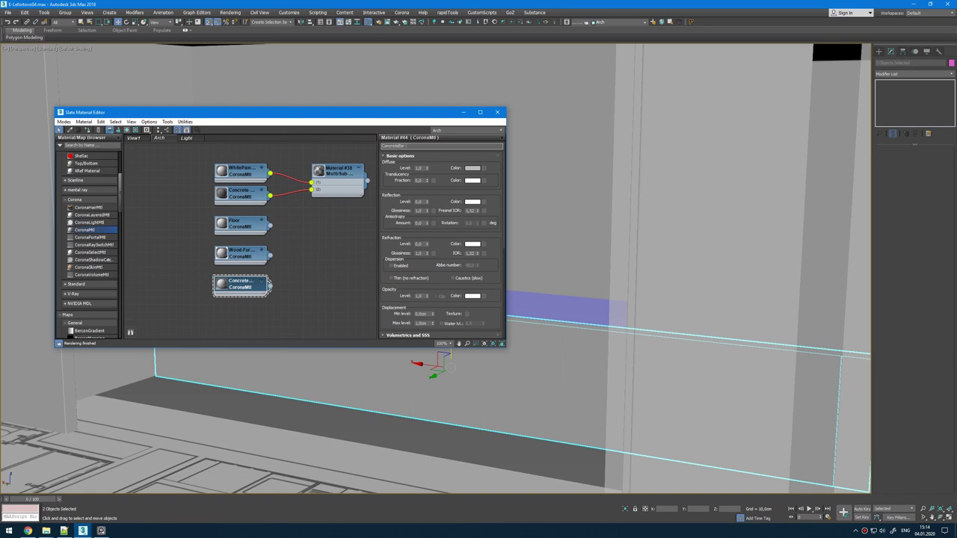
left_click(519, 309)
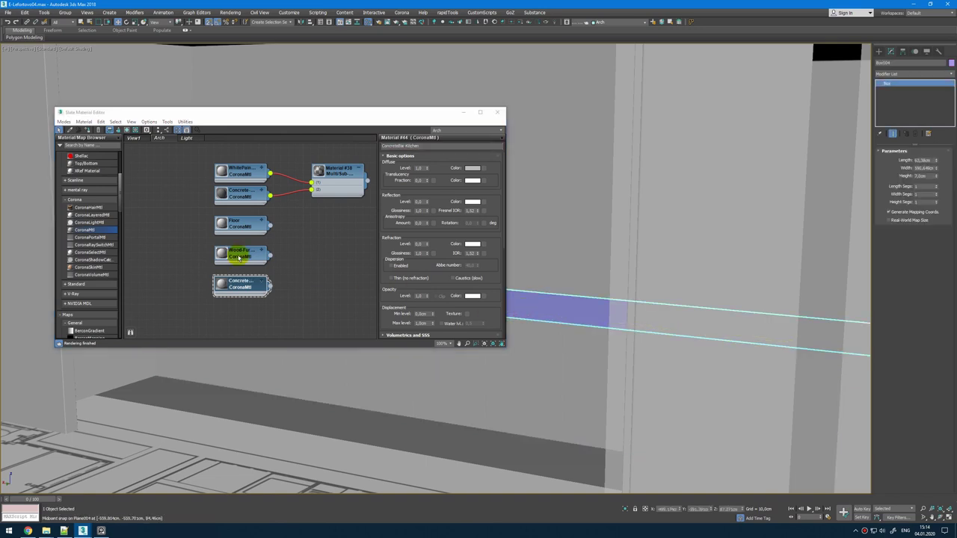
left_click(247, 295)
left_click(87, 129)
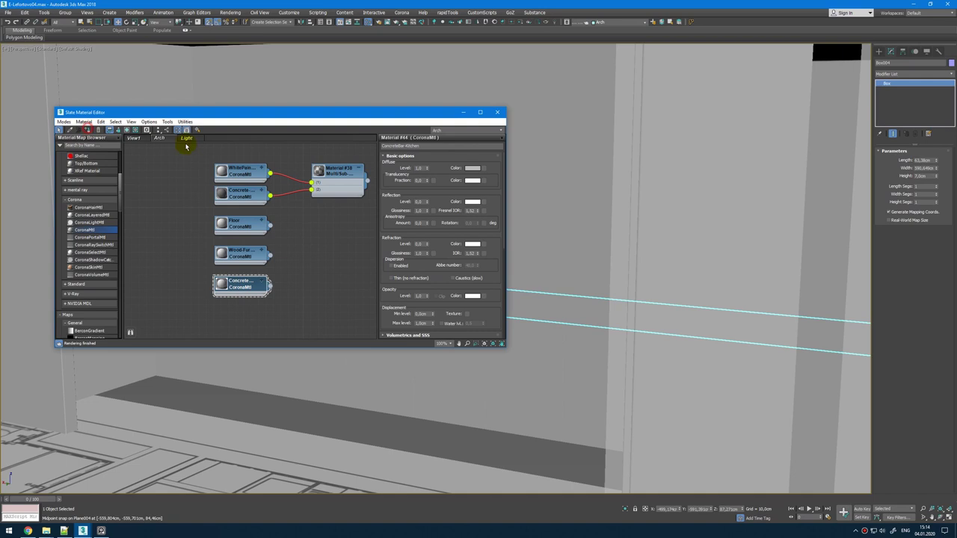
left_click(497, 113)
Step: On the building shell's Editable Poly level, connect the crosswise edges near the kitchen's back wall with a new lengthwise edge loop
key("F4")
scroll(600, 207, "down", 3)
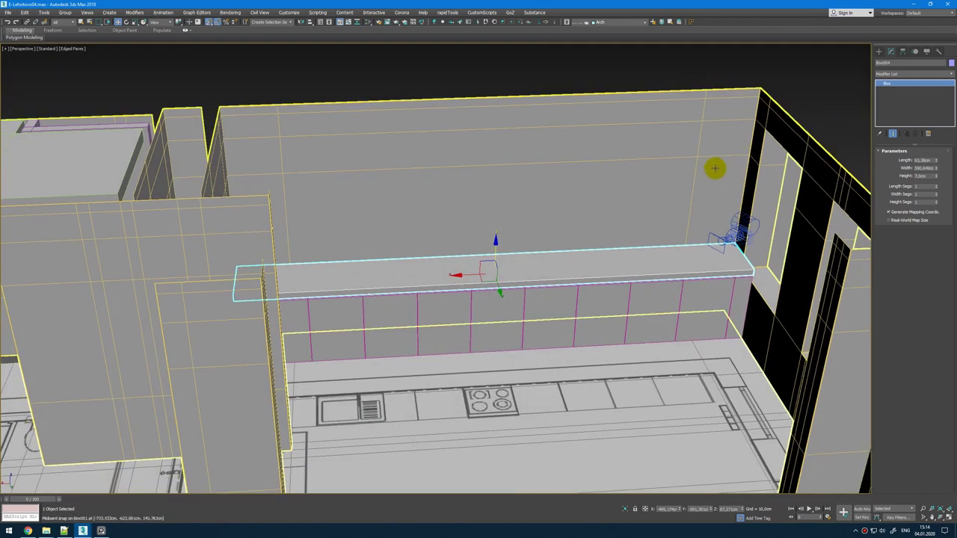
middle_click_drag(617, 179, 284, 125, "alt")
middle_click_drag(643, 292, 702, 131, "alt")
left_click(703, 130)
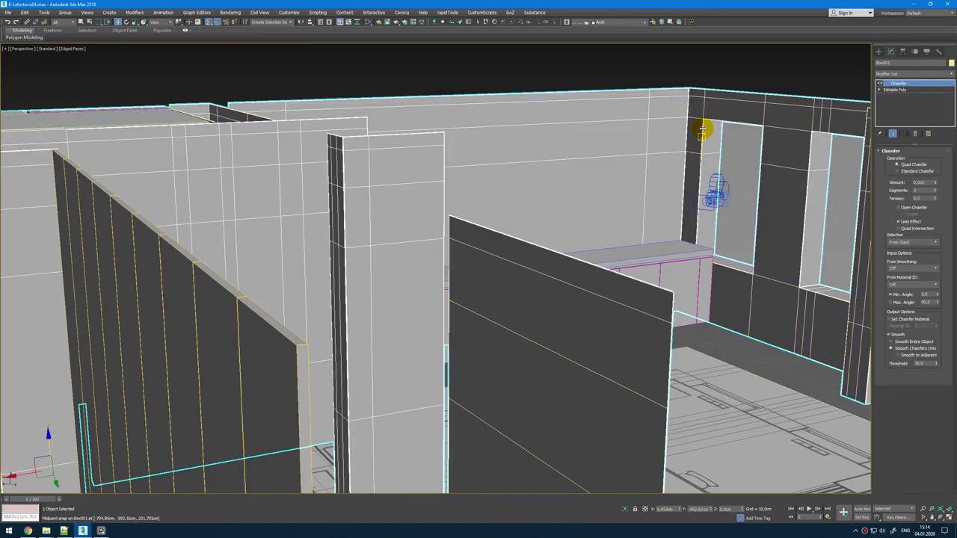
left_click(893, 90)
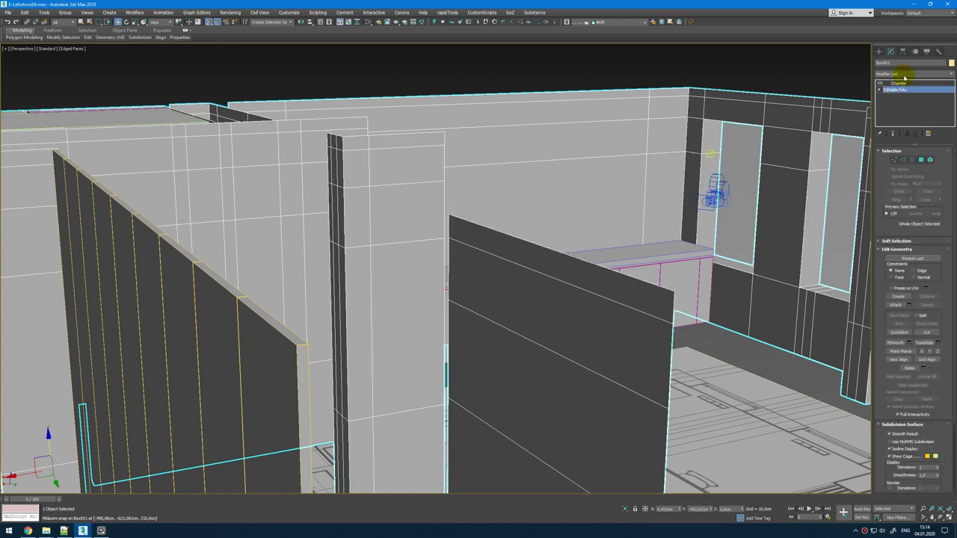
key("alt+w")
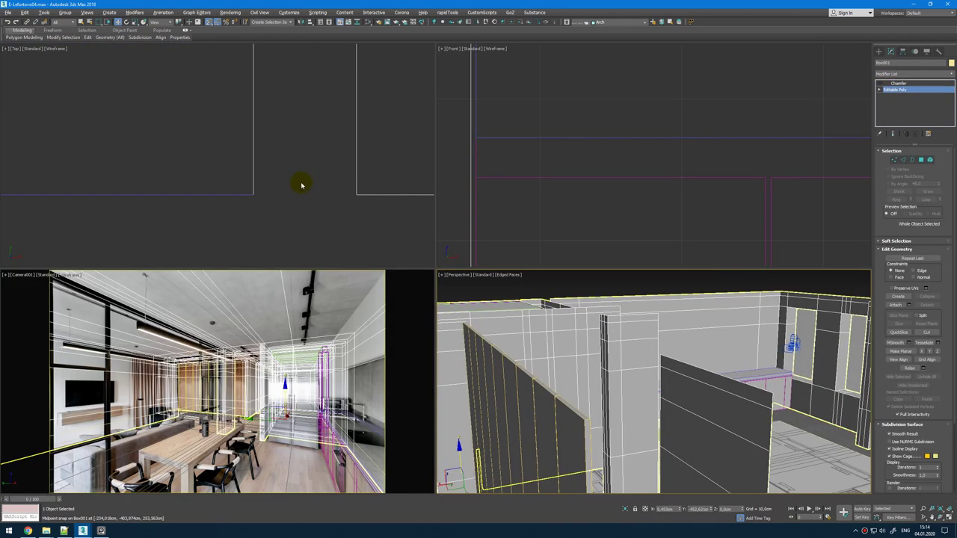
key("alt+w")
scroll(324, 220, "down", 5)
key("2")
scroll(599, 232, "up", 3)
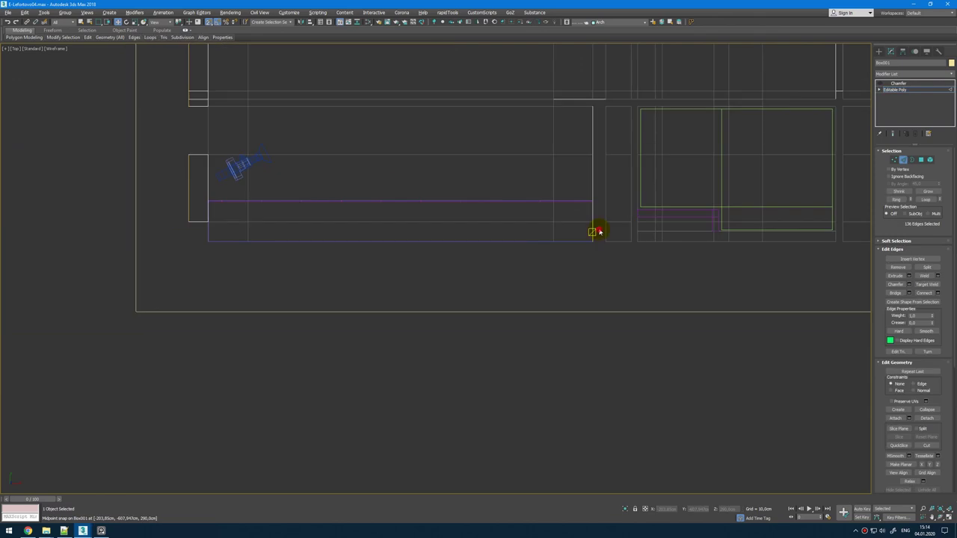
key("alt+w")
middle_click(614, 352)
key("alt+w")
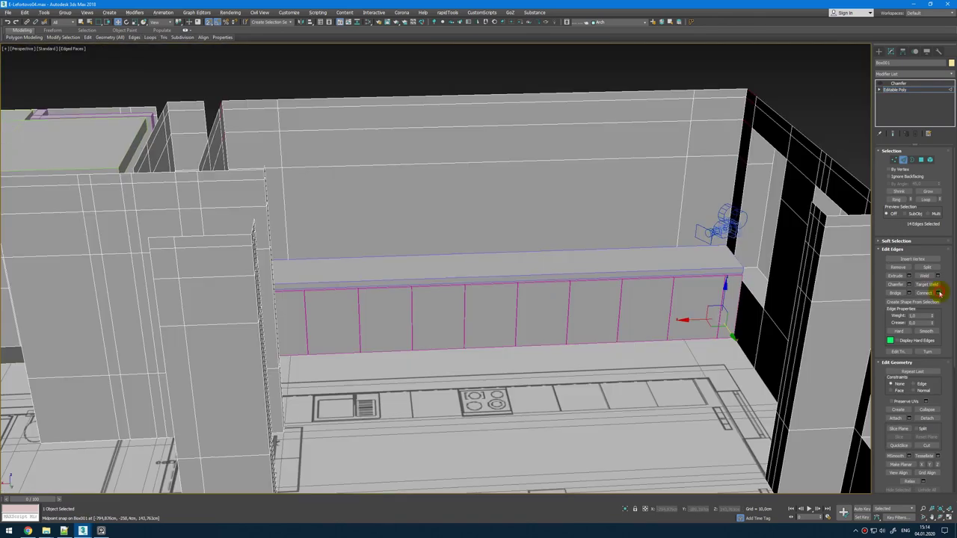
left_click(939, 293)
left_click(443, 309)
Step: Move the new edge loop in the top view to about Y -599 cm and compare it with the camera photo
middle_click_drag(444, 311, 446, 278, "alt")
key("alt+w")
middle_click(359, 378)
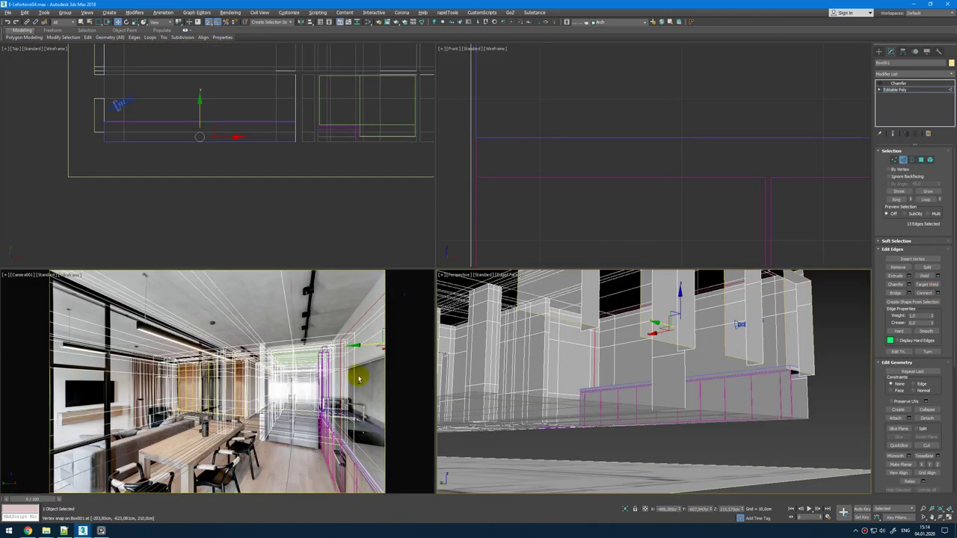
key("alt+w")
key("alt+w")
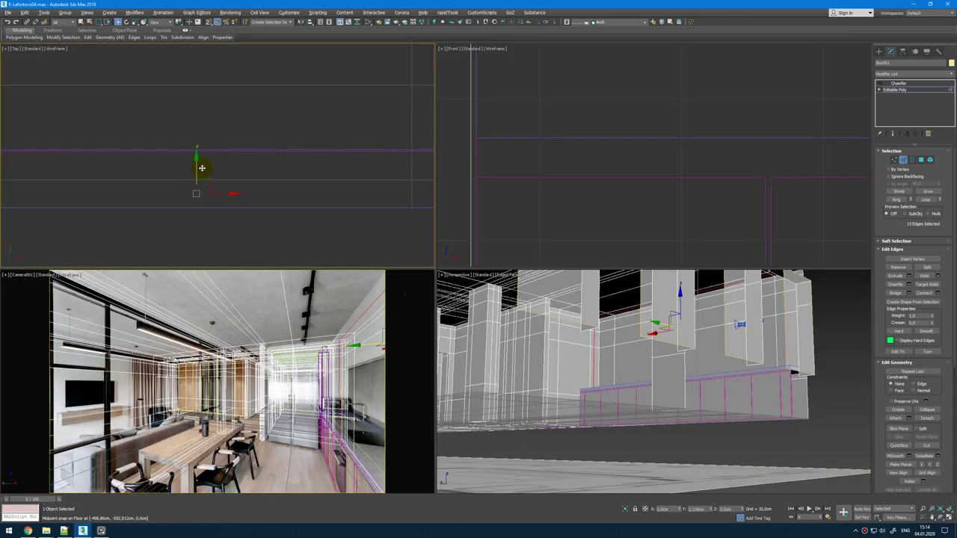
left_click_drag(205, 164, 205, 226)
scroll(253, 177, "down", 5)
middle_click(362, 386)
key("alt+w")
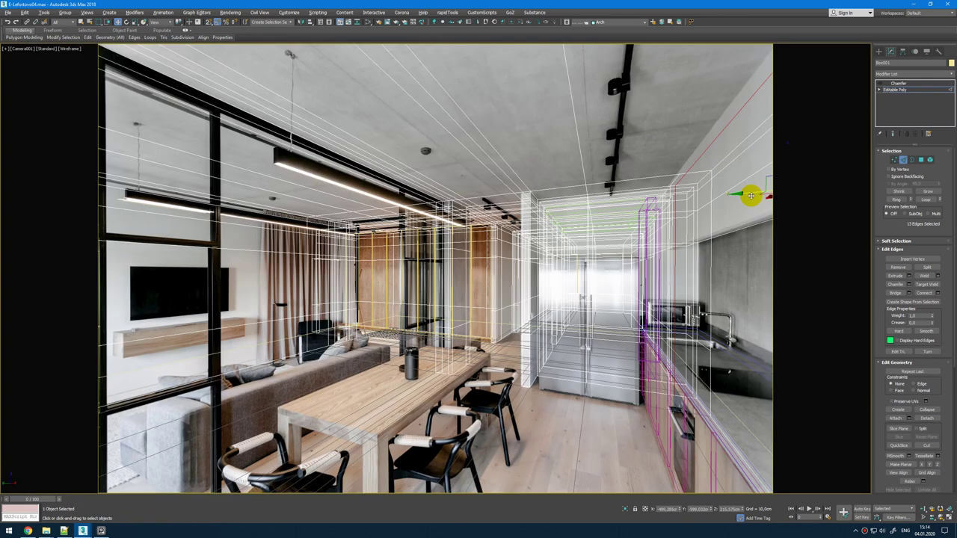
key("alt+w")
key("alt+w")
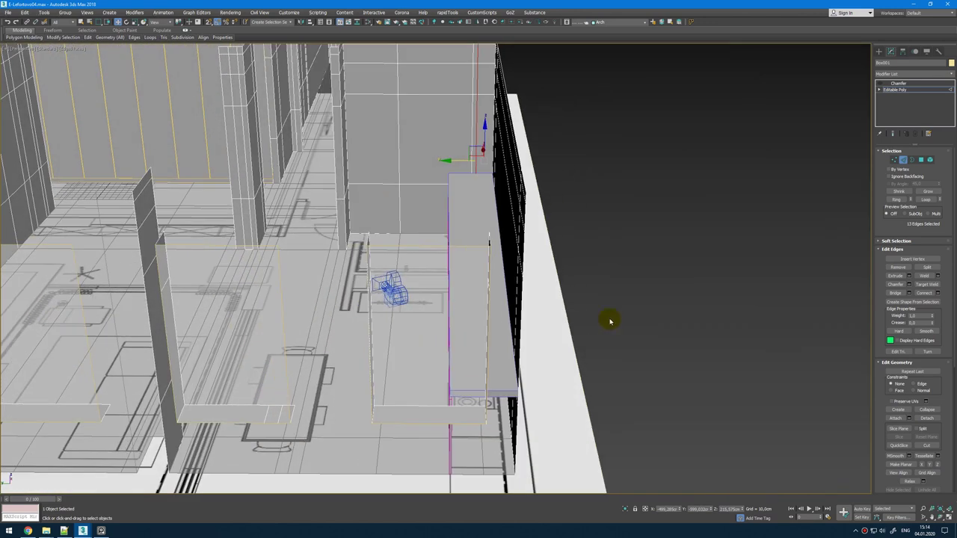
Step: Turn off backface culling on the building shell and delete the narrow ceiling strip above the kitchen
right_click(374, 185)
left_click(388, 236)
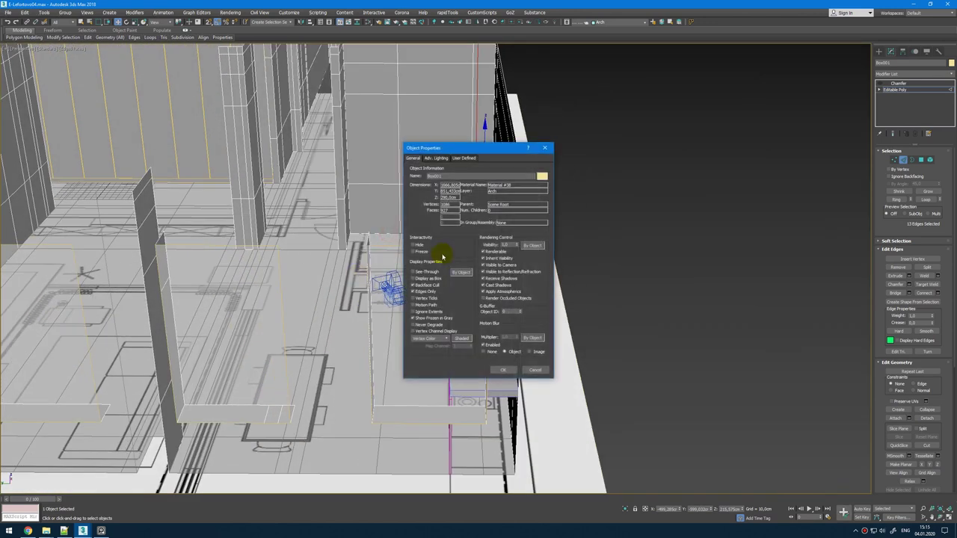
left_click(503, 370)
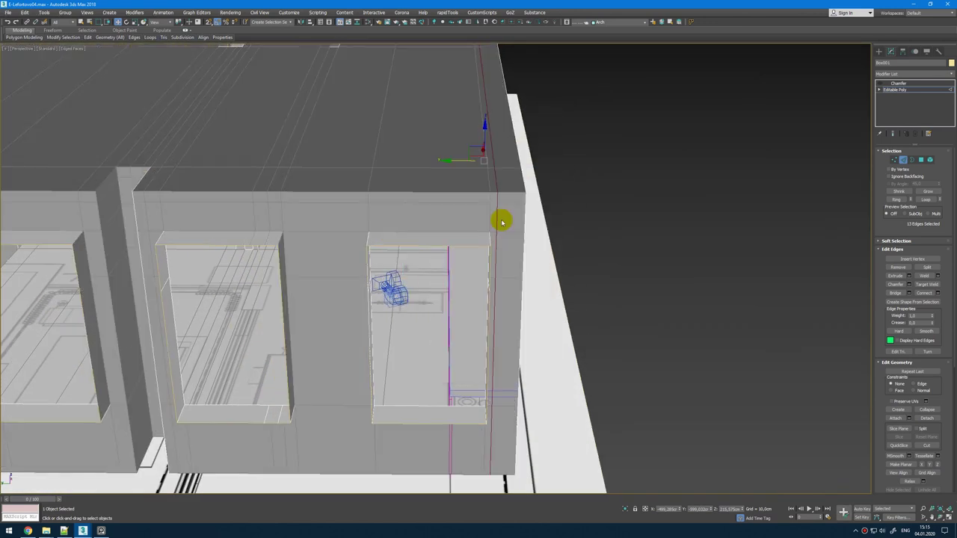
middle_click_drag(509, 211, 523, 332)
key("4")
key("ctrl+a")
left_click(489, 128)
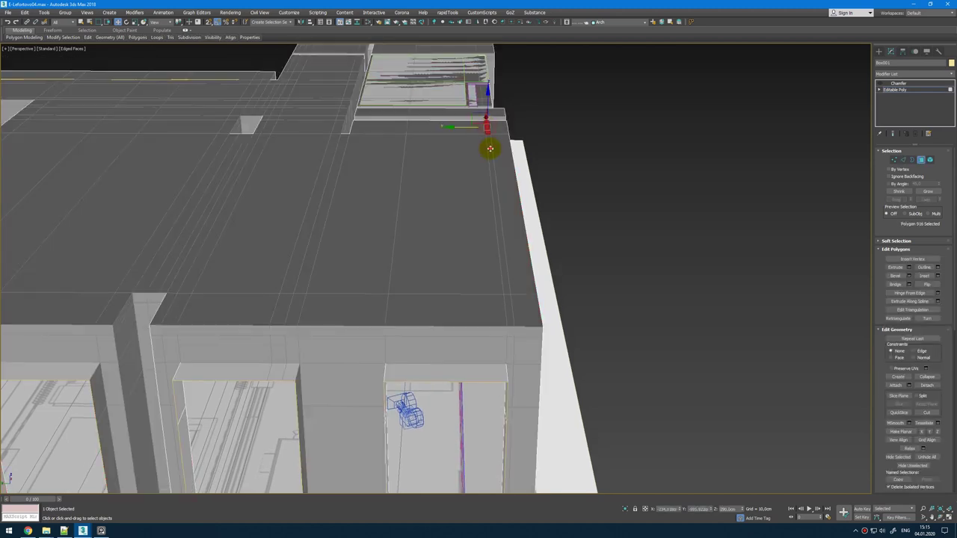
left_click(490, 150, "ctrl")
key("Delete")
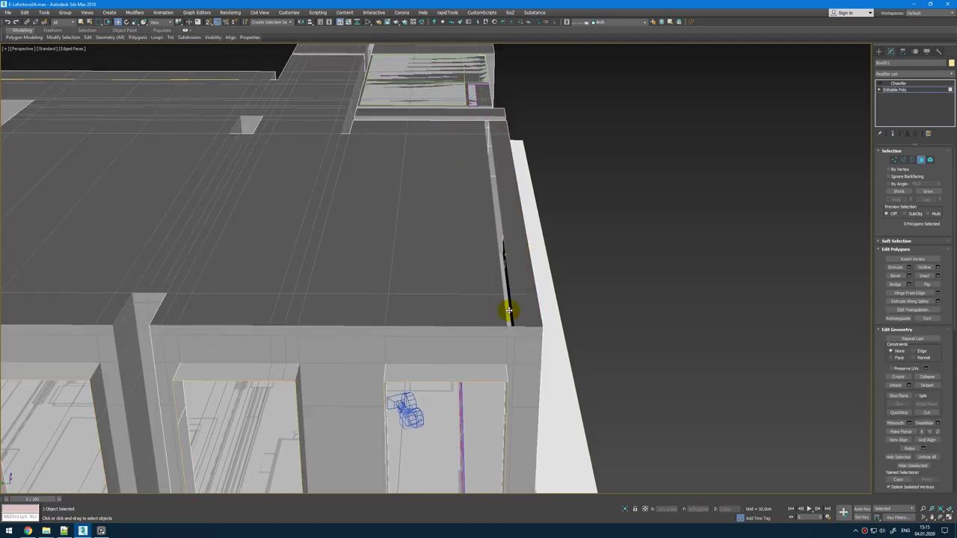
Step: Select the matching narrow polygons at both ends of the ceiling slot and bridge them across the kitchen
middle_click_drag(477, 170, 472, 264, "alt")
key("ctrl+z")
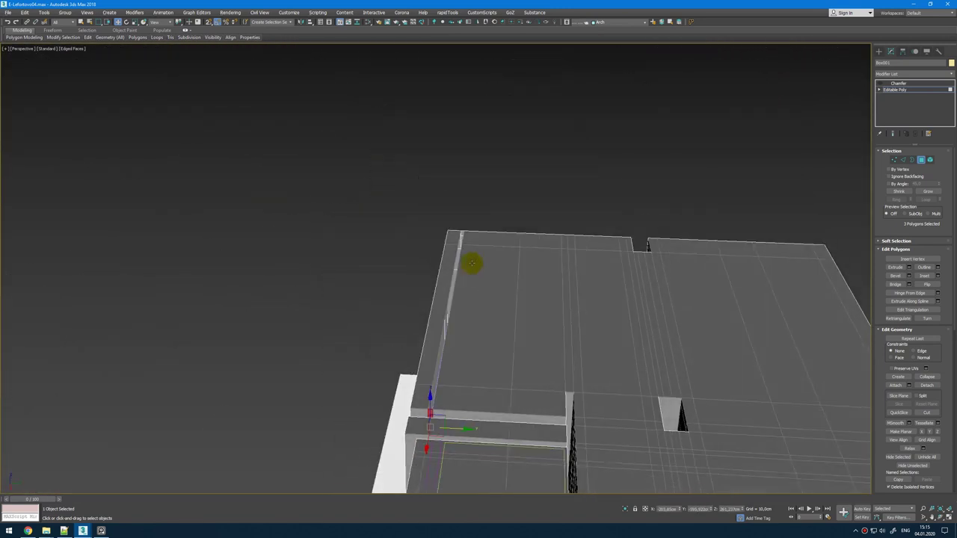
scroll(473, 258, "up", 4)
left_click(485, 218, "ctrl")
left_click(471, 293, "ctrl")
scroll(486, 247, "down", 3)
middle_click_drag(549, 277, 796, 371, "alt")
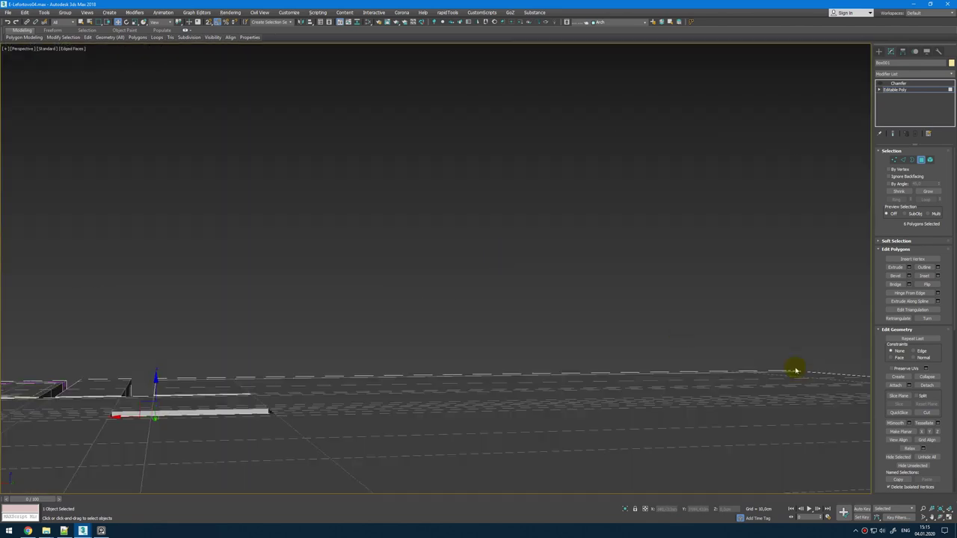
left_click(901, 286)
Step: Delete the leftover strip on top of the bridge and compare the upper kitchen wall with the reference photo
middle_click_drag(848, 295, 503, 315, "alt")
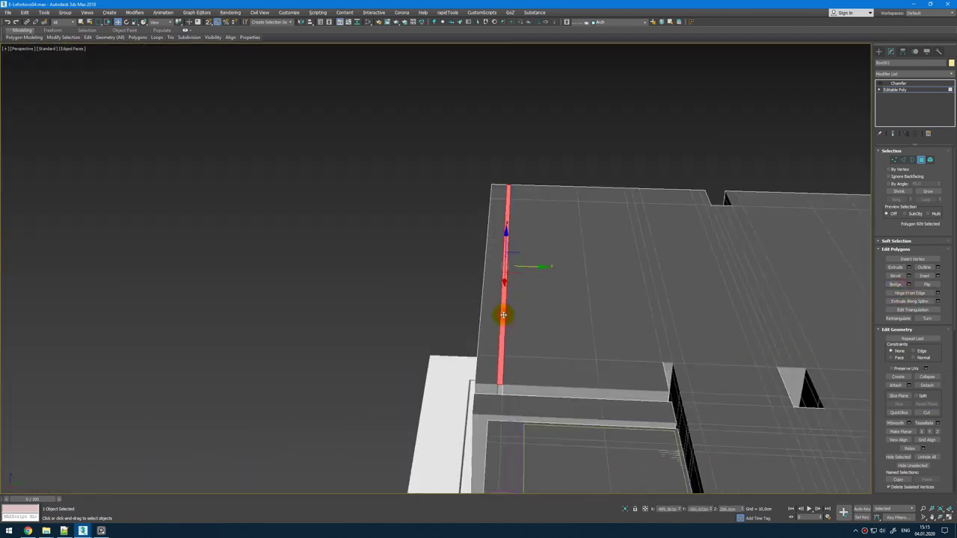
middle_click_drag(511, 245, 474, 234, "alt")
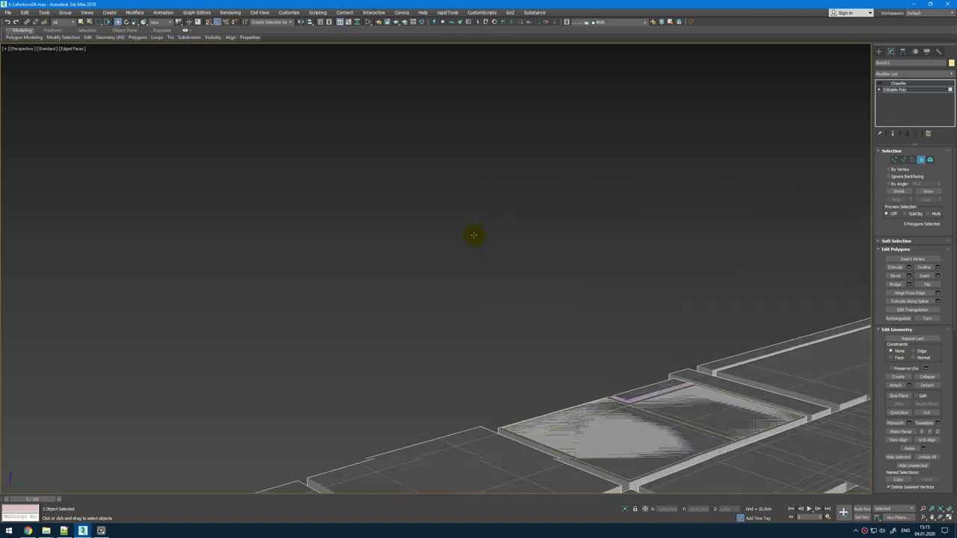
scroll(442, 307, "down", 5)
middle_click_drag(442, 307, 486, 273, "alt")
scroll(417, 332, "up", 6)
key("alt+Tab")
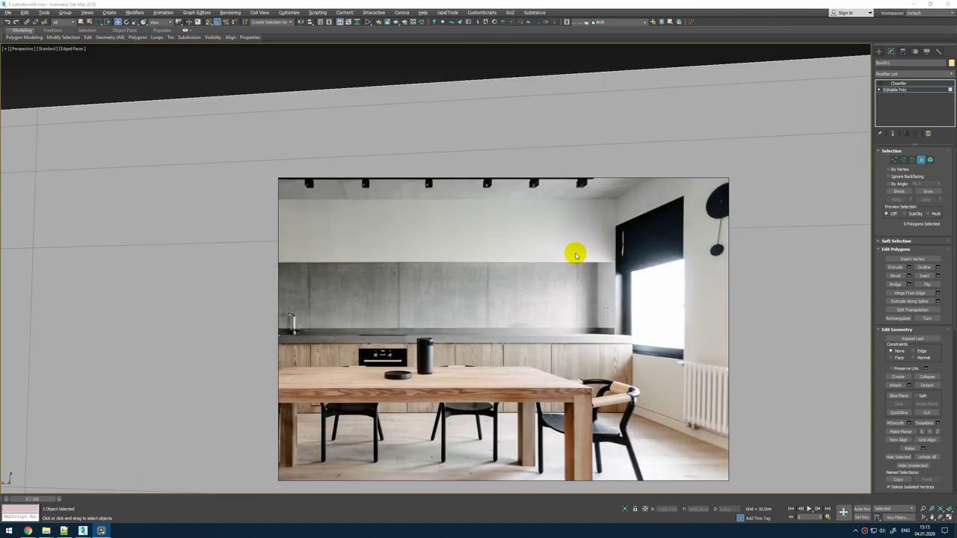
key("alt+Tab")
Step: Turn backface culling back on for the building shell and leave polygon editing
scroll(587, 245, "down", 6)
middle_click_drag(587, 246, 609, 289, "alt")
right_click(607, 288)
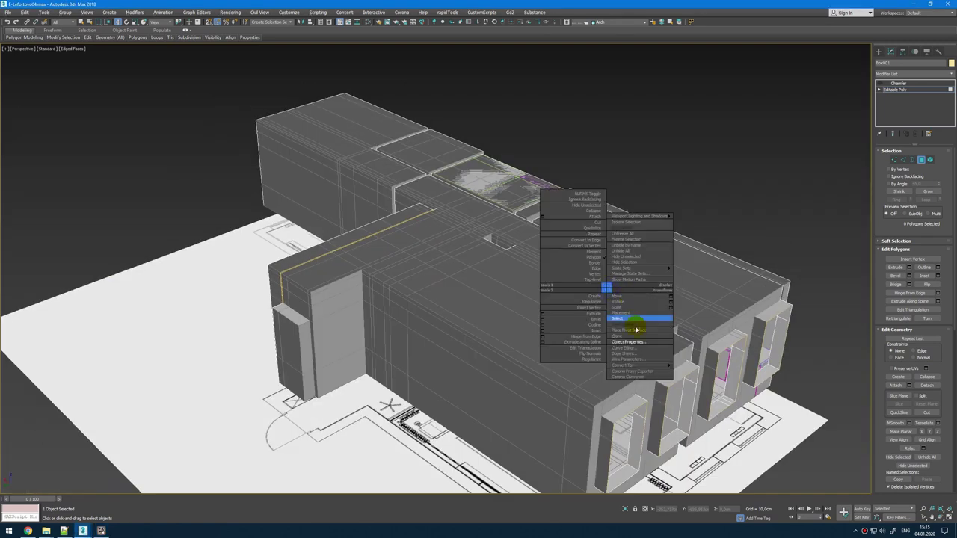
left_click(627, 343)
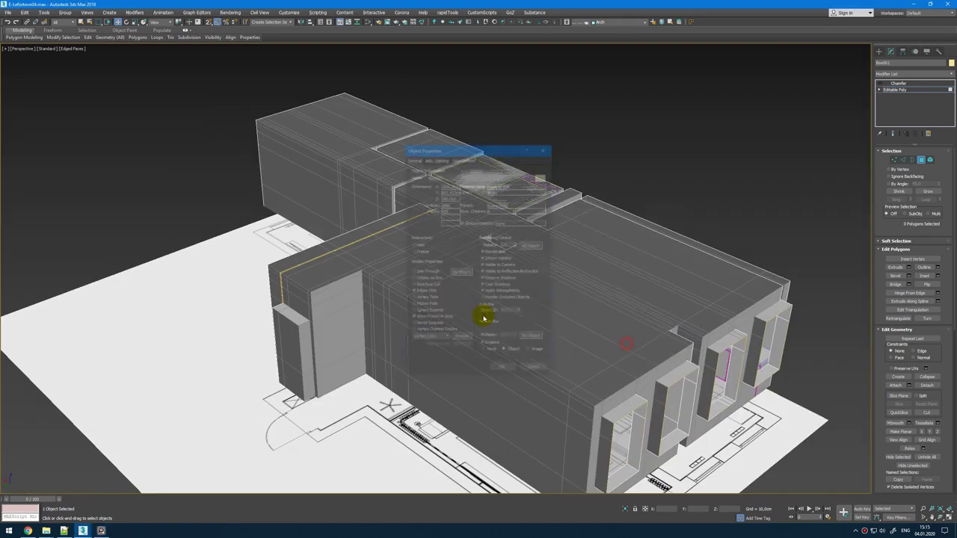
left_click(503, 370)
middle_click_drag(523, 338, 578, 312, "alt")
scroll(651, 317, "up", 5)
key("4")
Step: Draw a snapped line in the top view from the window corner along the kitchen's back wall to the countertop's far front corner
scroll(591, 324, "up", 3)
key("alt+w")
middle_click(231, 177)
key("alt+w")
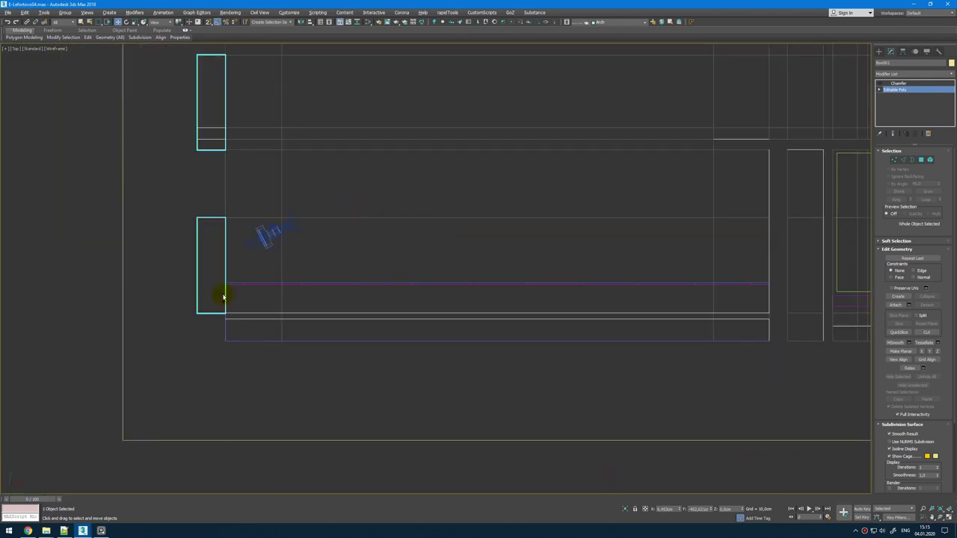
right_click(222, 278)
left_click(239, 265)
scroll(220, 303, "up", 10)
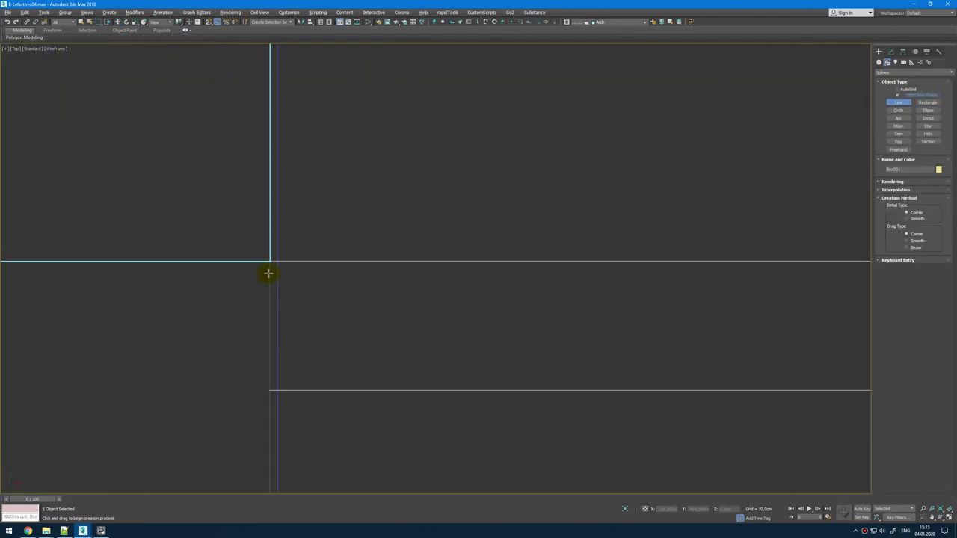
left_click(276, 262)
scroll(314, 388, "down", 6)
middle_click_drag(326, 396, 334, 234)
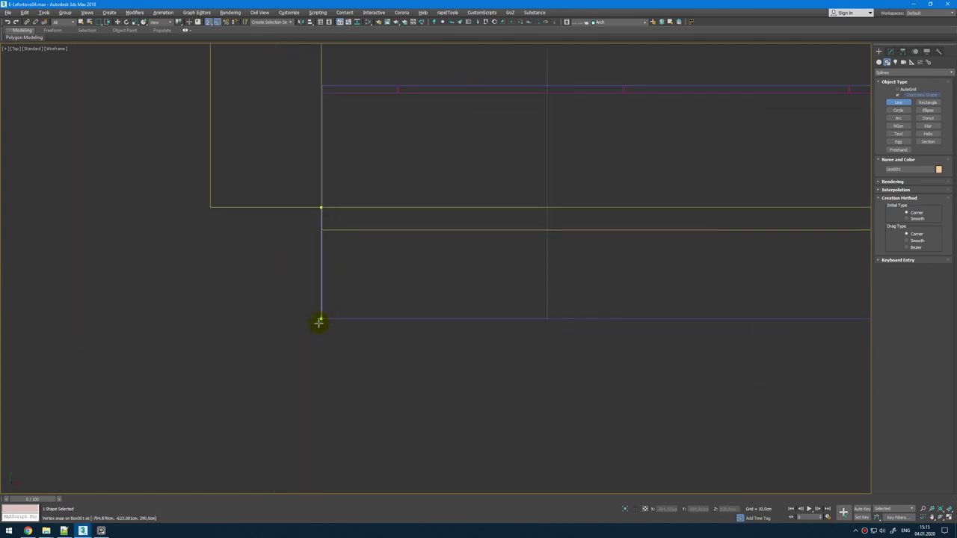
scroll(320, 322, "up", 8)
left_click(372, 185)
scroll(748, 342, "down", 5)
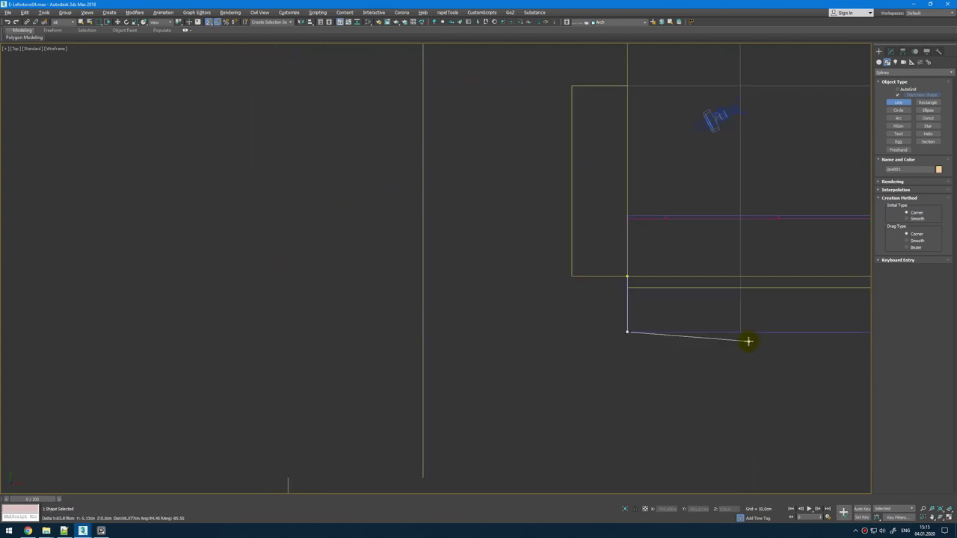
scroll(711, 316, "up", 8)
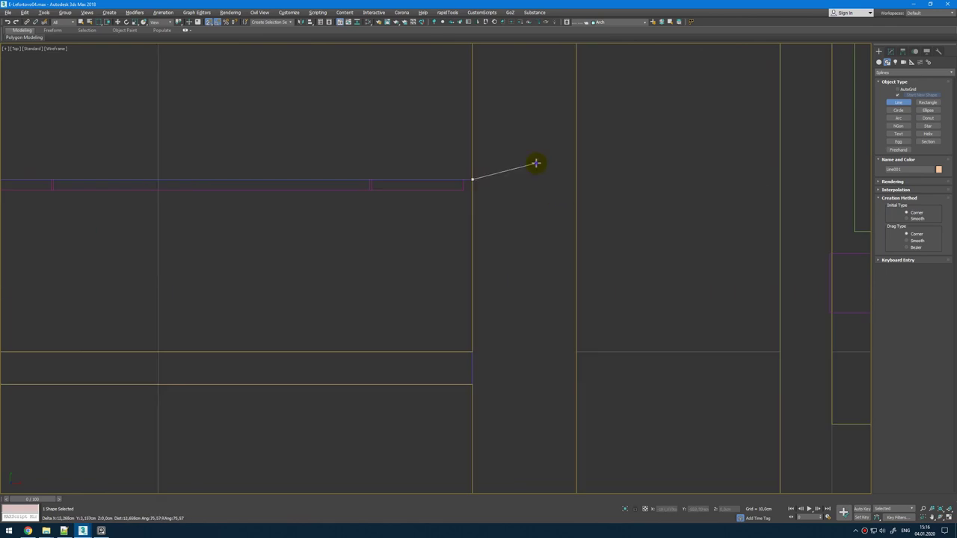
right_click(521, 144)
Step: Raise the wall line in the front view to the countertop's top surface and check it in the perspective view
key("alt+w")
middle_click(758, 361)
key("alt+w")
key("alt+w")
middle_click(673, 150)
key("alt+w")
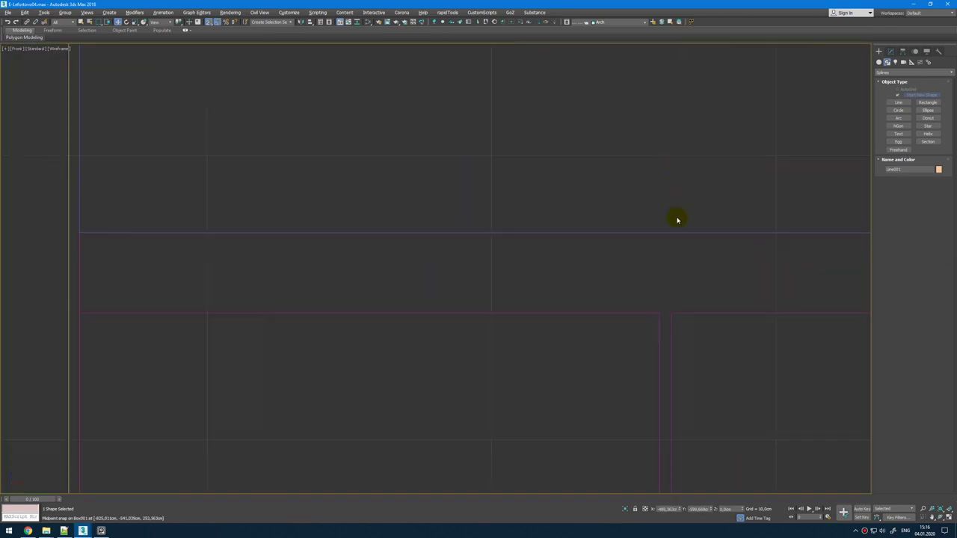
scroll(628, 226, "down", 10)
left_click_drag(586, 223, 586, 214)
key("alt+w")
middle_click(615, 349)
key("alt+w")
middle_click_drag(615, 348, 637, 345, "alt")
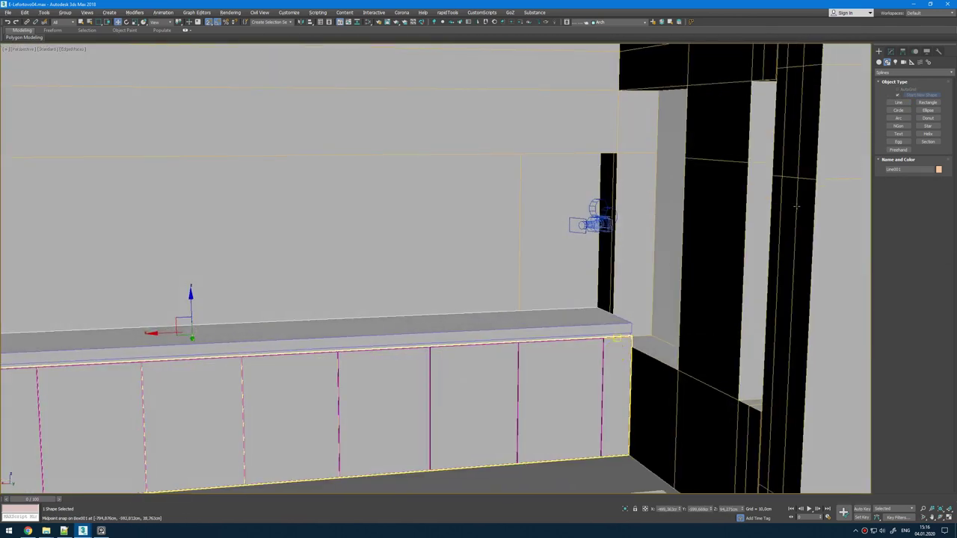
Step: Apply a Sweep modifier with the built-in Bar section to the line above the kitchen countertop
left_click(891, 52)
left_click(946, 76)
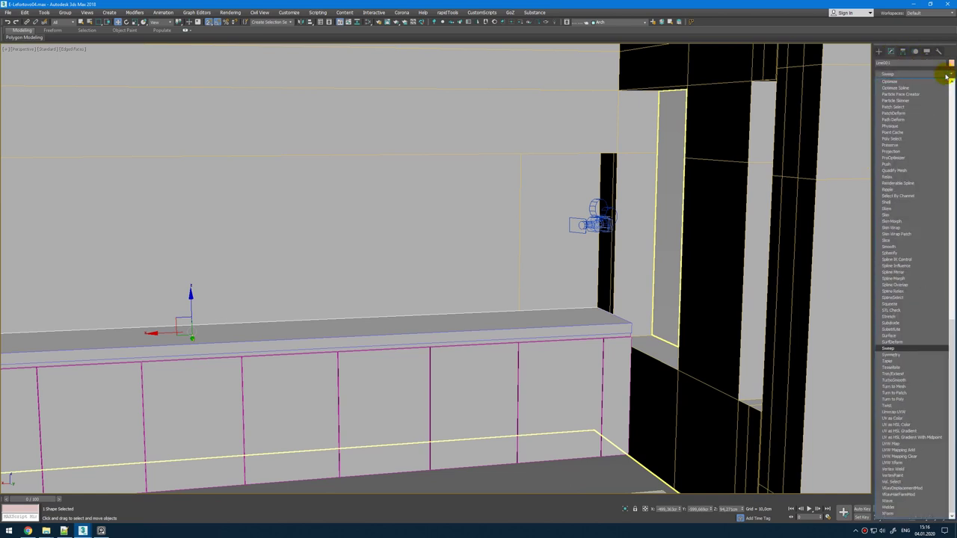
key("Return")
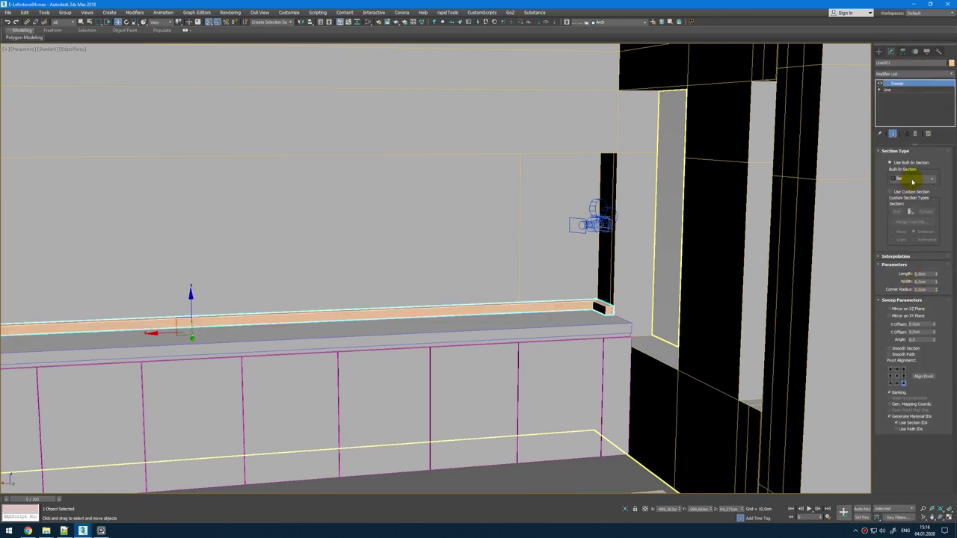
left_click(913, 182)
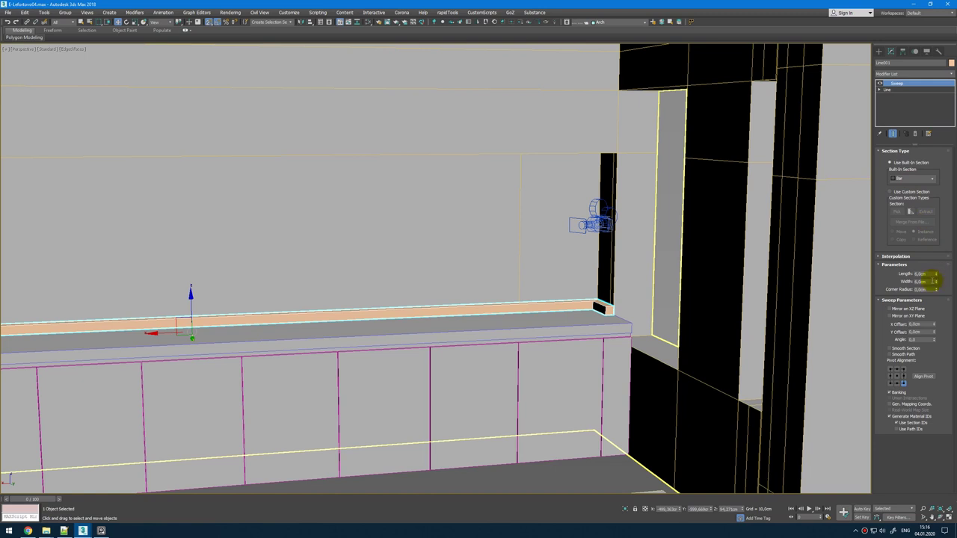
Step: Set the swept countertop upstand's section to 7 cm length and 0.7 cm width
type("7")
key("Return")
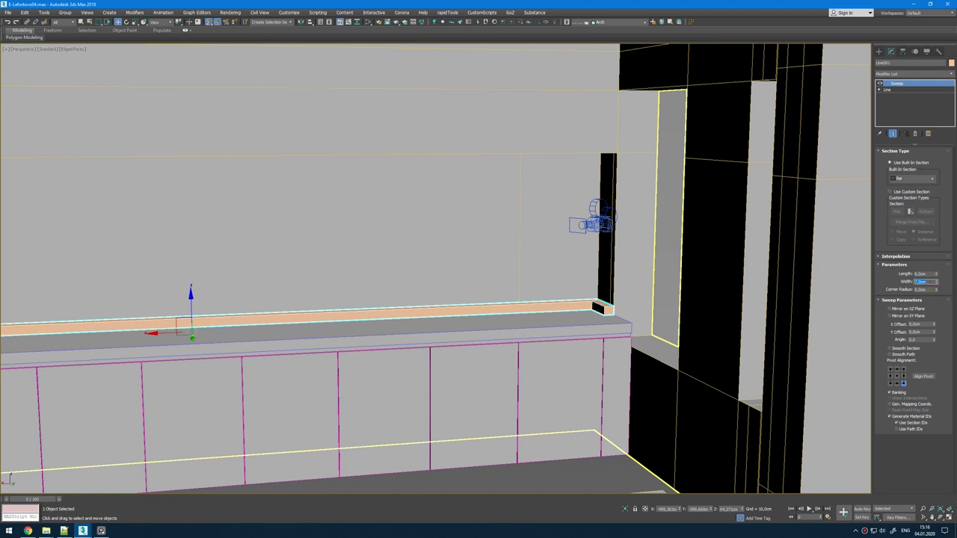
type(",2")
key("Return")
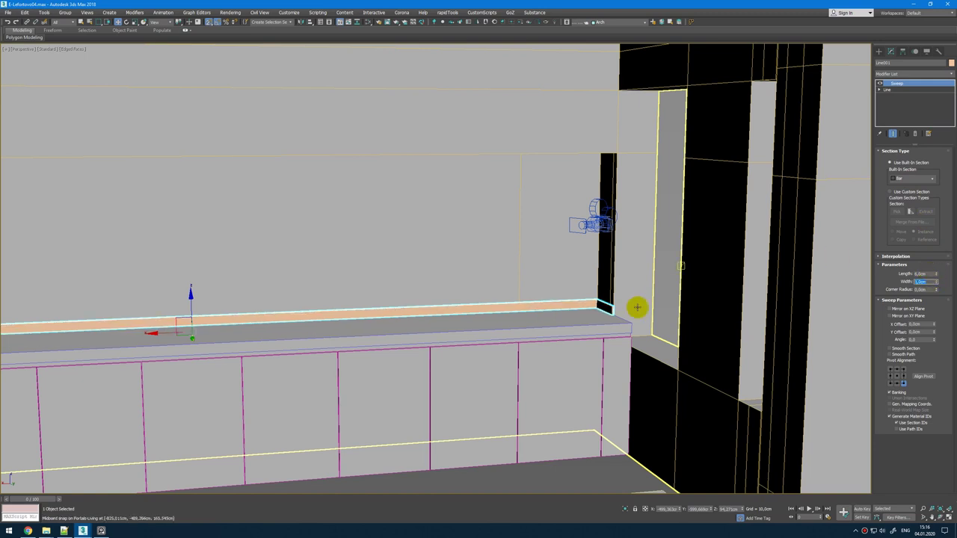
scroll(638, 296, "up", 5)
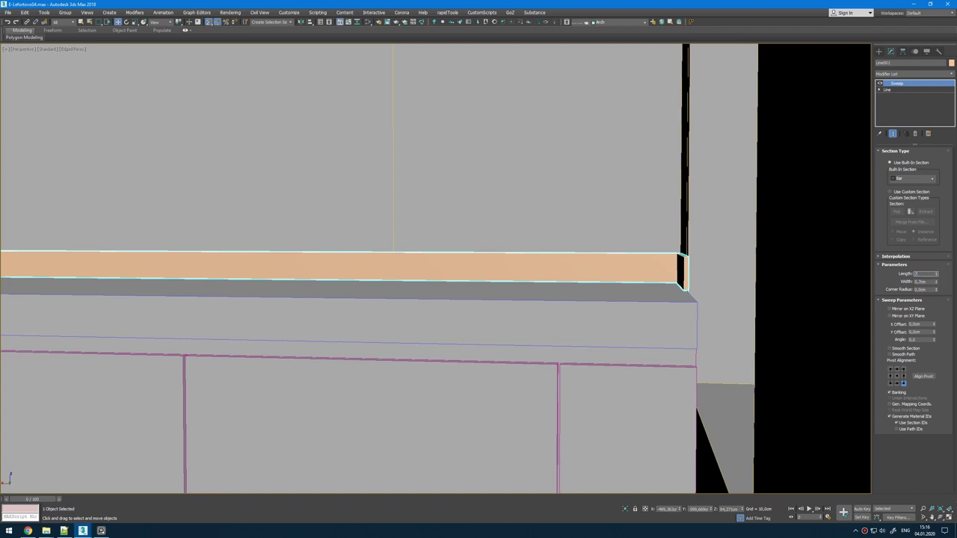
key("Return")
scroll(662, 287, "down", 3)
Step: Assign the kitchen's concrete bar material to the upstand and switch off the sweep's Smooth Section and Smooth Path
middle_click_drag(636, 273, 694, 284, "alt")
key("m")
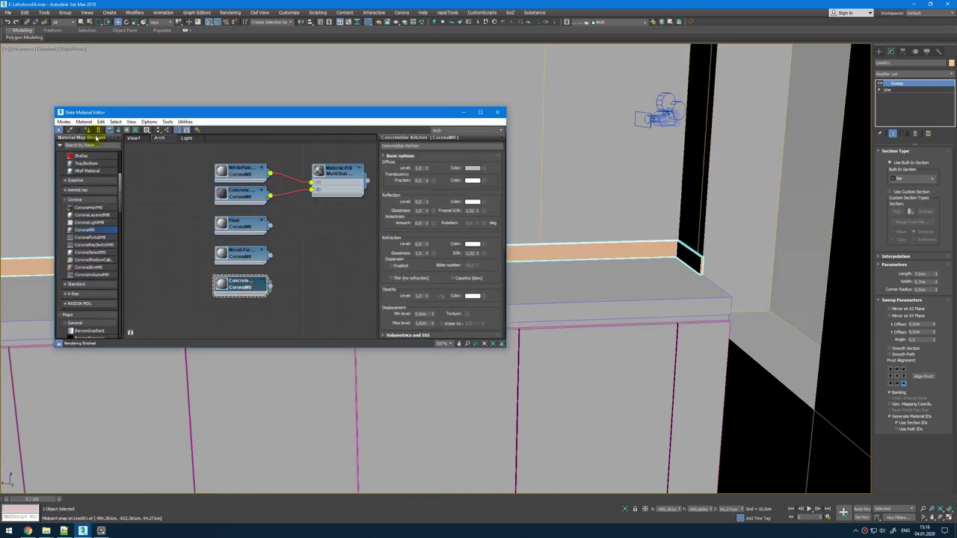
left_click(87, 133)
left_click(463, 112)
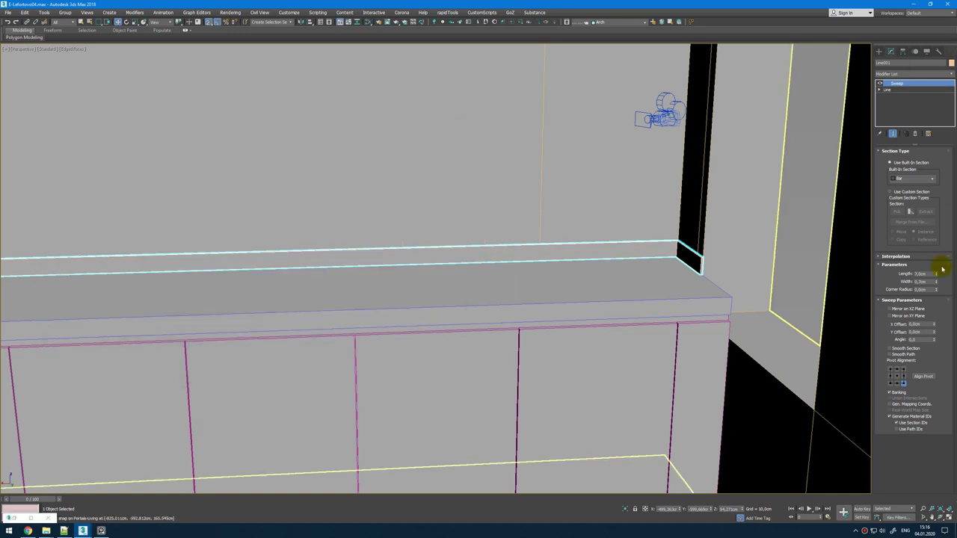
left_click(900, 349)
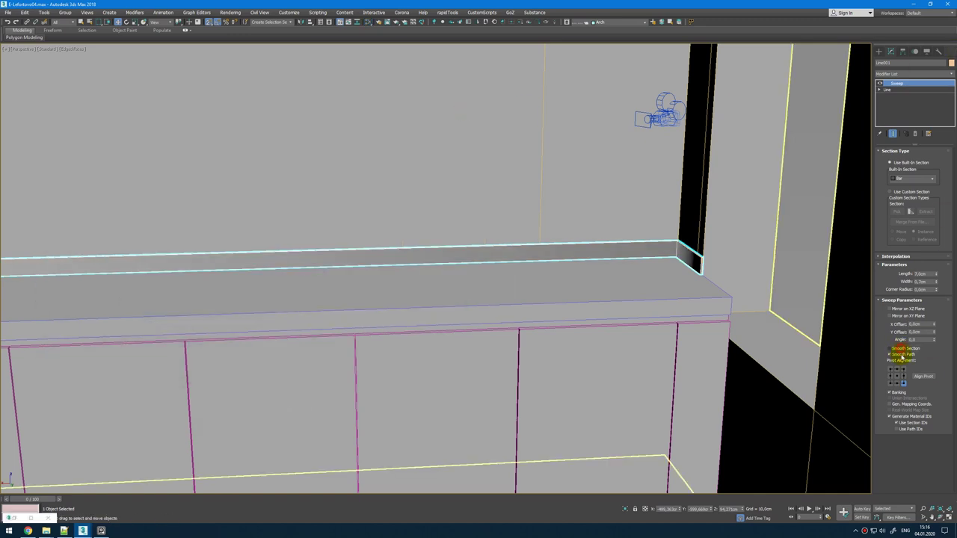
left_click(900, 354)
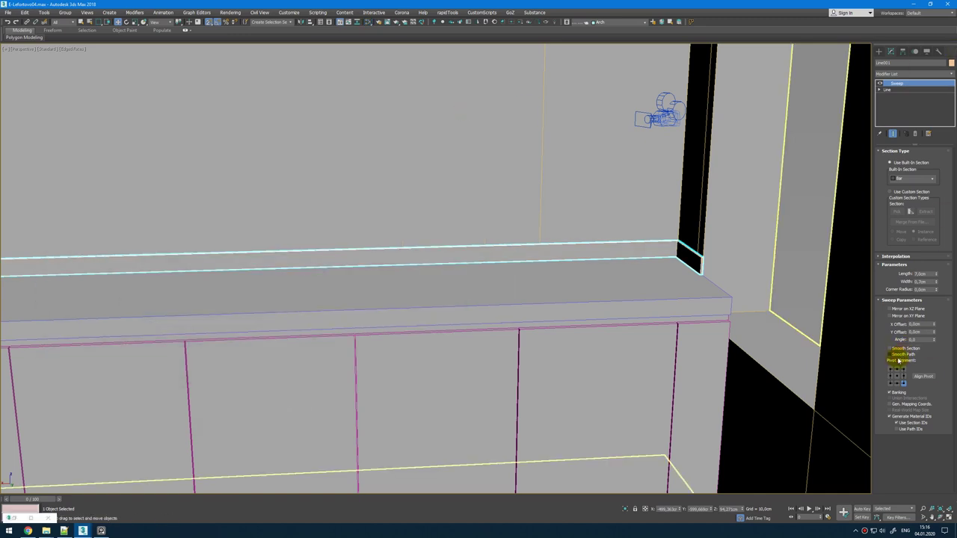
Step: Add a Chamfer modifier to the upstand with 0.02 cm amount, 0.5 tension and Smooth Chamfers Only
left_click(927, 75)
left_click(930, 83)
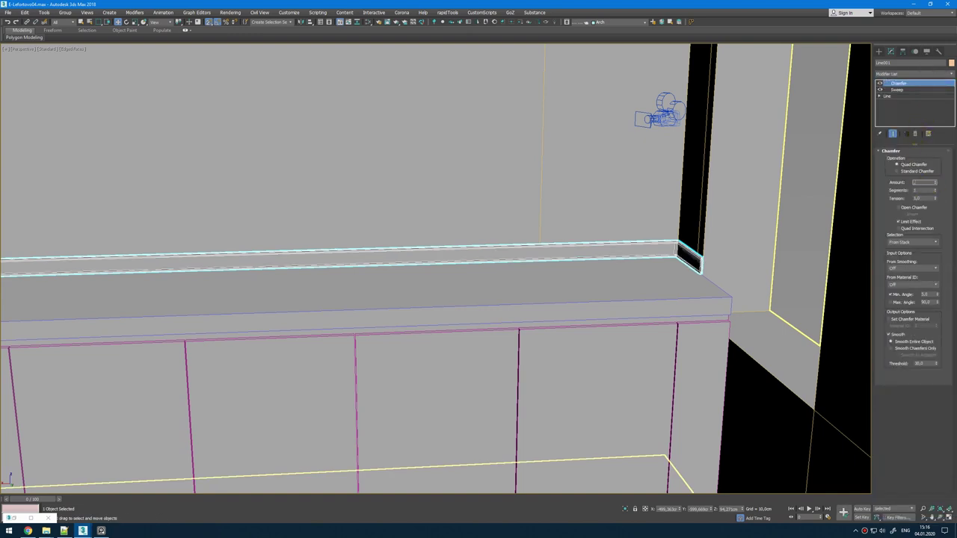
scroll(696, 267, "up", 5)
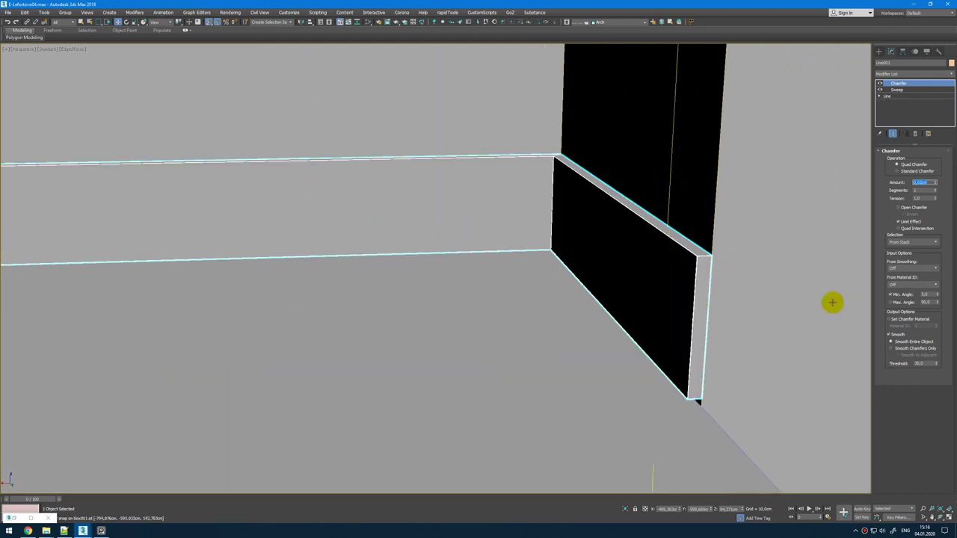
left_click(905, 349)
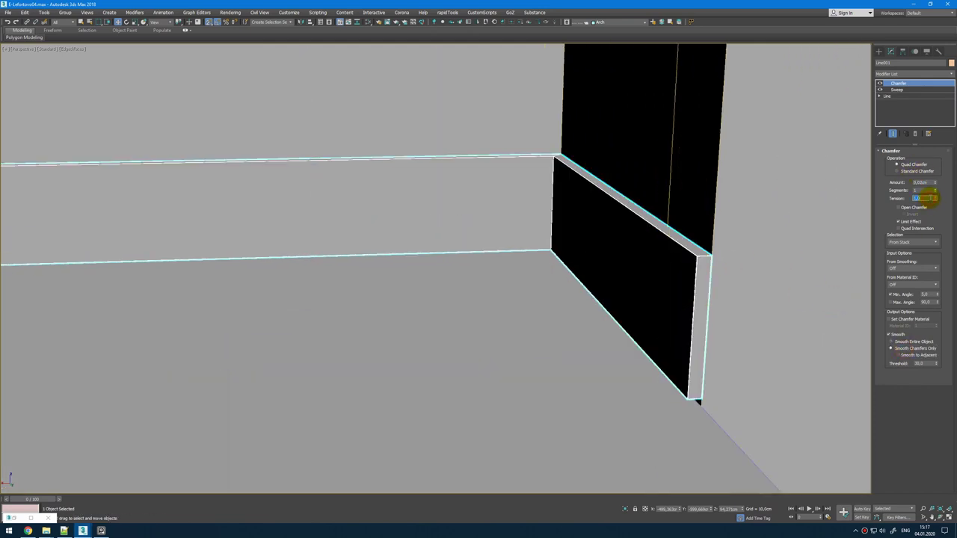
scroll(495, 235, "down", 10)
middle_click_drag(495, 235, 521, 210, "alt")
Step: Check the concrete backsplash in the reference photo and draw a plane about 512 cm wide along the kitchen wall in the top view
left_click(101, 531)
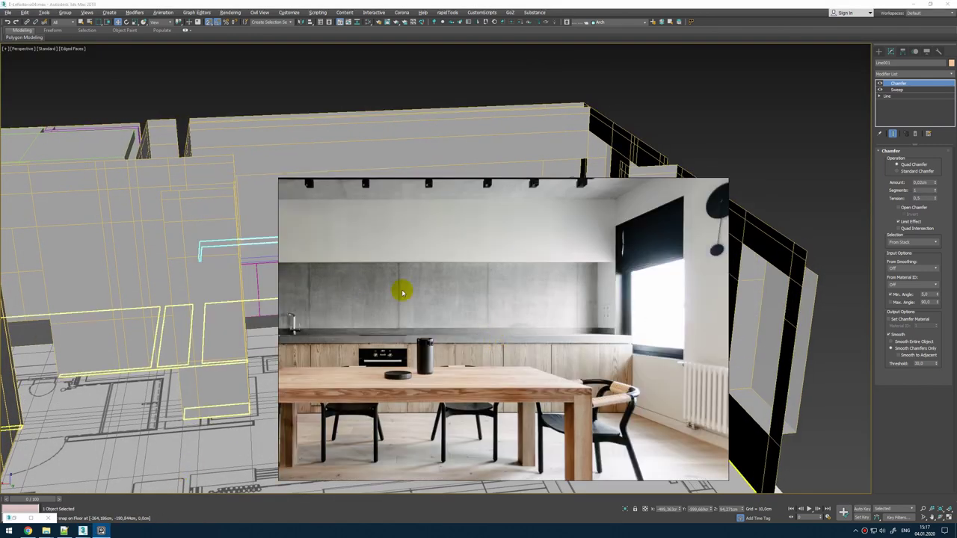
middle_click_drag(402, 294, 476, 296)
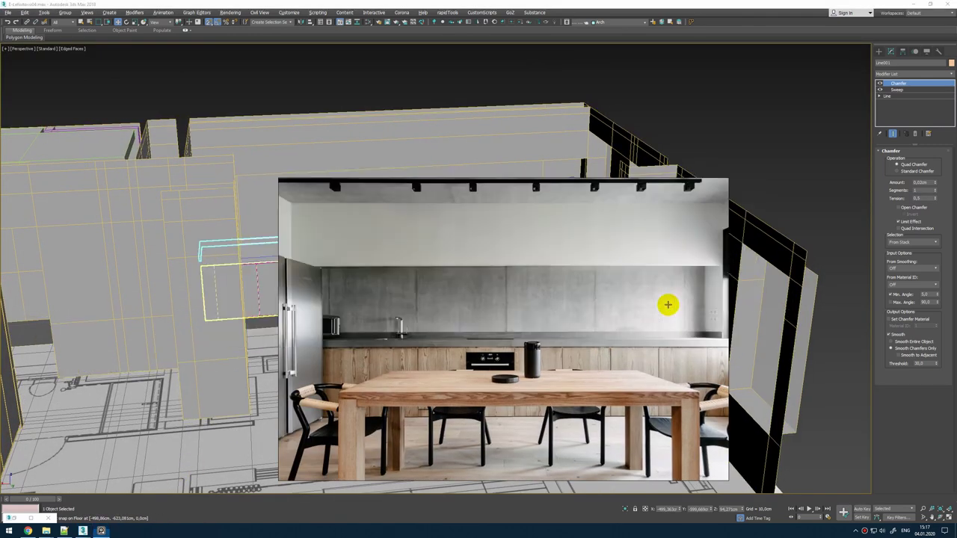
key("alt+Tab")
middle_click_drag(668, 304, 532, 302, "alt")
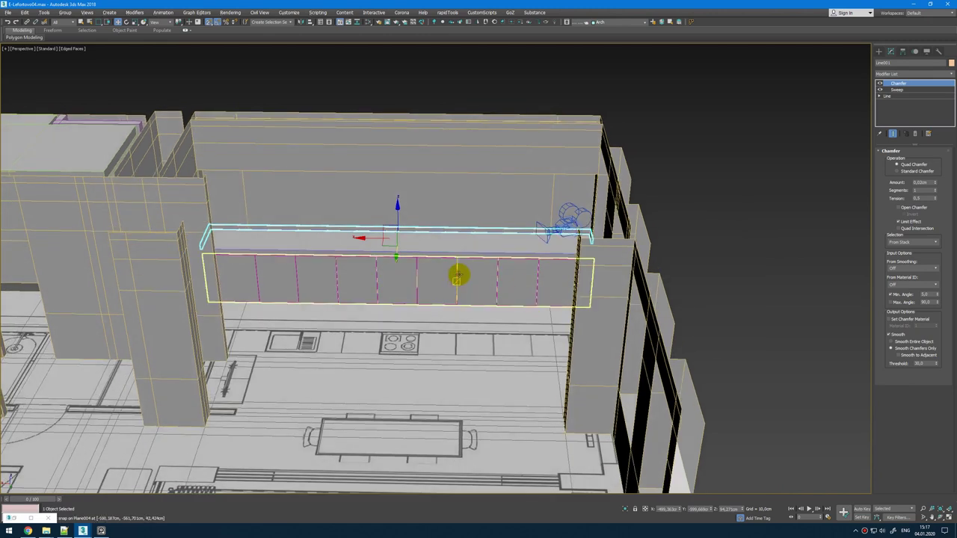
middle_click_drag(458, 274, 444, 203, "alt")
right_click(440, 197, "ctrl")
left_click(457, 171)
key("alt+w")
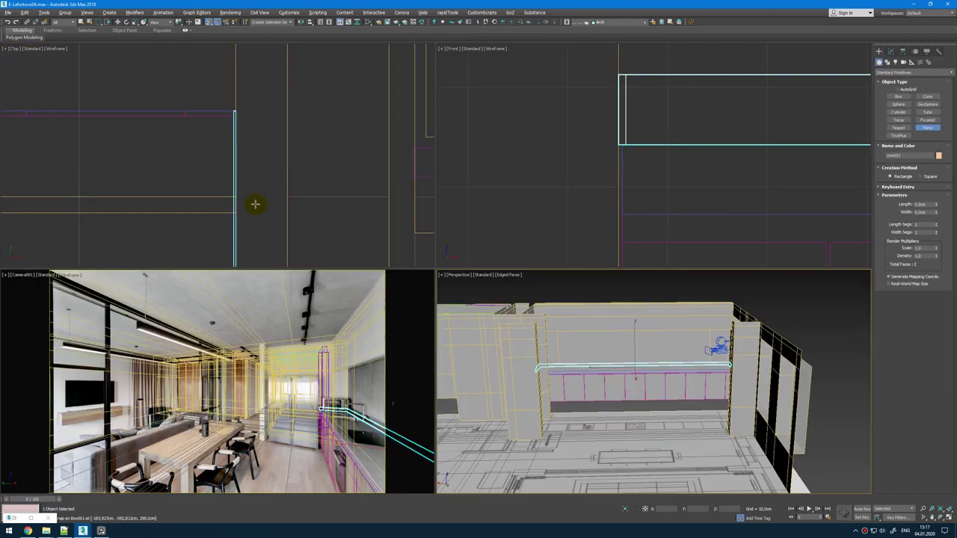
key("alt+w")
left_click_drag(352, 247, 686, 298)
right_click(712, 269)
Step: Rotate the new backsplash plane upright so that it stands parallel to the kitchen's back wall
key("alt+w")
right_click(648, 382)
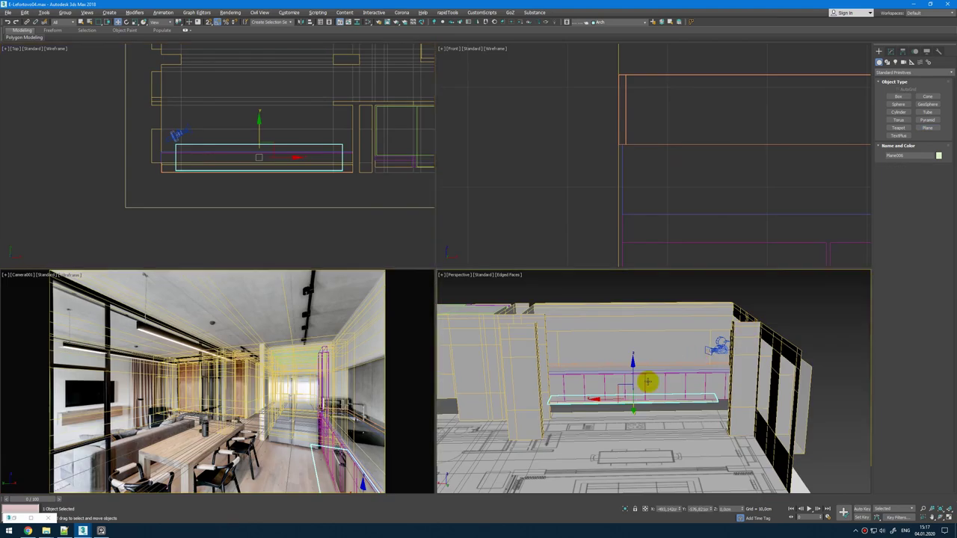
key("alt+w")
key("e")
left_click_drag(364, 271, 362, 304)
key("w")
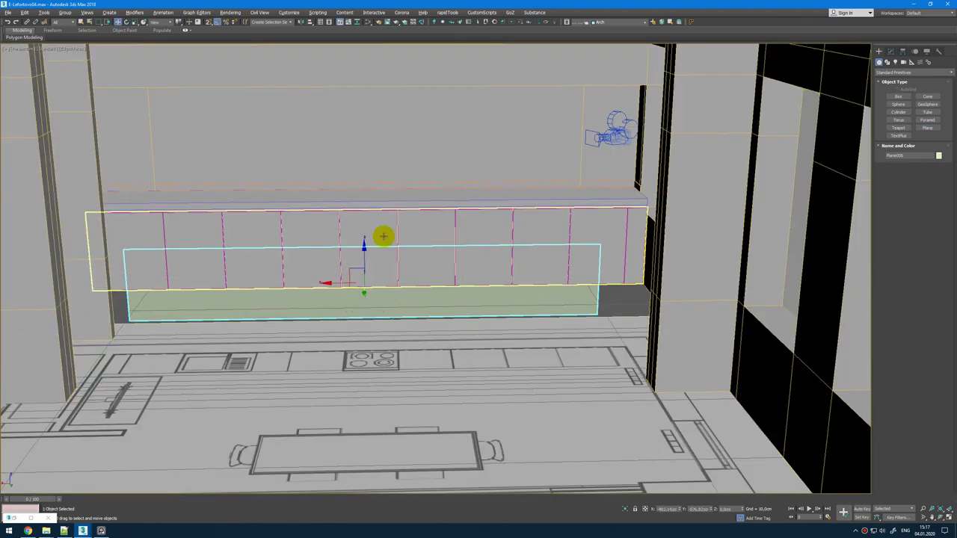
Step: Raise the plane above the countertop and divide it into 4 width segments like the panels in the reference photo
left_click_drag(363, 250, 362, 142)
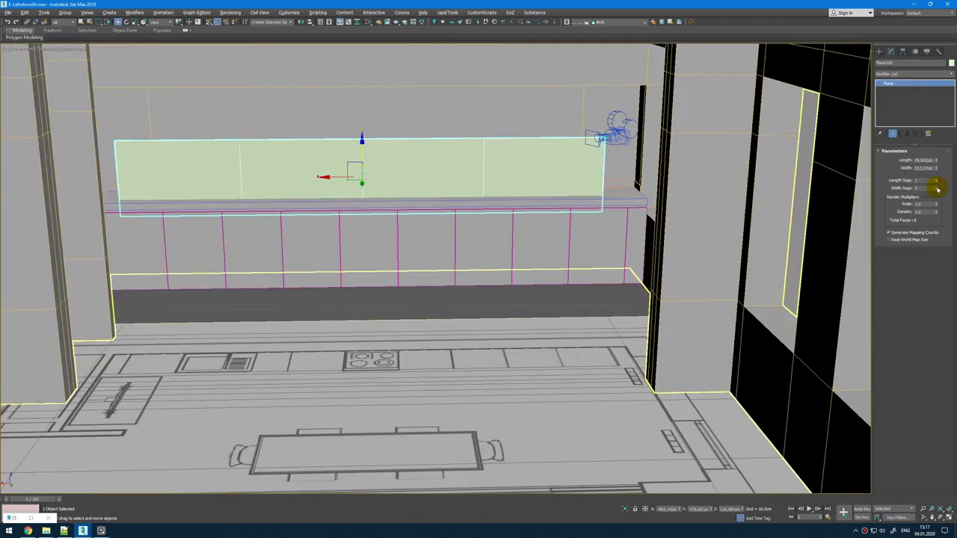
key("alt+Tab")
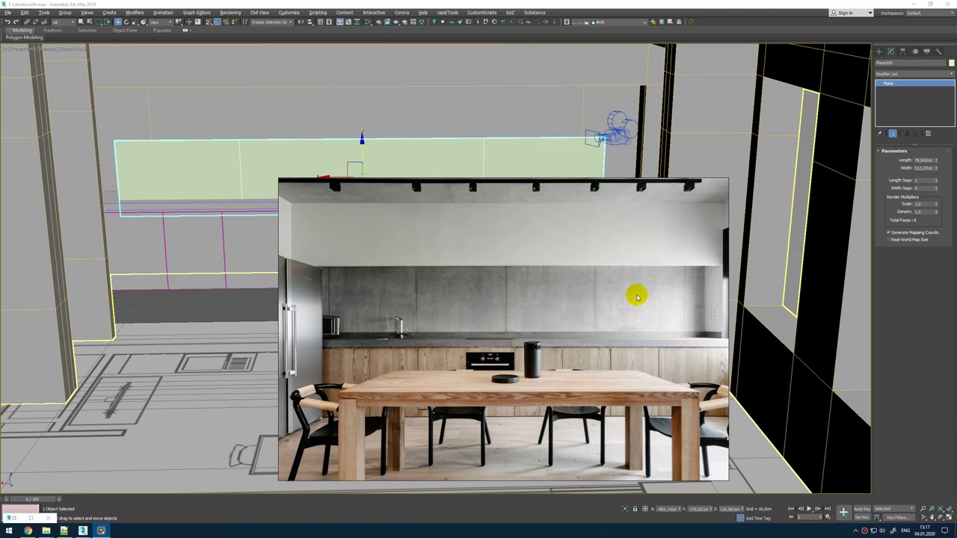
middle_click_drag(542, 117, 543, 147, "alt")
Step: Move the backsplash plane back against the kitchen's back wall in the top view
key("alt+w")
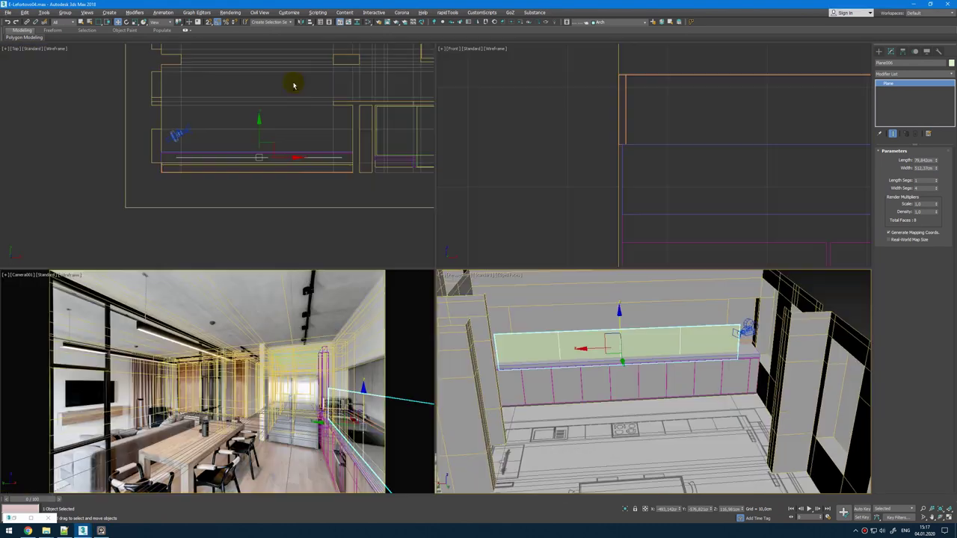
middle_click(292, 85)
key("alt+w")
key("alt+w")
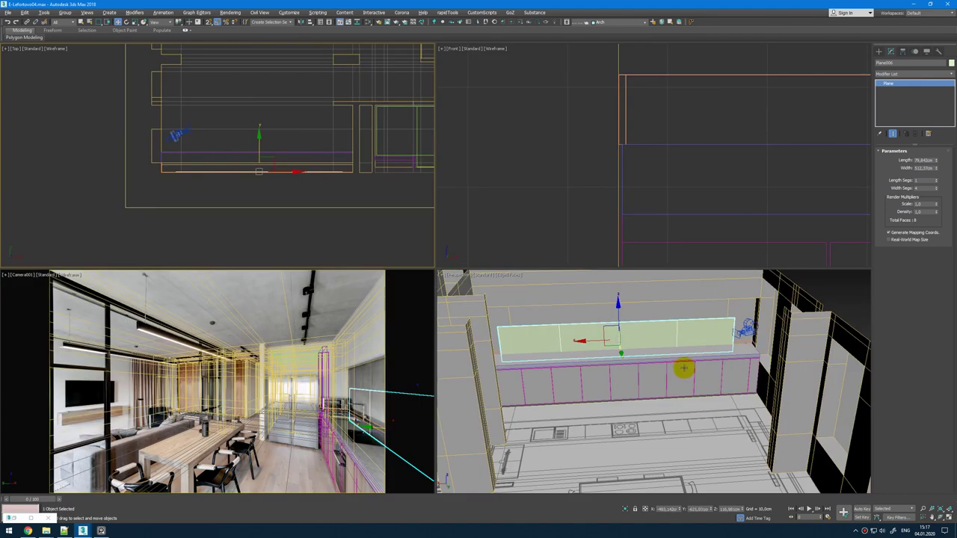
right_click(683, 367)
key("alt+w")
middle_click_drag(615, 277, 673, 274, "alt")
Step: Compare the panel proportions with the reference photo and set the plane's width to 530 cm
left_click_drag(937, 169, 937, 165)
middle_click_drag(361, 161, 358, 196, "alt")
key("alt+Tab")
key("alt+Tab")
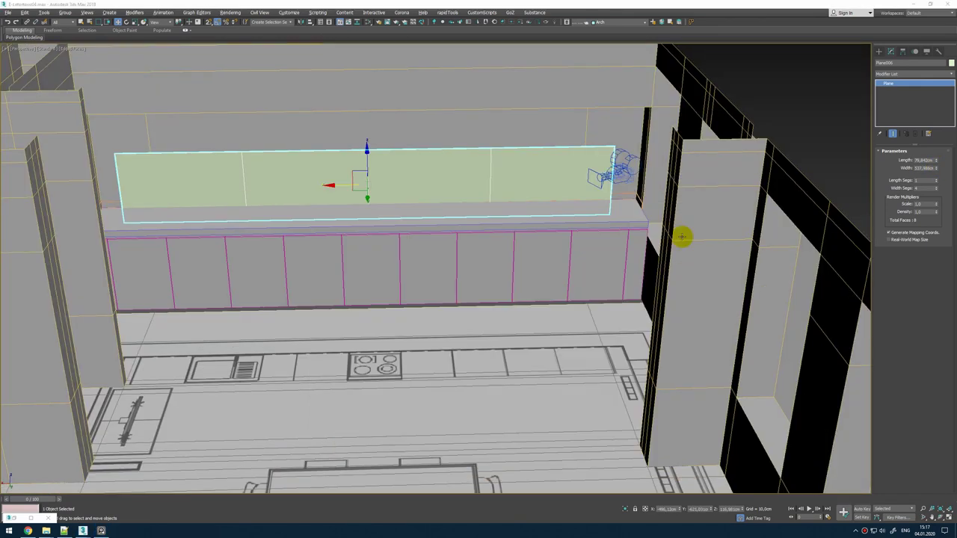
left_click(934, 169)
type("530")
key("Return")
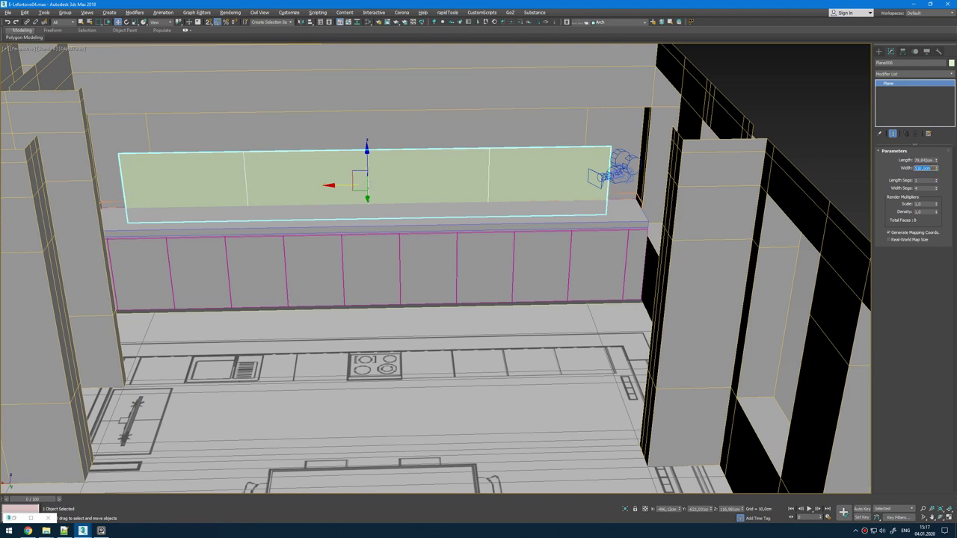
Step: Nudge the plane closer to the back wall, recheck the reference photo and set the plane's width to 540 cm
middle_click_drag(532, 143, 471, 206, "alt")
key("alt+w")
middle_click_drag(259, 142, 259, 150)
scroll(274, 160, "up", 4)
left_click_drag(239, 159, 239, 160)
middle_click_drag(614, 385, 670, 336, "alt")
key("alt+Tab")
key("alt+Tab")
scroll(701, 327, "up", 4)
key("alt+Tab")
key("Escape")
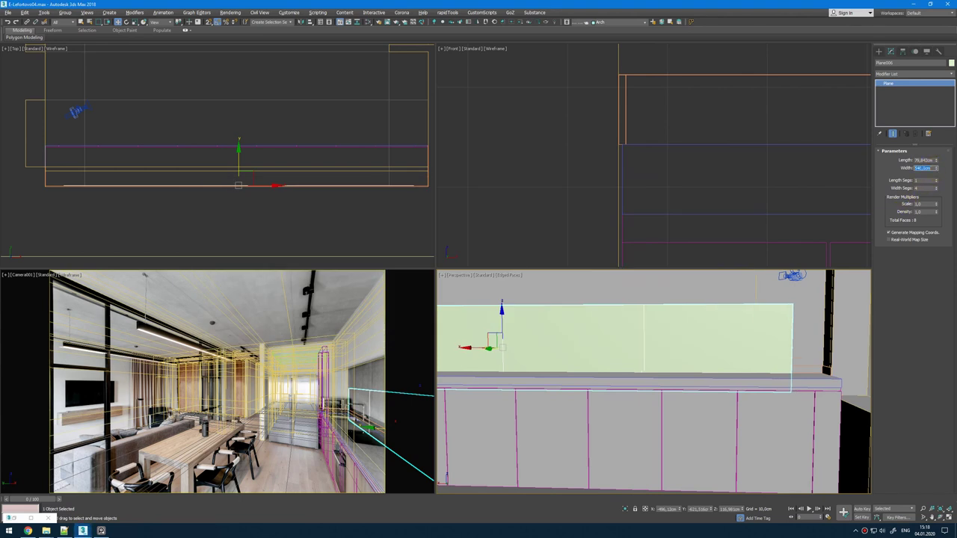
Step: Slide the backsplash plane slightly along the back wall toward the window side
left_click_drag(262, 185, 258, 185)
scroll(229, 182, "down", 4)
middle_click_drag(486, 348, 586, 331, "alt")
scroll(586, 332, "down", 3)
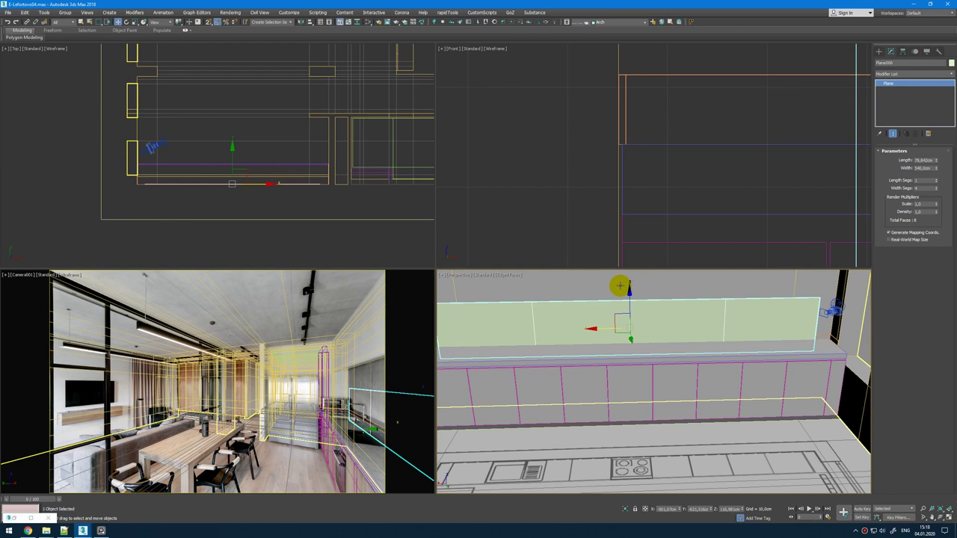
Step: Add an Edit Poly modifier and extend the plane's window-side end edge as a new strip to the wall corner
key("alt+e")
key("2")
left_click(817, 327)
middle_click_drag(75, 207, 82, 229)
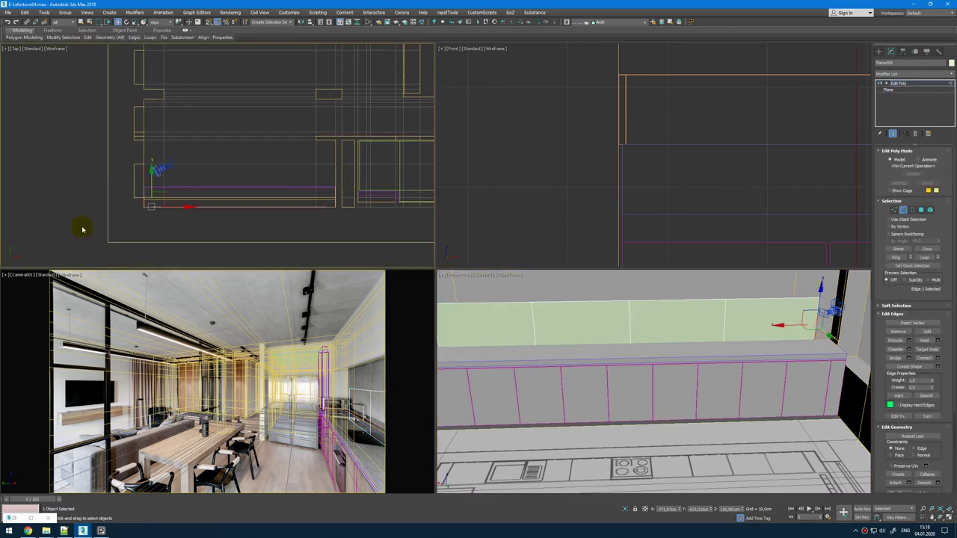
scroll(122, 214, "up", 6)
left_click_drag(380, 157, 293, 171)
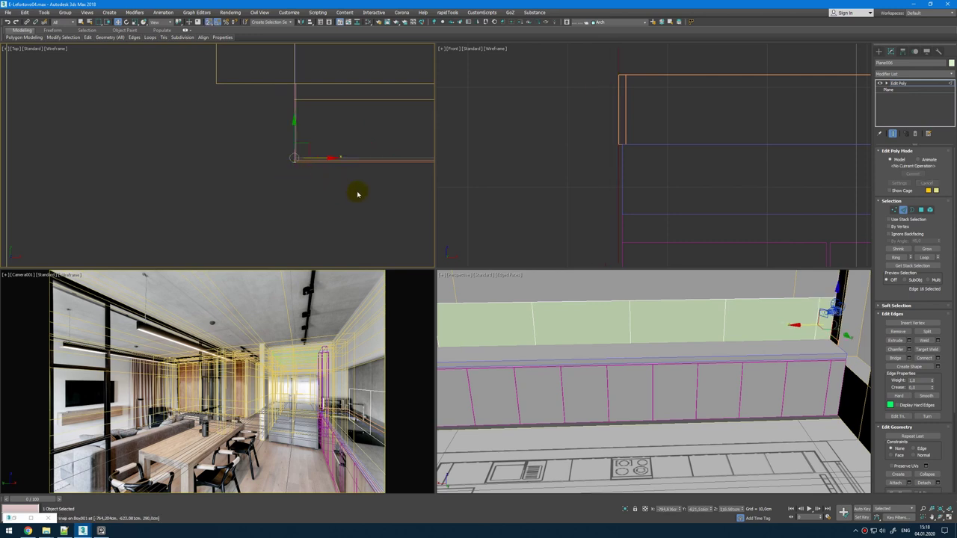
Step: Extend the backsplash's opposite end edge as a new strip to the other wall corner in the top view
scroll(357, 194, "down", 6)
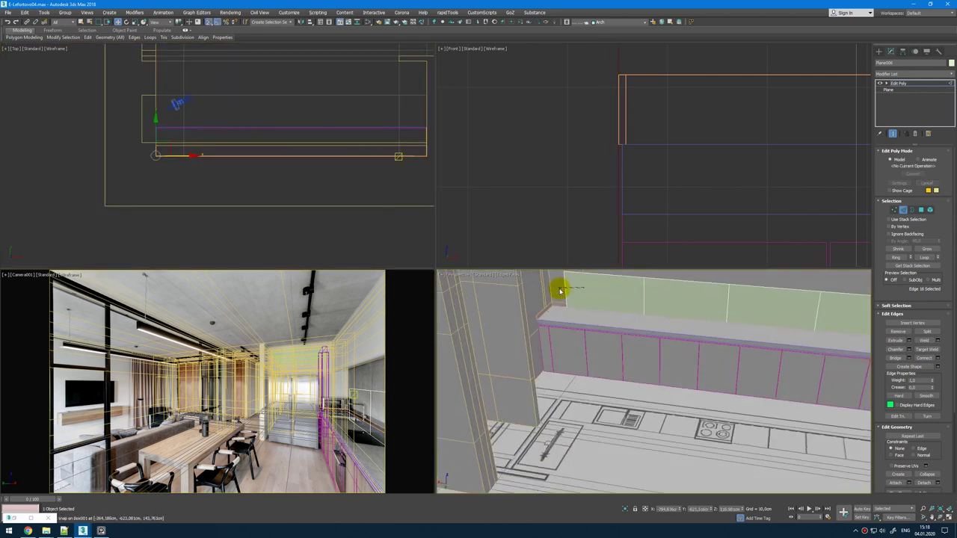
left_click(565, 292)
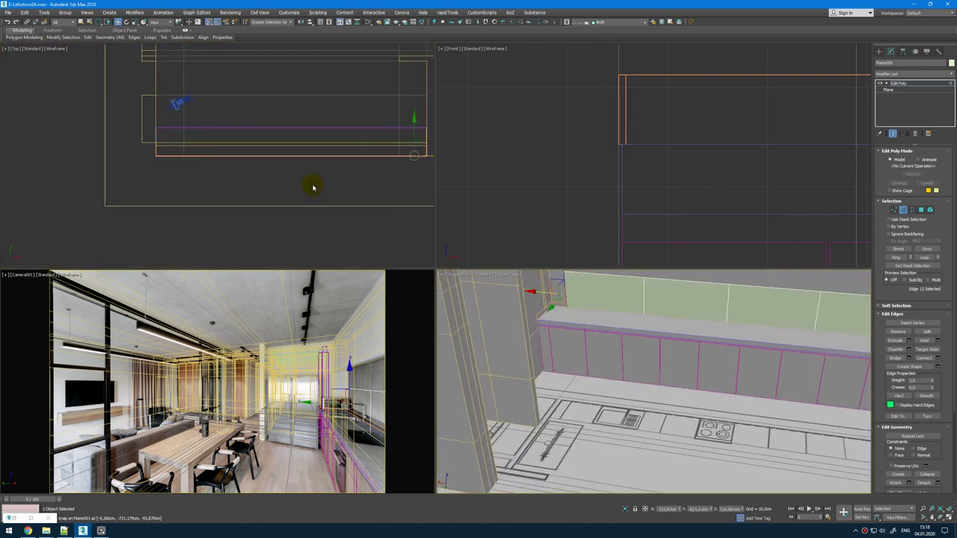
scroll(413, 161, "up", 6)
middle_click_drag(413, 161, 317, 174)
left_click_drag(354, 169, 323, 182)
scroll(369, 165, "up", 4)
middle_click_drag(645, 343, 677, 317, "alt")
Step: Raise the backsplash's top vertices in the front view to the underside of the overhanging upper wall and leave vertex editing
key("alt+w")
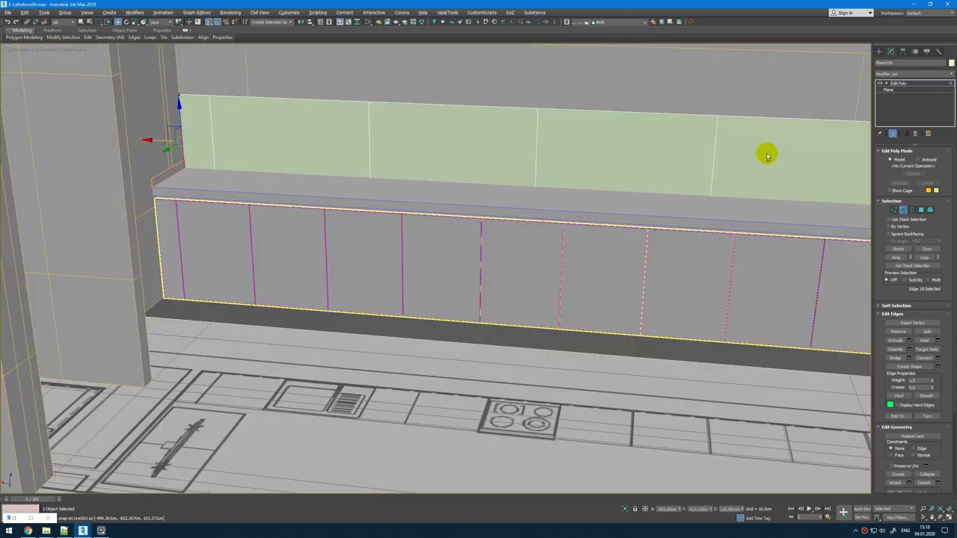
key("alt+w")
middle_click(742, 172)
key("alt+w")
key("z")
scroll(732, 197, "down", 9)
key("1")
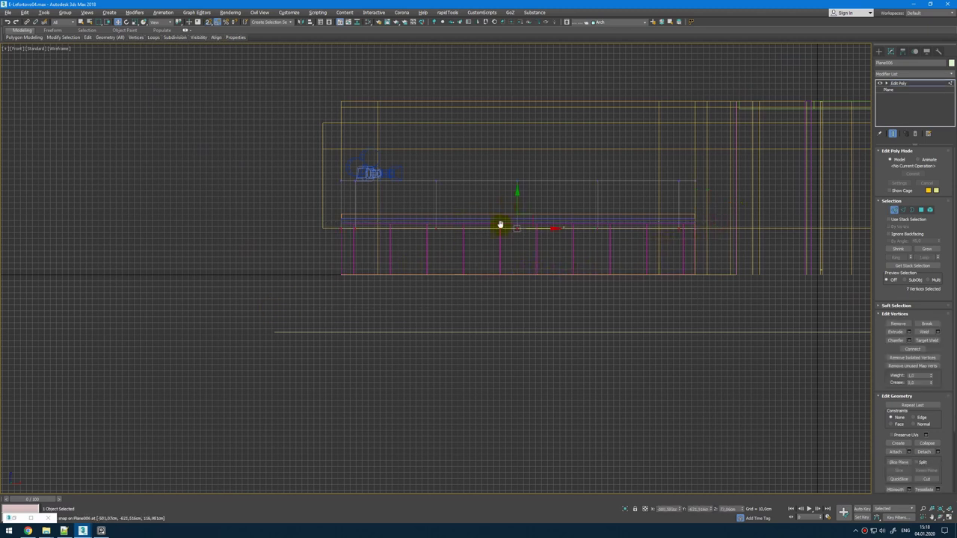
middle_click_drag(501, 225, 486, 264)
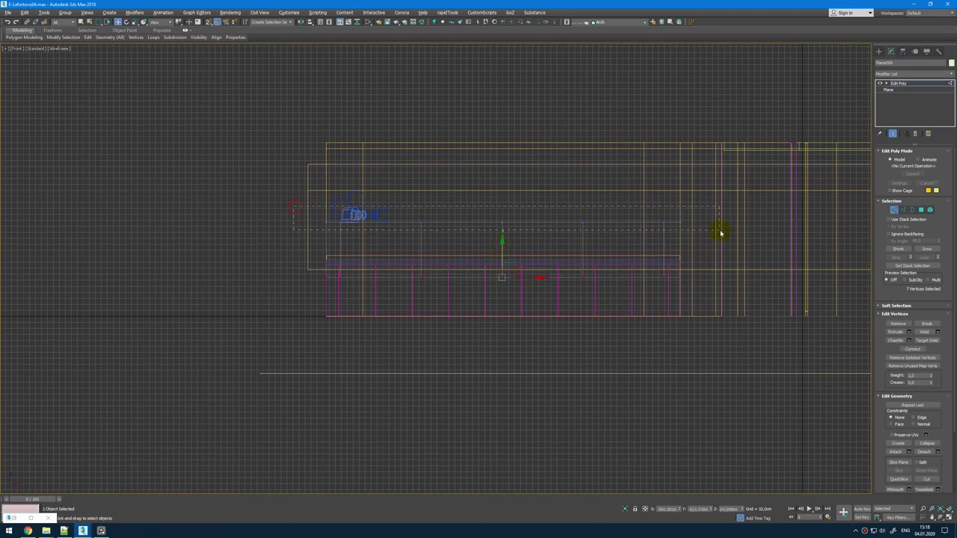
left_click_drag(516, 197, 325, 142)
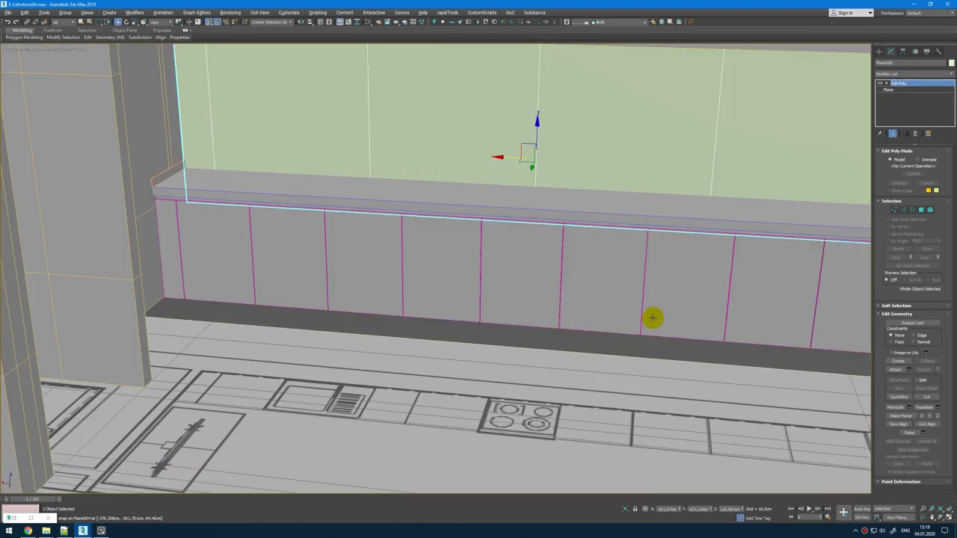
Step: Chamfer the backsplash's five vertical seam edges by 0.1 cm to form narrow joints between the panels
key("2")
middle_click_drag(682, 191, 723, 272)
left_click_drag(804, 248, 199, 240)
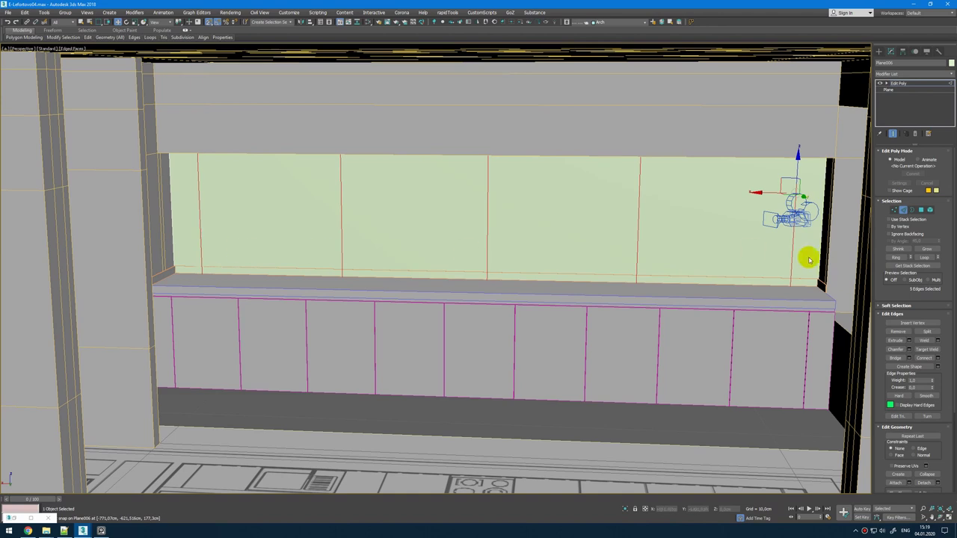
left_click(909, 350)
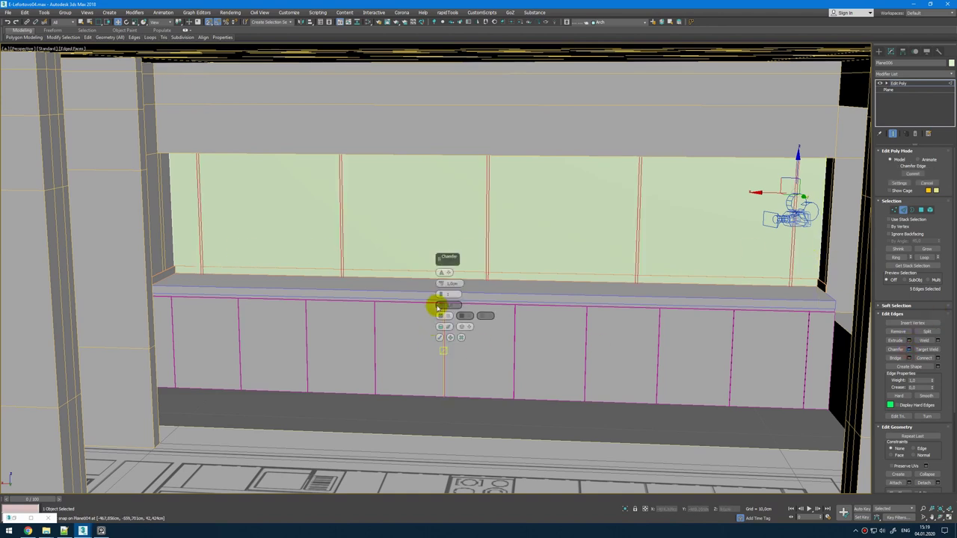
scroll(523, 216, "up", 3)
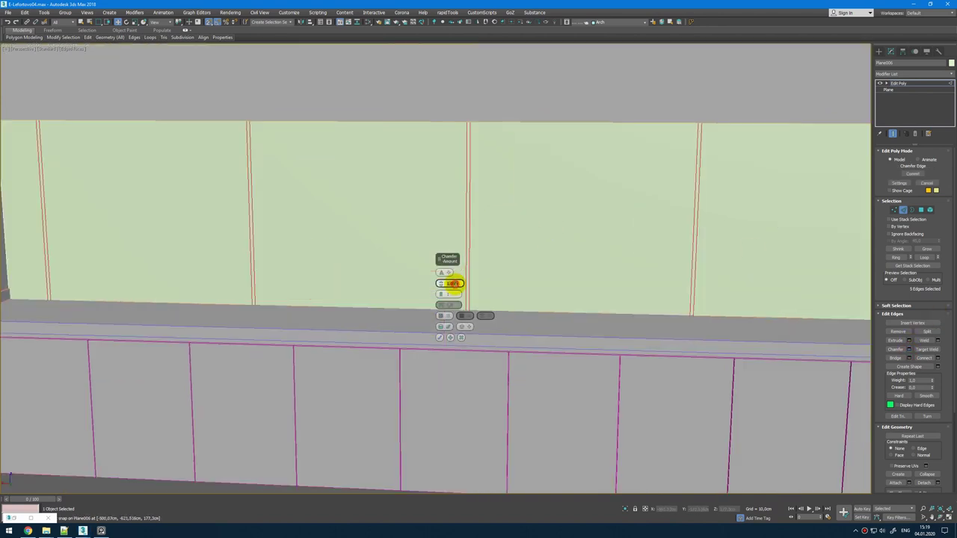
scroll(454, 329, "up", 5)
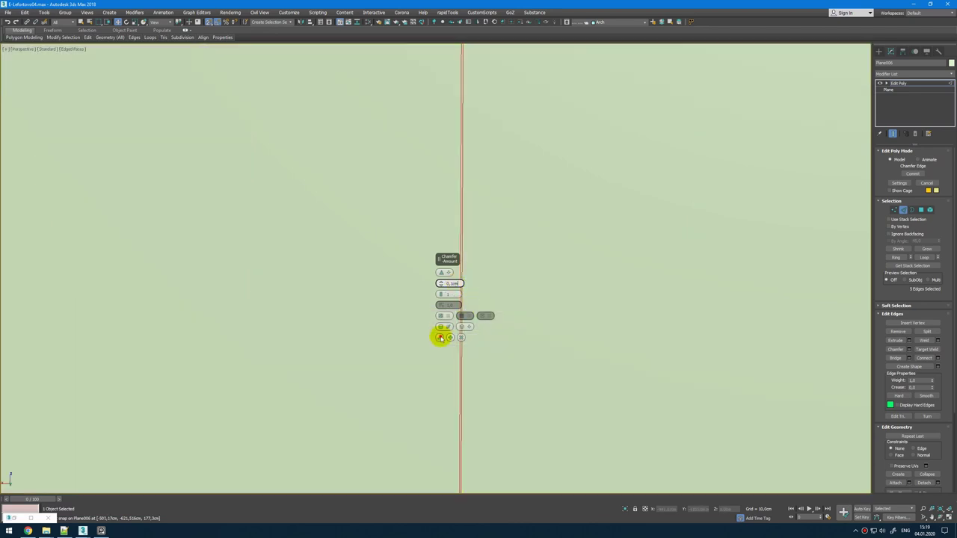
left_click(440, 337)
Step: Select the six wide backsplash panel polygons, leaving out the narrow joints, and extrude them slightly outward
scroll(440, 337, "down", 8)
key("4")
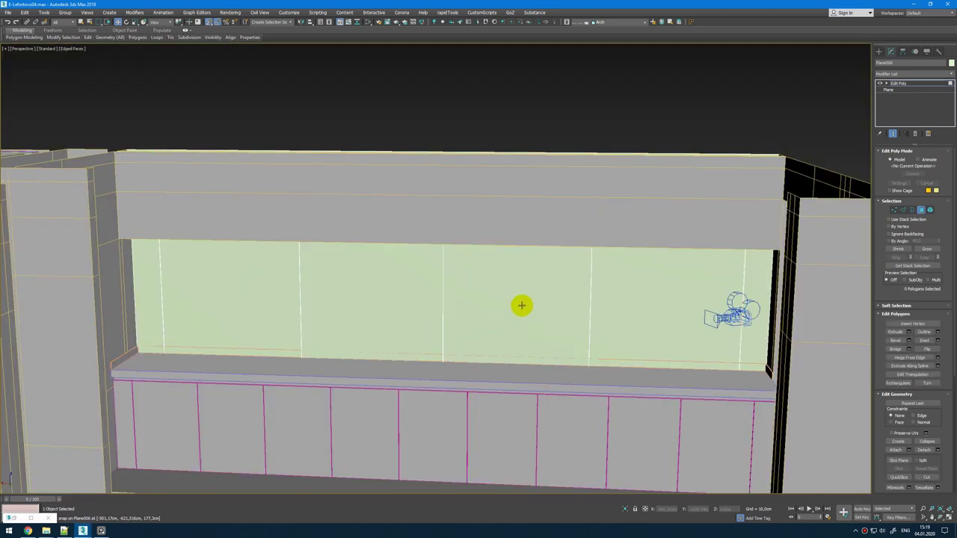
left_click(521, 305)
left_click(628, 305, "ctrl")
left_click(393, 305, "ctrl")
left_click(217, 305, "ctrl")
left_click(146, 299, "ctrl")
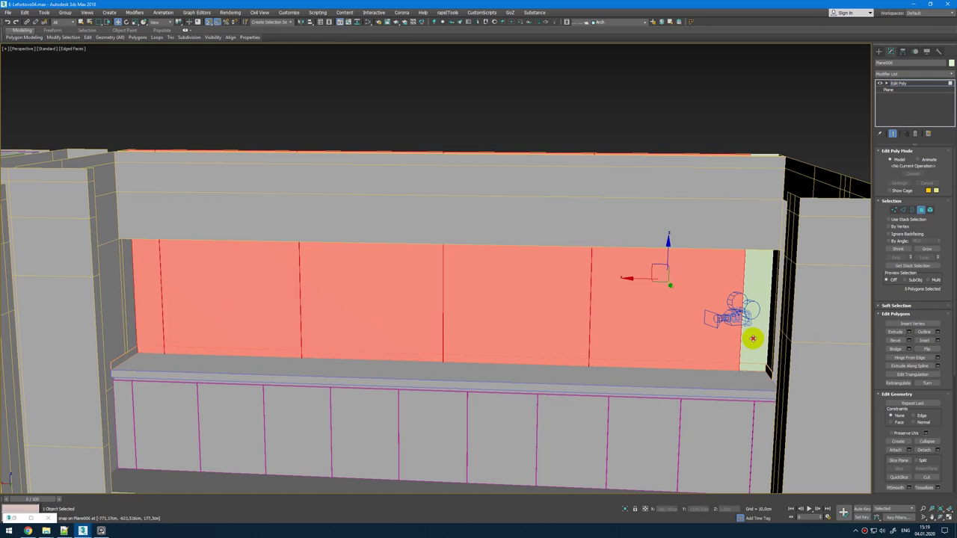
left_click(753, 339, "ctrl")
scroll(753, 339, "up", 6)
key("shift+e")
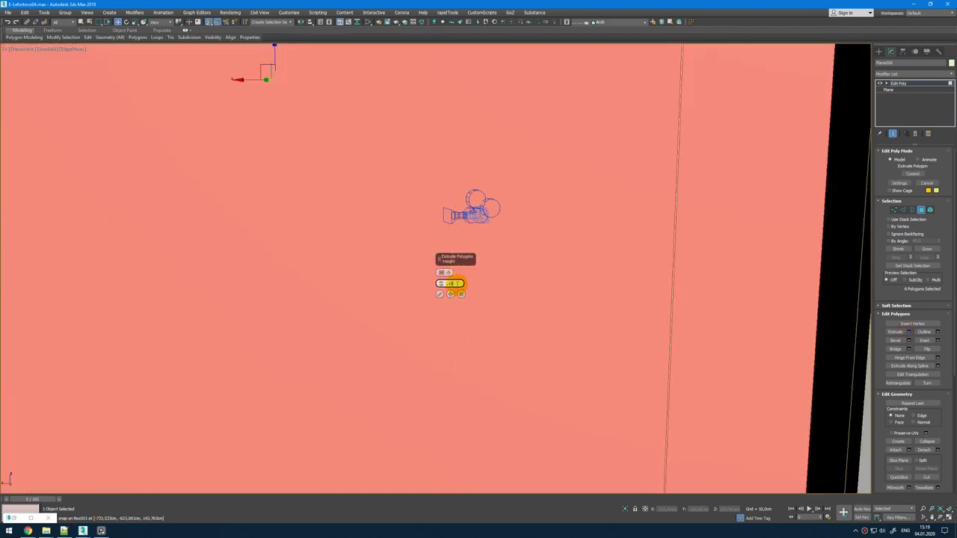
left_click(440, 294)
Step: Leave polygon editing, isolate the backsplash and examine the thickness of the extruded panels and their joints up close
scroll(449, 295, "down", 6)
middle_click_drag(449, 295, 524, 306, "alt")
key("alt+q")
scroll(547, 229, "up", 6)
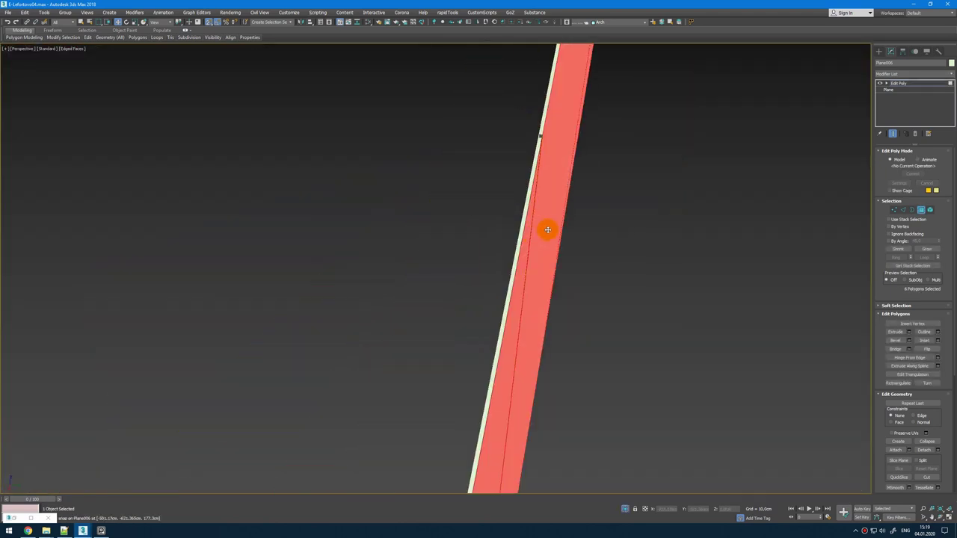
key("4")
scroll(568, 249, "down", 5)
middle_click_drag(568, 249, 564, 221, "alt")
scroll(564, 219, "up", 6)
scroll(644, 273, "down", 1)
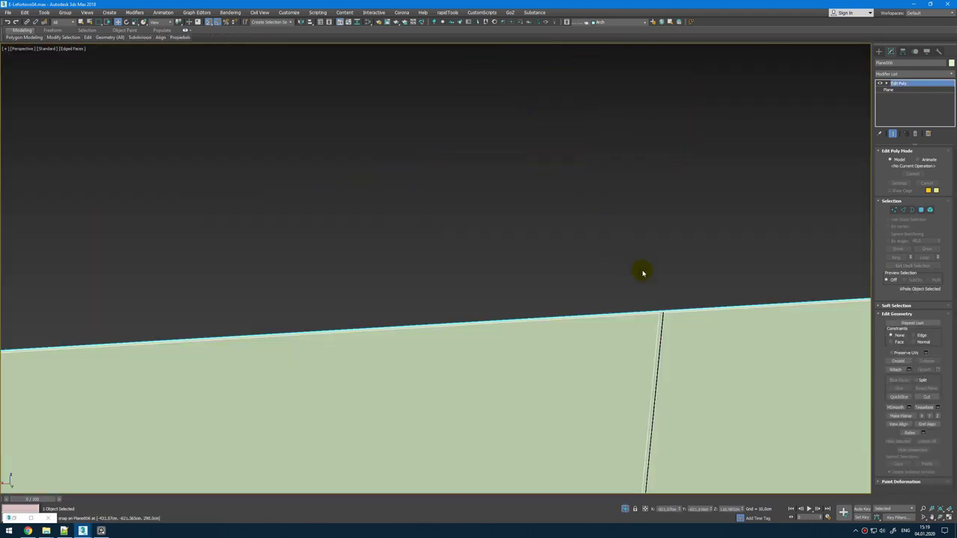
Step: Add a Chamfer modifier to the backsplash with amount 0.02 cm, 3 segments, tension 0.5 and smoothing limited to the chamfers
left_click(924, 73)
left_click(925, 183)
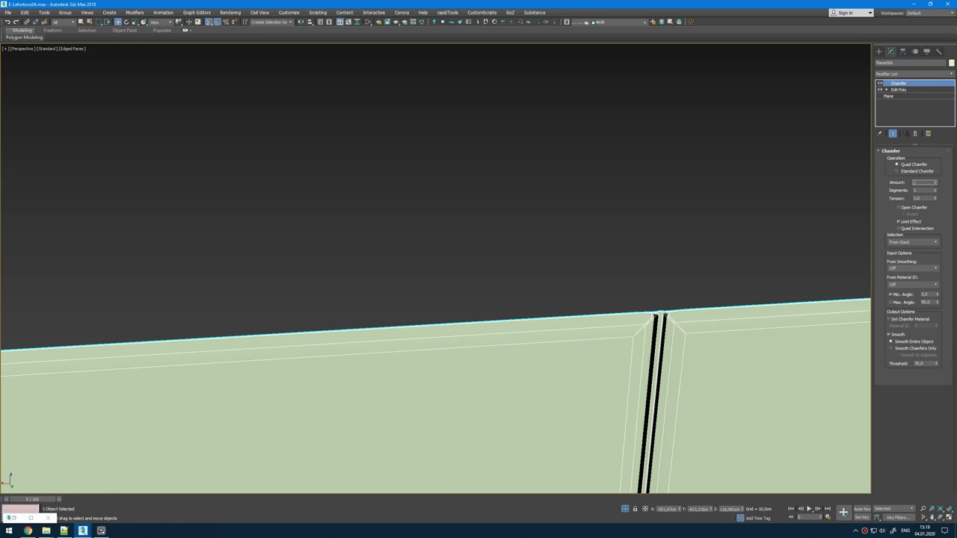
type(",02")
key("Return")
scroll(666, 318, "up", 5)
double_click(925, 190)
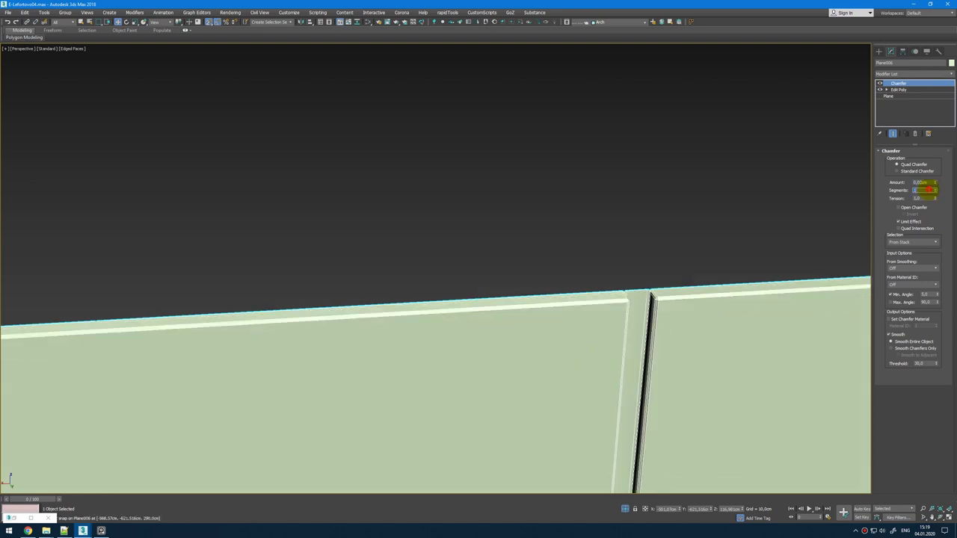
type("3")
left_click(925, 197)
type(",5")
key("Return")
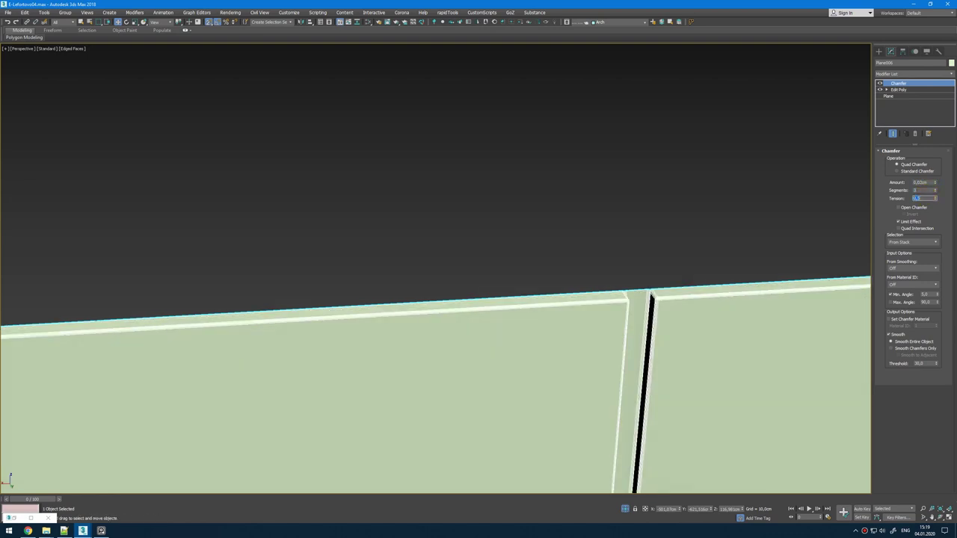
Step: Deselect the backsplash, turn off the edge display and end the isolation so the whole scene is shown
left_click(687, 213)
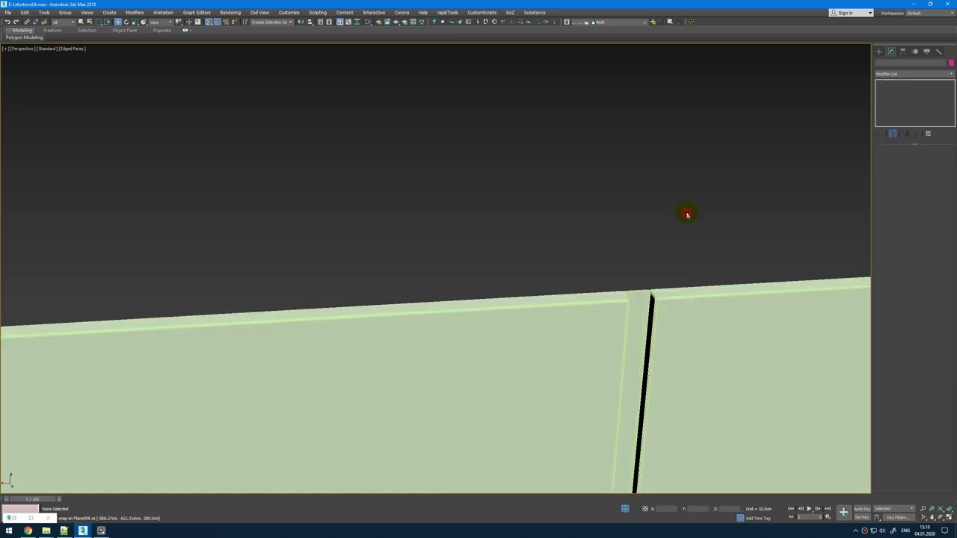
key("F4")
scroll(523, 205, "down", 5)
left_click(624, 509)
scroll(539, 193, "down", 4)
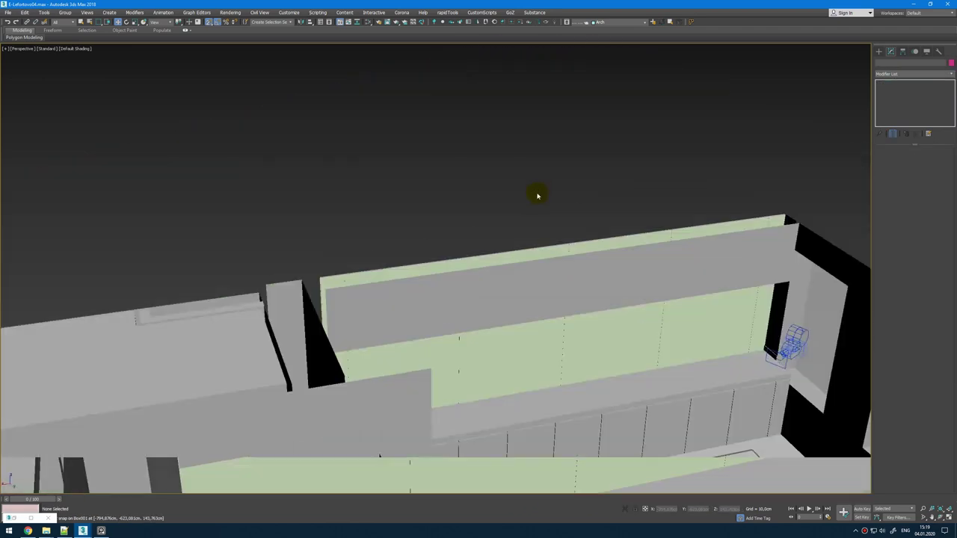
scroll(653, 231, "up", 5)
Step: Select the backsplash and move it in the wireframe top view to align with the back wall line at the corner
left_click(653, 232)
key("t")
key("F3")
middle_click_drag(373, 213, 576, 190)
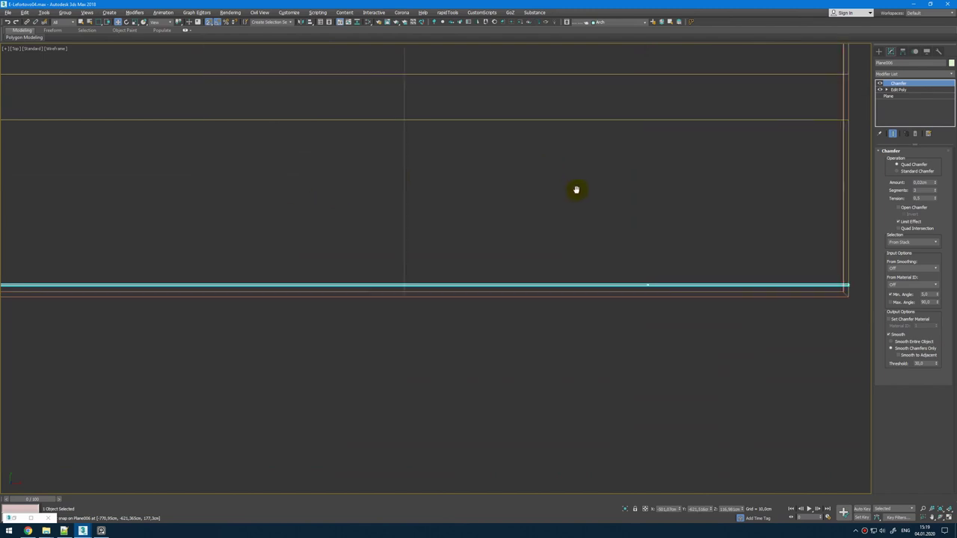
scroll(473, 204, "down", 5)
middle_click_drag(373, 216, 611, 197)
middle_click_drag(212, 191, 444, 179)
scroll(444, 179, "down", 3)
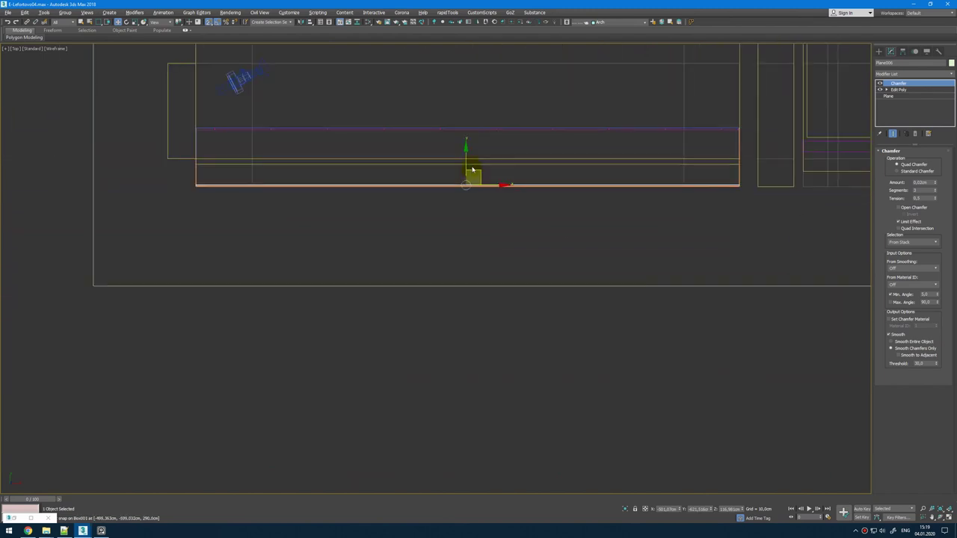
scroll(193, 185, "up", 5)
left_click_drag(464, 159, 267, 204)
Step: Examine the backsplash's fit at the wall corner in the top view and compare the kitchen in perspective with the reference photo
scroll(243, 190, "up", 5)
scroll(276, 223, "up", 5)
key("alt+w")
middle_click(630, 357)
key("alt+w")
key("alt+w")
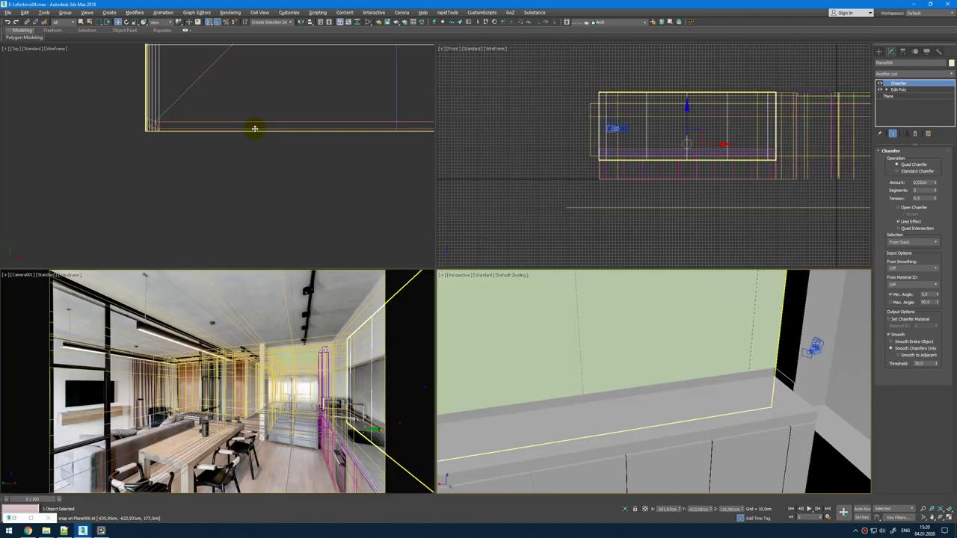
middle_click(258, 128)
key("alt+w")
scroll(268, 131, "down", 10)
key("alt+w")
middle_click(583, 352)
key("alt+w")
middle_click_drag(584, 351, 651, 284, "alt")
scroll(572, 332, "down", 8)
key("alt+Tab")
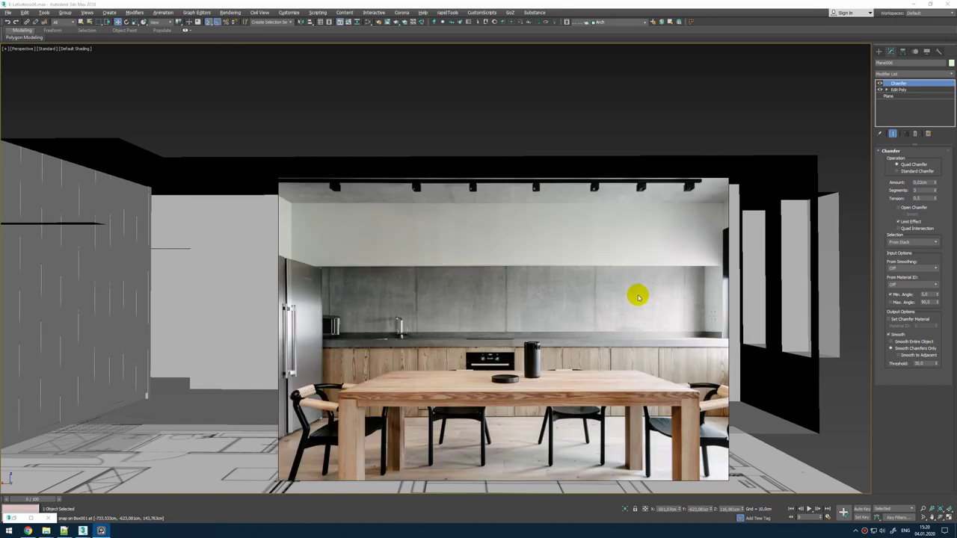
key("alt+Tab")
Step: View the dining area in the scene and switch to PureRef to examine the wooden table's top, apron and leg joint
scroll(666, 329, "up", 6)
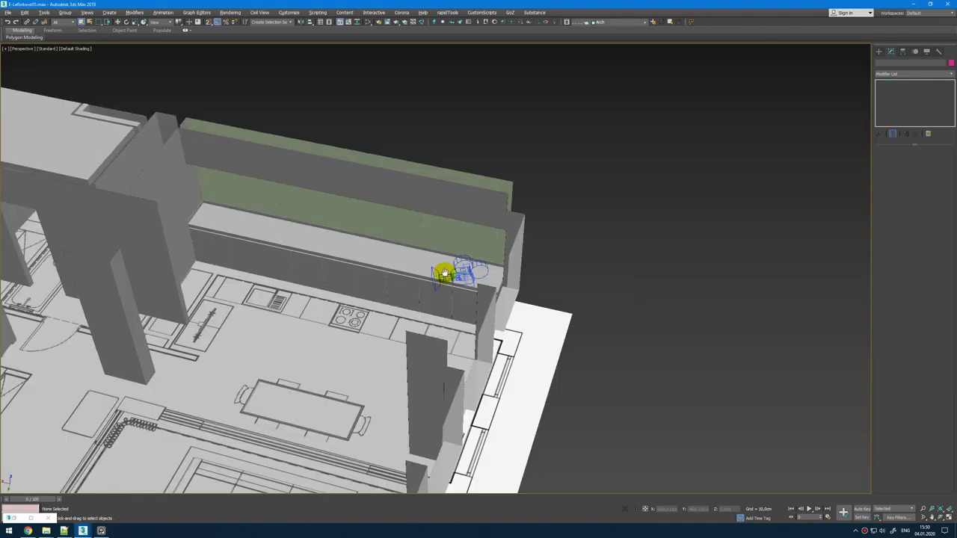
middle_click_drag(445, 274, 487, 257)
left_click(101, 531)
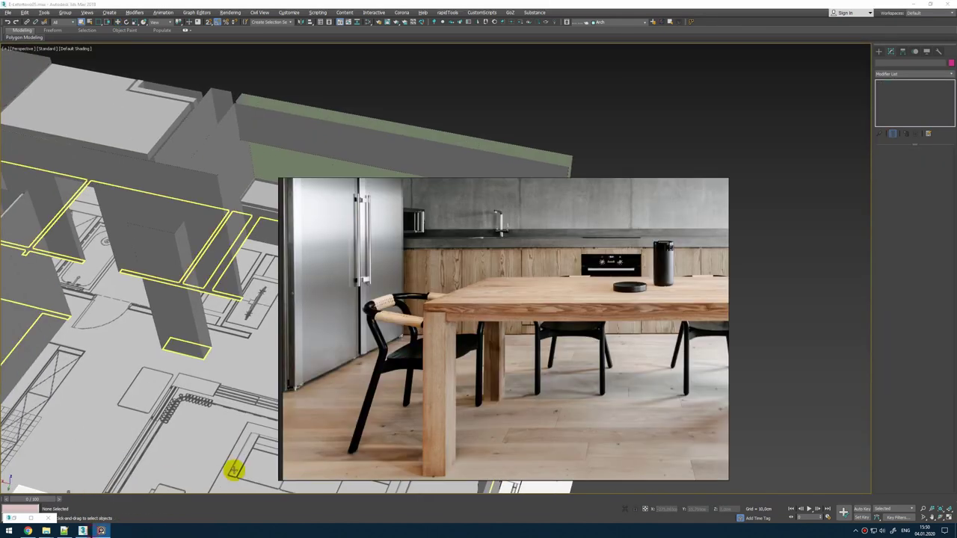
middle_click_drag(267, 297, 371, 315)
scroll(366, 362, "up", 4)
key("alt+Tab")
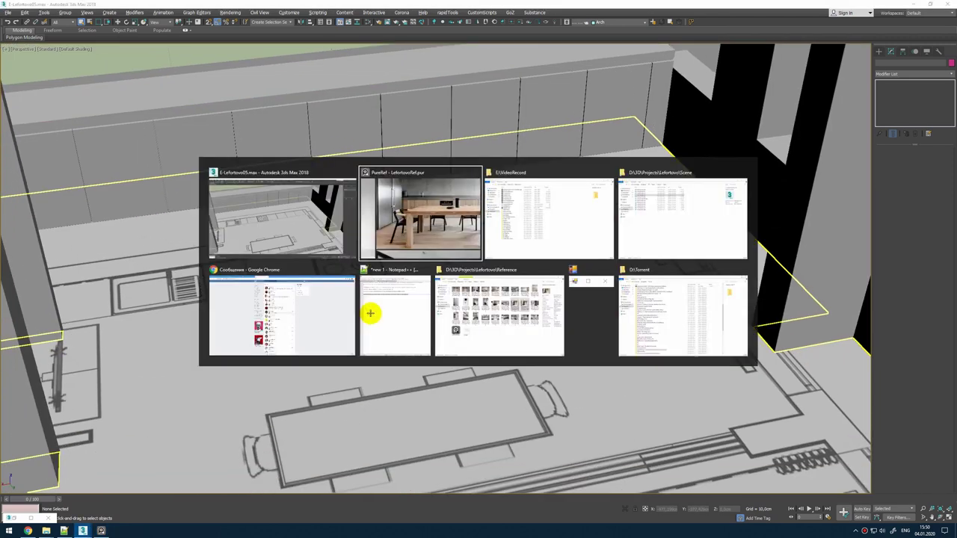
scroll(430, 312, "up", 5)
scroll(437, 312, "up", 3)
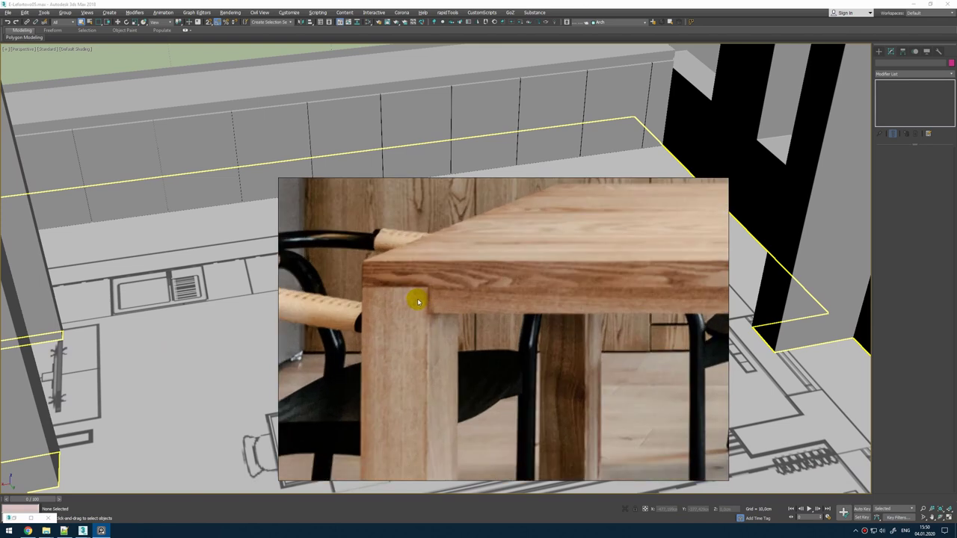
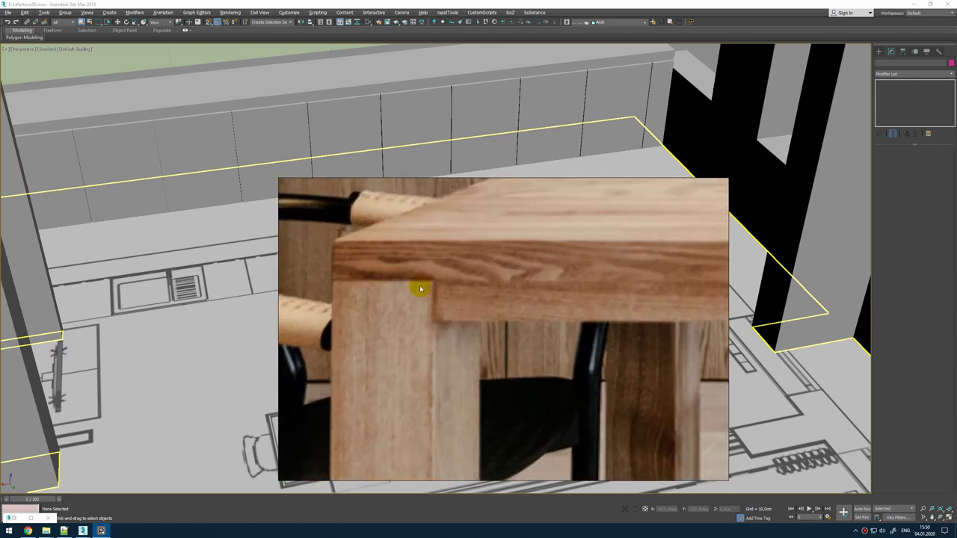
Step: Start a Box primitive over the dining table outline on the floor plan in the shaded top view
scroll(271, 231, "down", 4)
key("alt+w")
left_click(297, 232)
key("alt+w")
scroll(310, 239, "down", 6)
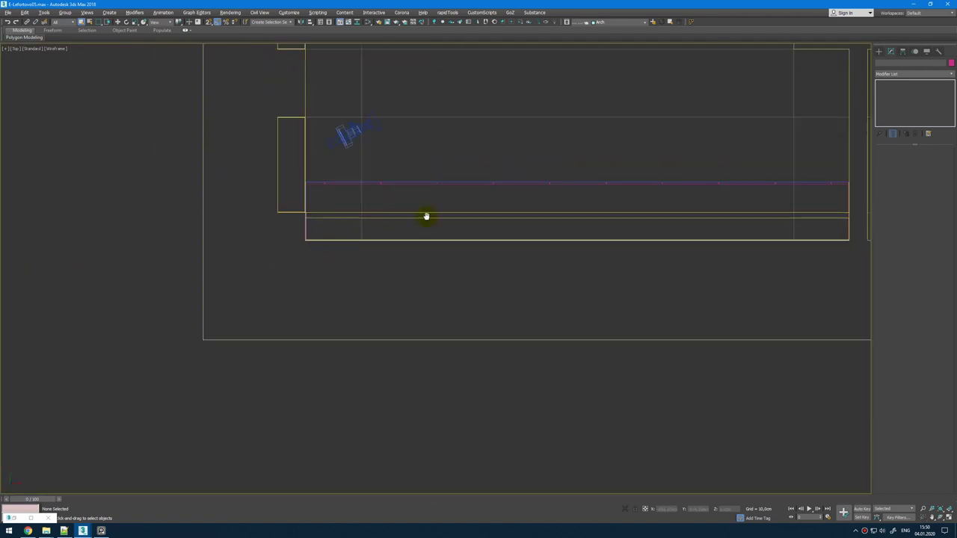
middle_click_drag(426, 217, 400, 332)
key("F3")
middle_click_drag(546, 140, 493, 256)
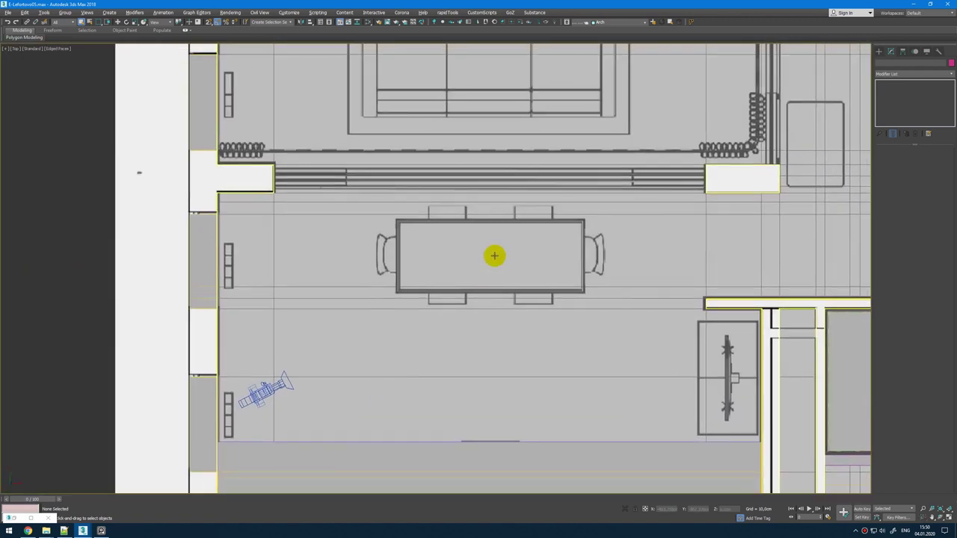
scroll(494, 256, "up", 3)
right_click(493, 256, "ctrl")
left_click(523, 235)
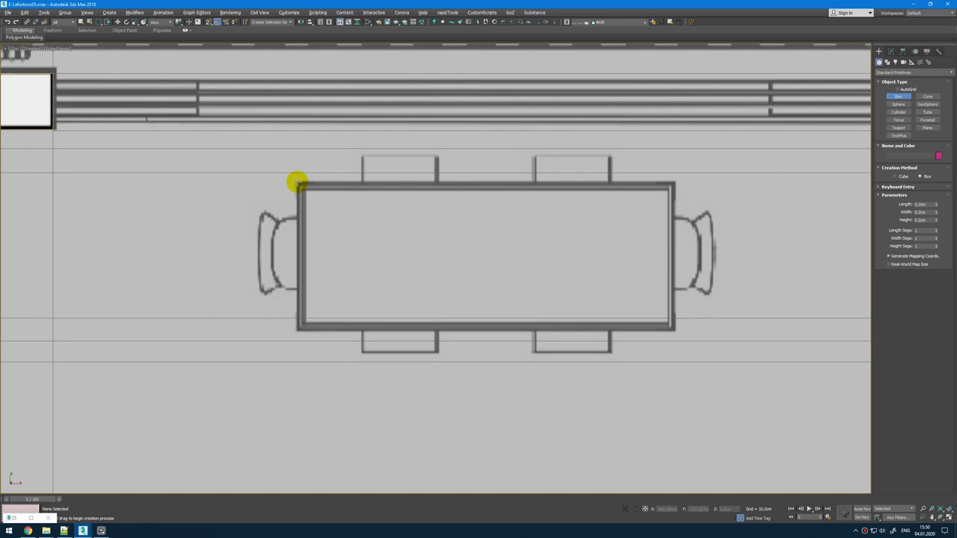
Step: Draw a box over the dining table's outline in the plan and raise it to tabletop level in the camera view
mouse_move(297, 182)
left_mouse_down()
mouse_move(357, 224)
mouse_move(676, 333)
left_mouse_up()
left_click(691, 307)
right_click(692, 306)
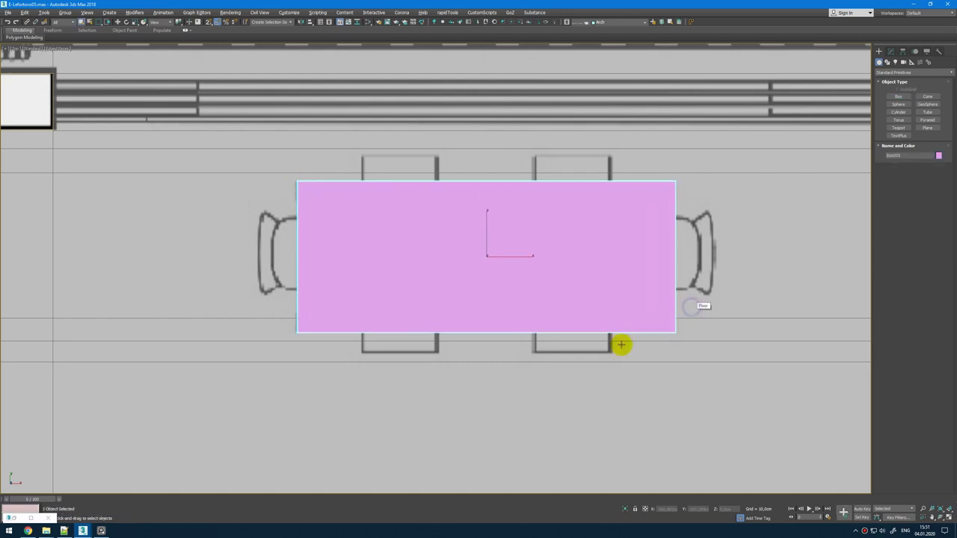
key("alt+w")
key("alt+w")
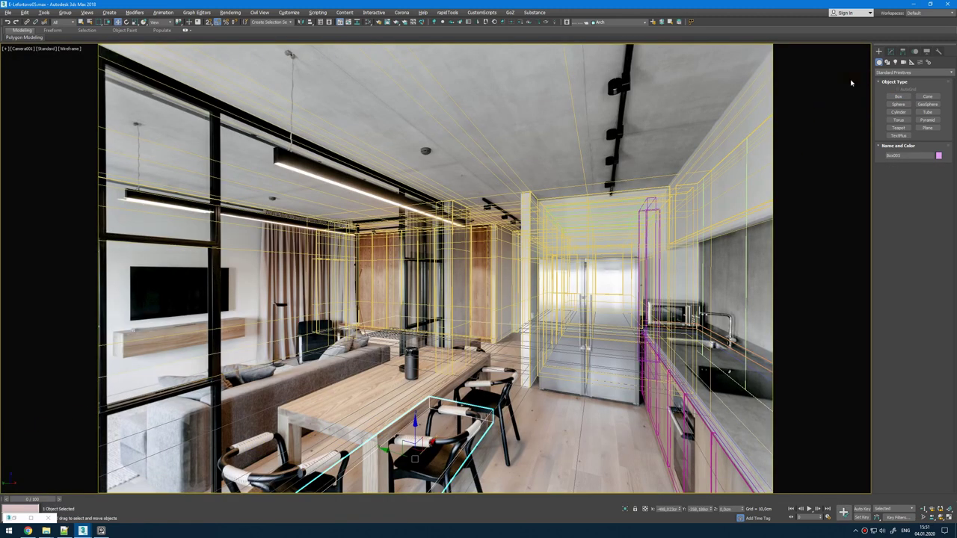
left_click(408, 438)
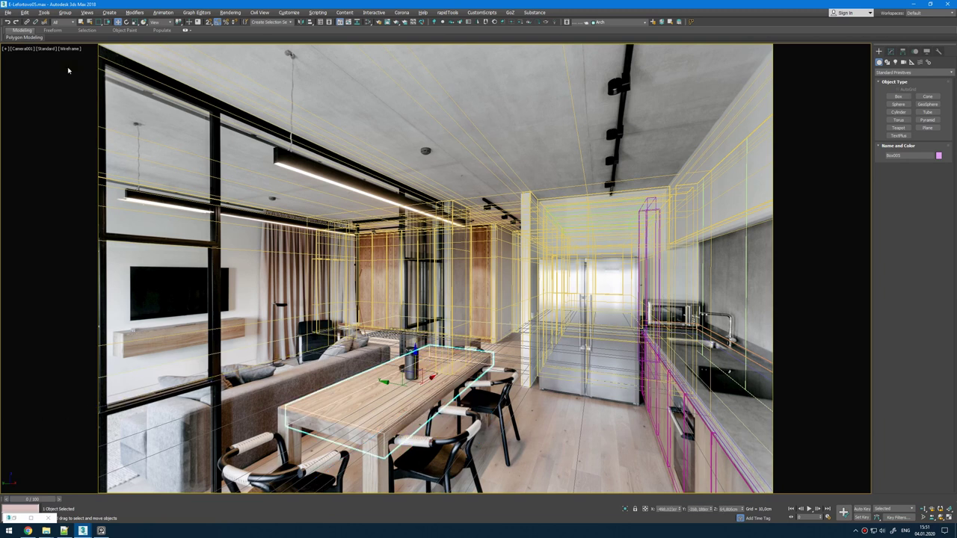
Step: Turn on 2D Pan Zoom Mode for the camera view and frame the tabletop closely
left_click(7, 49)
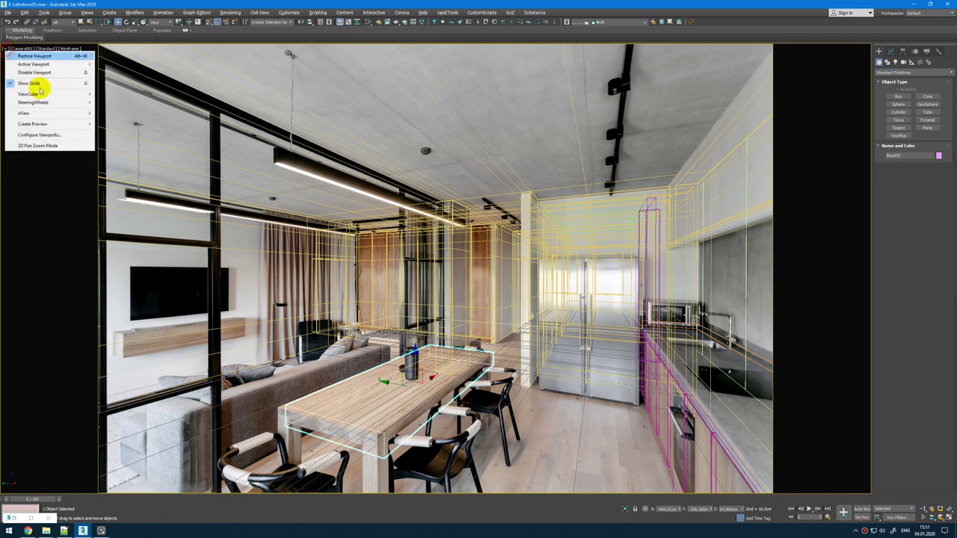
left_click(47, 146)
key("alt+w")
key("alt+w")
scroll(387, 373, "up", 8)
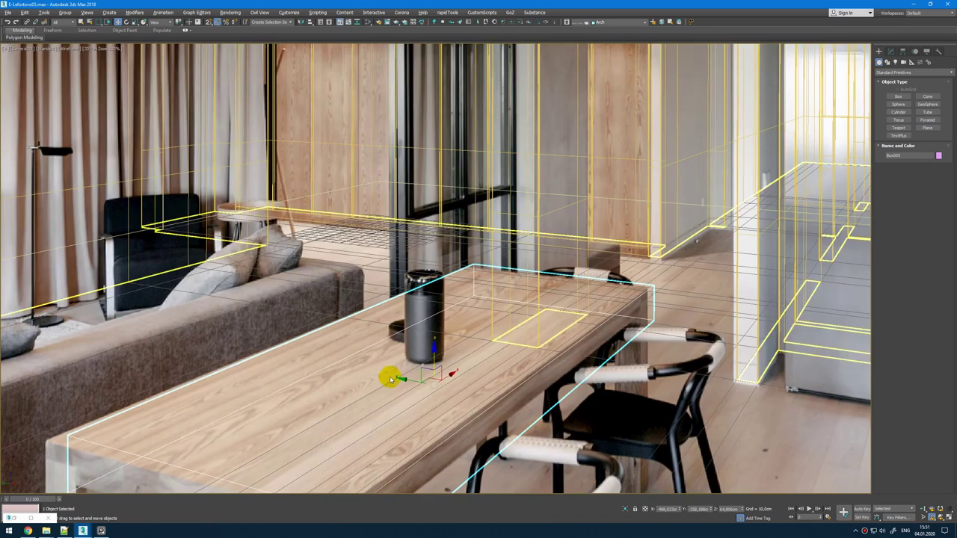
middle_click_drag(498, 308, 655, 200)
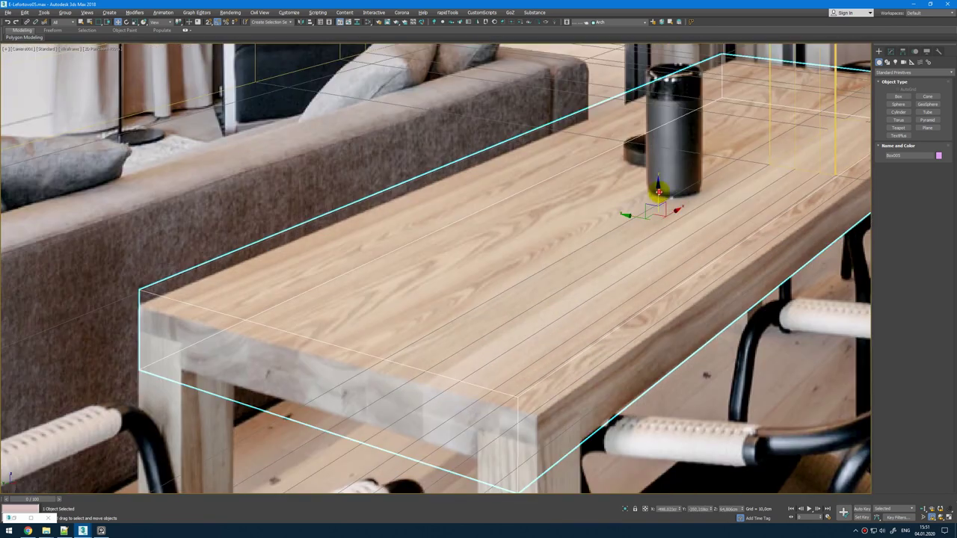
Step: Align the box with the tabletop in the photo and adjust its height to about 8.838 cm
left_click_drag(656, 204, 668, 179)
left_click(892, 51)
left_click_drag(935, 177, 936, 193)
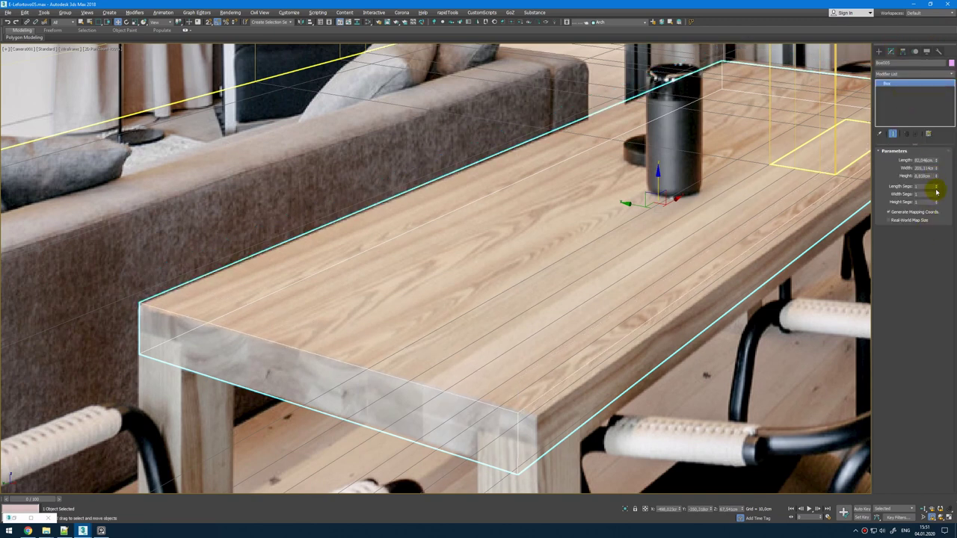
scroll(569, 325, "down", 2)
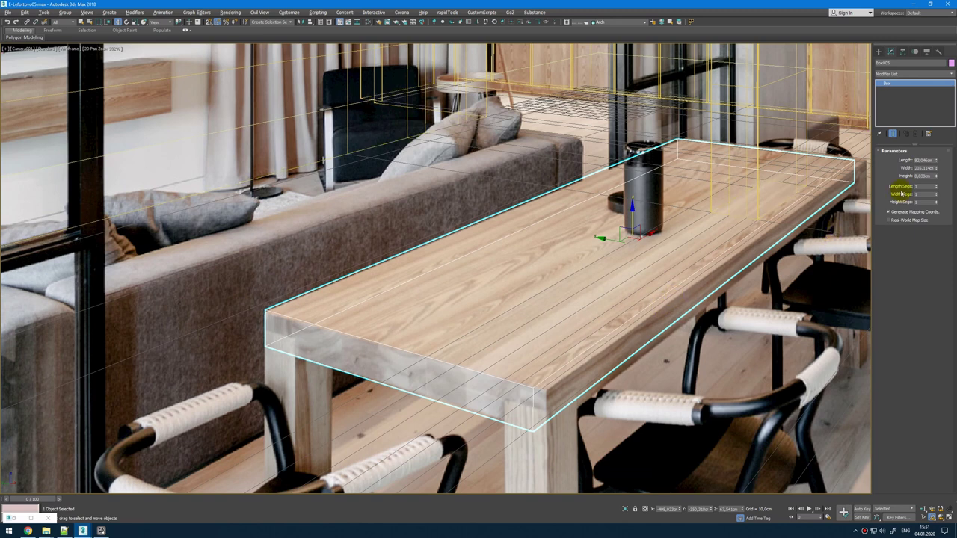
Step: Add an Edit Poly modifier to the tabletop and shift its long side polygon to match the table edge in the photo
key("shift+e")
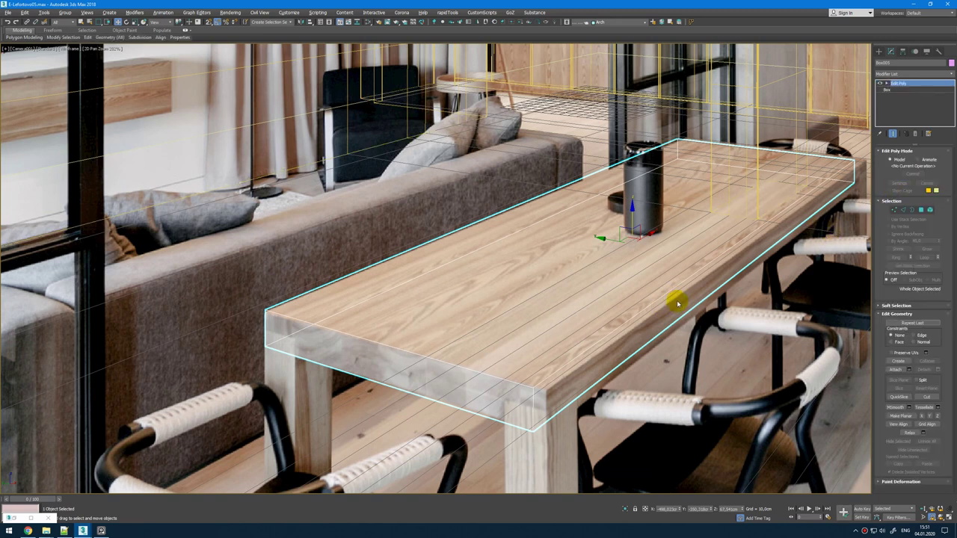
key("ctrl+d")
left_click(699, 276)
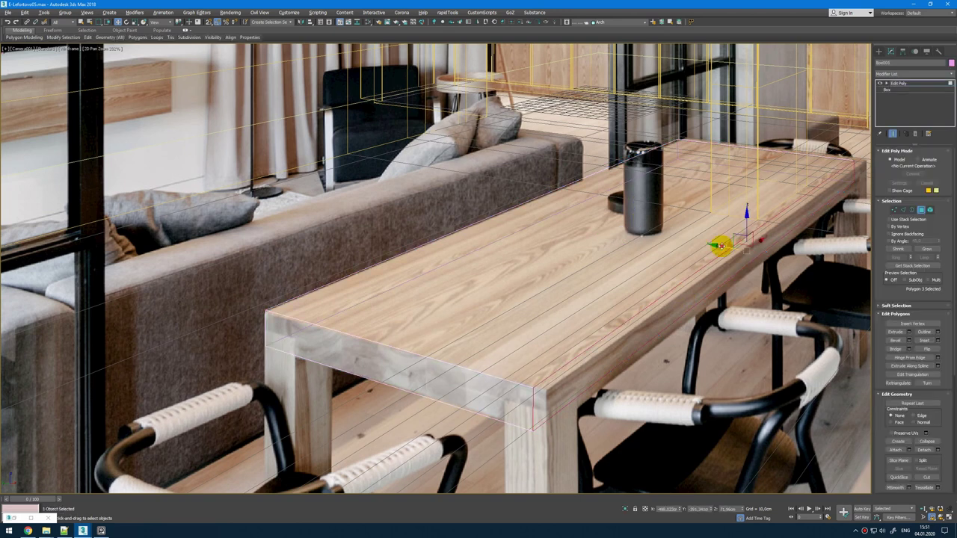
Step: Draw a table-leg box about 21 cm high at the tabletop's upper-right plan corner, with length and width set to 10 cm
key("alt+w")
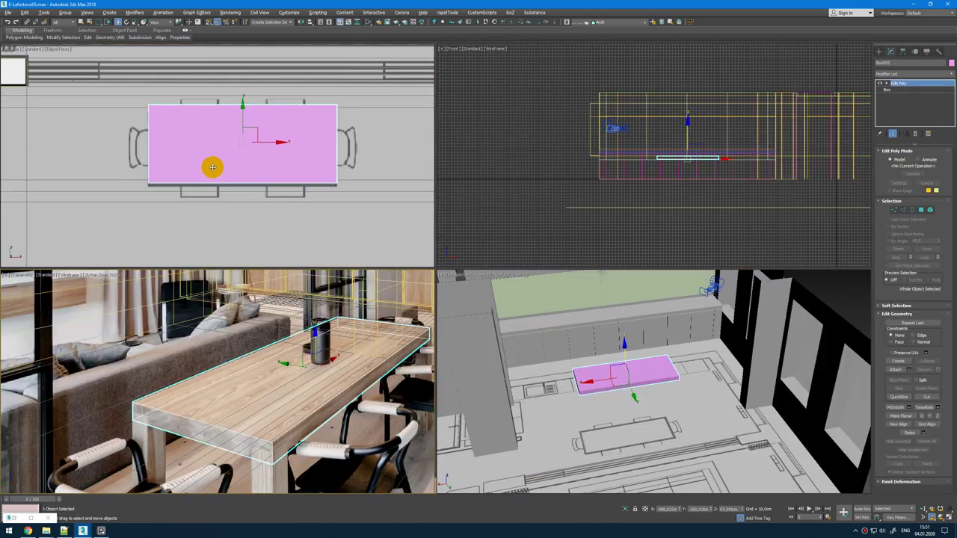
left_click(209, 164)
key("alt+w")
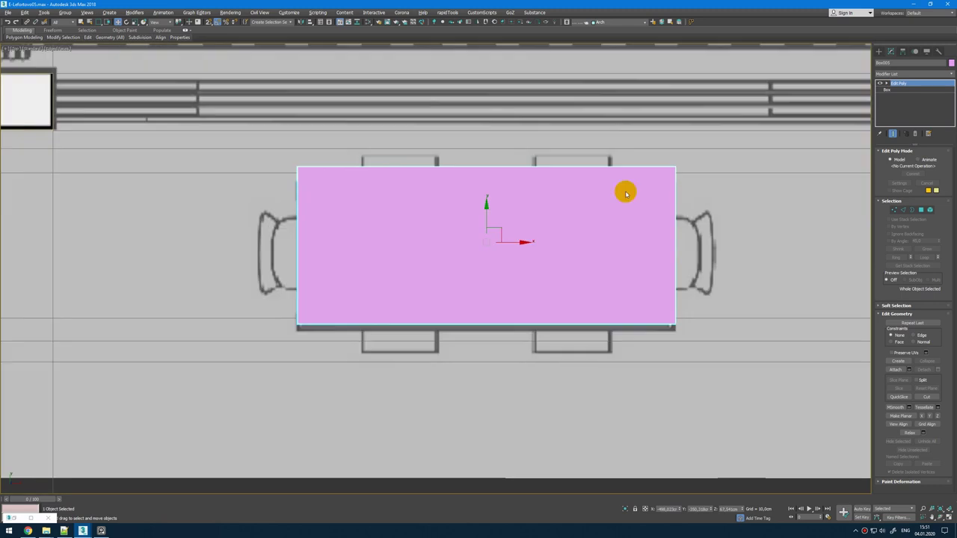
right_click(626, 190)
left_click(639, 172)
left_click_drag(676, 167, 653, 189)
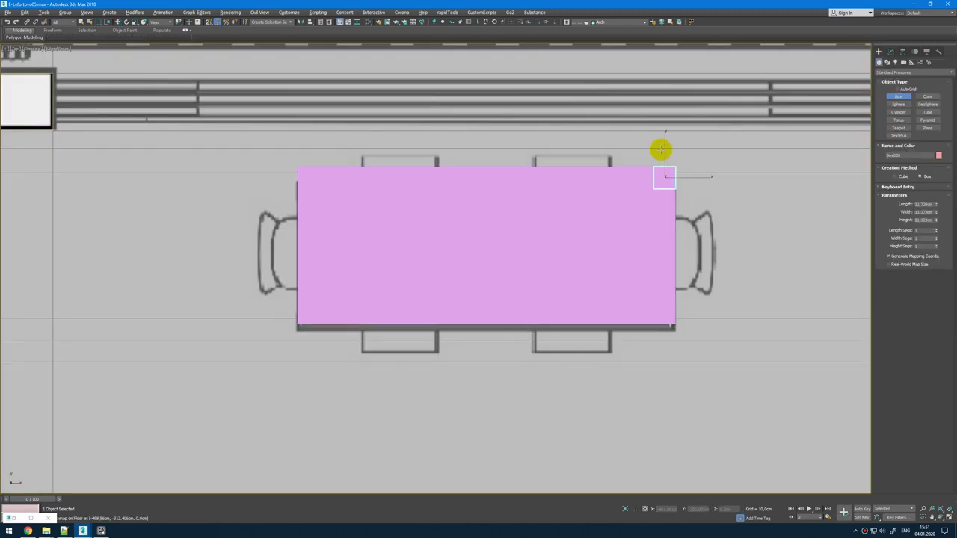
left_click(661, 150)
right_click(661, 150)
left_click(891, 52)
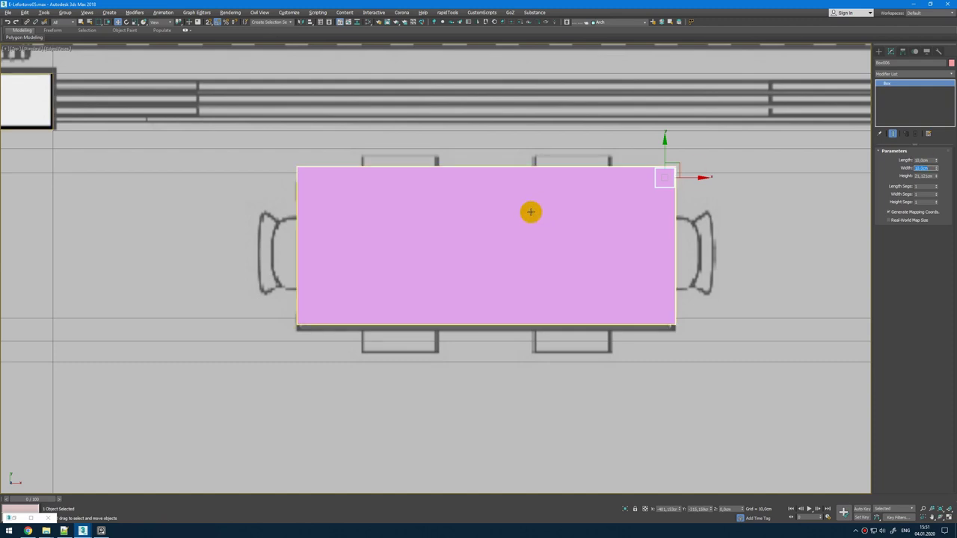
Step: Snap the leg's outer corner to the tabletop's upper-right corner in the plan, using wireframe display
key("alt+w")
key("alt+w")
scroll(560, 179, "up", 10)
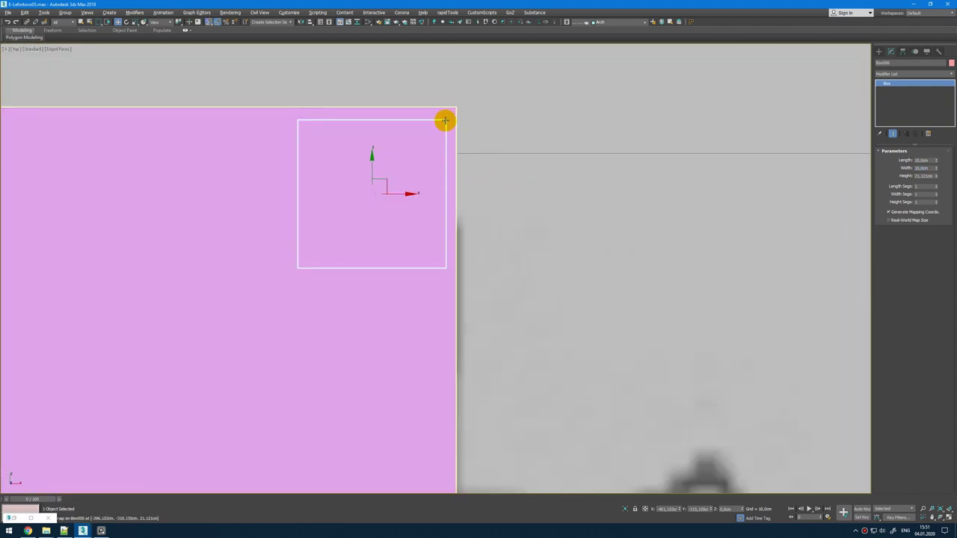
middle_click_drag(430, 128, 433, 142)
left_click_drag(450, 134, 621, 178)
scroll(450, 139, "up", 4)
scroll(620, 177, "down", 5)
key("F3")
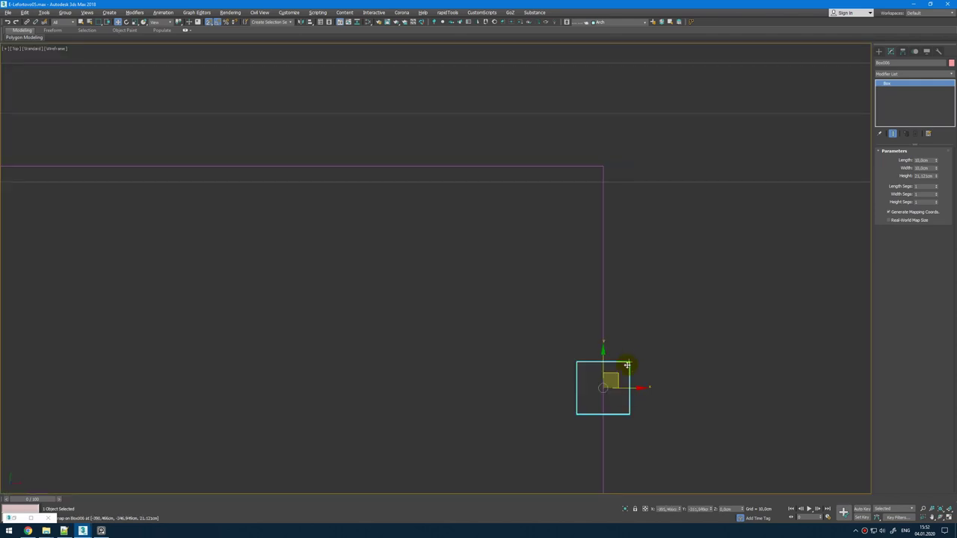
left_click_drag(628, 364, 598, 165)
Step: Copy the leg as an instance to the other corner on the same short end of the table
key("alt+w")
scroll(306, 148, "up", 4)
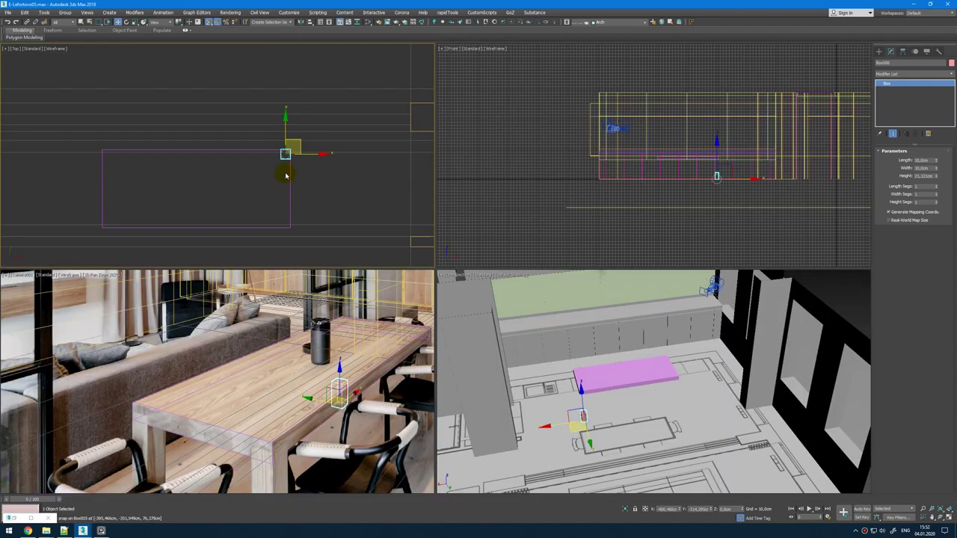
key("s")
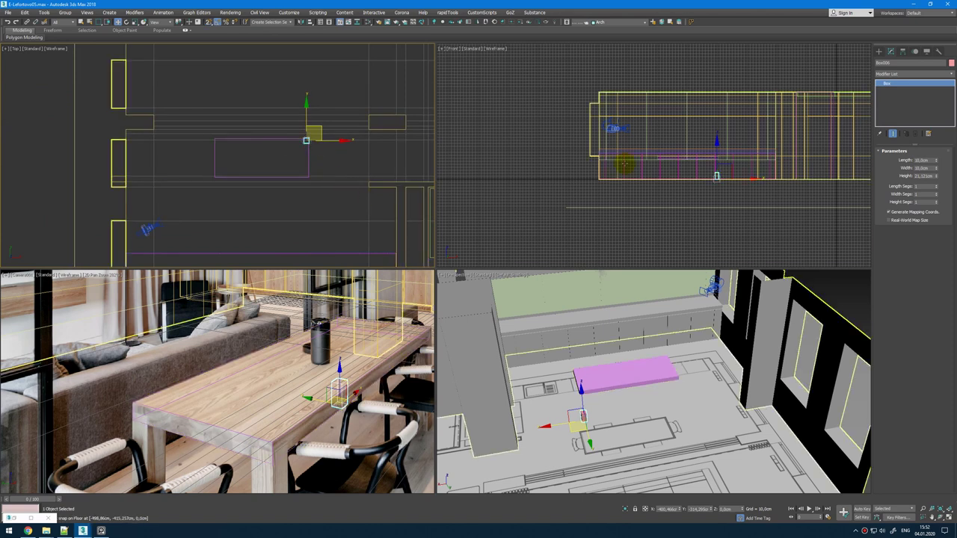
middle_click_drag(721, 177, 711, 176)
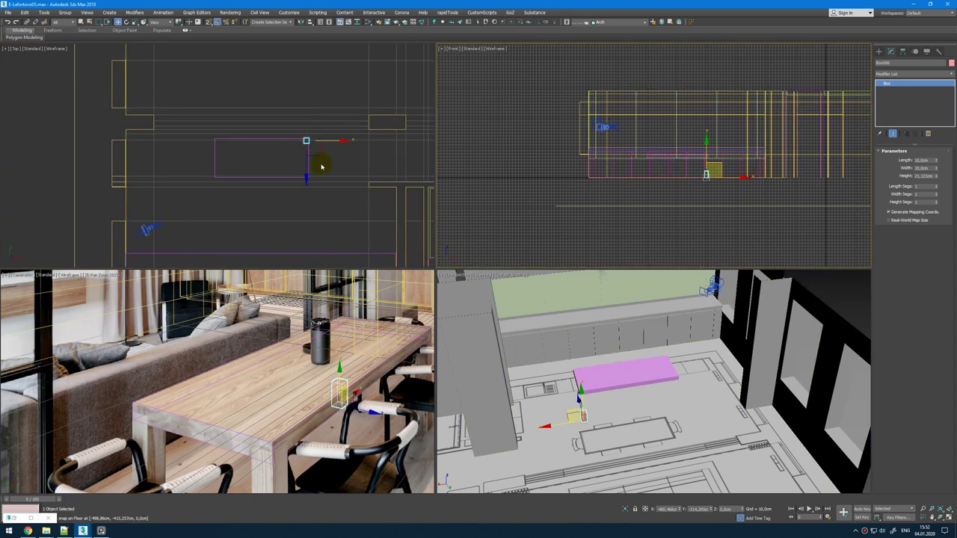
scroll(305, 149, "up", 2)
left_click_drag(308, 113, 308, 148, "shift")
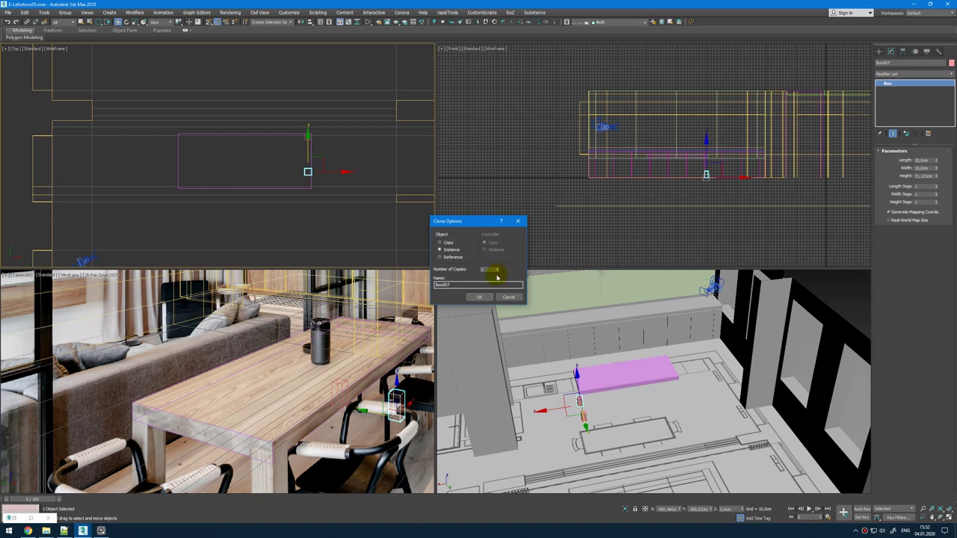
left_click(480, 297)
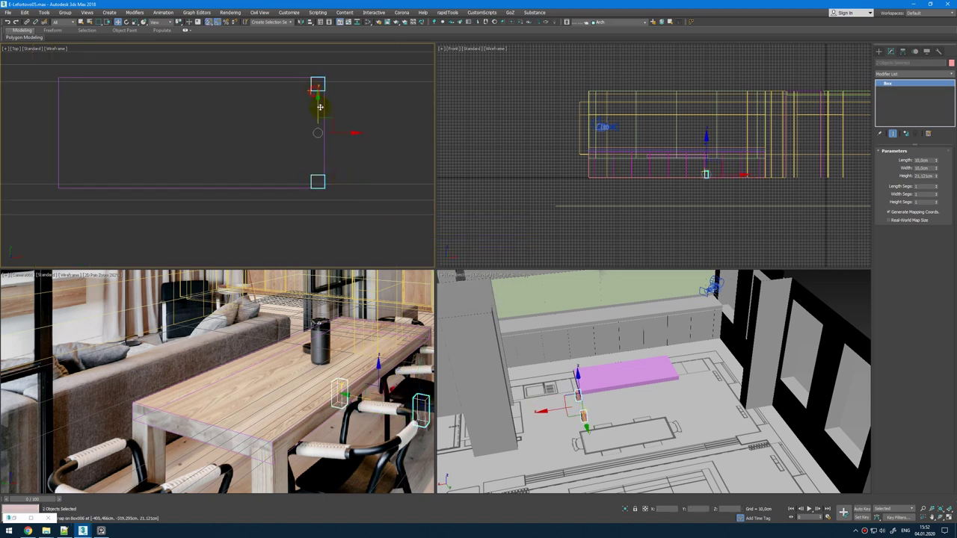
Step: Copy both legs as instances toward the opposite end of the table and snap them into its corners
left_click_drag(319, 107, 117, 146, "shift")
left_click(475, 293)
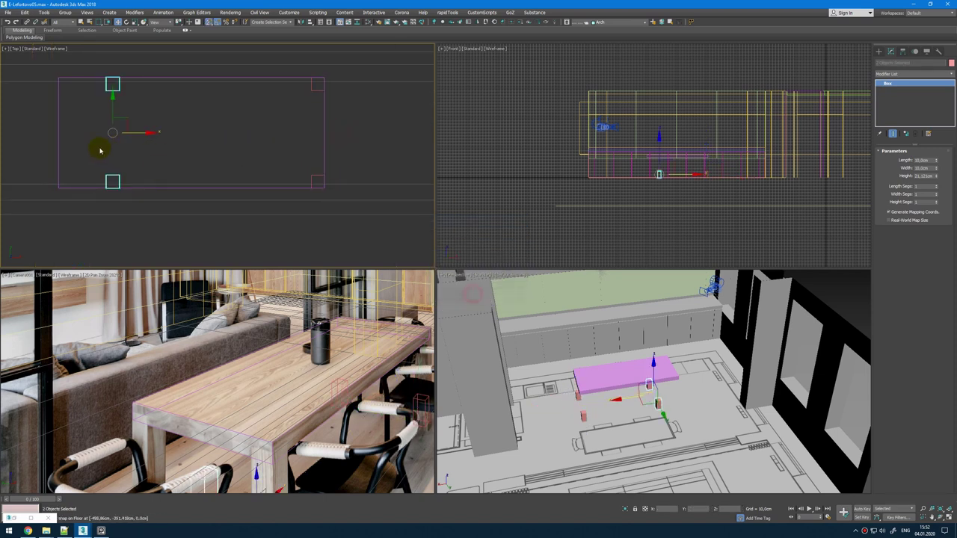
middle_click_drag(100, 152, 263, 150)
left_click_drag(270, 81, 224, 80)
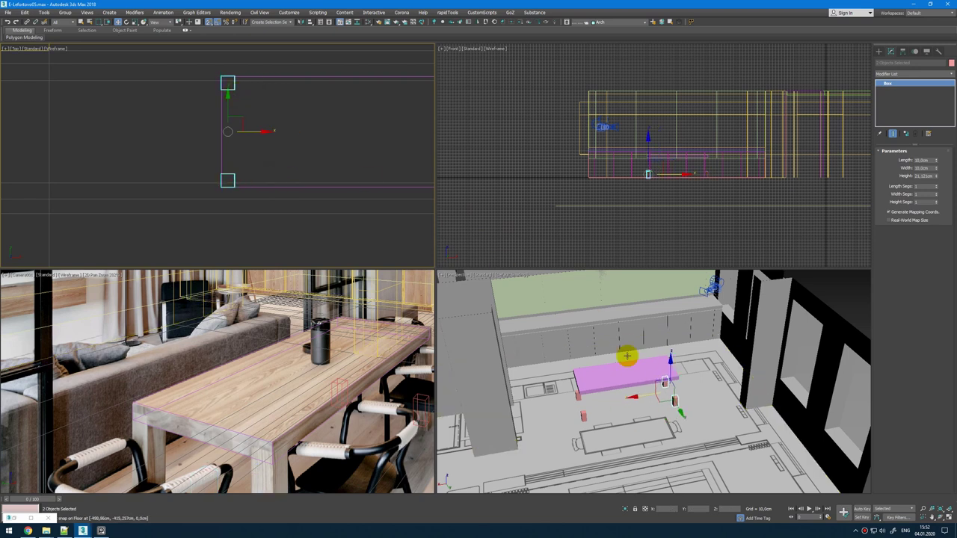
Step: Add an Edit Poly modifier to a leg and raise its top vertices to the underside of the tabletop
scroll(719, 186, "up", 5)
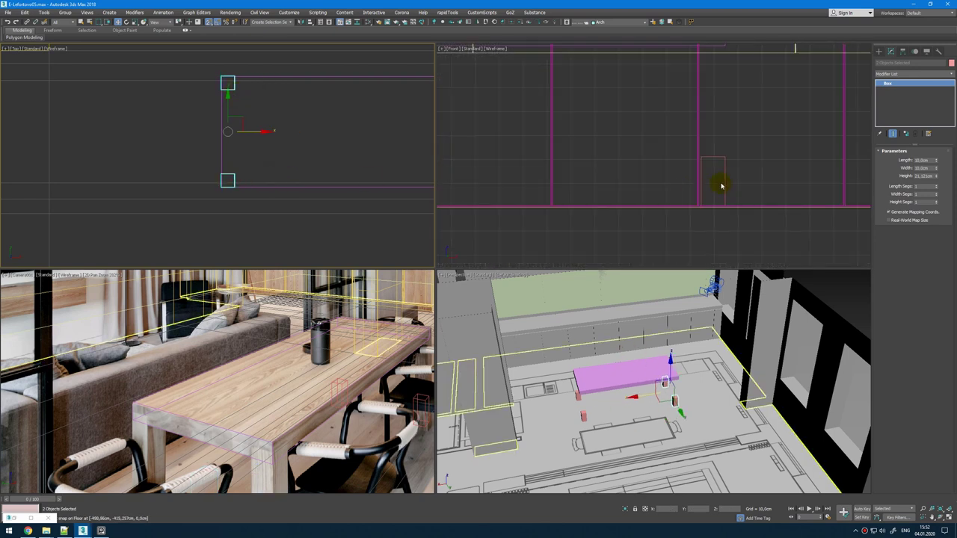
left_click(721, 184)
scroll(723, 179, "up", 2)
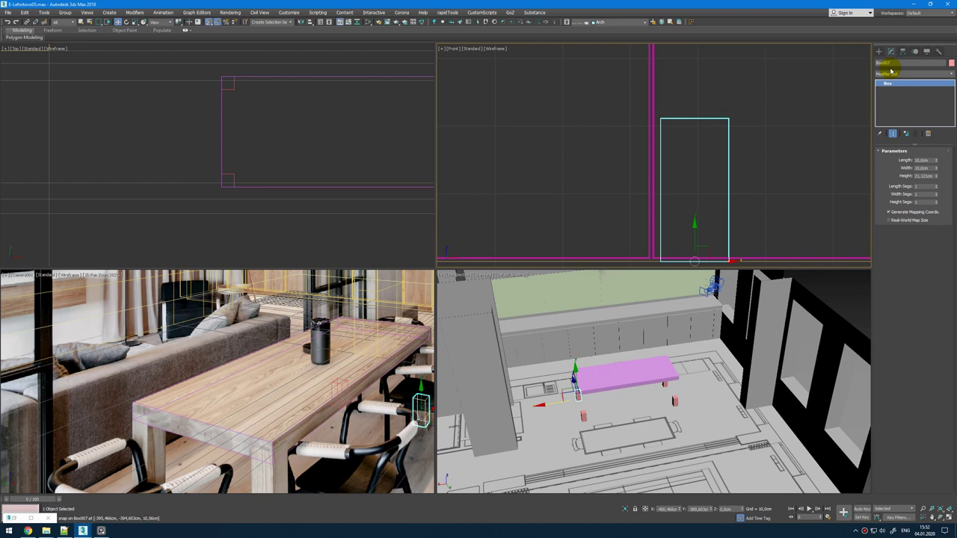
key("shift+e")
key("1")
left_click_drag(741, 103, 654, 149)
scroll(661, 154, "down", 5)
middle_click_drag(666, 151, 676, 241)
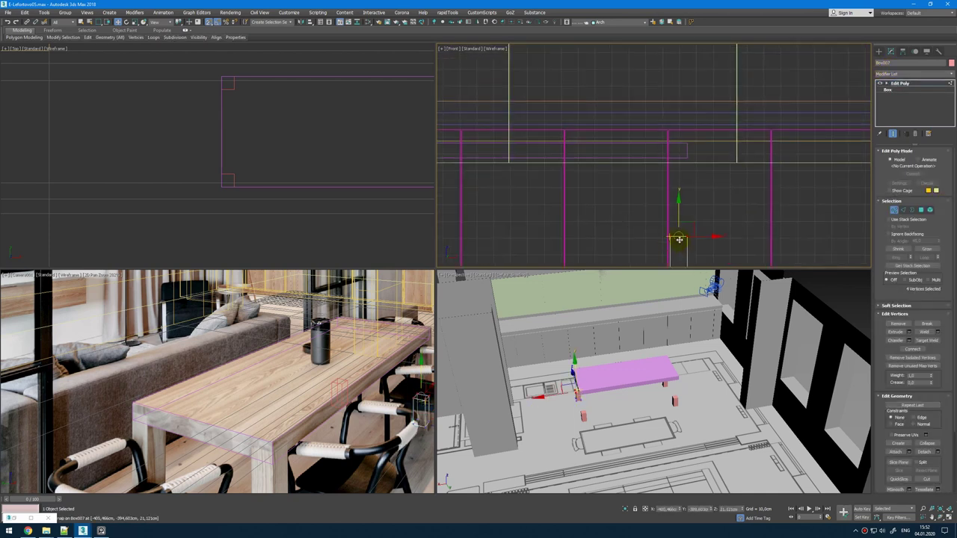
left_click_drag(679, 204, 687, 159)
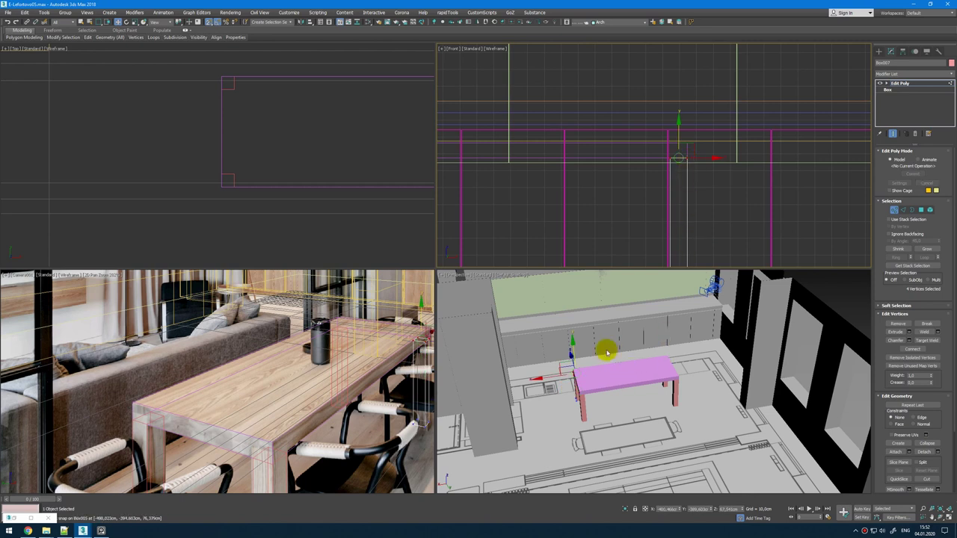
key("1")
Step: Connect the tabletop's long edges with a crosswise loop and snap it to the inner faces of the left-end legs
right_click(295, 370)
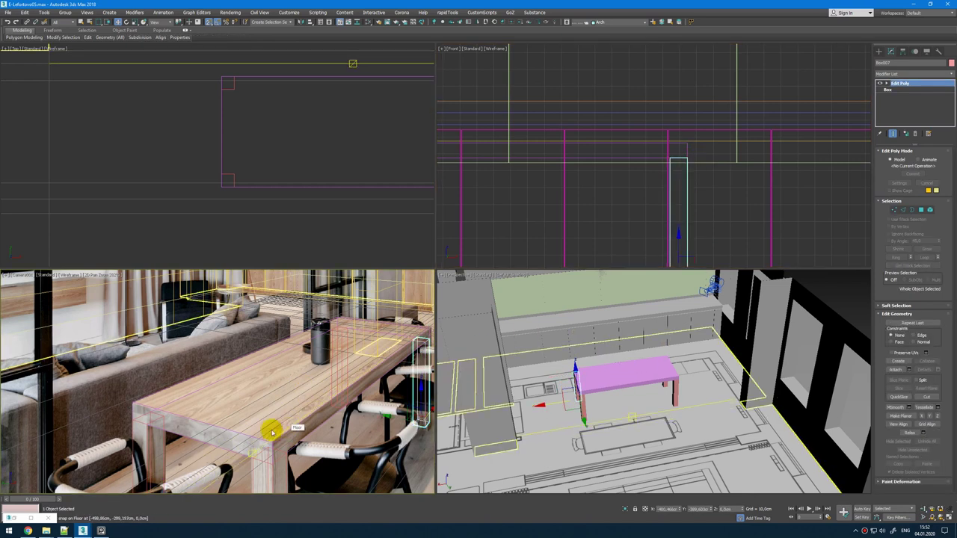
left_click(235, 363)
right_click(270, 225)
key("alt+w")
scroll(530, 272, "down", 3)
middle_click_drag(531, 274, 471, 282)
key("2")
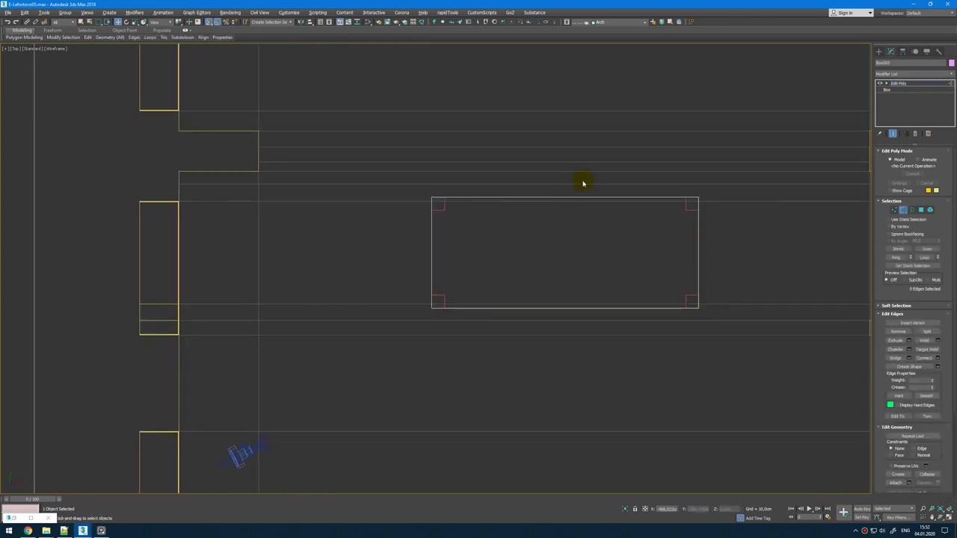
left_click_drag(583, 183, 568, 367)
key("ctrl+shift+e")
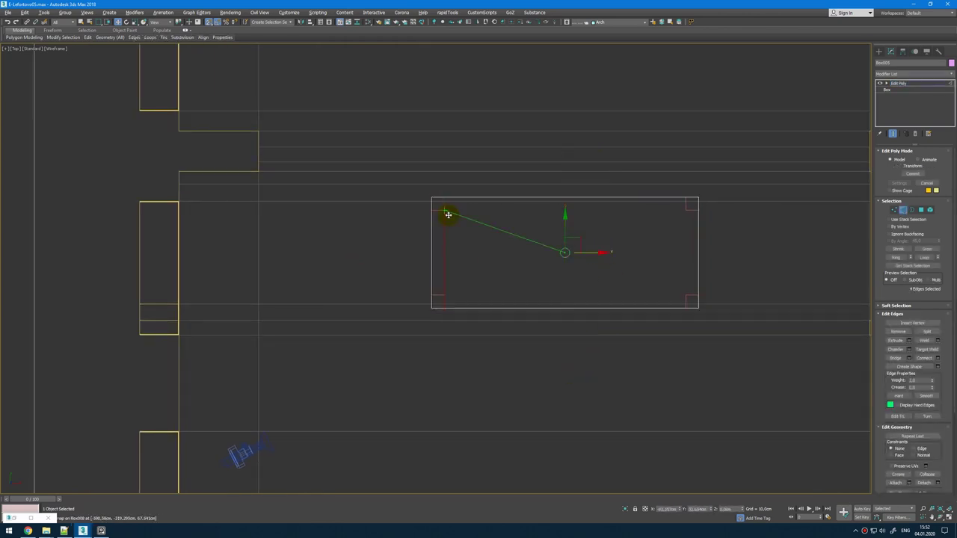
left_click_drag(449, 215, 448, 214)
Step: Connect the long edges with a second crosswise loop and snap it to the inner faces of the right-end legs
left_click_drag(548, 160, 548, 361)
key("ctrl+shift+e")
left_click_drag(613, 251, 685, 214)
Step: Add two lengthwise edge loops to the tabletop and snap them to the inner faces of the legs along both long sides
left_click_drag(721, 247, 412, 245)
key("ctrl+shift+e")
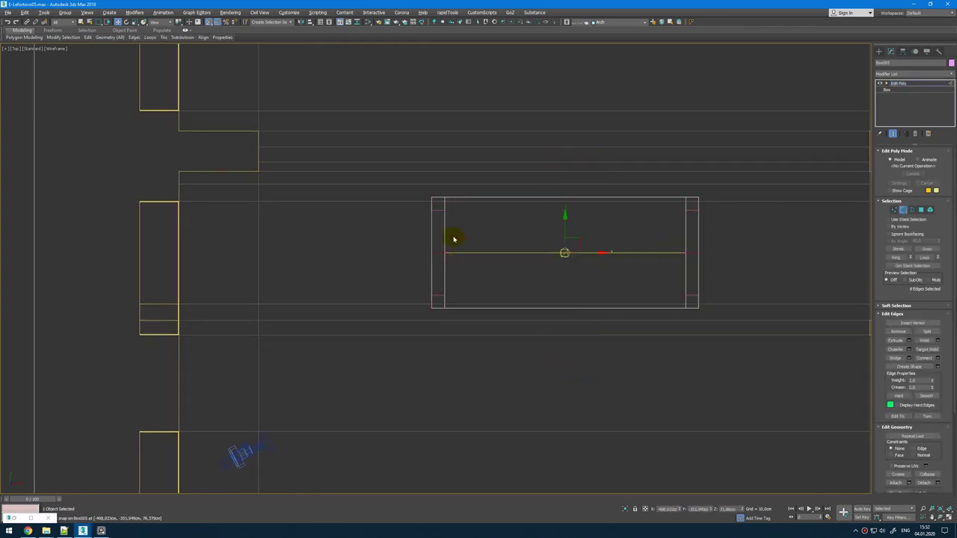
mouse_move(567, 226)
left_mouse_down()
mouse_move(733, 246)
mouse_move(551, 236)
left_mouse_up()
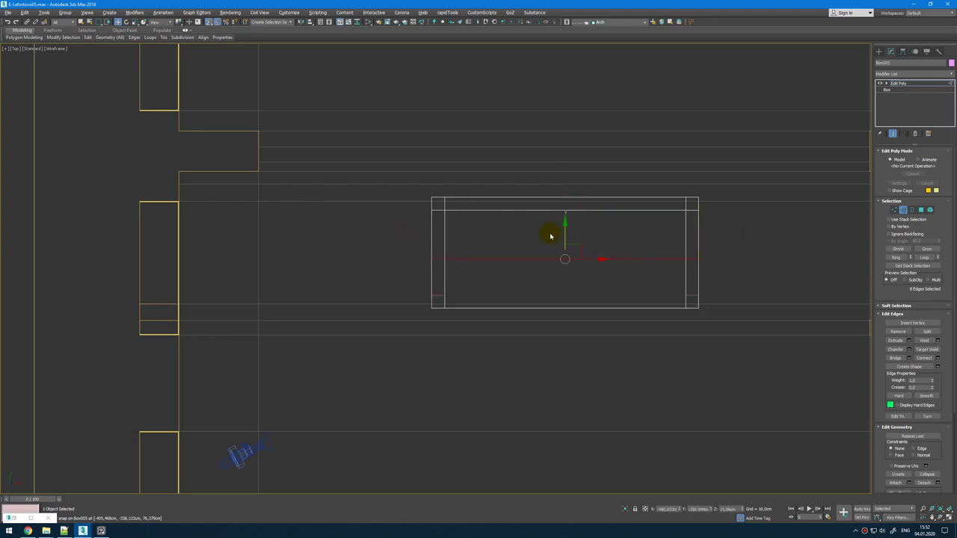
left_click_drag(692, 293, 693, 295)
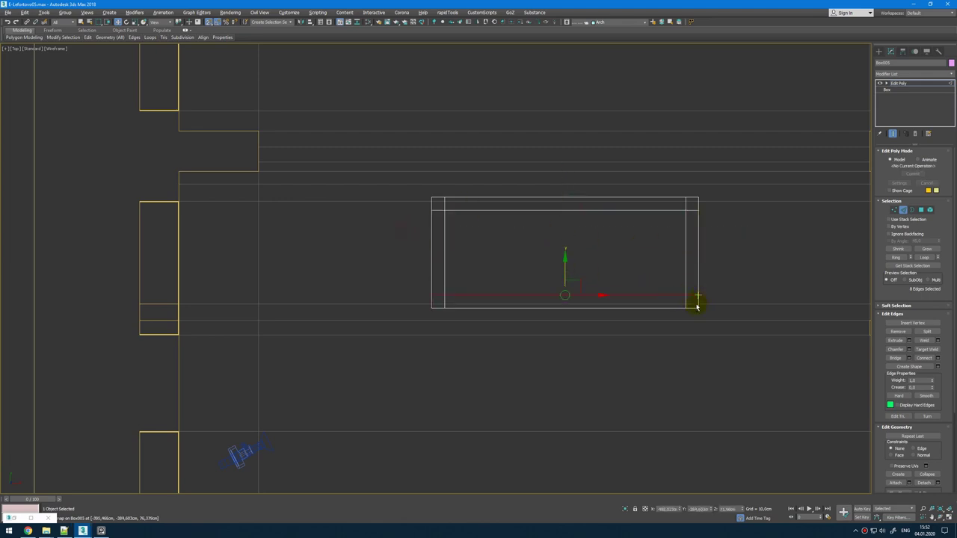
Step: Select the tabletop's bottom vertices and raise them to thin the slab to match the photo in the camera view
key("alt+w")
middle_click(663, 386)
key("alt+w")
key("alt+w")
middle_click(696, 135)
key("alt+w")
middle_click_drag(565, 297, 621, 293)
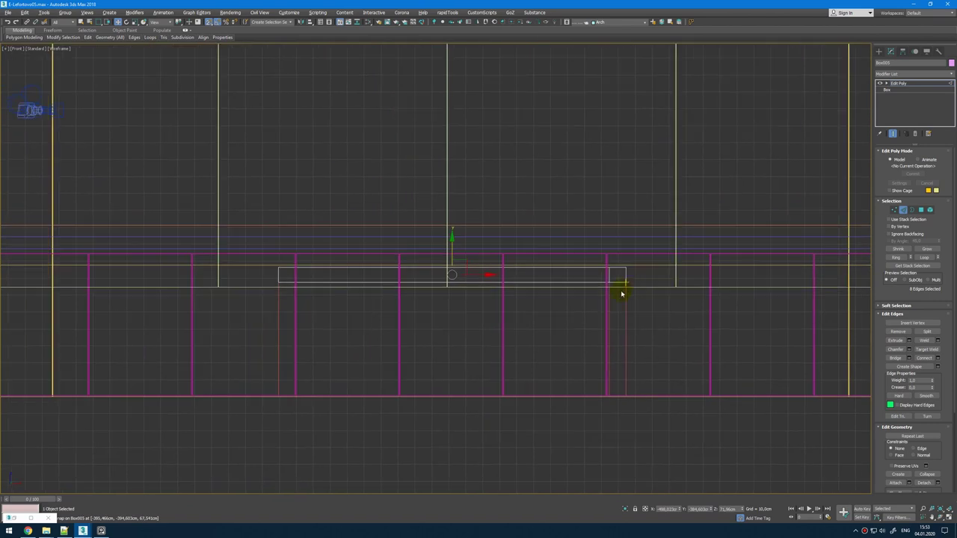
key("1")
left_click_drag(252, 277, 669, 323)
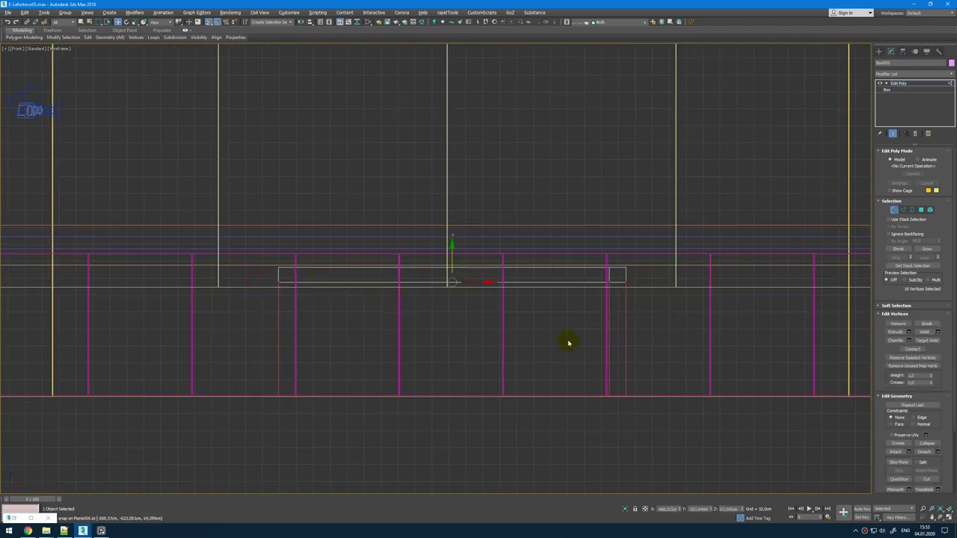
key("alt+w")
right_click(282, 412)
key("alt+w")
left_click_drag(637, 222, 653, 213)
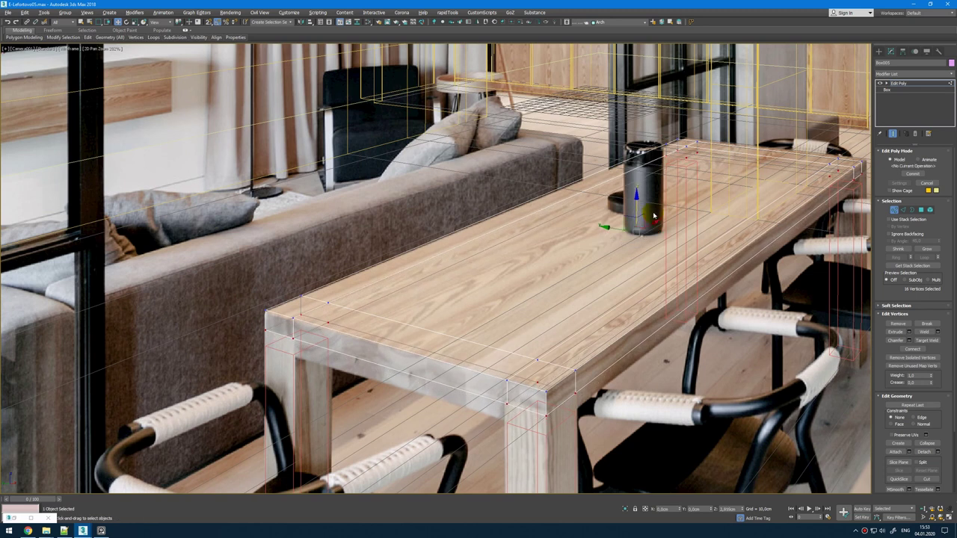
Step: Select the tabletop's underside polygons, isolating the object to exclude the four corner squares above the legs, and end the isolation
key("4")
key("alt+w")
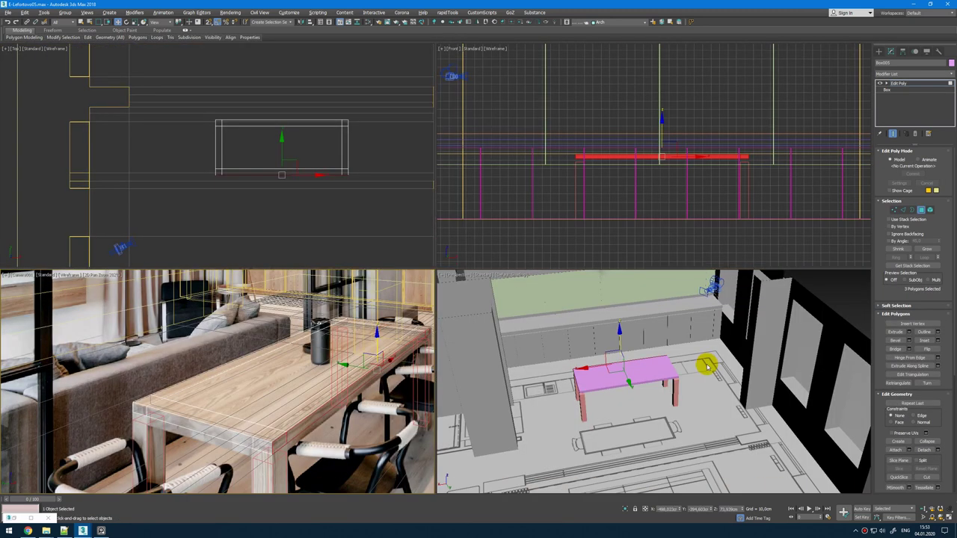
right_click(289, 159)
key("ctrl+a")
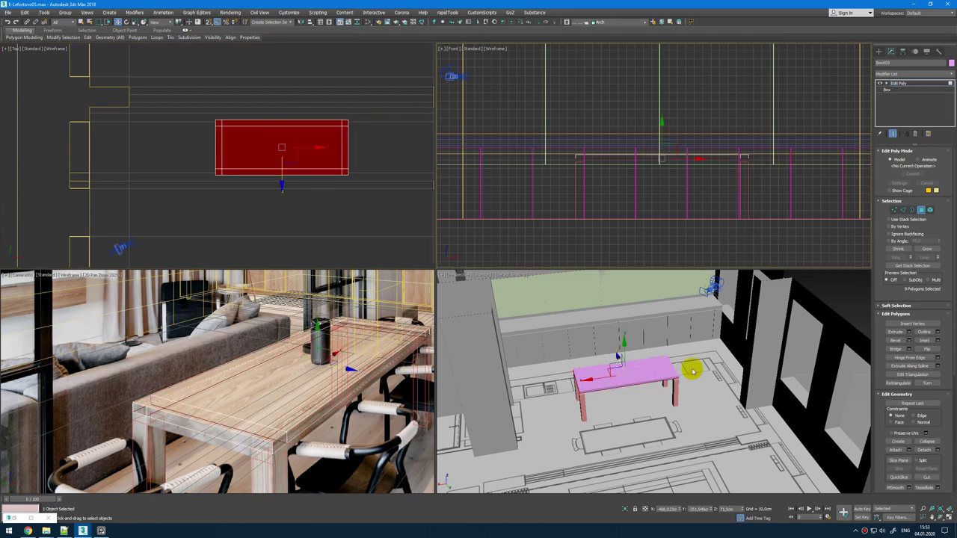
key("alt+q")
left_click(755, 350, "alt")
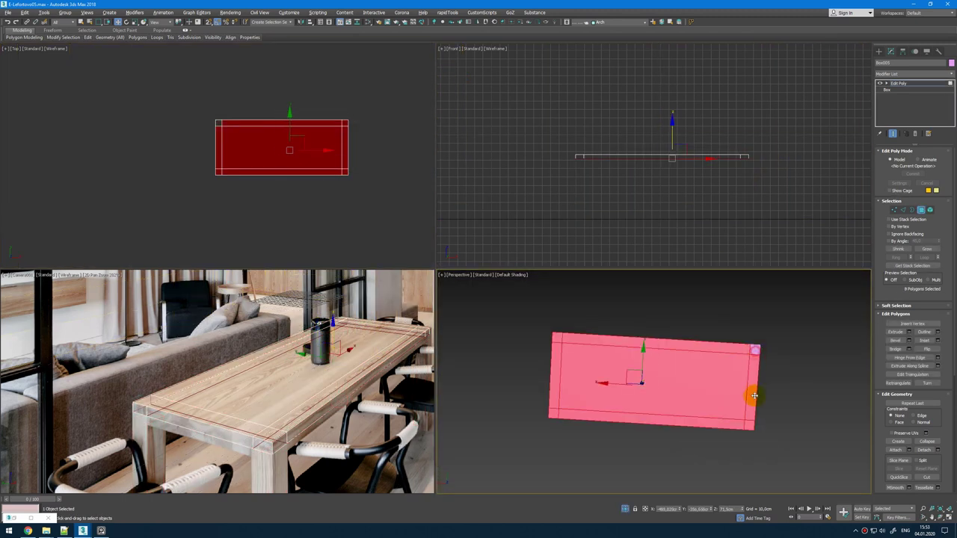
left_click(748, 424, "alt")
left_click(553, 416, "alt")
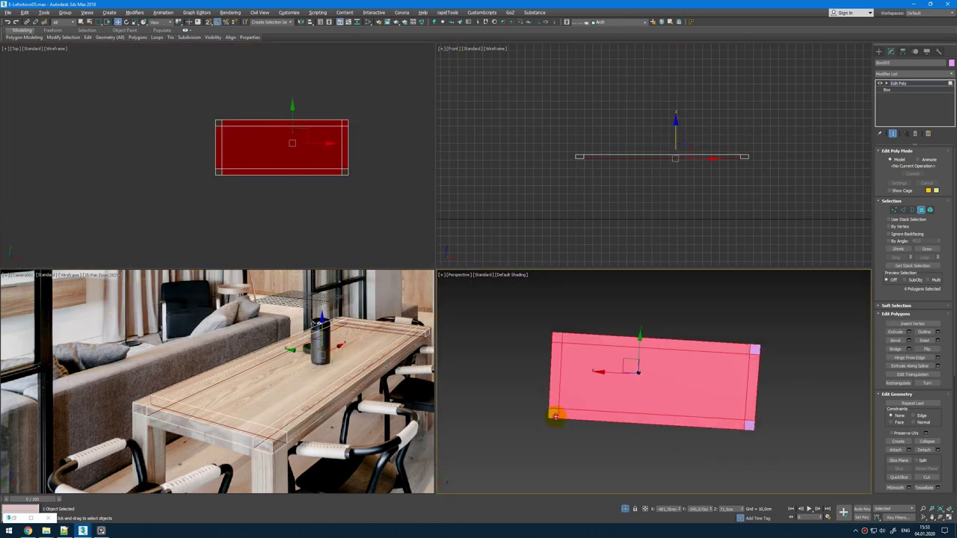
left_click(592, 385, "alt")
middle_click_drag(591, 384, 604, 436, "alt")
left_click(625, 508)
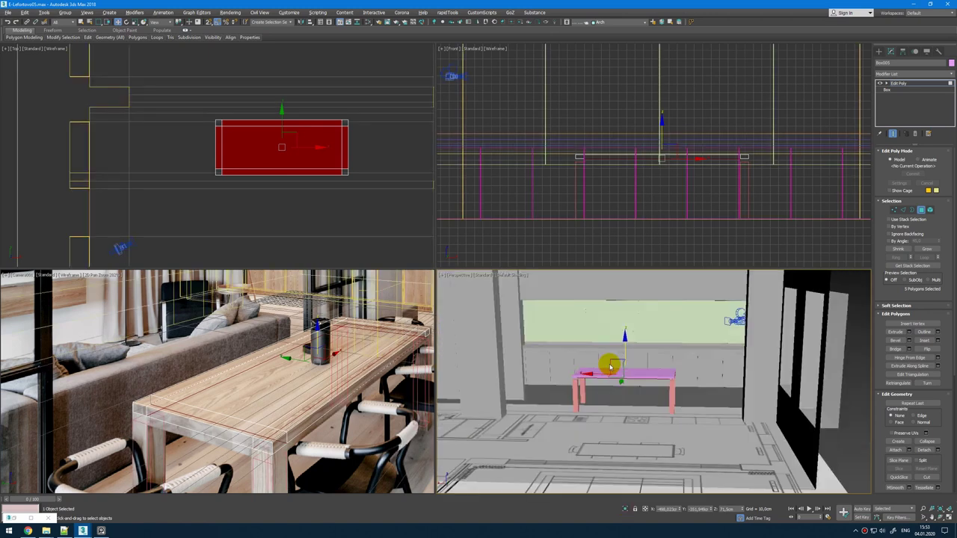
Step: Extrude the selected underside polygons downward to match the tabletop's lower edge in the photo
key("alt+w")
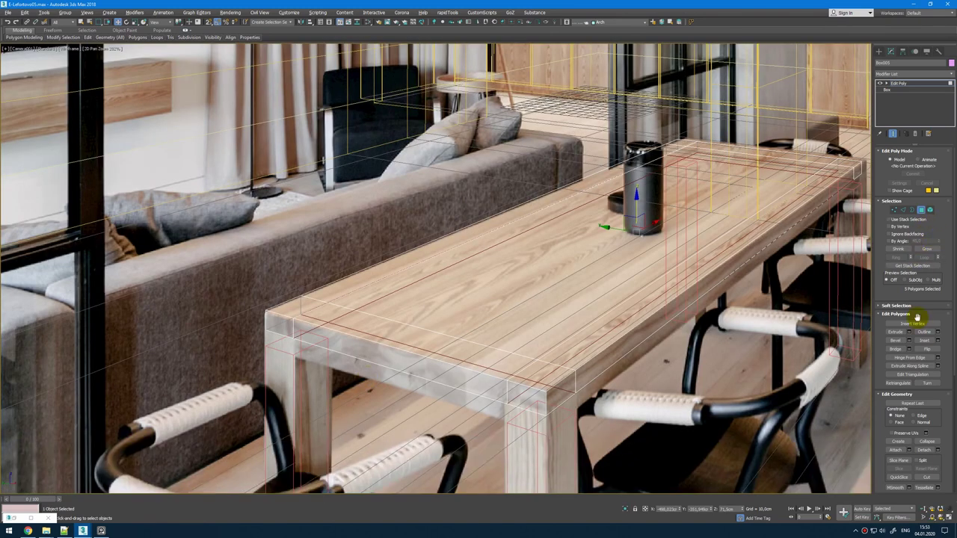
left_click(910, 333)
left_click_drag(445, 285, 465, 266)
left_click(440, 295)
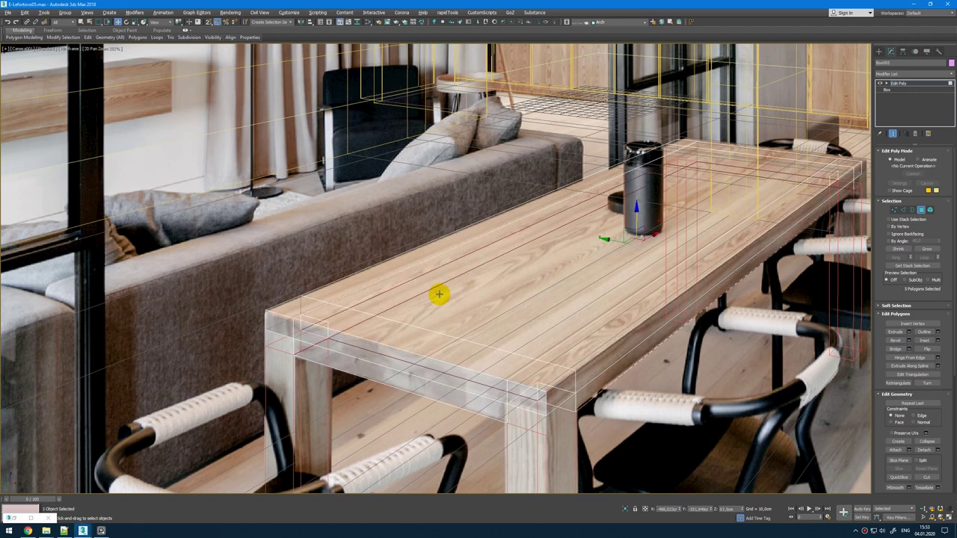
Step: Select the near corner leg and snap its top vertices up to the raised corner underside of the tabletop
key("4")
left_click(547, 440)
key("alt+w")
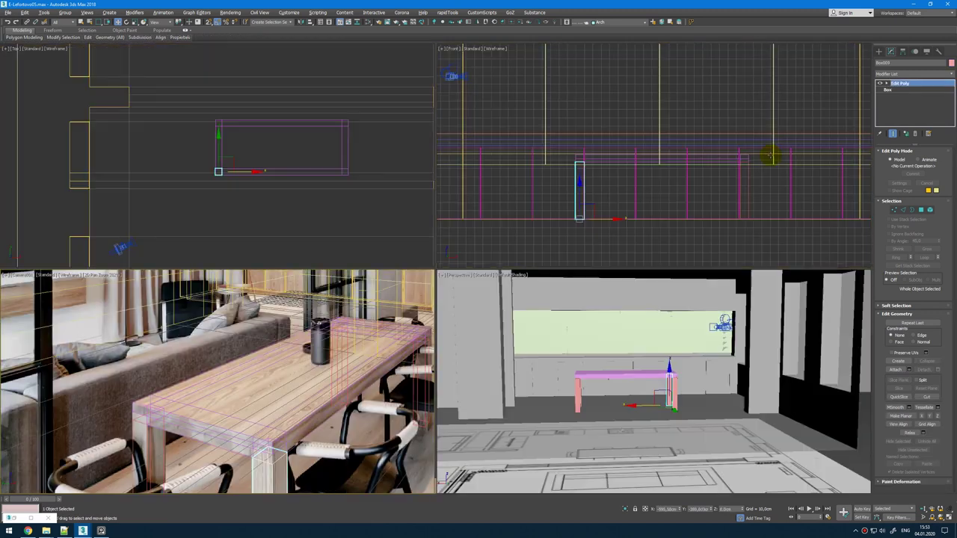
key("alt+w")
key("z")
key("1")
middle_click_drag(474, 73, 525, 168)
scroll(525, 168, "up", 2)
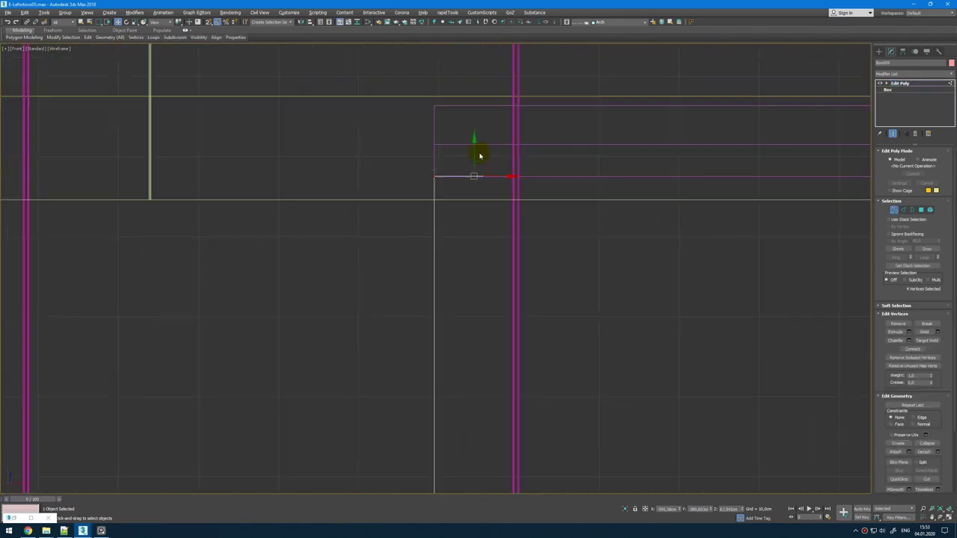
key("s")
left_click_drag(476, 155, 431, 140)
scroll(435, 144, "up", 5)
key("alt+w")
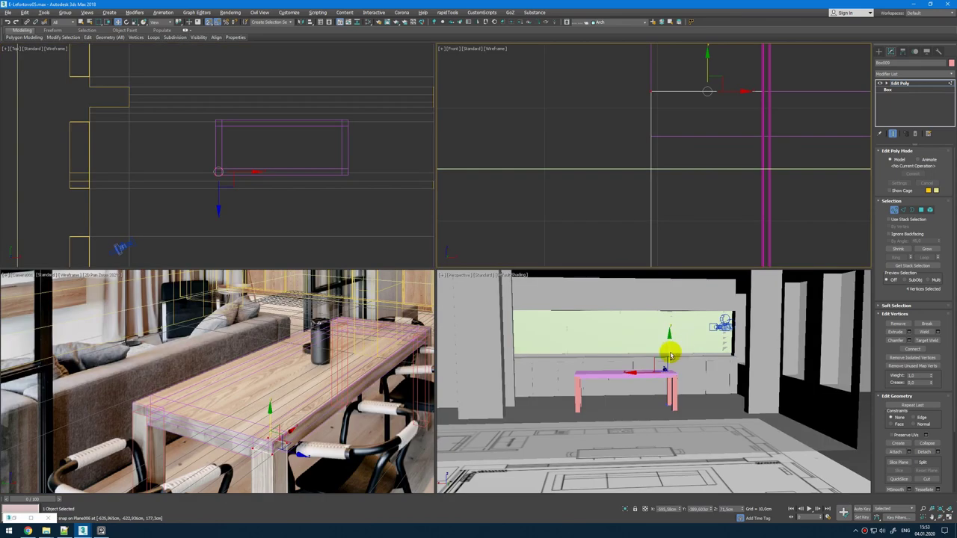
Step: Add a Chamfer modifier to the tabletop with amount 0.07 cm, 3 segments, tension 0.5 and smoothing on the chamfers only
key("alt+w")
key("1")
scroll(523, 274, "up", 8)
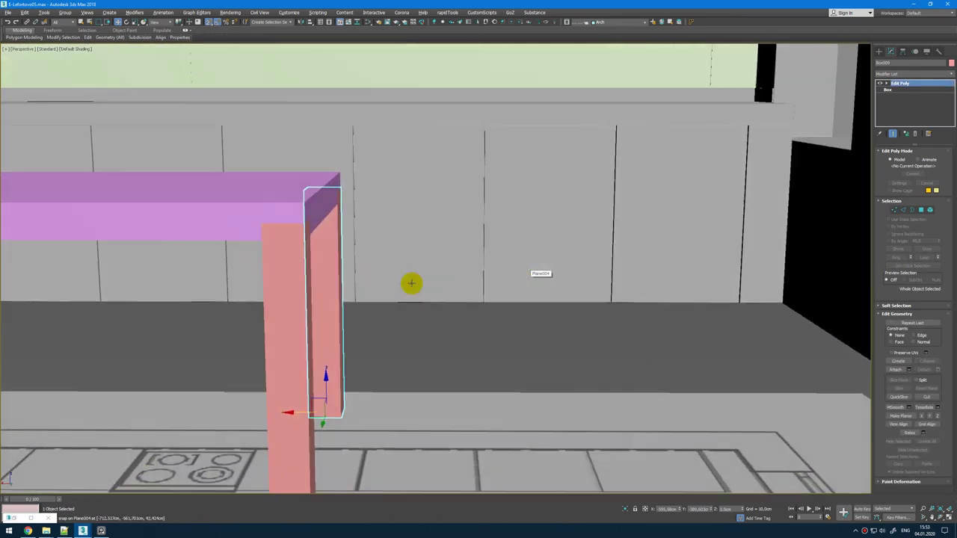
middle_click_drag(389, 283, 602, 280)
left_click(405, 205)
left_click(933, 75)
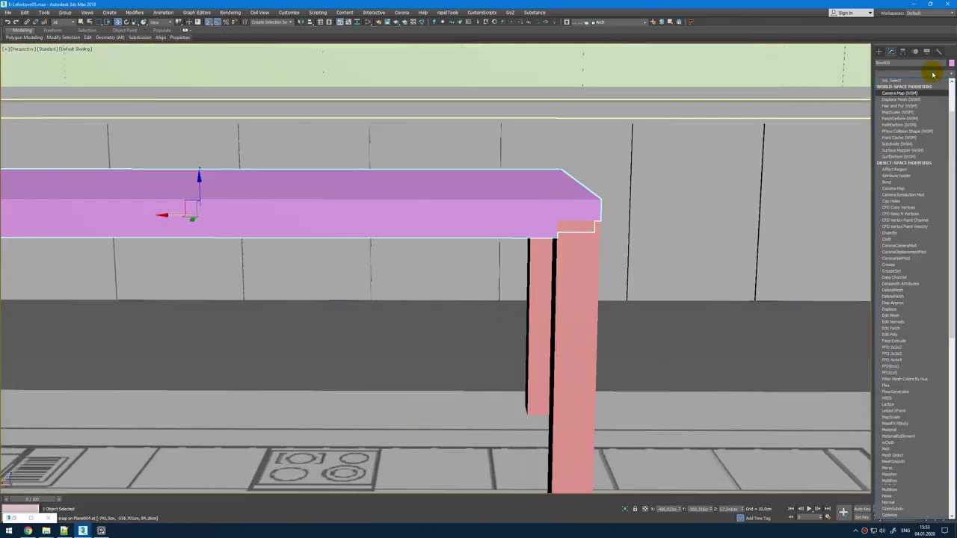
left_click(918, 82)
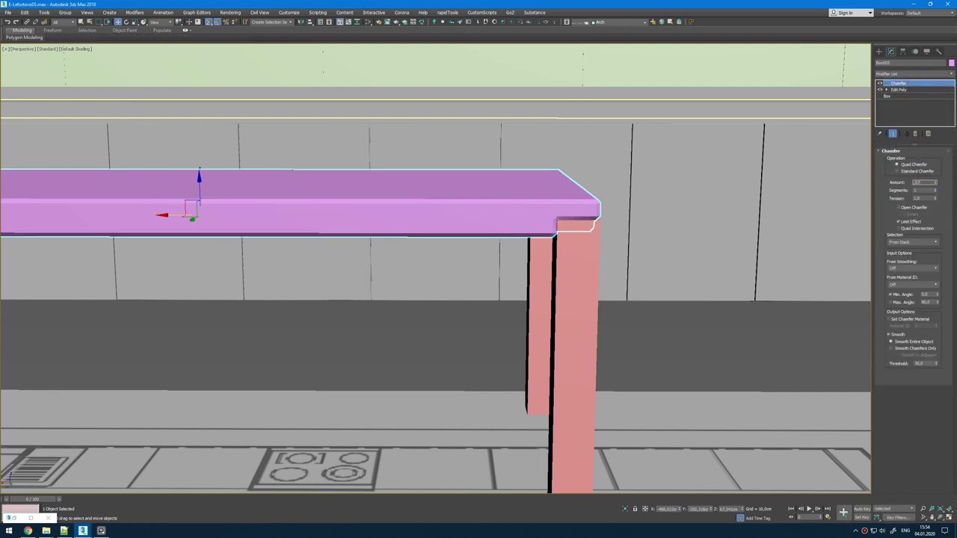
type("5")
key("Return")
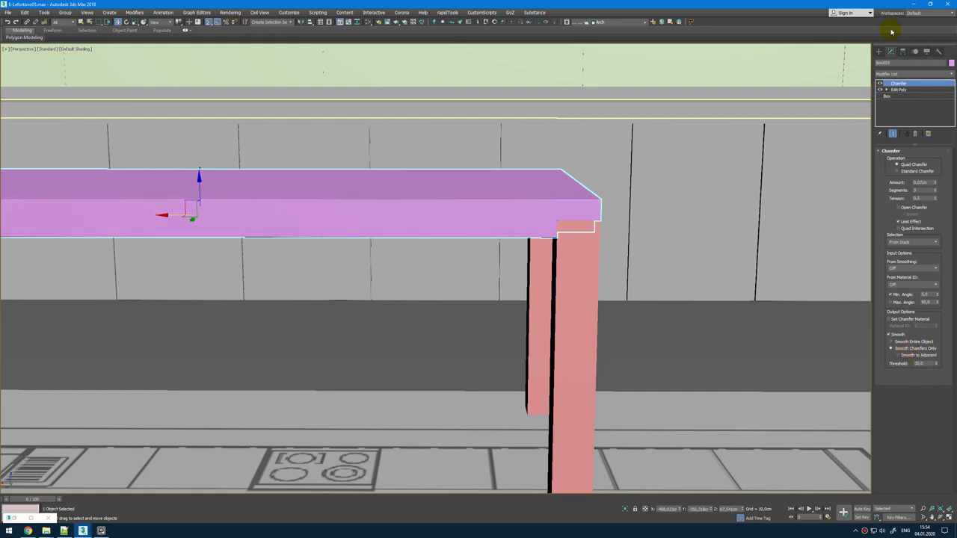
Step: Copy the tabletop's Chamfer modifier onto the table legs and check the table against the photo
left_click_drag(908, 87, 561, 303)
left_click(587, 285)
middle_click_drag(588, 285, 535, 290, "alt")
scroll(752, 231, "up", 5)
scroll(752, 231, "down", 5)
middle_click_drag(752, 231, 723, 239, "alt")
key("alt+w")
right_click(301, 385)
key("alt+w")
key("alt+w")
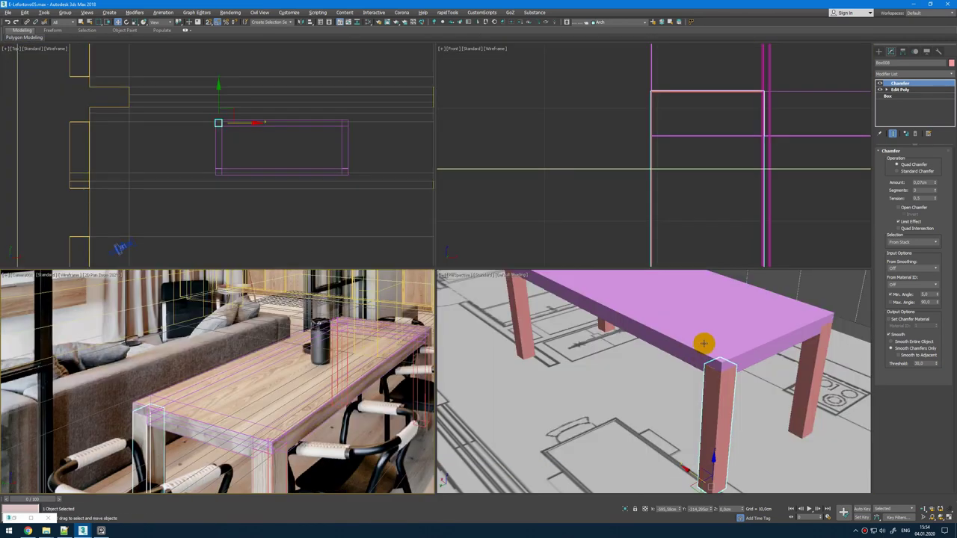
Step: Select the tabletop and all four legs and group them
double_click(713, 334)
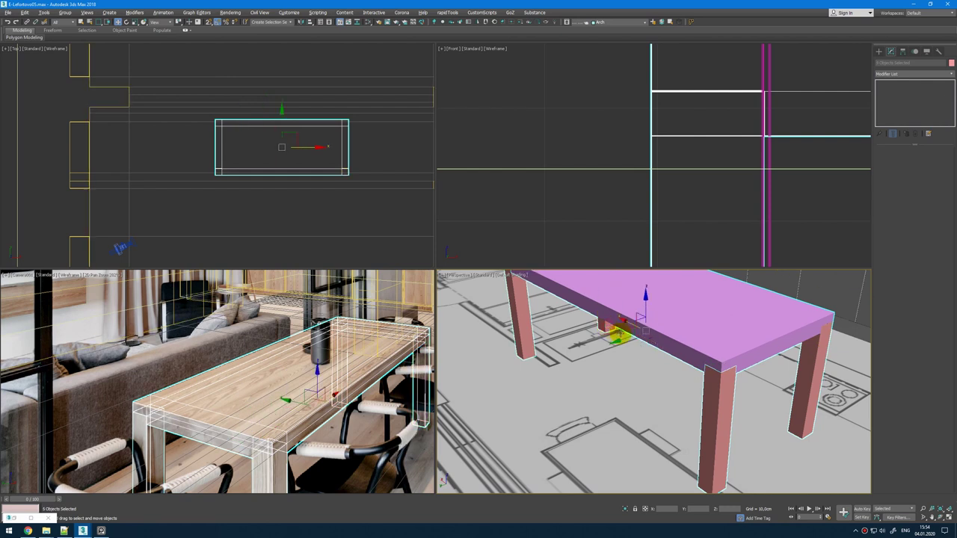
middle_click_drag(616, 334, 628, 318, "alt")
left_click(66, 13)
left_click(70, 27)
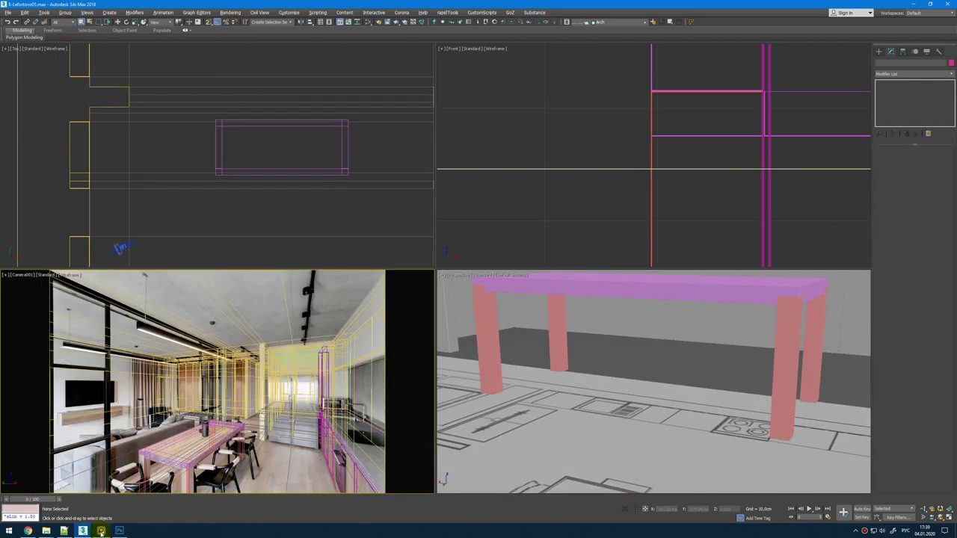
Step: Check the interior reference photo and examine the opening between the kitchen and living area on the shaded floor plan
left_click(101, 531)
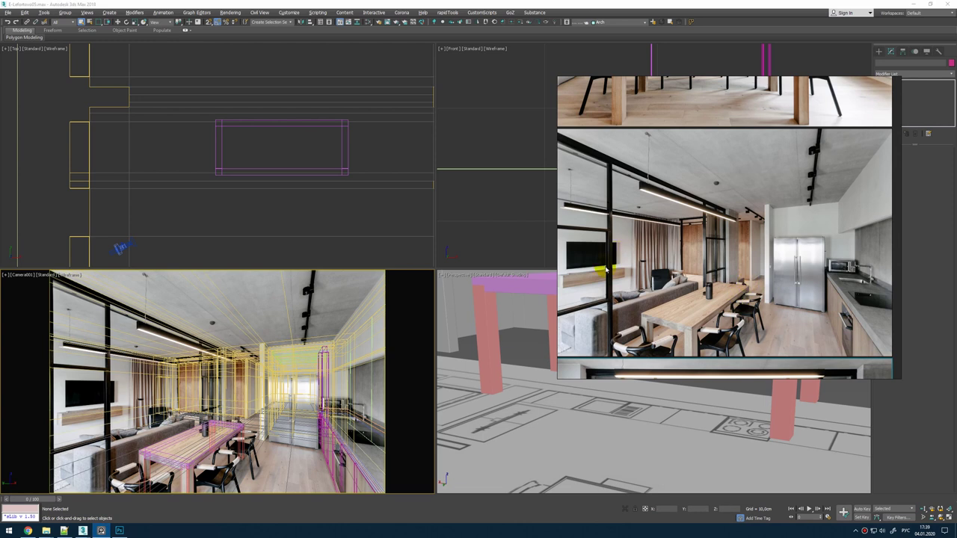
left_click(571, 3)
middle_click_drag(633, 315, 654, 367, "alt")
scroll(646, 341, "down", 7)
left_click(232, 212)
key("alt+w")
scroll(271, 219, "down", 3)
key("F3")
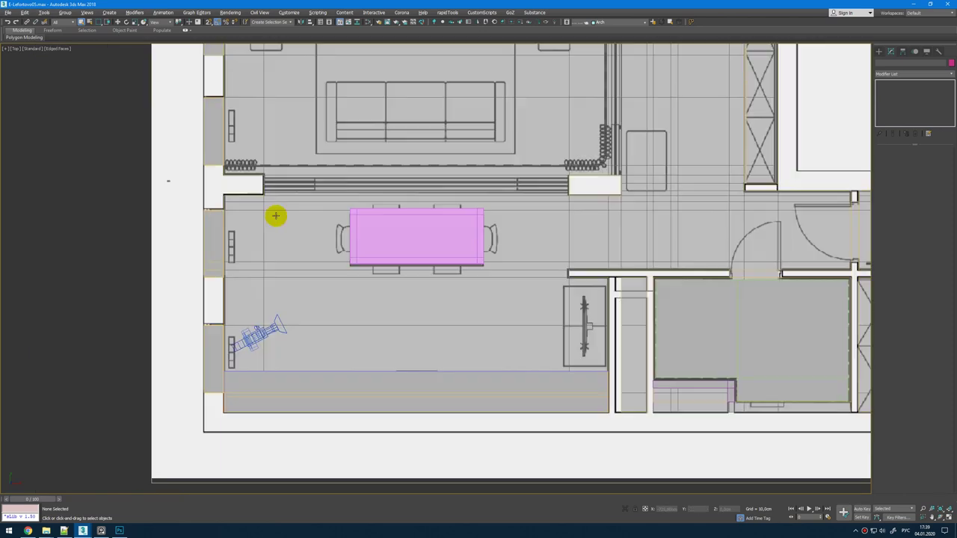
Step: Create a plane about 469 by 31 cm in the partition opening, snapped to the corners of the adjoining walls
middle_click_drag(320, 172, 350, 233)
right_click(350, 233, "ctrl")
left_click(360, 224)
scroll(296, 240, "up", 10)
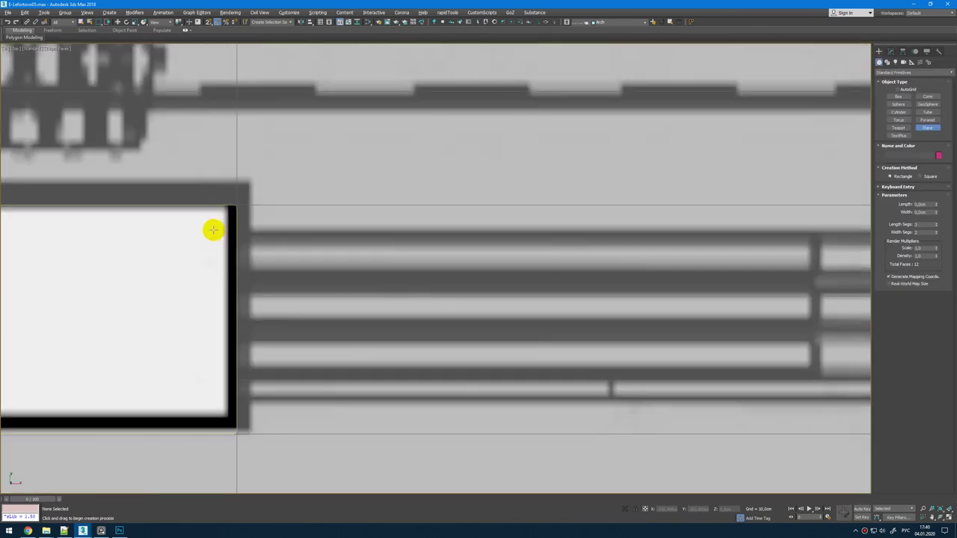
right_click(217, 226)
left_click(235, 214)
left_click(244, 209)
left_click(896, 51)
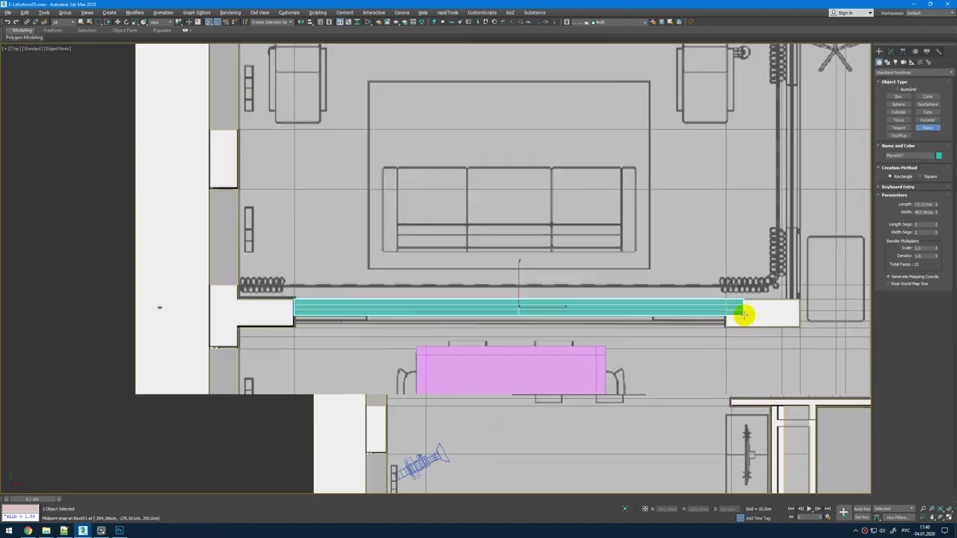
scroll(744, 312, "up", 6)
left_click_drag(743, 312, 690, 352)
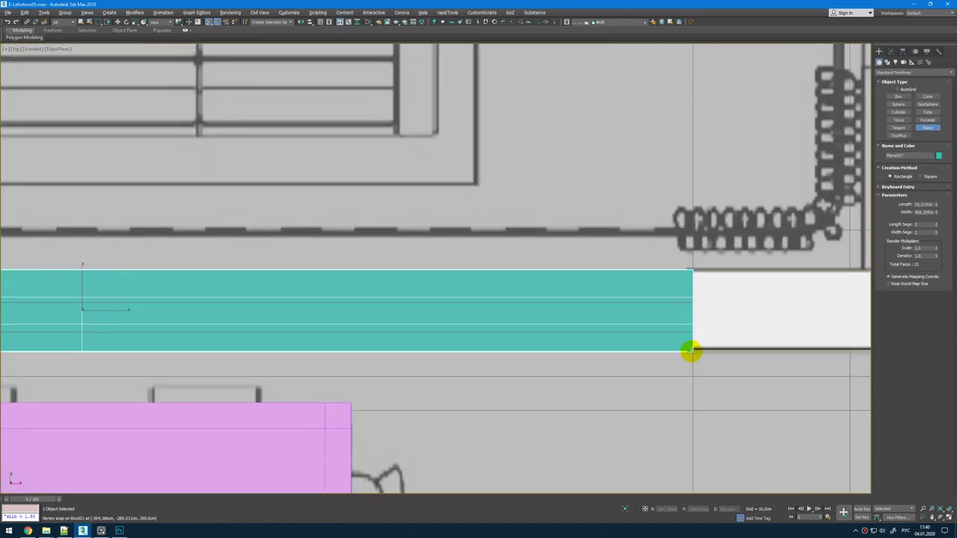
Step: Rotate the new plane upright along the opening between the kitchen and living area
right_click(612, 178)
key("alt+w")
right_click(630, 336)
key("alt+w")
middle_click_drag(631, 336, 696, 314, "alt")
scroll(431, 259, "up", 3)
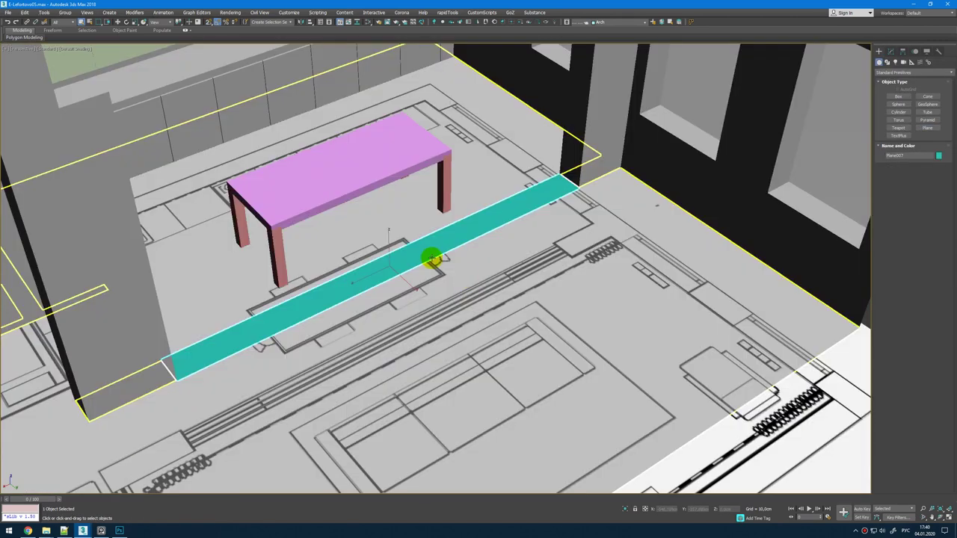
key("e")
left_click_drag(400, 256, 421, 279)
Step: Set the upright plane's length to 289 cm
key("w")
left_click(890, 51)
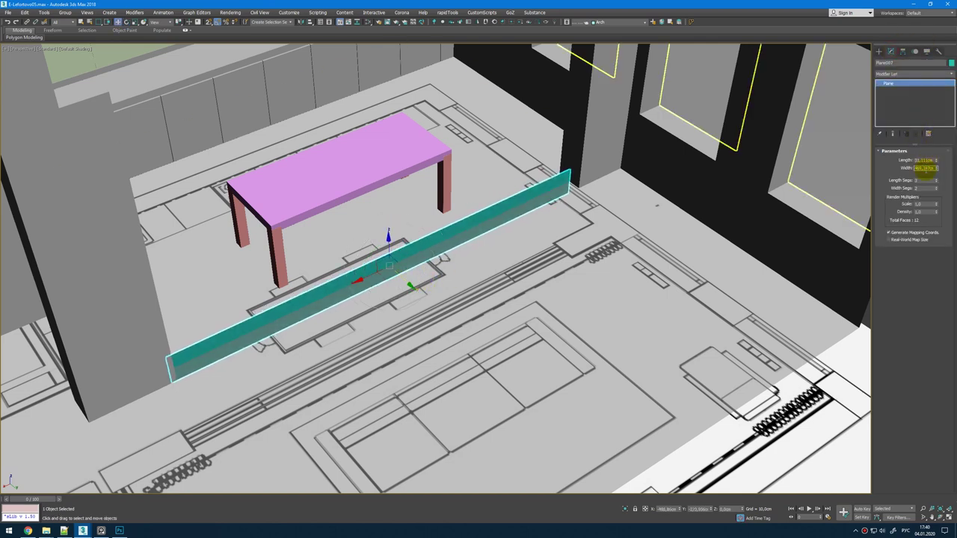
left_click_drag(936, 161, 935, 160)
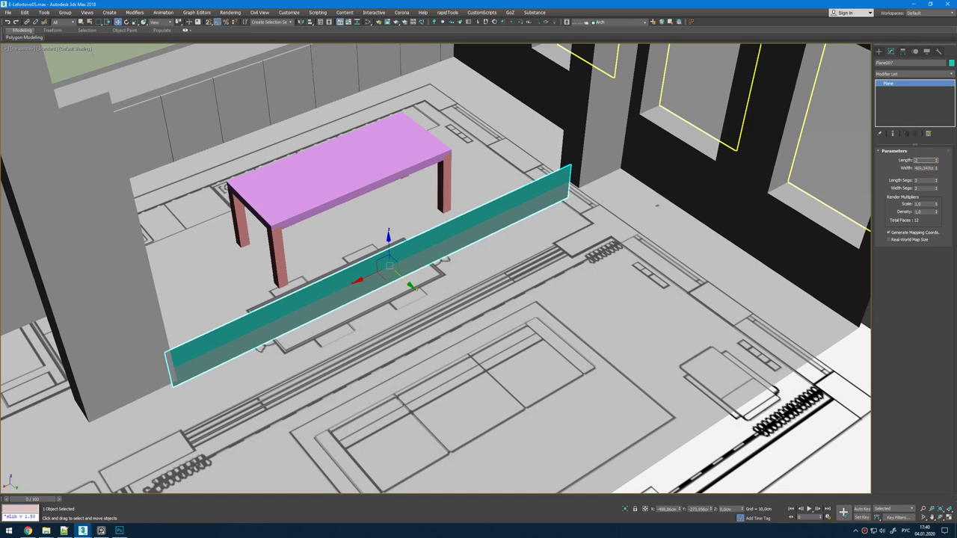
type("289")
key("Return")
Step: Raise the plane in the front view so that it stands between the floor and the ceiling
middle_click_drag(581, 224, 588, 267)
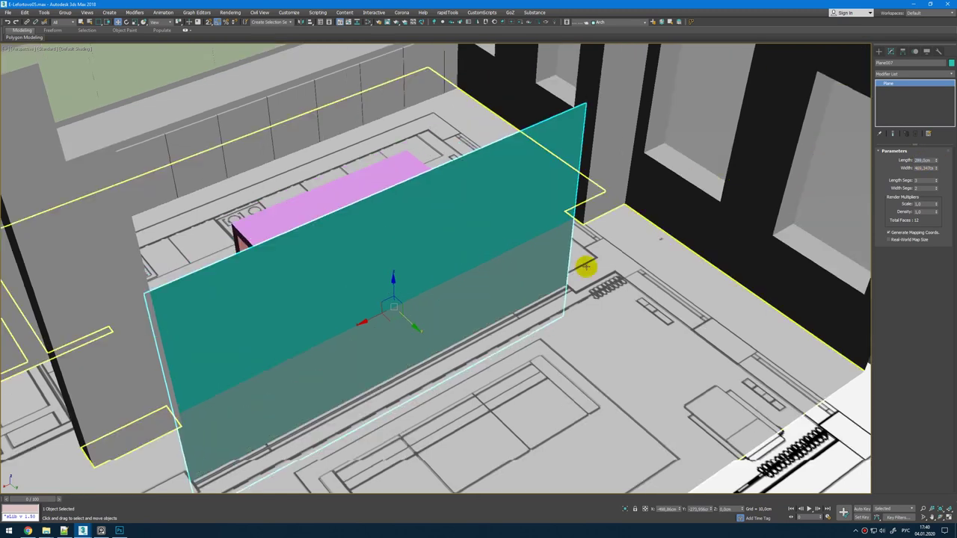
key("alt+w")
middle_click(735, 139)
key("alt+w")
scroll(670, 240, "down", 5)
left_click_drag(591, 225, 585, 157)
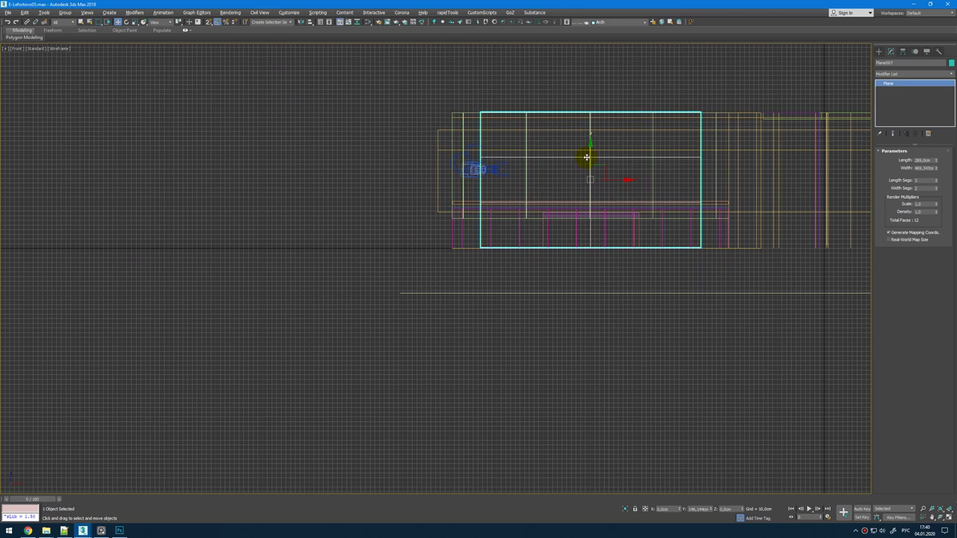
scroll(482, 165, "up", 5)
scroll(481, 418, "up", 2)
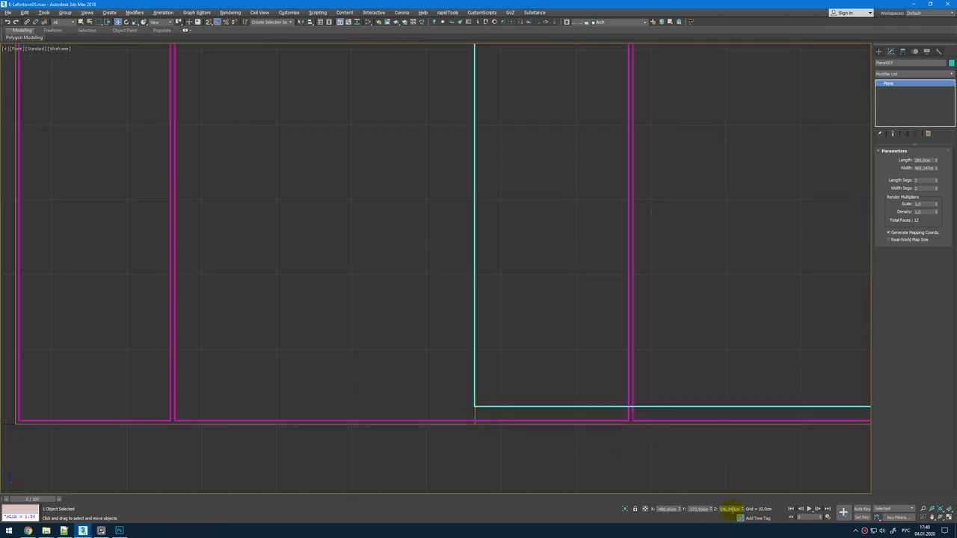
Step: Fine-tune the plane's Z position to about 144.8 cm, leaving small gaps at the floor and ceiling
left_click_drag(743, 512, 740, 11)
scroll(666, 79, "down", 8)
scroll(561, 140, "up", 5)
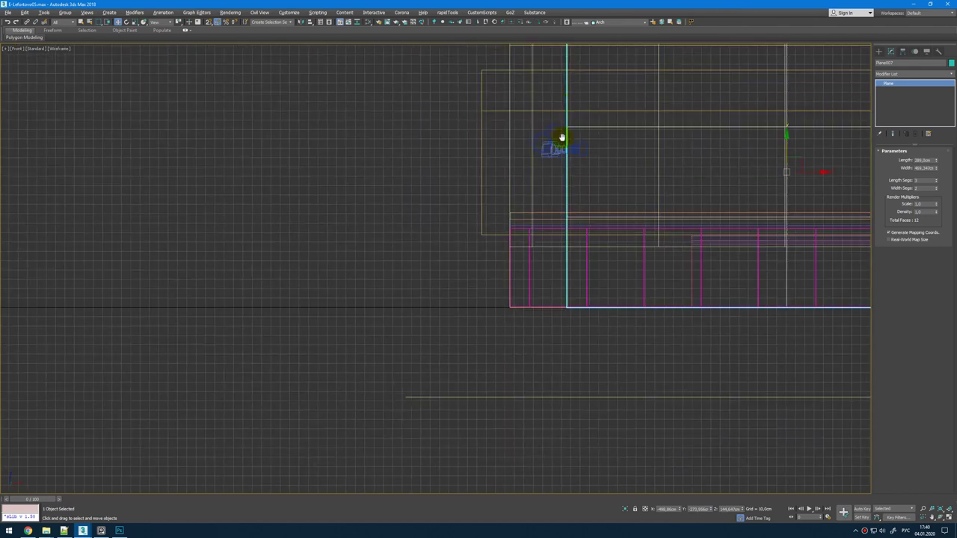
scroll(564, 147, "up", 3)
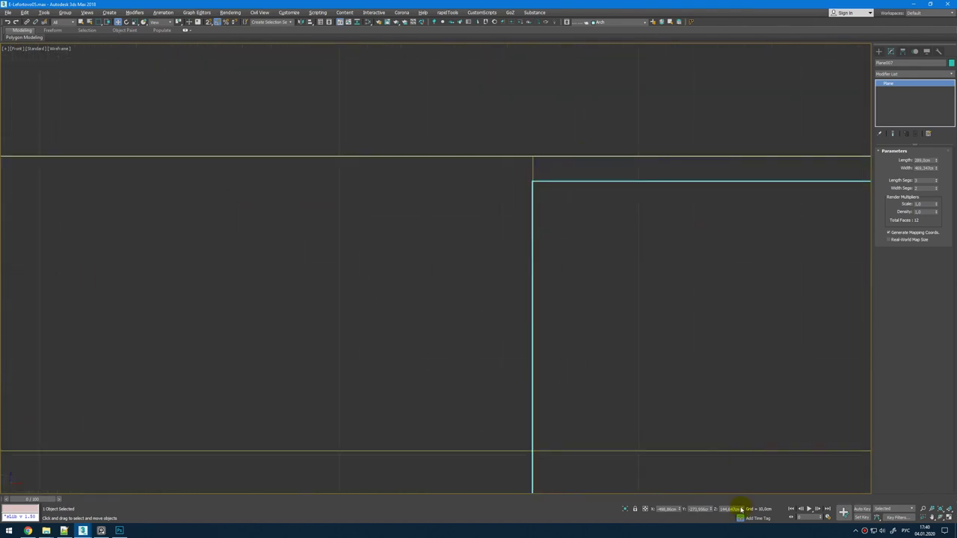
scroll(713, 511, "down", 1)
left_click_drag(741, 510, 711, 509)
Step: Subdivide the upright partition plane into 3 length segments and 8 width segments to follow the glazing in the reference photo
key("alt+w")
middle_click(669, 379)
key("alt+w")
middle_click_drag(669, 381, 792, 349, "alt")
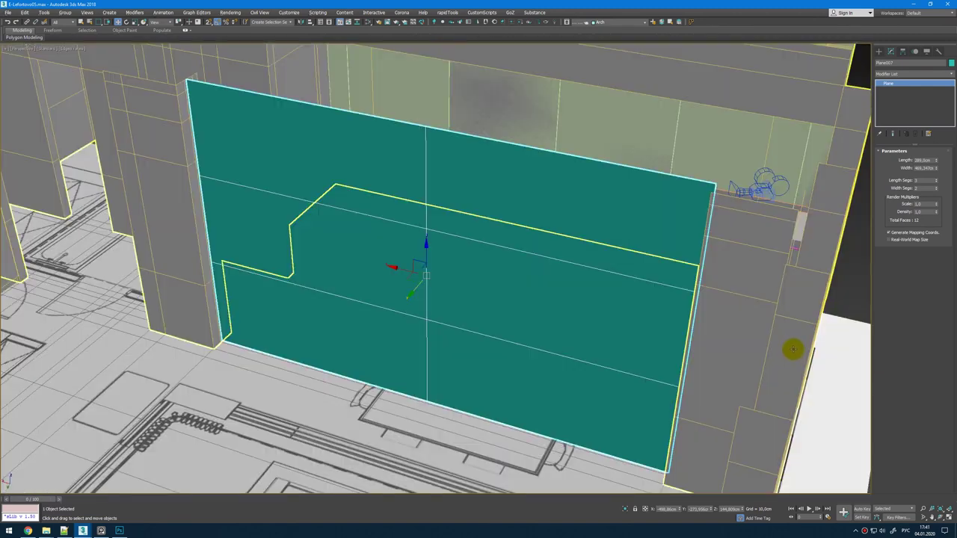
left_click(101, 531)
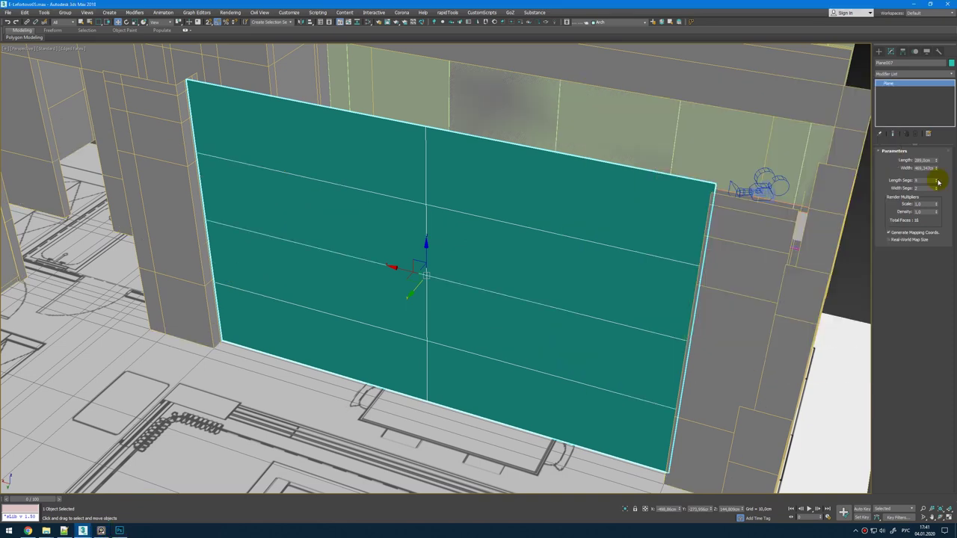
left_click(937, 183)
left_click_drag(937, 191, 936, 188)
middle_click_drag(577, 290, 611, 246, "alt")
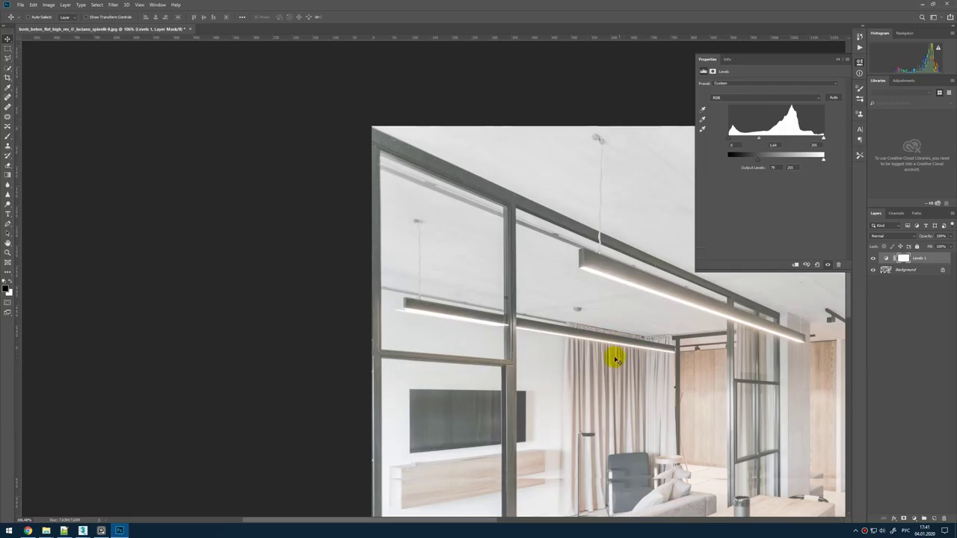
scroll(506, 186, "up", 3, "alt")
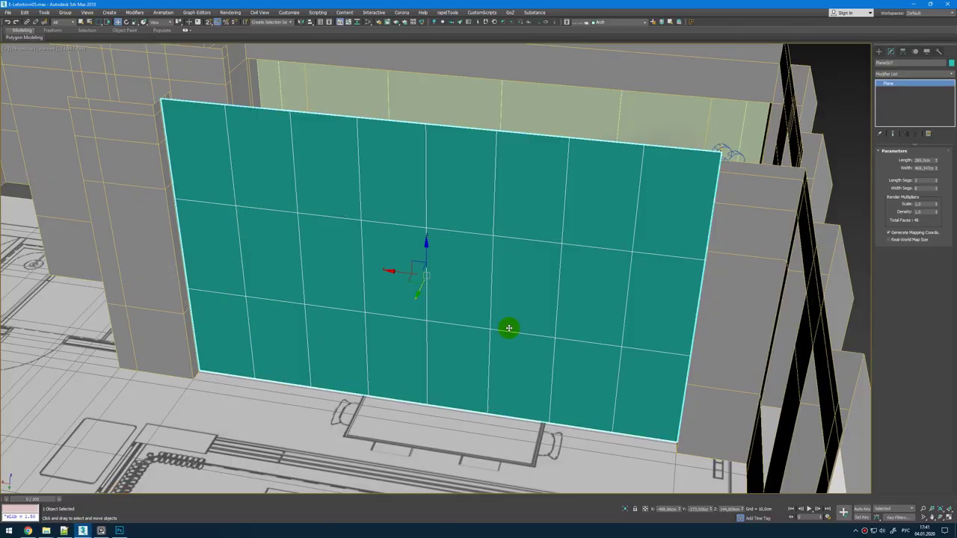
Step: Add an Edit Poly modifier to the plane and delete its six polygon columns, keeping the two columns next to the window-side pier
key("shift+e")
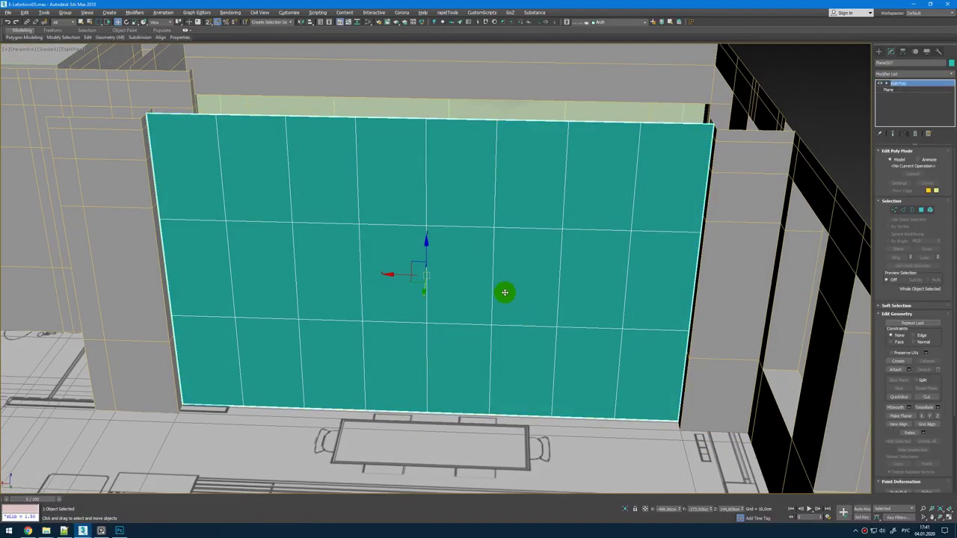
scroll(504, 283, "down", 8)
key("4")
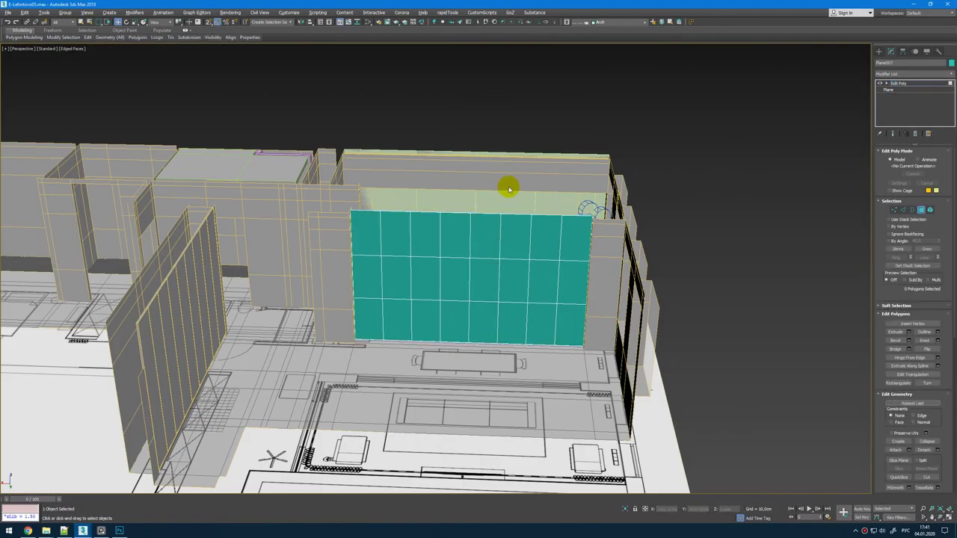
left_click_drag(515, 202, 330, 411)
middle_click_drag(395, 397, 397, 385, "alt")
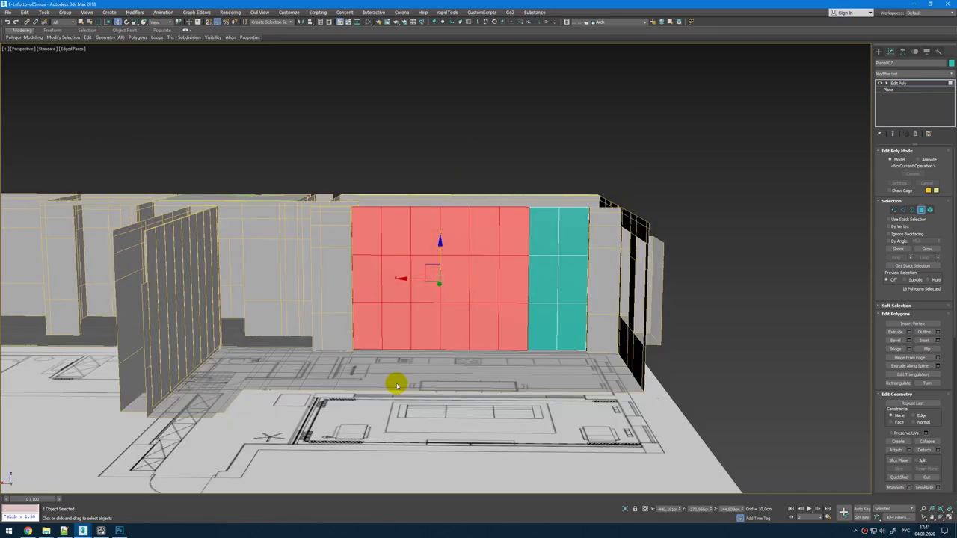
key("Delete")
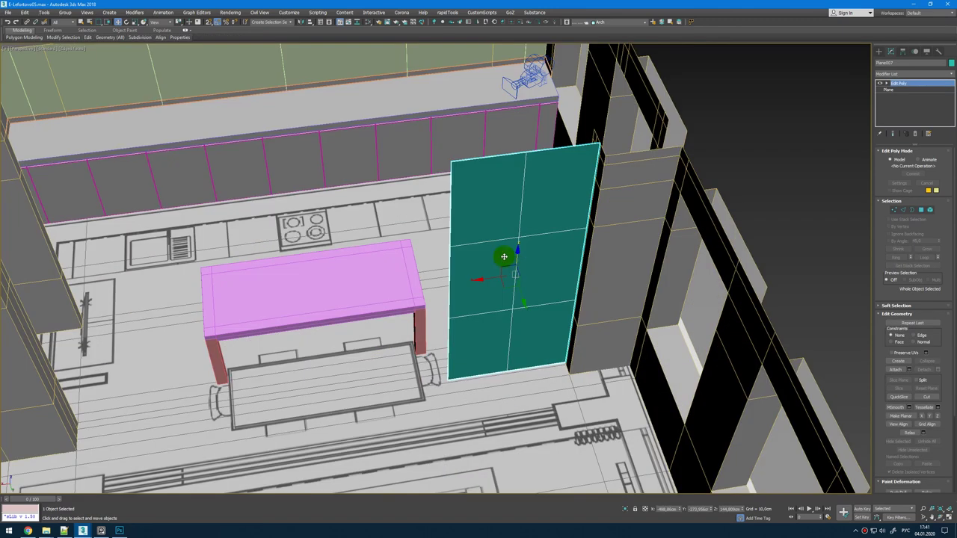
Step: In the top view, draw a small box about 10.6 cm long and 1.6 cm high across the partition line
key("alt+w")
middle_click(312, 128)
key("alt+w")
scroll(400, 194, "down", 4)
scroll(243, 210, "down", 2)
middle_click_drag(243, 211, 532, 210)
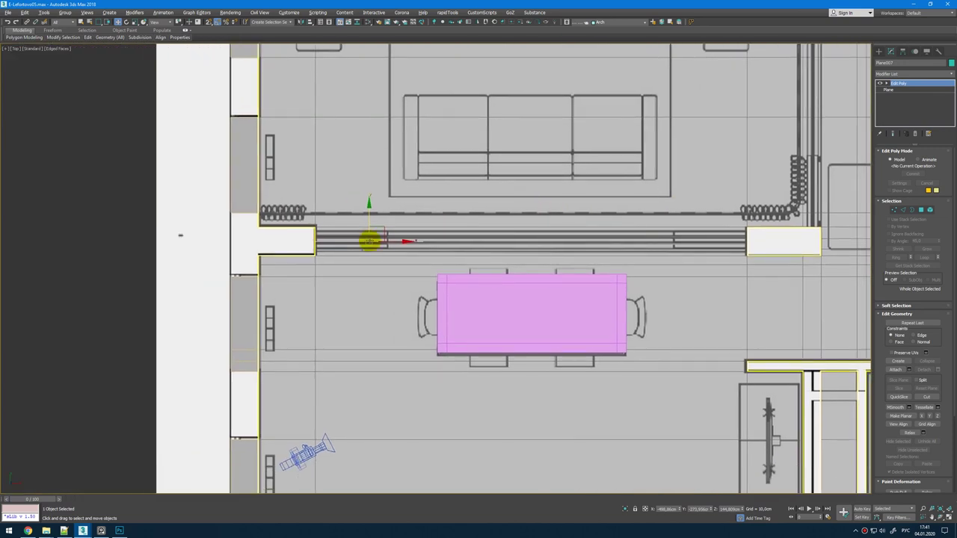
scroll(371, 239, "up", 3)
right_click(446, 221, "ctrl")
left_click(470, 232)
scroll(493, 243, "up", 2)
left_click_drag(555, 247, 656, 301)
scroll(641, 210, "down", 6)
right_click(664, 185)
scroll(664, 185, "up", 5)
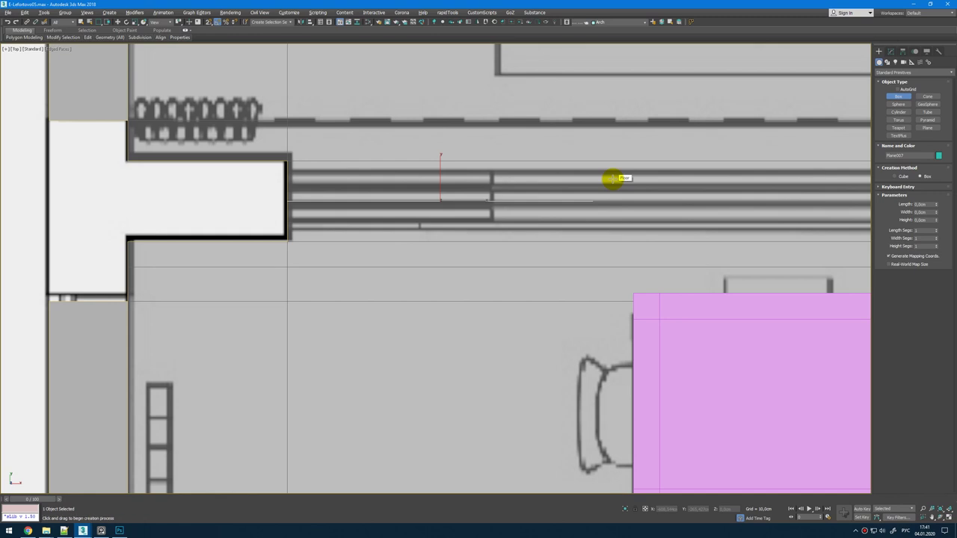
left_click_drag(591, 190, 599, 219)
left_click(600, 215)
Step: Set the small box's width to 2 cm and snap it to the free end of the partition plane
key("s")
left_click(891, 52)
double_click(924, 169)
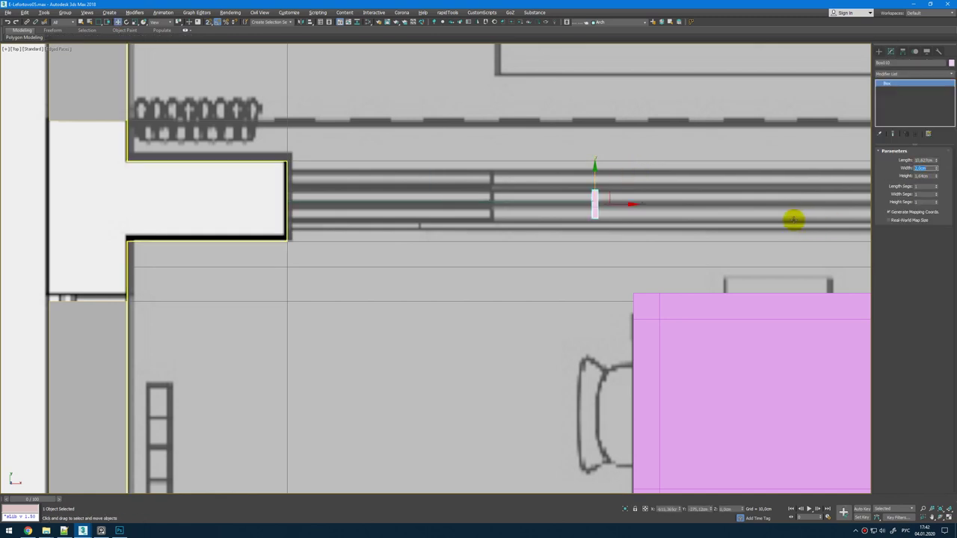
middle_click_drag(644, 227, 541, 285)
scroll(541, 282, "up", 5)
mouse_move(668, 229)
left_mouse_down()
mouse_move(654, 210)
mouse_move(638, 210)
mouse_move(661, 235)
mouse_move(651, 235)
left_mouse_up()
scroll(584, 263, "down", 3)
key("alt+w")
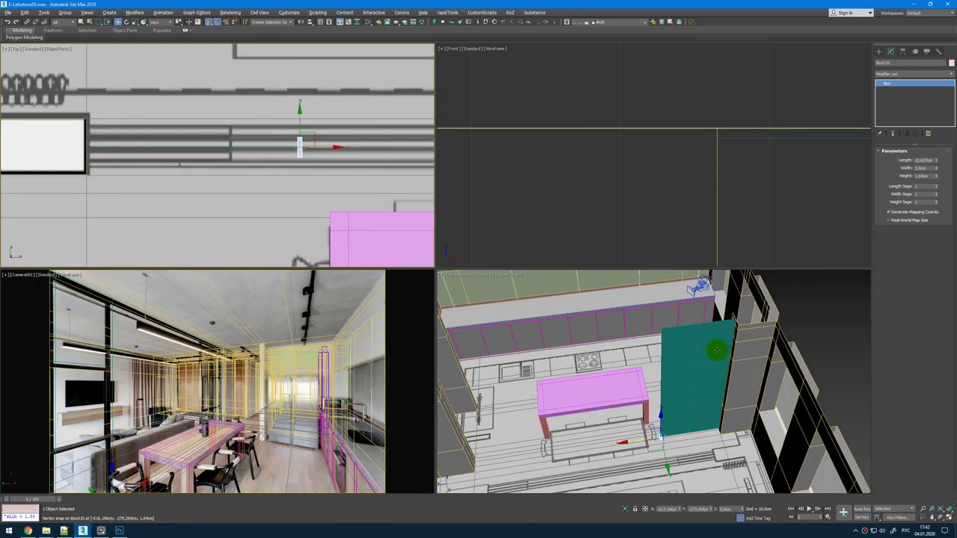
middle_click(718, 348)
key("alt+w")
middle_click_drag(538, 273, 474, 384, "alt")
scroll(473, 383, "up", 6)
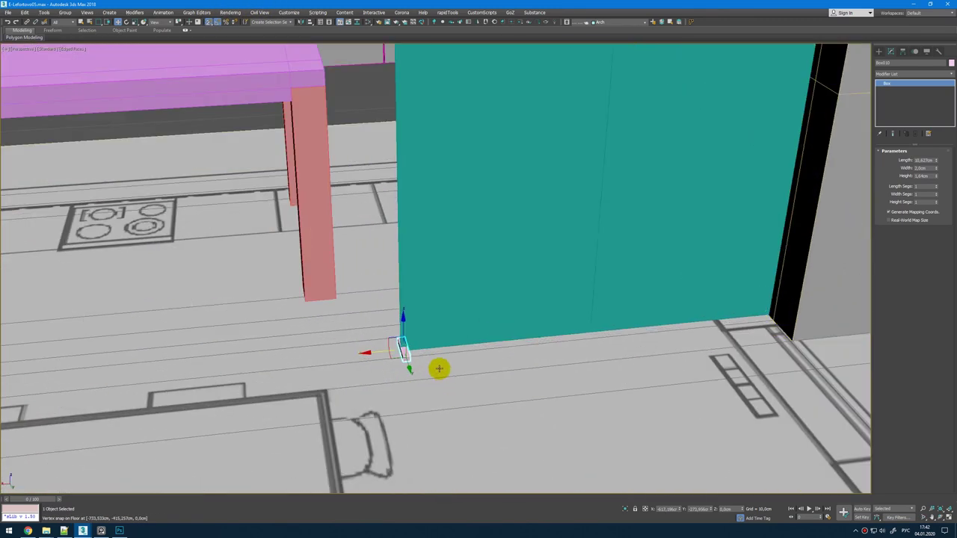
Step: Copy the small box along the partition line and place the copy flush against the window-side pier
key("alt+w")
key("alt+w")
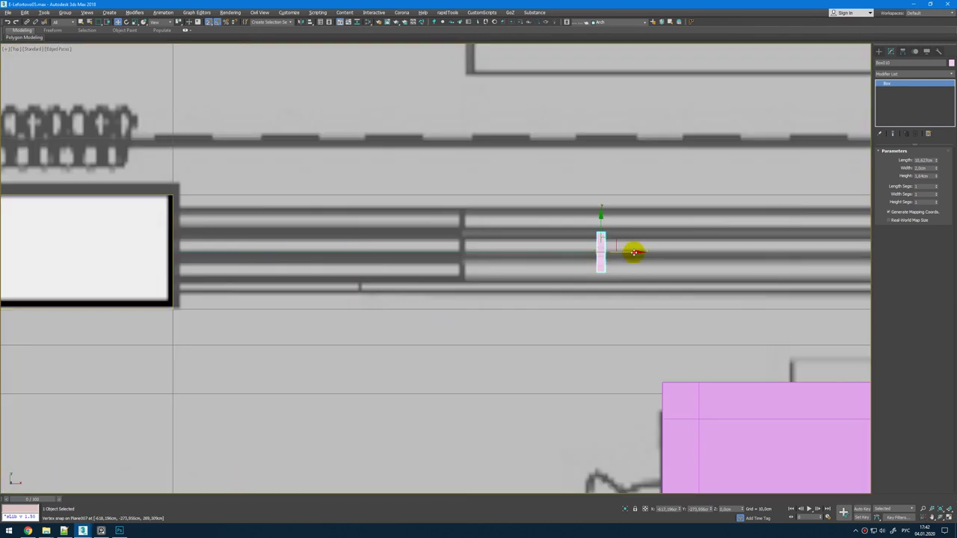
left_click_drag(633, 251, 412, 258, "shift")
left_click(477, 296)
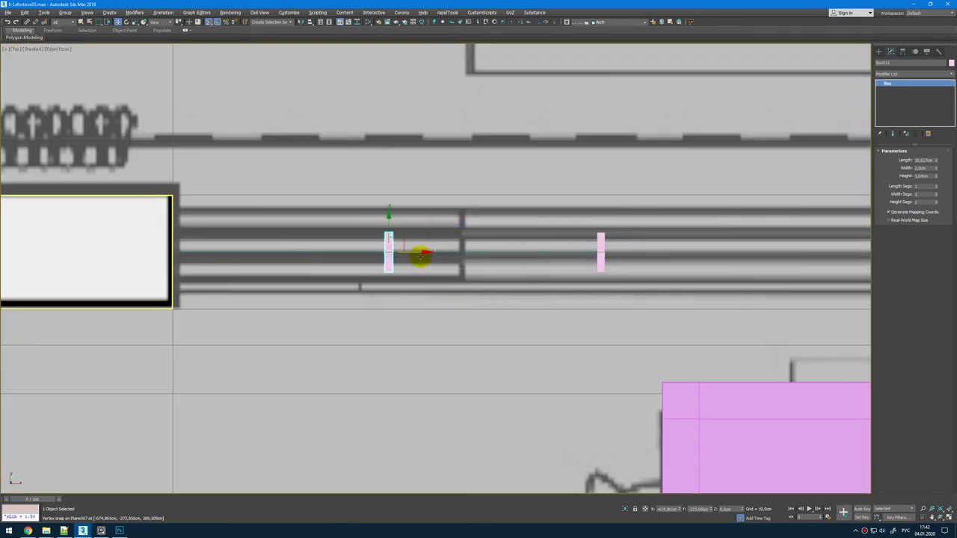
scroll(387, 255, "up", 3)
left_click_drag(189, 297, 175, 252)
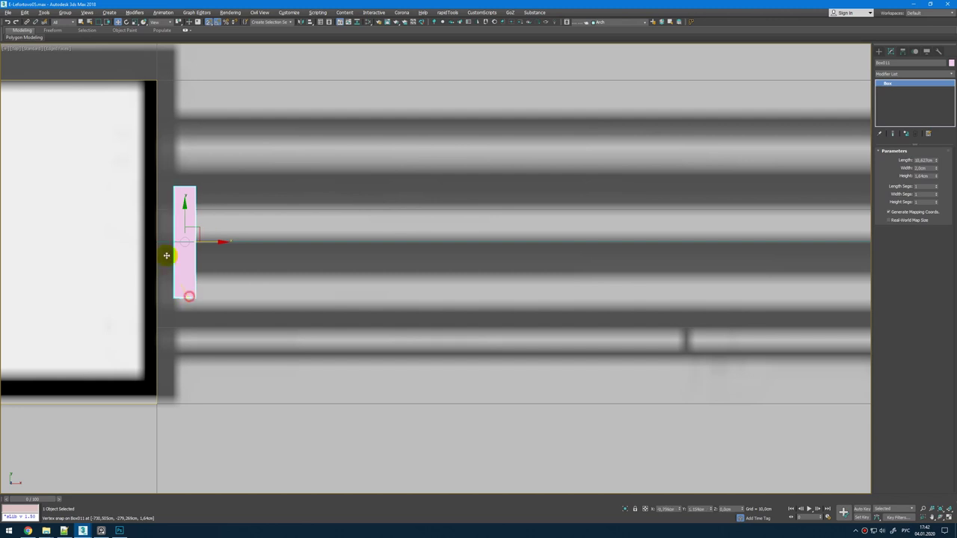
Step: Copy the pier-side box to the plane's middle vertical seam
scroll(374, 297, "down", 3)
key("alt+w")
key("alt+w")
scroll(354, 255, "down", 2)
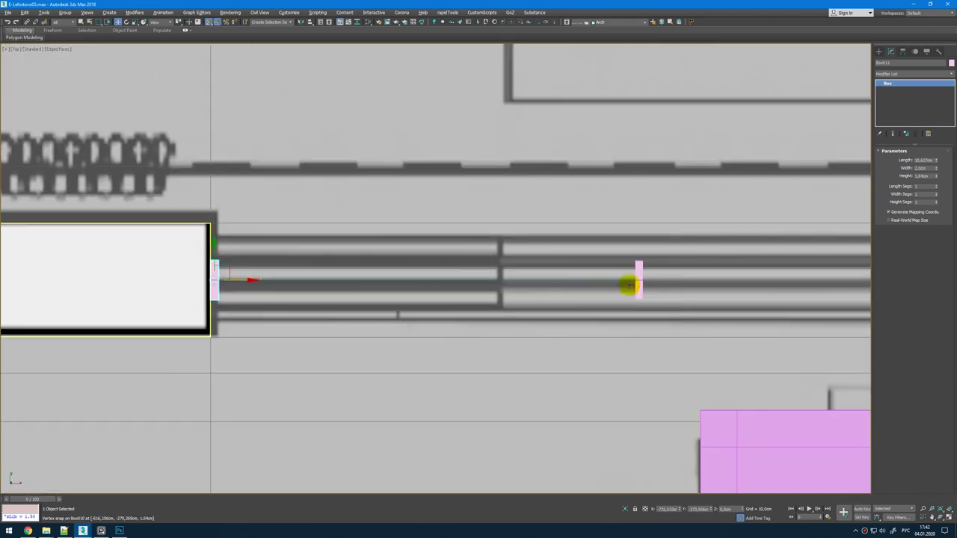
left_click_drag(301, 280, 425, 280, "shift")
left_click(479, 297)
key("alt+w")
right_click(695, 342)
key("alt+w")
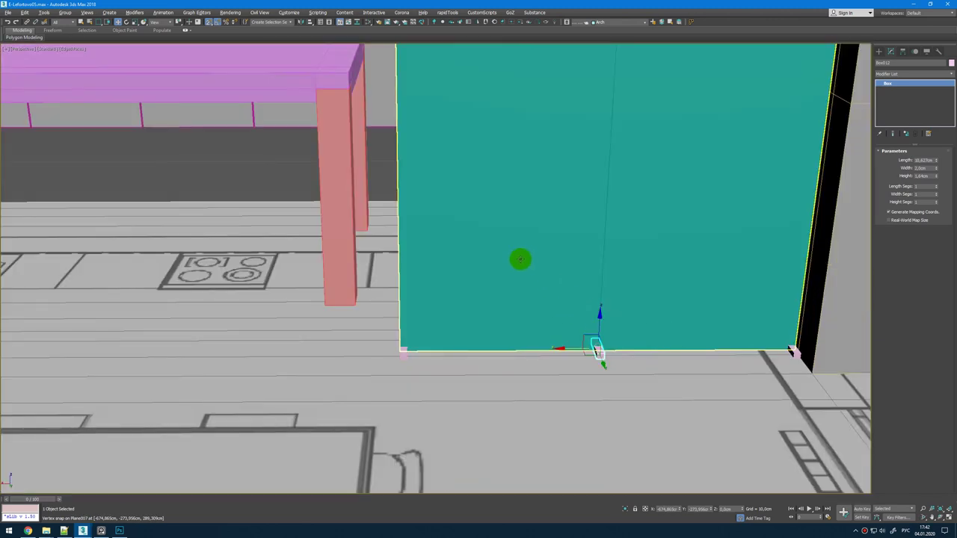
Step: Add a vertical edge loop to the partition plane between its free end and the middle seam
left_click(519, 257)
scroll(519, 256, "down", 5)
key("2")
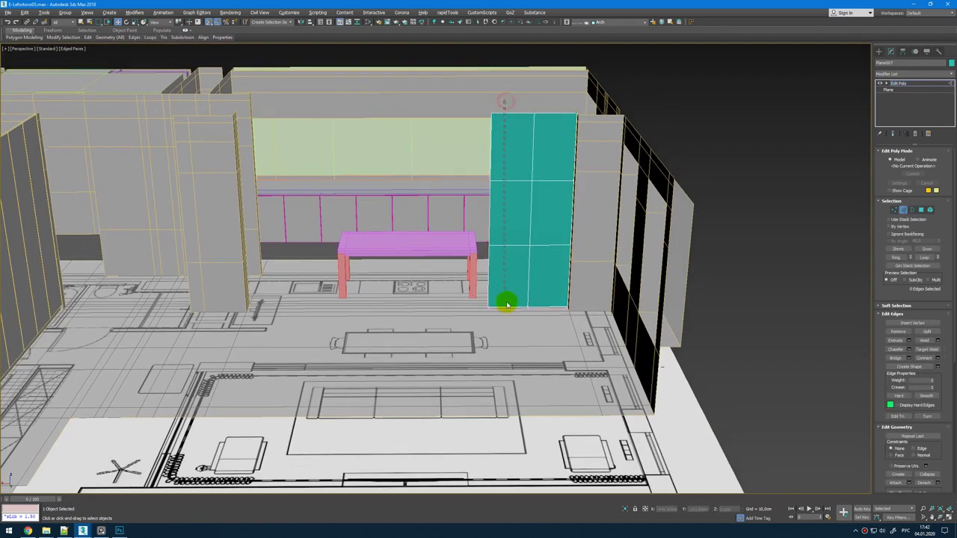
left_click(506, 304)
left_click_drag(593, 118, 577, 105)
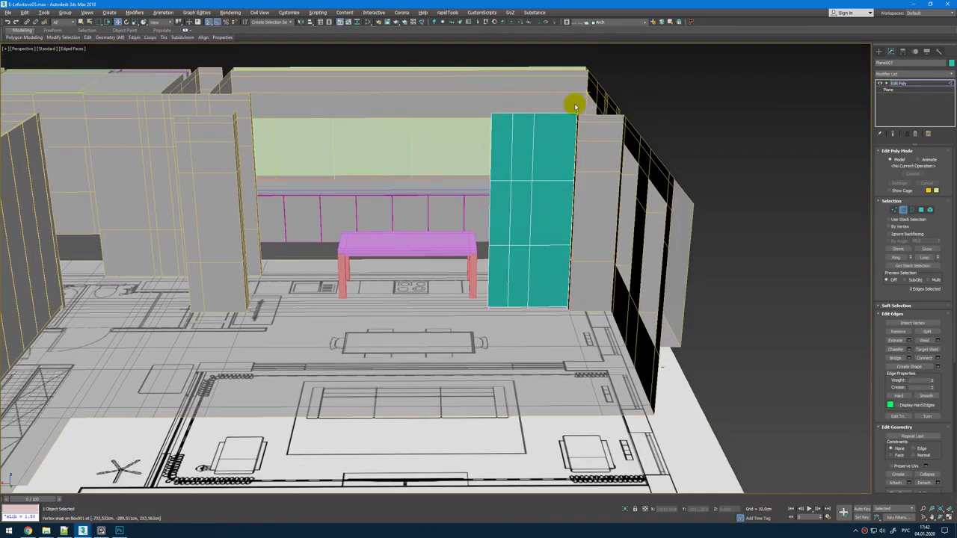
Step: Snap the new vertical edge loop to the inner side of the box at the plane's free end
key("alt+w")
right_click(308, 163)
key("alt+w")
scroll(409, 239, "down", 3)
scroll(472, 264, "up", 5)
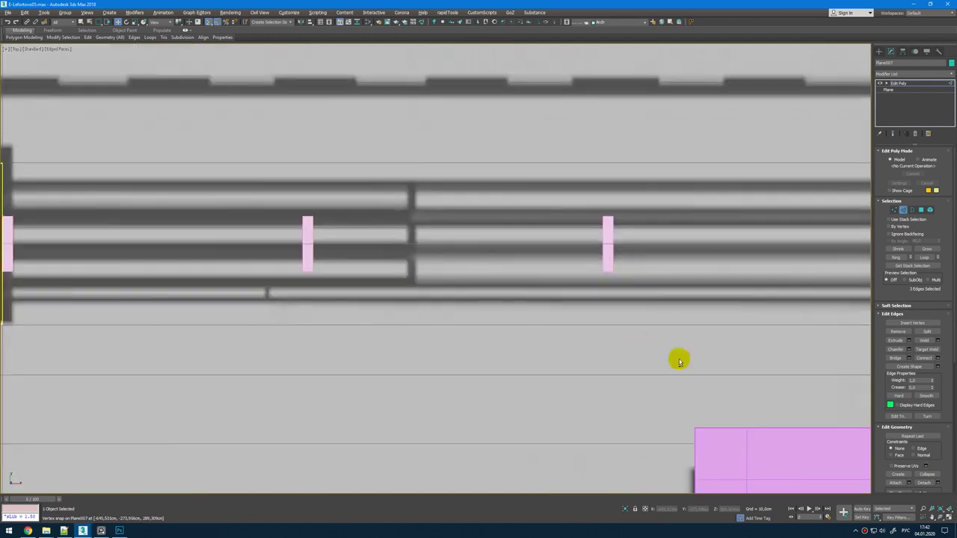
key("alt+w")
right_click(673, 356)
key("alt+w")
middle_click_drag(649, 346, 521, 293, "alt")
scroll(521, 294, "up", 2)
scroll(521, 303, "down", 3)
key("2")
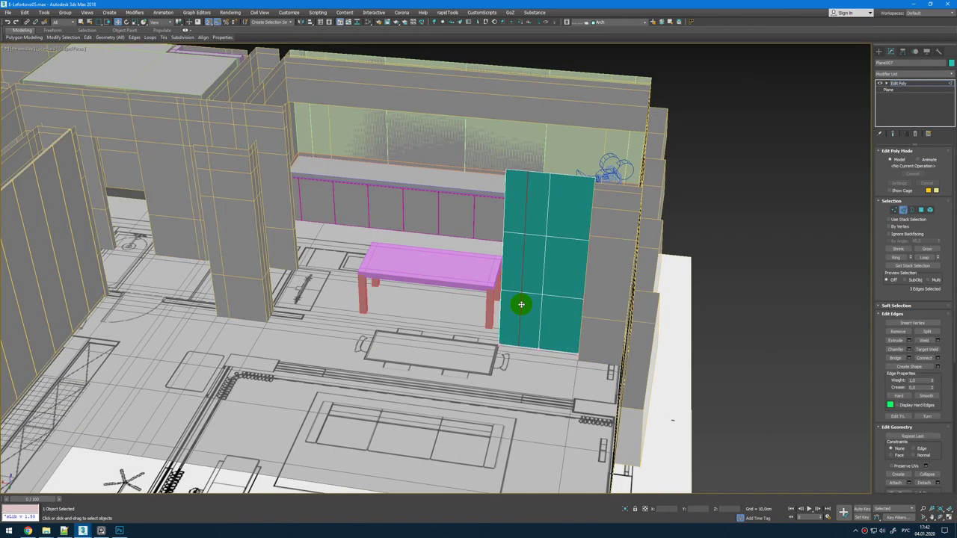
key("alt+w")
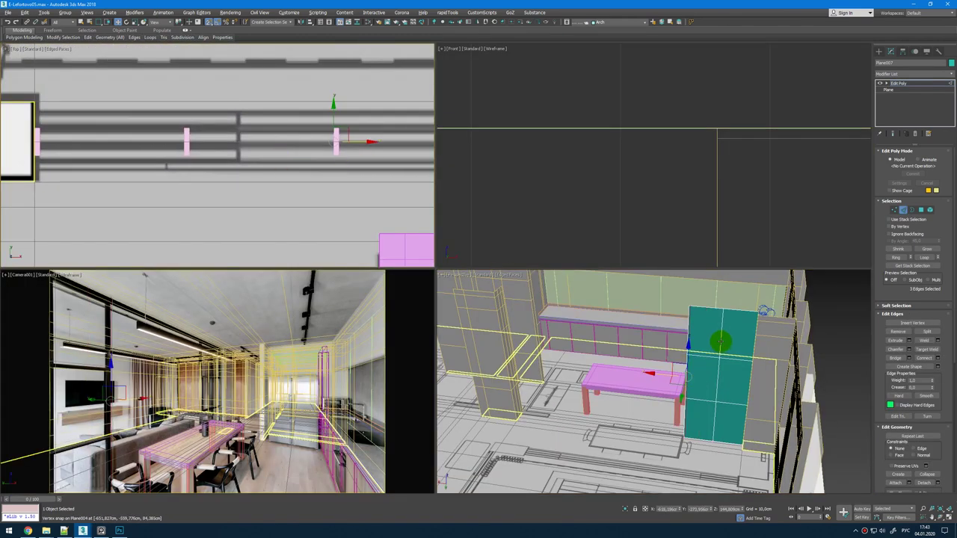
Step: Align the plane's central vertical edge loops with the two sides of the middle box
double_click(721, 341)
middle_click_drag(246, 156, 292, 174)
scroll(252, 165, "up", 2)
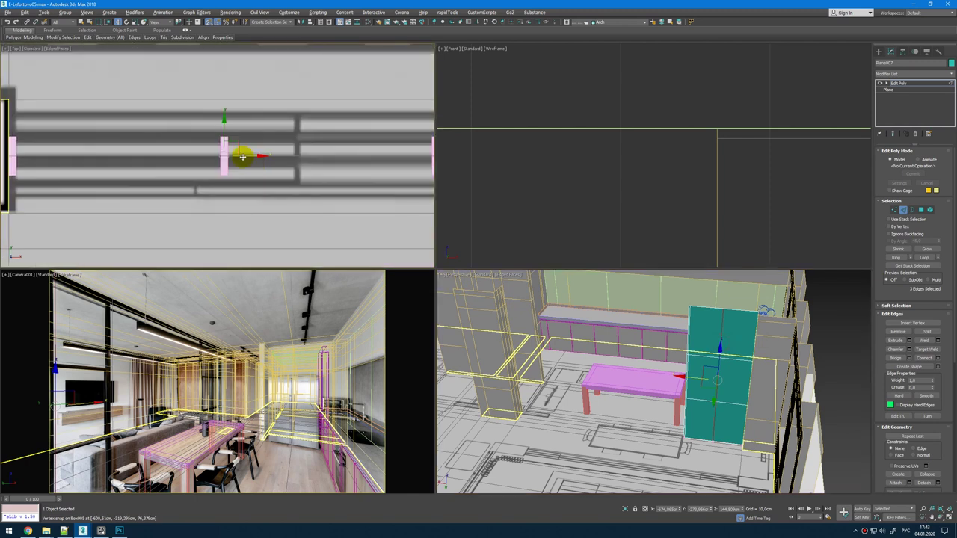
left_click_drag(244, 156, 189, 231)
left_click_drag(146, 156, 221, 138)
middle_click_drag(215, 169, 250, 166)
Step: Snap the vertical edge loop near the pier to the inner side of the pier-side box
mouse_move(196, 121)
left_mouse_down()
mouse_move(182, 200)
mouse_move(177, 155)
left_mouse_up()
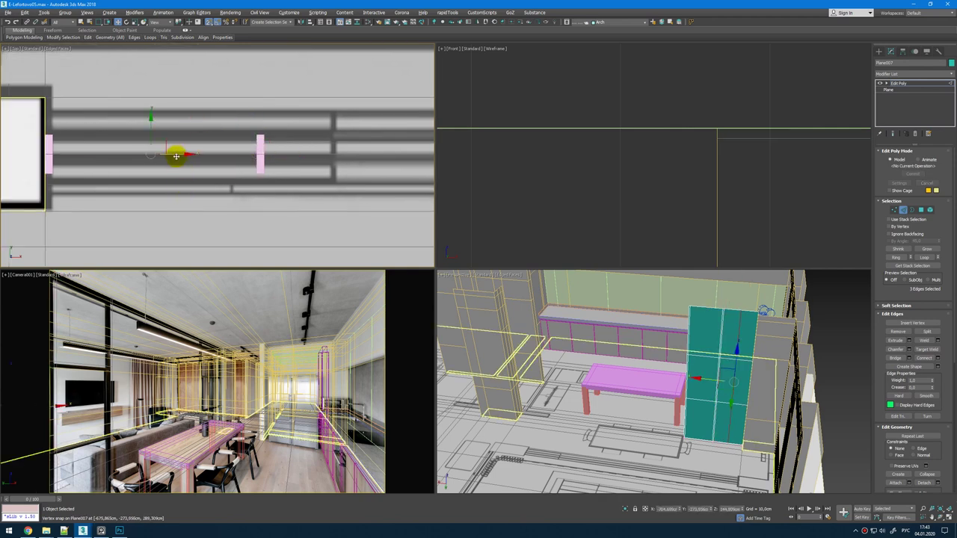
left_click_drag(56, 137, 54, 136)
middle_click_drag(679, 357, 746, 324, "alt")
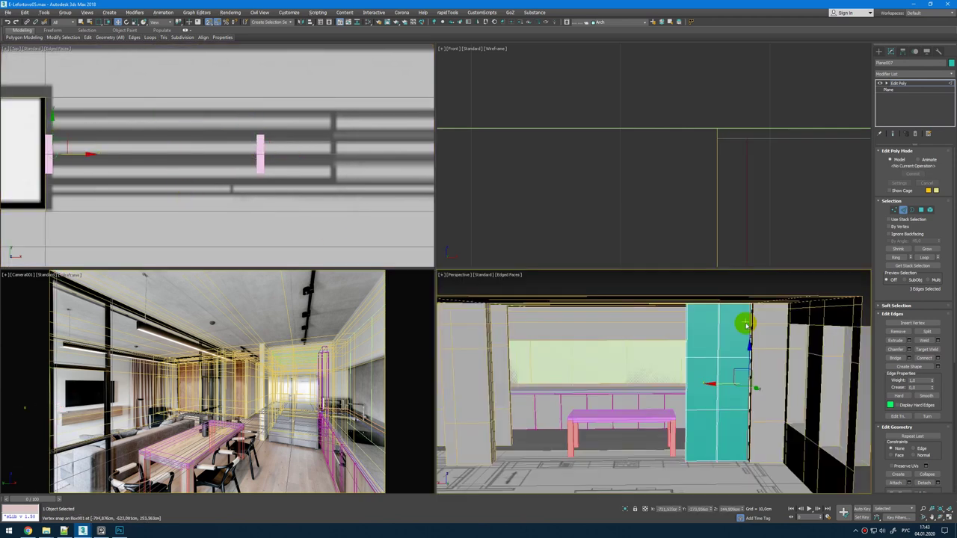
scroll(680, 203, "down", 5)
scroll(679, 179, "up", 8)
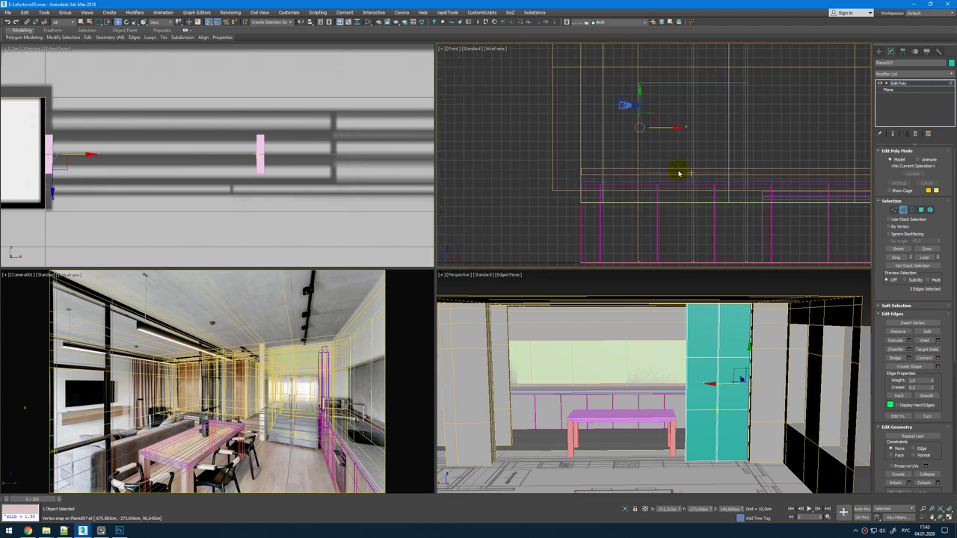
Step: Select the three small boxes together with the partition plane and isolate them
key("alt+w")
middle_click_drag(693, 317, 579, 394, "alt")
key("2")
left_click(547, 399)
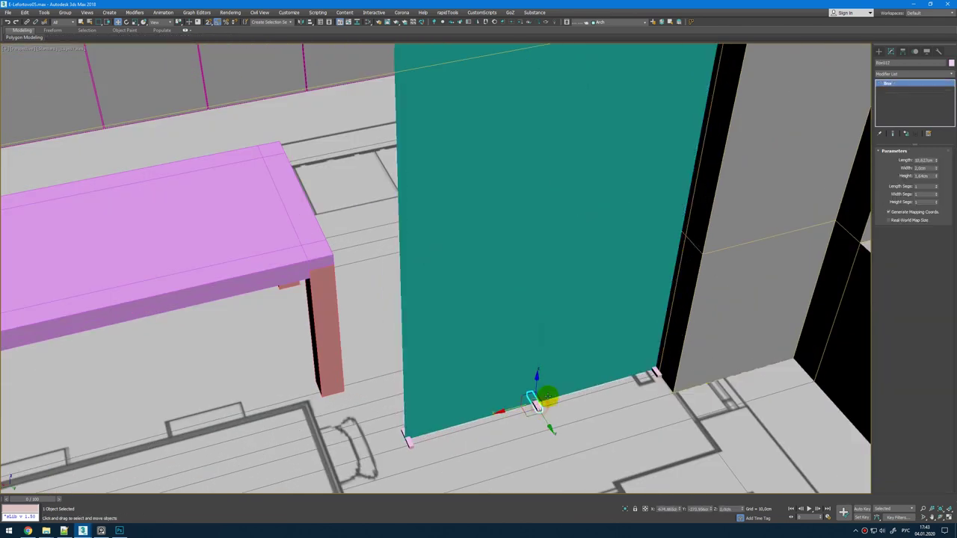
key("alt+w")
middle_click(741, 171)
key("alt+w")
key("z")
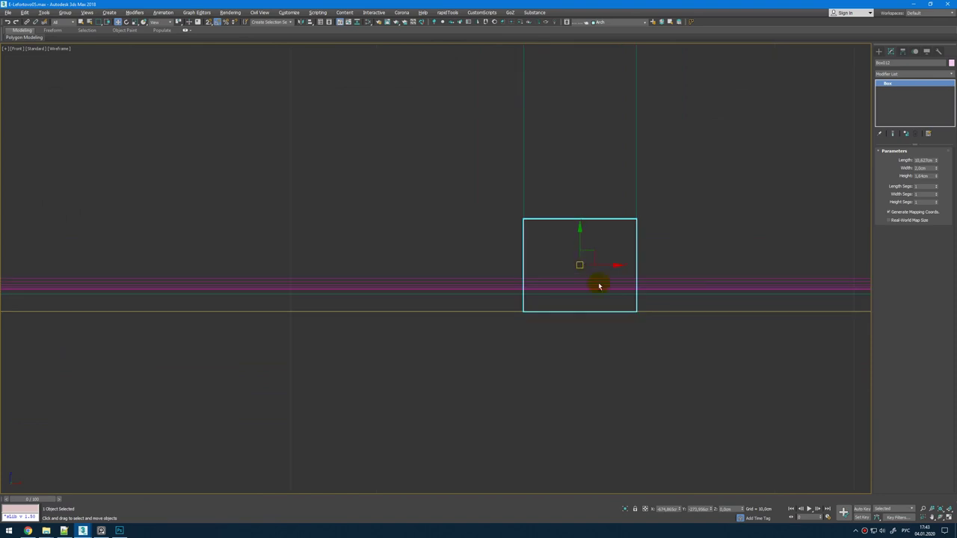
key("alt+w")
key("alt+w")
left_click(409, 445, "ctrl")
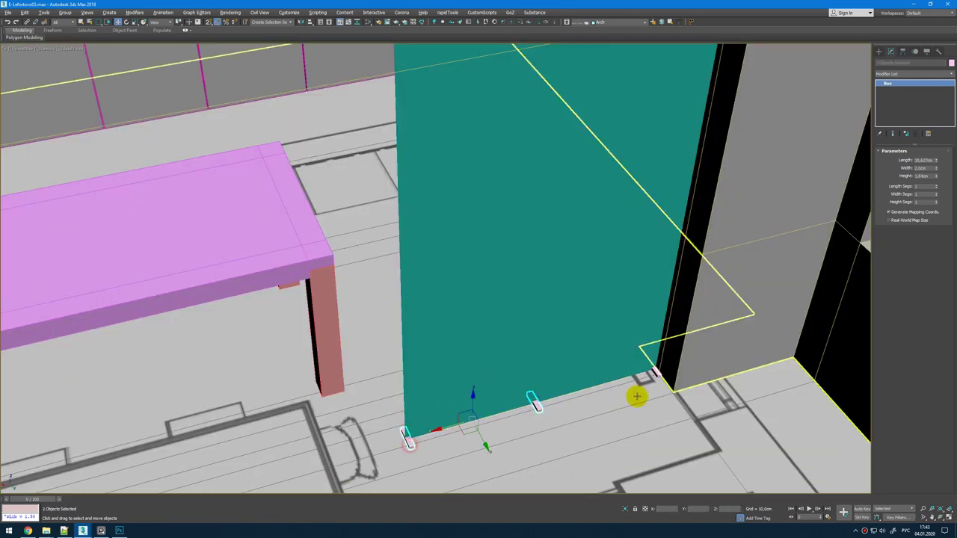
left_click(656, 372, "ctrl")
left_click(494, 264, "ctrl")
key("alt+q")
Step: Snap the three small boxes up to the plane's lower edge in the front view
left_click(436, 433)
left_click(517, 415, "ctrl")
left_click(355, 458, "ctrl")
key("alt+w")
middle_click(583, 239)
key("alt+w")
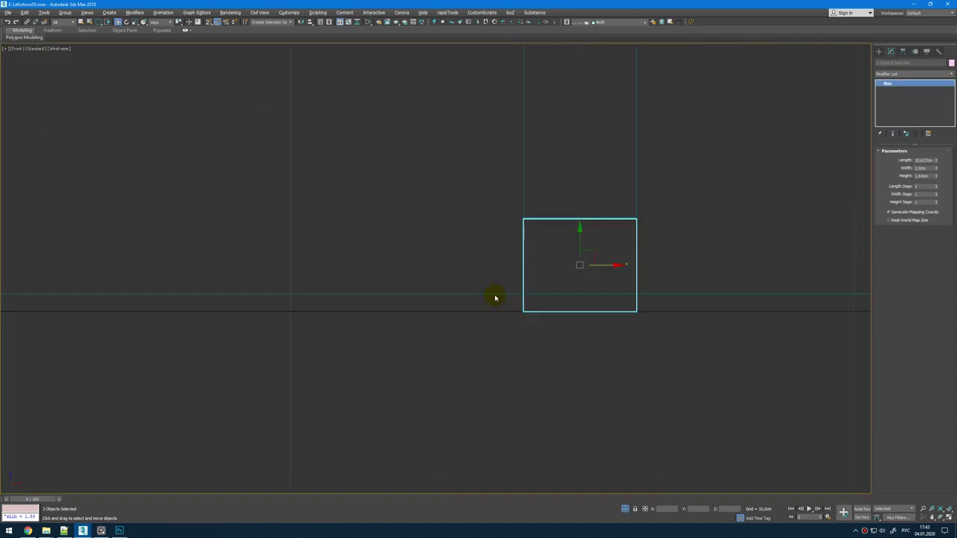
scroll(486, 298, "down", 12)
key("s")
left_click_drag(468, 288, 589, 283)
Step: Set the middle box's height to 2 cm
scroll(590, 284, "up", 3)
left_click(474, 276)
left_click(345, 292)
left_click(925, 177)
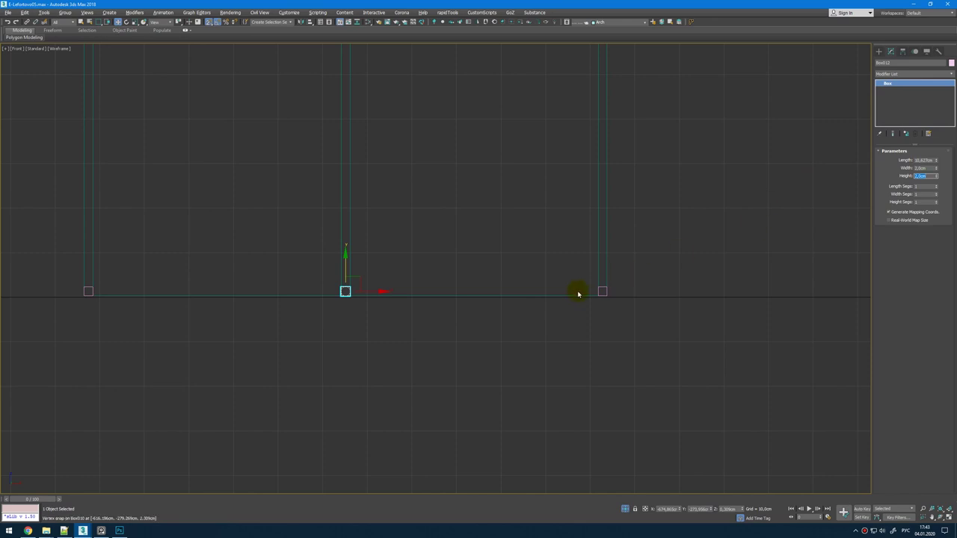
Step: Make an instance copy of the middle box and snap it flush beneath the plane's upper edge
scroll(572, 255, "down", 7)
middle_click_drag(566, 211, 559, 333)
left_click_drag(507, 339, 507, 139, "shift")
left_click(470, 298)
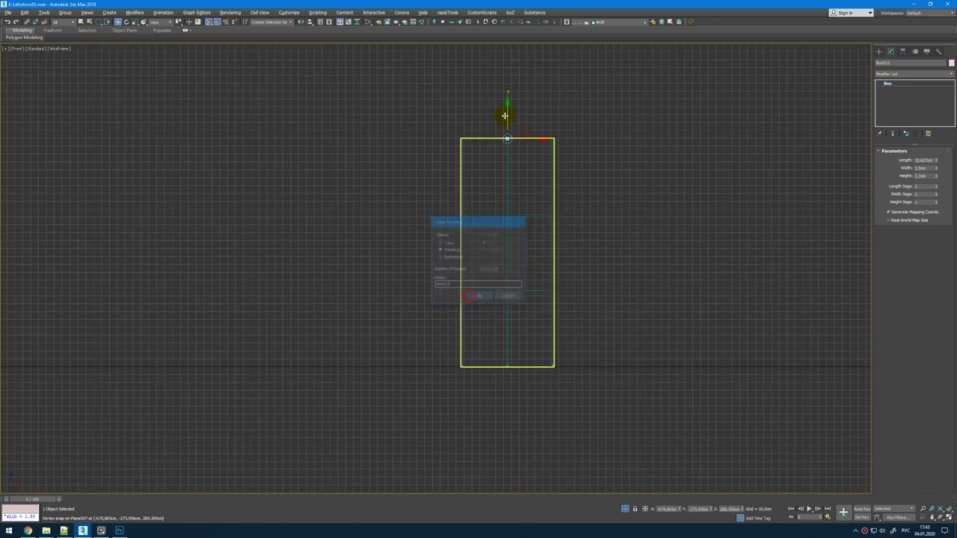
scroll(513, 158, "up", 5)
scroll(516, 254, "up", 3)
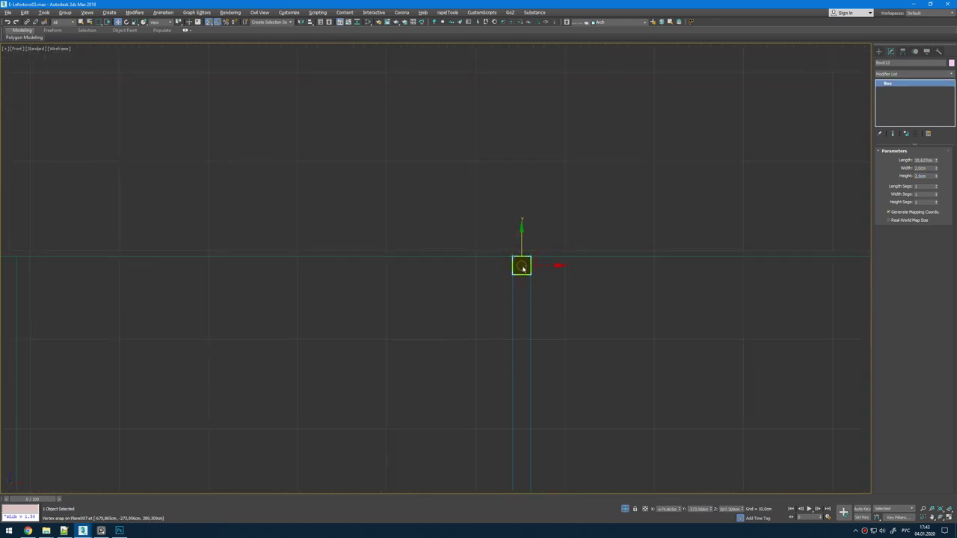
Step: Connect the vertical edges in the partition plane's top section and snap the new edge row to the upper box's underside
scroll(570, 297, "down", 4)
left_click(572, 287)
middle_click_drag(572, 287, 574, 281)
key("2")
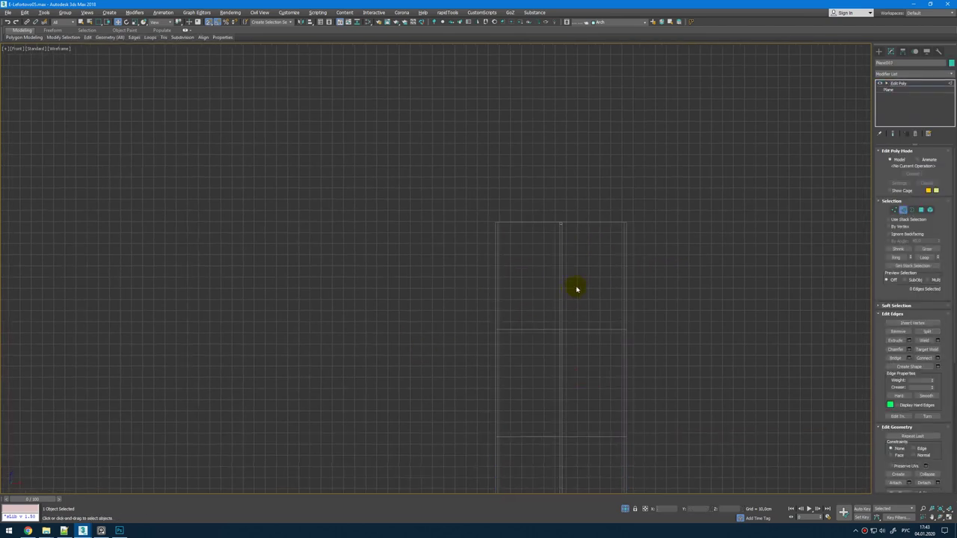
left_click_drag(668, 290, 397, 259)
key("ctrl+shift+e")
left_click_drag(562, 256, 562, 223)
Step: Connect the vertical edges in the plane's lowest section and snap the new edge row to the top of the lower boxes
middle_click_drag(579, 314, 572, 154)
left_click_drag(634, 335, 347, 340)
key("ctrl+shift+e")
left_click_drag(554, 340, 613, 380)
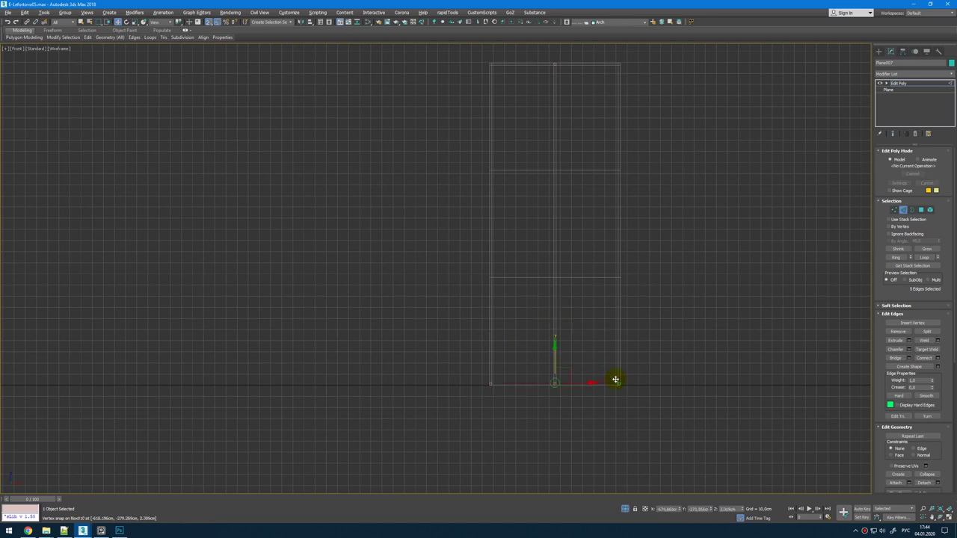
middle_click_drag(591, 275, 589, 334)
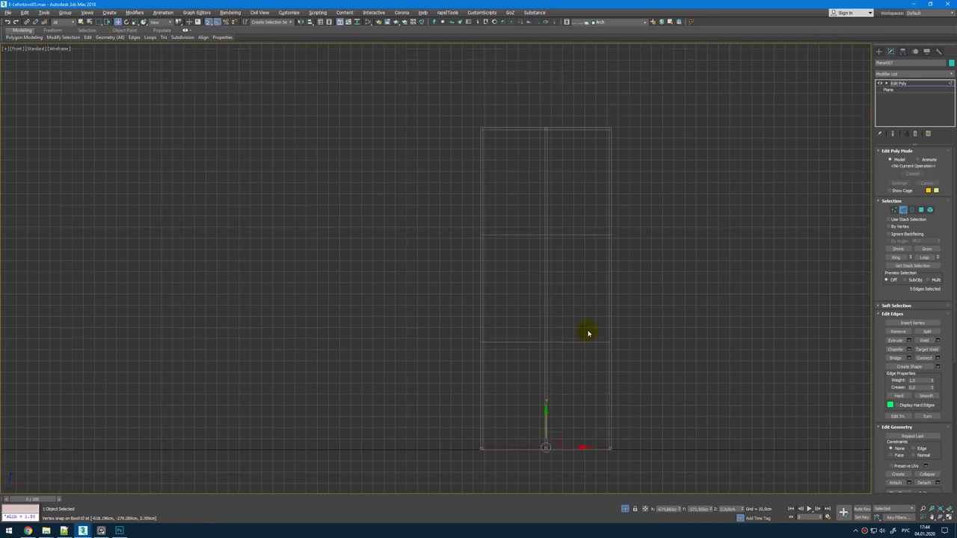
Step: Chamfer the two intermediate horizontal divider edge rows of the partition by 1 cm
left_click(581, 235)
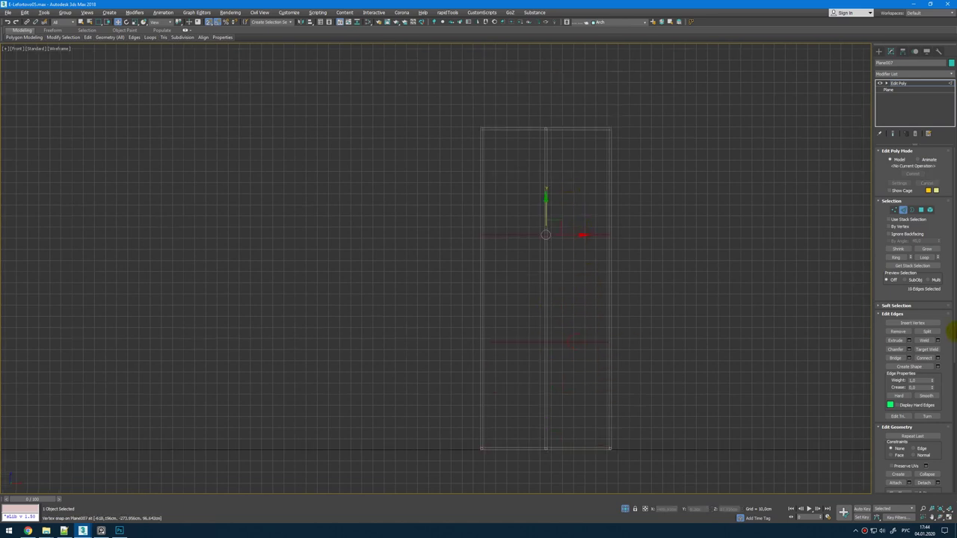
left_click(909, 350)
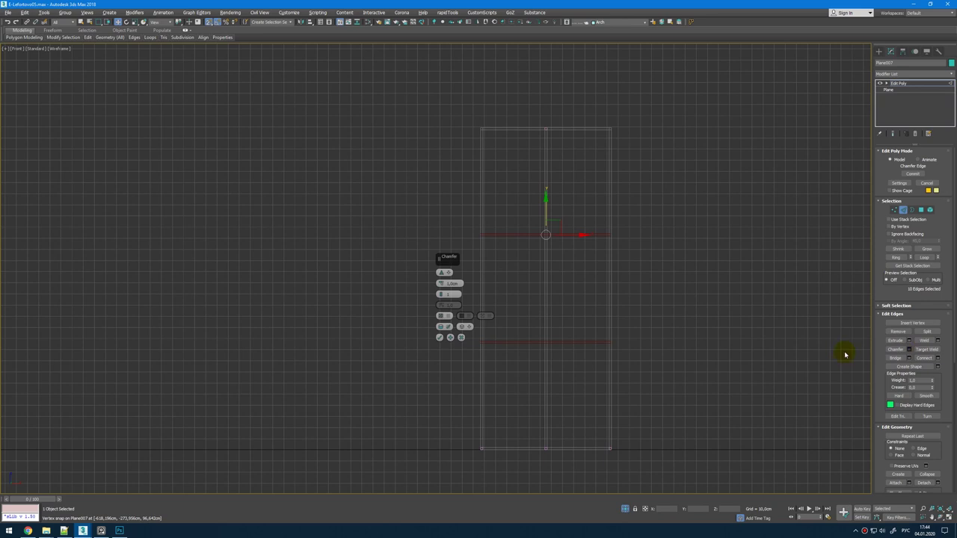
left_click(440, 337)
scroll(558, 292, "up", 5)
scroll(575, 305, "down", 2)
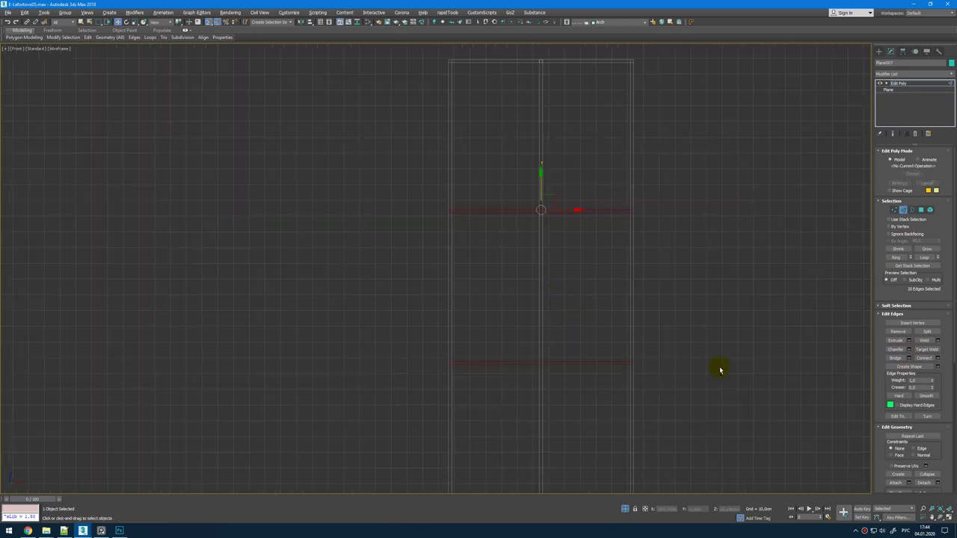
Step: Extrude the six large panel polygons of the partition by -1 cm
key("alt+w")
middle_click(695, 323)
key("alt+w")
middle_click_drag(609, 267, 596, 236, "alt")
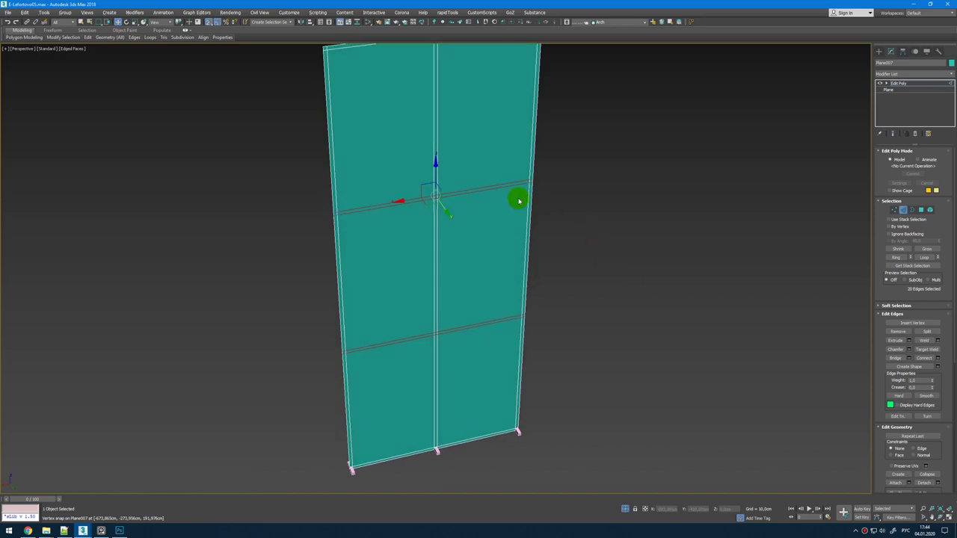
key("4")
middle_click_drag(506, 170, 539, 212)
left_click(528, 205)
left_click(406, 208, "ctrl")
left_click(416, 339, "ctrl")
left_click(504, 313, "ctrl")
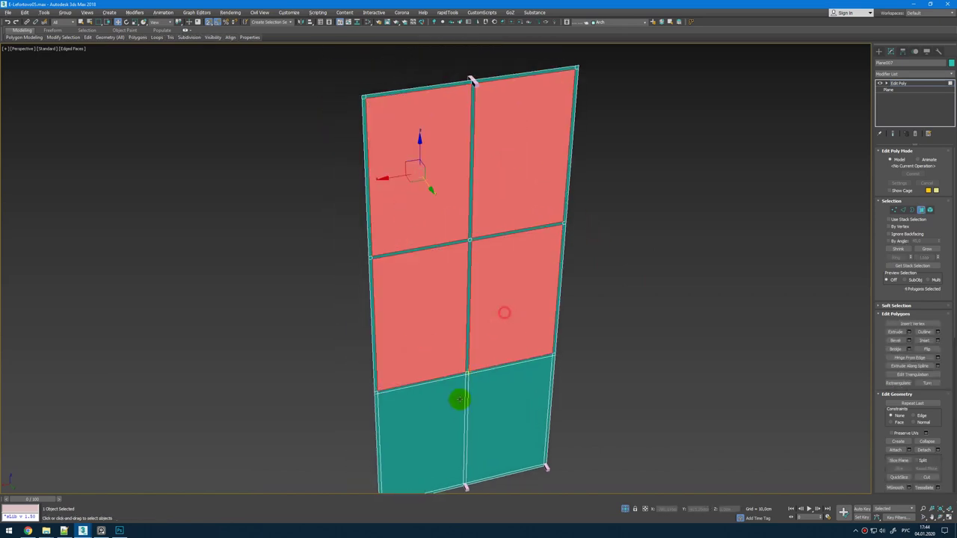
left_click(442, 412, "ctrl")
left_click(510, 400, "ctrl")
scroll(406, 189, "up", 3)
left_click(910, 332)
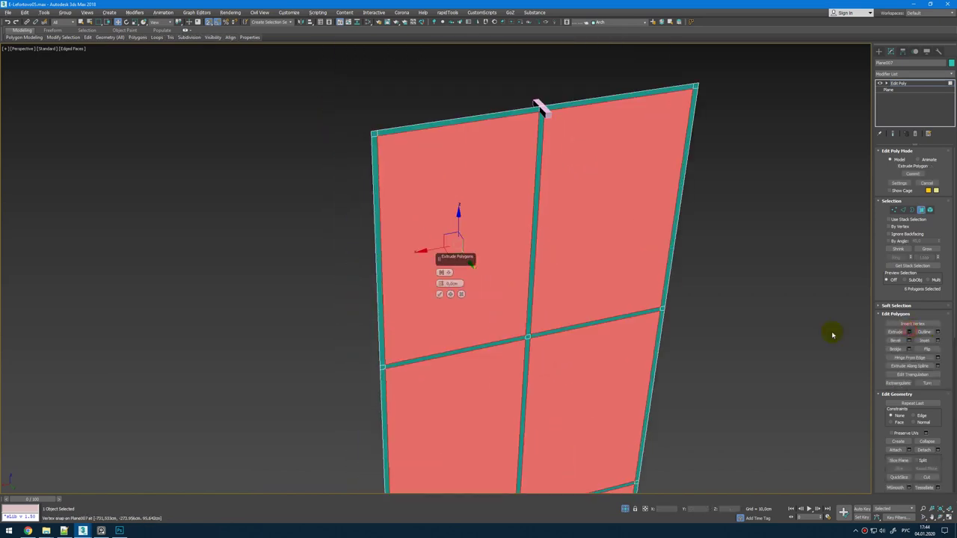
left_click_drag(441, 283, 450, 285)
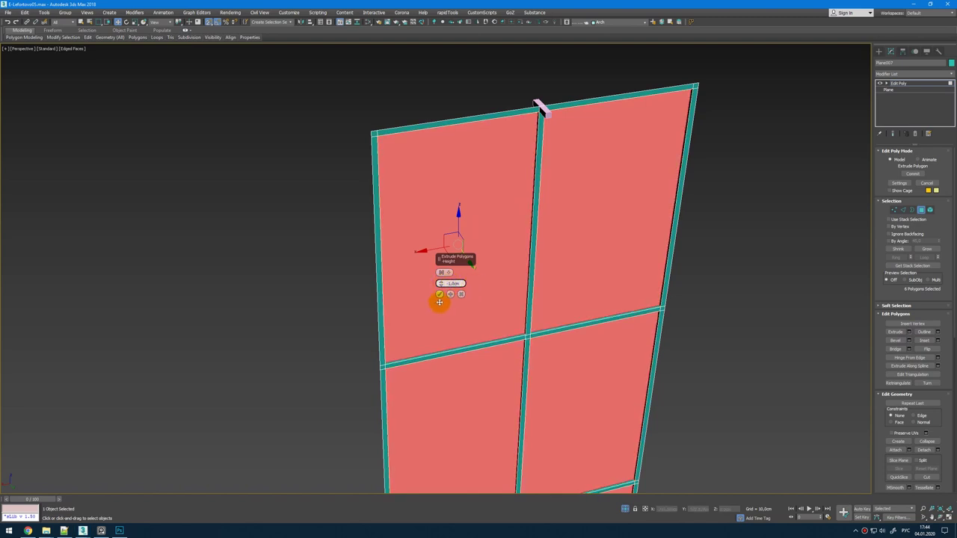
left_click(439, 294)
Step: Inset the six recessed panel polygons by 1 cm
scroll(582, 309, "up", 3)
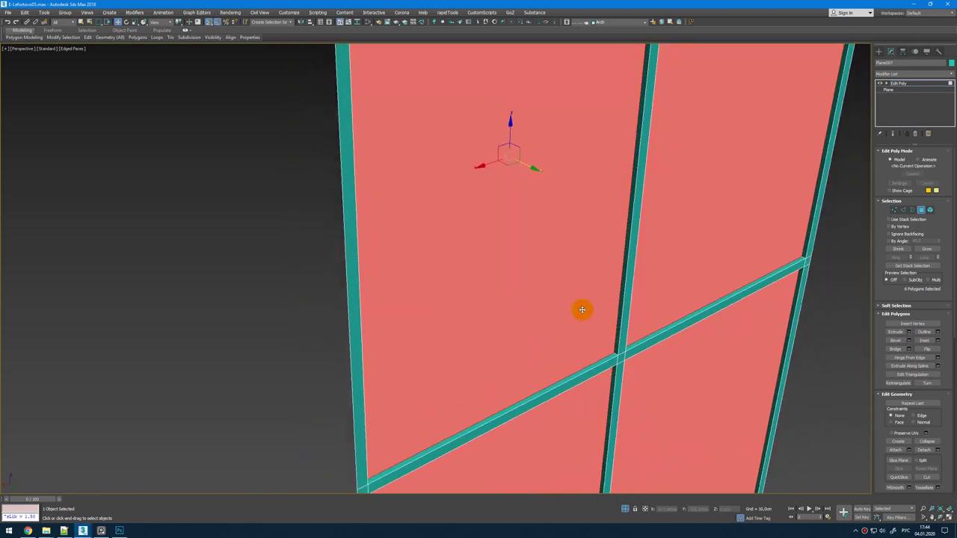
left_click(938, 341)
left_click_drag(440, 285, 441, 284)
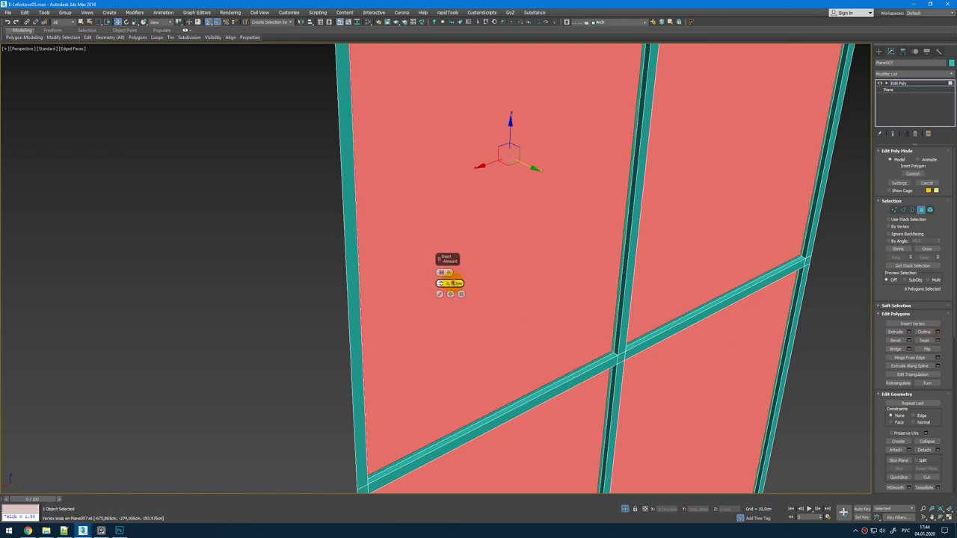
key("Return")
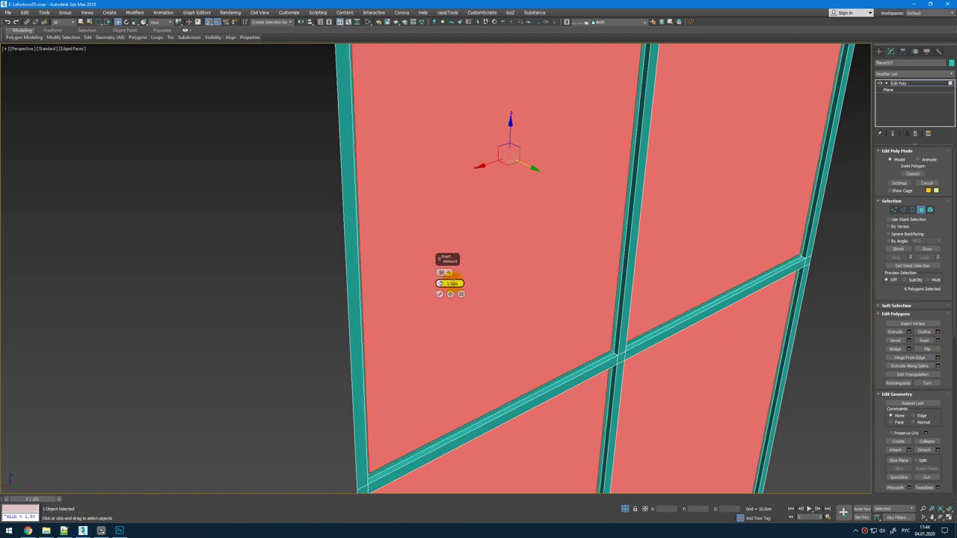
left_click(440, 294)
Step: Extrude the six inset panel polygons by -0.5 cm and detach them from the frame
middle_click_drag(532, 328, 545, 322, "alt")
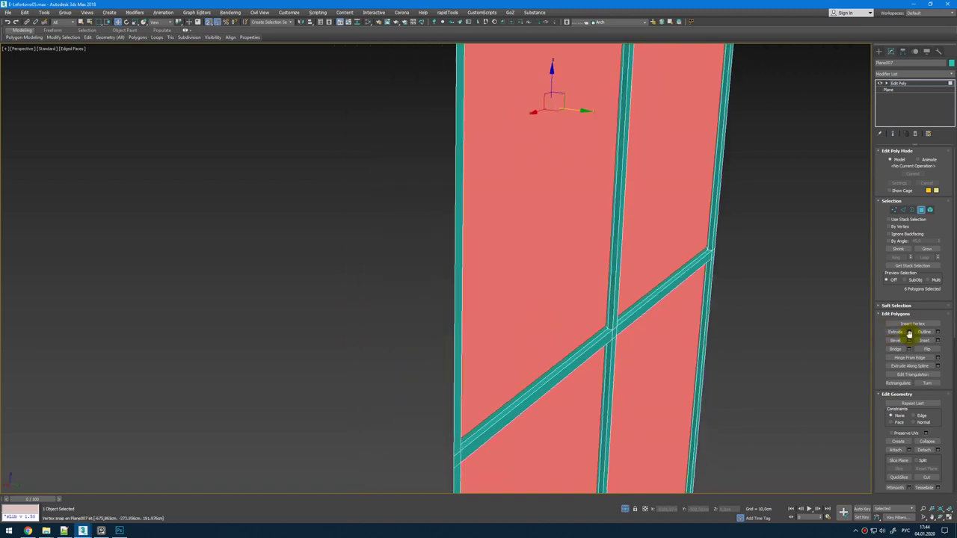
left_click(910, 333)
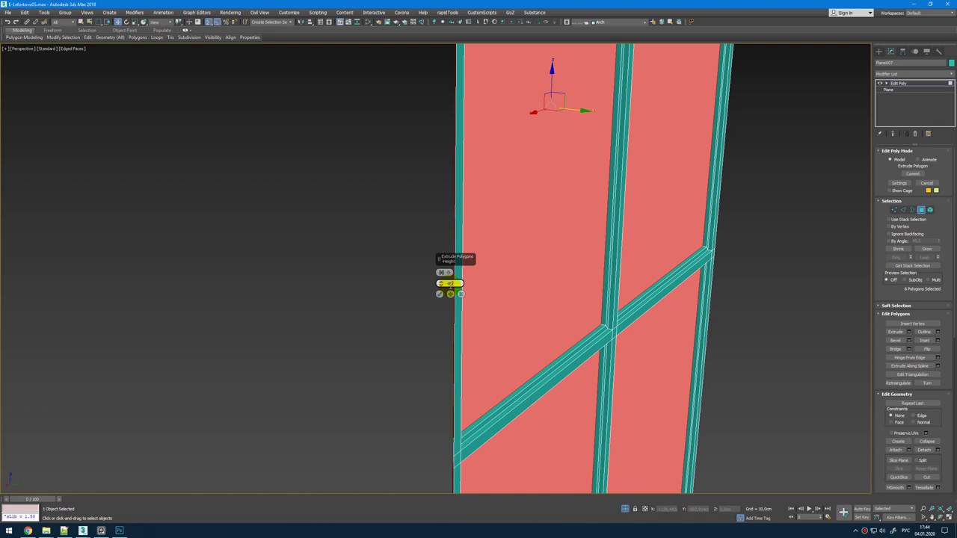
left_click(450, 286)
type("-0,5")
key("Return")
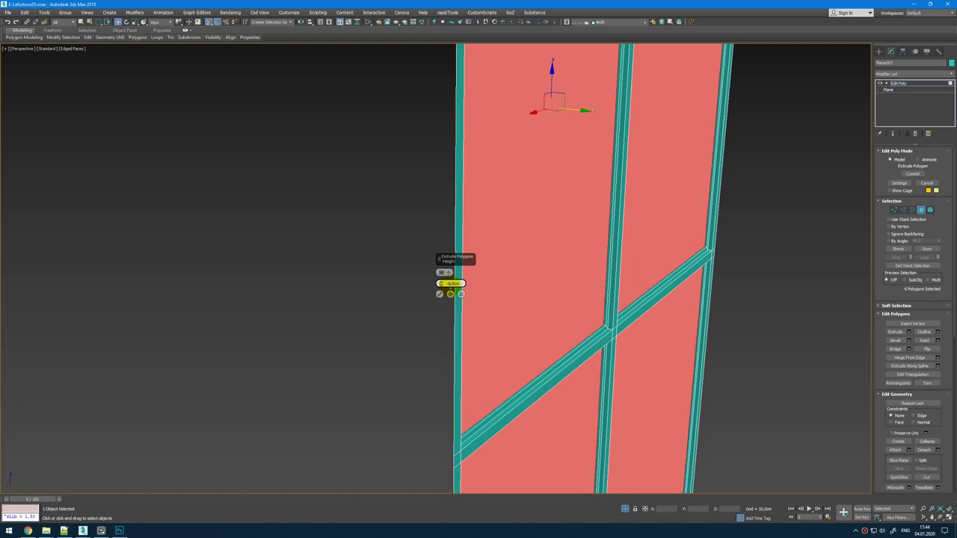
left_click(440, 294)
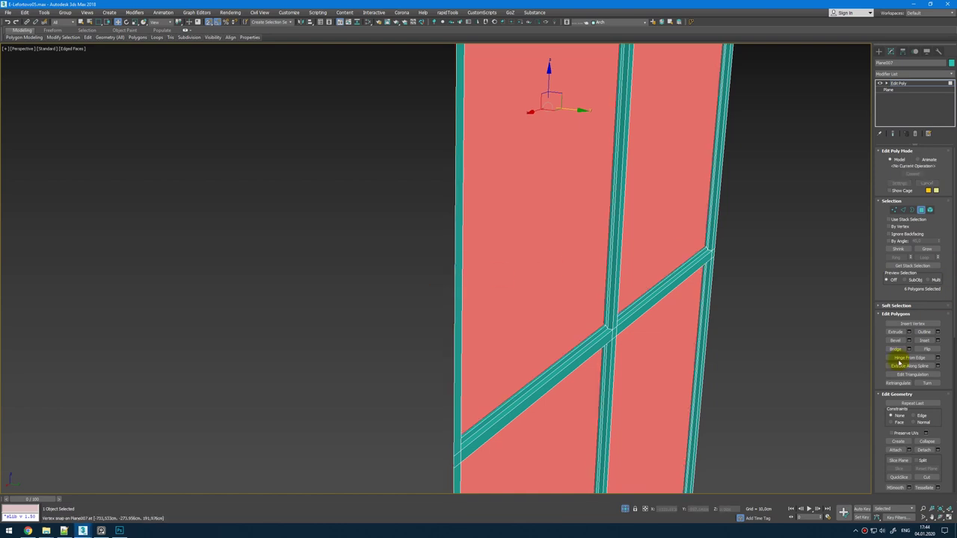
left_click(939, 450)
left_click(510, 271)
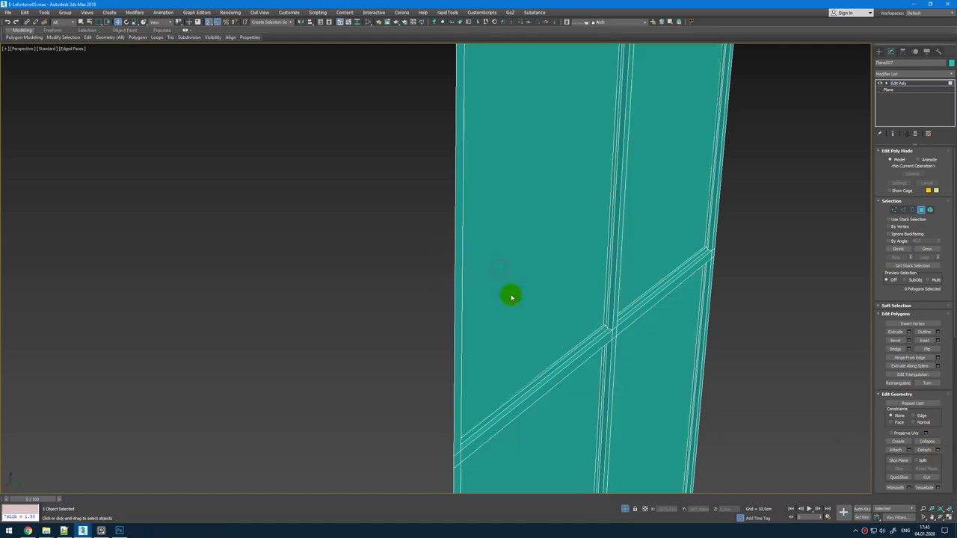
Step: Extrude the frame's outer border back to the depth of the recessed panels to form the side walls
scroll(525, 326, "down", 5)
scroll(549, 296, "up", 3)
left_click(487, 141)
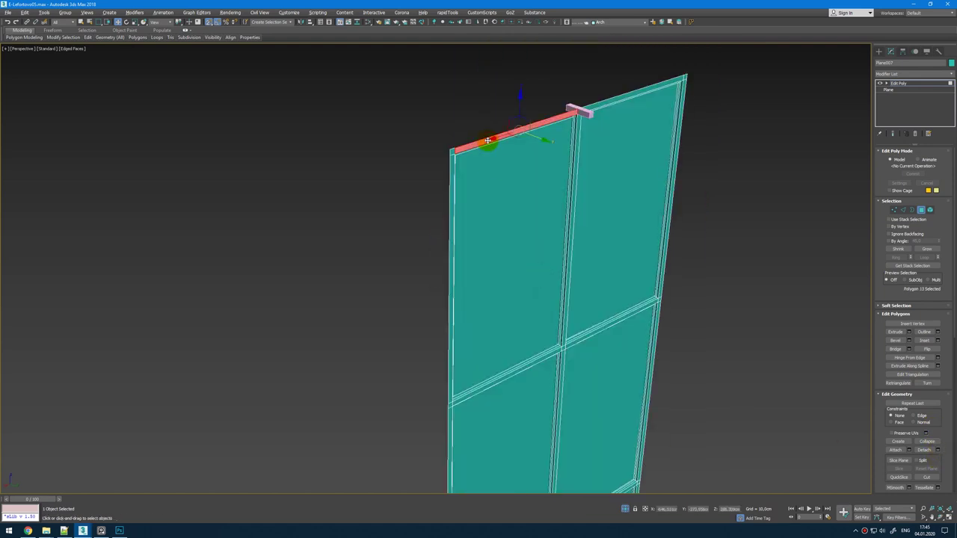
key("3")
left_click(479, 142)
left_click(471, 145)
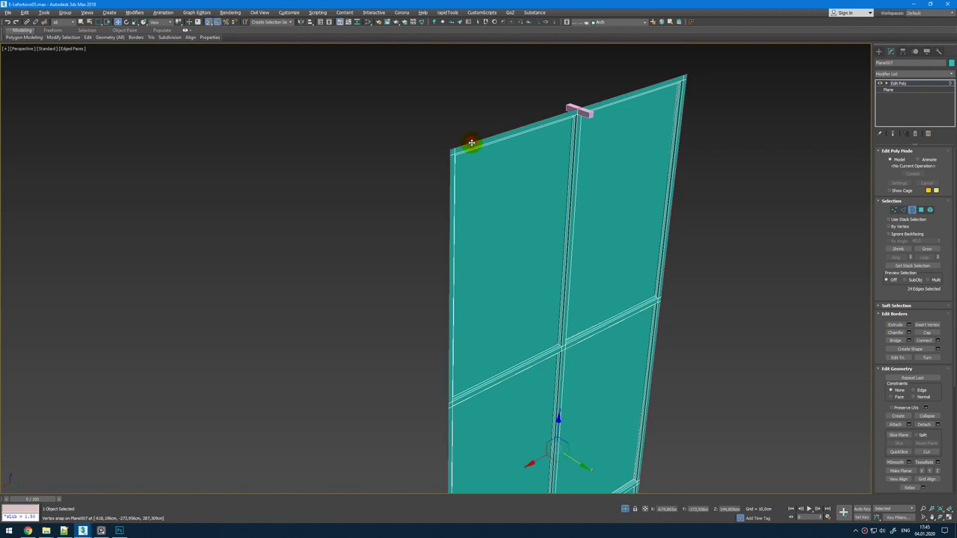
key("alt+w")
right_click(282, 173)
key("alt+w")
left_click_drag(511, 282, 511, 283)
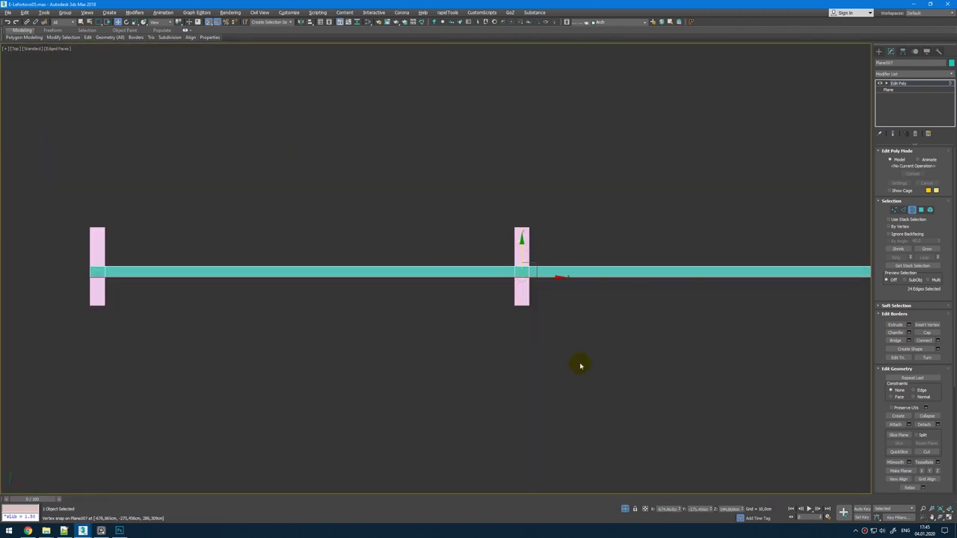
Step: Add a Symmetry modifier to the partition frame and change its mirror axis
key("alt+w")
right_click(617, 353)
key("alt+w")
middle_click_drag(656, 339, 756, 355, "alt")
key("alt+w")
scroll(259, 155, "up", 6)
key("alt+w")
left_click(931, 75)
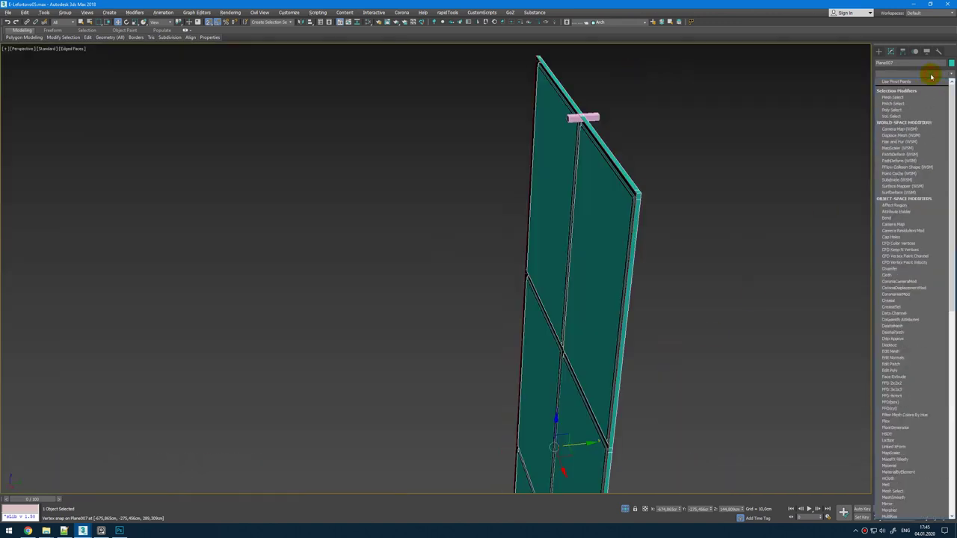
key("Return")
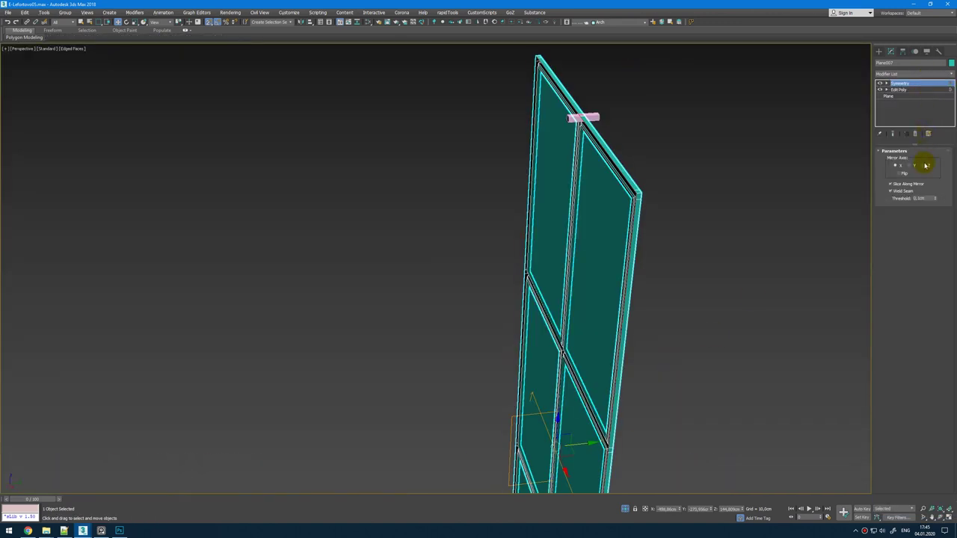
left_click(916, 166)
middle_click_drag(728, 240, 640, 234, "alt")
Step: Return to the Edit Poly level and examine the frame's profile and all its open borders in wireframe and shaded display
left_click(918, 89)
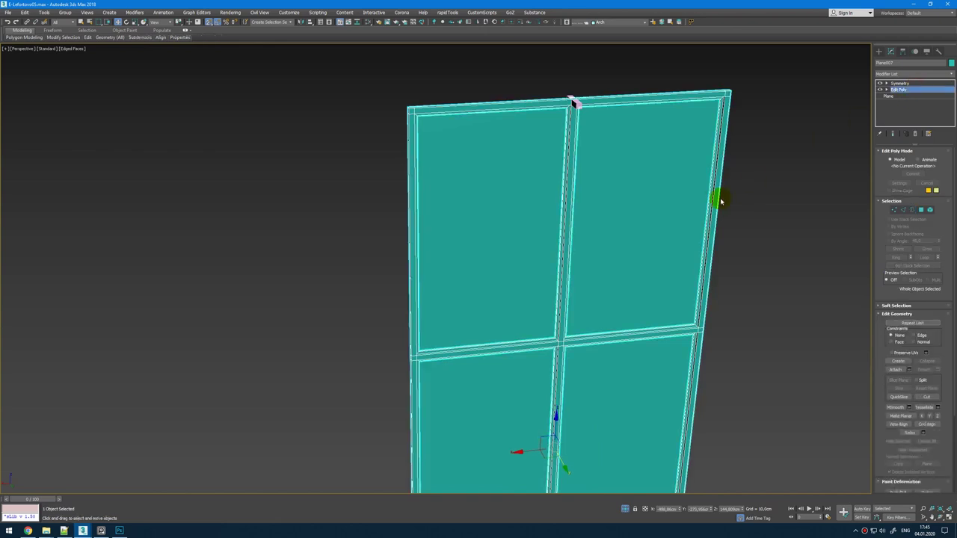
scroll(683, 331, "up", 5)
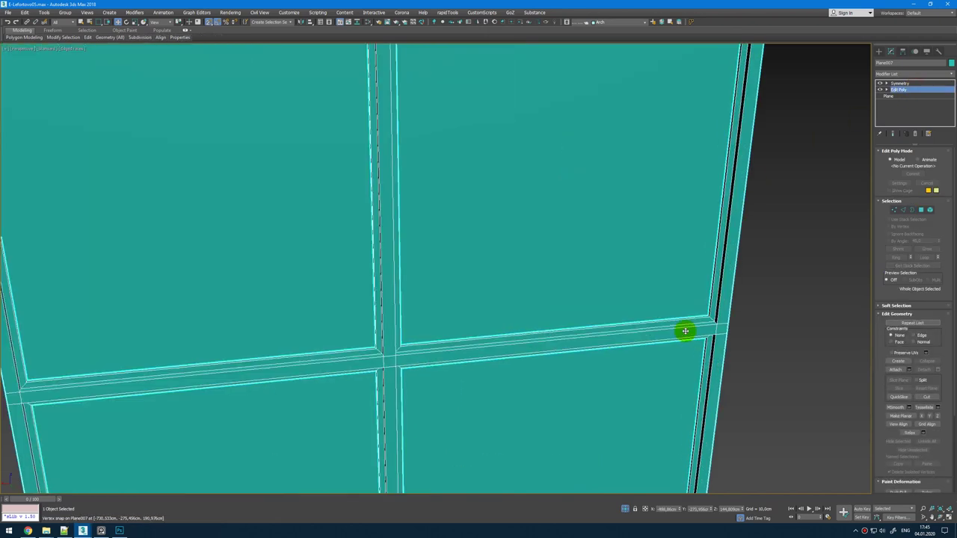
scroll(619, 342, "down", 5)
key("F3")
scroll(554, 363, "up", 8)
middle_click_drag(553, 364, 462, 177, "alt")
scroll(436, 301, "up", 4)
key("2")
key("3")
key("ctrl+a")
scroll(440, 294, "down", 12)
key("F3")
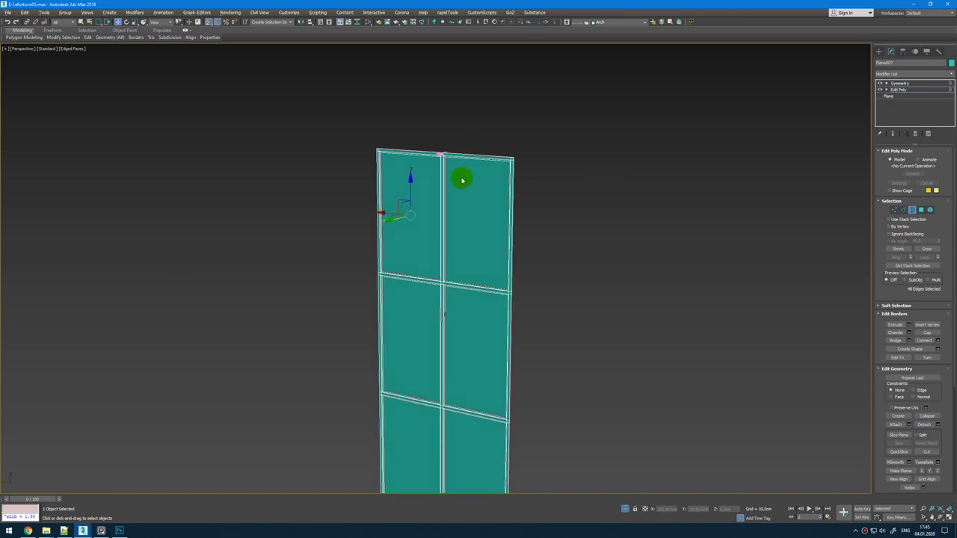
scroll(460, 181, "up", 3)
scroll(528, 148, "up", 5)
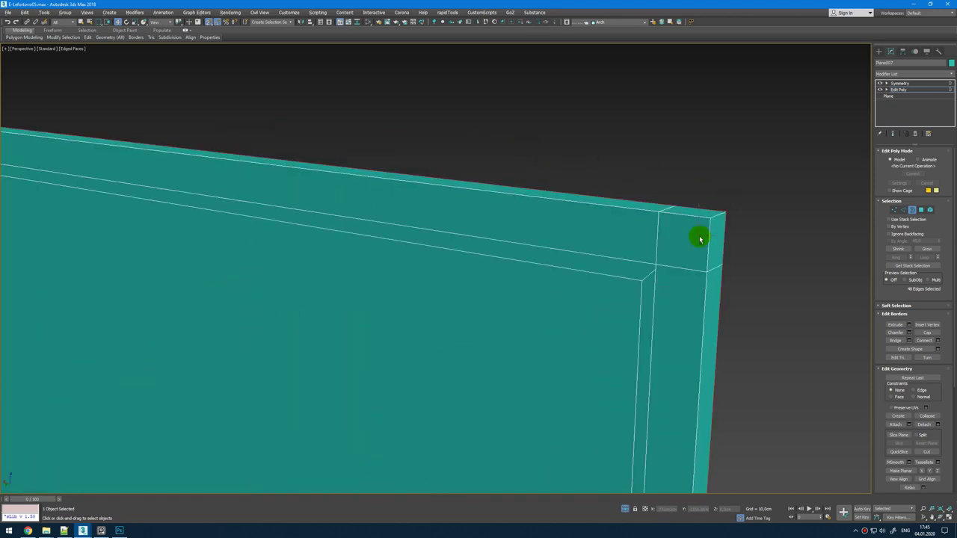
Step: Select the borders of the six panel openings and chamfer them by 0.15 cm
left_click(589, 347)
scroll(590, 347, "down", 4)
middle_click_drag(590, 347, 229, 254, "alt")
key("F3")
key("F3")
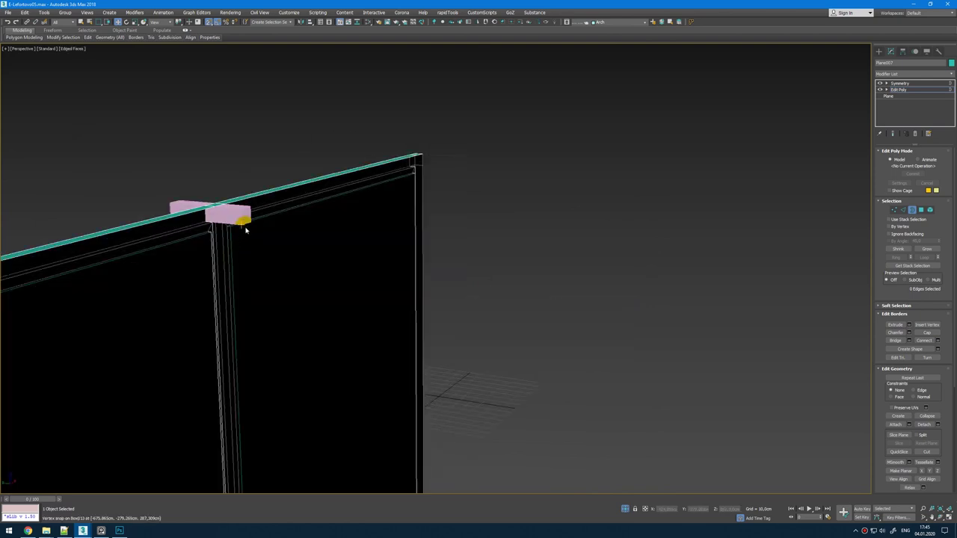
left_click(363, 195)
middle_click_drag(398, 192, 463, 224, "alt")
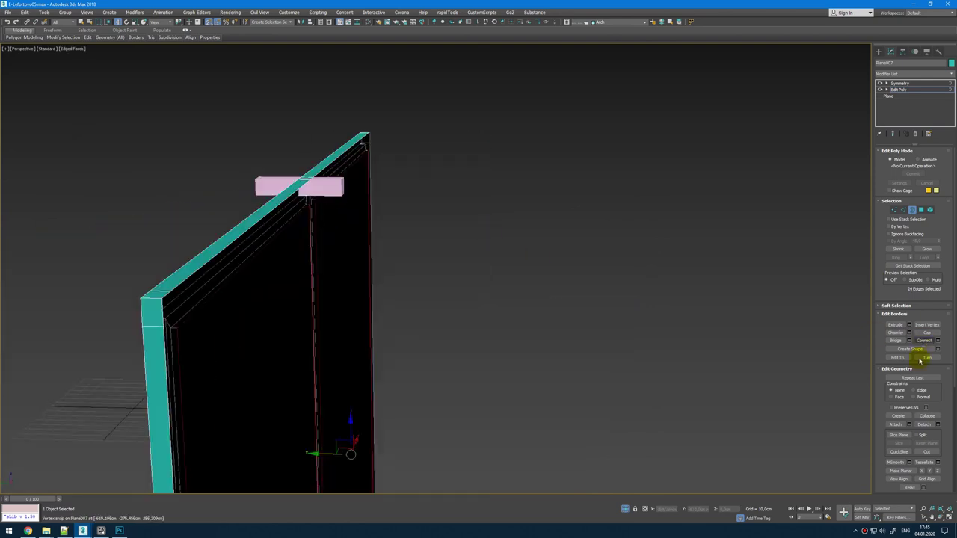
left_click(909, 332)
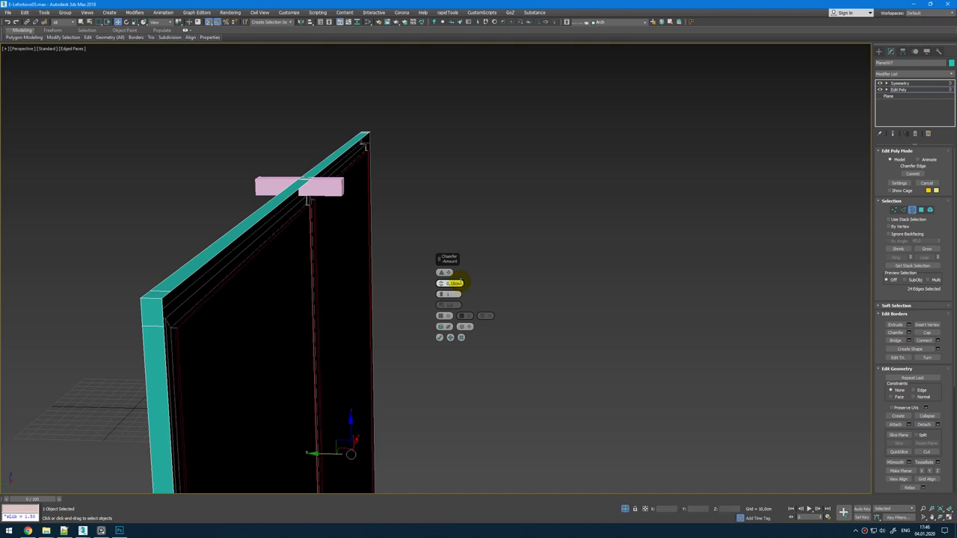
left_click(439, 338)
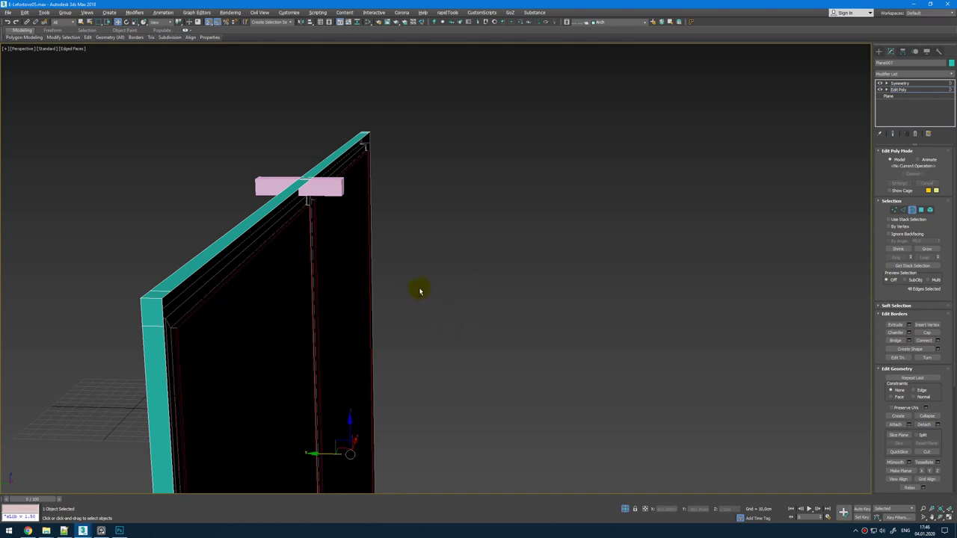
Step: Select the loop of thin chamfer polygons around the upper panel opening and extend the selection to similar polygons
middle_click_drag(420, 291, 434, 281, "alt")
scroll(337, 210, "up", 6)
key("4")
left_click(339, 212)
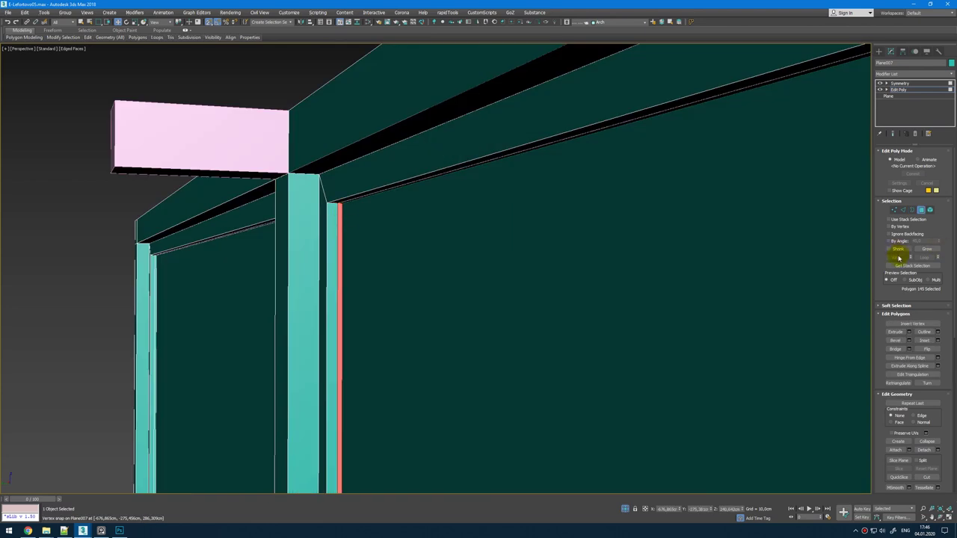
middle_click_drag(339, 206, 371, 205, "alt")
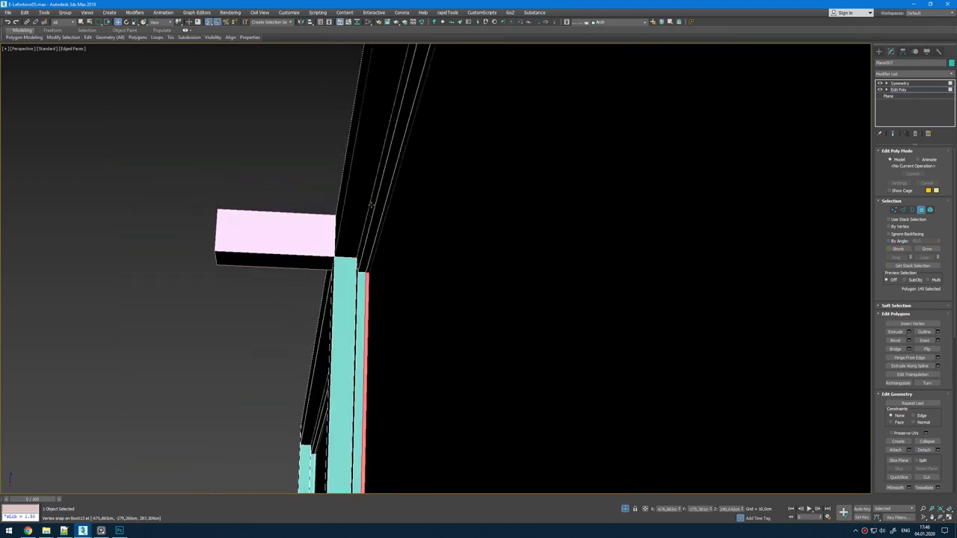
left_click(370, 264, "shift")
scroll(381, 295, "down", 4)
middle_click_drag(381, 294, 576, 258)
mouse_move(79, 39)
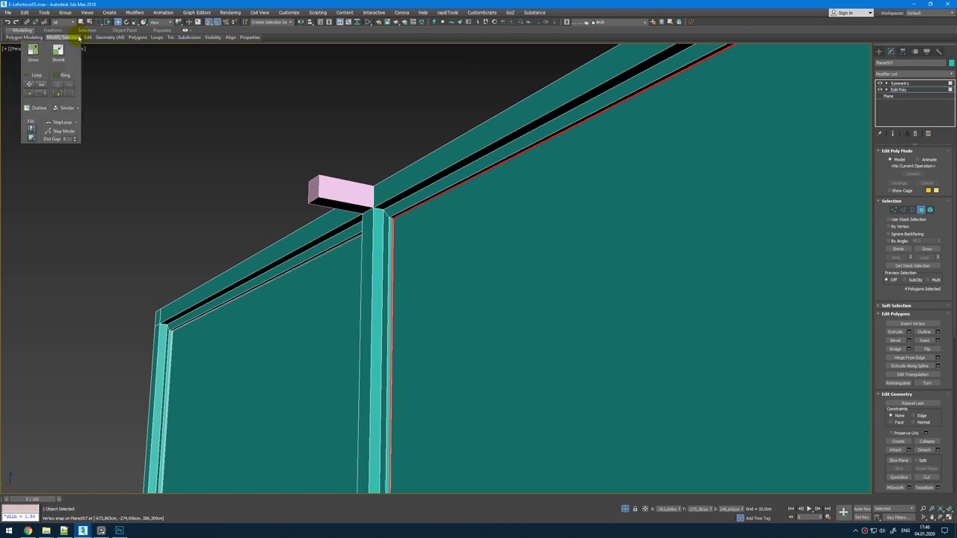
left_click(65, 110)
Step: Add the missing chamfer strips around the other openings, completing the polygon selection for all six panel openings
scroll(350, 294, "down", 5)
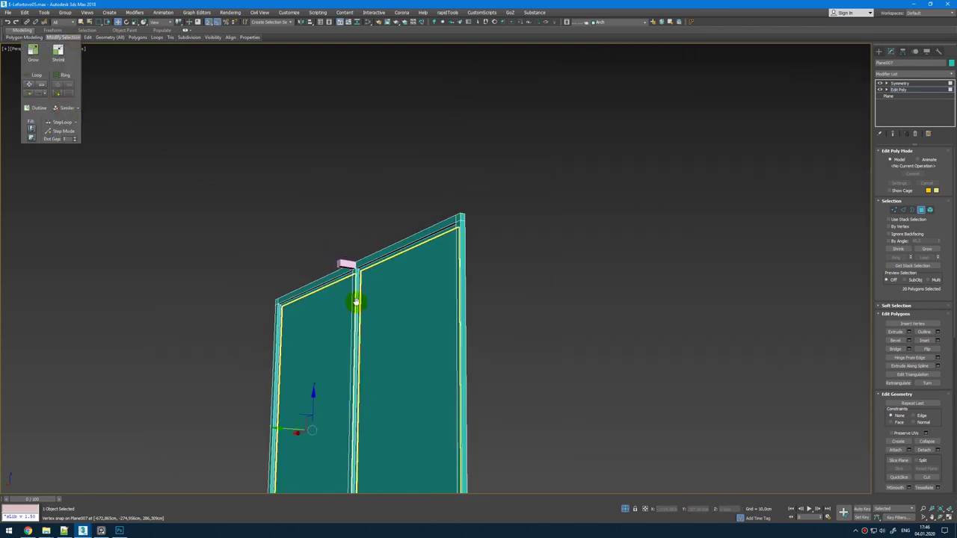
middle_click_drag(357, 301, 416, 72)
scroll(431, 361, "up", 6)
left_click(416, 313, "ctrl")
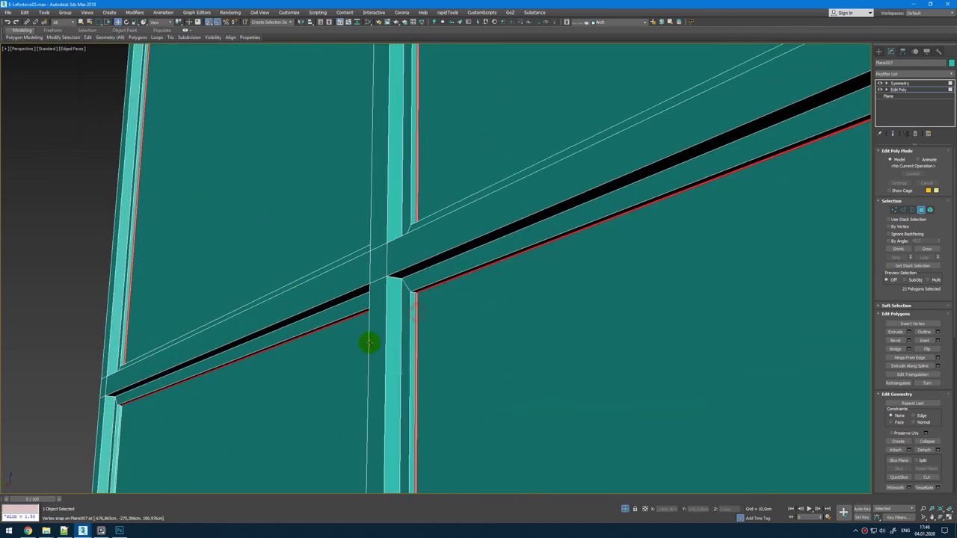
middle_click_drag(367, 342, 436, 325, "alt")
left_click(437, 326, "ctrl")
middle_click_drag(558, 426, 456, 332, "alt")
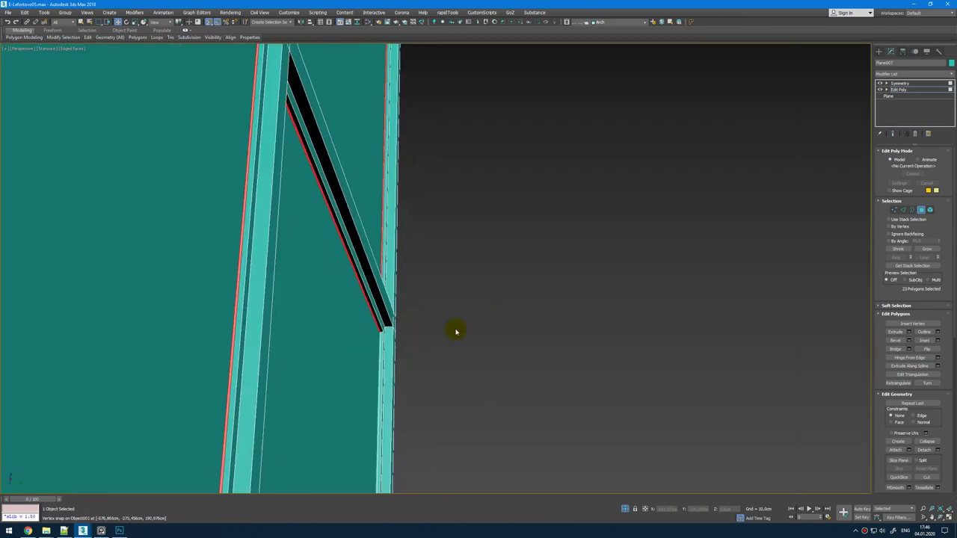
left_click(382, 357, "ctrl")
scroll(382, 358, "down", 5)
middle_click_drag(383, 359, 404, 301)
middle_click_drag(413, 361, 425, 231)
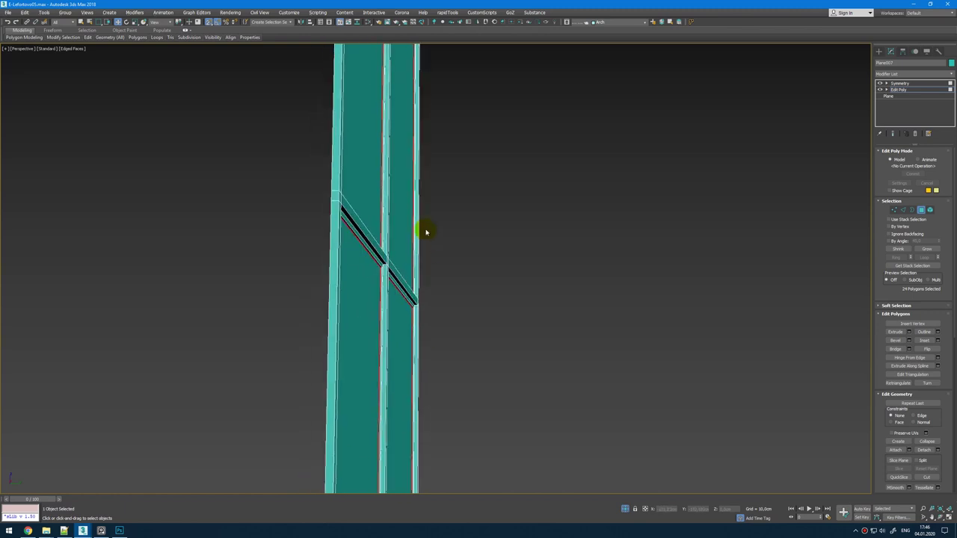
Step: Extrude the selected chamfer strips by -0.15 cm along local normals to form a groove around each opening
middle_click_drag(421, 332, 478, 245, "alt")
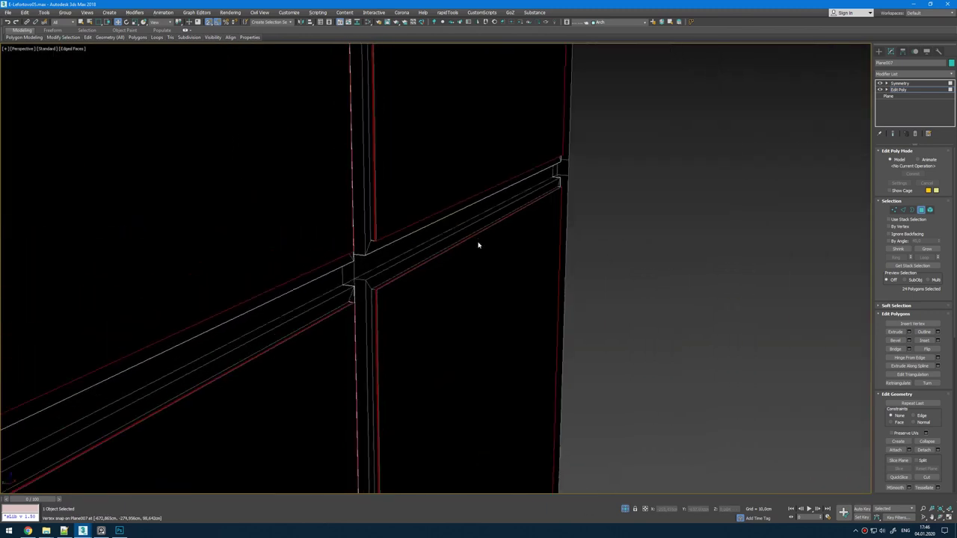
left_click(911, 331)
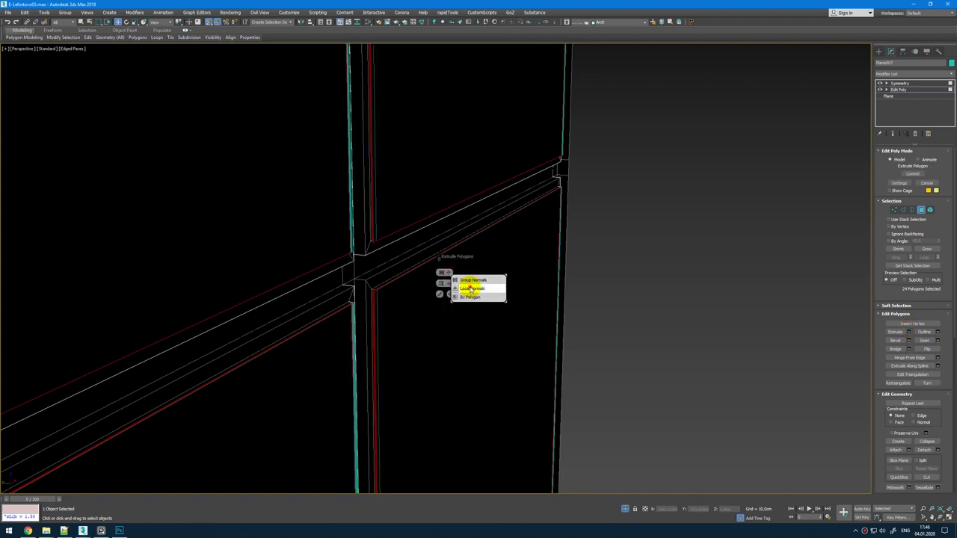
left_click_drag(464, 284, 471, 290)
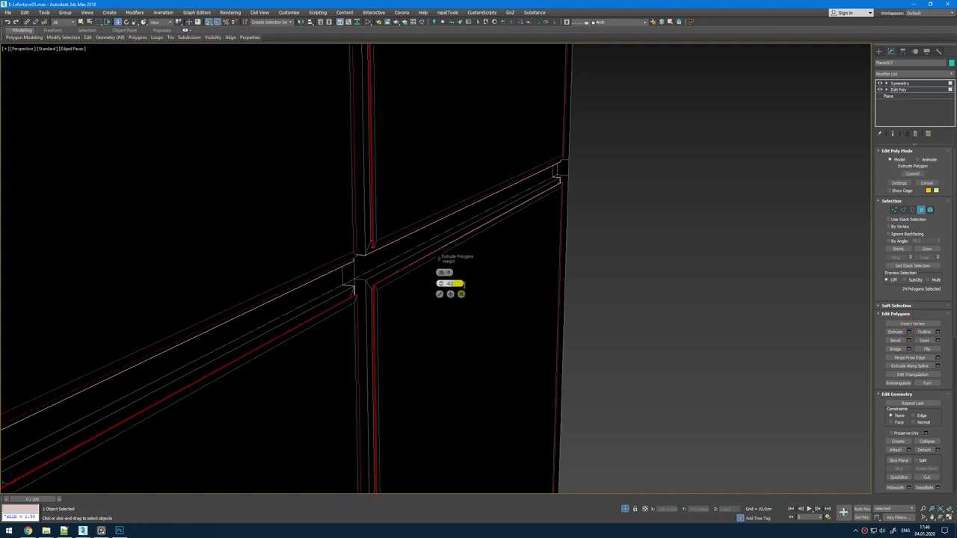
key("Return")
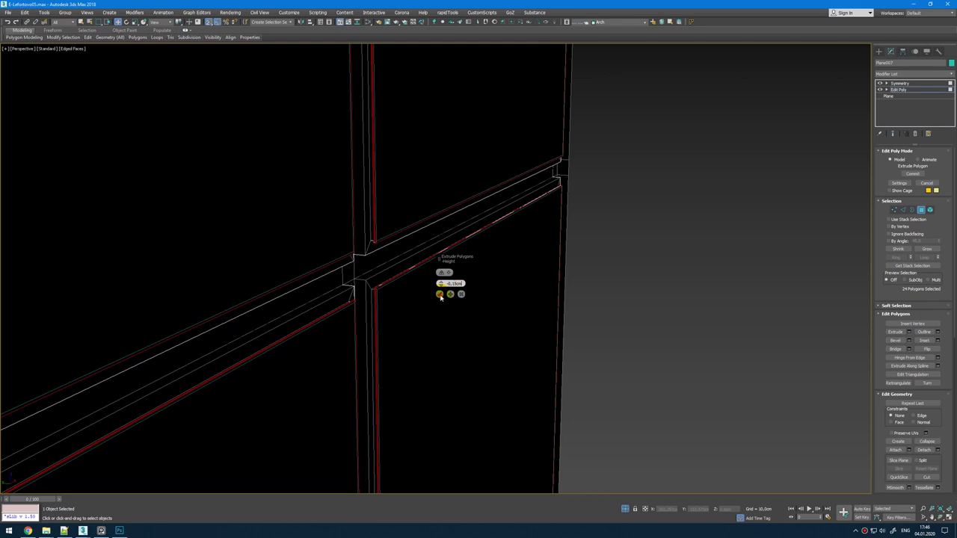
left_click(439, 294)
scroll(394, 236, "up", 4)
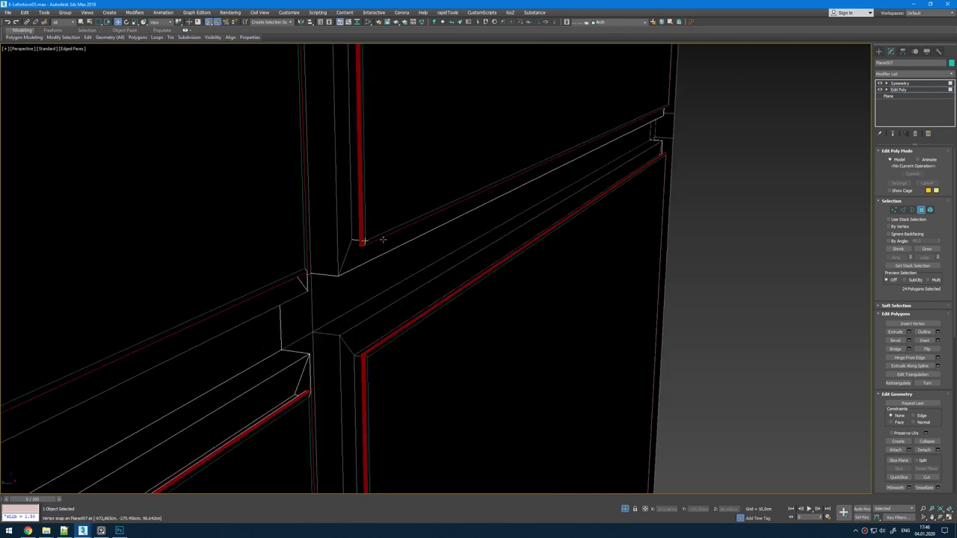
Step: Select the loop of inner side polygons along one opening's extruded groove and extend the selection to similar polygons
left_click(371, 241)
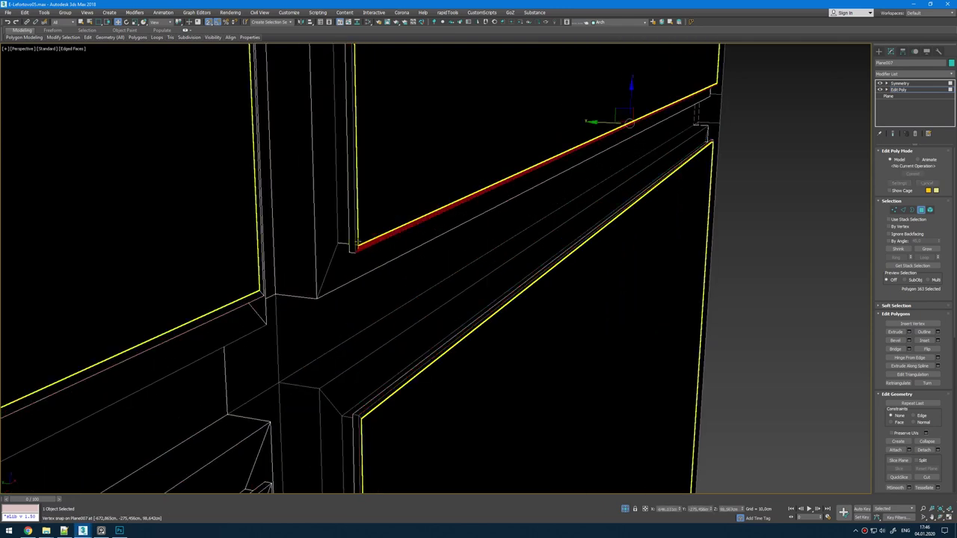
scroll(358, 242, "up", 5)
key("Insert")
key("Insert")
middle_click_drag(372, 261, 452, 457, "alt")
scroll(414, 395, "down", 3)
key("F3")
scroll(356, 310, "up", 5)
middle_click_drag(356, 310, 346, 254)
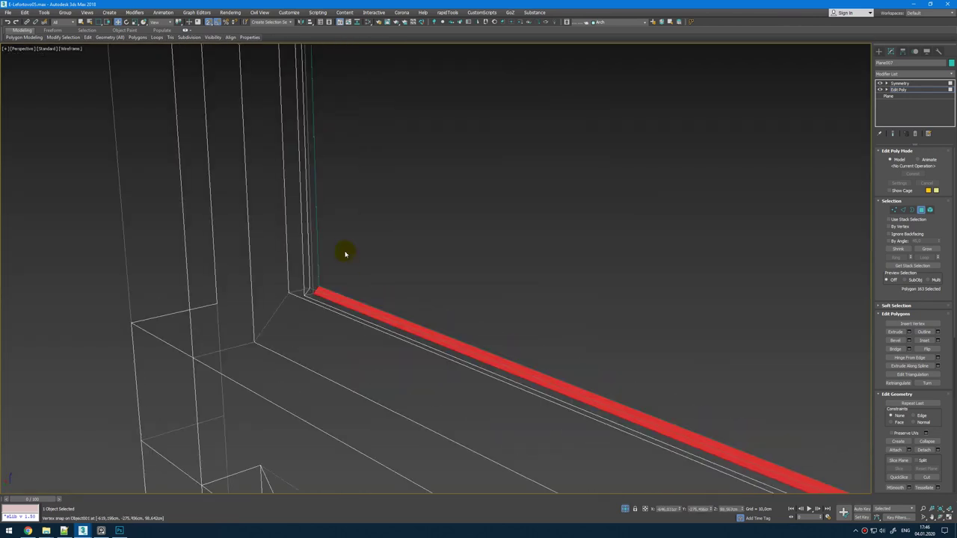
left_click(325, 289)
left_click(324, 291)
left_click(317, 271, "shift")
scroll(317, 272, "down", 5)
scroll(322, 268, "up", 2)
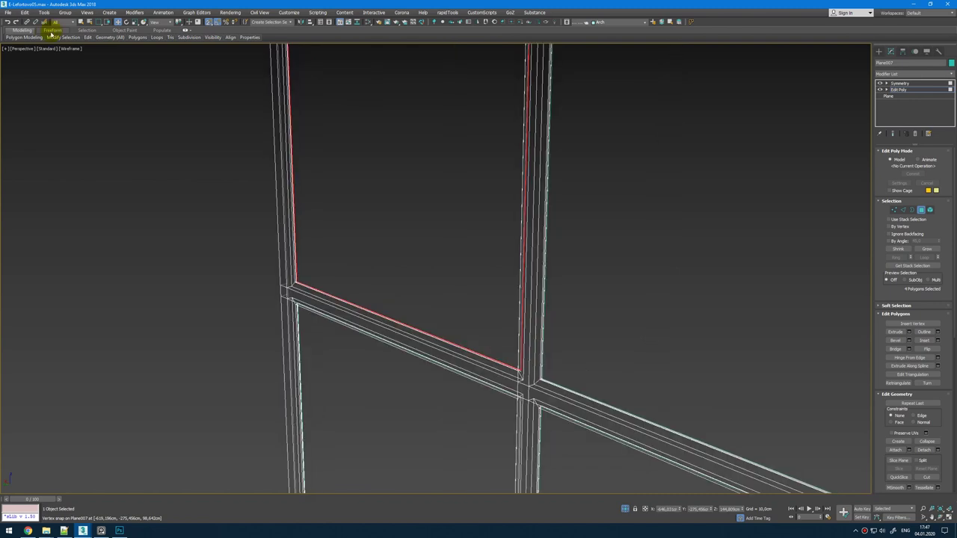
mouse_move(55, 37)
left_click(66, 108)
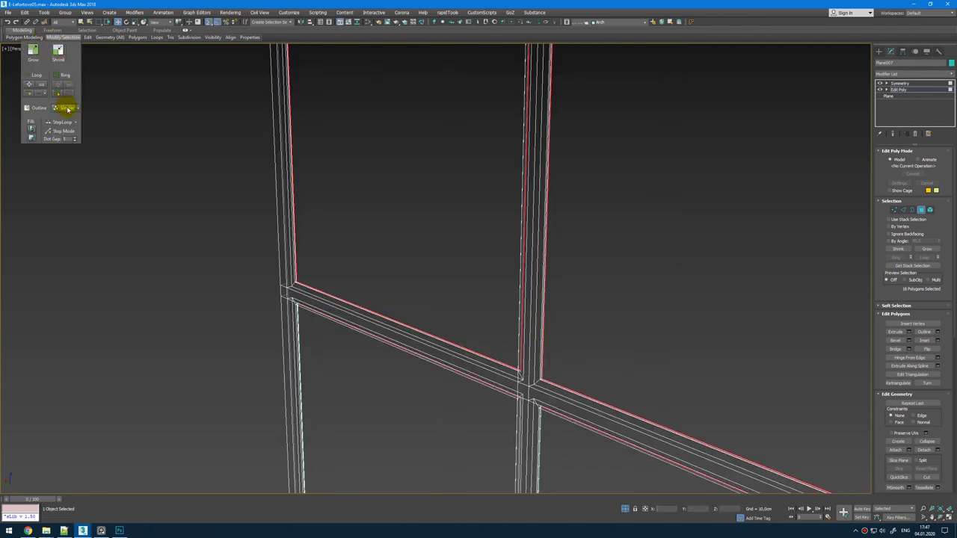
scroll(539, 359, "down", 3)
middle_click_drag(549, 404, 544, 270)
left_click(517, 236)
Step: Examine the groove corners and inner side faces around the panel openings in wireframe and shaded display
scroll(458, 167, "up", 8)
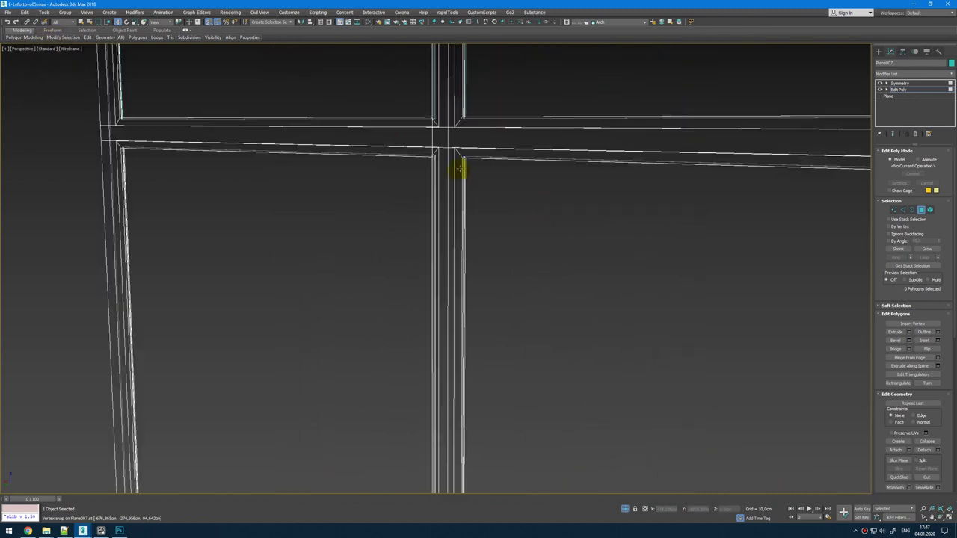
left_click(468, 155)
middle_click_drag(468, 155, 503, 158, "alt")
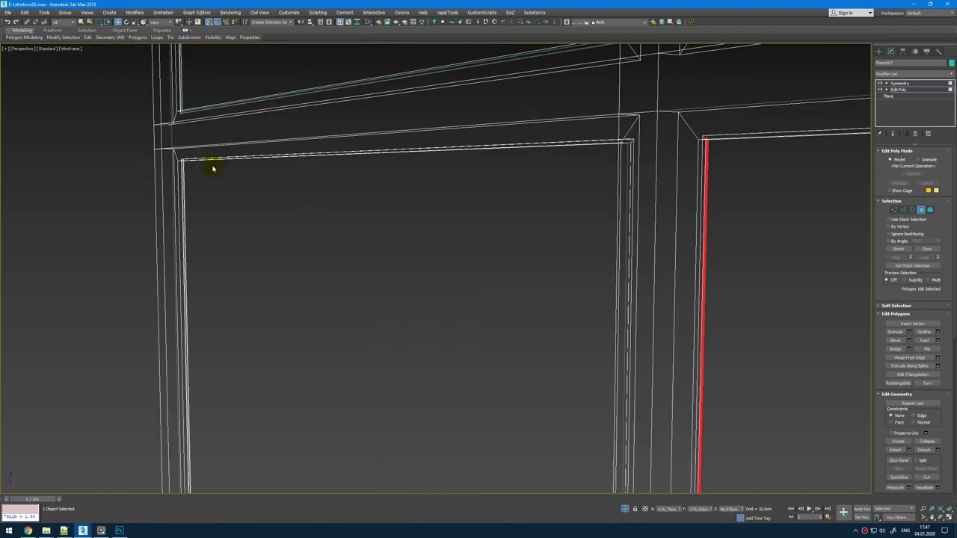
left_click(643, 245)
mouse_move(643, 246)
middle_mouse_down("alt")
mouse_move(611, 234)
mouse_move(718, 240)
mouse_move(656, 231)
middle_mouse_up("alt")
scroll(614, 236, "down", 4)
scroll(785, 198, "up", 3)
scroll(787, 196, "up", 2)
key("F3")
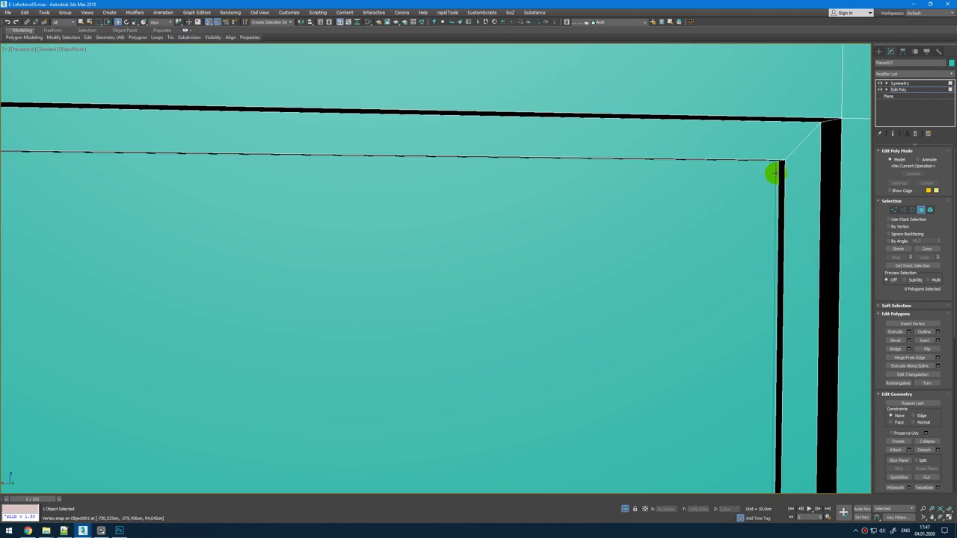
left_click(776, 172)
left_click(763, 229)
scroll(762, 229, "down", 3)
middle_click_drag(763, 228, 351, 181)
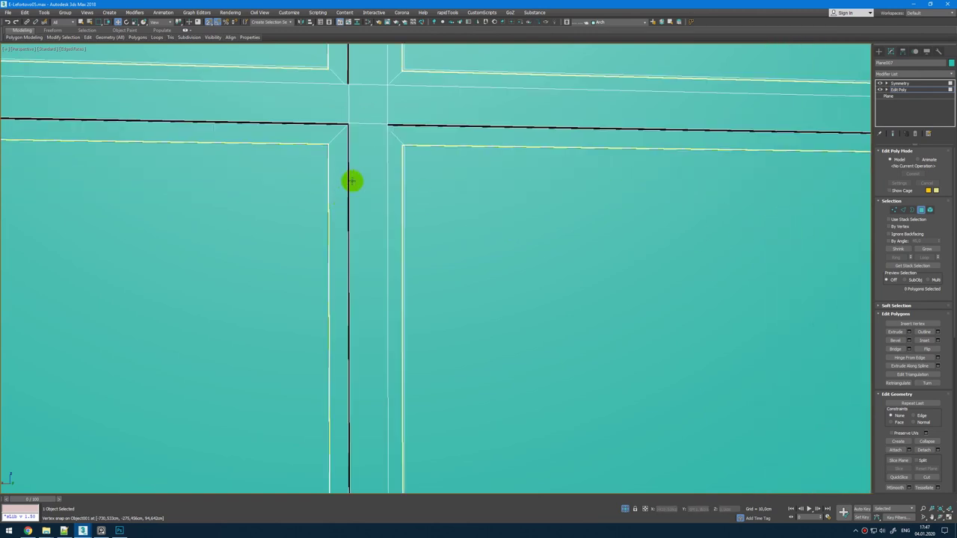
key("F3")
scroll(354, 182, "up", 3)
scroll(353, 183, "down", 5)
middle_click_drag(289, 192, 632, 164)
scroll(199, 167, "up", 4)
left_click(198, 97)
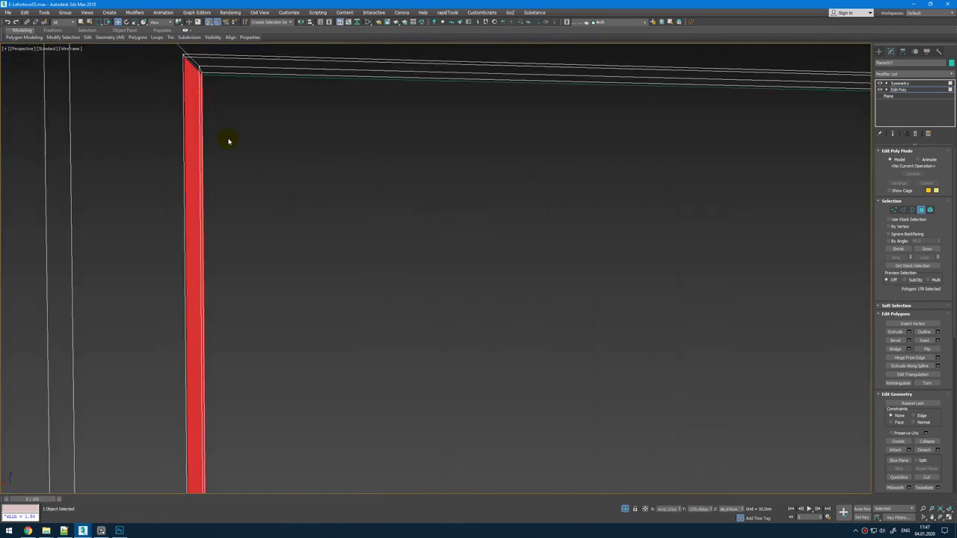
mouse_move(227, 155)
middle_mouse_down("alt")
mouse_move(191, 159)
mouse_move(425, 247)
middle_mouse_up("alt")
left_click(191, 158)
key("F3")
scroll(388, 196, "down", 6)
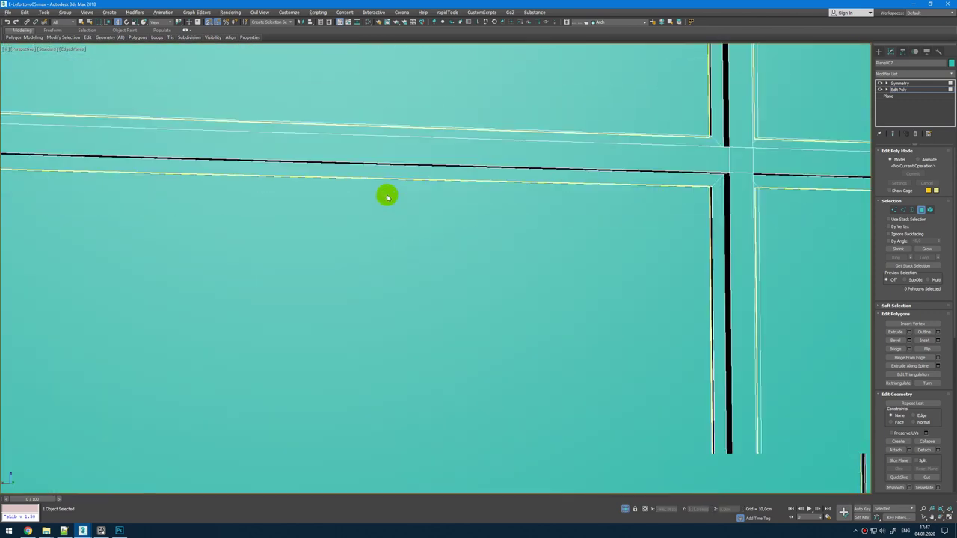
middle_click_drag(417, 197, 469, 199, "alt")
scroll(469, 198, "up", 4)
scroll(468, 198, "down", 8)
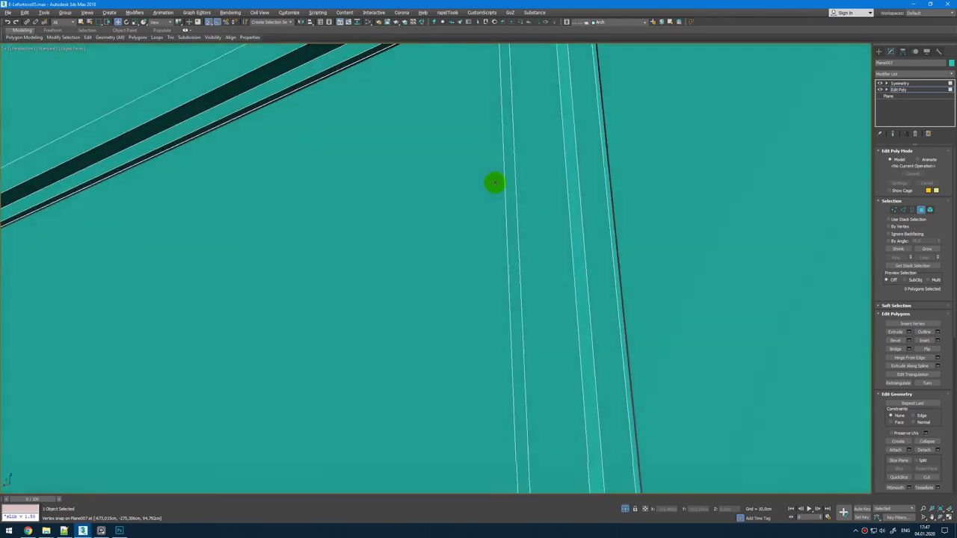
middle_click_drag(495, 231, 608, 219, "alt")
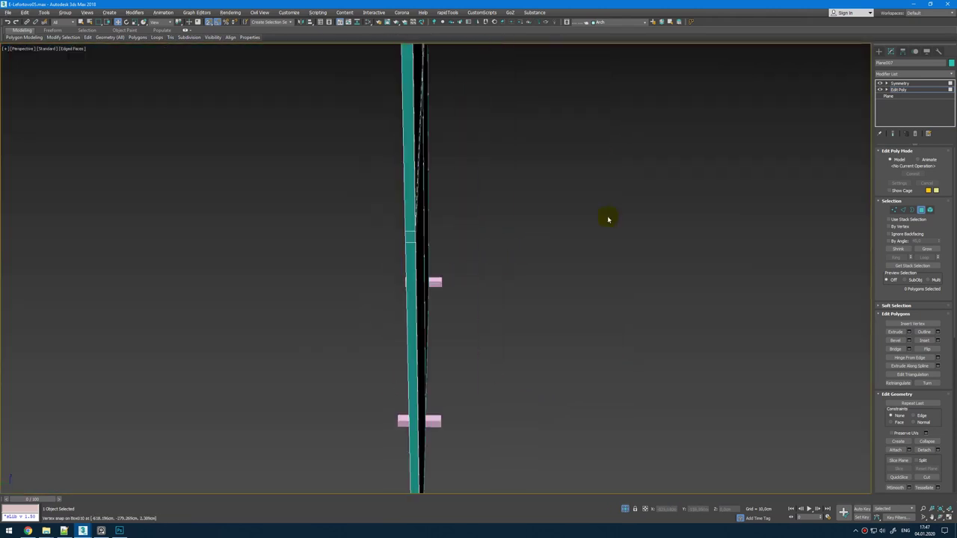
Step: Return to the partition frame's Symmetry modifier level and inspect the mirrored frame profile
left_click(899, 83)
middle_click_drag(837, 117, 274, 190, "alt")
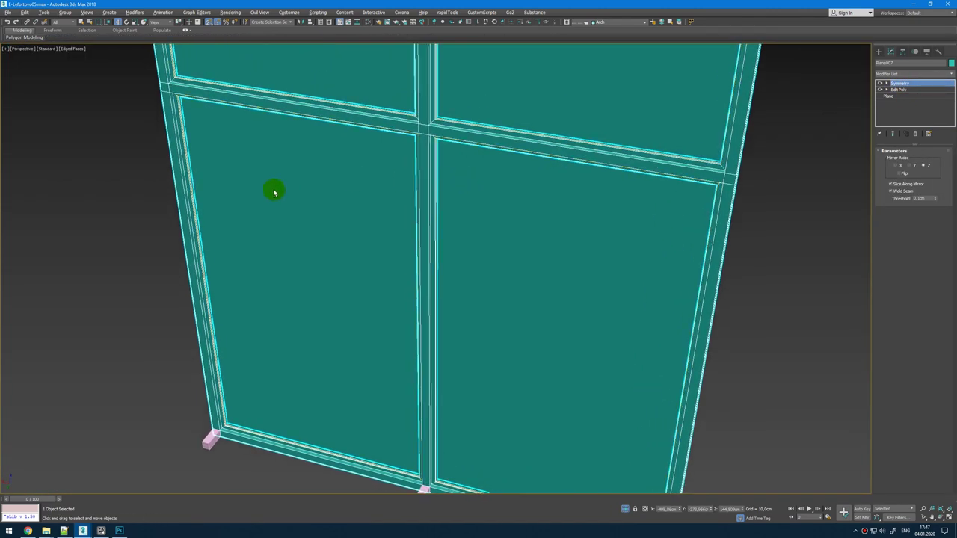
key("alt+w")
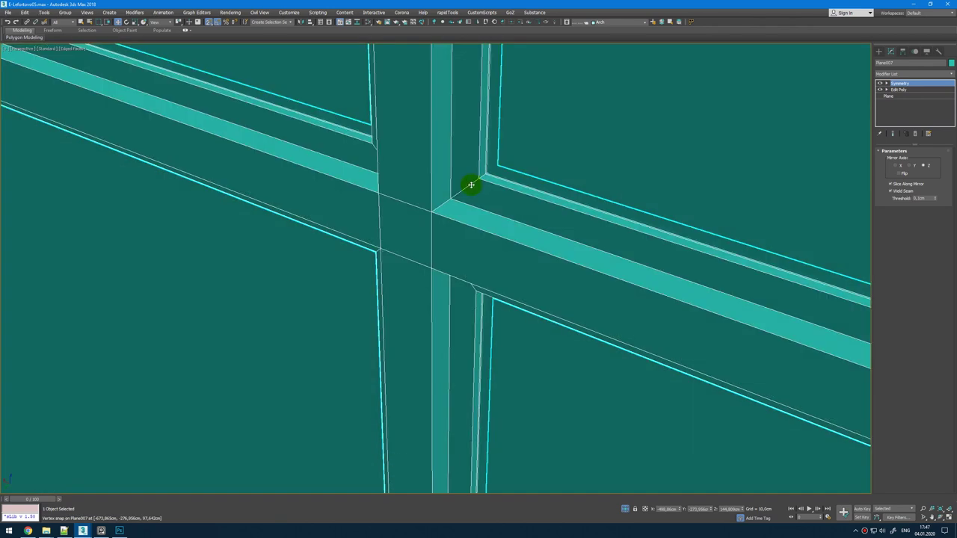
Step: Add a Shell modifier to the panels object inside the frame, followed by an Edit Poly modifier
left_click(533, 166)
scroll(534, 166, "down", 2)
left_click(928, 75)
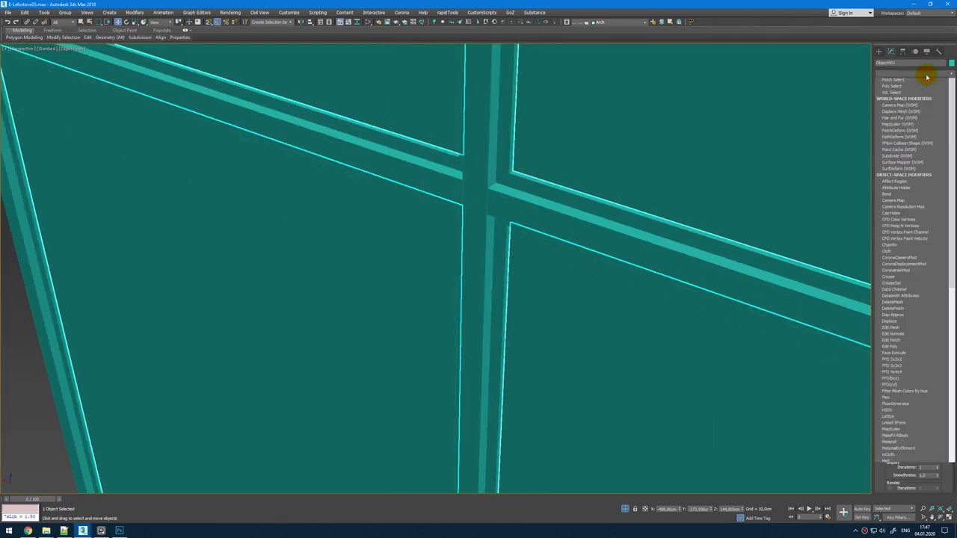
type("sh")
key("Return")
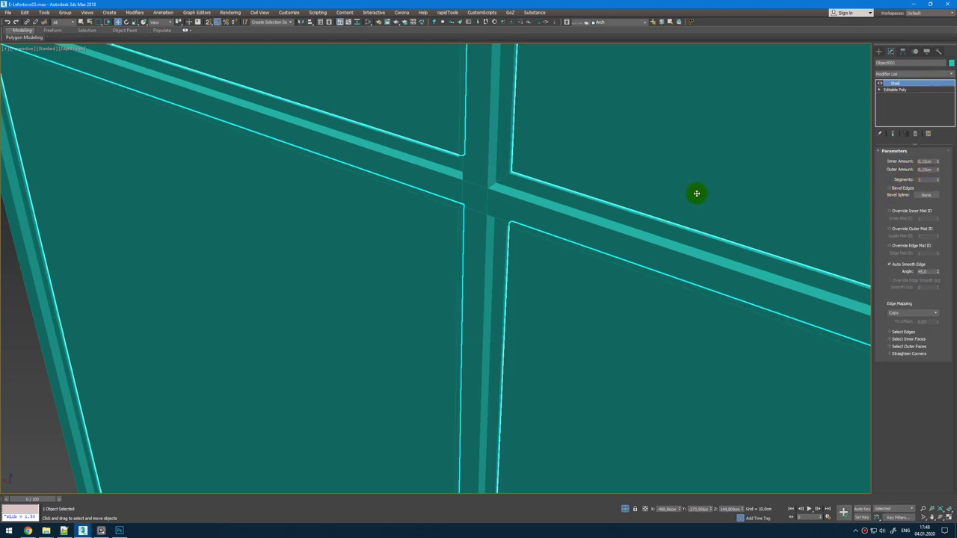
key("ctrl+e")
key("z")
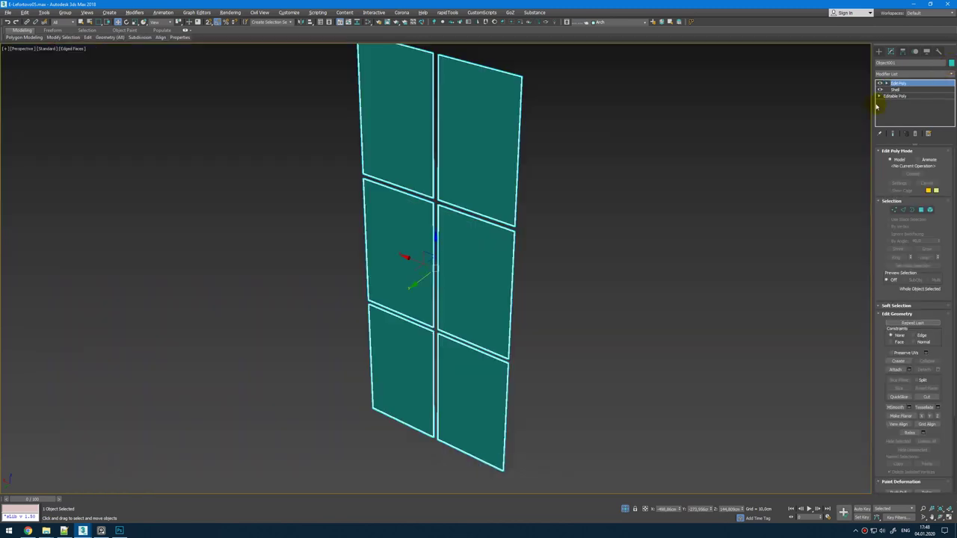
Step: Select the loop of rim polygons around one panel and extend the selection to similar polygons on the other panels
scroll(516, 77, "up", 10)
key("4")
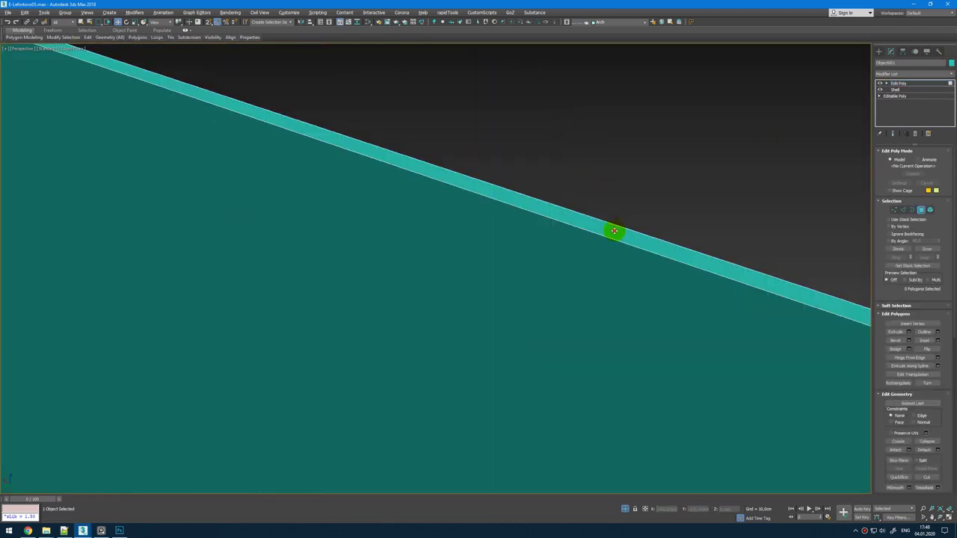
left_click(671, 256)
scroll(662, 255, "down", 2)
middle_click_drag(663, 255, 621, 332, "alt")
left_click(621, 334, "shift")
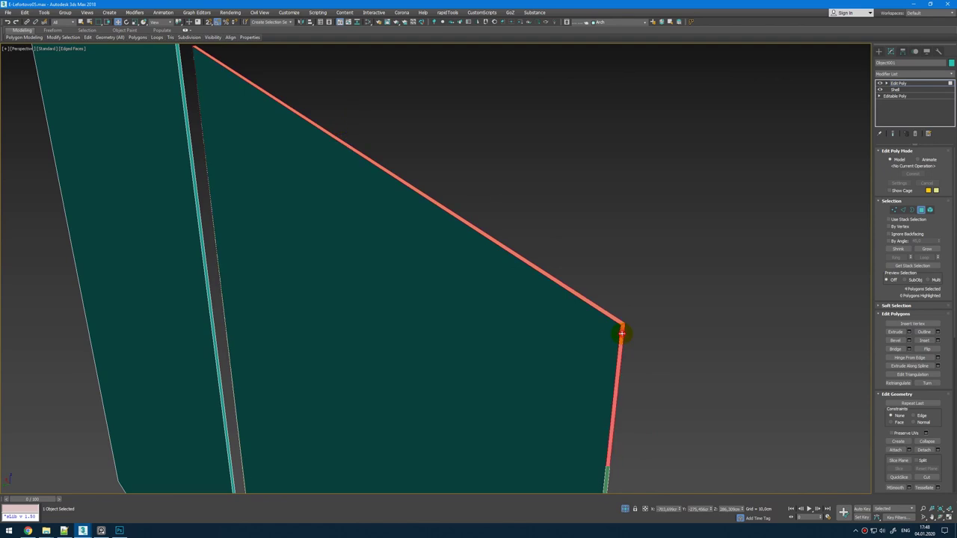
scroll(623, 333, "down", 7)
mouse_move(71, 41)
left_click(67, 107)
Step: Add the missing side rim polygons to the selection so that the rims of all six panels are selected
scroll(524, 205, "down", 4)
scroll(554, 233, "up", 7)
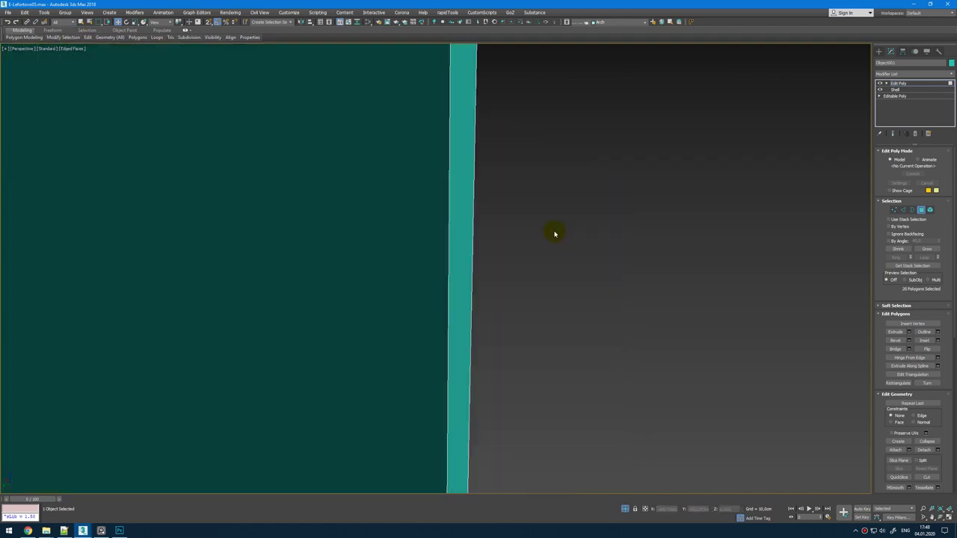
scroll(552, 229, "down", 3)
left_click(545, 217, "ctrl")
scroll(544, 217, "up", 1)
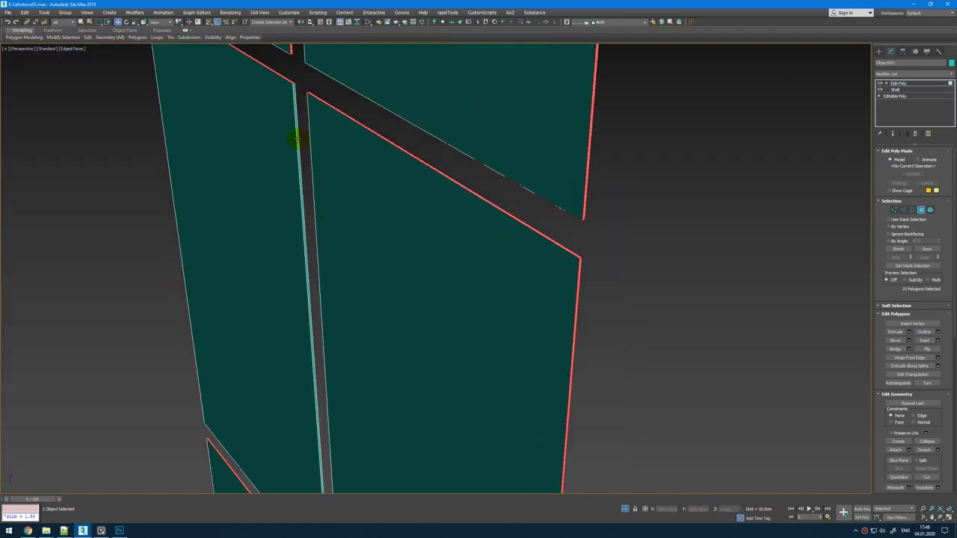
left_click(298, 139, "ctrl")
middle_click_drag(297, 139, 19, 160, "alt")
left_click(65, 155, "ctrl")
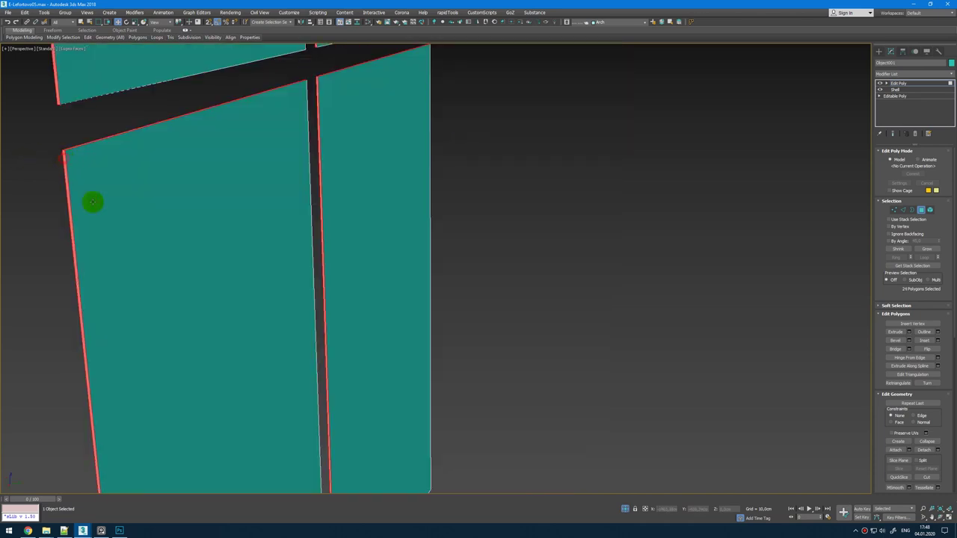
middle_click_drag(92, 202, 213, 298, "alt")
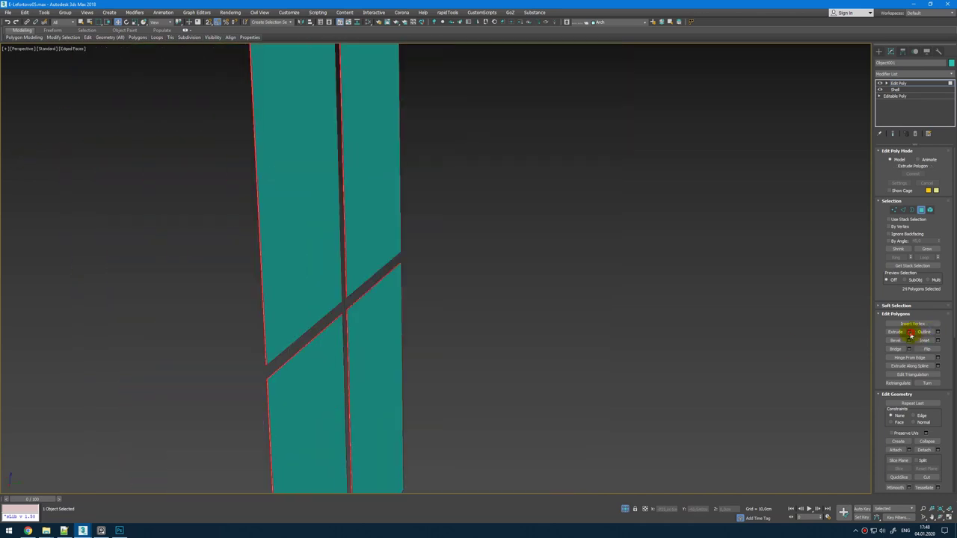
Step: Extrude the selected rim polygons of all six panels outward and accept the extrusion
left_click(909, 332)
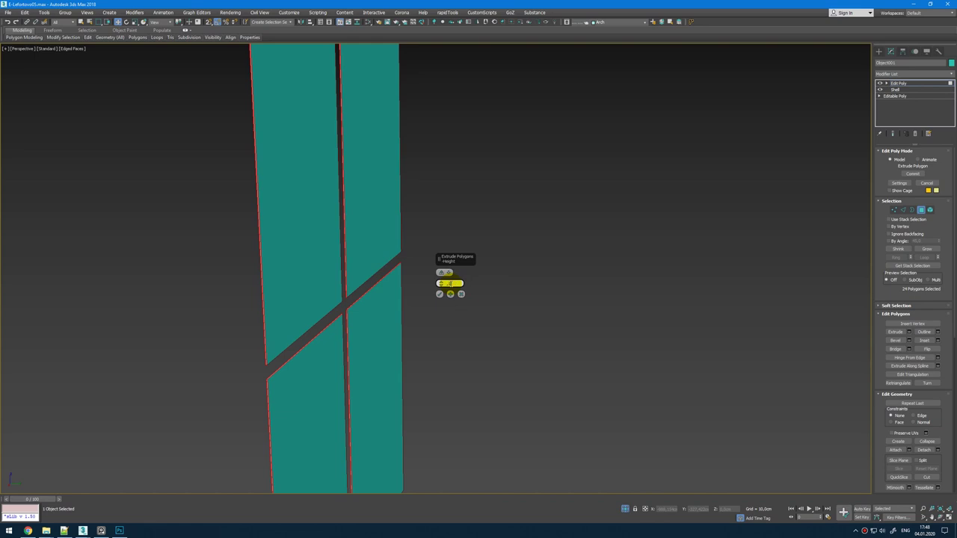
key("Return")
left_click(441, 294)
middle_click_drag(442, 294, 350, 301, "alt")
scroll(349, 305, "up", 6)
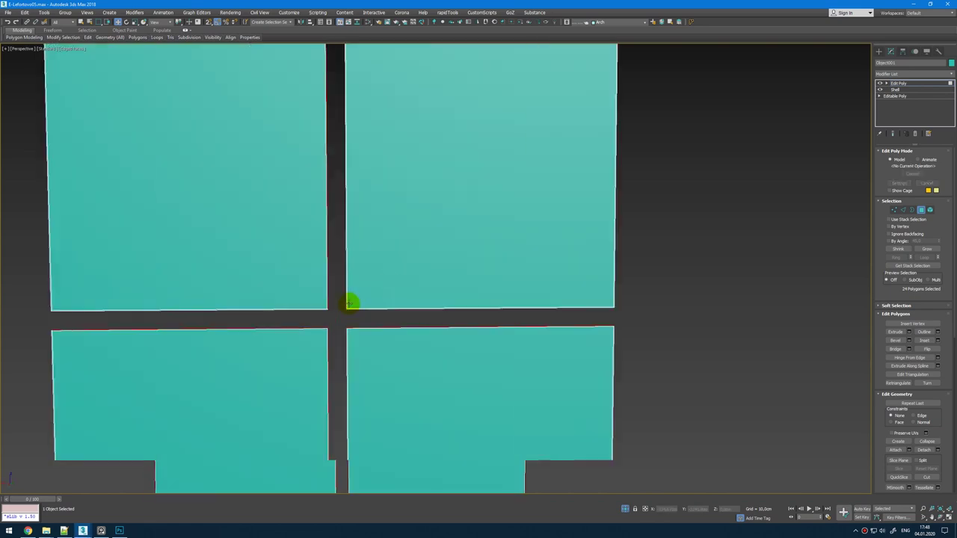
Step: End isolation, inspect how the panels sit in the partition frame, and leave polygon editing
left_click(625, 509)
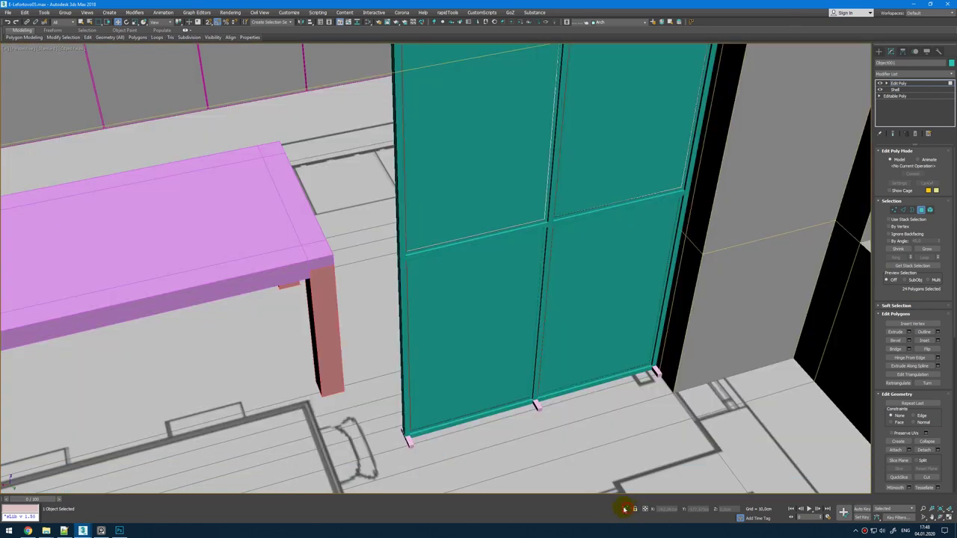
middle_click_drag(499, 252, 509, 232, "alt")
scroll(540, 254, "up", 6)
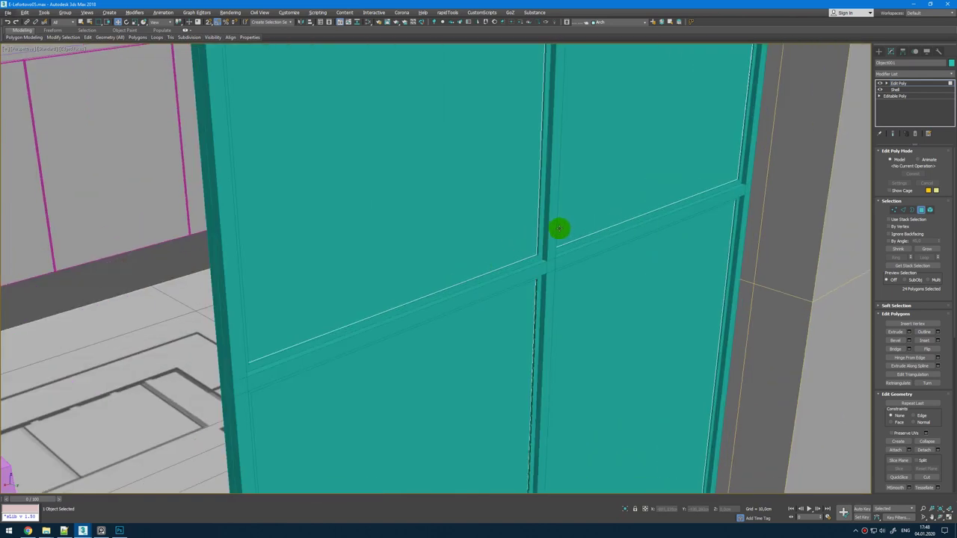
scroll(564, 336, "down", 10)
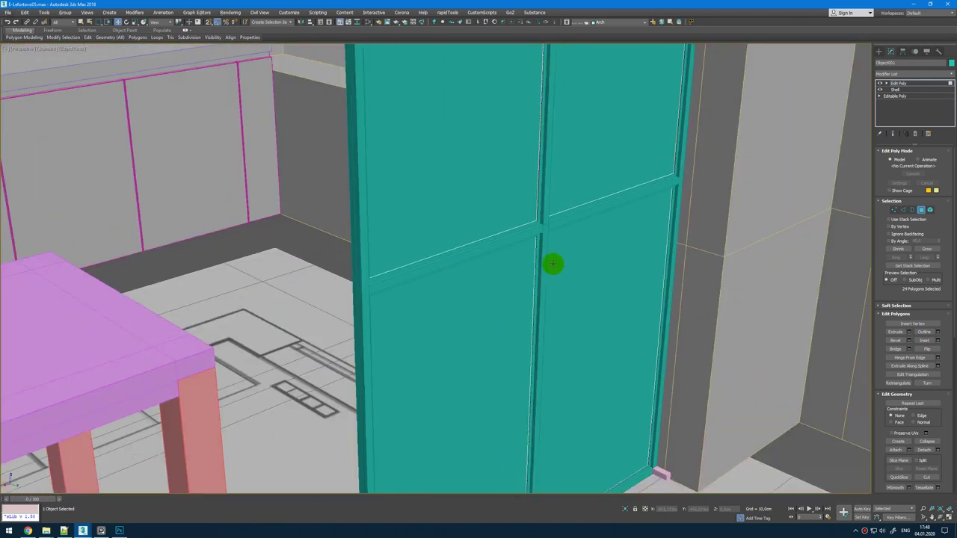
key("4")
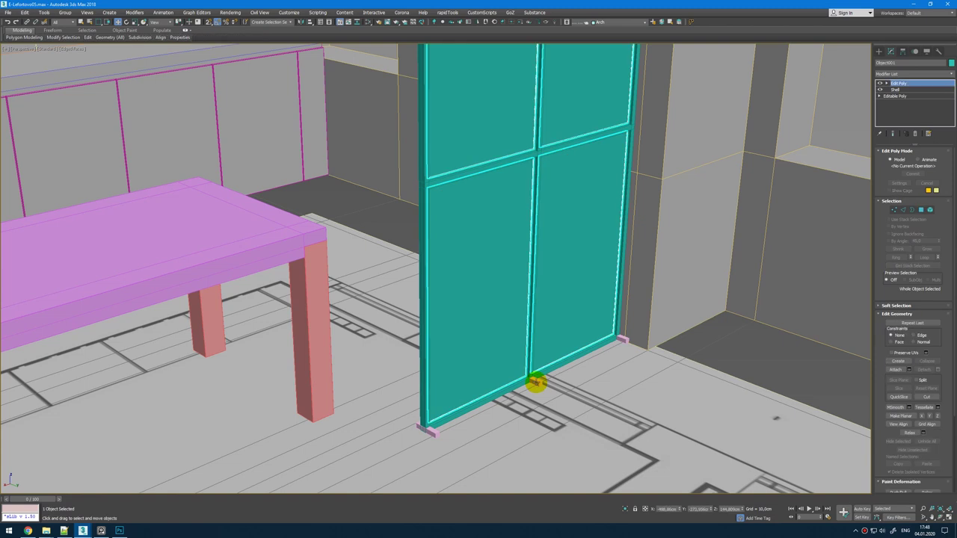
Step: Select all the small boxes under the partition frame together and remove them from the scene
left_click(536, 383)
key("ctrl+q")
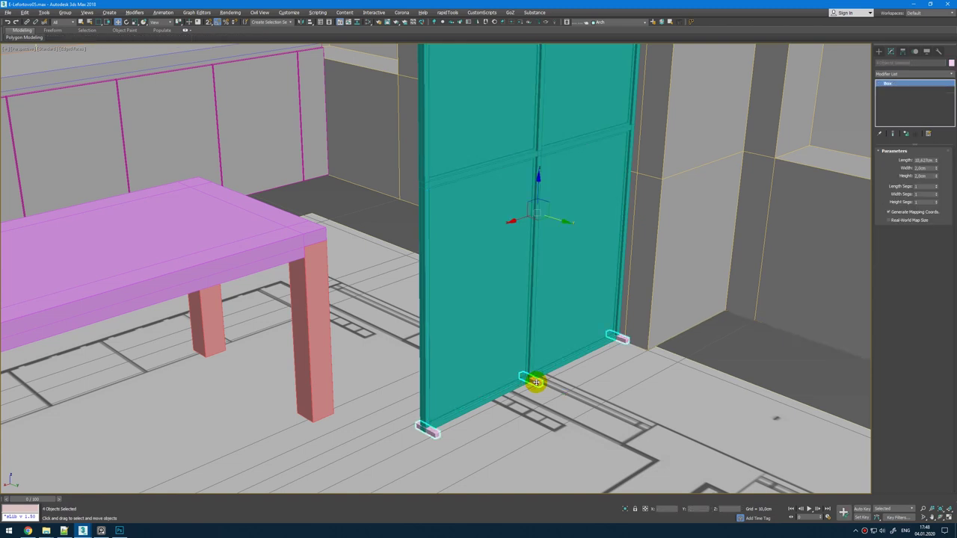
key("alt+q")
Step: Add a Chamfer modifier to the partition frame with an amount of 0.07 cm
scroll(526, 376, "down", 5)
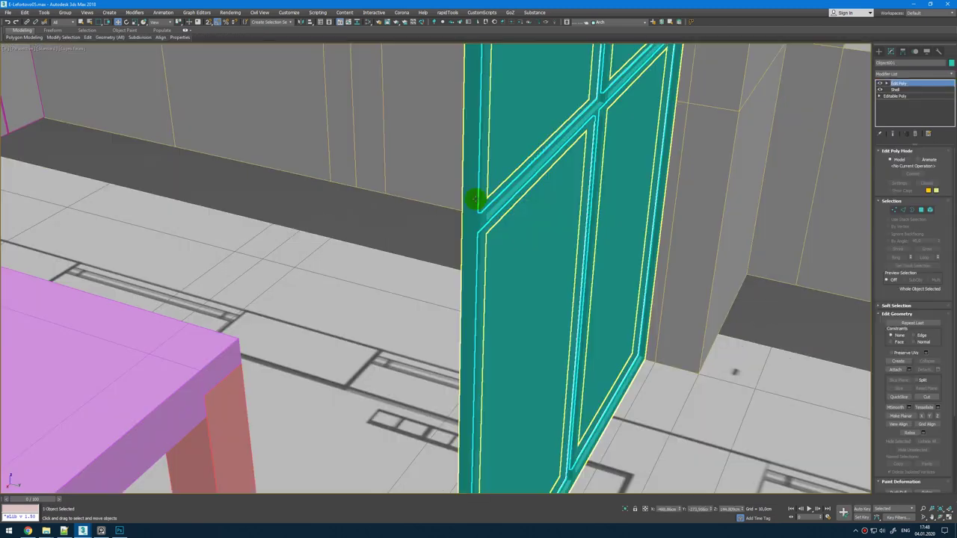
scroll(480, 215, "up", 2)
left_click(479, 244)
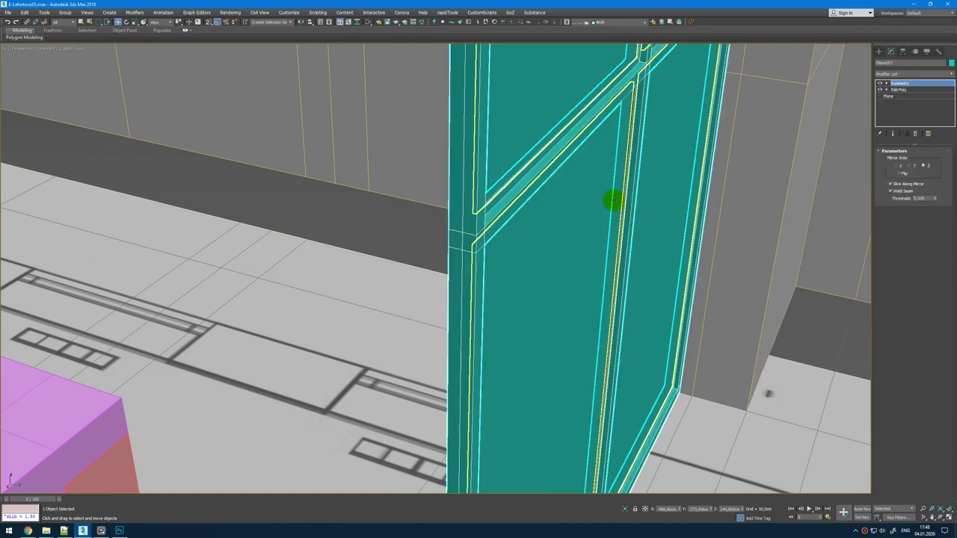
left_click(922, 74)
type("ch")
key("Return")
double_click(925, 182)
type(",7")
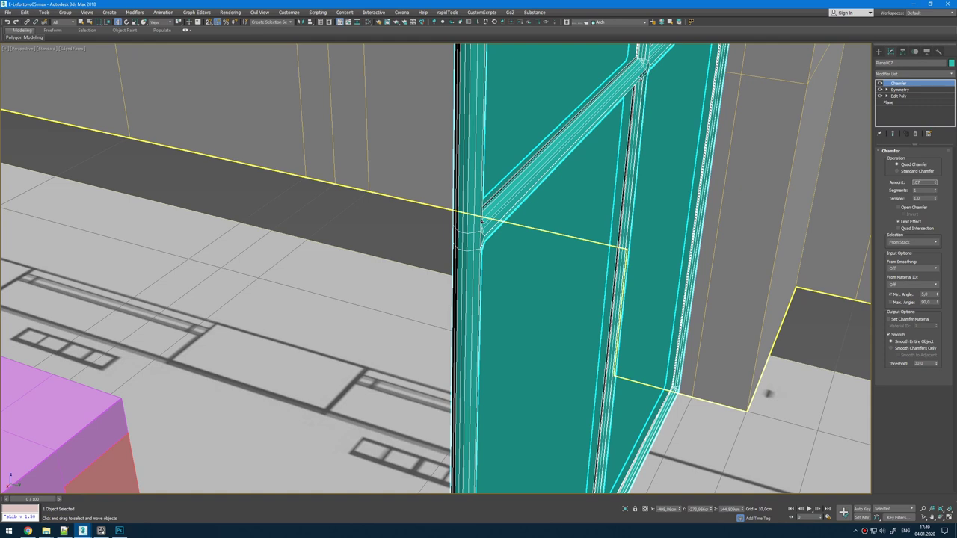
key("Return")
Step: Give the frame's chamfer 3 segments and a tension of 0.5, and smooth only the chamfers
scroll(485, 222, "up", 3)
left_click_drag(922, 191, 913, 198)
type("3")
key("Tab")
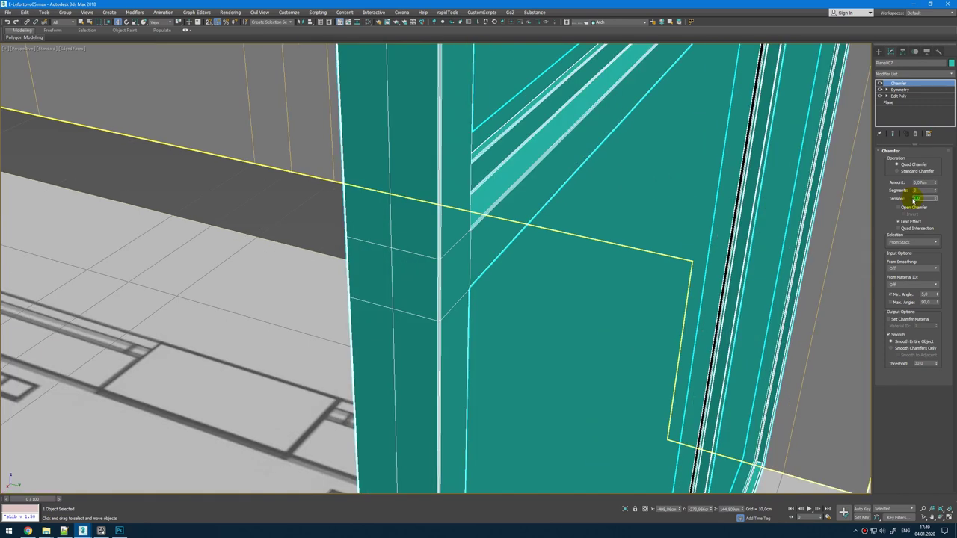
type("0,5")
key("Return")
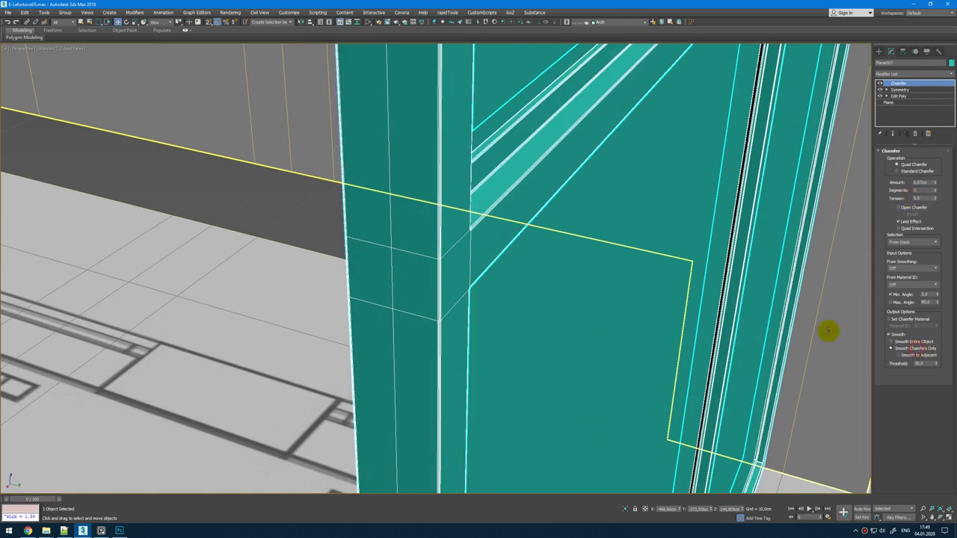
Step: Inspect the chamfered frame without its edge display, then turn the Chamfer modifier off
scroll(588, 269, "down", 3)
key("F4")
scroll(534, 222, "down", 3)
middle_click_drag(534, 223, 576, 212, "alt")
scroll(576, 211, "up", 3)
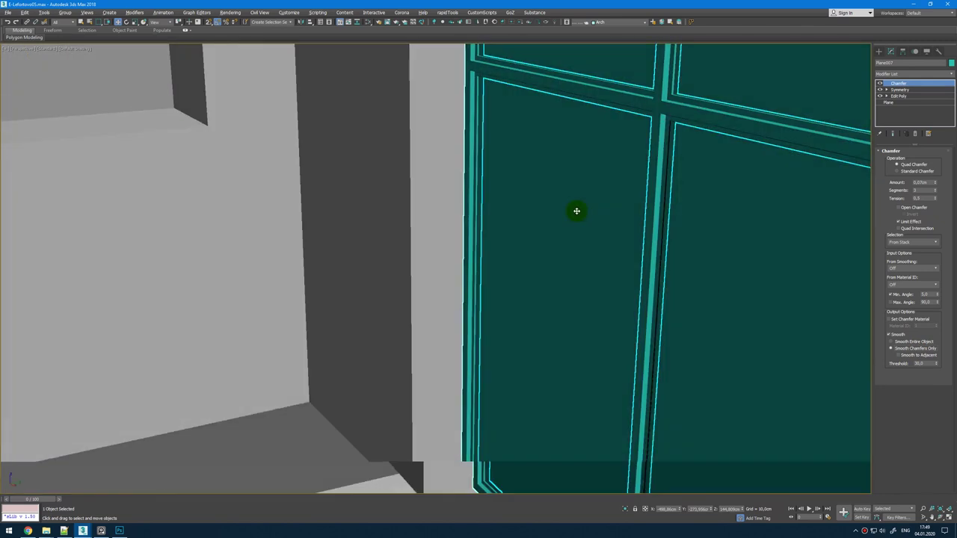
middle_click_drag(701, 207, 630, 257)
scroll(588, 164, "up", 5)
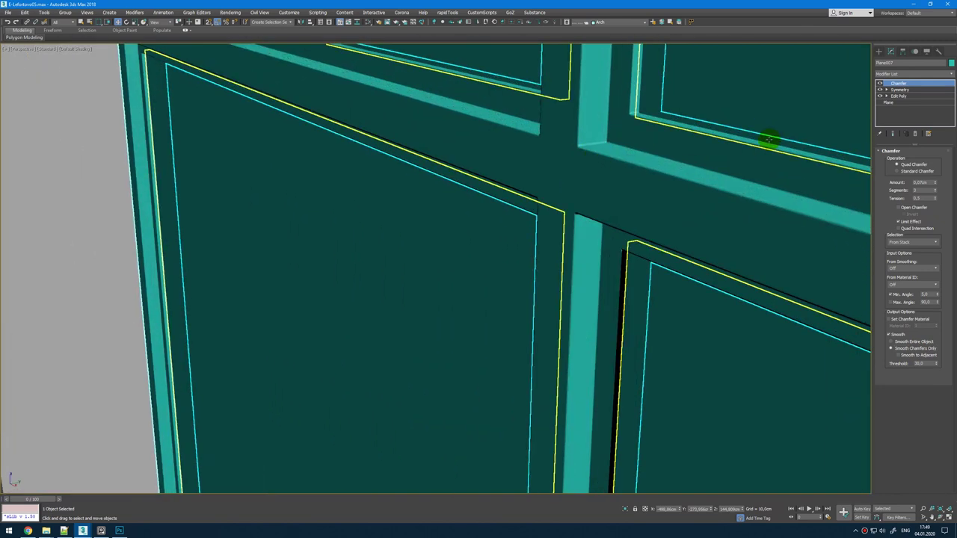
left_click(881, 84)
Step: Isolate the frame and, in the wireframe top view, create a thin box snapped across the width of one panel bay
scroll(654, 235, "down", 5)
middle_click_drag(653, 235, 372, 212)
key("alt+w")
middle_click(289, 177)
key("alt+w")
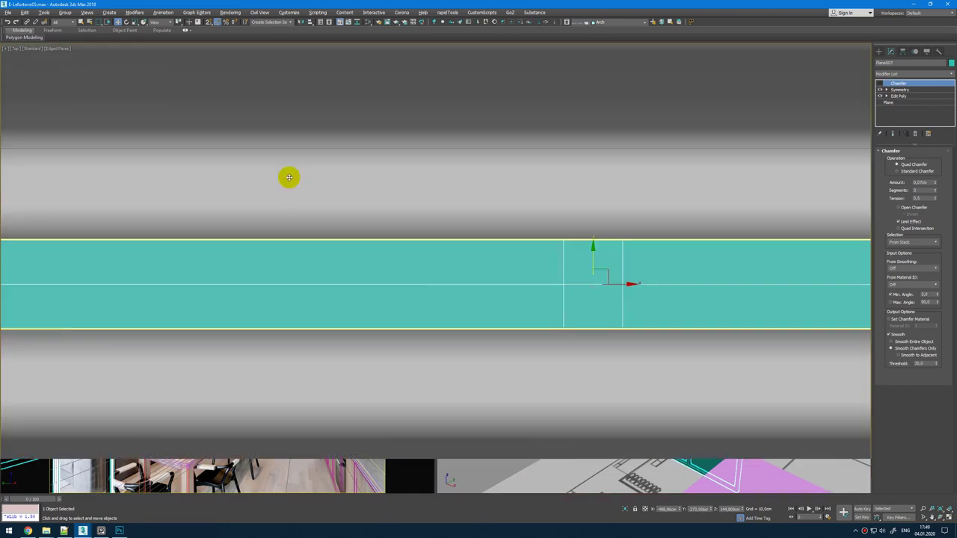
scroll(307, 194, "down", 6)
scroll(207, 232, "up", 4)
key("F3")
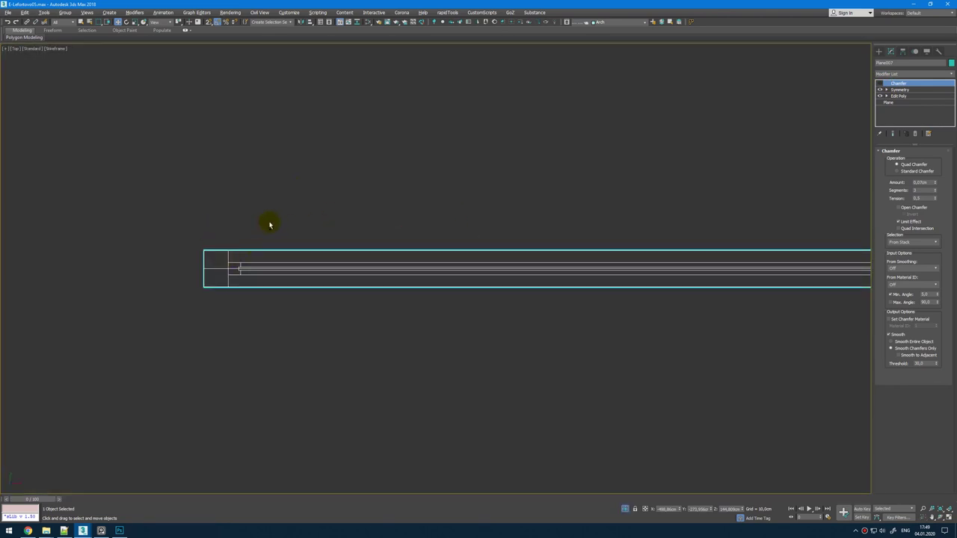
right_click(270, 223, "ctrl")
left_click(286, 201)
scroll(397, 255, "down", 2)
left_click_drag(234, 253, 761, 257)
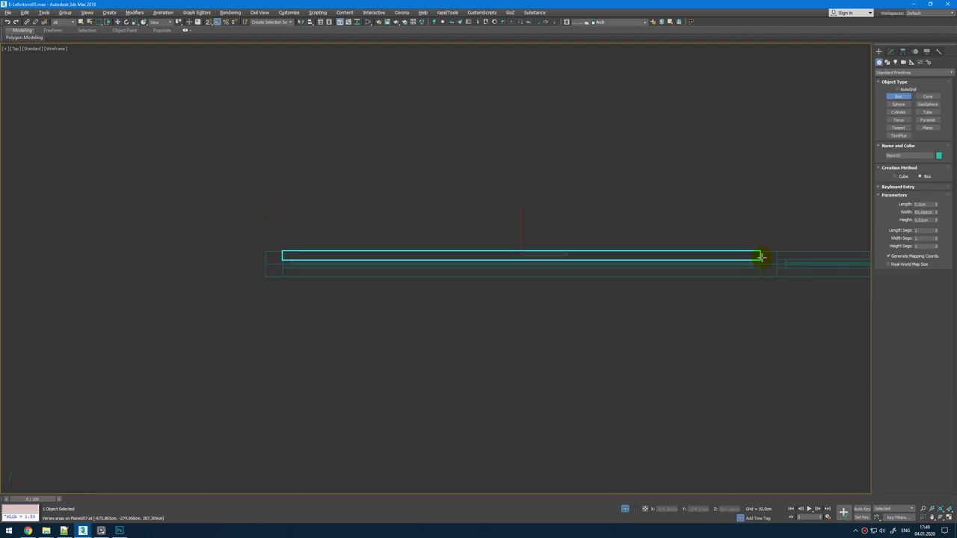
left_click(765, 195)
Step: Raise the box in the front view until it snaps under the crossbar at the top of the middle opening
key("w")
key("alt+w")
middle_click(682, 167)
key("alt+w")
scroll(678, 175, "down", 5)
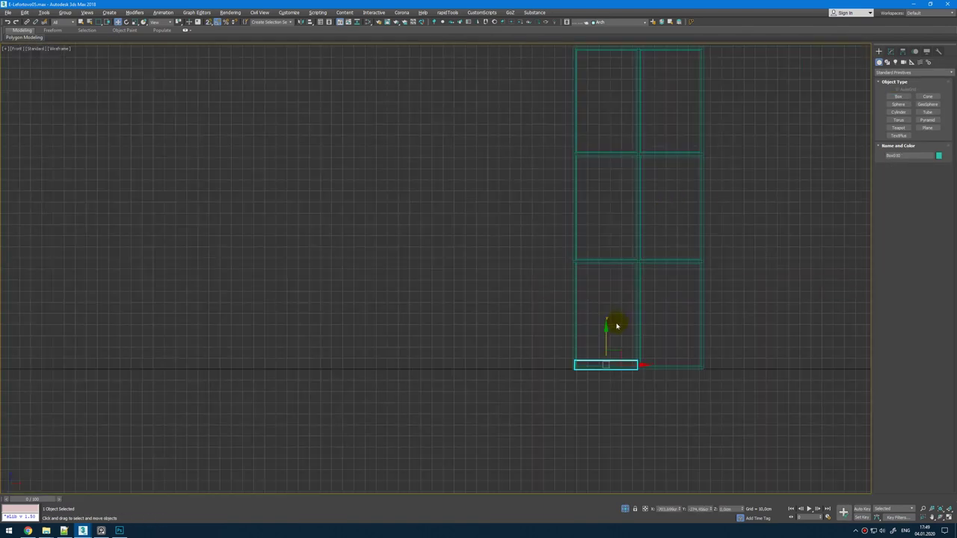
left_click_drag(609, 340, 583, 166)
scroll(577, 159, "up", 5)
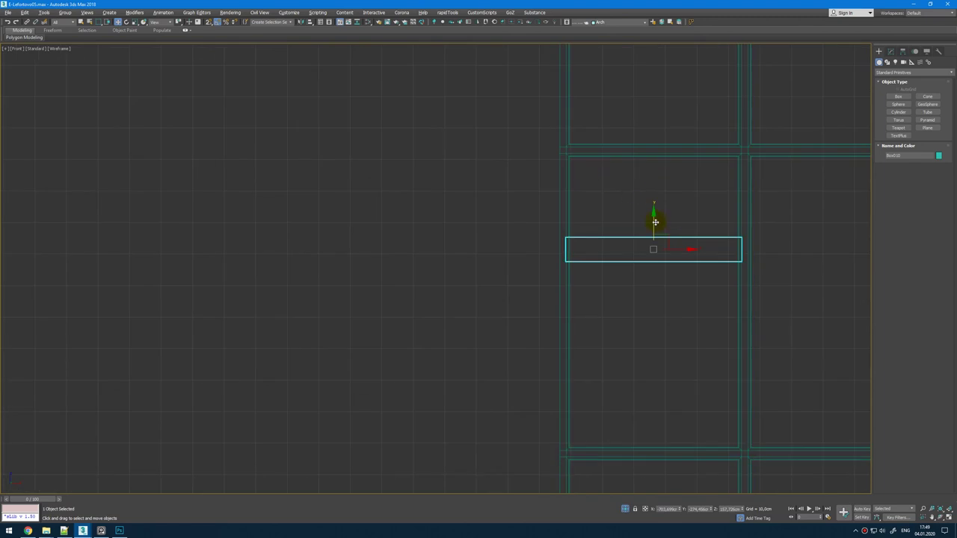
left_click_drag(656, 217, 656, 194)
left_click_drag(566, 215, 567, 154)
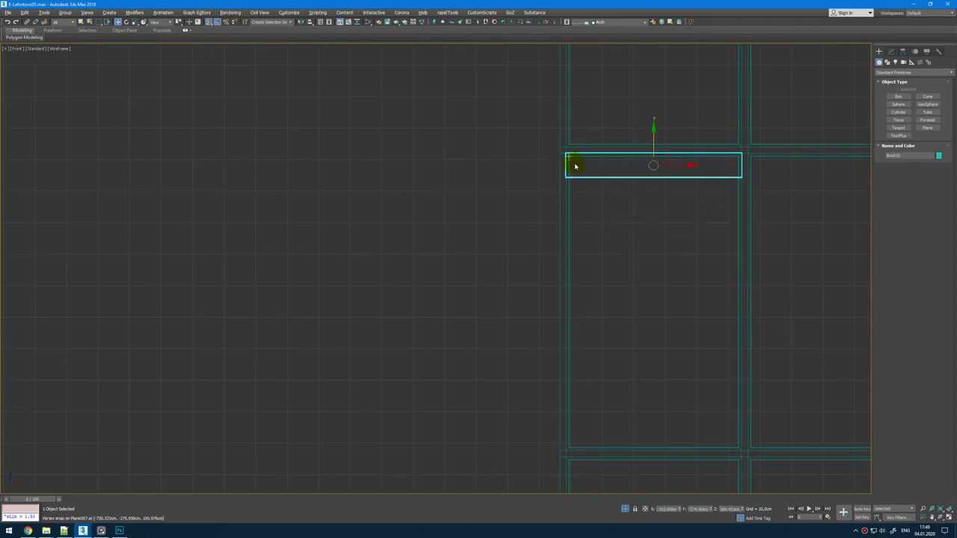
scroll(575, 166, "up", 5)
scroll(615, 192, "down", 3)
Step: Add an Edit Poly modifier to the box and snap its lower vertices to the bottom of the middle opening
key("alt+e")
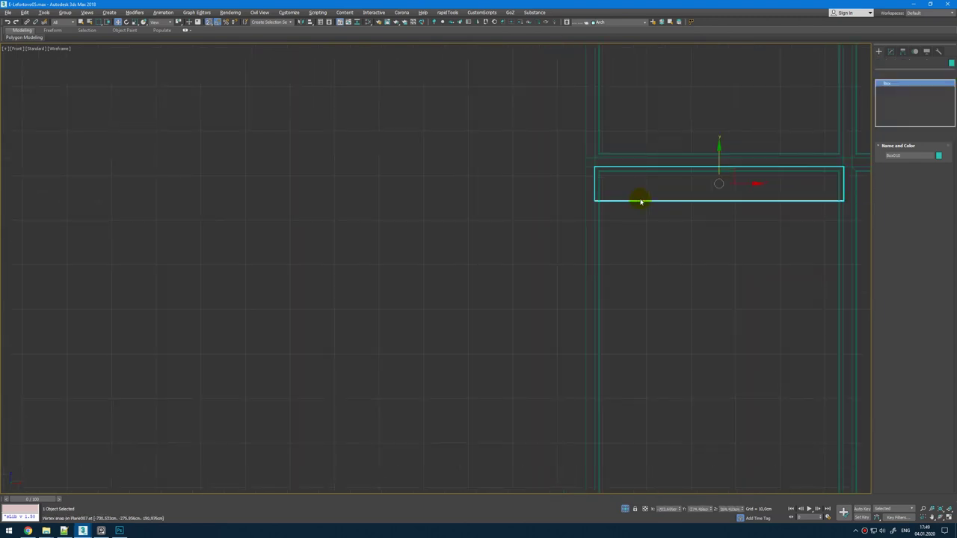
scroll(598, 184, "down", 3)
middle_click_drag(628, 214, 612, 183)
key("1")
left_click_drag(715, 148, 570, 179)
left_click_drag(644, 144, 509, 446)
scroll(603, 332, "up", 5)
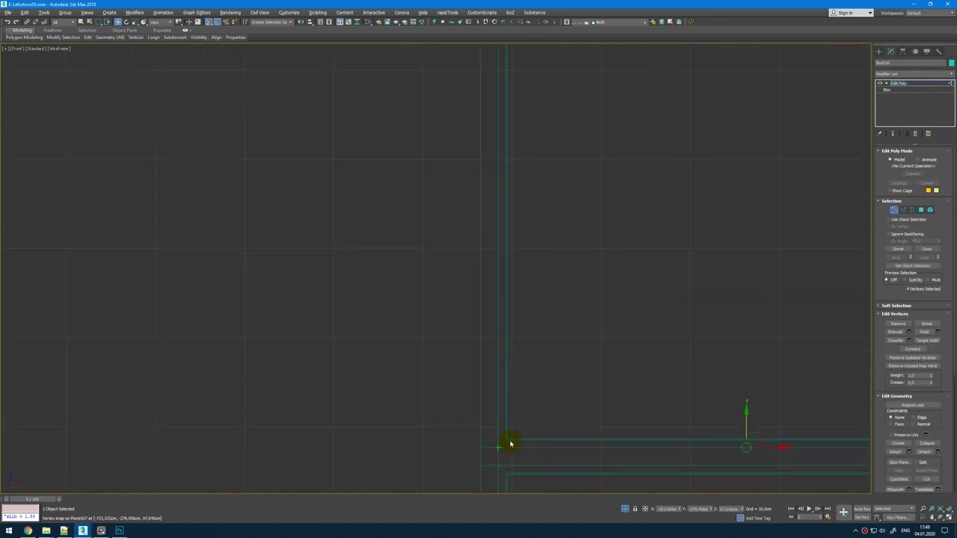
Step: Move the box's vertices on one side across the opening to narrow it to a strip along the outer frame post
scroll(553, 426, "down", 3)
key("alt+w")
middle_click(693, 441)
key("alt+w")
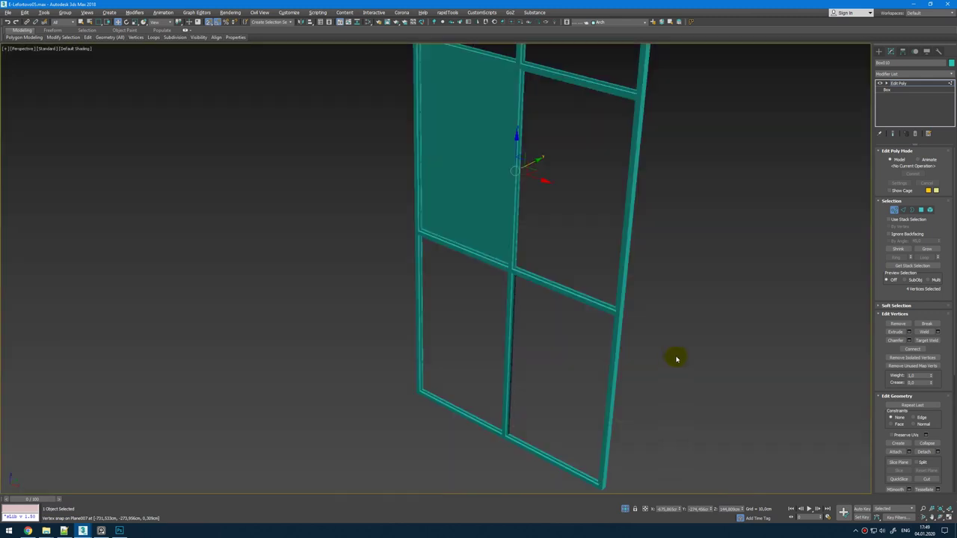
middle_click_drag(677, 359, 591, 356, "alt")
middle_click_drag(532, 275, 497, 336)
left_click_drag(449, 246, 543, 224)
scroll(543, 225, "up", 3)
middle_click_drag(572, 238, 518, 249, "alt")
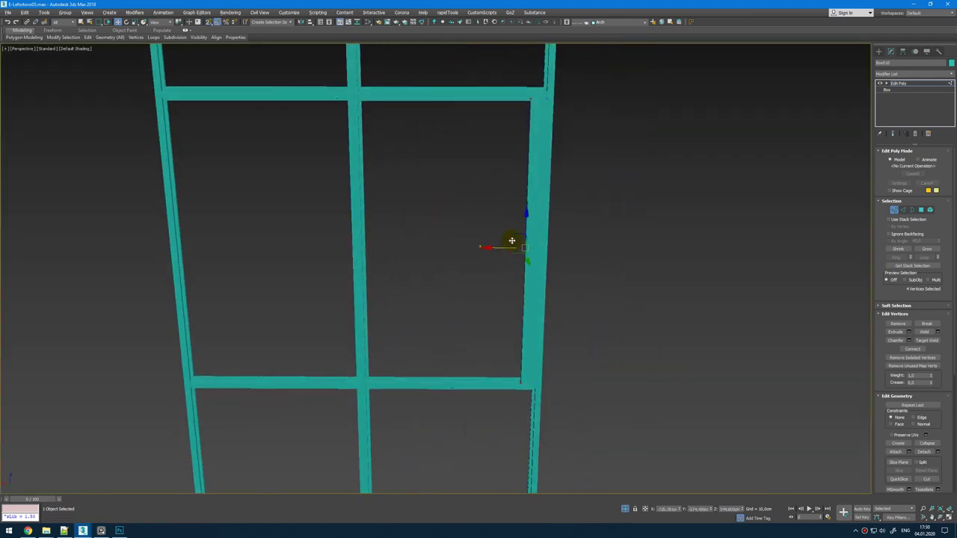
Step: Shift the strip's broad face polygon slightly along its depth, then isolate the strip
key("4")
left_click(534, 200)
middle_click_drag(534, 201, 537, 264, "alt")
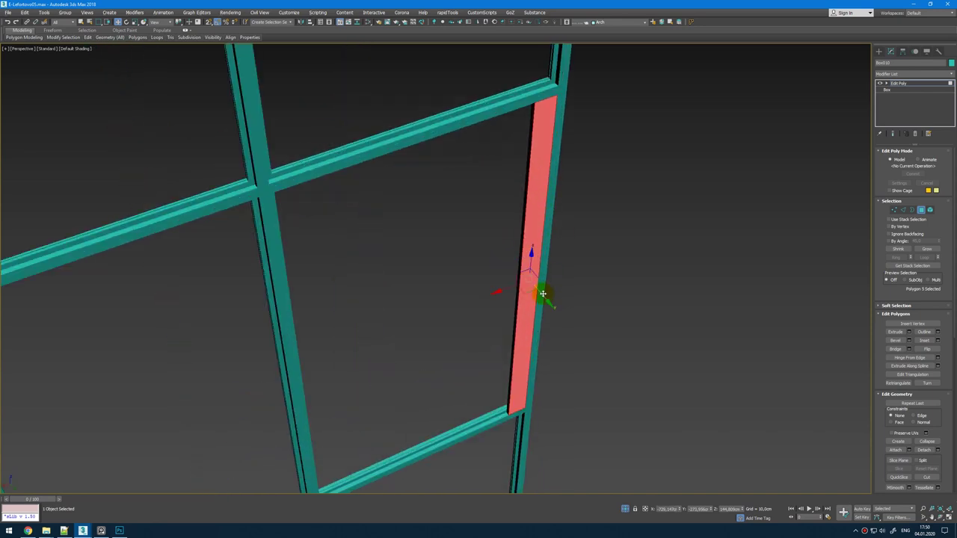
left_click_drag(543, 294, 545, 298)
middle_click_drag(543, 297, 541, 252, "alt")
key("alt+q")
Step: Add lengthwise edge loops to the strip and position them close to its sides in the top view
key("alt+w")
middle_click(256, 118)
key("alt+w")
scroll(298, 247, "up", 5)
key("2")
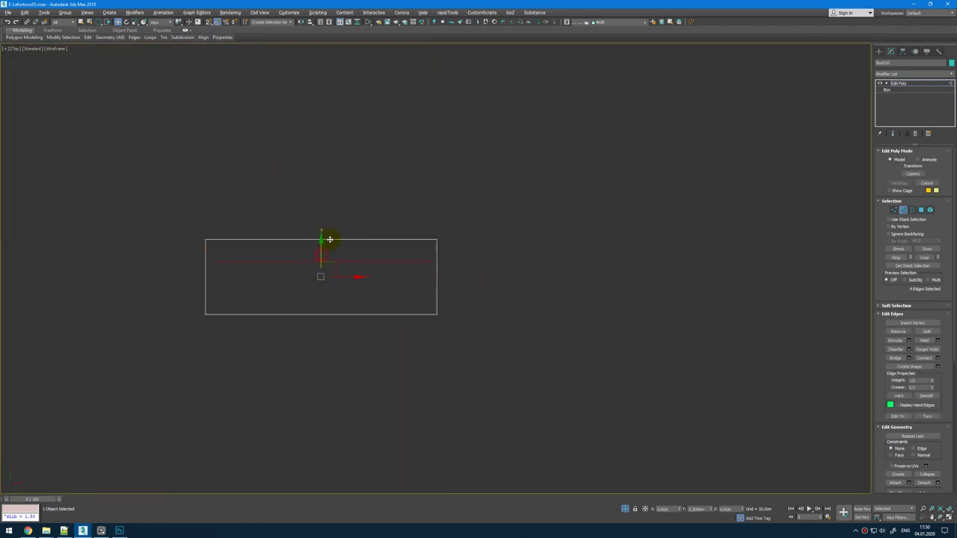
key("ctrl+shift+e")
Step: Connect the strip's long edges with two segments, pinched toward its two ends
key("alt+w")
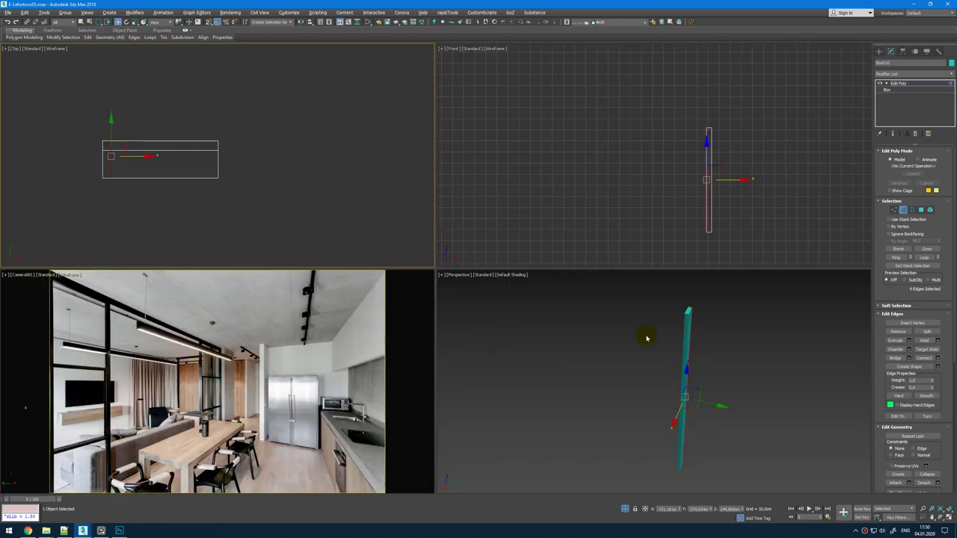
key("alt+w")
right_click(430, 266)
left_click(364, 287)
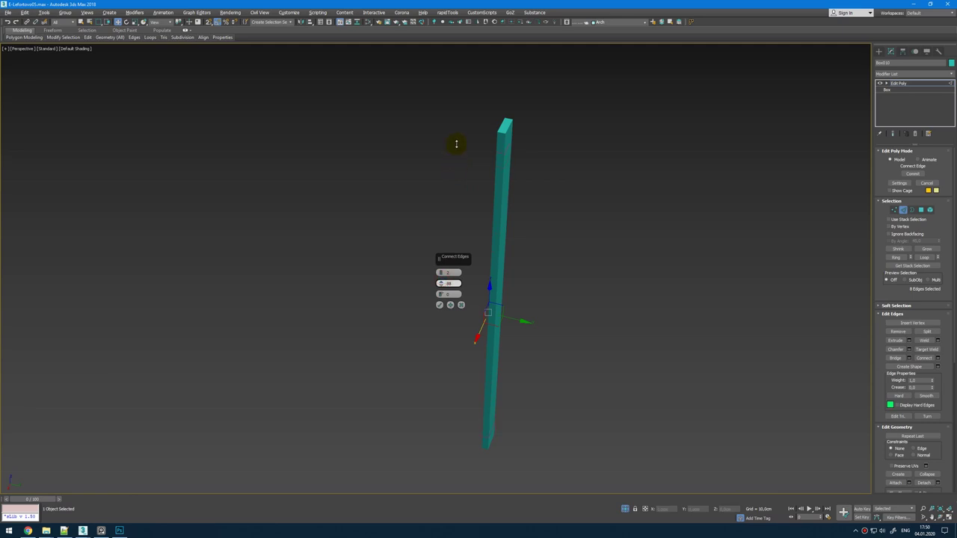
middle_click_drag(472, 219, 482, 191, "alt")
left_click(441, 305)
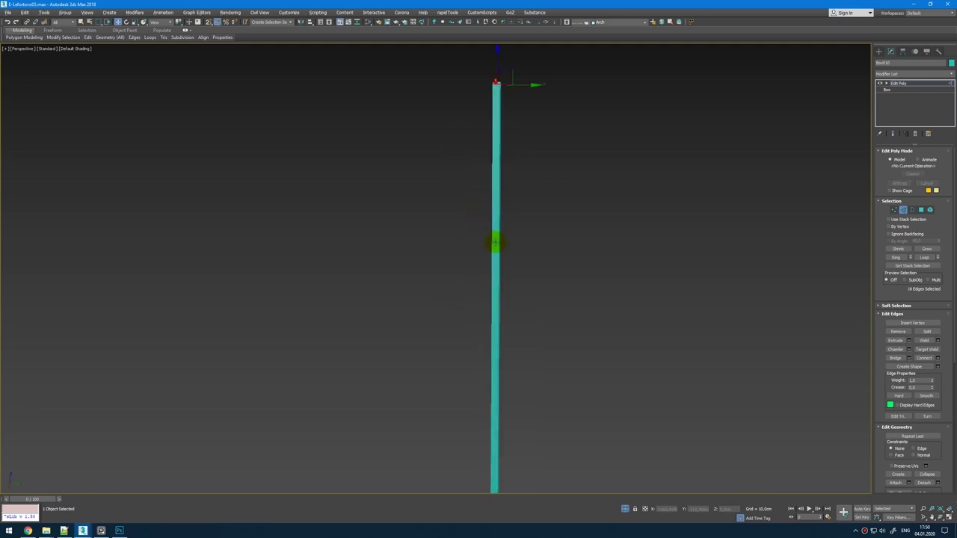
Step: Delete the large face polygon of the strip and the long side polygon next to it
left_click(493, 243)
middle_click_drag(507, 246, 509, 213, "alt")
key("4")
left_click(494, 167)
scroll(495, 166, "up", 3)
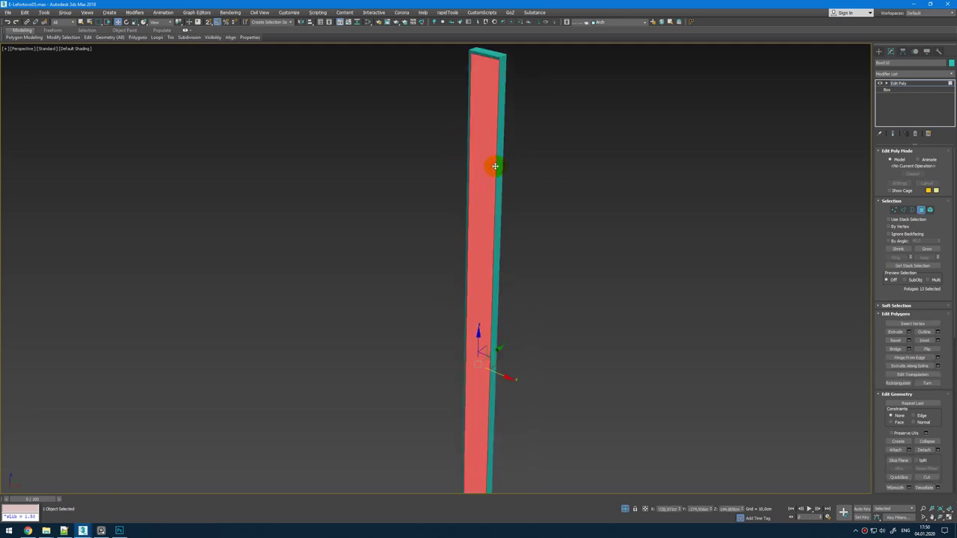
key("Delete")
left_click(501, 141)
key("Delete")
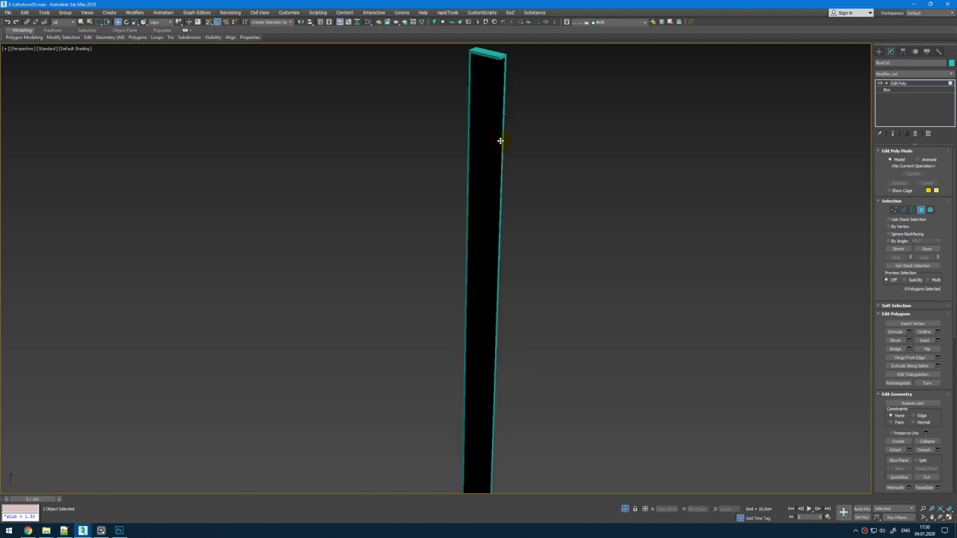
Step: Extend the open edge at the strip's lower end inward as a new polygon, snapped to the inner loop vertex
scroll(508, 239, "down", 3)
middle_click_drag(509, 247, 509, 228, "alt")
scroll(504, 403, "up", 4)
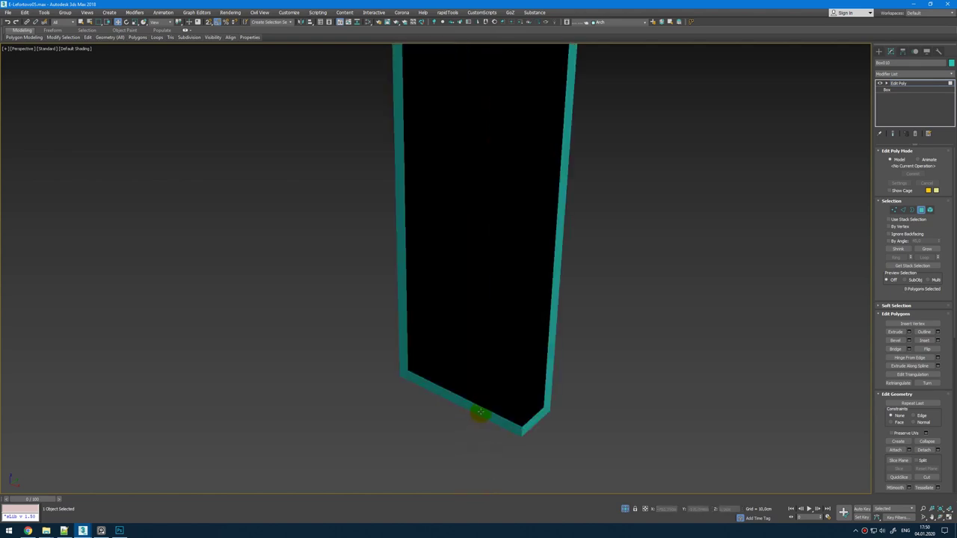
key("F4")
key("2")
left_click(483, 408)
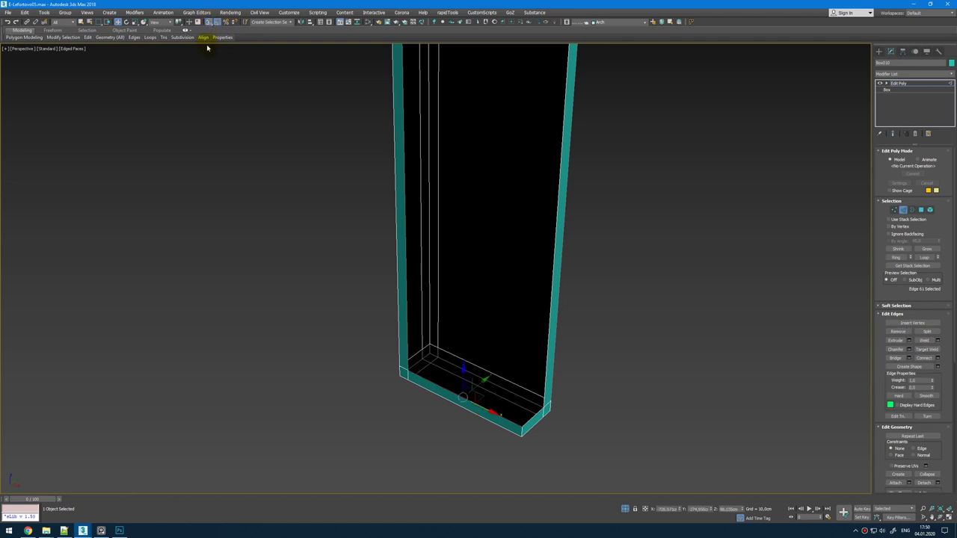
left_click_drag(483, 382, 521, 394, "shift")
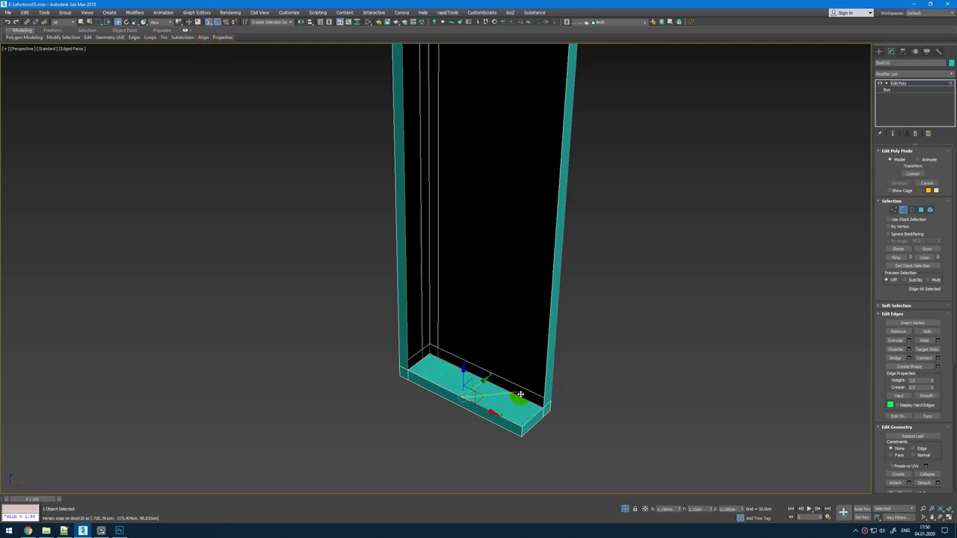
Step: Extend the matching open edge at the strip's upper end inward as a new polygon
middle_click_drag(557, 418, 496, 306, "alt")
scroll(497, 299, "up", 3)
left_click_drag(497, 298, 551, 306, "shift")
middle_click_drag(550, 306, 550, 330, "alt")
Step: Bridge the strip's two open edges along the long side and cap the remaining border
scroll(535, 415, "down", 4)
middle_click_drag(534, 415, 497, 398, "alt")
scroll(498, 399, "up", 5)
left_click(503, 412, "ctrl")
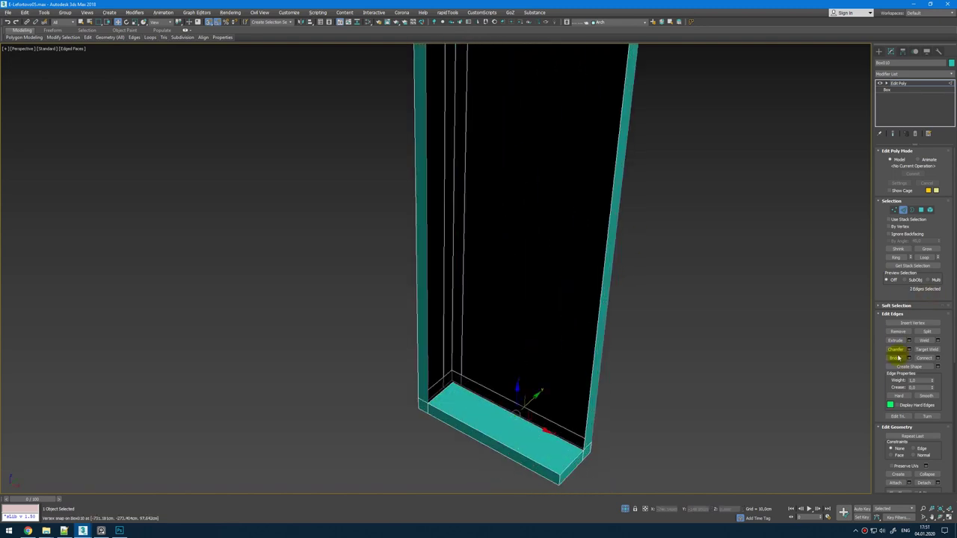
left_click(894, 359)
key("3")
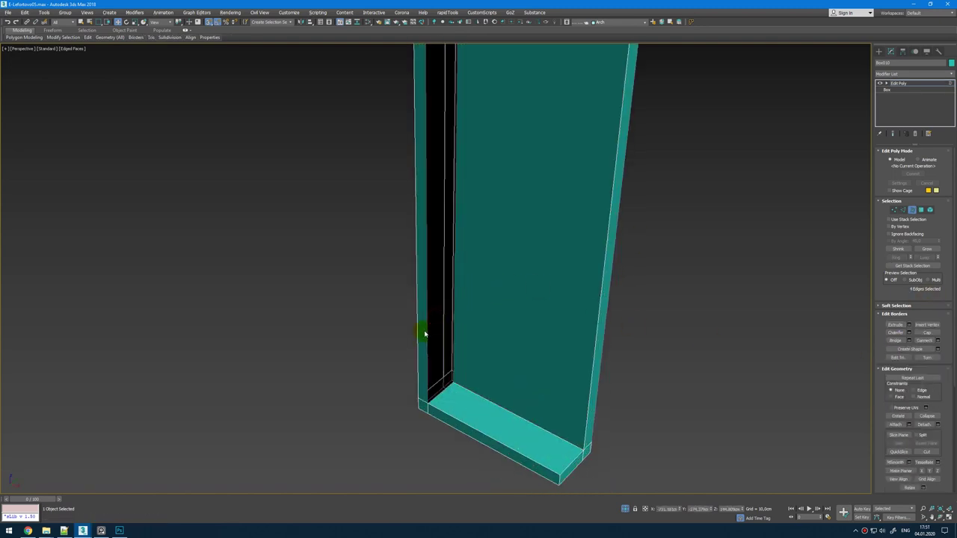
left_click(939, 335)
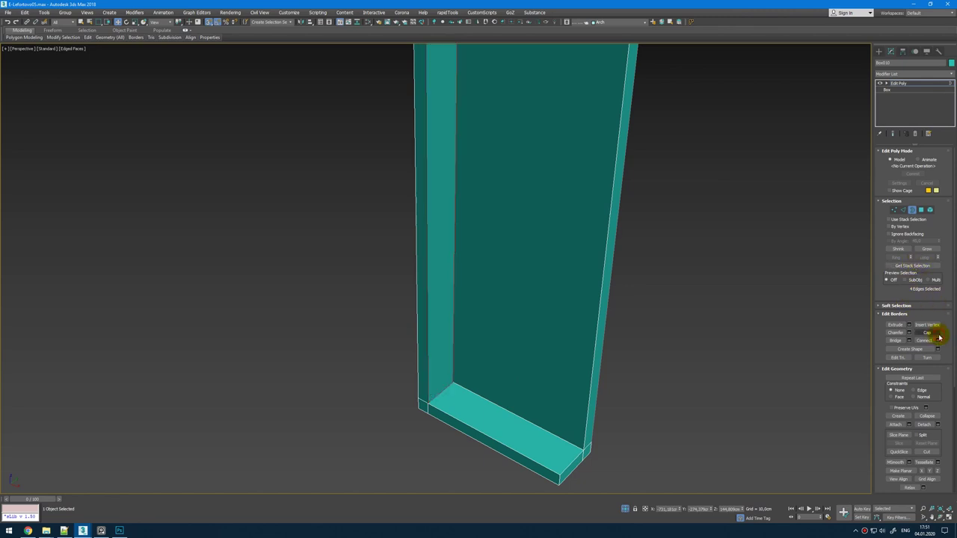
key("3")
Step: Weld all of the strip's vertices with a 0.1 cm threshold
scroll(605, 254, "down", 4)
middle_click_drag(592, 162, 536, 351)
key("1")
key("ctrl+a")
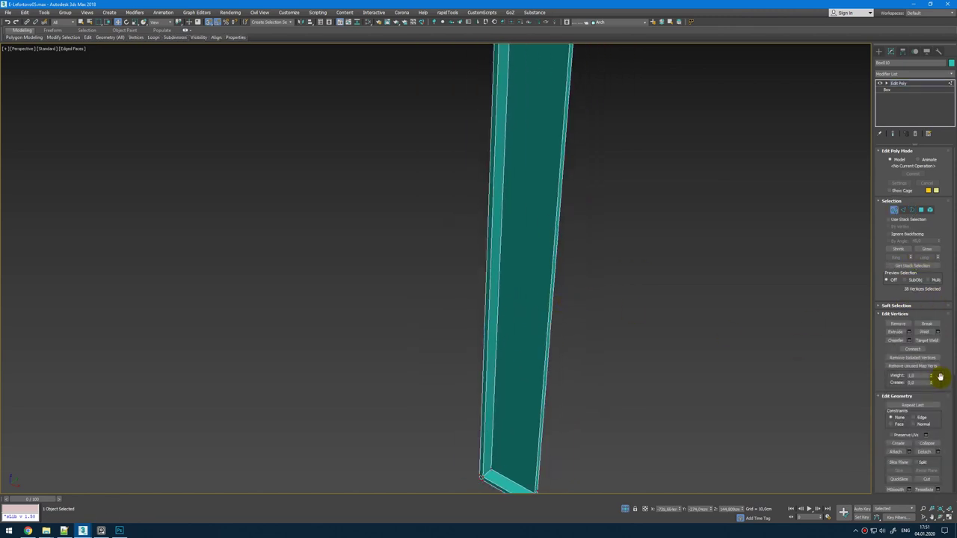
scroll(648, 318, "down", 3)
middle_click_drag(648, 318, 707, 479)
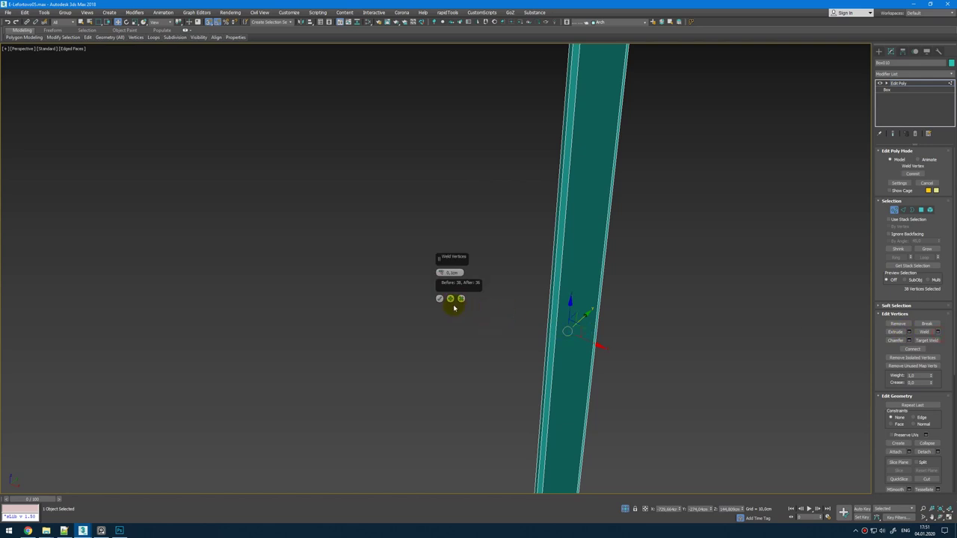
left_click(440, 301)
middle_click_drag(487, 271, 437, 441)
key("1")
Step: End the strip's isolation so the rest of the scene is shown again
middle_click_drag(643, 214, 608, 234, "alt")
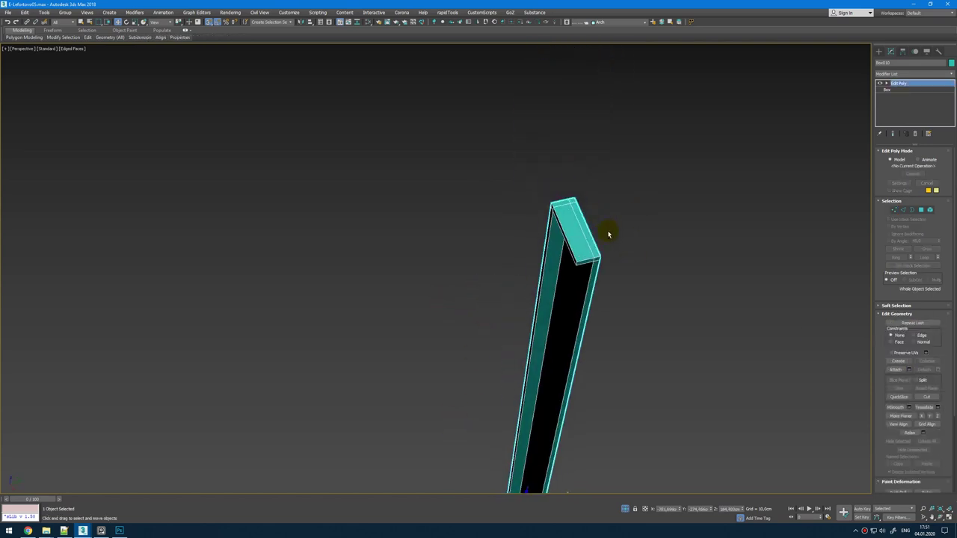
left_click(625, 510)
middle_click_drag(515, 381, 498, 359, "alt")
scroll(499, 316, "down", 10)
scroll(501, 356, "up", 6)
mouse_move(551, 284)
middle_mouse_down("alt")
mouse_move(561, 290)
mouse_move(548, 292)
middle_mouse_up("alt")
Step: Move the strip in the top view, snapping its corner to the inner corner of the partition frame's end post
key("alt+w")
right_click(271, 173)
key("alt+w")
scroll(337, 227, "down", 6)
middle_click_drag(342, 235, 641, 288)
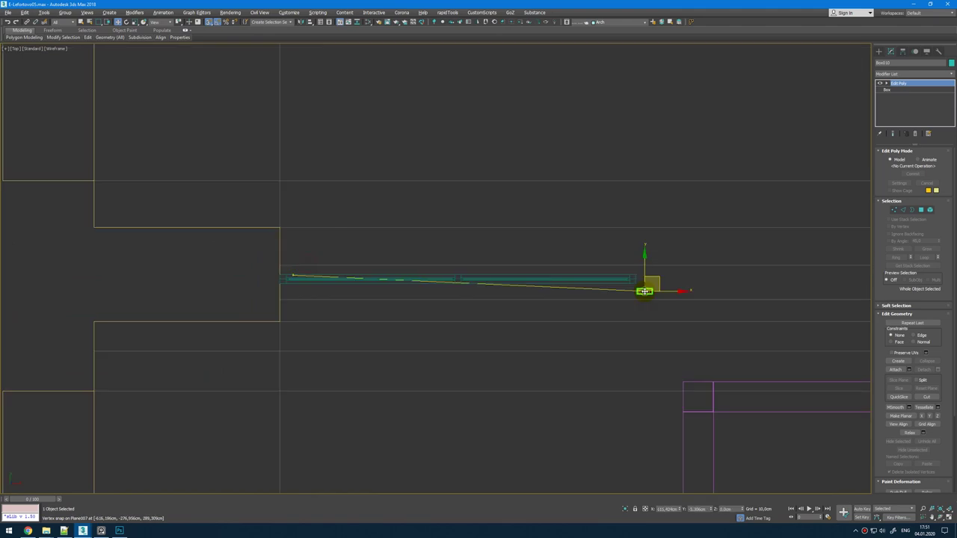
scroll(633, 284, "up", 4)
scroll(610, 278, "up", 2)
left_click(618, 249)
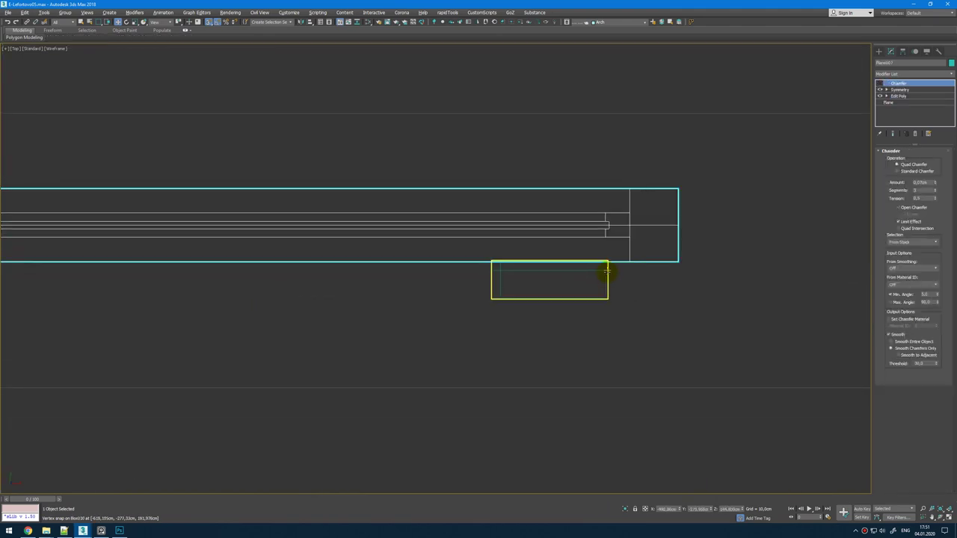
left_click(608, 267)
left_click_drag(608, 264, 630, 237)
Step: Mirror the strip about the XY axes without cloning it
left_click(302, 23)
left_click(487, 228)
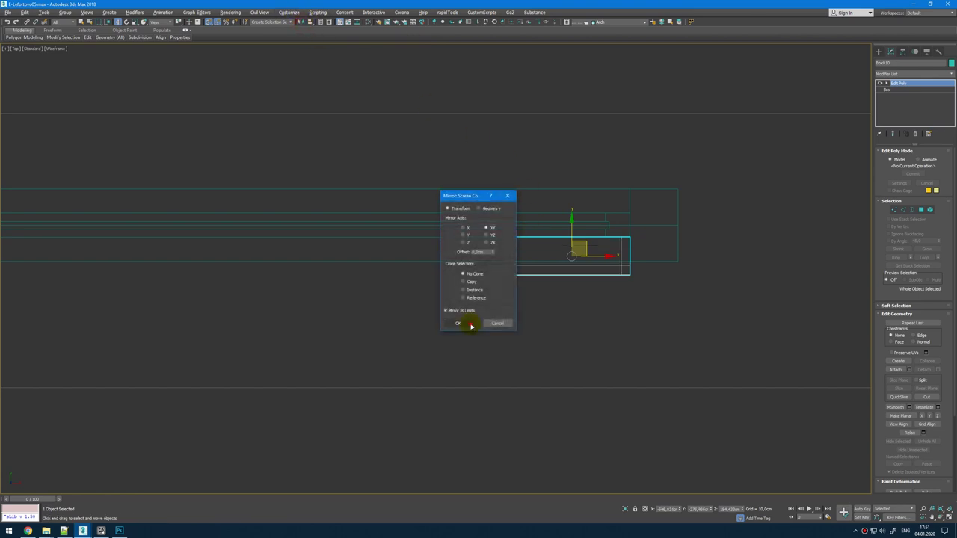
left_click(469, 324)
key("p")
middle_click_drag(659, 324, 421, 226, "alt")
scroll(683, 314, "down", 3)
scroll(623, 260, "down", 2)
Step: Create a CoronaMtl material named GlassFrame and a second CoronaMtl named BlackFrame
key("alt+w")
right_click(217, 171)
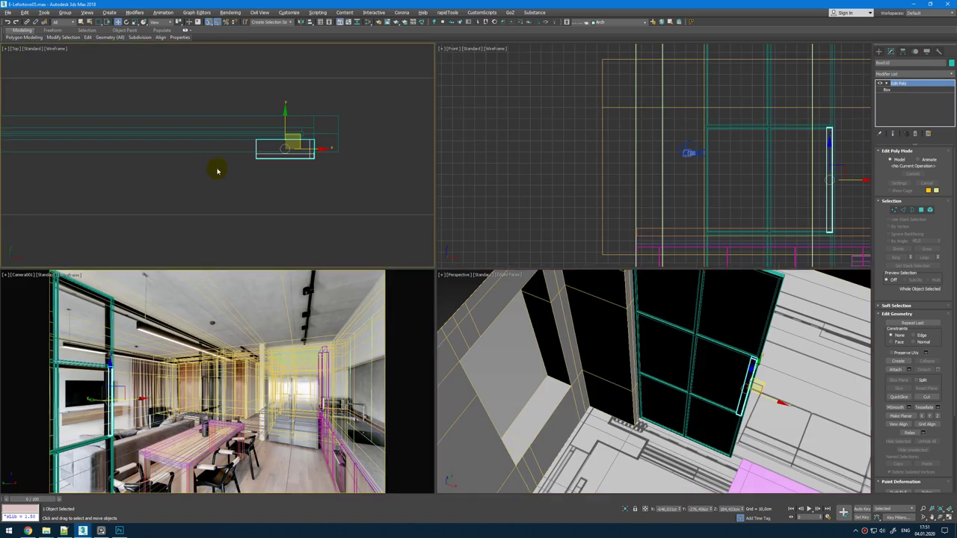
key("alt+w")
scroll(484, 246, "down", 2)
left_click(603, 262)
key("alt+w")
right_click(671, 312)
key("alt+w")
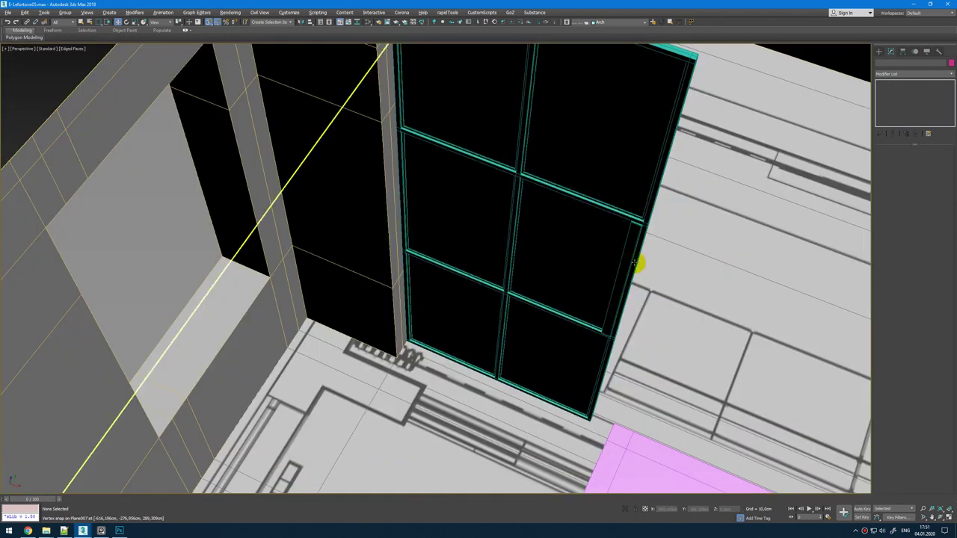
key("m")
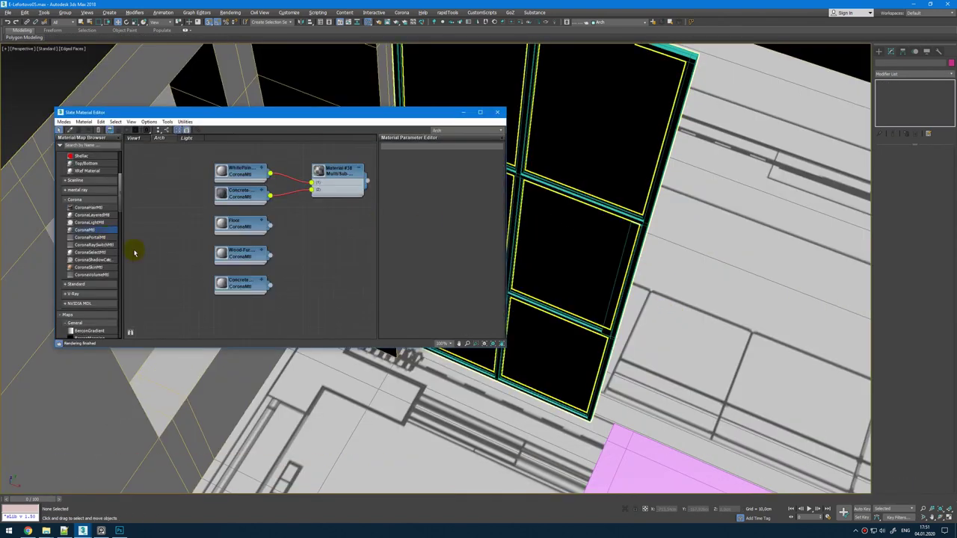
left_click_drag(246, 290, 241, 307)
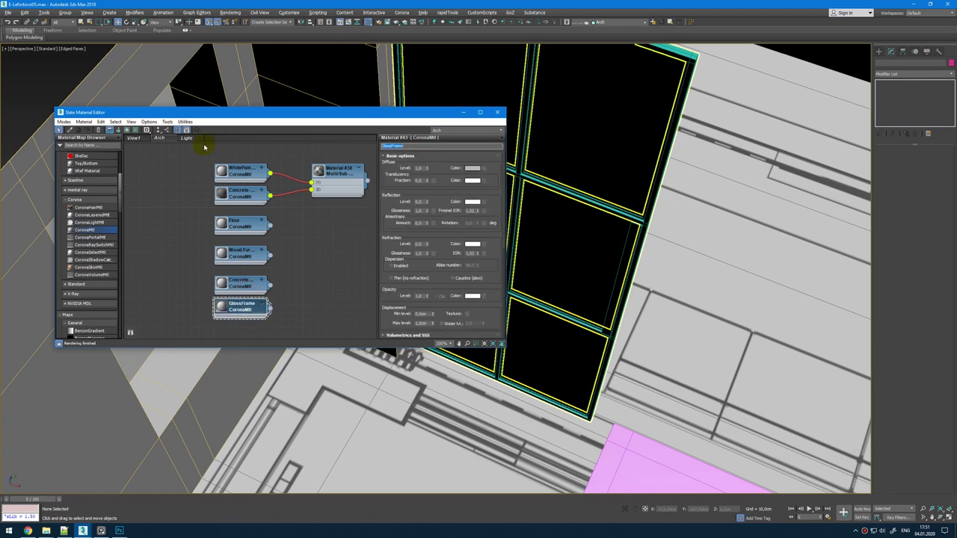
middle_click_drag(214, 282, 241, 217)
left_click_drag(254, 241, 255, 272, "shift")
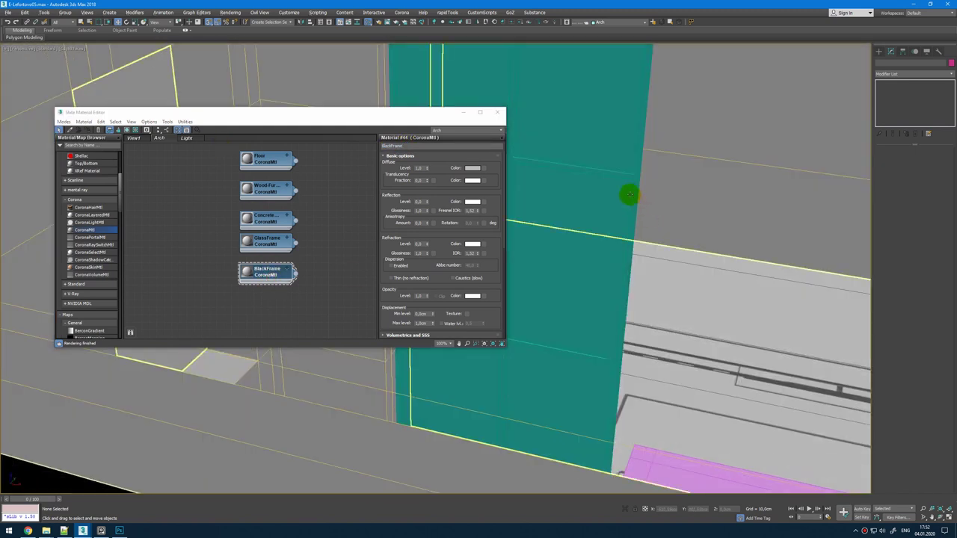
Step: Assign the GlassFrame material to the partition frame and adjust the material's diffuse level
left_click(624, 190)
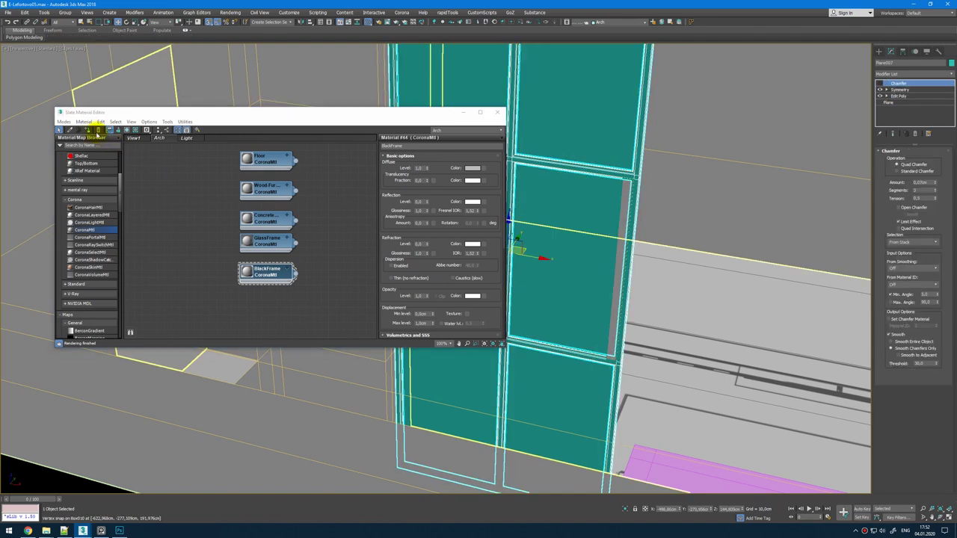
double_click(264, 249)
left_click(89, 130)
left_click_drag(427, 168, 434, 328)
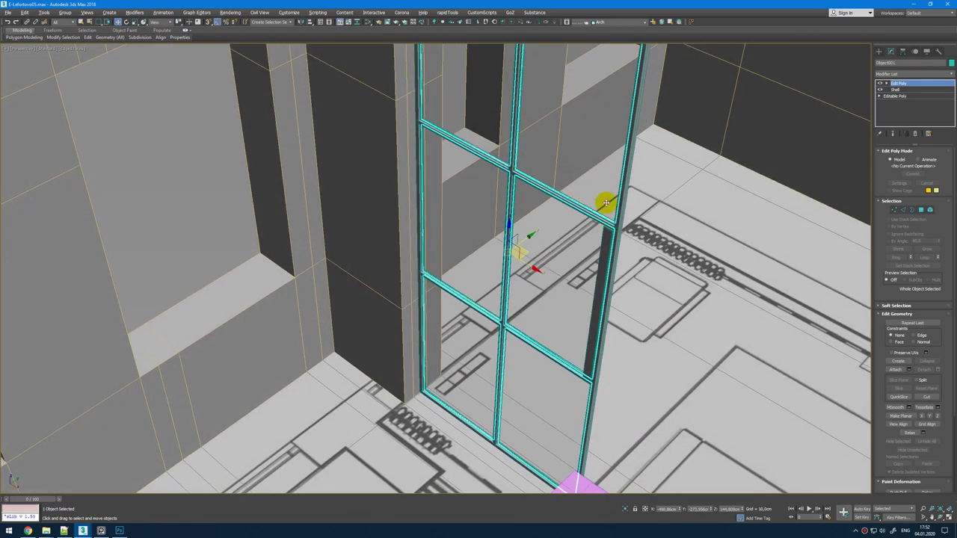
Step: Group the partition frame, its glass panels and the edge strip
left_click(620, 221)
left_click(65, 12)
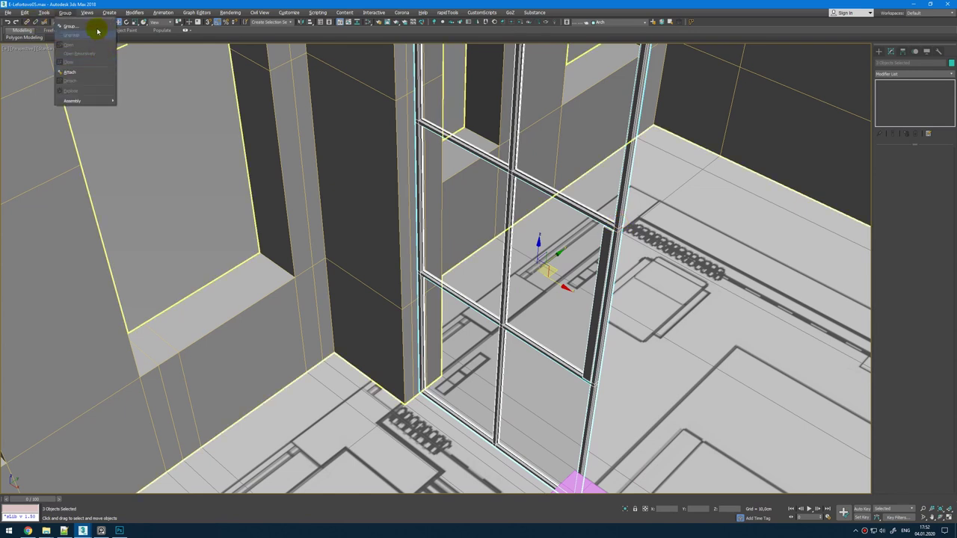
left_click(96, 28)
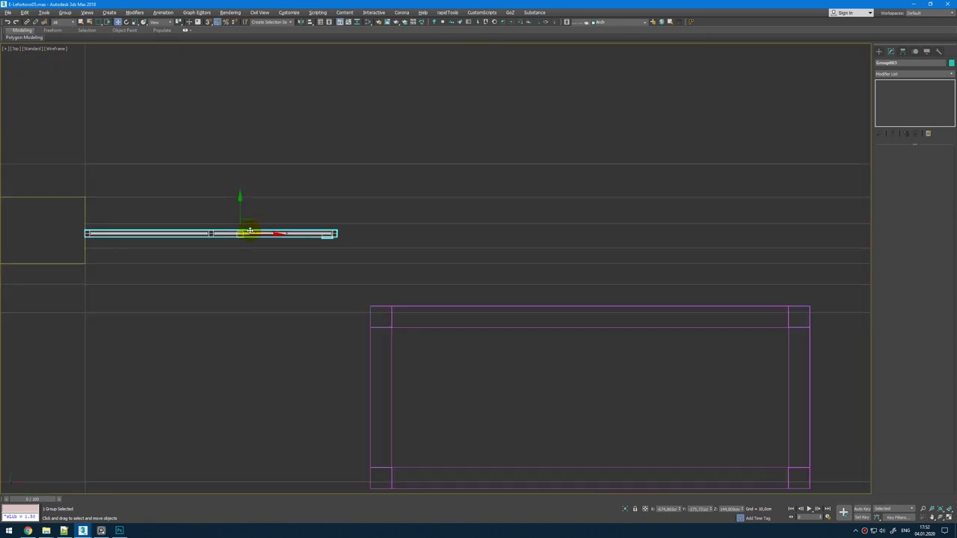
Step: Copy the partition group along Y in the top view as a parallel second panel, leaving a narrow gap between them
scroll(250, 232, "up", 4)
left_click_drag(327, 207, 329, 190, "shift")
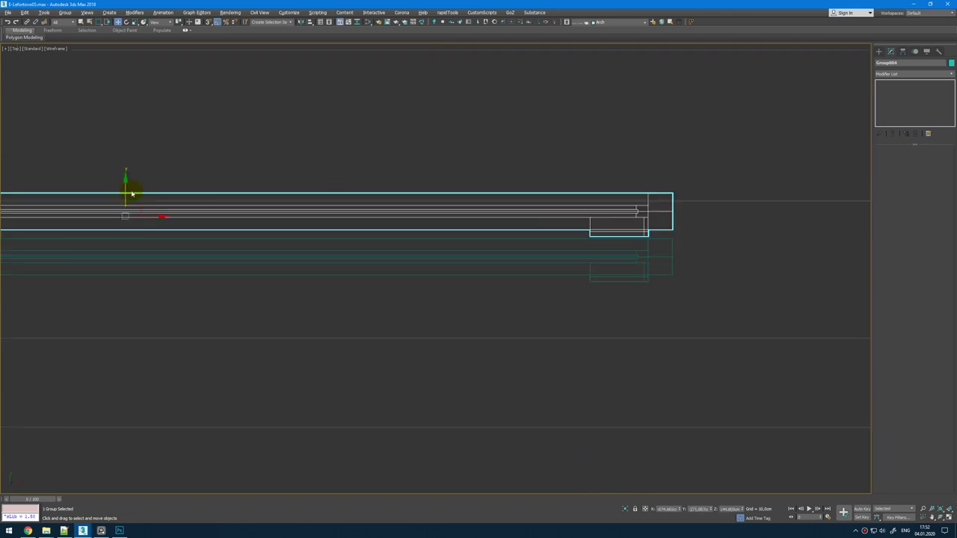
left_click_drag(127, 193, 127, 197)
scroll(669, 257, "up", 5)
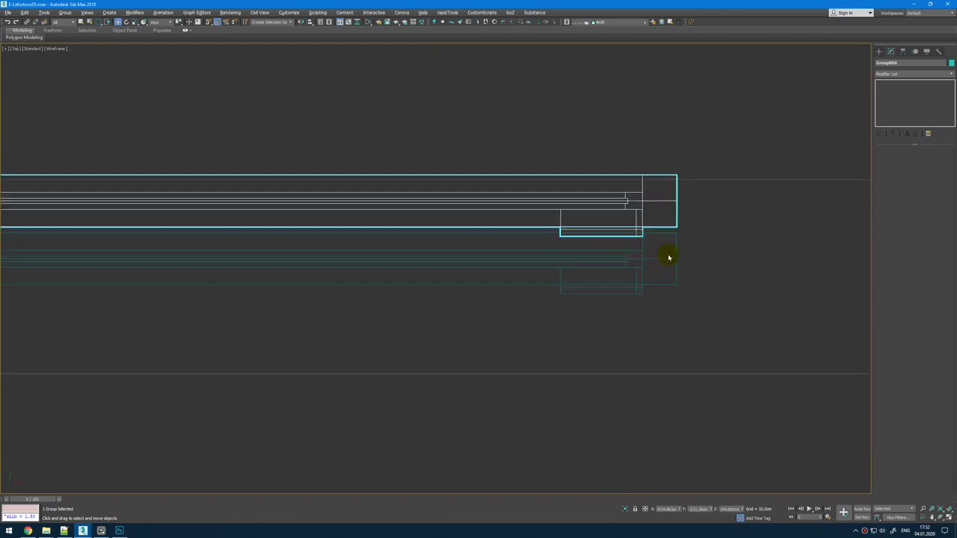
Step: Open the copied partition group, delete its edge strip and close the group again
left_click(65, 12)
left_click(79, 45)
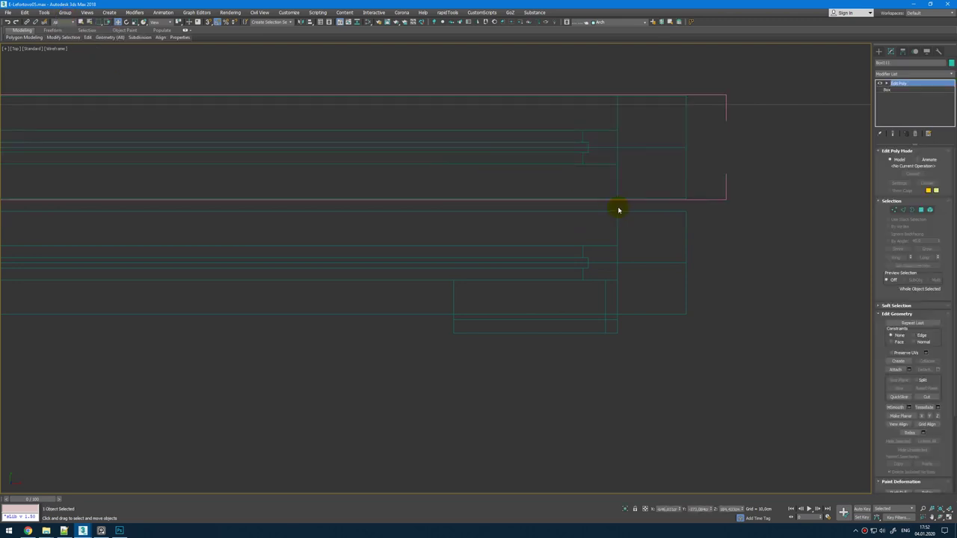
left_click(310, 70)
left_click(65, 12)
left_click(389, 88)
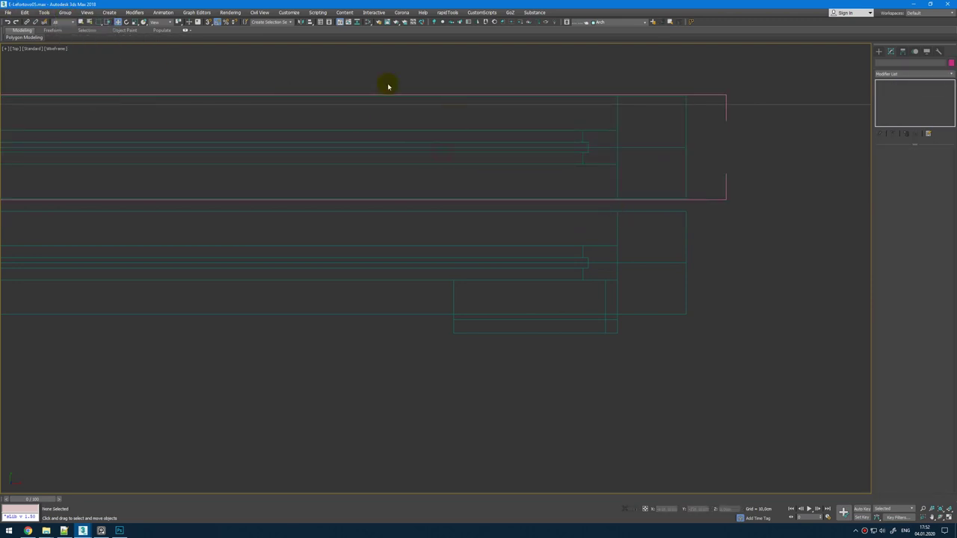
left_click(389, 94)
left_click(65, 12)
left_click(80, 62)
left_click(283, 84)
key("alt+w")
middle_click(716, 314)
key("alt+w")
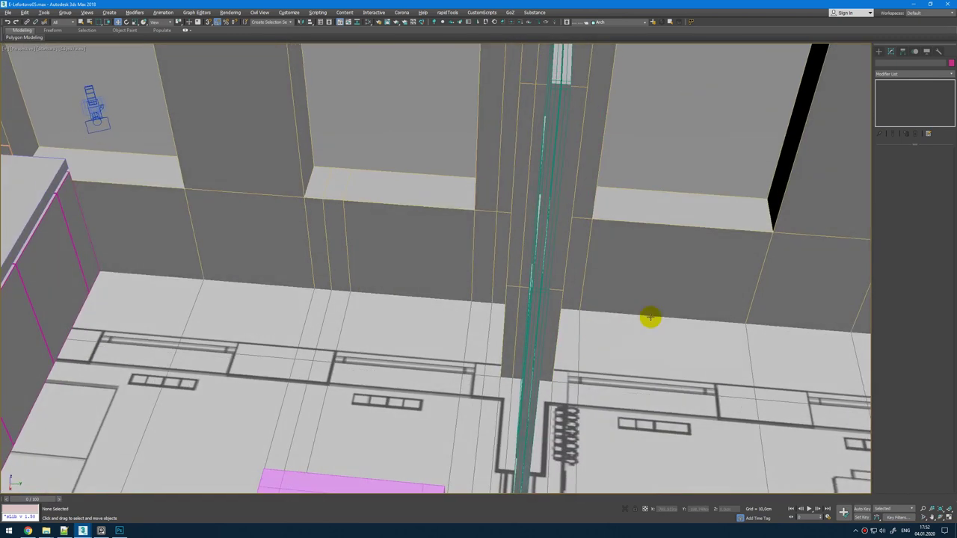
scroll(648, 316, "down", 3)
Step: Draw a box spanning the opening between the two wall ends, snapped to their corners, about 469 by 31 cm and 27 cm high
key("alt+w")
left_click(309, 198)
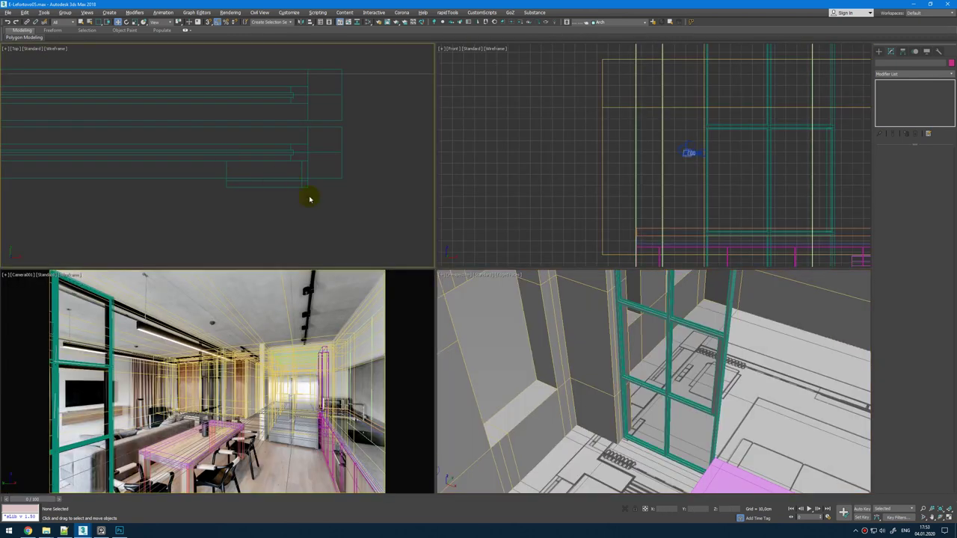
key("alt+w")
scroll(315, 203, "down", 5)
middle_click_drag(316, 204, 534, 202)
middle_click_drag(133, 160, 163, 174)
right_click(163, 171, "ctrl")
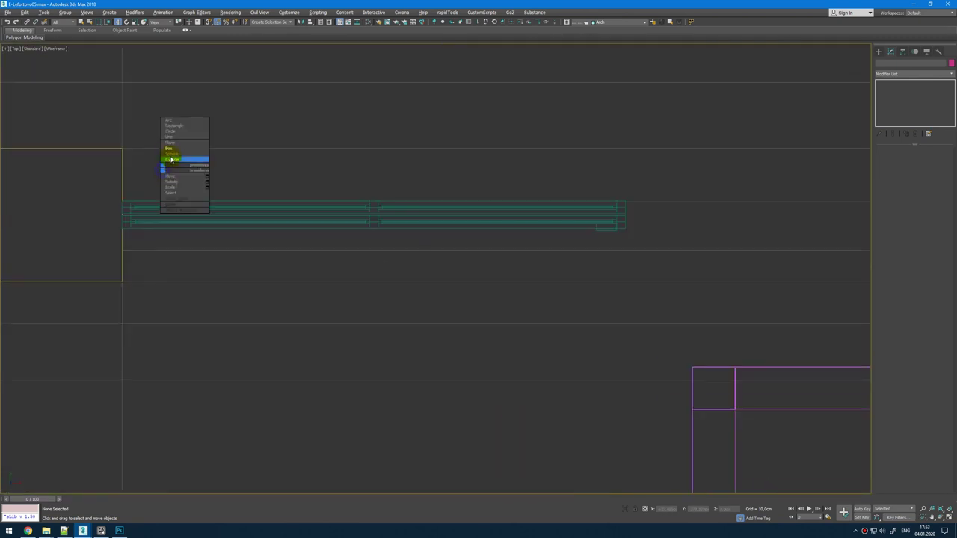
left_click(171, 158)
key("s")
scroll(397, 269, "down", 6)
left_click_drag(123, 149, 518, 262)
scroll(555, 271, "up", 3)
scroll(564, 271, "up", 2)
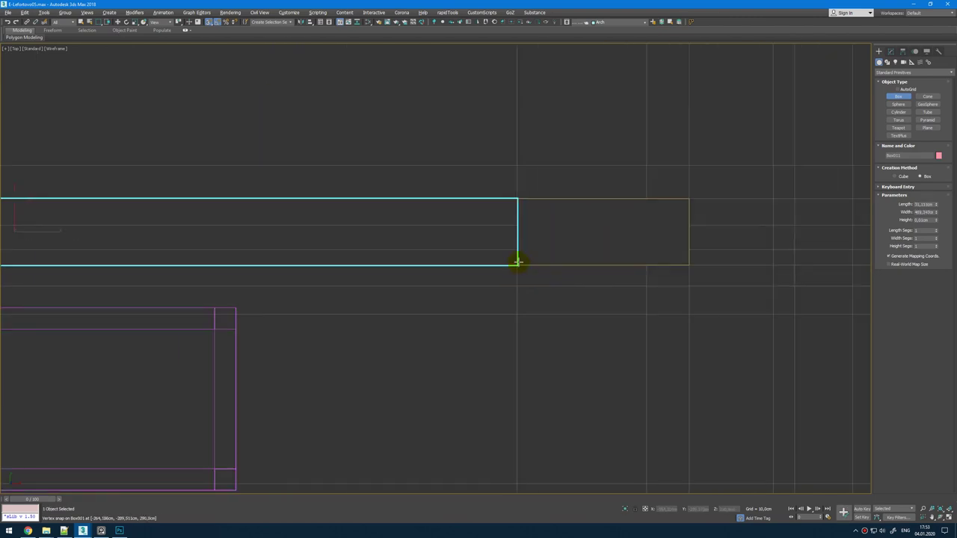
left_click(866, 24)
key("w")
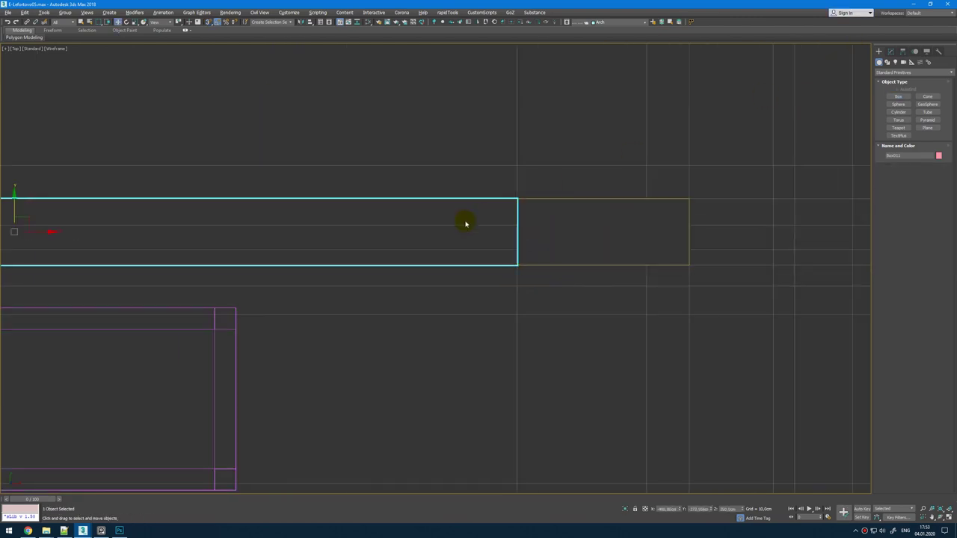
Step: Move the box along Y to snap to the partition panels and reduce its length to about 3.4 cm
scroll(466, 222, "down", 6)
scroll(210, 218, "up", 6)
left_click(890, 51)
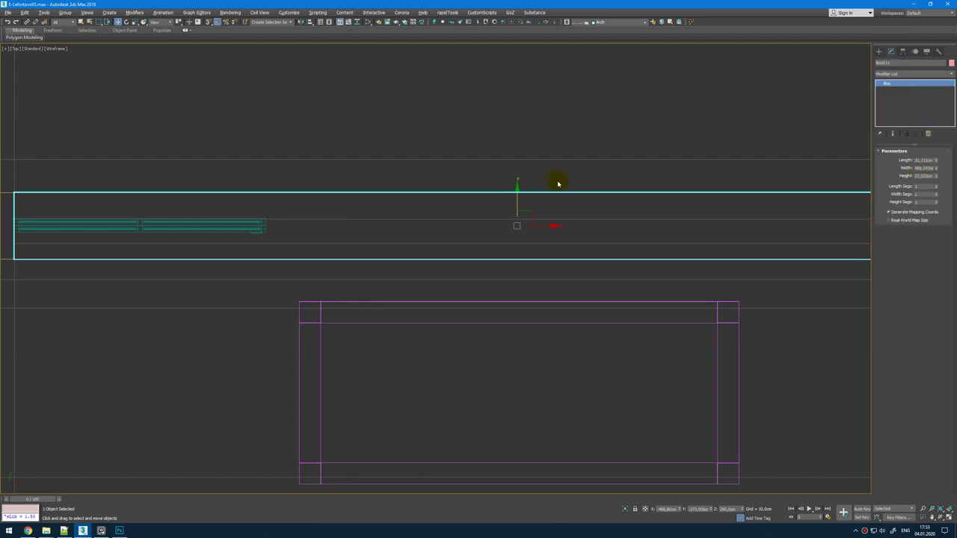
left_click_drag(517, 205, 255, 223)
scroll(276, 229, "up", 5)
key("s")
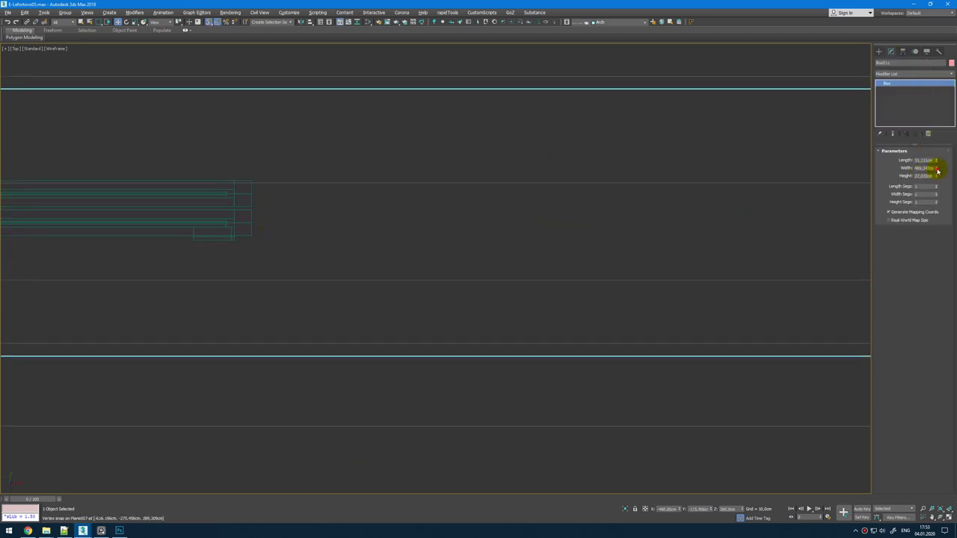
left_click_drag(937, 162, 939, 197)
scroll(366, 206, "up", 6)
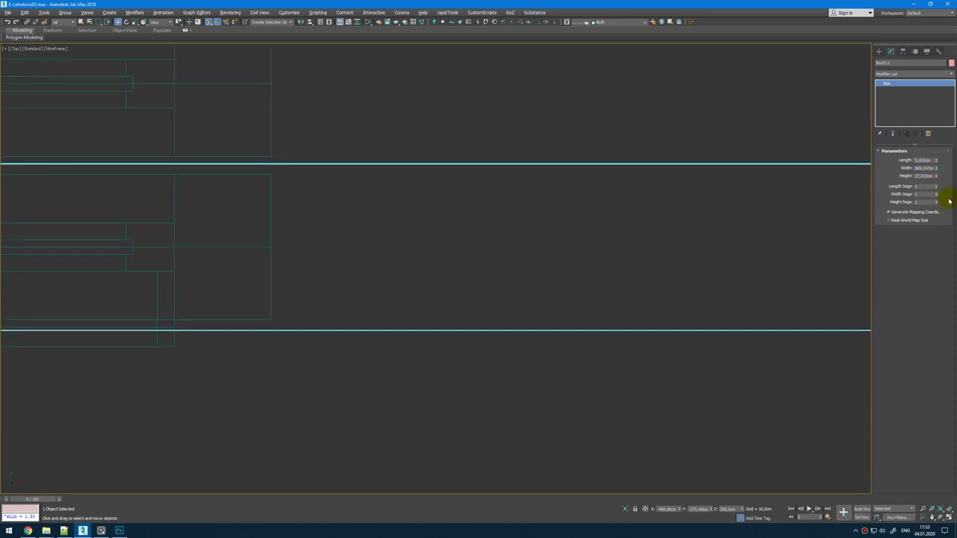
Step: Lower the box in the front view so its top edge snaps to the ceiling line
key("alt+w")
middle_click(705, 340)
key("alt+w")
key("alt+w")
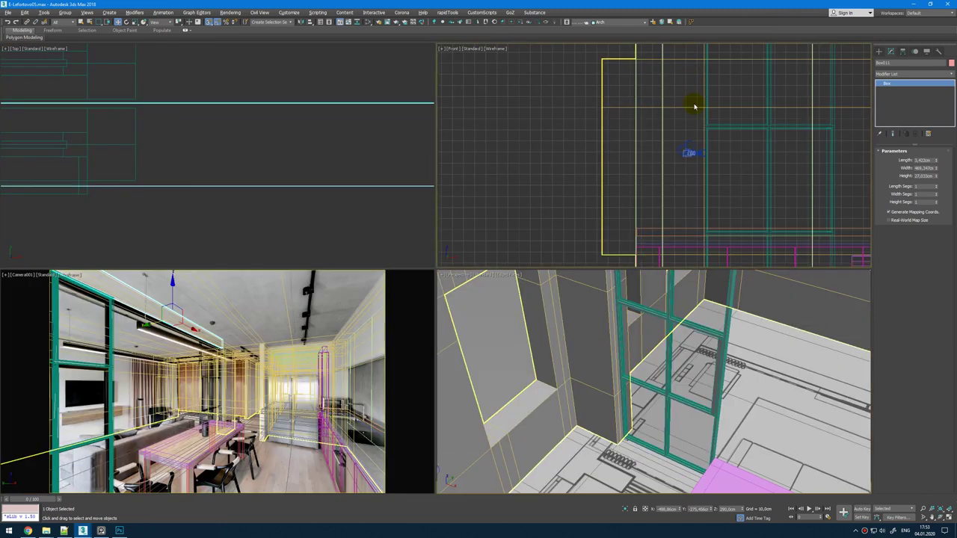
middle_click(694, 104)
key("alt+w")
scroll(686, 169, "down", 4)
scroll(686, 168, "down", 2)
middle_click_drag(686, 168, 493, 236)
left_click_drag(587, 177, 588, 207)
scroll(724, 197, "up", 4)
left_click_drag(696, 237, 697, 202)
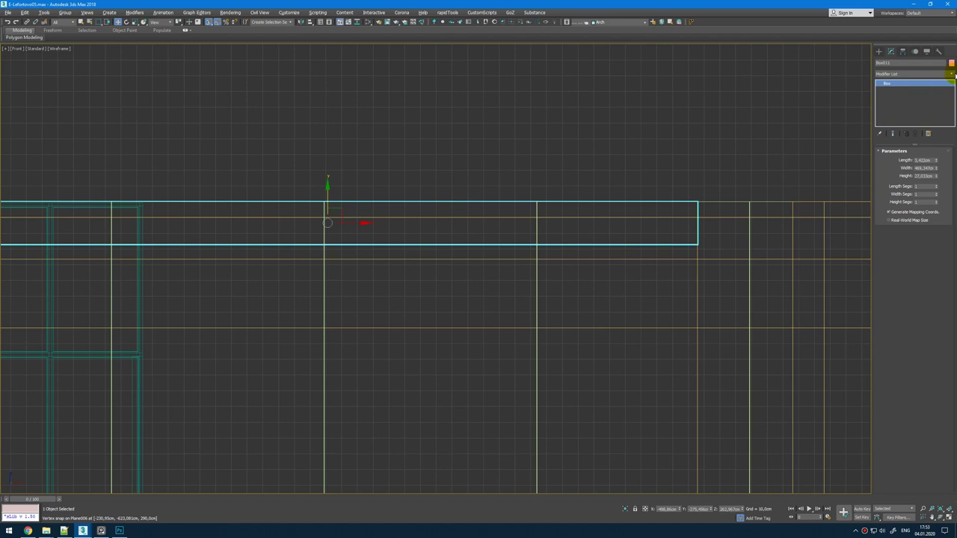
Step: Add an Edit Poly modifier to the box and try raising its four bottom vertices
left_click(952, 74)
scroll(709, 238, "down", 2)
key("1")
left_click_drag(716, 234, 252, 310)
scroll(531, 234, "up", 1)
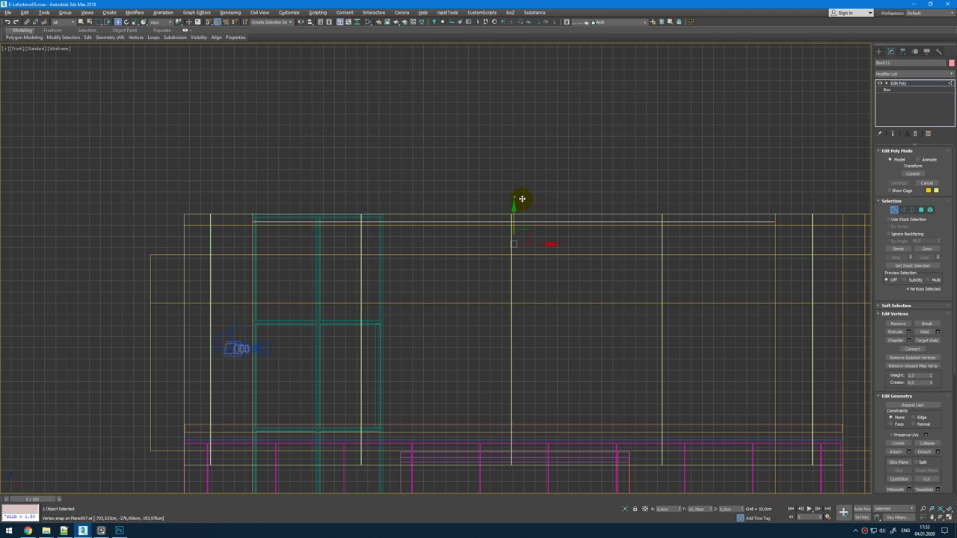
key("1")
Step: Switch the camera view from wireframe to shaded display
key("alt+w")
middle_click(242, 401)
key("alt+w")
key("F3")
key("alt+w")
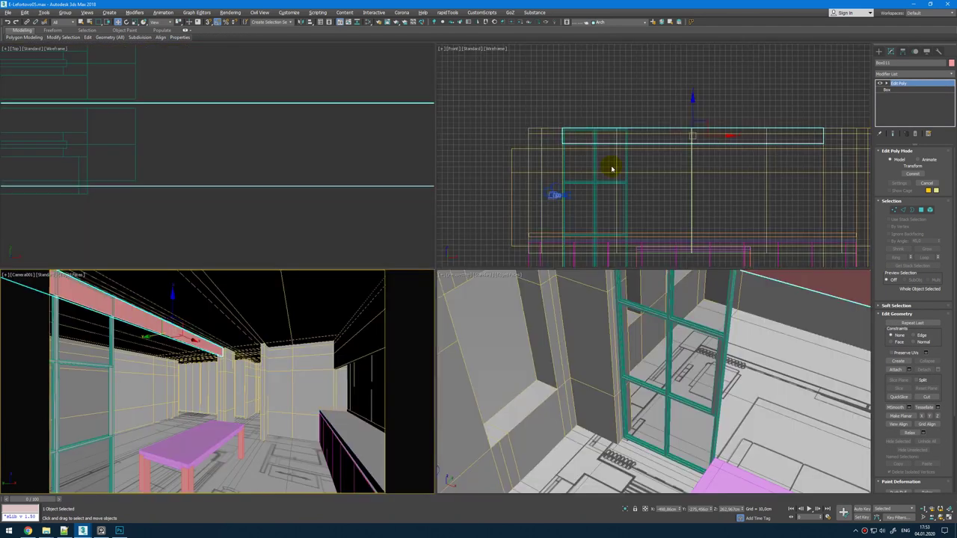
Step: Raise the box's four bottom vertices in the front view to make it a thinner beam under the ceiling
key("1")
middle_click_drag(212, 153, 253, 160)
scroll(689, 130, "up", 2)
left_click_drag(695, 134, 703, 118)
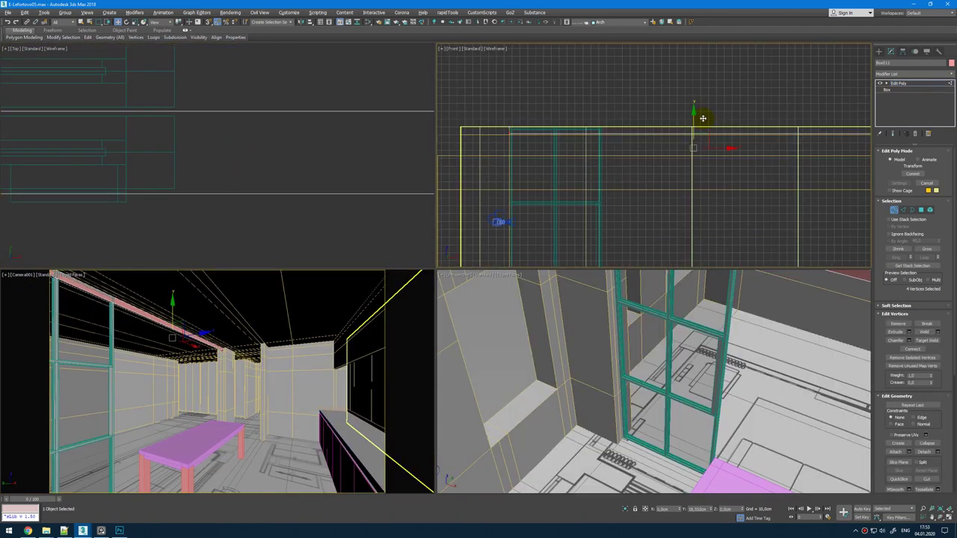
Step: Add an Edit Poly modifier to the glazed panel and lower its top vertices in the front view toward the beam's underside
left_click(722, 322)
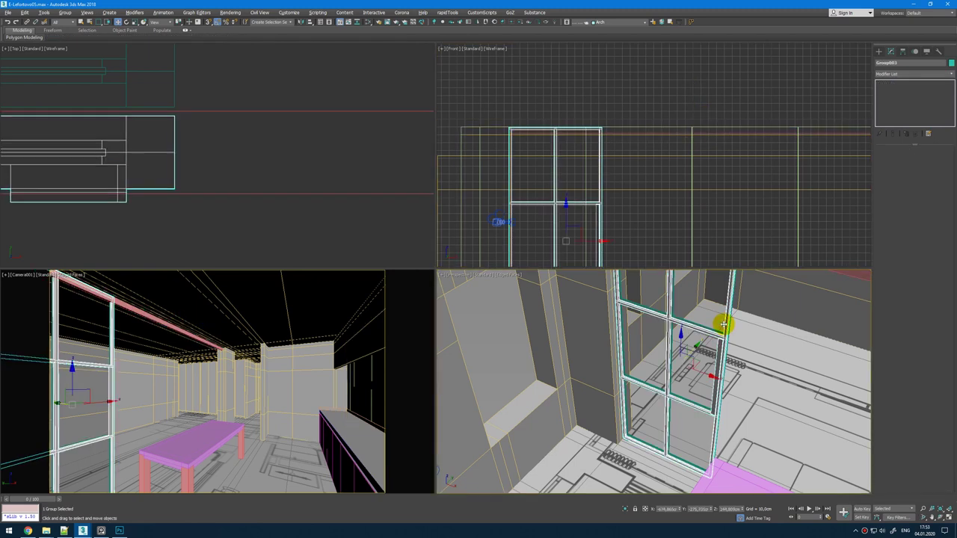
middle_click(366, 194)
key("ctrl+e")
key("1")
middle_click(557, 101)
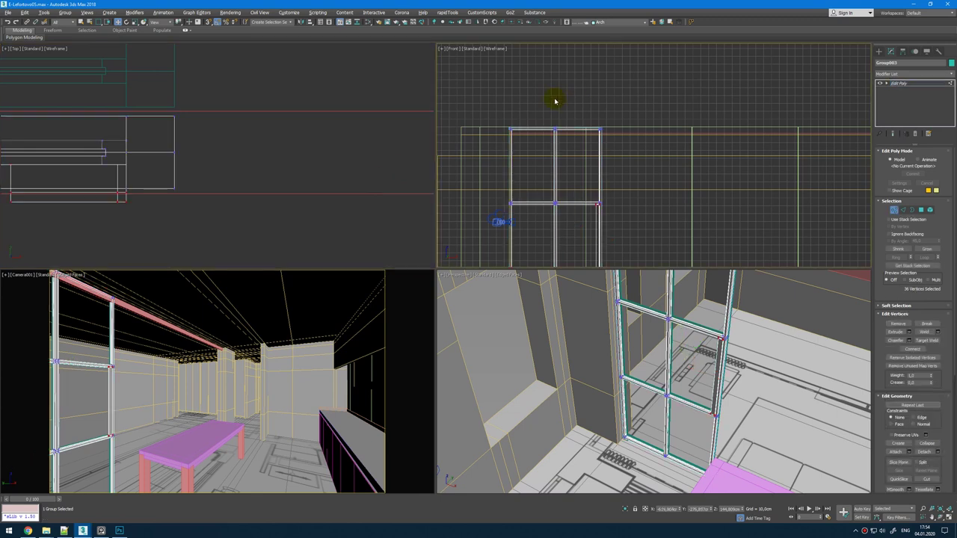
scroll(505, 104, "up", 4)
left_click_drag(496, 113, 719, 179)
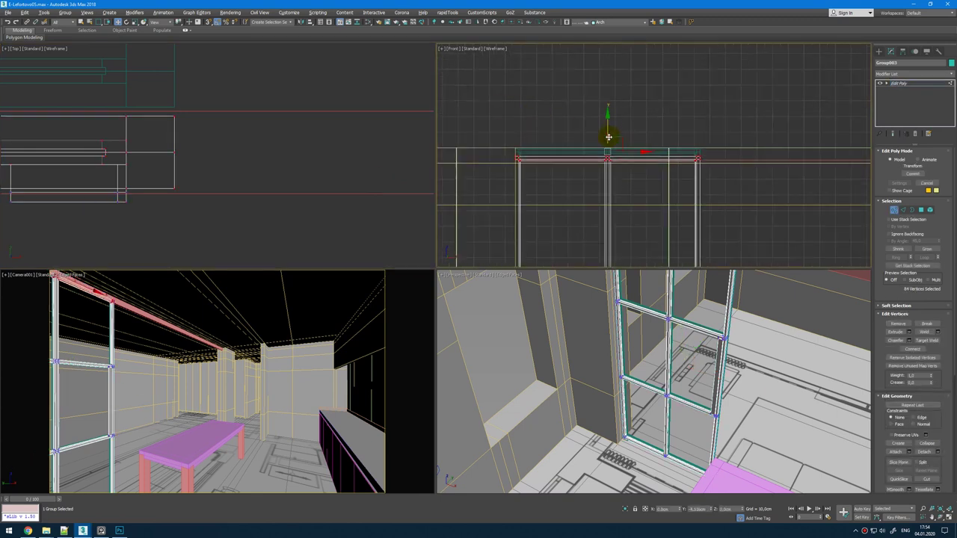
scroll(598, 153, "up", 5)
left_click_drag(537, 154, 537, 155)
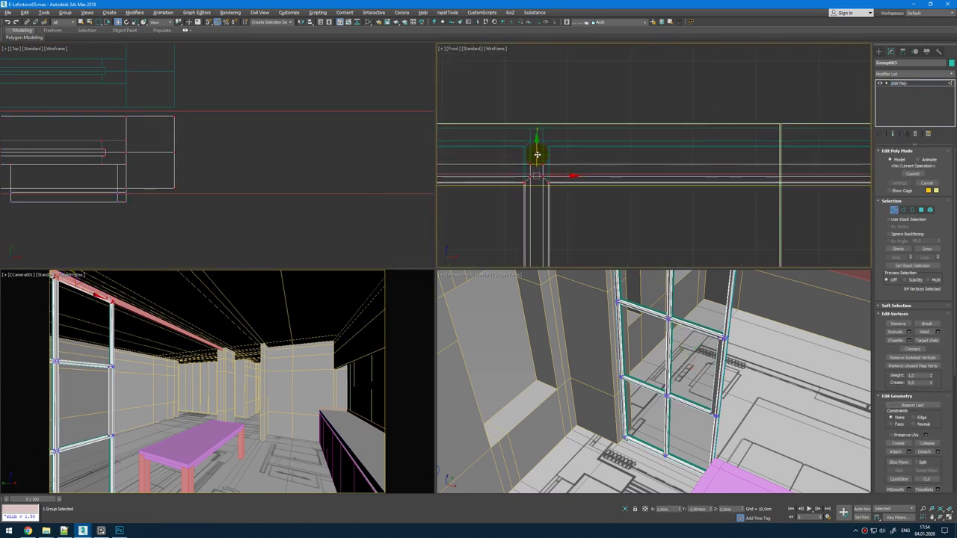
Step: Check the panel's top corner against the beam in the camera view and fine-tune the height of the top vertices
middle_click(76, 325)
scroll(149, 406, "up", 5)
scroll(173, 395, "down", 5)
scroll(127, 354, "up", 4)
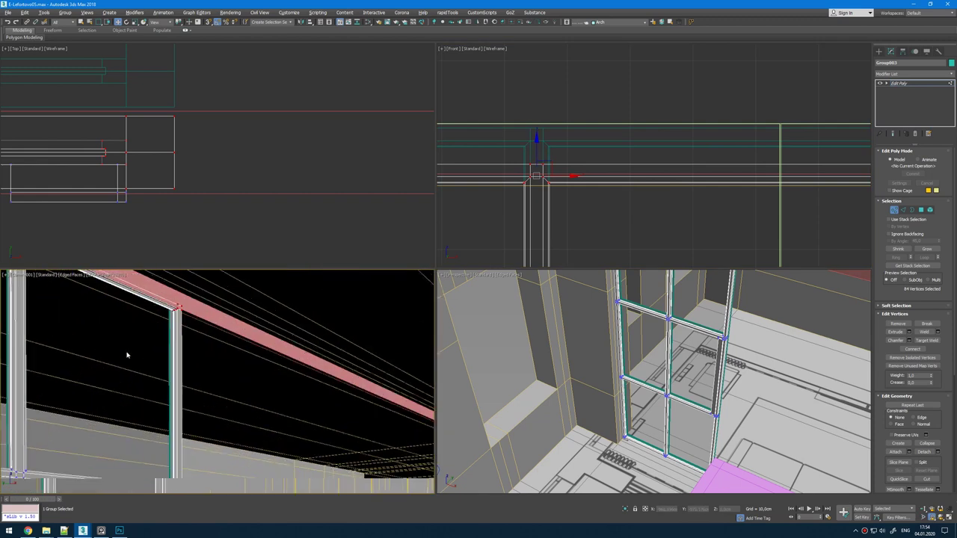
middle_click_drag(154, 333, 158, 351)
scroll(157, 377, "up", 3)
left_click_drag(541, 158, 537, 156)
key("1")
scroll(552, 202, "down", 3)
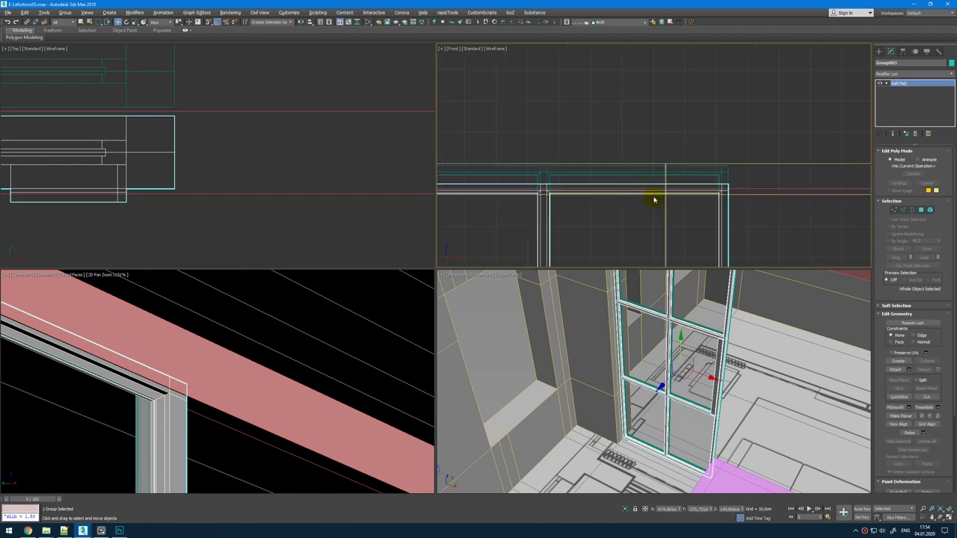
Step: Select both glazed panels and clone them along the partition line to the opposite end of the opening
left_click(176, 74, "ctrl")
scroll(186, 145, "down", 10)
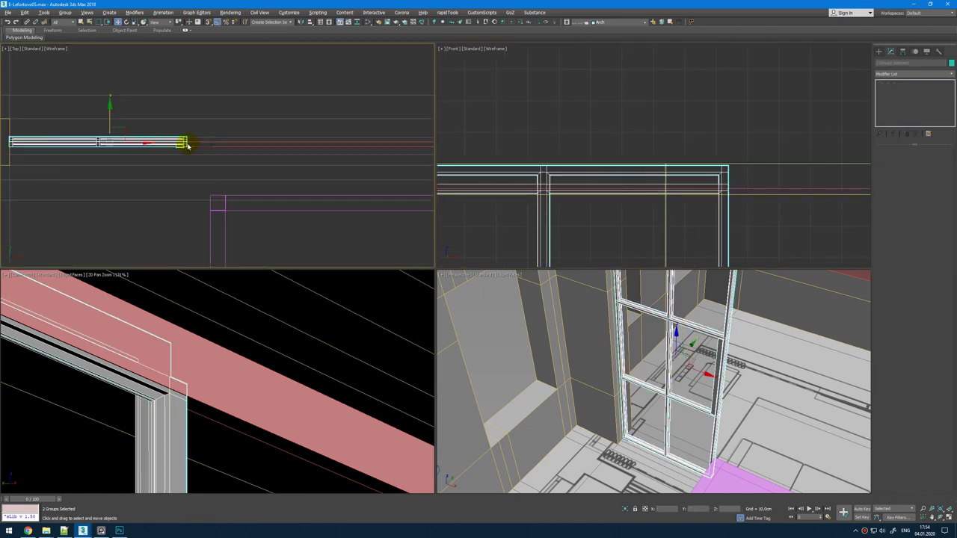
middle_click_drag(184, 145, 156, 167)
left_click_drag(153, 166, 328, 165, "shift")
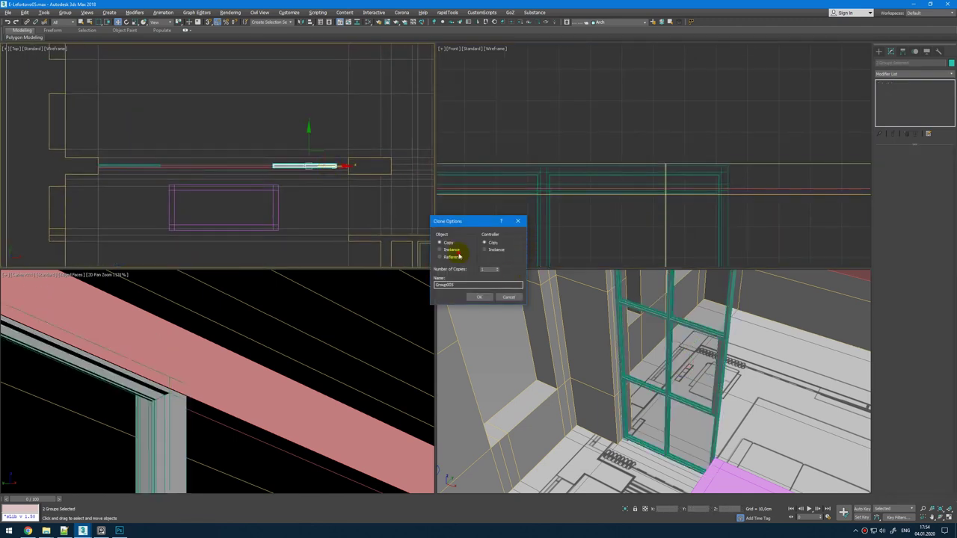
left_click(479, 296)
Step: Mirror the two cloned panels so their stepped end faces the other way
scroll(299, 158, "up", 6)
middle_click_drag(276, 203, 251, 189)
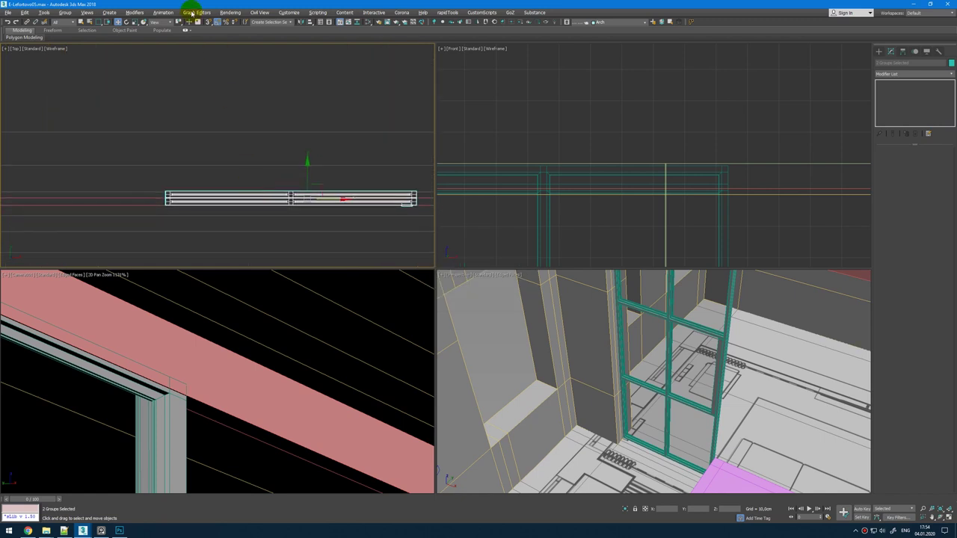
left_click(301, 22)
left_click(466, 323)
scroll(316, 180, "up", 4)
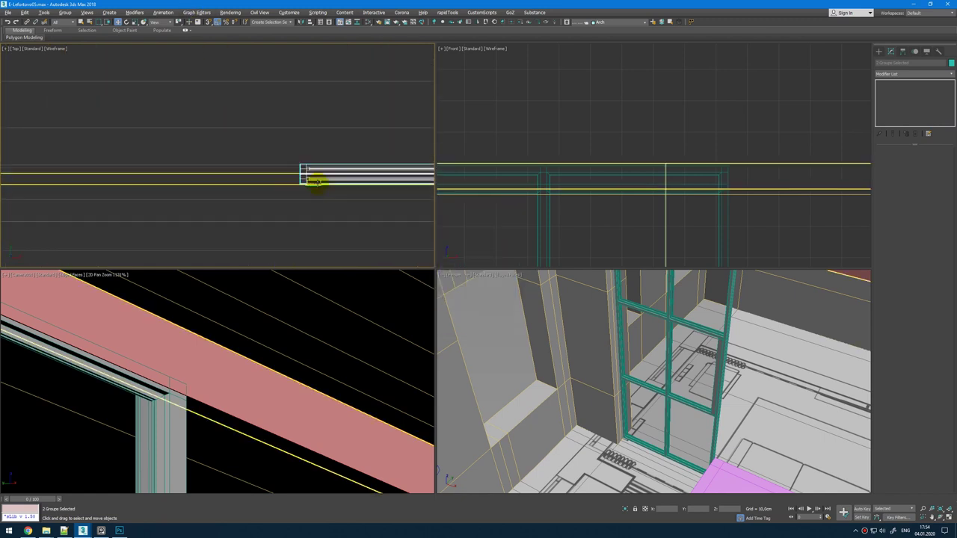
scroll(149, 202, "down", 2)
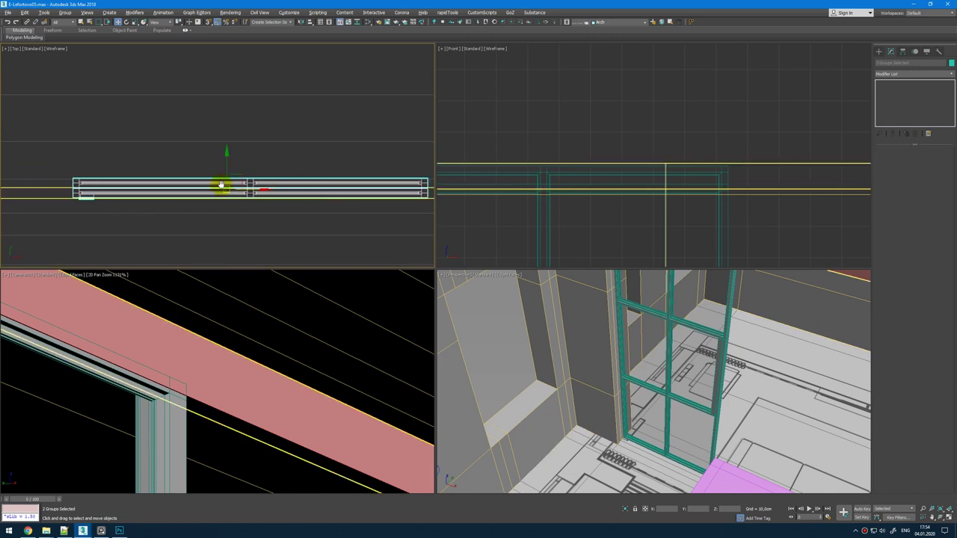
Step: Snap the mirrored panels' outer end to the wall edge in the top view
scroll(342, 184, "up", 3)
scroll(319, 165, "up", 3)
scroll(396, 187, "up", 2)
left_click_drag(395, 187, 399, 188)
middle_click_drag(361, 188, 268, 184)
left_click_drag(306, 177, 340, 197)
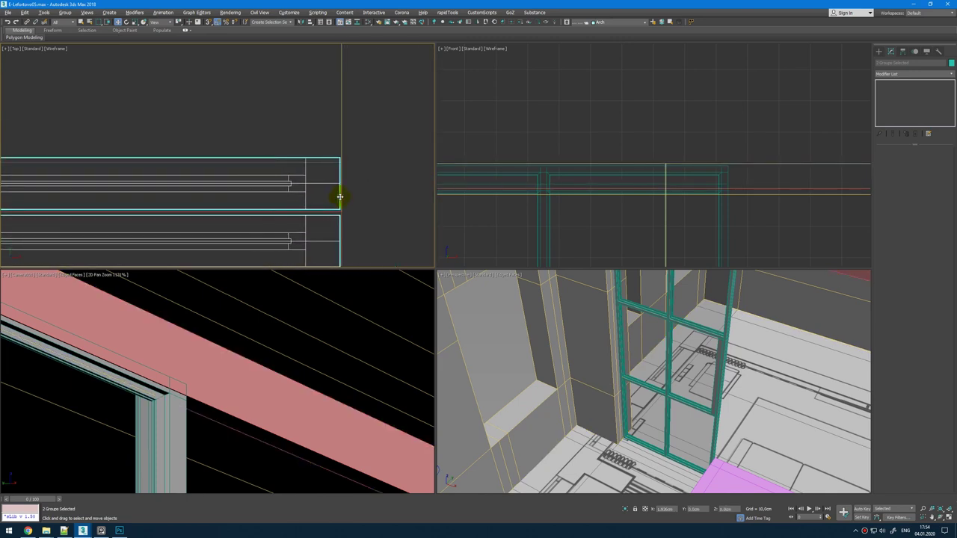
Step: Select the ceiling beam above the glazed partition and assign it the BlackFrame material
key("alt+w")
middle_click_drag(486, 277, 523, 305)
scroll(457, 271, "down", 5)
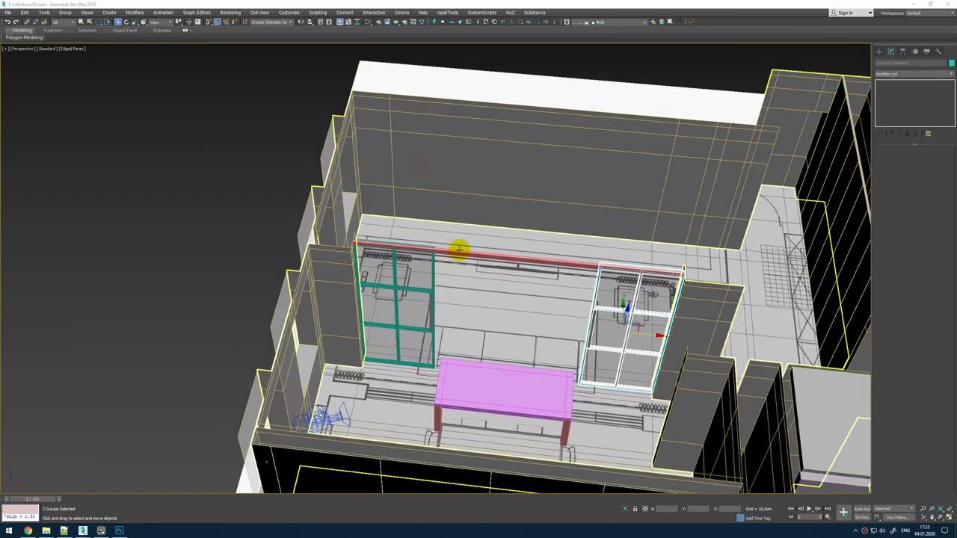
left_click(491, 255)
left_click(491, 255)
key("z")
key("m")
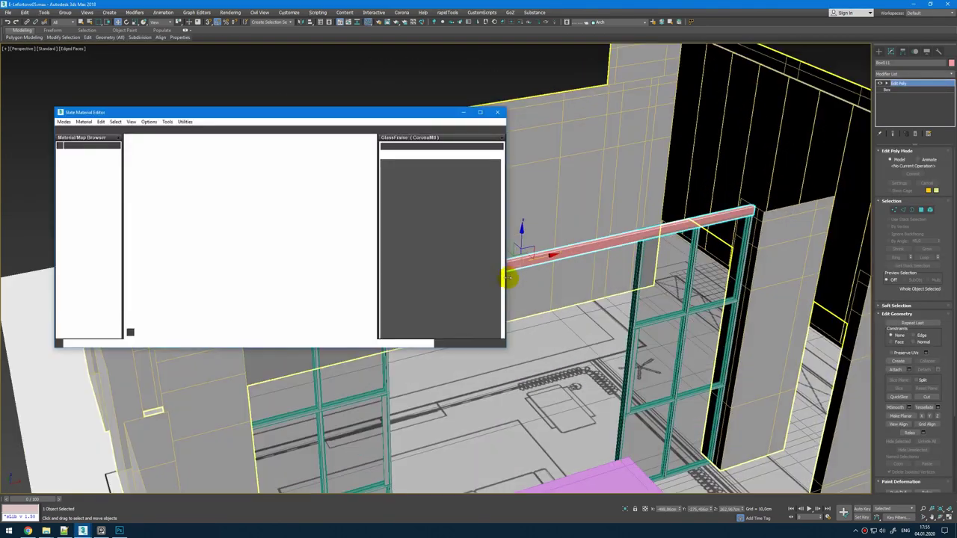
left_click(258, 275)
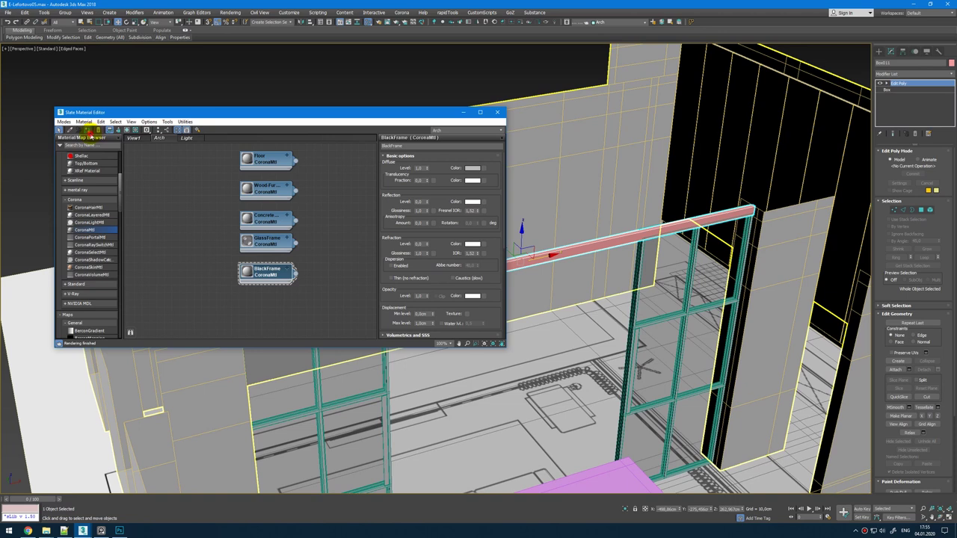
left_click(89, 131)
Step: Add a new Corona material to the Arch view and name it Wood
left_click_drag(268, 191, 269, 320, "shift")
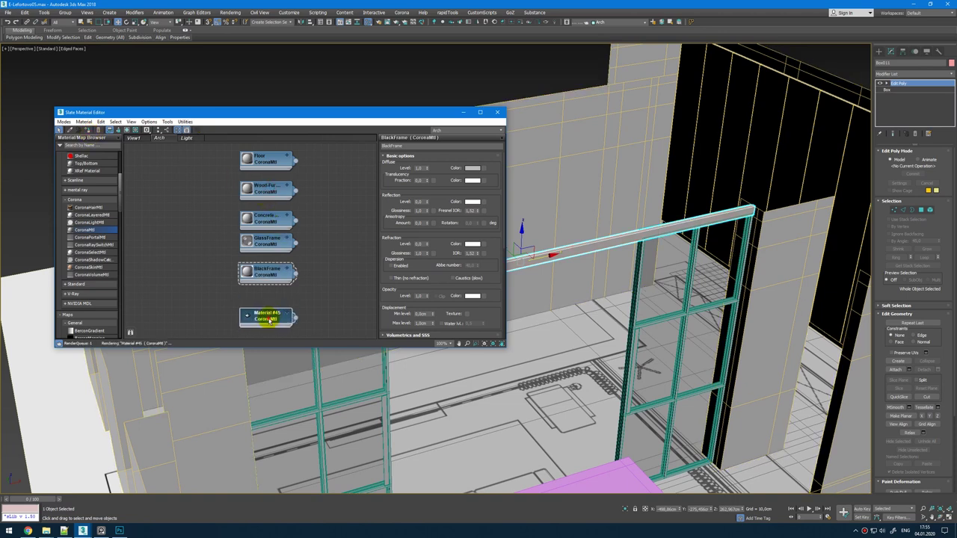
left_click(269, 319)
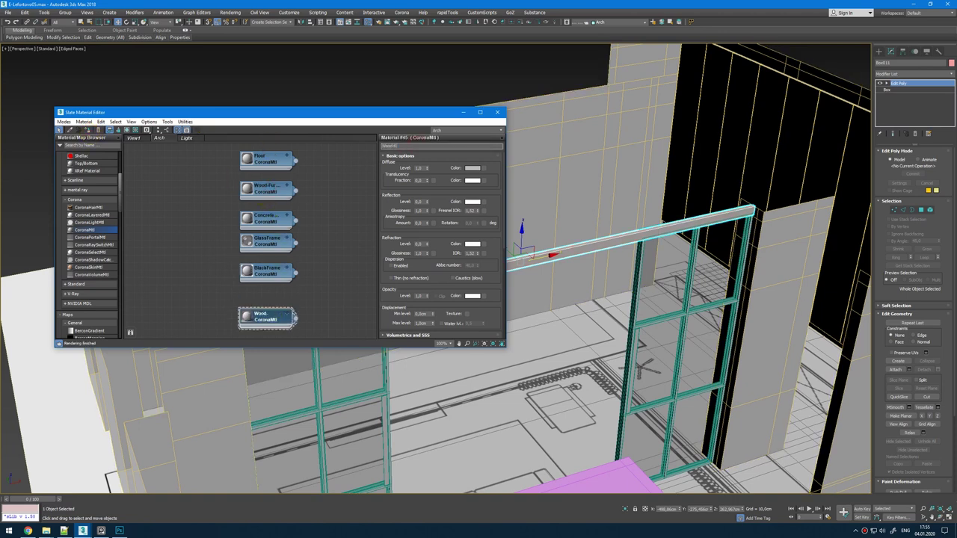
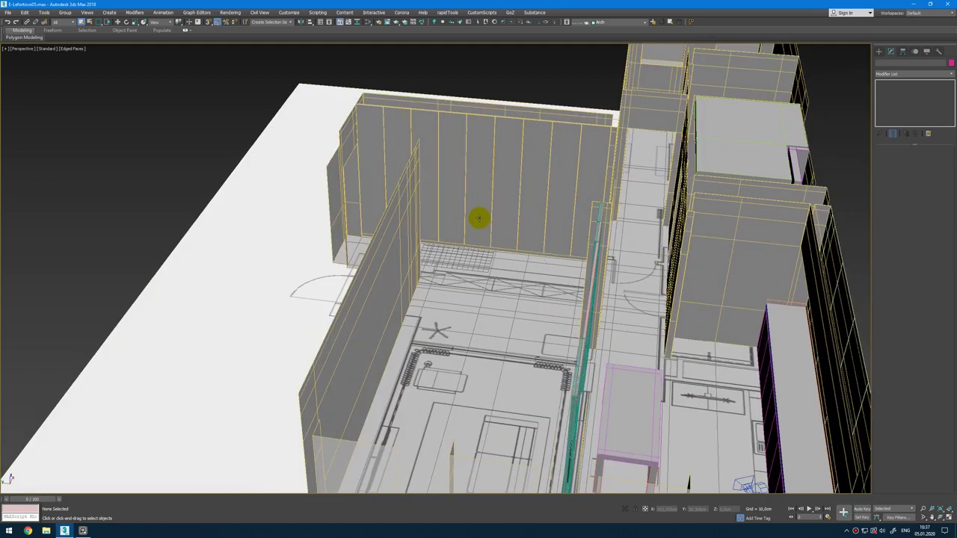
middle_click_drag(480, 218, 489, 225, "alt")
middle_click_drag(581, 223, 560, 215, "alt")
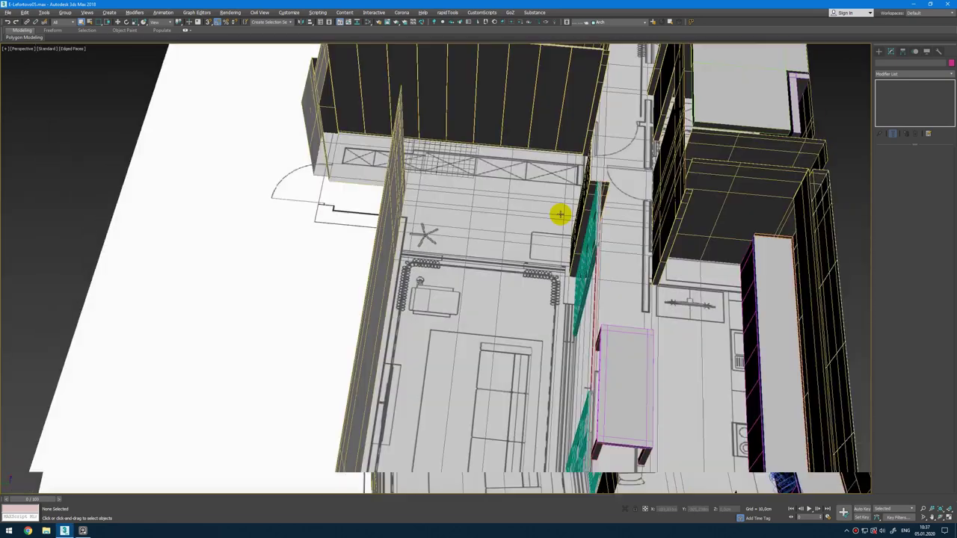
key("shift+z")
key("shift+z")
Step: Draw a plane about 311 cm long in the top view, snapped from the column corner to the opposite wall corner
key("alt+w")
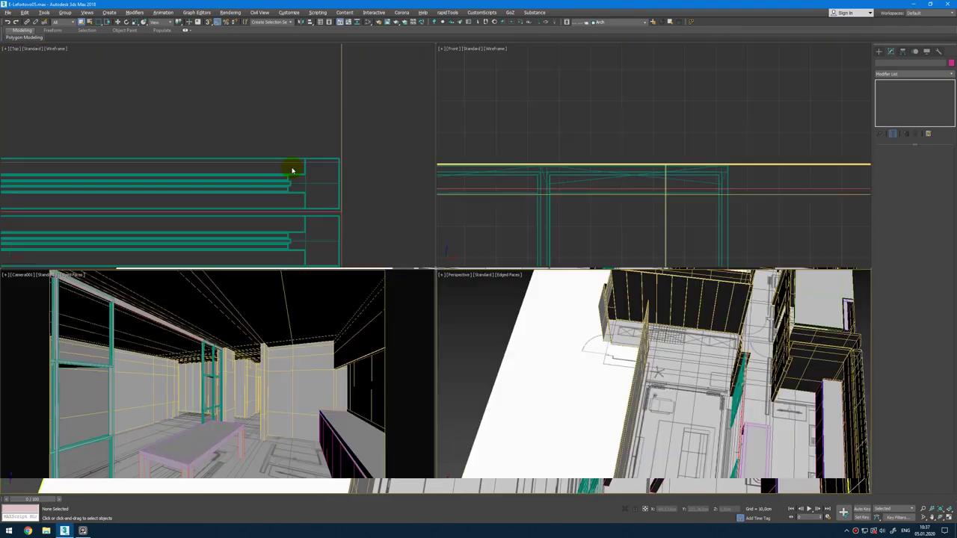
left_click(293, 170)
key("alt+w")
key("z")
key("F3")
scroll(397, 274, "up", 5)
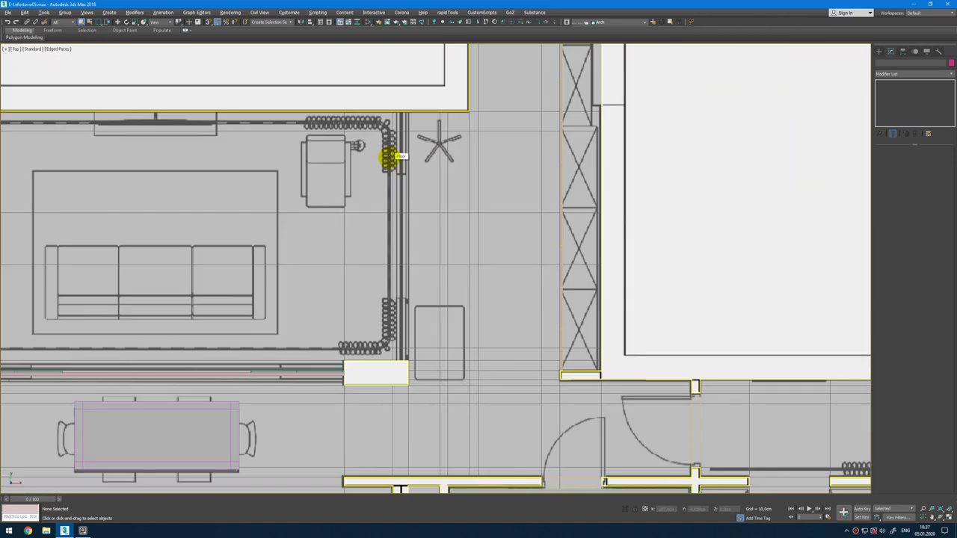
right_click(388, 157, "ctrl")
left_click(397, 142)
scroll(344, 382, "up", 5)
scroll(346, 290, "up", 3)
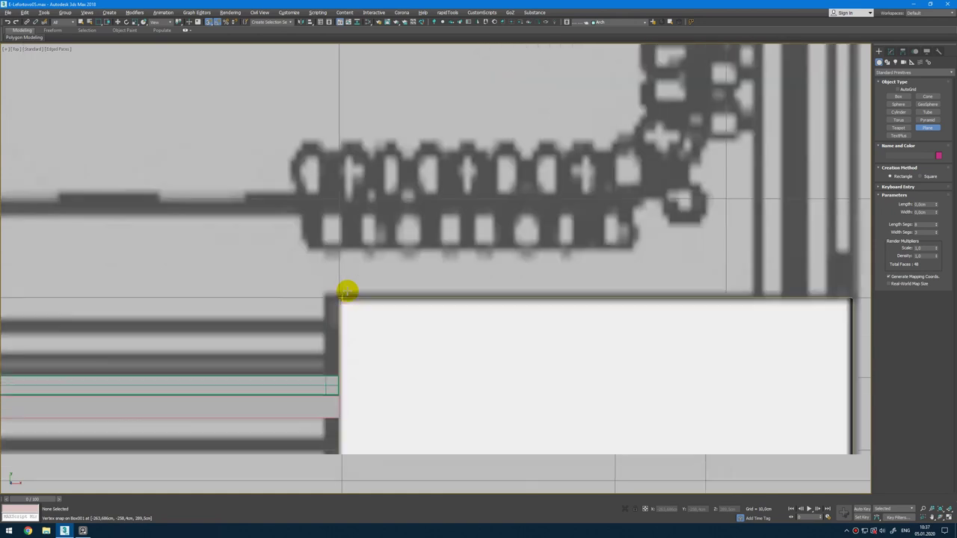
scroll(466, 209, "up", 3)
left_click_drag(344, 291, 607, 165)
scroll(523, 149, "down", 4)
scroll(608, 165, "up", 6)
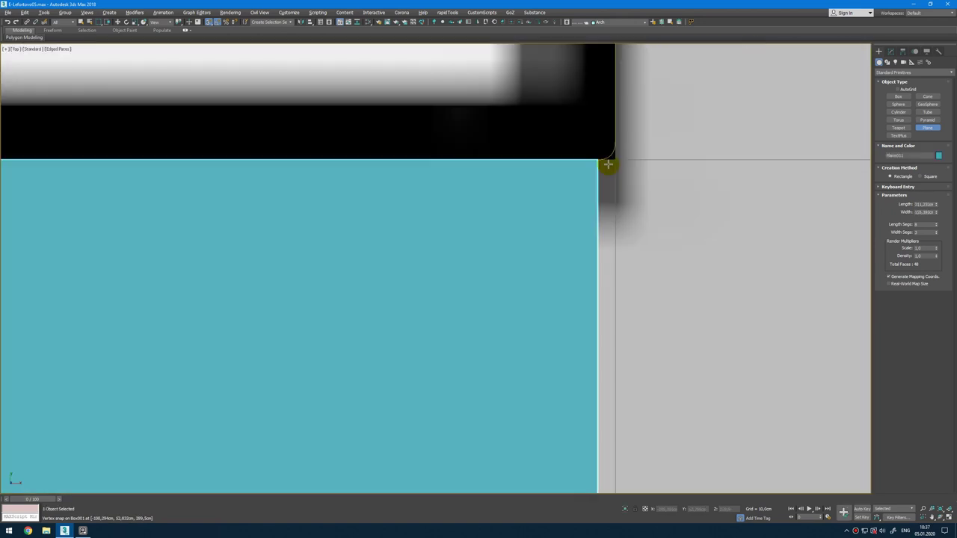
right_click(713, 127)
Step: Rotate the new plane 90 degrees so that it stands upright
scroll(654, 318, "down", 5)
key("alt+w")
middle_click(652, 319)
key("alt+w")
key("z")
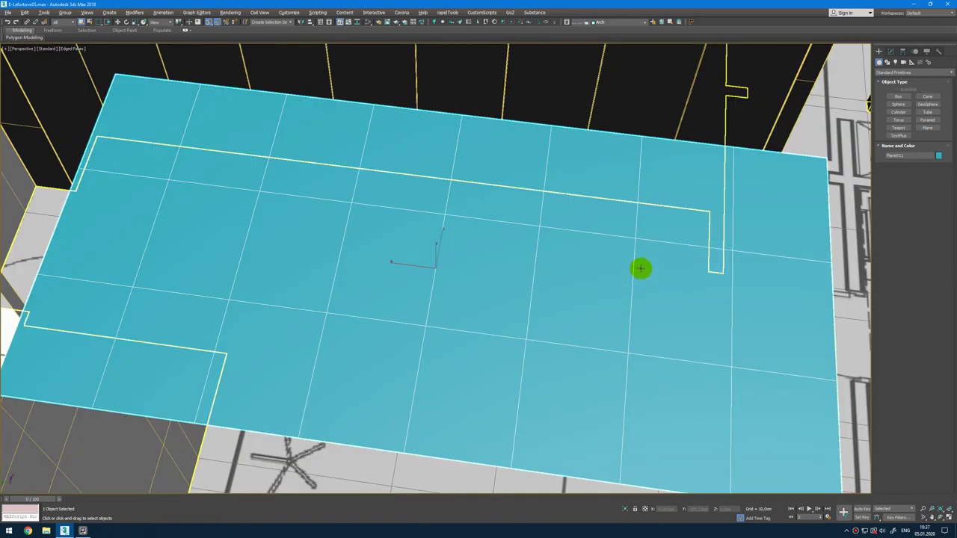
scroll(641, 268, "down", 5)
middle_click_drag(626, 284, 563, 228, "alt")
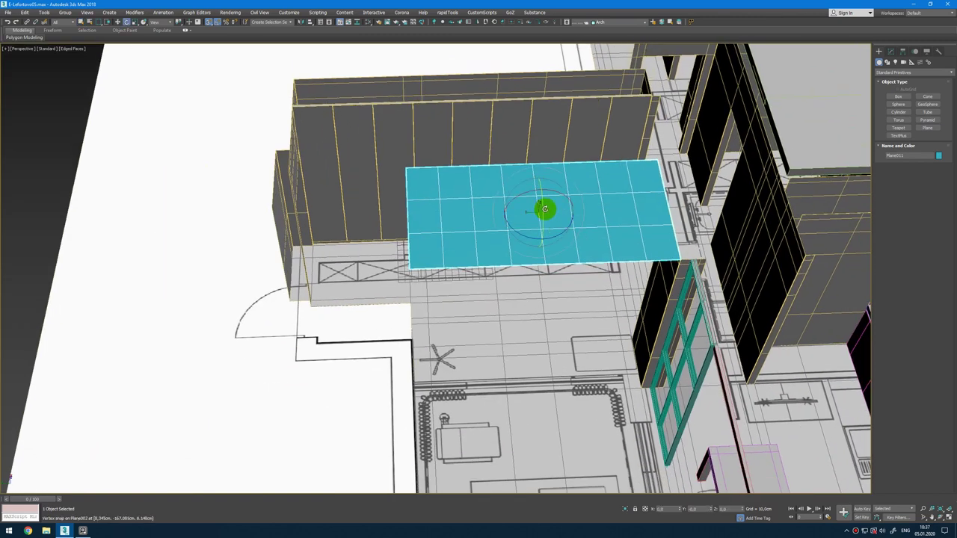
left_click_drag(545, 210, 543, 250)
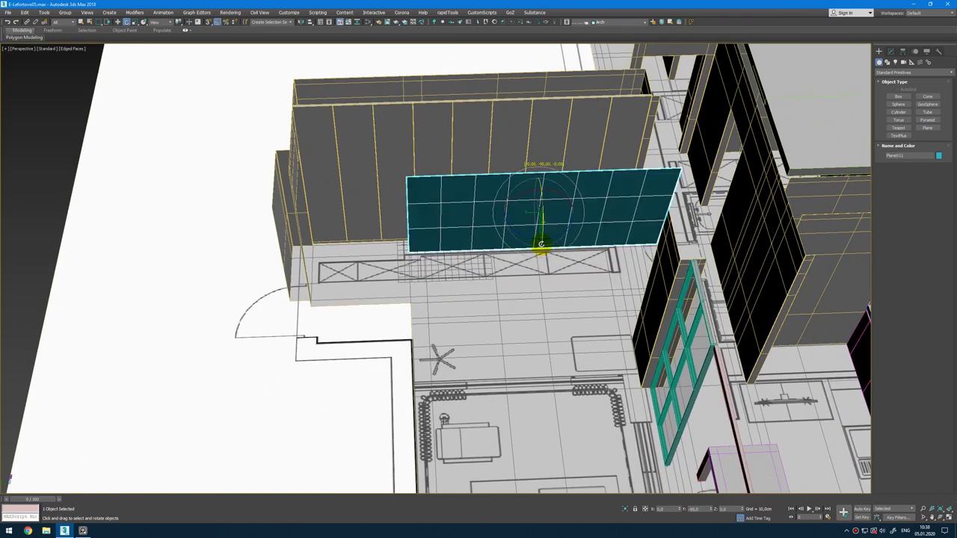
Step: Lower the upright plane vertically from ceiling height into the room
left_click(891, 50)
middle_click_drag(636, 297, 616, 179)
key("w")
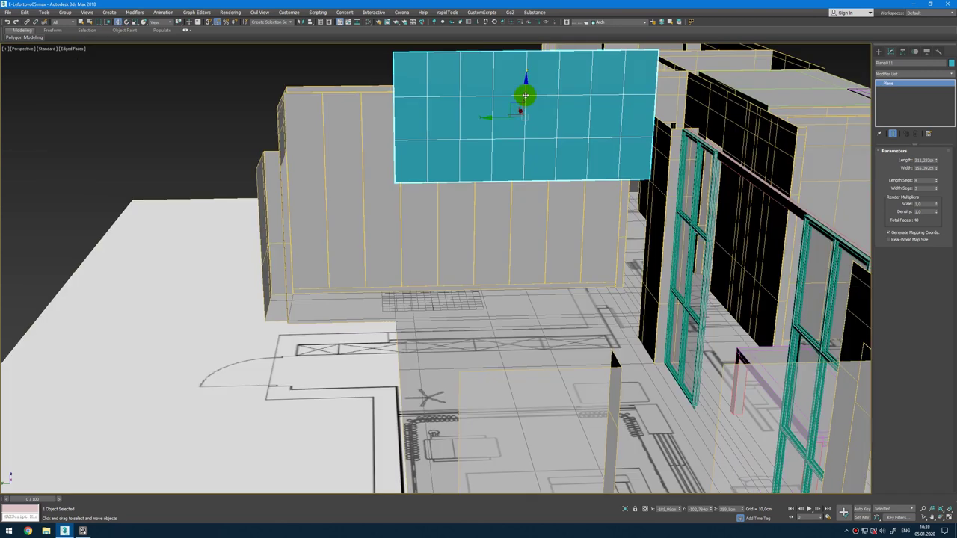
left_click_drag(526, 94, 524, 234)
middle_click_drag(530, 238, 690, 225, "alt")
Step: Shift the upright plane sideways in the top view onto the second sliding partition line of the floor plan
key("t")
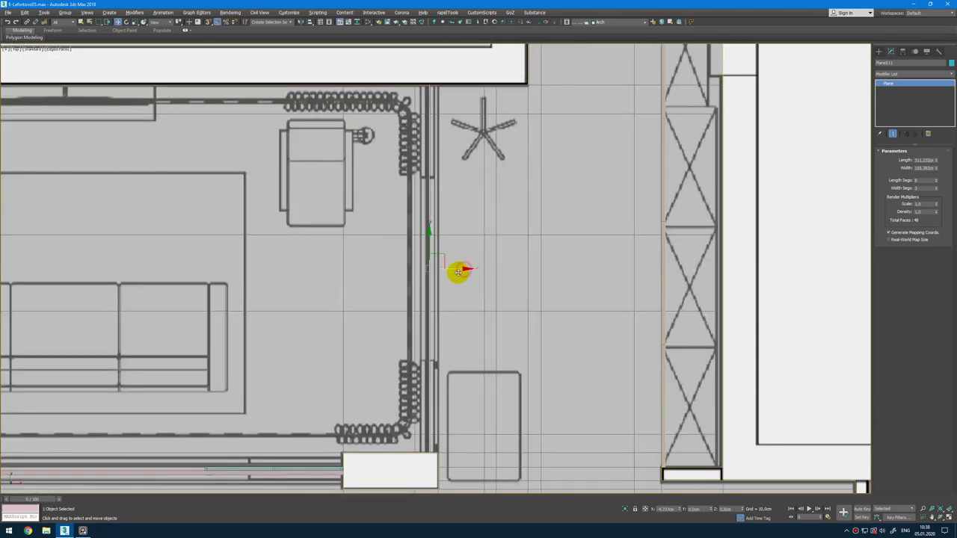
key("alt+w")
middle_click(605, 329)
key("alt+w")
middle_click_drag(613, 325, 626, 225, "alt")
scroll(627, 225, "up", 3)
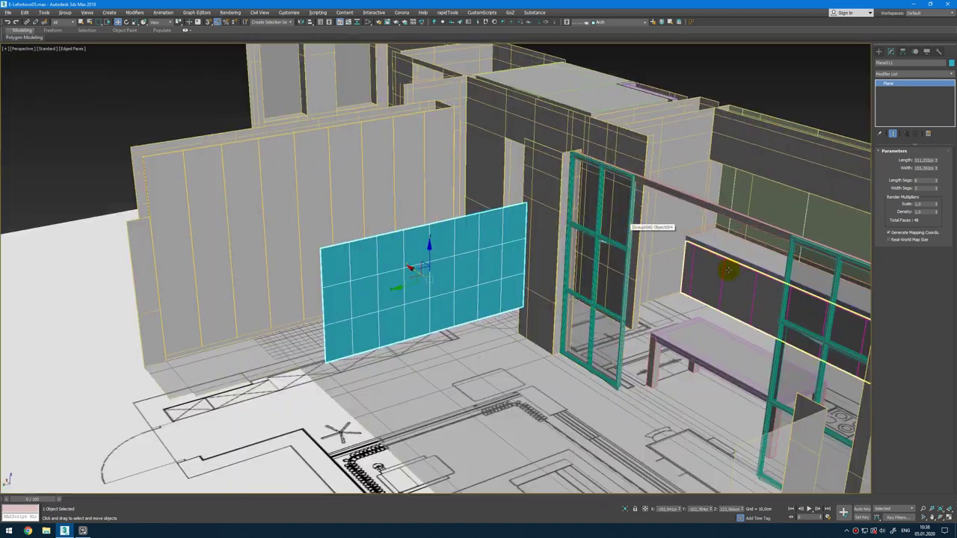
Step: Select one pair of glazed panels with the ceiling beam and clone them as instances into the living room
middle_click_drag(729, 270, 632, 238)
scroll(493, 166, "up", 5)
scroll(494, 167, "down", 4)
middle_click_drag(493, 167, 561, 231)
scroll(575, 240, "up", 2)
left_click(575, 239)
scroll(554, 204, "down", 8)
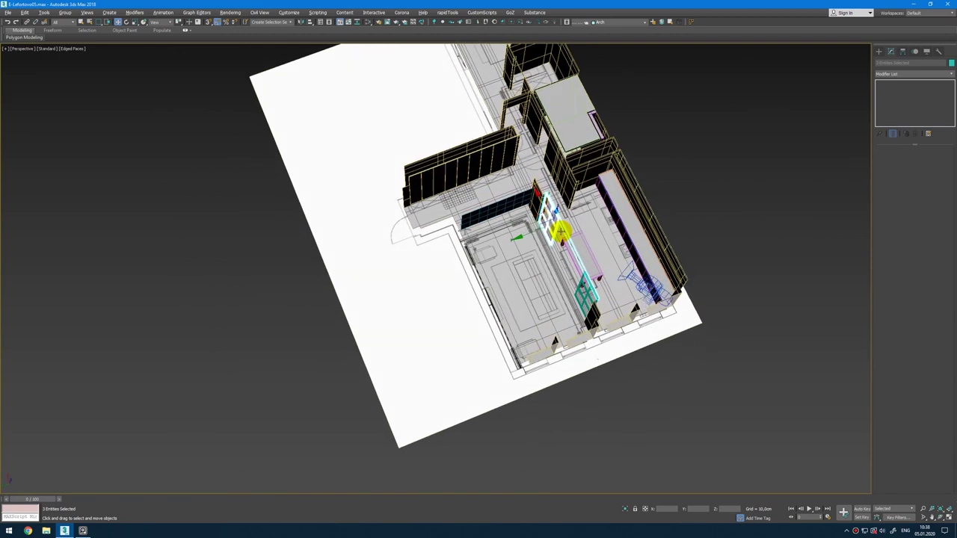
left_click_drag(532, 234, 506, 245, "shift")
left_click(456, 250)
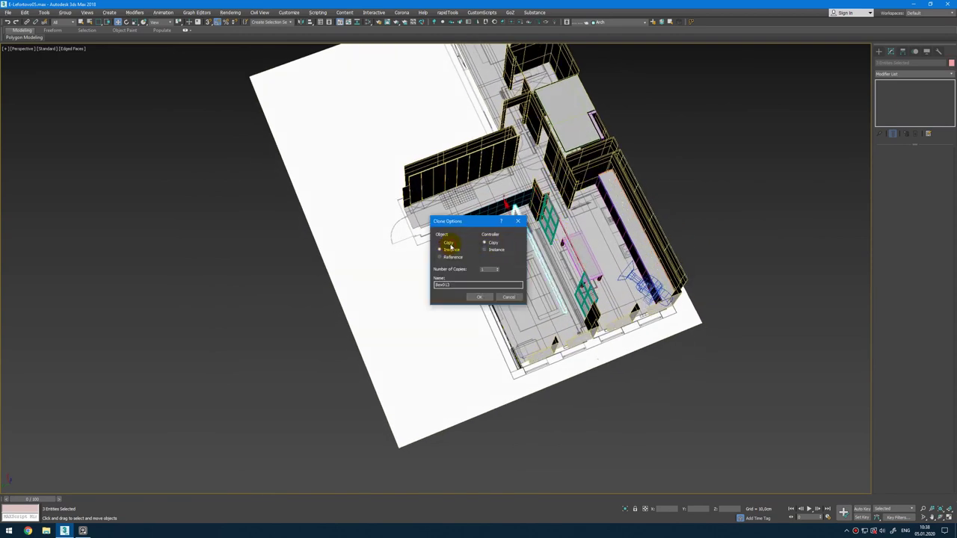
left_click(479, 297)
Step: Rotate the cloned panels and beam a quarter turn so they run perpendicular to the existing partition
key("e")
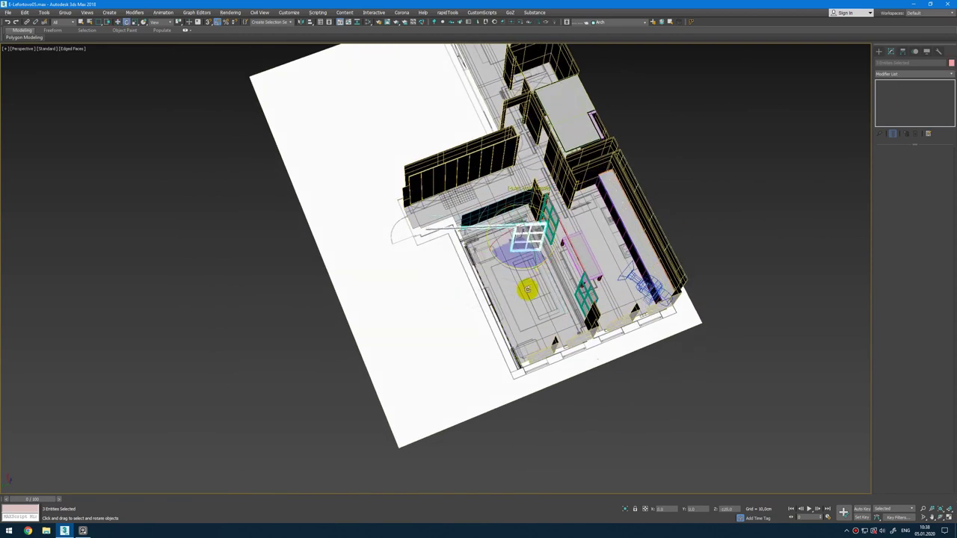
key("alt+w")
scroll(239, 162, "up", 2)
key("alt+w")
key("w")
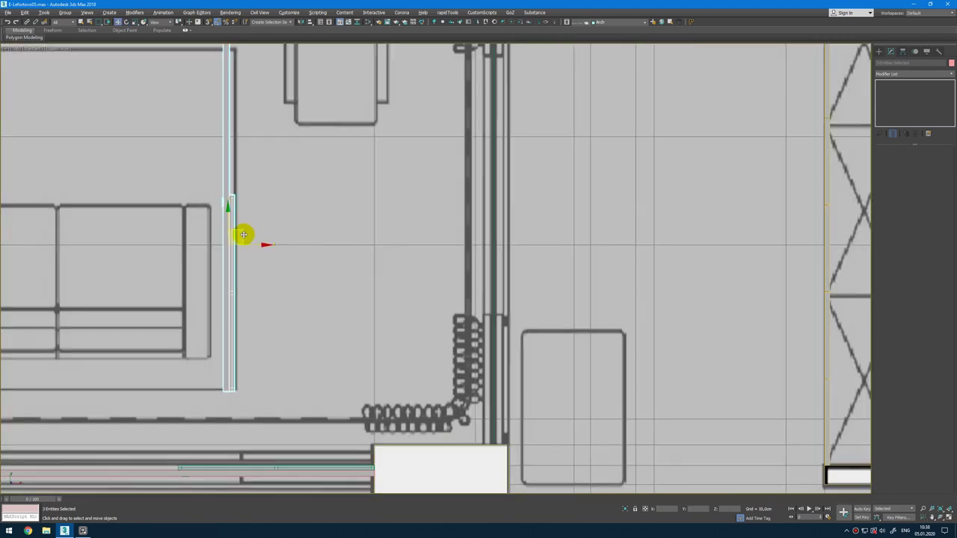
Step: Move the rotated panels and beam onto the second partition line and snap their end to the edge of the corner column
left_click_drag(243, 234, 499, 281)
scroll(488, 451, "up", 5)
key("F3")
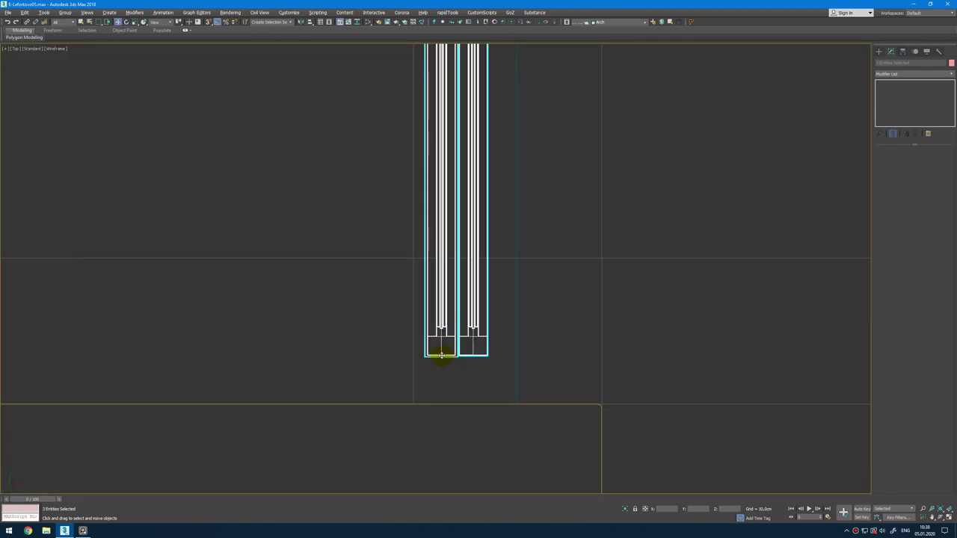
left_click_drag(442, 355, 517, 405)
scroll(508, 415, "up", 6)
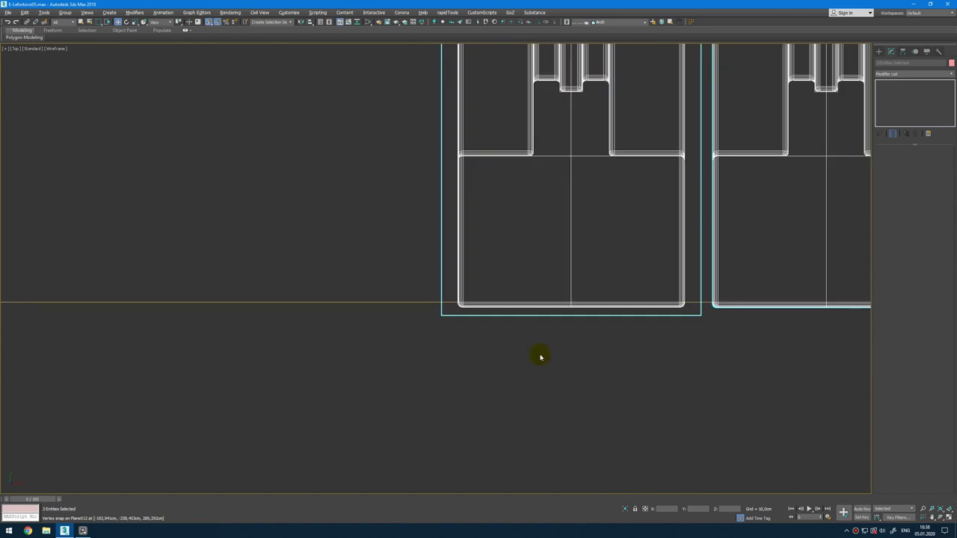
scroll(540, 348, "down", 4)
middle_click_drag(536, 334, 512, 248)
key("s")
key("alt+q")
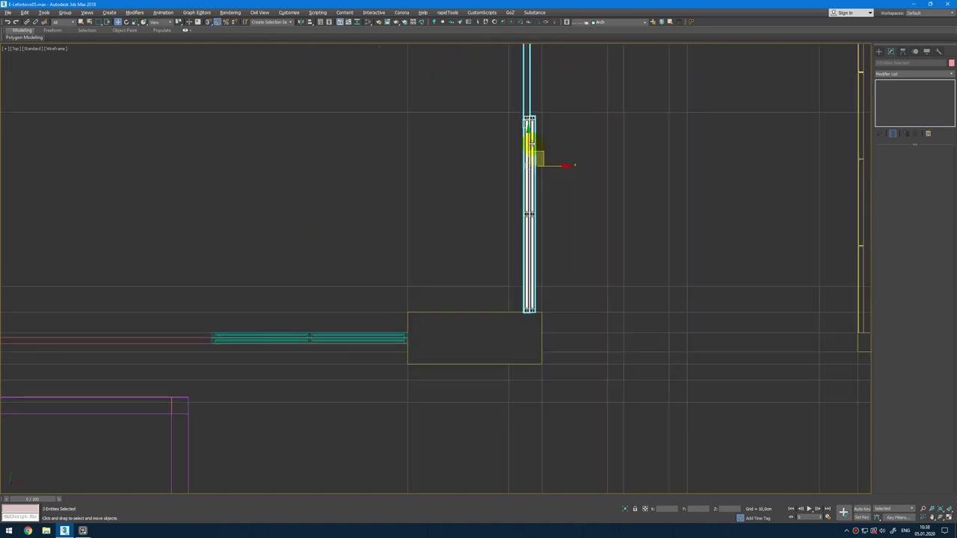
scroll(516, 325, "up", 10)
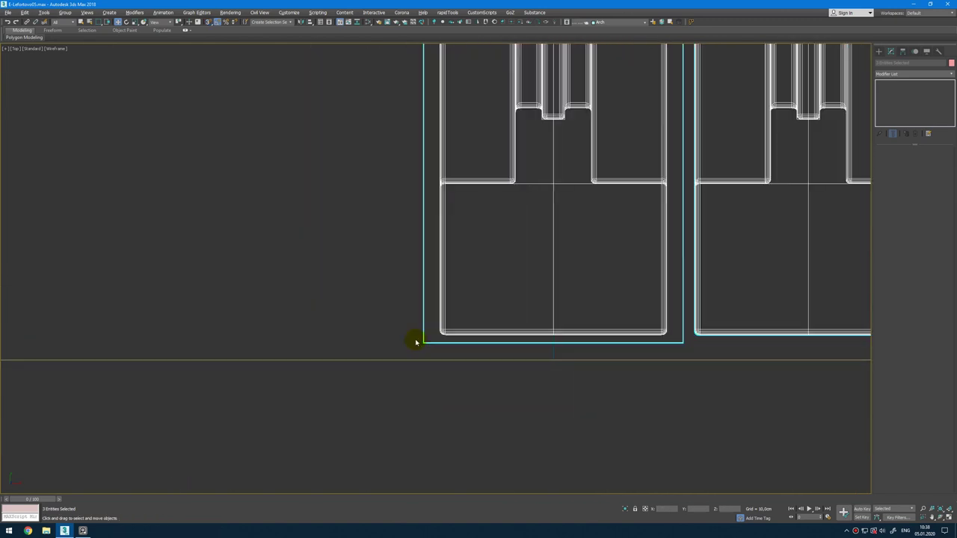
scroll(427, 347, "down", 3)
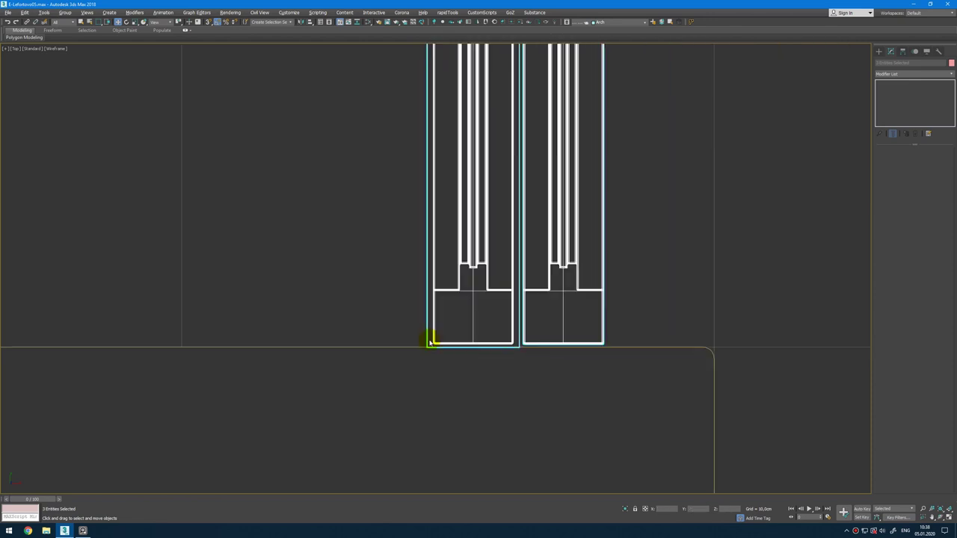
scroll(427, 336, "up", 8)
scroll(484, 367, "down", 8)
scroll(497, 362, "down", 3)
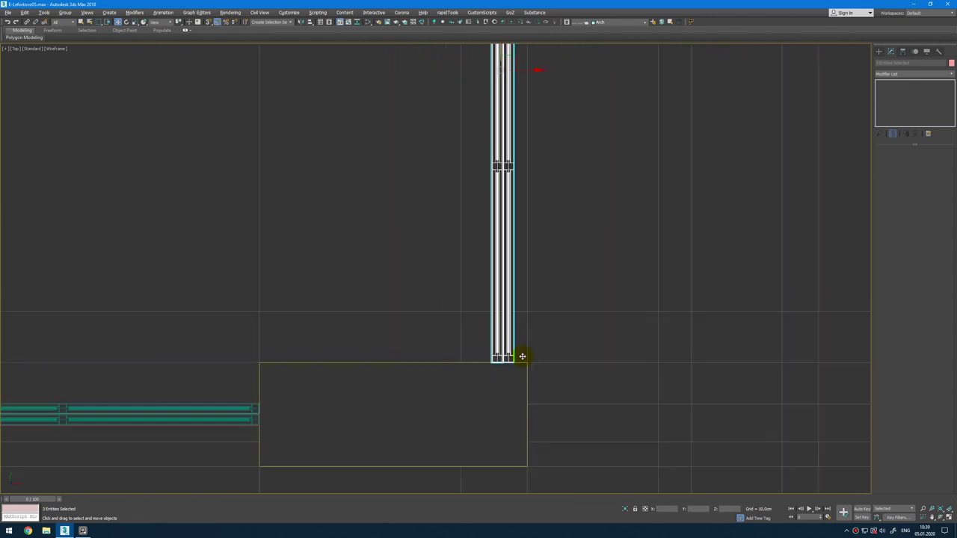
Step: Move the far end vertices of the cloned ceiling beam so that it ends at the opposite wall
key("alt+w")
middle_click(665, 325)
key("alt+w")
middle_click_drag(665, 304, 532, 150, "alt")
scroll(532, 154, "up", 8)
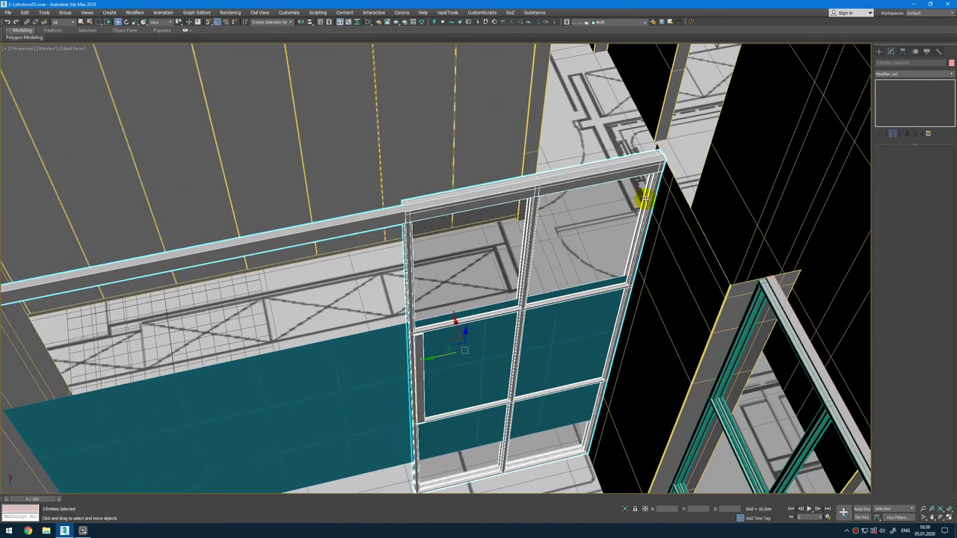
scroll(647, 197, "down", 3)
left_click(576, 204)
key("1")
left_click_drag(245, 236, 171, 367)
key("alt+w")
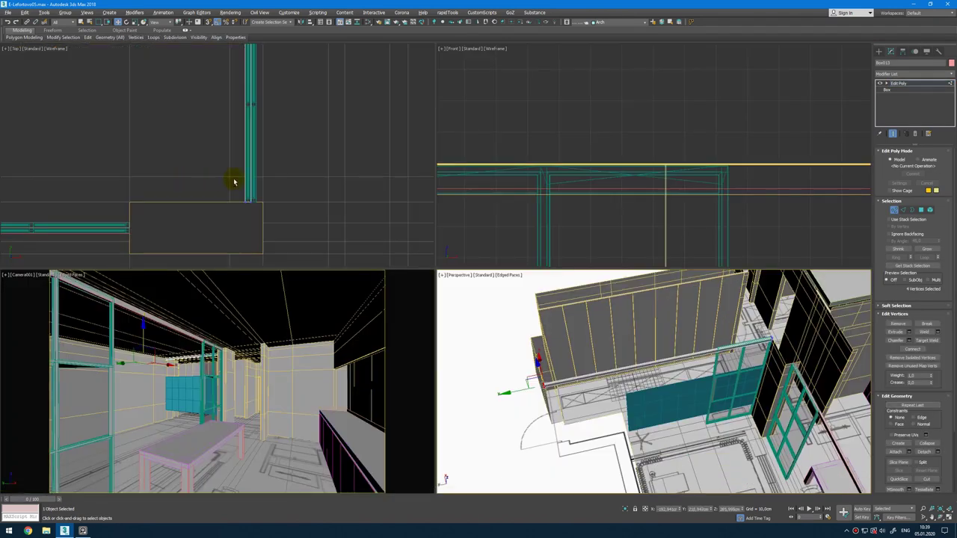
middle_click(233, 181)
key("alt+w")
scroll(247, 191, "down", 5)
scroll(352, 288, "up", 5)
middle_click_drag(352, 289, 395, 190)
scroll(395, 189, "down", 6)
scroll(394, 153, "up", 1)
left_click_drag(391, 170, 510, 273)
scroll(446, 320, "up", 4)
scroll(423, 247, "up", 7)
key("alt+w")
middle_click(536, 331)
key("alt+w")
key("1")
middle_click_drag(536, 331, 487, 282, "alt")
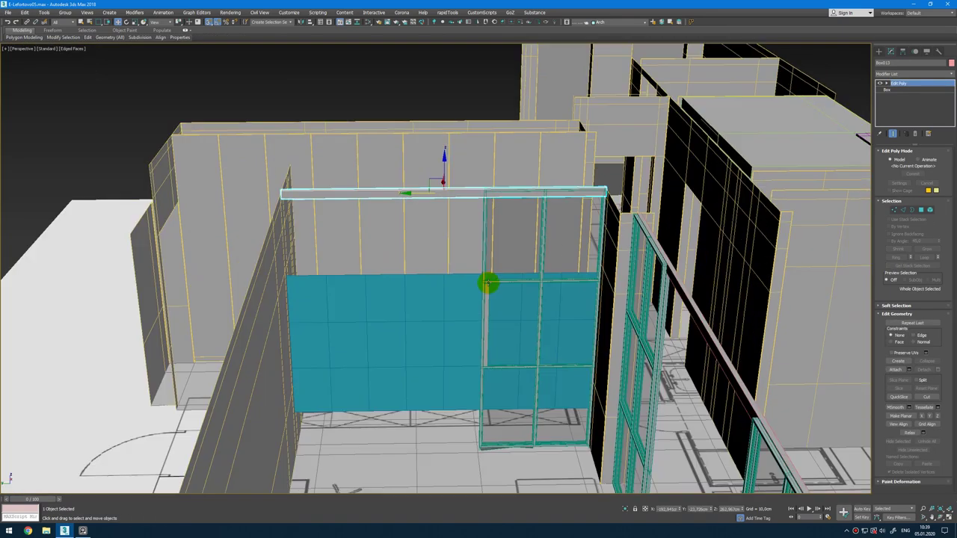
Step: Delete the Edit Poly modifier from the cloned panel group with the handle and isolate it together with the upright plane
scroll(482, 299, "up", 5)
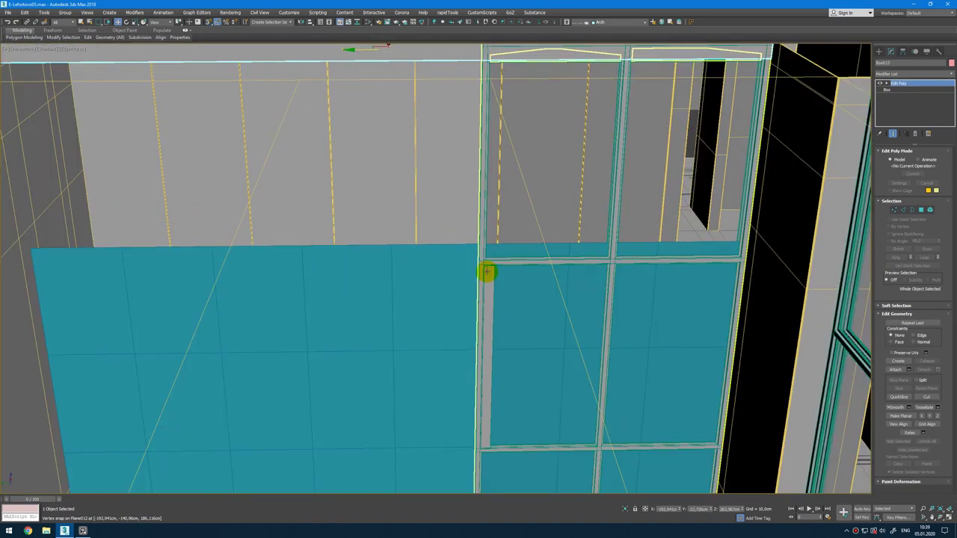
left_click(486, 273)
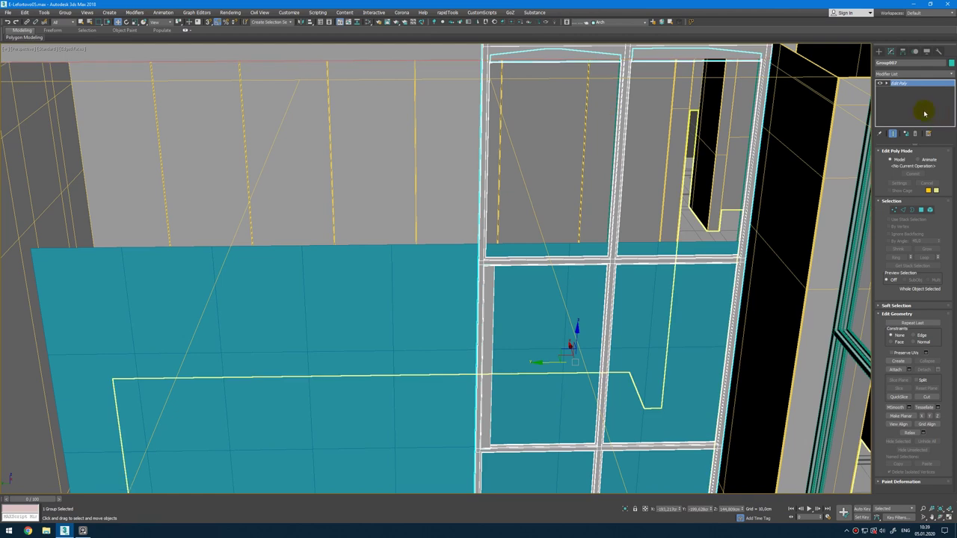
left_click(917, 135)
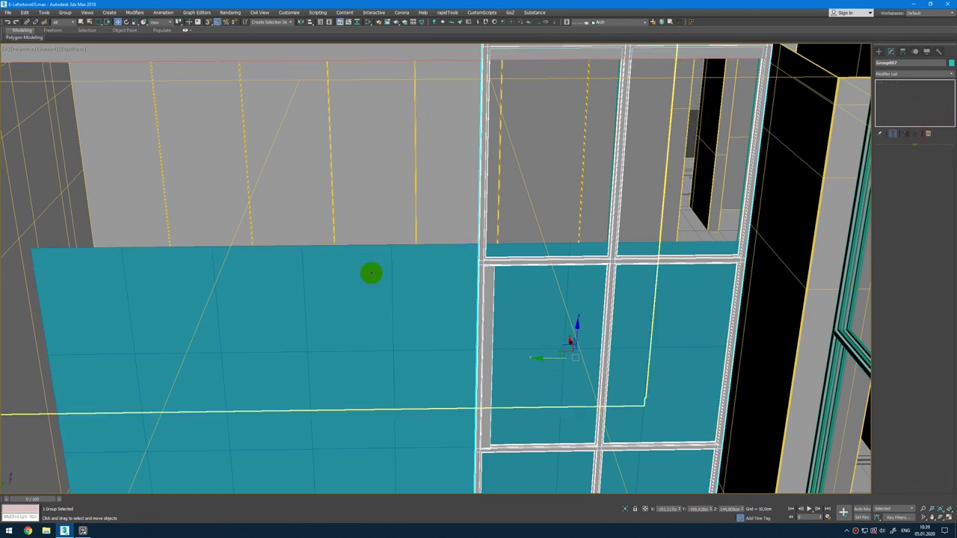
left_click(371, 273, "ctrl")
key("alt+q")
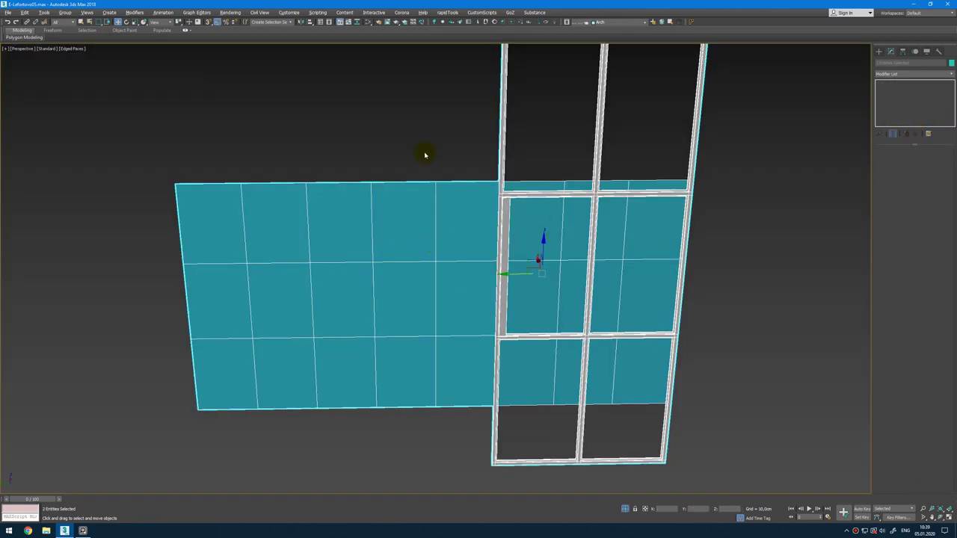
Step: Open the handled panel's group, remove the Chamfer modifier from its frame, and close the group
left_click(543, 117)
left_click(60, 14)
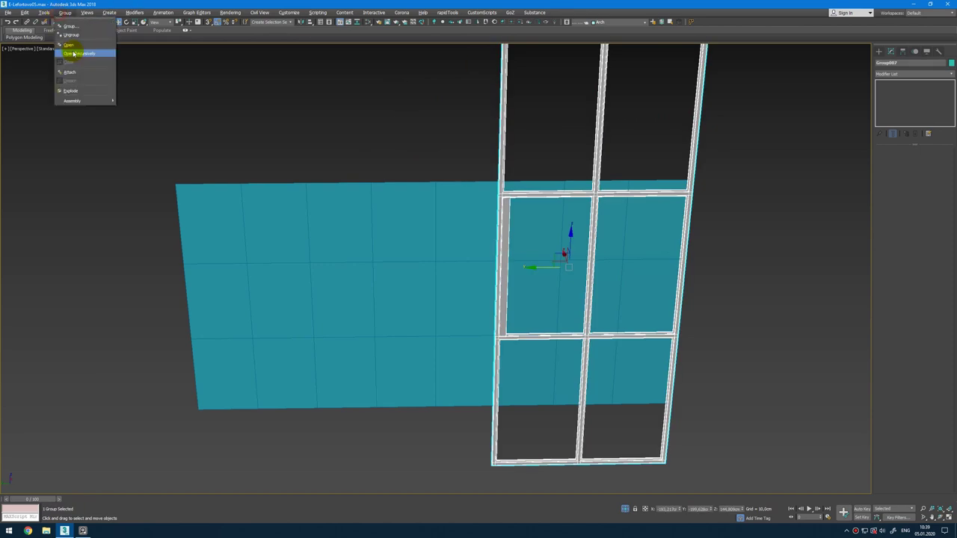
left_click(79, 47)
left_click(501, 124)
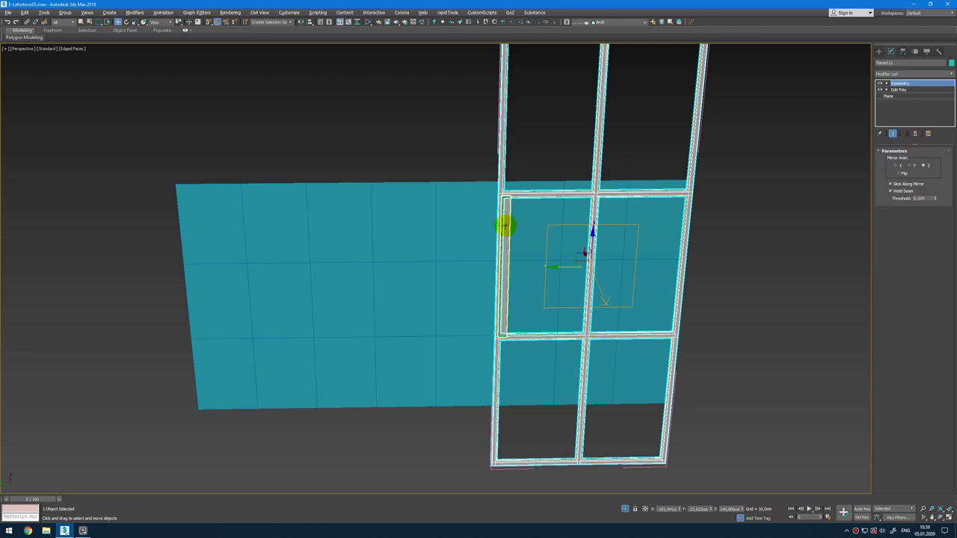
left_click(552, 130)
mouse_move(429, 117)
left_mouse_down()
mouse_move(691, 133)
mouse_move(641, 132)
left_mouse_up()
left_click(65, 12)
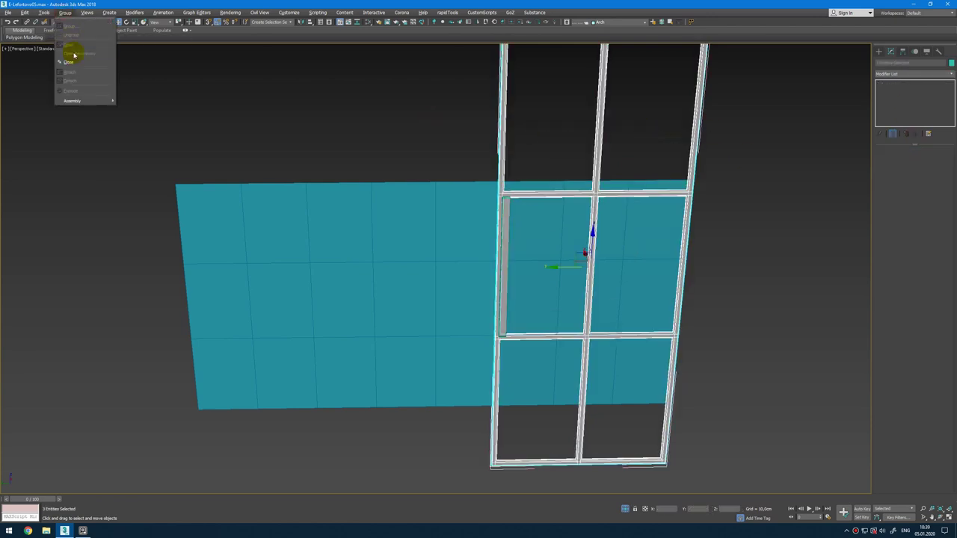
left_click(74, 62)
Step: Ungroup the handled panel and apply one shared Edit Poly modifier to its two full-height objects, leaving out the handle
left_click(66, 12)
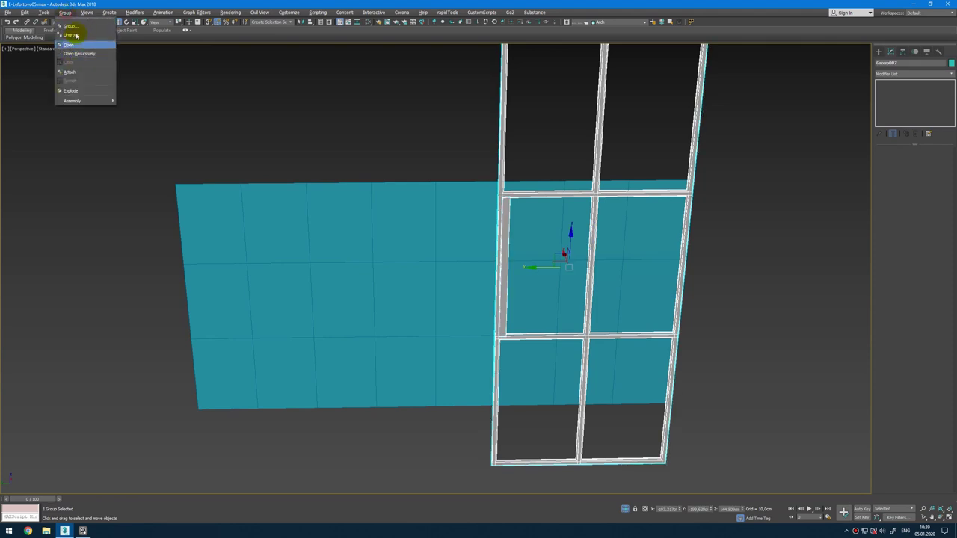
left_click(75, 34)
left_click(376, 103)
left_click_drag(458, 105, 579, 158)
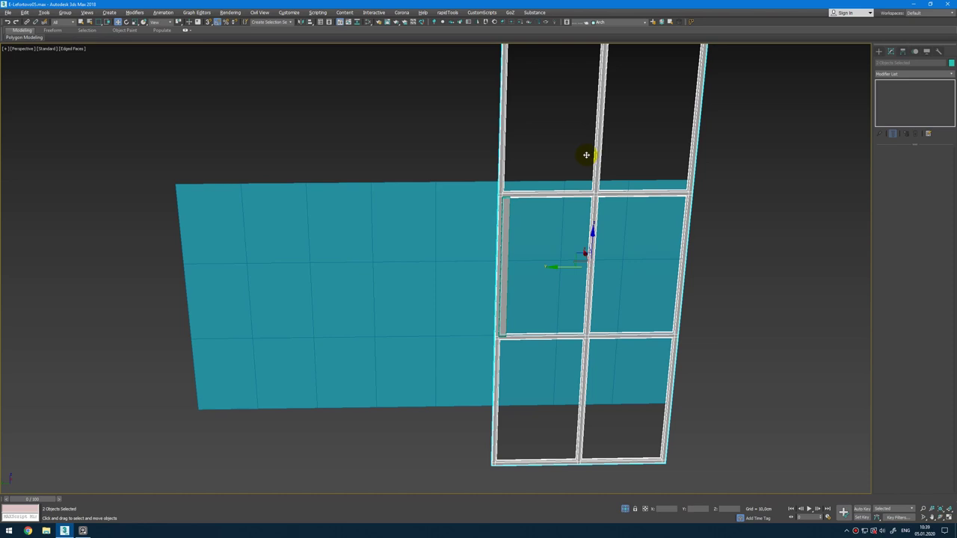
key("t")
scroll(462, 157, "up", 5)
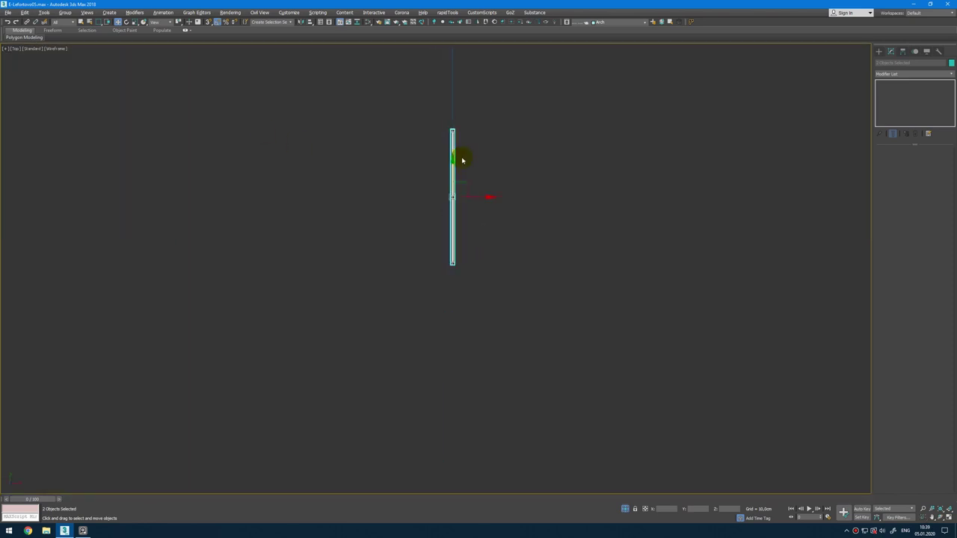
middle_click_drag(454, 154, 444, 183)
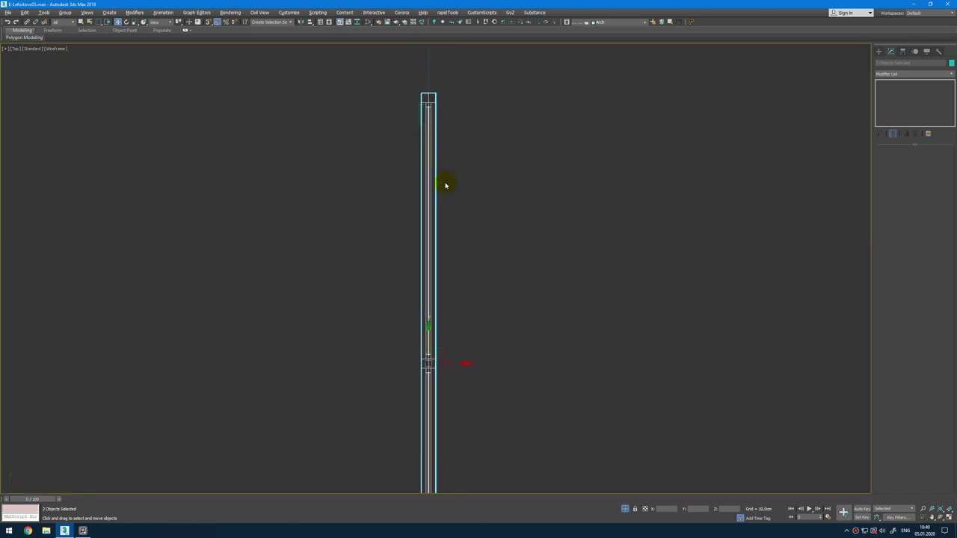
key("alt+e")
key("1")
Step: Select the vertices of the panel's middle upright and snap them sideways to the plane's nearest division line
left_click_drag(470, 77, 504, 119)
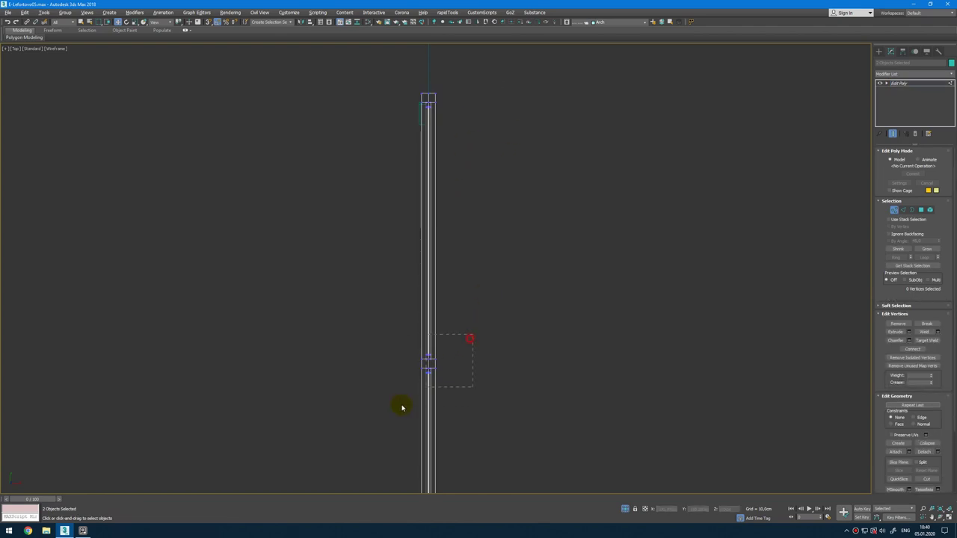
key("alt+w")
key("alt+w")
key("v")
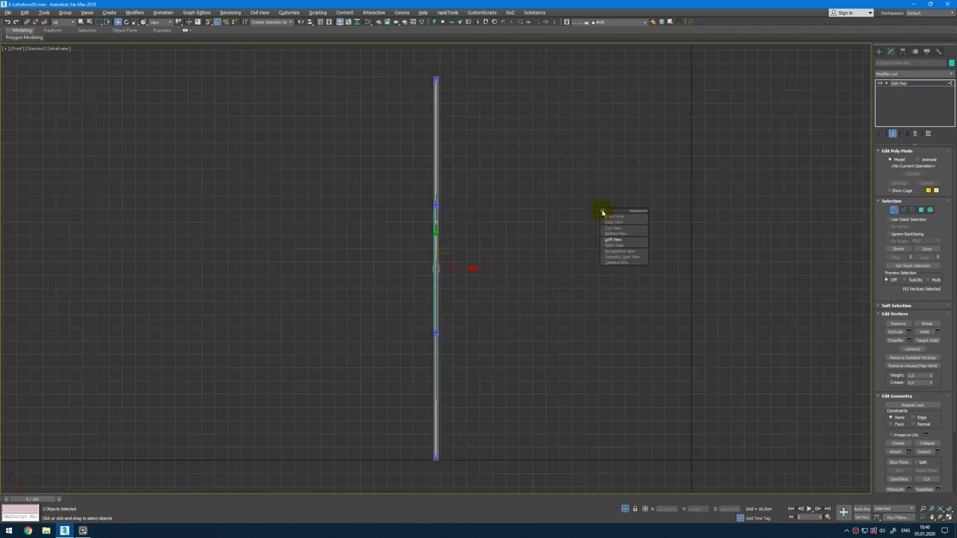
left_click(621, 240)
middle_click_drag(620, 235, 577, 204)
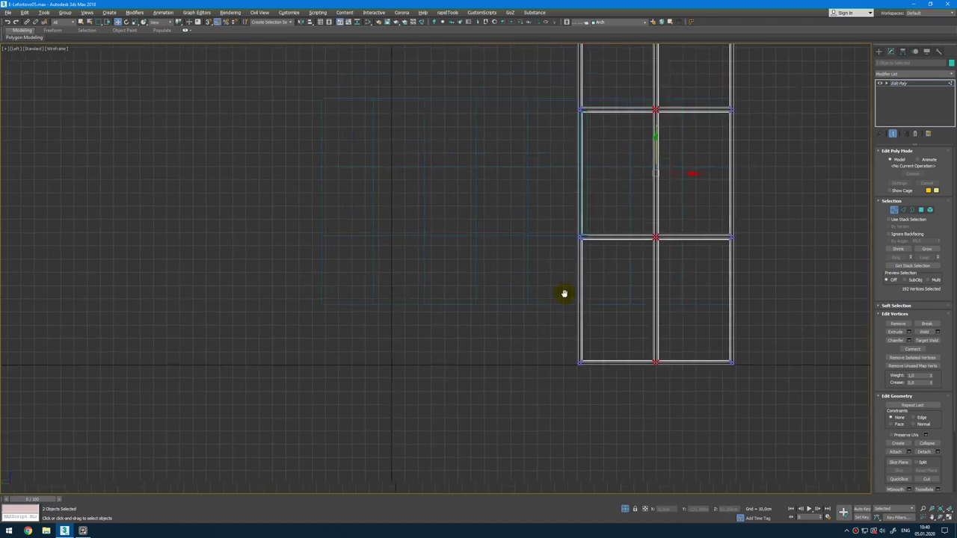
scroll(564, 294, "down", 2)
scroll(639, 214, "up", 4)
key("s")
left_click_drag(654, 223, 638, 214)
middle_click_drag(638, 214, 594, 207)
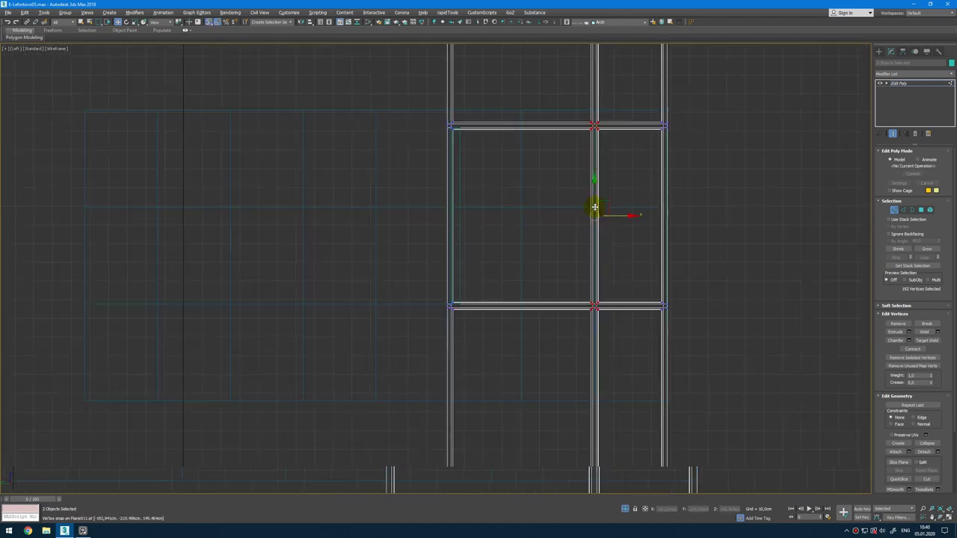
Step: Snap the vertices of the panel's free side upright inward to the plane's next division line, narrowing the panel
scroll(594, 207, "down", 2)
left_click_drag(550, 64, 510, 363)
scroll(550, 180, "up", 3)
left_click_drag(495, 293, 589, 118)
scroll(590, 118, "up", 6)
left_click_drag(590, 118, 638, 287)
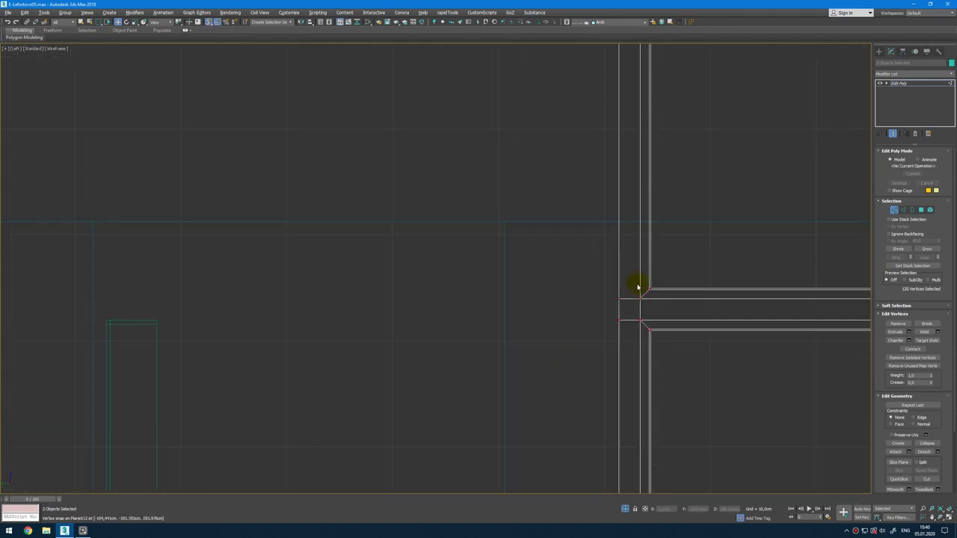
scroll(568, 277, "down", 4)
Step: Move the separate handle sideways and snap it against the side upright of the narrowed panel
key("1")
left_click(450, 238)
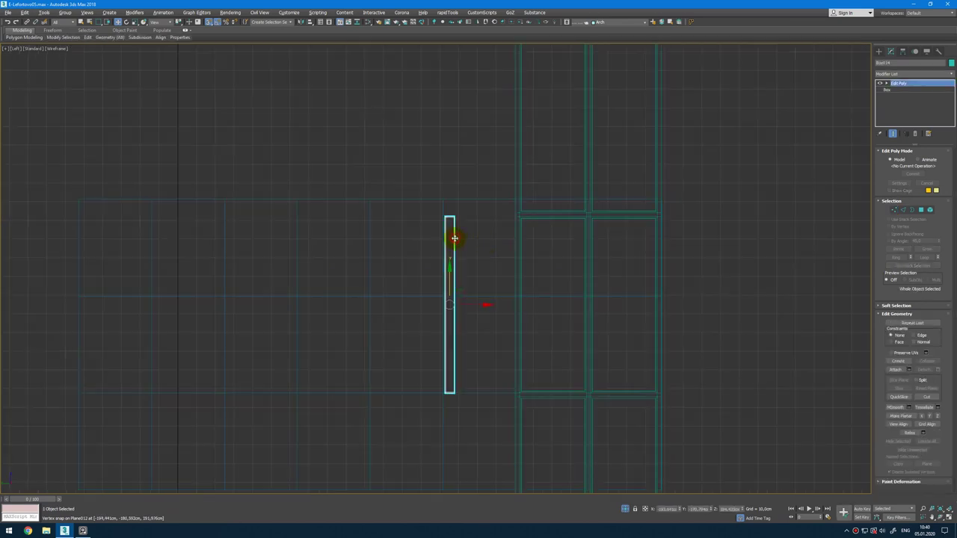
left_click_drag(476, 305, 571, 305)
scroll(540, 216, "up", 9)
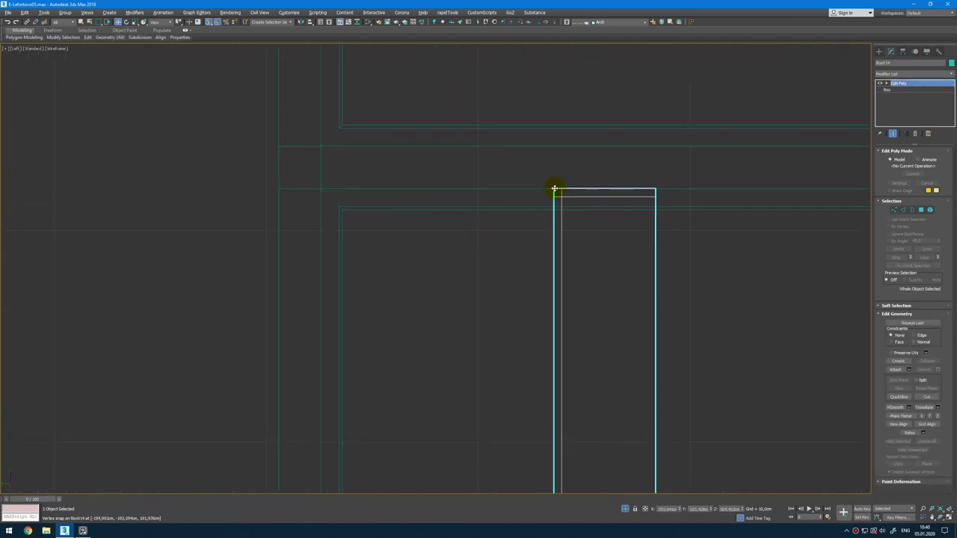
left_click_drag(554, 189, 321, 189)
Step: Bring back the full scene and isolate the narrowed panel with its handle together with the neighbouring wider panel
key("p")
mouse_move(654, 348)
middle_mouse_down("alt")
mouse_move(638, 306)
mouse_move(653, 306)
mouse_move(649, 334)
mouse_move(606, 358)
middle_mouse_up("alt")
left_click(626, 508)
left_click(490, 265, "ctrl")
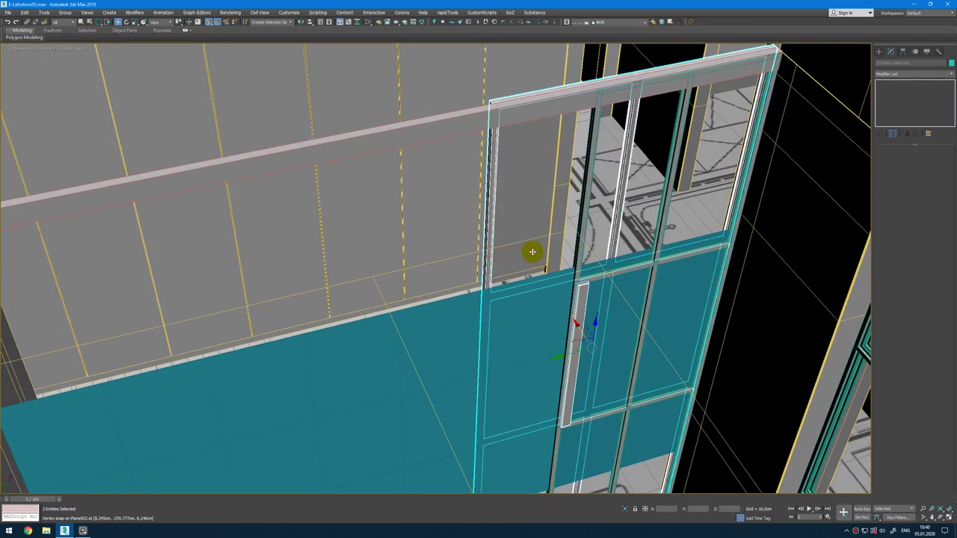
left_click(585, 202, "ctrl")
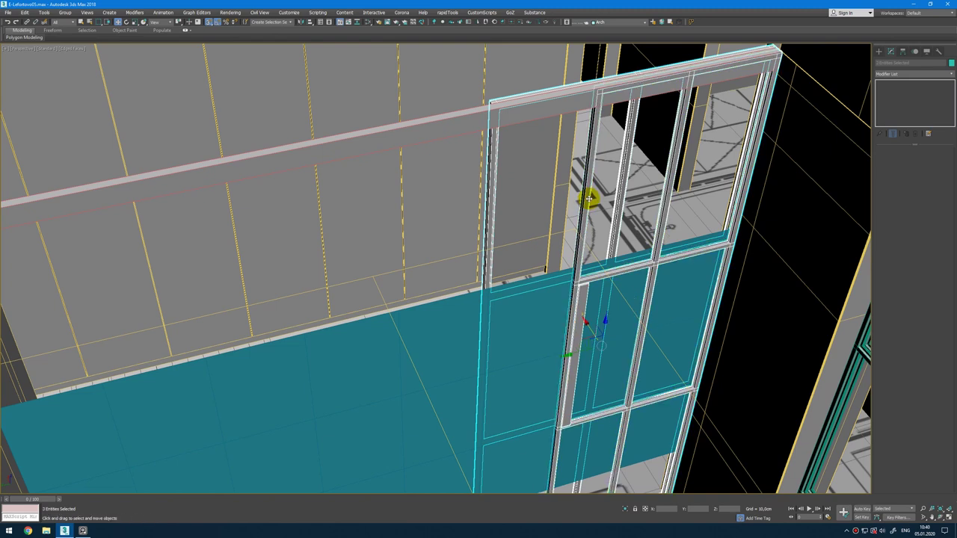
key("alt+q")
key("alt+w")
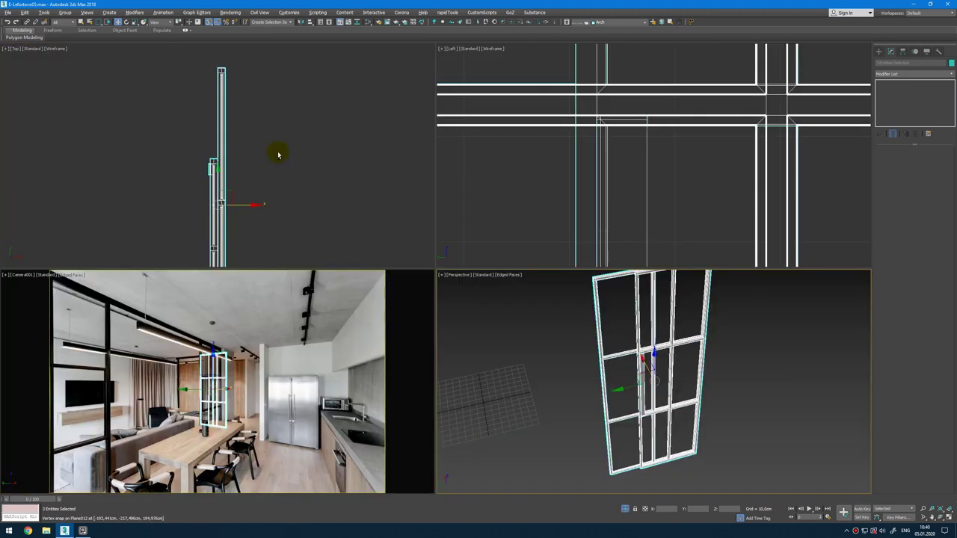
Step: Open the wider panel's group and delete the Chamfer modifier from its frame
left_click(281, 155)
key("alt+w")
left_click_drag(430, 171, 427, 175)
key("alt+w")
right_click(707, 279)
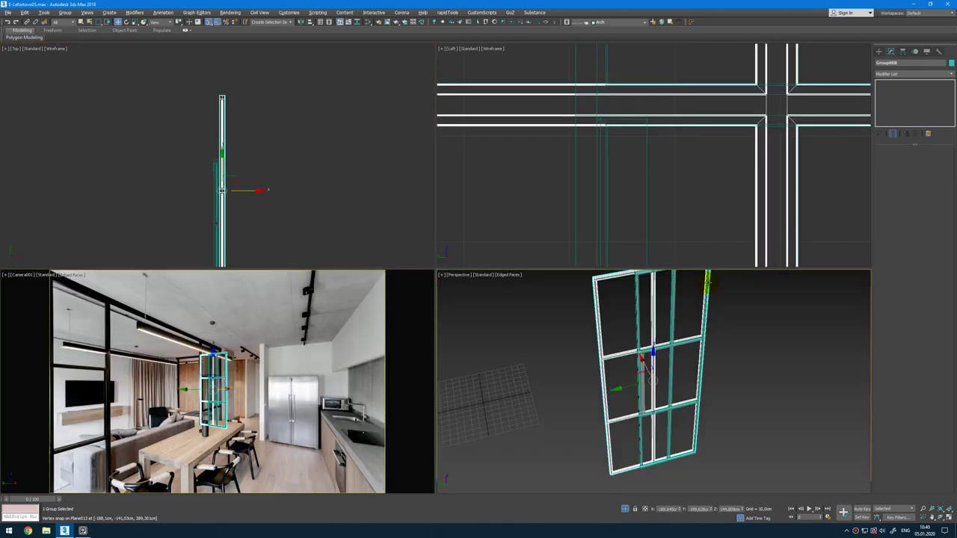
key("alt+w")
scroll(418, 157, "up", 4)
left_click(65, 13)
left_click(71, 36)
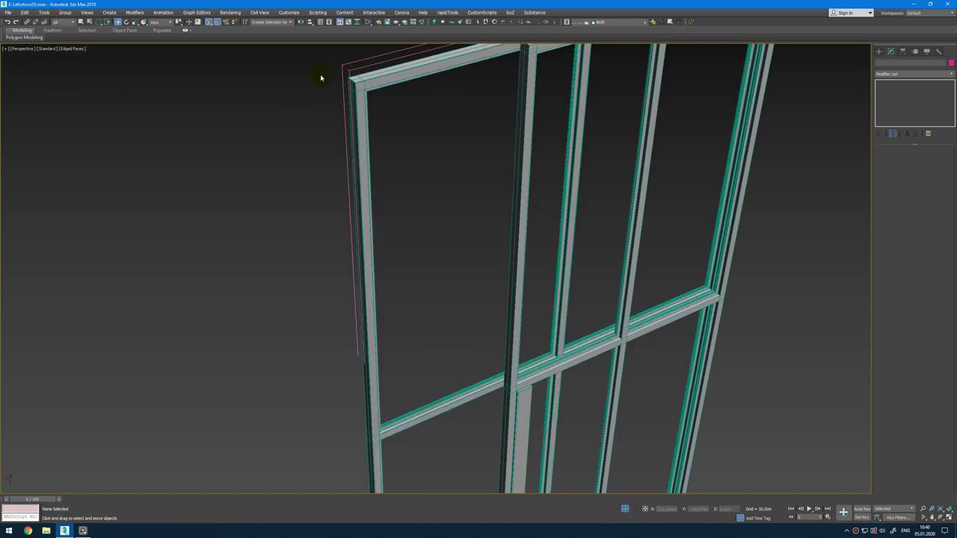
left_click(354, 84)
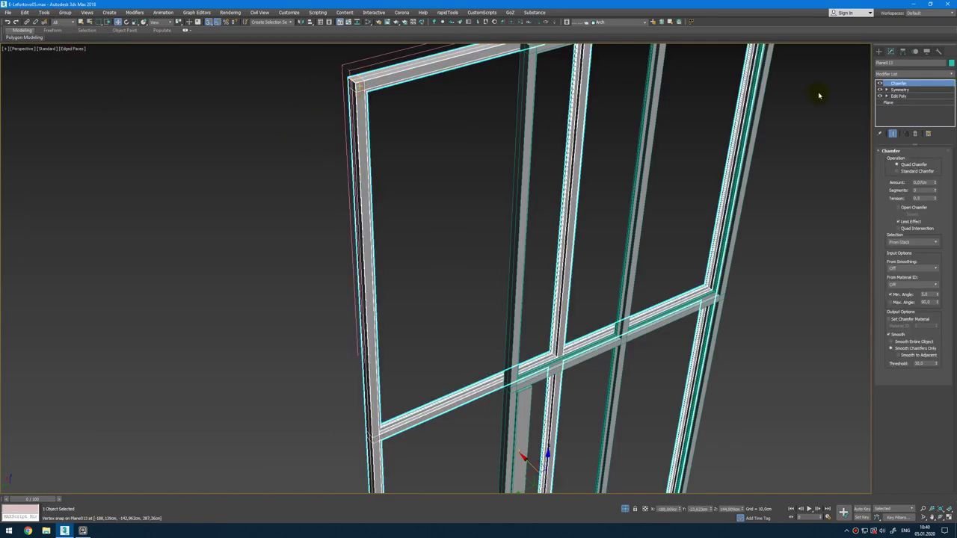
left_click(916, 138)
Step: Close the wider panel's group and apply an Edit Poly modifier to the whole group
left_click(71, 15)
left_click(77, 60)
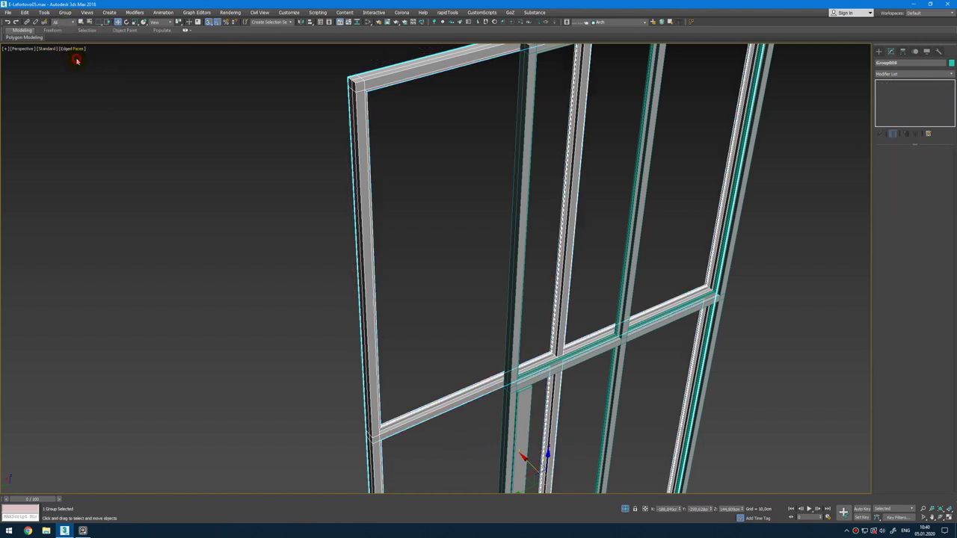
key("ctrl+e")
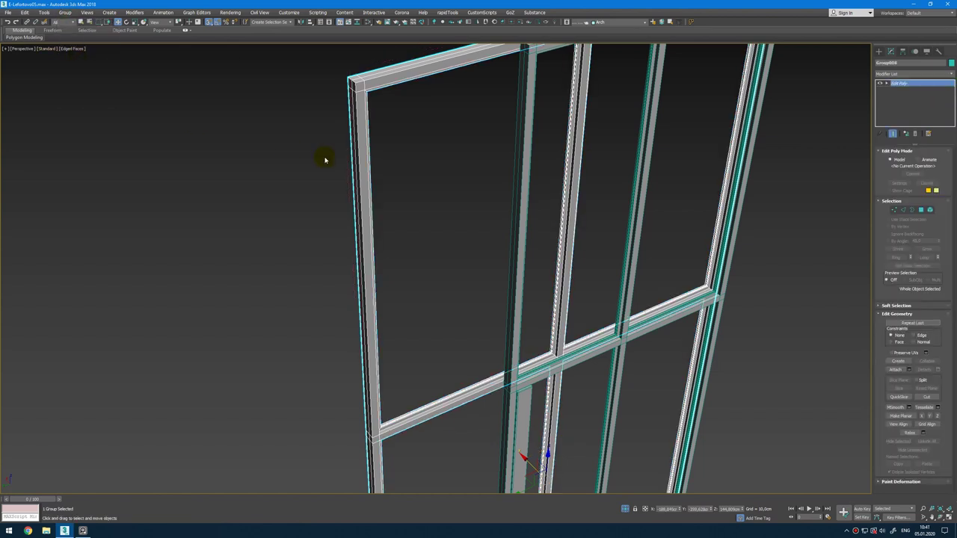
Step: Move the wider panel's middle and end upright vertices in the Top view, snapping them level with the narrowed panel's uprights
key("alt+w")
middle_click(334, 154)
key("alt+w")
middle_click_drag(404, 218, 380, 222)
scroll(389, 223, "up", 5)
key("1")
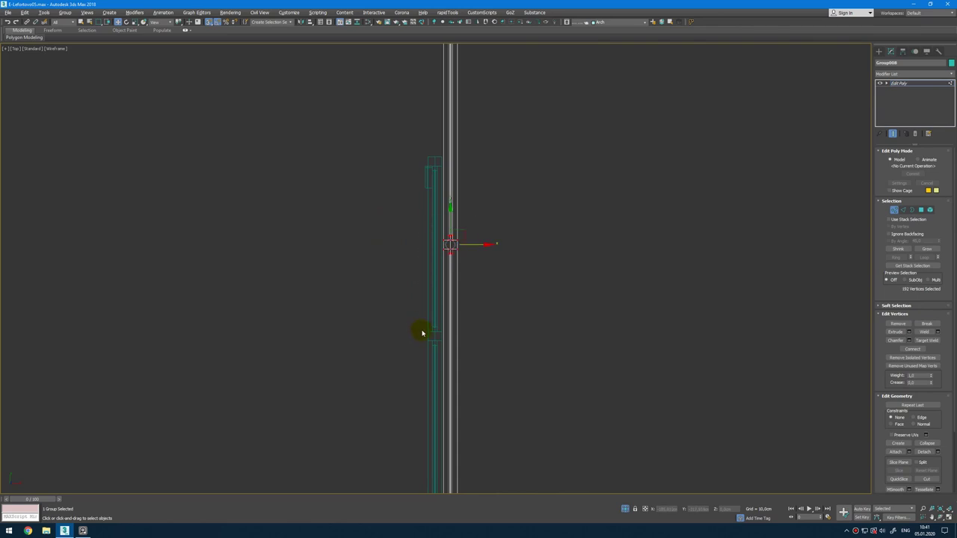
scroll(441, 337, "up", 4)
left_click_drag(444, 250, 455, 291)
scroll(456, 291, "down", 5)
scroll(452, 193, "up", 7)
left_click_drag(458, 97, 456, 208)
key("1")
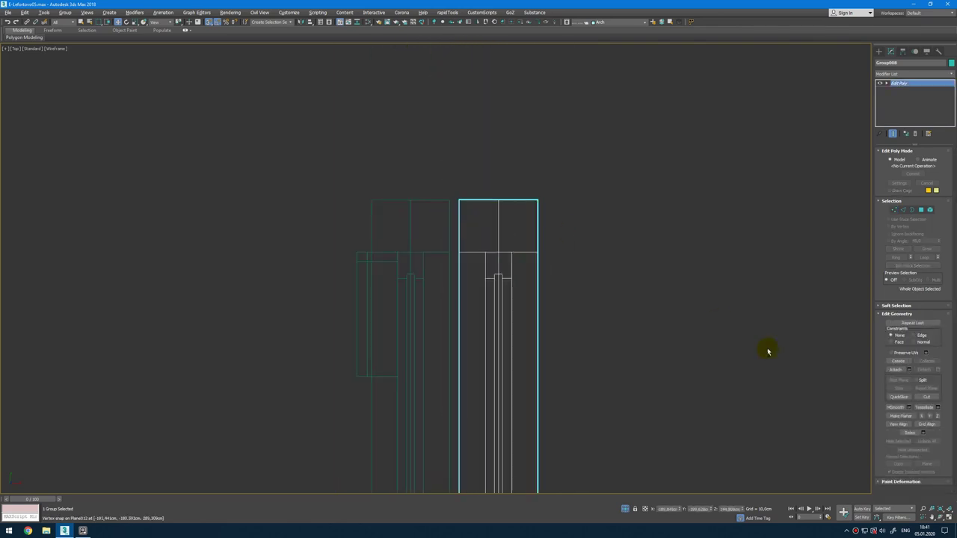
Step: Bring back the full scene and attach the separate handle to the group of the glazed panel it sits on
key("alt+w")
key("alt+w")
left_click(627, 511)
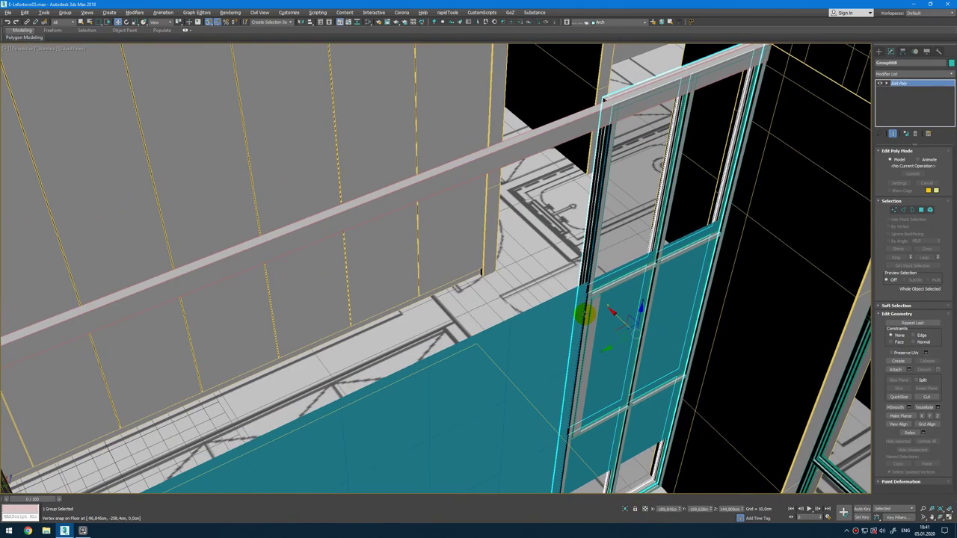
scroll(551, 241, "up", 5)
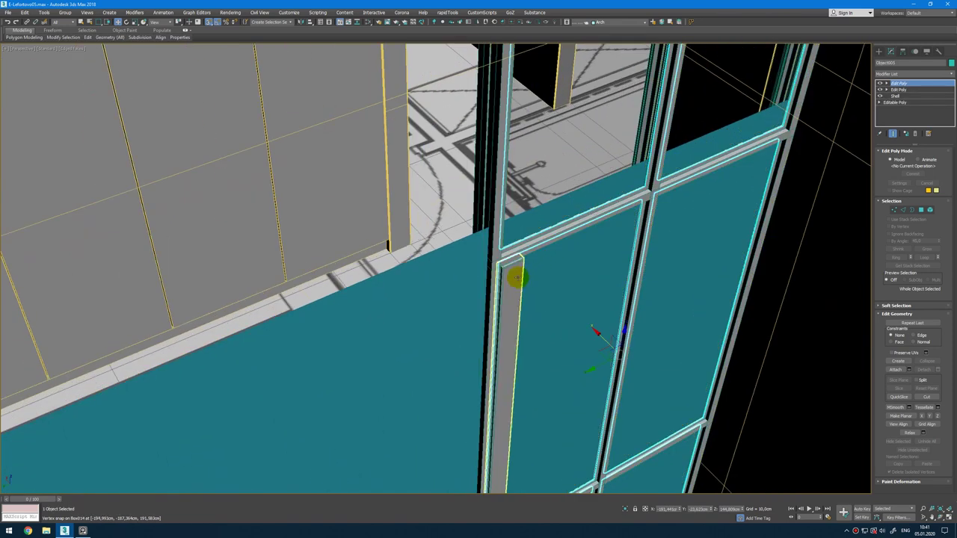
left_click(526, 263)
key("alt+q")
middle_click_drag(547, 272, 568, 280, "alt")
left_click(625, 509)
left_click(65, 12)
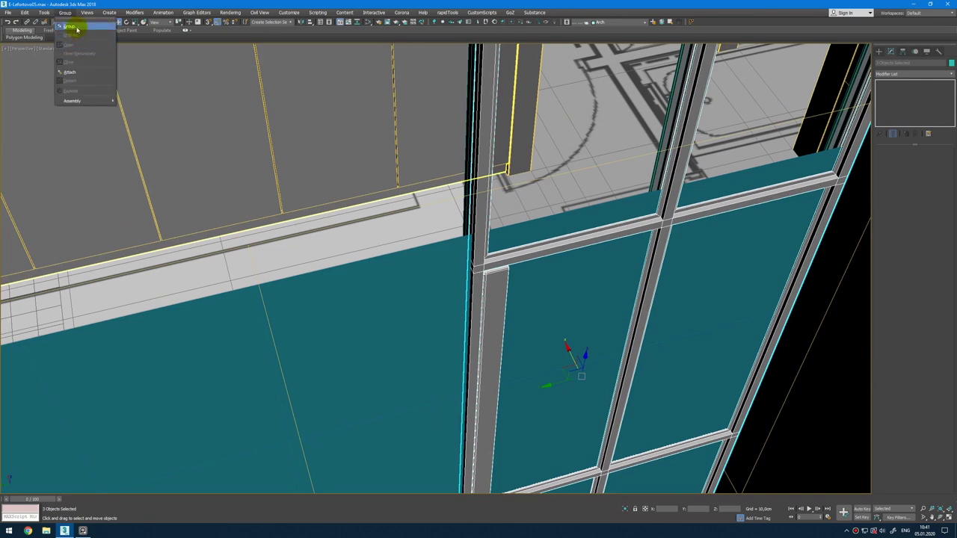
left_click(71, 73)
Step: Clone the two sliding panel groups as instances to the opposite end of the partition opening
middle_click_drag(434, 193, 483, 181, "alt")
scroll(490, 202, "down", 4)
scroll(497, 232, "down", 3)
middle_click_drag(498, 232, 408, 278, "alt")
left_click_drag(523, 262, 312, 231, "shift")
left_click(482, 298)
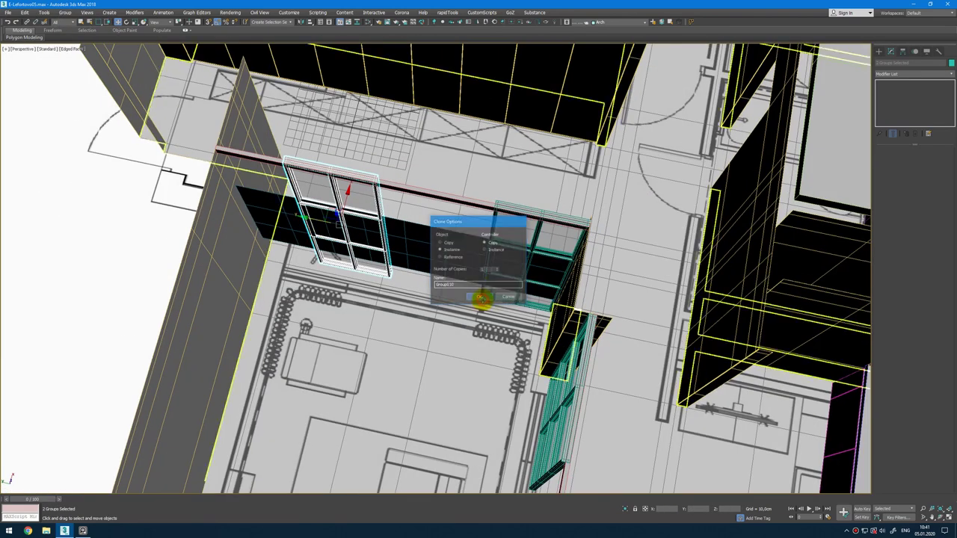
Step: Mirror the cloned panels about the Y axis without cloning and snap them against the wall at the opening's far end
key("alt+m")
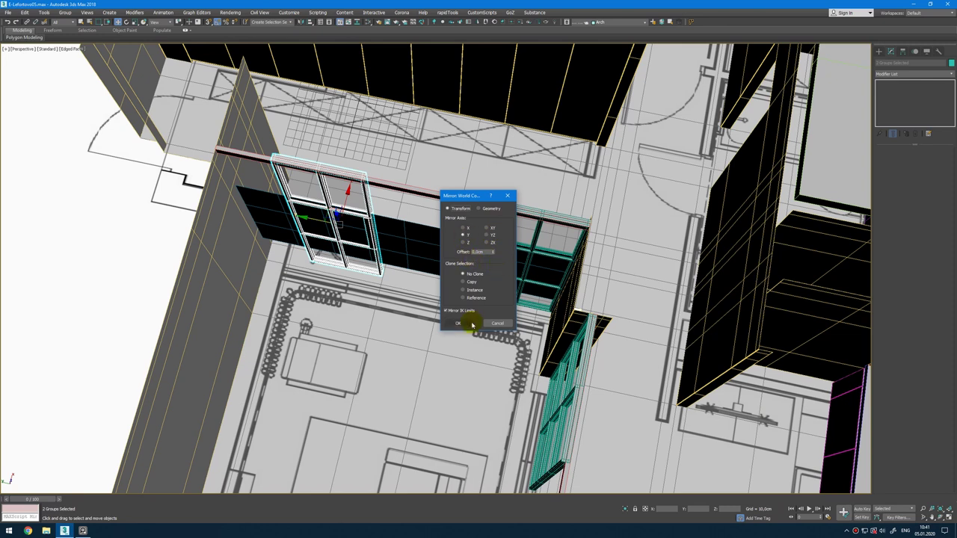
left_click(471, 323)
key("t")
scroll(352, 245, "down", 10)
scroll(365, 168, "up", 6)
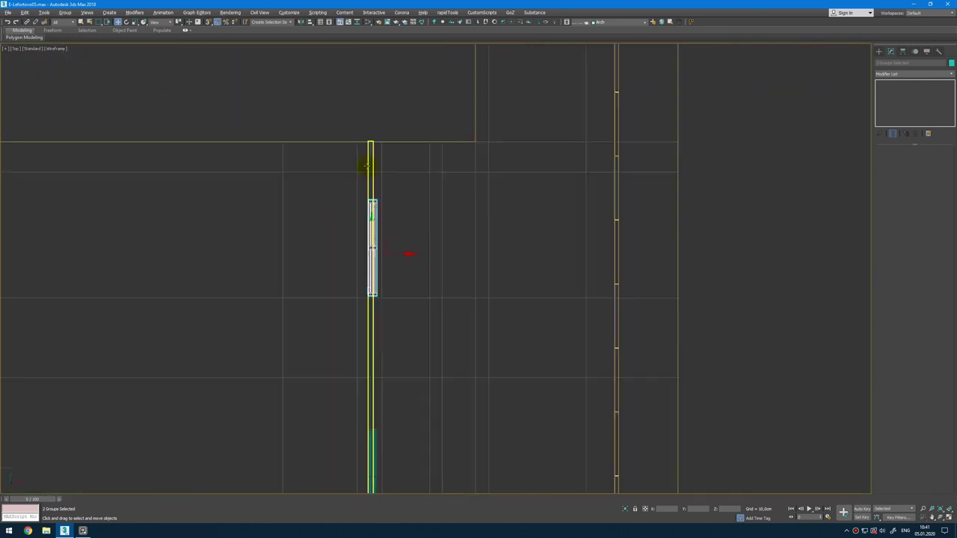
left_click_drag(371, 332, 377, 219)
scroll(377, 218, "up", 5)
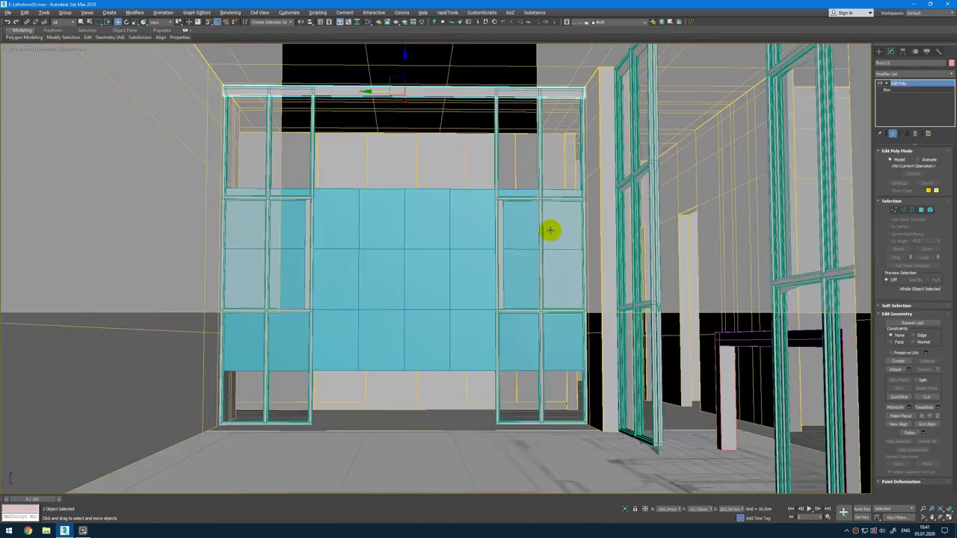
Step: Inset the underside polygon of the perpendicular partition's beam to the panel edges and extrude it into the beam as a recess
middle_click_drag(549, 231, 544, 215, "alt")
scroll(483, 96, "up", 5)
middle_click_drag(483, 97, 468, 141, "alt")
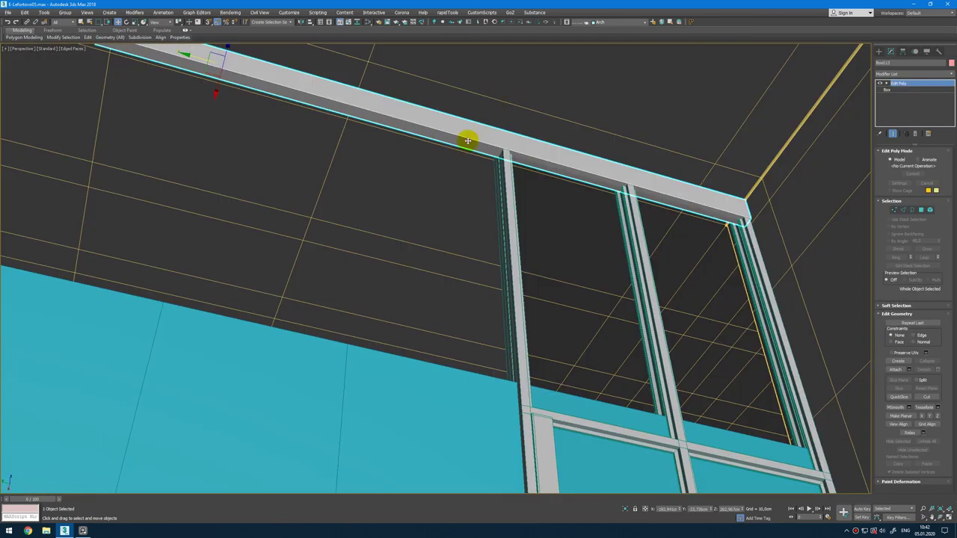
key("4")
left_click(465, 145)
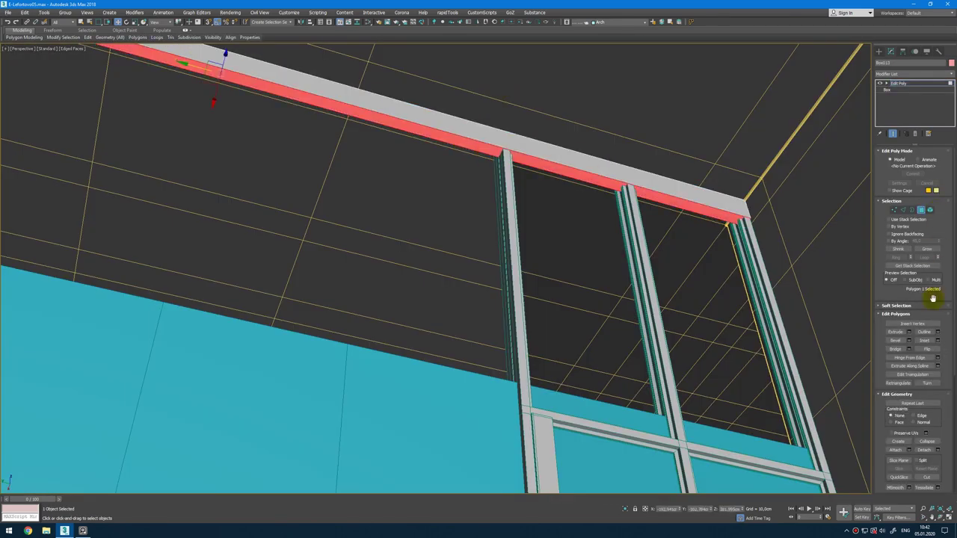
left_click(939, 341)
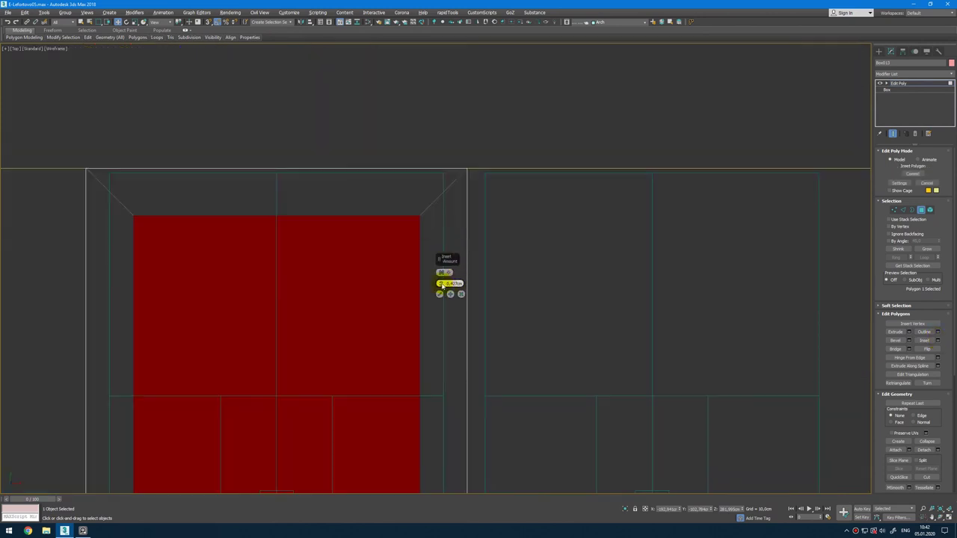
left_click_drag(441, 284, 441, 311)
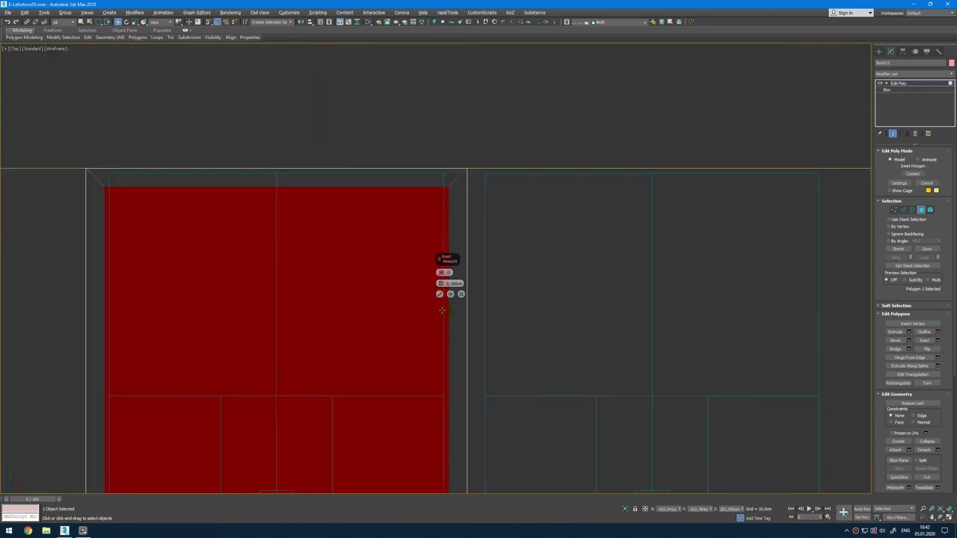
left_click(439, 294)
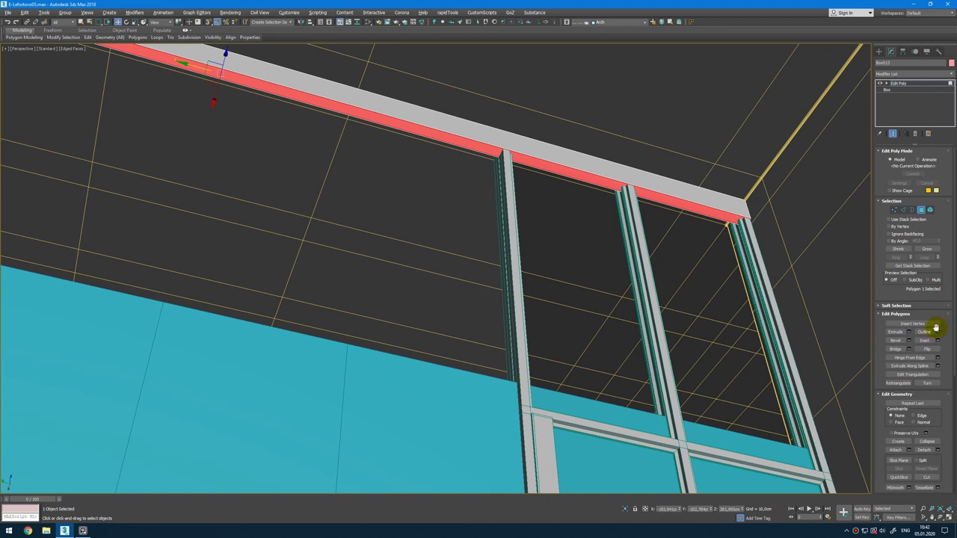
left_click(910, 333)
left_click_drag(445, 271, 438, 292)
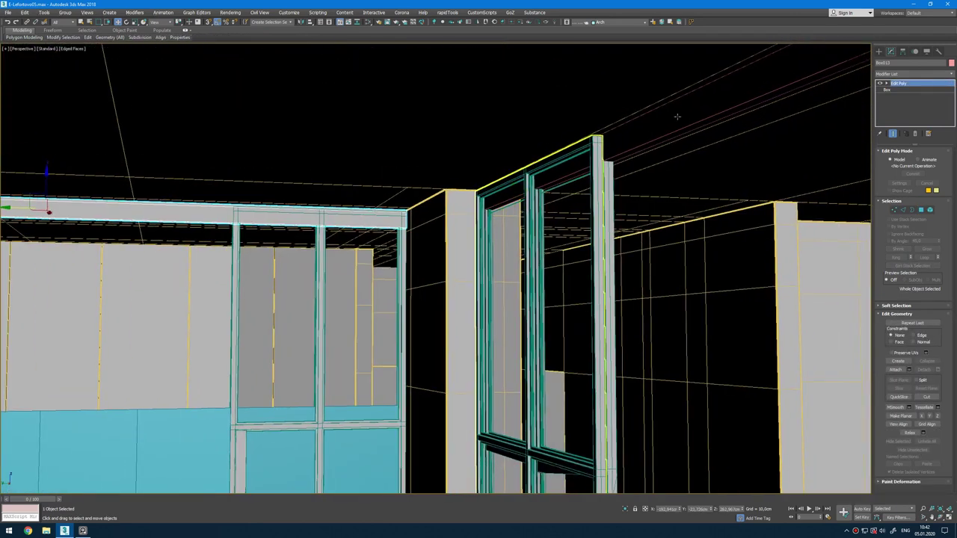
Step: Select the underside polygon of the first partition's beam and inset it slightly
left_click(677, 117)
middle_click_drag(677, 116, 573, 169, "alt")
key("4")
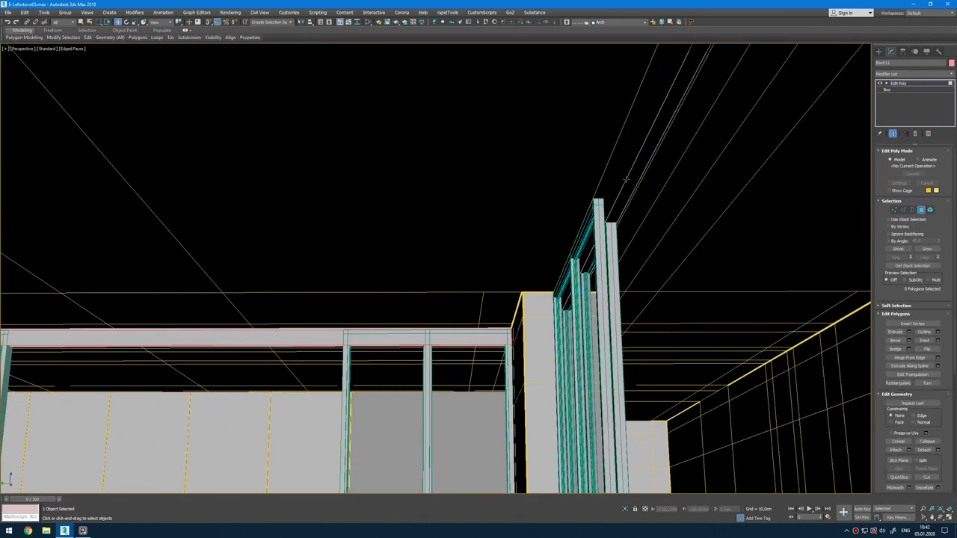
left_click(627, 179)
key("t")
key("z")
scroll(637, 270, "up", 12)
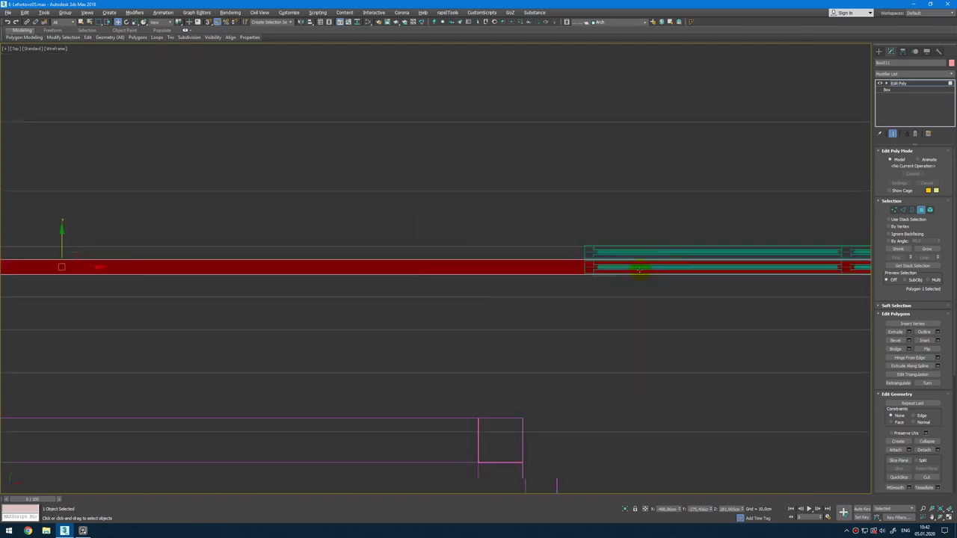
left_click(938, 341)
left_click_drag(441, 284, 440, 275)
key("p")
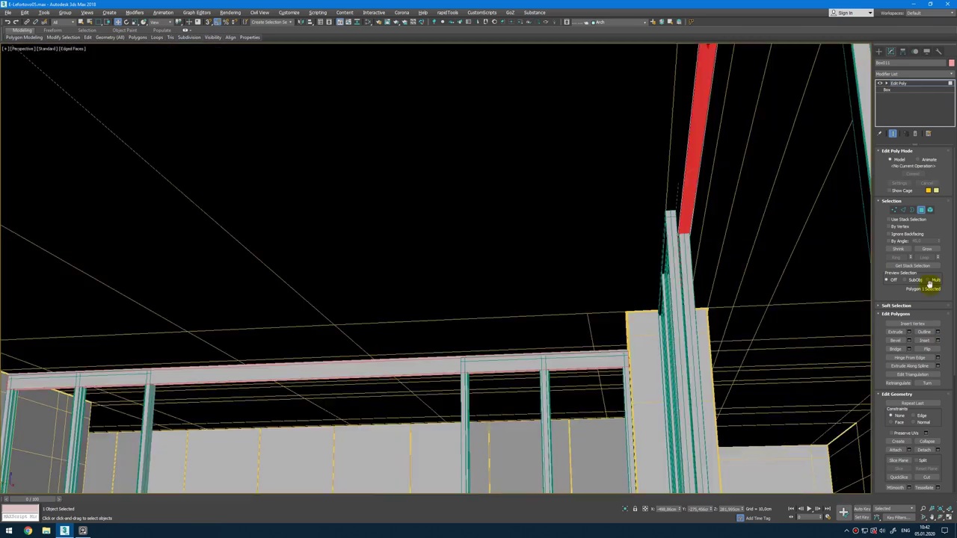
Step: Move the inset underside polygon up inside the first beam to just above the panel top
key("alt+w")
key("alt+w")
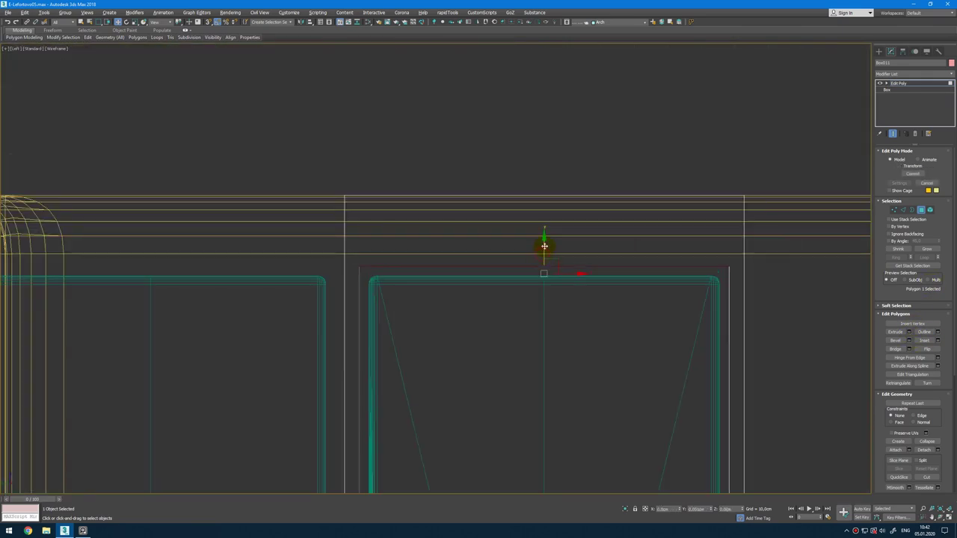
key("p")
middle_click_drag(611, 302, 592, 273, "alt")
key("4")
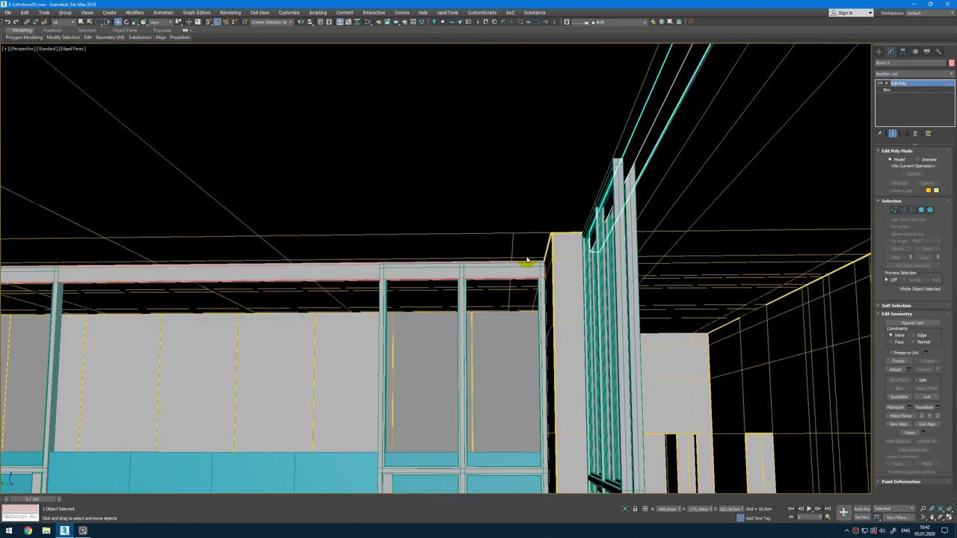
Step: Apply an Edit Poly modifier to the front cloned panel group and lower its top vertices to just above the beam's lower edge
middle_click_drag(75, 270, 263, 294)
scroll(265, 299, "up", 3)
left_click(267, 304)
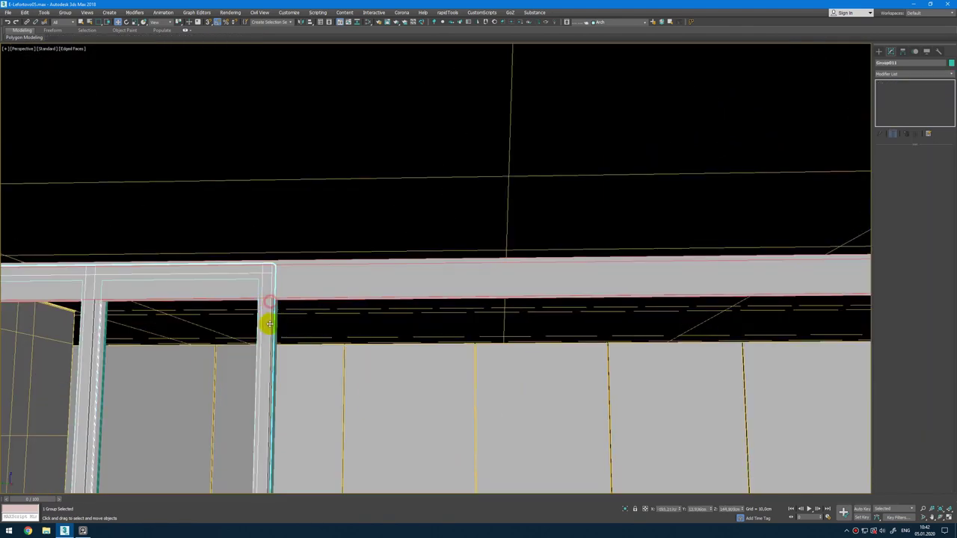
scroll(322, 269, "up", 2)
scroll(324, 269, "down", 3)
middle_click_drag(323, 269, 432, 247, "alt")
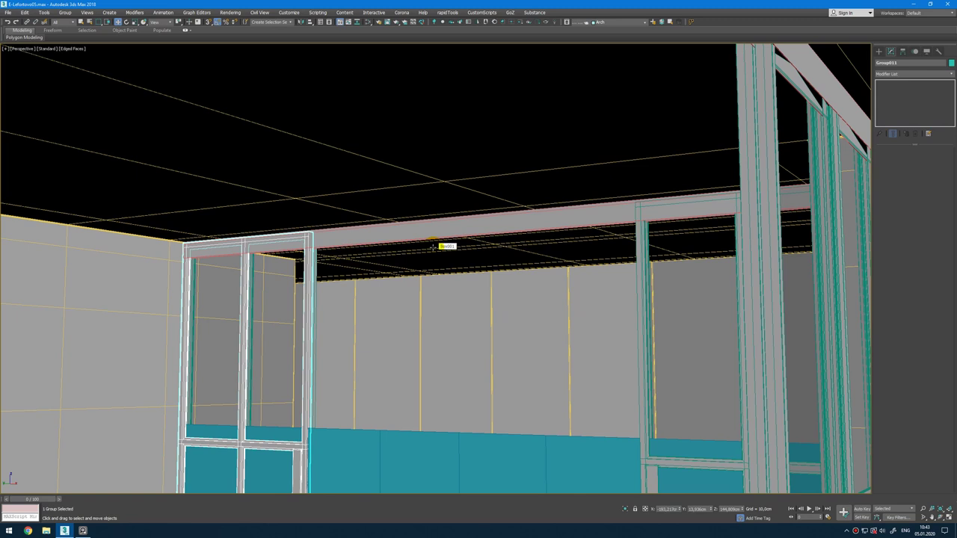
key("ctrl+e")
key("1")
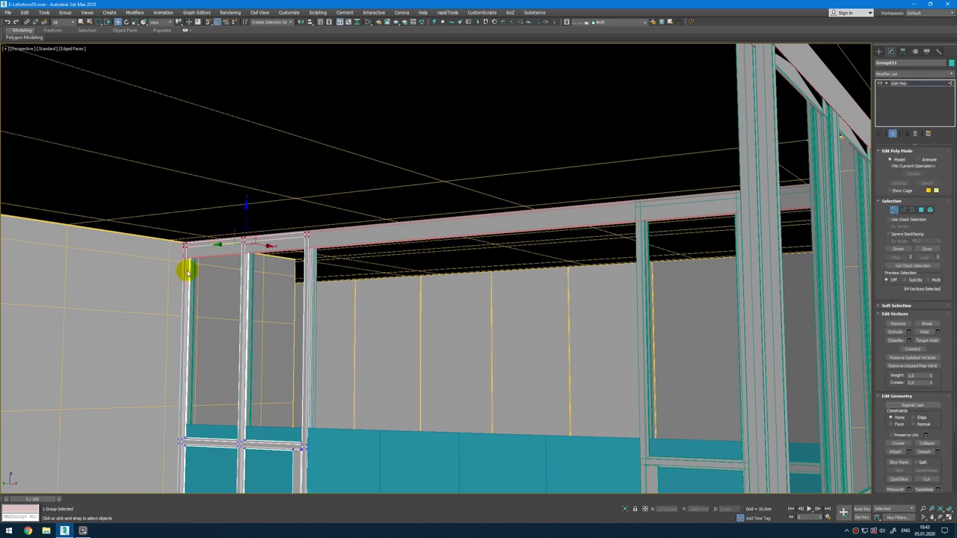
scroll(187, 273, "up", 6)
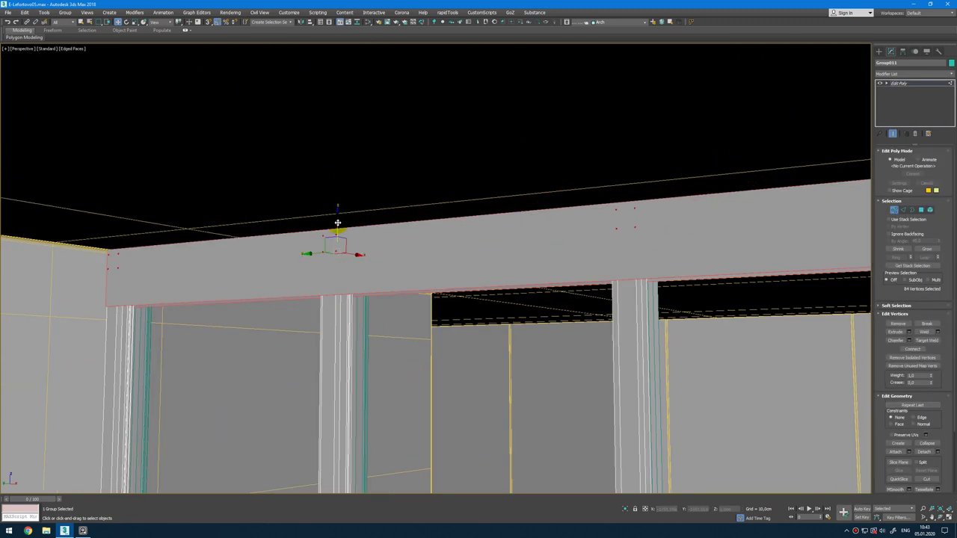
left_click_drag(338, 222, 341, 274)
key("1")
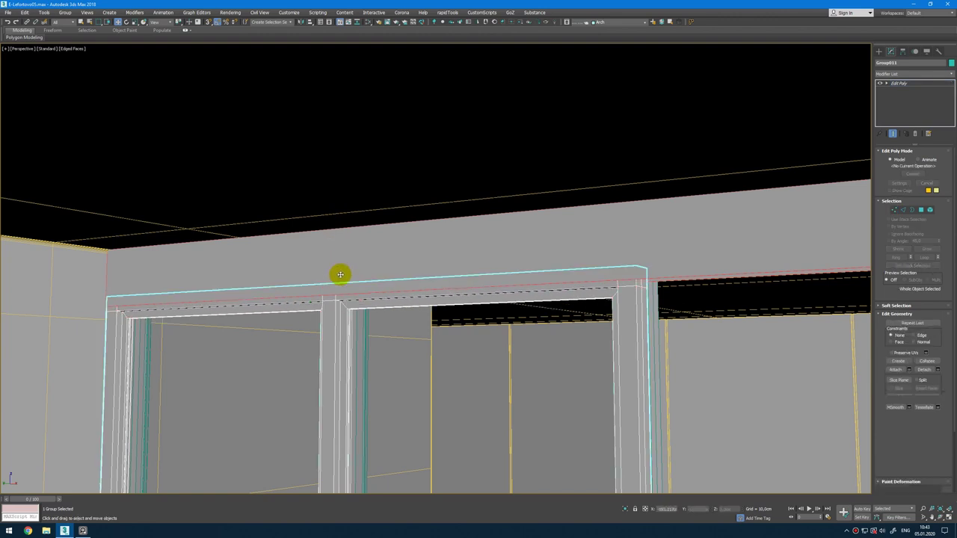
Step: Delete the blue helper plane spanning the perpendicular partition opening
middle_click_drag(340, 275, 410, 271, "alt")
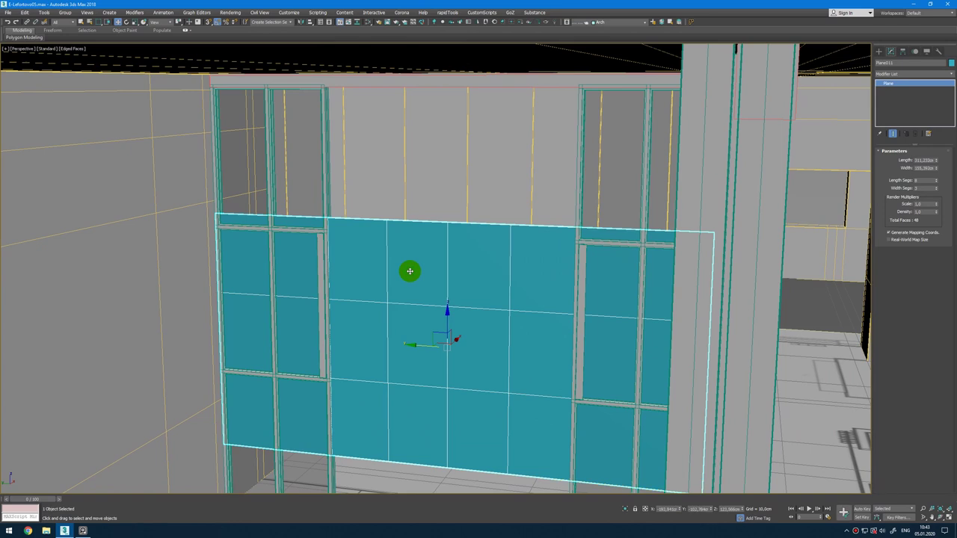
key("Delete")
left_click(410, 270)
Step: Show the camera view full size in wireframe over the background photo, closing the reference picture
key("alt+w")
left_click(263, 359)
key("alt+w")
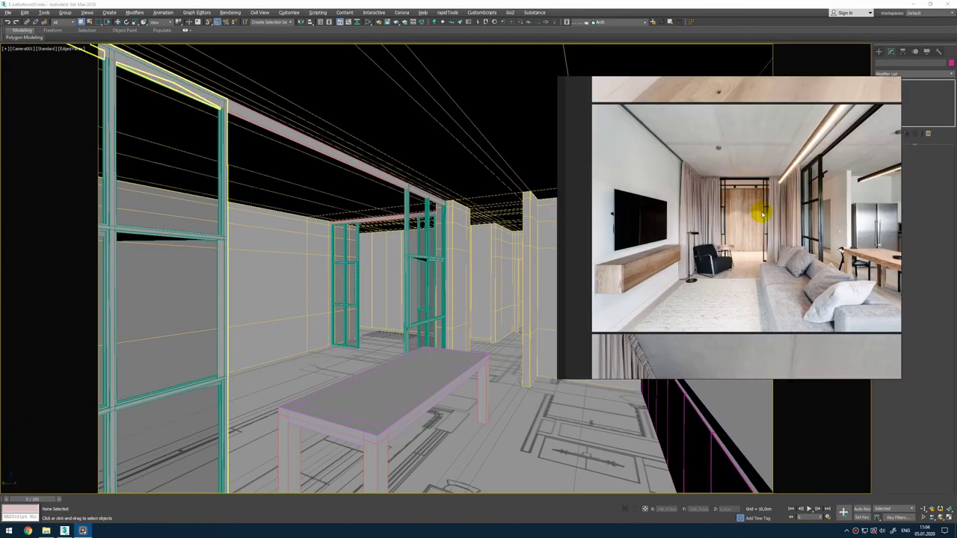
key("alt+Tab")
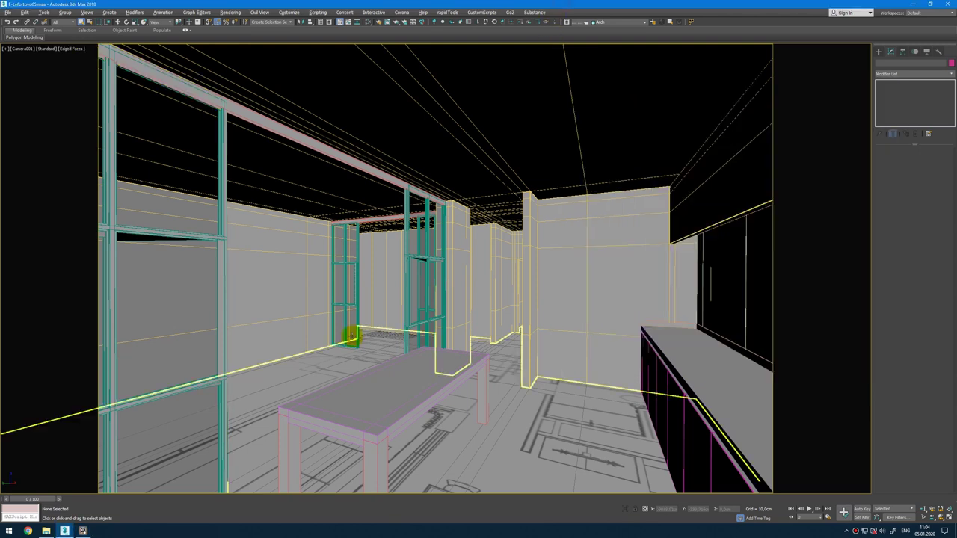
key("F3")
left_click(171, 317)
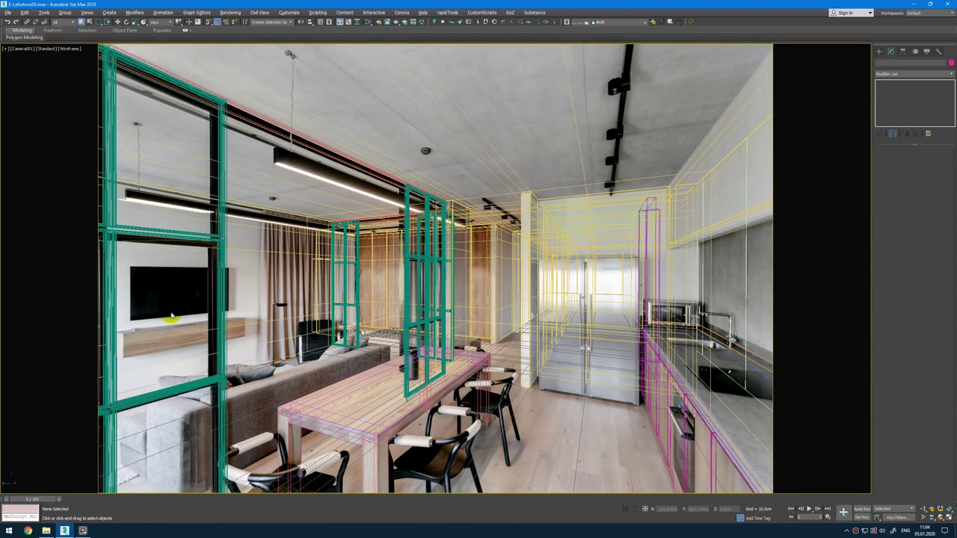
Step: Shade the Top view and draw a thin box over the wall shelf outline under the TV on the floor plan
key("alt+w")
scroll(267, 207, "up", 5)
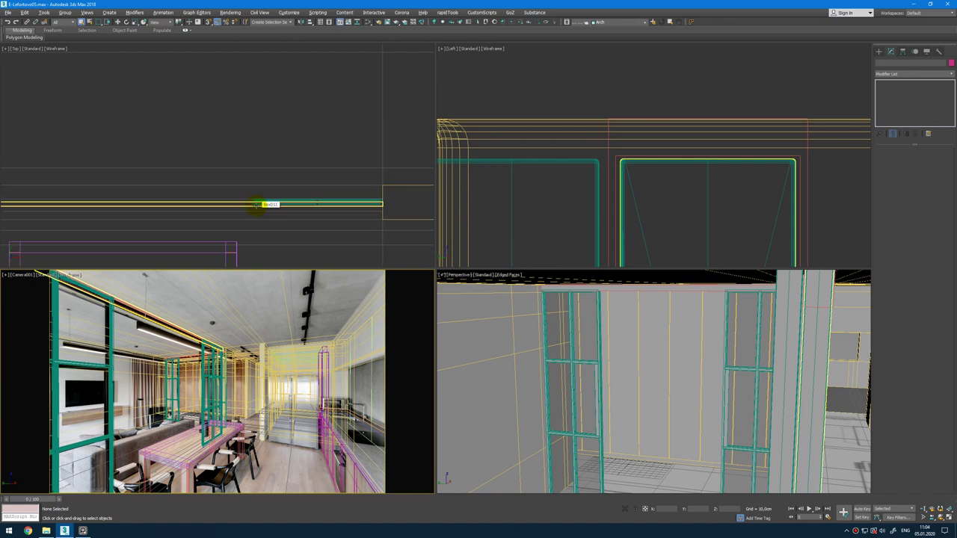
scroll(273, 180, "down", 5)
key("F3")
middle_click_drag(314, 187, 307, 141)
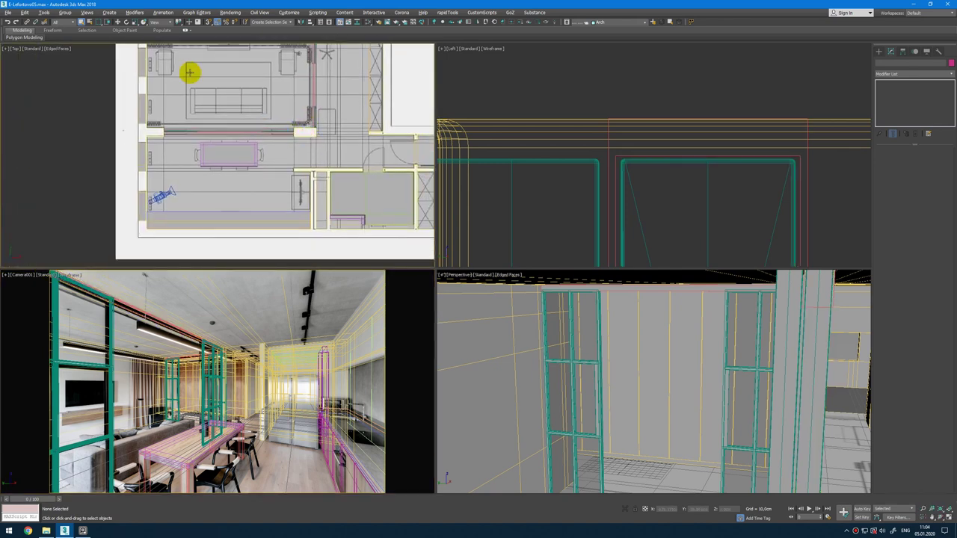
middle_click_drag(217, 71, 227, 193)
scroll(226, 132, "up", 5)
scroll(235, 195, "up", 5)
right_click(234, 196, "ctrl")
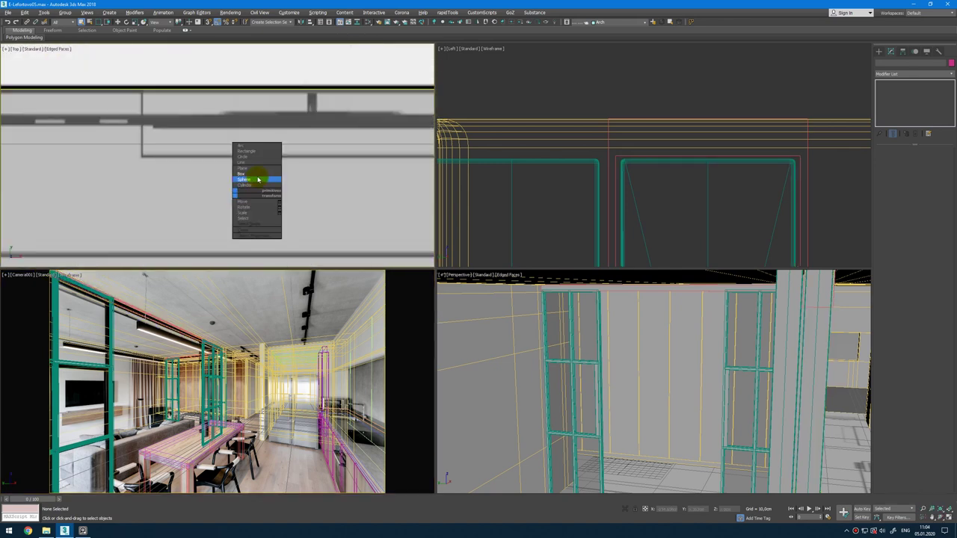
left_click(258, 173)
left_click_drag(143, 93, 207, 145)
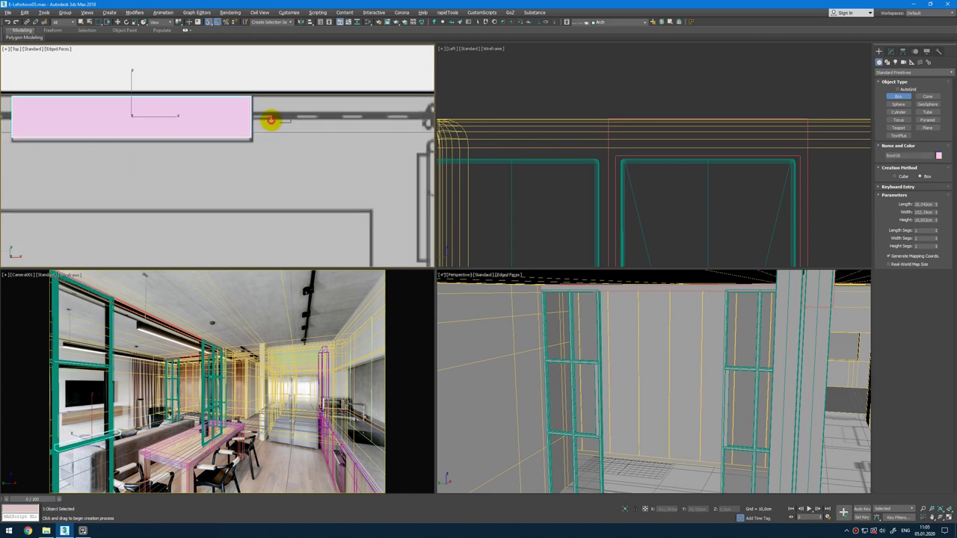
right_click(267, 142)
Step: Raise the new box in the maximised camera view to the height of the wooden TV shelf in the photo
right_click(178, 409)
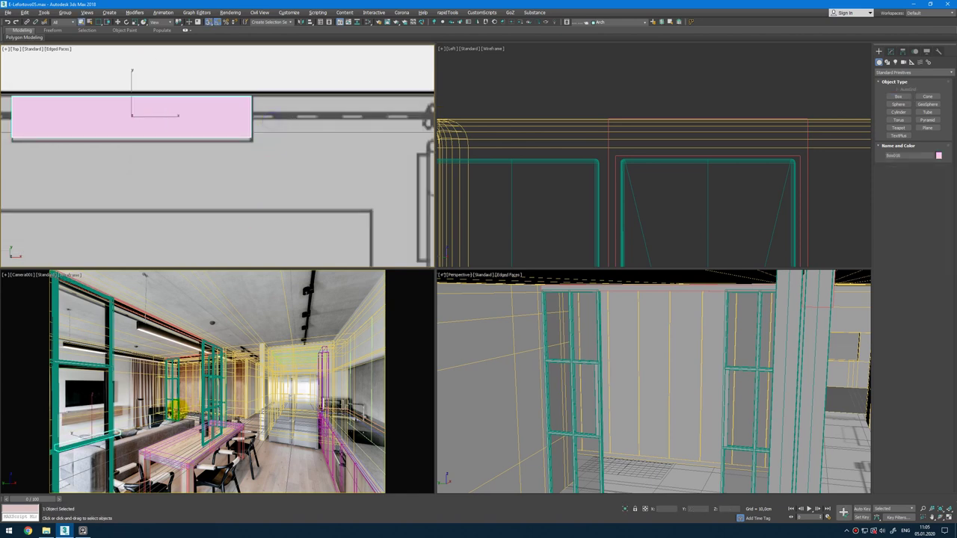
key("alt+w")
key("w")
left_click_drag(184, 381, 186, 334)
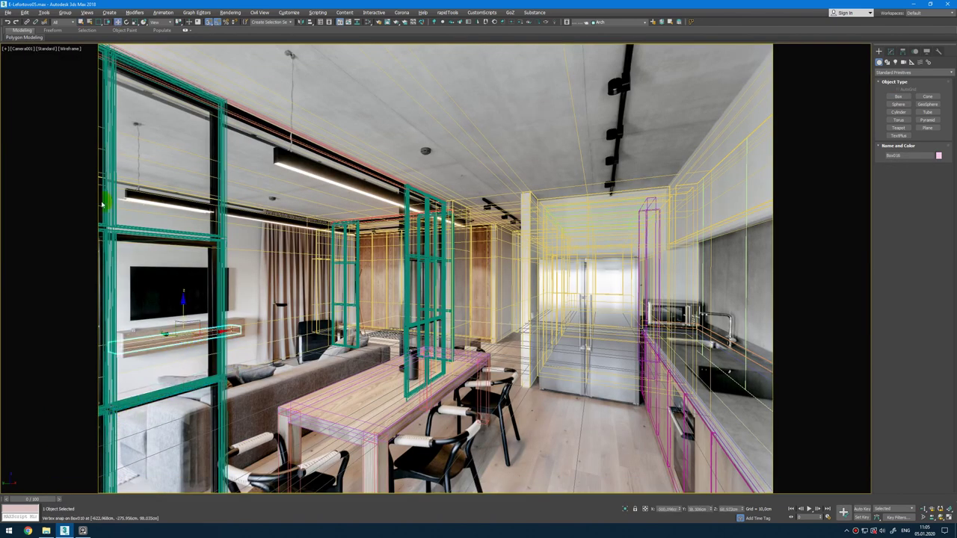
Step: Enable 2D Pan Zoom Mode for the camera view and frame the wooden TV shelf closely
left_click(68, 50)
left_click(17, 50)
left_click(6, 48)
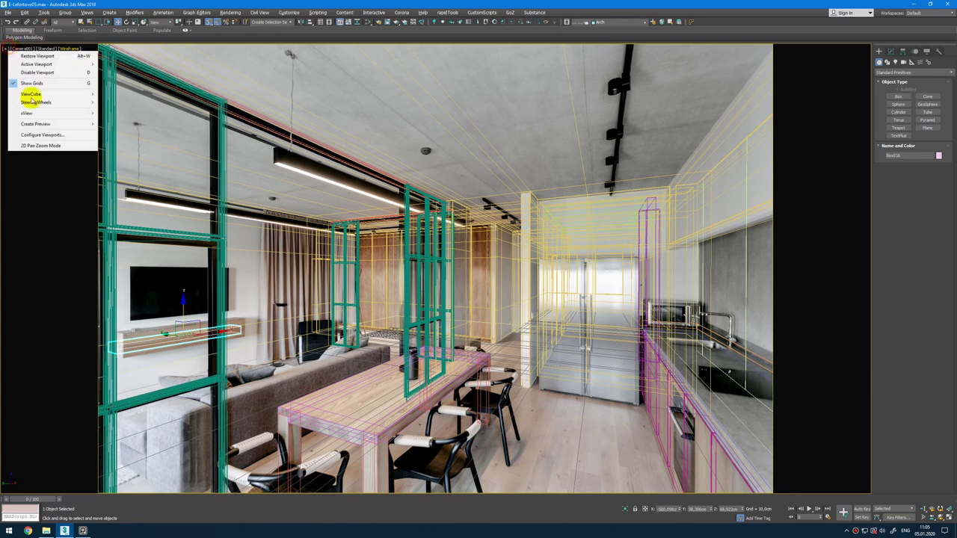
left_click(43, 145)
scroll(203, 364, "up", 5)
scroll(249, 342, "down", 3)
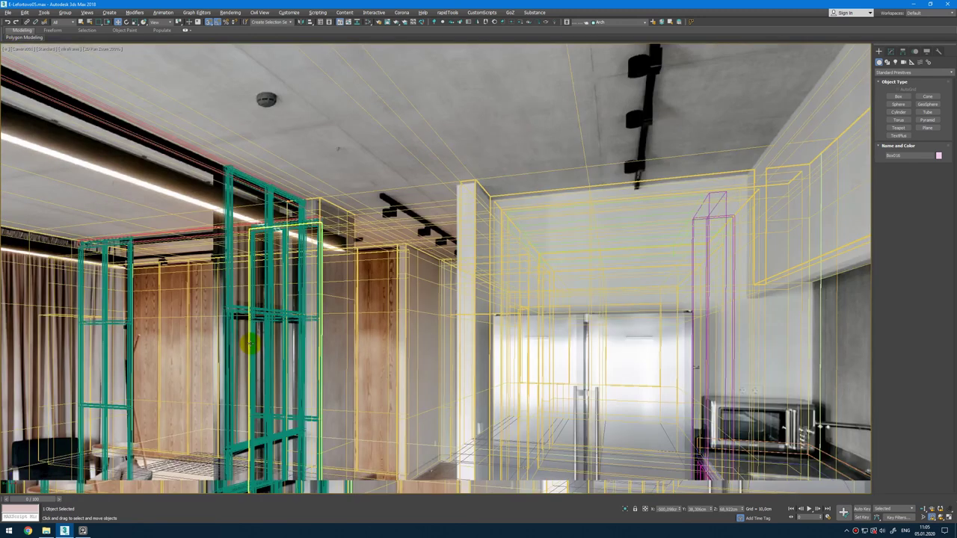
scroll(249, 343, "down", 3)
scroll(103, 358, "up", 5)
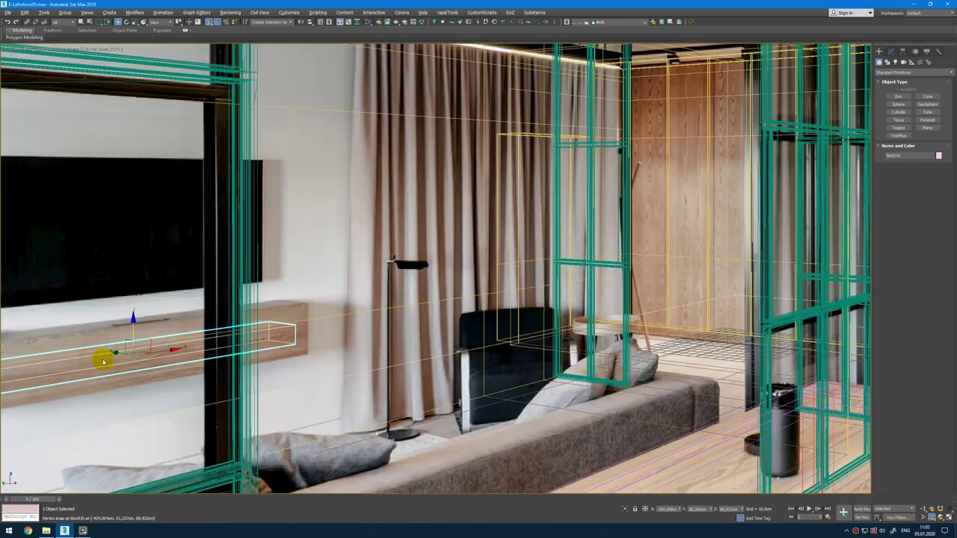
middle_click_drag(103, 359, 284, 305)
scroll(192, 315, "up", 3)
middle_click_drag(225, 307, 277, 296)
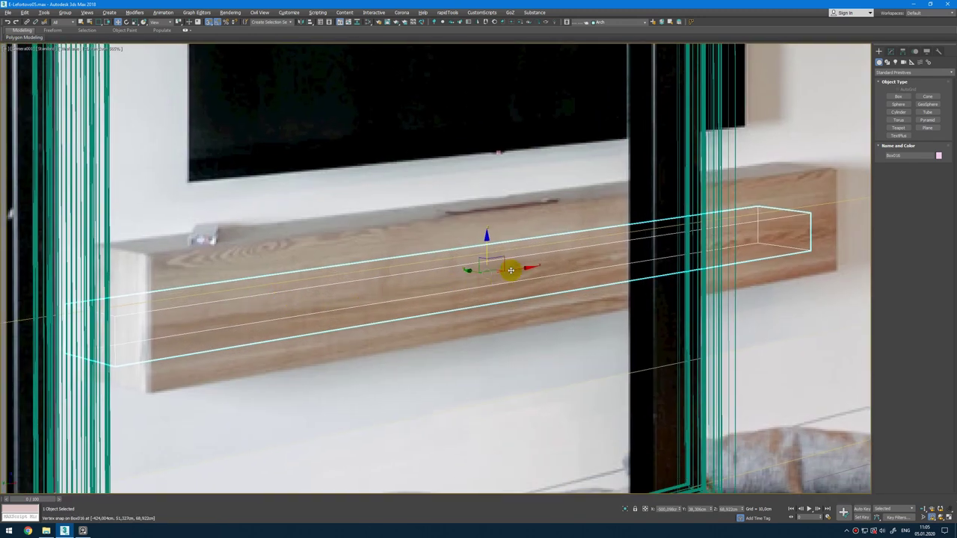
Step: Move the shelf box down to the lower edge of the wooden shelf in the photo and increase its height to about 30.1 cm
left_click_drag(511, 270, 515, 291)
left_click(890, 51)
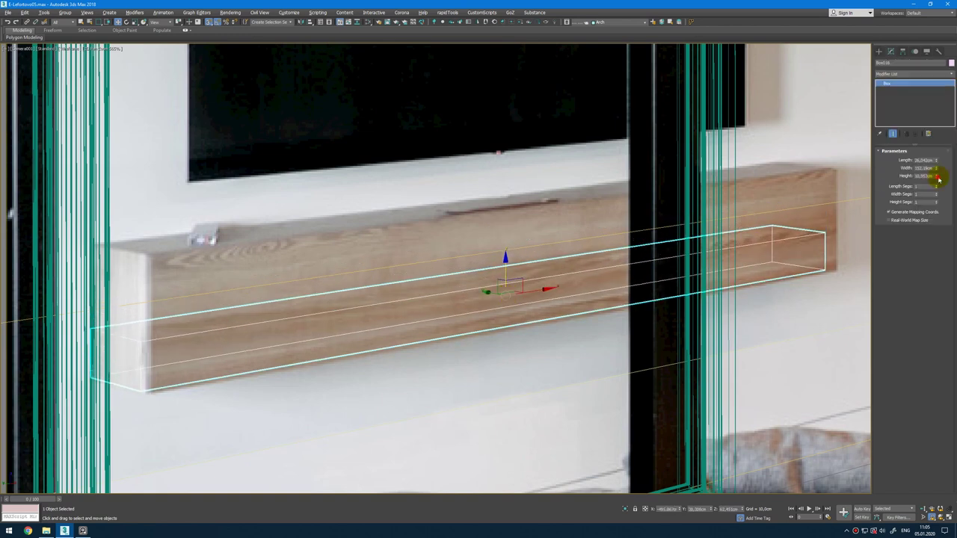
left_click_drag(939, 179, 945, 120)
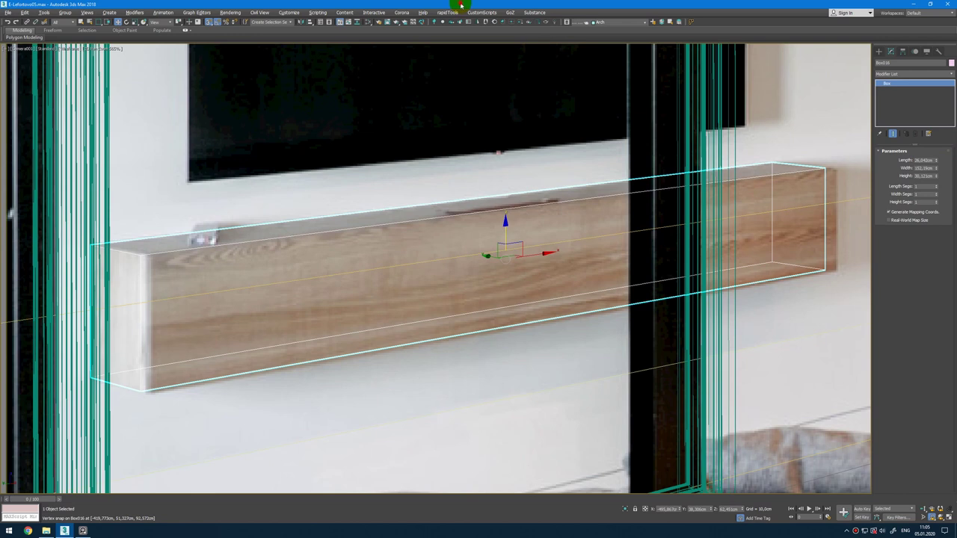
Step: Clone the shelf box as a copy in the Top view and offset the copy away from the wall
key("alt+w")
middle_click(282, 122)
key("alt+w")
middle_click_drag(280, 120, 494, 164)
mouse_move(487, 230)
left_mouse_down()
mouse_move(488, 205)
mouse_move(484, 238)
left_mouse_up()
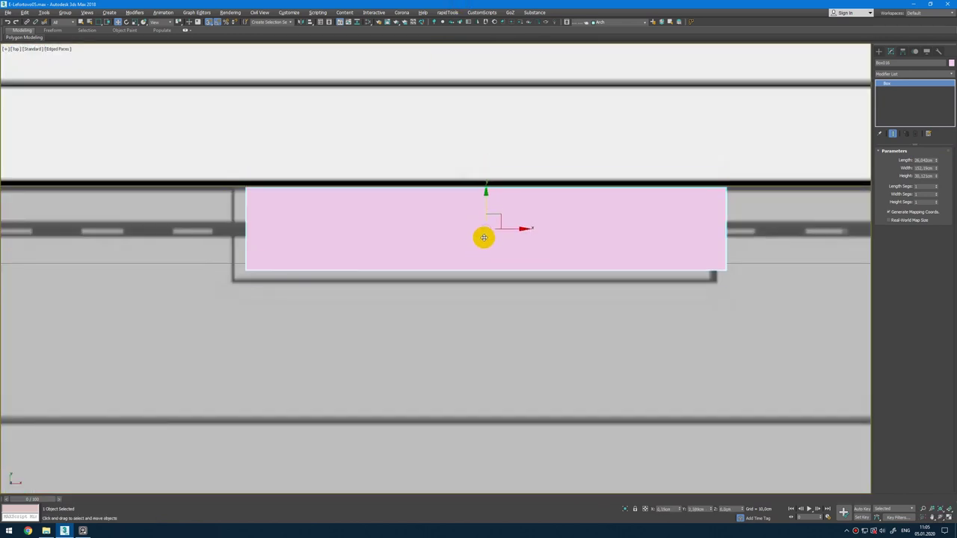
scroll(490, 221, "up", 3)
middle_click_drag(499, 218, 497, 256)
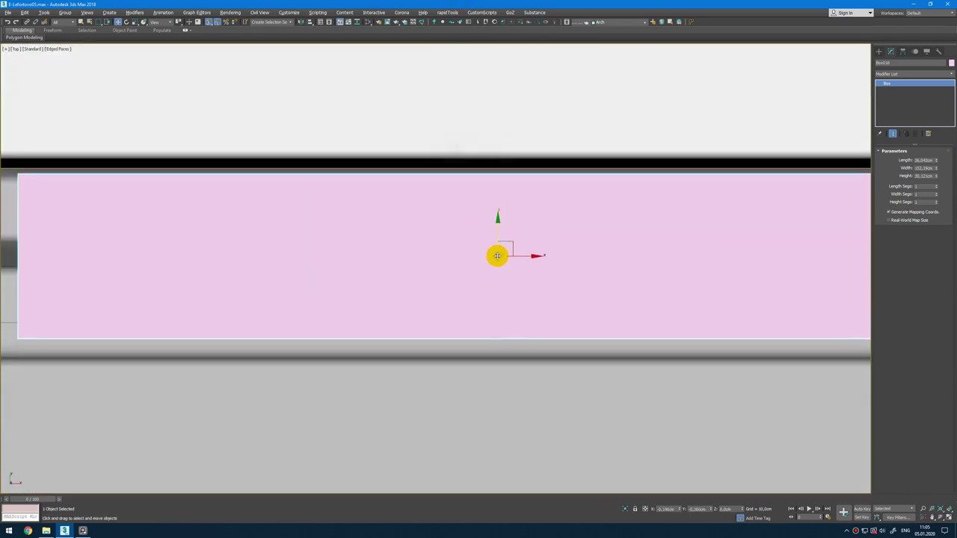
scroll(497, 255, "down", 3)
scroll(498, 252, "up", 2)
left_click_drag(498, 252, 500, 250, "shift")
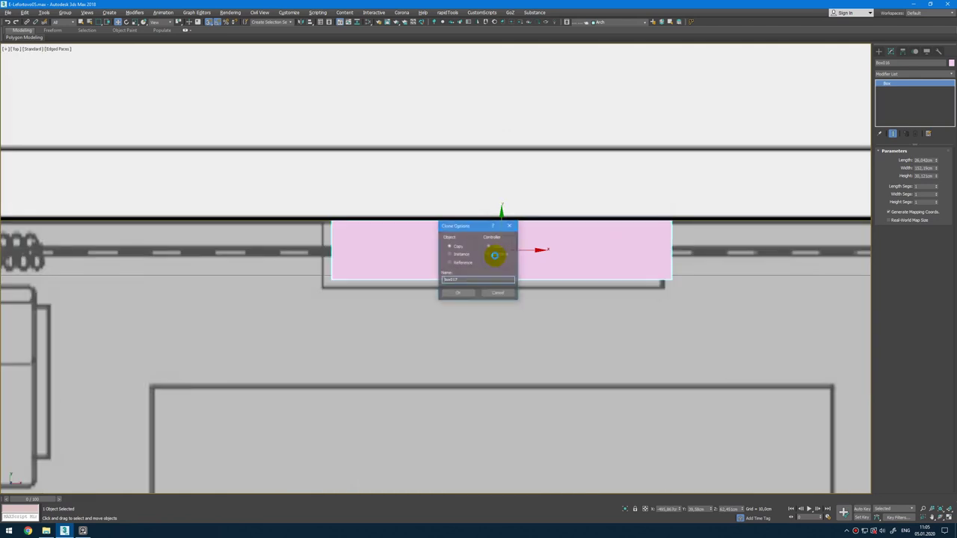
left_click(462, 295)
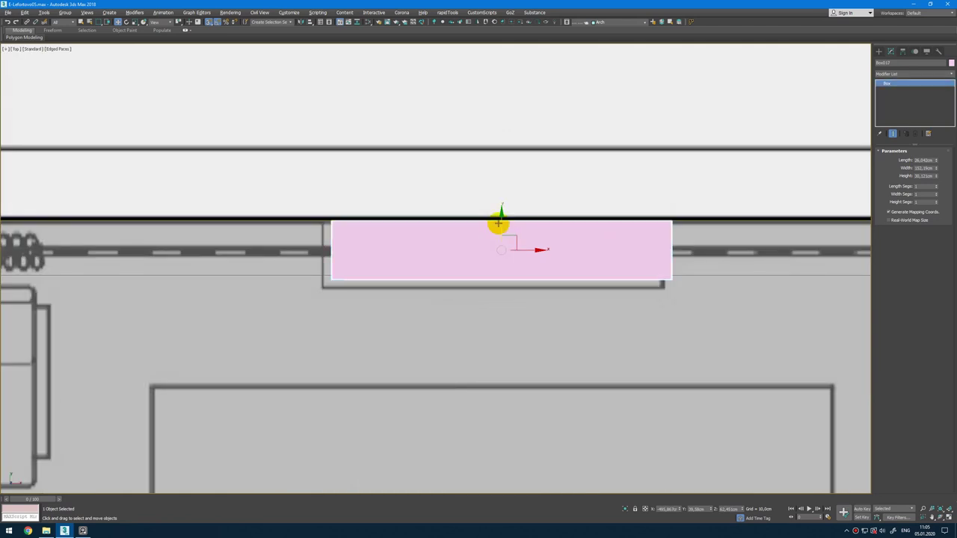
left_click_drag(500, 223, 510, 271)
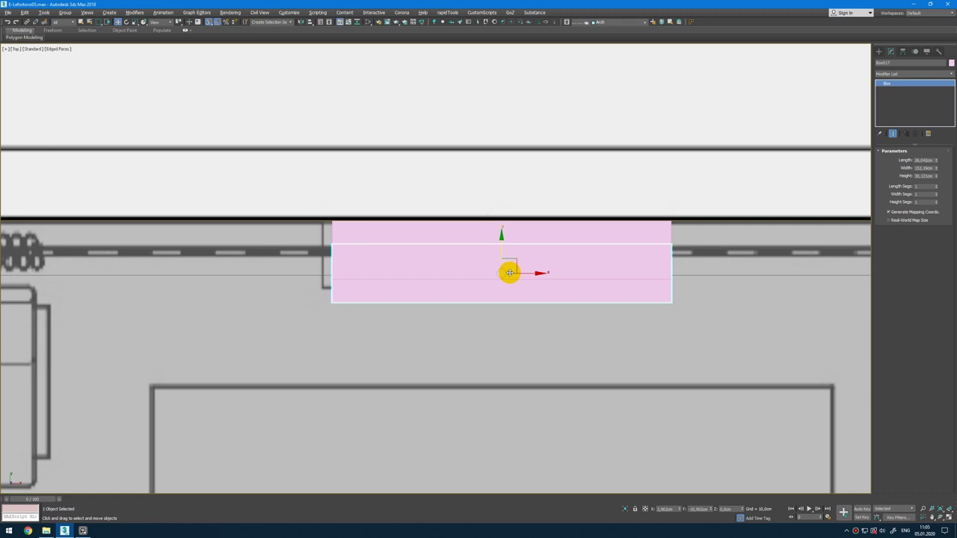
Step: Add an Edit Poly modifier to the original shelf box and move its front vertices toward the wall to leave a thin board
left_click(556, 233)
key("shift+e")
key("1")
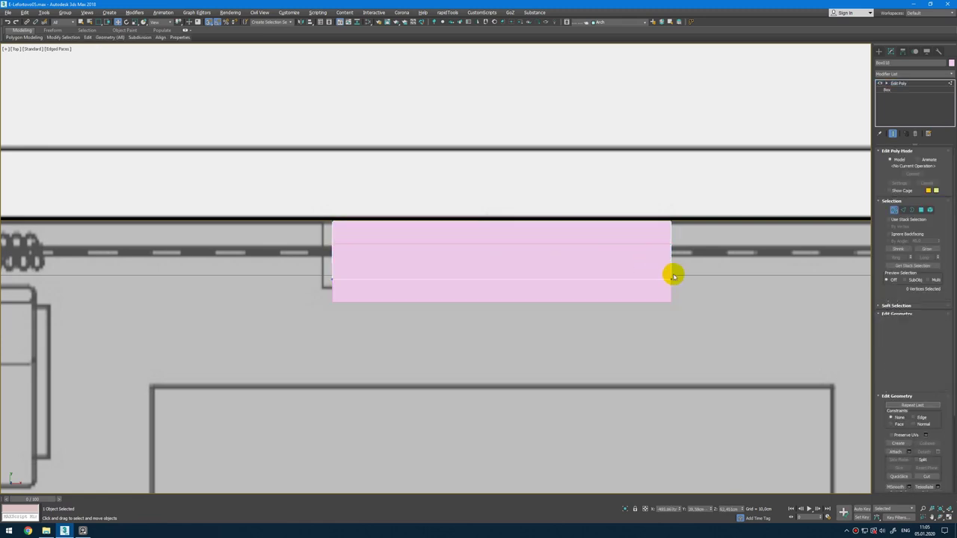
left_click_drag(685, 271, 294, 308)
scroll(466, 245, "up", 4)
key("s")
left_click_drag(538, 287, 553, 180)
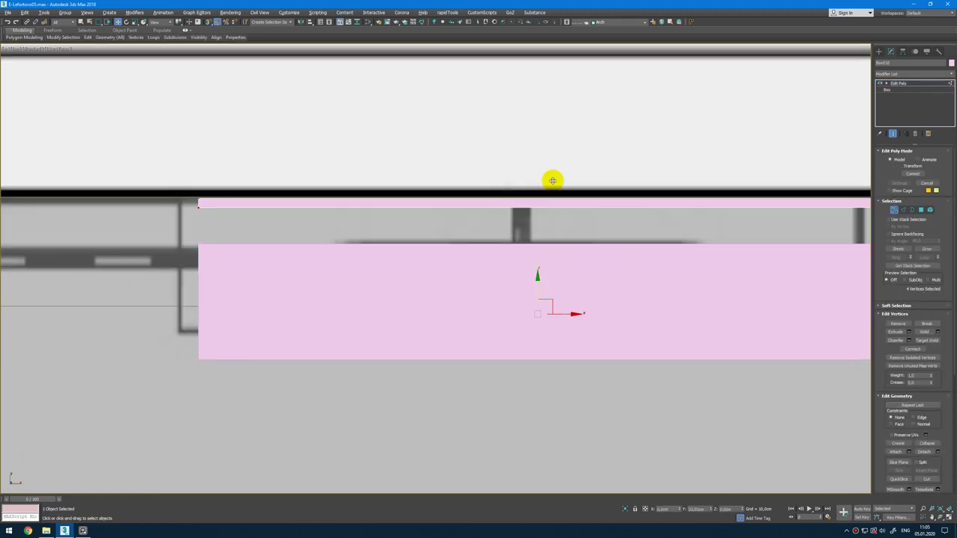
Step: Snap the copied box against the thin board, and move the board around to sit flush on the box's front face
key("1")
left_click(355, 303)
key("s")
left_click_drag(200, 244, 202, 210)
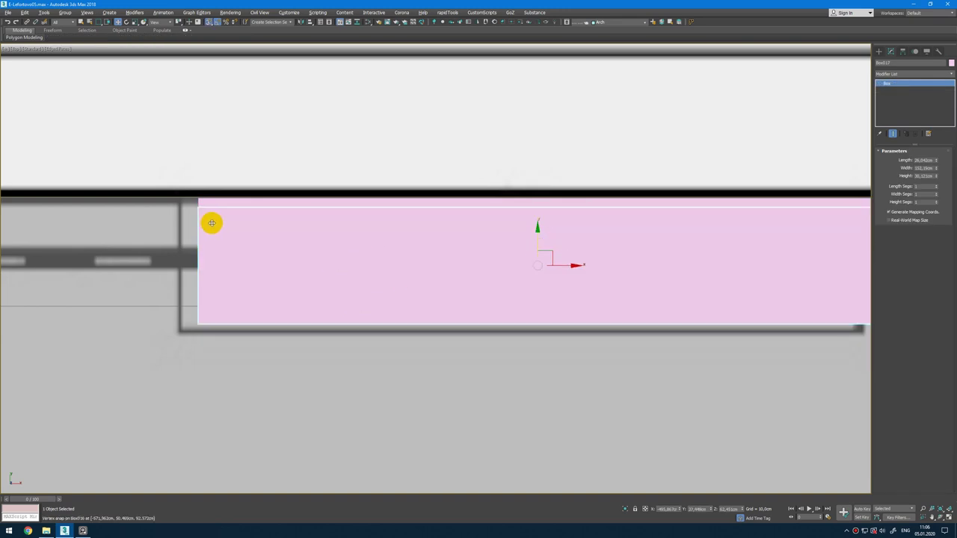
left_click(221, 205)
left_click_drag(538, 177, 514, 325)
key("s")
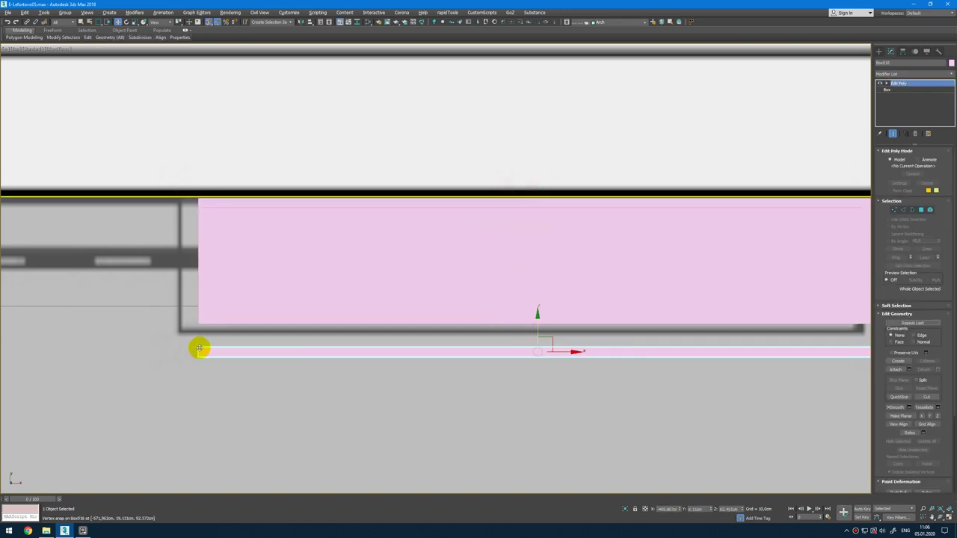
left_click_drag(199, 347, 199, 325)
Step: Inspect the shelf in the Perspective view and compare its front board with the reference photo
key("alt+w")
middle_click(551, 415)
key("z")
key("alt+w")
middle_click_drag(549, 402, 598, 383, "alt")
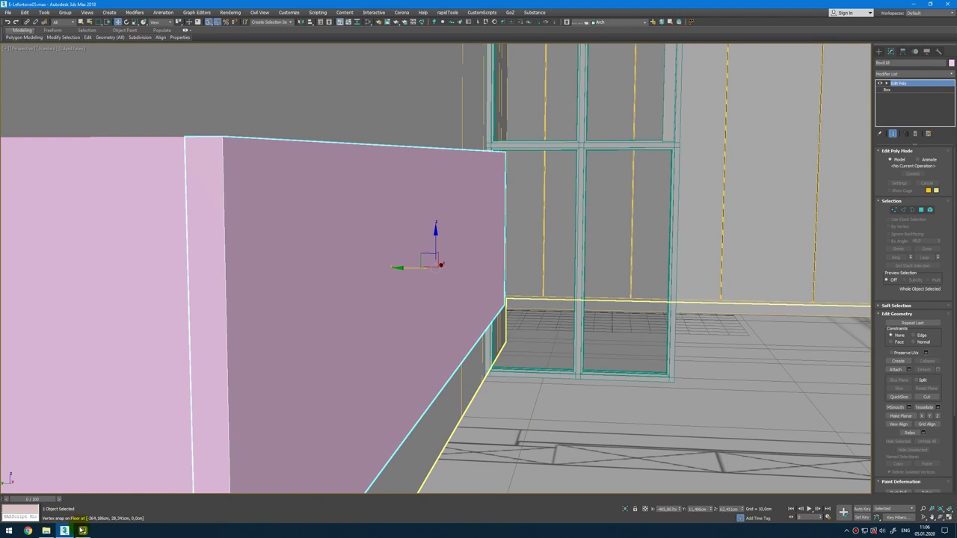
left_click(82, 530)
scroll(624, 280, "up", 5)
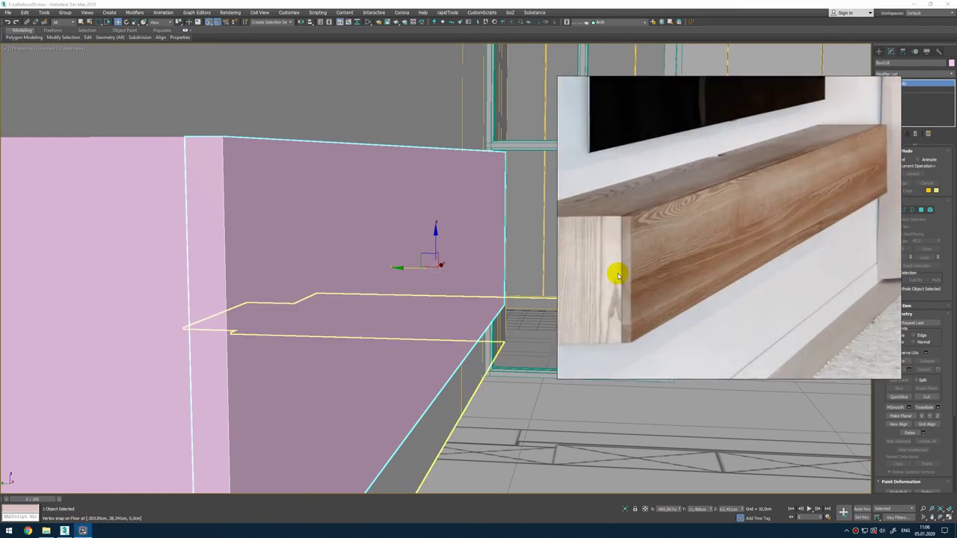
scroll(618, 260, "down", 2)
middle_click_drag(519, 414, 430, 390, "alt")
scroll(477, 394, "down", 4)
Step: Check how the shelf lines up with the background photo in the camera view
key("alt+w")
middle_click(185, 431)
key("alt+w")
scroll(460, 314, "down", 5)
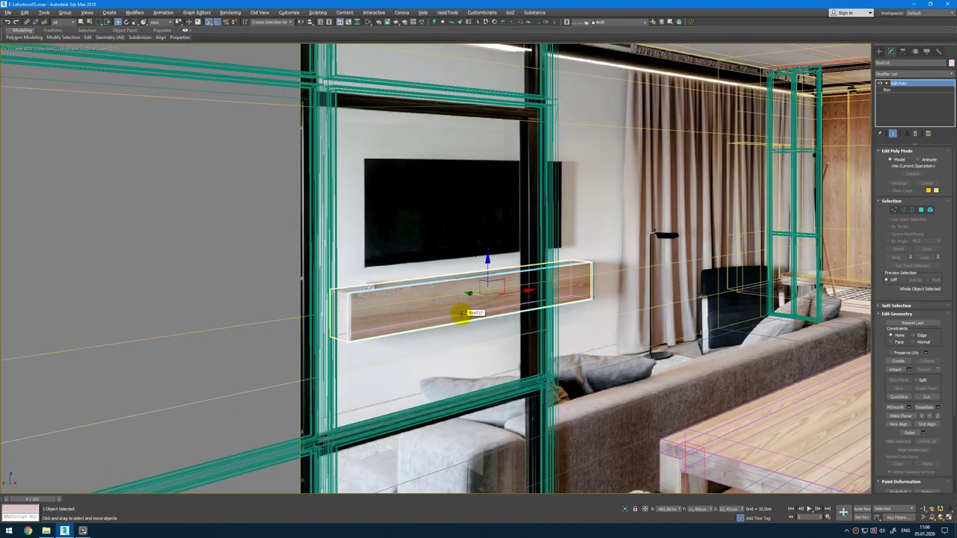
scroll(458, 314, "down", 2)
key("alt+w")
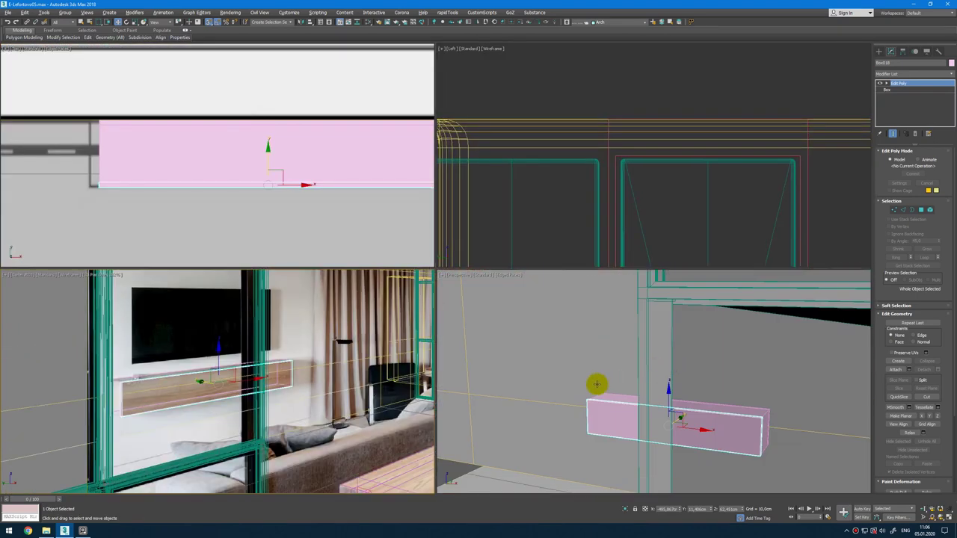
scroll(597, 384, "down", 2)
scroll(312, 428, "up", 5)
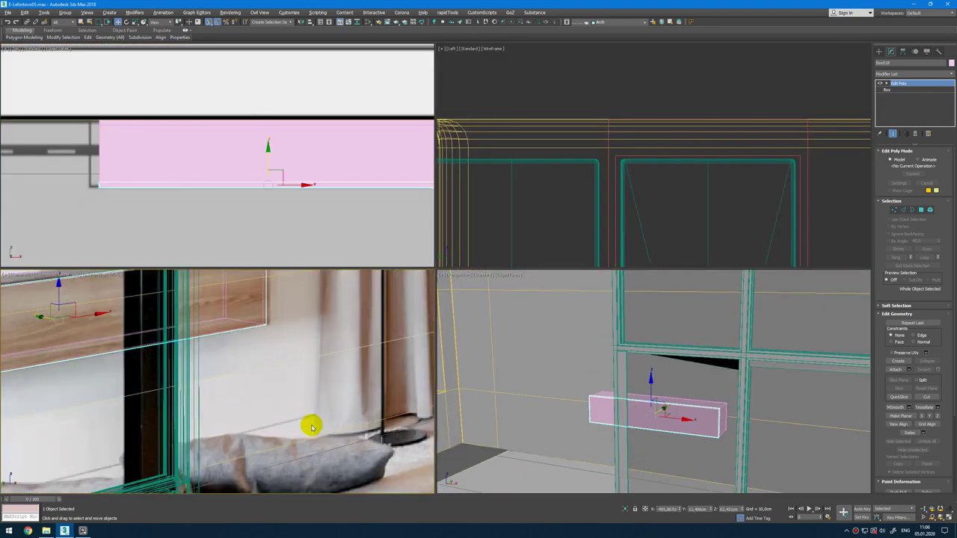
Step: Select the apartment walls object and show it in full in the maximised Left view
middle_click(568, 408)
key("alt+w")
scroll(570, 407, "down", 6)
middle_click_drag(570, 406, 658, 270, "alt")
left_click(554, 346)
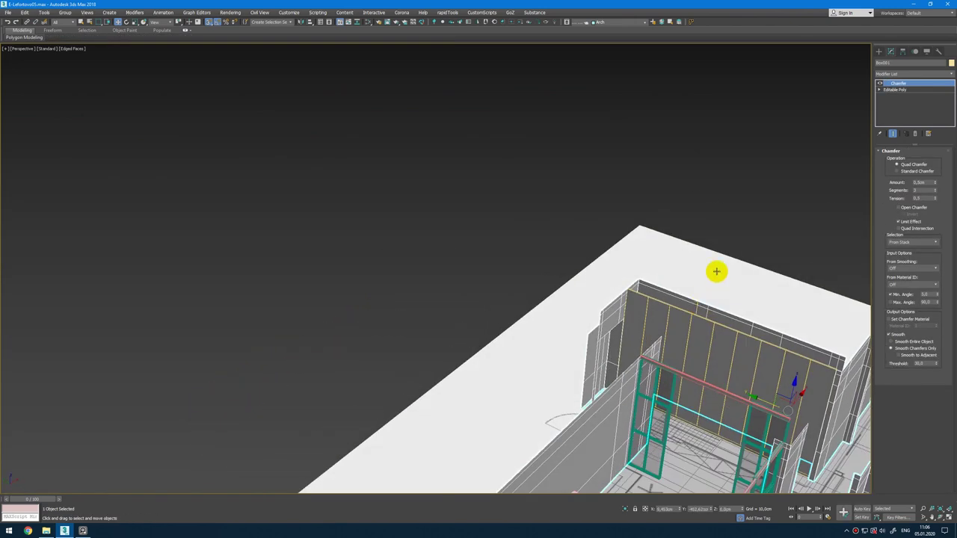
key("alt+w")
middle_click(721, 118)
key("alt+w")
key("z")
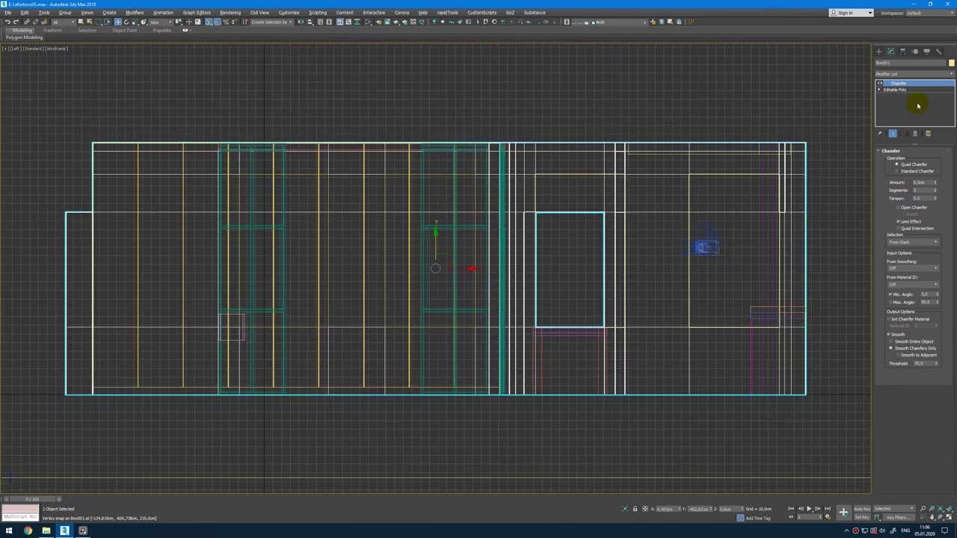
Step: Add an Edit Poly modifier to the walls and connect their lower vertical edges with a new horizontal edge loop
key("shift+e")
key("2")
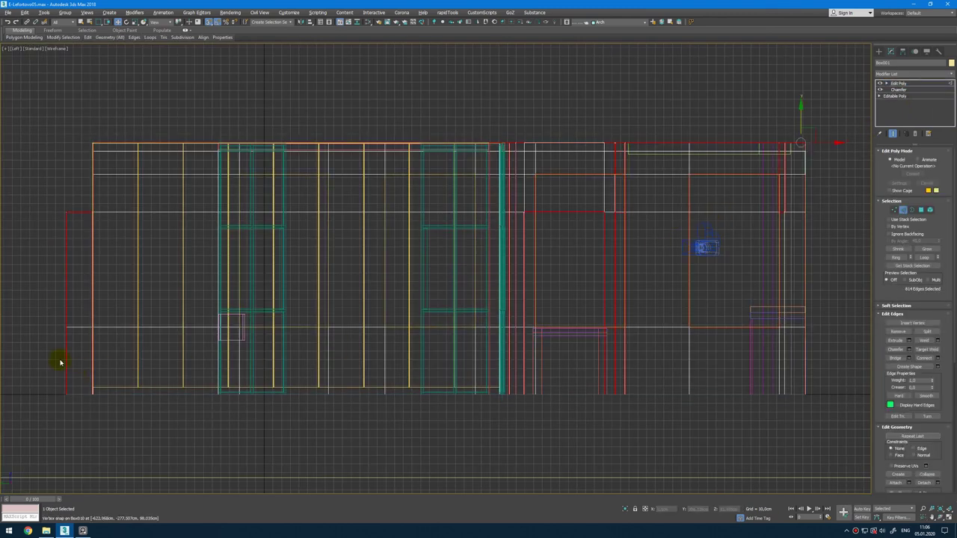
left_click_drag(677, 364, 821, 369)
right_click(586, 383)
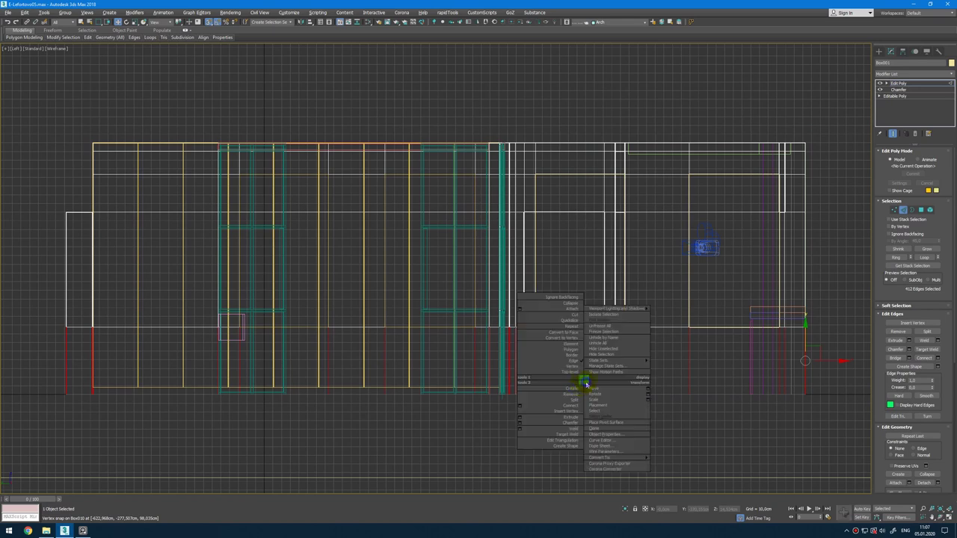
left_click(522, 408)
left_click(440, 306)
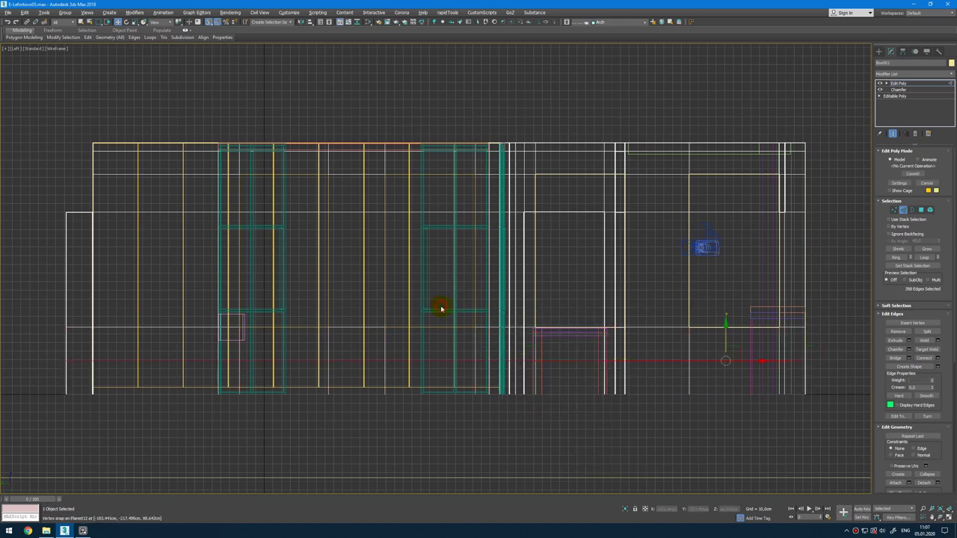
Step: Lower the new wall edge loop close to the floor, comparing its height with the photo in the camera view
key("alt+w")
middle_click(289, 408)
key("alt+w")
scroll(341, 410, "down", 8)
middle_click_drag(459, 363, 597, 313)
scroll(599, 312, "down", 6)
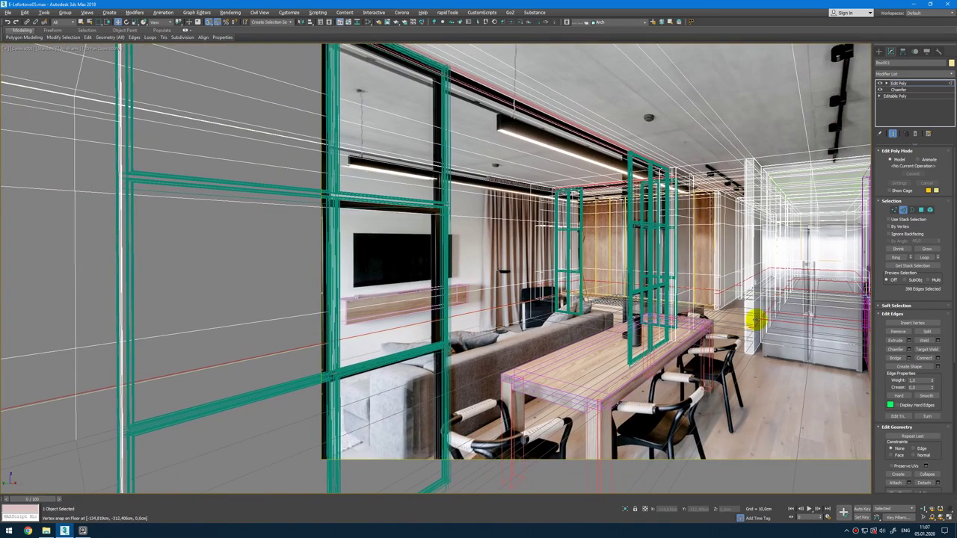
key("alt+w")
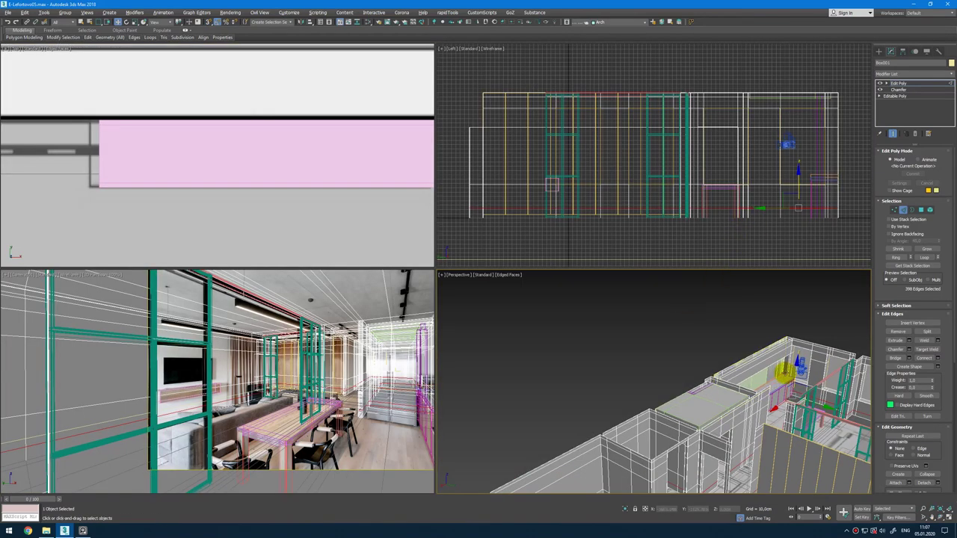
scroll(786, 372, "up", 4)
left_click_drag(770, 370, 769, 375)
key("ctrl+z")
scroll(359, 408, "up", 8)
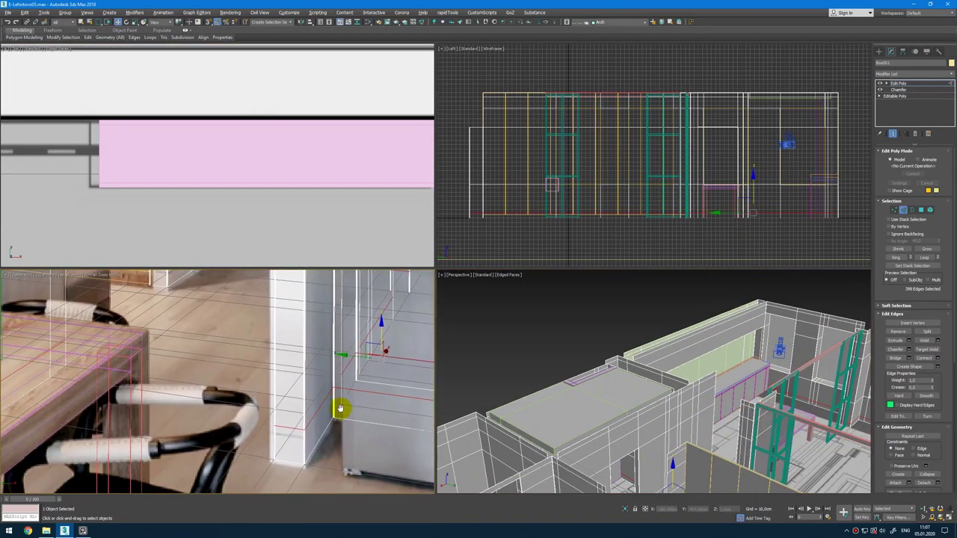
scroll(382, 333, "down", 8)
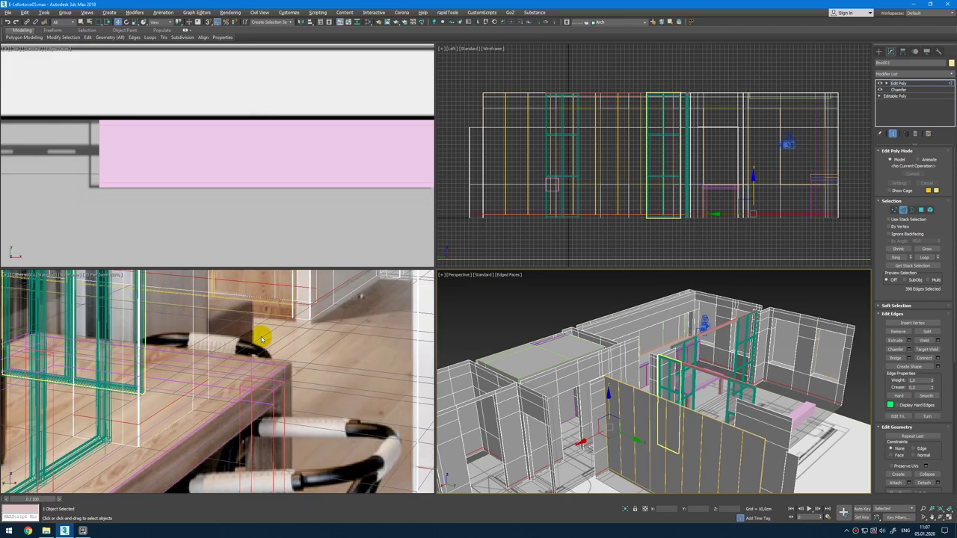
Step: Chamfer the selected low edge loop around the walls with an amount of 0.2 cm
key("alt+w")
middle_click_drag(655, 350, 588, 339, "alt")
scroll(371, 369, "up", 5)
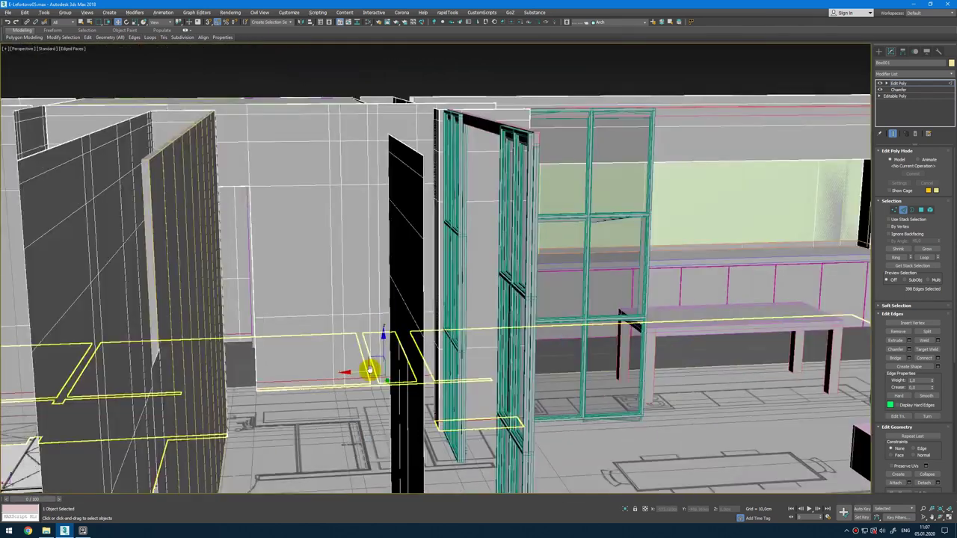
middle_click_drag(372, 369, 399, 373, "alt")
scroll(399, 373, "up", 3)
scroll(398, 377, "up", 3)
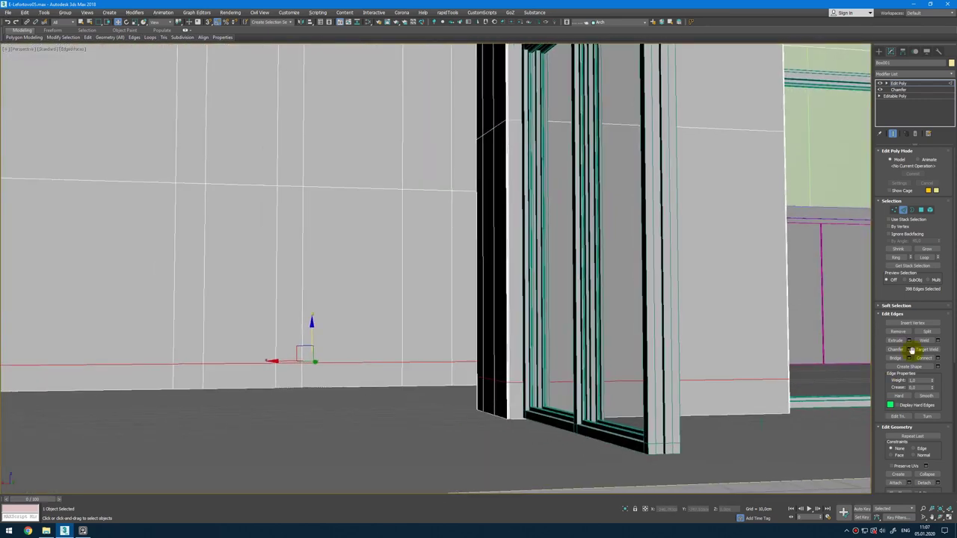
left_click(909, 349)
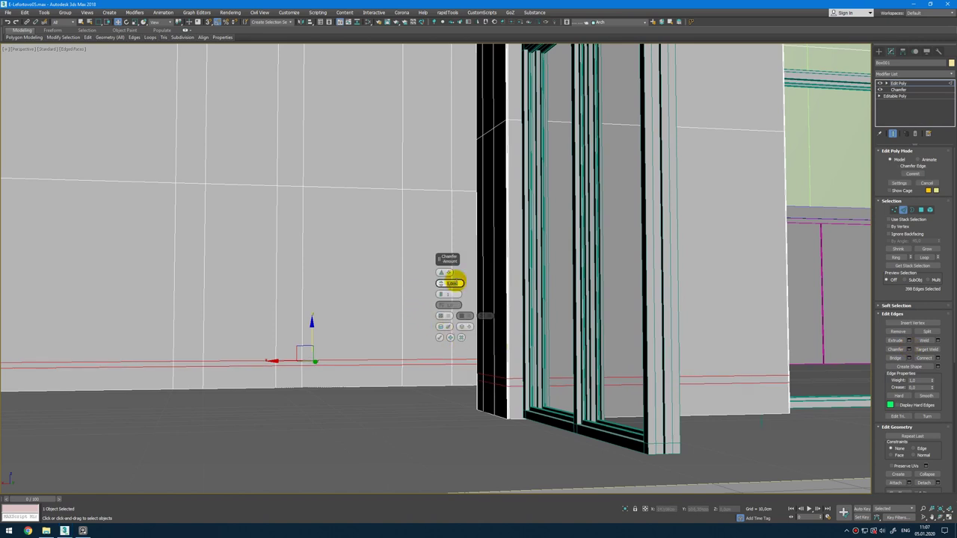
key("Return")
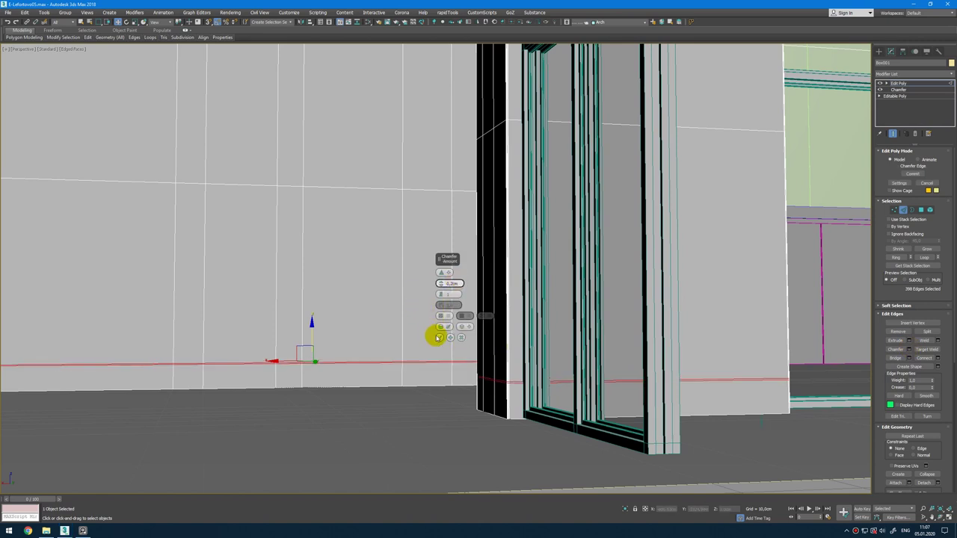
Step: Apply the chamfer to the edge loop low on the walls and switch the resulting edge selection to polygons
left_click(438, 337)
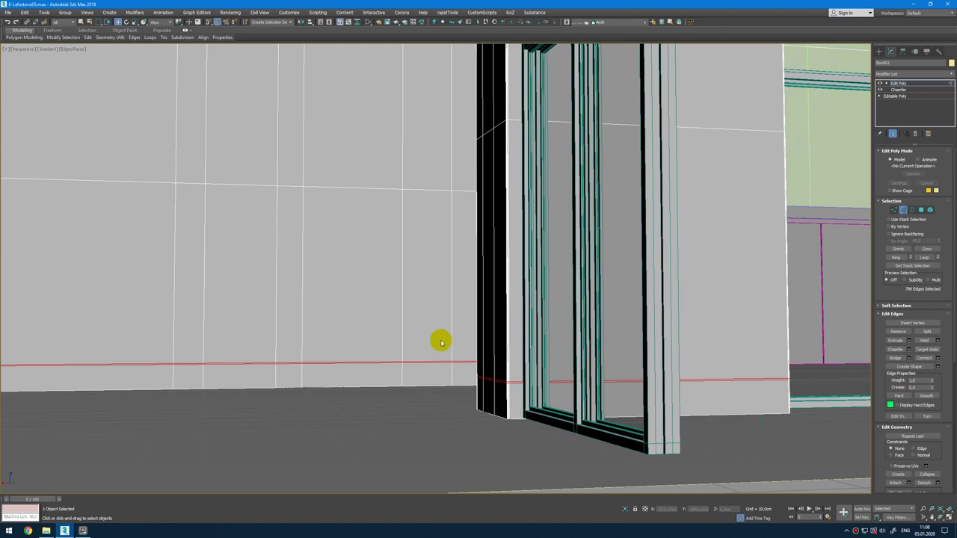
key("alt+w")
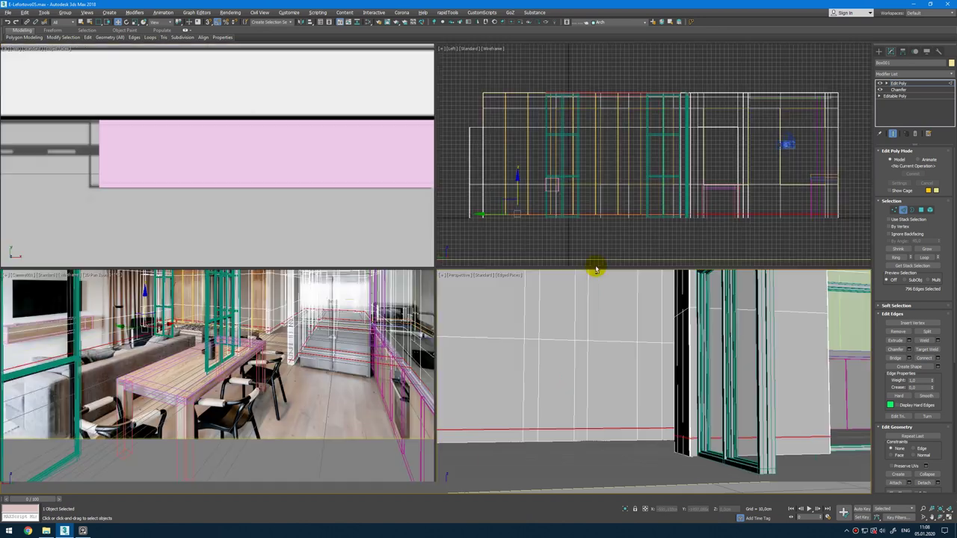
key("alt+w")
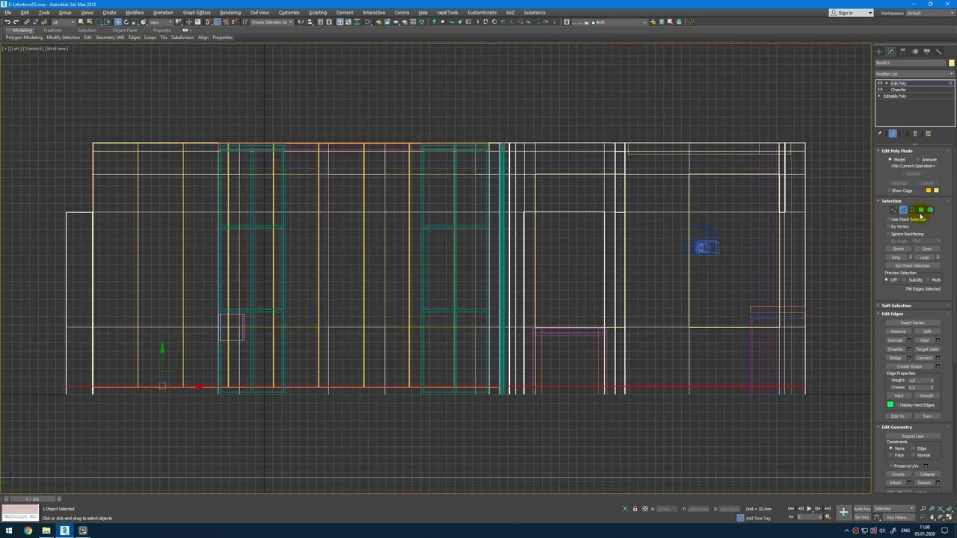
left_click(921, 211)
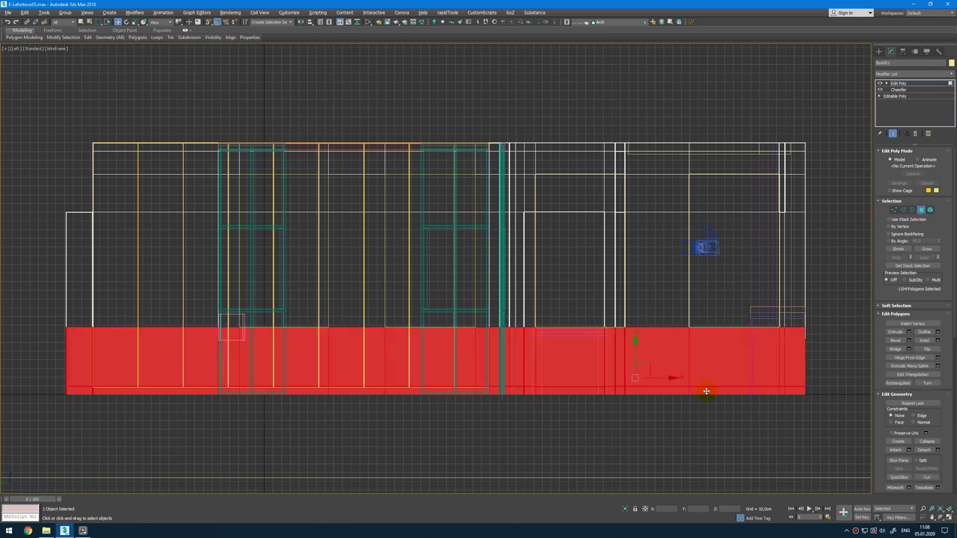
Step: Deselect the polygons above and below the chamfered loop, keeping only the thin strip around the walls
left_click_drag(814, 347, 815, 347, "alt")
left_click_drag(833, 448, 453, 404, "alt")
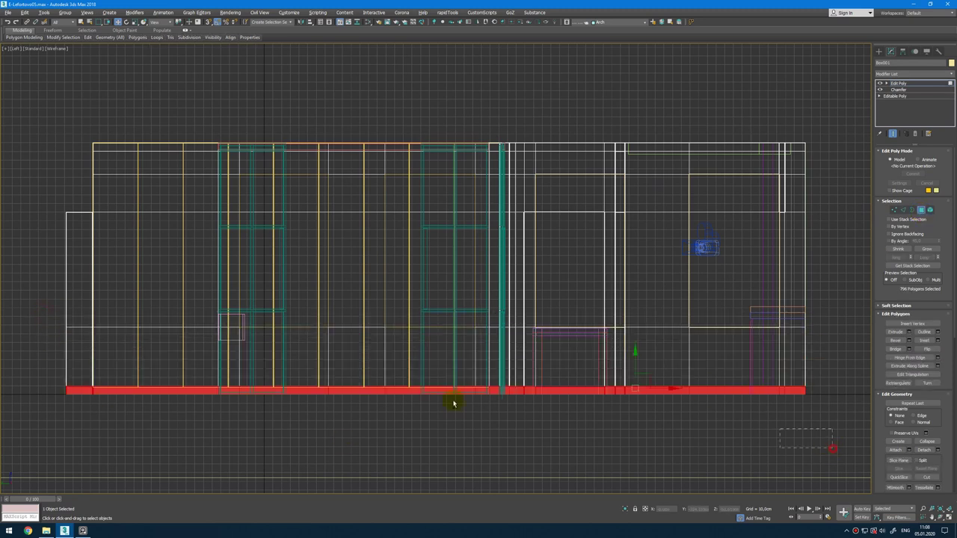
left_click_drag(43, 396, 44, 394, "alt")
Step: Extrude the thin wall strip inward by about 0.3 cm using Local Normals to form a baseboard groove
key("alt+w")
middle_click(588, 406)
key("alt+w")
scroll(587, 406, "up", 3)
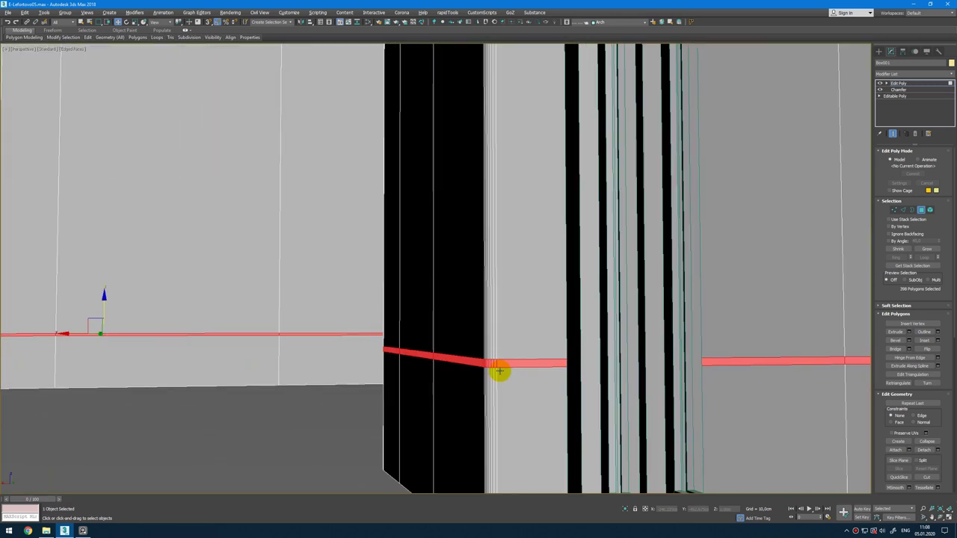
scroll(500, 370, "up", 2)
left_click(909, 332)
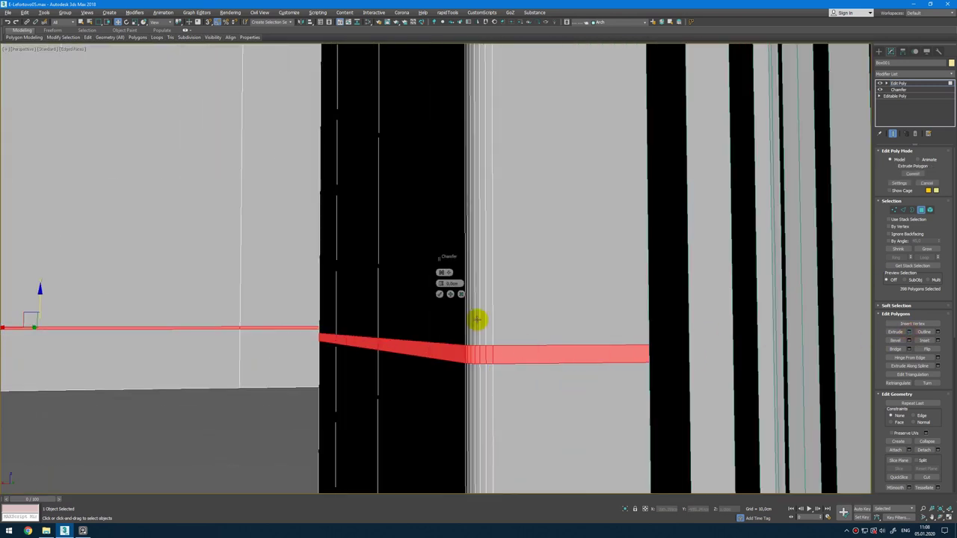
mouse_move(441, 284)
left_mouse_down()
mouse_move(441, 293)
mouse_move(441, 277)
left_mouse_up()
left_click(448, 274)
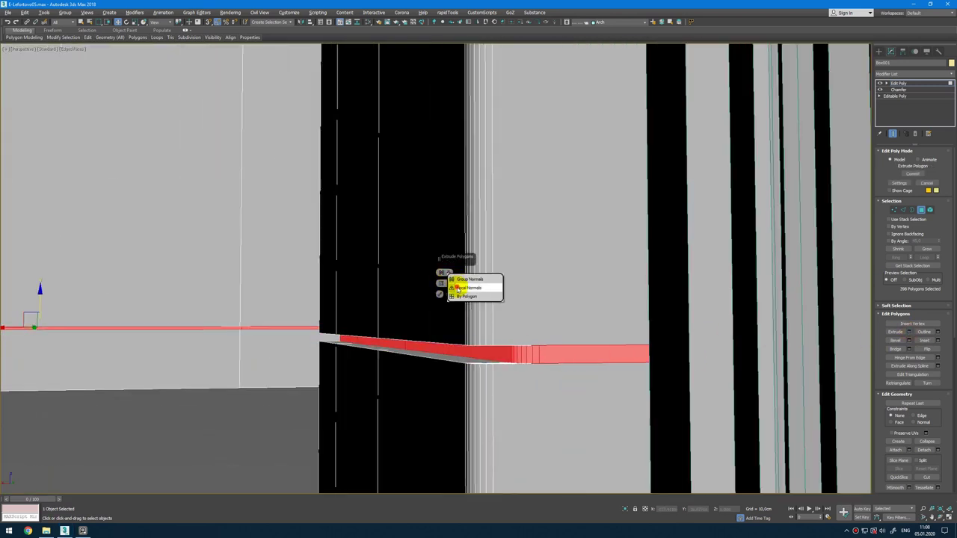
left_click(457, 289)
middle_click_drag(508, 354, 647, 337, "alt")
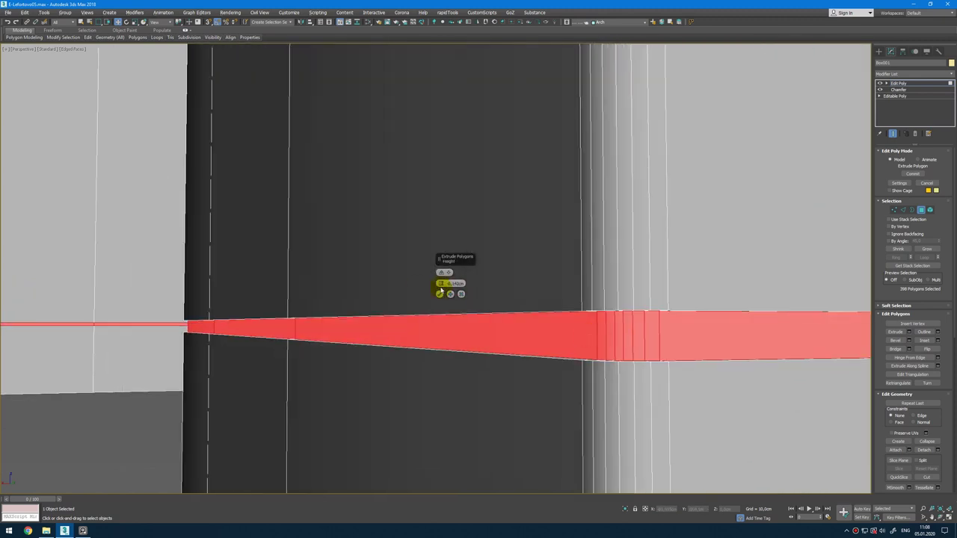
left_click_drag(441, 288, 439, 289)
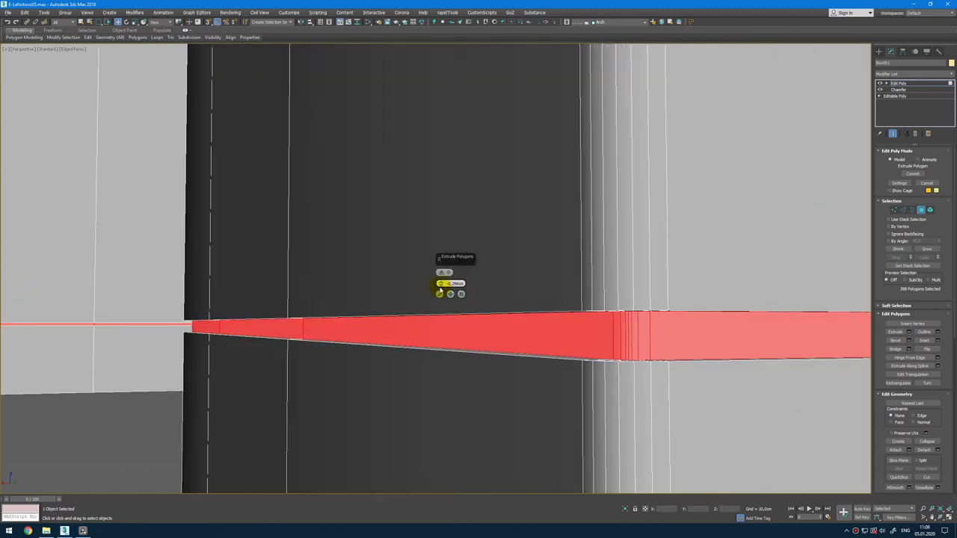
left_click(440, 295)
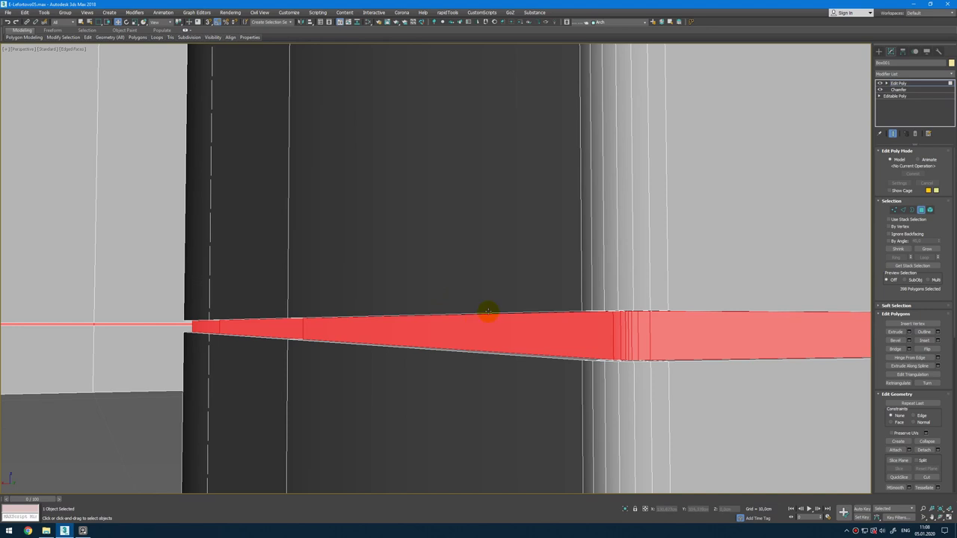
Step: Add a Chamfer modifier to the groove's selected edges with amount 0.04 cm, tension 0.5 and smoothing for chamfers only
key("2")
middle_click_drag(547, 314, 641, 344, "alt")
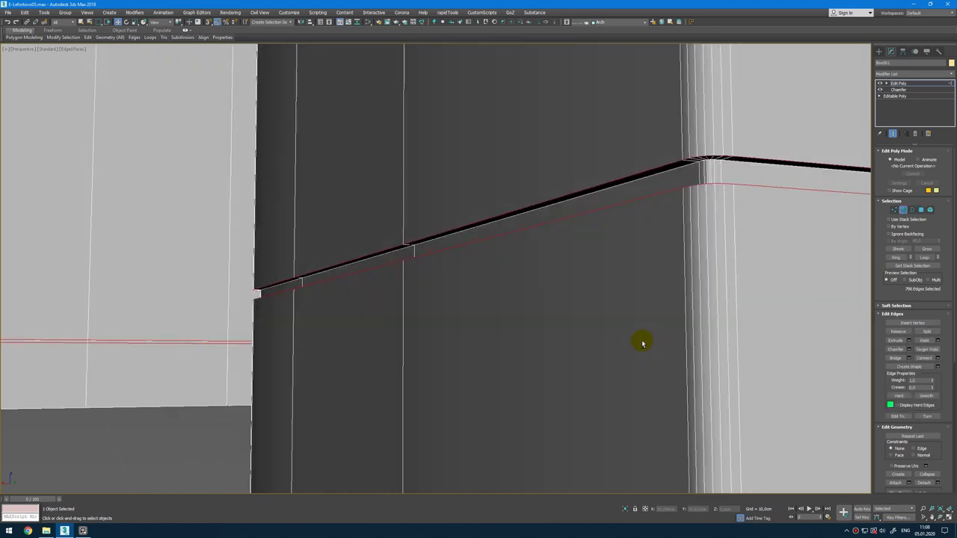
left_click(948, 75)
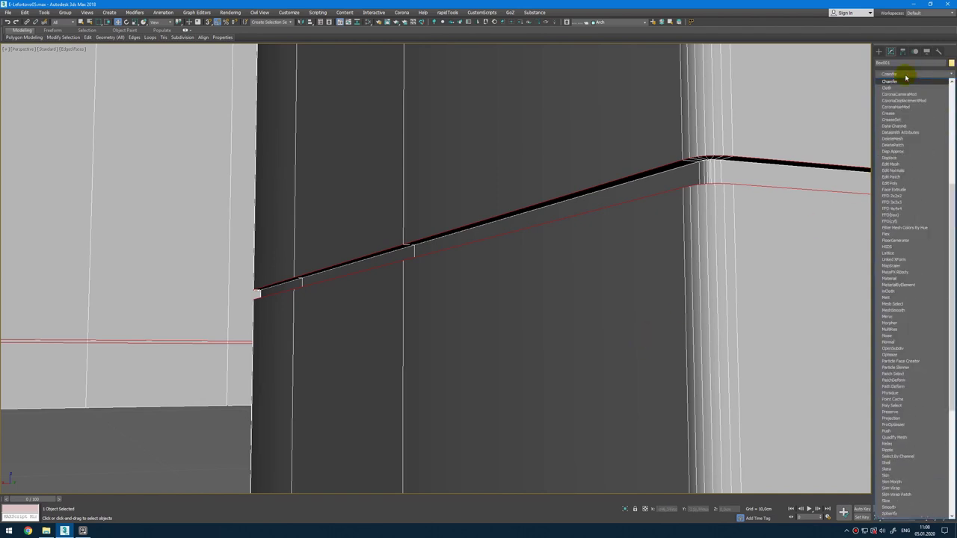
left_click(905, 80)
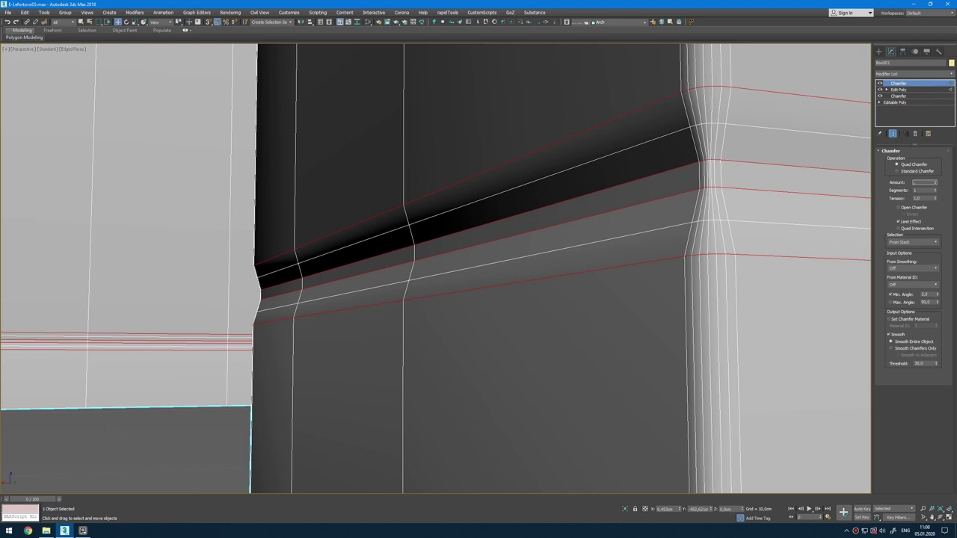
key("Return")
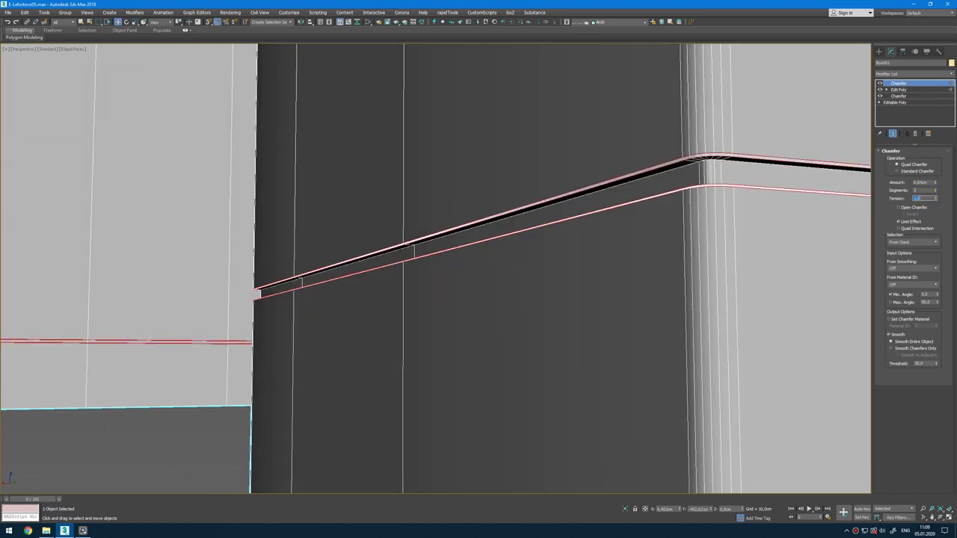
type("0,5")
key("Return")
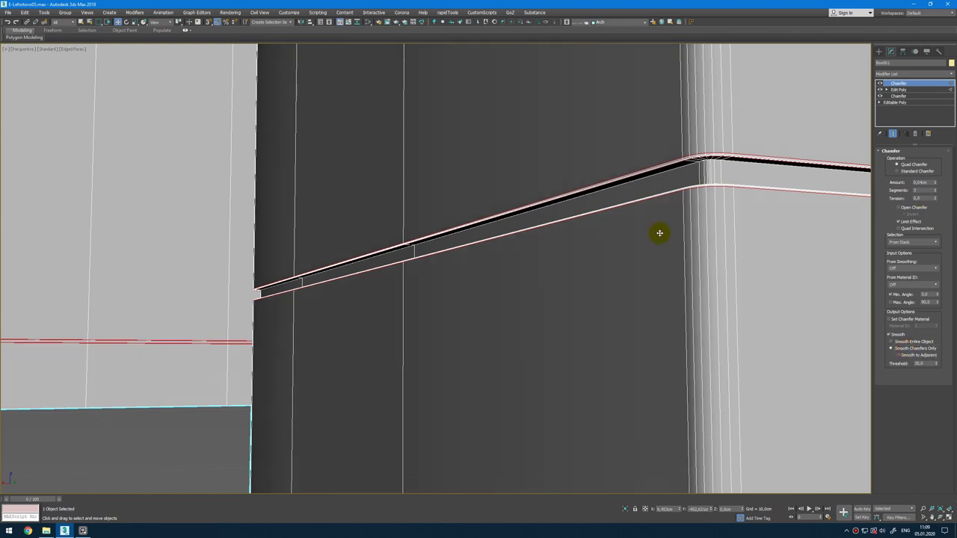
Step: Examine the walls and their baseboard groove from several angles with edged faces hidden
scroll(660, 233, "down", 15)
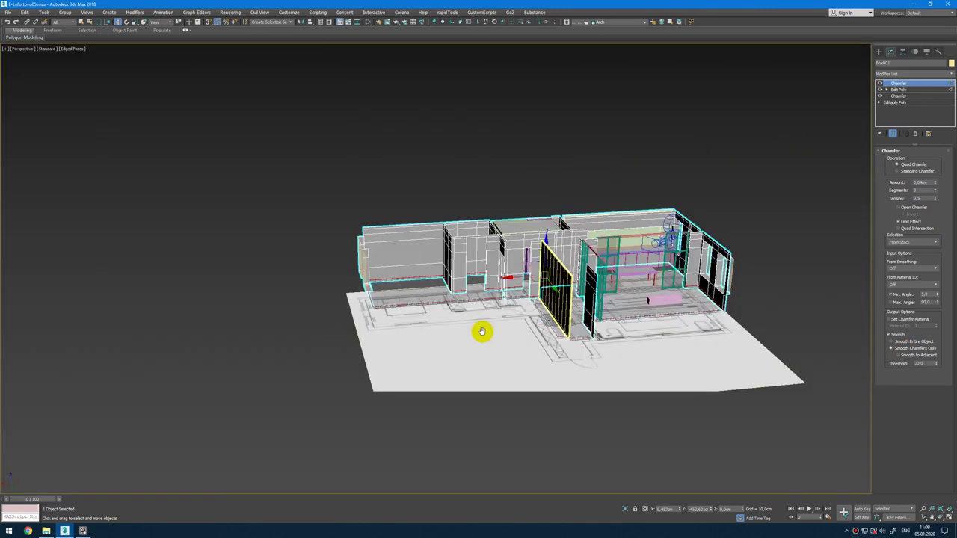
middle_click_drag(482, 331, 518, 345, "alt")
left_click(698, 220)
scroll(643, 299, "up", 15)
key("F4")
scroll(673, 252, "down", 4)
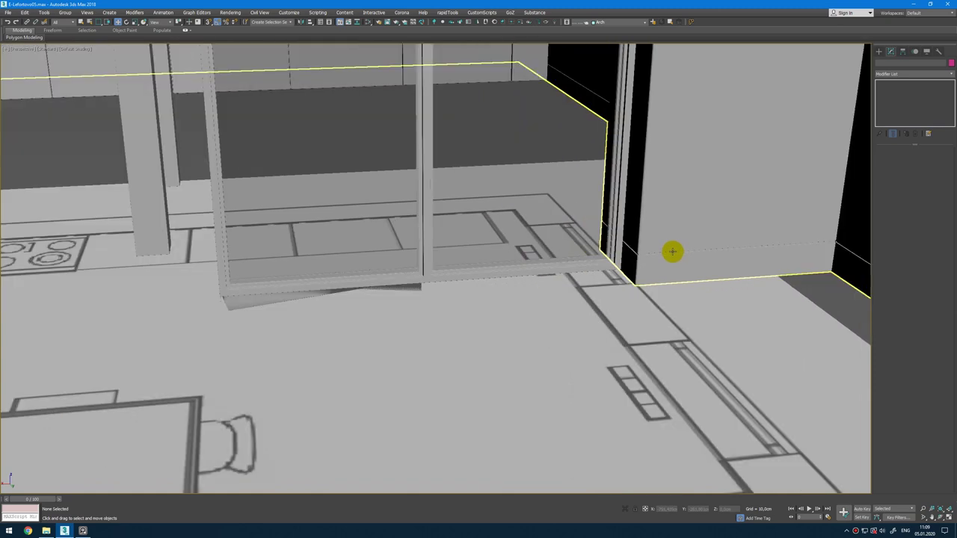
middle_click_drag(583, 239, 761, 340)
scroll(760, 340, "down", 4)
Step: Isolate the distorted glazed partition group and remove its Edit Poly modifier
left_click(551, 382)
scroll(569, 378, "up", 6)
middle_click_drag(550, 382, 649, 380, "alt")
scroll(499, 248, "up", 3)
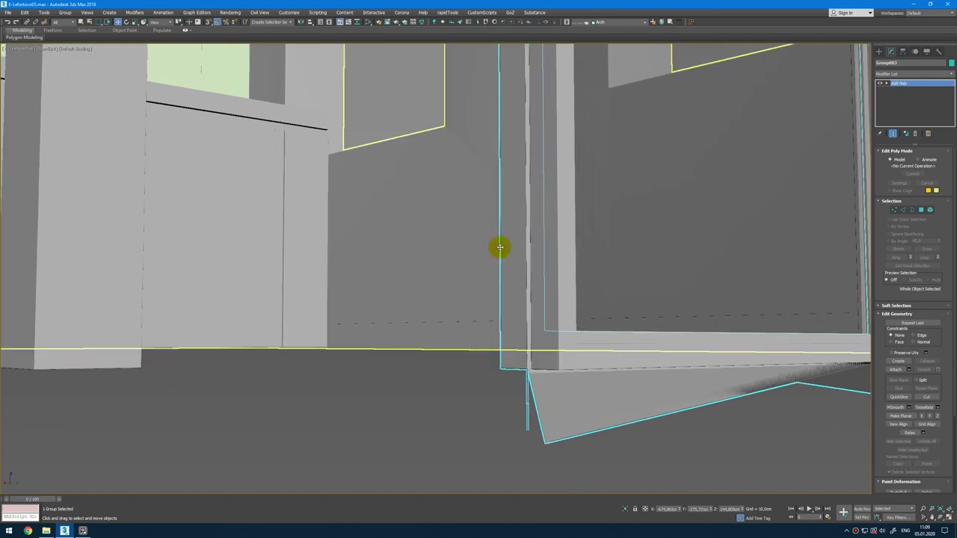
key("z")
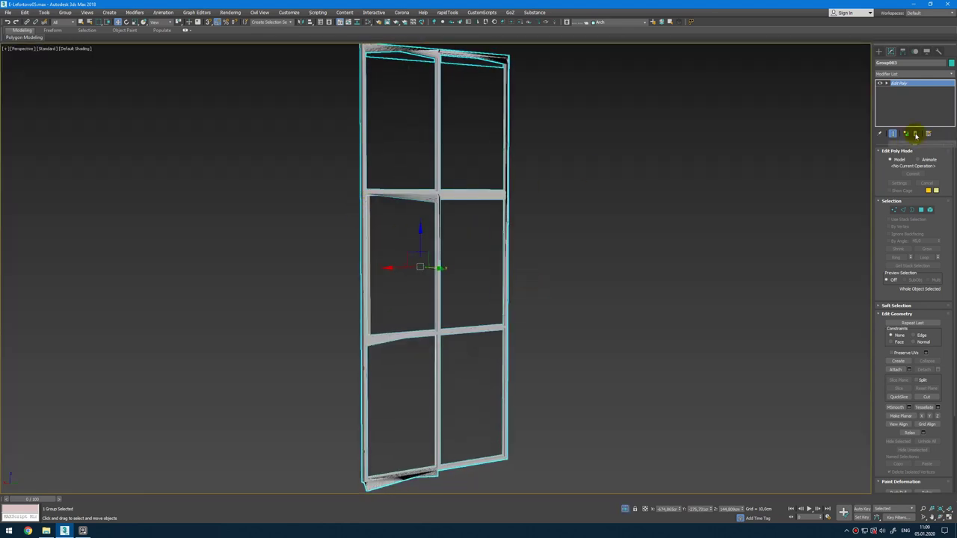
left_click(916, 135)
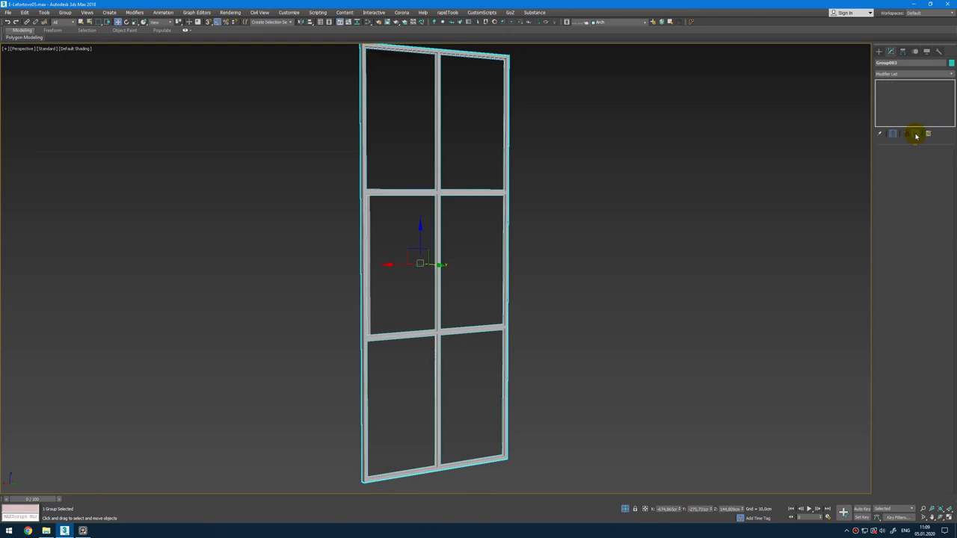
Step: Select the two frame objects inside the partition group and add a shared Edit Poly modifier to them
middle_click_drag(406, 50, 525, 90)
left_click(384, 110)
scroll(415, 117, "up", 5)
left_click(446, 121)
scroll(441, 126, "down", 5)
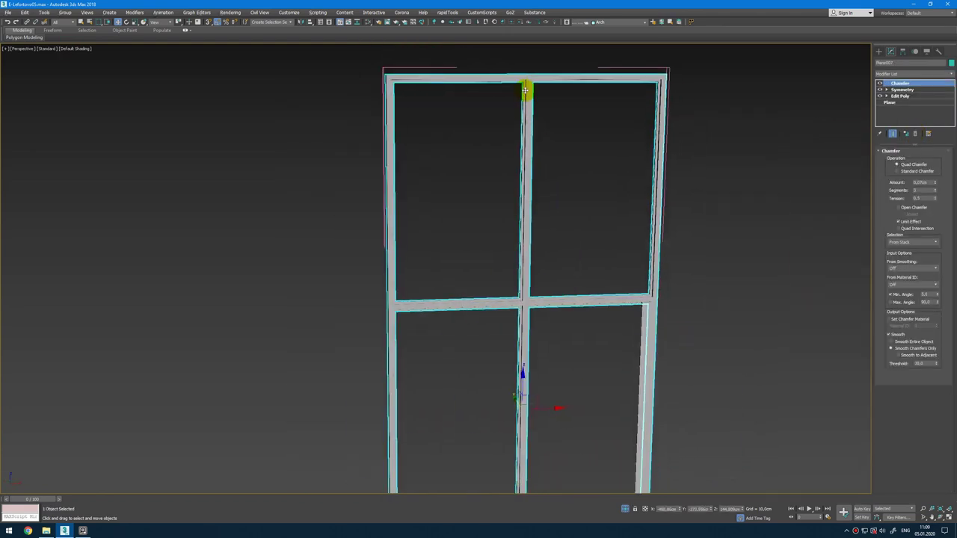
left_click(524, 90, "ctrl")
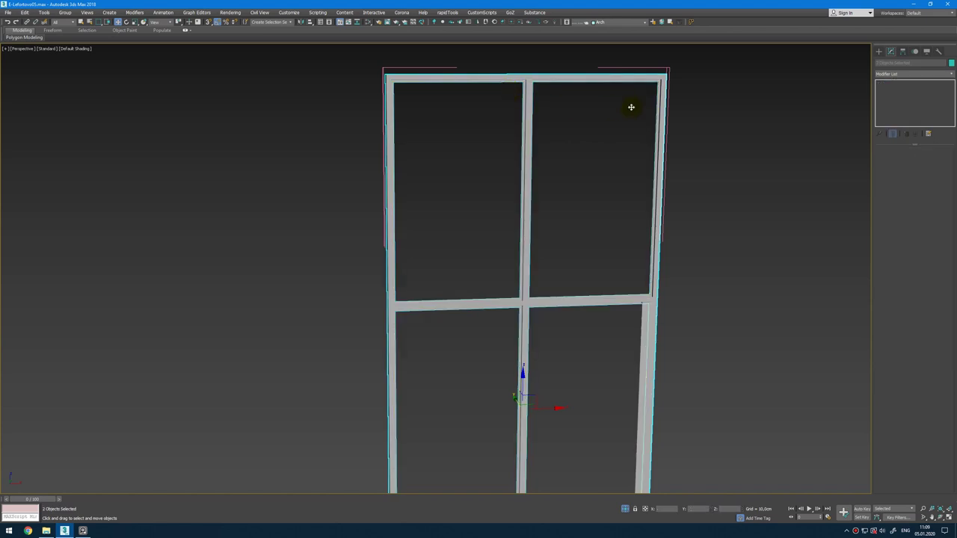
key("ctrl+e")
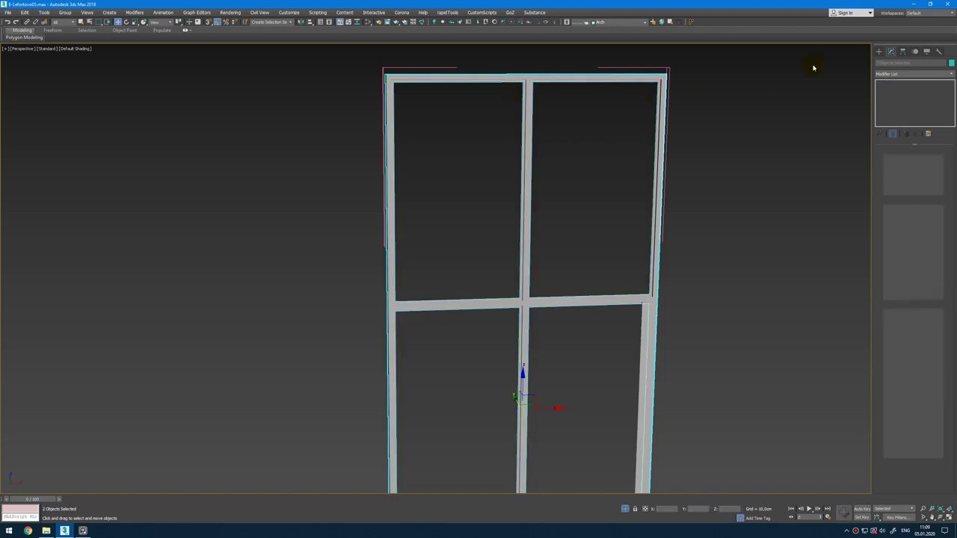
Step: Leave isolation and lower the partition frame's top vertices to the underside of the beam
scroll(775, 166, "down", 6)
middle_click_drag(775, 166, 724, 159)
scroll(727, 135, "up", 2)
key("1")
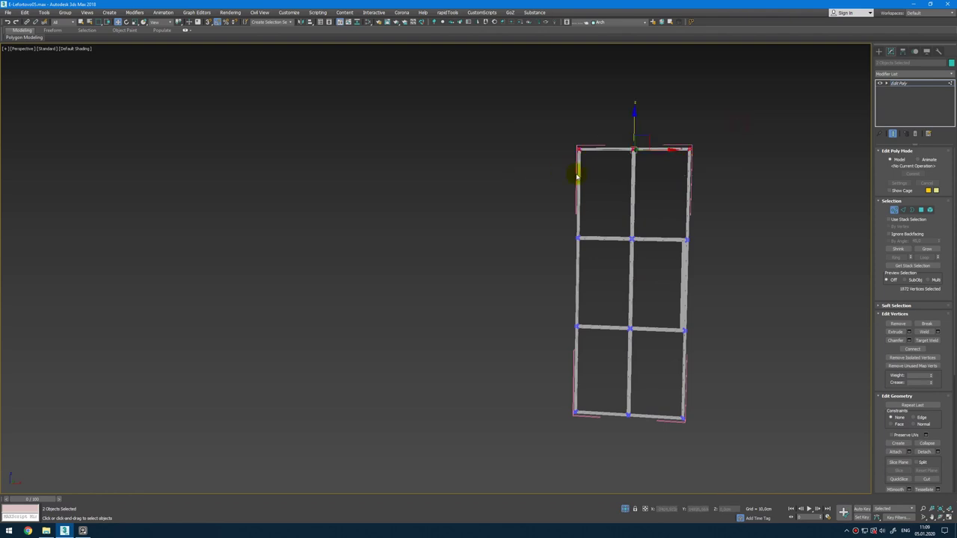
scroll(654, 170, "up", 5)
left_click(627, 508)
scroll(587, 269, "down", 2)
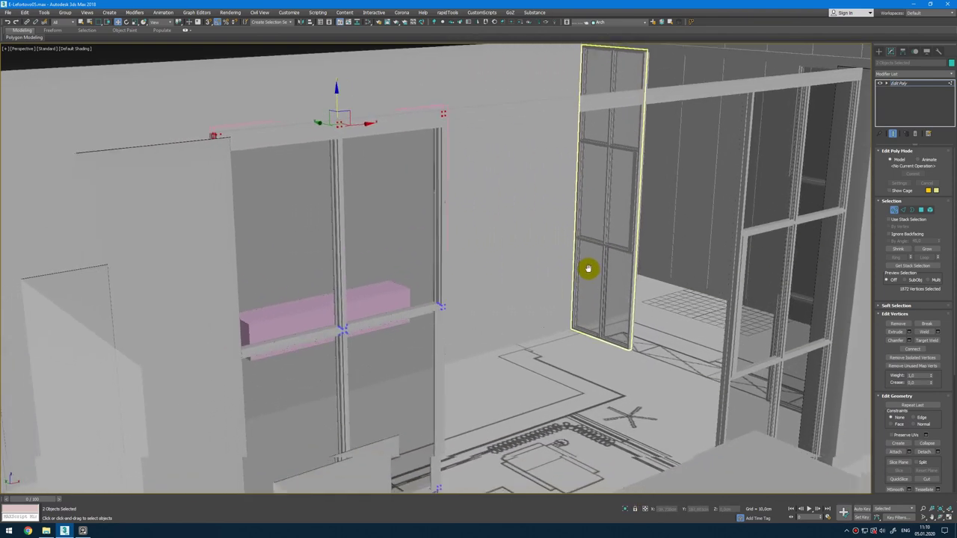
left_click_drag(344, 105, 342, 107)
key("F4")
scroll(343, 109, "up", 3)
left_click_drag(350, 142, 353, 149)
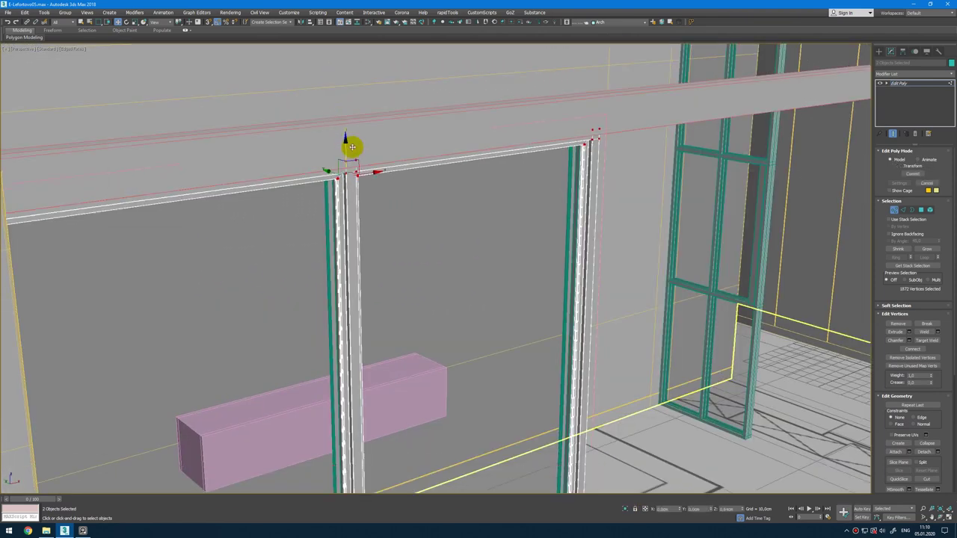
key("1")
Step: Examine the adjusted partition frames and their fit under the beams around the room
middle_click_drag(363, 172, 258, 166)
scroll(258, 166, "down", 3)
scroll(683, 113, "up", 3)
mouse_move(682, 113)
middle_mouse_down()
mouse_move(630, 154)
mouse_move(636, 173)
mouse_move(751, 165)
mouse_move(680, 184)
mouse_move(762, 187)
mouse_move(760, 180)
middle_mouse_up()
scroll(672, 121, "down", 5)
scroll(628, 122, "up", 5)
scroll(622, 139, "down", 3)
scroll(643, 178, "down", 4)
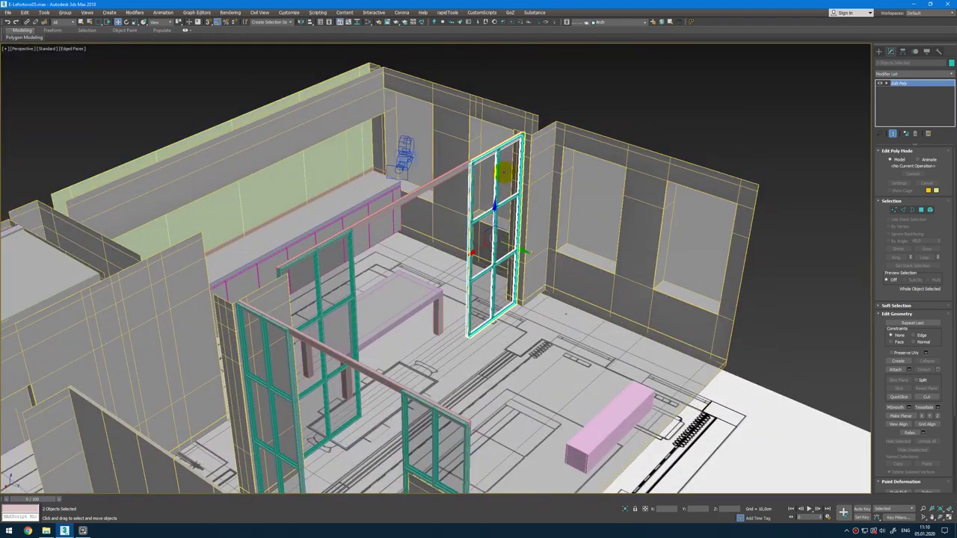
middle_click_drag(508, 170, 529, 172)
scroll(512, 203, "up", 4)
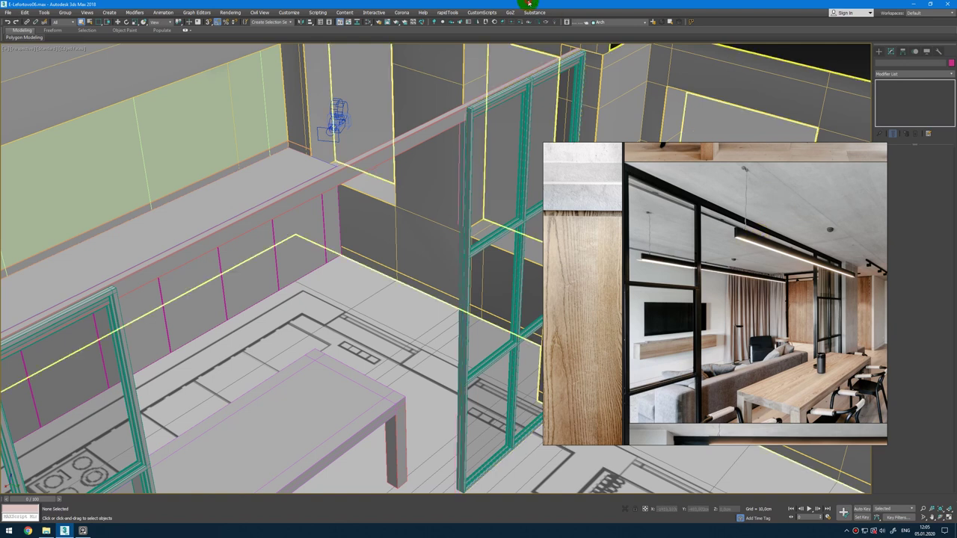
Step: Create a long, thin box centred along the dining table in the top view, about 6 cm long and 14.5 cm high
key("t")
key("z")
middle_click_drag(291, 353, 272, 282)
scroll(272, 282, "up", 4)
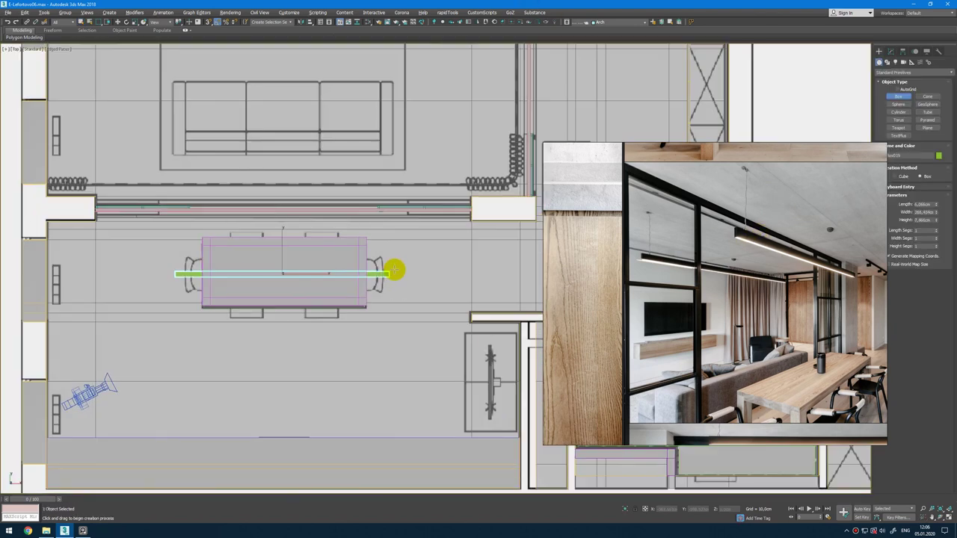
left_click(509, 242)
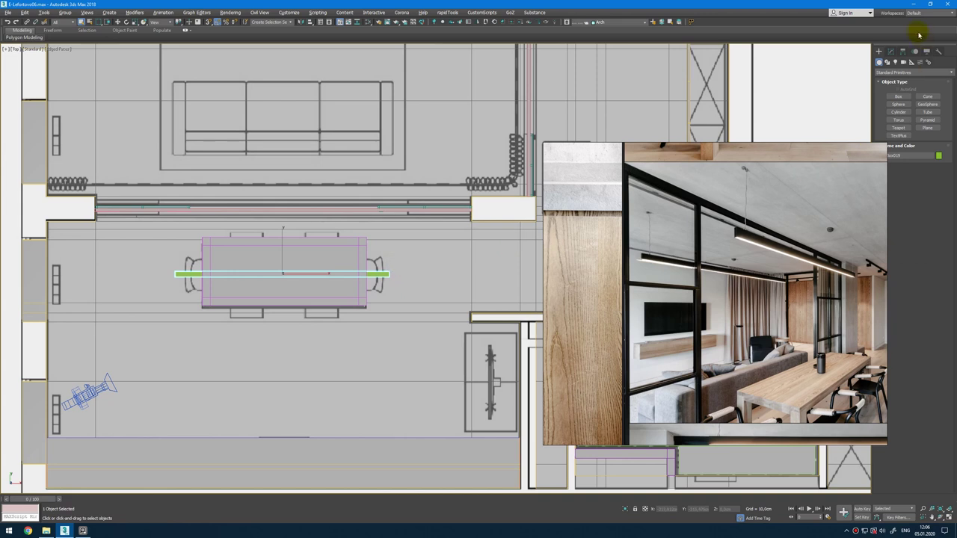
Step: Set the new box's length to 4 cm and width to 265 cm, and reduce its height
left_click(890, 51)
right_click_drag(848, 234, 809, 238)
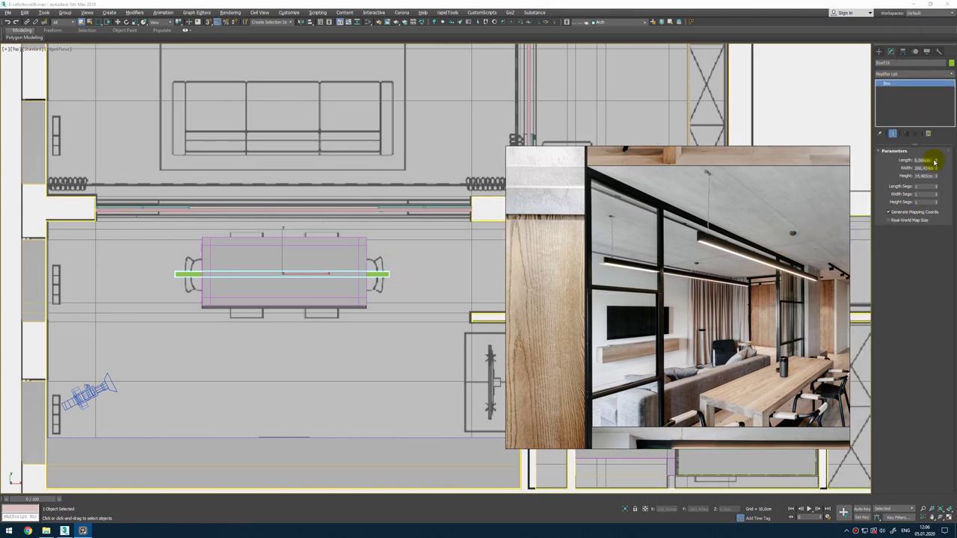
left_click(933, 161)
key("Tab")
key("Tab")
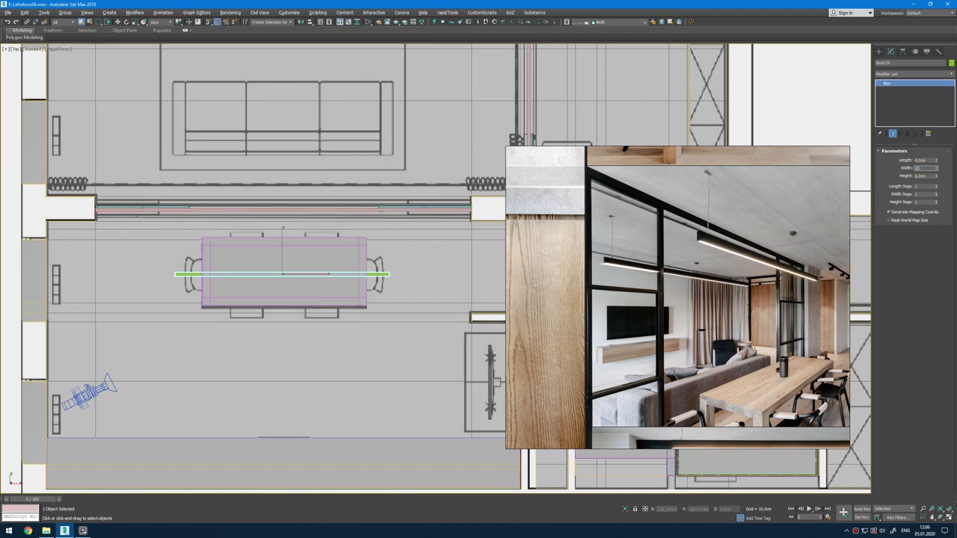
Step: Move the lamp box up above the dining table to match the hanging pendant lamp in the camera photo
key("alt+w")
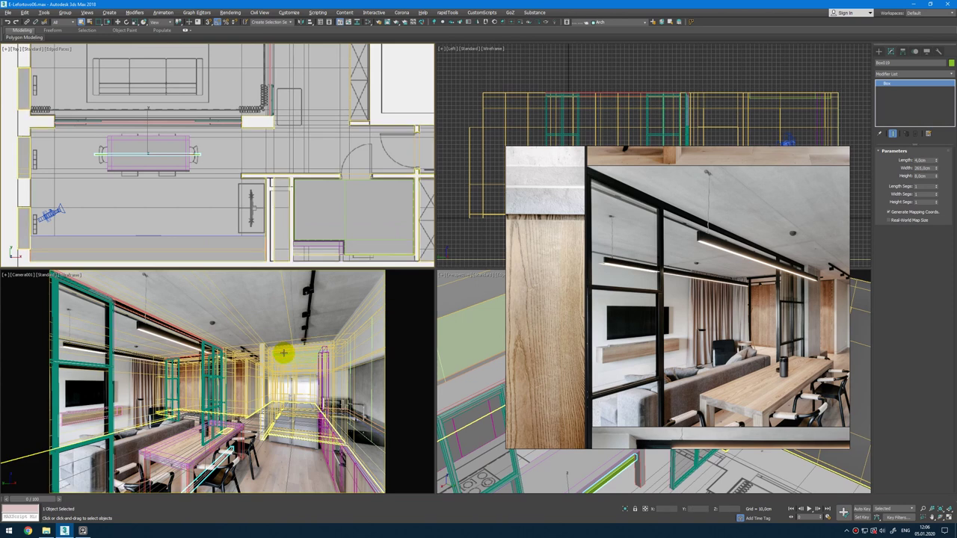
key("F3")
right_click_drag(579, 209, 658, 361)
scroll(723, 225, "up", 3)
key("w")
left_click_drag(720, 199, 682, 81)
scroll(689, 104, "down", 4)
scroll(708, 98, "up", 8)
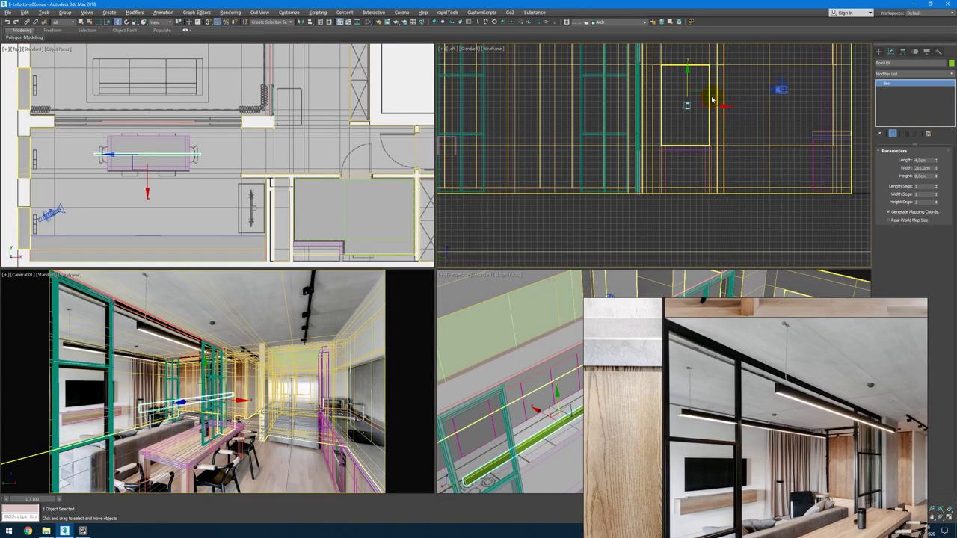
left_click_drag(665, 152, 663, 86)
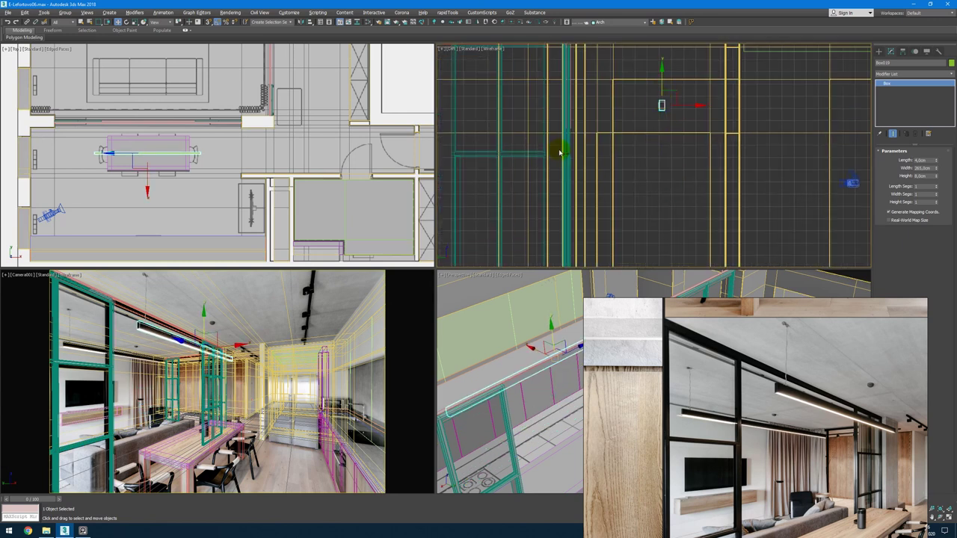
right_click(152, 337)
key("alt+w")
key("alt+w")
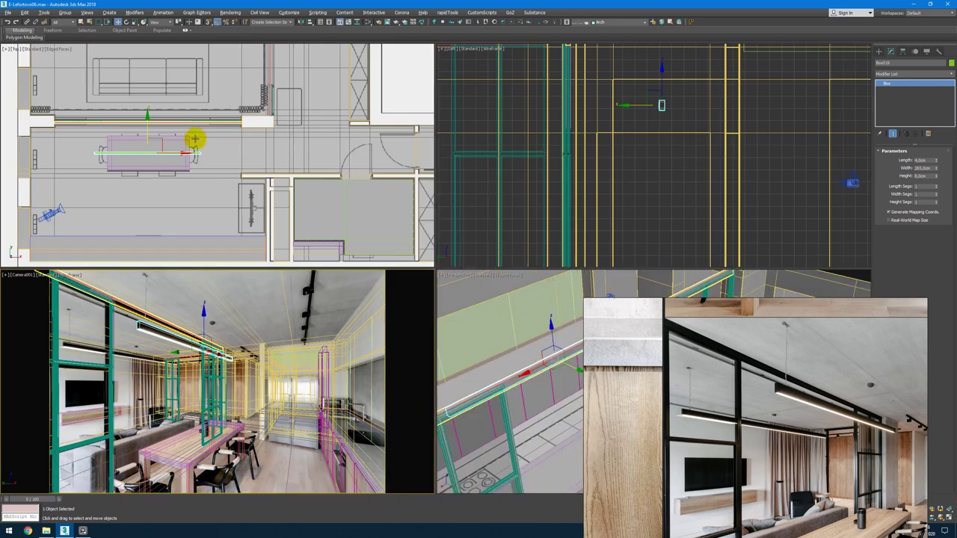
scroll(195, 153, "up", 8)
right_click(227, 162, "ctrl")
left_click(243, 151)
scroll(239, 154, "up", 3)
left_click_drag(267, 172, 270, 173)
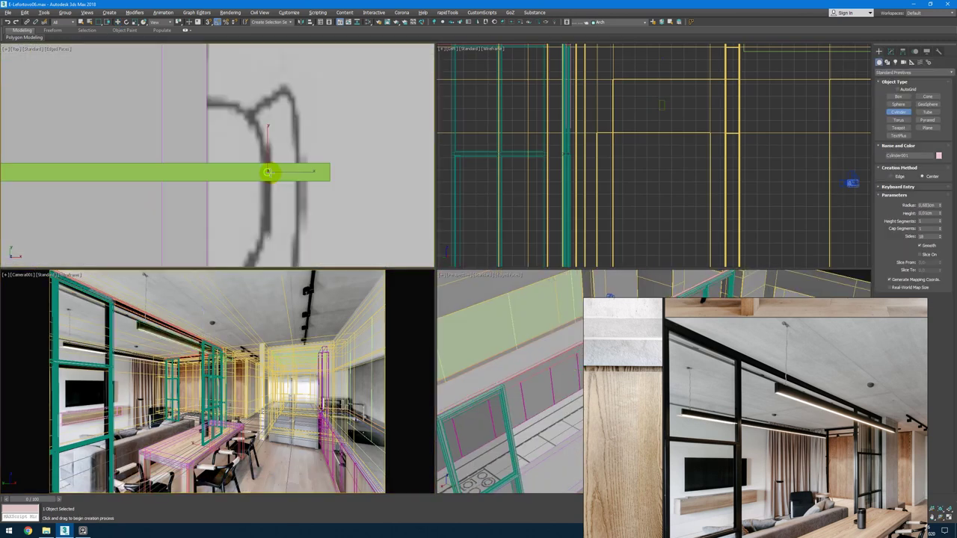
right_click(269, 172)
Step: Create a cylinder on top of the lamp box near its end and set its radius to 0.5 cm and height to 3.8 cm
scroll(666, 196, "down", 6)
right_click(666, 169)
scroll(665, 178, "up", 10)
right_click(315, 157)
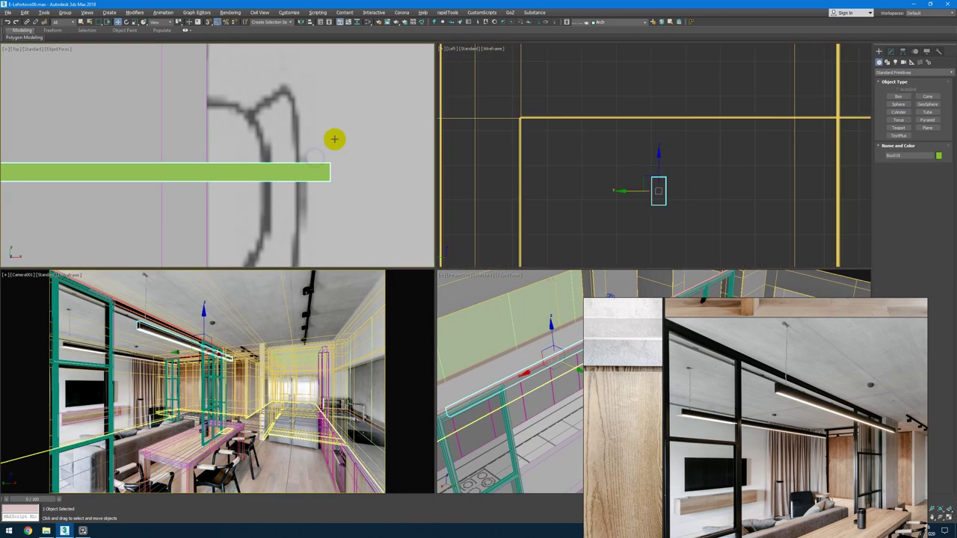
right_click(317, 155)
left_click(326, 143)
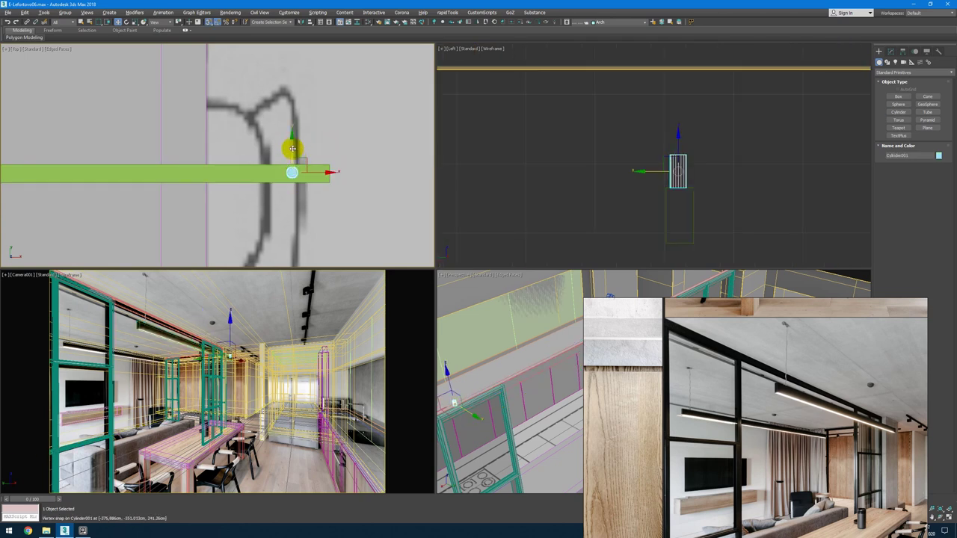
left_click_drag(292, 149, 329, 174)
left_click(892, 51)
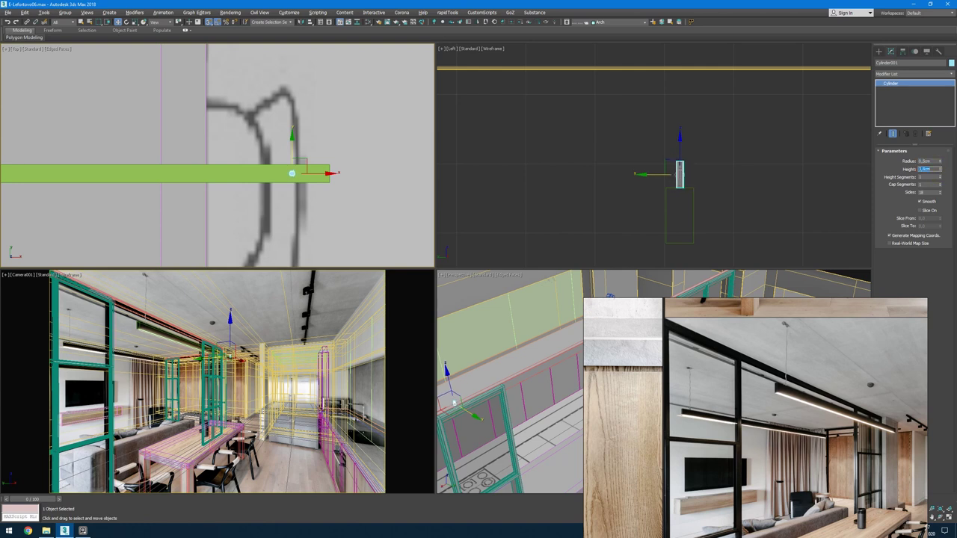
left_click(680, 164)
Step: Enable 2D pan zoom for the camera view and slide the cylinder along the lamp to line up with the photo's suspension cable
left_click(8, 276)
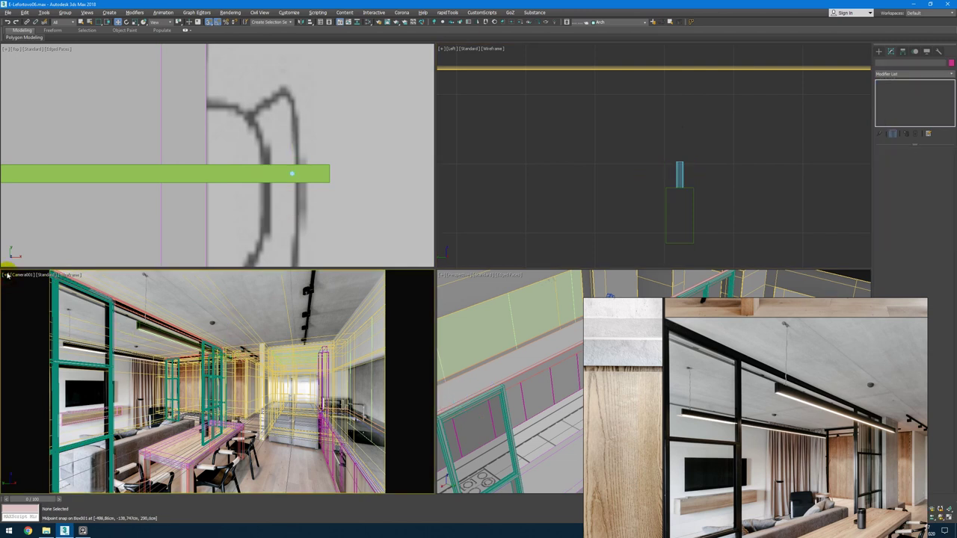
left_click(42, 318)
scroll(212, 338, "up", 10)
scroll(296, 177, "up", 3)
left_click(288, 171)
left_click_drag(313, 171, 333, 172)
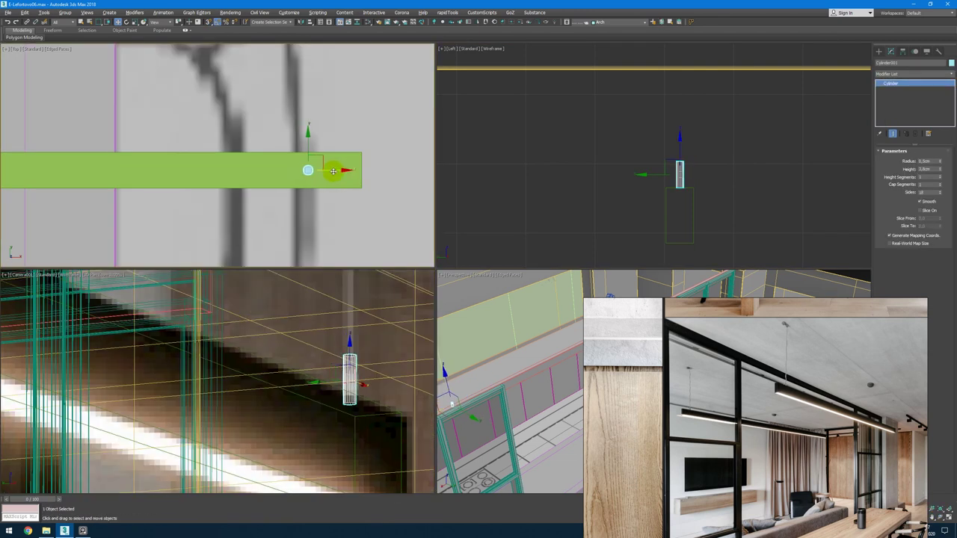
scroll(699, 154, "up", 3)
Step: Copy the cylinder upward towards the ceiling and set the copy's radius to 0.7 cm and height to 2.5 cm
scroll(695, 160, "down", 8)
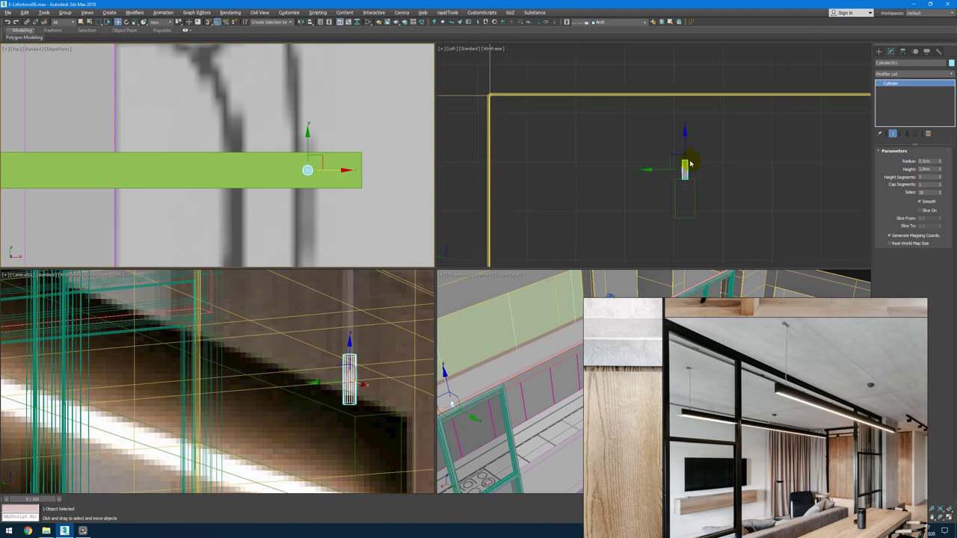
middle_click_drag(696, 124, 688, 158)
scroll(683, 171, "down", 3)
left_click_drag(683, 163, 683, 138, "shift")
left_click(476, 296)
key("z")
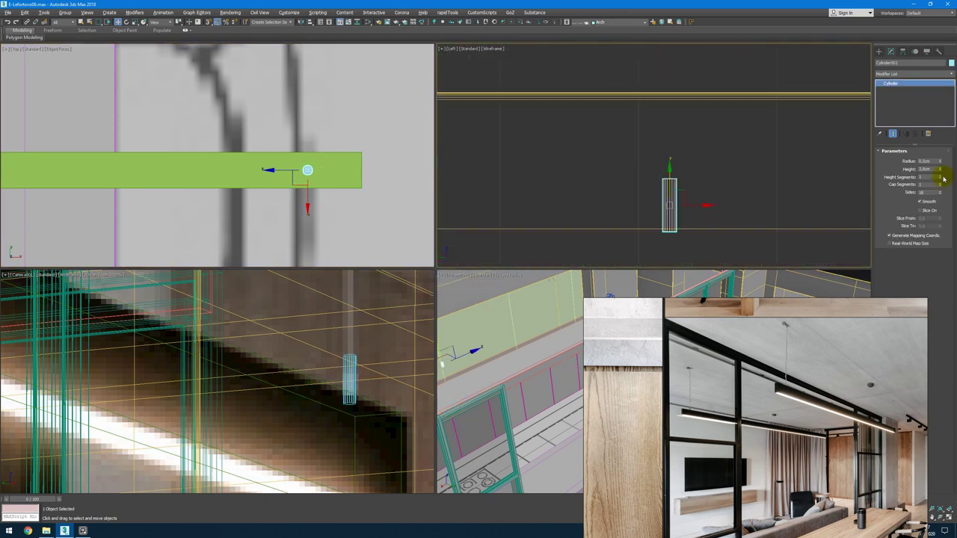
key("Return")
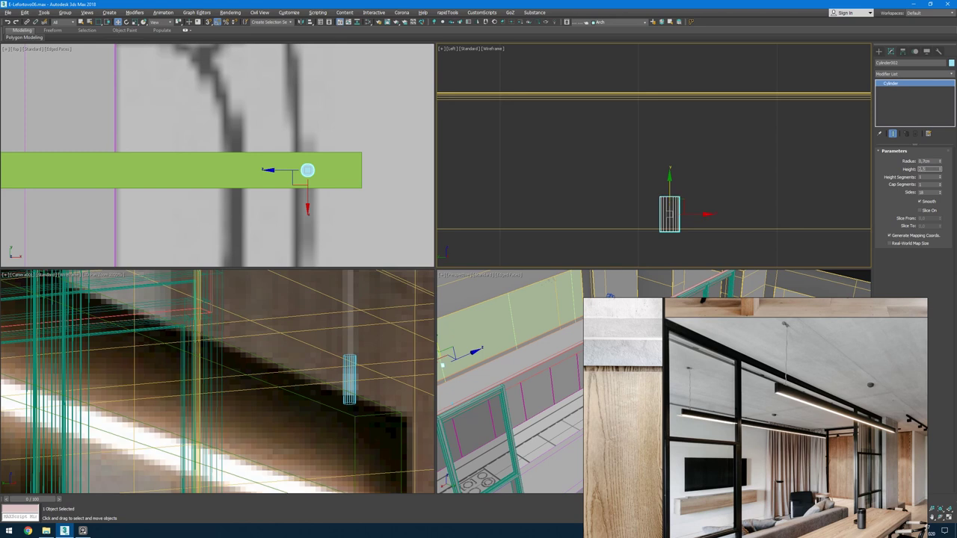
Step: Raise the copied cylinder until its top meets the underside of the ceiling, and compare its position with the camera photo
middle_click_drag(664, 191, 665, 214)
left_click_drag(670, 210, 675, 105)
scroll(675, 104, "up", 5)
scroll(344, 337, "down", 6)
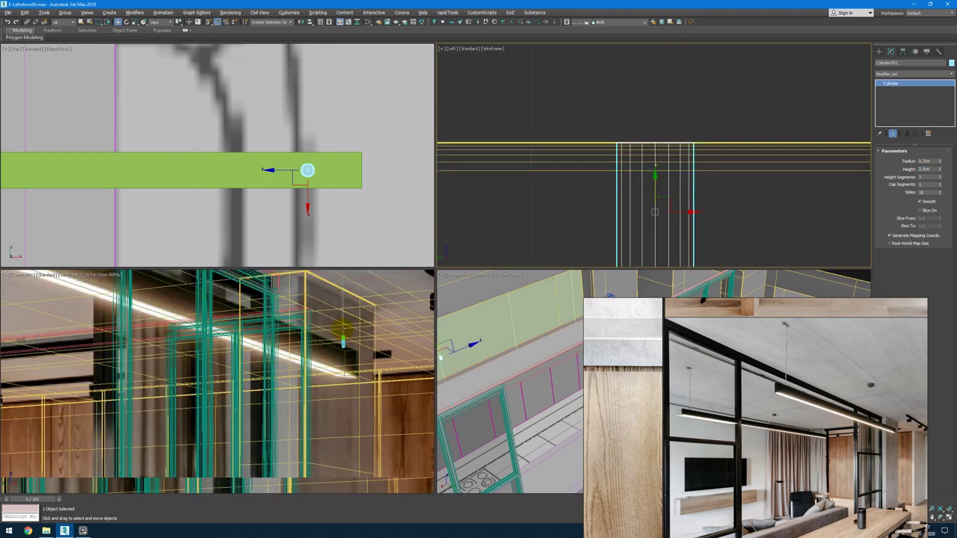
middle_click_drag(344, 337, 331, 363)
scroll(332, 363, "down", 2)
scroll(681, 143, "down", 5)
Step: Draw a vertical line for the suspension cable from the ceiling cylinder's bottom centre down to the lower cylinder's top
right_click(694, 152)
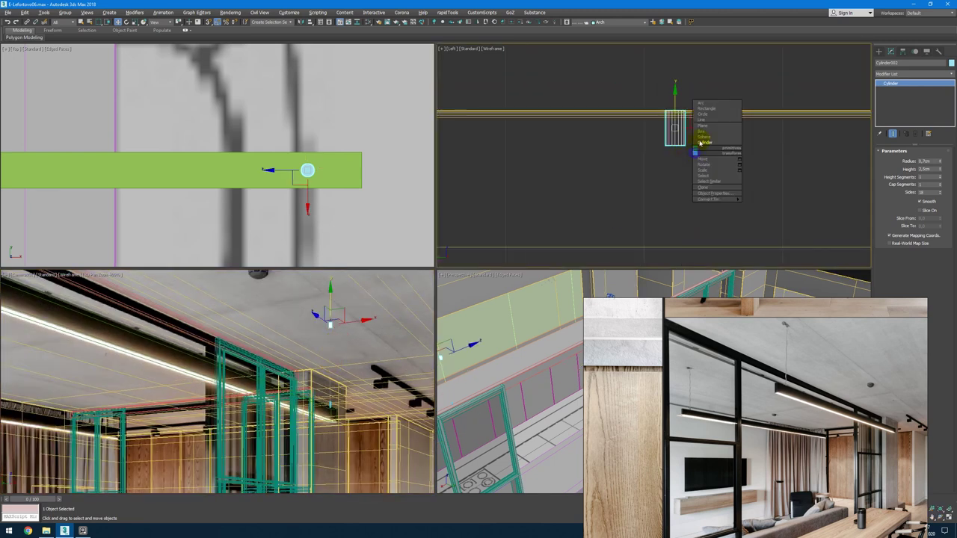
left_click(707, 118)
scroll(677, 147, "up", 2)
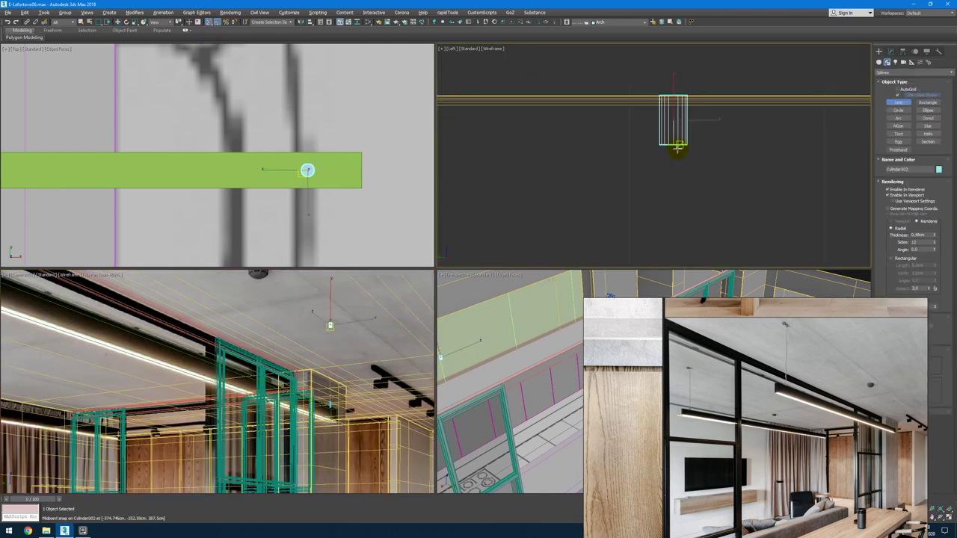
scroll(675, 148, "up", 4)
left_click(675, 145)
scroll(677, 224, "down", 12)
scroll(668, 202, "up", 10)
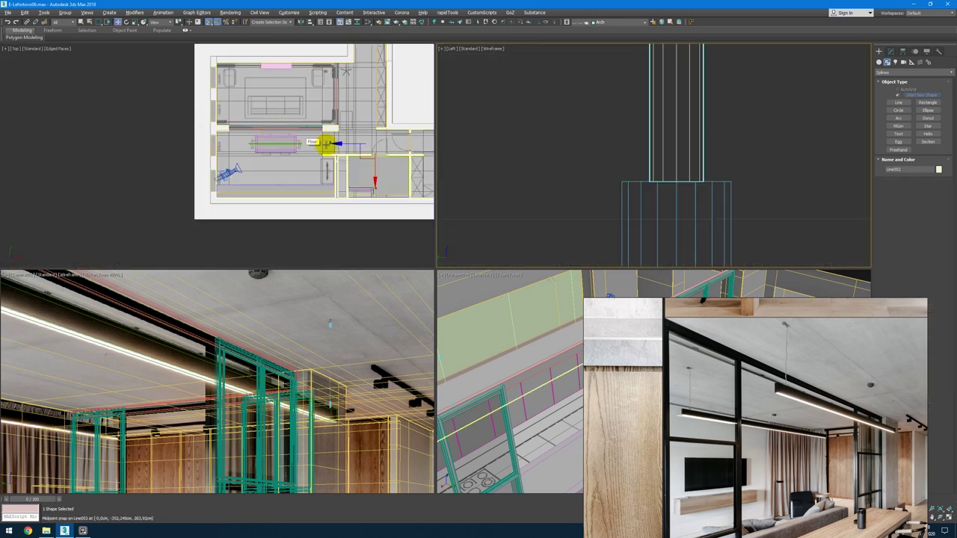
Step: Move the cable line in the top view onto the centre of the cylinders and open its rendering settings
scroll(353, 157, "up", 4)
left_click_drag(400, 128, 380, 144)
scroll(264, 129, "up", 2)
scroll(264, 129, "up", 5)
scroll(313, 132, "up", 5)
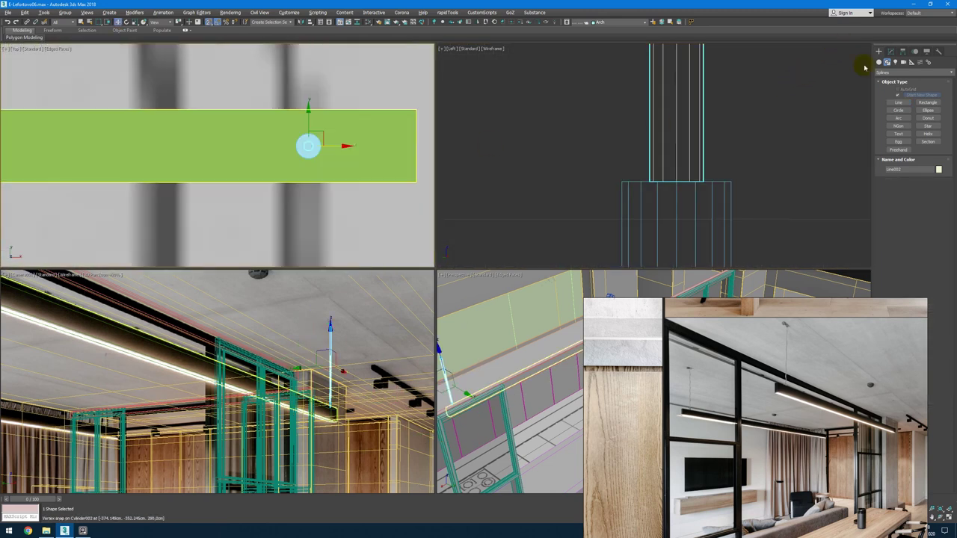
left_click(892, 52)
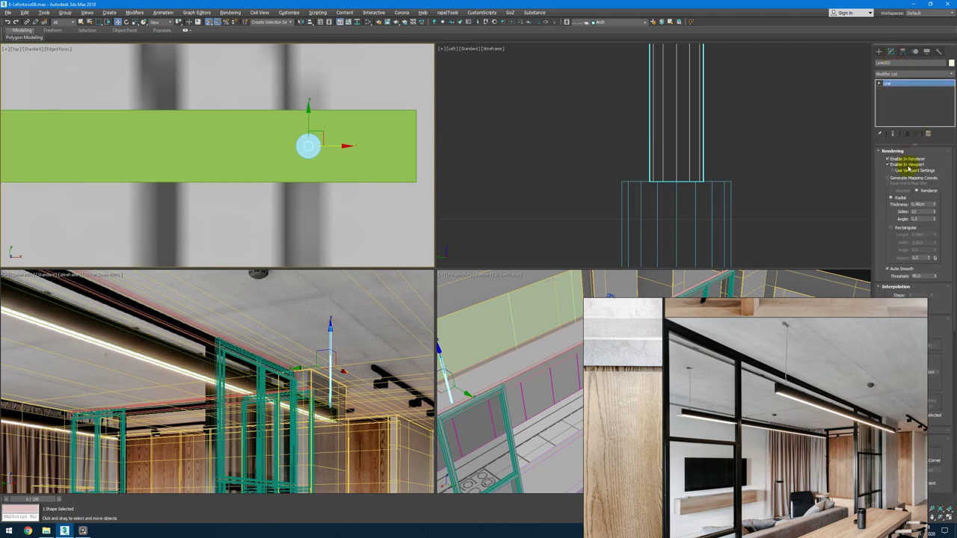
Step: Move the reference photo aside and add an Edit Poly modifier to the lower cylinder, working on its edges
left_click(720, 188)
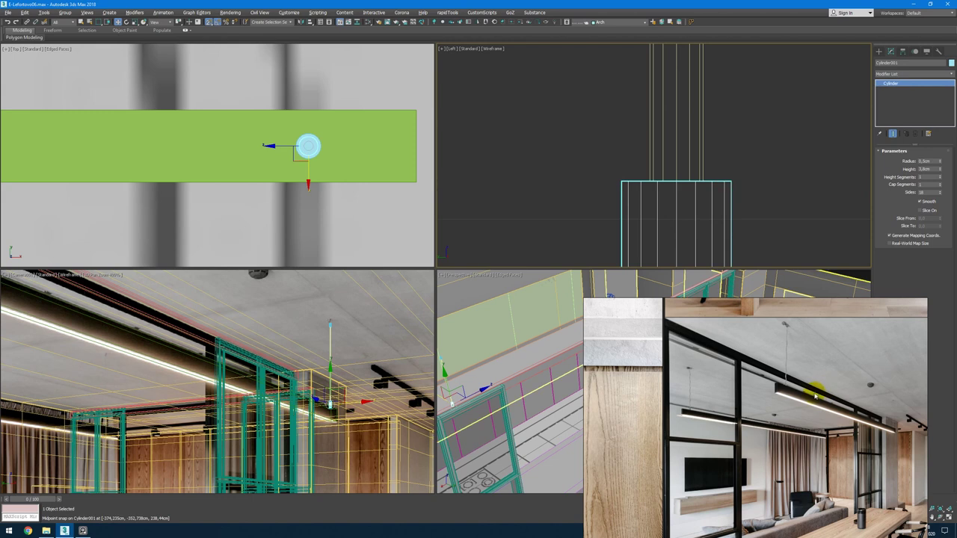
right_click_drag(813, 395, 471, 507)
scroll(672, 370, "down", 3)
key("z")
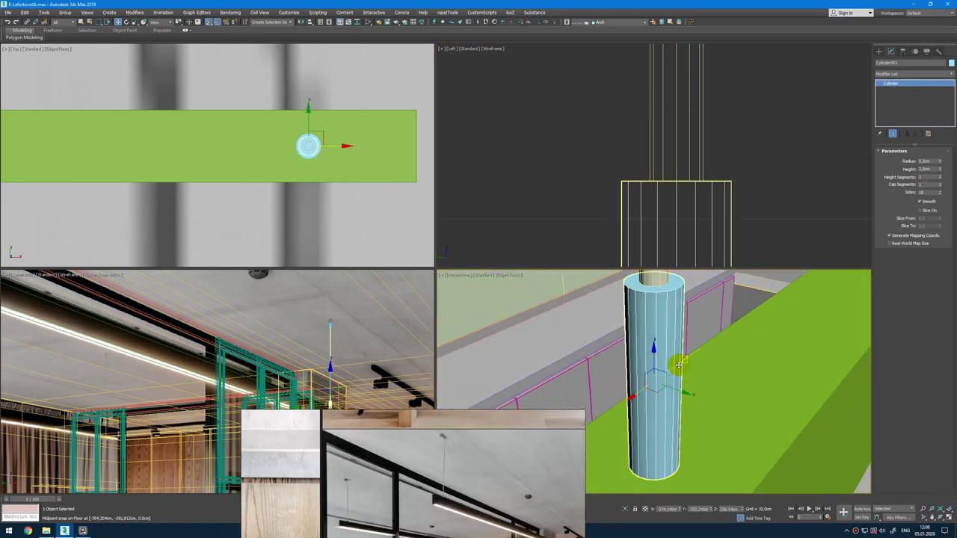
key("alt+e")
key("2")
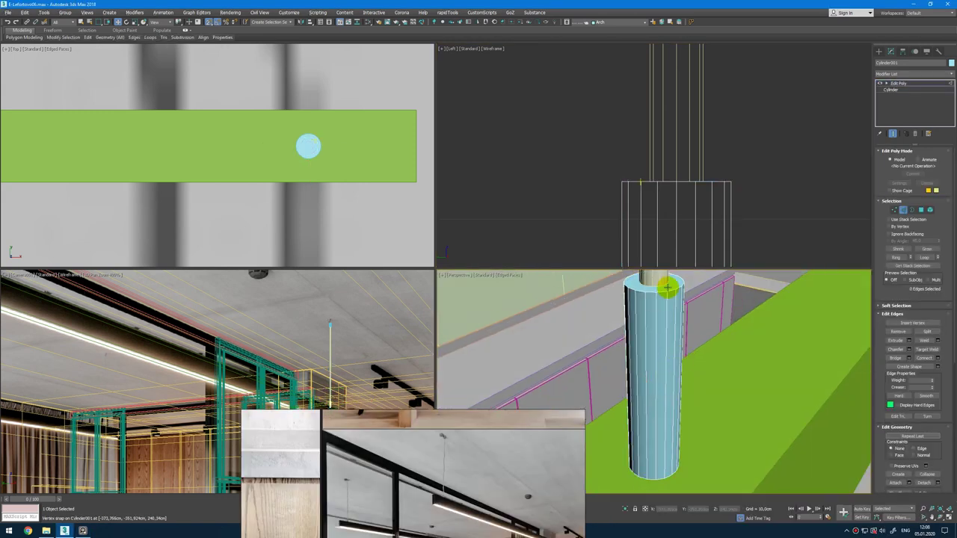
Step: Select the edge loop around the lower cylinder's top rim
scroll(663, 293, "down", 4)
middle_click_drag(662, 293, 662, 283, "alt")
key("2")
key("2")
left_click_drag(679, 286, 641, 297)
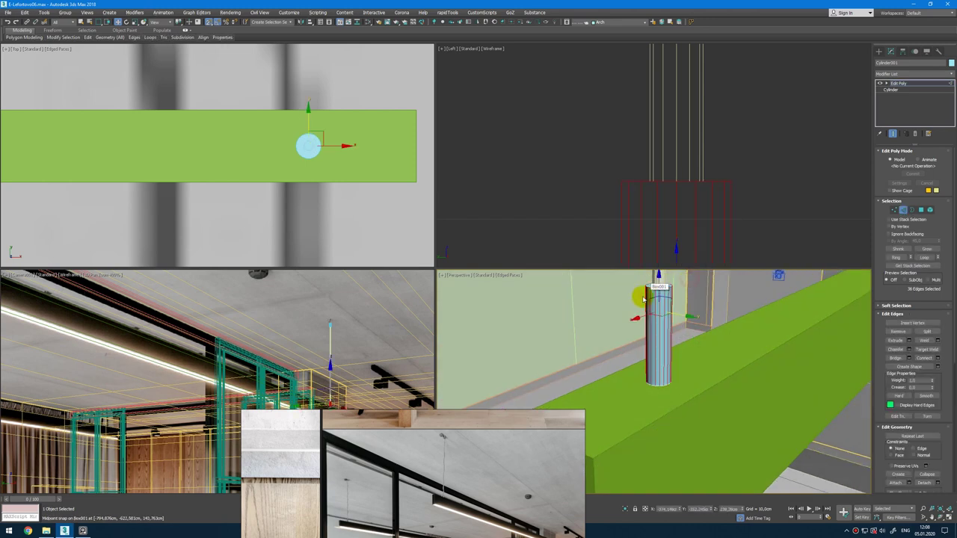
double_click(661, 292)
scroll(662, 312, "up", 2)
middle_click_drag(661, 299, 661, 323)
scroll(665, 306, "up", 3)
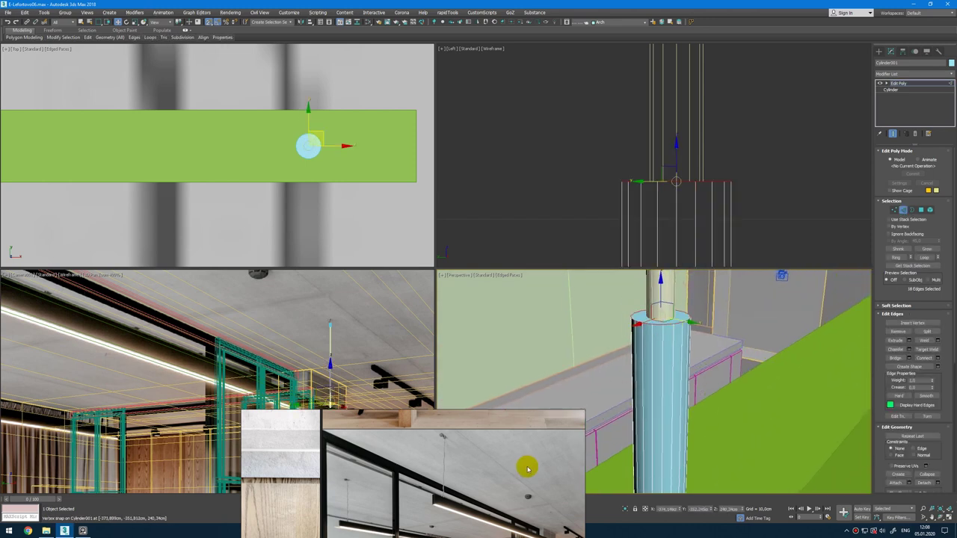
Step: Apply a small smoothed chamfer to the lower cylinder's top rim
left_click(525, 471)
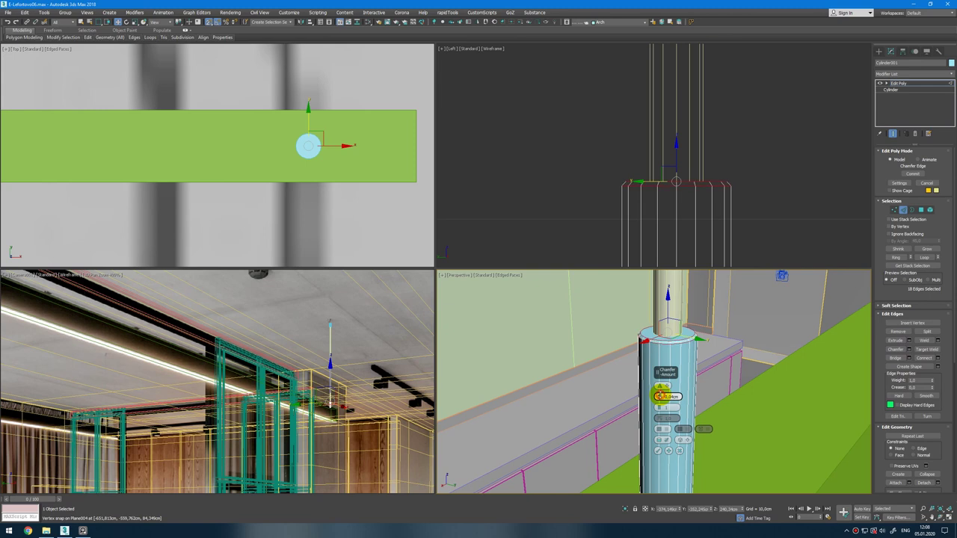
left_click(660, 396)
left_click(661, 408)
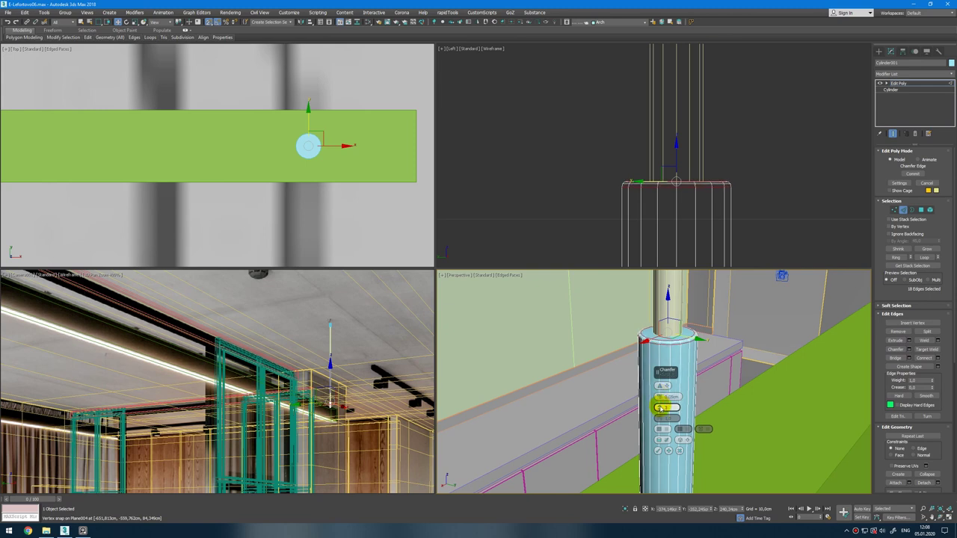
left_click(687, 440)
left_click(696, 453)
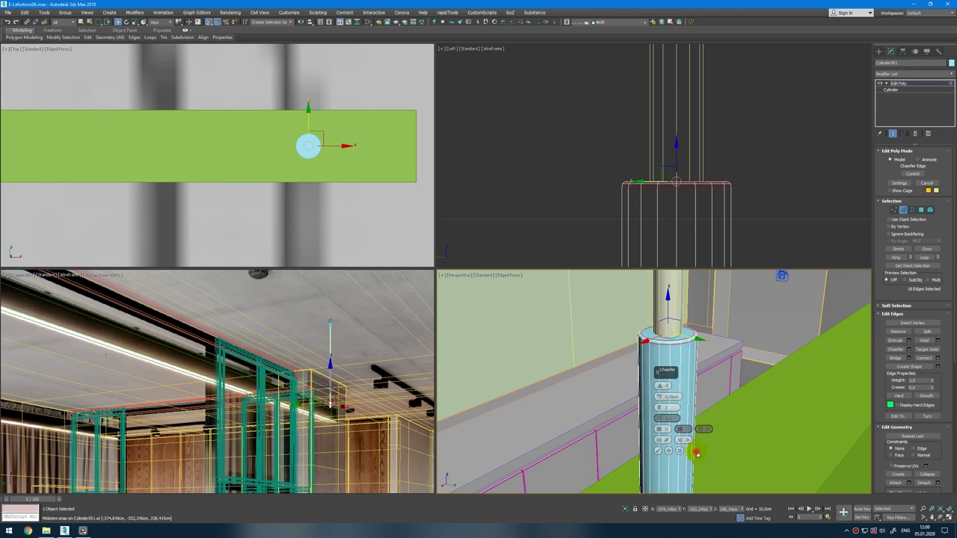
left_click(658, 451)
Step: Add an Edit Poly modifier to the ceiling cylinder and switch to editing its edges
scroll(672, 401, "down", 3)
middle_click_drag(669, 381, 663, 466)
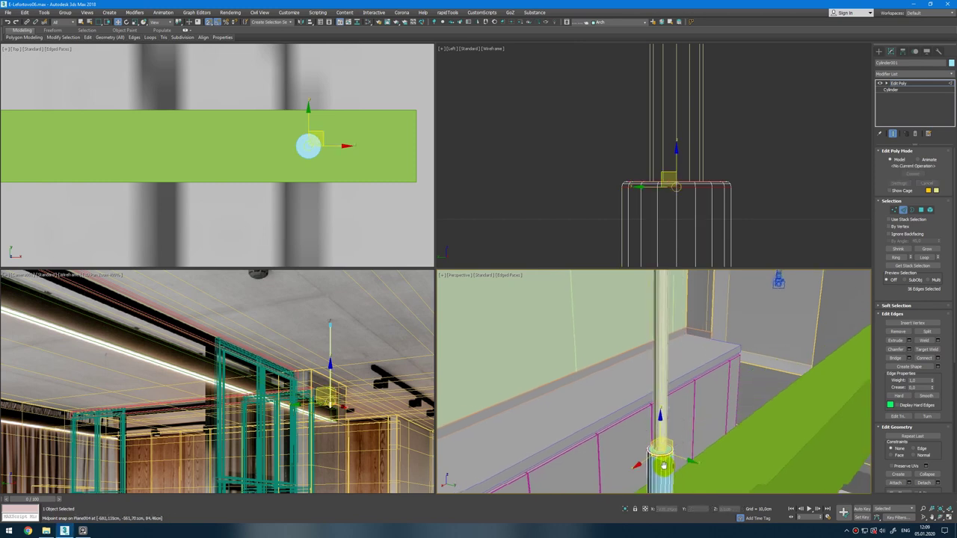
scroll(669, 382, "down", 6)
middle_click_drag(669, 381, 667, 377, "alt")
scroll(681, 177, "down", 10)
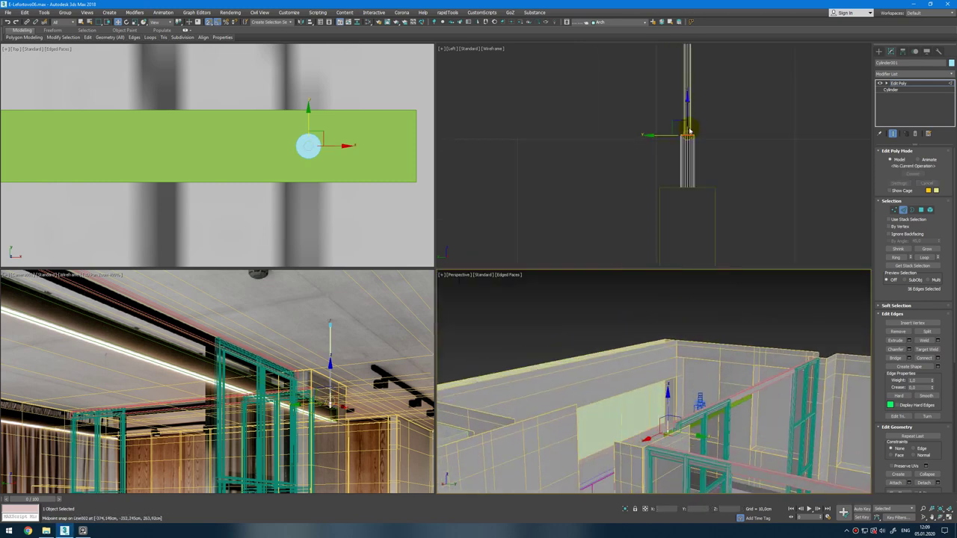
middle_click_drag(686, 133, 683, 261)
scroll(683, 112, "up", 8)
key("2")
left_click(684, 112)
left_click(897, 75)
key("2")
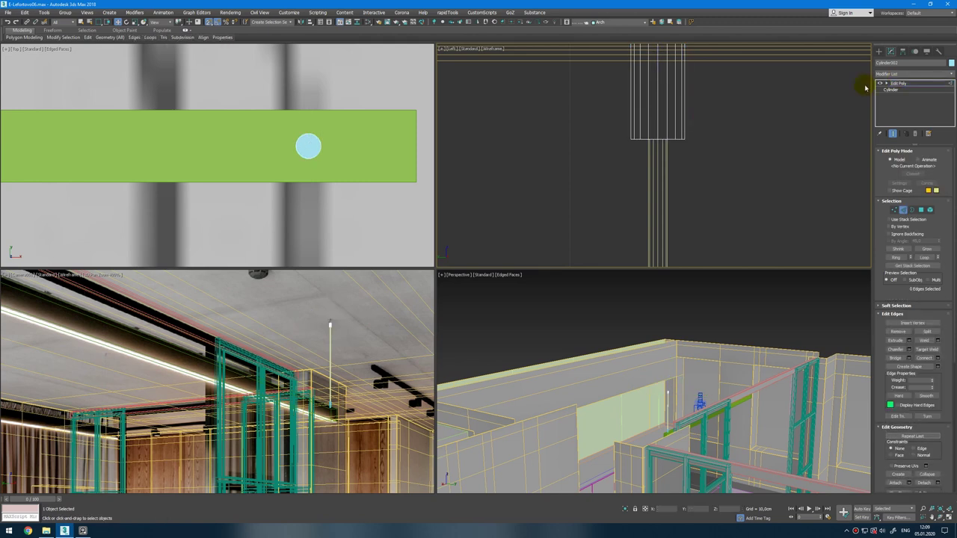
Step: Chamfer the ceiling cylinder's bottom rim edges and finish editing its edges
left_click_drag(744, 132, 632, 120)
left_click(910, 350)
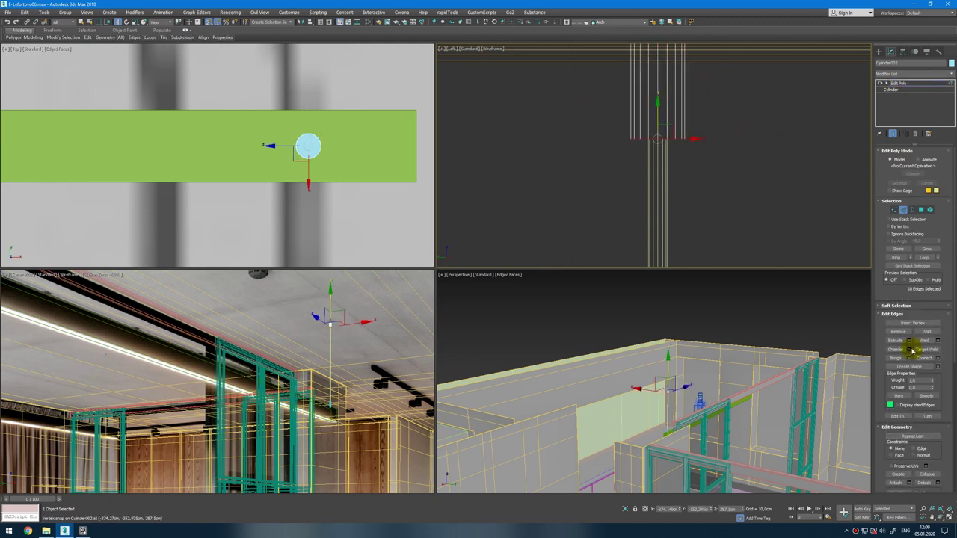
left_click(680, 214)
left_click(702, 229)
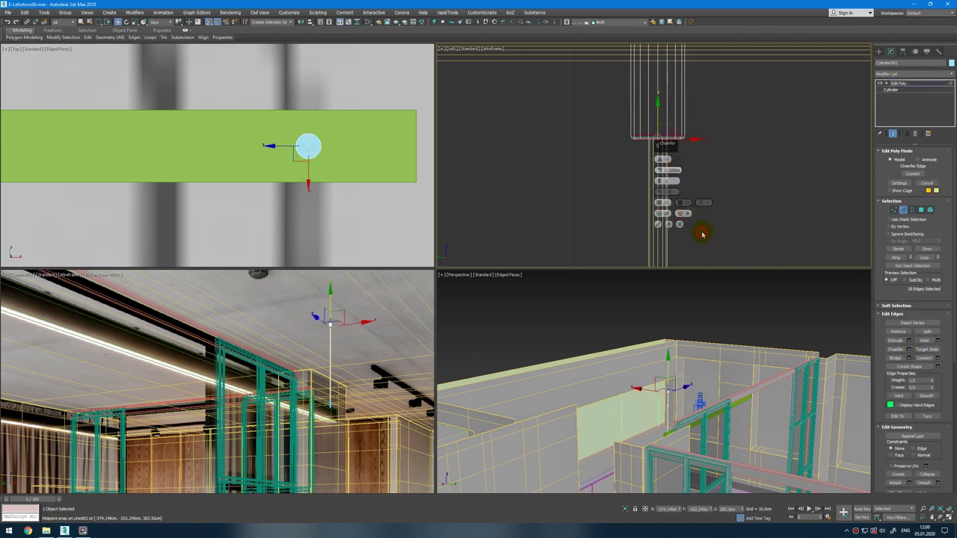
left_click(658, 224)
scroll(679, 168, "down", 4)
key("2")
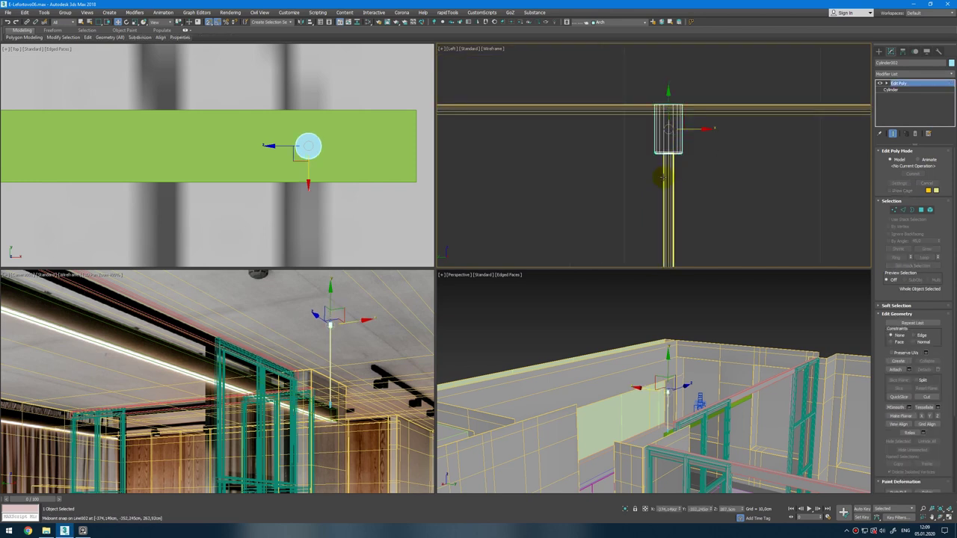
Step: Select the lower mount, cable and ceiling cylinder together and copy them to the opposite end of the pendant lamp
left_click(669, 181, "ctrl")
scroll(669, 180, "down", 3)
mouse_move(668, 176)
middle_mouse_down()
mouse_move(662, 60)
mouse_move(661, 193)
middle_mouse_up()
left_click(662, 192, "ctrl")
scroll(318, 112, "down", 3)
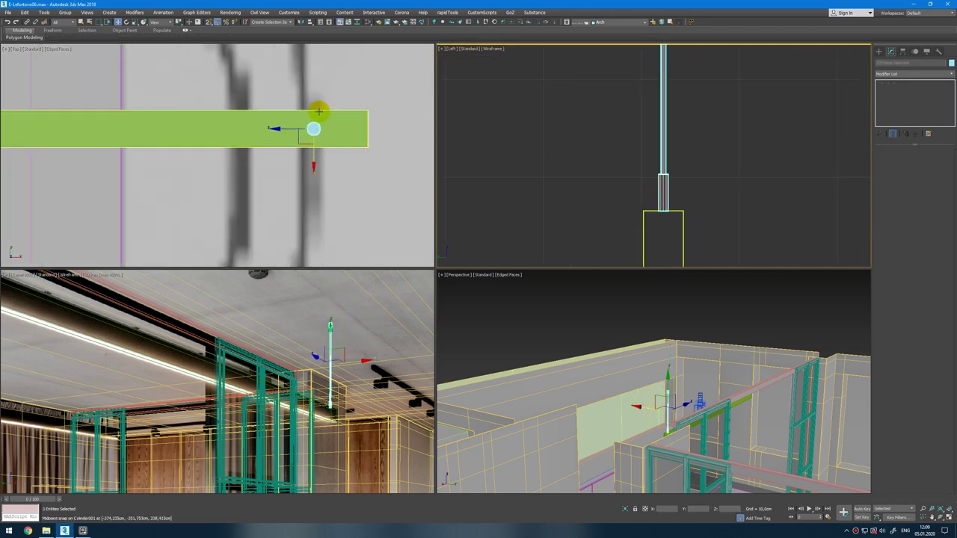
scroll(367, 139, "down", 4)
left_click_drag(369, 136, 111, 145, "shift")
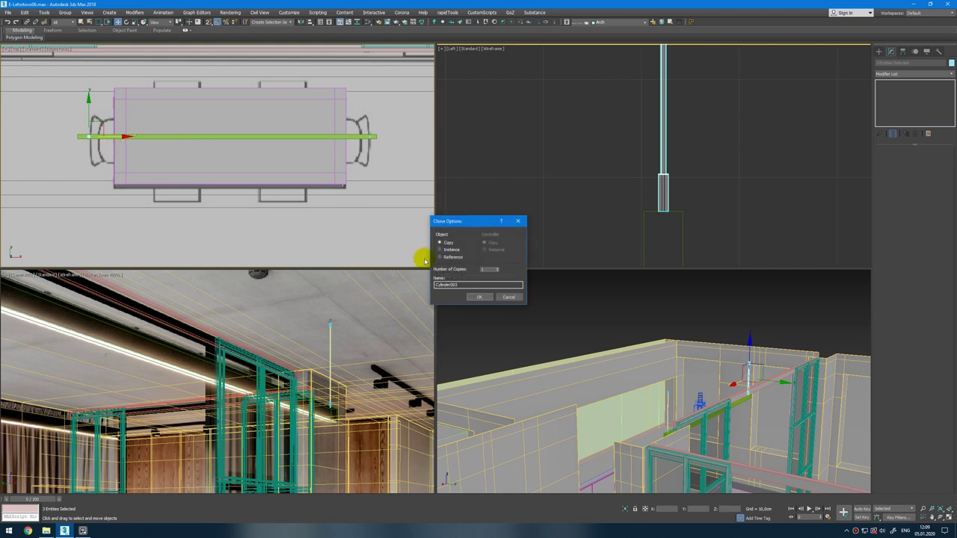
left_click(478, 297)
scroll(305, 307, "down", 5)
middle_click_drag(306, 307, 308, 333)
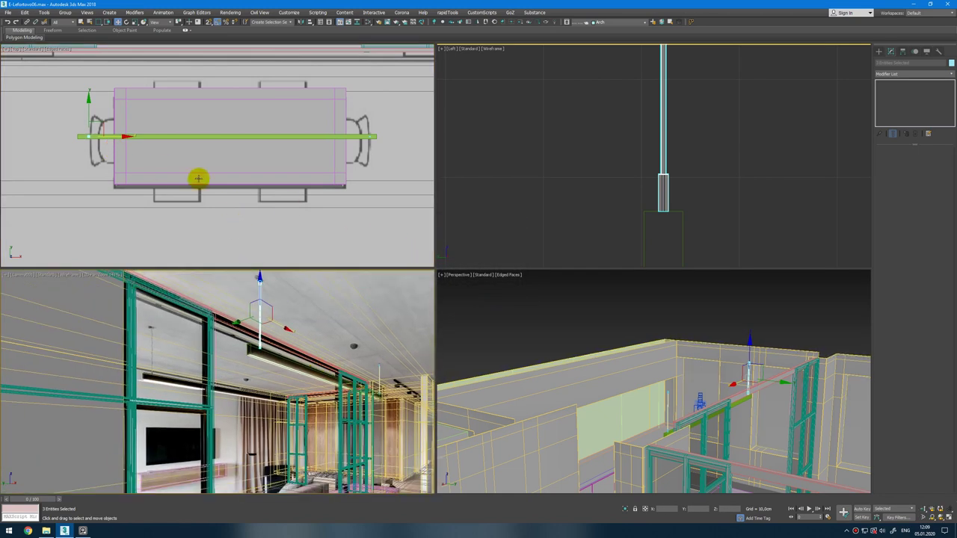
Step: Draw a zigzag line in the front view, weaving across the copied suspension cable from the lamp body up past the ceiling
scroll(124, 141, "up", 6)
scroll(655, 154, "down", 5)
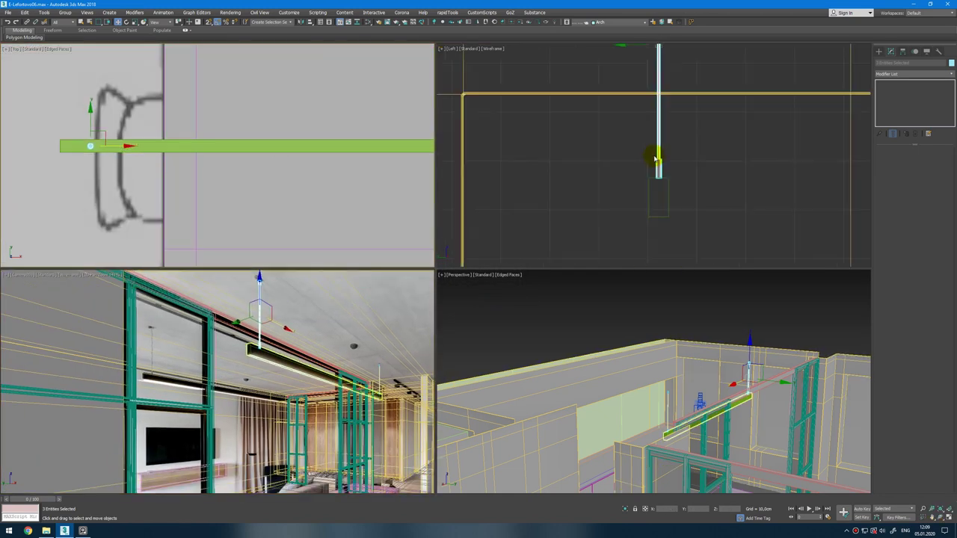
key("v")
left_click(664, 162)
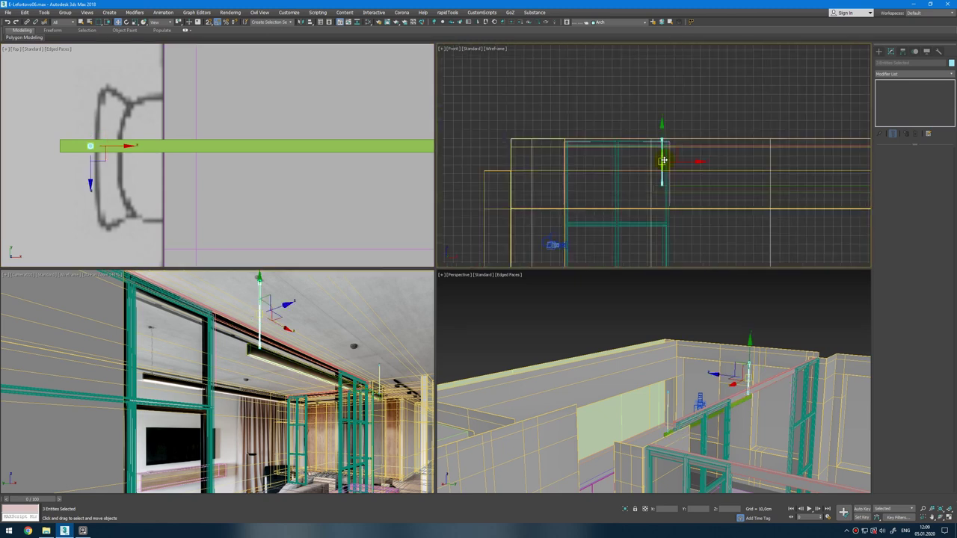
scroll(663, 166, "up", 8)
scroll(615, 215, "up", 3)
key("l")
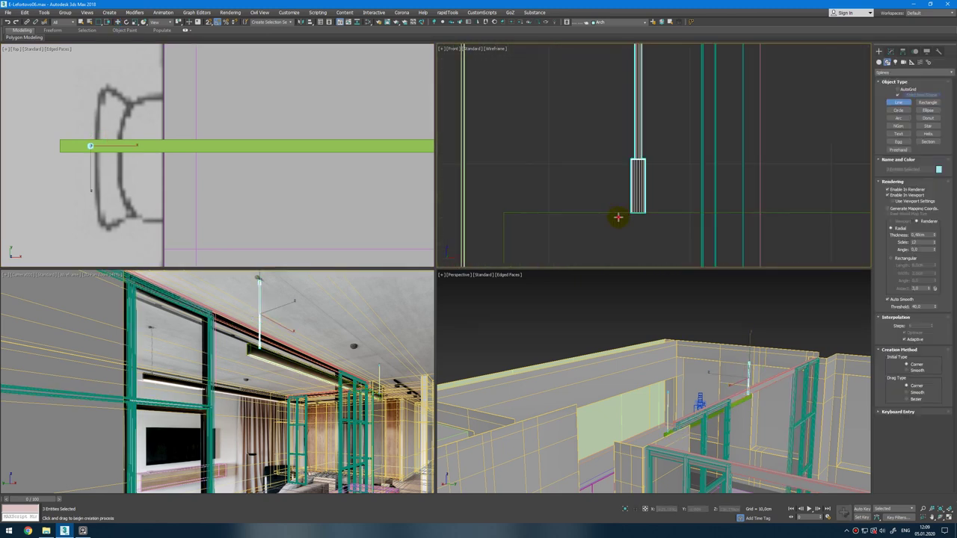
left_click(618, 218)
left_click(643, 152)
left_click(614, 89)
scroll(645, 84, "down", 3)
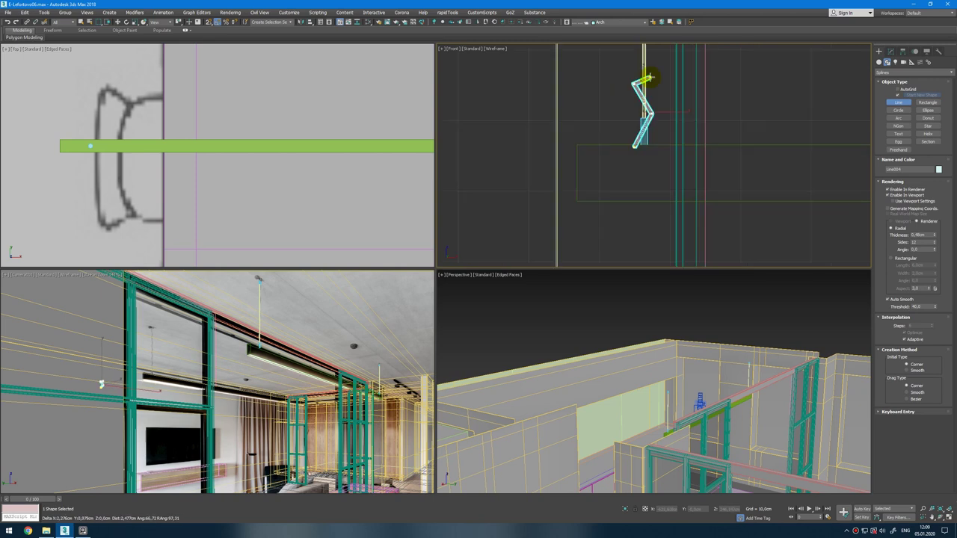
middle_click_drag(650, 77, 630, 230)
left_click(636, 199)
left_click(620, 160)
left_click(636, 121)
middle_click_drag(627, 78, 616, 189)
left_click(612, 189)
left_click(592, 102)
right_click(615, 82)
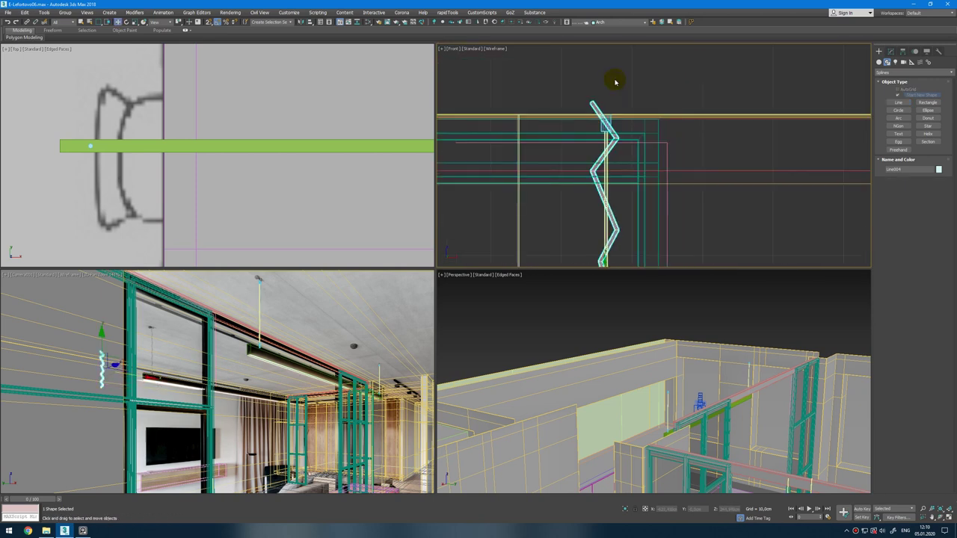
Step: Convert all vertices of the zigzag line to Smooth
key("1")
key("ctrl+a")
right_click(625, 133)
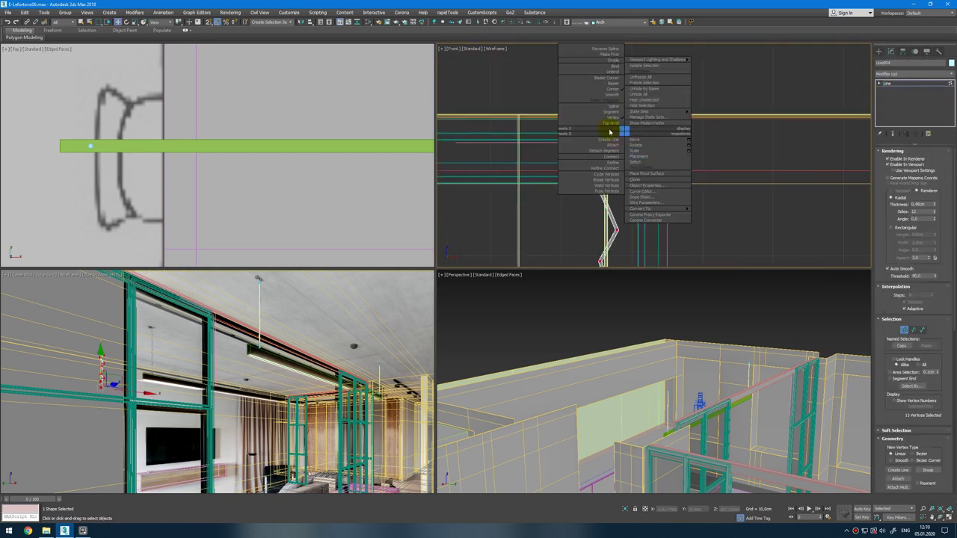
left_click(615, 96)
scroll(148, 139, "down", 8)
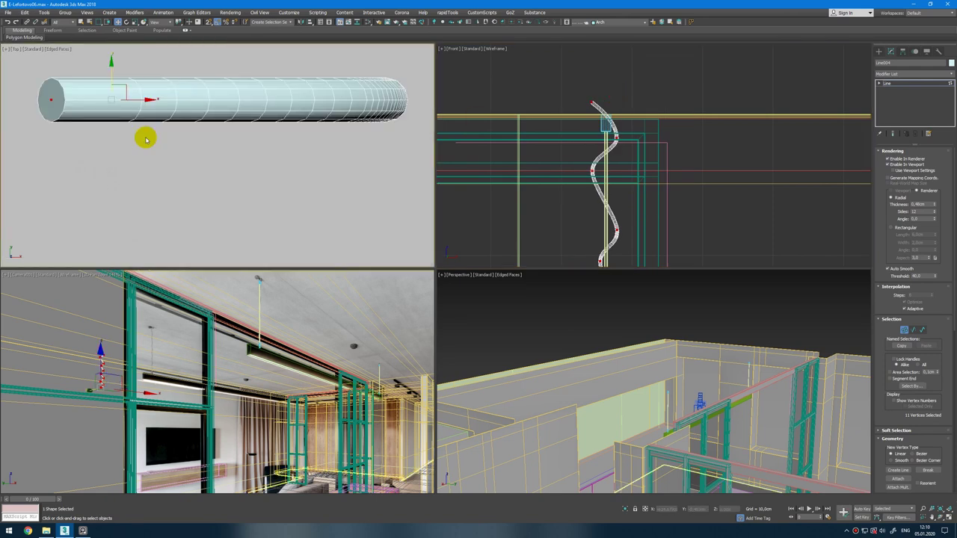
Step: Move the wavy line in the top view so that it is centred on the copied suspension cable
key("F3")
scroll(158, 141, "down", 6)
key("1")
middle_click_drag(178, 152, 184, 145)
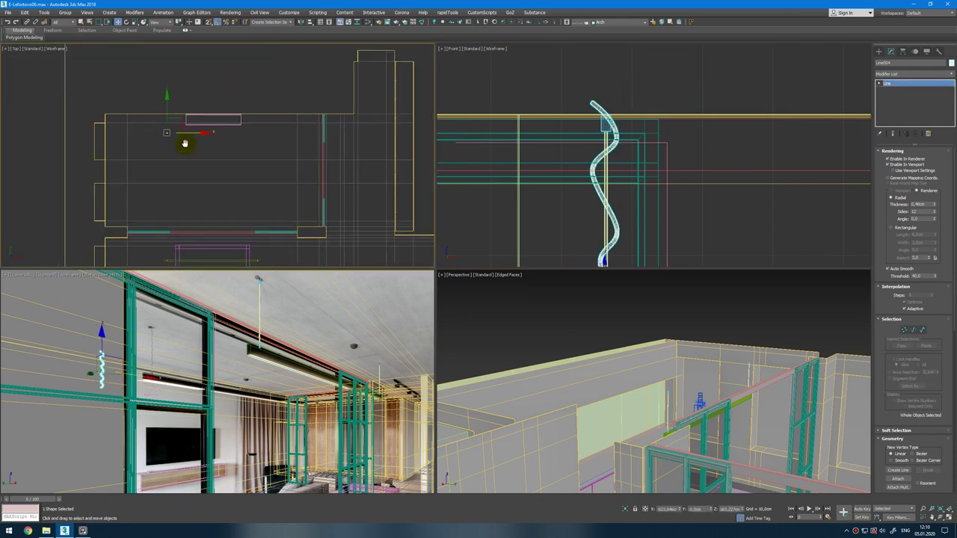
scroll(185, 145, "down", 3)
scroll(194, 129, "up", 2)
left_click_drag(183, 103, 198, 165)
scroll(181, 180, "up", 8)
scroll(193, 191, "up", 8)
Step: Offset the wavy line's lowest vertex in depth to bring it beside the lower mount
key("1")
middle_click(646, 211)
key("z")
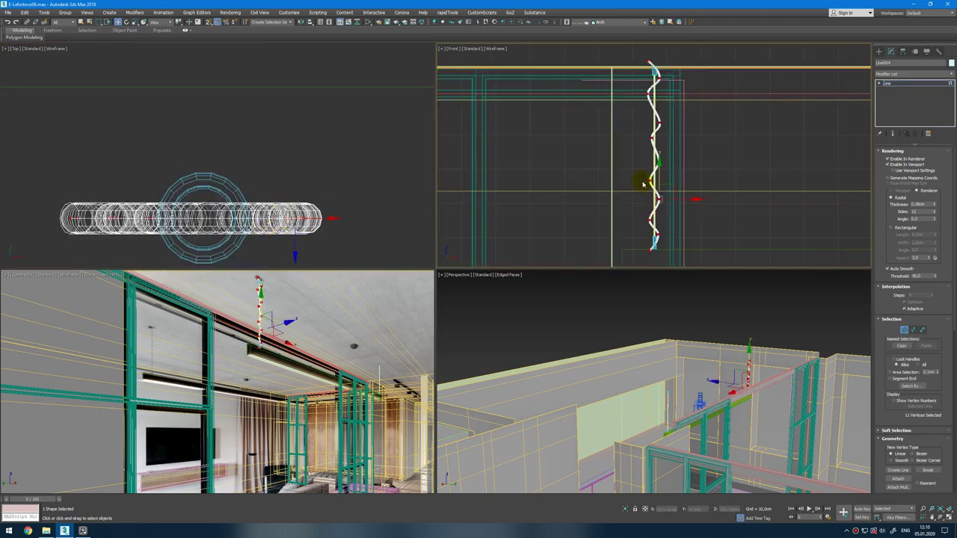
scroll(671, 251, "up", 4)
middle_click(735, 386)
key("z")
middle_click_drag(735, 386, 699, 434, "alt")
left_click(658, 417)
scroll(654, 409, "up", 2)
scroll(654, 409, "up", 3)
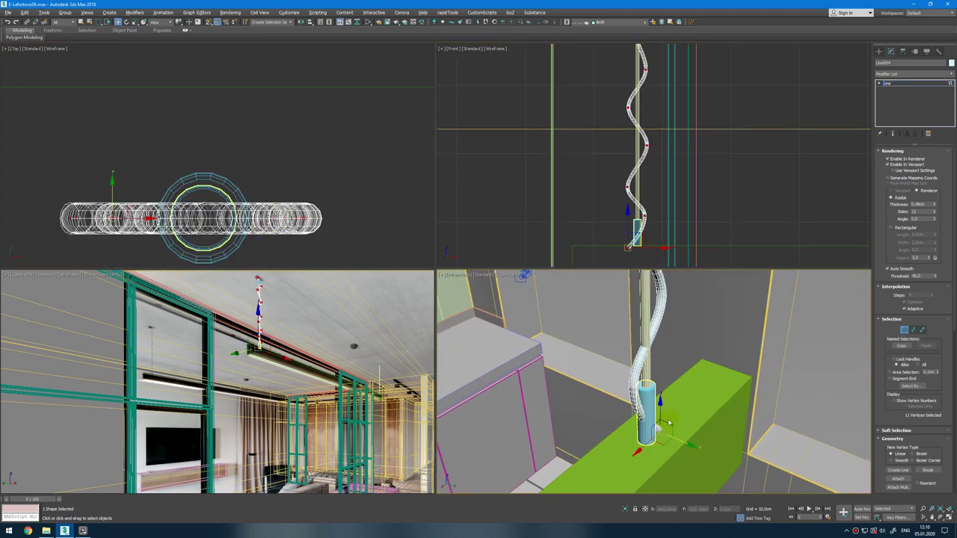
key("F3")
left_click(687, 435)
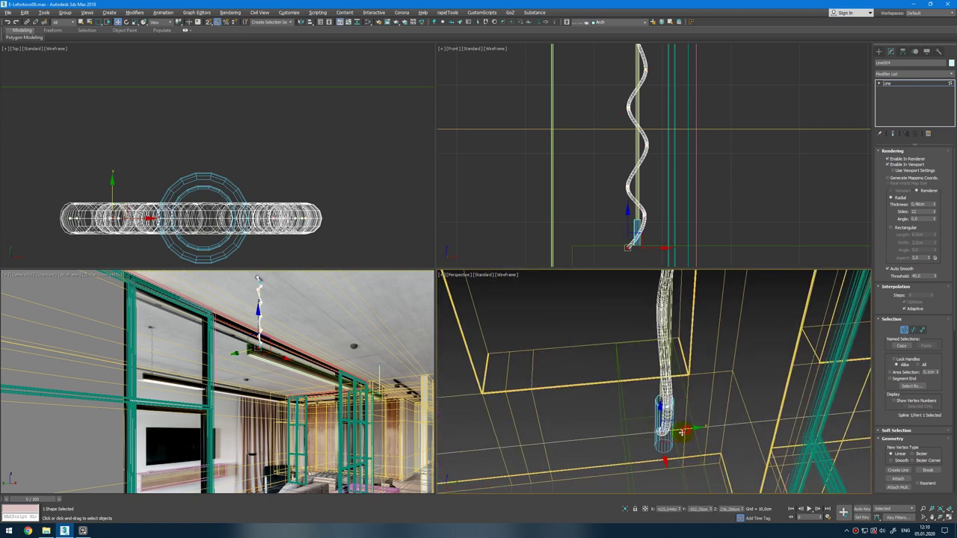
mouse_move(682, 432)
left_mouse_down()
mouse_move(673, 441)
mouse_move(683, 419)
left_mouse_up()
Step: Offset the wavy line's second and third vertices to opposite sides of the cable to start the wrap
left_click(668, 409)
key("F3")
middle_click_drag(225, 213, 232, 159)
middle_click_drag(684, 418, 755, 352, "alt")
left_click_drag(688, 317, 700, 300)
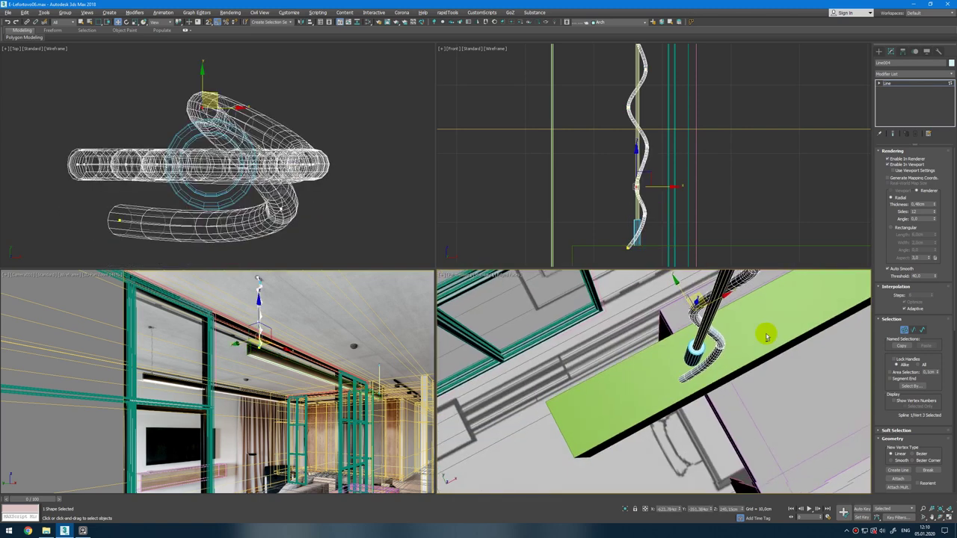
Step: Reposition the wavy line's fourth and fifth vertices so the cord coils around the suspension cable
middle_click_drag(767, 337, 609, 310, "alt")
mouse_move(807, 354)
middle_mouse_down("alt")
mouse_move(741, 310)
mouse_move(729, 352)
mouse_move(732, 324)
mouse_move(705, 304)
middle_mouse_up("alt")
key("F3")
left_click(686, 336)
left_click(688, 313)
key("F3")
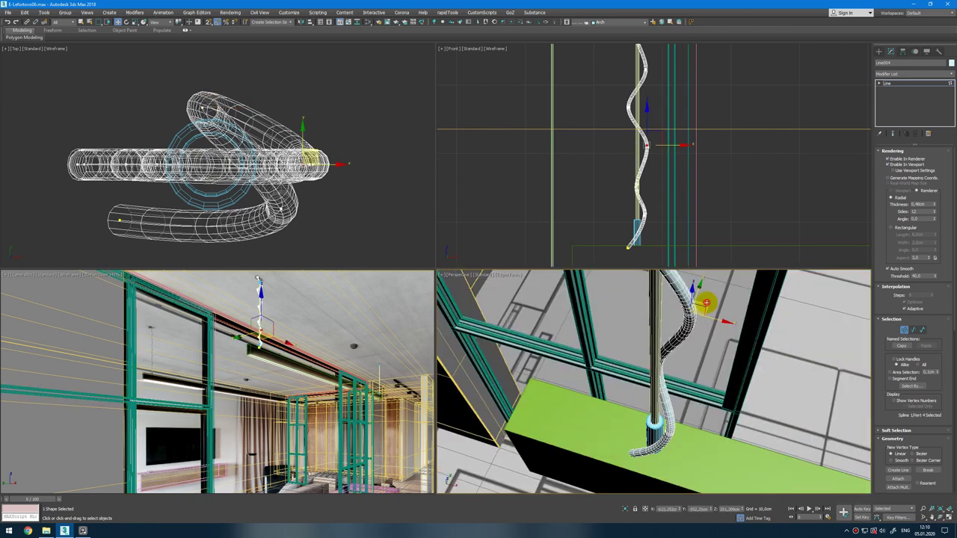
left_click_drag(705, 303, 664, 304)
middle_click_drag(664, 304, 636, 329, "alt")
left_click(623, 320)
left_click_drag(655, 323, 684, 333)
middle_click_drag(683, 334, 658, 351, "alt")
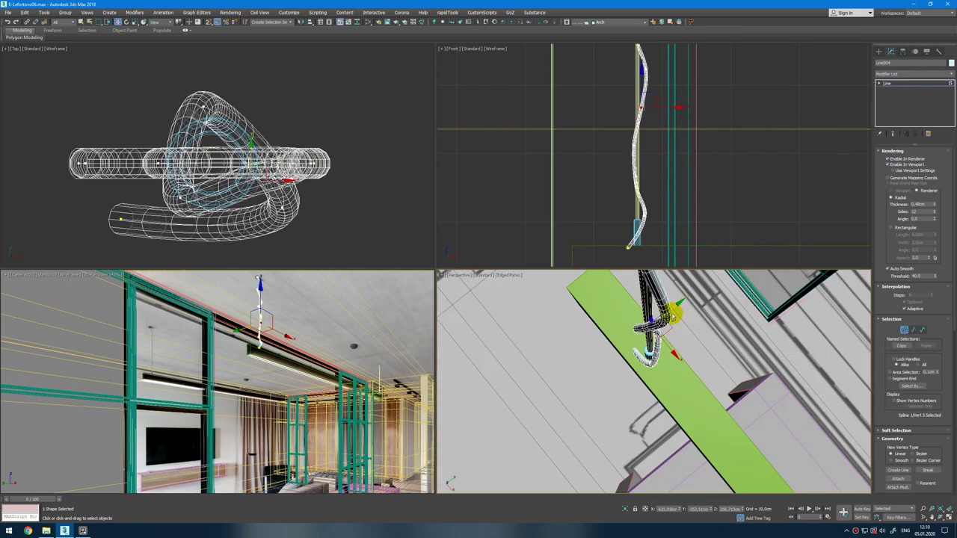
middle_click_drag(673, 318, 673, 280, "alt")
scroll(681, 318, "down", 6)
middle_click_drag(683, 319, 713, 366, "alt")
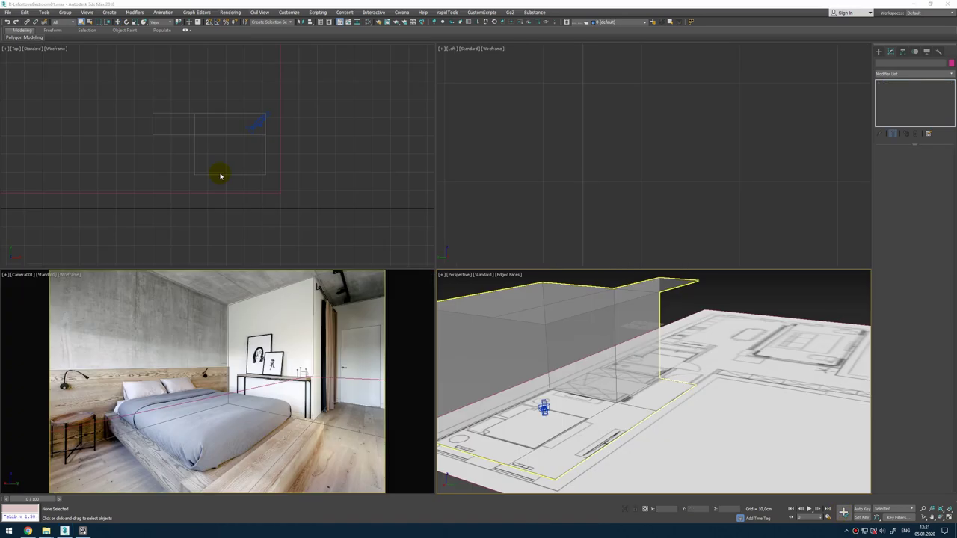
Step: In the bedroom scene, create a thin box about 388 cm wide along the wall behind the bed
middle_click_drag(202, 142, 214, 150)
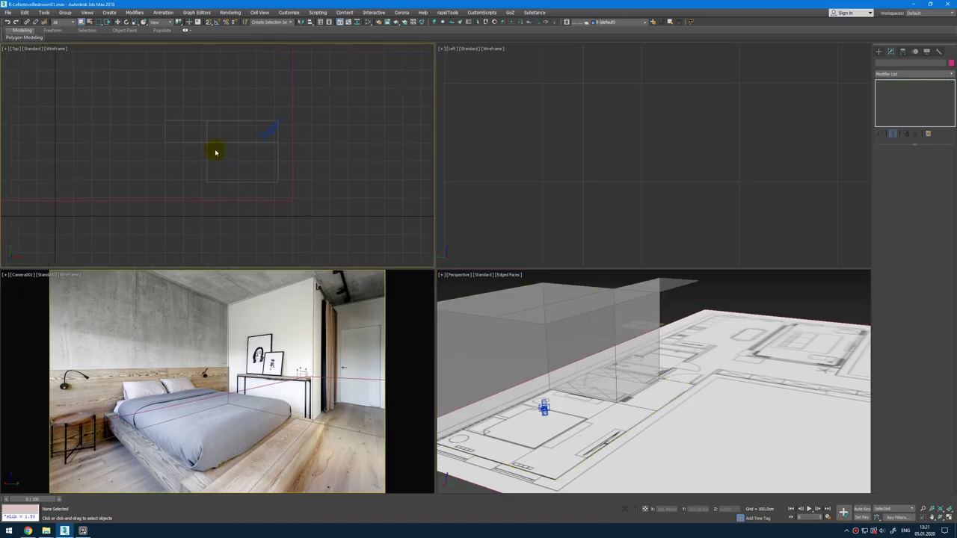
scroll(217, 149, "up", 2)
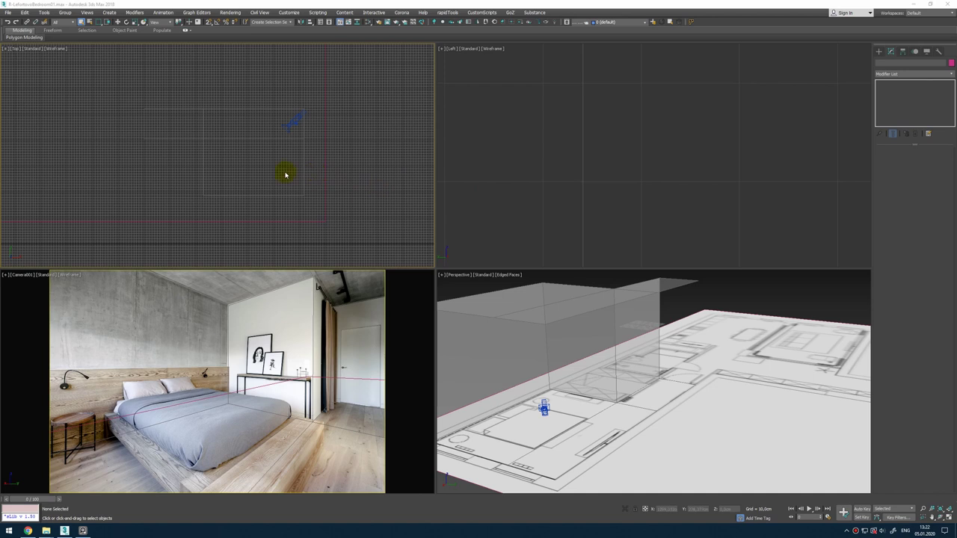
scroll(278, 181, "up", 4)
middle_click_drag(295, 172, 260, 209)
key("b")
left_click_drag(300, 187, 303, 190)
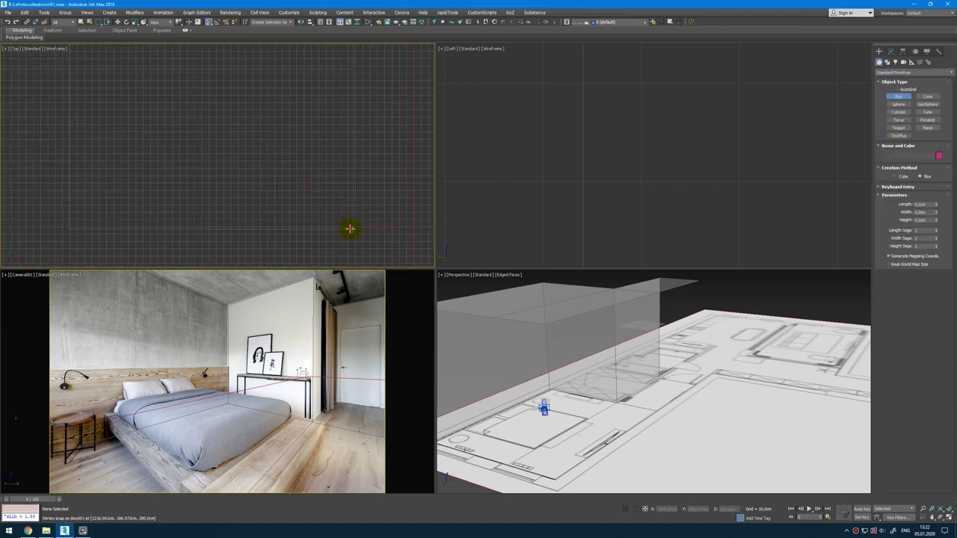
left_click_drag(350, 229, 71, 226)
left_click(73, 168)
Step: Thicken the wall panel box to a length of about 2.4 cm
left_click(891, 51)
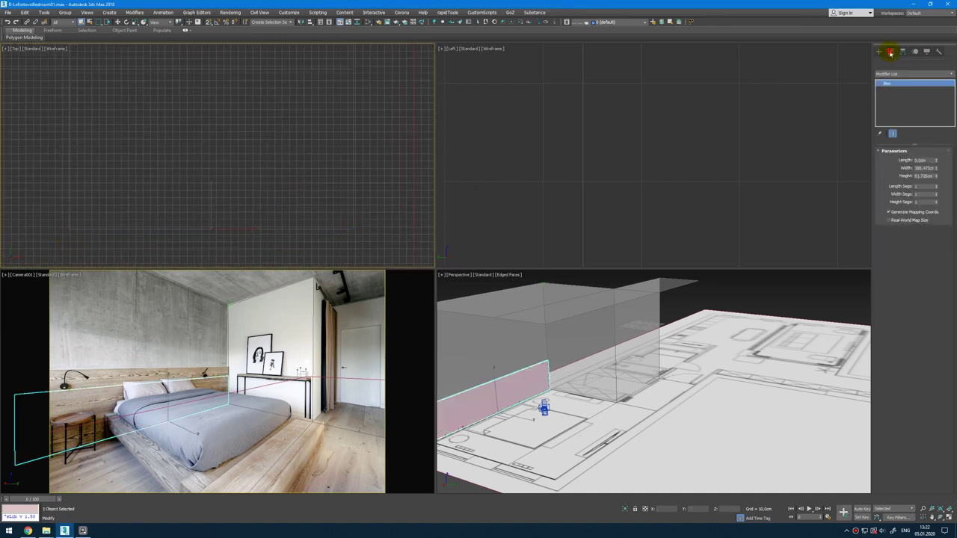
left_click_drag(936, 161, 938, 149)
middle_click_drag(234, 208, 258, 195)
scroll(258, 196, "up", 2)
key("w")
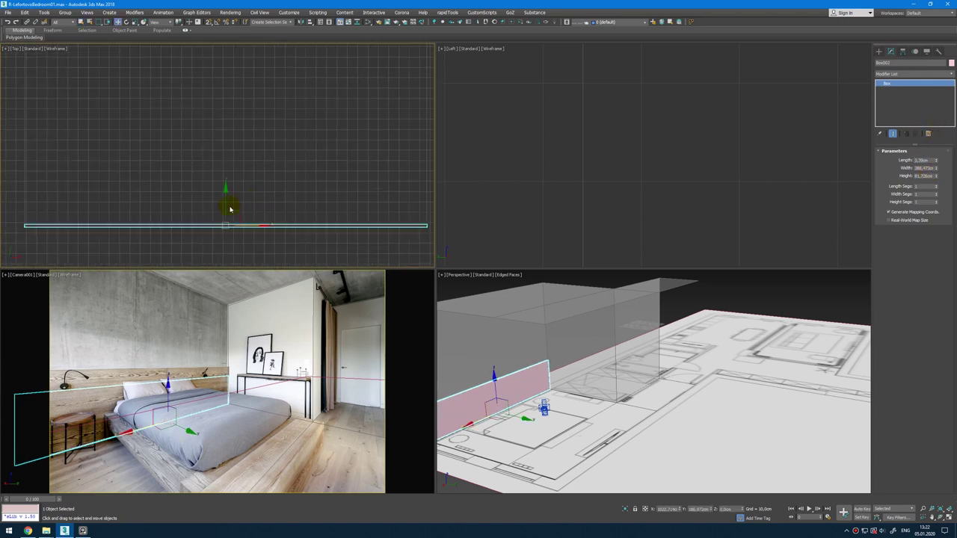
Step: Snap the wall panel to the room's corner and raise its height to about 109.5 cm to match the photo
middle_click_drag(27, 229, 152, 185)
scroll(153, 184, "up", 5)
key("s")
left_click_drag(161, 184, 163, 183)
left_click_drag(936, 177, 937, 164)
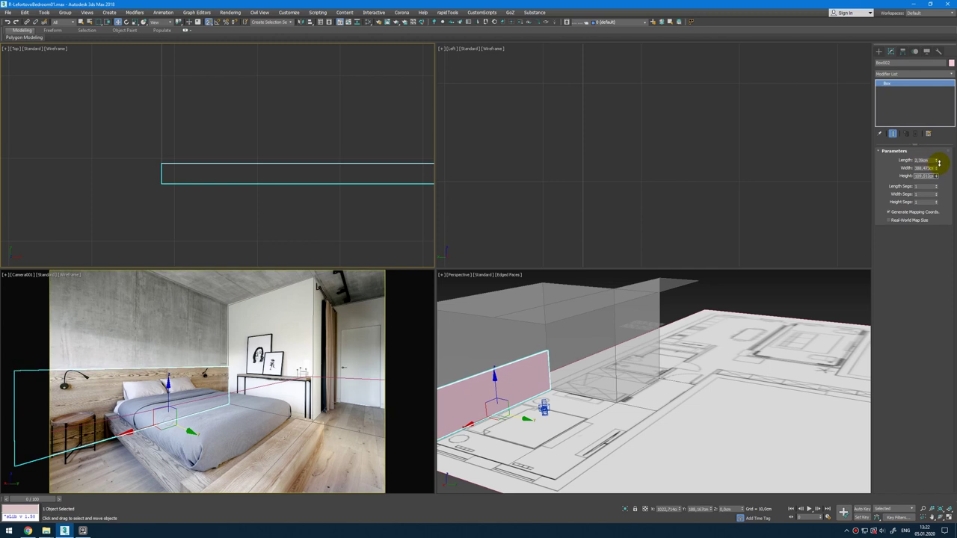
Step: Add an Edit Poly modifier to the wall panel and move its room-facing polygon outward to thicken it
scroll(549, 336, "up", 3)
middle_click_drag(549, 336, 646, 305, "alt")
scroll(607, 340, "up", 3)
middle_click_drag(598, 342, 643, 331, "alt")
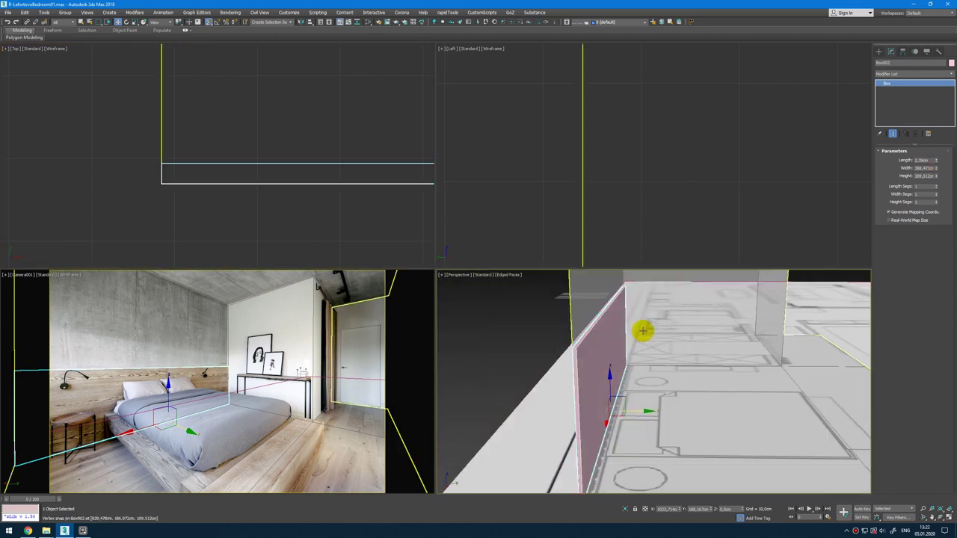
key("shift+e")
key("4")
left_click(610, 351)
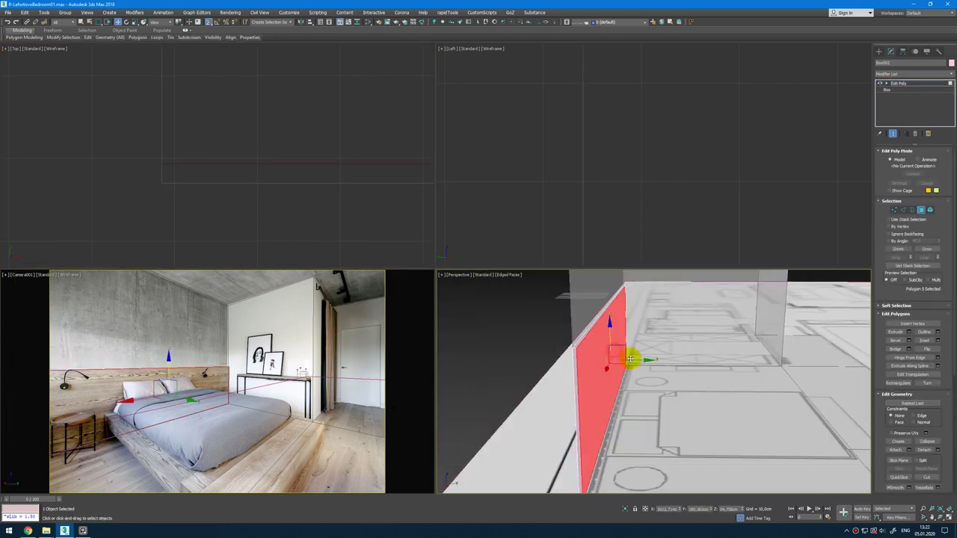
left_click_drag(642, 362, 647, 359)
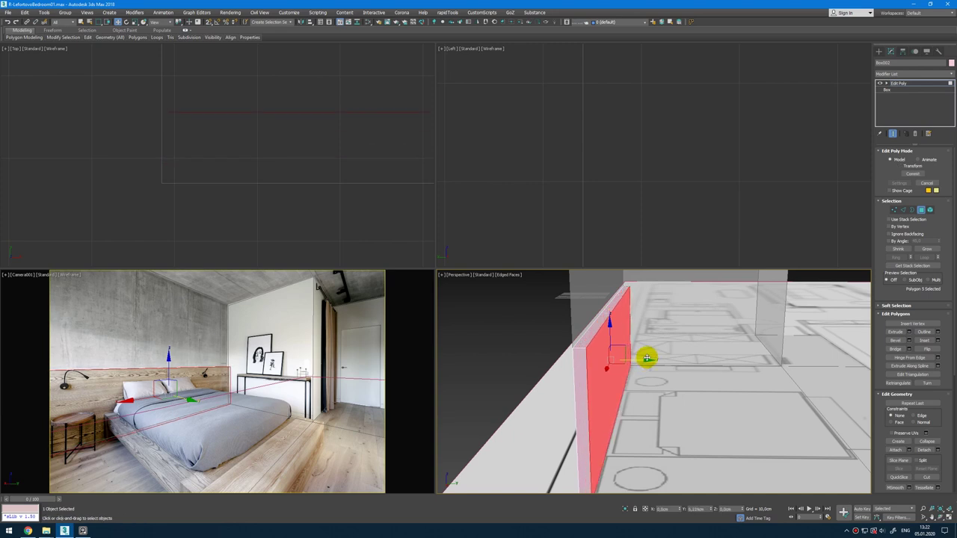
key("4")
Step: Create a box about 172 by 139 cm in front of the wall panel as the bed platform
middle_click_drag(215, 157, 290, 132)
scroll(289, 133, "down", 5)
middle_click_drag(299, 157, 123, 226)
scroll(123, 226, "down", 5)
right_click(187, 160, "ctrl")
left_click(204, 135)
left_click_drag(199, 126, 272, 214)
left_click(280, 188)
Step: Hide the box that forms the room shell
right_click(281, 187)
right_click(654, 299)
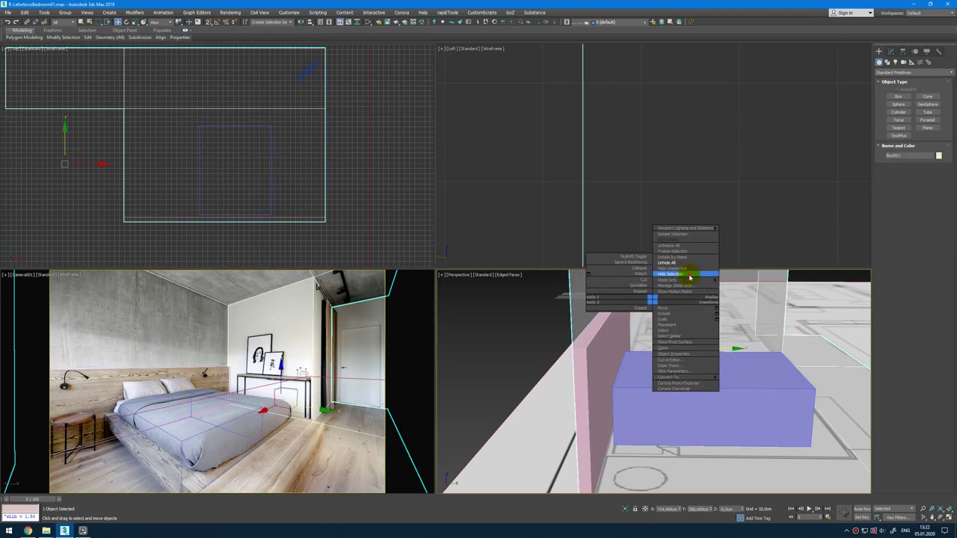
left_click(687, 274)
Step: Set the bed platform box's height to 40 cm
left_click(891, 51)
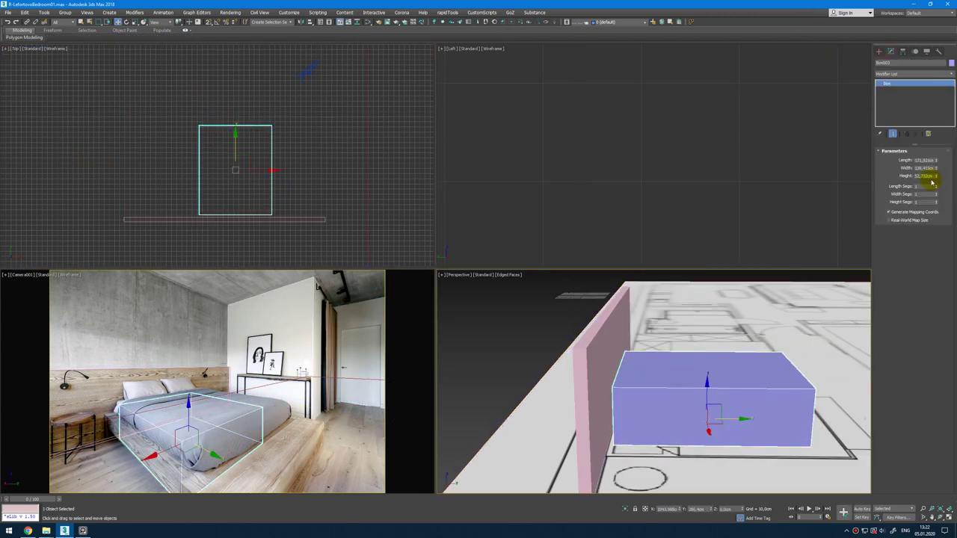
type("40")
key("Return")
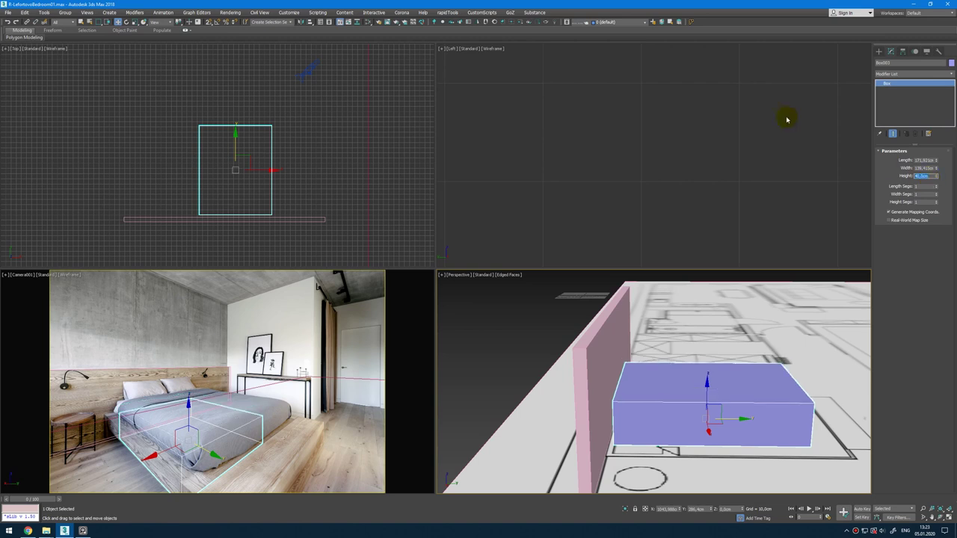
Step: Shade the top view to show the floor plan, lengthen the platform box and align its head end with the wall panel
right_click(312, 107)
scroll(205, 227, "up", 2)
key("F3")
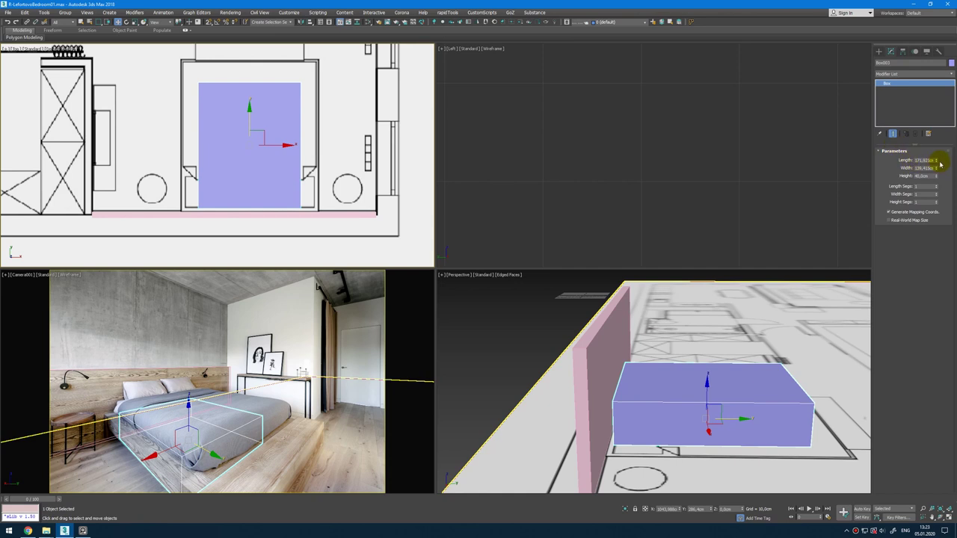
left_click_drag(941, 165, 936, 155)
left_click_drag(248, 129, 377, 231)
key("s")
Step: Add an Edit Poly modifier to the platform box and move its window-side vertices outward toward the plan's bed outline
key("shift+e")
key("1")
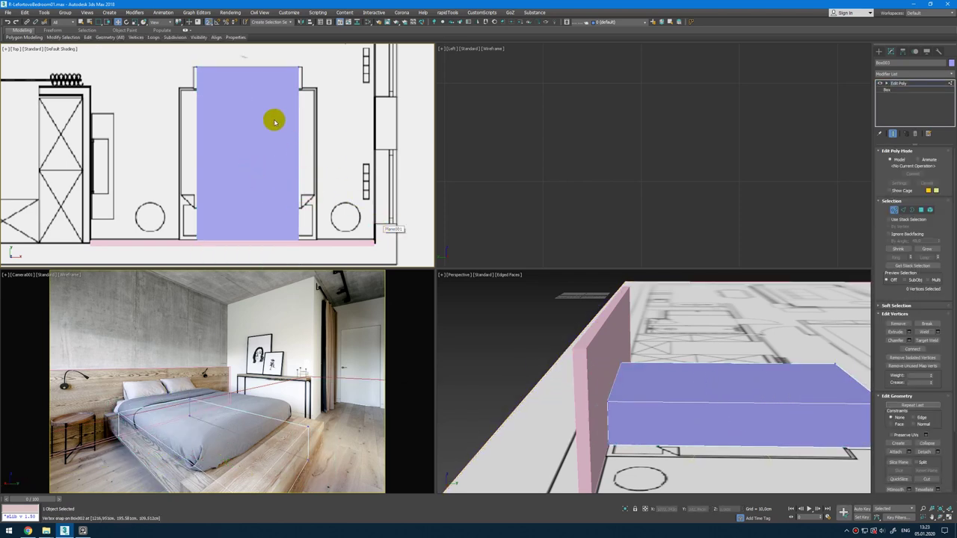
left_click_drag(326, 57, 283, 253)
left_click_drag(305, 154, 313, 175)
Step: Enable 2D pan and zoom in the camera view and adjust the platform's window-side vertices to the photo's wooden edge
left_click(5, 281)
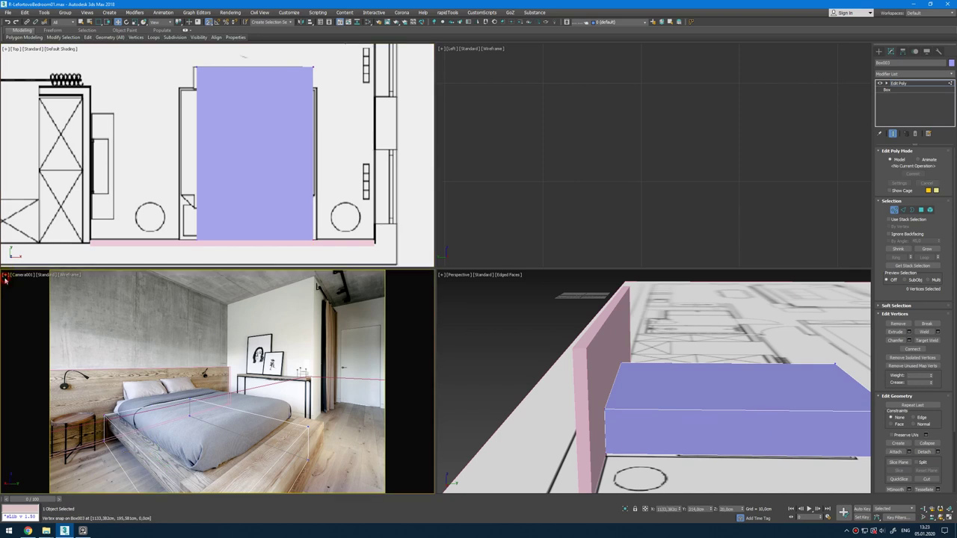
left_click(6, 275)
left_click(41, 372)
scroll(107, 441, "up", 10)
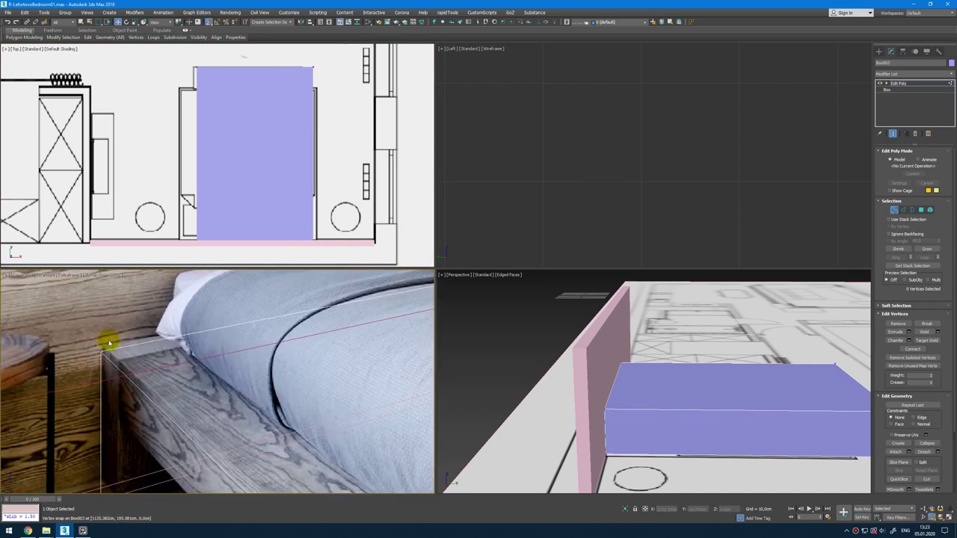
left_click_drag(329, 59, 284, 252)
left_click_drag(337, 152, 341, 156)
Step: Move the platform's wardrobe-side vertices outward to widen it toward the plan's bed outline, comparing with the photo
scroll(340, 154, "down", 6)
left_click_drag(314, 122, 294, 185)
middle_click_drag(310, 160, 244, 151)
scroll(282, 367, "down", 10)
middle_click_drag(282, 367, 134, 344)
scroll(134, 344, "up", 4)
scroll(261, 135, "up", 5)
left_click_drag(247, 155, 246, 163)
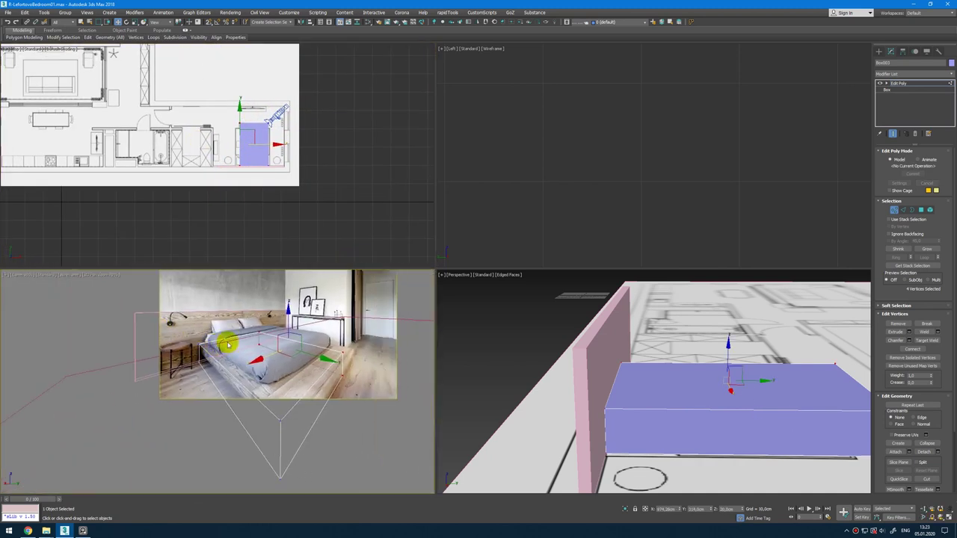
Step: Move the platform's foot-end vertices along its length until they match the wooden edge in the photo
left_click_drag(185, 101, 292, 119)
scroll(264, 101, "up", 5)
left_click_drag(234, 101, 235, 96)
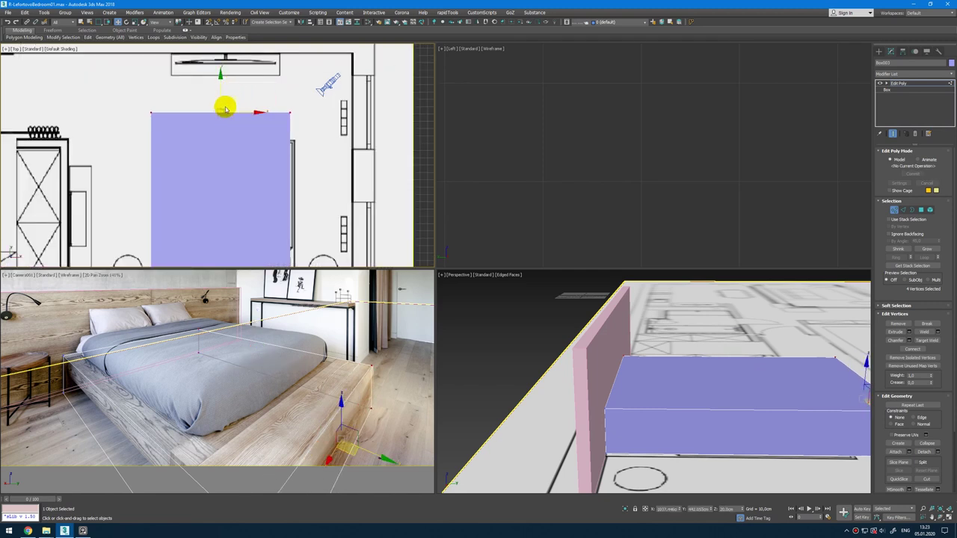
key("1")
Step: Create a thin box across the platform's foot end, set its height to 40 cm and give it a small length
right_click(276, 142)
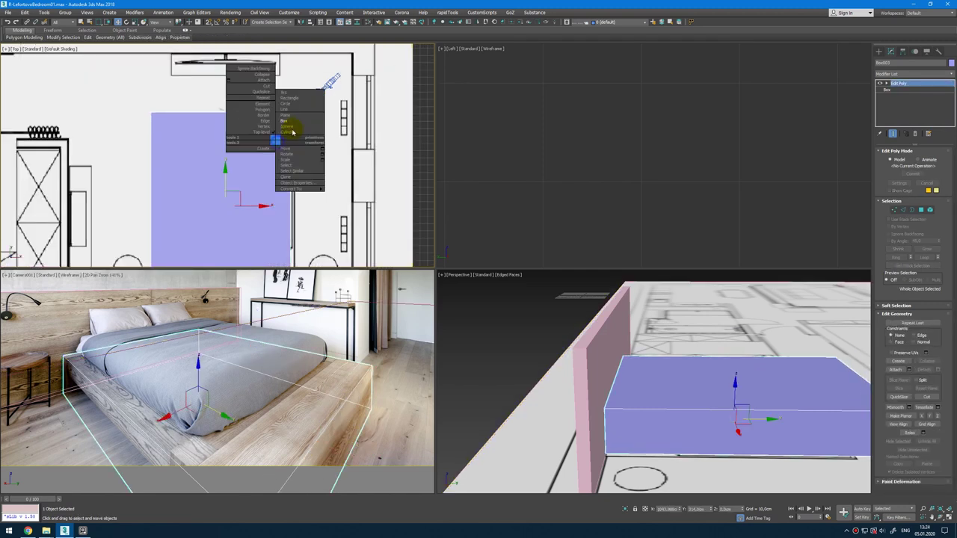
left_click(292, 120)
left_click_drag(294, 113, 154, 111)
left_click(157, 90)
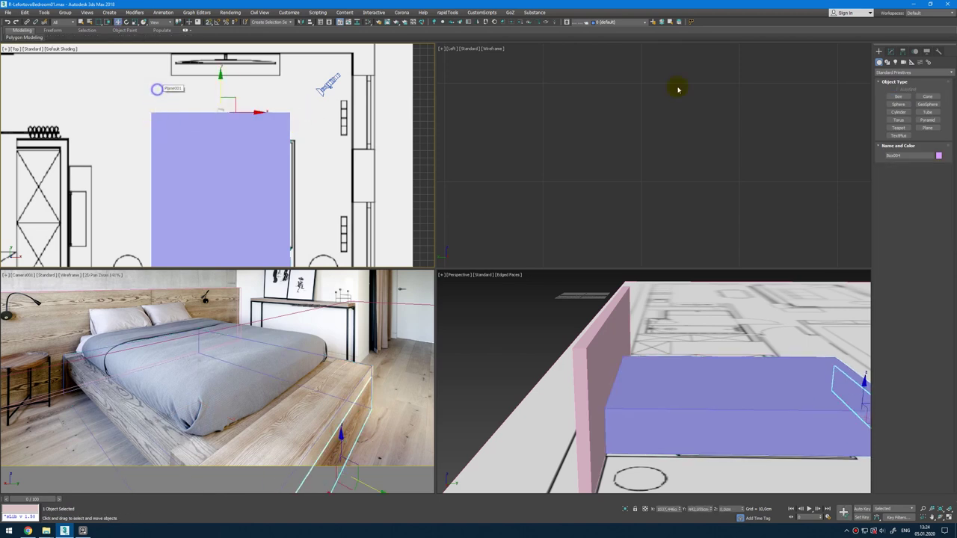
left_click(891, 50)
left_click(925, 166)
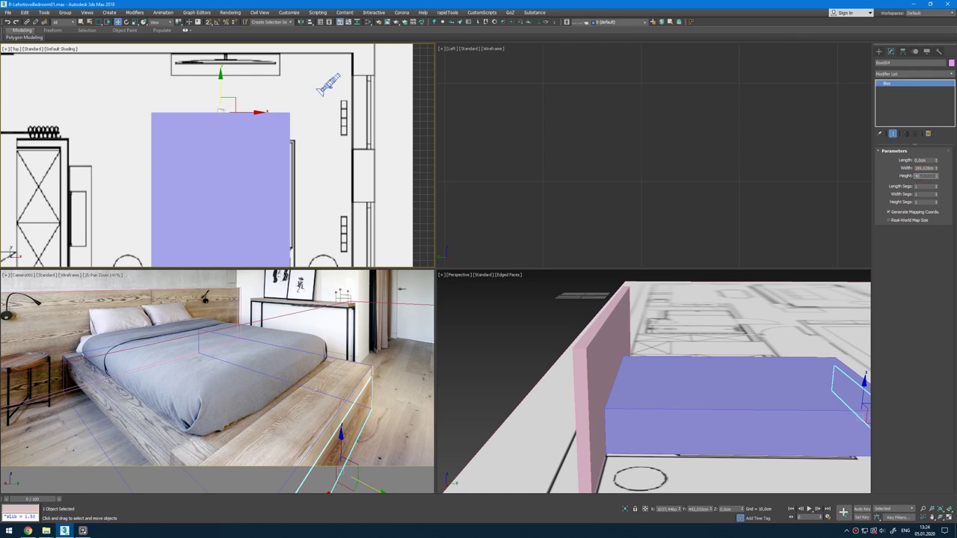
left_click_drag(935, 147, 935, 136)
scroll(209, 88, "up", 4)
left_click_drag(234, 108, 235, 166)
scroll(369, 194, "up", 8)
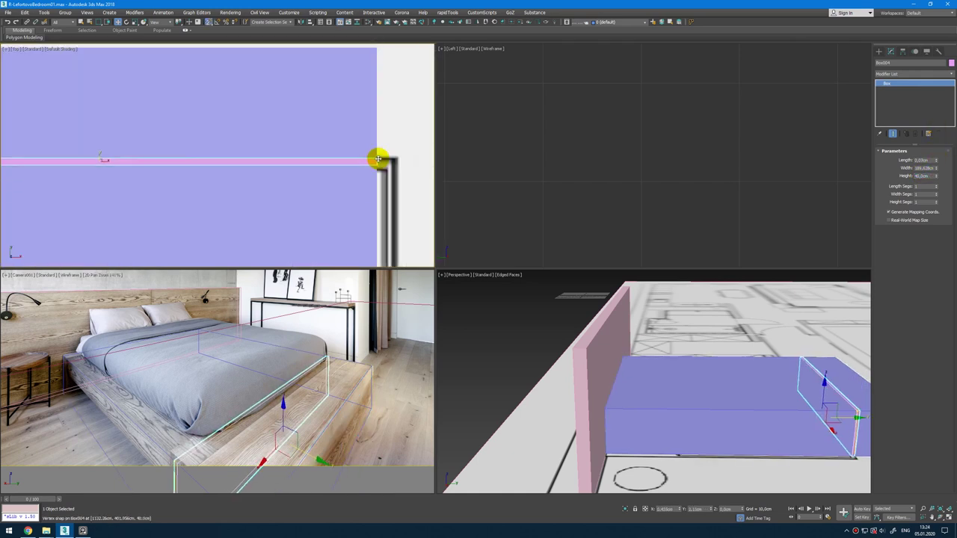
scroll(380, 159, "down", 13)
key("s")
left_click_drag(377, 159, 374, 143)
Step: Add an Edit Poly modifier to the thin foot-end box and move its inner vertices inward to form the bench
key("ctrl+e")
scroll(376, 141, "up", 9)
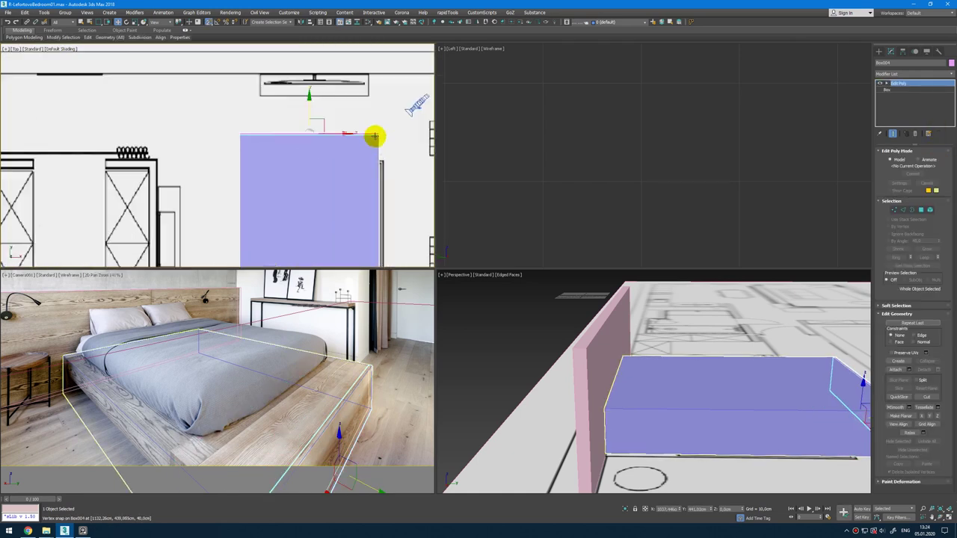
key("1")
left_click_drag(398, 126, 367, 148)
scroll(344, 161, "down", 7)
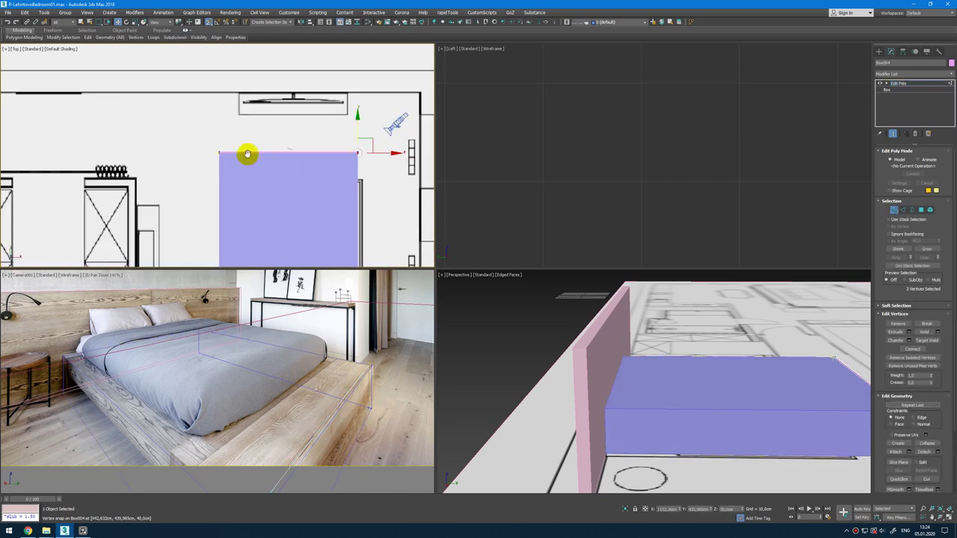
scroll(209, 152, "up", 9)
left_click_drag(300, 145, 311, 152, "ctrl")
scroll(370, 183, "down", 5)
middle_click_drag(370, 183, 167, 133)
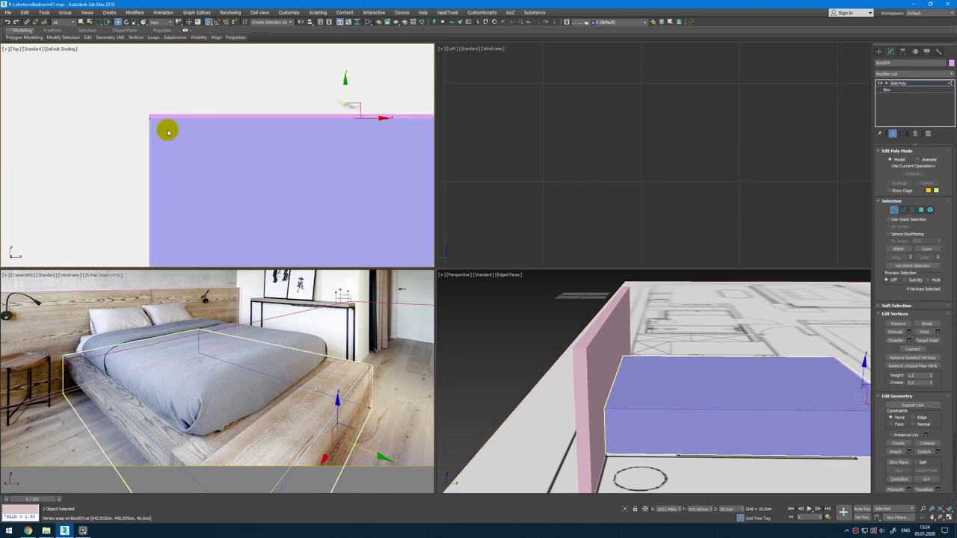
scroll(167, 133, "down", 2)
key("s")
left_click_drag(291, 99, 291, 139)
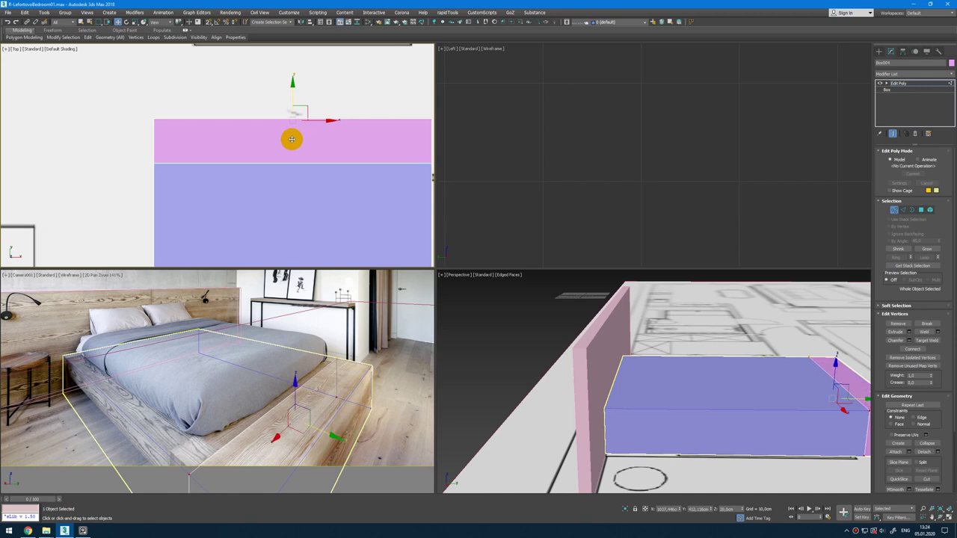
key("1")
Step: Create a small box for a leg where the bench meets the platform's window side
scroll(299, 149, "down", 4)
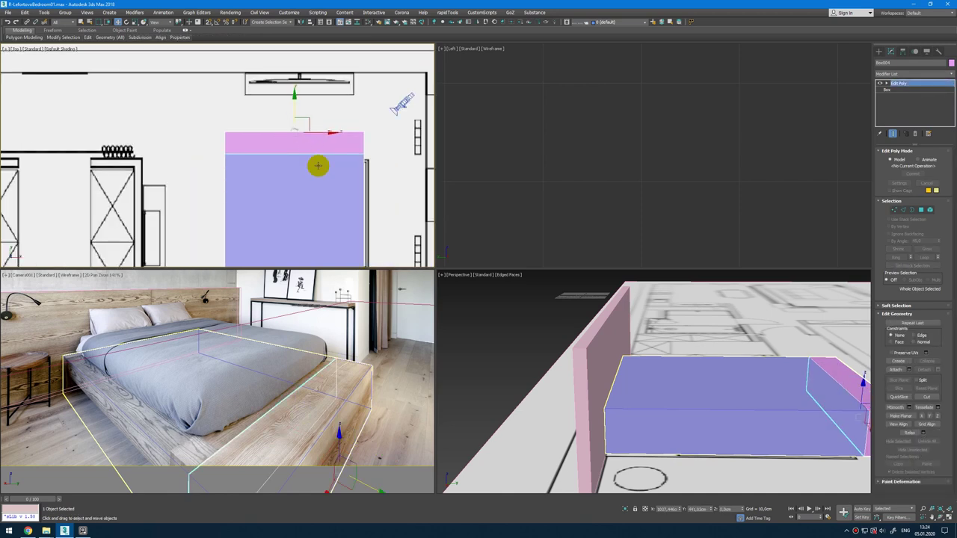
middle_click_drag(318, 166, 276, 140)
right_click(338, 163, "ctrl")
left_click(350, 146)
scroll(317, 136, "up", 3)
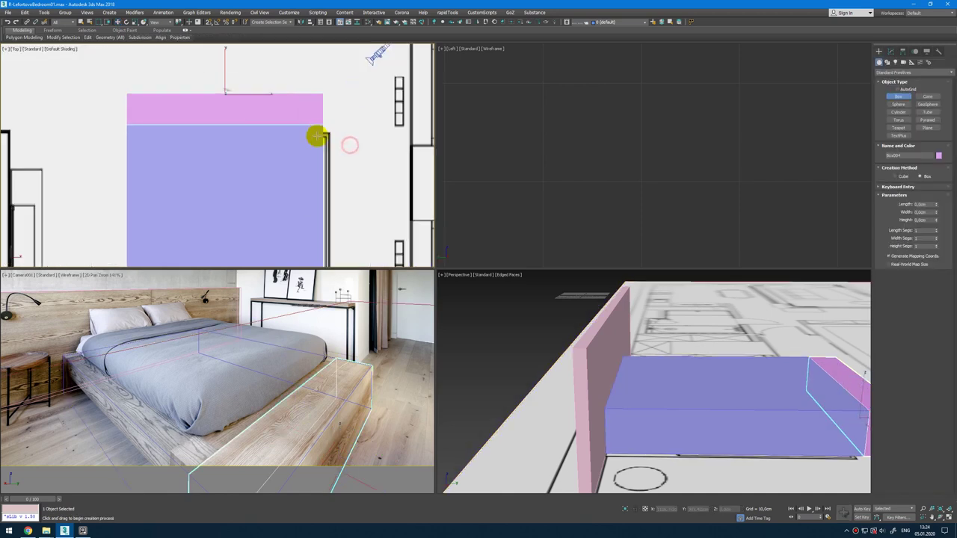
scroll(317, 136, "up", 2)
left_click_drag(326, 119, 289, 149)
left_click(306, 116)
right_click(306, 117)
Step: Set the leg box's height to 40 cm and its length and width to 15 cm
left_click(890, 51)
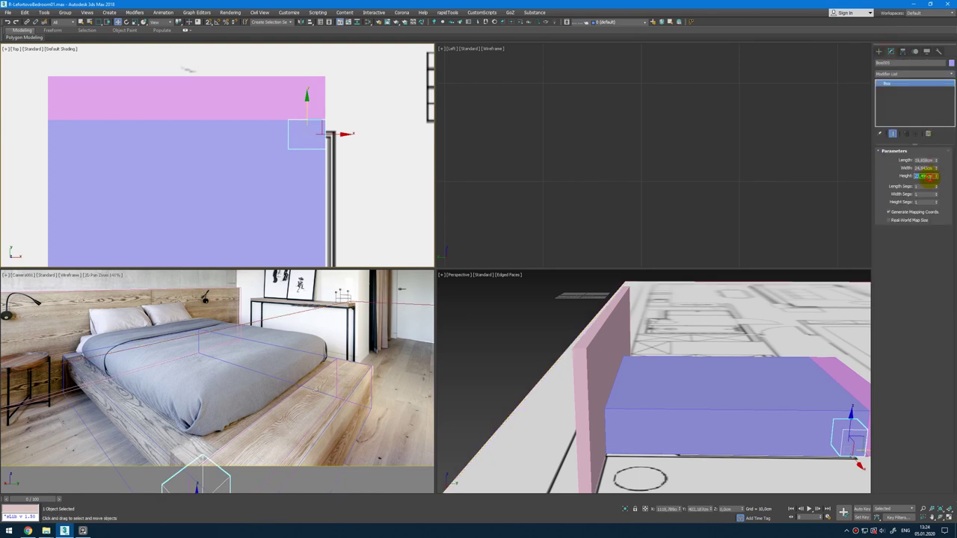
type("40")
key("Return")
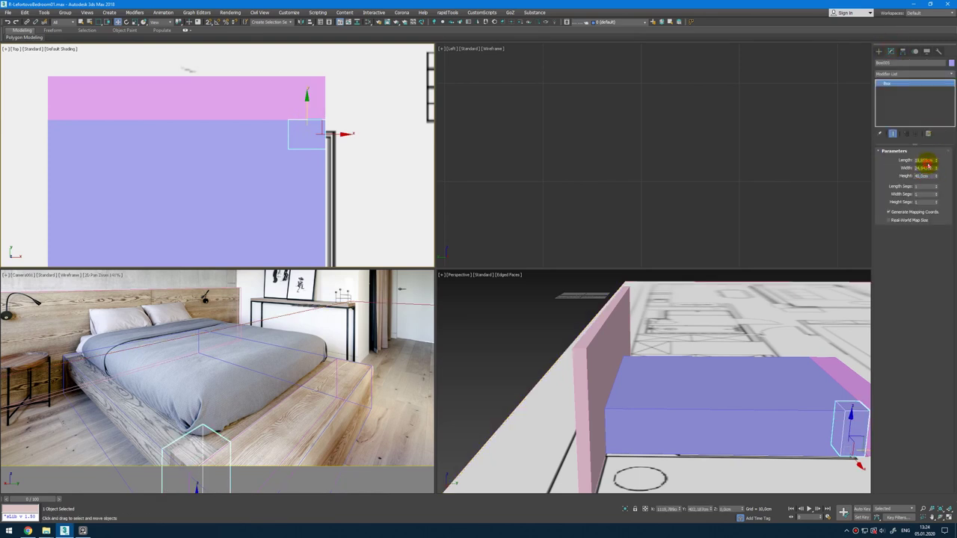
type("15")
key("Tab")
scroll(317, 127, "up", 5)
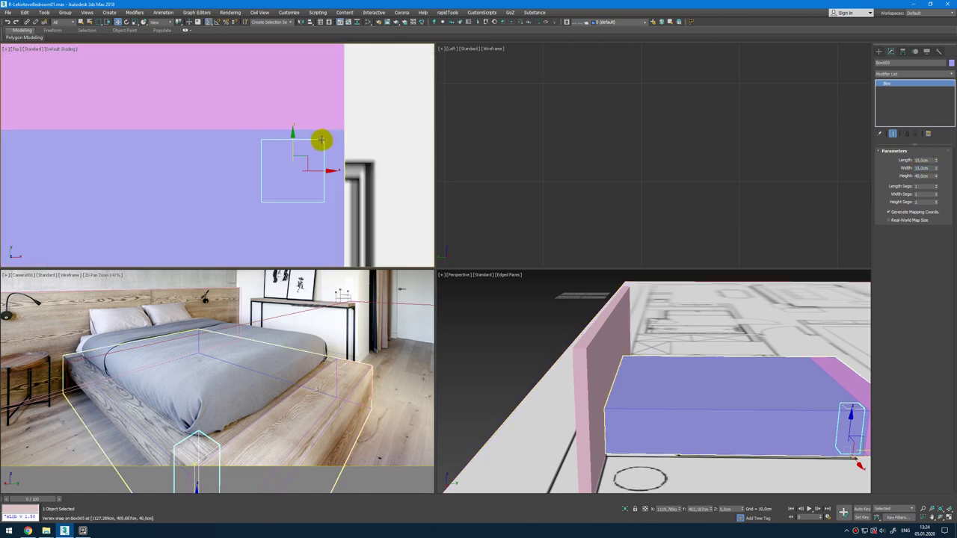
Step: Show the top view in wireframe and align the leg with the corner between the bench and the platform's window side
key("s")
left_click(306, 163)
scroll(307, 166, "down", 2)
key("F3")
left_click(307, 191)
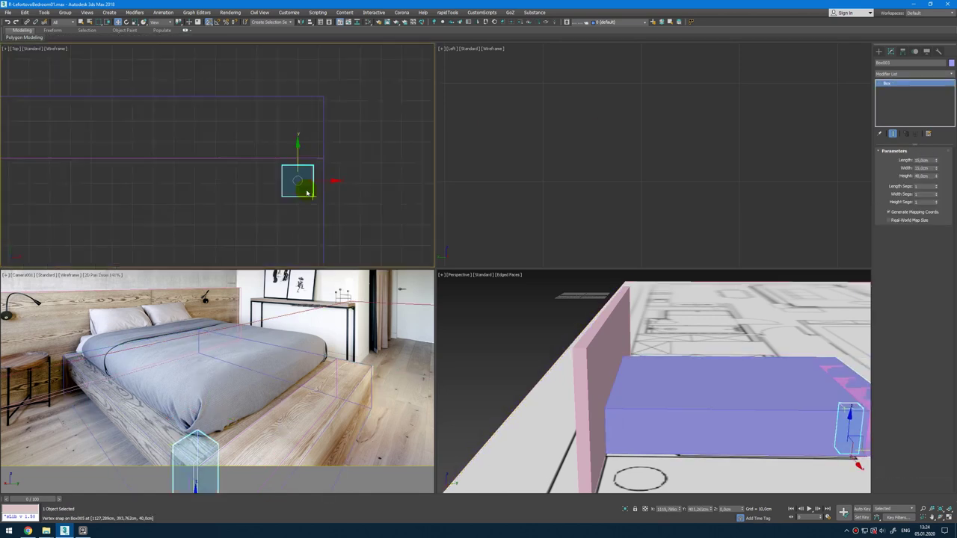
Step: Clone the leg as an instance and snap it to the opposite corner beside the bench
mouse_move(307, 192)
left_mouse_down()
mouse_move(327, 173)
mouse_move(156, 216)
left_mouse_up()
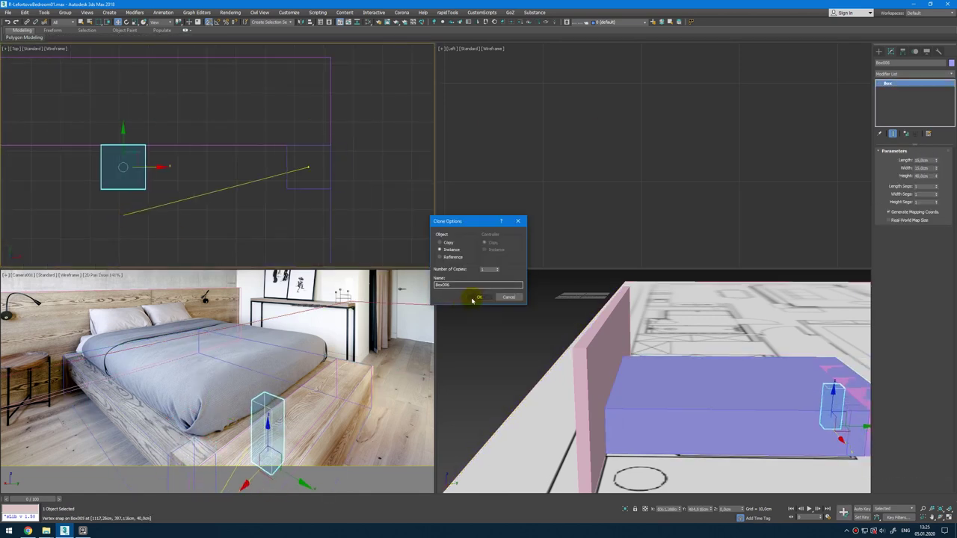
left_click(473, 299)
scroll(94, 183, "down", 5)
middle_click_drag(108, 189, 389, 139)
scroll(393, 121, "up", 3)
left_click_drag(390, 138, 246, 126)
middle_click_drag(406, 152, 344, 153)
Step: Clone both foot-end legs together and align the copies with the platform's head end near the wall panel
left_click(367, 146, "ctrl")
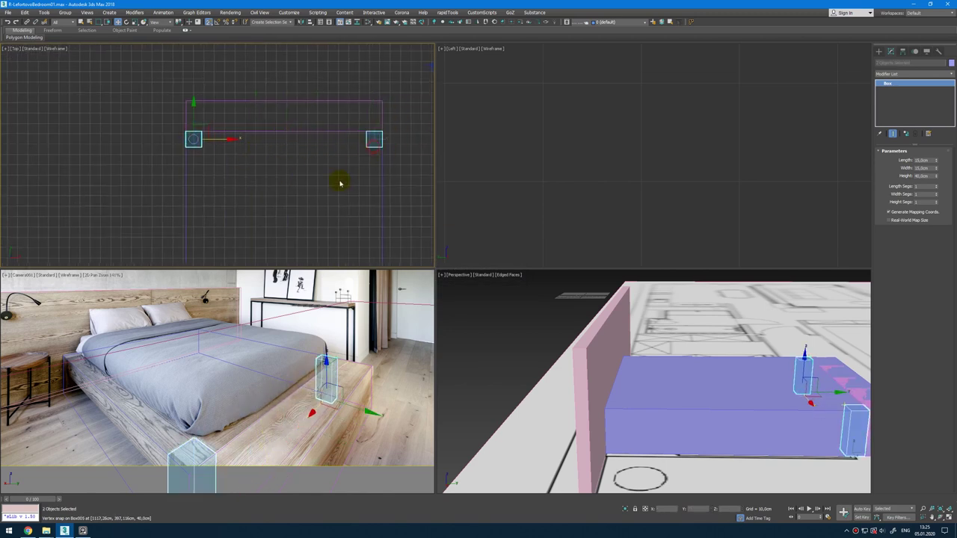
scroll(340, 184, "down", 3)
middle_click_drag(273, 170, 282, 119)
left_click_drag(275, 88, 278, 213, "shift")
left_click(480, 297)
scroll(287, 157, "up", 4)
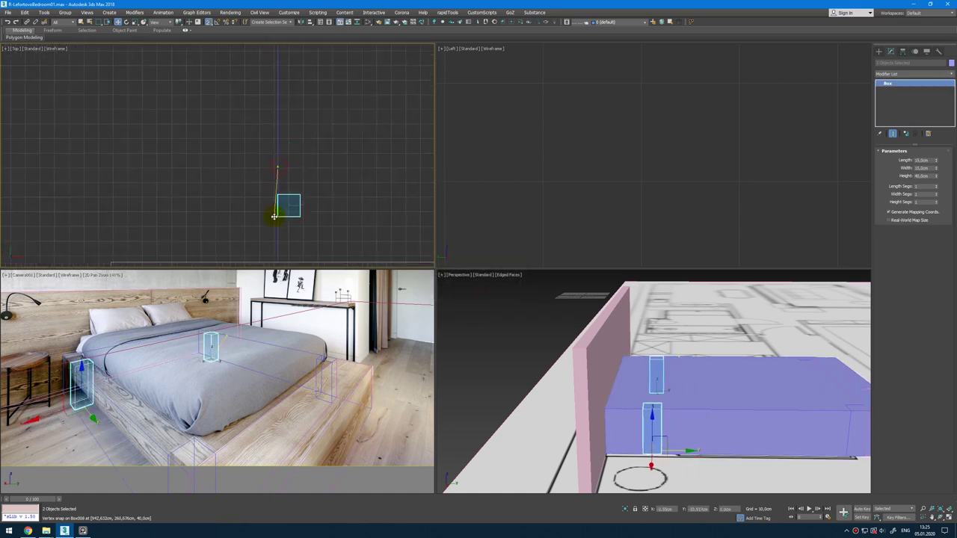
scroll(278, 214, "down", 4)
middle_click_drag(332, 202, 273, 204)
key("s")
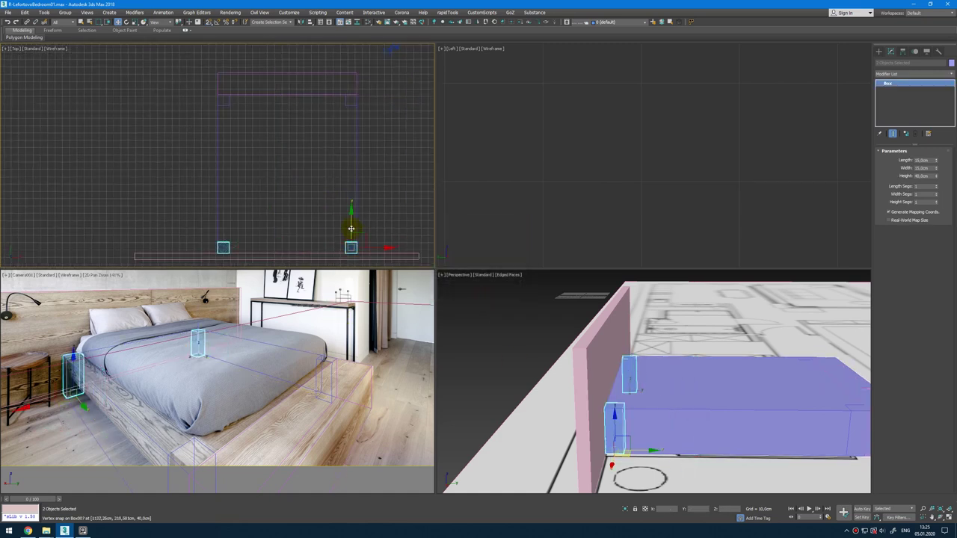
Step: Clone the window-side head leg, rotate the copy to lie along the platform's side as a rail, and add an Edit Poly modifier
left_click(350, 247)
mouse_move(351, 248)
left_mouse_down("shift")
mouse_move(351, 179)
mouse_move(351, 220)
left_mouse_up("shift")
left_click(481, 297)
key("e")
key("a")
key("w")
left_click_drag(352, 145, 356, 243)
key("ctrl+e")
key("1")
key("1")
scroll(658, 346, "down", 5)
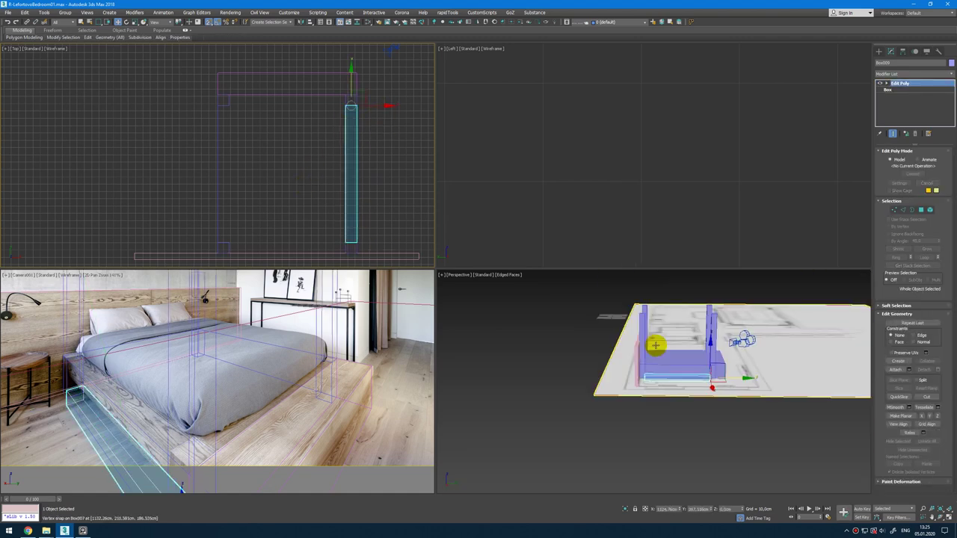
key("ctrl+z")
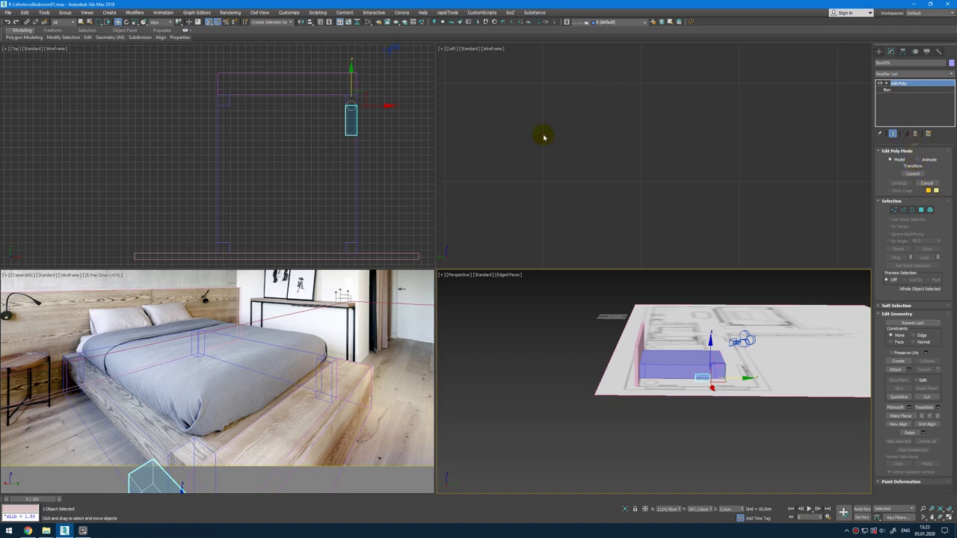
Step: Make the side rail unique and move its head-end vertices to meet the head-end leg
key("1")
left_click_drag(354, 121, 358, 242)
key("1")
Step: Clone the finished side rail to the platform's opposite side, between its two legs
mouse_move(366, 105)
left_mouse_down("shift")
mouse_move(231, 144)
mouse_move(220, 123)
mouse_move(310, 214)
left_mouse_up("shift")
left_click(479, 297)
scroll(238, 105, "up", 5)
scroll(225, 142, "down", 6)
Step: Clone a side rail rotated 90 degrees across the foot end and adjust its end vertices to fit between the foot-end legs
key("e")
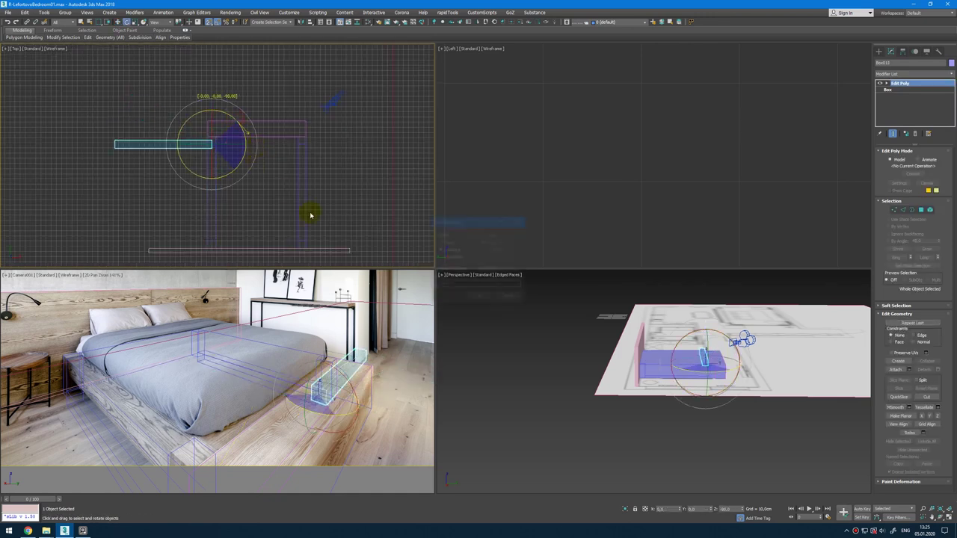
left_click(479, 297)
key("w")
scroll(209, 145, "up", 4)
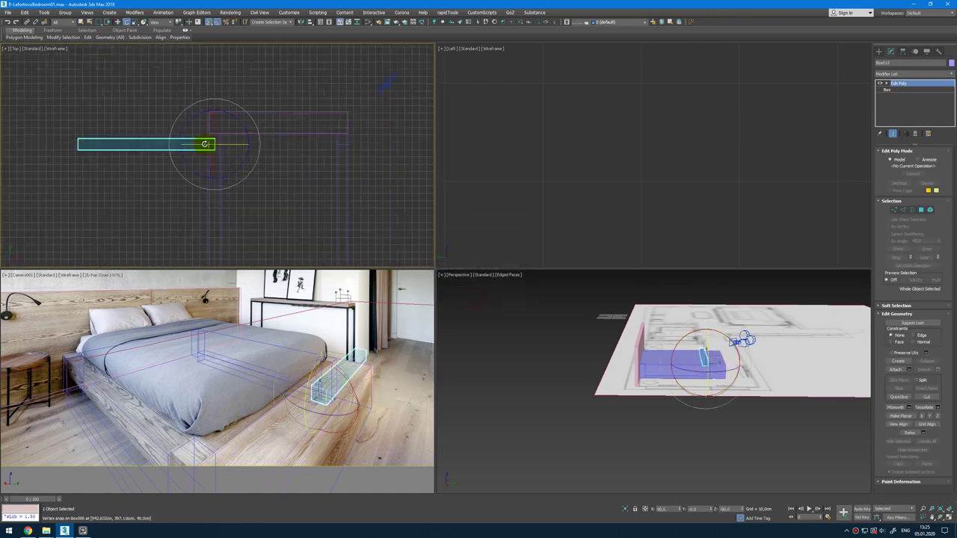
left_click_drag(224, 145, 387, 144)
key("1")
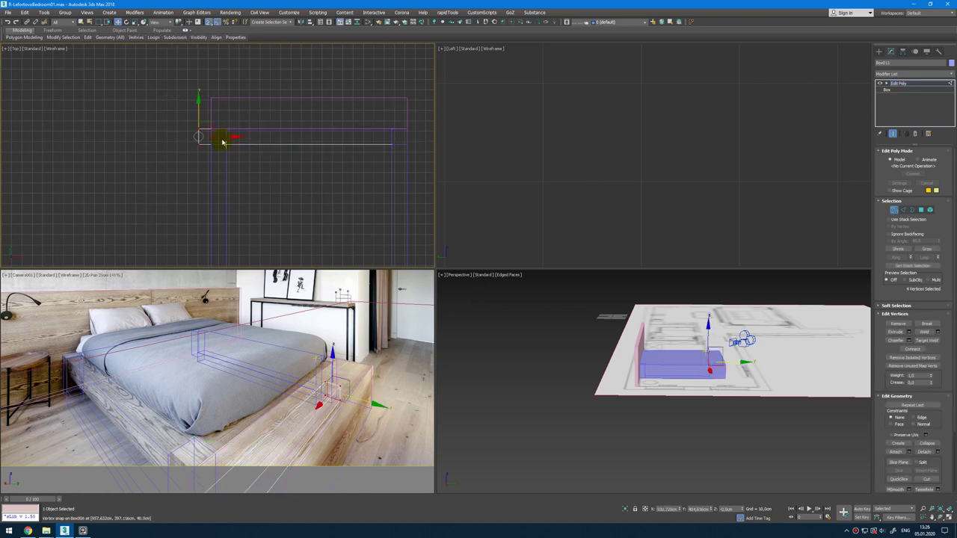
left_click_drag(222, 140, 226, 145)
key("1")
Step: Clone the foot-end crossrail to the head end and snap it between the head-end legs
scroll(316, 152, "down", 4)
middle_click_drag(315, 152, 306, 100)
mouse_move(344, 66)
left_mouse_down("shift")
mouse_move(327, 179)
mouse_move(358, 185)
mouse_move(352, 199)
left_mouse_up("shift")
left_click(470, 297)
Step: Clone the crossrail as a copy, place it inside the frame and move its vertices to fill the space between the rails
scroll(312, 200, "up", 4)
scroll(329, 182, "down", 2)
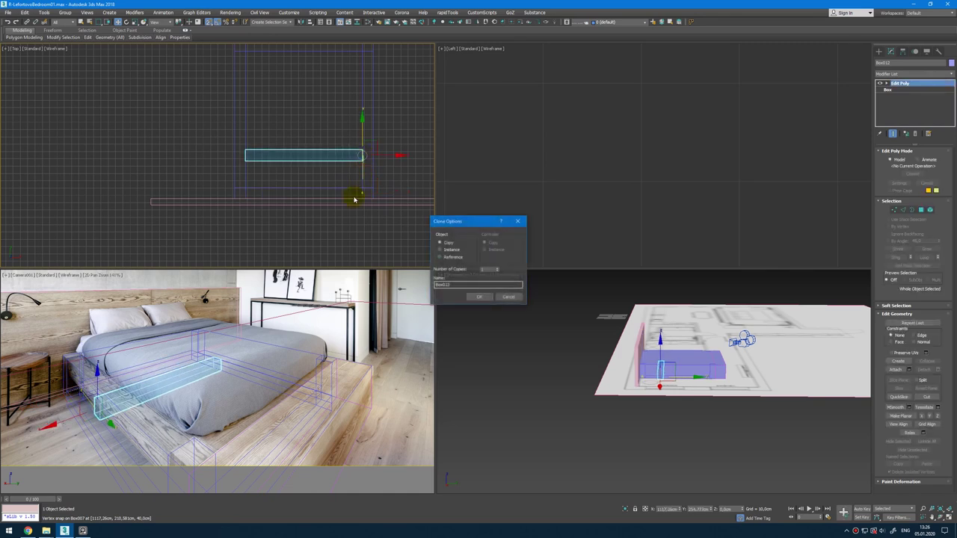
left_click(487, 296)
scroll(320, 171, "up", 4)
left_click_drag(312, 161, 308, 208)
scroll(306, 190, "down", 4)
key("1")
left_click_drag(158, 166, 326, 204)
left_click_drag(307, 198, 304, 73)
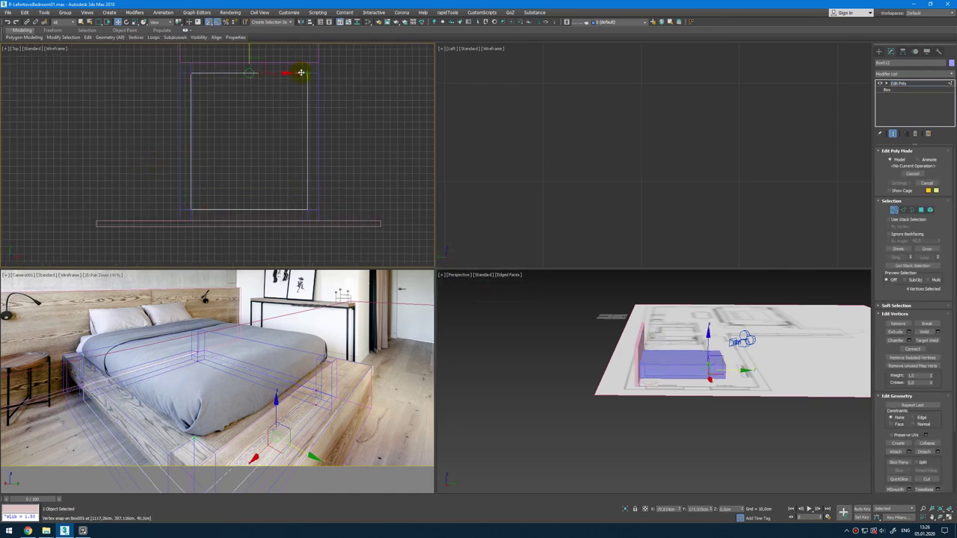
middle_click(669, 319)
key("1")
Step: Delete the original solid platform box surrounding the legs and rails
middle_click_drag(669, 321, 641, 323, "alt")
scroll(681, 361, "up", 4)
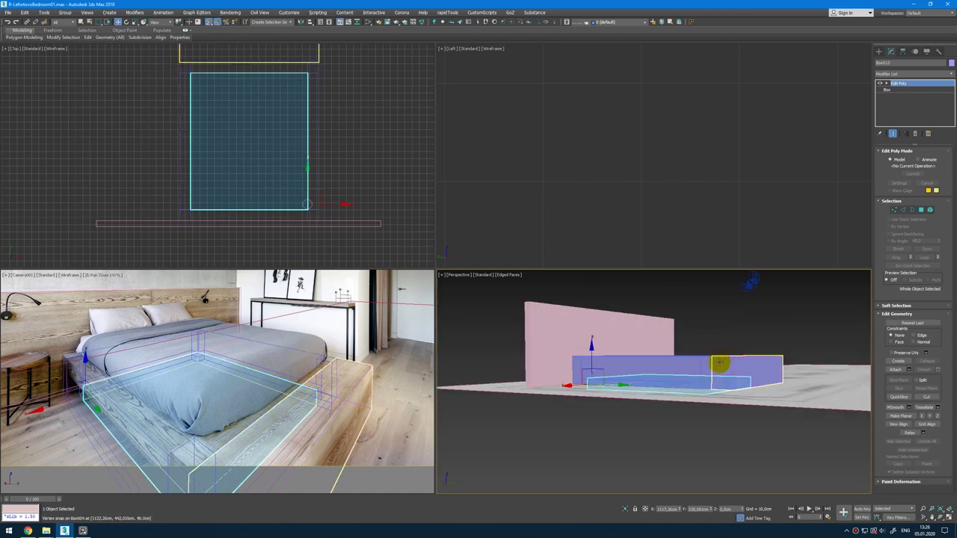
left_click(690, 368)
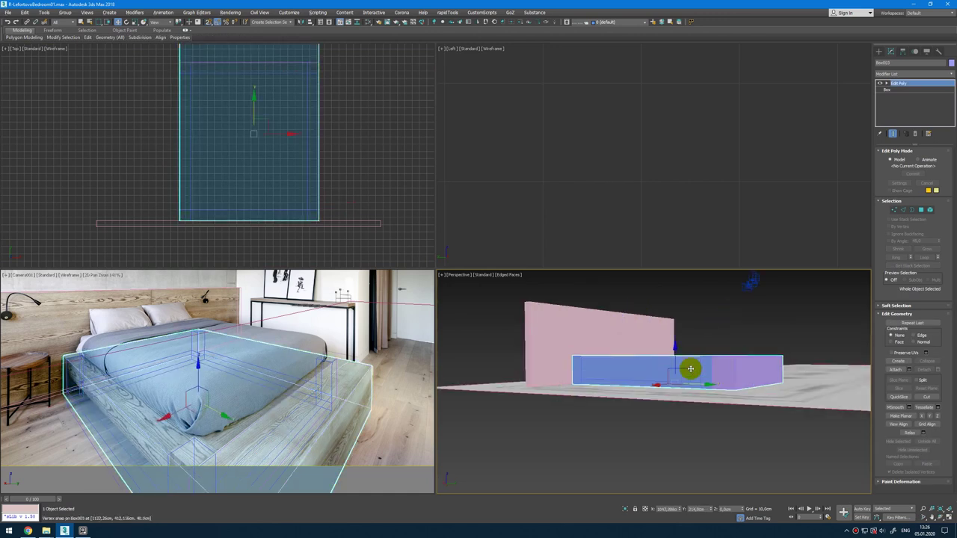
key("Delete")
Step: Raise the four rails and the inner slab together so their upper faces snap level with the legs' tops
left_click(680, 383)
left_click(684, 380, "ctrl")
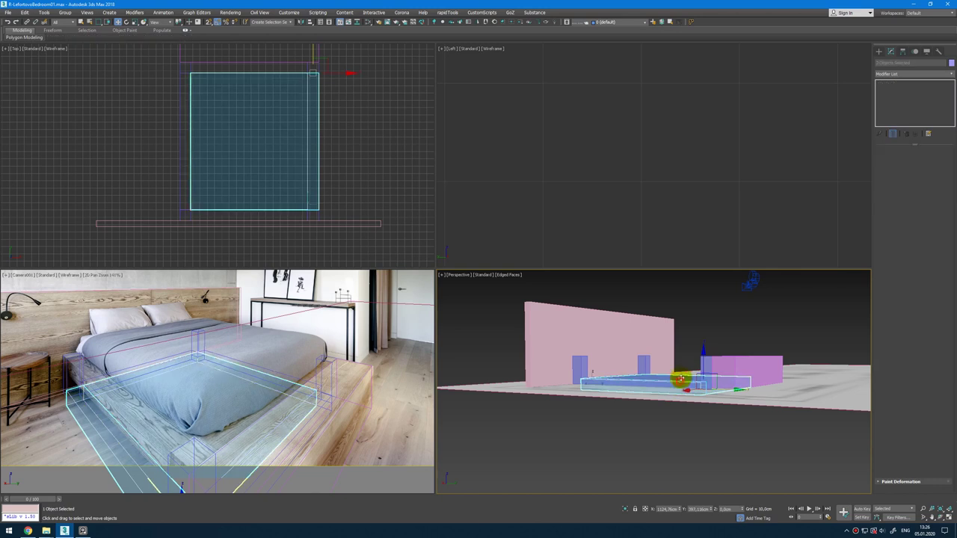
middle_click_drag(683, 380, 661, 441, "alt")
left_click(626, 330, "ctrl")
left_click(697, 313, "ctrl")
middle_click_drag(694, 316, 727, 317, "alt")
left_click(750, 359, "ctrl")
middle_click(649, 186)
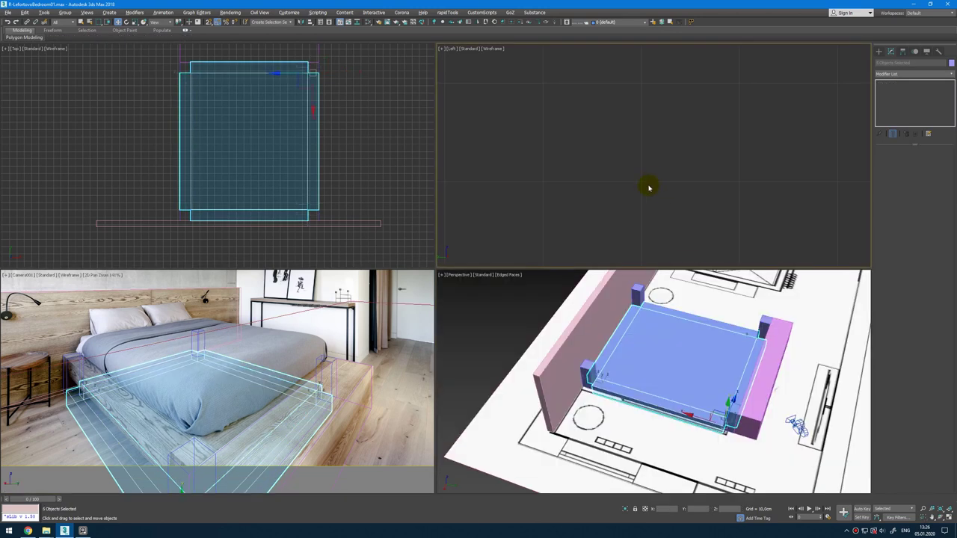
key("z")
left_click_drag(495, 125, 495, 91)
scroll(490, 103, "up", 2)
middle_click_drag(489, 103, 541, 157)
key("s")
left_click_drag(514, 163, 555, 138)
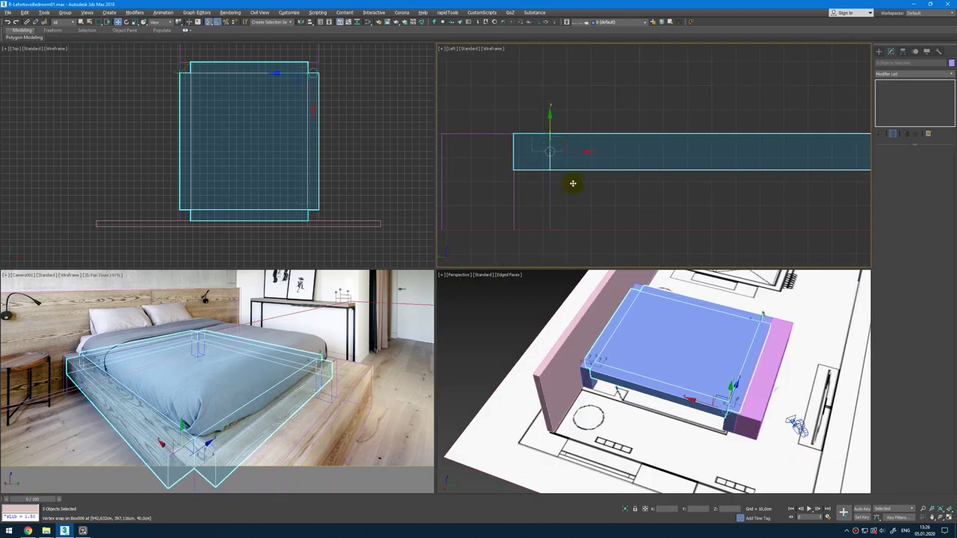
scroll(719, 351, "down", 3)
middle_click_drag(720, 351, 693, 323, "alt")
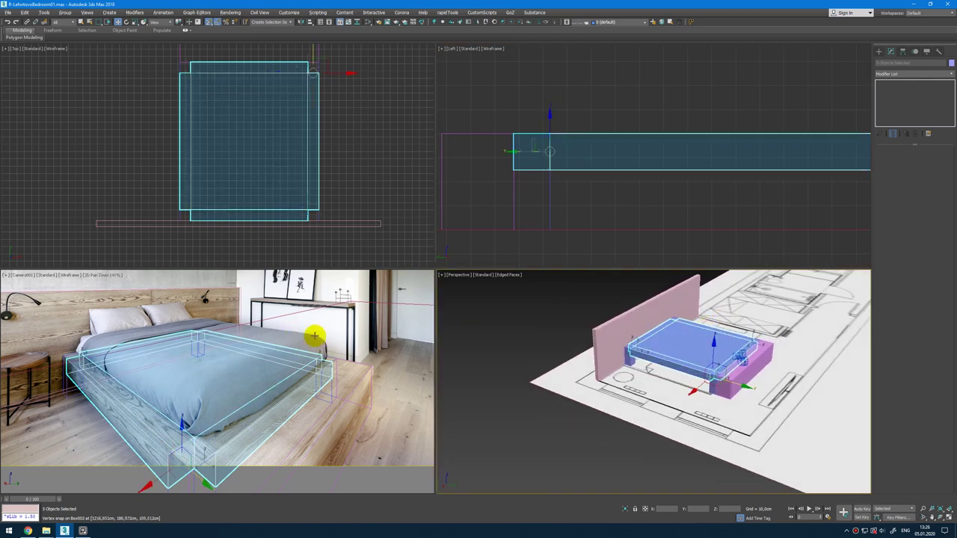
Step: Create a box about 180 cm long and 33 cm wide in the plan view, along the wardrobe wall beside the bed
middle_click(315, 337)
key("F3")
key("F3")
scroll(257, 186, "down", 5)
key("F3")
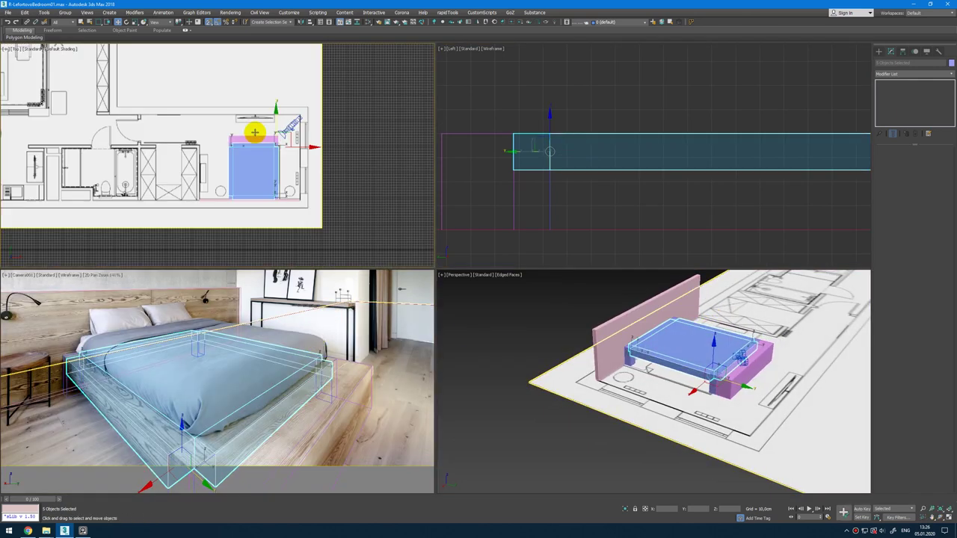
scroll(224, 139, "up", 8)
right_click(224, 163)
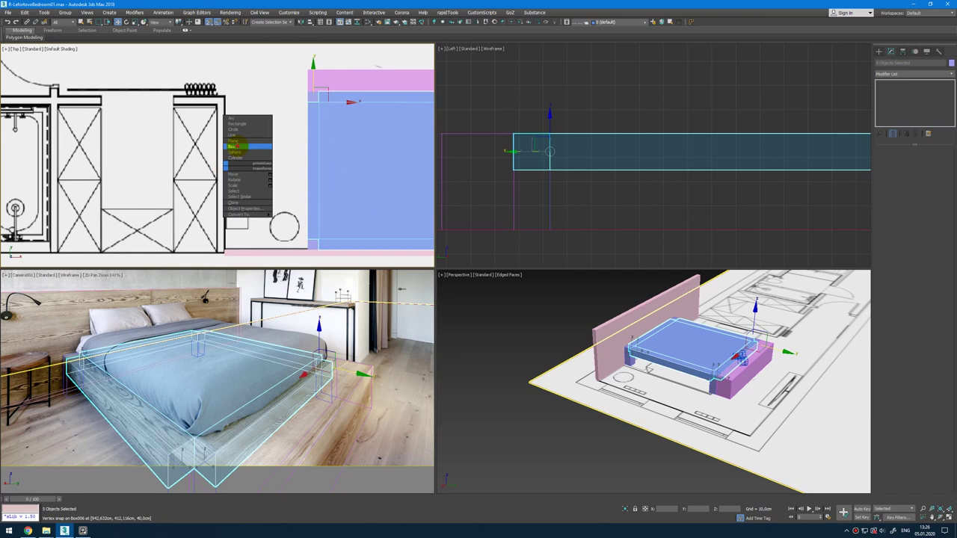
left_click(235, 146)
left_click_drag(249, 99, 225, 231)
left_click(228, 221)
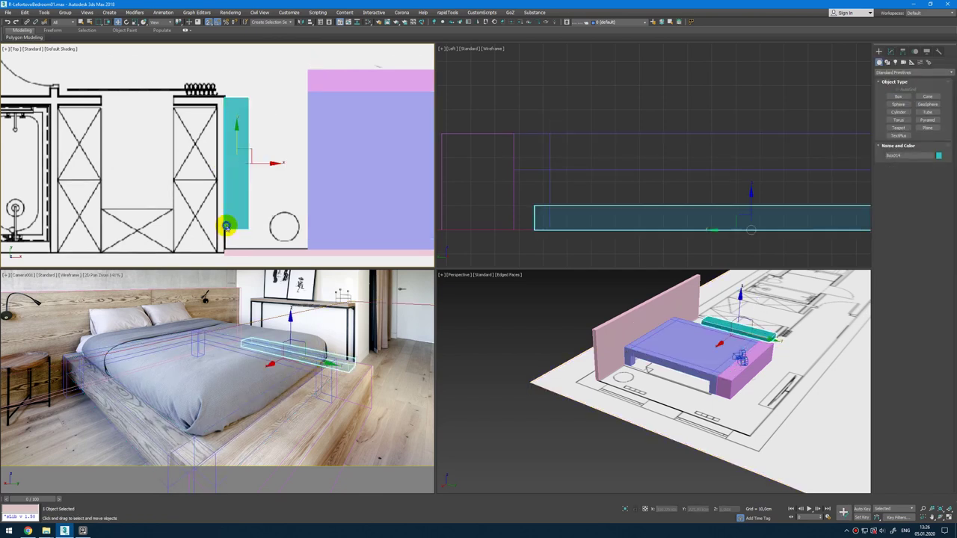
Step: Set the new box's height to 2 cm
left_click(890, 51)
double_click(922, 176)
type("2")
key("Return")
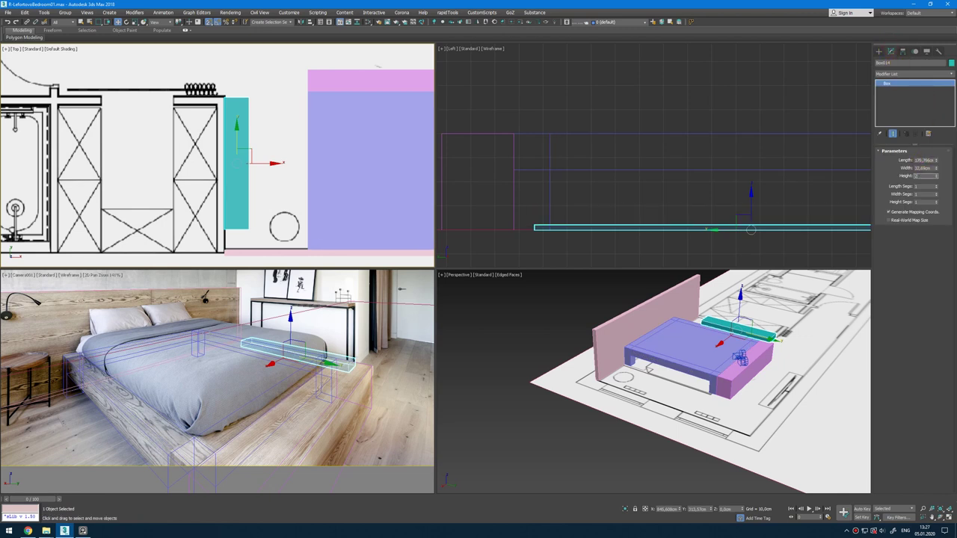
Step: Raise the thin box to the console table's frame level in the photo and shift it slightly to match the frame
middle_click_drag(366, 142, 364, 147)
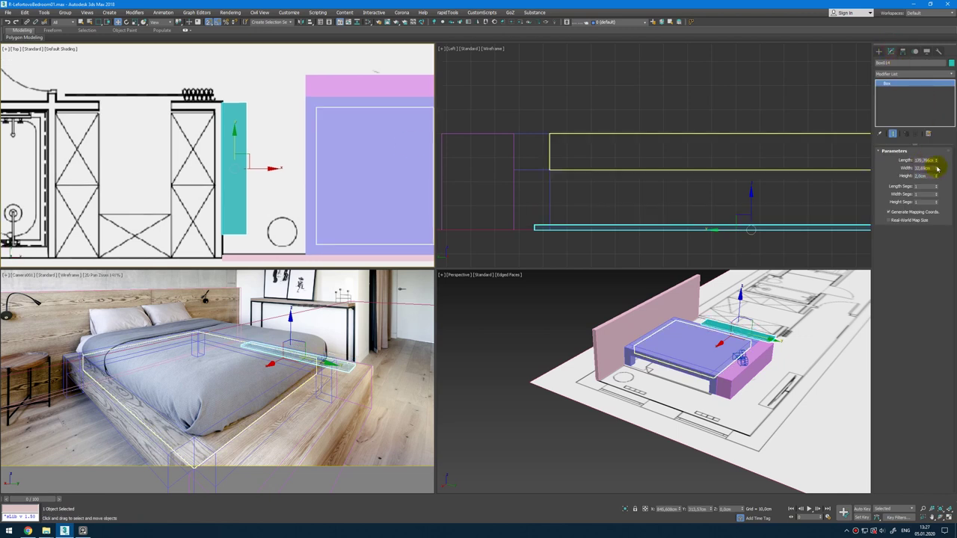
scroll(234, 132, "up", 2)
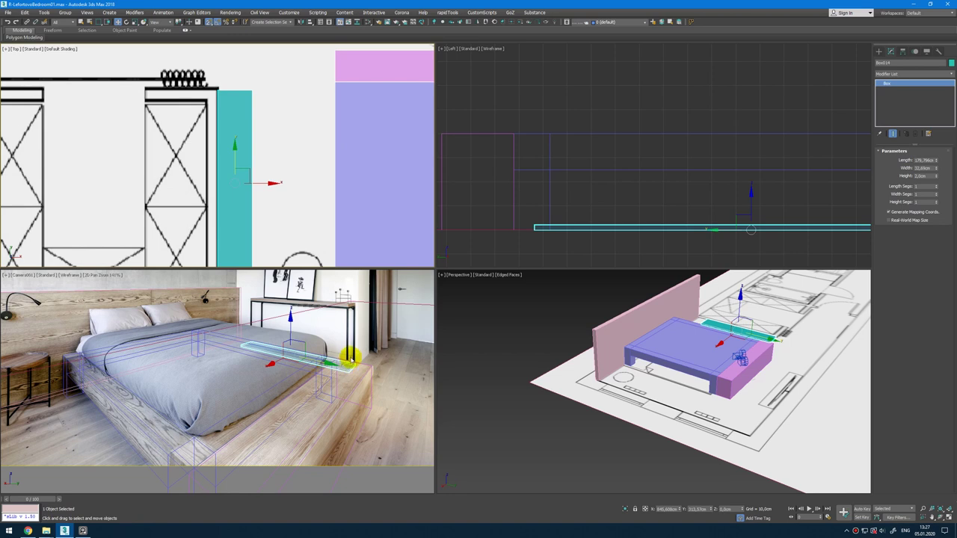
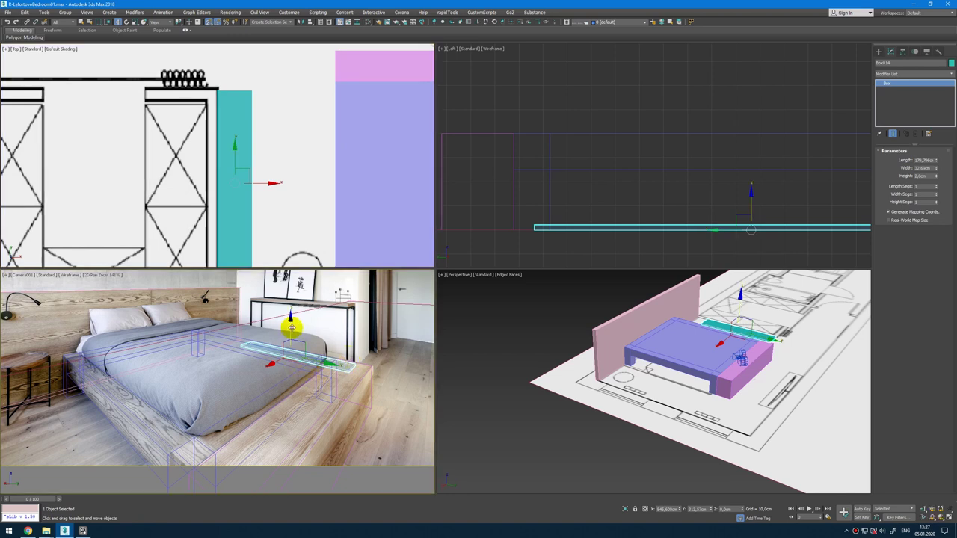
left_click_drag(292, 329, 348, 311)
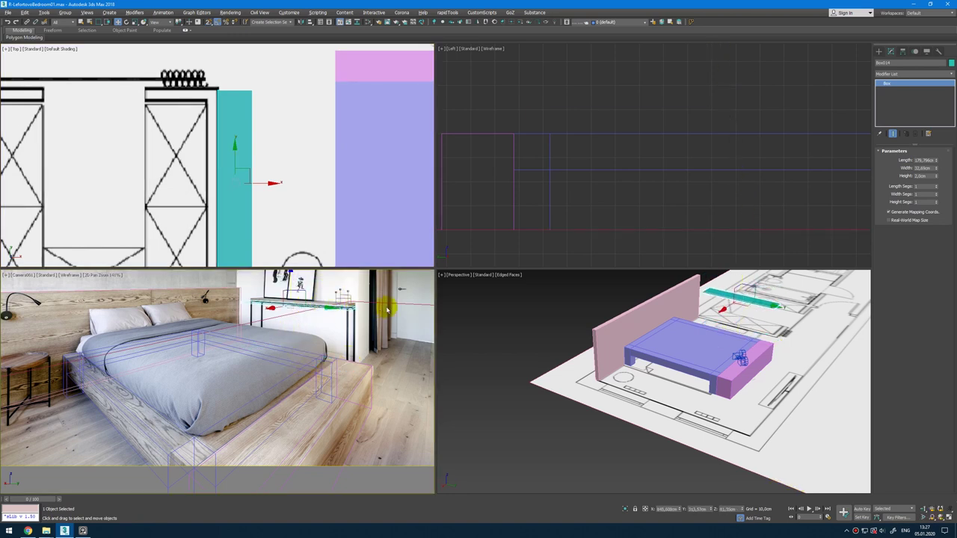
key("alt+w")
scroll(626, 145, "up", 8)
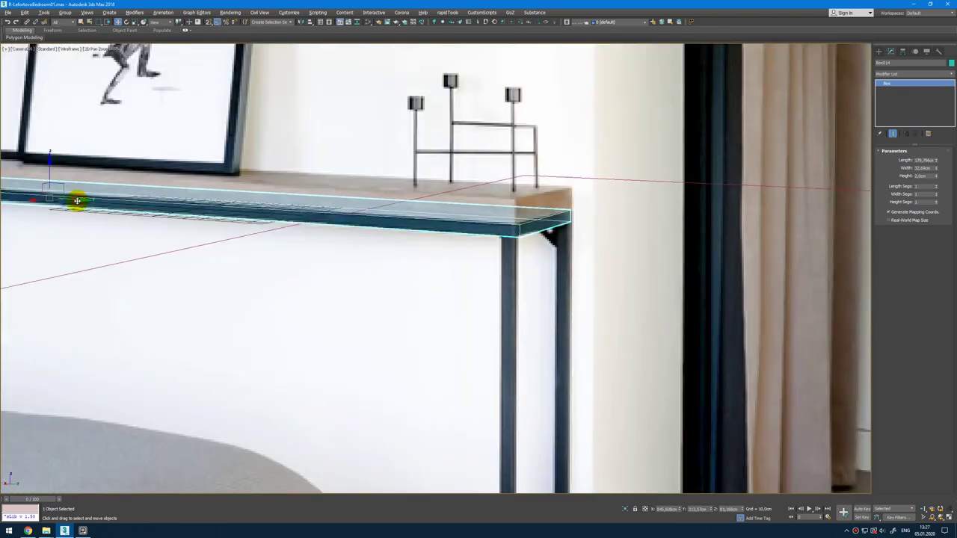
left_click_drag(78, 200, 36, 199)
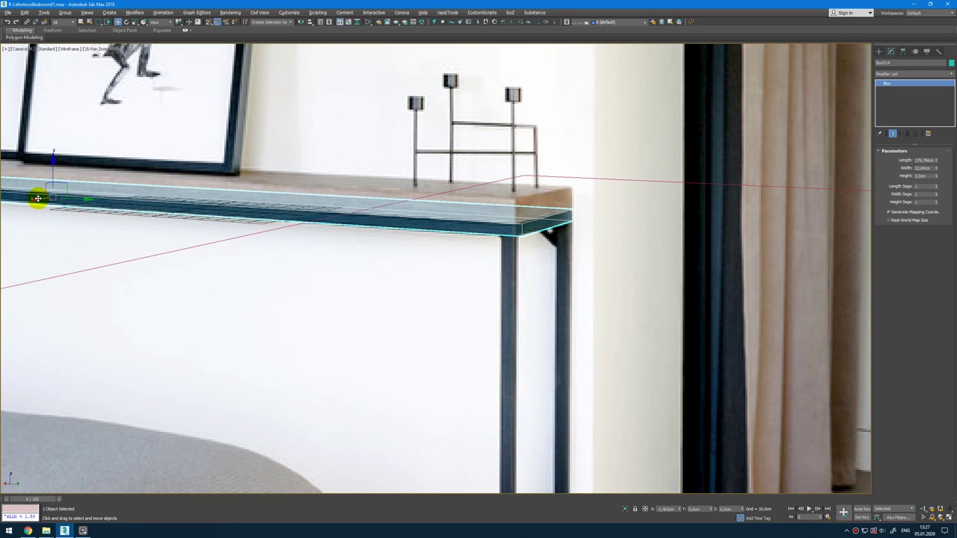
key("alt+w")
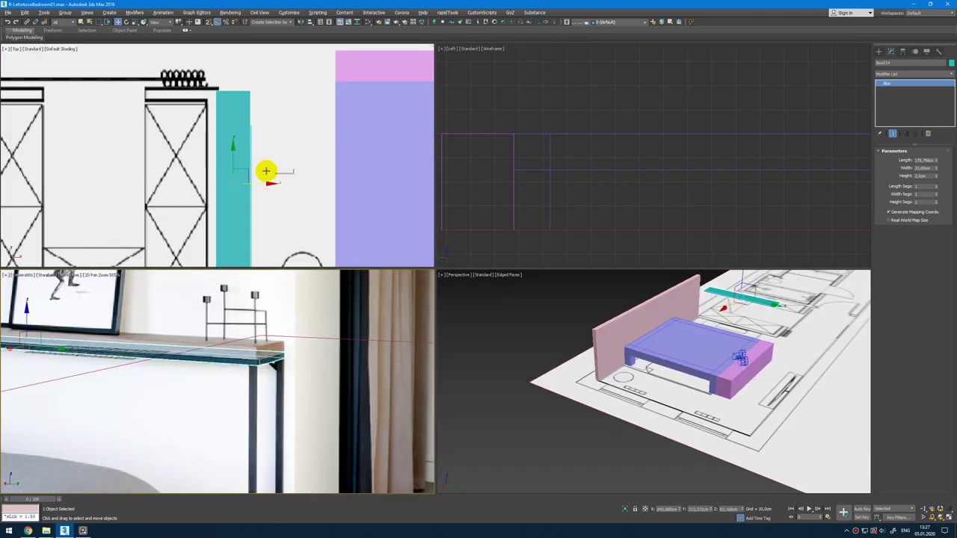
Step: Apply Edit Poly to the thin box and pull its long room-facing side outward to widen it slightly
key("alt+w")
key("shift+e")
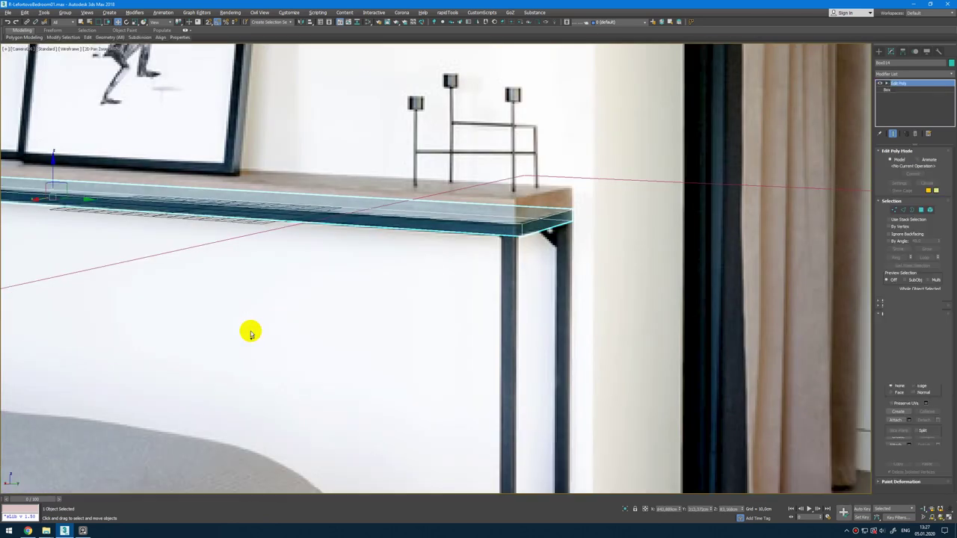
key("4")
left_click(491, 228)
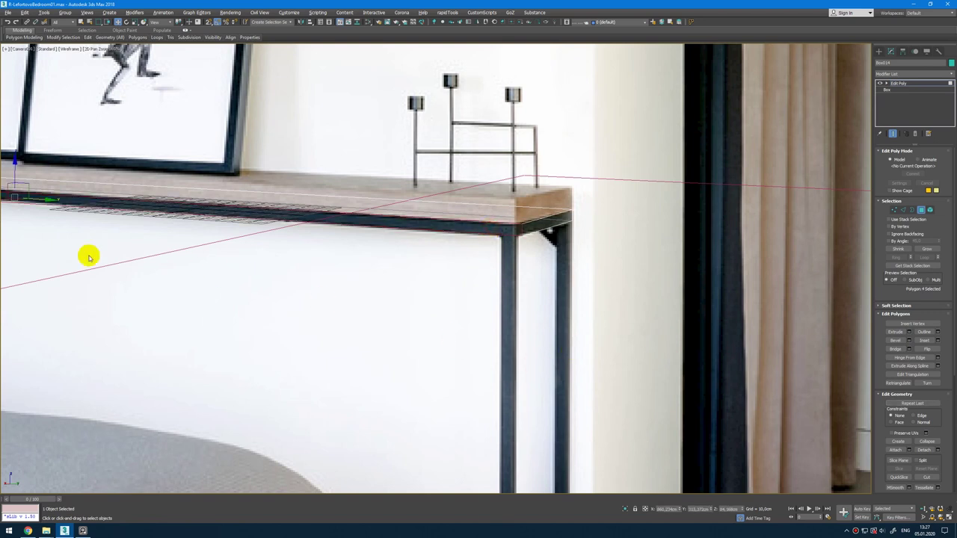
key("alt+w")
left_click_drag(271, 183, 274, 182)
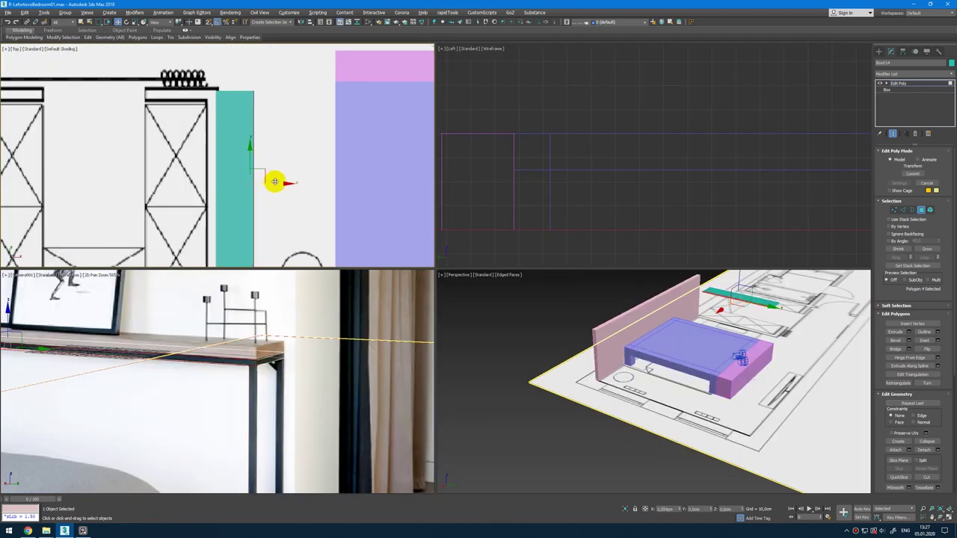
key("4")
Step: Clone the thin slab upward and snap the copy directly onto the original's upper face
middle_click(733, 186)
key("z")
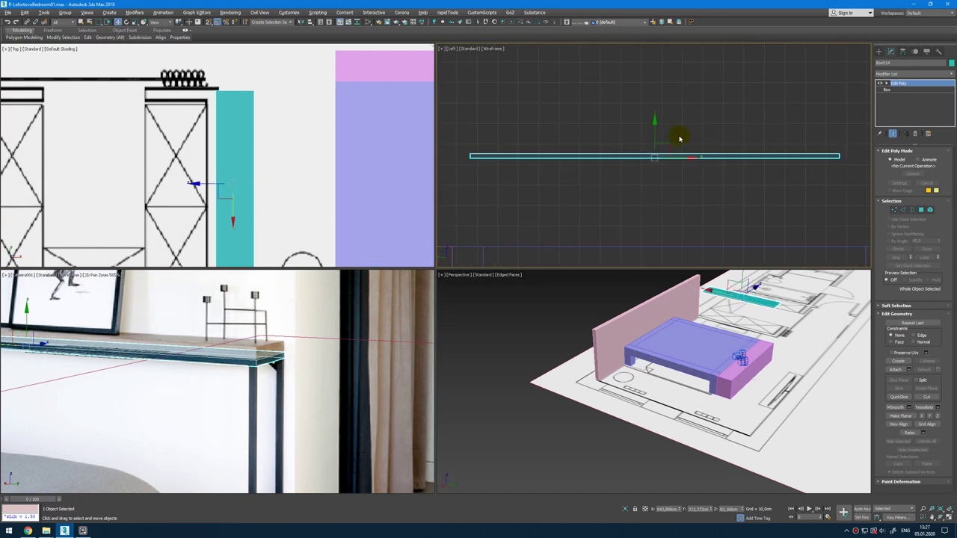
scroll(657, 143, "up", 4)
left_click_drag(658, 146, 665, 115, "shift")
left_click(478, 297)
scroll(599, 142, "down", 2)
middle_click_drag(711, 149, 591, 136)
key("s")
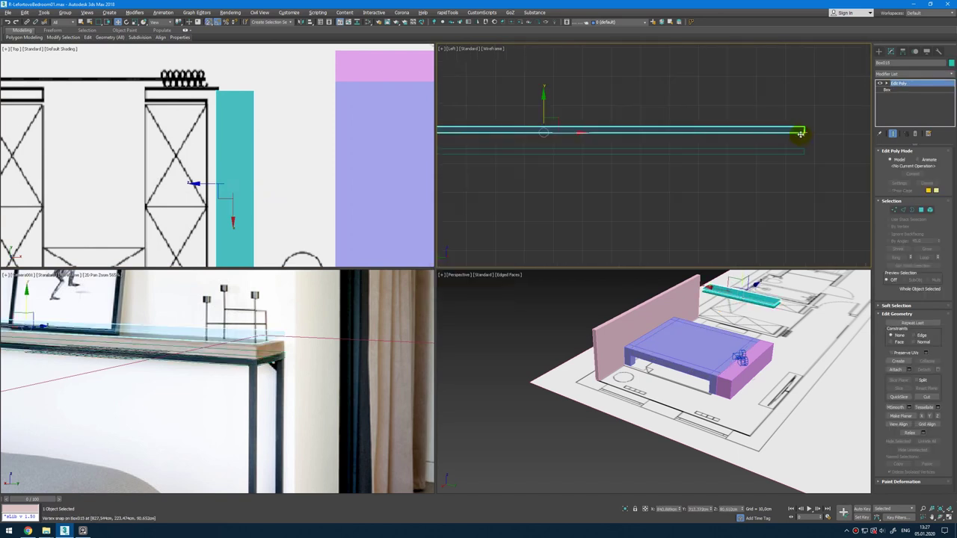
left_click_drag(803, 133, 803, 148)
Step: Raise the upper slab's top face to match the wooden tabletop's thickness in the photo
scroll(765, 307, "up", 4)
key("4")
left_click(748, 332)
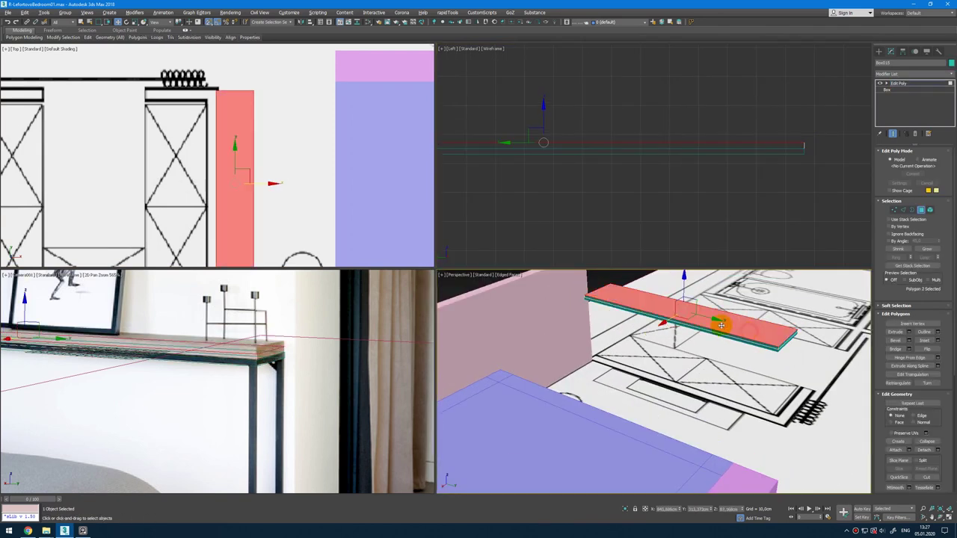
middle_click(699, 155)
left_click_drag(544, 123, 542, 108)
key("4")
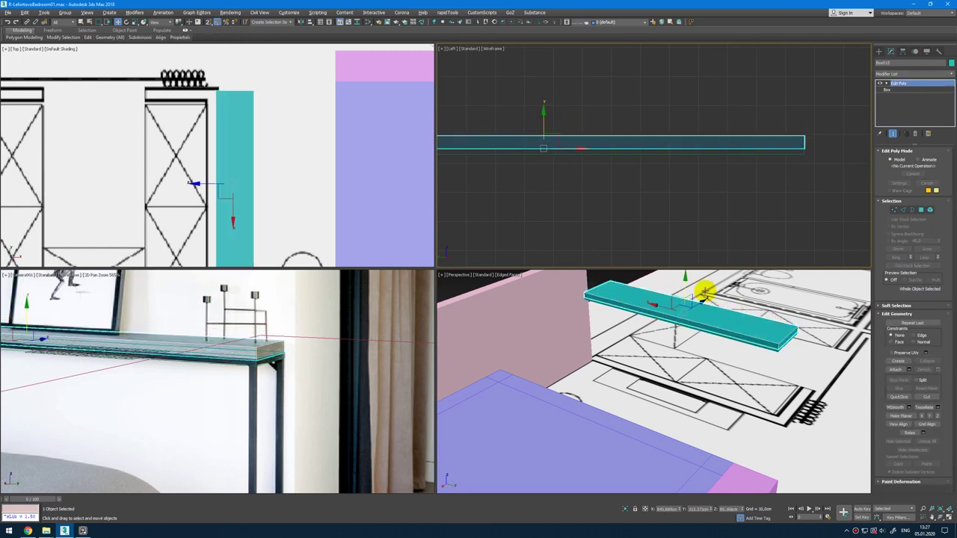
Step: Create a small helper box in the plan view between the console table and the bed
right_click(291, 142)
right_click(291, 123, "ctrl")
left_click(311, 107)
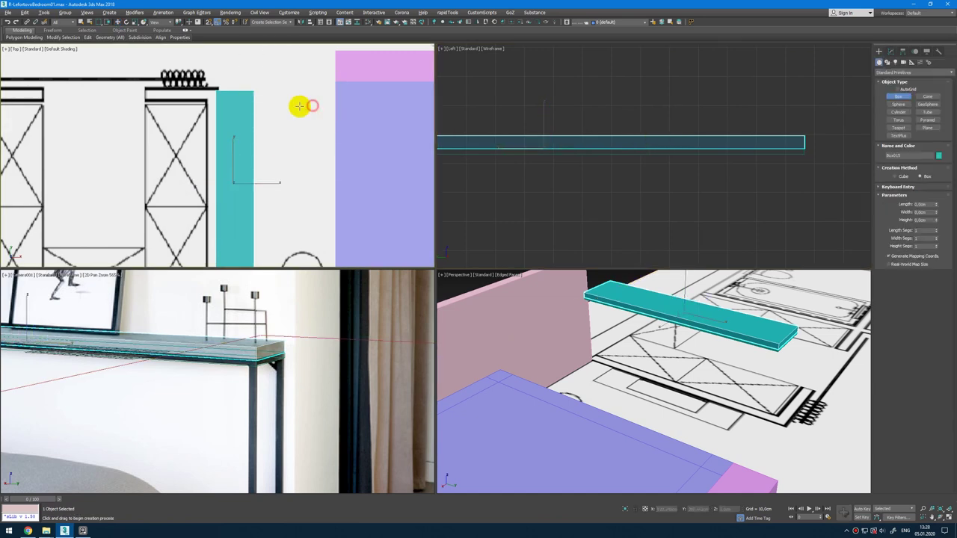
left_click_drag(290, 105, 320, 118)
left_click(322, 97)
right_click(322, 97)
Step: Set the helper box's length, width and height to 2 cm each
left_click(892, 52)
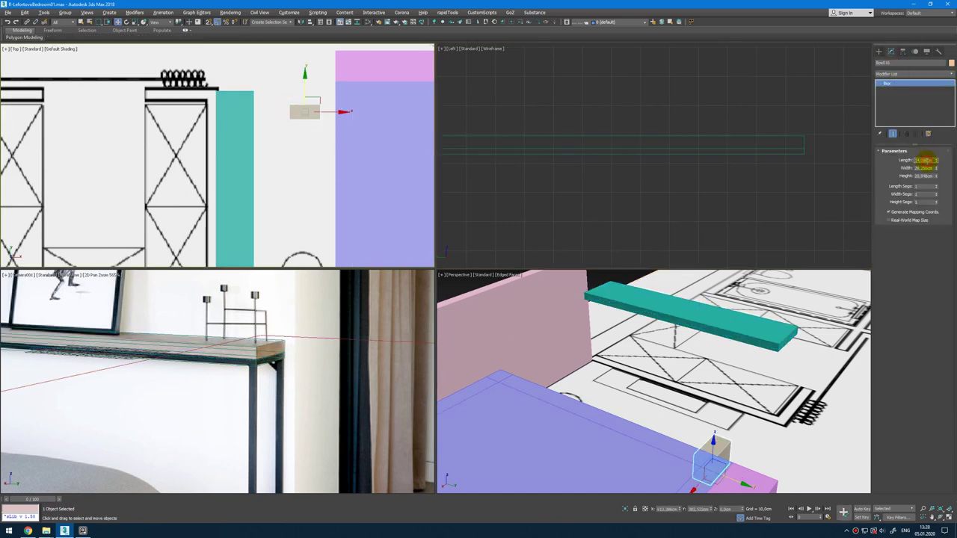
type("2")
key("Tab")
type("2")
key("Tab")
type("2")
key("Return")
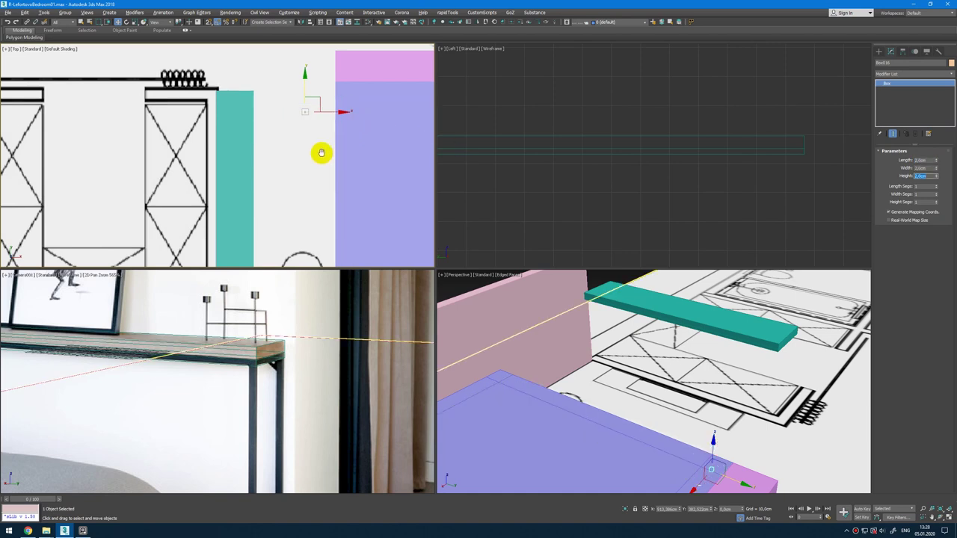
Step: Snap the helper cube into a far-end corner of the tabletop and clone it to the opposite corner of that end
middle_click_drag(320, 154, 316, 178)
key("F3")
mouse_move(311, 122)
left_mouse_down()
mouse_move(252, 104)
mouse_move(284, 157)
mouse_move(198, 97)
left_mouse_up()
middle_click_drag(198, 98, 324, 118)
left_click_drag(329, 125, 134, 144, "shift")
left_click(480, 299)
scroll(164, 123, "up", 2)
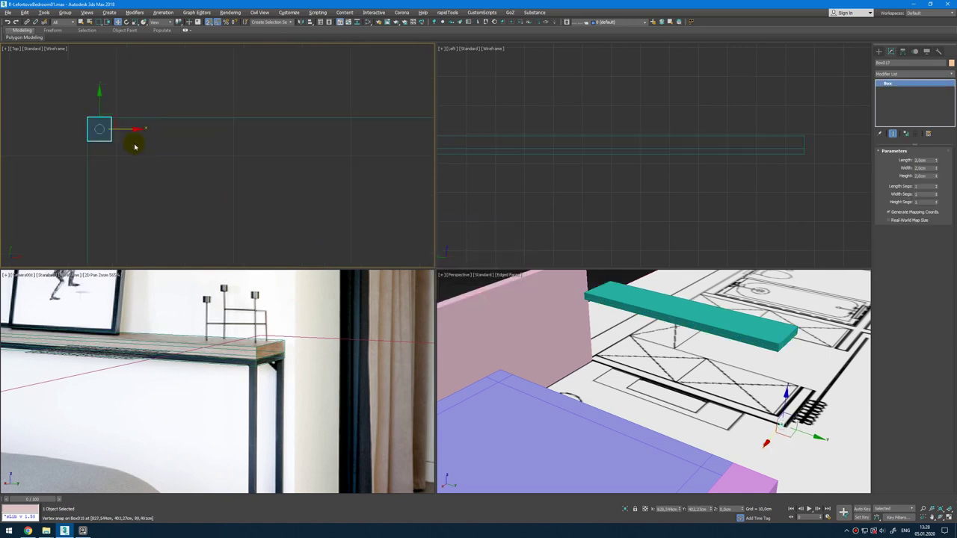
Step: Clone the helper cube along the wall side and snap the copy into the tabletop corner nearest the headboard panel
scroll(170, 90, "down", 8)
mouse_move(168, 74)
left_mouse_down("shift")
mouse_move(169, 183)
mouse_move(144, 153)
left_mouse_up("shift")
left_click(485, 297)
scroll(166, 187, "up", 10)
scroll(307, 228, "down", 2)
scroll(764, 365, "up", 5)
Step: Add a crosswise edge loop to the lower slab and snap it to the helper cube near the headboard panel
left_click(786, 334)
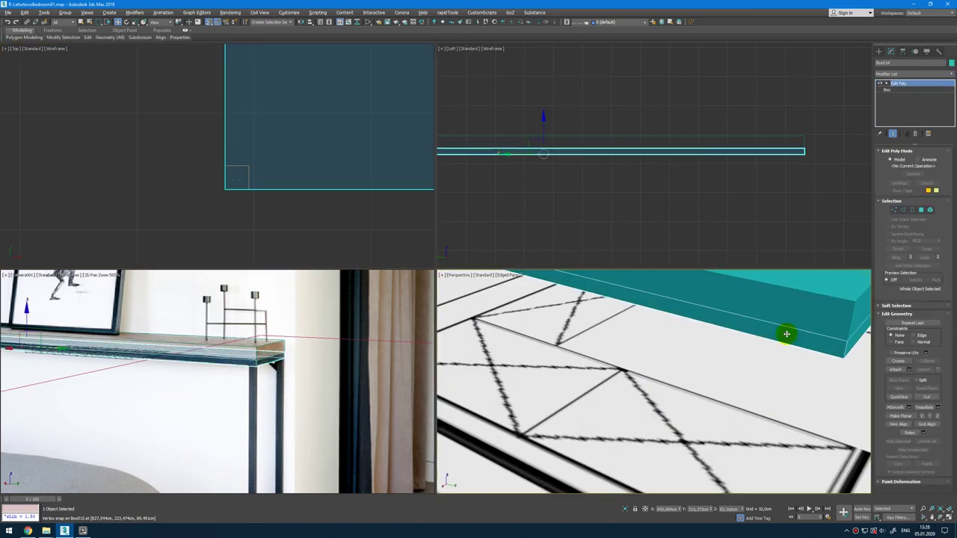
key("2")
scroll(304, 155, "down", 7)
middle_click_drag(305, 158, 211, 214)
scroll(254, 140, "down", 6)
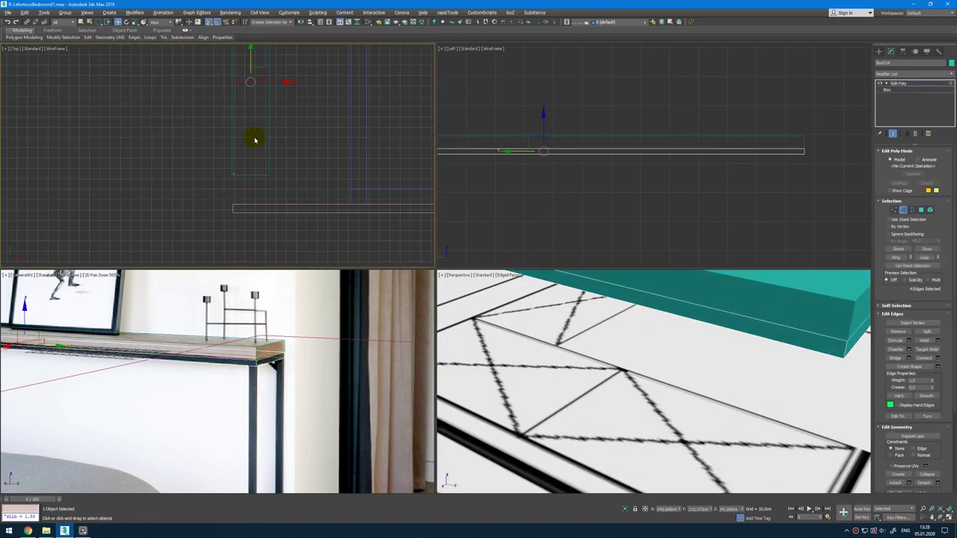
middle_click_drag(254, 119, 264, 199)
scroll(242, 245, "up", 8)
left_click_drag(258, 141, 239, 243)
scroll(239, 241, "down", 8)
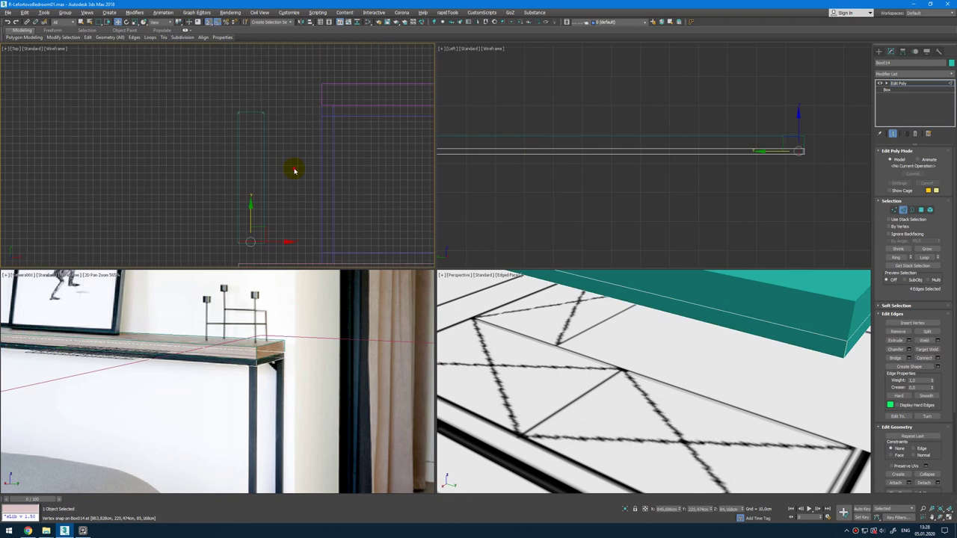
Step: Add a second crosswise edge loop to the lower slab and snap it to the helper cube at the far end
left_click_drag(295, 171, 276, 142)
scroll(262, 109, "up", 8)
scroll(276, 156, "down", 9)
left_click(287, 172)
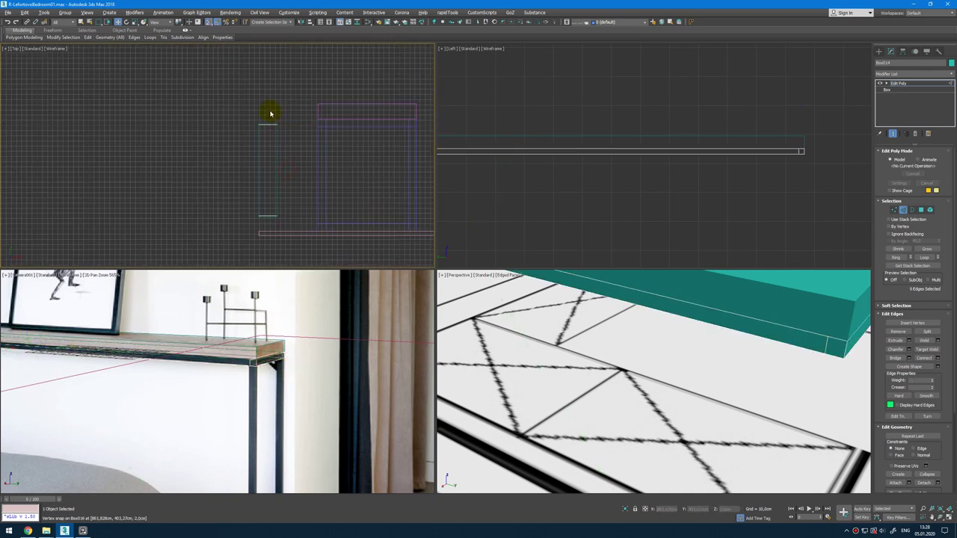
Step: Add two lengthwise edge loops to the lower slab and snap them to the helper cubes along both long sides
left_click(268, 124)
key("alt+r")
key("ctrl+shift+e")
scroll(267, 123, "up", 8)
left_click_drag(297, 251, 246, 127)
scroll(269, 158, "down", 8)
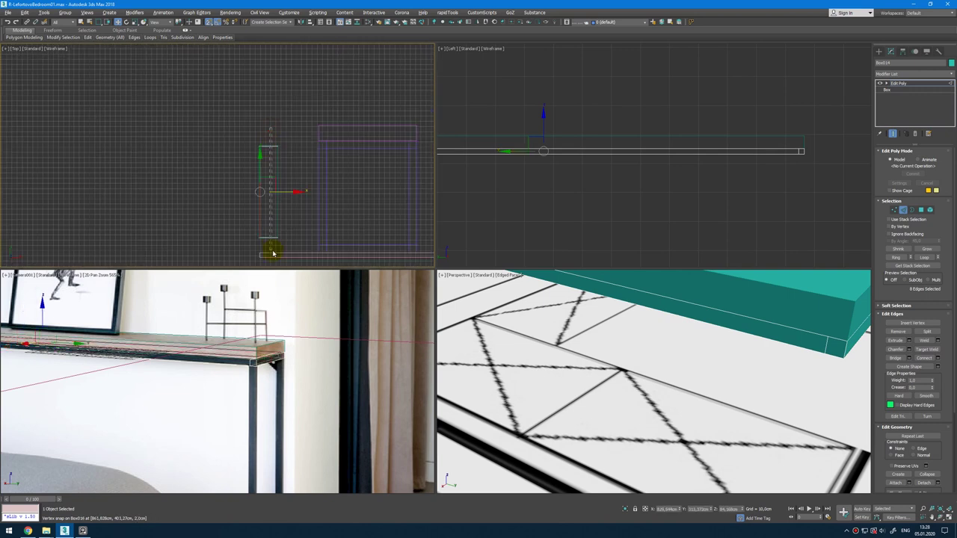
left_click_drag(273, 253, 275, 125)
scroll(284, 199, "up", 3)
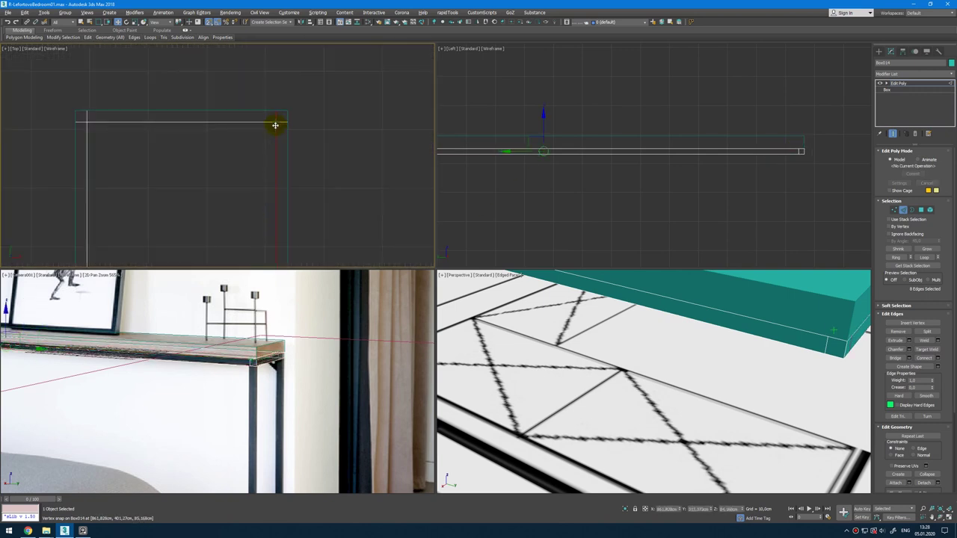
Step: Isolate the lower slab and bridge its large upper and lower inner faces to open it into a rectangular frame
middle_click(690, 354)
key("alt+w")
middle_click_drag(690, 354, 670, 319, "alt")
scroll(671, 319, "down", 5)
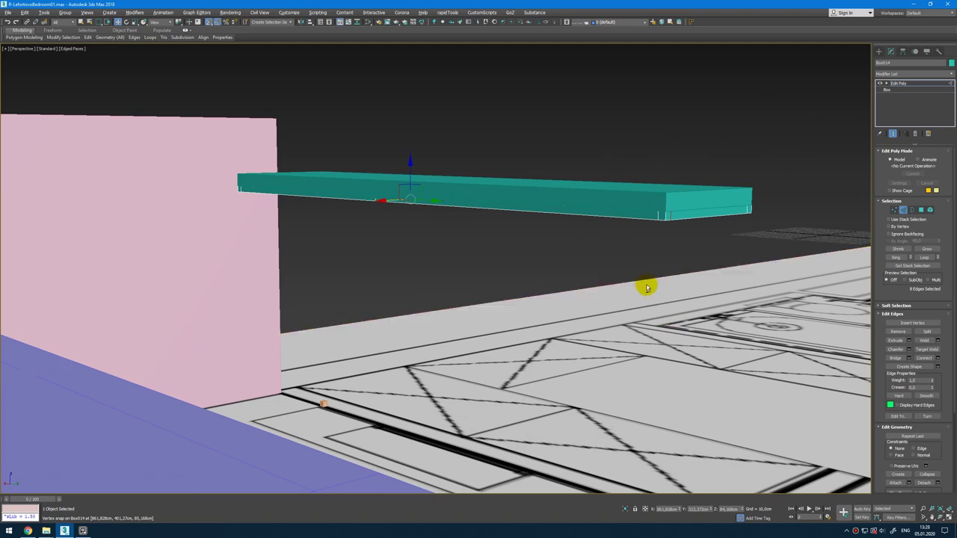
key("alt+q")
middle_click_drag(647, 288, 604, 365, "alt")
scroll(640, 257, "down", 2)
scroll(567, 330, "down", 4)
key("4")
left_click(592, 308)
left_click(605, 360, "ctrl")
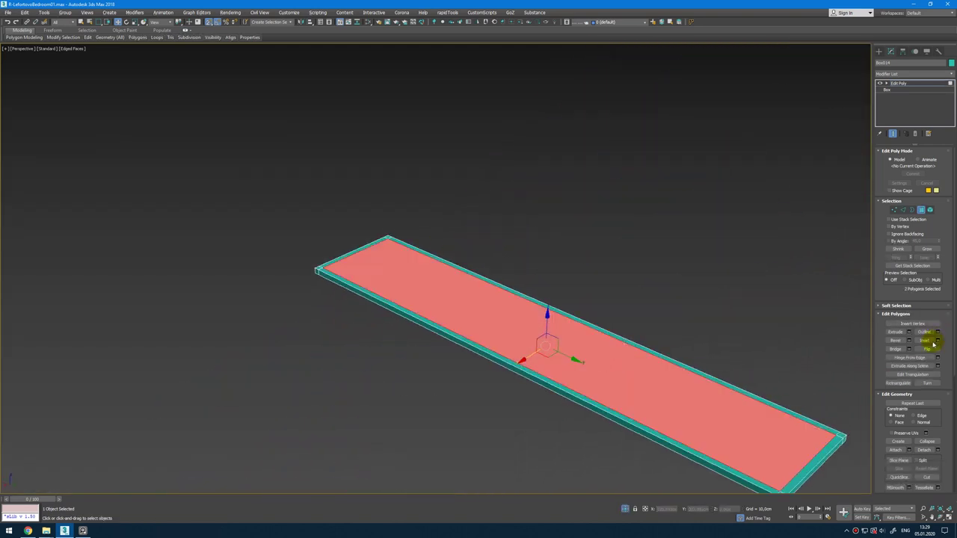
left_click(895, 349)
Step: Extrude the four corner faces on the frame's underside downward to form the table legs
middle_click_drag(759, 351, 652, 129, "alt")
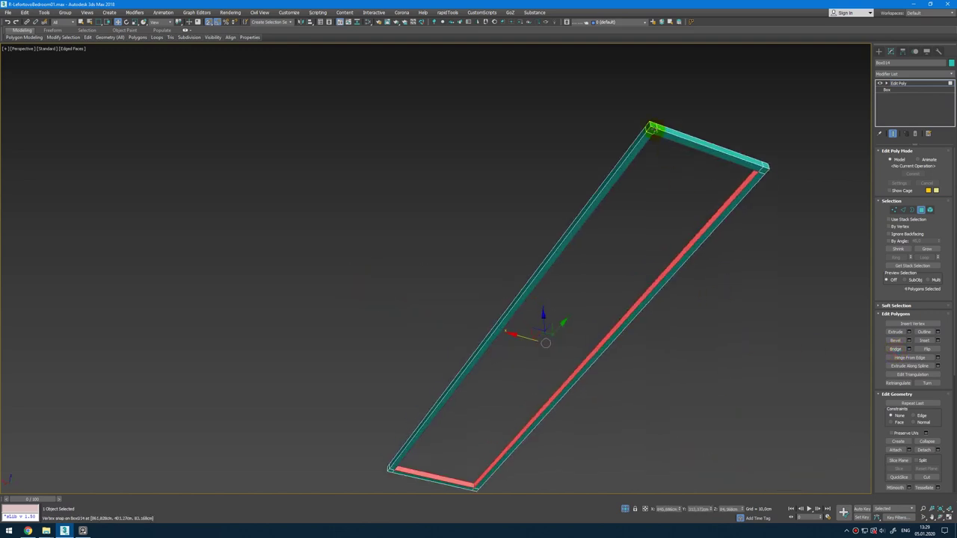
key("s")
left_click(653, 129)
left_click(764, 169, "ctrl")
middle_click_drag(374, 471, 387, 388)
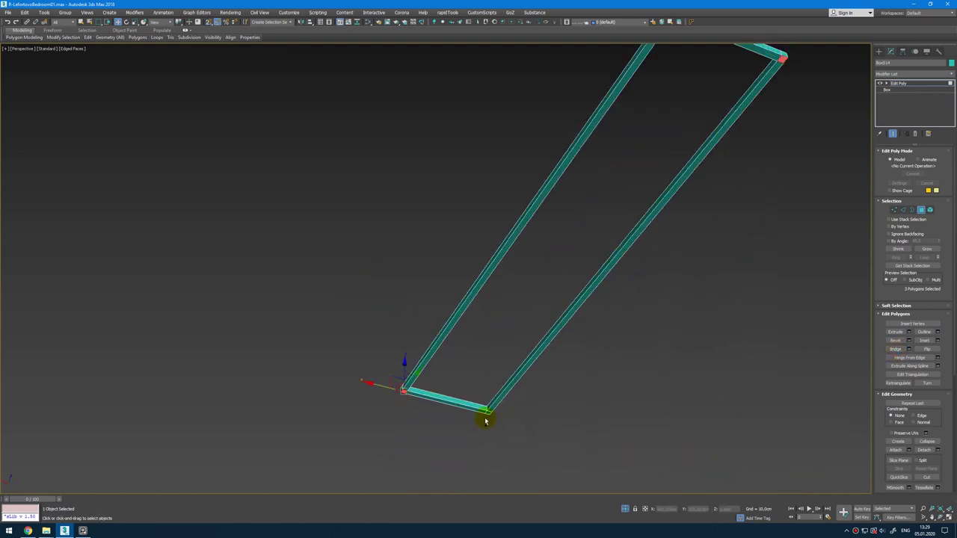
left_click(910, 332)
left_click_drag(441, 282, 461, 434)
left_click(441, 294)
key("4")
Step: Add a Symmetry modifier to the console frame and set its mirror axis to Z
middle_click_drag(660, 194, 656, 207, "alt")
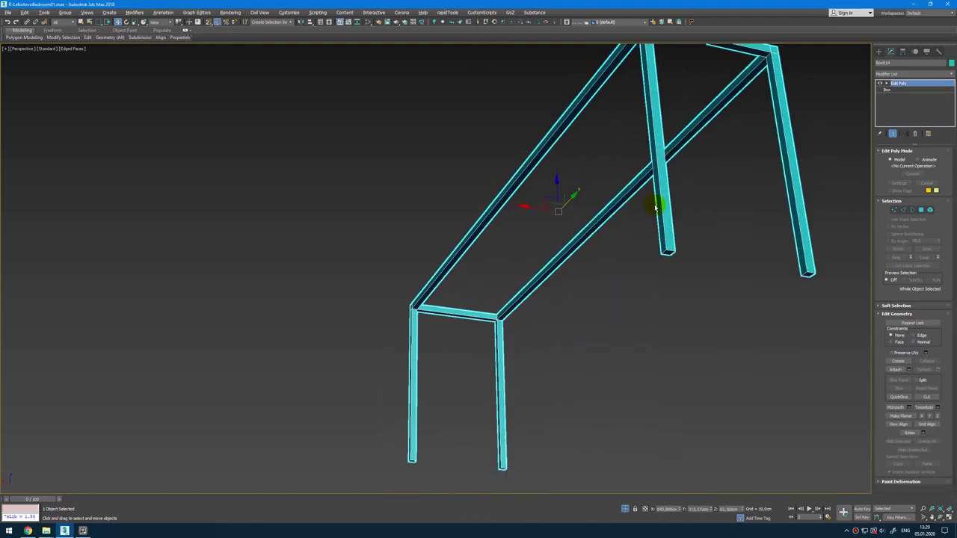
left_click(936, 75)
type("sy")
key("Return")
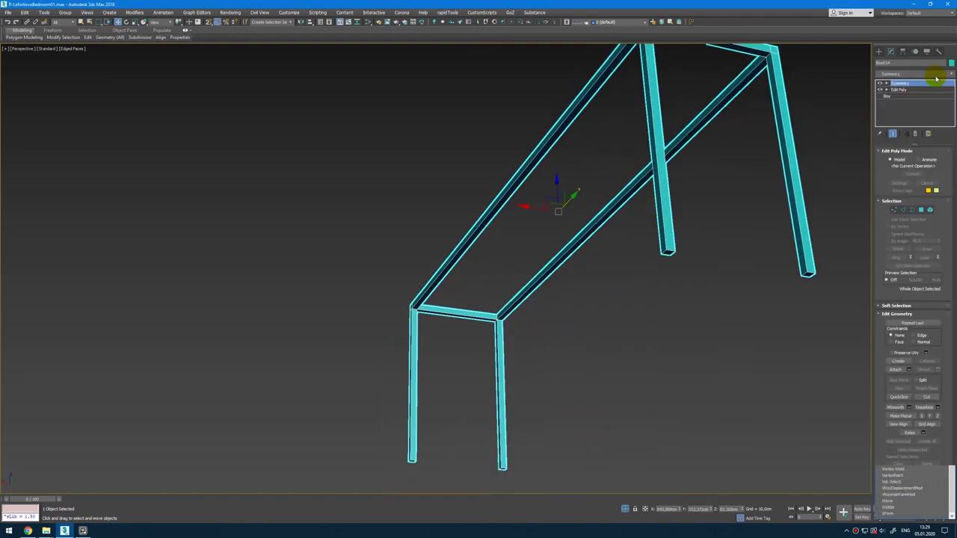
left_click(927, 166)
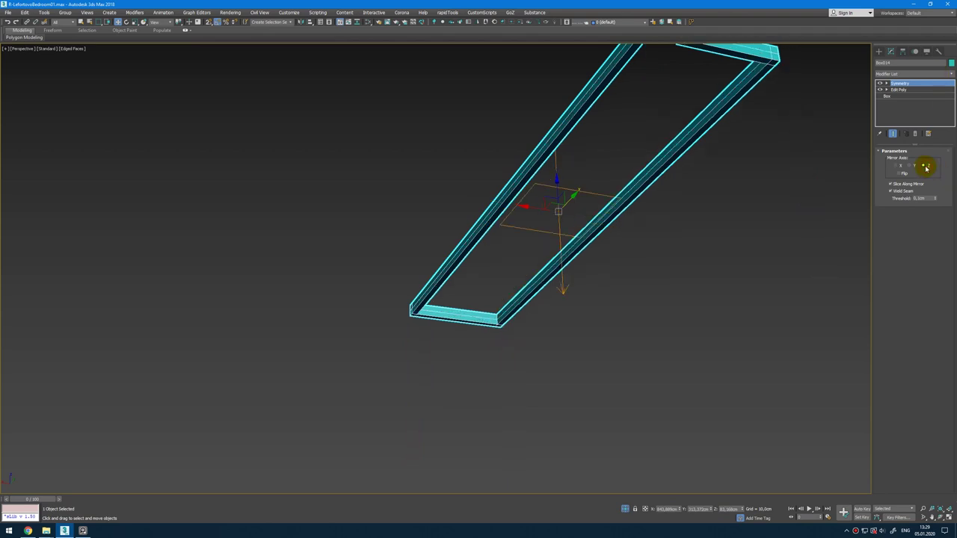
middle_click_drag(624, 188, 621, 199, "alt")
Step: Lower the Symmetry mirror plane so the mirrored frame forms a bottom rectangle joined by the four legs
key("1")
left_click_drag(561, 190, 562, 292)
key("alt+w")
left_click(653, 124)
key("alt+w")
scroll(699, 68, "down", 4)
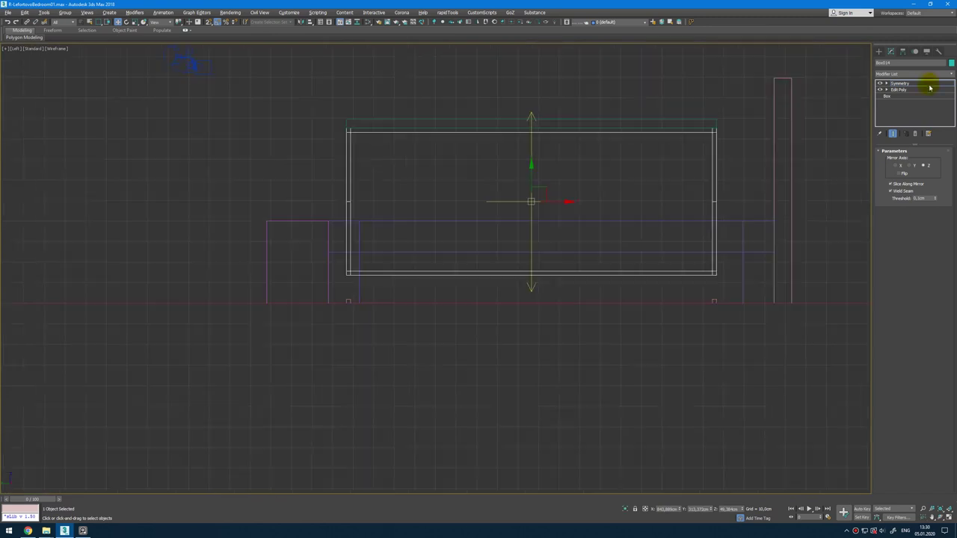
Step: Add an Edit Poly modifier above Symmetry and snap the frame's bottom vertices down to floor level
left_click(928, 84)
key("shift+e")
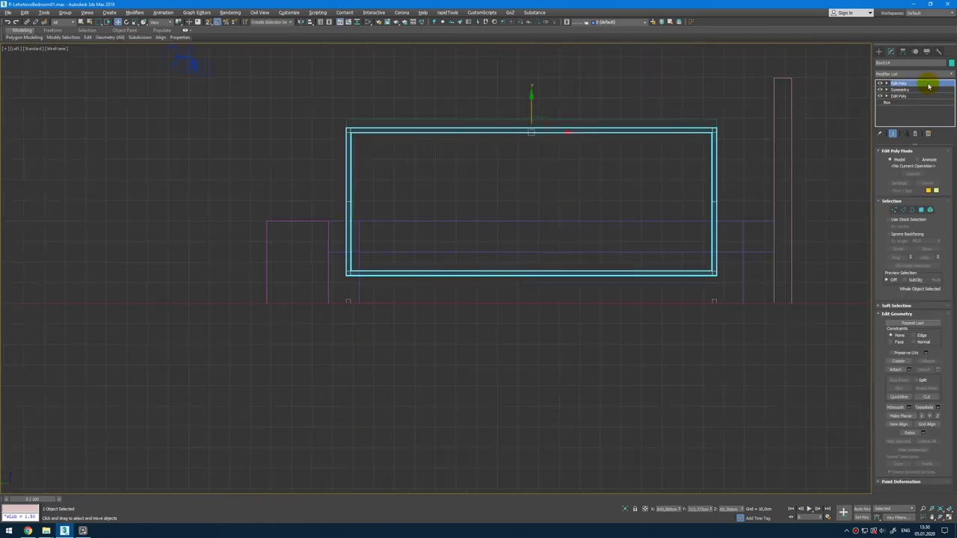
key("1")
scroll(336, 275, "up", 6)
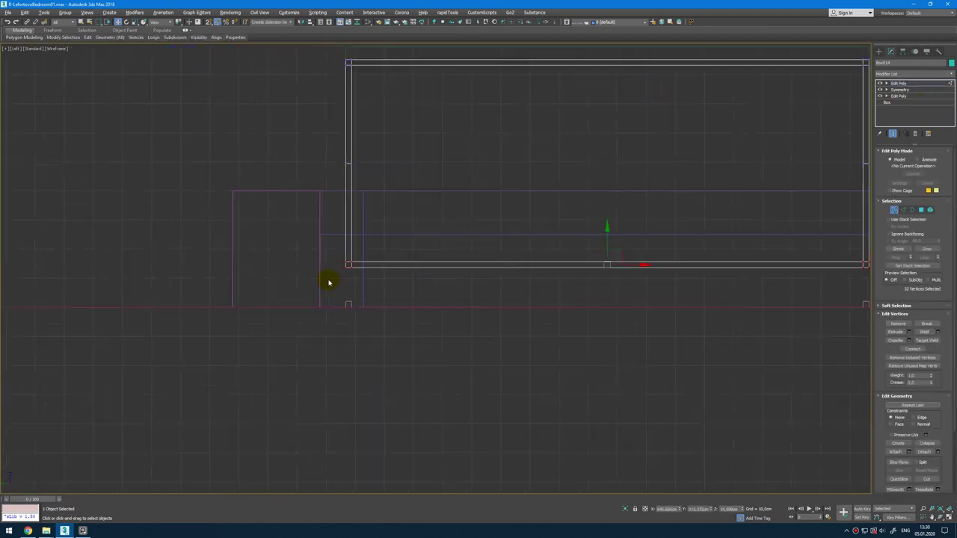
scroll(356, 310, "down", 5)
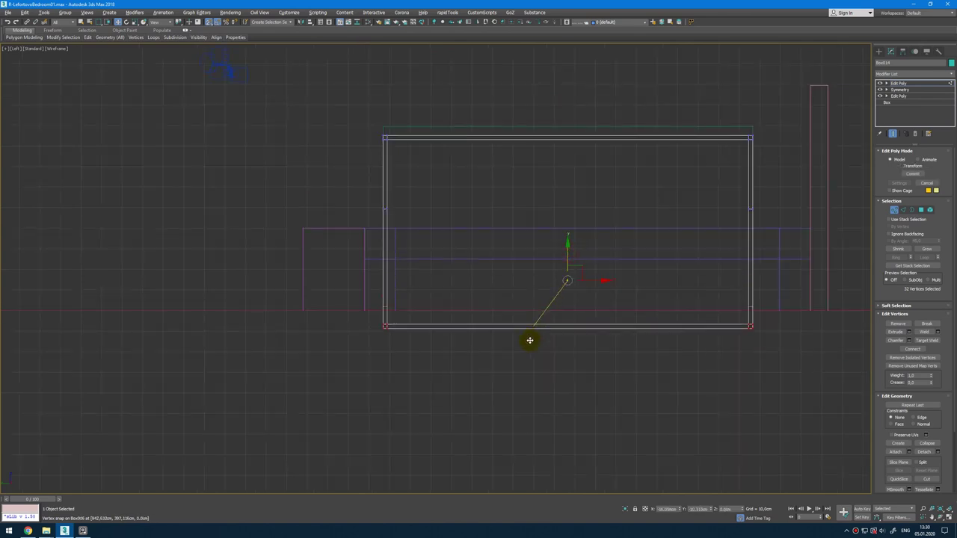
scroll(381, 344, "up", 5)
left_click_drag(396, 367, 400, 275)
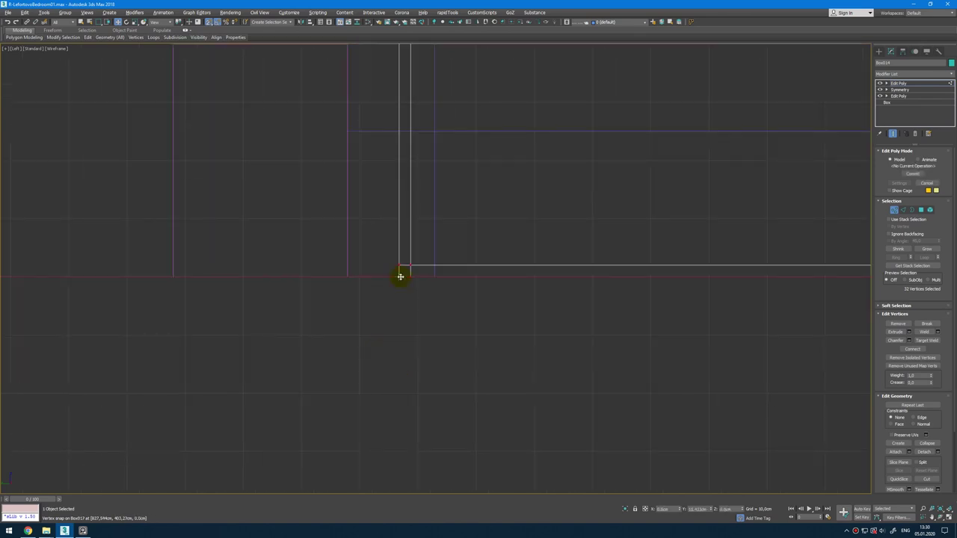
scroll(457, 294, "down", 5)
Step: Remove the leftover edge loops around the middle of the four console legs
key("2")
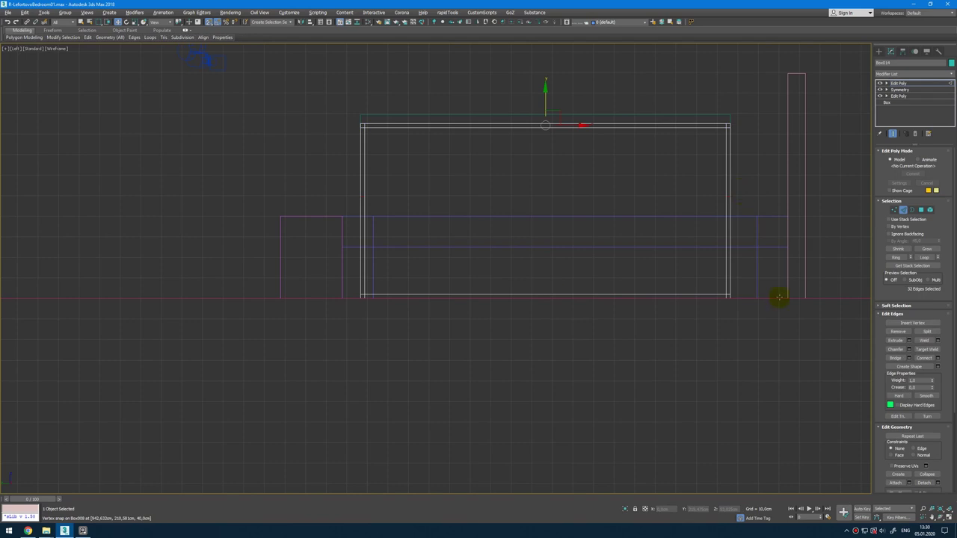
key("alt+w")
scroll(790, 389, "down", 5)
key("alt+w")
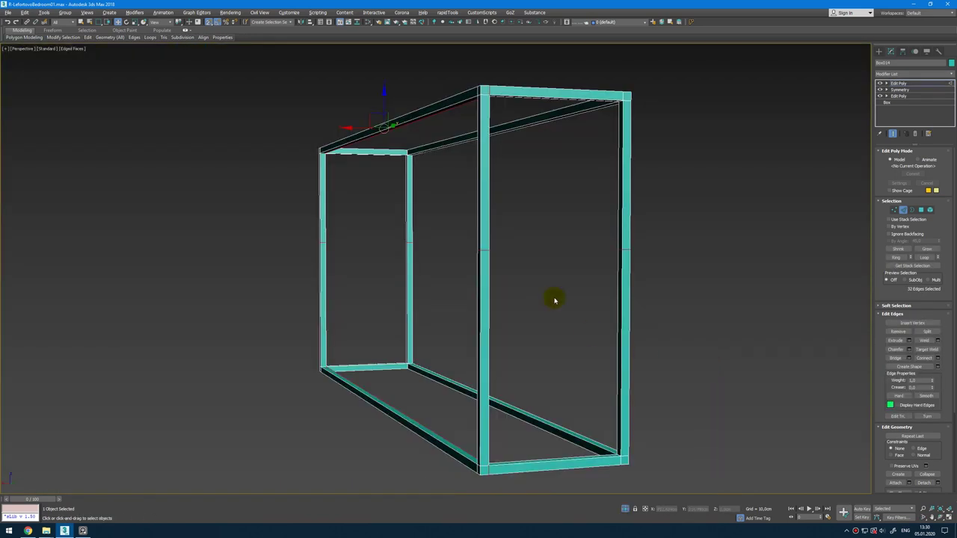
left_click_drag(226, 187, 209, 206, "alt")
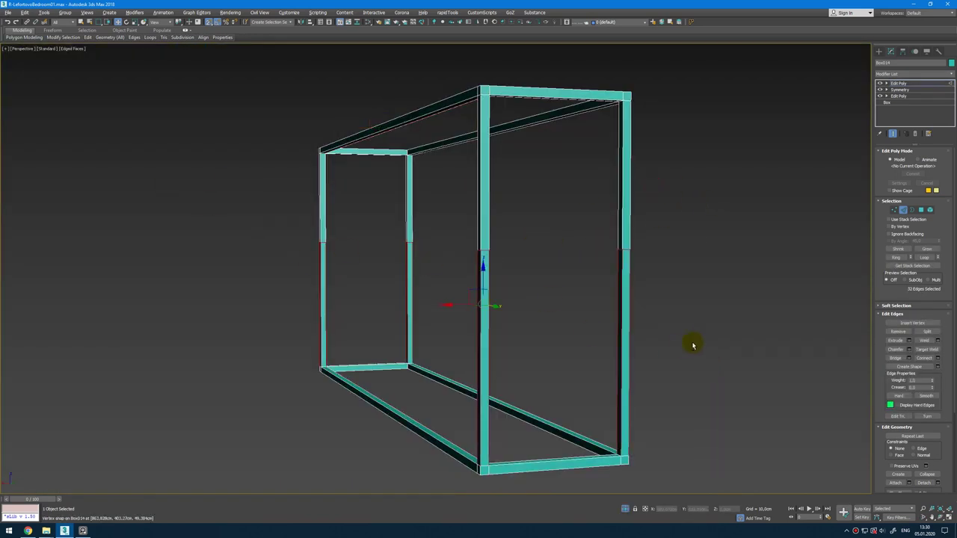
left_click_drag(693, 344, 135, 368, "alt")
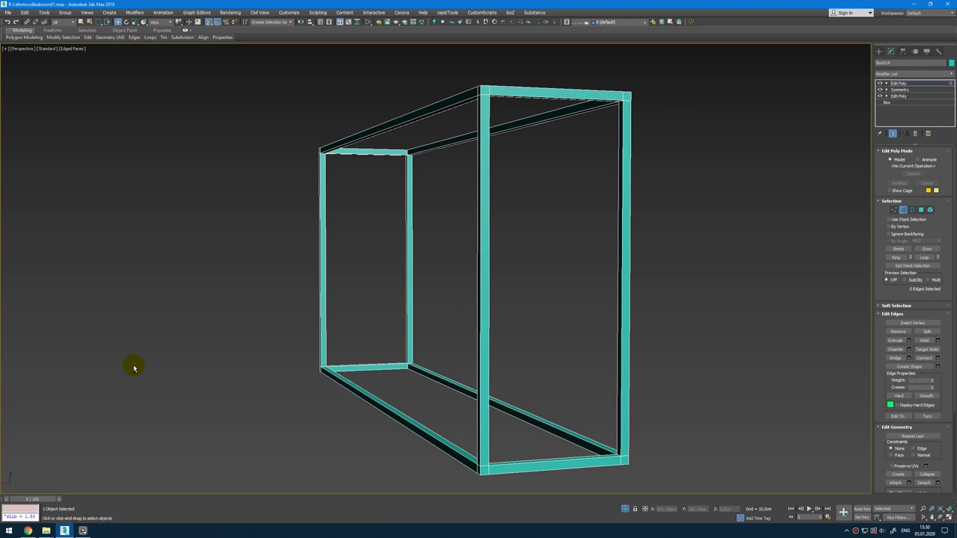
key("2")
Step: End isolation and compare the finished console frame with the reference photo through the camera
left_click(626, 509)
key("alt+w")
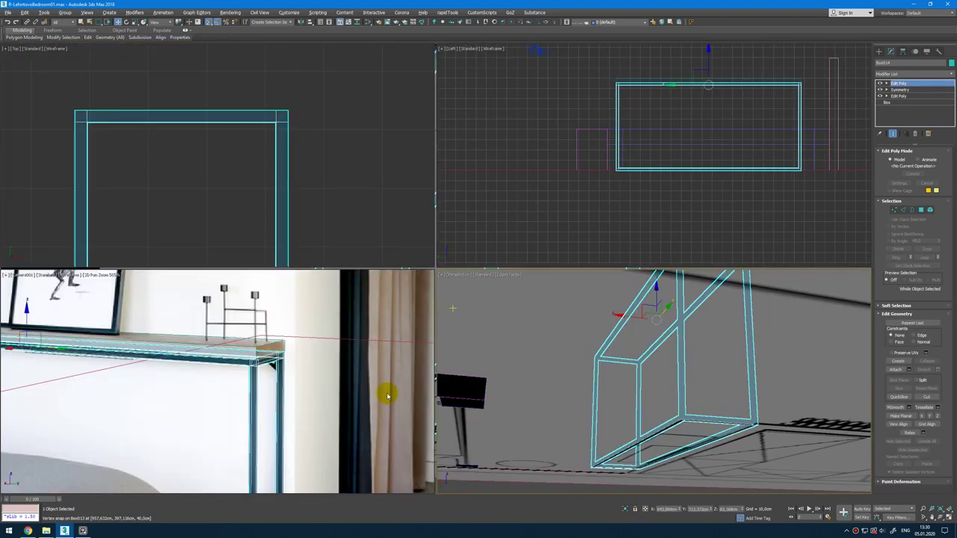
middle_click(291, 370)
key("alt+w")
scroll(304, 325, "down", 2)
scroll(304, 324, "down", 2)
middle_click_drag(303, 325, 436, 336)
key("alt+w")
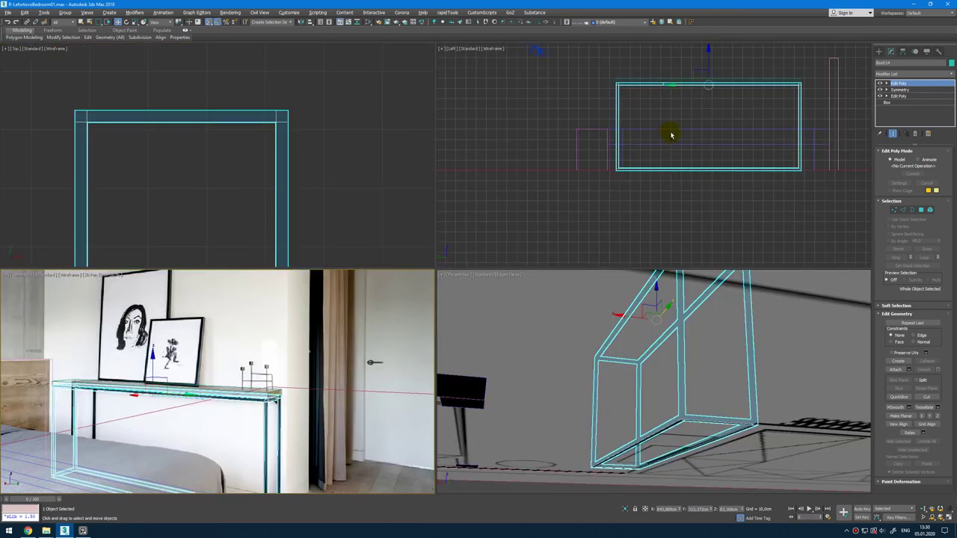
Step: Create a box on the floor beyond the console table as the base for a framed picture
key("alt+w")
right_click(479, 158)
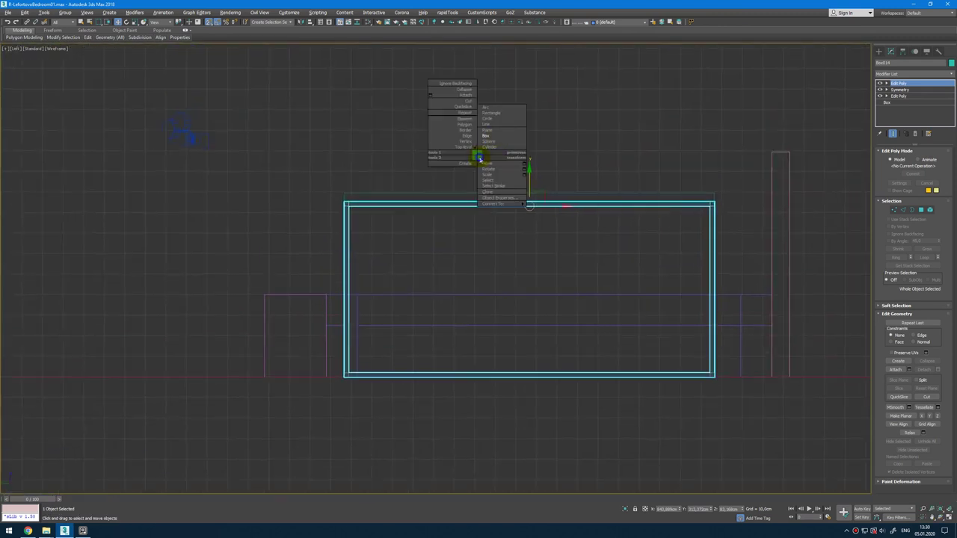
left_click(498, 137)
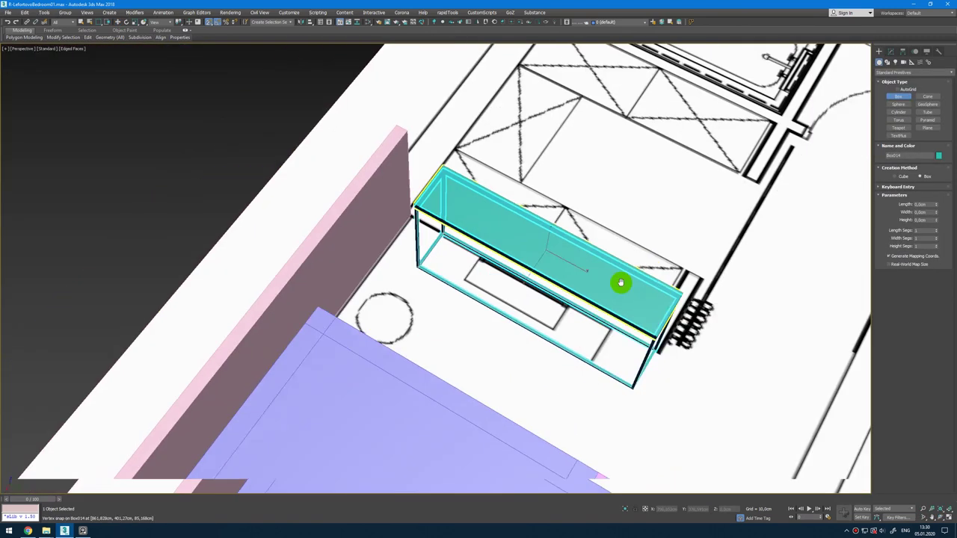
left_click_drag(614, 411, 722, 453)
left_click(722, 441)
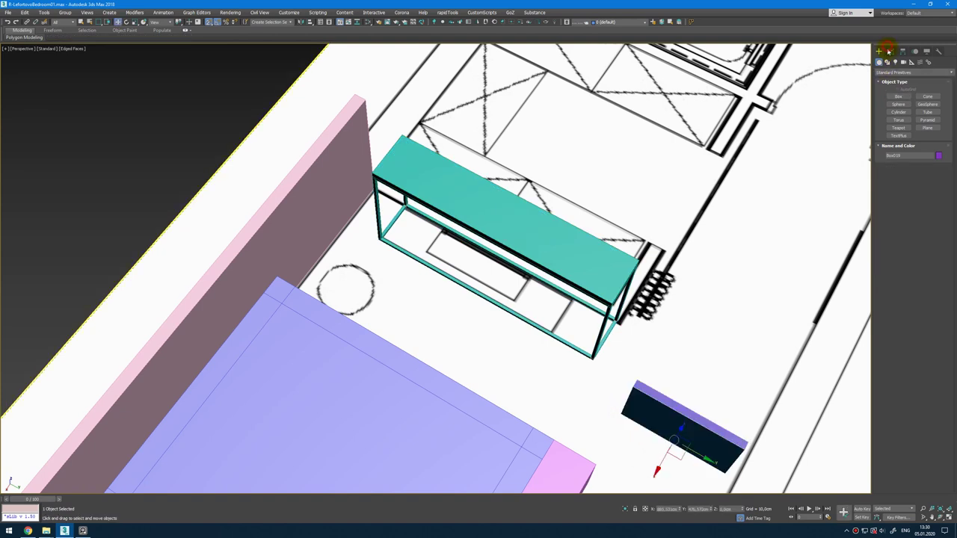
Step: Set the picture box's length to 50 cm, width to 2 cm and height to 98 cm
left_click(890, 51)
type("2")
key("Tab")
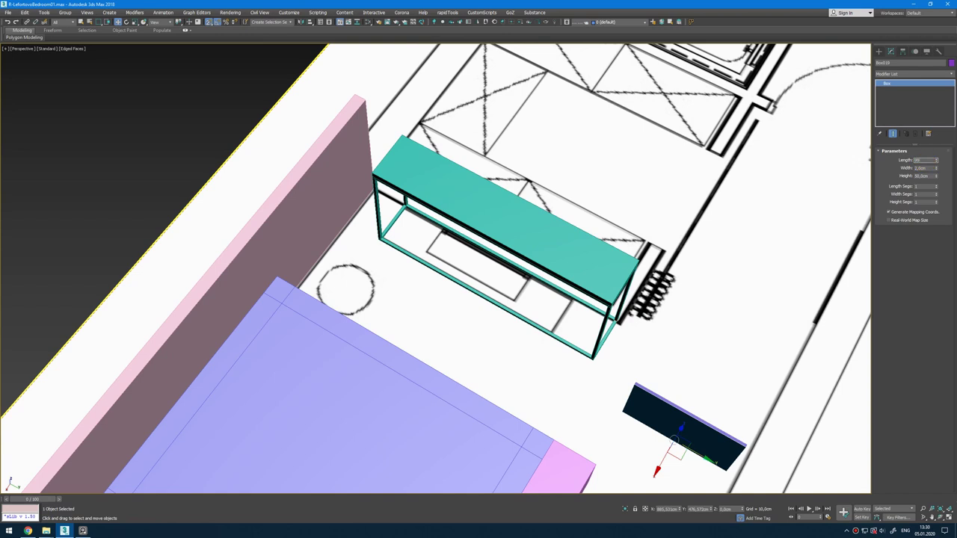
key("Return")
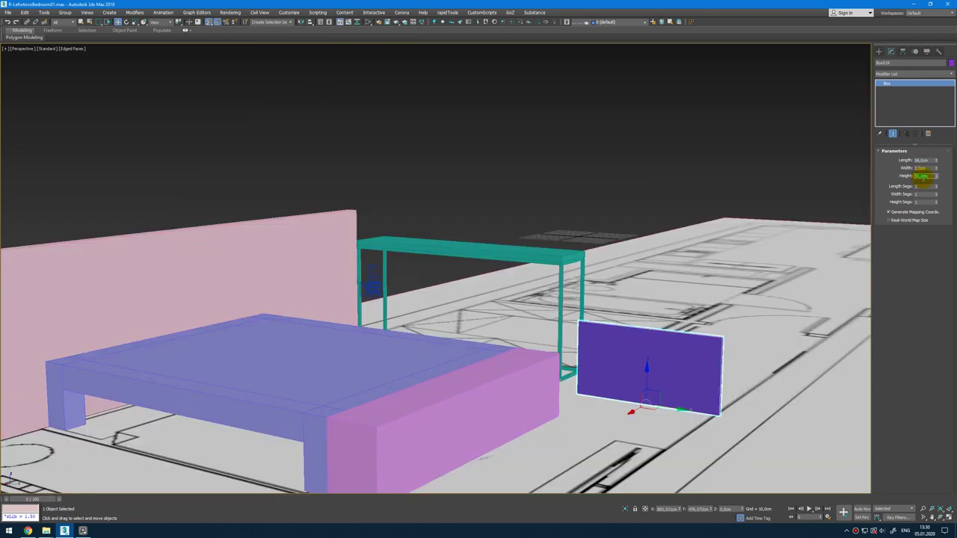
type("98")
key("Return")
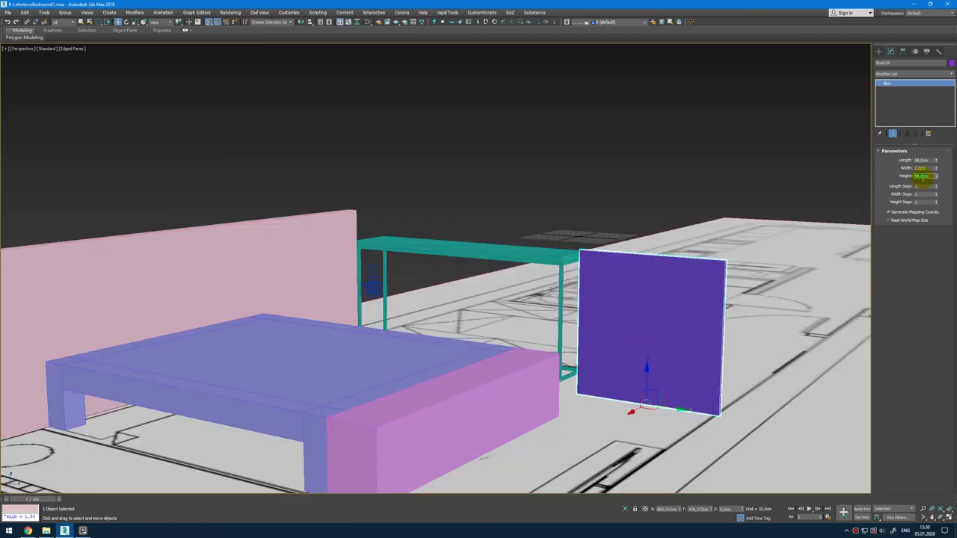
type("50")
key("Return")
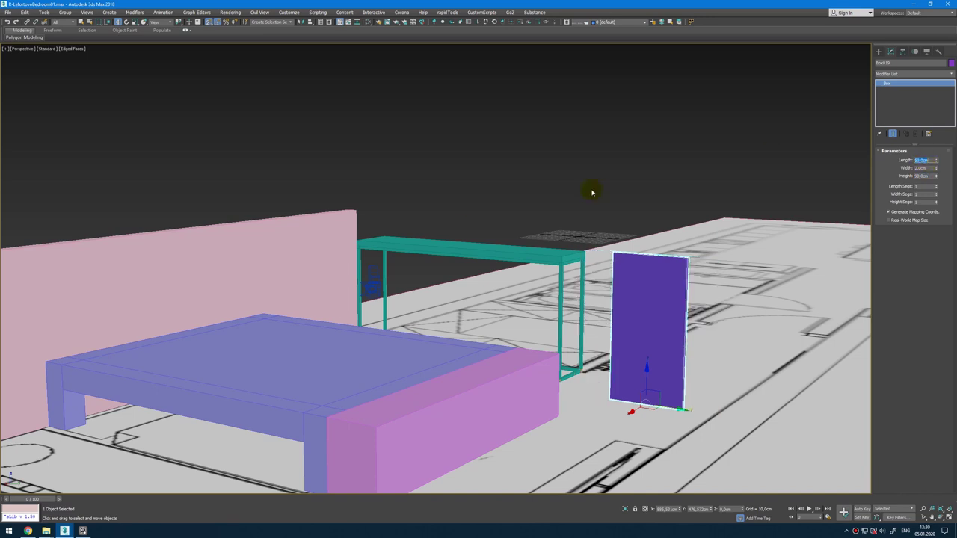
Step: Move the picture box onto the console tabletop, near its wall side, lining it up with the large picture in the photo
key("alt+w")
scroll(261, 120, "up", 3)
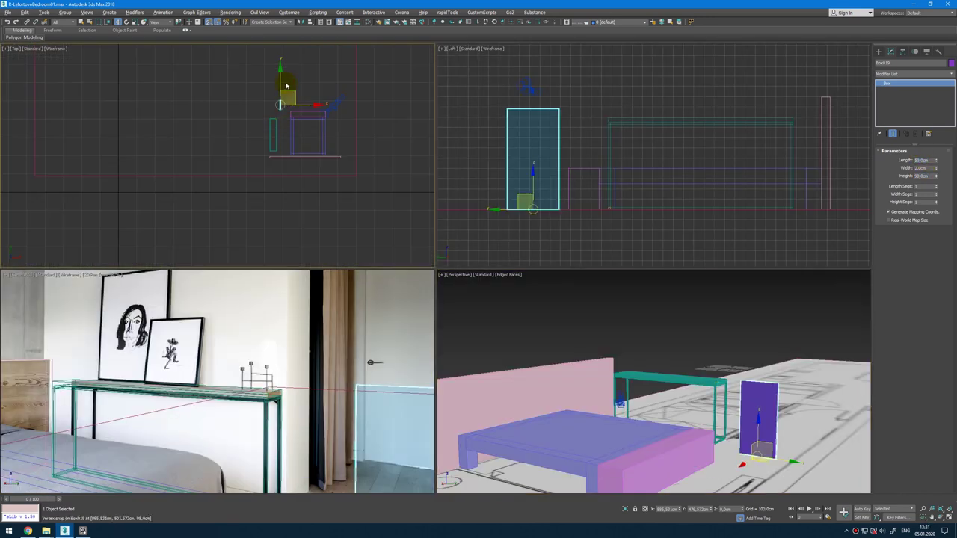
scroll(285, 86, "up", 3)
left_click_drag(282, 116, 259, 203)
middle_click_drag(735, 147, 728, 153)
left_click_drag(741, 185, 783, 120)
scroll(247, 200, "up", 4)
left_click_drag(290, 188, 290, 165)
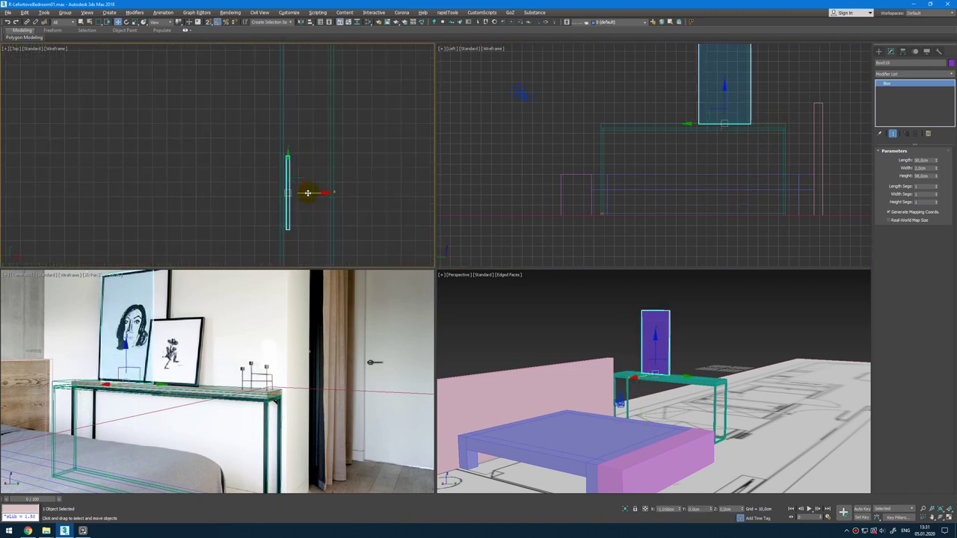
Step: Set the picture box's length to 65 cm and shift it along the tabletop to match the photo
mouse_move(936, 160)
left_mouse_down()
mouse_move(931, 136)
mouse_move(934, 149)
left_mouse_up()
middle_click_drag(312, 171, 308, 174)
left_click_drag(284, 177, 285, 167)
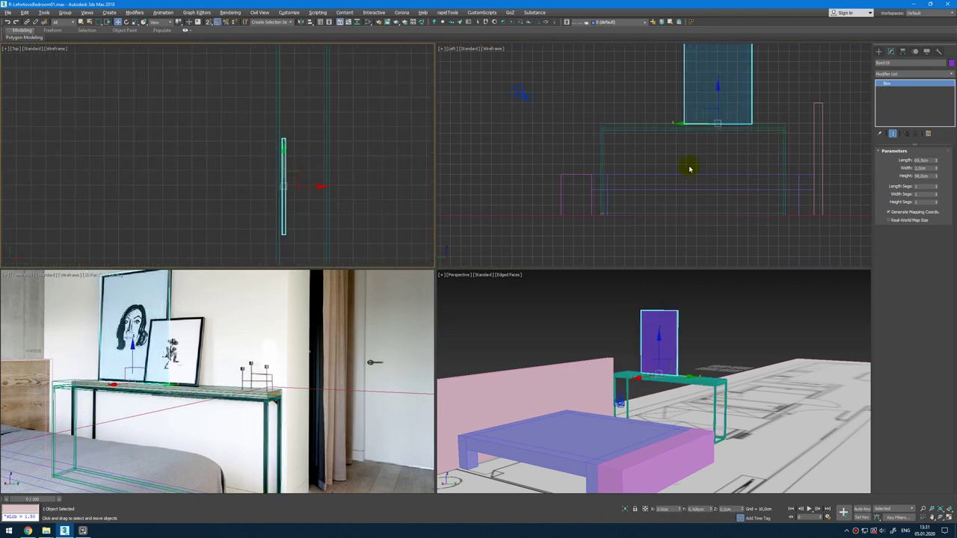
type("65")
key("Return")
Step: Tilt the large picture box slightly backward in the front view and move it so it leans against the wall
middle_click(709, 107)
key("v")
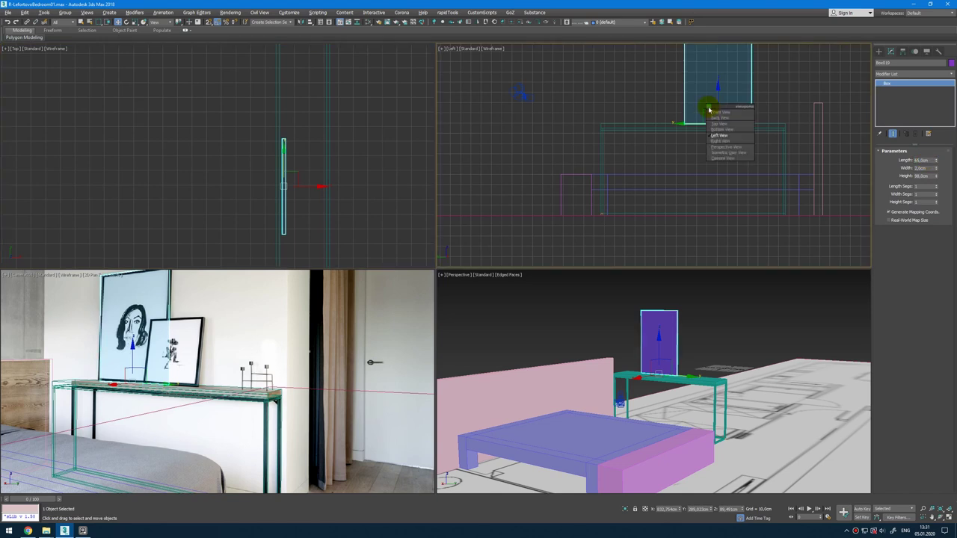
key("f")
key("z")
scroll(560, 147, "down", 2)
scroll(634, 187, "up", 5)
key("e")
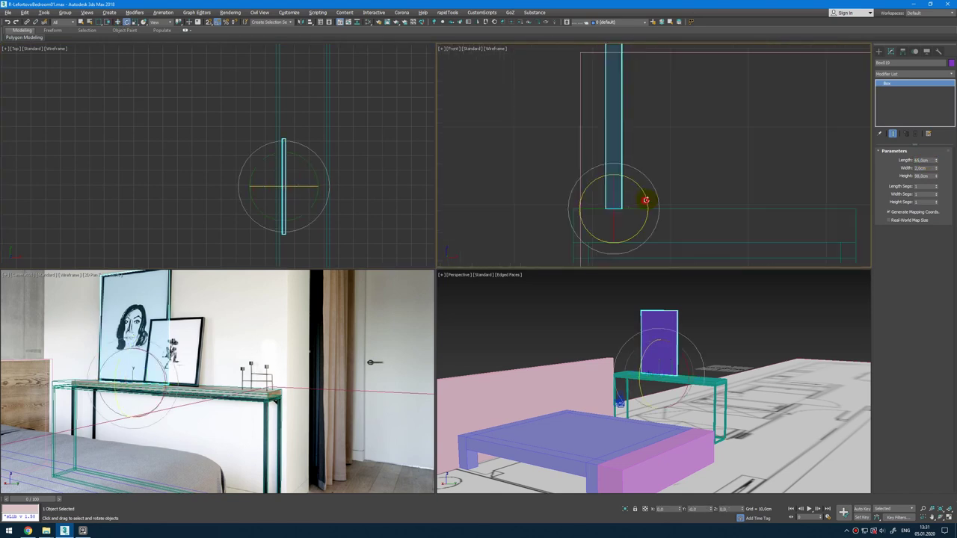
left_click_drag(649, 199, 649, 197)
left_click_drag(648, 192, 606, 196)
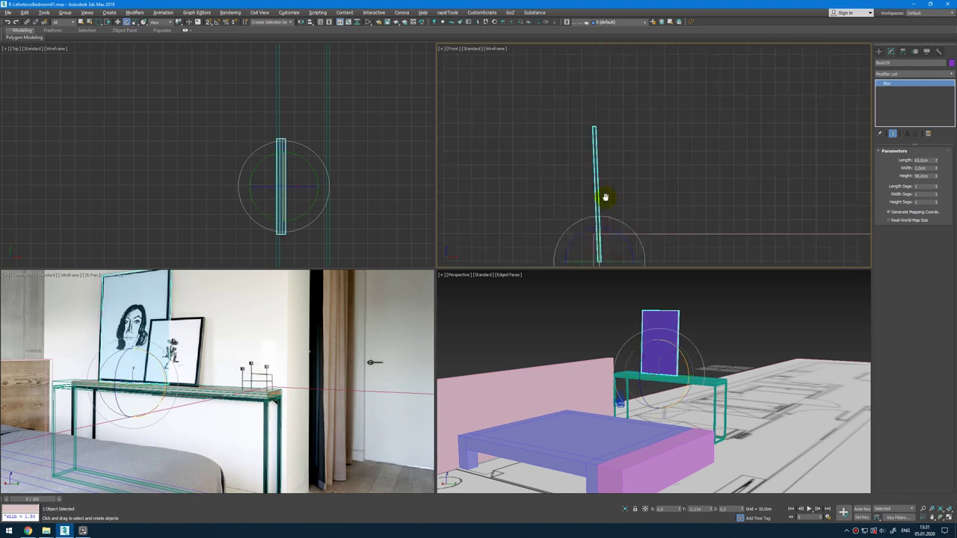
middle_click_drag(606, 197, 610, 140)
scroll(596, 66, "up", 4)
scroll(643, 119, "down", 2)
middle_click_drag(625, 91, 612, 56)
key("w")
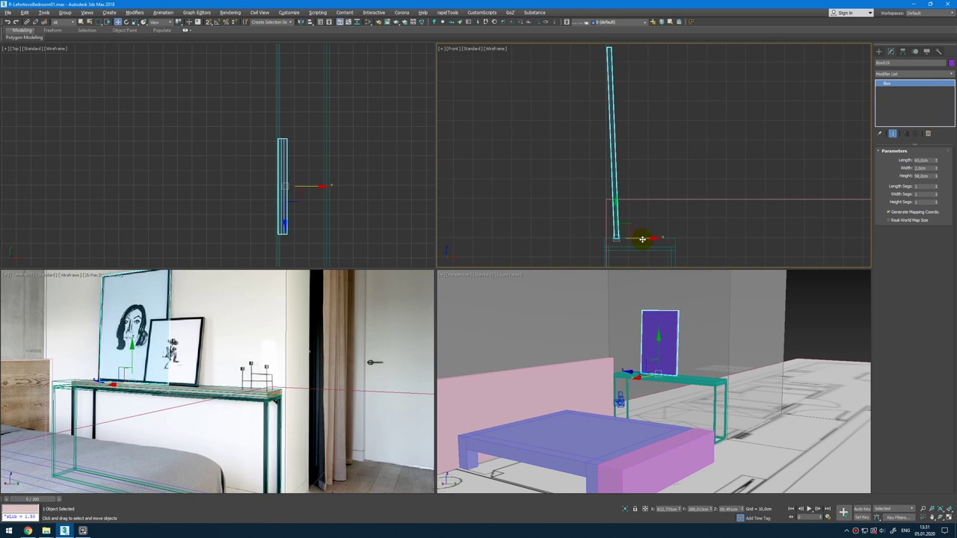
Step: Copy the large picture box forward and along the tabletop, and reduce the copy's height to about 55 cm
middle_click_drag(653, 338, 695, 353, "alt")
scroll(667, 363, "up", 4)
middle_click(229, 162)
left_click_drag(303, 169, 313, 125)
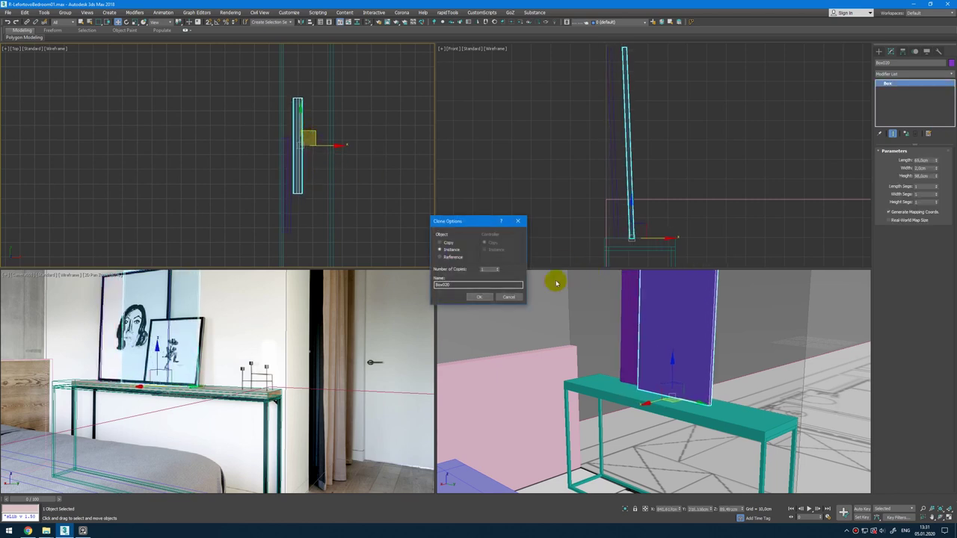
left_click(479, 297)
mouse_move(936, 176)
left_mouse_down()
mouse_move(933, 194)
mouse_move(932, 182)
left_mouse_up()
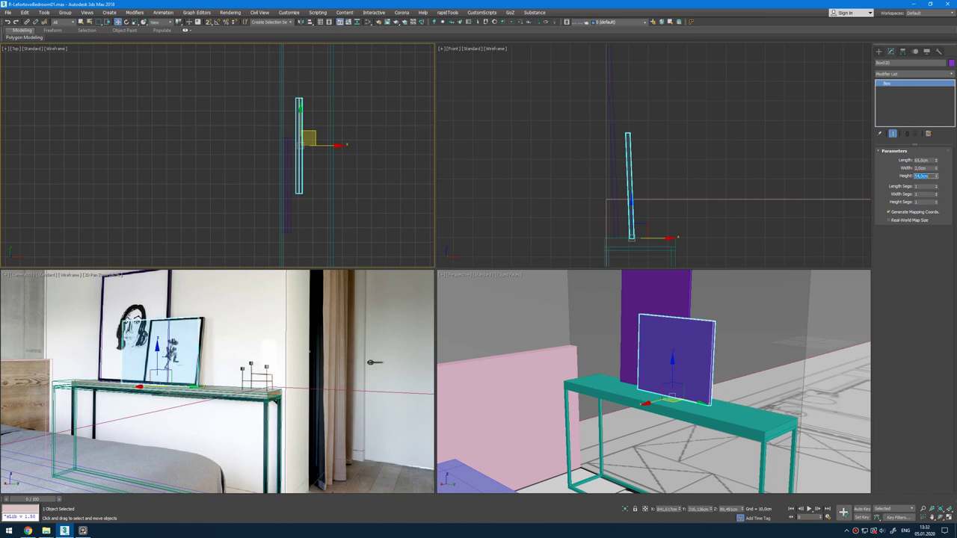
Step: Tilt the smaller picture box further back so its upper edge leans toward the large picture
scroll(644, 224, "up", 2)
middle_click_drag(644, 223, 620, 203)
key("e")
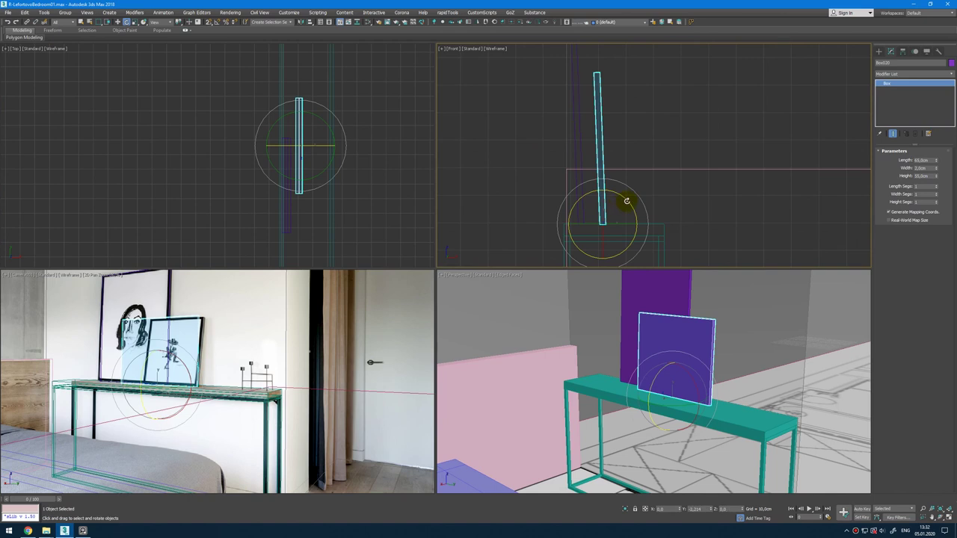
mouse_move(627, 201)
left_mouse_down()
mouse_move(627, 188)
mouse_move(626, 198)
left_mouse_up()
key("w")
Step: Set the smaller picture box's length to 45 cm and align it with the small picture in the photo
left_click_drag(936, 162, 935, 169)
right_click(403, 117)
double_click(928, 162)
type("453")
key("Return")
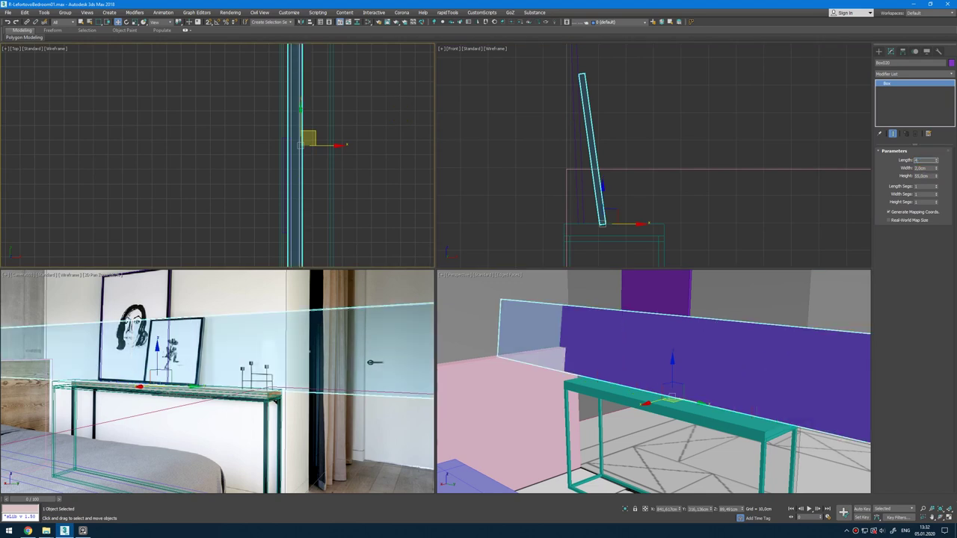
type("45")
key("Return")
Step: Add an Edit Poly modifier to the smaller picture box and inset its front face by 2 cm
middle_click_drag(744, 338, 768, 348, "alt")
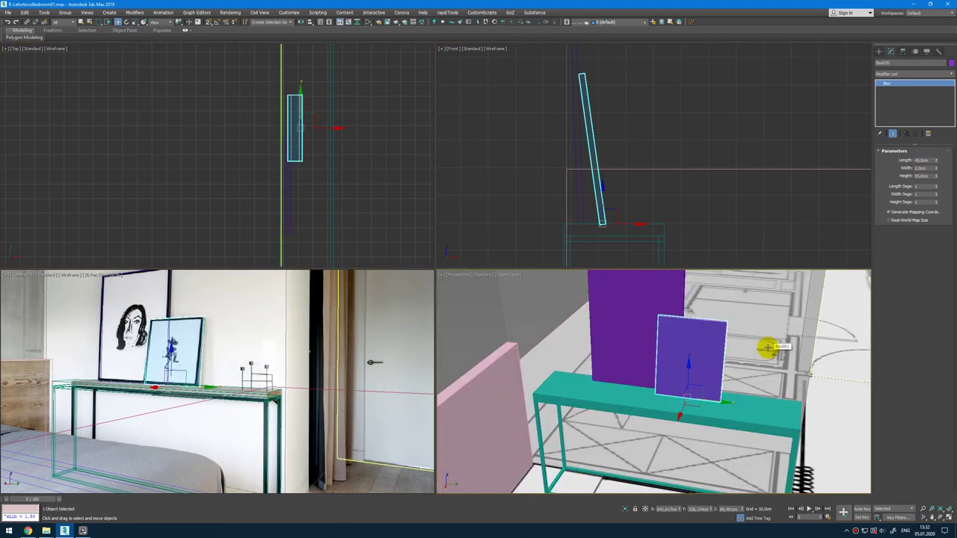
key("ctrl+e")
key("4")
left_click(692, 381)
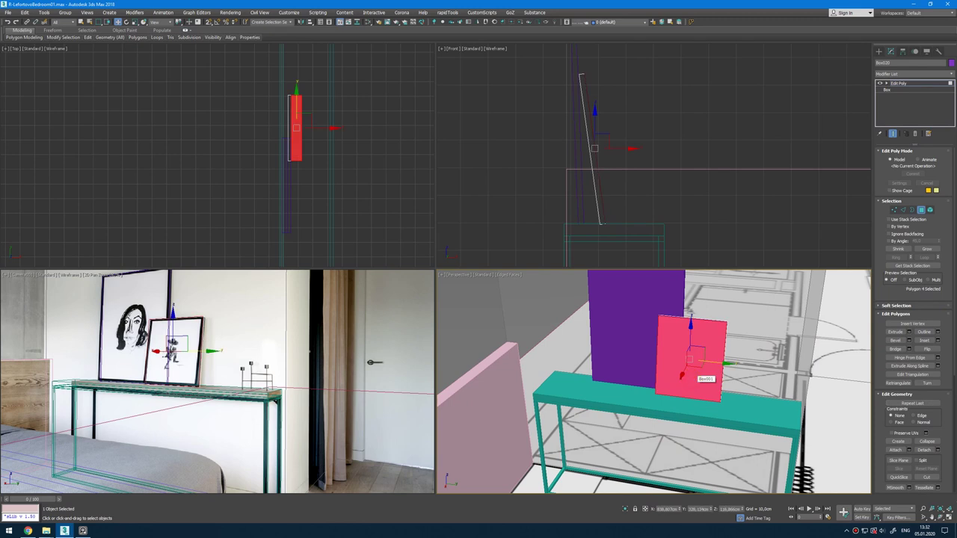
scroll(696, 360, "up", 4)
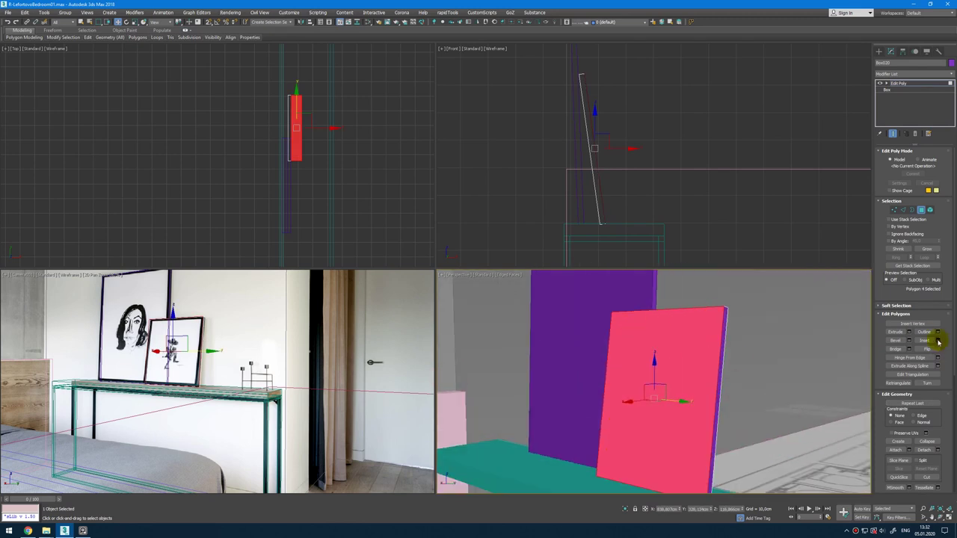
left_click(939, 341)
type("2")
key("Return")
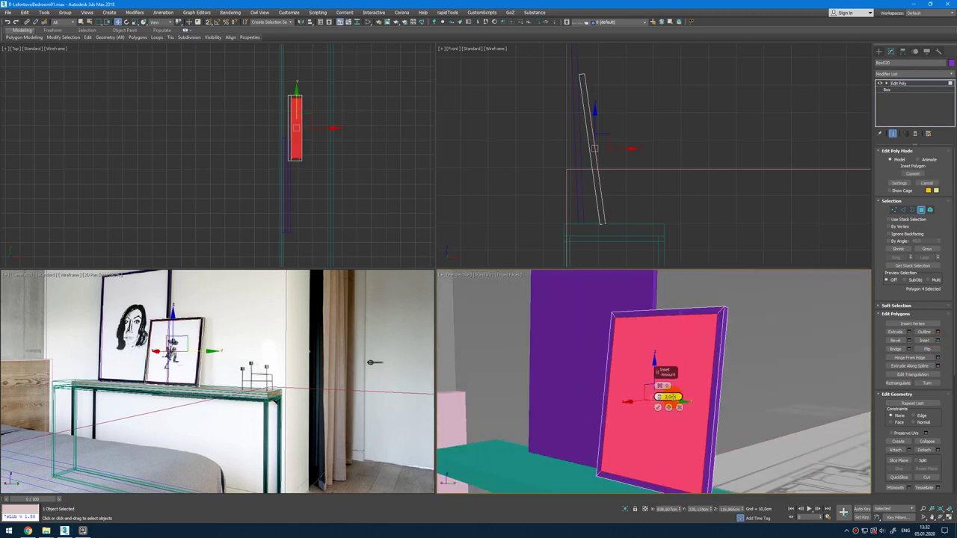
left_click(659, 406)
Step: Extrude the smaller picture's inset face inward by 1 cm to form a raised frame
left_click(909, 332)
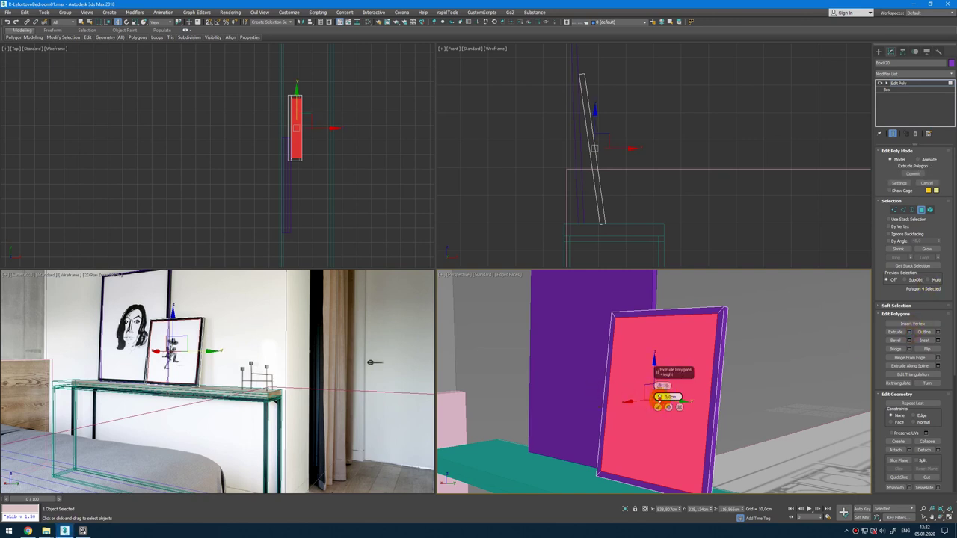
left_click_drag(660, 400, 661, 402)
middle_click_drag(662, 402, 599, 410, "alt")
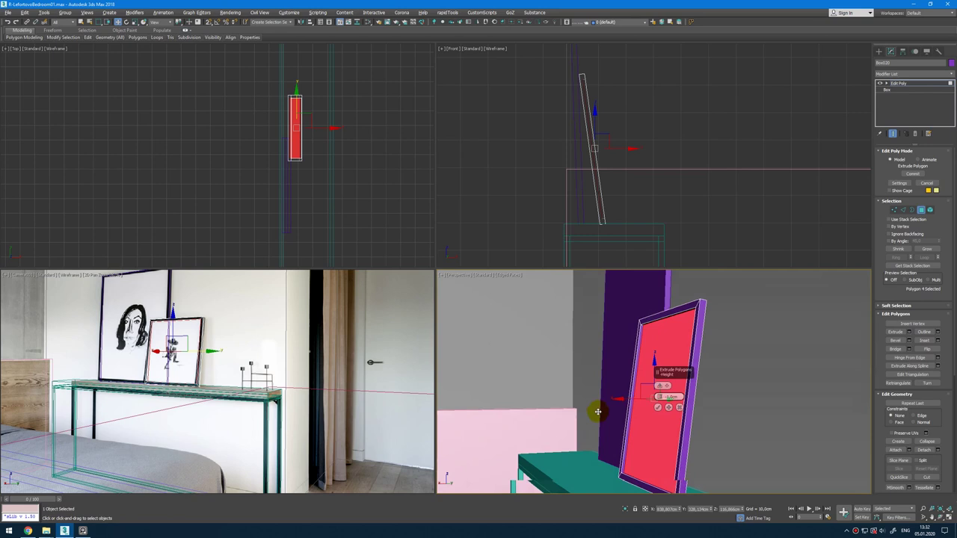
left_click(658, 407)
middle_click_drag(658, 404, 722, 400, "alt")
key("4")
Step: Add an Edit Poly modifier to the large picture box and inset its front face to outline a frame
left_click(584, 342)
key("ctrl+e")
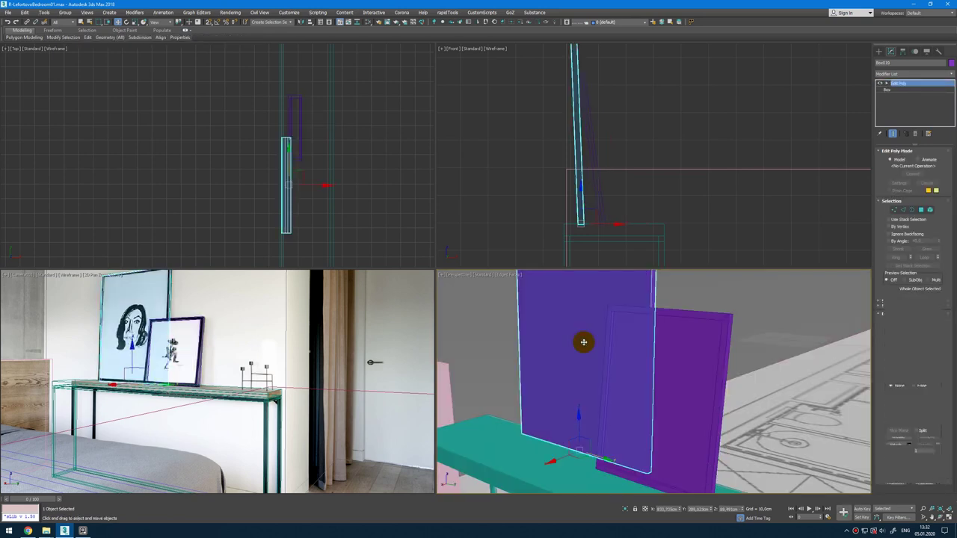
key("4")
left_click(584, 342)
left_click(937, 340)
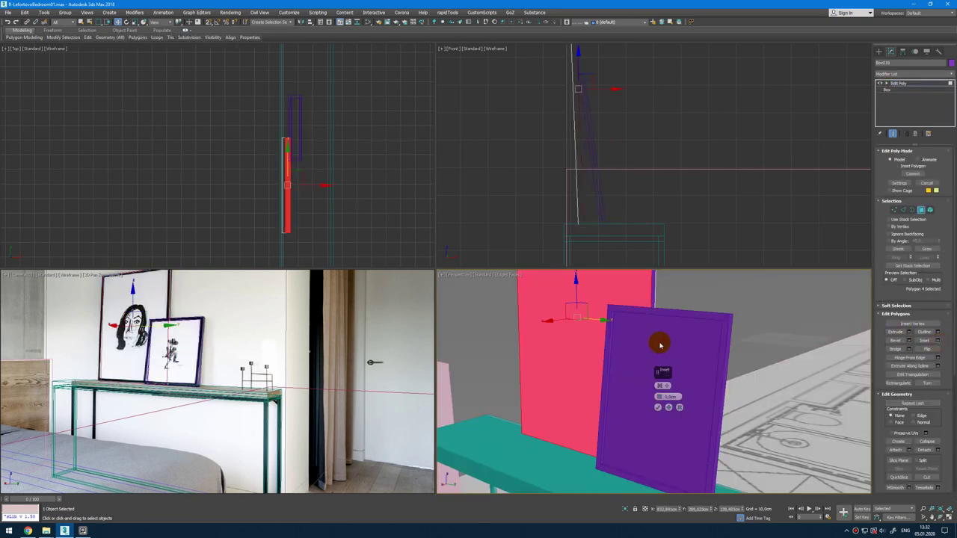
left_click(658, 409)
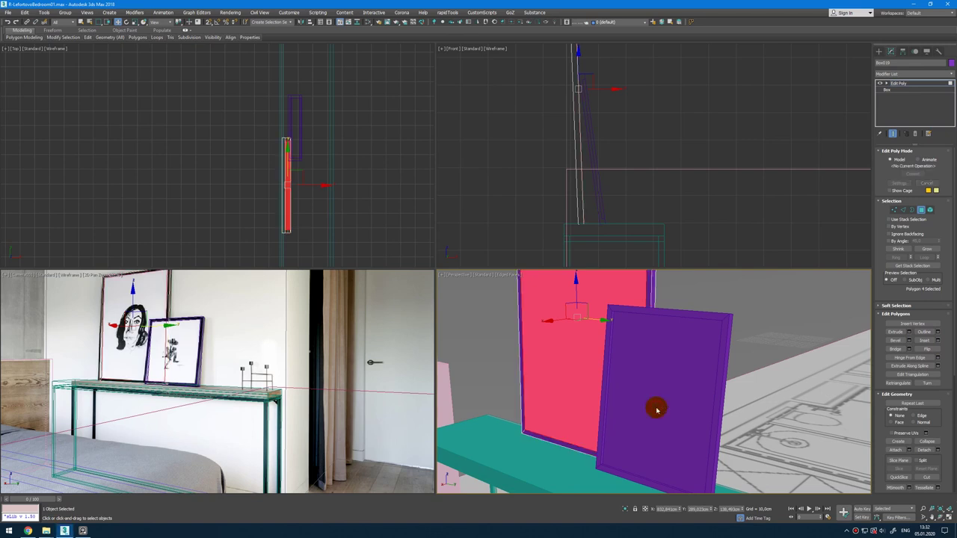
Step: Extrude the large picture's inset face inward to recess it within its frame
middle_click_drag(557, 335, 573, 381)
left_click(909, 332)
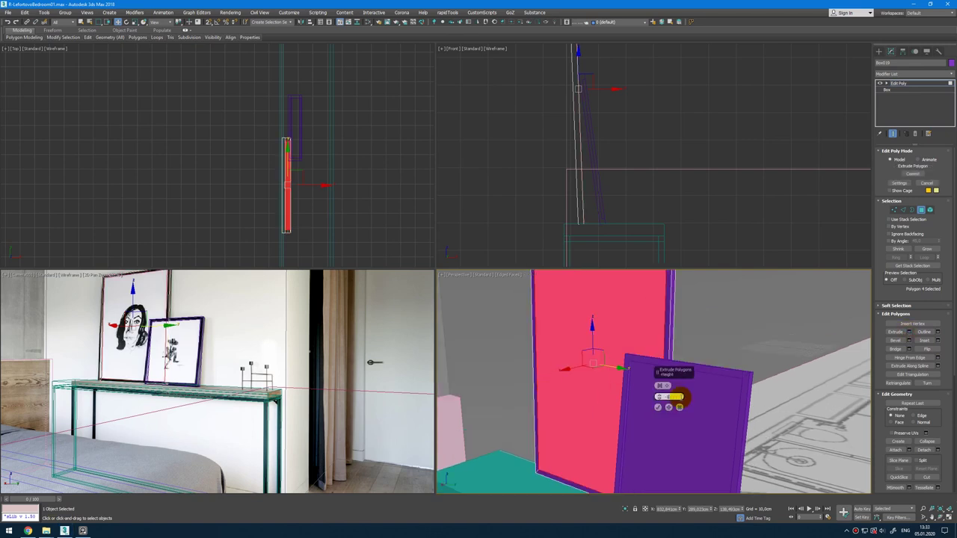
key("Return")
left_click(664, 386)
left_click(673, 402)
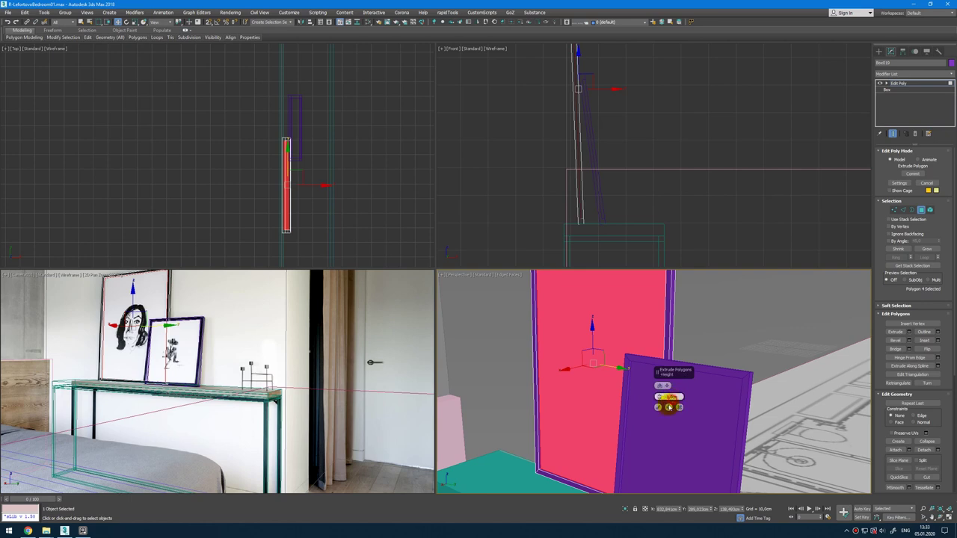
left_click(658, 409)
middle_click_drag(659, 408, 675, 387, "alt")
key("4")
scroll(658, 382, "down", 6)
scroll(684, 397, "down", 3)
scroll(659, 376, "down", 3)
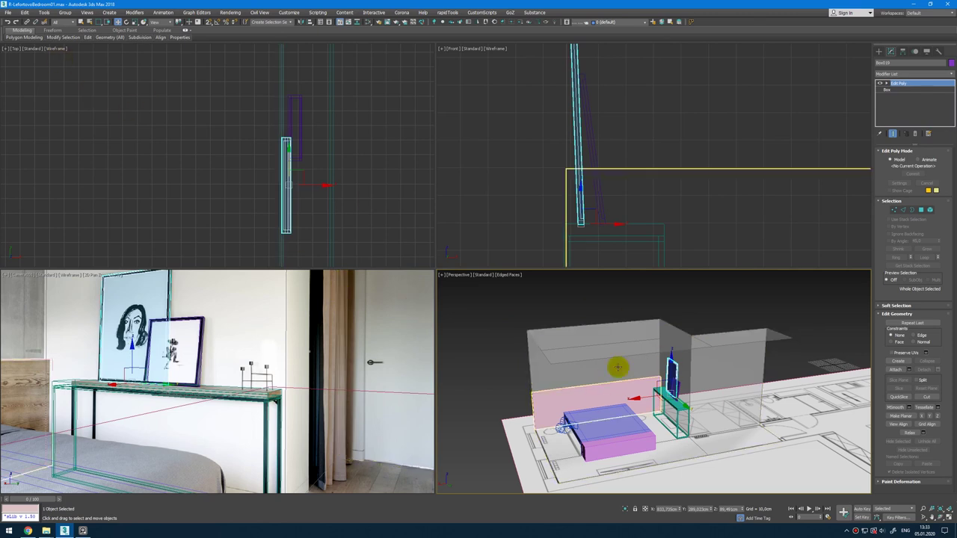
left_click(7, 12)
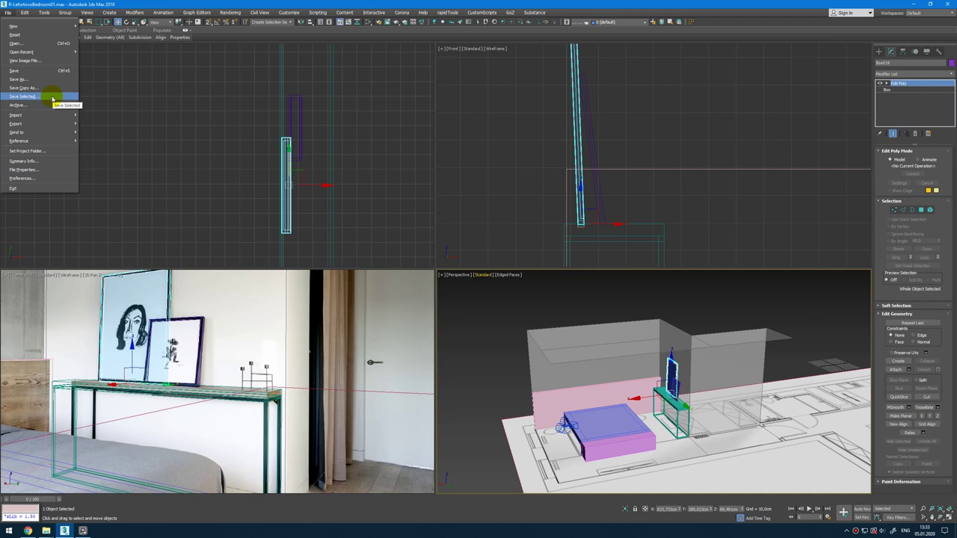
mouse_move(60, 115)
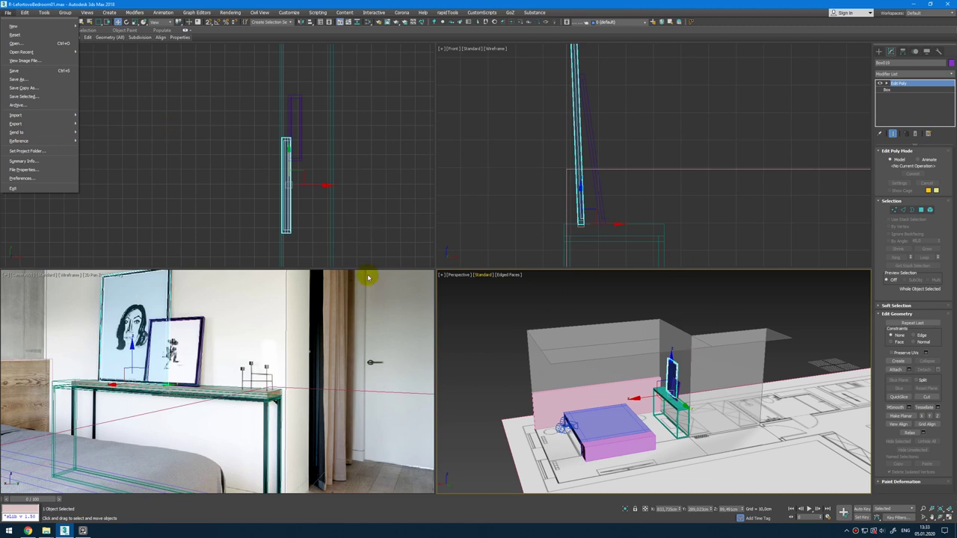
left_click(357, 178)
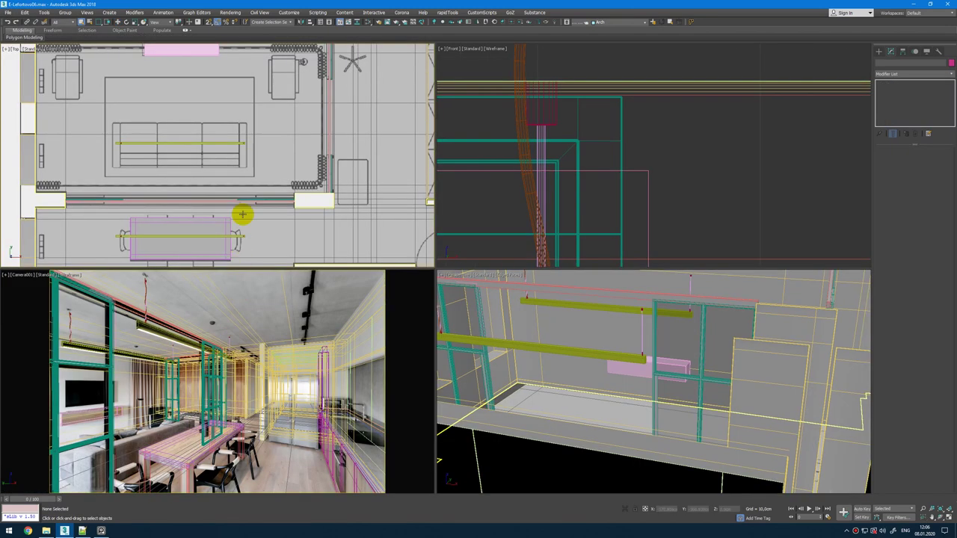
Step: Draw a rectangle about 280 by 600 cm along the curtain lines around the sofa area in the top view
scroll(246, 228, "up", 2)
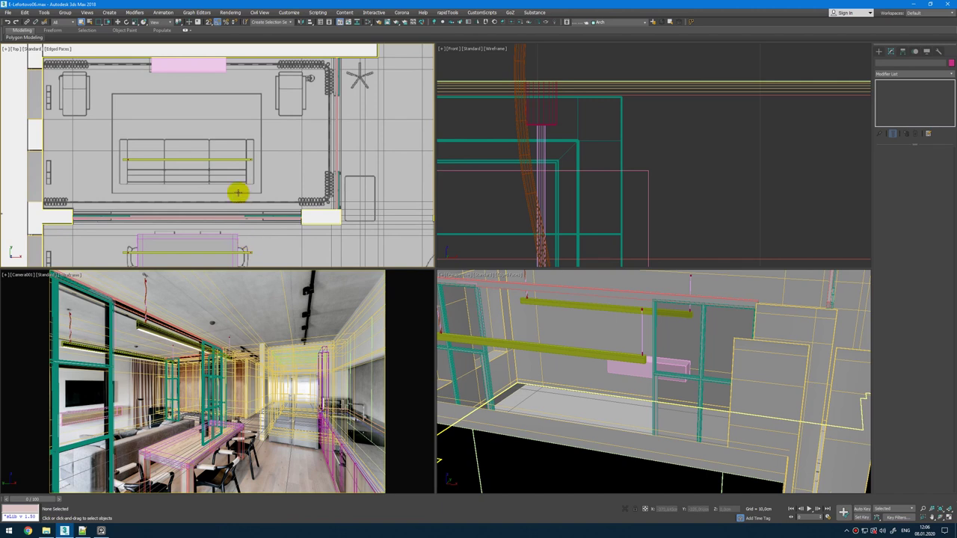
middle_click_drag(278, 177, 301, 175)
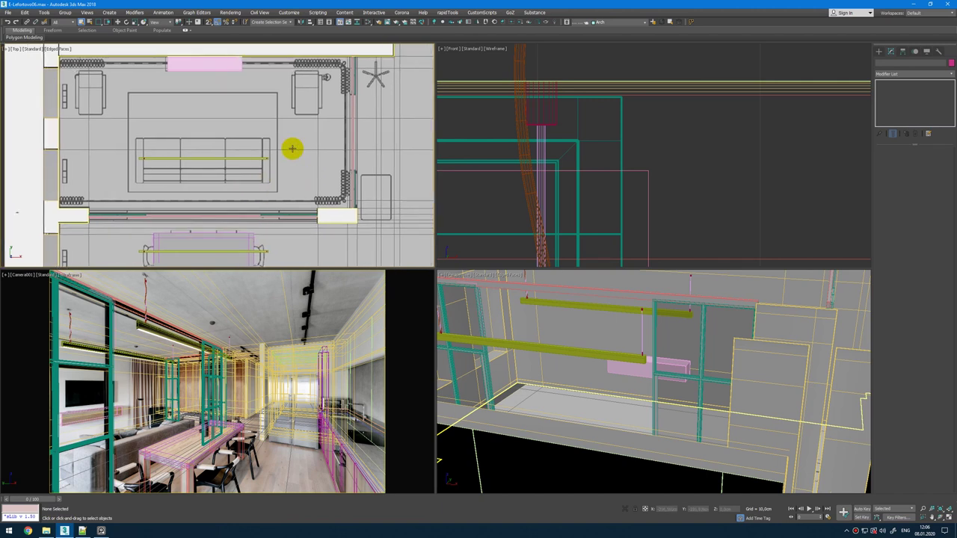
right_click(292, 148)
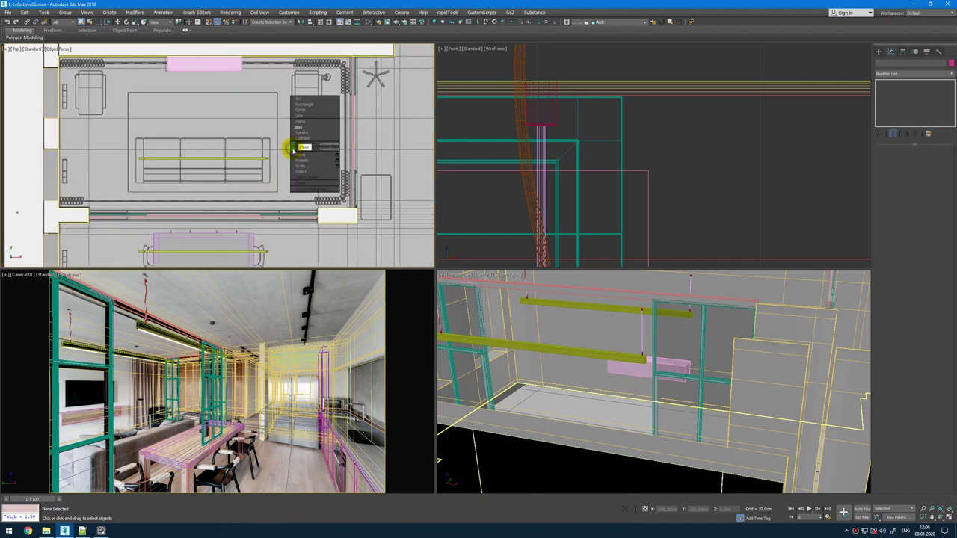
left_click(311, 108)
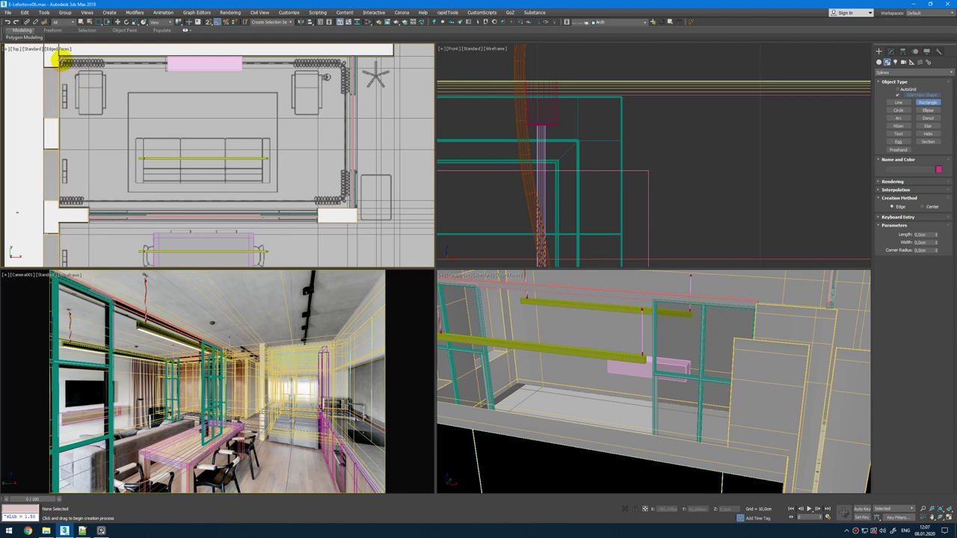
scroll(62, 62, "up", 5)
scroll(59, 66, "down", 5)
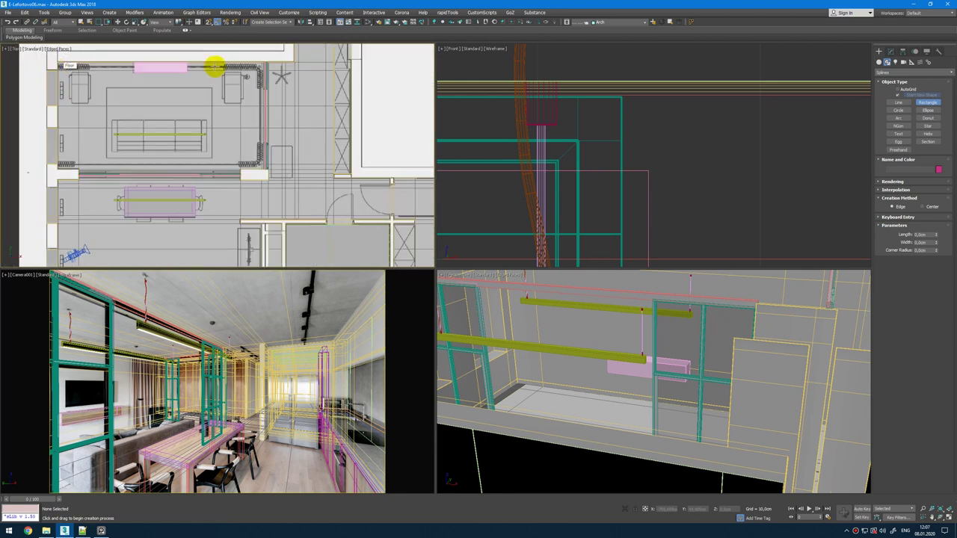
scroll(294, 68, "up", 3)
scroll(268, 152, "down", 5)
left_click_drag(312, 65, 140, 208)
scroll(134, 197, "up", 7)
right_click(239, 142)
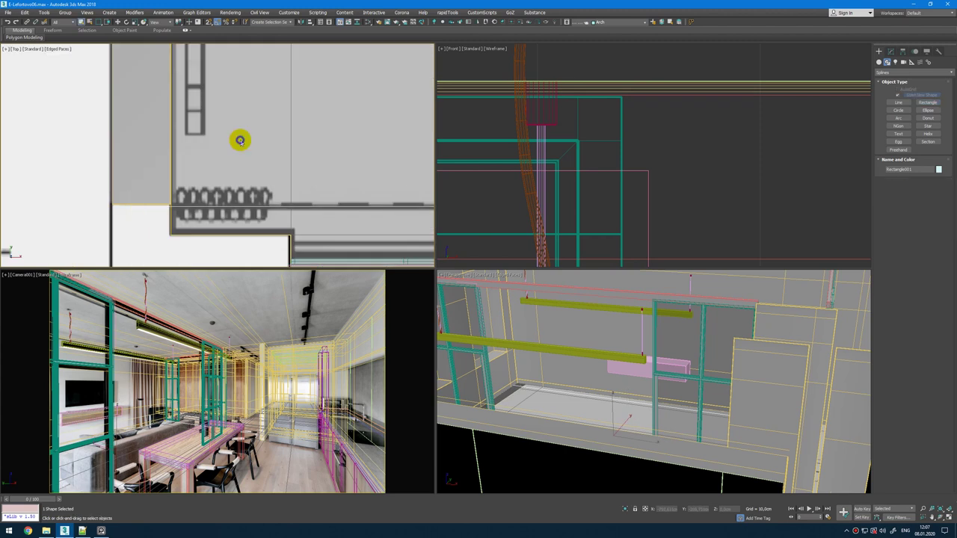
Step: Round the rectangle's corners with a radius of about 12 cm to follow the curtain bend on the plan
scroll(164, 225, "down", 5)
scroll(284, 192, "up", 3)
scroll(285, 192, "up", 5)
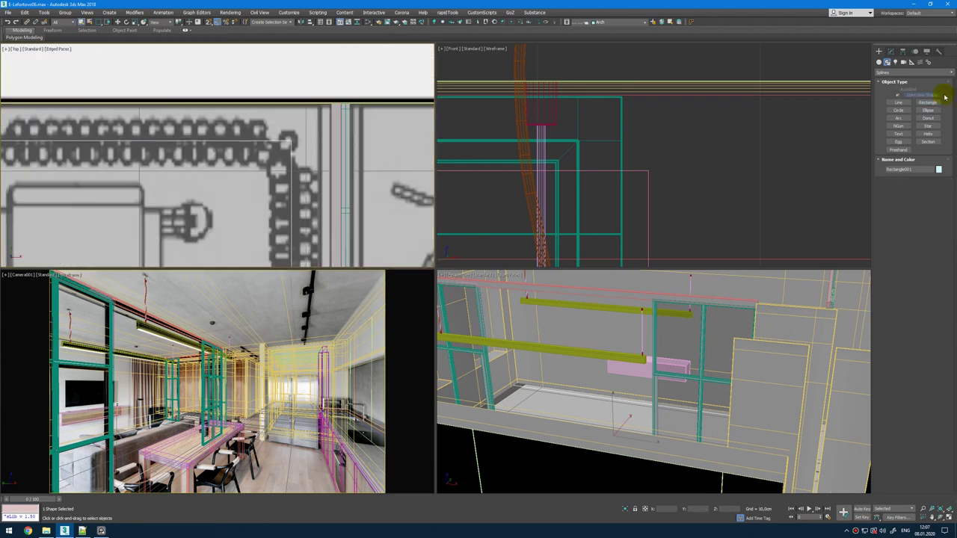
left_click(889, 53)
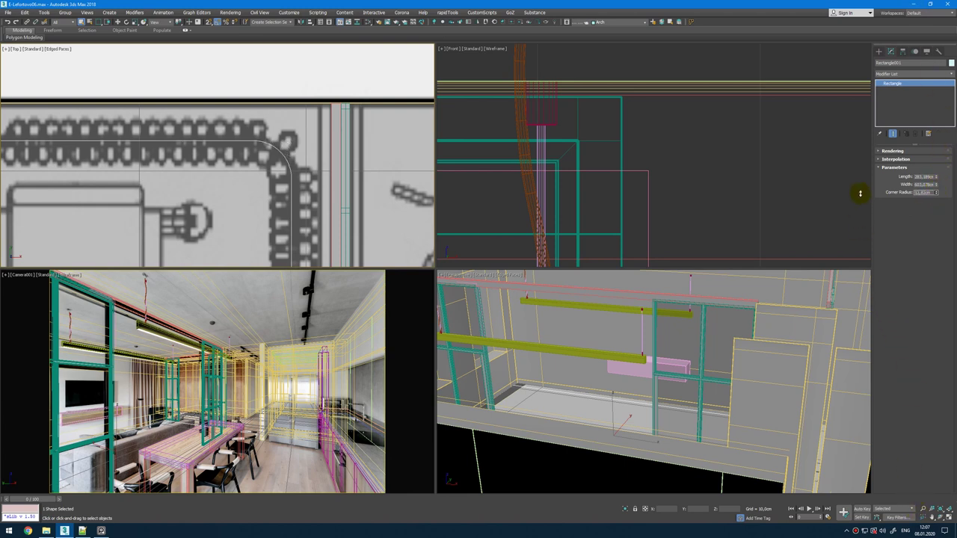
scroll(253, 198, "down", 3)
scroll(336, 112, "down", 3)
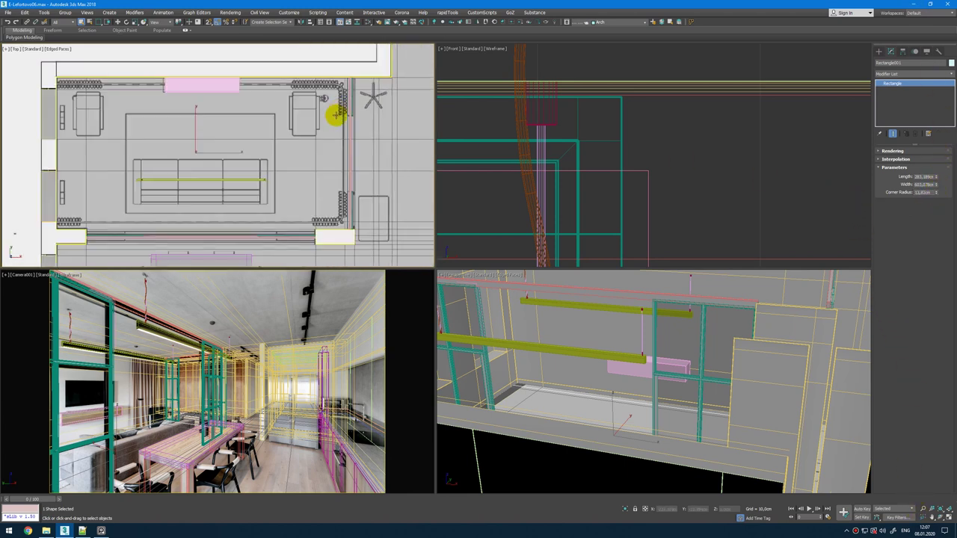
Step: Apply a Sweep modifier to the rounded rectangle, using the built-in Channel section
left_click(937, 74)
type("sw")
key("Return")
middle_click(620, 361)
key("alt+w")
middle_click_drag(617, 358, 599, 339, "alt")
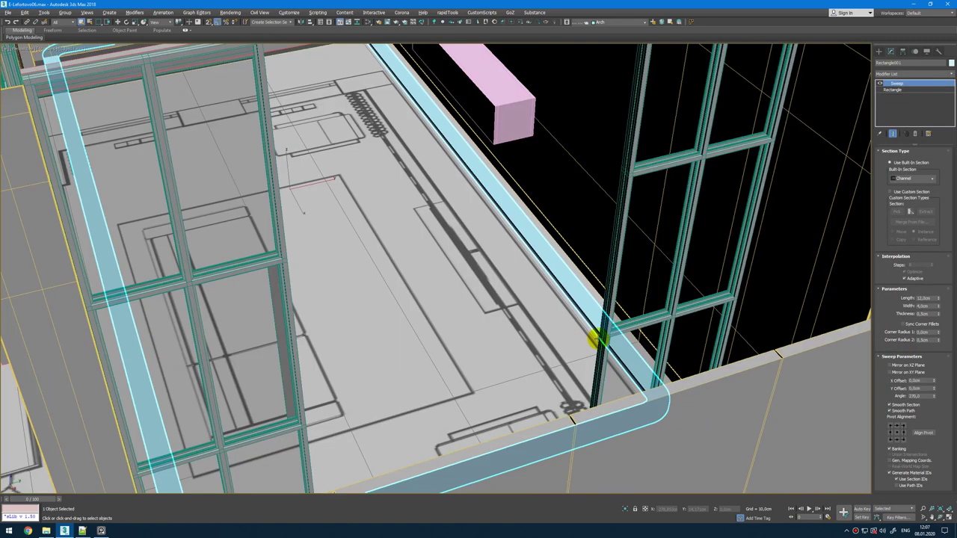
left_click(923, 179)
left_click(924, 181)
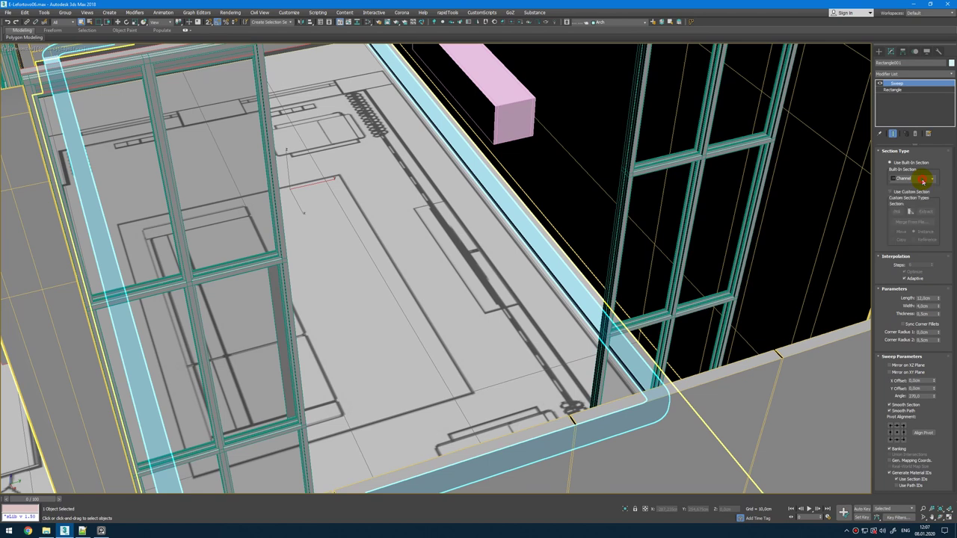
Step: Isolate the swept rectangle and set its section angle to 270 degrees so the channel opens downward
key("alt+q")
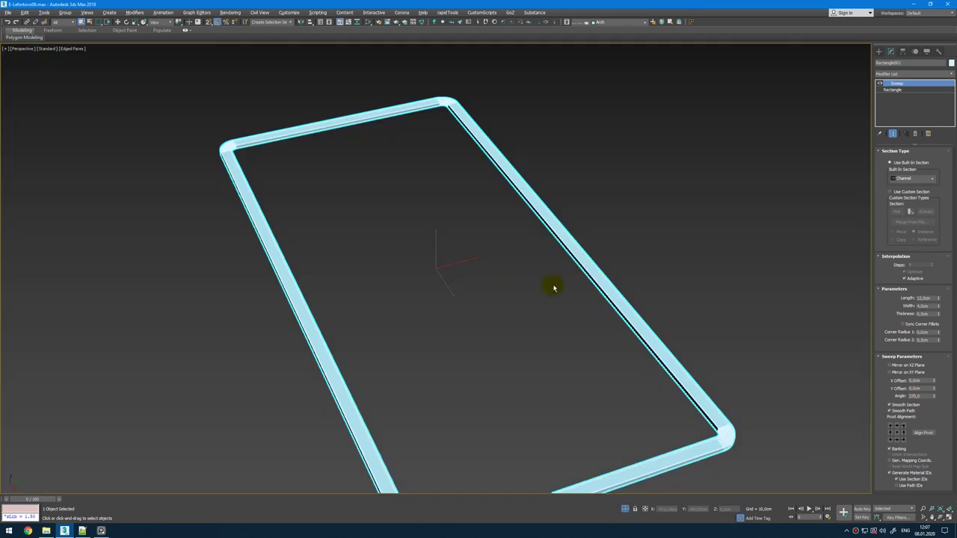
middle_click_drag(551, 284, 556, 247, "alt")
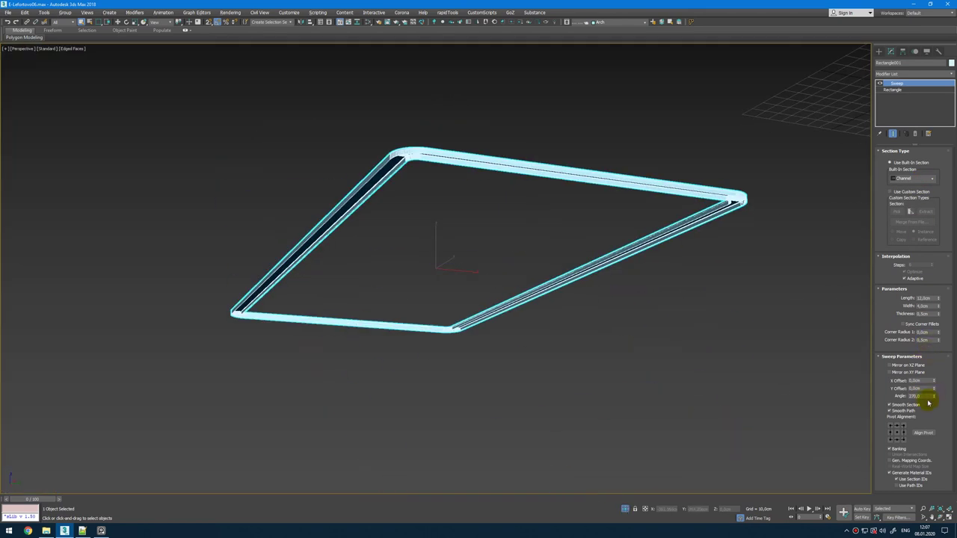
middle_click_drag(628, 314, 624, 292, "alt")
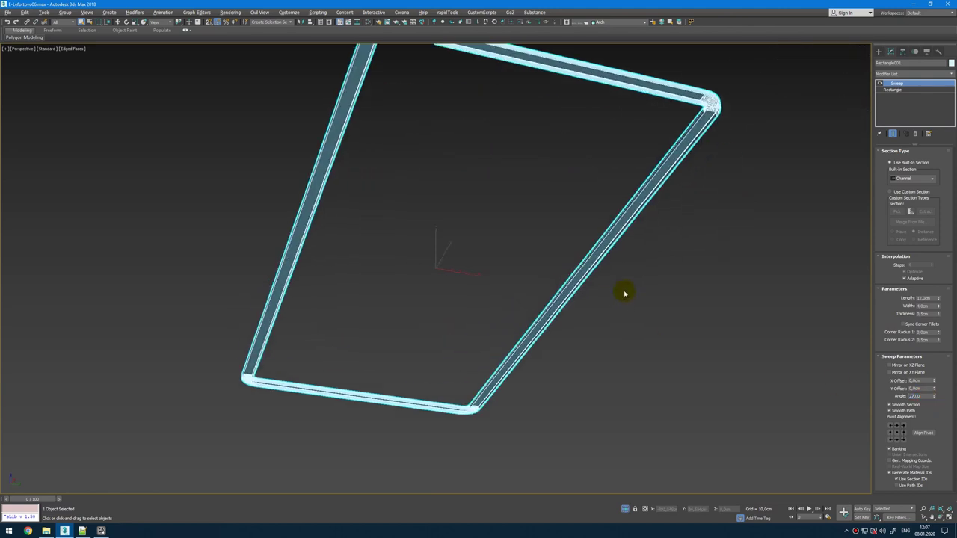
middle_click_drag(650, 216, 635, 267)
middle_click_drag(635, 268, 649, 202, "alt")
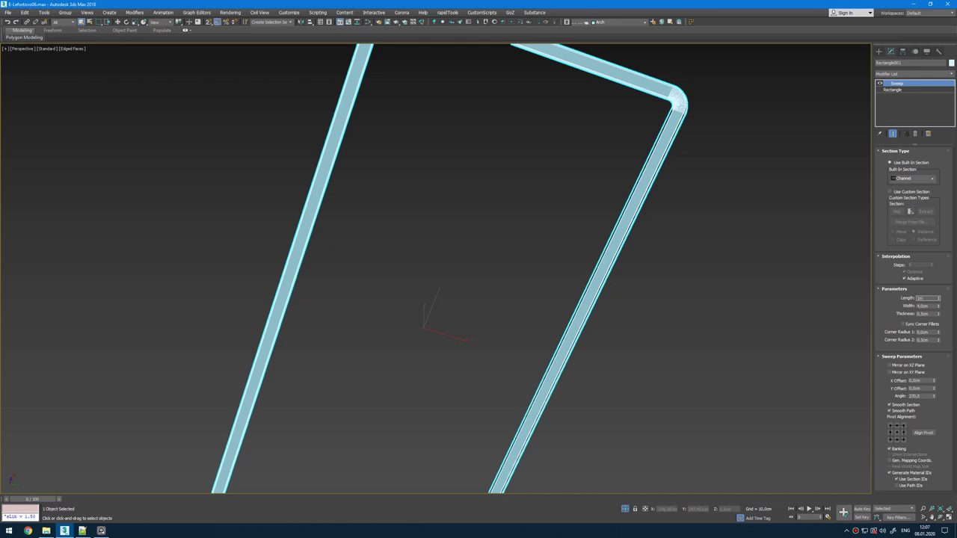
Step: Set the channel section's length to 1.5 cm and its width to 2 cm
key("Tab")
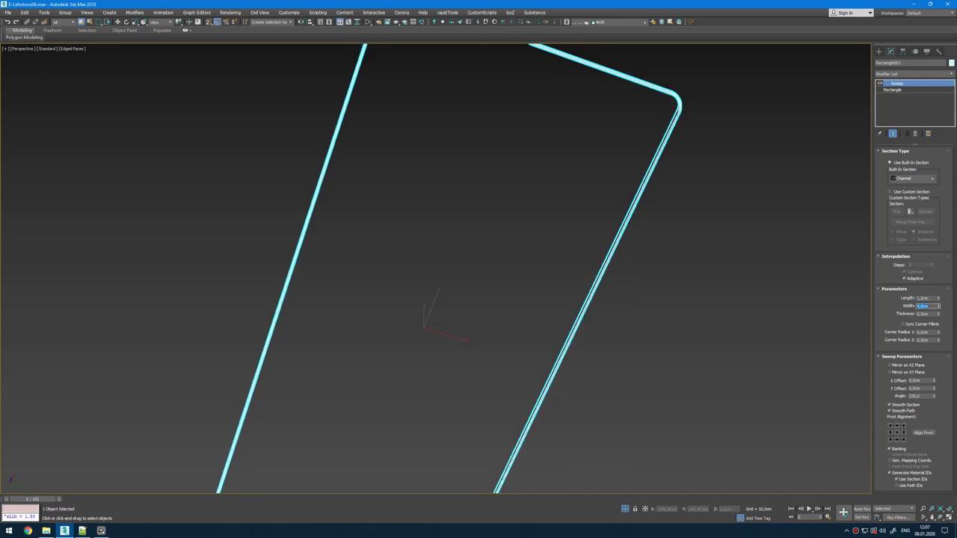
type("3")
key("Return")
Step: End the isolation and raise the swept curtain track to just below the ceiling in the front view
key("f")
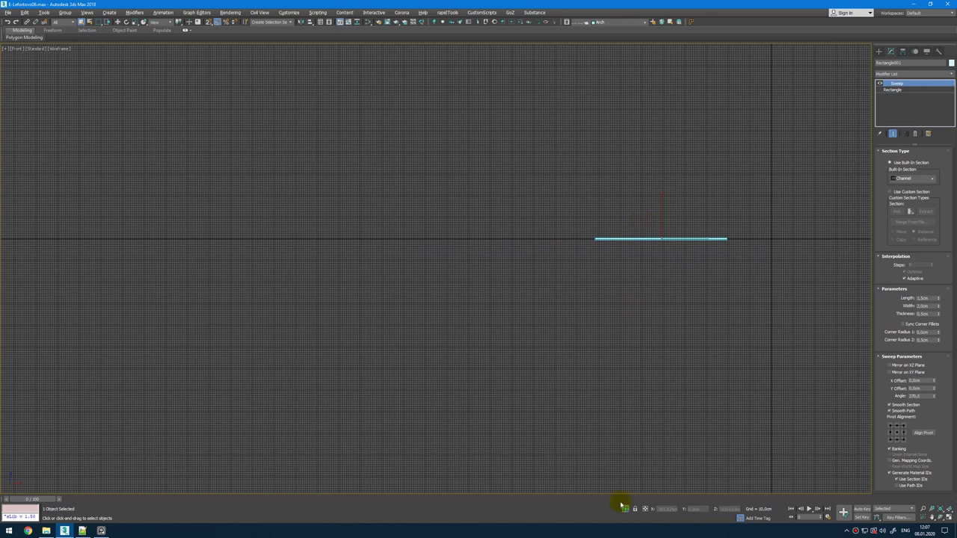
left_click(624, 509)
scroll(641, 338, "up", 4)
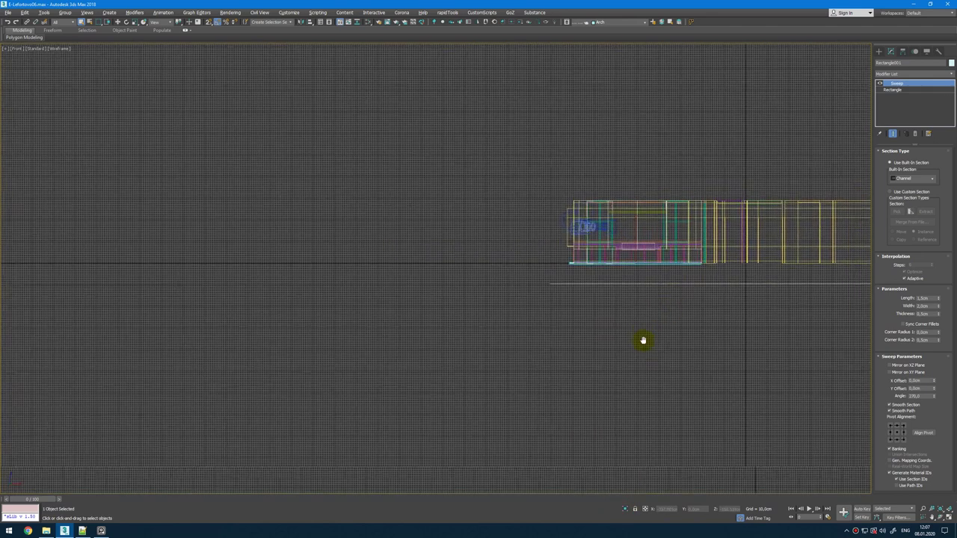
left_click_drag(582, 262, 587, 207)
scroll(582, 228, "up", 10)
left_click_drag(547, 282, 571, 204)
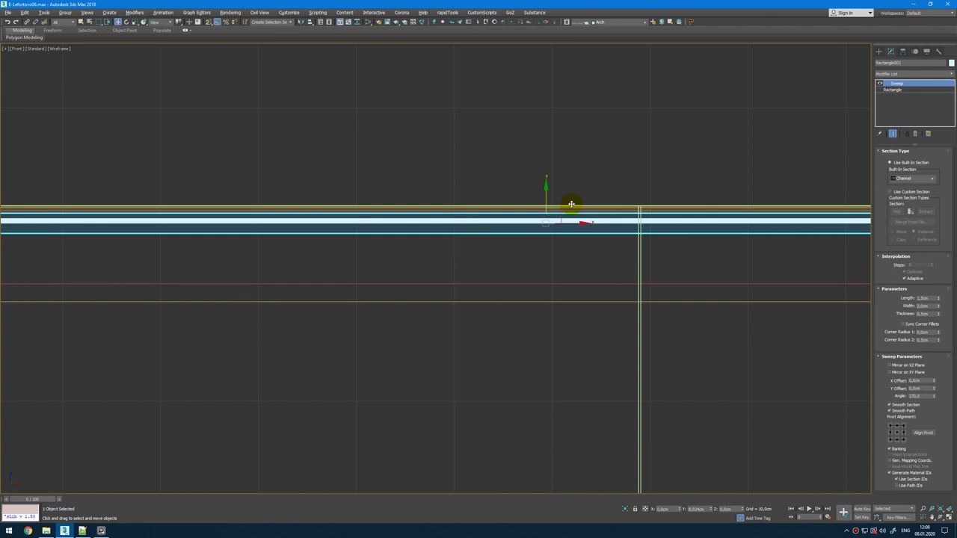
key("p")
key("z")
middle_click_drag(618, 316, 651, 279, "alt")
scroll(606, 321, "up", 5)
scroll(613, 274, "up", 3)
key("alt+w")
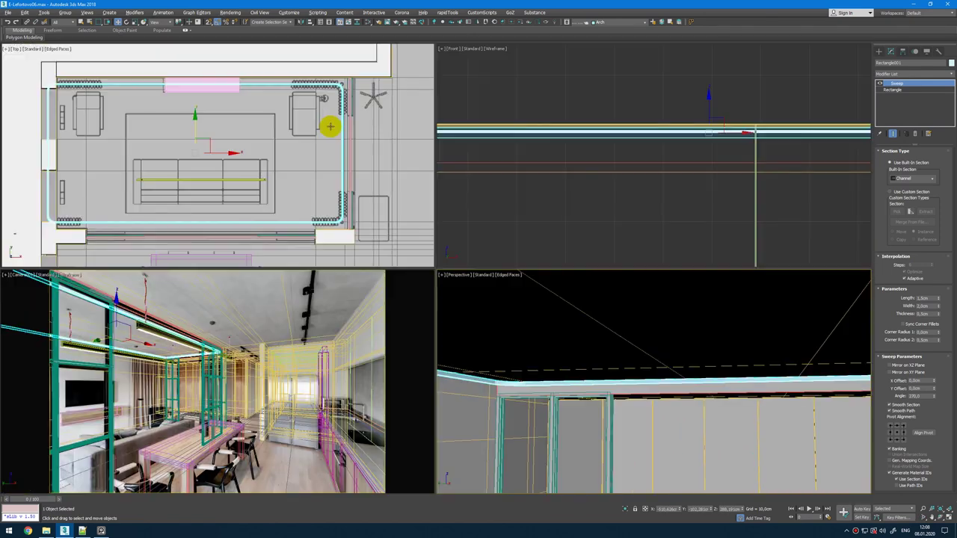
Step: Add an Edit Spline modifier above the base rectangle and delete its left-side segment and both adjoining rounded corner segments
key("alt+w")
left_click(893, 89)
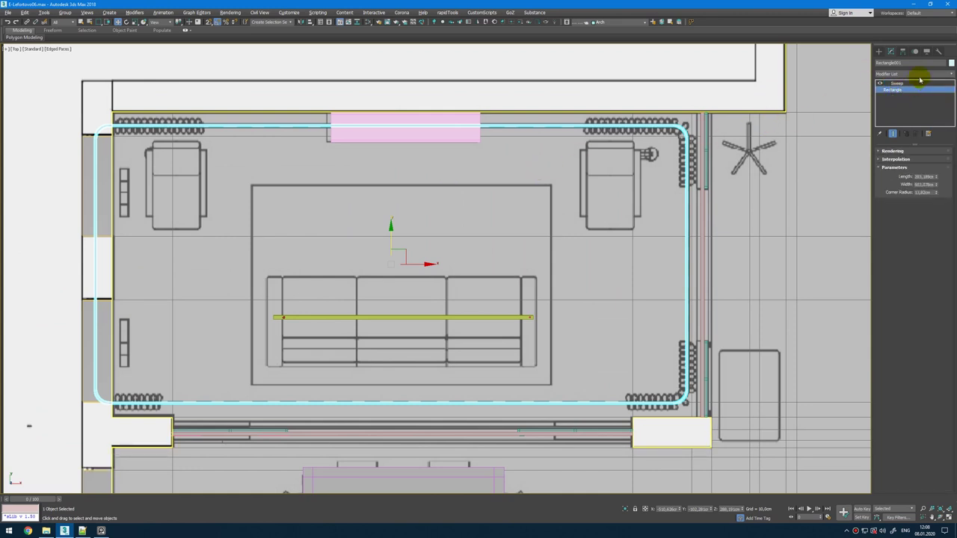
left_click(921, 75)
key("e")
left_click(907, 104)
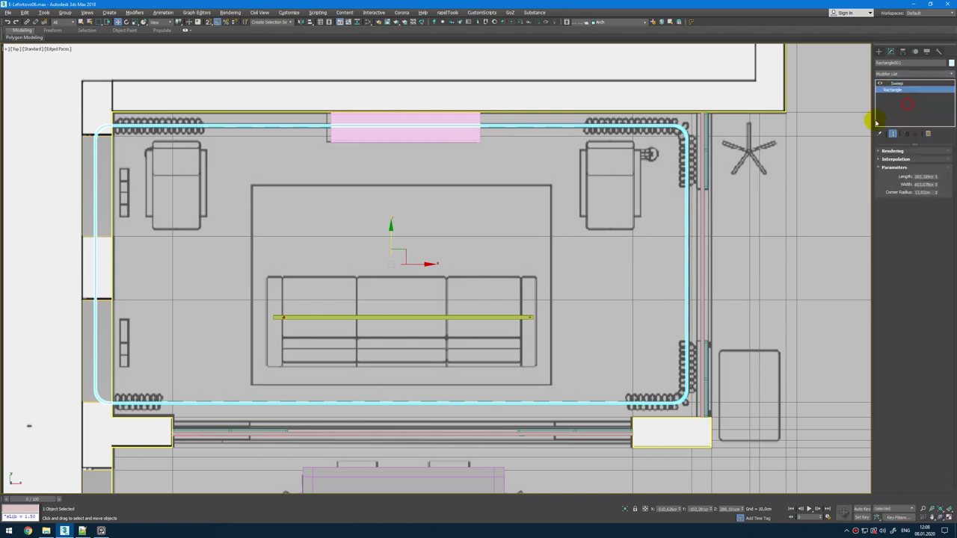
middle_click_drag(157, 179, 356, 139)
key("1")
key("F3")
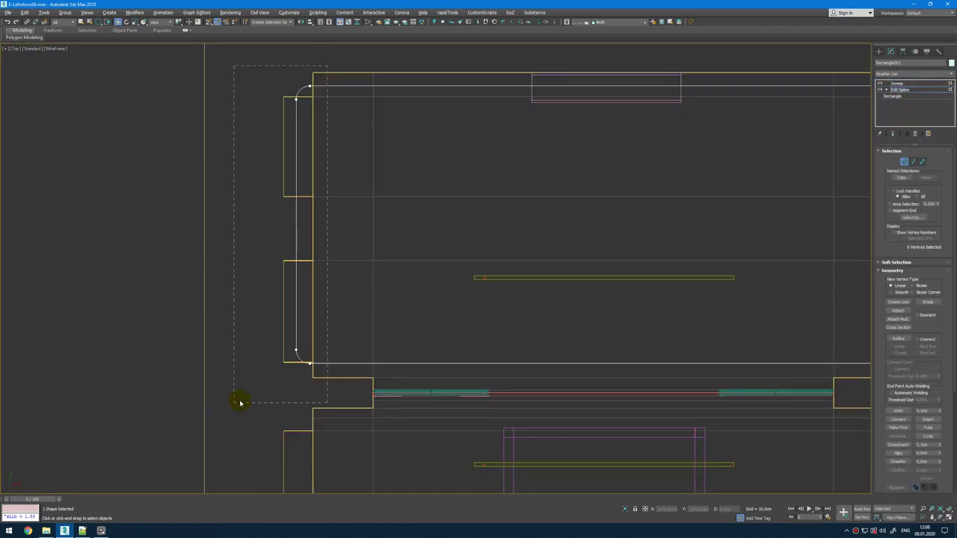
key("2")
left_click_drag(263, 94, 307, 357)
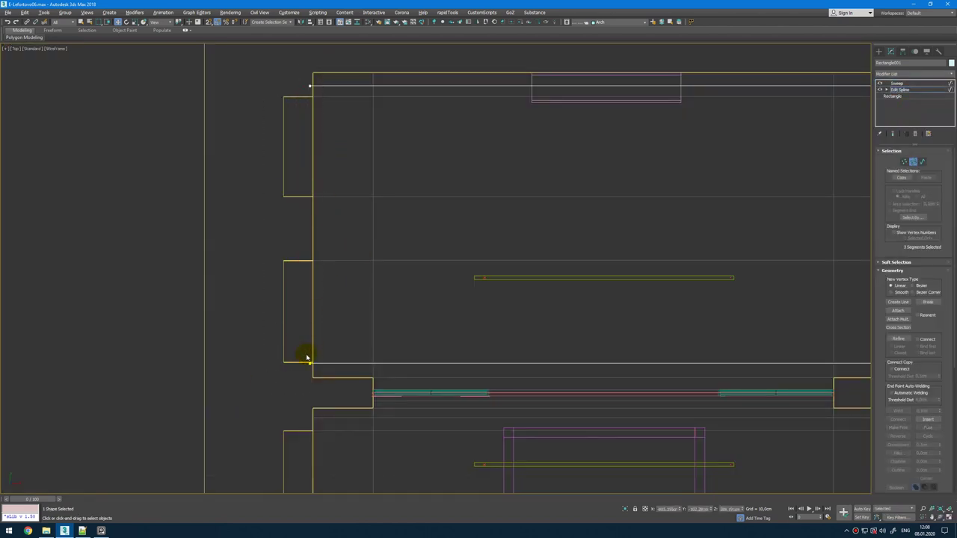
Step: Convert the path's two open end vertices to Corner type and extend them to the left wall's inner face
key("1")
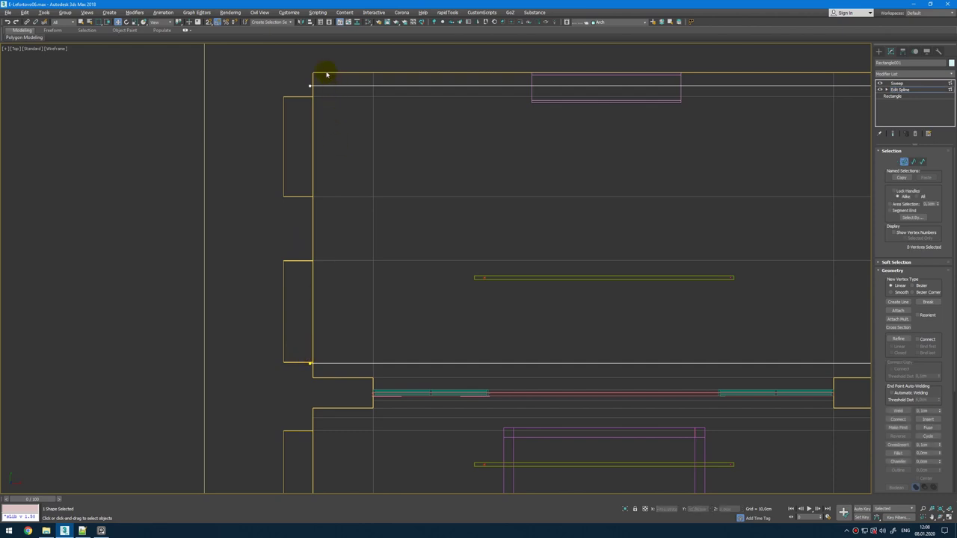
right_click(342, 253)
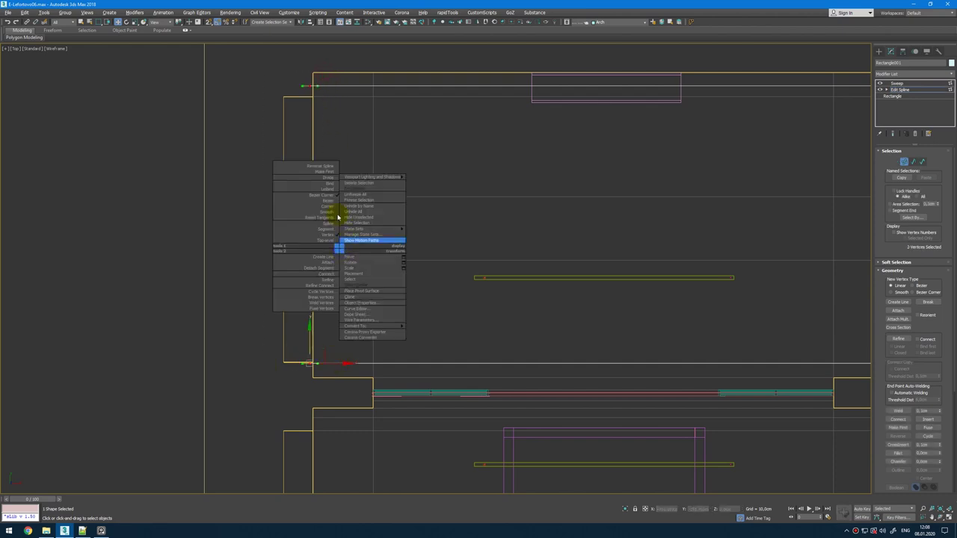
left_click(327, 208)
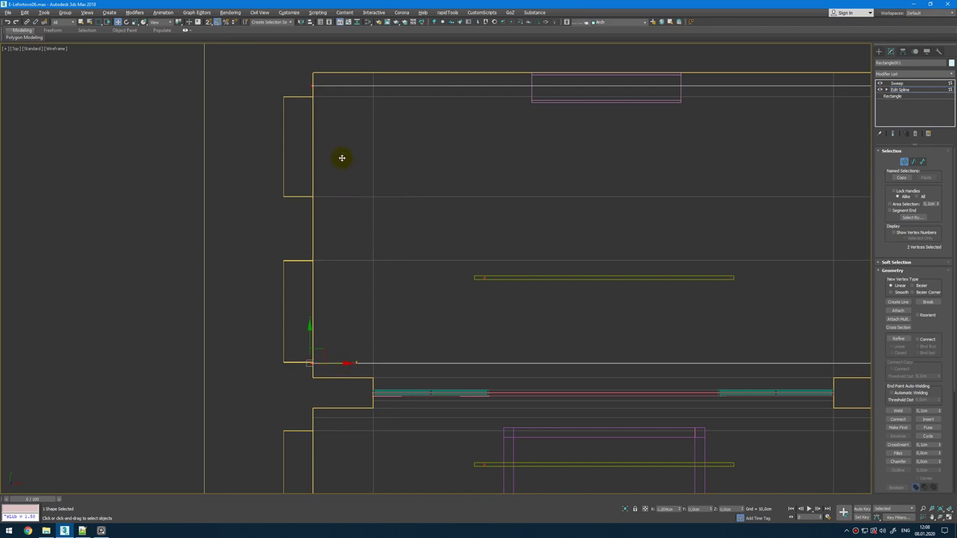
scroll(325, 64, "up", 6)
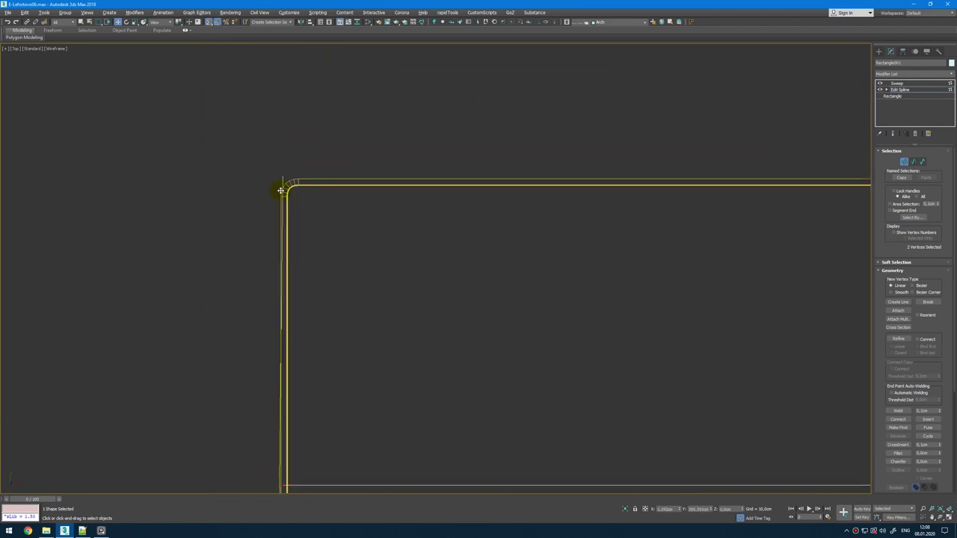
scroll(281, 191, "up", 5)
scroll(302, 200, "up", 9)
key("1")
key("alt+w")
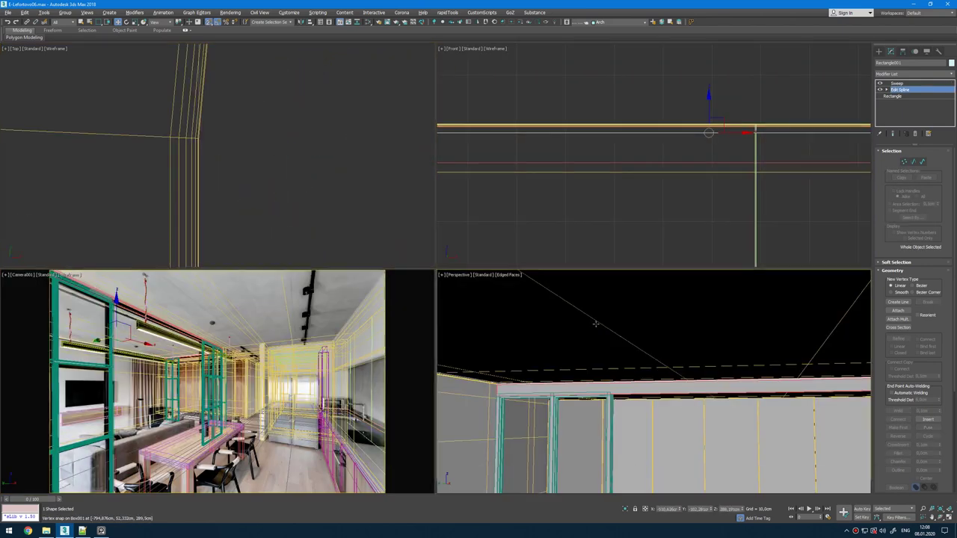
key("alt+w")
scroll(566, 306, "up", 2)
Step: Return to the Sweep modifier and set the channel section's thickness to 0.1 cm
left_click(911, 85)
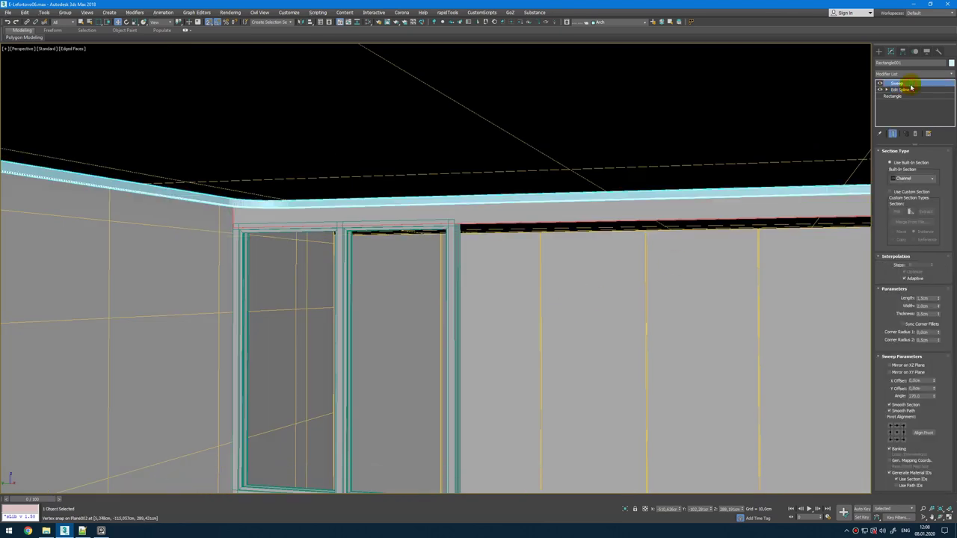
scroll(545, 242, "down", 5)
middle_click_drag(545, 242, 489, 292, "alt")
key("alt+w")
middle_click(630, 125)
key("alt+w")
key("alt+w")
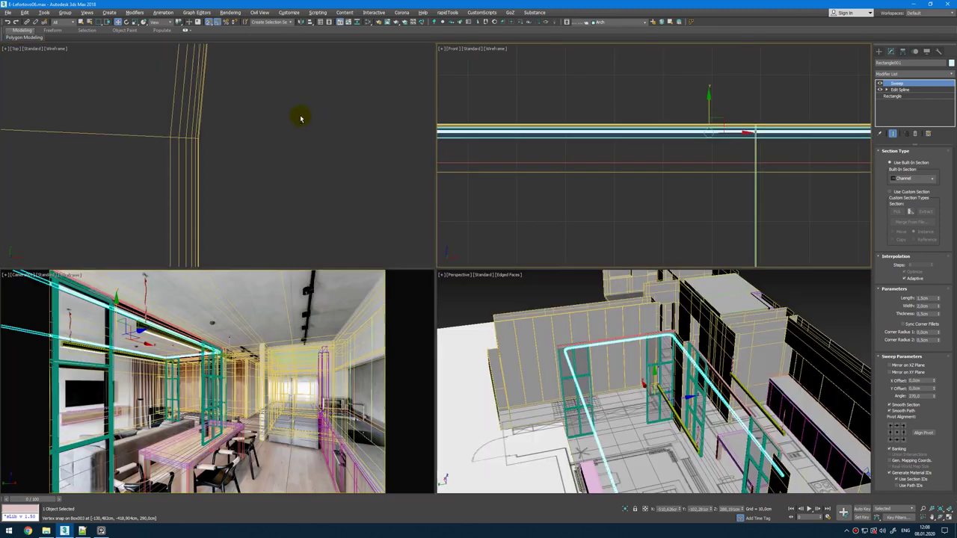
middle_click(300, 119)
key("alt+w")
key("z")
scroll(344, 154, "down", 5)
scroll(400, 138, "up", 12)
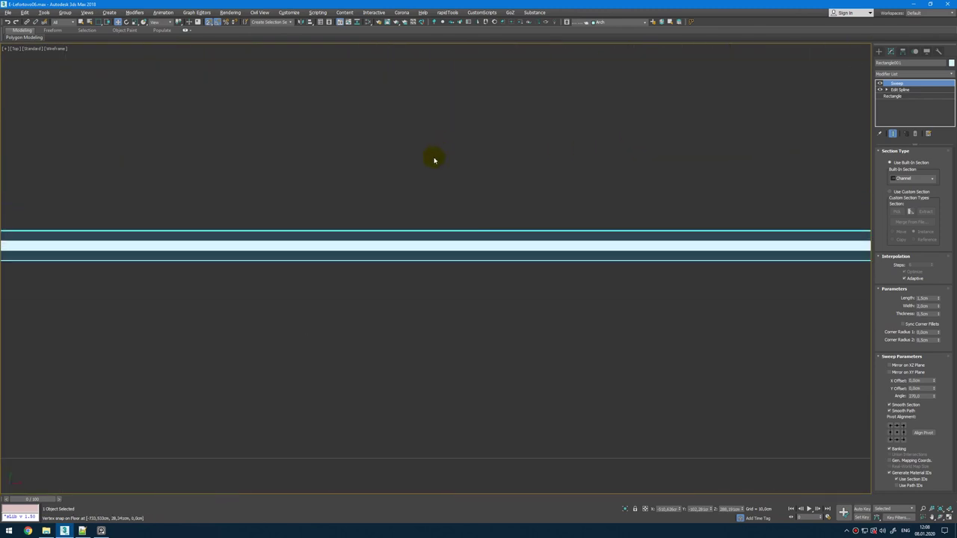
right_click(434, 192)
middle_click_drag(523, 173, 551, 162)
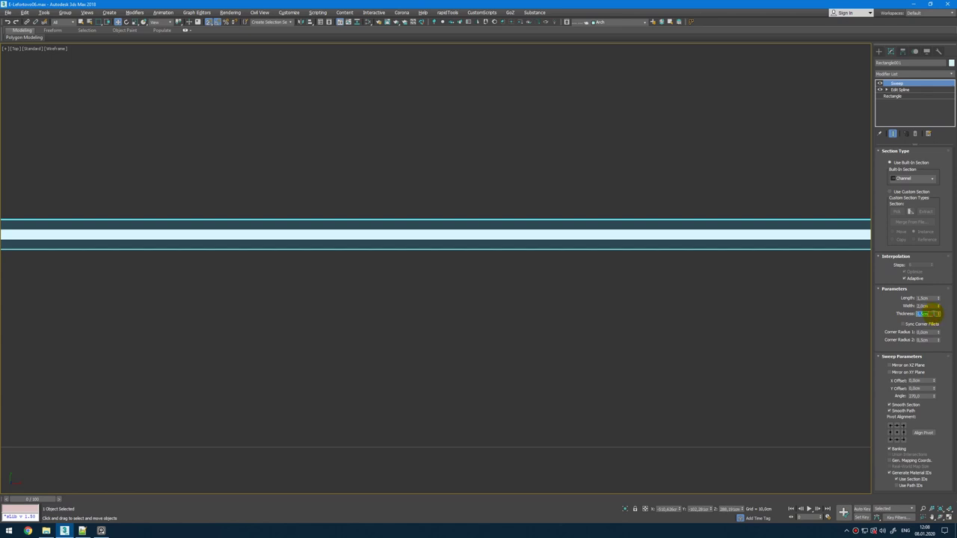
key("Return")
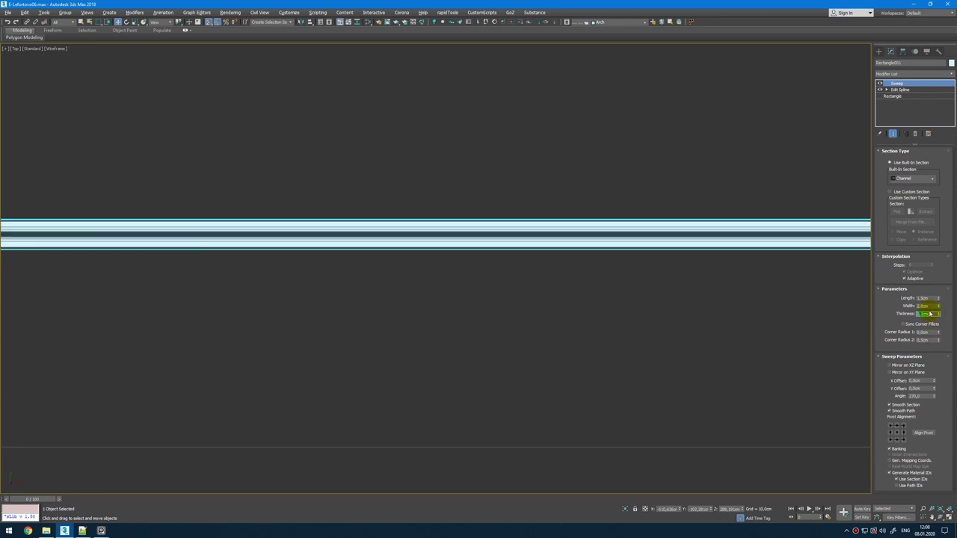
Step: Reset the channel's second corner radius to 0 cm and increase the section thickness to 0.2 cm
key("alt+w")
middle_click(557, 341)
key("alt+w")
middle_click_drag(550, 333, 595, 286, "alt")
scroll(299, 314, "up", 15)
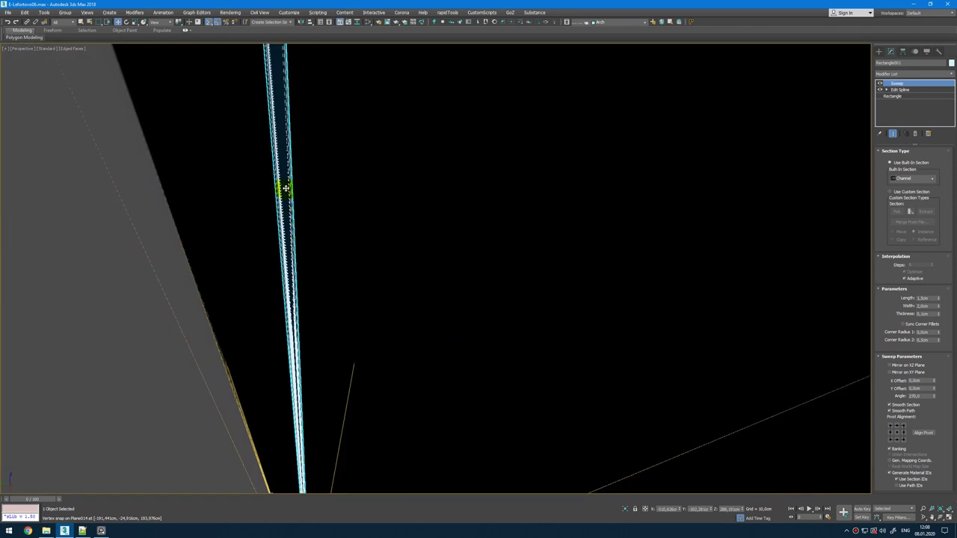
right_click(939, 342)
scroll(551, 265, "down", 10)
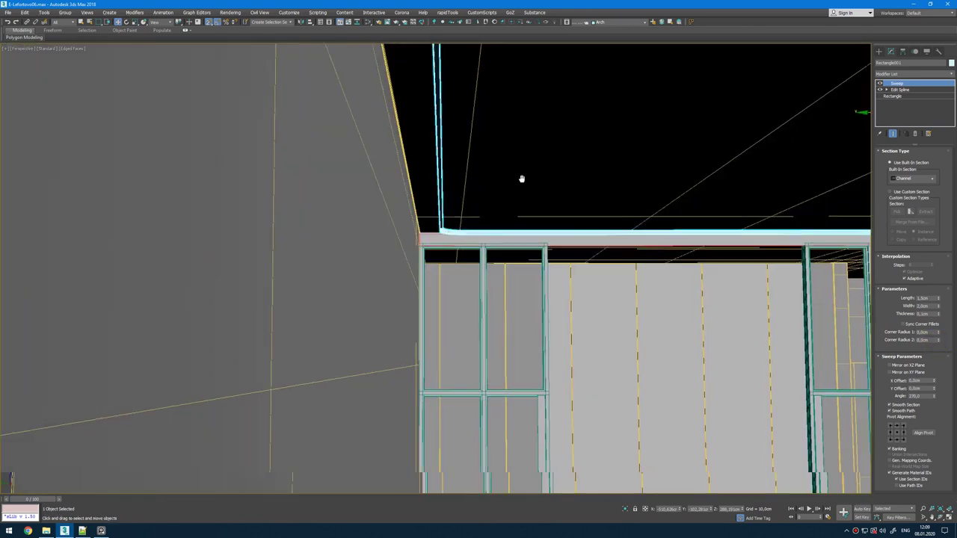
middle_click_drag(521, 180, 515, 275)
middle_click_drag(352, 194, 359, 185, "alt")
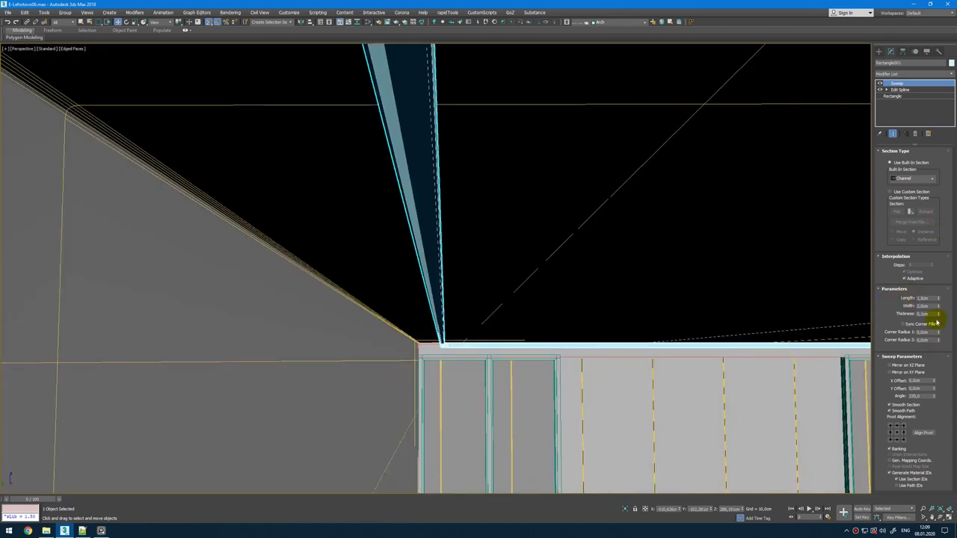
left_click_drag(938, 320, 940, 309)
middle_click_drag(696, 314, 711, 254, "alt")
Step: Draw a small box across the curtain track's right-hand run in the top view, about 3 cm long and 1.5 cm wide
key("alt+w")
right_click(294, 134)
key("alt+w")
right_click(330, 183, "ctrl")
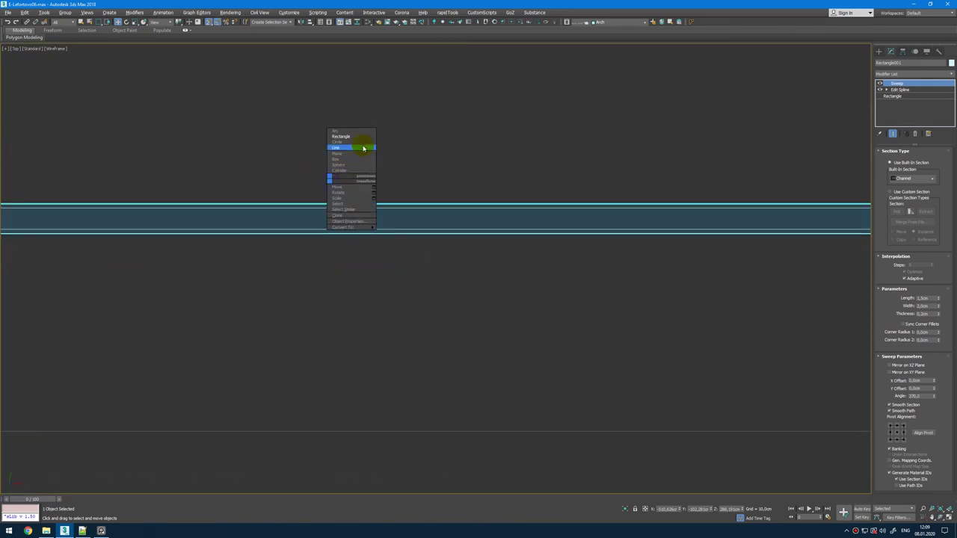
left_click(355, 158)
scroll(382, 212, "down", 8)
scroll(546, 325, "up", 2)
scroll(545, 324, "up", 6)
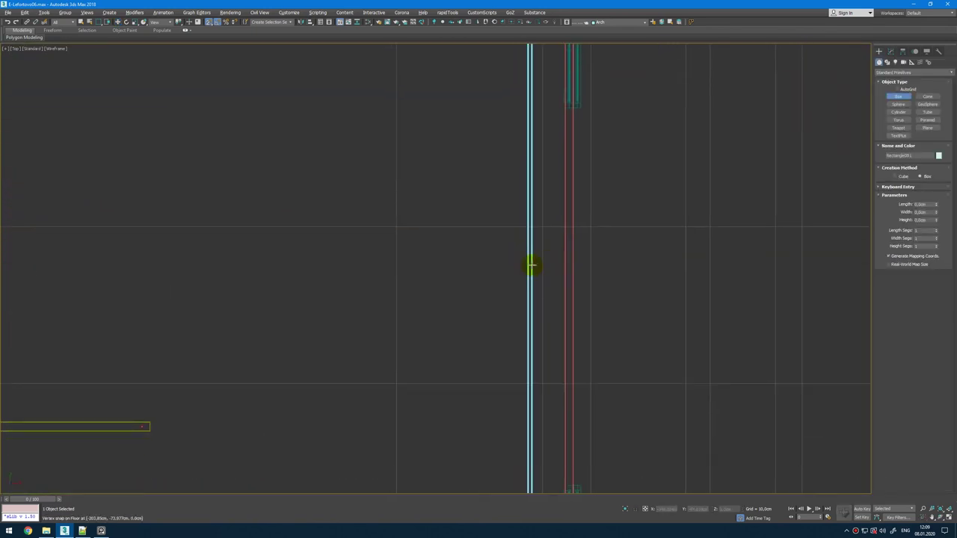
left_click_drag(500, 223, 541, 307)
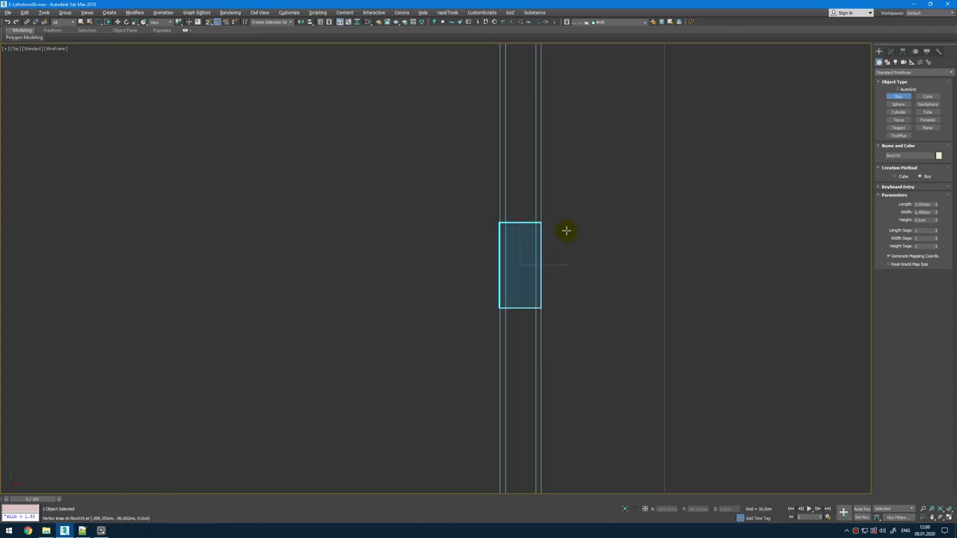
right_click(556, 209)
Step: Raise the small box in the front view, snap its base to the track's top edge, and set its height to about 0.81 cm
key("alt+w")
middle_click(771, 135)
key("alt+w")
scroll(682, 237, "down", 10)
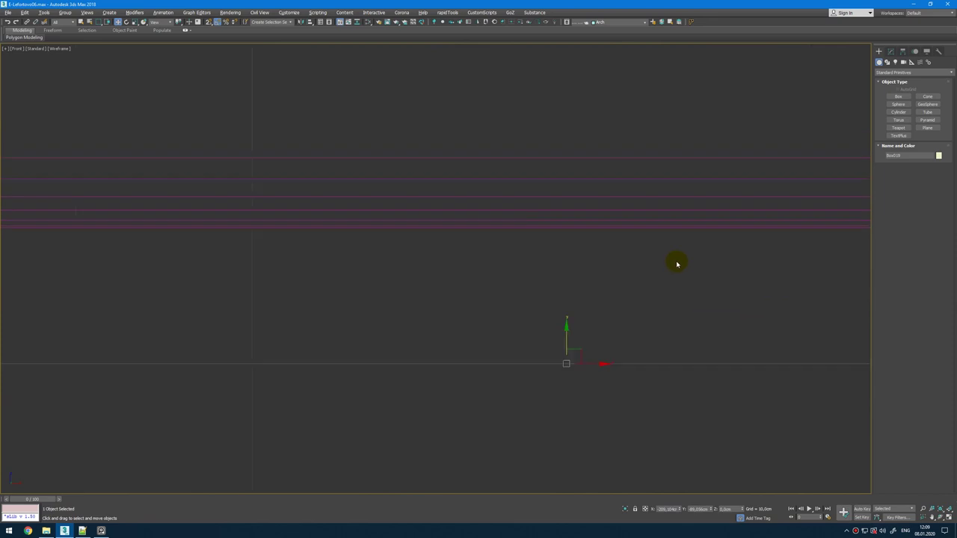
left_click(890, 51)
scroll(524, 247, "up", 10)
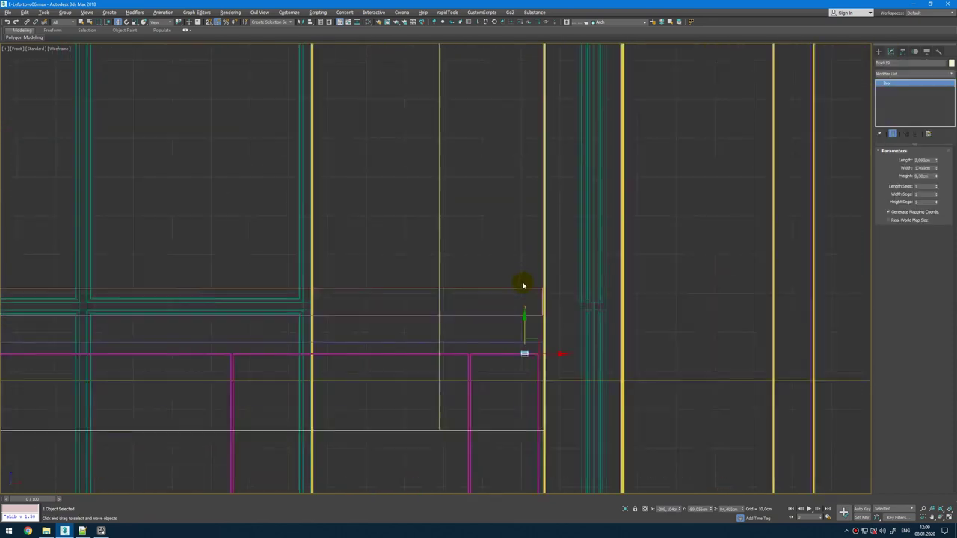
scroll(537, 82, "up", 8)
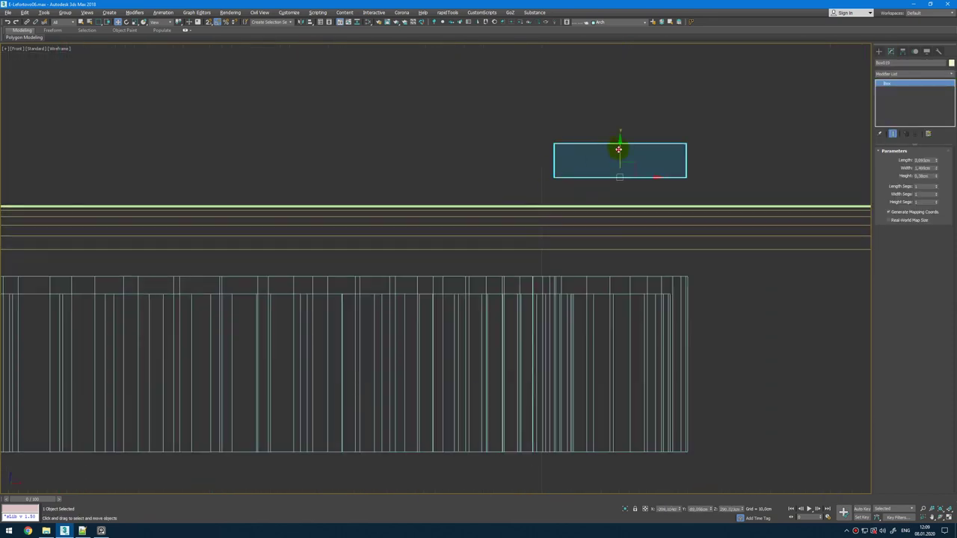
key("s")
left_click_drag(619, 150, 685, 276)
left_click_drag(937, 178, 936, 156)
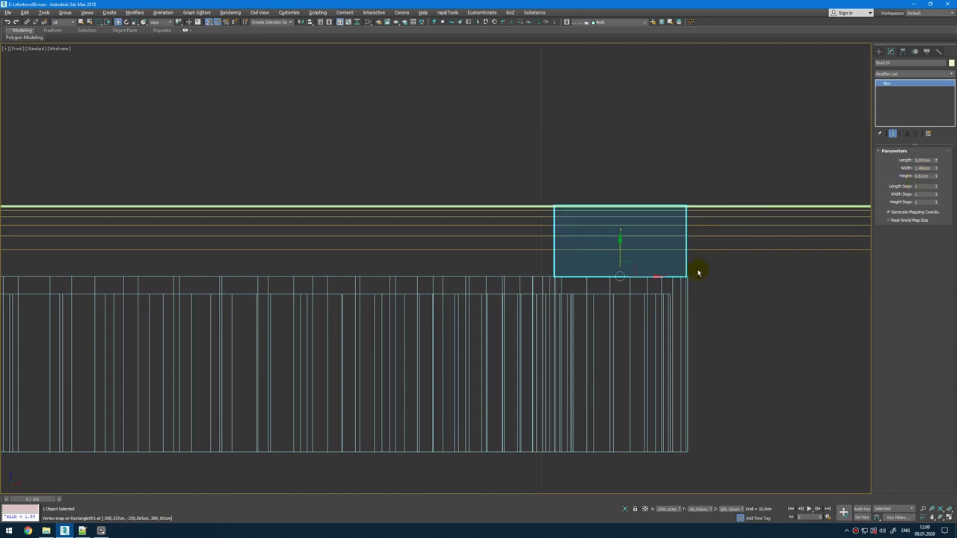
Step: Move the small box up toward the ceiling, clear of the track, and reduce its height to 0.5 cm
key("alt+w")
middle_click(697, 351)
key("alt+w")
key("z")
key("alt+w")
middle_click(690, 143)
key("alt+w")
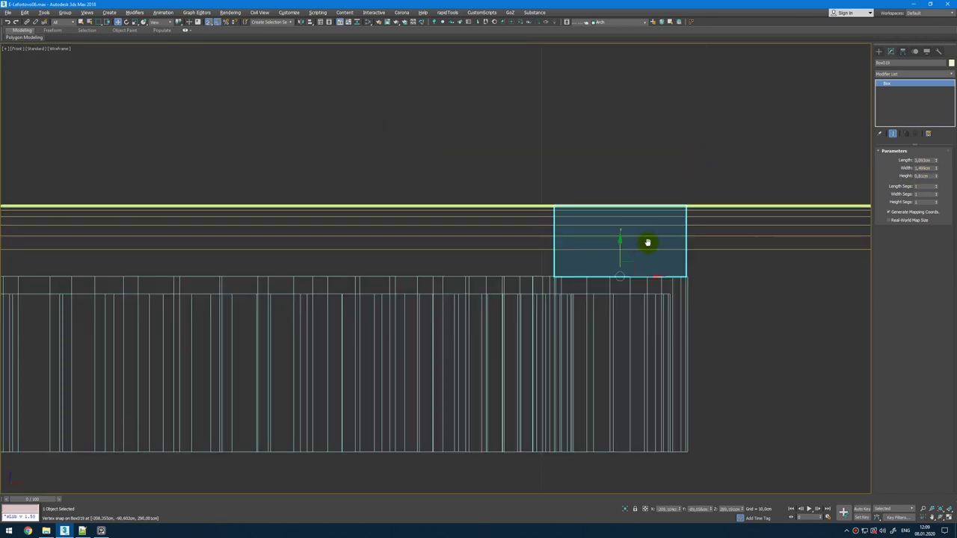
scroll(647, 243, "up", 2)
left_click_drag(636, 248, 658, 240)
left_click_drag(936, 176, 936, 181)
Step: Examine the small box above the track in perspective and compare it with the ceiling bracket in the reference photo
key("alt+w")
middle_click(316, 143)
key("alt+w")
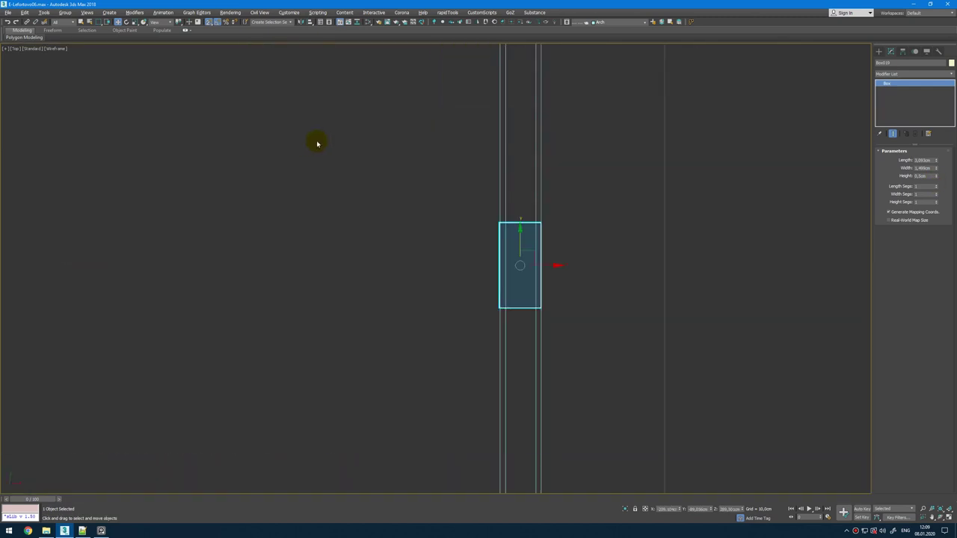
key("z")
key("alt+w")
middle_click(613, 350)
key("alt+w")
scroll(627, 329, "down", 14)
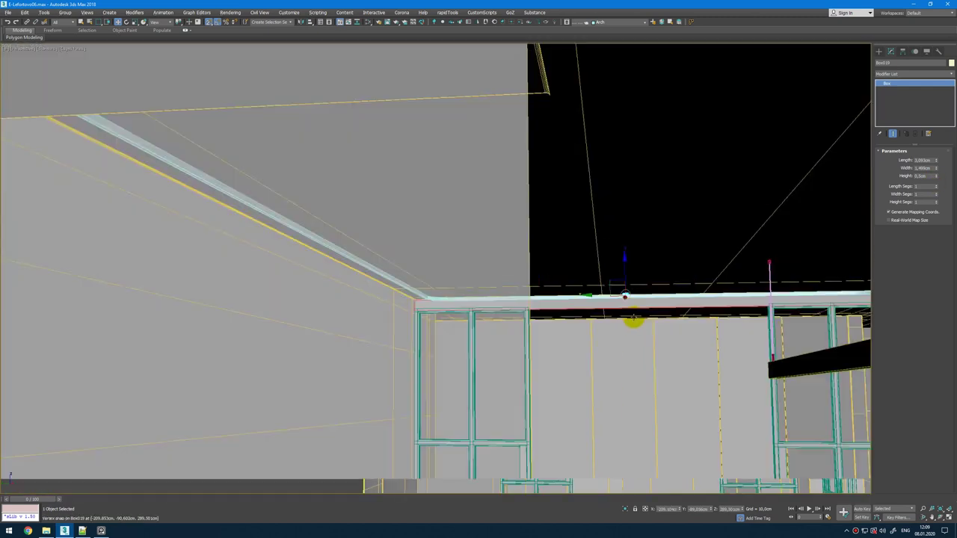
scroll(636, 322, "up", 3)
key("s")
middle_click_drag(660, 310, 682, 336, "alt")
middle_click_drag(682, 336, 151, 502)
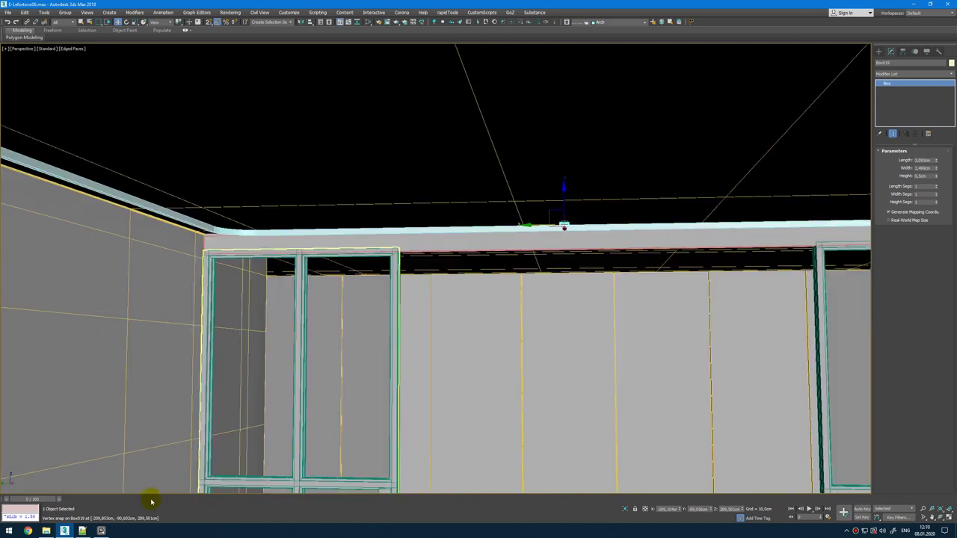
left_click(107, 534)
scroll(431, 217, "down", 10)
scroll(314, 238, "up", 12)
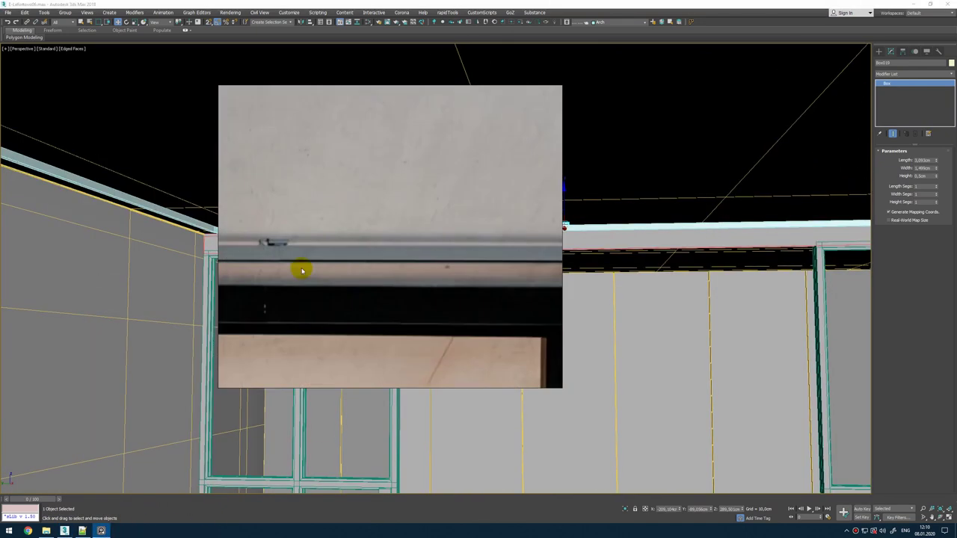
scroll(303, 270, "up", 1)
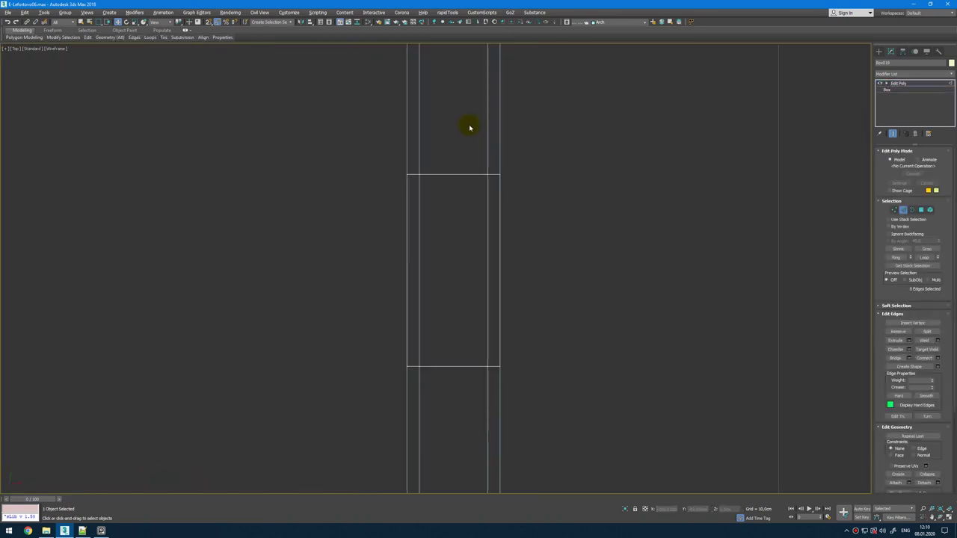
Step: Connect the small box's edges with two pinched segments along its length, and connect the edges again crosswise
right_click(451, 250)
left_click(388, 274)
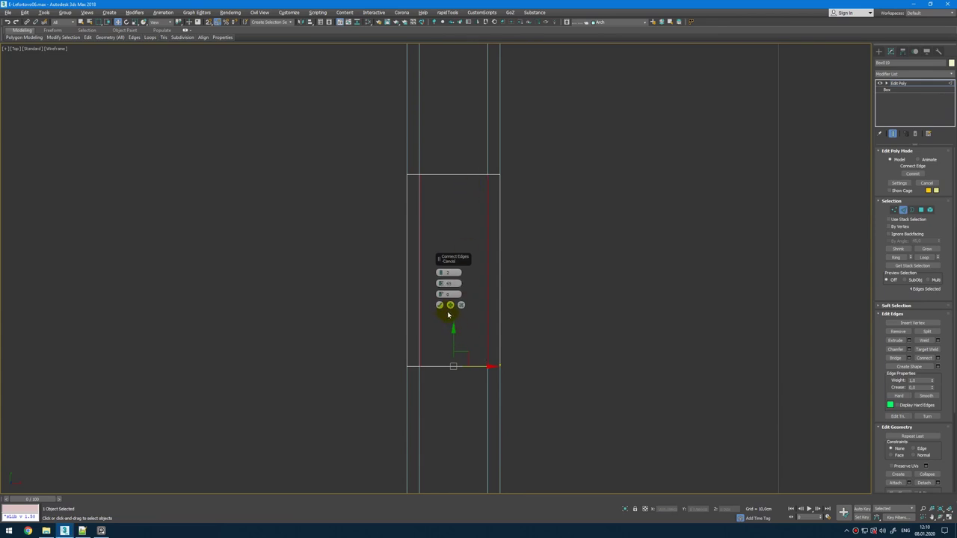
right_click(483, 250)
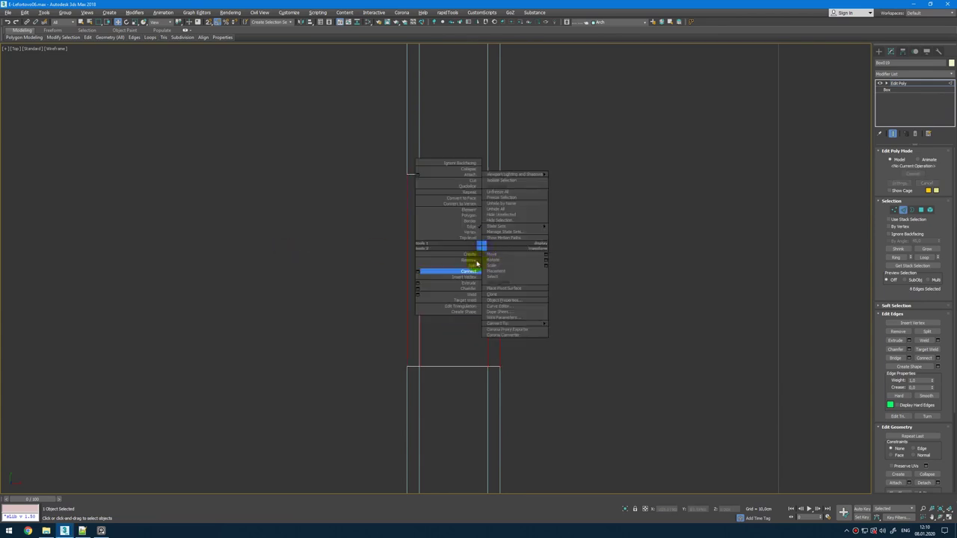
left_click(419, 272)
key("alt+Tab")
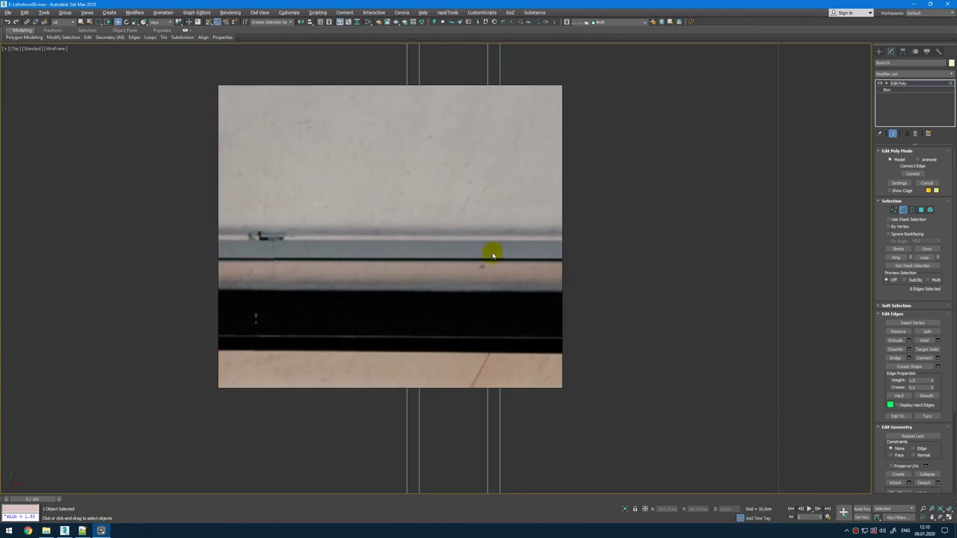
key("alt+Tab")
left_click(440, 306)
Step: Connect the small box's vertical edges with a horizontal edge loop around its mid-height
key("alt+w")
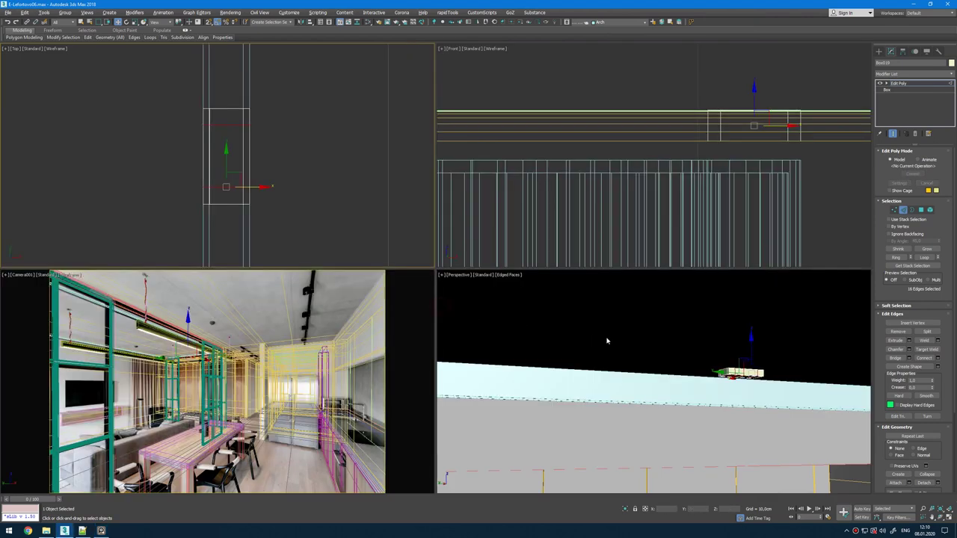
right_click(607, 340)
key("alt+w")
middle_click_drag(609, 333, 650, 187, "alt")
scroll(584, 240, "up", 3)
key("4")
left_click(582, 230)
key("f")
key("z")
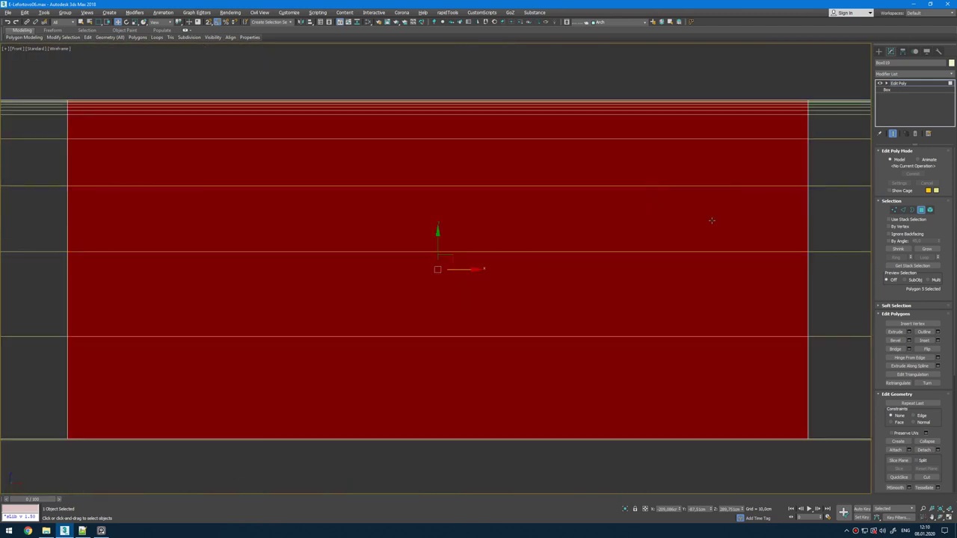
scroll(723, 227, "down", 7)
key("2")
left_click_drag(789, 234, 570, 240)
right_click(655, 239)
left_click(593, 267)
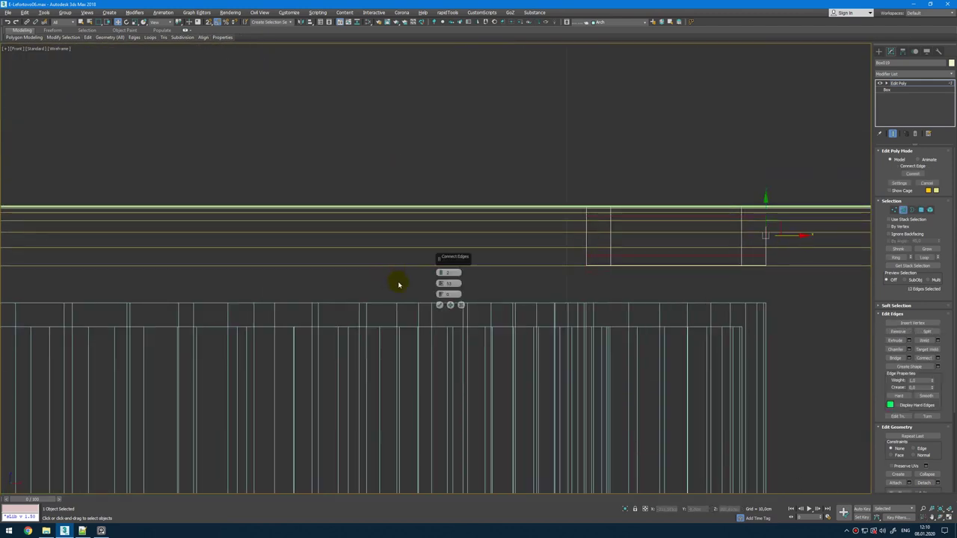
left_click(439, 305)
Step: Bridge the lower middle faces at both ends of the small box to form an open channel along its underside
key("alt+w")
key("alt+w")
middle_click_drag(662, 293, 663, 283, "alt")
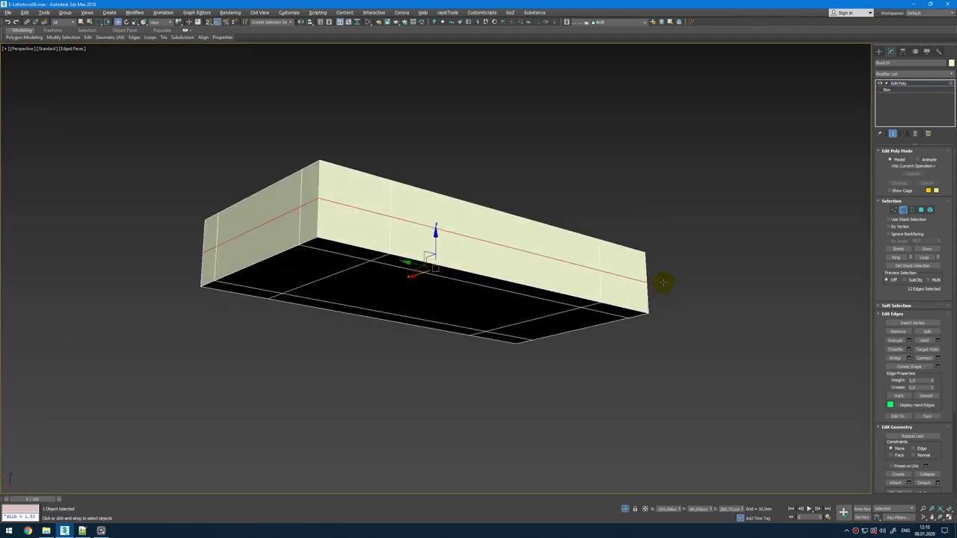
key("4")
left_click(309, 220)
middle_click_drag(309, 220, 449, 228, "alt")
left_click(562, 169)
left_click(904, 350)
key("alt+w")
key("alt+w")
scroll(611, 225, "up", 4)
left_click(609, 402)
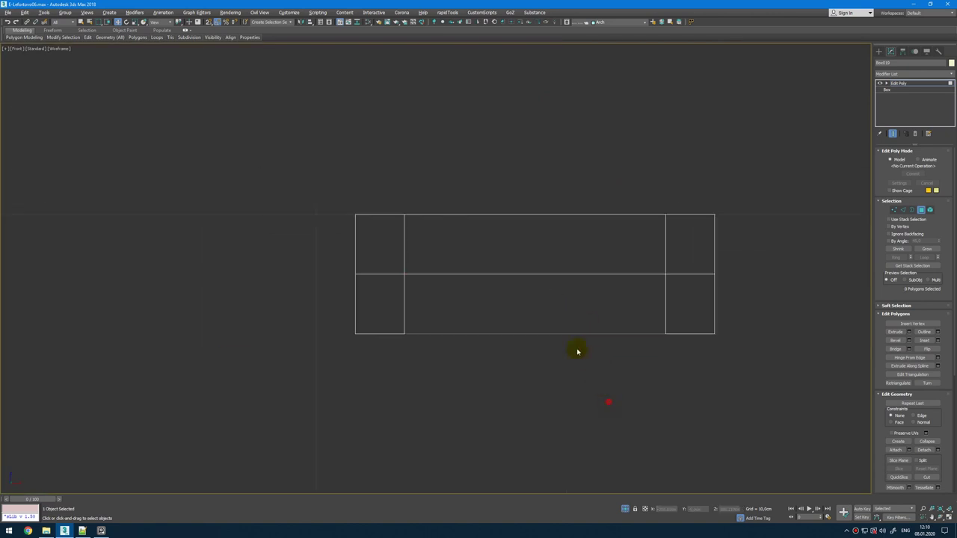
key("alt+w")
left_click(549, 318)
key("alt+w")
middle_click_drag(540, 306, 488, 264, "alt")
Step: Connect the bracket's lengthwise edges with two pinched segments, and connect its crosswise edges to add loops beside the channel walls
key("2")
double_click(436, 146)
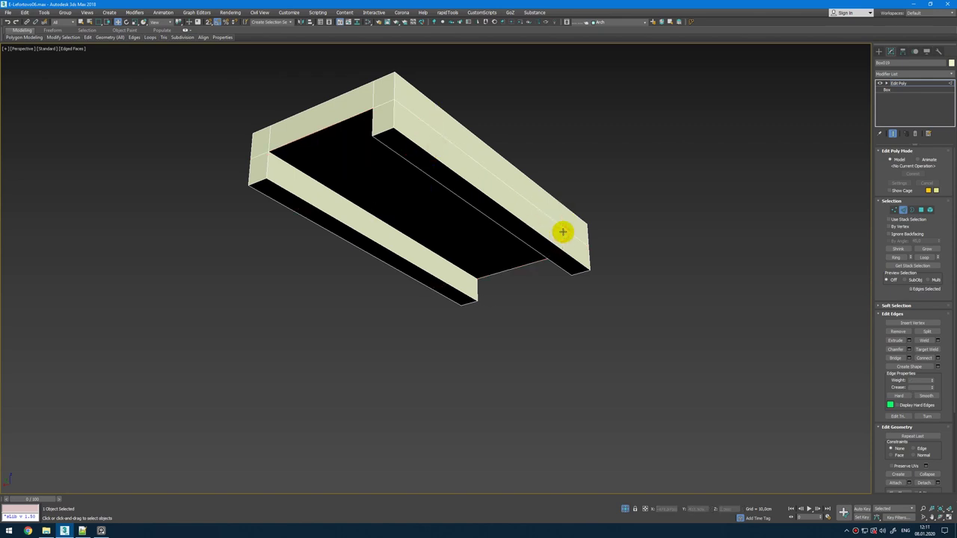
middle_click_drag(476, 237, 424, 282, "alt")
key("alt+w")
left_click(319, 129)
key("alt+w")
key("2")
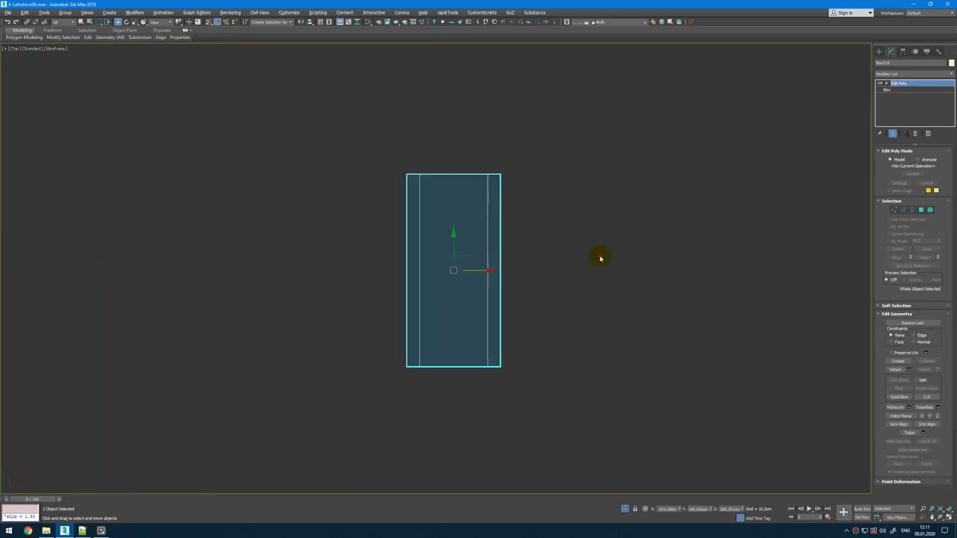
key("2")
key("ctrl+shift+e")
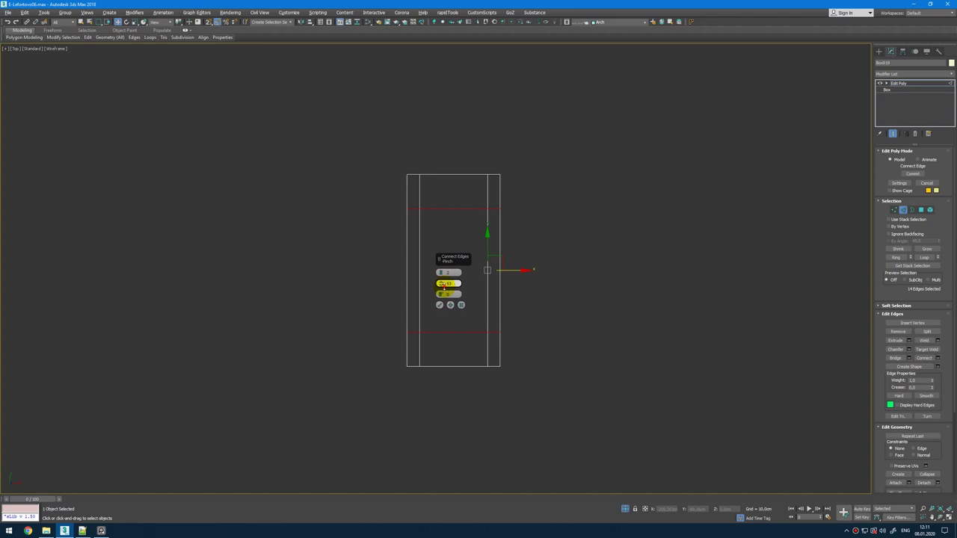
left_click(440, 306)
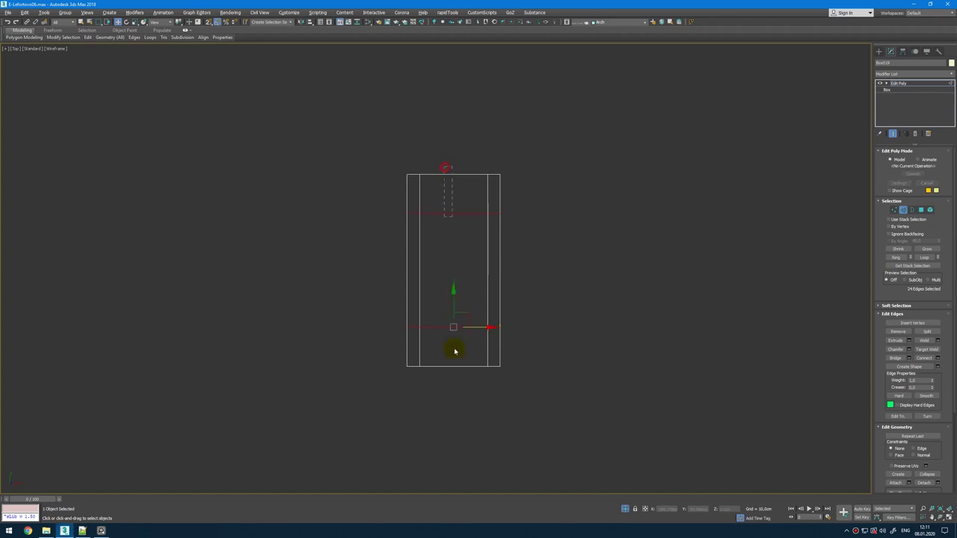
right_click(467, 241)
left_click(398, 261)
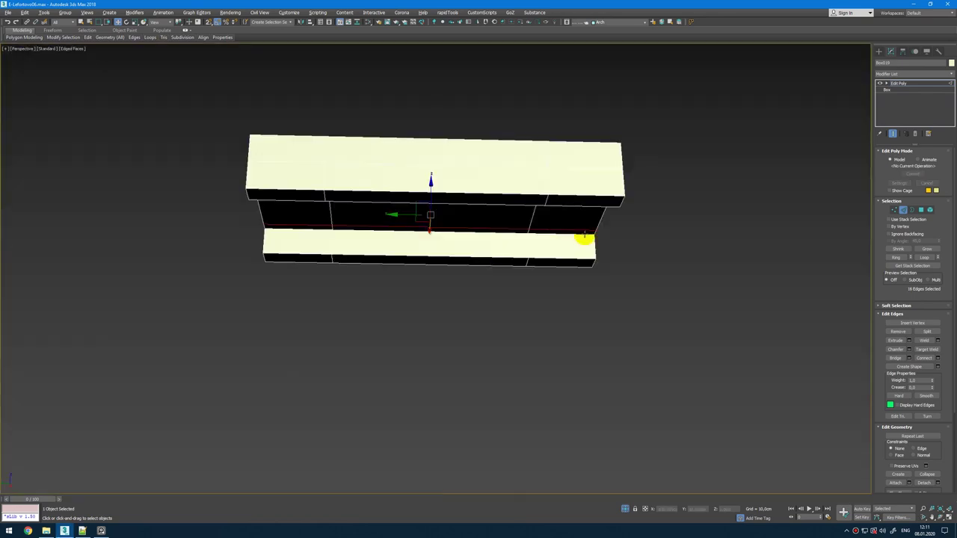
Step: Extrude the central polygon of the channel floor downward from the bracket
left_click(506, 226)
middle_click_drag(505, 226, 542, 211, "alt")
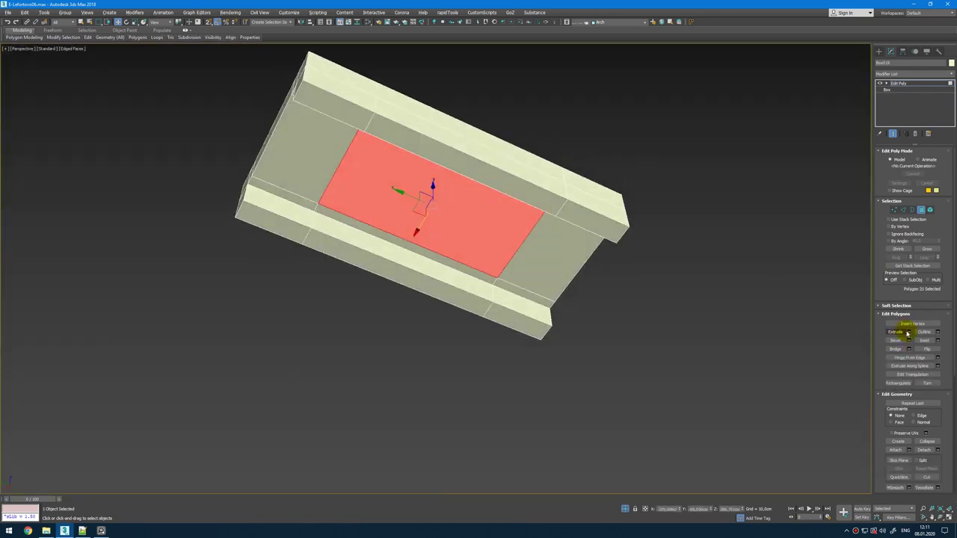
left_click(909, 332)
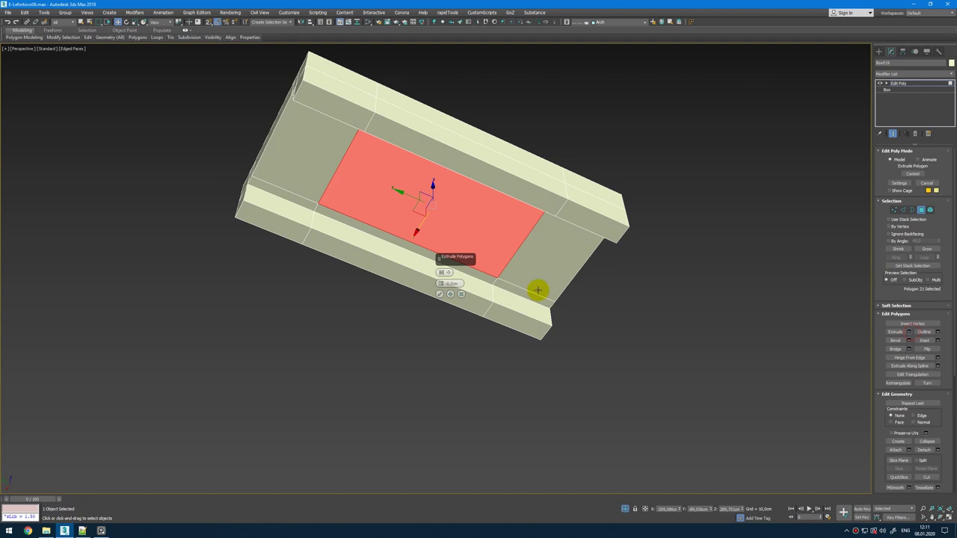
left_click_drag(442, 284, 442, 271)
left_click(440, 294)
Step: Snap the extruded block's lower vertices to the curtain track's top edge in the front view
key("f")
key("z")
scroll(593, 284, "down", 5)
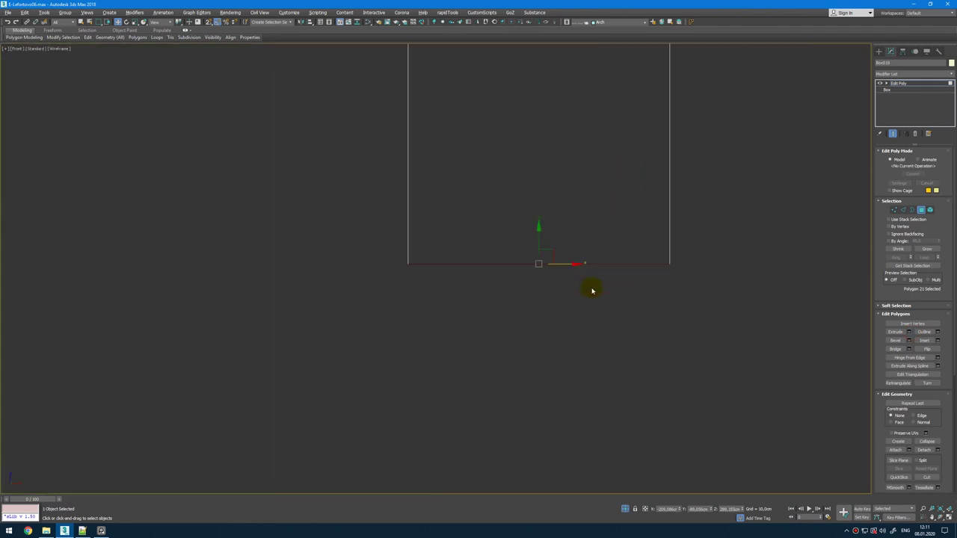
left_click(627, 512)
key("1")
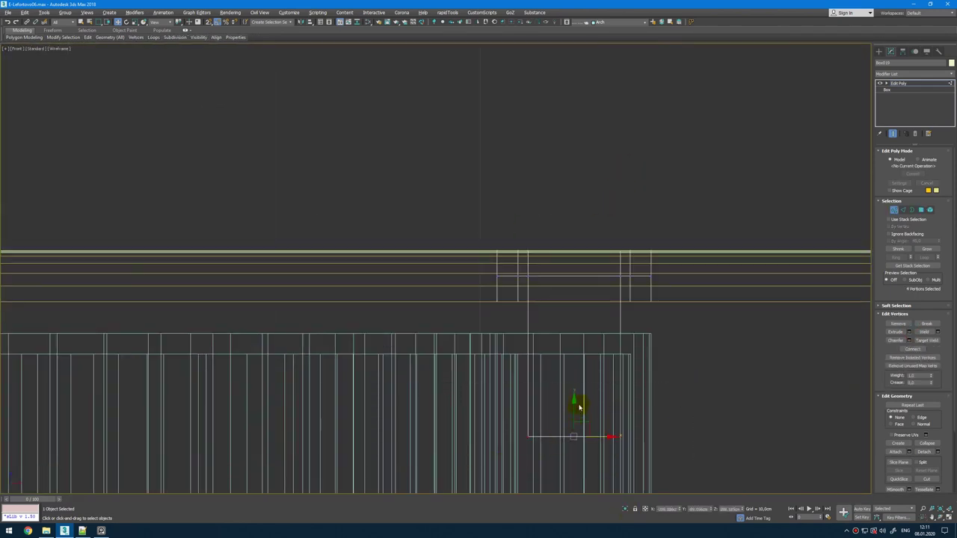
left_click_drag(573, 436, 642, 330)
Step: Copy the bracket as instances to two more positions along the track's short straight side in the top view
key("alt+w")
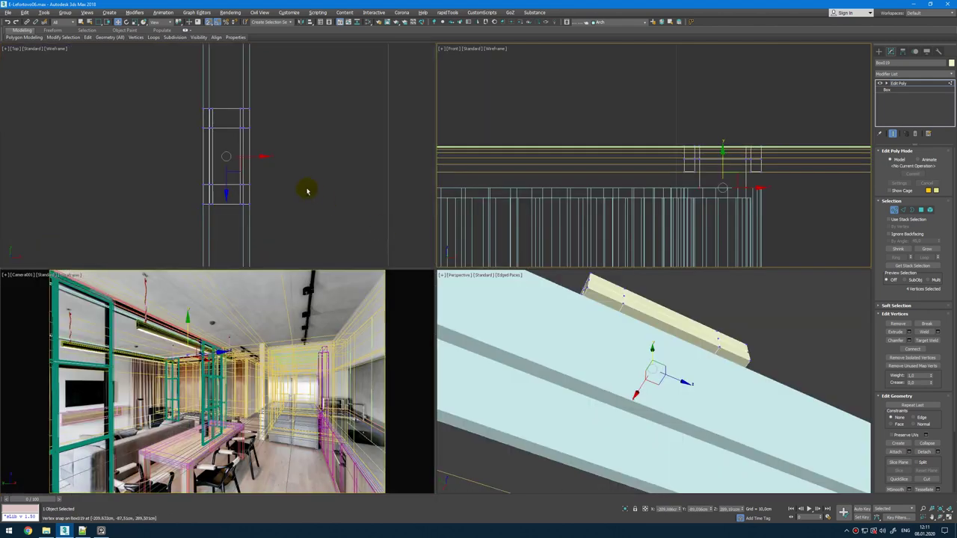
right_click(307, 190)
key("alt+w")
key("1")
scroll(359, 317, "down", 13)
middle_click_drag(363, 317, 397, 259)
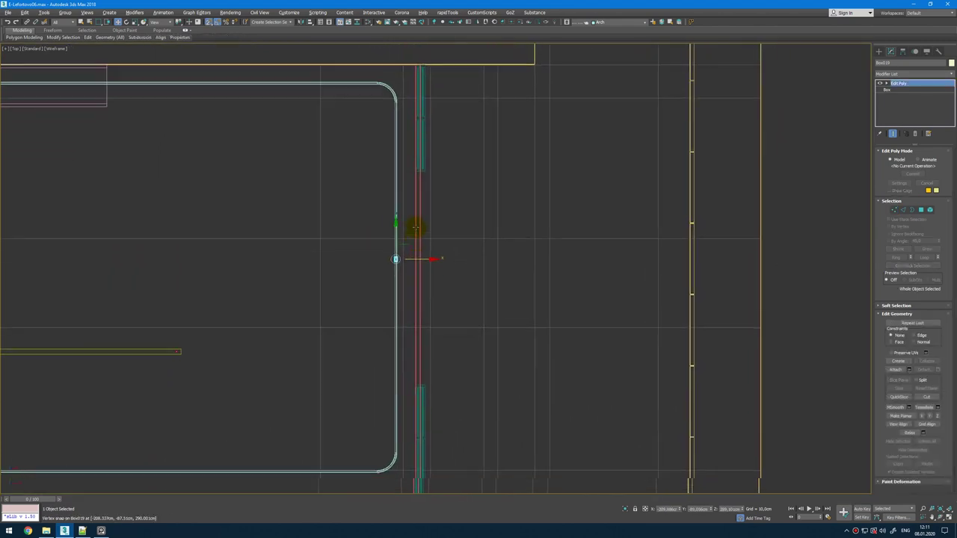
mouse_move(394, 240)
left_mouse_down("shift")
mouse_move(392, 374)
mouse_move(382, 131)
left_mouse_up("shift")
left_click(477, 297)
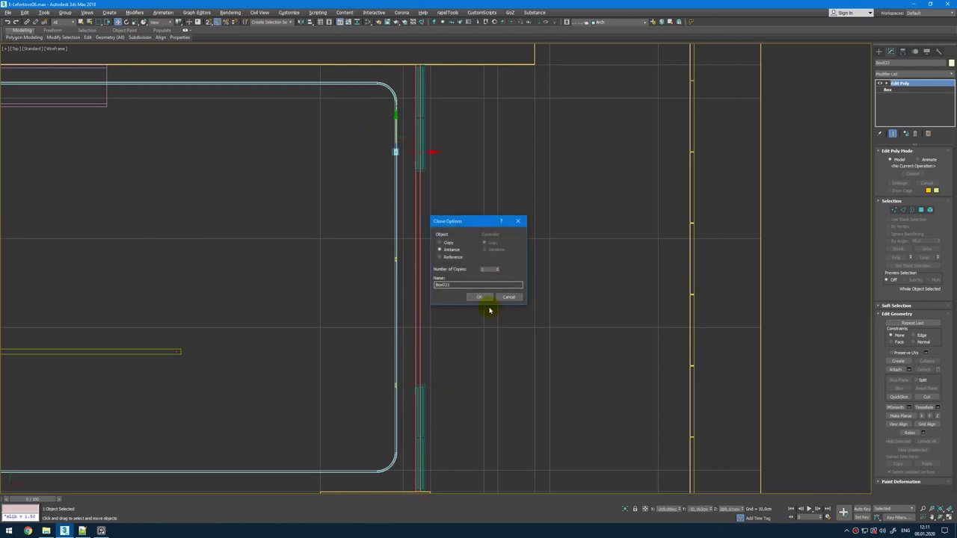
left_click(479, 297)
Step: Clone another bracket onto the track's long side near the TV wall unit, rotate it 90 degrees, and align it with the track
scroll(367, 225, "down", 3)
scroll(496, 240, "up", 5)
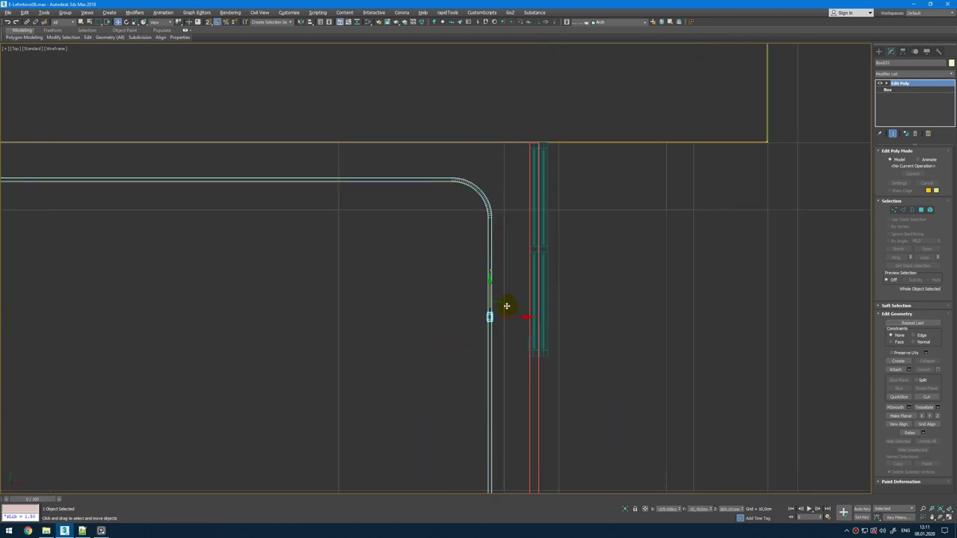
mouse_move(506, 306)
left_mouse_down("shift")
mouse_move(377, 224)
mouse_move(376, 207)
left_mouse_up("shift")
key("Return")
scroll(252, 186, "up", 4)
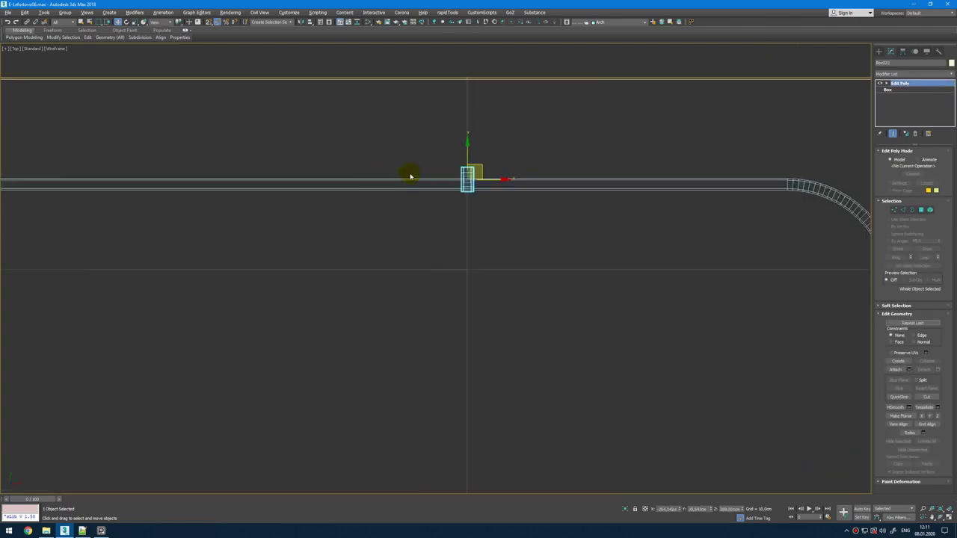
key("e")
scroll(409, 177, "up", 2)
left_click_drag(627, 216, 617, 187)
key("w")
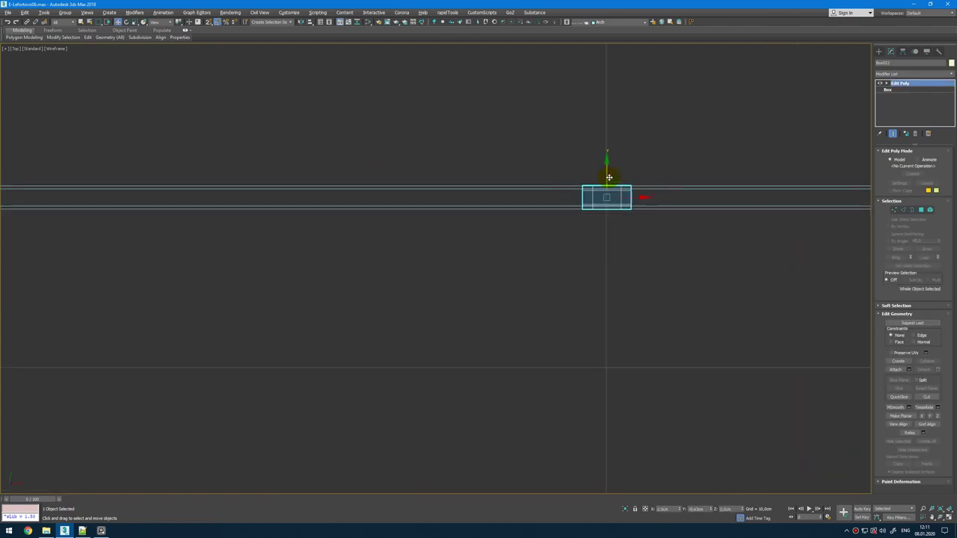
Step: Copy the rotated bracket as five evenly spaced instances along the same long side of the track
scroll(602, 213, "down", 5)
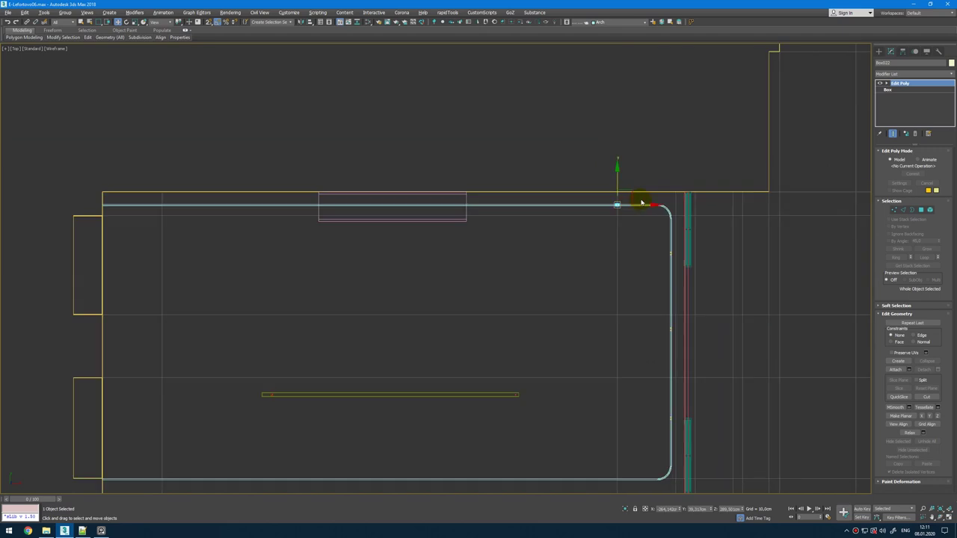
left_click_drag(608, 218, 513, 264)
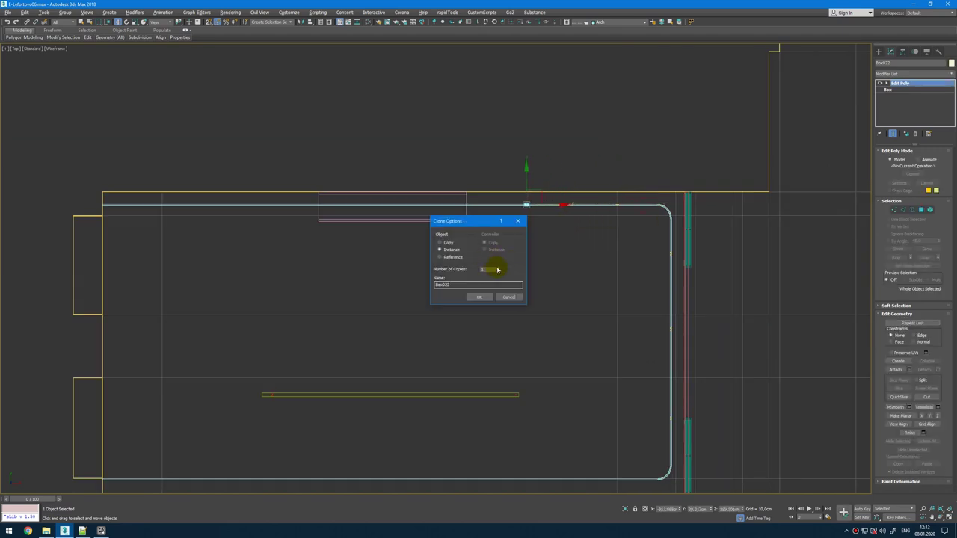
left_click(484, 297)
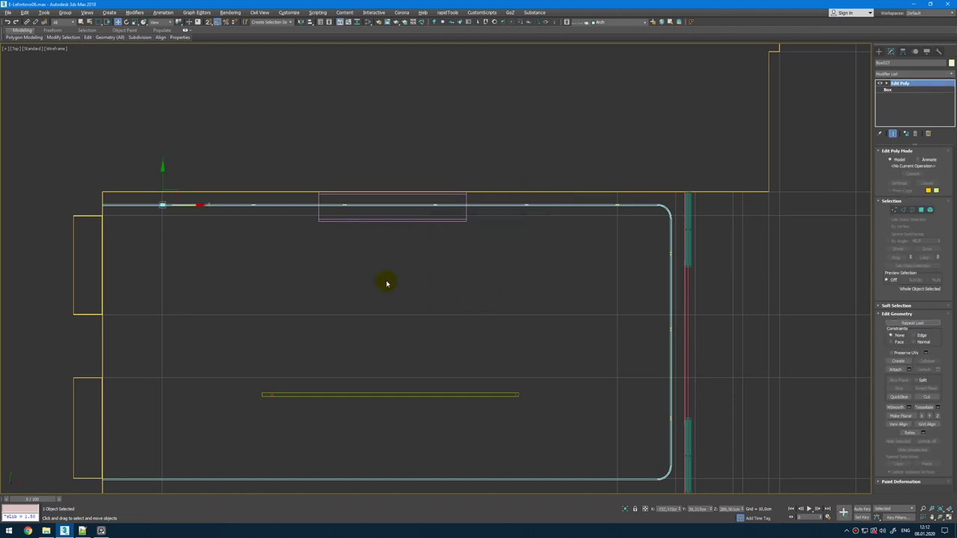
Step: Isolate the bracket instances, select only the six on the long side of the track, and exit isolation
scroll(172, 213, "up", 2)
key("ctrl+q")
key("alt+w")
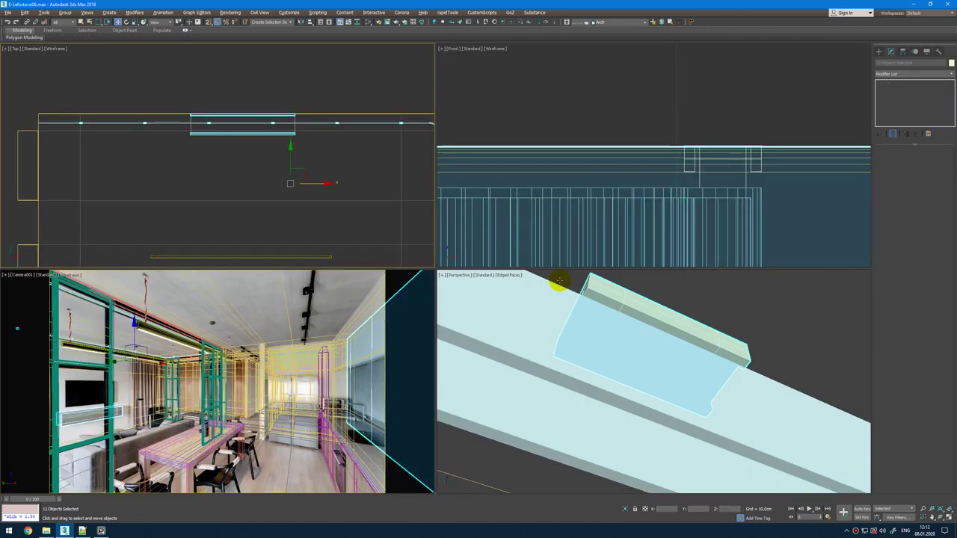
middle_click(566, 293)
key("alt+w")
key("alt+q")
middle_click_drag(568, 324, 698, 293, "alt")
left_click_drag(699, 292, 623, 382, "alt")
left_click_drag(433, 320, 329, 382, "alt")
middle_click_drag(348, 374, 468, 339, "alt")
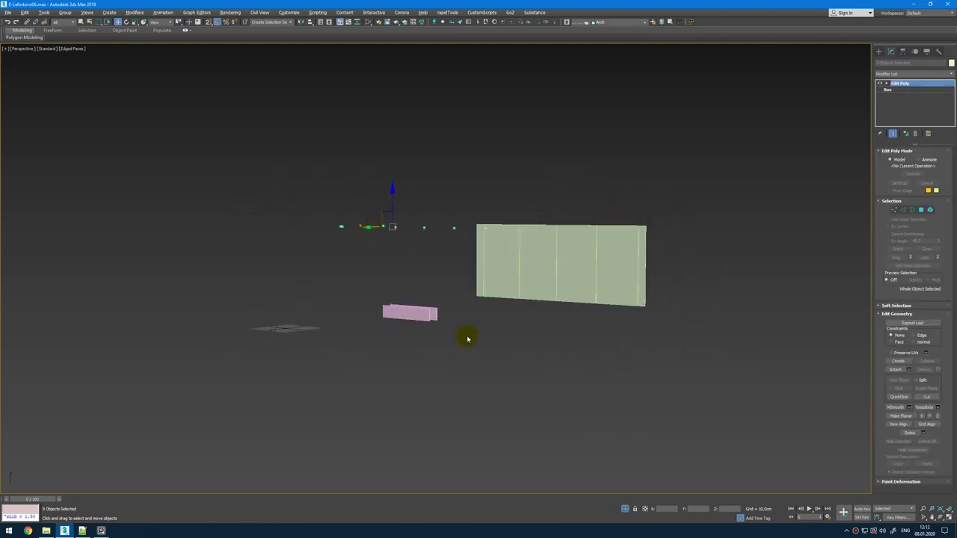
middle_click_drag(507, 315, 472, 329, "alt")
left_click_drag(557, 174, 353, 297)
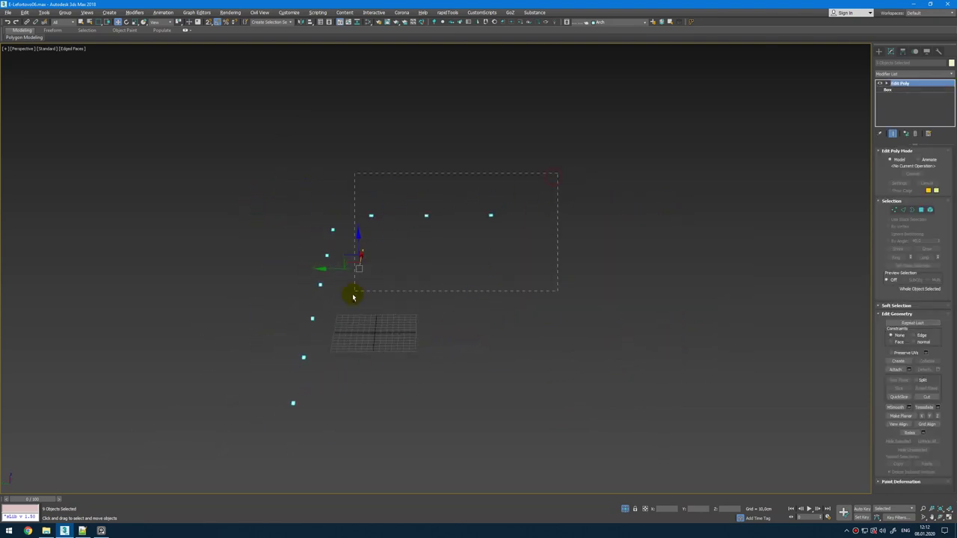
left_click(627, 509)
Step: Clone the six selected brackets onto the opposite long side of the curtain track in the top view
key("alt+w")
right_click(327, 141)
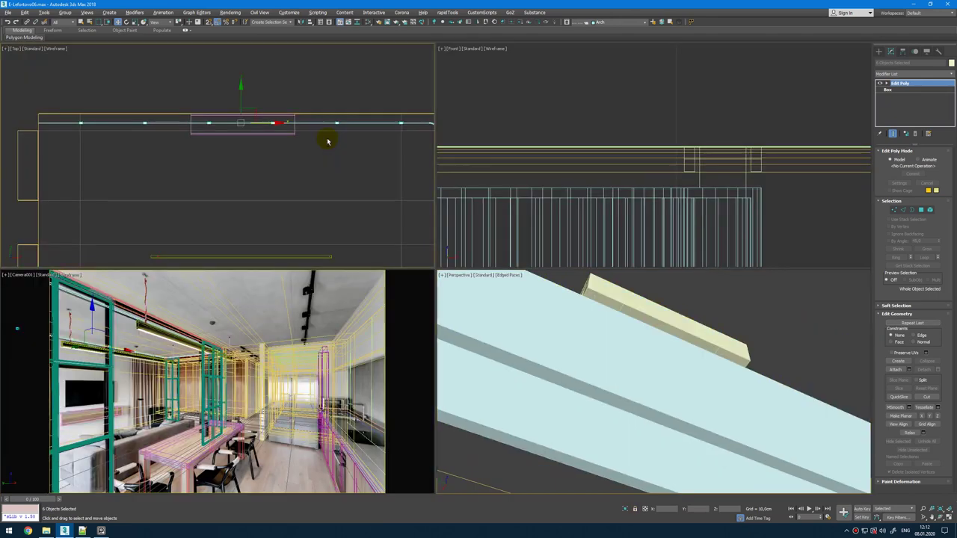
key("alt+w")
scroll(378, 248, "down", 2)
middle_click_drag(422, 239, 446, 145)
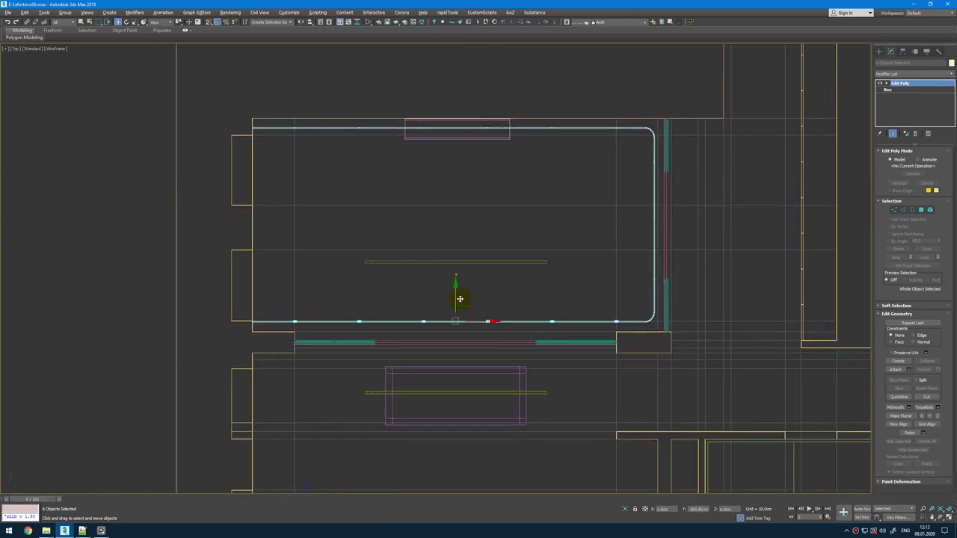
key("ctrl+v")
left_click(477, 297)
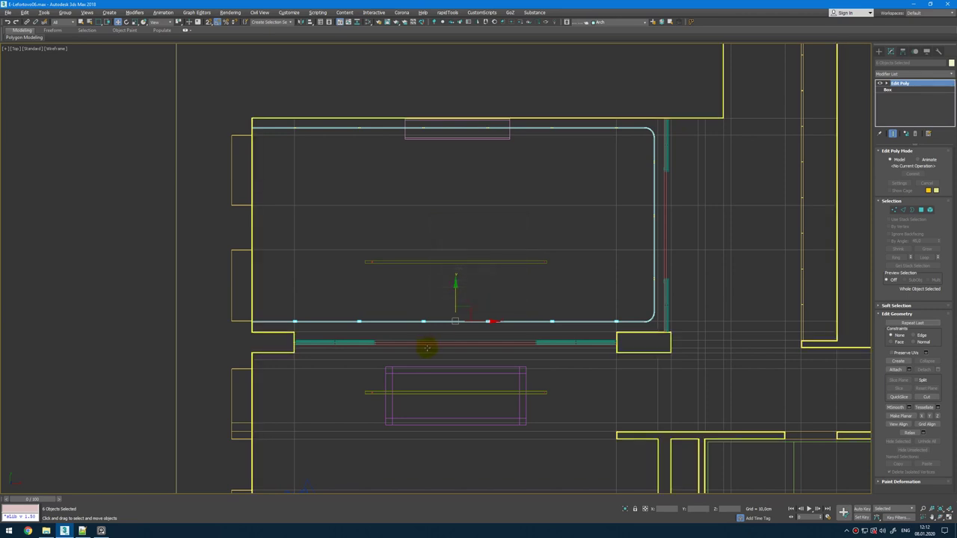
Step: Inspect the brackets around the track in perspective, and examine the entrance door in the reference photos and the whole plan from above
scroll(604, 210, "up", 5)
key("p")
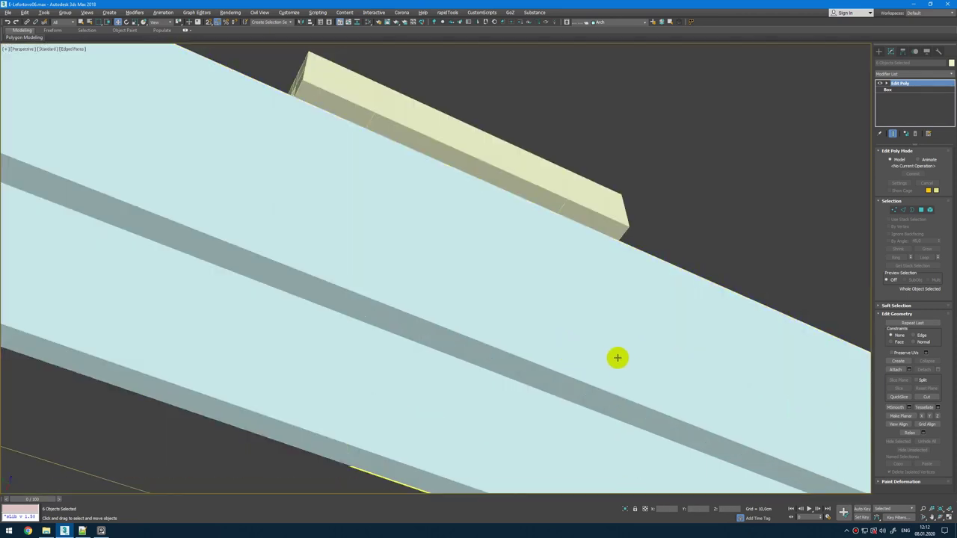
scroll(618, 357, "down", 6)
middle_click_drag(613, 370, 516, 367, "alt")
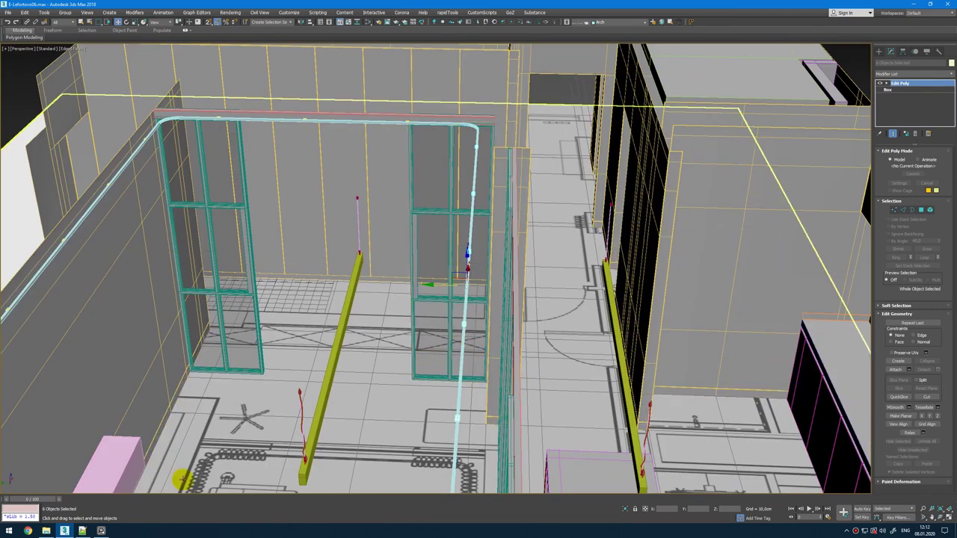
left_click(97, 531)
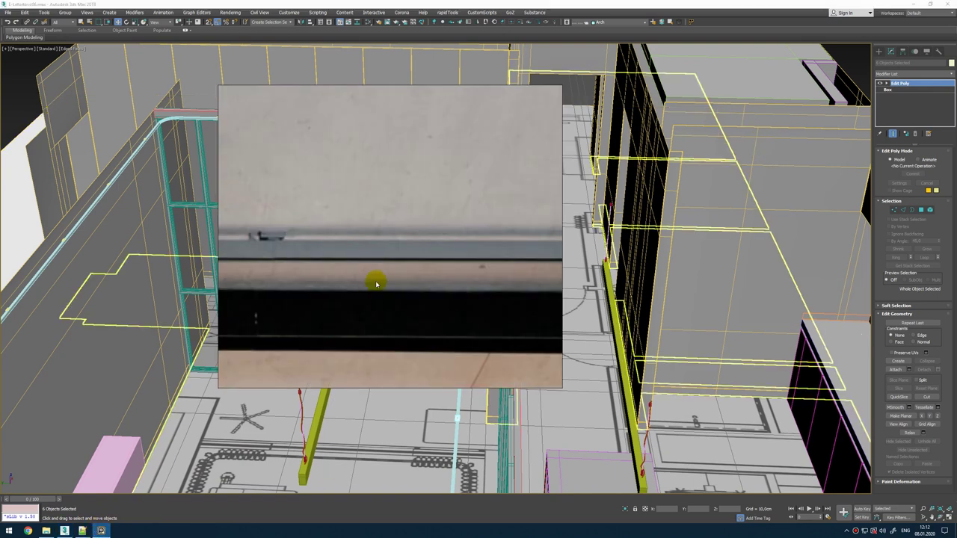
scroll(374, 277, "down", 5)
scroll(461, 246, "down", 3)
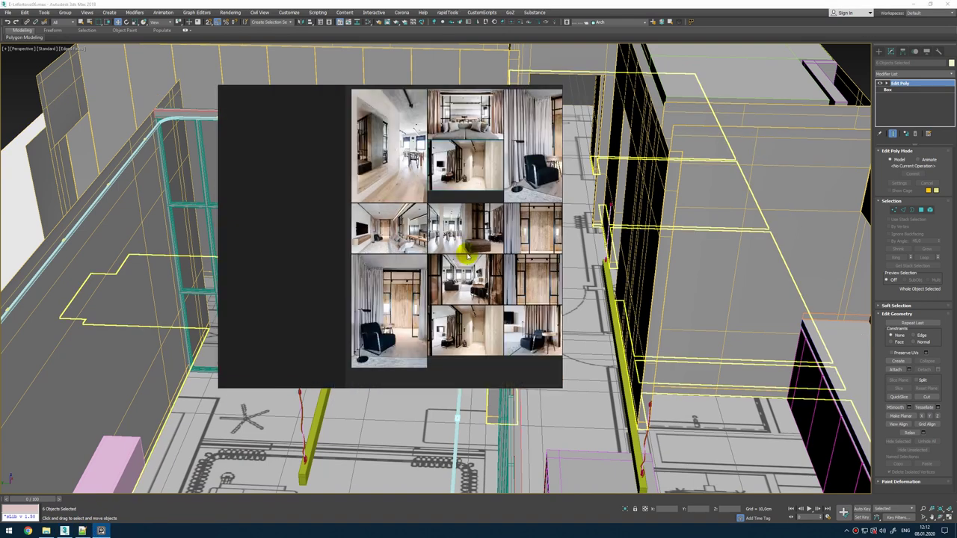
scroll(401, 211, "up", 8)
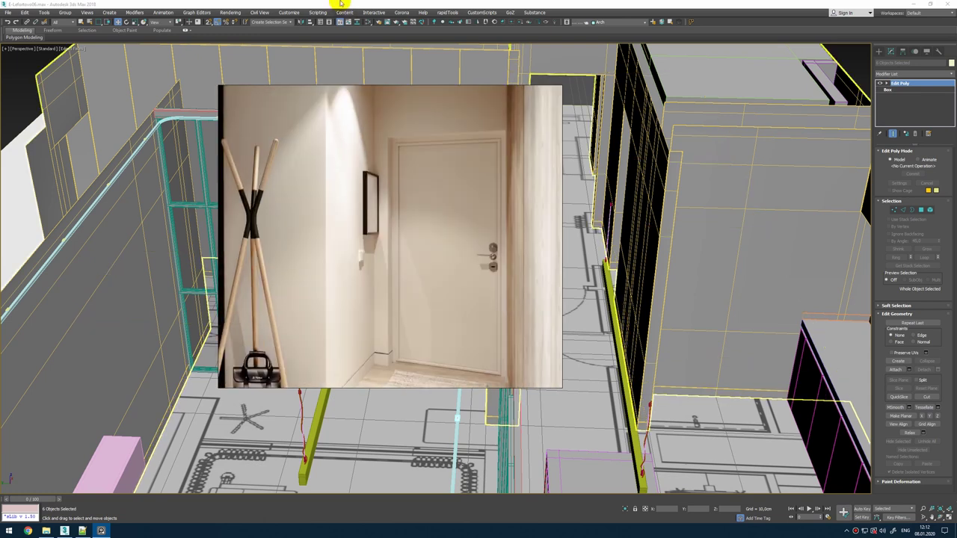
left_click(339, 5)
key("alt+w")
middle_click(305, 142)
key("alt+w")
scroll(326, 222, "down", 9)
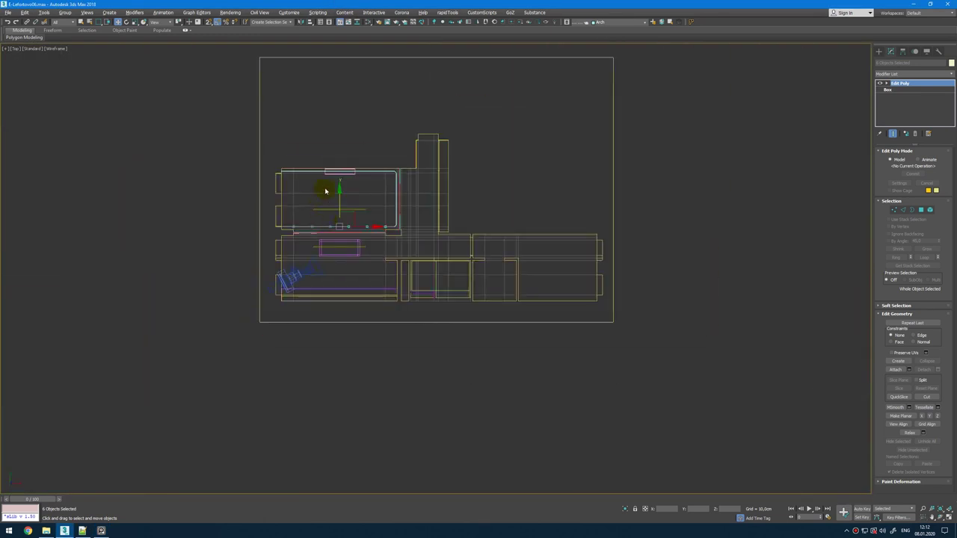
Step: Draw a box across the entrance doorway in the top view, about 107 cm wide and 7.4 cm deep
scroll(423, 86, "up", 5)
scroll(451, 322, "up", 5)
right_click(422, 279)
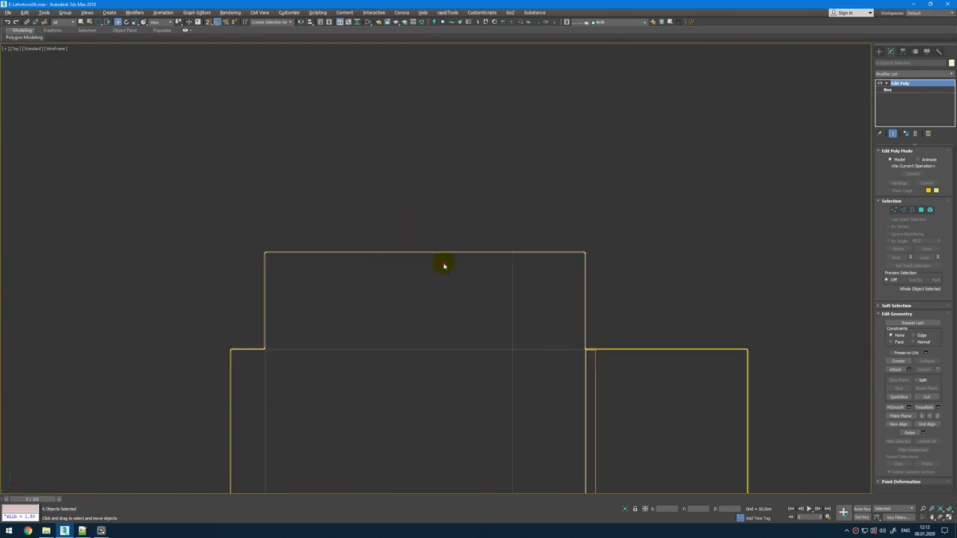
left_click(444, 266)
mouse_move(257, 263)
left_mouse_down()
mouse_move(516, 304)
mouse_move(599, 295)
mouse_move(593, 287)
left_mouse_up()
left_click(611, 130)
right_click(611, 130)
Step: Raise the box's height to about 210 cm so that it reaches just above the doorway opening in the front view
key("alt+w")
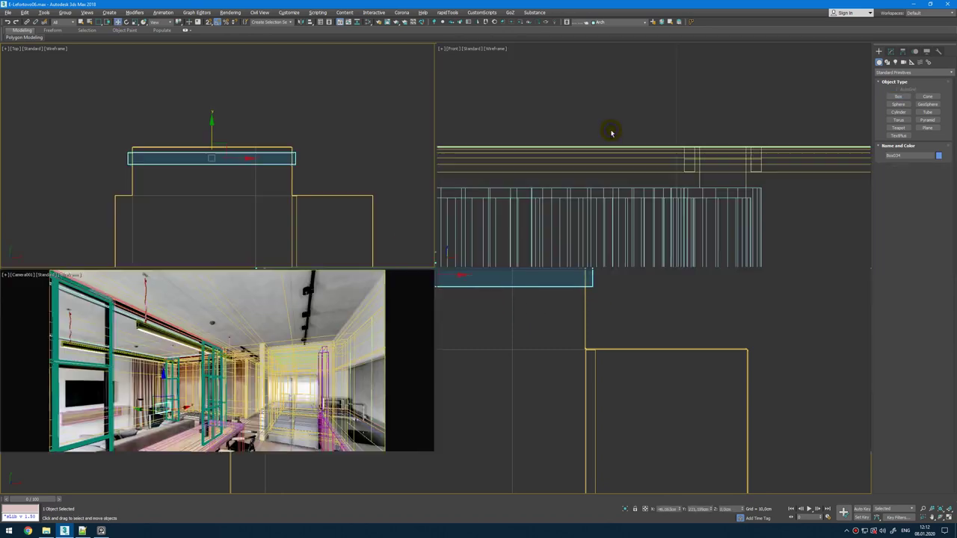
right_click(620, 118)
key("alt+w")
scroll(596, 195, "down", 8)
left_click(891, 51)
left_click_drag(936, 178, 940, 54)
scroll(553, 262, "up", 8)
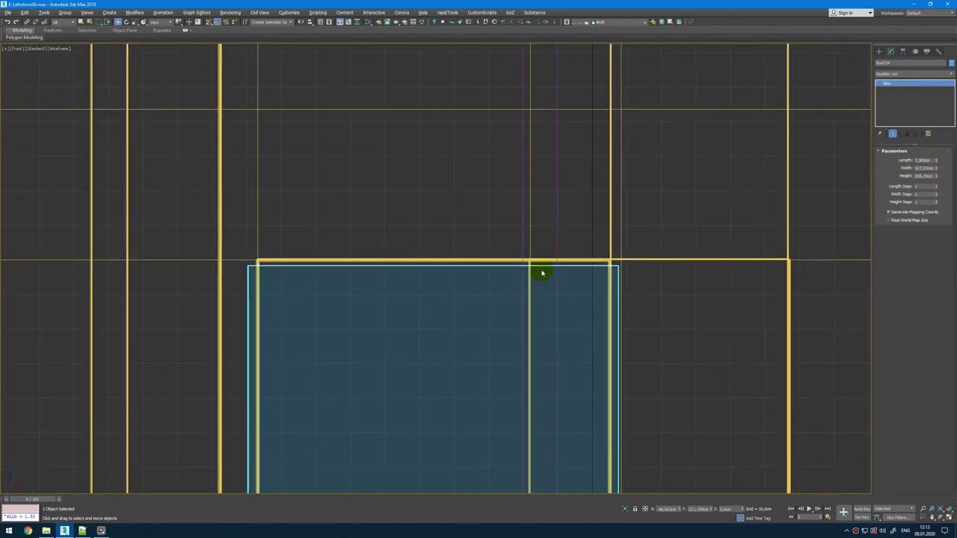
scroll(542, 273, "up", 2)
mouse_move(935, 178)
left_mouse_down()
mouse_move(934, 164)
mouse_move(935, 173)
left_mouse_up()
middle_click_drag(536, 340, 541, 261)
Step: Add Edit Poly to the box and connect its horizontal edges with two segments spread close to the sides
key("t")
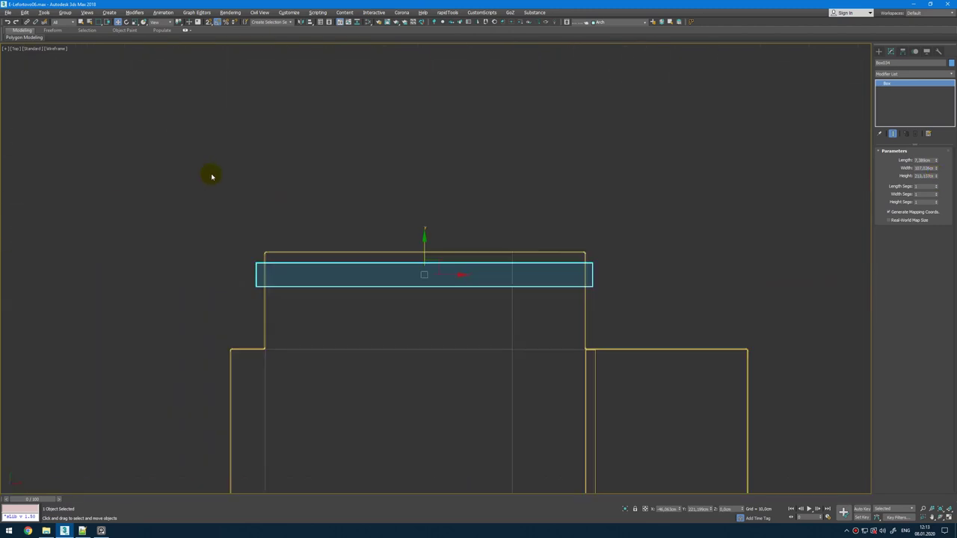
key("shift+e")
key("2")
left_click_drag(433, 180, 434, 420)
right_click(427, 349)
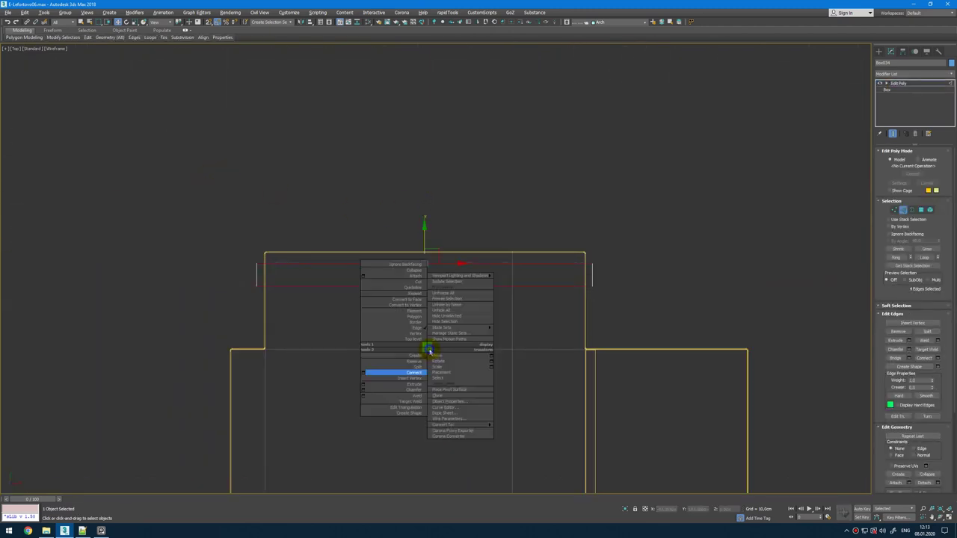
left_click(363, 371)
key("alt+w")
middle_click(561, 366)
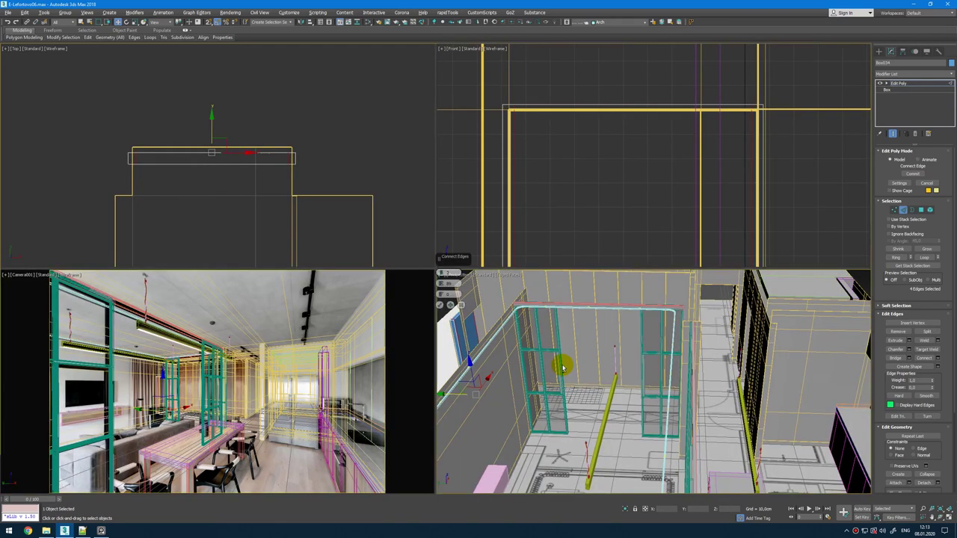
key("alt+w")
key("z")
middle_click_drag(485, 342, 408, 442, "alt")
scroll(403, 447, "up", 3)
left_click(440, 306)
scroll(436, 306, "down", 3)
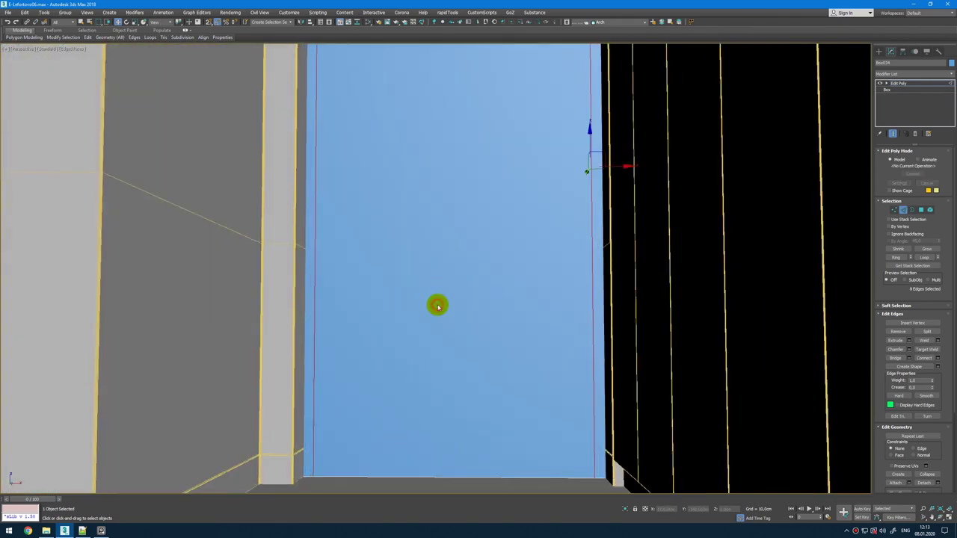
Step: Connect the box's vertical edges with one segment and place the new edges near the top as the frame's header
key("alt+w")
key("alt+w")
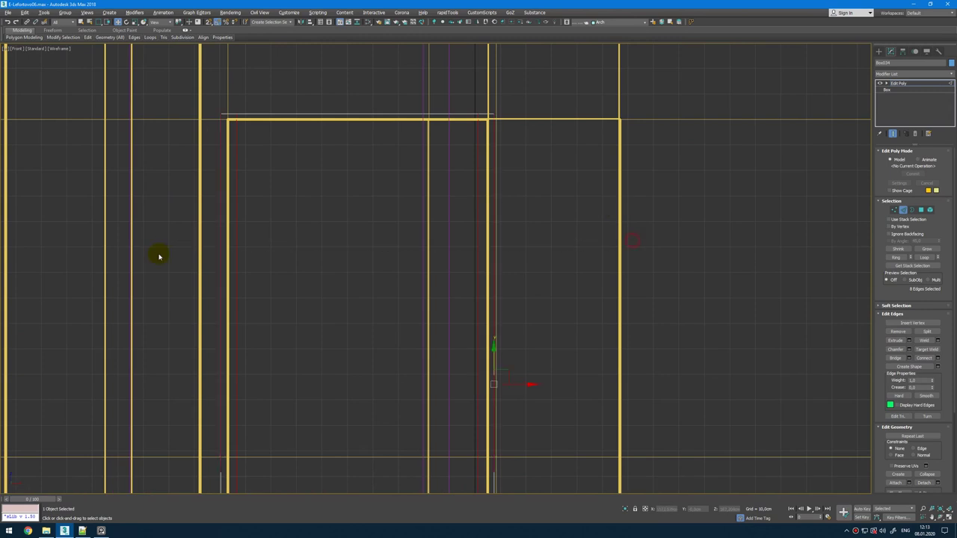
right_click(400, 201)
left_click(336, 213)
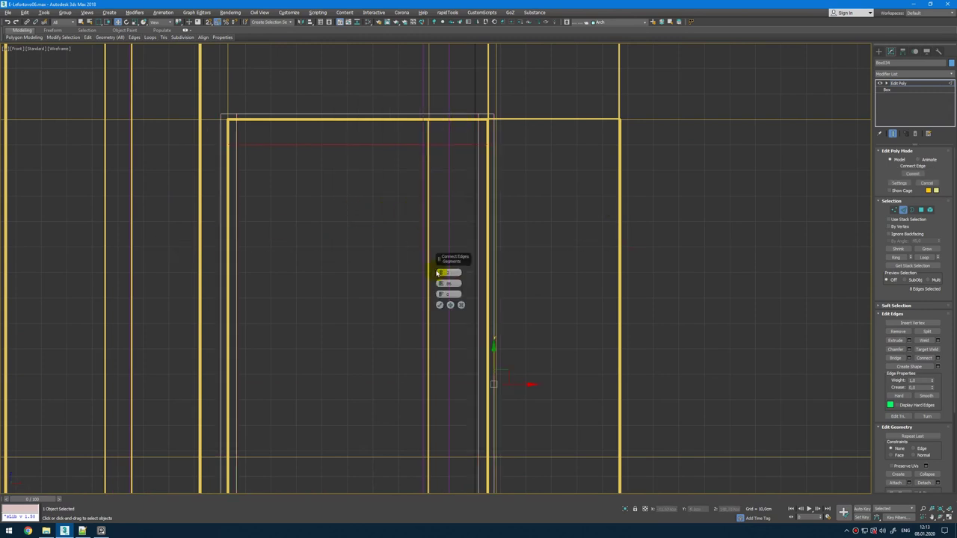
left_click(439, 275)
left_click(440, 306)
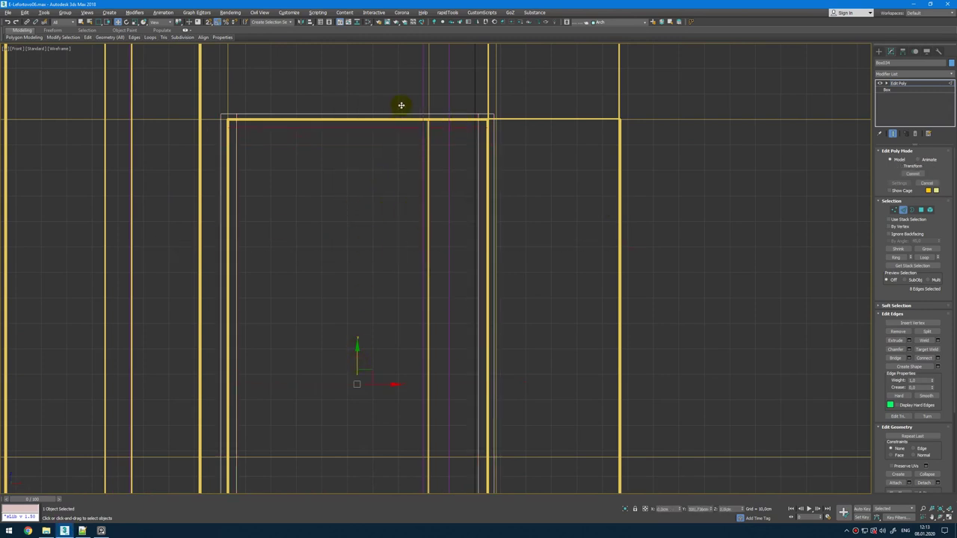
Step: Isolate the box and bridge its large front and back centre polygons to cut the door opening
key("alt+w")
middle_click(605, 314)
key("alt+w")
key("alt+q")
key("4")
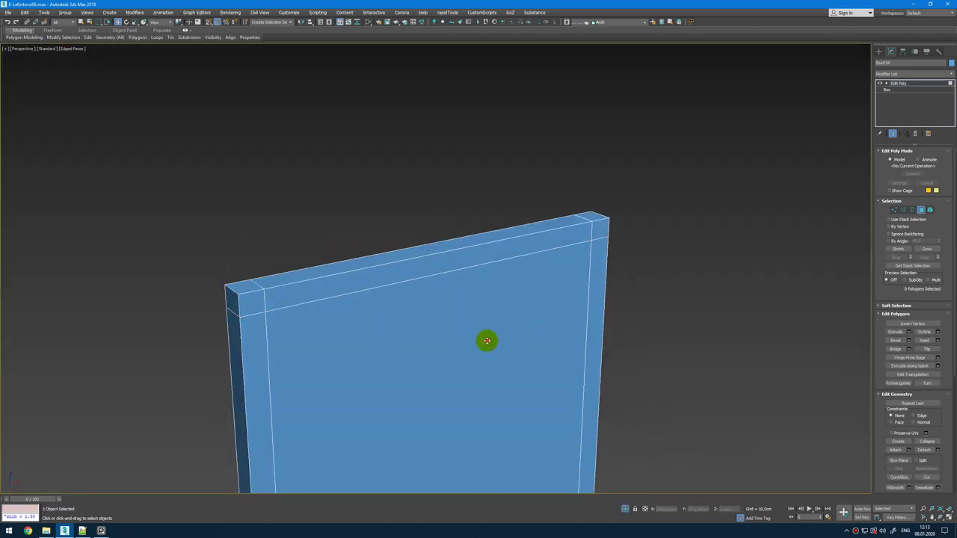
left_click(487, 341)
middle_click_drag(487, 341, 530, 407, "alt")
left_click(502, 360, "ctrl")
left_click(895, 349)
Step: Delete the polygons closing the bottom of the door frame, then finish polygon editing and exit isolation
scroll(502, 379, "down", 5)
left_click_drag(534, 408, 519, 451)
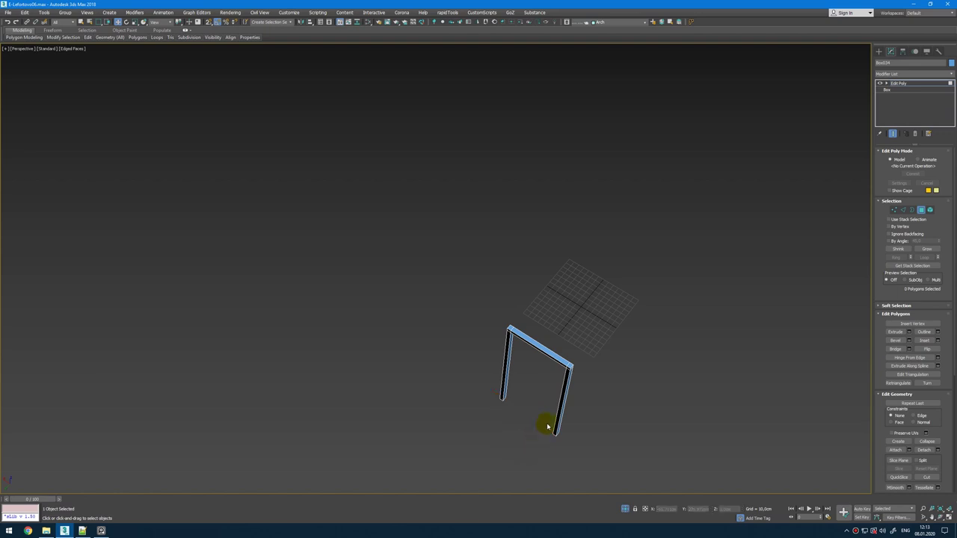
key("4")
left_click(625, 509)
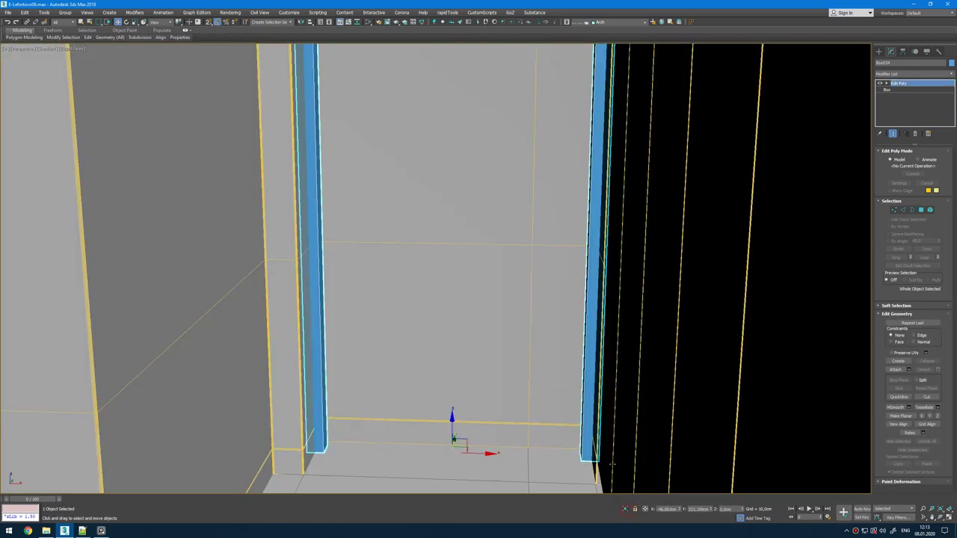
middle_click_drag(486, 317, 544, 273, "alt")
Step: Isolate the door frame and draw a plane snapped to its inner corners in the front view, about 207 cm high and 95 cm wide
key("alt+q")
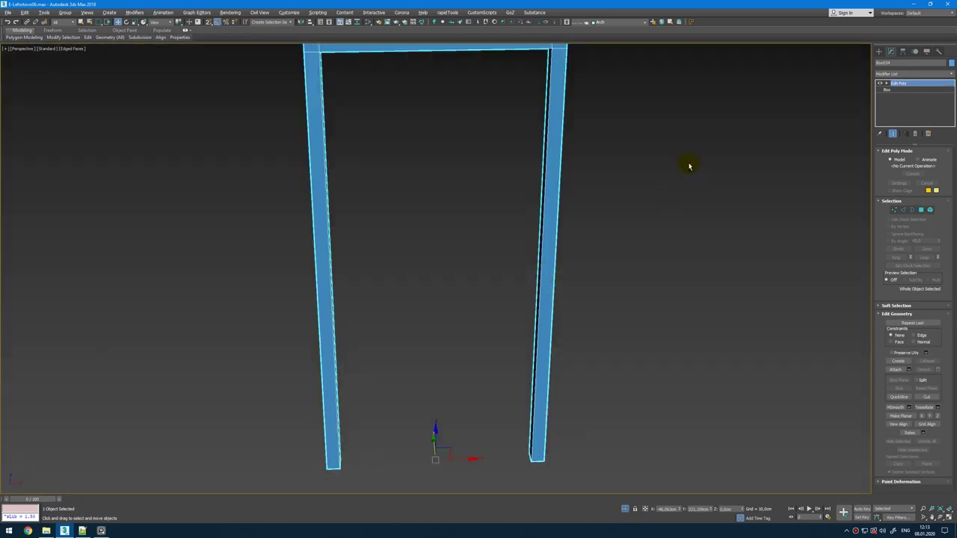
key("f")
scroll(735, 128, "down", 5)
right_click(635, 188)
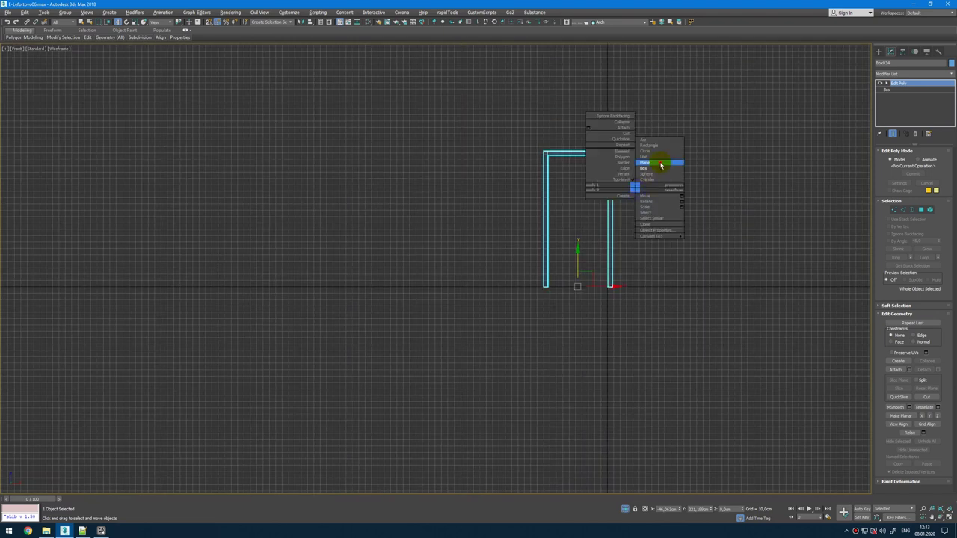
left_click(661, 164)
left_click_drag(548, 155, 606, 285)
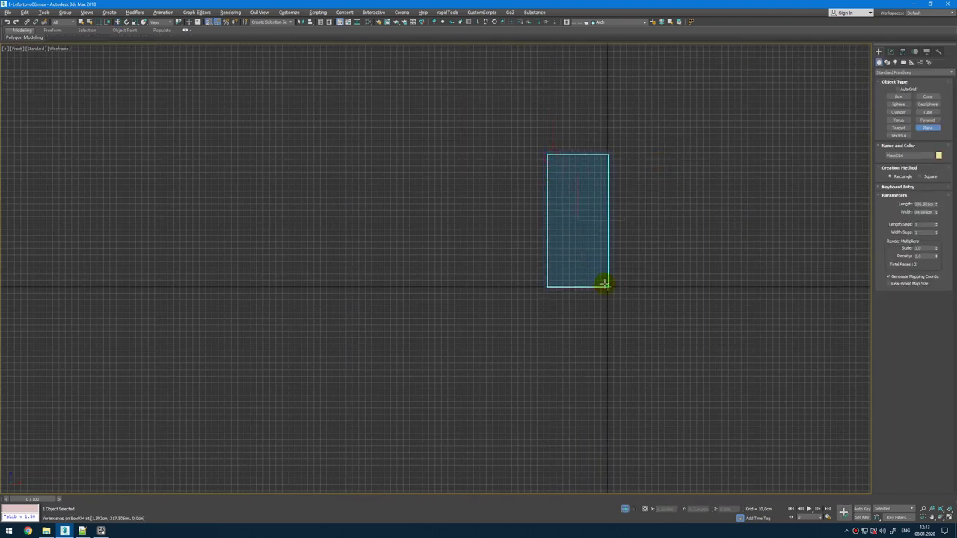
key("w")
Step: Exit isolation and move the door plane in the top view to the middle of the frame's depth
key("alt+w")
middle_click(279, 63)
key("alt+w")
key("z")
scroll(331, 210, "down", 8)
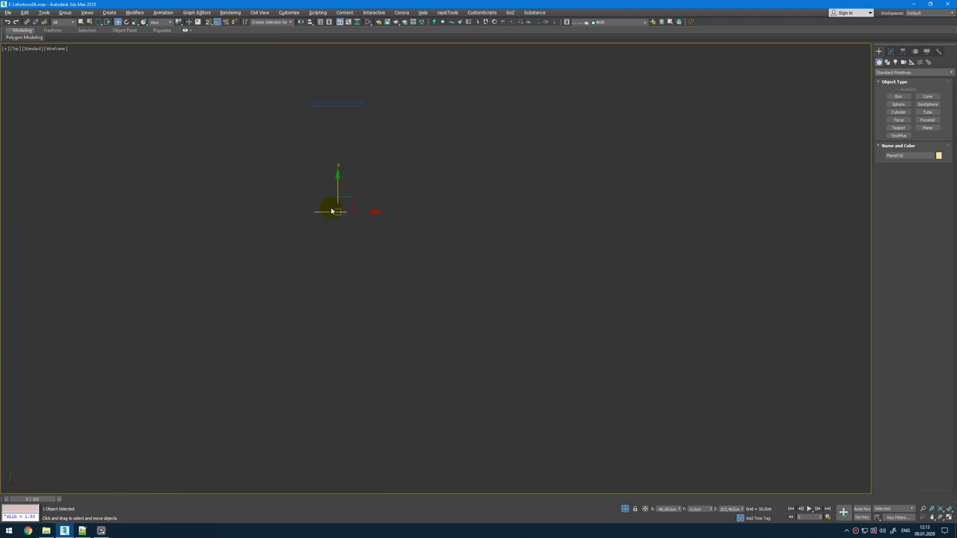
scroll(359, 110, "up", 6)
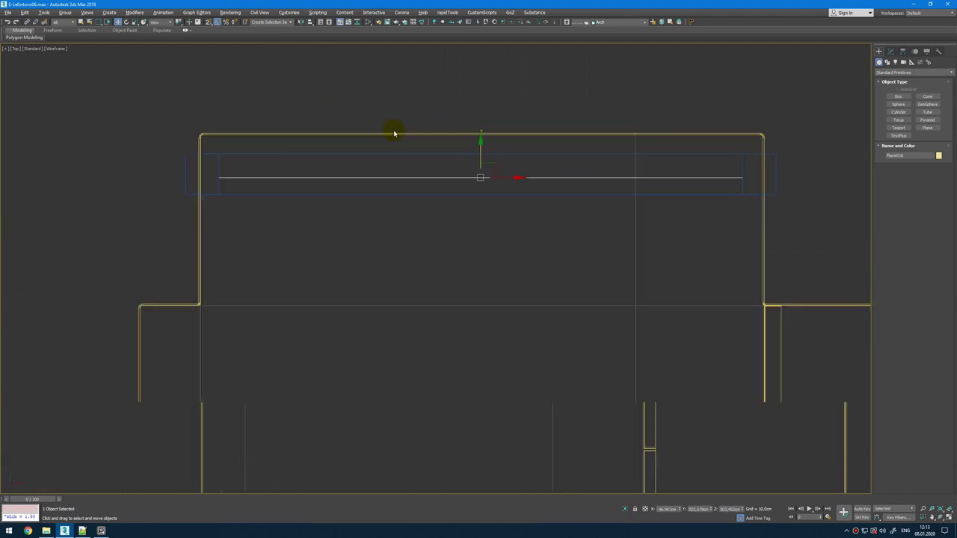
key("alt+w")
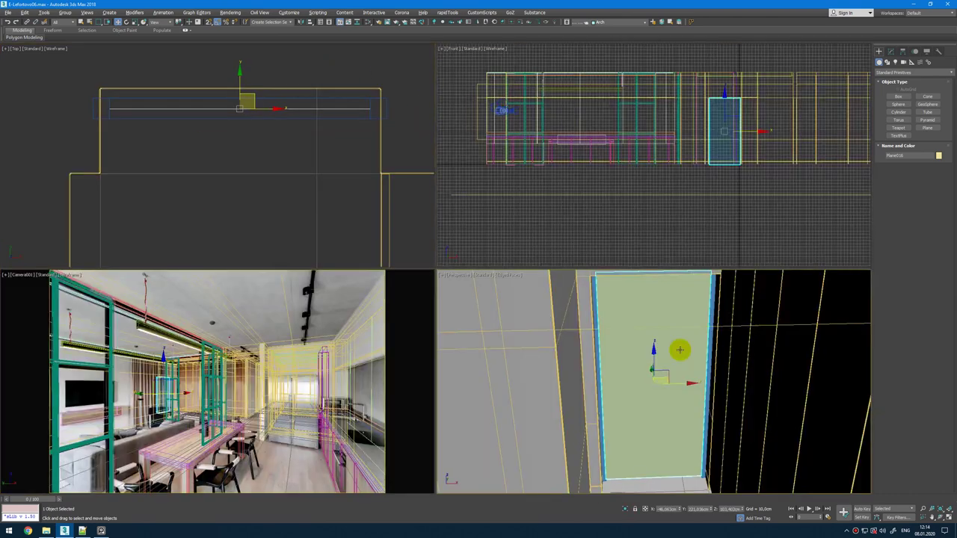
Step: Add Edit Poly to the door plane and set its two bottom vertices to a Z height of 1 cm
key("alt+w")
left_click(892, 53)
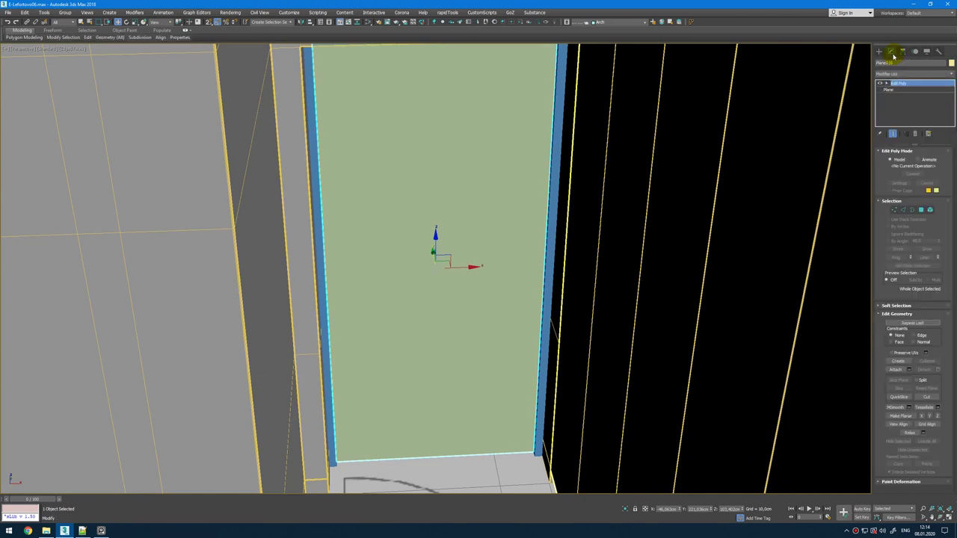
key("f")
key("1")
scroll(598, 306, "up", 5)
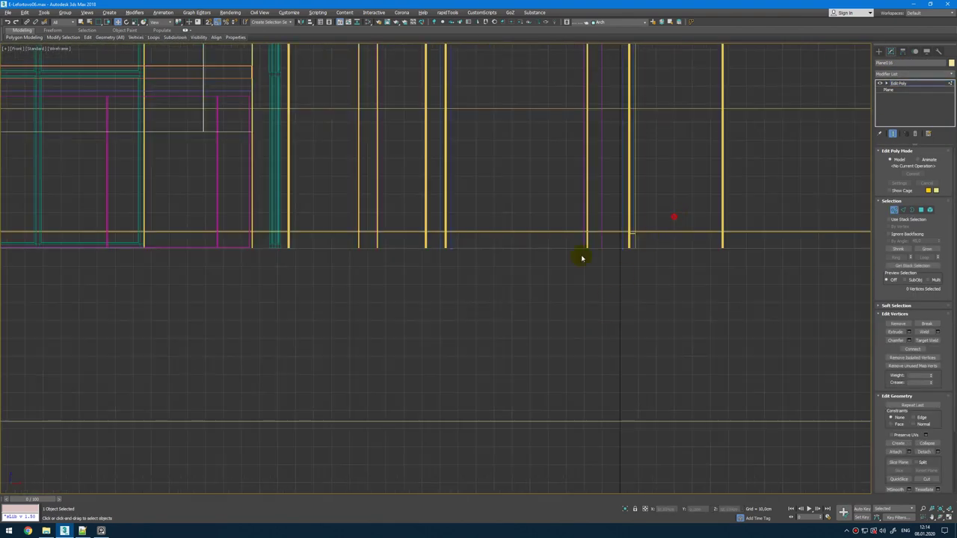
scroll(568, 339, "up", 2)
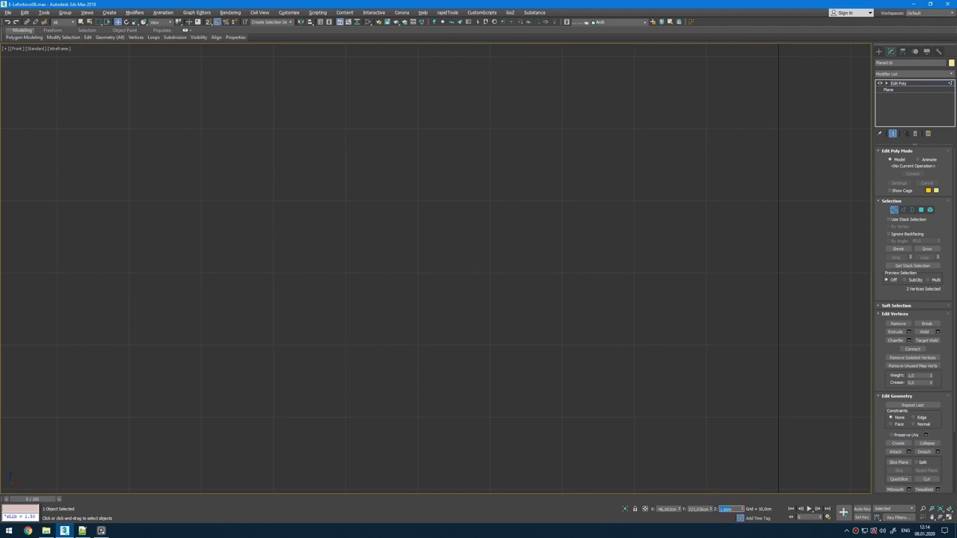
middle_click_drag(524, 247, 550, 385)
Step: Check the door's lower edge in the reference photo and inset the door polygon to form a narrow border all around
left_click(102, 531)
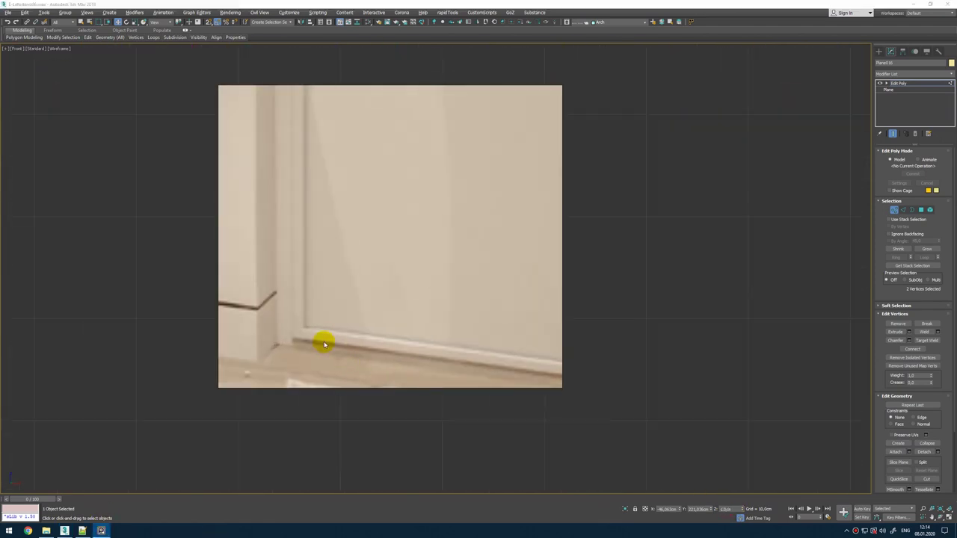
middle_click(631, 248)
key("alt+w")
middle_click(698, 342)
key("alt+w")
middle_click_drag(673, 341, 540, 338, "alt")
key("4")
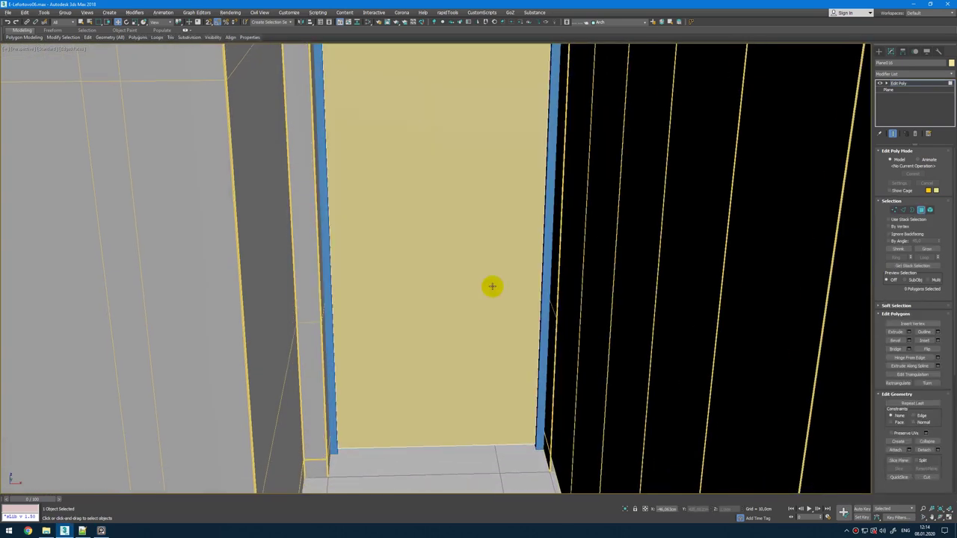
left_click(492, 287)
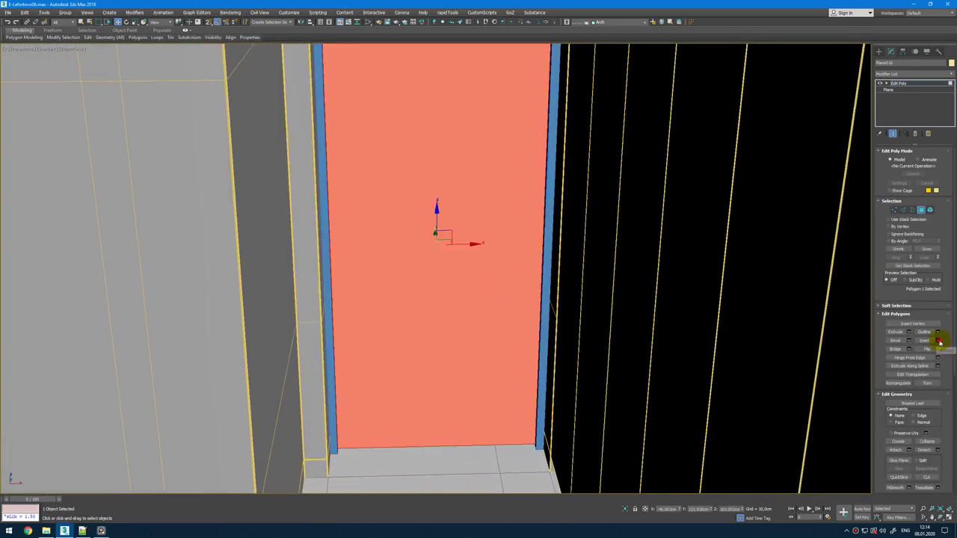
left_click(938, 341)
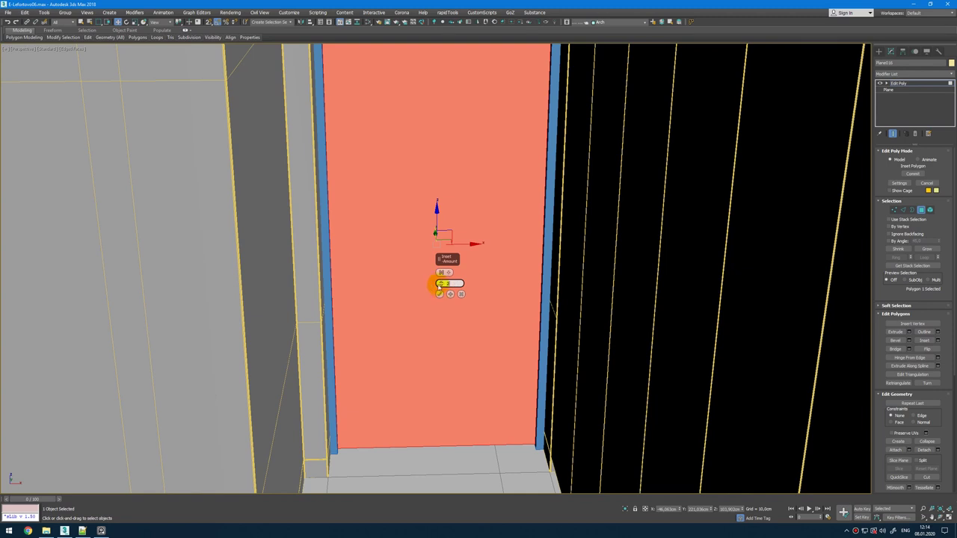
left_click(450, 273)
middle_click_drag(412, 341, 461, 349, "alt")
key("alt+Tab")
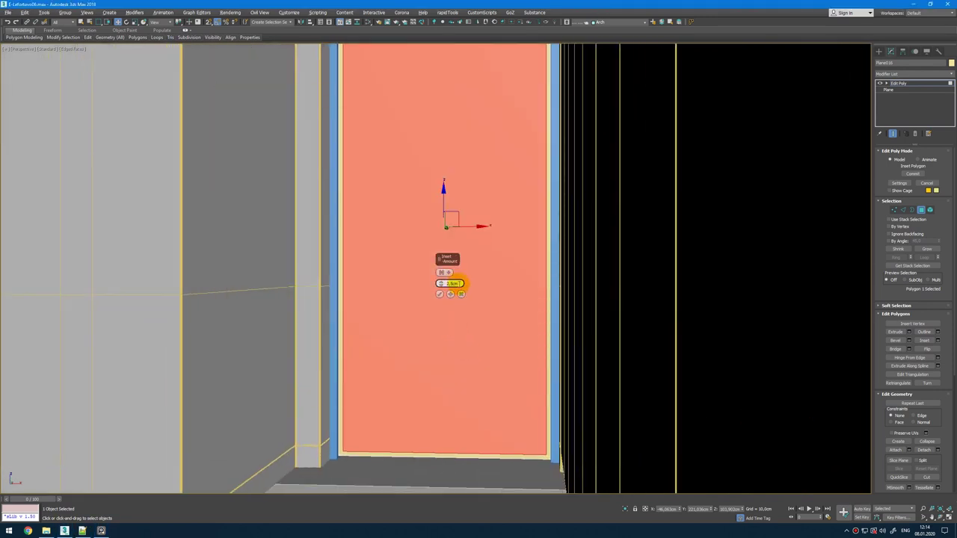
left_click(439, 294)
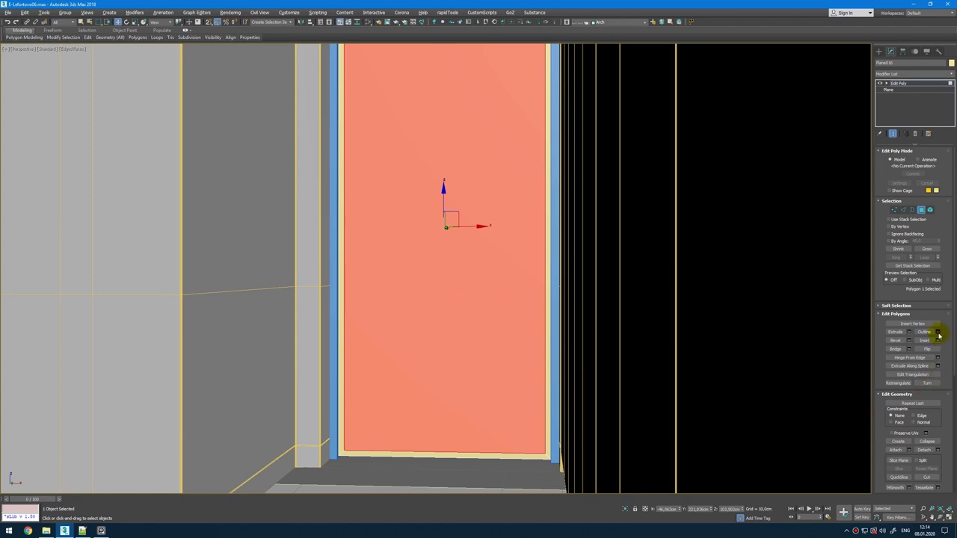
Step: Detach the inner door polygon as a separate object and finish polygon editing on the border
left_click(925, 450)
left_click(504, 278)
key("4")
Step: Add a Shell modifier to the door border with inner and outer amounts of 1 cm
scroll(434, 451, "up", 6)
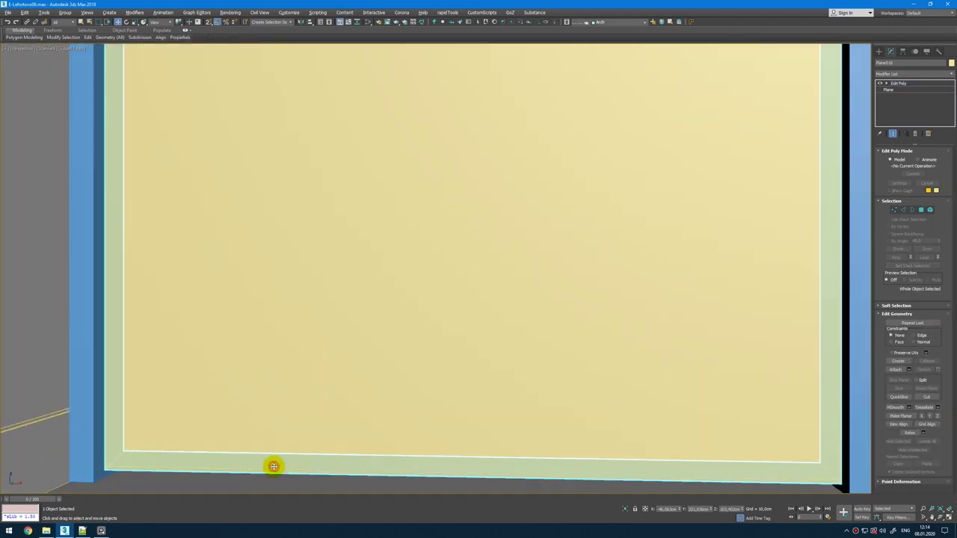
left_click(948, 74)
type("sh")
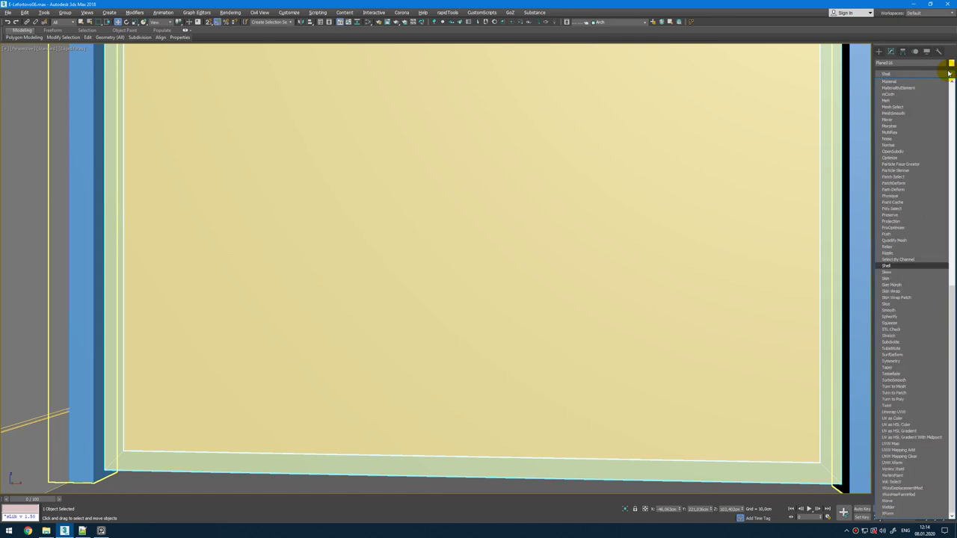
key("Return")
middle_click_drag(626, 246, 511, 304, "alt")
key("alt+w")
key("alt+w")
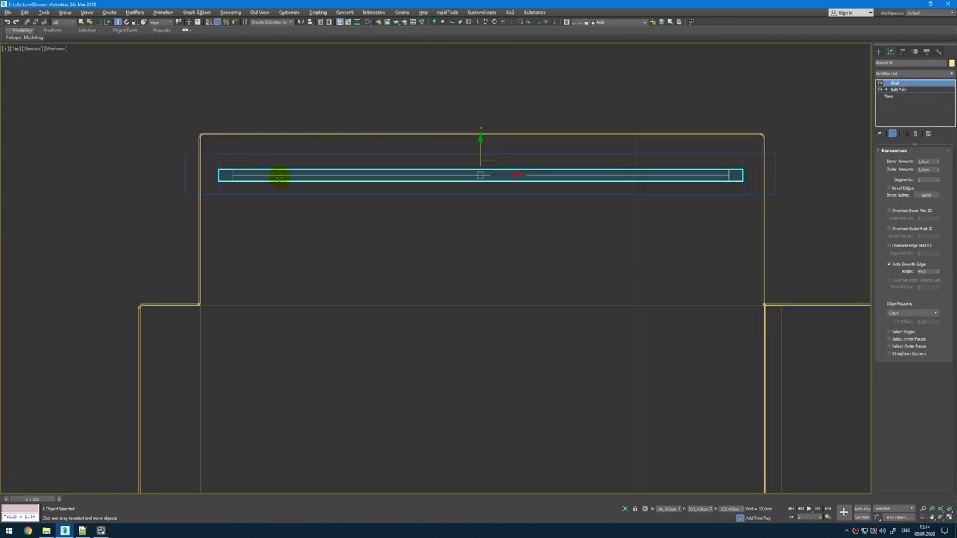
Step: Apply the border's Shell modifier to the detached door panel and set its inner and outer amounts to 0.3 cm
key("alt+w")
key("alt+w")
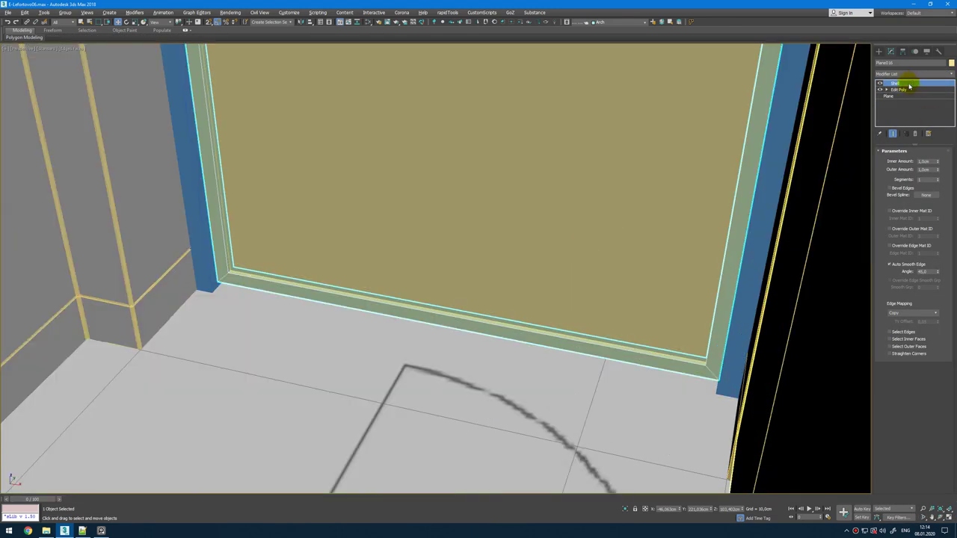
left_click(675, 144)
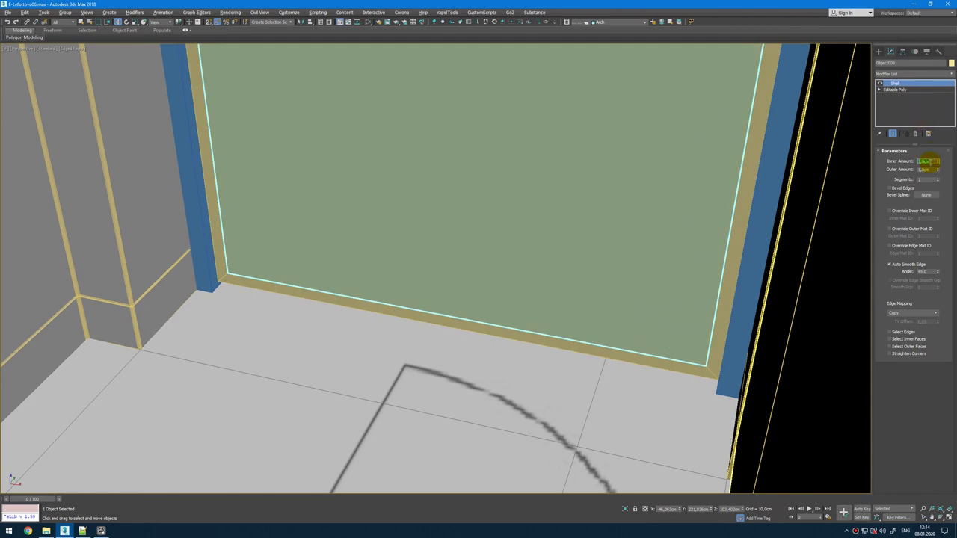
type("0,3")
key("Return")
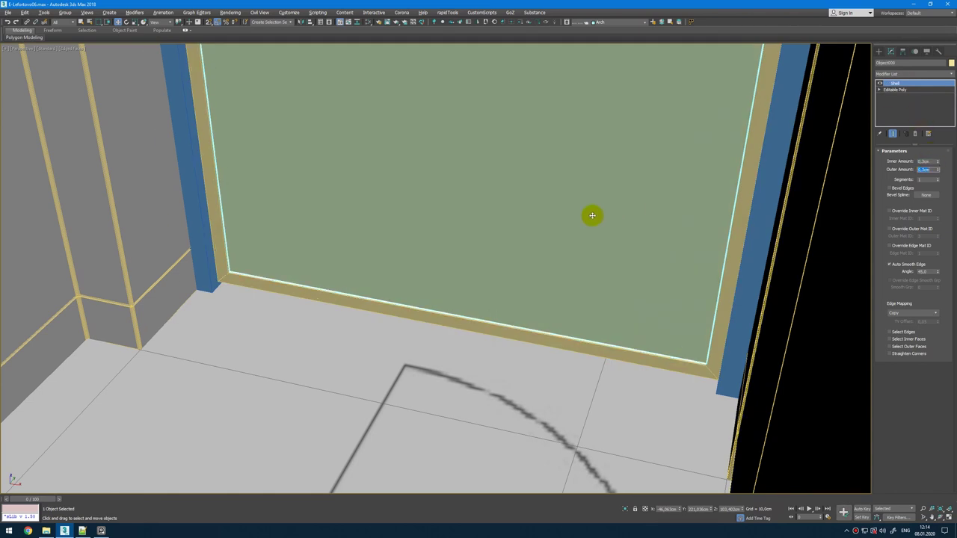
Step: Add a Chamfer modifier to the door border with amount 0.3 cm, tension 0.5, 3 segments and smoothing on chamfers only
left_click(397, 307)
left_click(952, 74)
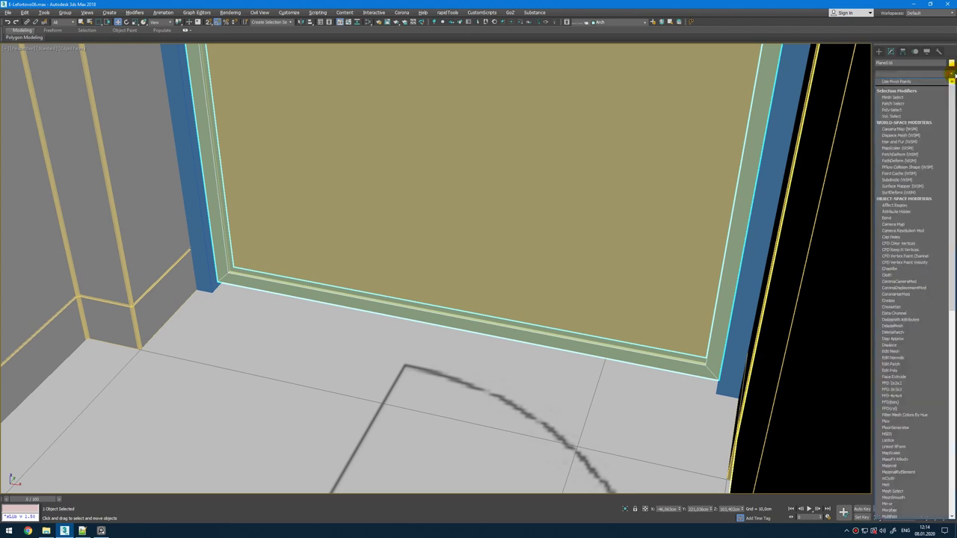
scroll(927, 187, "down", 3)
left_click(929, 187)
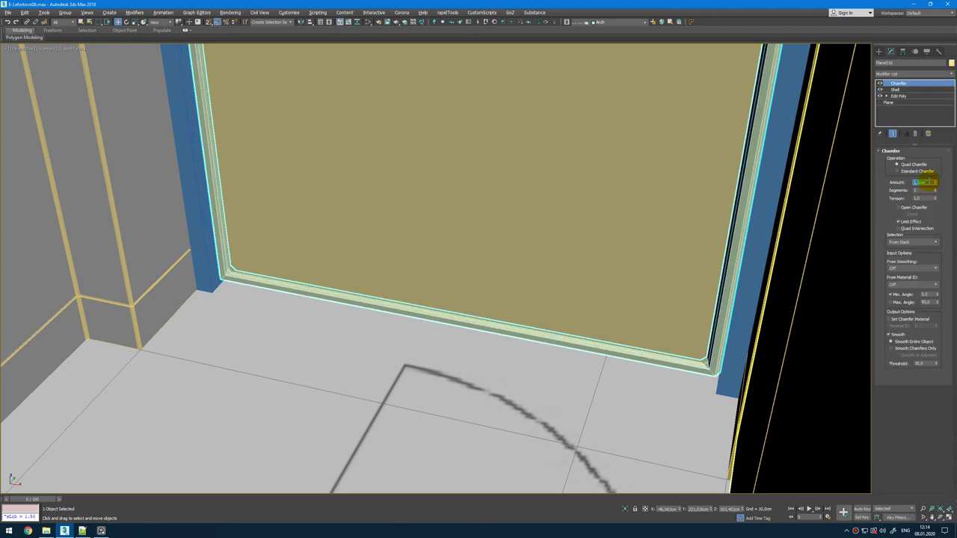
type("0,3")
key("Return")
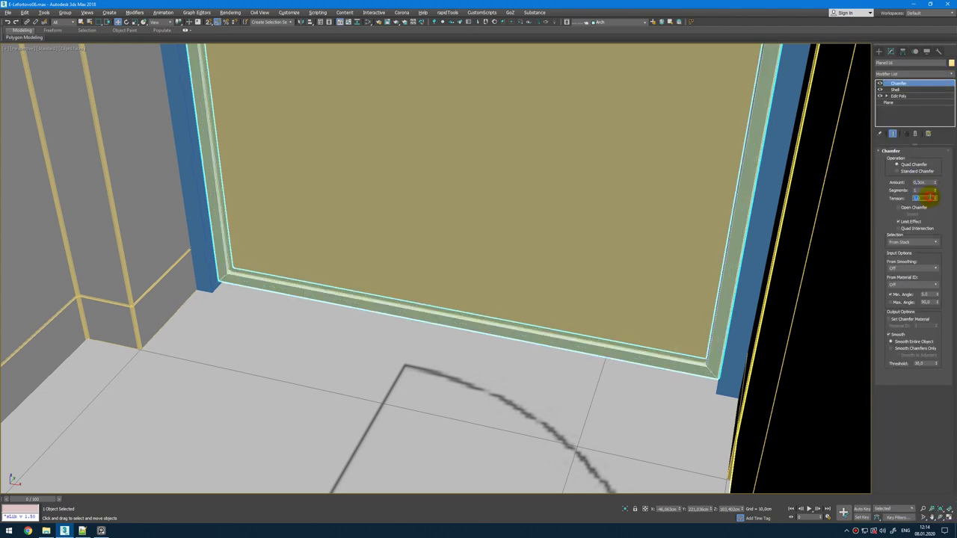
type("0,5")
key("Return")
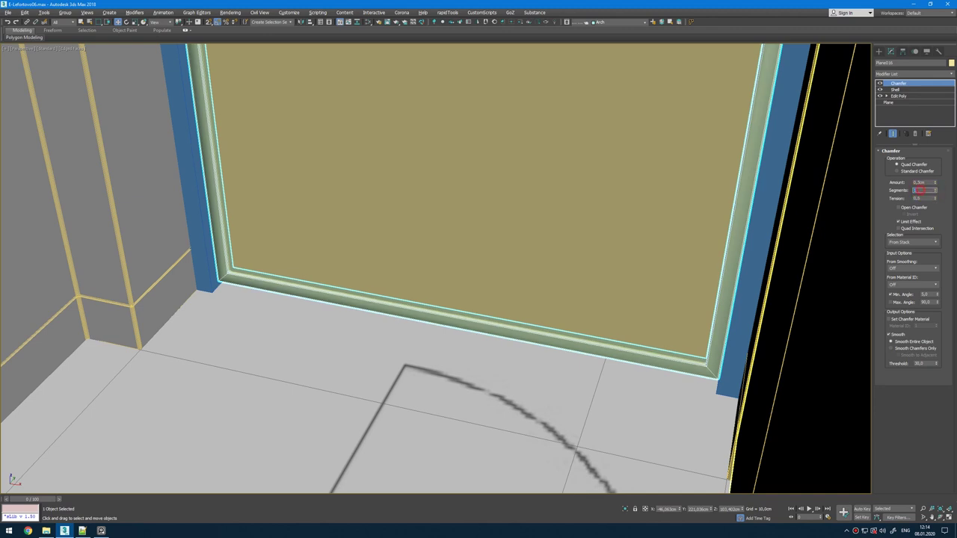
type("3")
key("Return")
left_click(920, 348)
Step: Apply the border's Chamfer modifier to the door frame and check the finished door against its reference photo
middle_click_drag(69, 288, 199, 277)
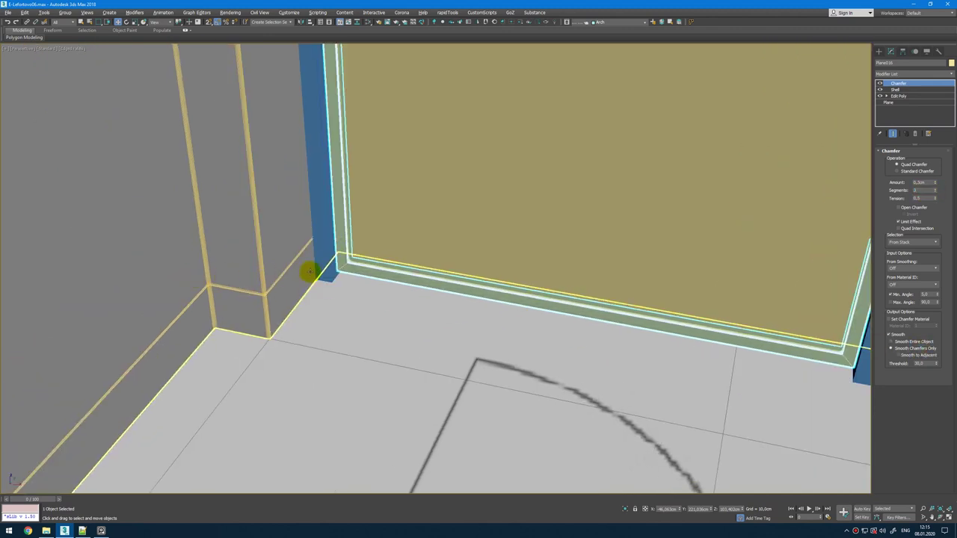
middle_click_drag(309, 272, 359, 328, "alt")
left_click(406, 263)
scroll(482, 268, "down", 5)
middle_click_drag(498, 261, 499, 241, "alt")
scroll(499, 239, "down", 3)
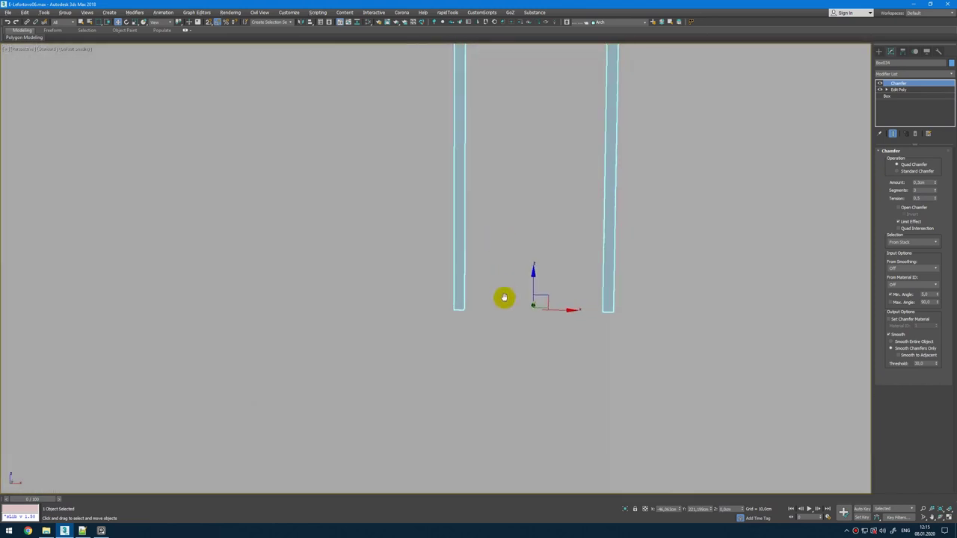
scroll(504, 299, "down", 5)
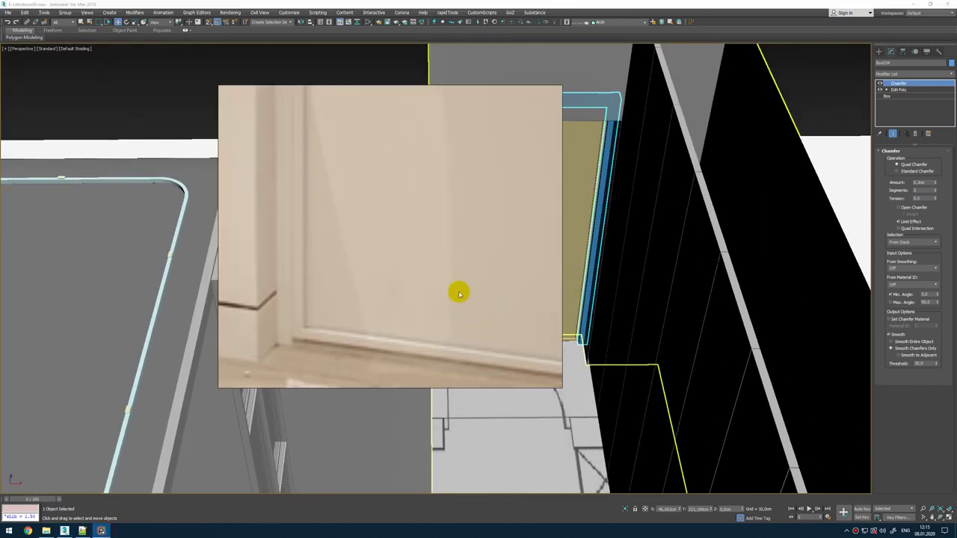
Step: Examine the whole apartment model and the interior reference photos for the next element to build near the bathroom wall
middle_click_drag(578, 185, 353, 204, "alt")
scroll(536, 166, "down", 6)
middle_click_drag(411, 179, 651, 290, "alt")
scroll(391, 366, "up", 3)
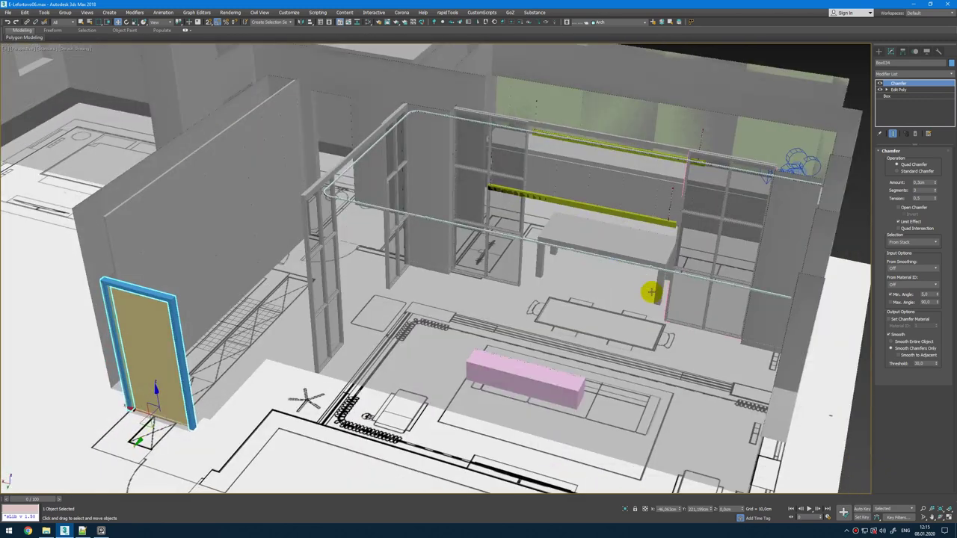
left_click(91, 529)
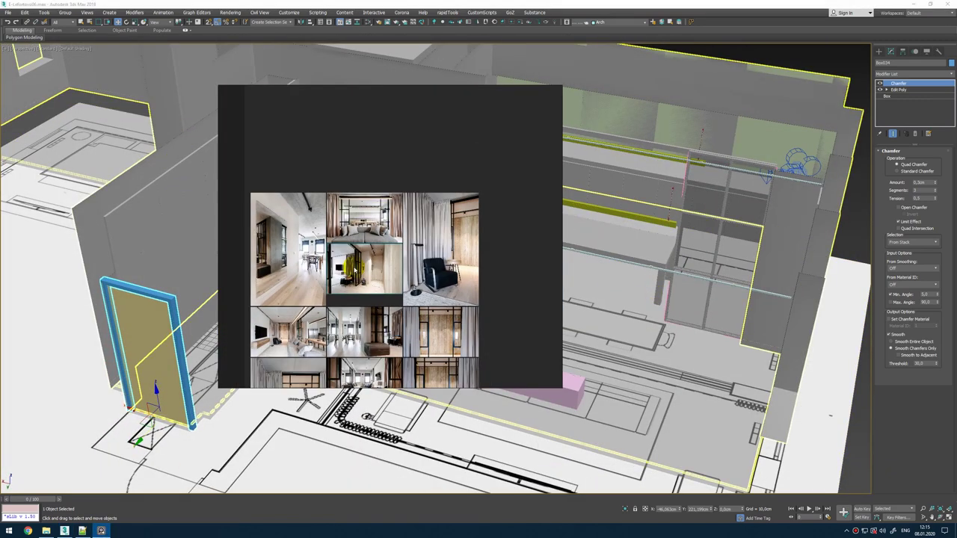
middle_click_drag(586, 236, 372, 307, "alt")
middle_click_drag(247, 292, 359, 269)
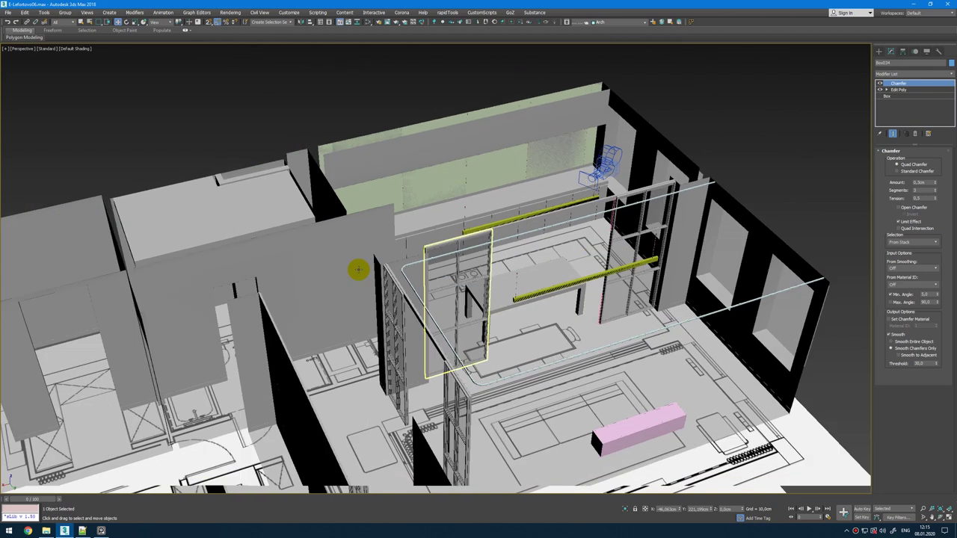
Step: Draw a thin box in the top view alongside the outer face of the bathroom's corridor wall
scroll(359, 270, "up", 5)
key("t")
key("F3")
middle_click_drag(429, 175, 374, 270)
scroll(373, 270, "down", 10)
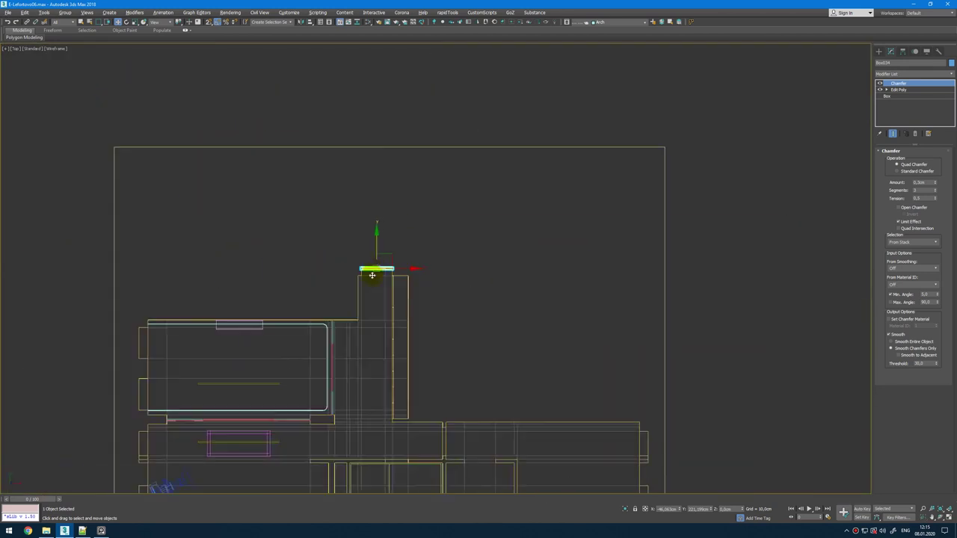
scroll(421, 208, "up", 8)
right_click(421, 208, "ctrl")
left_click(435, 200)
left_click_drag(360, 214, 638, 216)
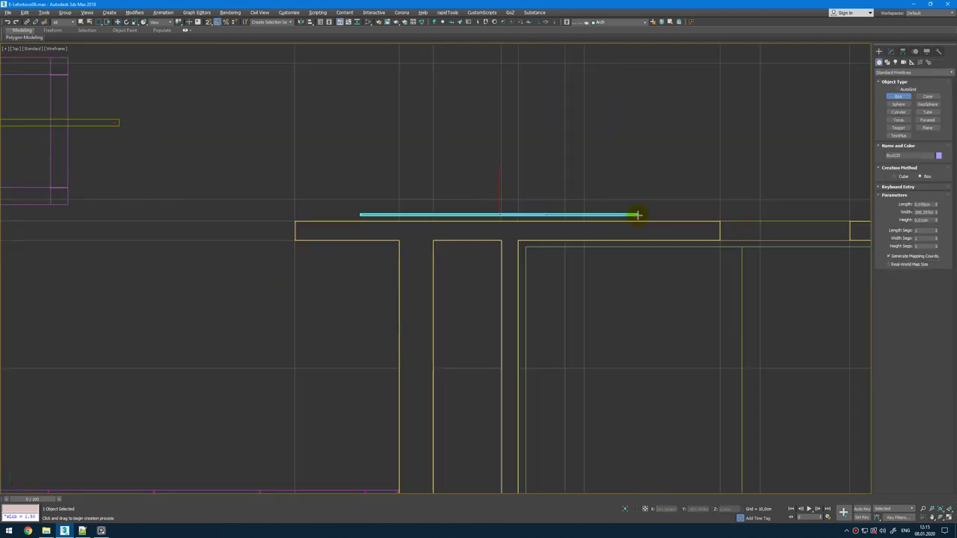
Step: Set the thin box's length to 0.5 cm, width to 100 cm and height to 170 cm
left_click(890, 51)
left_click(918, 160)
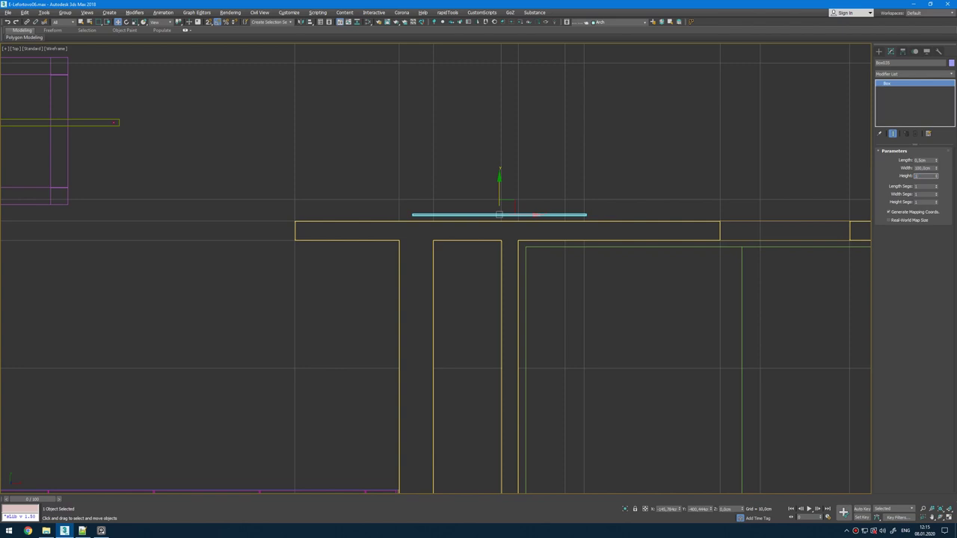
middle_click_drag(666, 207, 633, 222)
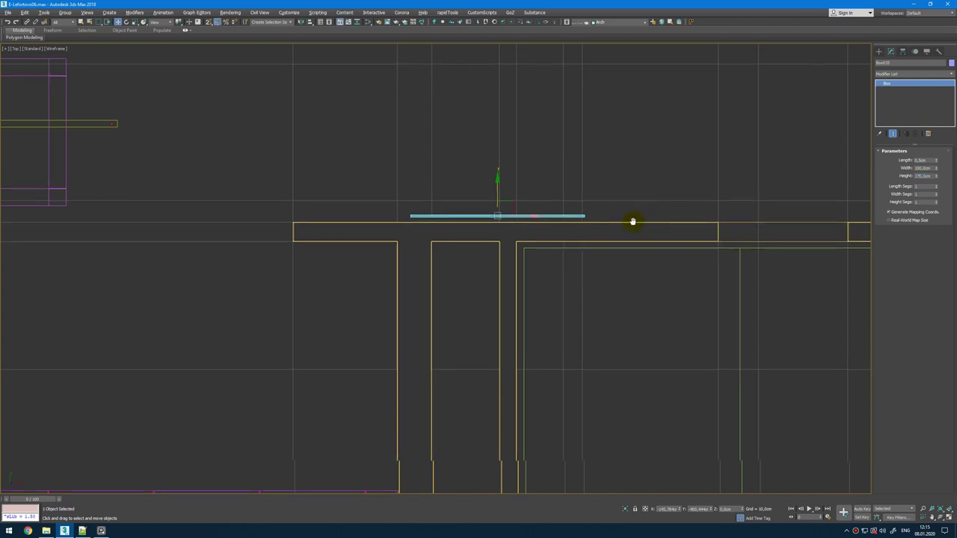
Step: Raise the thin box about 40 cm above the floor along the corridor wall in the perspective view
key("alt+w")
middle_click(708, 357)
key("alt+w")
middle_click_drag(616, 326, 451, 386, "alt")
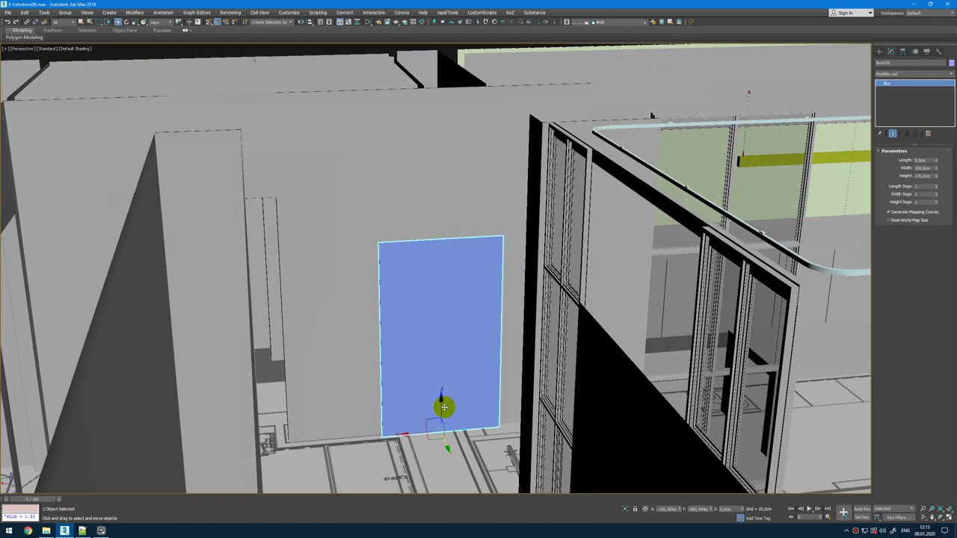
left_click_drag(444, 407, 442, 366)
middle_click_drag(442, 366, 442, 366, "alt")
Step: Create a CoronaMtl named Mirror among the Arch materials, with diffuse level 0 and reflection level 1, and assign it to the box
key("m")
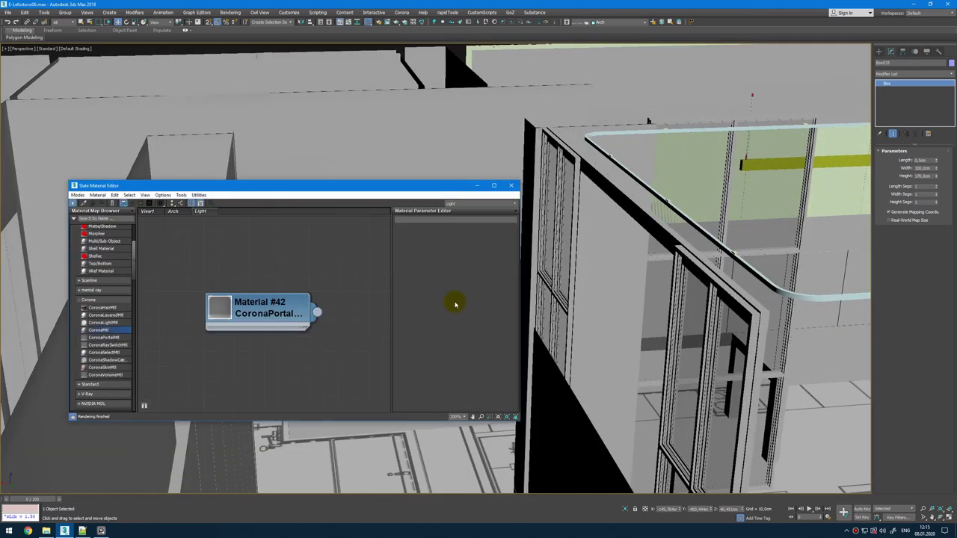
left_click(171, 212)
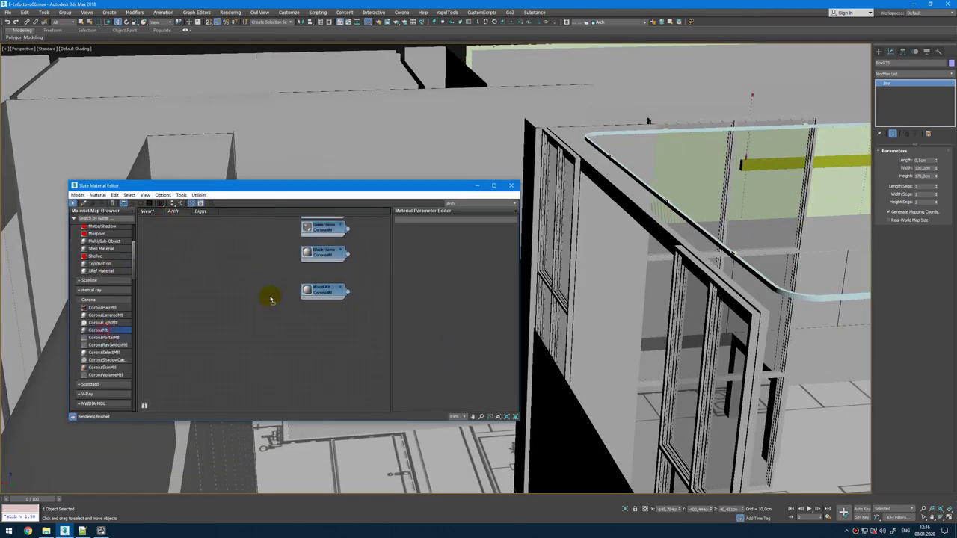
left_click_drag(323, 319, 324, 320)
double_click(325, 319)
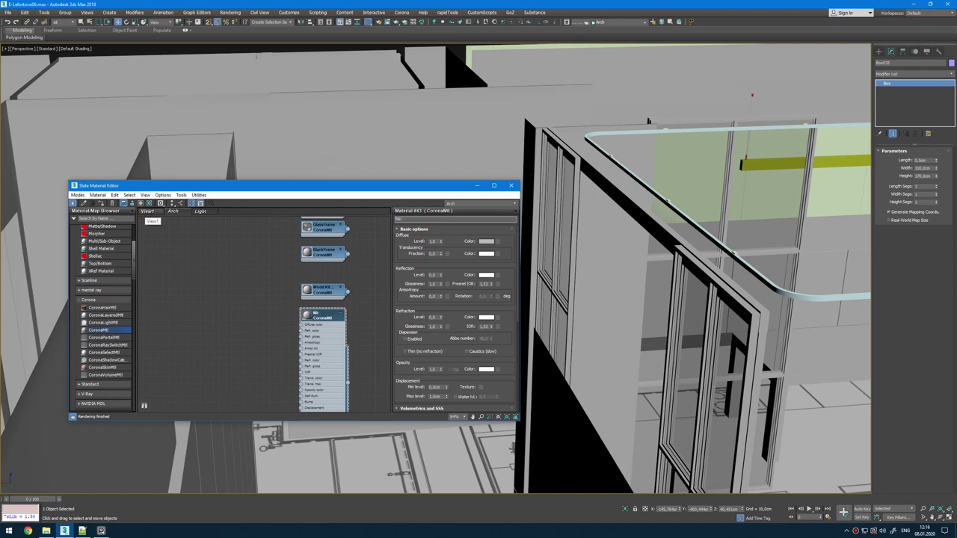
right_click(440, 241)
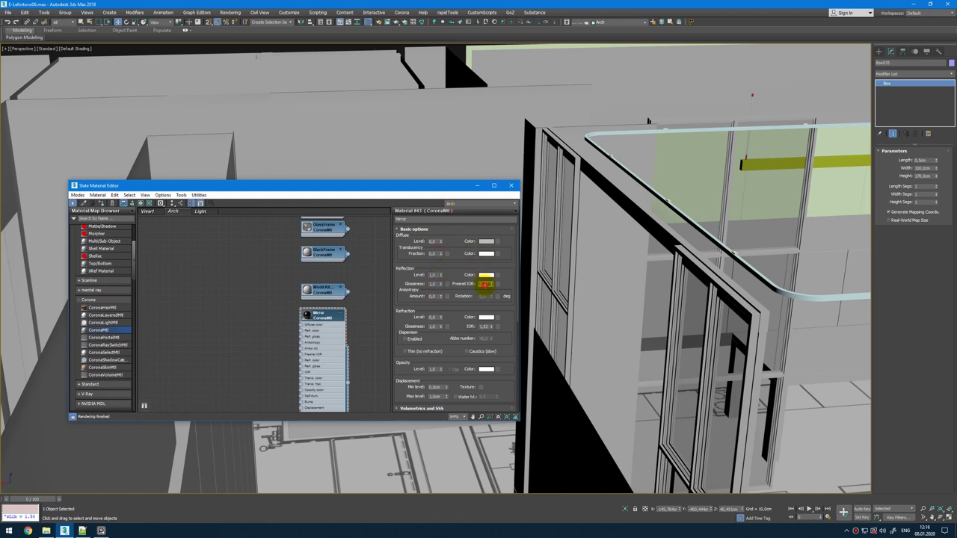
left_click(511, 185)
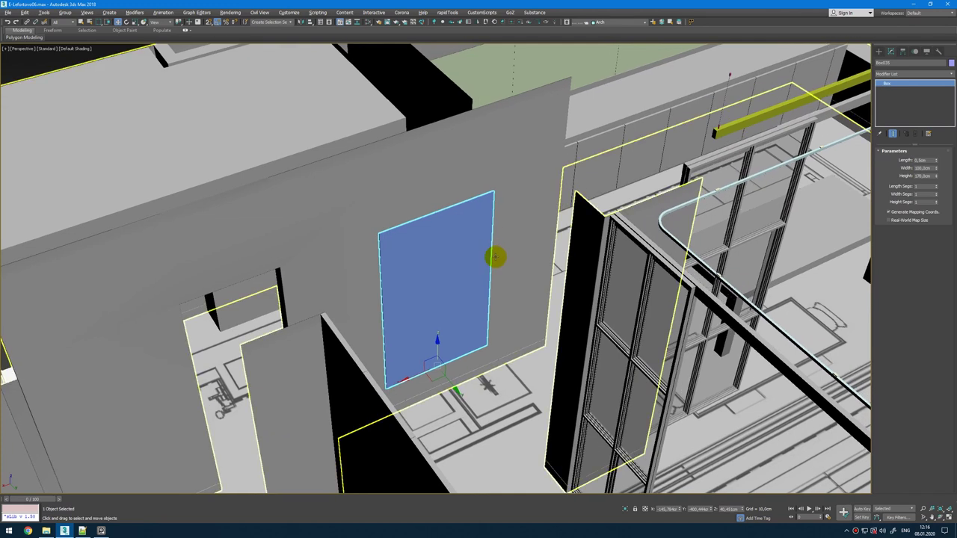
key("m")
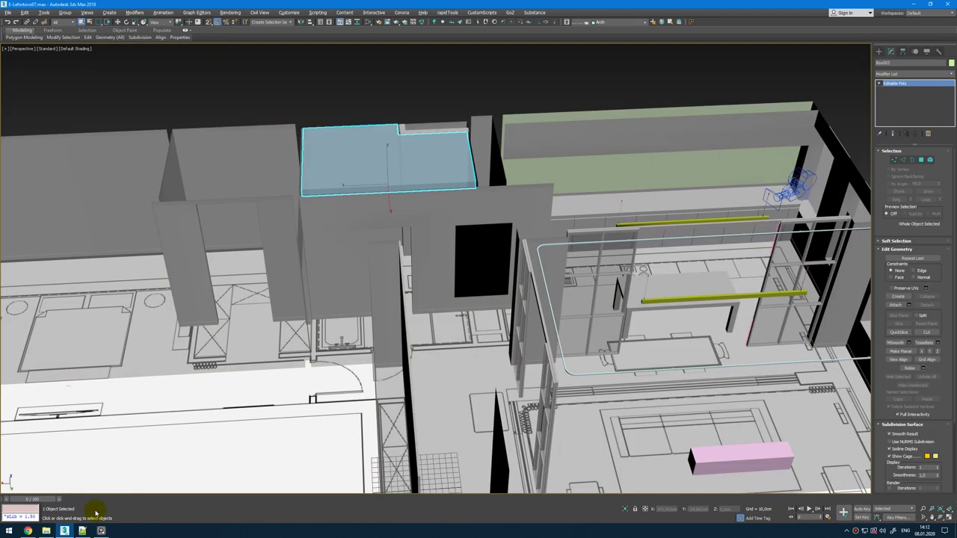
Step: Check the bathroom reference photos and hide the ceiling slab covering the bathroom
left_click(101, 531)
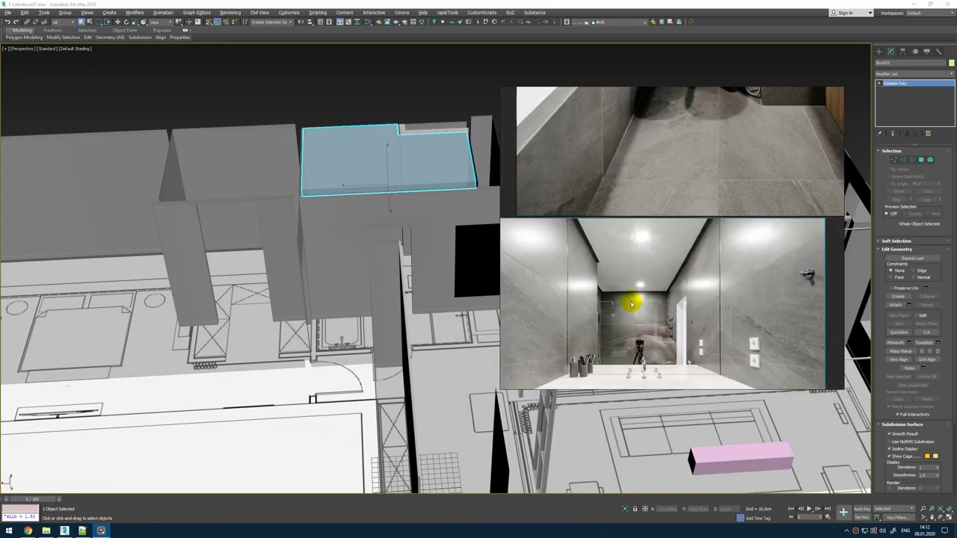
middle_click_drag(463, 216, 457, 233, "alt")
scroll(434, 150, "up", 5)
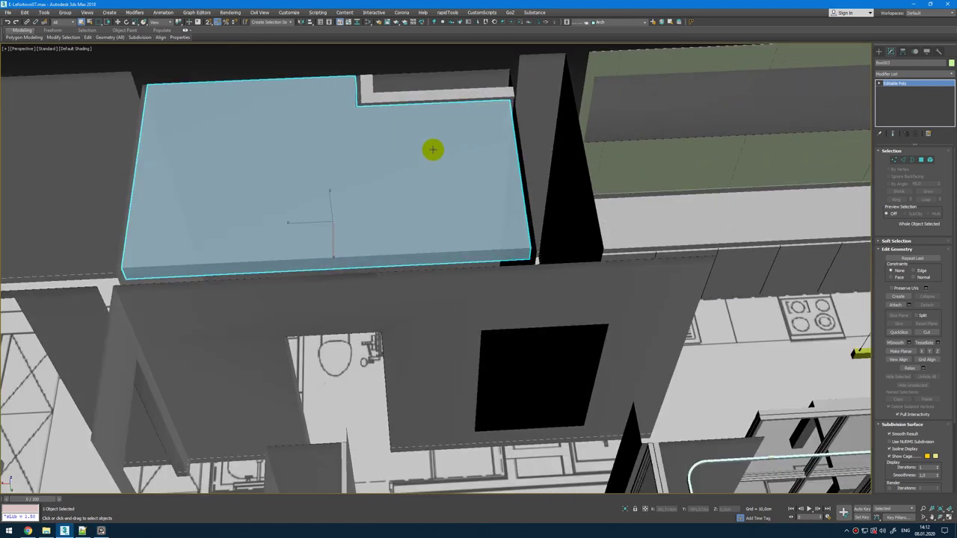
right_click(432, 148)
left_click(457, 122)
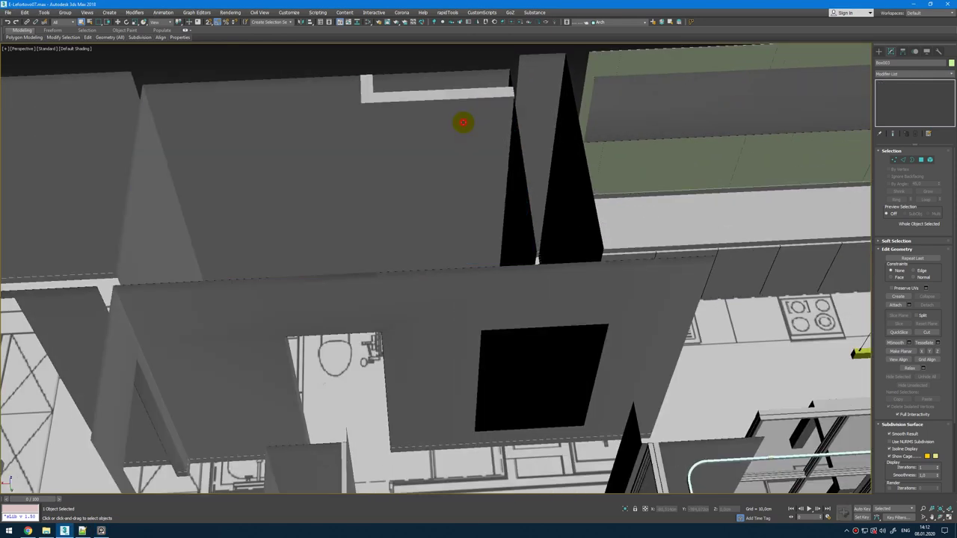
middle_click_drag(460, 141, 460, 154, "alt")
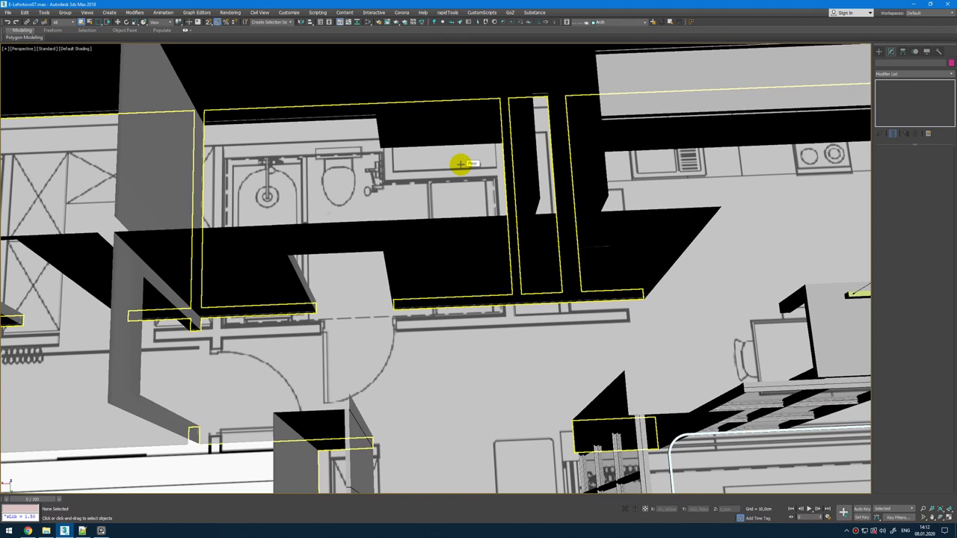
Step: Draw a box about 75 cm wide in the top view over the washbasin counter on the bathroom floor plan
key("alt+w")
key("alt+w")
key("z")
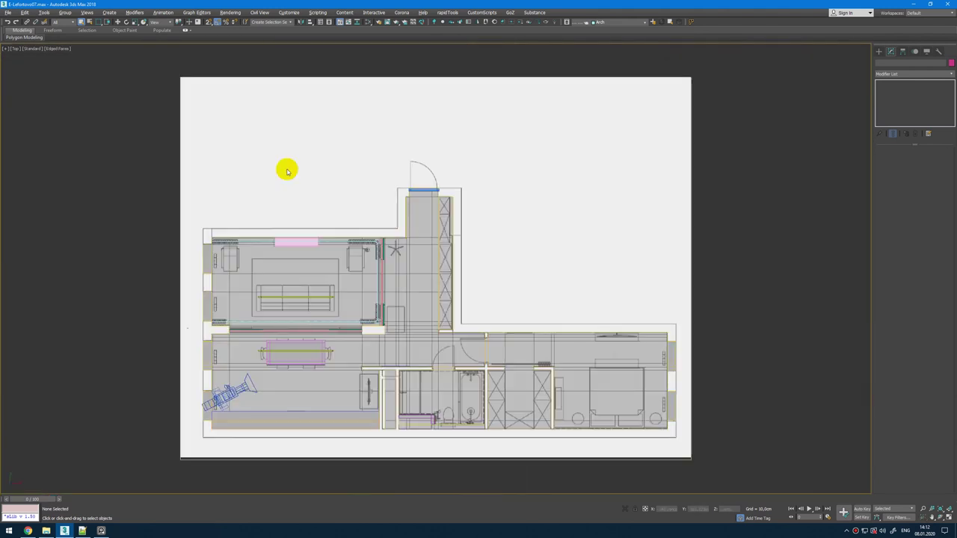
scroll(404, 325, "up", 10)
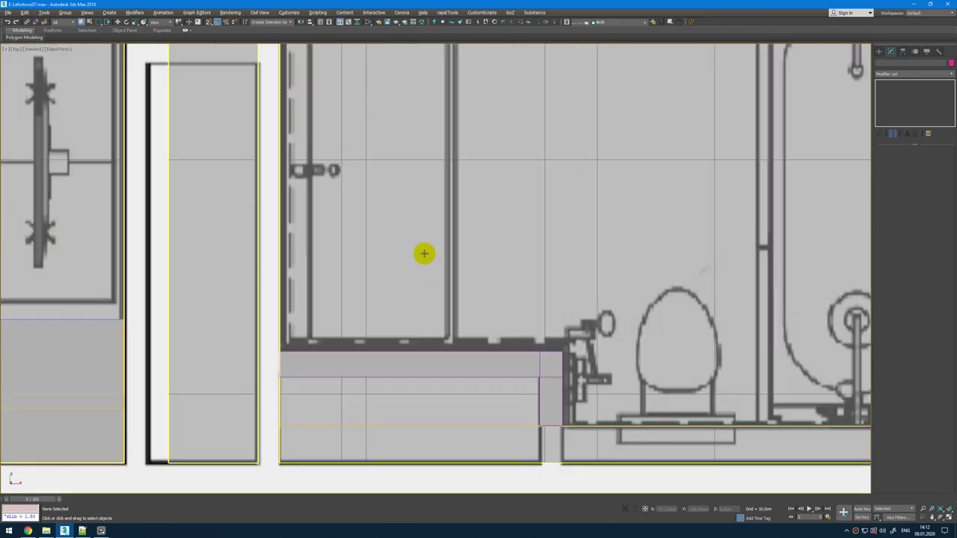
right_click(420, 205)
left_click(434, 187)
scroll(434, 187, "down", 3)
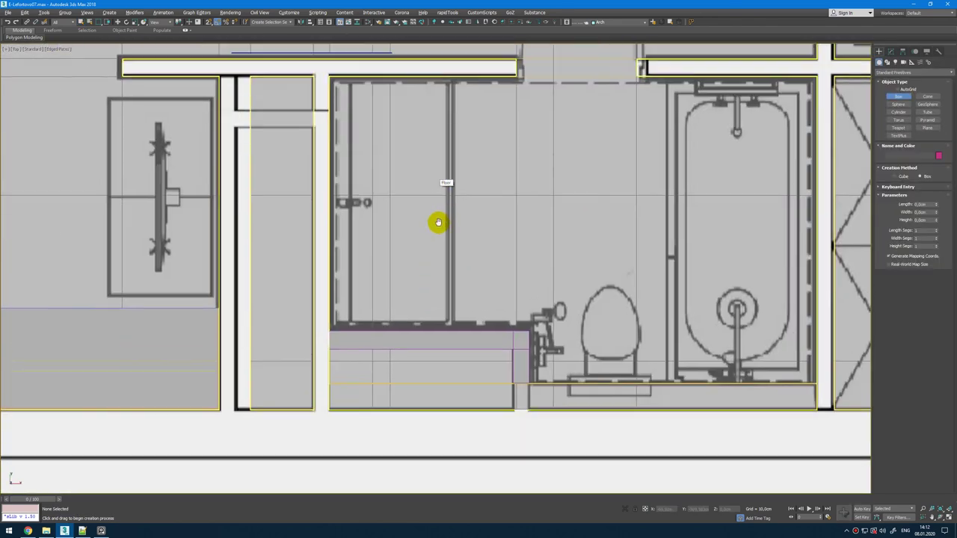
scroll(449, 93, "up", 3)
left_click_drag(451, 92, 291, 412)
scroll(409, 294, "down", 3)
scroll(387, 336, "down", 1)
scroll(341, 438, "up", 5)
left_click(363, 296)
right_click(363, 297)
Step: Set the washbasin counter box's height to 15 cm
key("alt+w")
right_click(700, 474)
key("alt+w")
key("z")
middle_click_drag(586, 338, 855, 57, "alt")
left_click(890, 51)
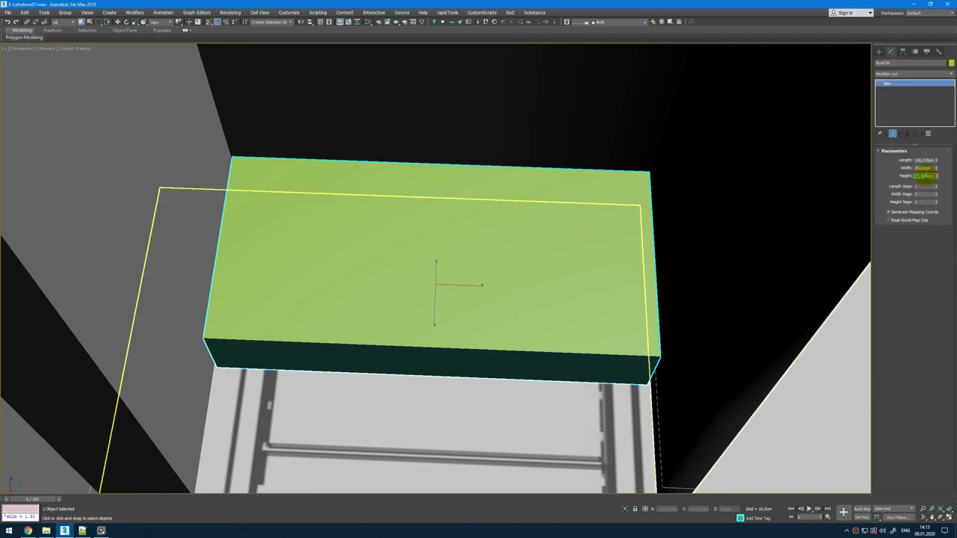
type("15")
key("Return")
middle_click_drag(709, 297, 651, 261, "alt")
Step: Raise the counter box vertically to a Z position of 90 cm
key("w")
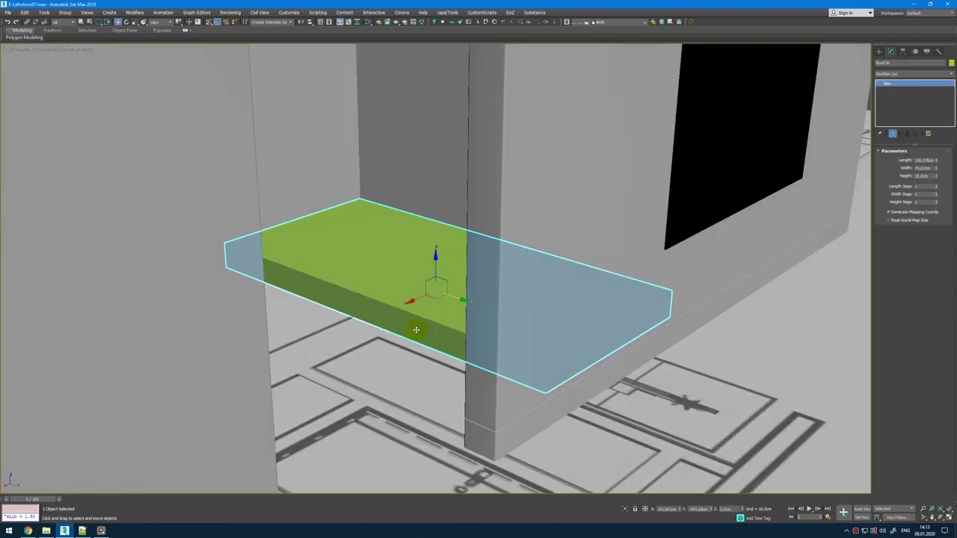
middle_click_drag(416, 330, 441, 293, "alt")
left_click_drag(458, 273, 463, 343)
key("w")
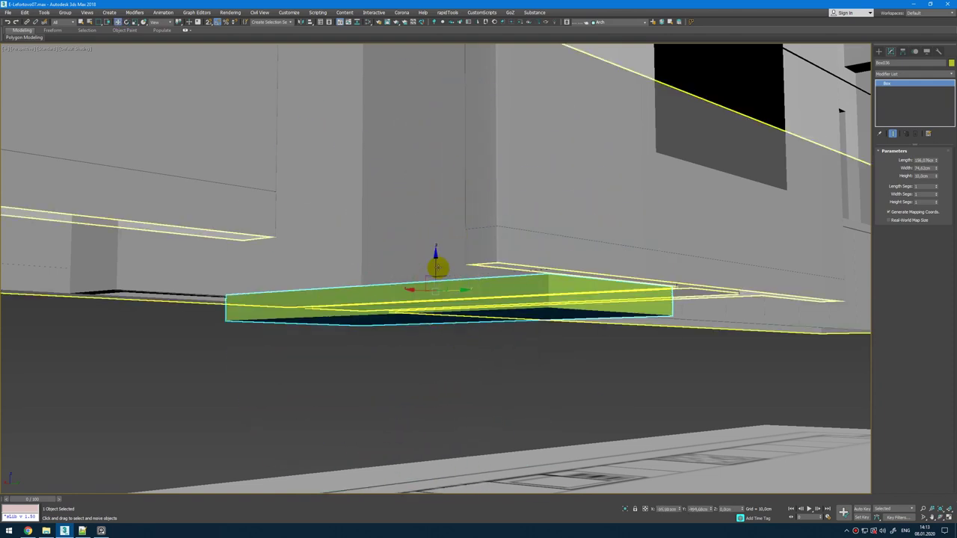
left_click_drag(436, 257, 436, 231)
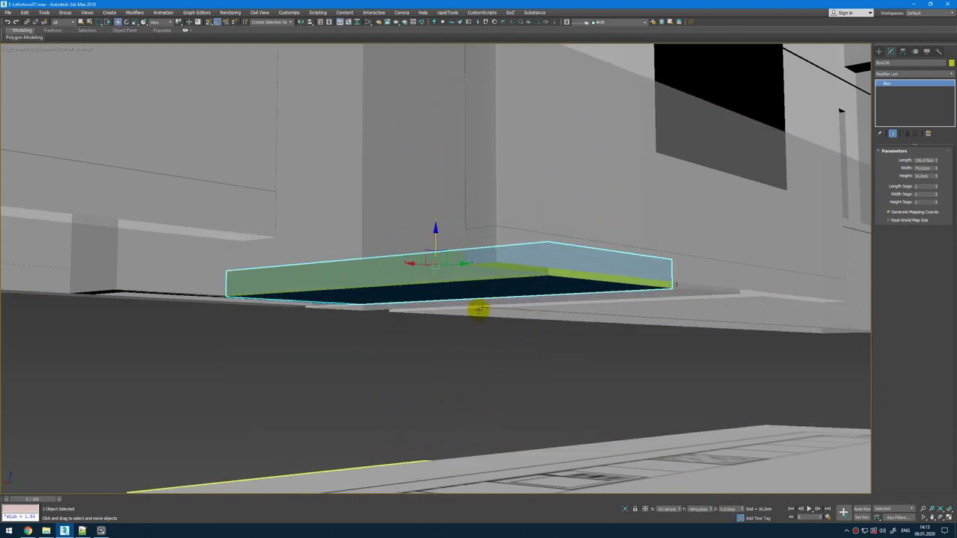
middle_click_drag(479, 310, 434, 311, "alt")
left_click_drag(452, 276, 452, 86)
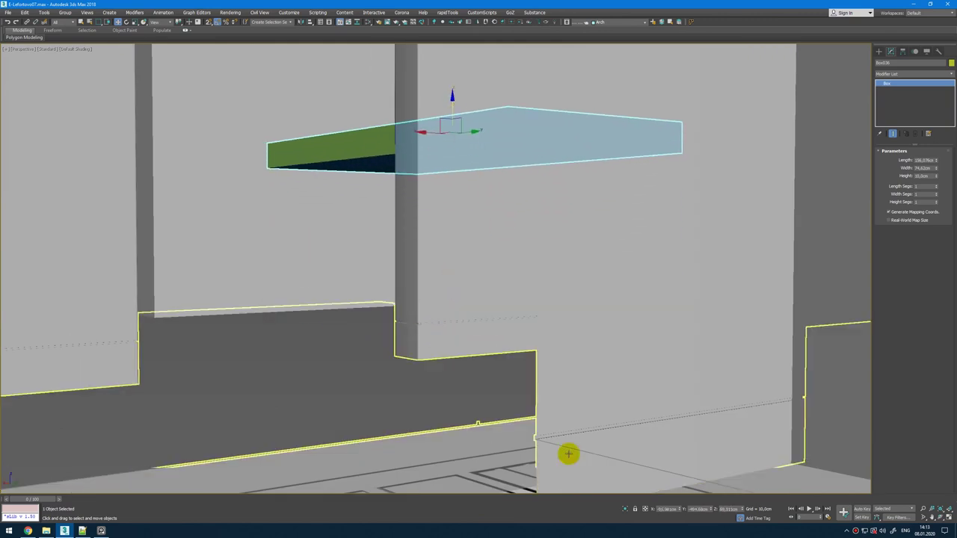
double_click(737, 509)
type("90")
key("Return")
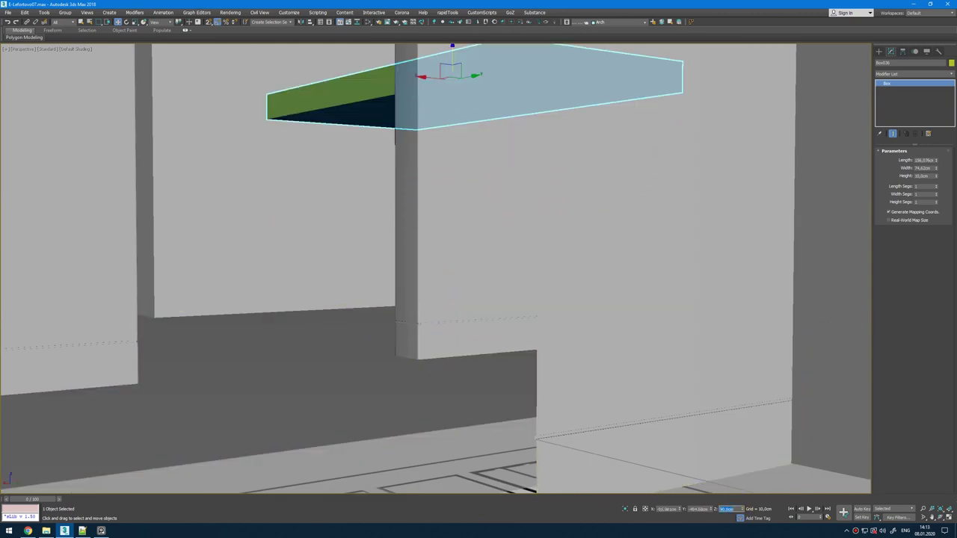
Step: Move the counter box slightly up to about 95 cm and add an Edit Poly modifier to it
middle_click_drag(519, 359, 491, 315, "alt")
scroll(531, 210, "up", 3)
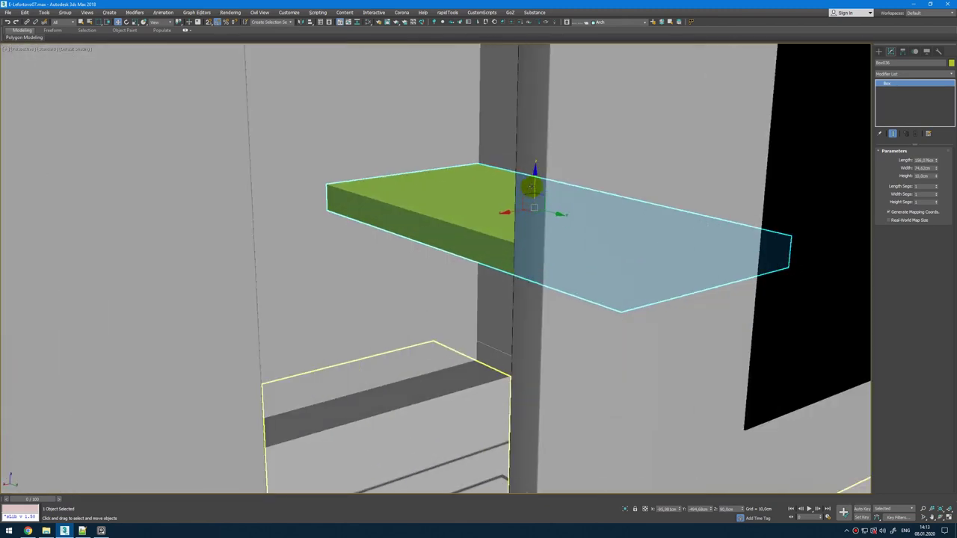
left_click_drag(532, 212, 539, 171)
middle_click_drag(513, 223, 577, 320, "alt")
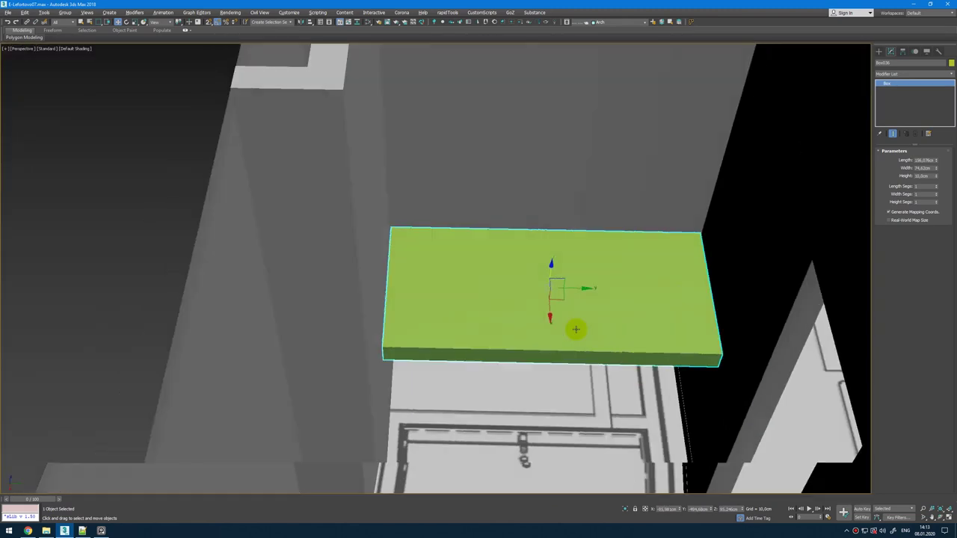
scroll(573, 309, "up", 5)
key("shift+e")
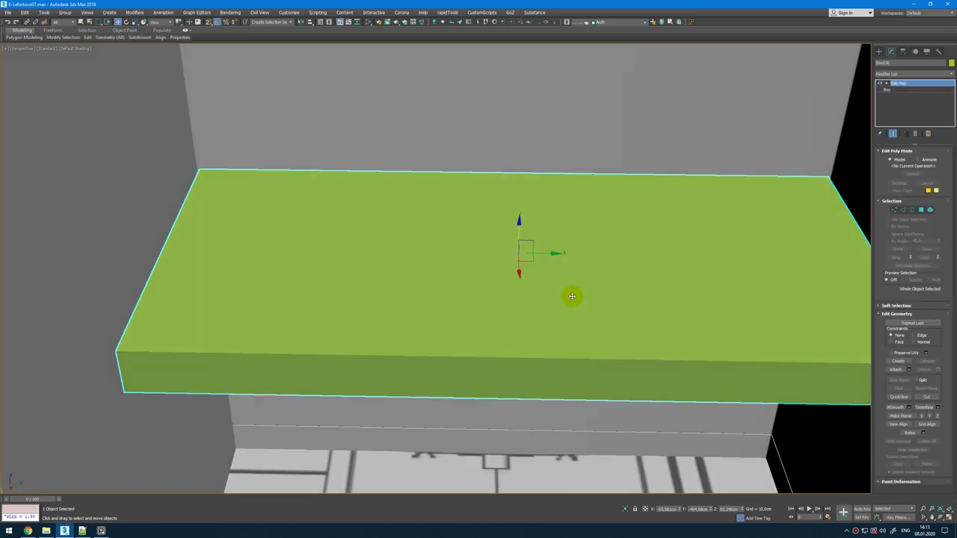
Step: Connect the countertop's long edges with two crosswise segments, pinched outward toward the short ends
key("2")
scroll(472, 265, "down", 3)
middle_click_drag(472, 264, 483, 314, "alt")
left_click_drag(506, 141, 489, 424)
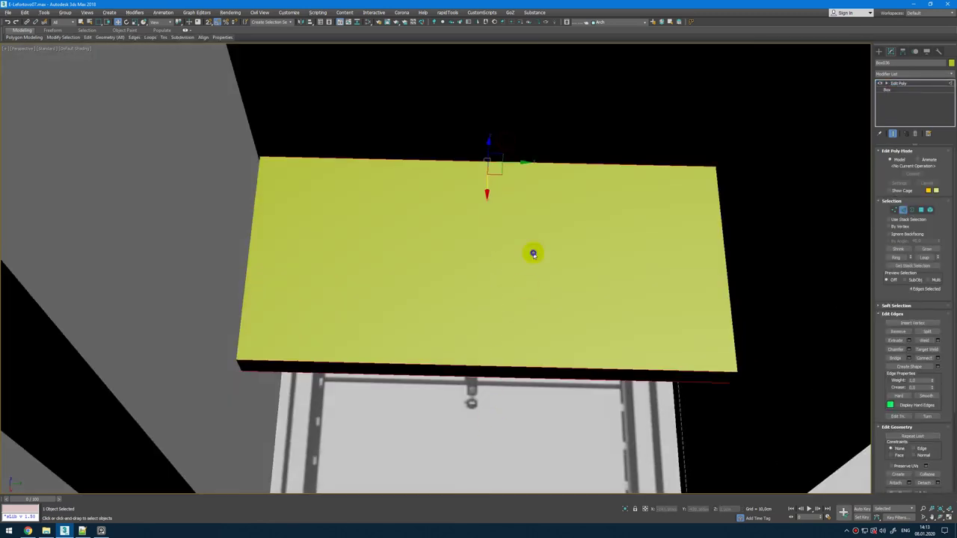
right_click(532, 253)
left_click(466, 278)
middle_click_drag(535, 288, 528, 258, "alt")
left_click(441, 272)
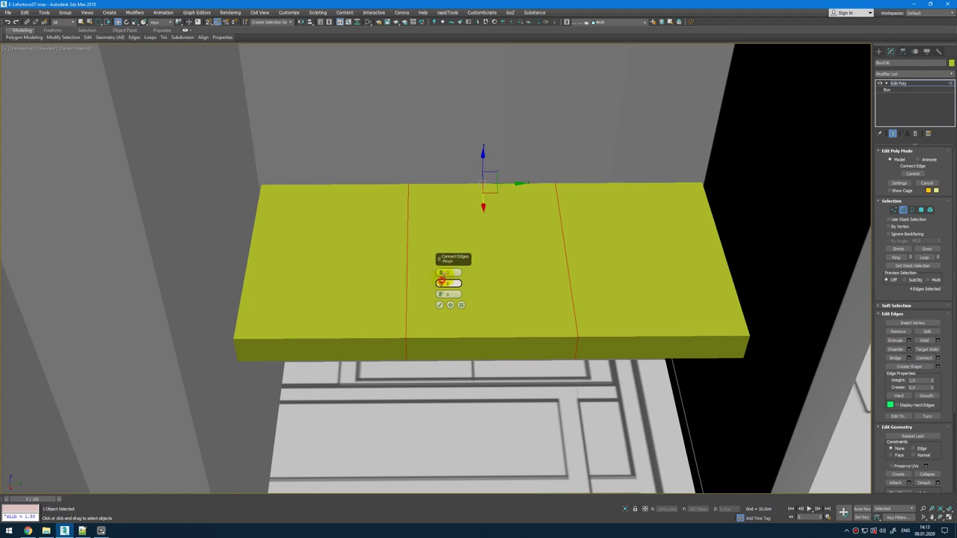
left_click_drag(441, 283, 461, 196)
left_click(440, 305)
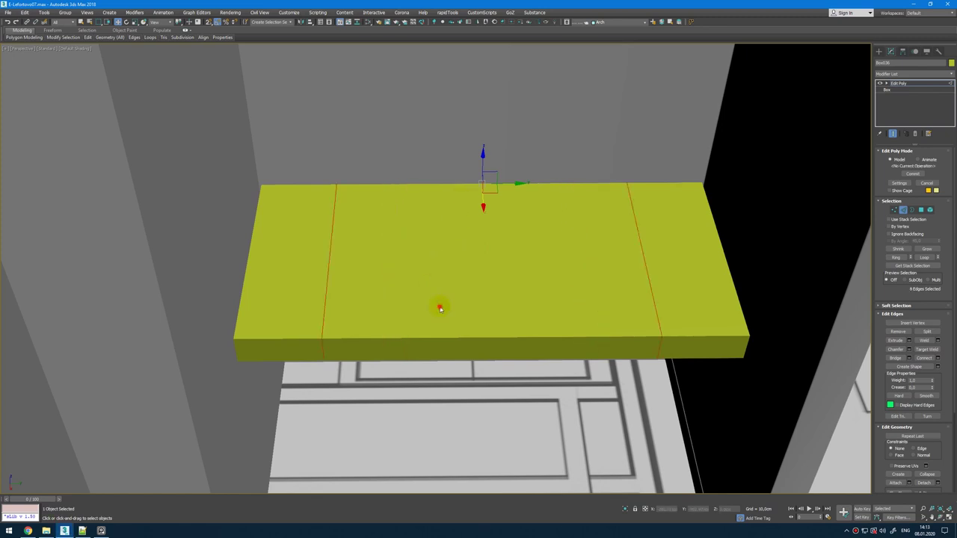
Step: Connect the crosswise edges with two lengthwise segments to outline the basin, and move the reference photo clear of the model
key("alt+w")
key("alt+w")
scroll(387, 214, "down", 5)
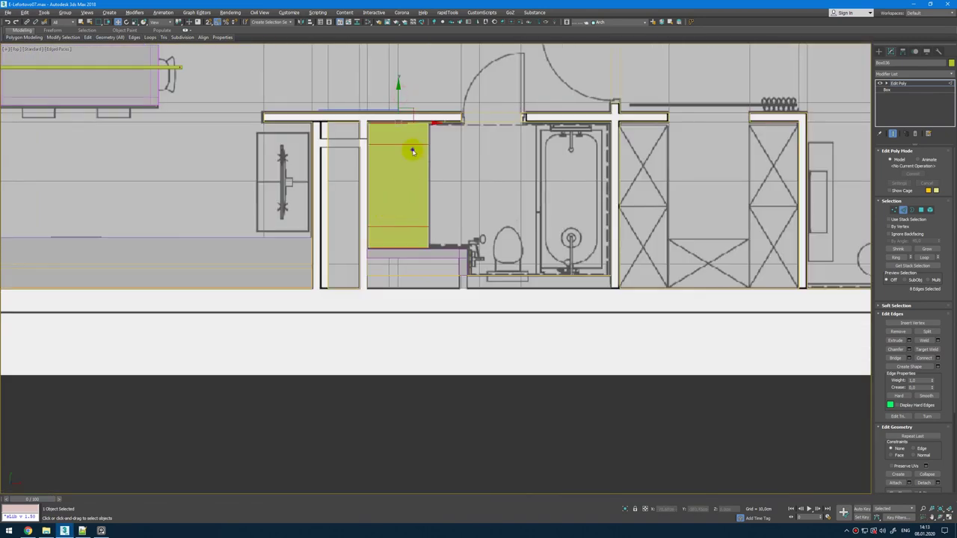
key("ctrl+shift+e")
scroll(370, 180, "up", 5)
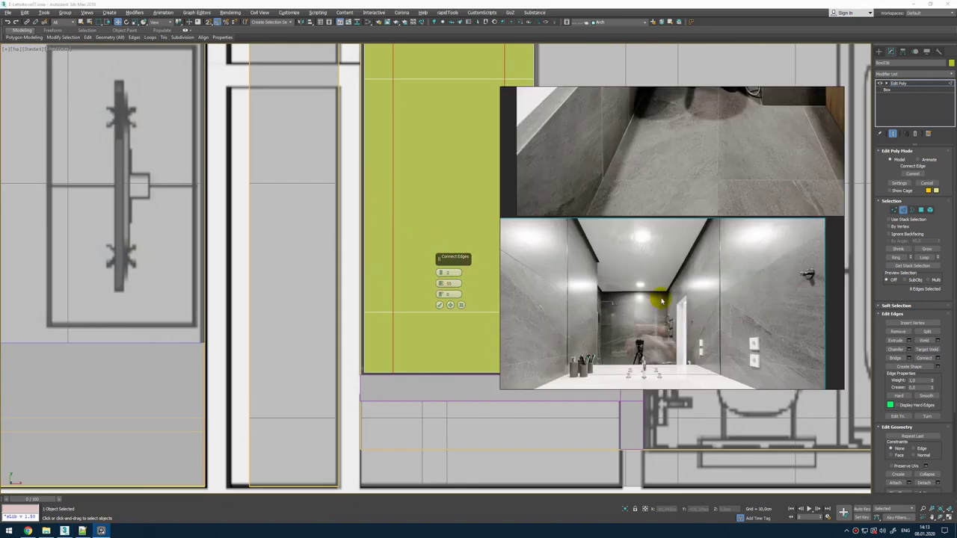
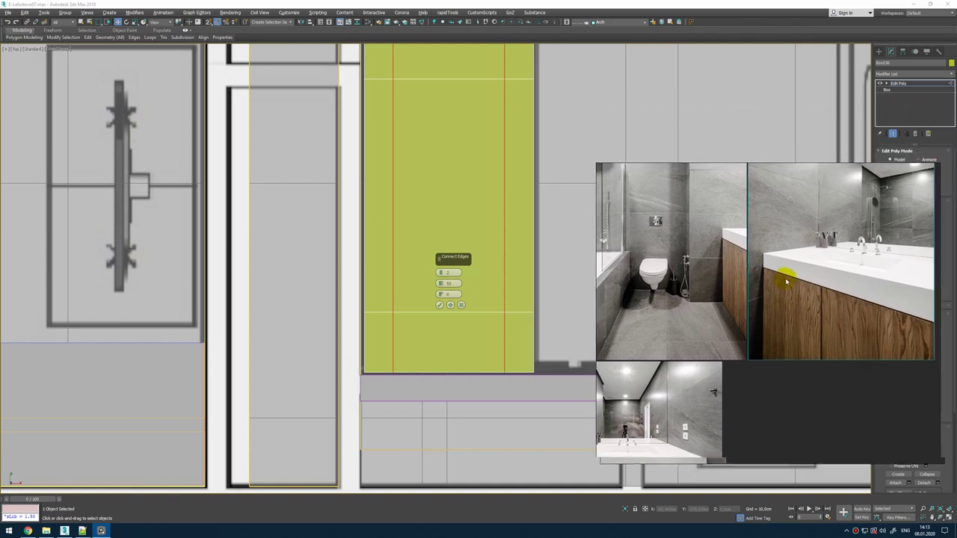
left_click_drag(595, 466, 714, 471)
left_click(439, 305)
Step: Sink the central top polygon of the countertop downward to start the basin recess
scroll(474, 288, "up", 2)
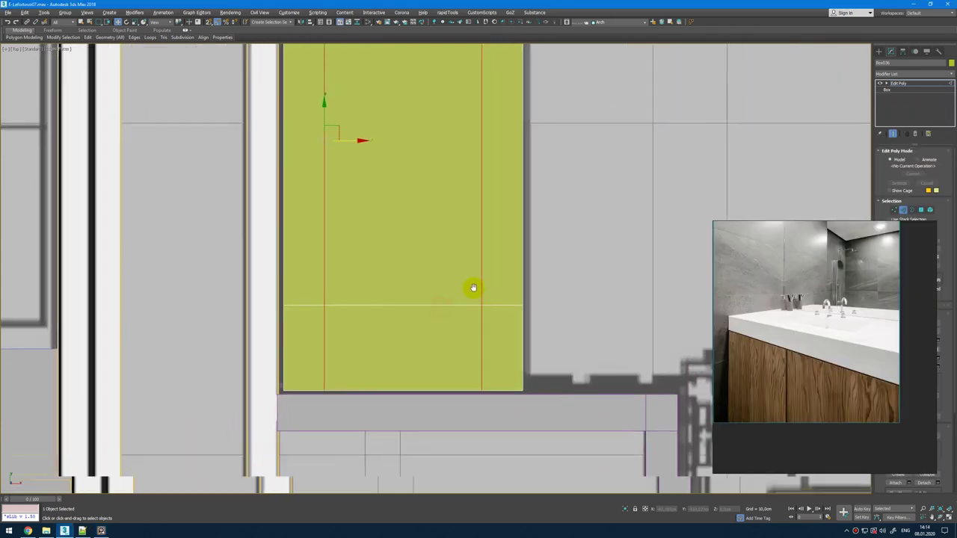
middle_click_drag(475, 289, 450, 275)
key("alt+w")
middle_click(645, 374)
key("alt+w")
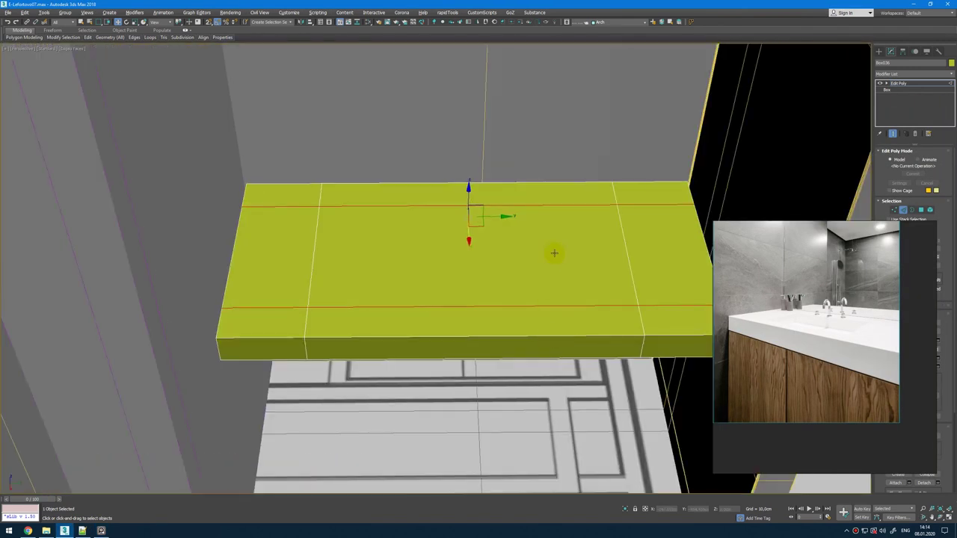
key("4")
left_click(541, 252)
key("shift+e")
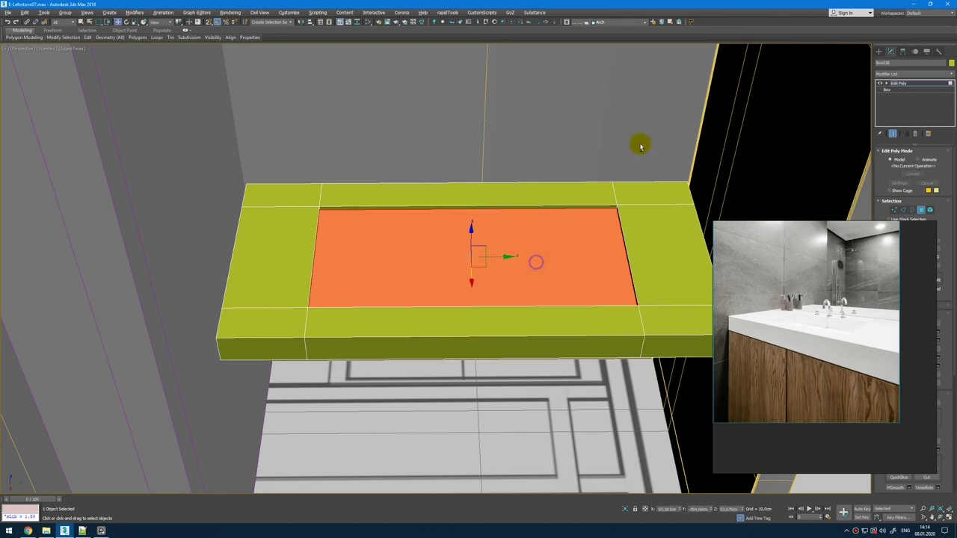
Step: Lower the basin floor in the front view until it sits just above the slab's underside
key("f")
scroll(437, 288, "up", 6)
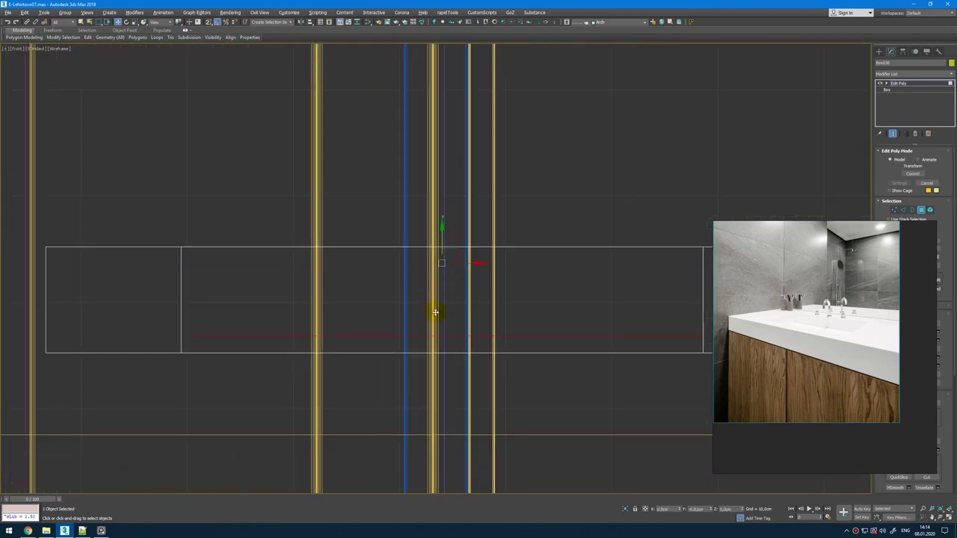
key("alt+w")
middle_click(636, 367)
key("alt+w")
key("4")
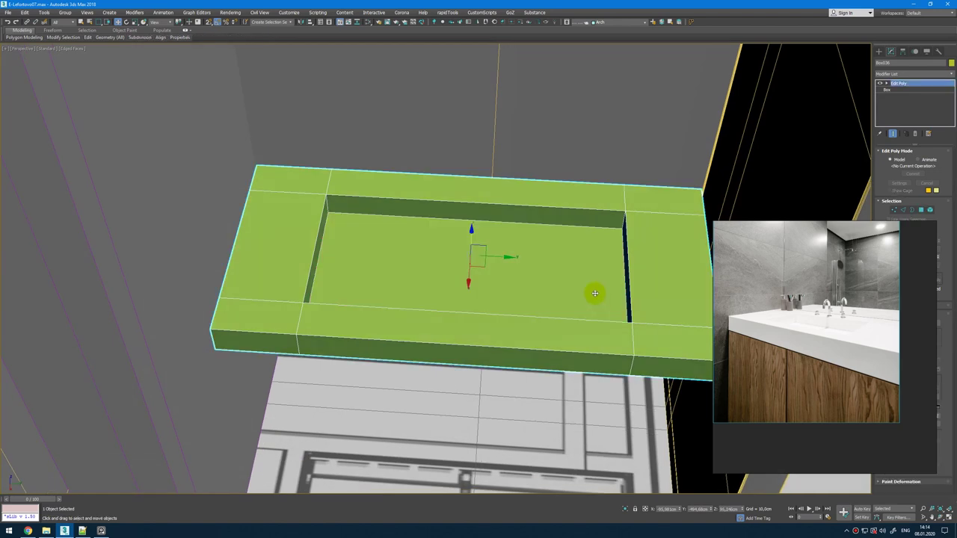
Step: Add a TurboSmooth modifier to the countertop and return to its Edit Poly level
left_click(907, 74)
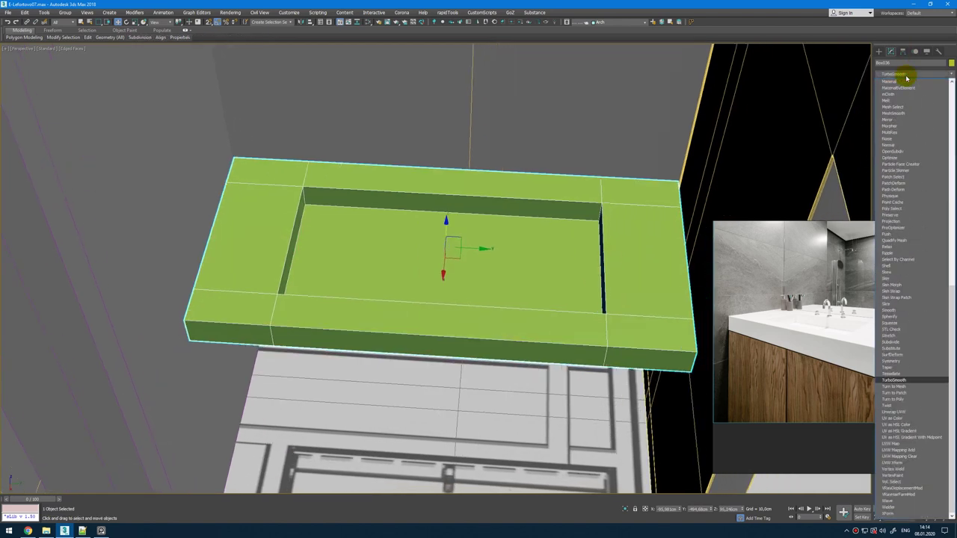
key("Return")
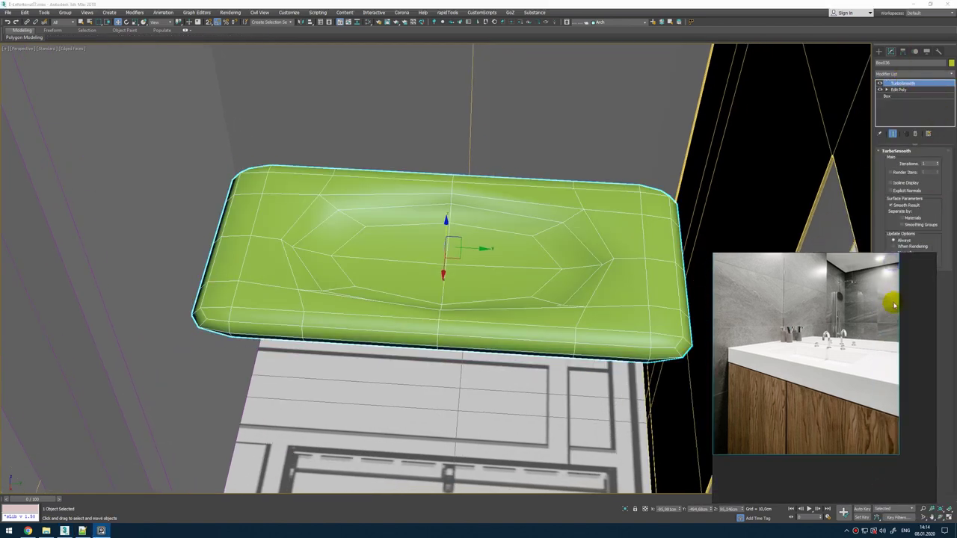
left_click(941, 89)
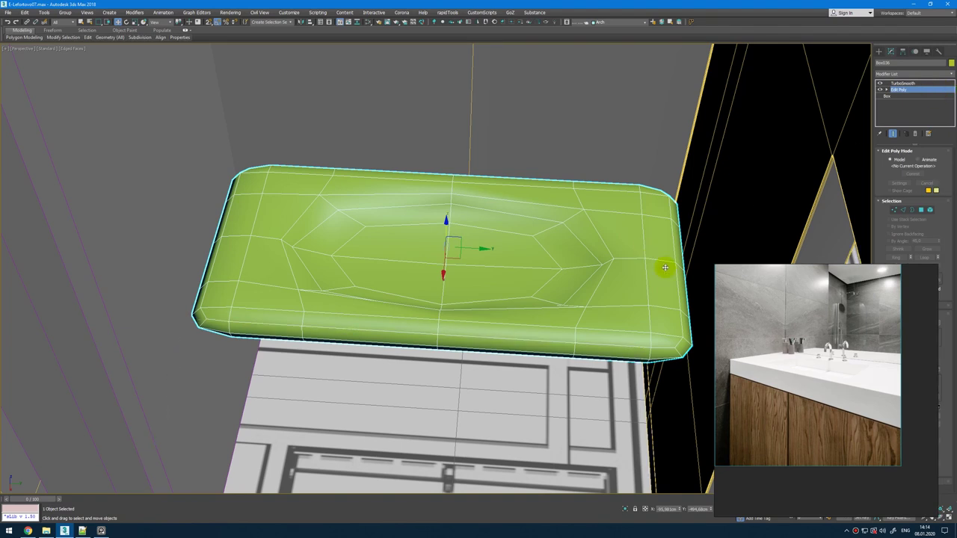
Step: Connect the countertop's long edges with a single crosswise segment through the middle of the basin
key("ctrl+e")
key("2")
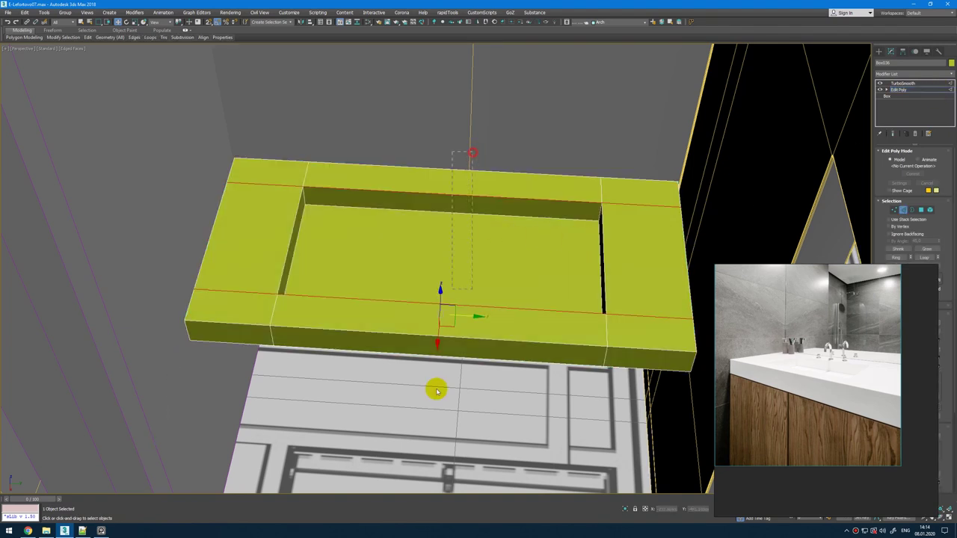
right_click(489, 246)
left_click(434, 271)
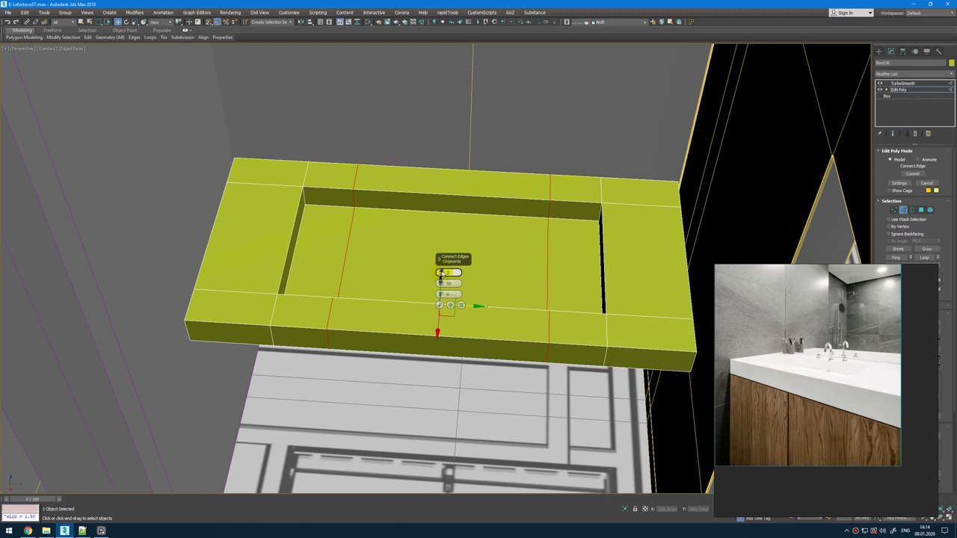
left_click(440, 305)
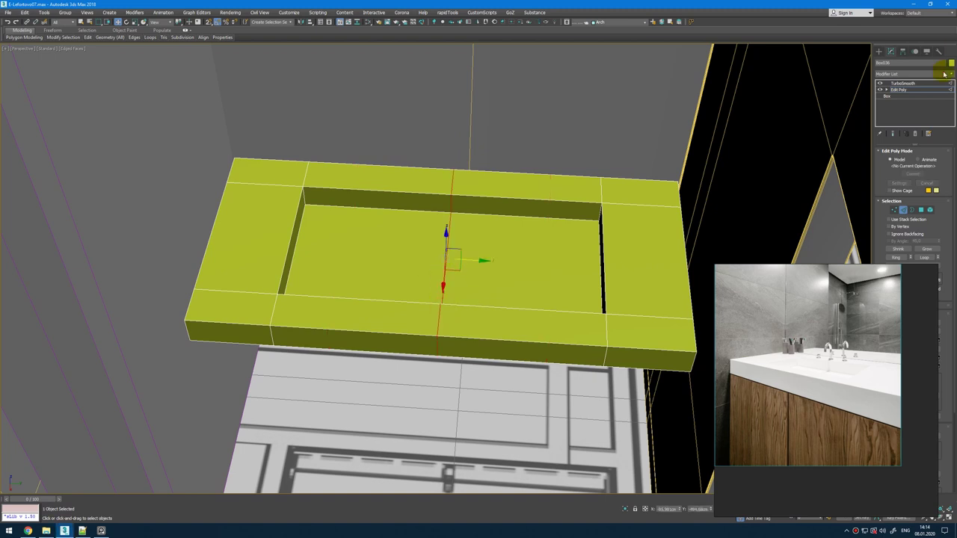
Step: Insert a Symmetry modifier with mirror axis Y between Edit Poly and TurboSmooth, and go back to editing the Edit Poly edges
left_click(946, 74)
key("Return")
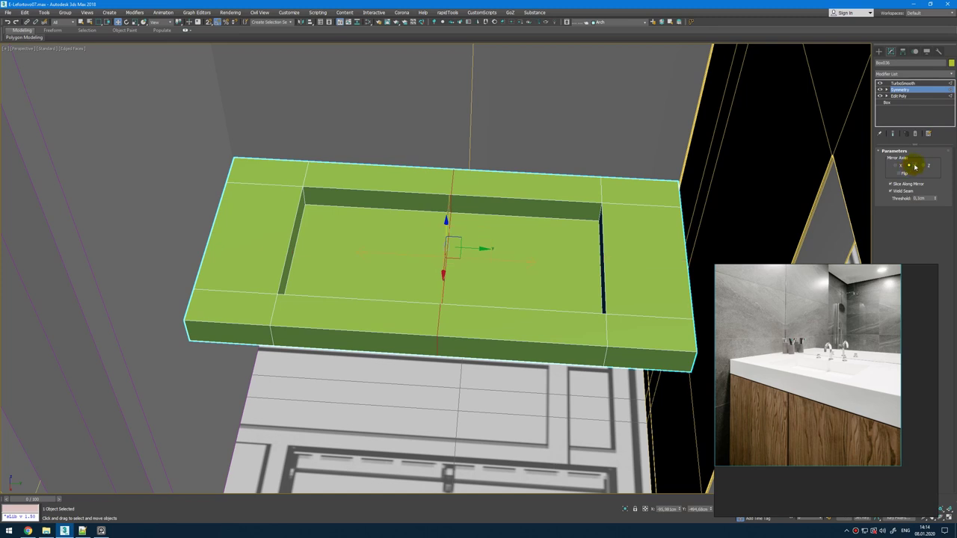
left_click(916, 97)
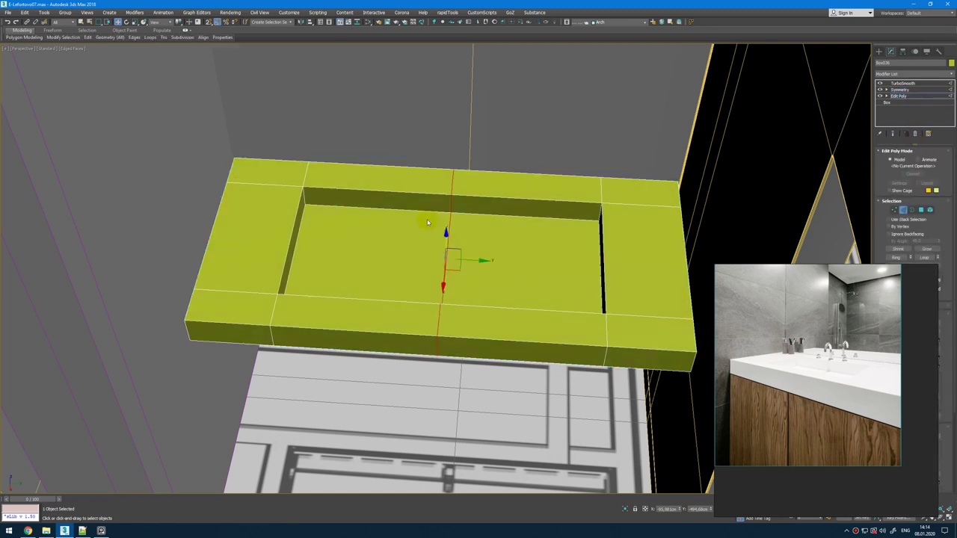
Step: Try adding a crosswise edge loop in the left half of the basin, then undo it
left_click_drag(396, 355, 396, 382)
key("ctrl+shift+e")
key("ctrl+q")
key("ctrl+q")
key("ctrl+z")
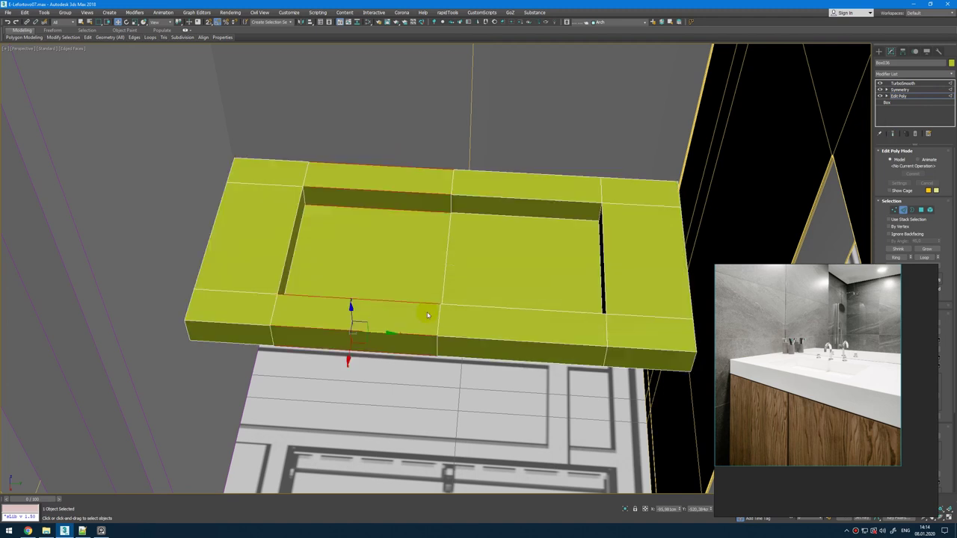
Step: Try adding a crosswise edge loop in the right half and shifting it toward the basin's short wall
left_click_drag(522, 149, 535, 433)
key("ctrl+shift+e")
key("ctrl+q")
left_click_drag(558, 264, 608, 268)
key("ctrl+e")
key("ctrl+e")
key("ctrl+e")
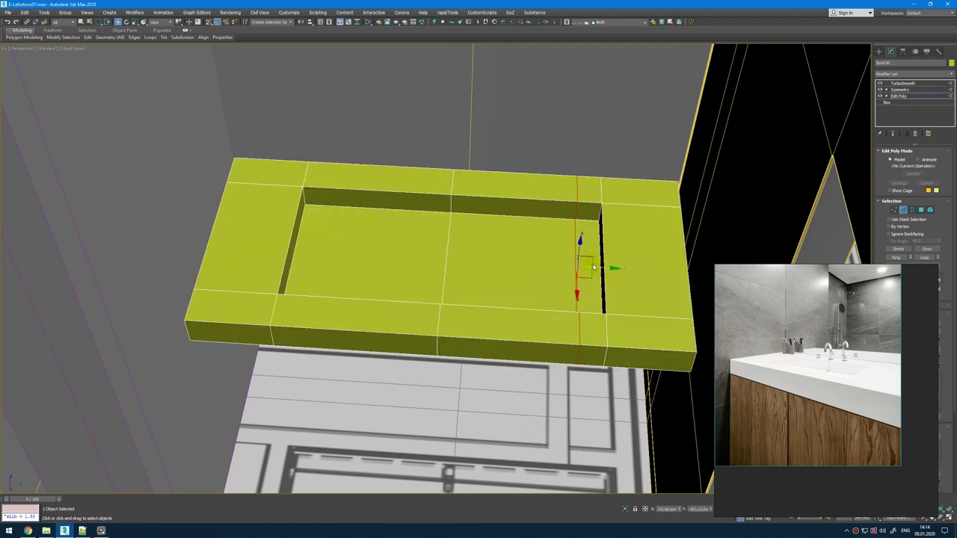
key("2")
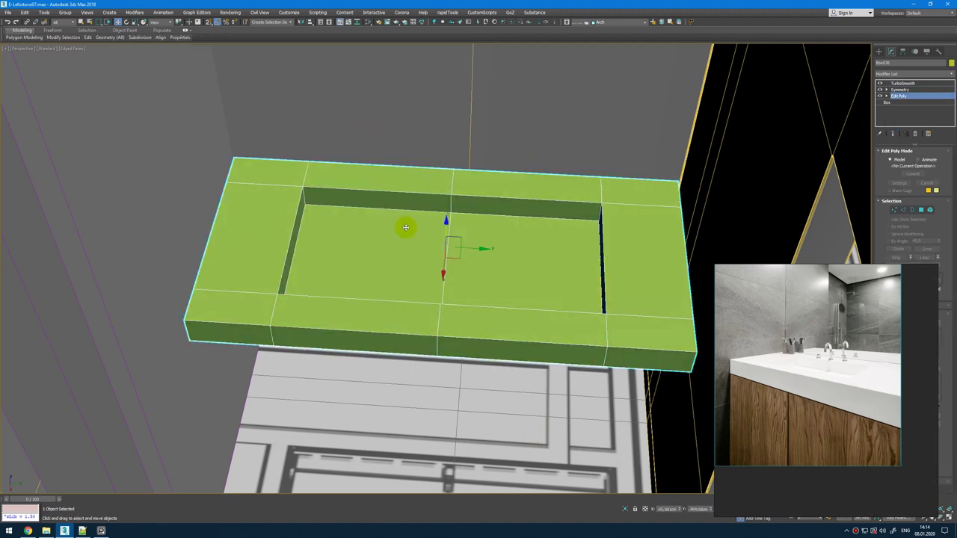
Step: Add a crosswise edge loop in the basin's left half, move it against the short wall, and preview the smoothed result
key("2")
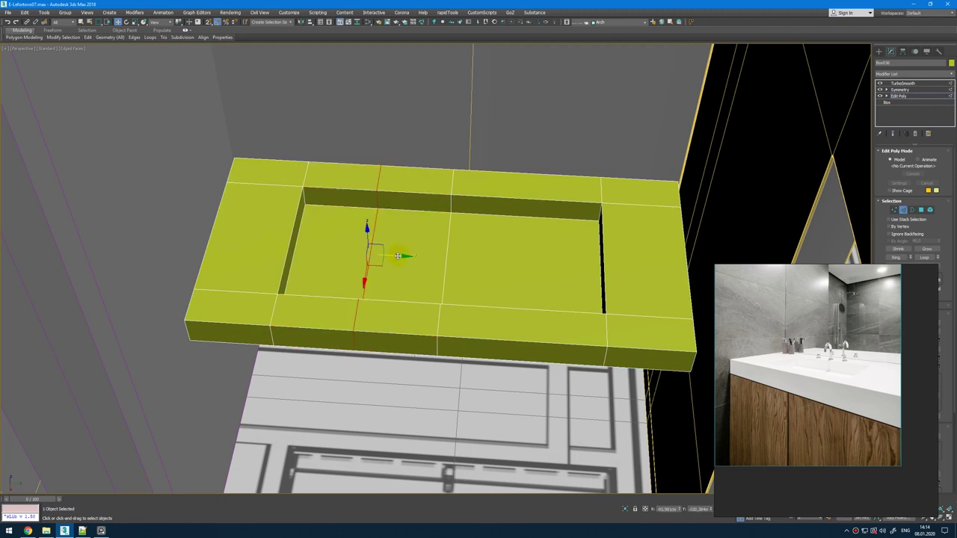
key("ctrl+e")
key("ctrl+e")
left_click_drag(398, 256, 320, 269)
key("ctrl+e")
key("ctrl+e")
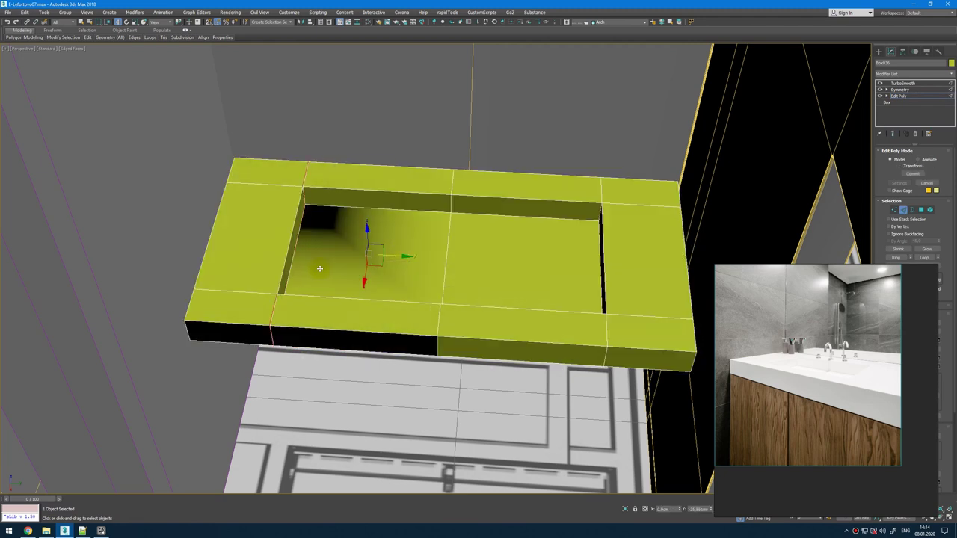
key("ctrl+e")
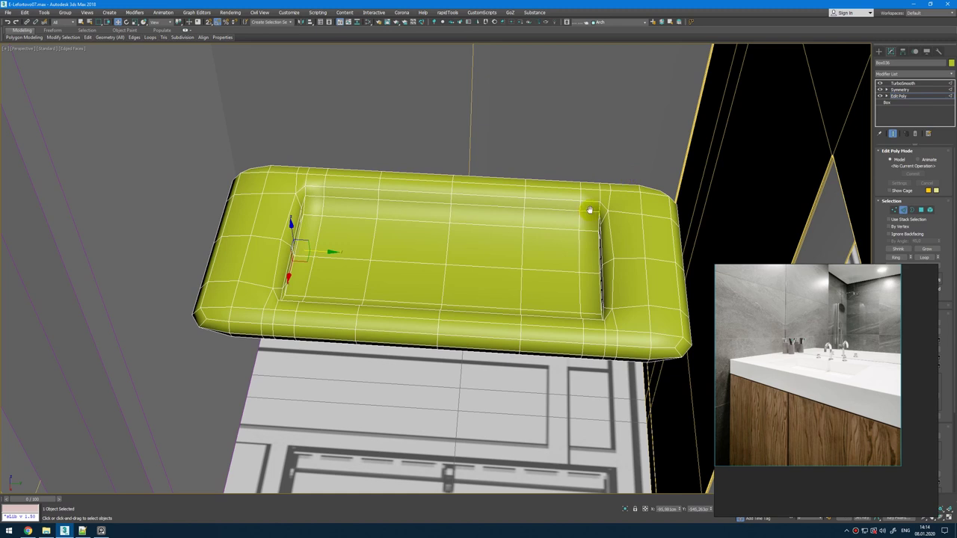
scroll(418, 249, "up", 5)
key("ctrl+e")
scroll(410, 258, "down", 5)
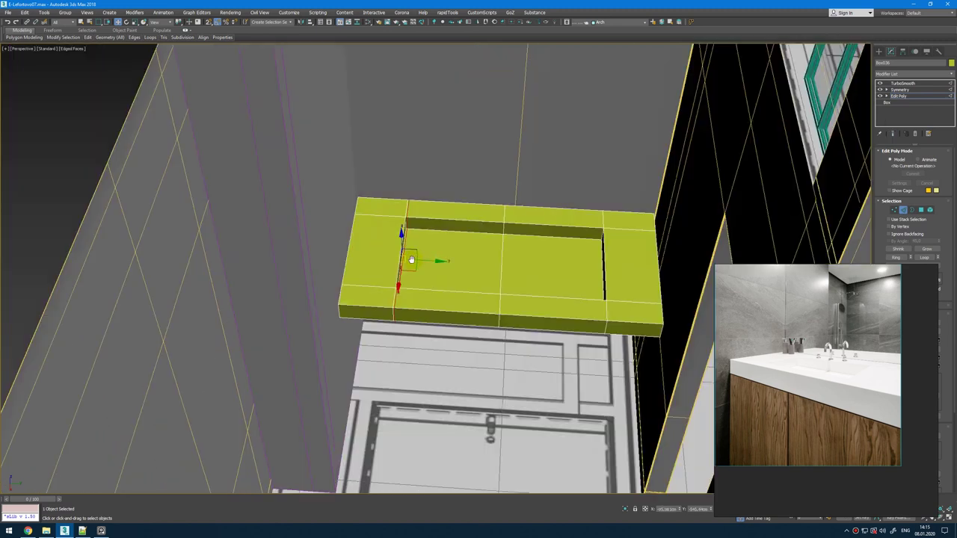
Step: Add a crosswise edge loop in the countertop's left end section and move it close to the basin's short wall
key("t")
scroll(372, 261, "down", 3)
scroll(372, 261, "up", 4)
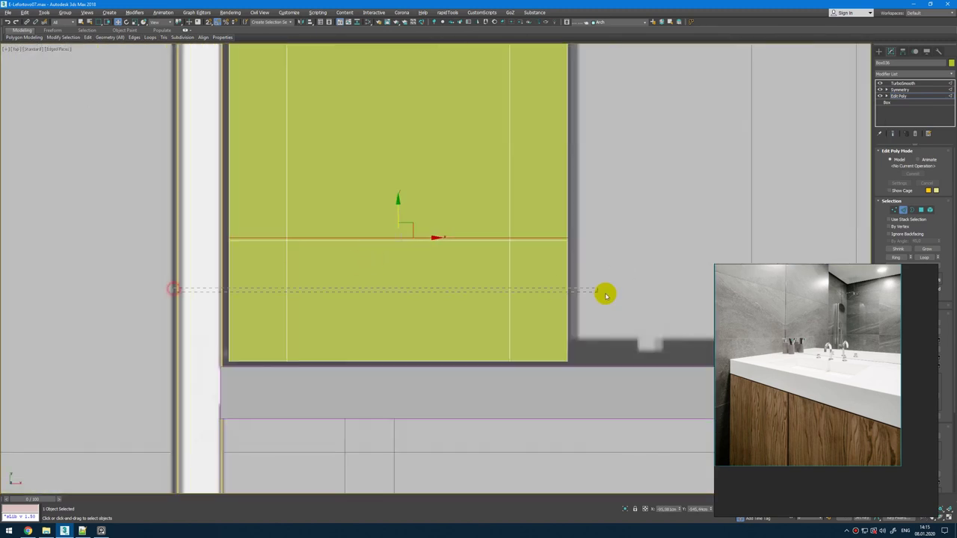
scroll(423, 289, "up", 2)
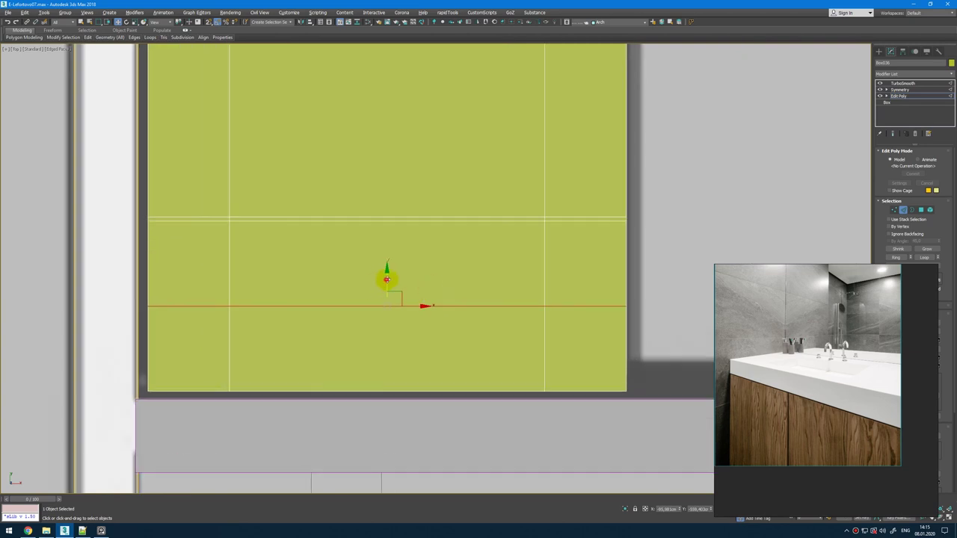
scroll(387, 280, "down", 7)
Step: Add lengthwise support loops close to the basin's long walls and check the smoothed shape
scroll(380, 257, "up", 5)
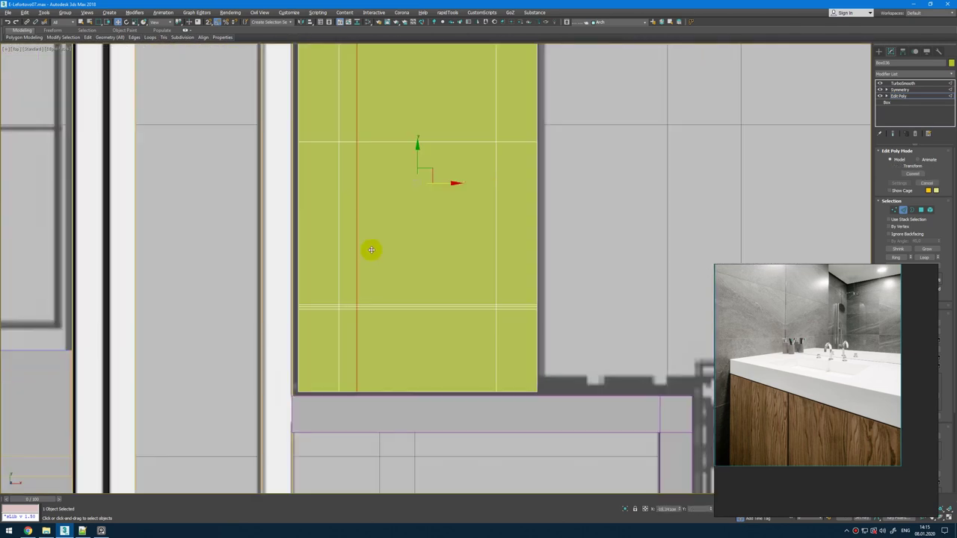
scroll(371, 250, "down", 4)
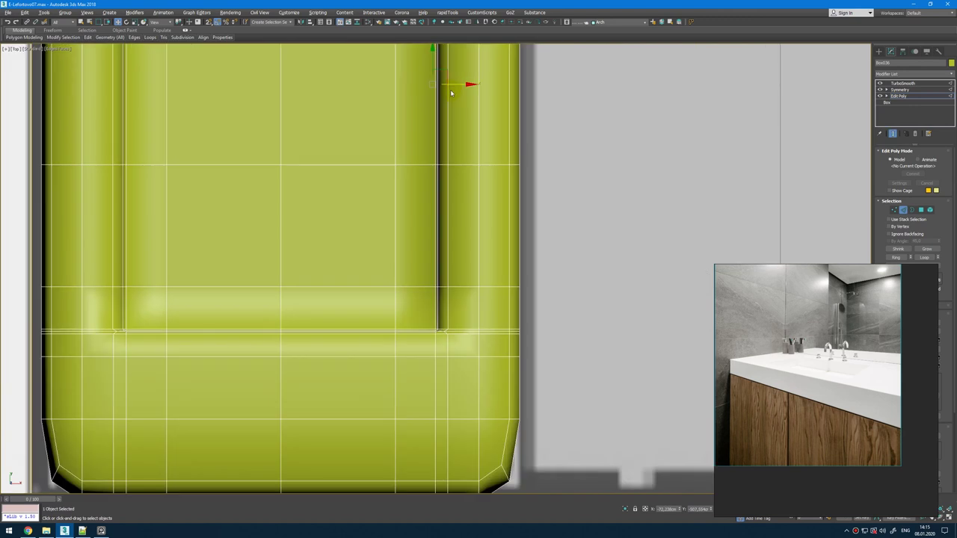
key("ctrl+q")
key("alt+w")
middle_click(660, 323)
key("alt+w")
middle_click_drag(554, 314, 475, 291)
key("alt+w")
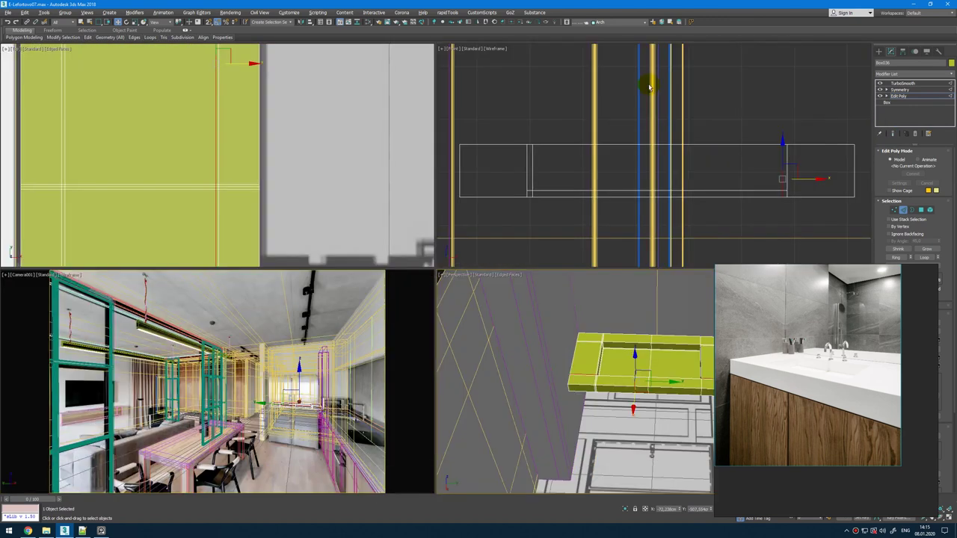
Step: Connect the ring of vertical edges around the countertop's outer sides with two segments, pinched close to the upper and lower rims
middle_click(652, 90)
key("alt+w")
middle_click_drag(738, 258, 646, 196)
scroll(646, 198, "down", 6)
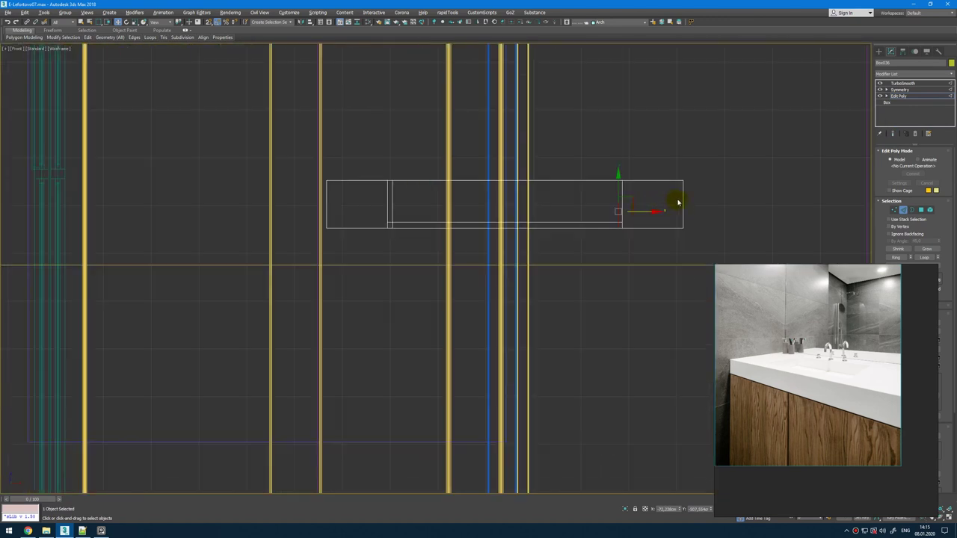
right_click_drag(830, 323, 727, 305)
left_click(897, 258)
key("alt+w")
middle_click(523, 336)
key("alt+w")
scroll(479, 202, "up", 5)
middle_click_drag(479, 202, 461, 178, "alt")
scroll(465, 183, "up", 3)
right_click(556, 192)
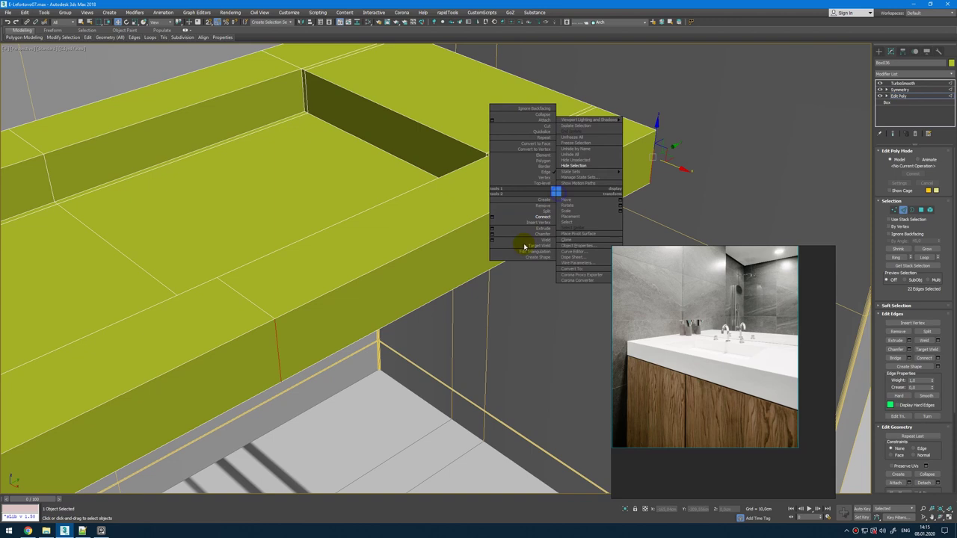
left_click(492, 217)
left_click_drag(440, 272, 443, 275)
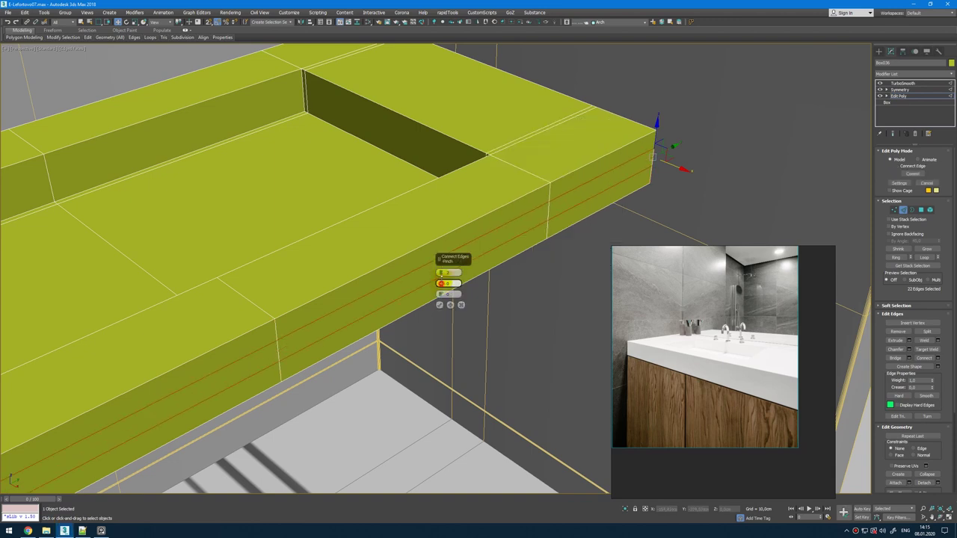
left_click_drag(441, 283, 553, 188)
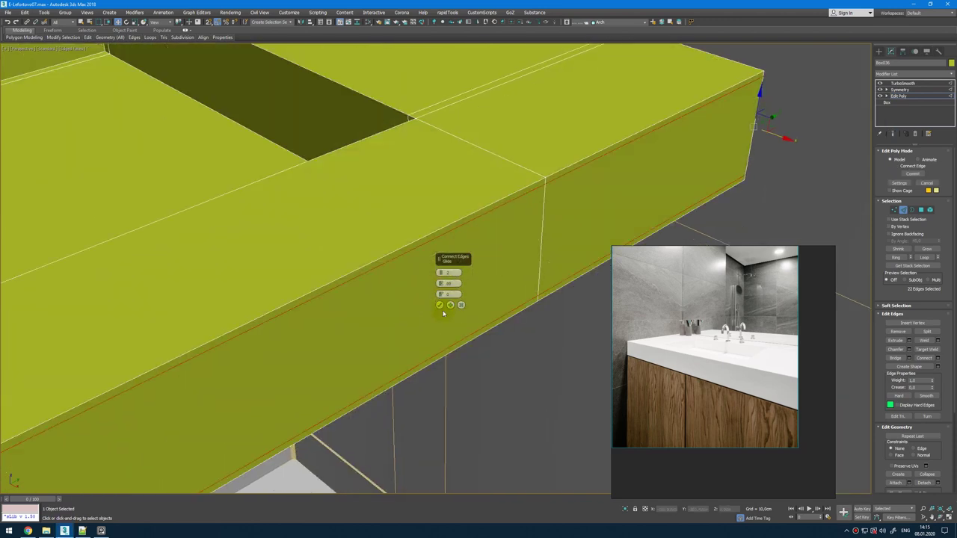
left_click(440, 305)
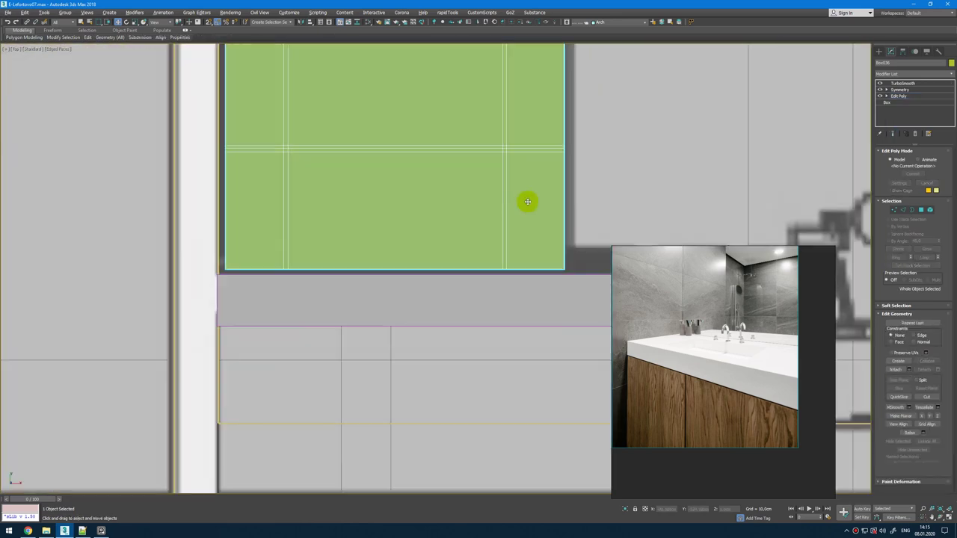
Step: Connect the lengthwise edges of the end section to add a crosswise support loop close to the countertop's outer end
key("2")
left_click_drag(589, 207, 182, 211)
key("ctrl+shift+e")
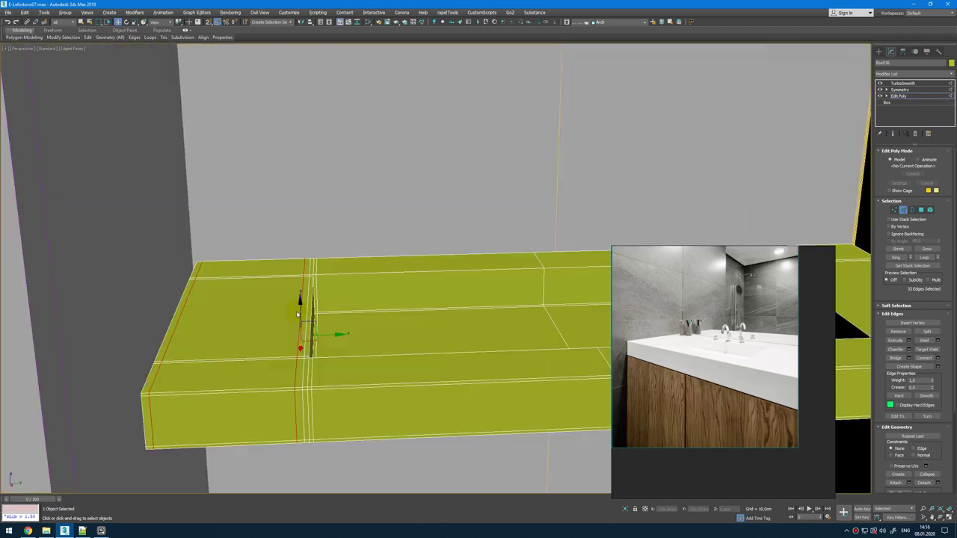
key("ctrl+z")
right_click(267, 311)
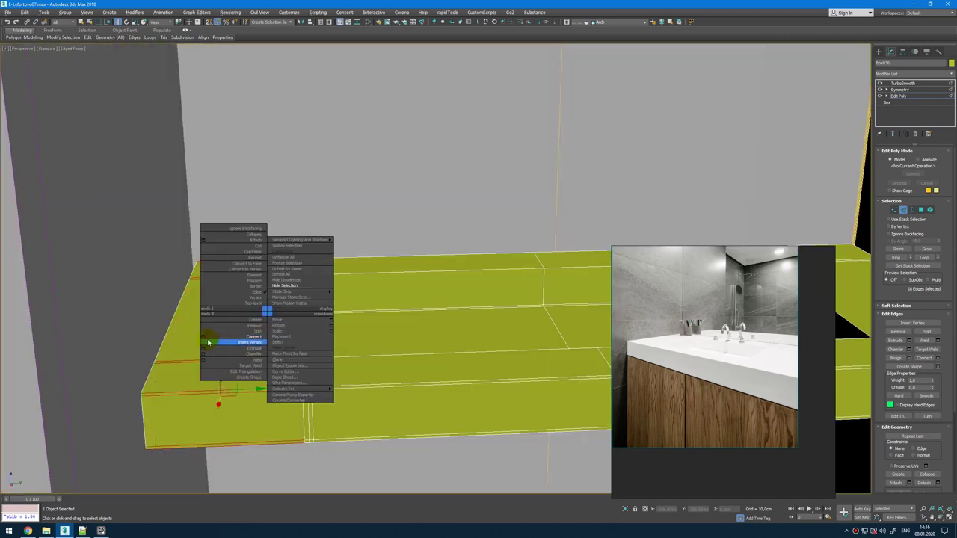
left_click(207, 342)
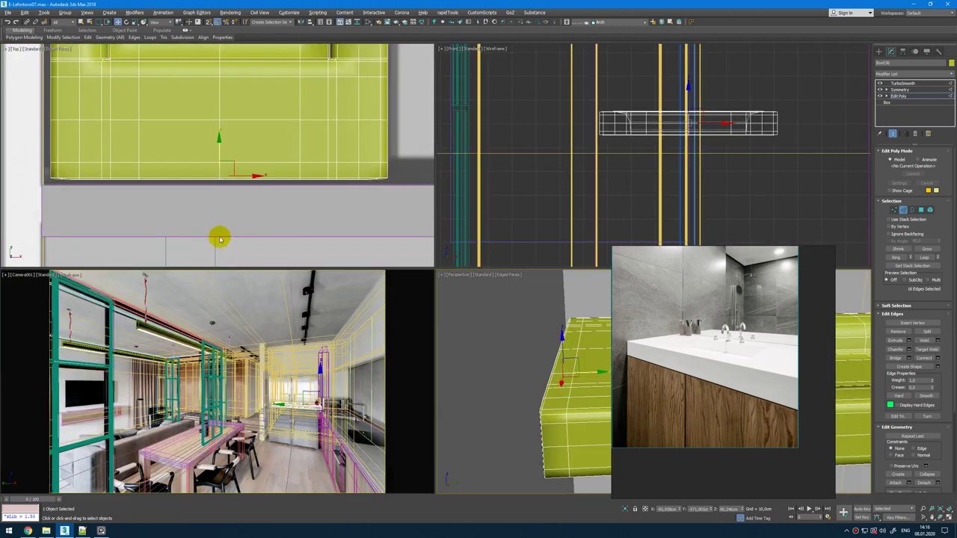
Step: Add lengthwise support loops close to both long outer sides of the countertop and check the smoothed shape
key("alt+w")
scroll(279, 202, "down", 5)
scroll(310, 267, "up", 4)
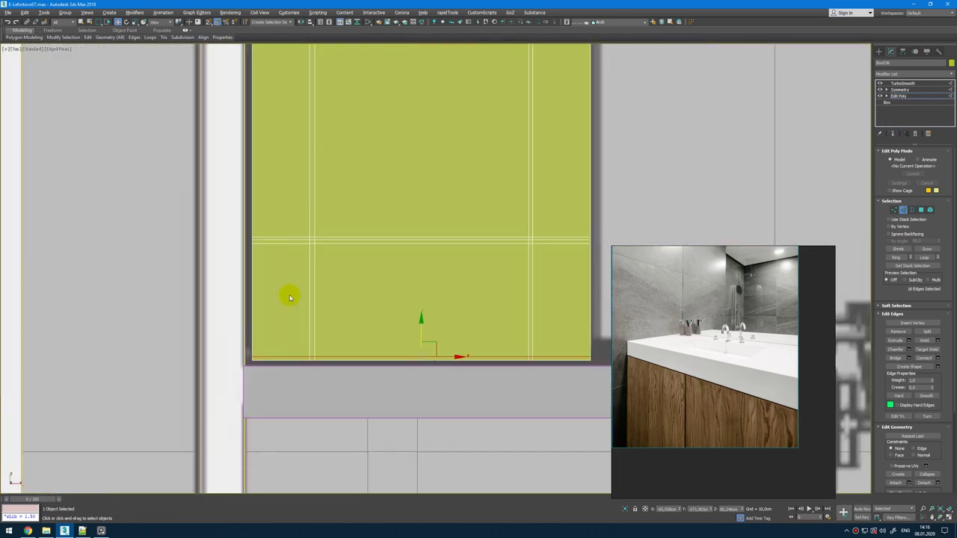
scroll(261, 242, "up", 3)
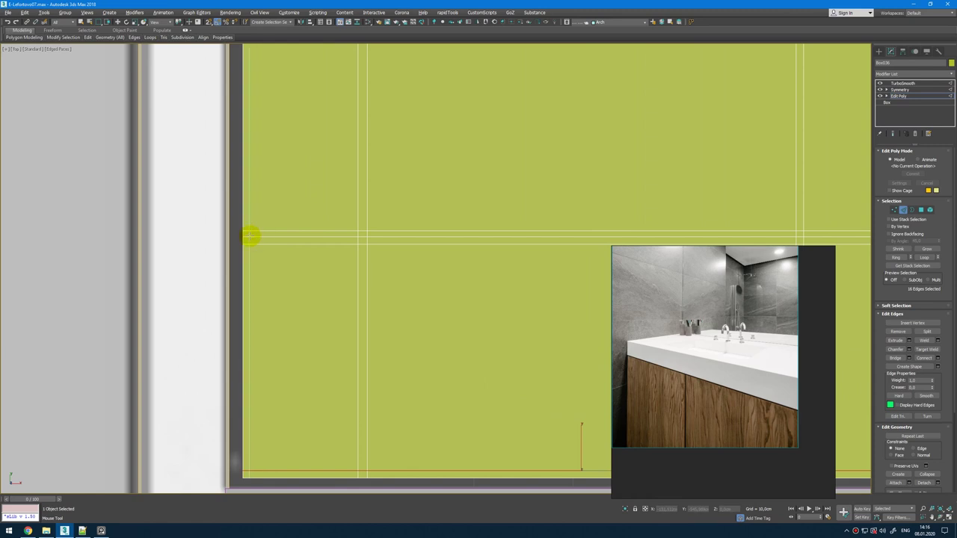
scroll(251, 237, "down", 4)
scroll(374, 222, "up", 4)
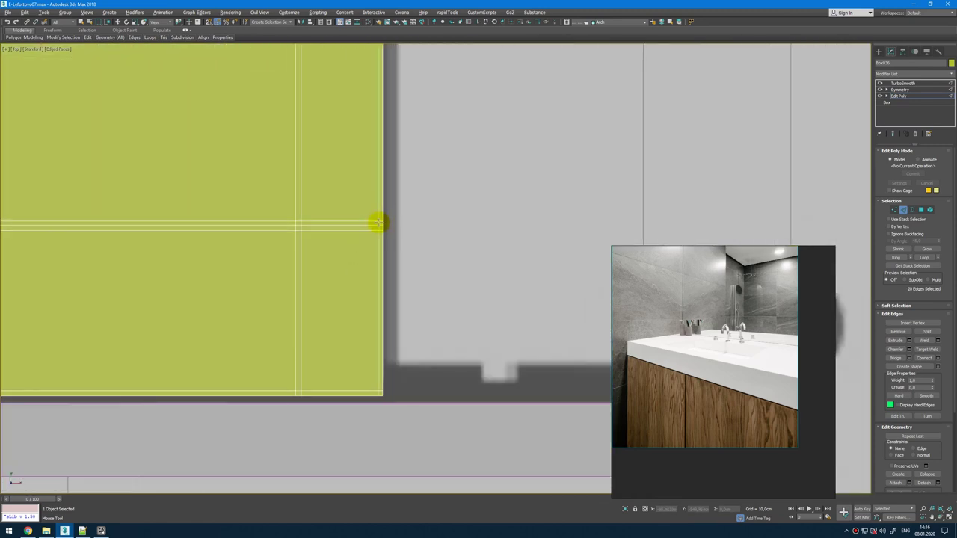
right_click(459, 277)
key("p")
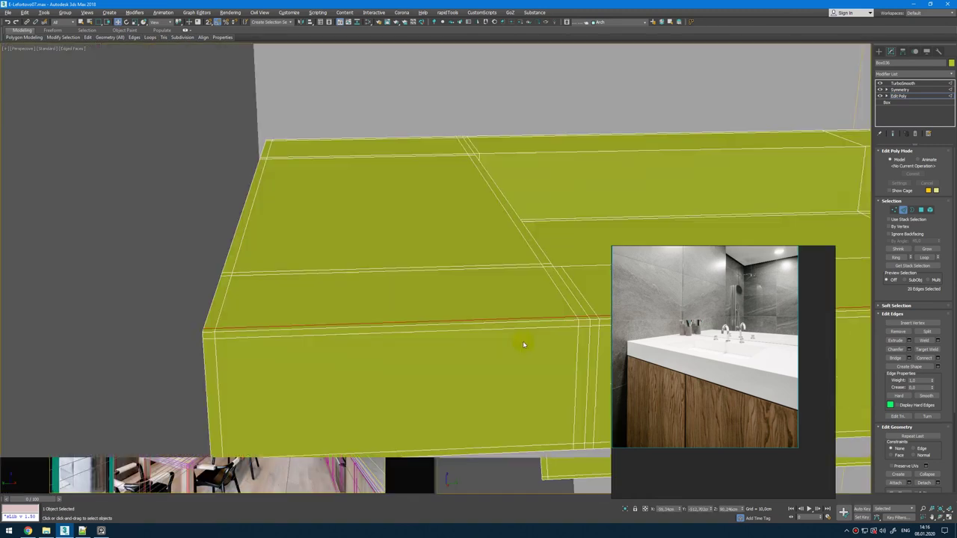
key("space")
middle_click_drag(524, 342, 336, 240)
key("space")
key("space")
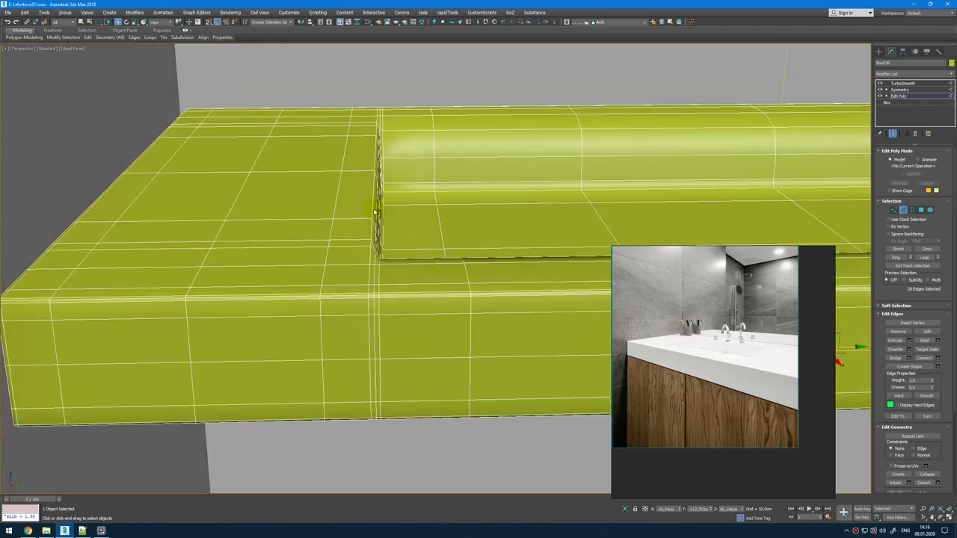
Step: Connect the ring of vertical edges on the basin walls with two segments, pinched toward the basin's rim and floor
key("space")
middle_click_drag(376, 208, 434, 142, "alt")
left_click(427, 135)
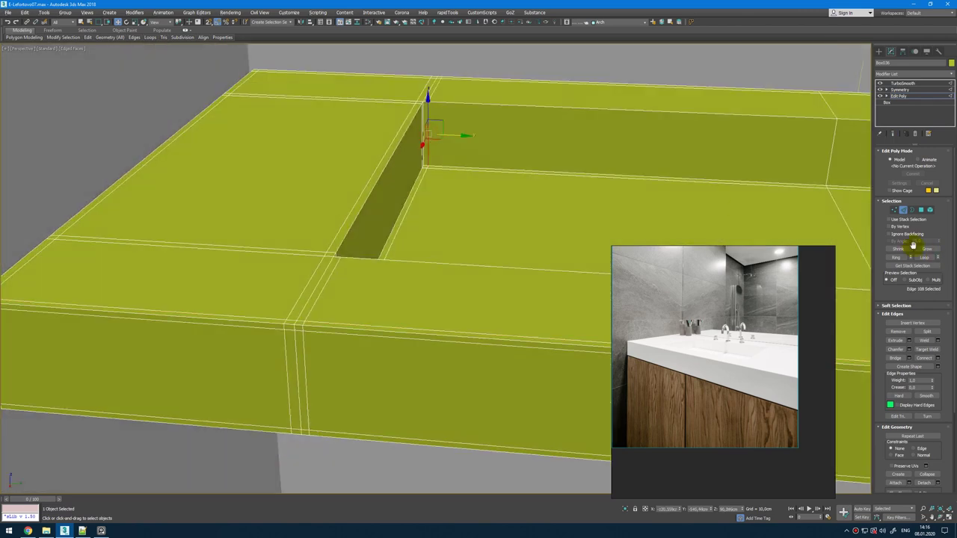
left_click(416, 210)
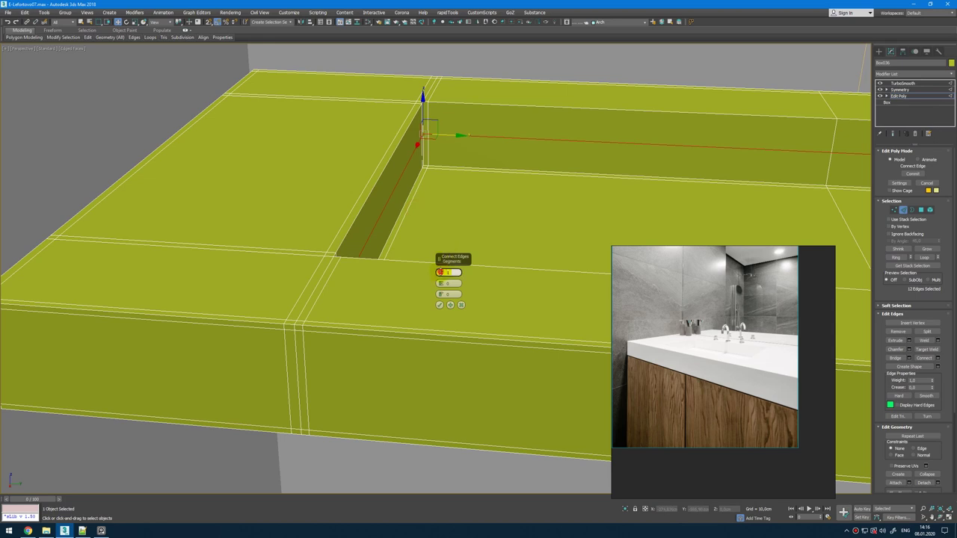
key("Return")
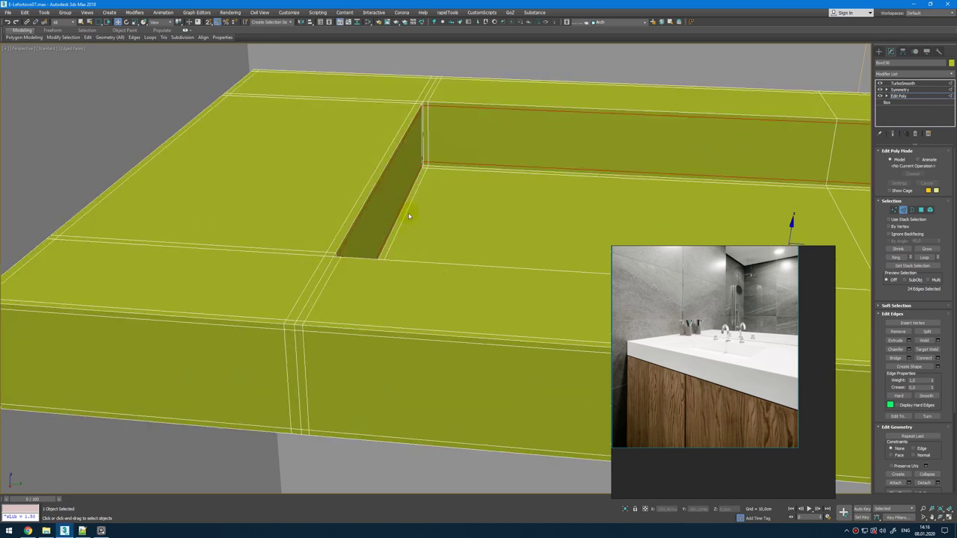
Step: Insert lengthwise support loops just outside both long walls of the basin
key("t")
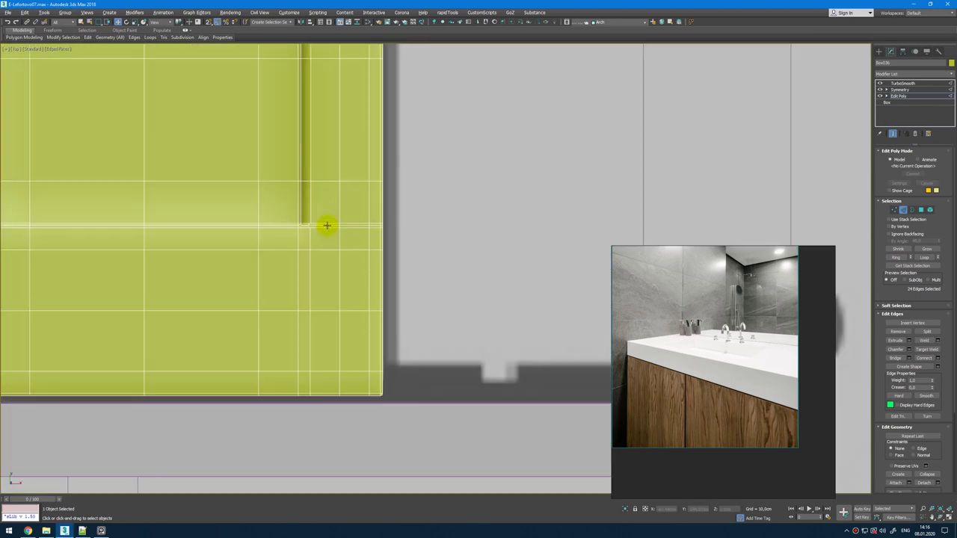
middle_click_drag(326, 226, 438, 240)
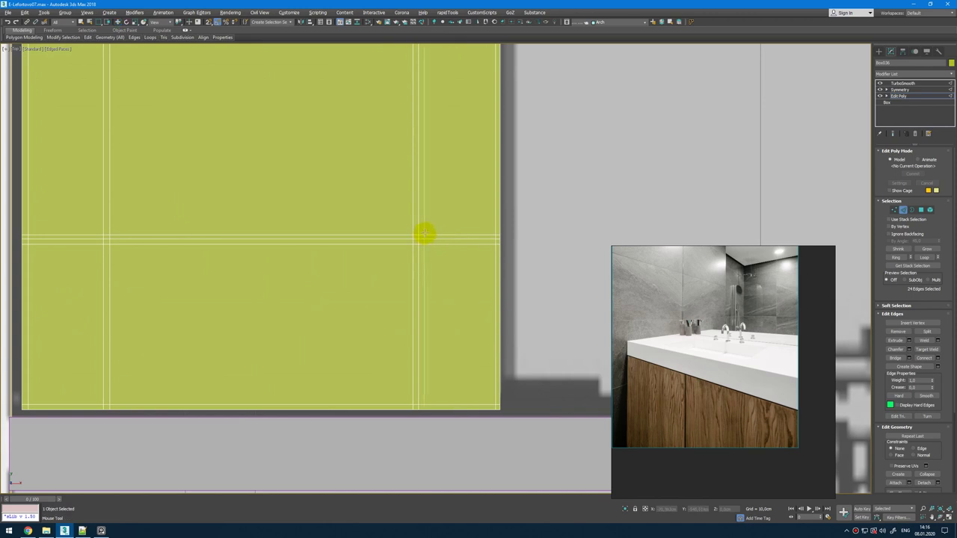
left_click(425, 234)
left_click(97, 234)
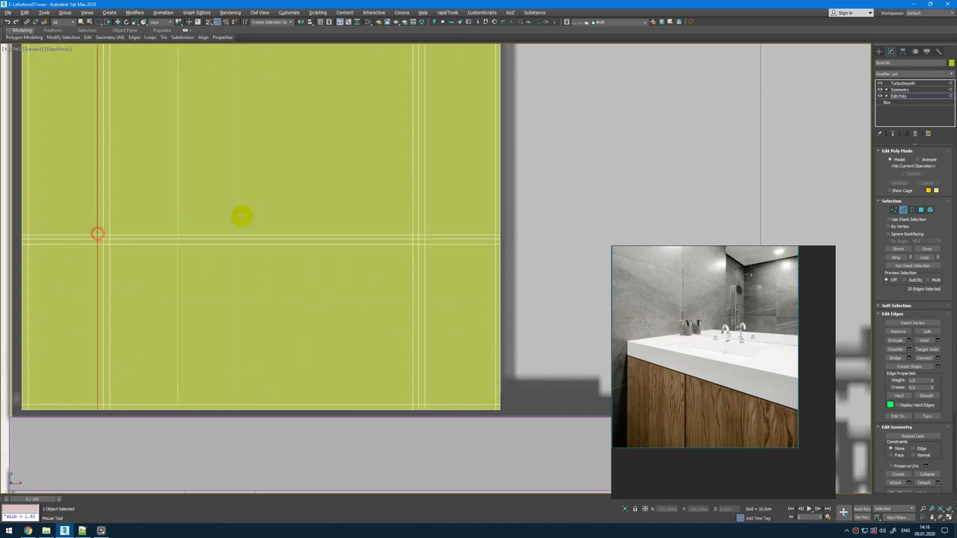
Step: Inspect the countertop and basin corners shaded without edge lines, comparing the smoothed and unsmoothed shape
key("alt+w")
key("alt+w")
middle_click_drag(424, 314, 489, 249, "alt")
key("2")
key("F4")
scroll(428, 286, "down", 5)
scroll(453, 258, "up", 2)
key("shift+e")
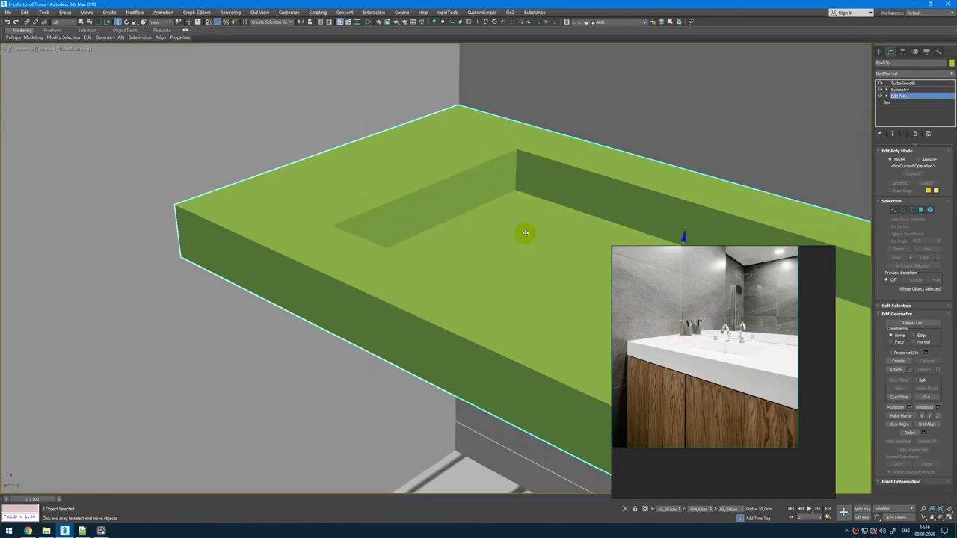
key("shift+e")
Step: Connect the lengthwise edges of the countertop's end section with two evenly spaced crosswise loops
key("alt+w")
middle_click(252, 106)
key("alt+w")
key("2")
scroll(370, 221, "down", 6)
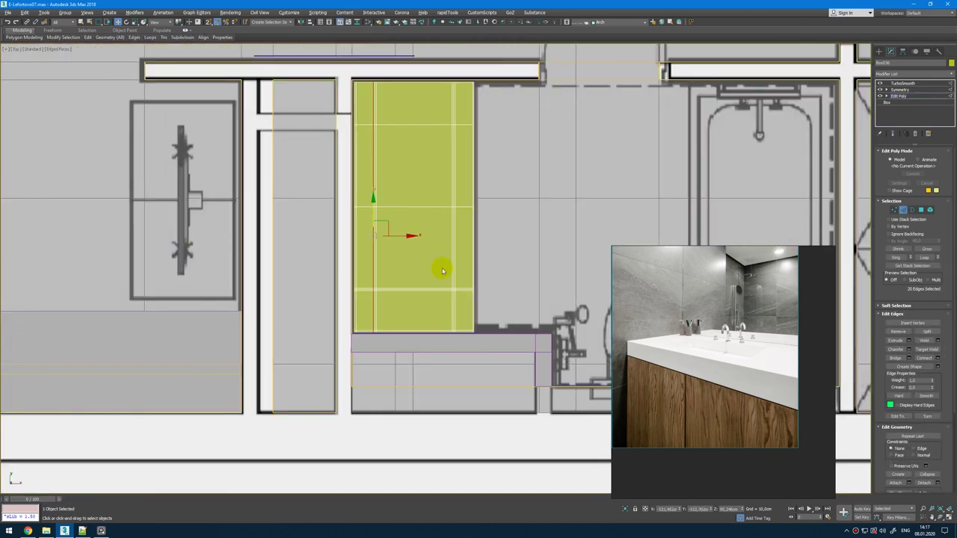
scroll(442, 271, "up", 5)
left_click_drag(543, 378, 180, 352)
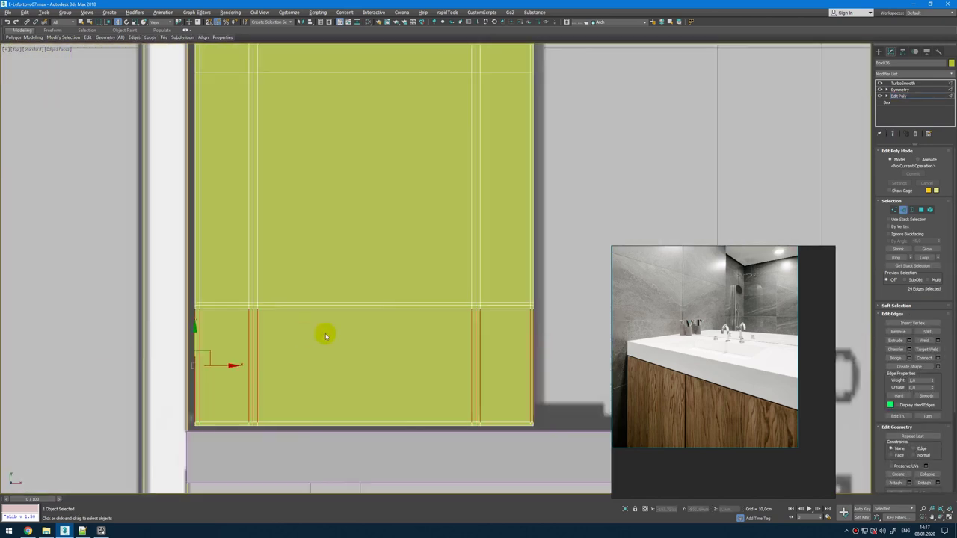
right_click(325, 333)
left_click(267, 357)
left_click(438, 306)
Step: Connect the crosswise edges between the basin's long walls with two lengthwise loops
scroll(438, 306, "down", 4)
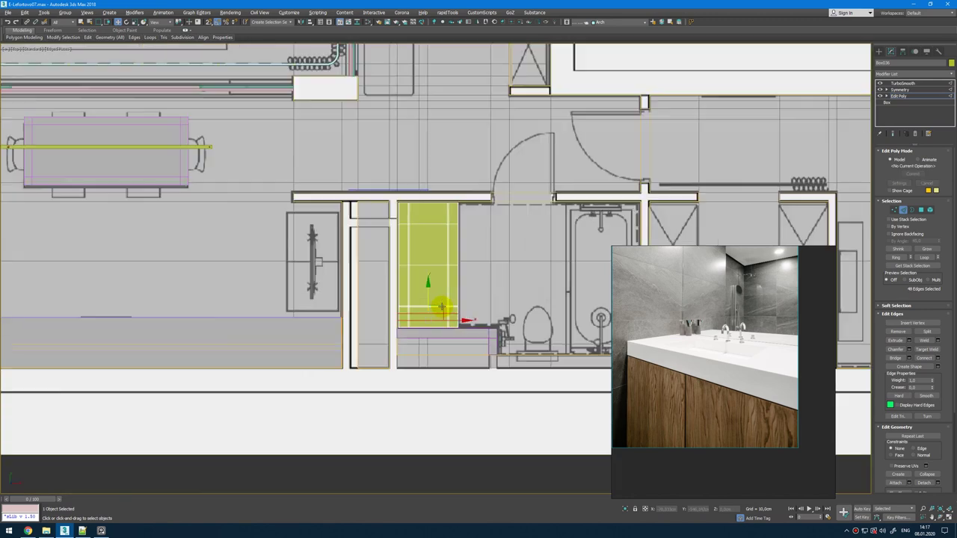
scroll(438, 306, "up", 3)
right_click(425, 203)
left_click(362, 229)
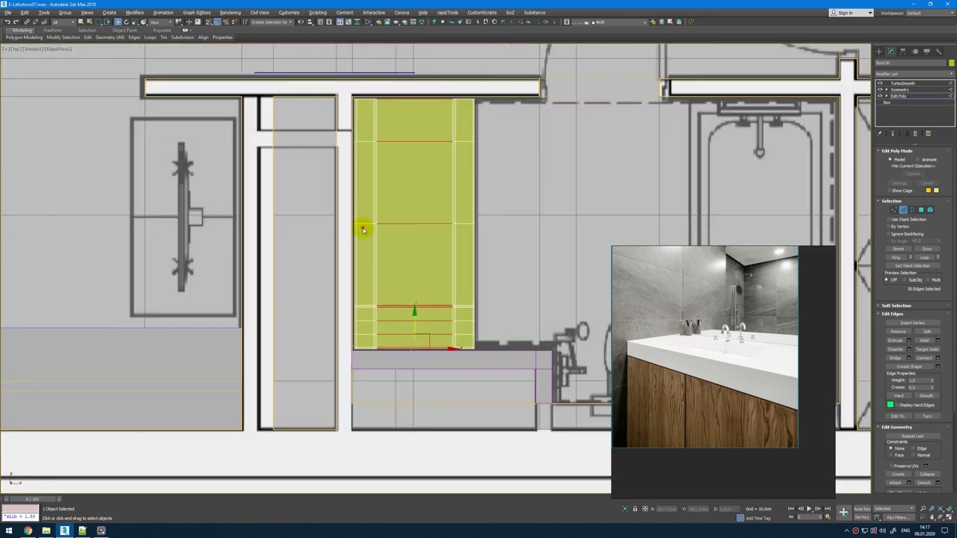
left_click(440, 305)
Step: Set the TurboSmooth iterations to 2, enable Render Iters, and compare the smoothed basin with the reference photo
key("alt+w")
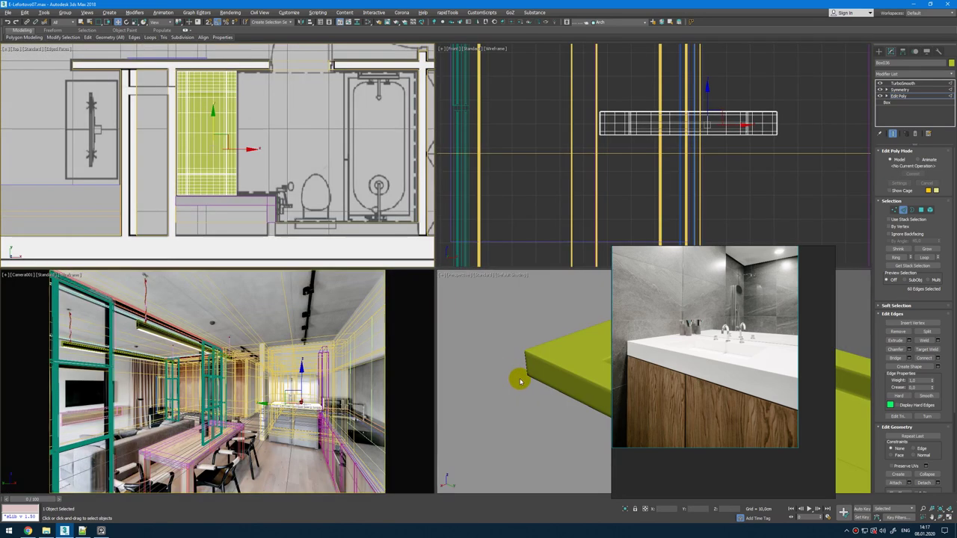
right_click(516, 379)
key("alt+w")
middle_click_drag(517, 325, 465, 300, "alt")
left_click(903, 83)
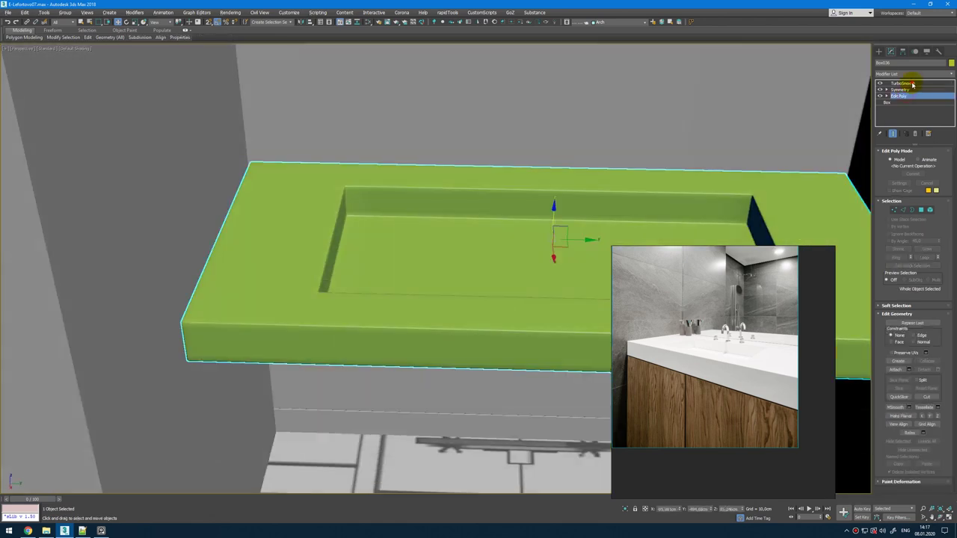
left_click(937, 163)
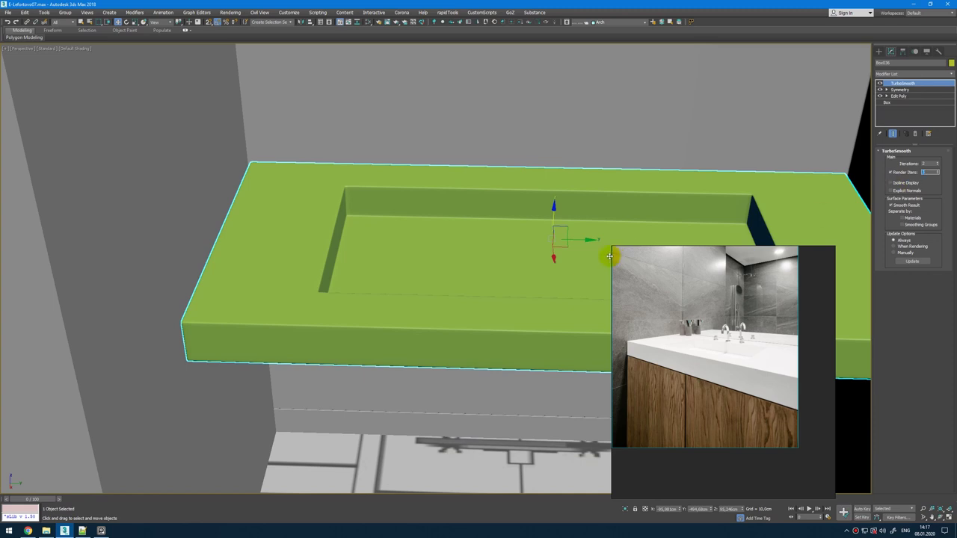
middle_click_drag(610, 257, 394, 203, "alt")
scroll(391, 187, "up", 3)
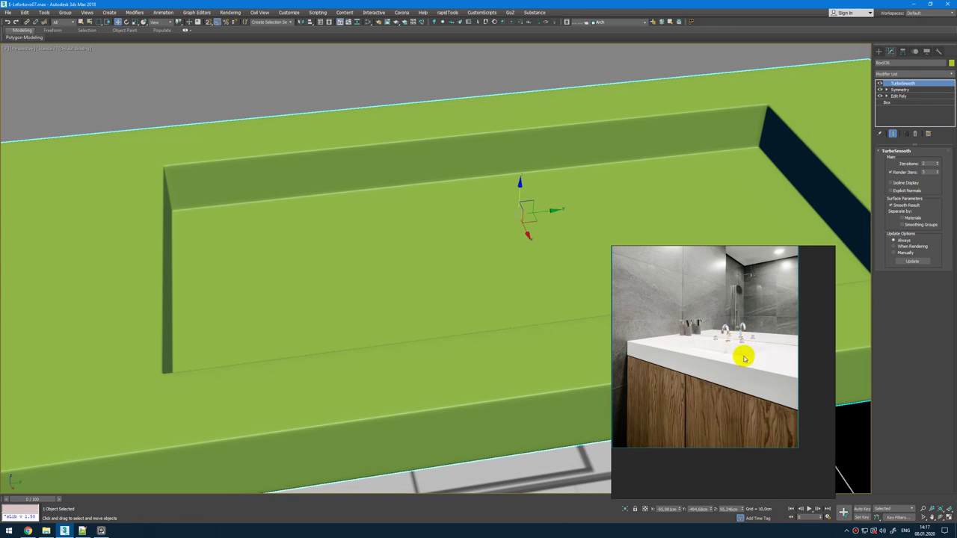
scroll(734, 355, "up", 3)
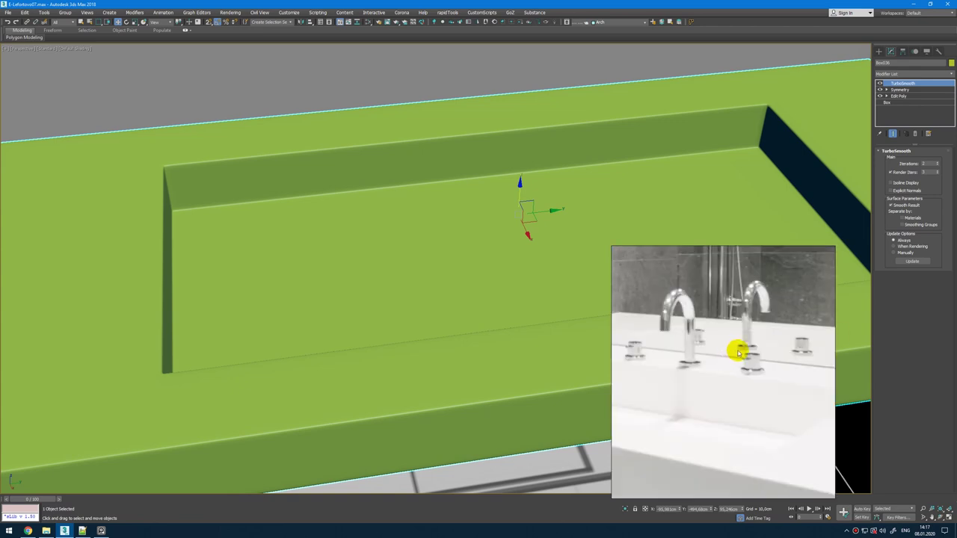
scroll(738, 353, "down", 4)
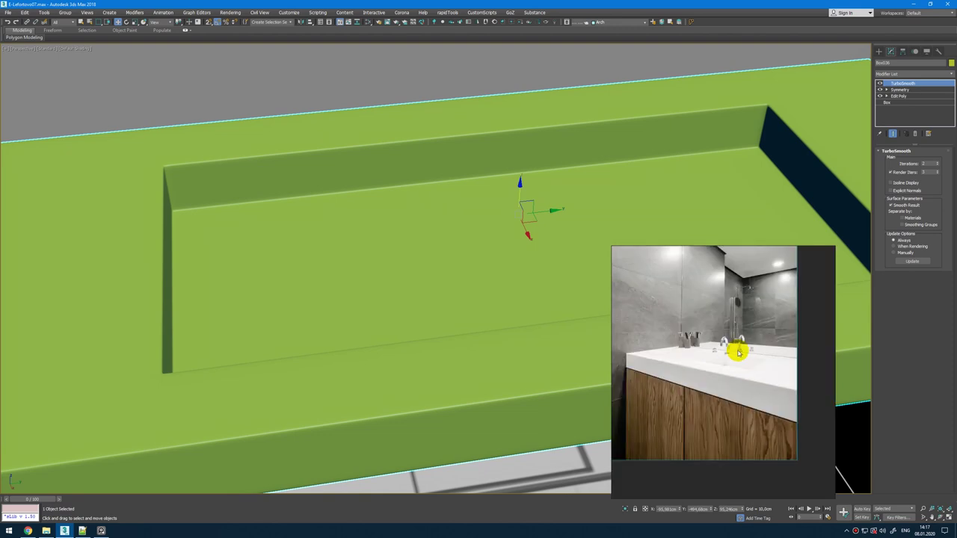
middle_click_drag(437, 350, 470, 264, "alt")
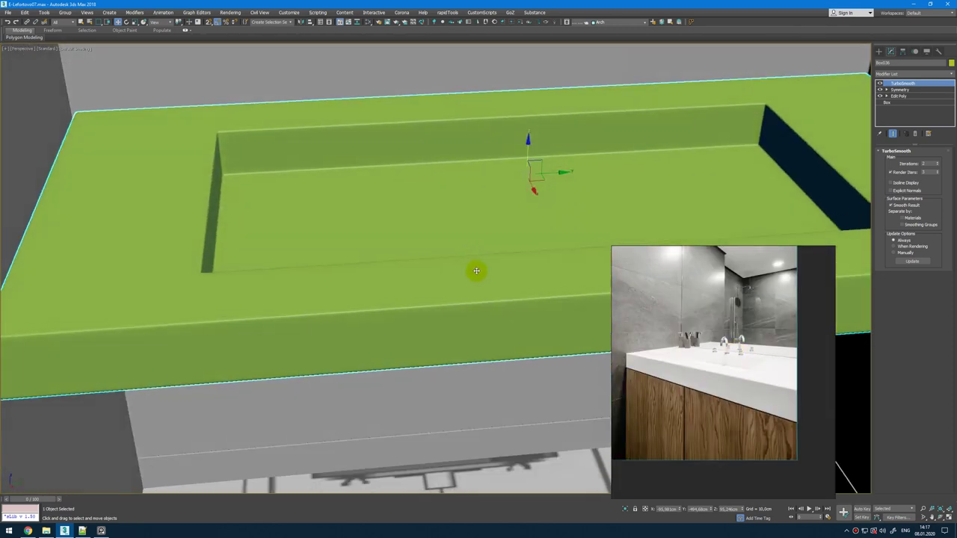
Step: Draw a thin, flat box along the countertop's long front edge as the base of the cabinet front
key("t")
key("z")
right_click(536, 188)
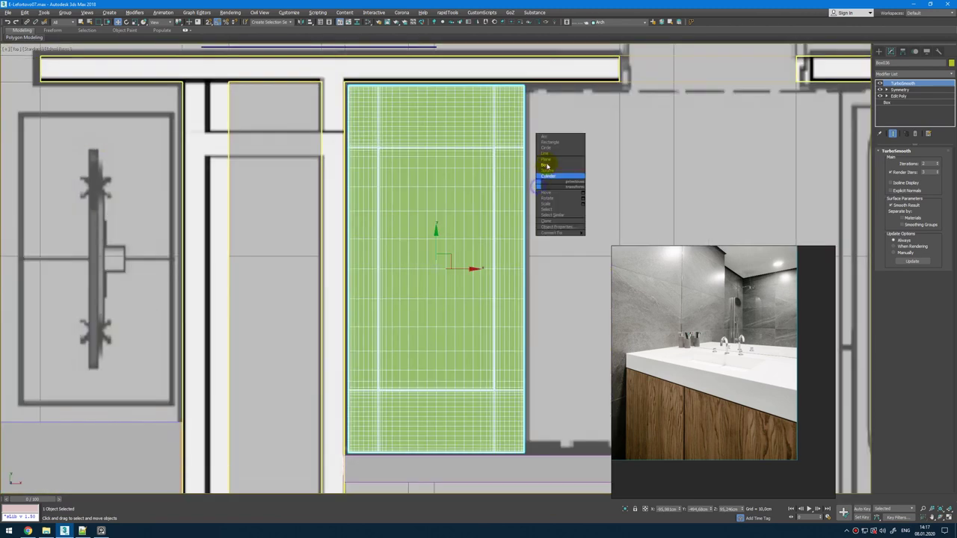
left_click(547, 166)
scroll(525, 89, "up", 5)
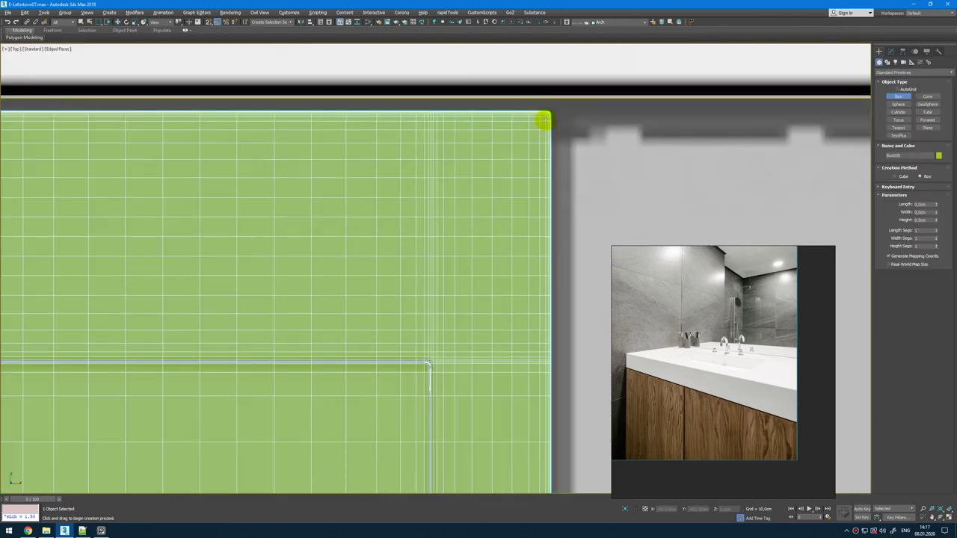
left_click_drag(545, 114, 520, 396)
left_click(569, 293)
right_click(569, 296)
Step: Raise the height of the thin cabinet front box until its upper edge meets the countertop's underside
key("alt+w")
key("p")
key("alt+w")
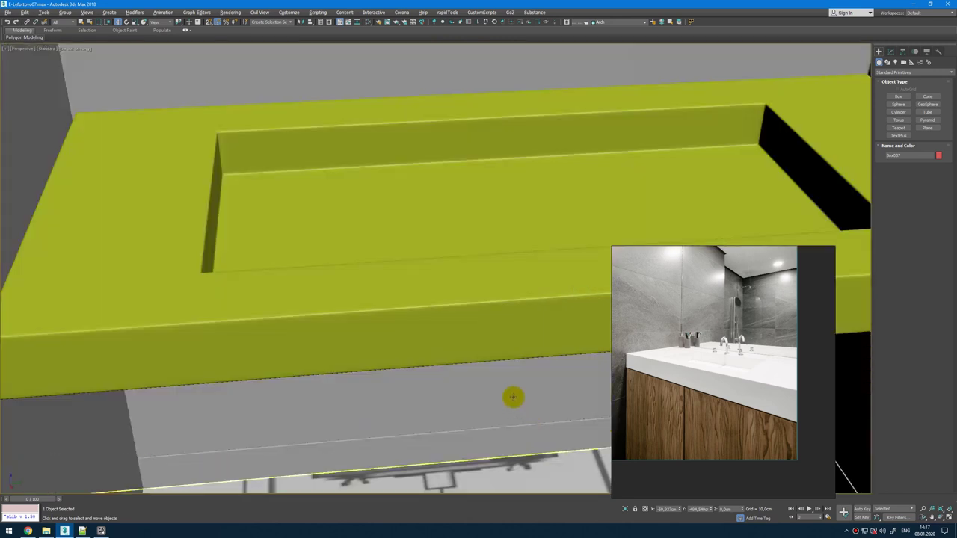
key("z")
left_click(890, 52)
left_click_drag(937, 177, 941, 86)
middle_click_drag(561, 175, 561, 139, "alt")
middle_click_drag(561, 138, 544, 260)
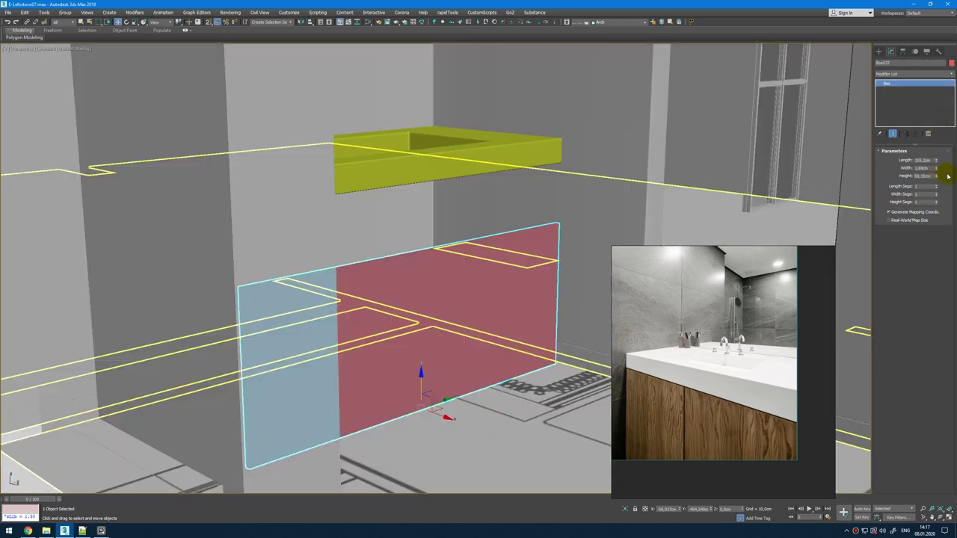
left_click_drag(937, 176, 938, 135)
key("shift+s")
middle_click_drag(553, 266, 560, 253, "alt")
Step: Add an Edit Poly modifier to the cabinet front and connect its lengthwise edges with one vertical loop at mid-length
key("shift+e")
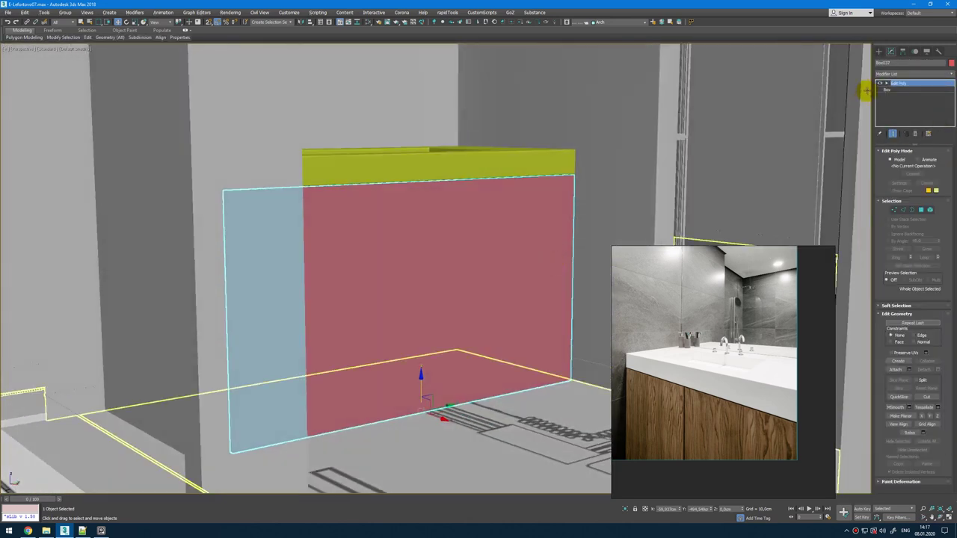
key("alt+w")
middle_click(30, 95)
key("alt+w")
scroll(321, 275, "down", 6)
scroll(321, 276, "up", 5)
key("2")
left_click_drag(419, 235, 374, 254)
key("ctrl+shift+e")
key("alt+w")
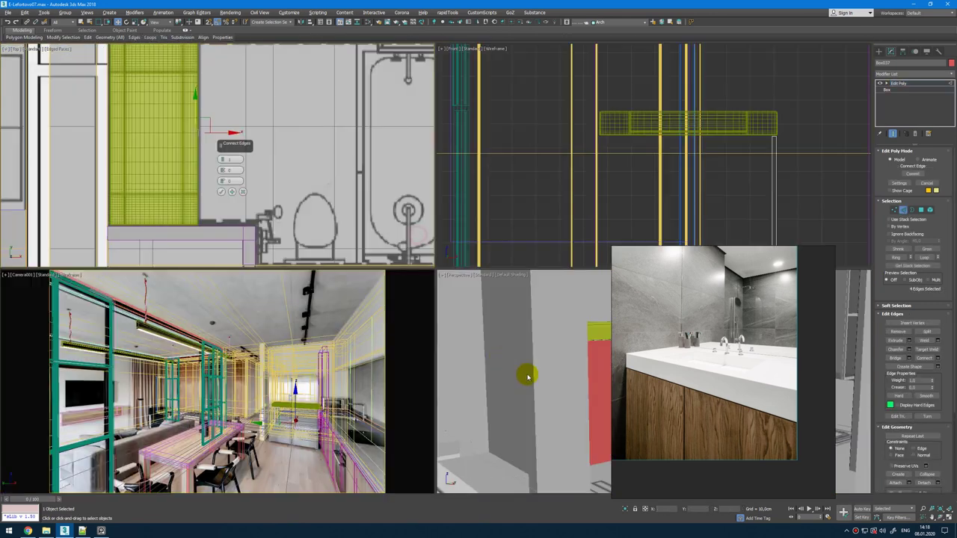
middle_click(538, 371)
key("alt+w")
left_click(429, 307)
Step: Chamfer the middle edge loop of the cabinet front into a narrow strip marking the gap between two doors
scroll(427, 307, "up", 4)
scroll(427, 307, "down", 5)
middle_click_drag(427, 307, 433, 329, "alt")
scroll(434, 329, "up", 4)
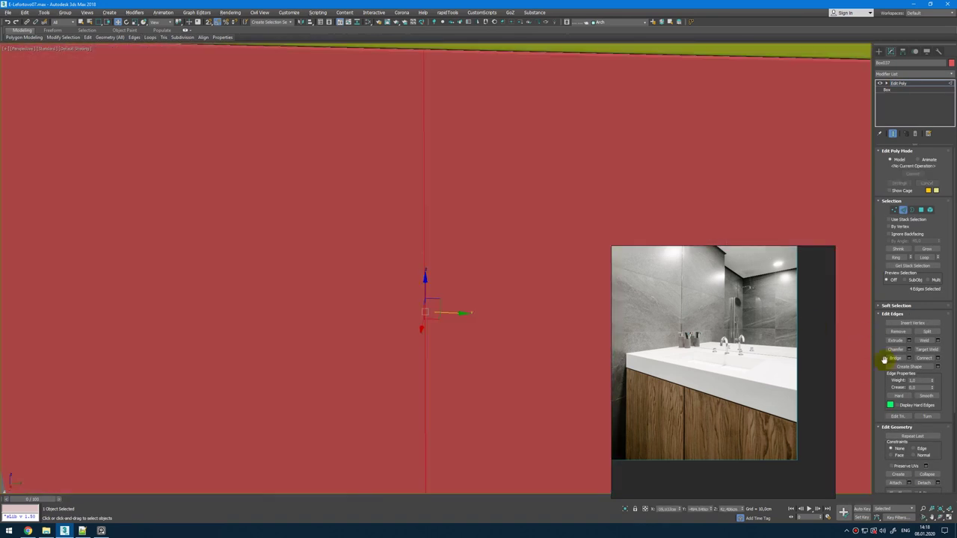
left_click(909, 349)
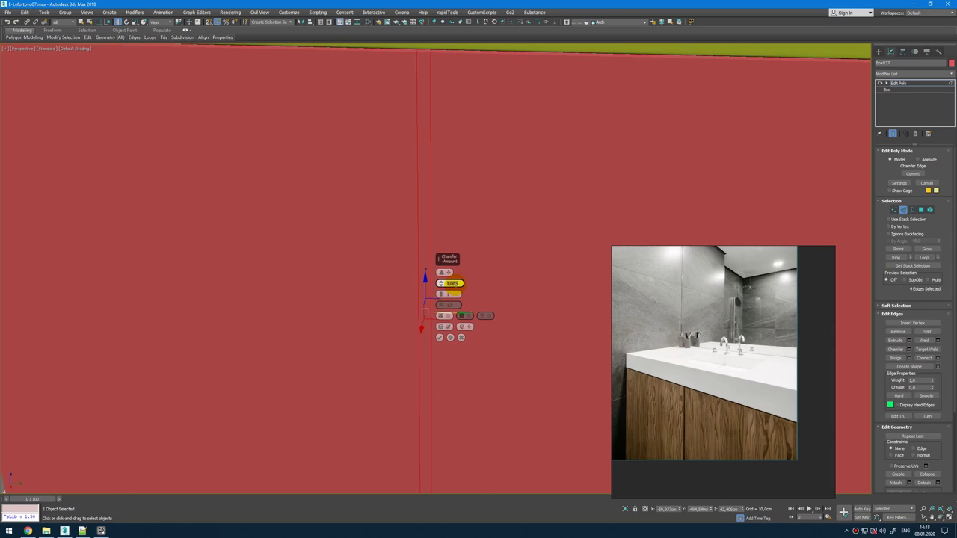
key("Return")
left_click(440, 337)
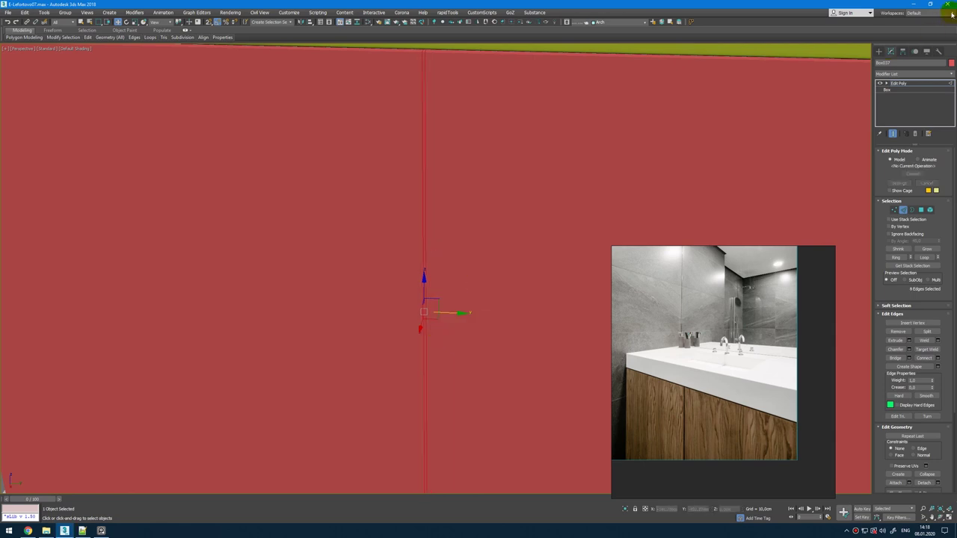
Step: Isolate the cabinet front and delete the polygons of the narrow middle strip to split it into two doors
scroll(475, 243, "down", 1)
key("4")
key("alt+q")
key("alt+w")
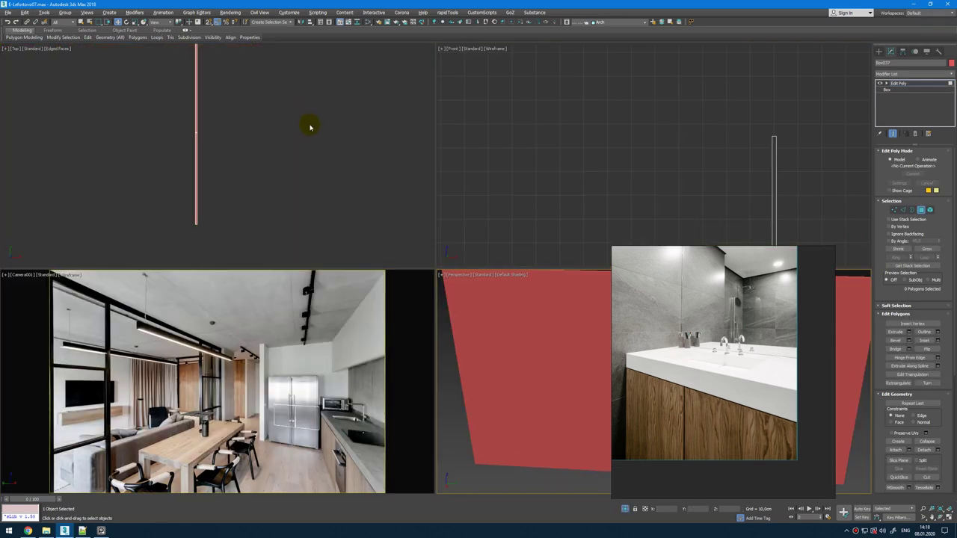
scroll(225, 142, "up", 8)
scroll(253, 147, "up", 1)
left_click_drag(242, 141, 67, 135)
key("Delete")
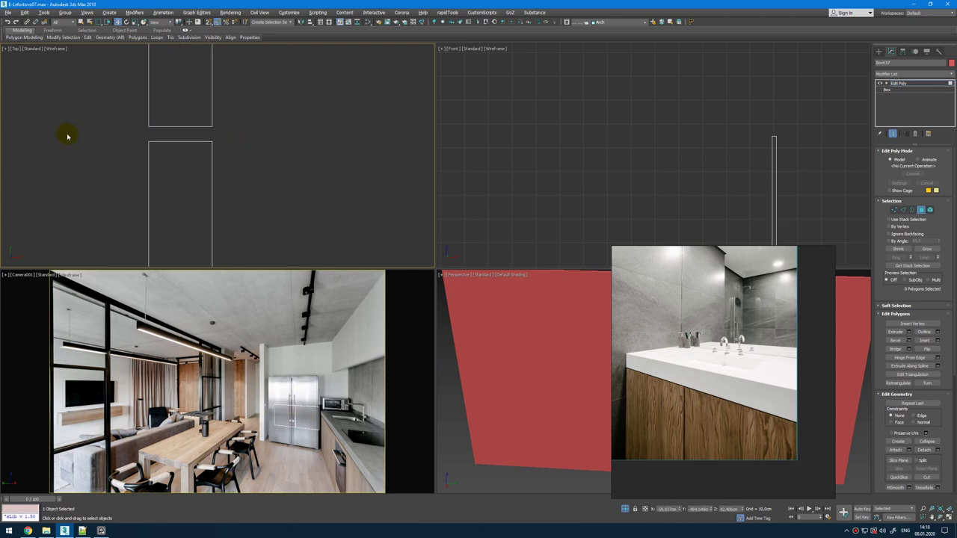
Step: Cap the open borders of both door panels along the gap
key("3")
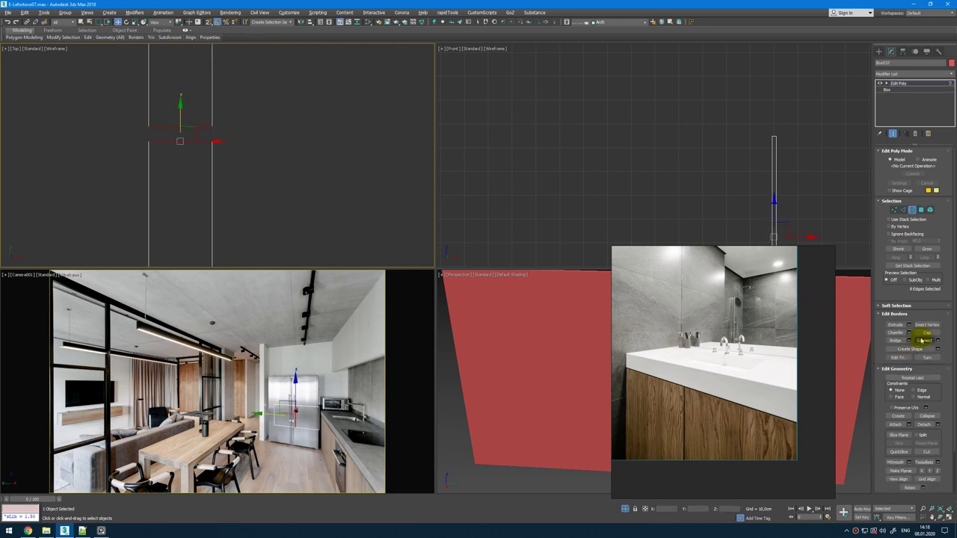
key("3")
middle_click(599, 364)
key("alt+w")
scroll(458, 340, "down", 5)
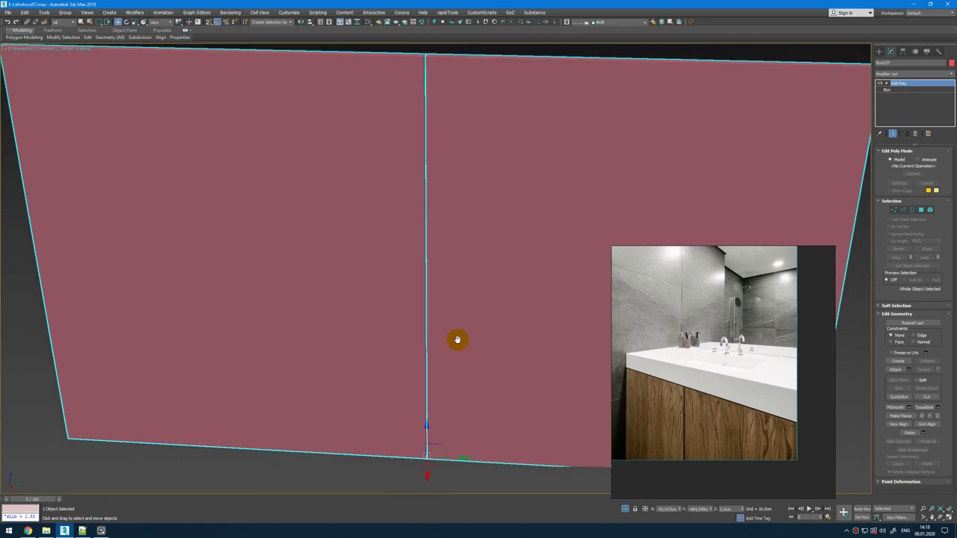
Step: Assign the Wood-Furniture material to the cabinet doors
scroll(522, 305, "up", 5)
key("m")
left_click(138, 301)
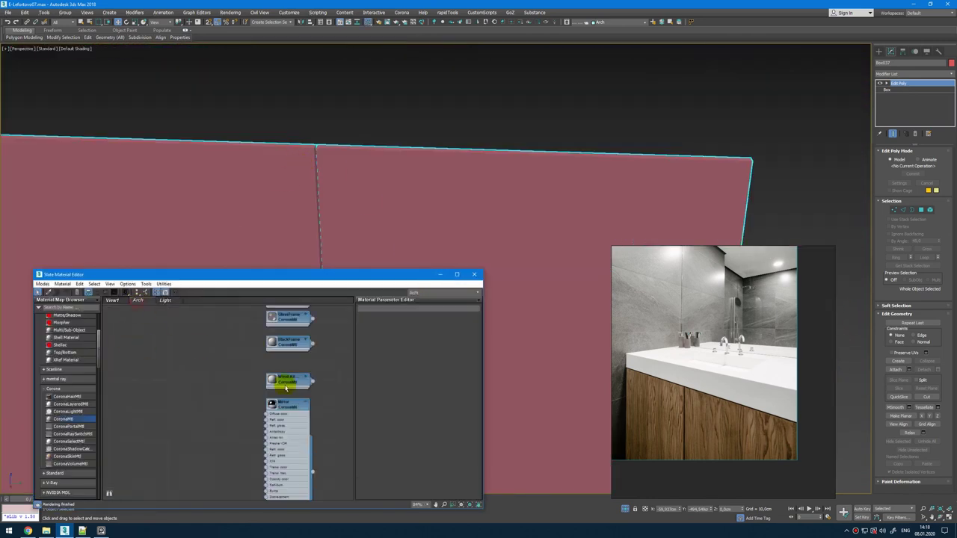
double_click(272, 383)
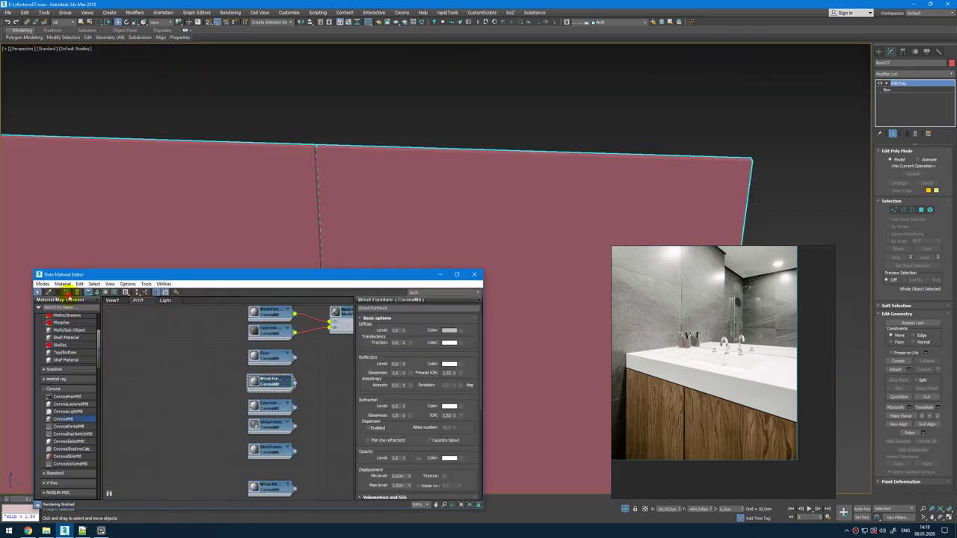
left_click(67, 294)
middle_click_drag(530, 282, 581, 261)
key("m")
Step: Add a Chamfer modifier to the doors with a 0.2 cm amount, smoothing chamfers only, and end the isolation
left_click(895, 75)
type("ch")
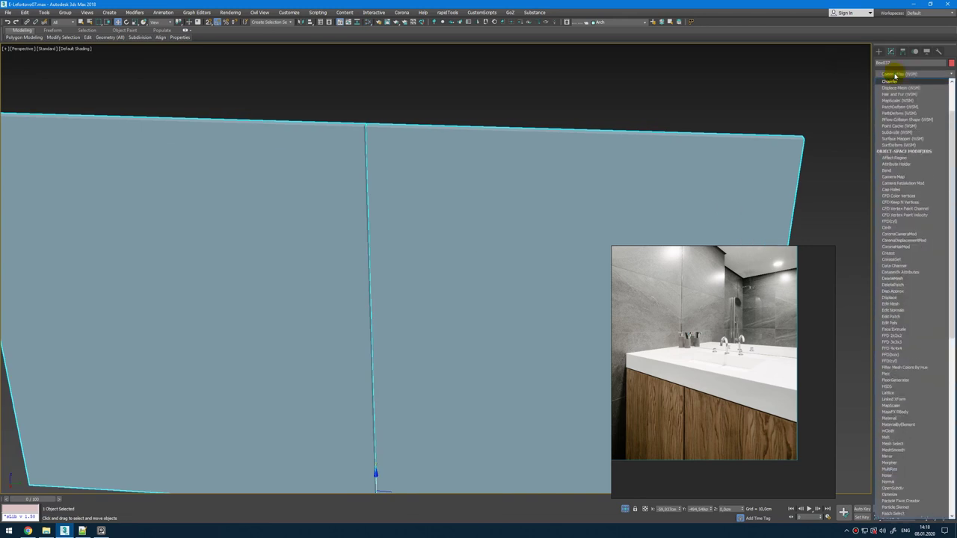
left_click(893, 81)
type("0,2")
key("Tab")
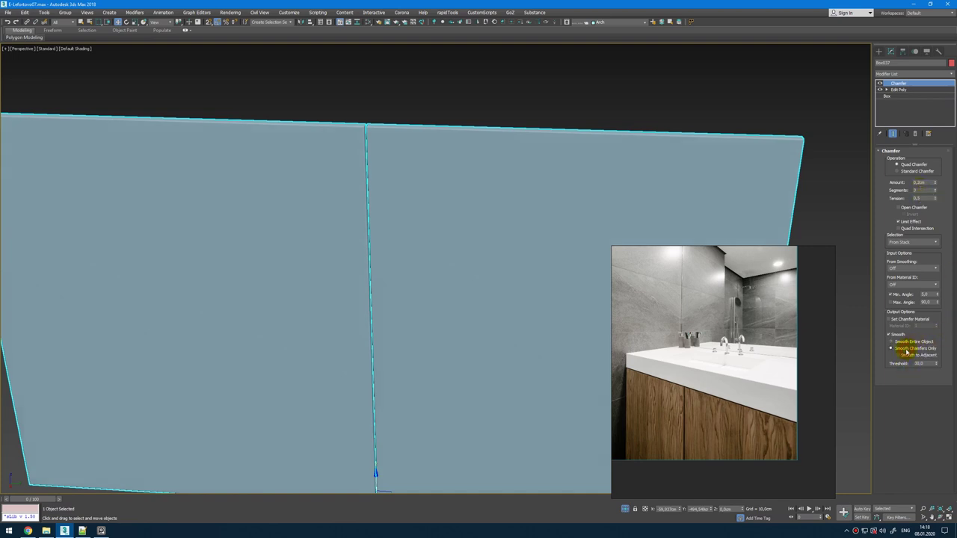
left_click(625, 509)
Step: Draw an upright plane about 106 cm wide in the front view for the wall at the countertop's end
scroll(388, 292, "down", 8)
middle_click_drag(389, 292, 361, 298, "alt")
middle_click_drag(625, 299, 719, 317)
middle_click_drag(354, 214, 379, 214)
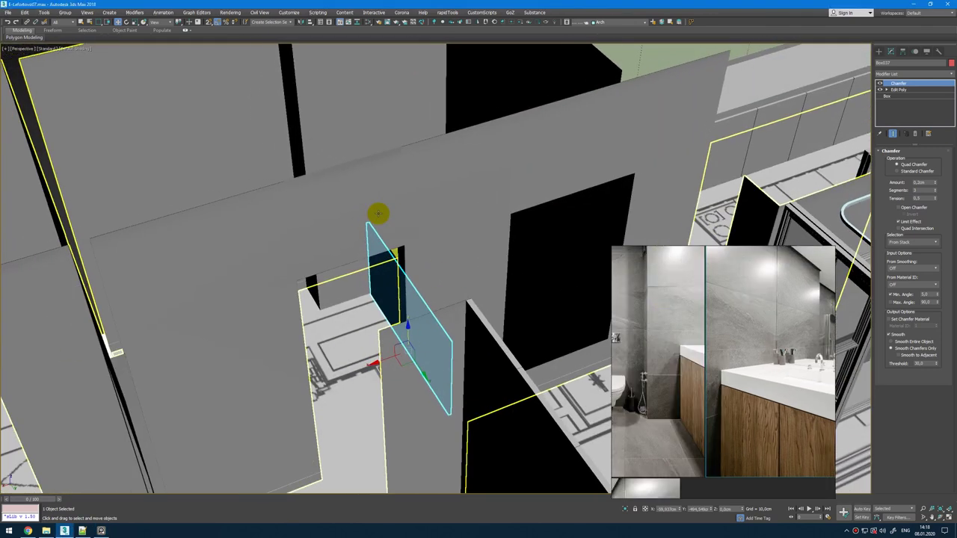
key("alt+w")
right_click(175, 111)
key("alt+w")
scroll(271, 178, "down", 8)
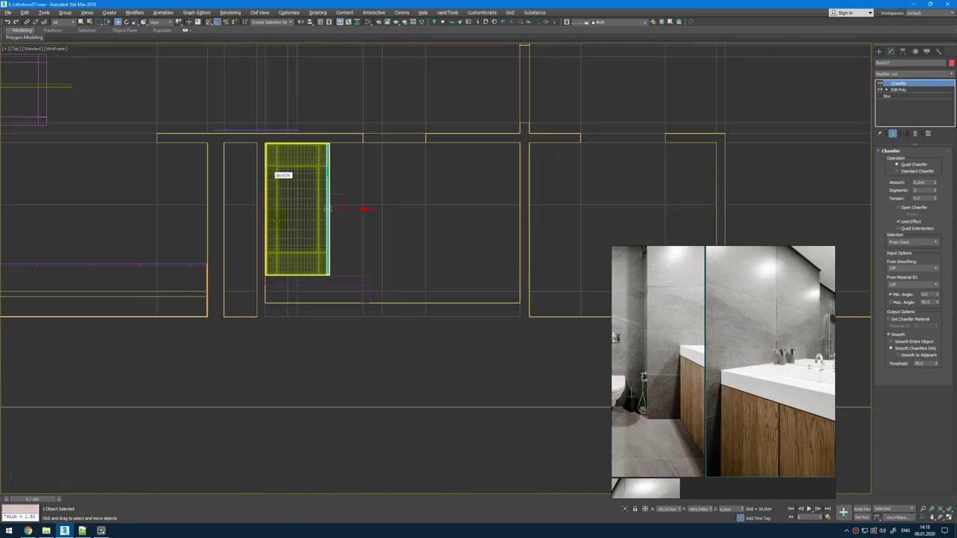
scroll(342, 261, "up", 3)
scroll(301, 272, "up", 3)
right_click(299, 269)
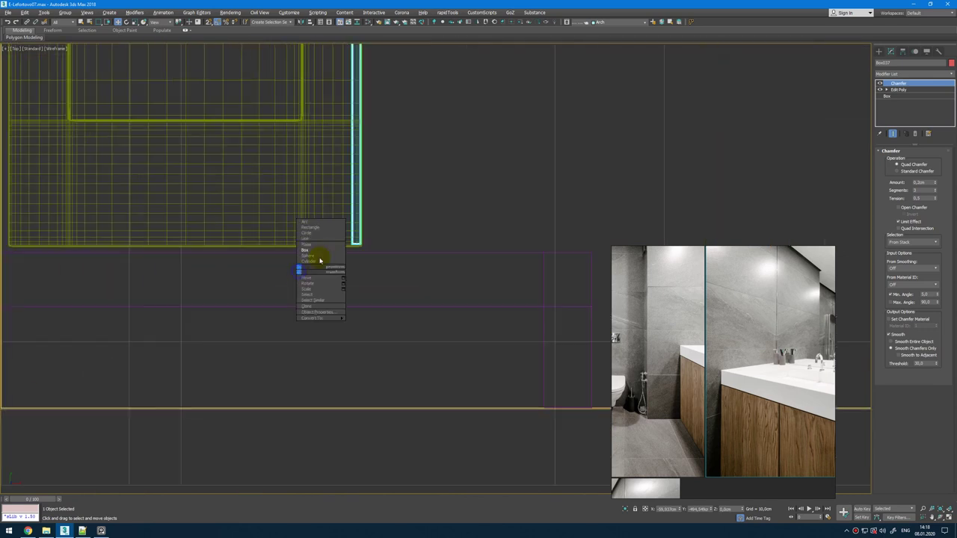
left_click(327, 244)
scroll(322, 256, "down", 3)
key("alt+w")
right_click(558, 154)
key("alt+w")
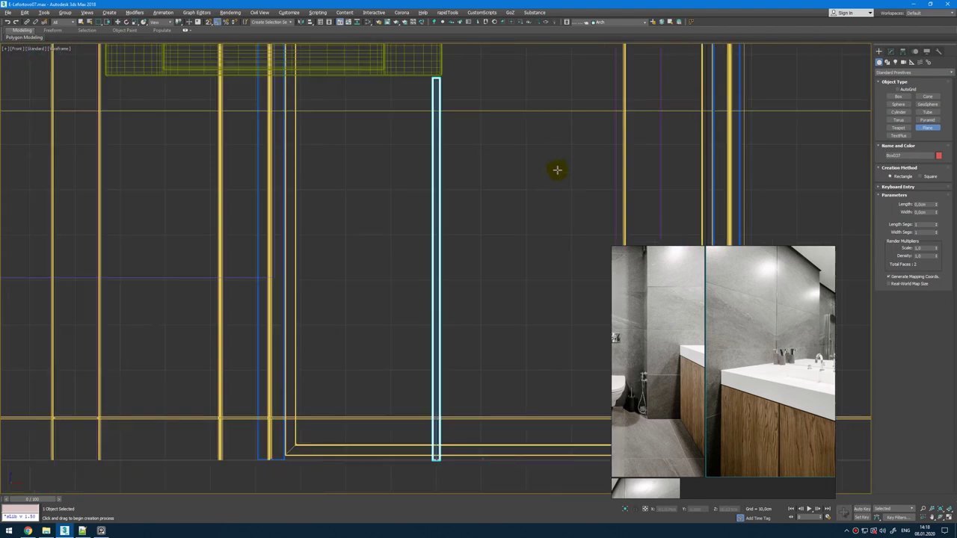
scroll(554, 172, "down", 8)
left_click_drag(481, 86, 565, 306)
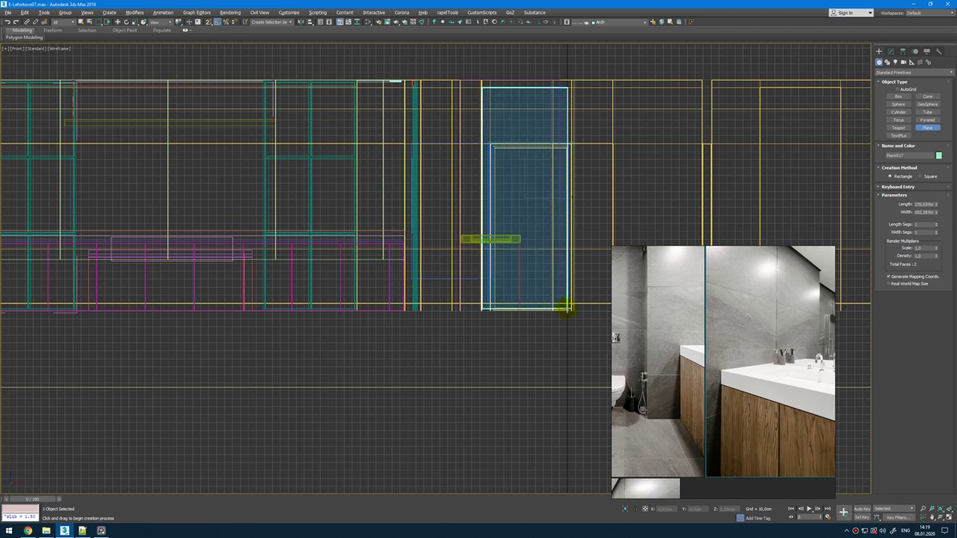
Step: Set the wall plane's length to 290 cm
right_click(589, 267)
left_click(891, 51)
left_click(925, 160)
type("290")
key("Return")
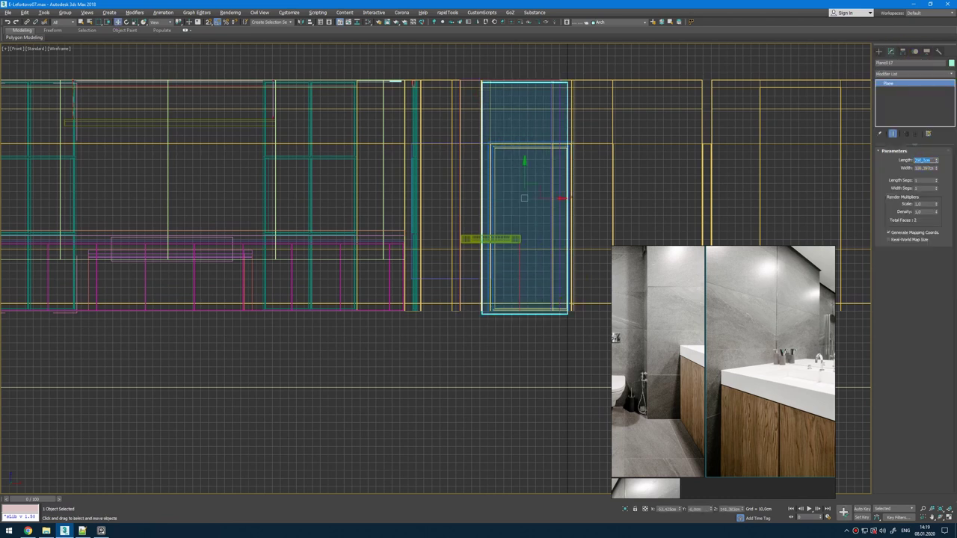
Step: Move the wall plane against the countertop's end in the top view and set its width to 125 cm
key("alt+w")
right_click(395, 199)
key("alt+w")
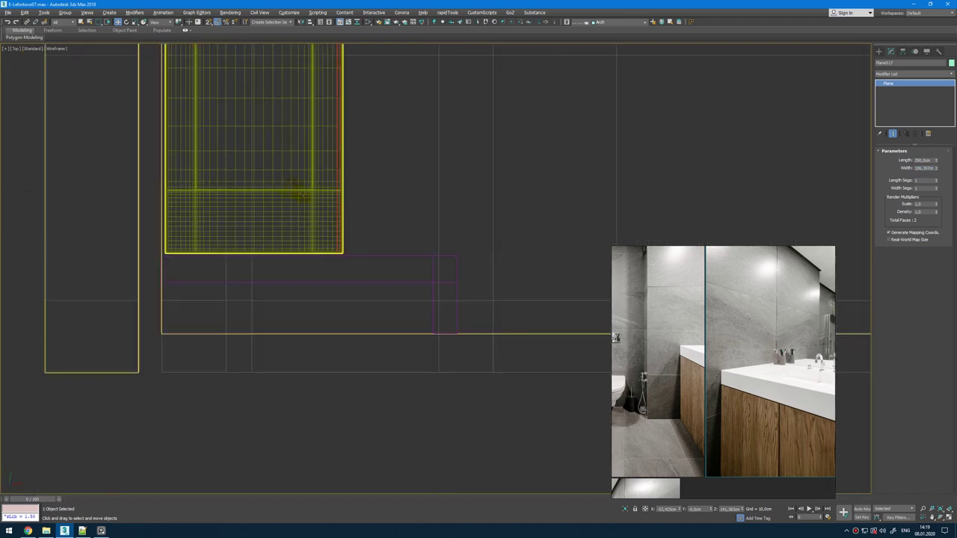
key("z")
scroll(395, 199, "down", 10)
scroll(397, 194, "up", 3)
scroll(424, 411, "up", 4)
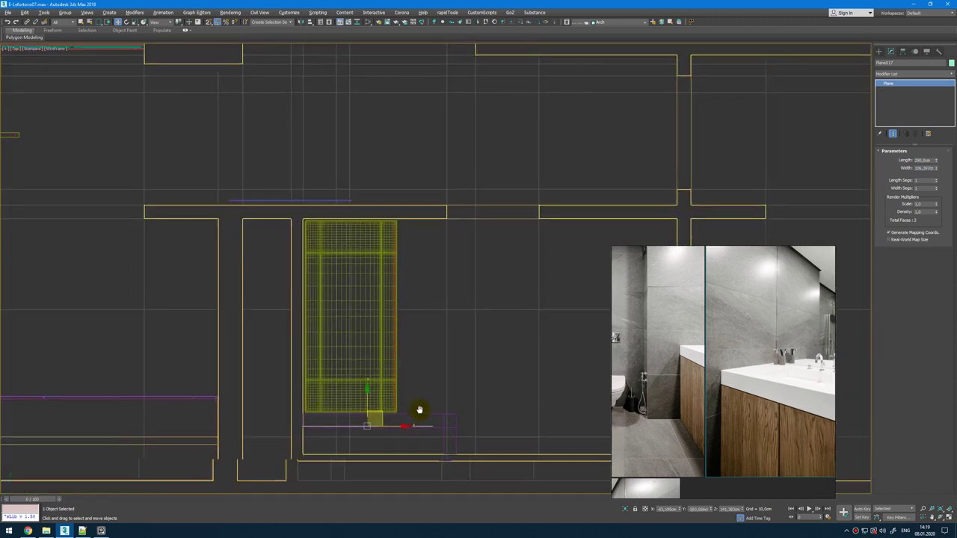
scroll(337, 341, "up", 2)
mouse_move(337, 342)
middle_mouse_down()
mouse_move(358, 310)
mouse_move(422, 310)
middle_mouse_up()
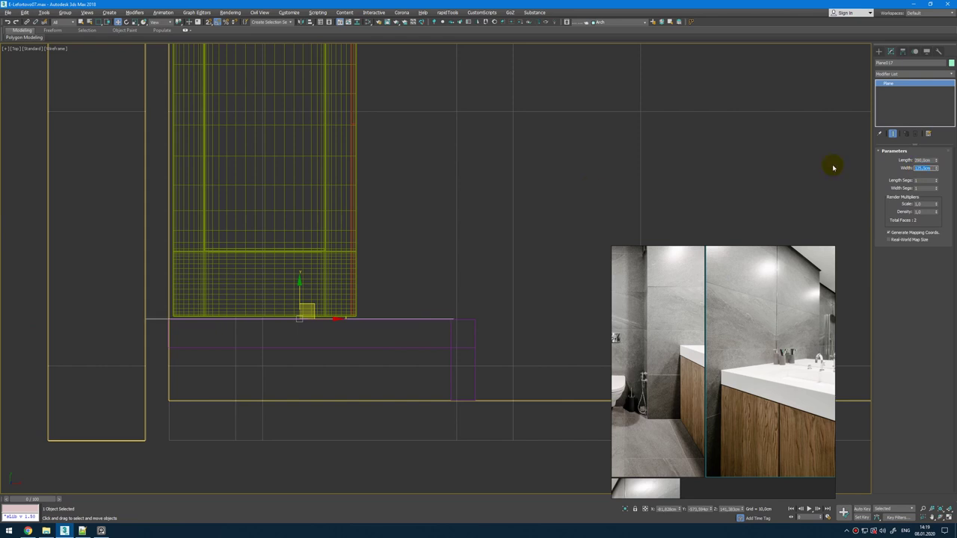
middle_click_drag(322, 321, 324, 327)
left_click_drag(324, 327, 346, 330)
Step: Rotate the wall plane 180 degrees about its vertical axis so its front side faces away from the basin's wall core
key("alt+w")
right_click(577, 372)
key("alt+w")
key("z")
middle_click_drag(389, 295, 459, 293, "alt")
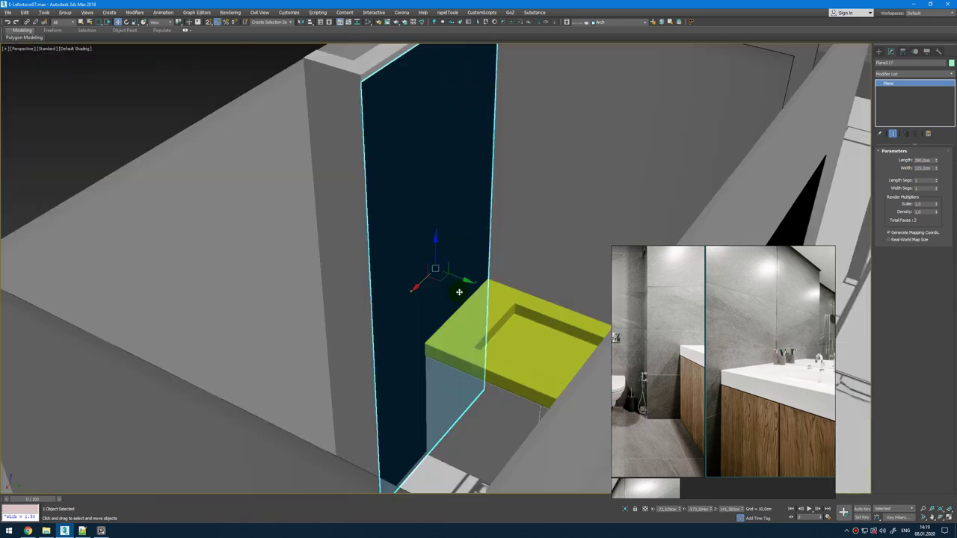
key("e")
left_click_drag(459, 291, 483, 275)
Step: Add an Edit Poly modifier and a FloorGenerator modifier to the wall plane
left_click(925, 74)
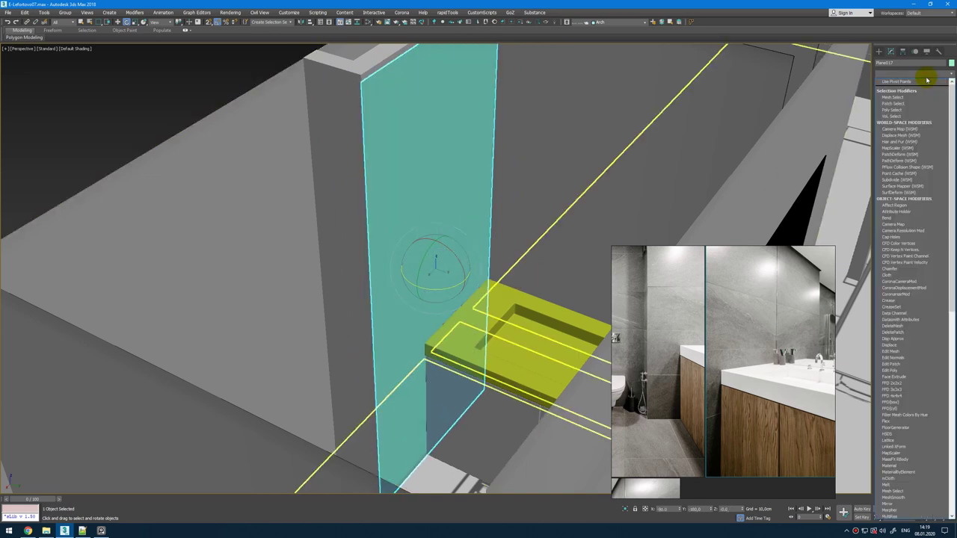
type("uvw")
key("Return")
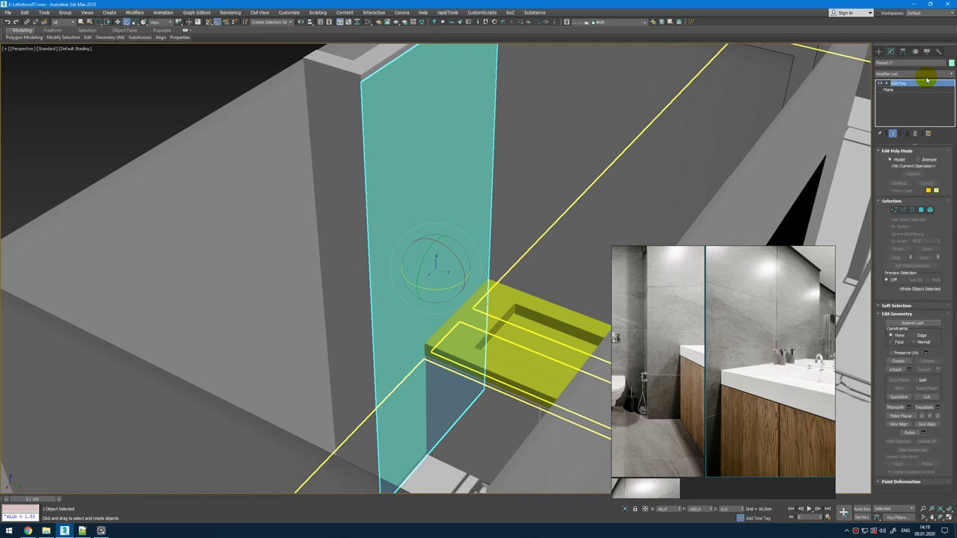
left_click(926, 76)
type("flo")
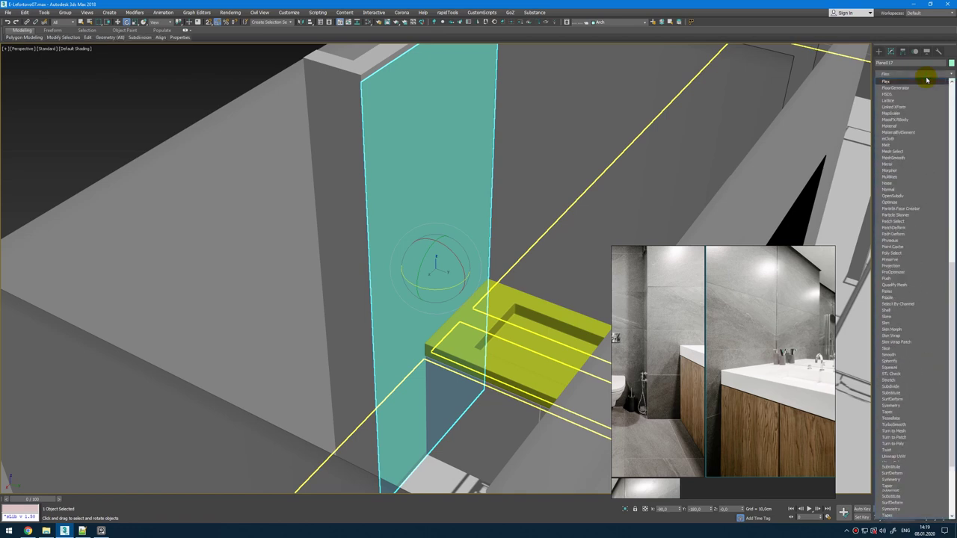
key("Return")
Step: Set the wall tiles' direction to 0 and their maximum length to 200 cm in FloorGenerator
mouse_move(579, 218)
middle_mouse_down("alt")
mouse_move(551, 220)
mouse_move(557, 202)
mouse_move(576, 254)
middle_mouse_up("alt")
double_click(918, 428)
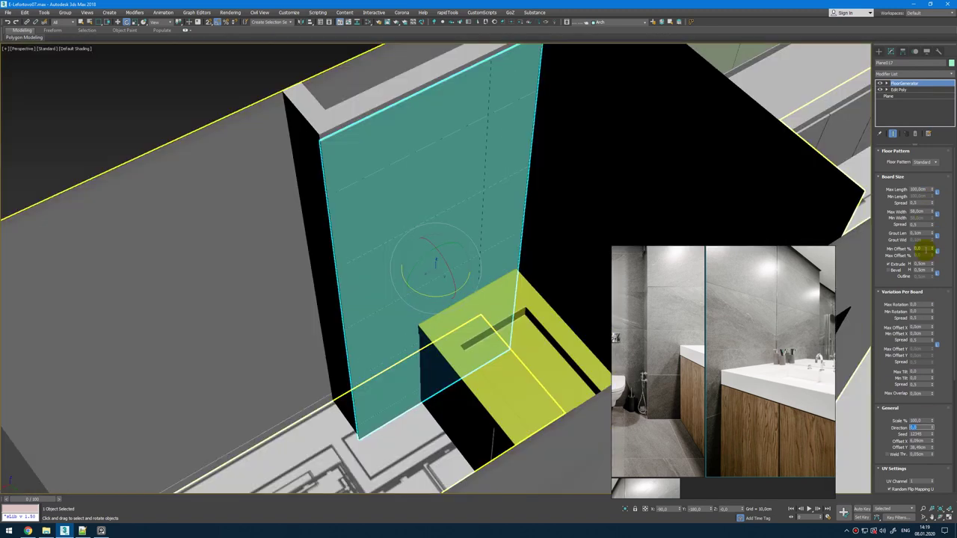
middle_click_drag(387, 242, 392, 223, "alt")
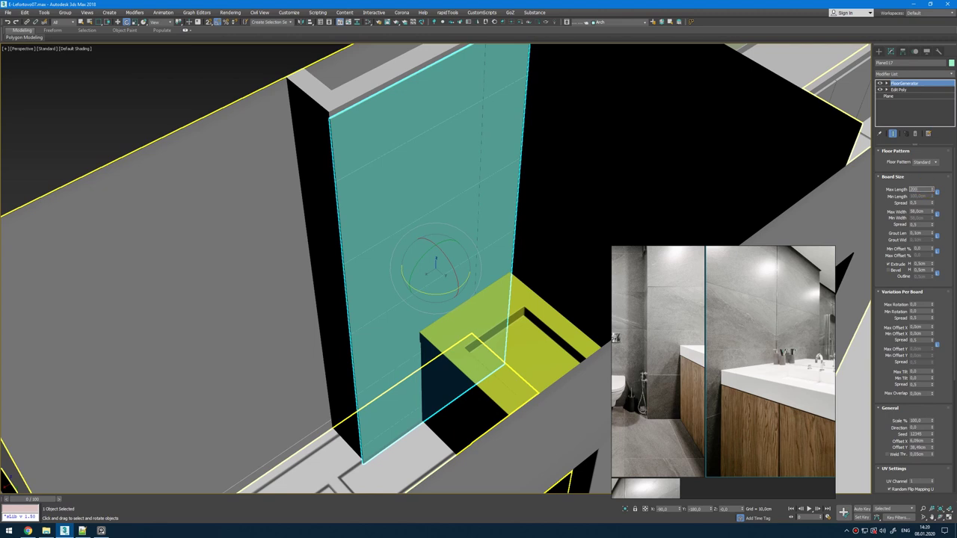
key("Return")
Step: Set the tile pattern's X and Y offsets to 0 cm so the rows start at the plane's edges
middle_click_drag(673, 195, 687, 159, "alt")
middle_click_drag(578, 209, 514, 194, "alt")
scroll(485, 282, "up", 5)
middle_click_drag(484, 282, 501, 177, "alt")
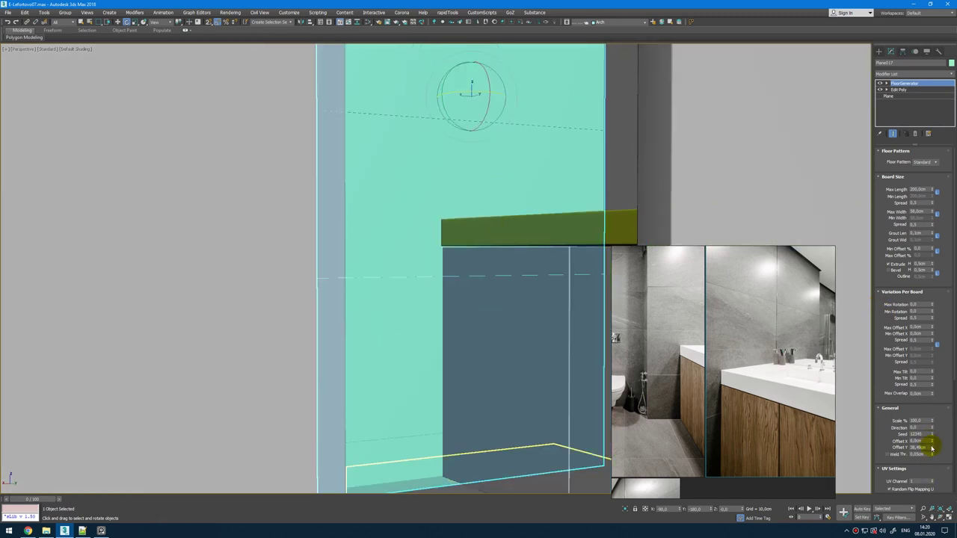
middle_click_drag(505, 308, 594, 150, "alt")
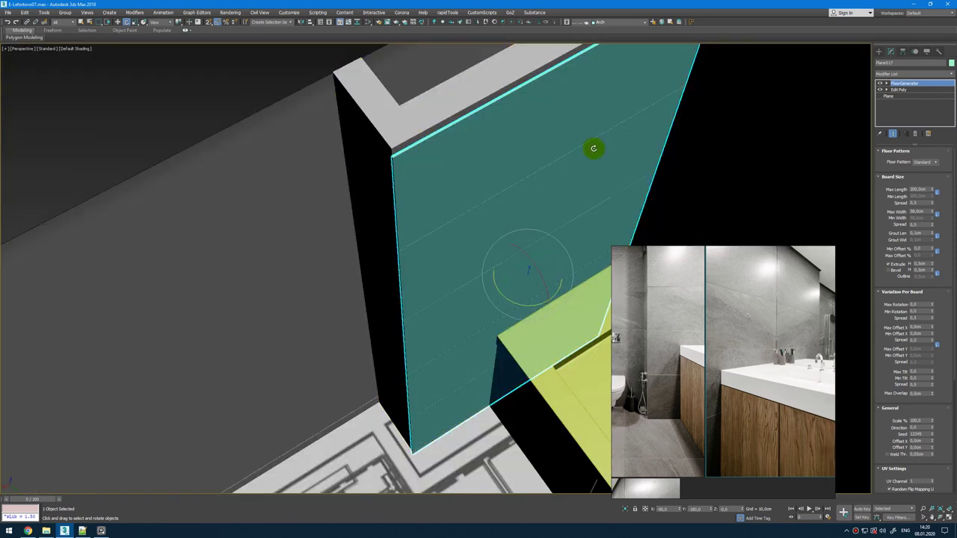
Step: Check the tile rows in the front view and clone the tiled wall plane as a copy
key("f")
scroll(442, 161, "up", 3)
key("w")
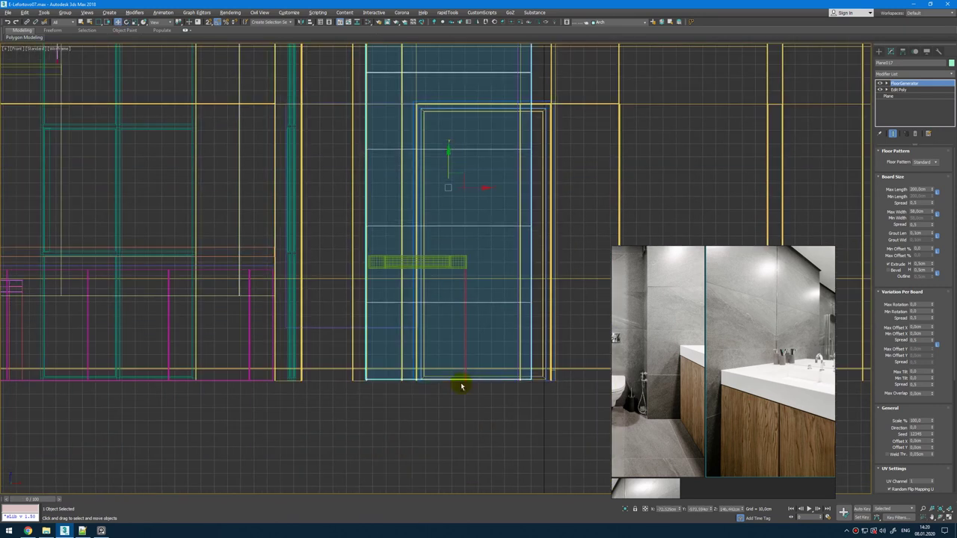
key("p")
key("ctrl+v")
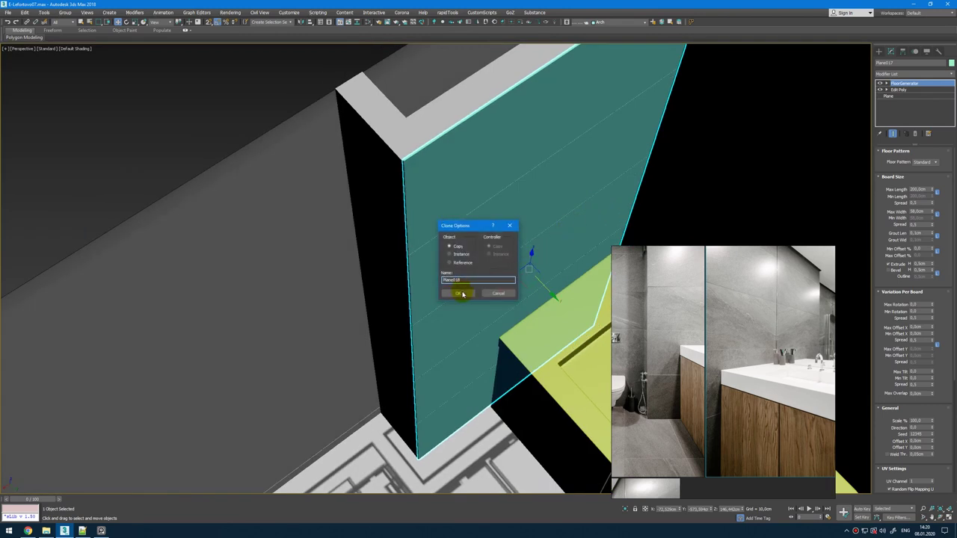
left_click(462, 294)
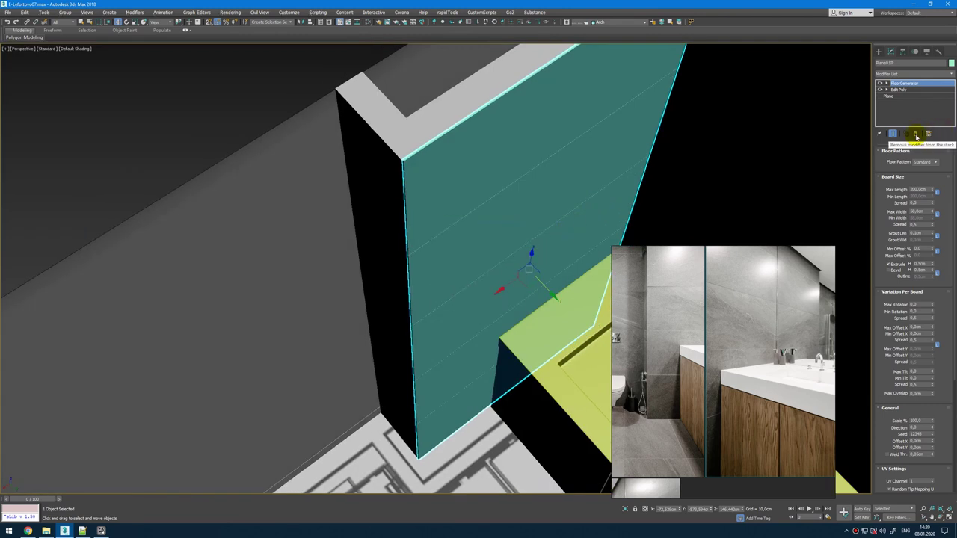
Step: Remove the FloorGenerator modifier from the copied wall plane and shift the plane slightly within the tiles' thickness in the top view
left_click(916, 135)
key("t")
key("F3")
key("z")
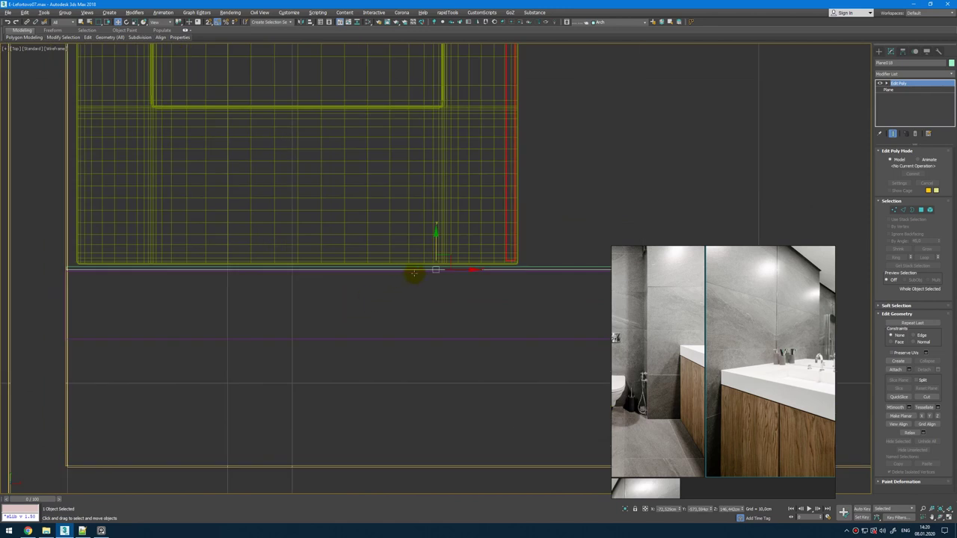
scroll(427, 280, "up", 8)
left_click_drag(476, 196, 504, 179)
Step: Examine the tile joints in the bathroom reference photo and compare them with the tiled wall in the perspective view
key("alt+w")
right_click(594, 318)
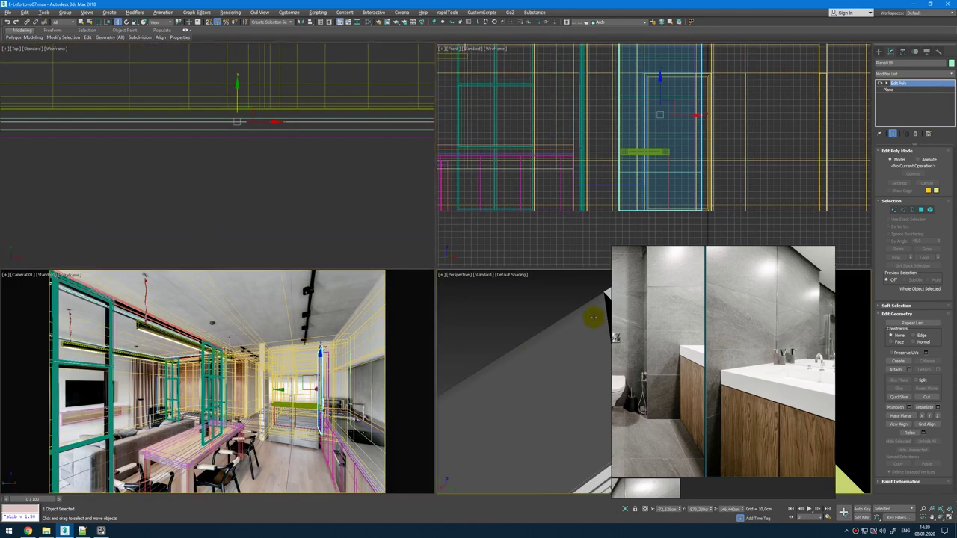
key("alt+w")
scroll(669, 383, "up", 6)
key("alt+w")
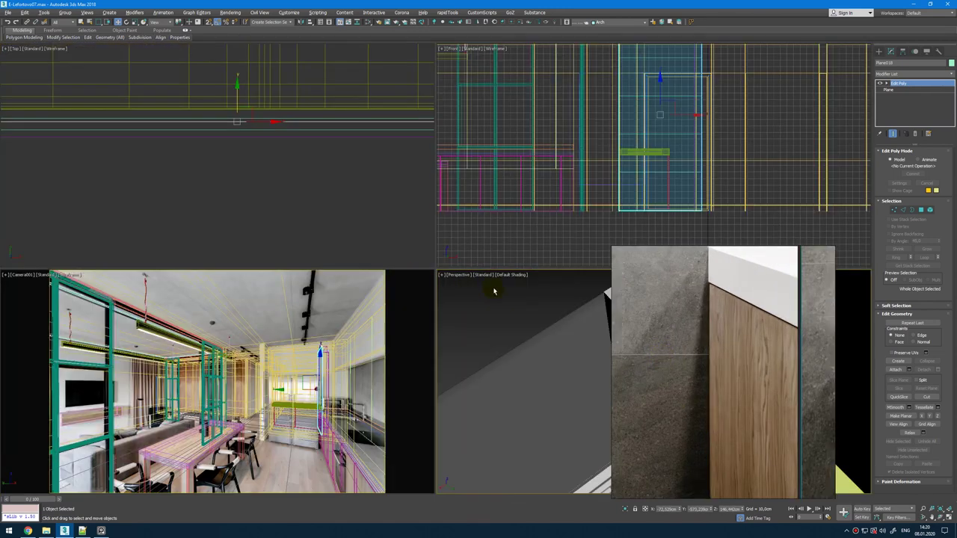
scroll(547, 325, "up", 3)
key("alt+w")
middle_click_drag(516, 318, 487, 302, "alt")
Step: Add a Chamfer modifier to the wall tiles with an amount of 0,03 cm and Smooth Chamfers Only
left_click(444, 215)
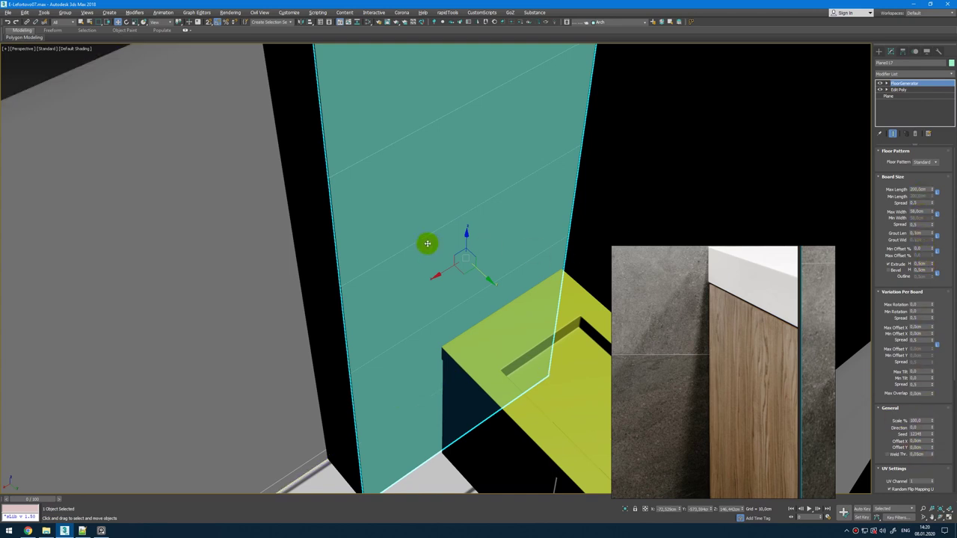
left_click(913, 74)
type("cha")
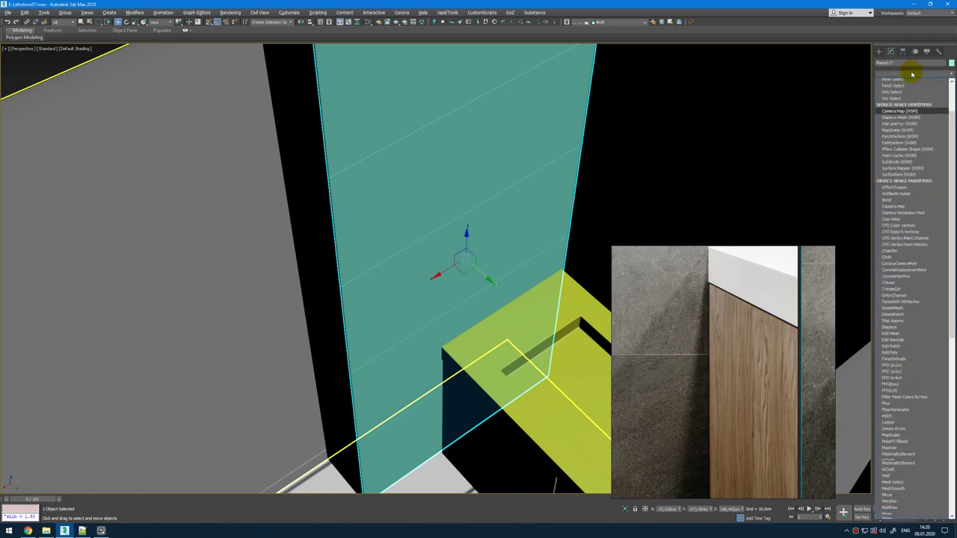
key("Return")
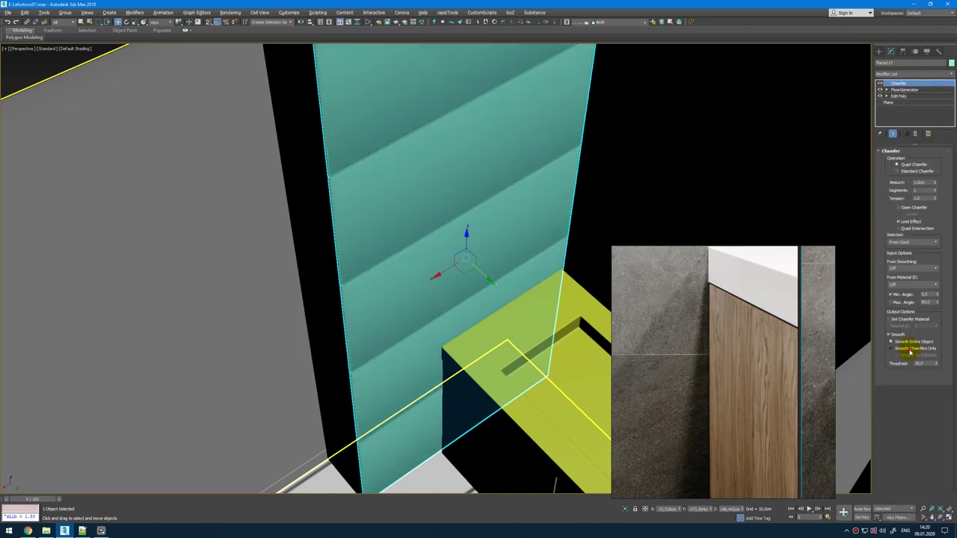
scroll(367, 197, "up", 5)
double_click(925, 183)
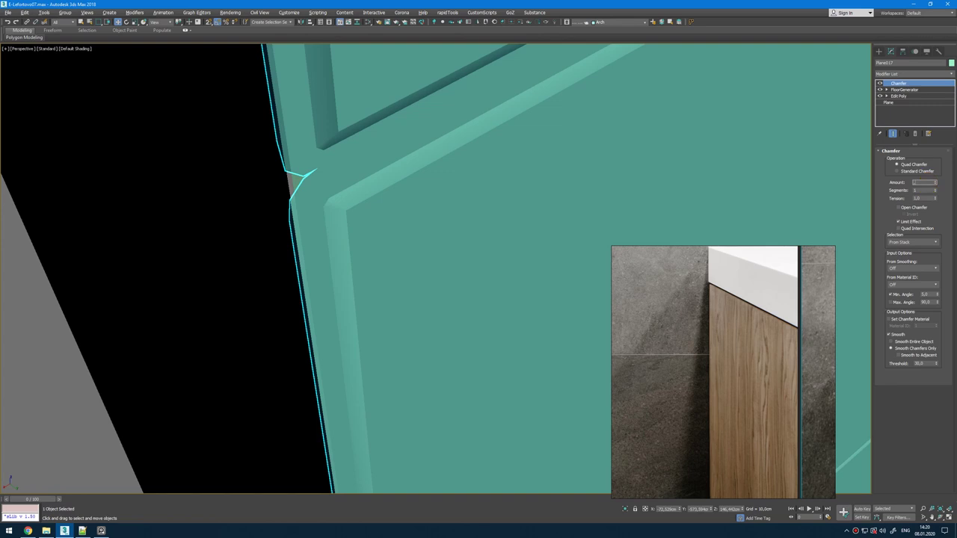
type(",03")
key("Return")
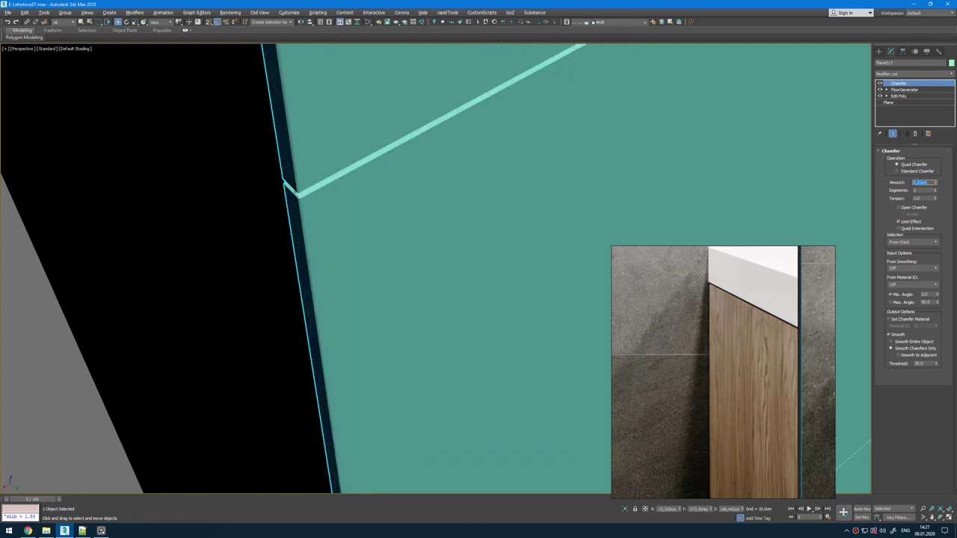
middle_click_drag(813, 214, 423, 167, "alt")
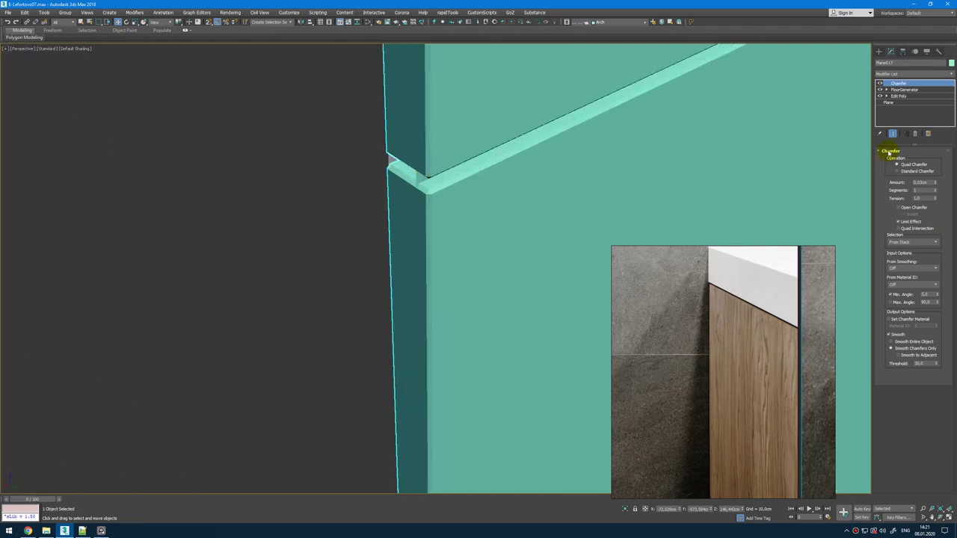
scroll(568, 192, "down", 8)
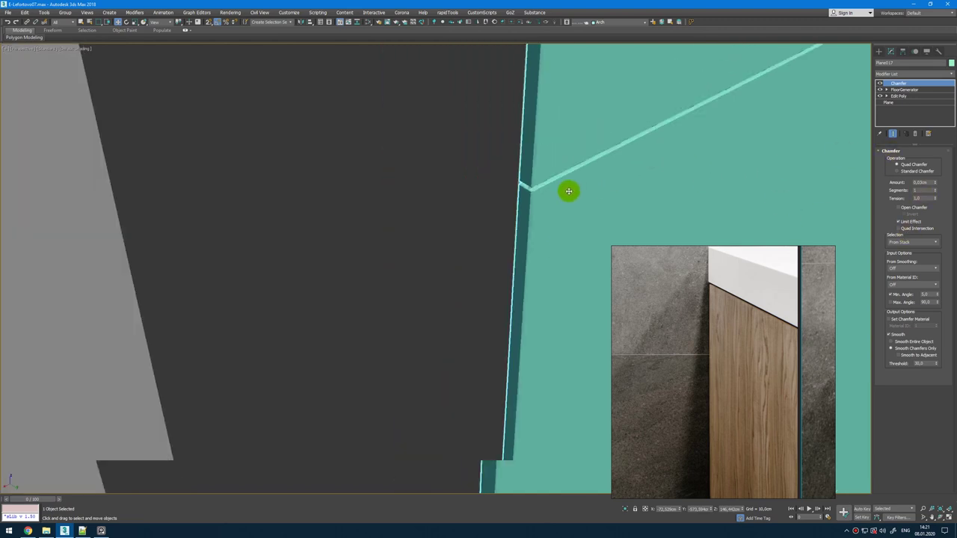
Step: Clone the tiled wall plane as a copy along X and rotate the copy 90 degrees in the top view
mouse_move(550, 200)
middle_mouse_down("alt")
mouse_move(536, 208)
mouse_move(555, 203)
middle_mouse_up("alt")
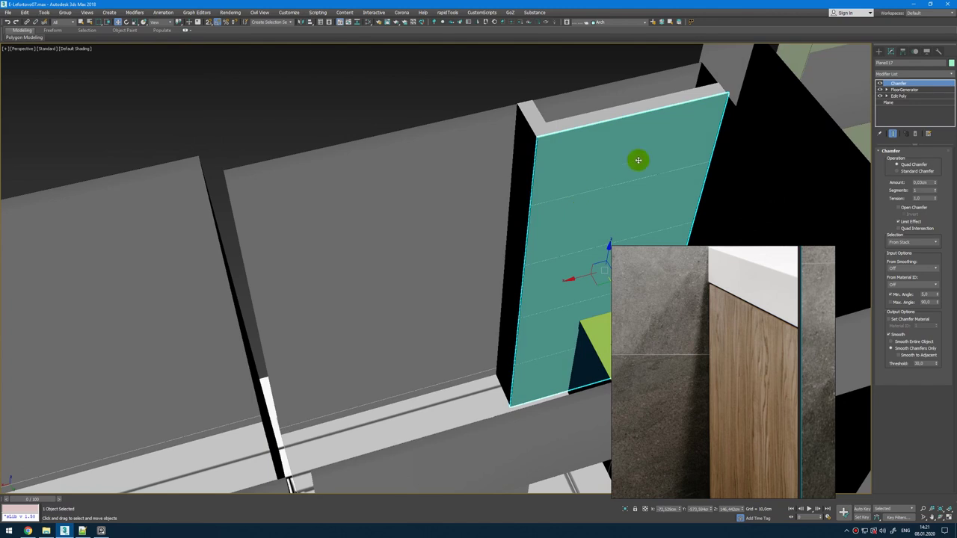
left_click_drag(585, 277, 438, 310, "shift")
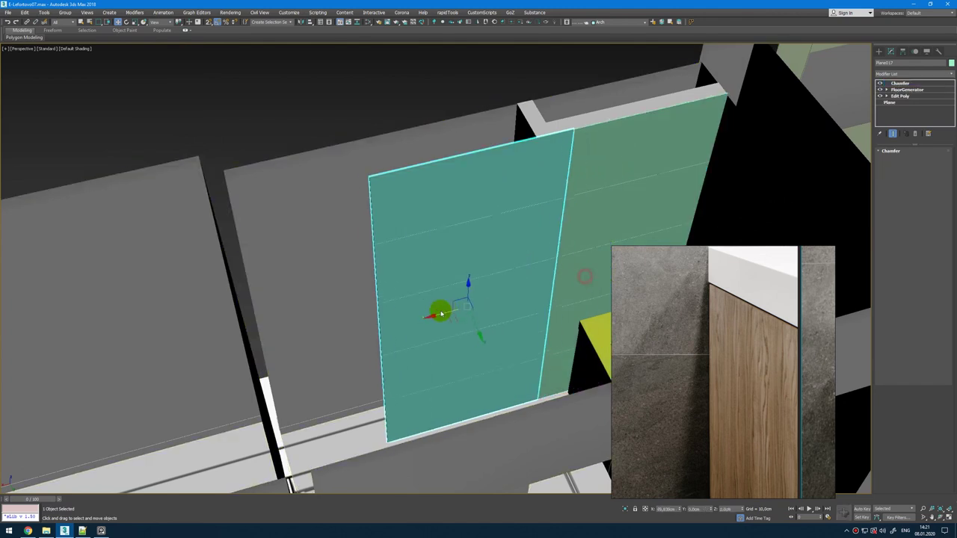
left_click(492, 297)
key("t")
scroll(420, 260, "down", 5)
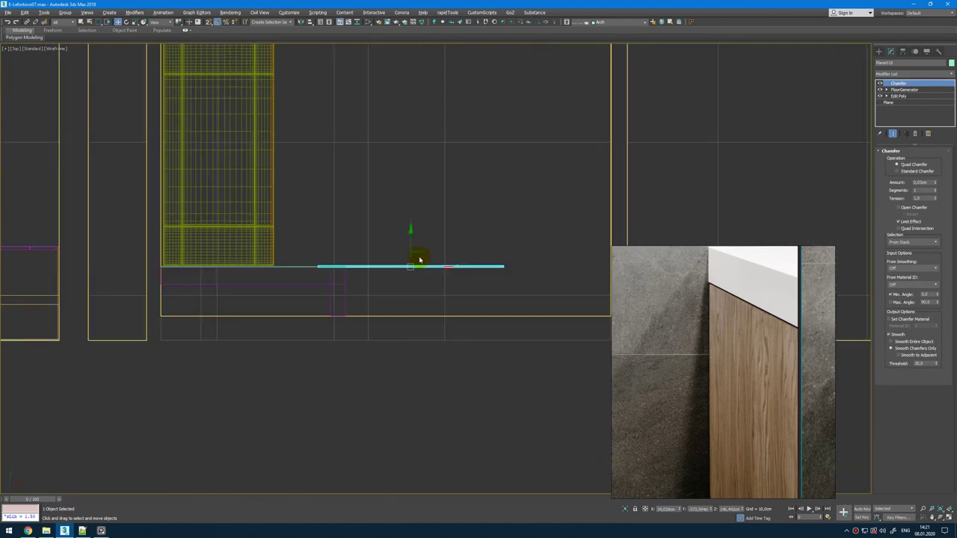
left_click_drag(425, 255, 484, 275)
key("e")
scroll(765, 344, "down", 6)
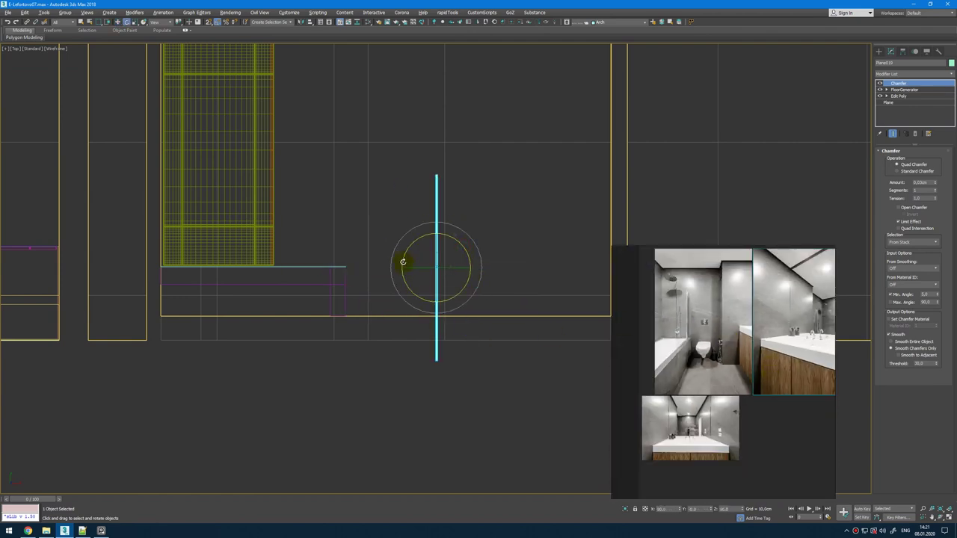
Step: Move the rotated tile panel to the free end of the projecting wall
scroll(402, 261, "up", 5)
key("w")
left_click_drag(472, 268, 236, 330)
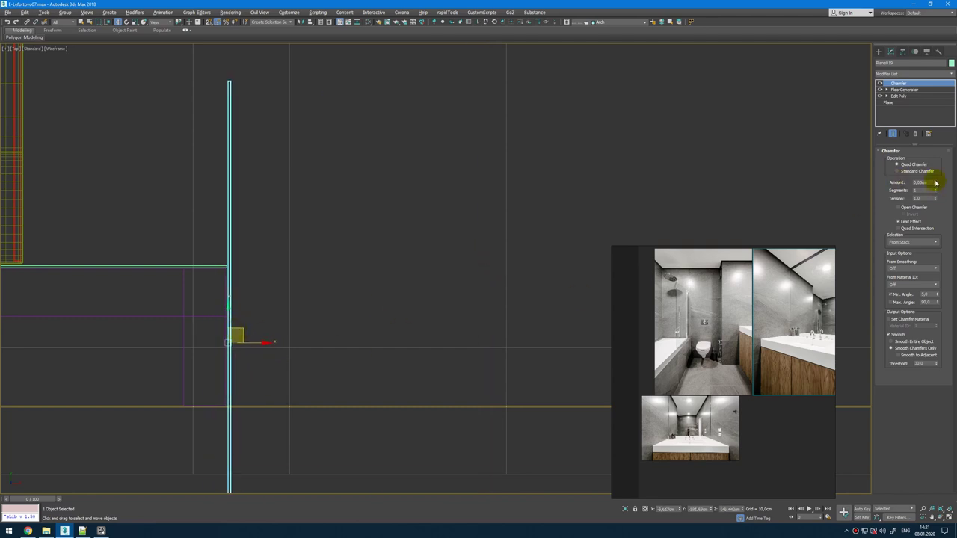
Step: Move the side panel's front vertices in Edit Poly so its edge lines up with the face of the front tiles
left_click(915, 95)
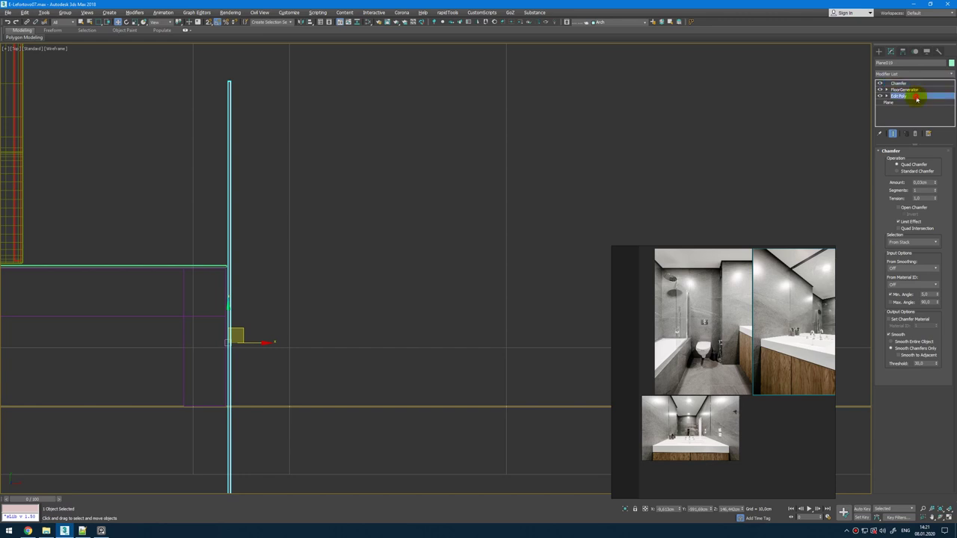
scroll(299, 272, "down", 3)
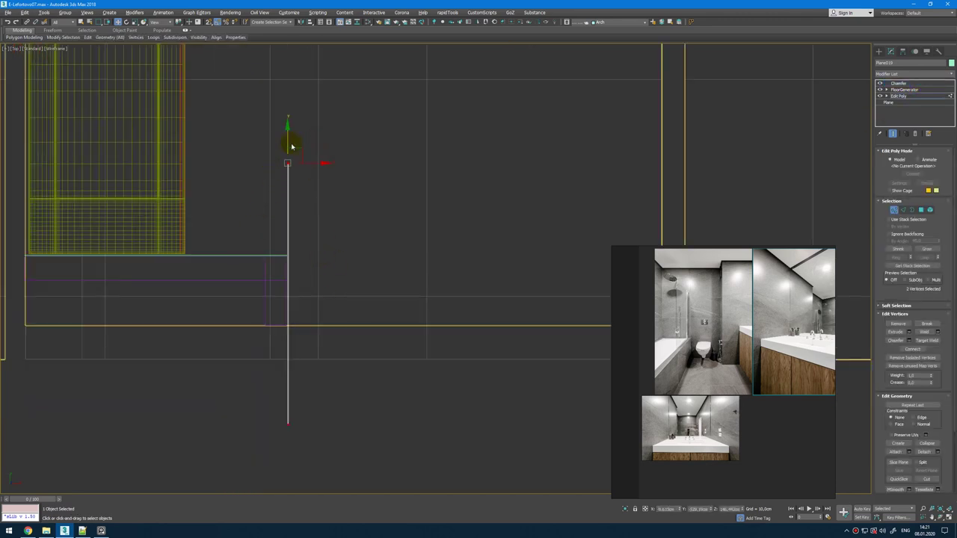
scroll(285, 270, "up", 8)
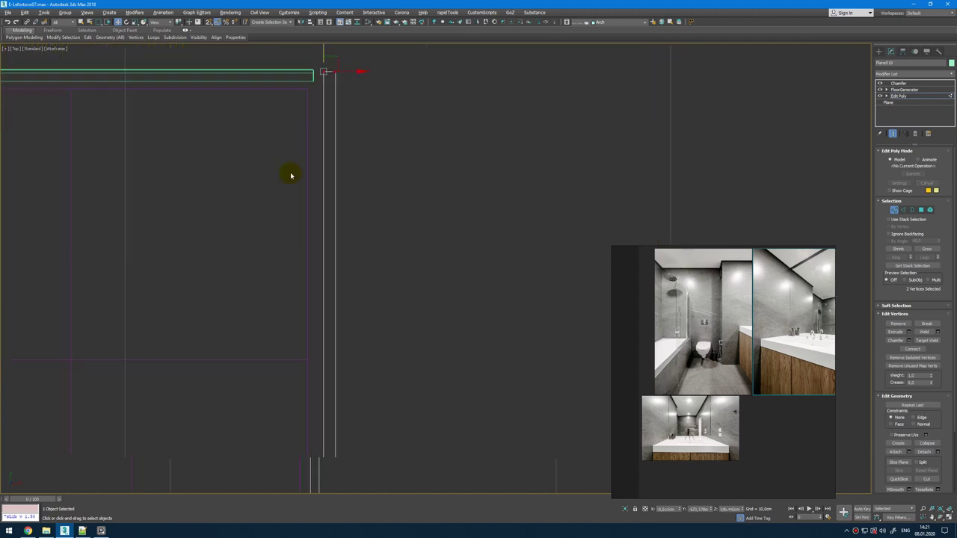
key("1")
Step: Shift the side tile panel along X until it meets the end of the front tiles
middle_click_drag(325, 120, 326, 164)
left_click(324, 164)
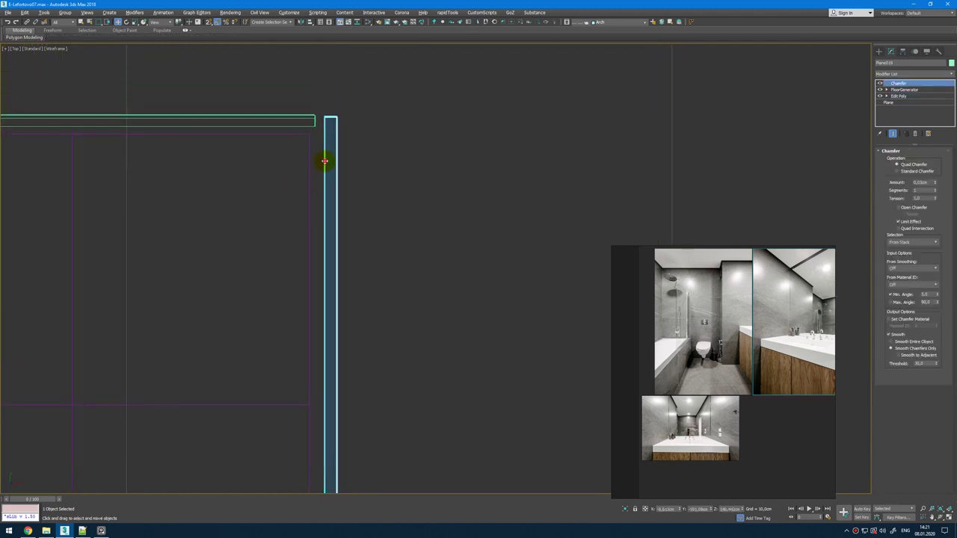
left_click_drag(324, 163, 315, 163)
scroll(324, 245, "down", 3)
middle_click_drag(325, 246, 357, 171)
scroll(372, 252, "down", 2)
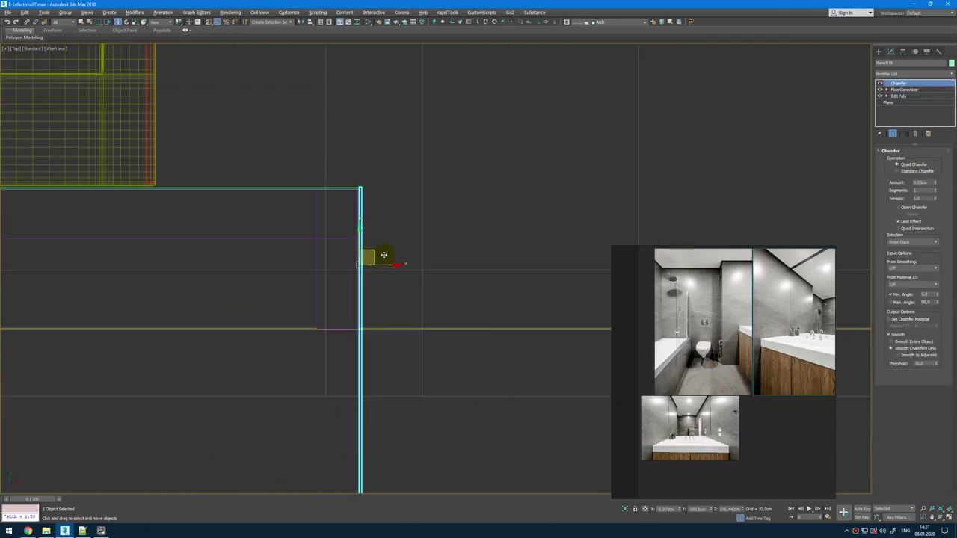
Step: Move the side panel's rear vertices in Edit Poly so the panel ends at the back wall
left_click(900, 95)
scroll(411, 136, "down", 3)
left_click_drag(393, 222, 392, 206)
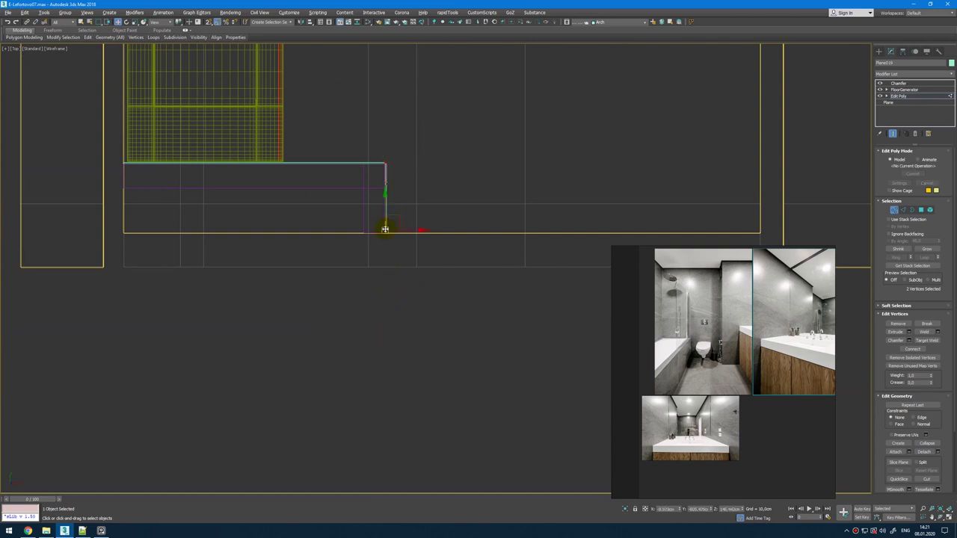
scroll(384, 229, "up", 8)
key("1")
key("1")
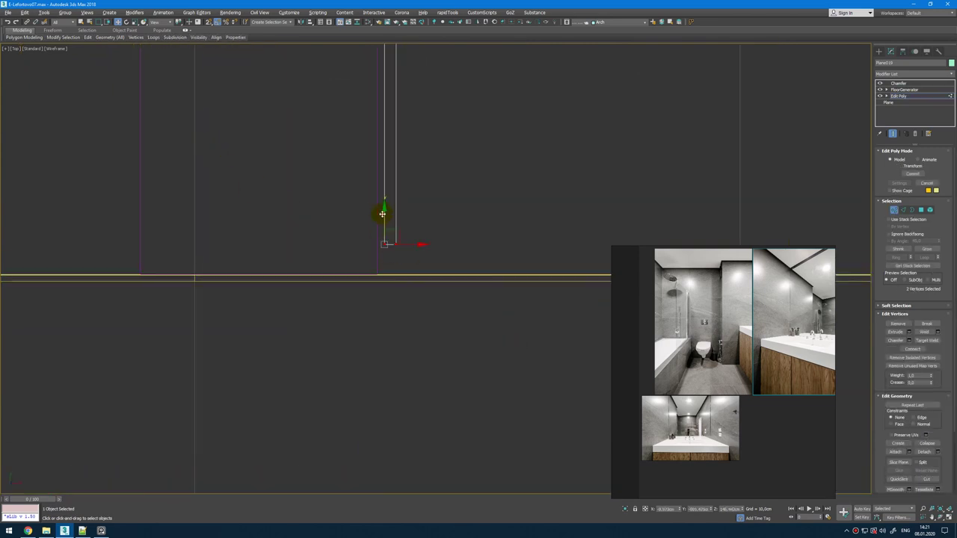
key("1")
Step: Check the tiled corner in perspective against the bathroom reference photo showing the toilet and bathtub
middle_click_drag(488, 371, 487, 285, "alt")
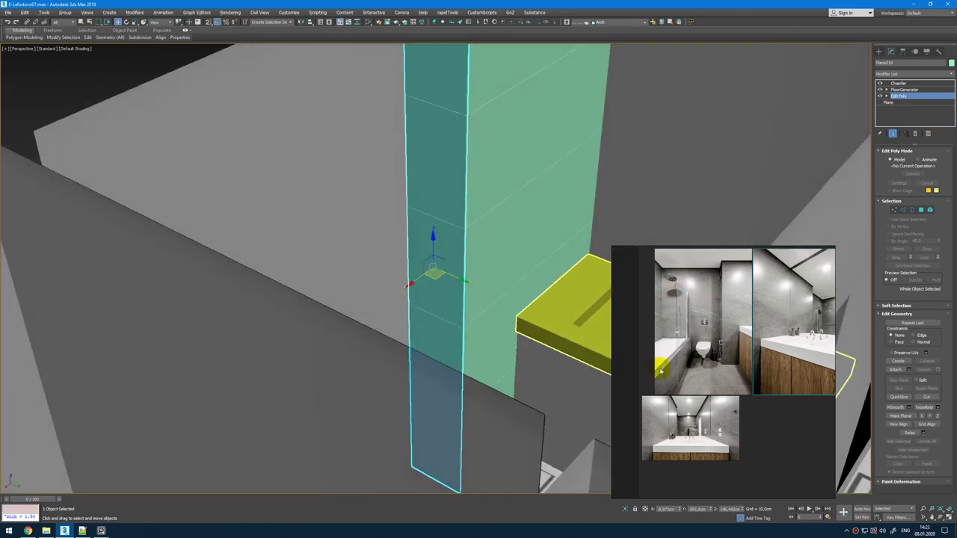
middle_click_drag(421, 232, 374, 247, "alt")
scroll(374, 248, "down", 4)
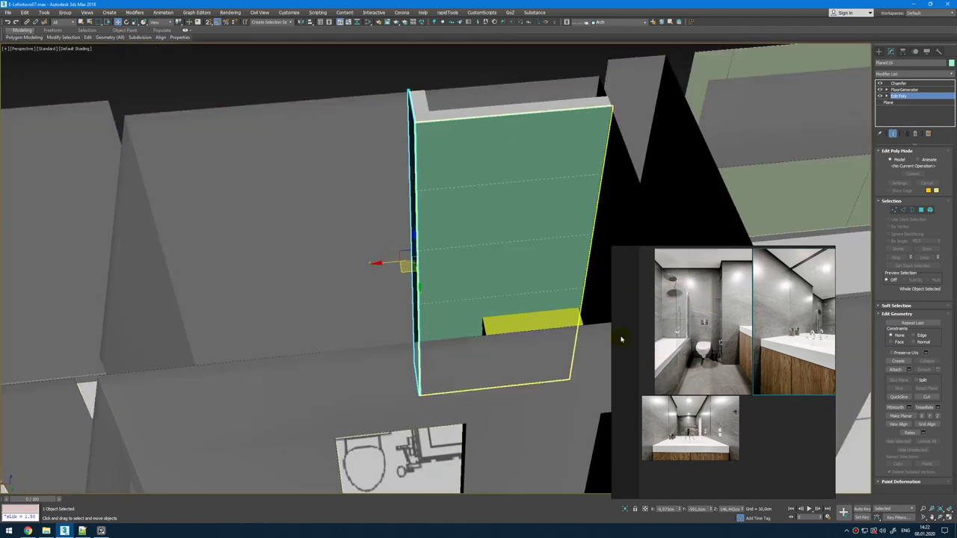
left_click(668, 338)
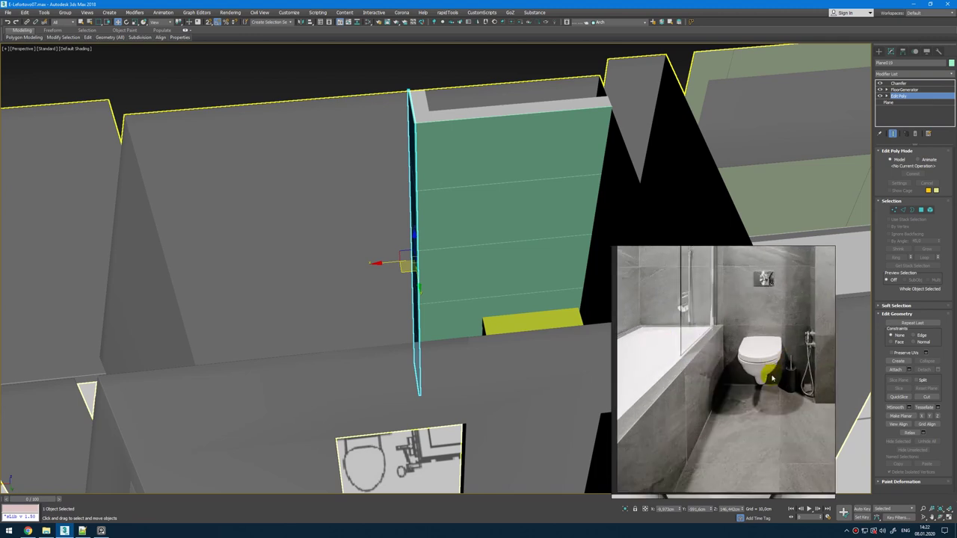
left_click(771, 376)
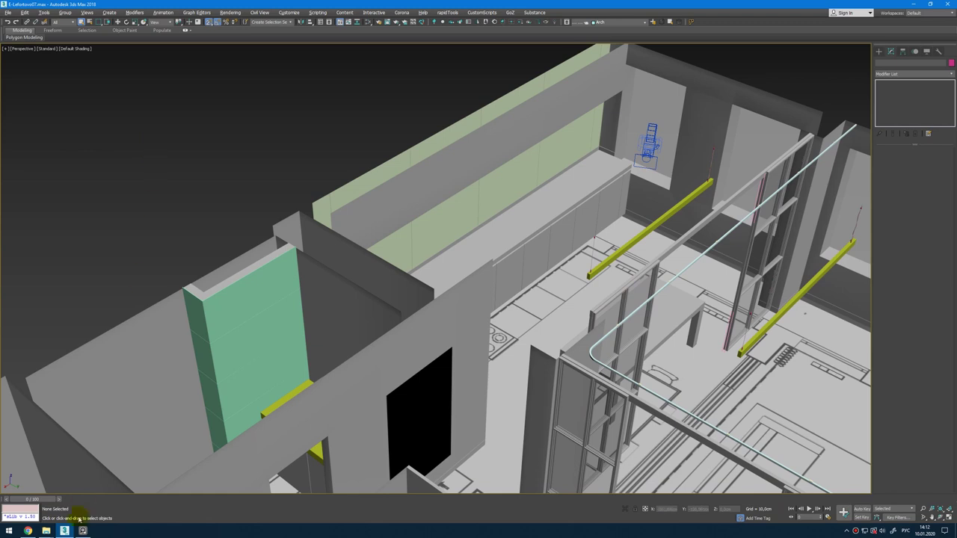
Step: Open the reference board and save the scene under the incremented file name E-Lefortovo08.max
left_click(82, 531)
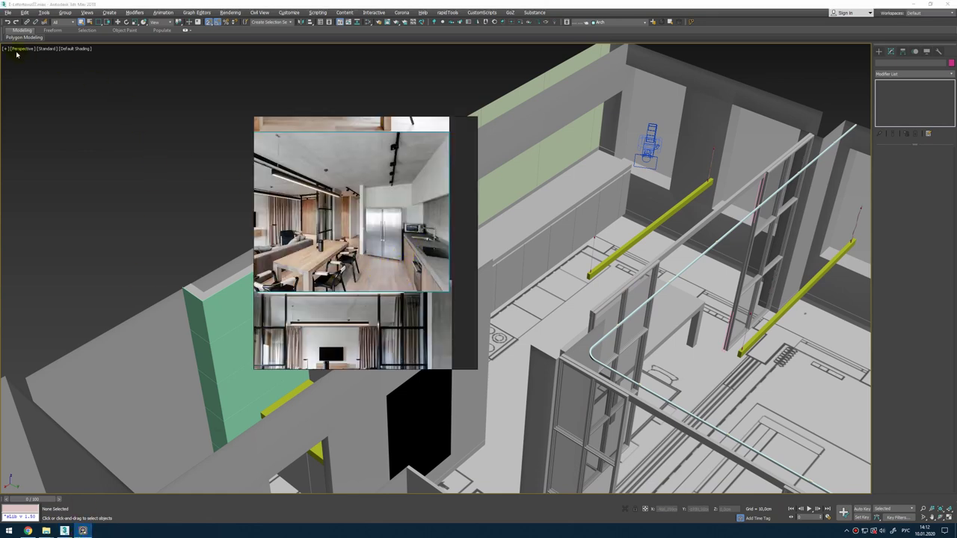
left_click(8, 12)
left_click(22, 85)
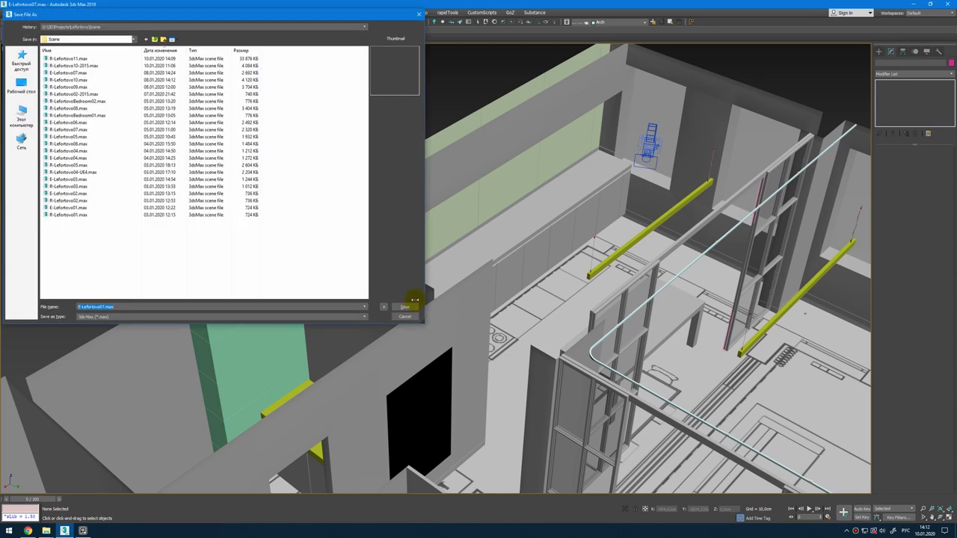
left_click(386, 309)
Step: Merge mpm_vol.10_p21_vray_g2.2.MAX from the Kitchen models folder in File Explorer and place the sinks beside the building
left_click(46, 531)
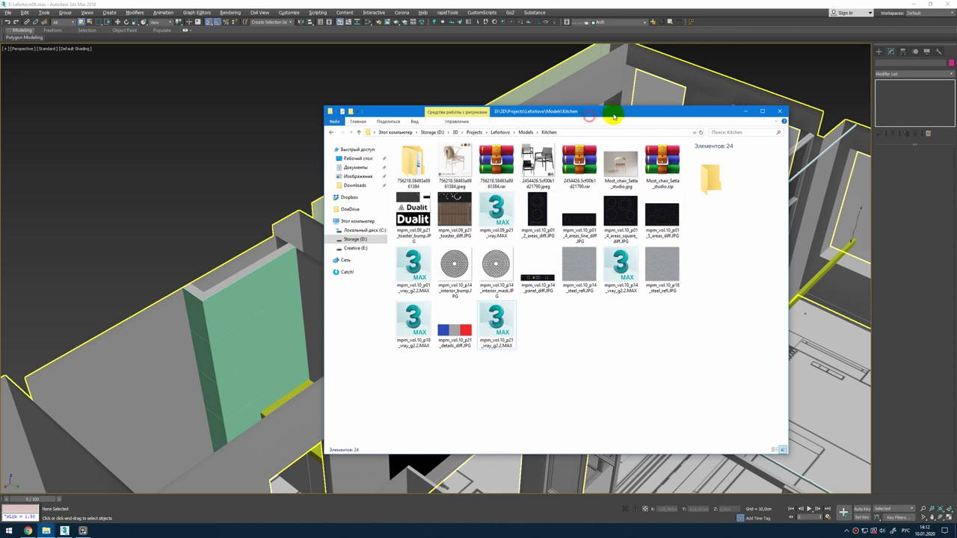
left_click_drag(613, 115, 700, 114)
left_click_drag(578, 320, 263, 168)
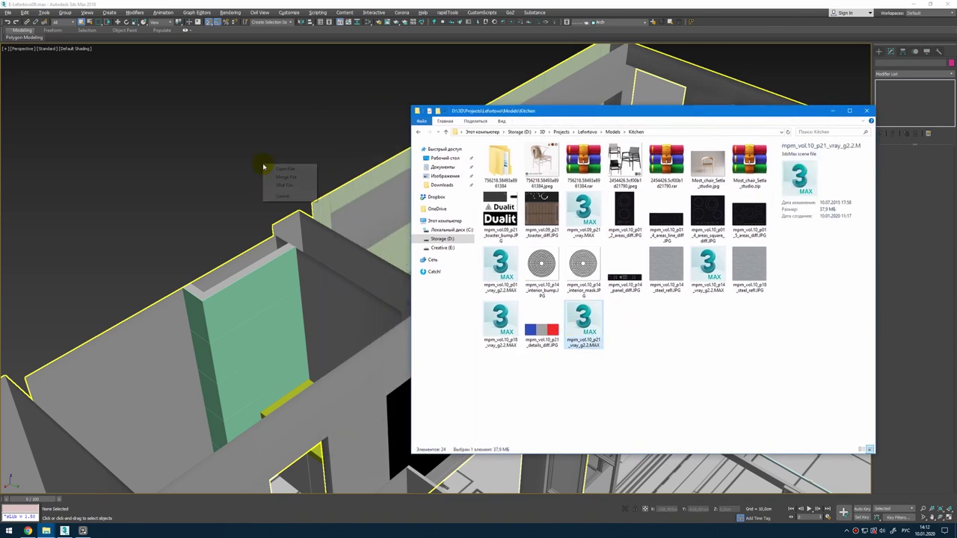
left_click(288, 176)
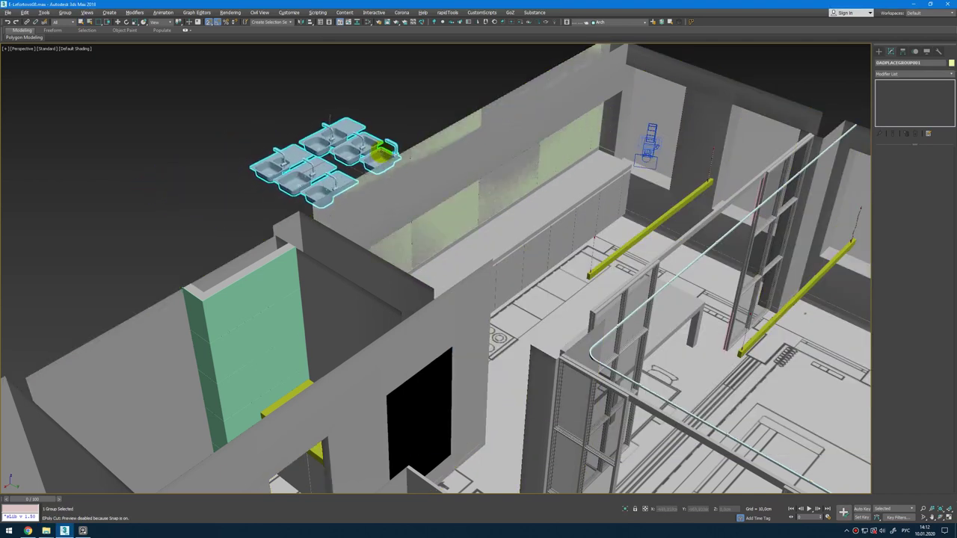
left_click(369, 193)
Step: Ungroup the merged sinks and delete all except the single-bowl sink without a drainer, leaving that one selected
middle_click_drag(369, 192, 214, 90, "alt")
key("t")
key("z")
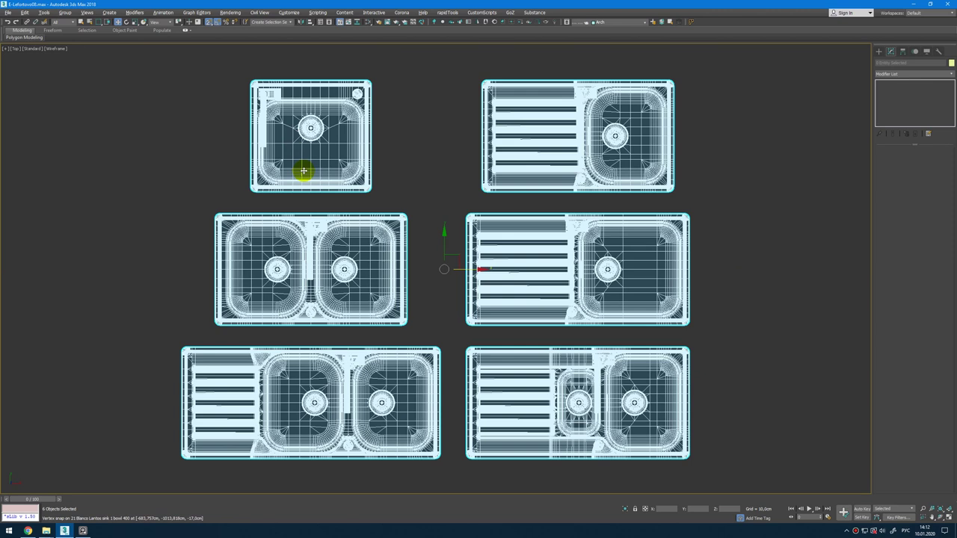
key("F3")
scroll(304, 171, "down", 2)
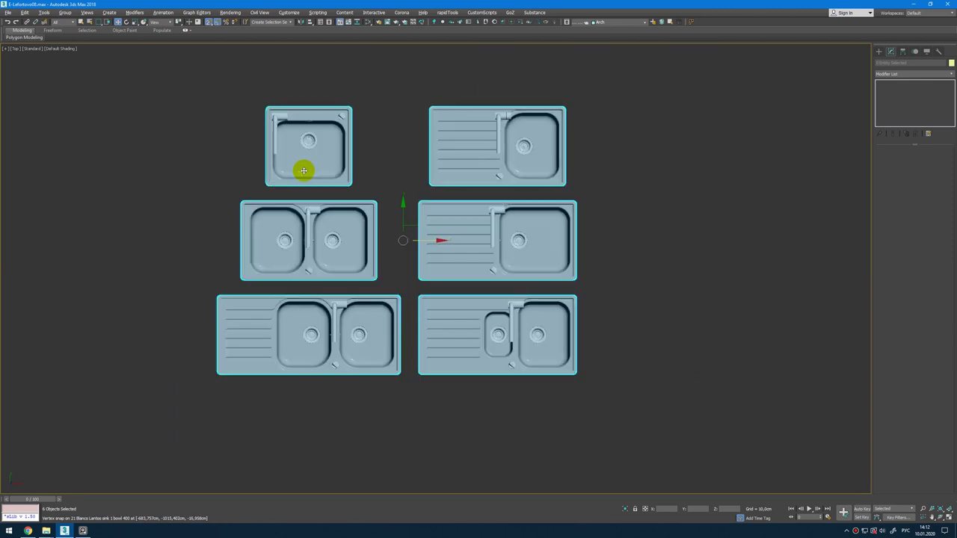
left_click(607, 187)
left_click_drag(455, 385, 450, 407)
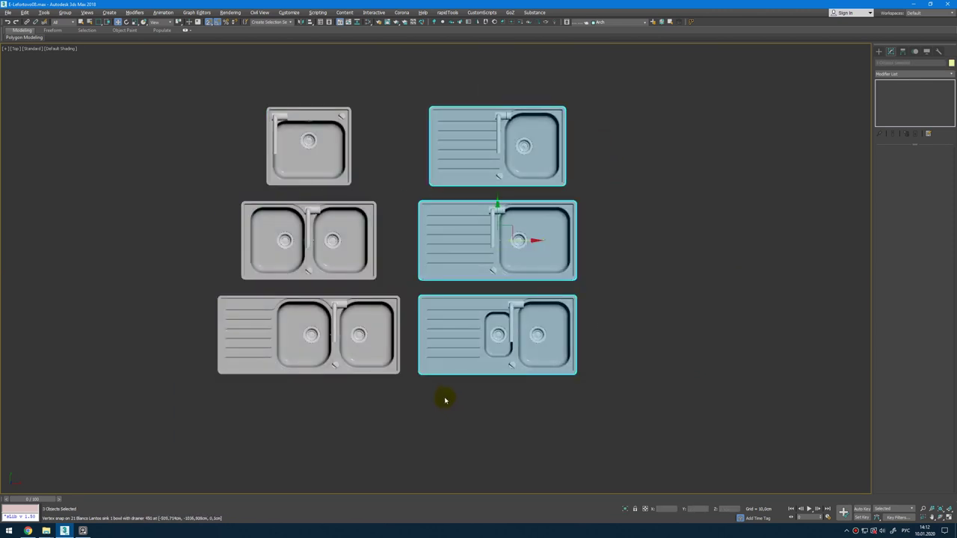
key("Delete")
left_click_drag(432, 242, 359, 322)
key("Delete")
left_click(307, 136)
scroll(288, 126, "up", 2)
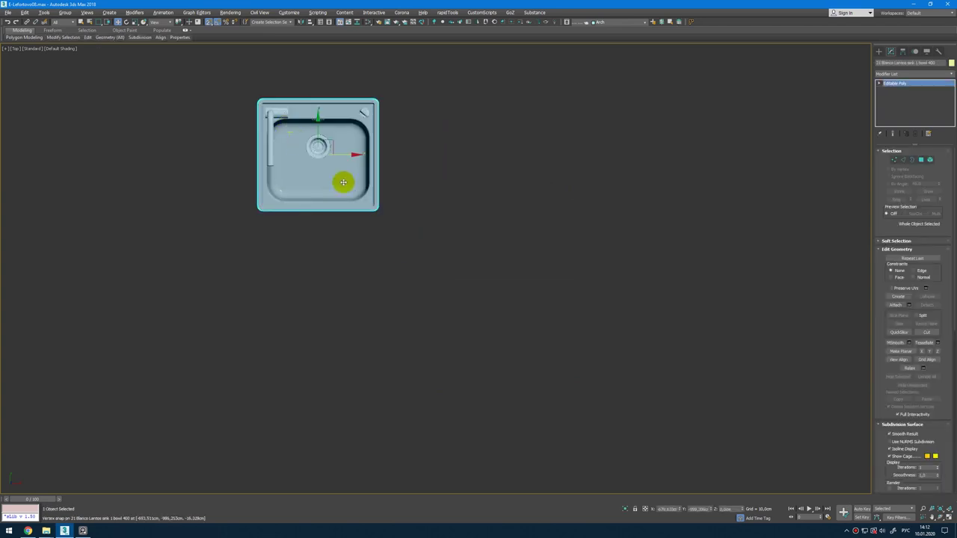
Step: End the isolation and move the sink from beside the building onto the kitchen countertop in the top view
key("p")
key("z")
middle_click_drag(575, 322, 655, 291, "alt")
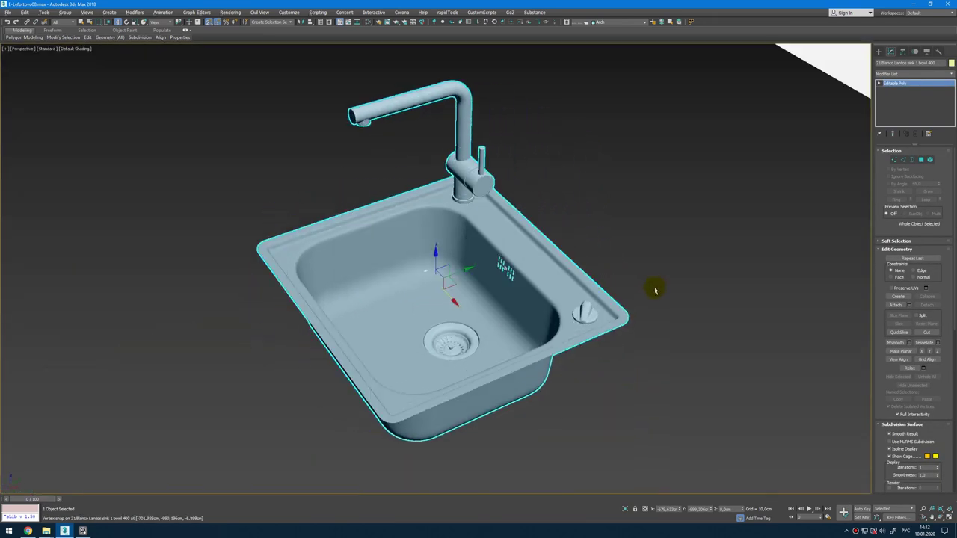
key("t")
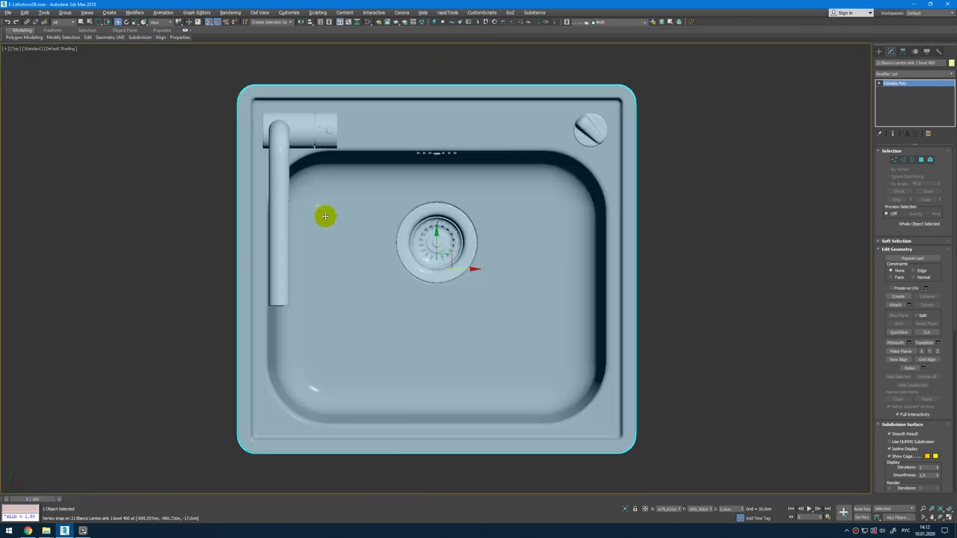
scroll(329, 217, "down", 5)
left_click(623, 508)
scroll(432, 295, "down", 5)
middle_click_drag(456, 238, 358, 378)
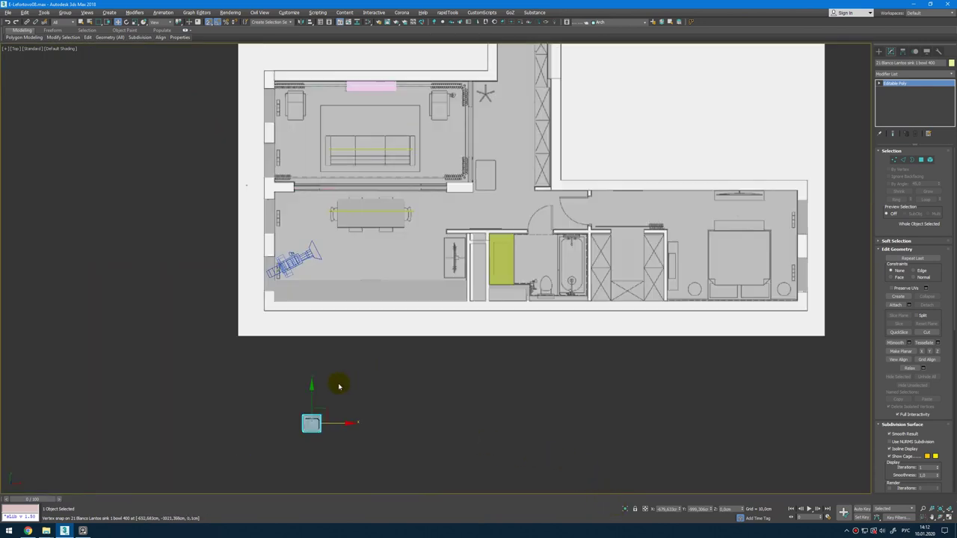
scroll(340, 385, "up", 4)
scroll(297, 463, "down", 3)
left_click_drag(290, 463, 418, 284)
scroll(419, 284, "up", 4)
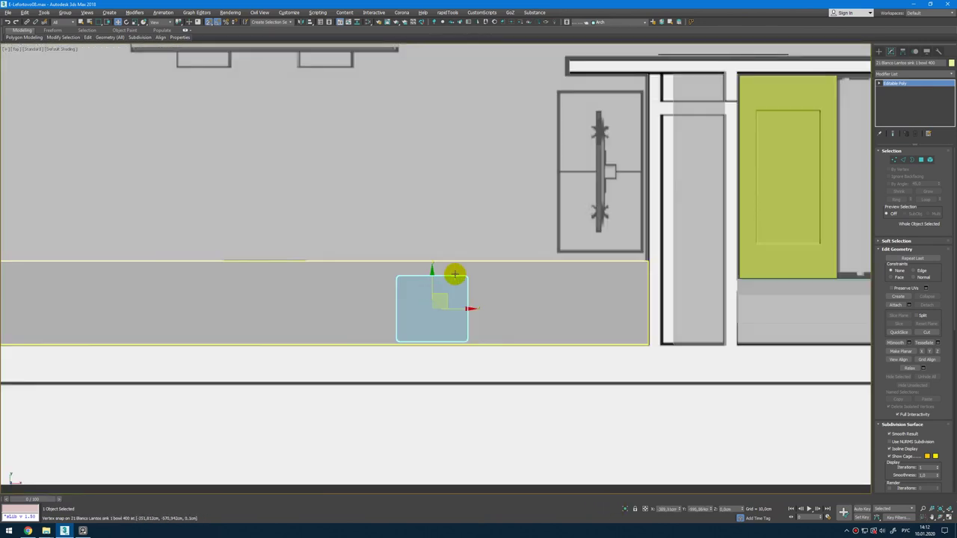
Step: Isolate the sink together with the floor plan drawing so the kitchen layout shows beneath it
left_click(470, 392, "ctrl")
key("alt+w")
key("alt+w")
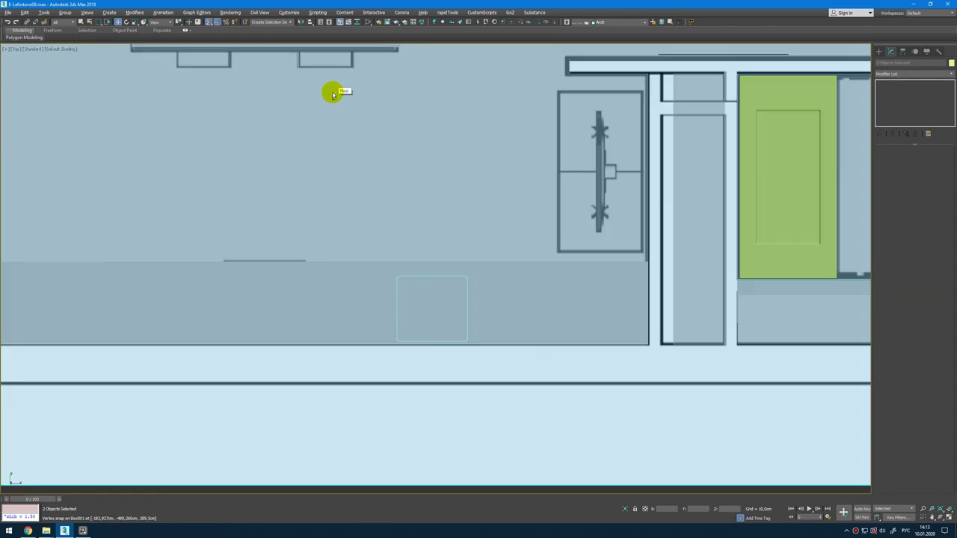
key("z")
scroll(426, 305, "up", 5)
middle_click_drag(427, 304, 458, 218)
scroll(457, 218, "down", 3)
left_click(349, 406)
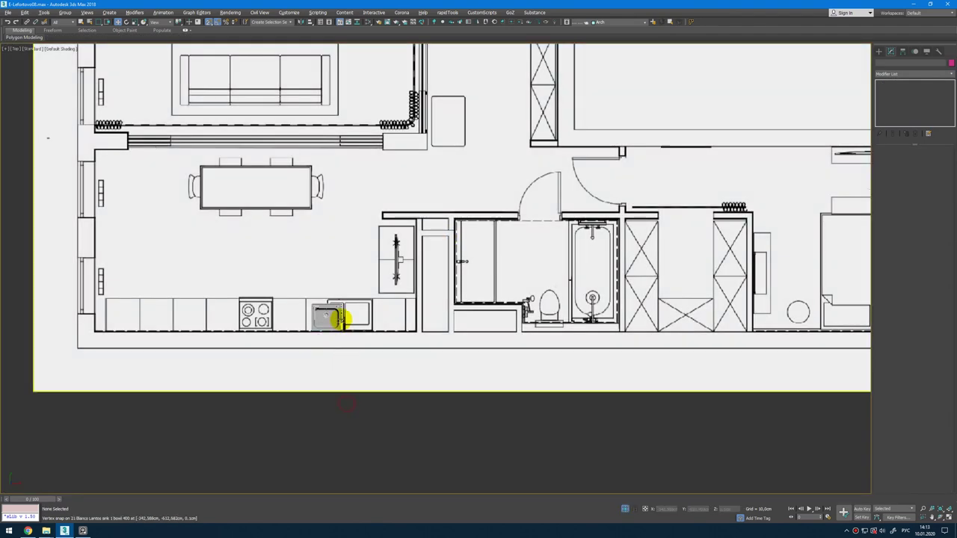
Step: Rotate the sink 180 degrees so its faucet sits on the wall side, then restore the hidden objects
left_click(324, 318)
scroll(326, 318, "up", 6)
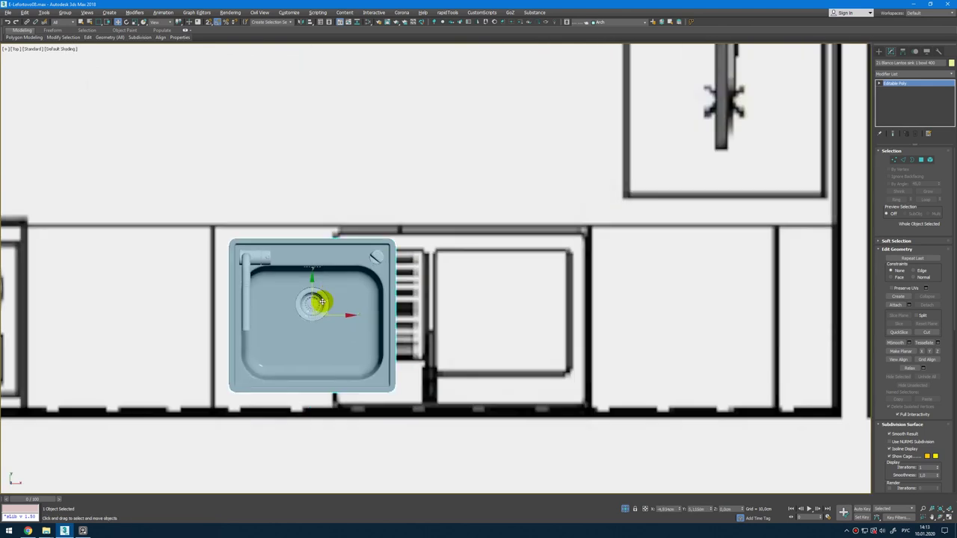
key("e")
left_click_drag(331, 284, 373, 357)
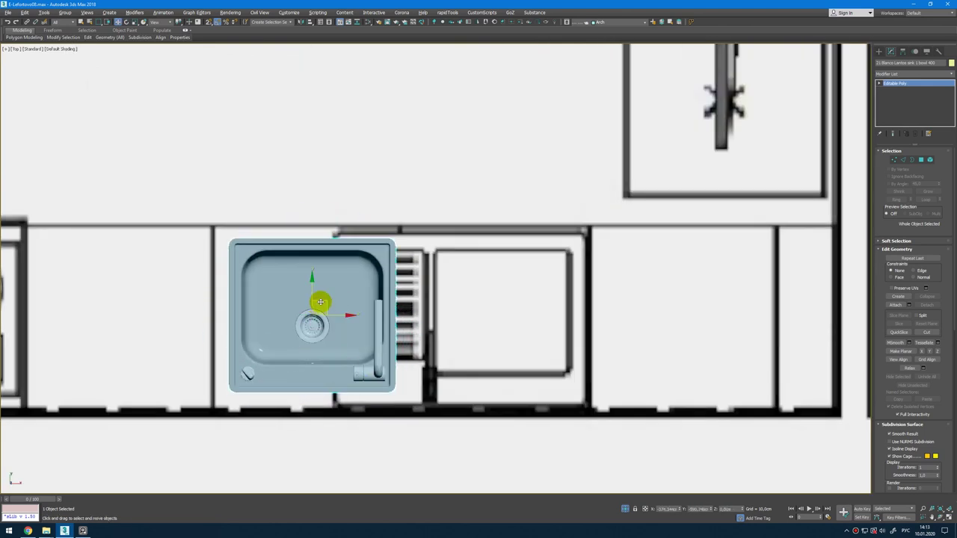
left_click_drag(320, 302, 317, 305)
left_click(625, 509)
Step: Raise the sink vertically in the front view from floor level to the height of the kitchen countertop
key("alt+w")
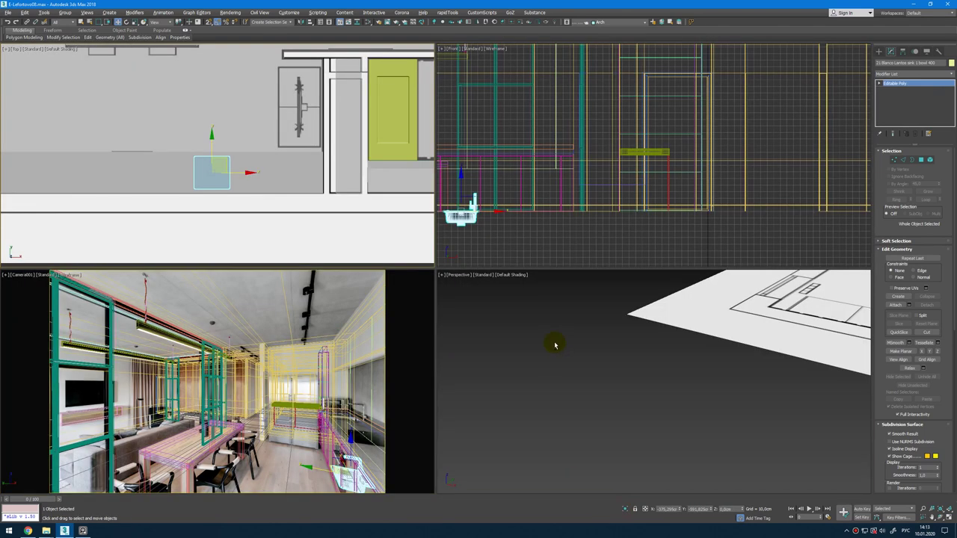
middle_click(557, 344)
key("alt+w")
key("z")
mouse_move(596, 329)
middle_mouse_down("alt")
mouse_move(577, 326)
mouse_move(600, 329)
middle_mouse_up("alt")
scroll(600, 329, "down", 8)
middle_click_drag(519, 393, 601, 305)
scroll(601, 305, "up", 4)
key("alt+w")
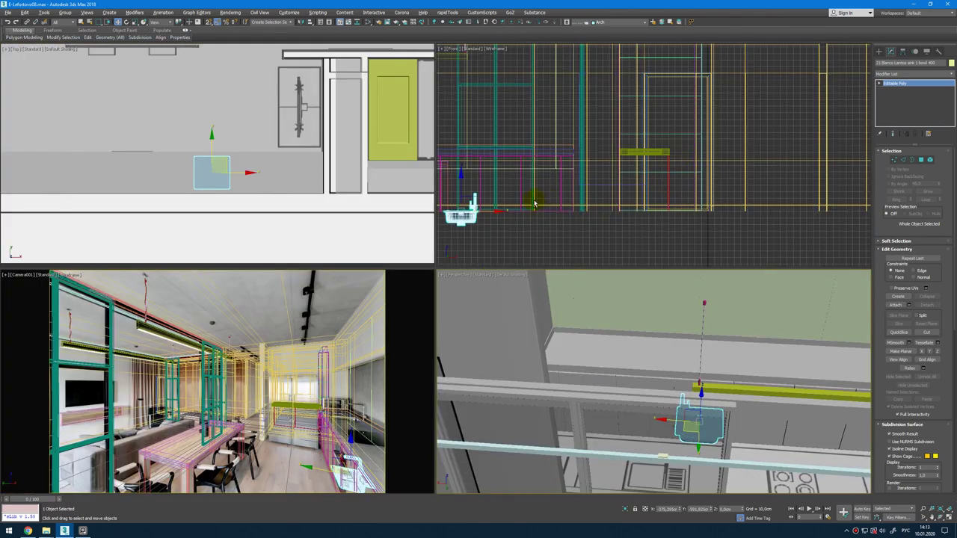
key("z")
scroll(537, 208, "down", 4)
key("alt+w")
left_click_drag(304, 333, 314, 134)
middle_click_drag(335, 152, 467, 353)
left_click_drag(437, 331, 475, 190)
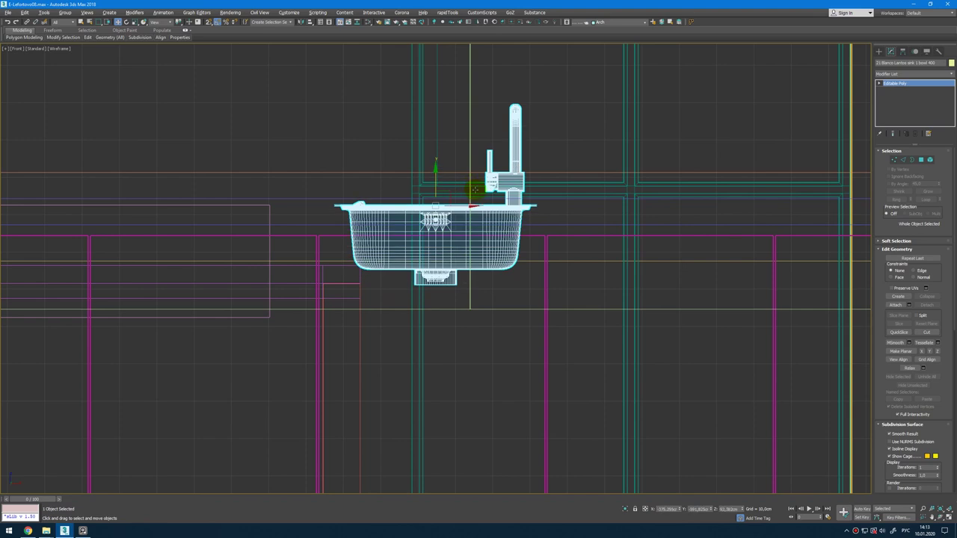
Step: Isolate the sink with the countertop slab and inspect in wireframe how the basin passes through it
key("alt+w")
right_click(630, 342)
key("alt+w")
scroll(556, 199, "up", 5)
middle_click_drag(556, 199, 594, 237, "alt")
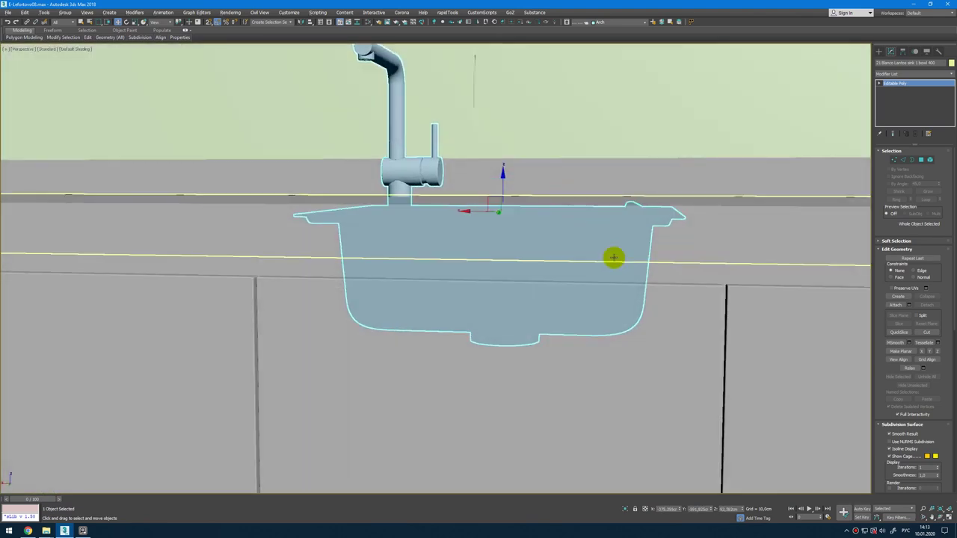
left_click(612, 257, "ctrl")
key("z")
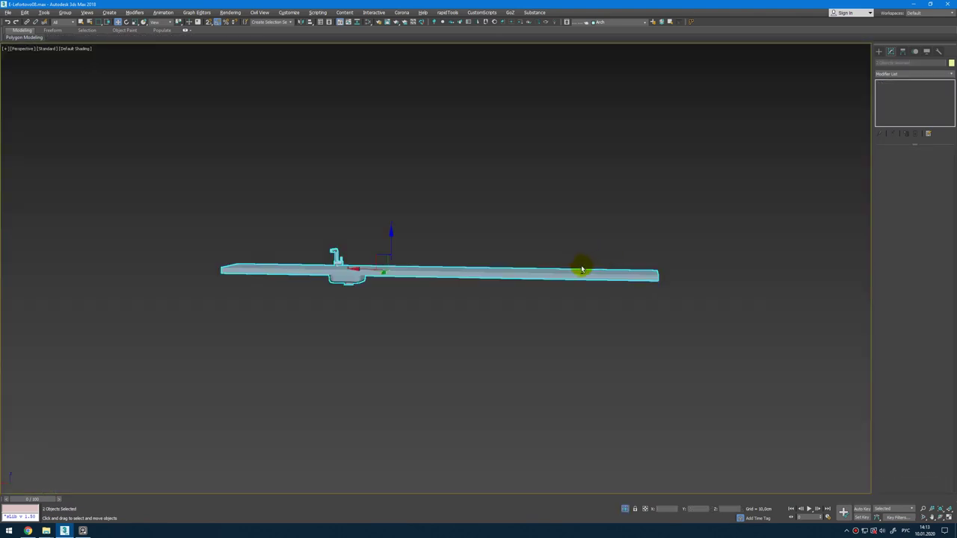
mouse_move(419, 221)
middle_mouse_down("alt")
mouse_move(376, 282)
mouse_move(385, 221)
mouse_move(411, 206)
middle_mouse_up("alt")
scroll(366, 271, "up", 5)
key("F3")
middle_click_drag(314, 262, 372, 272)
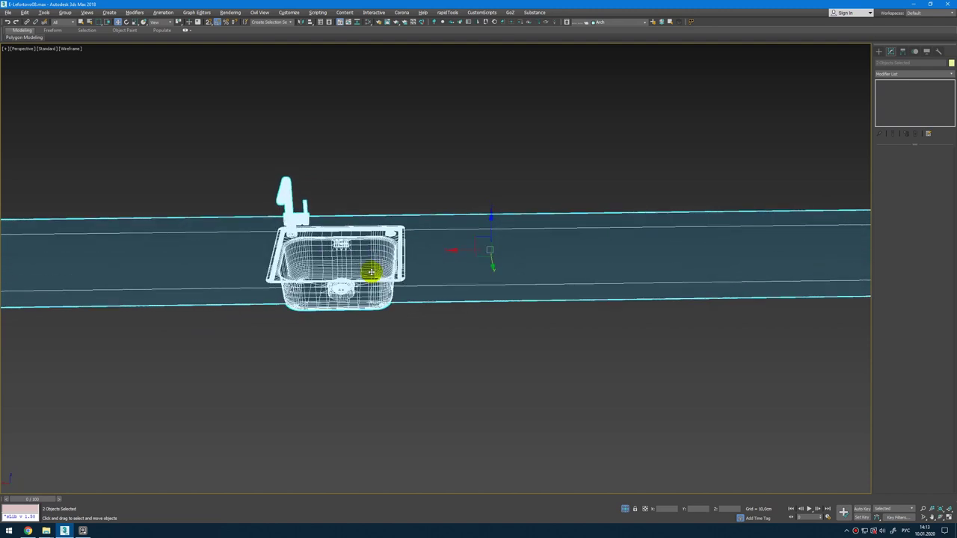
left_click(410, 329)
key("F3")
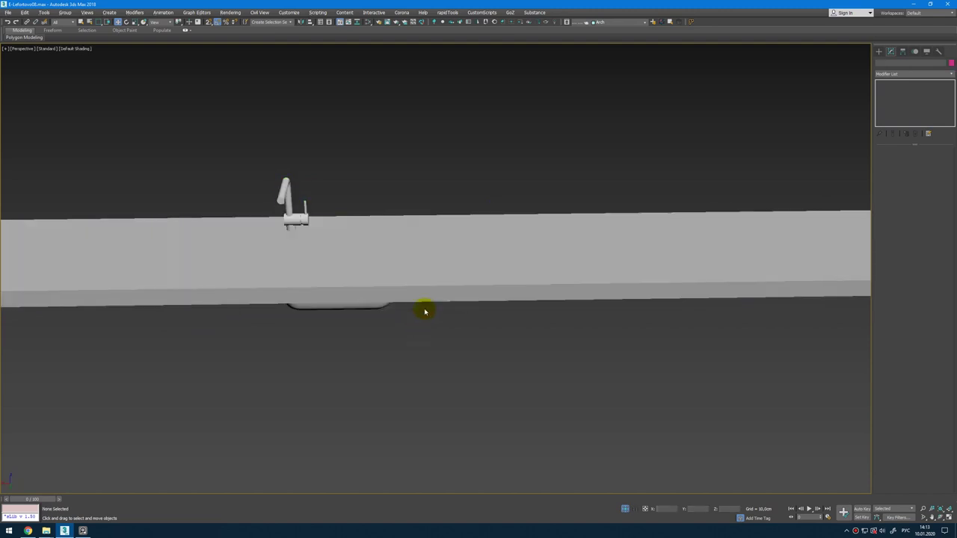
Step: Clone the countertop slab once as an instance, placed straight above the original
left_click(427, 301)
scroll(427, 300, "down", 3)
middle_click_drag(426, 301, 434, 277, "alt")
left_click_drag(558, 257, 553, 149, "shift")
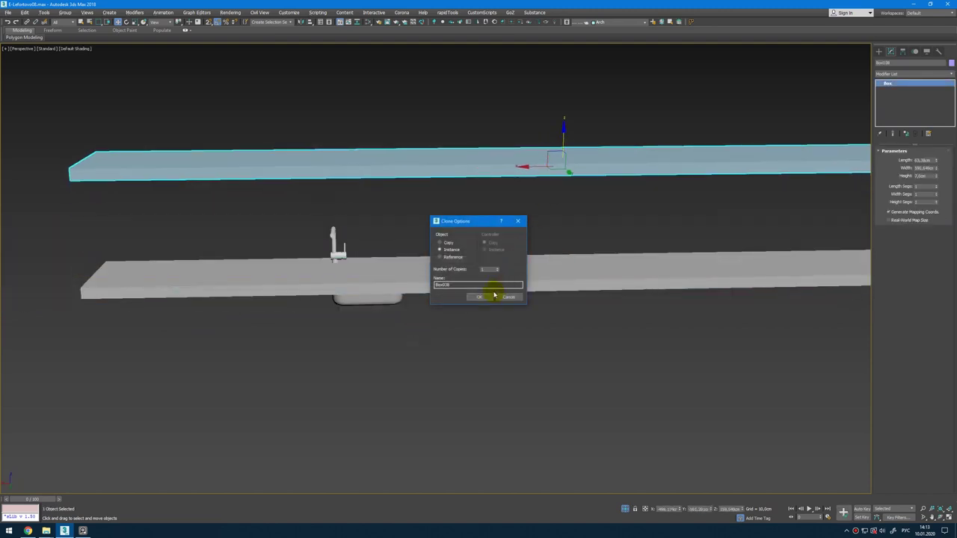
left_click(480, 297)
scroll(442, 291, "up", 3)
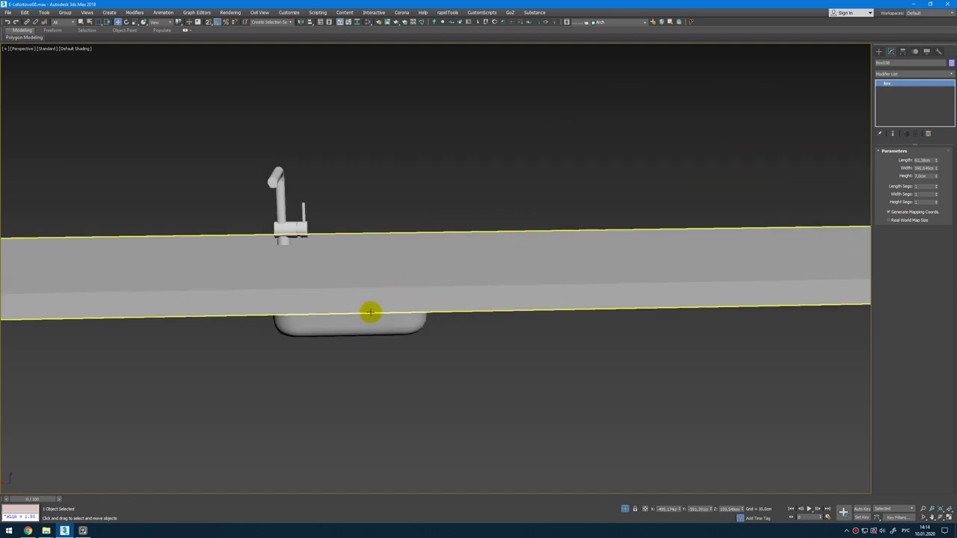
Step: Select the edge loop running around the sink's outer rim in the wireframe perspective view
left_click(405, 254)
key("alt+w")
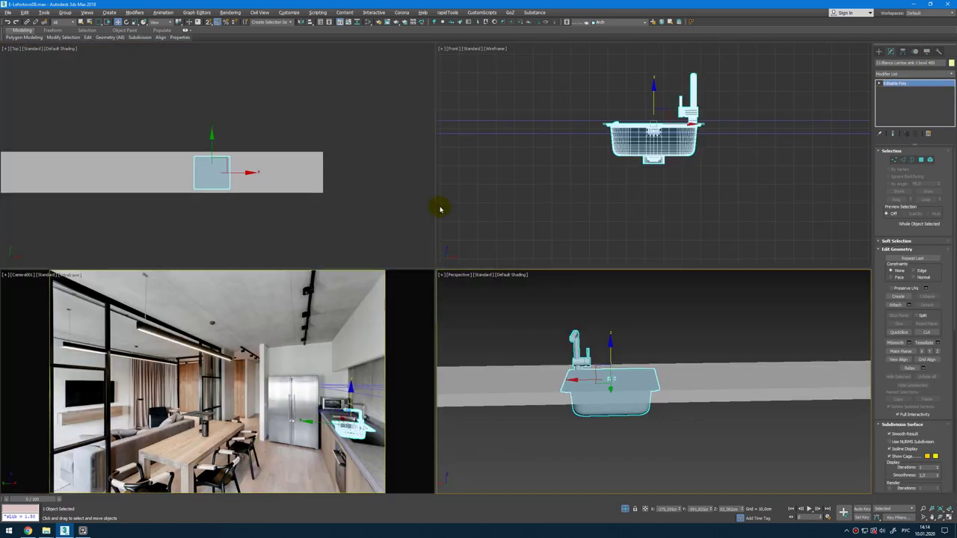
middle_click(610, 134)
key("alt+w")
key("alt+w")
middle_click(530, 293)
key("alt+w")
key("F3")
scroll(451, 267, "up", 3)
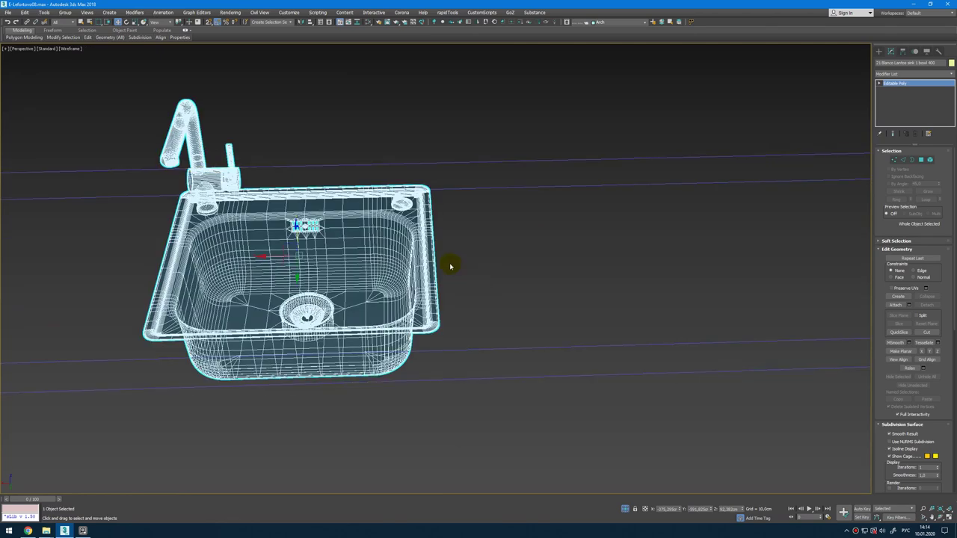
middle_click_drag(442, 262, 429, 242, "alt")
scroll(430, 224, "up", 5)
key("2")
scroll(429, 207, "up", 4)
key("alt+c")
middle_click_drag(427, 205, 414, 204, "alt")
double_click(423, 195)
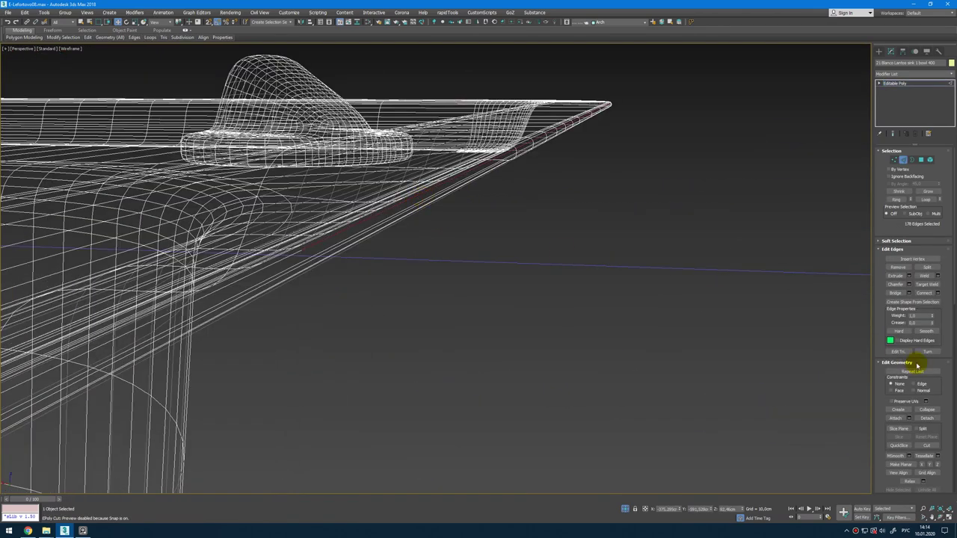
Step: Create a linear shape from the sink's selected rim edges and select that new shape
left_click(936, 302)
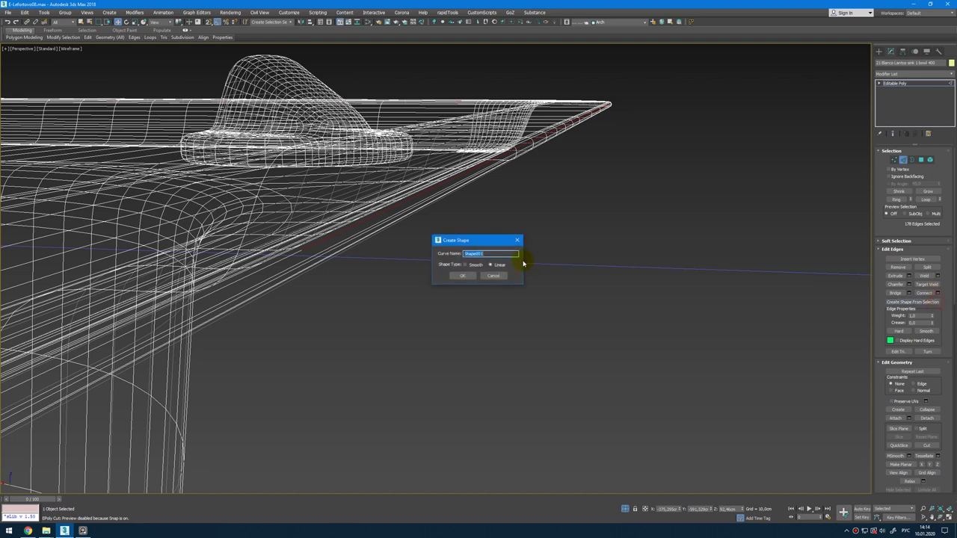
left_click(465, 277)
key("6")
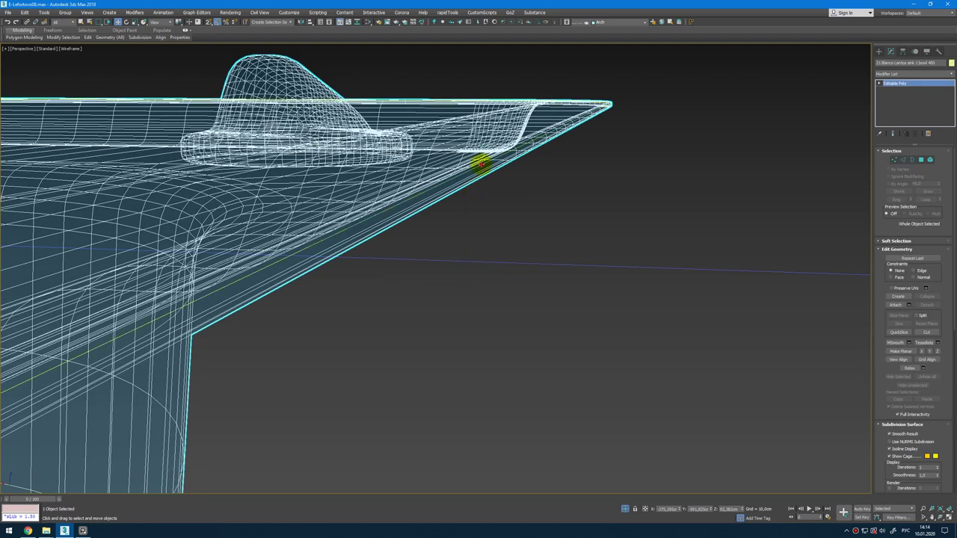
left_click(481, 164)
Step: Extrude the rim shape into a solid block and lower it so it passes through the countertop
key("z")
left_click(918, 74)
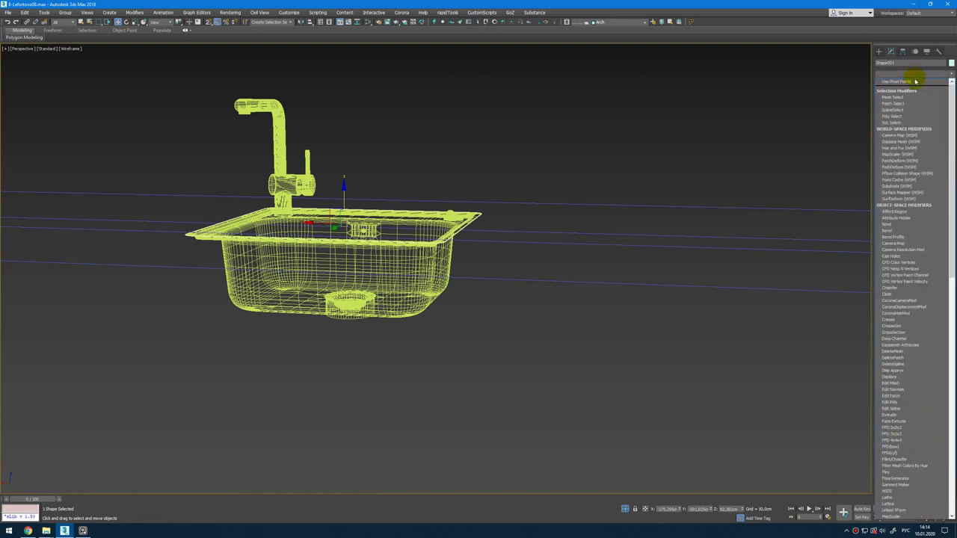
key("alt+shift")
left_click(916, 76)
type("ex")
left_click(910, 82)
scroll(557, 258, "down", 3)
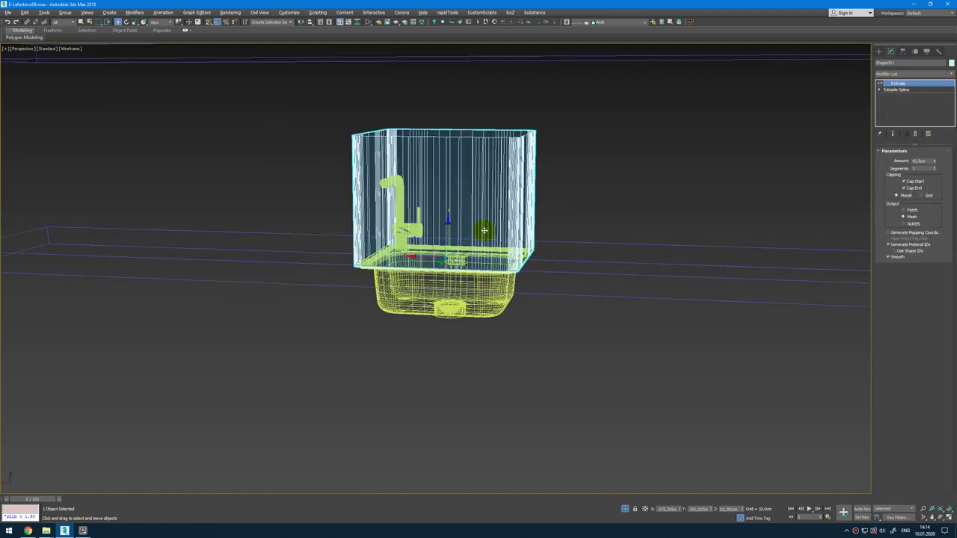
middle_click_drag(447, 220, 419, 222, "alt")
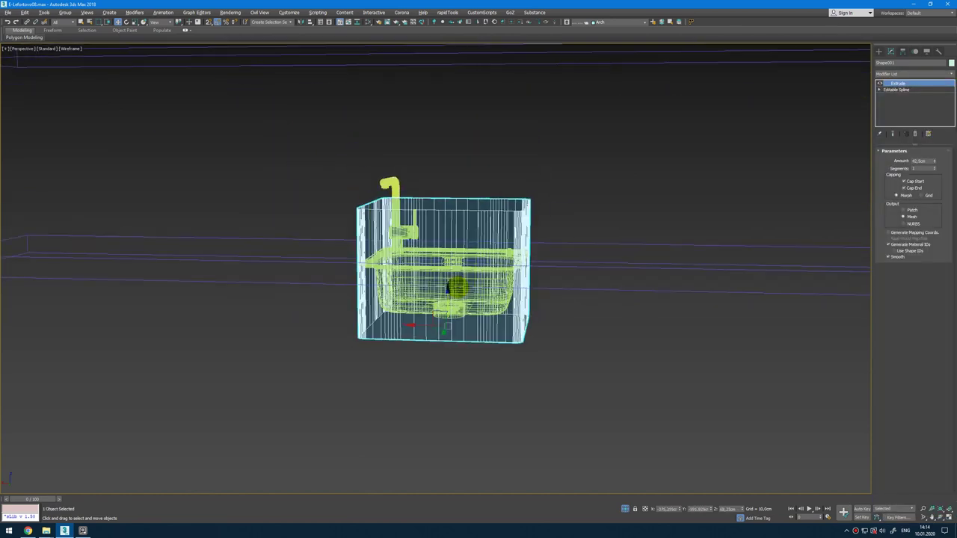
key("alt+w")
key("alt+w")
key("F3")
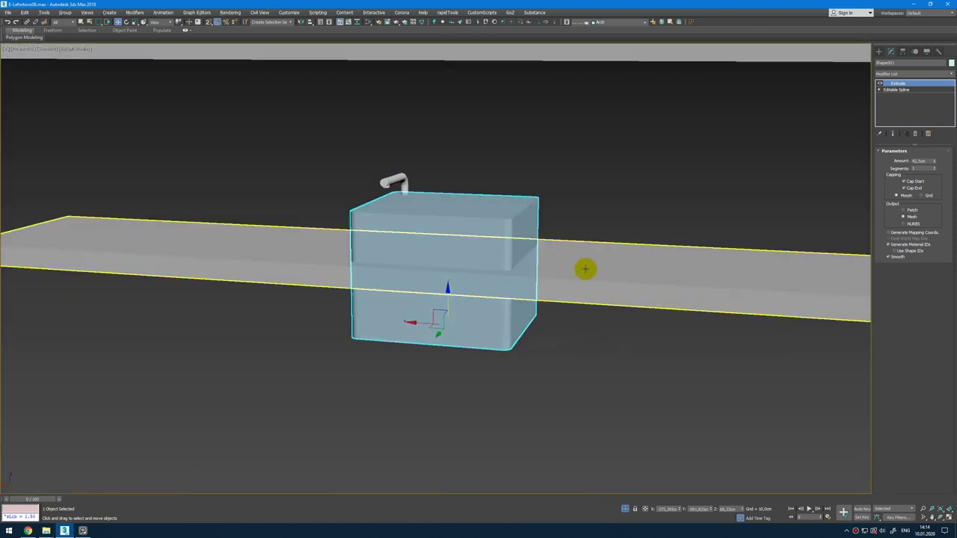
Step: Cut the sink opening by subtracting the extruded block from the countertop with ProBoolean
left_click(586, 268)
left_click(507, 235)
right_click(507, 235)
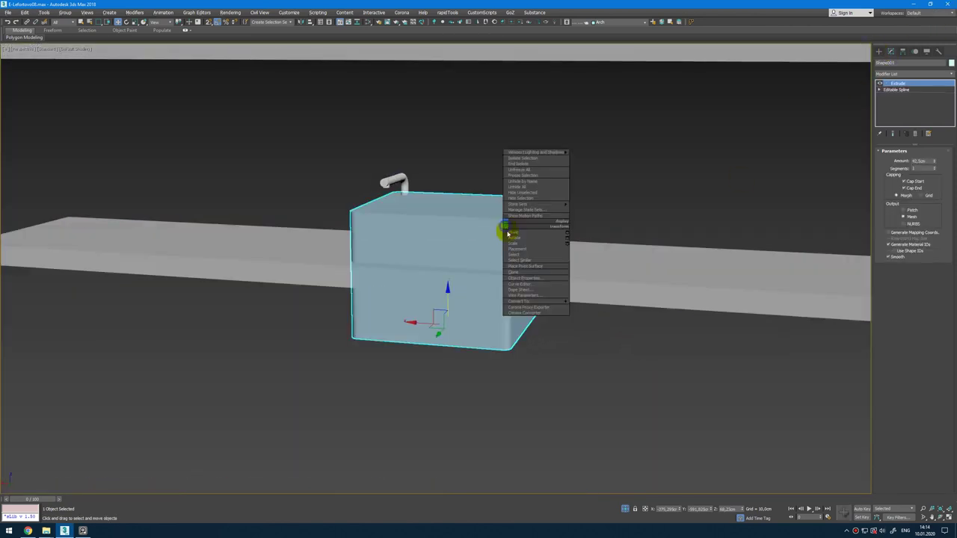
left_click(596, 310)
left_click(605, 297)
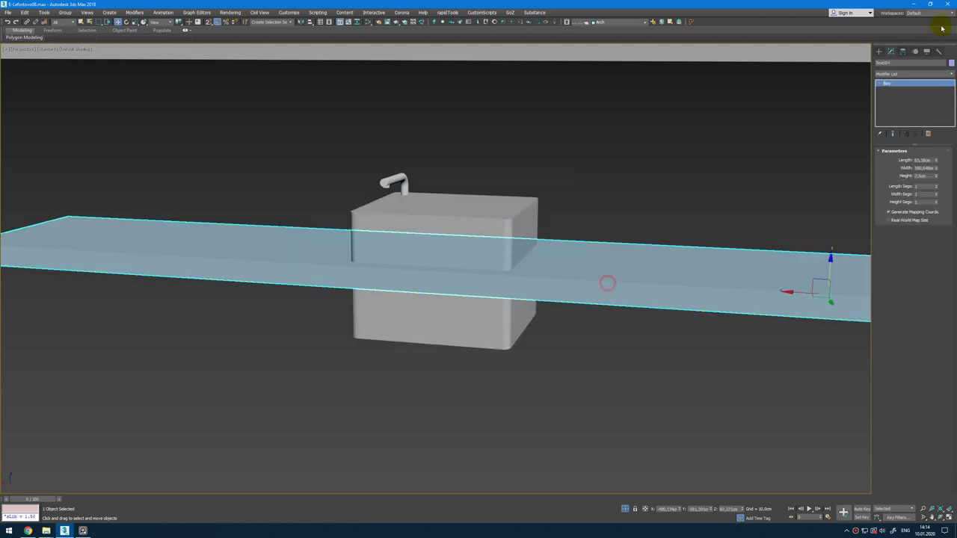
left_click(878, 50)
left_click(913, 72)
left_click(891, 94)
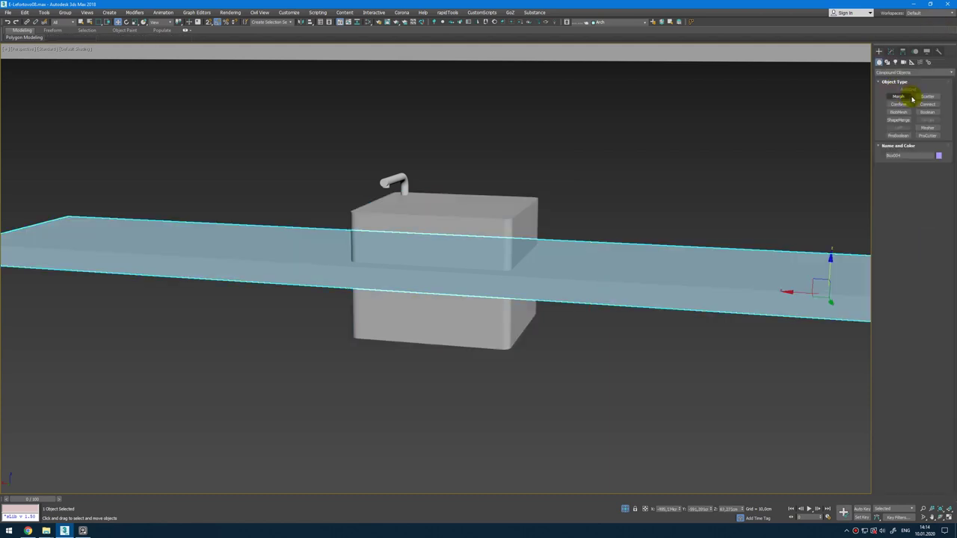
left_click(899, 136)
left_click(921, 178)
left_click(528, 229)
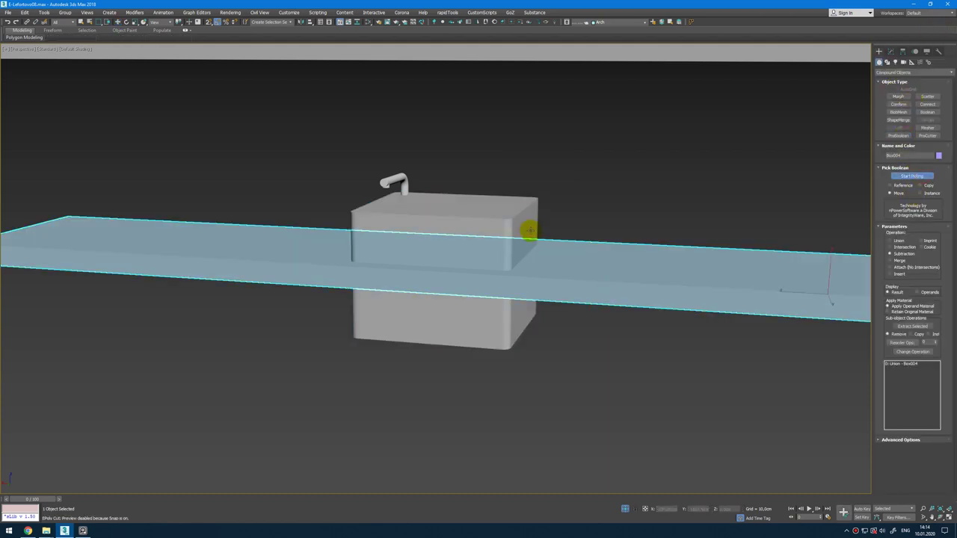
right_click(714, 181)
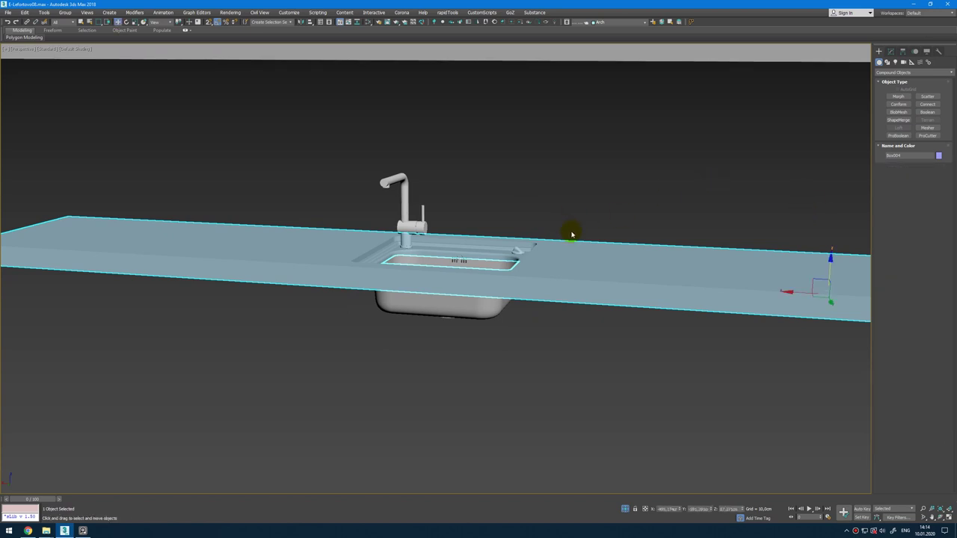
Step: Convert the countertop with the ProBoolean sink opening to an Editable Poly
middle_click_drag(572, 234, 573, 242, "alt")
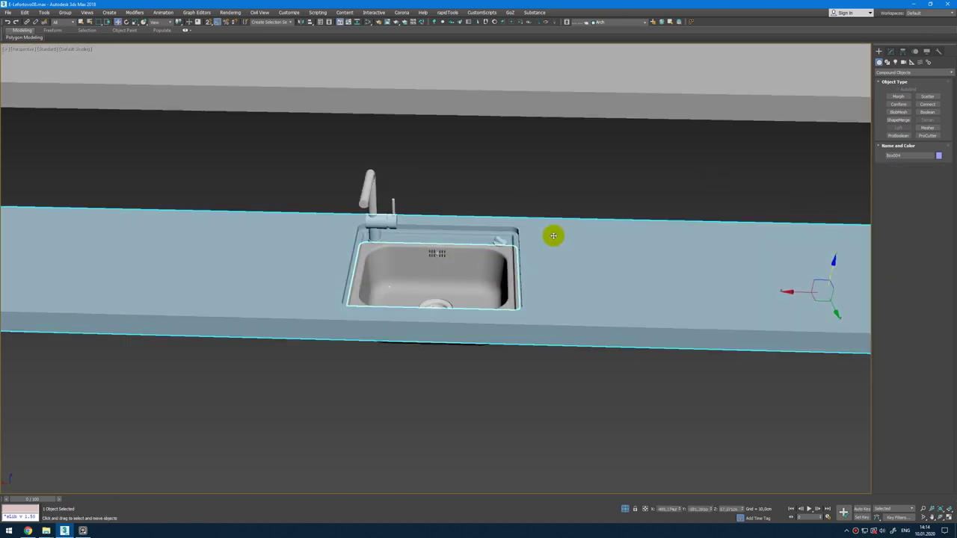
left_click(893, 52)
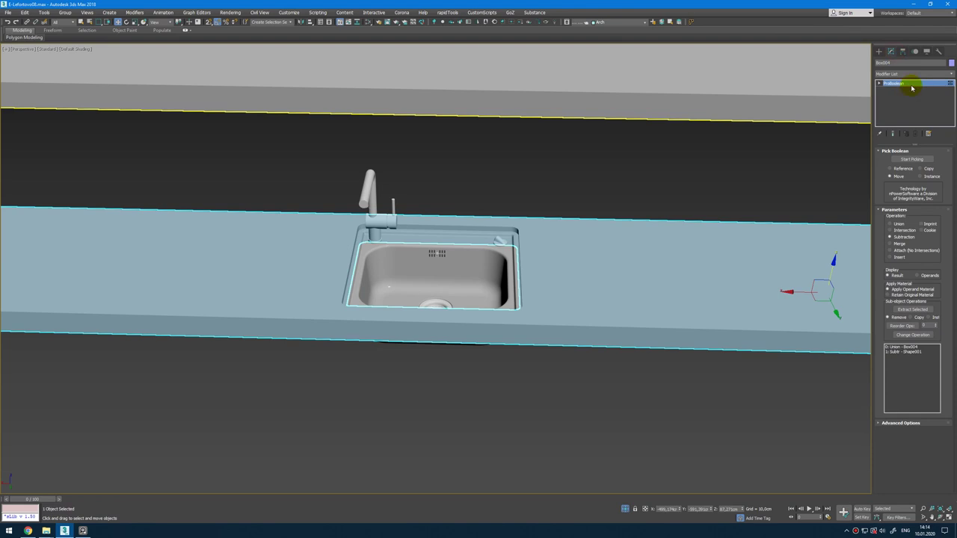
right_click(599, 194)
left_click(678, 277)
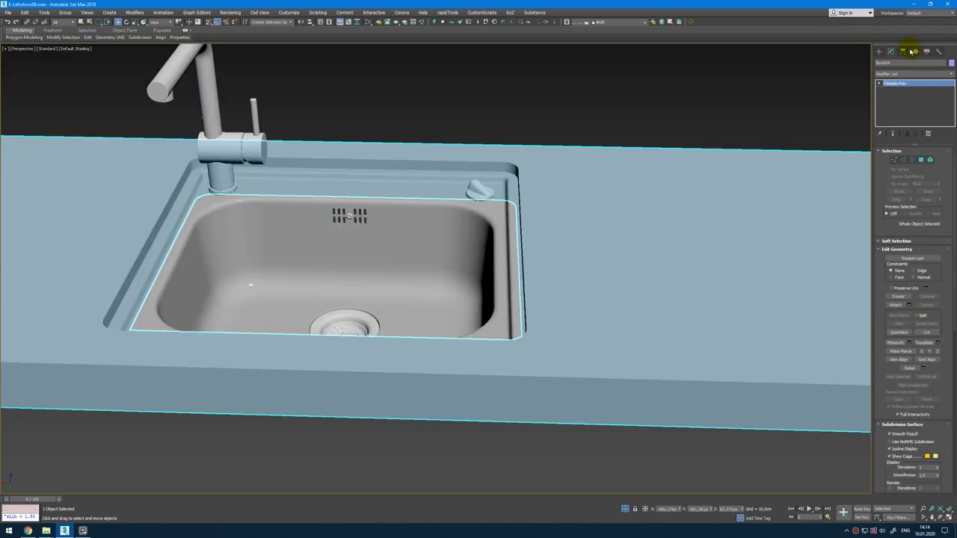
Step: Try a Chamfer modifier on the converted countertop and remove it from the stack
left_click(913, 74)
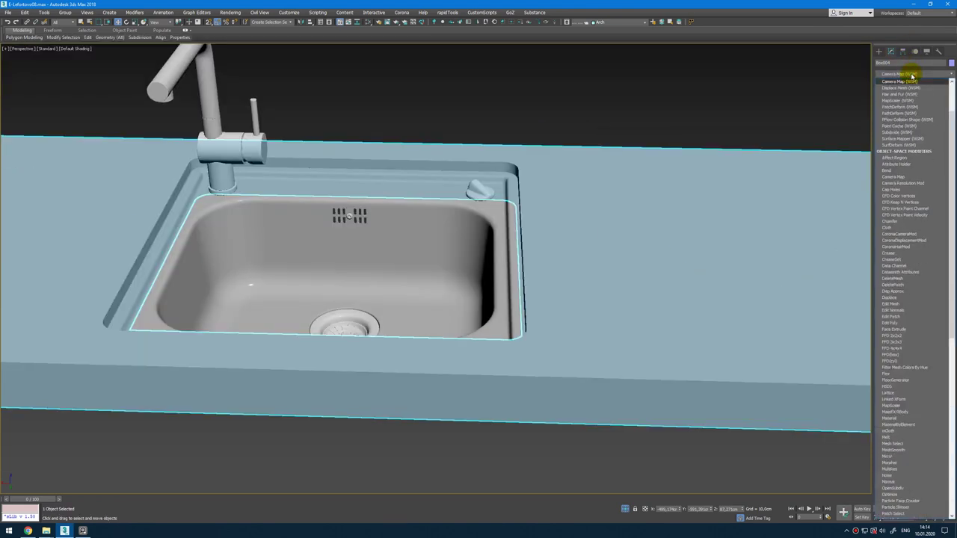
left_click(912, 74)
left_click(914, 73)
scroll(915, 73, "down", 5)
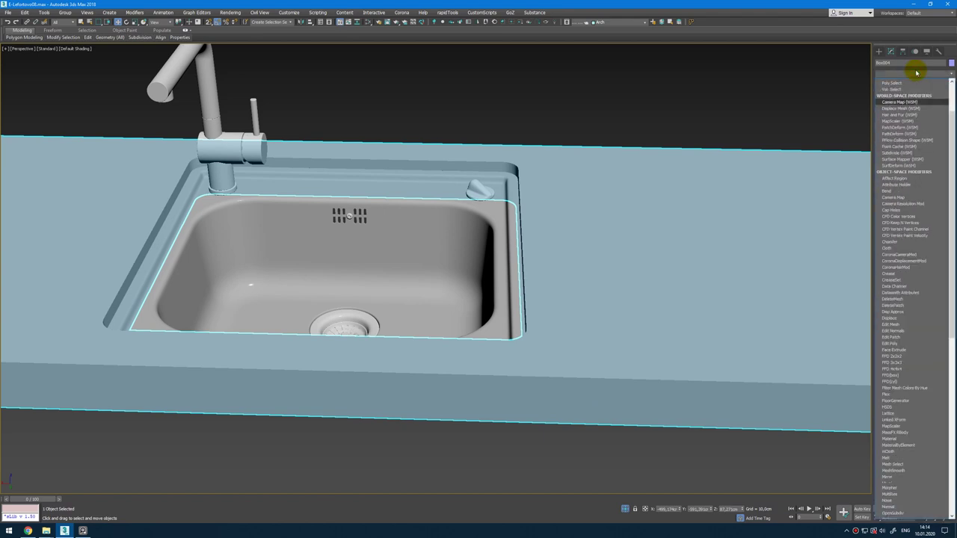
key("Return")
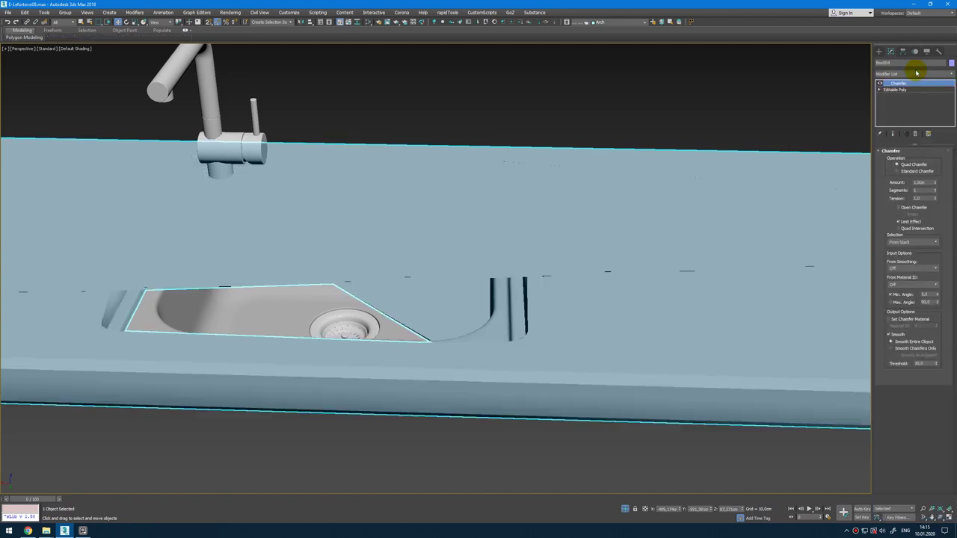
scroll(474, 148, "down", 5)
scroll(487, 156, "up", 4)
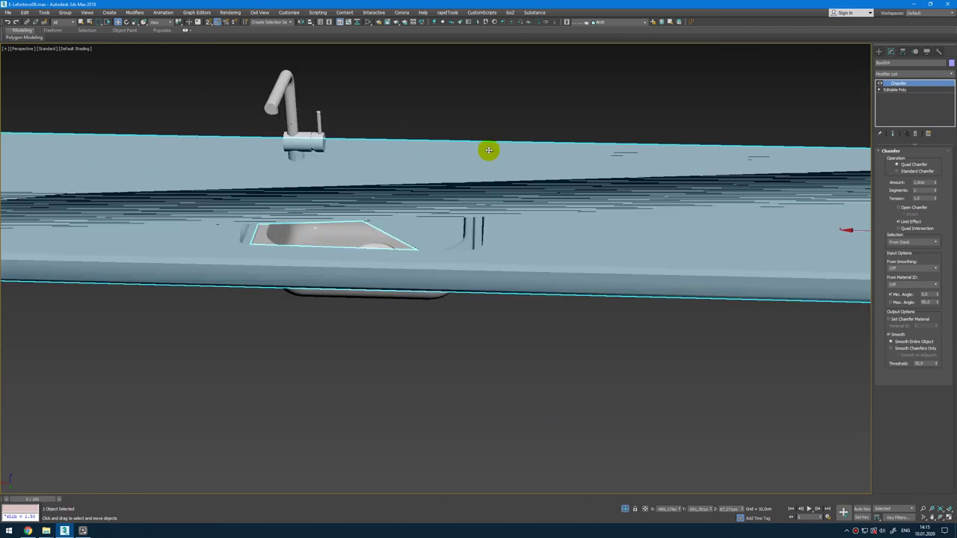
left_click(916, 133)
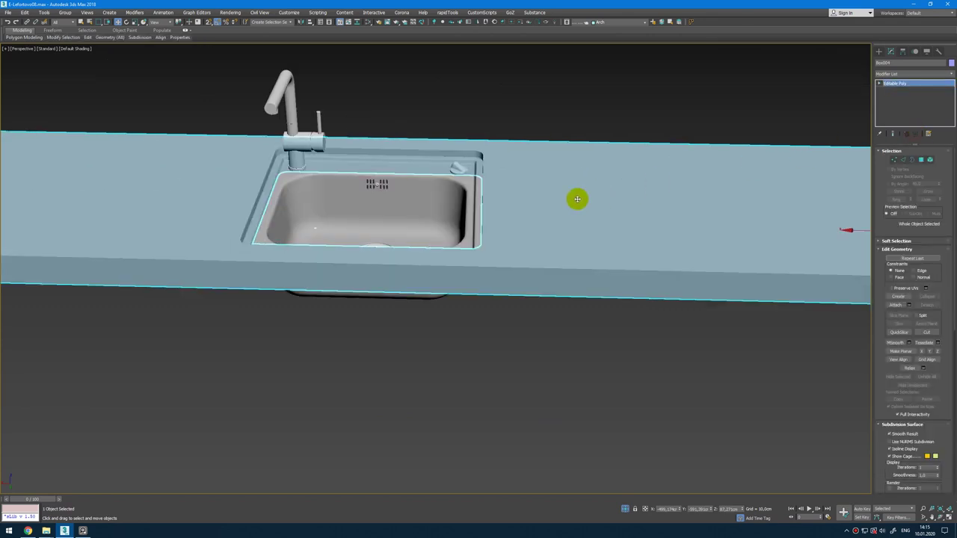
Step: Enable a slice plane for the countertop in the wireframe Top view and rotate it perpendicular to the countertop's length
scroll(576, 196, "down", 5)
key("2")
key("alt+w")
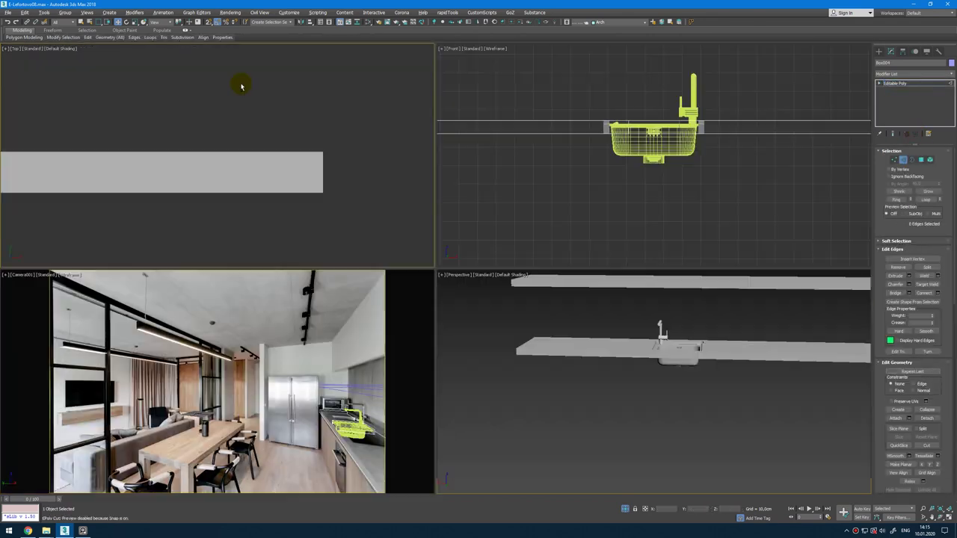
key("alt+w")
key("F3")
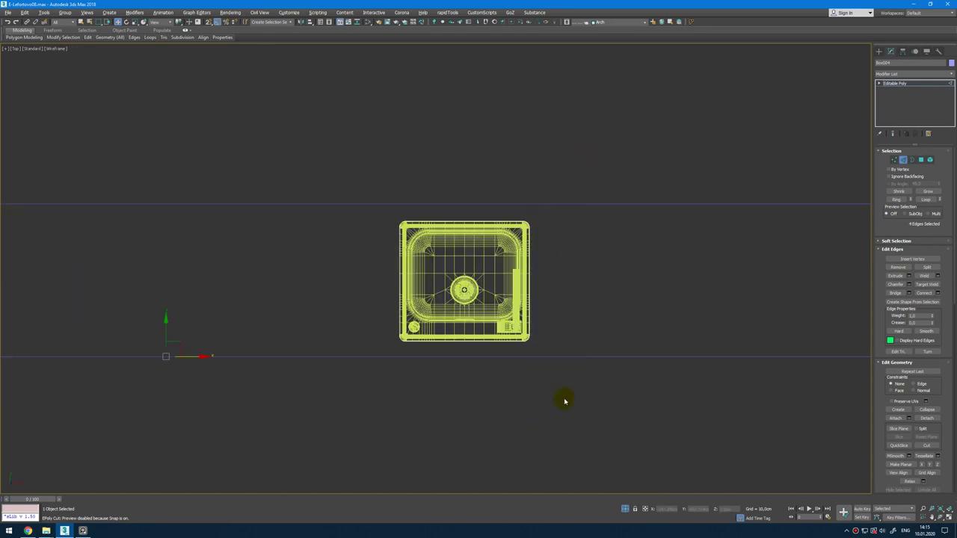
left_click(899, 429)
scroll(459, 364, "down", 8)
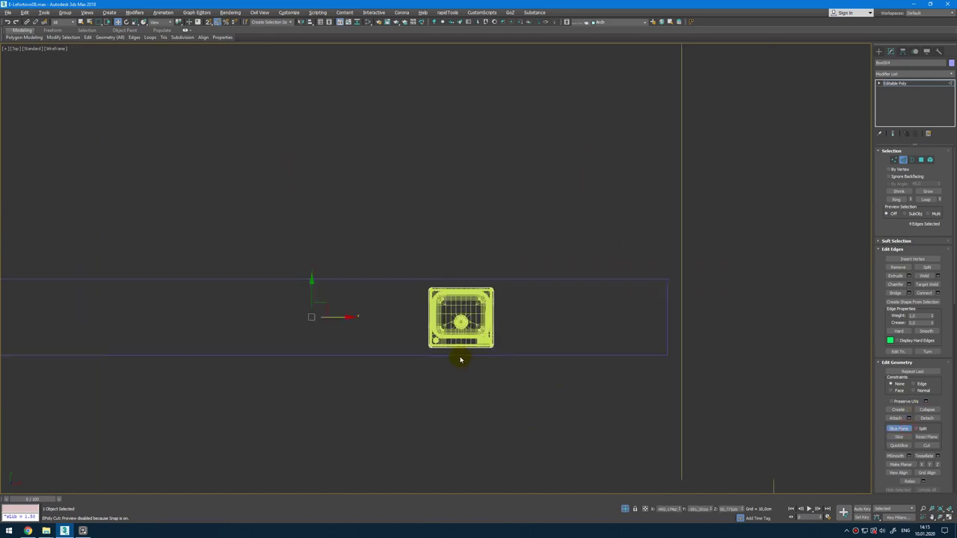
left_click_drag(375, 326, 342, 344)
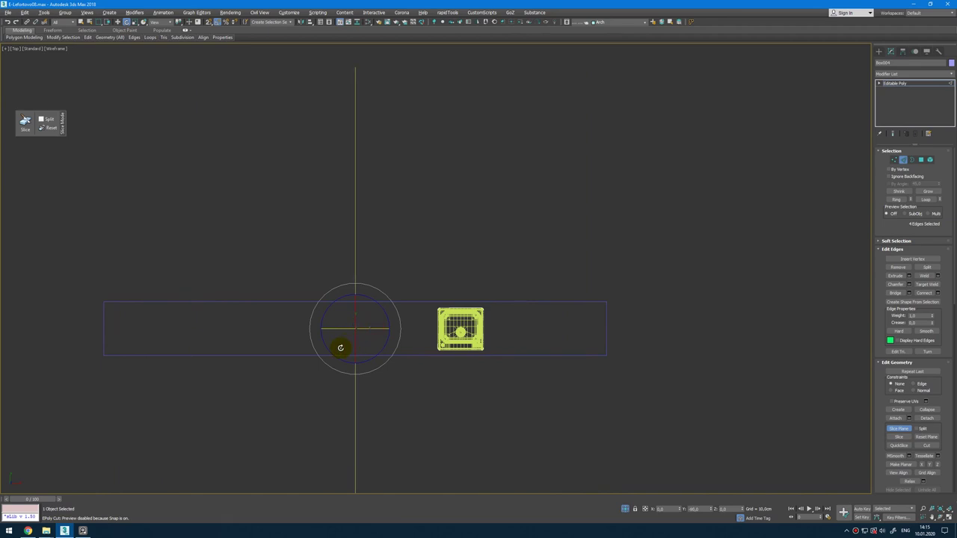
Step: Slice the countertop crosswise just outside the left and right sides of the sink
key("w")
scroll(356, 320, "up", 4)
left_click_drag(366, 308, 527, 308)
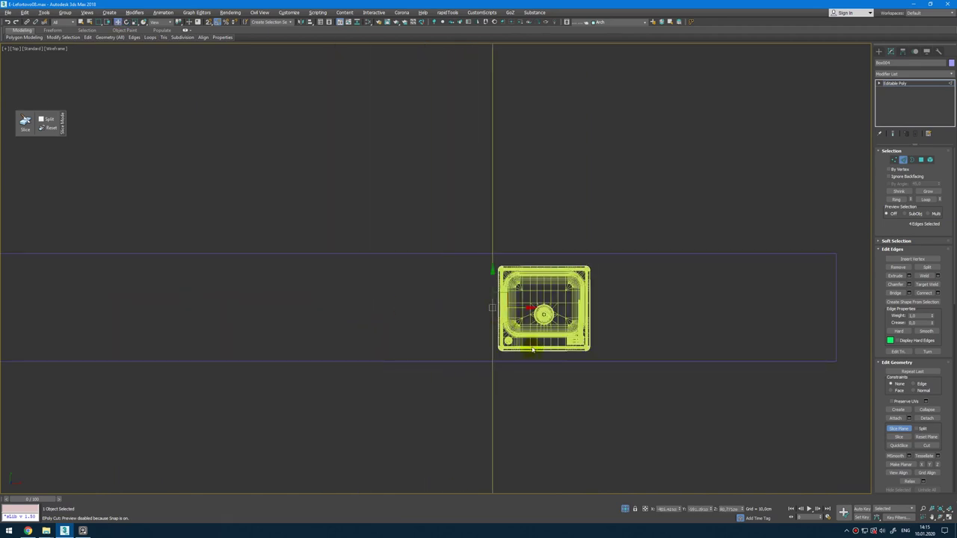
scroll(532, 328, "up", 6)
scroll(460, 303, "down", 2)
scroll(460, 304, "down", 2)
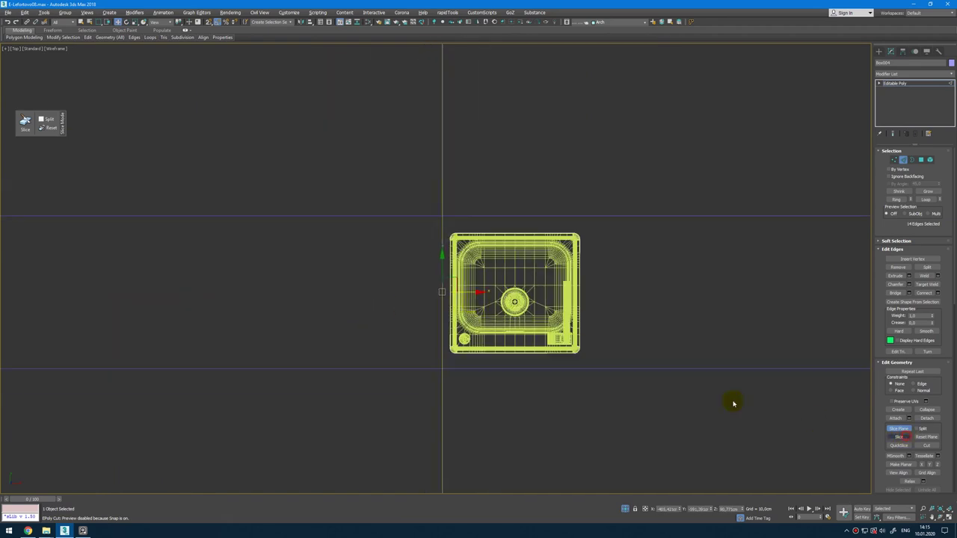
middle_click_drag(470, 293, 501, 318)
left_click_drag(501, 317, 677, 332)
scroll(617, 317, "down", 3)
Step: Rotate the slice plane parallel to the countertop's length and slice just beyond the sink's front and back sides
key("e")
scroll(621, 316, "up", 4)
key("w")
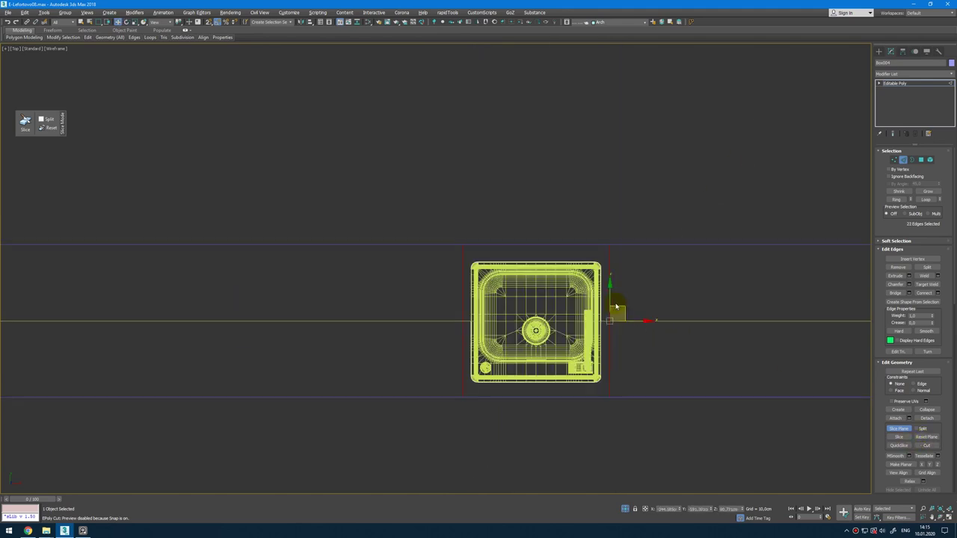
left_click_drag(611, 301, 611, 234)
left_click(899, 437)
scroll(623, 352, "down", 2)
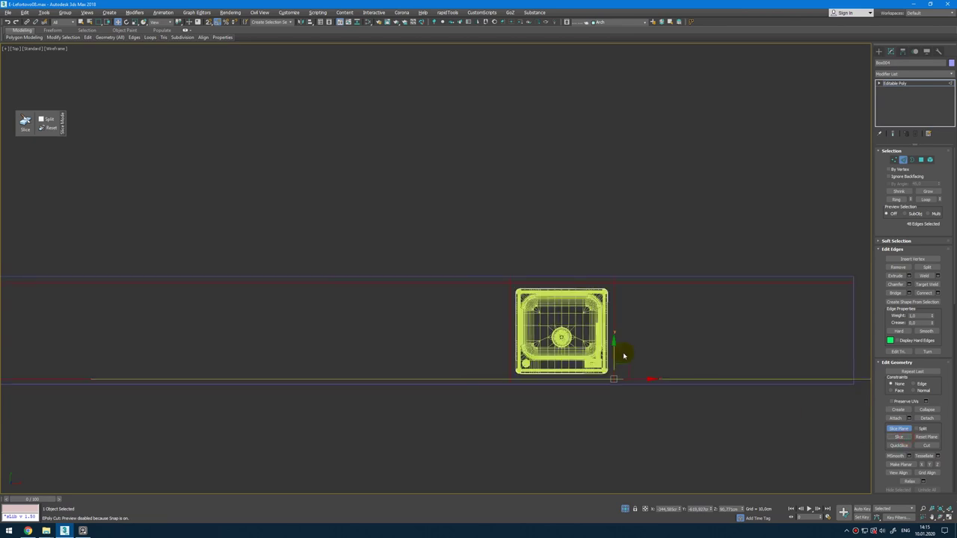
key("alt+w")
key("alt+w")
scroll(472, 201, "up", 5)
middle_click_drag(472, 201, 471, 208, "alt")
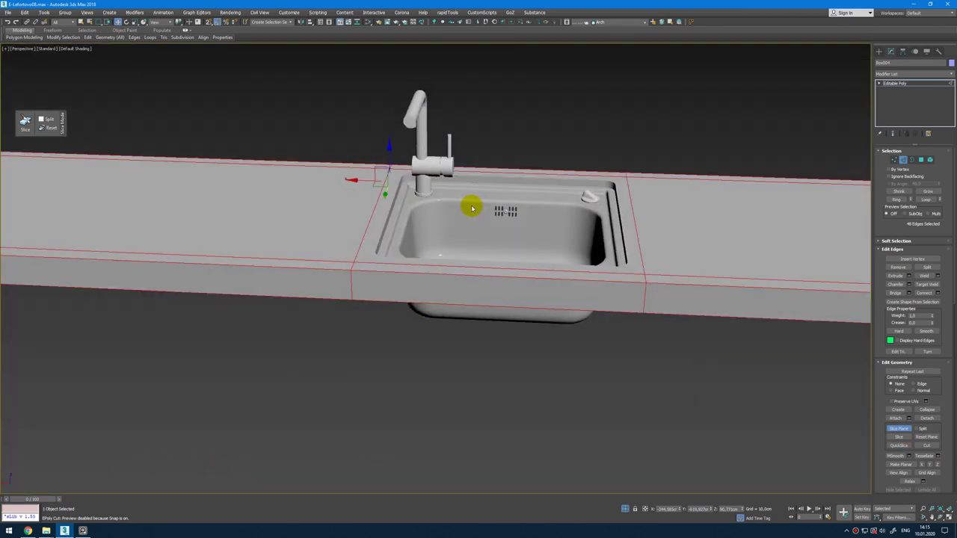
Step: Select the polygons of the longer countertop section beside the sink with edged faces shown, and delete them
key("2")
key("4")
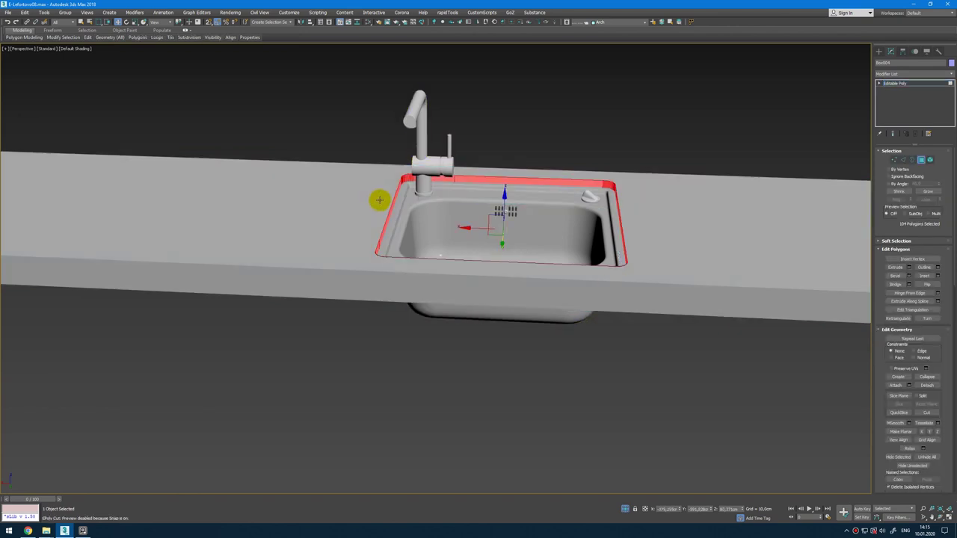
scroll(540, 269, "down", 4)
key("F4")
mouse_move(614, 262)
middle_mouse_down()
mouse_move(524, 261)
mouse_move(489, 248)
middle_mouse_up()
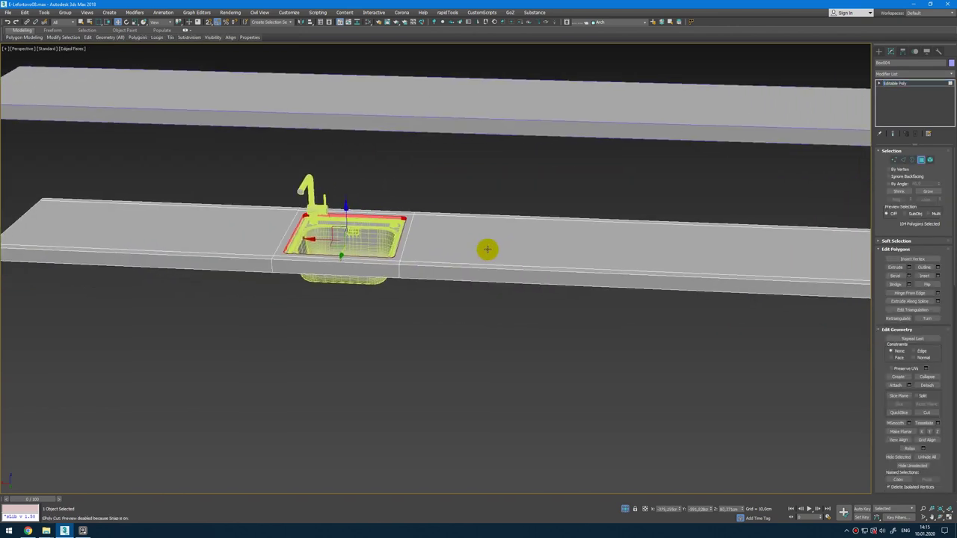
scroll(489, 247, "down", 3)
left_click_drag(827, 248, 675, 368)
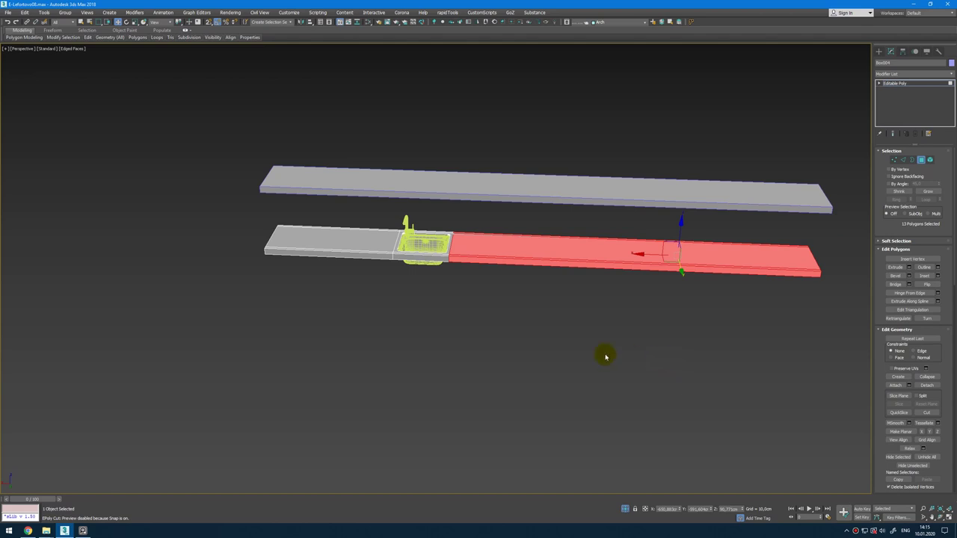
key("Delete")
Step: Delete the leftover polygons on the longer side and the shorter countertop section on the sink's other side
scroll(370, 235, "up", 3)
left_click_drag(688, 218, 618, 396)
key("Delete")
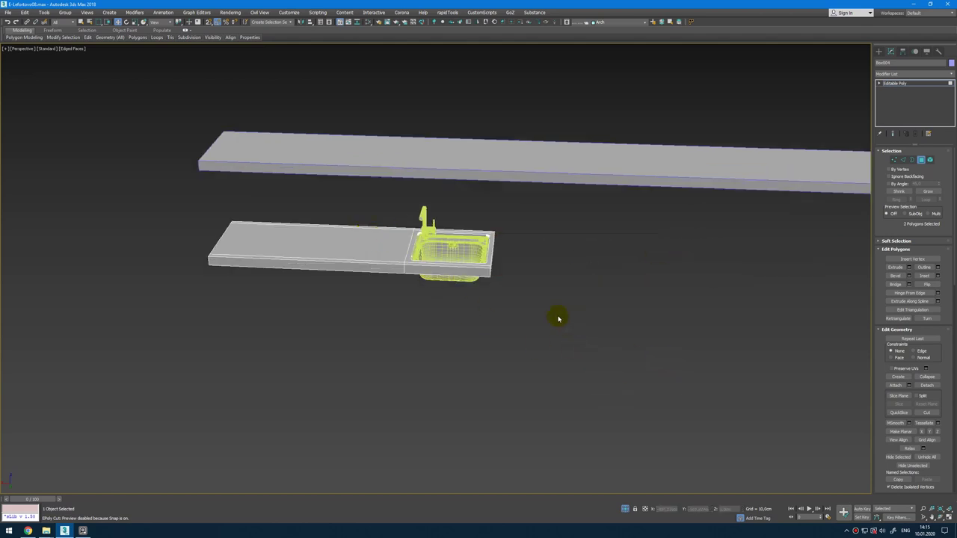
left_click_drag(170, 204, 290, 327)
key("Delete")
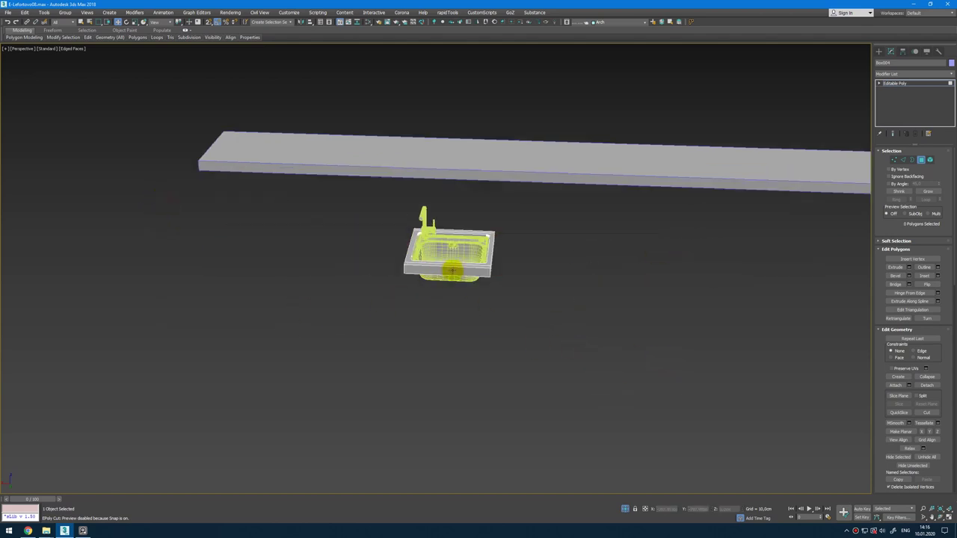
Step: Delete the narrow polygon strips along the countertop's front and back edges in the Top view
middle_click_drag(474, 271, 526, 257, "alt")
key("t")
scroll(598, 303, "up", 5)
left_click_drag(357, 251, 663, 303)
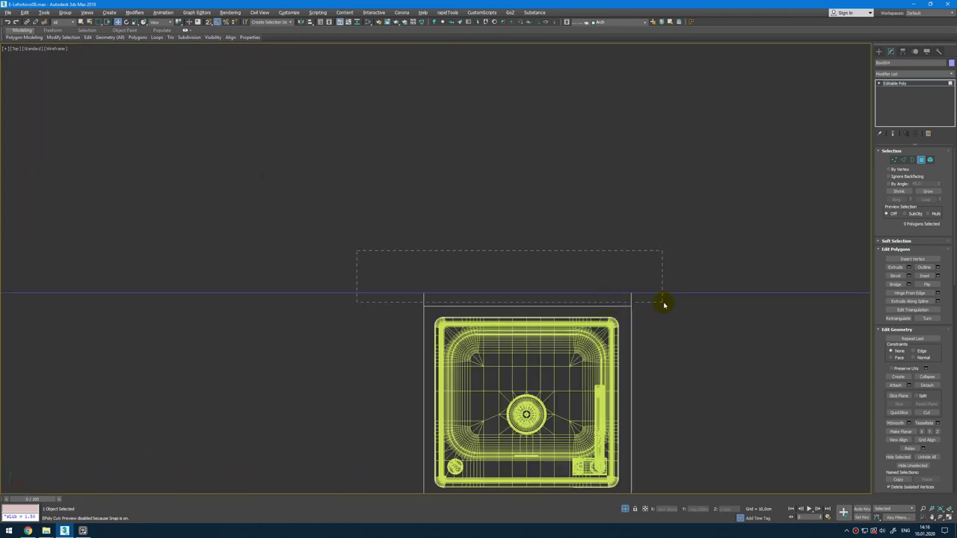
scroll(651, 311, "down", 3)
middle_click_drag(647, 310, 600, 237)
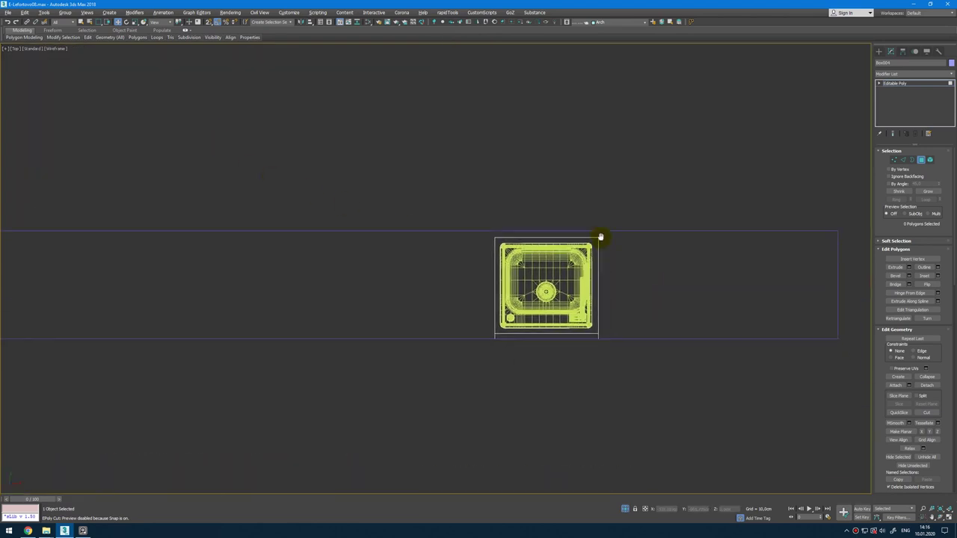
scroll(589, 338, "up", 3)
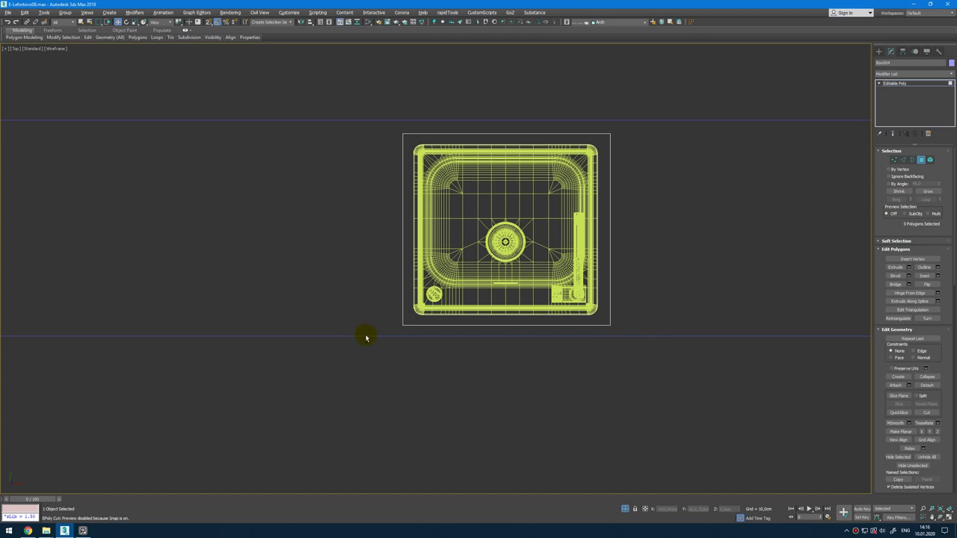
Step: Delete the bottom face of the remaining countertop frame around the sink in the perspective view
key("alt+w")
left_click(684, 363)
key("alt+w")
scroll(476, 240, "up", 4)
middle_click_drag(476, 239, 470, 252, "alt")
scroll(482, 234, "up", 3)
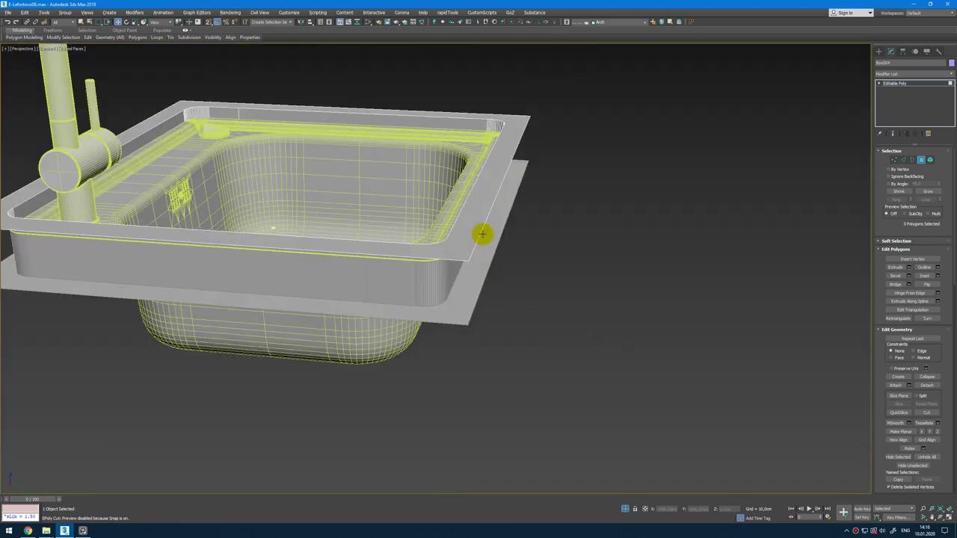
left_click(484, 238)
key("Delete")
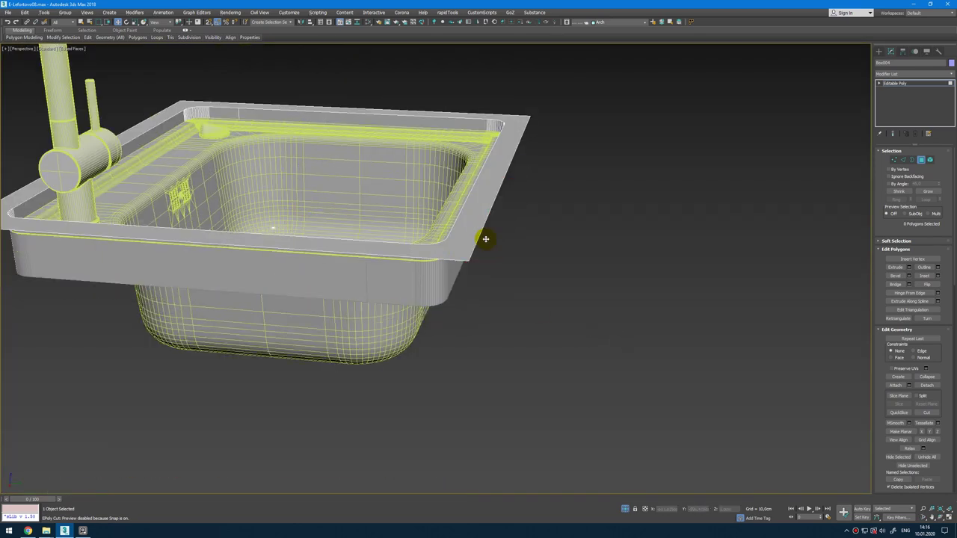
Step: Examine the remaining countertop frame around the sink in the Top and perspective views
key("alt+w")
key("alt+w")
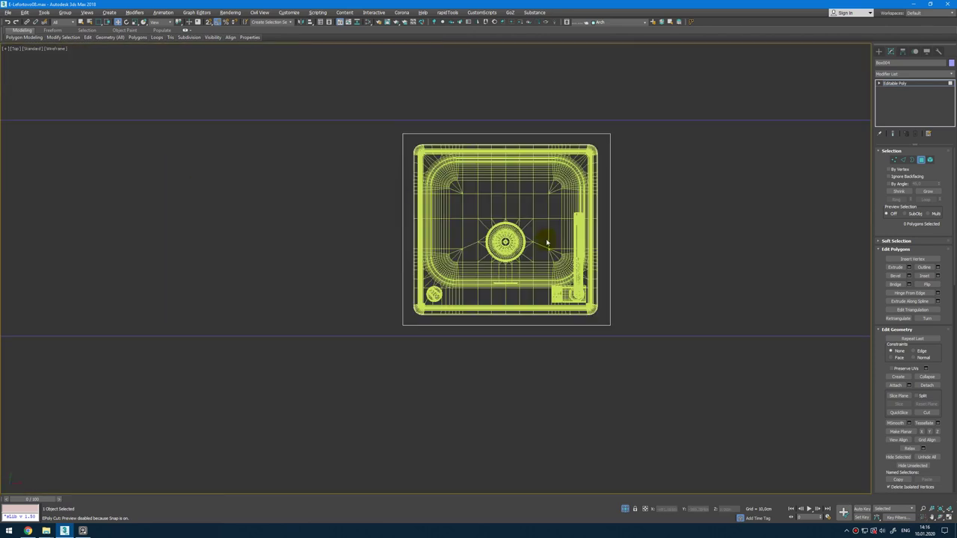
key("alt+w")
middle_click(648, 354)
key("alt+w")
middle_click_drag(599, 344, 550, 331, "alt")
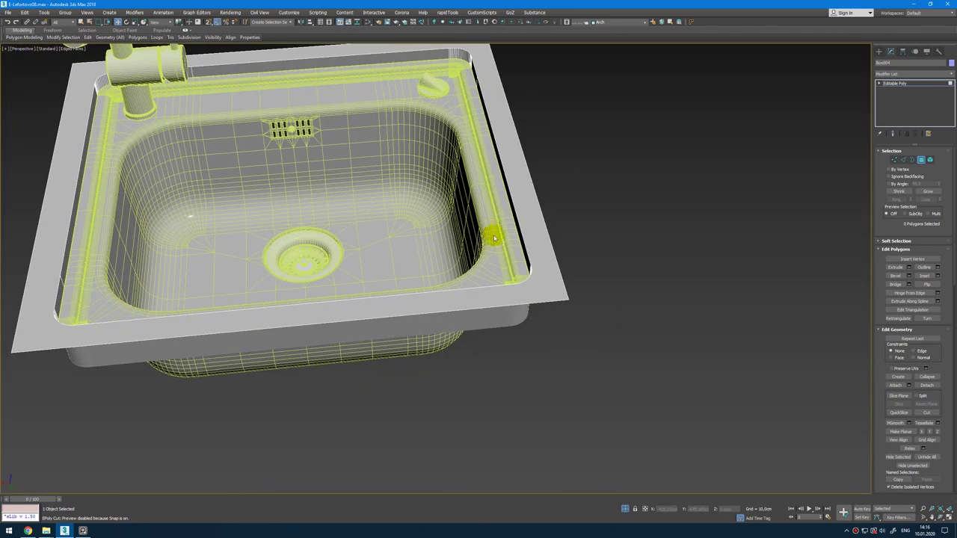
scroll(505, 274, "down", 3)
middle_click_drag(493, 235, 504, 253, "alt")
Step: Activate and reset the Slice Plane for the countertop frame, then rotate it upright across the sink in the Top view
key("alt+w")
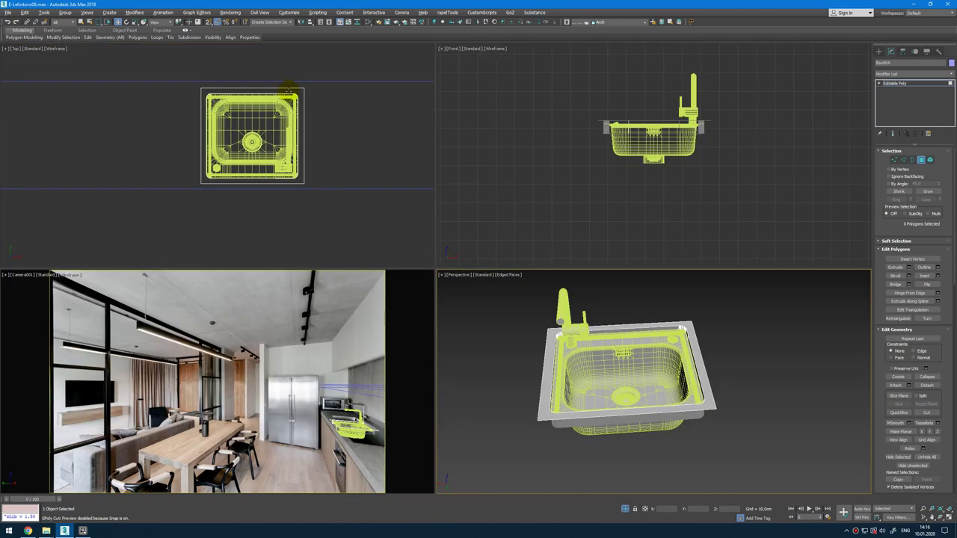
key("alt+w")
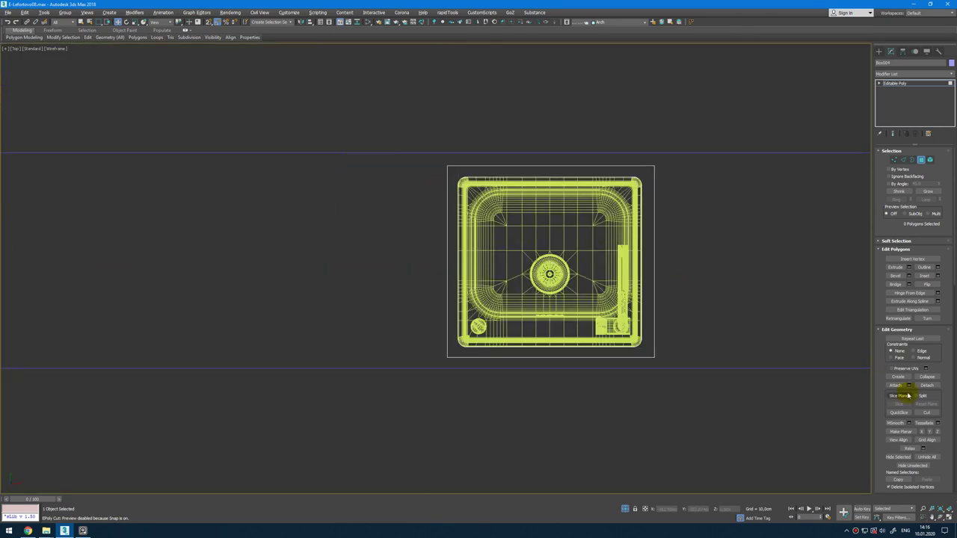
left_click(906, 397)
left_click(926, 406)
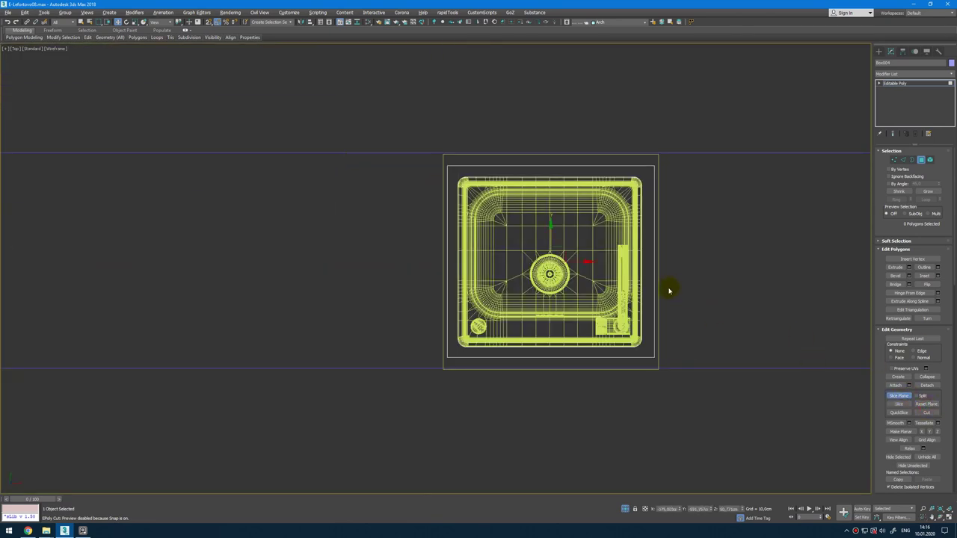
middle_click_drag(667, 290, 621, 289)
key("e")
left_click_drag(527, 260, 492, 274)
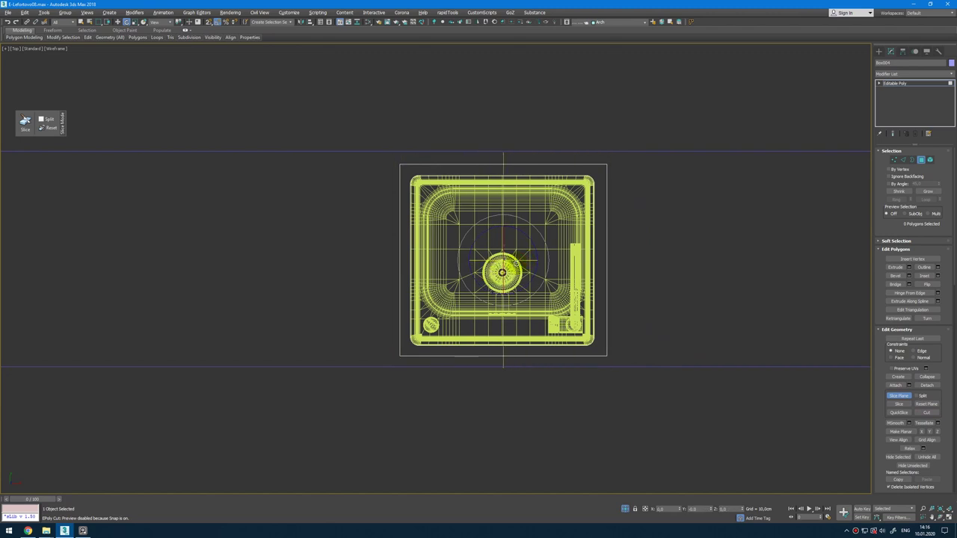
Step: Snap the slice plane to the sink's middle and rotate it 90° to run along the other direction of the frame
scroll(519, 263, "up", 4)
scroll(493, 279, "up", 5)
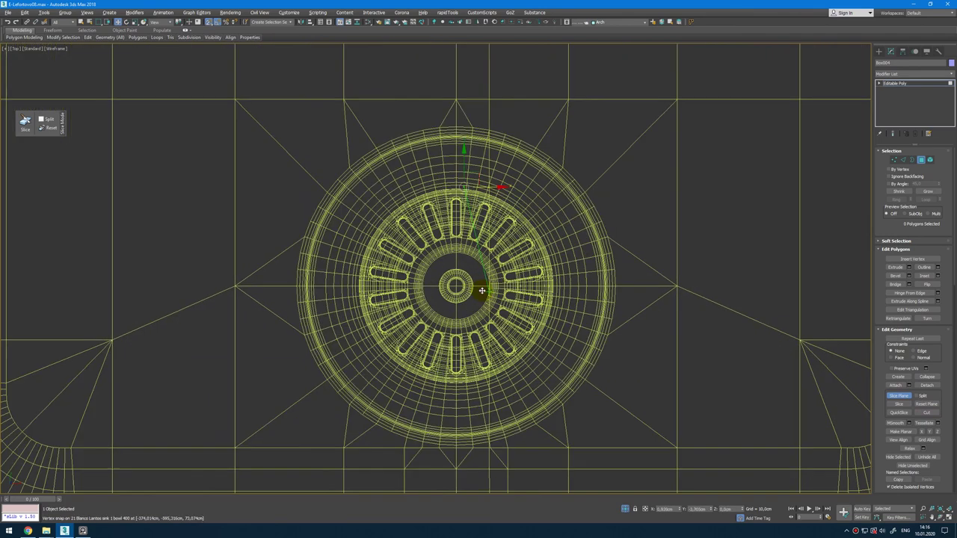
scroll(448, 288, "down", 6)
key("e")
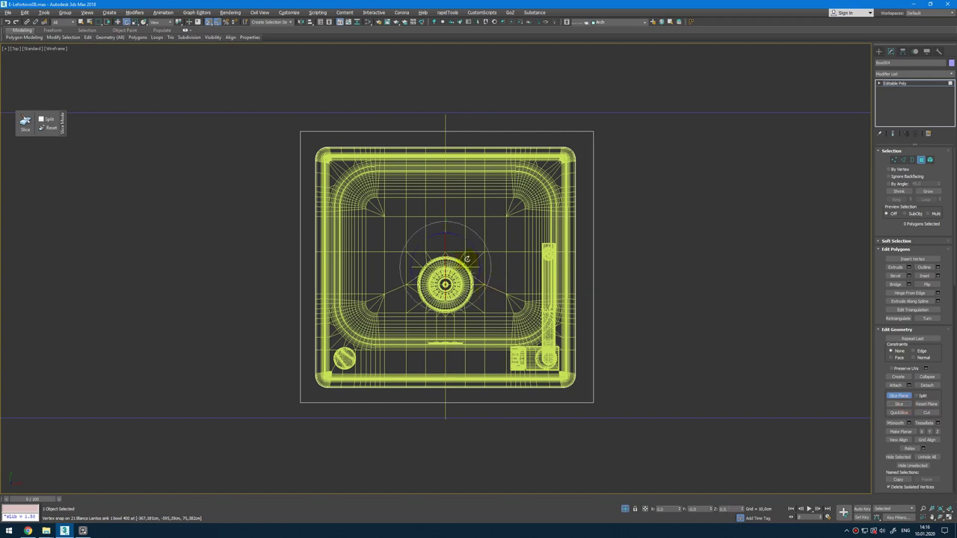
left_click_drag(469, 243, 507, 252)
key("w")
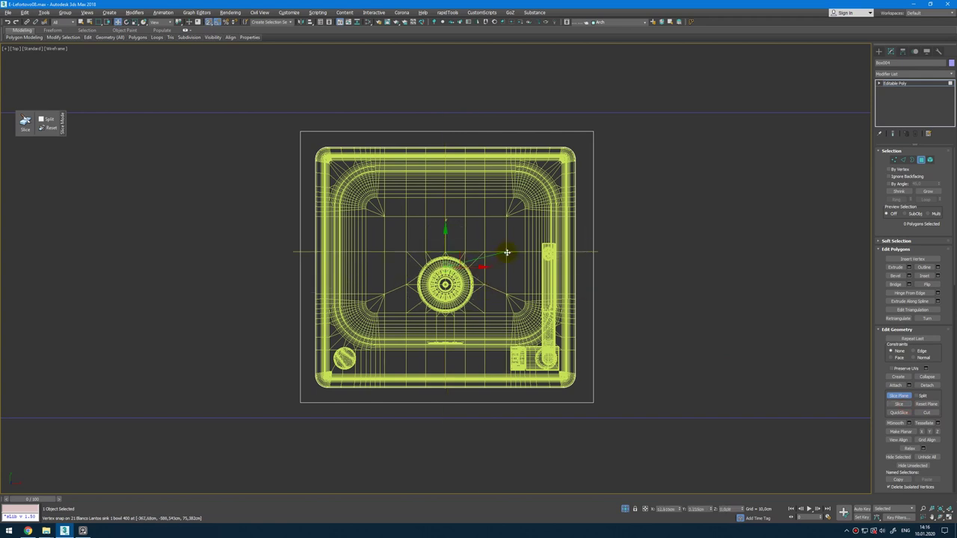
key("alt+w")
key("alt+w")
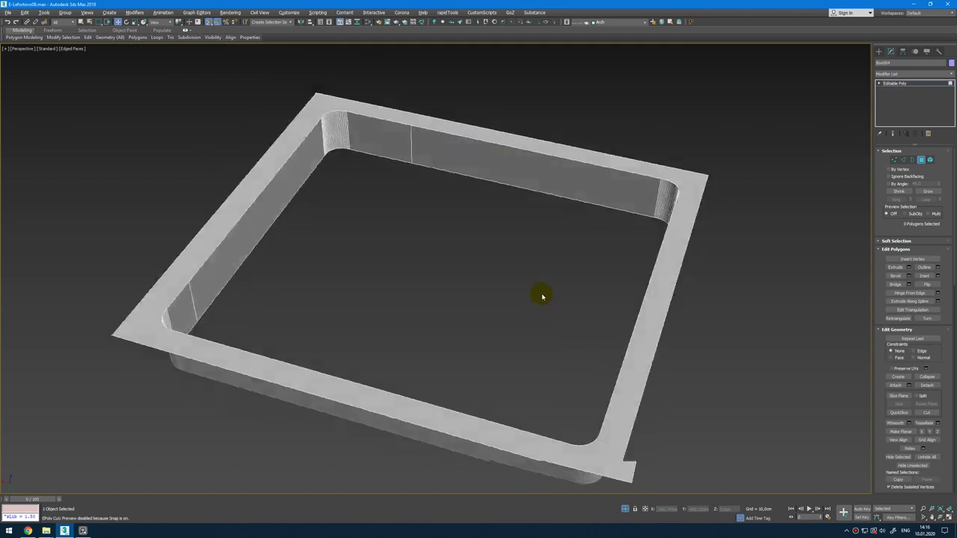
middle_click_drag(543, 297, 542, 296, "alt")
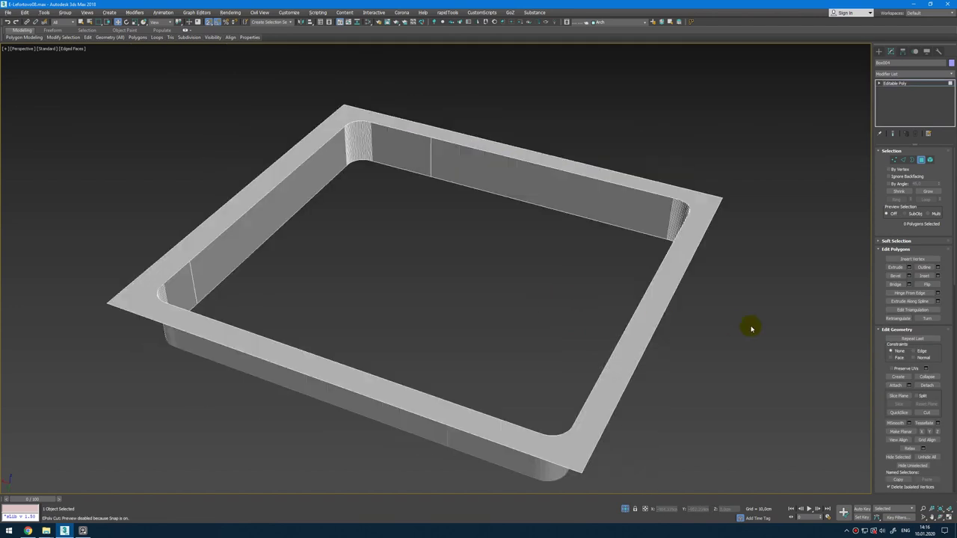
Step: Reactivate the Slice Plane on the frame at edge sub-object level
key("4")
key("2")
middle_click_drag(564, 227, 578, 267, "alt")
left_click(578, 266)
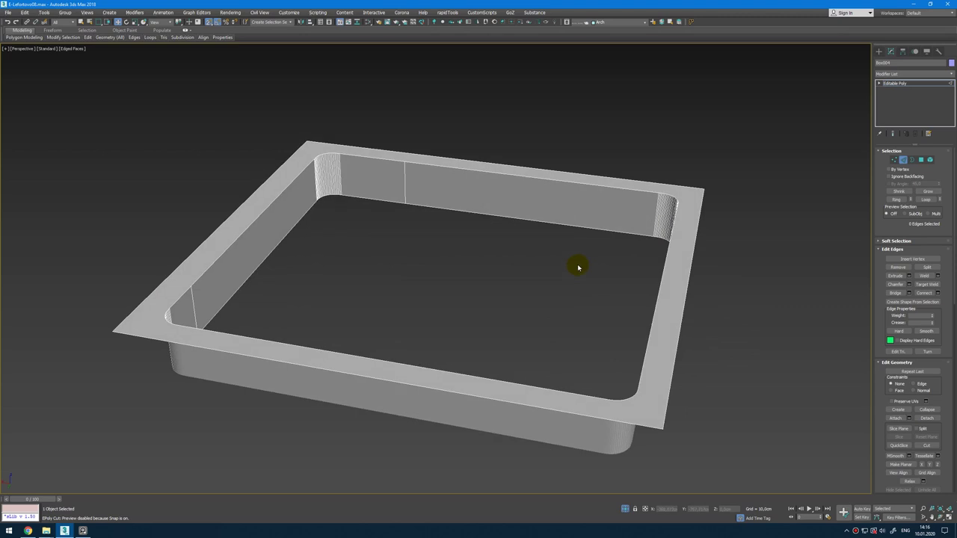
key("2")
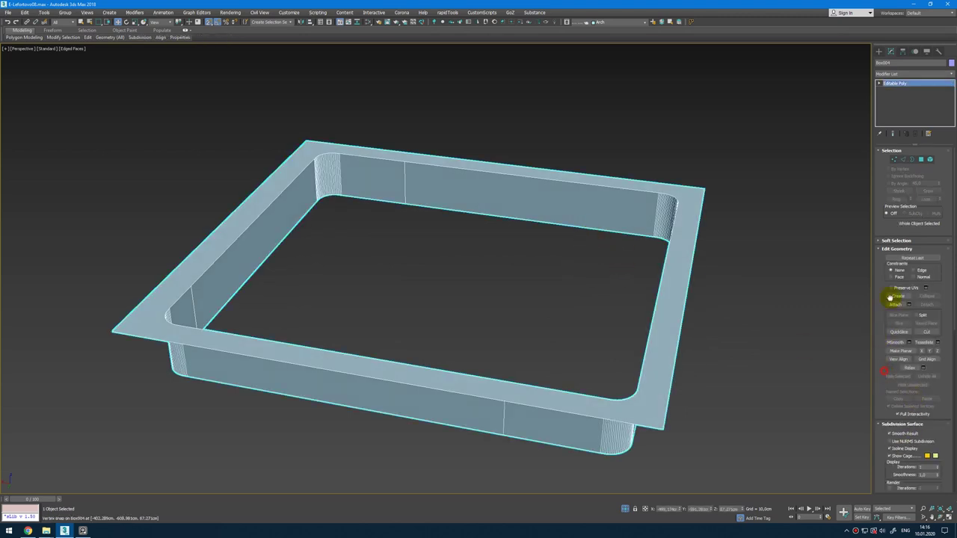
scroll(895, 314, "down", 5)
key("2")
left_click(899, 287)
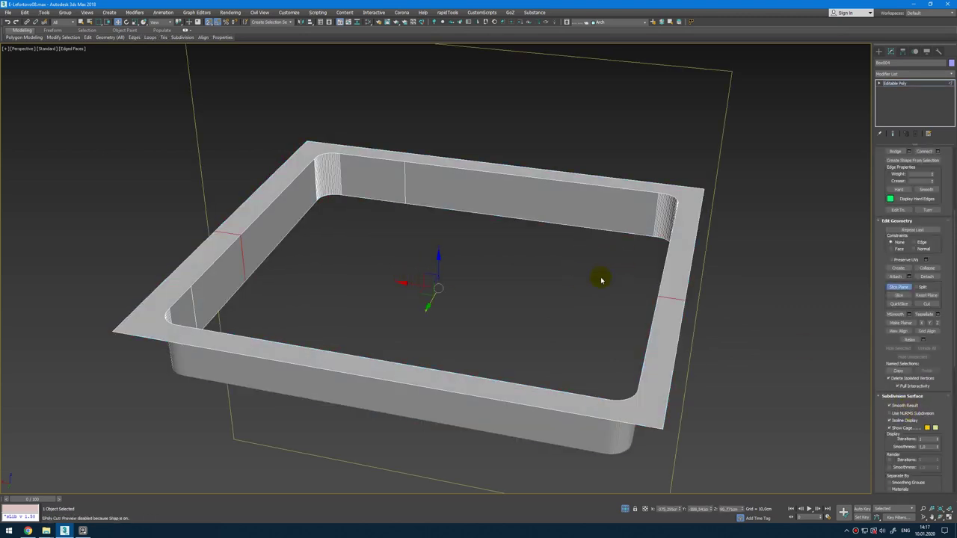
Step: Slice the countertop frame through its middle in both directions, then leave the slice mode
middle_click_drag(602, 281, 468, 288, "alt")
key("alt+w")
key("alt+w")
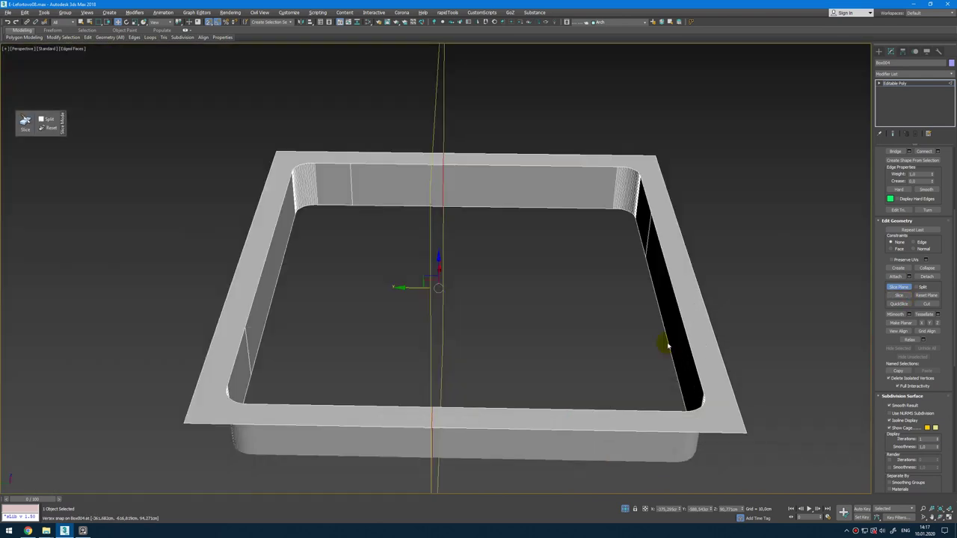
middle_click_drag(666, 342, 430, 316, "alt")
left_click(899, 296)
left_click(899, 288)
middle_click_drag(554, 291, 635, 284, "alt")
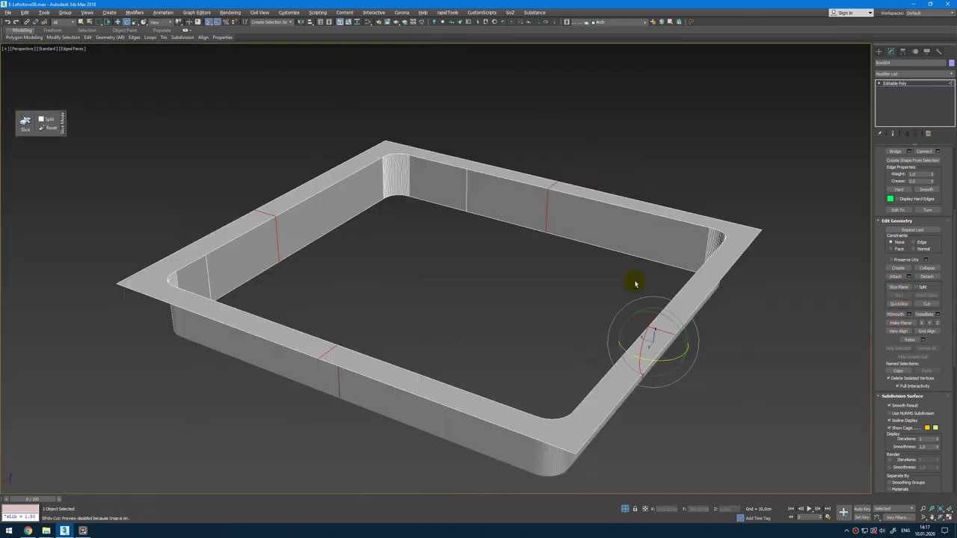
Step: Select the frame polygons on one side of the middle slice in the Top view and delete them
key("alt+w")
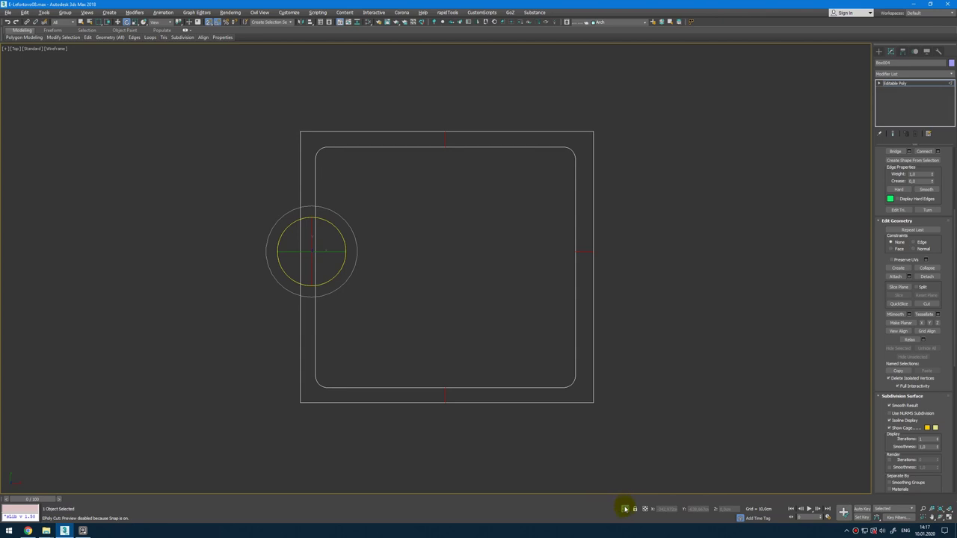
left_click(625, 509)
key("4")
left_click_drag(246, 93, 365, 251)
key("alt+w")
middle_click(689, 409)
key("alt+w")
key("alt+q")
middle_click_drag(600, 347, 640, 346, "alt")
scroll(621, 352, "down", 4)
key("Delete")
Step: Delete a further section of the frame up to the other slice, keeping only one L-shaped corner quarter
mouse_move(566, 329)
middle_mouse_down("alt")
mouse_move(536, 320)
mouse_move(539, 310)
middle_mouse_up("alt")
left_click_drag(421, 231, 181, 458)
key("Delete")
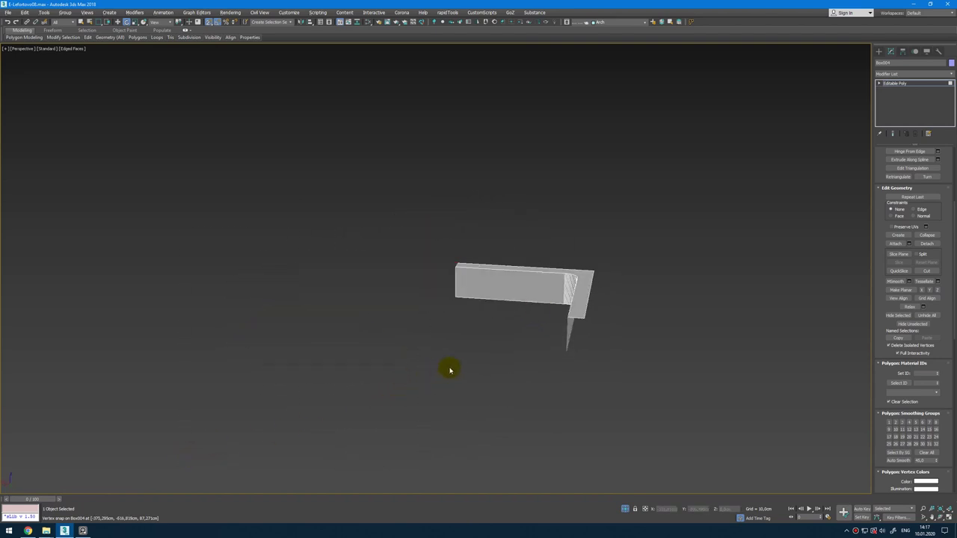
Step: Remove the extra vertical edge on the inner wall beside the rounded corner, together with its vertices
middle_click_drag(450, 371, 569, 311, "alt")
scroll(515, 292, "up", 6)
key("2")
left_click(498, 273)
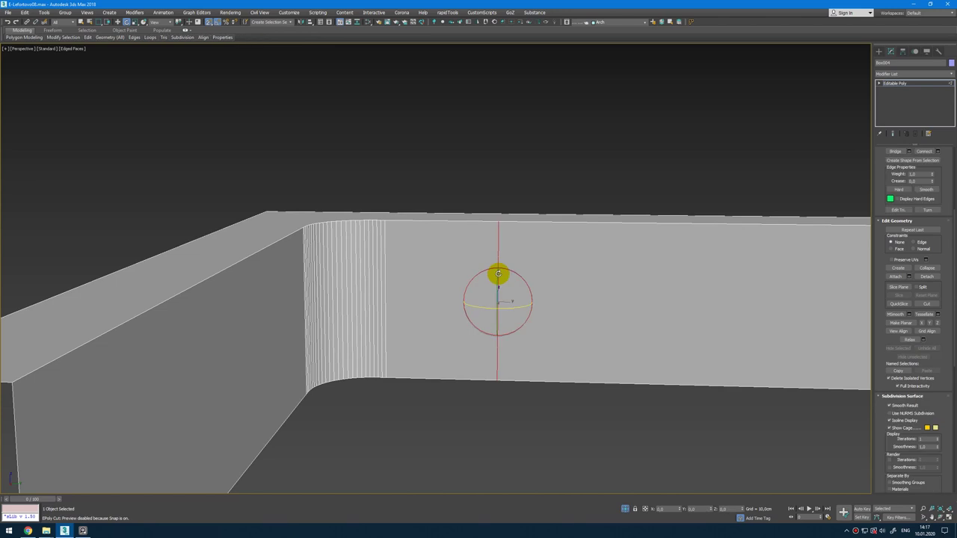
key("ctrl+BackSpace")
Step: Cut three edges in the Top view from the middle of the rounded corner to the outer corner and the adjacent lower edge
key("1")
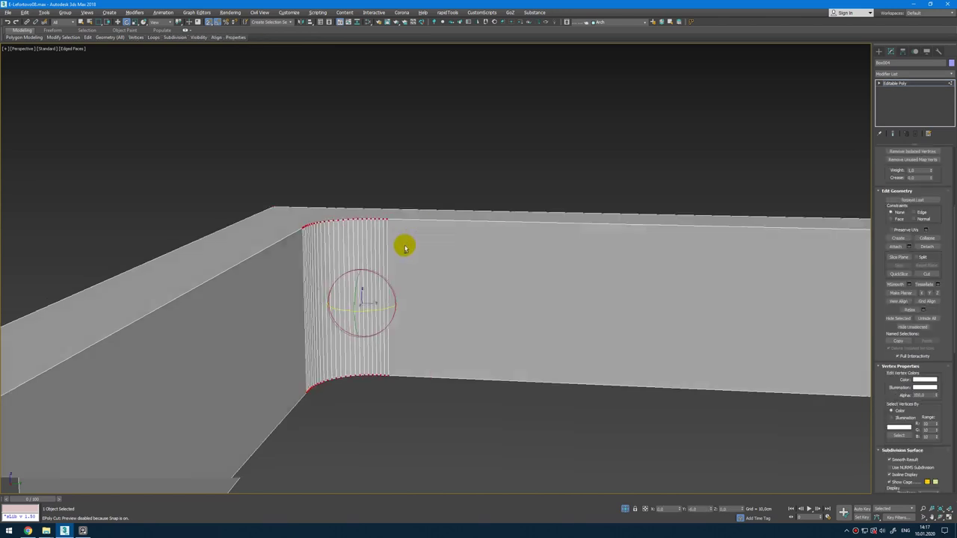
key("alt+w")
middle_click(239, 138)
key("alt+w")
key("F3")
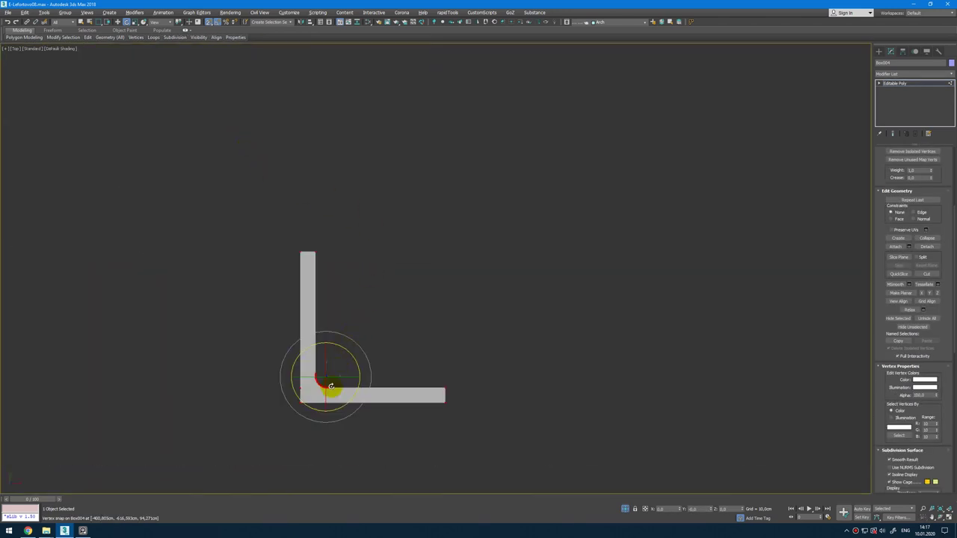
scroll(331, 389, "up", 5)
middle_click_drag(331, 380, 314, 301)
scroll(314, 301, "up", 3)
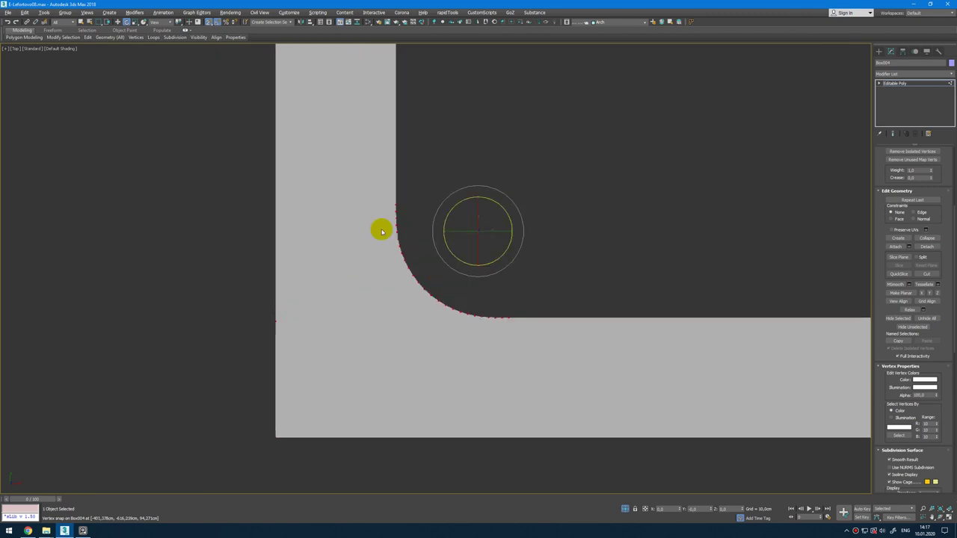
key("F3")
key("alt+c")
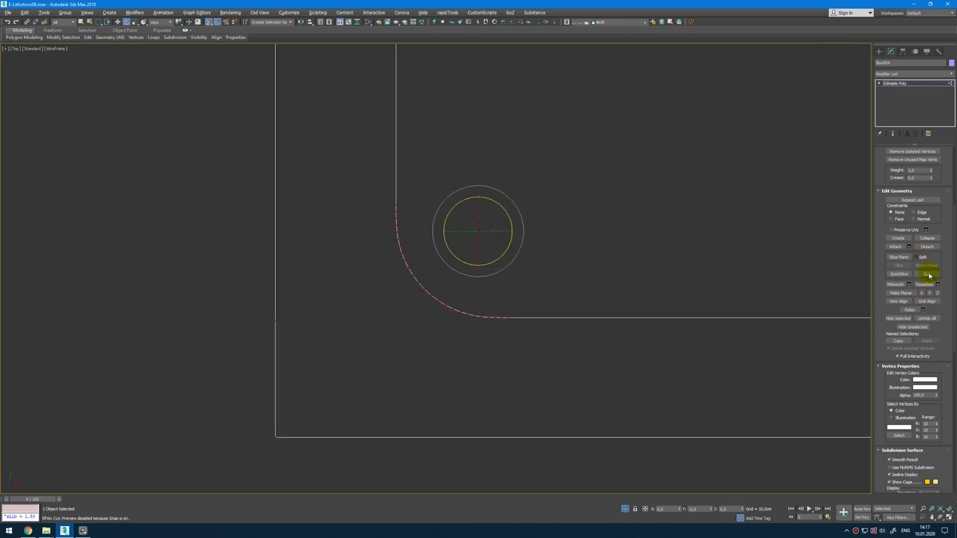
left_click(928, 275)
left_click(427, 295)
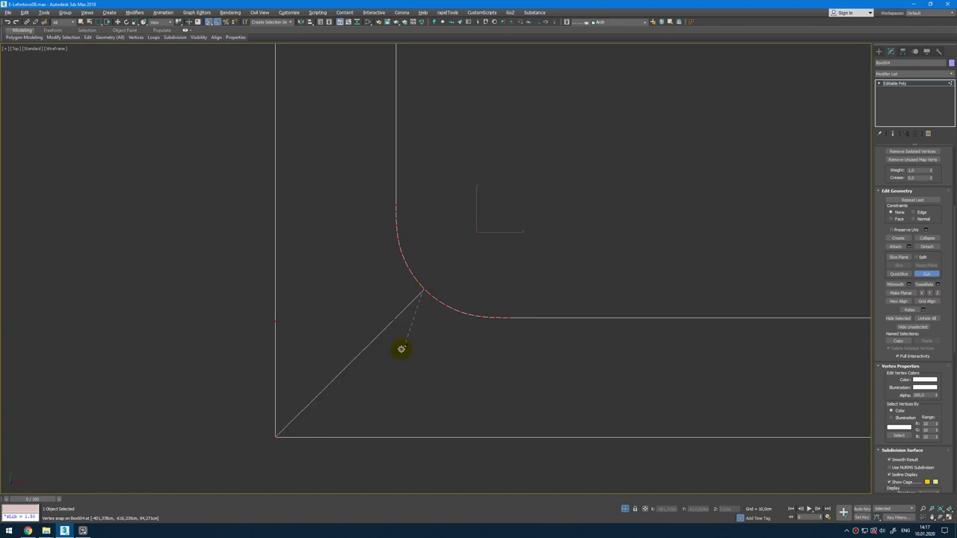
left_click(301, 433)
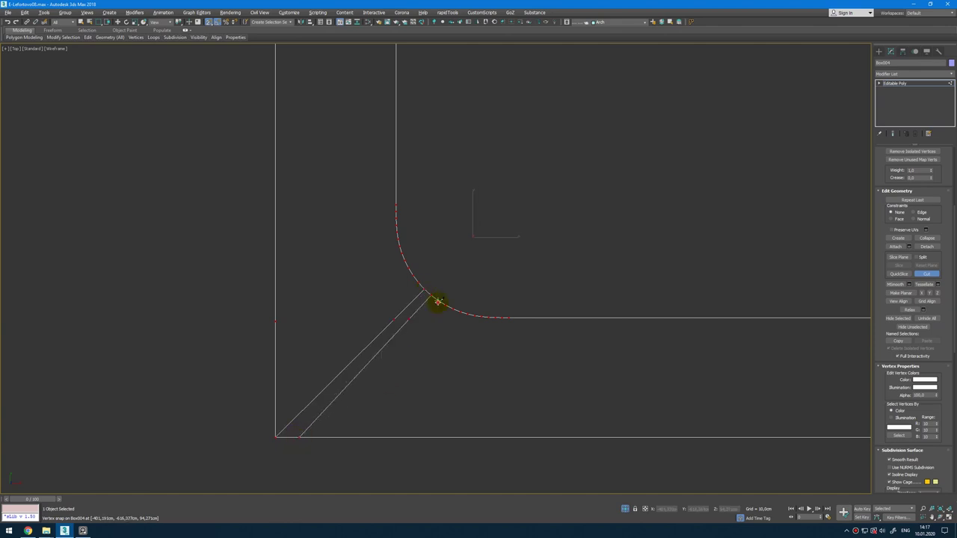
left_click(326, 437)
left_click(437, 297)
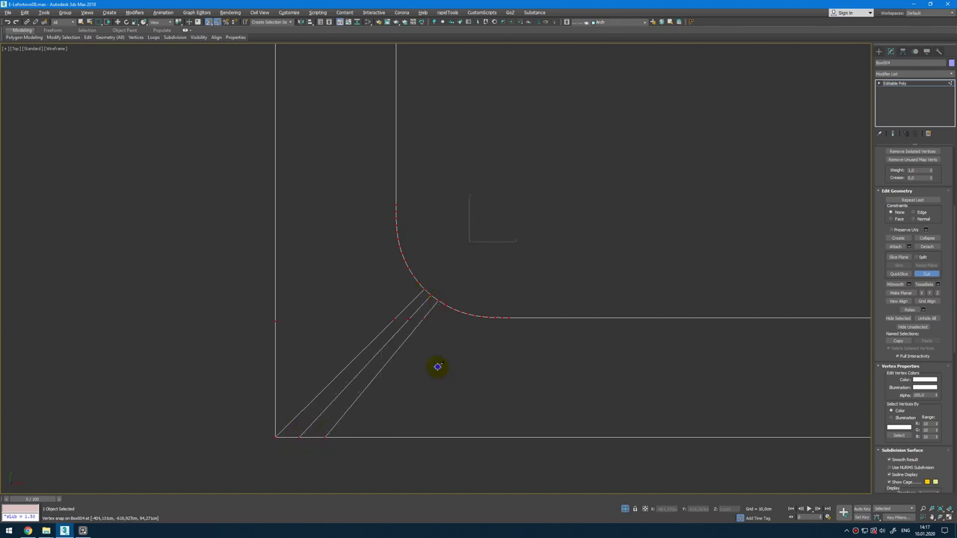
Step: Cut fanned edges from the remaining arc vertices on the corner's lower half to the frame's lower outer edge
left_click(510, 318)
right_click(500, 322)
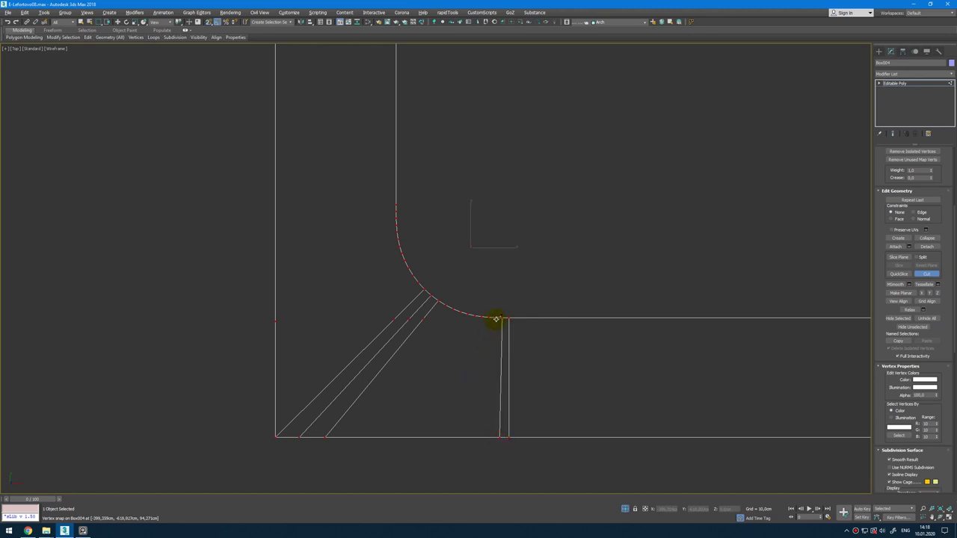
left_click(495, 319)
left_click(489, 437)
right_click(488, 437)
left_click(487, 319)
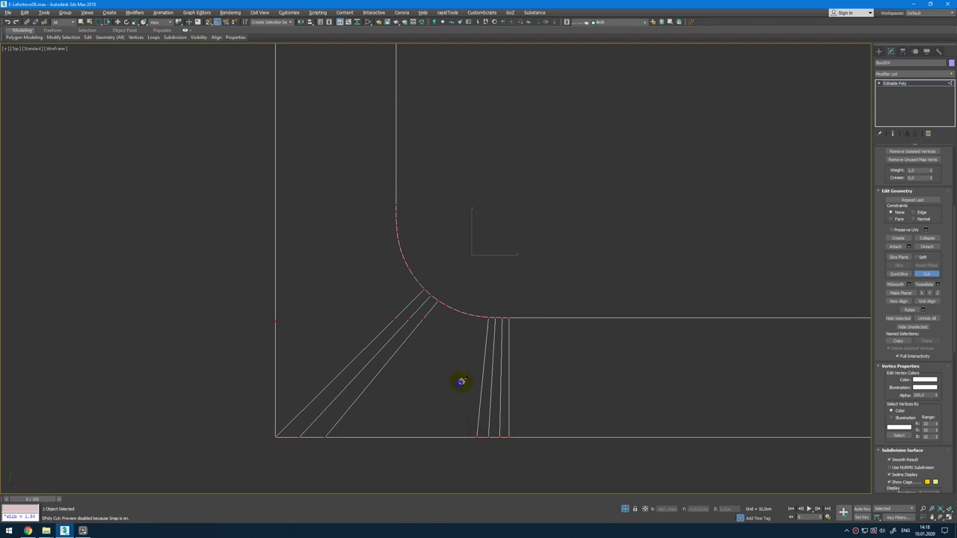
left_click(463, 437)
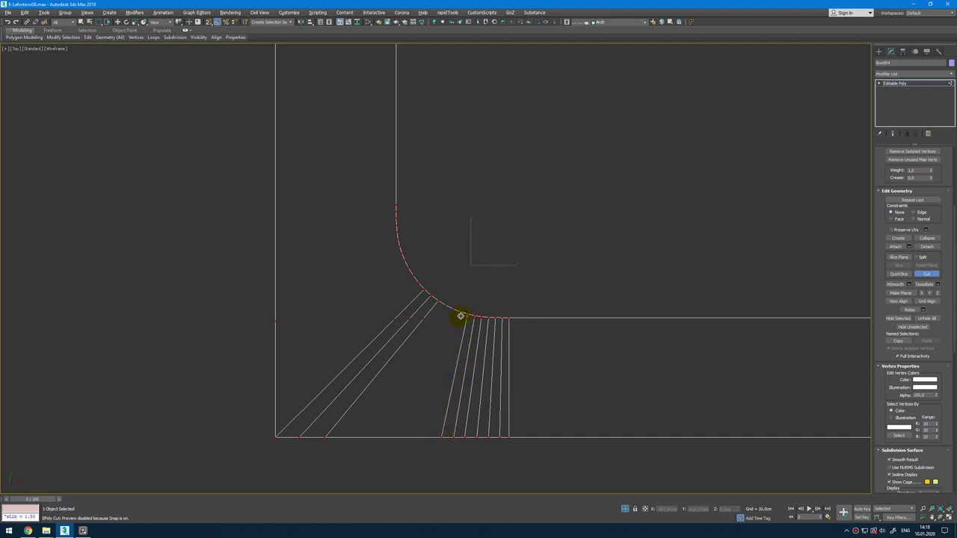
left_click(422, 438)
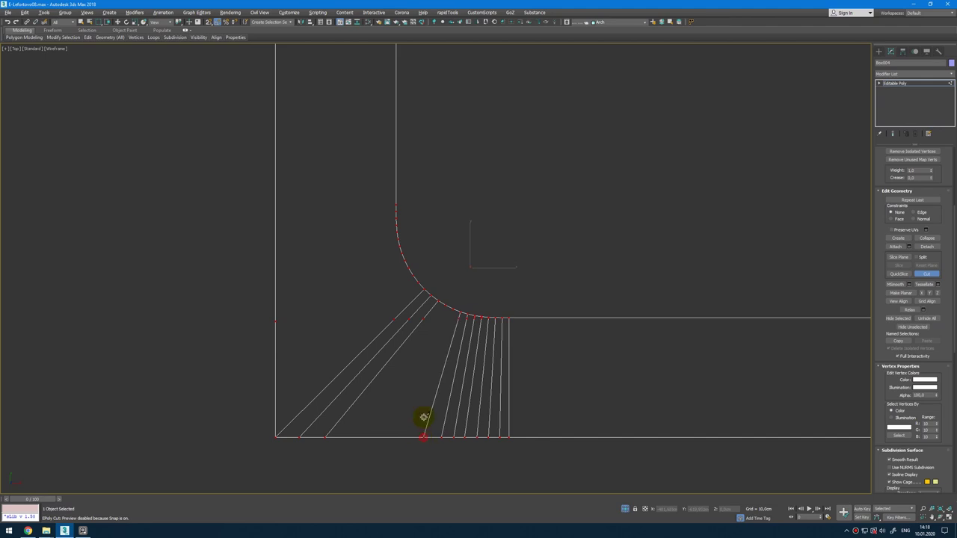
left_click(404, 437)
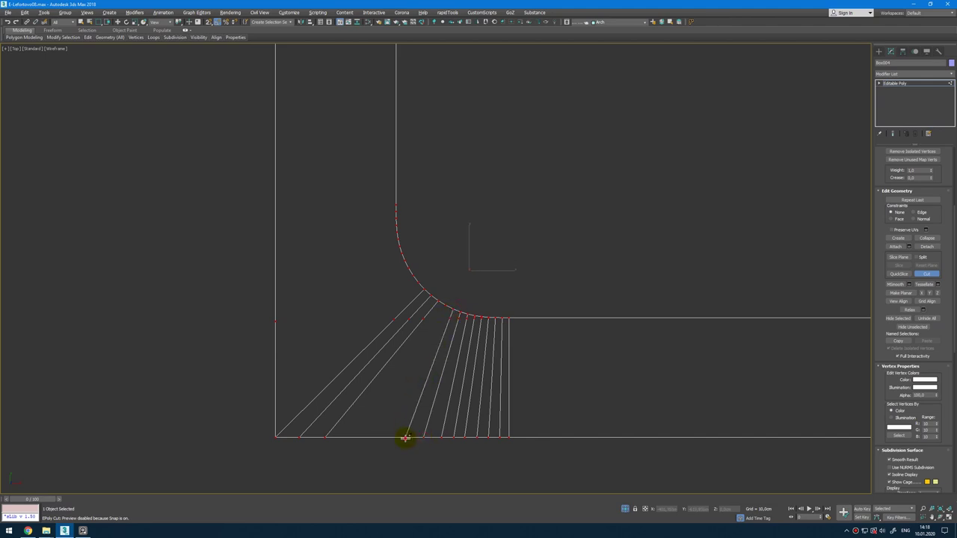
left_click(373, 437)
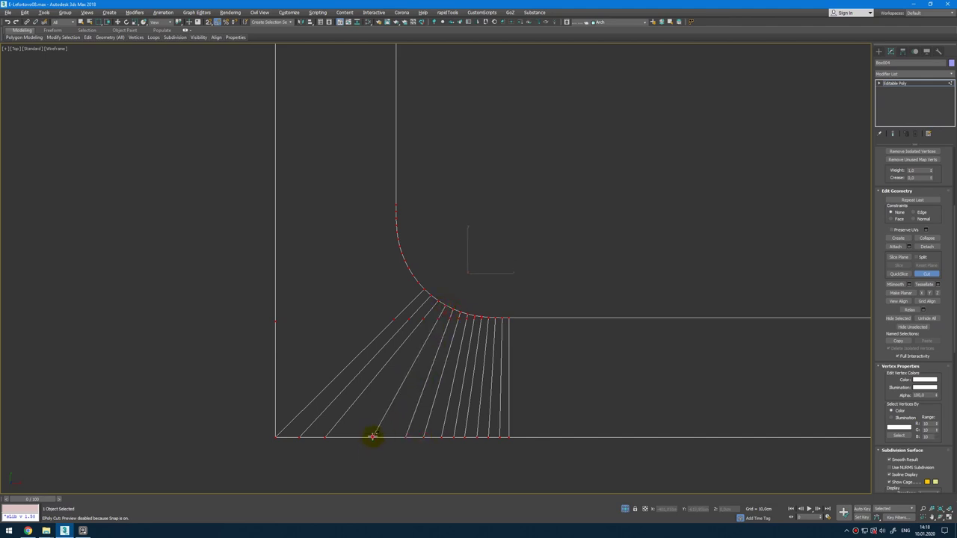
Step: Cut fanned edges from the arc vertices on the corner's upper half to the frame's left outer edge
left_click(275, 386)
right_click(336, 289)
left_click(275, 347)
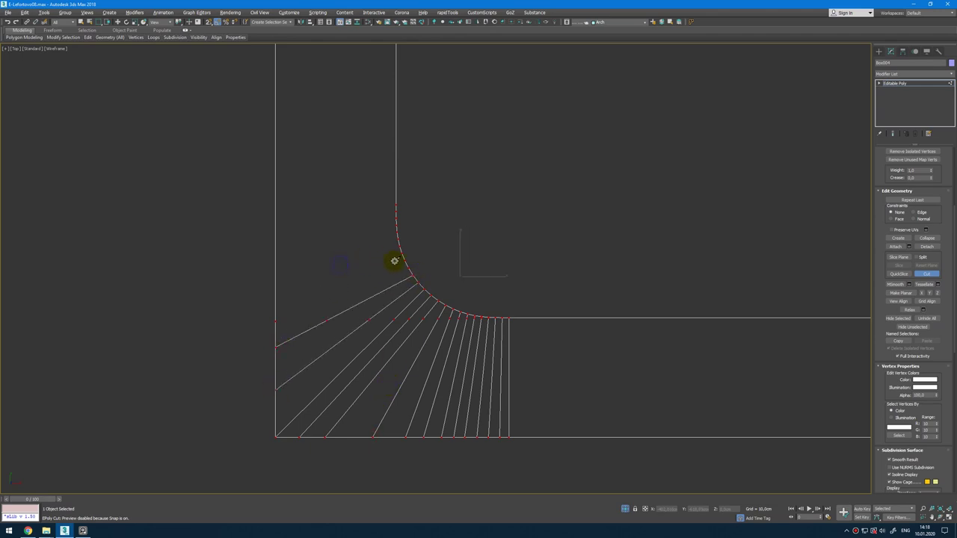
left_click(398, 238)
left_click(275, 236)
right_click(317, 231)
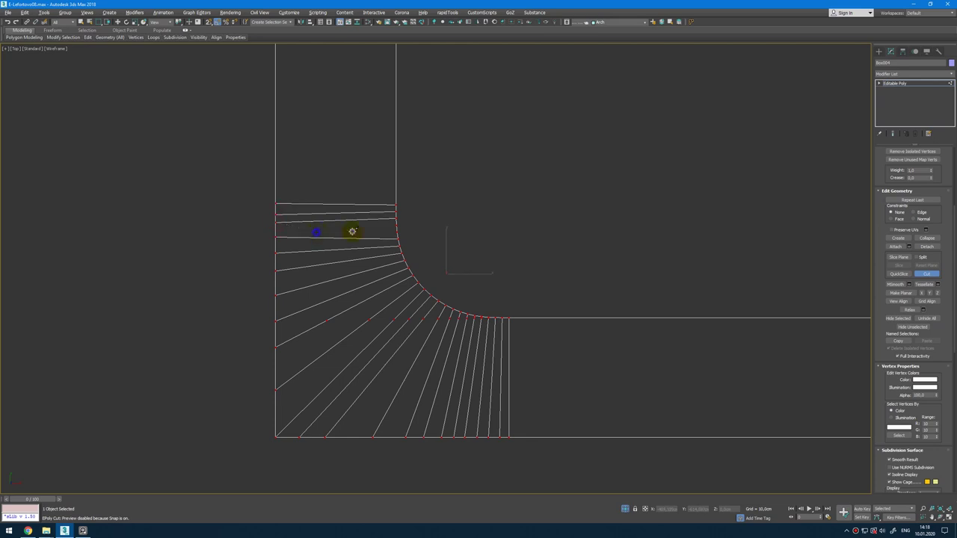
right_click(359, 220)
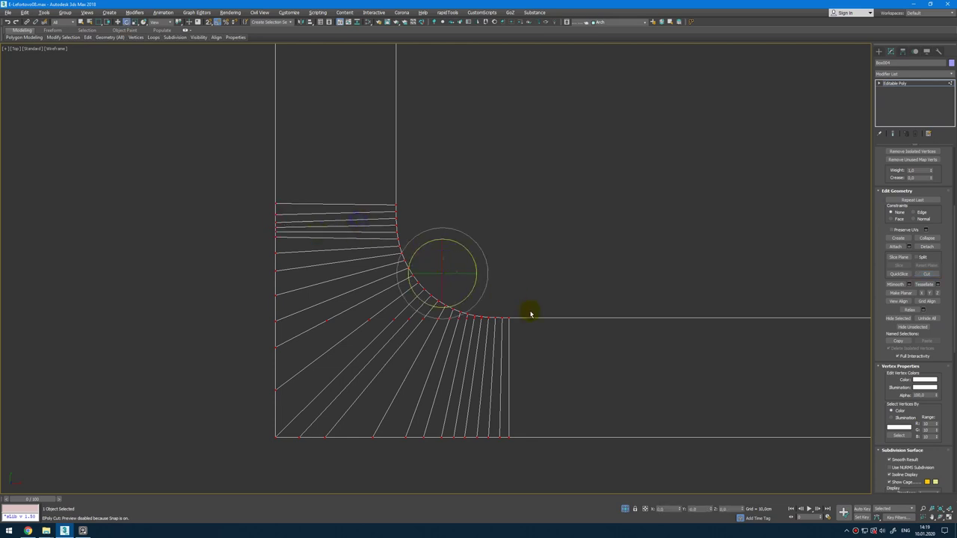
Step: Examine the vertices along the new cuts at the rounded corner in the perspective view
key("alt+w")
right_click(566, 367)
key("alt+w")
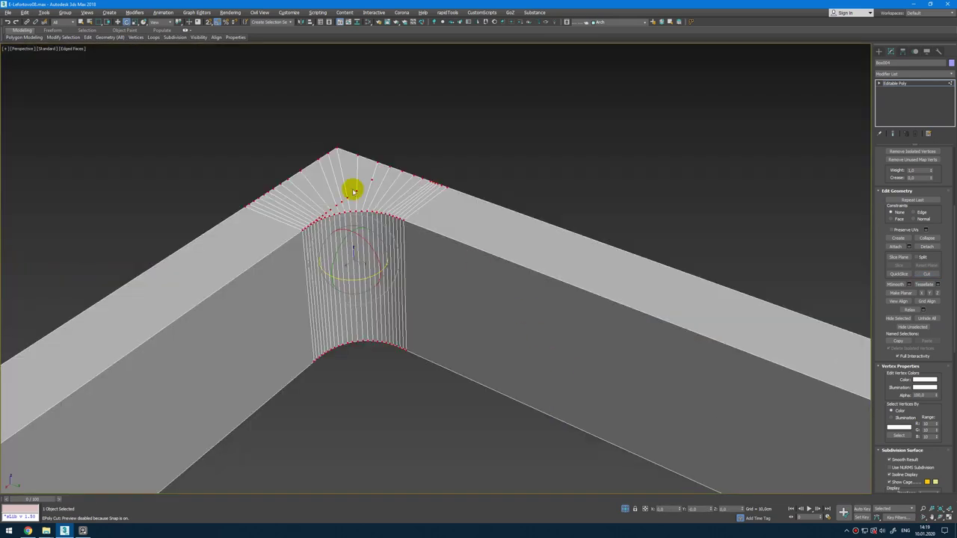
scroll(352, 189, "up", 5)
middle_click_drag(431, 190, 365, 191, "alt")
scroll(312, 296, "up", 5)
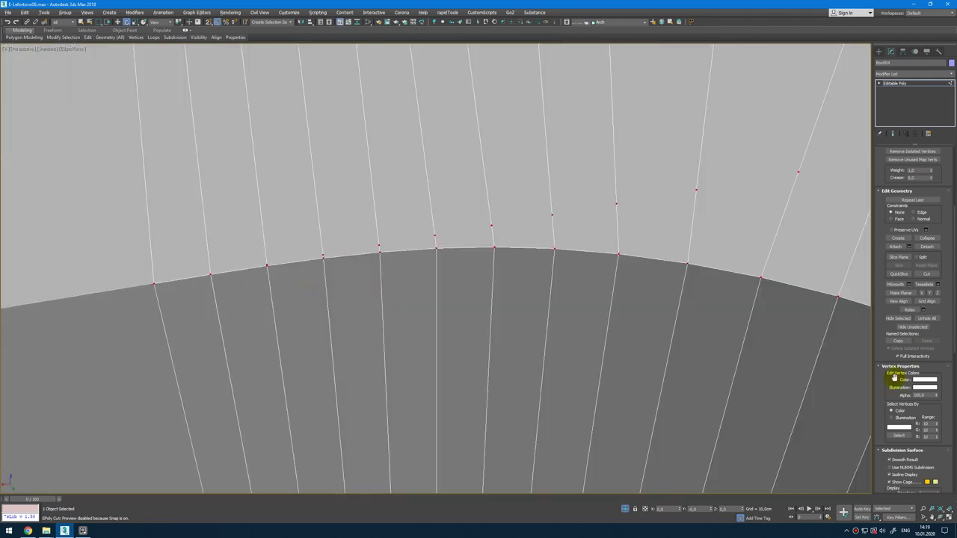
Step: Target-weld the stray vertices above the first part of the rounded corner to the matching vertices on the outer edge
scroll(926, 276, "up", 4)
left_click(927, 275)
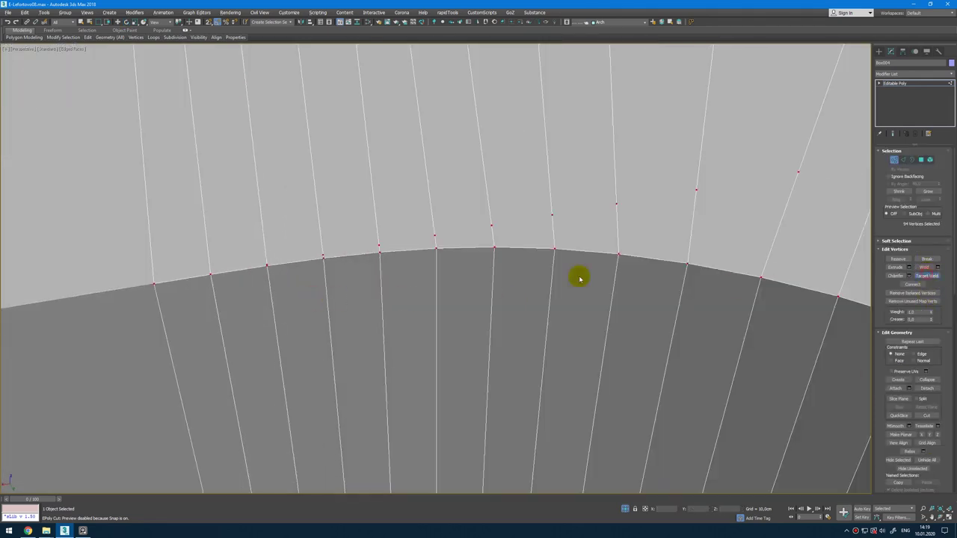
scroll(576, 274, "up", 3)
left_click(268, 298)
scroll(301, 262, "down", 4)
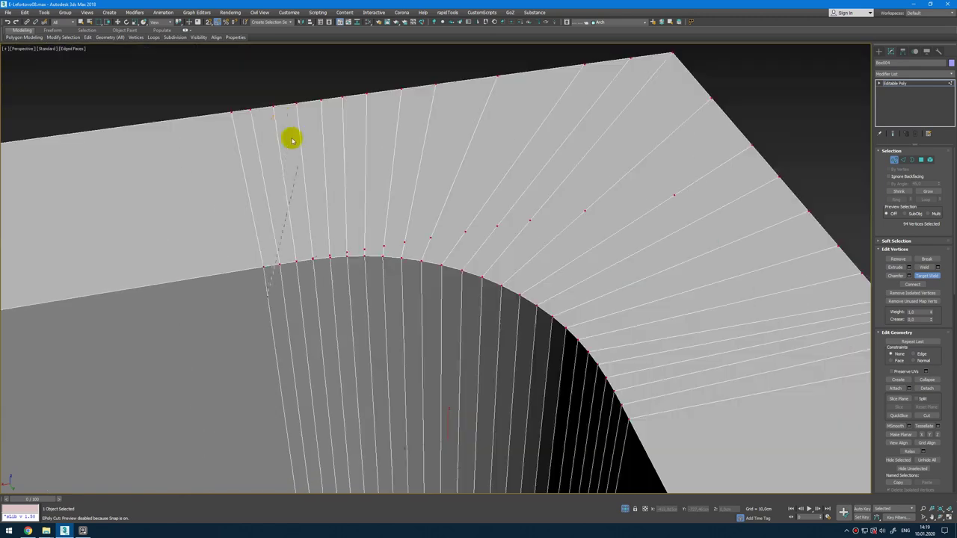
left_click(312, 258)
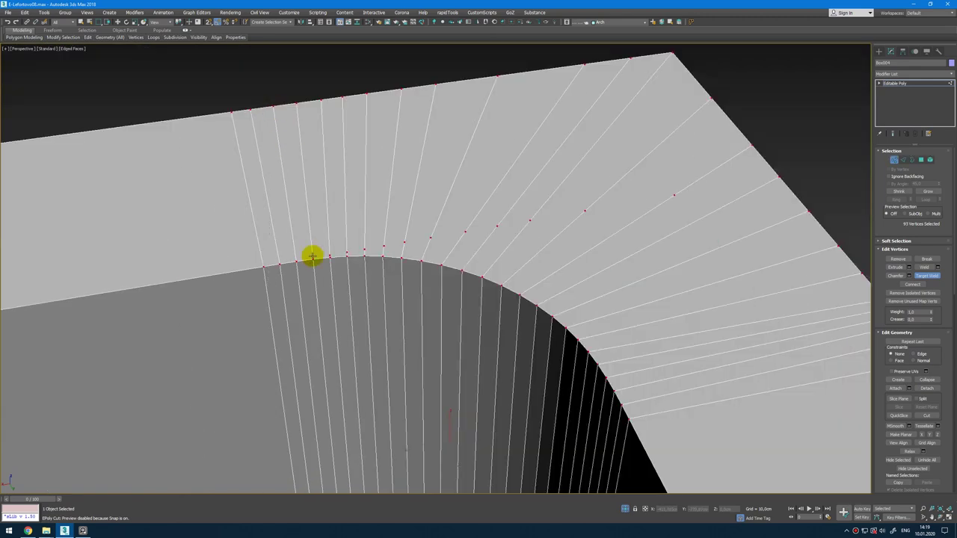
left_click(330, 258)
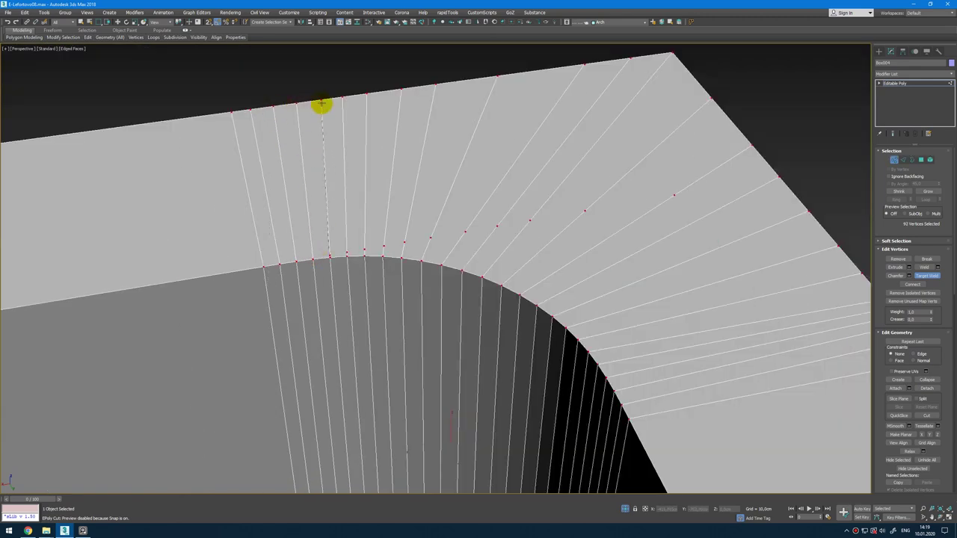
left_click(321, 101)
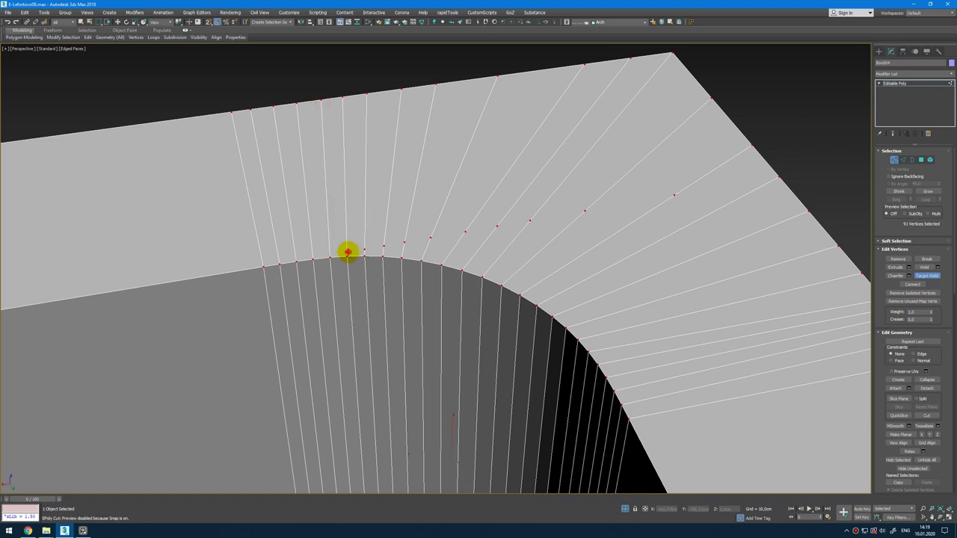
left_click(346, 257)
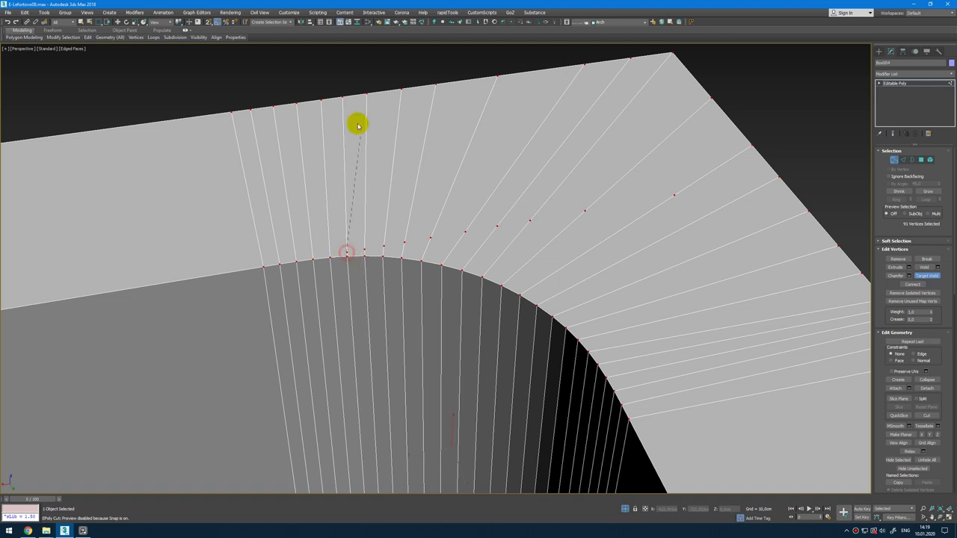
left_click(342, 98)
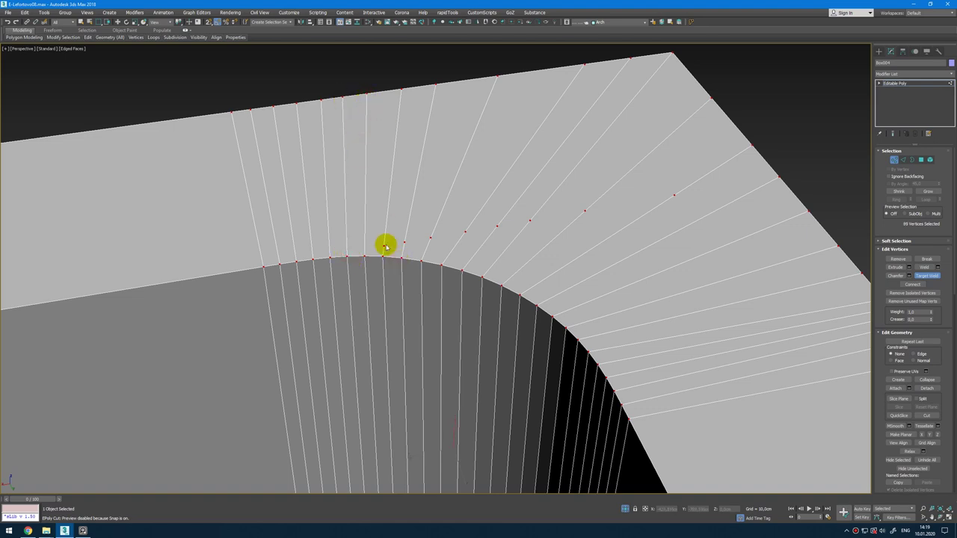
Step: Target-weld the remaining stray vertices around the rounded corner to their matching vertices on the frame's outer edges
left_click(383, 246)
left_click(402, 90)
left_click(403, 241)
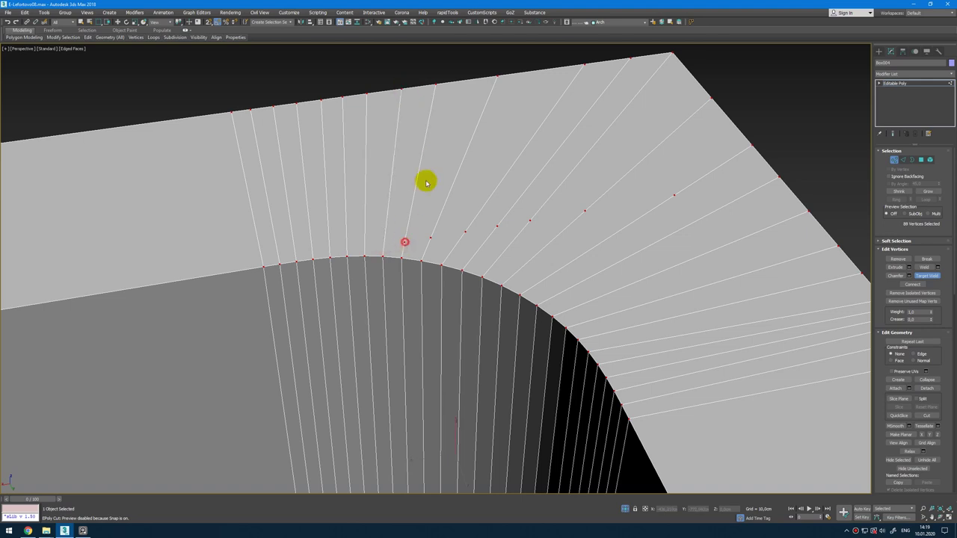
left_click(436, 88)
left_click(431, 237)
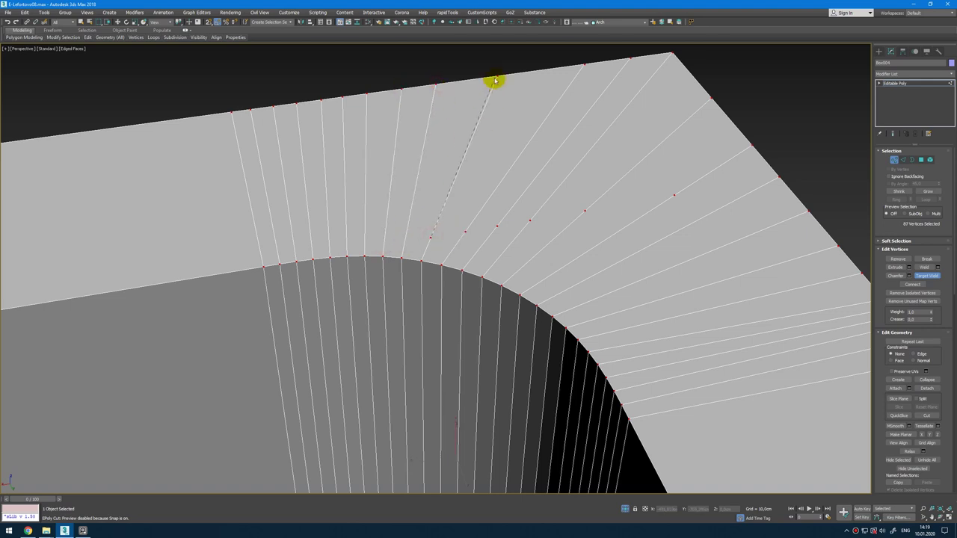
left_click(497, 78)
left_click(464, 231)
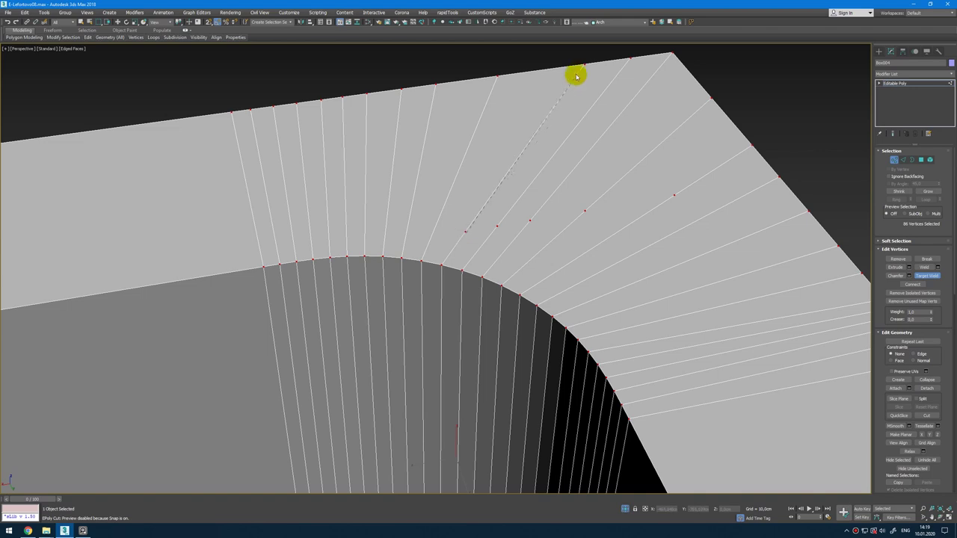
left_click(584, 66)
left_click(752, 145)
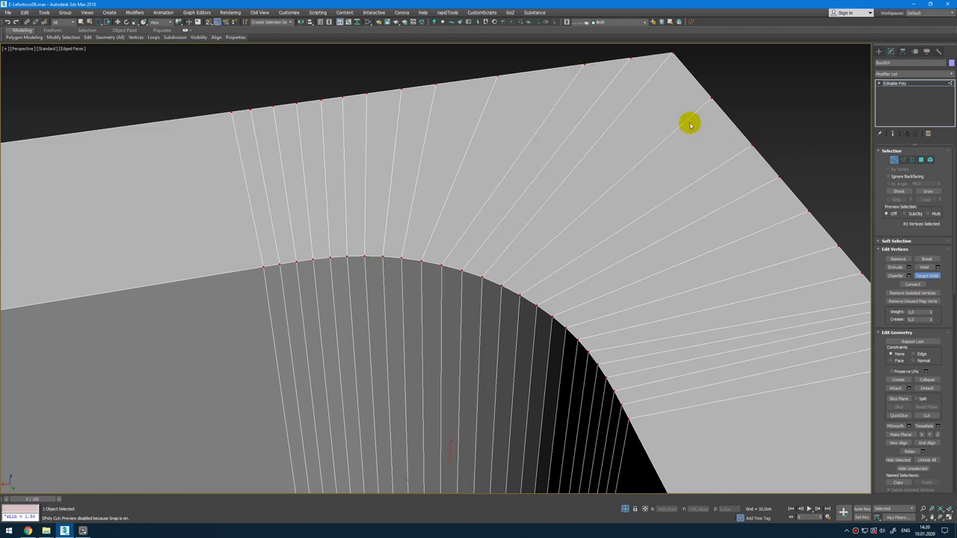
right_click(733, 164)
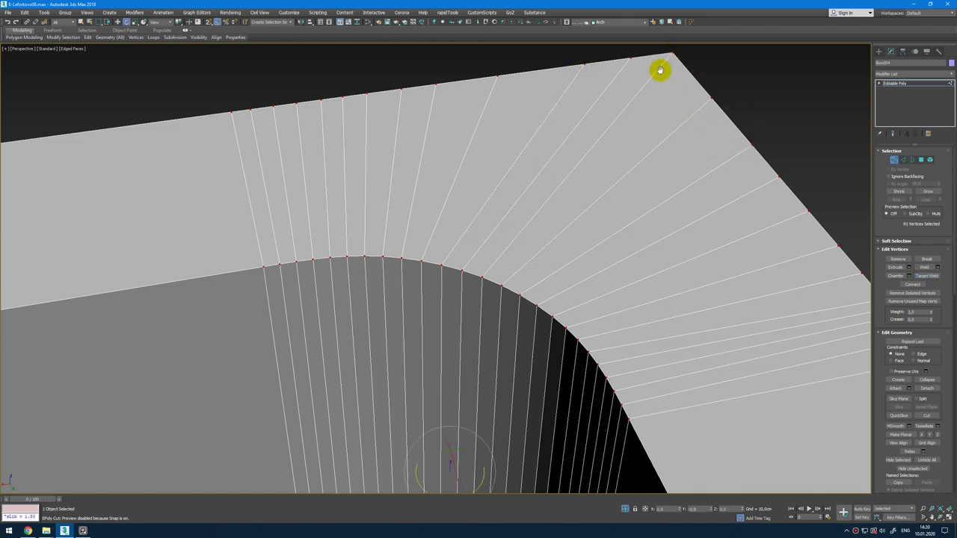
Step: Delete the narrow top polygon strip running from the arc to the frame's outer corner
middle_click_drag(660, 70, 646, 134)
scroll(646, 133, "up", 3)
key("2")
scroll(625, 145, "down", 2)
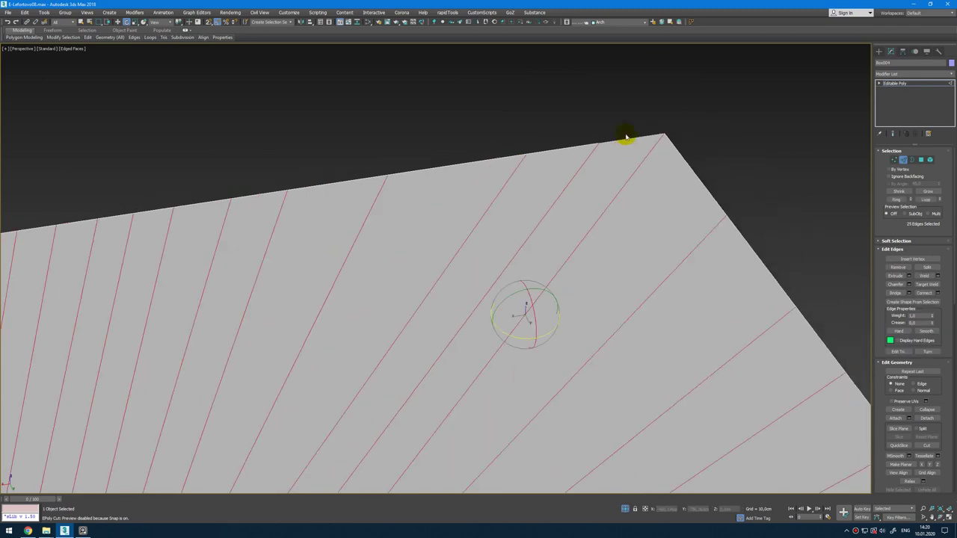
left_click(620, 149)
left_click(624, 148)
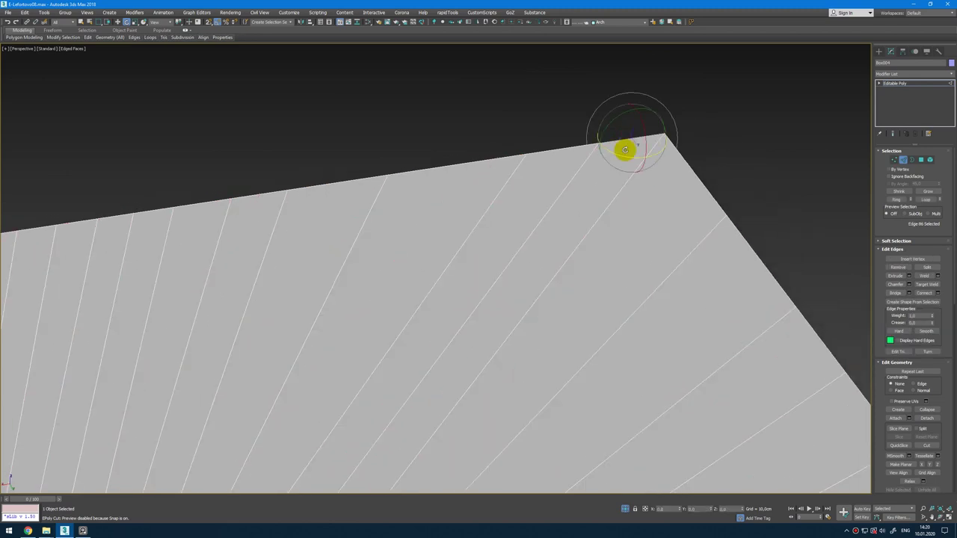
key("2")
key("2")
scroll(624, 151, "down", 3)
scroll(585, 214, "up", 1)
key("4")
left_click(593, 196)
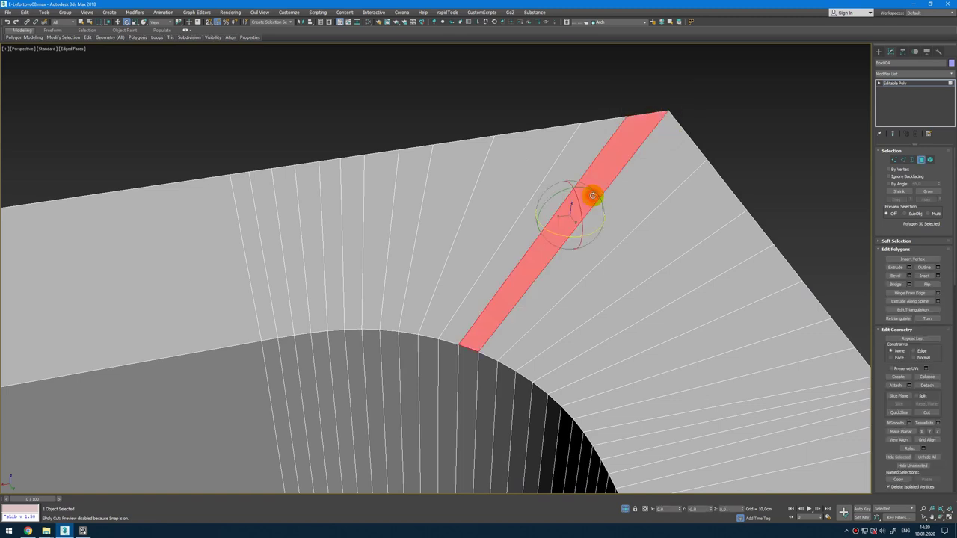
key("Delete")
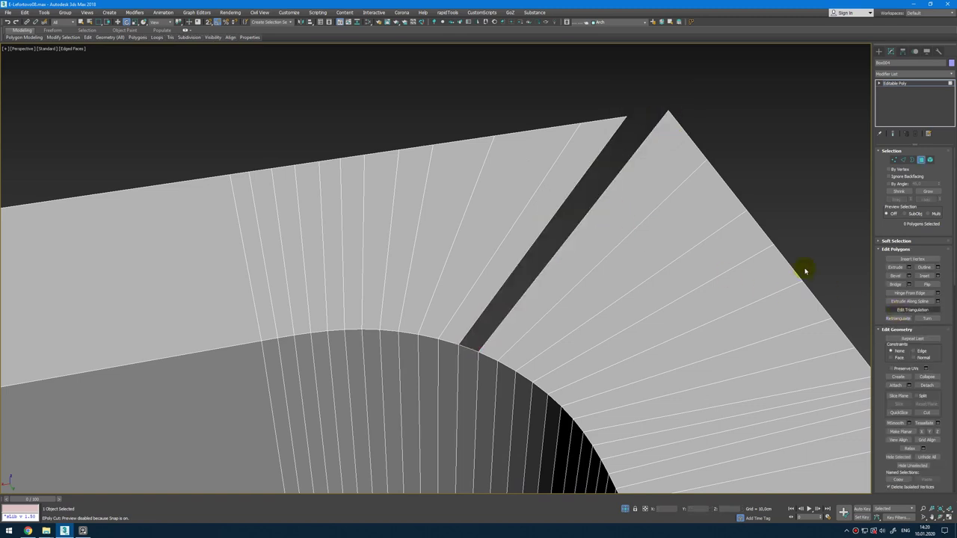
Step: Bridge the two open edges of the gap beside the outer corner
key("2")
left_click_drag(611, 159, 578, 188)
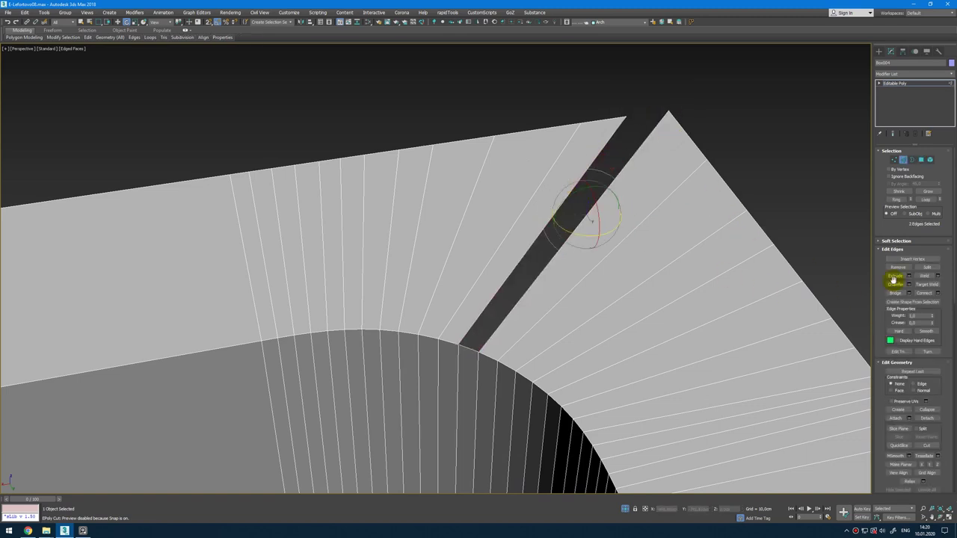
left_click(895, 293)
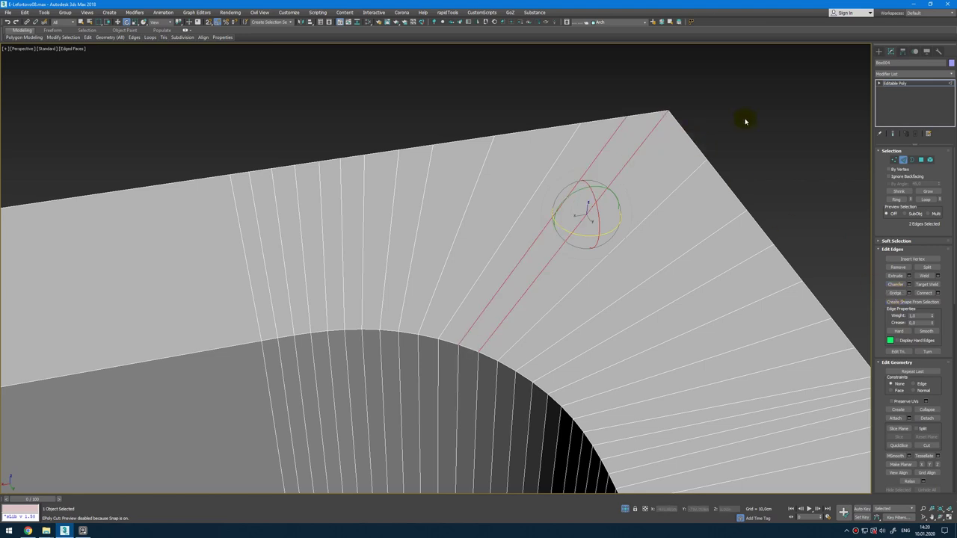
key("2")
key("2")
Step: Check the continuity of the edge loop along the inner top rim where the straight side meets the arc
left_click(251, 344)
middle_click_drag(251, 344, 365, 244)
scroll(365, 244, "up", 4)
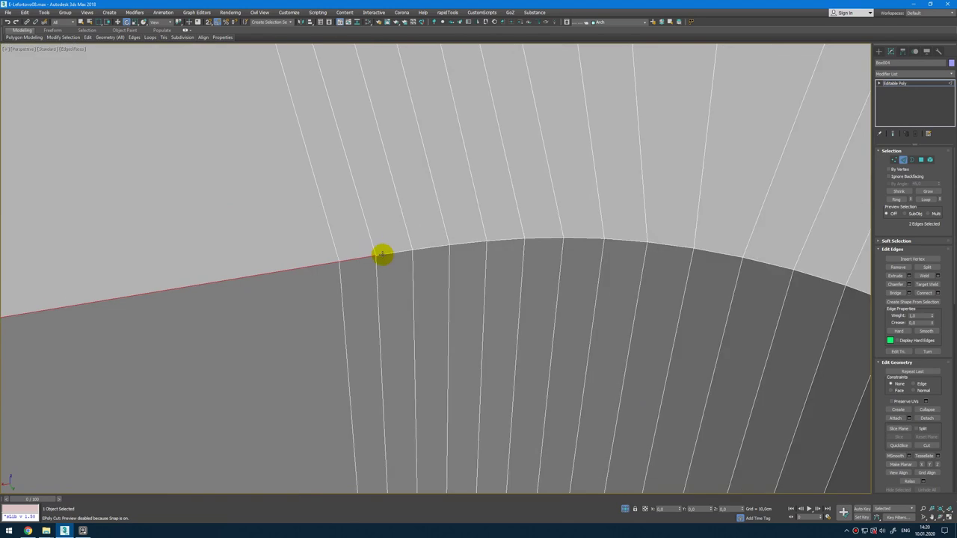
left_click(384, 256, "ctrl")
scroll(383, 255, "down", 4)
double_click(406, 252)
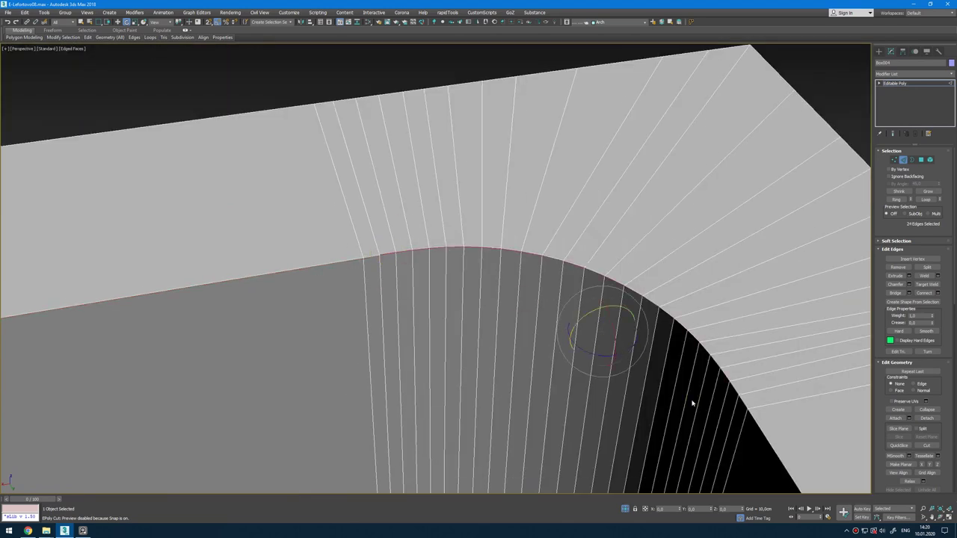
scroll(373, 275, "up", 3)
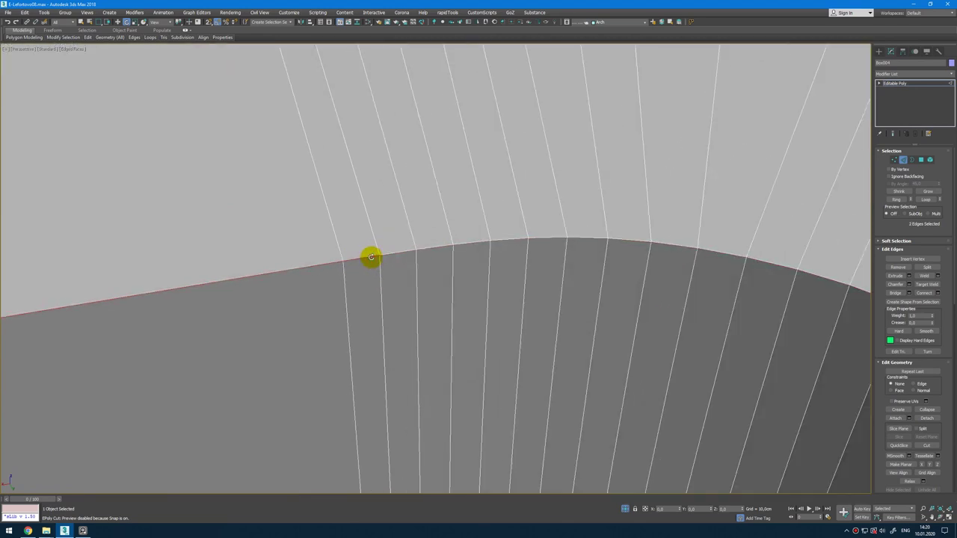
key("4")
left_click(365, 267)
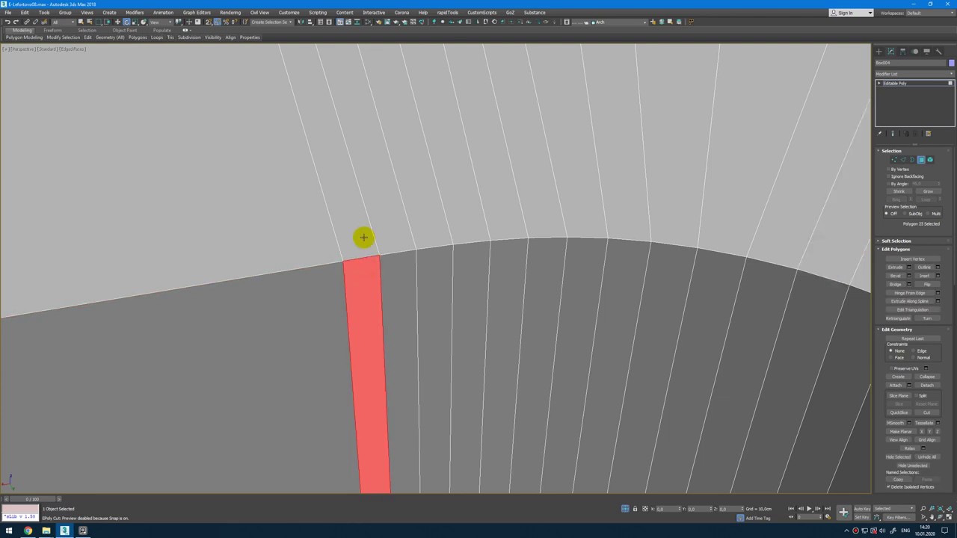
left_click(363, 237, "ctrl")
scroll(364, 237, "down", 2)
key("Delete")
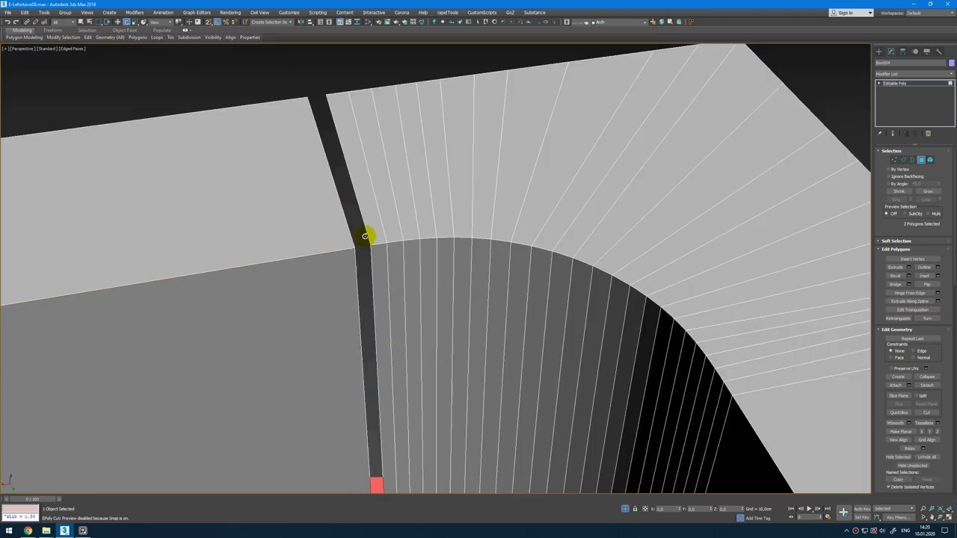
key("2")
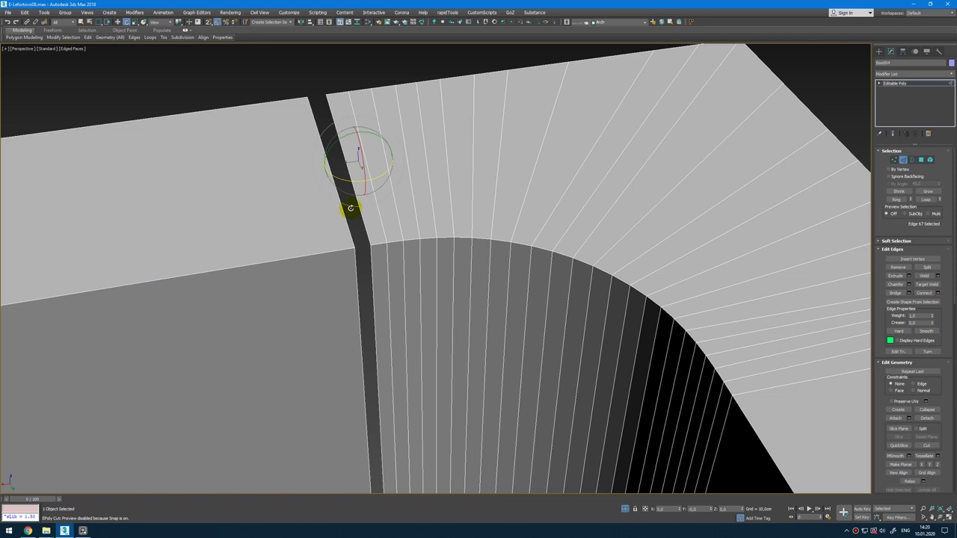
key("ctrl+z")
key("ctrl+z")
Step: Delete the two adjacent top polygons near the start of the arc, including the thin triangle
left_click(363, 223)
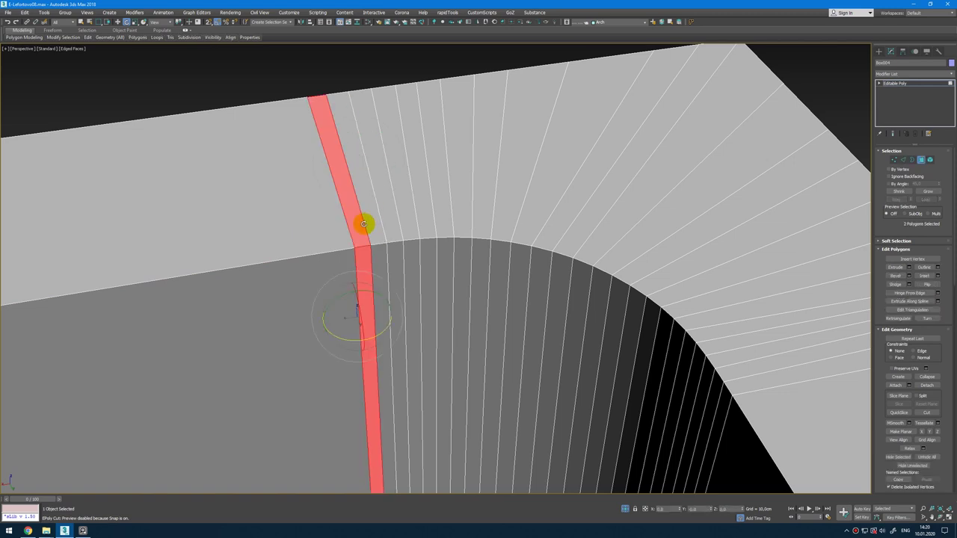
left_click(368, 222)
key("Delete")
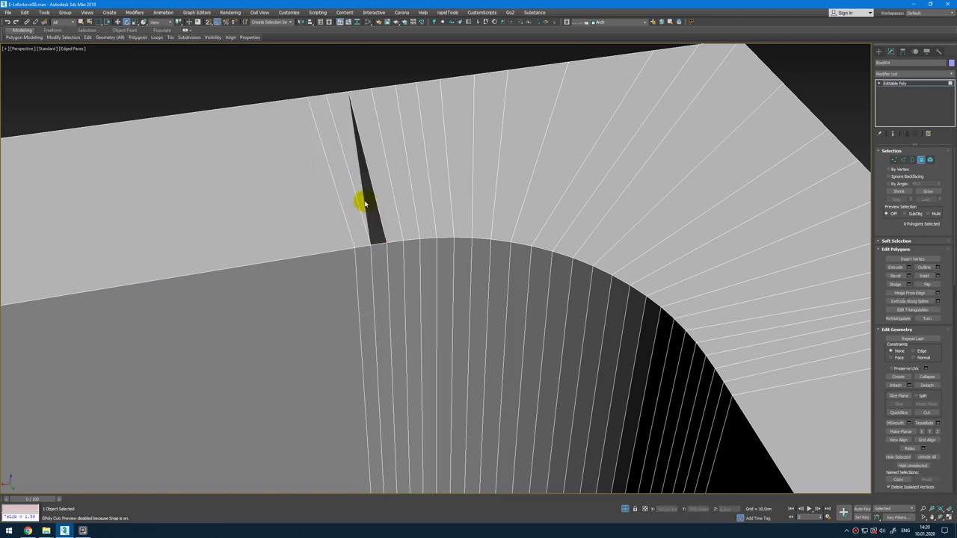
left_click(359, 207)
key("Delete")
left_click(383, 250)
Step: Bridge the two open edges across the gap near the start of the arc
key("2")
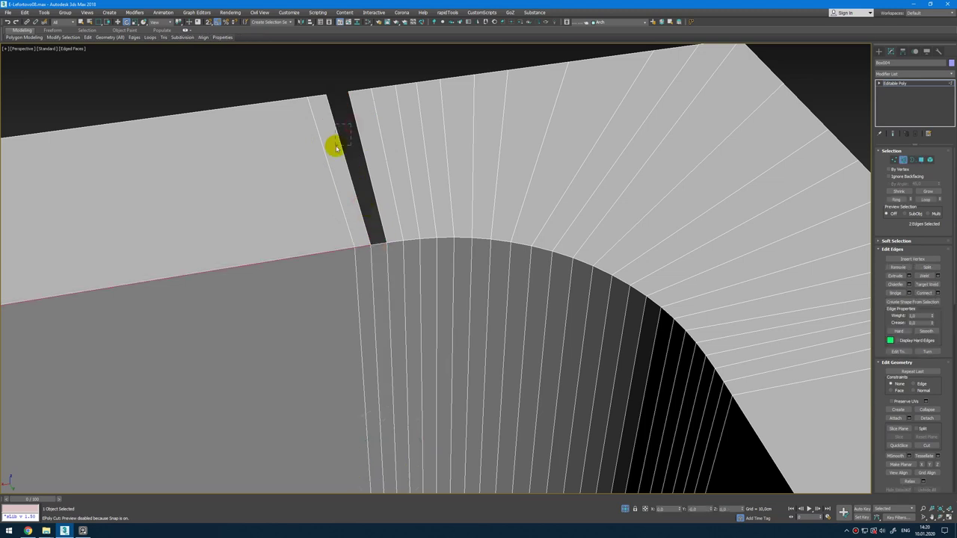
left_click(341, 148)
left_click(354, 110, "ctrl")
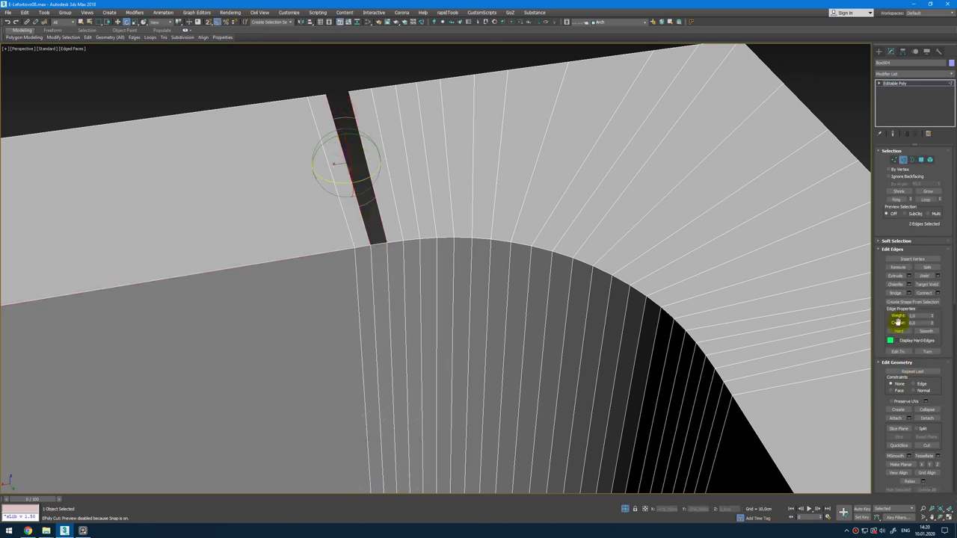
left_click(895, 292)
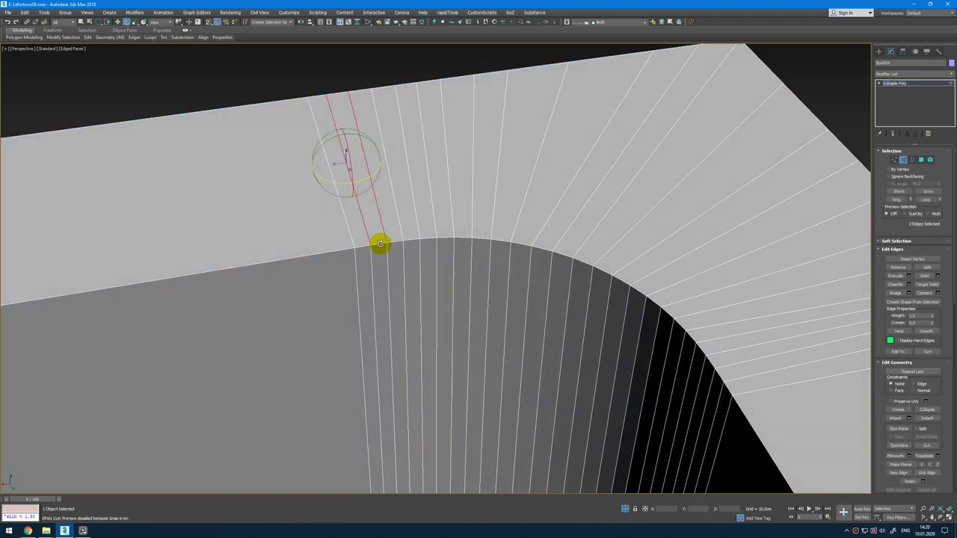
Step: Test a one-segment chamfer on the full edge loop of the inner top rim and cancel it
scroll(379, 245, "down", 10)
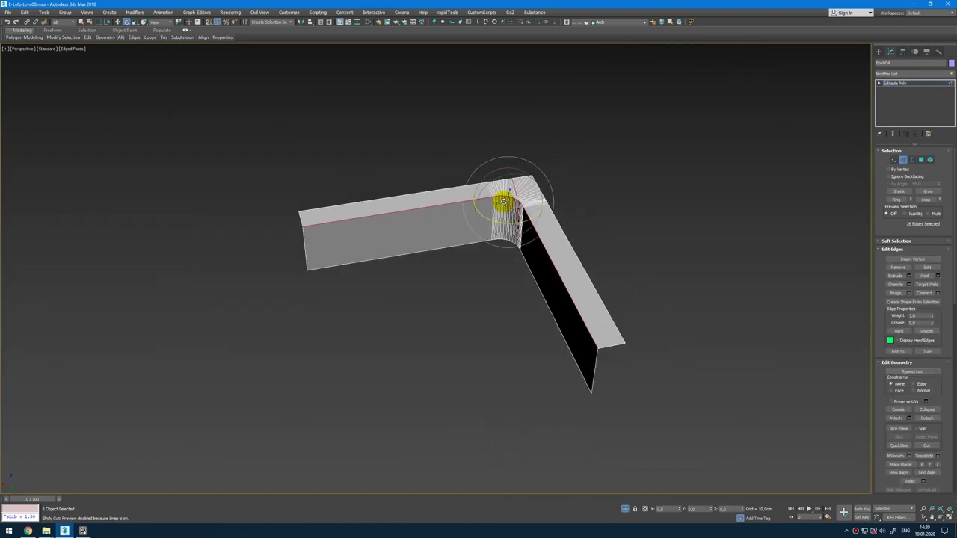
scroll(545, 301, "up", 10)
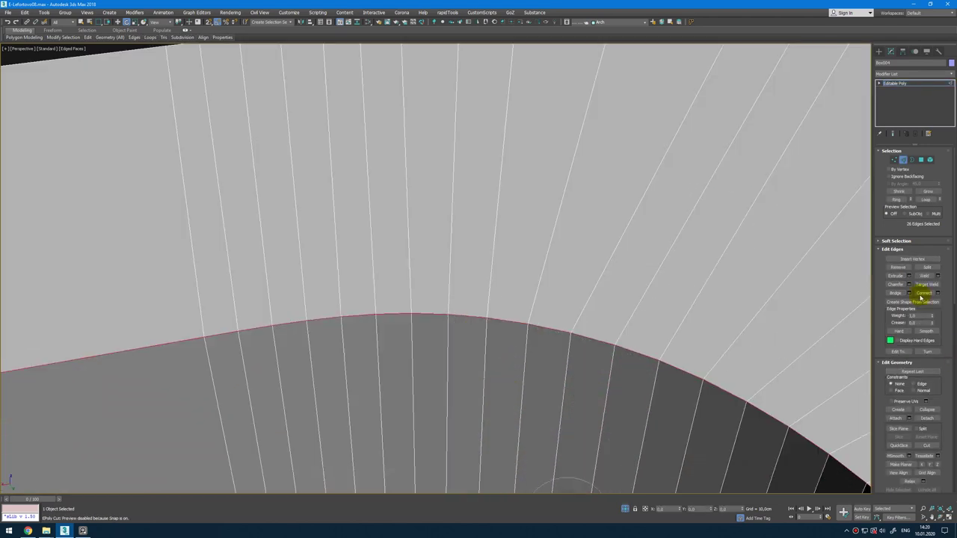
left_click(909, 284)
scroll(575, 357, "down", 6)
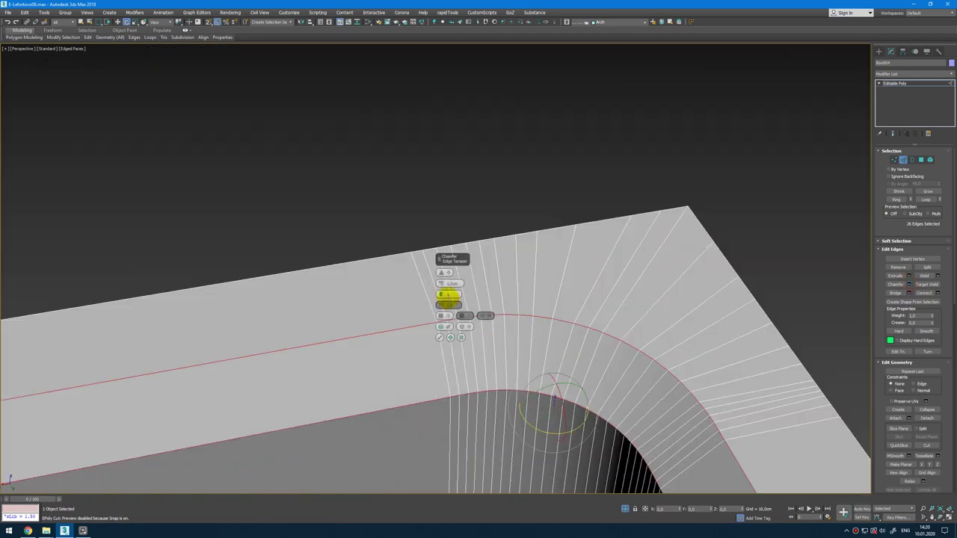
scroll(573, 370, "down", 5)
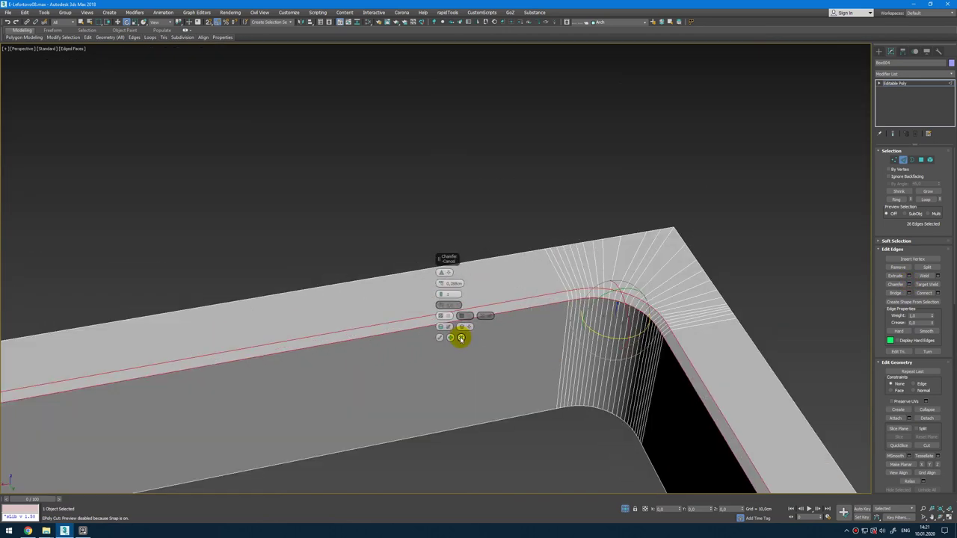
left_click(457, 337)
Step: Mirror the corner quarter across the open end of its straight side with a flipped X-axis Symmetry modifier
key("2")
left_click(914, 73)
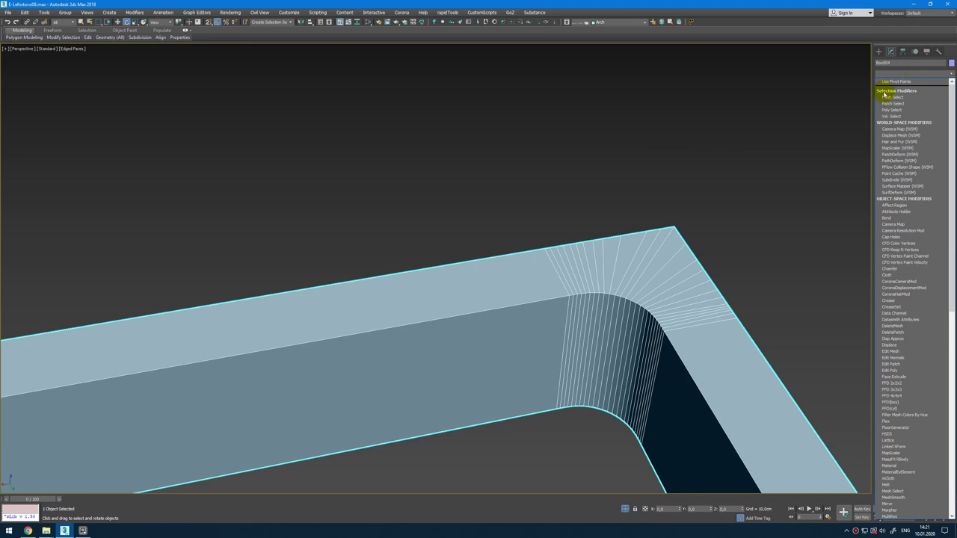
scroll(688, 270, "down", 4)
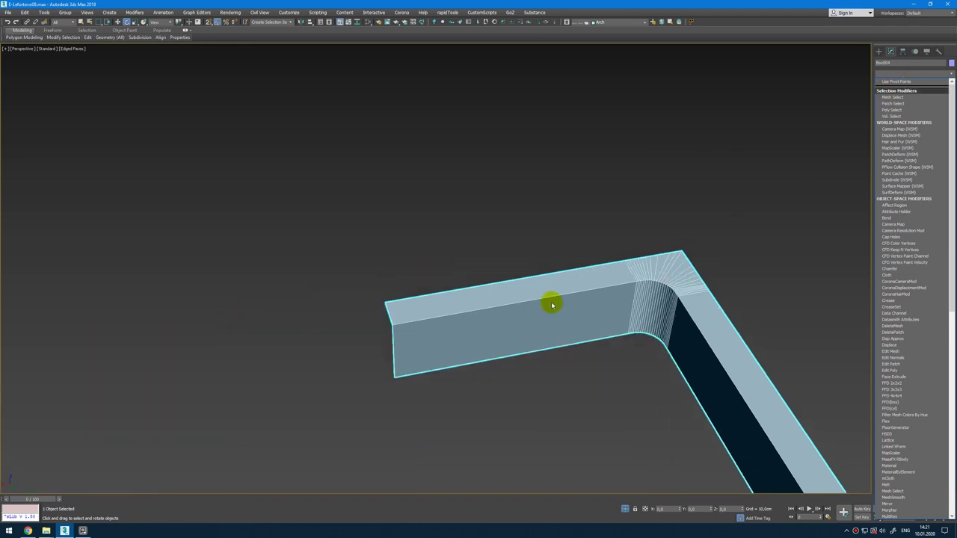
left_click(931, 75)
key("1")
left_click_drag(358, 432, 360, 435)
middle_click_drag(425, 431, 398, 432, "alt")
key("1")
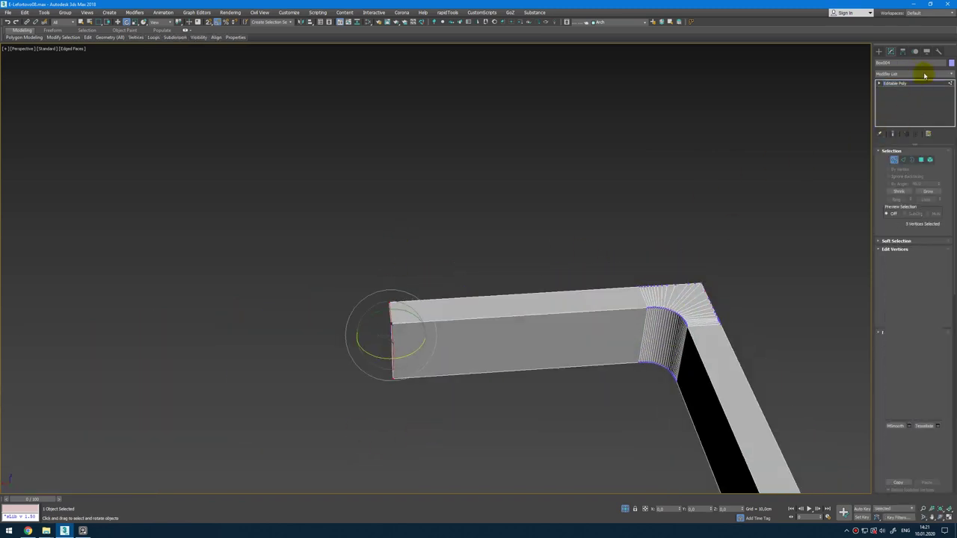
left_click(925, 74)
left_click(407, 260)
key("1")
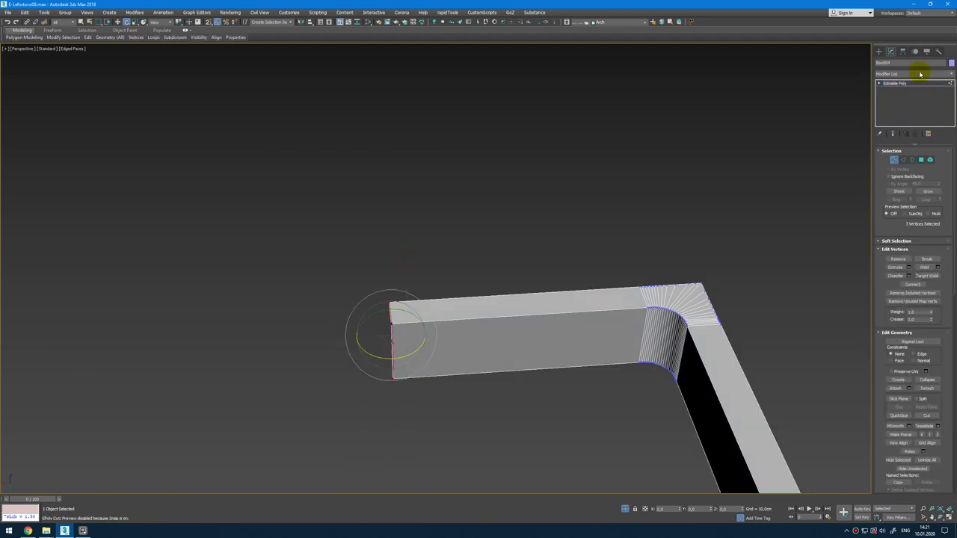
left_click(921, 74)
type("sy")
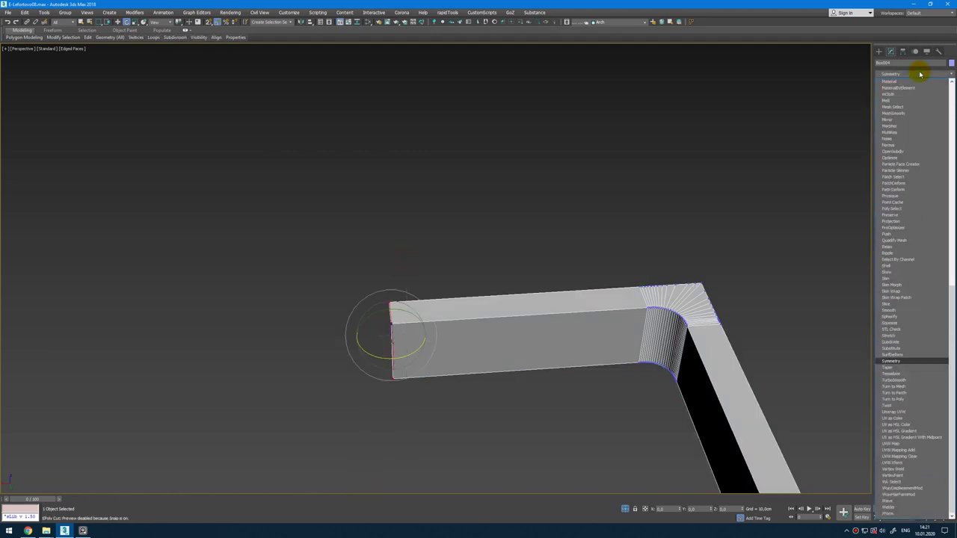
key("Return")
left_click(903, 175)
scroll(716, 320, "down", 2)
middle_click_drag(715, 320, 711, 178)
Step: Mirror the base mesh across the other side's open end with a flipped Y-axis Symmetry modifier, completing the frame
key("1")
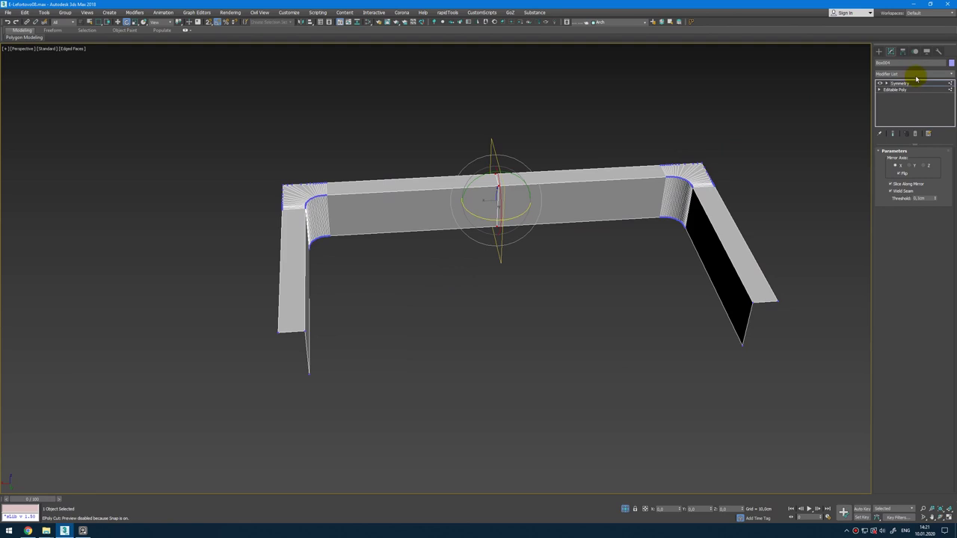
middle_click_drag(789, 322, 873, 171, "alt")
left_click(895, 89)
left_click_drag(826, 193, 779, 264)
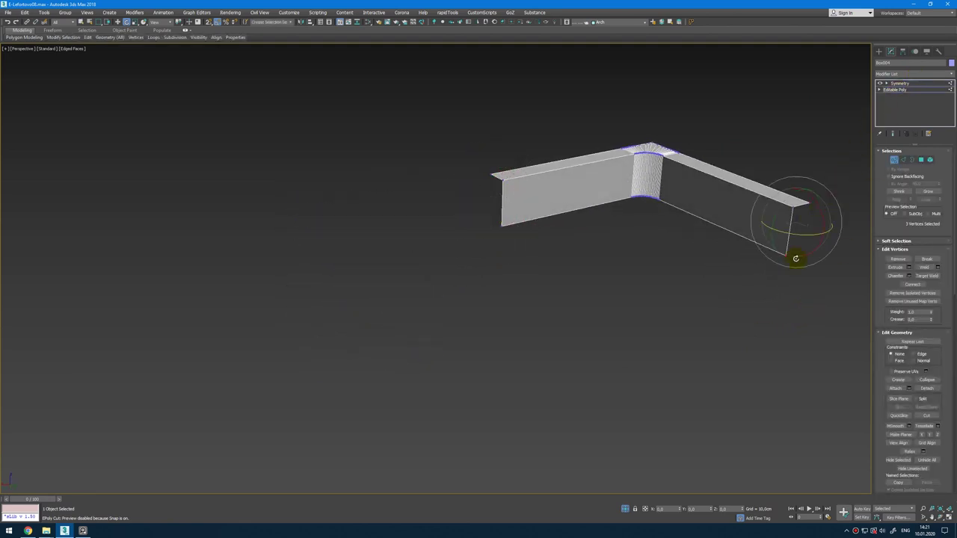
left_click(913, 74)
type("sy")
key("Return")
left_click(910, 166)
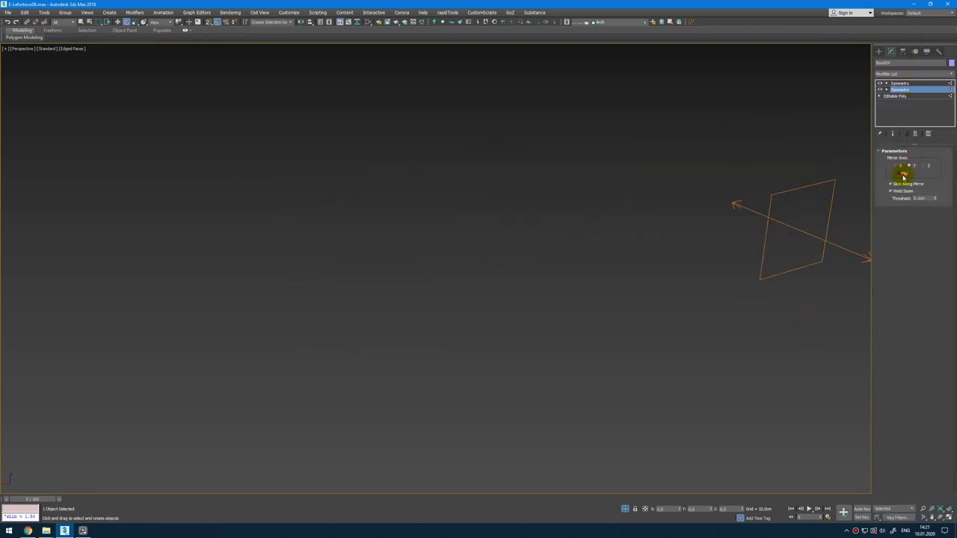
left_click(903, 176)
Step: Add an Edit Poly modifier above both symmetries and try chamfering the full edge loop of the inner top rim
left_click(921, 84)
key("shift+e")
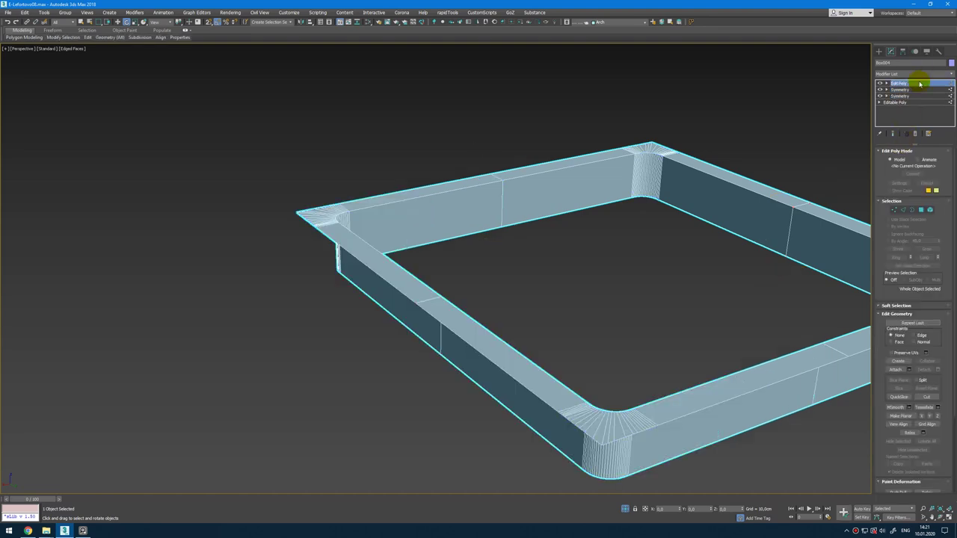
key("2")
middle_click_drag(794, 228, 749, 235, "alt")
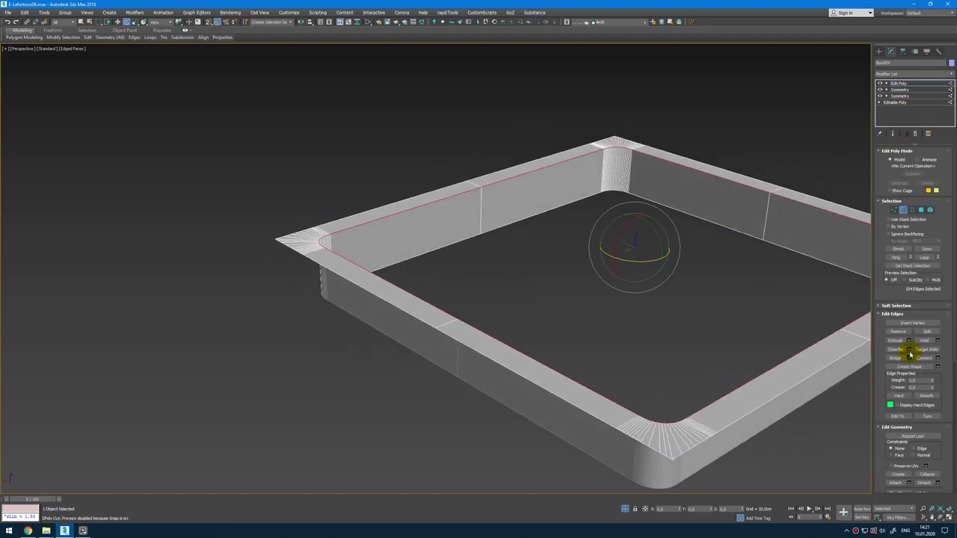
left_click(909, 351)
left_click(464, 336)
Step: Convert the mirrored frame and its modifier stack to an Editable Poly
right_click(531, 255)
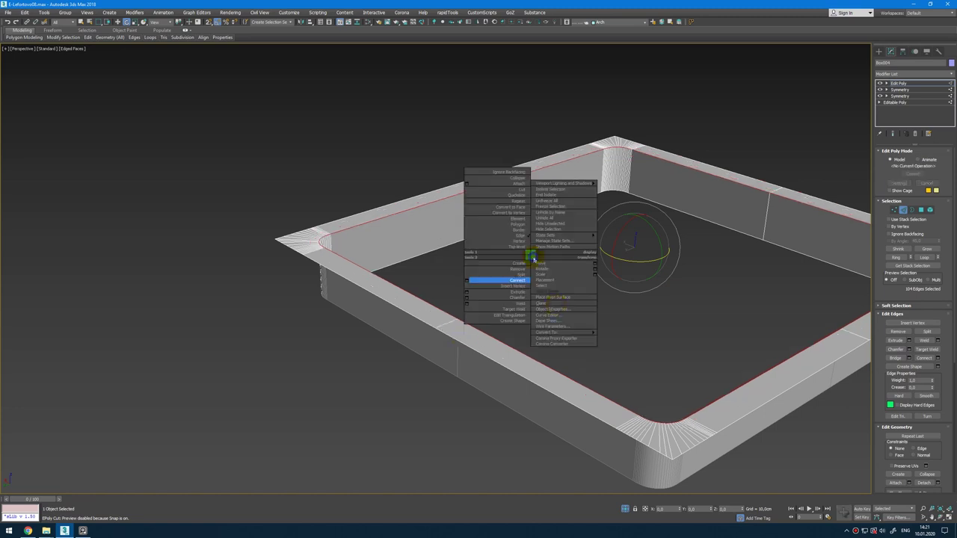
mouse_move(568, 332)
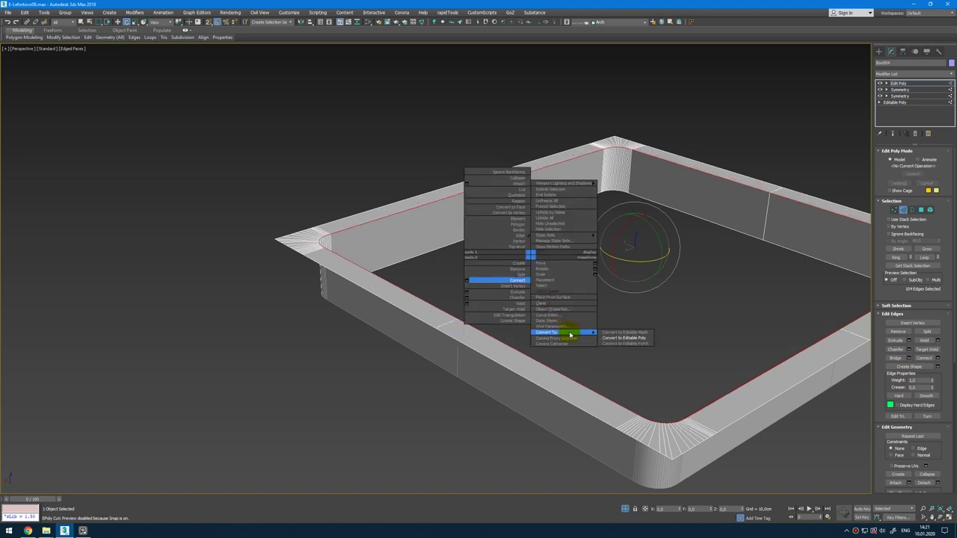
left_click(615, 336)
middle_click_drag(648, 304, 682, 299, "alt")
Step: Chamfer the frame's inner top rim edges by about 0.2 cm with one segment
key("2")
scroll(771, 202, "up", 5)
middle_click_drag(771, 203, 770, 294)
left_click(909, 285)
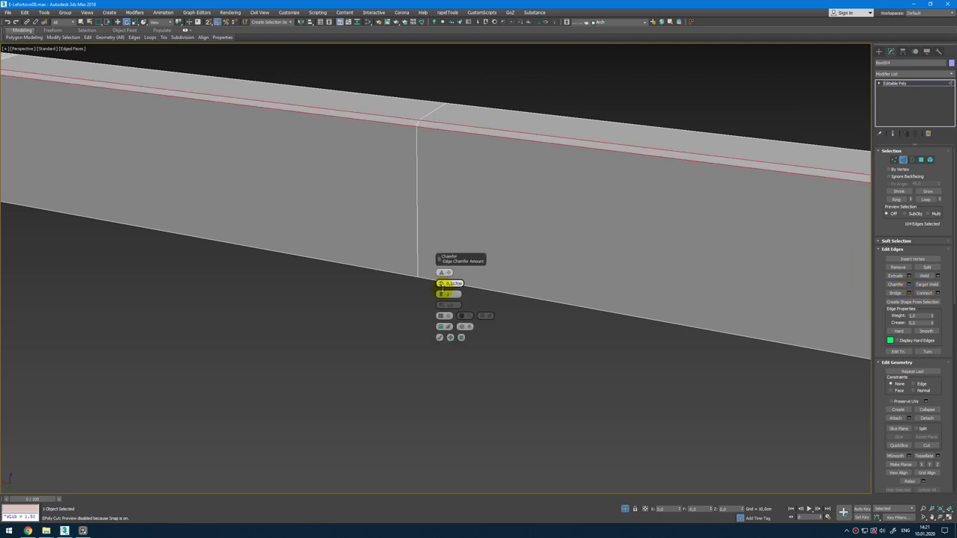
left_click(439, 337)
scroll(439, 337, "down", 6)
key("2")
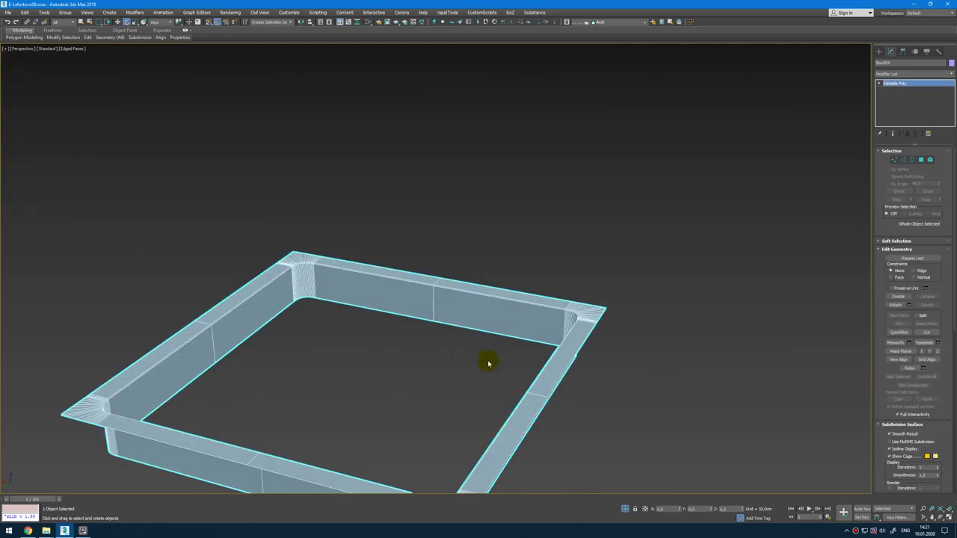
Step: Restore the full scene and isolate the sink frame together with the raised countertop slab
scroll(594, 428, "up", 2)
left_click(625, 509)
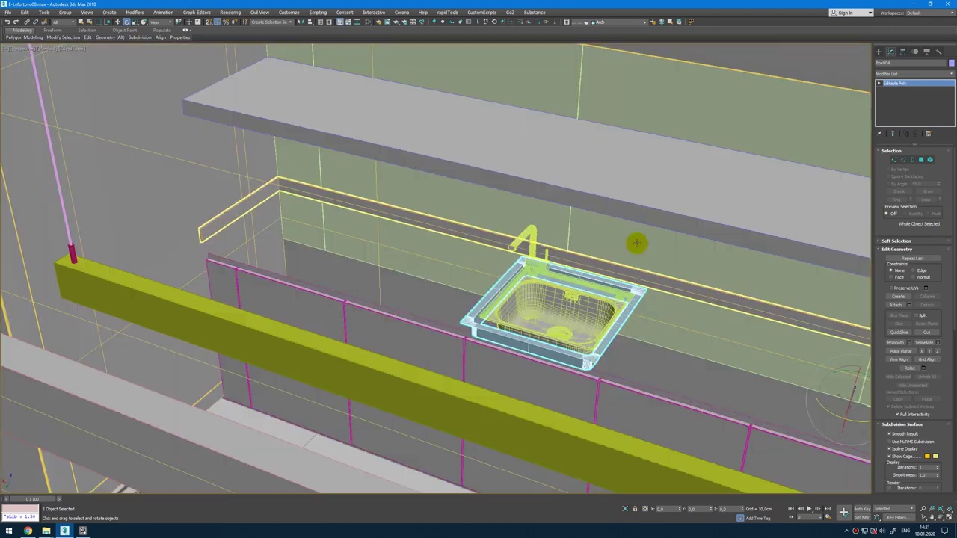
left_click(646, 191, "ctrl")
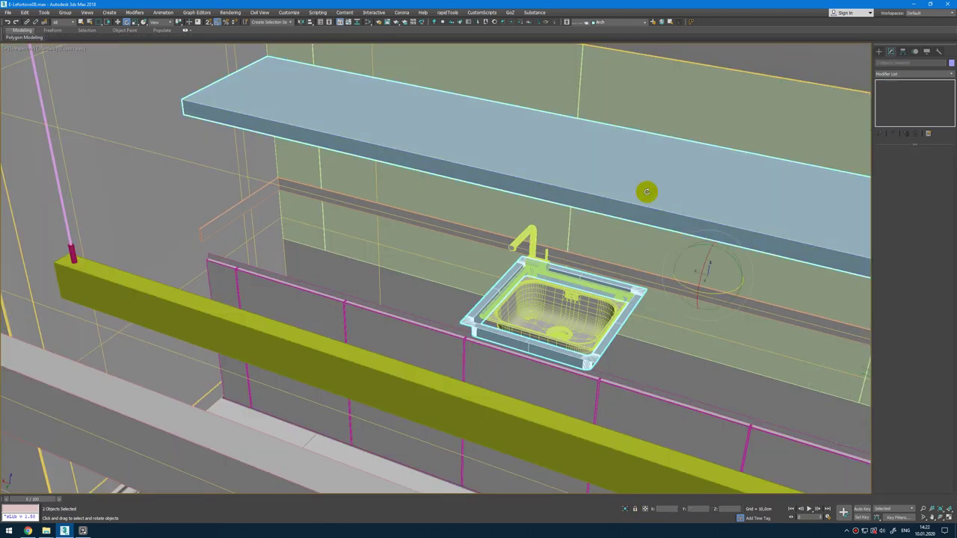
key("alt+q")
Step: Lower the countertop slab in the front view to the height of the sink frame using vertex snap
key("f")
scroll(638, 146, "down", 3)
scroll(578, 169, "down", 3)
left_click(418, 130)
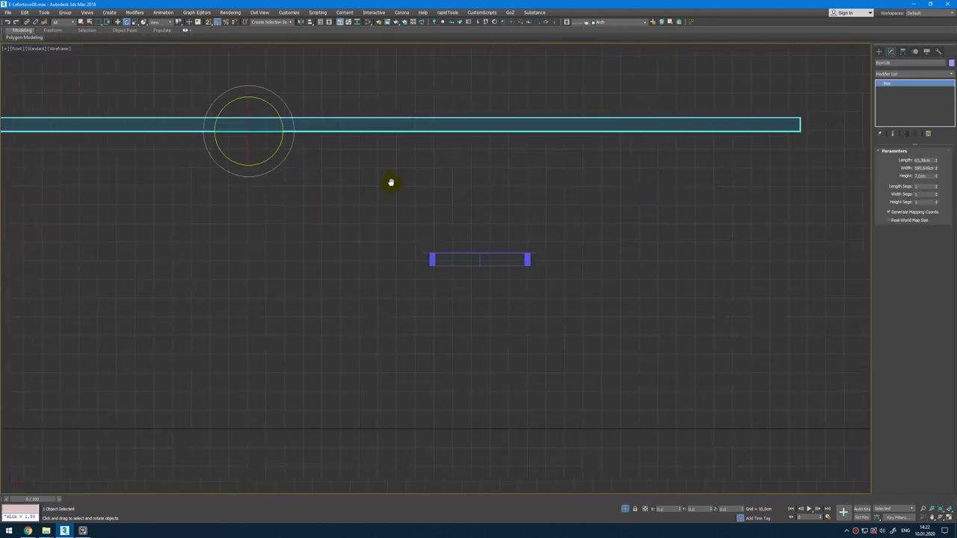
middle_click_drag(391, 181, 522, 196)
key("w")
key("s")
scroll(628, 289, "up", 5)
left_click_drag(378, 137, 571, 255)
key("alt+w")
middle_click(677, 384)
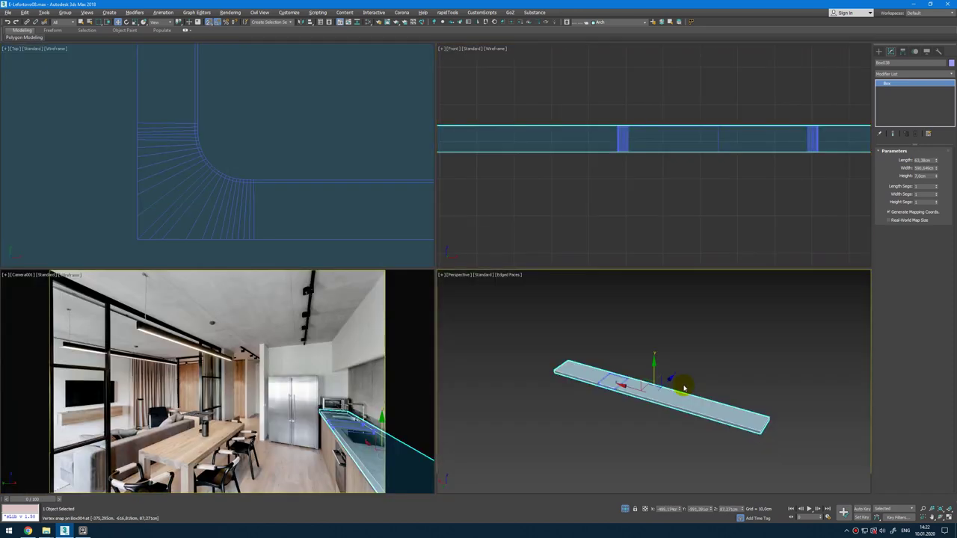
key("alt+w")
middle_click_drag(683, 388, 384, 327, "alt")
scroll(383, 327, "up", 5)
Step: Move the vertices of the frame's cabinet-front side inward so the inner rim aligns with the sink's outer edge
key("t")
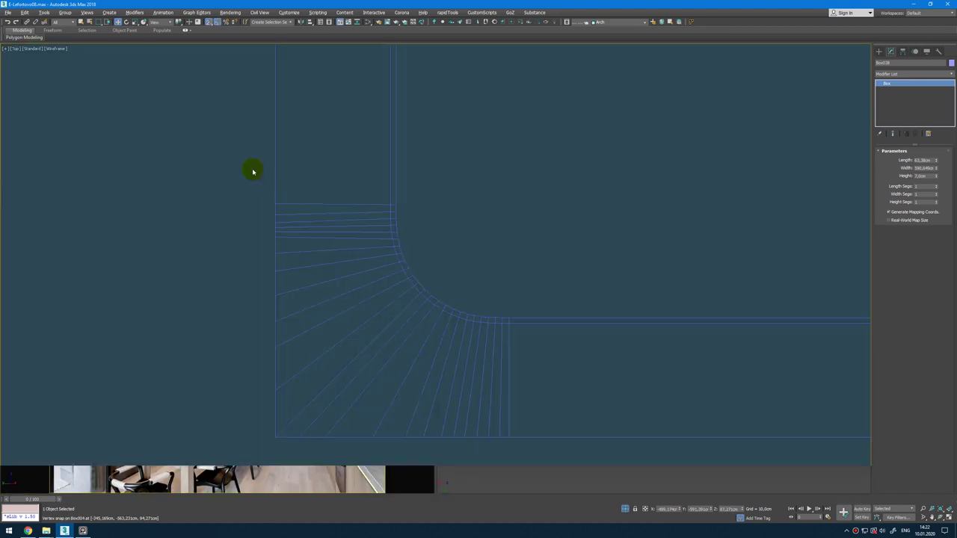
scroll(390, 260, "down", 8)
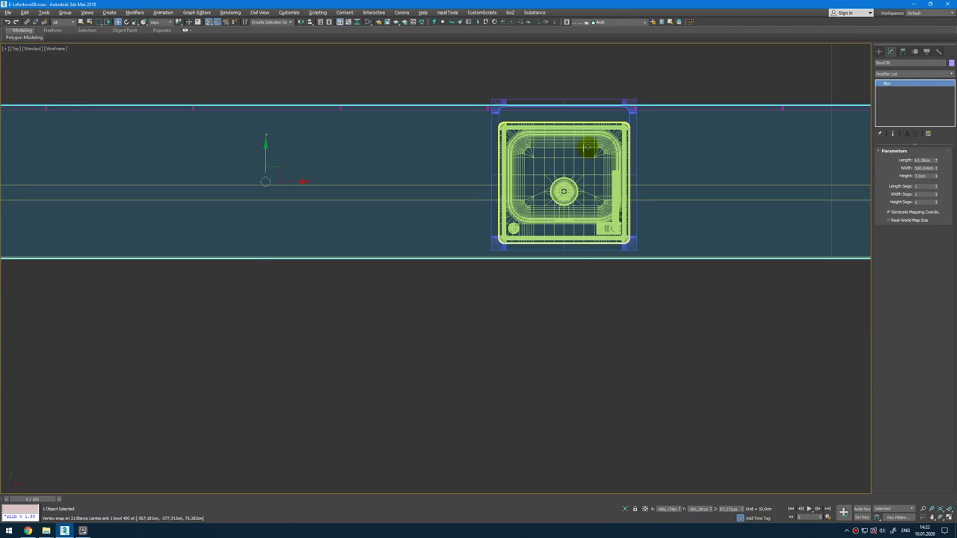
left_click(628, 101)
scroll(621, 114, "up", 3)
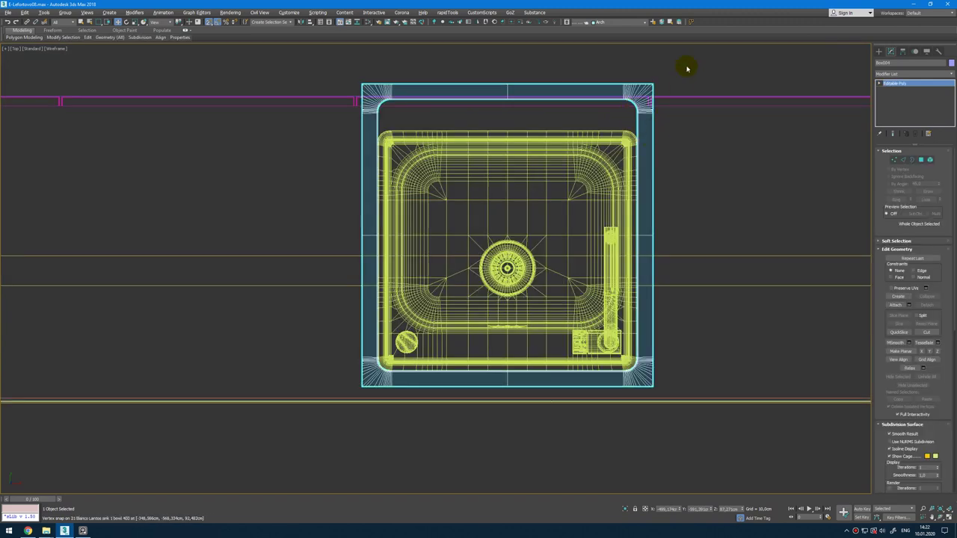
key("1")
left_click_drag(692, 56, 226, 202)
scroll(452, 113, "up", 4)
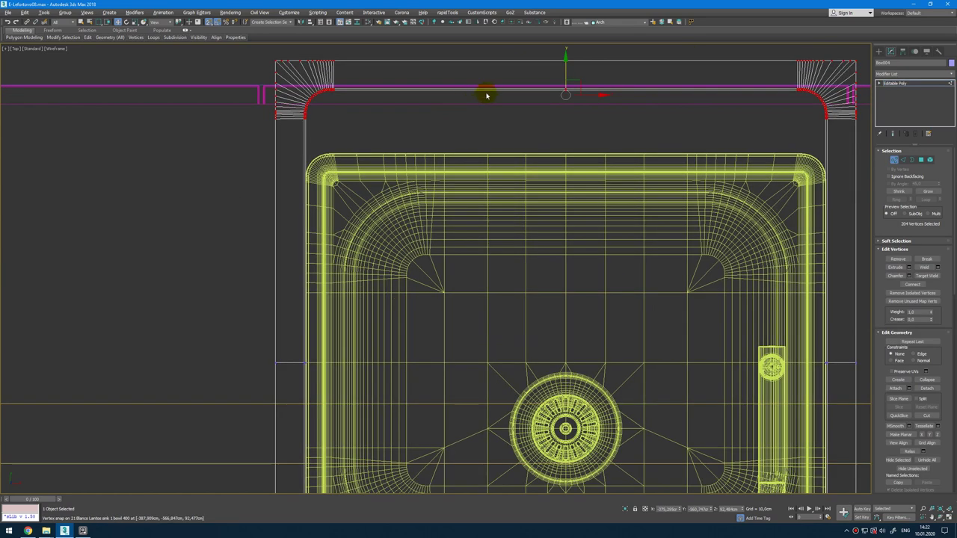
left_click_drag(566, 70, 551, 156)
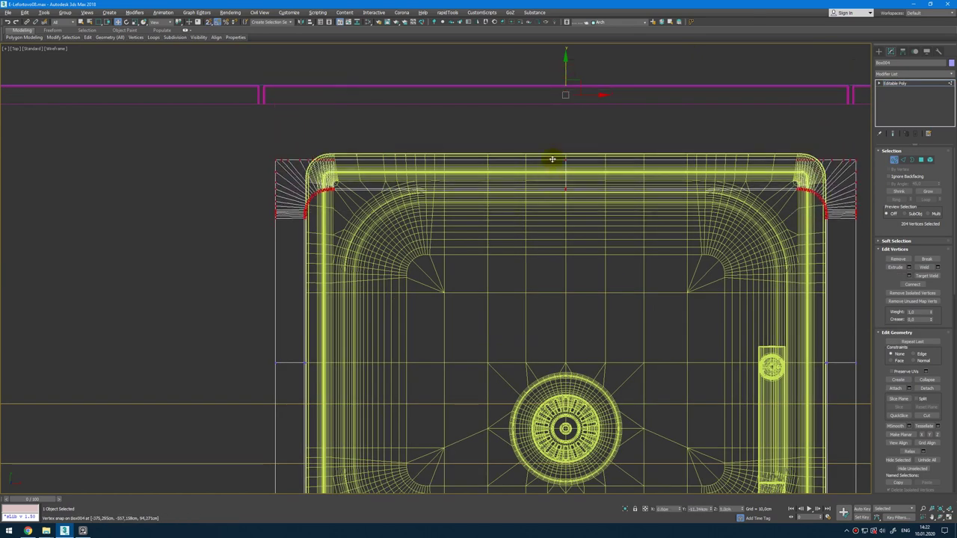
scroll(314, 160, "up", 5)
scroll(365, 187, "up", 12)
left_click_drag(365, 187, 401, 194)
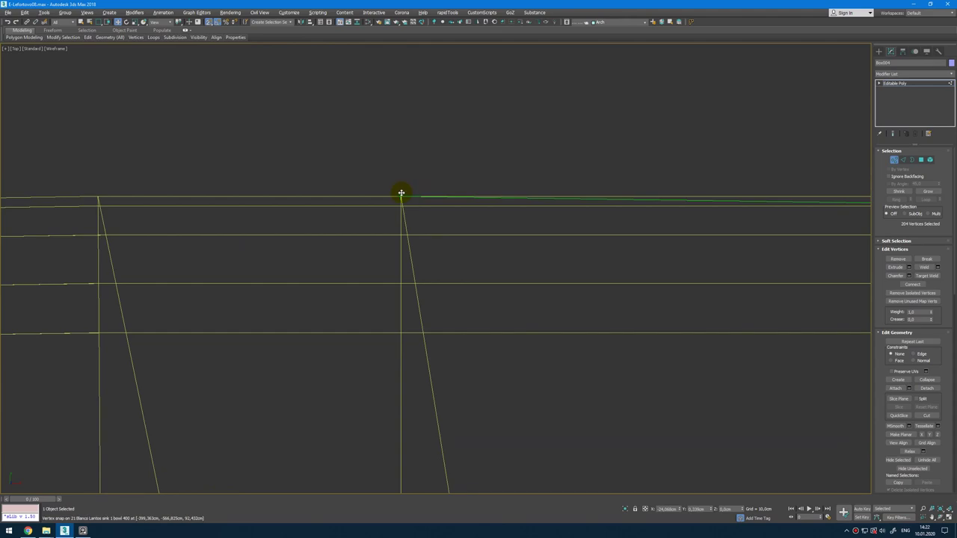
Step: Check how the frame's opening and corners fit around the sink in the top and perspective views
scroll(401, 194, "down", 15)
scroll(506, 145, "up", 8)
scroll(438, 191, "down", 6)
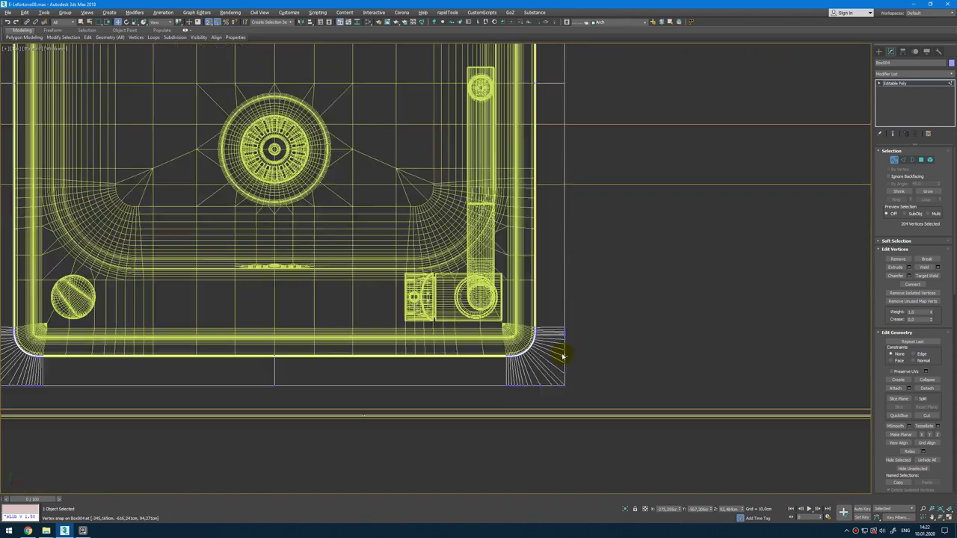
scroll(561, 354, "up", 5)
scroll(482, 269, "up", 5)
key("1")
key("alt+w")
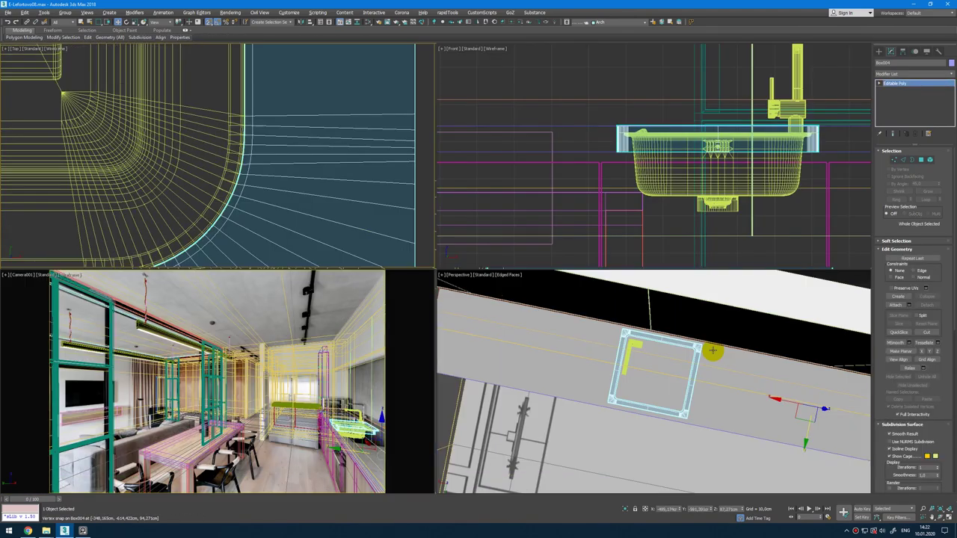
middle_click(711, 350)
key("alt+w")
middle_click_drag(620, 292, 572, 249, "alt")
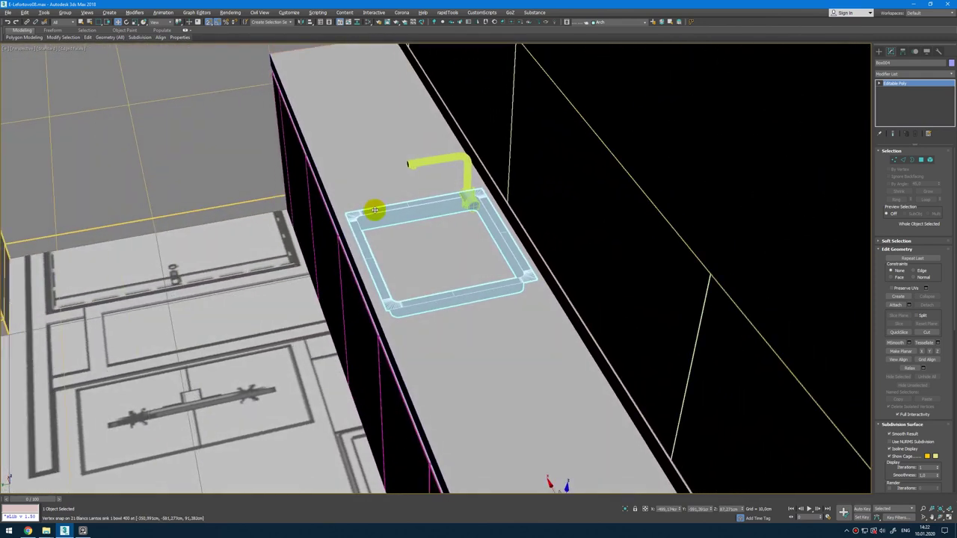
key("alt+w")
middle_click(338, 188)
key("alt+w")
scroll(338, 188, "down", 8)
middle_click_drag(337, 188, 554, 287)
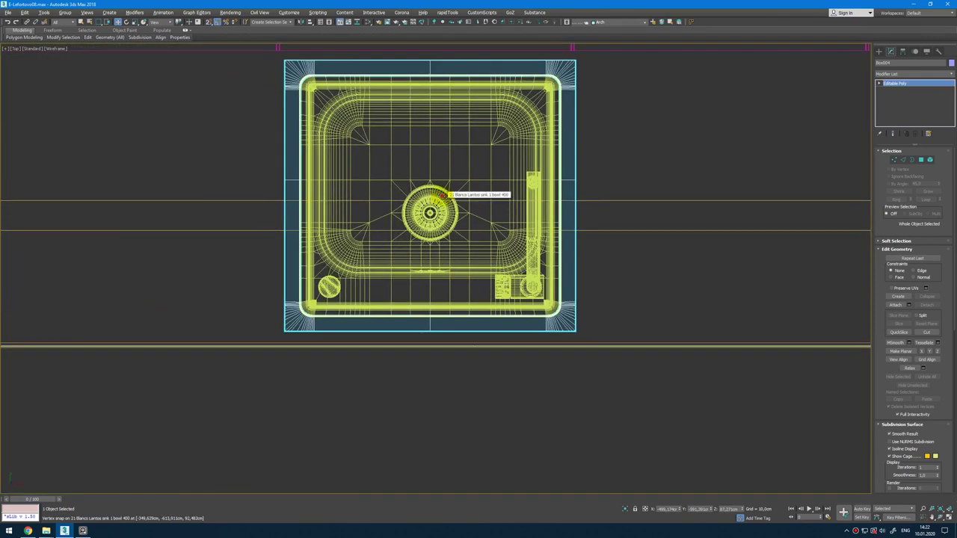
Step: Raise the sink slightly in the front view so its rim sits closer to the countertop's top surface
left_click(442, 196, "ctrl")
scroll(451, 197, "down", 3)
key("alt+w")
middle_click(632, 338)
key("alt+w")
middle_click_drag(630, 335, 560, 292, "alt")
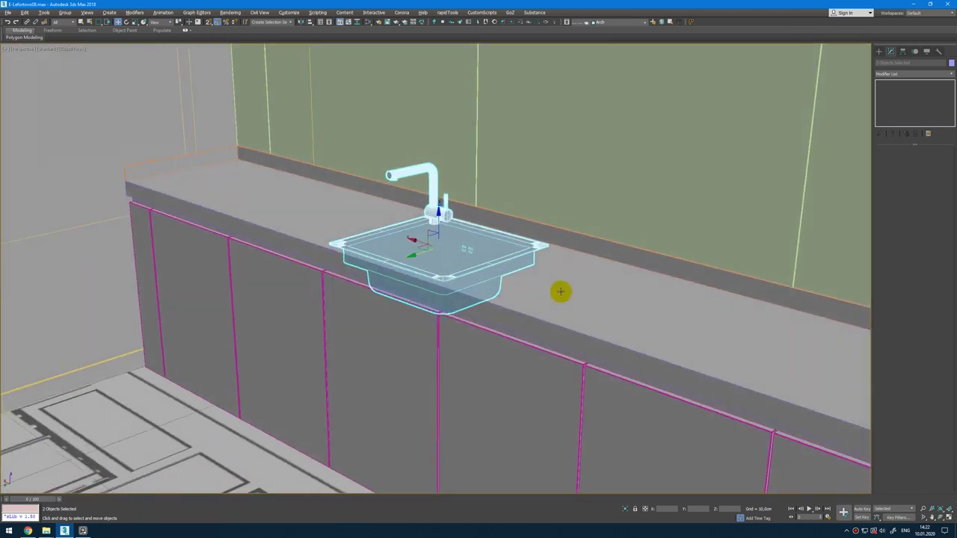
scroll(554, 292, "up", 3)
scroll(551, 251, "up", 5)
key("alt+w")
middle_click(654, 151)
key("alt+w")
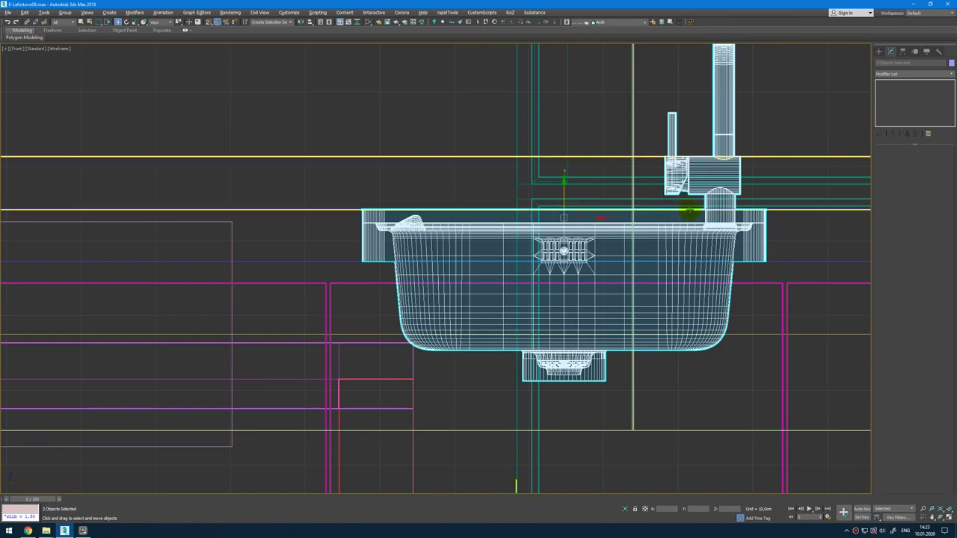
left_click(724, 145)
left_click_drag(568, 203, 577, 195)
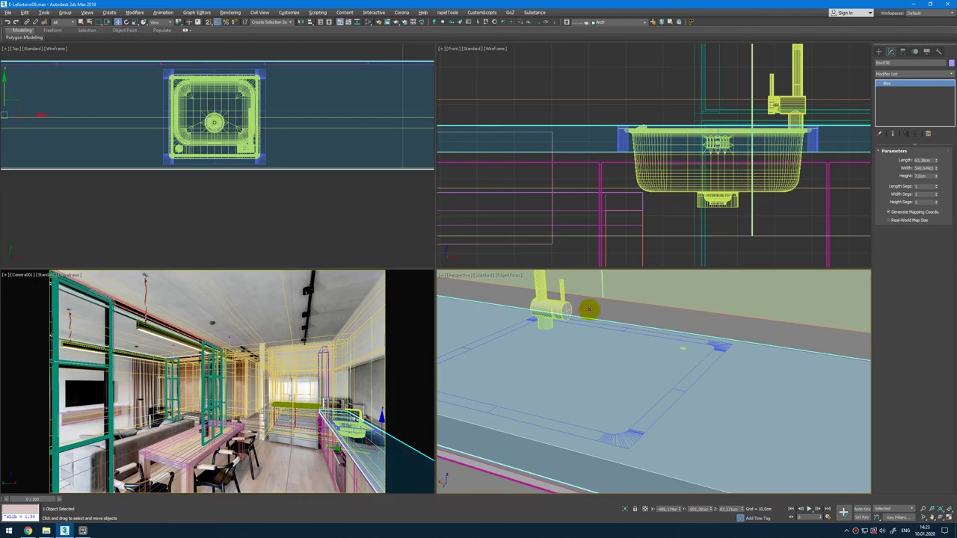
Step: Isolate the countertop slab together with the sink frame and show both in the perspective view
middle_click(280, 92)
key("alt+w")
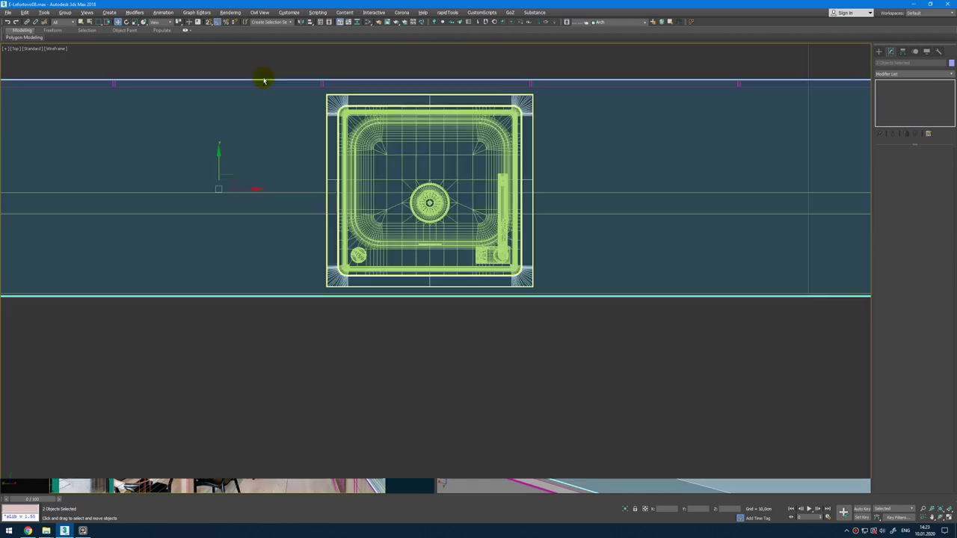
key("alt+q")
key("alt+w")
middle_click(687, 397)
key("alt+w")
middle_click_drag(602, 323, 613, 311, "alt")
scroll(612, 311, "down", 5)
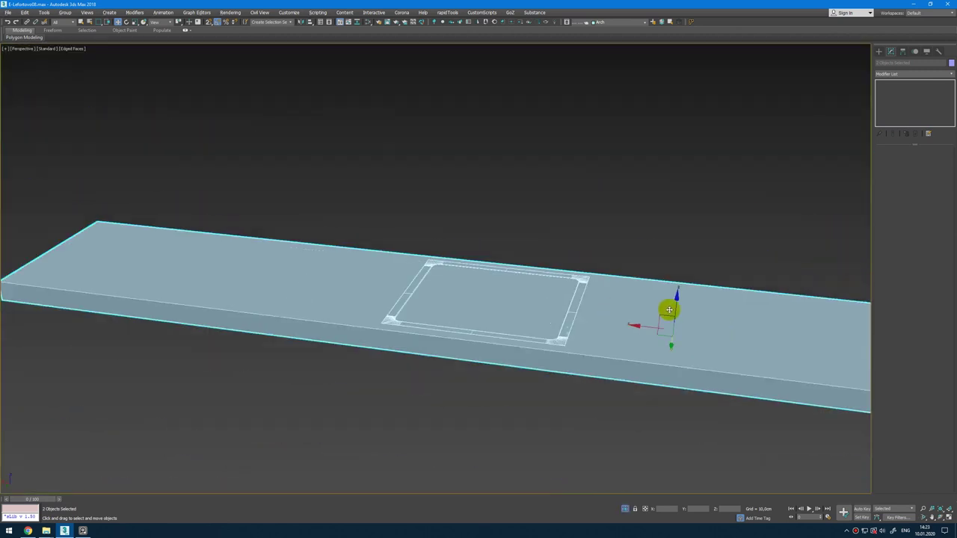
Step: Add an Edit Poly modifier to the countertop slab, connect its long edges with a crosswise cut and snap it to the sink frame's outer side edge
left_click(672, 337)
key("ctrl+e")
key("2")
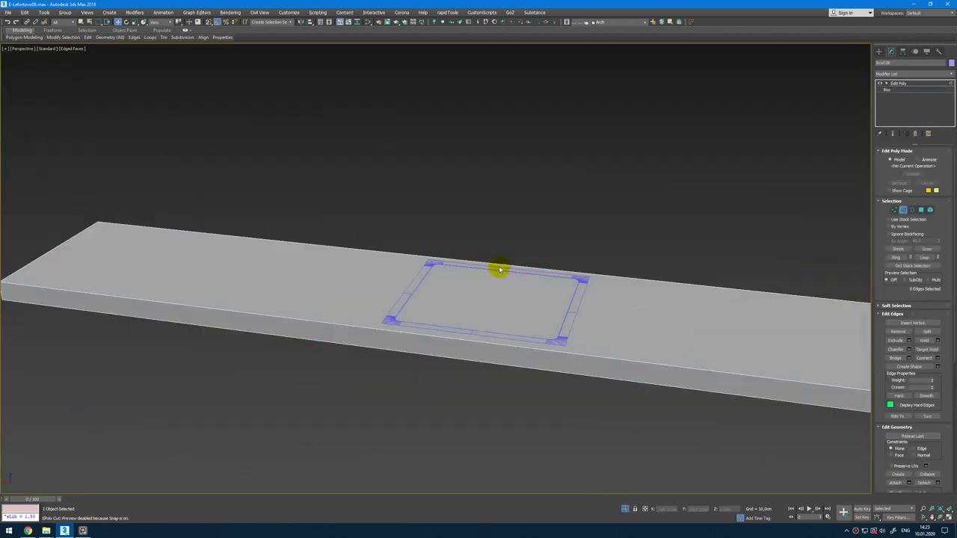
key("alt+w")
middle_click(273, 145)
key("alt+w")
left_click_drag(405, 163, 439, 328)
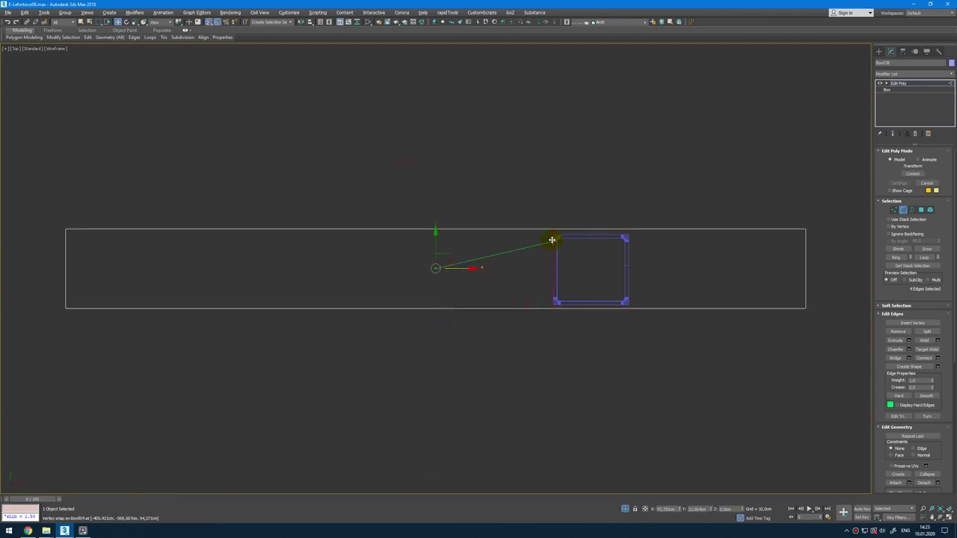
left_click_drag(552, 240, 554, 236)
scroll(554, 224, "up", 4)
scroll(578, 295, "down", 4)
Step: Connect a second crosswise cut in the slab and snap it to the sink frame's opposite outer side edge
middle_click_drag(638, 284, 530, 219)
left_click_drag(557, 197, 587, 304)
key("ctrl+shift+e")
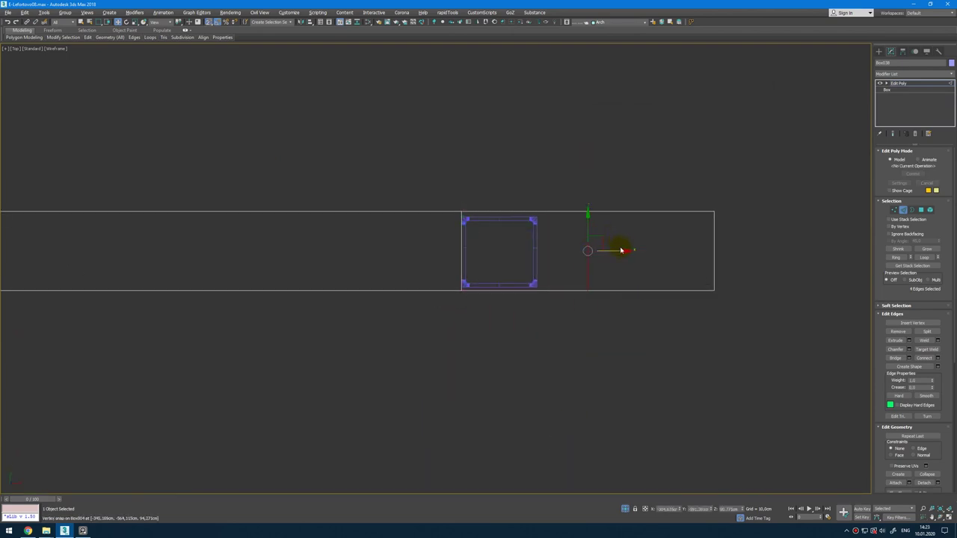
left_click_drag(621, 251, 537, 220)
Step: Connect two lengthwise cuts through the slab and snap them to the sink frame's long outer edges on both sides
scroll(719, 251, "down", 5)
left_click_drag(729, 255, 436, 258)
key("ctrl+shift+e")
scroll(612, 250, "up", 5)
left_click_drag(611, 227, 698, 215)
scroll(641, 282, "down", 6)
left_click_drag(774, 276, 359, 277)
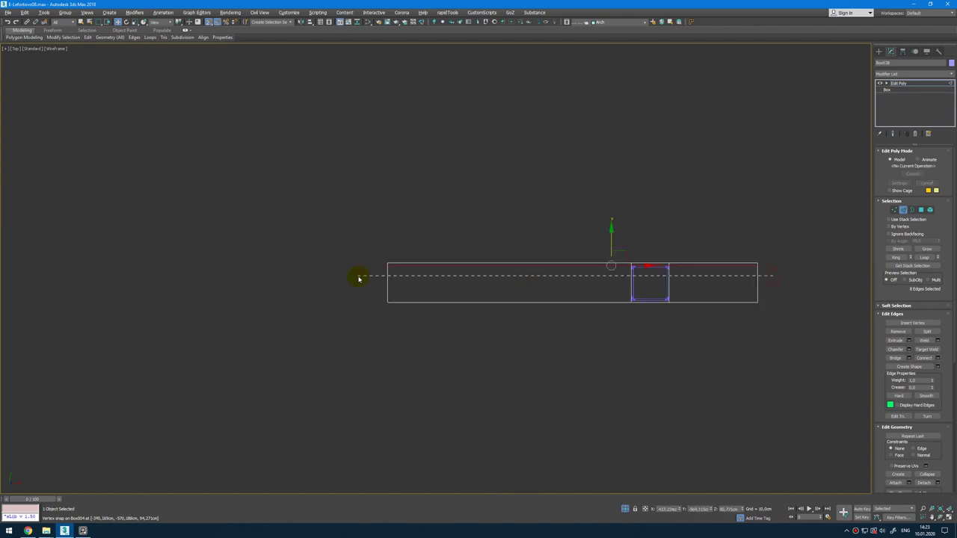
key("ctrl+shift+e")
scroll(658, 303, "up", 5)
left_click_drag(644, 195, 636, 353)
scroll(632, 354, "down", 1)
Step: Add a Chamfer modifier to the slab with amount 0,2 cm, 3 segments and smoothing limited to the chamfers
key("alt+w")
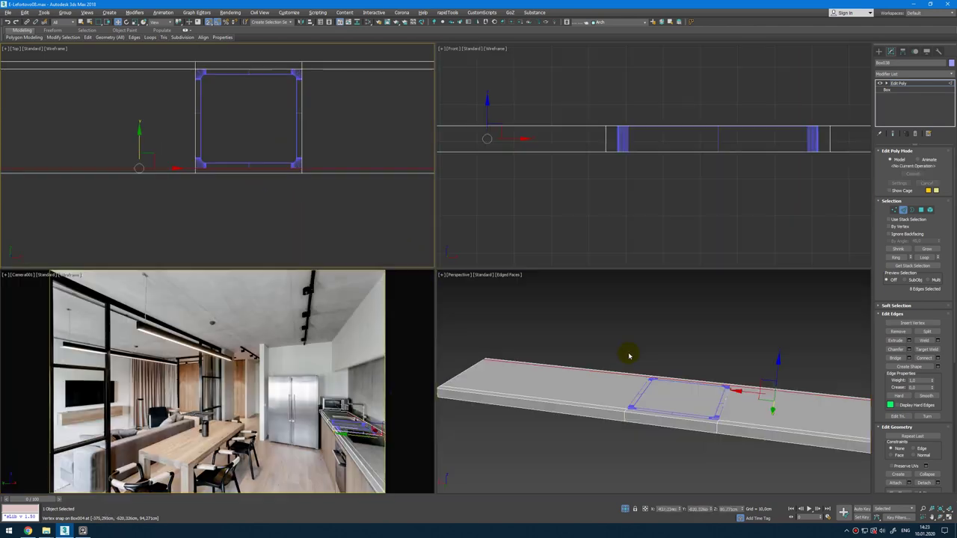
right_click(628, 353)
key("alt+w")
middle_click_drag(627, 352, 637, 341, "alt")
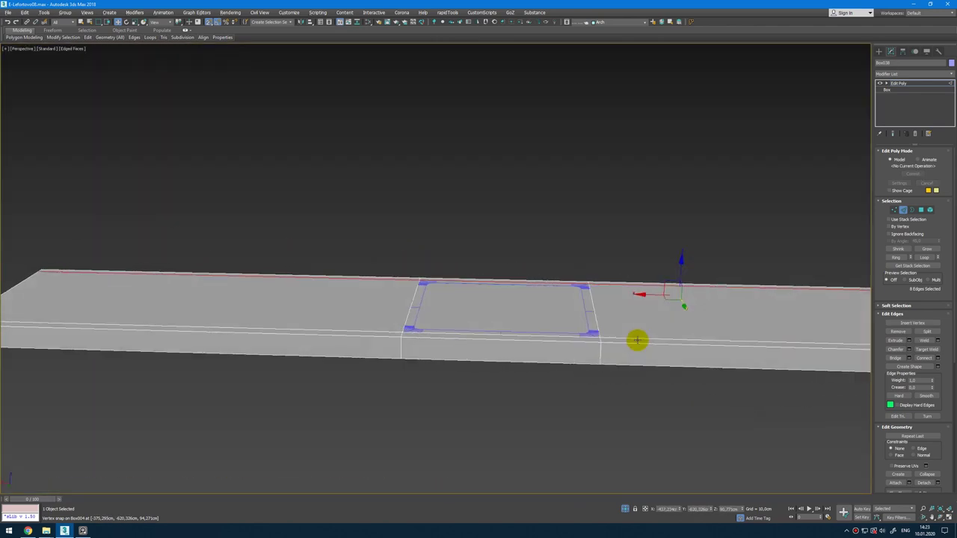
key("2")
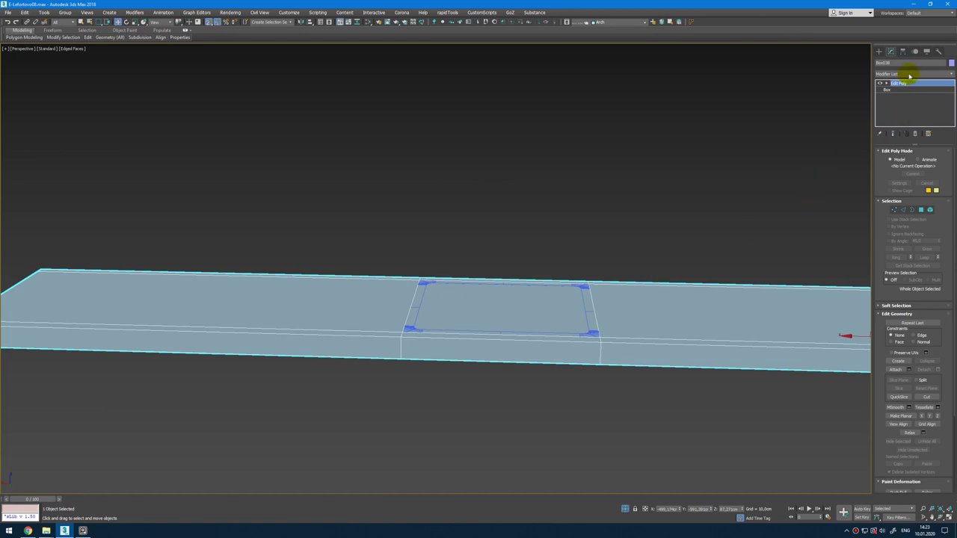
left_click(909, 76)
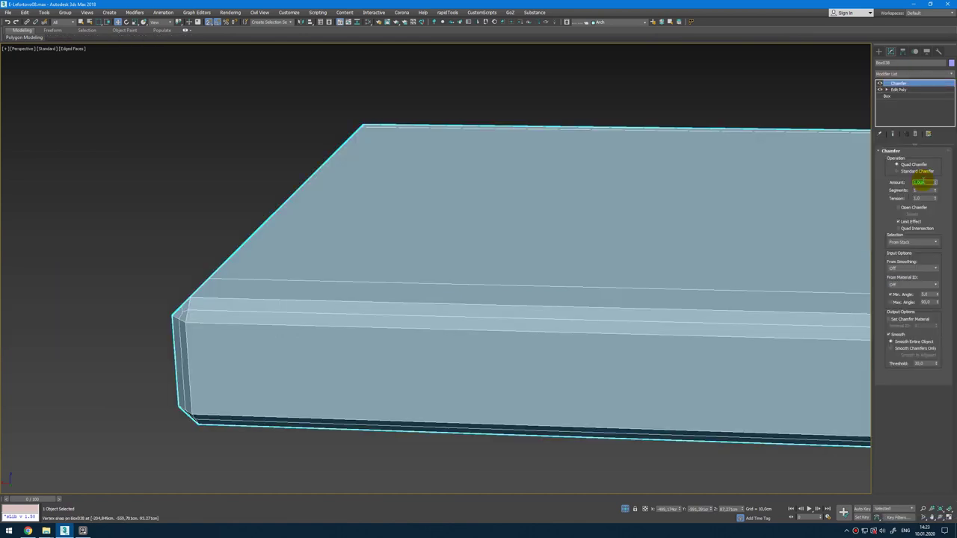
type("0,2")
key("Tab")
type("3")
key("Tab")
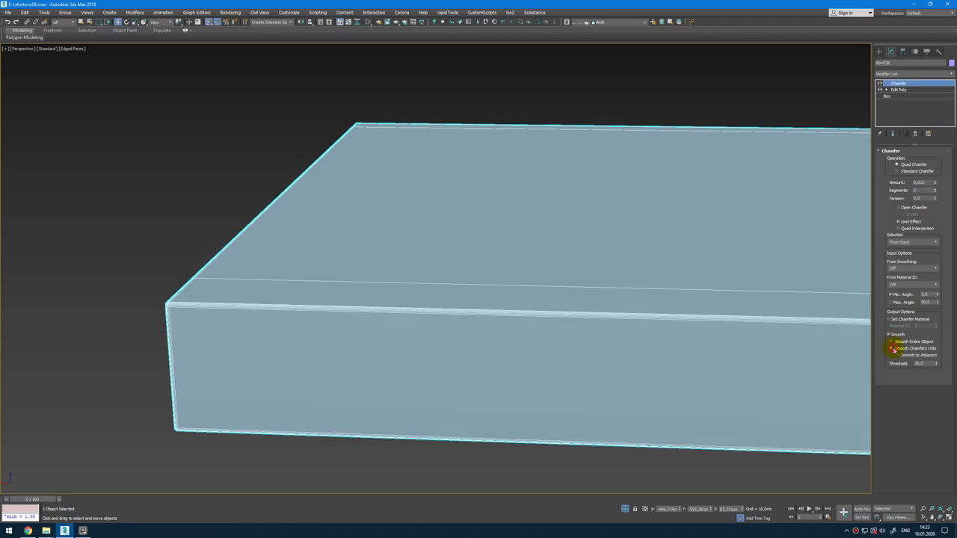
Step: Add another Edit Poly modifier and bridge the slab's top and bottom polygons inside the sink frame to open a through hole
scroll(629, 352, "down", 6)
middle_click_drag(629, 352, 368, 347)
scroll(368, 347, "down", 4)
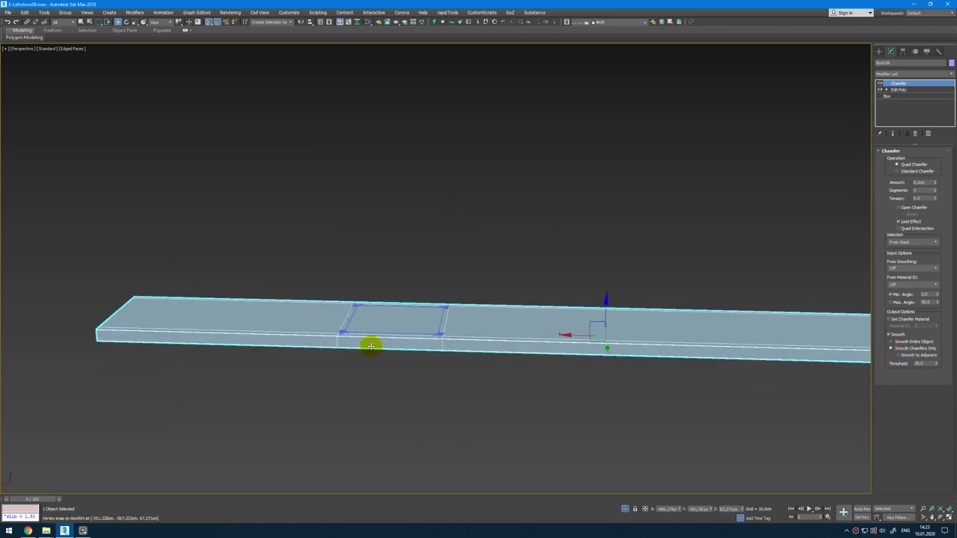
key("shift+e")
key("4")
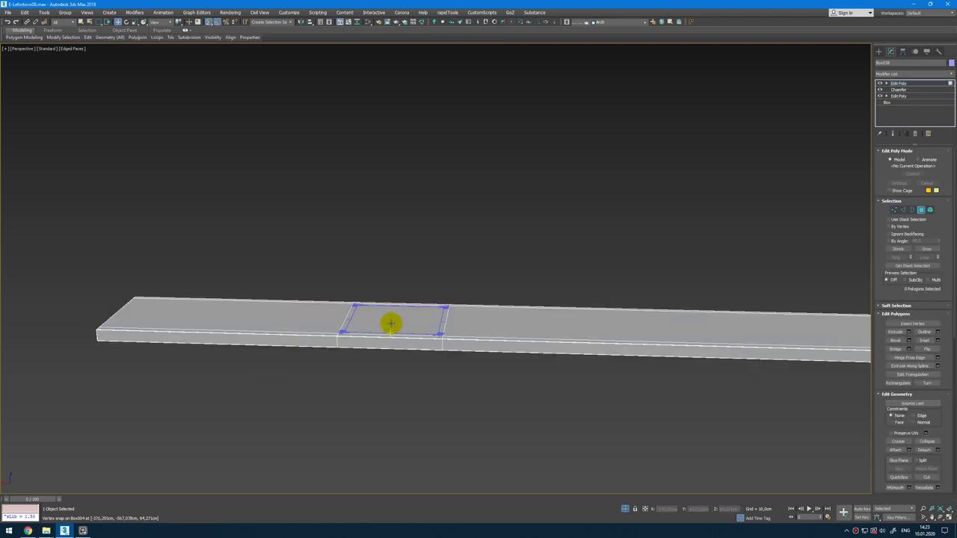
middle_click_drag(432, 361, 427, 324, "alt")
left_click(427, 324)
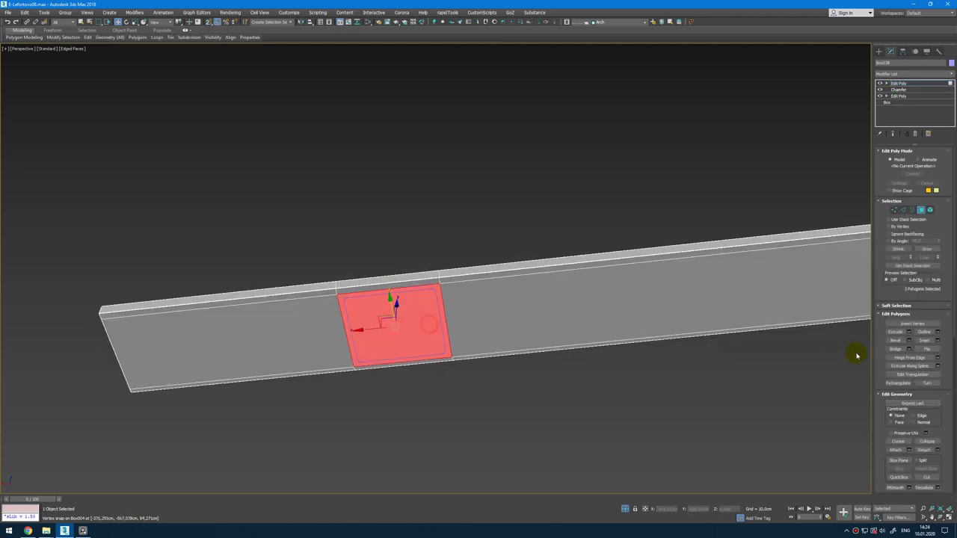
left_click(895, 349)
middle_click_drag(666, 374, 504, 339, "alt")
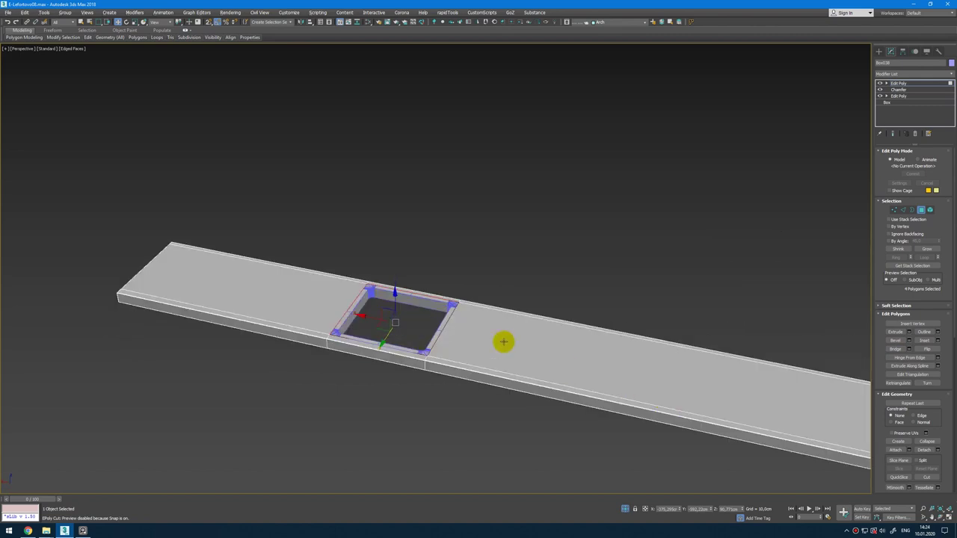
Step: Deselect the slab, switch off the edge display and examine how the rounded sink opening blends with the countertop
key("6")
scroll(413, 364, "up", 5)
scroll(413, 364, "up", 4)
left_click(652, 89)
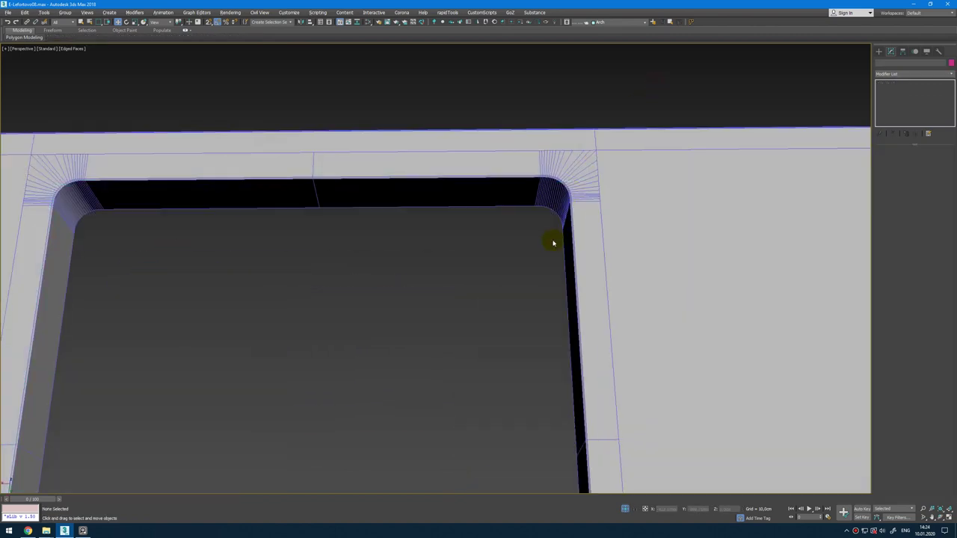
scroll(553, 241, "down", 5)
middle_click_drag(554, 242, 528, 212, "alt")
key("F4")
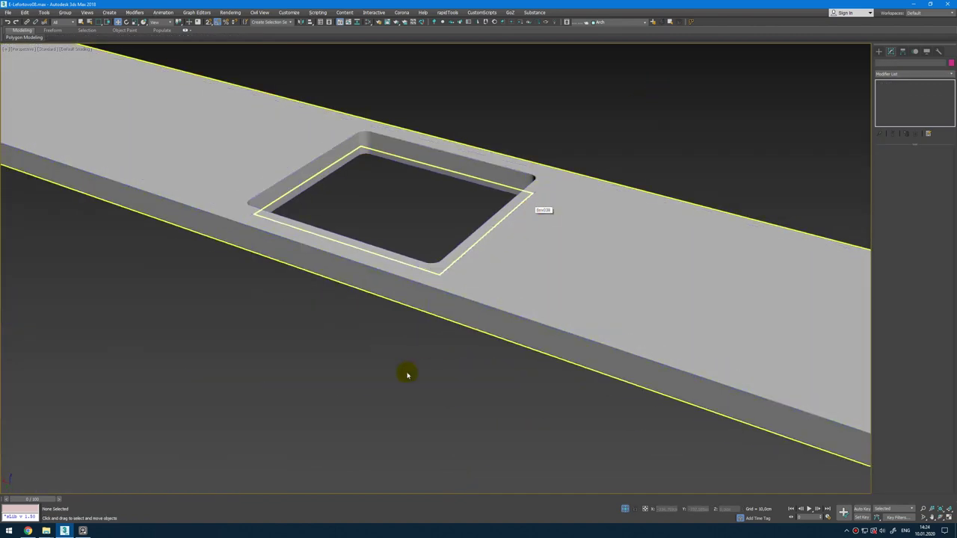
mouse_move(408, 348)
middle_mouse_down("alt")
mouse_move(376, 337)
mouse_move(393, 356)
middle_mouse_up("alt")
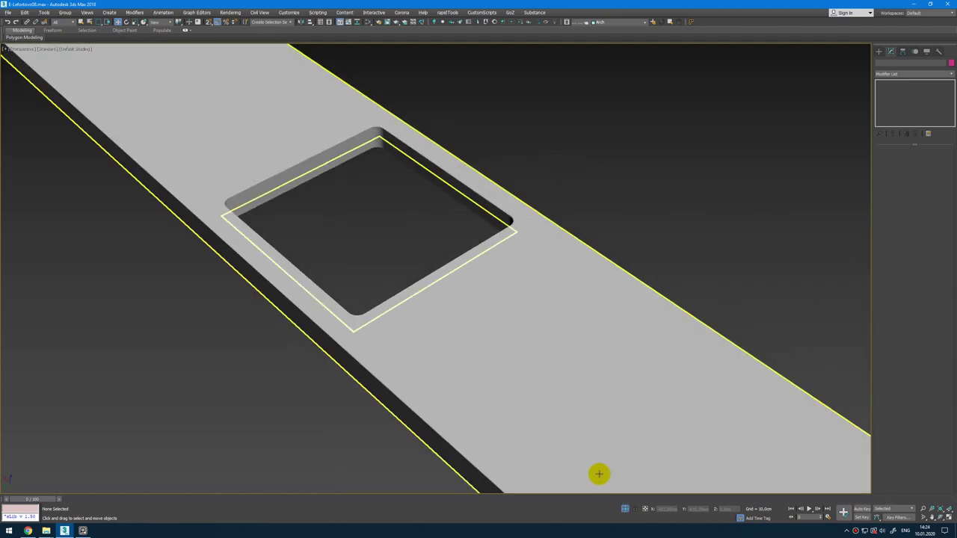
Step: Show the whole scene again and merge mpm_vol.10_p18_vray_g2.2.MAX from the Kitchen models folder into it
key("alt+Tab")
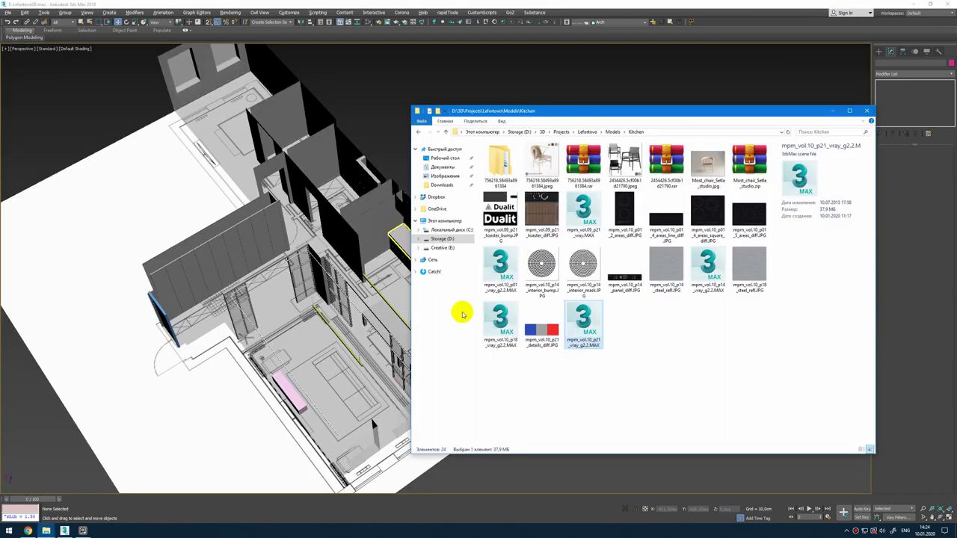
left_click(499, 322)
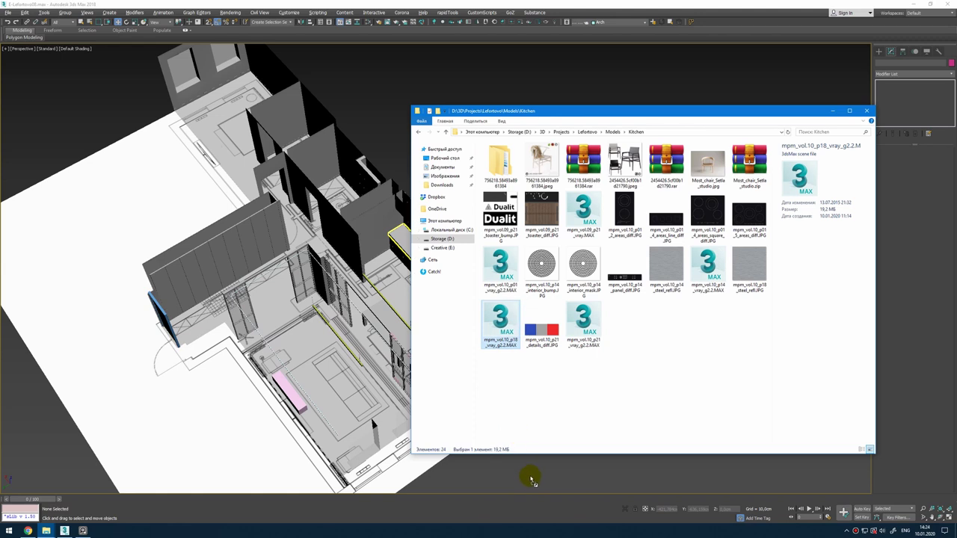
left_click_drag(532, 480, 532, 477)
left_click(554, 490)
Step: Delete the surplus merged models in the top view, keeping only the double-door side-by-side fridge
middle_click_drag(572, 361, 478, 321, "alt")
key("alt+w")
right_click(367, 214)
key("alt+w")
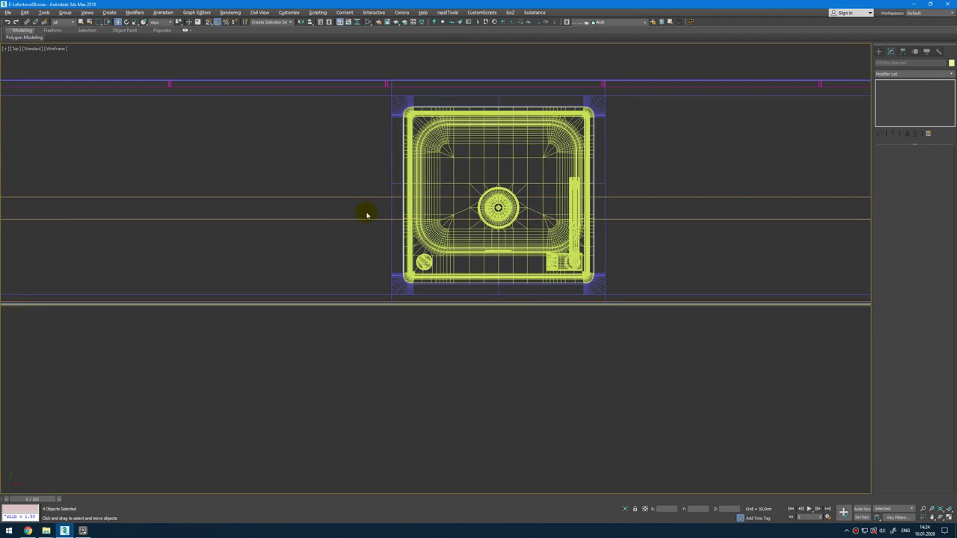
scroll(367, 215, "down", 5)
left_click(245, 329)
key("Delete")
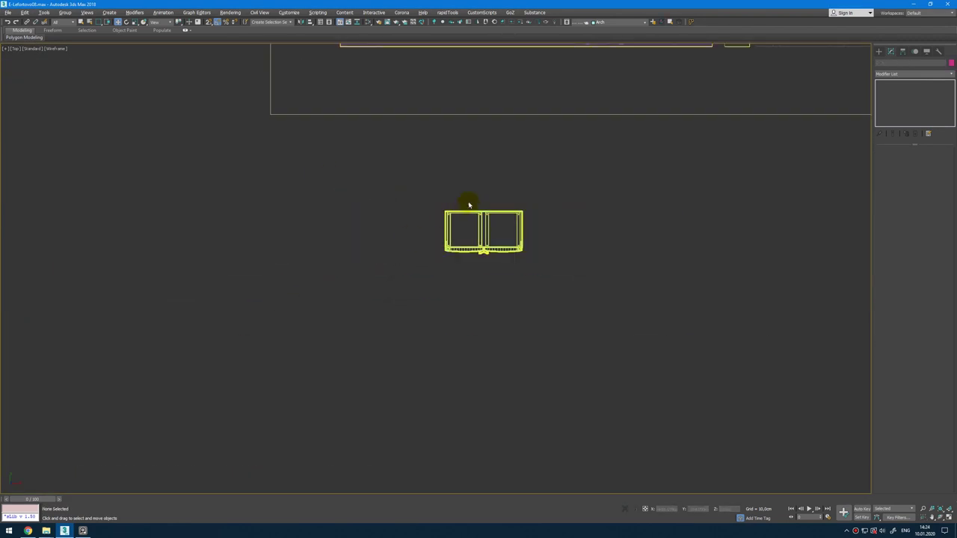
Step: Move the side-by-side fridge next to the end wall of the kitchen and rotate it a quarter turn so its doors face the room
left_click(477, 218)
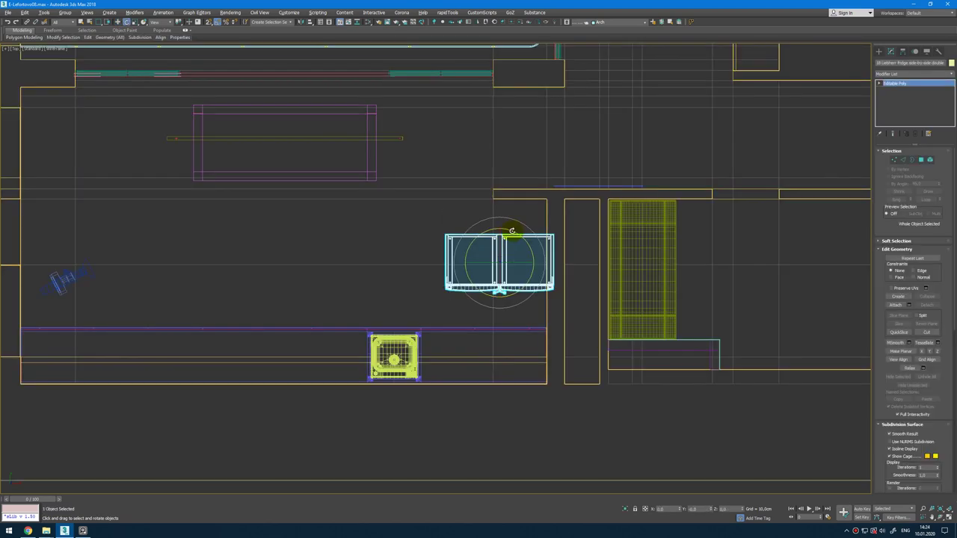
left_click_drag(512, 230, 528, 261)
key("alt+w")
right_click(703, 364)
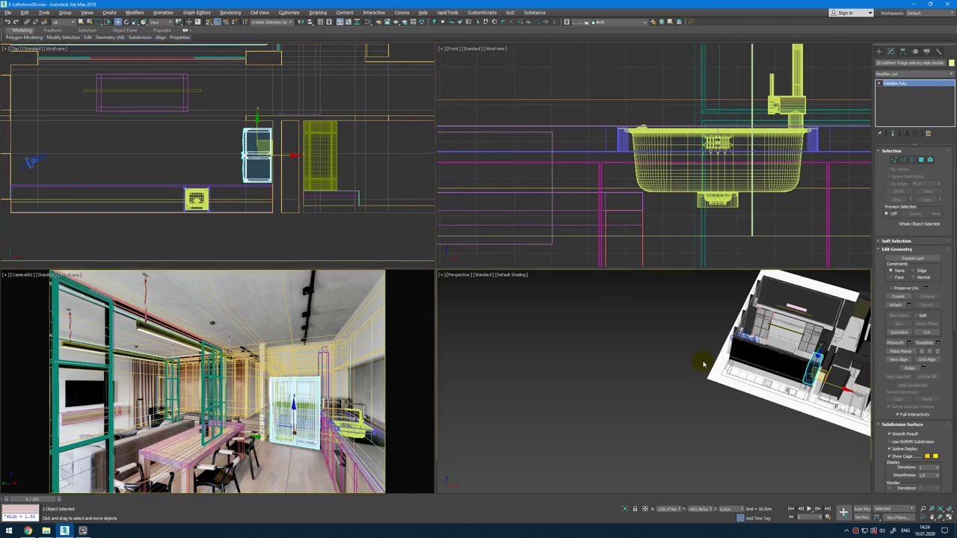
key("alt+w")
key("z")
scroll(664, 338, "down", 5)
middle_click_drag(665, 337, 686, 321, "alt")
Step: Merge the oven from mpm_vol.10_p14_vray_g2.2.MAX in the Kitchen models folder and locate it in the top view
key("alt+Tab")
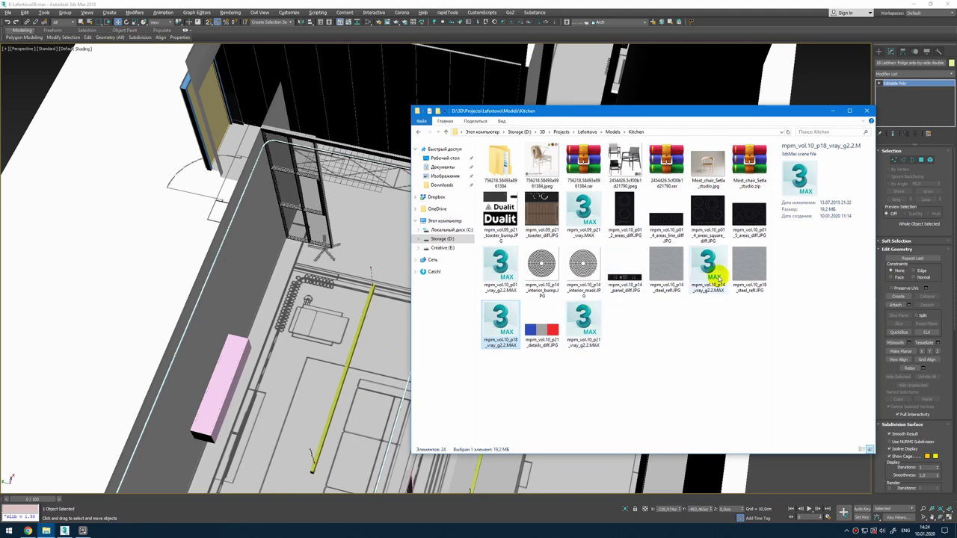
left_click_drag(714, 278, 334, 334)
left_click(348, 348)
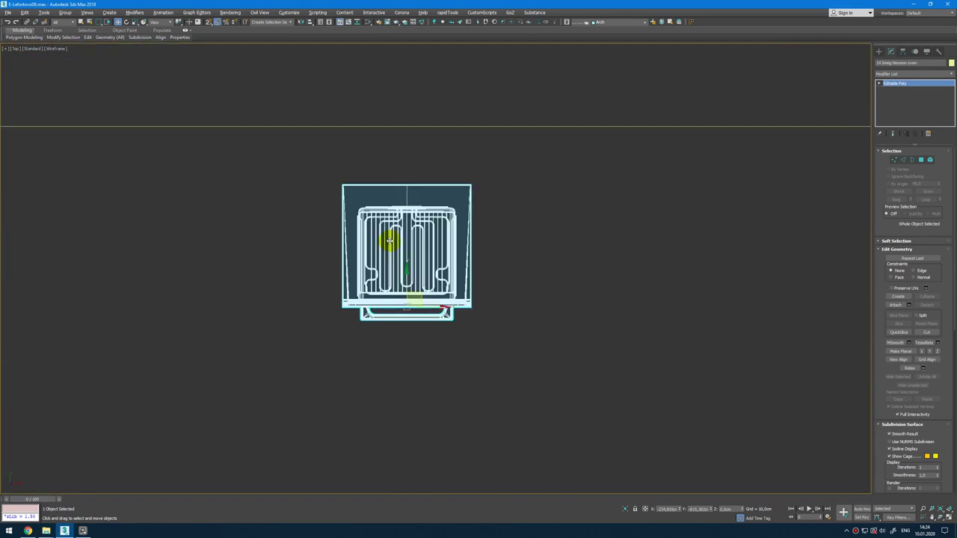
scroll(390, 241, "down", 6)
scroll(368, 199, "up", 3)
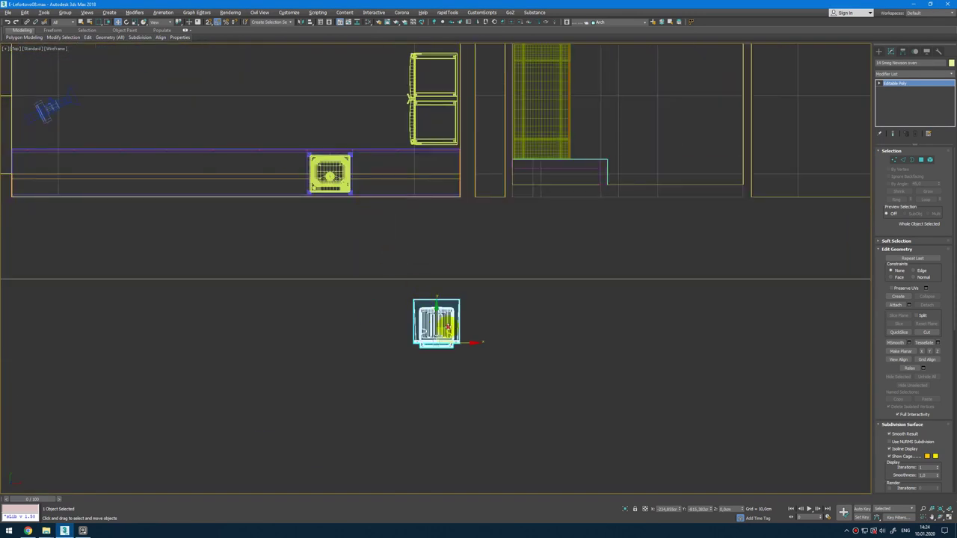
Step: Rotate the oven half a turn and move it into the cabinet bay beside the sink, its front in line with the cabinet fronts
key("e")
scroll(448, 329, "up", 6)
left_click_drag(309, 300, 362, 359)
key("w")
left_click_drag(297, 327, 305, 112)
scroll(283, 101, "up", 3)
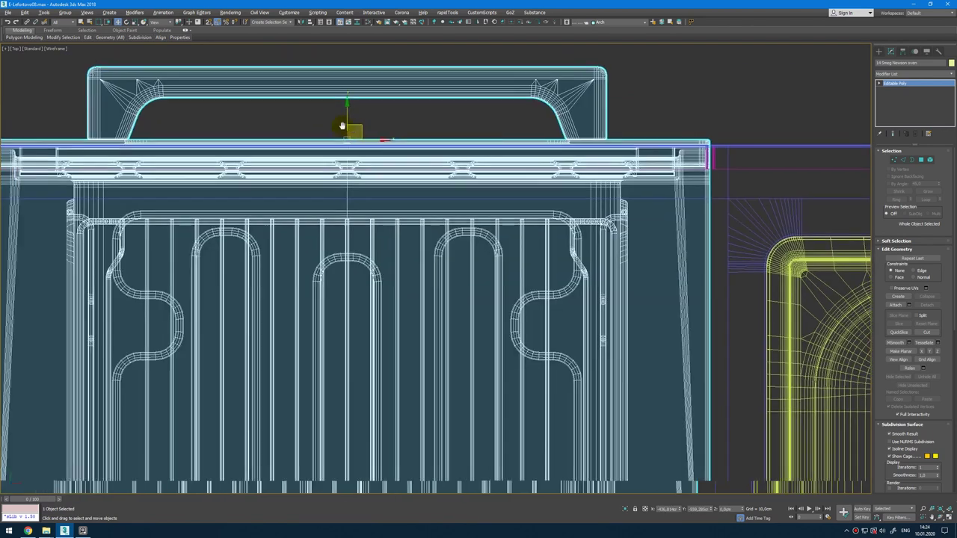
scroll(351, 135, "down", 2)
left_click_drag(371, 138, 366, 137)
left_click_drag(344, 114, 353, 115)
Step: Raise the oven within its cabinet bay so that a strip of the cabinet front remains below it
key("alt+w")
right_click(651, 261)
key("alt+w")
key("z")
key("alt+w")
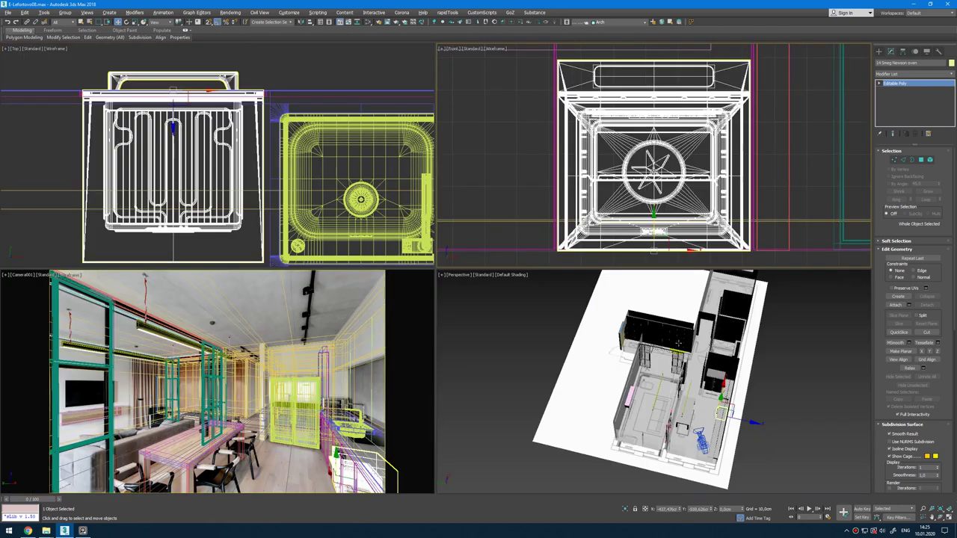
right_click(648, 329)
key("alt+w")
middle_click_drag(652, 329, 620, 286, "alt")
key("z")
left_click(561, 178)
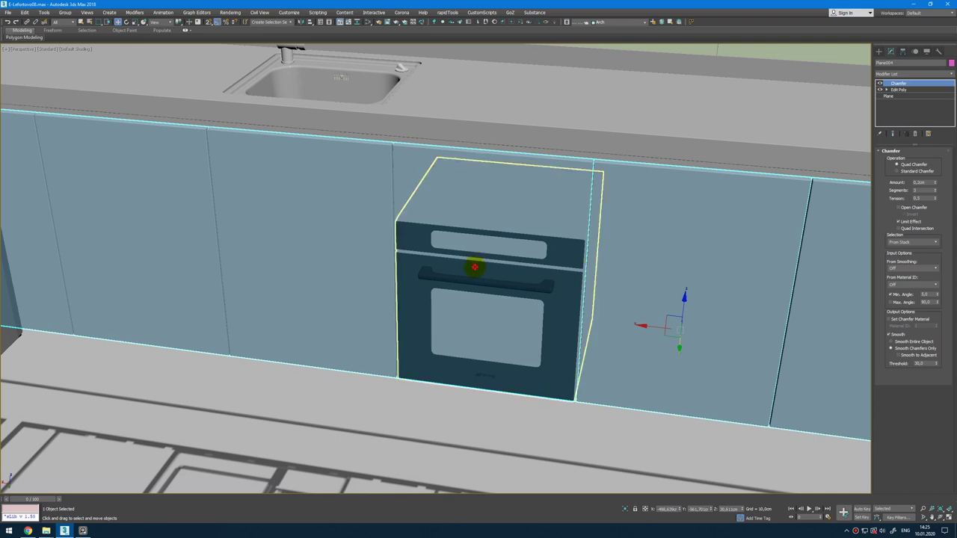
left_click(483, 359)
Step: Merge the hob models from mpm_vol.10_p01_vray_g2.2.MAX in the Kitchen models folder into the scene
key("alt+Tab")
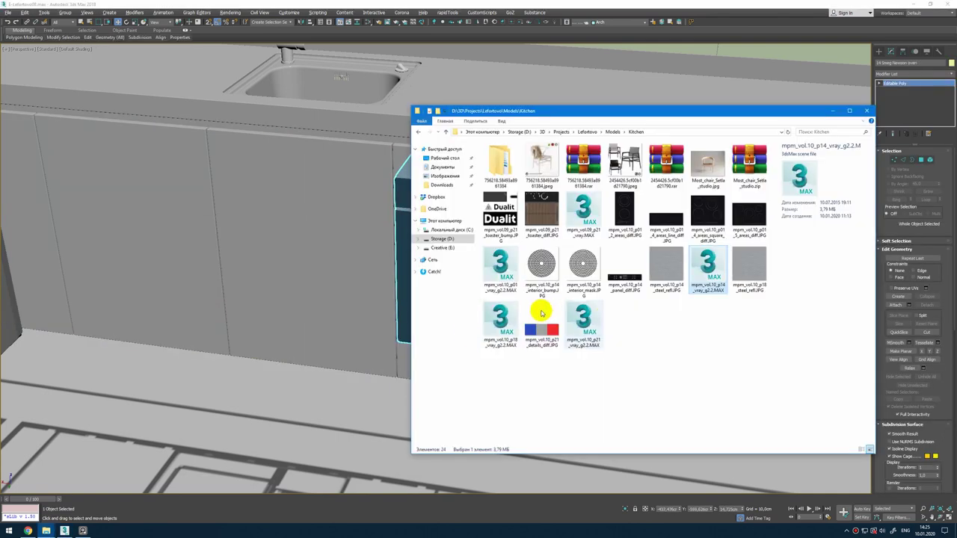
left_click_drag(512, 321, 313, 383)
left_click(327, 391)
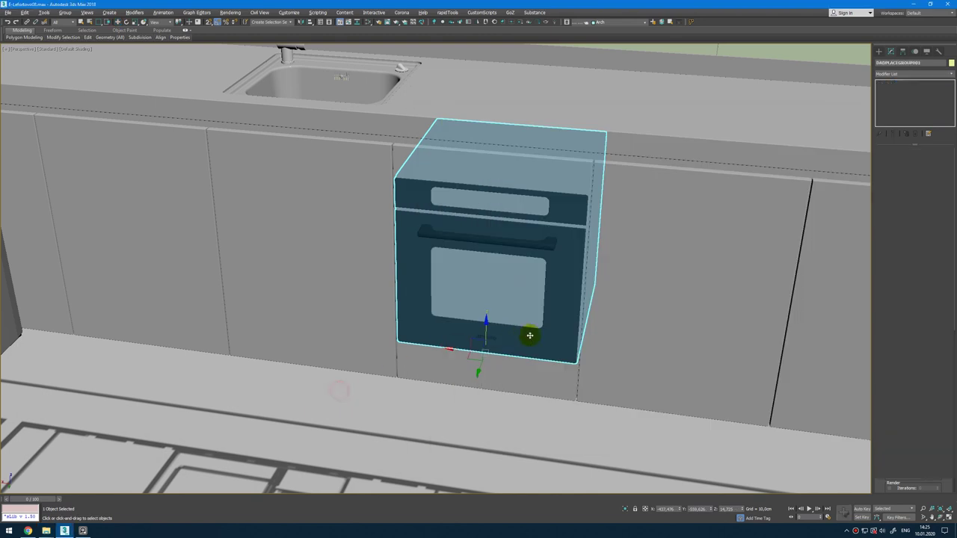
Step: Delete the surplus merged hobs, keeping the square four-zone ceramic hob
left_click(746, 214)
middle_click_drag(746, 214, 576, 296, "alt")
left_click_drag(678, 176, 602, 299)
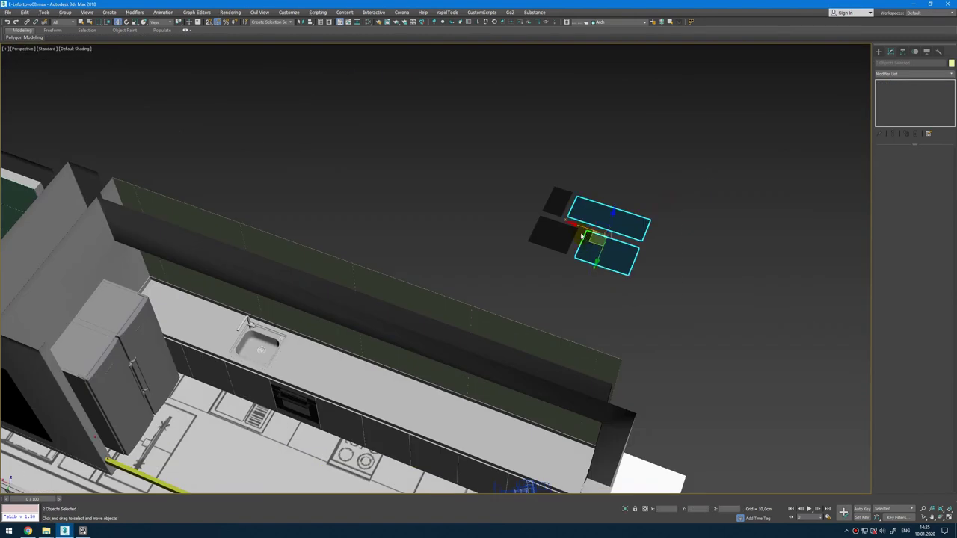
key("Delete")
Step: Move the square four-zone hob into line with the oven and raise it in the front view to the countertop's height
left_click(534, 244)
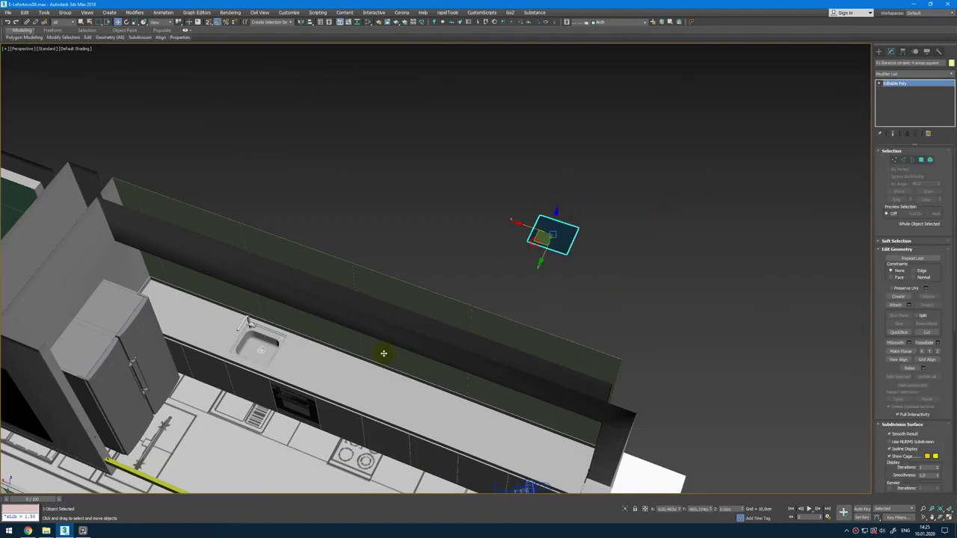
left_click_drag(384, 354, 287, 376)
key("alt+w")
right_click(619, 258)
key("alt+w")
key("z")
scroll(622, 293, "down", 8)
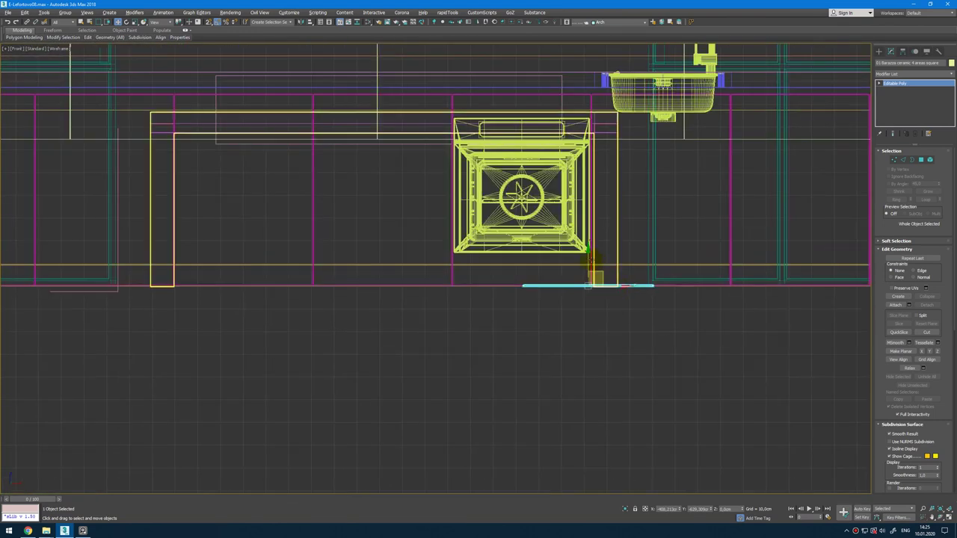
left_click_drag(603, 88, 536, 57)
Step: Slide the hob forward from the wall so it rests on the countertop directly above the oven
key("alt+w")
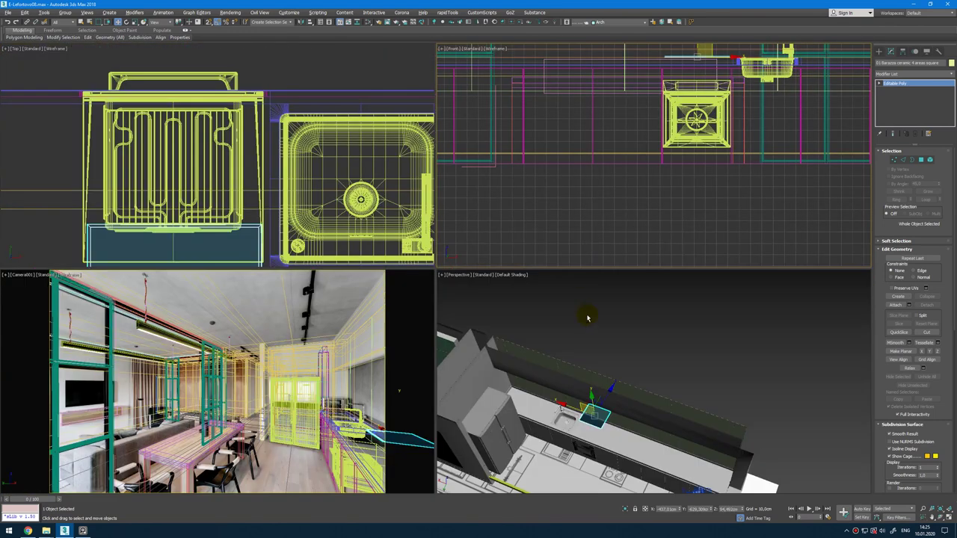
right_click(587, 318)
key("alt+w")
key("z")
scroll(560, 359, "down", 5)
middle_click_drag(560, 359, 490, 338, "alt")
left_click_drag(460, 294, 453, 341)
scroll(493, 339, "down", 5)
middle_click_drag(510, 342, 613, 323, "alt")
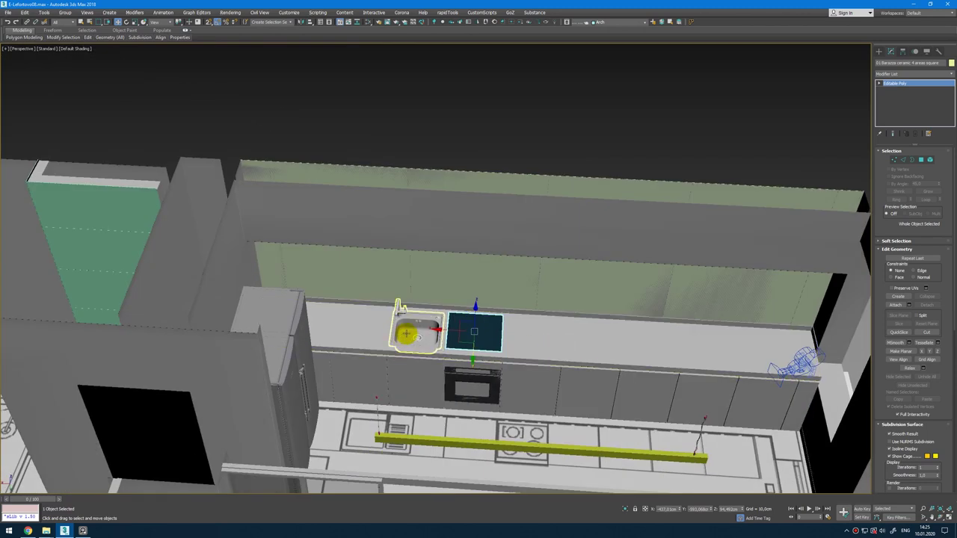
Step: Select the hob together with the oven and move both along the countertop away from the sink
left_click(478, 371, "ctrl")
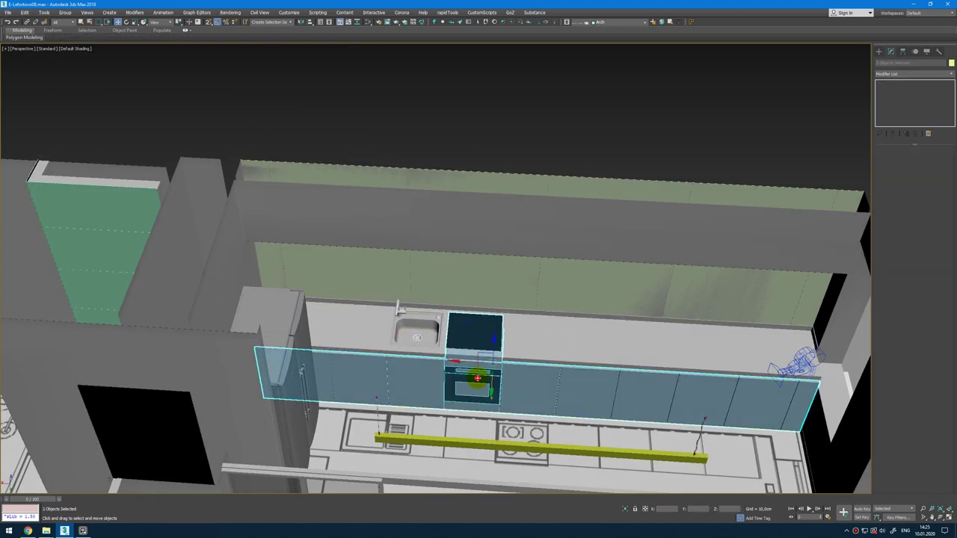
left_click(549, 391, "ctrl")
left_click_drag(454, 341, 509, 352)
middle_click_drag(576, 377, 558, 359, "alt")
scroll(553, 397, "down", 5)
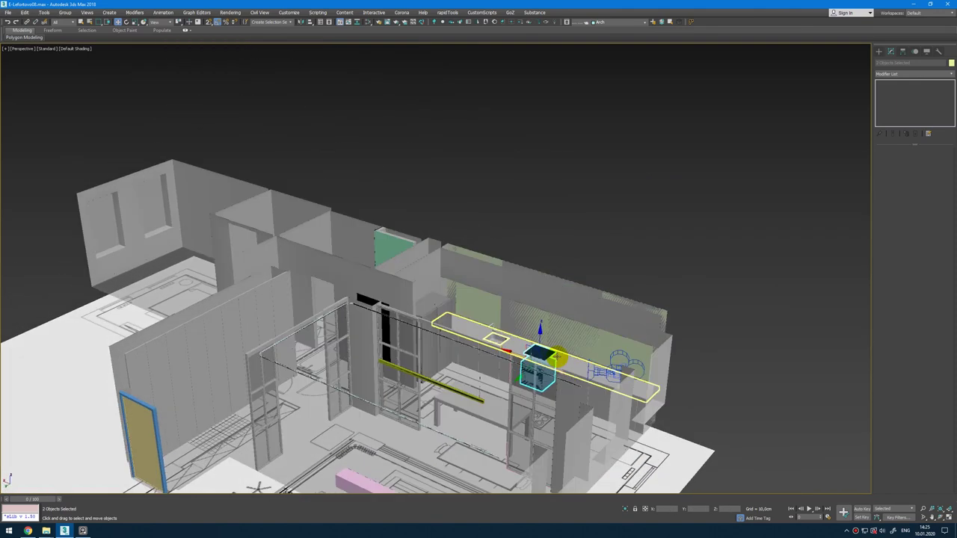
Step: Merge the toaster models from mpm_vol.09_p21_vray.MAX and move a toaster onto the countertop near the fridge
key("alt+Tab")
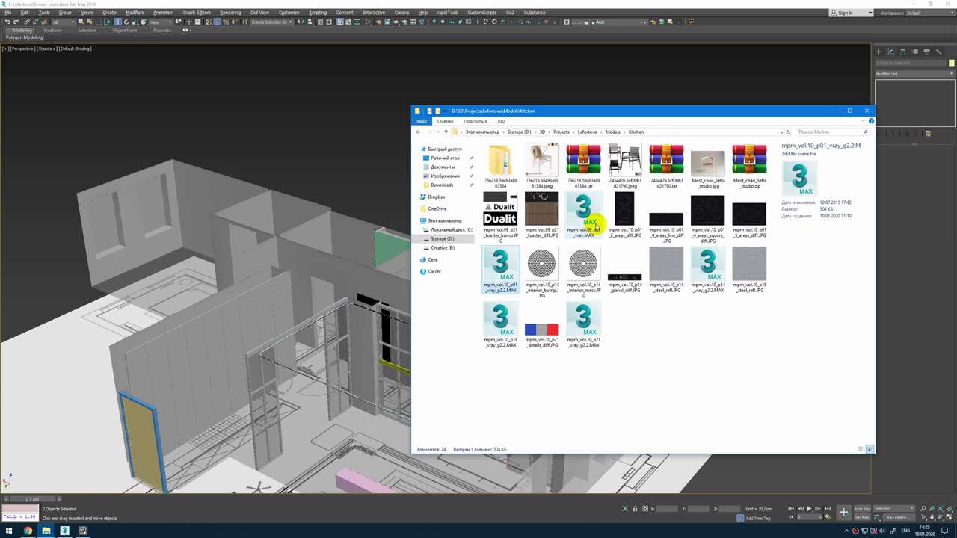
left_click(584, 211)
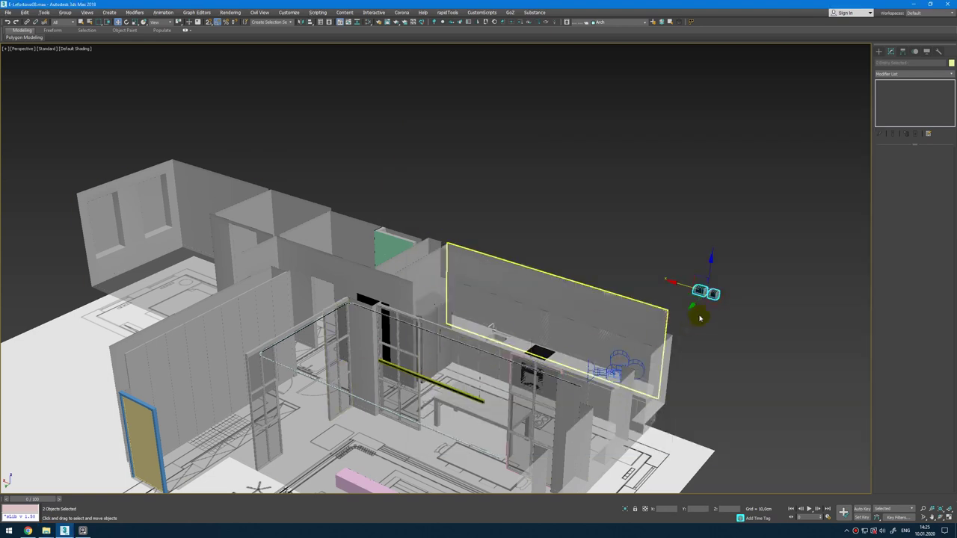
middle_click_drag(690, 309, 726, 325, "alt")
left_click(683, 294)
left_click_drag(683, 294, 369, 322)
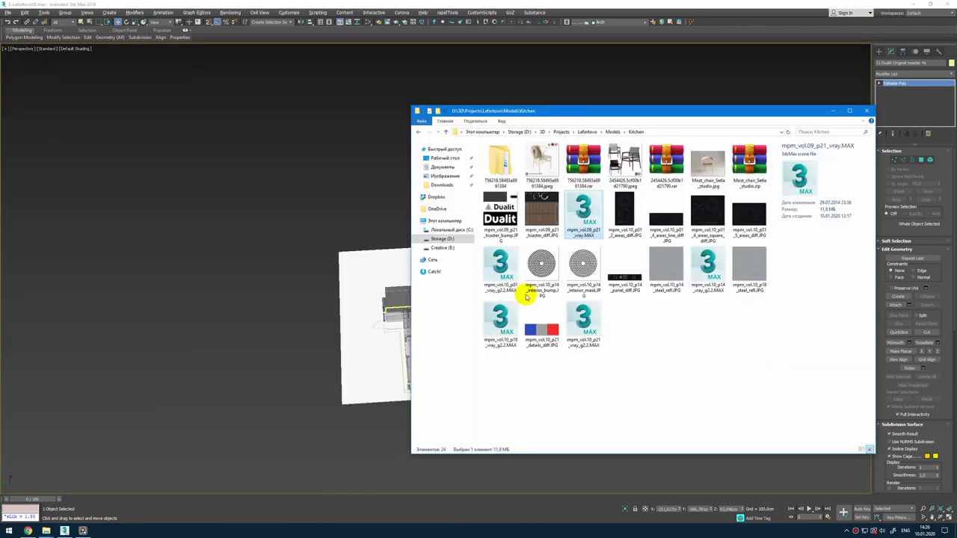
Step: Merge the chair from CH24_corona_2013.max in the Kitchen models subfolder into the scene
double_click(500, 166)
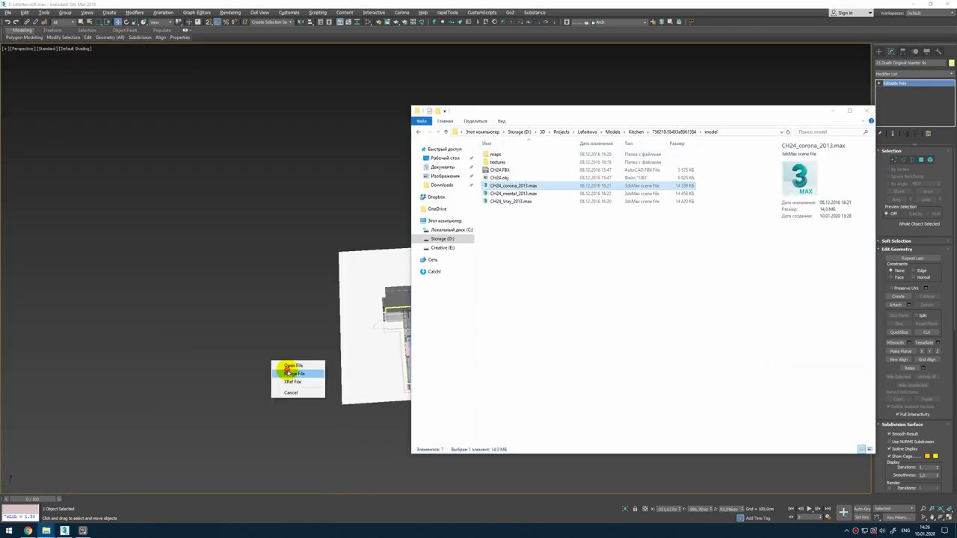
left_click(289, 374)
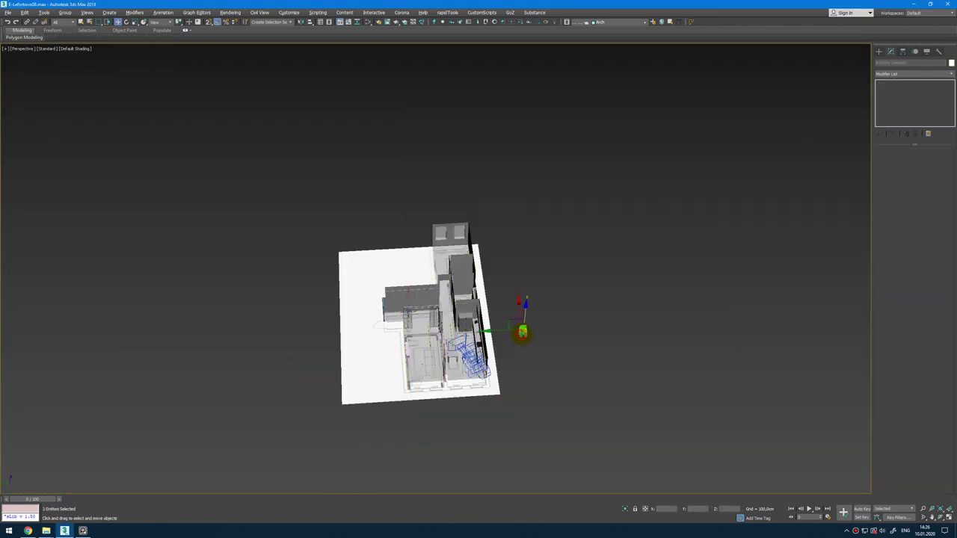
scroll(522, 331, "up", 6)
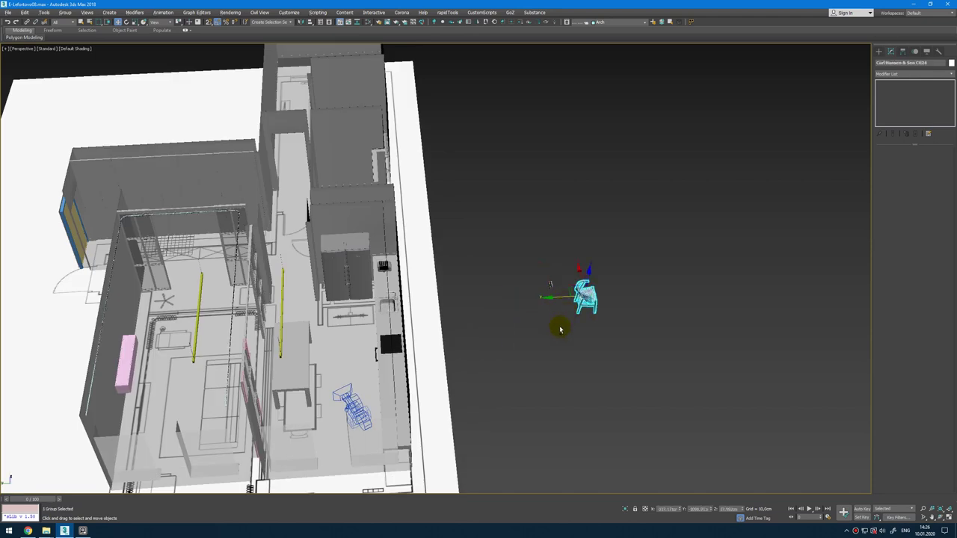
middle_click_drag(560, 329, 551, 341, "alt")
Step: Close the open group of the merged CH24 chair
key("alt+w")
middle_click(200, 162)
key("alt+w")
scroll(273, 484, "up", 8)
left_click_drag(380, 411, 406, 256)
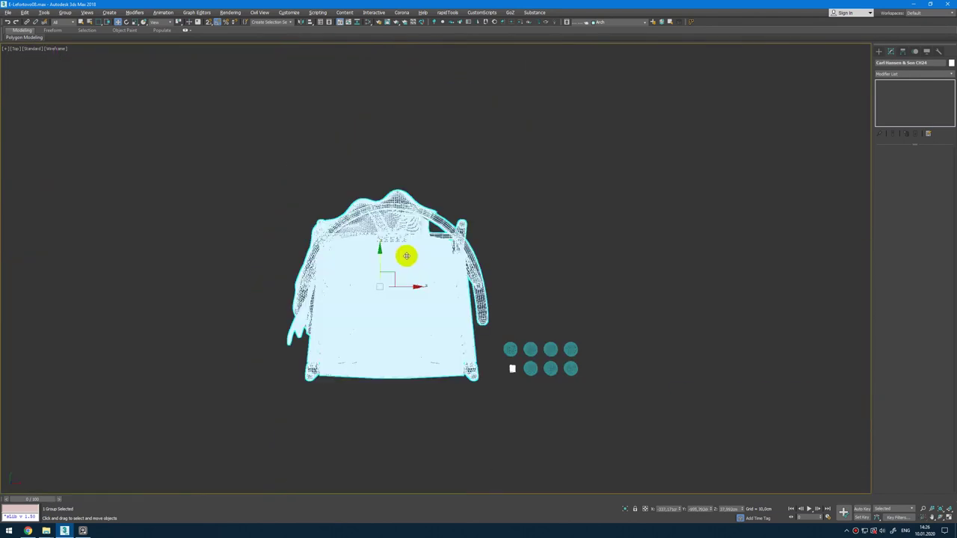
key("alt+w")
middle_click(723, 352)
key("alt+w")
key("z")
middle_click_drag(596, 331, 668, 209, "alt")
left_click(357, 270)
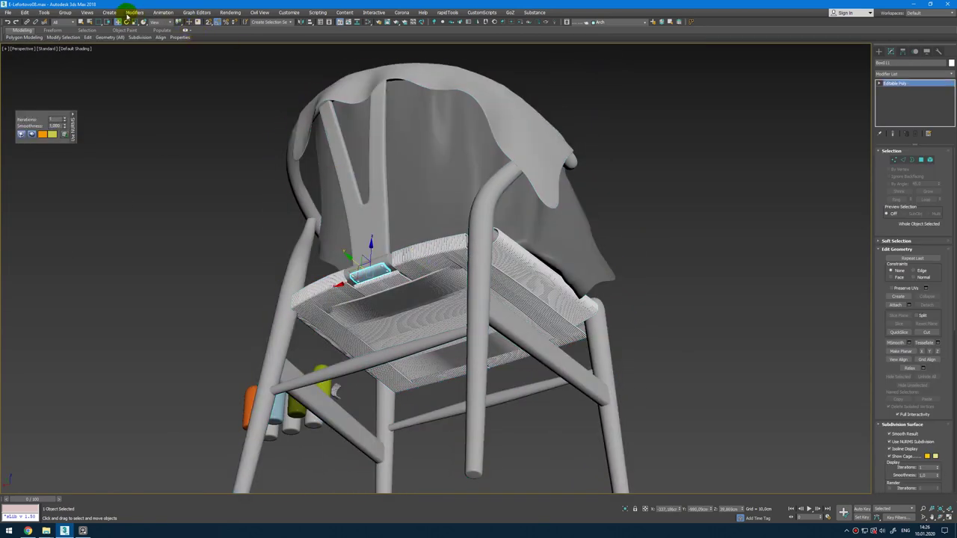
left_click(66, 12)
left_click(82, 71)
Step: Open the chair's group recursively, delete the throw draped over its backrest, and close the group again
left_click(373, 207)
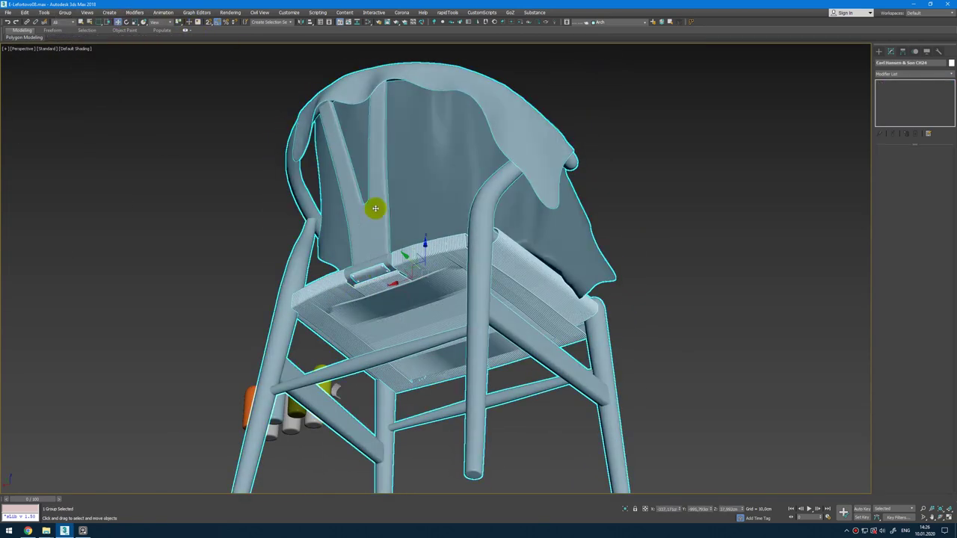
left_click(65, 12)
left_click(79, 49)
left_click(92, 55)
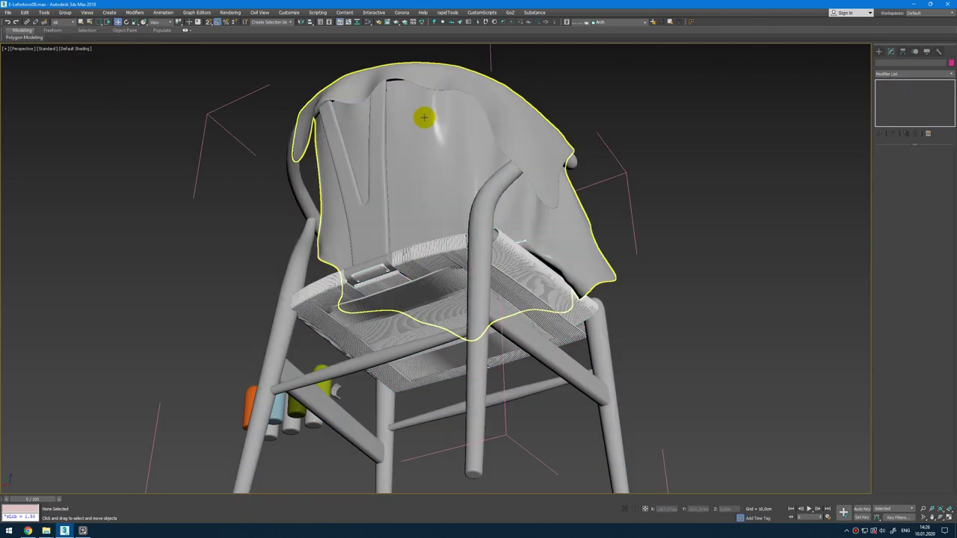
left_click(424, 118)
key("Delete")
left_click(65, 12)
left_click(472, 158)
left_click_drag(442, 156, 251, 249)
left_click(65, 11)
left_click(81, 64)
Step: Move the chair into the kitchen in the top view, placing it by one end of the dining table
key("t")
scroll(363, 231, "down", 14)
middle_click_drag(446, 263, 451, 327)
left_click_drag(454, 360, 359, 142)
scroll(370, 170, "up", 6)
left_click_drag(316, 114, 384, 172)
key("ctrl+z")
Step: Rotate and copy the chair around the dining table, one at each end and two along the kitchen side
key("e")
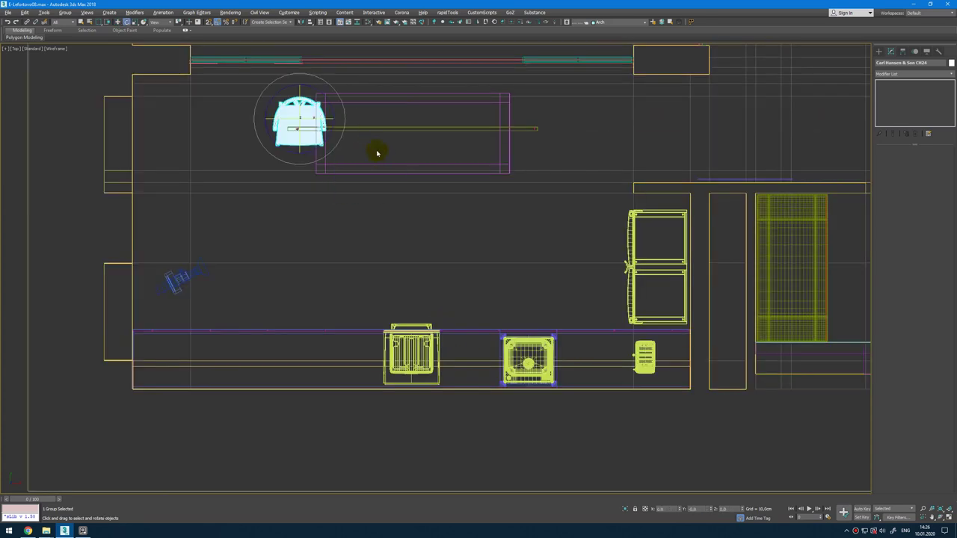
mouse_move(329, 137)
left_mouse_down()
mouse_move(314, 109)
mouse_move(375, 177)
mouse_move(477, 191)
mouse_move(530, 158)
left_mouse_up()
key("w")
left_click(479, 296)
left_click_drag(550, 171, 545, 142)
mouse_move(550, 167)
left_mouse_down()
mouse_move(544, 133)
mouse_move(345, 134)
left_mouse_up()
mouse_move(346, 131)
left_mouse_down()
mouse_move(324, 130)
mouse_move(297, 152)
mouse_move(310, 159)
left_mouse_up()
key("w")
Step: Rotate the individual dining chairs slightly so they stand at irregular angles to the table
scroll(324, 125, "up", 3)
left_click(397, 243)
left_click_drag(427, 262, 420, 266)
left_click(572, 253)
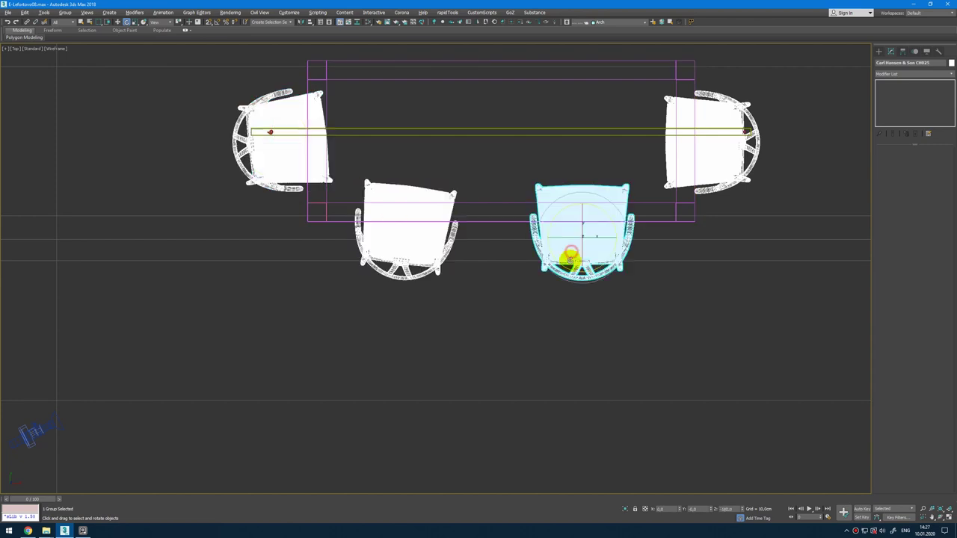
left_click_drag(605, 264, 612, 258)
left_click(719, 145)
left_click_drag(744, 170, 736, 173)
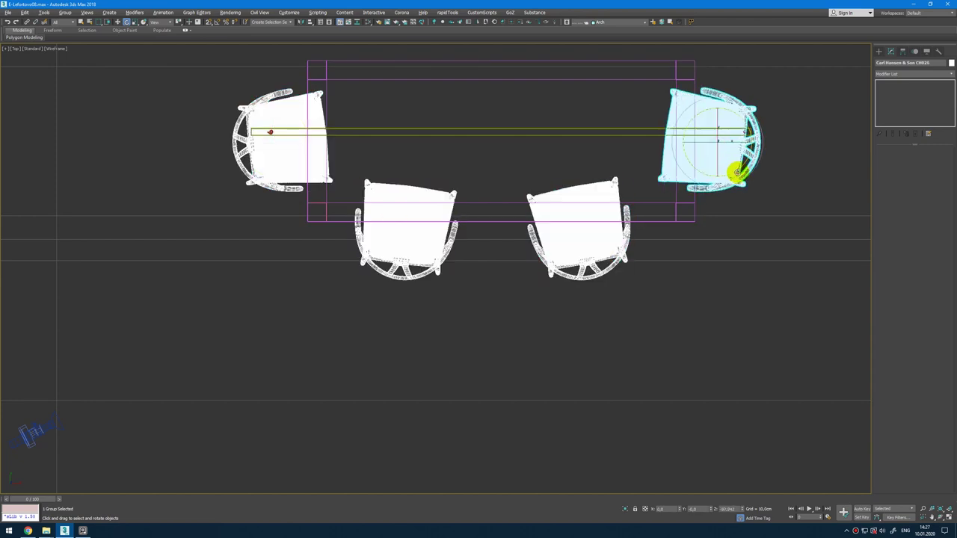
Step: Check the dining table and chairs in the shaded camera view
key("alt+w")
middle_click(335, 388)
key("alt+w")
key("F3")
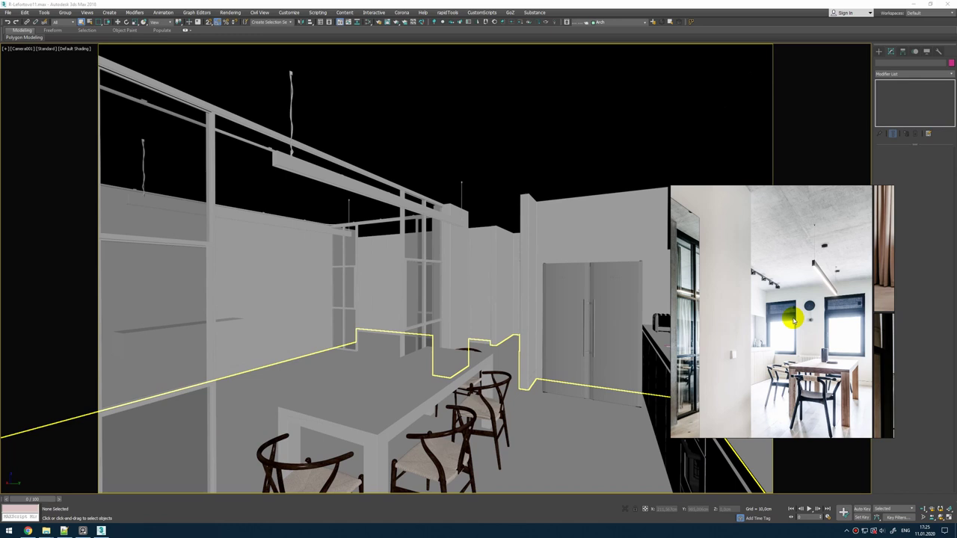
Step: Preview the roman blinds in 1.jpg and merge 1.max from the 153039.548a053c62345 folder into the scene
left_click(46, 531)
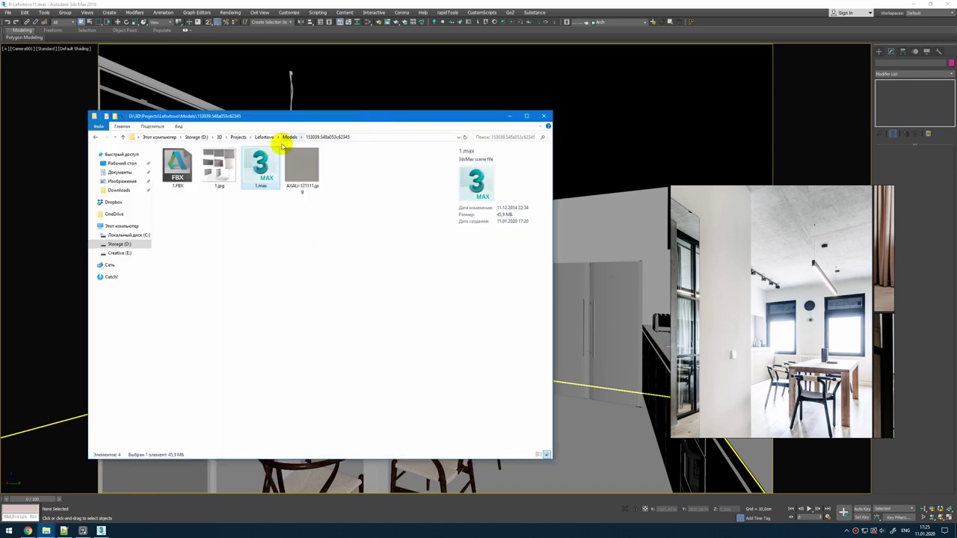
double_click(213, 167)
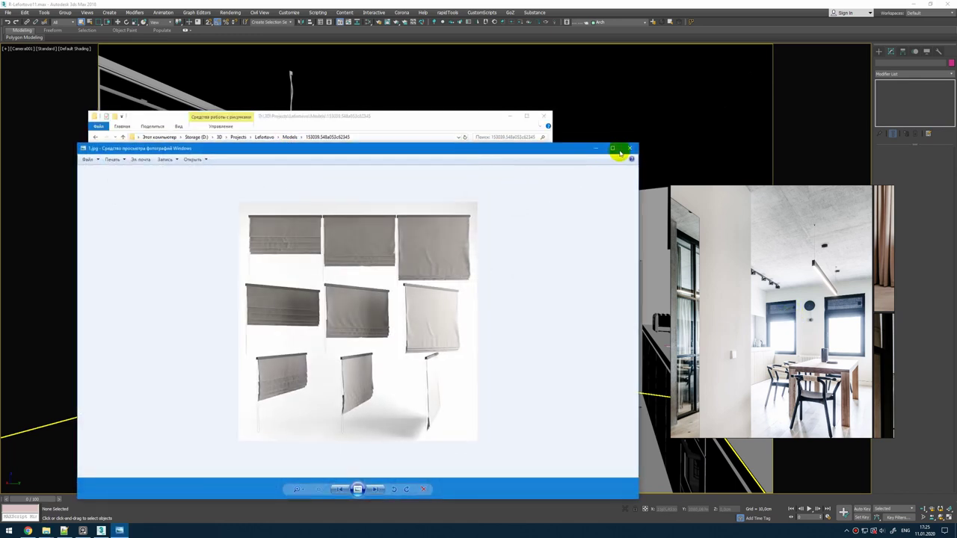
left_click(631, 148)
left_click_drag(258, 166, 602, 412)
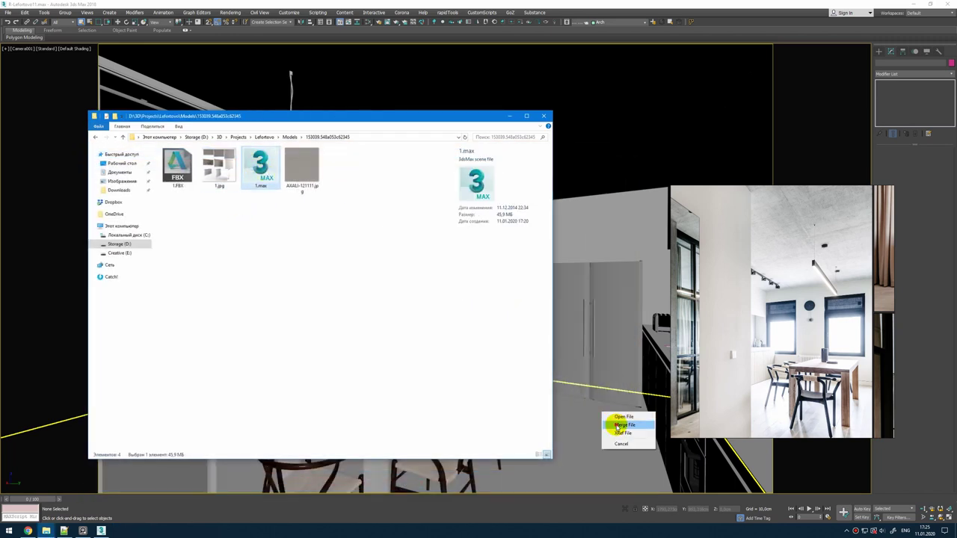
left_click(618, 425)
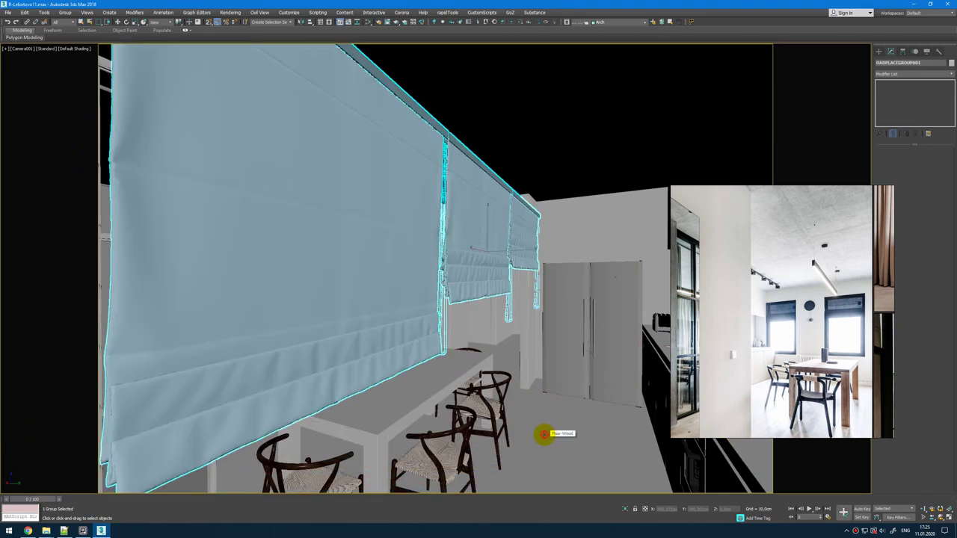
Step: Move the merged blinds out of the kitchen to the empty area beyond the floor plan in the top view
key("w")
key("alt+w")
middle_click(266, 181)
key("alt+w")
scroll(304, 207, "down", 10)
scroll(304, 207, "down", 7)
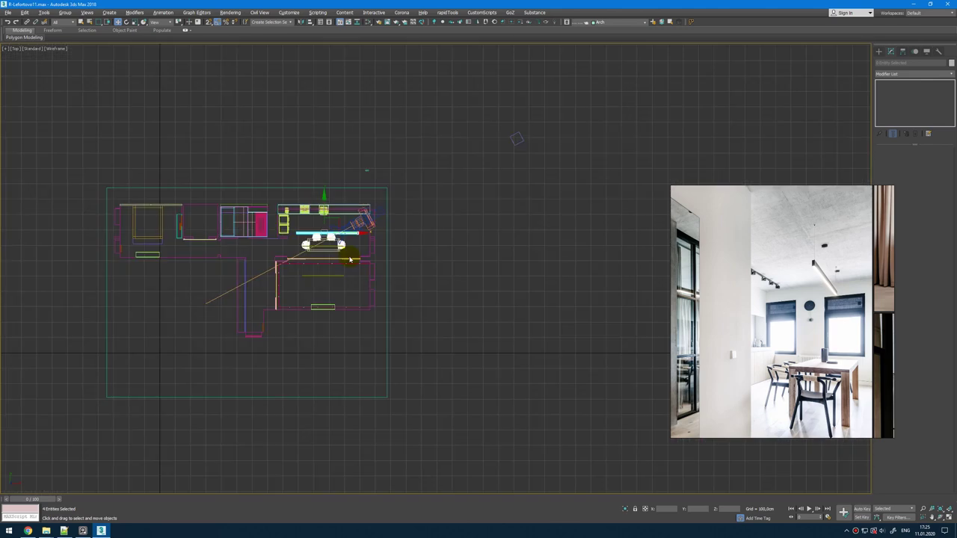
scroll(339, 217, "up", 3)
left_click_drag(312, 208, 319, 63)
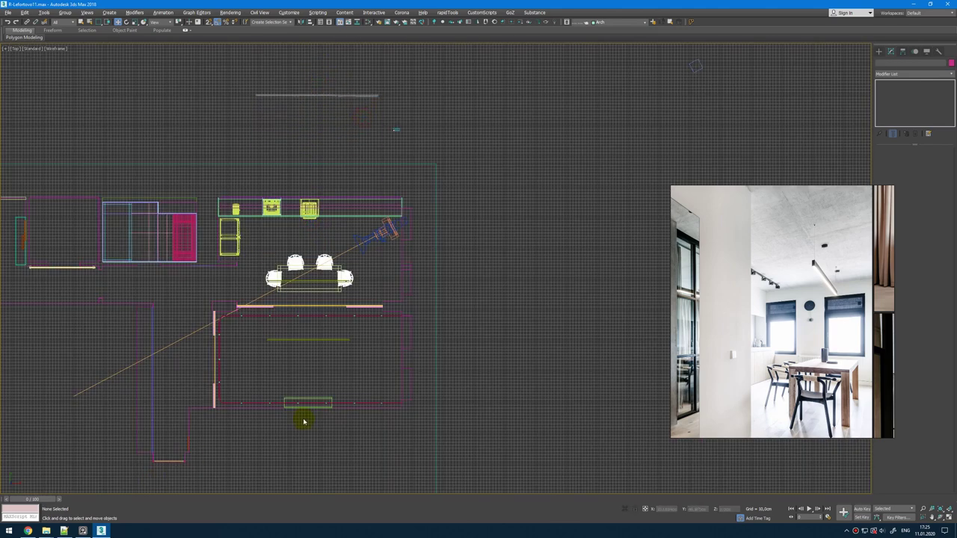
Step: Merge the window model cgaxis_models_82_02_corona.max from the project's Models folder into the perspective view
key("alt+w")
middle_click(566, 401)
key("alt+w")
scroll(566, 401, "down", 5)
middle_click_drag(545, 357, 447, 289)
left_click(46, 531)
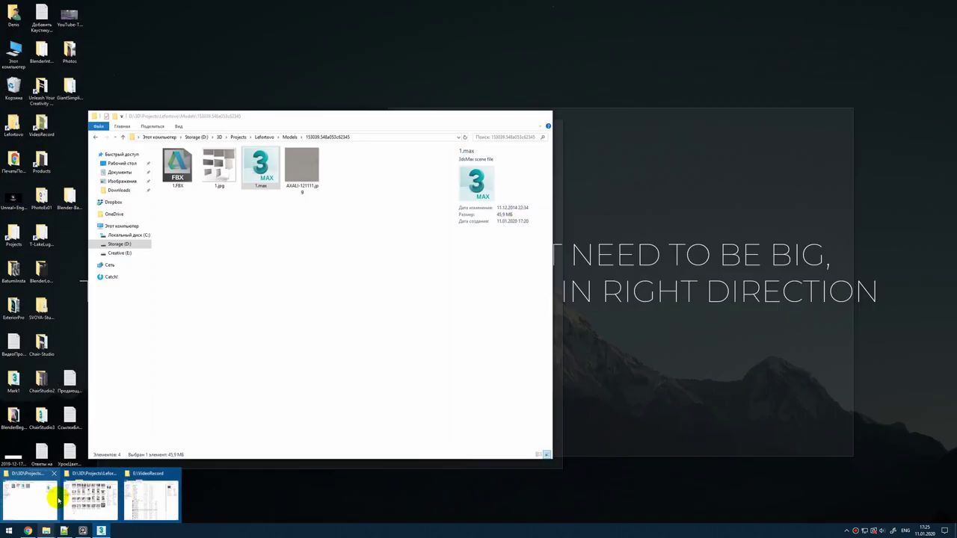
left_click(59, 500)
left_click(289, 137)
left_click(360, 299)
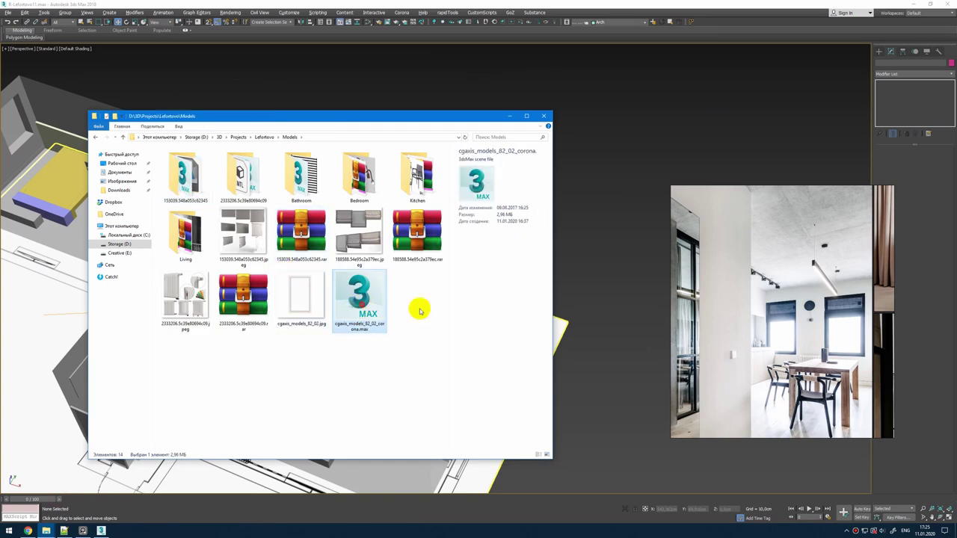
left_click_drag(420, 311, 623, 381)
left_click(633, 401)
Step: Ungroup the merged window model and regroup its seven parts under the name Window
middle_click_drag(626, 379, 574, 359)
key("w")
left_click(65, 13)
left_click(78, 32)
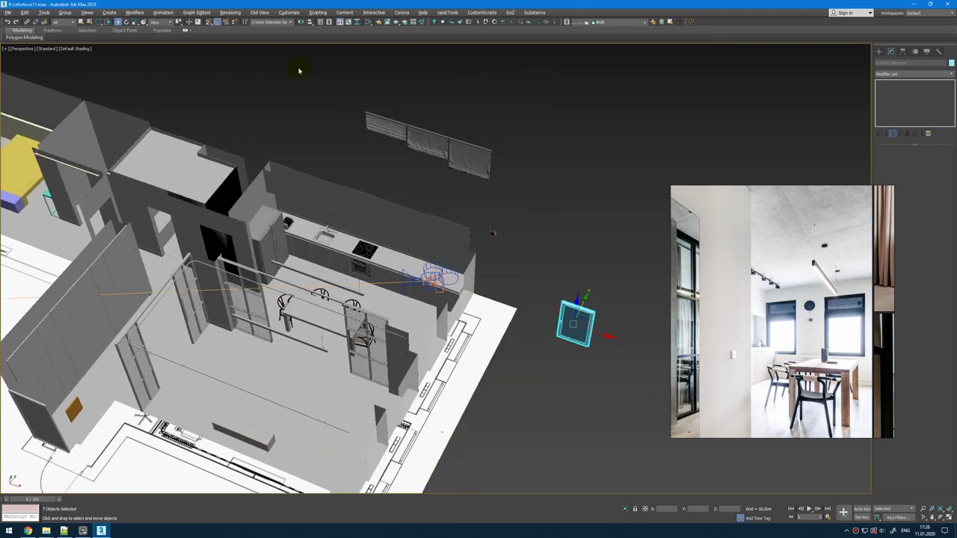
left_click(647, 361)
left_click_drag(540, 406, 539, 405)
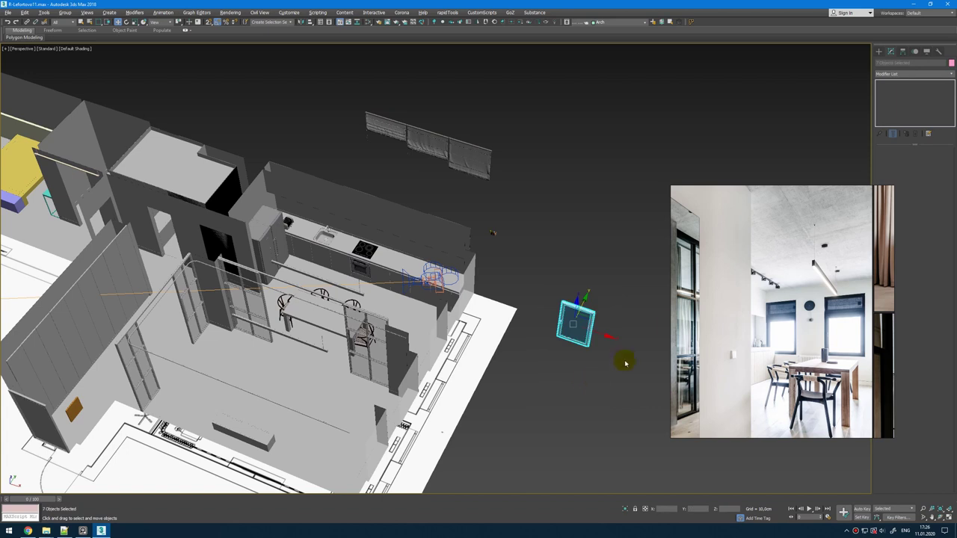
left_click(75, 15)
left_click(75, 23)
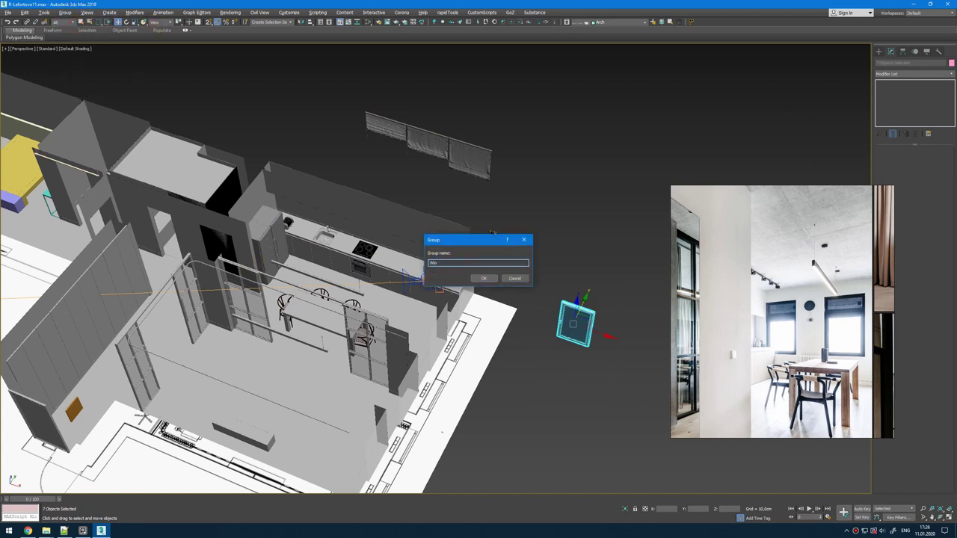
type("Window")
key("Return")
Step: Move the window group to the kitchen's window opening and rotate it 90° in the top view to follow the outer wall
key("t")
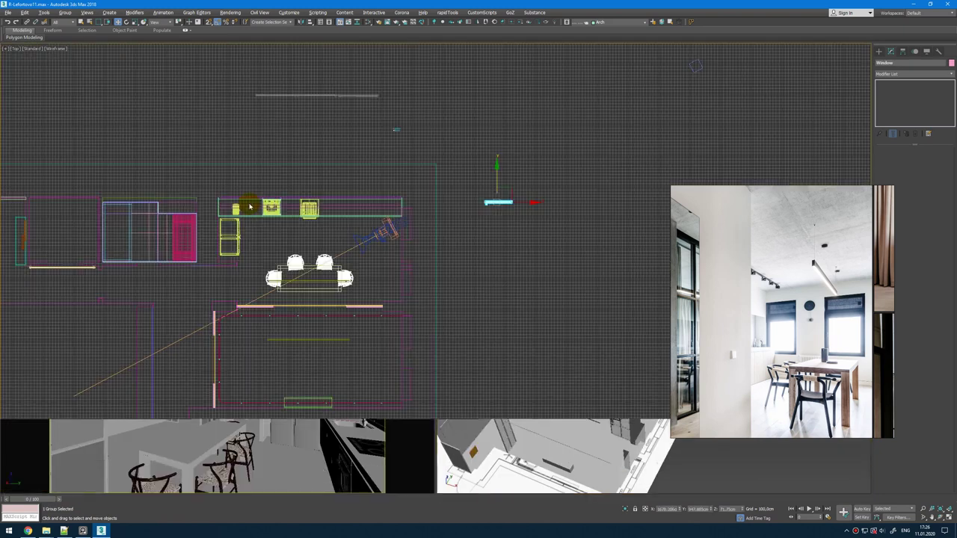
key("z")
scroll(538, 176, "up", 5)
scroll(774, 338, "up", 5)
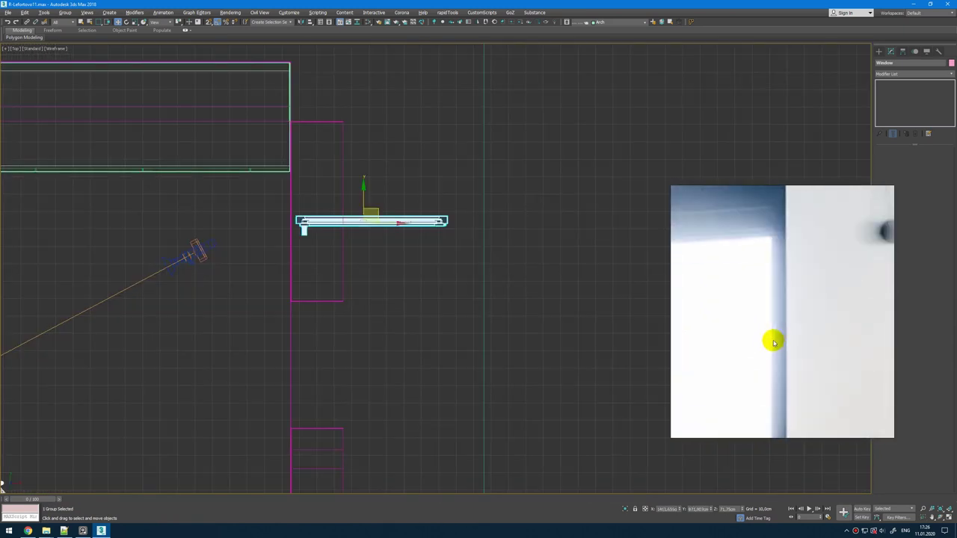
middle_click_drag(390, 238, 394, 229)
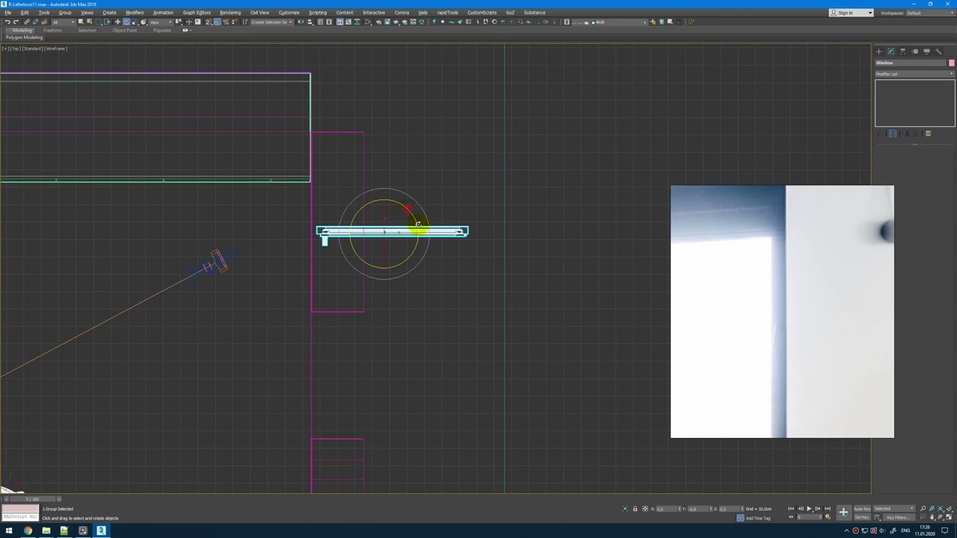
left_click_drag(418, 225, 424, 244)
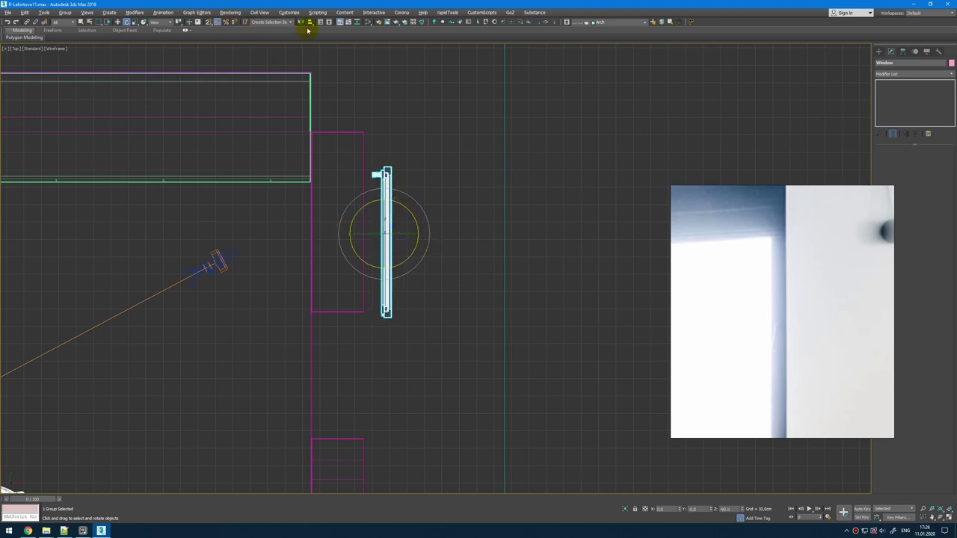
Step: Mirror the window along the wall's direction and position it inside the opening, within the wall's thickness
left_click(307, 26)
left_click(458, 323)
key("w")
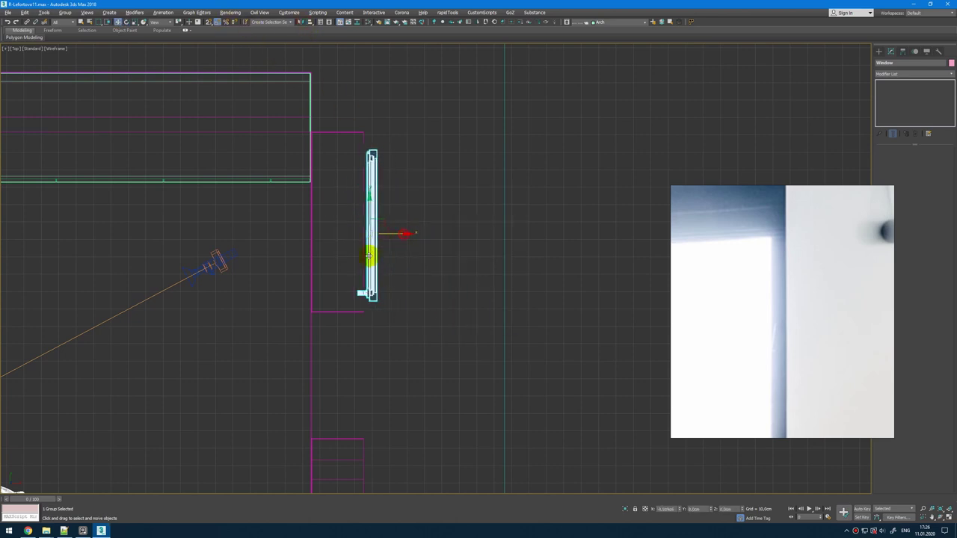
scroll(357, 298, "up", 5)
scroll(358, 298, "down", 5)
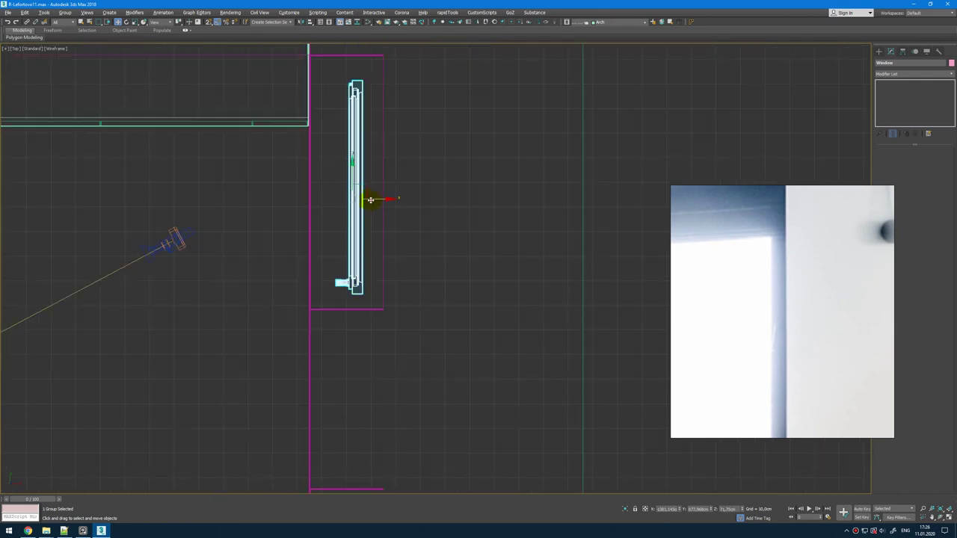
left_click_drag(370, 200, 373, 202)
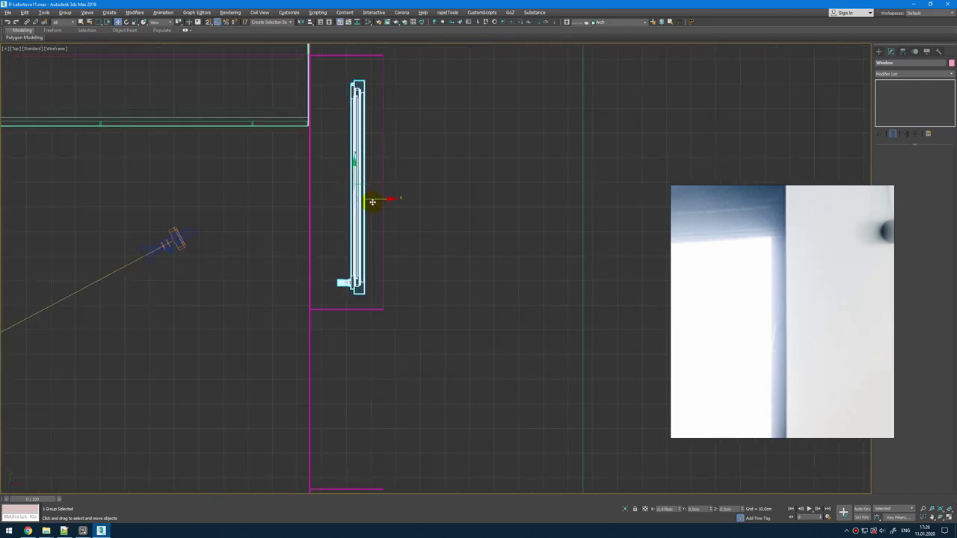
scroll(376, 325, "up", 3)
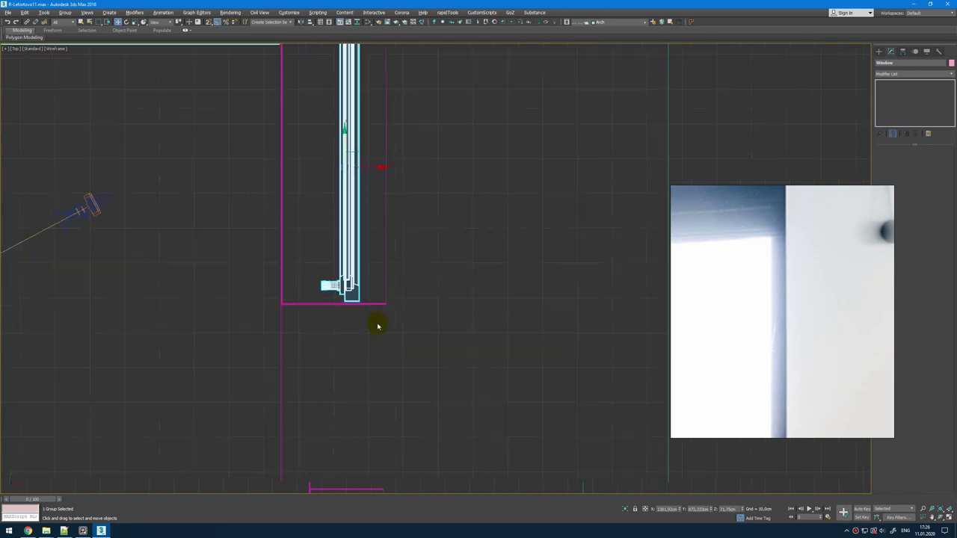
Step: Snap the window group's lower corner vertex onto the lower edge of the kitchen window opening in the top view, with axis constraints enabled
scroll(326, 261, "down", 3)
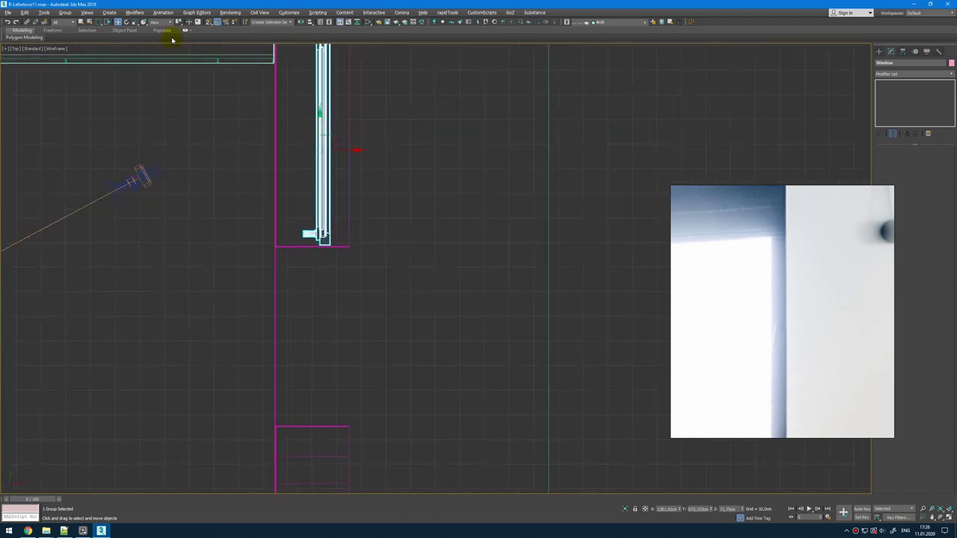
right_click(219, 23)
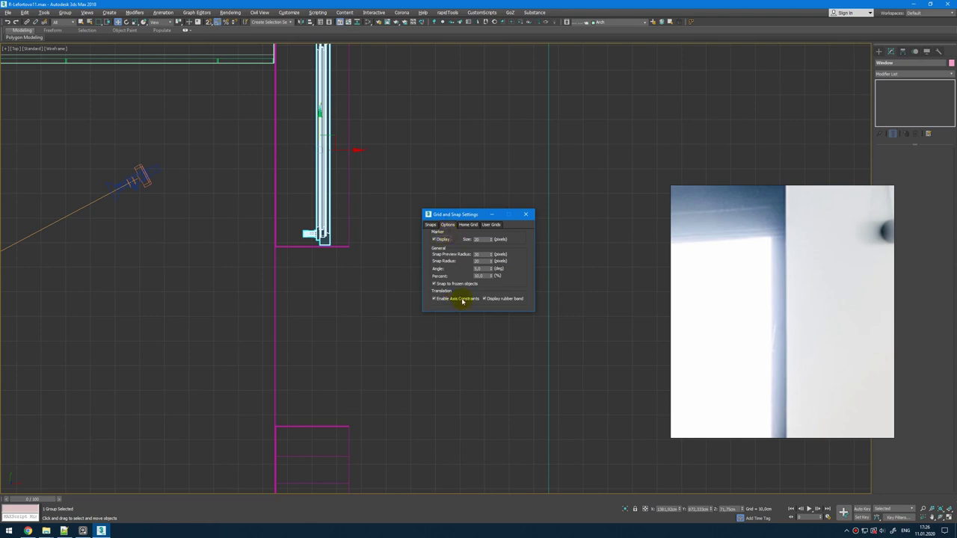
left_click(529, 214)
scroll(333, 243, "up", 4)
middle_click_drag(333, 243, 491, 256)
scroll(490, 257, "up", 4)
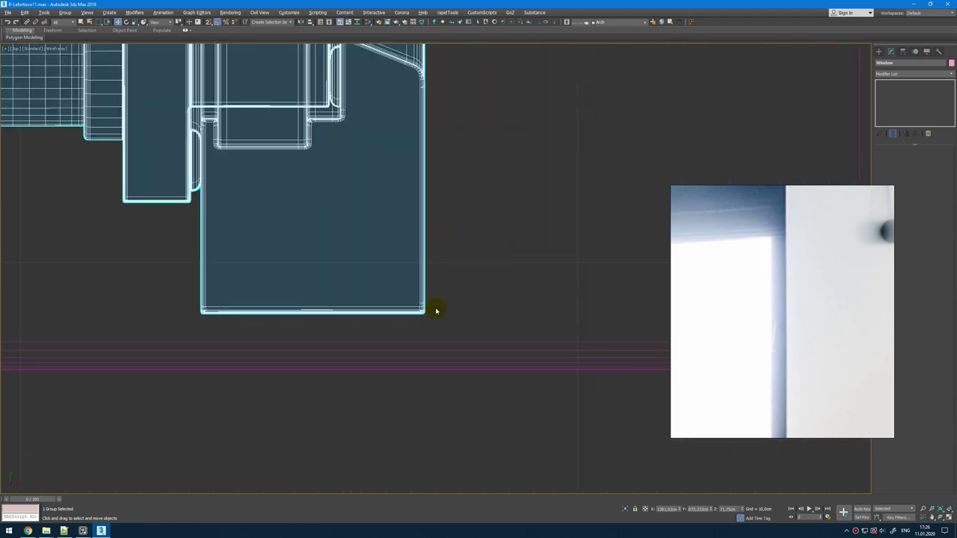
scroll(422, 319, "up", 4)
scroll(400, 297, "up", 1)
left_click_drag(403, 290, 363, 306)
scroll(396, 337, "down", 12)
scroll(431, 322, "up", 5)
scroll(363, 306, "down", 6)
scroll(337, 276, "down", 8)
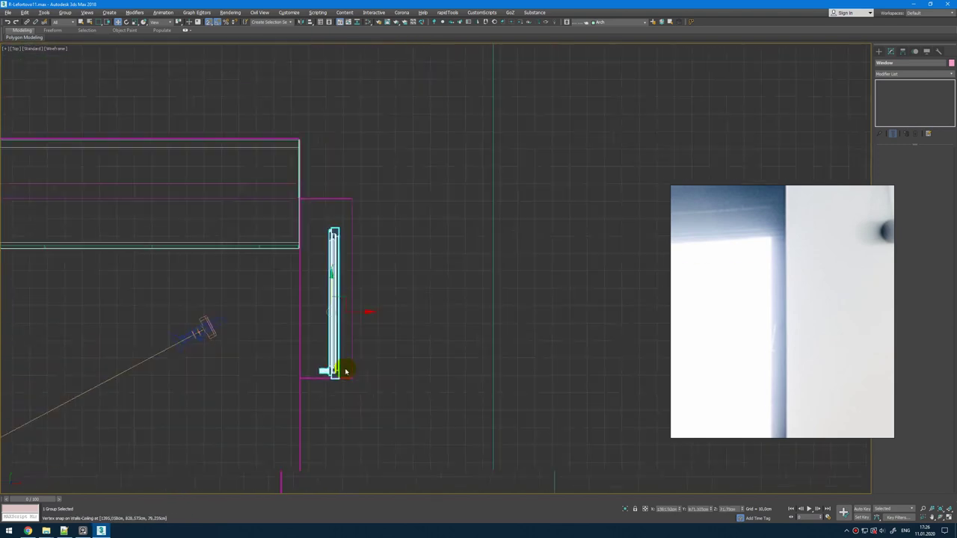
Step: Apply an Edit Poly modifier to the window group and enter vertex editing at the frame's upper end in the top view
left_click(921, 75)
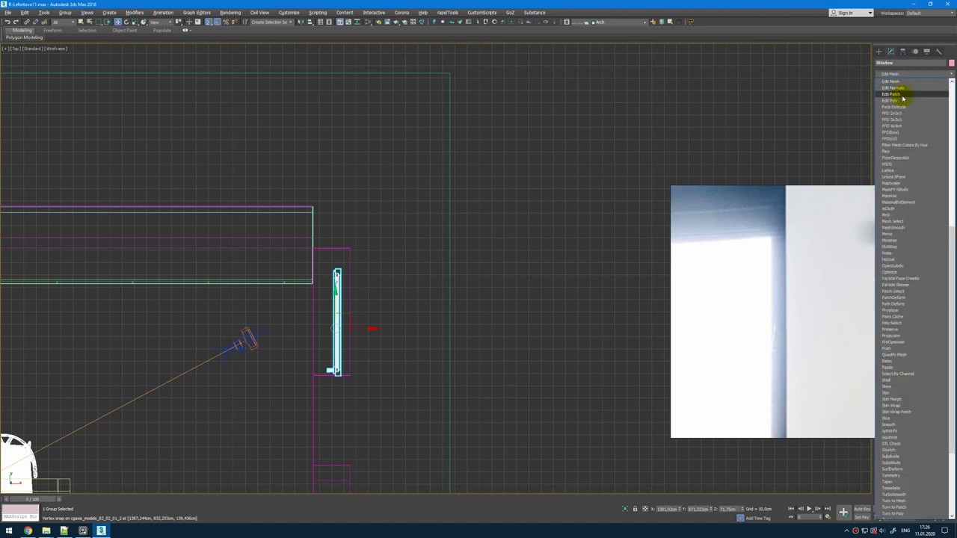
left_click(902, 99)
key("1")
scroll(337, 277, "up", 8)
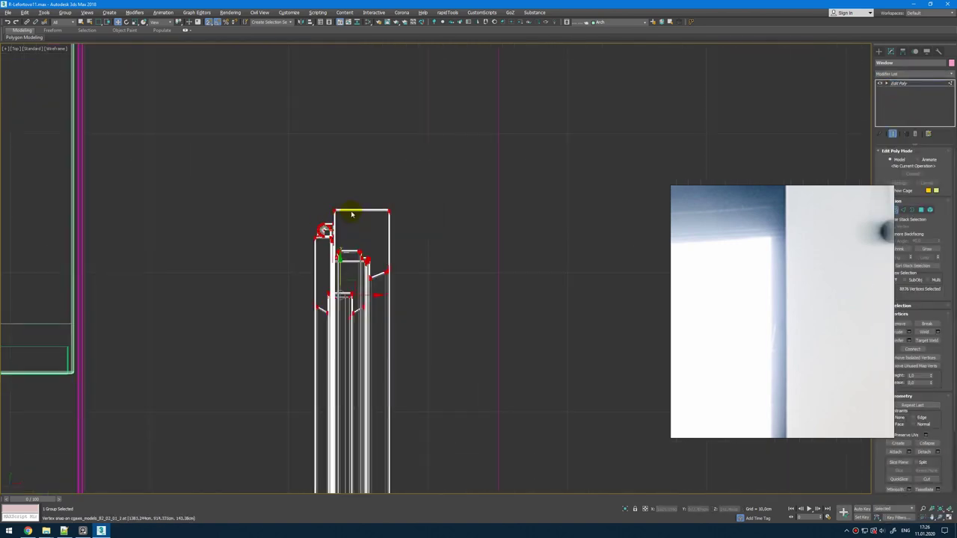
scroll(379, 199, "up", 8)
scroll(464, 376, "up", 2)
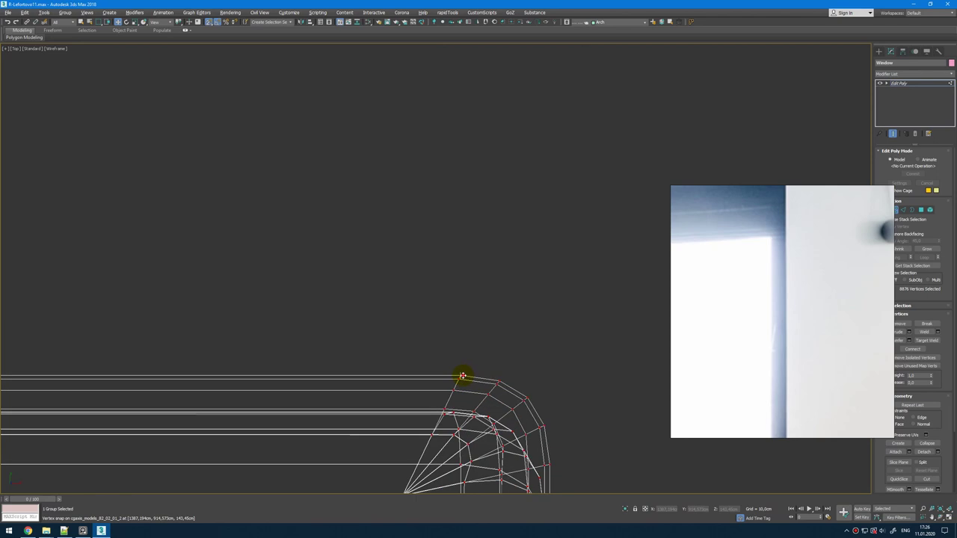
Step: Move the window's selected corner vertices in the top view to fit the edge of the wall opening
left_click_drag(462, 376, 482, 257)
scroll(450, 248, "down", 9)
scroll(478, 187, "up", 2)
scroll(474, 192, "up", 8)
key("alt+w")
middle_click(572, 144)
key("alt+w")
key("1")
Step: Raise the window in the front view so its base sits on the bottom edge of the wall opening
scroll(519, 237, "down", 20)
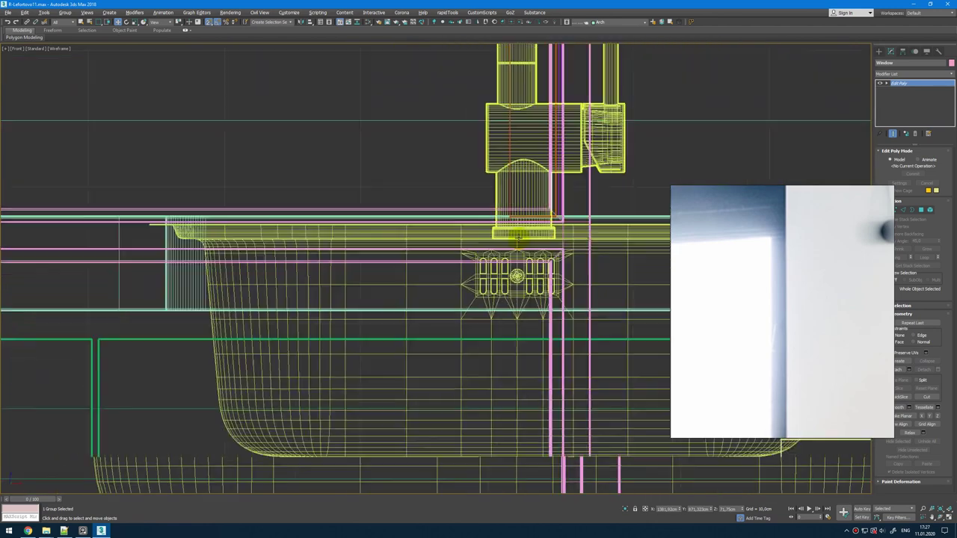
middle_click_drag(519, 235, 406, 324)
scroll(406, 323, "down", 10)
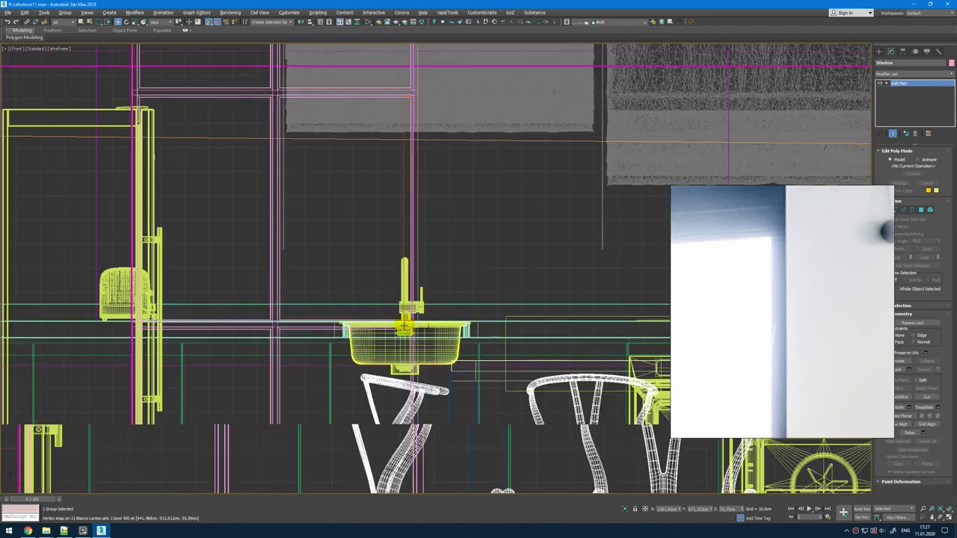
scroll(543, 291, "up", 5)
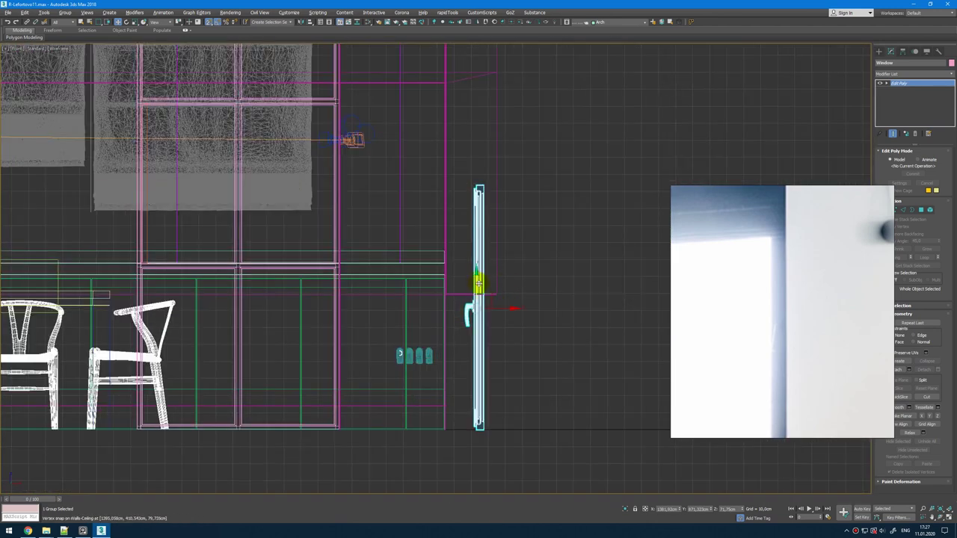
mouse_move(501, 306)
left_mouse_down()
mouse_move(499, 169)
mouse_move(478, 269)
mouse_move(513, 305)
left_mouse_up()
scroll(483, 294, "up", 10)
scroll(479, 270, "down", 6)
scroll(568, 281, "up", 3)
scroll(474, 167, "down", 12)
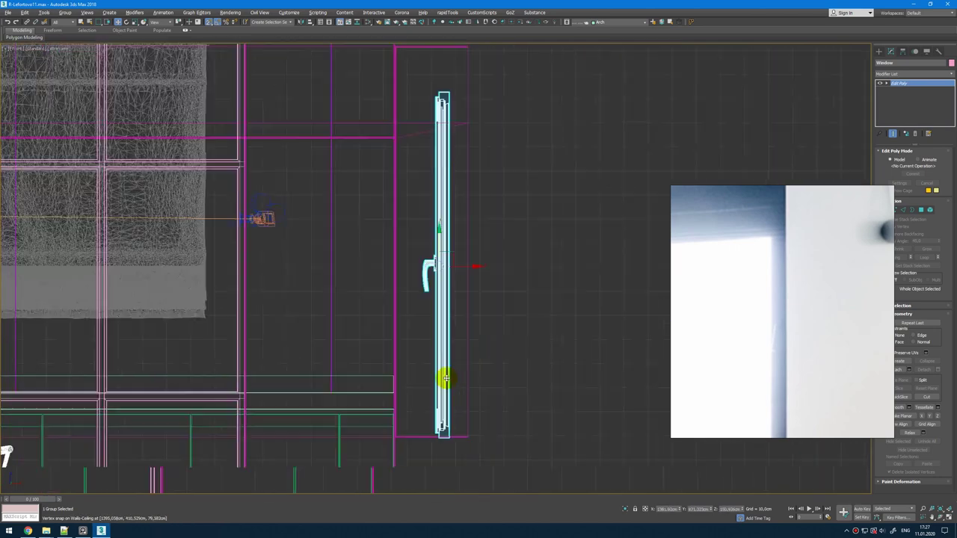
Step: Move the window's upper vertices to align the frame with the top edge of the wall opening
key("1")
scroll(453, 294, "up", 8)
scroll(454, 244, "up", 8)
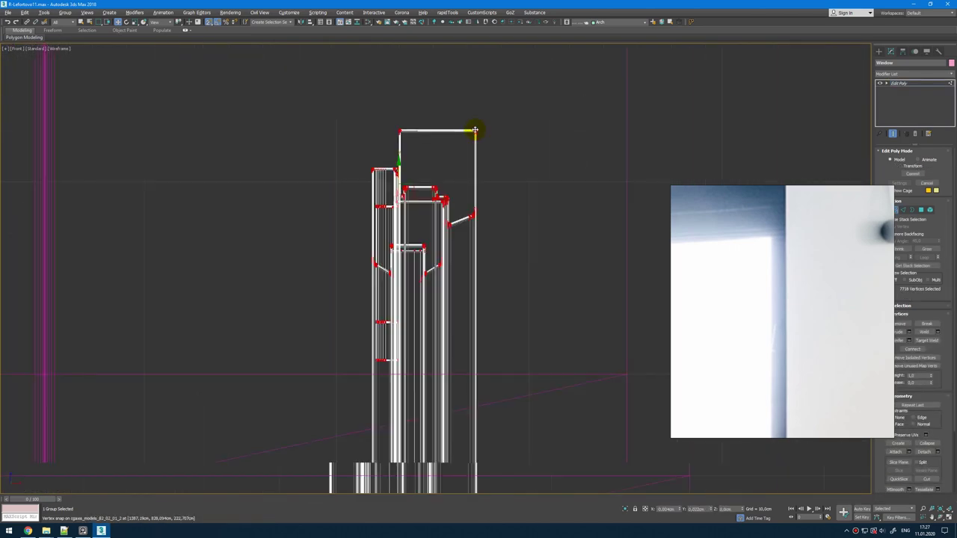
scroll(474, 129, "down", 9)
left_click_drag(475, 129, 458, 224)
scroll(494, 82, "up", 12)
key("1")
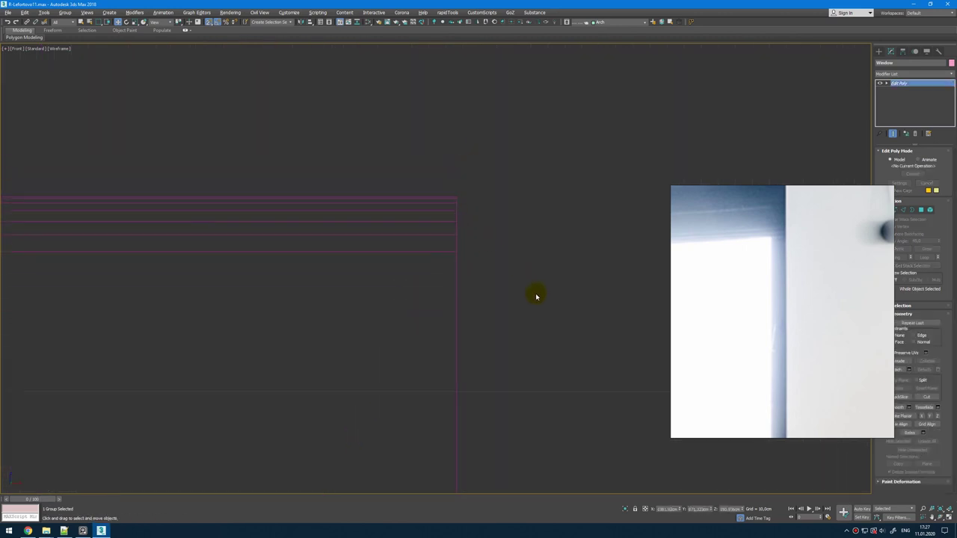
Step: Move the first roman blind from the row outside the apartment to the kitchen window in the top view
key("alt+w")
middle_click(594, 379)
key("alt+w")
key("z")
middle_click_drag(626, 306, 297, 210, "alt")
scroll(546, 287, "down", 10)
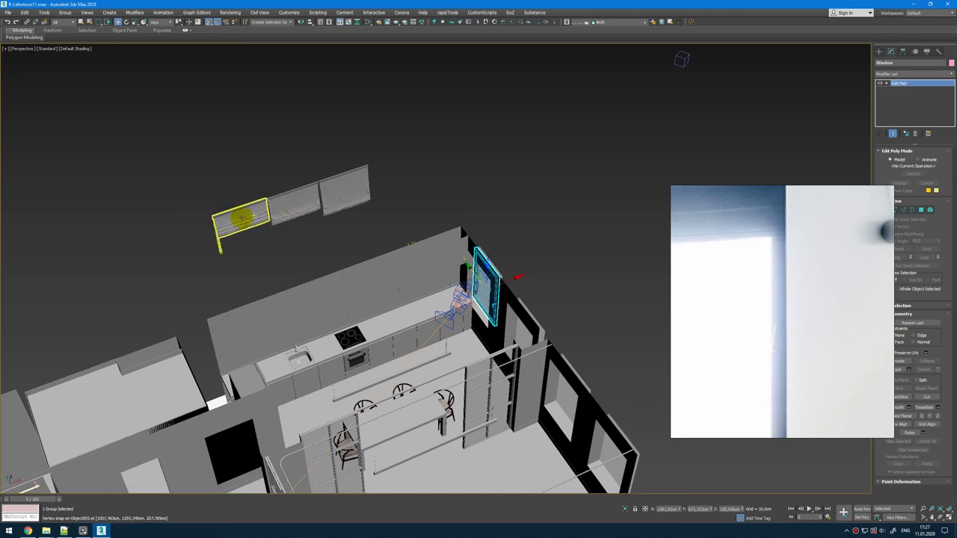
left_click(243, 217)
key("alt+w")
middle_click(208, 121)
key("alt+w")
key("z")
scroll(320, 215, "down", 5)
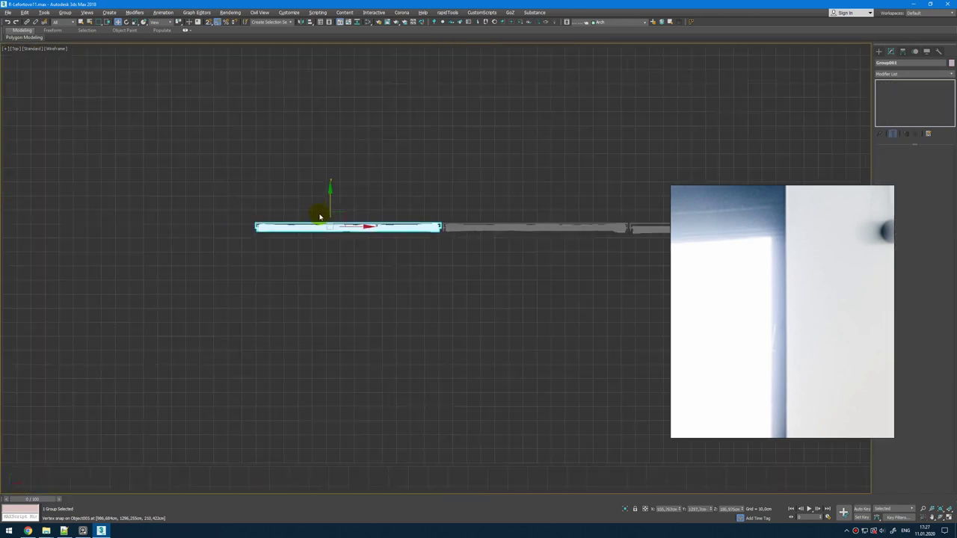
middle_click_drag(397, 247, 673, 409)
scroll(673, 409, "up", 1)
left_click_drag(599, 366, 550, 302)
Step: Rotate the blind 90 degrees and align its end with the opening, just inside the window frame
key("e")
key("w")
scroll(507, 295, "up", 3)
left_click_drag(525, 291, 435, 336)
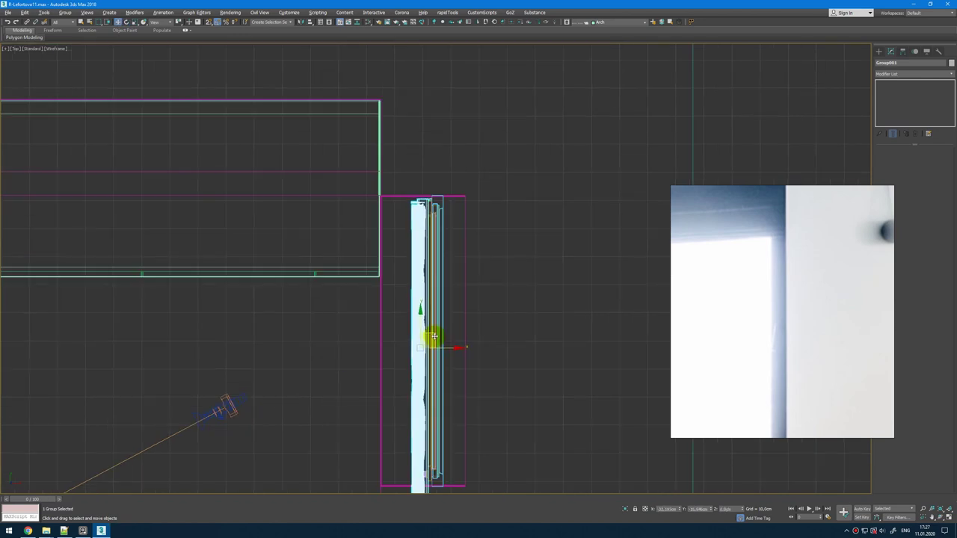
scroll(434, 337, "down", 5)
scroll(441, 386, "up", 7)
scroll(442, 373, "down", 4)
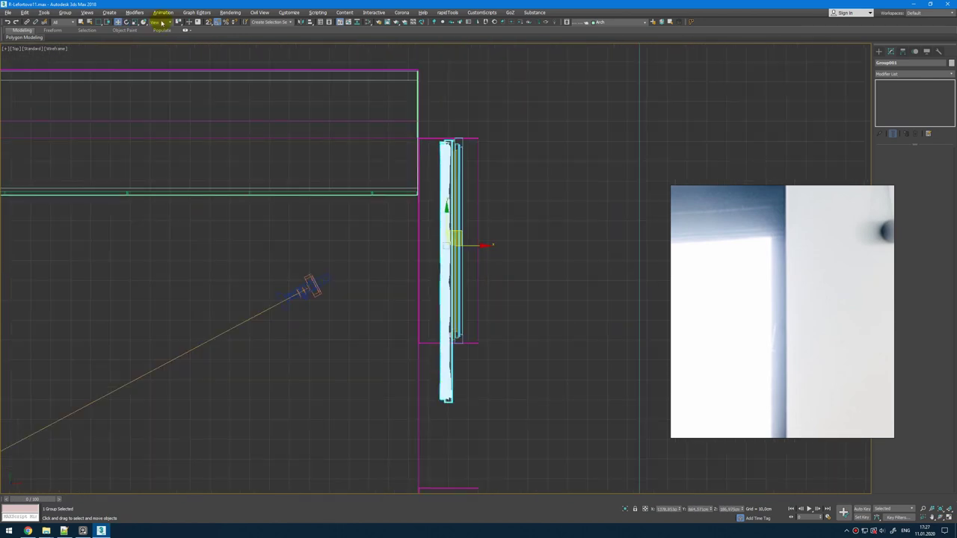
Step: Open the blind group and shorten its straight rail by moving the end vertices to the opening's edge
left_click(66, 13)
left_click(68, 44)
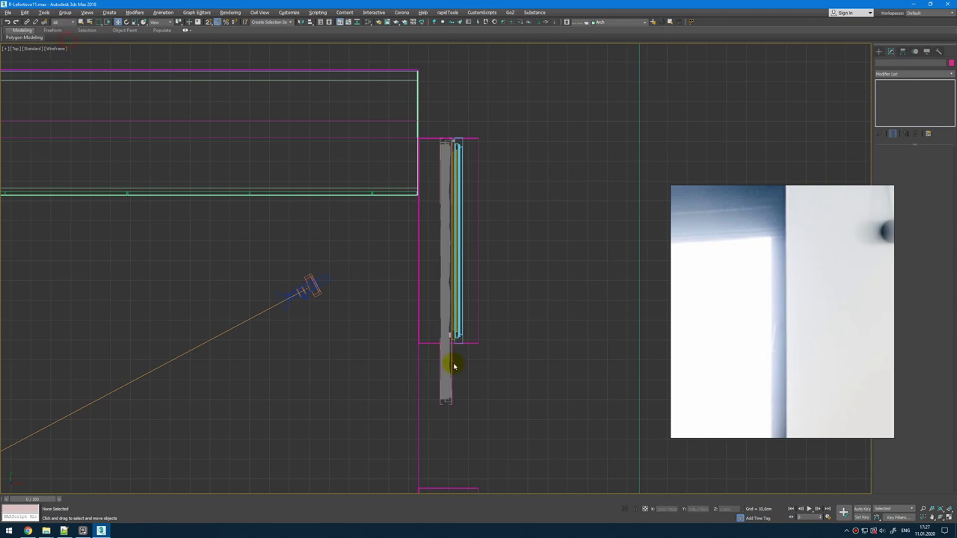
scroll(465, 408, "up", 5)
left_click(437, 411)
scroll(440, 412, "down", 4)
key("1")
scroll(444, 419, "up", 4)
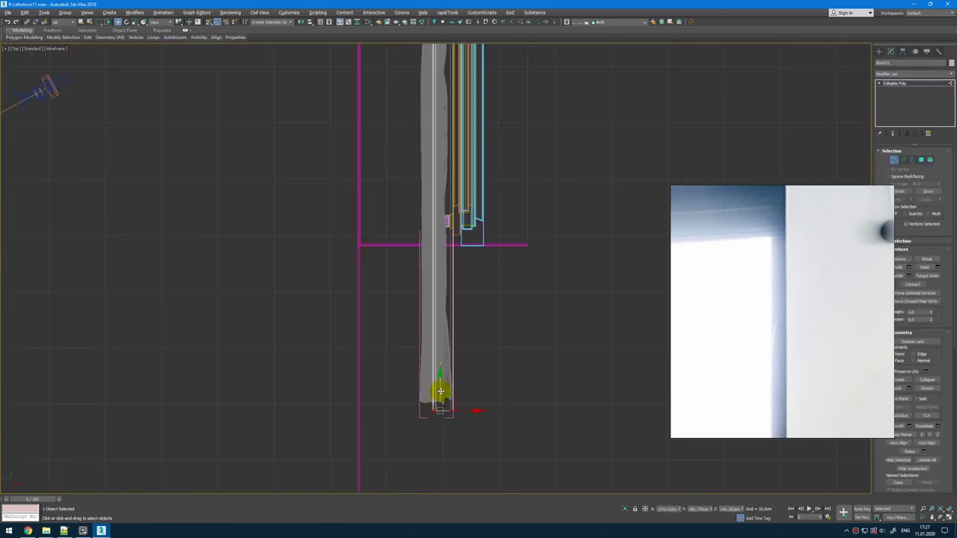
key("1")
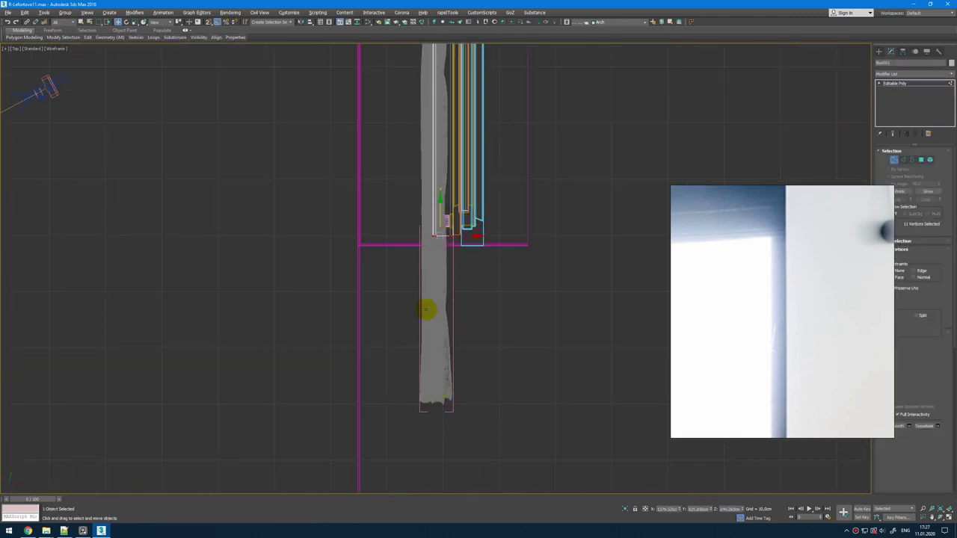
Step: Apply an FFD 2x2x2 modifier to the blind's fabric
left_click(425, 310)
key("alt+w")
middle_click(590, 399)
key("alt+w")
key("z")
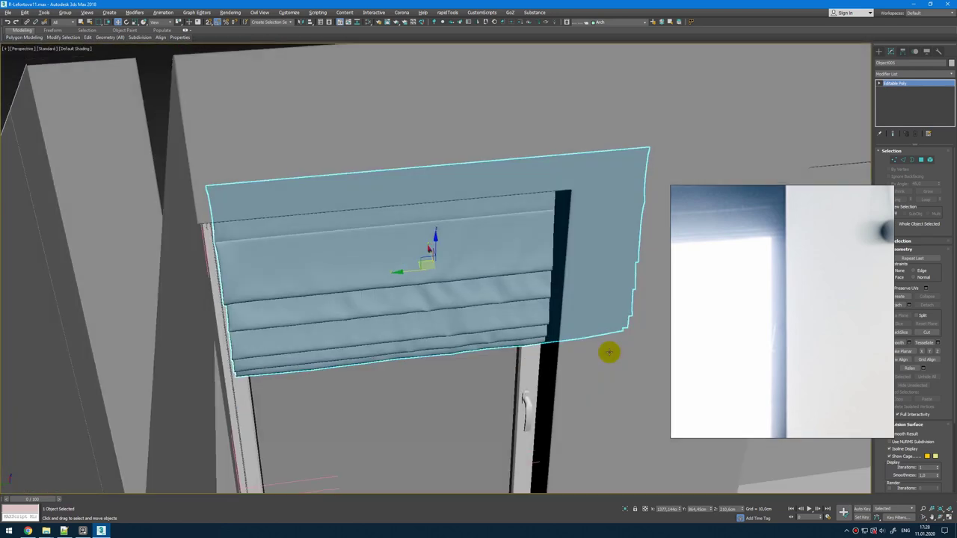
left_click(904, 74)
left_click(904, 83)
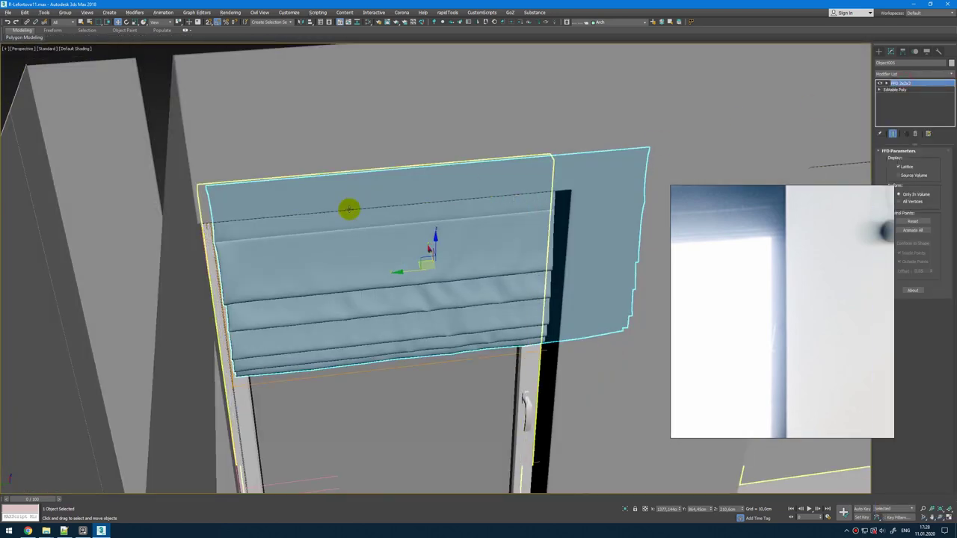
Step: Move the fabric's end FFD control points in the top view to narrow it to the window opening
key("alt+w")
middle_click(218, 155)
key("alt+w")
key("1")
left_click_drag(522, 357, 389, 473)
left_click_drag(442, 384, 464, 208)
Step: Delete the leftover Cloth_Shape object that extends past the shortened blind
left_click(445, 265)
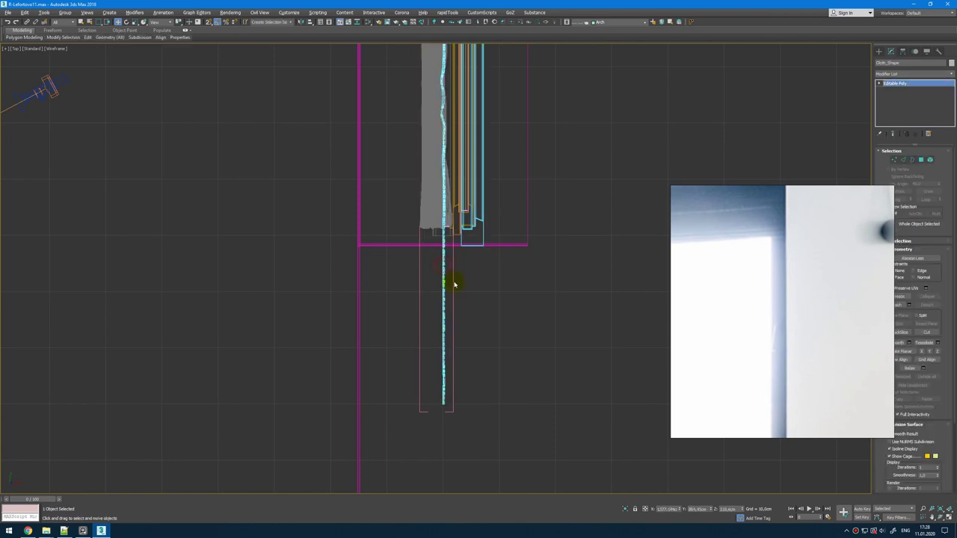
key("alt+w")
middle_click(562, 384)
key("alt+w")
key("z")
key("Delete")
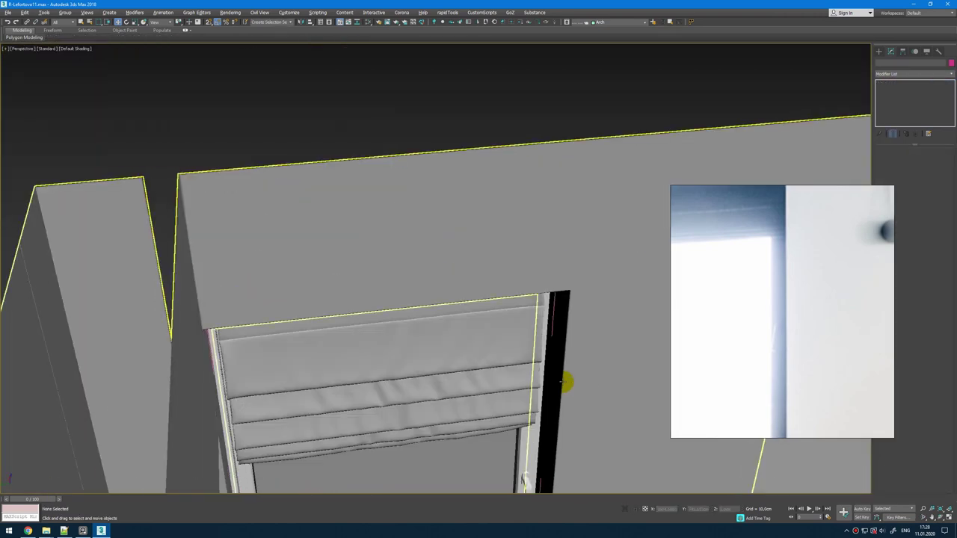
Step: Close the blind group by way of its fabric object
middle_click_drag(558, 374, 538, 357, "alt")
left_click(537, 358)
left_click(65, 12)
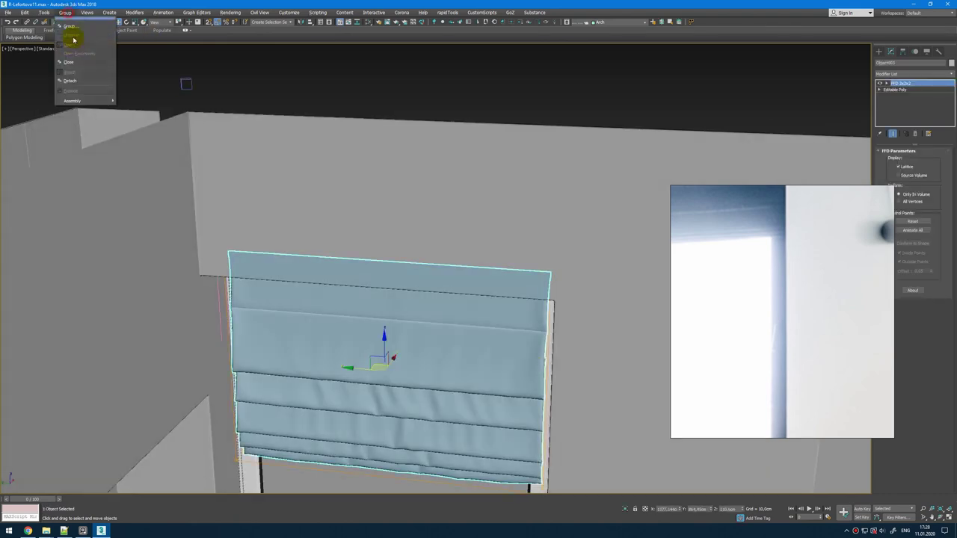
left_click(74, 62)
scroll(435, 322, "down", 4)
middle_click_drag(436, 323, 372, 345, "alt")
scroll(426, 314, "down", 4)
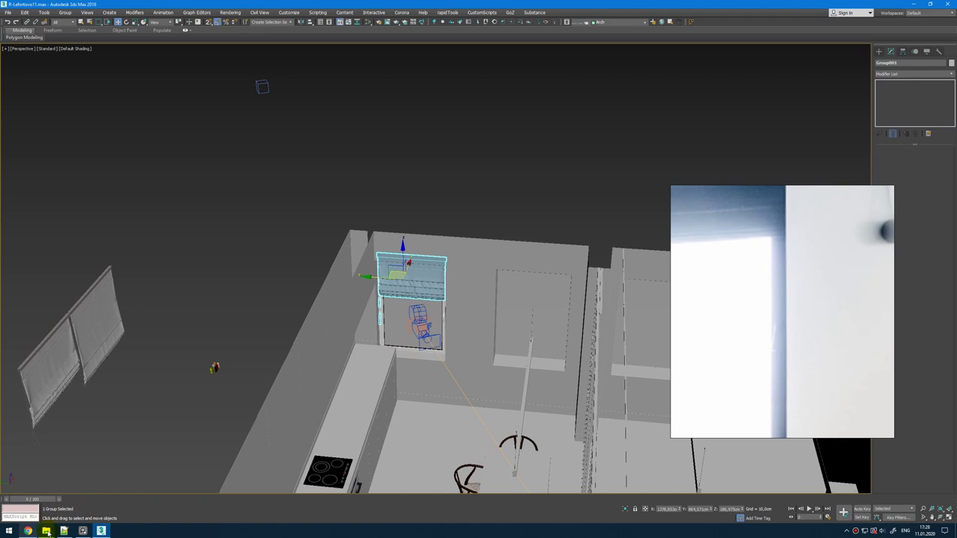
Step: Switch to File Explorer to check the radiator preview 2333206.5c39e80694c09.jpeg, and examine the window wall in the scene
mouse_move(47, 531)
left_click(43, 506)
left_click(186, 303)
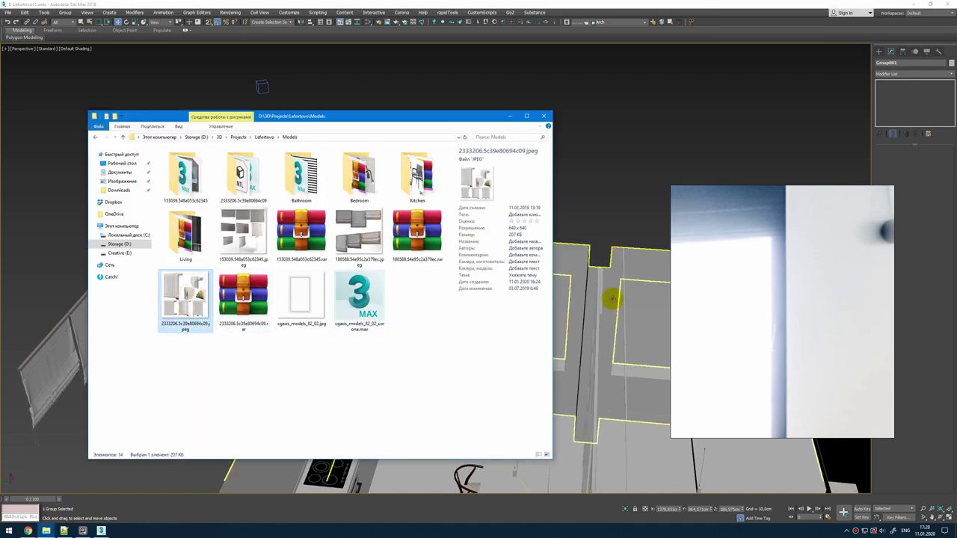
middle_click_drag(601, 233, 544, 178)
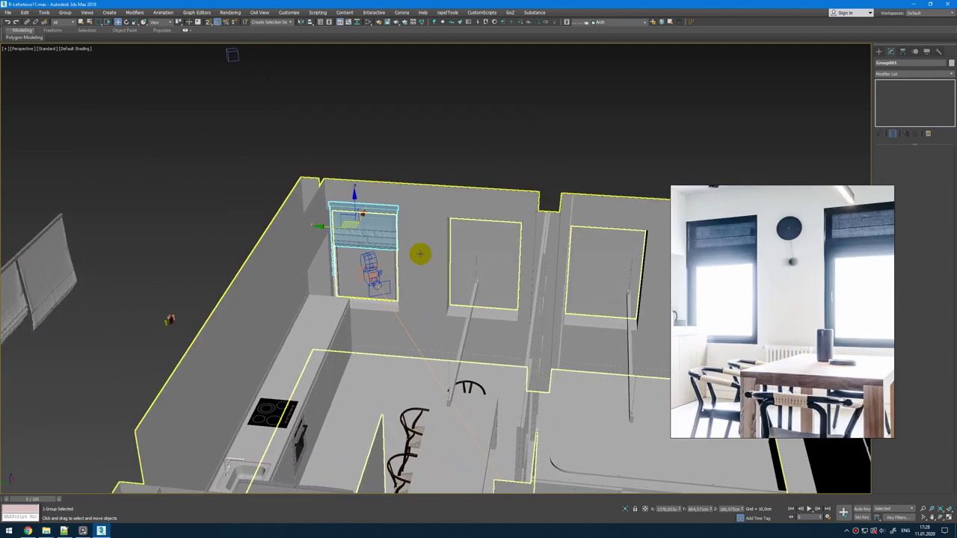
middle_click_drag(420, 254, 419, 288, "alt")
scroll(387, 258, "up", 5)
scroll(422, 283, "down", 5)
scroll(363, 282, "down", 2)
scroll(423, 293, "down", 4)
scroll(427, 301, "up", 5)
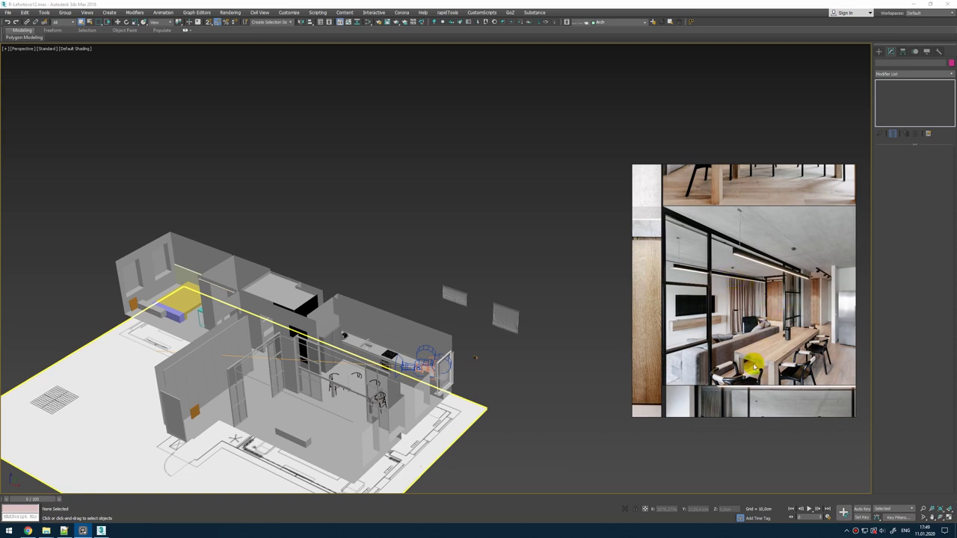
Step: Merge Curtains_24.max from the Living models folder in File Explorer into the scene and place the curtains outside the apartment
left_click(46, 531)
left_click(403, 164)
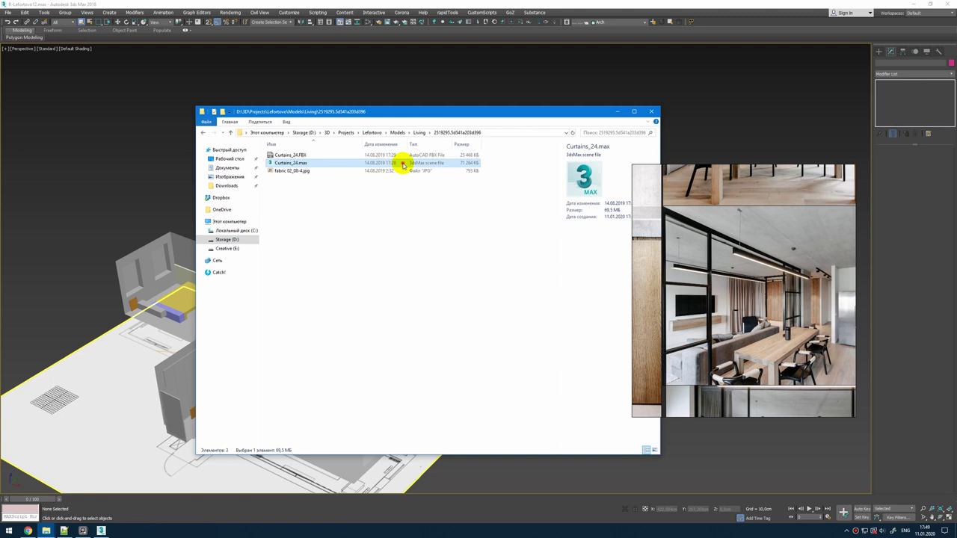
left_click_drag(403, 164, 501, 469)
left_click(513, 482)
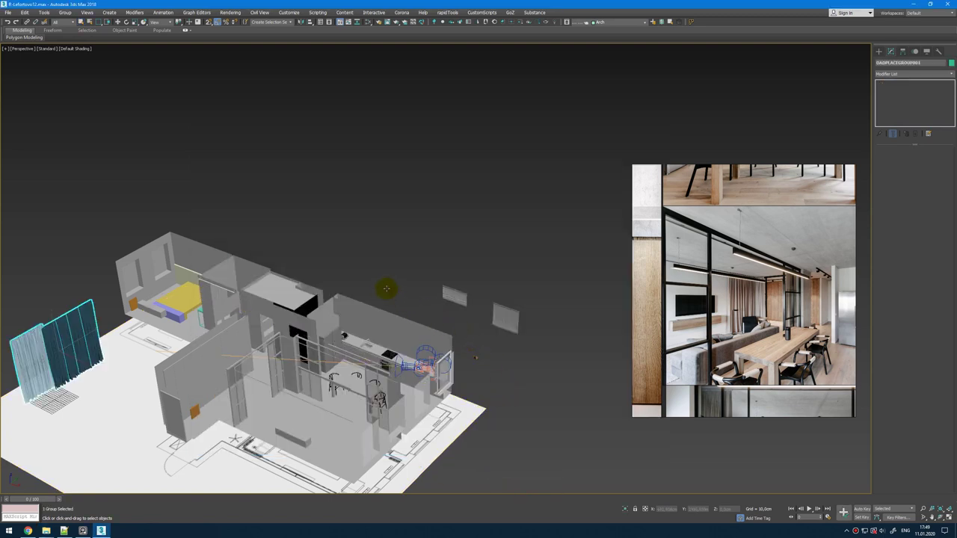
mouse_move(403, 281)
middle_mouse_down("alt")
mouse_move(374, 299)
mouse_move(414, 276)
mouse_move(402, 268)
middle_mouse_up("alt")
left_click(424, 269)
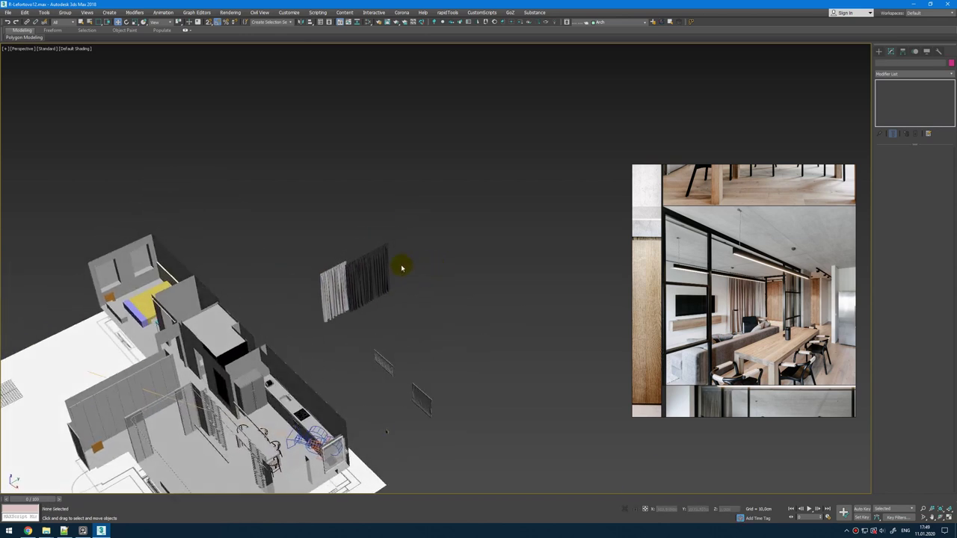
Step: Move the four dark curtain panels in the top view into the living room beside the glass partition
left_click(355, 275)
key("t")
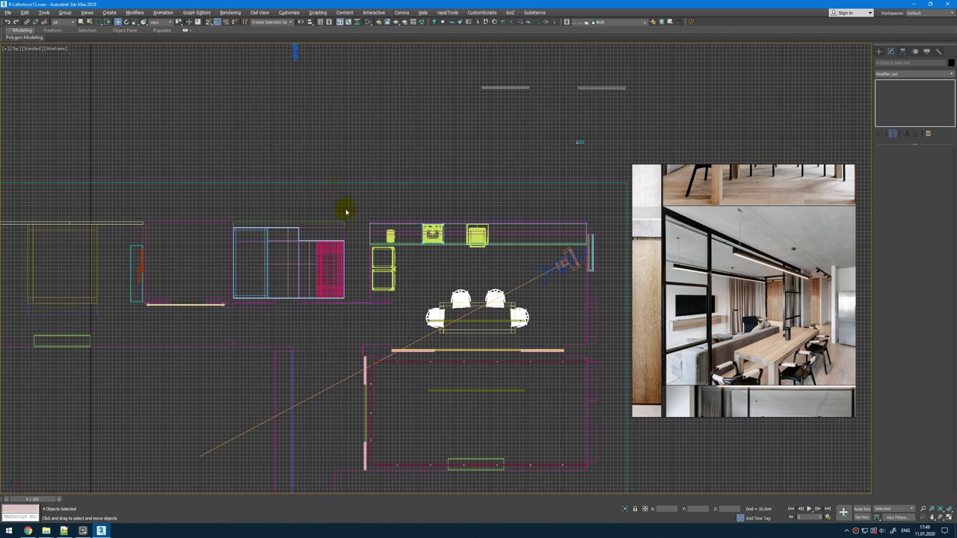
scroll(380, 349, "down", 3)
middle_click_drag(347, 213, 402, 173)
left_click(416, 176)
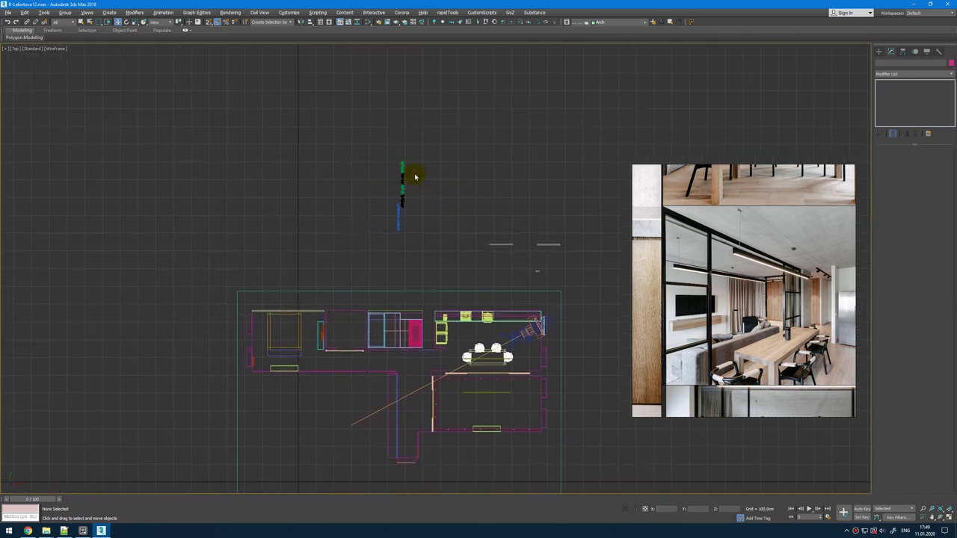
left_click_drag(417, 171, 470, 391)
scroll(472, 385, "up", 5)
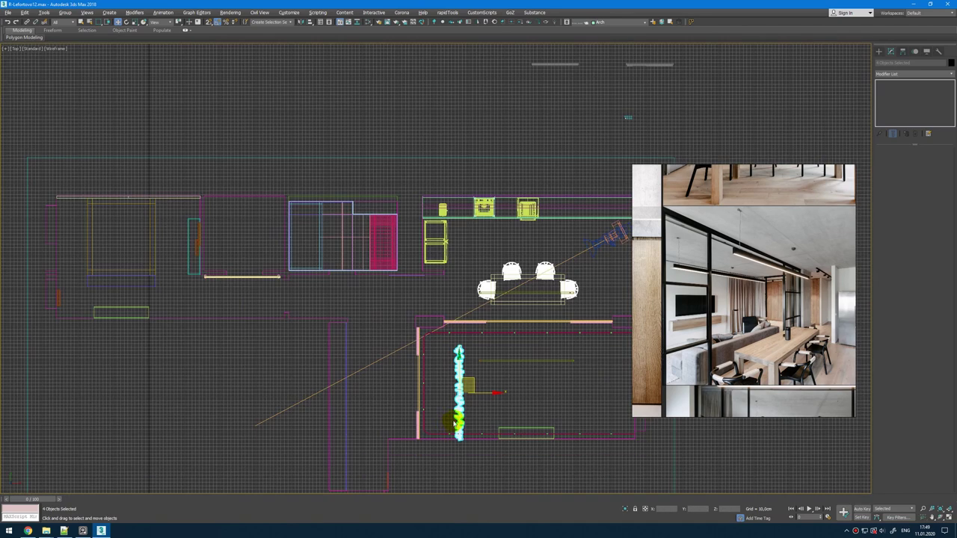
Step: Rotate the curtains 90 degrees and align a single panel with the side run of the rail near its corner
key("e")
left_click_drag(479, 345, 477, 402)
key("w")
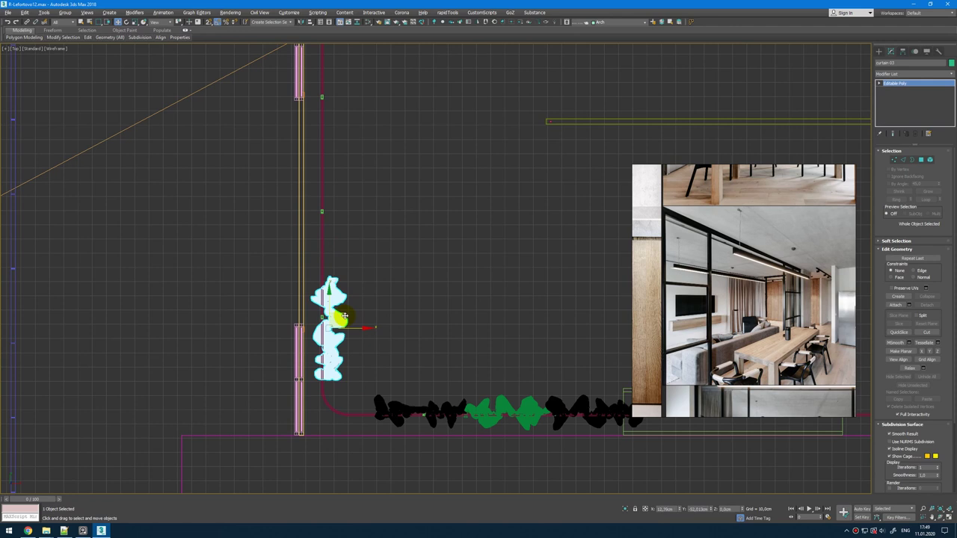
left_click_drag(343, 318, 339, 320)
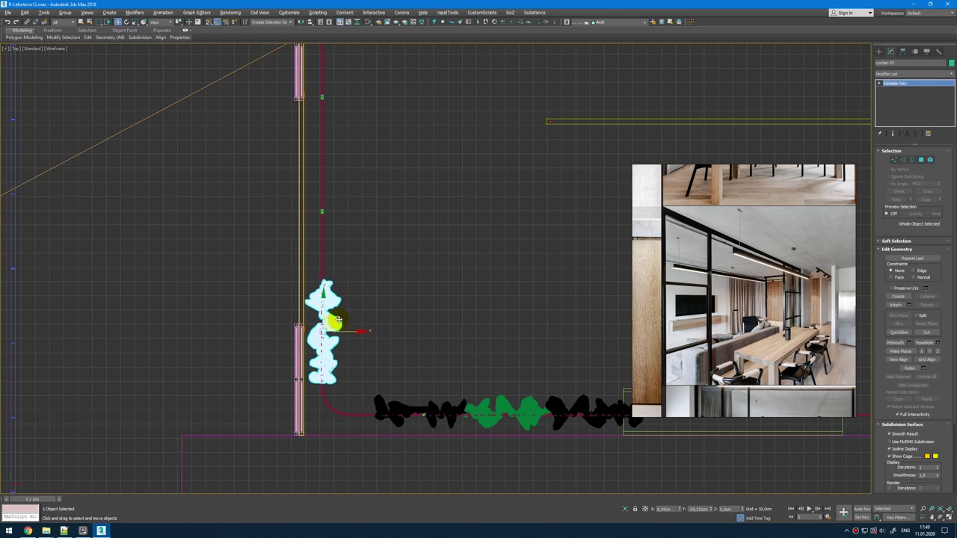
middle_click_drag(339, 320, 287, 323)
left_click_drag(273, 269, 272, 280)
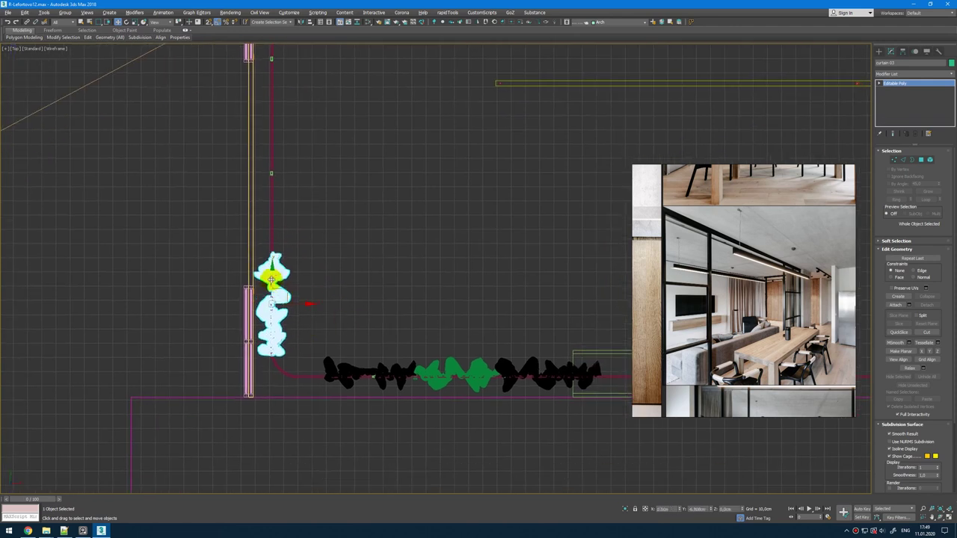
scroll(369, 341, "down", 2)
Step: Select all four curtain panels and apply an FFD 2x2x2 modifier to them together
left_click_drag(368, 341, 421, 372)
key("alt+w")
middle_click(536, 299)
key("alt+w")
key("z")
middle_click_drag(528, 392, 466, 359, "alt")
left_click(537, 245, "ctrl")
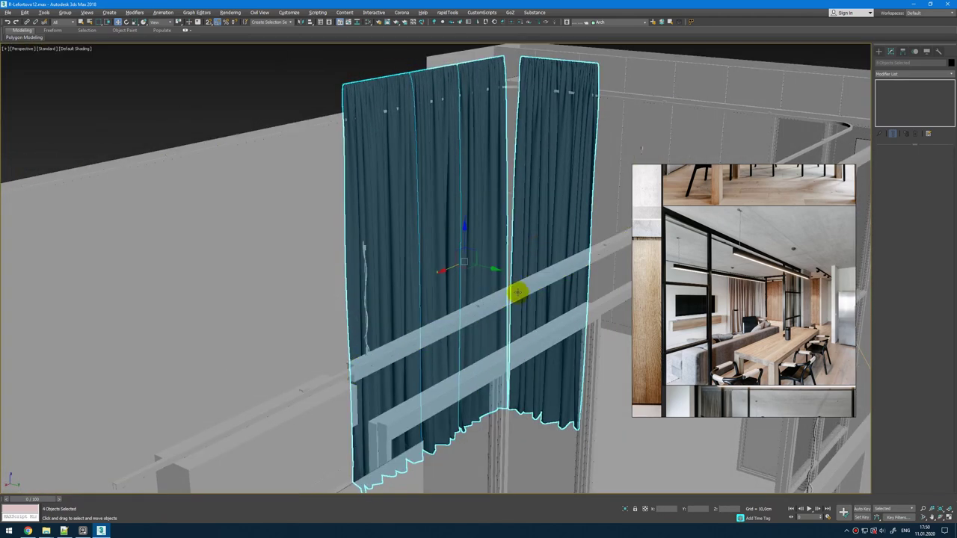
middle_click_drag(517, 293, 591, 255, "alt")
key("alt+w")
middle_click(608, 114)
key("alt+w")
key("z")
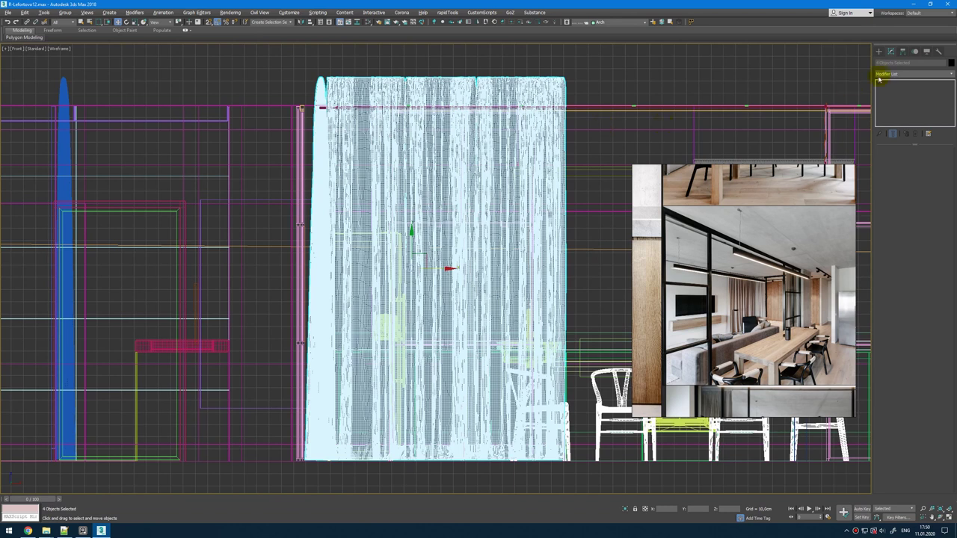
left_click(900, 78)
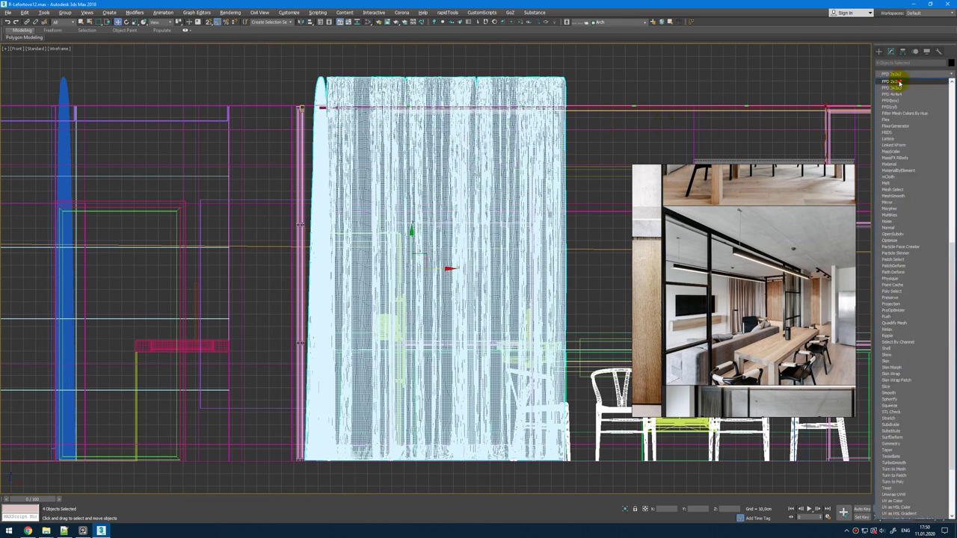
left_click(897, 76)
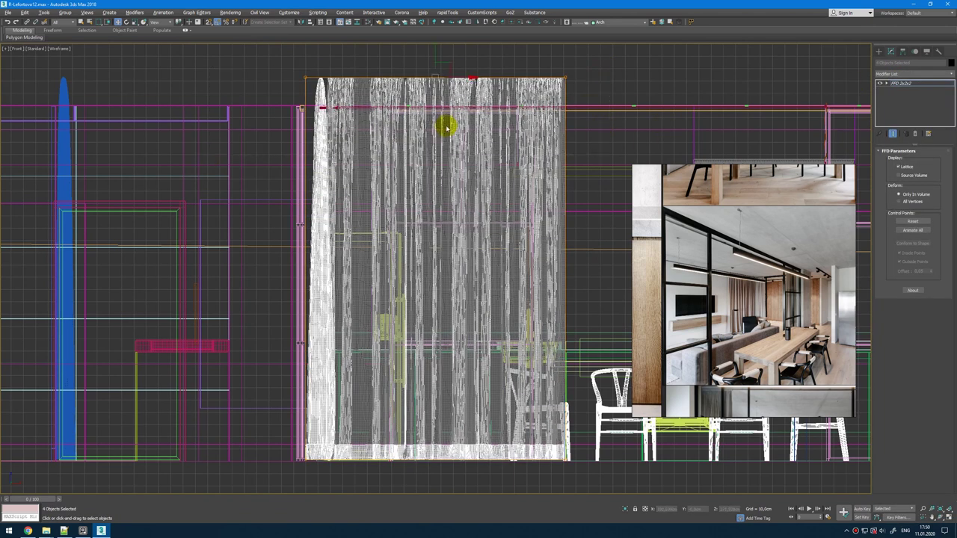
Step: Lower the upper FFD control points of the four curtain panels to fit their tops just under the ceiling rail
scroll(429, 71, "up", 4)
middle_click_drag(446, 55, 430, 130)
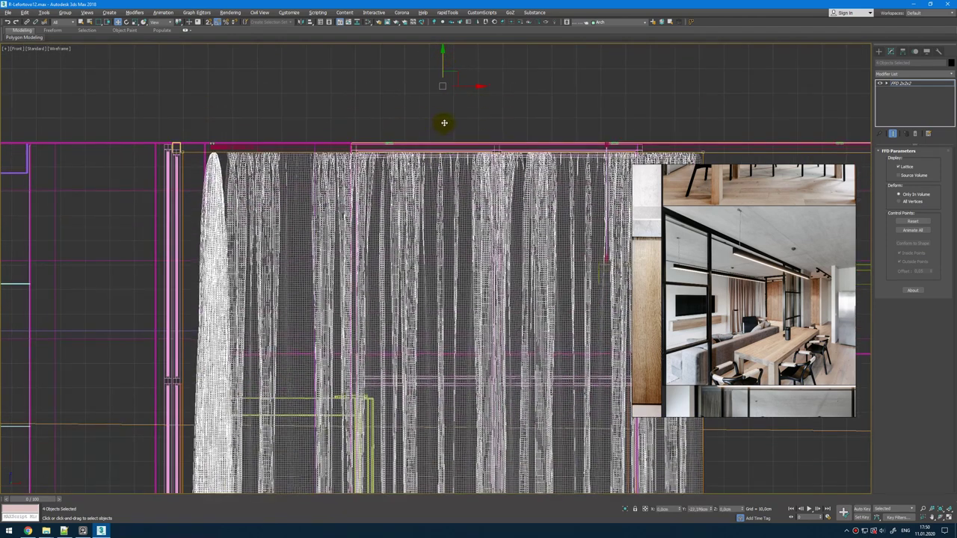
key("1")
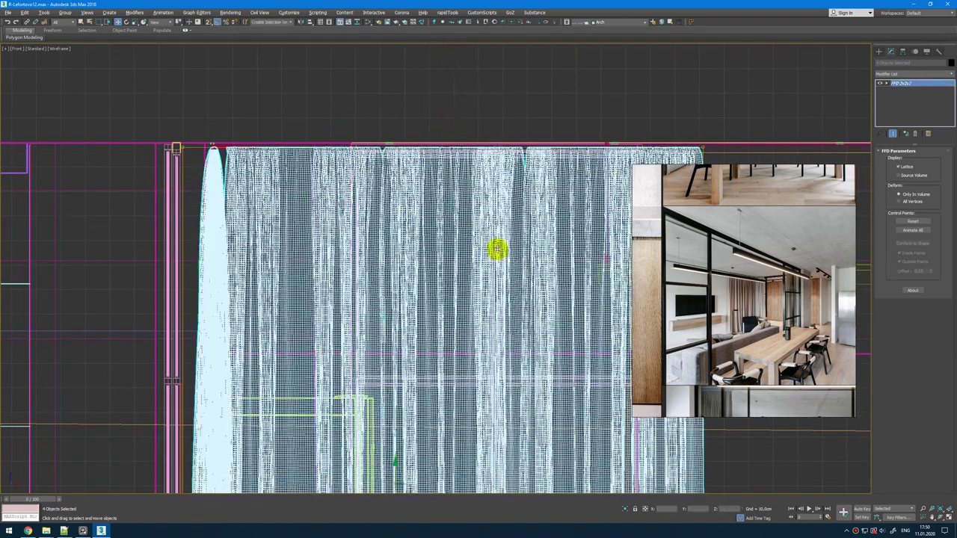
Step: Merge cenova_vray_2011.max from the 1020964.58f49ffecb652 subfolder of SofaVariants in File Explorer and place the sofa set outside the apartment
key("alt+w")
right_click(513, 312)
key("alt+w")
scroll(439, 101, "up", 5)
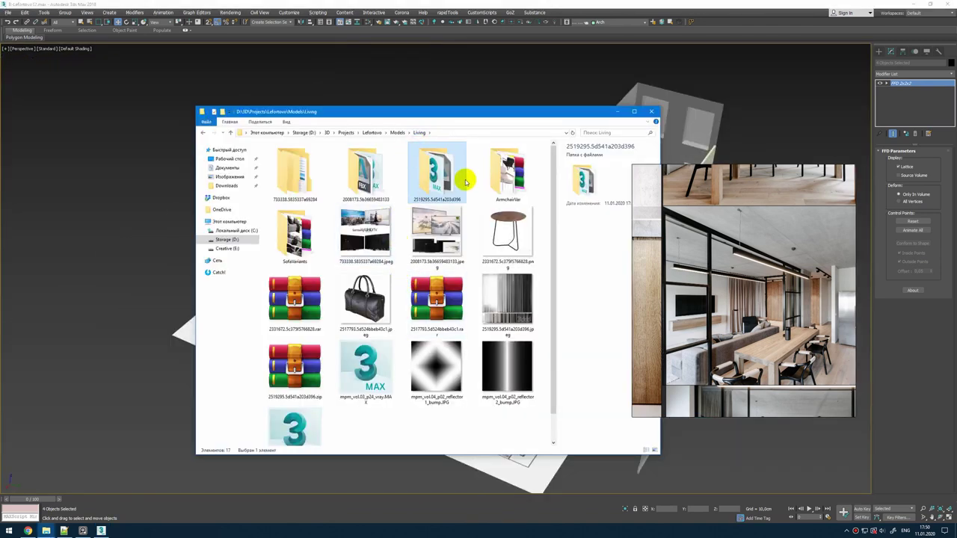
double_click(303, 238)
key("super+Up")
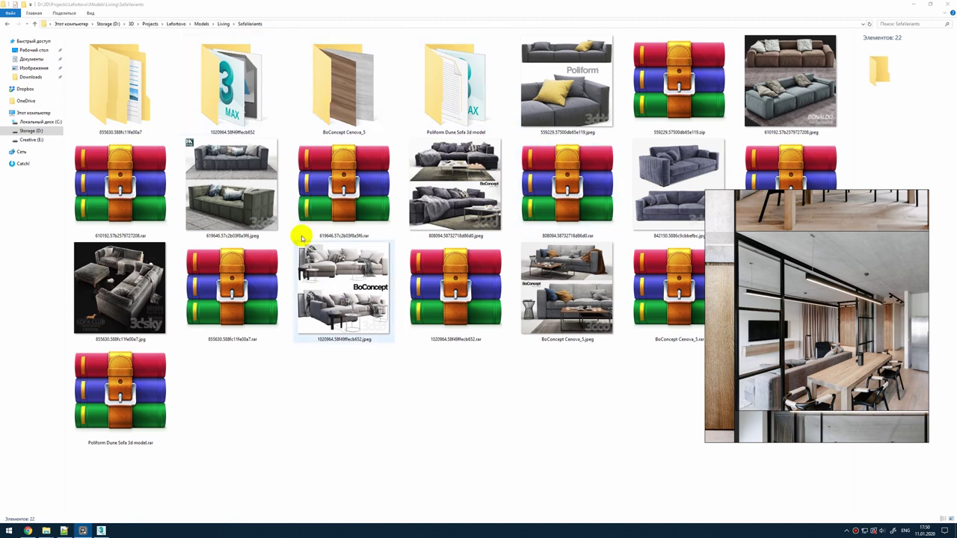
double_click(225, 104)
left_click_drag(281, 4, 509, 138)
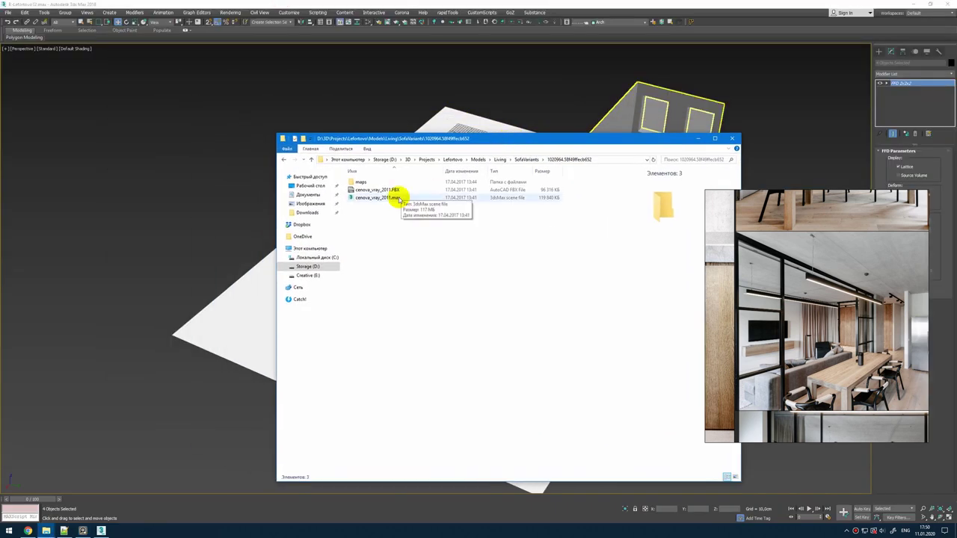
left_click_drag(404, 197, 181, 443)
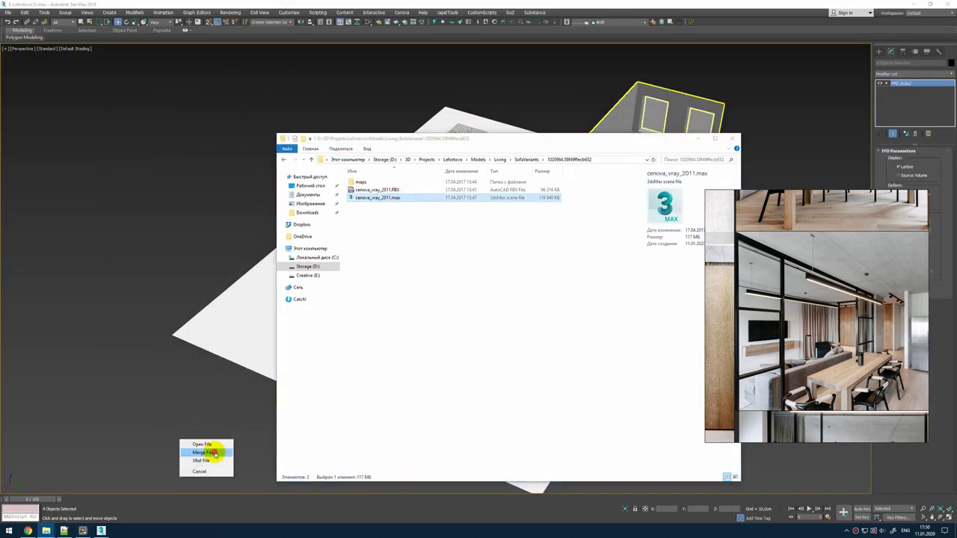
left_click(203, 452)
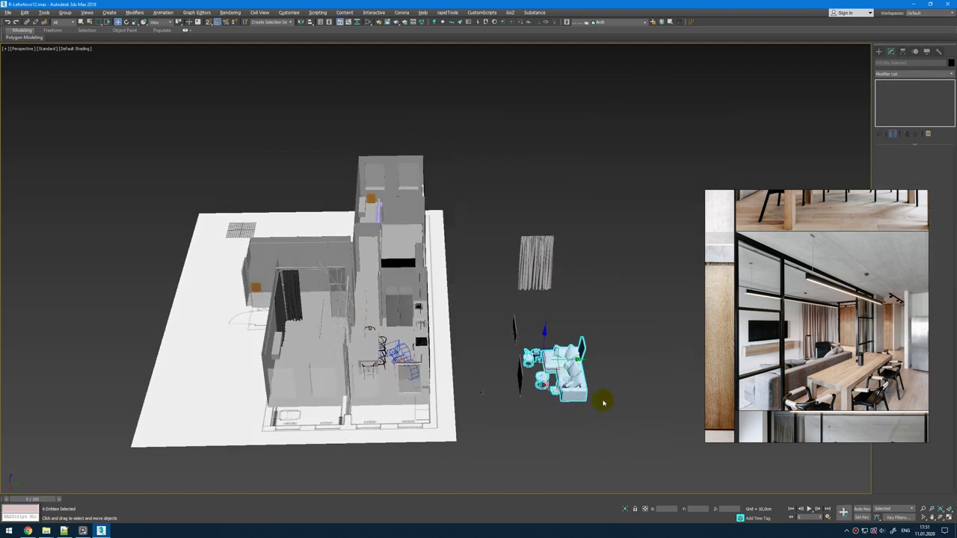
left_click(618, 406)
Step: Move only the corner sofa group from outside the apartment into the living room
left_click(577, 385)
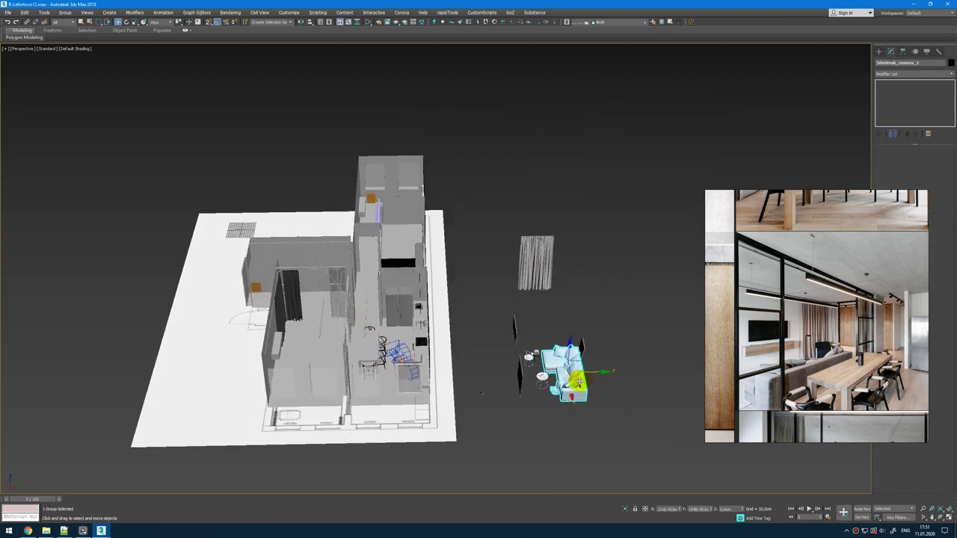
left_click_drag(579, 383, 317, 341)
key("alt+w")
middle_click(276, 185)
key("alt+w")
scroll(275, 185, "down", 2)
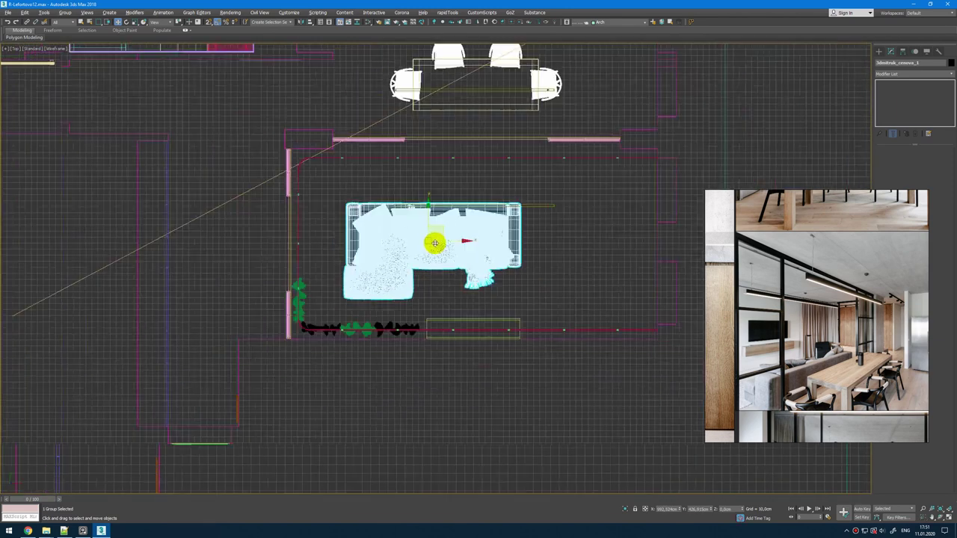
Step: Position the sofa in the top view with its back beside the glass partition, matching the living-room reference photo
scroll(442, 227, "up", 2)
key("F3")
scroll(442, 246, "down", 1)
middle_click_drag(442, 246, 348, 419)
scroll(349, 418, "up", 1)
key("F3")
mouse_move(316, 428)
left_mouse_down()
mouse_move(411, 337)
mouse_move(399, 354)
left_mouse_up()
key("F3")
scroll(399, 354, "down", 5)
key("alt+w")
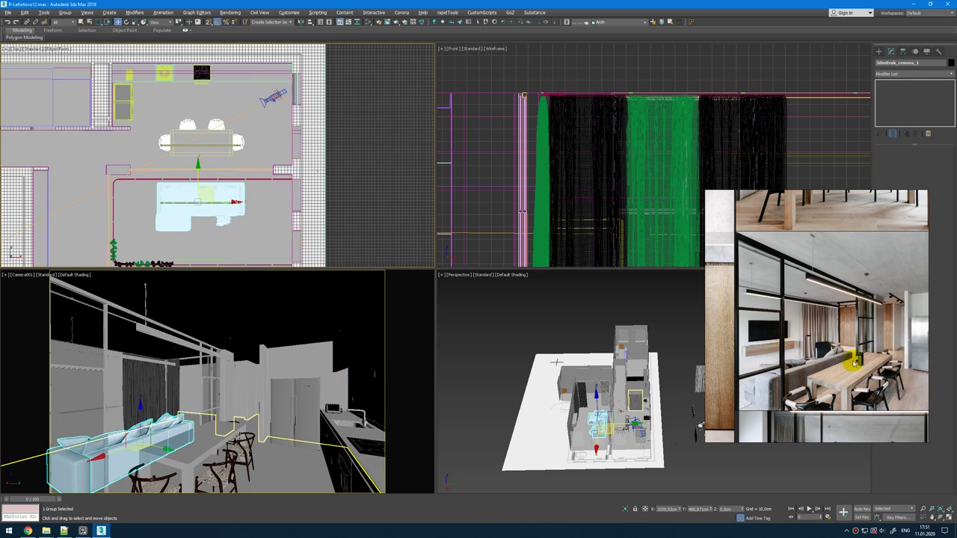
scroll(852, 363, "up", 3)
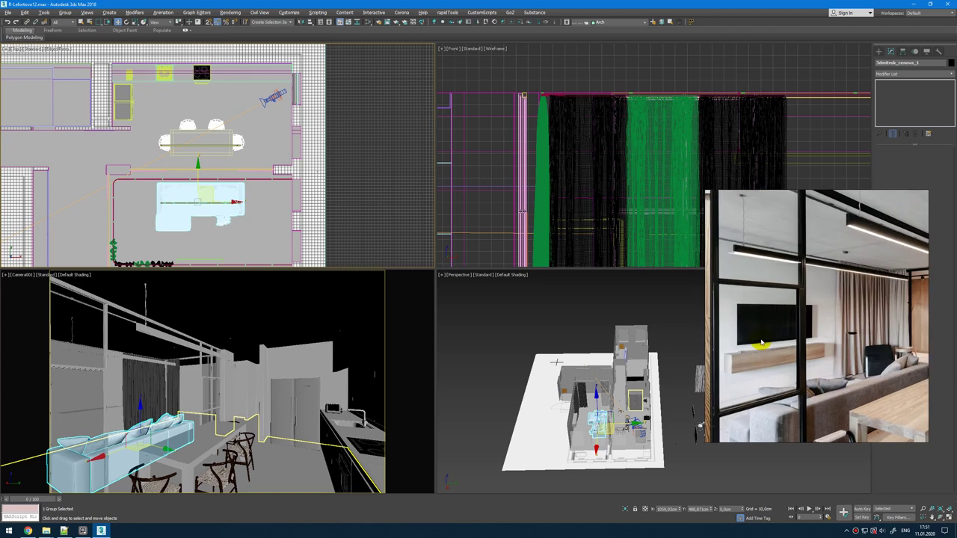
scroll(761, 343, "up", 2)
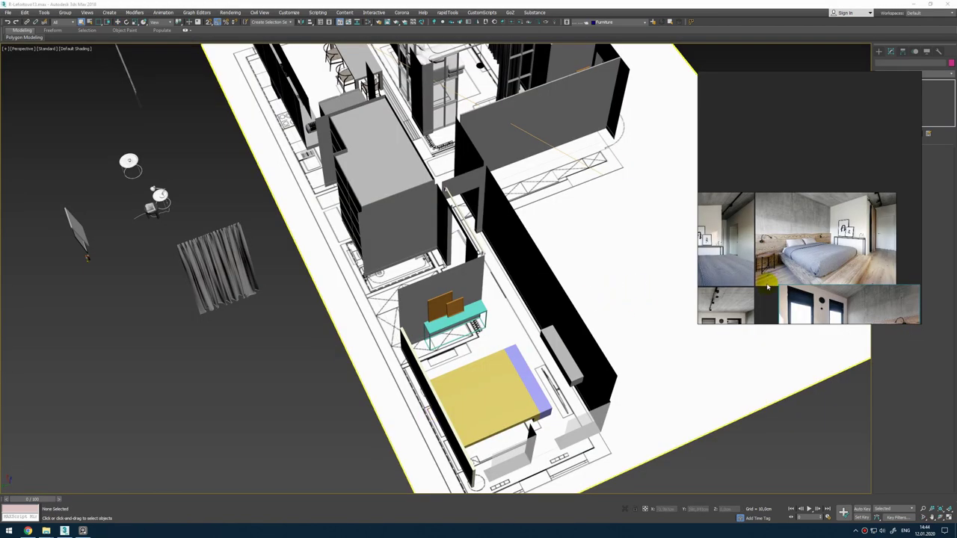
Step: Merge Kare_Quattro.max from the Bedroom models folder in File Explorer into the scene and place the table outside the bedroom
scroll(767, 284, "down", 1)
scroll(774, 268, "up", 2)
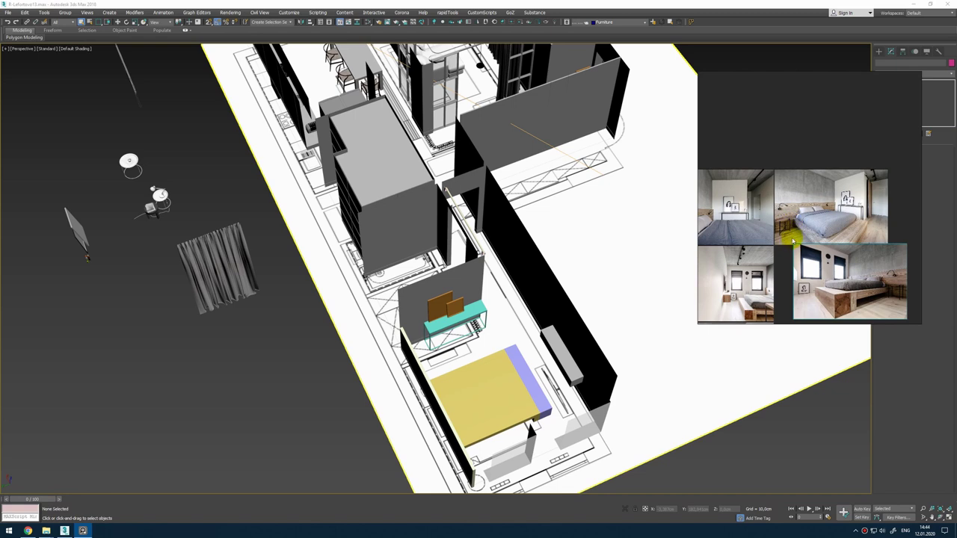
middle_click_drag(588, 322, 187, 437, "alt")
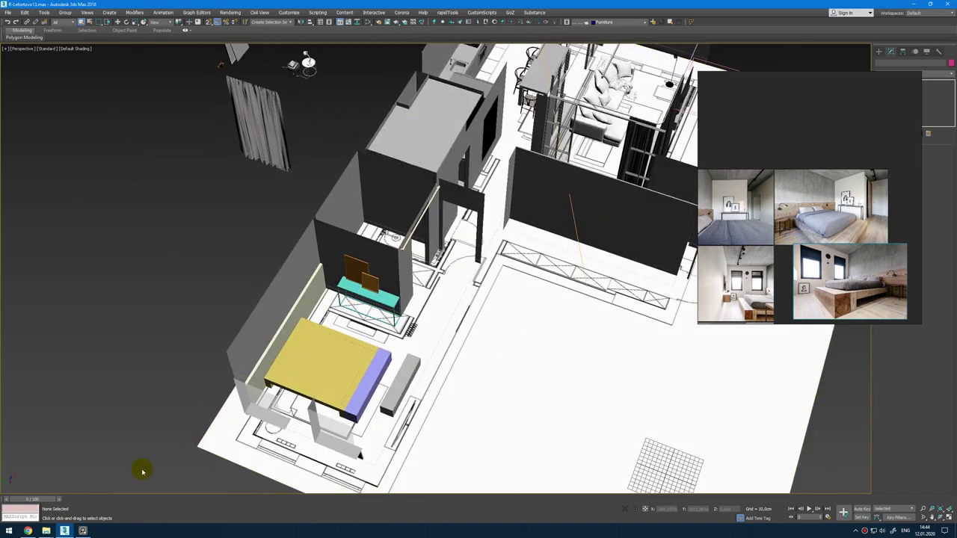
mouse_move(47, 532)
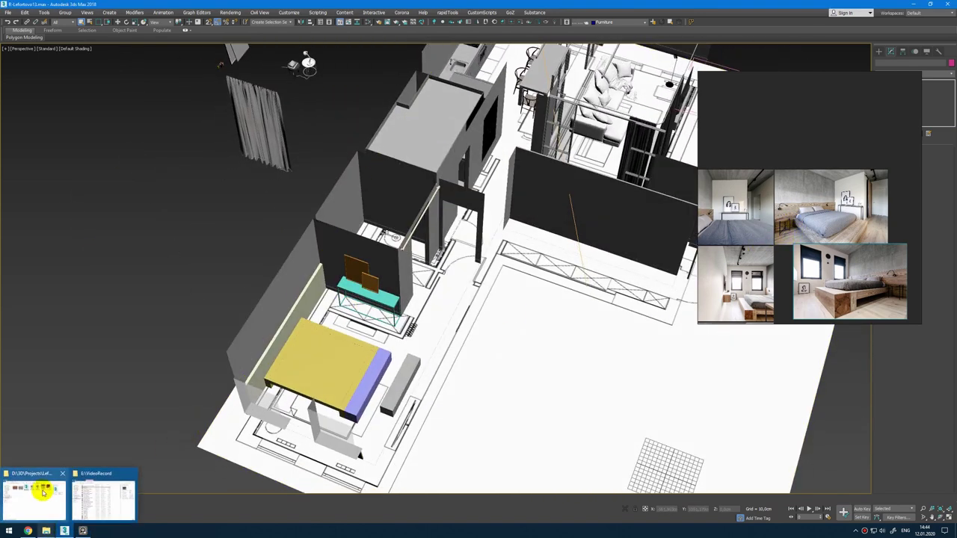
left_click(79, 486)
left_click(365, 131)
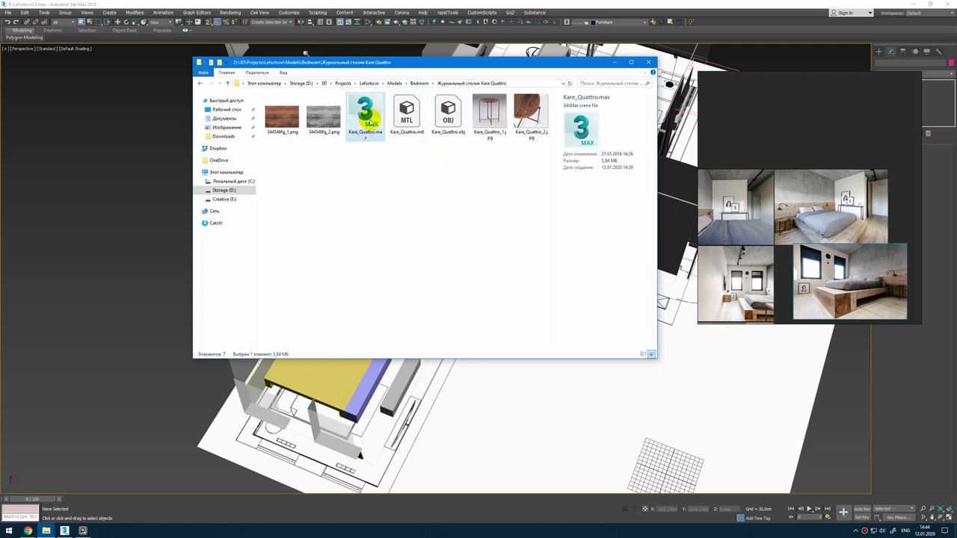
left_click_drag(370, 121, 166, 346)
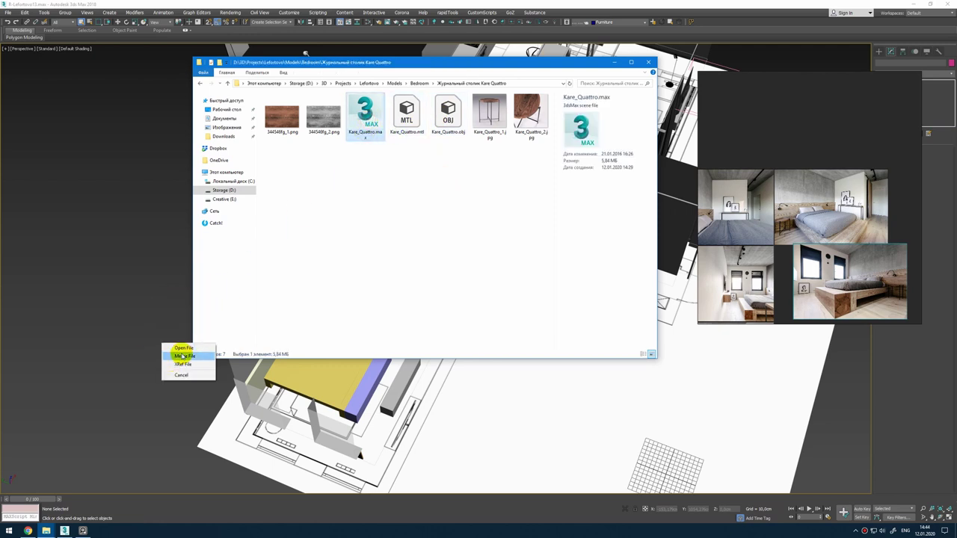
left_click(184, 356)
scroll(213, 303, "up", 5)
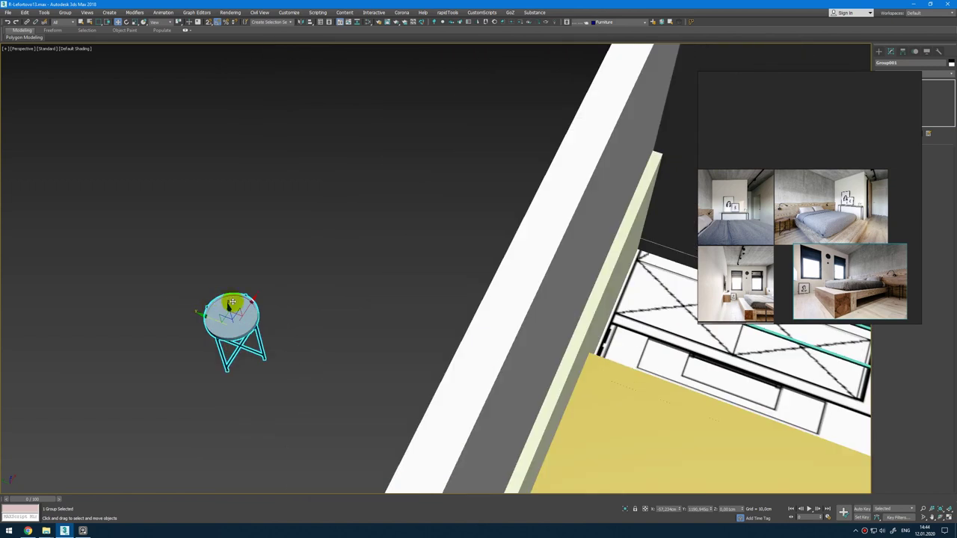
Step: Examine the side table's rim up close and in the left view against the round wooden table in the bedroom reference photo
scroll(231, 302, "up", 8)
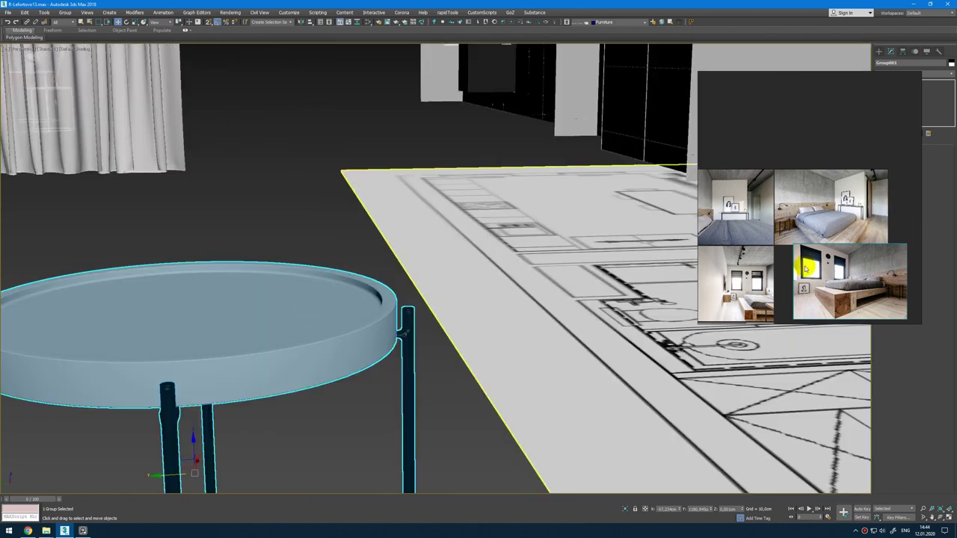
scroll(767, 292, "up", 3)
scroll(786, 151, "up", 9)
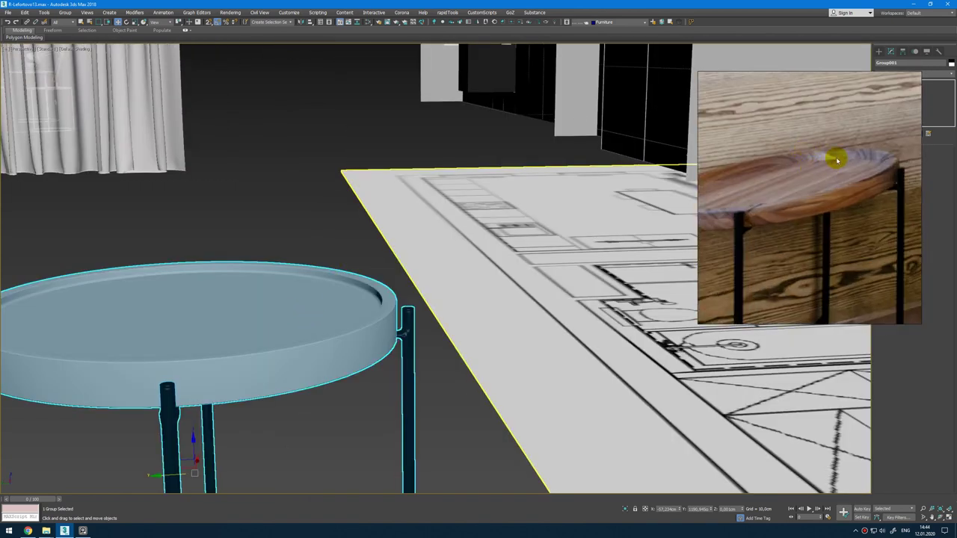
scroll(513, 154, "down", 4)
key("alt+w")
middle_click(516, 154)
key("alt+w")
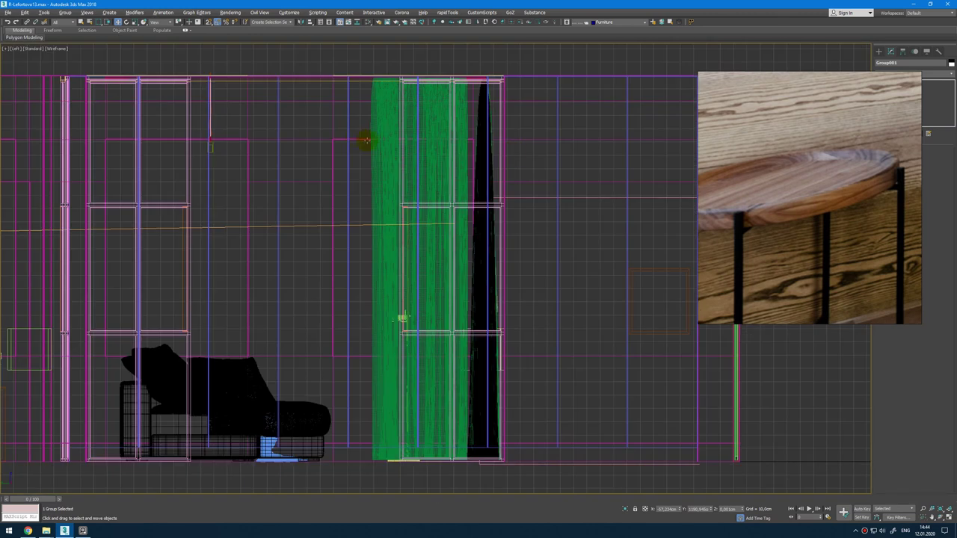
key("z")
scroll(540, 275, "down", 5)
scroll(567, 220, "up", 9)
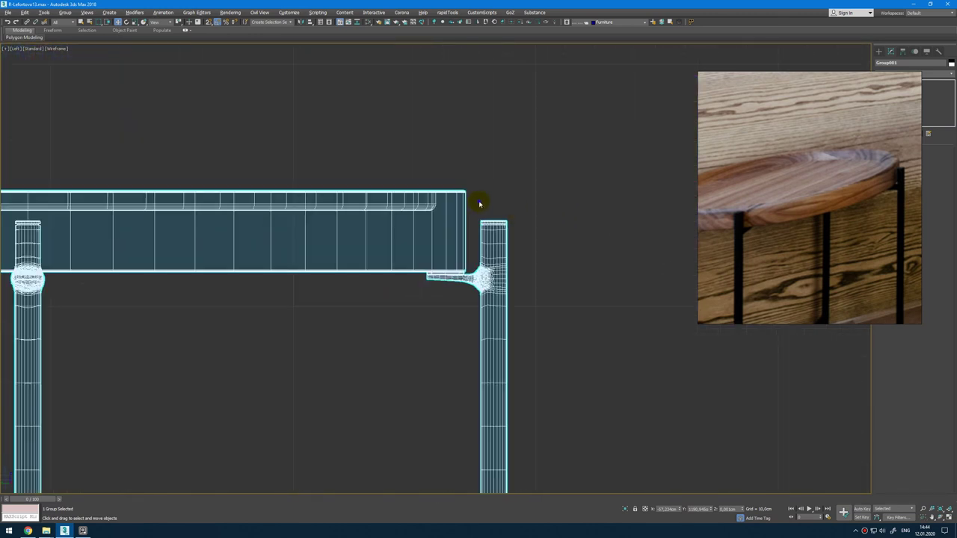
Step: Draw a straight-segment Line profile of the tray rim with a sloping inner edge over the tabletop's edge in the left view
right_click(480, 203, "ctrl")
left_click(489, 174)
scroll(468, 191, "up", 5)
left_click(460, 187)
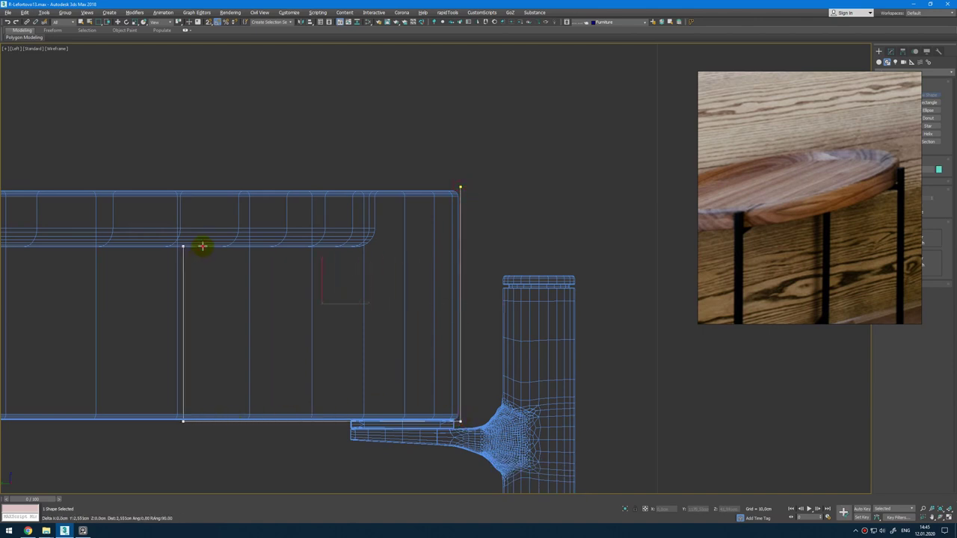
left_click(460, 186)
left_click(462, 287)
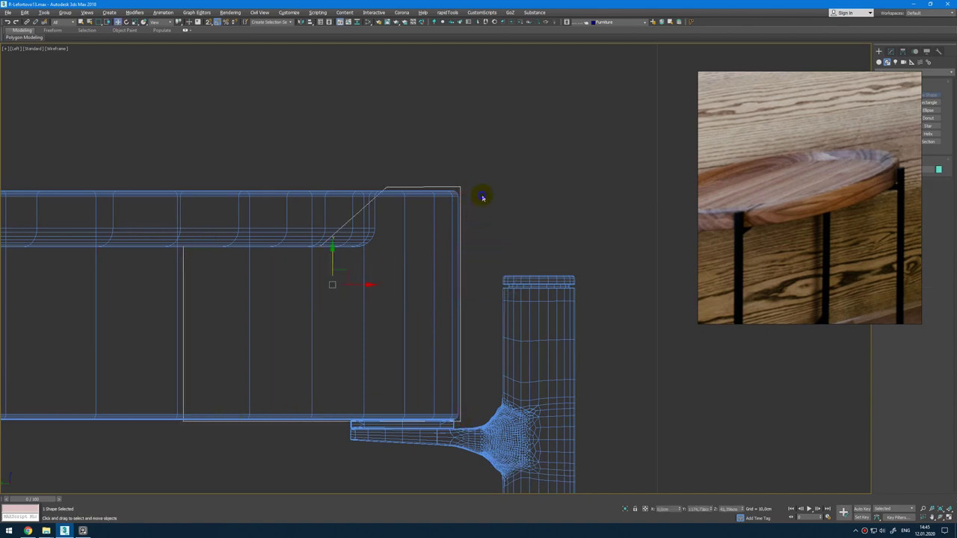
right_click(481, 172)
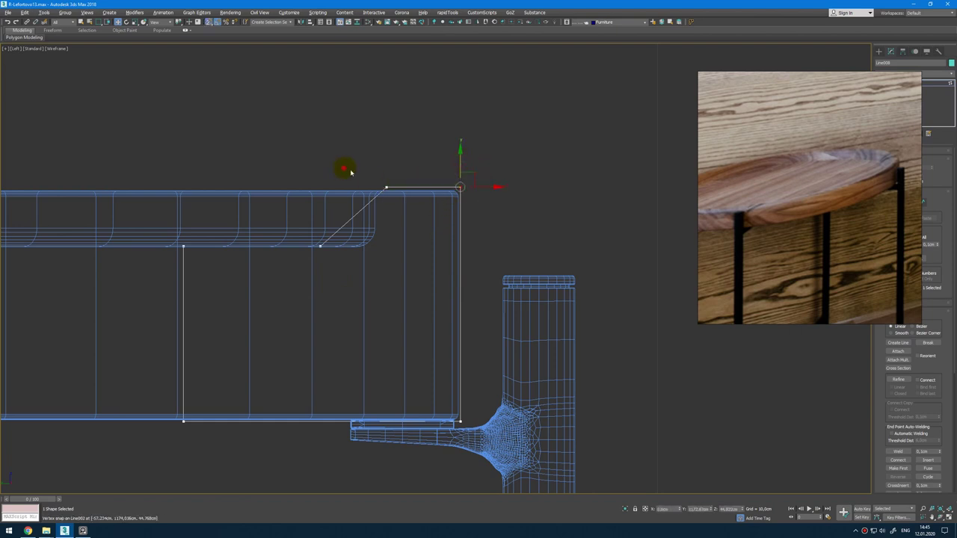
Step: Lower the profile's upper vertices to the tabletop's upper edge and delete the vertical inner segment
left_click_drag(458, 160, 459, 166)
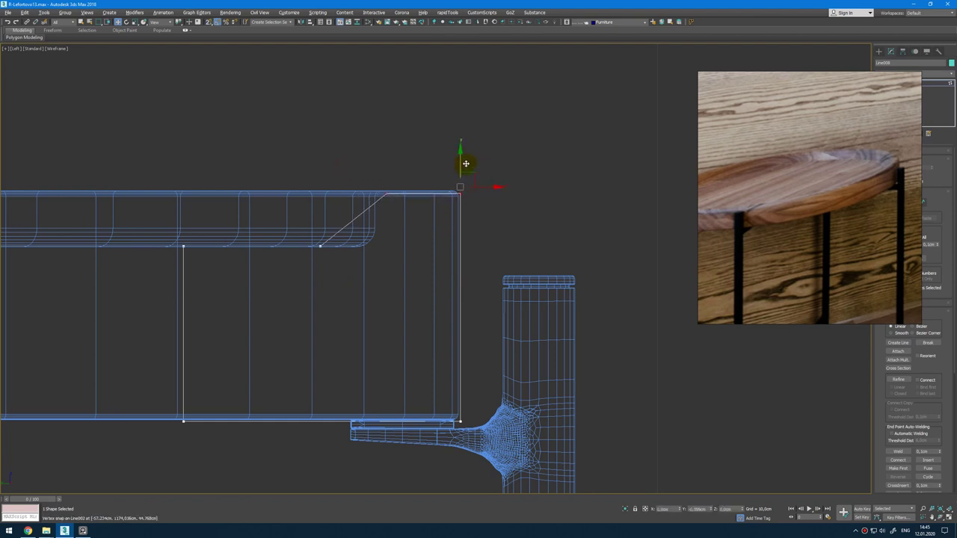
left_click(336, 327)
left_click(233, 353)
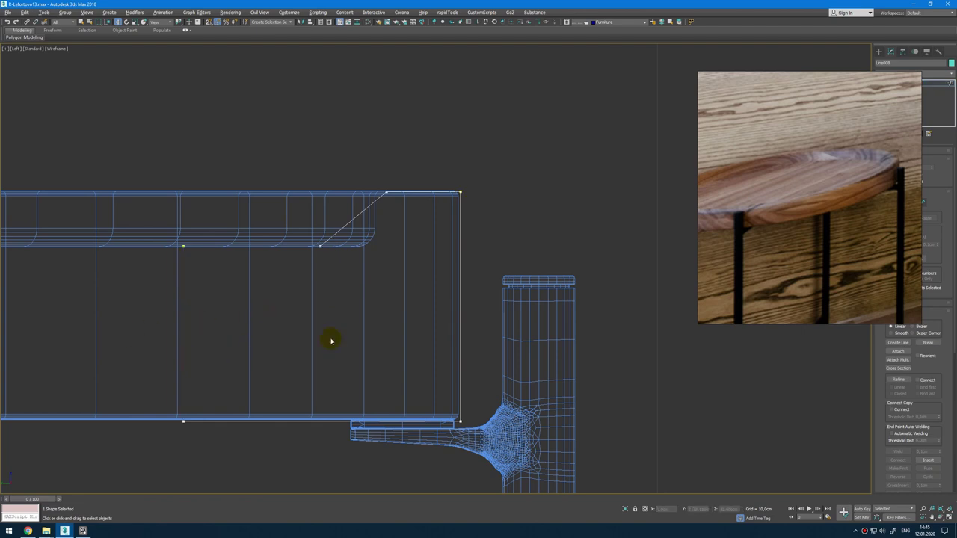
key("1")
Step: Draw a circle of about 17.9 cm radius over the tabletop in the top view and move it aside, above the profile
key("alt+w")
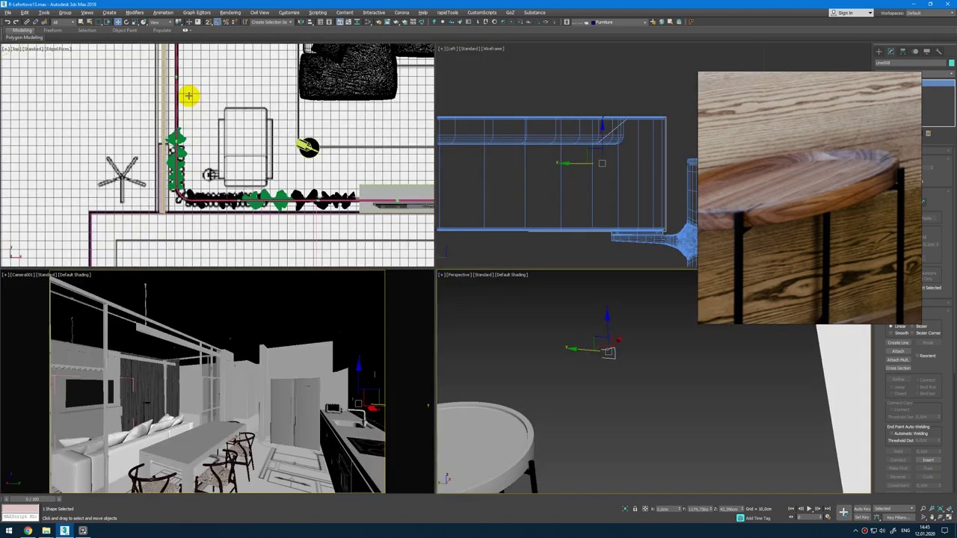
right_click(190, 97)
key("alt+w")
key("z")
scroll(293, 213, "down", 10)
middle_click_drag(301, 234, 366, 255)
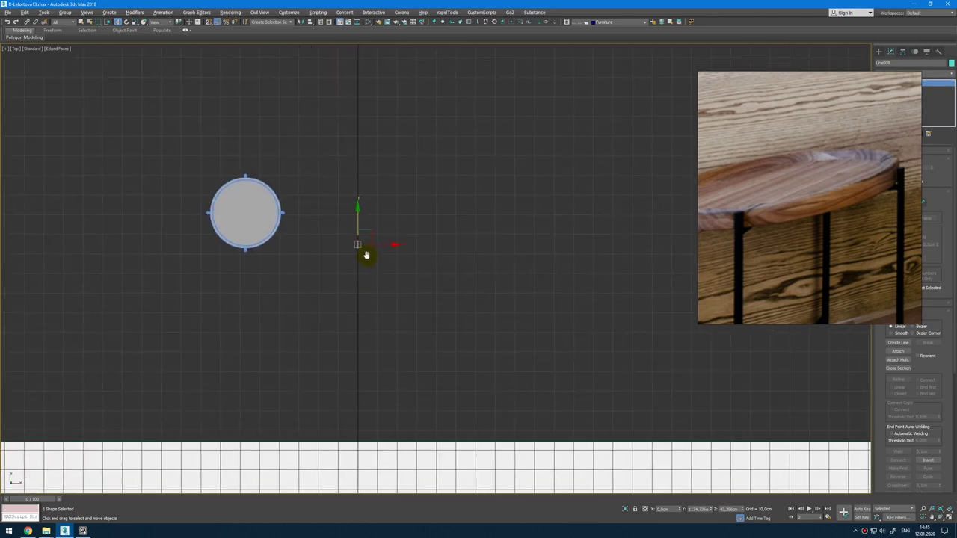
scroll(346, 217, "up", 2)
right_click(513, 161)
left_click(532, 135)
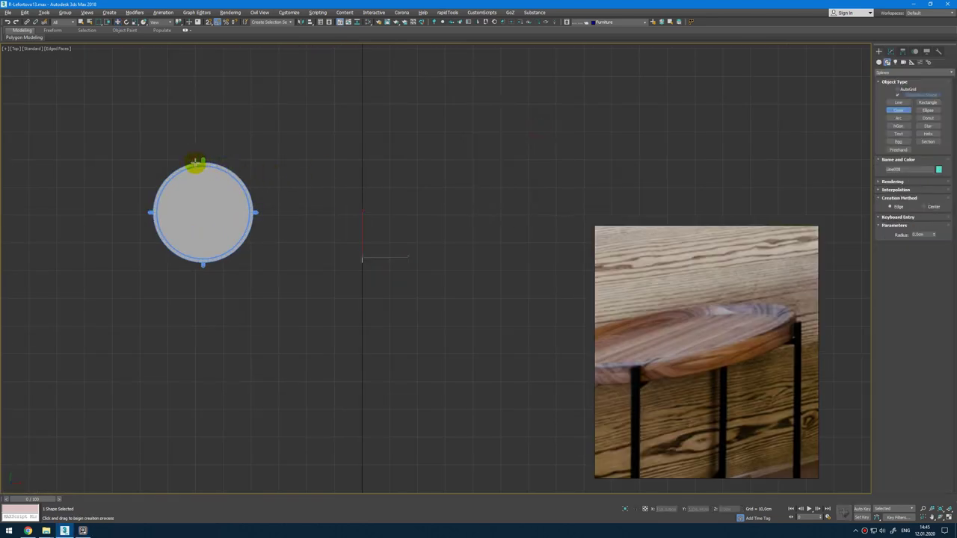
left_click_drag(194, 163, 194, 247)
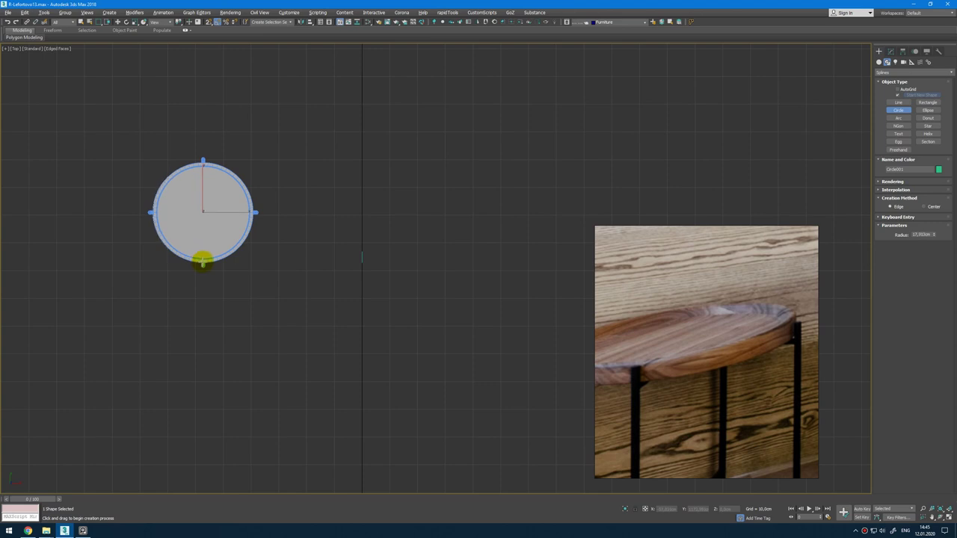
key("w")
left_click_drag(218, 199, 375, 154)
Step: Apply a Bevel Profile modifier in Classic mode to the circle and pick the rim line as its profile
left_click(891, 51)
left_click(951, 74)
key("b")
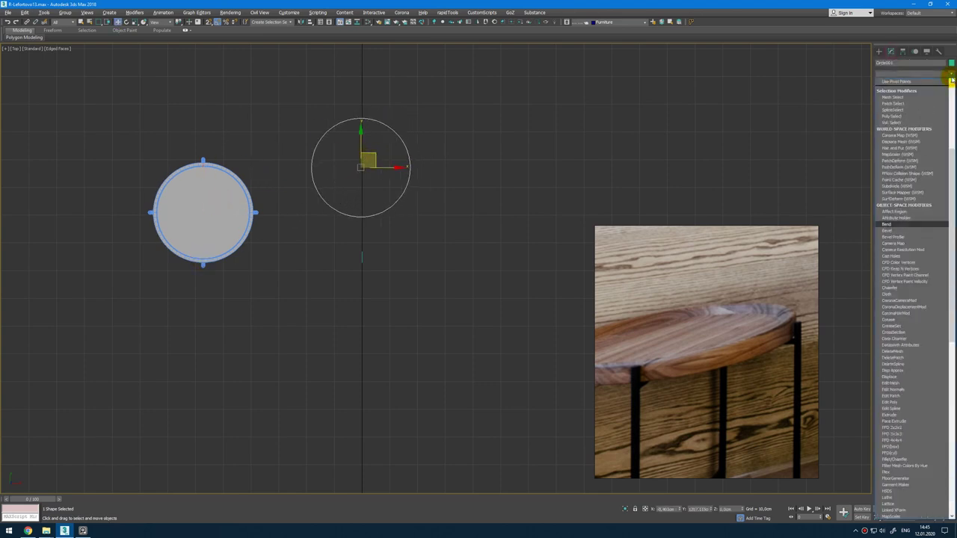
left_click(887, 93)
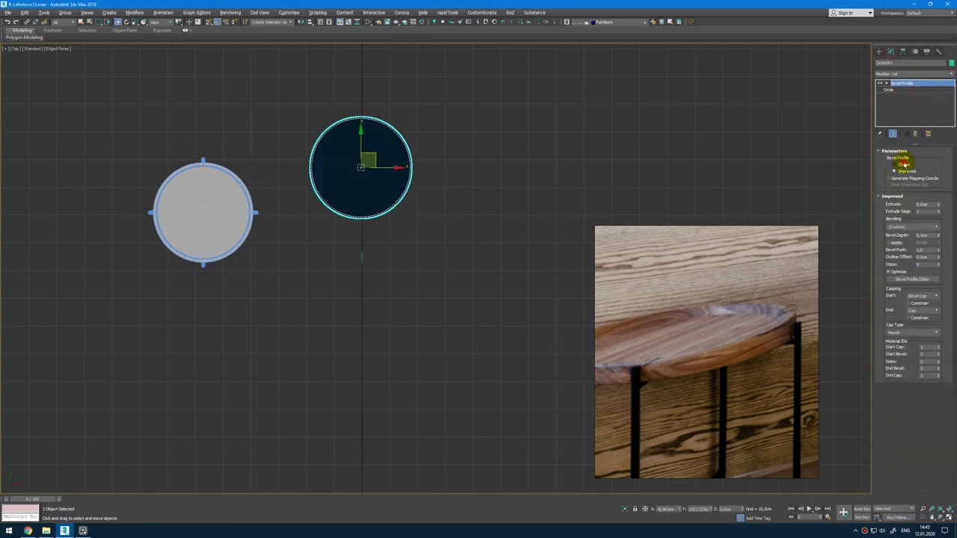
left_click(904, 164)
left_click(913, 216)
left_click(361, 255)
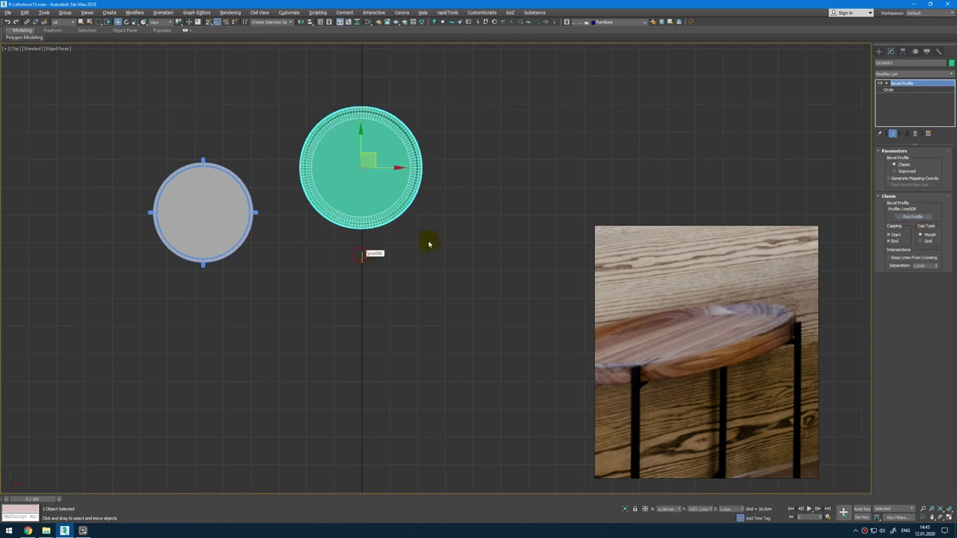
right_click(458, 226)
Step: Fillet the corners of the tray rim's profile line in the left view, rounding the outer edges and the sloping inner edge
middle_click_drag(423, 315, 438, 299)
key("p")
key("z")
middle_click_drag(493, 329, 450, 316, "alt")
key("l")
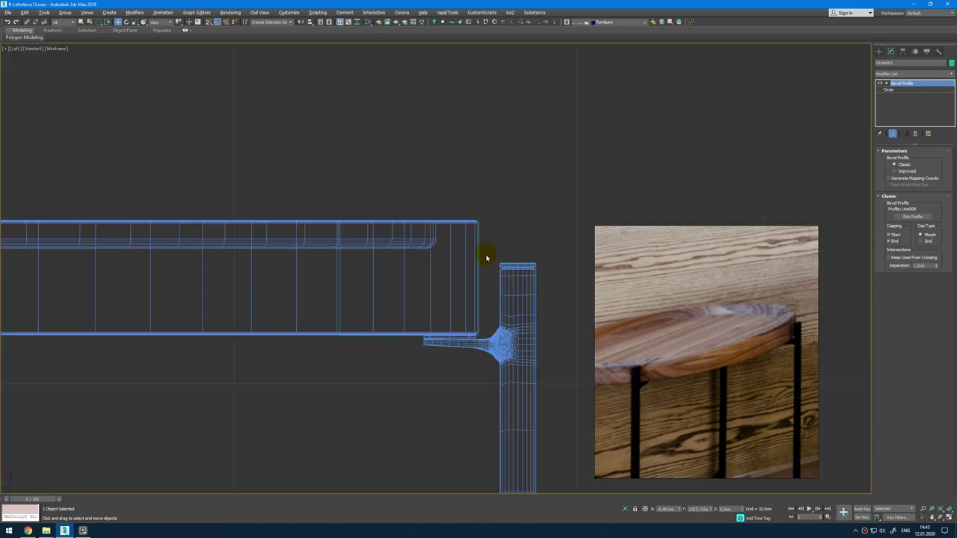
left_click(478, 251)
scroll(493, 267, "down", 1)
middle_click_drag(494, 267, 311, 224)
key("1")
scroll(251, 208, "up", 3)
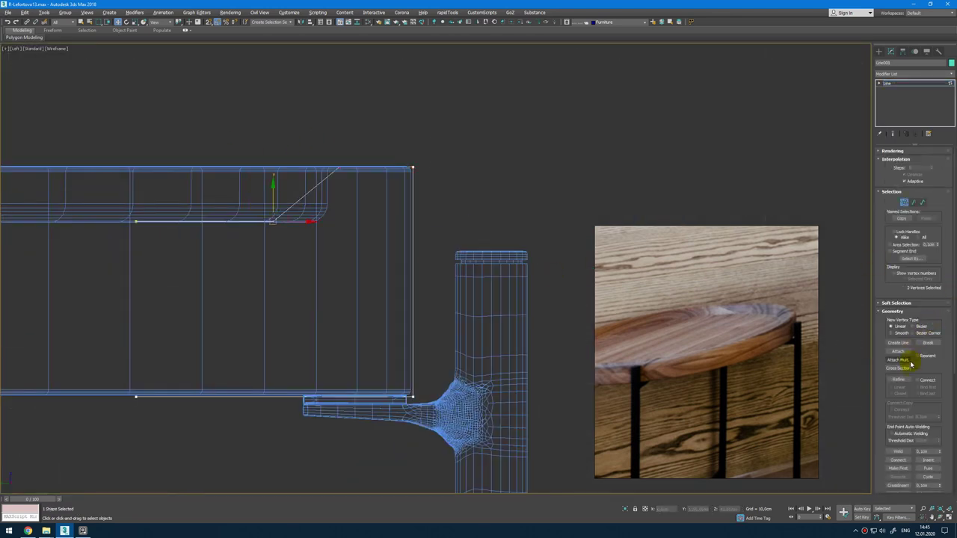
scroll(928, 371, "down", 5)
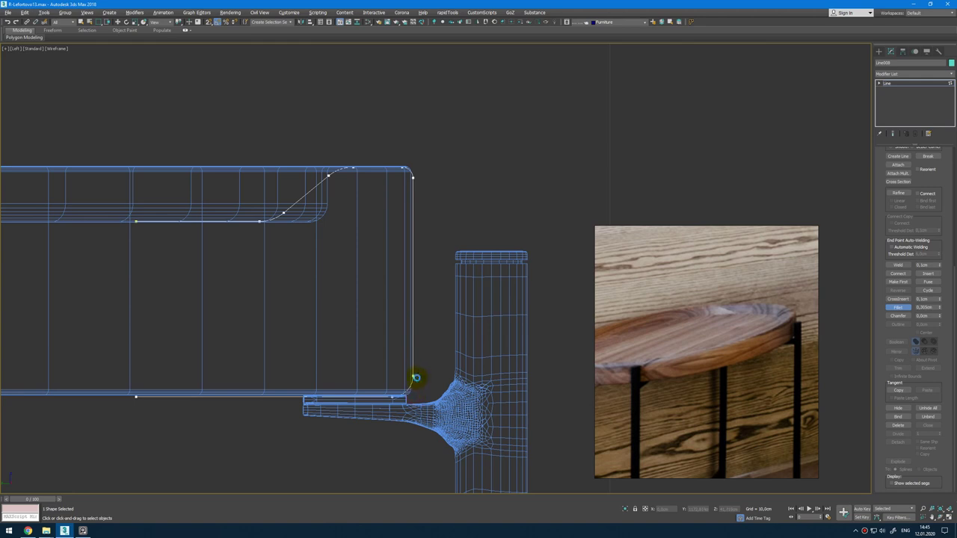
key("1")
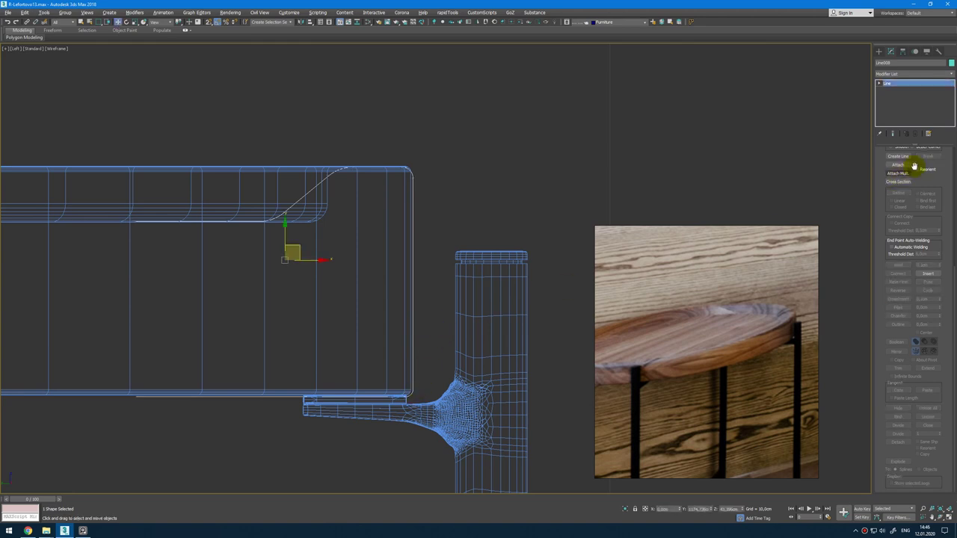
left_click_drag(923, 189, 925, 427)
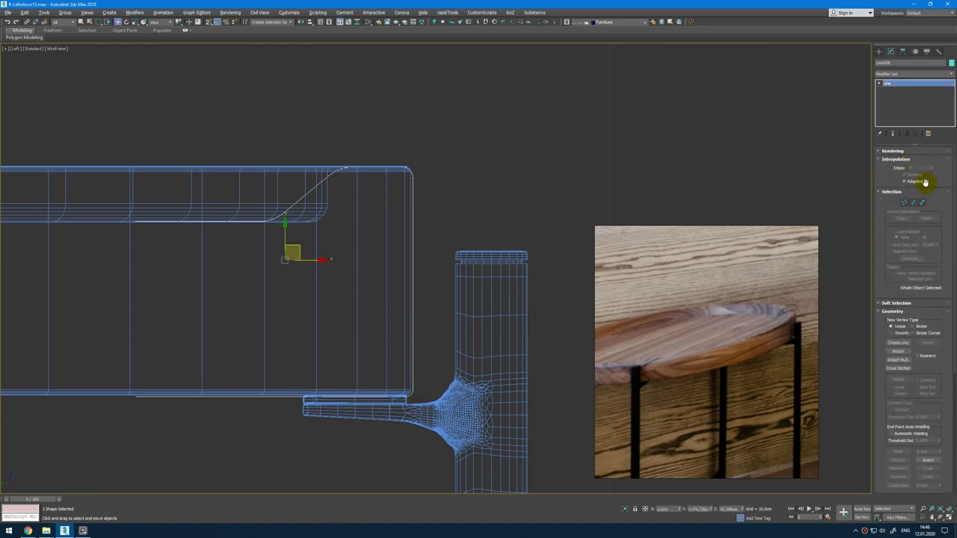
Step: Inspect the rounded tray in the perspective view and check the interpolation settings of its base Circle
key("alt+w")
right_click(527, 359)
key("alt+w")
scroll(493, 344, "down", 3)
left_click(486, 316)
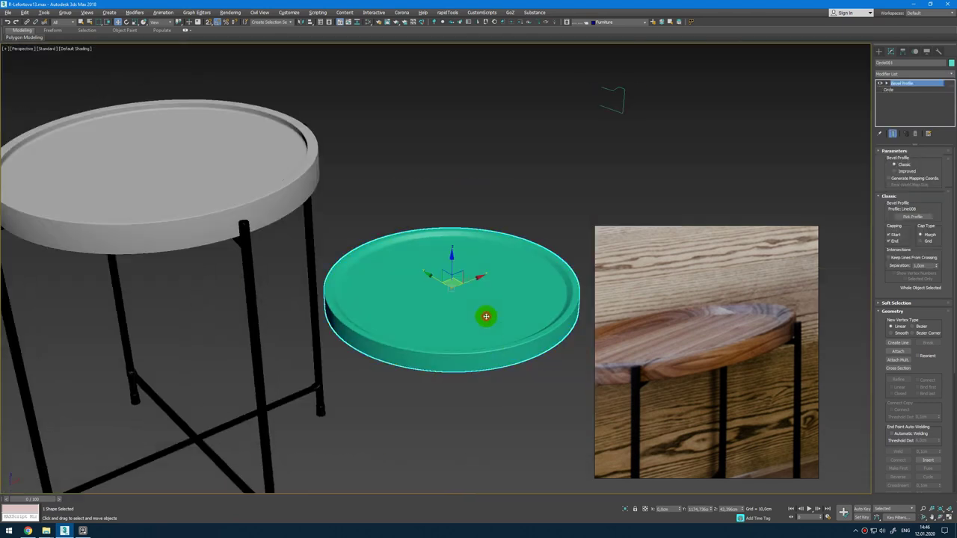
left_click(890, 90)
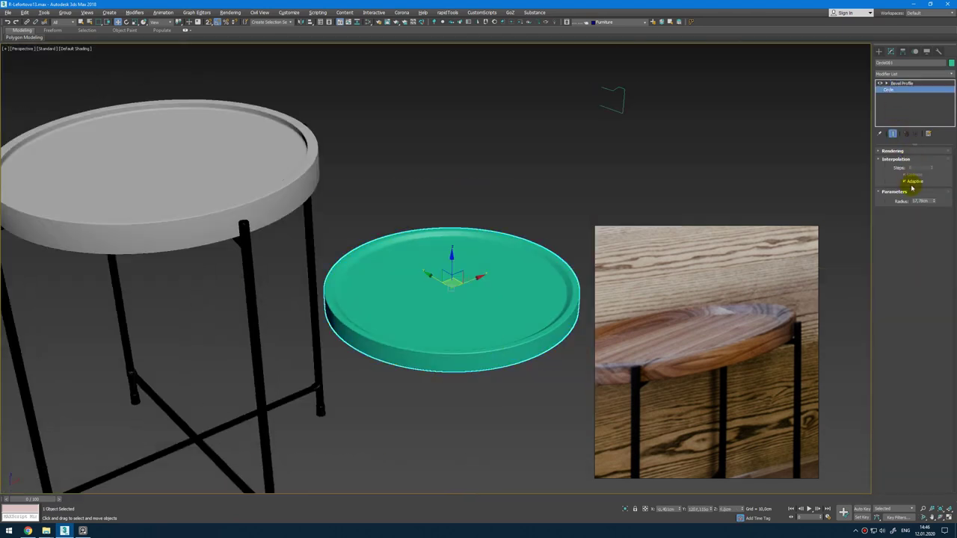
Step: Merge the Minotti_bed_Tatlin_Soft model from the project's Bedroom models folder and place it beside the bedroom
scroll(529, 215, "down", 10)
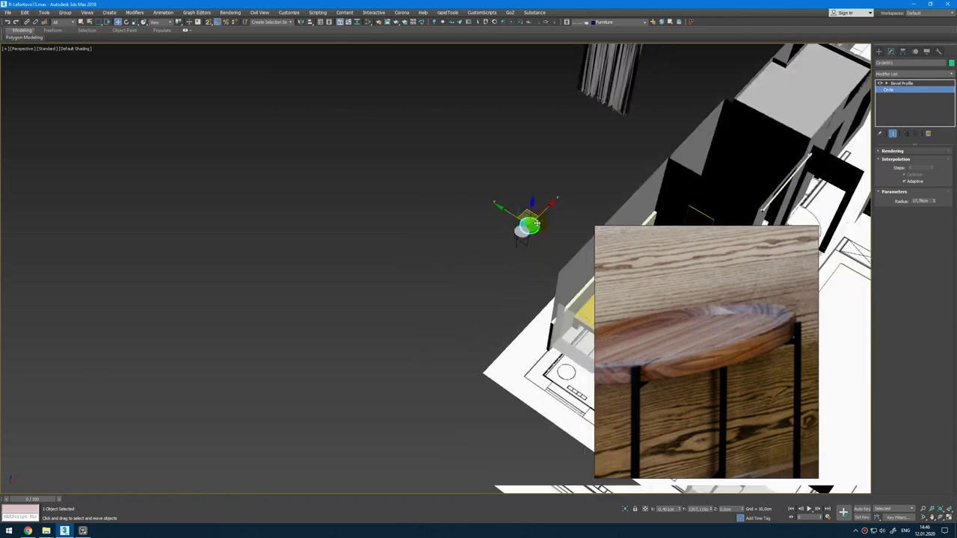
middle_click_drag(530, 222, 387, 194)
scroll(509, 244, "up", 4)
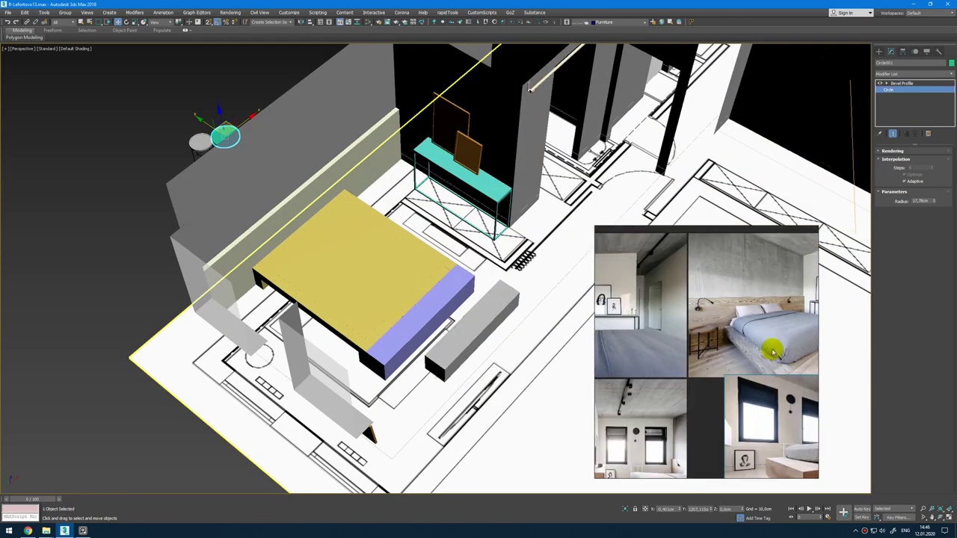
mouse_move(46, 530)
left_click(112, 498)
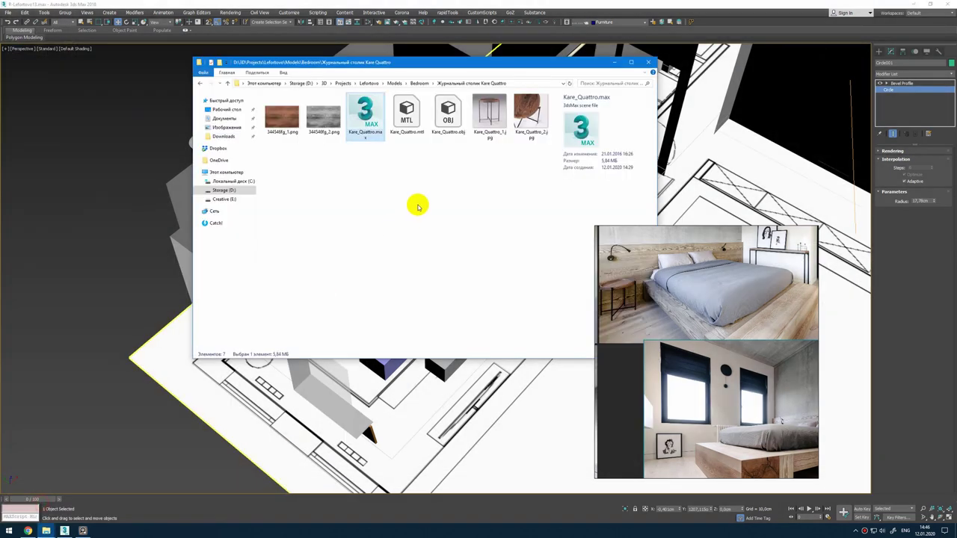
left_click(421, 83)
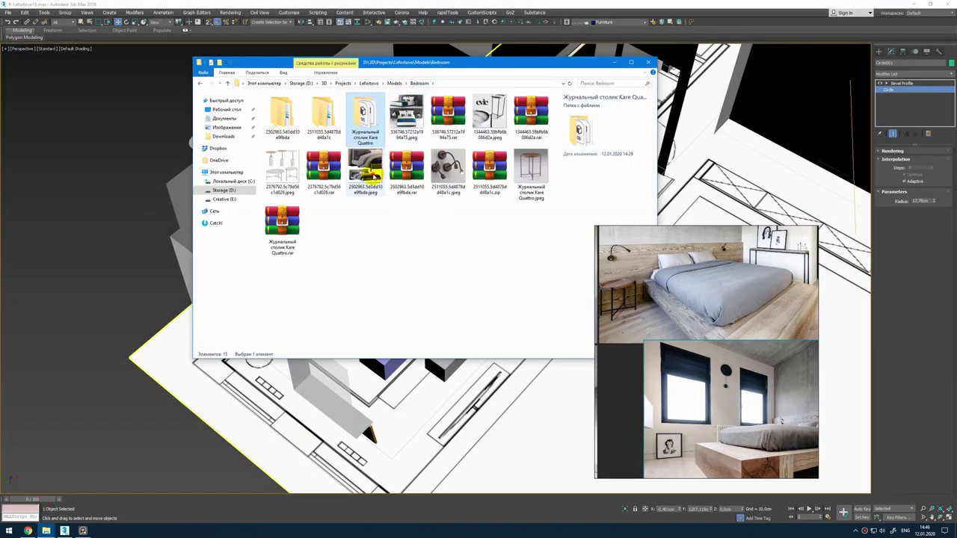
double_click(374, 176)
key("Escape")
double_click(280, 115)
double_click(292, 111)
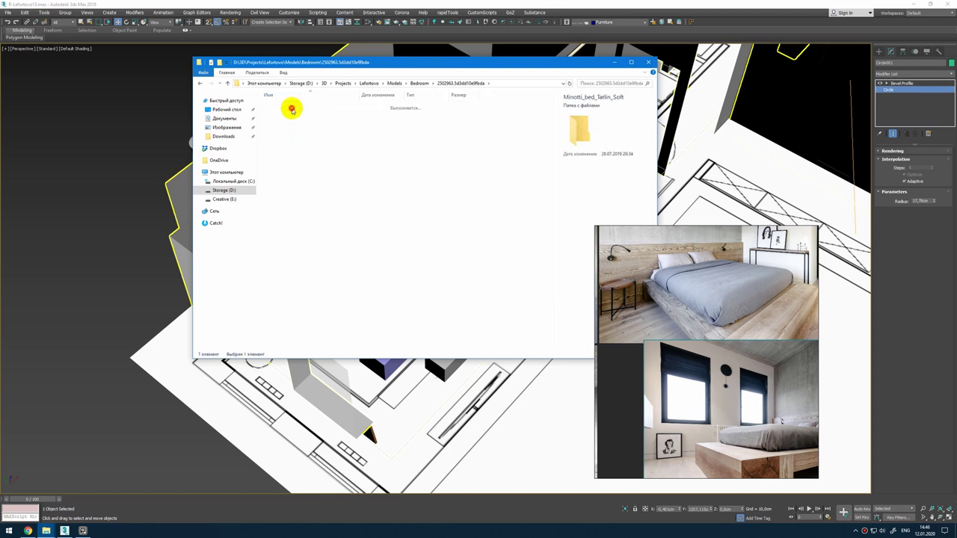
left_click_drag(294, 146, 67, 273)
left_click(88, 286)
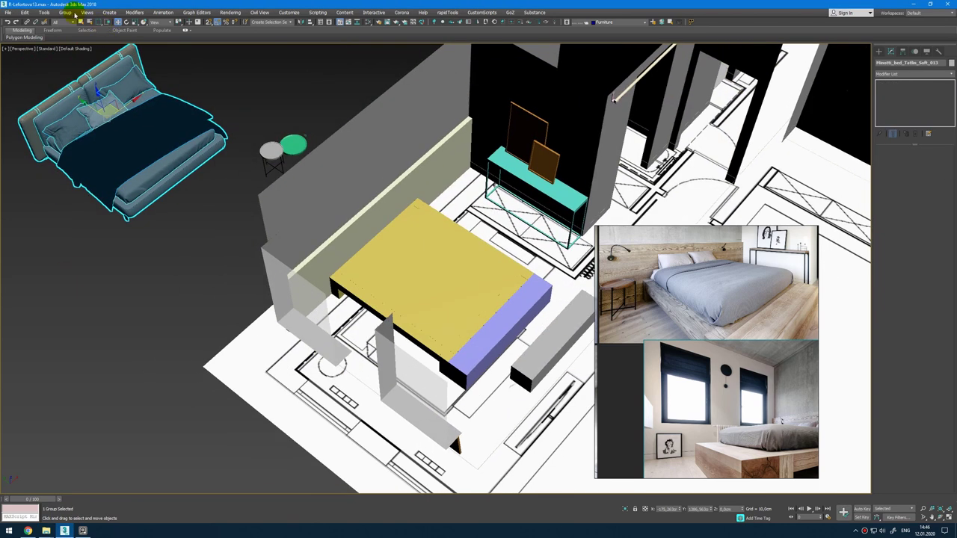
Step: Open the imported bed's group and move only its bedspread and pillows onto the yellow bed platform, up against the headboard
left_click(65, 13)
left_click(77, 46)
left_click(103, 112)
left_click(123, 111, "ctrl")
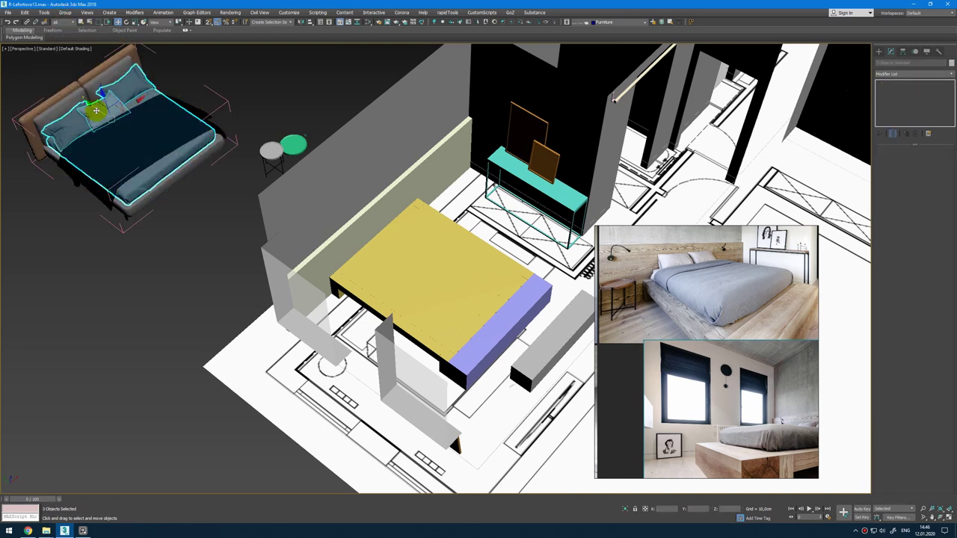
left_click_drag(98, 109, 421, 237)
key("alt+w")
key("alt+w")
key("z")
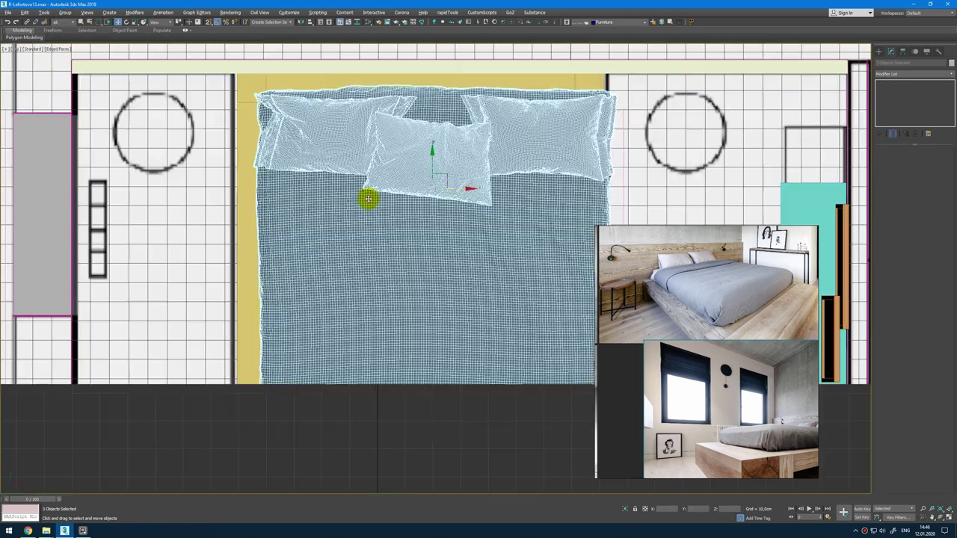
left_click_drag(447, 179, 434, 155)
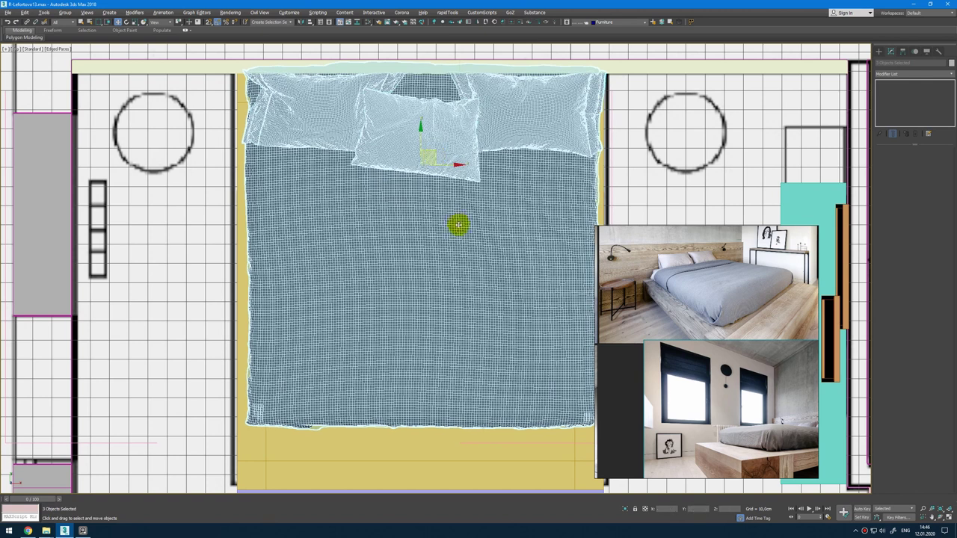
Step: Apply an FFD 2x2x2 modifier to the bedspread and stretch its foot end towards the end of the platform
left_click(457, 219)
left_click(890, 73)
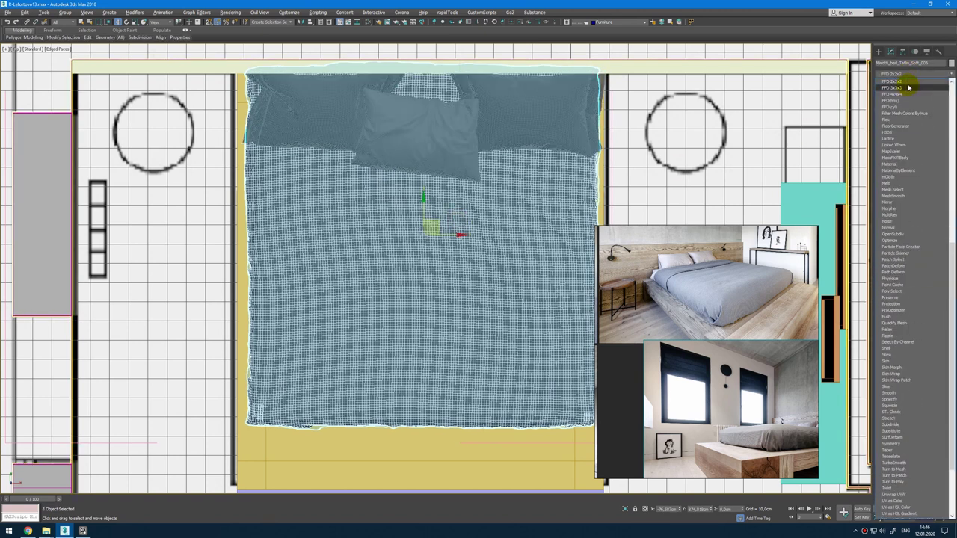
left_click(890, 81)
scroll(517, 262, "down", 2)
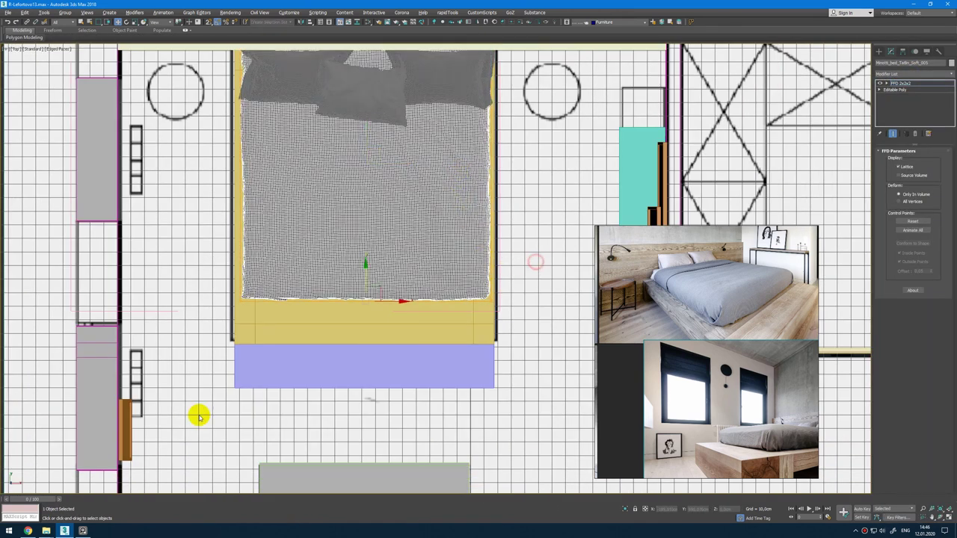
left_click_drag(363, 268, 364, 293)
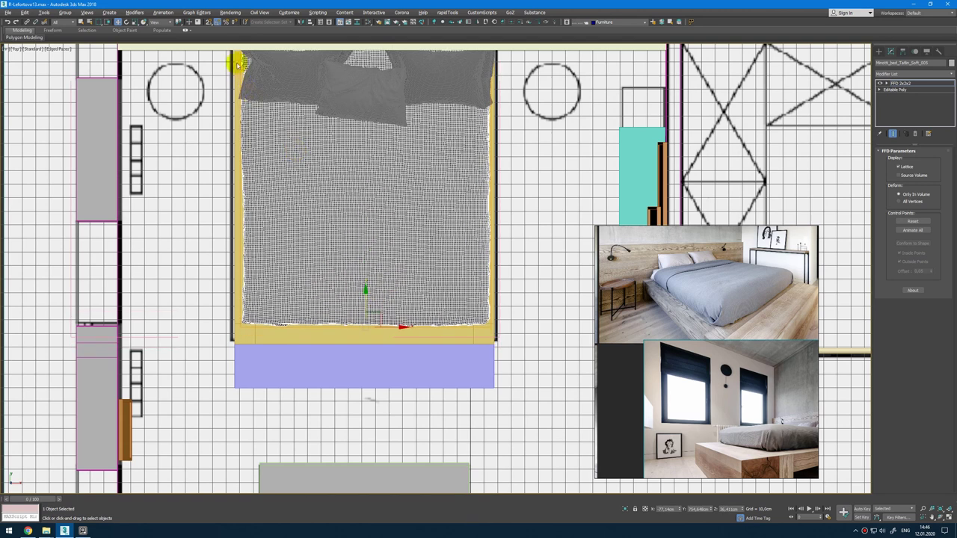
middle_click_drag(280, 211, 280, 248)
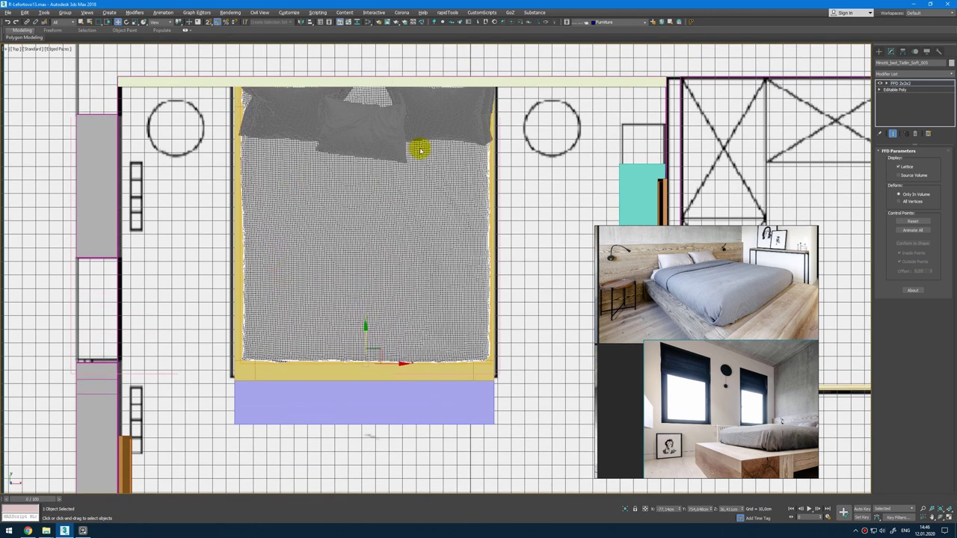
left_click(217, 396)
Step: Scale the bedspread slightly narrower so it fits between the platform's sides, and check it in perspective
left_click_drag(399, 222, 397, 222)
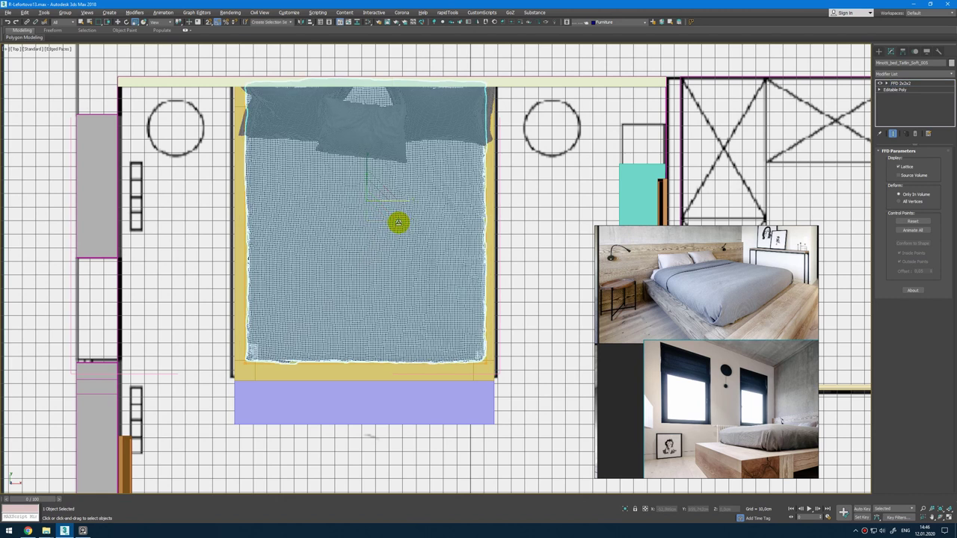
key("alt+w")
middle_click(513, 376)
key("alt+w")
key("z")
middle_click_drag(504, 349, 476, 336, "alt")
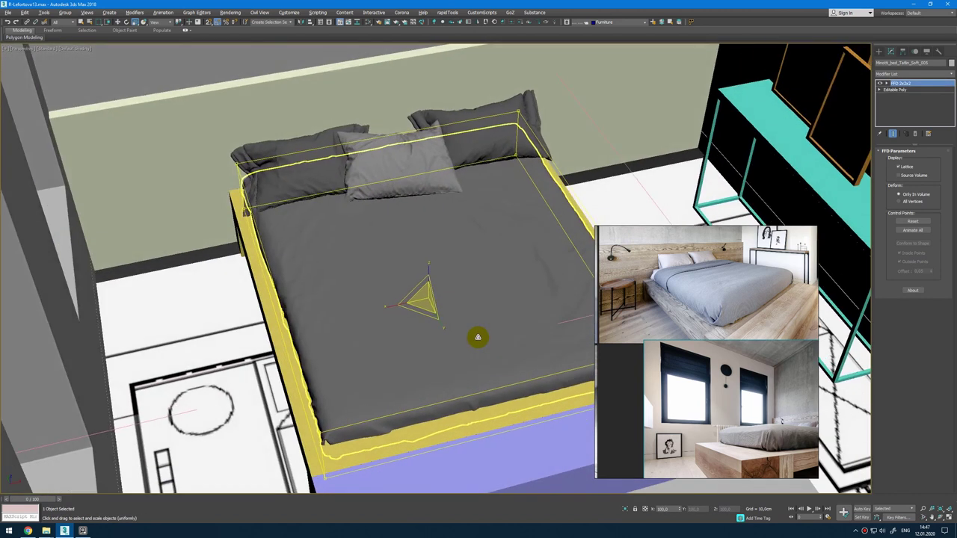
scroll(475, 343, "down", 3)
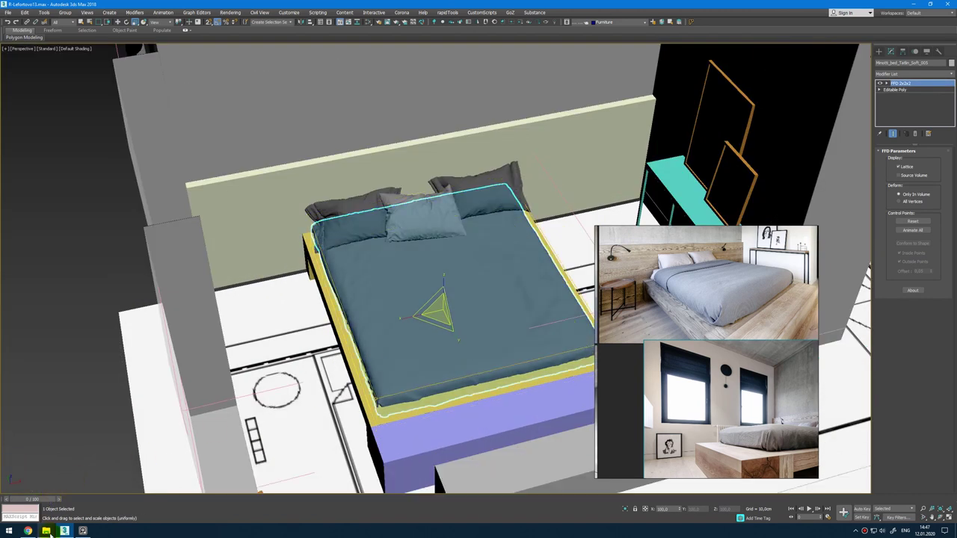
Step: Merge the Fosso Switched LED corona2011.max wall lamps from the Bedroom models folder and place them near the bed
mouse_move(49, 532)
left_click(47, 500)
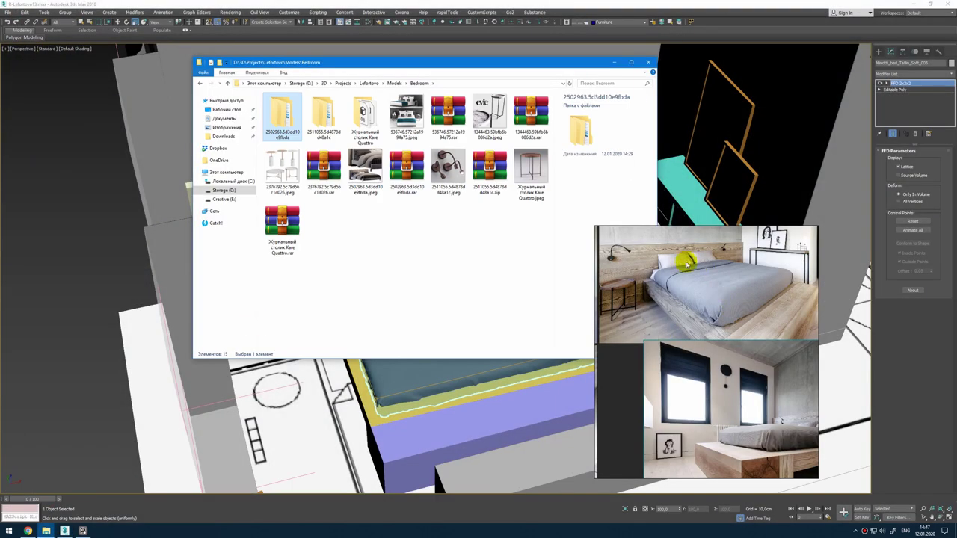
double_click(331, 122)
double_click(299, 110)
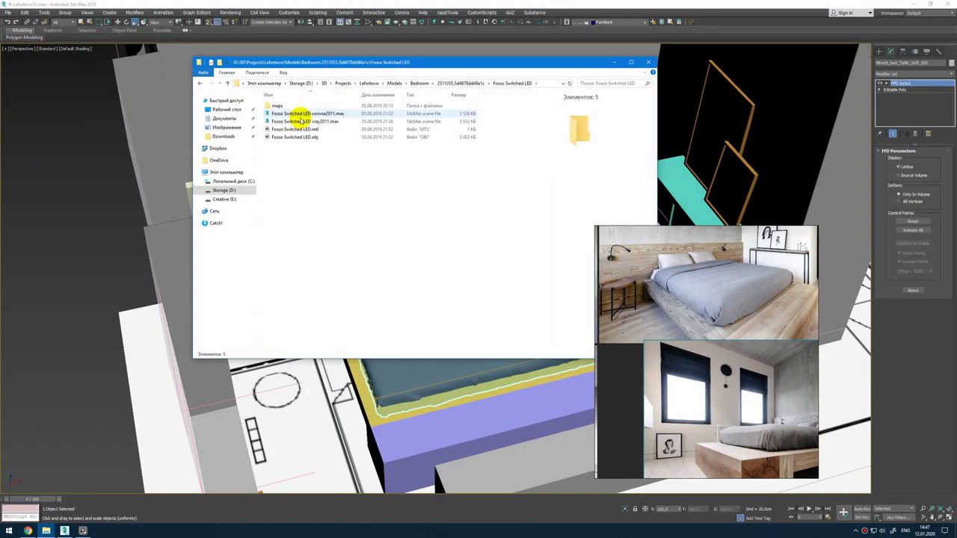
left_click_drag(309, 114, 79, 221)
left_click(83, 235)
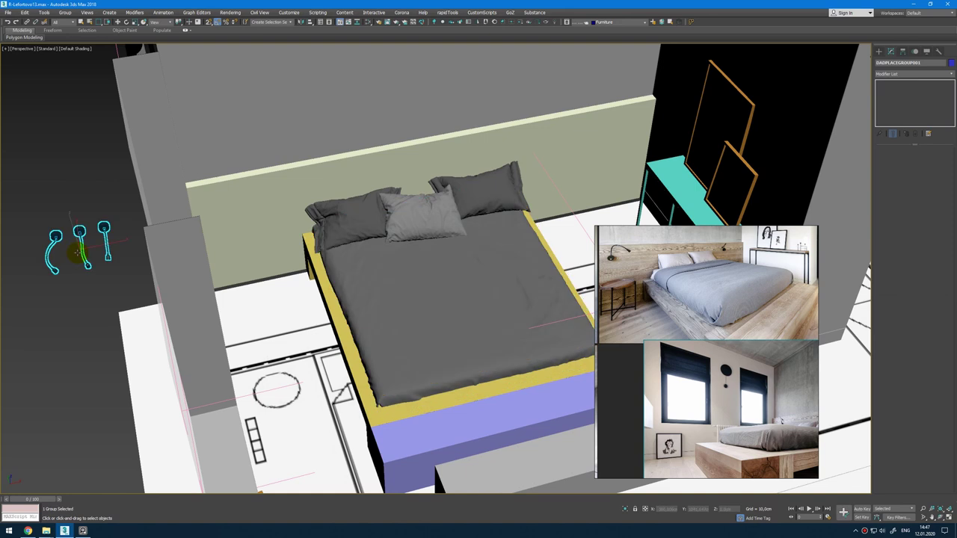
left_click(300, 262)
Step: Move the three wall lamps in the top view so their bases sit against the front face of the headboard
key("t")
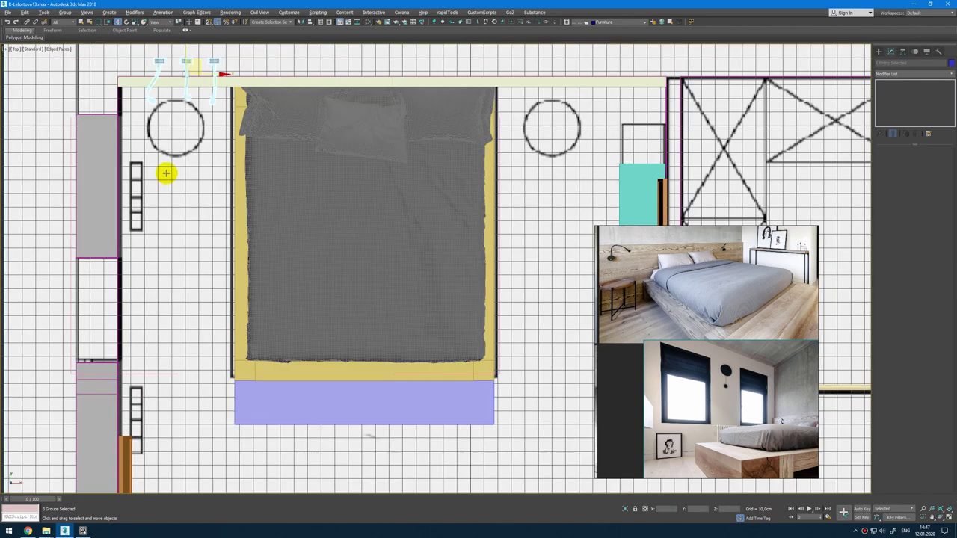
key("z")
scroll(458, 206, "down", 4)
middle_click_drag(459, 210, 378, 140)
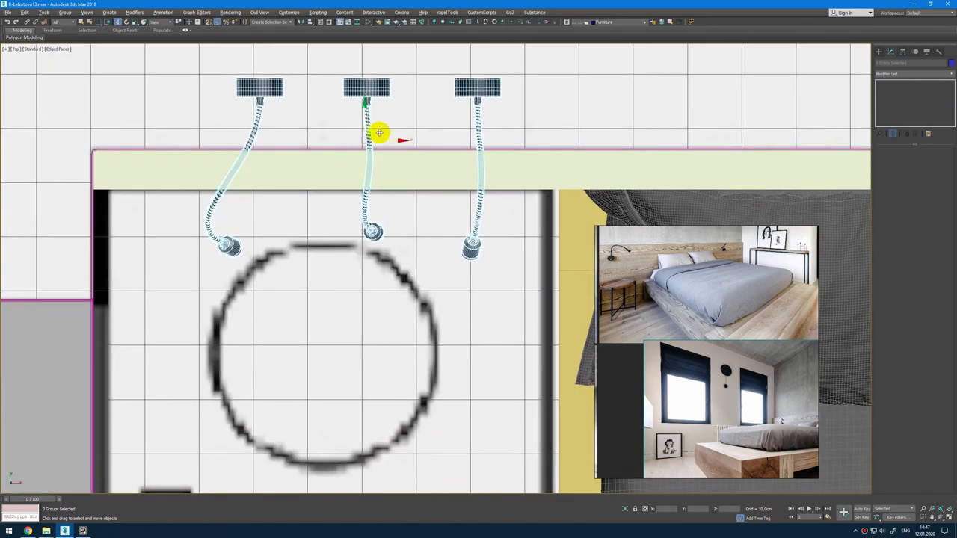
left_click_drag(379, 133, 489, 254)
middle_click_drag(489, 254, 316, 213)
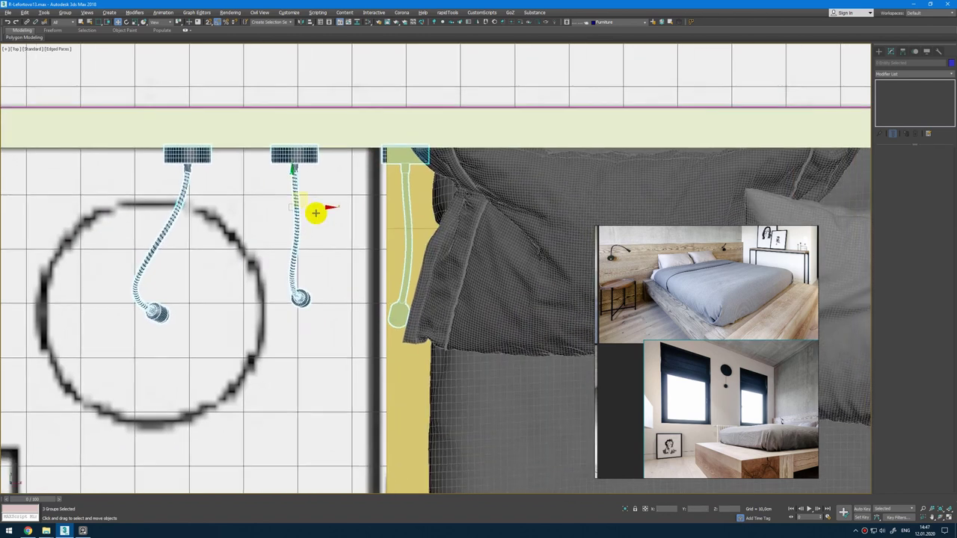
Step: Delete the middle wall lamp and move the straight one along the headboard to the opposite side of the bed
scroll(315, 213, "down", 3)
left_click(306, 189)
key("Delete")
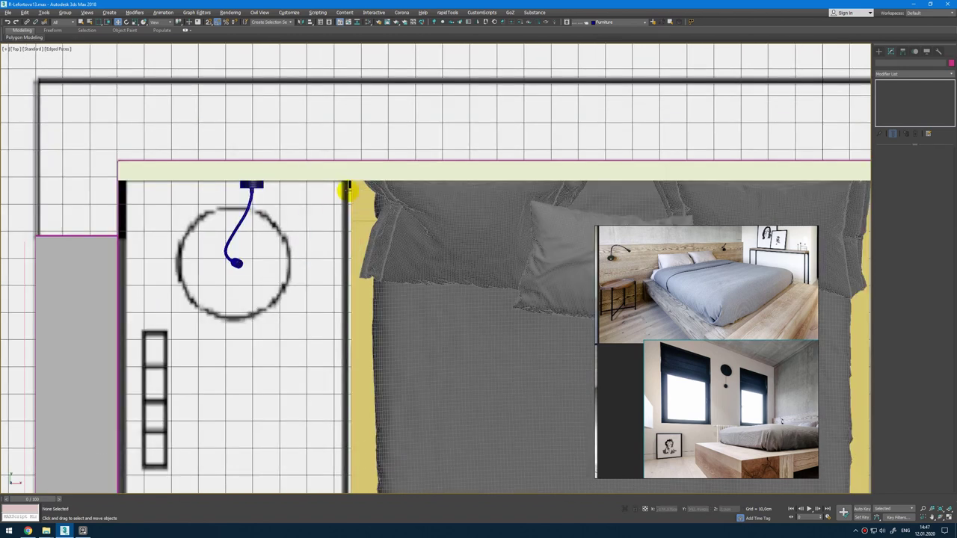
left_click(350, 184)
scroll(387, 216, "down", 3)
middle_click_drag(386, 216, 138, 214)
left_click_drag(150, 215, 427, 248)
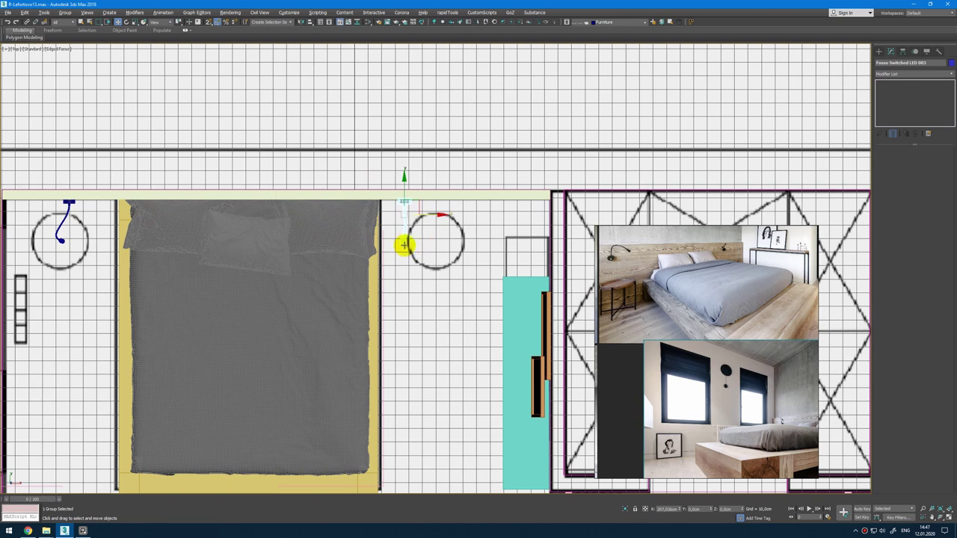
Step: Select both bedside lamps and raise them to the upper part of the headboard, then review their placement in the bedroom
left_click(70, 203, "ctrl")
key("alt+w")
right_click(466, 332)
key("alt+w")
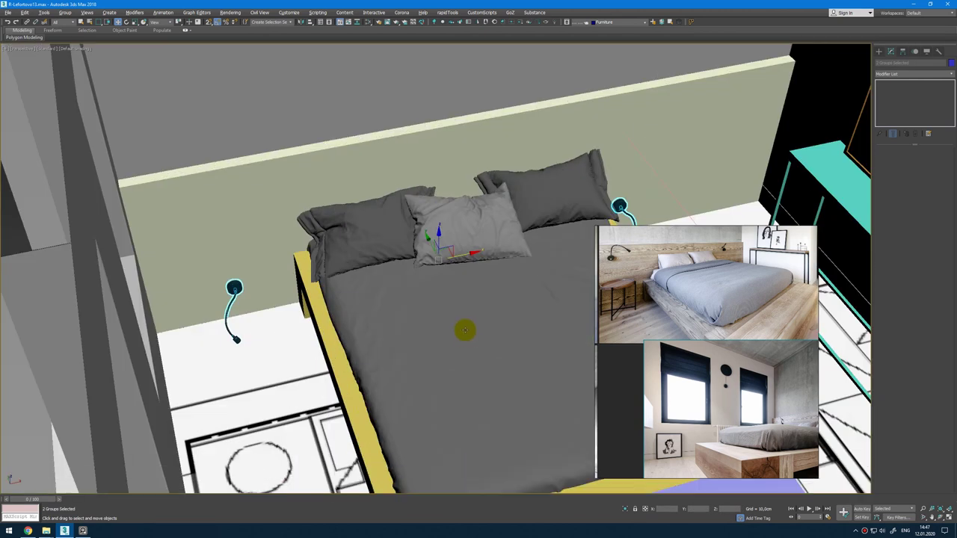
middle_click_drag(465, 331, 444, 214, "alt")
left_click_drag(444, 214, 451, 142)
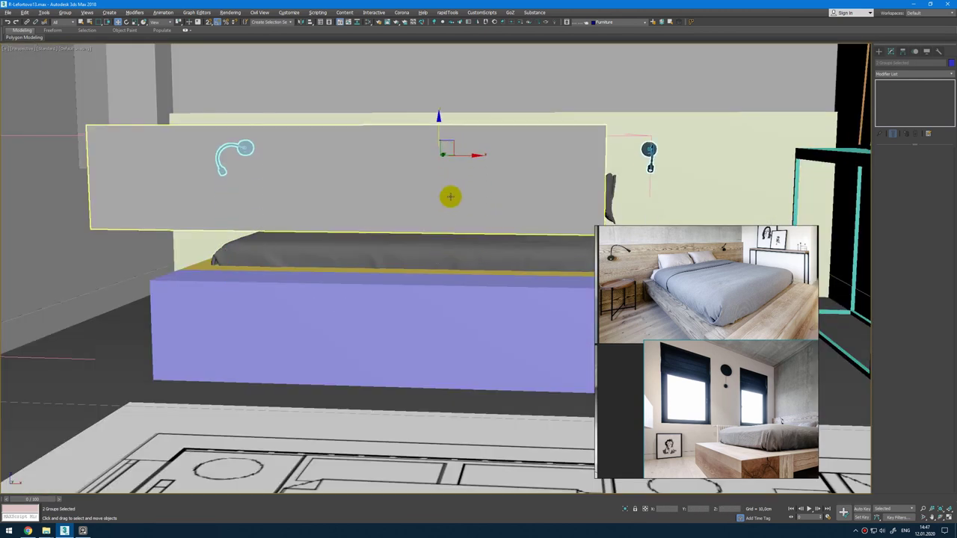
scroll(451, 196, "down", 4)
middle_click_drag(450, 197, 468, 261, "alt")
scroll(308, 255, "down", 5)
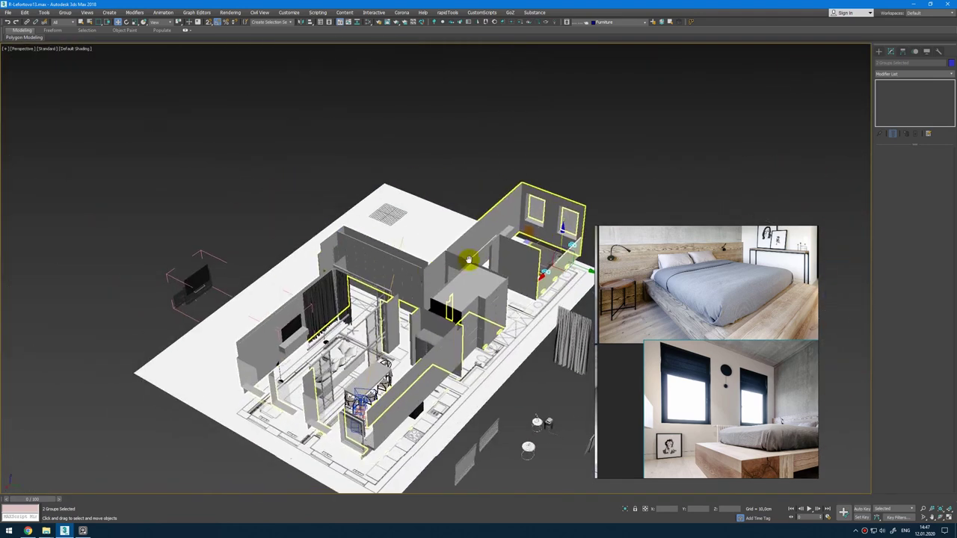
middle_click_drag(350, 317, 373, 283, "alt")
scroll(374, 282, "up", 5)
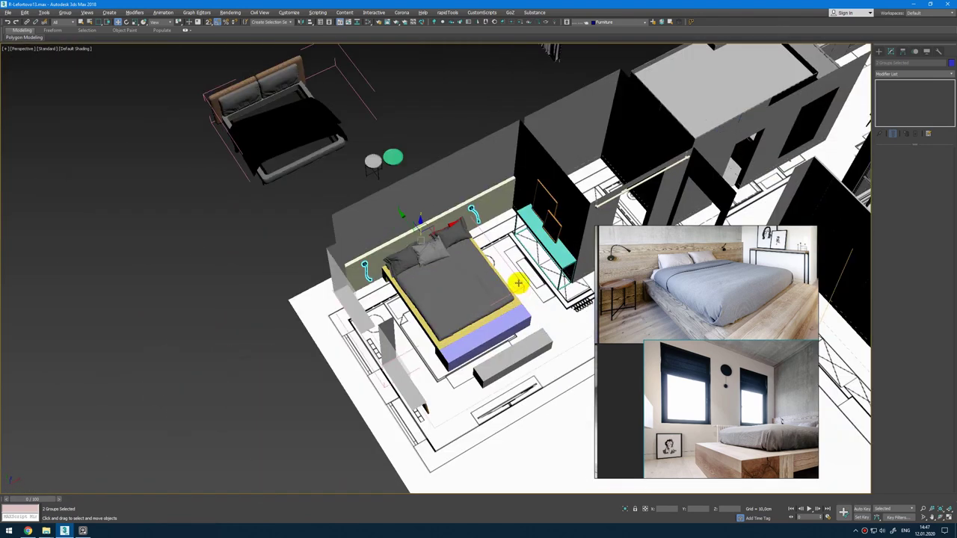
Step: Examine the bathroom reference photos alongside the empty bathroom volume in the apartment model
middle_click_drag(518, 283, 509, 252, "alt")
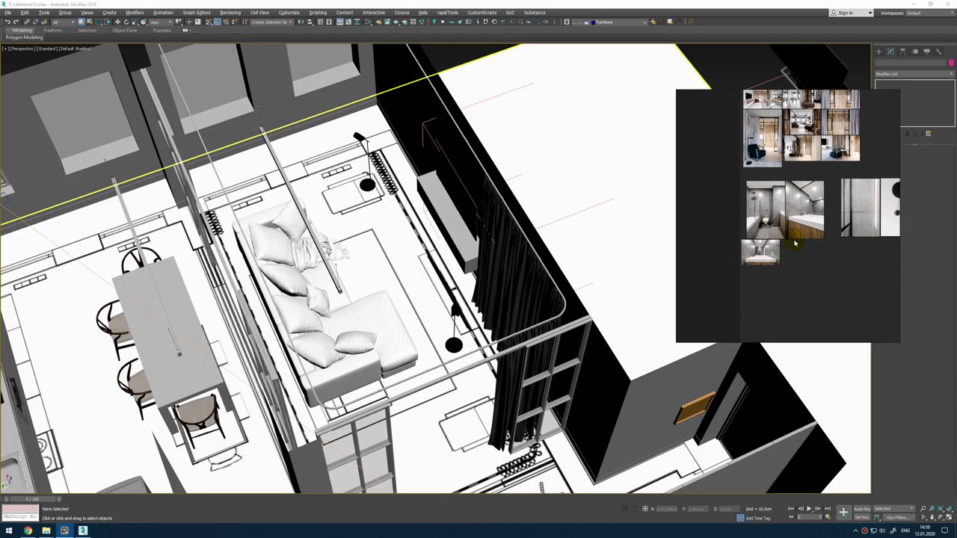
scroll(763, 217, "up", 2)
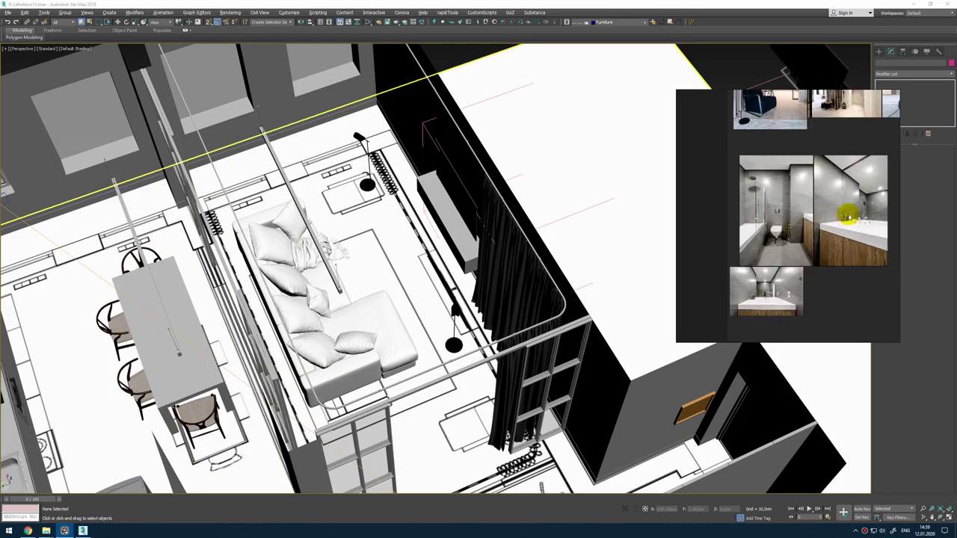
middle_click_drag(497, 253, 381, 277, "alt")
middle_click_drag(381, 299, 520, 411)
middle_click_drag(520, 410, 421, 370, "alt")
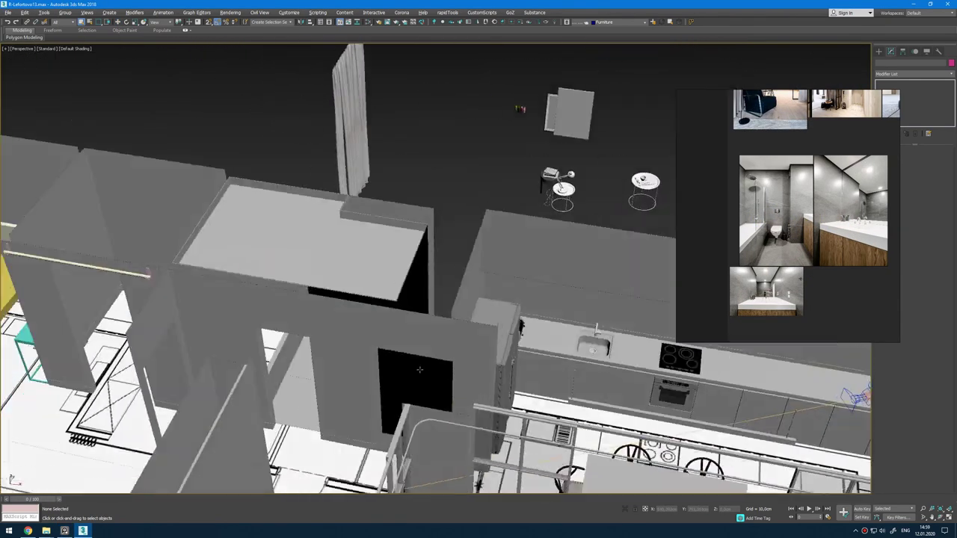
middle_click_drag(538, 254, 637, 234)
scroll(637, 234, "up", 4)
scroll(854, 154, "up", 8)
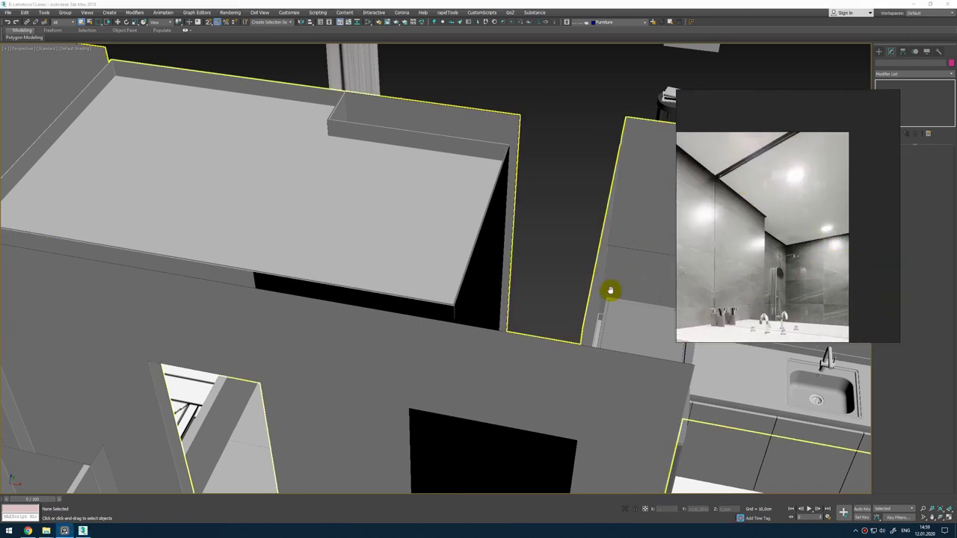
middle_click_drag(610, 291, 553, 316, "alt")
scroll(615, 302, "down", 4)
scroll(552, 316, "down", 3)
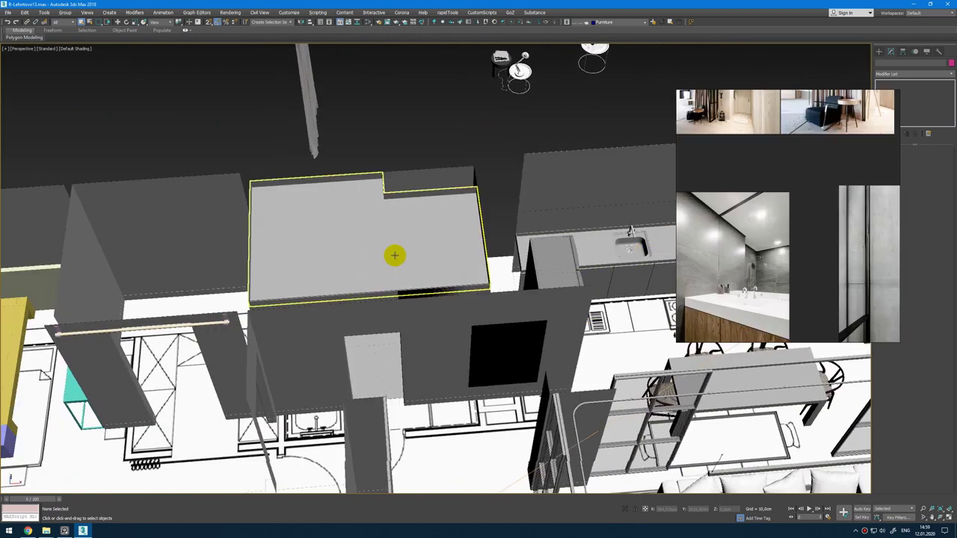
Step: Merge Architectura Corona 2012.max from the Bathroom models folder and move the imported fixtures outside the apartment's rear wall
key("alt+Tab")
key("alt+Tab")
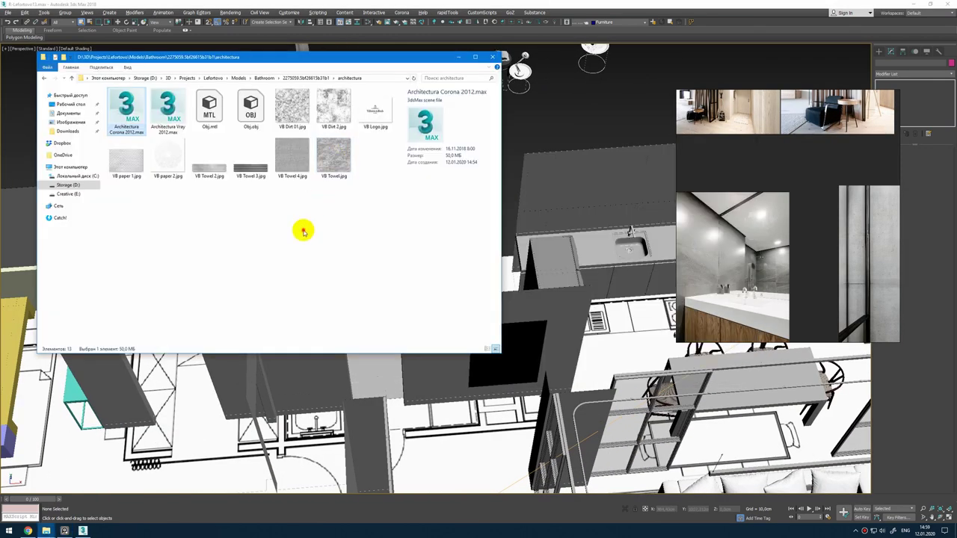
left_click(303, 232)
left_click_drag(127, 116, 555, 132)
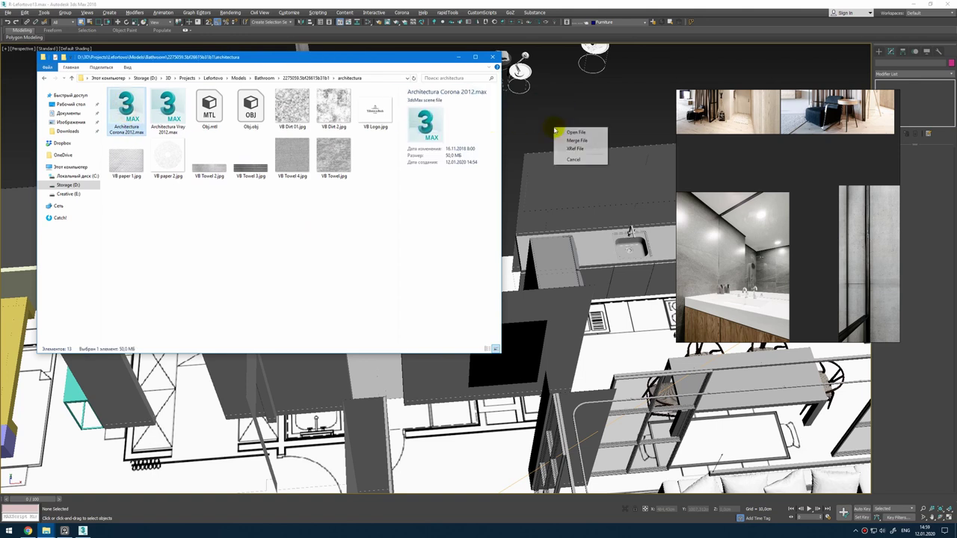
left_click(562, 140)
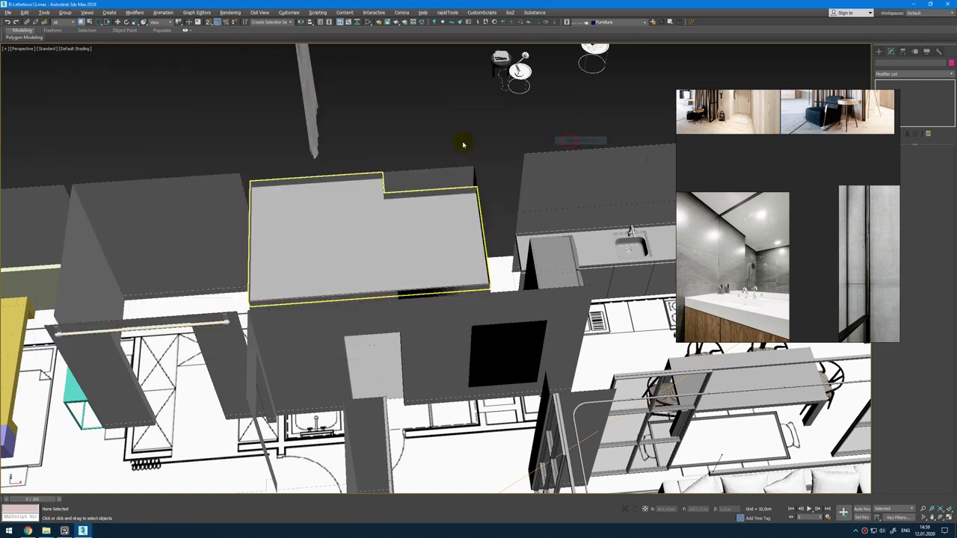
left_click(178, 109)
middle_click_drag(178, 109, 288, 149)
left_click(313, 129)
key("ctrl+z")
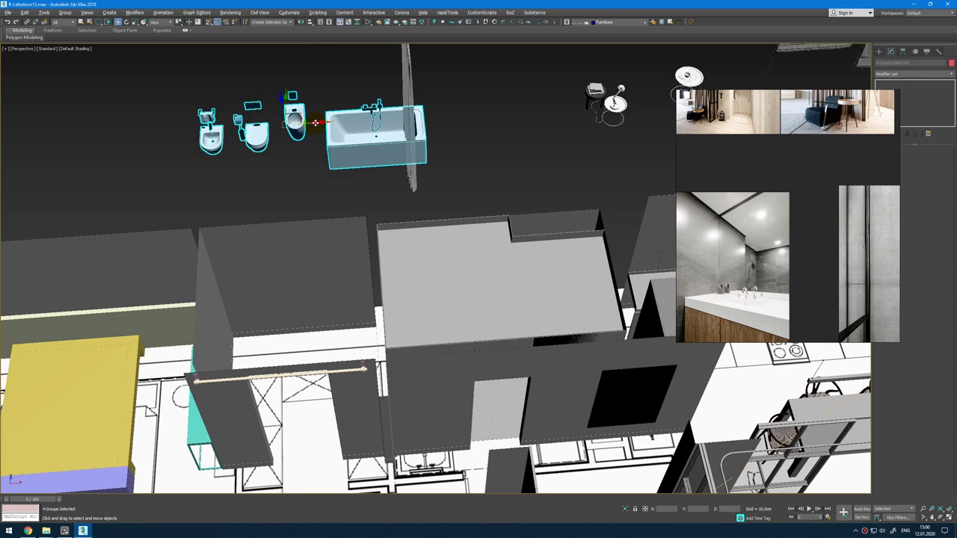
left_click_drag(316, 123, 231, 129)
Step: Select the bathtub group and rotate it a quarter turn in the top view to match the bathroom layout
left_click(276, 166)
key("alt+w")
key("t")
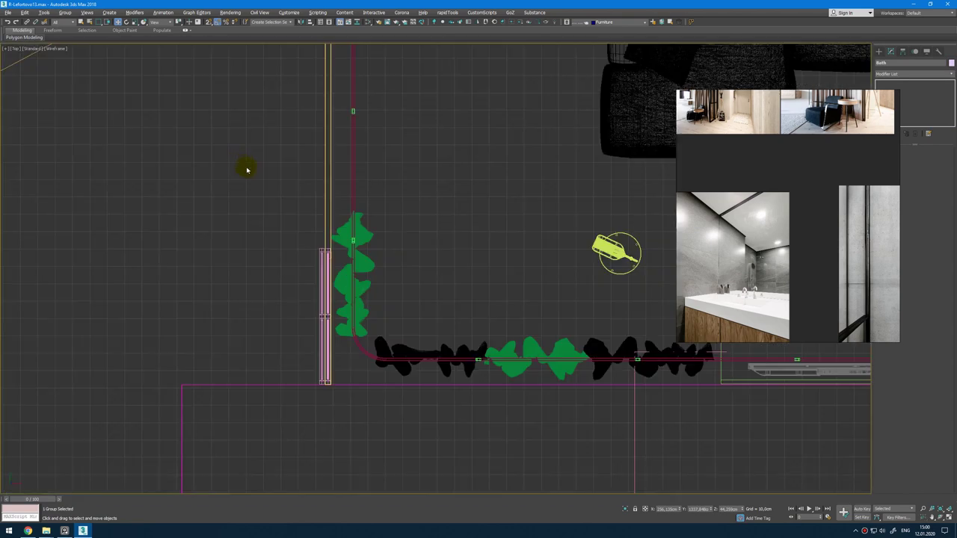
scroll(355, 194, "down", 10)
scroll(356, 195, "down", 5)
scroll(331, 124, "up", 6)
key("e")
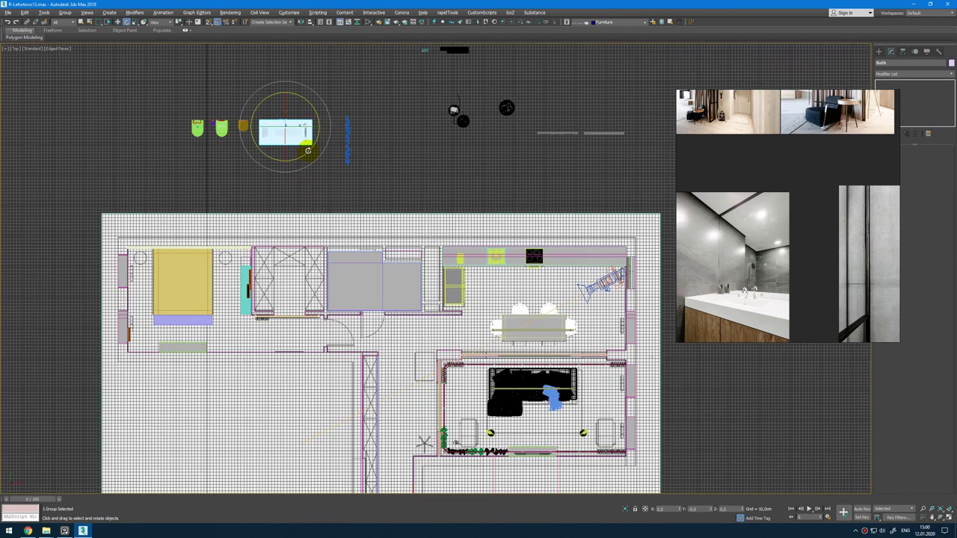
left_click_drag(314, 146, 342, 130)
Step: Move the bathtub into the bathroom on the floor plan and align its corner with the drawn tub outline
key("w")
key("F3")
left_click_drag(288, 114, 349, 265)
scroll(350, 265, "up", 3)
scroll(349, 265, "up", 8)
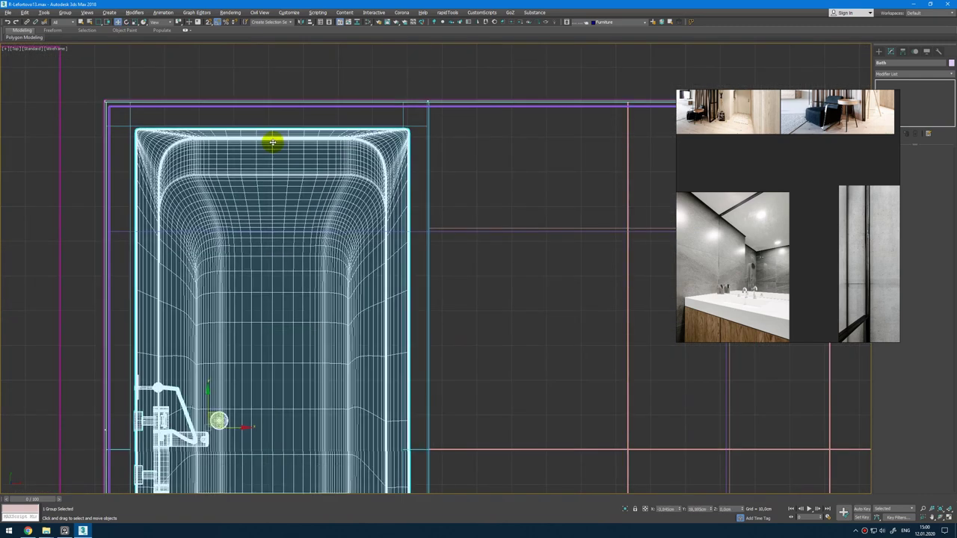
left_click_drag(268, 140, 266, 139)
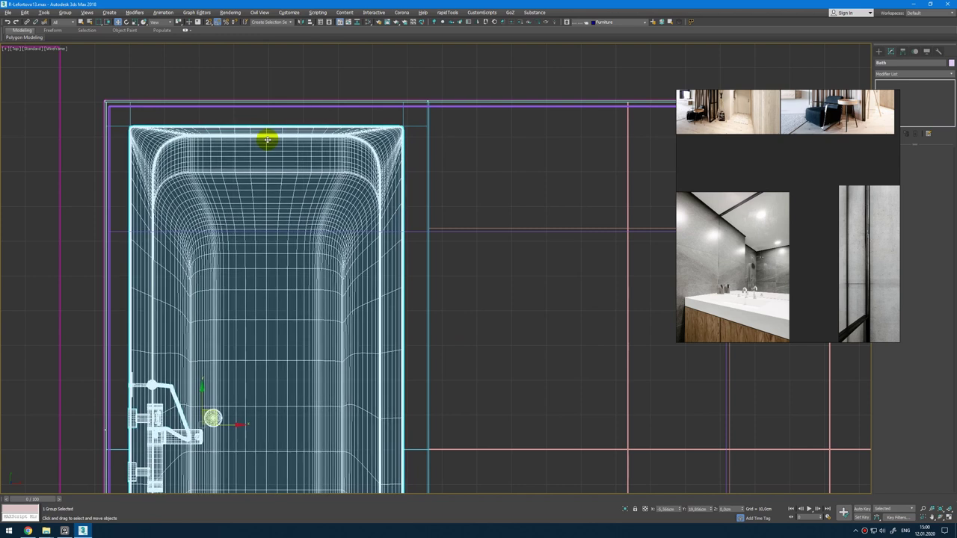
Step: Ungroup the bathtub set and delete the round drain and overflow piece from the tub
scroll(272, 221, "down", 4)
middle_click_drag(273, 219, 313, 120)
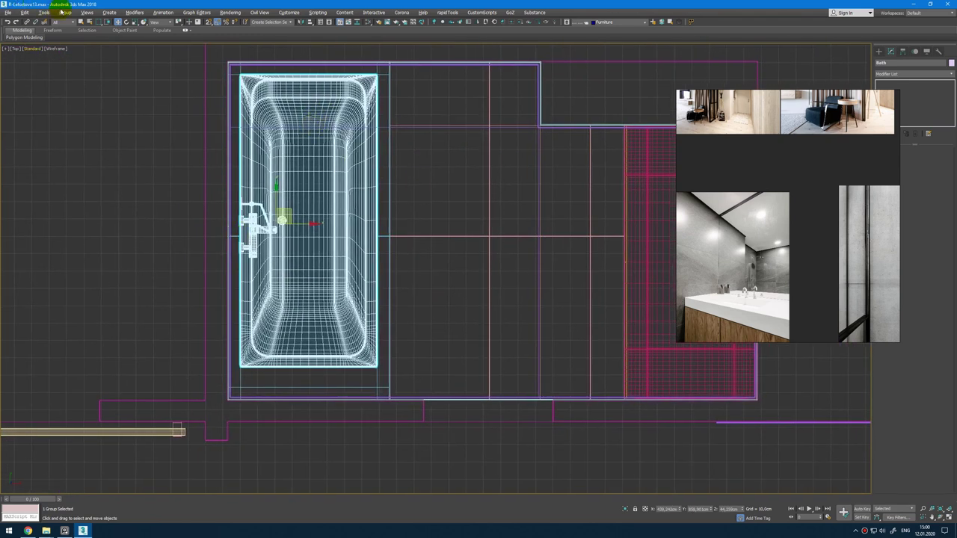
left_click(172, 150)
left_click(274, 270)
left_click(282, 220)
key("alt+w")
middle_click(556, 357)
key("alt+w")
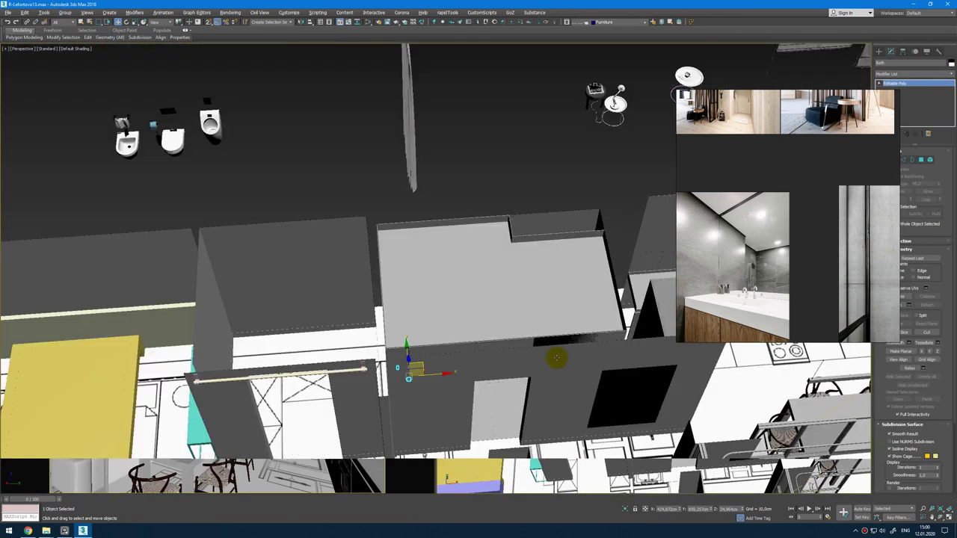
key("z")
scroll(527, 335, "down", 5)
middle_click_drag(527, 335, 486, 312, "alt")
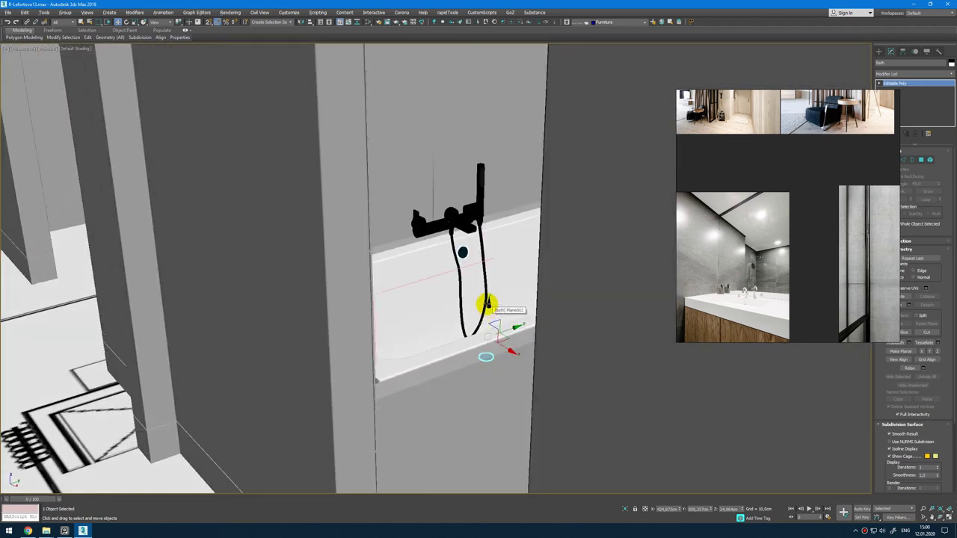
key("Delete")
Step: Select the parts of the black mixer and shower set and compare their position with the bathroom reference photos
left_click(465, 227)
left_click(453, 214, "ctrl")
left_click(474, 210, "ctrl")
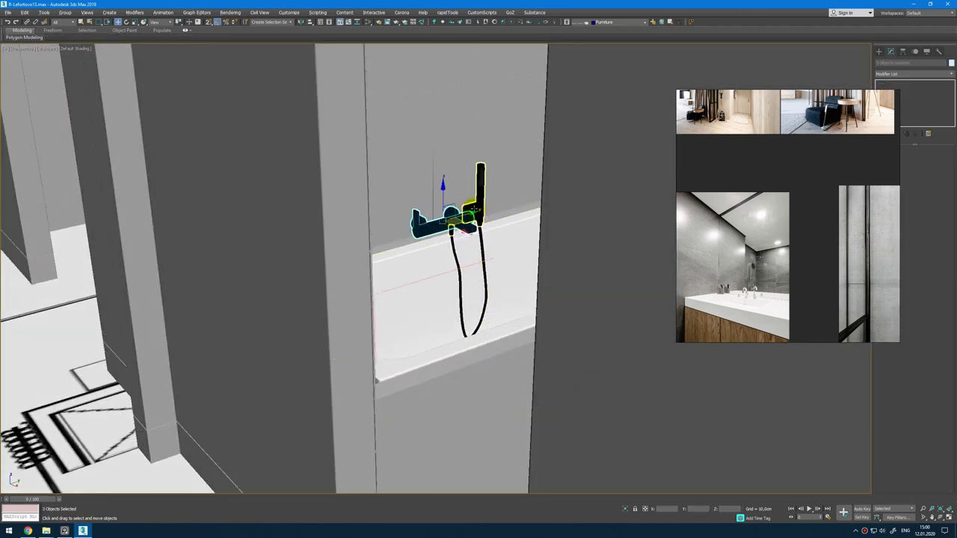
left_click(474, 210, "ctrl")
key("alt+w")
middle_click(293, 152)
key("alt+w")
middle_click_drag(292, 152, 353, 122)
scroll(760, 294, "down", 5)
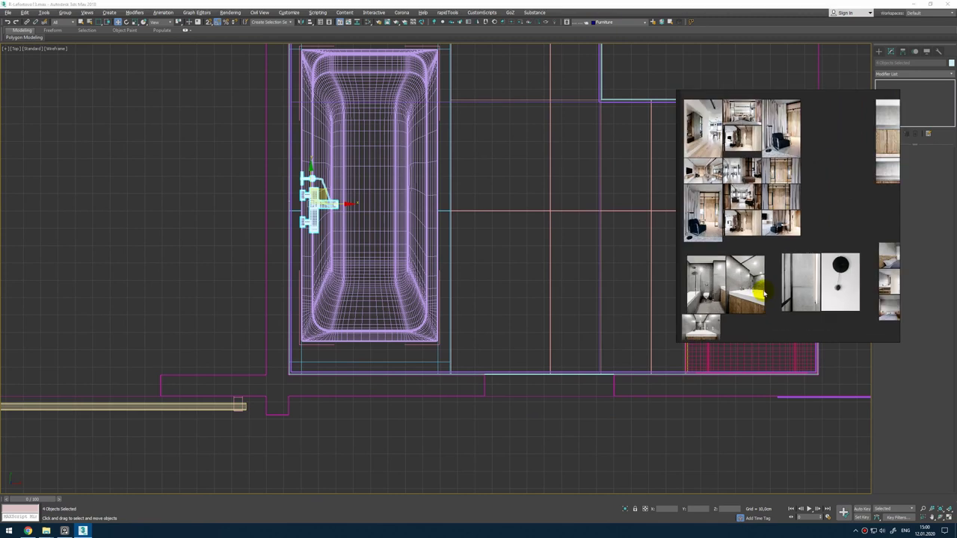
scroll(762, 293, "up", 8)
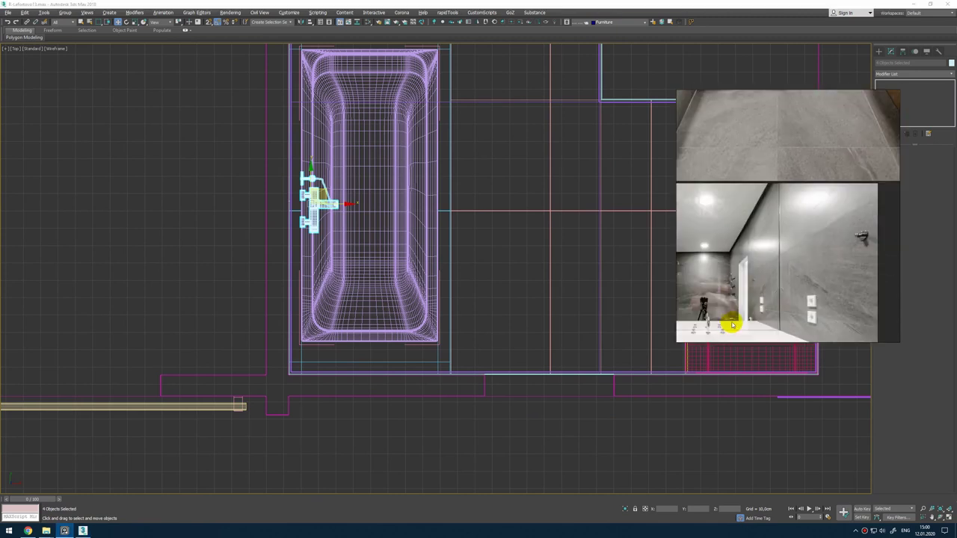
middle_click_drag(344, 159, 350, 154)
Step: Move the mixer and shower parts to the short end of the tub and rotate them to face along it
left_click_drag(322, 193, 362, 293)
key("ctrl+z")
left_click(330, 181, "ctrl")
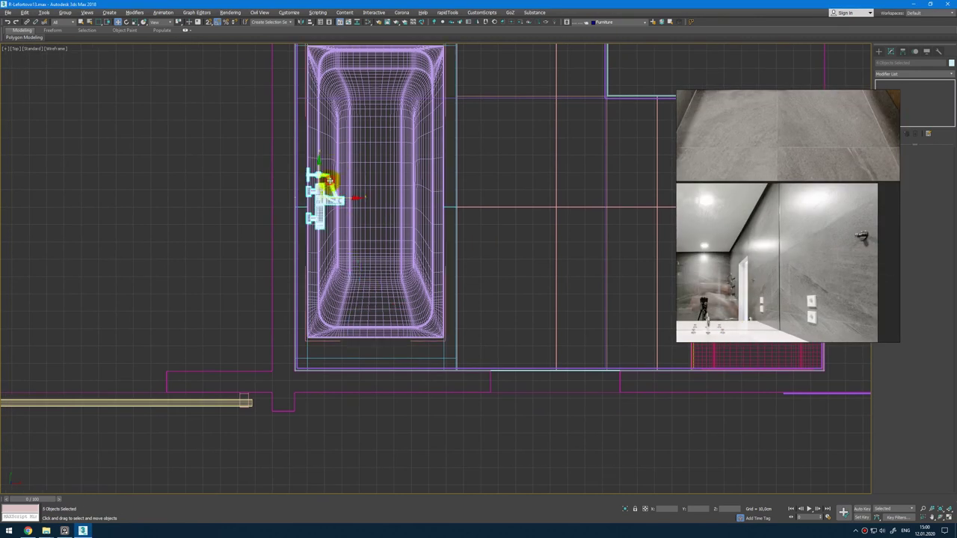
left_click_drag(329, 182, 381, 306)
key("e")
mouse_move(393, 340)
left_mouse_down()
mouse_move(417, 320)
mouse_move(377, 333)
left_mouse_up()
key("w")
Step: Add an FFD 2x2x2 modifier to the tub and stretch its mixer end towards the wall, up to the plan outline
left_click(409, 322)
left_click(942, 76)
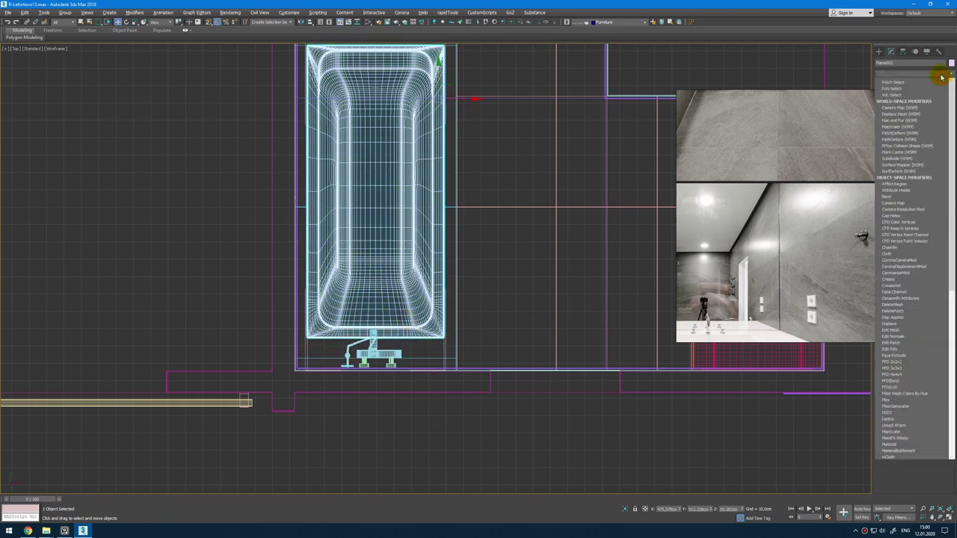
key("f")
left_click(904, 89)
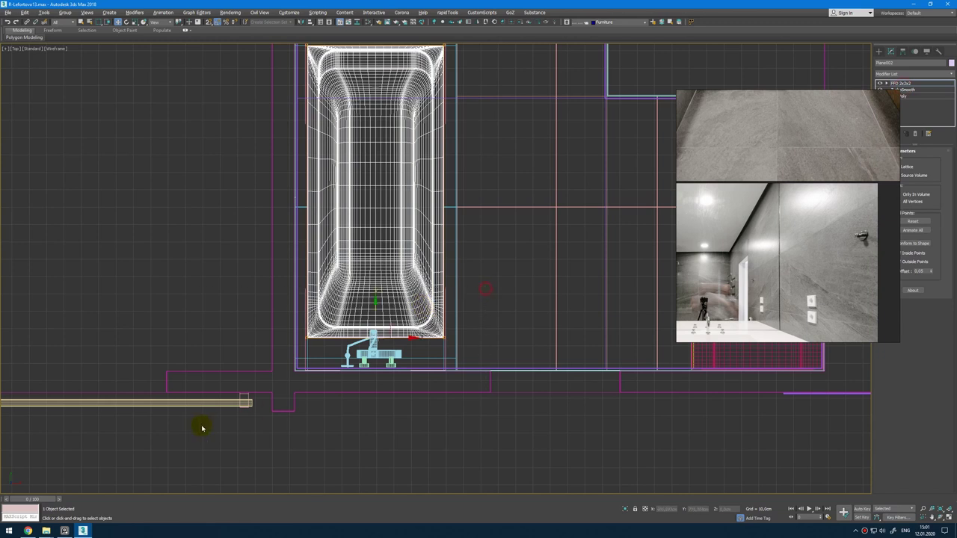
left_click_drag(376, 315, 375, 335)
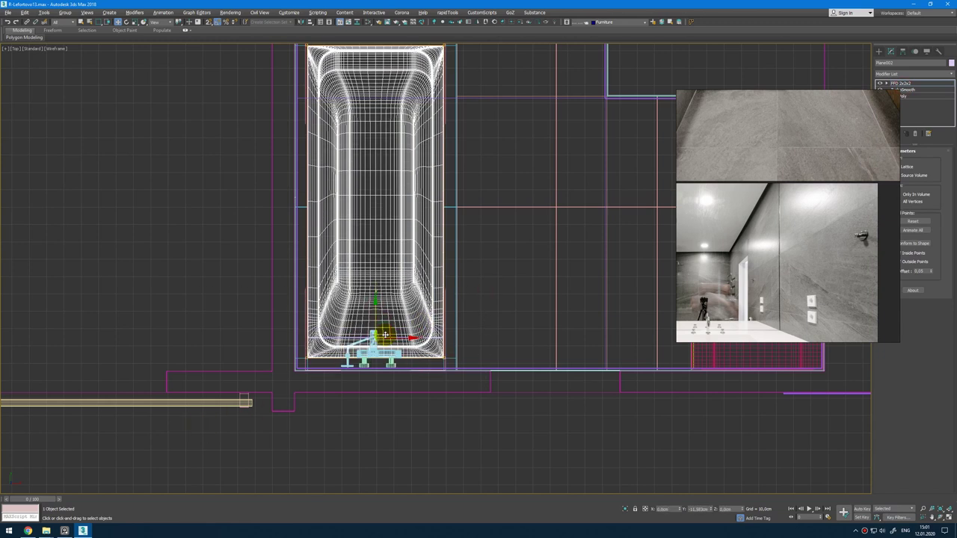
Step: Review the bathroom area in perspective and examine the washbasin and mirror reference photo
key("alt+w")
right_click(604, 406)
key("alt+w")
scroll(603, 408, "down", 2)
middle_click_drag(519, 334, 539, 369, "alt")
scroll(538, 350, "down", 5)
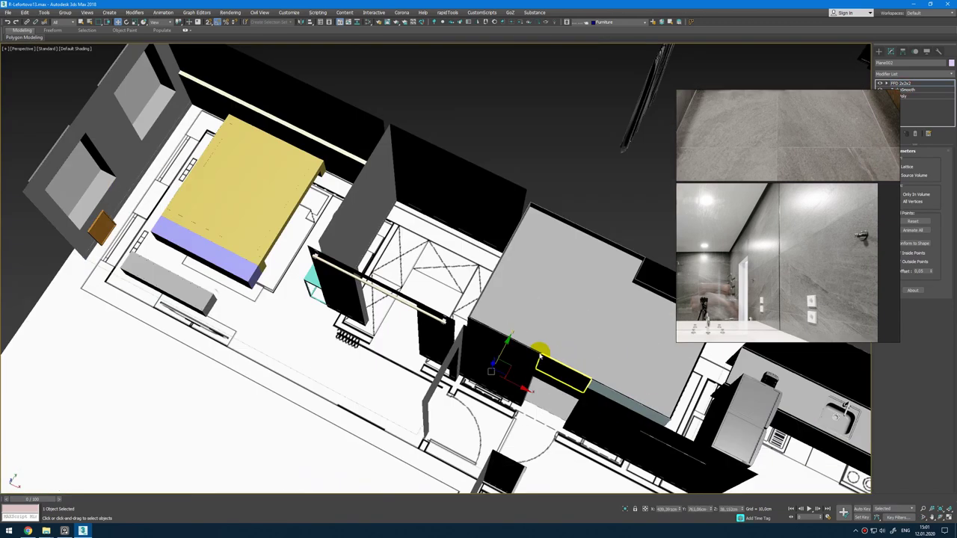
middle_click_drag(525, 288, 496, 290, "alt")
scroll(727, 305, "up", 2)
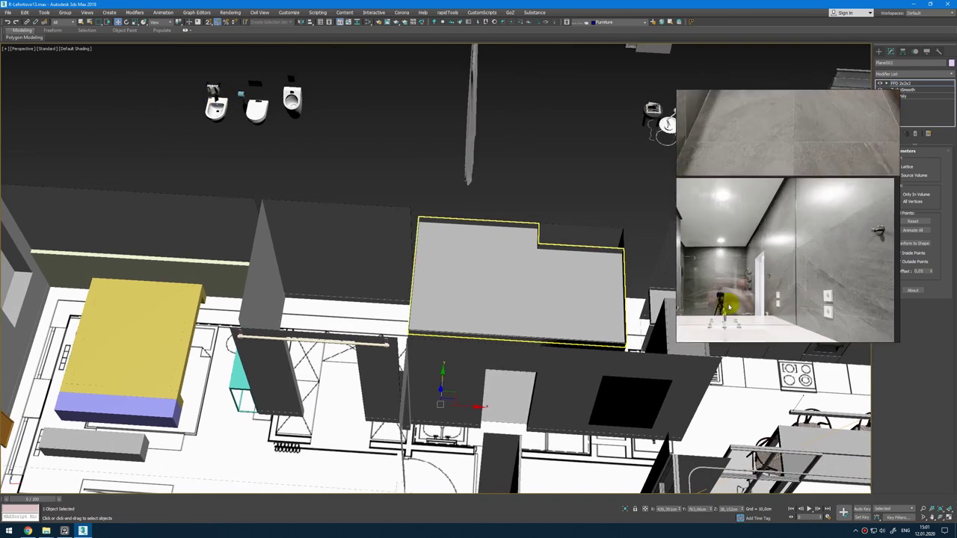
middle_click_drag(730, 307, 767, 274)
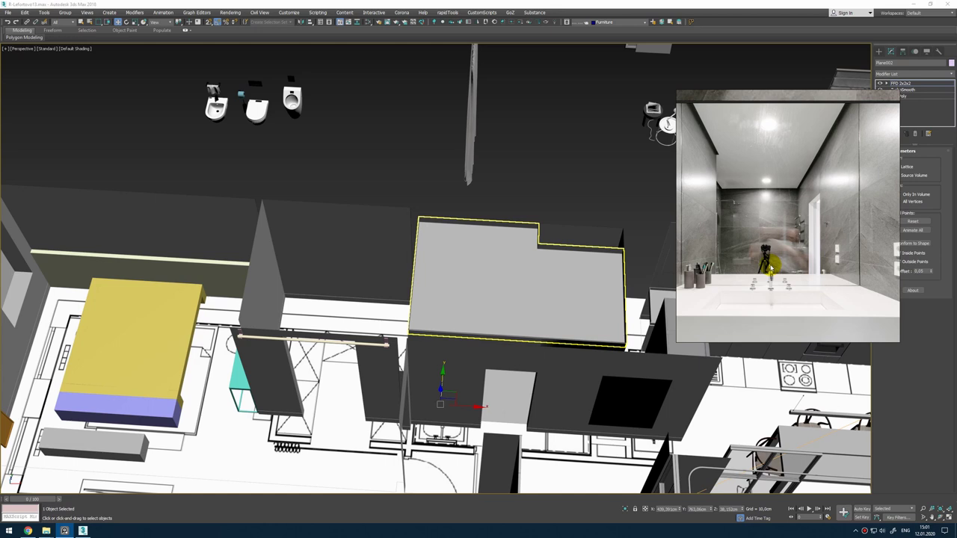
Step: Examine the kitchen and dining reference photos, focusing on the ceiling track lights and linear pendant
scroll(771, 268, "down", 6)
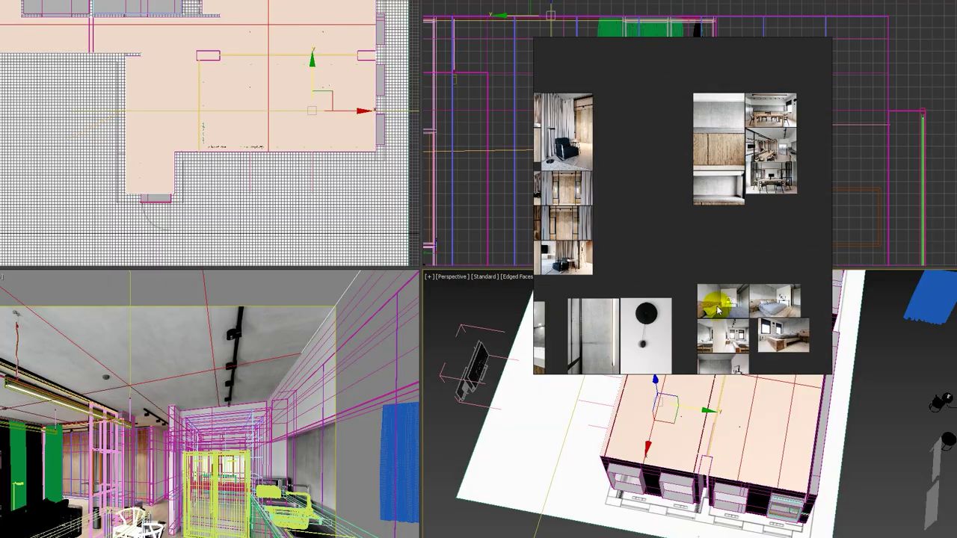
scroll(706, 285, "down", 2)
scroll(778, 190, "up", 6)
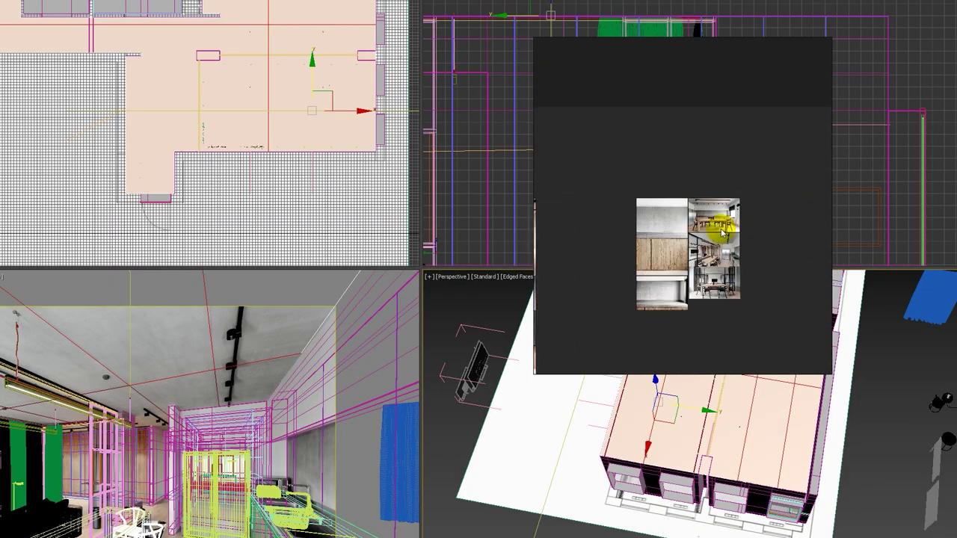
scroll(685, 181, "up", 2)
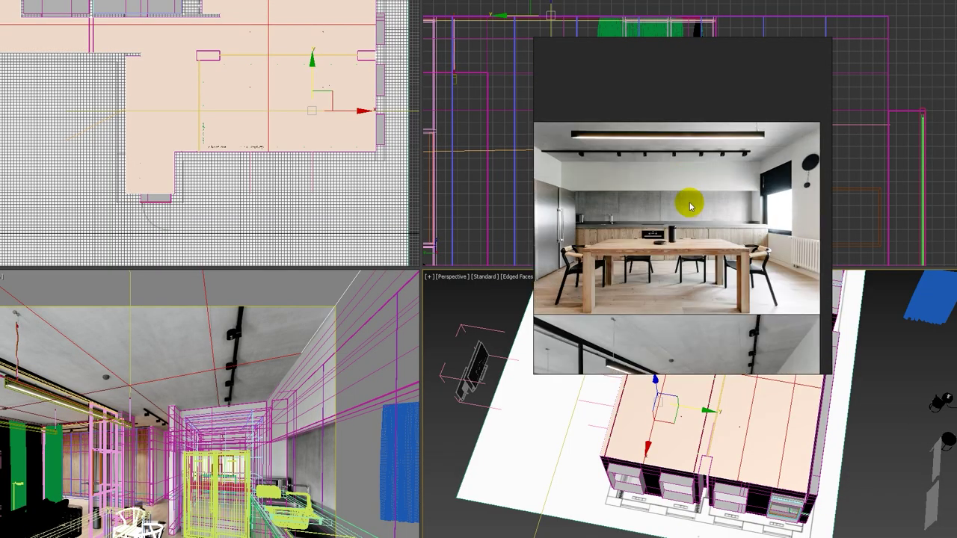
scroll(638, 156, "up", 4)
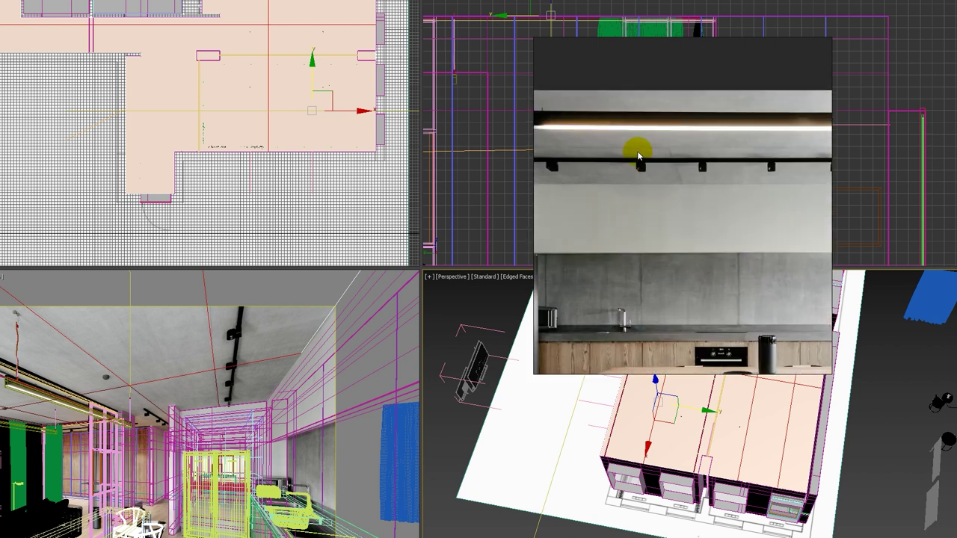
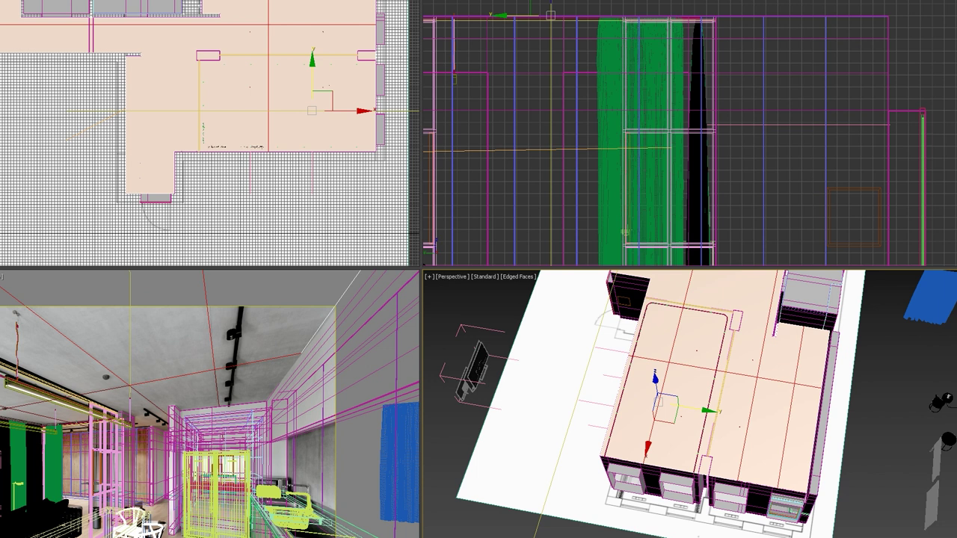
Step: Load the furnished apartment scene without saving the current one, and continue past the list of missing external files
left_click(53, 15)
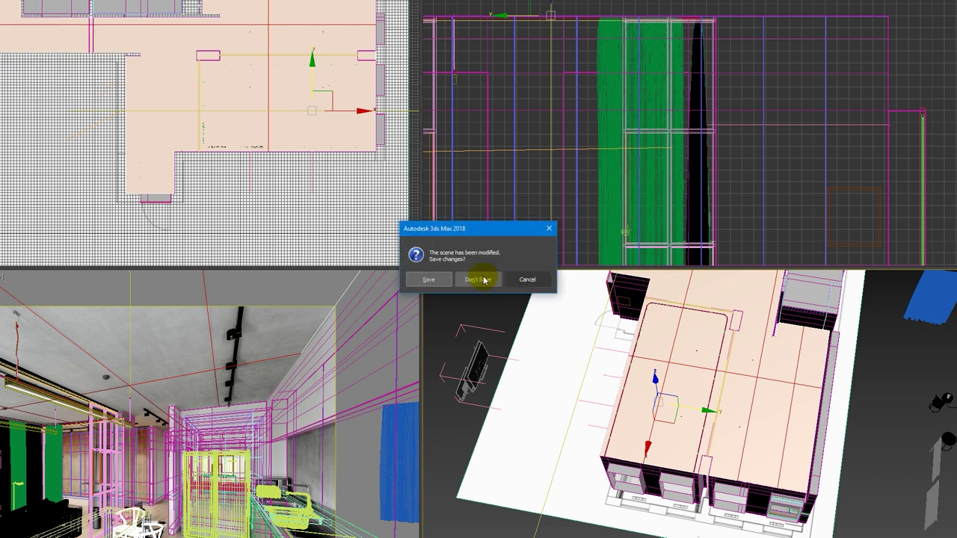
left_click(480, 279)
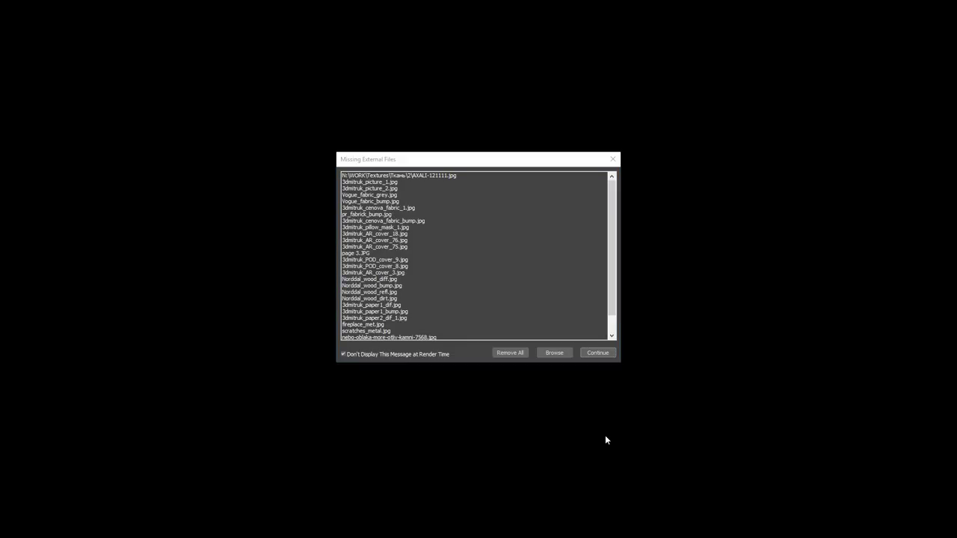
left_click(615, 356)
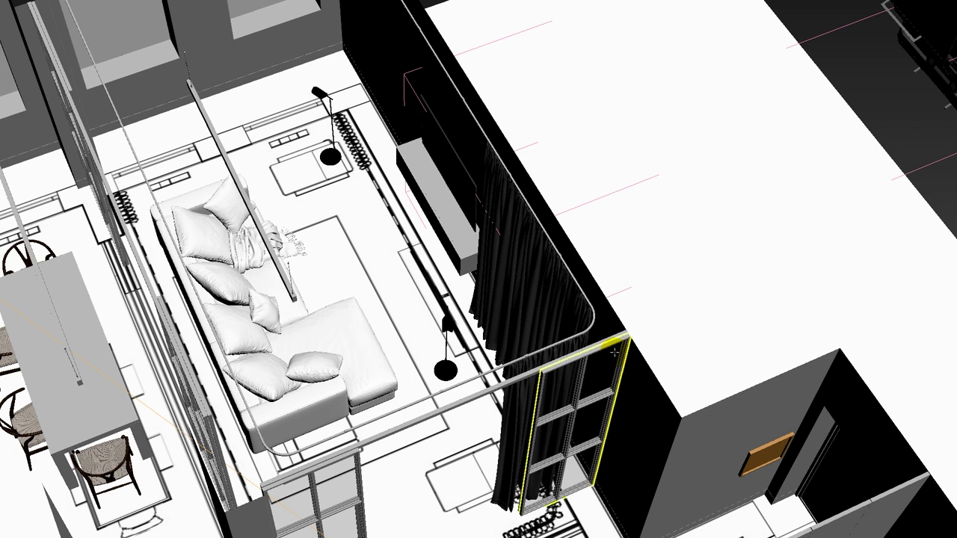
scroll(615, 358, "down", 5)
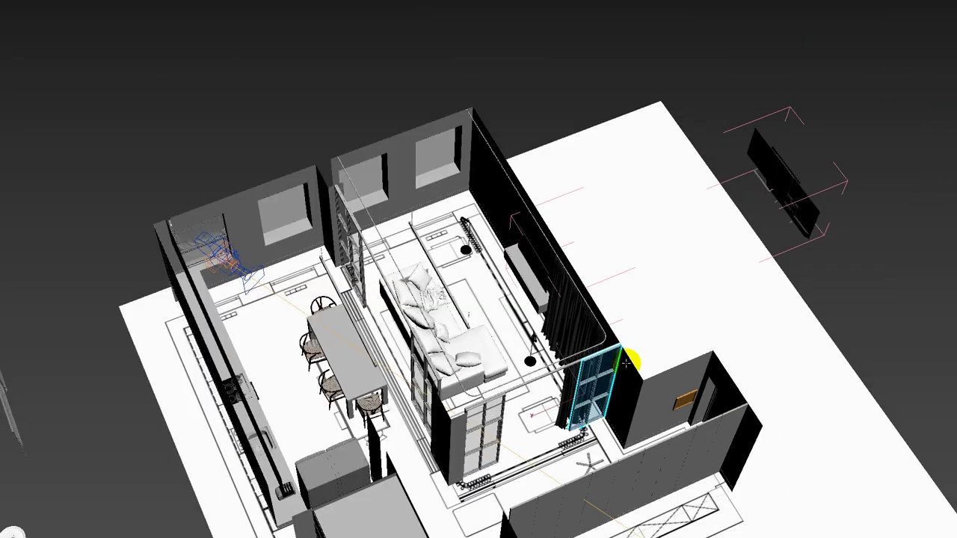
Step: Turn off Backface Cull in the object properties of the Walls-Ceiling object
left_click(622, 360)
right_click(622, 361)
left_click(663, 434)
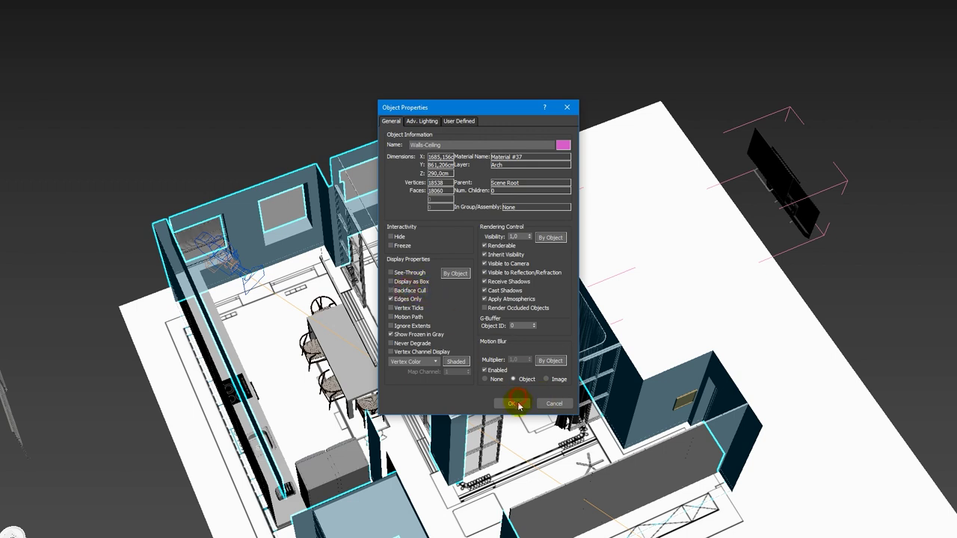
left_click(513, 404)
scroll(528, 399, "up", 4)
middle_click_drag(568, 378, 651, 246)
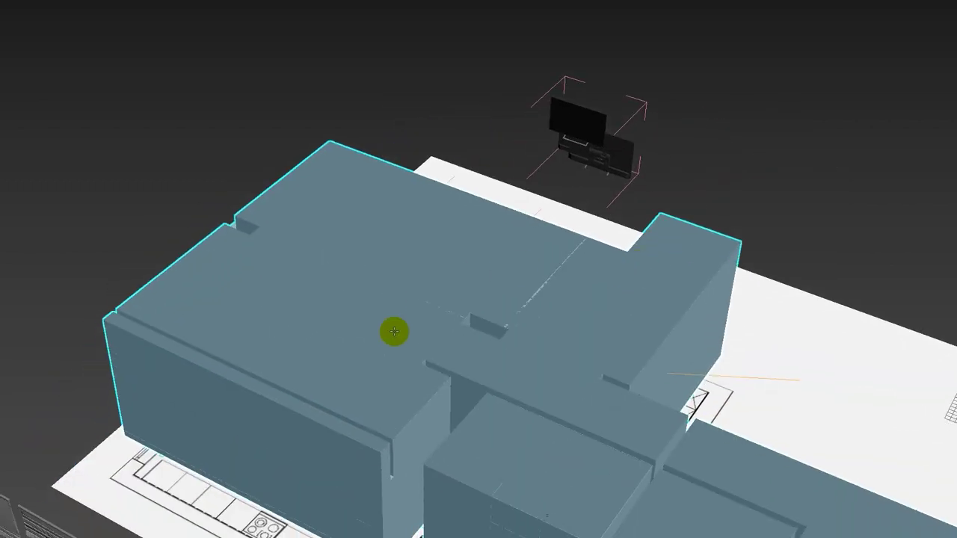
Step: Try selecting the Walls-Ceiling geometry at polygon level, first one ceiling polygon and then the whole shell, and clear the selection
key("4")
left_click(394, 332)
middle_click_drag(457, 355, 553, 358, "alt")
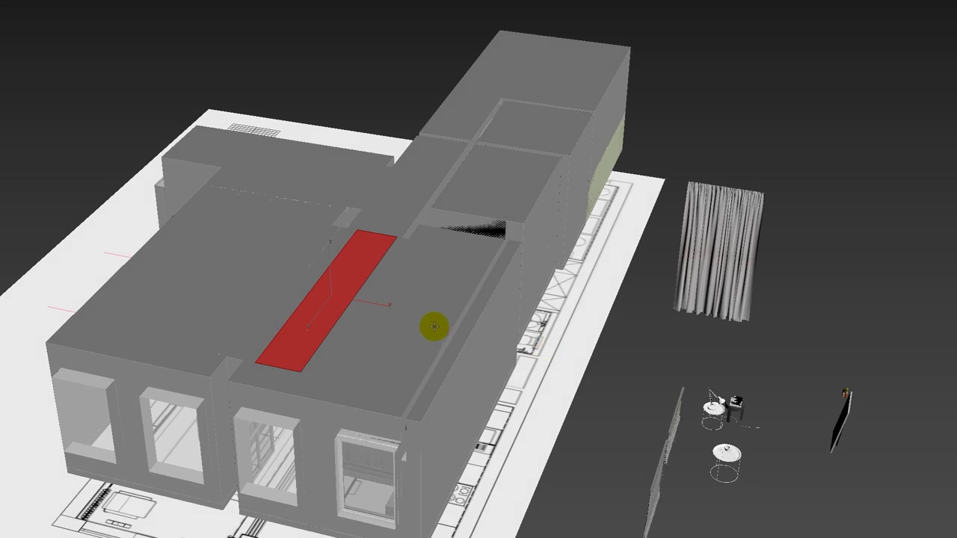
scroll(433, 327, "up", 3)
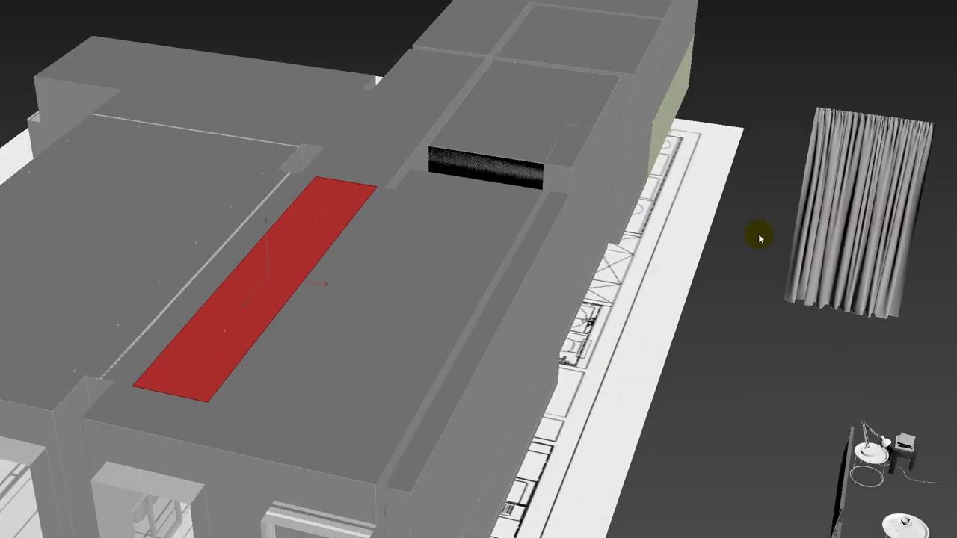
left_click(377, 246)
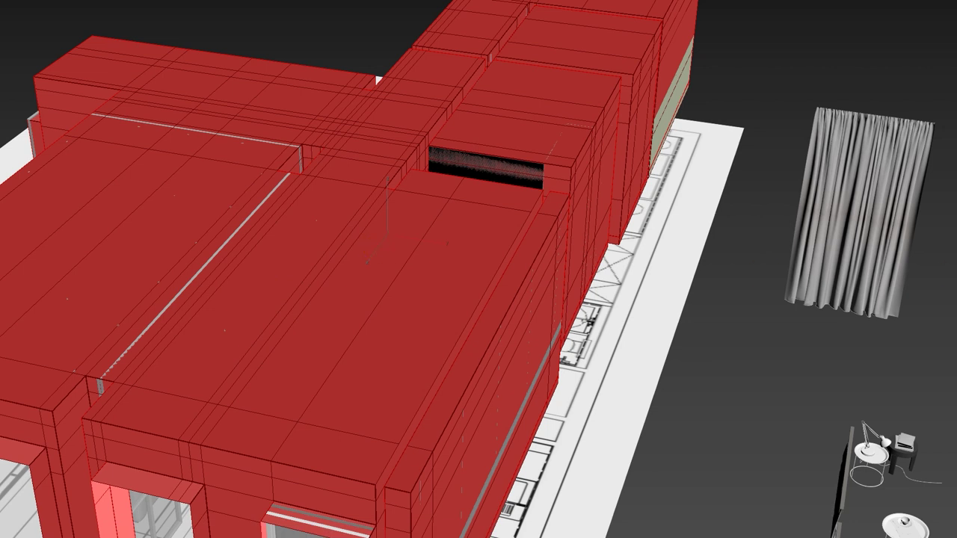
left_click(463, 255)
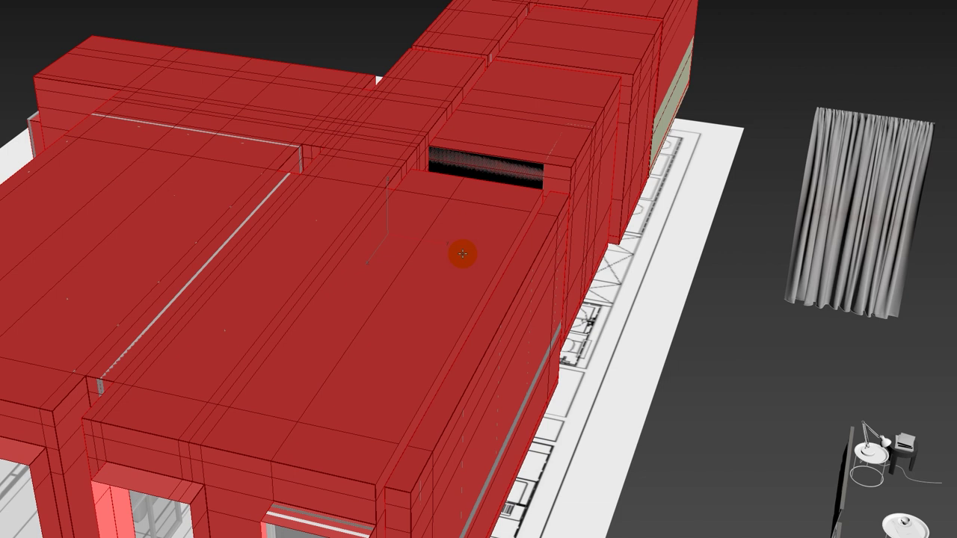
left_click(760, 187)
left_click(406, 235)
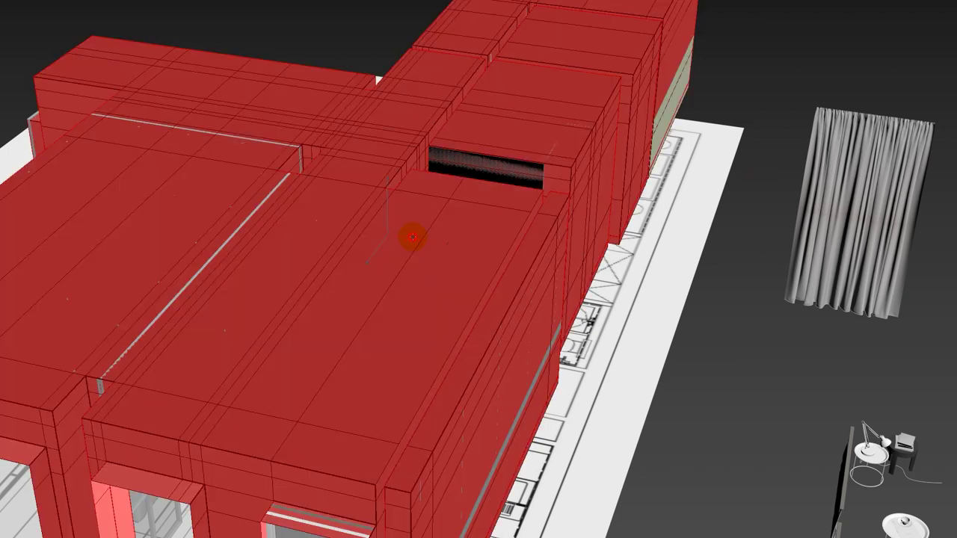
left_click(726, 246)
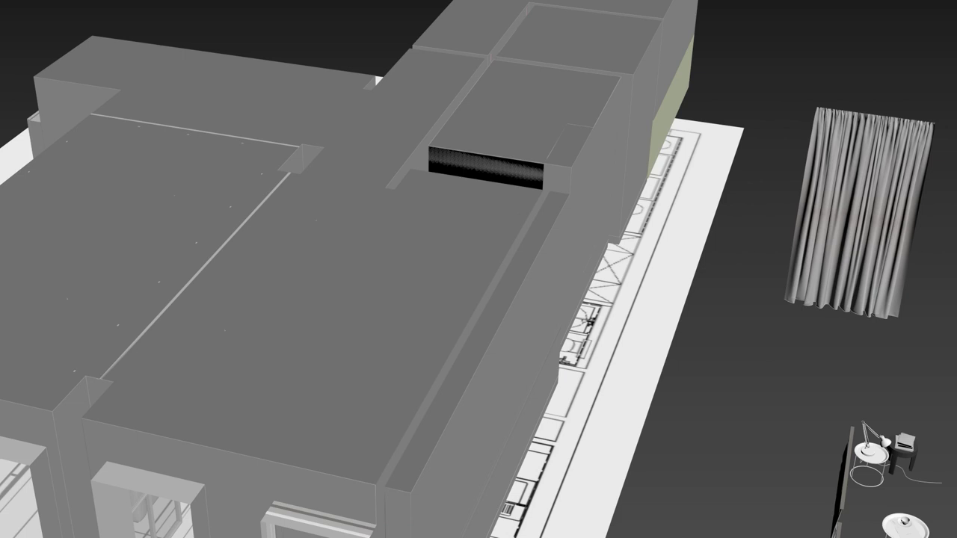
Step: Select all top-facing ceiling polygons of the Walls-Ceiling object, covering the main rooms, the narrow side strip and the rear rooms
left_click(433, 289)
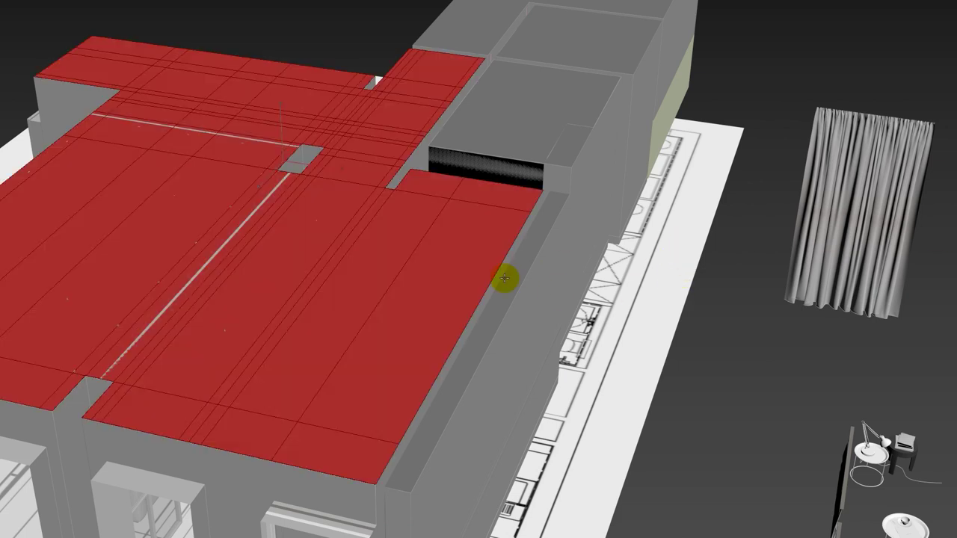
middle_click_drag(505, 278, 370, 247, "alt")
scroll(429, 352, "up", 5)
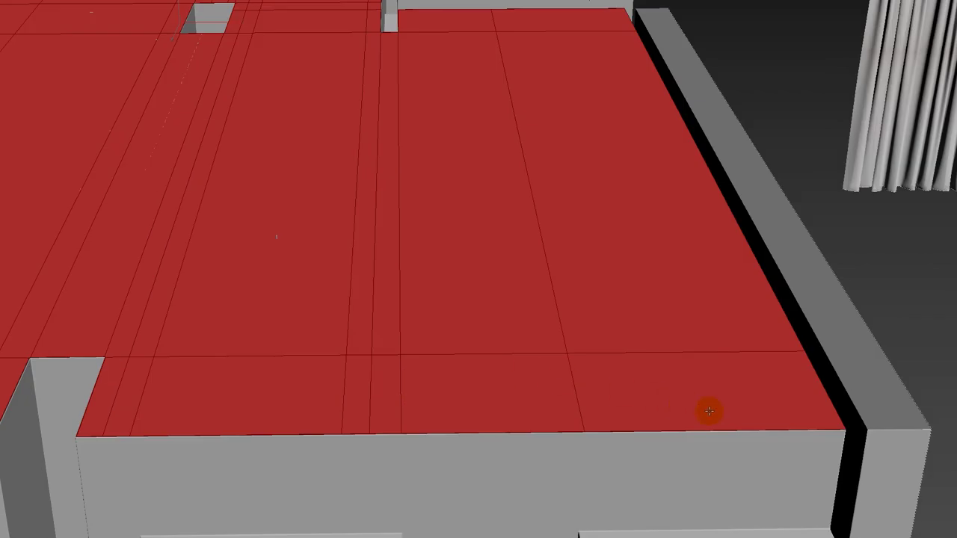
scroll(709, 411, "up", 5)
middle_click_drag(710, 411, 529, 305)
scroll(530, 306, "down", 3)
scroll(537, 302, "up", 1)
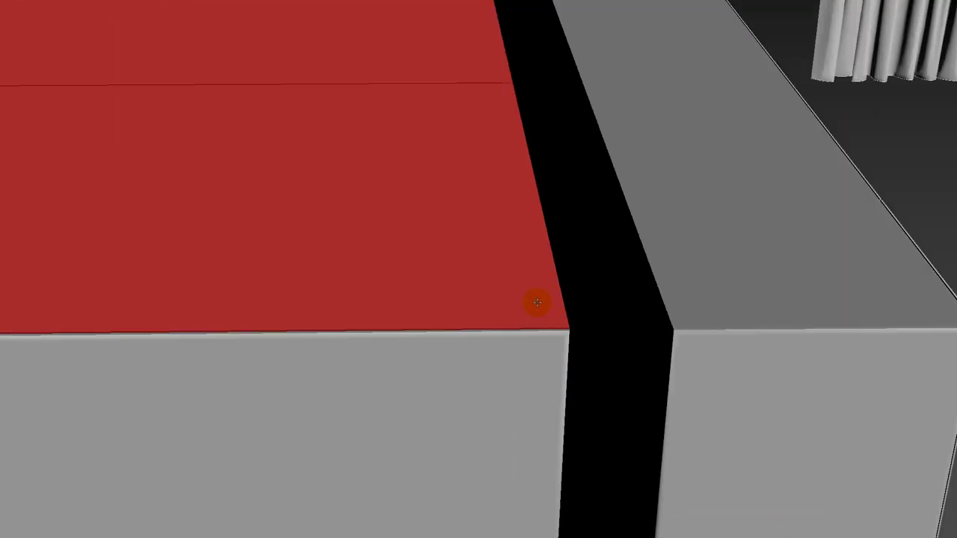
left_click(934, 177)
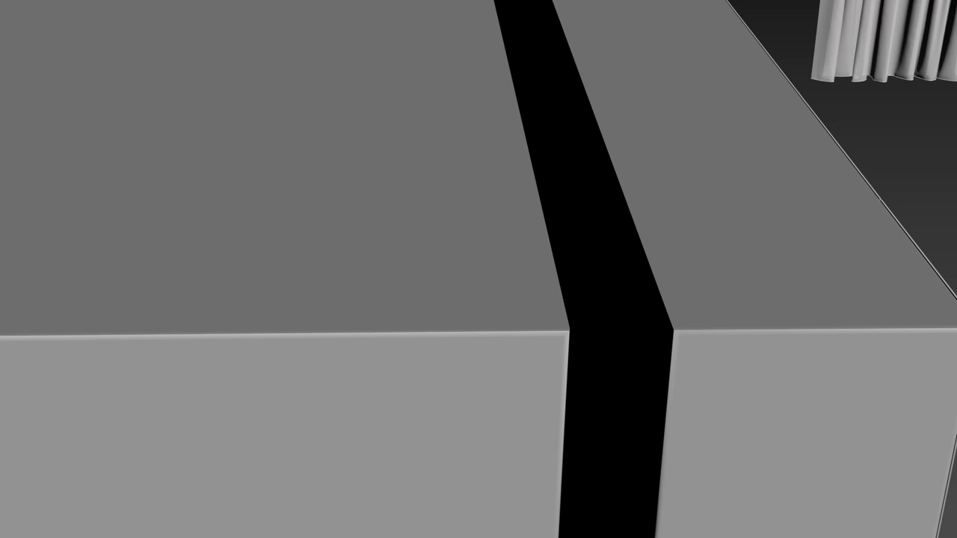
key("ctrl+z")
scroll(785, 408, "down", 7)
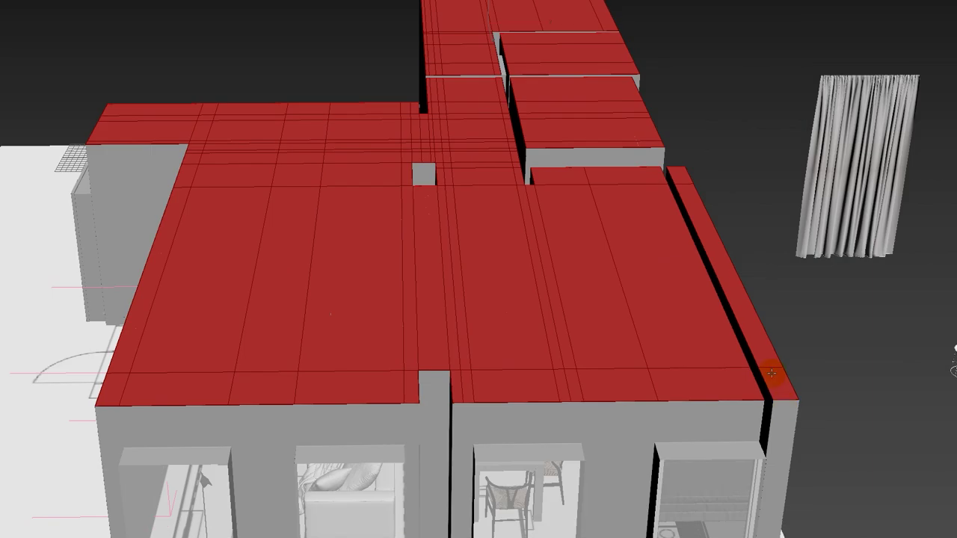
Step: Examine the rounded edges and corners of the ceiling around the gap between the rooms, and clear the polygon selection
middle_click_drag(772, 372, 736, 373, "alt")
scroll(474, 127, "up", 7)
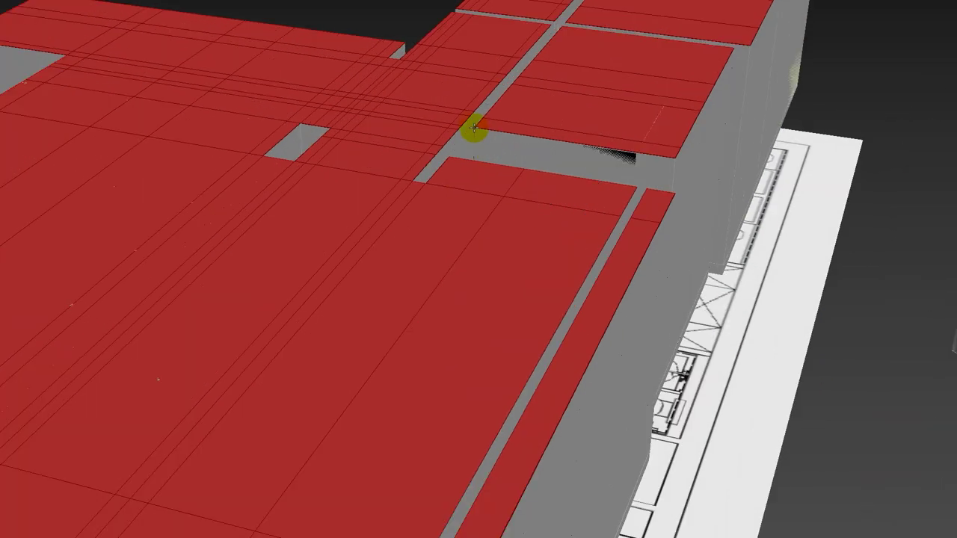
scroll(472, 124, "up", 3)
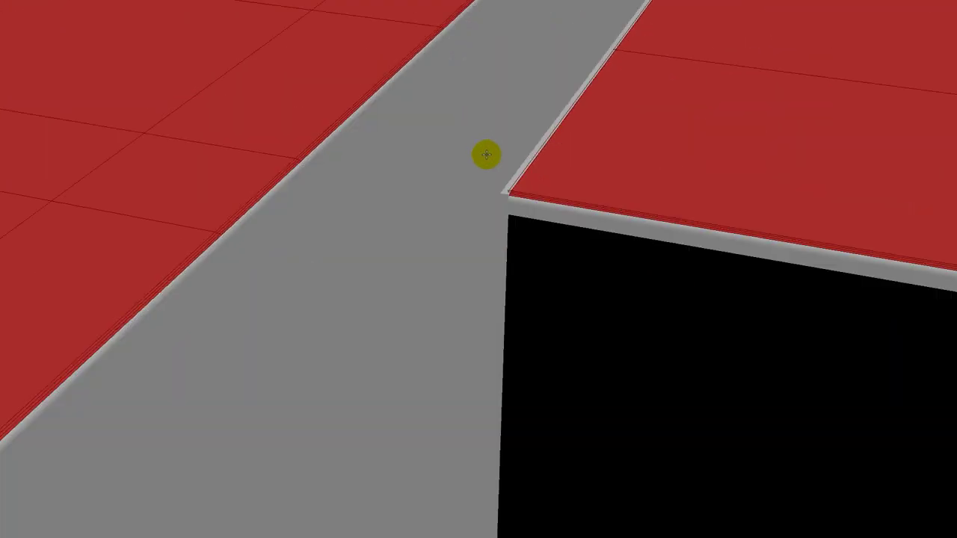
mouse_move(491, 172)
middle_mouse_down()
mouse_move(579, 210)
mouse_move(502, 175)
middle_mouse_up()
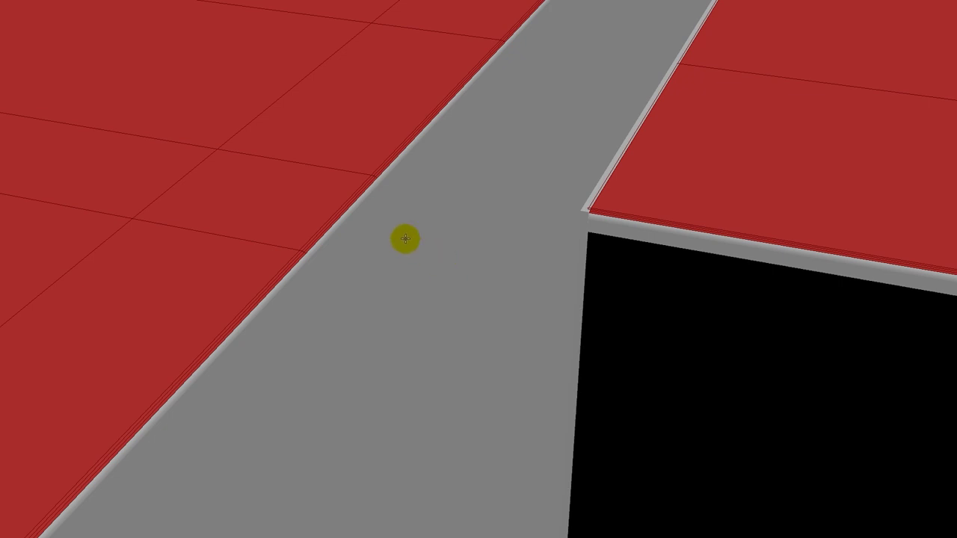
left_click(325, 216)
scroll(267, 258, "down", 5)
middle_click_drag(291, 252, 347, 246)
scroll(284, 336, "up", 3)
scroll(231, 478, "down", 4)
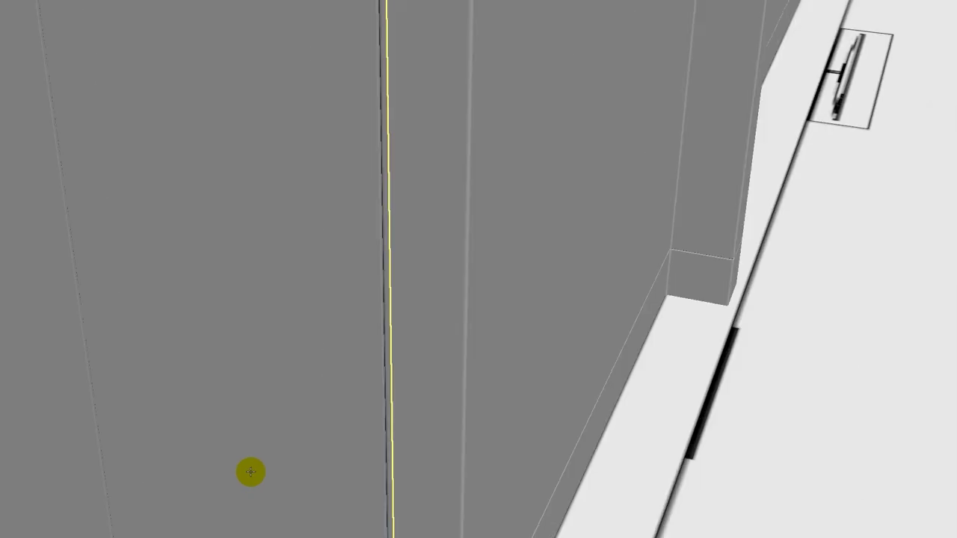
scroll(258, 465, "up", 4)
scroll(287, 465, "up", 5)
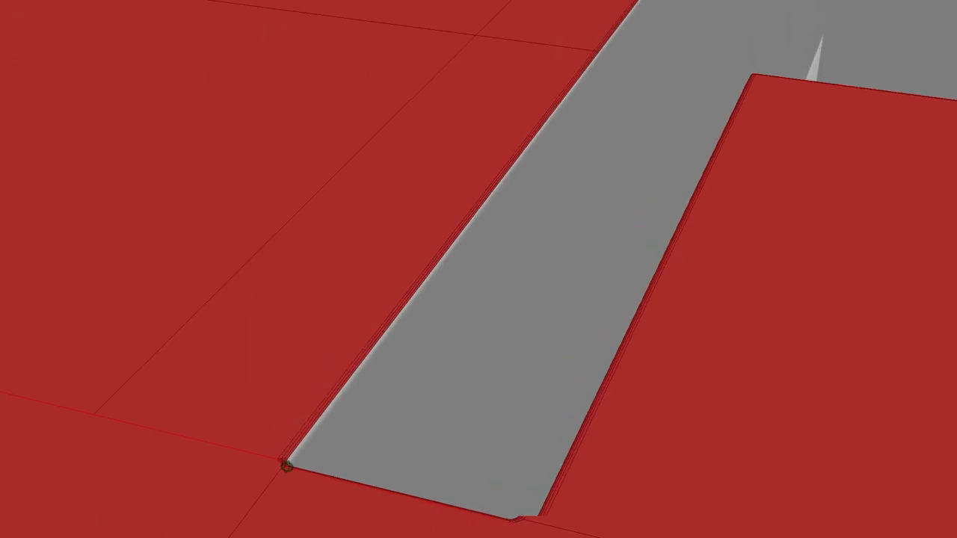
scroll(286, 465, "down", 1)
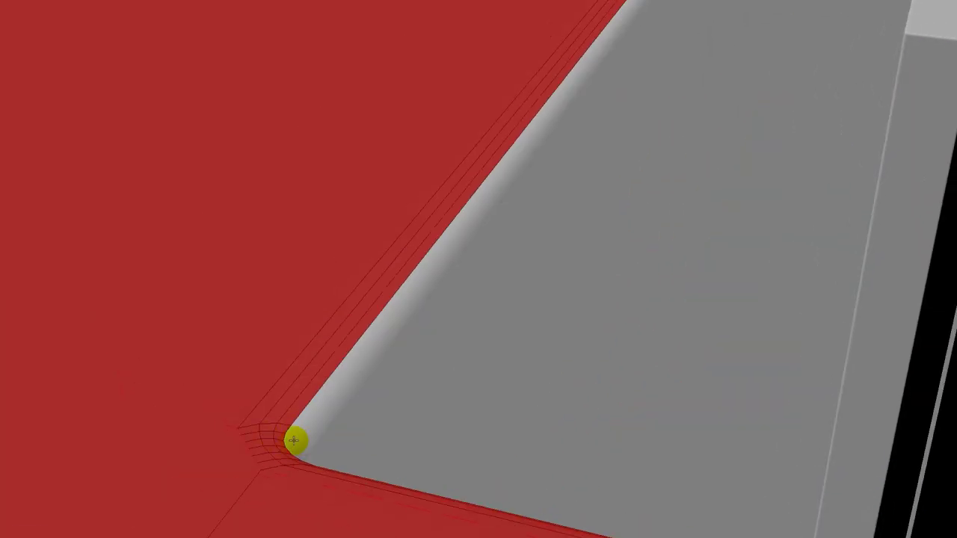
scroll(274, 440, "down", 8)
scroll(330, 372, "down", 3)
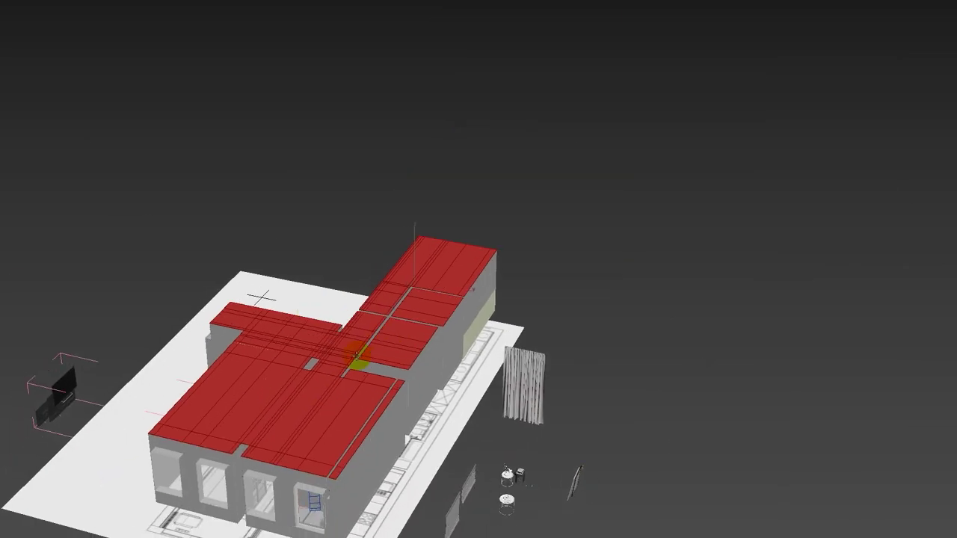
scroll(752, 258, "up", 5)
left_click(763, 242)
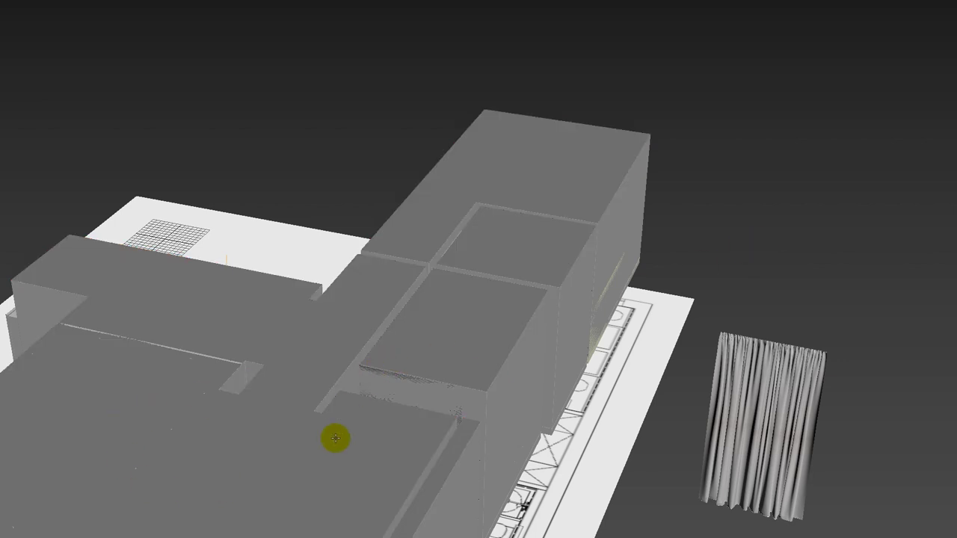
middle_click_drag(376, 348, 452, 284)
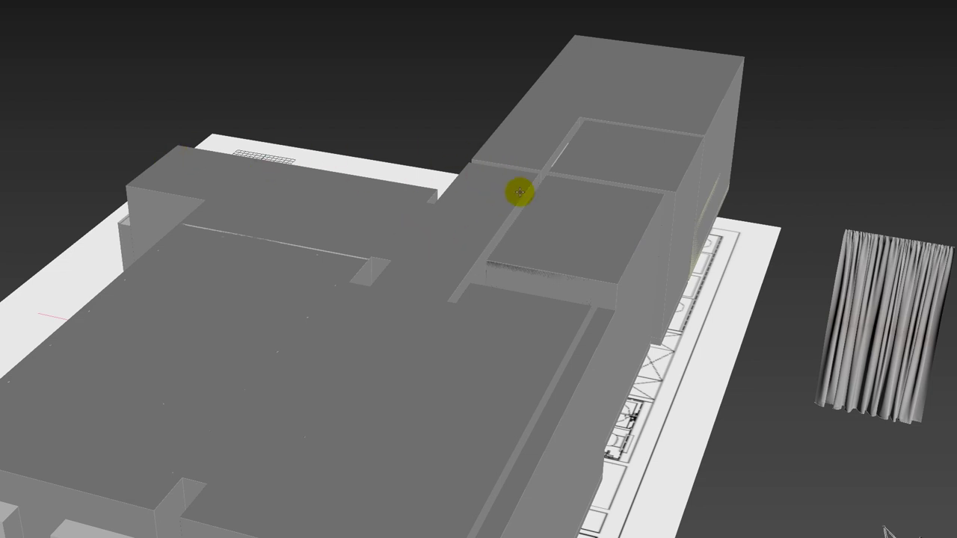
Step: Show the kitchen camera view at full size and select the ceiling polygons above the dining table
key("alt+w")
left_click(276, 454)
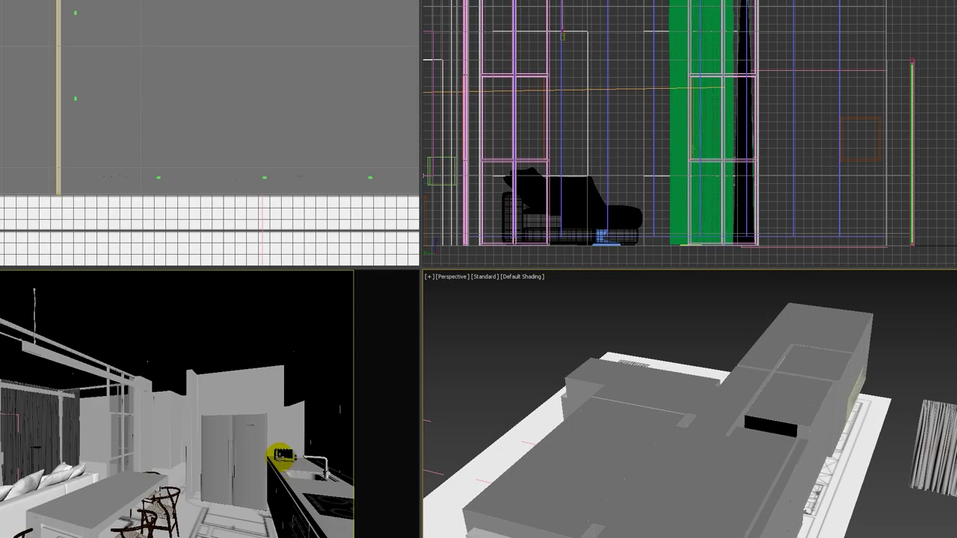
key("alt+w")
left_click(504, 88)
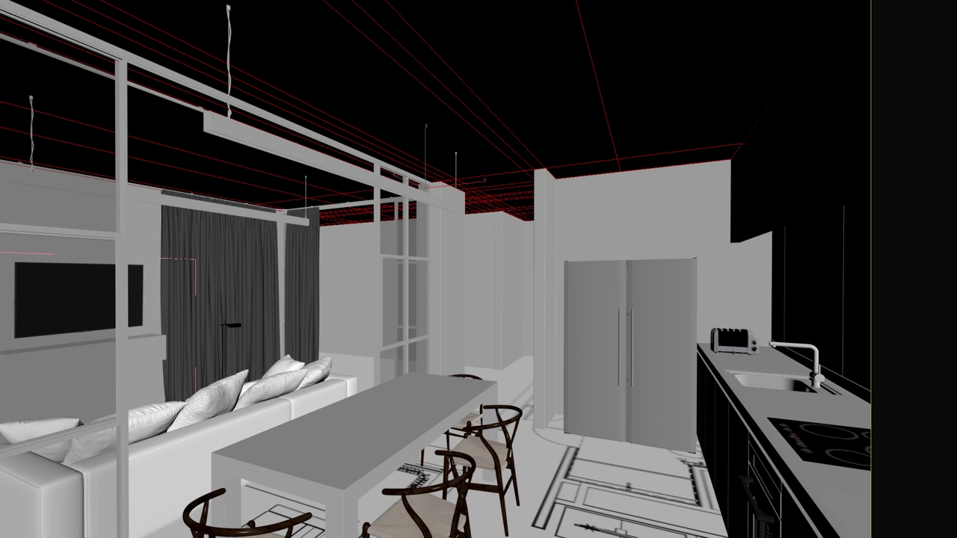
Step: Examine the kitchen reference photo, focusing on the linear pendant and the ceiling track lights
key("alt+Tab")
scroll(676, 173, "up", 3)
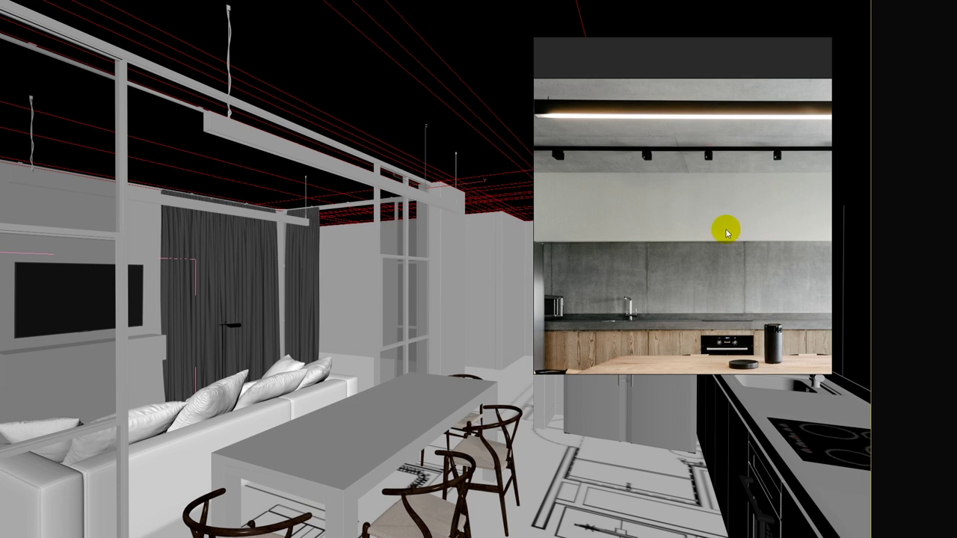
scroll(736, 254, "up", 3)
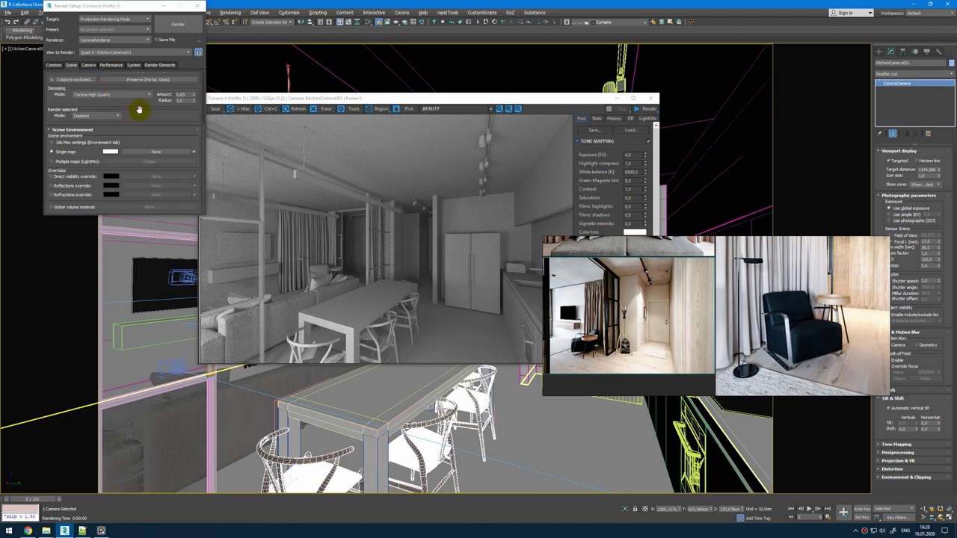
Step: Enlarge and reposition the Render Setup window to review all general and environment settings of the Corona scene
left_click_drag(139, 107, 144, 260)
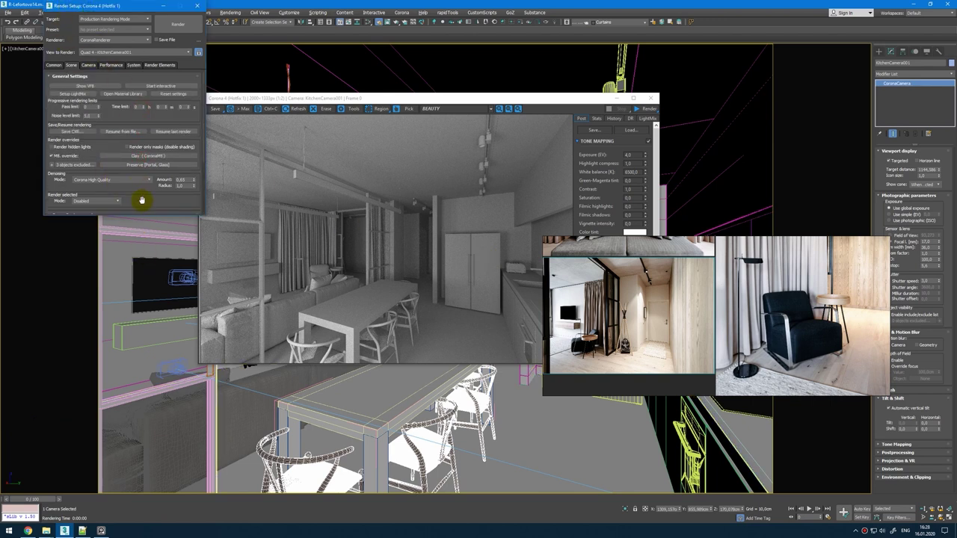
left_click_drag(141, 216, 143, 342)
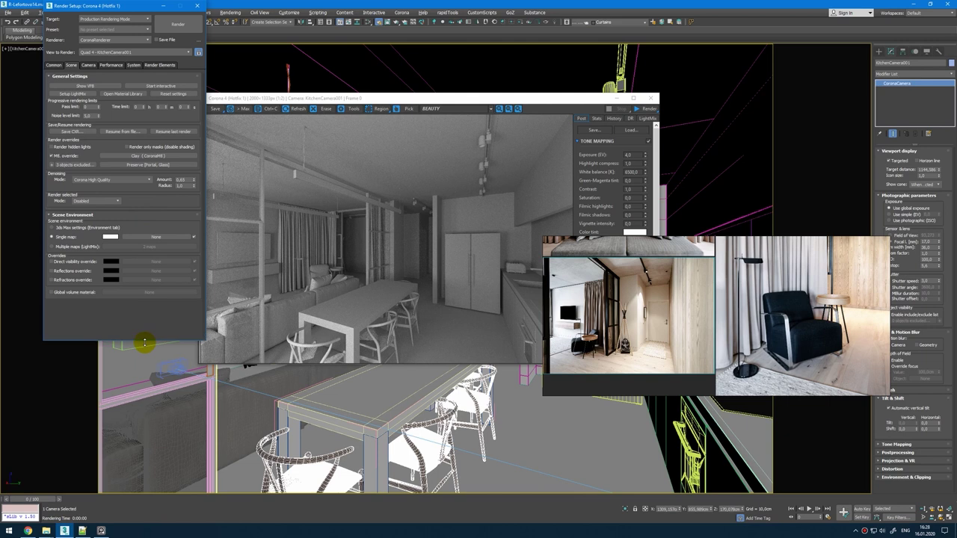
left_click_drag(112, 6, 155, 33)
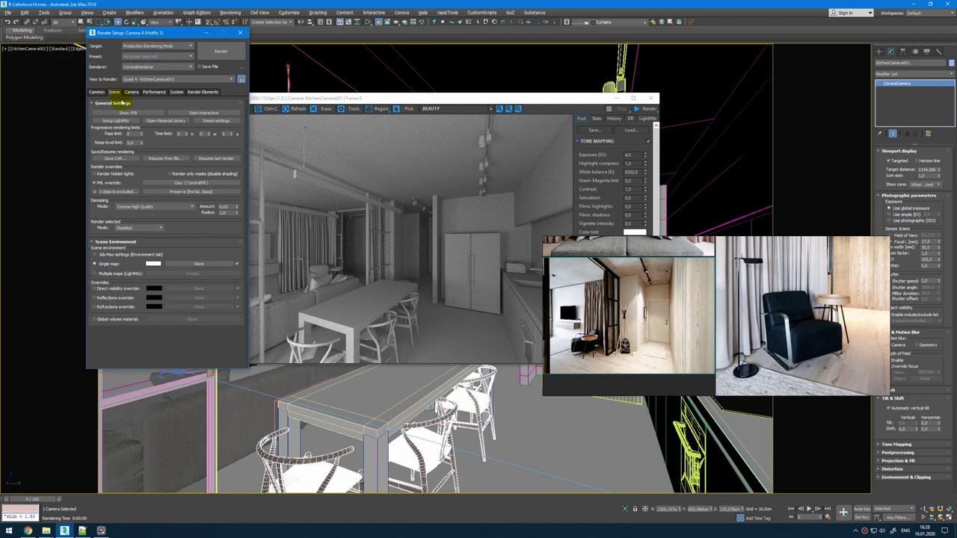
double_click(131, 142)
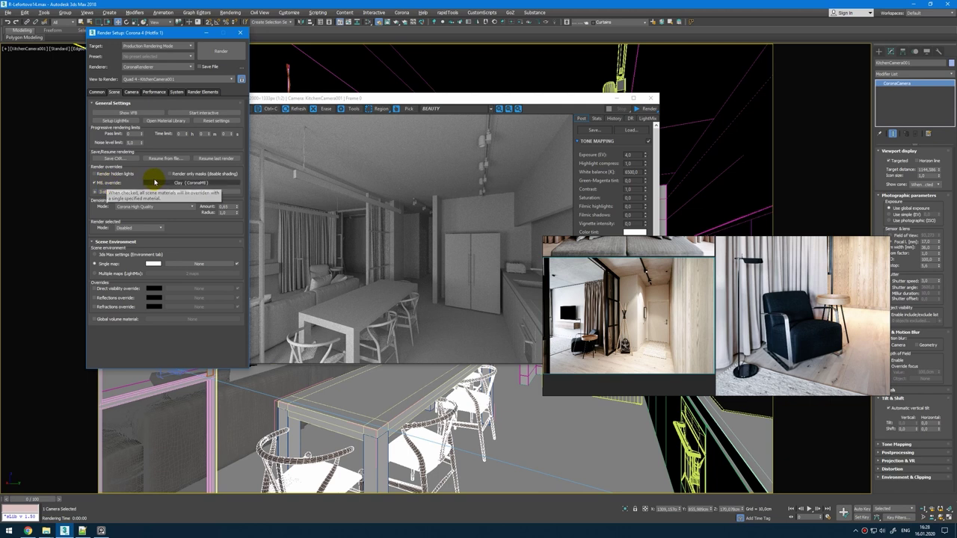
Step: Assign the uppermost unconnected CoronaMtl node to the render material override as an instance, and review which materials the override preserves
left_click(174, 184)
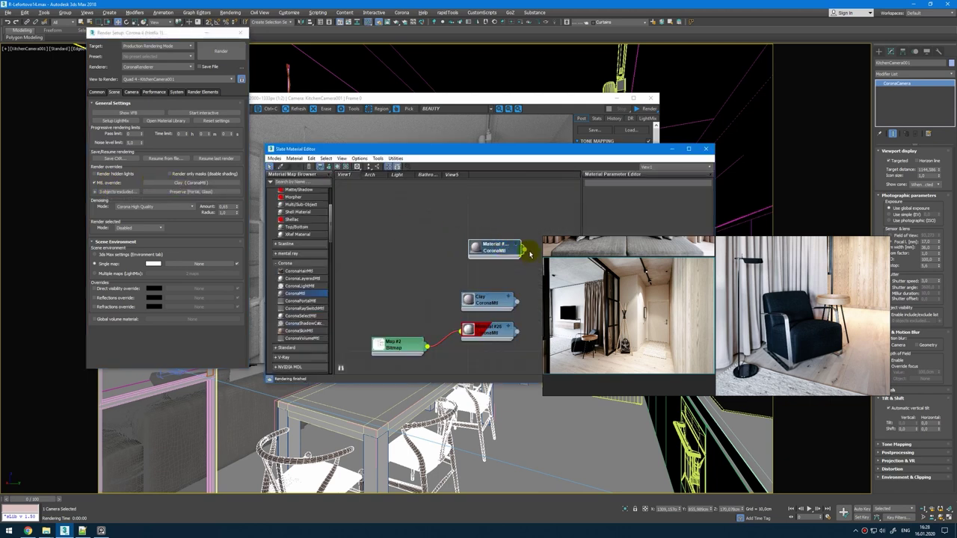
left_click_drag(524, 253, 174, 184)
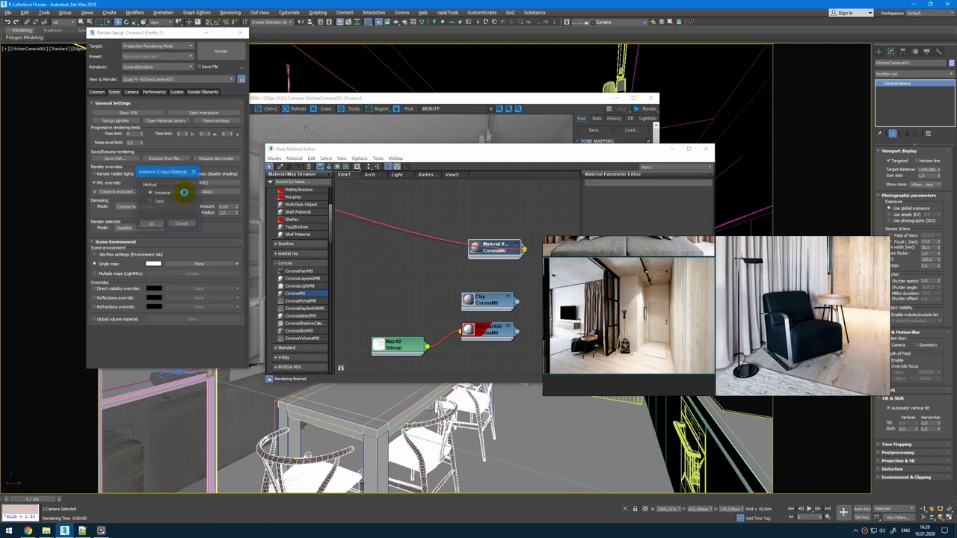
left_click(165, 224)
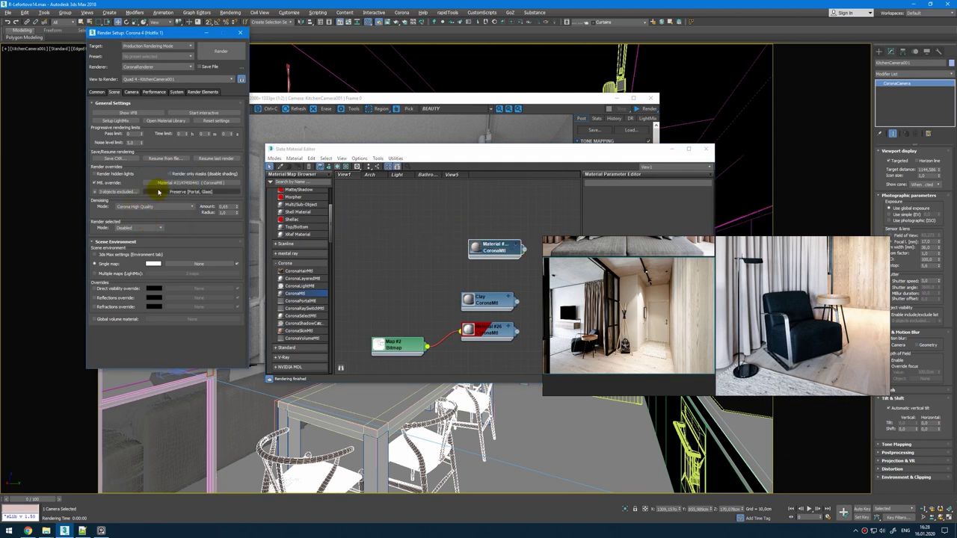
left_click(170, 192)
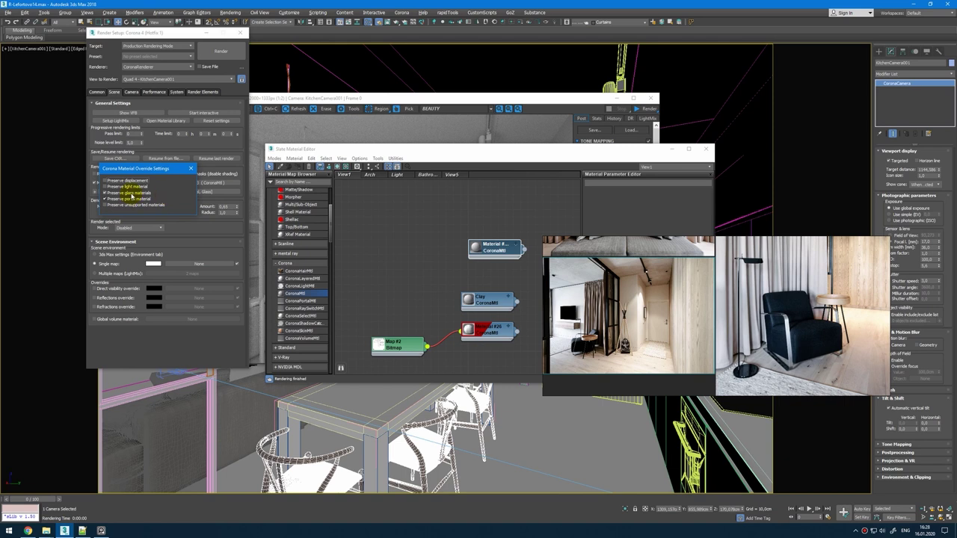
left_click(196, 173)
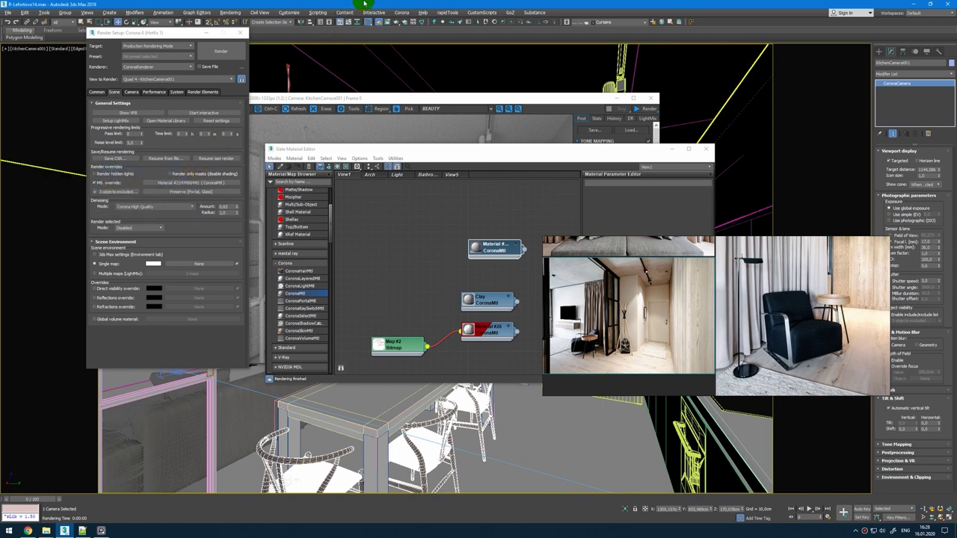
Step: Return to the four-view layout, select the kitchen camera through its view, and render the scene with the clay override
key("alt+w")
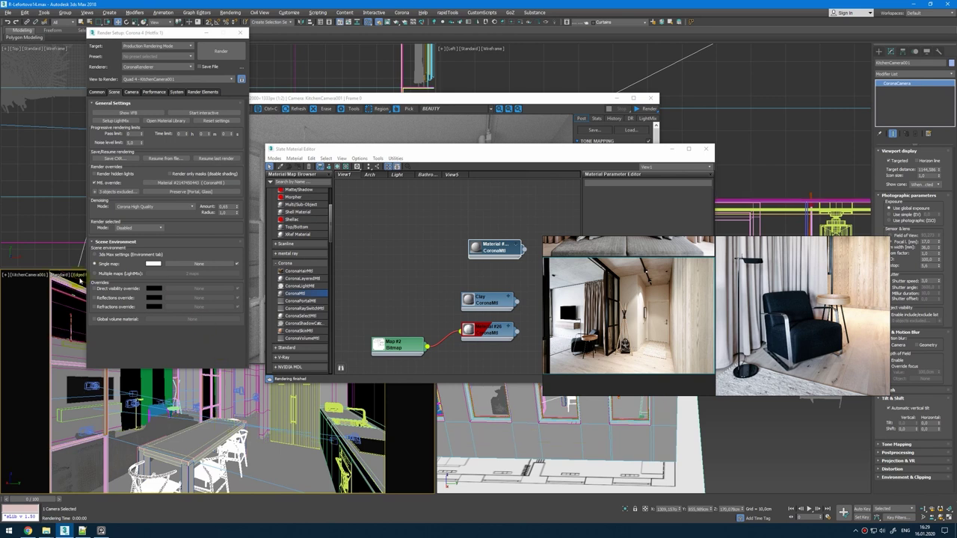
left_click(26, 274)
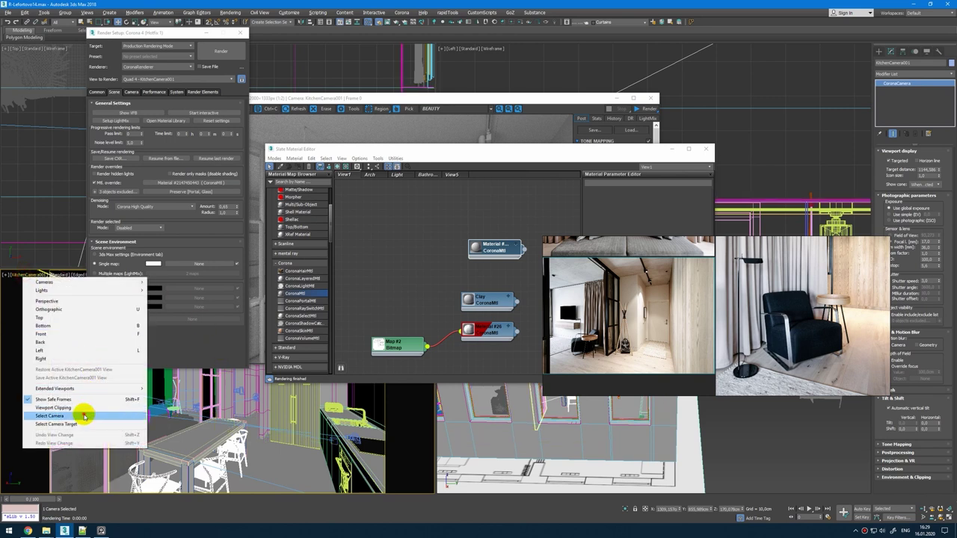
left_click(85, 416)
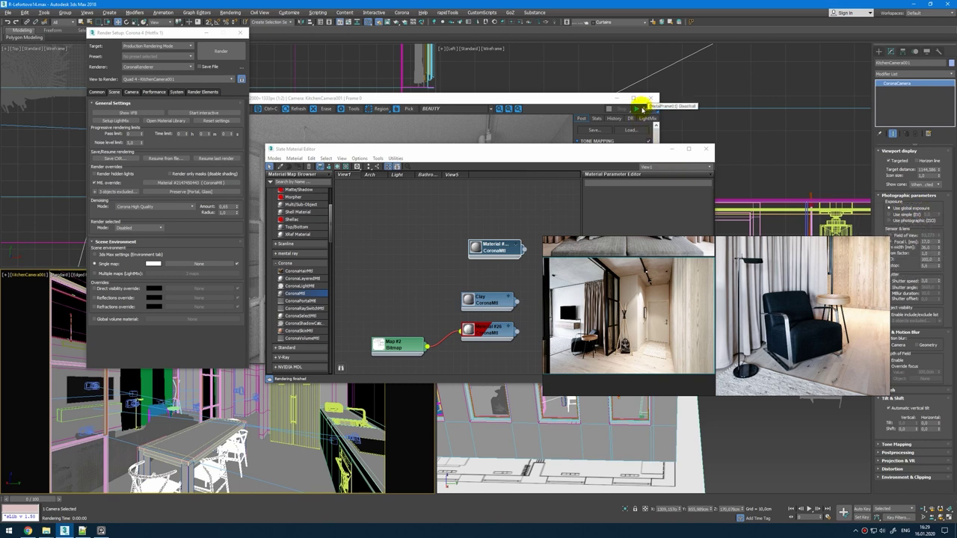
left_click(225, 55)
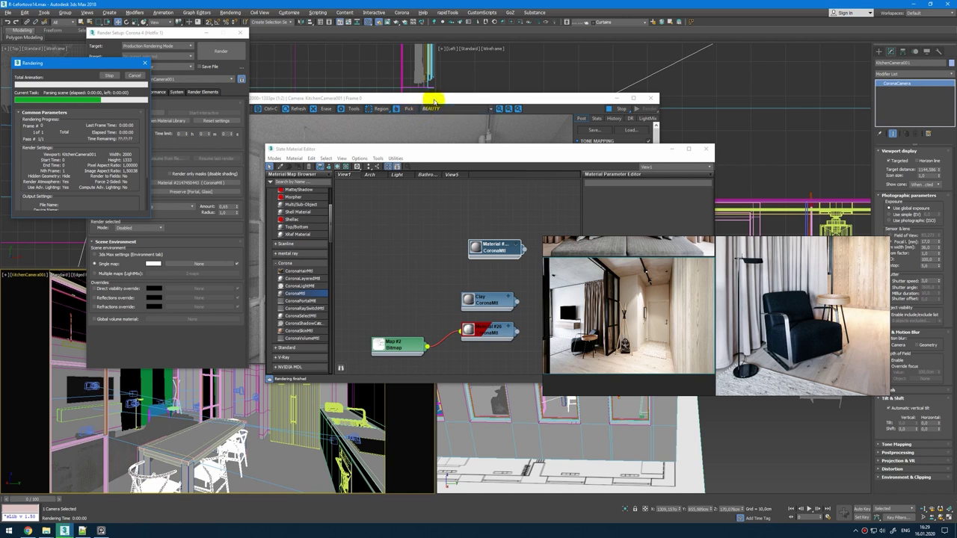
left_click(187, 228)
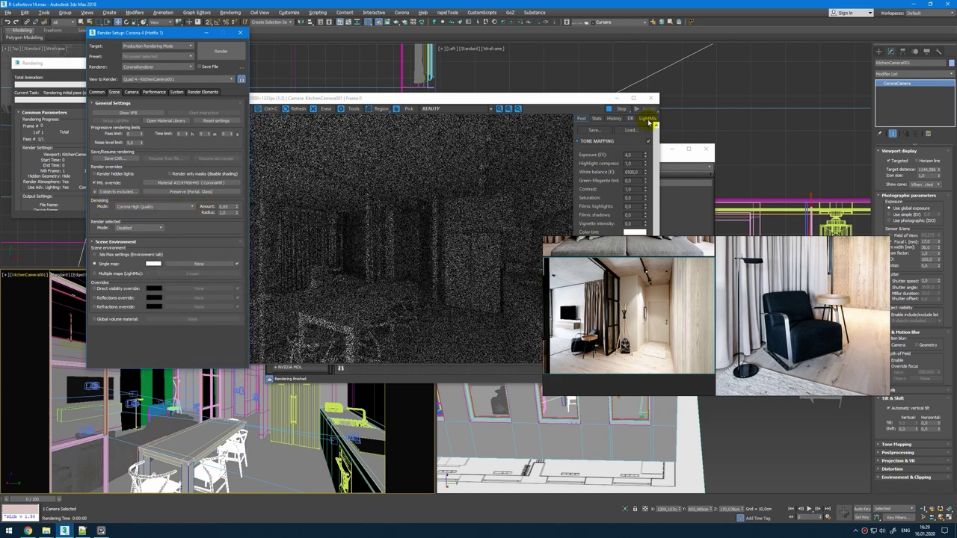
Step: Raise the tone mapping exposure of the running kitchen render to about 4.2
left_click(644, 157)
left_click_drag(647, 158, 626, 177)
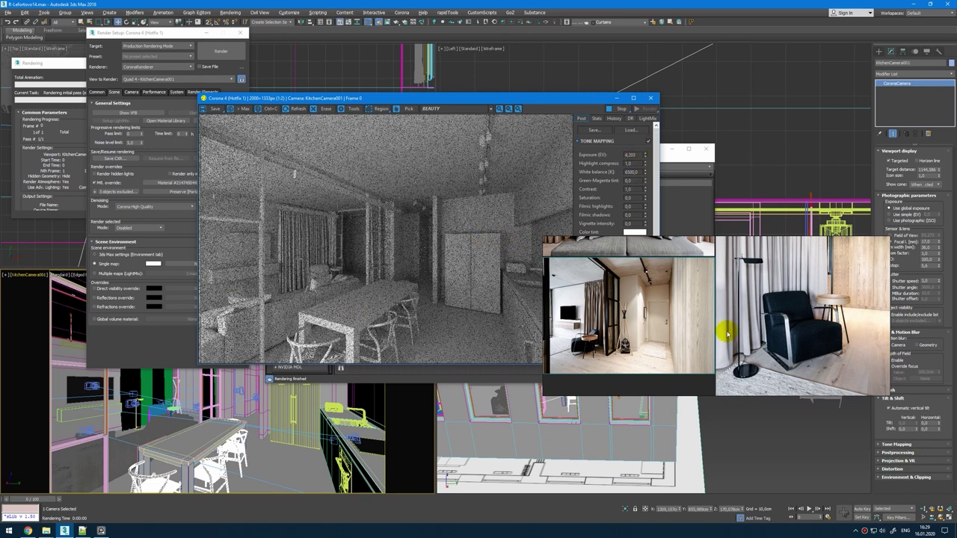
scroll(729, 332, "down", 5)
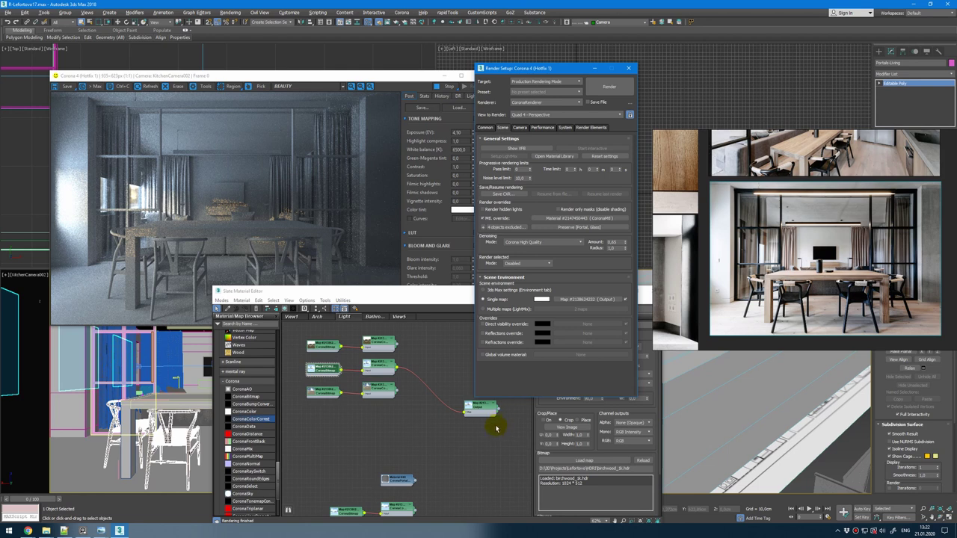
Step: Switch to the browser, browse HDRI Haven's Outdoor category and examine the download options of the Freight Station HDRI
left_click(28, 530)
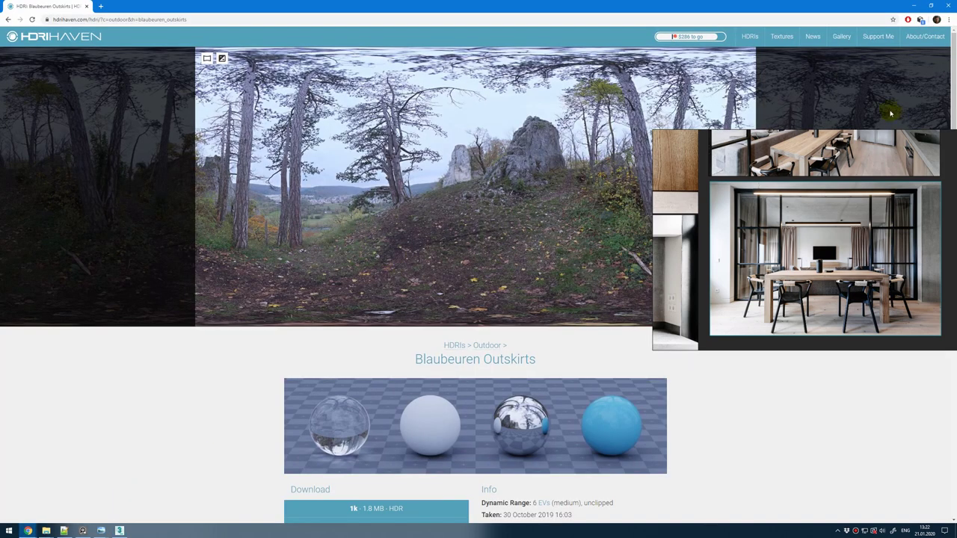
left_click(750, 36)
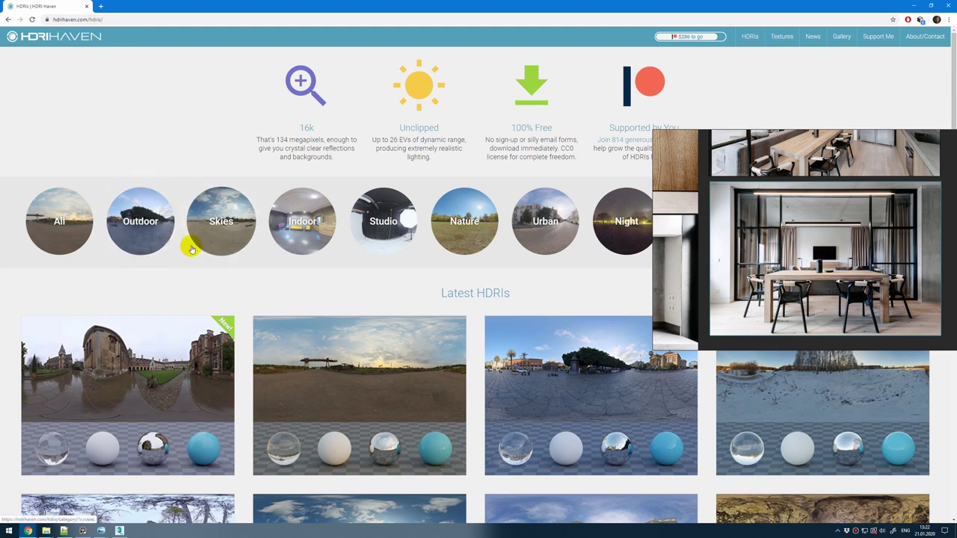
left_click(149, 229)
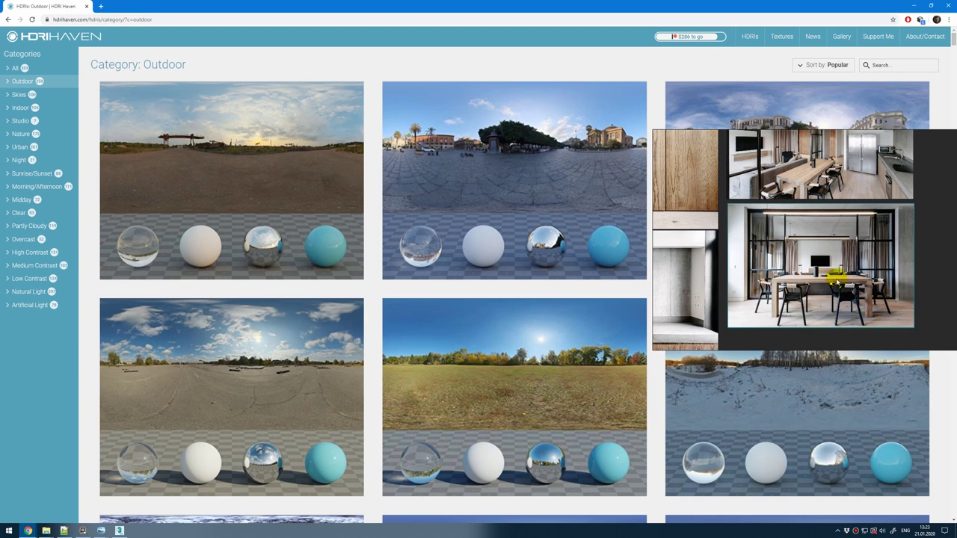
left_click(300, 177)
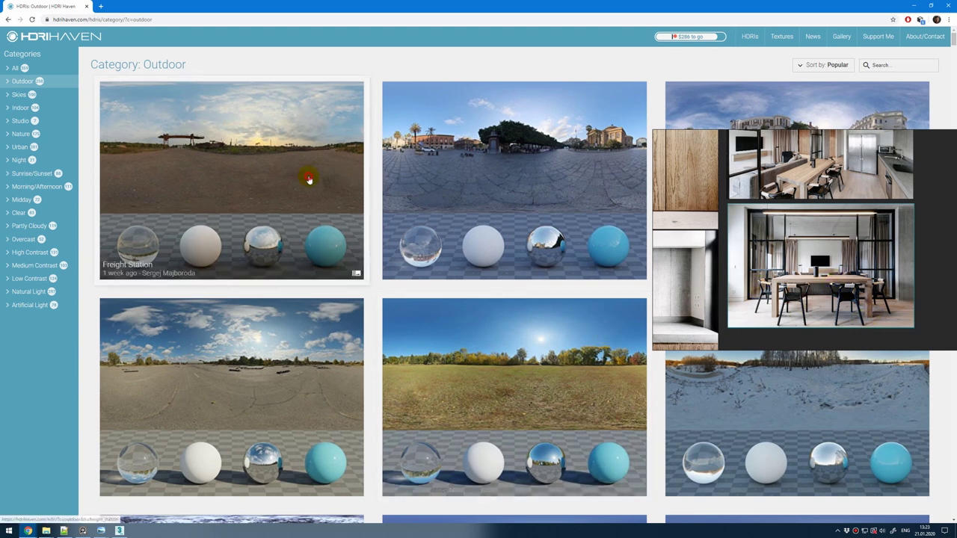
scroll(537, 265, "down", 2)
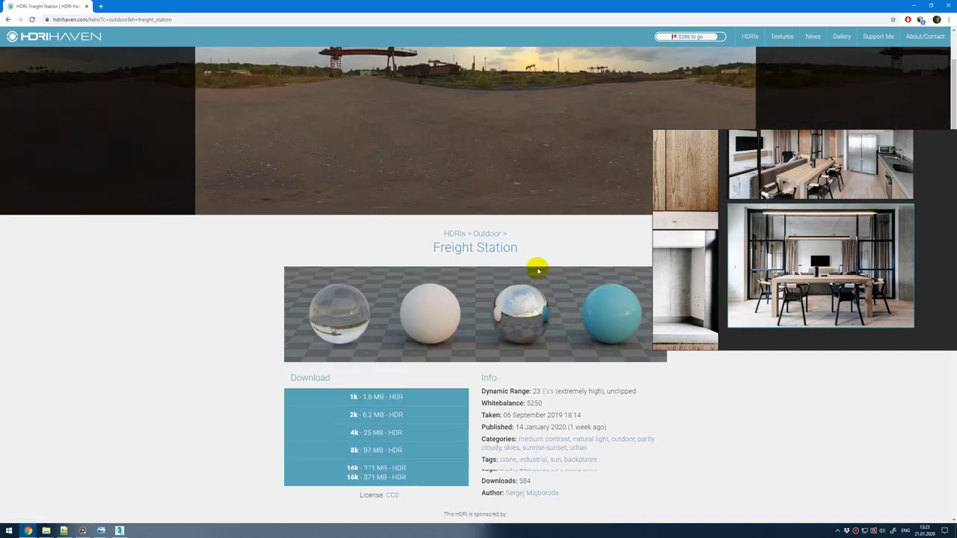
scroll(537, 270, "down", 1)
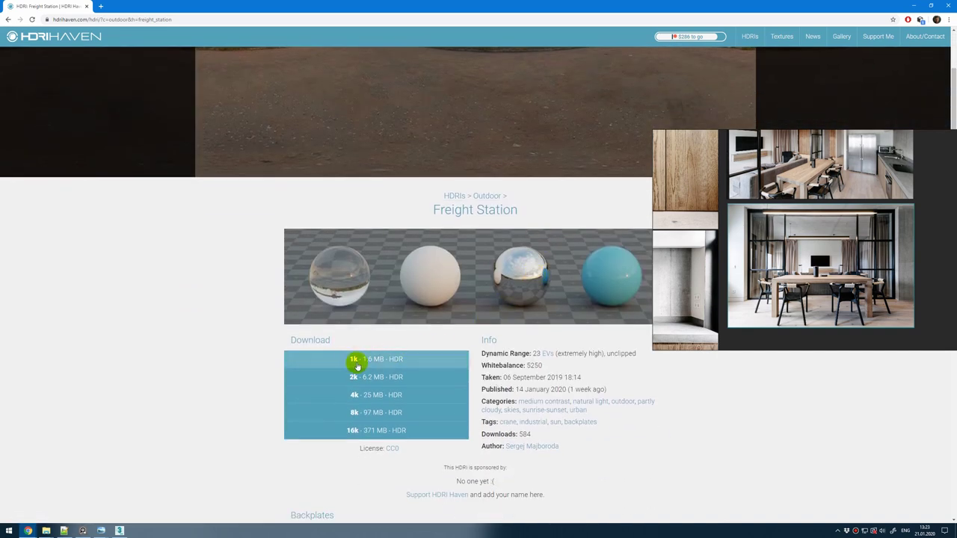
Step: Switch back to 3ds Max and add a CoronaBitmap loaded with autumn_road_1k.hdr to free space in the Light material view
left_click(119, 531)
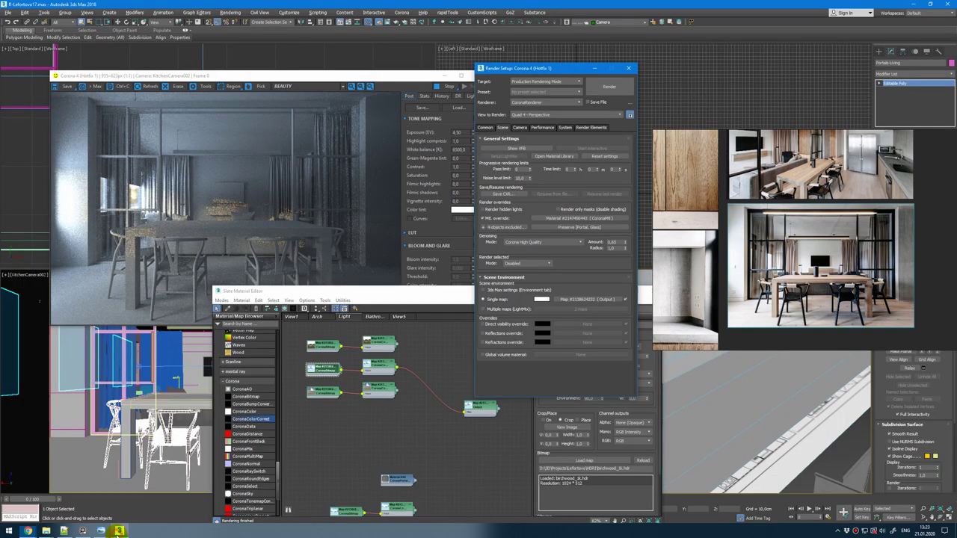
left_click_drag(433, 291, 391, 219)
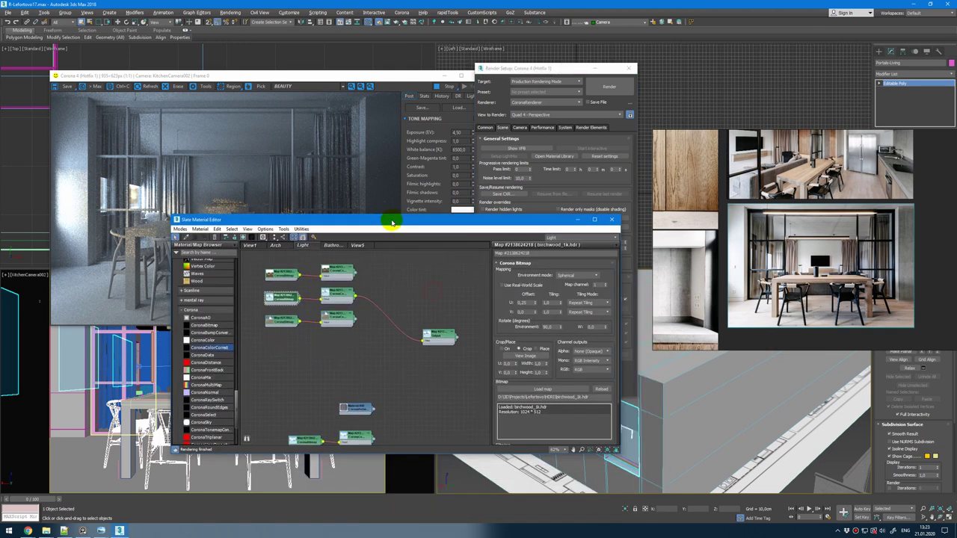
scroll(271, 323, "up", 3)
middle_click_drag(314, 347, 308, 526)
left_click_drag(212, 326, 288, 326)
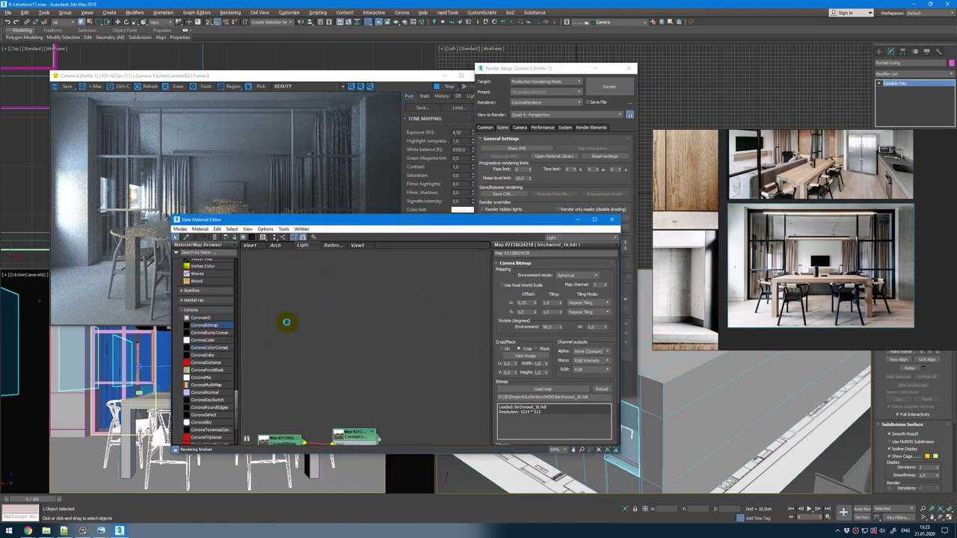
double_click(204, 137)
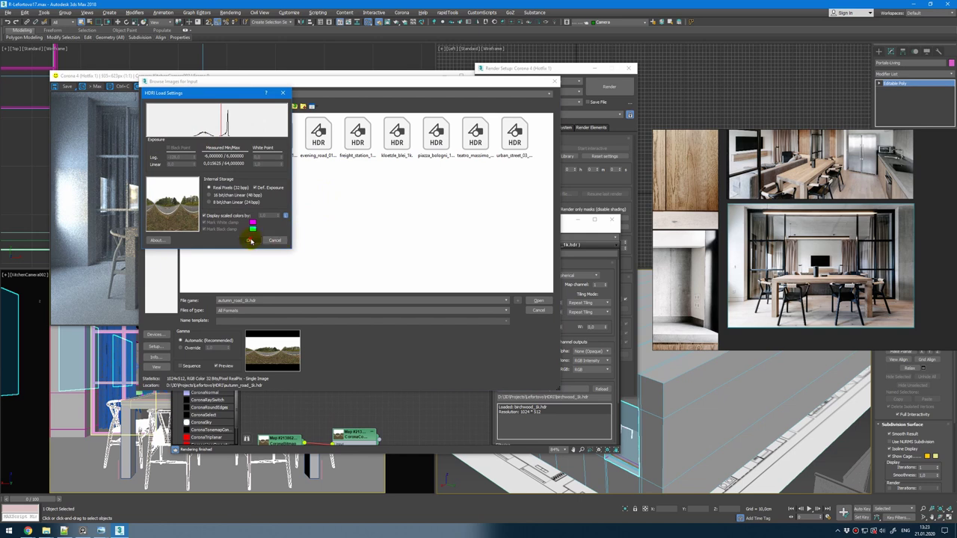
left_click(251, 241)
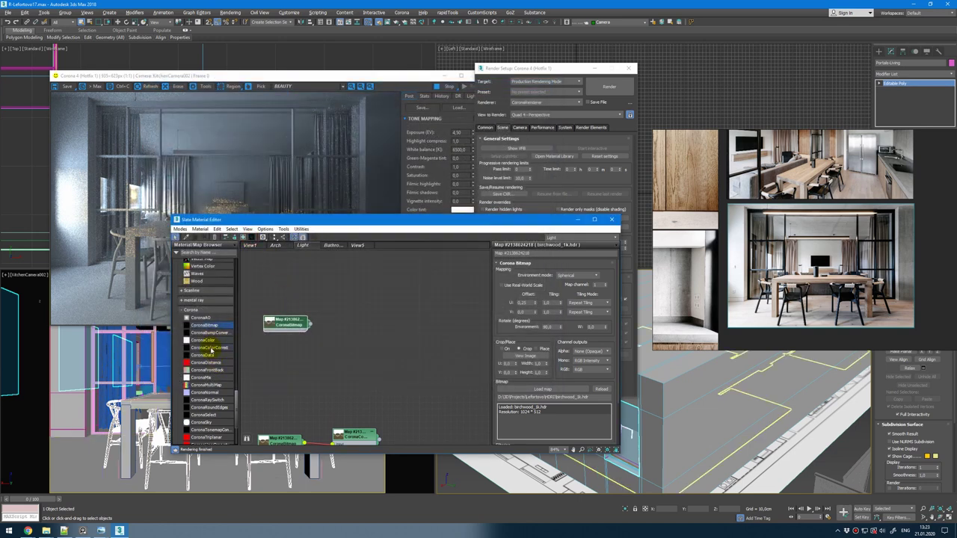
Step: Add a CoronaColorCorrect map fed by the new bitmap, and wire it into a new Output map
left_click_drag(211, 349, 327, 325)
scroll(198, 313, "up", 10)
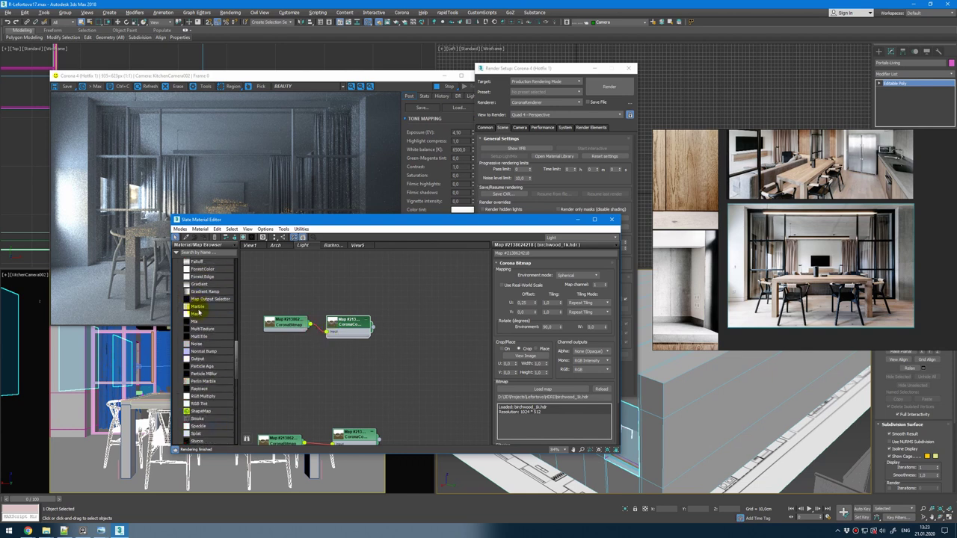
scroll(201, 321, "up", 1)
left_click_drag(207, 386, 442, 320)
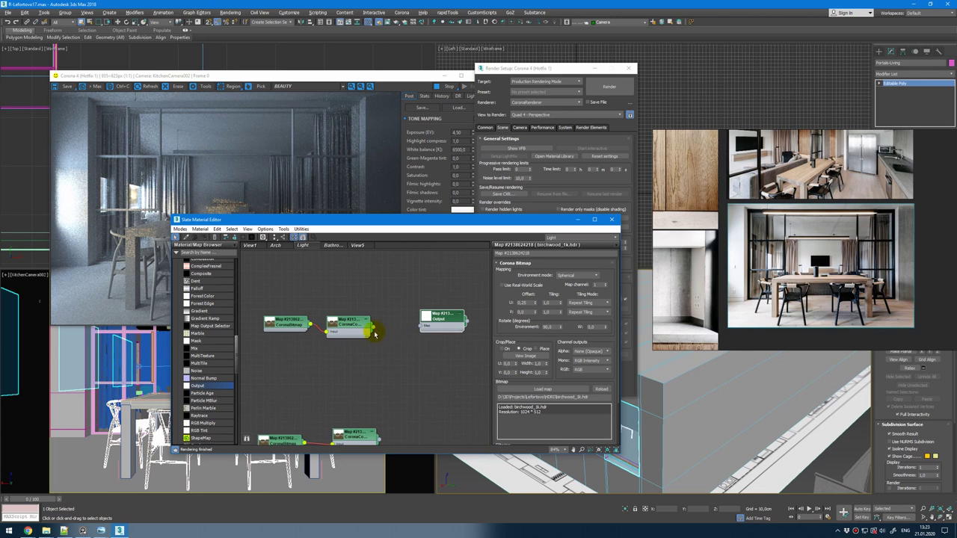
left_click_drag(373, 328, 441, 321)
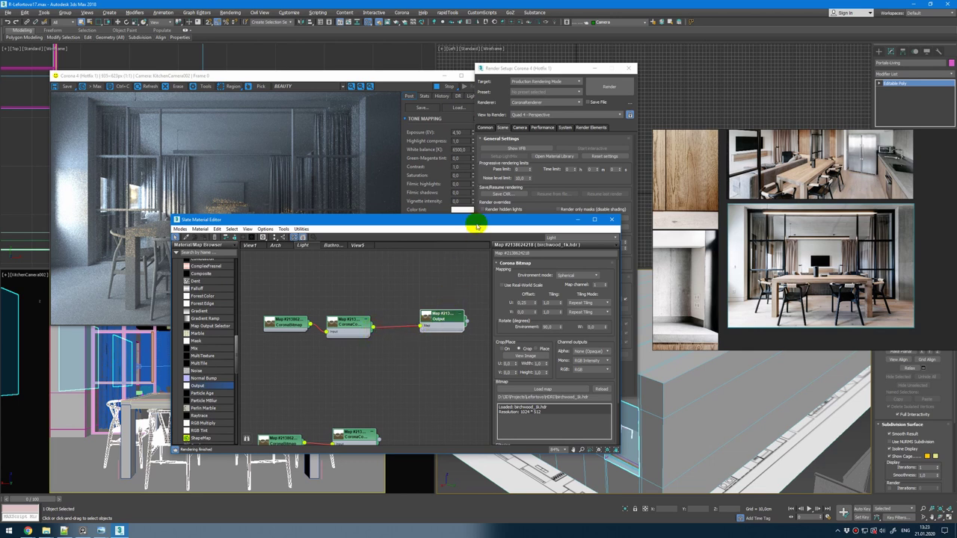
Step: Assign the new Output map to the scene environment's single map as an instance, and stop the running render
left_click_drag(479, 219, 464, 330)
left_click_drag(453, 424, 587, 299)
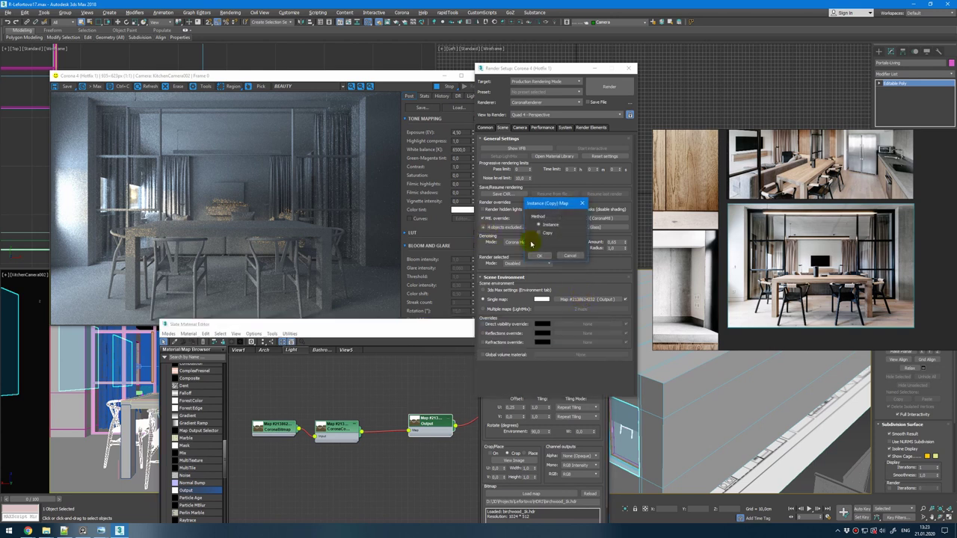
left_click(536, 255)
left_click(446, 86)
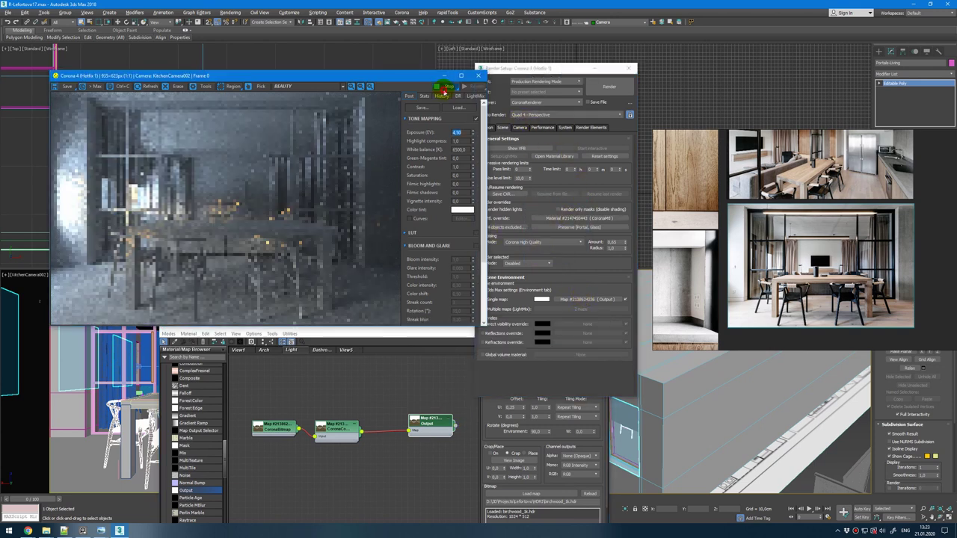
left_click(564, 276)
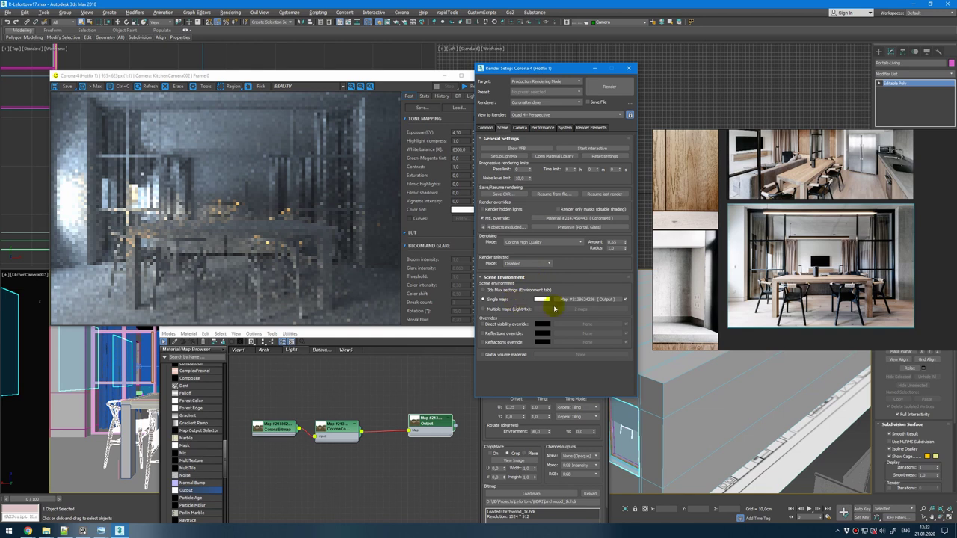
Step: Duplicate the new CoronaBitmap and CoronaColorCorrect pair below the original, and load birchwood_1k.hdr into the copied bitmap
left_click(270, 412)
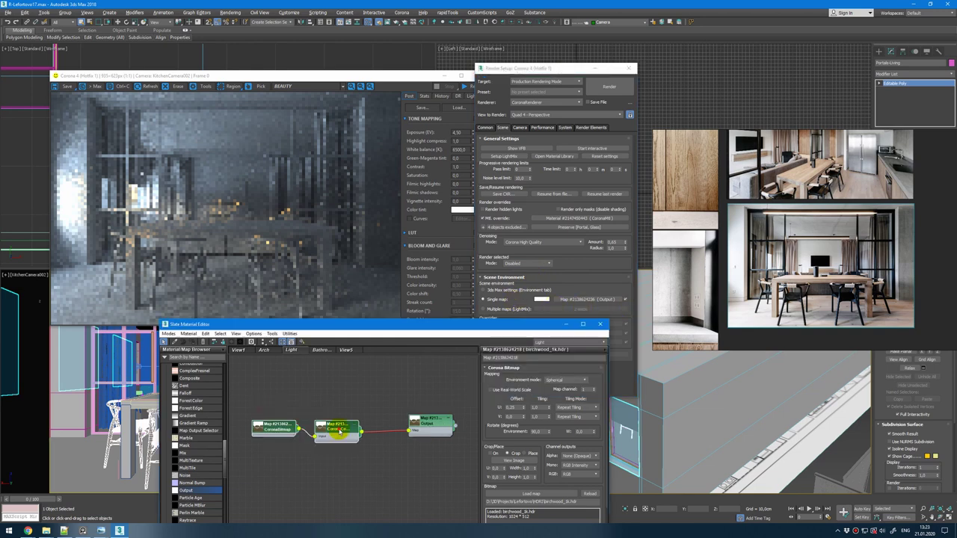
left_click_drag(339, 431, 339, 454, "shift")
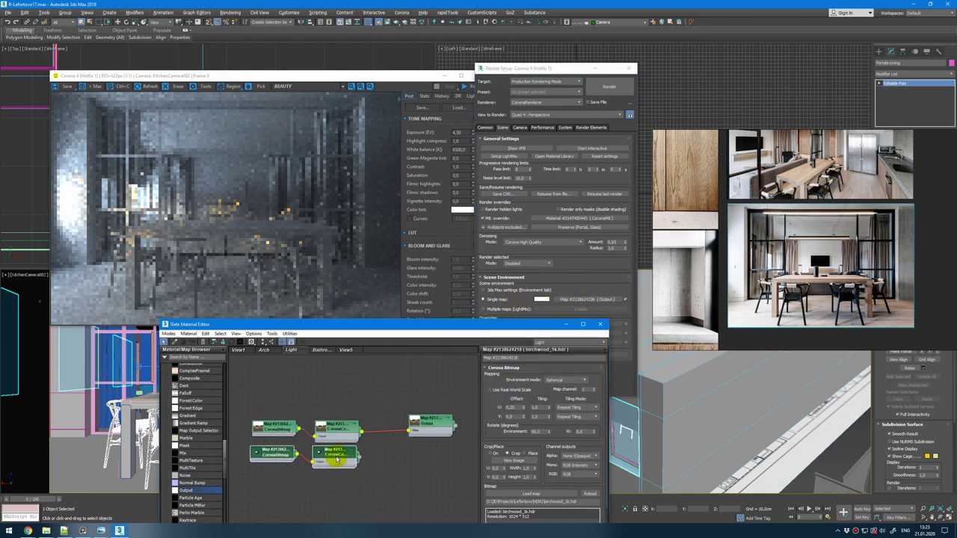
left_click(265, 460)
left_click(543, 493)
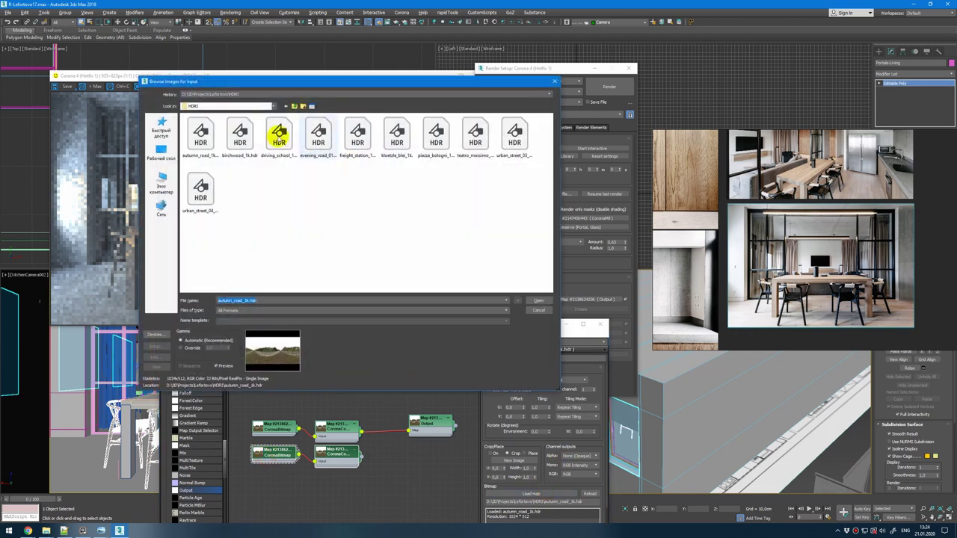
double_click(239, 135)
left_click(245, 240)
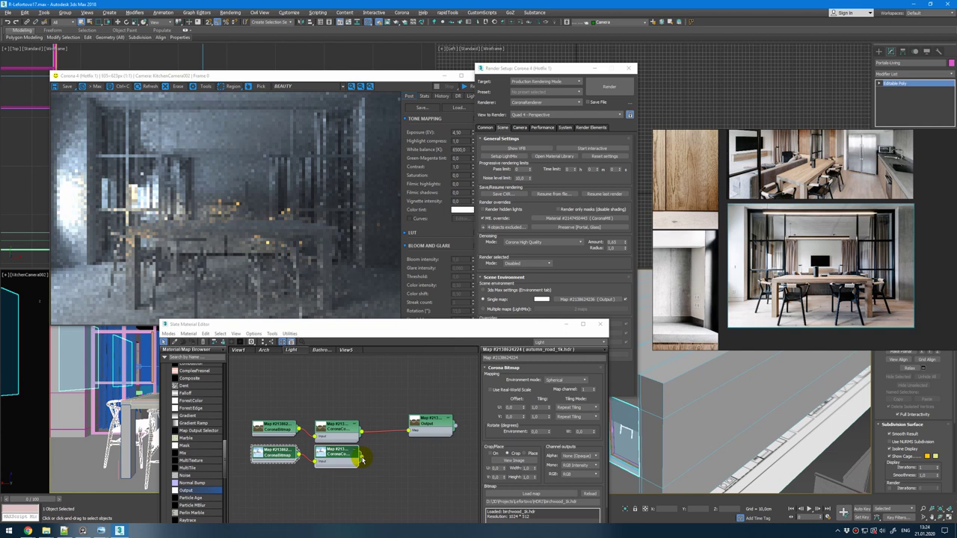
Step: Connect the duplicated CoronaColorCorrect to the Output map in place of the first one, and show its parameters
left_click_drag(362, 459, 411, 432)
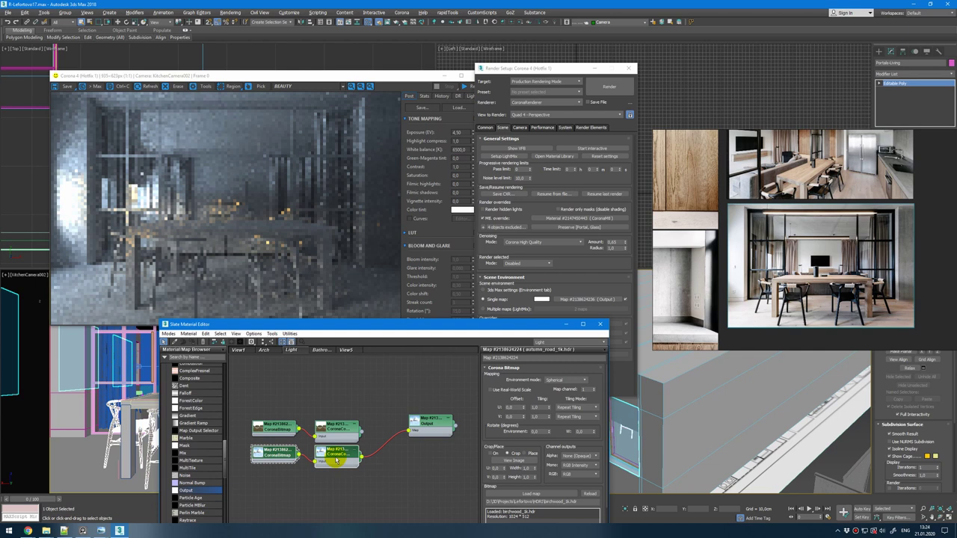
double_click(337, 462)
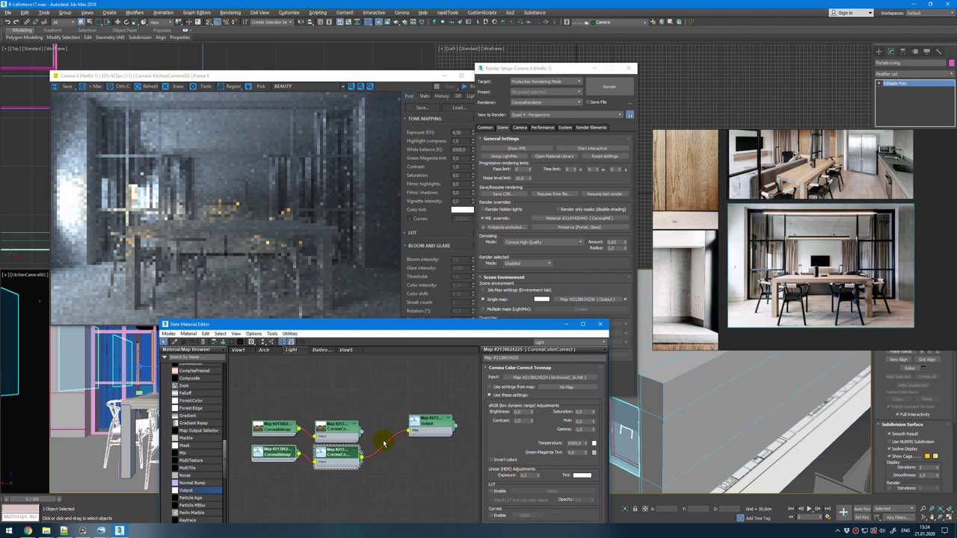
left_click(423, 78)
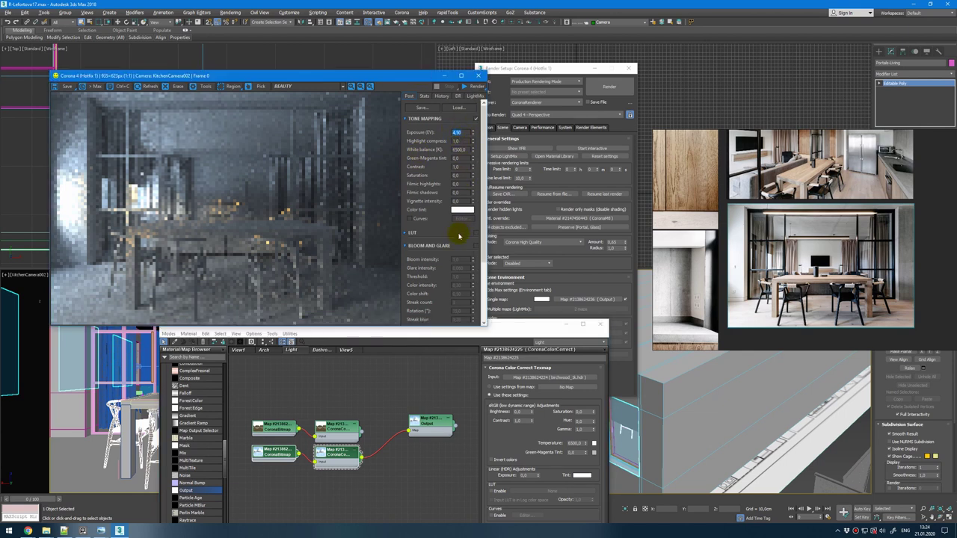
Step: Switch to File Explorer and look through the saved HDRI test renders from Hdri1.jpg to Hdri8.jpg, and return to 3ds Max
left_click(39, 501)
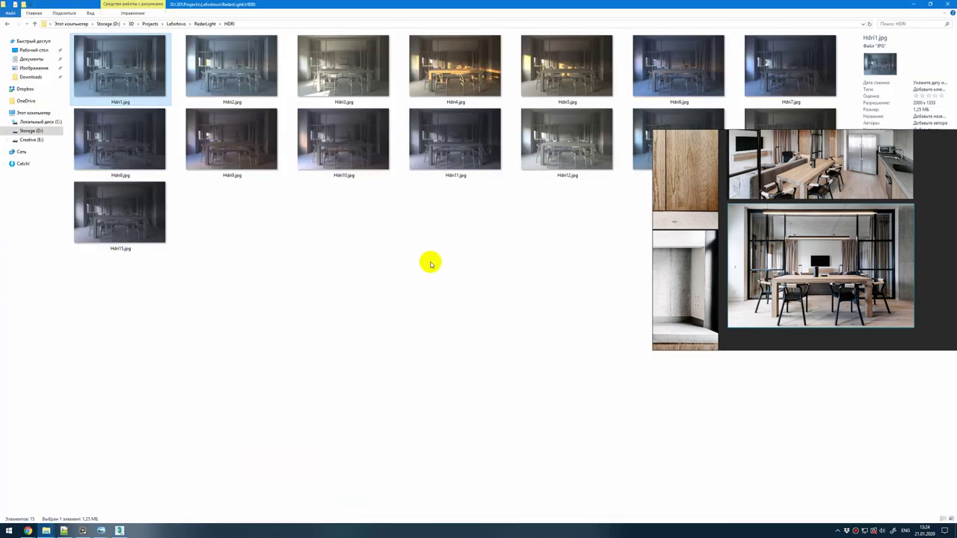
double_click(159, 66)
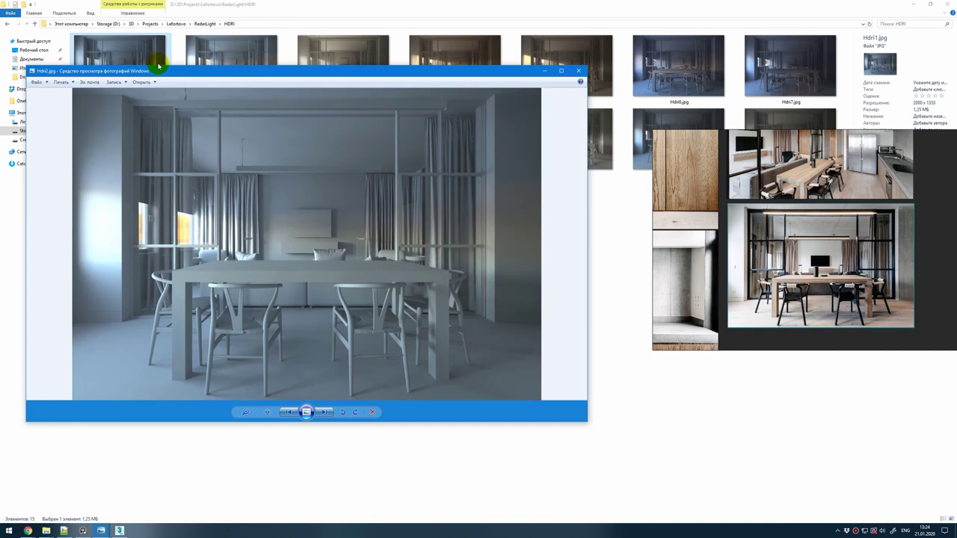
key("Right")
key("Right")
key("Right")
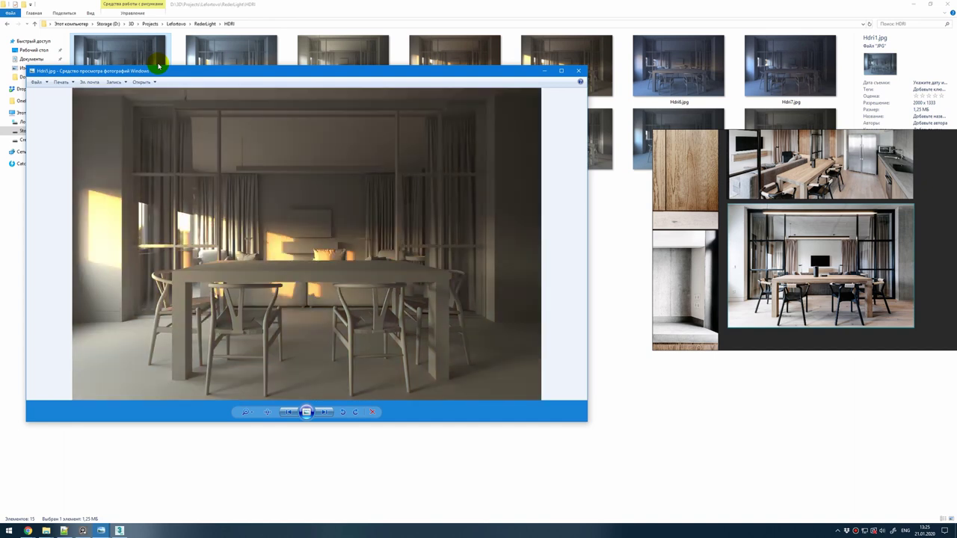
key("Right")
key("Right")
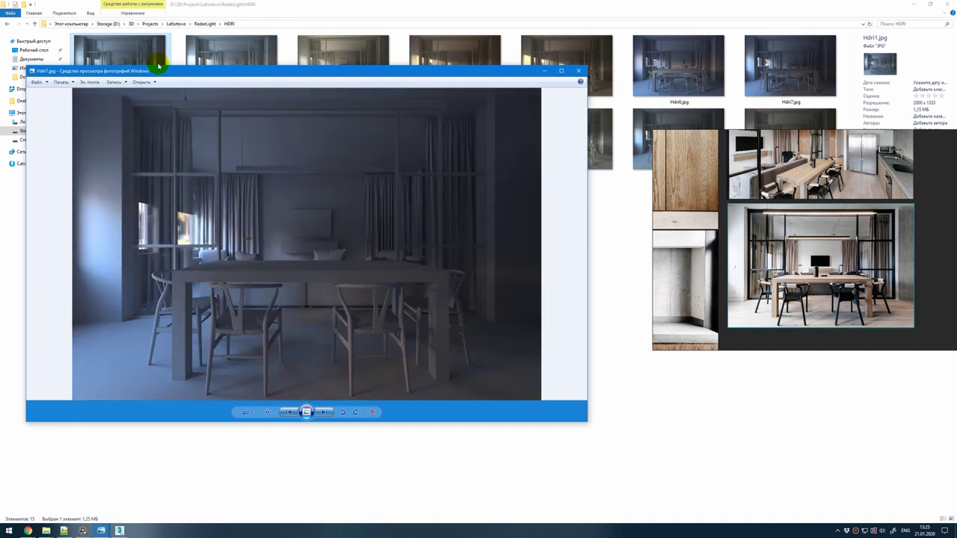
key("Right")
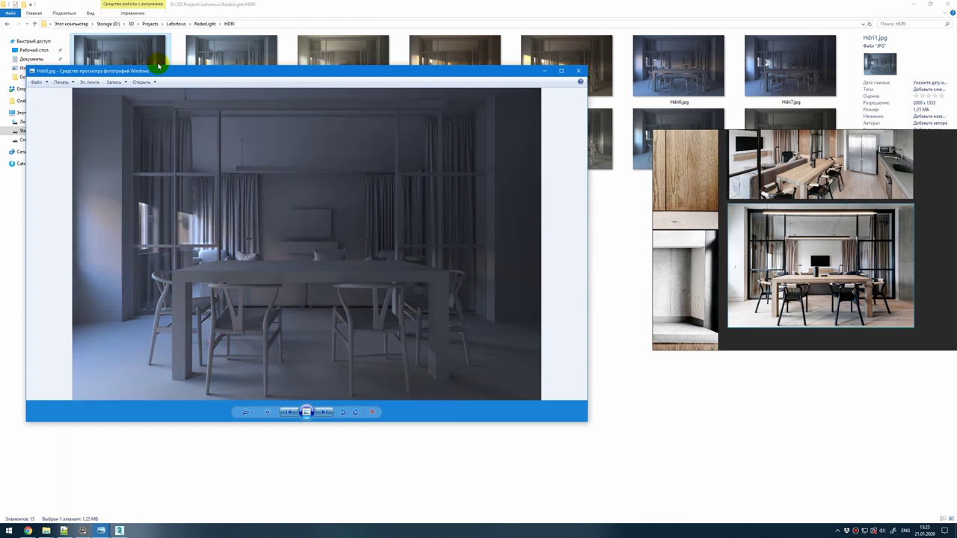
left_click(578, 70)
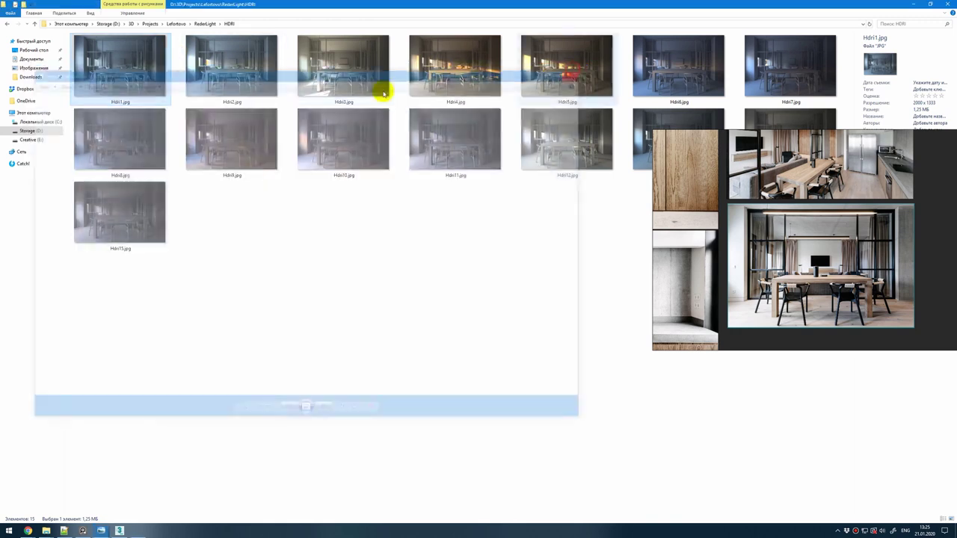
left_click(119, 531)
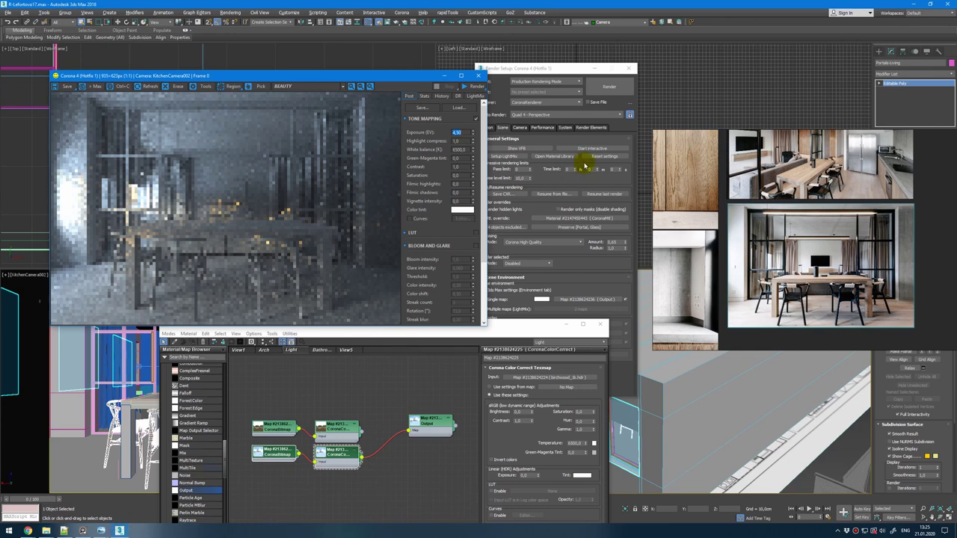
Step: Show the View1 node view in the Slate Material Editor and close the Render Setup window
left_click_drag(538, 67, 547, 62)
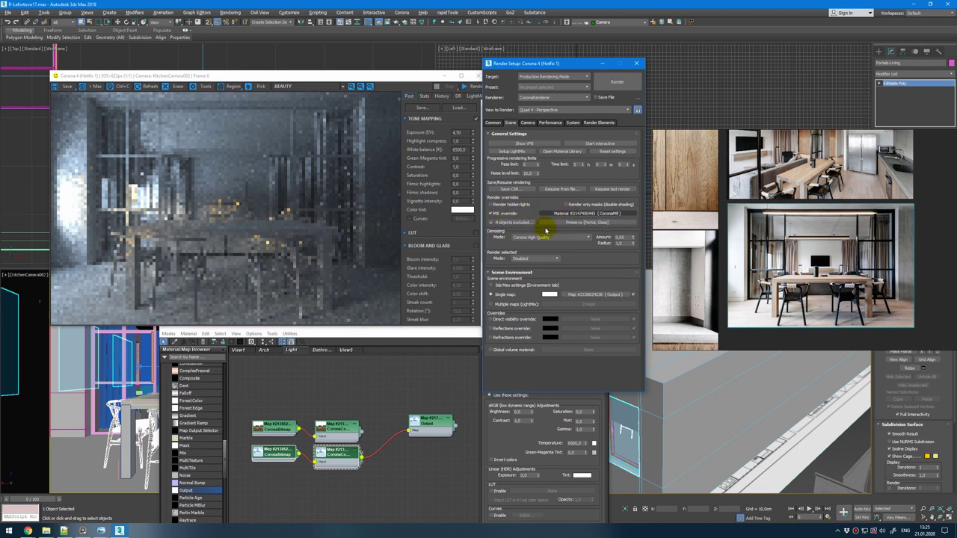
left_click(238, 351)
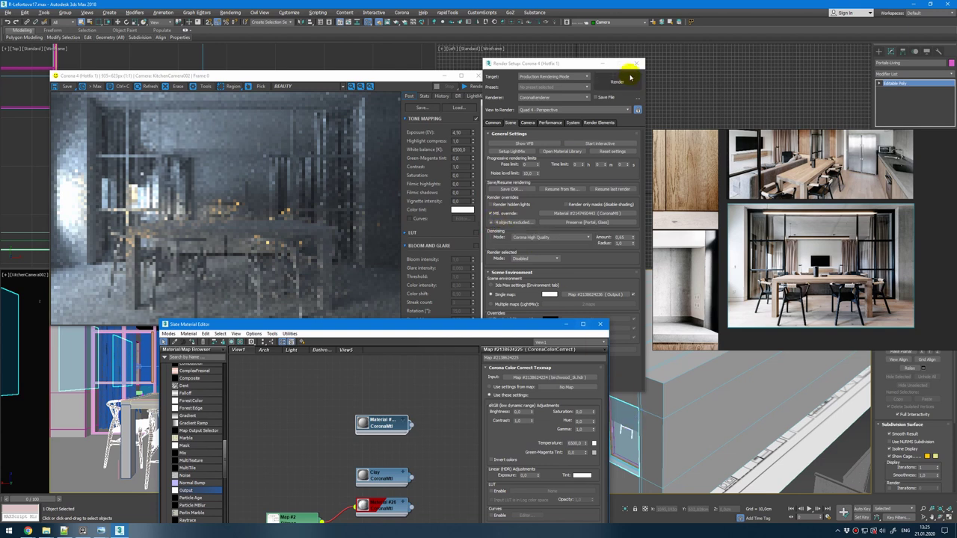
left_click(636, 64)
scroll(703, 390, "down", 5)
scroll(702, 390, "up", 5)
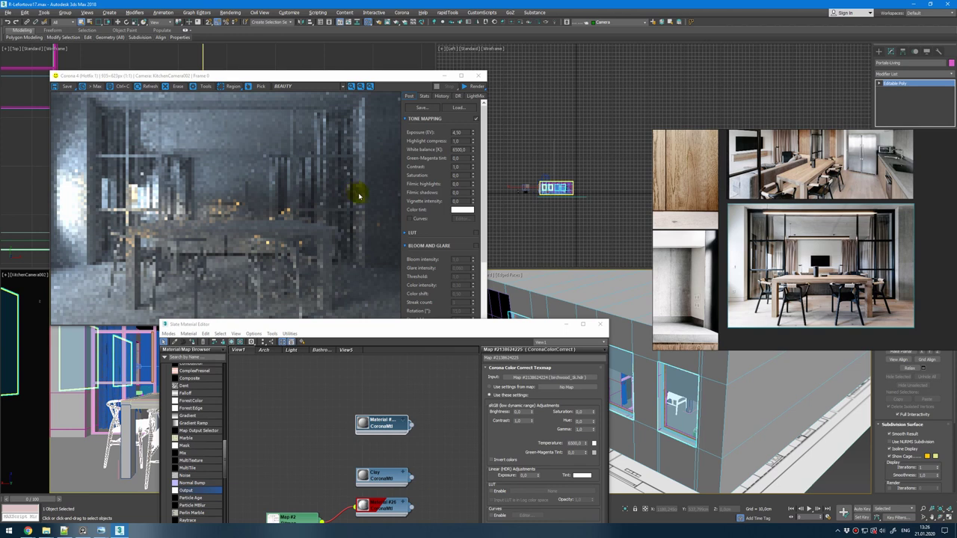
left_click_drag(485, 327, 482, 253)
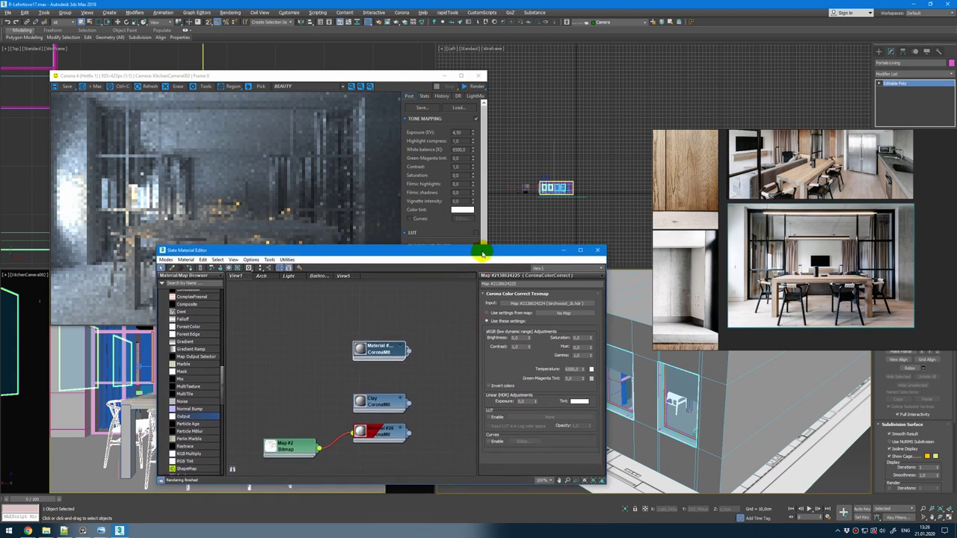
left_click(388, 80)
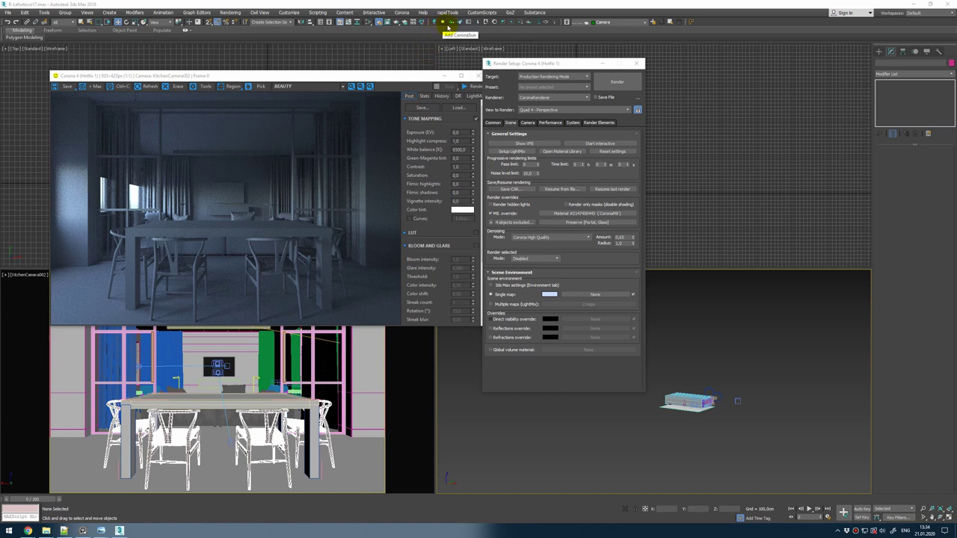
Step: Close the frame buffer and place a targeted CoronaSun in the Top view, outside the window side and aimed at the apartment
left_click(879, 52)
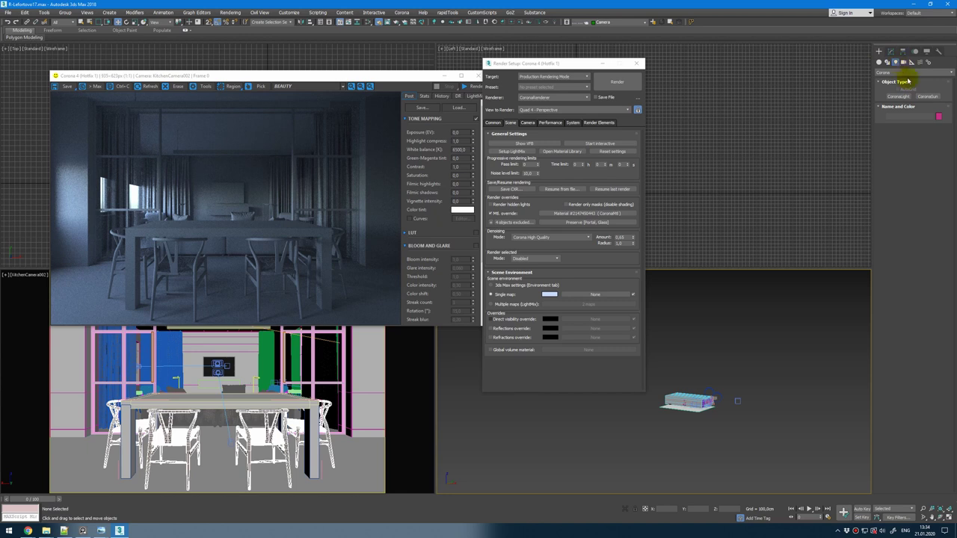
left_click(480, 76)
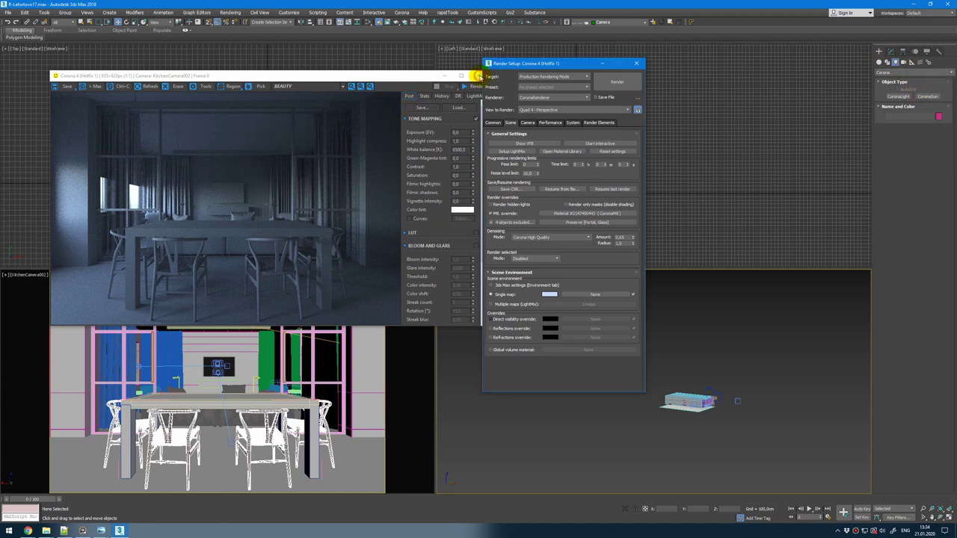
left_click(476, 76)
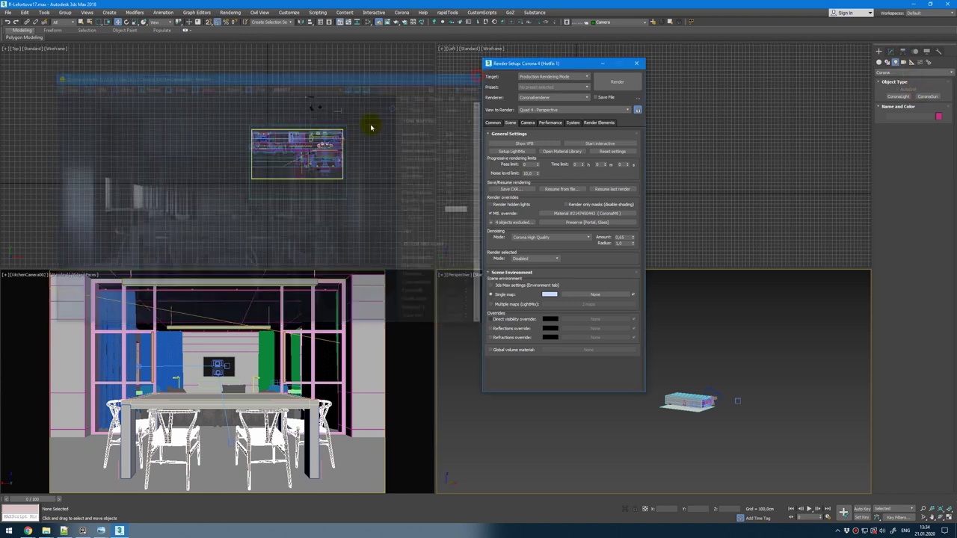
left_click(927, 95)
left_click_drag(395, 117, 295, 159)
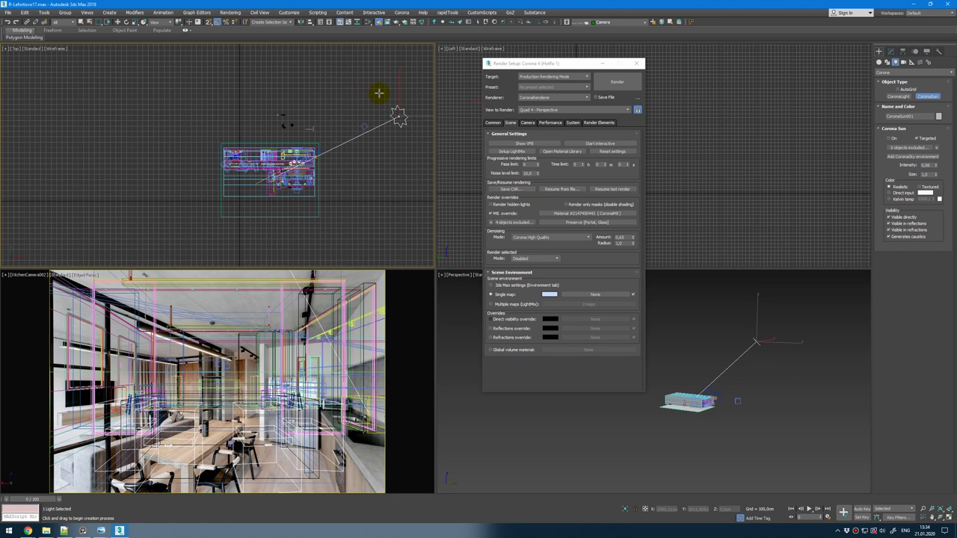
Step: Move the CoronaSun horizontally farther away from the building's window side
left_click(891, 51)
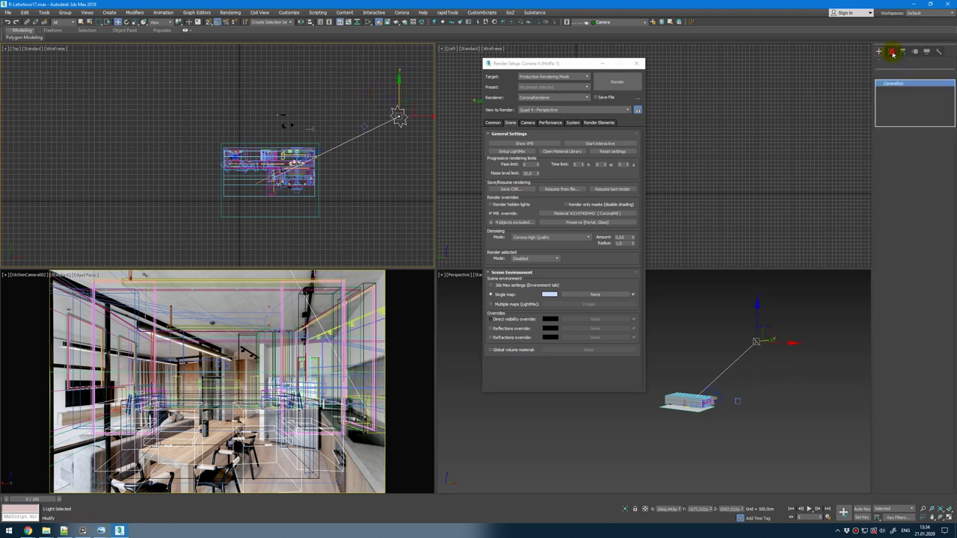
middle_click_drag(773, 370, 765, 395, "alt")
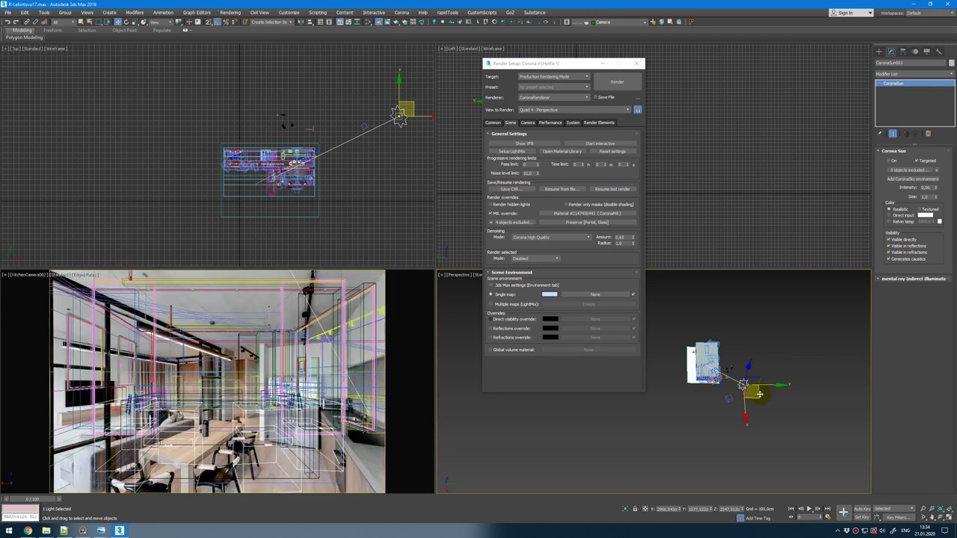
left_click_drag(759, 395, 721, 422)
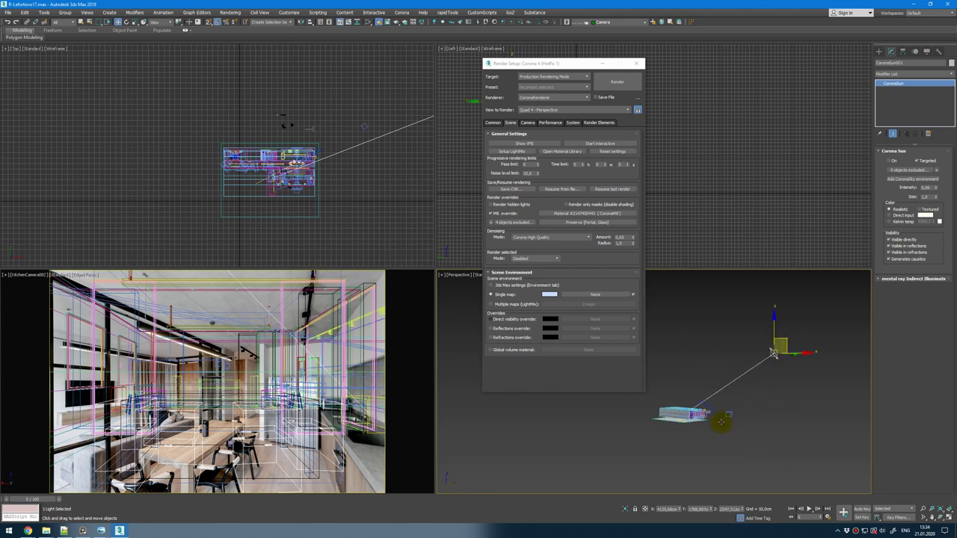
Step: Add a CoronaSky environment for the sun, and start interactive rendering with the sun switched on at intensity 1.0
left_click(895, 179)
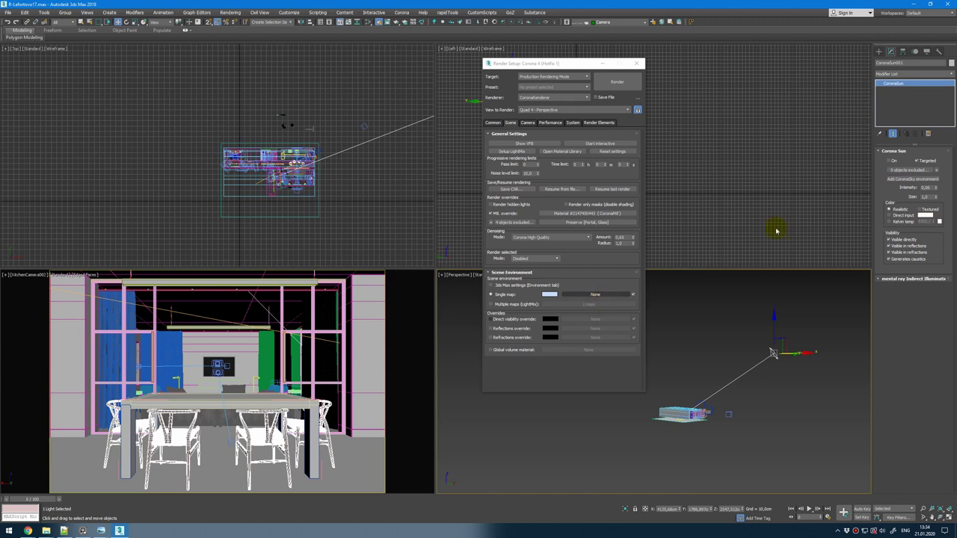
left_click(898, 181)
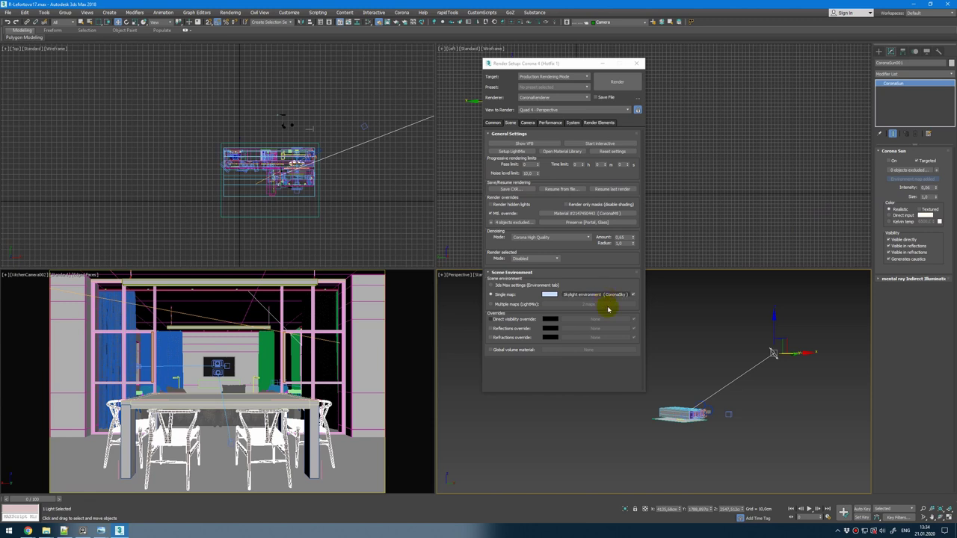
left_click(612, 145)
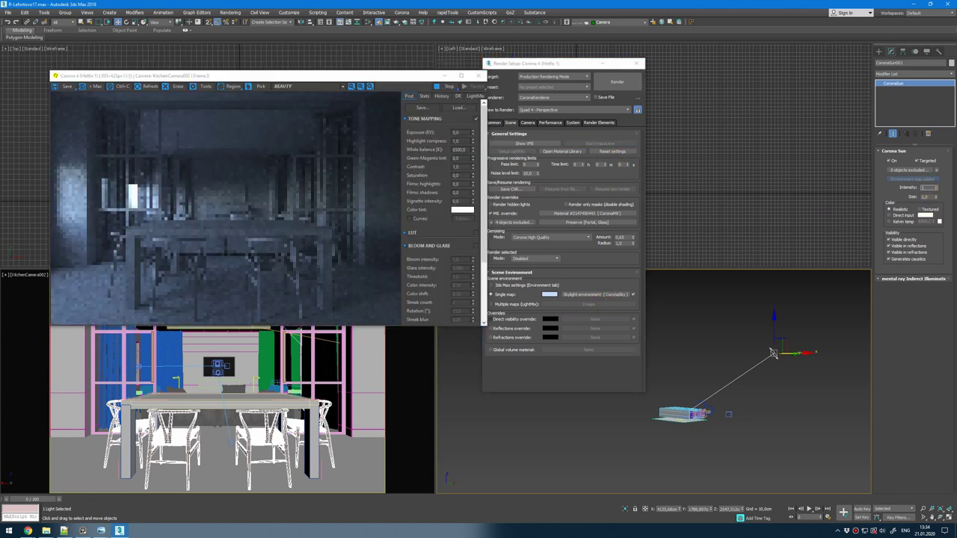
left_click(891, 160)
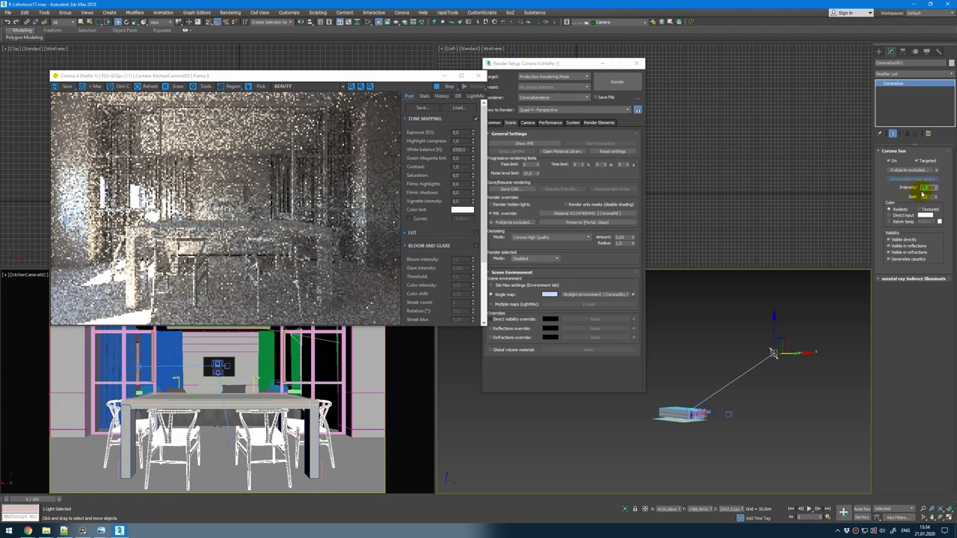
Step: Lower the sun and shift it along the Y axis to change how sunlight falls through the windows
middle_click_drag(837, 374, 824, 417, "alt")
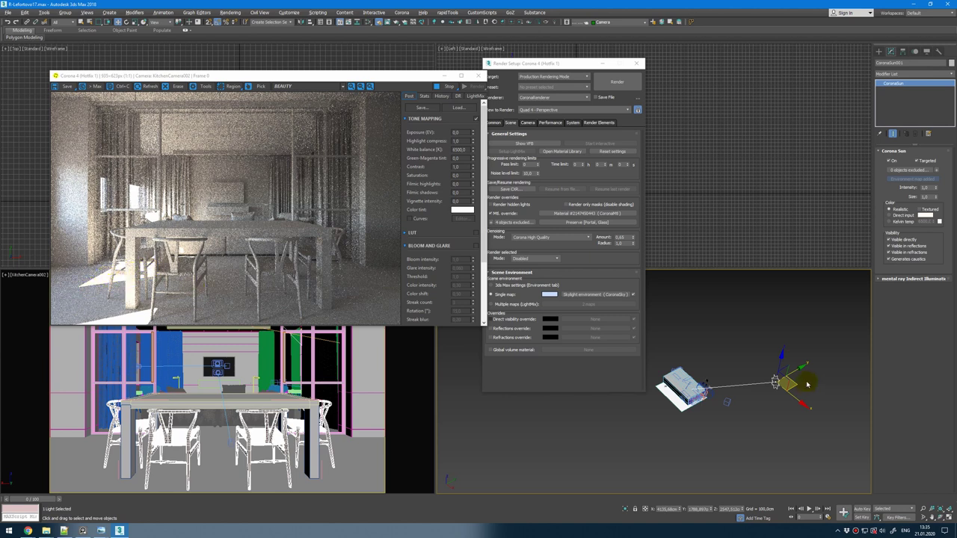
middle_click_drag(806, 384, 803, 356, "alt")
left_click_drag(775, 335, 775, 350)
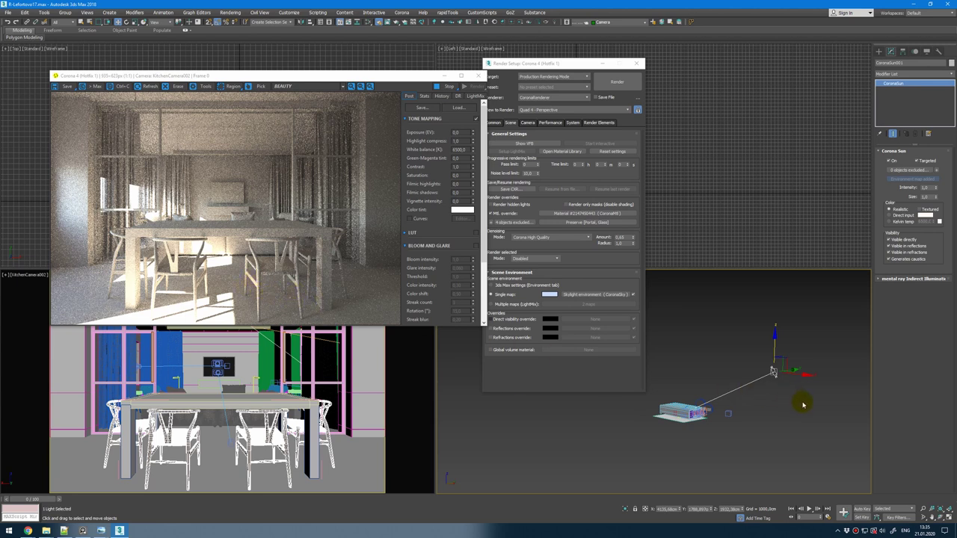
middle_click_drag(821, 389, 799, 379, "alt")
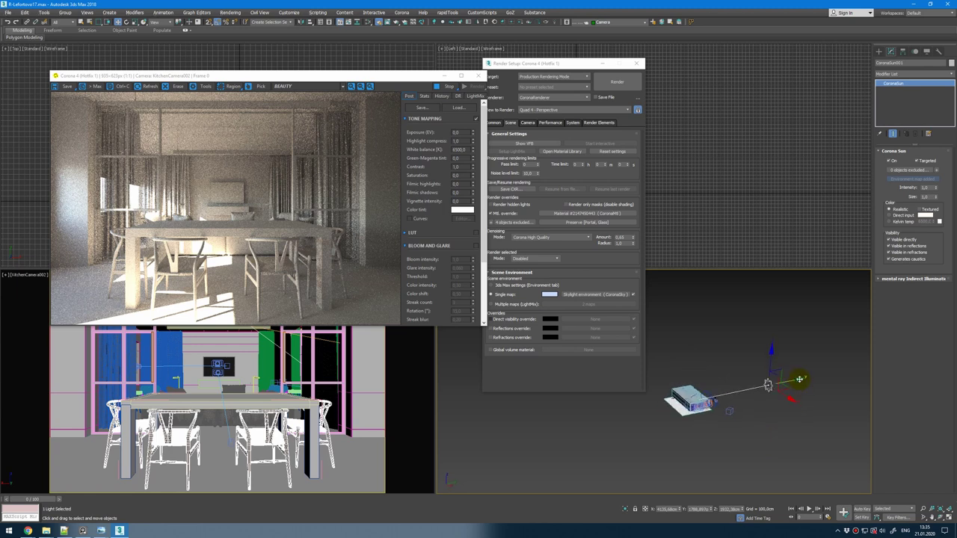
left_click_drag(799, 379, 762, 398)
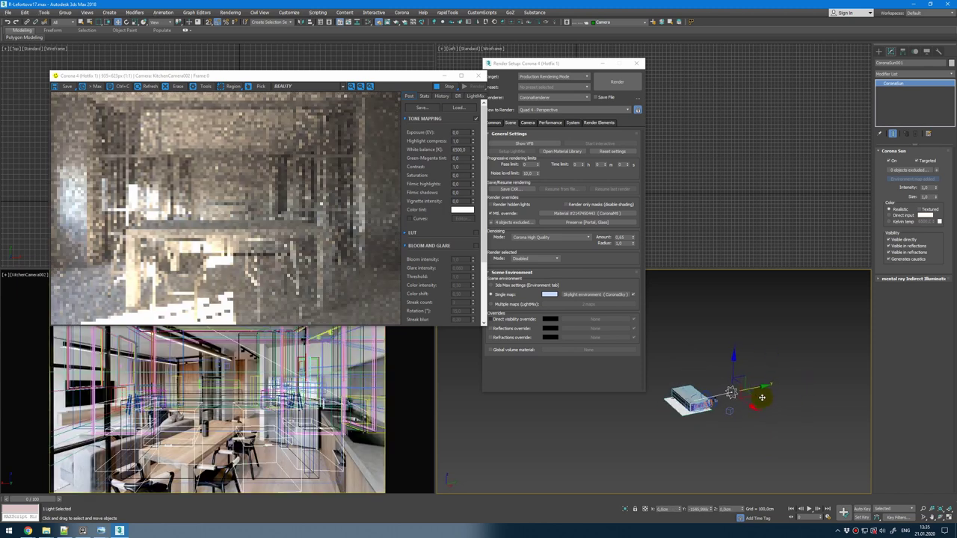
Step: Try the sun close to the horizon, and raise it high above the building
middle_click_drag(739, 430, 758, 363, "alt")
left_click_drag(753, 346, 751, 384)
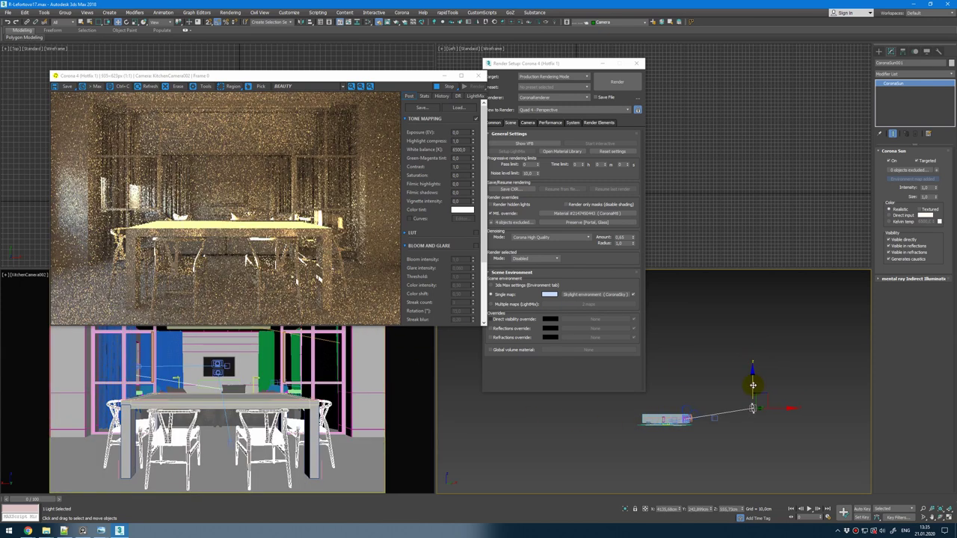
left_click_drag(753, 385, 752, 324)
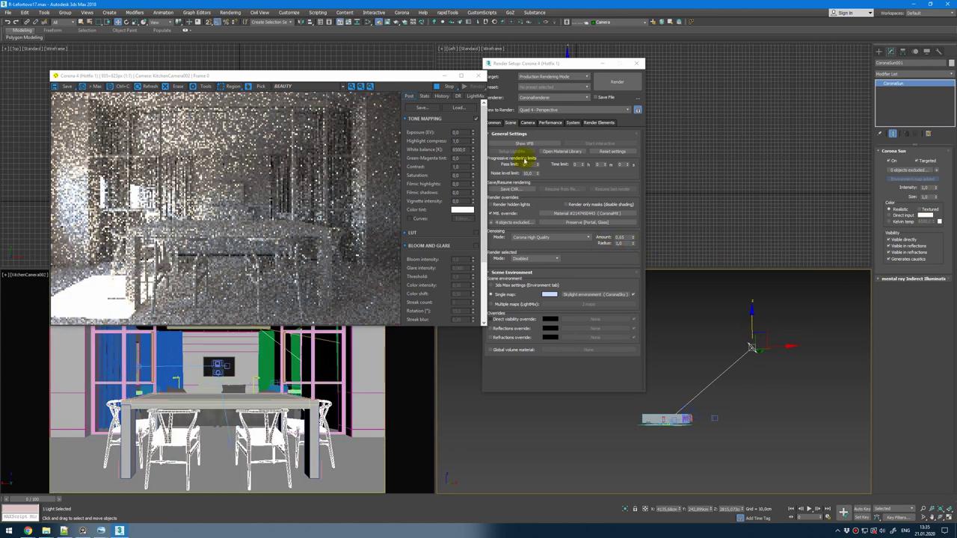
Step: Reduce the sun's intensity to 0.01 and toggle the sun's on state
left_click_drag(938, 190, 935, 279)
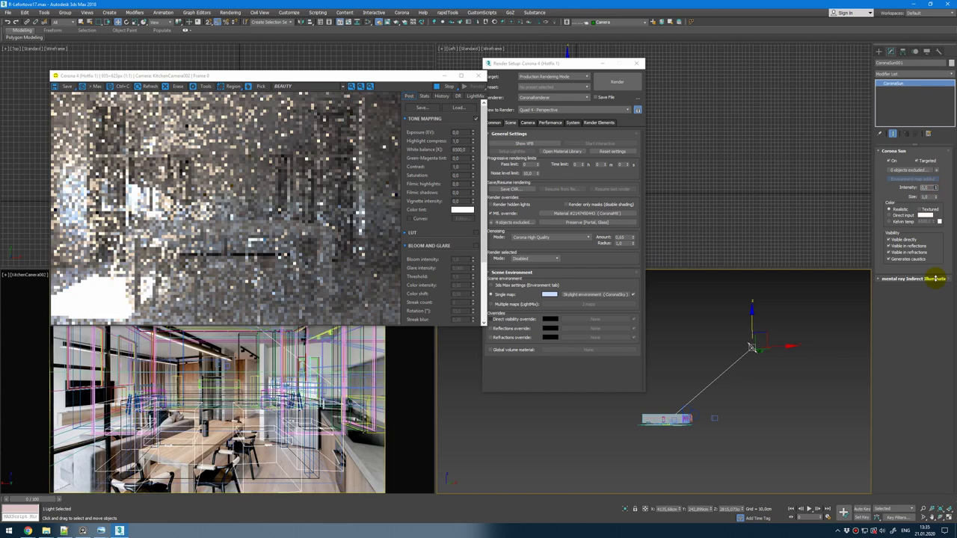
left_click(936, 190)
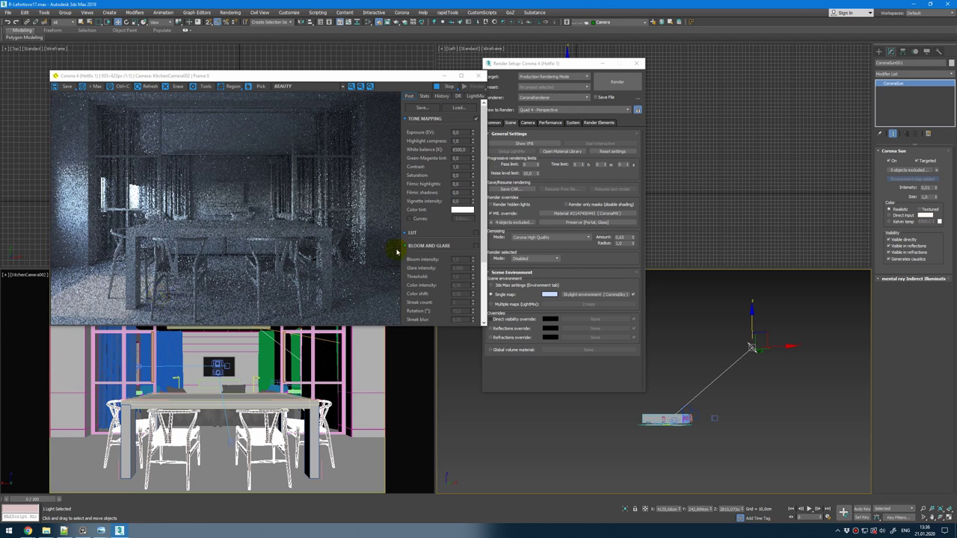
left_click(890, 160)
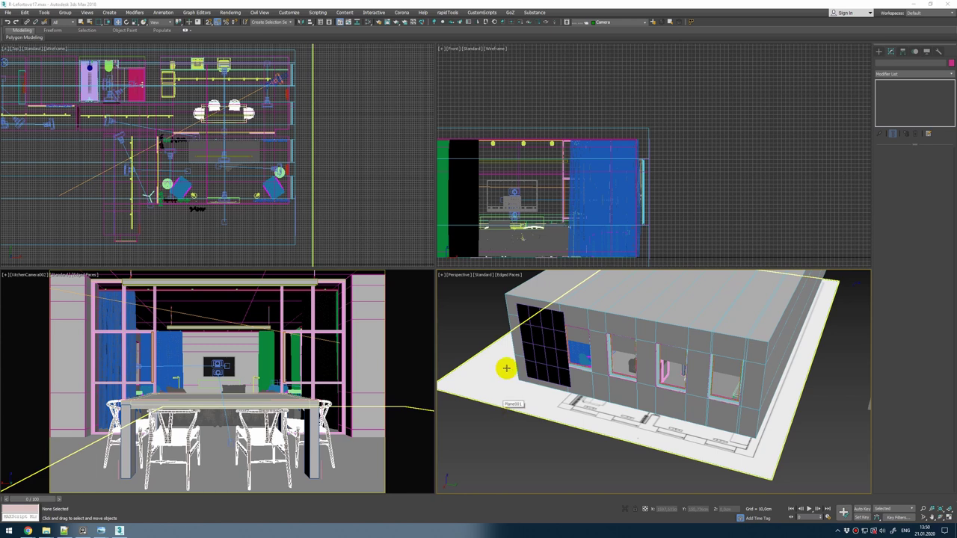
Step: Draw a rectangular CoronaLight about 244 × 138 cm in the Top view, just outside the building's window wall
left_click(436, 22)
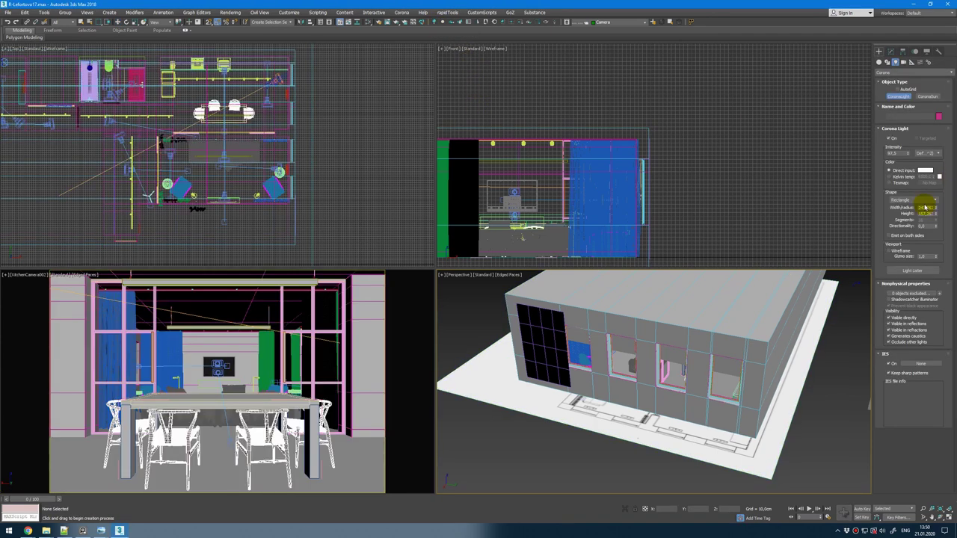
scroll(271, 97, "up", 4)
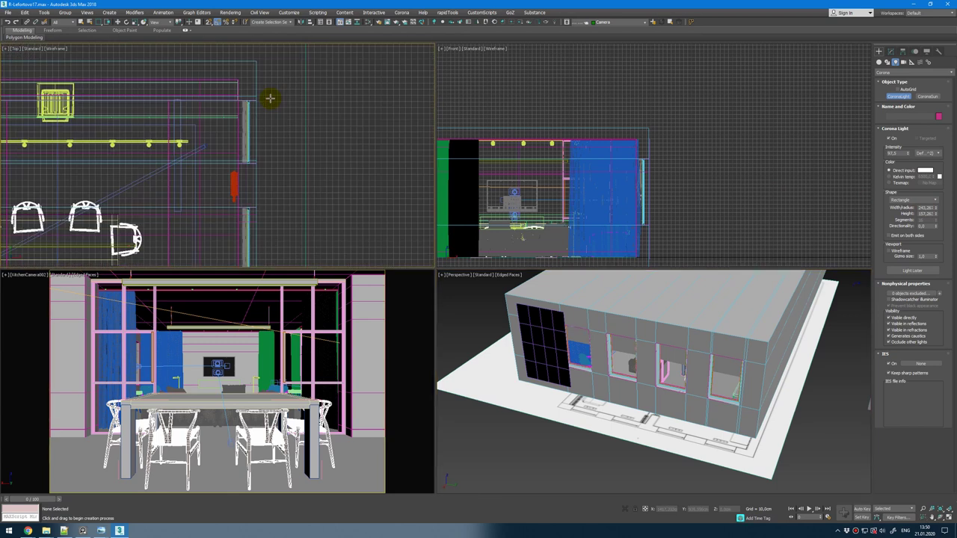
left_click_drag(268, 89, 417, 175)
right_click(753, 417)
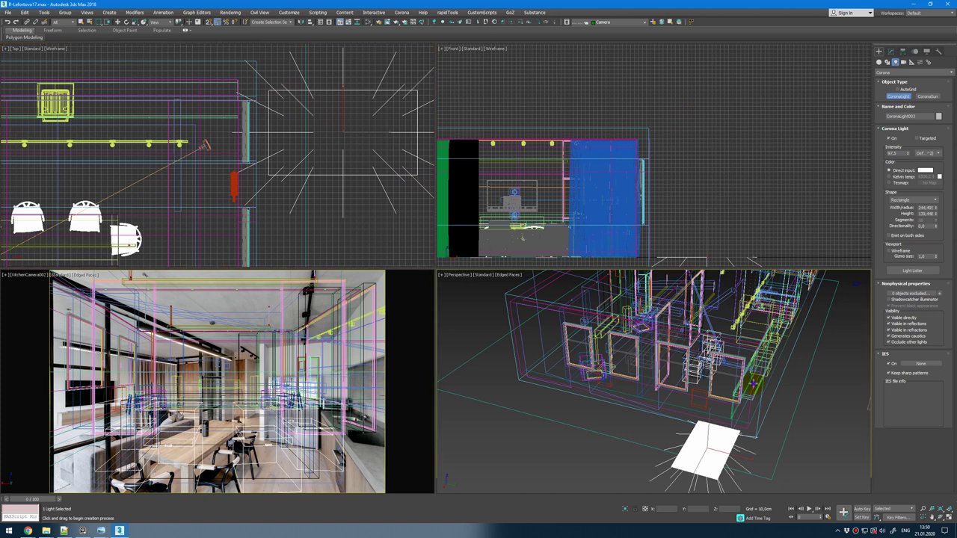
Step: Rotate the new CoronaLight to slant toward the window wall, and move it closer to the facade
middle_click_drag(731, 407, 707, 422, "alt")
key("e")
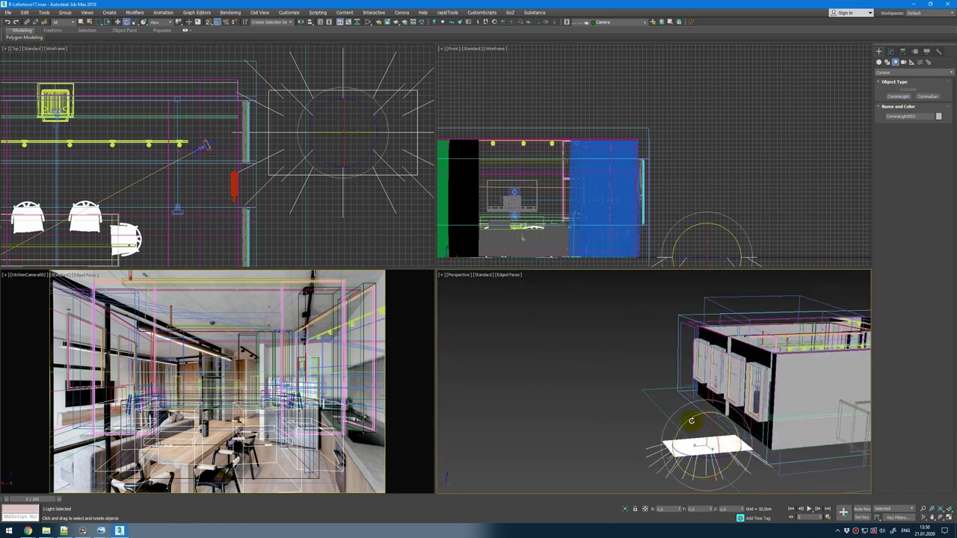
left_click_drag(691, 421, 709, 355)
key("w")
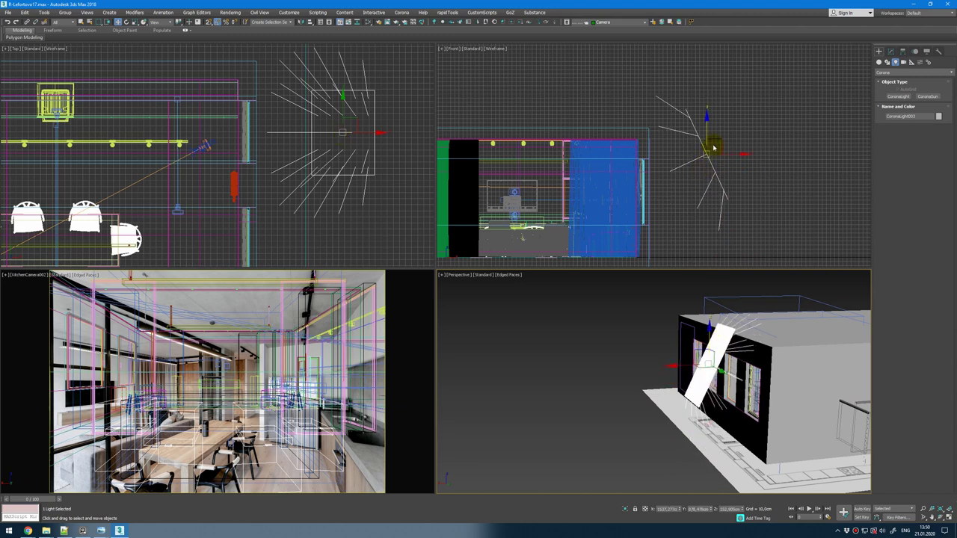
left_click(733, 156)
left_click_drag(736, 153, 726, 157)
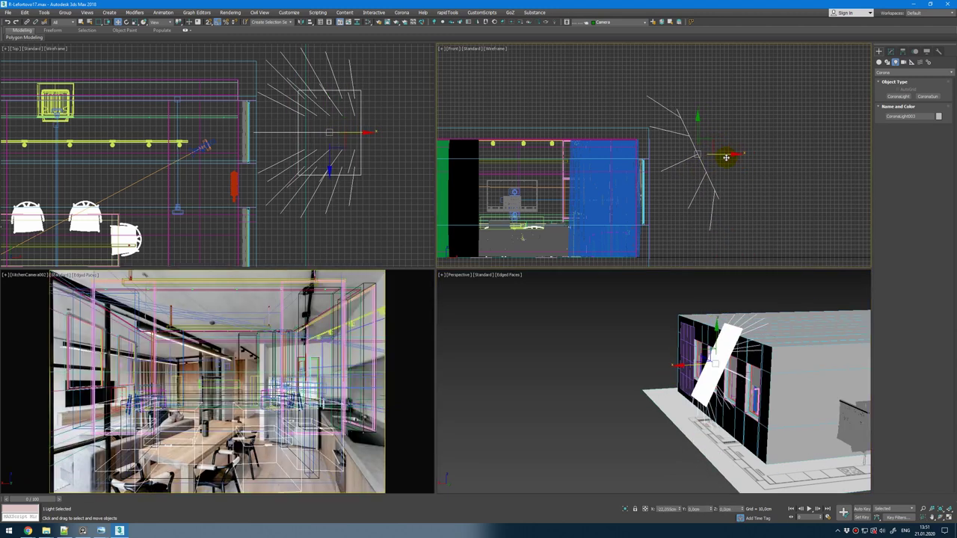
Step: Try the light standing upright, close against the window wall, in the Front view
scroll(698, 92, "down", 5)
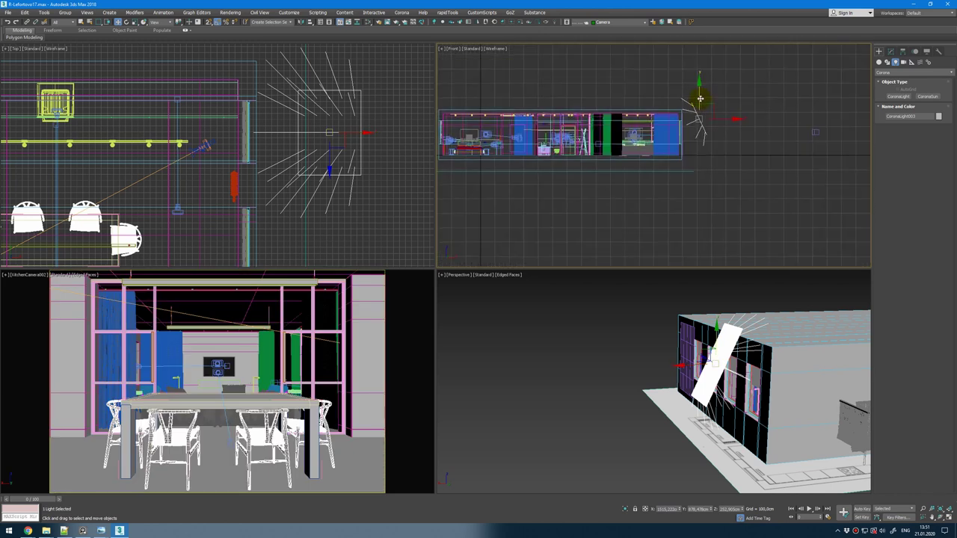
scroll(756, 98, "up", 5)
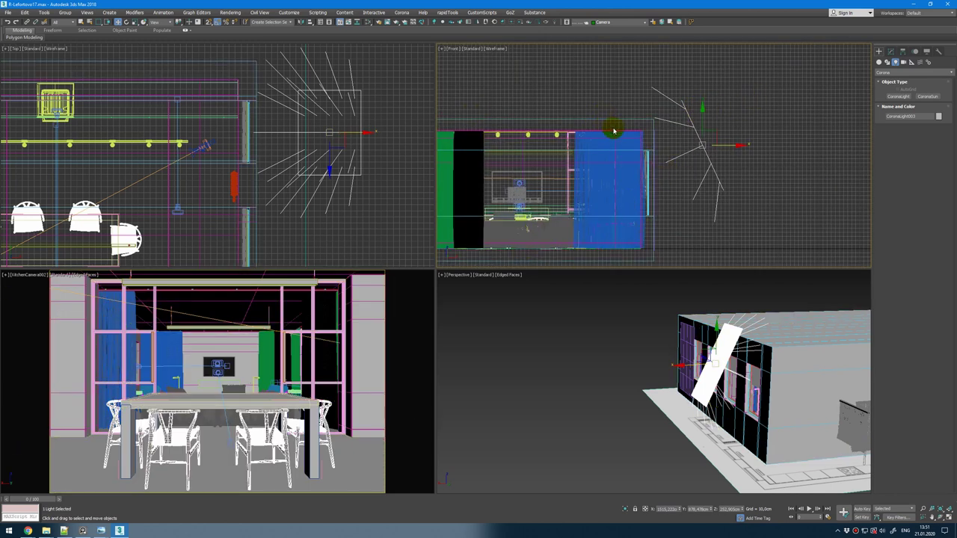
key("e")
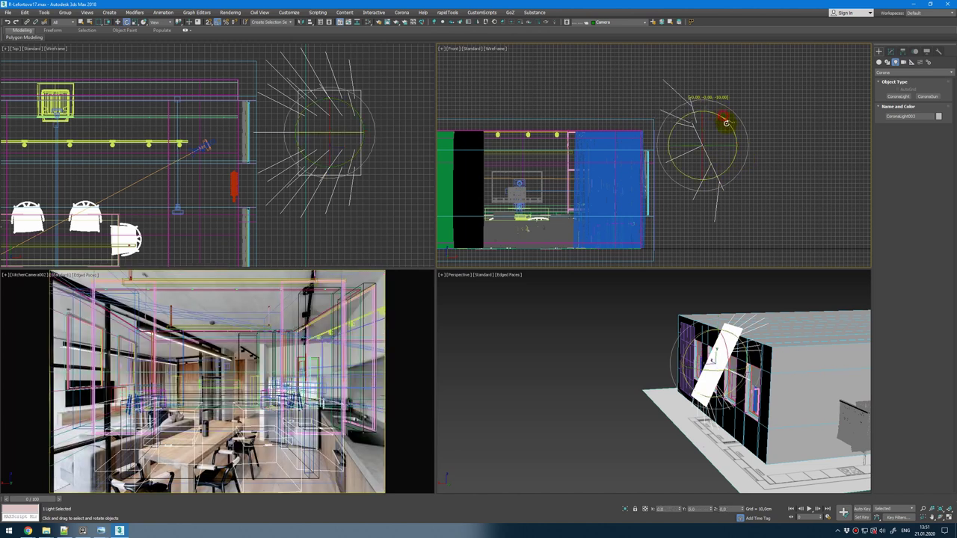
left_click_drag(726, 122, 680, 175)
key("w")
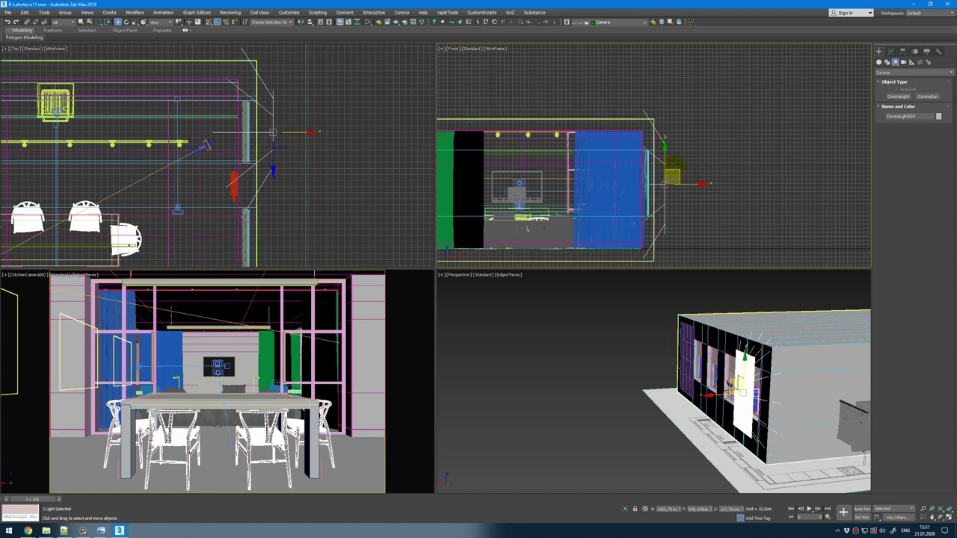
Step: Tilt the light so it slants down toward the windows, and place it a short distance outside the wall
key("e")
left_click_drag(690, 185, 710, 156)
key("w")
scroll(329, 103, "down", 5)
left_click_drag(338, 113, 331, 114)
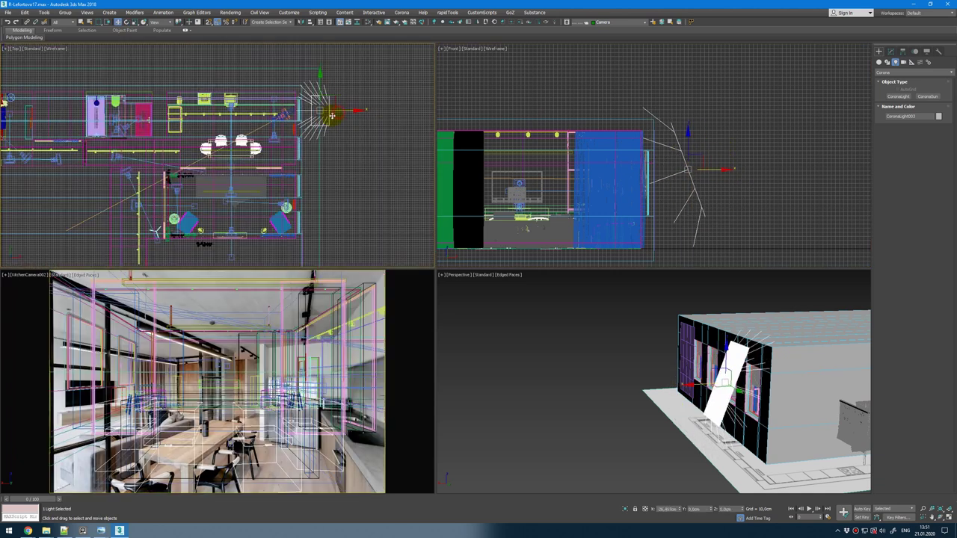
Step: Clone the slanted light three times along the window wall so the lights stand in a row outside the facade
middle_click_drag(336, 146, 346, 120)
scroll(336, 97, "up", 3)
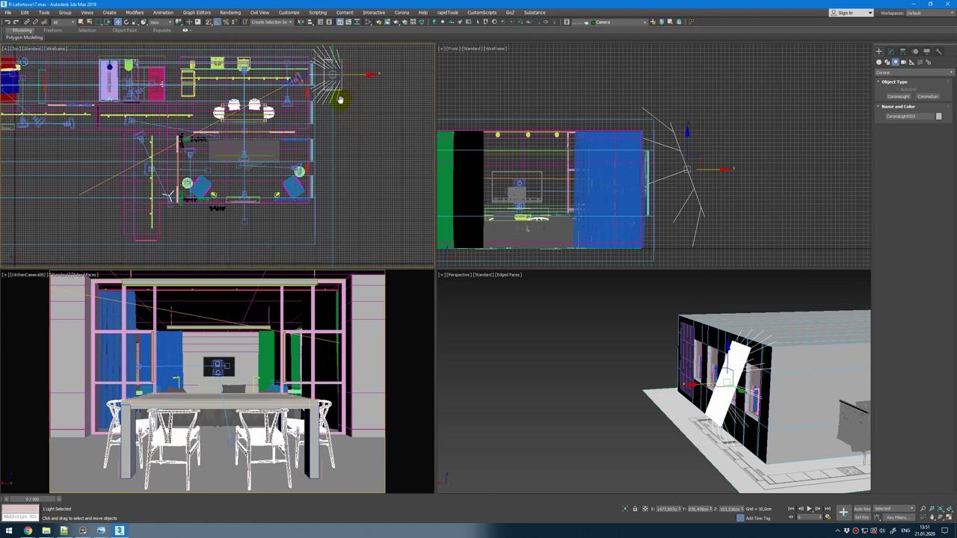
left_click_drag(331, 84, 330, 152)
left_click(479, 297)
scroll(329, 195, "down", 2)
middle_click_drag(329, 254, 314, 198)
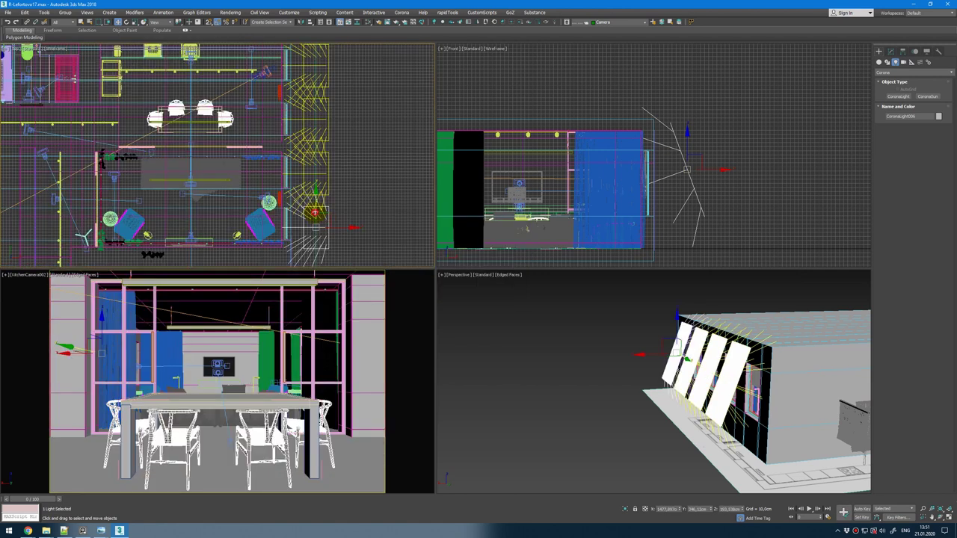
Step: Start an interactive Corona render of the kitchen camera and toggle the window lights' on state
left_click(891, 51)
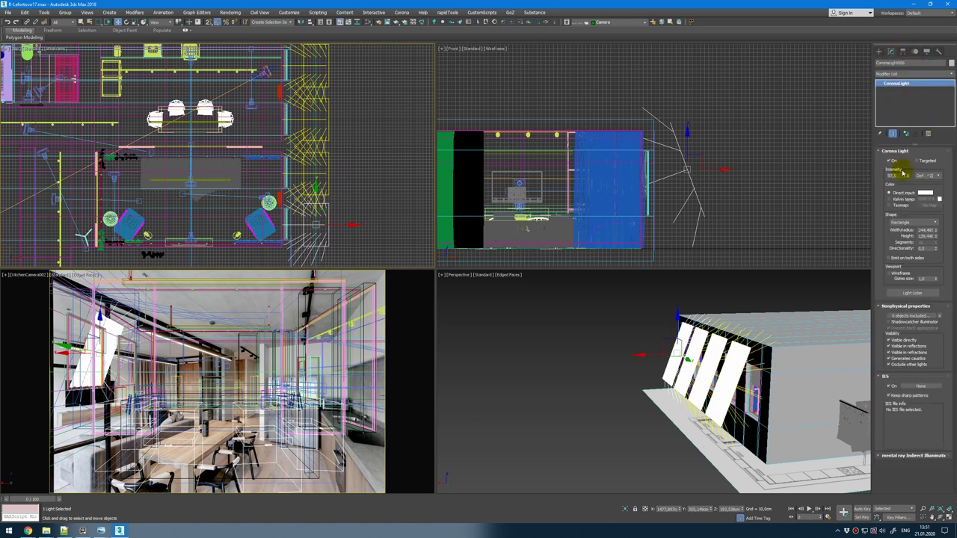
left_click(379, 23)
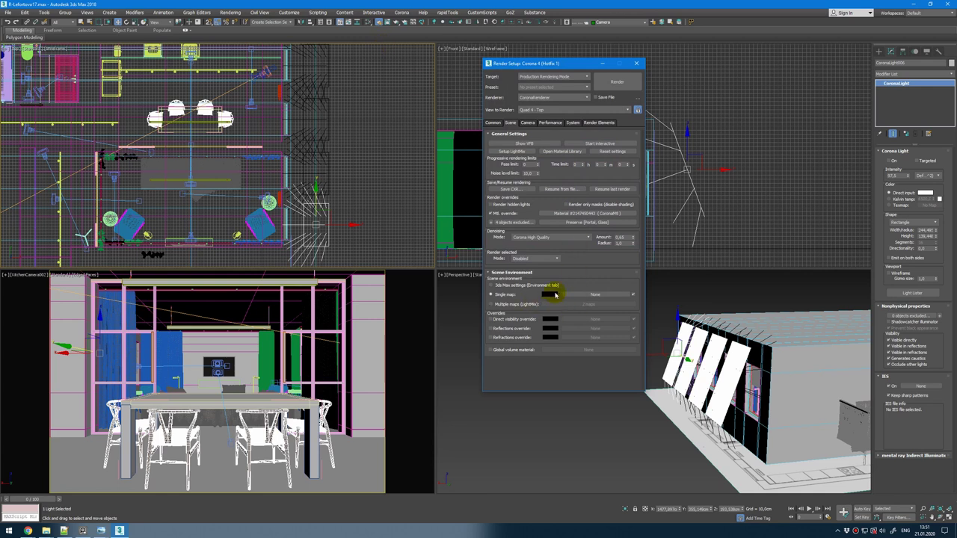
left_click(591, 143)
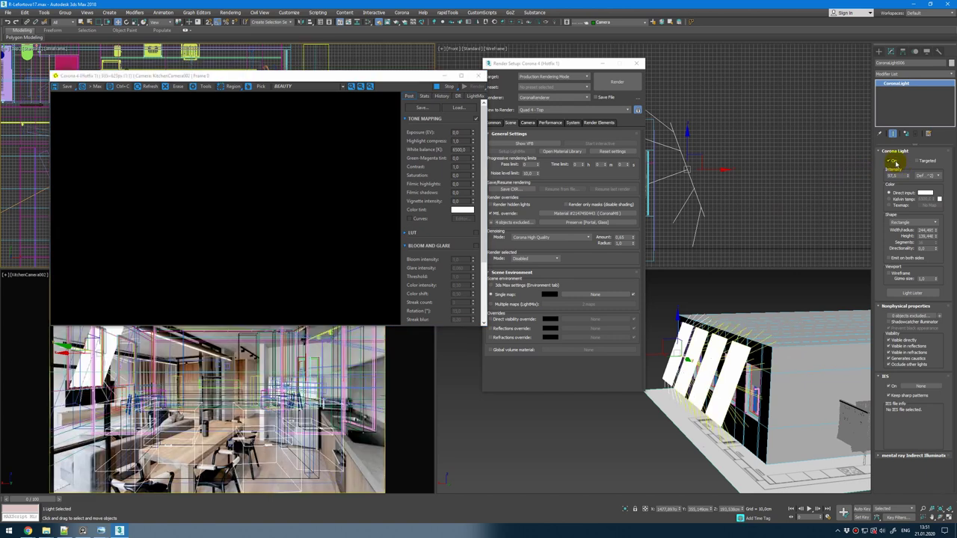
left_click(889, 160)
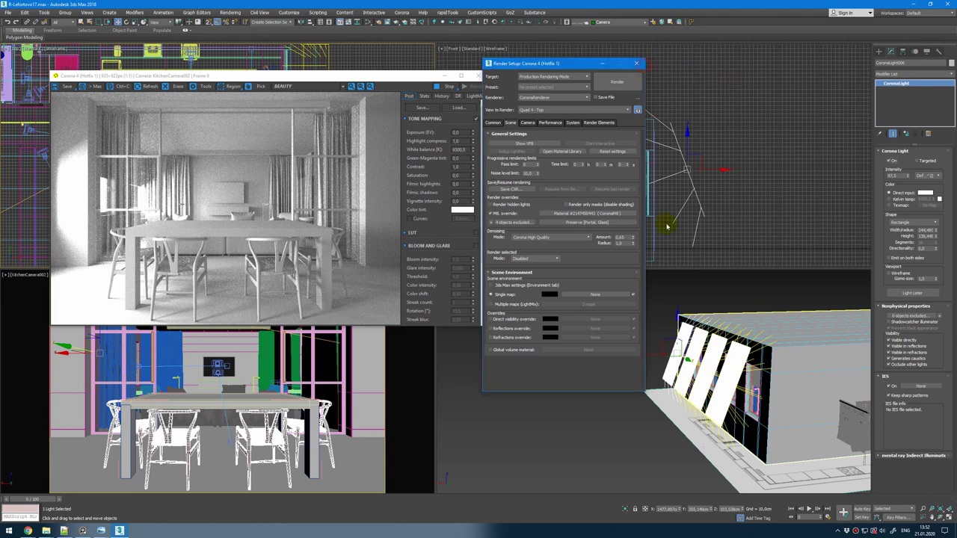
Step: Delete the farthest window light, and make the neighbouring one unique with an intensity of 11.7
left_click(638, 65)
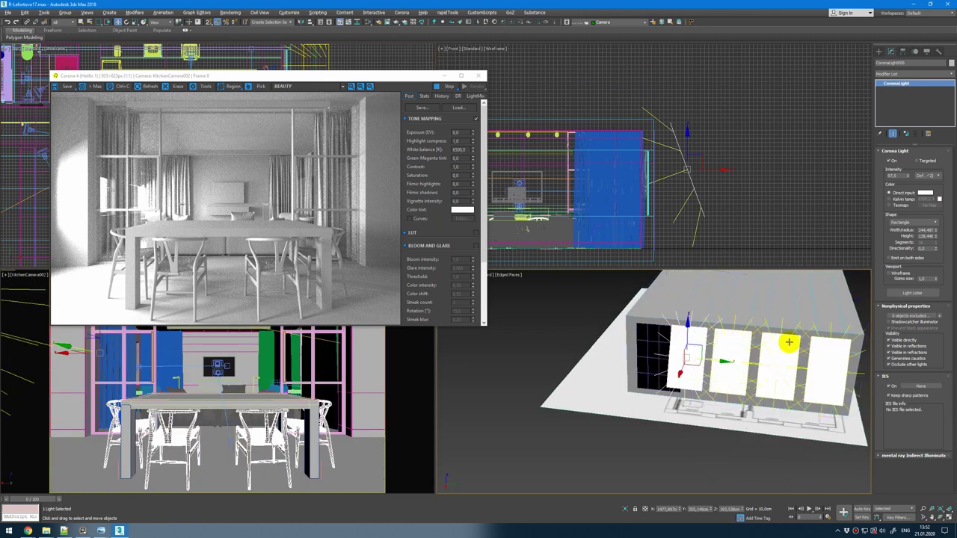
key("Delete")
left_click(722, 357)
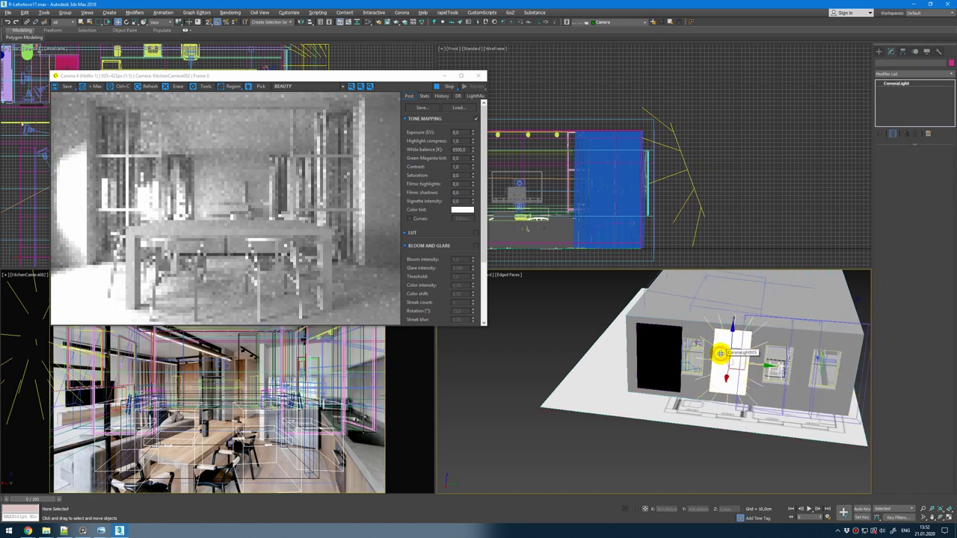
left_click(905, 133)
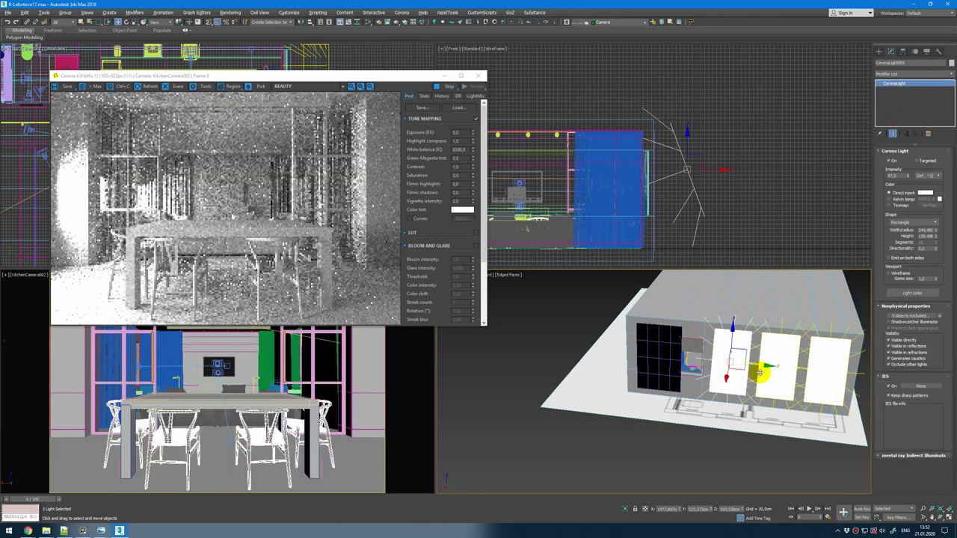
left_click(896, 162)
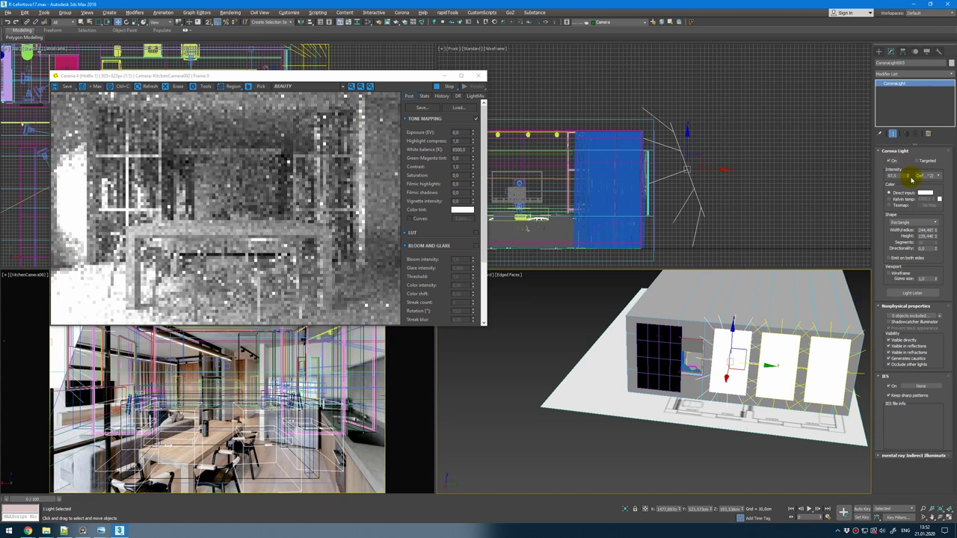
left_click_drag(909, 176, 915, 205)
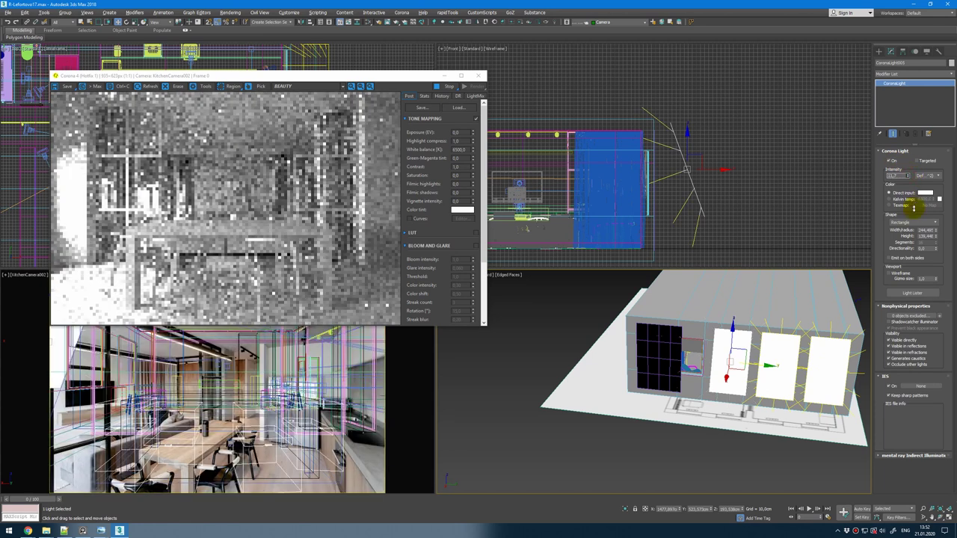
Step: Copy the dimmed light to the next window, and set its colour by Kelvin temperature
mouse_move(758, 367)
left_mouse_down()
mouse_move(699, 366)
mouse_move(712, 368)
left_mouse_up()
left_click(479, 297)
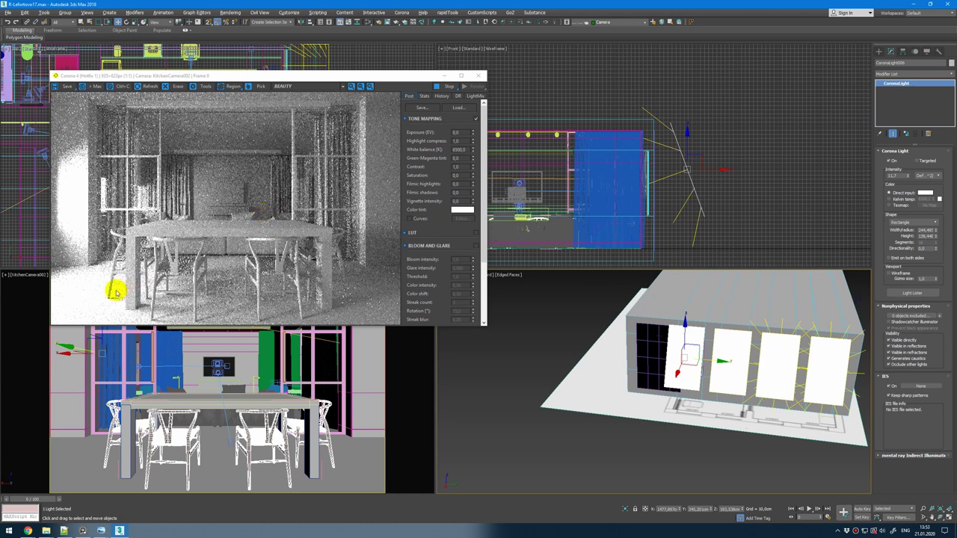
left_click(906, 199)
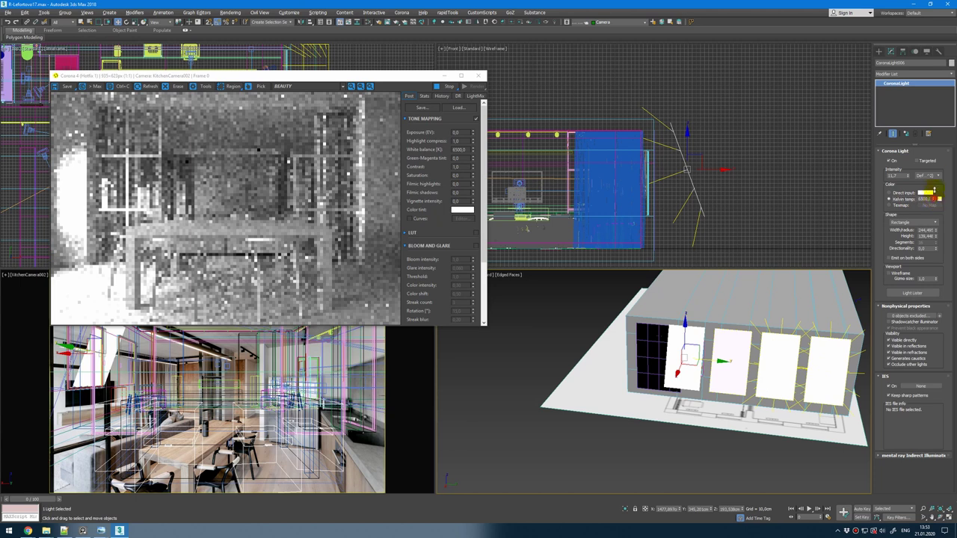
left_click_drag(935, 191, 935, 177)
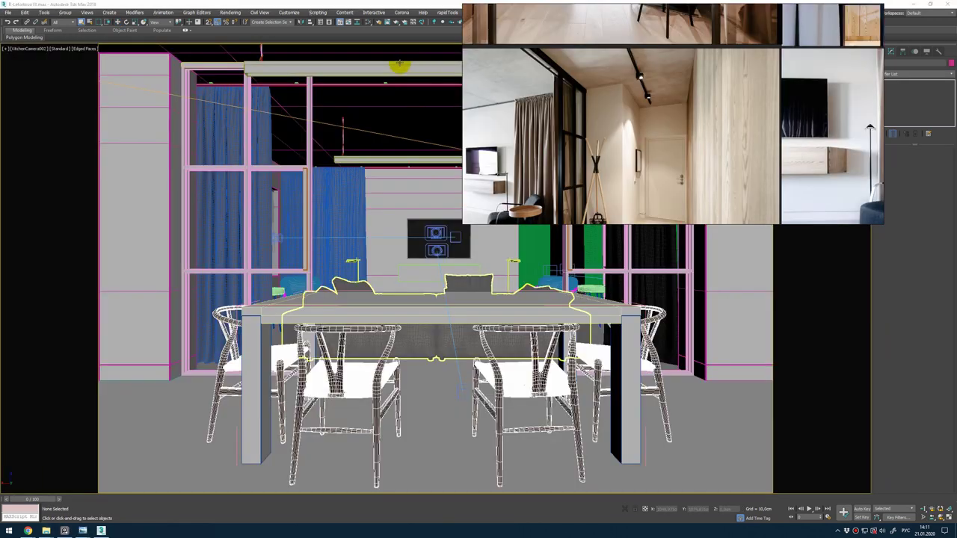
Step: Examine the kitchen and dining-table photos on the reference board
scroll(570, 163, "down", 2)
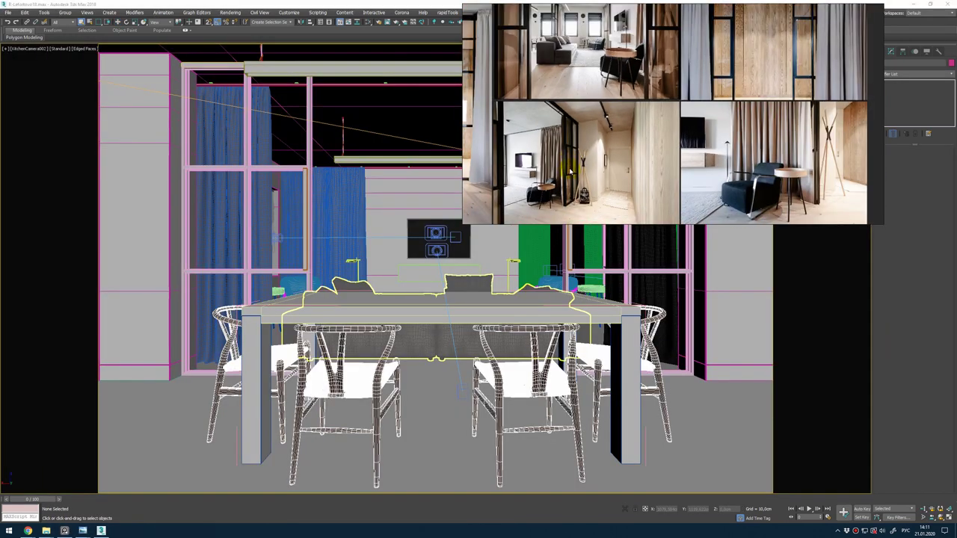
scroll(570, 172, "down", 5)
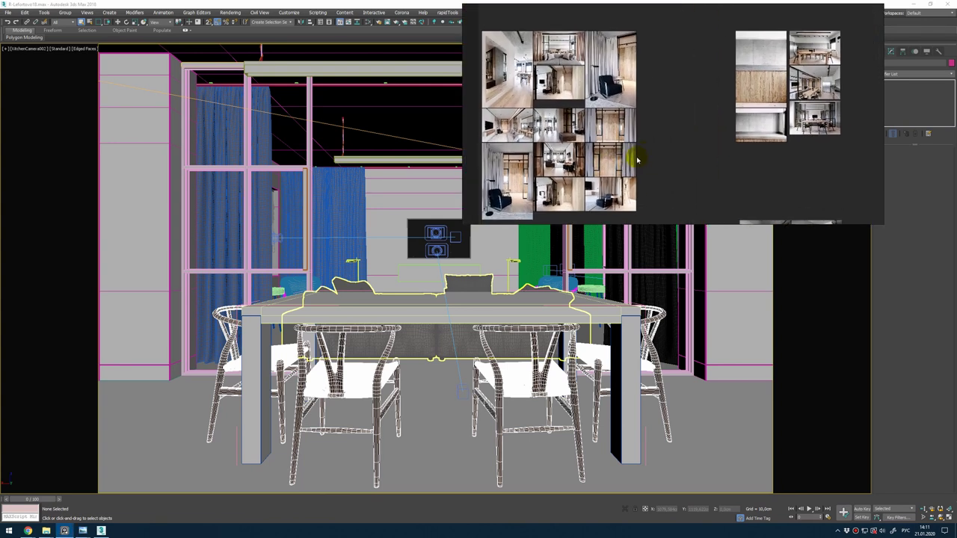
scroll(763, 129, "up", 4)
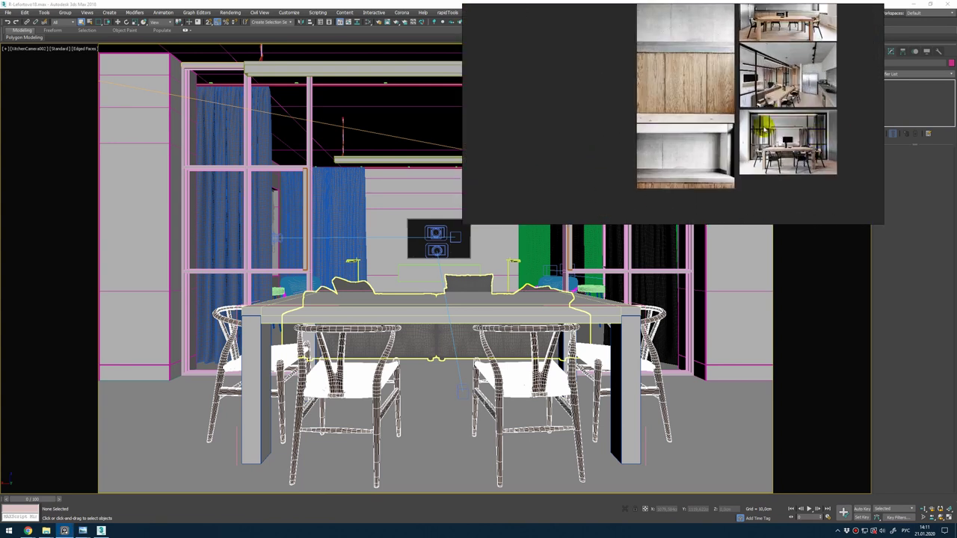
scroll(762, 129, "up", 3)
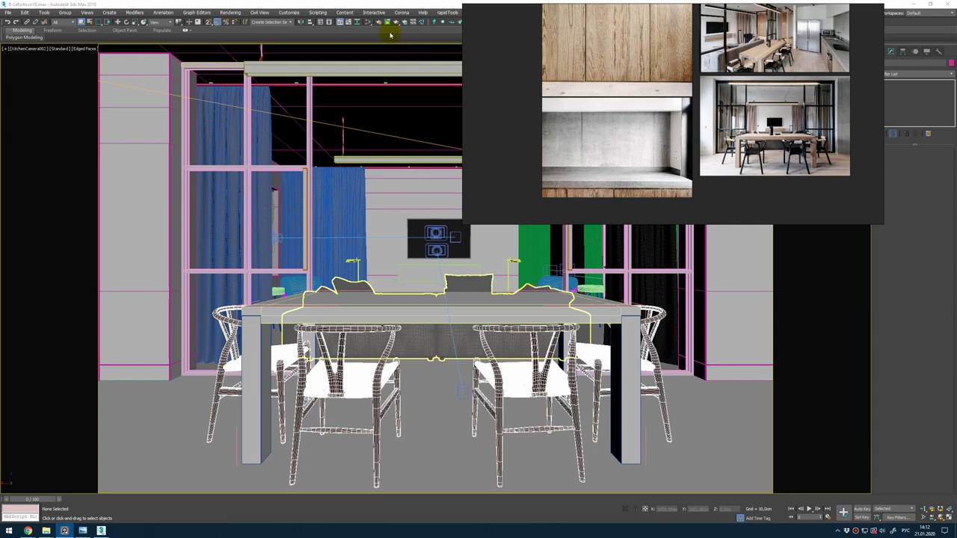
Step: Set the scene environment's single-map colour to black and disable its Output map in the render setup
left_click(381, 22)
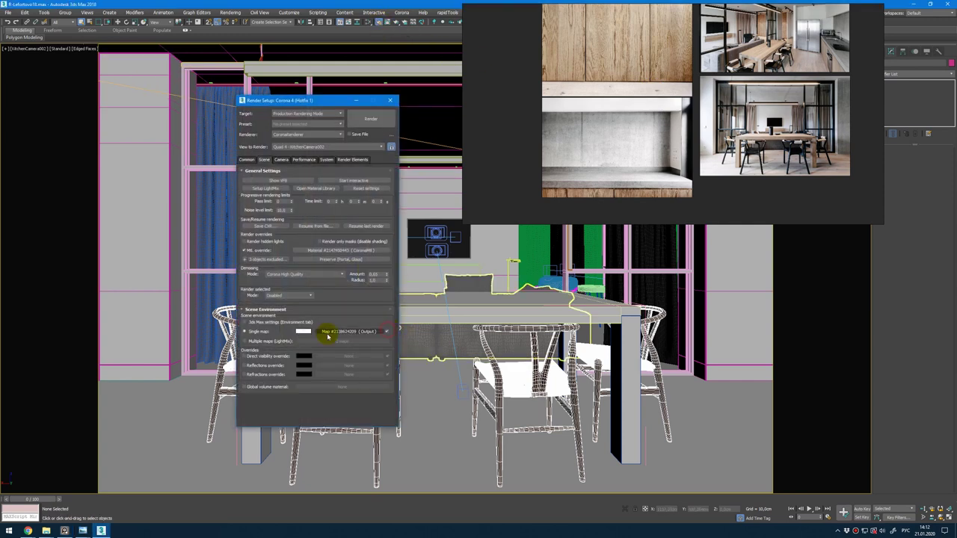
left_click(303, 331)
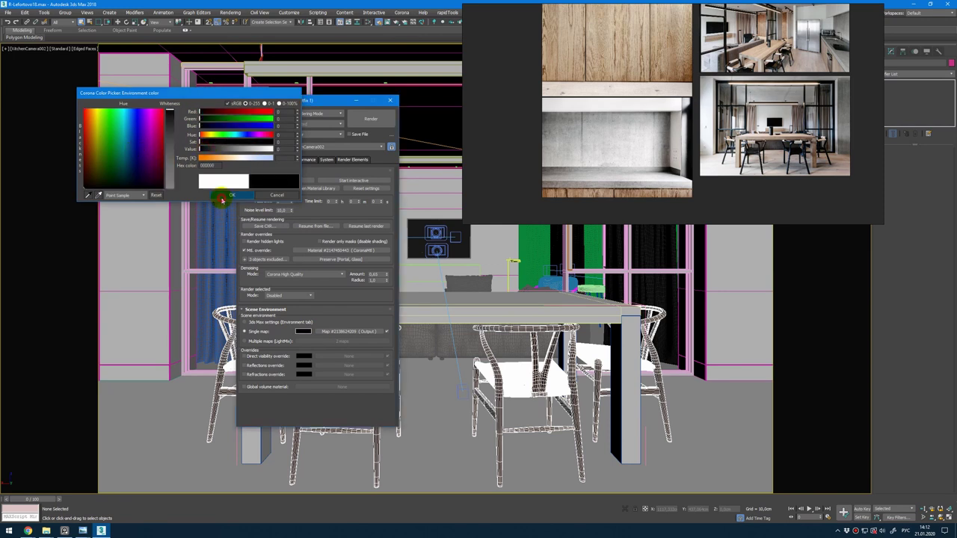
left_click(232, 194)
left_click(387, 331)
left_click(390, 101)
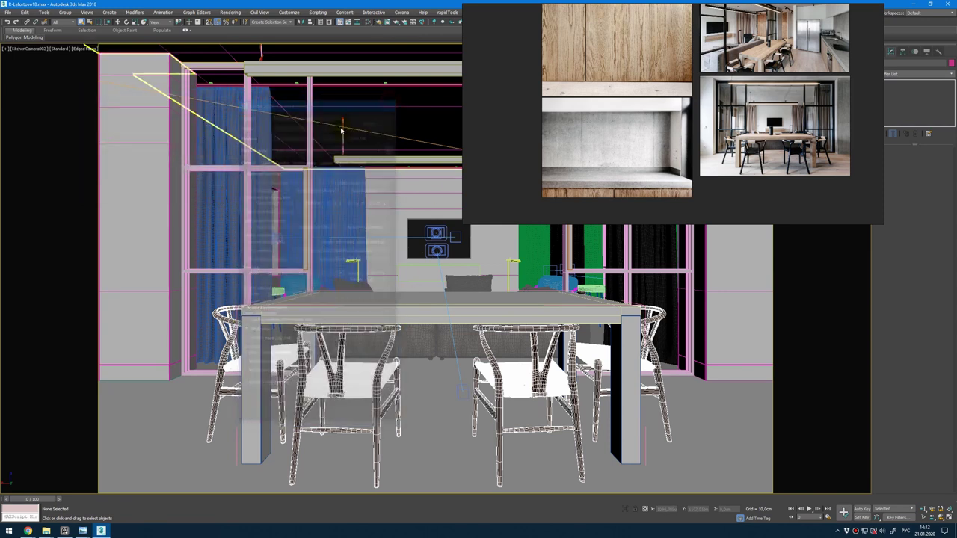
Step: Show the dining table area in the Top view and minimize the reference board
key("t")
middle_click_drag(281, 238, 281, 287)
scroll(230, 108, "up", 3)
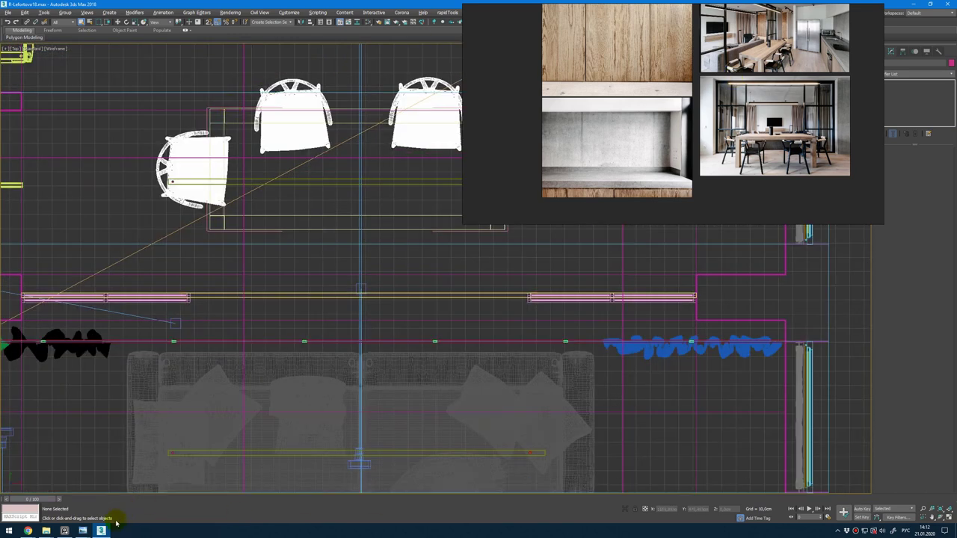
left_click(65, 531)
left_click(66, 530)
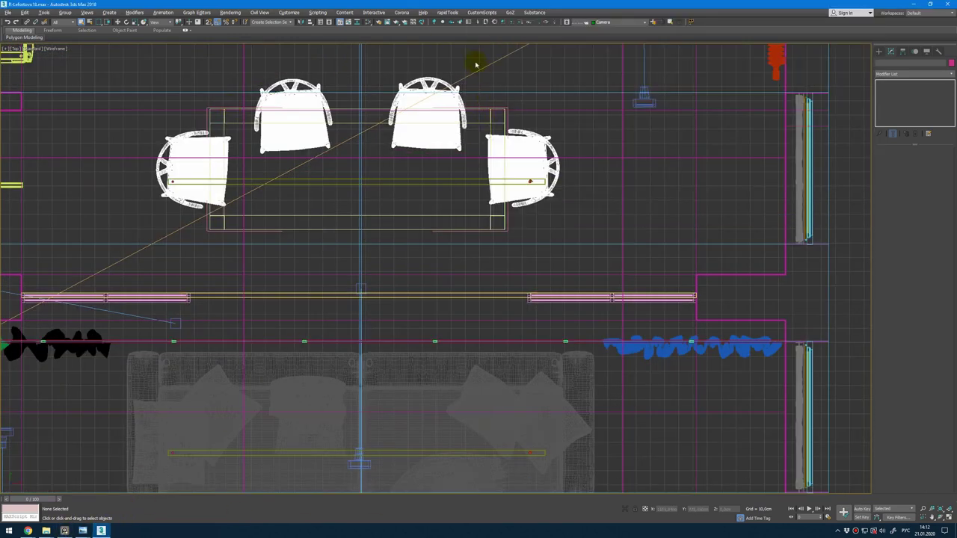
Step: Draw a Rectangle-shaped CoronaLight along the inner outline of the linear pendant lamp above the dining table
left_click(433, 23)
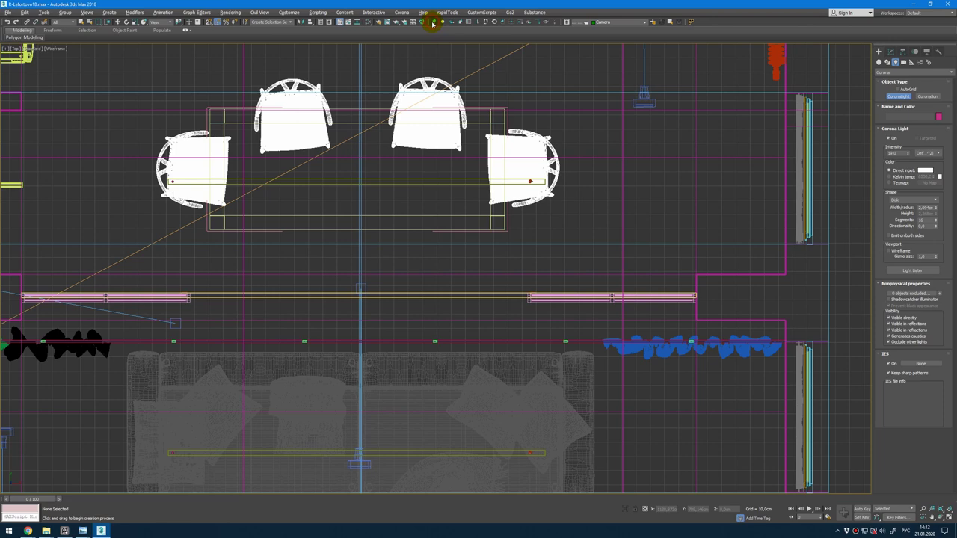
left_click(937, 201)
left_click(918, 207)
scroll(128, 181, "up", 10)
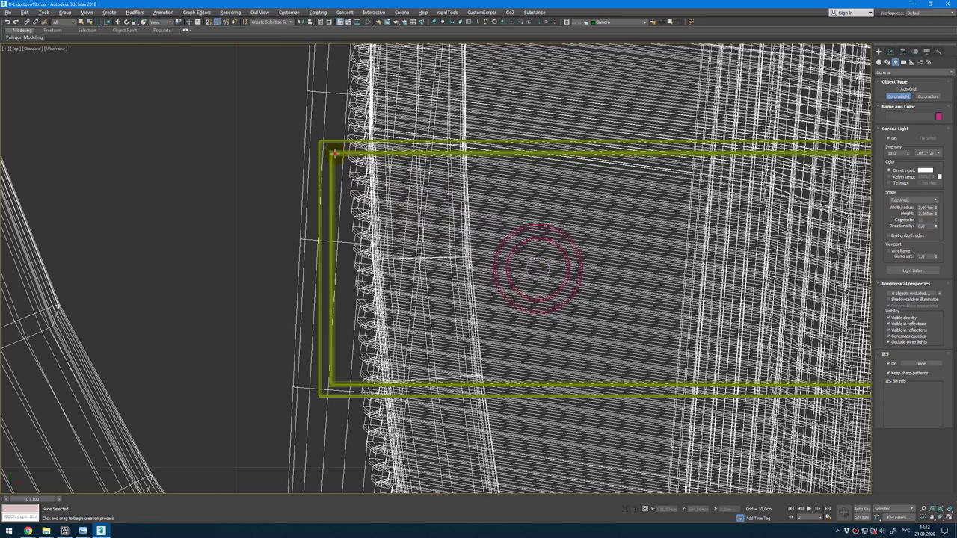
scroll(454, 265, "down", 6)
left_click_drag(335, 154, 721, 277)
scroll(724, 274, "up", 9)
right_click(722, 277)
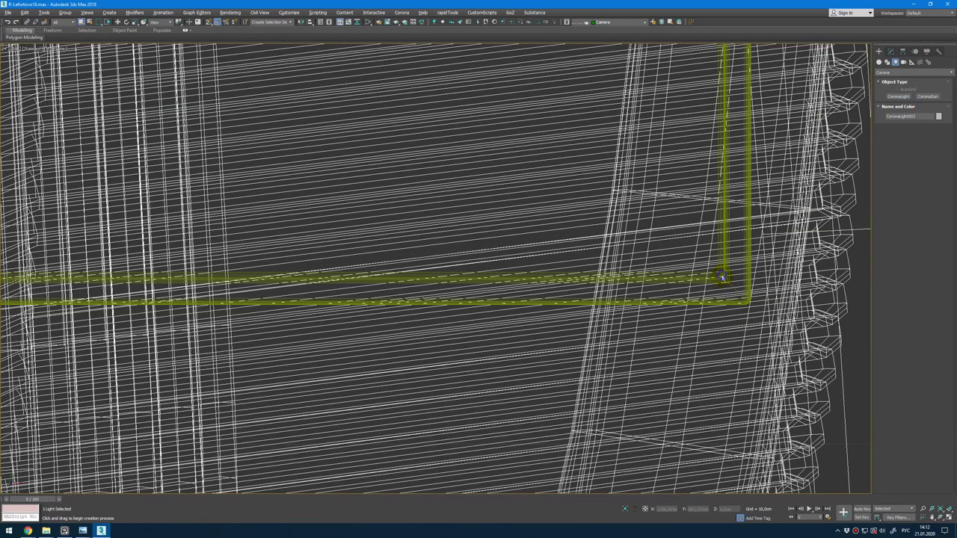
Step: Raise the new CoronaLight in the Perspective view up to the linear pendant lamp above the dining table
key("alt+w")
right_click(737, 430)
key("alt+w")
key("z")
scroll(526, 347, "down", 8)
middle_click_drag(526, 346, 508, 323, "alt")
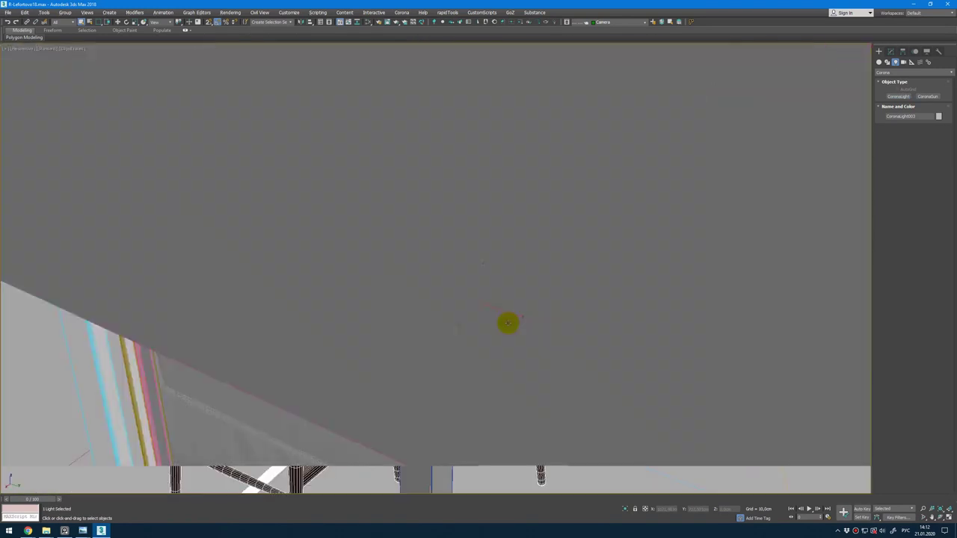
key("w")
key("F3")
left_click_drag(483, 278, 486, 149)
middle_click_drag(516, 299, 553, 163, "alt")
scroll(554, 163, "up", 3)
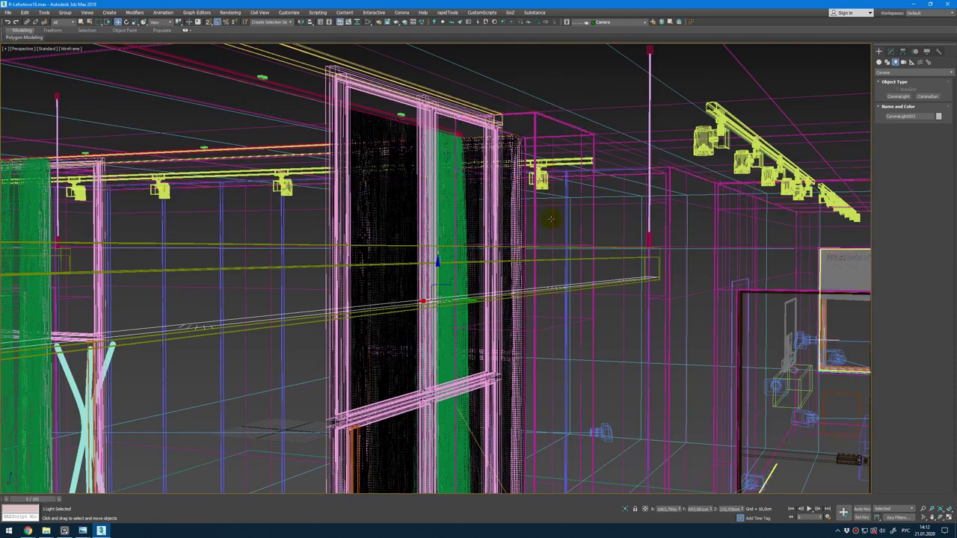
Step: Copy the pendant light in the Top view onto the second linear lamp above the sofa and align it with that lamp's outline
key("alt+w")
right_click(180, 125)
key("alt+w")
key("t")
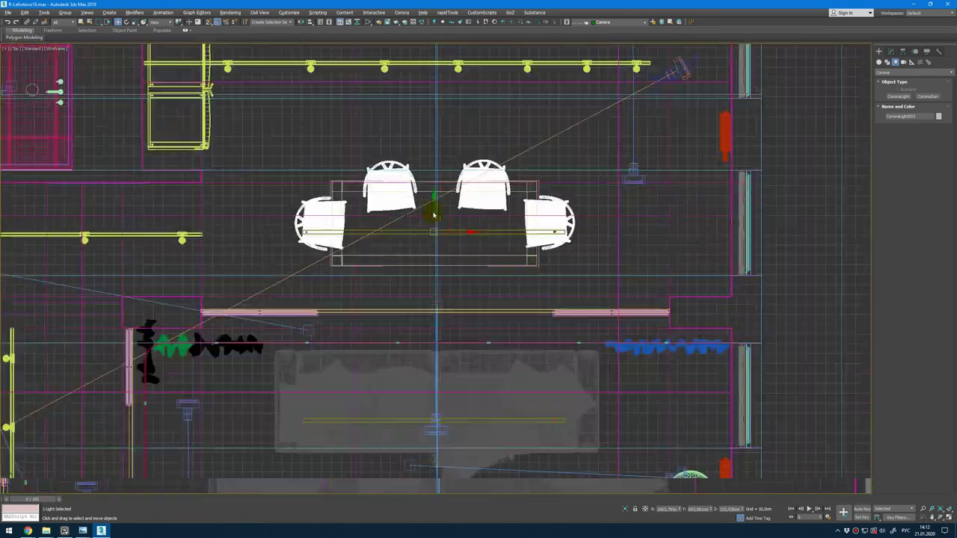
scroll(441, 164, "down", 5)
scroll(451, 133, "up", 5)
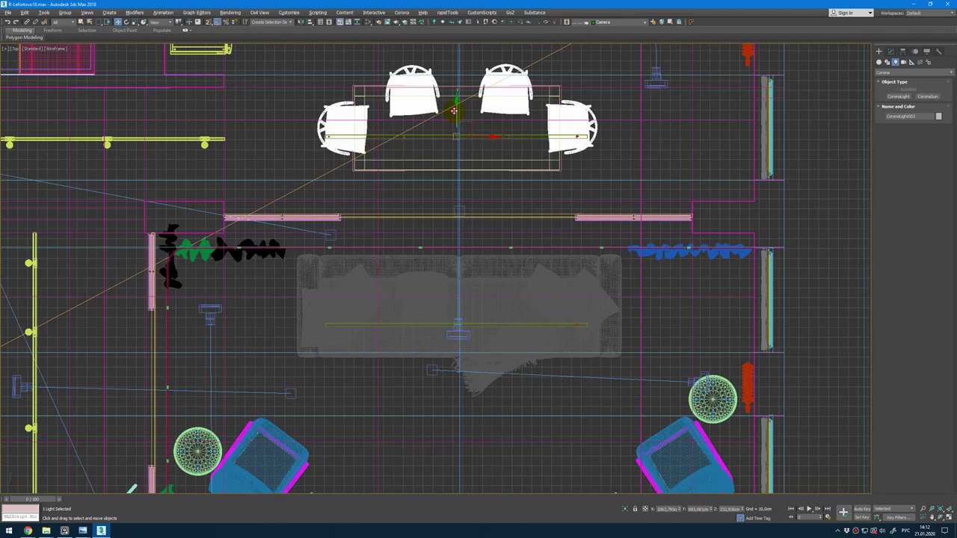
left_click_drag(453, 111, 453, 296)
scroll(483, 267, "up", 6)
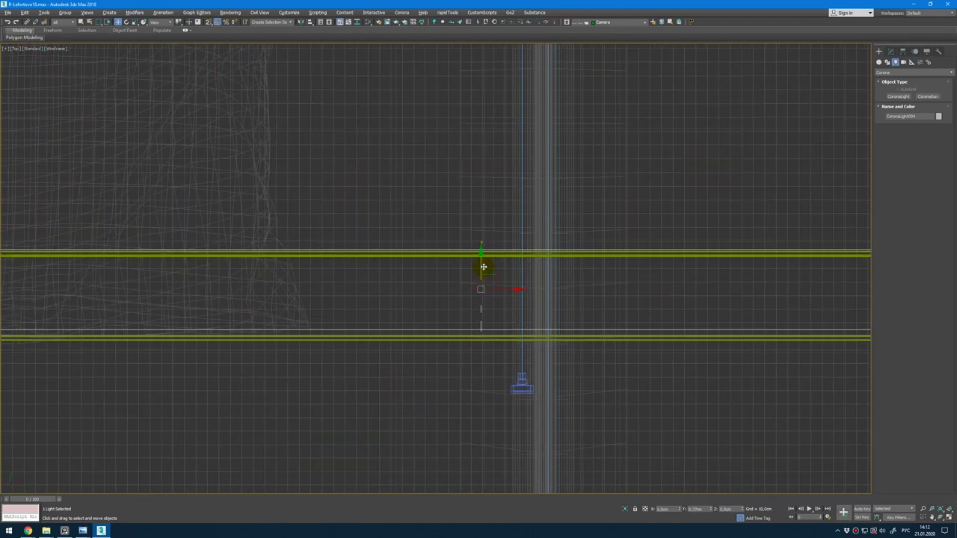
left_click_drag(483, 267, 482, 273)
Step: Show the KitchenCamera002 view full size and start Corona interactive rendering
key("alt+w")
right_click(290, 391)
key("alt+w")
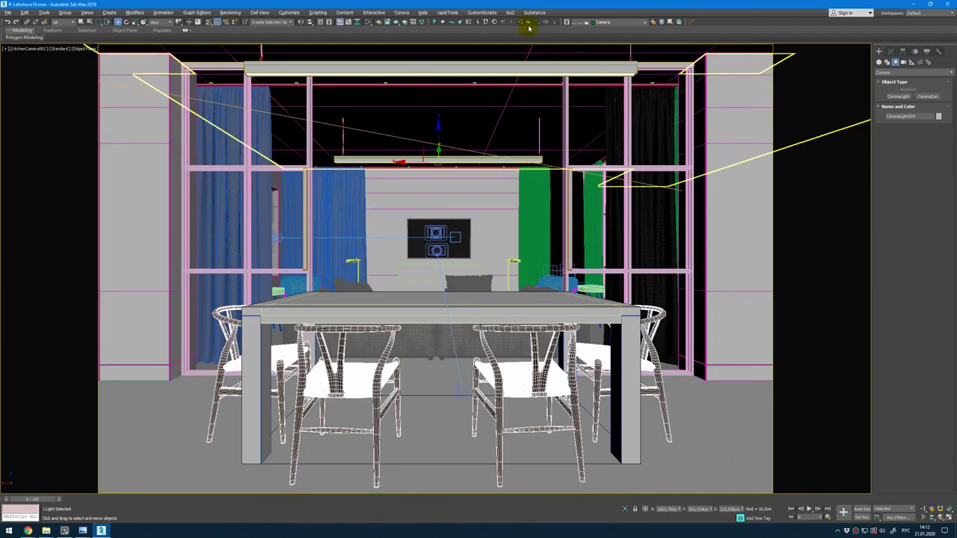
left_click(520, 23)
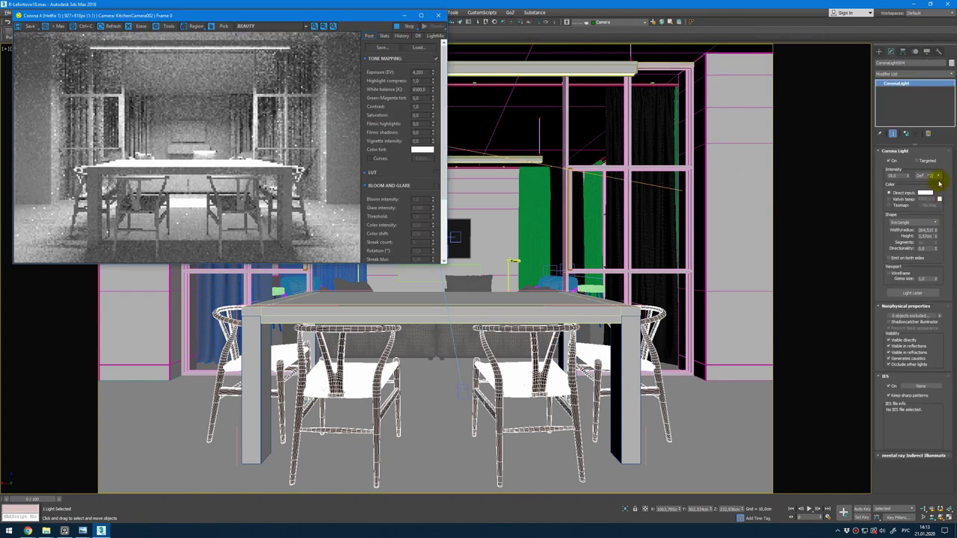
Step: Set the pendant CoronaLight's intensity to 10 and its colour to a Kelvin temperature of 5000
left_click(938, 177)
left_click(904, 176)
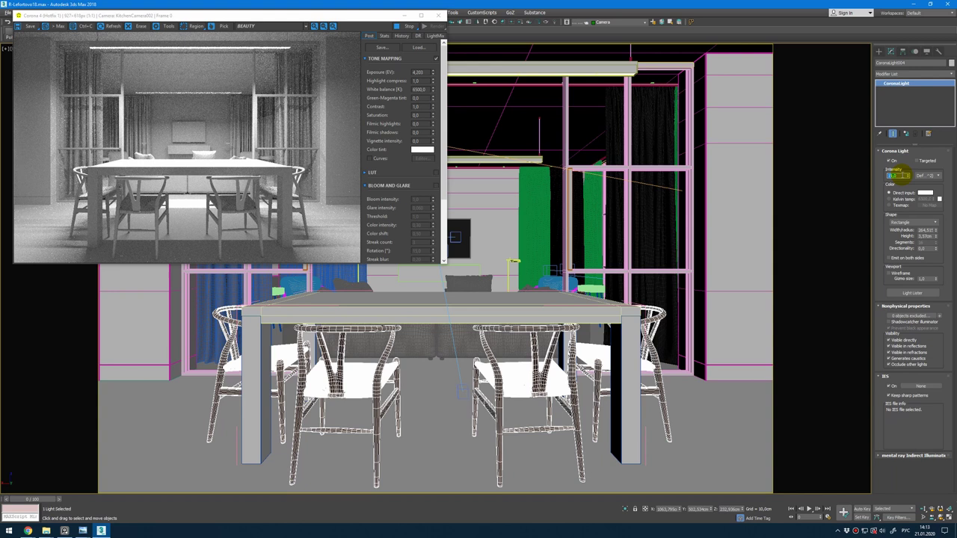
type("10")
key("Return")
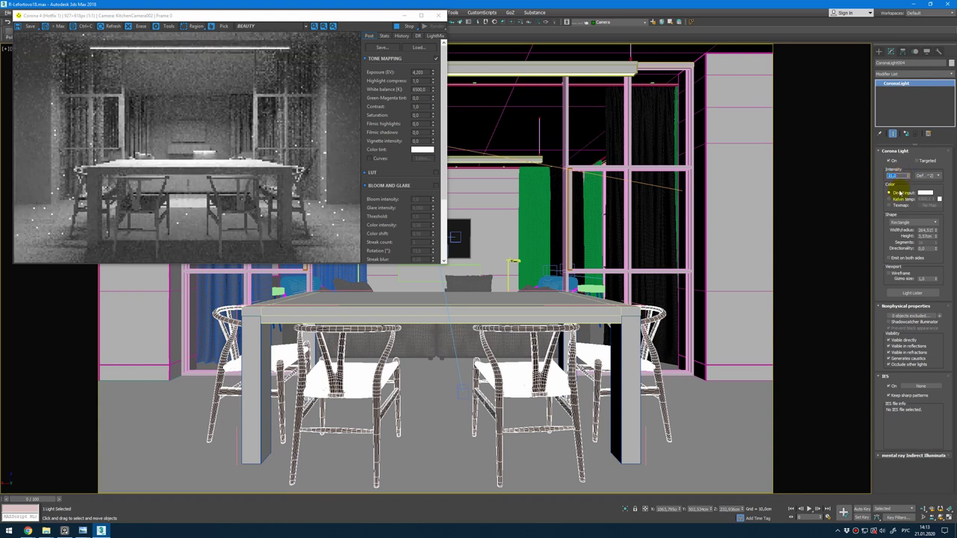
left_click(899, 200)
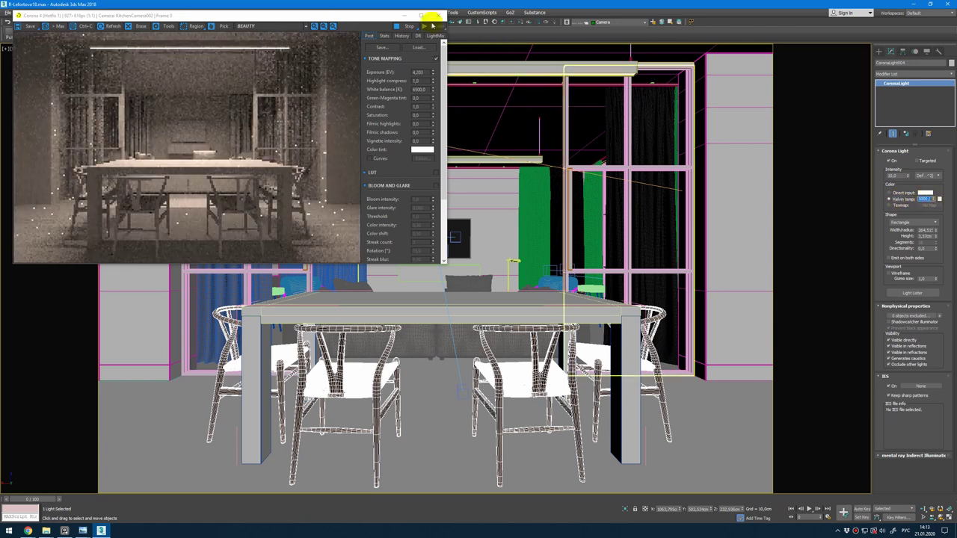
Step: Re-enable the scene environment's single-map Output map in the render setup
left_click_drag(432, 15, 569, 74)
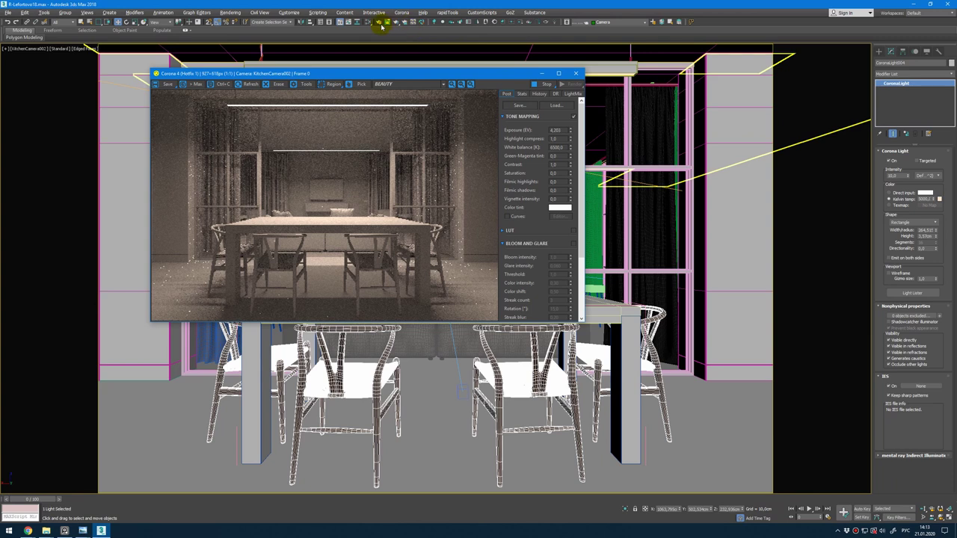
left_click(382, 24)
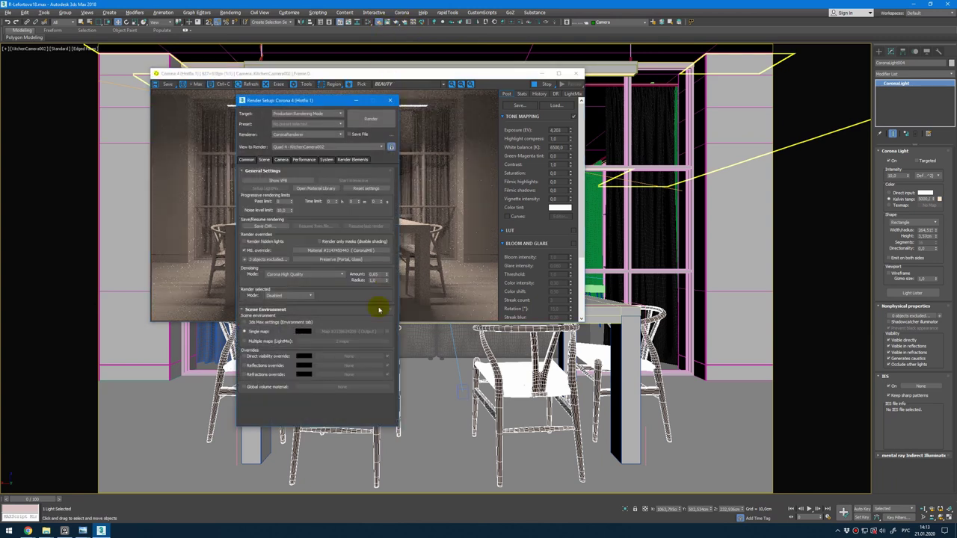
left_click(390, 100)
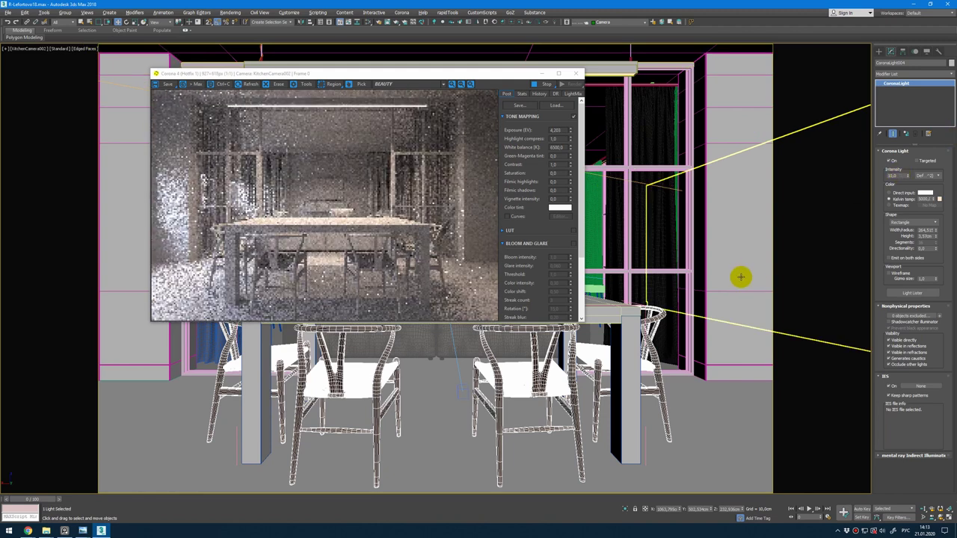
left_click(742, 291)
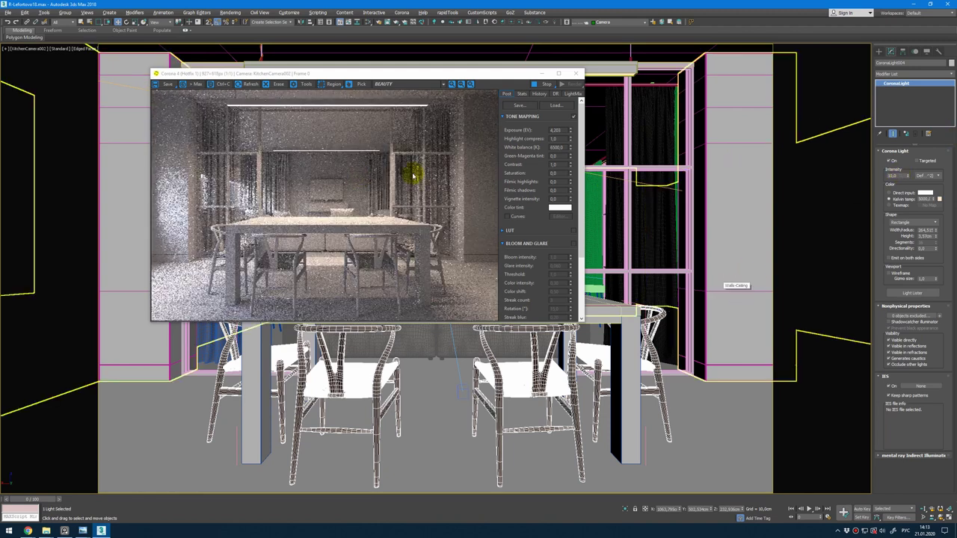
key("ctrl+z")
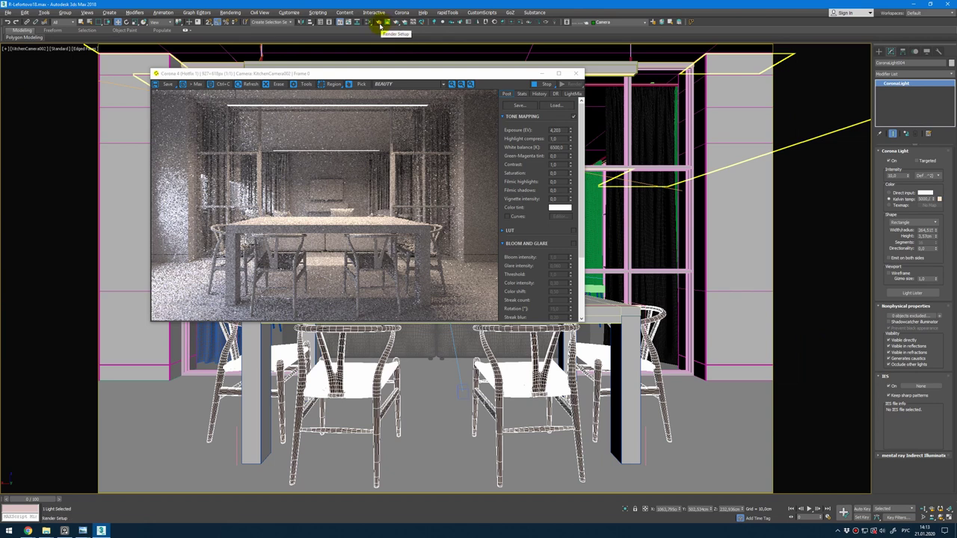
left_click(380, 24)
left_click(394, 100)
Step: Connect a different map to the environment's Output node in the material editor's Light view
key("m")
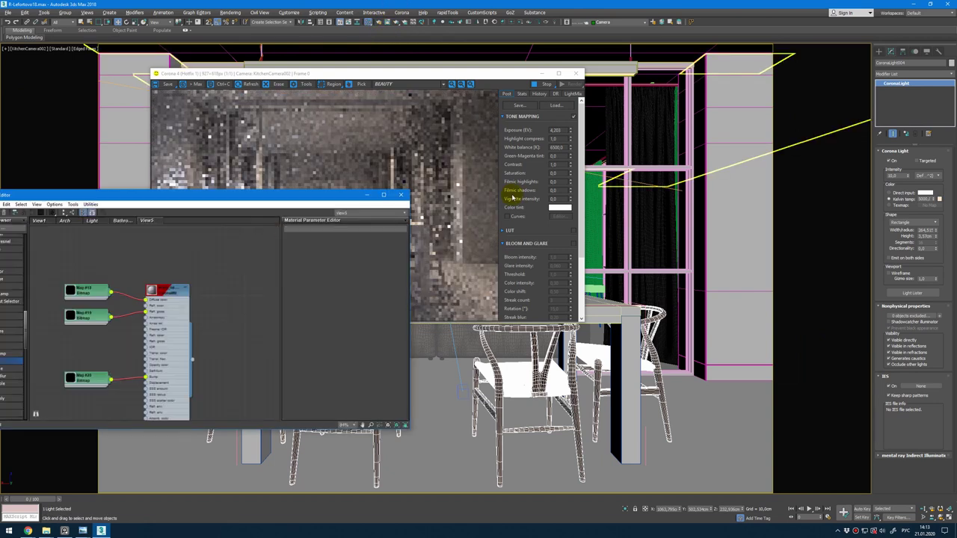
left_click(92, 220)
scroll(166, 365, "down", 5)
scroll(170, 333, "up", 3)
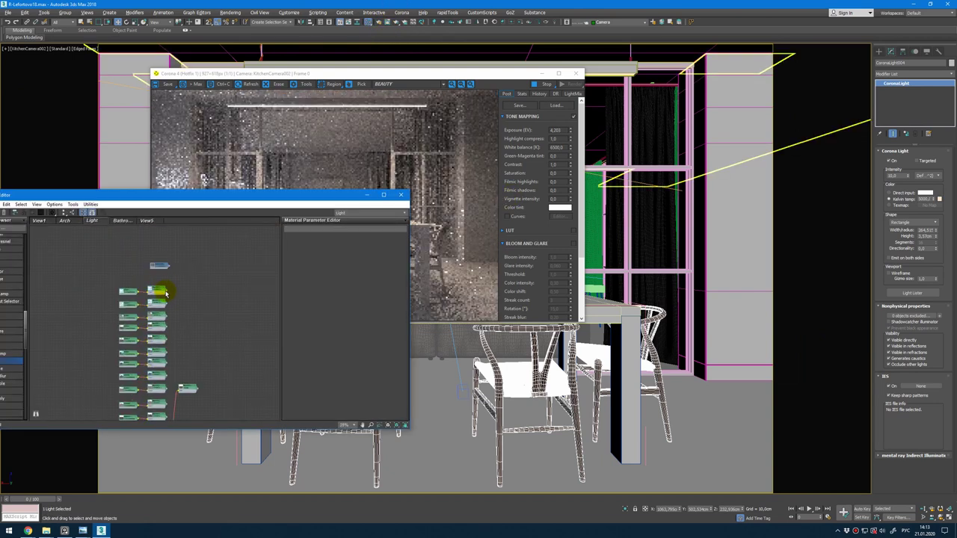
left_click_drag(183, 371, 181, 390)
Step: Set the render exposure to 4.5 and place the reference board's dining-table photo beside the frame buffer
double_click(558, 130)
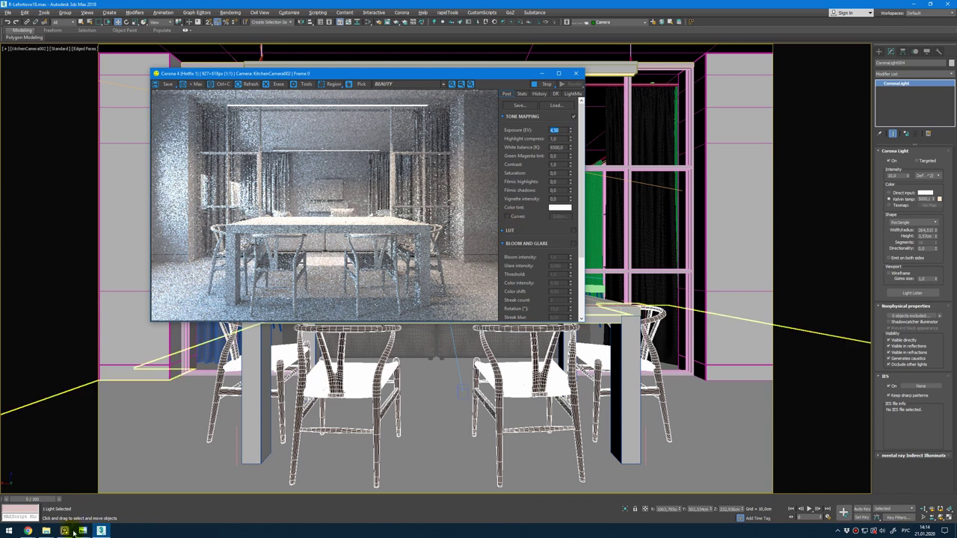
left_click(65, 531)
left_click_drag(501, 76, 431, 72)
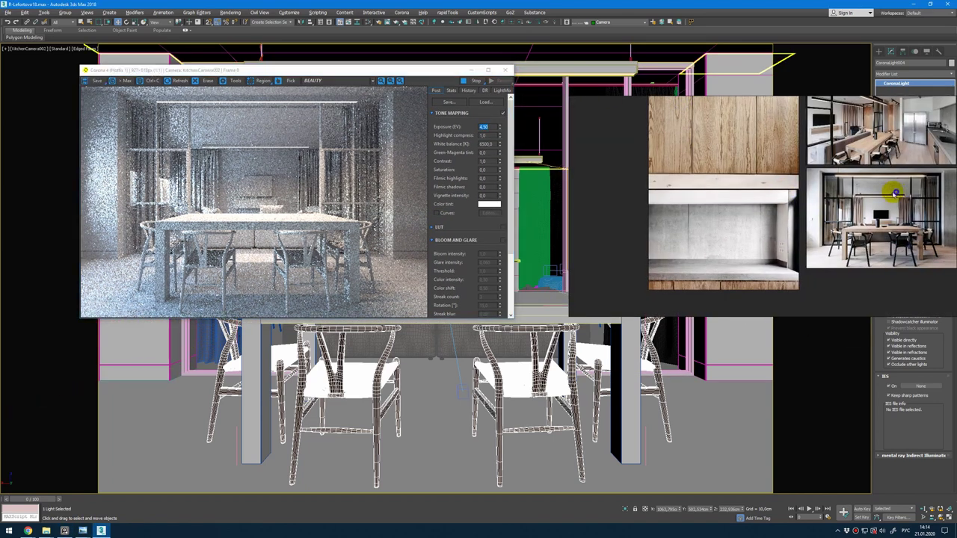
left_click_drag(852, 175, 802, 175)
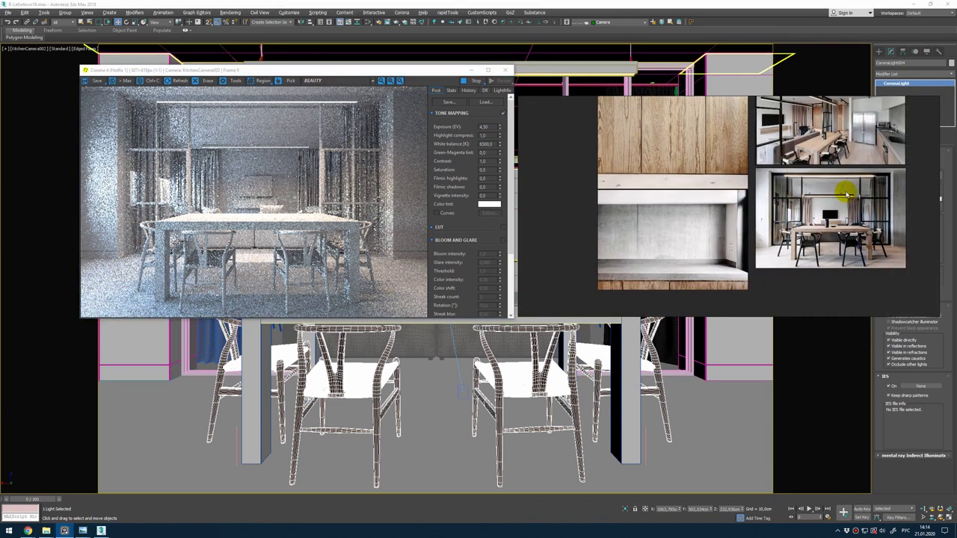
Step: Set contrast to 2, filmic highlights to 0.224, filmic shadows to 0.5 and white balance to about 6040, and enable Bloom and Glare
left_click(492, 161)
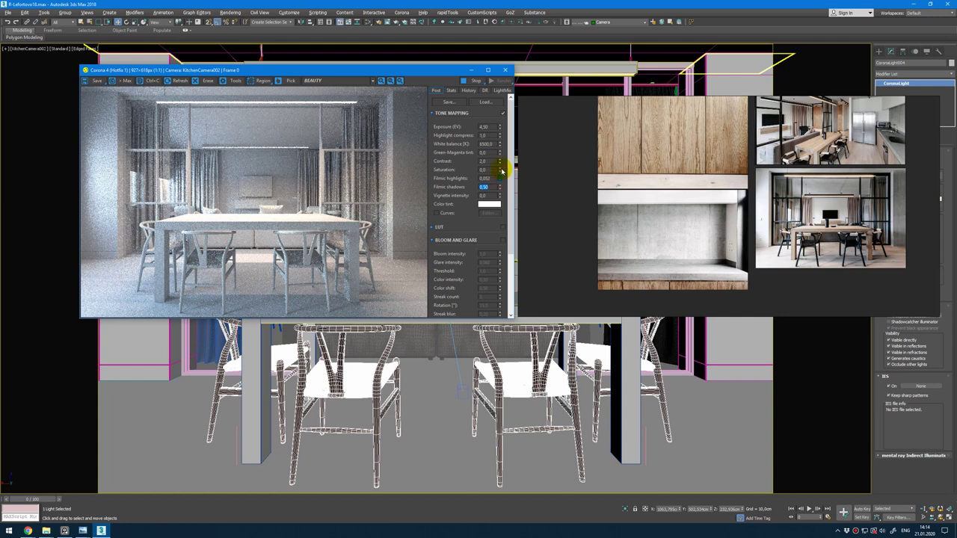
left_click_drag(502, 171, 533, 152)
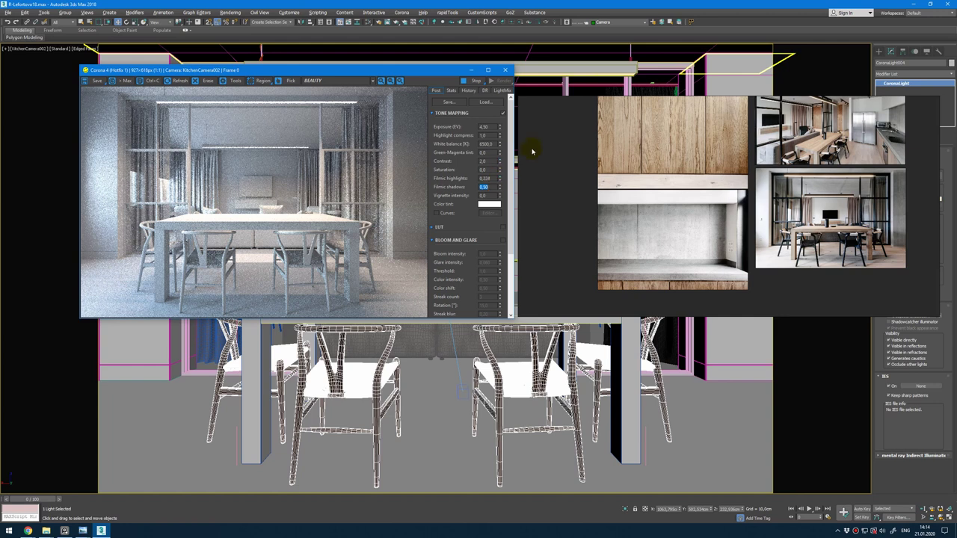
left_click(503, 240)
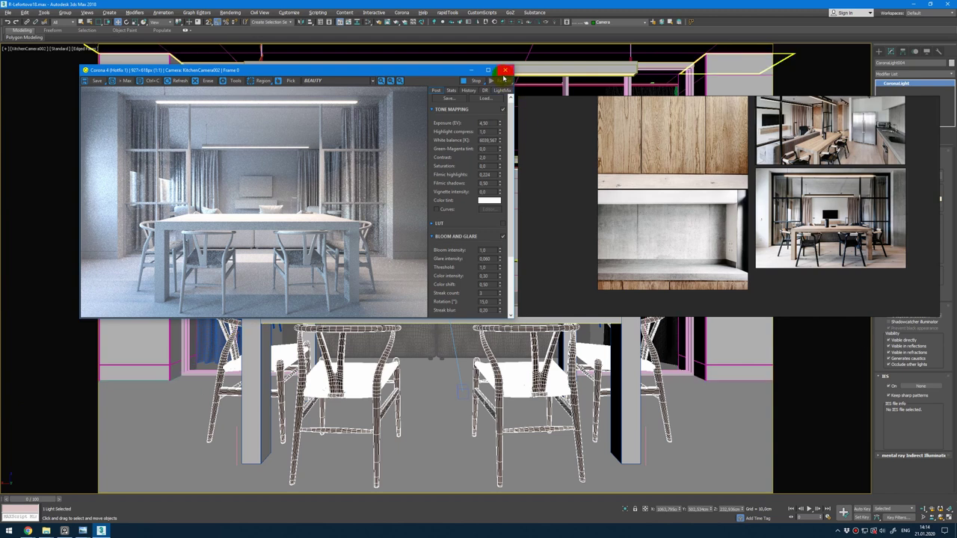
left_click(479, 96)
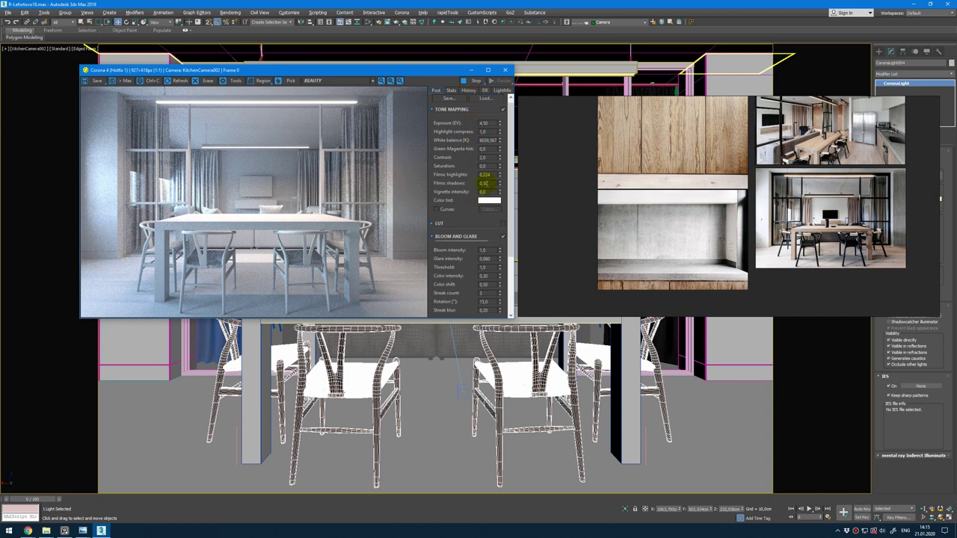
left_click(523, 72)
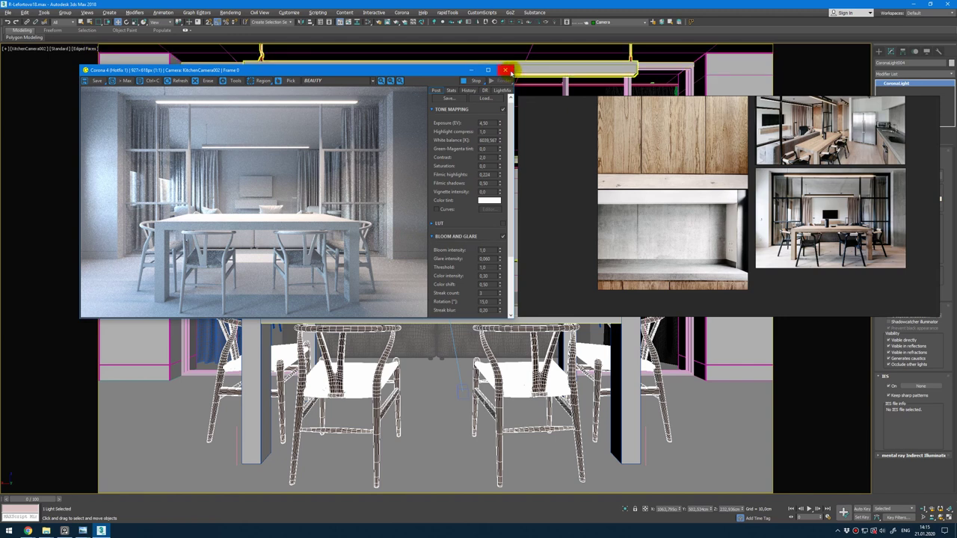
Step: Close the frame buffer, switch the viewport to LivingCamera004 and turn off the pendant-lamp CoronaLight
left_click(506, 71)
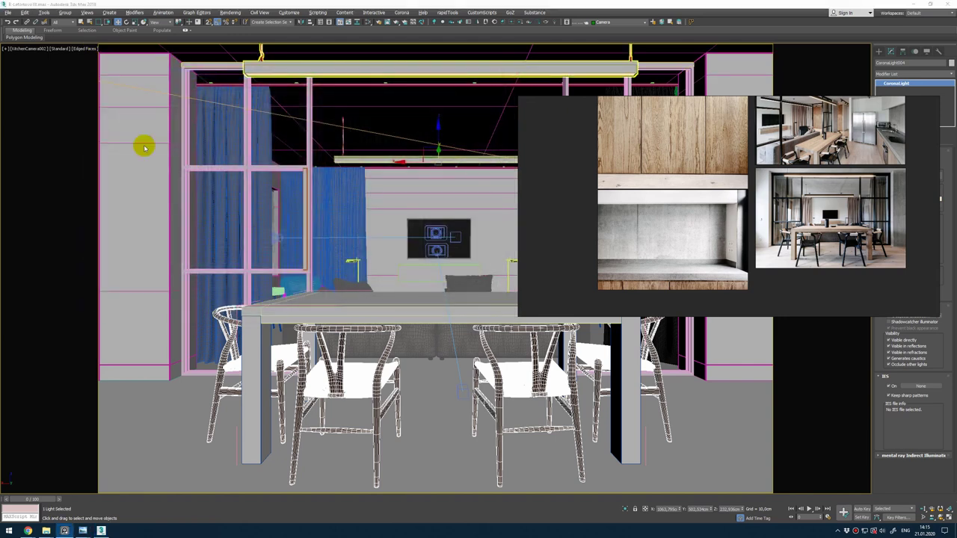
left_click(27, 48)
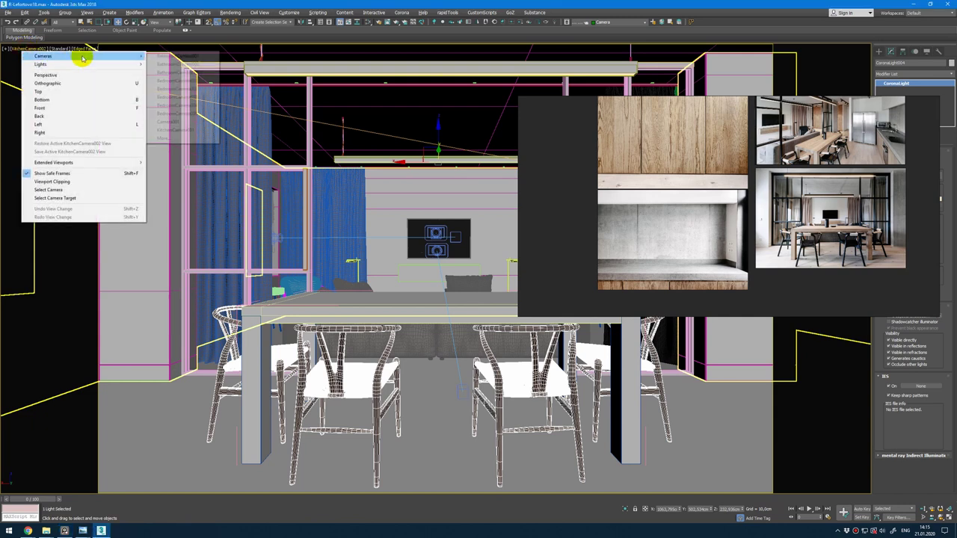
mouse_move(79, 56)
left_click(180, 139)
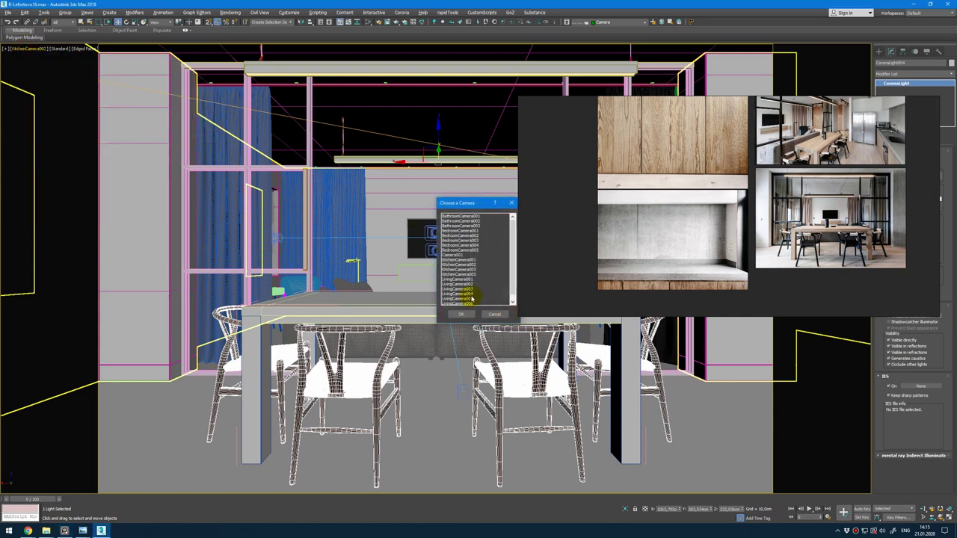
double_click(457, 294)
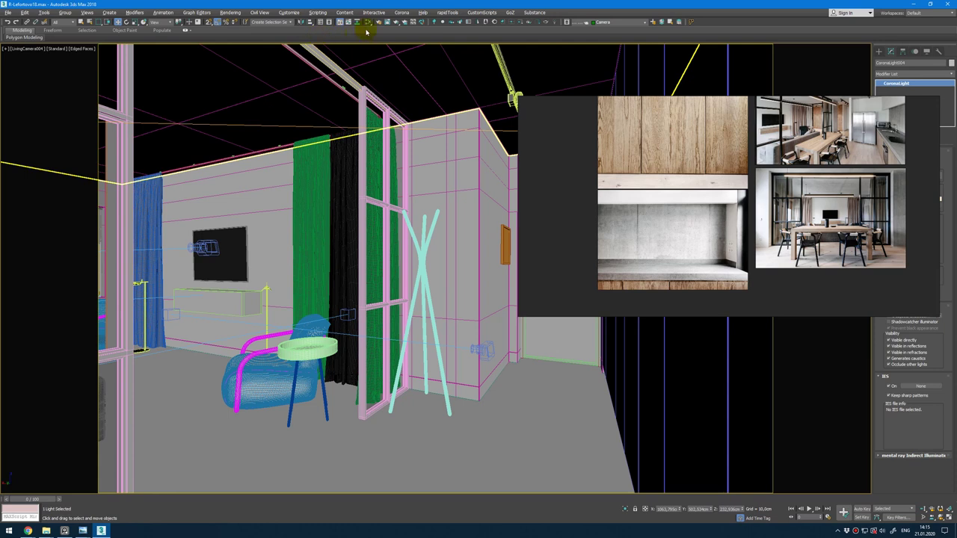
left_click_drag(740, 171, 551, 178)
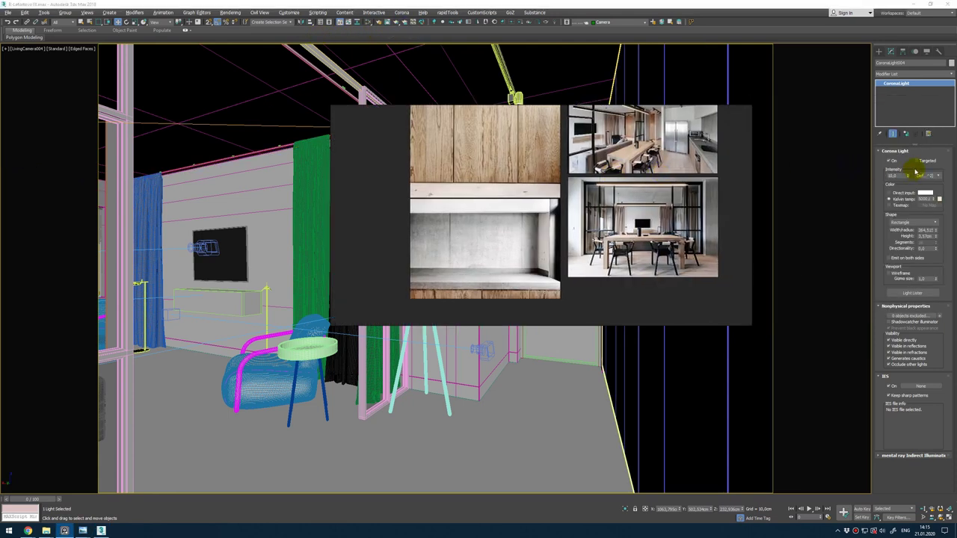
left_click(890, 162)
Step: Open the hallway track-spotlight group and switch on the disk CoronaLight inside it
left_click(514, 97)
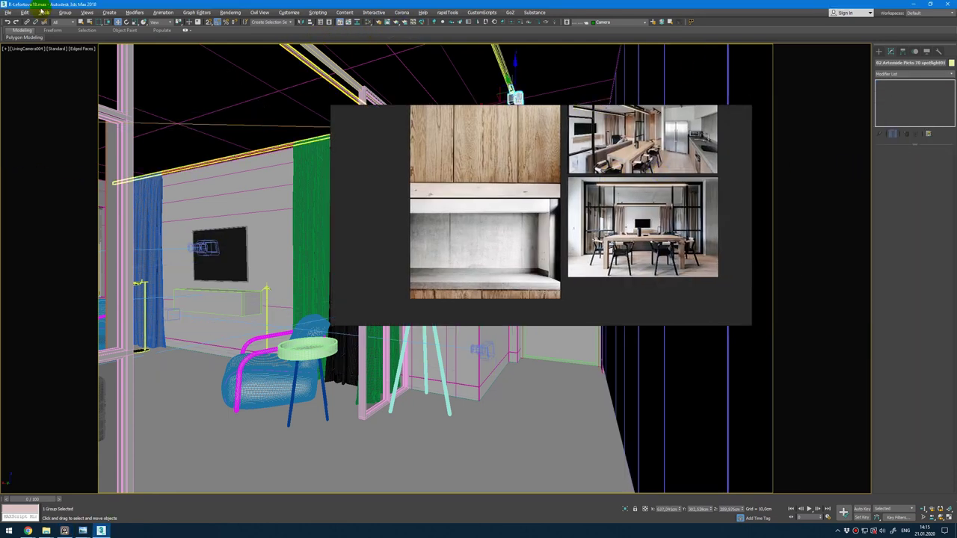
left_click(65, 13)
left_click(72, 42)
right_click_drag(564, 200, 628, 258)
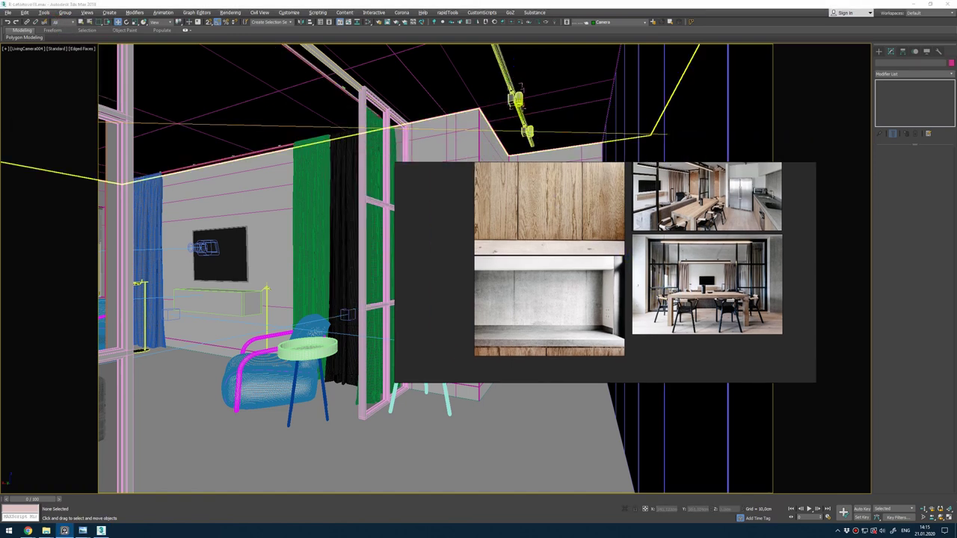
left_click(517, 102)
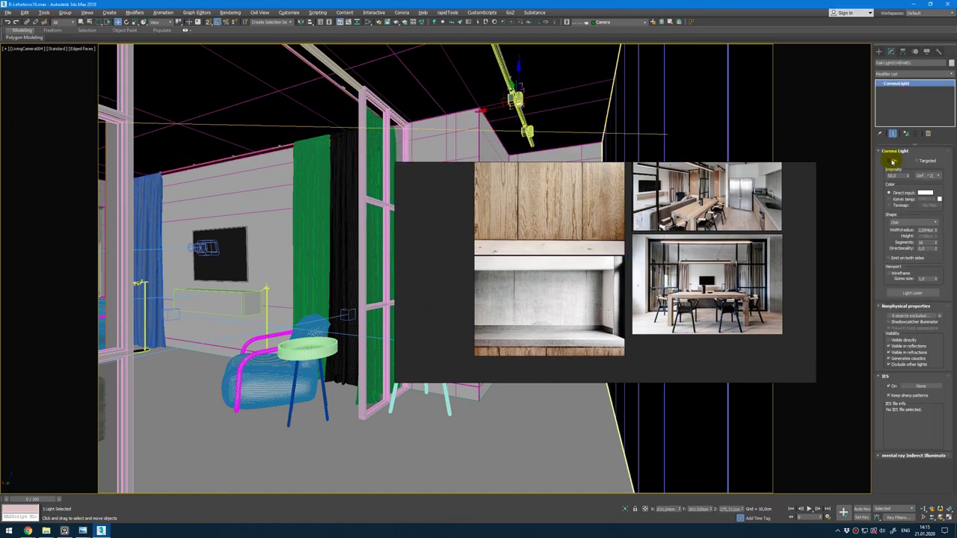
Step: Disable the environment's Output map in the render setup and start interactive rendering of the hallway view
key("F10")
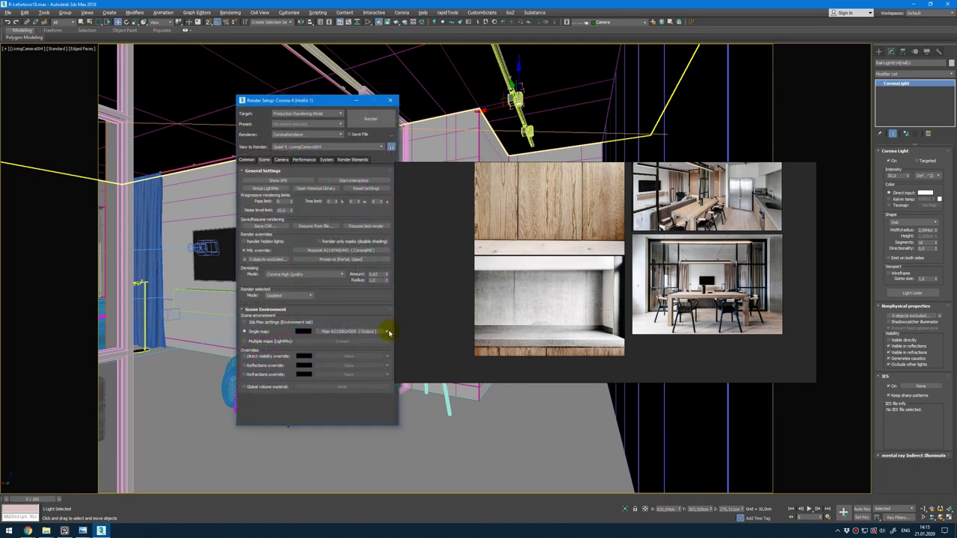
left_click(376, 181)
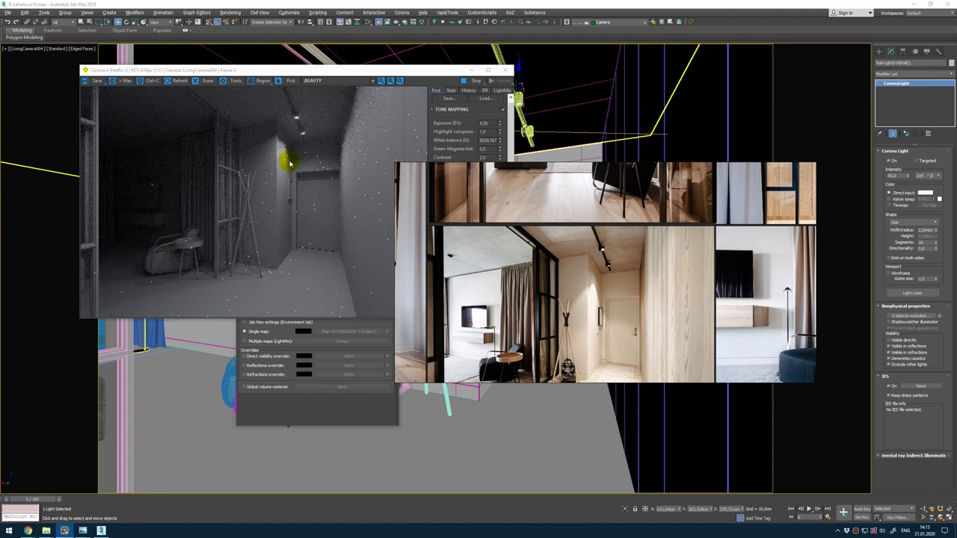
Step: Consult the IES preview sheet and load the mpm_vol.04_p01_02.IES profile into the hallway track-spotlight CoronaLight
left_click(932, 388)
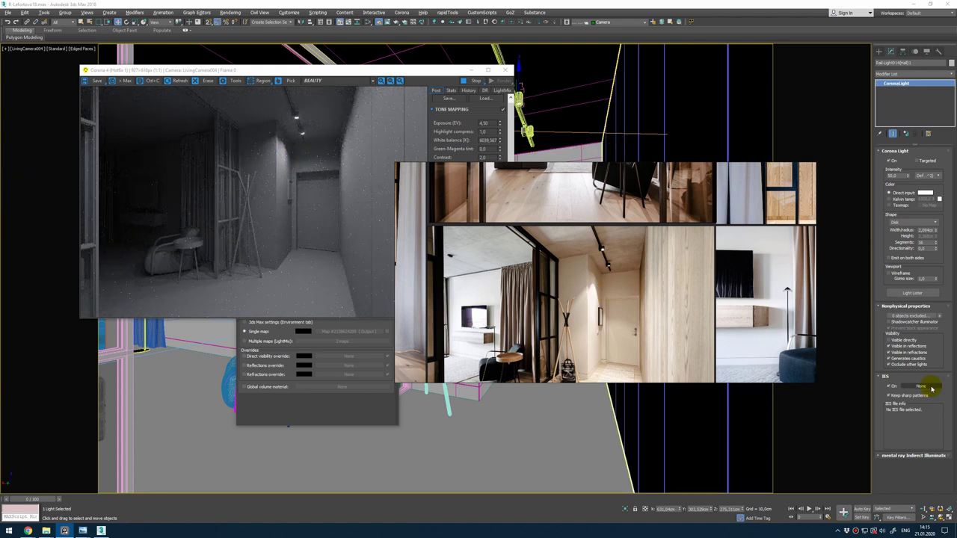
left_click(923, 387)
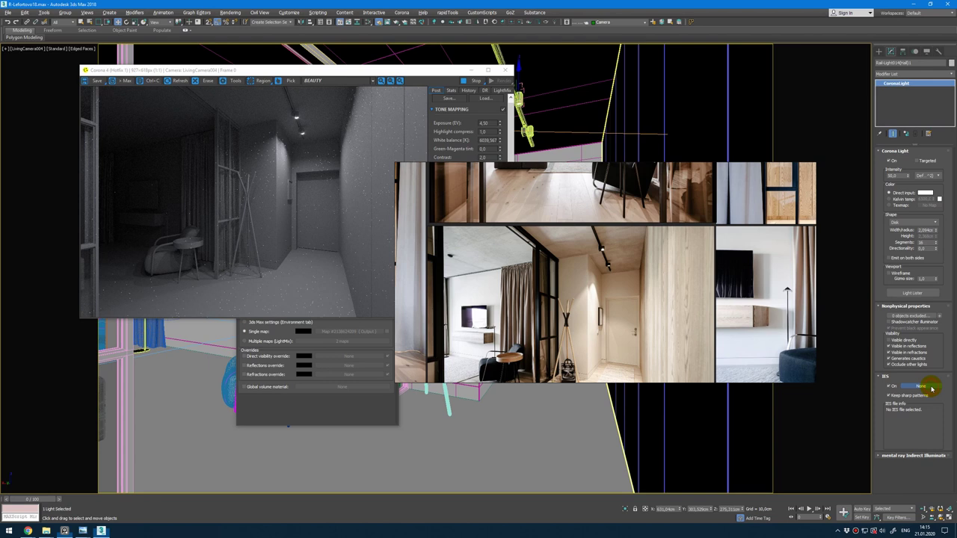
left_click(88, 534)
right_click_drag(614, 212, 817, 112)
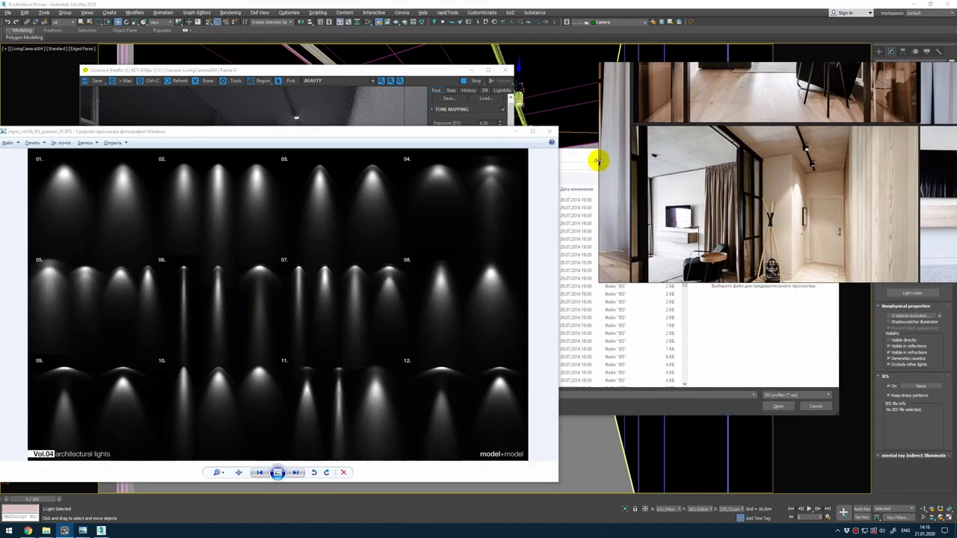
left_click(576, 155)
double_click(491, 208)
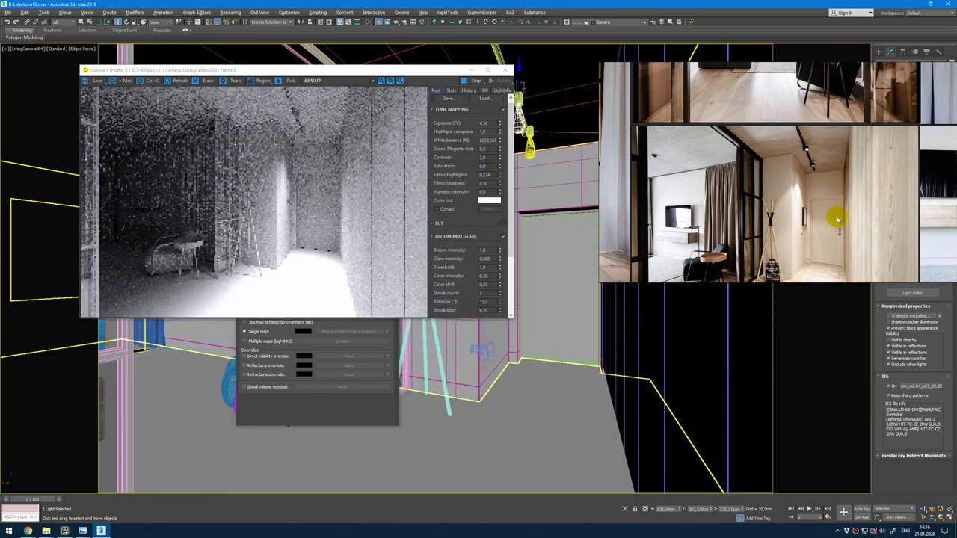
Step: Lower the track-spotlight CoronaLight's intensity to about 11.9 and set its colour by Kelvin temperature to 5000
left_click_drag(837, 219, 604, 406)
right_click(595, 411)
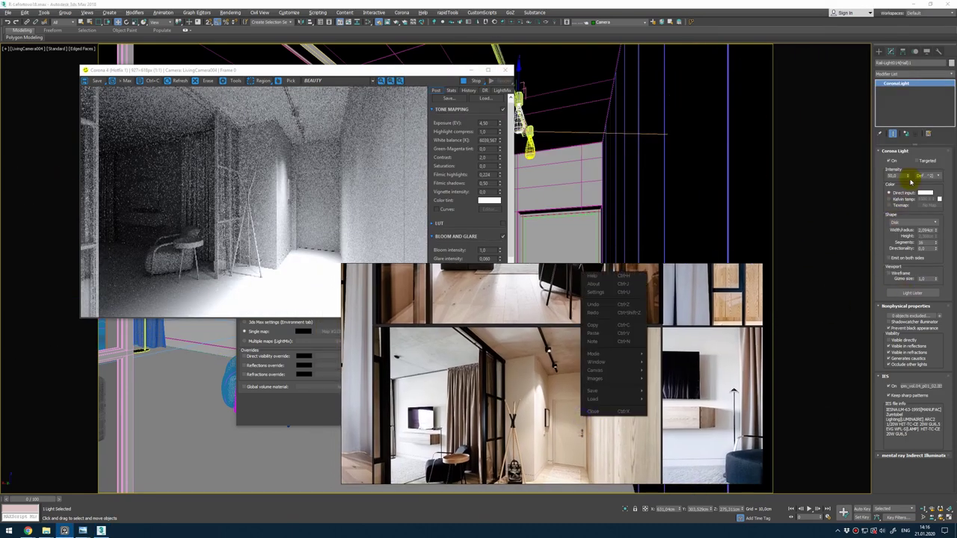
left_click_drag(908, 176, 908, 204)
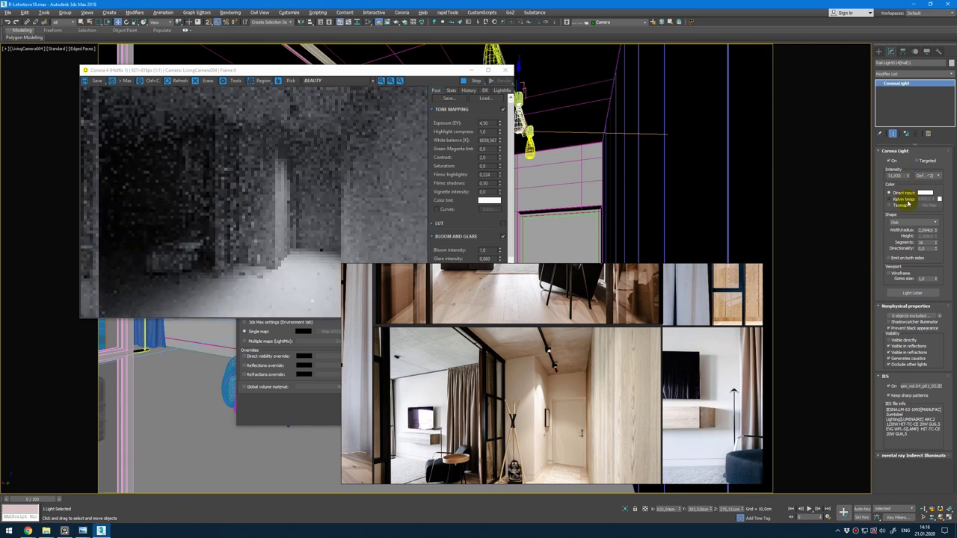
left_click(901, 199)
type("6500")
key("Return")
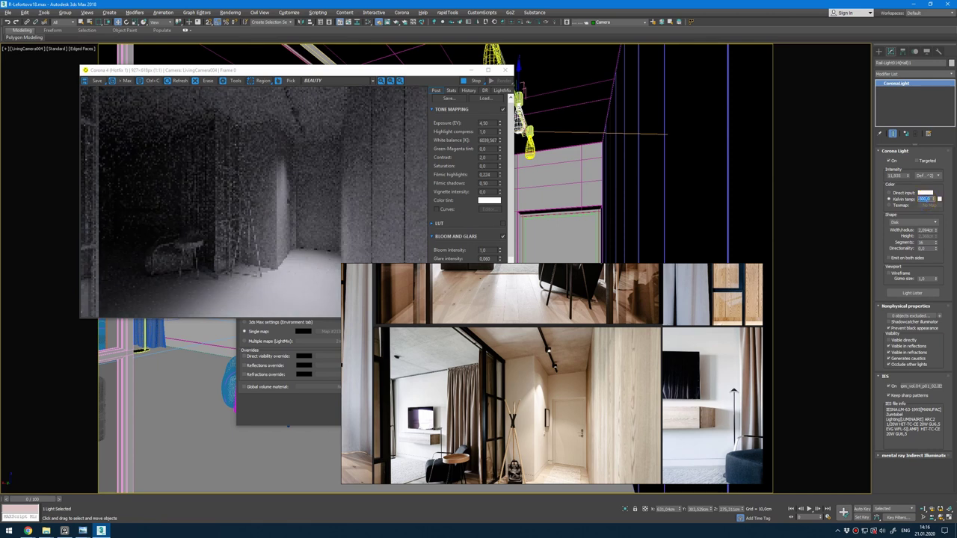
type("0")
key("Return")
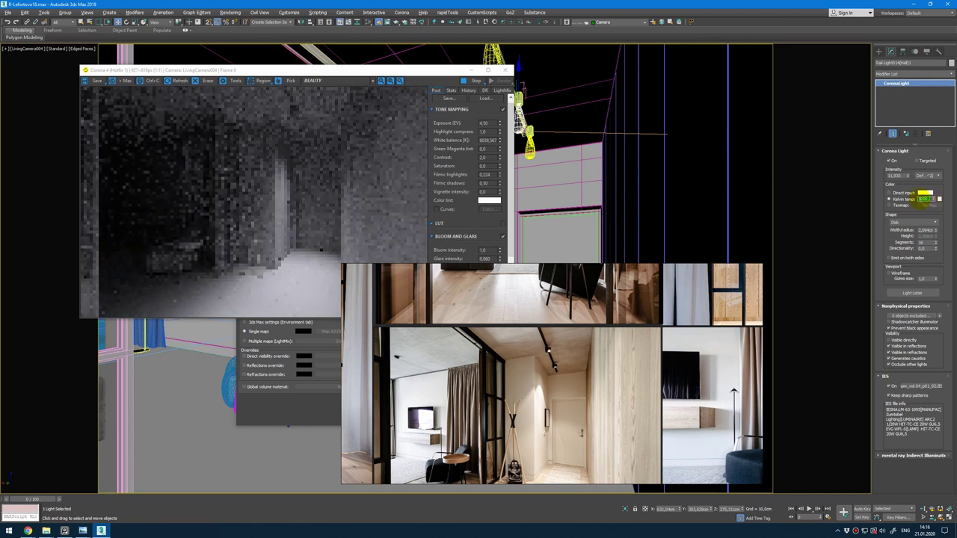
type("6500")
key("Return")
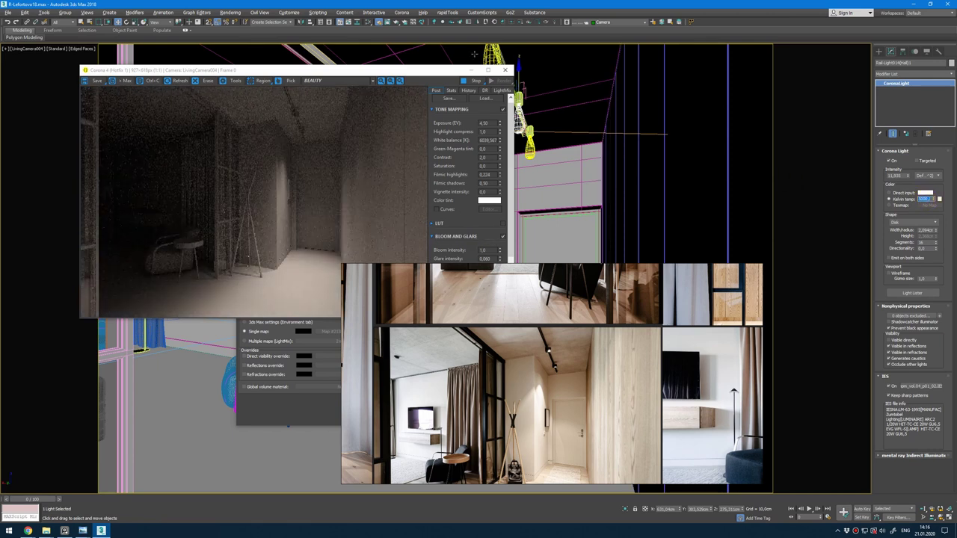
Step: Move the render setup aside and switch the scene environment's Output map back on
left_click(380, 23)
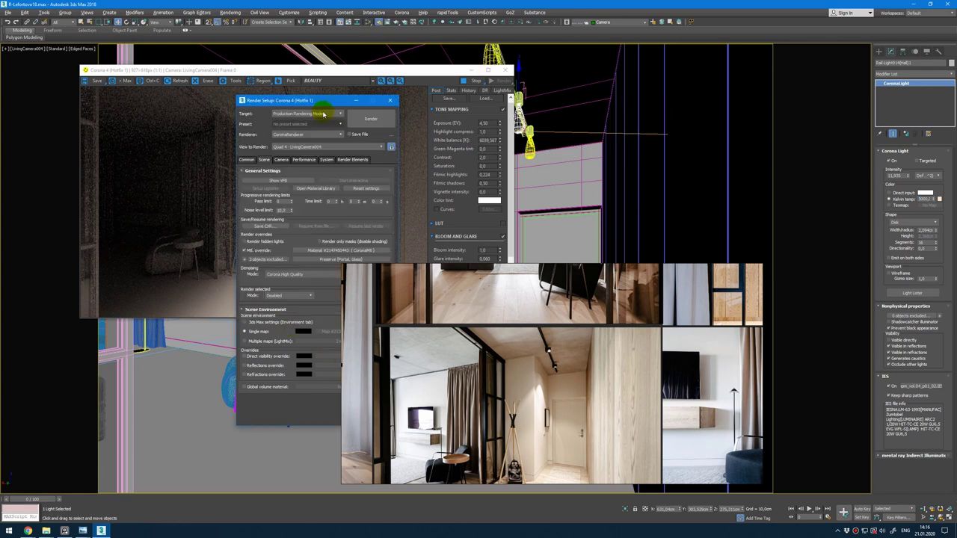
left_click_drag(321, 101, 181, 103)
left_click(247, 327)
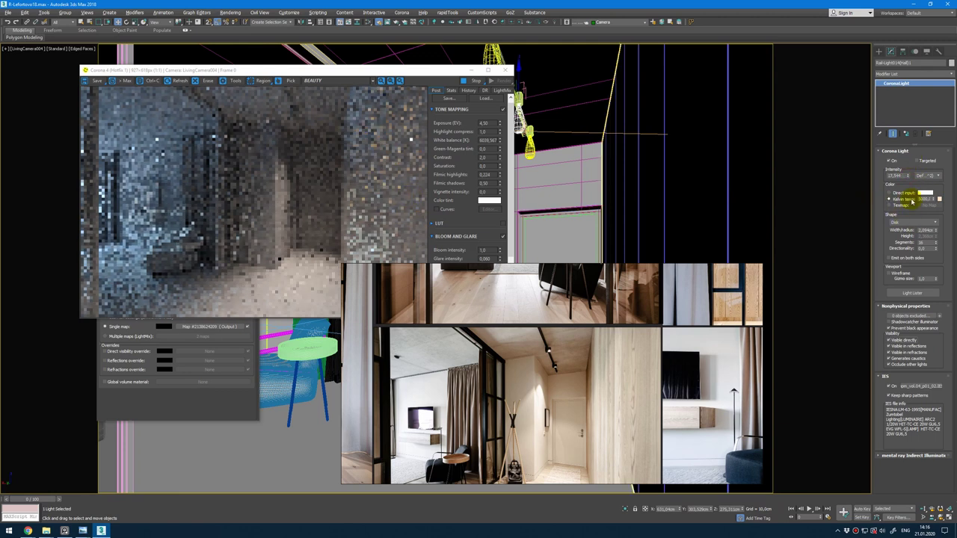
left_click_drag(620, 340, 711, 231)
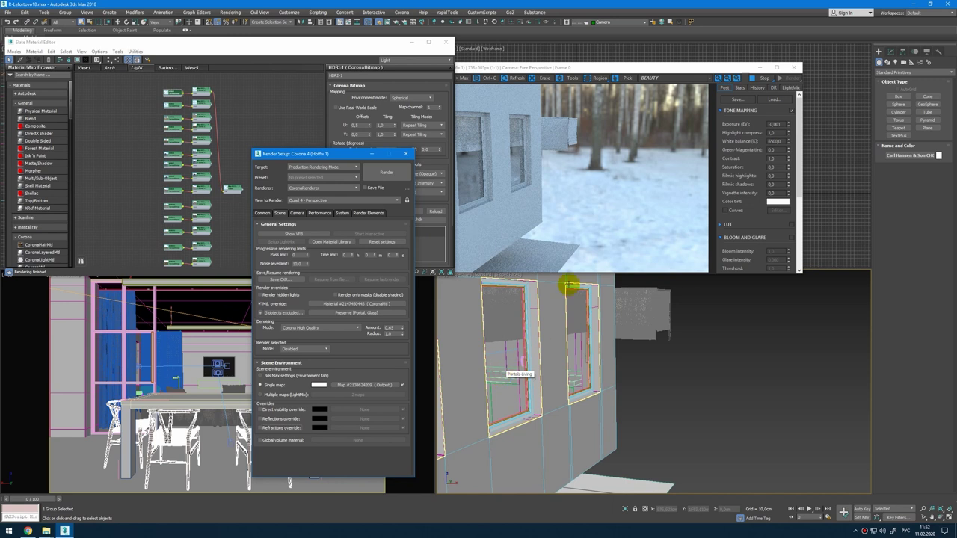
Step: Enable the direct visibility, reflections and refractions overrides of the scene environment for the exterior window view
left_click(573, 277)
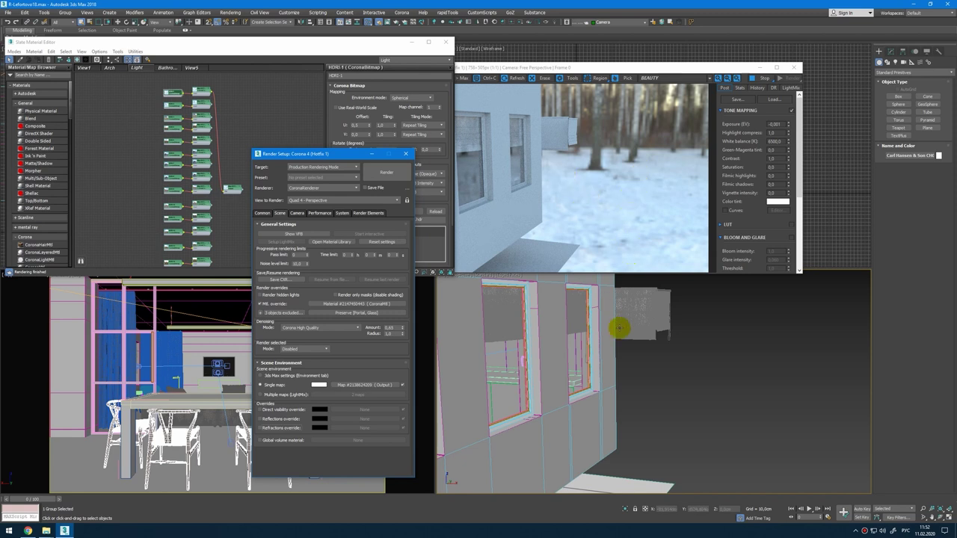
middle_click_drag(646, 337, 667, 349, "alt")
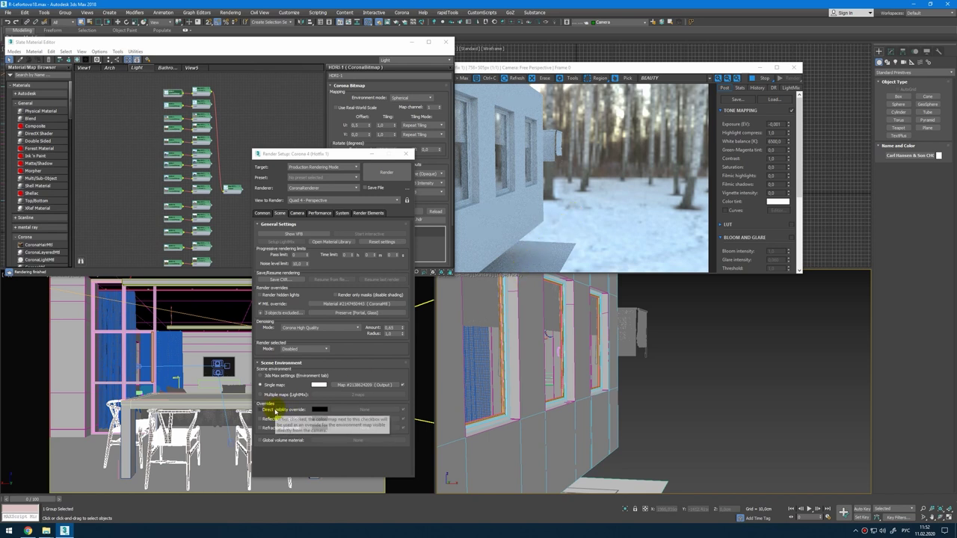
left_click(258, 423)
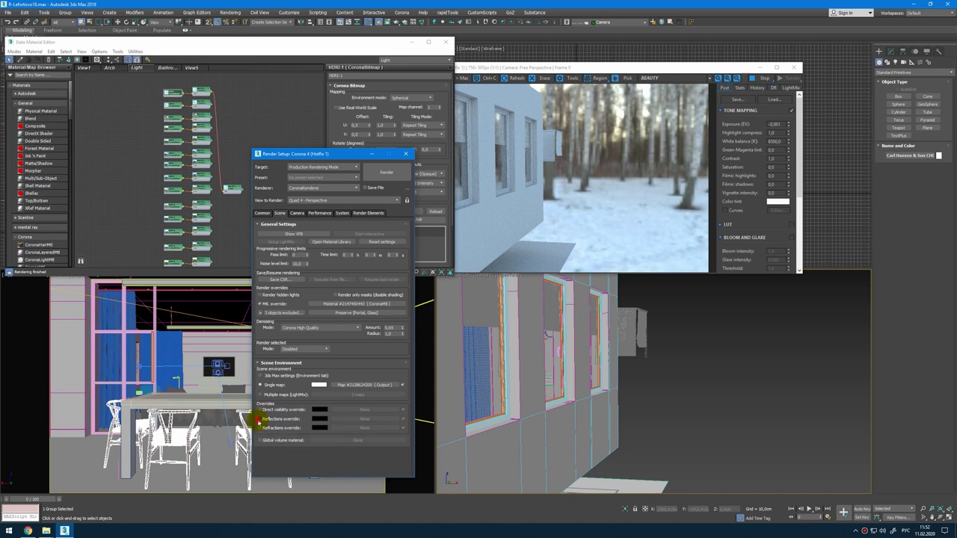
left_click(260, 410)
left_click(259, 427)
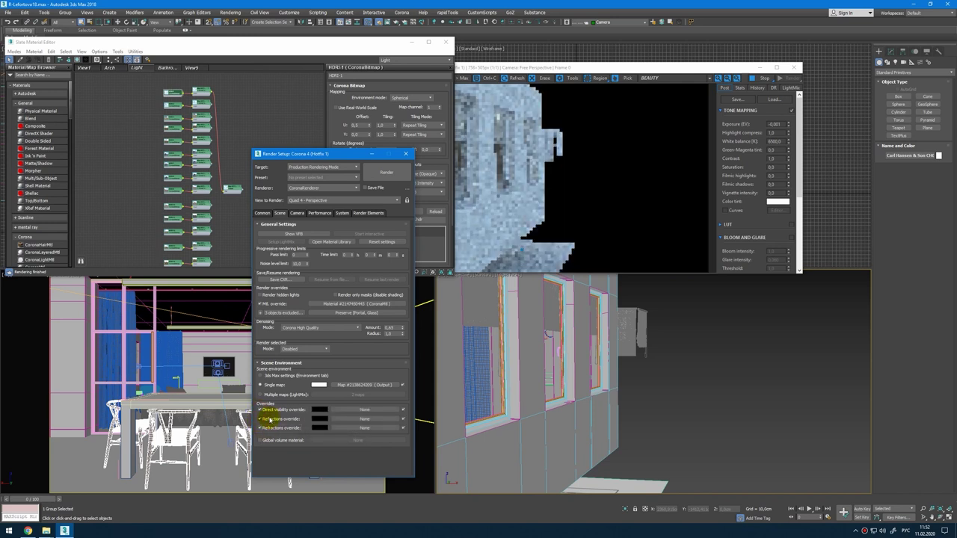
left_click(267, 419)
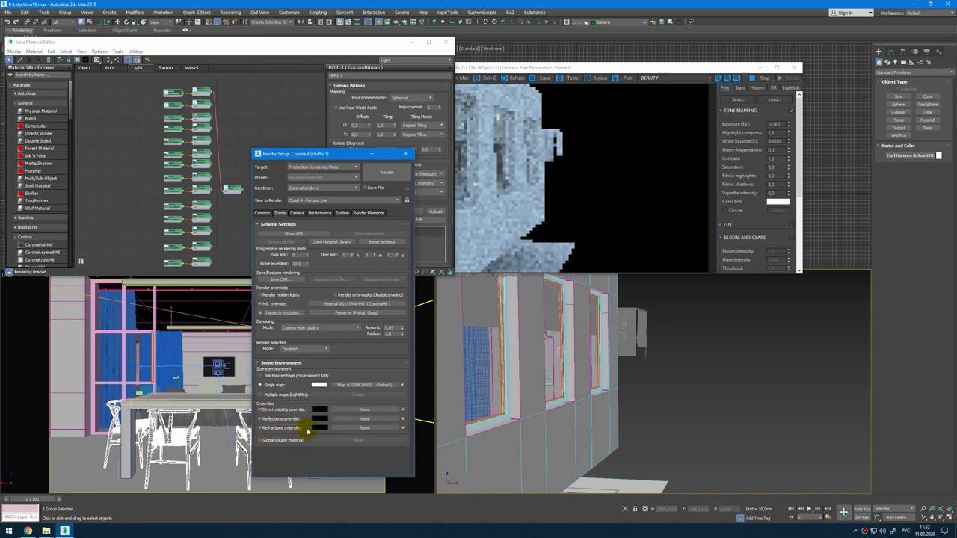
Step: Assign an HDRI's CoronaColorCorrect map from the material editor to the direct visibility override
left_click(212, 192)
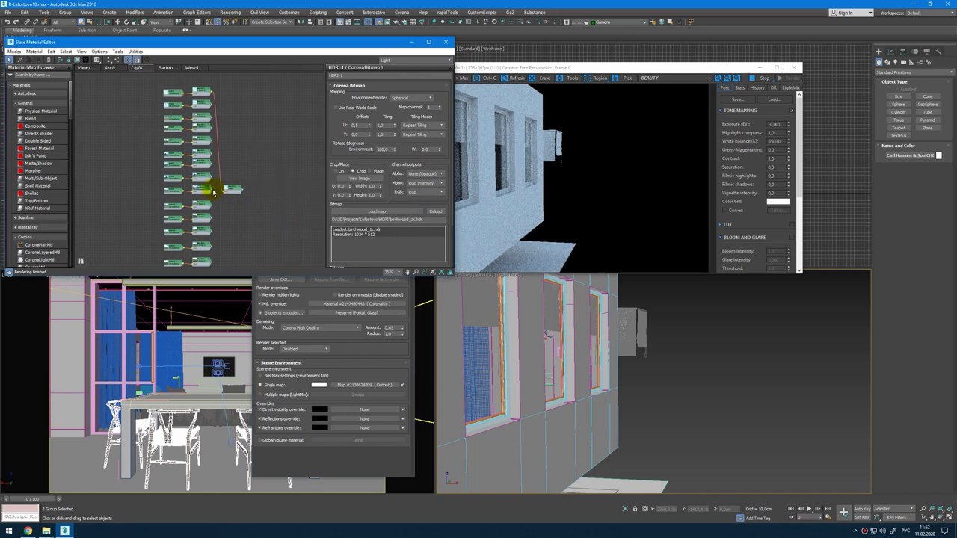
left_click_drag(212, 192, 380, 408)
left_click(317, 339)
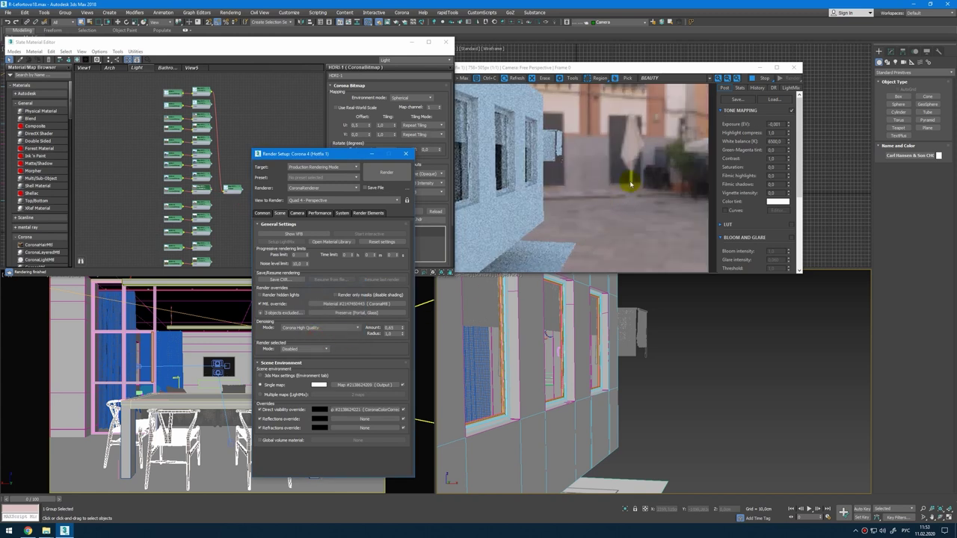
Step: Set the refractions and reflections override colours to white with a value of 255
left_click(315, 428)
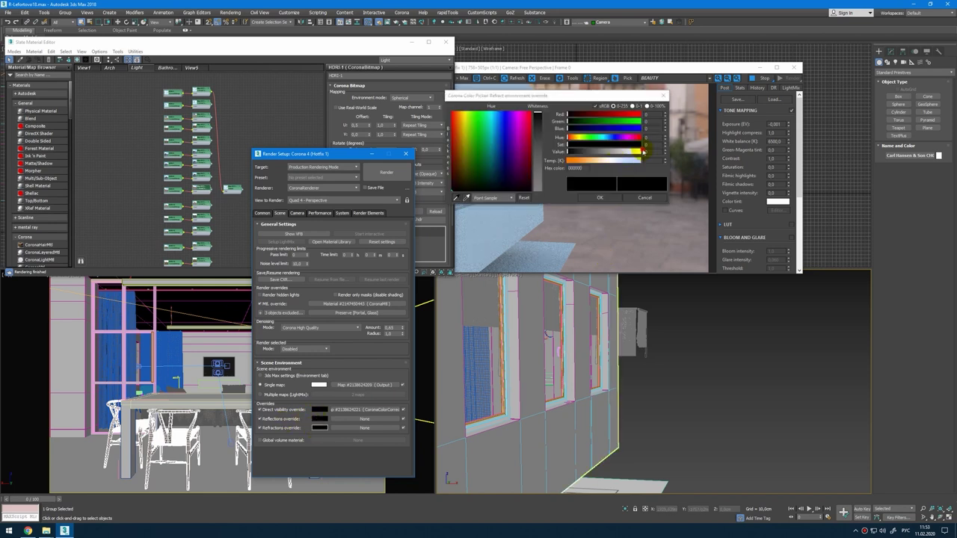
double_click(649, 152)
type("255")
left_click(606, 196)
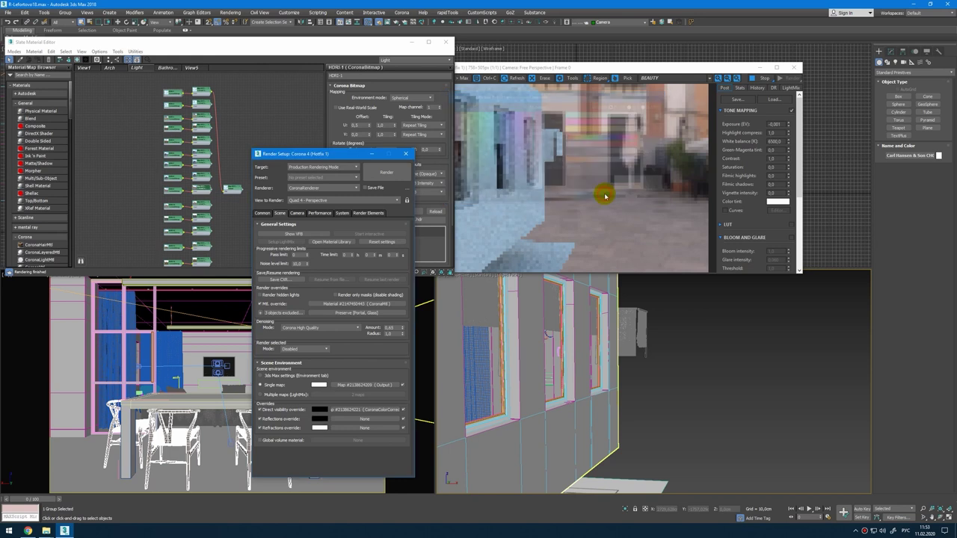
left_click(320, 419)
left_click_drag(637, 156, 654, 154)
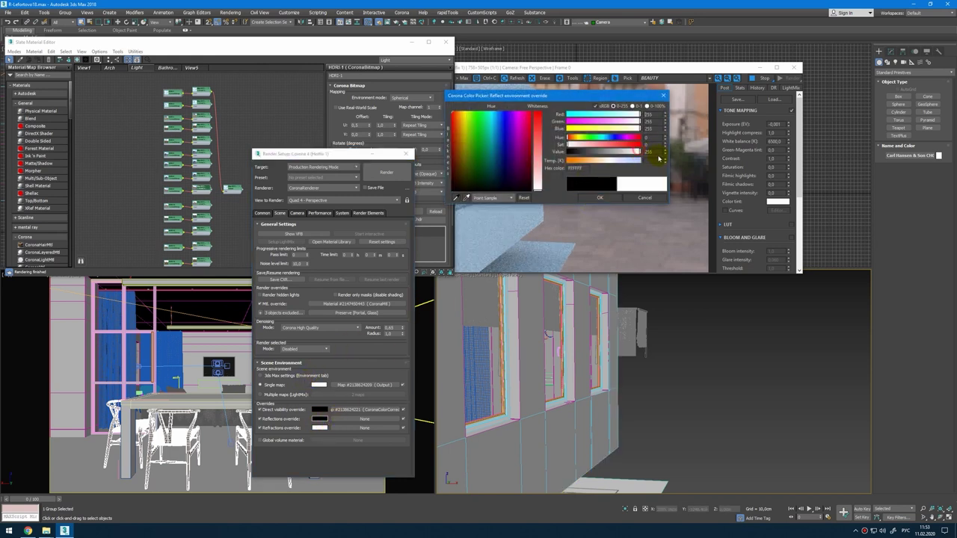
left_click(600, 197)
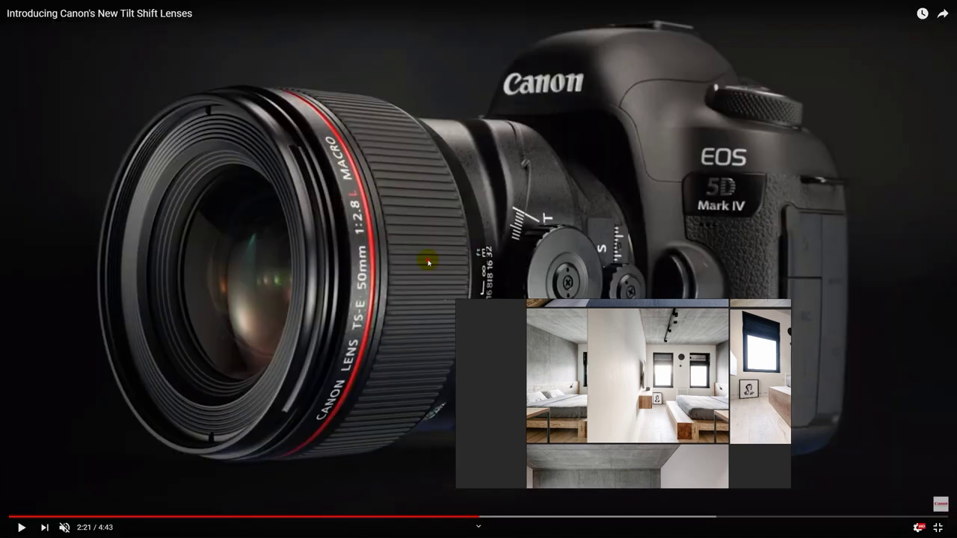
Step: Play a few seconds of the Canon tilt-shift lens video, pause it and switch back to 3ds Max
left_click(428, 261)
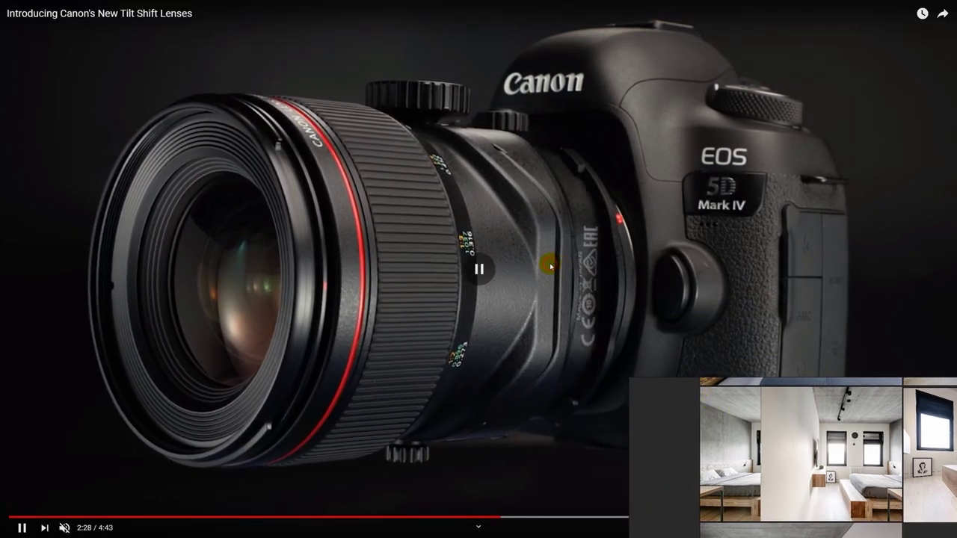
left_click(520, 305)
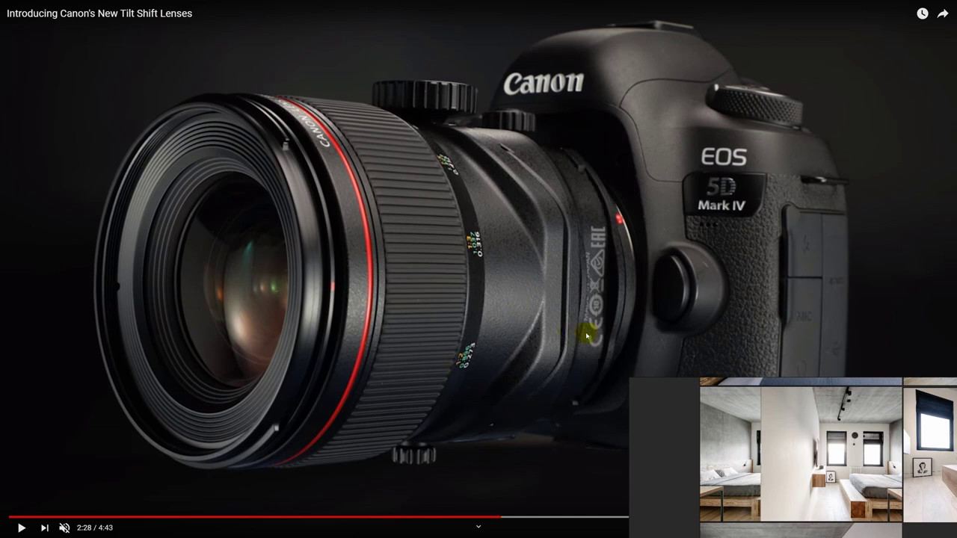
left_click(65, 532)
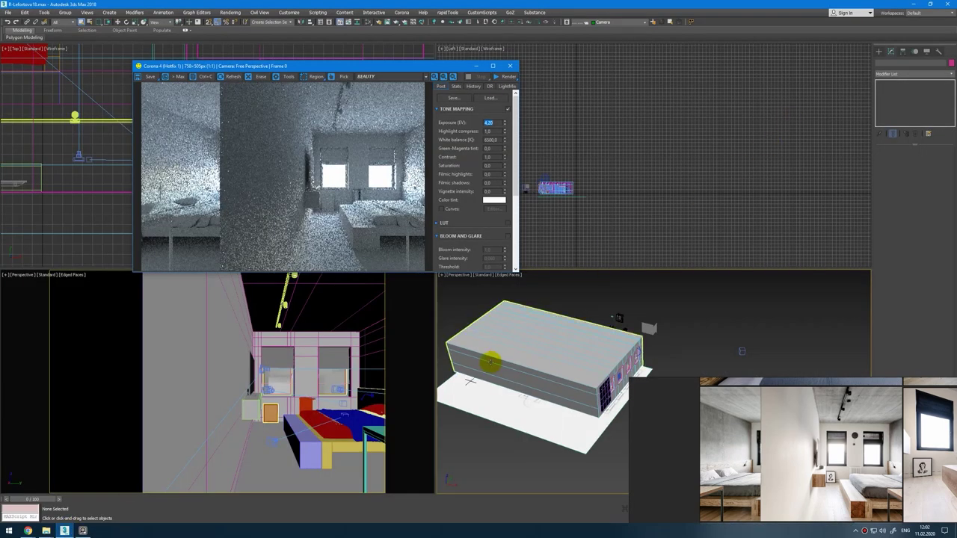
Step: Select the bedroom CoronaCamera in the top view and place the reference photo directly below the frame buffer for comparison
middle_click_drag(490, 363, 585, 357, "alt")
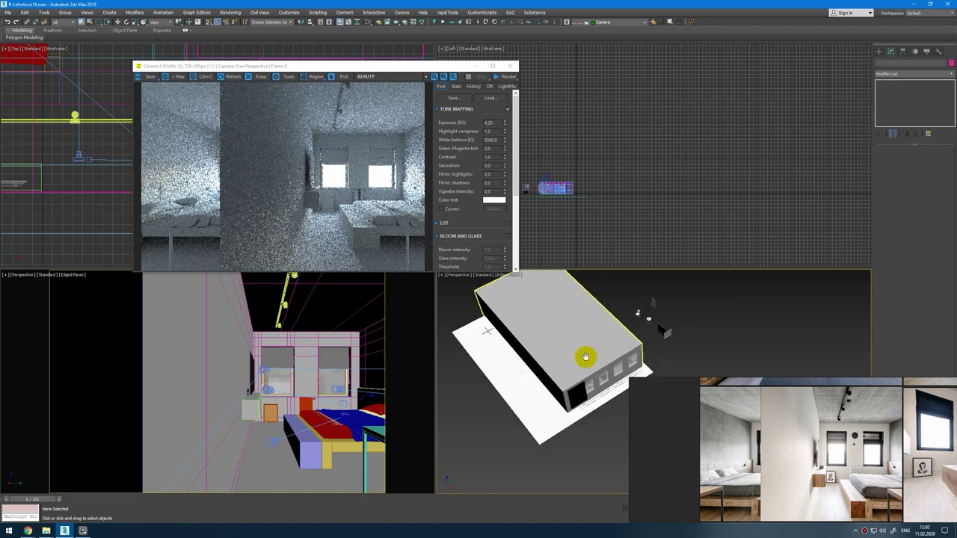
scroll(585, 357, "up", 4)
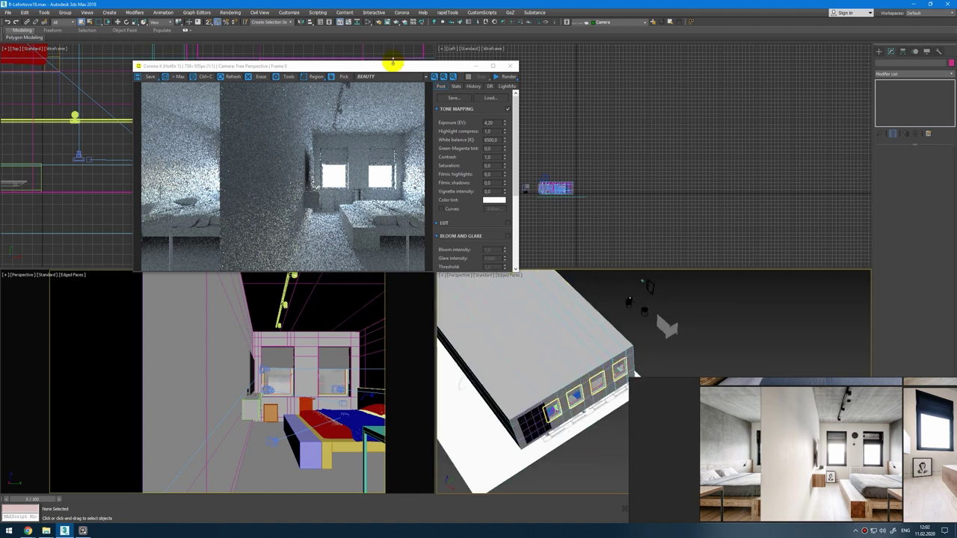
left_click_drag(393, 65, 738, 124)
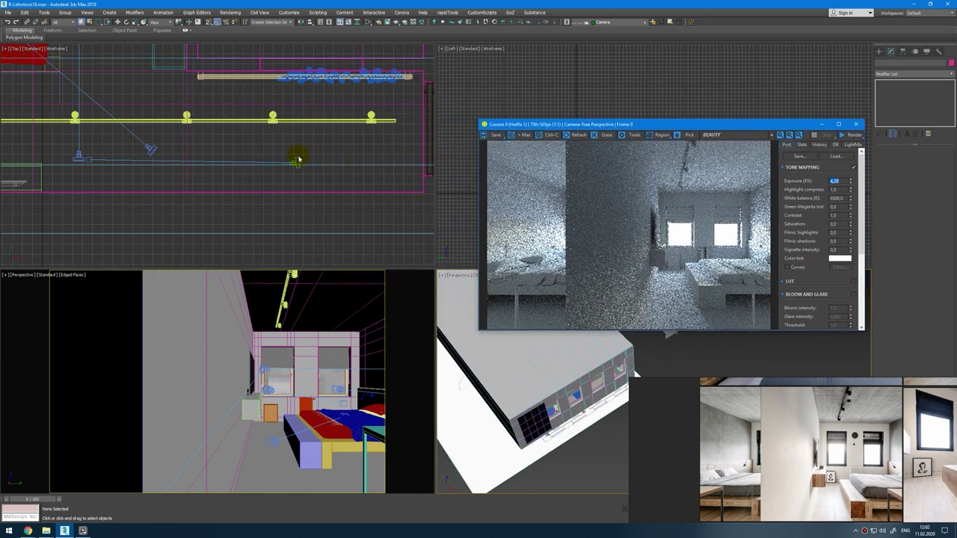
left_click(296, 160)
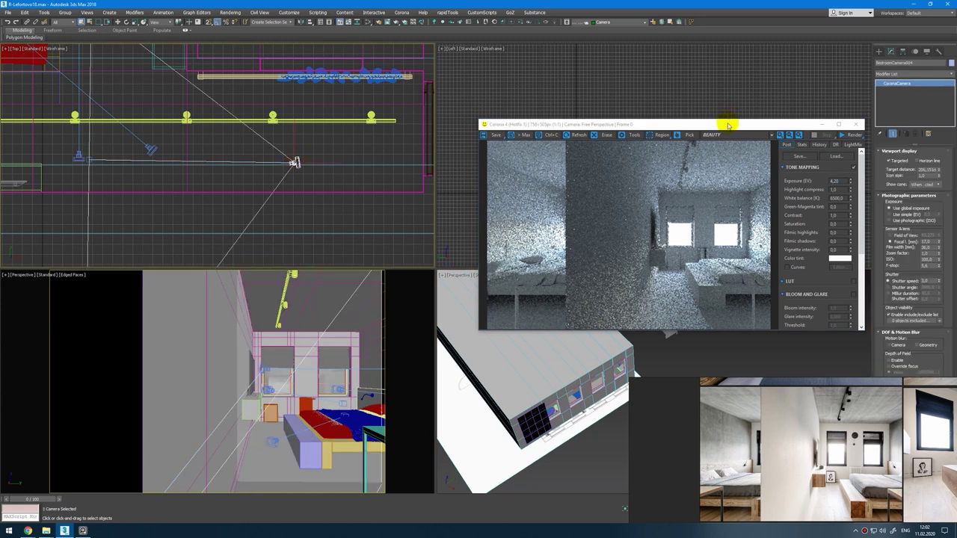
left_click_drag(724, 126, 553, 71)
left_click_drag(893, 426, 572, 347)
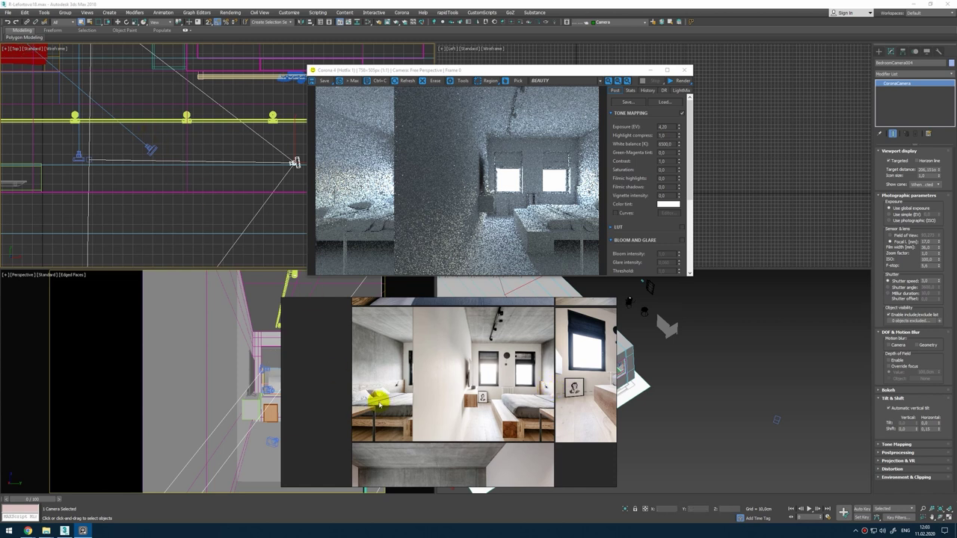
Step: Create a targeted CoronaCam in the top view, beside the bedroom camera and aimed along the TV wall towards the windows
left_click(878, 52)
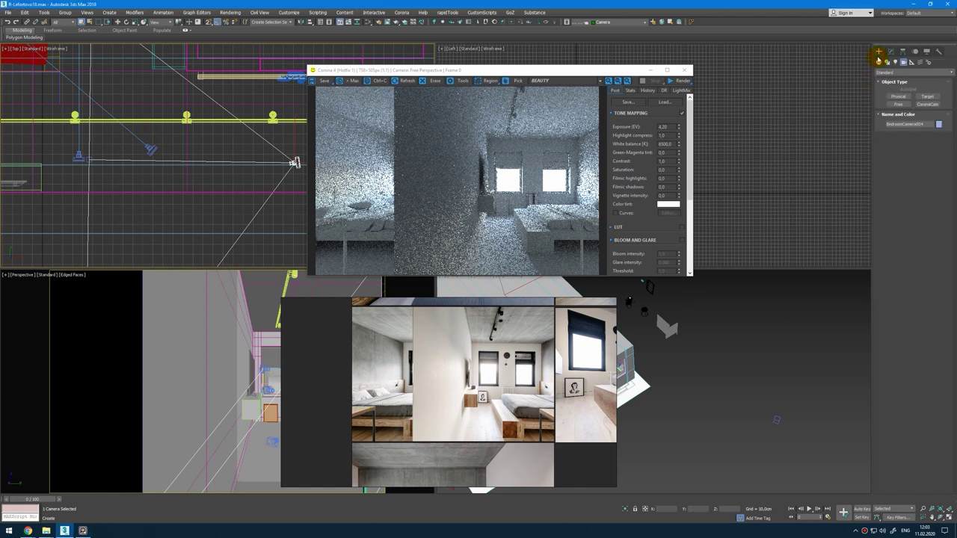
left_click(917, 104)
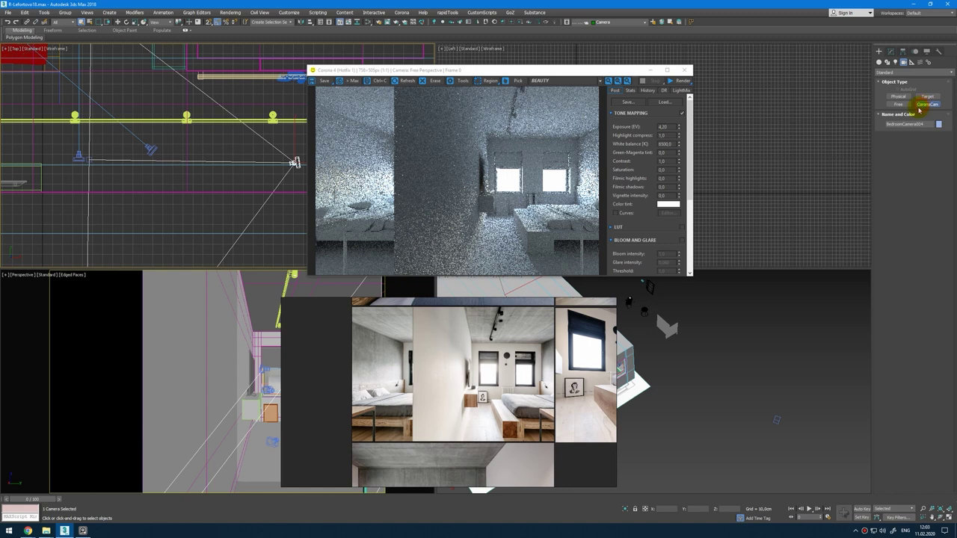
left_click(511, 412)
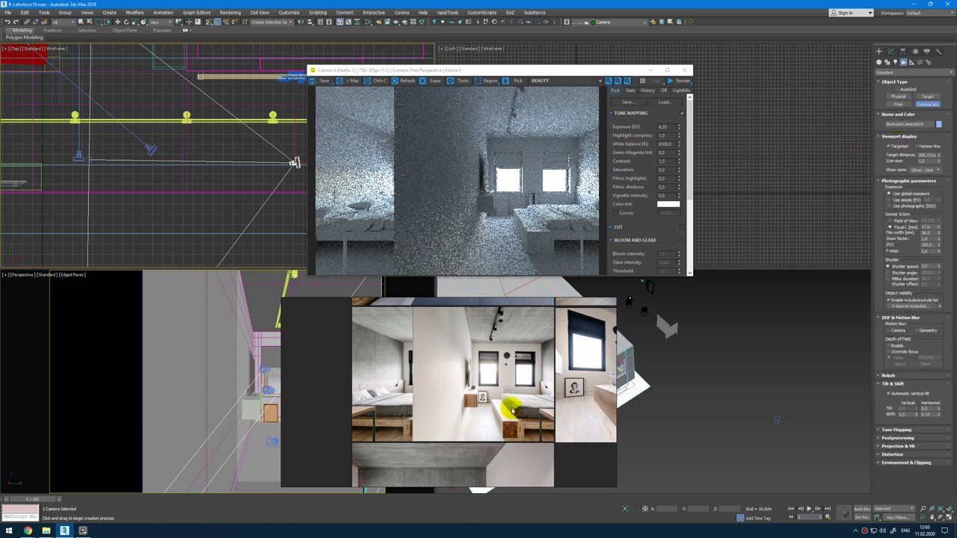
scroll(513, 411, "down", 2)
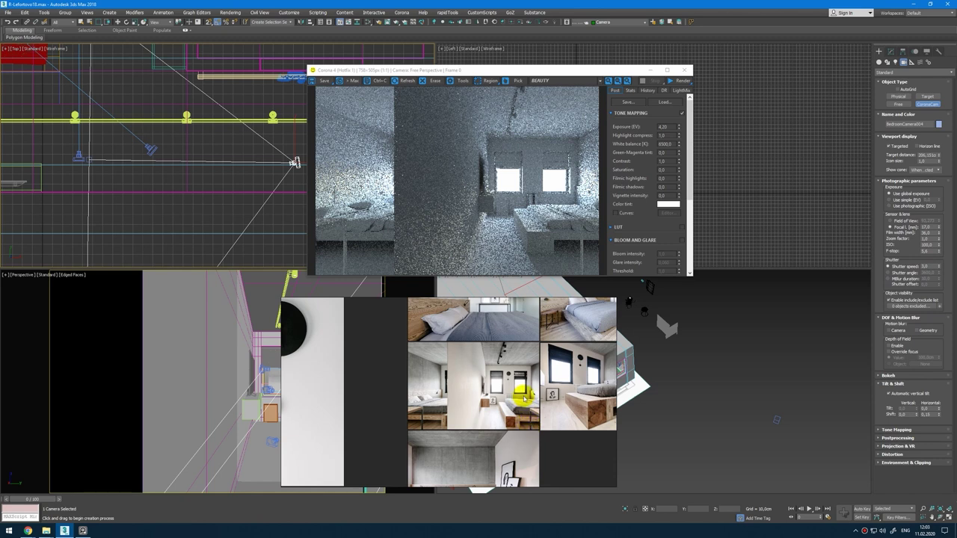
scroll(523, 399, "down", 3)
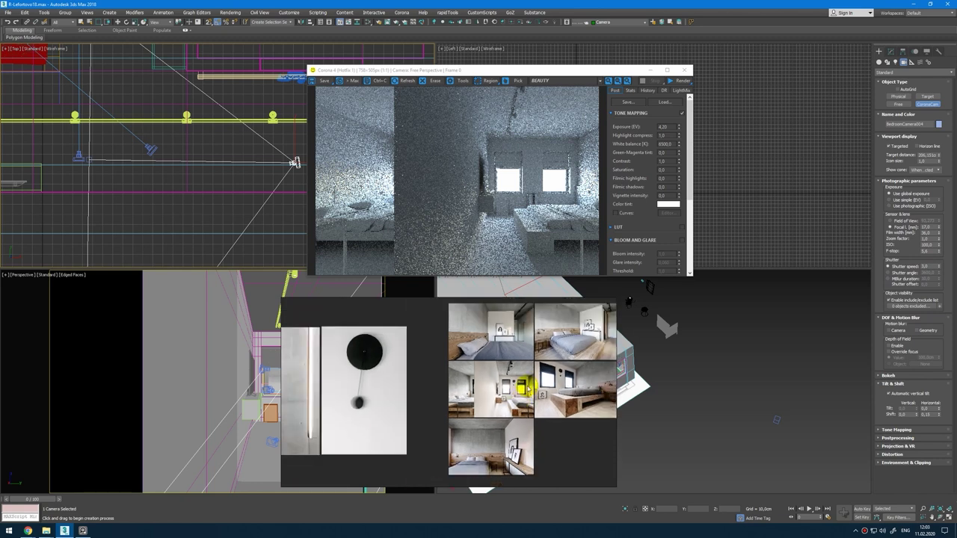
scroll(536, 369, "down", 4)
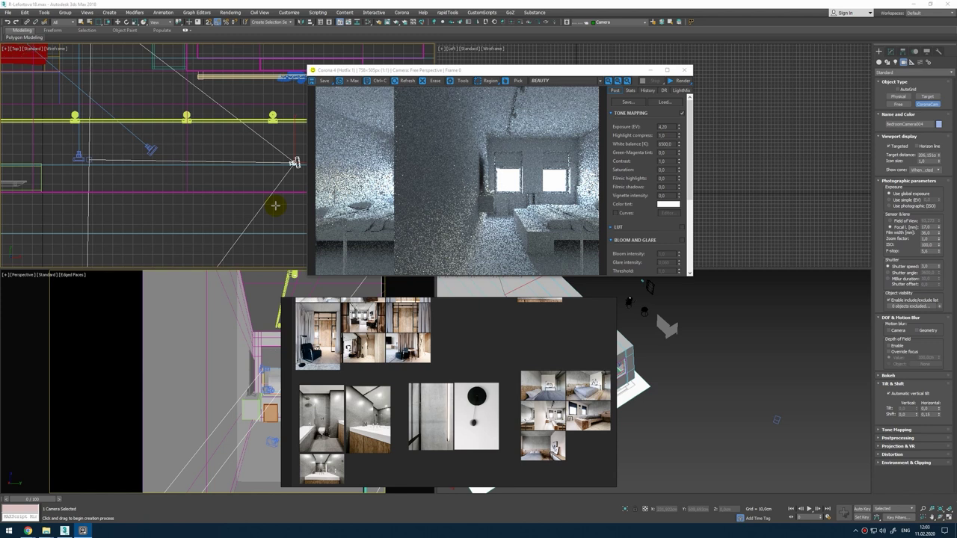
scroll(286, 184, "down", 3)
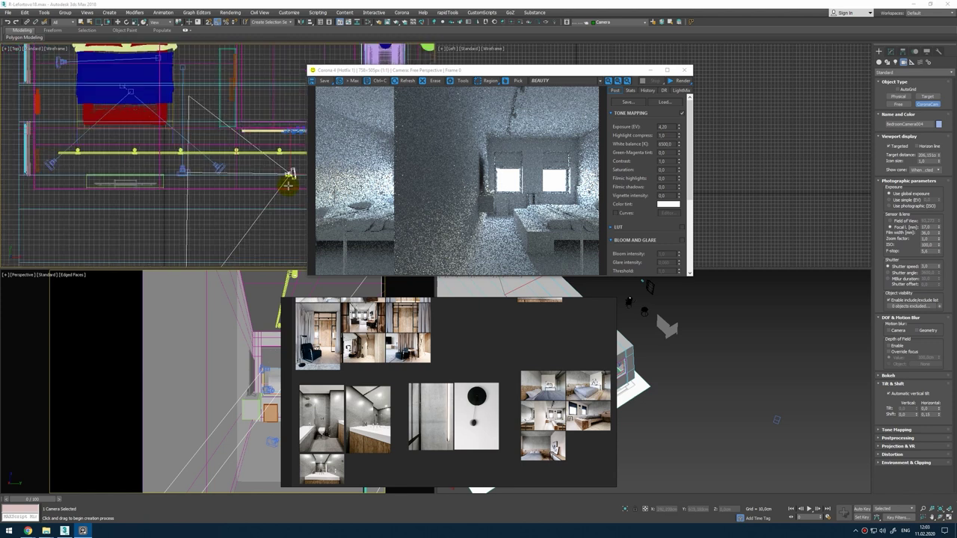
scroll(553, 404, "up", 3)
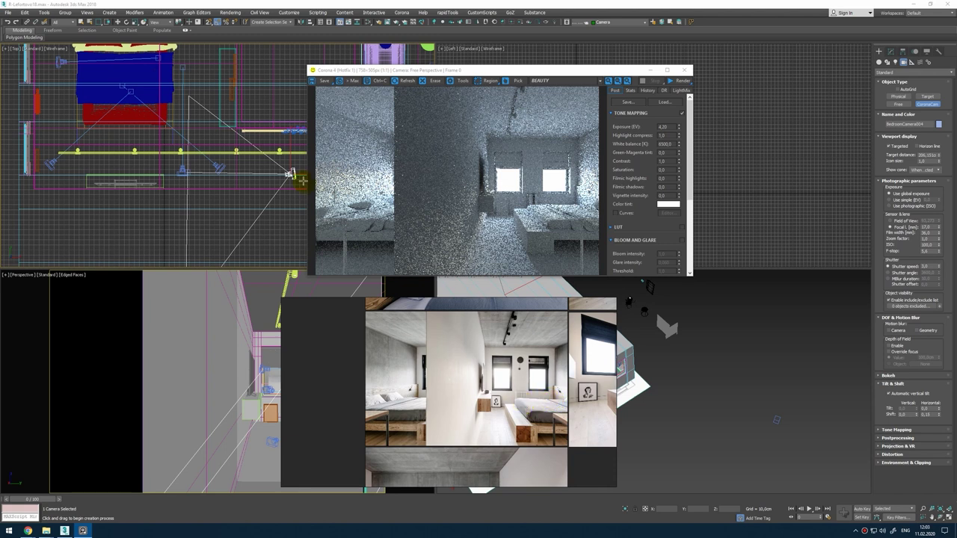
left_click_drag(296, 173, 137, 170)
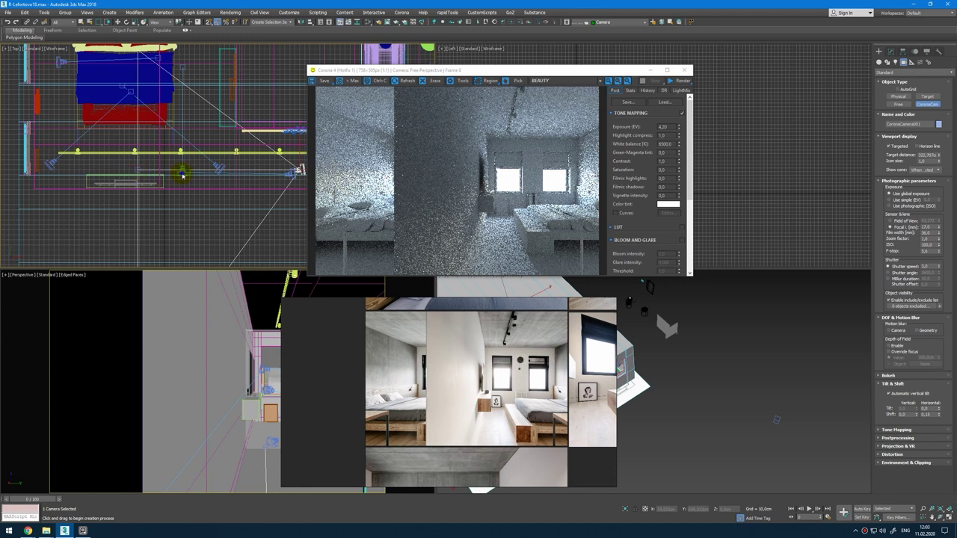
Step: Show the new camera's view in the perspective viewport, move the reference board aside, and pan and dolly the camera towards the bed
right_click(248, 396)
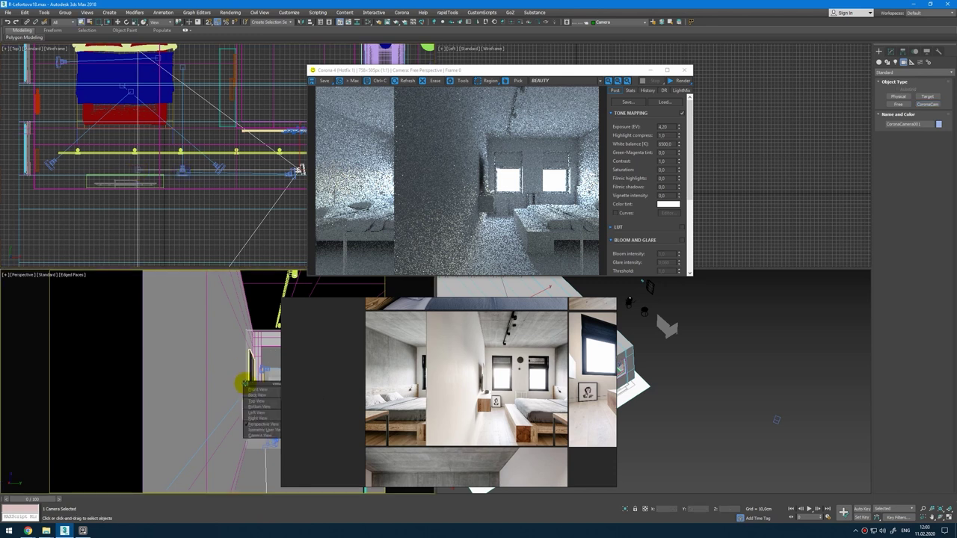
key("c")
middle_click_drag(392, 372, 363, 366)
right_click_drag(363, 366, 707, 358)
middle_click_drag(241, 363, 251, 414)
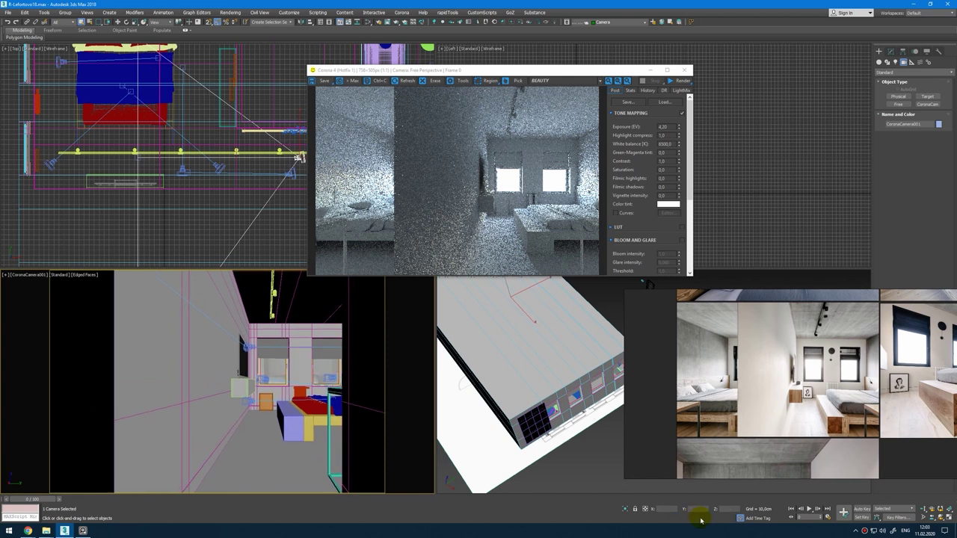
left_click(922, 508)
left_click_drag(306, 421, 310, 413)
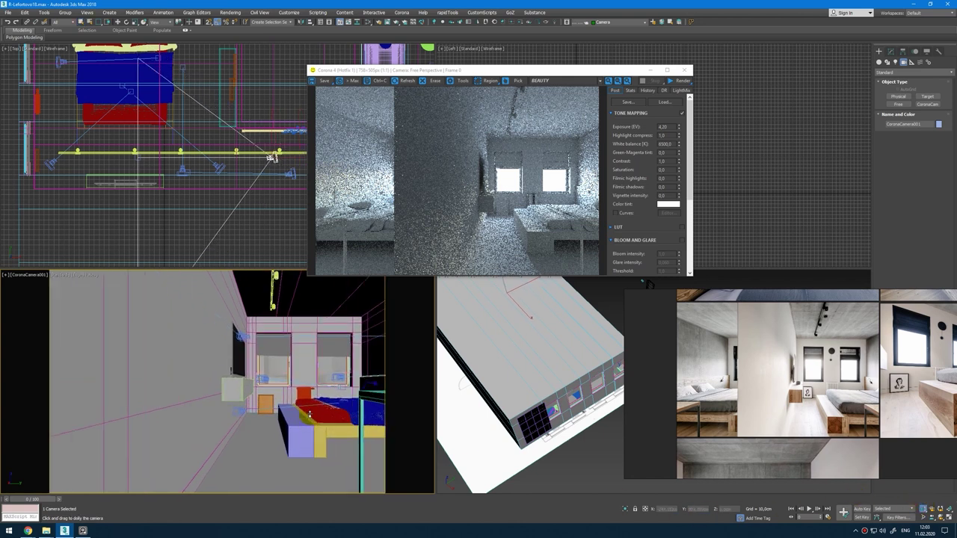
right_click(309, 415)
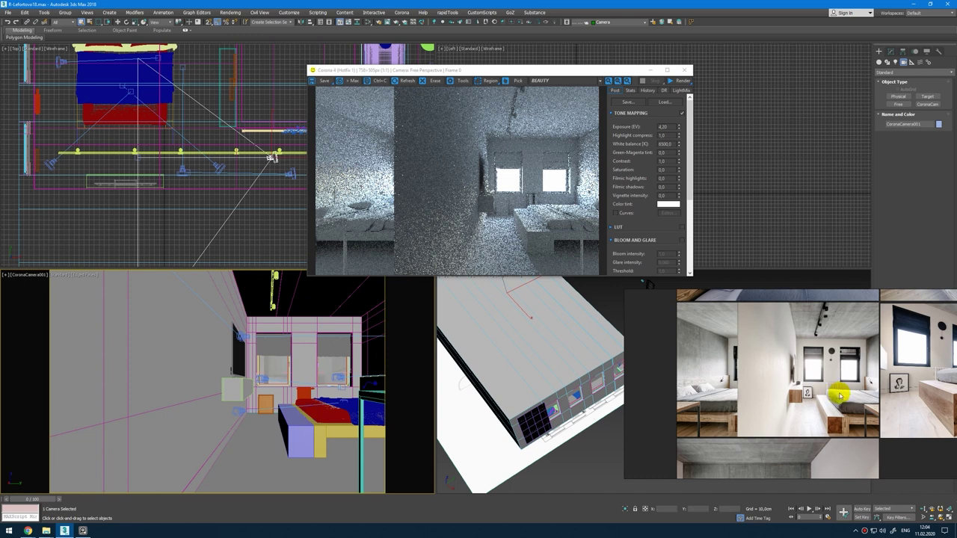
Step: Enlarge the reference photo around the bed's wooden bench and pan the new camera to match its framing
scroll(840, 392, "up", 4)
scroll(819, 411, "up", 1)
middle_click_drag(819, 410, 820, 368)
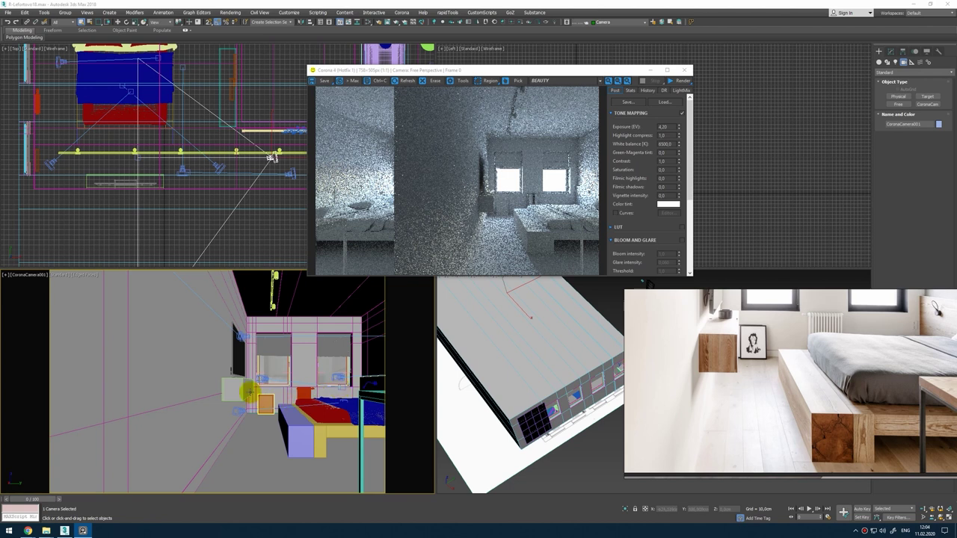
middle_click_drag(250, 392, 263, 403)
scroll(262, 404, "up", 3)
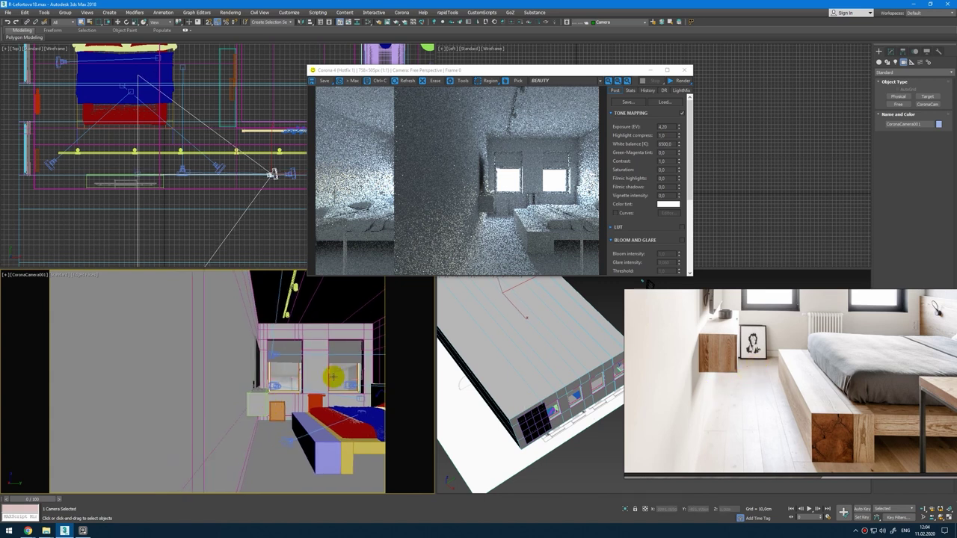
scroll(329, 382, "up", 2)
middle_click_drag(330, 381, 331, 391)
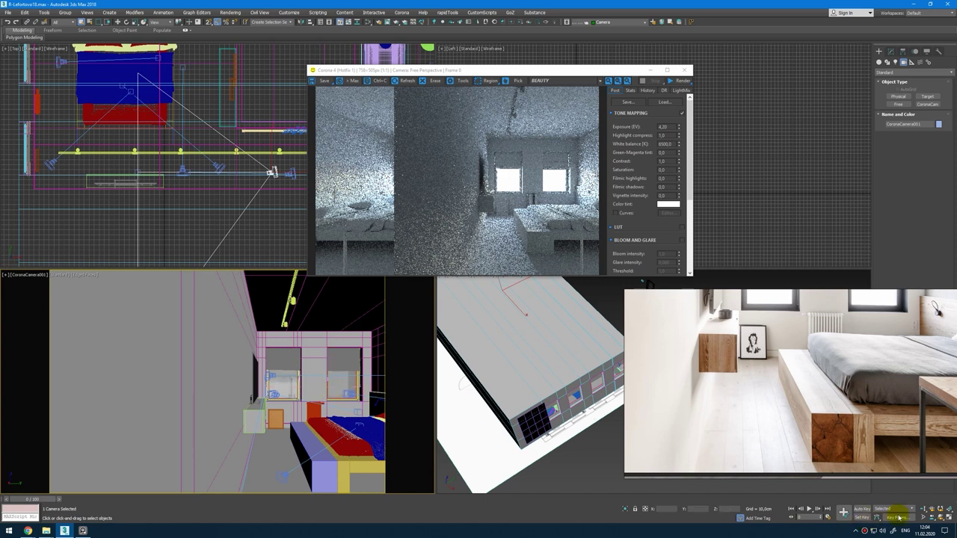
Step: Dolly the new camera back towards the wall and fine-tune its pan to match the reference view of windows and bed
left_click(924, 510)
left_click_drag(309, 367, 309, 371)
right_click(308, 371)
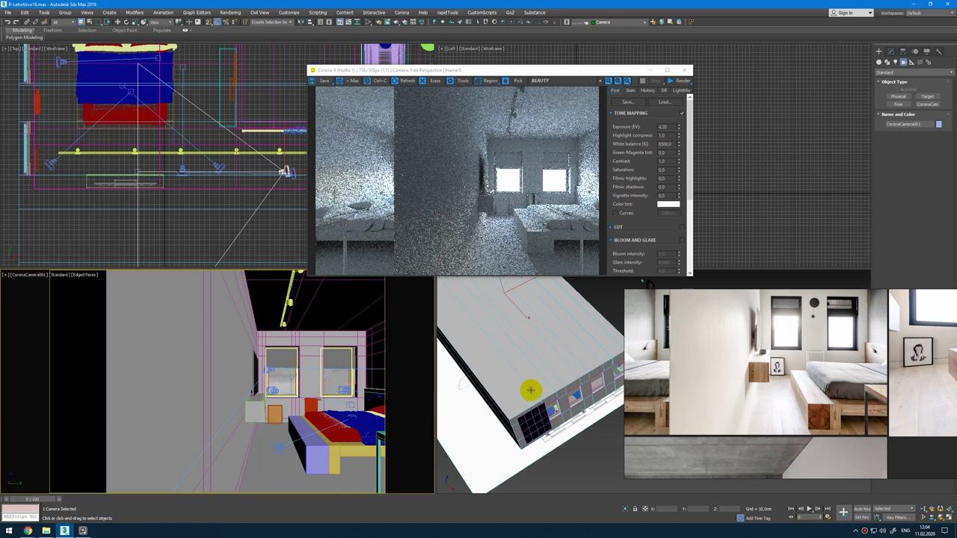
middle_click_drag(332, 388, 328, 389)
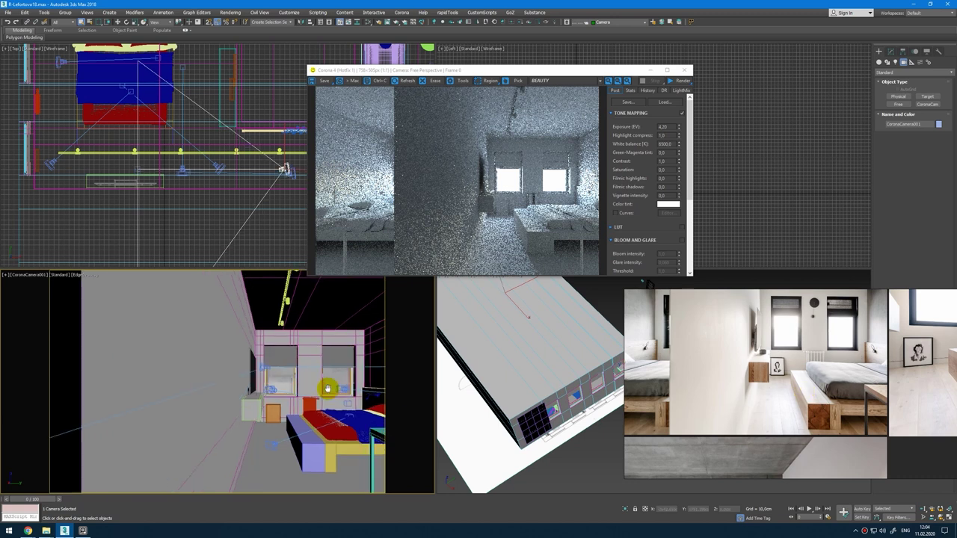
left_click(923, 509)
left_click_drag(364, 398, 362, 409)
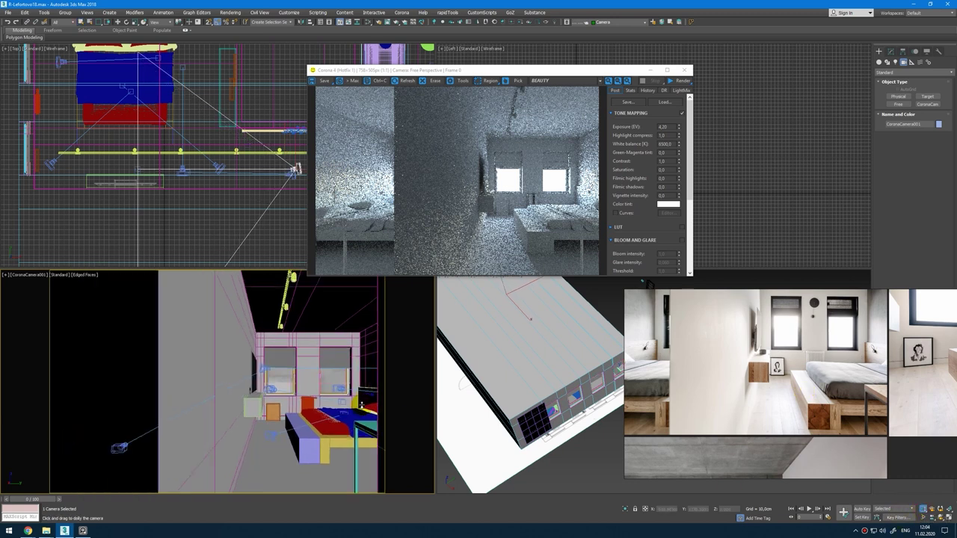
right_click(363, 410)
middle_click_drag(339, 397, 343, 398)
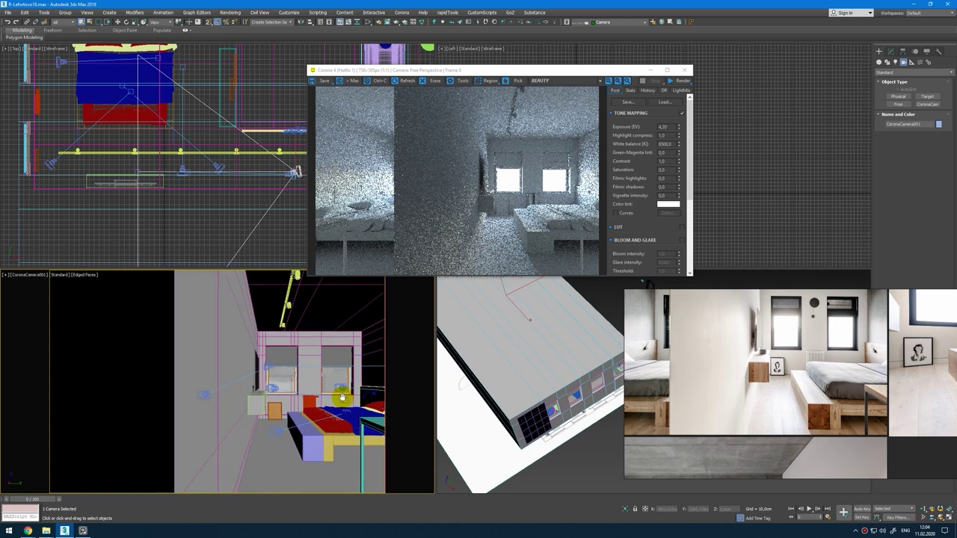
Step: Reset the new camera's horizontal shift to 0 and compare its view with the bedroom reference photo
scroll(690, 358, "down", 3)
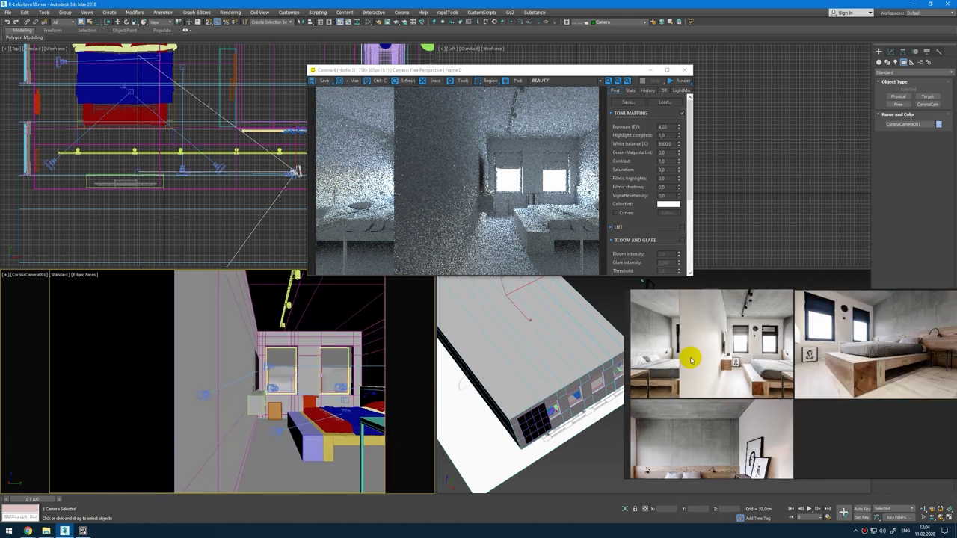
left_click(890, 52)
right_click_drag(904, 323, 683, 176)
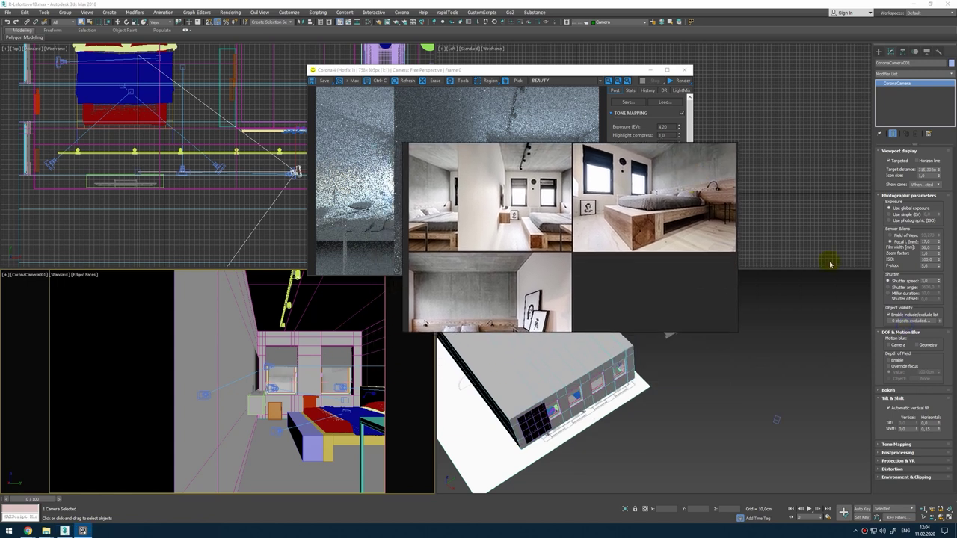
right_click(939, 429)
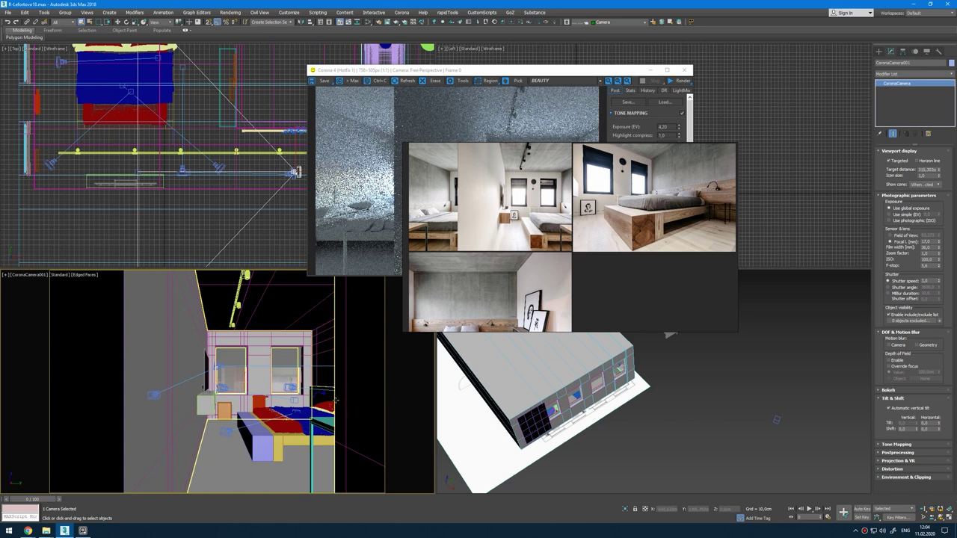
scroll(536, 204, "up", 2)
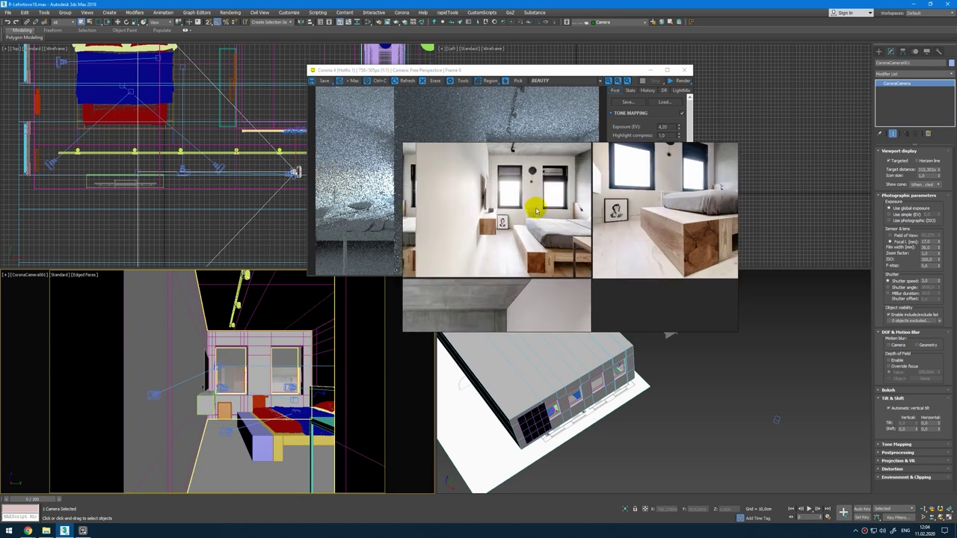
scroll(527, 209, "down", 3)
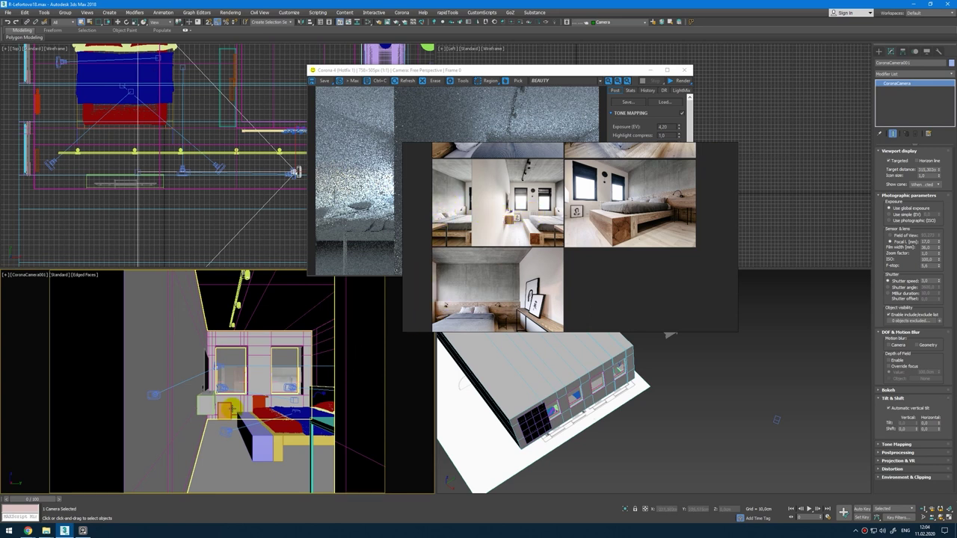
Step: Restore the new camera's horizontal shift to 0.15
left_click(222, 409)
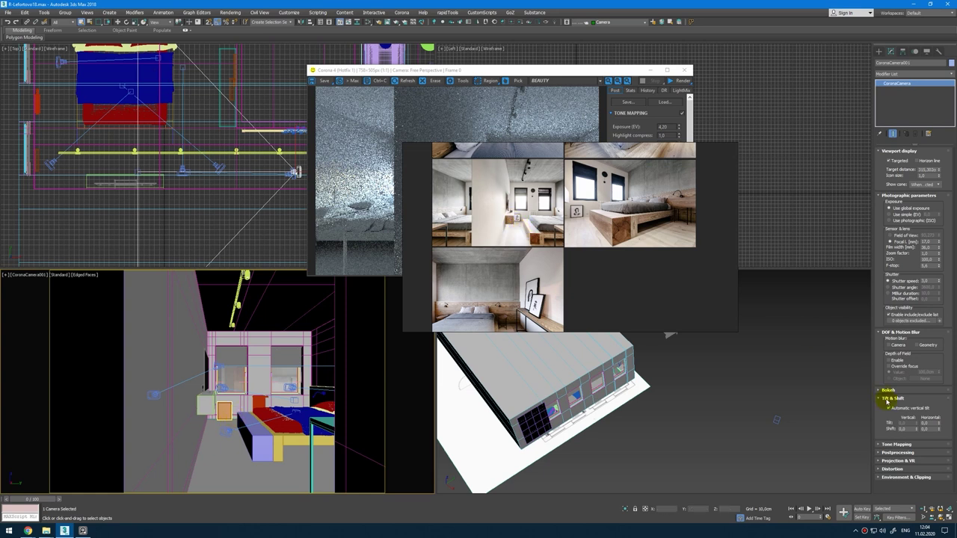
left_click_drag(940, 431, 940, 428)
left_click(940, 428)
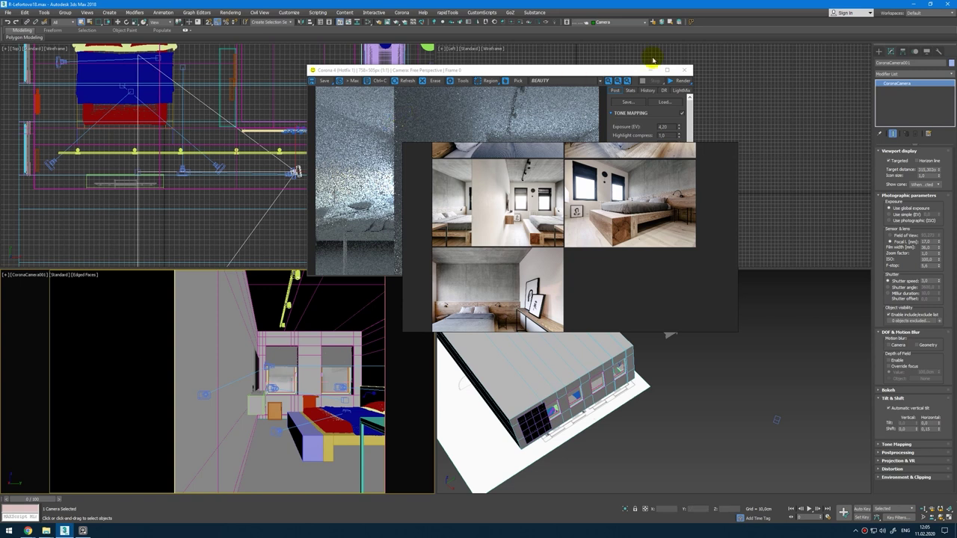
Step: Render the new camera's view and place the frame buffer and reference board side by side for comparison
left_click(673, 81)
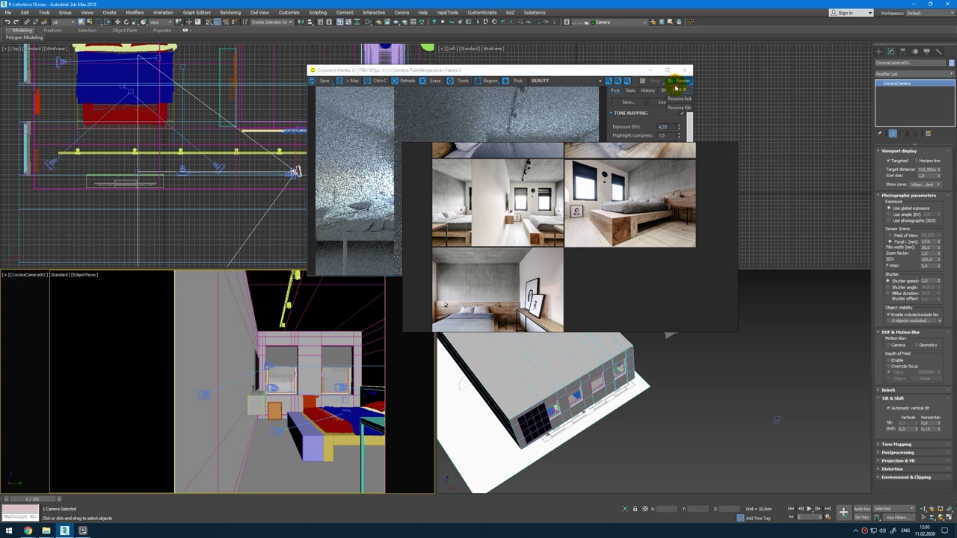
left_click(547, 71)
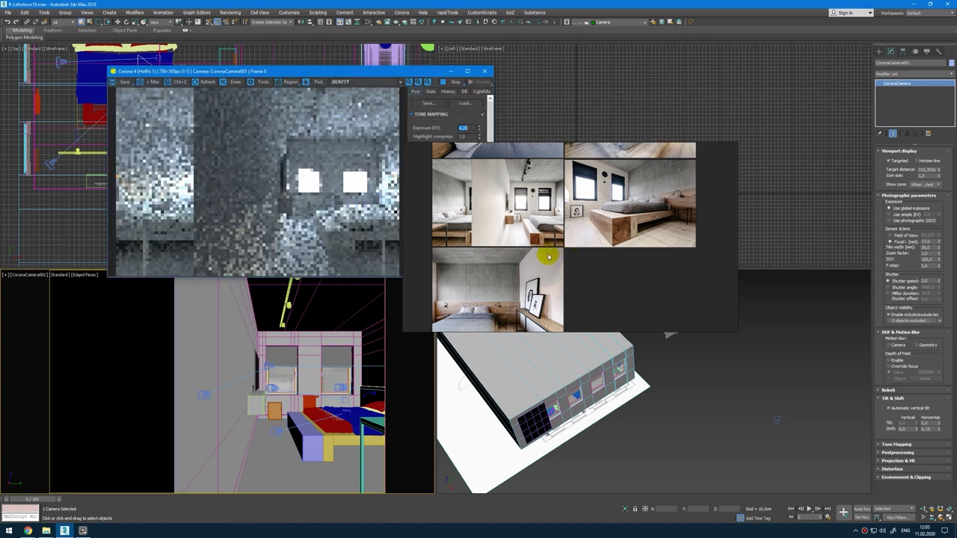
left_click_drag(567, 233, 660, 217)
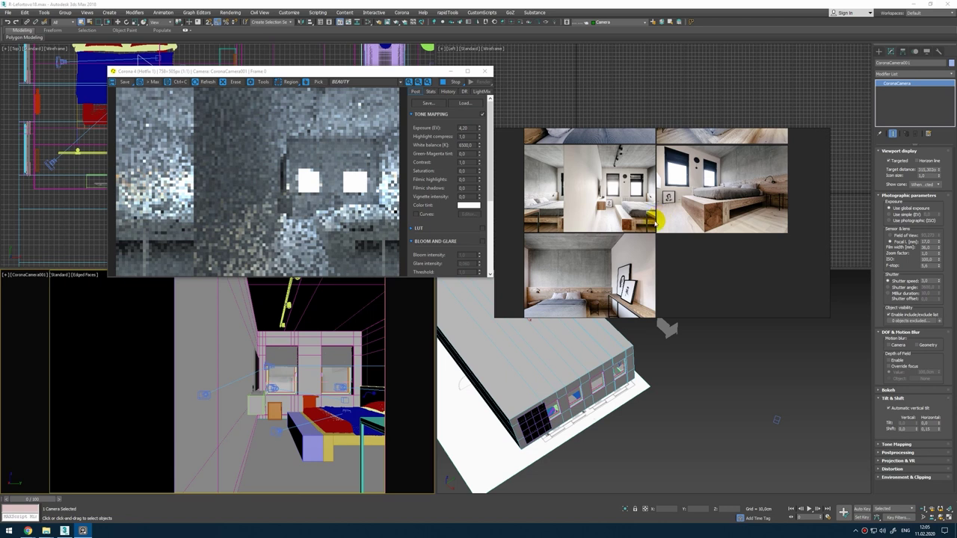
left_click(699, 293)
Step: Adjust the new camera's vertical shift
left_click(920, 431)
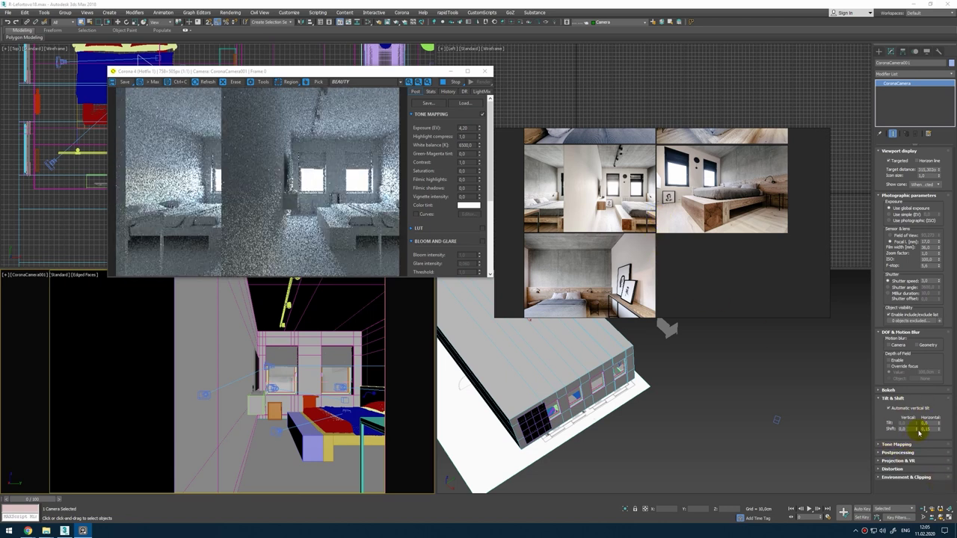
Step: Dolly the CoronaCamera001 view slightly along its viewing direction
left_click(925, 509)
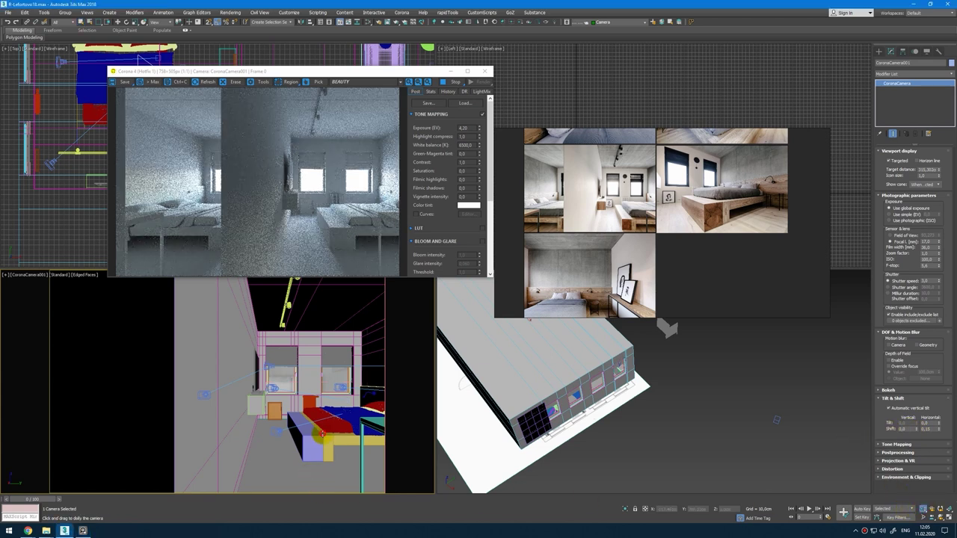
left_click_drag(323, 436, 323, 434)
right_click(323, 434)
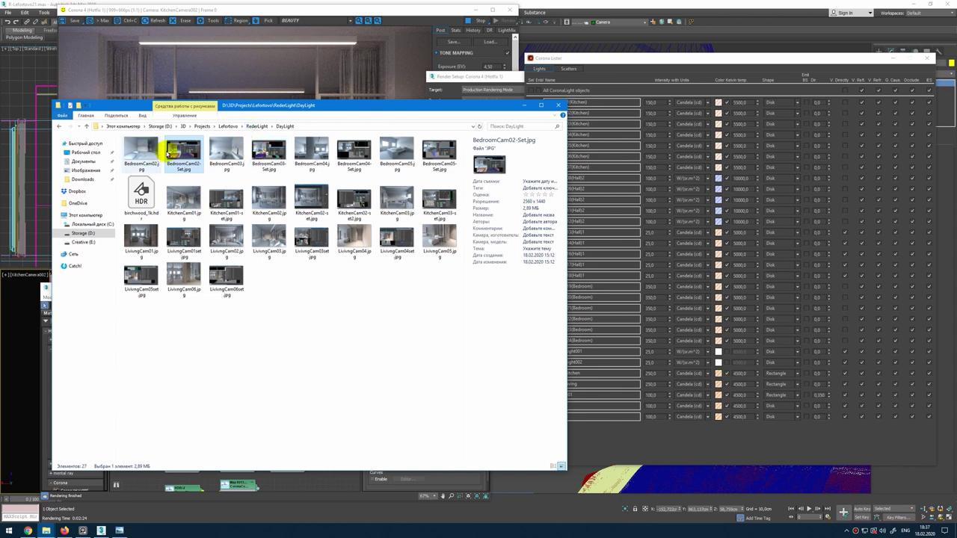
Step: View the BedroomCam02 night render and its settings screenshot in the NightLight folder
left_click(249, 128)
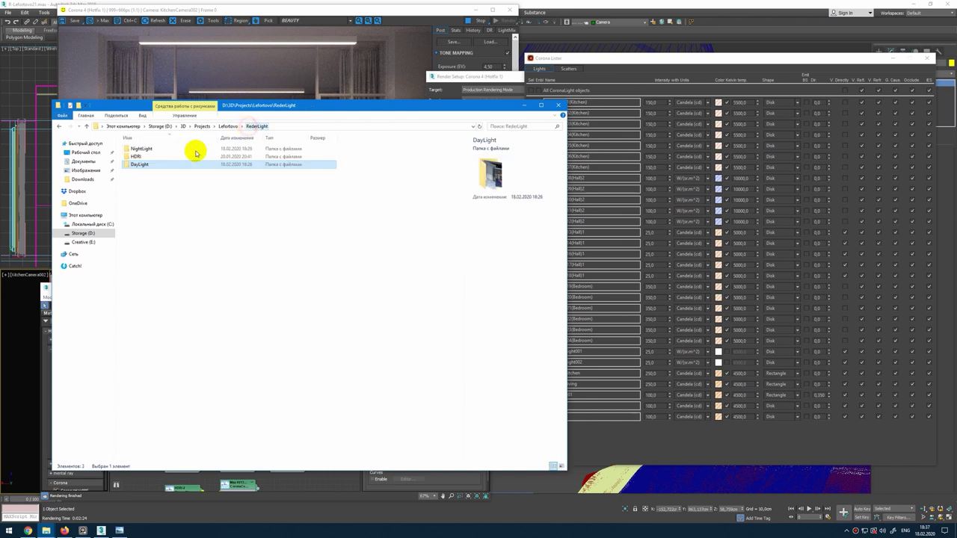
double_click(166, 145)
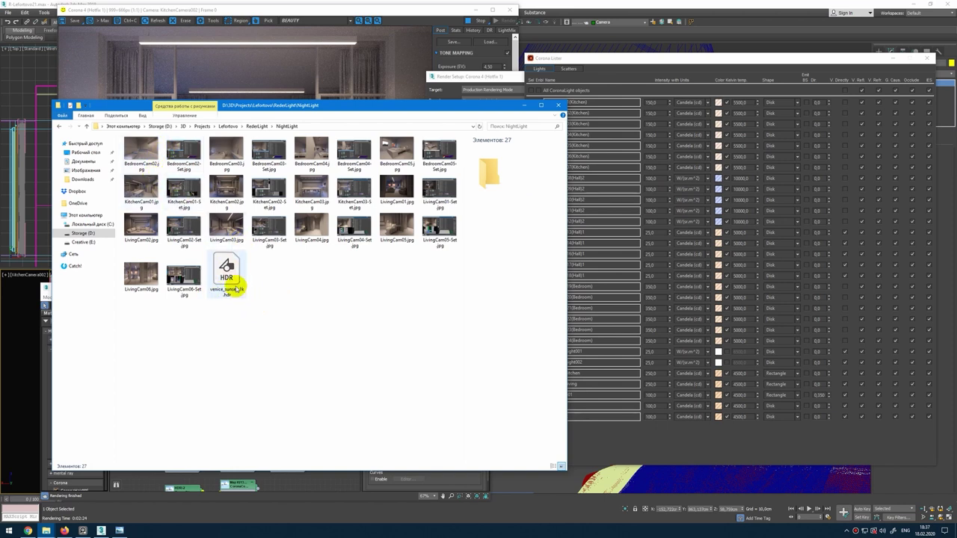
double_click(157, 156)
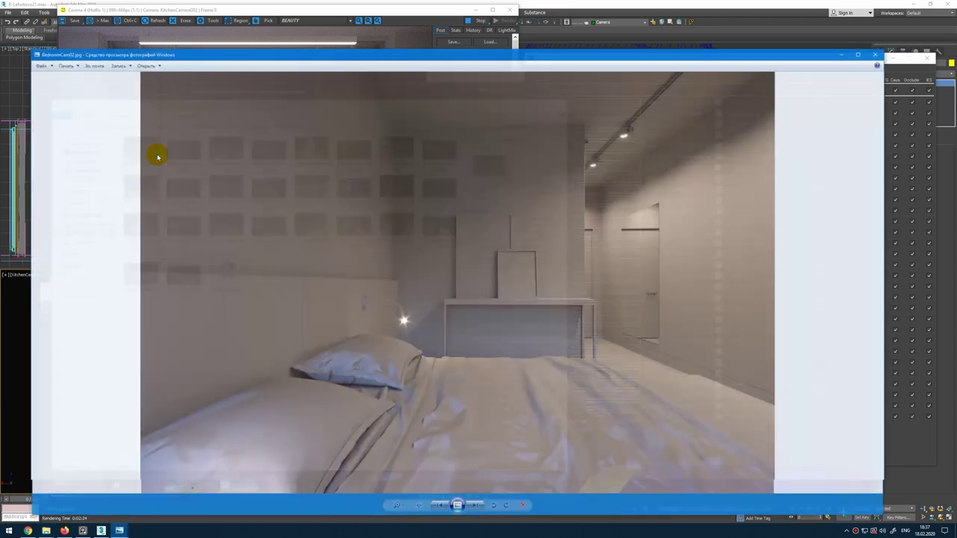
key("Right")
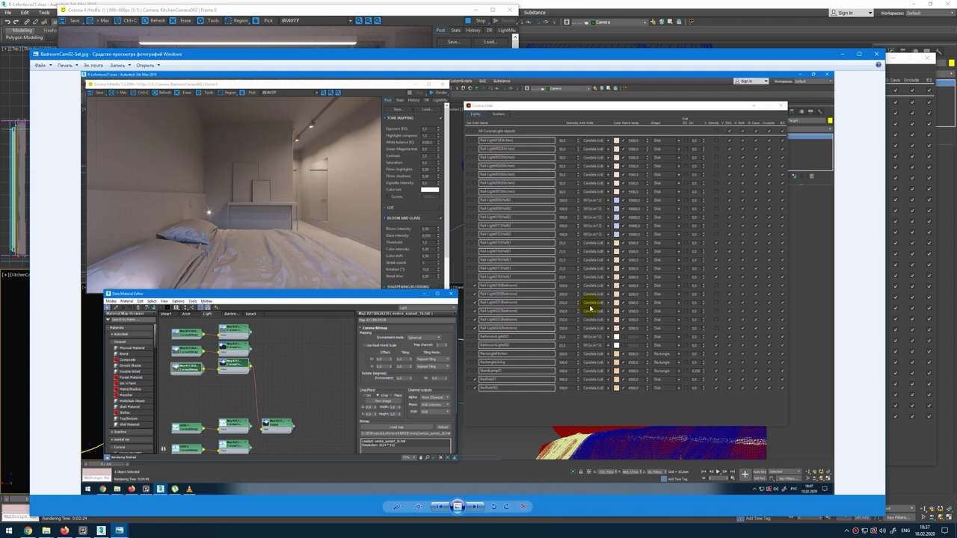
left_click(878, 56)
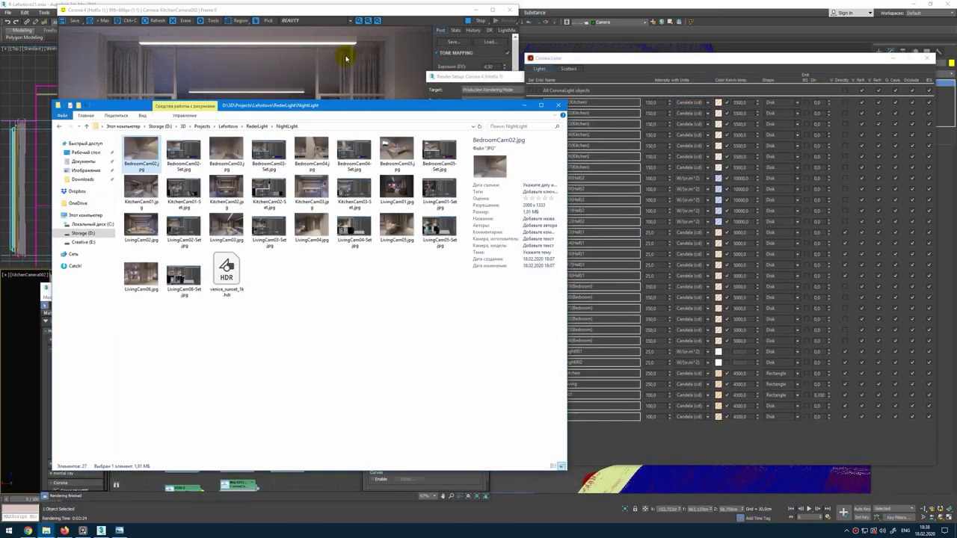
Step: Bring the kitchen render forward and turn off the kitchen rail lights, RectangleKitchen and RectangleLiving
left_click(367, 11)
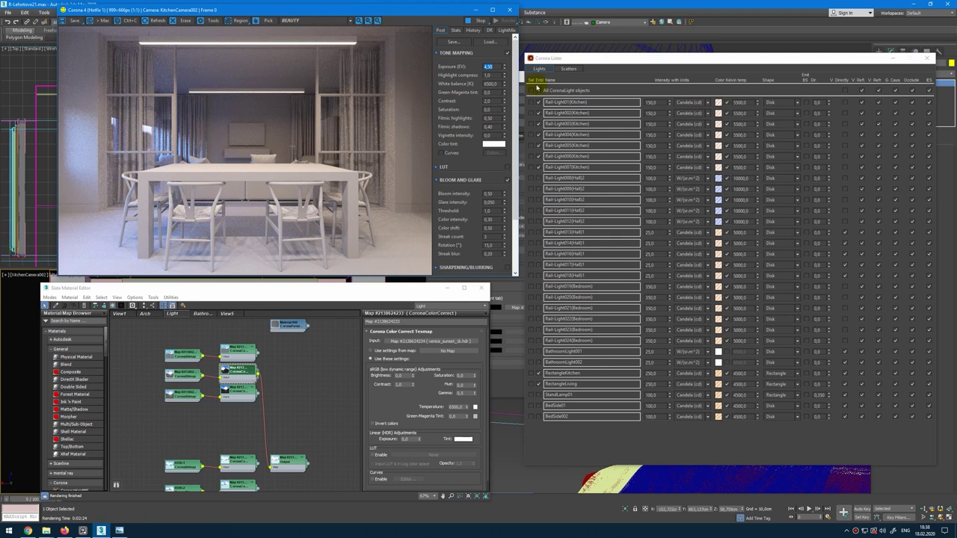
left_click_drag(404, 10, 376, 18)
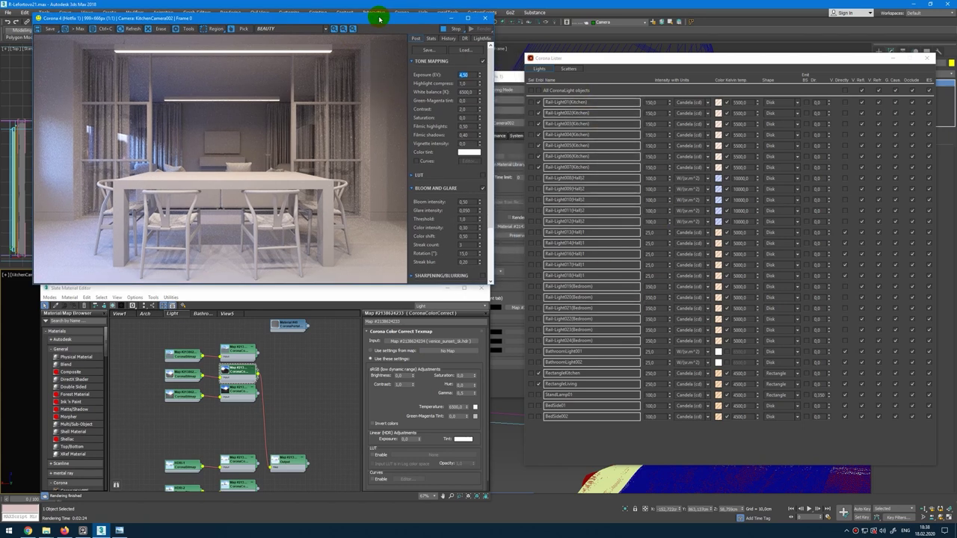
left_click(539, 103)
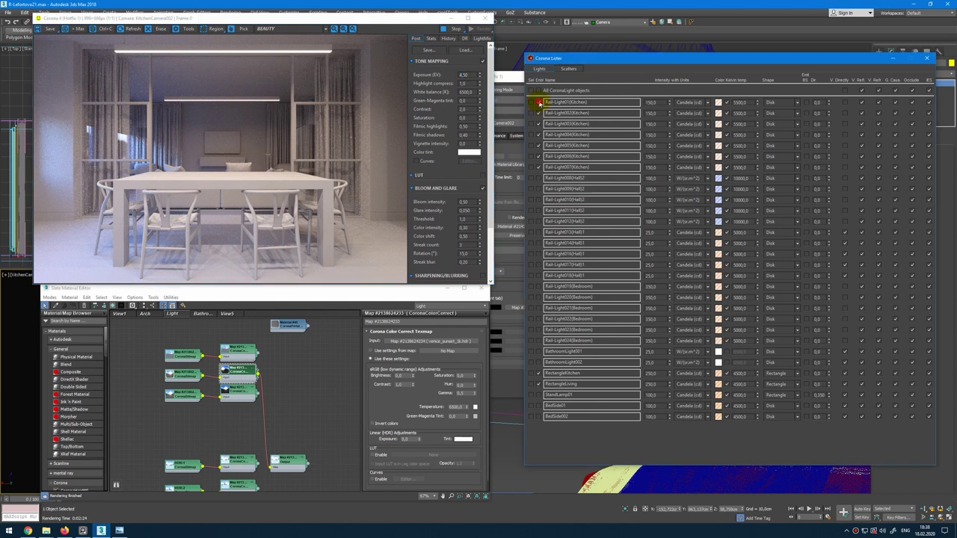
left_click(539, 383)
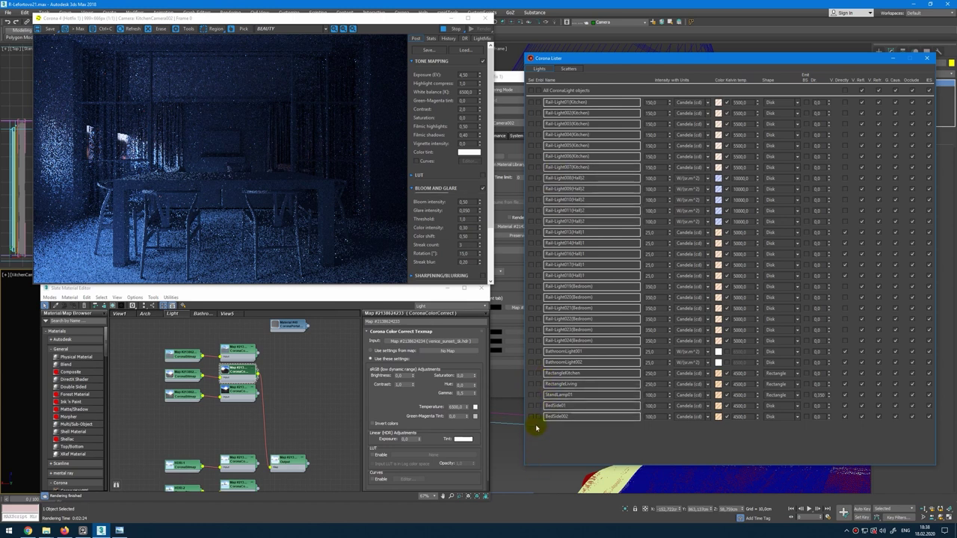
Step: Turn on the RectangleKitchen light and the kitchen rail lights
left_click(537, 375)
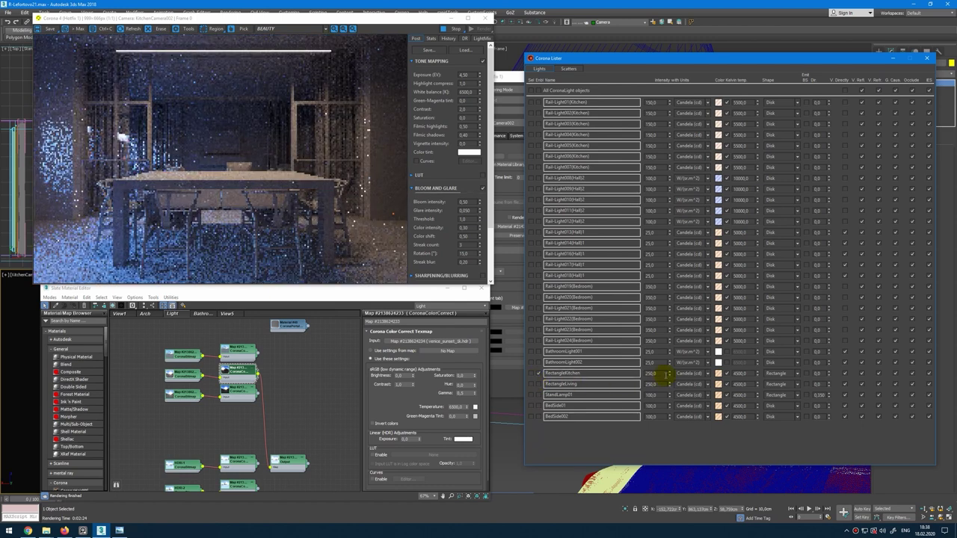
left_click(737, 374)
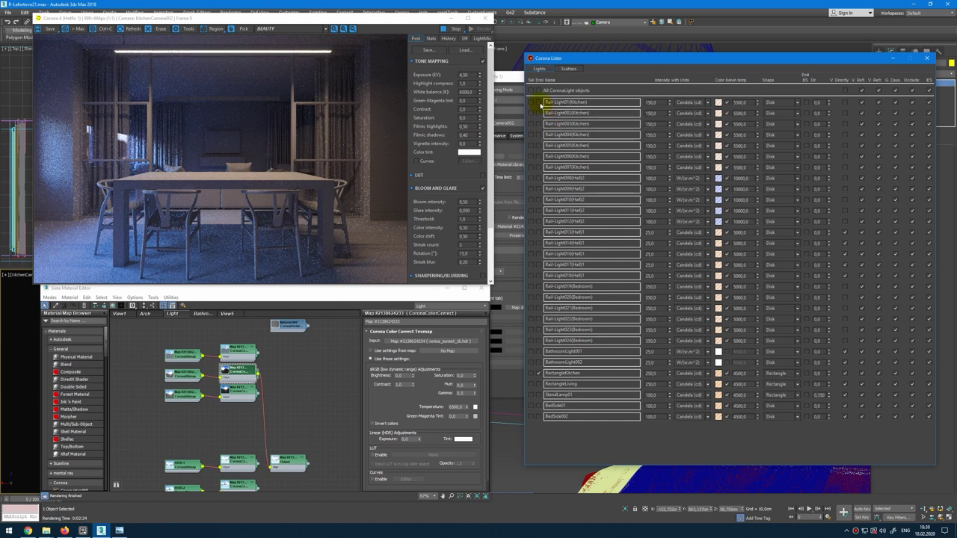
left_click(539, 103)
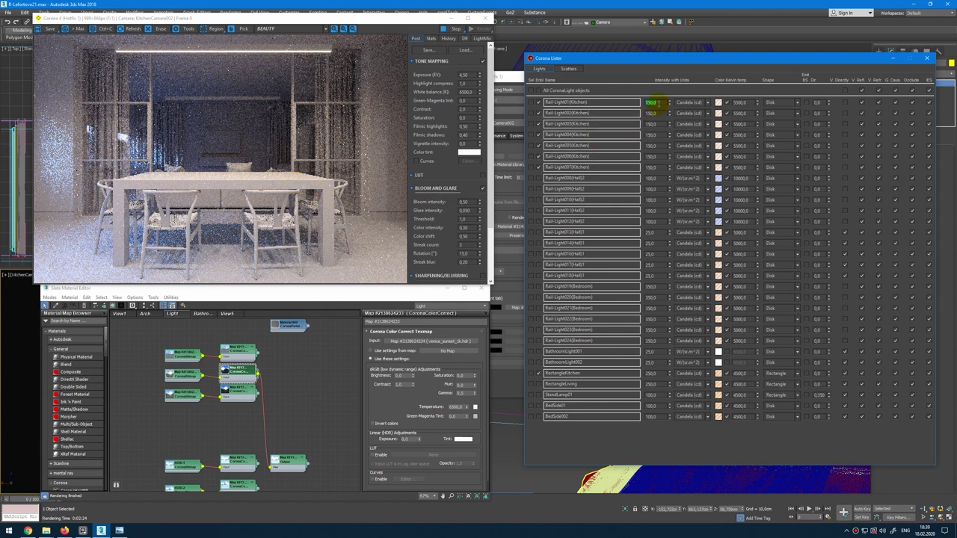
Step: Try the kitchen rail lights at 50 cd, settle on an intensity of 25 cd, and turn on RectangleLiving
type("50")
key("Return")
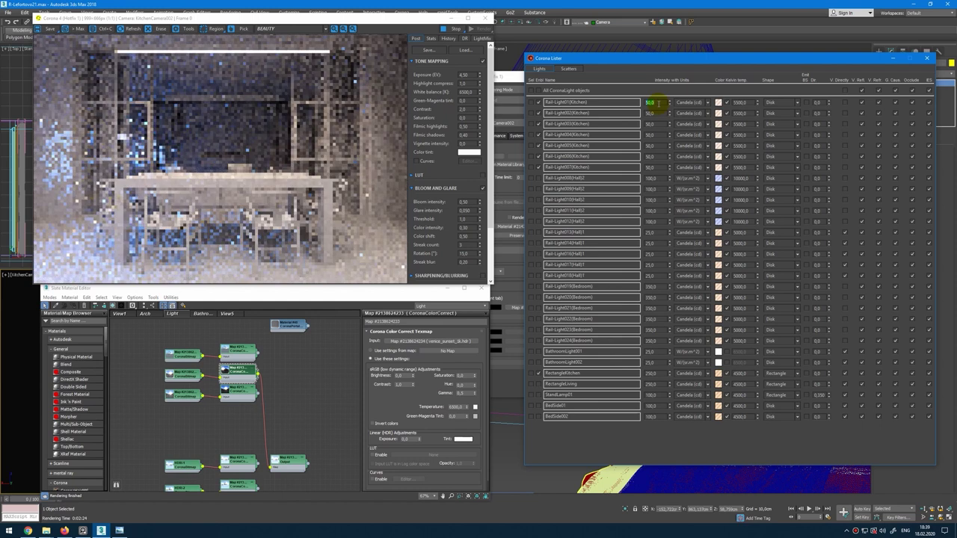
type("25")
key("Return")
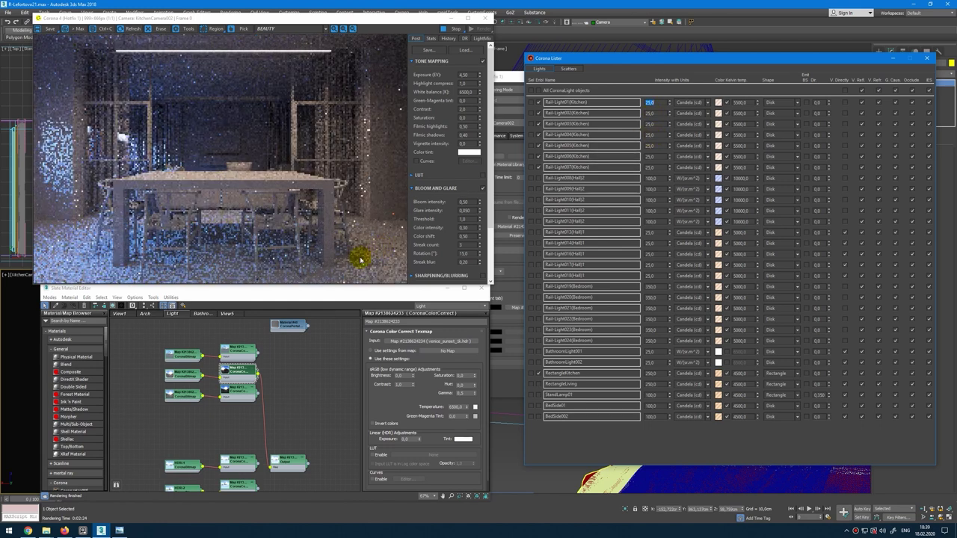
left_click(538, 385)
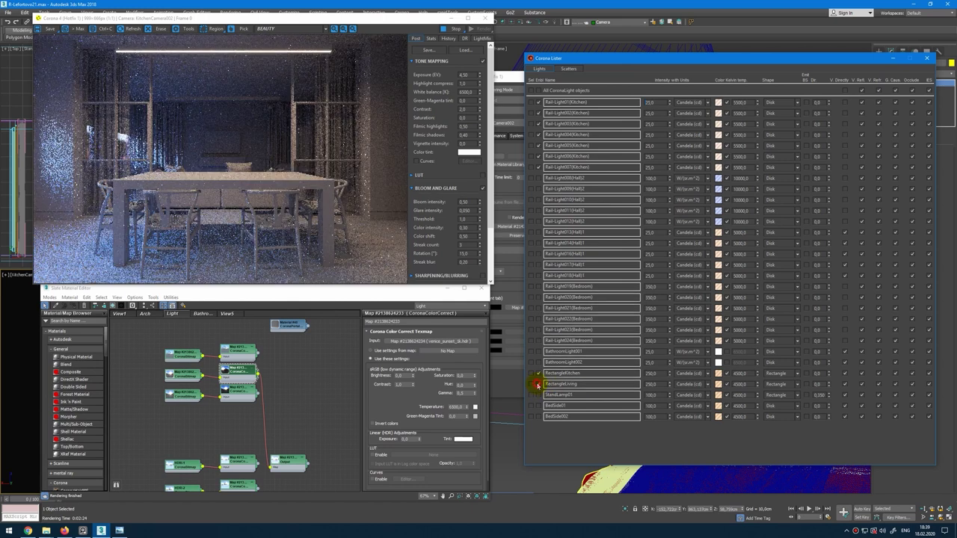
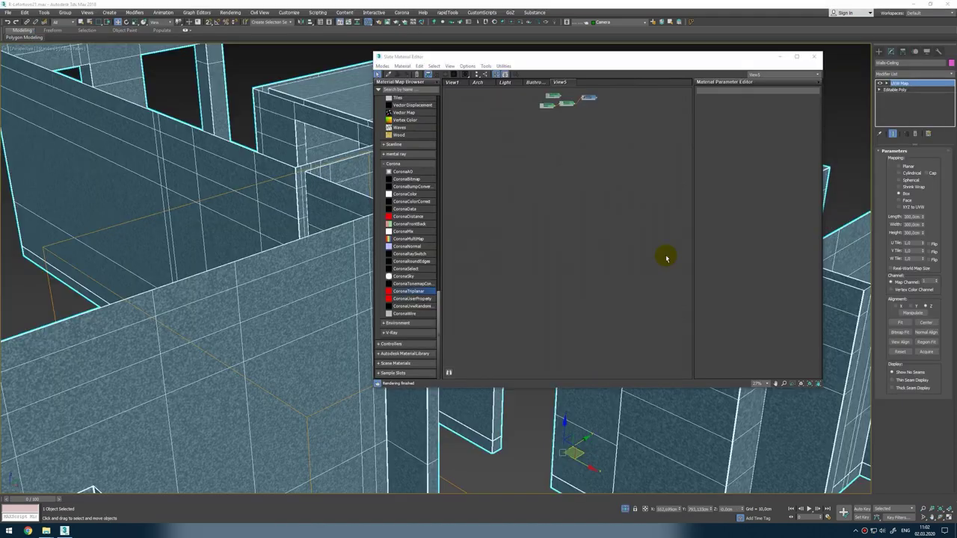
Step: Remove the UVW Map modifier from Walls-Ceiling and open the Corona Material Library from the render settings
left_click(914, 135)
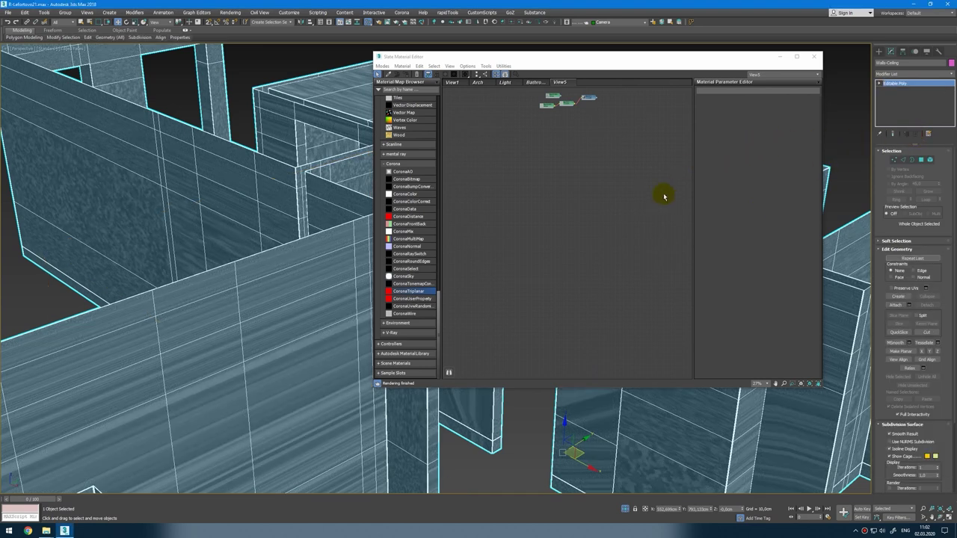
left_click(402, 13)
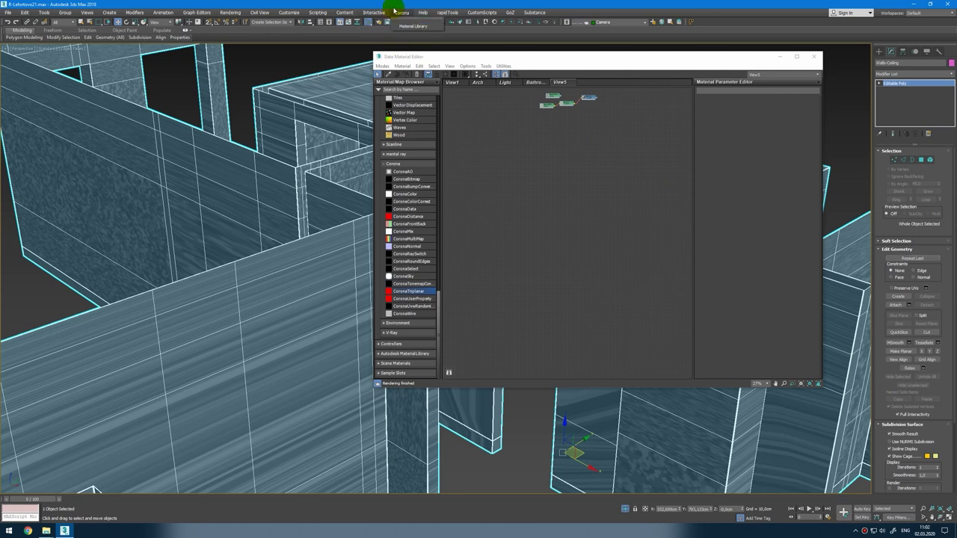
left_click(395, 13)
left_click(380, 23)
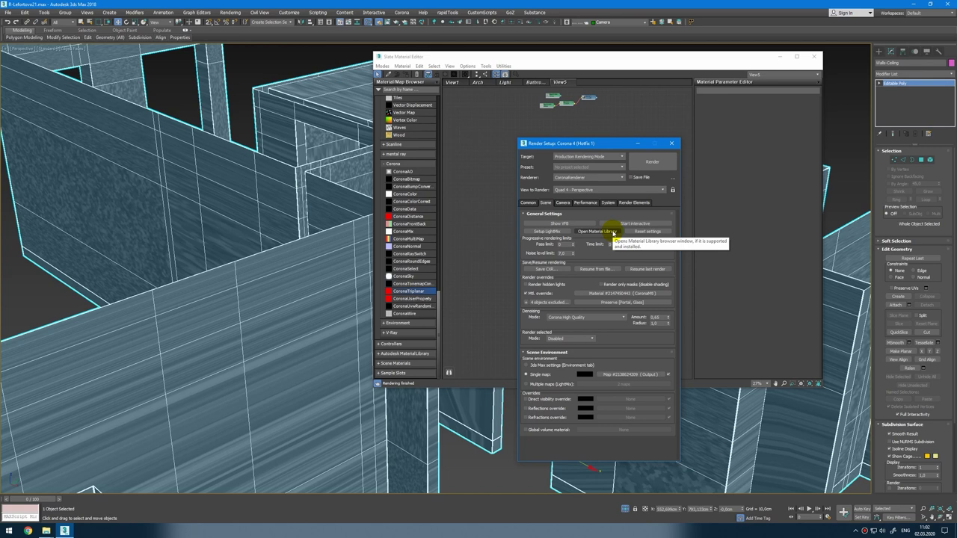
left_click(556, 143)
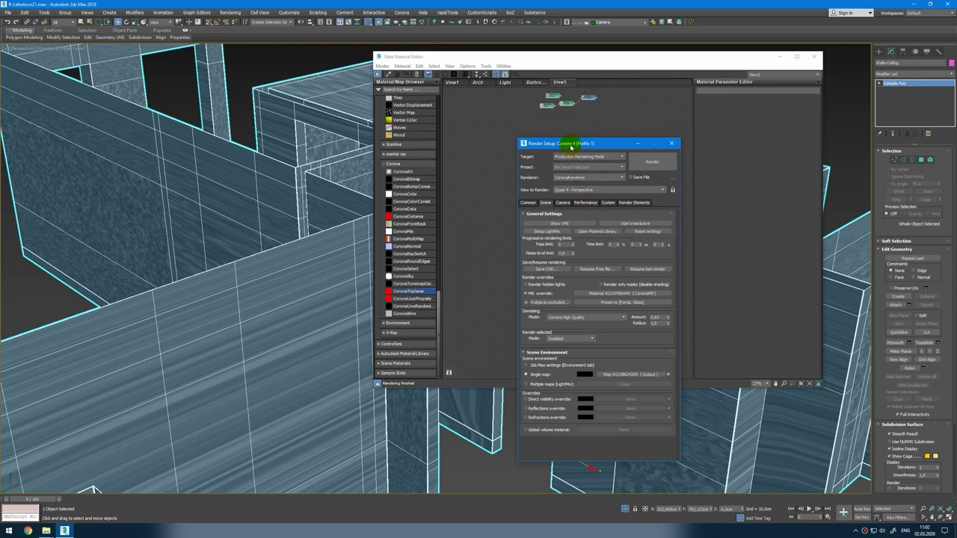
left_click_drag(573, 147, 533, 134)
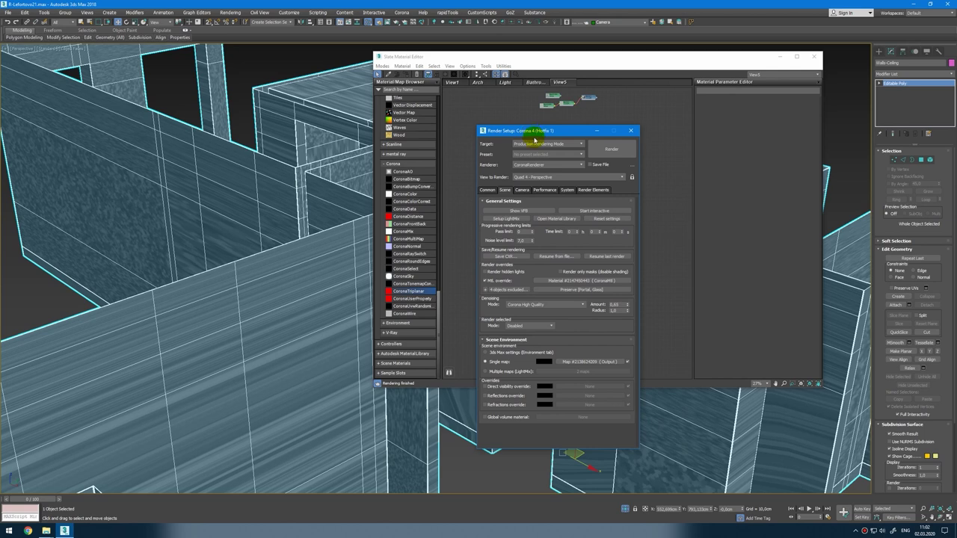
left_click(563, 219)
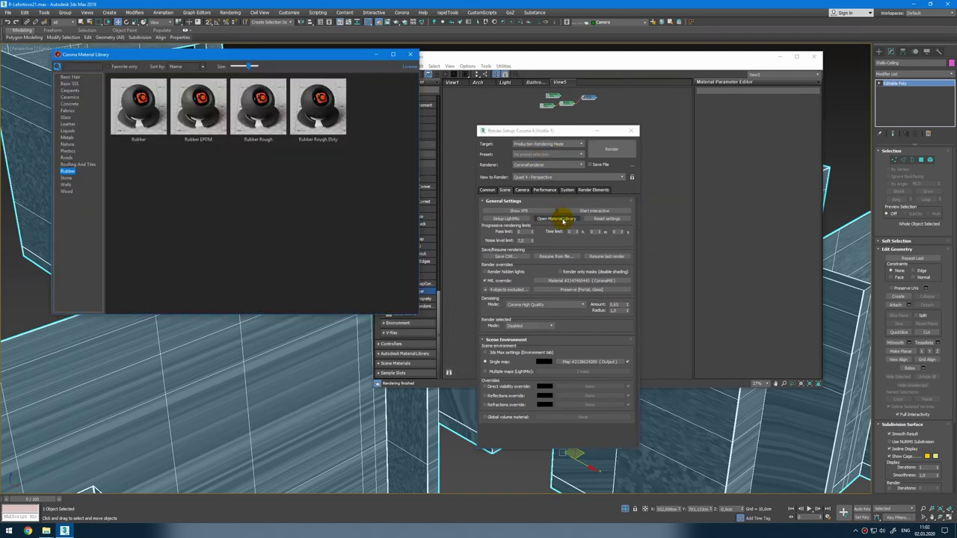
left_click(630, 131)
Step: Add the Concrete Floor Cracked material from the Concrete category to the node view and assign it to Walls-Ceiling
left_click(69, 77)
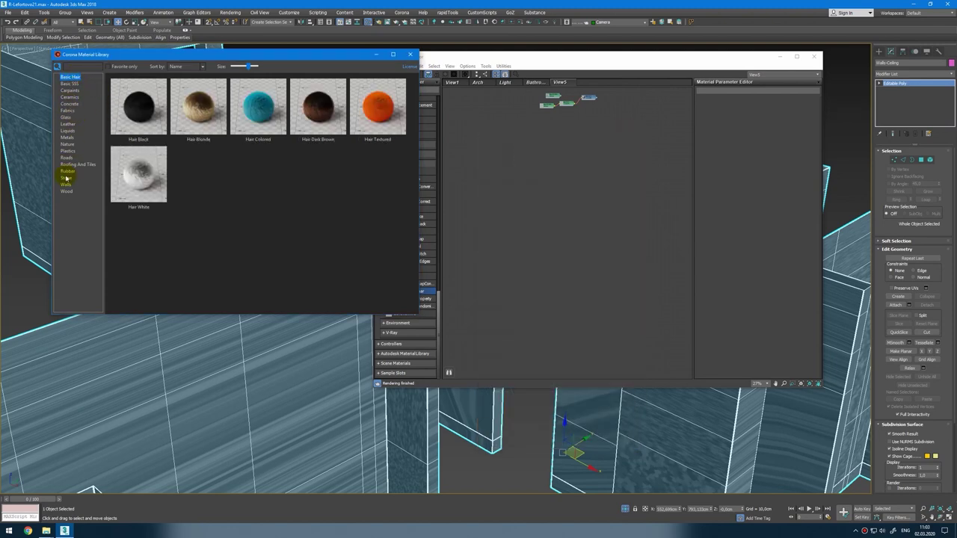
left_click(70, 105)
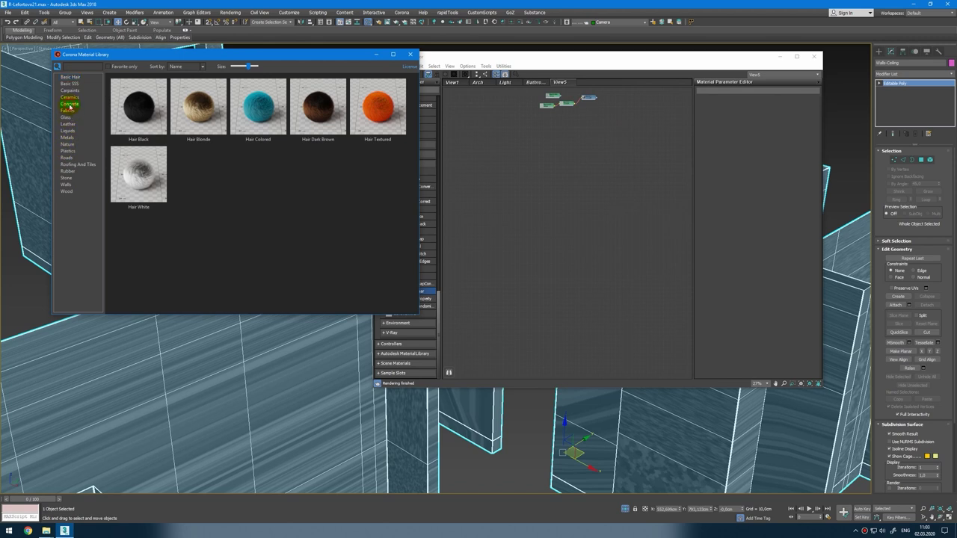
left_click_drag(136, 104, 593, 150)
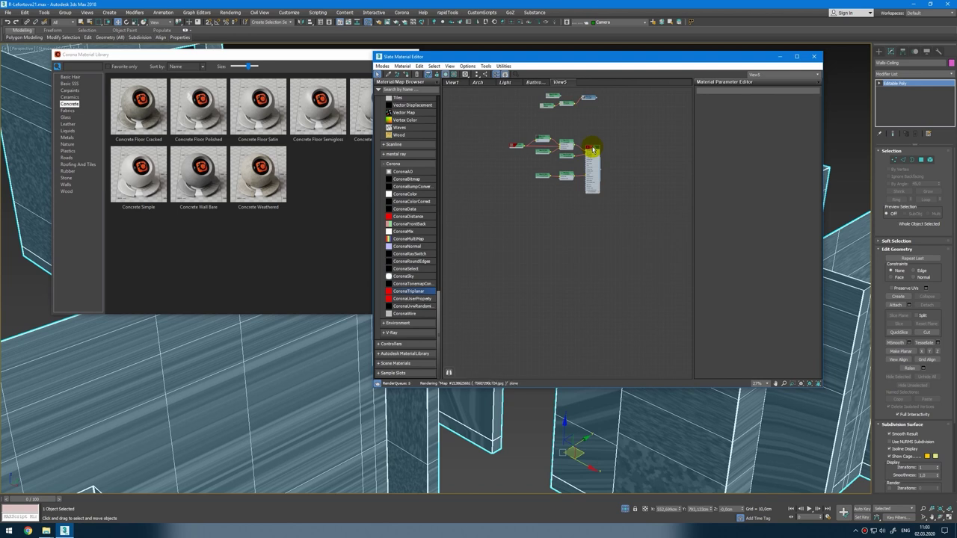
scroll(598, 153, "up", 4)
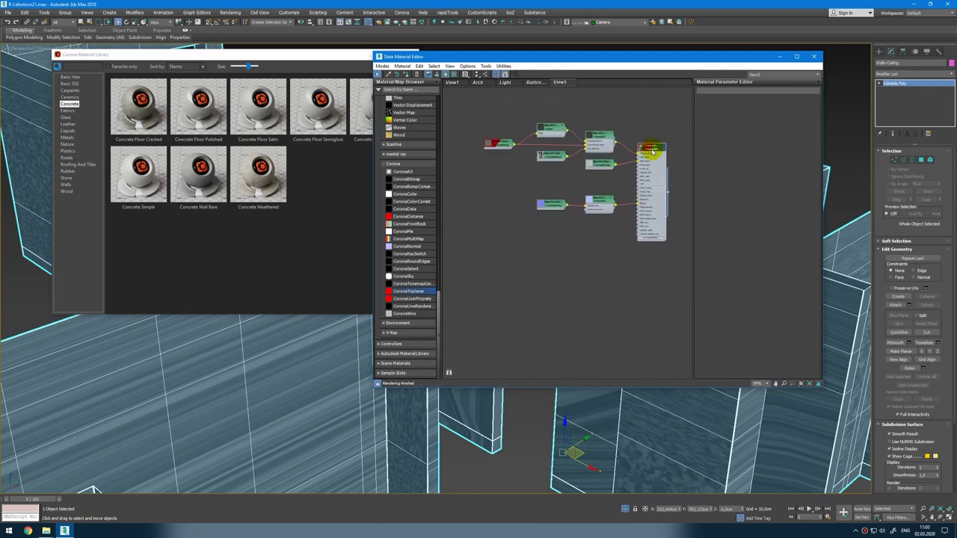
double_click(655, 151)
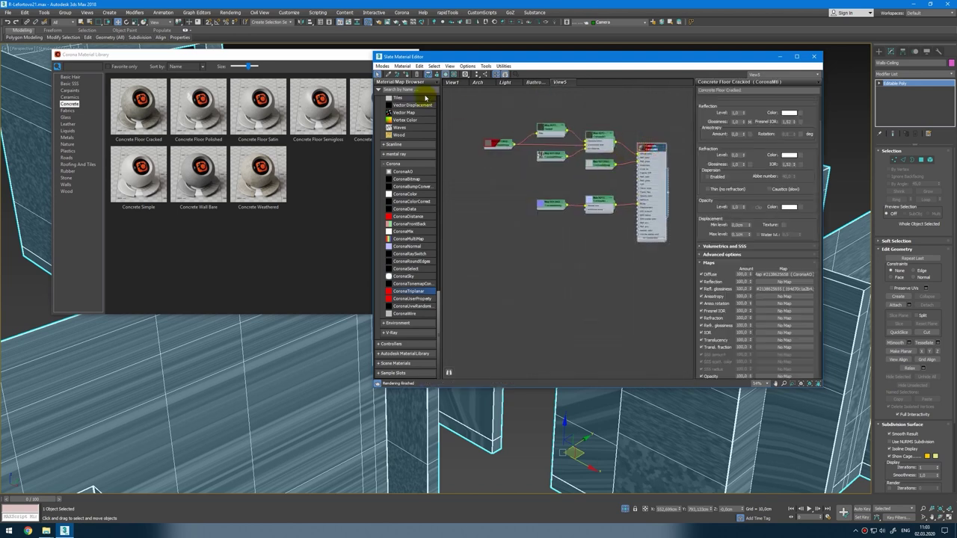
Step: Show the concrete material's source CoronaBitmap in the viewport and view its texture image
double_click(500, 144)
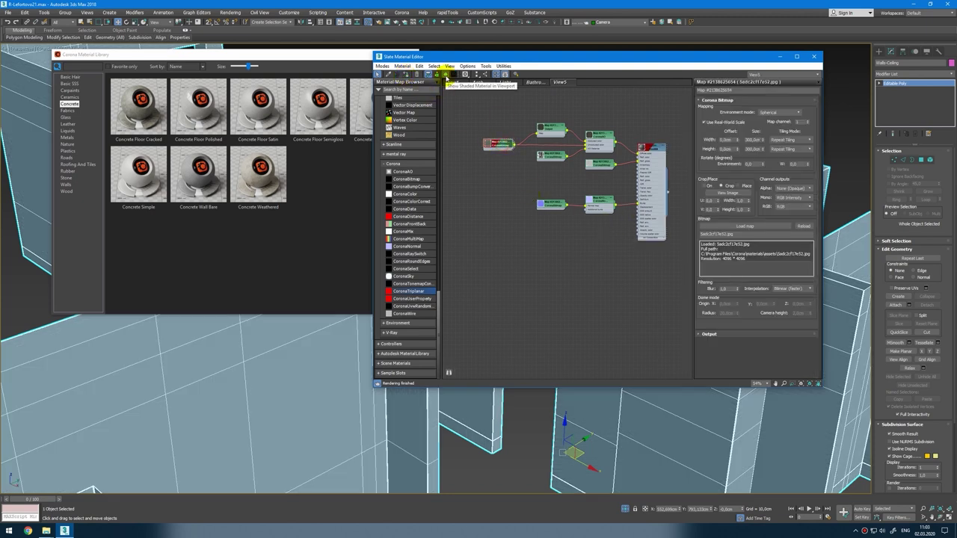
left_click(447, 75)
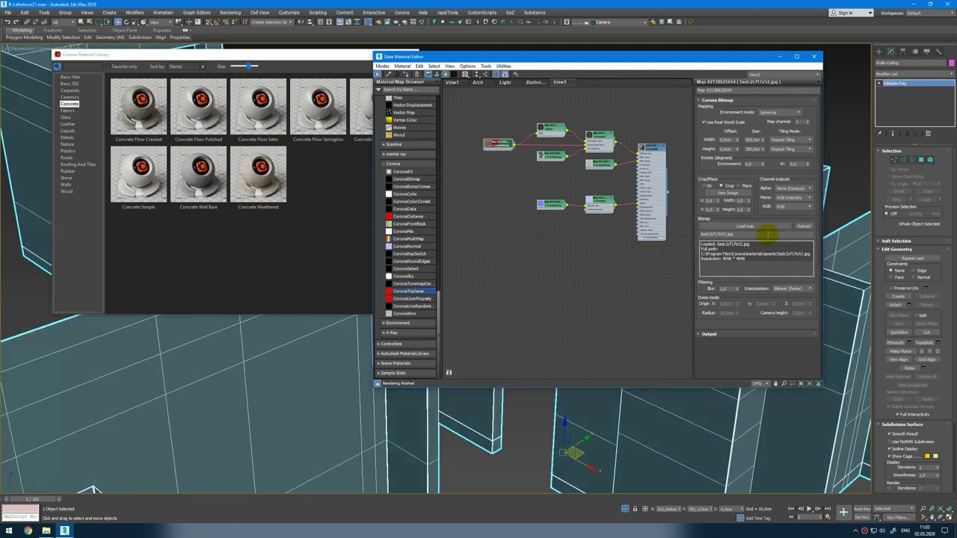
left_click(741, 193)
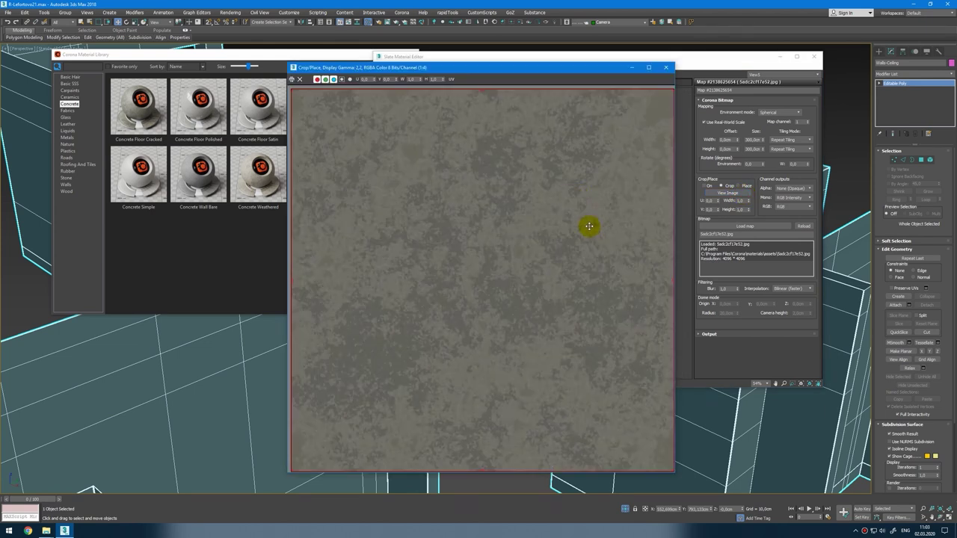
left_click(665, 67)
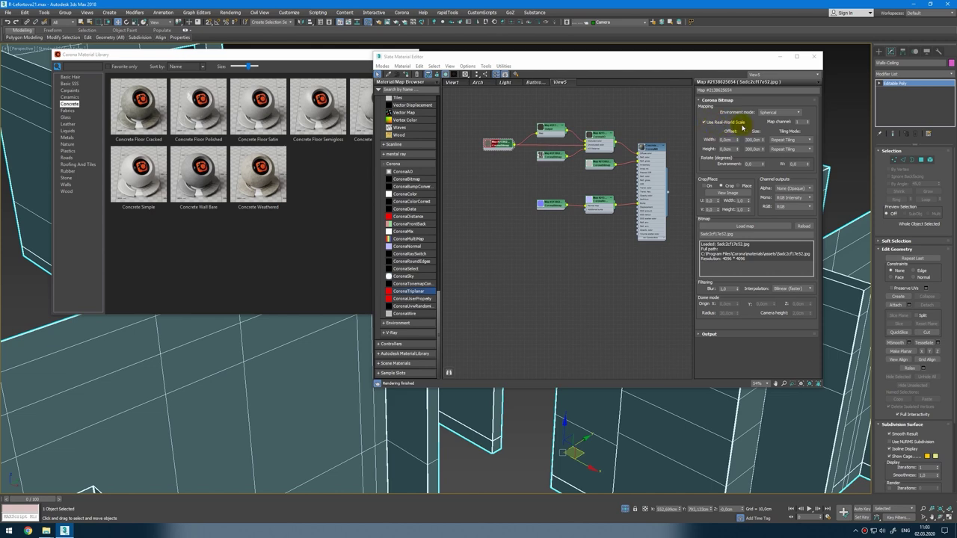
Step: Add a UVW Map modifier to Walls-Ceiling with real-world map size enabled and Box mapping
left_click(947, 75)
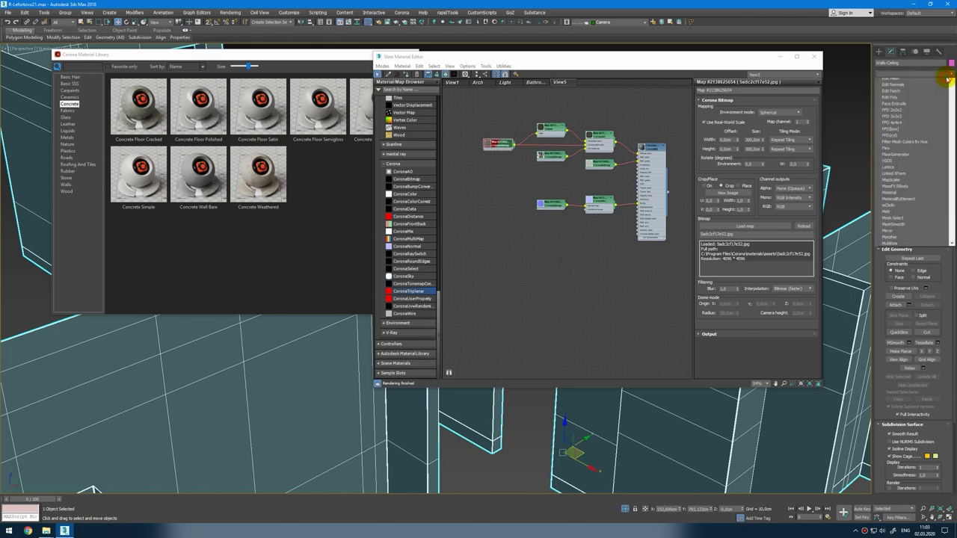
left_click_drag(950, 177, 951, 462)
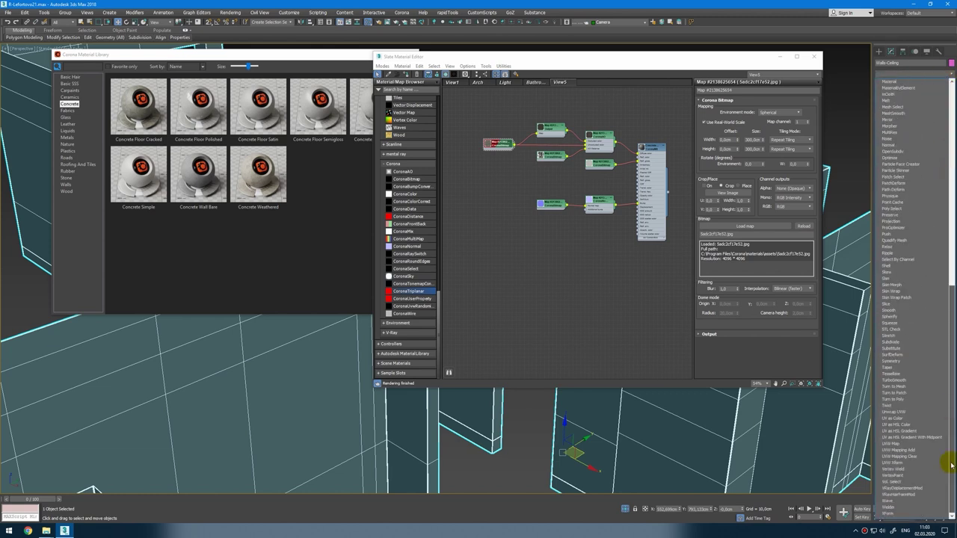
left_click(910, 444)
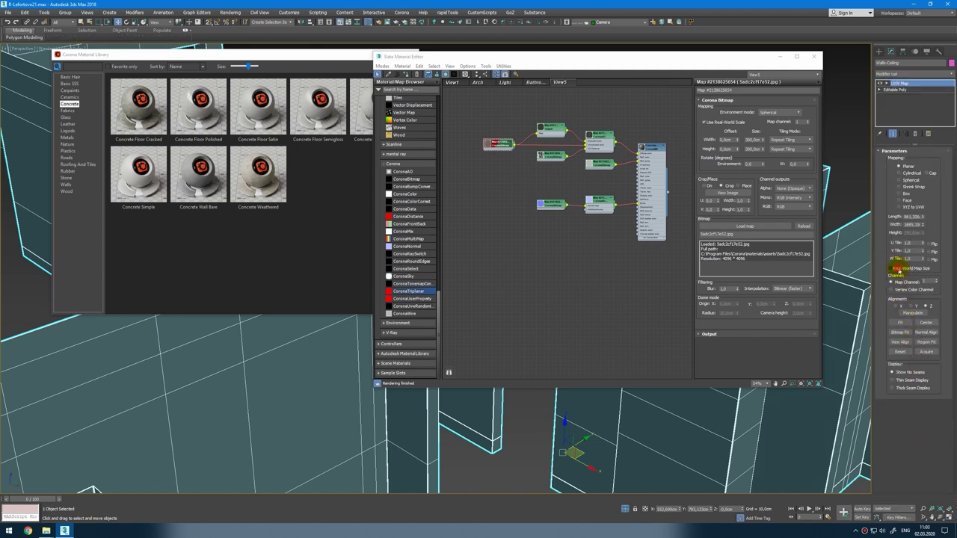
left_click(893, 268)
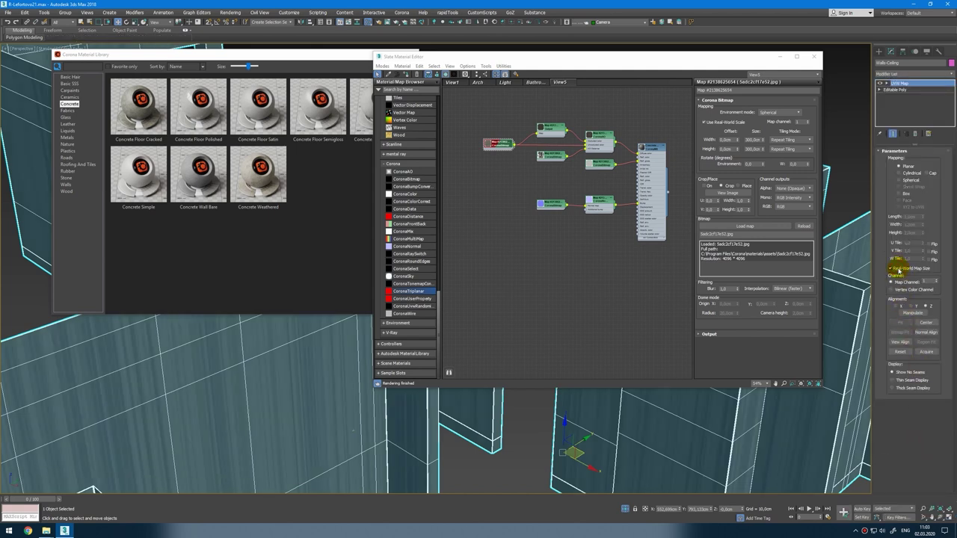
left_click(899, 195)
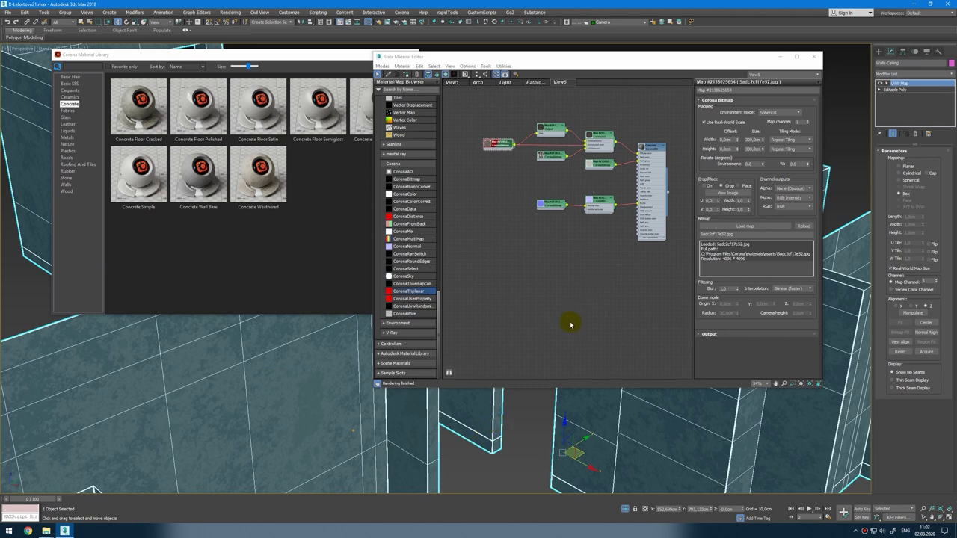
Step: Turn off real-world scaling in the UVW Map modifier and the source CoronaBitmap, and set the mapping box to 300 × 300 × 300 cm
left_click(890, 268)
left_click(703, 122)
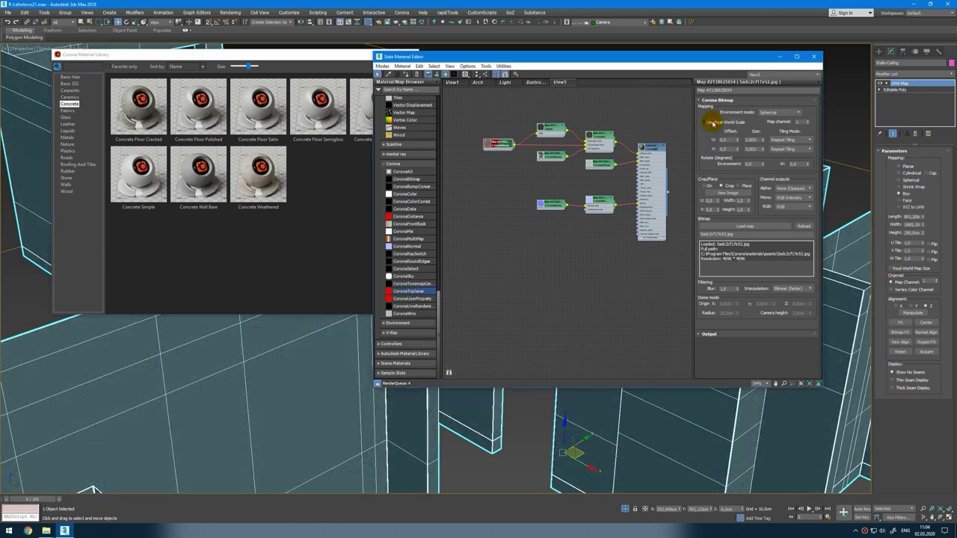
double_click(913, 217)
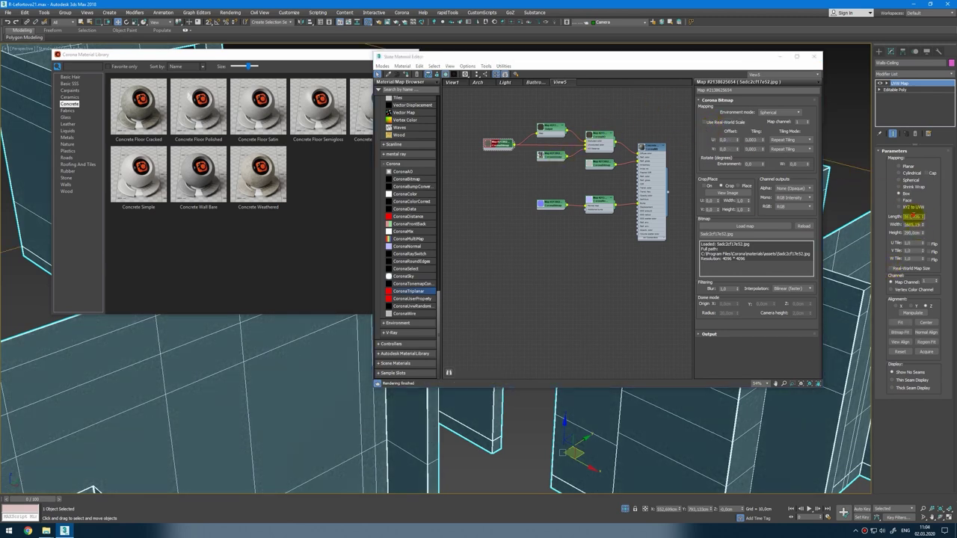
type("300,0cm")
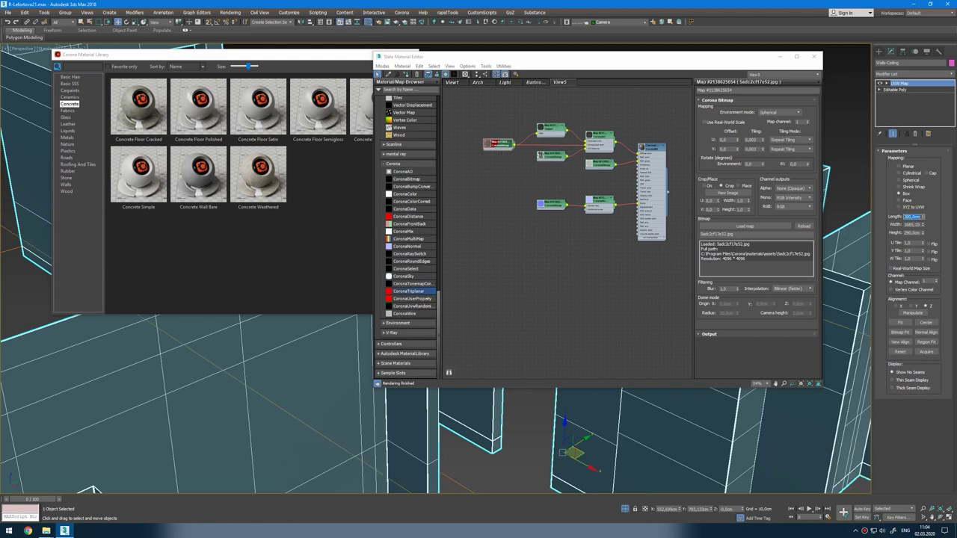
double_click(908, 224)
type("300")
key("Return")
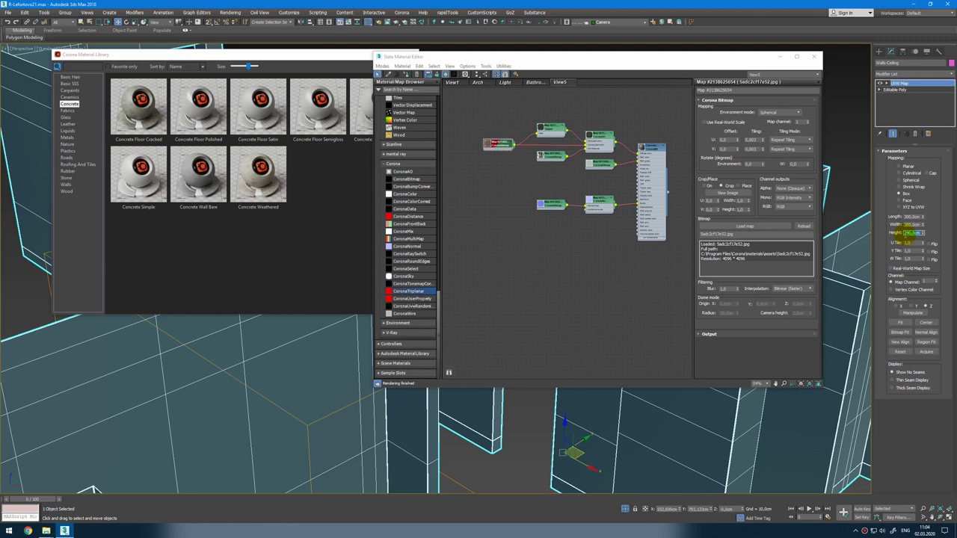
type("300")
key("Return")
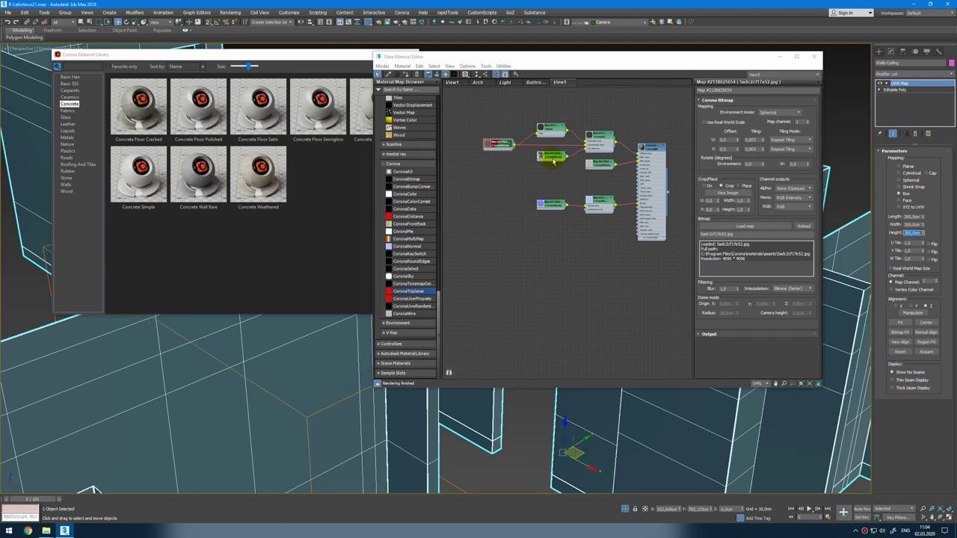
Step: Set the U and V tiling of the concrete material's source CoronaBitmap to 1
double_click(757, 139)
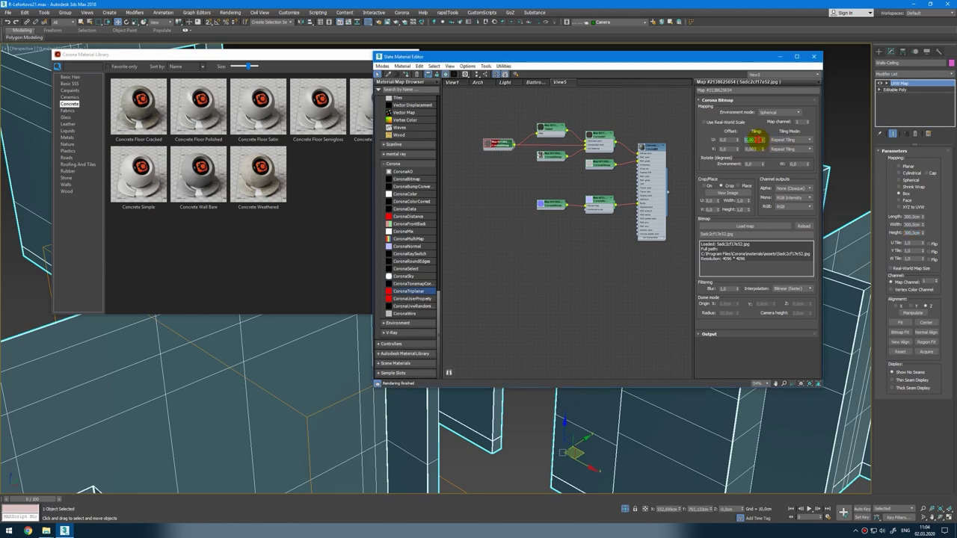
type("1")
key("Tab")
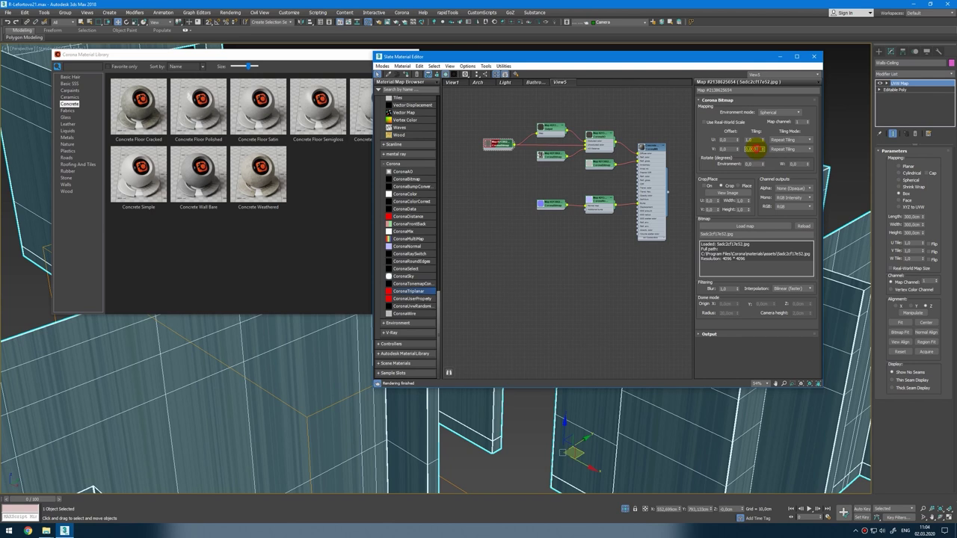
type("1")
key("Return")
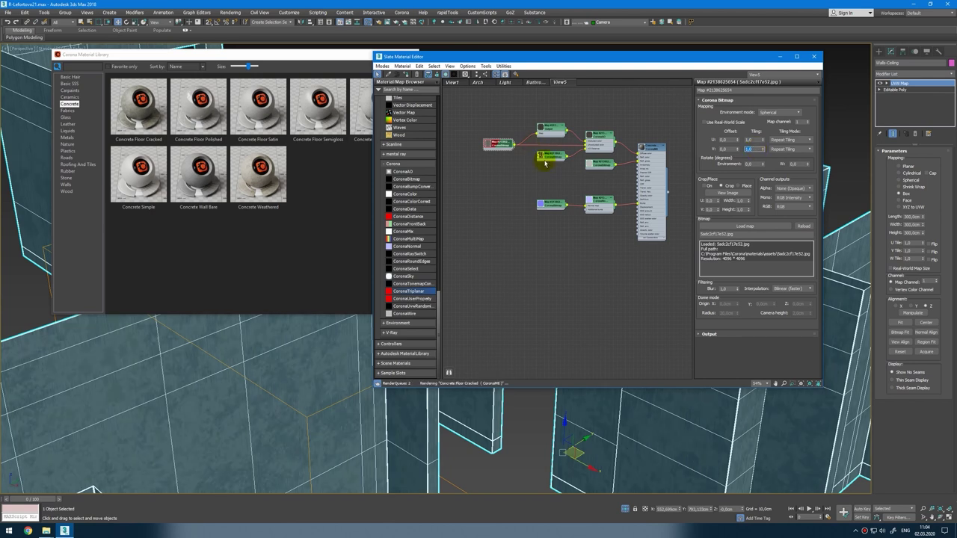
Step: Turn off real-world scale on the second concrete CoronaBitmap and the normal bitmap, and set the normal bitmap's U and V tiling to 1
double_click(551, 155)
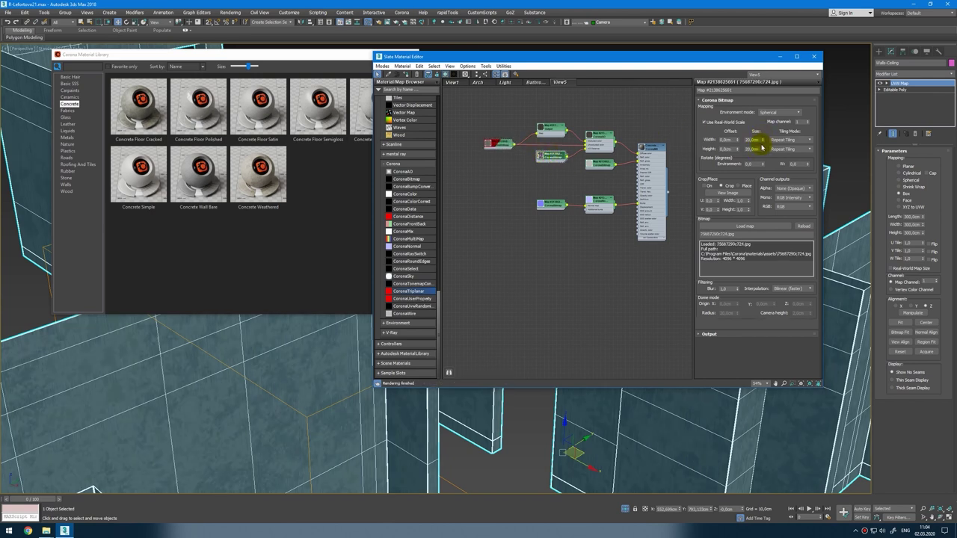
left_click(733, 122)
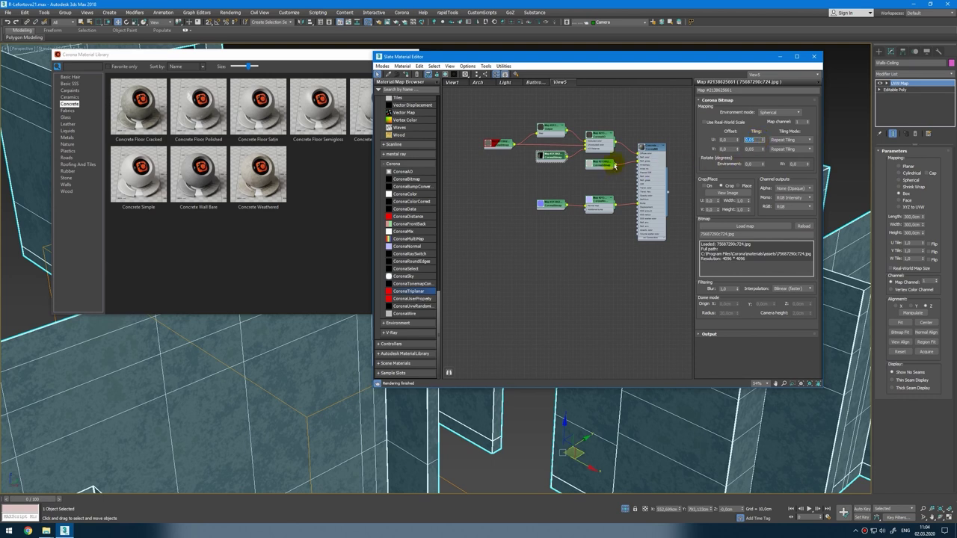
scroll(531, 157, "up", 2)
left_click(556, 219)
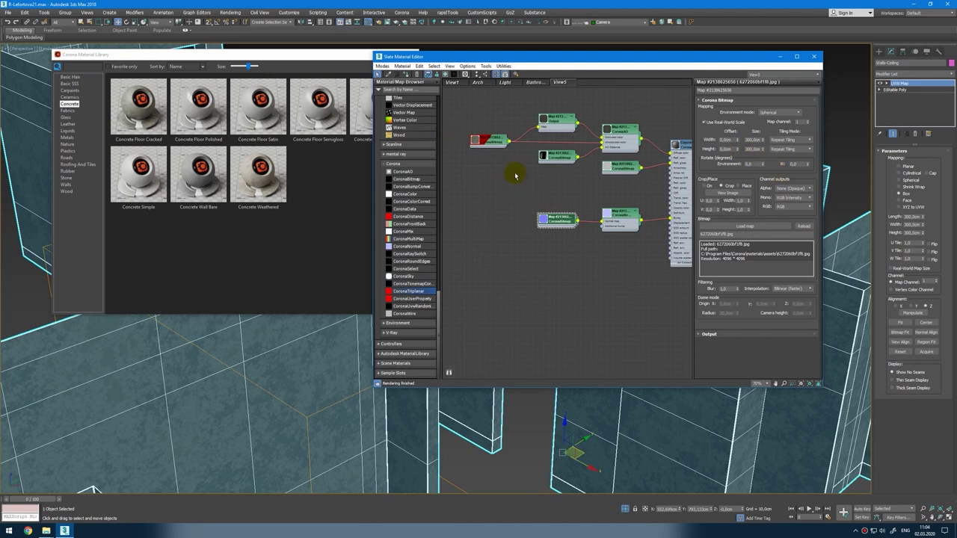
left_click(704, 121)
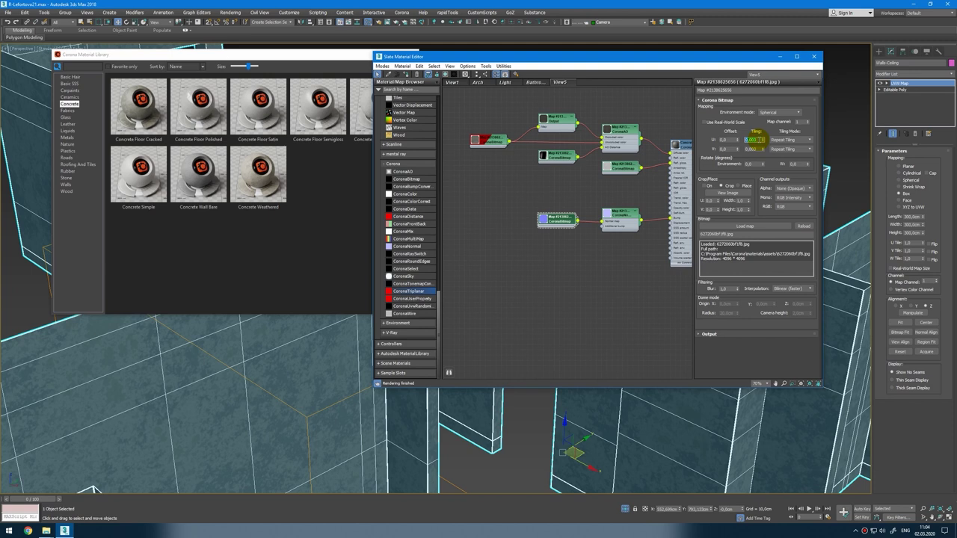
type("01")
key("Tab")
type("1")
key("Return")
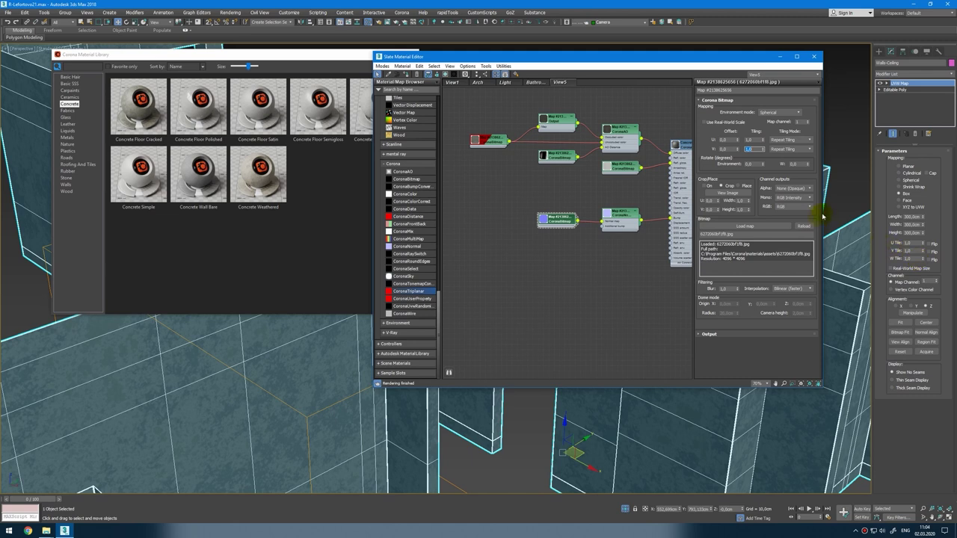
Step: Remove the UVW Map modifier from Walls-Ceiling and add the Carpaint Flakes Blue material from the Carpaints category to the node view
left_click(915, 133)
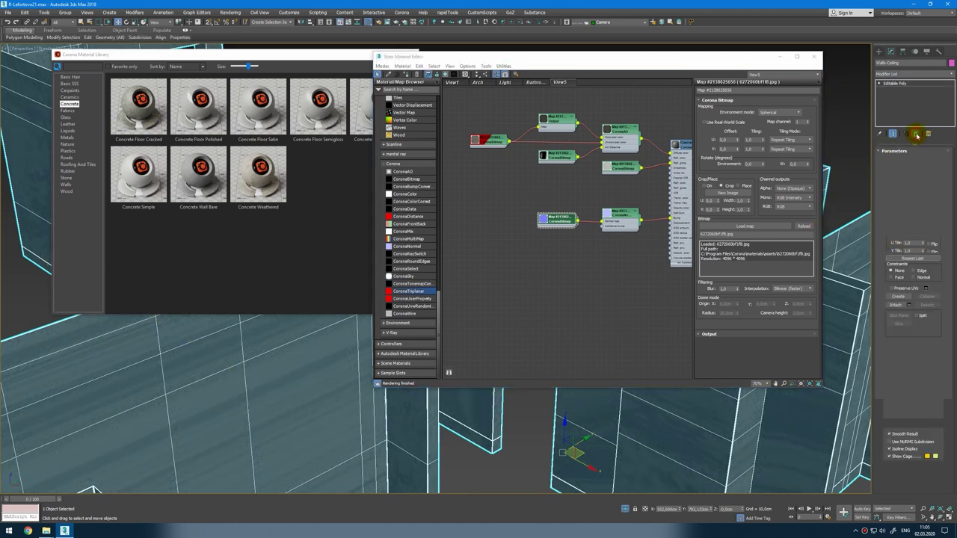
left_click(67, 138)
left_click(69, 90)
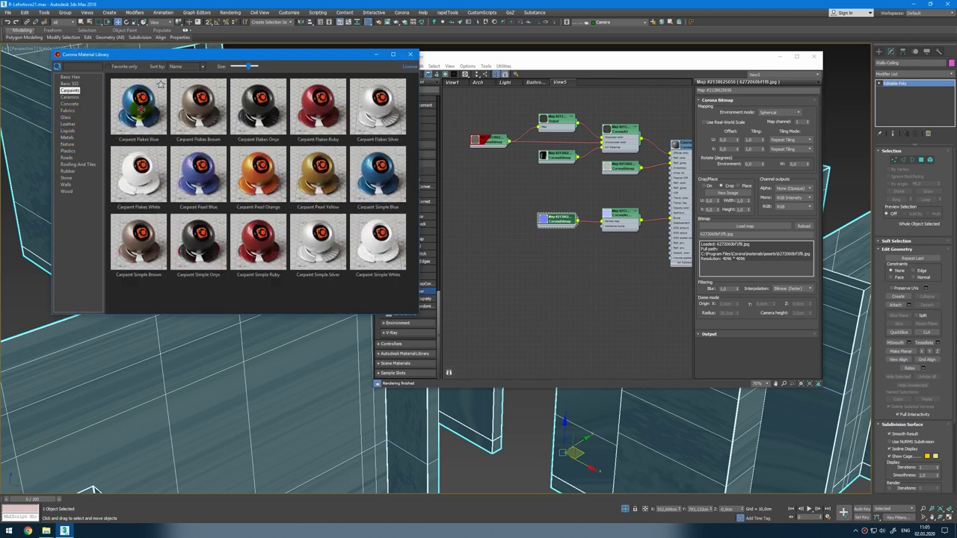
left_click_drag(138, 104, 665, 320)
Step: Open the carpaint's CoronaTriplanar settings and assign the Carpaint Flakes Blue layered material to Walls-Ceiling
middle_click_drag(667, 320, 623, 341)
scroll(563, 192, "down", 1)
middle_click_drag(516, 209, 534, 174)
scroll(601, 204, "up", 4)
double_click(591, 206)
scroll(536, 176, "down", 2)
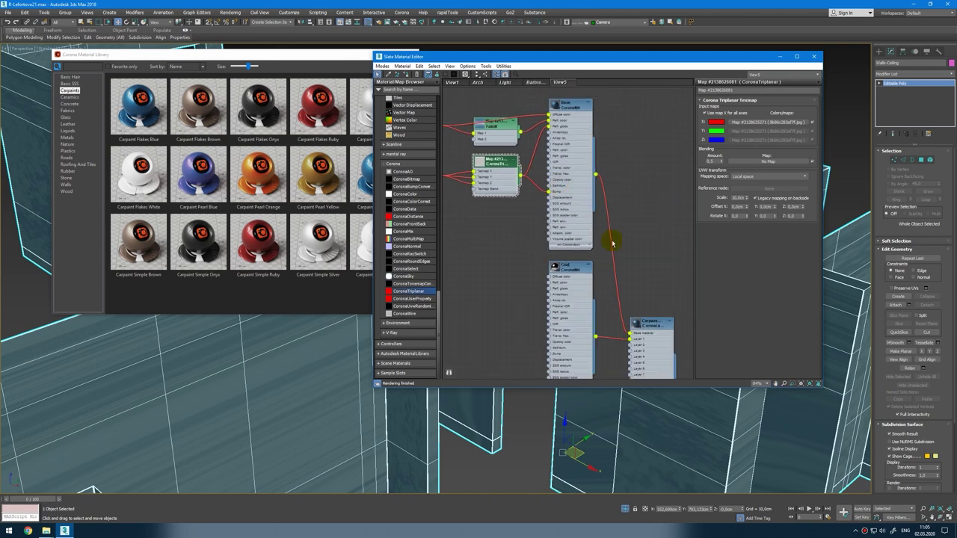
double_click(654, 335)
middle_click_drag(601, 166, 707, 166)
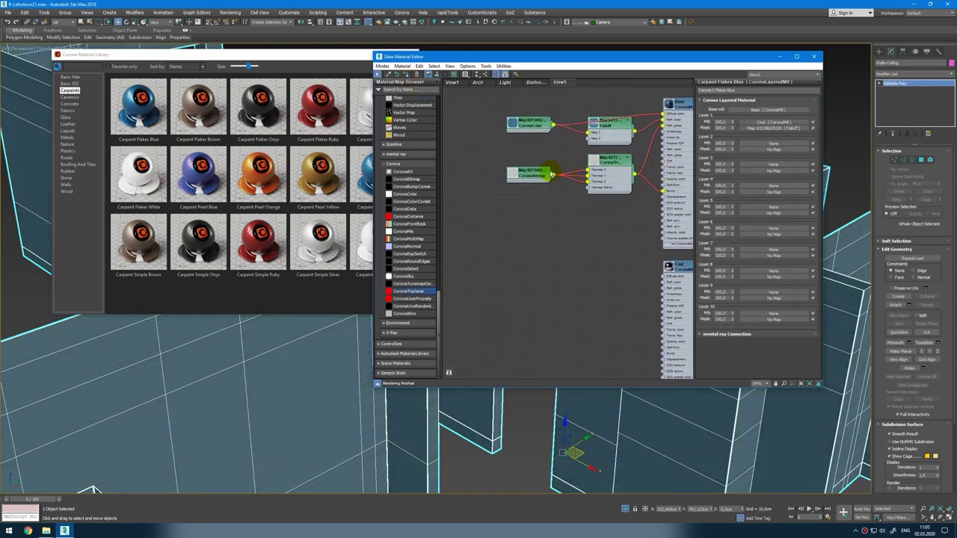
Step: Show the carpaint's CoronaBitmap in the viewport and reopen the parameters of its CoronaTriplanar map
double_click(530, 175)
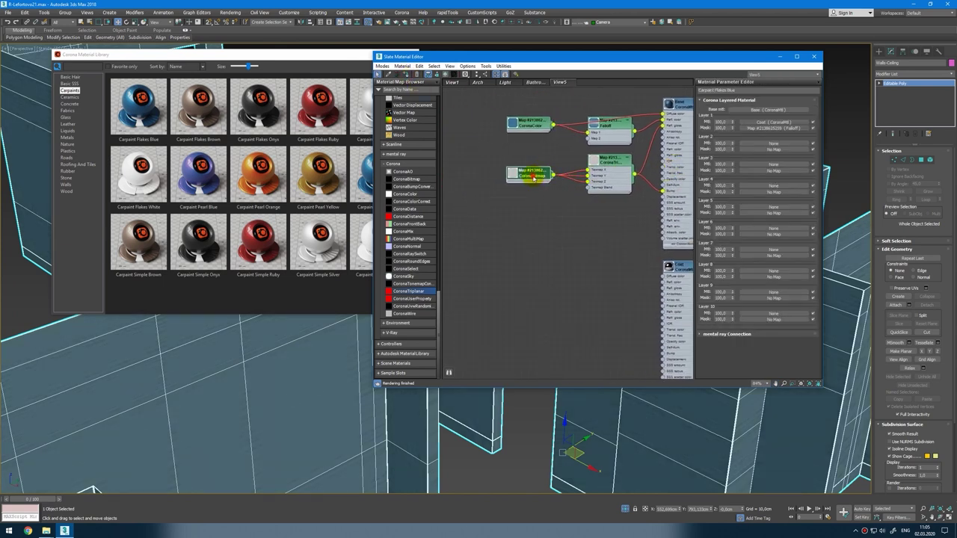
left_click(439, 73)
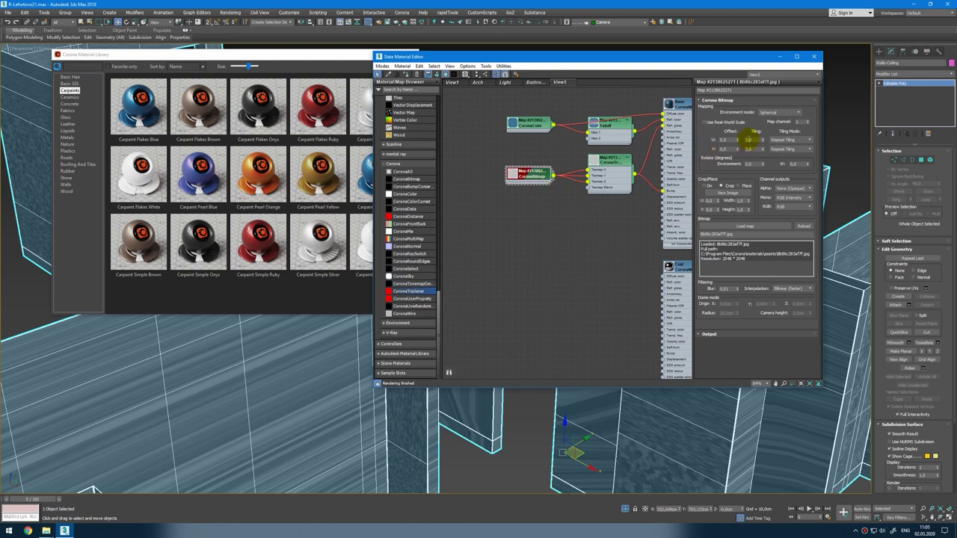
double_click(609, 161)
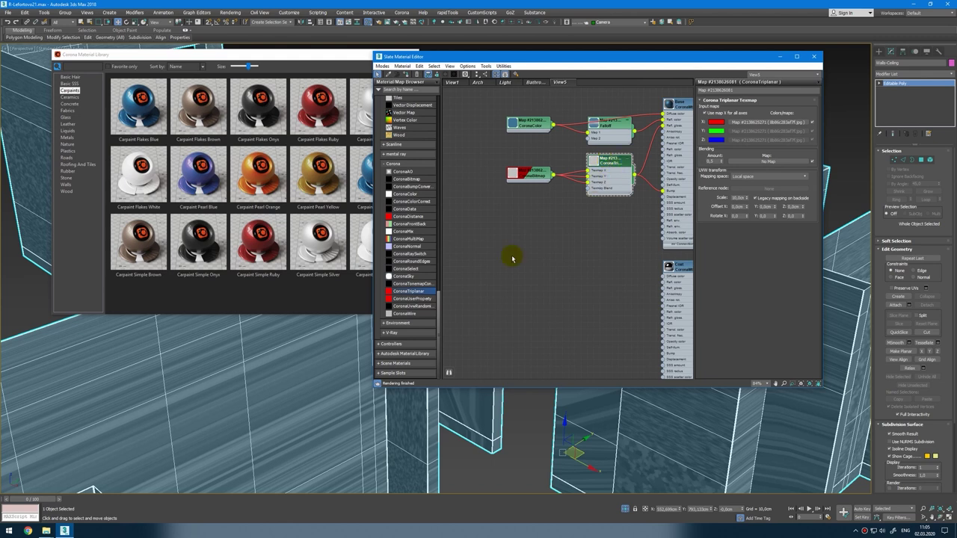
Step: Create a CoronaMtl, connect the CoronaTriplanar map to its diffuse color, and assign it to Walls-Ceiling
scroll(310, 408, "up", 3)
middle_click_drag(612, 240, 577, 258)
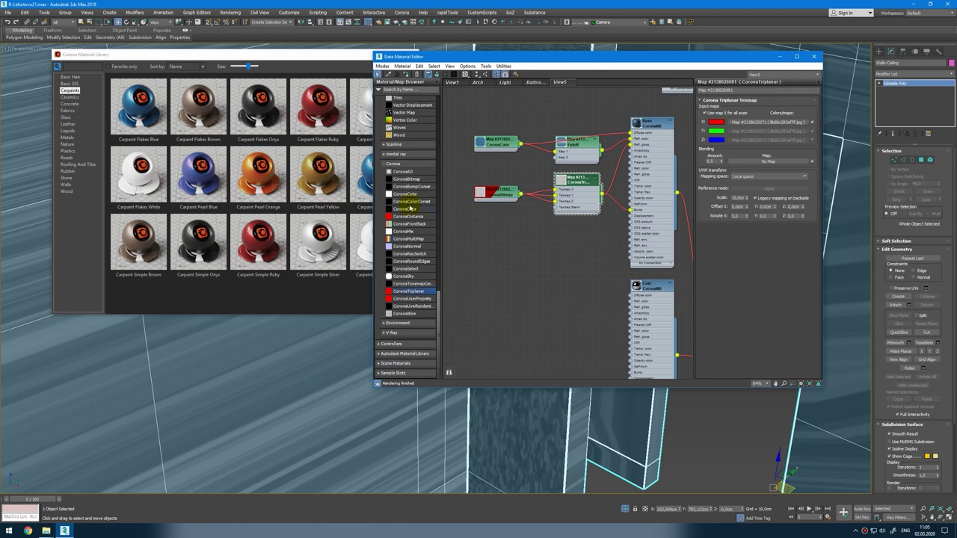
scroll(410, 208, "up", 10)
scroll(410, 208, "up", 10)
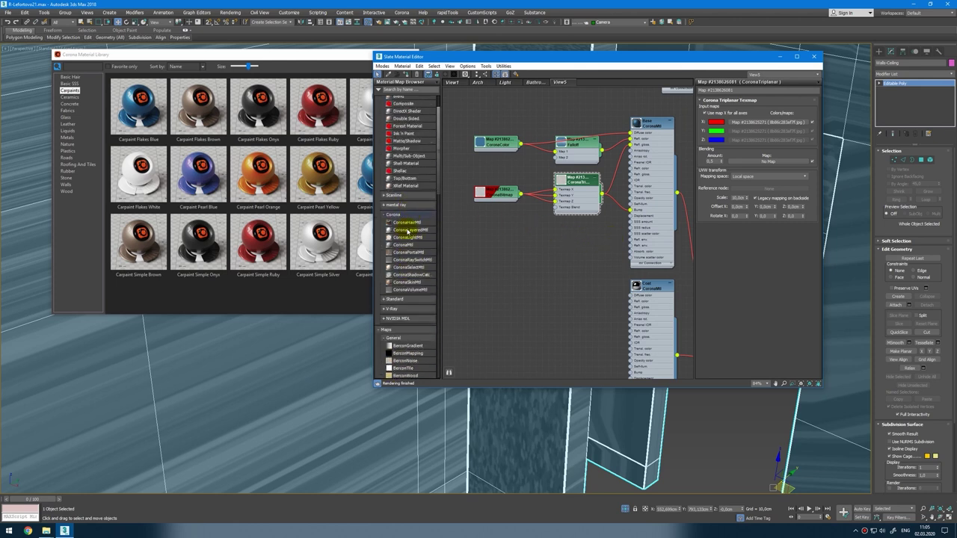
left_click_drag(552, 246, 552, 246)
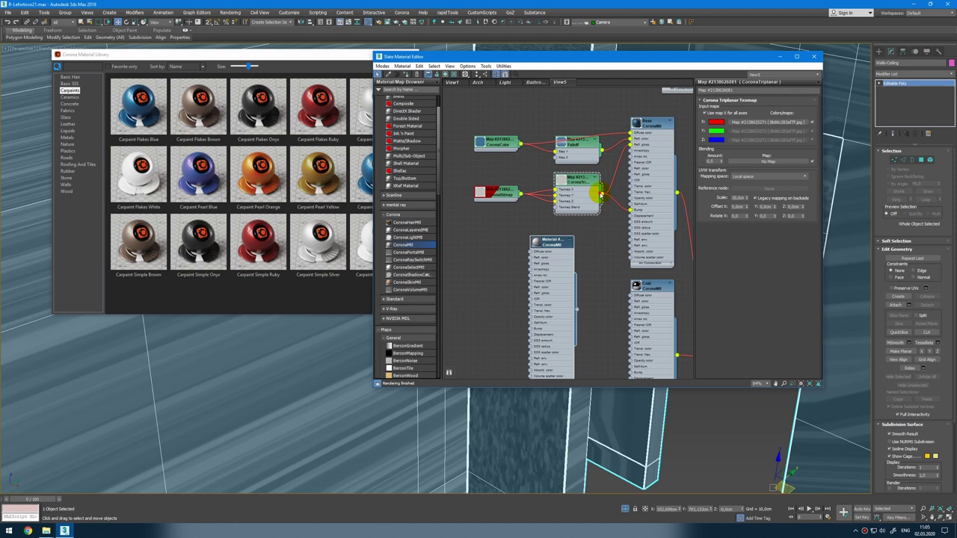
left_click_drag(602, 193, 535, 254)
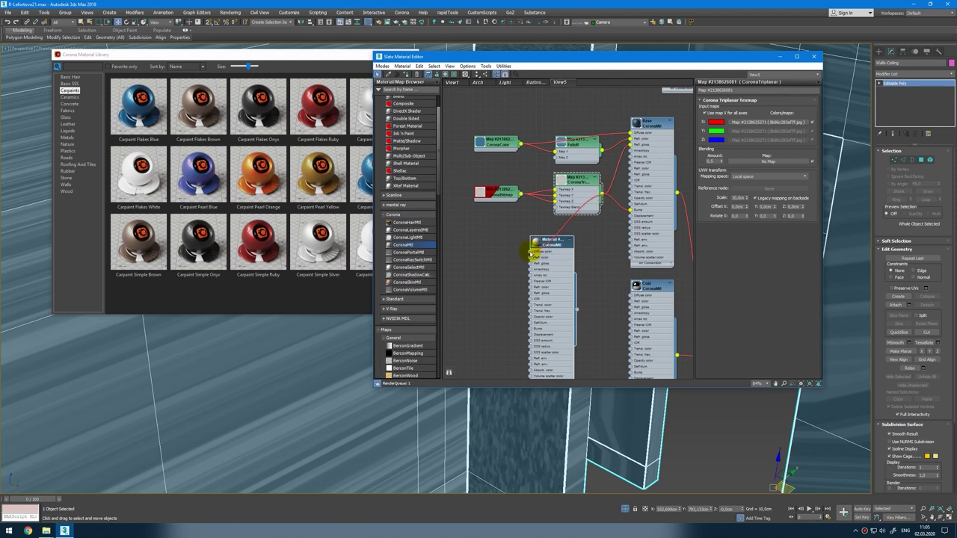
double_click(551, 245)
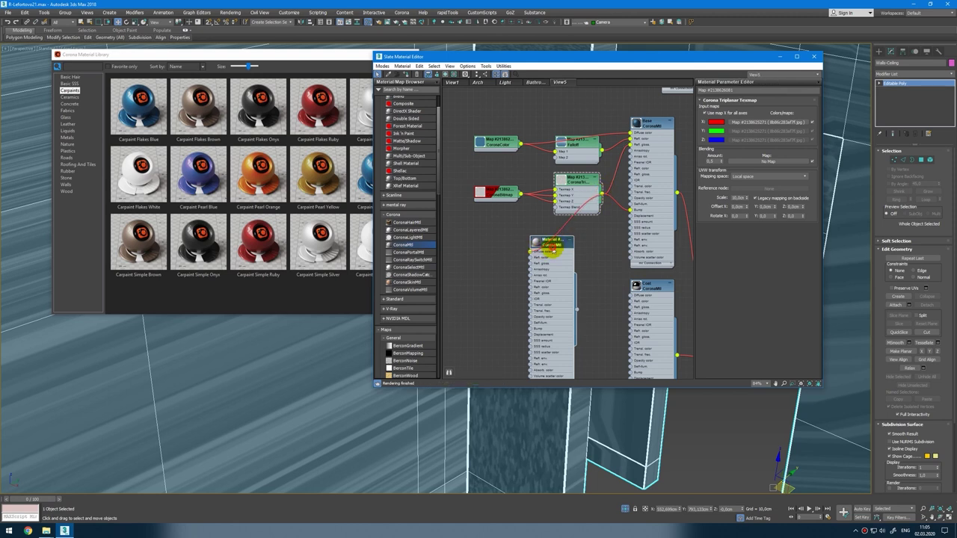
left_click(408, 74)
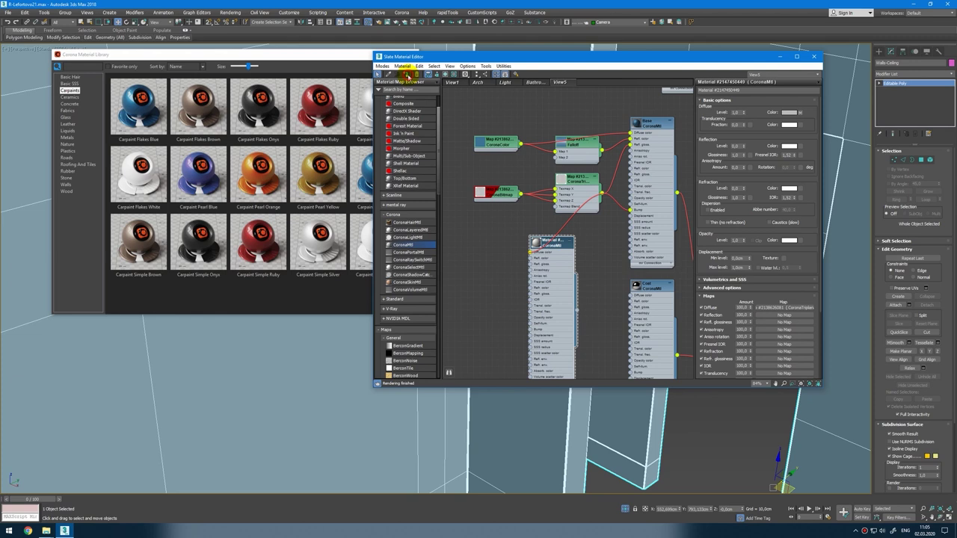
Step: Start interactive rendering close up on the wall and view the texture image of the CoronaBitmap feeding the triplanar map
left_click(521, 22)
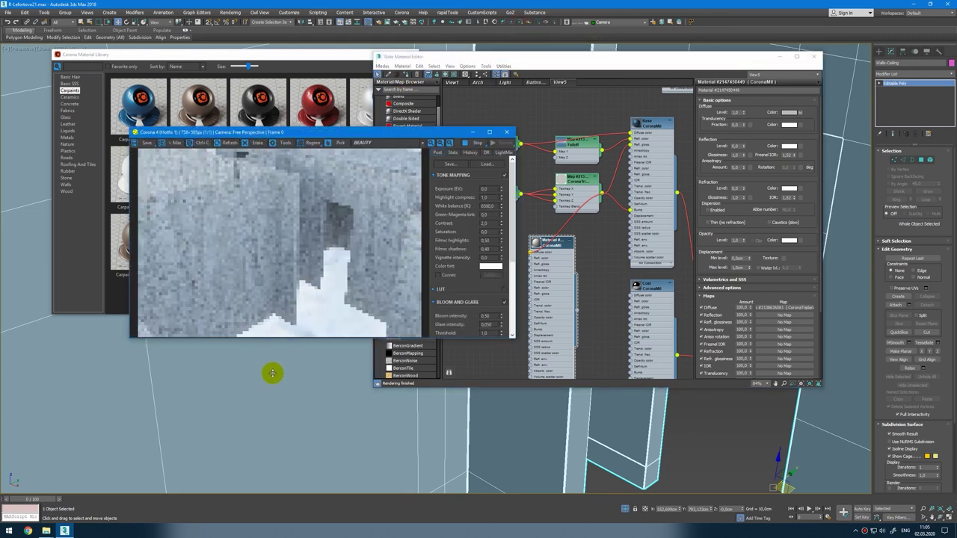
scroll(273, 372, "up", 3)
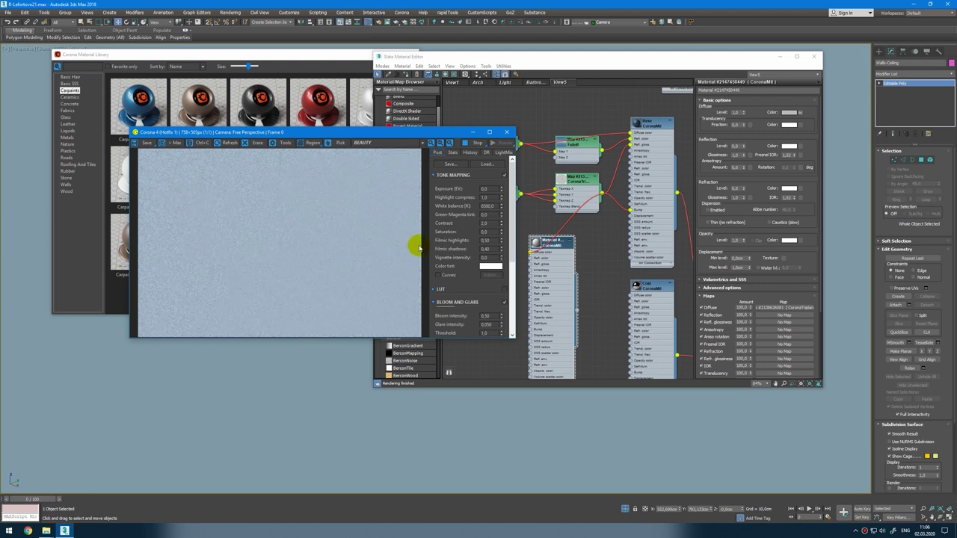
middle_click_drag(588, 237, 628, 232)
double_click(536, 188)
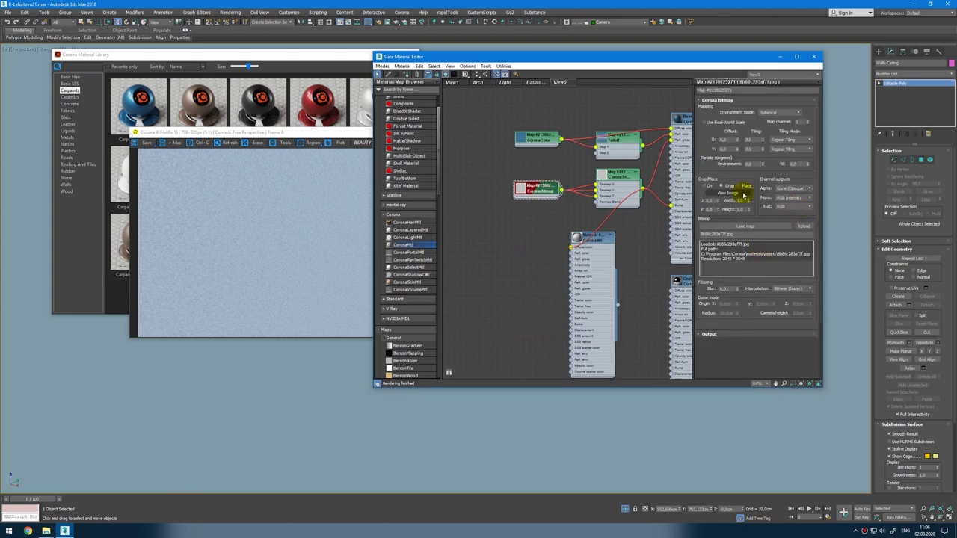
left_click(729, 193)
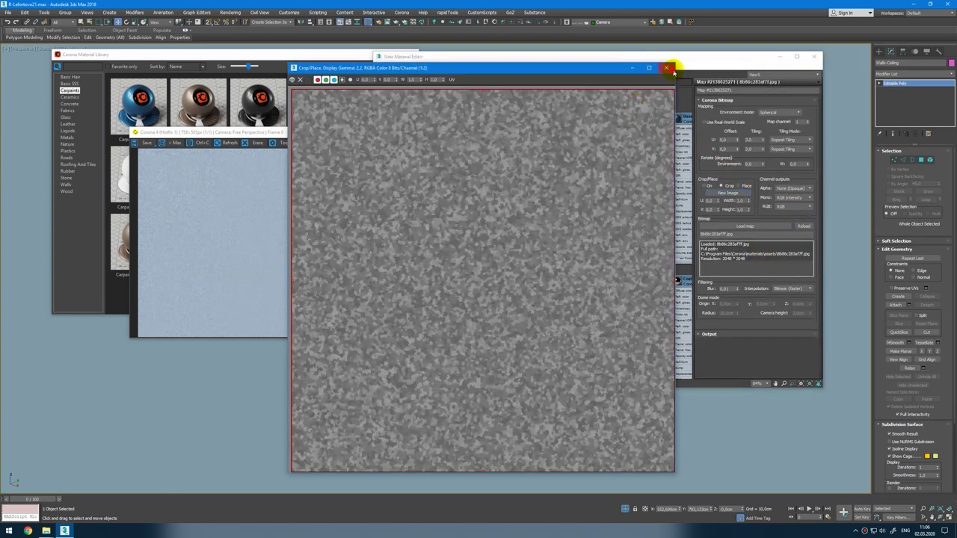
Step: Close the texture preview and the Corona render window, and look over the carpaint material's node network
left_click(668, 68)
scroll(626, 246, "down", 2)
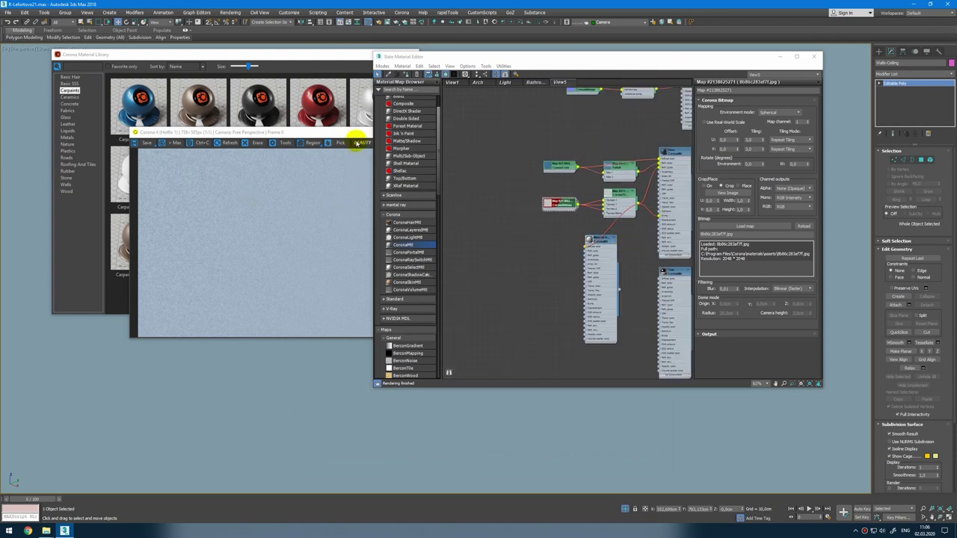
left_click(349, 135)
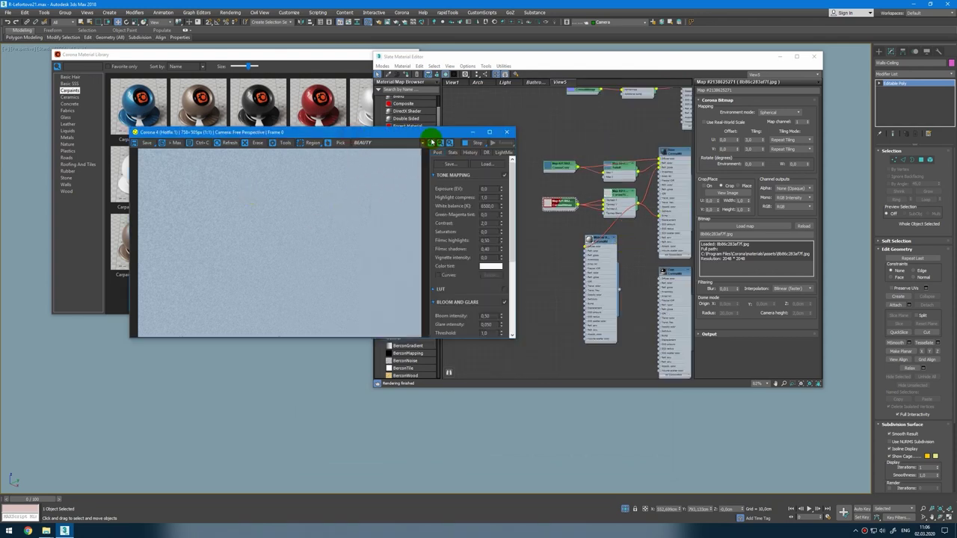
left_click(508, 133)
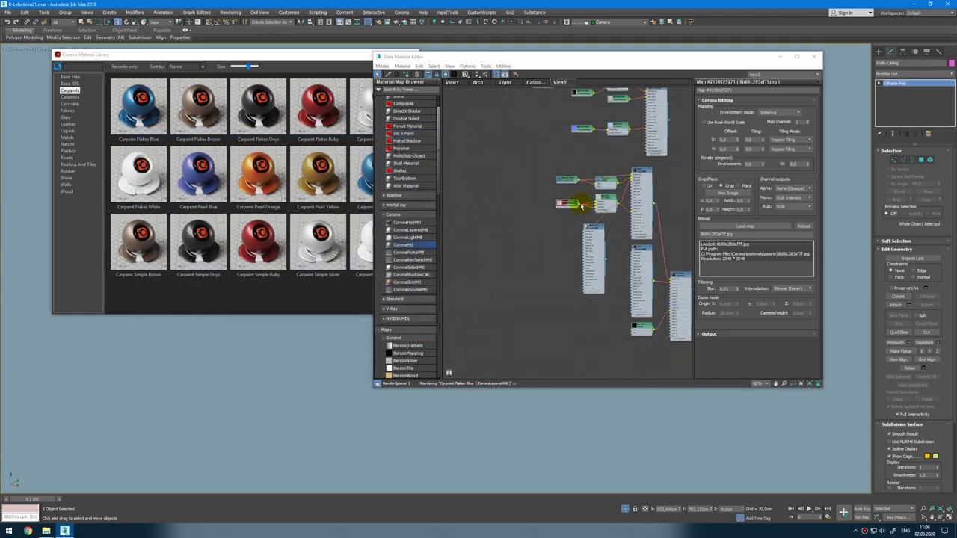
scroll(577, 202, "down", 4)
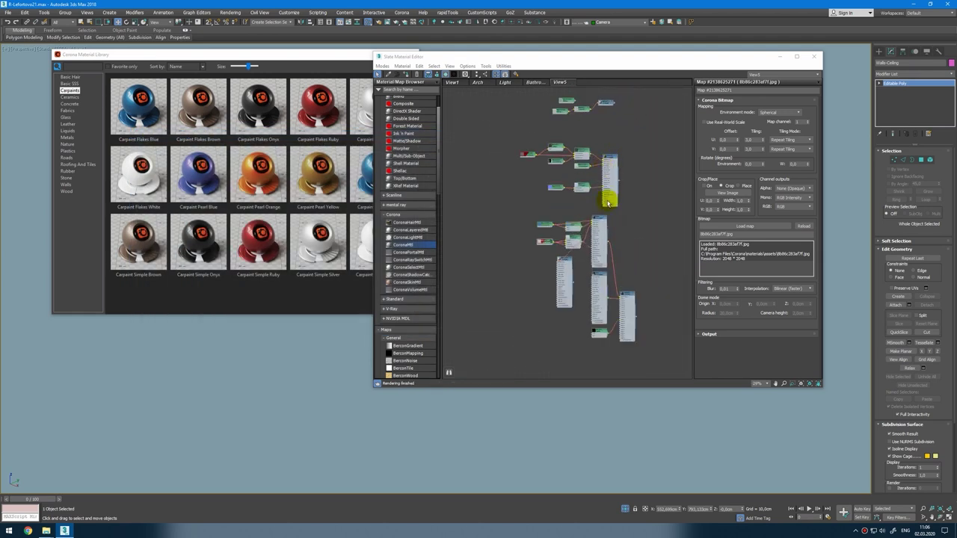
middle_click_drag(615, 214, 622, 186)
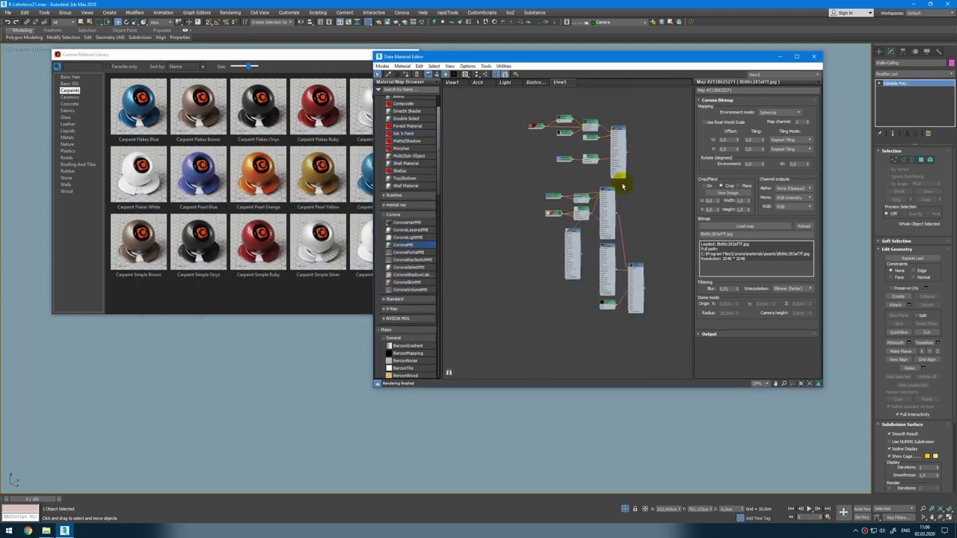
scroll(604, 207, "up", 3)
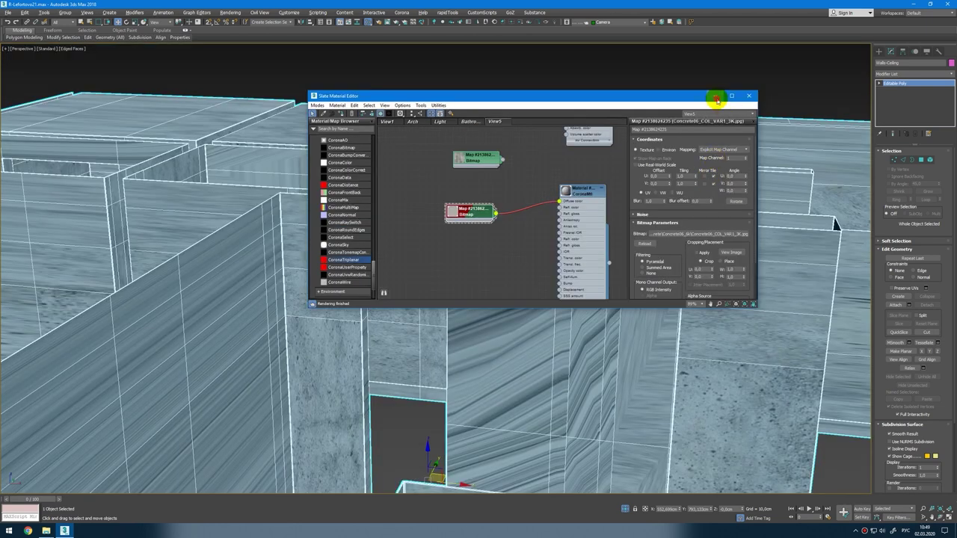
Step: Minimize the Slate Material Editor, deselect the walls and examine how the concrete texture lies on their faces
left_click(716, 99)
middle_click_drag(690, 171, 549, 229, "alt")
middle_click_drag(600, 258, 564, 274, "alt")
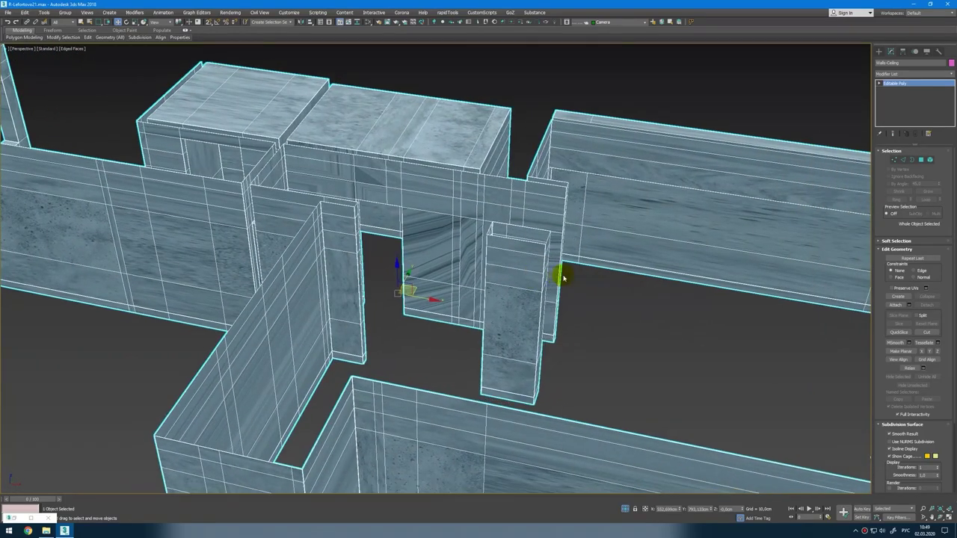
middle_click_drag(619, 302, 573, 280, "alt")
left_click(629, 303)
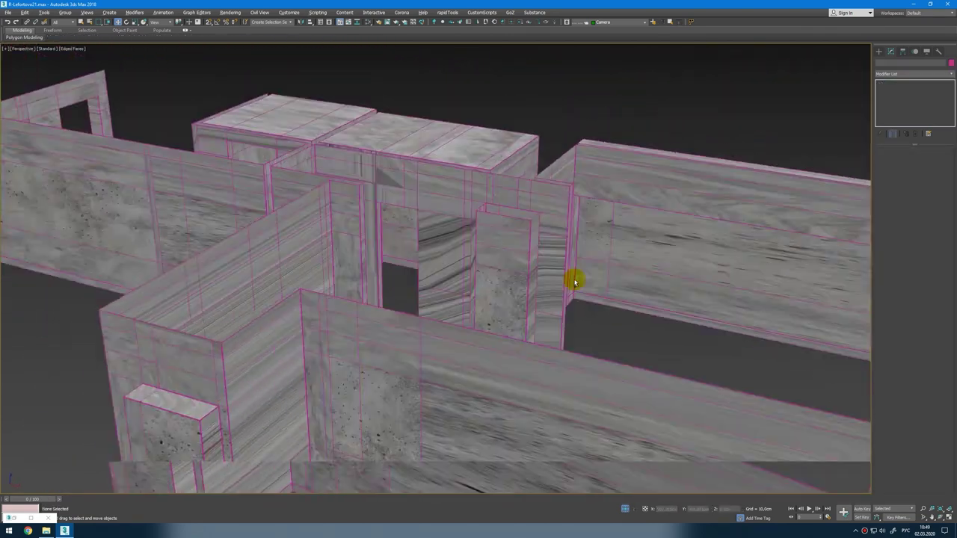
scroll(477, 252, "up", 4)
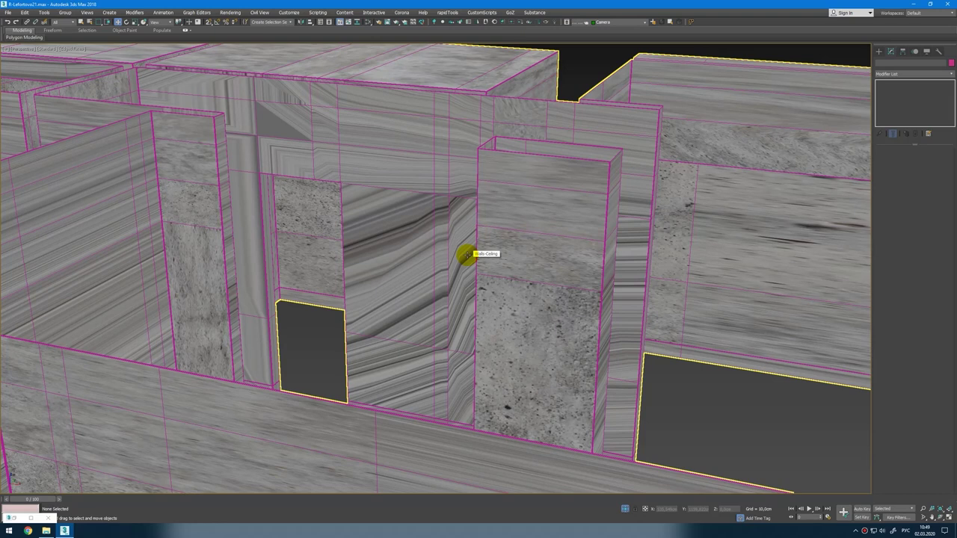
scroll(465, 256, "down", 3)
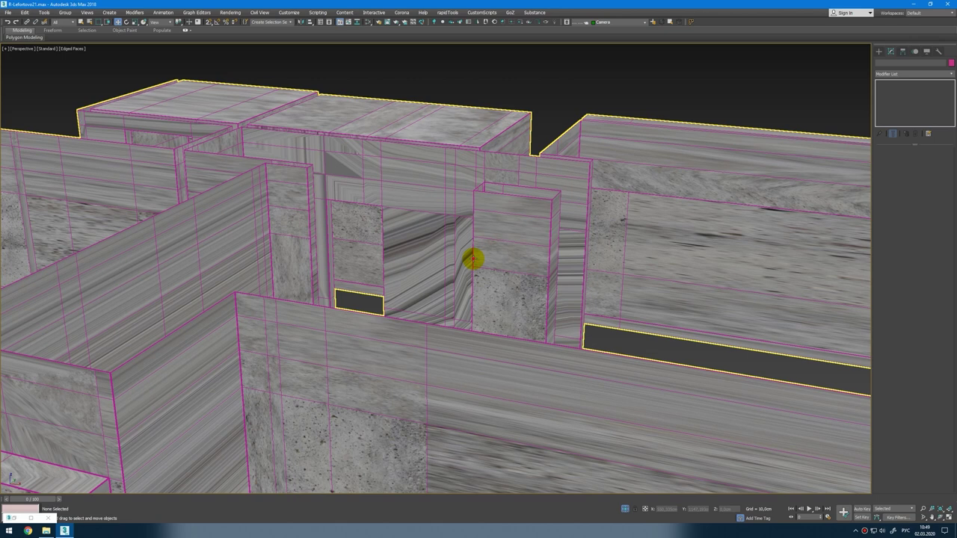
Step: Add a UVW Map modifier to Walls-Ceiling and set its mapping type to Box
left_click(474, 260)
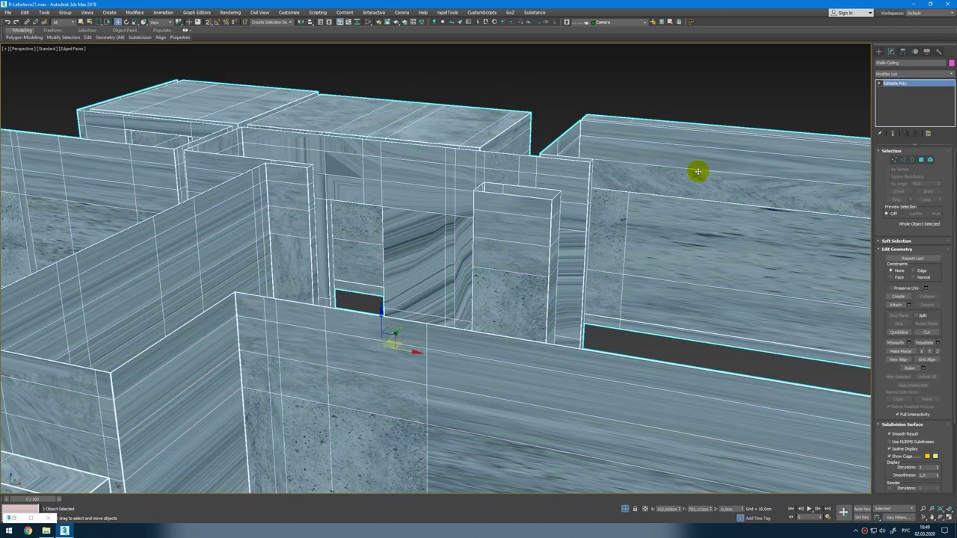
left_click(951, 73)
scroll(951, 181, "down", 10)
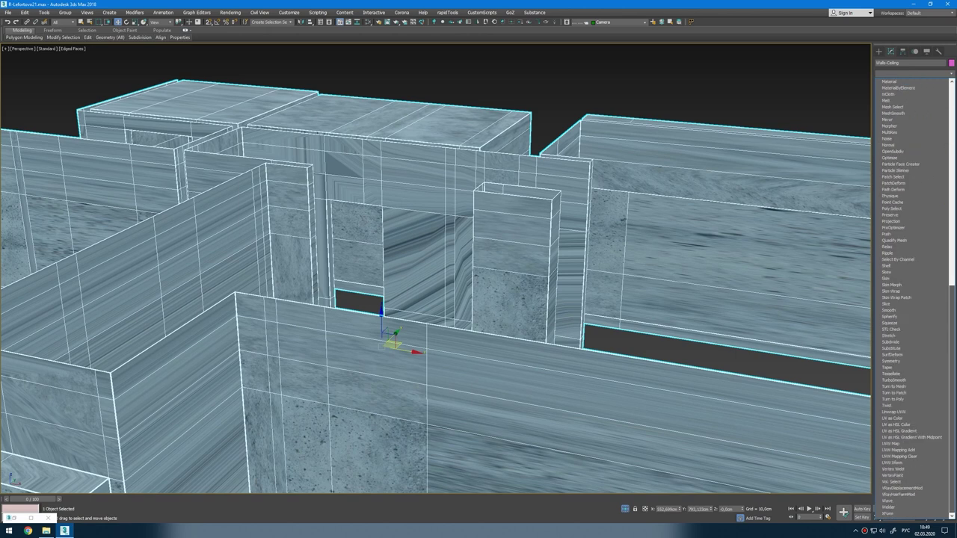
left_click(912, 445)
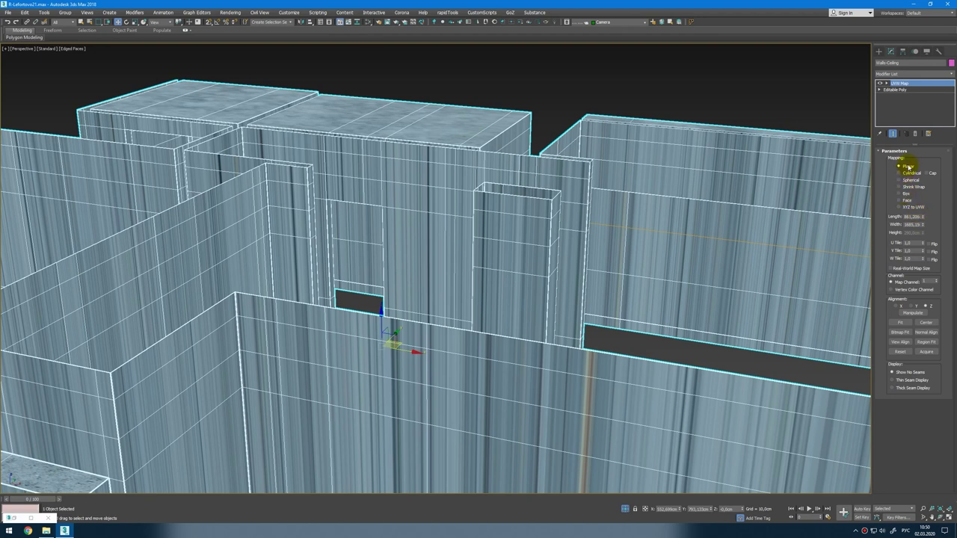
middle_click_drag(720, 314, 705, 321, "alt")
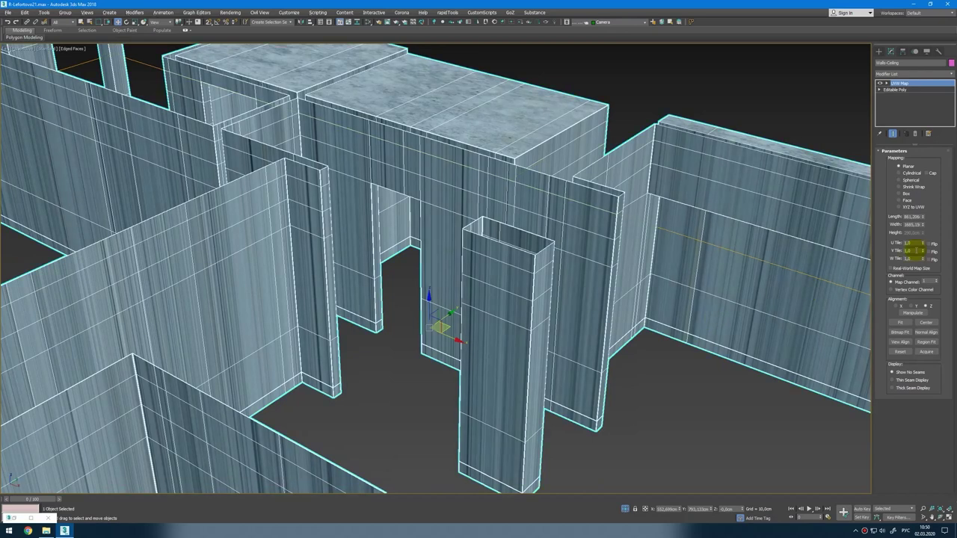
left_click(907, 193)
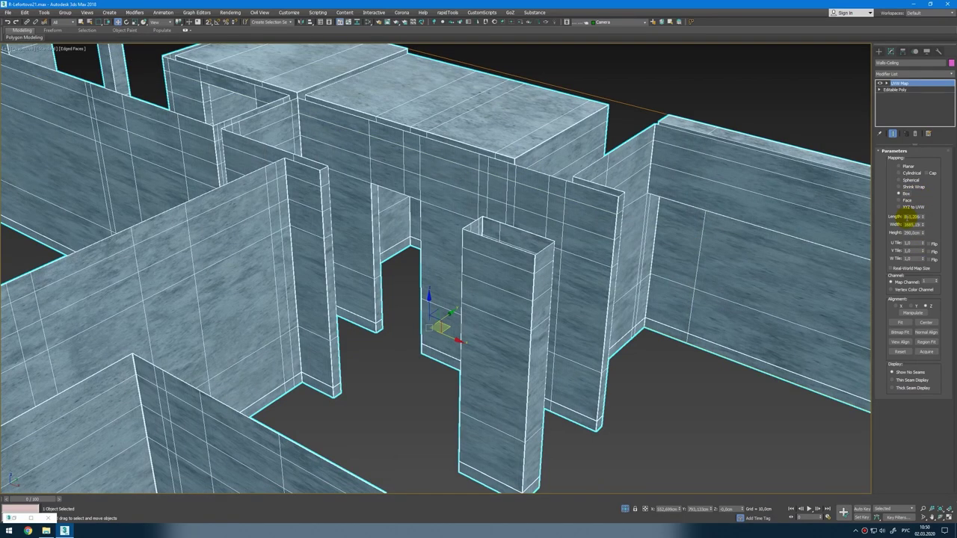
Step: Preview the full image of the Concrete06 bitmap connected to the wall material's diffuse color
key("m")
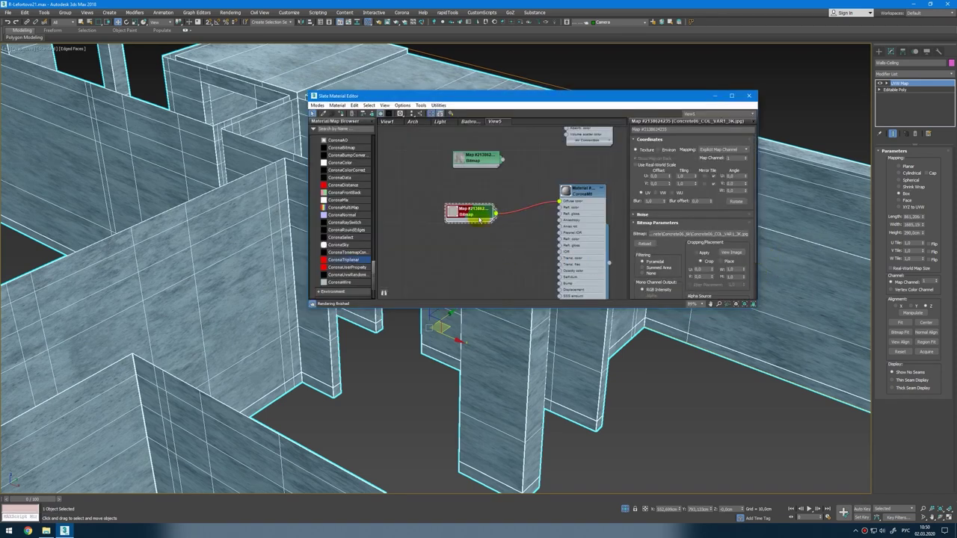
left_click(731, 252)
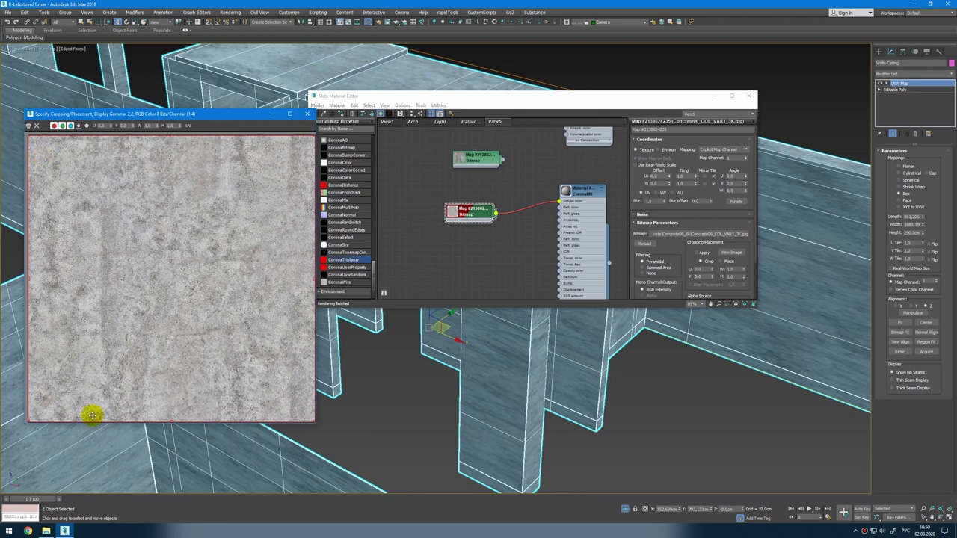
left_click(306, 114)
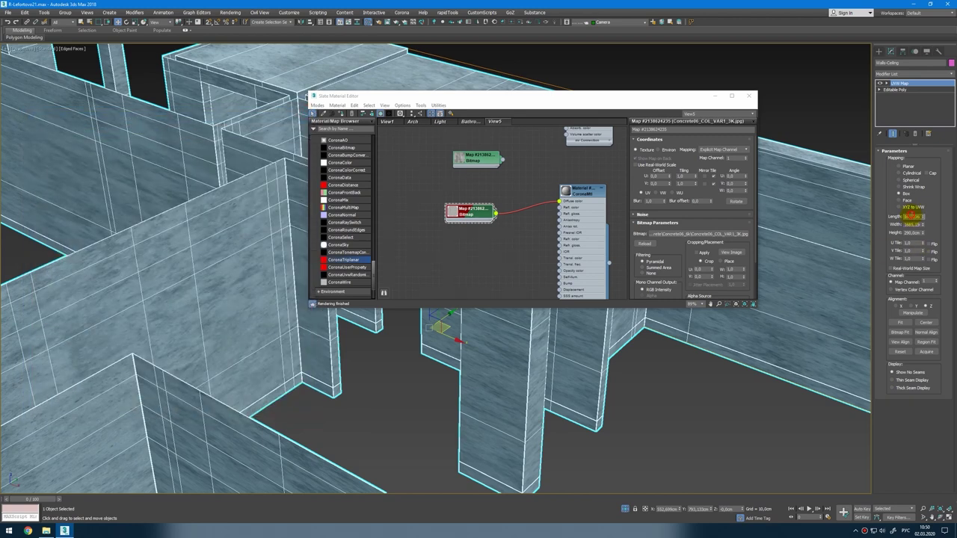
Step: Set the UVW Map box length, width and height to 100 cm each and check the texture scale on the walls
double_click(913, 216)
type("100")
key("Tab")
type("100")
key("Tab")
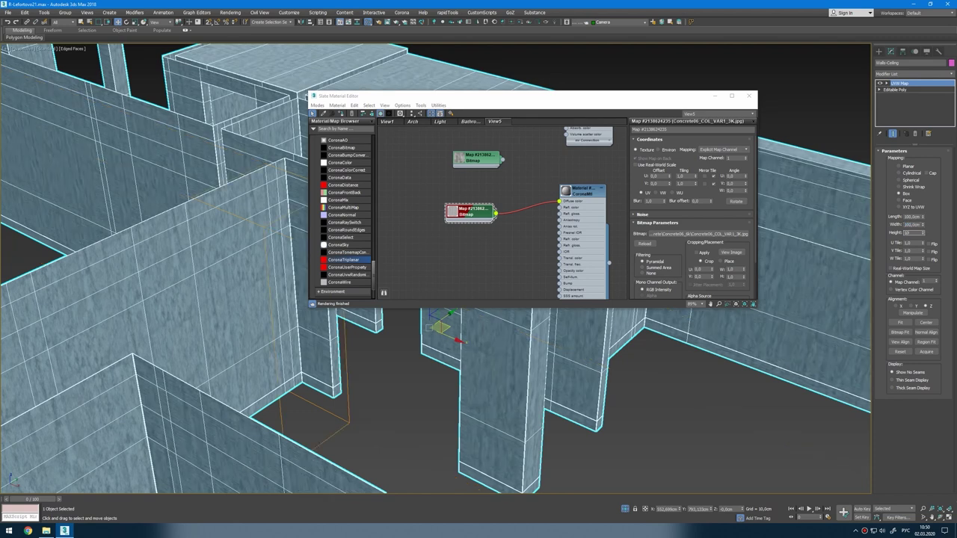
scroll(224, 333, "up", 5)
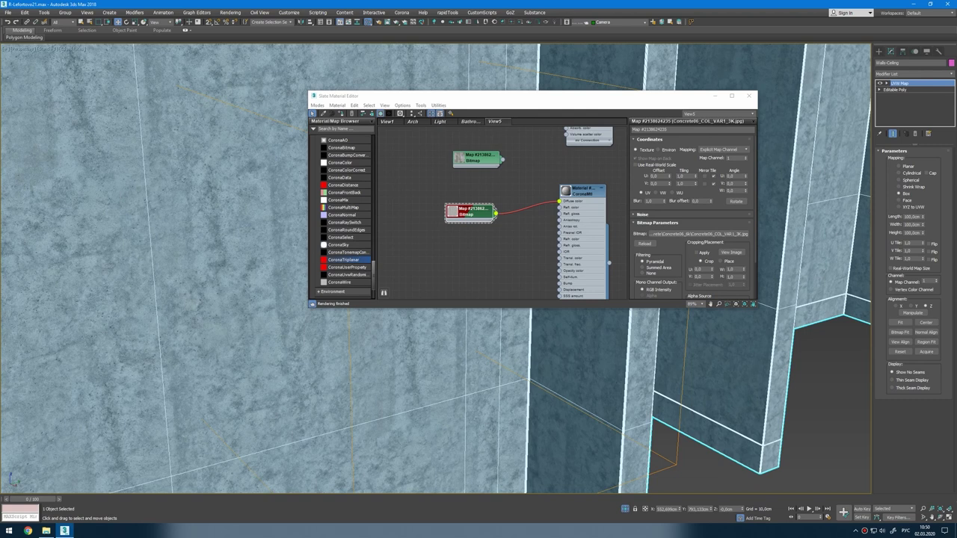
Step: Set the UVW Map box length, width and height to 300 cm each and check the texture across the apartment walls
left_click(913, 216)
type("300")
key("Tab")
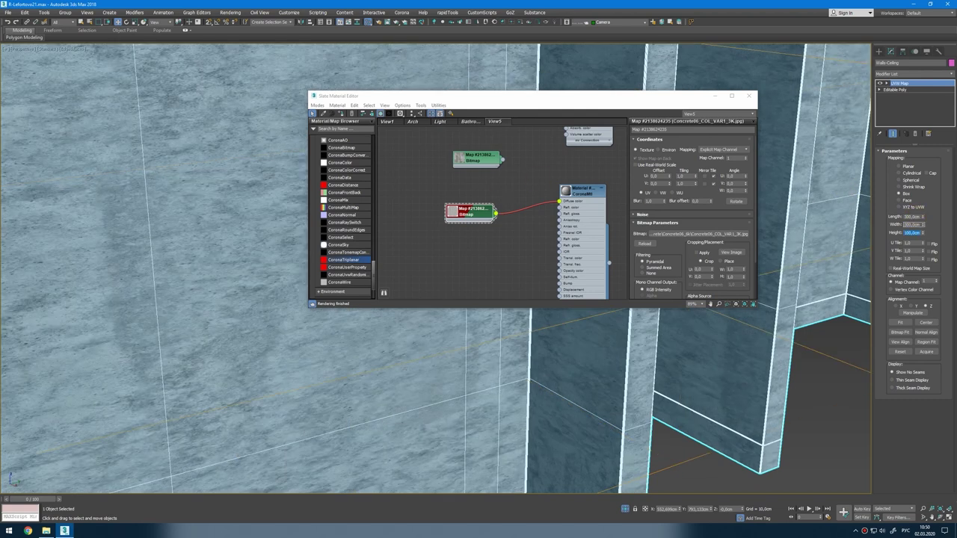
key("Tab")
type("300")
key("Return")
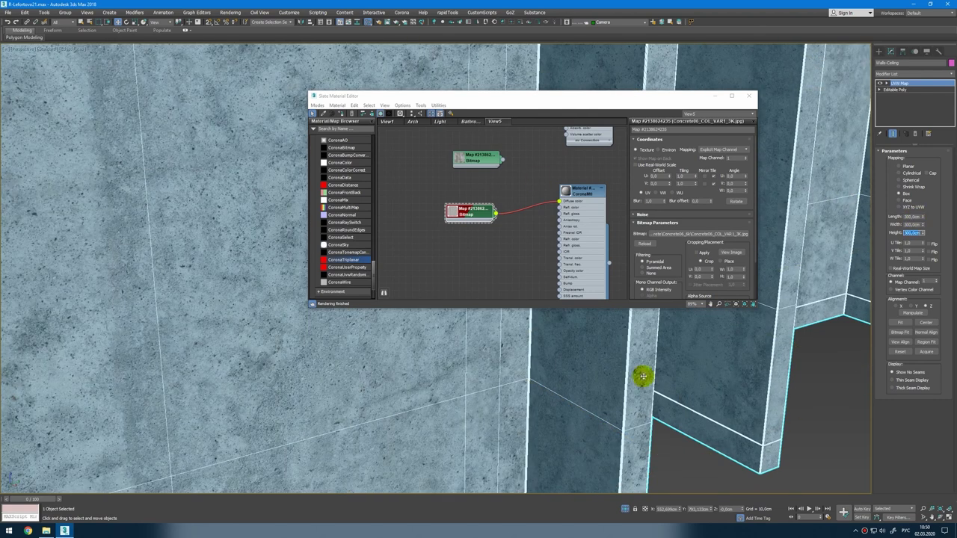
scroll(630, 378, "down", 5)
middle_click_drag(646, 389, 547, 389, "alt")
scroll(697, 390, "down", 4)
scroll(399, 393, "down", 3)
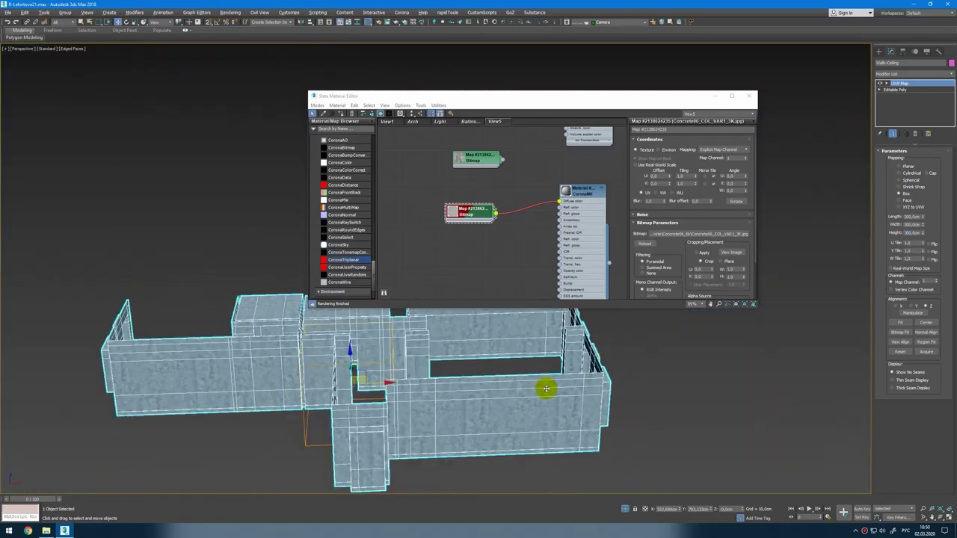
scroll(483, 343, "up", 6)
middle_click_drag(482, 342, 508, 306)
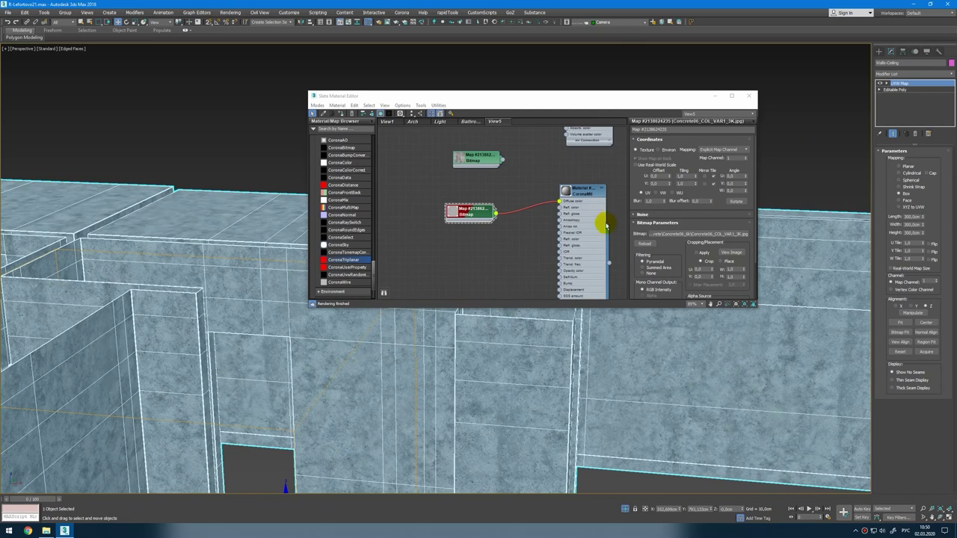
Step: Activate the UVW Map's Gizmo sub-object level and scale the mapping gizmo in the viewport with the material editor minimized
left_click(887, 84)
left_click(900, 90)
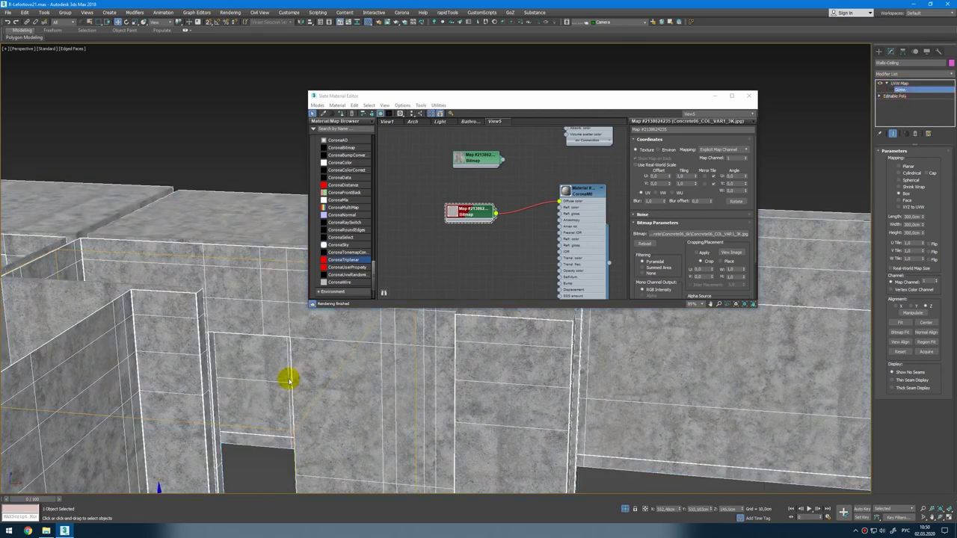
middle_click_drag(288, 381, 341, 381, "alt")
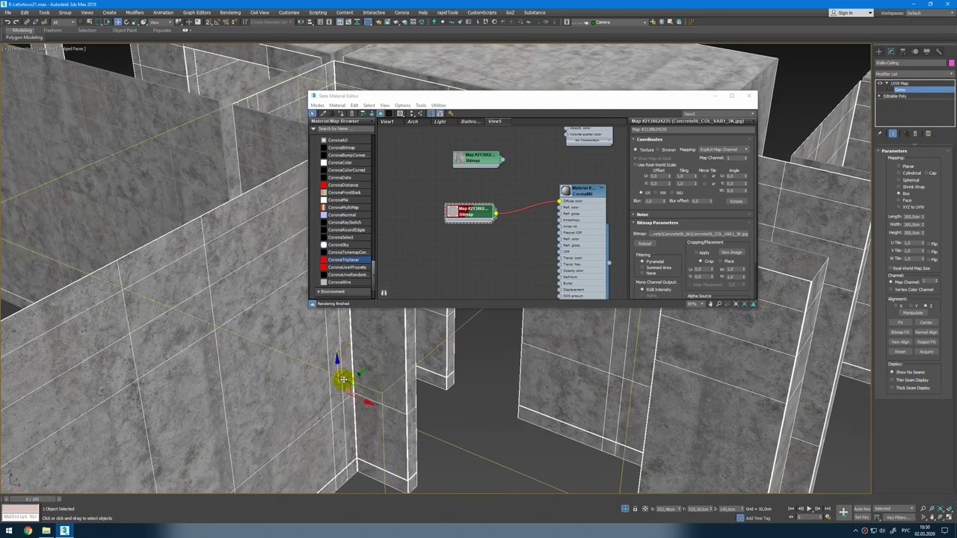
left_click(714, 96)
middle_click_drag(441, 280, 465, 248)
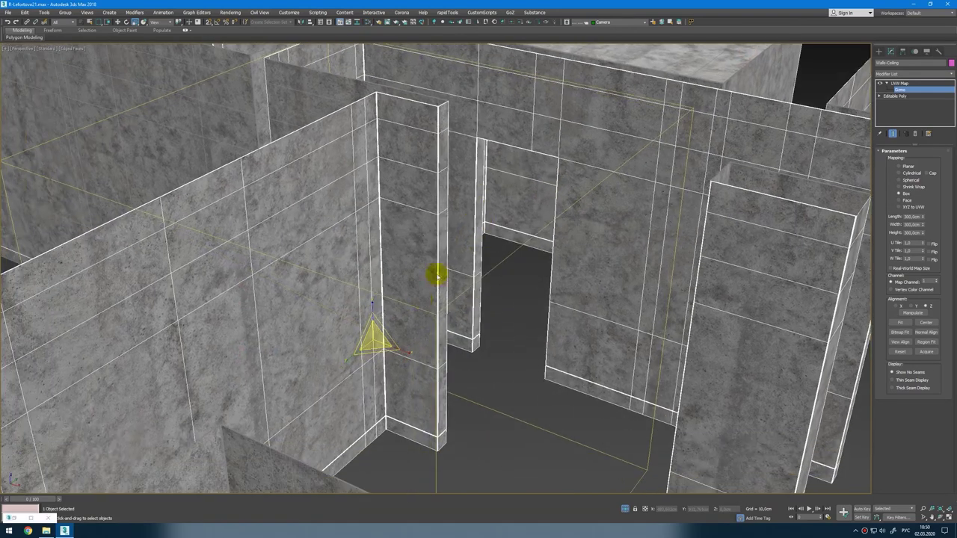
left_click_drag(374, 340, 373, 318)
middle_click_drag(418, 325, 371, 337, "alt")
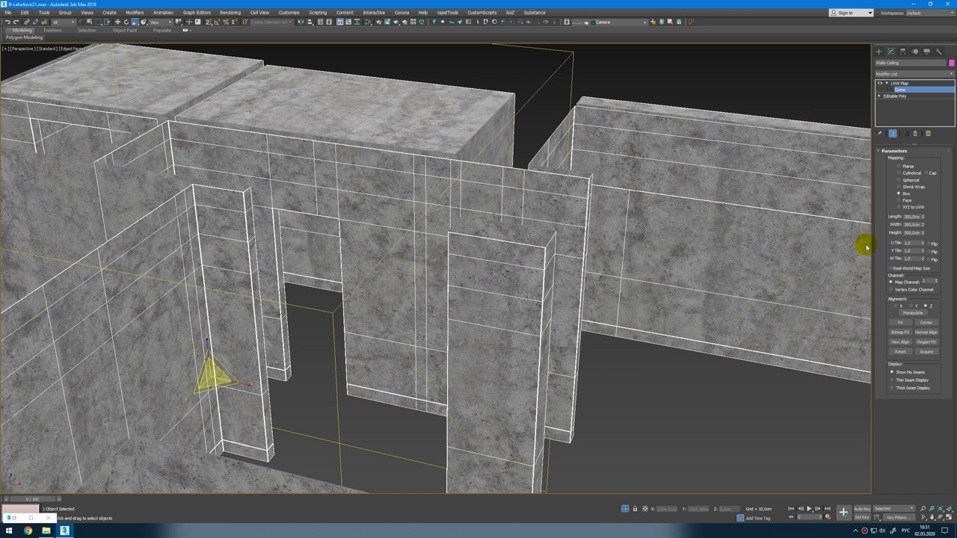
Step: Reopen the Slate Material Editor and preview the full image of the unconnected ConcreteWall001 bitmap
key("m")
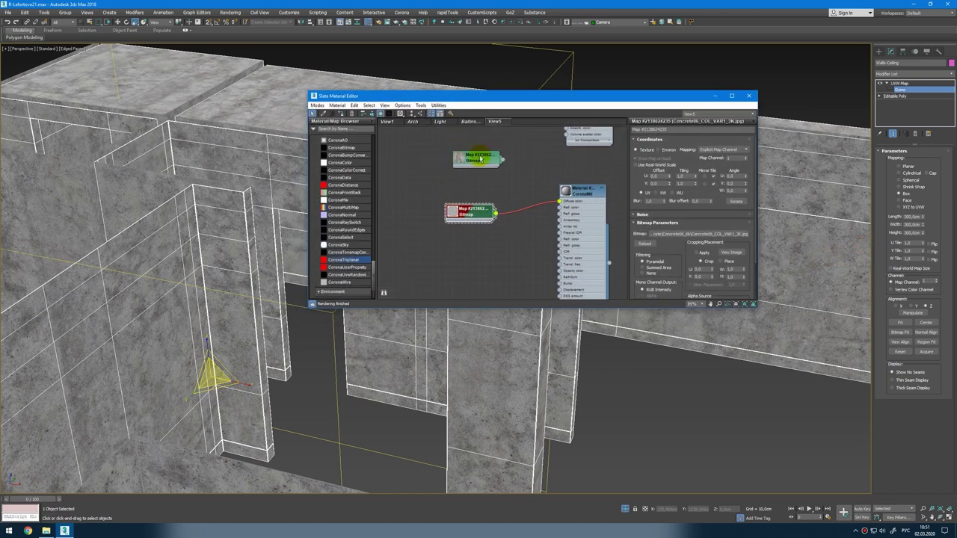
left_click(642, 215)
left_click(739, 254)
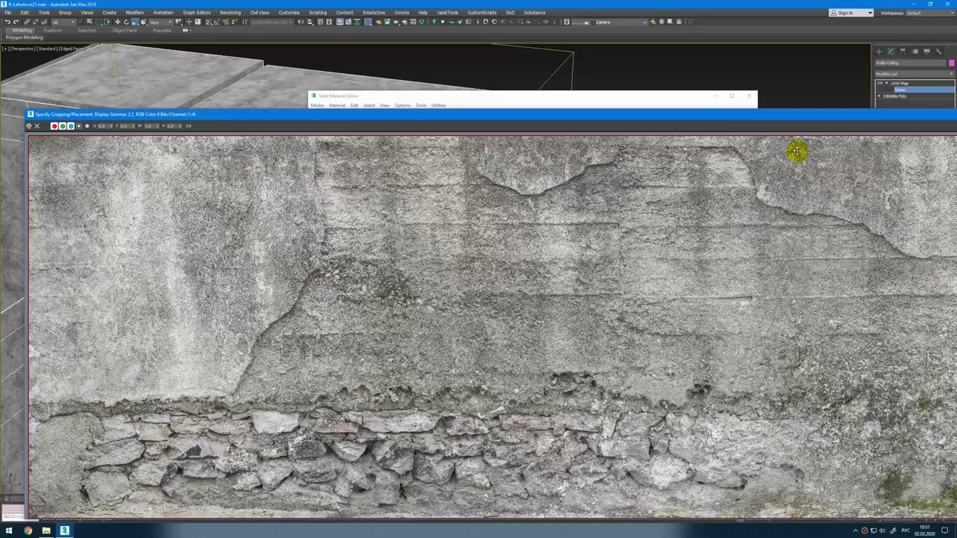
left_click_drag(809, 118, 496, 116)
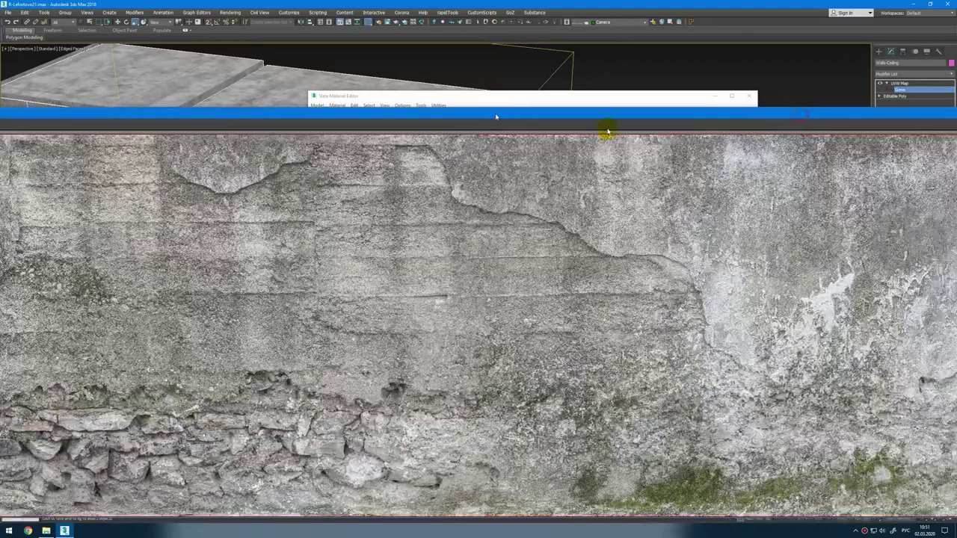
left_click_drag(920, 117, 594, 130)
left_click(912, 126)
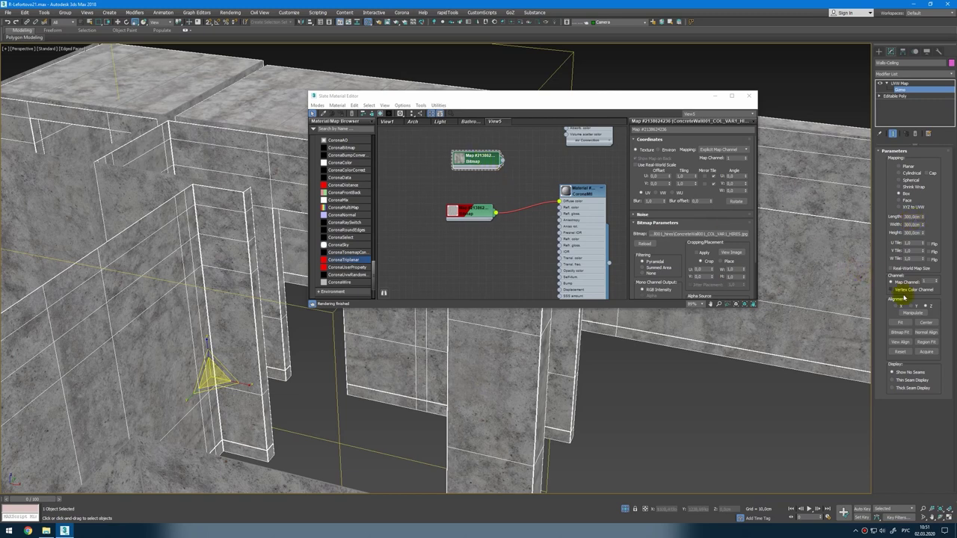
Step: Fit the UVW Map gizmo to a ConcreteWall001 image with Bitmap Fit and connect the ConcreteWall001 bitmap to the CoronaMtl's diffuse color
left_click(902, 334)
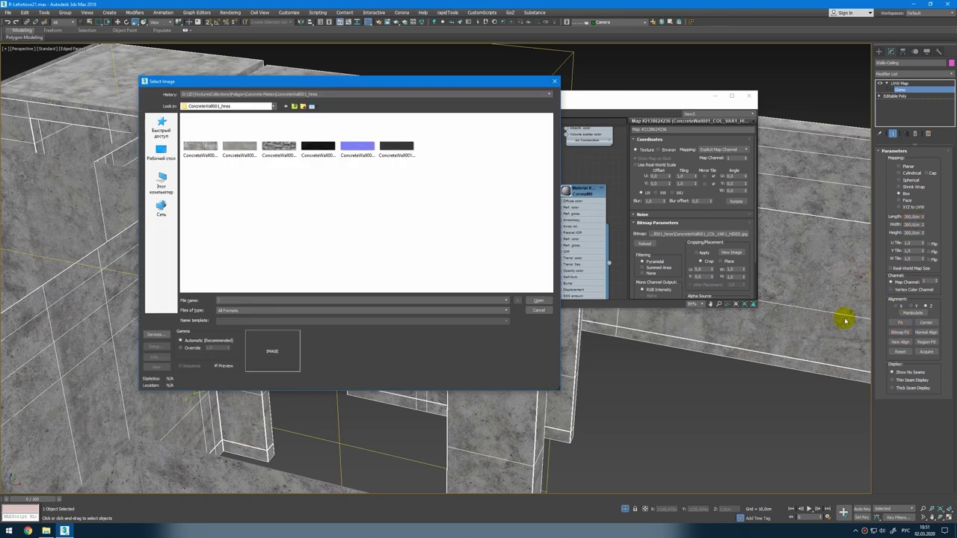
double_click(252, 147)
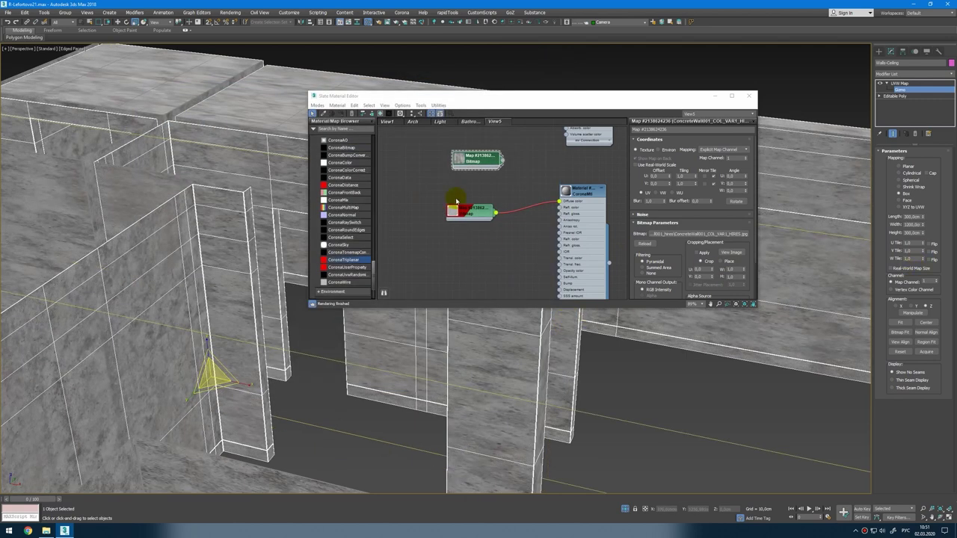
left_click_drag(462, 164, 450, 191)
left_click_drag(489, 187, 561, 202)
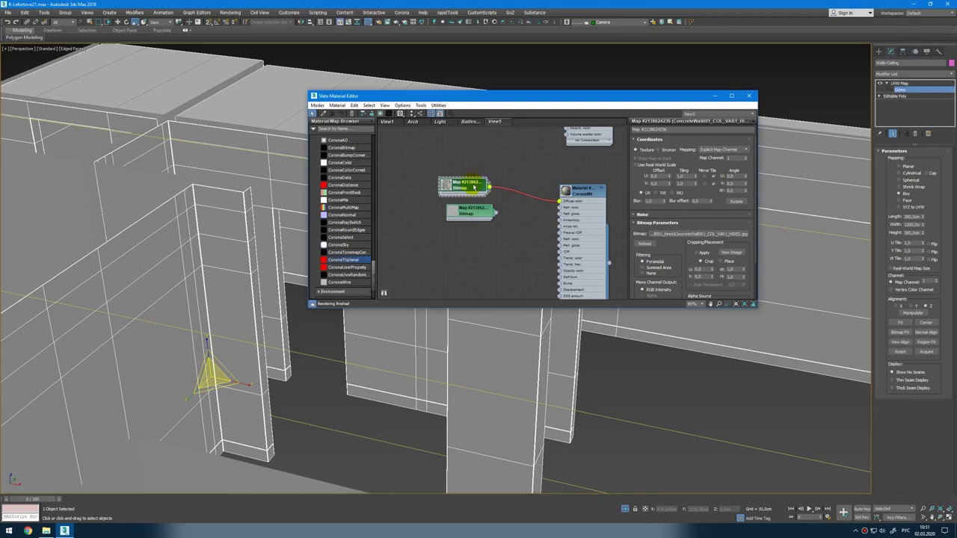
Step: Show the ConcreteWall001 map in the viewport and check how it covers the apartment walls with the material editor minimized
left_click(380, 114)
left_click(716, 96)
scroll(502, 269, "up", 4)
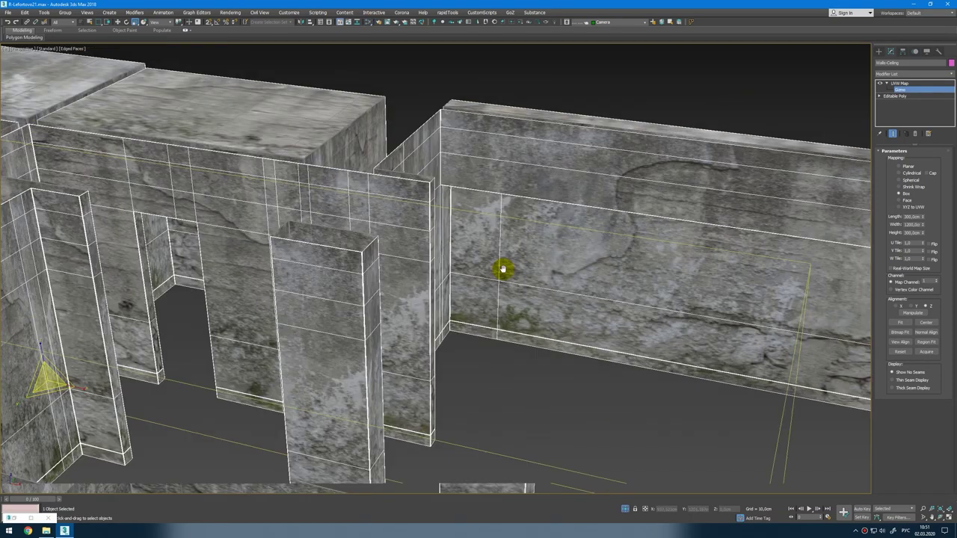
scroll(502, 269, "down", 4)
scroll(523, 267, "up", 10)
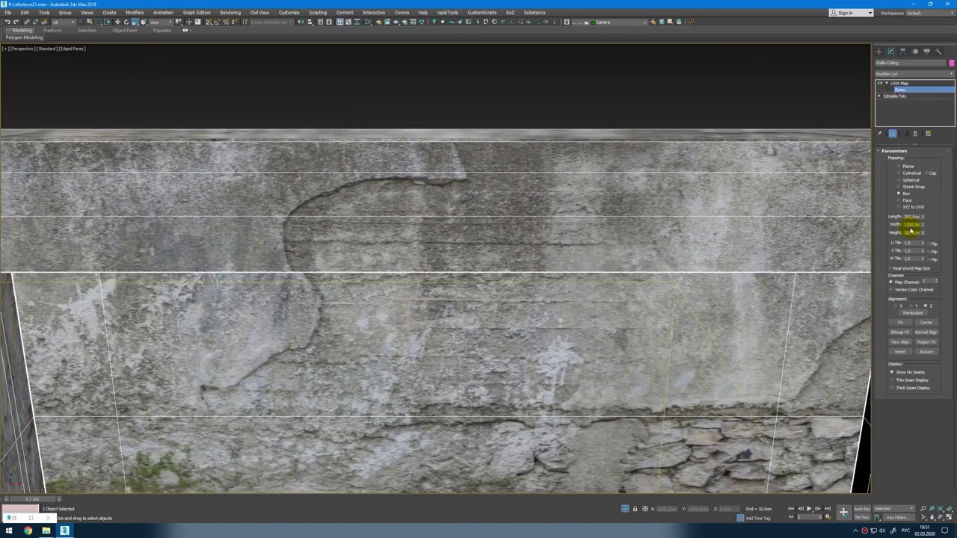
scroll(606, 287, "down", 5)
middle_click_drag(608, 285, 639, 203)
middle_click_drag(508, 288, 431, 317, "alt")
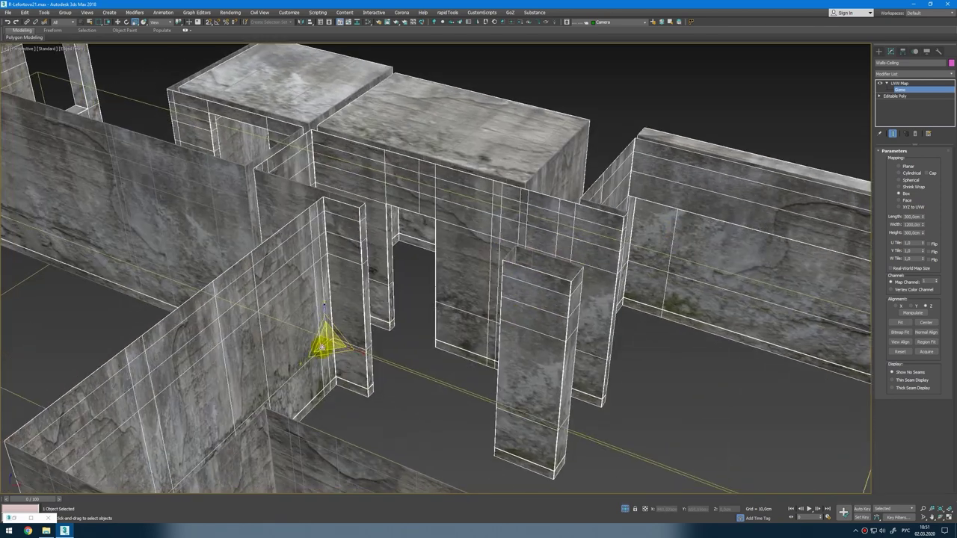
Step: Try scaling the UVW Map gizmo down to get smaller concrete tiling on the walls, and undo the scaling
key("w")
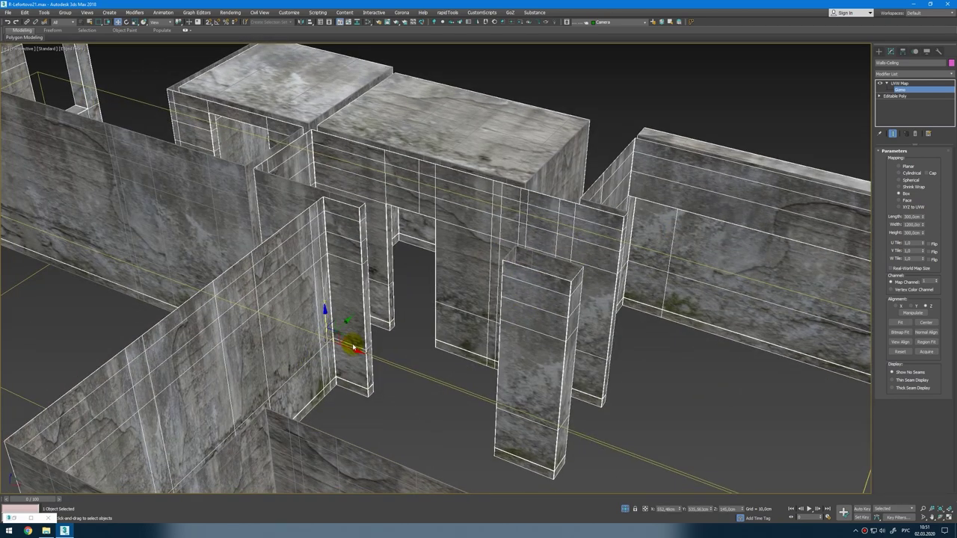
middle_click_drag(352, 349, 479, 312, "alt")
scroll(256, 305, "down", 5)
scroll(382, 300, "up", 5)
middle_click_drag(381, 300, 374, 306, "alt")
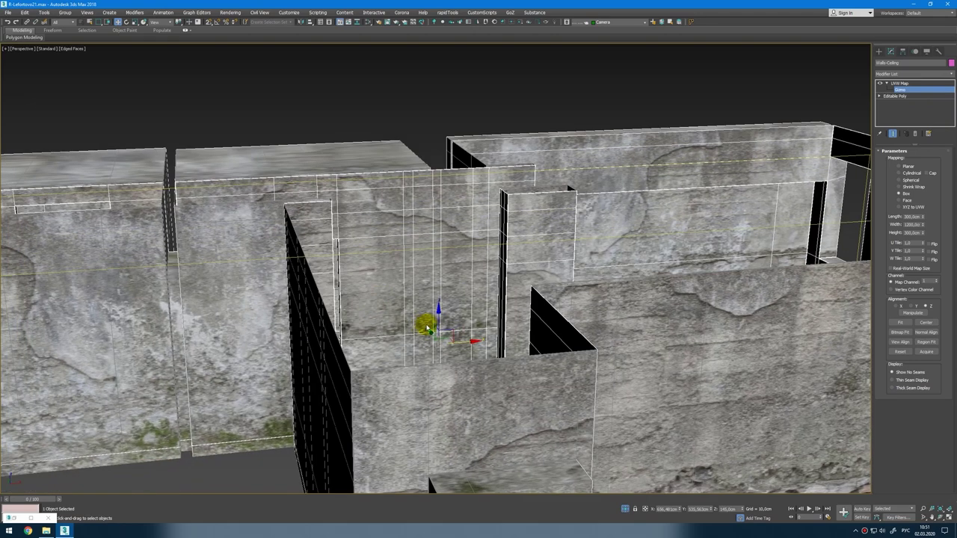
key("r")
left_click_drag(432, 340, 432, 361)
middle_click_drag(431, 362, 561, 280, "alt")
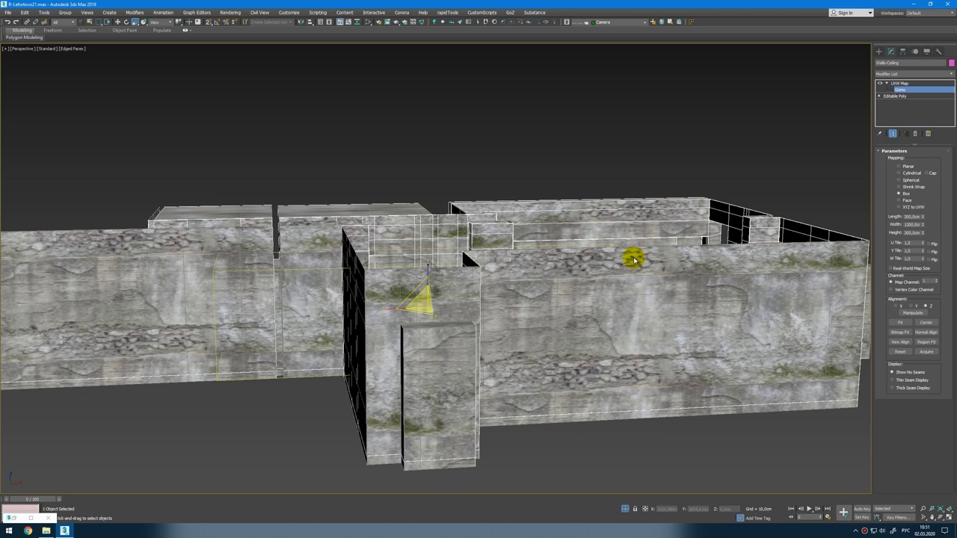
scroll(632, 273, "up", 2)
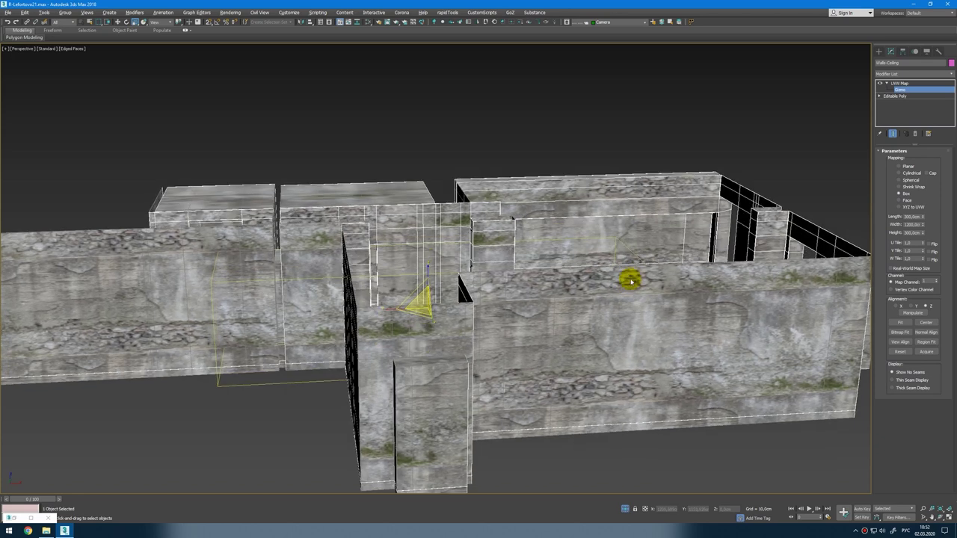
key("ctrl+z")
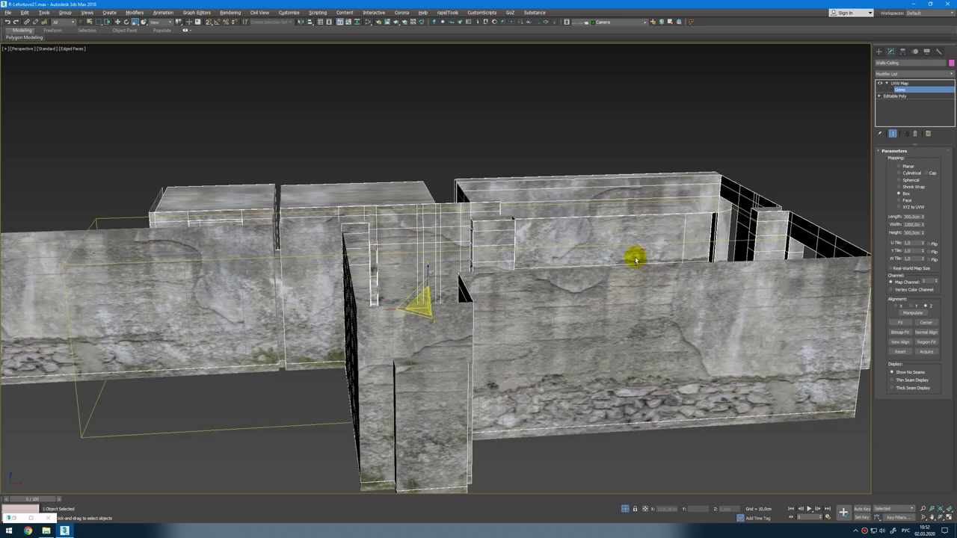
Step: Connect the Concrete06 bitmap to the CoronaMtl's diffuse color in place of ConcreteWall001 and show it in the viewport
middle_click_drag(635, 258, 634, 267, "alt")
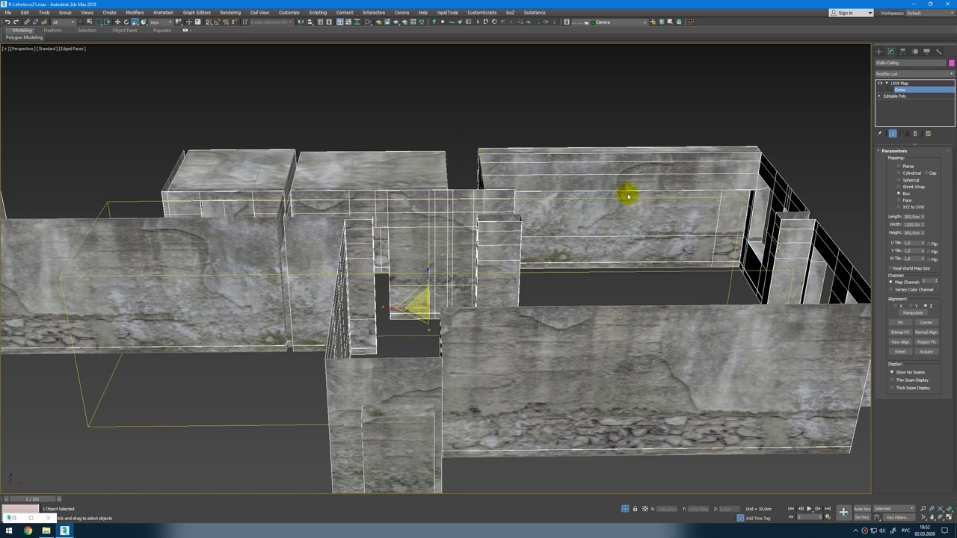
middle_click_drag(690, 291, 667, 278, "alt")
key("m")
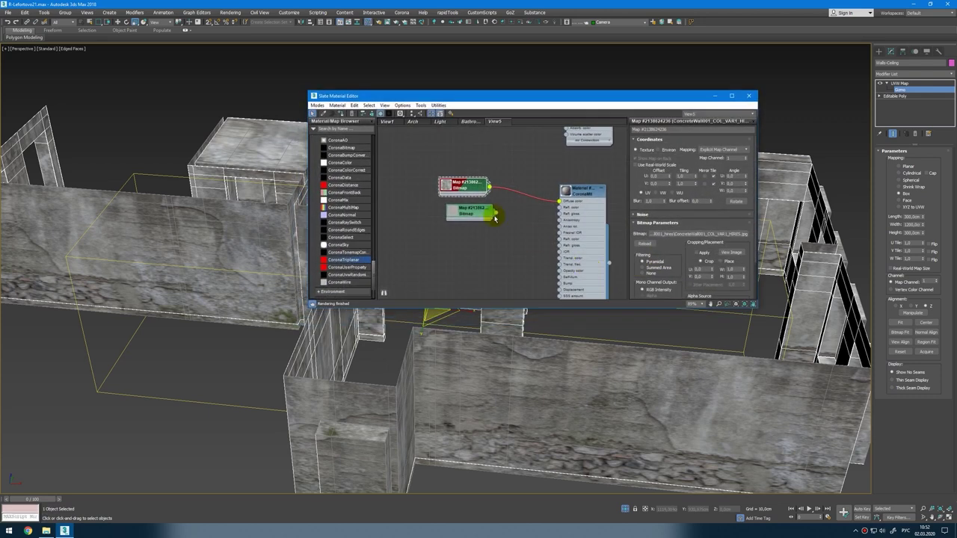
left_click_drag(497, 215, 447, 223)
left_click(380, 113)
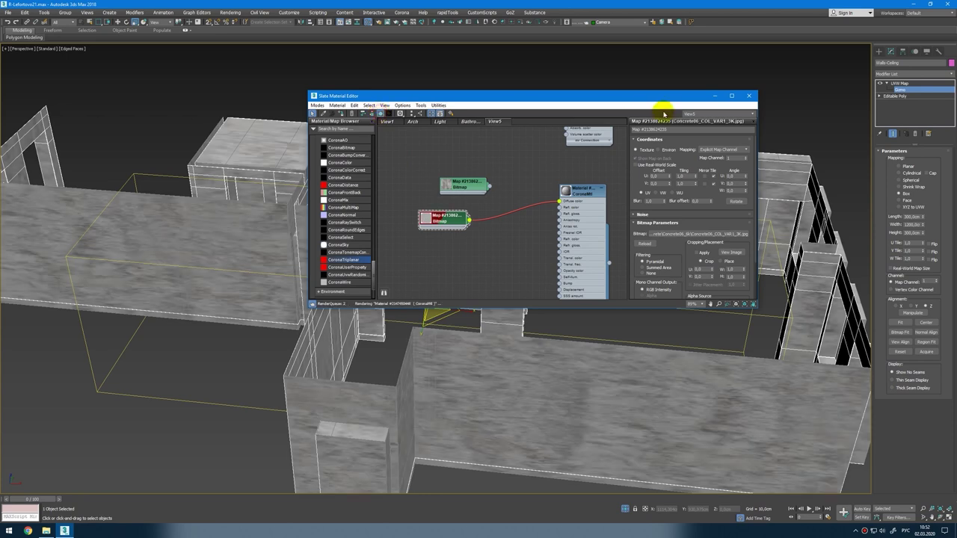
left_click(714, 100)
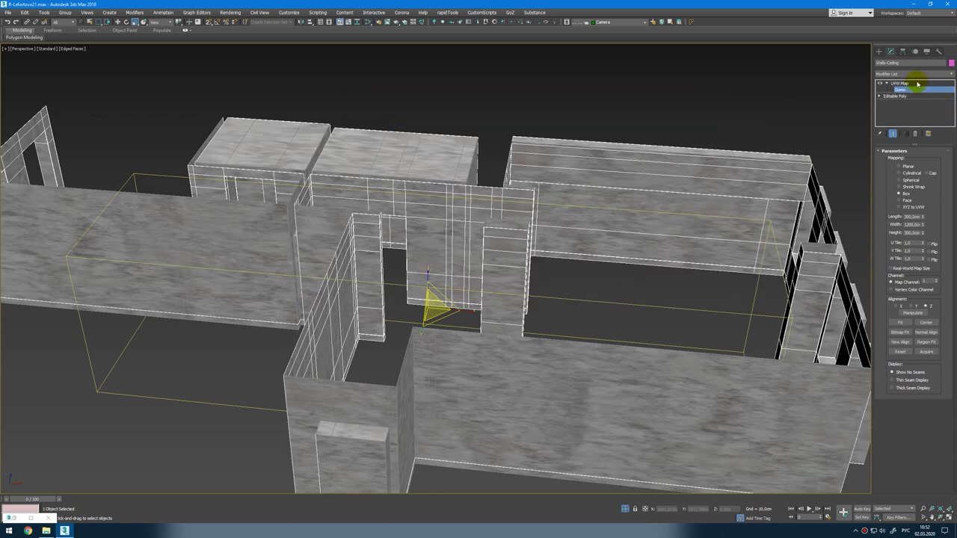
Step: Inspect the Concrete06 texture on the walls outside Gizmo level and delete the UVW Map modifier from the wall object
left_click(897, 83)
scroll(695, 213, "up", 10)
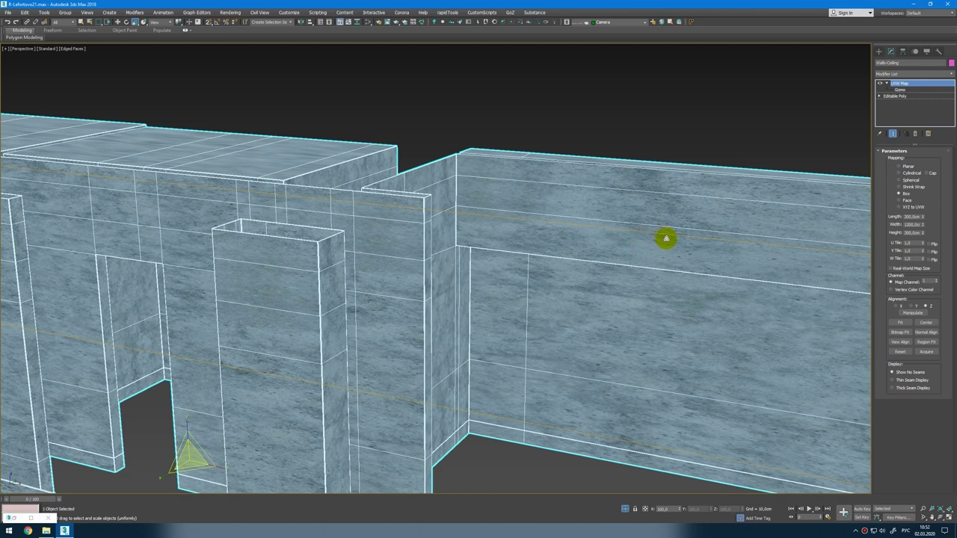
middle_click_drag(690, 325, 635, 301)
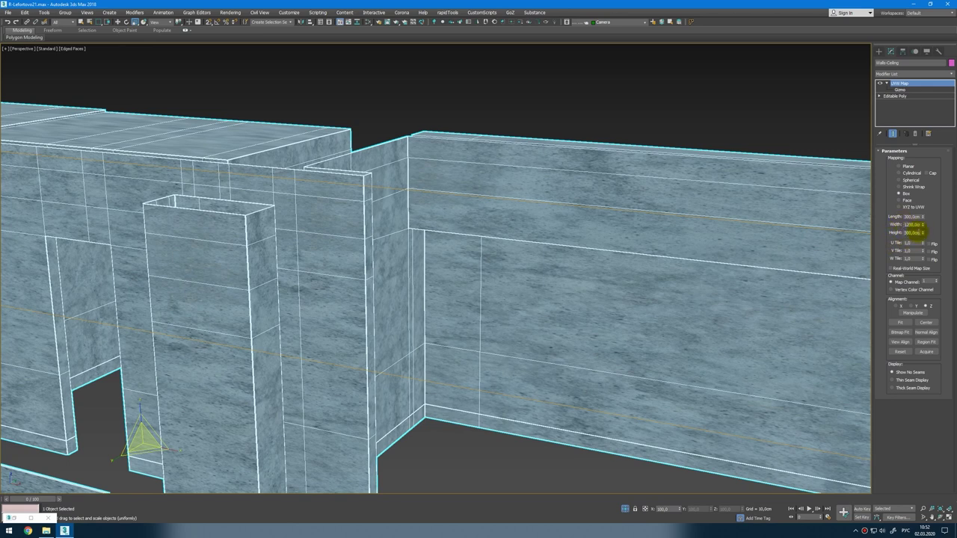
middle_click_drag(737, 238, 822, 273, "alt")
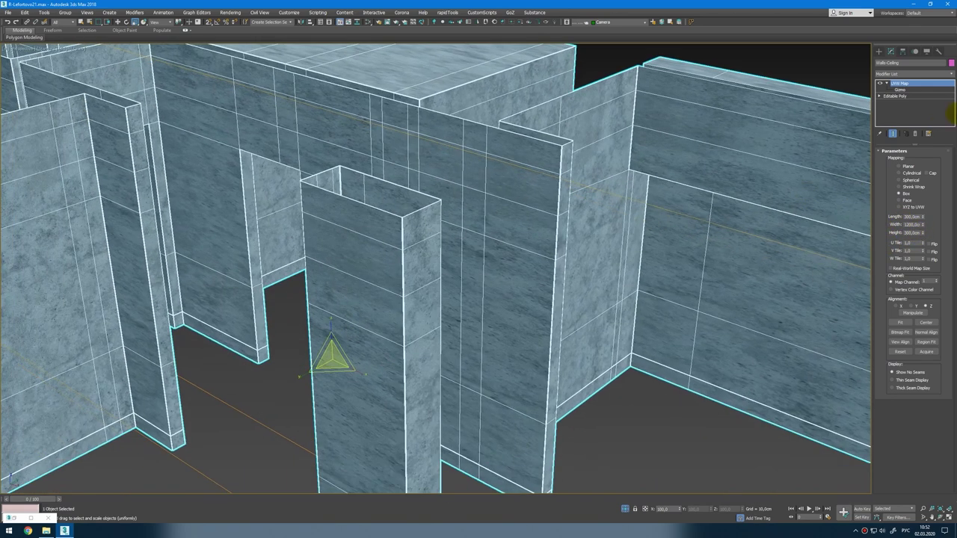
left_click(920, 135)
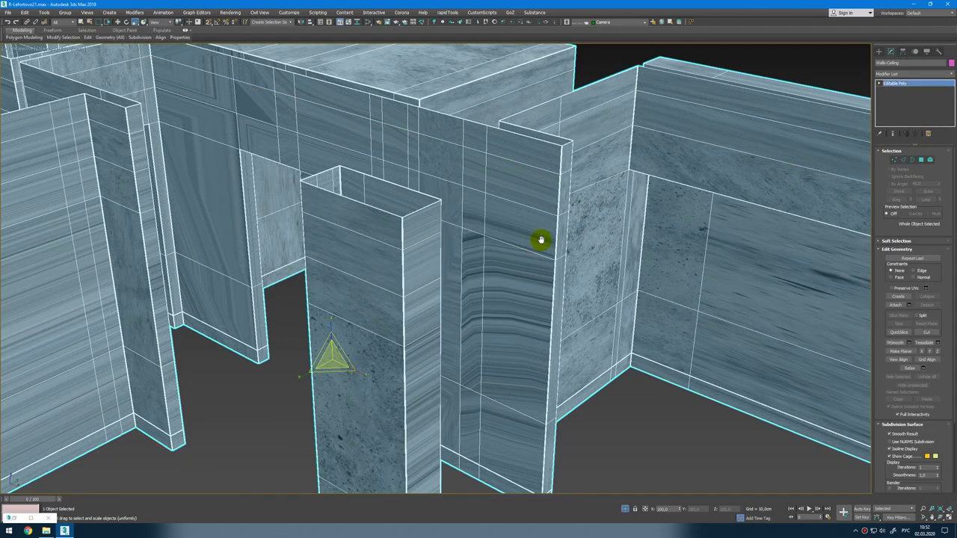
middle_click_drag(543, 239, 486, 224, "alt")
scroll(470, 241, "up", 5)
scroll(471, 243, "down", 2)
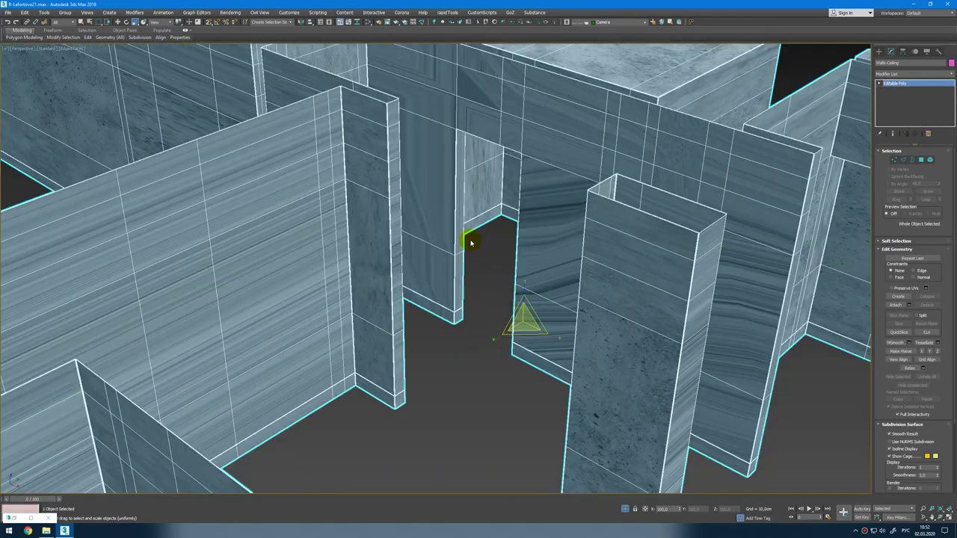
Step: Insert a CoronaTriplanar map between the Concrete06 bitmap and the CoronaMtl's diffuse color
key("m")
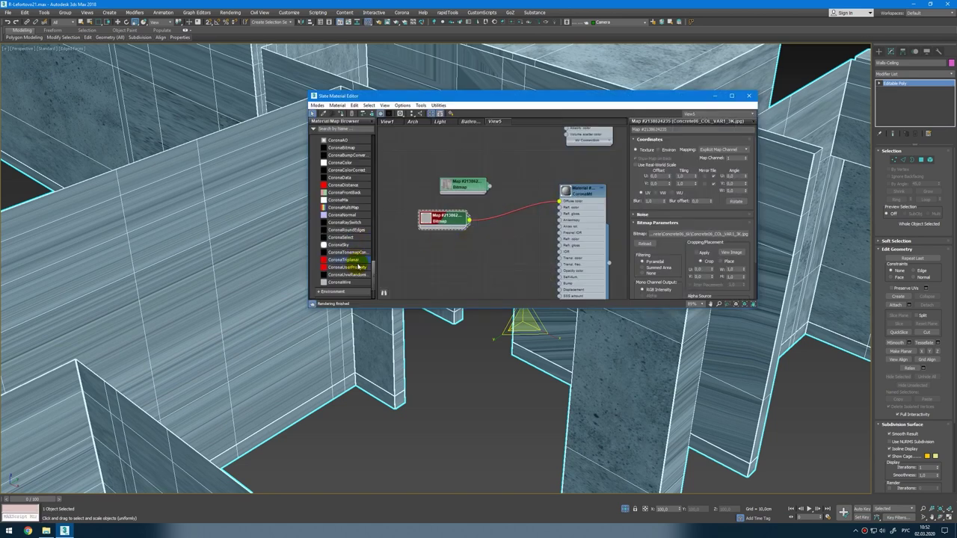
left_click_drag(357, 260, 513, 213)
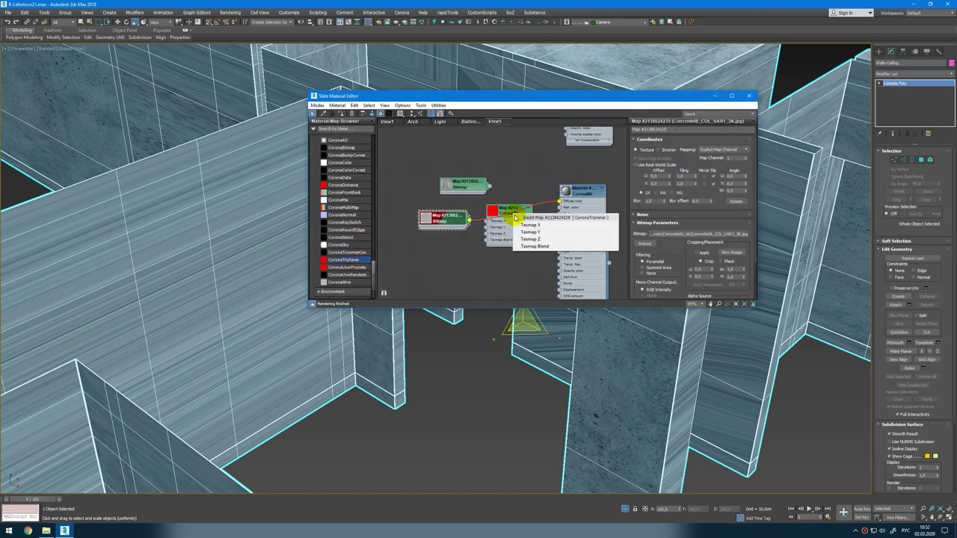
left_click(530, 218)
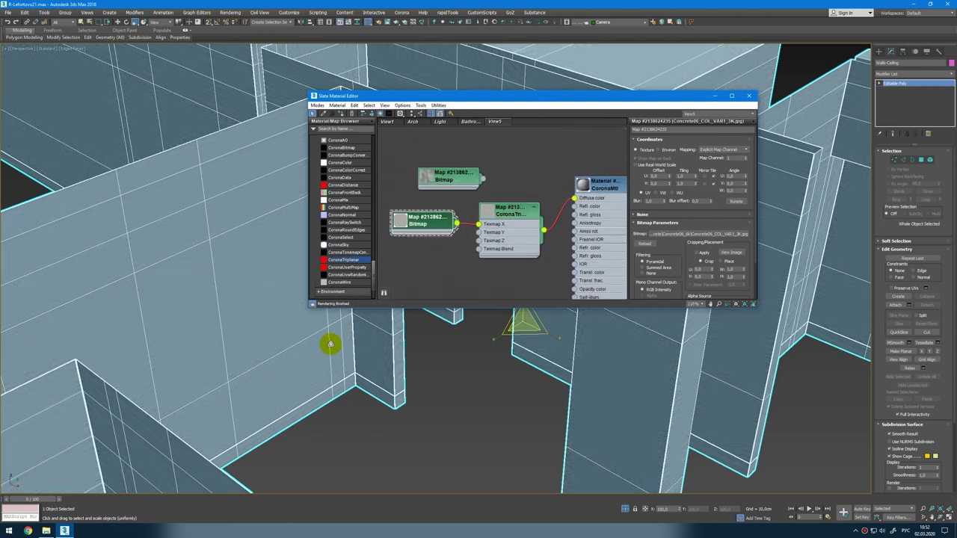
Step: Start Corona interactive rendering and check the triplanar concrete on the walls from several distances
scroll(261, 286, "up", 5)
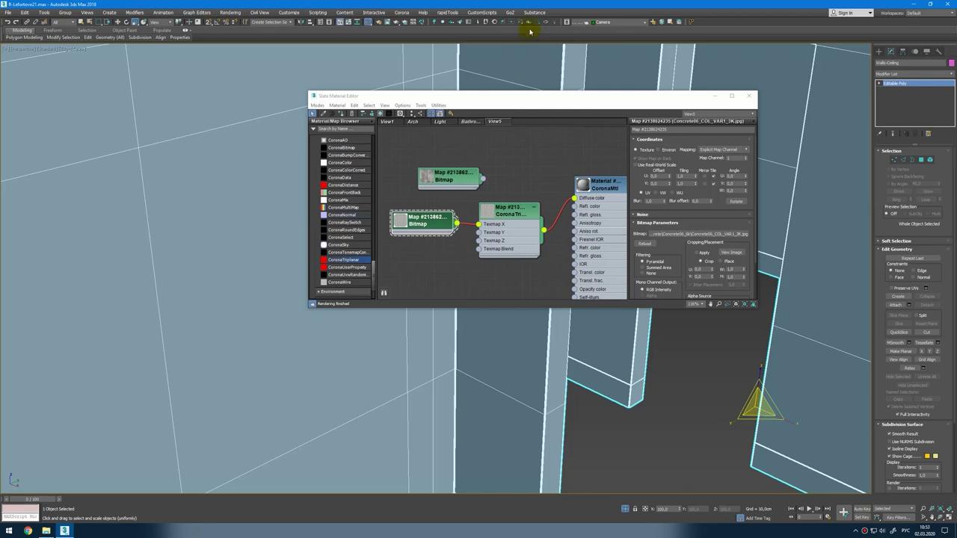
left_click(522, 23)
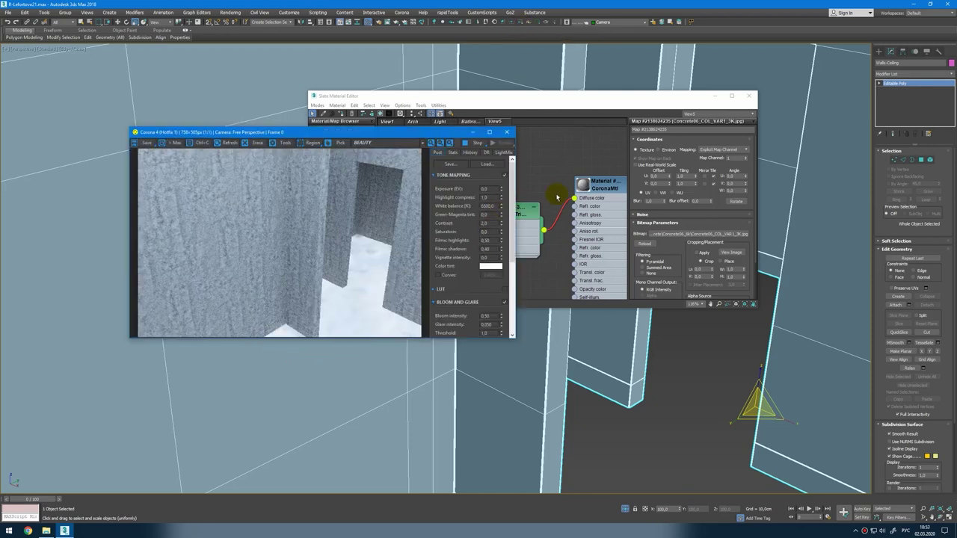
middle_click_drag(596, 187, 620, 191)
scroll(366, 391, "down", 4)
middle_click_drag(370, 392, 387, 396)
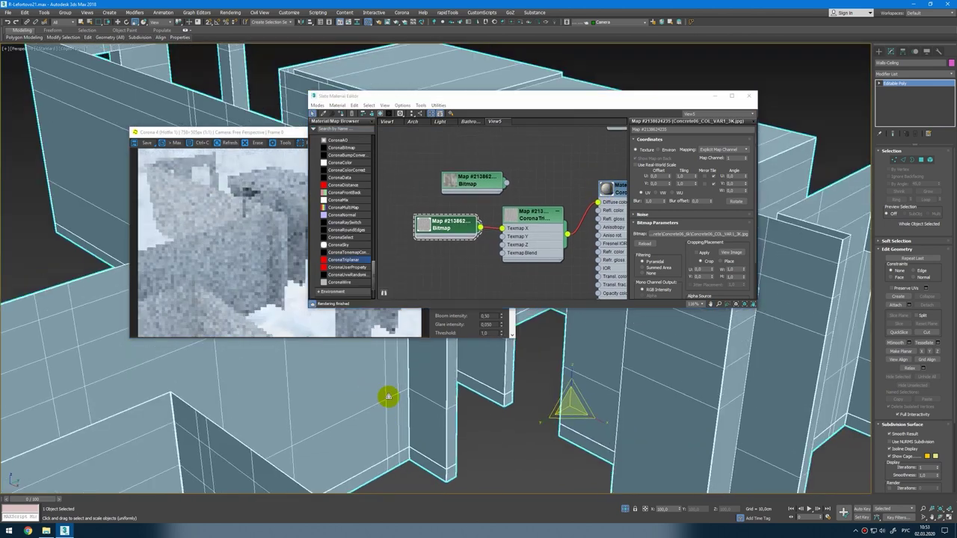
scroll(388, 395, "up", 3)
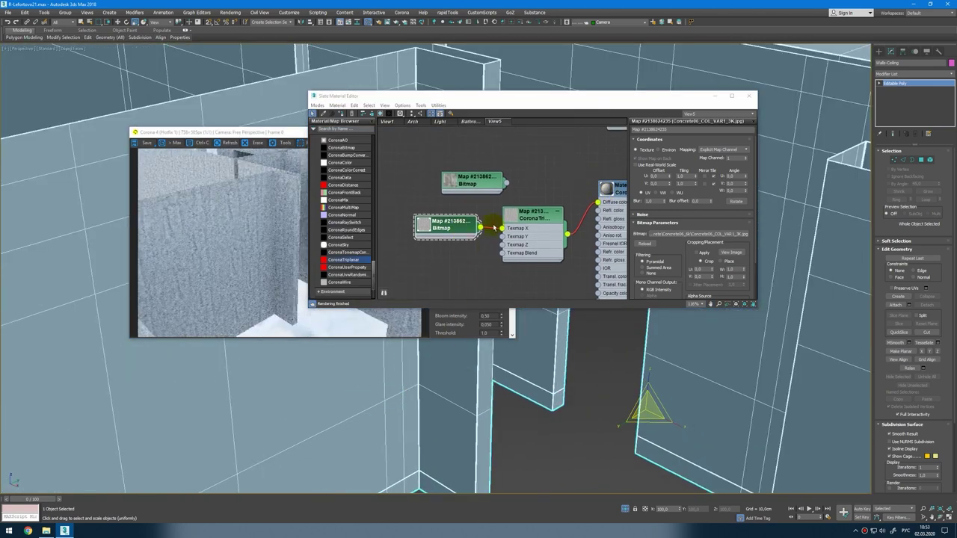
Step: Set the CoronaTriplanar map's scale to 300
double_click(542, 223)
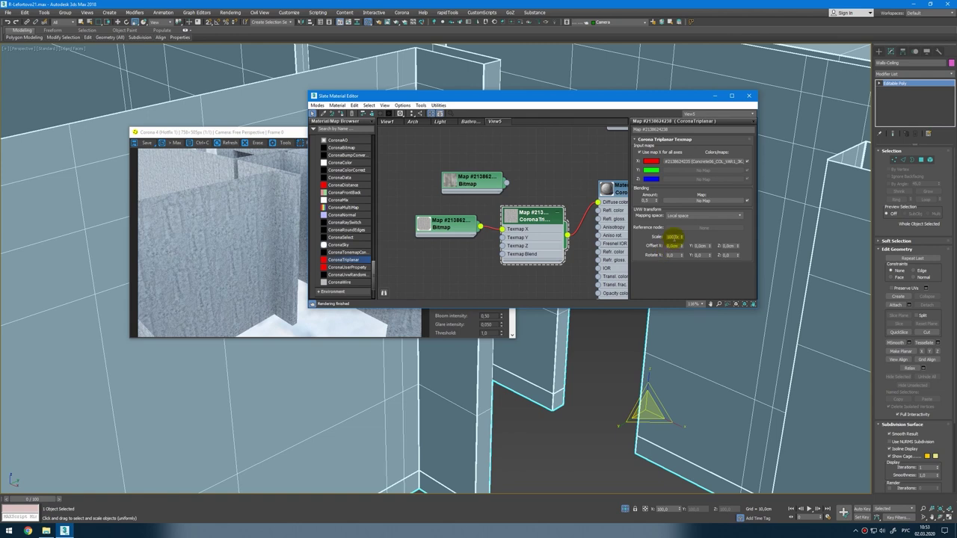
double_click(674, 237)
type("300")
key("Return")
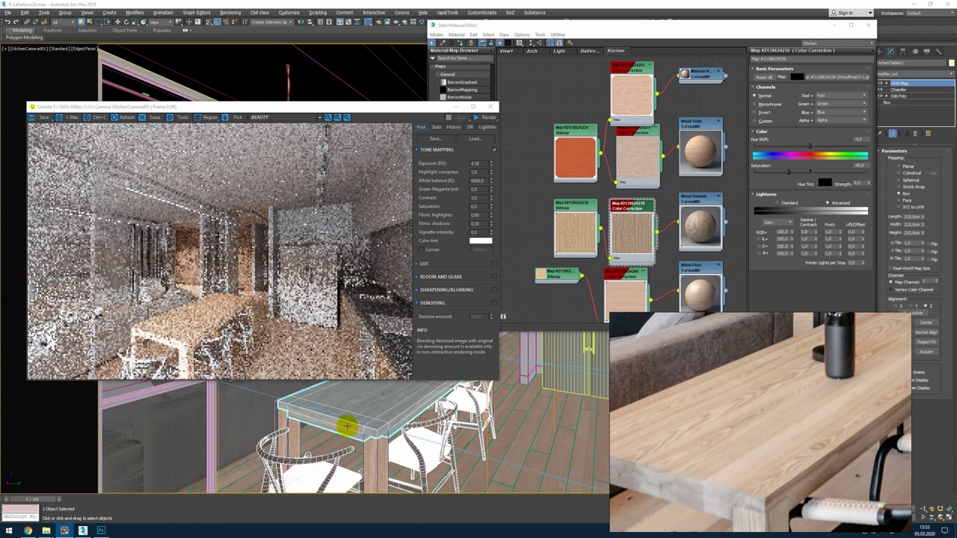
Step: Preview the full image of the WoodFine21 bitmap used for the kitchen table's wood material
left_click(564, 139)
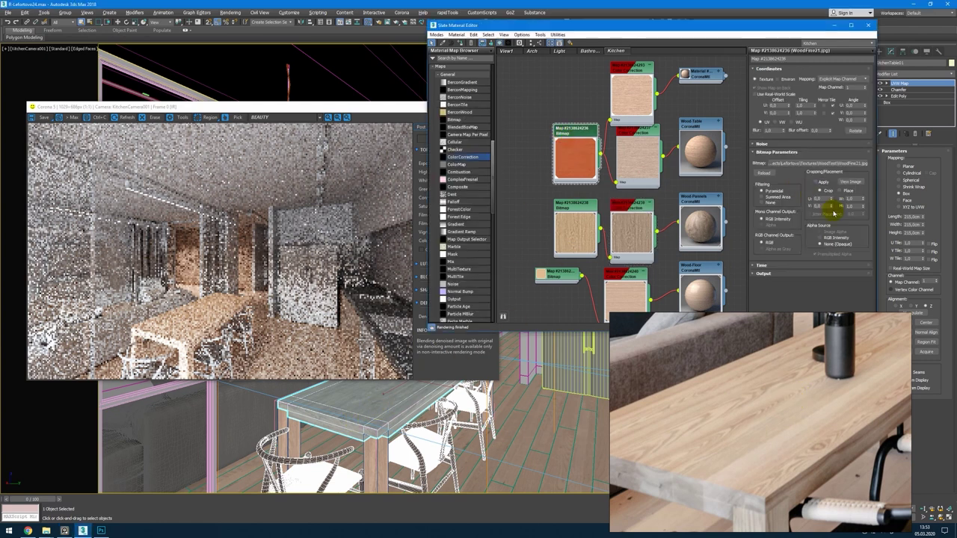
left_click(850, 181)
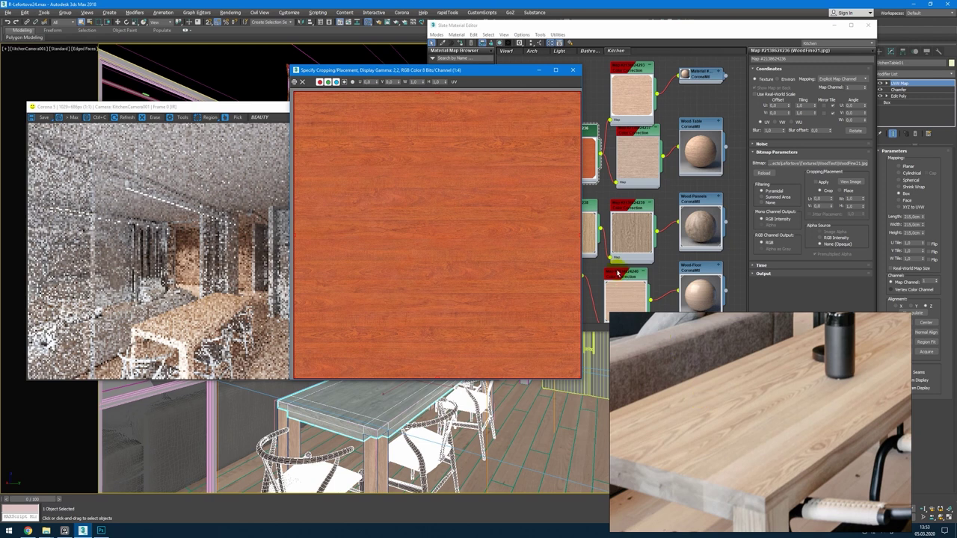
left_click(573, 70)
Step: Add a new CoronaMtl above the wood materials in the Kitchen view and open its parameters
scroll(615, 253, "down", 3)
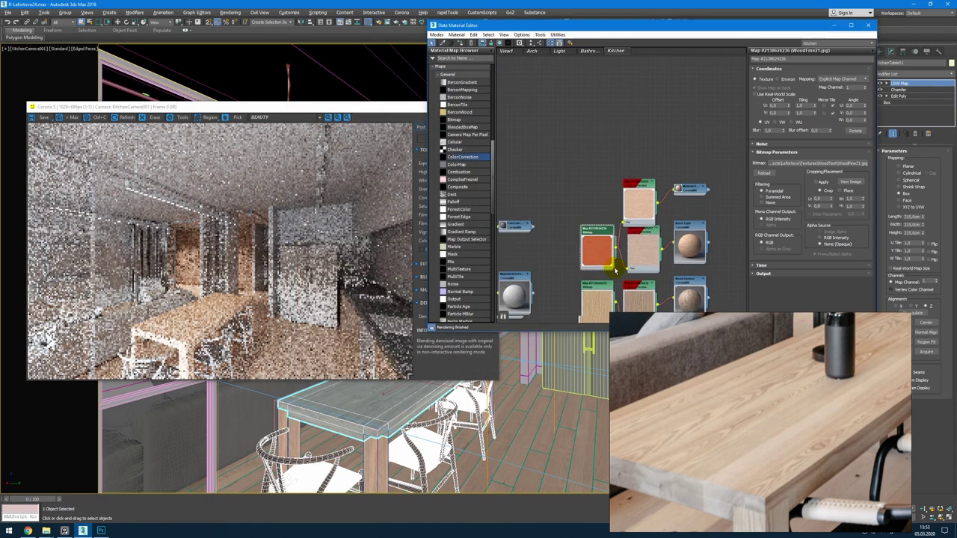
scroll(460, 224, "down", 5)
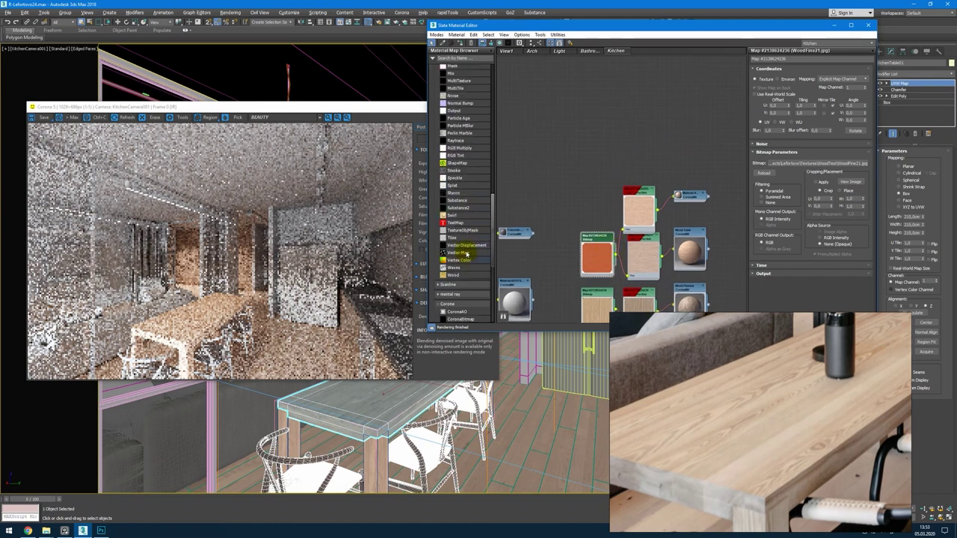
scroll(465, 246, "down", 5)
scroll(464, 254, "up", 15)
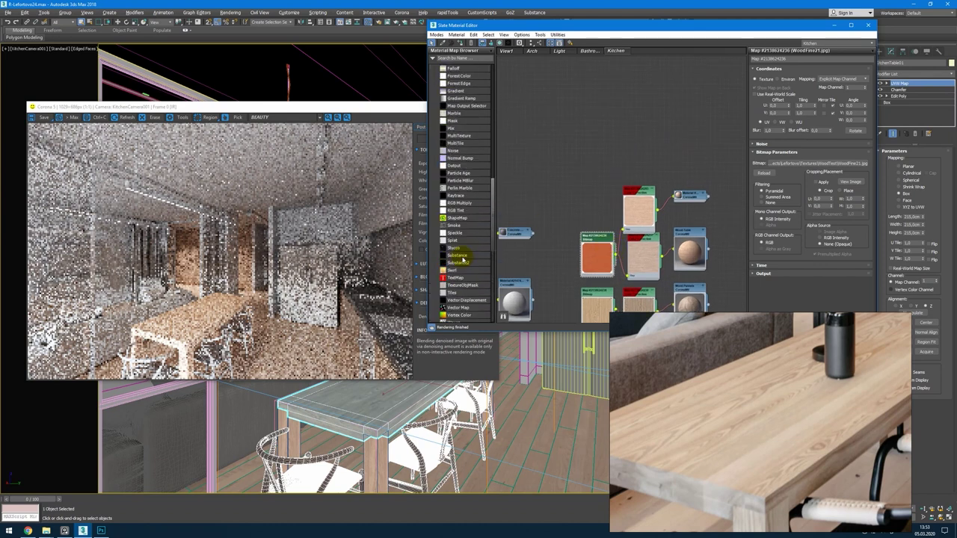
scroll(464, 247, "up", 5)
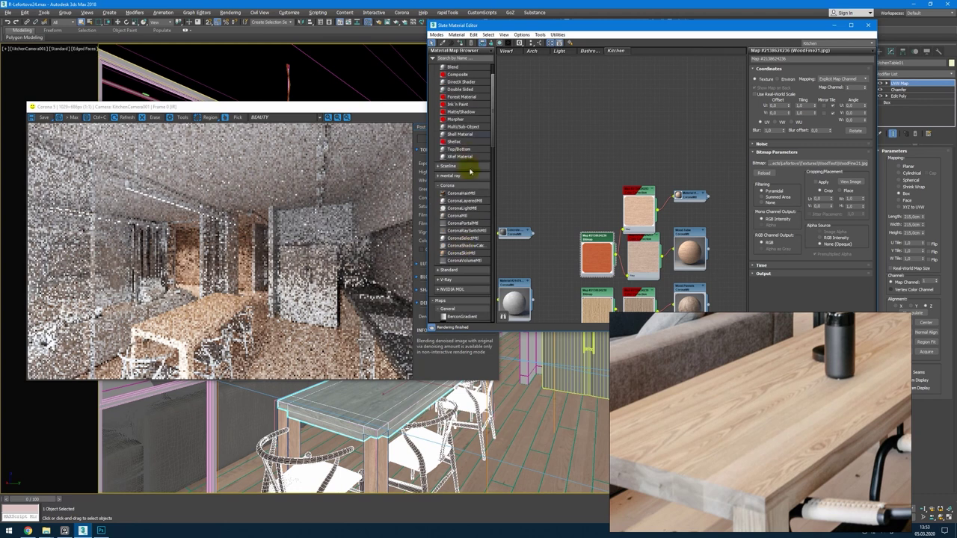
left_click_drag(462, 216, 682, 138)
double_click(682, 138)
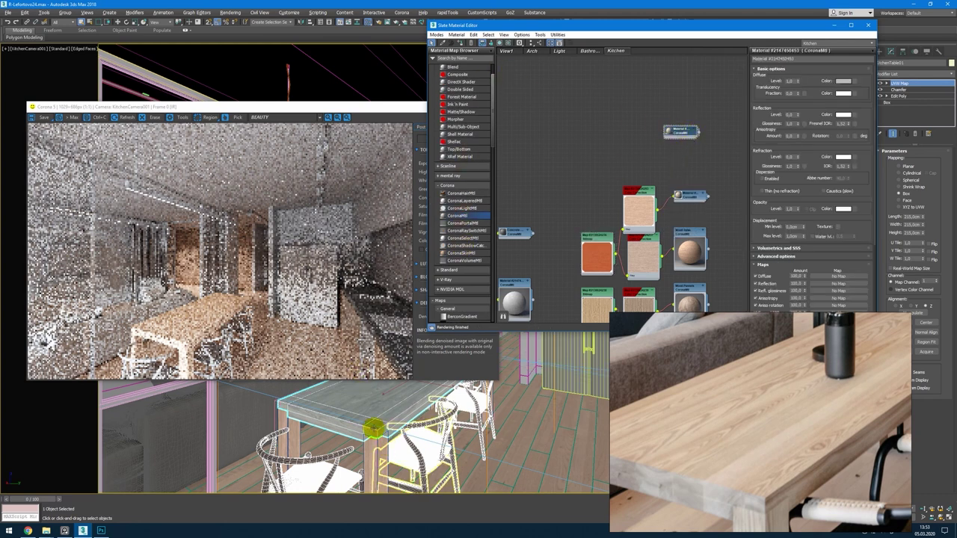
Step: Reposition the Slate Material Editor window so it no longer reaches the kitchen table's modifier stack
left_click(66, 13)
left_click(729, 28)
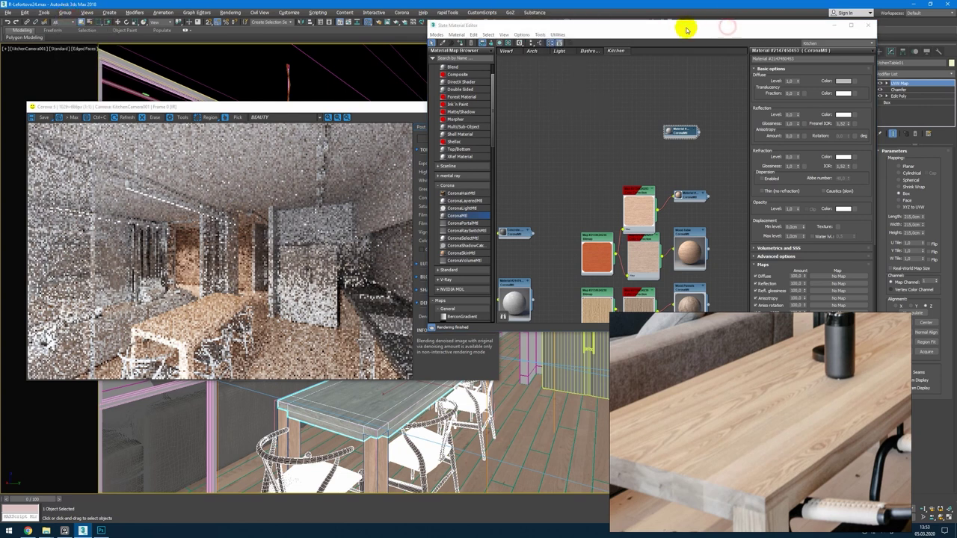
left_click_drag(641, 26, 578, 26)
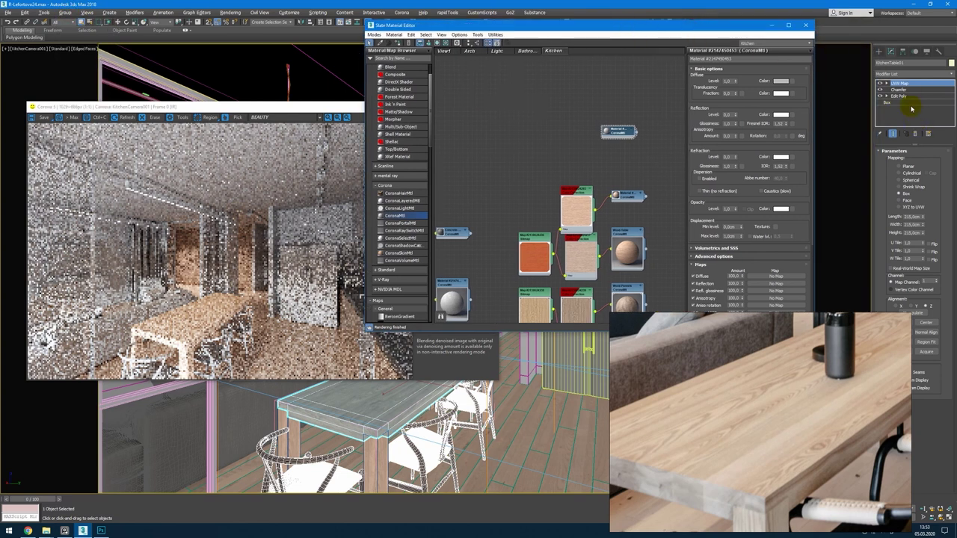
Step: Close the kitchen table's open group and move the Slate Material Editor clear of the main toolbar
left_click(912, 84)
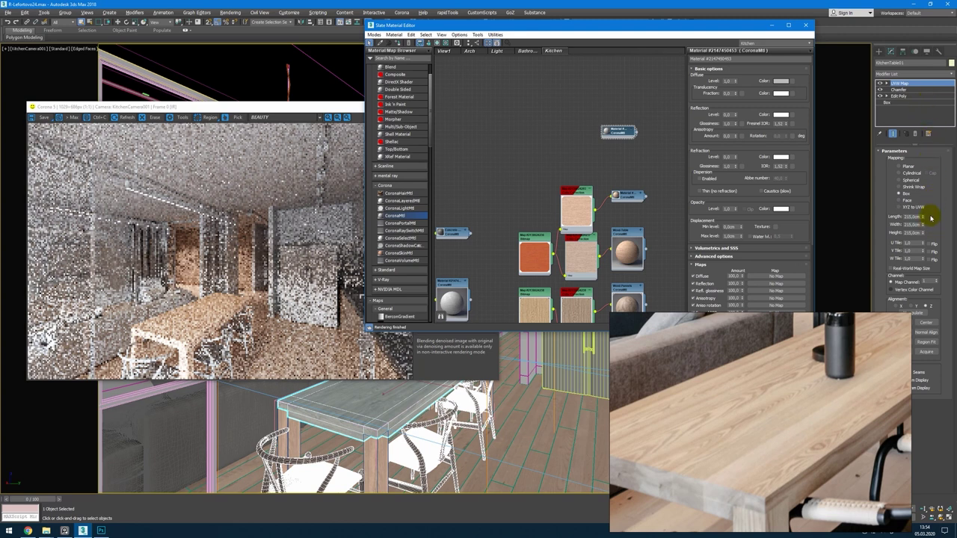
left_click(65, 12)
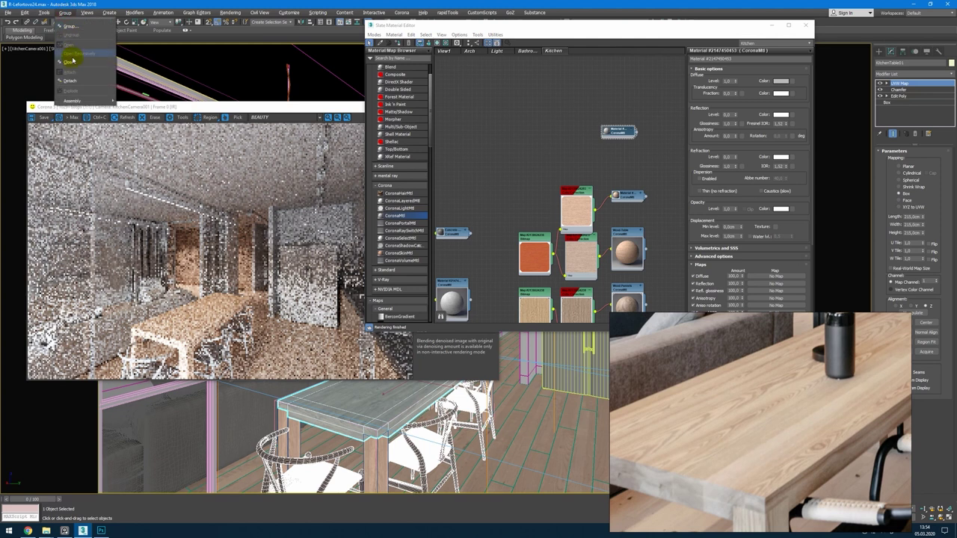
left_click(69, 60)
left_click_drag(427, 29, 442, 51)
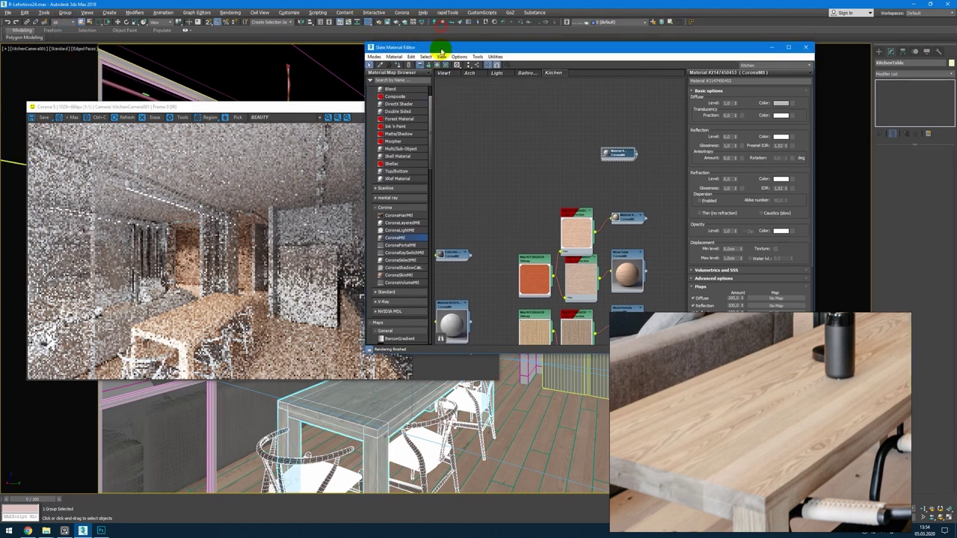
Step: Assign the new CoronaMtl to the kitchen table group and check the material override in Render Setup
left_click(378, 21)
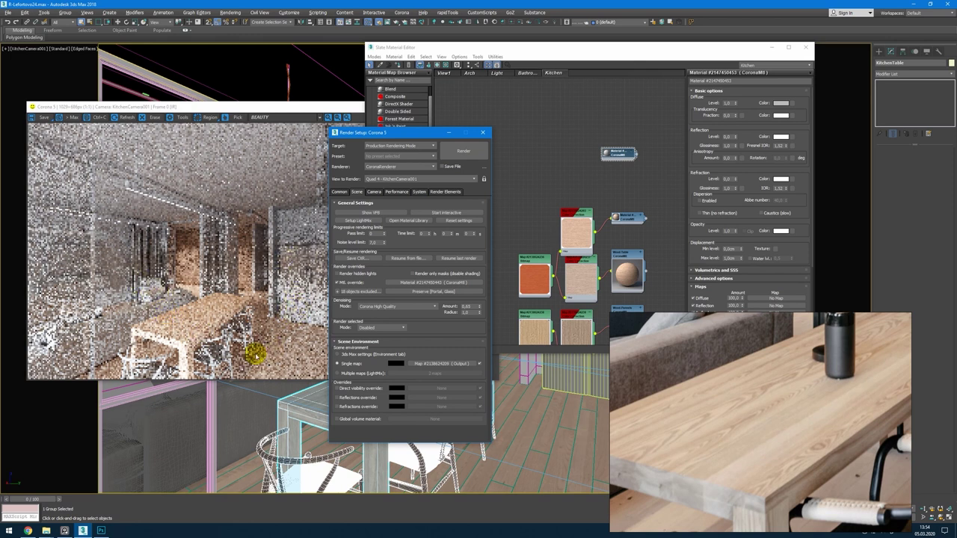
left_click(486, 134)
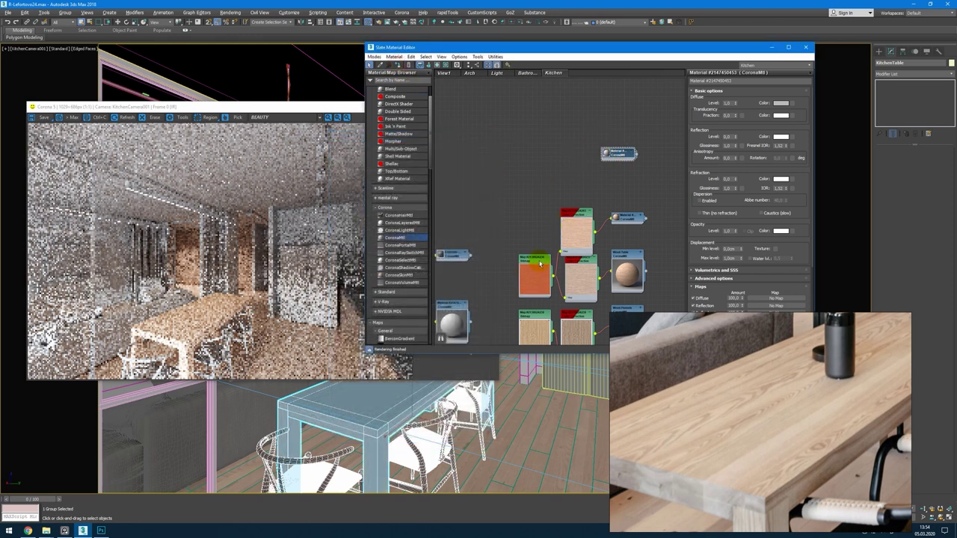
Step: Copy the WoodFine21 bitmap node and feed it through a new ColorCorrection map into the new CoronaMtl's diffuse color
left_click_drag(540, 264, 528, 150, "shift")
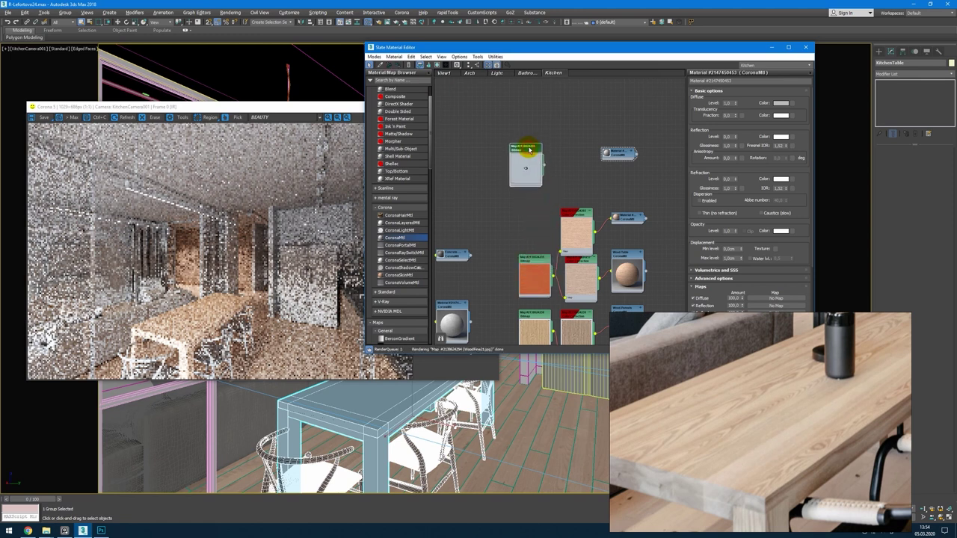
scroll(395, 222, "down", 5)
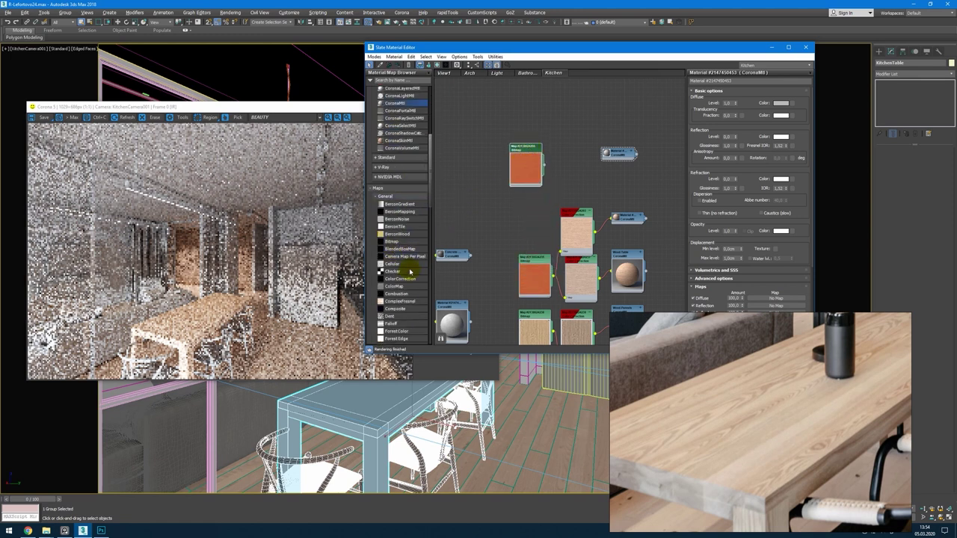
left_click_drag(410, 279, 630, 153)
scroll(576, 156, "up", 2)
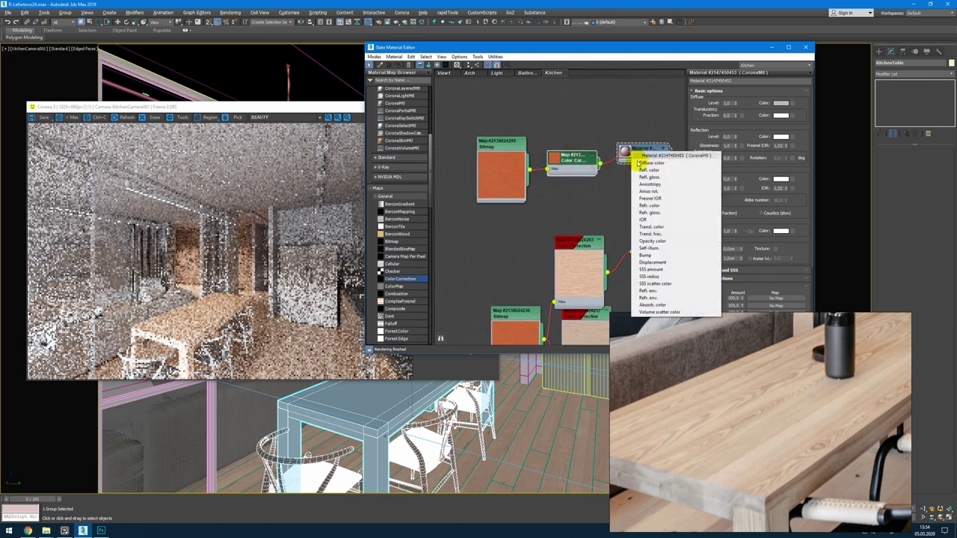
left_click(640, 163)
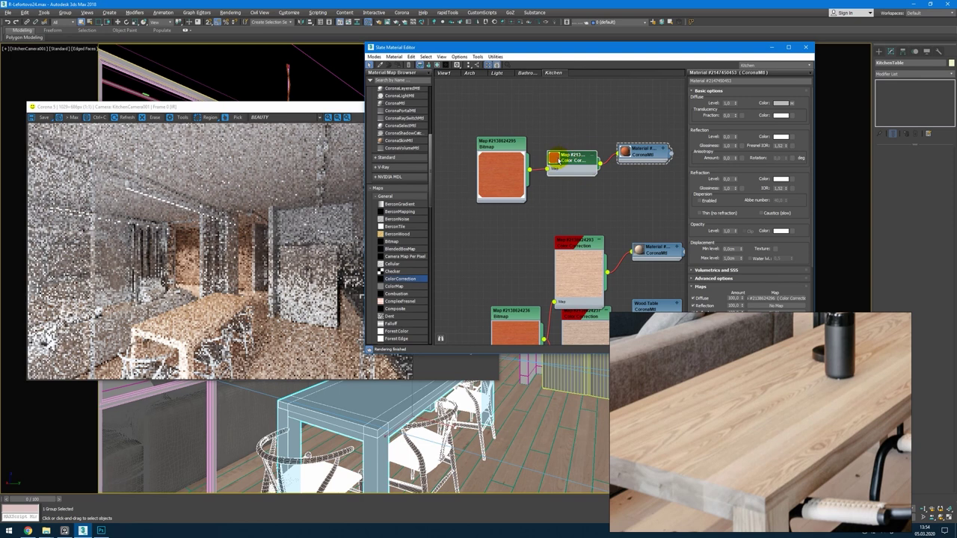
Step: Enlarge the Color Correction node's preview and line up the copied bitmap node beside it
double_click(553, 158)
left_click_drag(573, 183, 566, 154)
left_click(510, 188)
key("Delete")
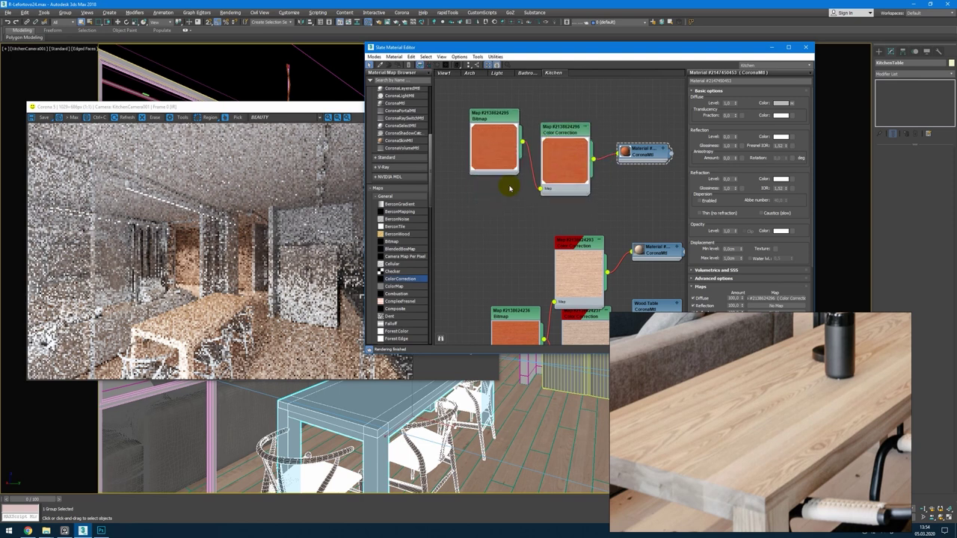
left_click_drag(505, 170, 498, 185)
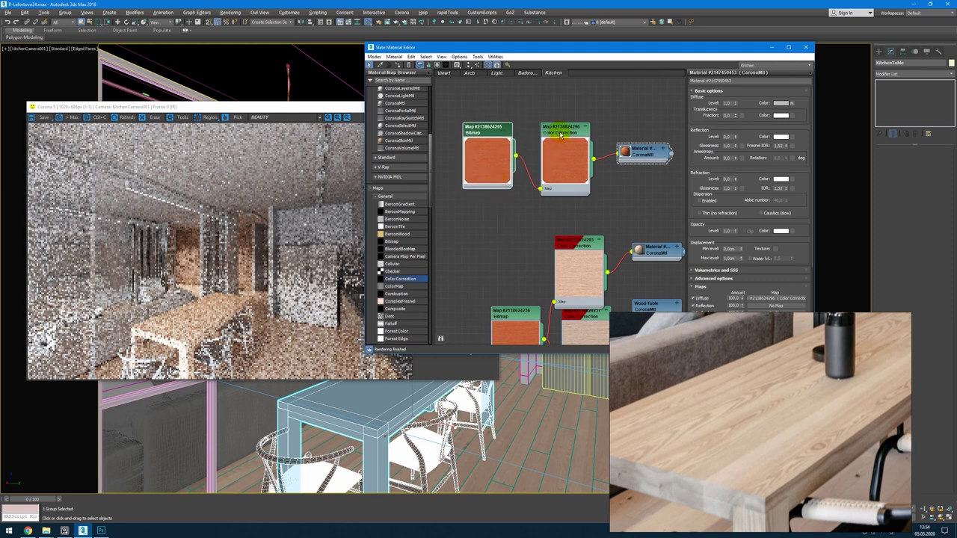
Step: Open the new Color Correction map's parameters and lower its saturation to about -60
double_click(560, 135)
double_click(561, 133)
left_click_drag(716, 197, 714, 196)
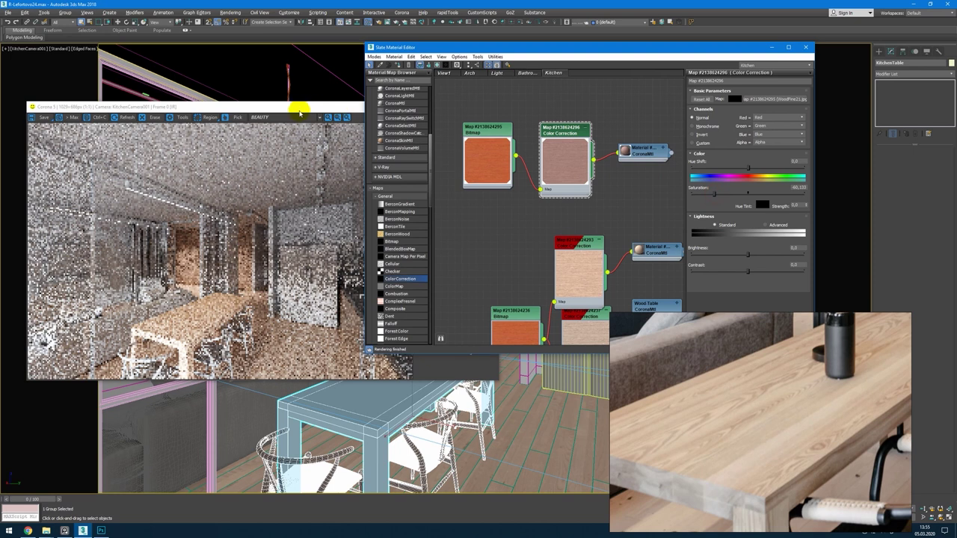
Step: Turn on 2D Pan Zoom Mode in the kitchen camera viewport and zoom in on the kitchen table
left_click(4, 50)
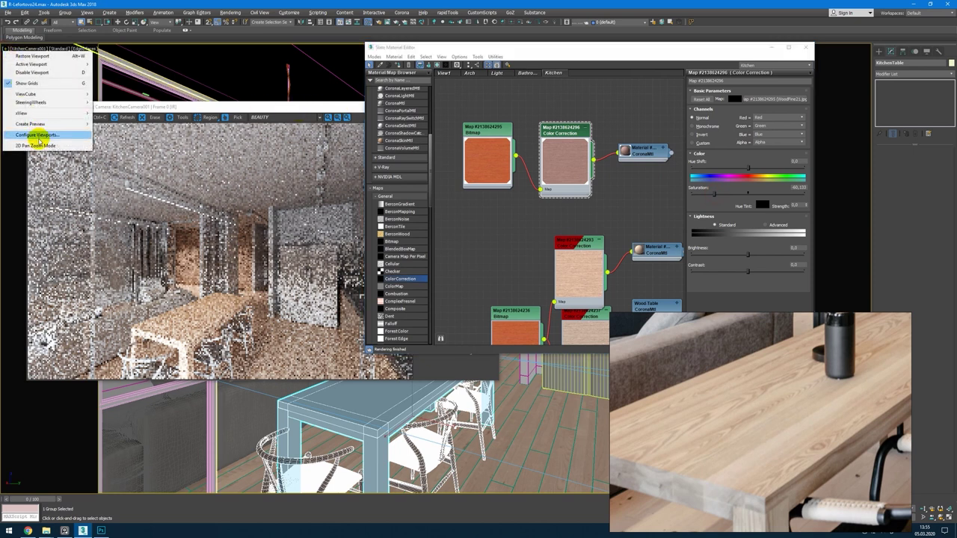
left_click(39, 146)
scroll(384, 431, "up", 3)
scroll(383, 430, "down", 3)
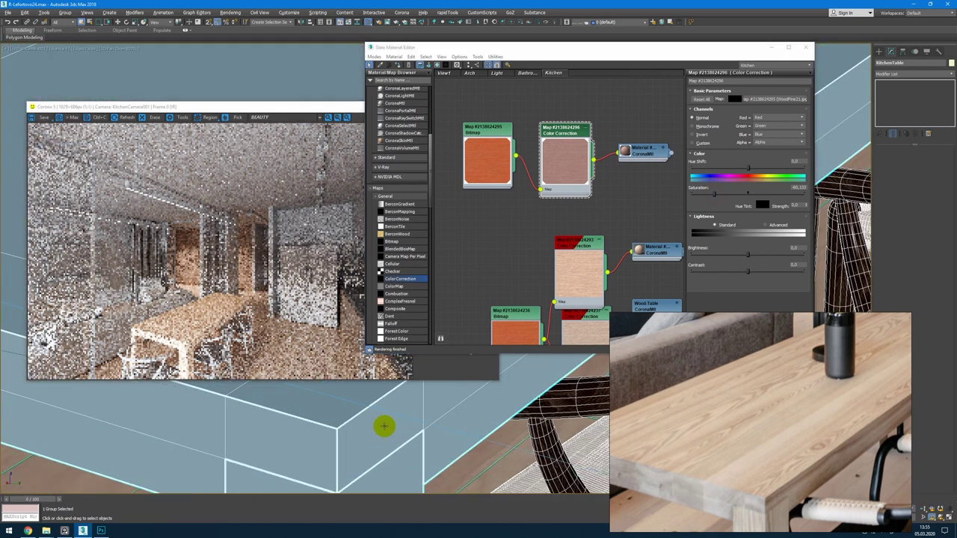
scroll(364, 406, "up", 4)
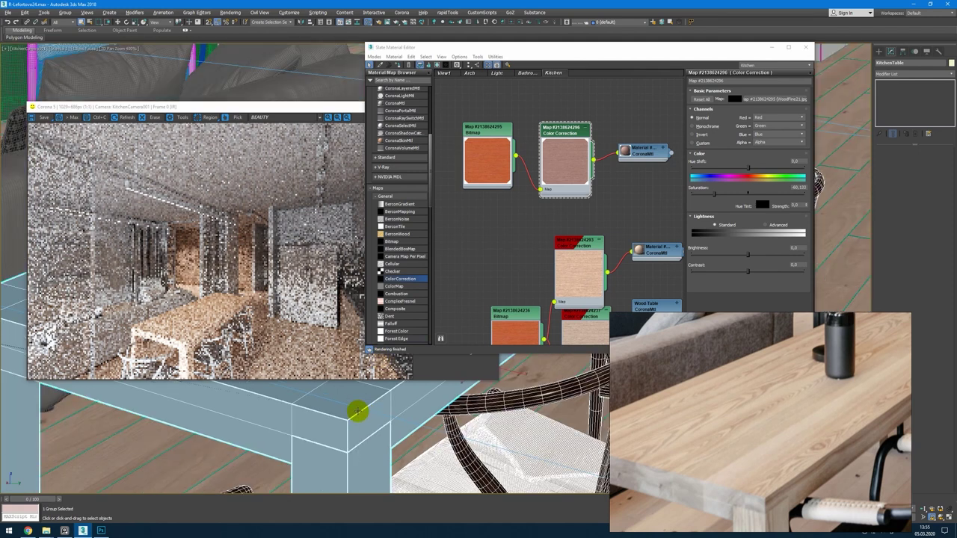
Step: Start Corona interactive rendering of the zoomed table view and reposition the reference photo
left_click(281, 107)
left_click(480, 118)
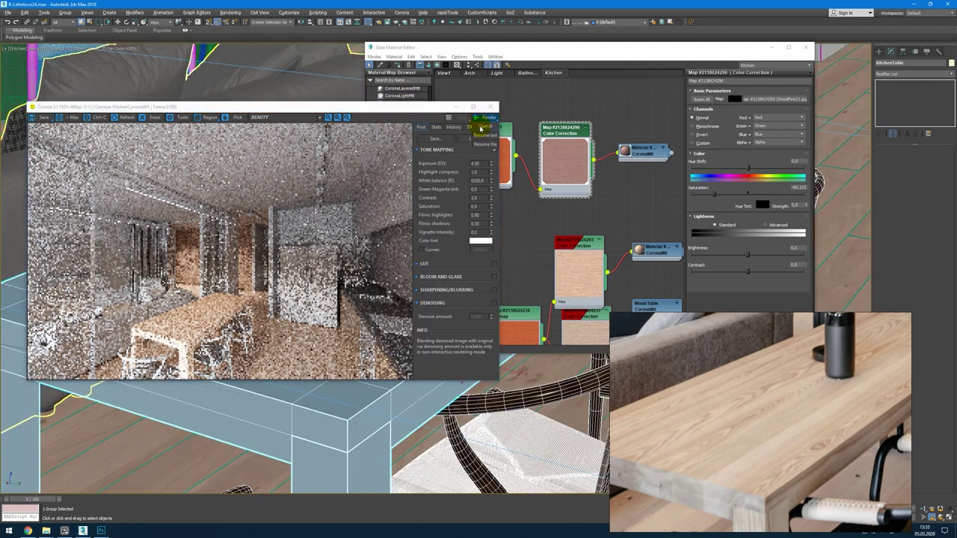
right_click_drag(783, 327, 789, 334)
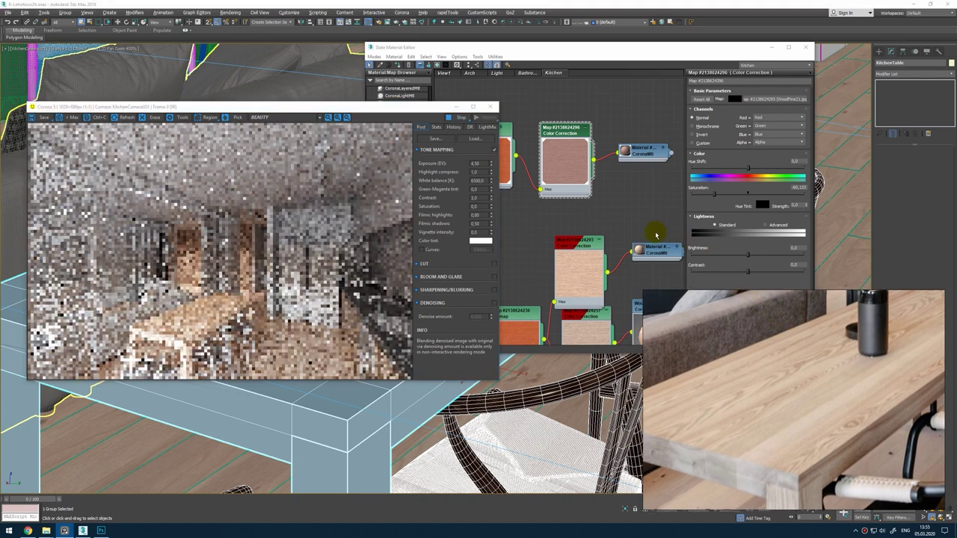
Step: Adjust the Color Correction map's saturation to about -72 and its hue shift to about 16
left_click(563, 137)
left_click_drag(710, 192, 708, 197)
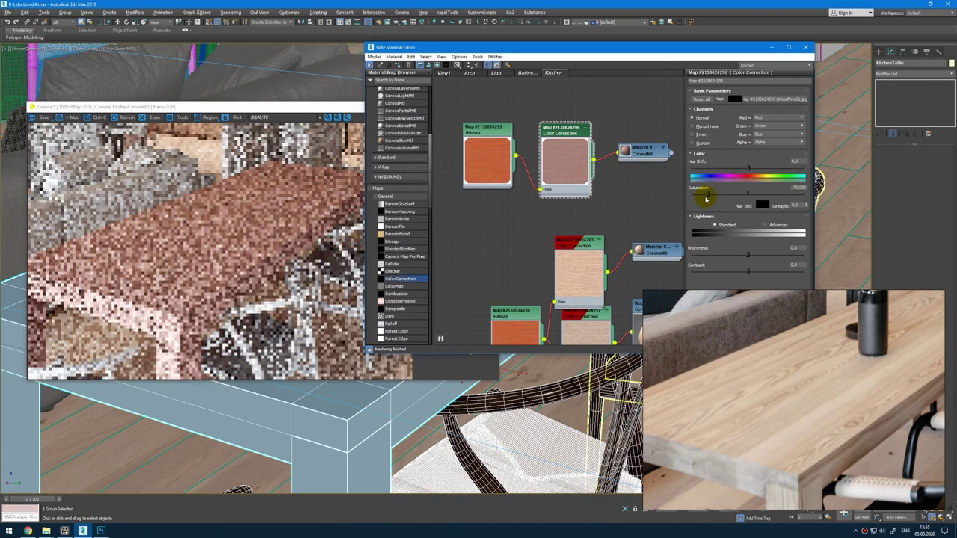
left_click(753, 171)
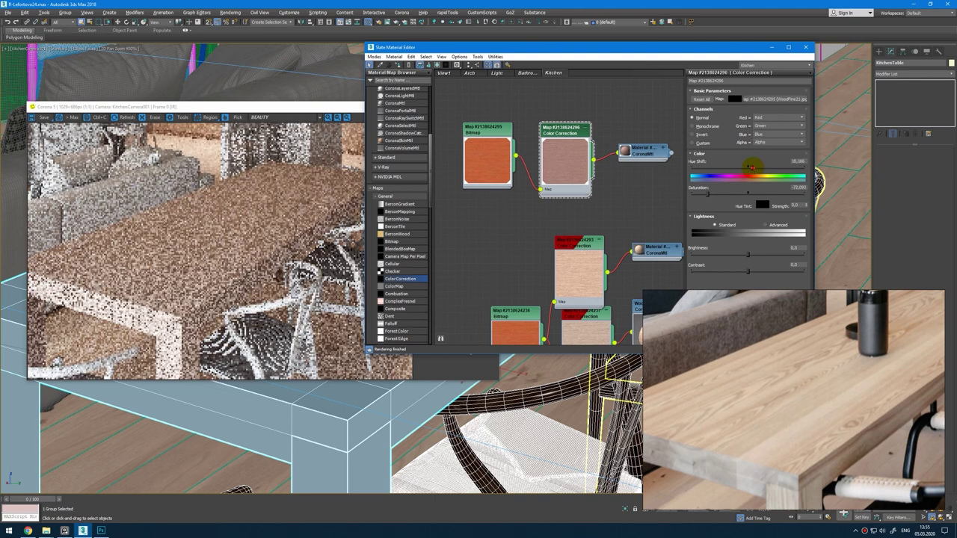
left_click_drag(752, 166, 754, 171)
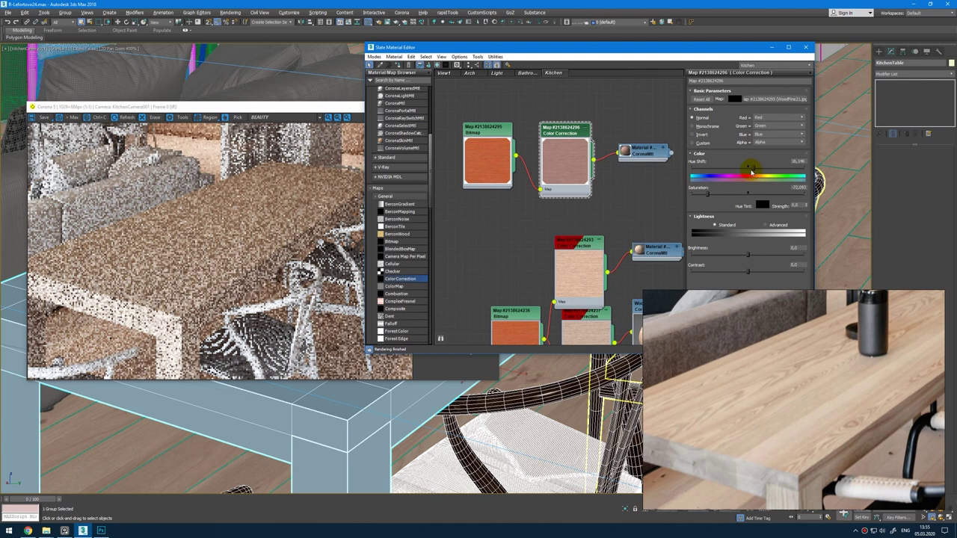
Step: Switch the Color Correction map's lightness to Advanced and rearrange the material editor and reference photo for comparison
left_click(765, 224)
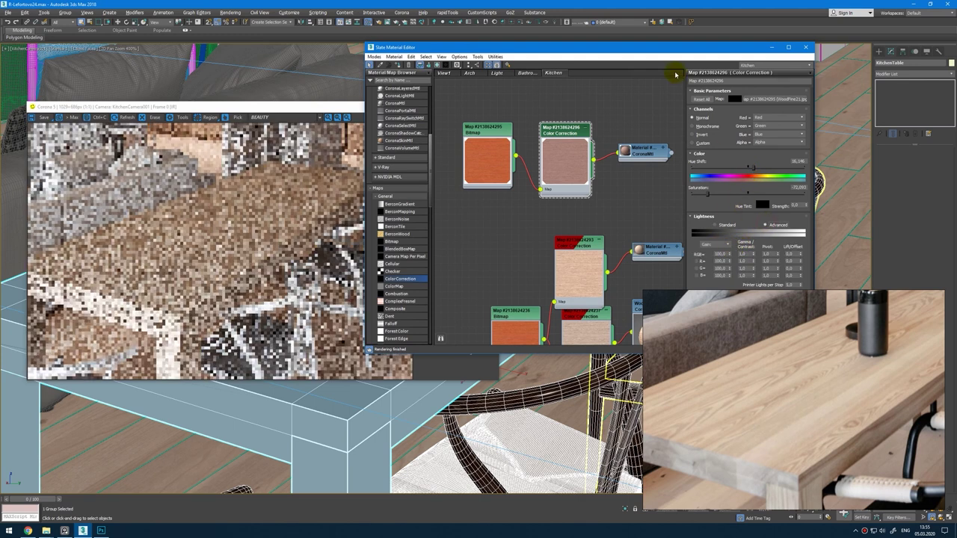
left_click_drag(673, 49, 677, 32)
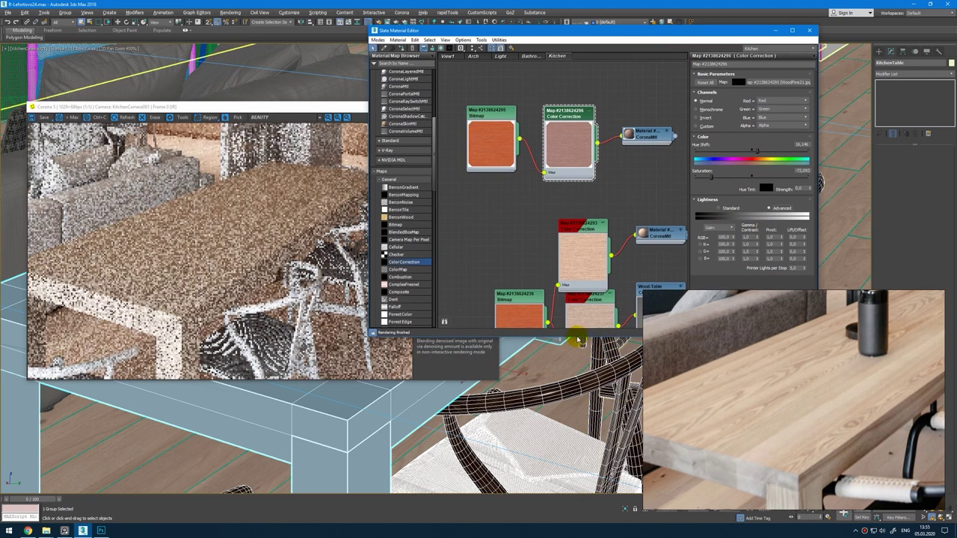
left_click_drag(577, 338, 577, 353)
left_click_drag(703, 343, 707, 354)
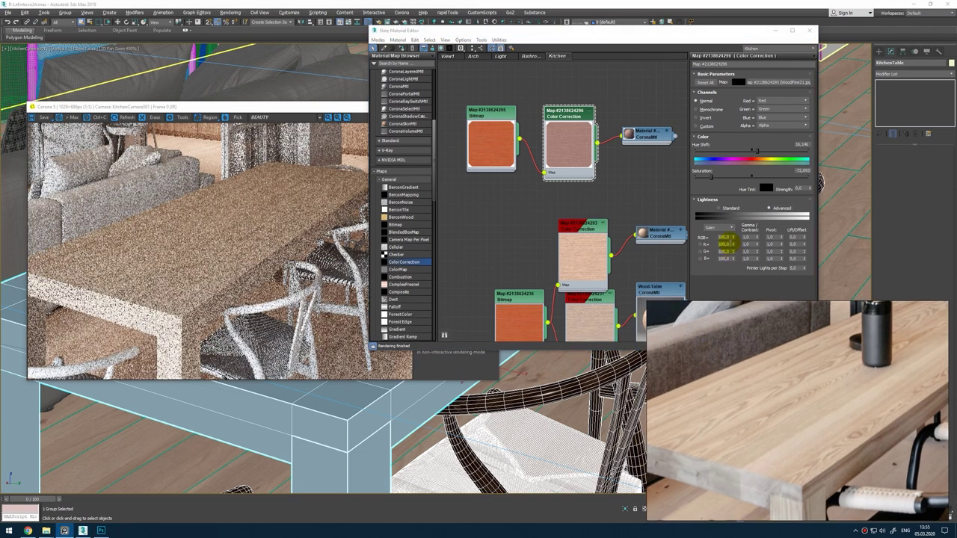
Step: Set the Color Correction map's RGB gamma/contrast to 0.67
left_click(729, 238)
double_click(729, 238)
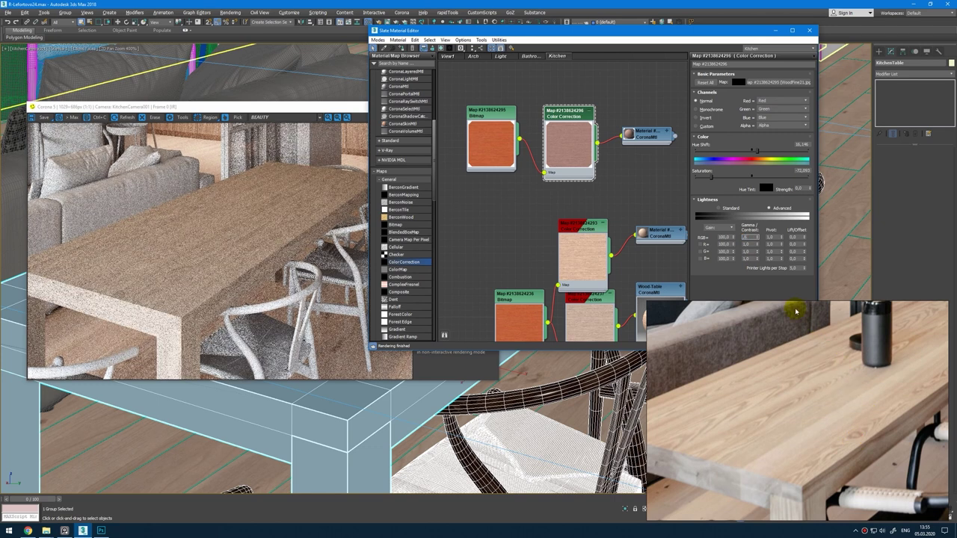
type(",67")
key("Return")
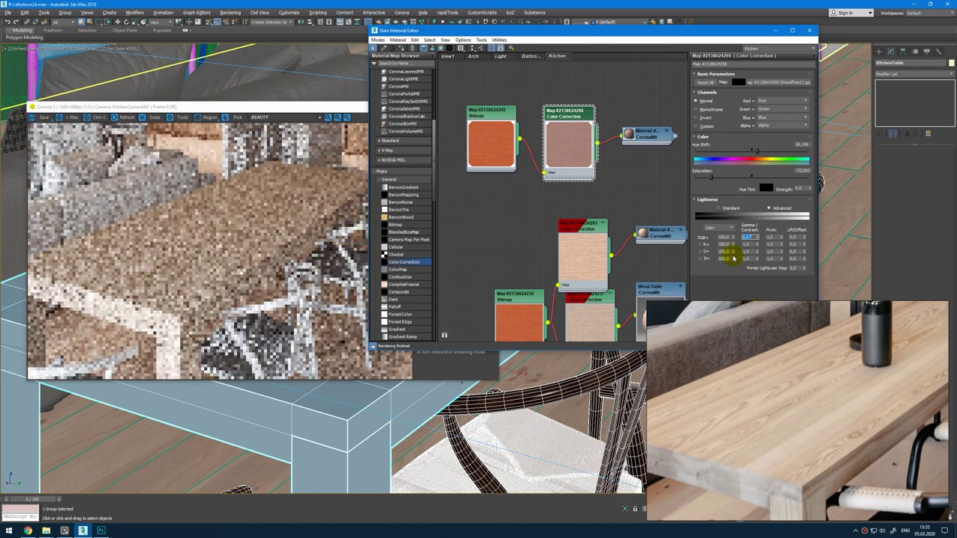
Step: Set the Color Correction map's RGB gain to 220, after trying 200
double_click(729, 237)
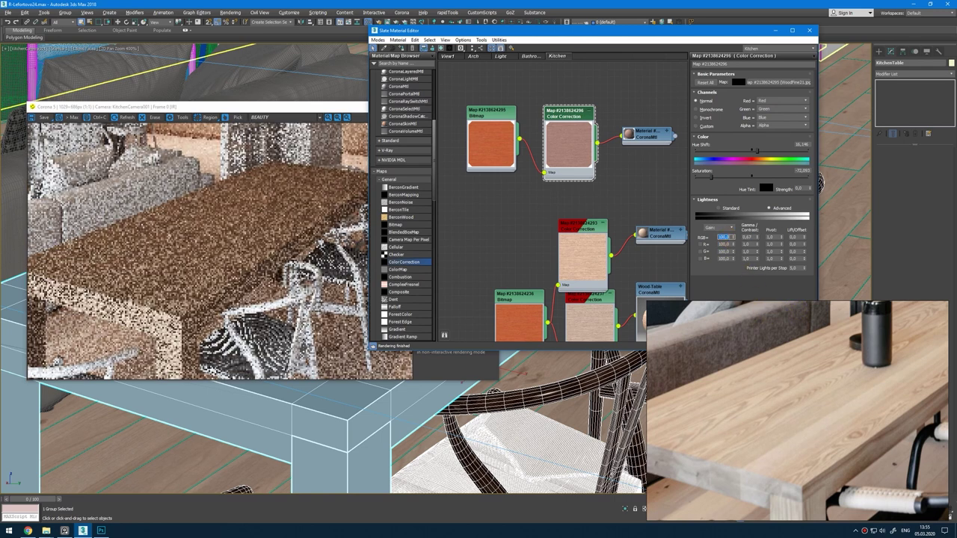
type("200")
key("Return")
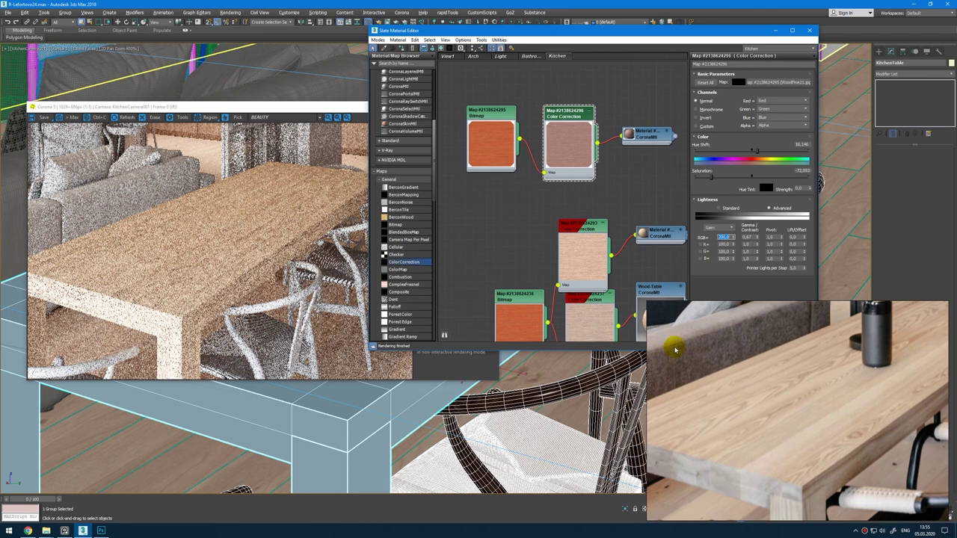
type("22")
key("Return")
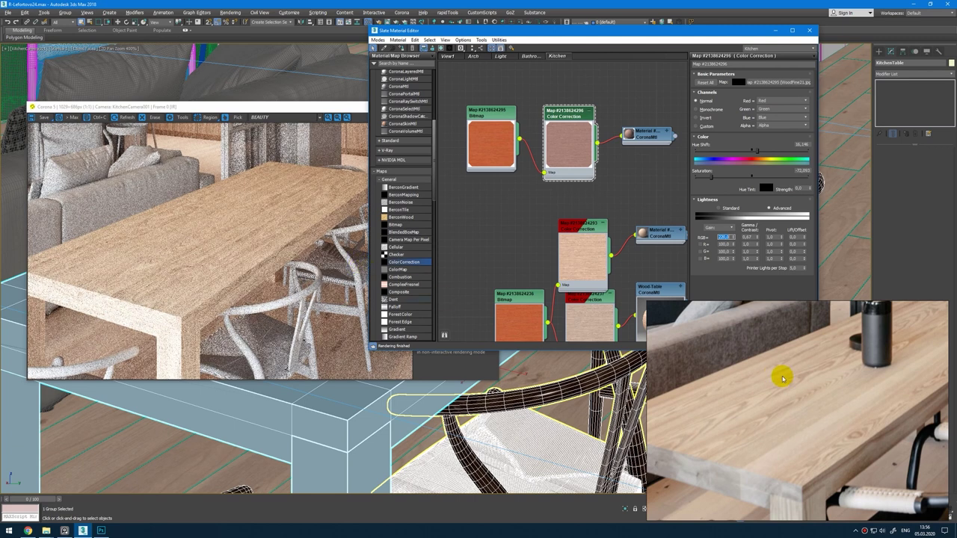
Step: Compare the table with the wider reference photos, set the new CoronaMtl's reflection level to 1.0 and lower its reflection glossiness
scroll(782, 379, "down", 4)
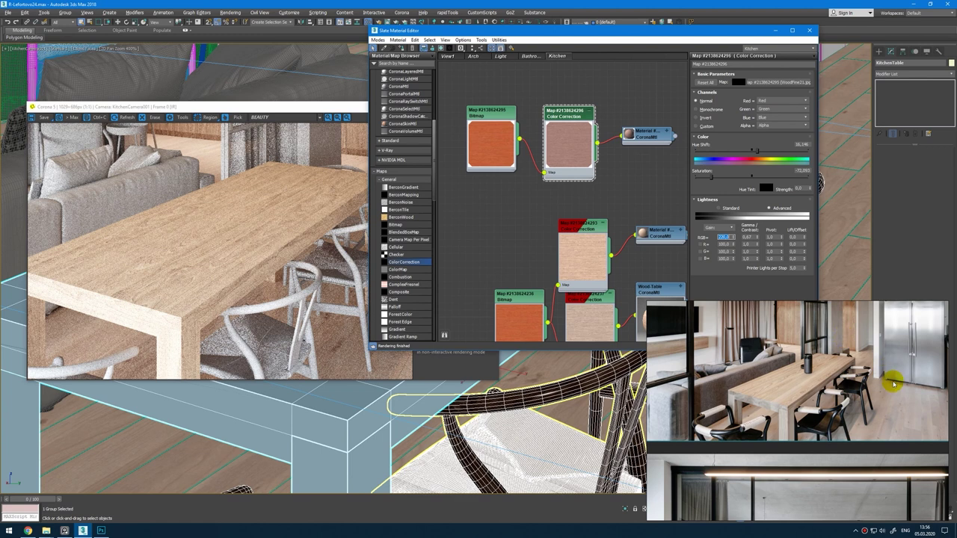
scroll(894, 384, "down", 3)
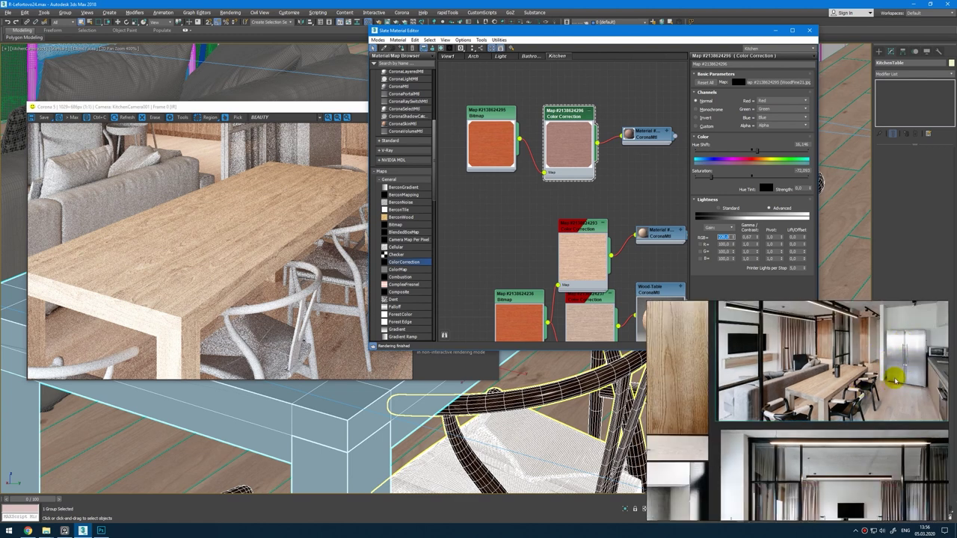
scroll(895, 382, "up", 4)
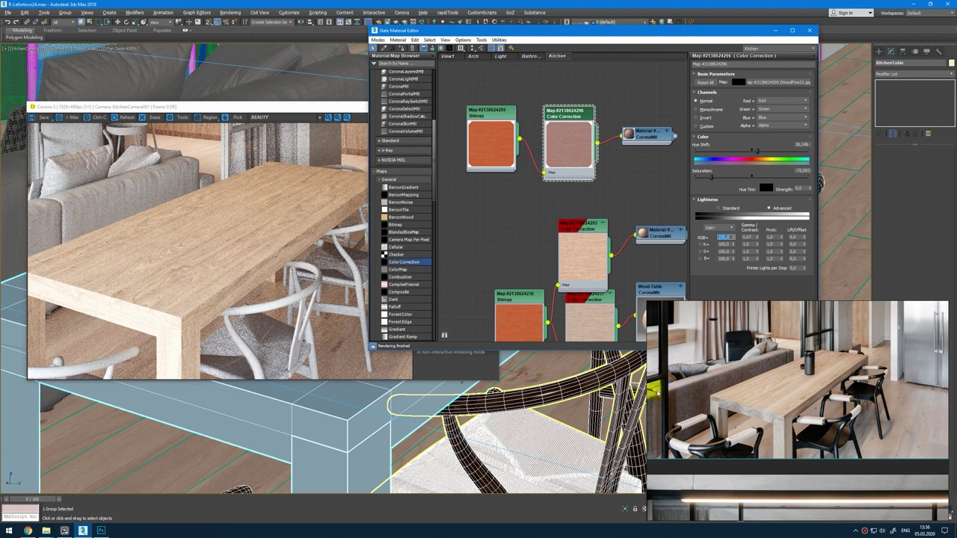
left_click(648, 139)
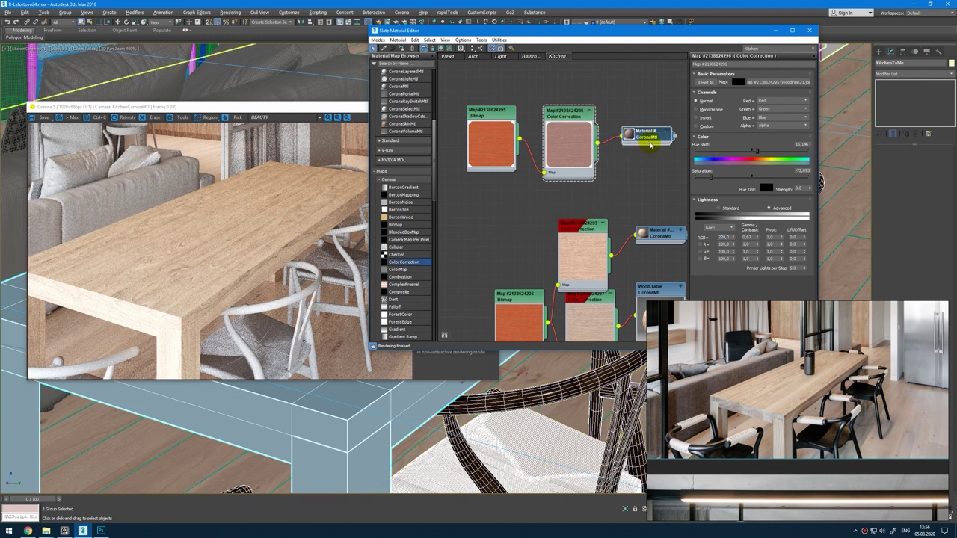
double_click(647, 136)
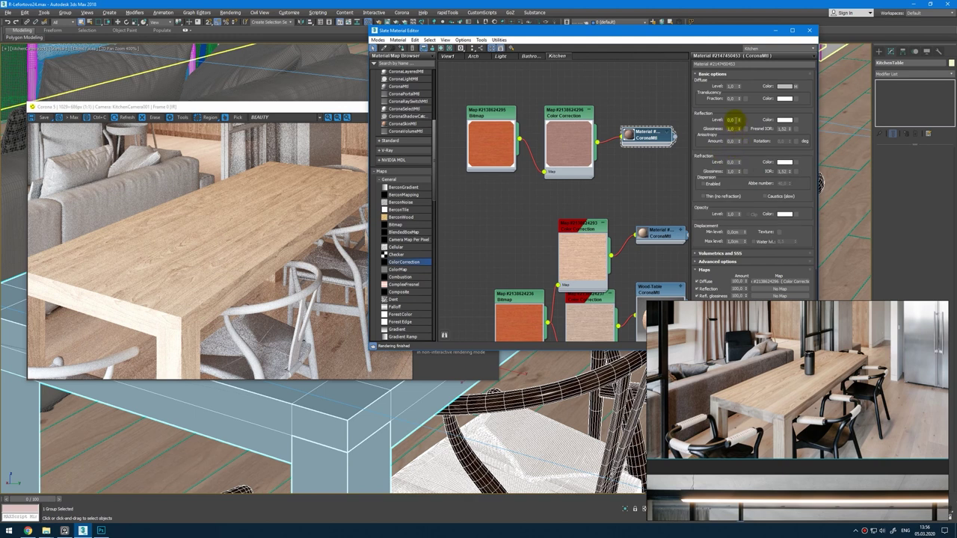
left_click_drag(740, 121, 743, 80)
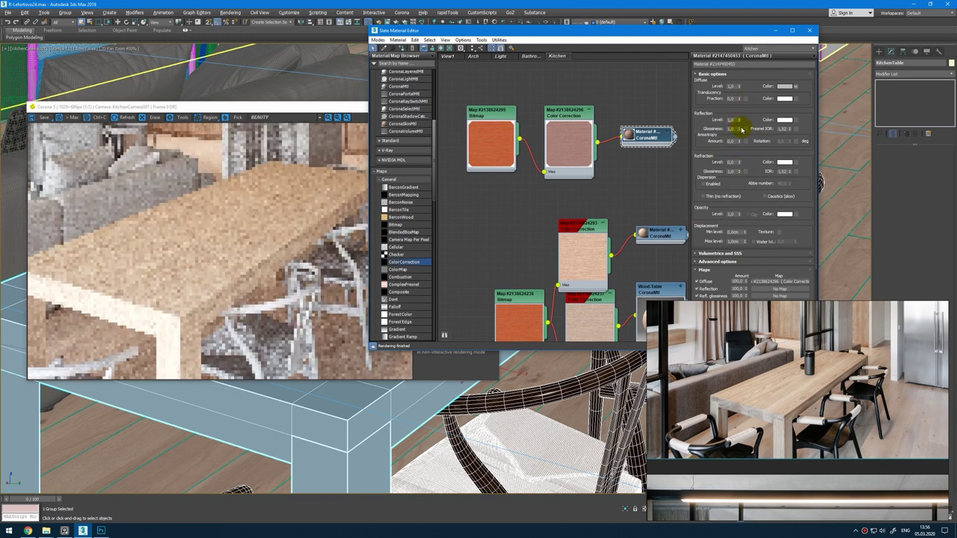
left_click_drag(739, 130, 738, 140)
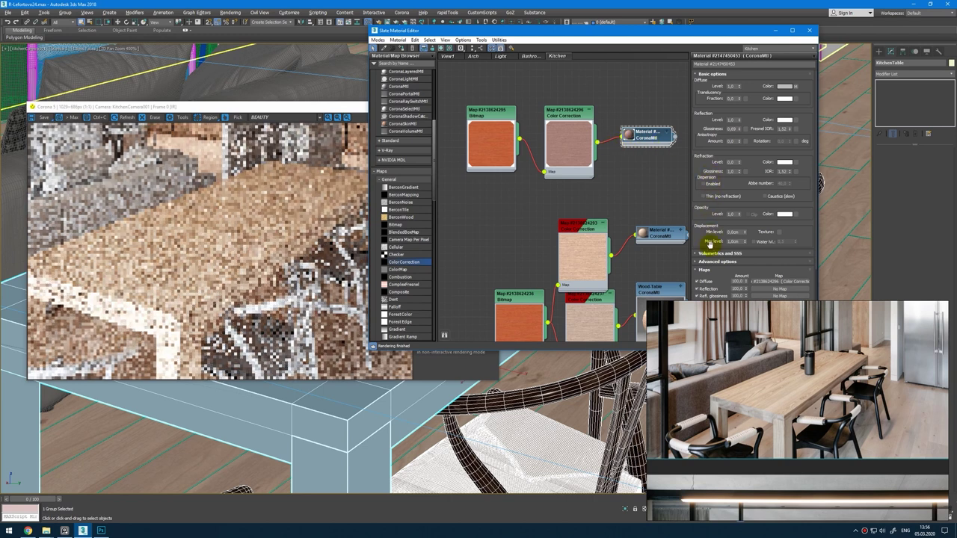
Step: Slightly lower the table material's reflection glossiness and examine the wooden cabinet fronts in the reference photos
scroll(293, 238, "down", 2)
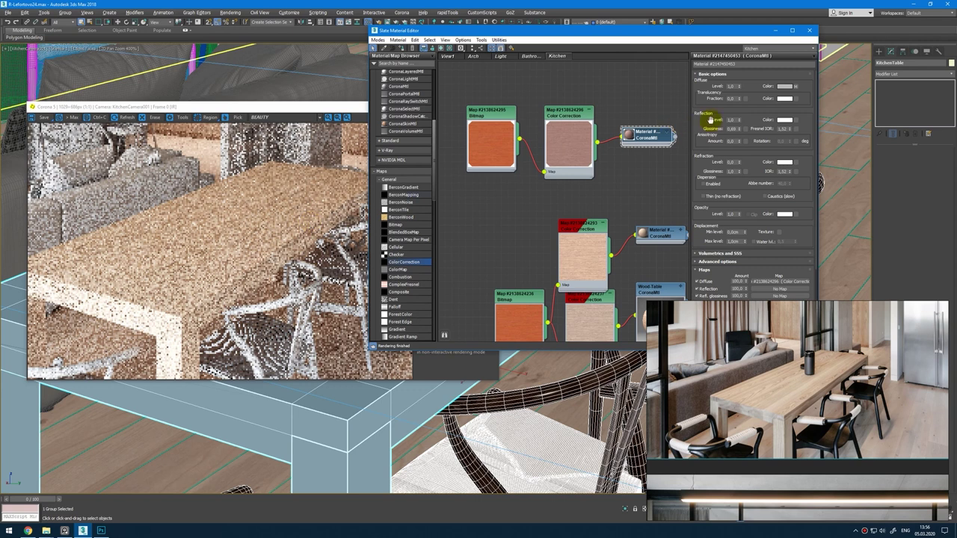
left_click(740, 132)
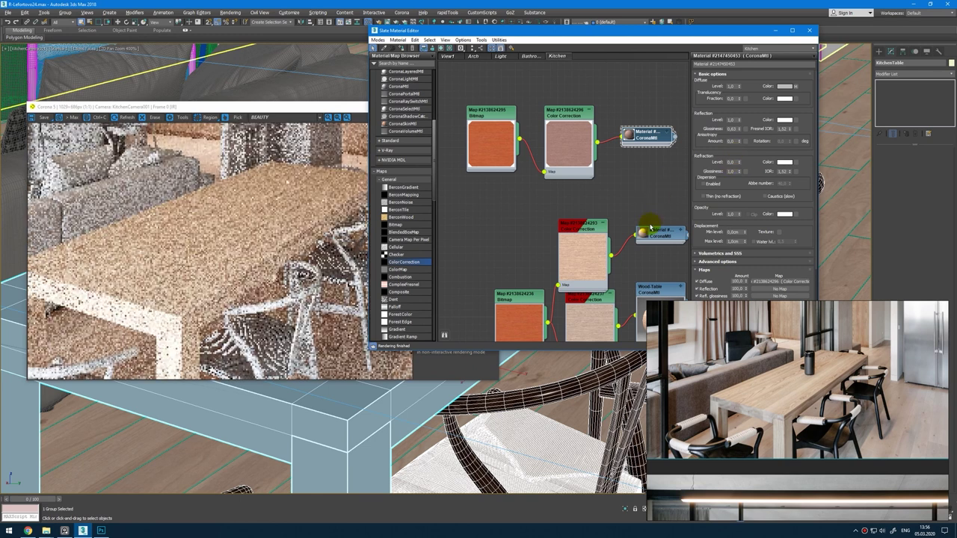
scroll(891, 440, "down", 5)
scroll(798, 426, "up", 5)
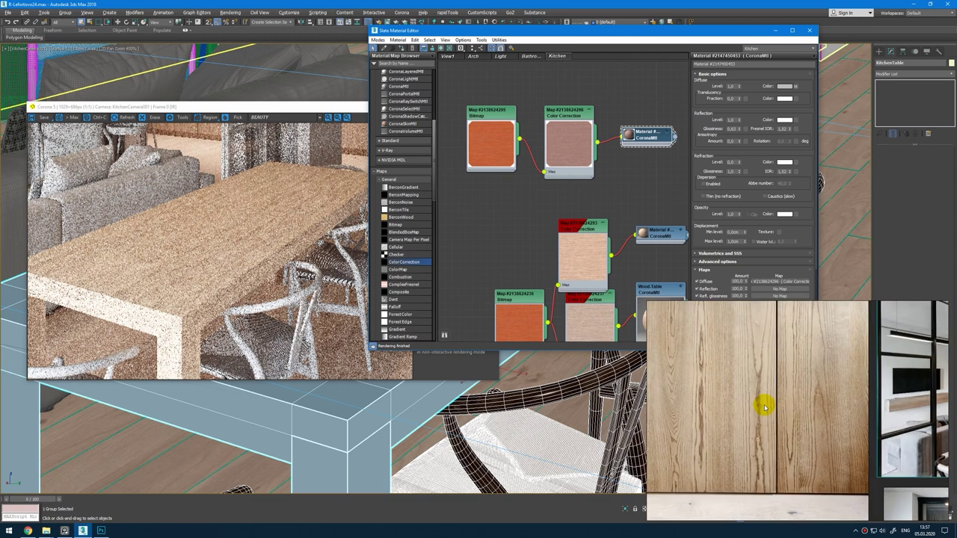
scroll(743, 363, "down", 5)
scroll(743, 363, "up", 5)
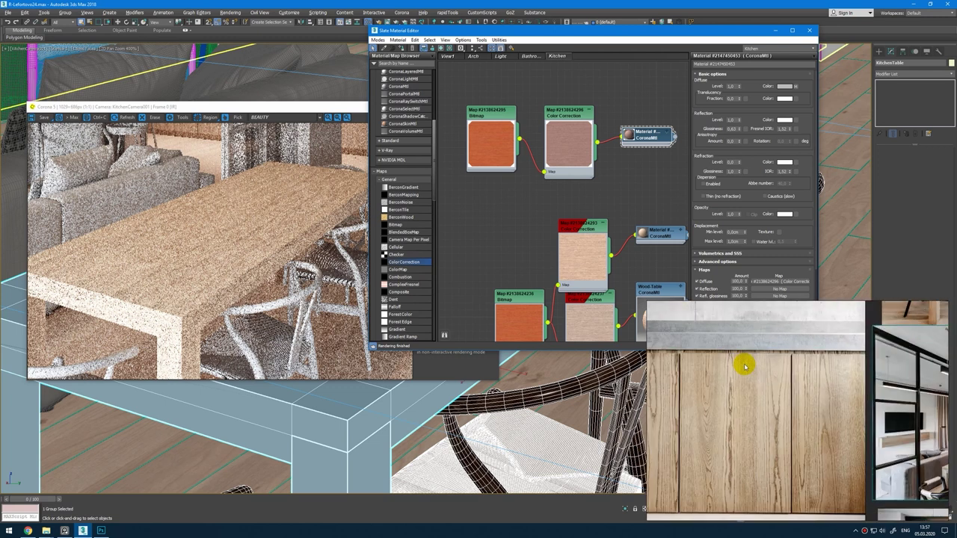
Step: Switch to Photoshop and delete the Color Fill and Hue/Saturation layers above the wood texture background
left_click(101, 530)
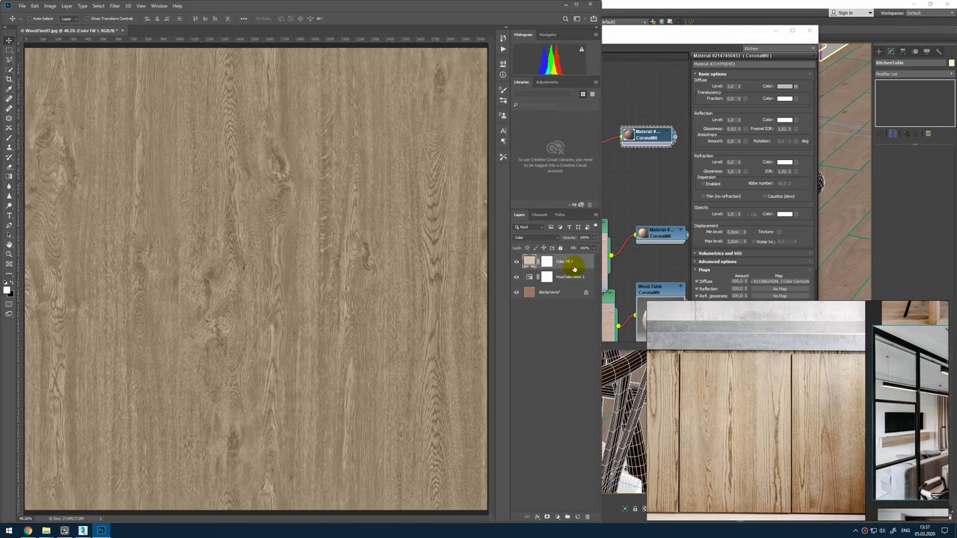
left_click(588, 517)
key("Return")
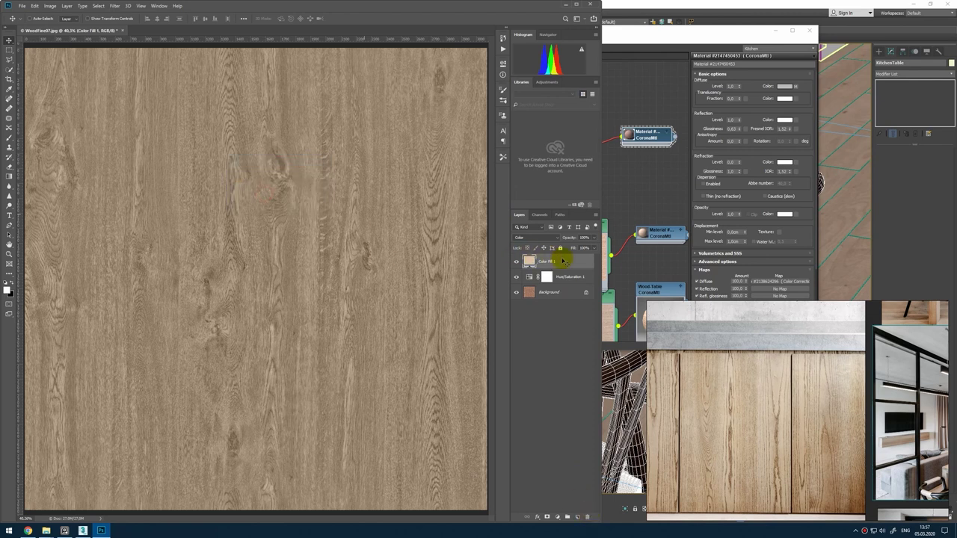
left_click_drag(563, 266, 588, 516)
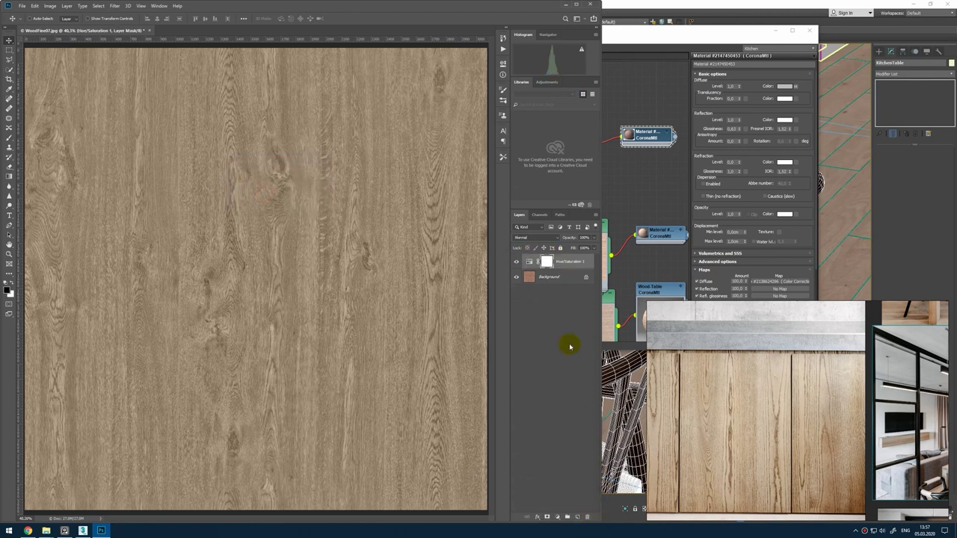
left_click_drag(565, 267, 587, 517)
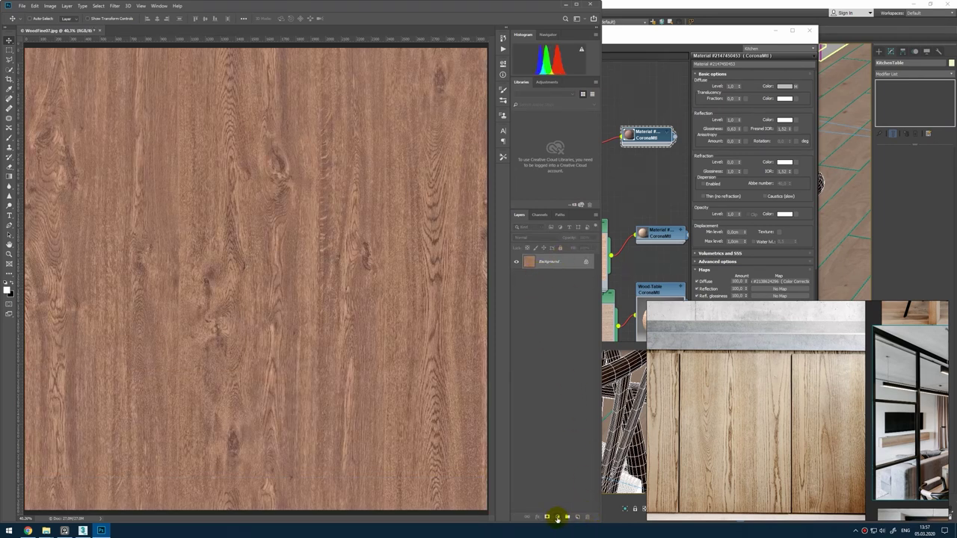
Step: Add a Hue/Saturation adjustment layer over the wood texture, shift its hue slightly and set saturation to -100
left_click(557, 517)
left_click(577, 445)
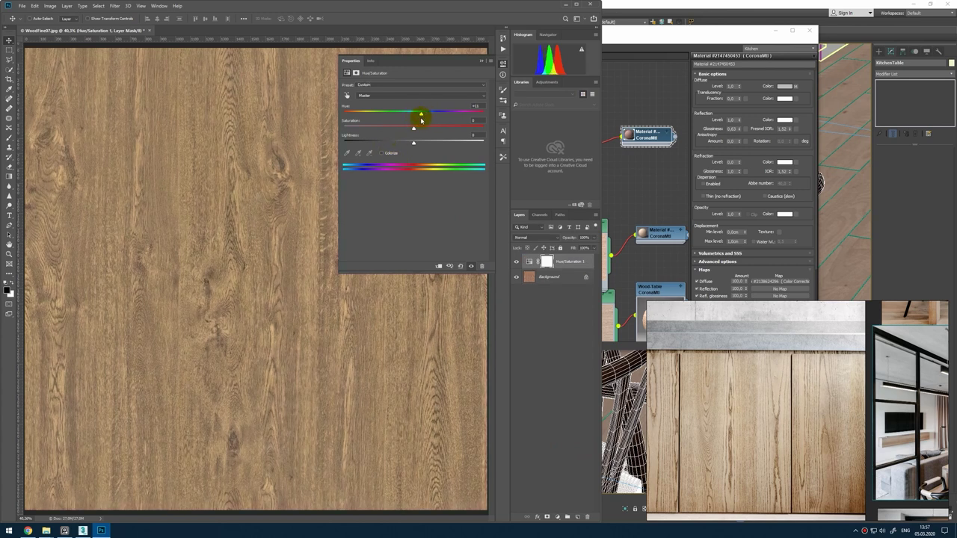
left_click_drag(413, 128, 272, 129)
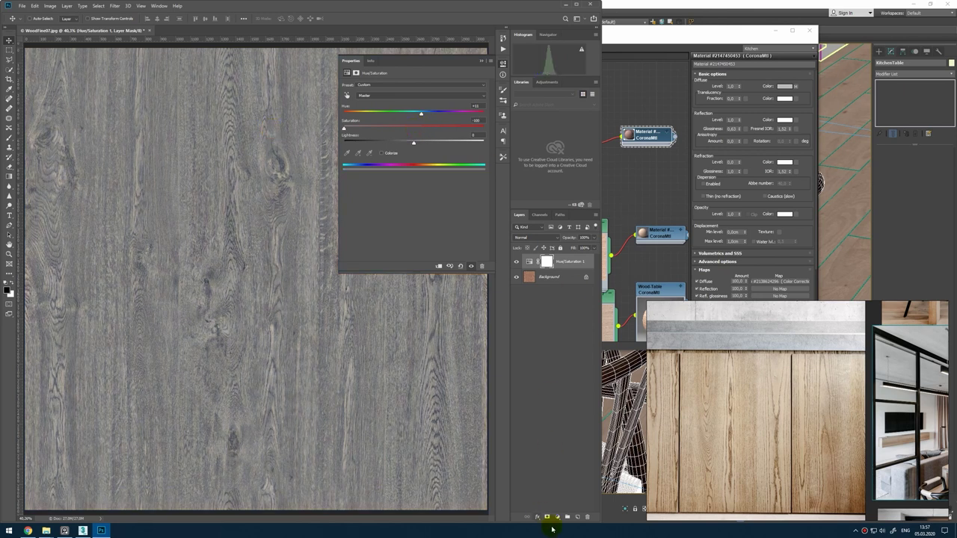
Step: Add a red Solid Color fill layer above the Hue/Saturation layer and set its blending mode to Color
left_click(559, 521)
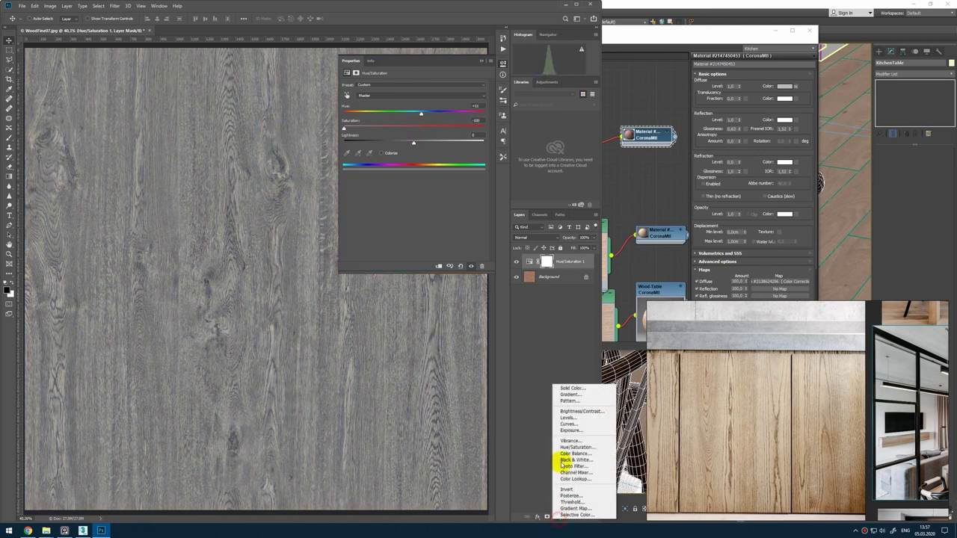
left_click(577, 390)
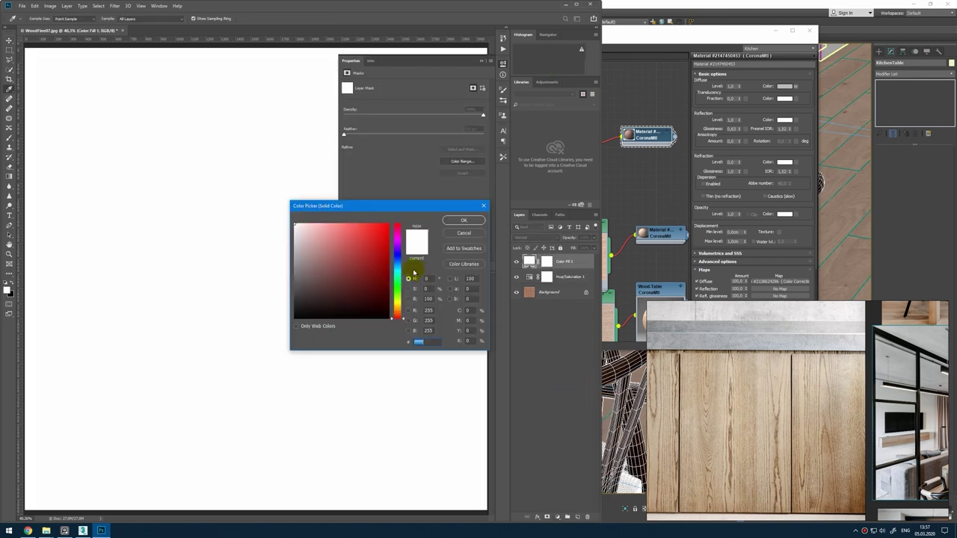
left_click_drag(384, 238, 396, 207)
left_click(465, 219)
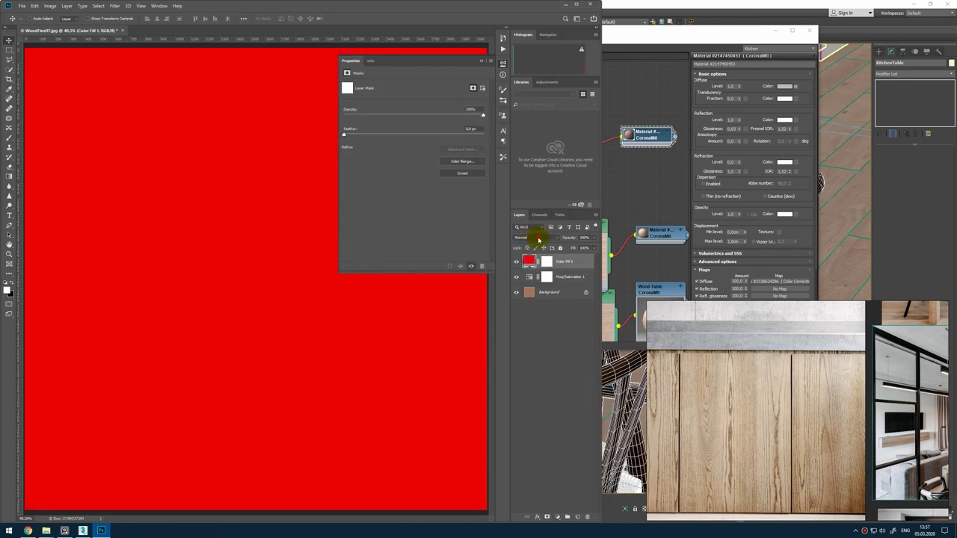
left_click(537, 238)
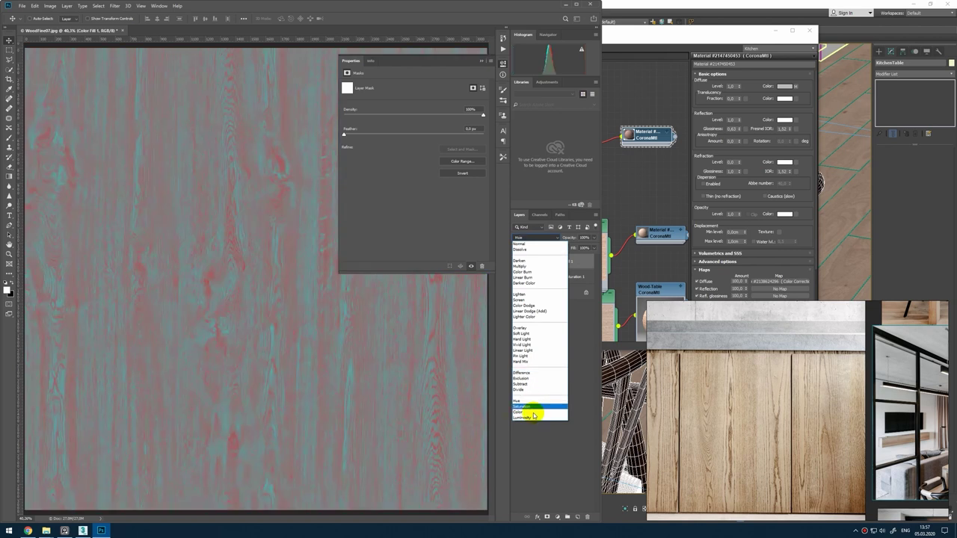
left_click(523, 412)
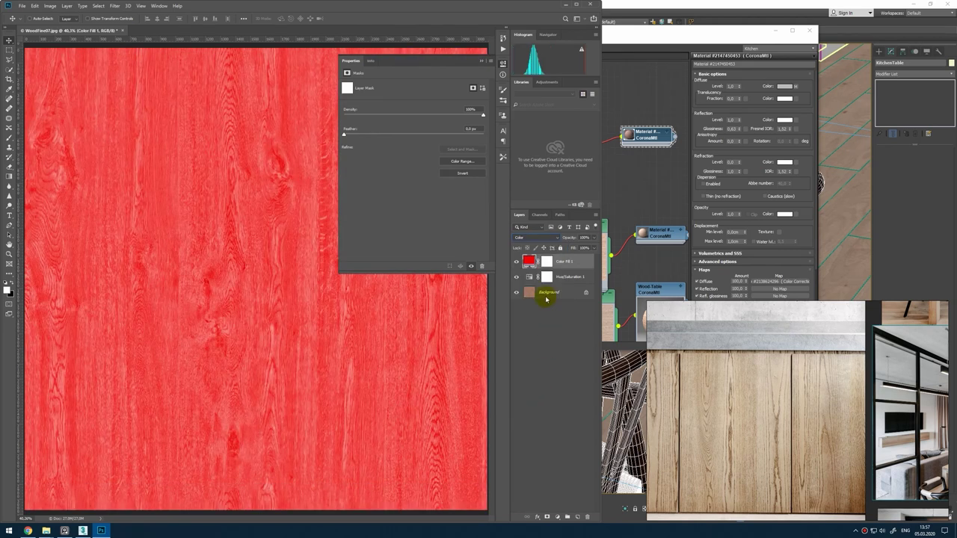
Step: Change the fill layer's color to the light wood tone #d1bfa7 sampled from the enlarged cabinet reference photo
double_click(529, 261)
left_click(713, 420)
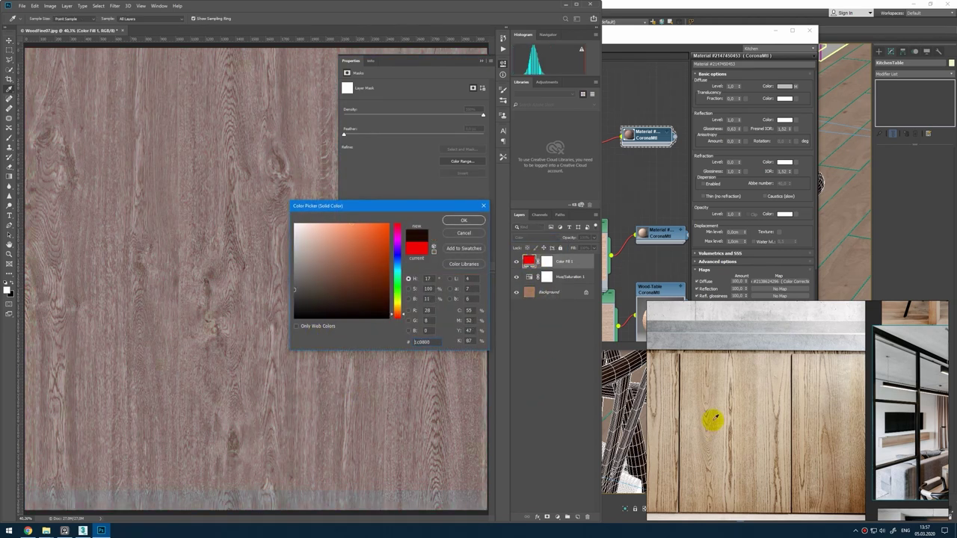
left_click_drag(714, 420, 777, 375)
scroll(779, 380, "up", 6)
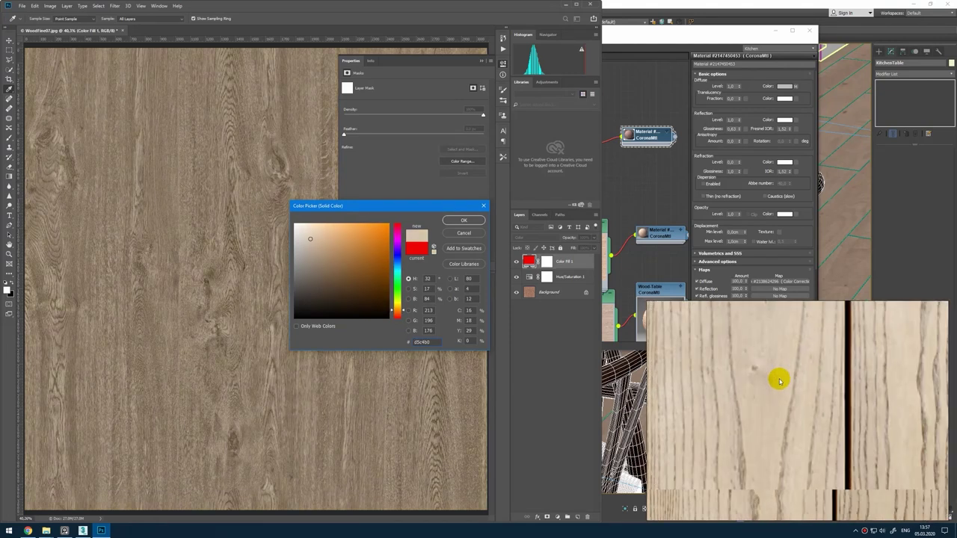
left_click_drag(325, 402, 780, 396)
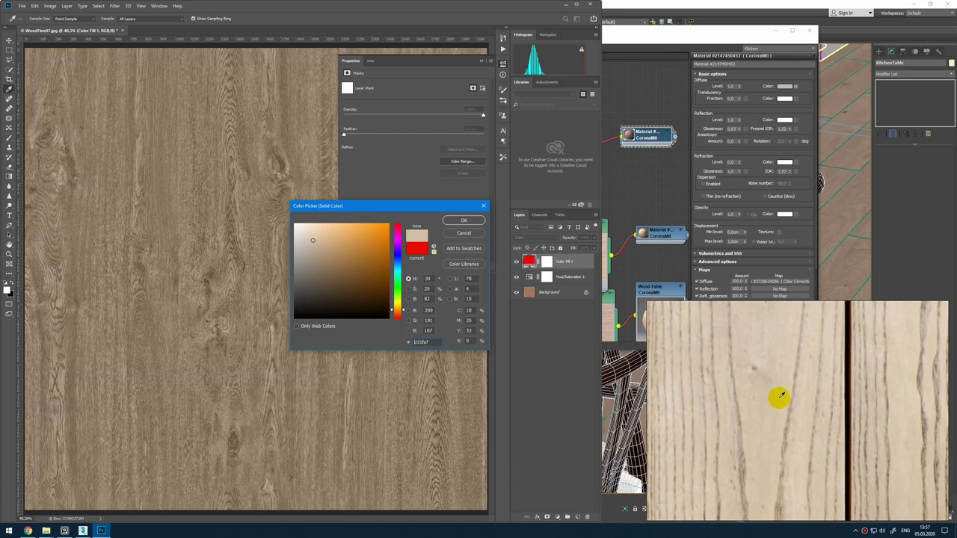
left_click(463, 220)
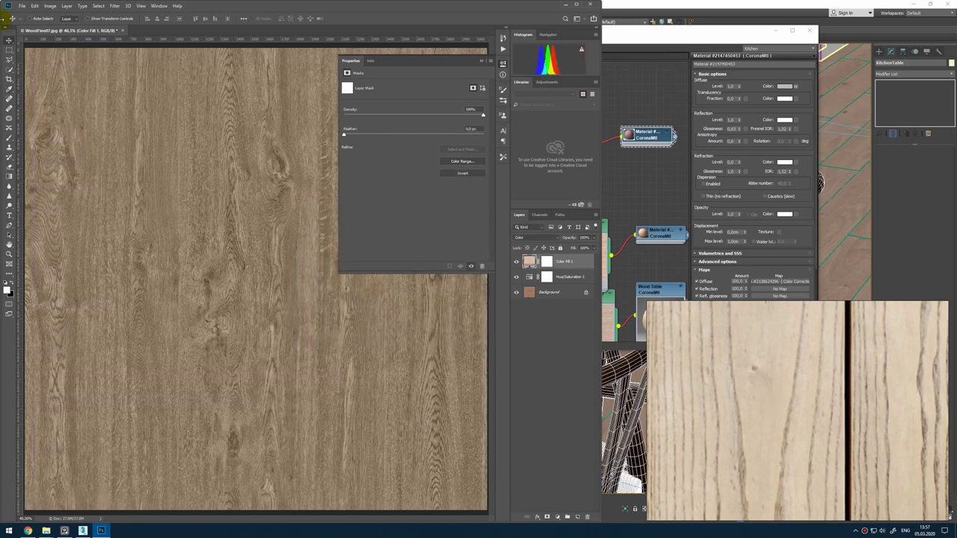
Step: Return to 3ds Max and switch the camera viewport to KitchenCamera004
left_click(643, 38)
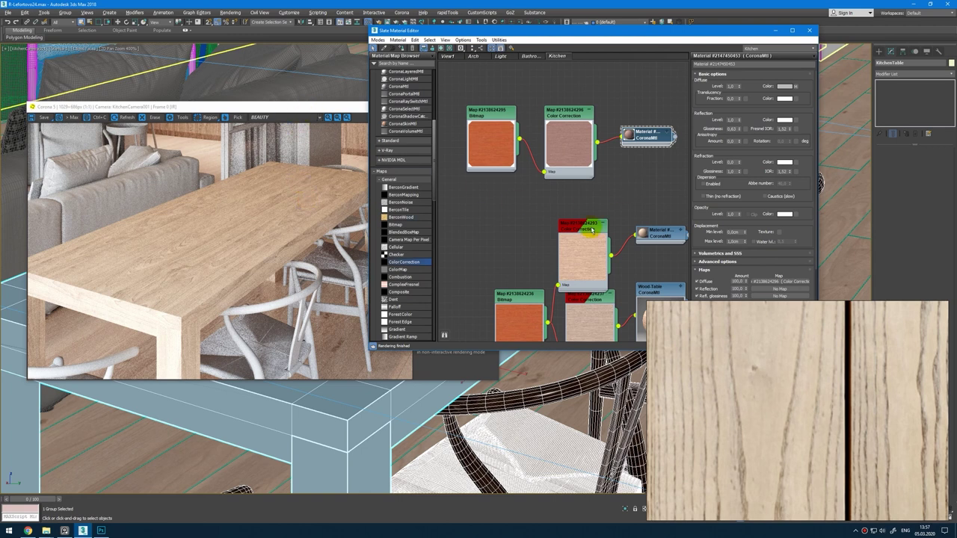
scroll(590, 230, "down", 1)
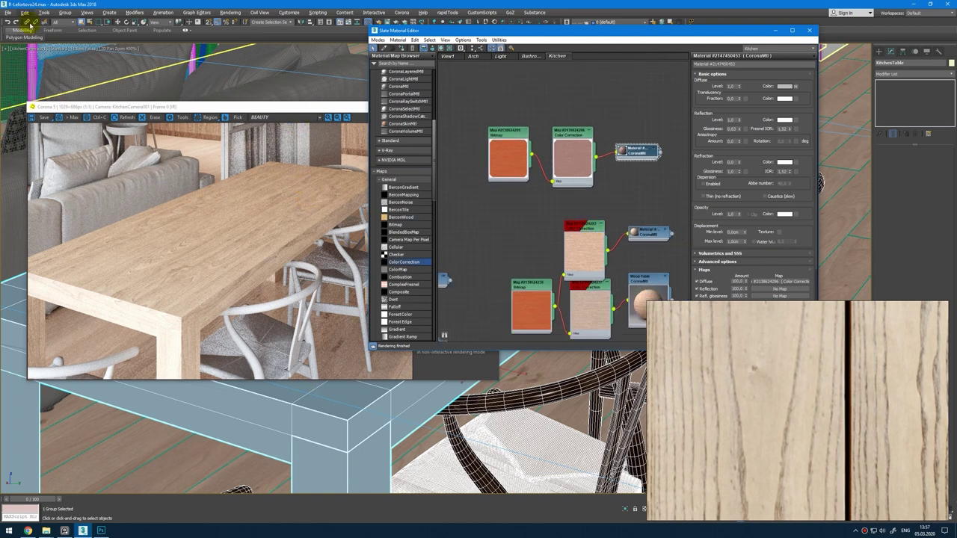
left_click(23, 51)
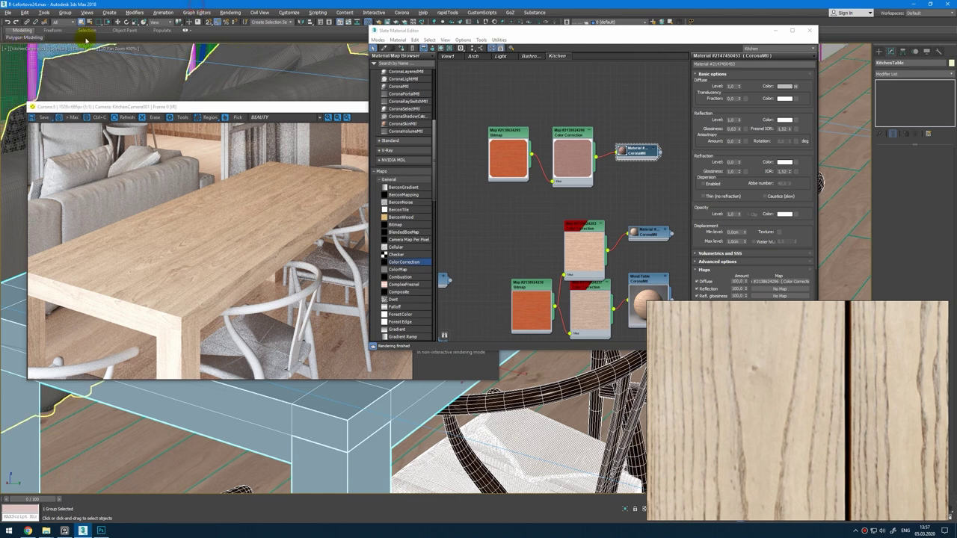
left_click(41, 49)
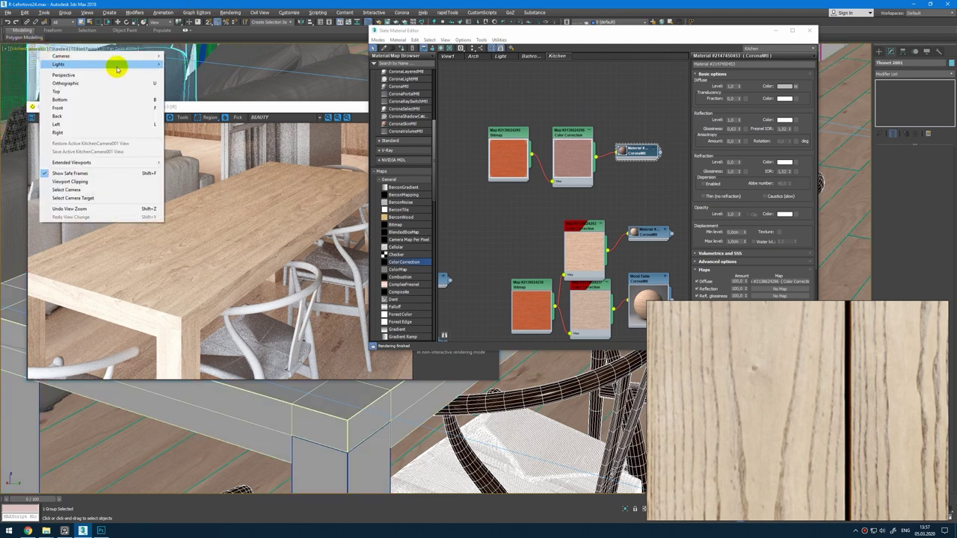
mouse_move(130, 57)
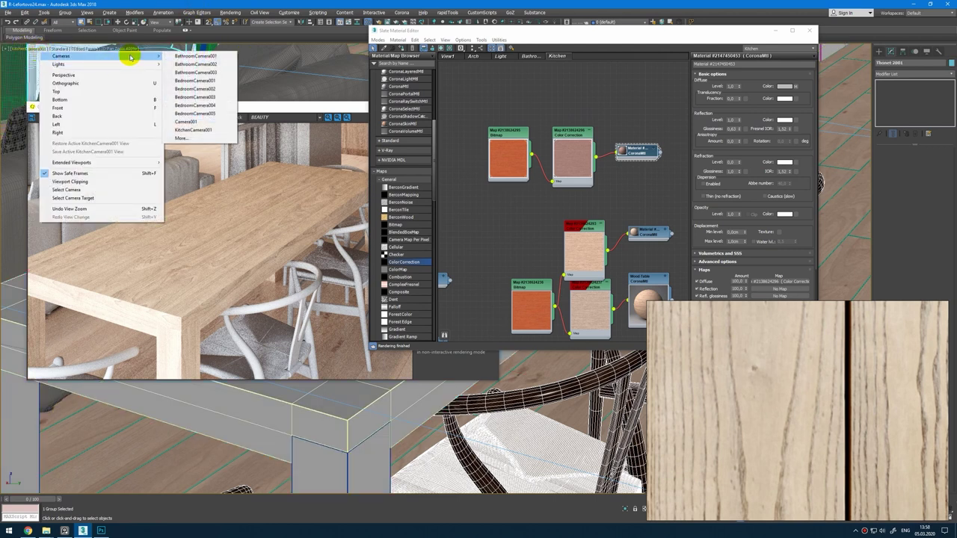
left_click(198, 139)
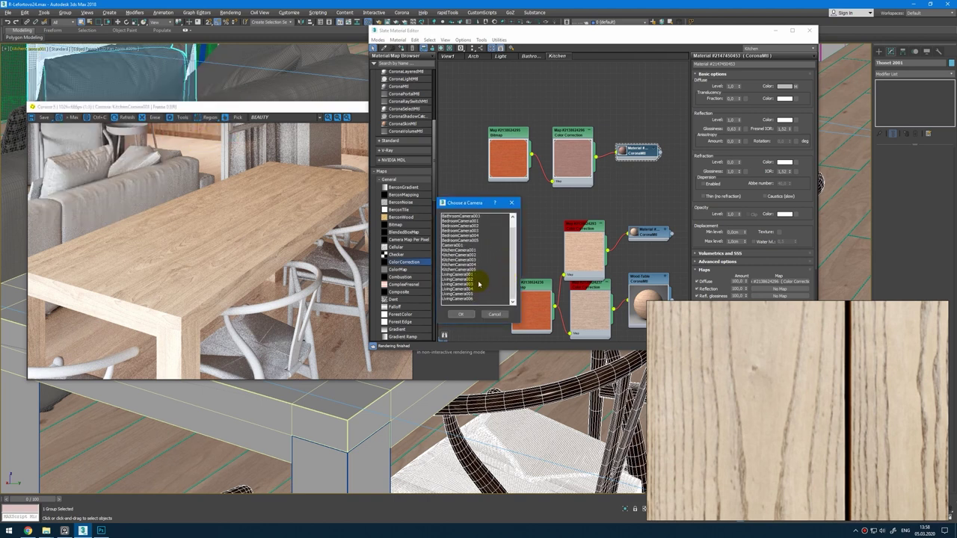
double_click(471, 265)
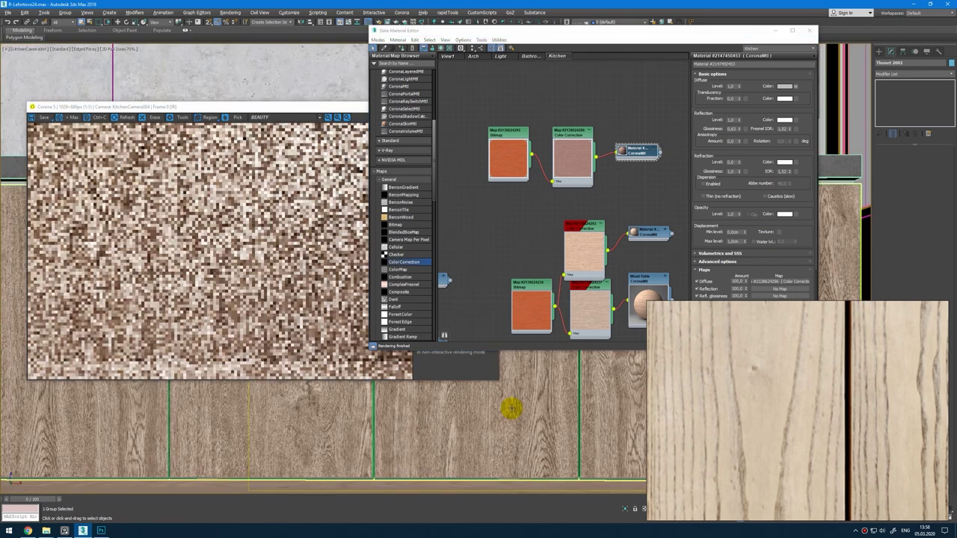
Step: Open the parameters of the Color Correction map feeding the Wood-Pannels material
middle_click_drag(619, 255, 600, 102)
double_click(511, 211)
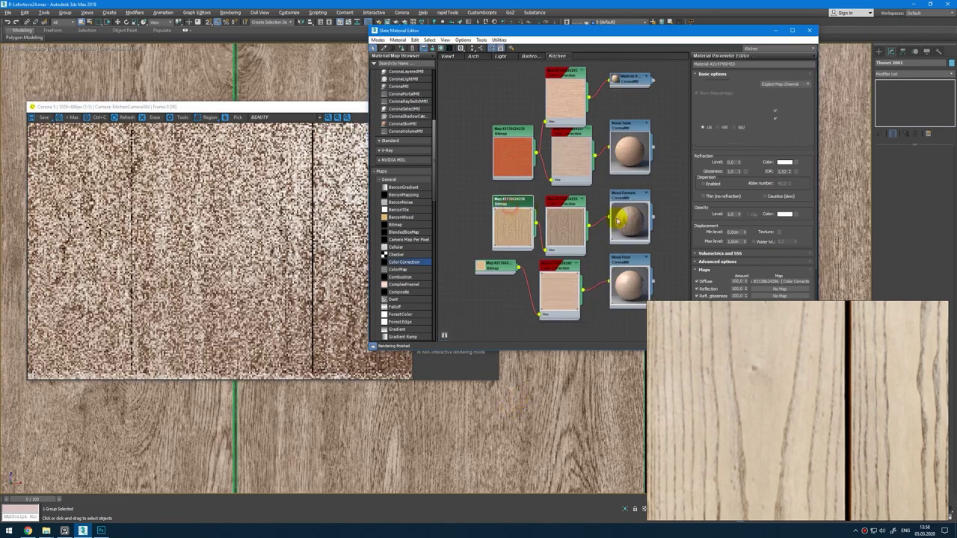
double_click(568, 222)
scroll(577, 206, "up", 3)
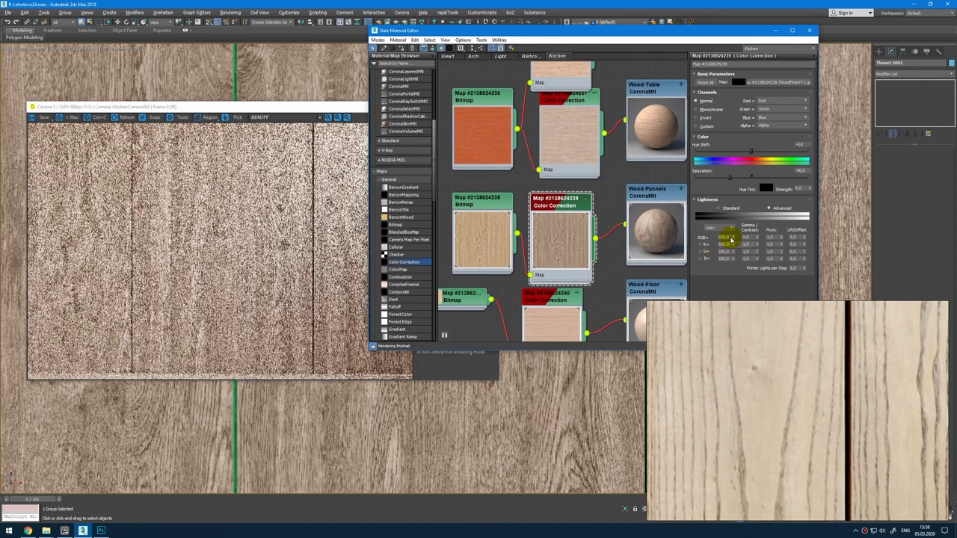
Step: Compare the rendered wood panels with the kitchen overview and cabinet reference photos
scroll(795, 413, "down", 5)
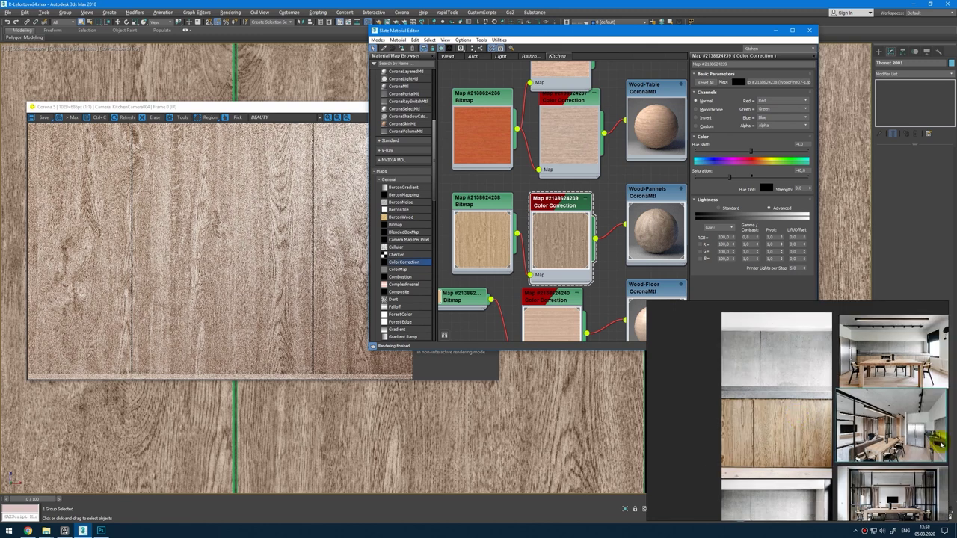
scroll(940, 445, "up", 2)
scroll(940, 444, "up", 2)
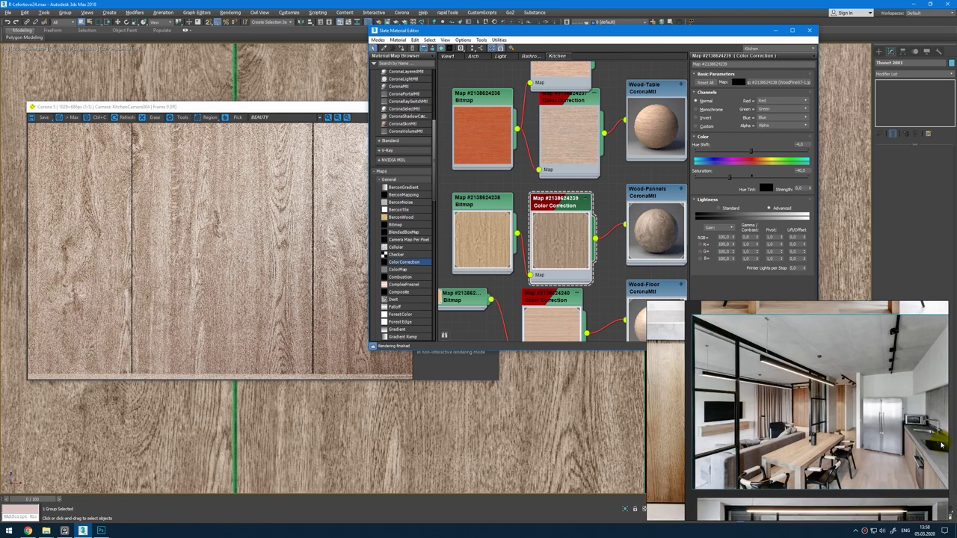
scroll(941, 444, "down", 3)
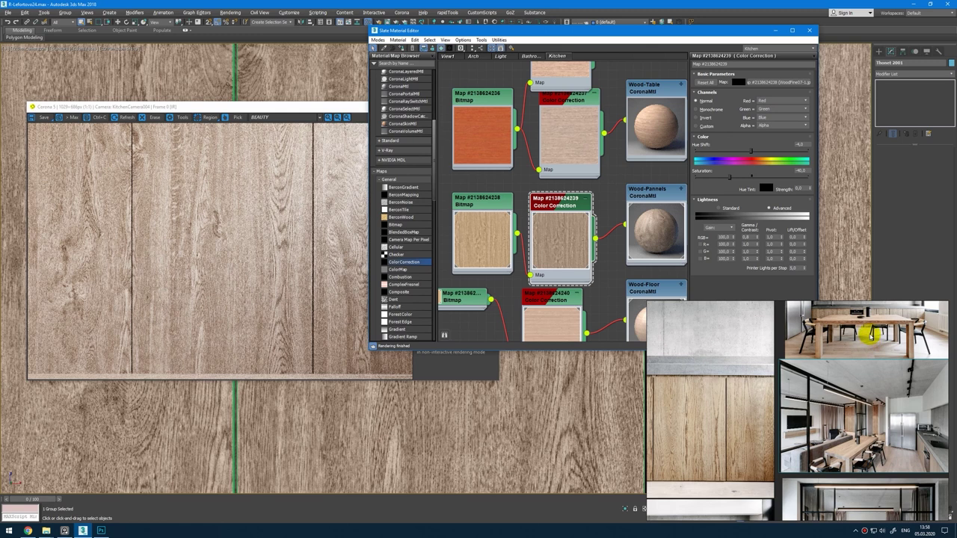
Step: In the Light material view, set the HDRI-1 Living CoronaColorCorrect map's saturation to -0.2 and move the editor clear of the render
left_click(474, 57)
left_click(495, 57)
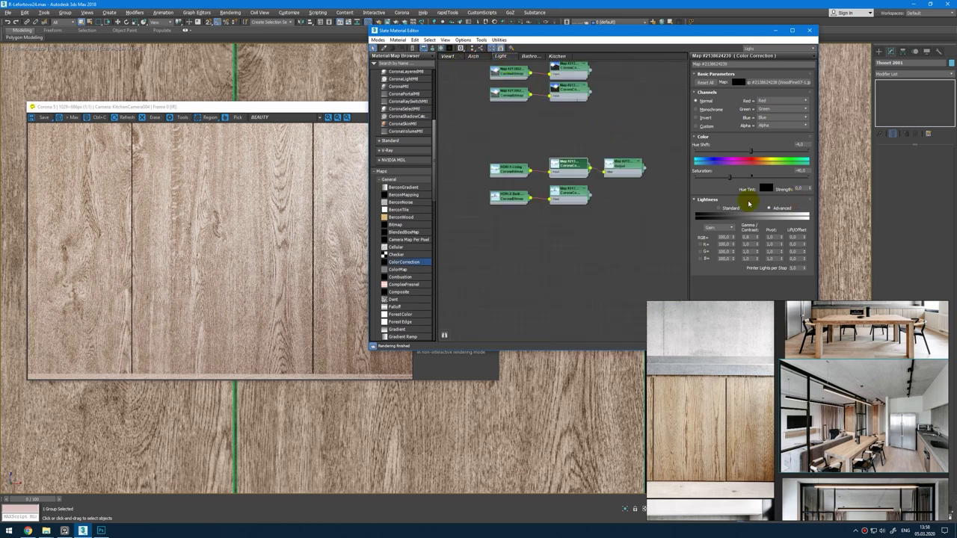
double_click(562, 166)
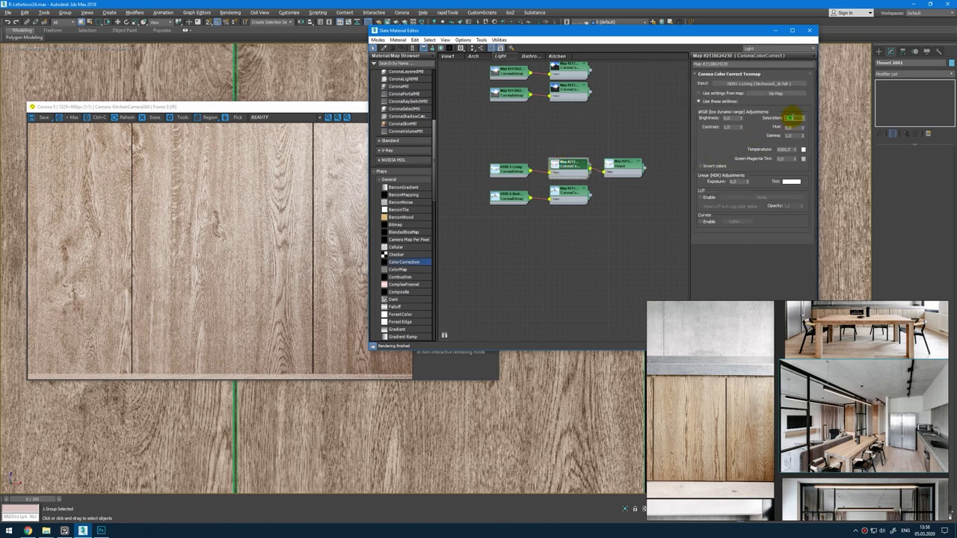
type("-0,2")
key("Return")
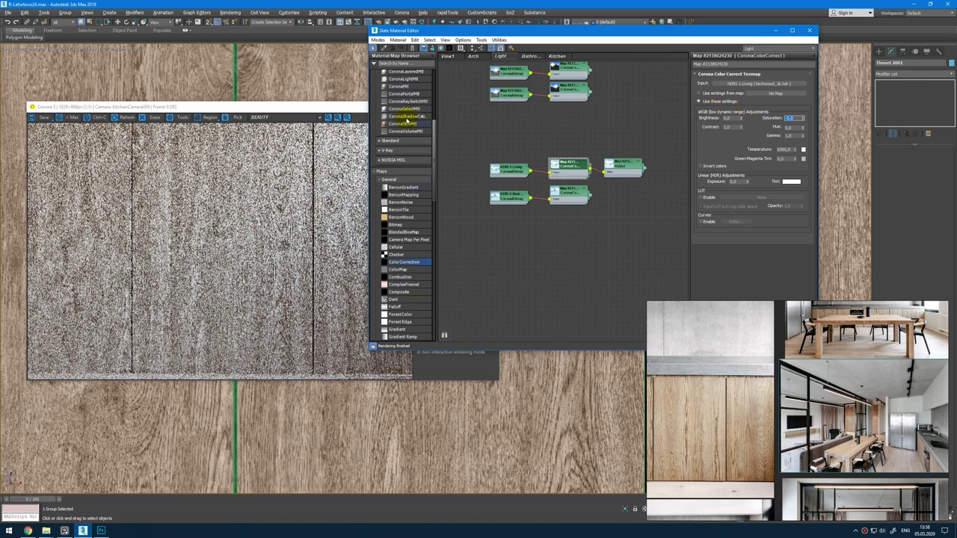
left_click_drag(580, 34, 642, 46)
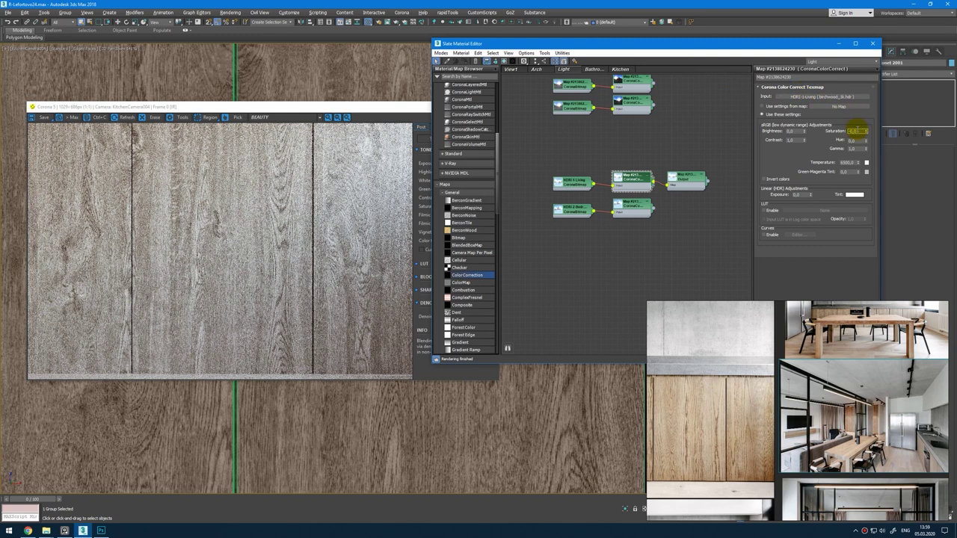
Step: Set the HDRI-1 Living CoronaColorCorrect map's saturation to -0.5
type("0,5")
key("Return")
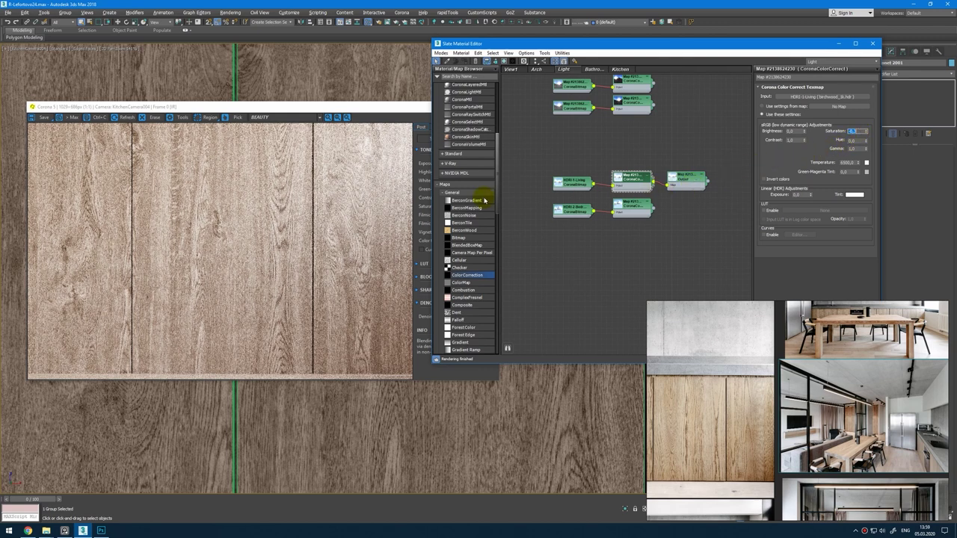
left_click(853, 134)
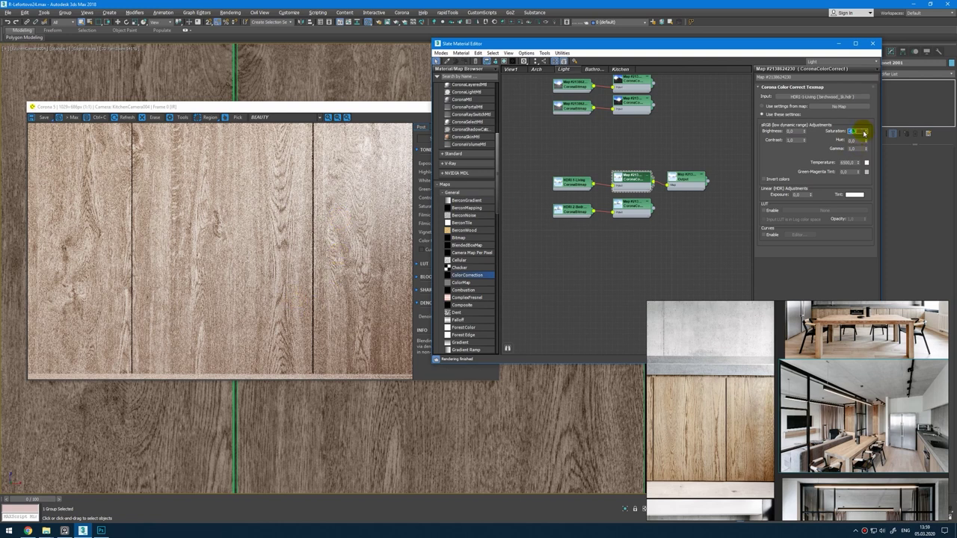
left_click_drag(864, 133, 858, 137)
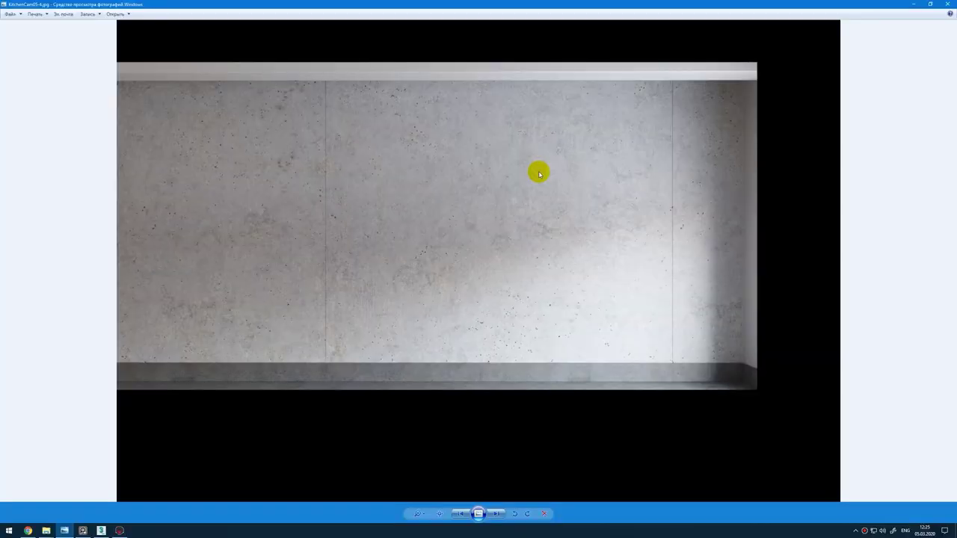
Step: Compare the KitchenCam05-3 and KitchenCam05-4 concrete backsplash renders with the concrete wall reference photo, checking joints and surface texture
key("Left")
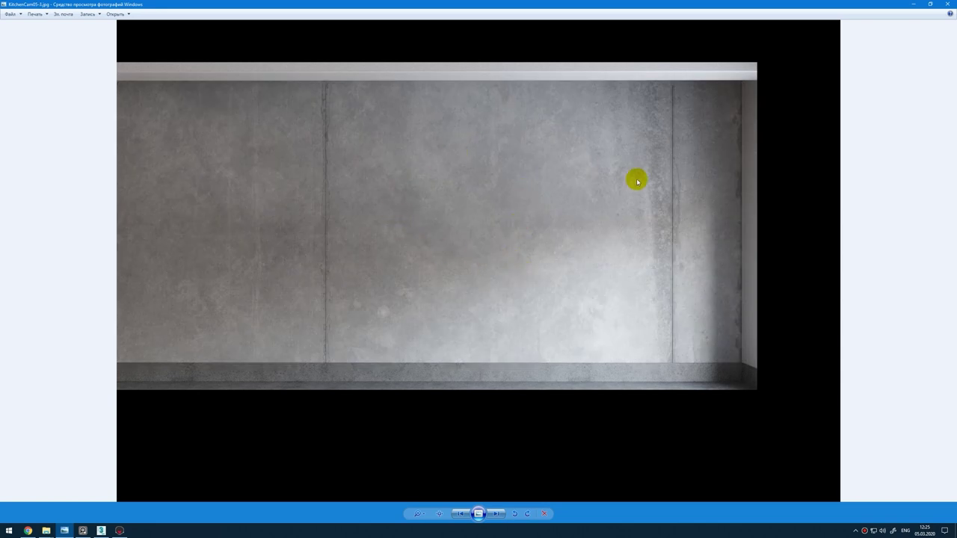
left_click(83, 531)
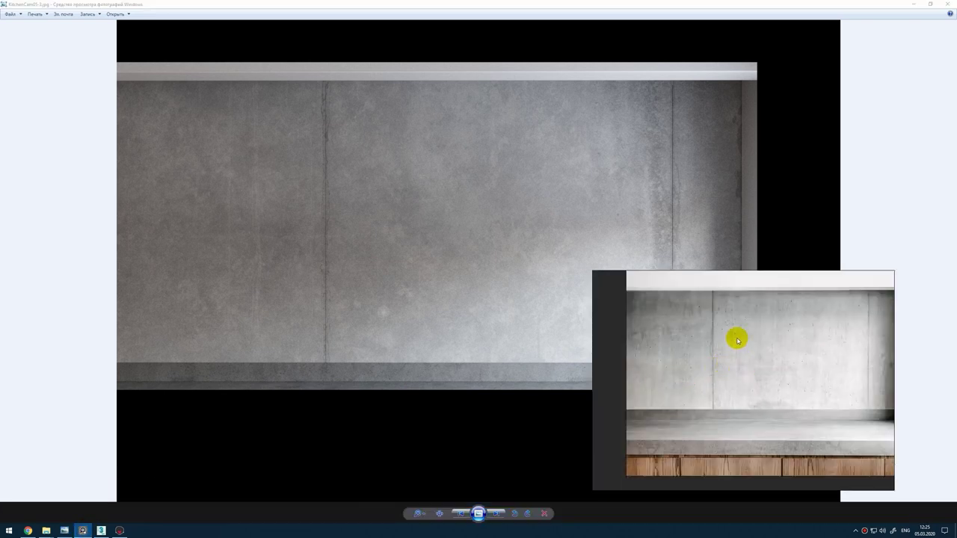
scroll(737, 333, "up", 2)
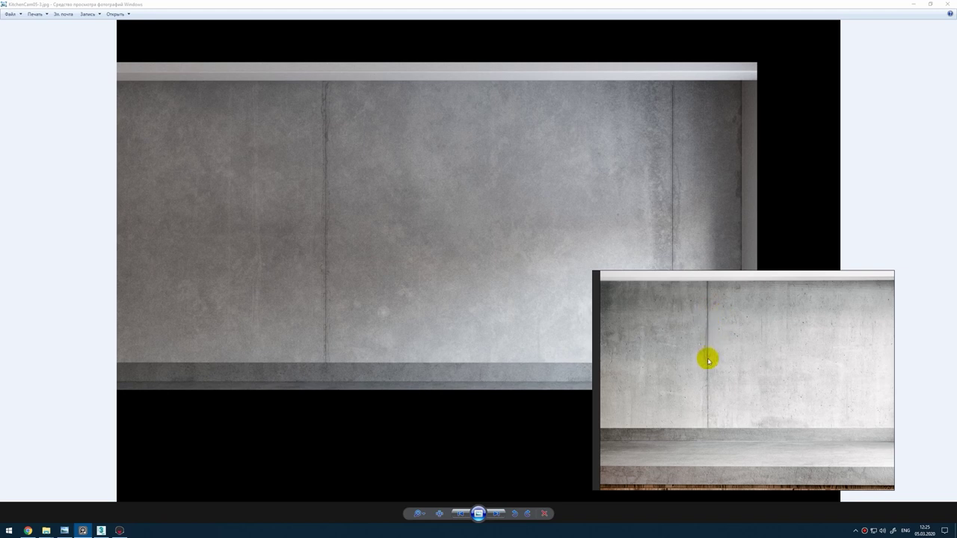
scroll(708, 361, "up", 2)
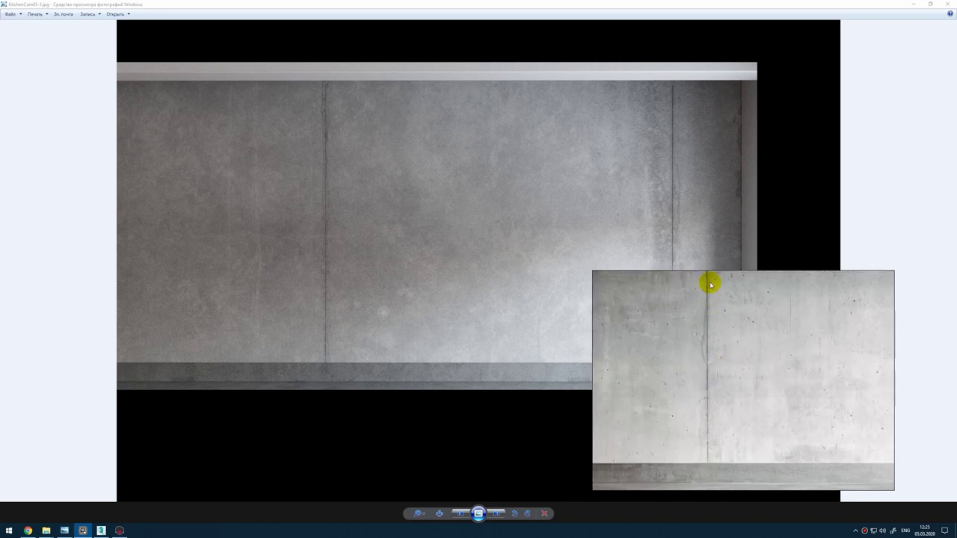
scroll(709, 346, "down", 1)
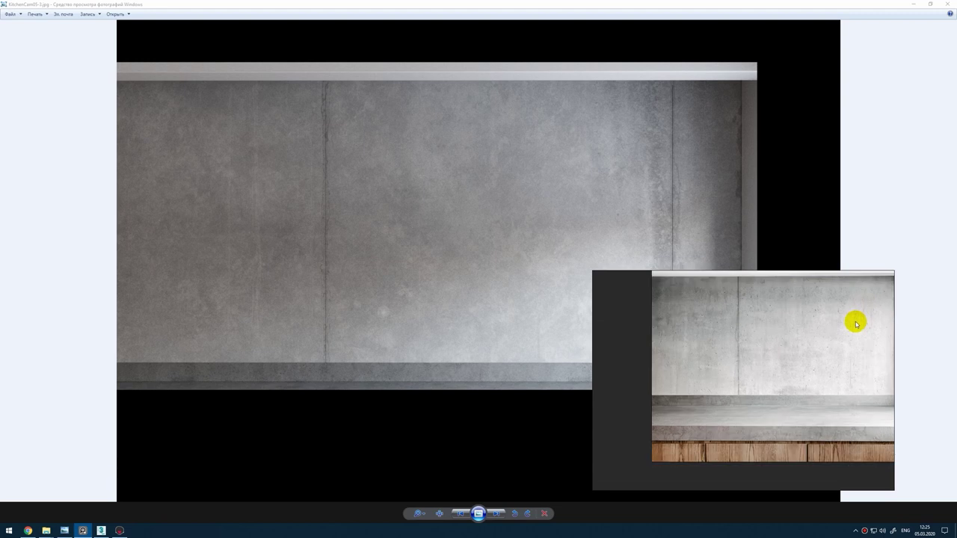
left_click(489, 257)
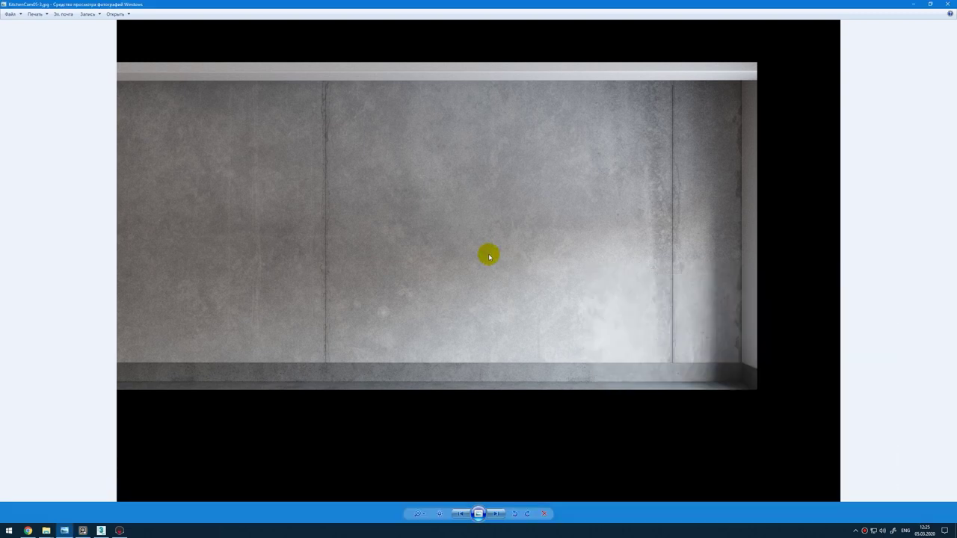
key("Right")
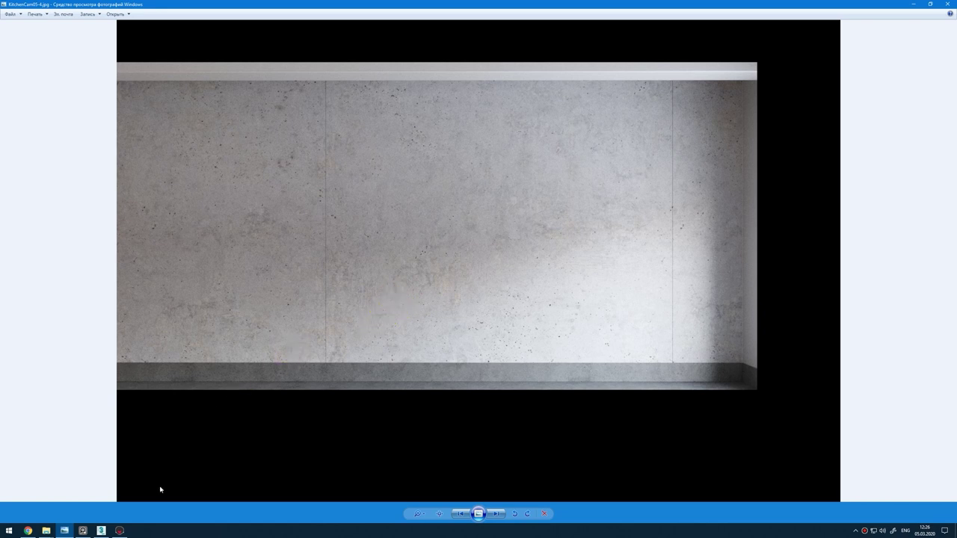
Step: Switch to 3ds Max, select the kitchen's concrete panel wall and remove its UVW Map modifier
left_click(101, 530)
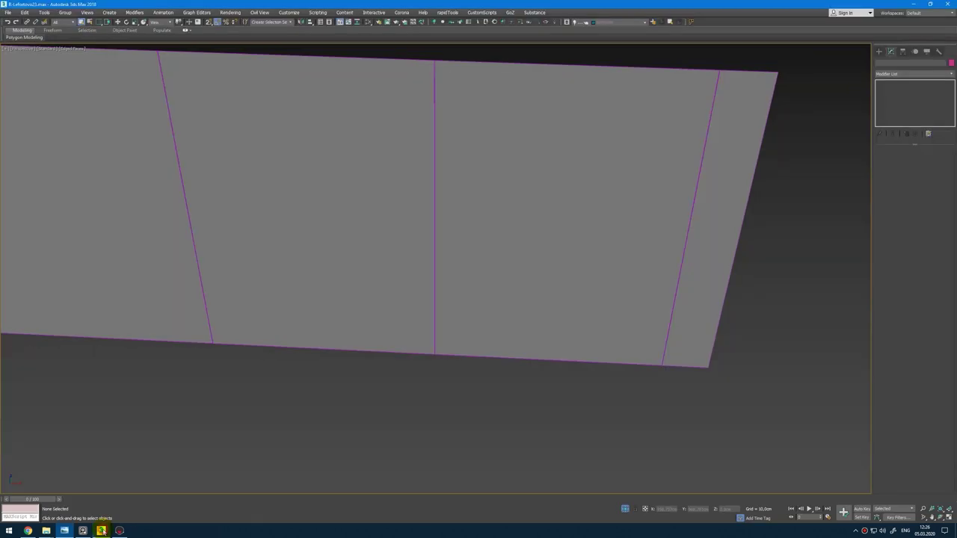
left_click(655, 193)
left_click(604, 202)
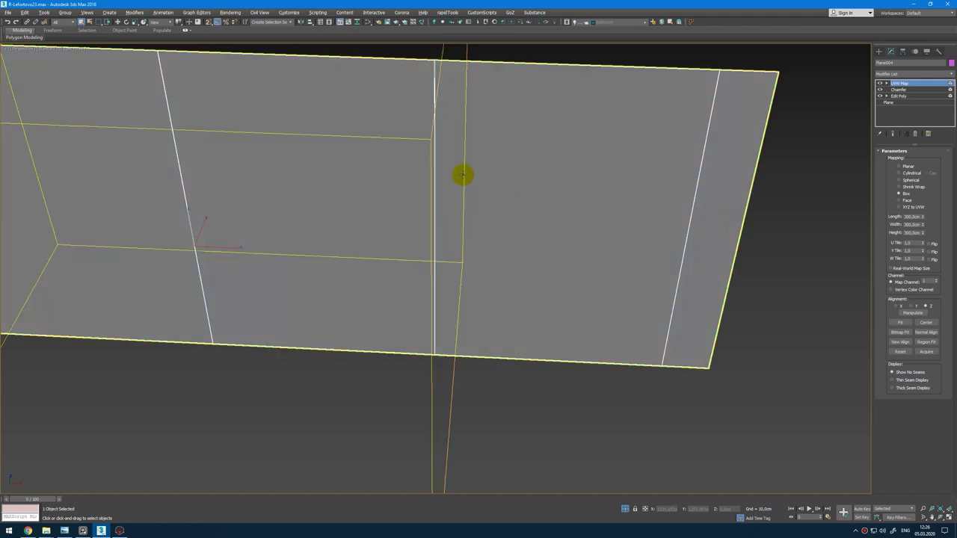
key("alt+w")
key("alt+w")
scroll(673, 157, "up", 8)
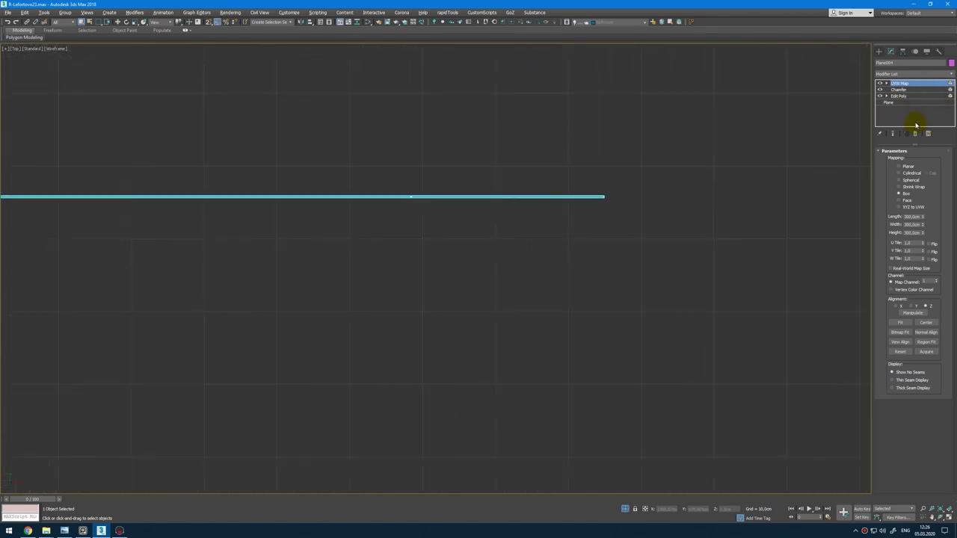
left_click(915, 133)
Step: In the wall's Edit Poly modifier, delete the back polygons of the first two panels from the right end
left_click(909, 89)
scroll(590, 203, "up", 5)
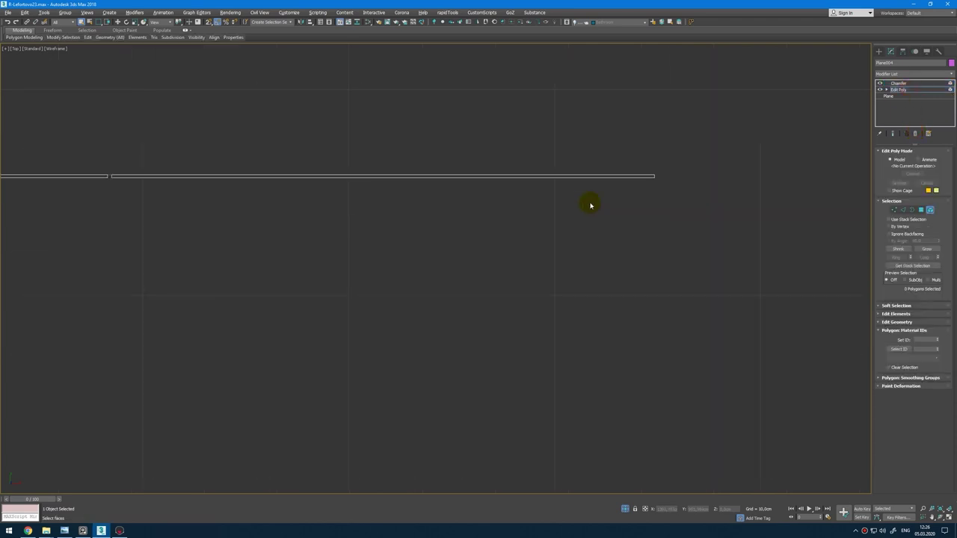
left_click_drag(649, 176, 645, 177)
key("Delete")
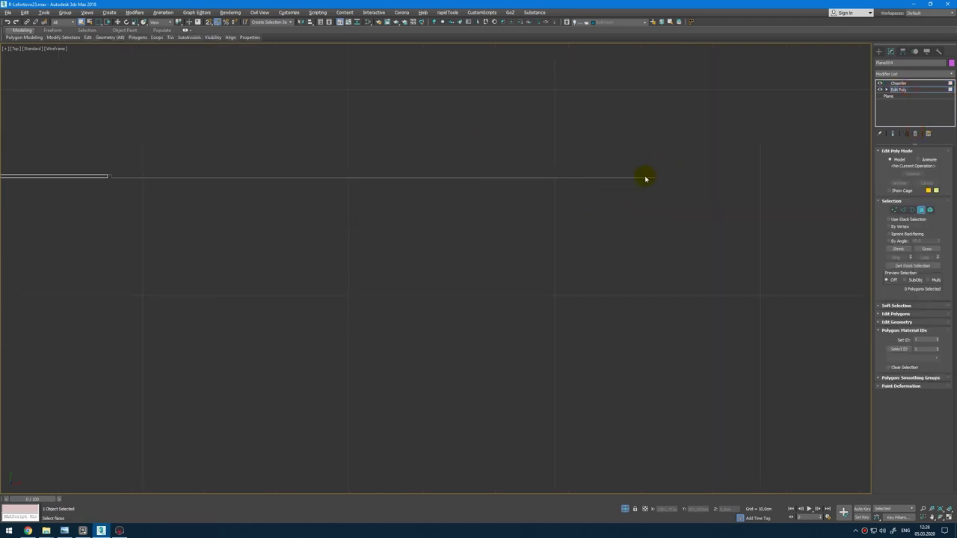
middle_click_drag(308, 179, 619, 177)
scroll(337, 166, "up", 5)
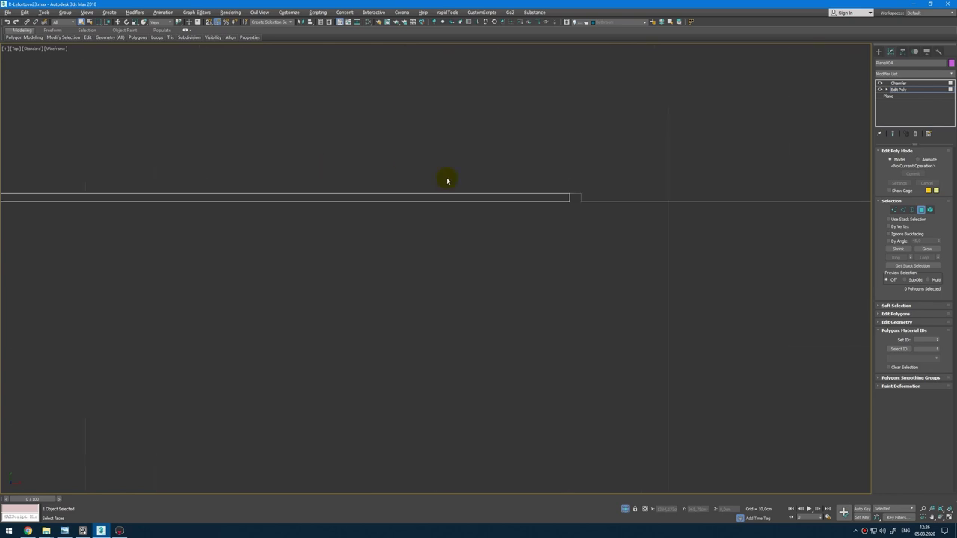
left_click_drag(522, 175, 518, 199)
key("Delete")
Step: Continue along the wall and delete the back polygons of the next panel that is still closed
scroll(502, 209, "down", 4)
middle_click_drag(502, 209, 531, 209)
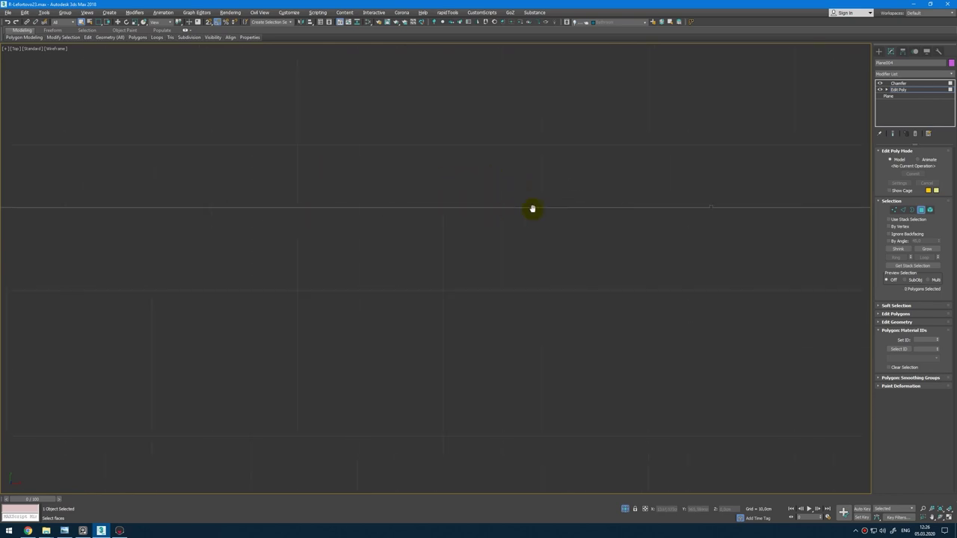
scroll(363, 207, "up", 3)
middle_click_drag(430, 205, 613, 208)
scroll(248, 214, "down", 4)
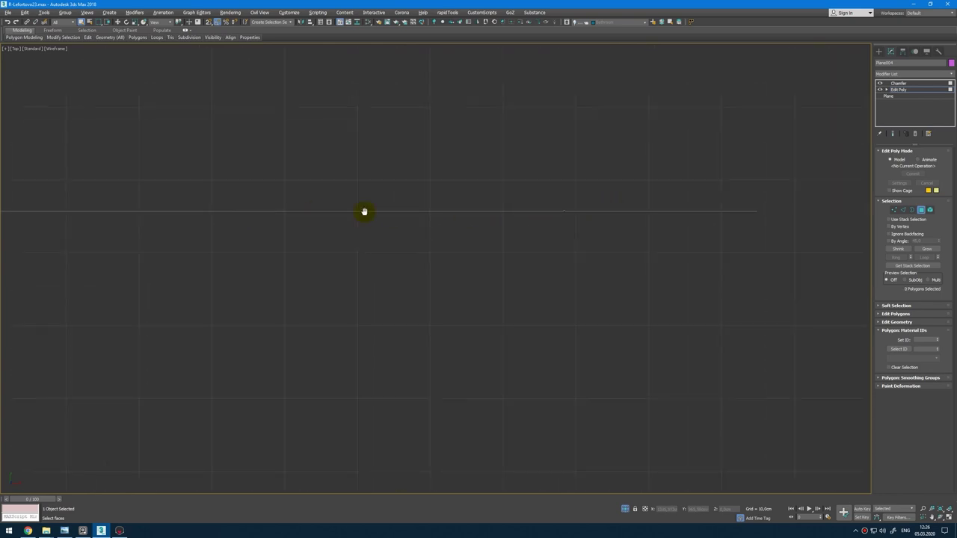
middle_click_drag(364, 211, 537, 211)
middle_click_drag(302, 205, 598, 206)
scroll(479, 209, "up", 3)
left_click(474, 209)
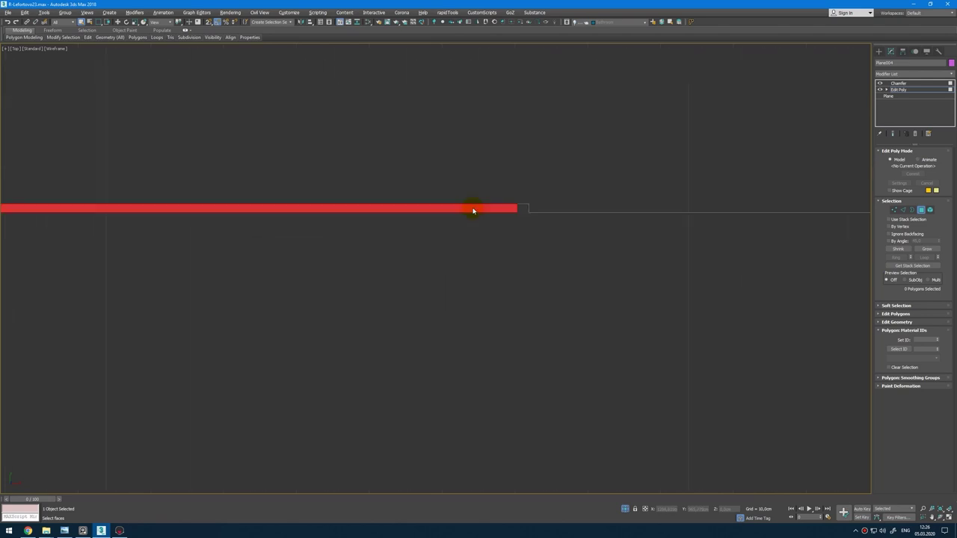
key("Delete")
Step: Delete the back polygons of the remaining wall panels up to the left end of the wall
scroll(454, 241, "down", 6)
scroll(279, 242, "up", 5)
scroll(417, 213, "up", 3)
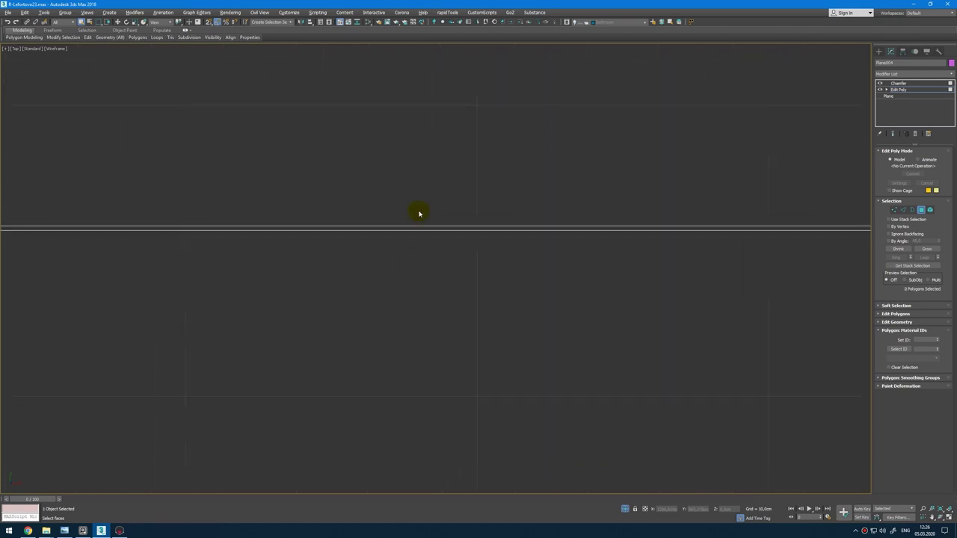
scroll(405, 232, "up", 5)
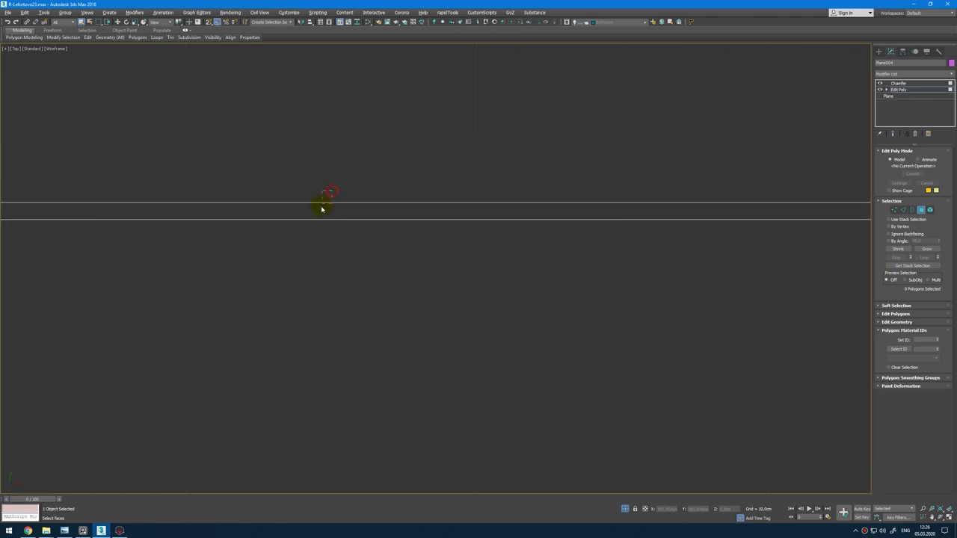
scroll(323, 216, "down", 3)
scroll(574, 251, "down", 3)
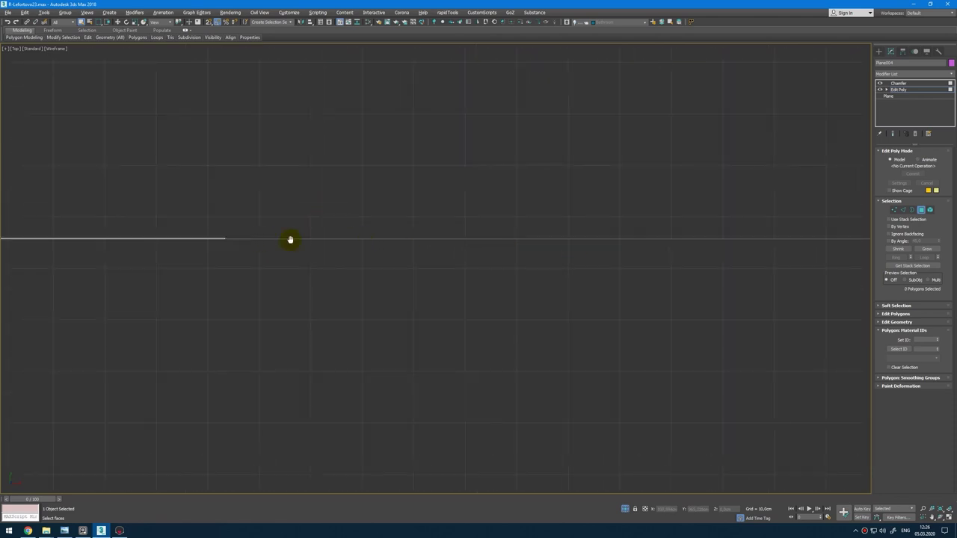
middle_click_drag(290, 240, 658, 229)
scroll(424, 225, "up", 6)
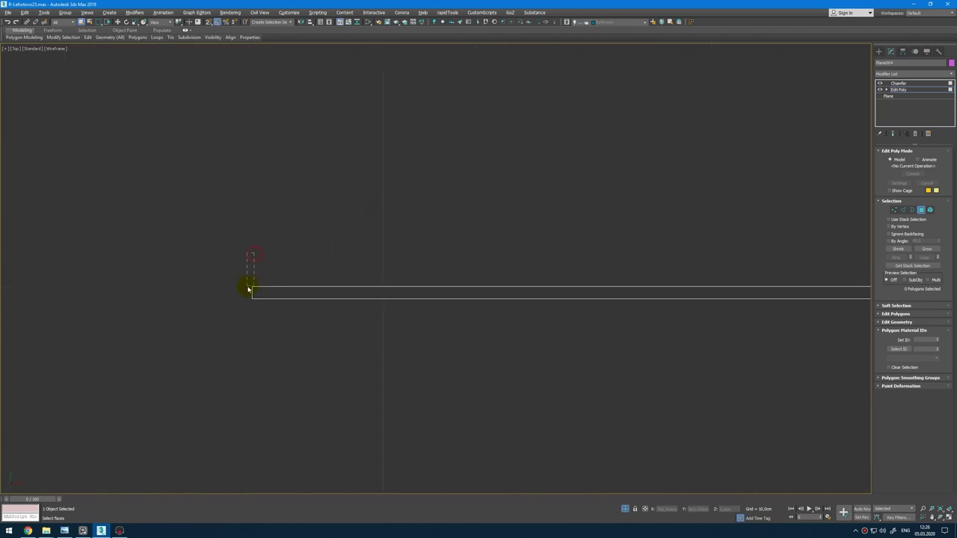
left_click_drag(248, 287, 245, 292)
key("Delete")
scroll(336, 292, "down", 4)
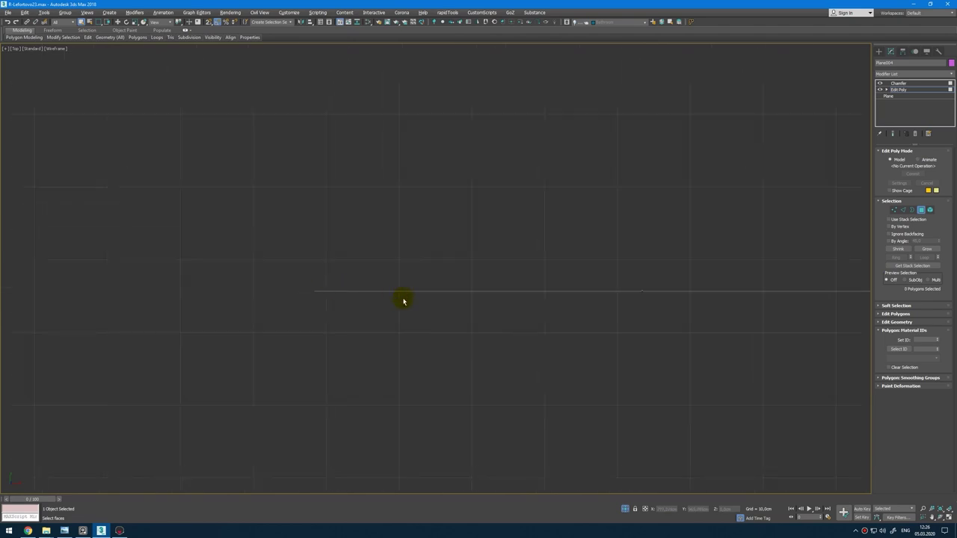
Step: Return to the perspective view and add an Unwrap UVW modifier above the wall's Chamfer modifier
key("alt+w")
middle_click(675, 385)
key("alt+w")
middle_click_drag(643, 352, 664, 341, "alt")
left_click(943, 90)
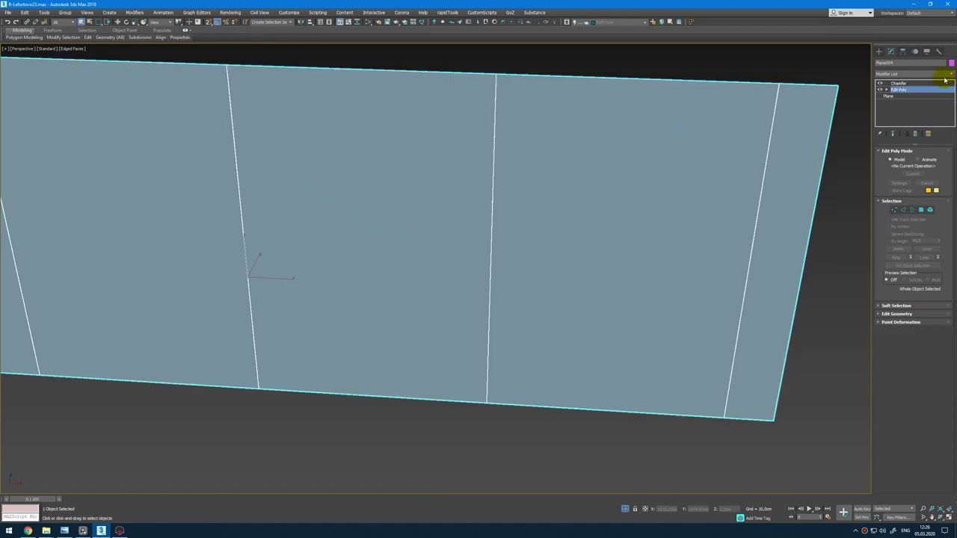
left_click(935, 83)
left_click(930, 89)
left_click(927, 74)
scroll(906, 438, "down", 5)
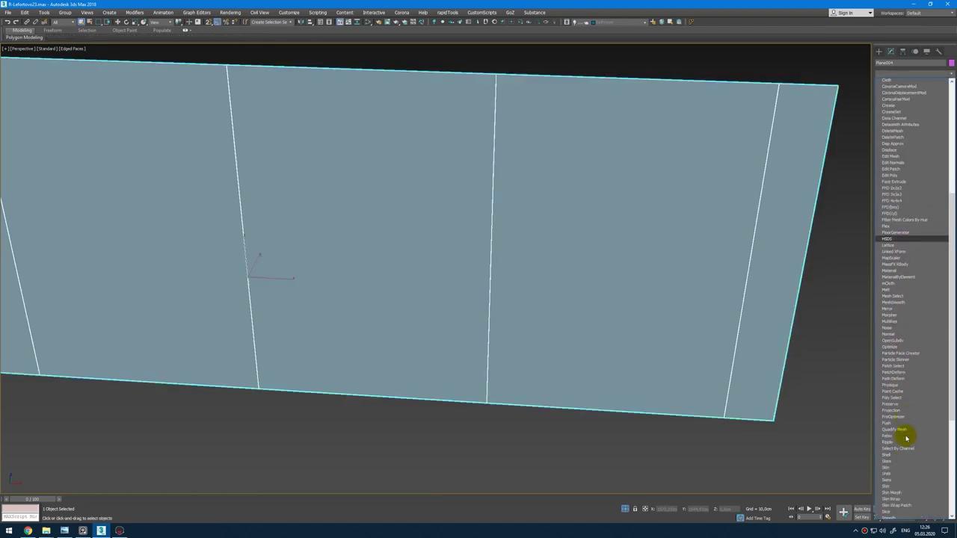
scroll(904, 445, "down", 5)
scroll(894, 512, "down", 1)
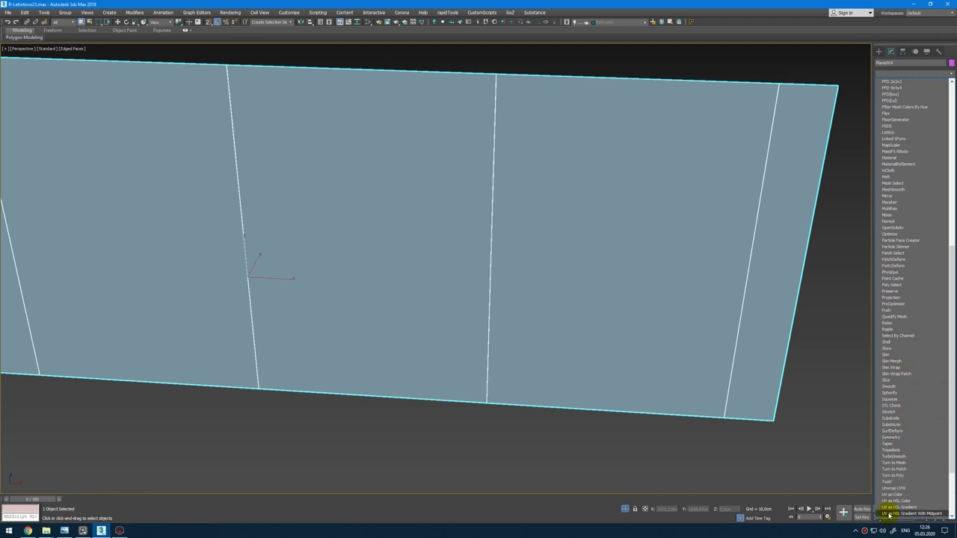
scroll(889, 513, "down", 3)
left_click(914, 419)
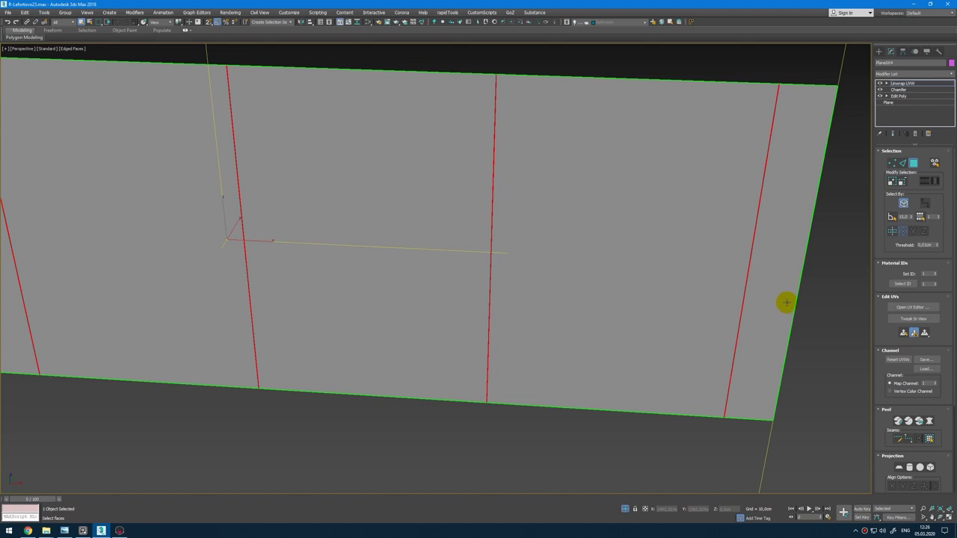
Step: Open the UV editor for the wall panels and flatten all their UVs with Quick Peel
left_click(913, 308)
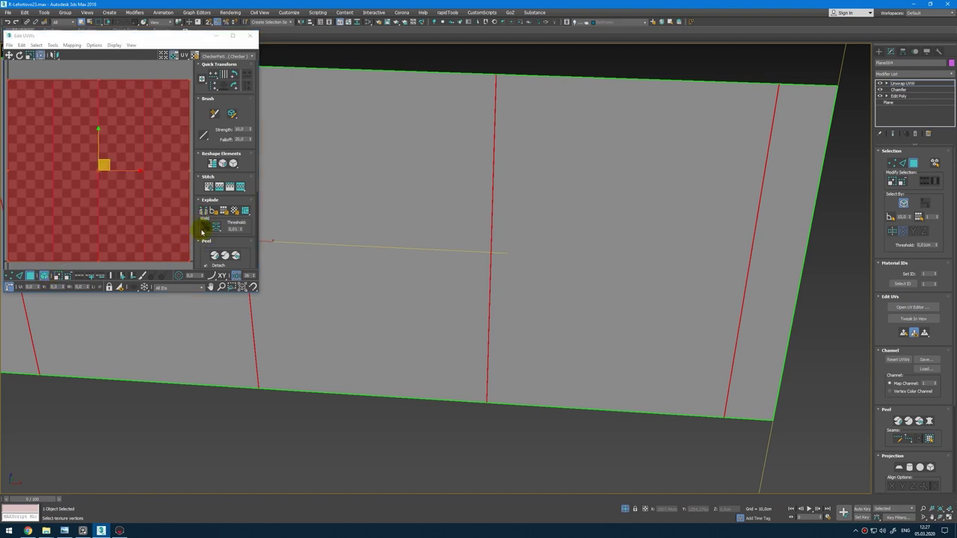
left_click_drag(201, 229, 201, 176)
left_click(218, 206)
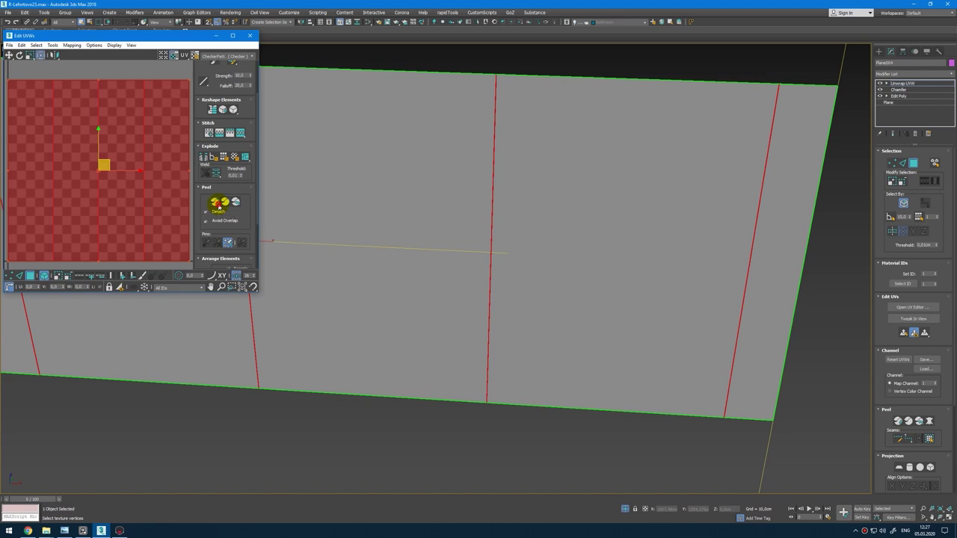
Step: Relax the wall's UVs by polygon angles with an amount of 1.0 and close the Relax tool
left_click(70, 45)
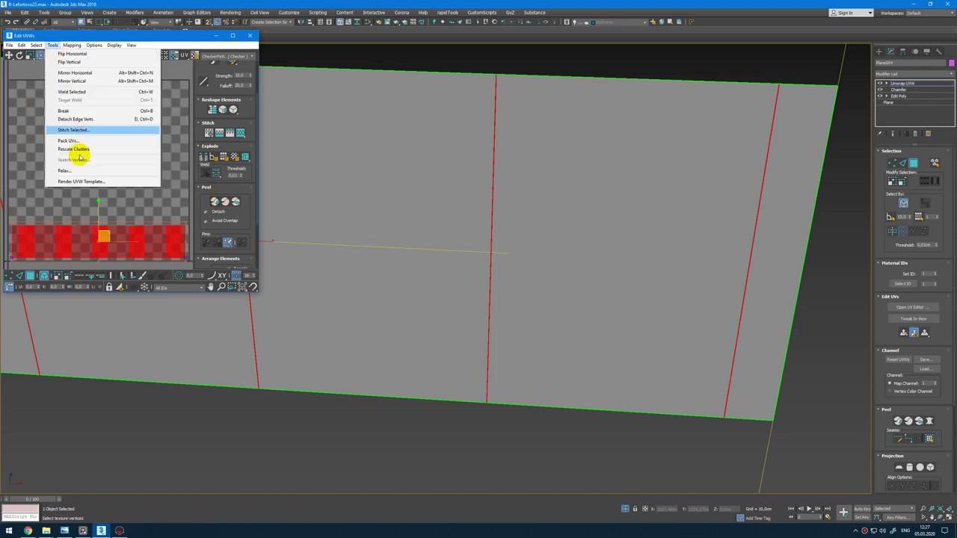
left_click(78, 168)
left_click_drag(57, 86, 21, 82)
type("1")
left_click(102, 101)
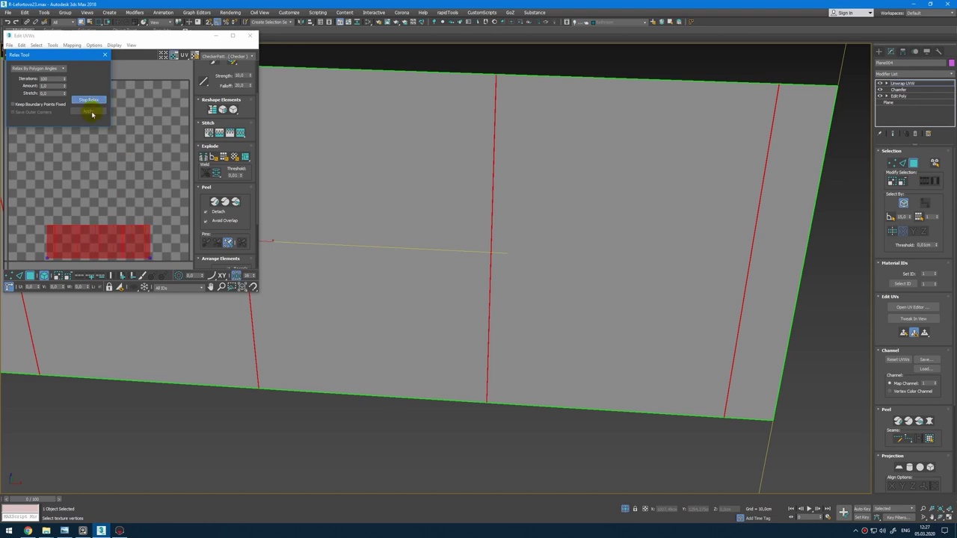
left_click(91, 101)
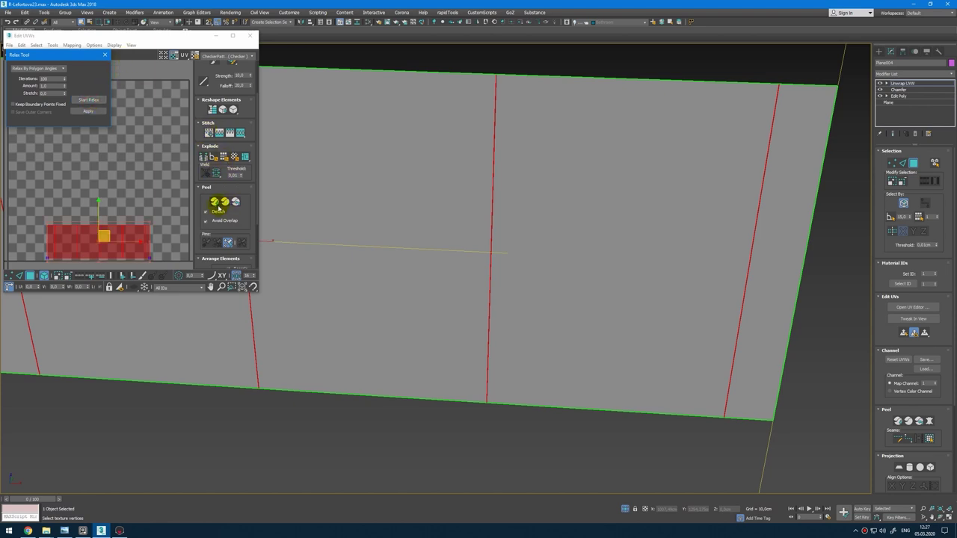
left_click(200, 129)
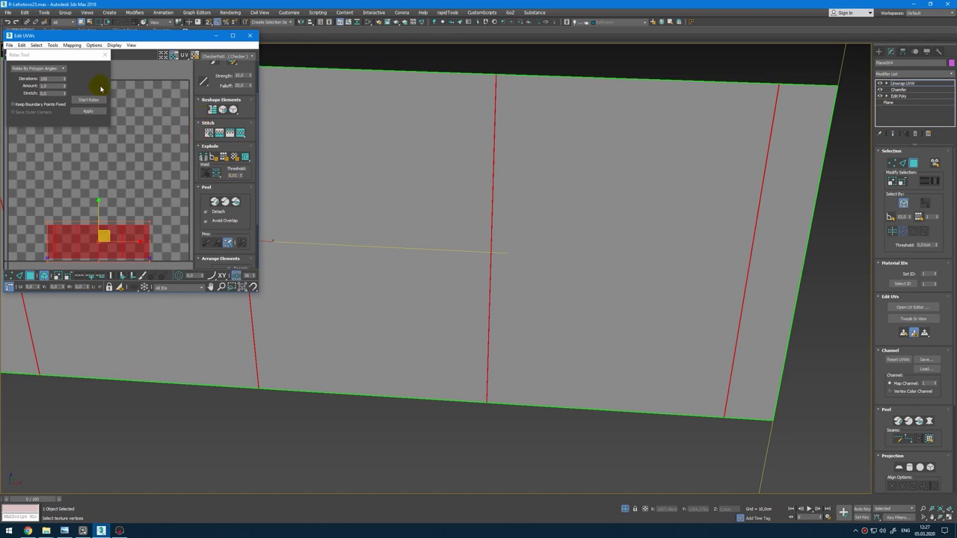
left_click(101, 58)
left_click(100, 58)
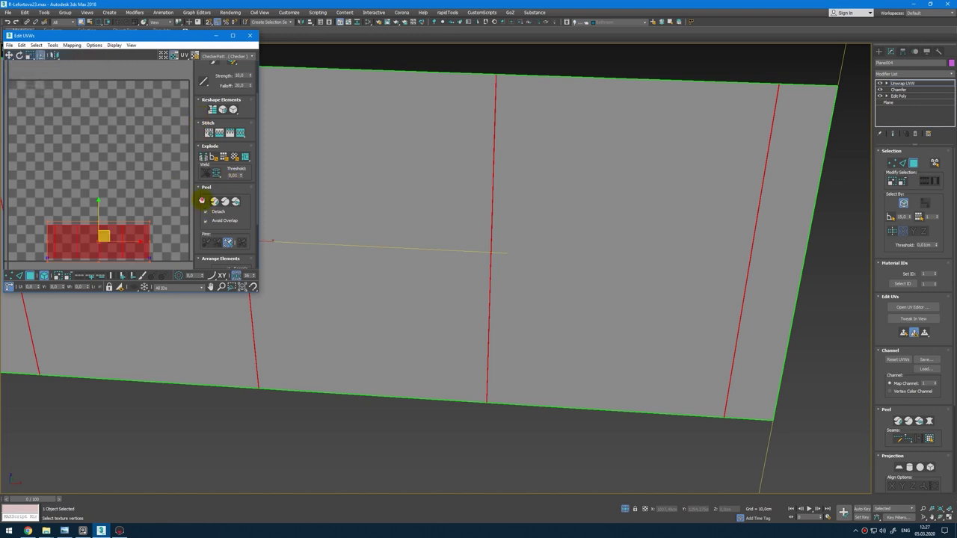
Step: Pack the wall's UVs with Pack Custom and Rescale on, close the UV editor and leave face selection
scroll(202, 200, "down", 3)
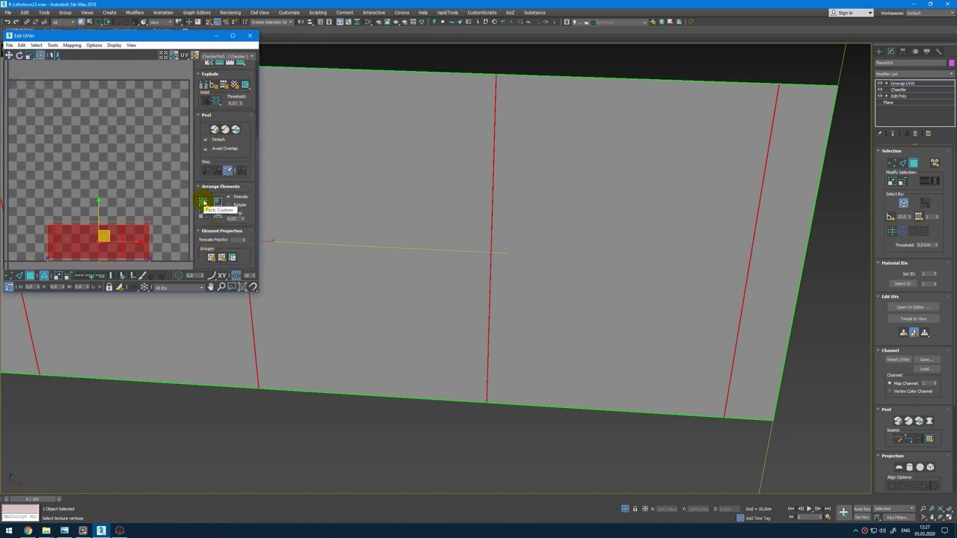
left_click(202, 202)
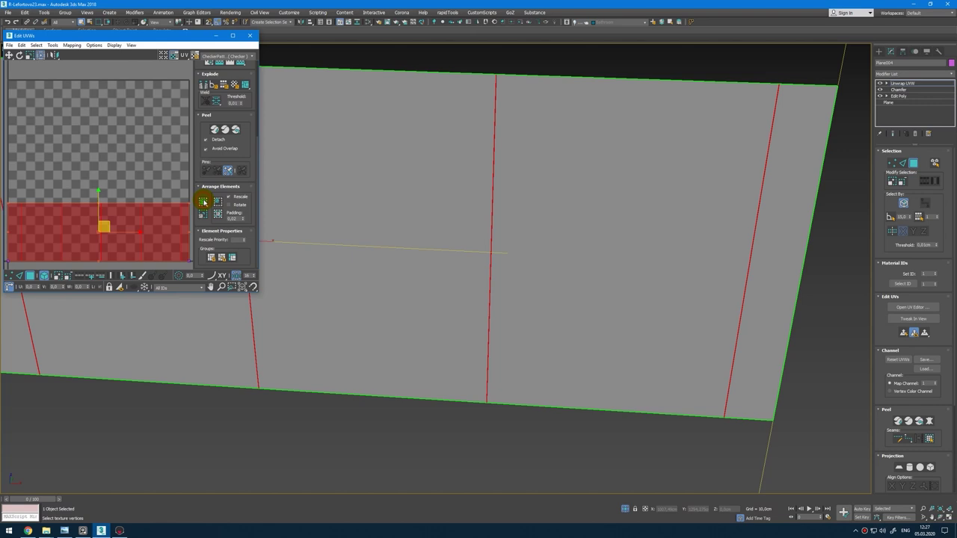
left_click(250, 35)
scroll(346, 187, "down", 10)
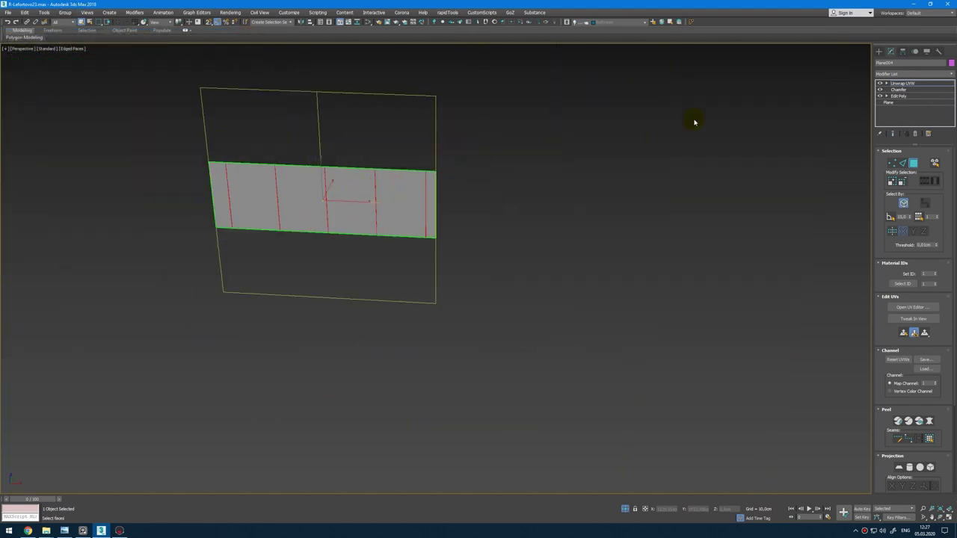
key("1")
middle_click_drag(415, 268, 501, 266)
left_click(460, 258)
left_click(454, 192)
left_click(903, 84)
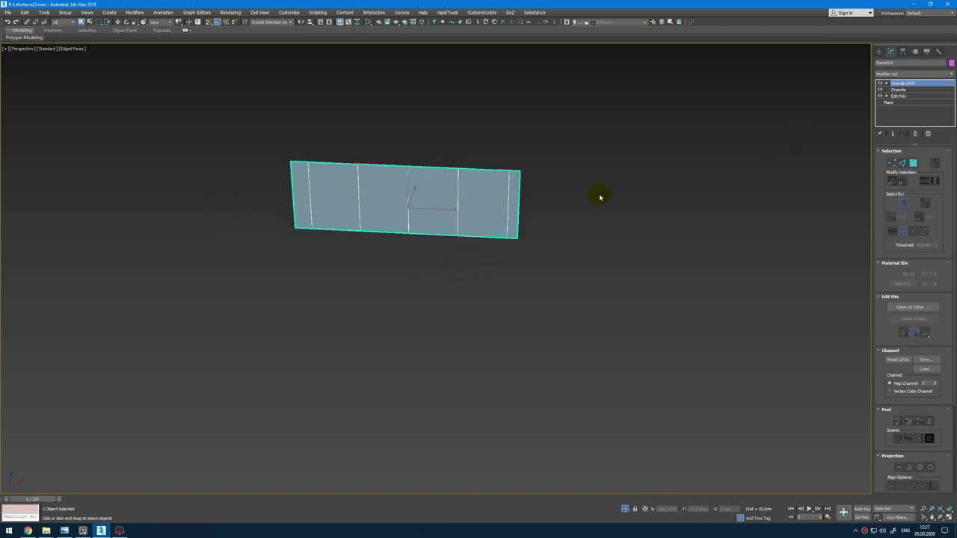
Step: Move the wall to the world origin by resetting its X, Y and Z position to 0
right_click(681, 510)
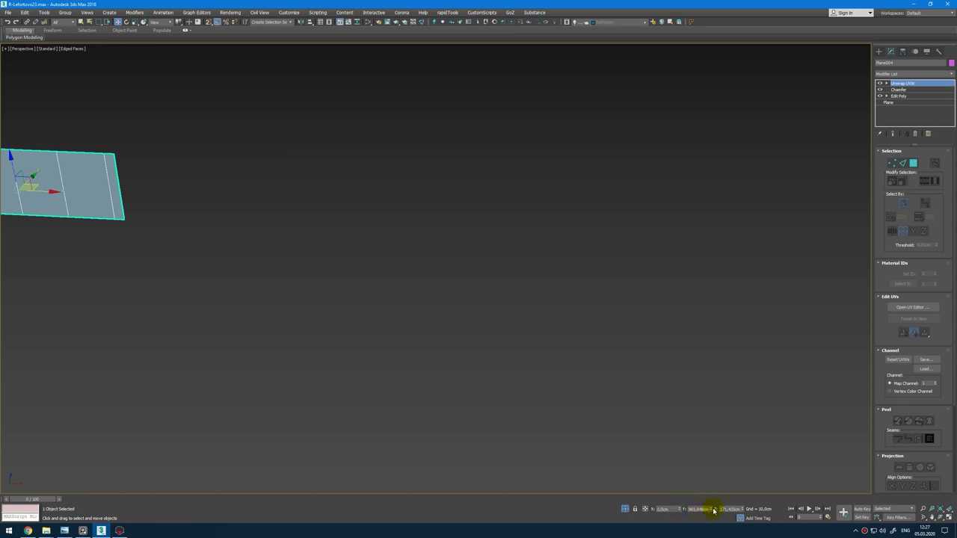
right_click(713, 509)
right_click(743, 510)
scroll(408, 349, "down", 4)
middle_click_drag(420, 344, 513, 305)
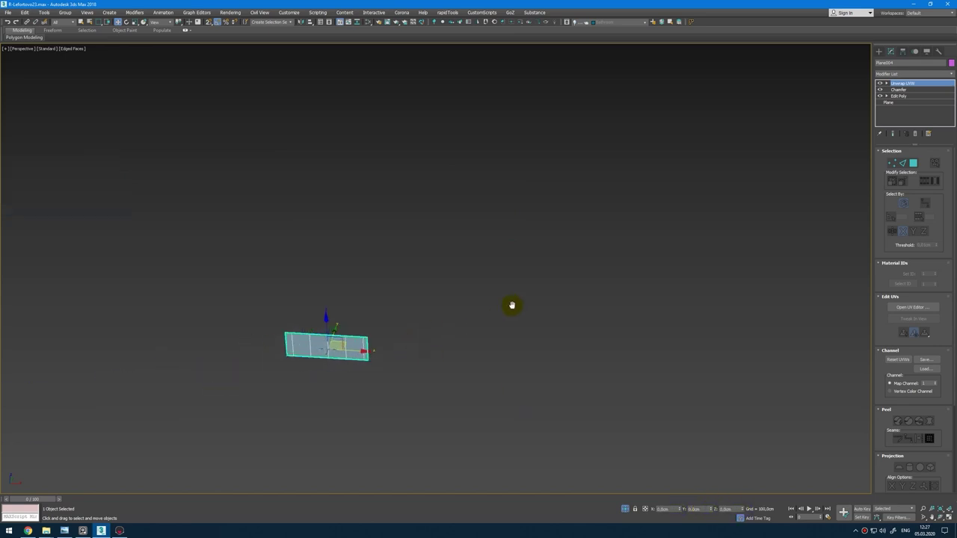
scroll(323, 365, "up", 4)
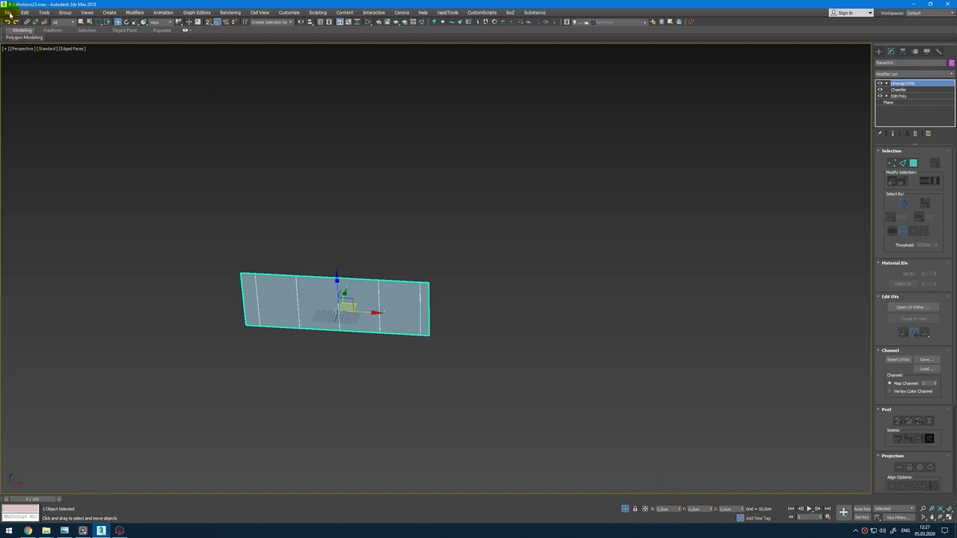
Step: Export the selected wall as OBJ file CW04 in the ConcreteWall folder, using the ZBrush preset with materials and mat library off
left_click(10, 13)
mouse_move(65, 124)
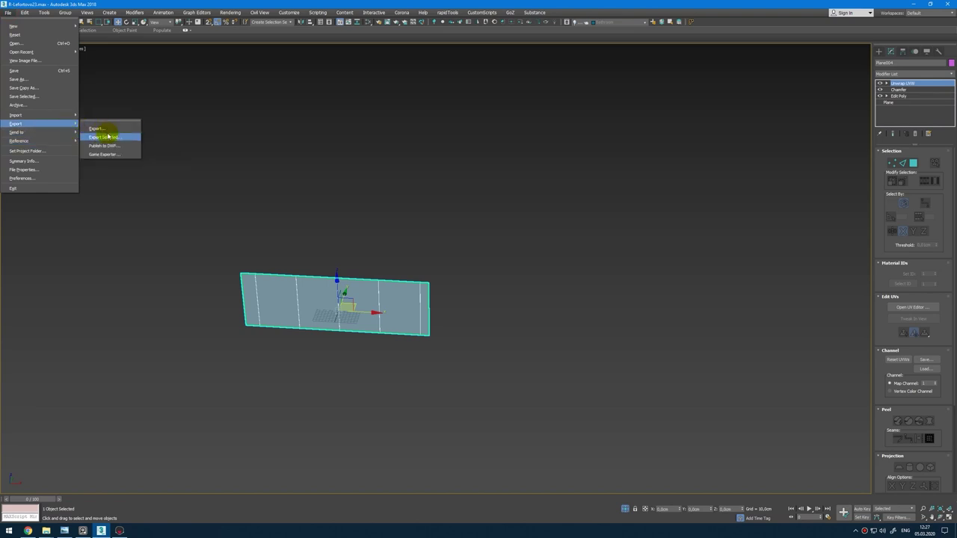
left_click(109, 137)
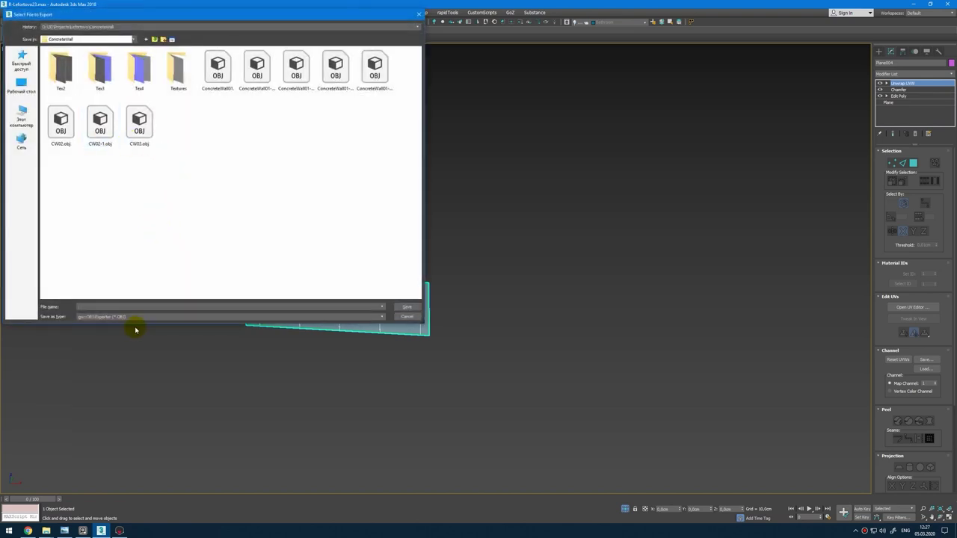
type("CW04")
left_click(405, 307)
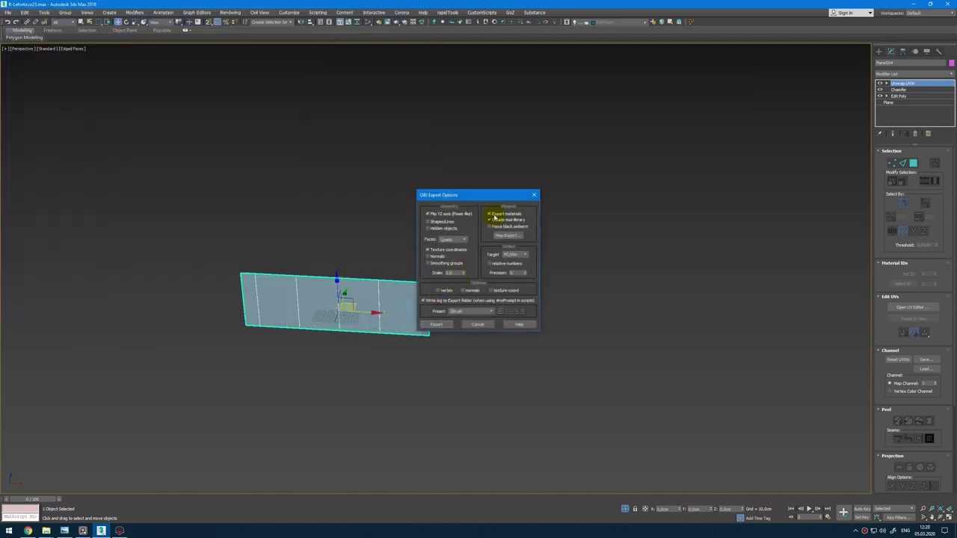
left_click(495, 220)
left_click(445, 324)
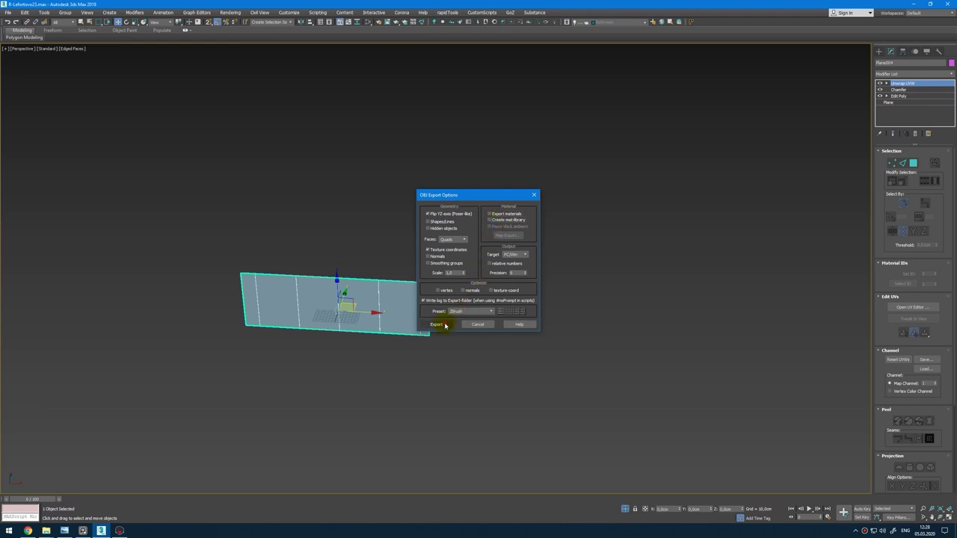
left_click(561, 326)
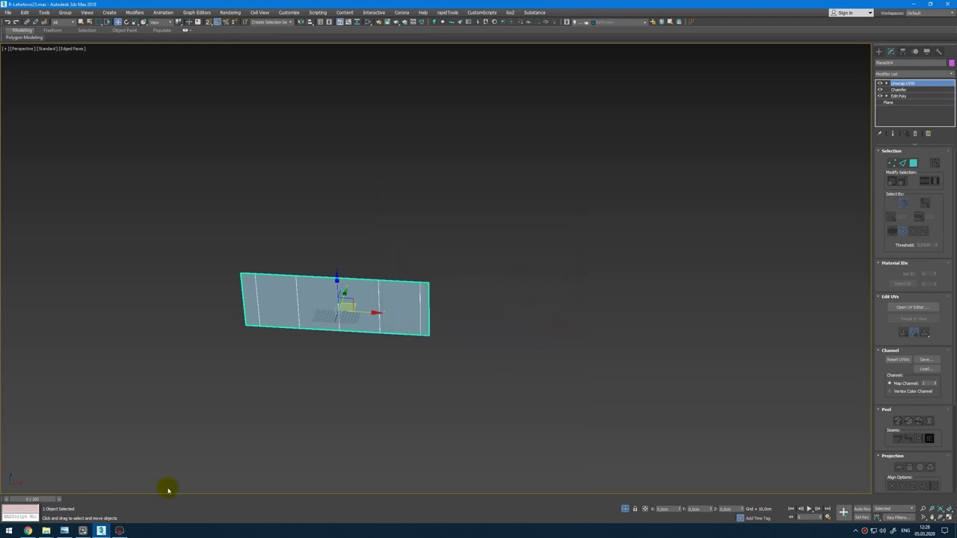
Step: Switch to Marmoset Toolbag and import CW04.obj twice from the ConcreteWall folder
left_click(120, 531)
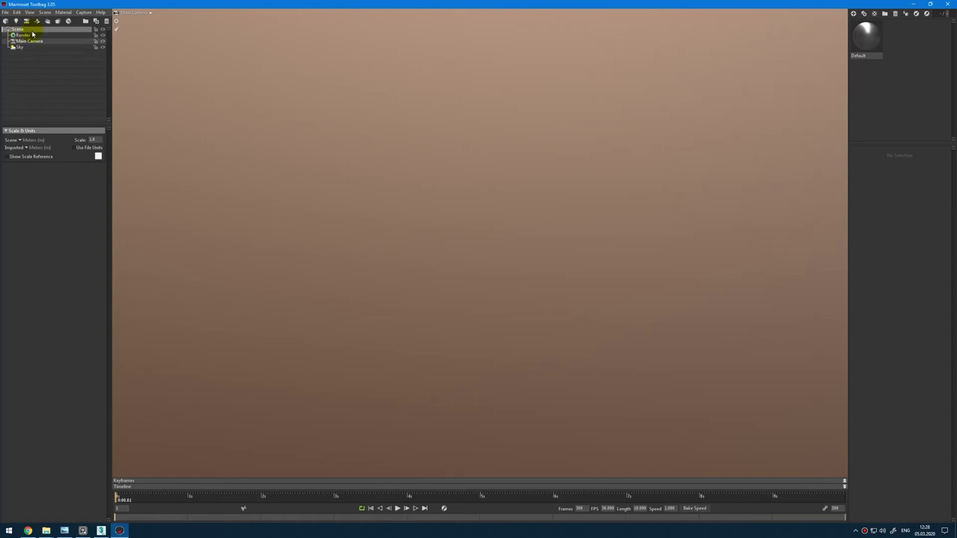
left_click(5, 12)
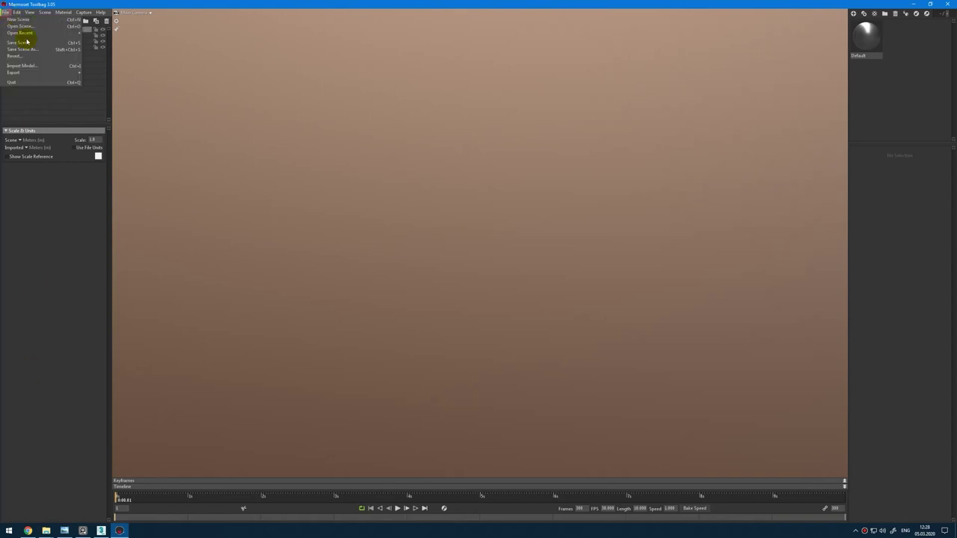
left_click(37, 66)
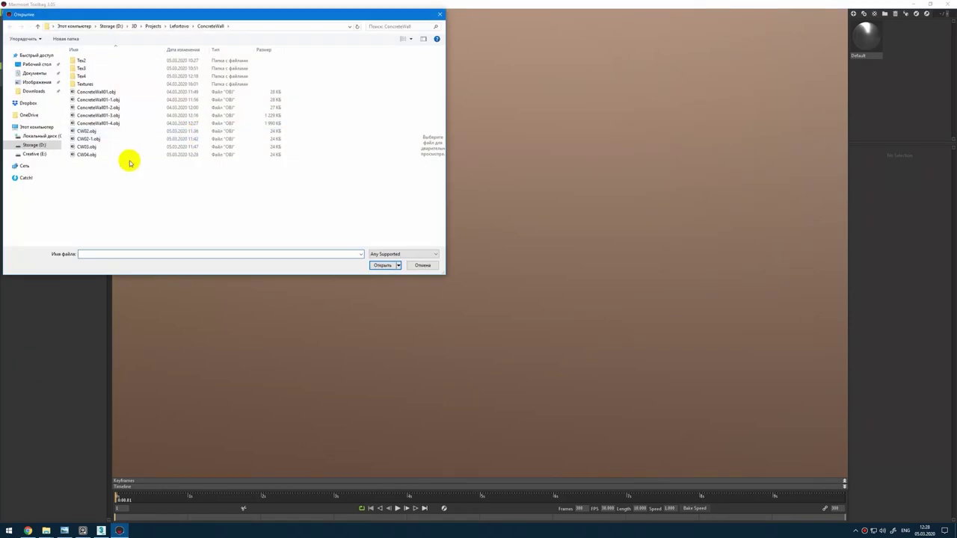
double_click(135, 154)
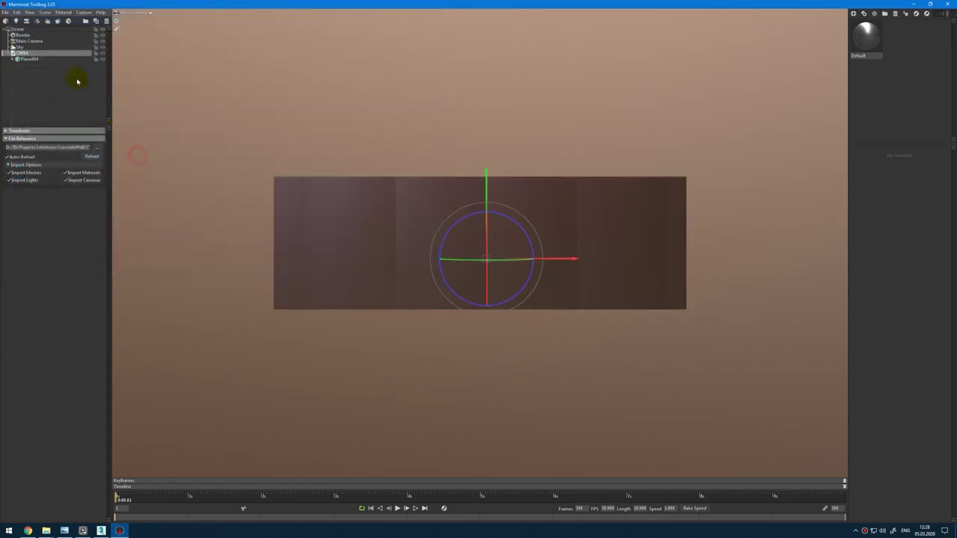
left_click(4, 13)
left_click(37, 68)
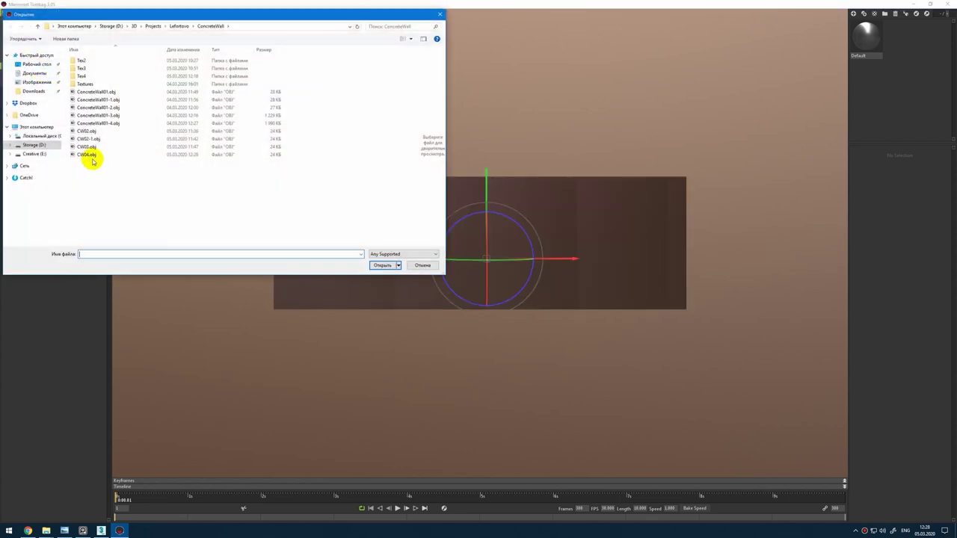
double_click(95, 154)
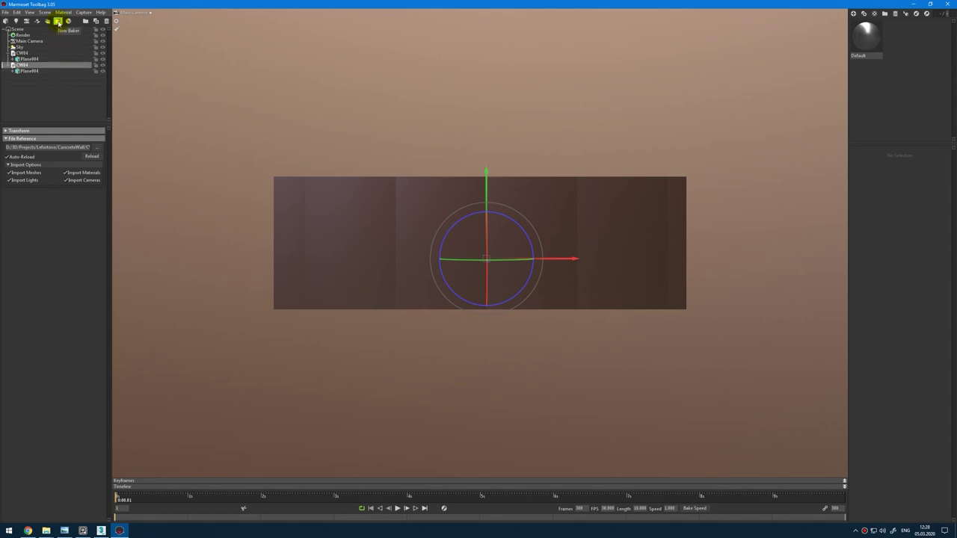
Step: Create a new baker and place one imported wall mesh in its Low group and the other in High
left_click(58, 22)
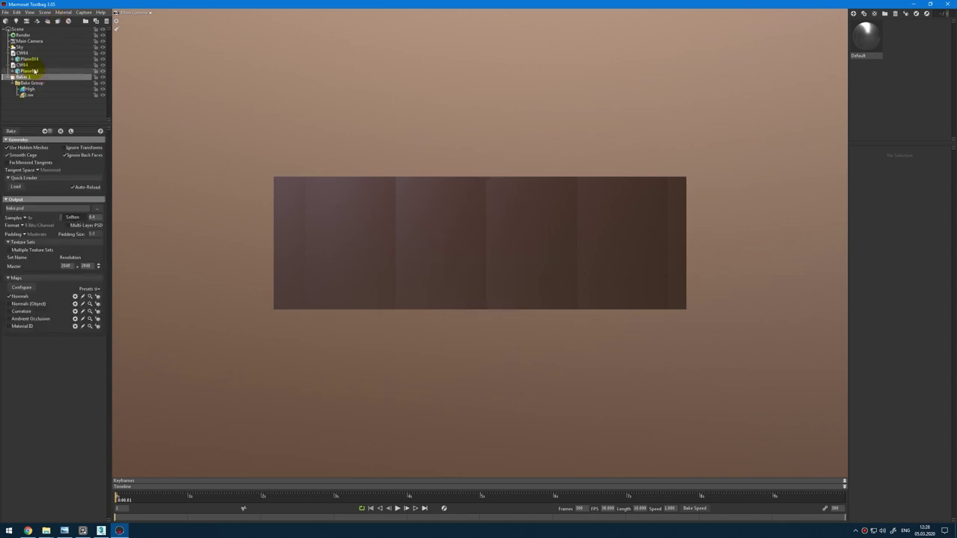
left_click_drag(32, 71, 38, 95)
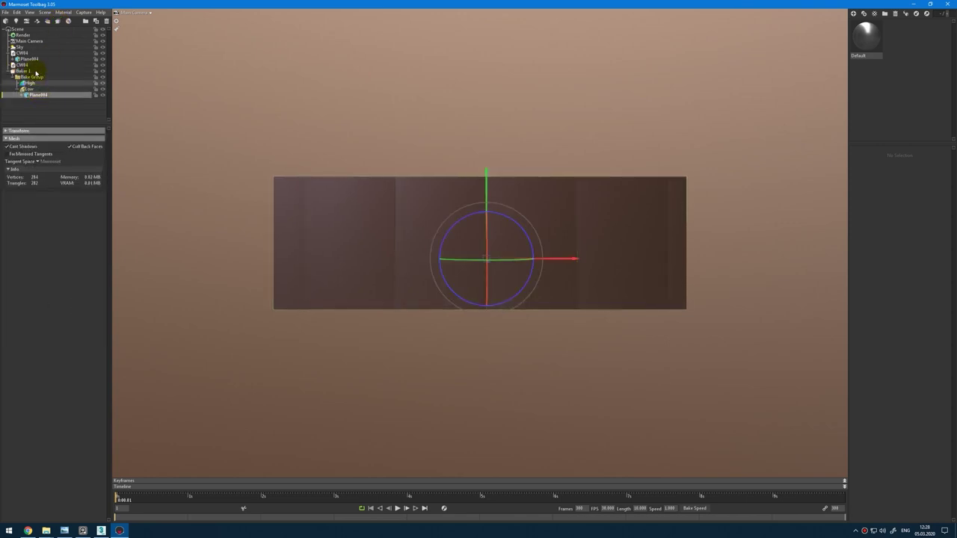
left_click(40, 59)
mouse_move(40, 60)
left_mouse_down()
mouse_move(37, 87)
mouse_move(34, 77)
left_mouse_up()
Step: Reduce the Low group's cage Max Offset to about 3.12 so it sits close to the wall, dismissing the offset painting prompt
left_click(39, 88)
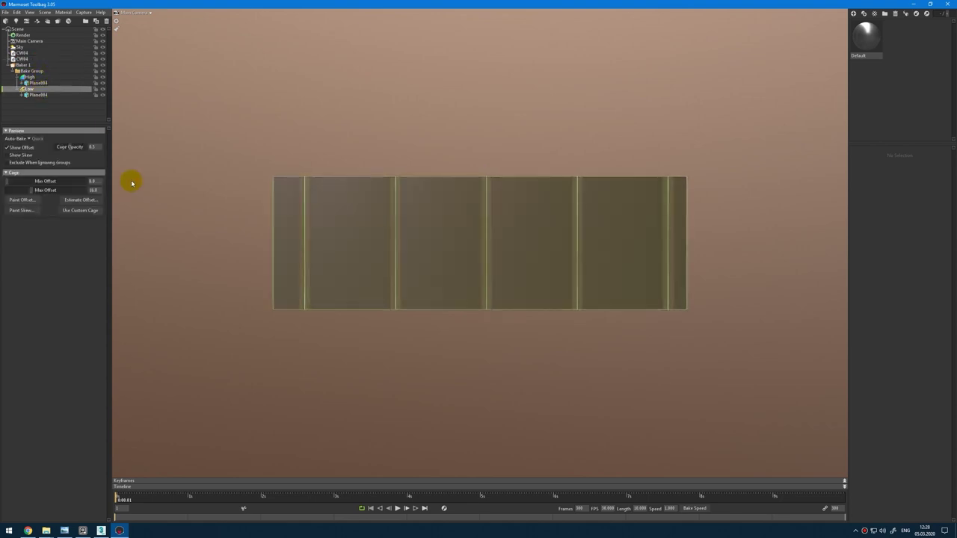
left_click_drag(228, 114, 291, 151)
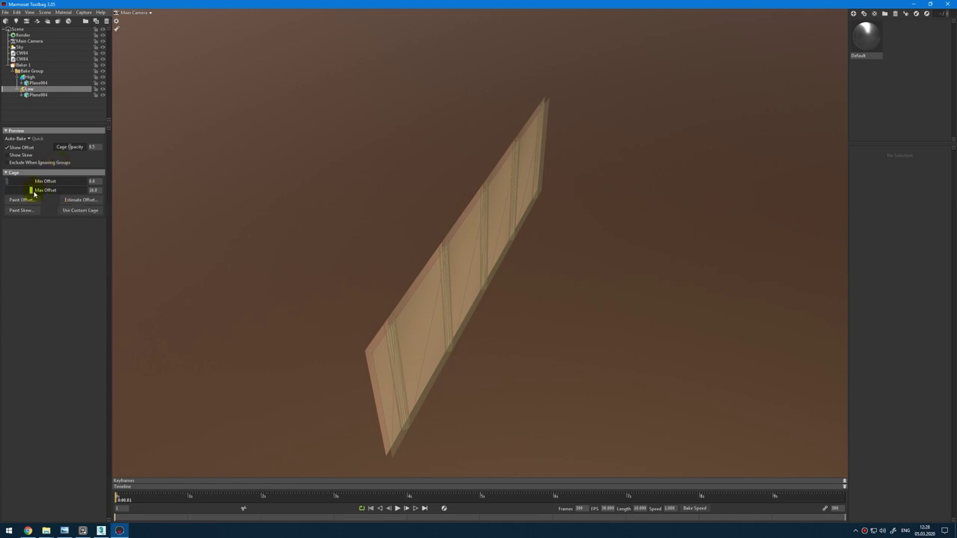
left_click_drag(31, 191, 23, 190)
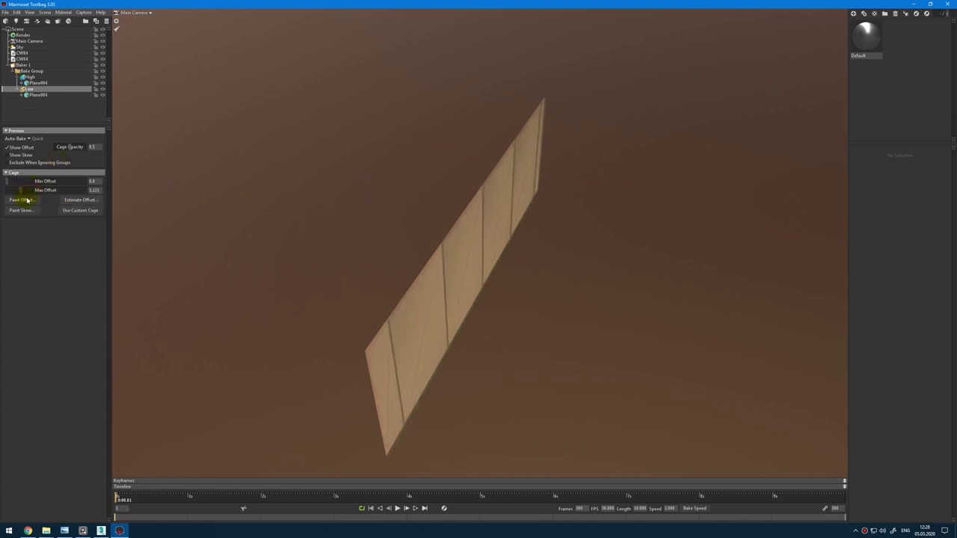
left_click(27, 199)
left_click(535, 293)
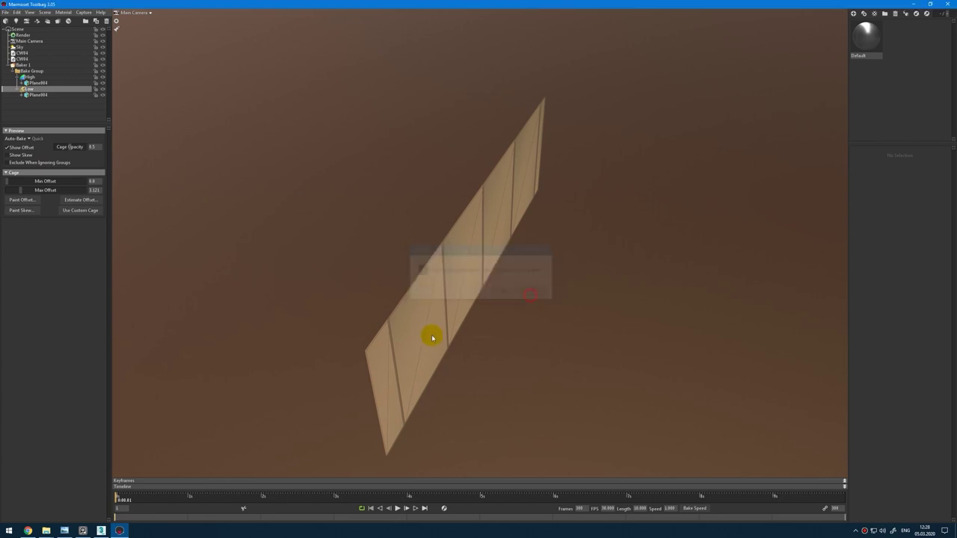
scroll(344, 320, "up", 4)
scroll(337, 356, "up", 1)
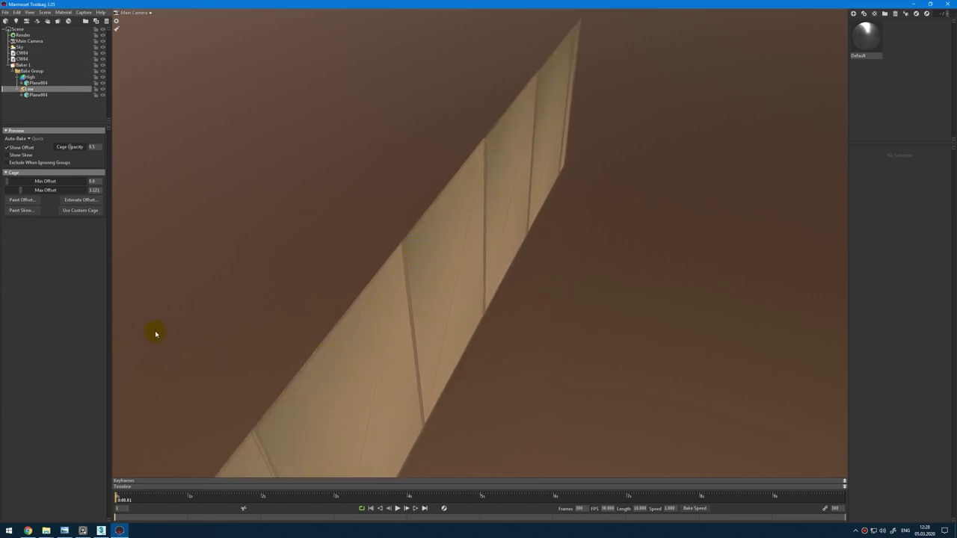
Step: Set the baker's output to a PNG file named CW04 in the ConcreteWall folder
left_click(22, 65)
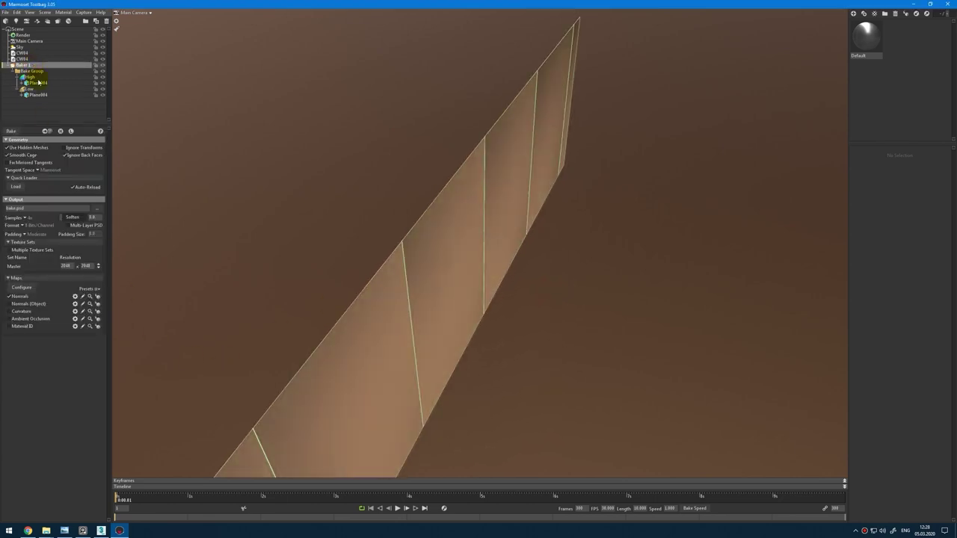
left_click(94, 207)
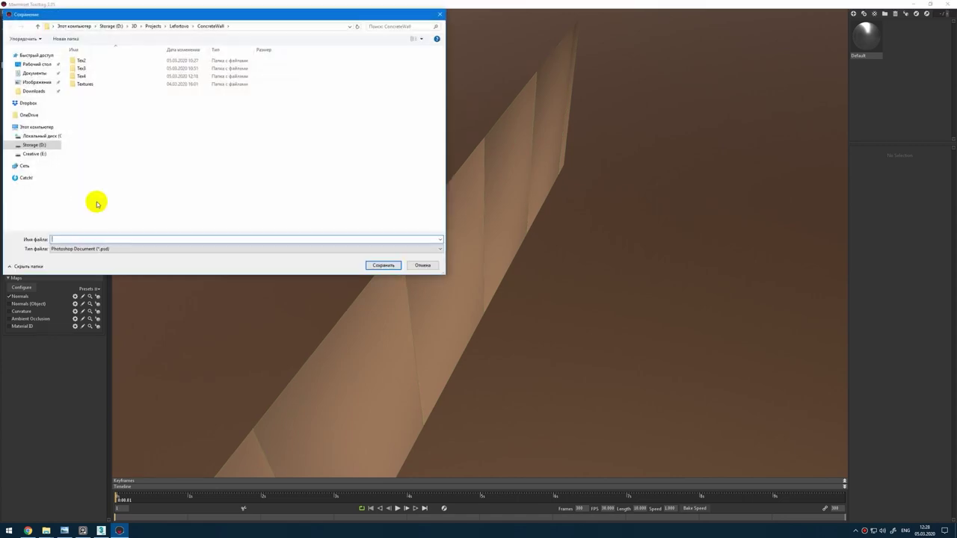
left_click(97, 249)
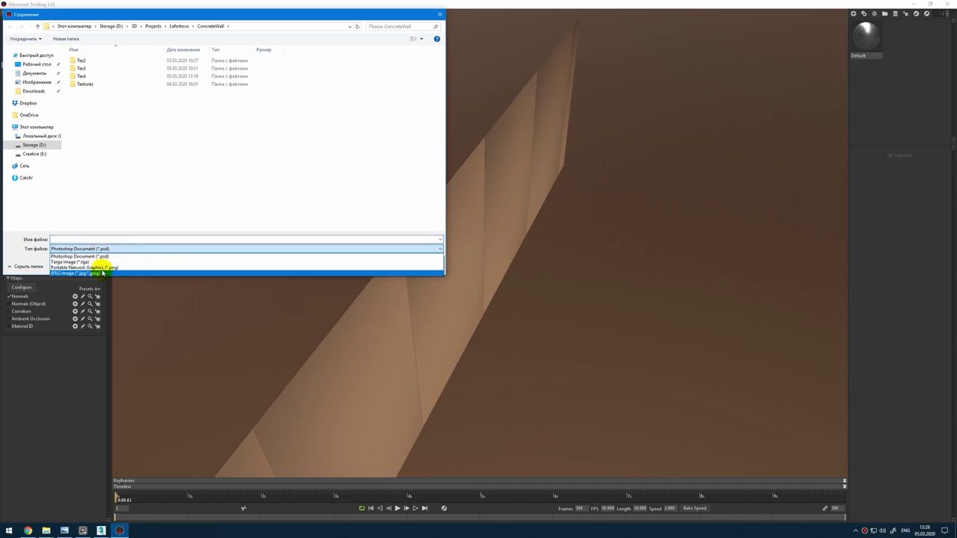
left_click(98, 267)
left_click(109, 240)
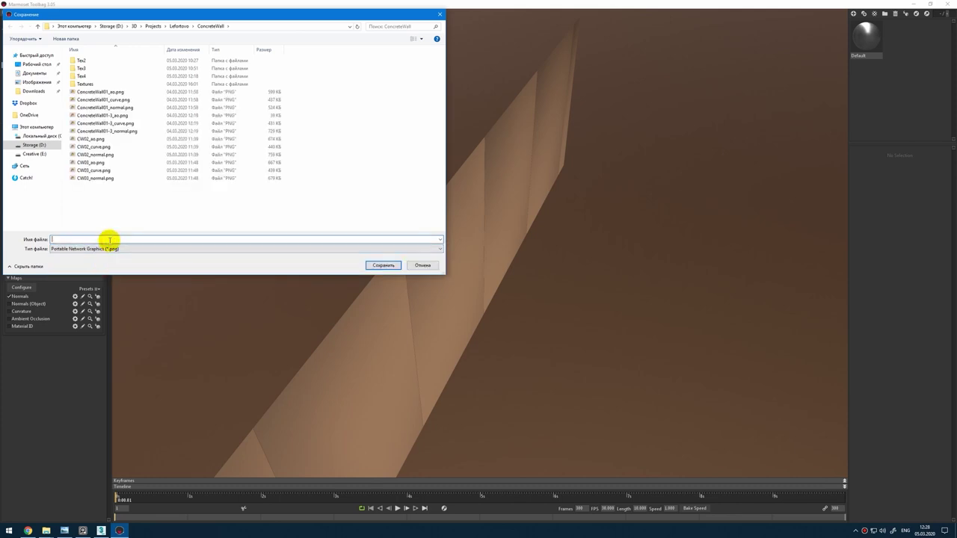
type("CW-")
type("4")
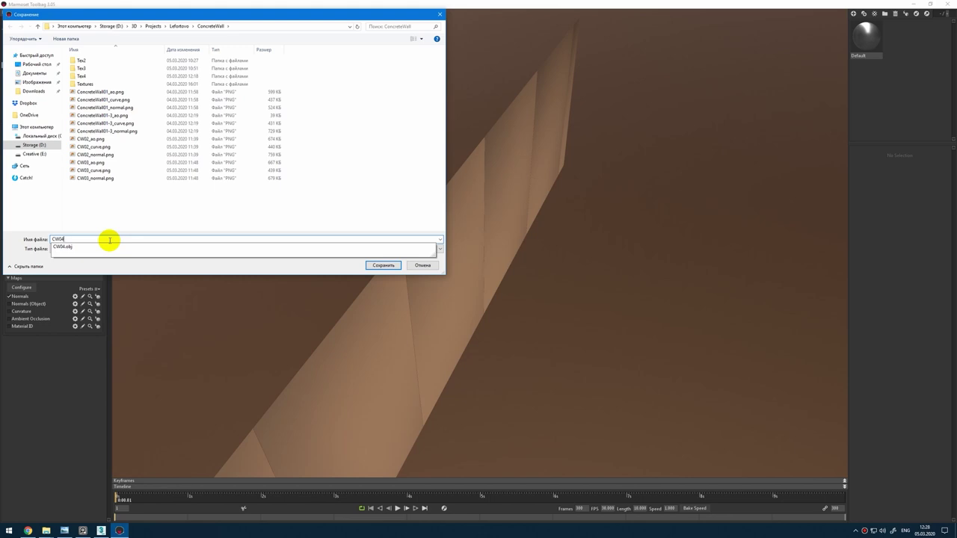
left_click(383, 264)
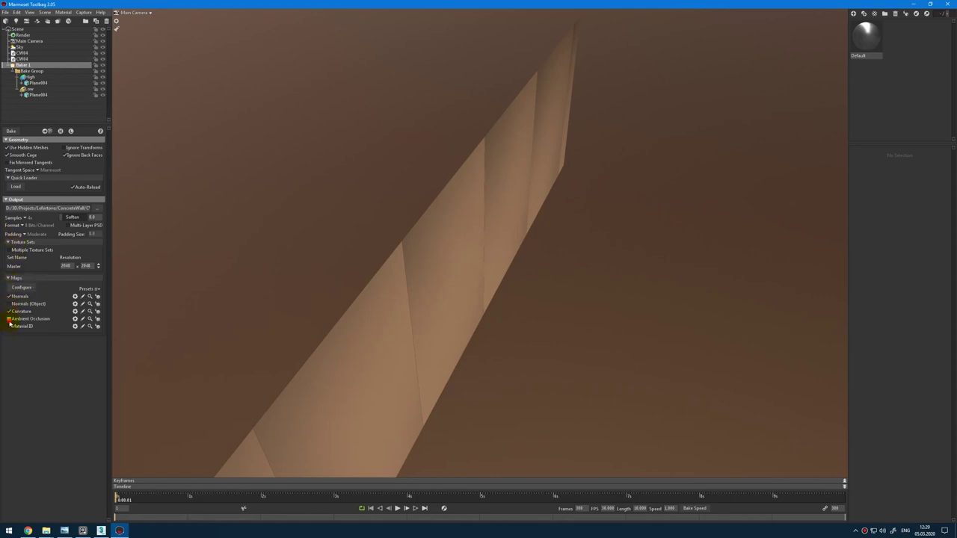
Step: Enable the Curvature and Ambient Occlusion maps in addition to Normals and bake the wall's maps
left_click(38, 320)
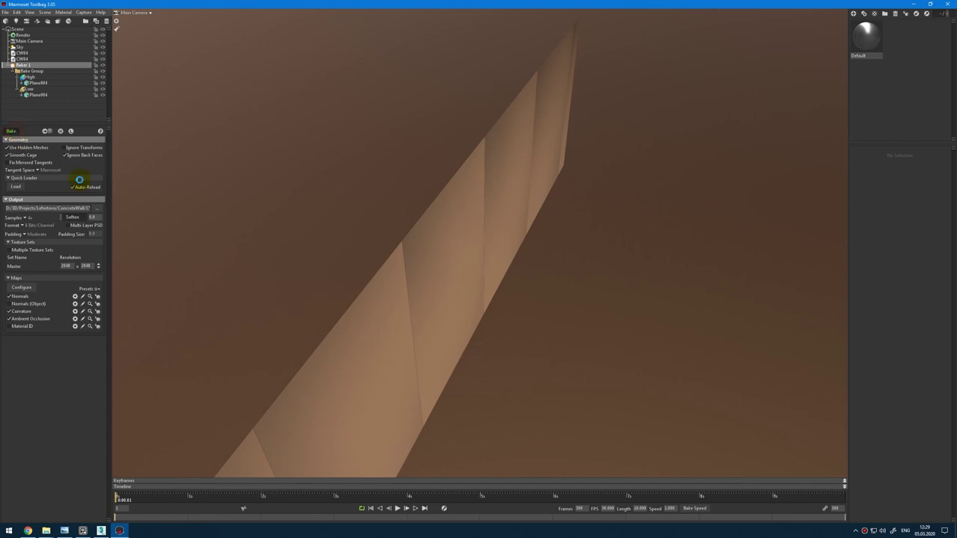
left_click(98, 267)
key("Return")
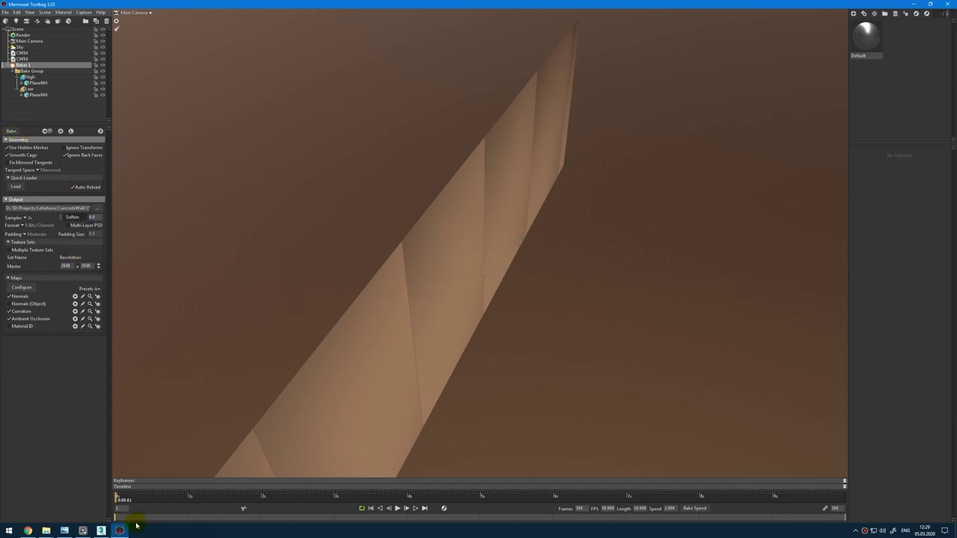
Step: Launch Quixel Mixer
key("super")
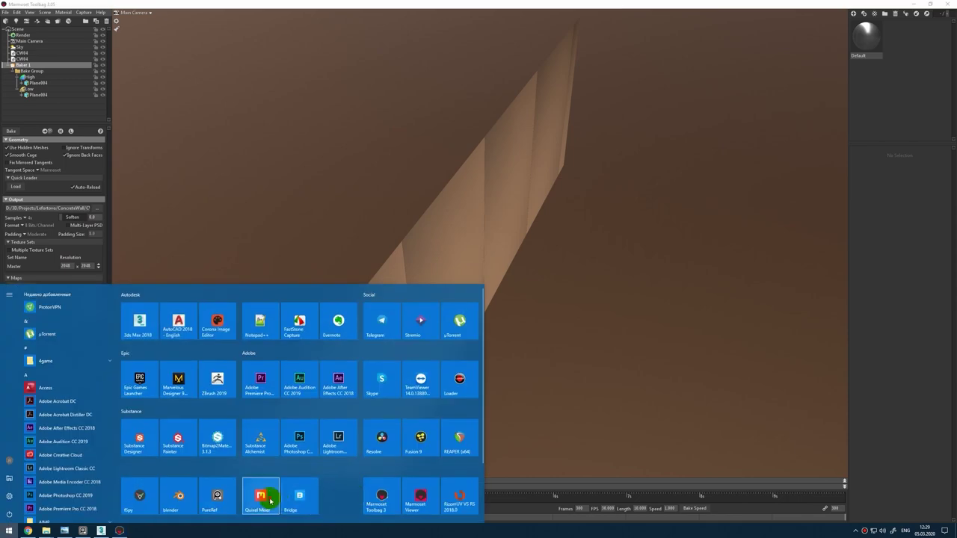
left_click(373, 359)
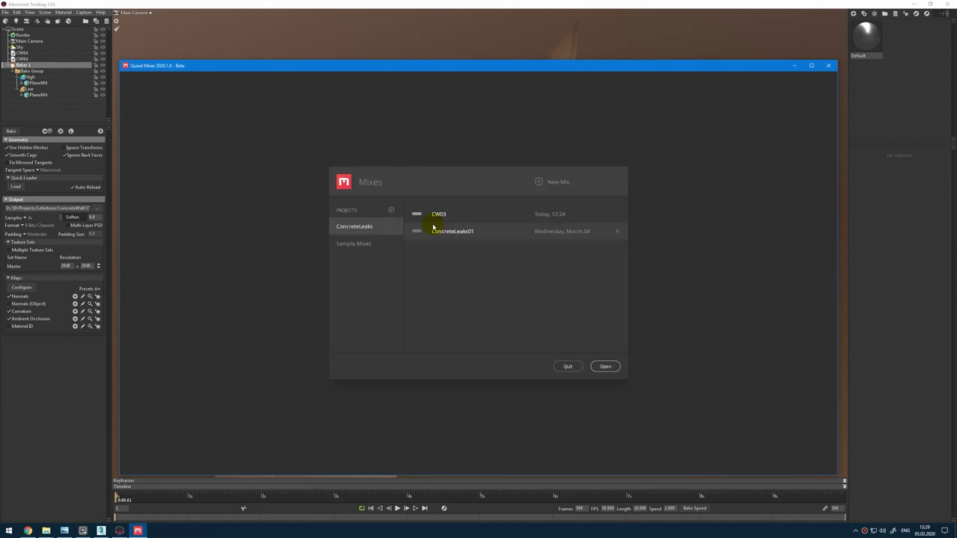
Step: Create a new mix named CW04 in the ConcreteLeaks project and load CW04.obj from the ConcreteWall folder as its custom mesh
left_click(547, 184)
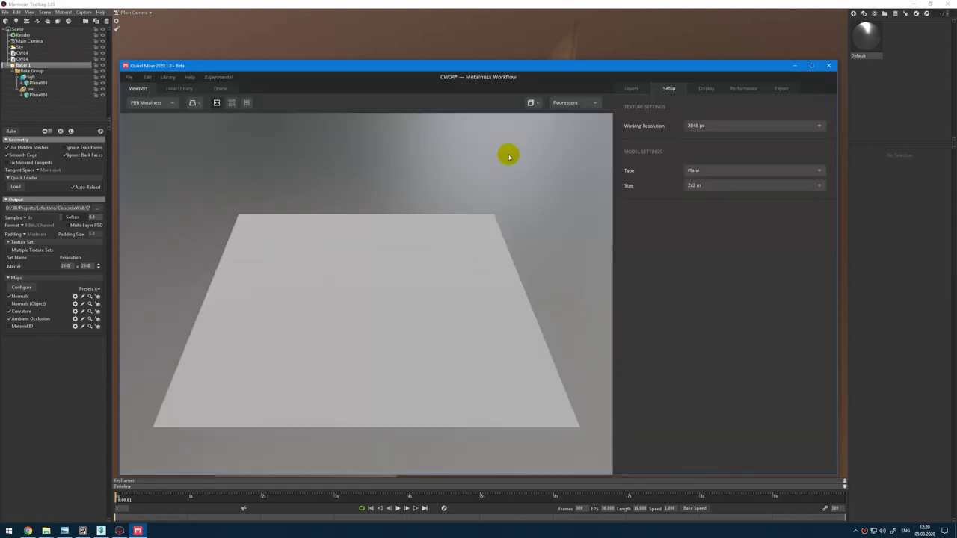
left_click(810, 66)
left_click(813, 108)
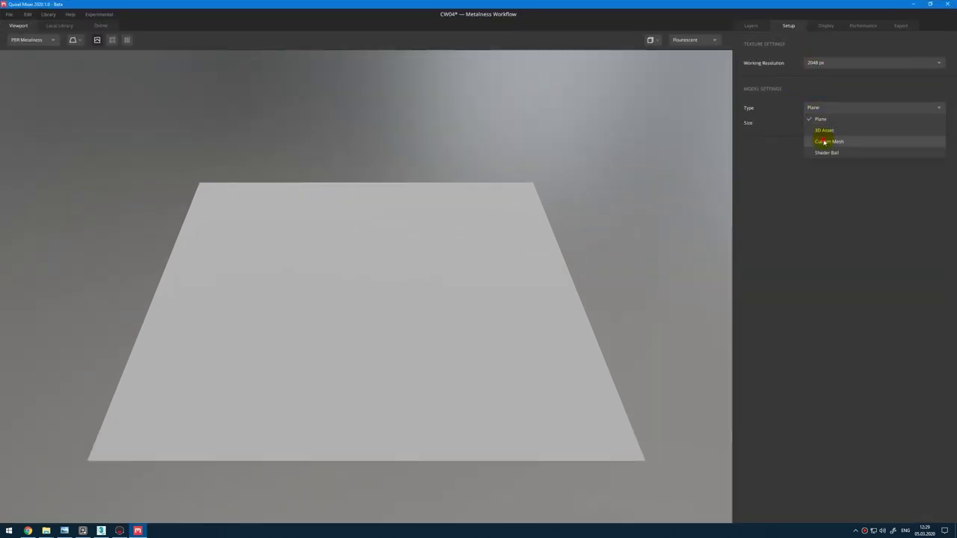
left_click(826, 142)
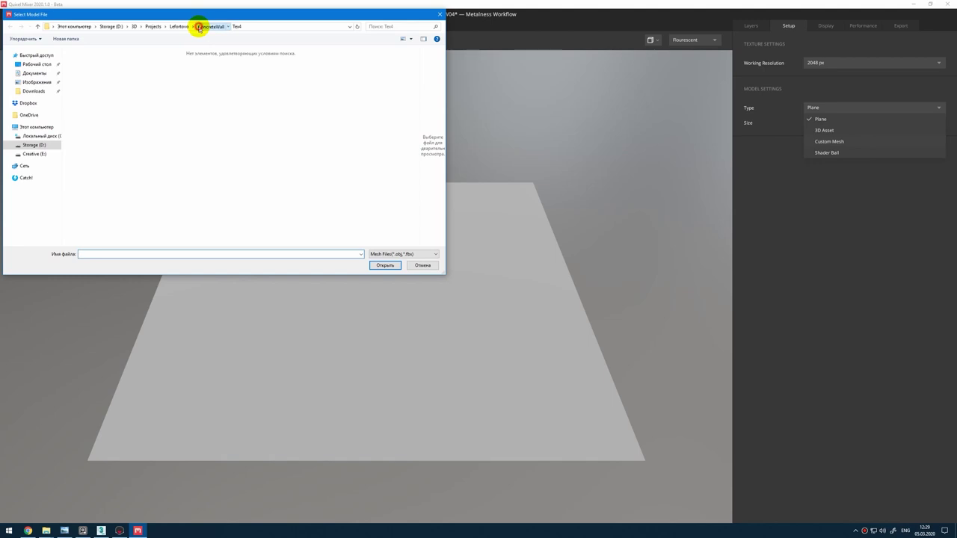
left_click(200, 27)
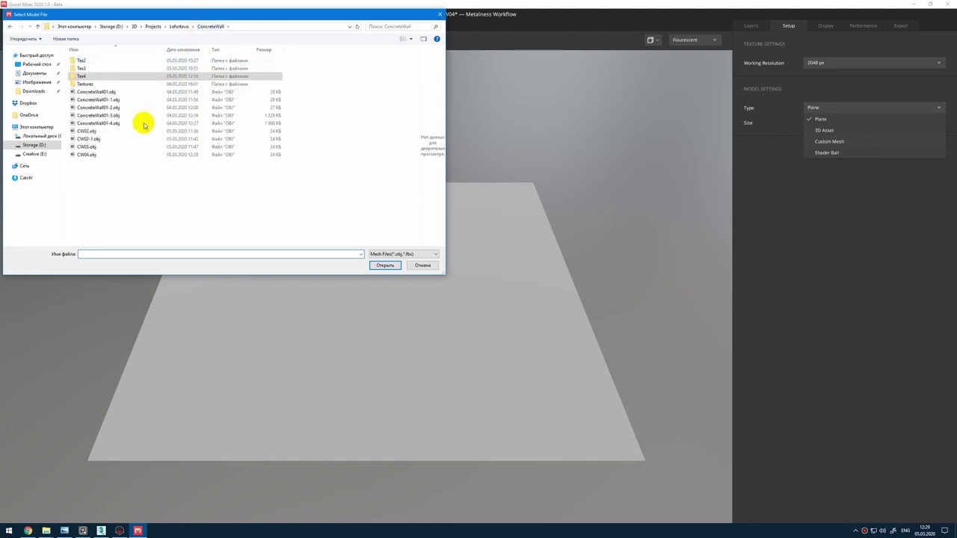
double_click(118, 153)
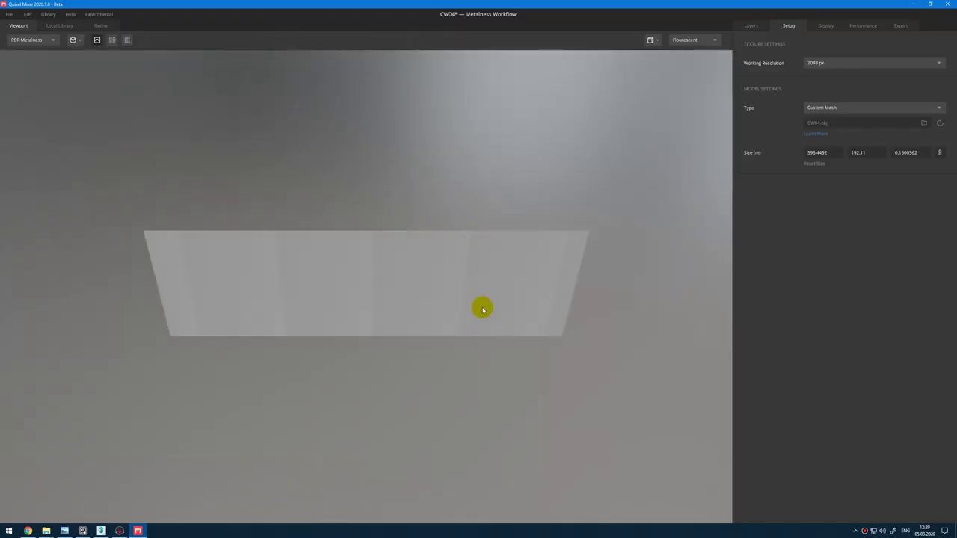
left_click_drag(483, 309, 525, 270)
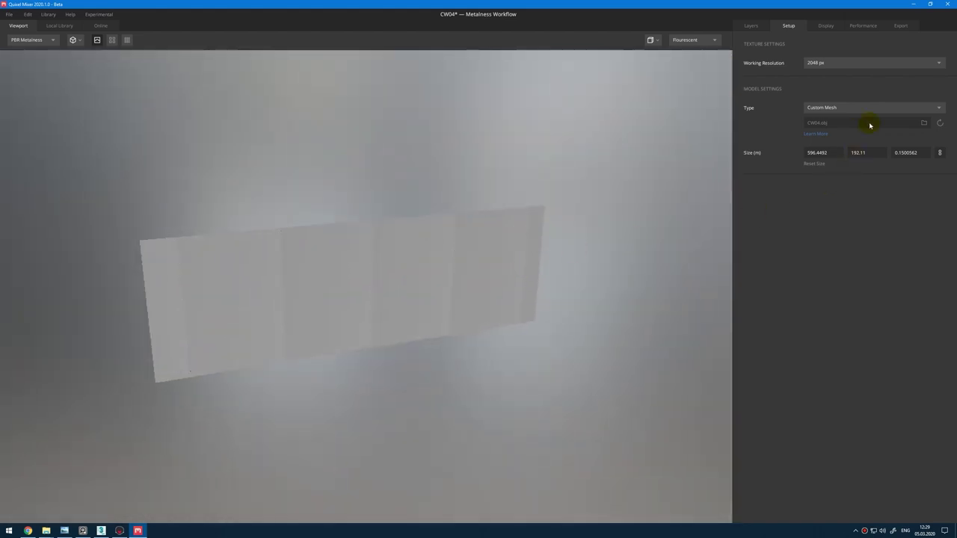
Step: Load CW02.obj as the custom mesh for comparison and switch the mix back to CW04.obj
left_click(924, 125)
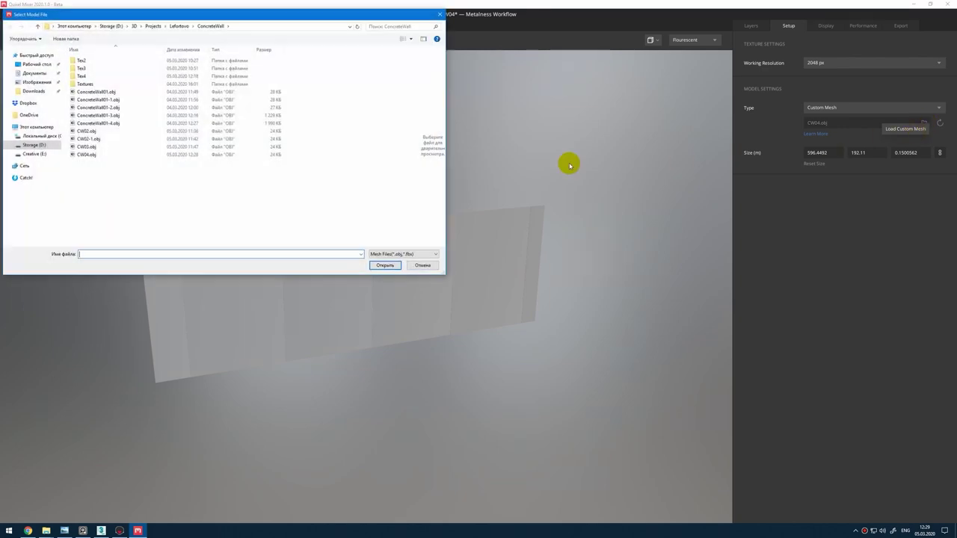
double_click(111, 141)
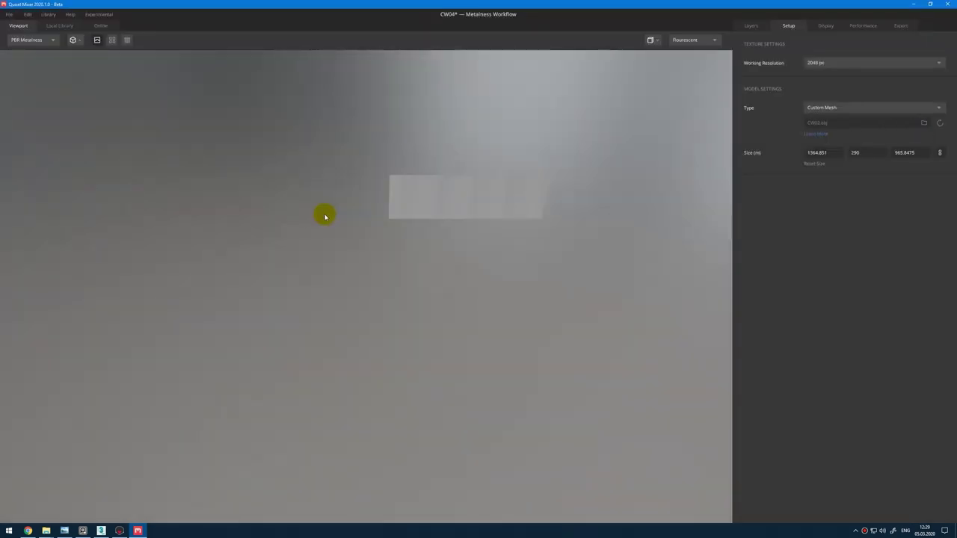
scroll(479, 242, "up", 2)
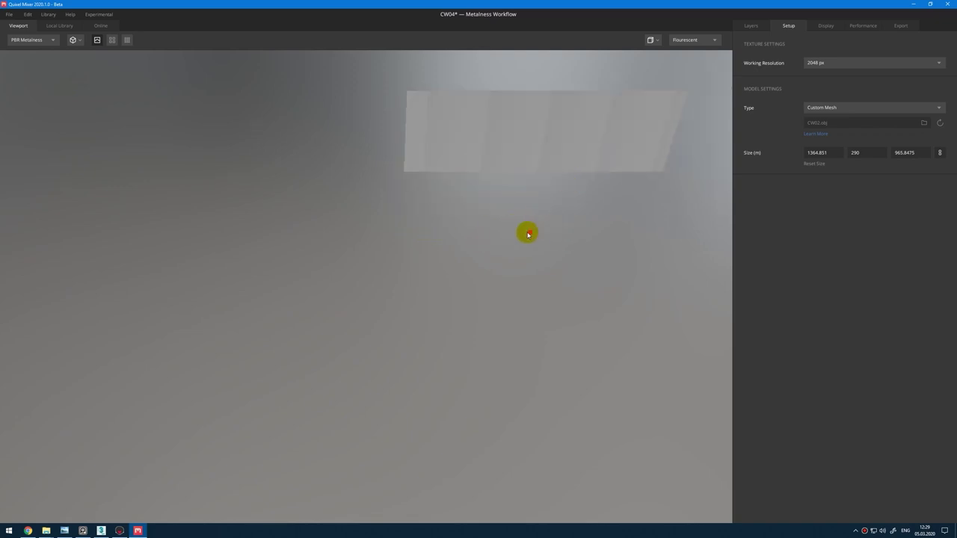
left_click_drag(527, 234, 575, 171)
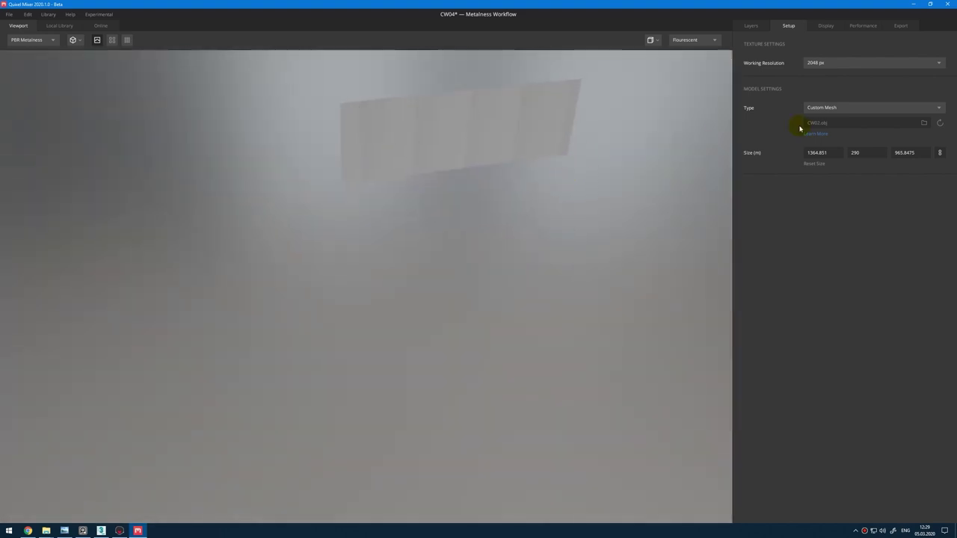
left_click(852, 123)
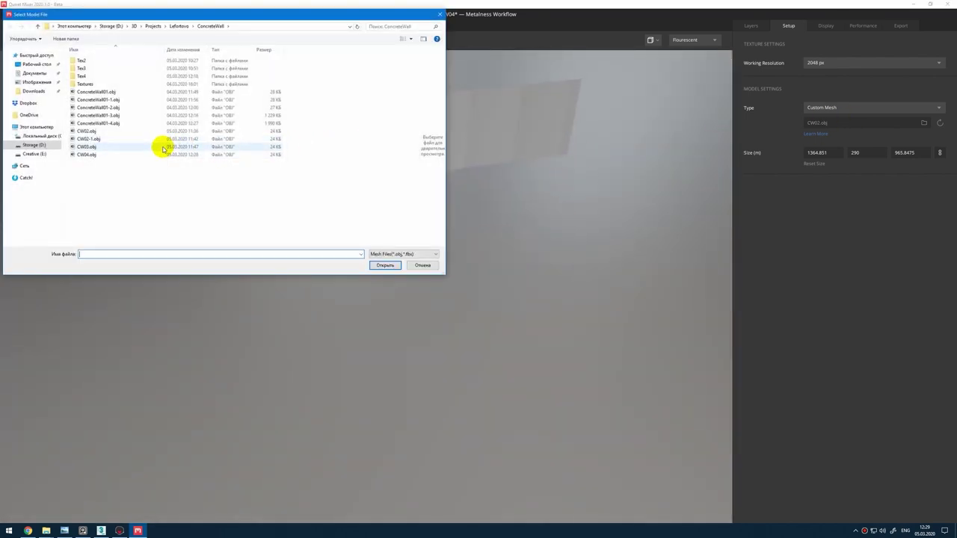
double_click(159, 156)
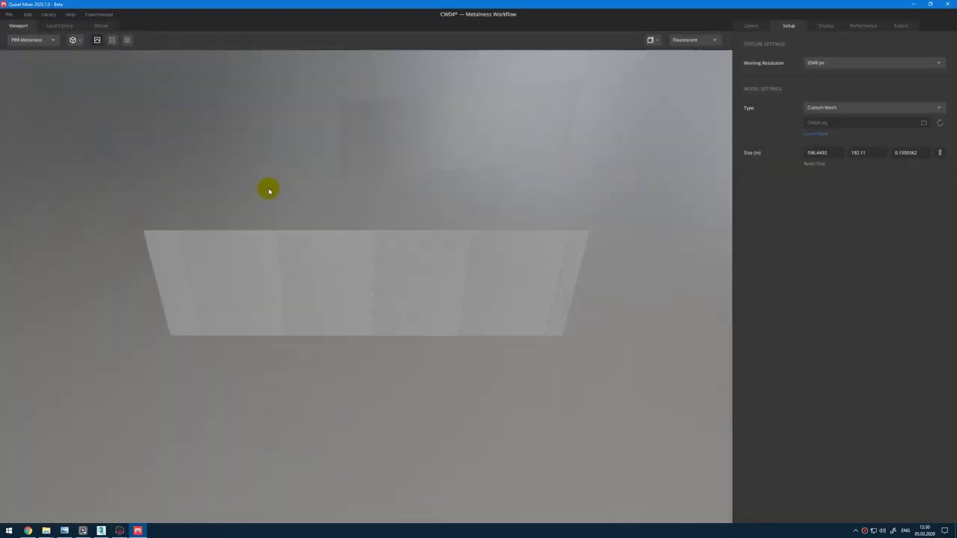
Step: Load CW04_normal.png as the base layer's normal map
left_click(762, 26)
left_click(905, 134)
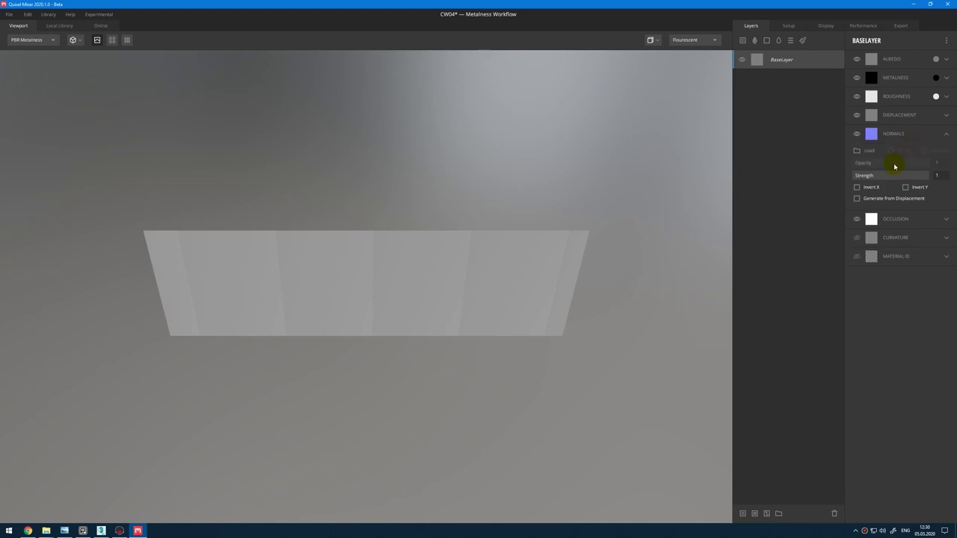
left_click(864, 150)
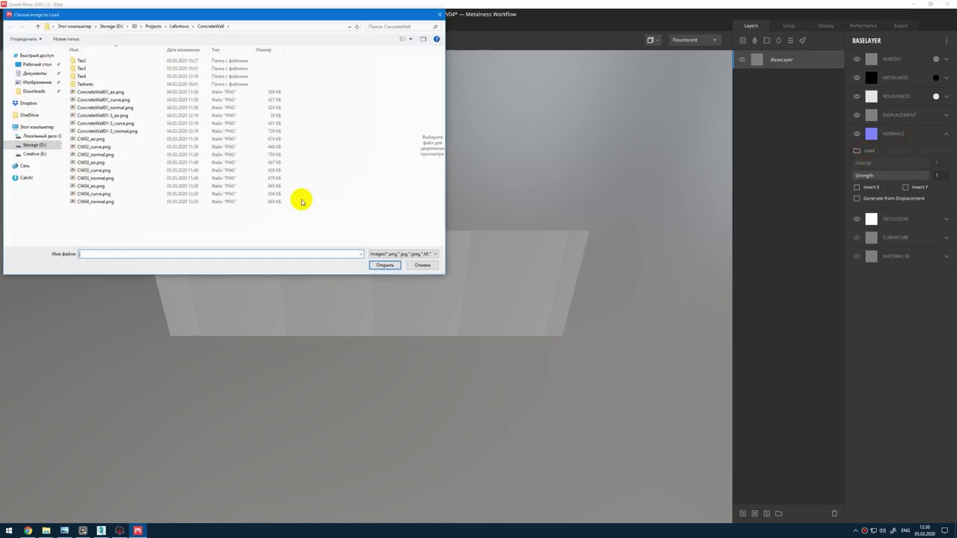
double_click(109, 201)
Step: Load CW04_curve.png as the base layer's curvature map and CW04_ao.png as its occlusion map
left_click(904, 236)
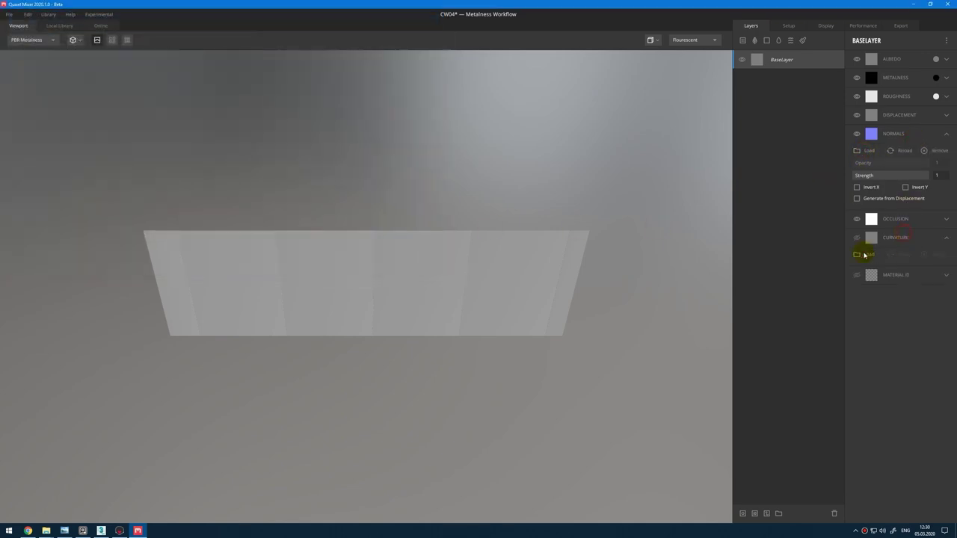
left_click(860, 256)
double_click(112, 188)
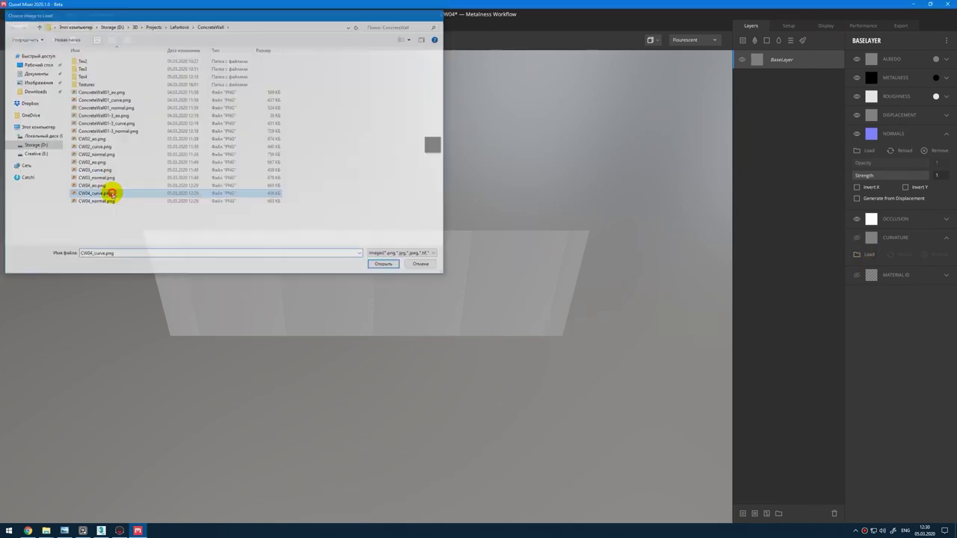
left_click(912, 221)
left_click(868, 237)
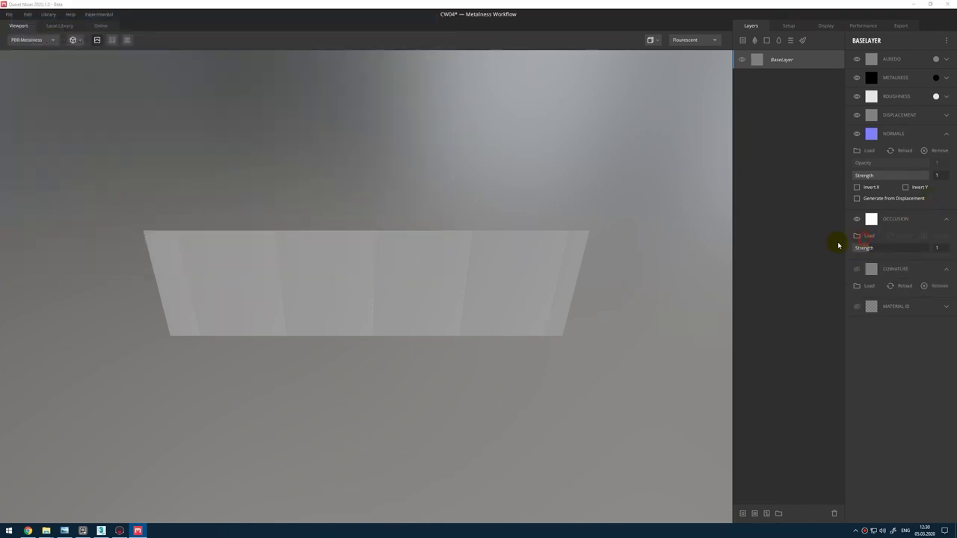
double_click(111, 187)
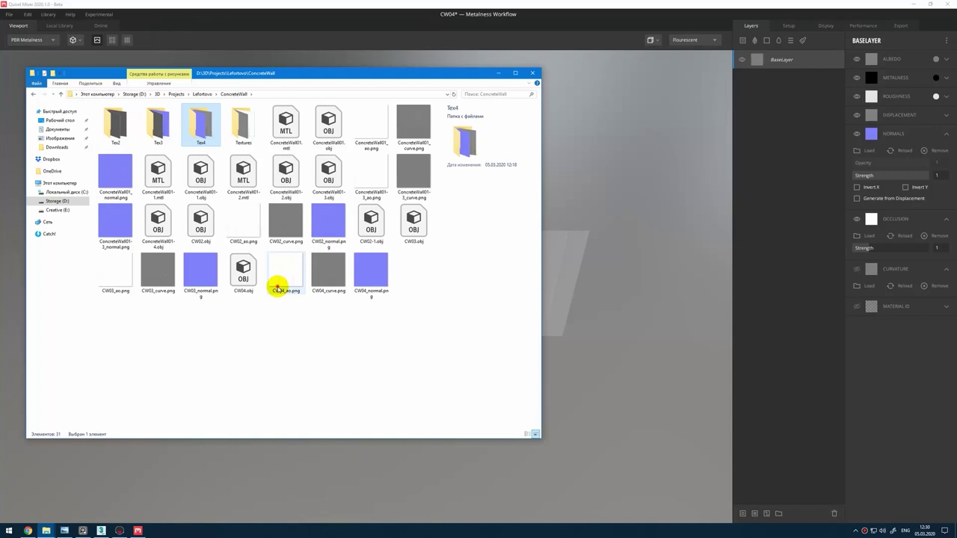
Step: Inspect the baked CW04 occlusion, curvature and normal images in the photo viewer and return to Quixel Mixer to check the wall
double_click(277, 287)
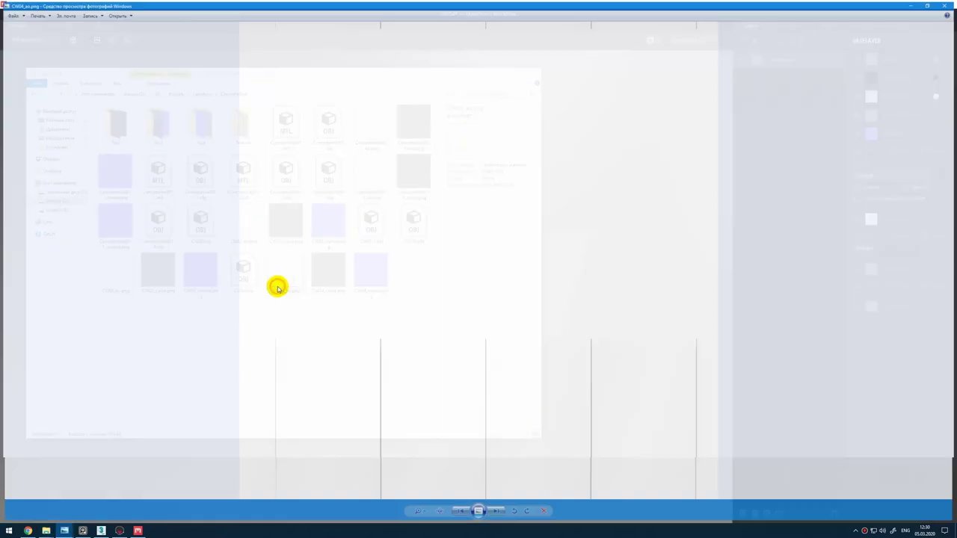
key("Right")
key("Right")
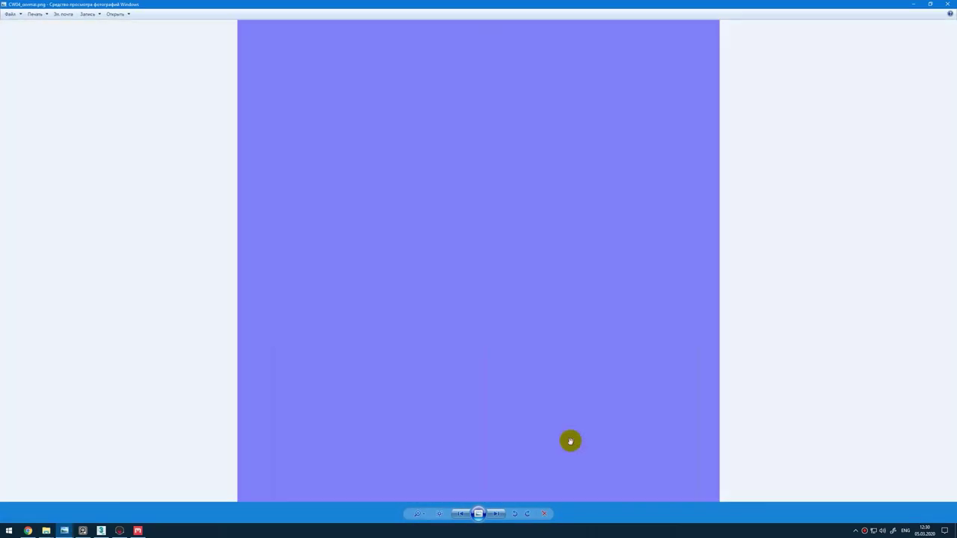
scroll(570, 441, "up", 4)
left_click(948, 5)
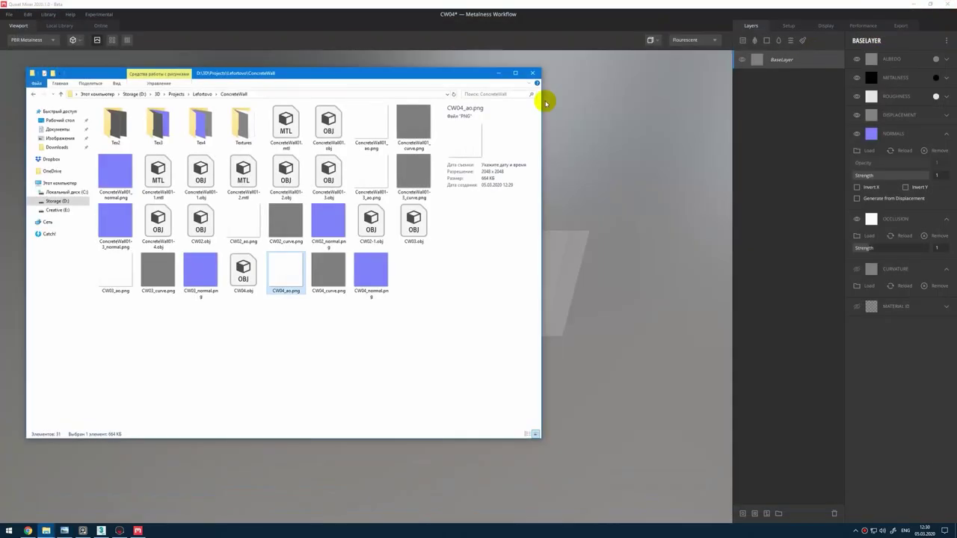
left_click(541, 6)
scroll(595, 259, "up", 3)
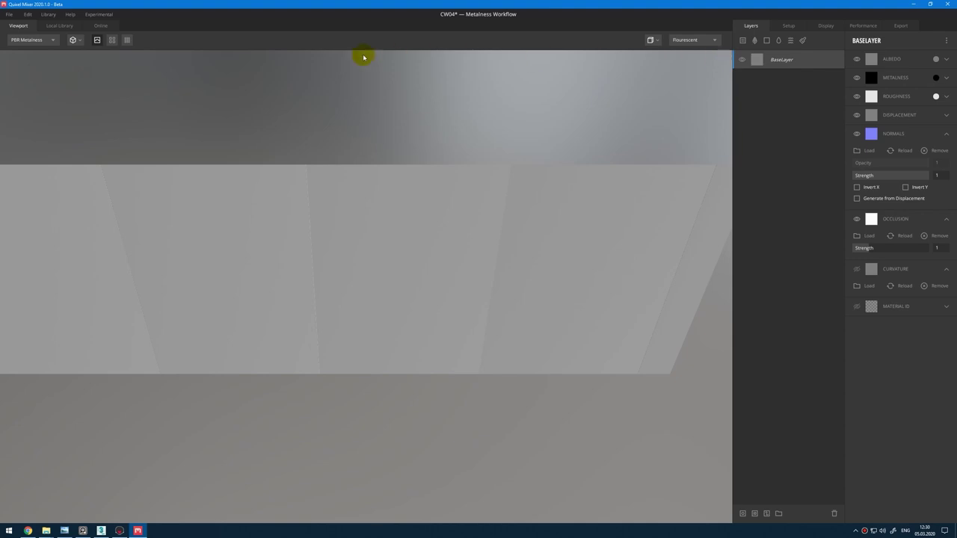
Step: Add the Concrete Floor 2x2 m surface from the local library's Concrete category as a layer above the base layer
left_click(745, 43)
left_click(108, 27)
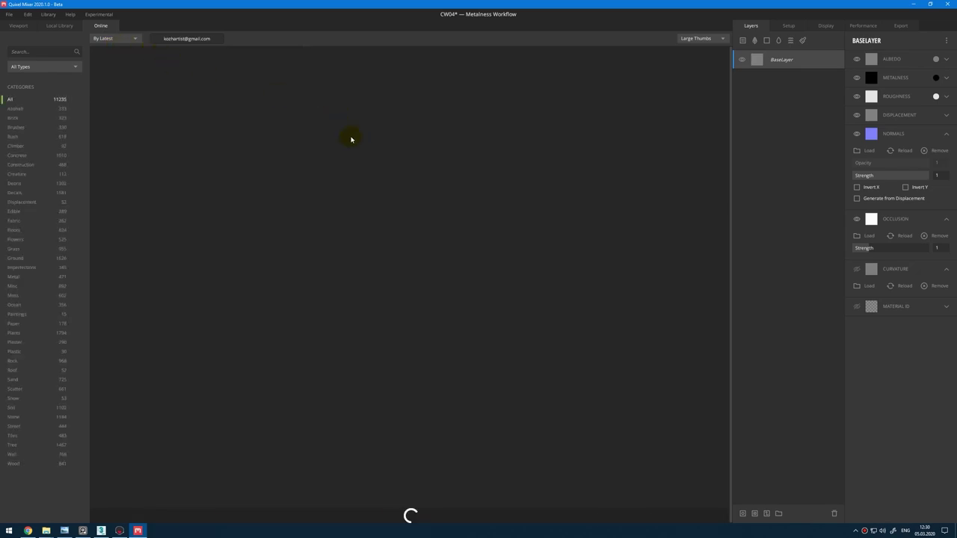
left_click(16, 157)
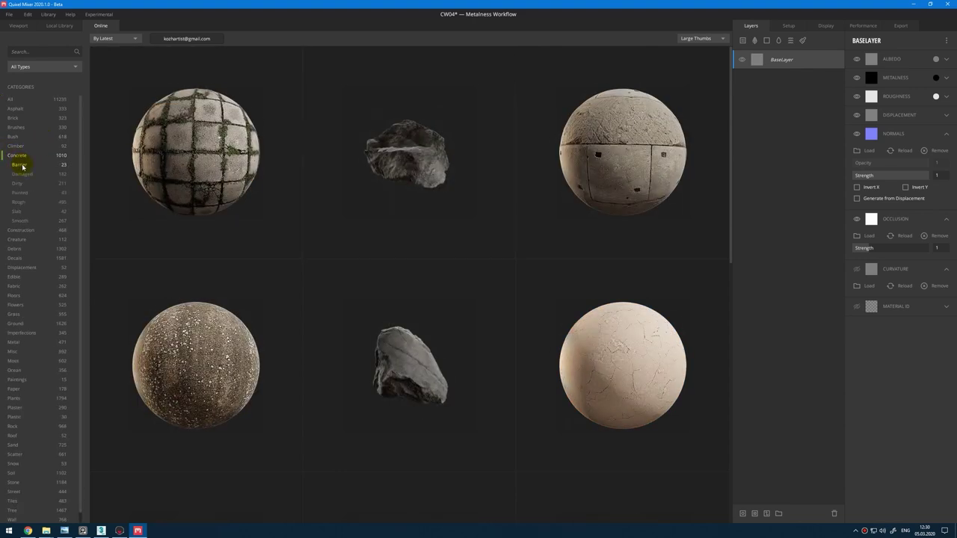
left_click(65, 26)
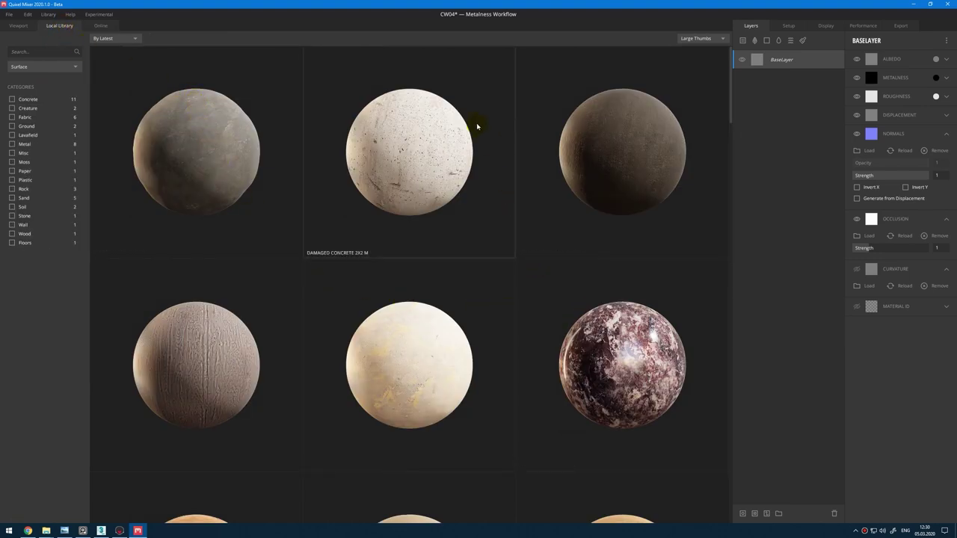
scroll(446, 252, "down", 2)
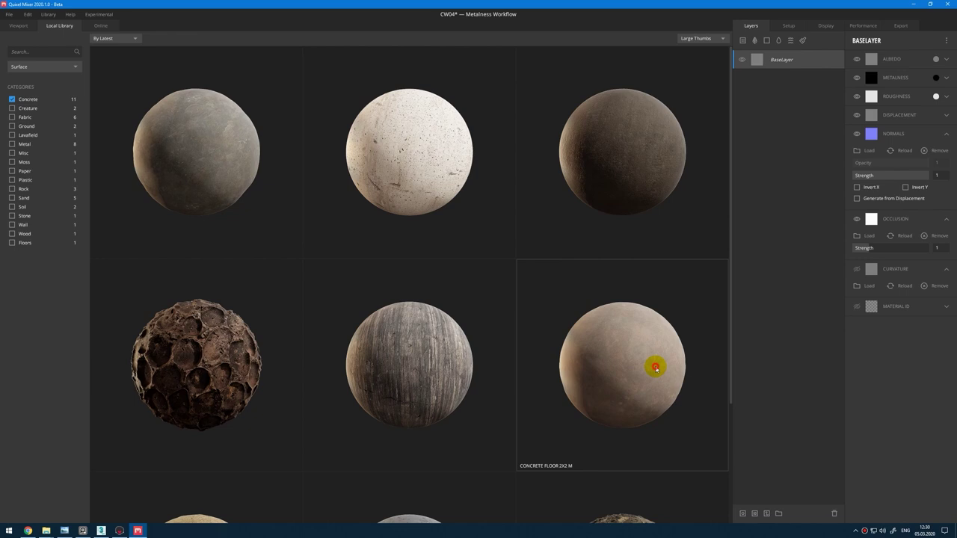
left_click(655, 367)
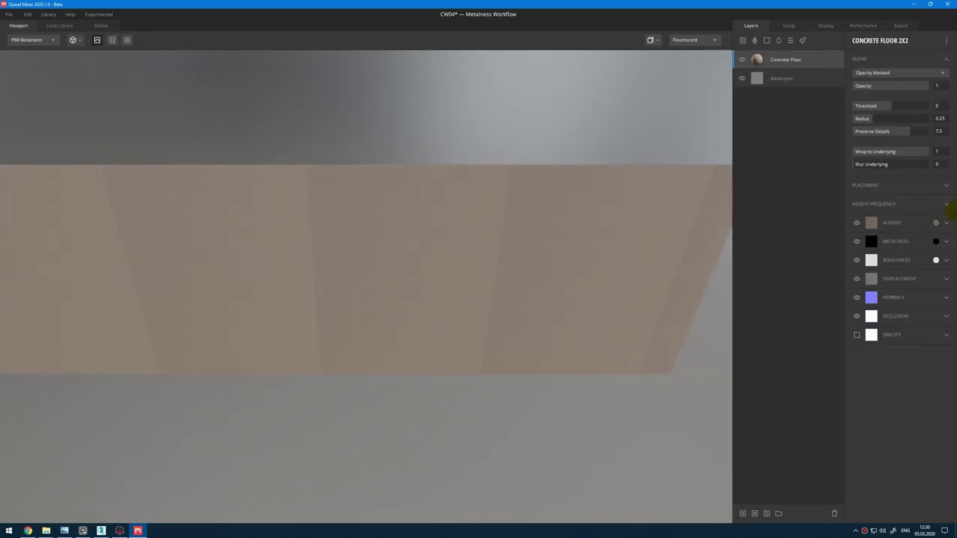
Step: Change the Concrete Floor layer's placement to Tiling with 5 repetitions in both X and Y
left_click(928, 187)
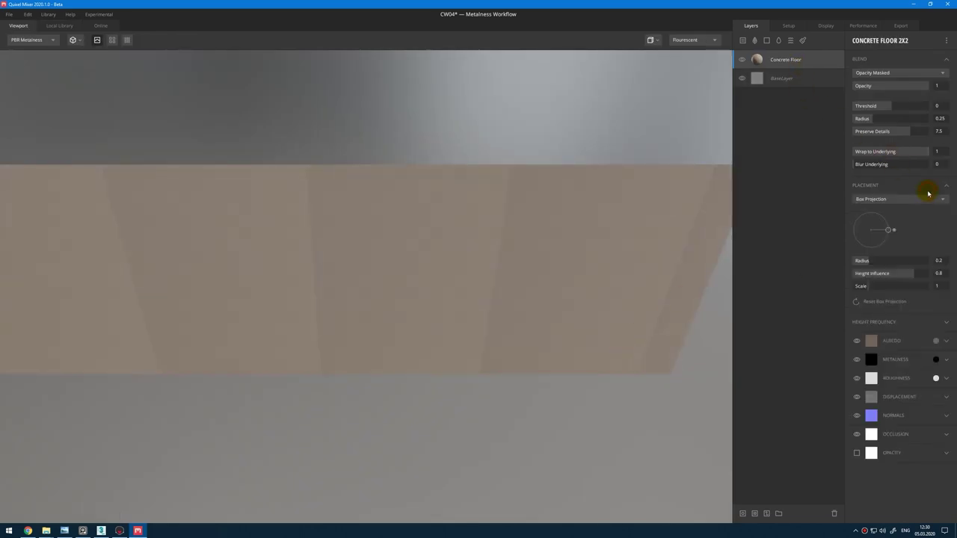
left_click(903, 205)
left_click(907, 234)
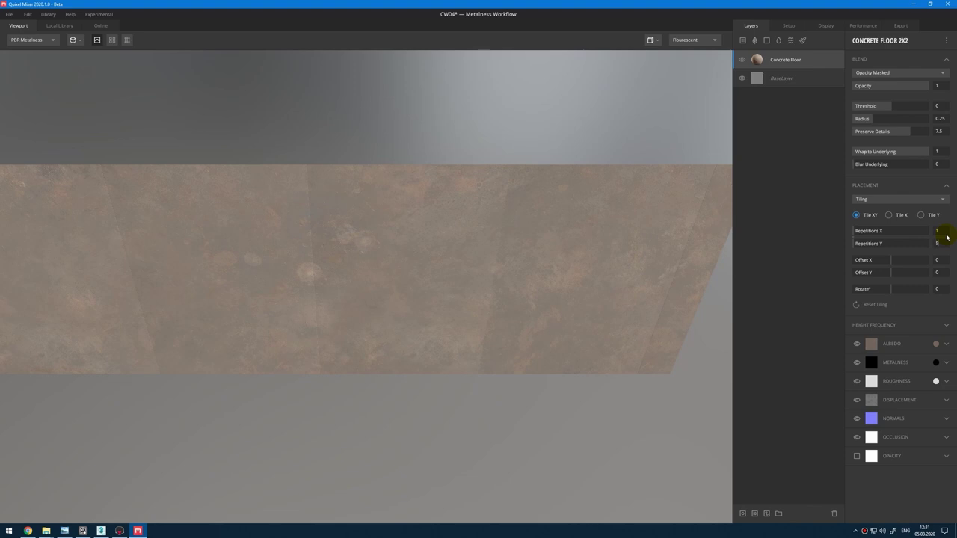
left_click(945, 231)
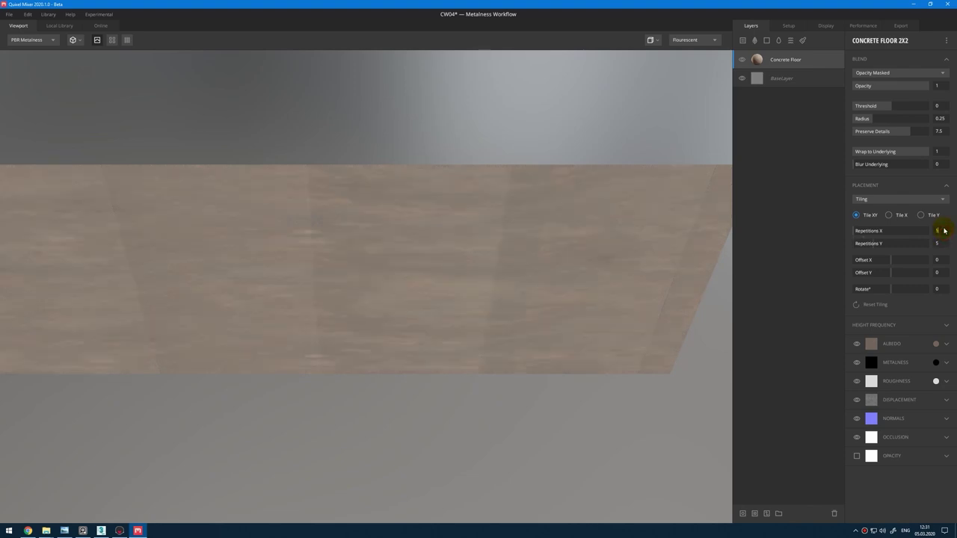
key("Return")
Step: Shift the Concrete Floor layer's tiling Offset X to about -0.045 and check the pattern across the whole wall
middle_click_drag(515, 338, 440, 333)
left_click_drag(472, 375, 464, 301)
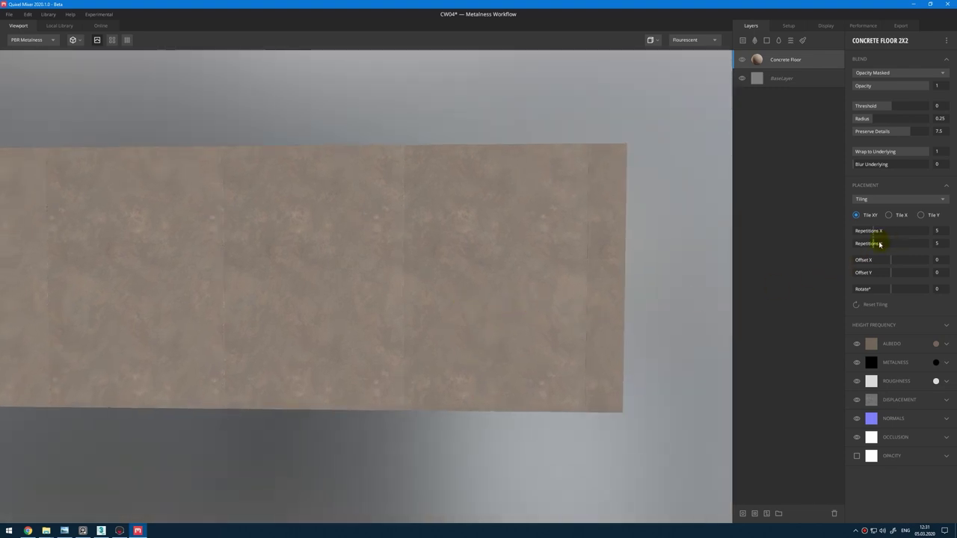
scroll(440, 372, "down", 1)
scroll(516, 383, "up", 3)
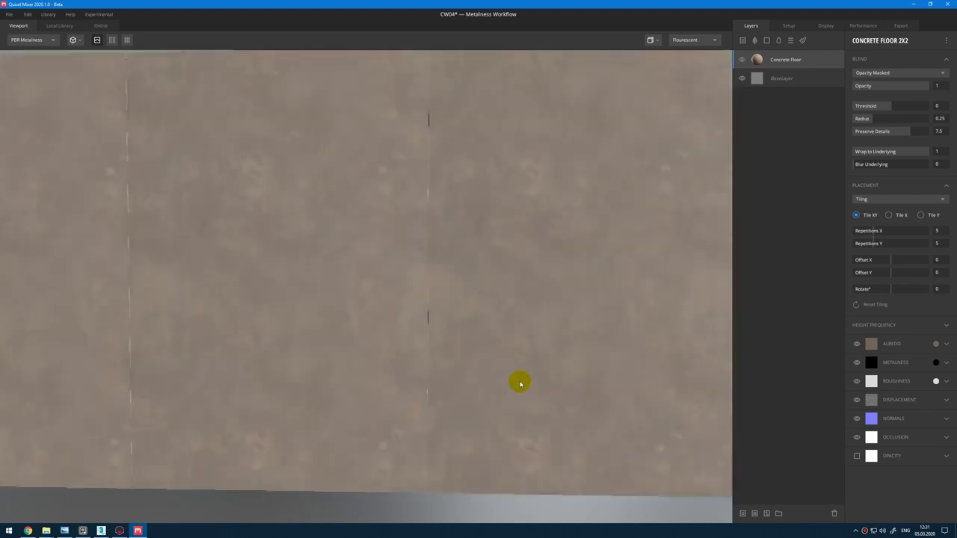
scroll(463, 314, "down", 2)
scroll(486, 358, "down", 3)
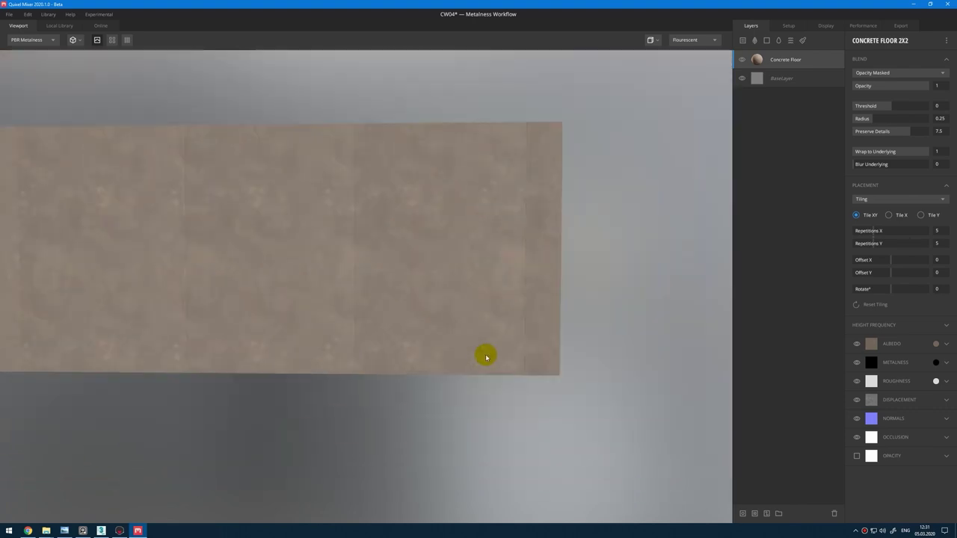
left_click_drag(890, 262, 890, 262)
scroll(482, 310, "down", 1)
middle_click_drag(315, 259, 492, 301)
scroll(490, 294, "down", 2)
scroll(538, 301, "up", 2)
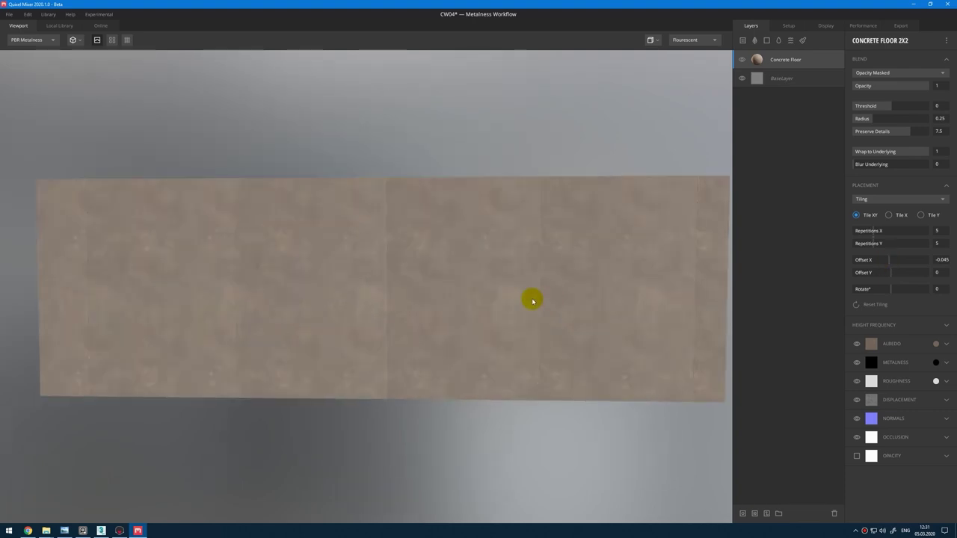
scroll(507, 299, "down", 2)
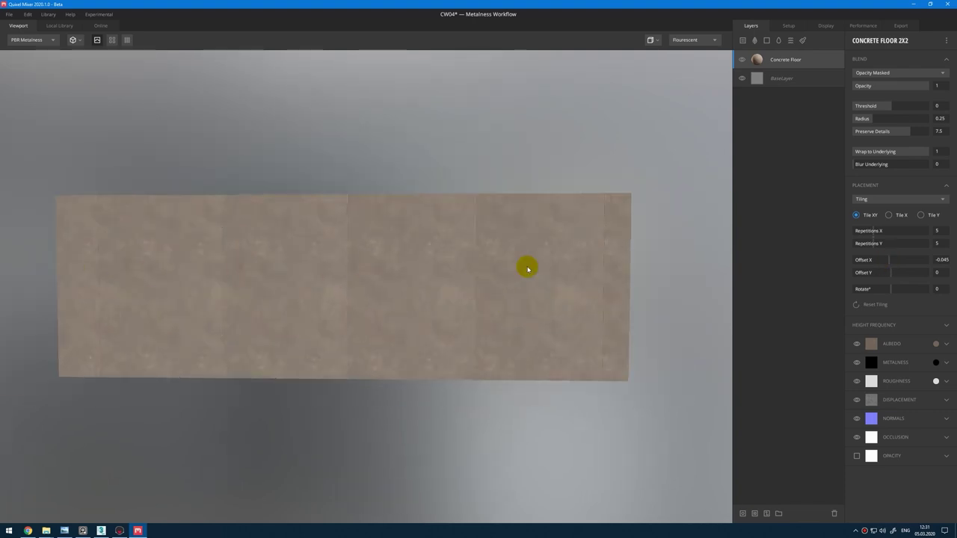
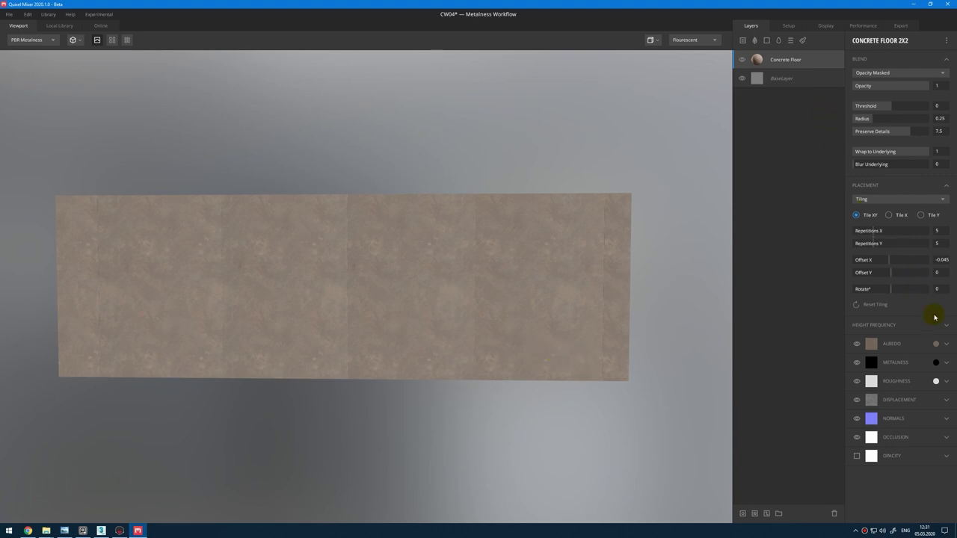
Step: Set the Concrete Floor layer's albedo colour to neutral grey 848484 and duplicate the layer
left_click(936, 344)
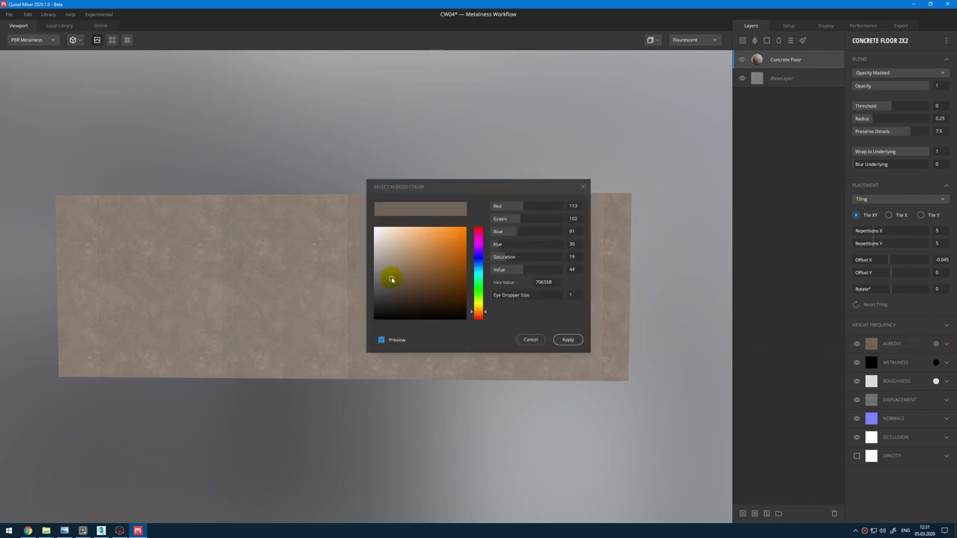
left_click_drag(391, 280, 347, 279)
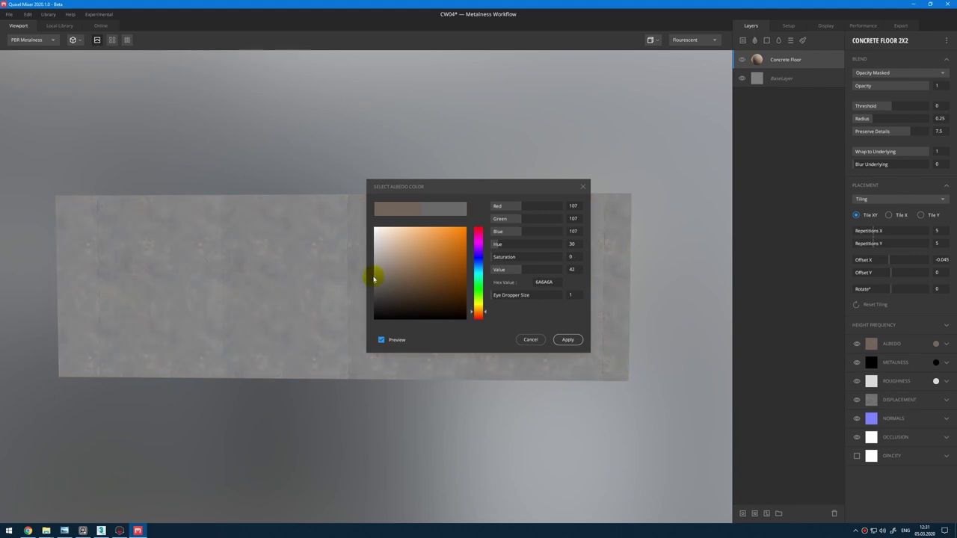
left_click(375, 279)
left_click_drag(374, 280, 370, 272)
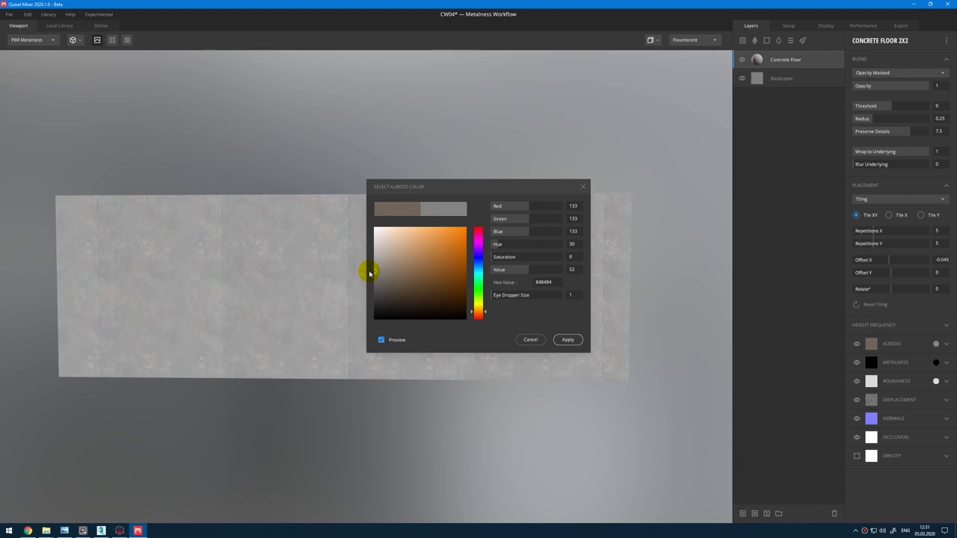
left_click(495, 297)
left_click(568, 341)
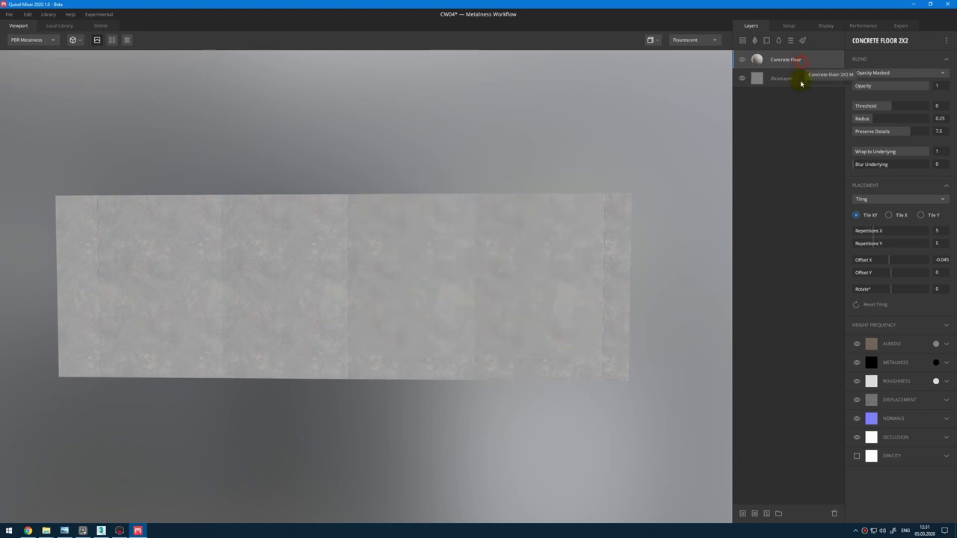
key("ctrl+d")
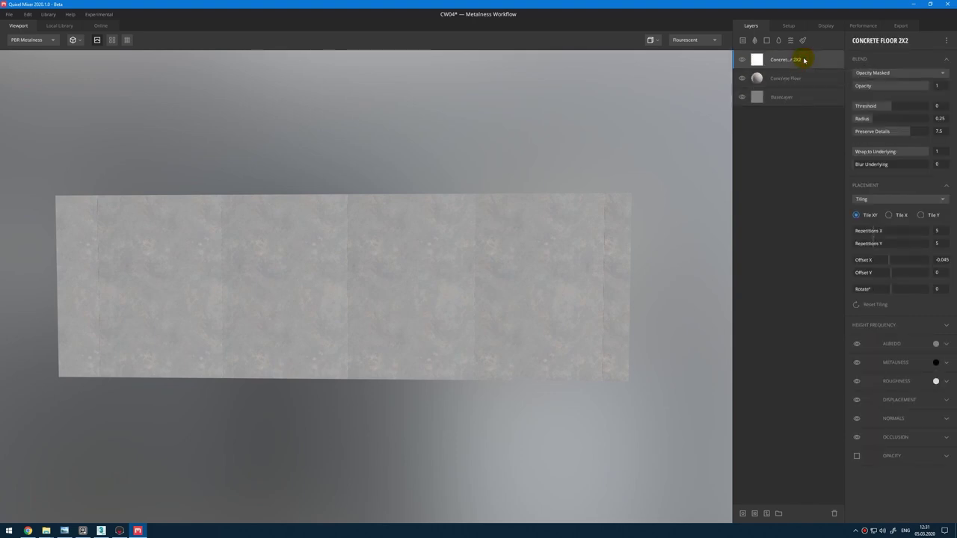
left_click(766, 513)
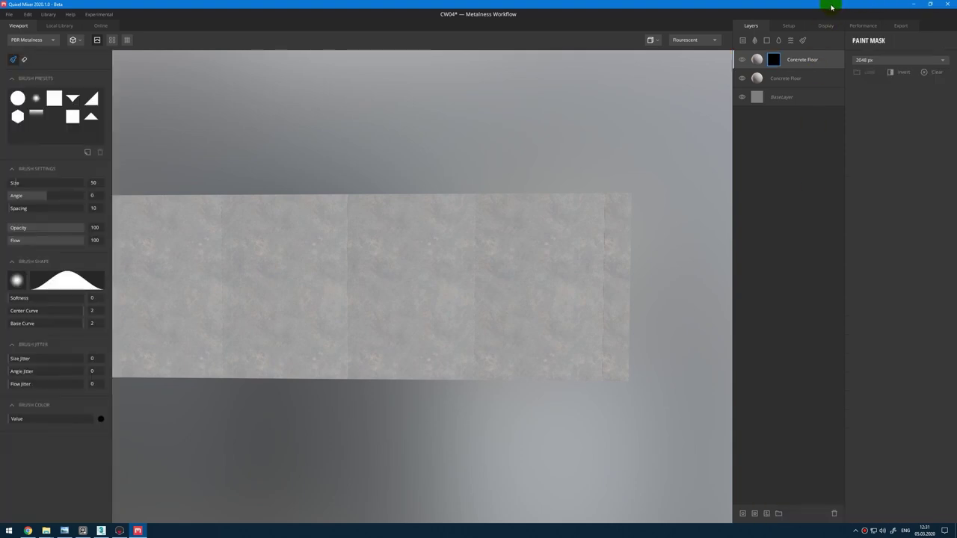
double_click(832, 8)
double_click(727, 67)
left_click(834, 513)
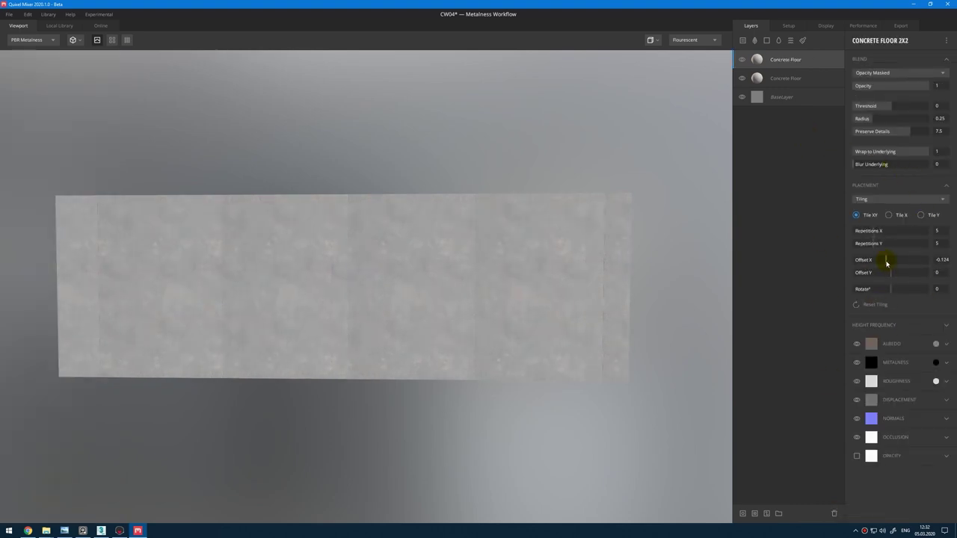
Step: Shift the duplicated Concrete Floor layer's tiling to Offset X -0.124 and Offset Y 0.134
left_click_drag(892, 275, 897, 273)
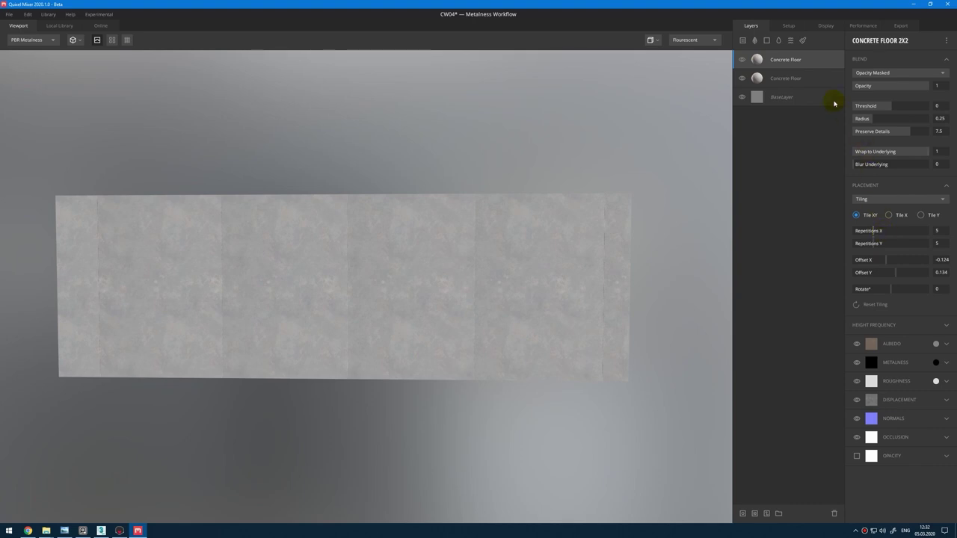
Step: Add a paint mask to the upper Concrete Floor layer and paint white over parts of the wall to break up the repetition
left_click(767, 515)
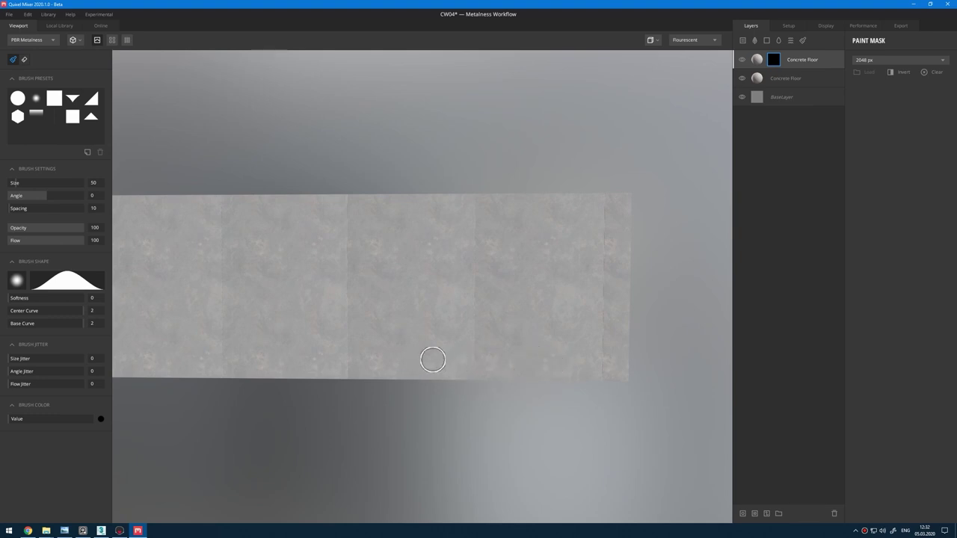
left_click(99, 419)
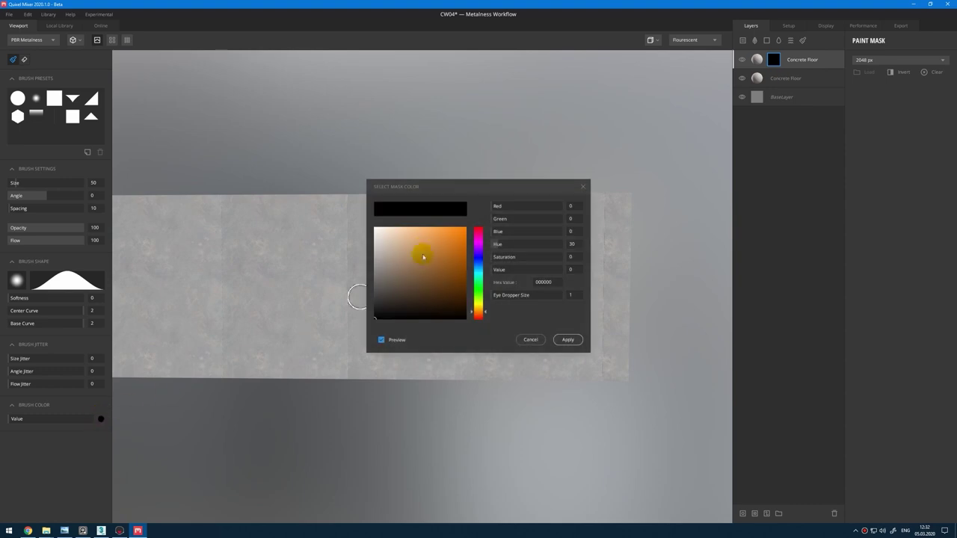
left_click(567, 340)
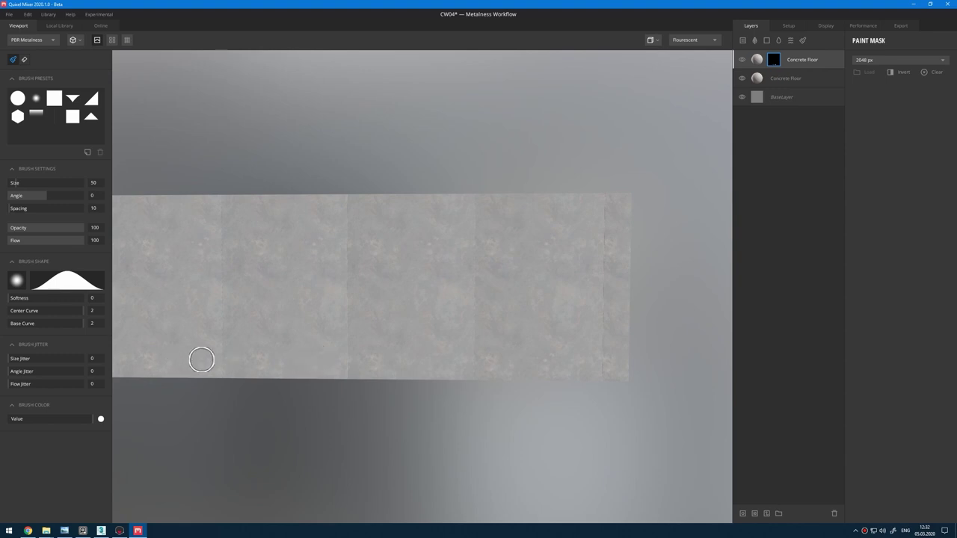
middle_click_drag(345, 337, 444, 329)
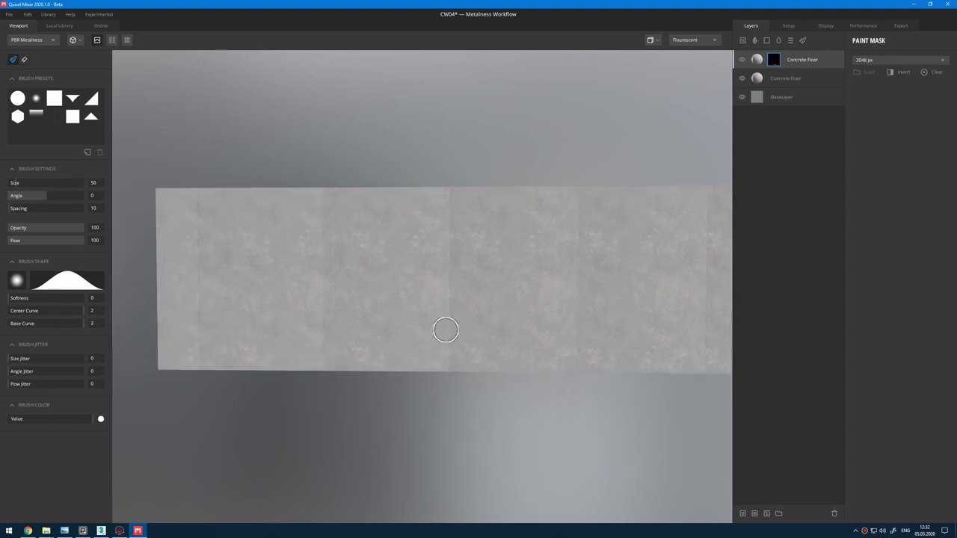
middle_click_drag(361, 349, 329, 356)
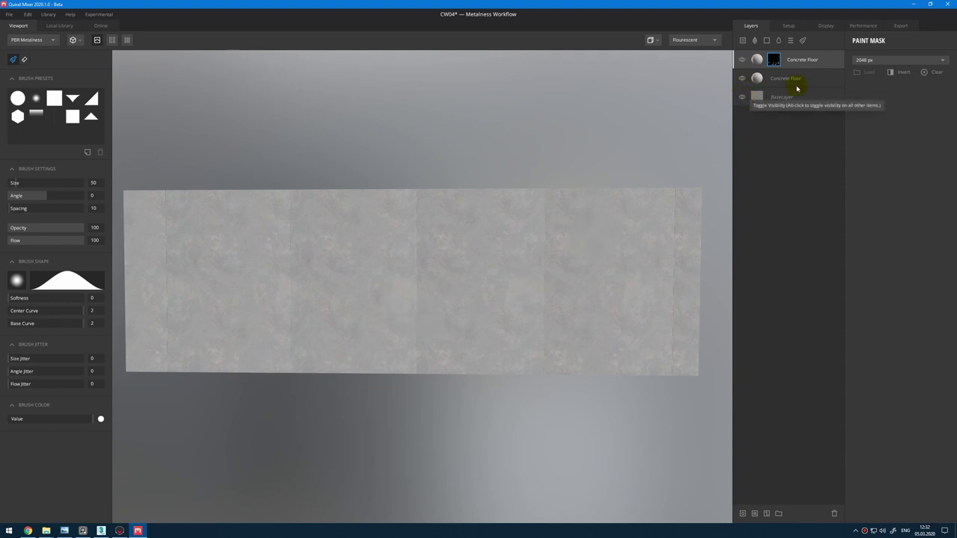
Step: Group the two Concrete Floor layers and rename the group Base
left_click(799, 78)
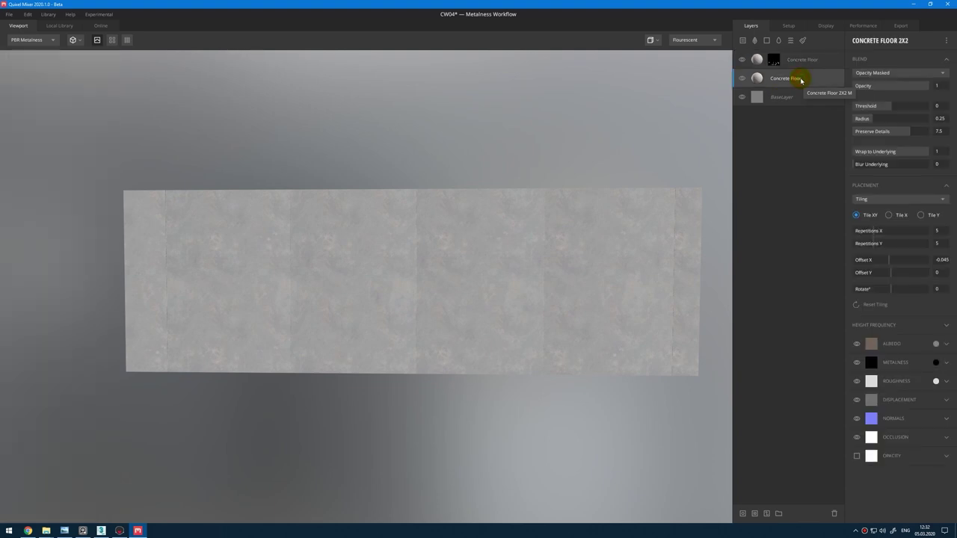
left_click(807, 62)
right_click(806, 71)
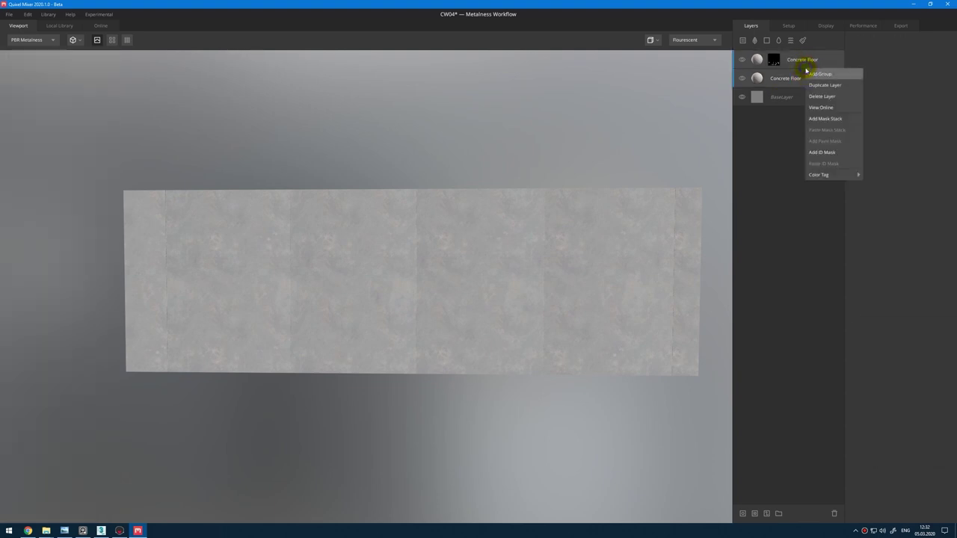
left_click(809, 79)
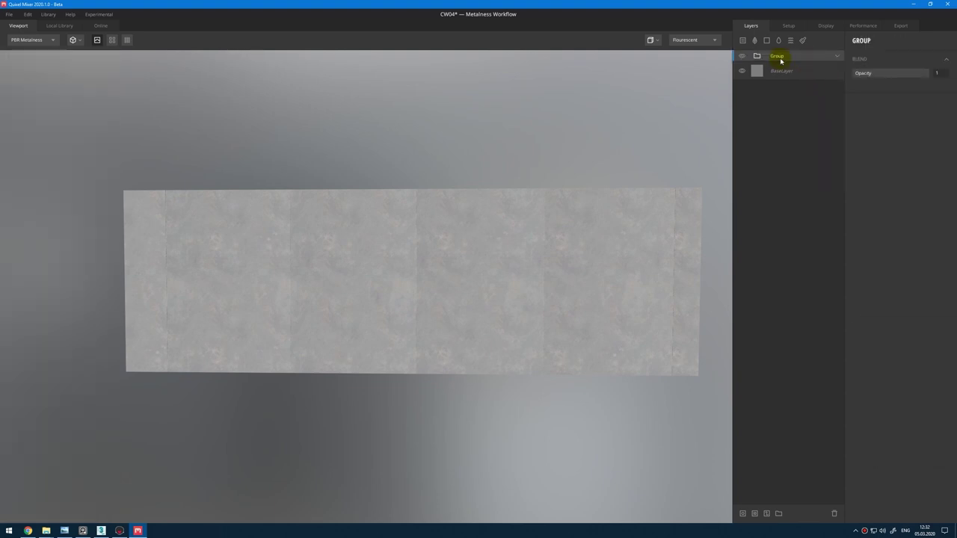
right_click(781, 57)
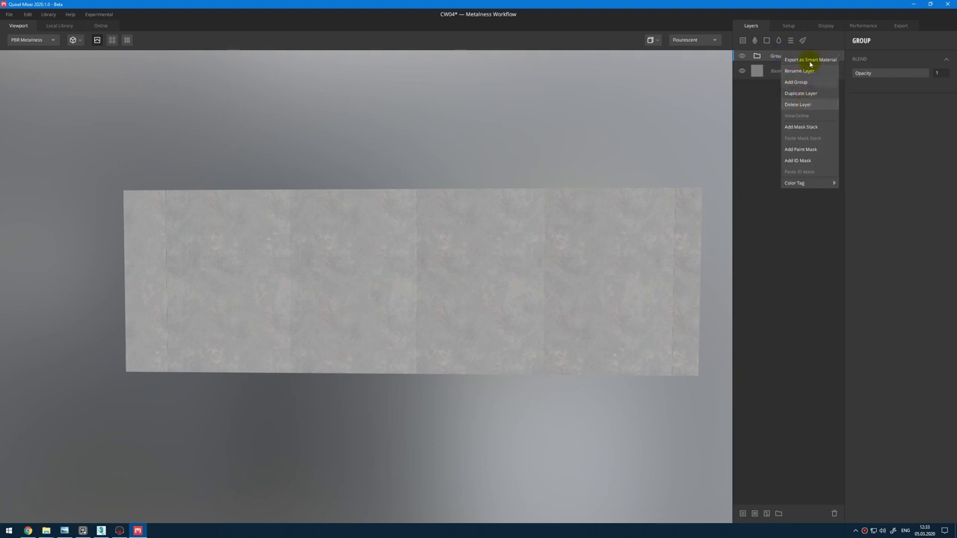
left_click(808, 71)
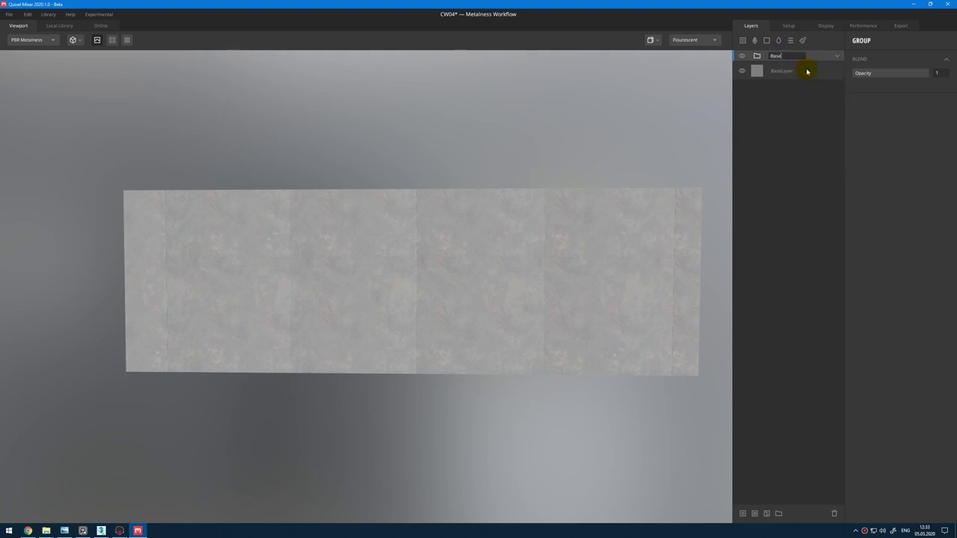
key("Return")
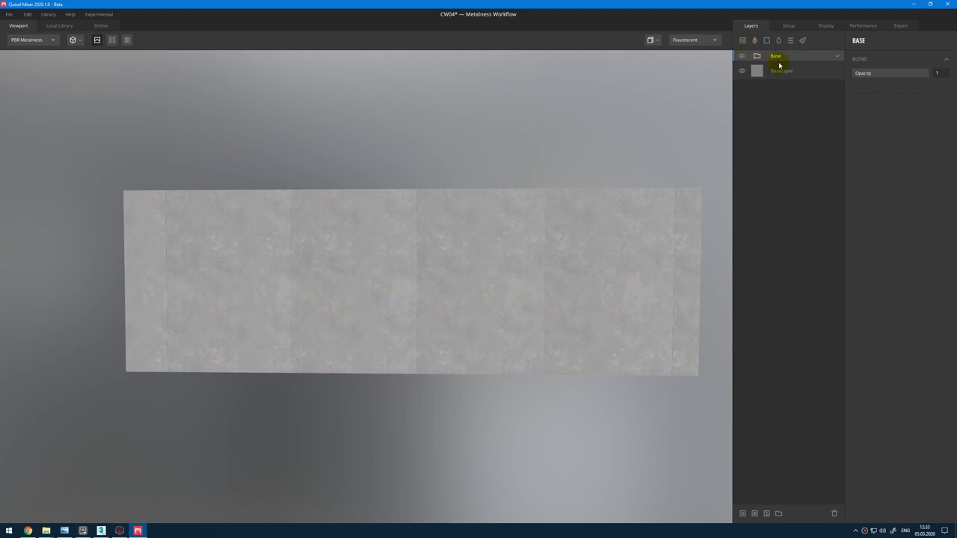
Step: Add the darker grey Concrete Floor 2x2 m surface from the local library as a layer above the Base group
left_click(808, 67)
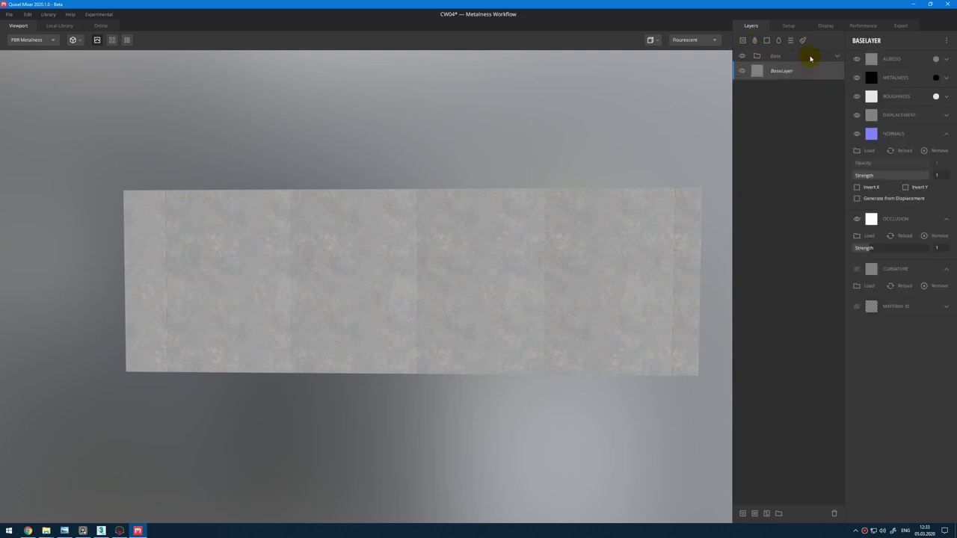
left_click(810, 57)
left_click(742, 40)
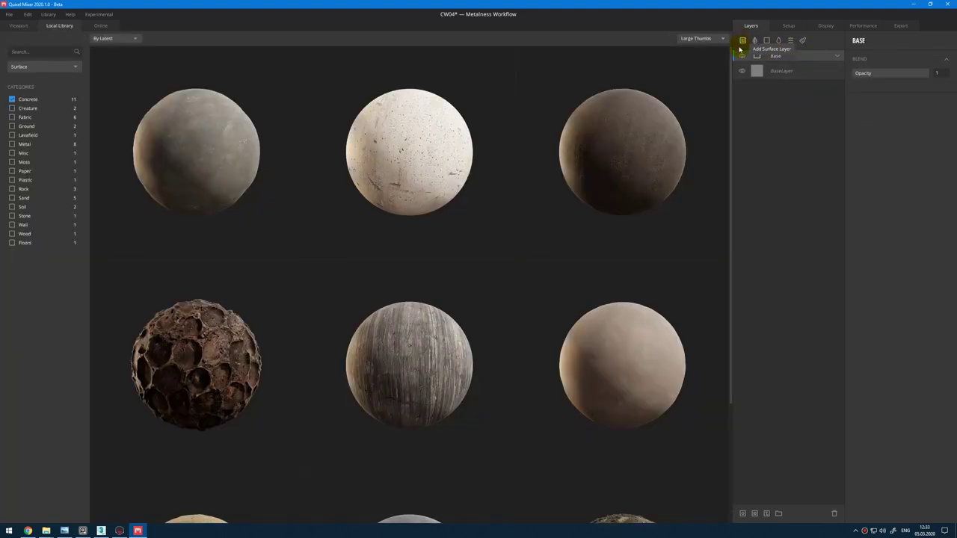
left_click(184, 155)
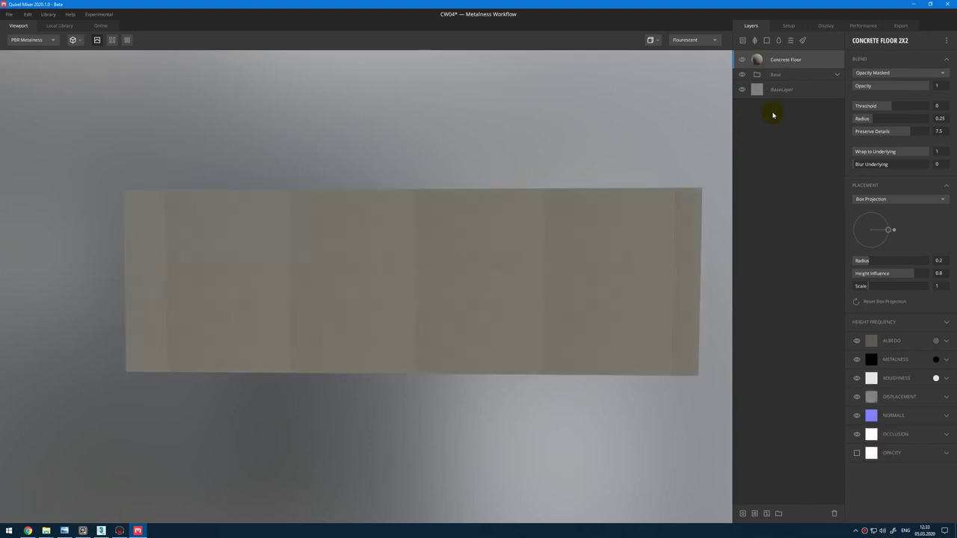
Step: Change the new Concrete Floor layer's placement to Tiling with 5 repetitions in both X and Y
left_click(904, 200)
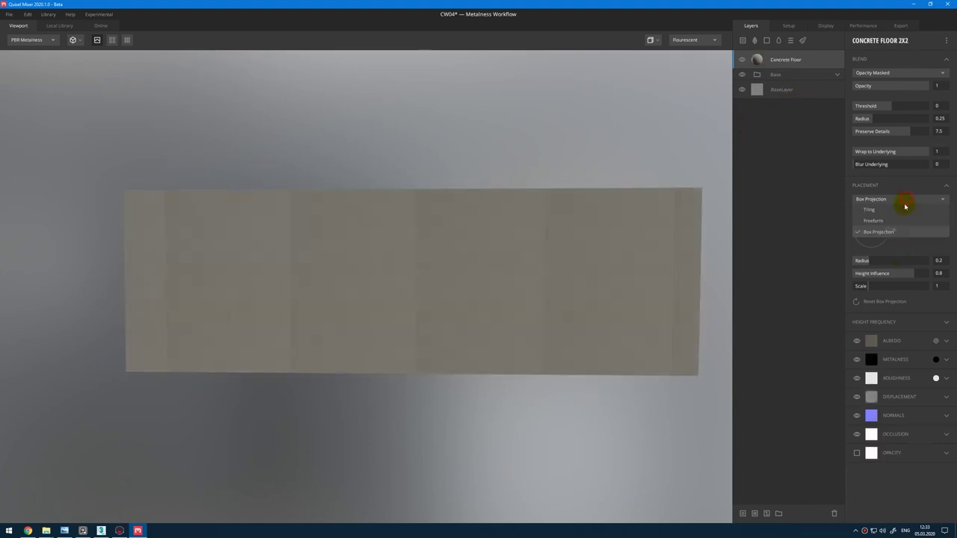
left_click(884, 212)
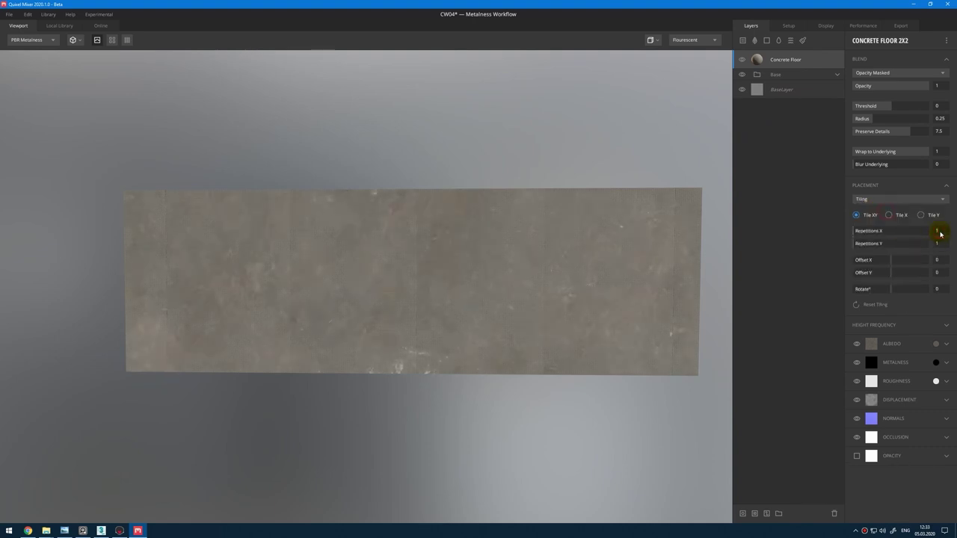
key("Return")
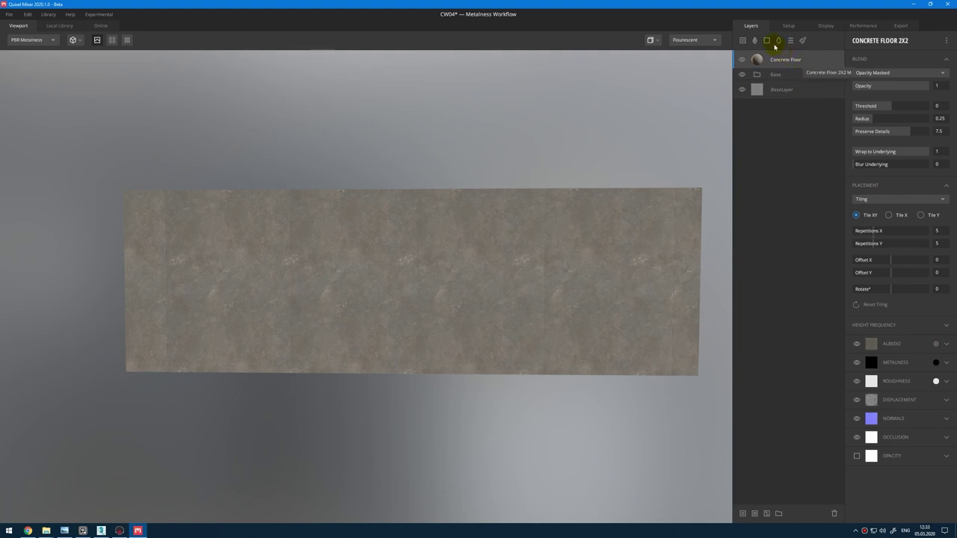
Step: Add a mask stack with a Map component to the top Concrete Floor layer and set the map's source to Library Asset
left_click(743, 514)
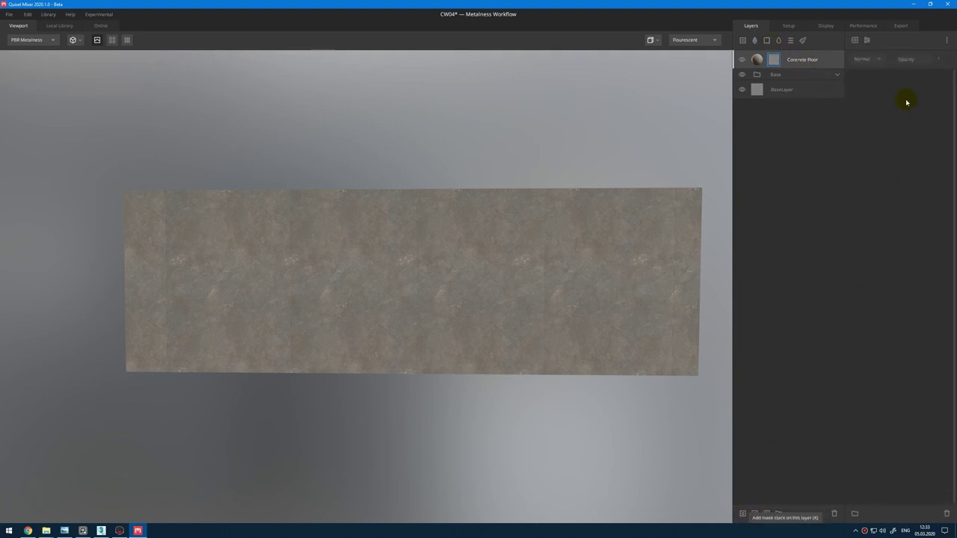
left_click(856, 39)
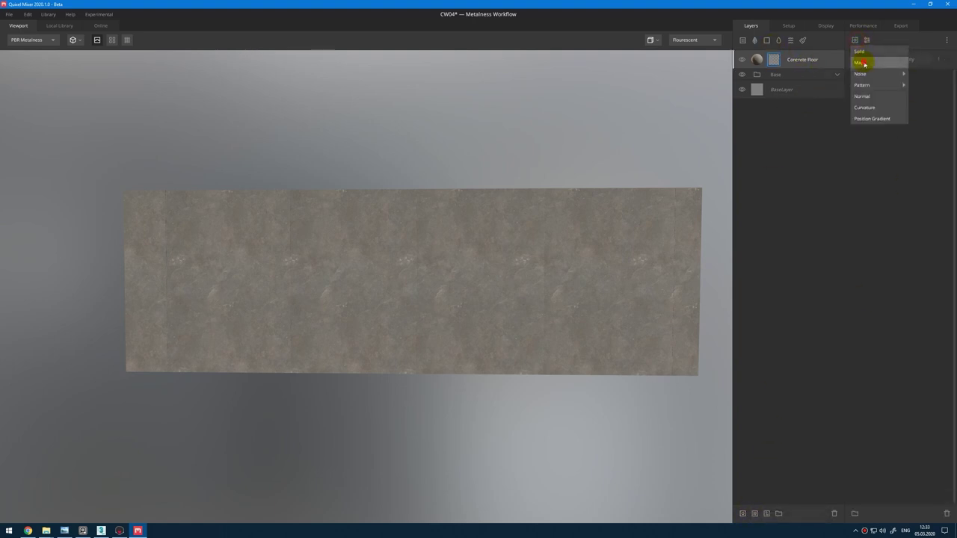
left_click(860, 63)
left_click(907, 103)
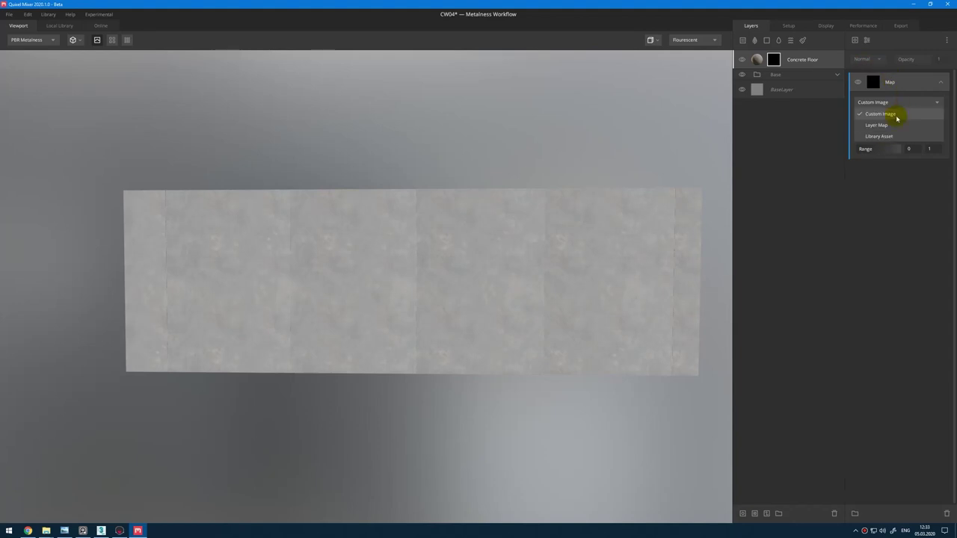
left_click(900, 124)
Step: Load the Grunge imperfection from the local library into the top Concrete Floor layer's mask map
left_click(902, 122)
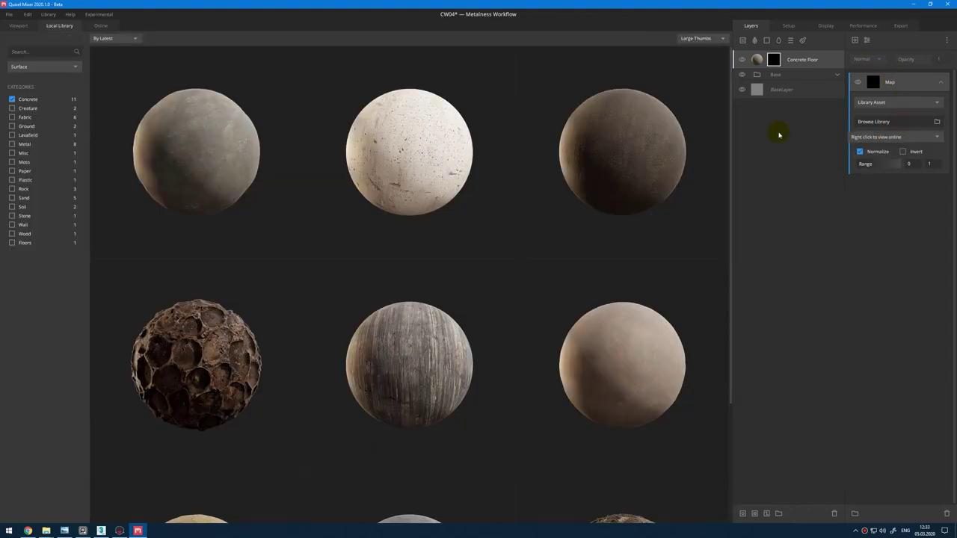
left_click(12, 100)
left_click(54, 67)
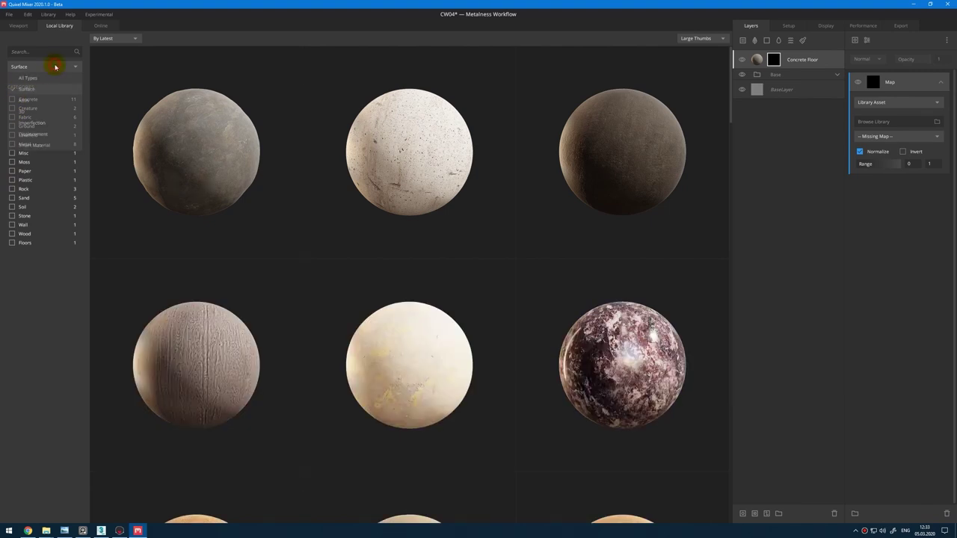
left_click(33, 124)
left_click(420, 162)
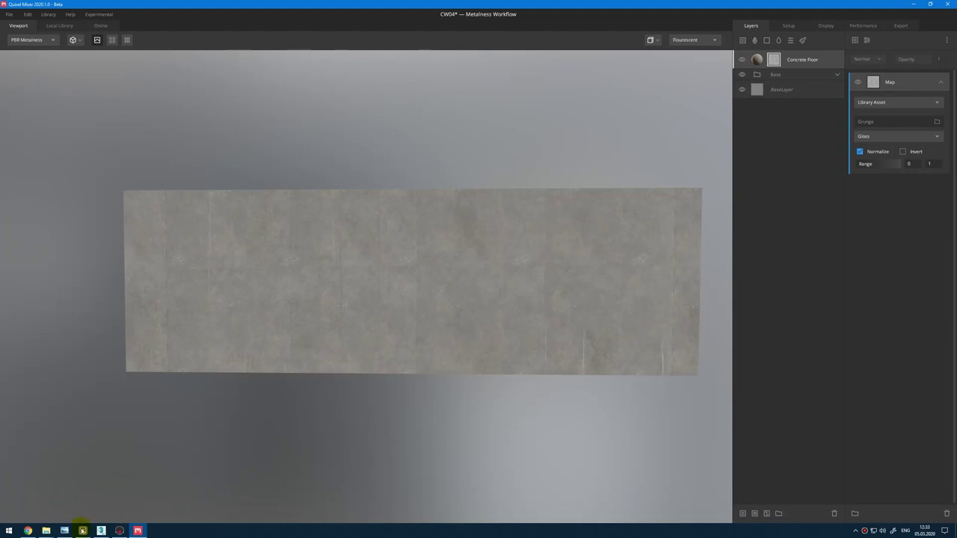
Step: Compare the wall with the kitchen reference photo, view the top Concrete Floor layer's mask on the wall and select its mask stack
left_click(86, 533)
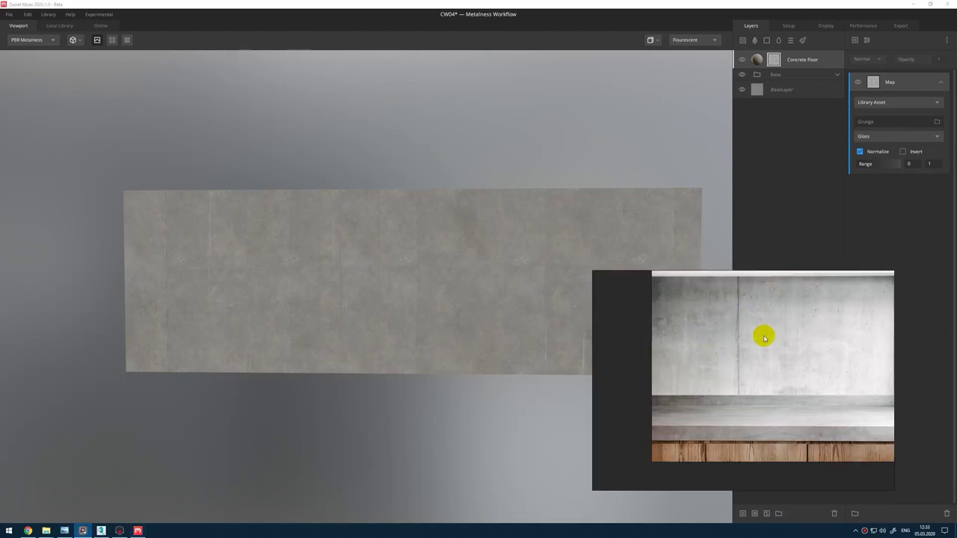
left_click(829, 58)
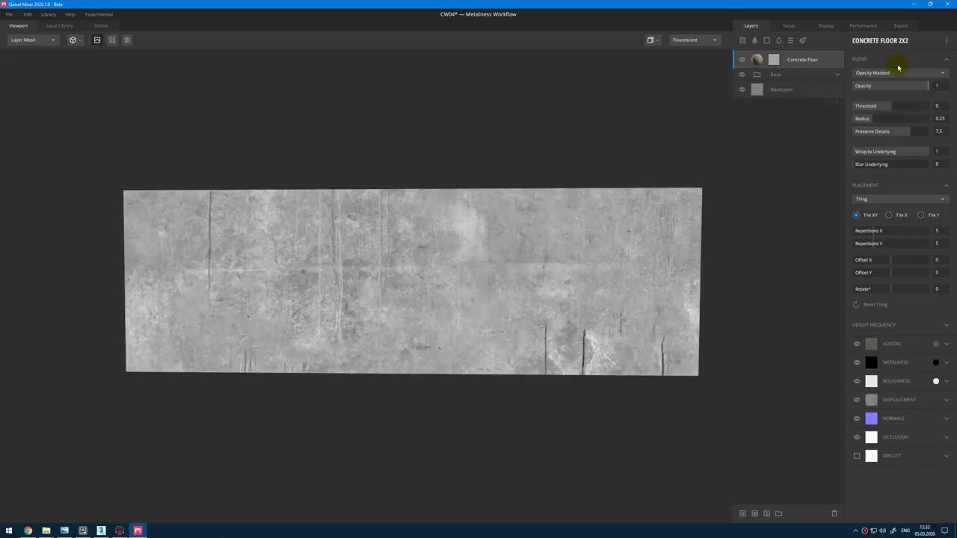
left_click(774, 59)
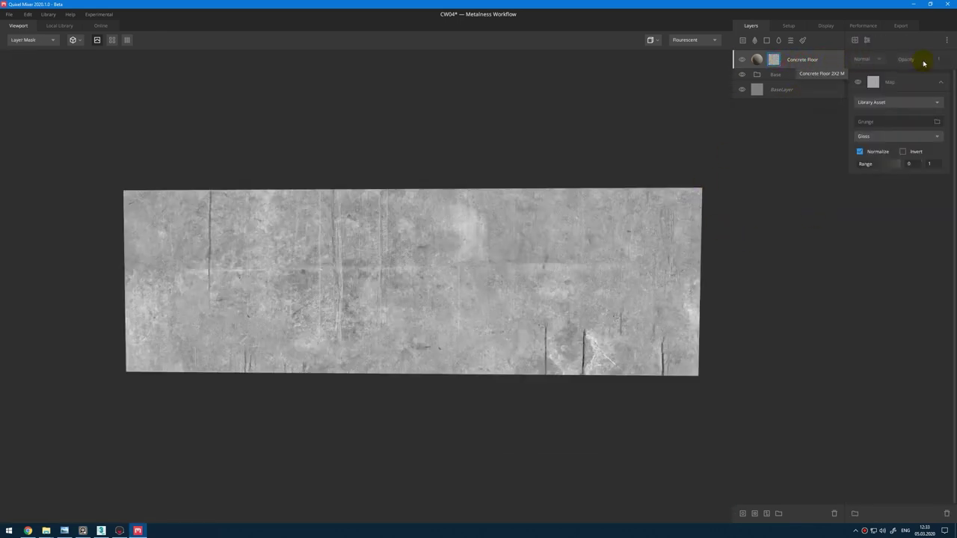
Step: Add a Projection modifier to the top Concrete Floor layer's mask, using Tiling with 2 repetitions in both X and Y
left_click(867, 40)
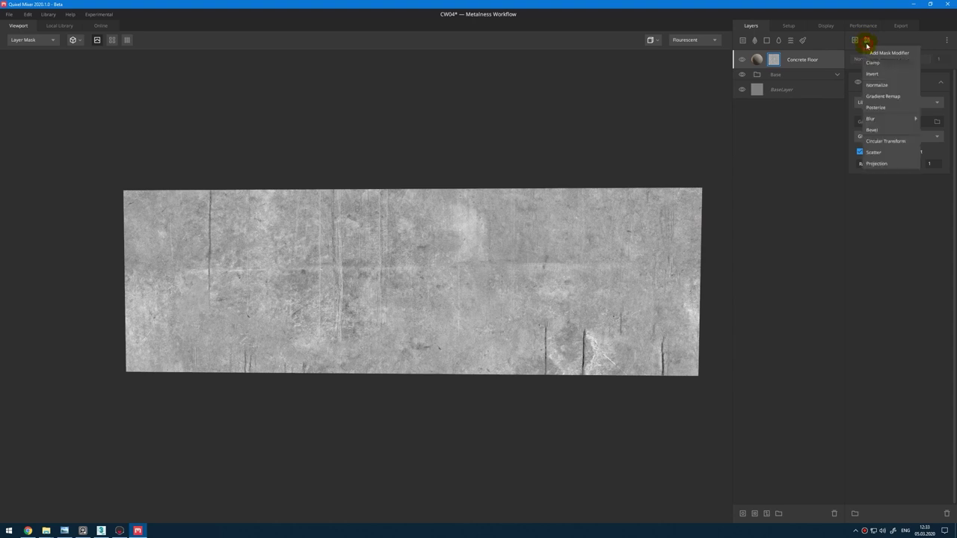
left_click(879, 165)
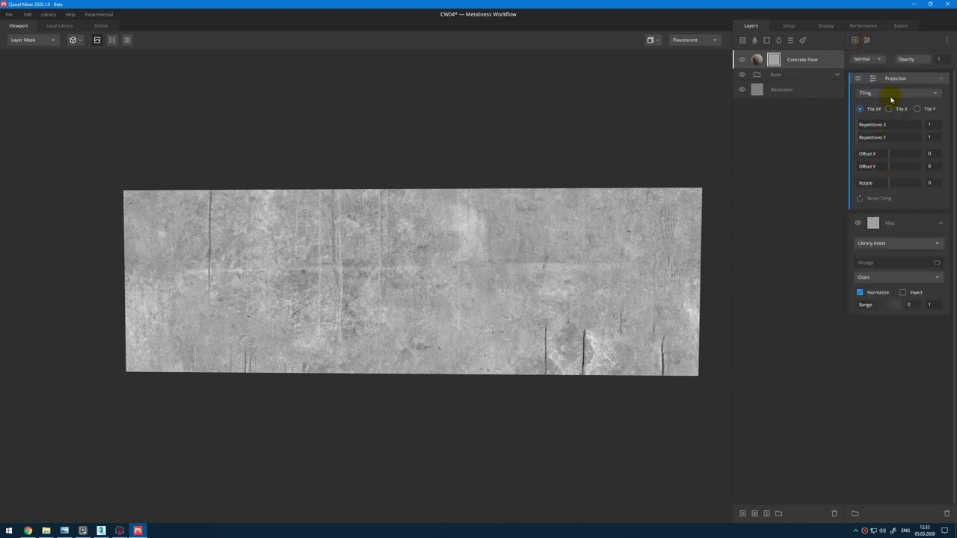
left_click(934, 135)
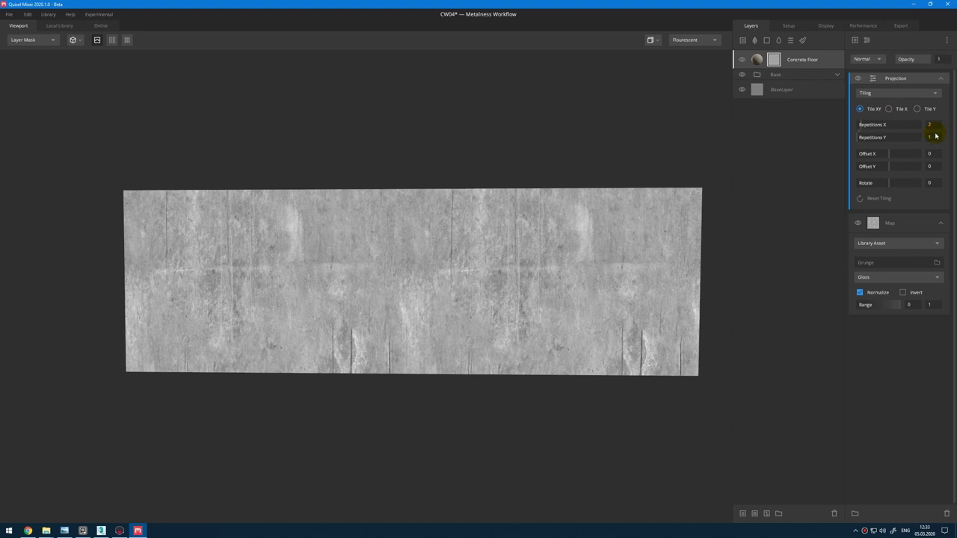
key("Return")
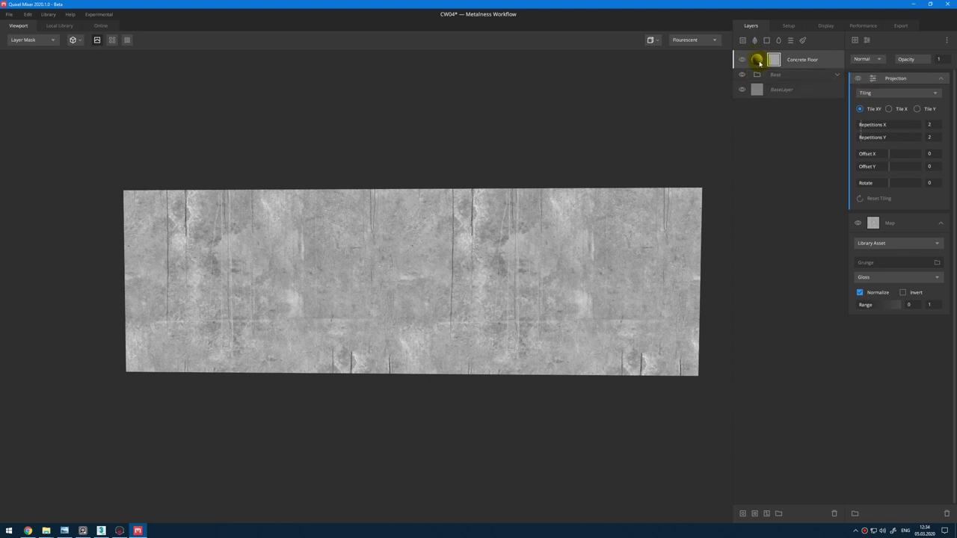
Step: Narrow the Grunge mask map's range to about 0.457 to 0.879 for stronger contrast
left_click_drag(858, 305, 861, 306)
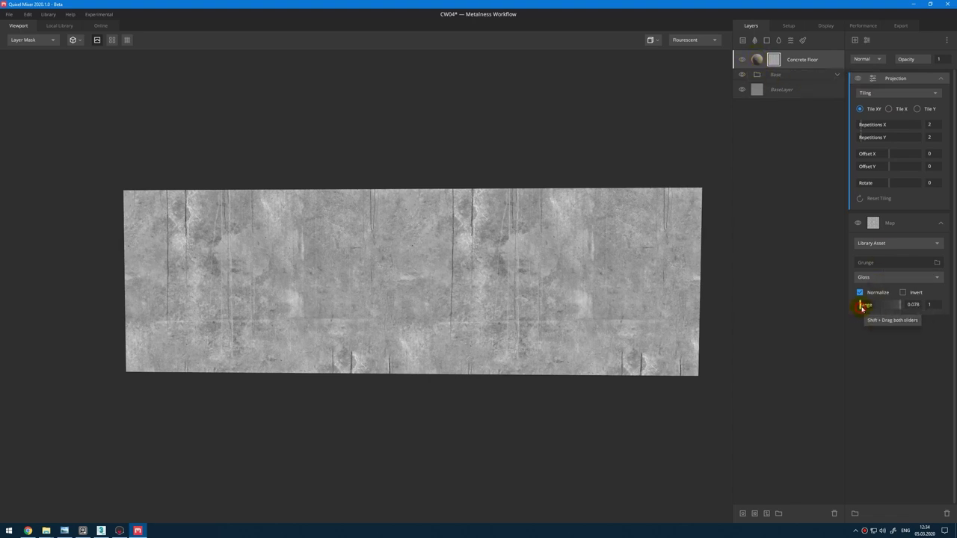
left_click(900, 307)
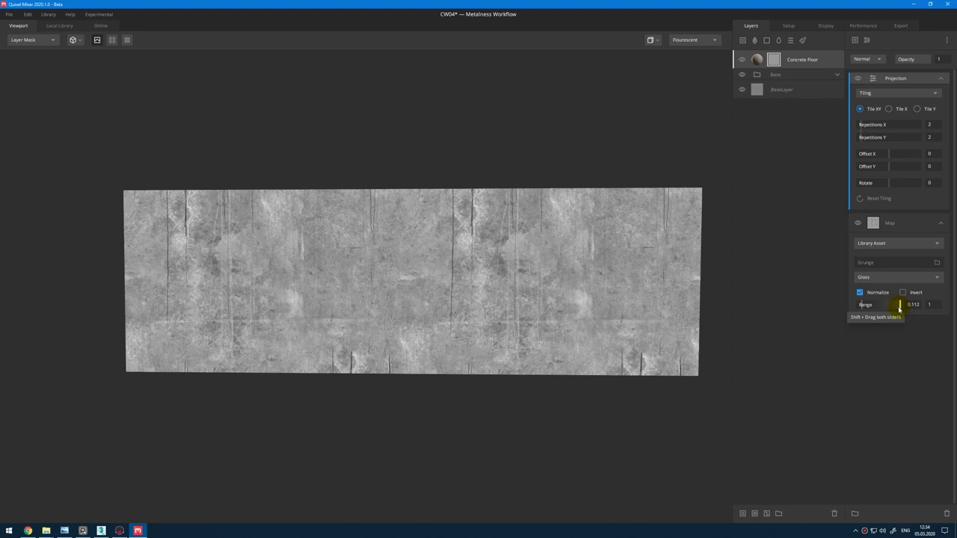
left_click_drag(900, 308, 877, 307)
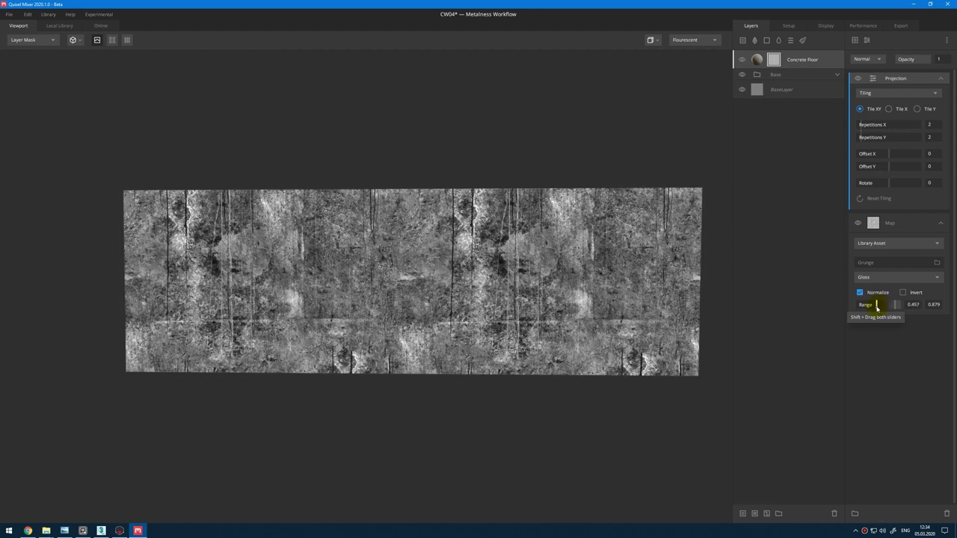
Step: Set the top Concrete Floor layer's opacity to about 0.433 and its albedo color to light gray 9E9E9E
left_click(758, 59)
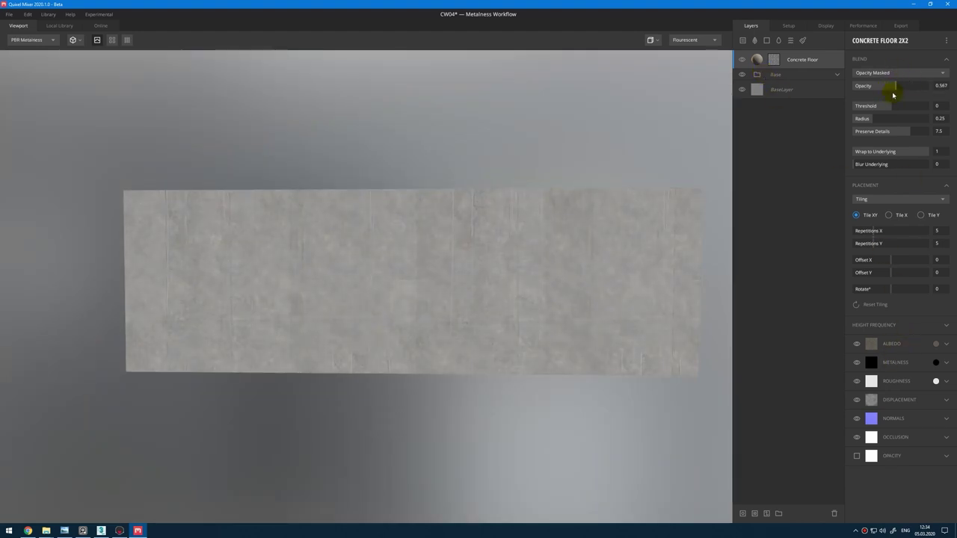
left_click(935, 344)
left_click(382, 282)
left_click_drag(373, 278, 363, 259)
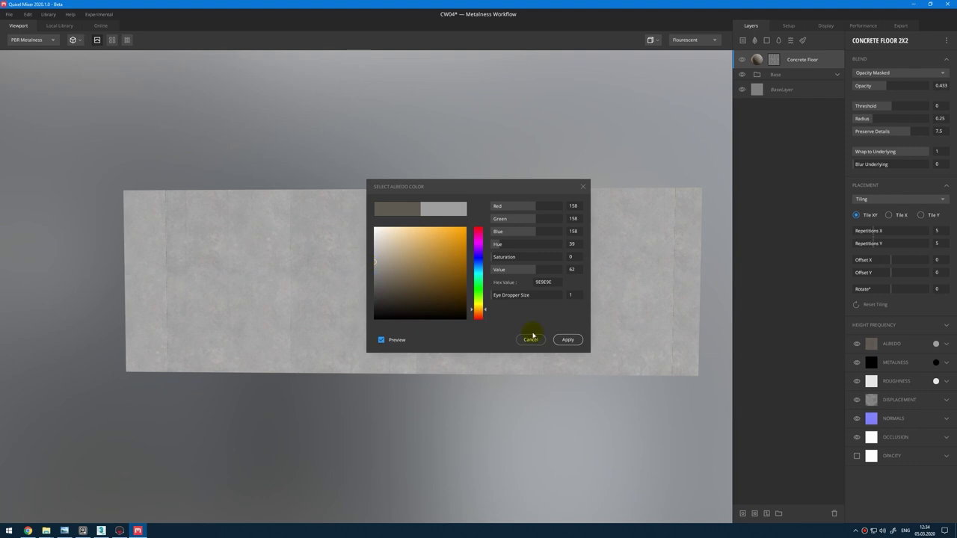
left_click(577, 338)
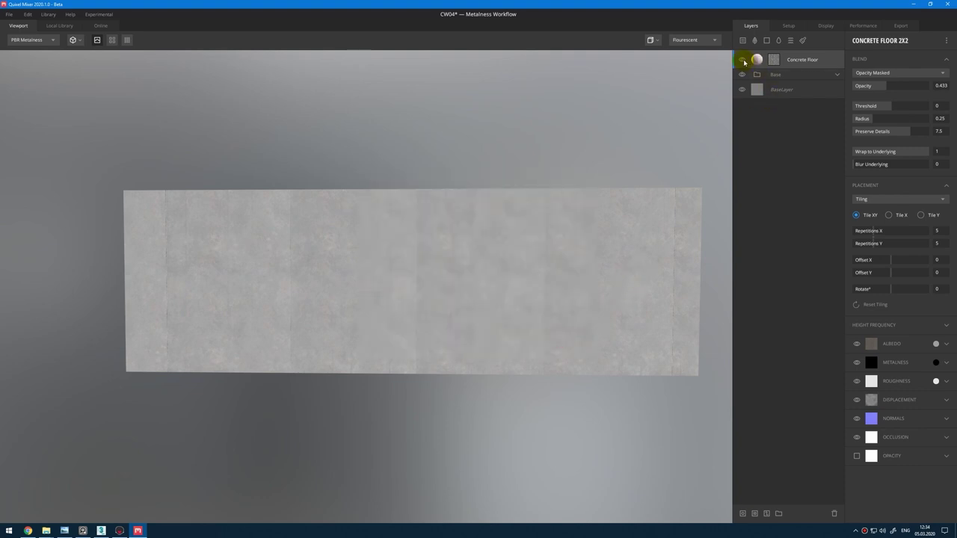
Step: Compare the wall with and without the top Concrete Floor layer, and check it against the concrete reference photo
left_click(744, 60)
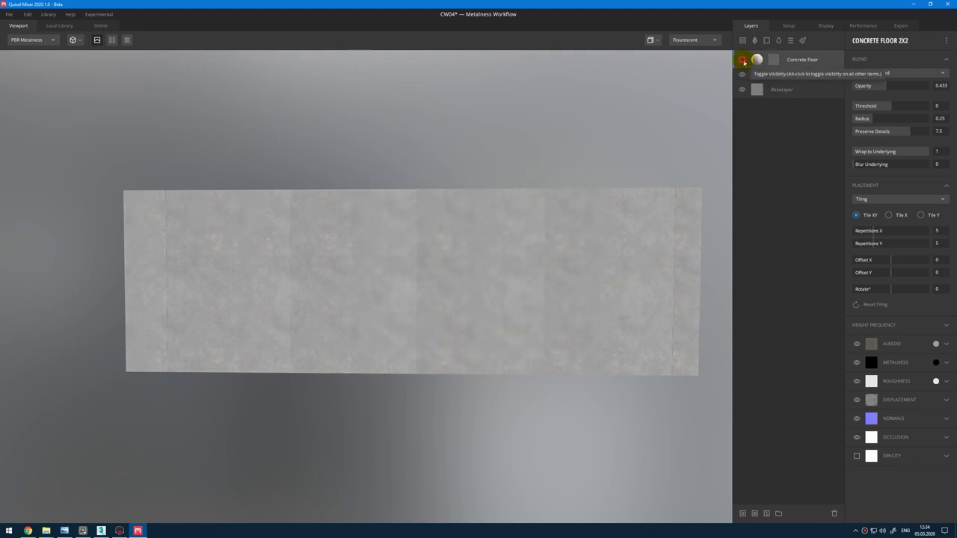
scroll(501, 324, "up", 3)
middle_click_drag(517, 318, 389, 273)
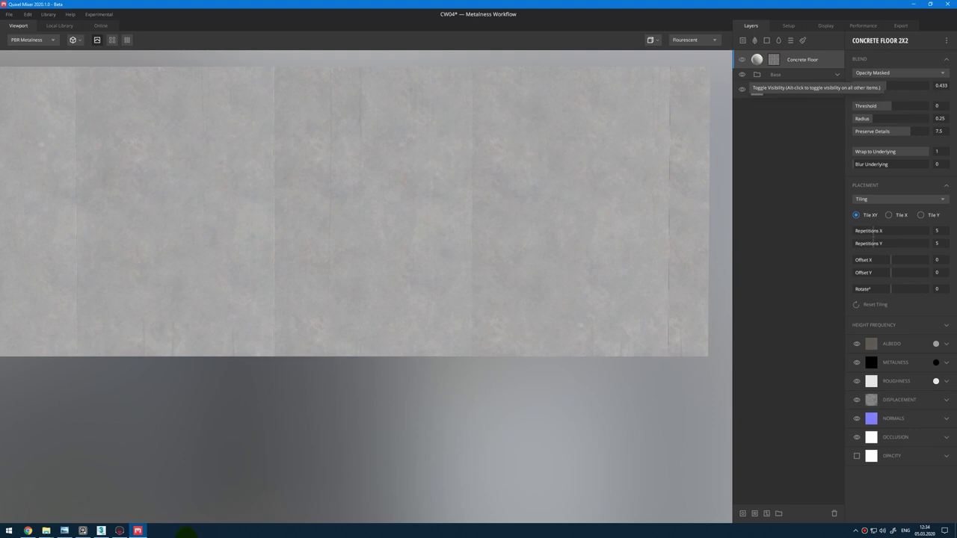
left_click(84, 532)
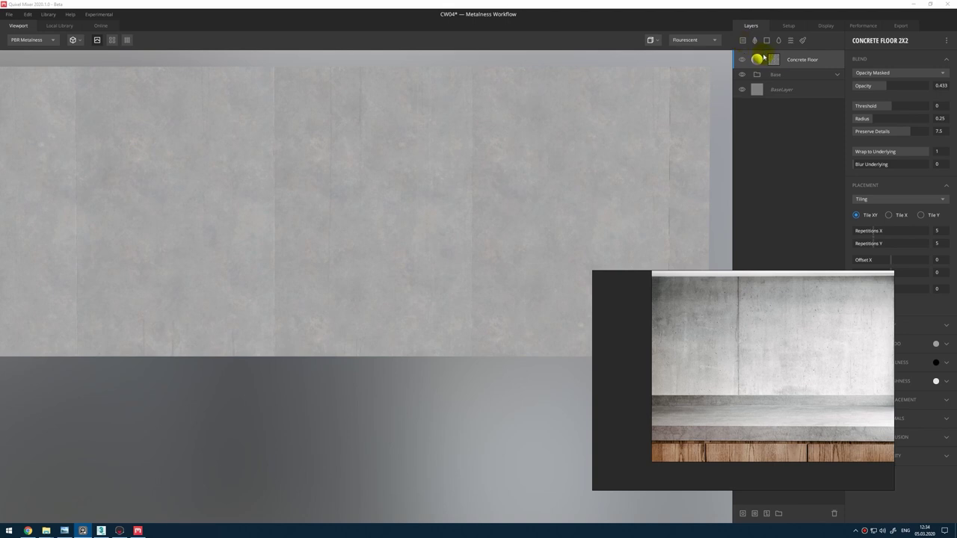
Step: Expand the Base group and place a duplicate of its lower Concrete Floor layer above all other layers
left_click(794, 75)
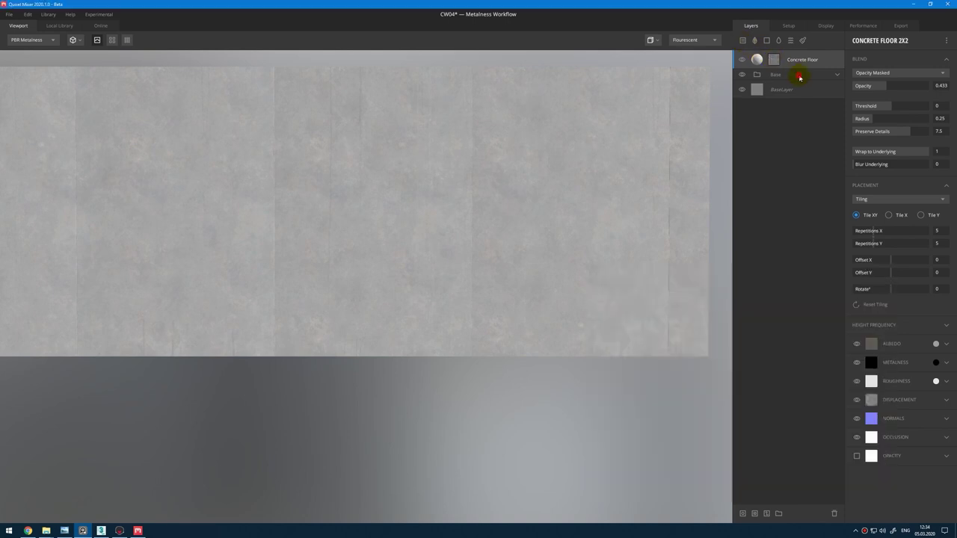
left_click(800, 75)
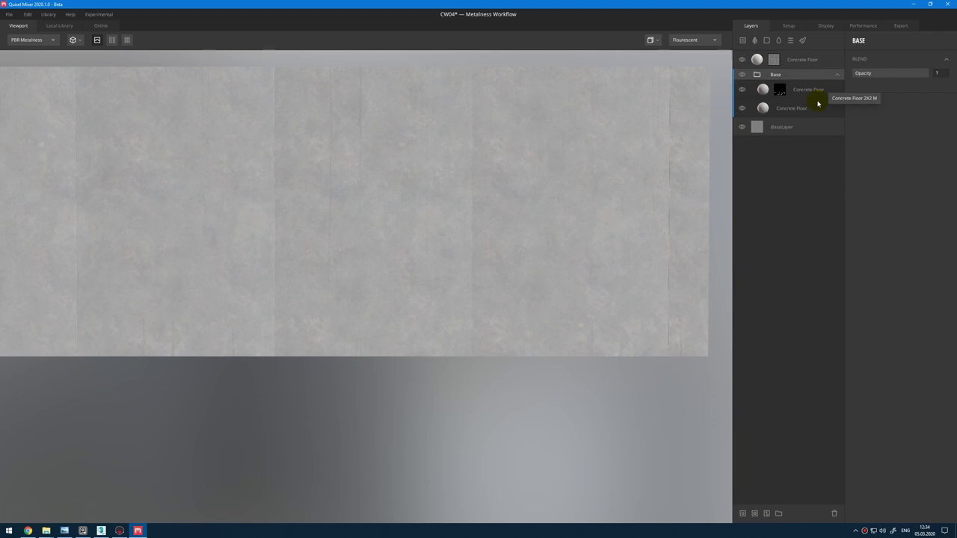
left_click(817, 111)
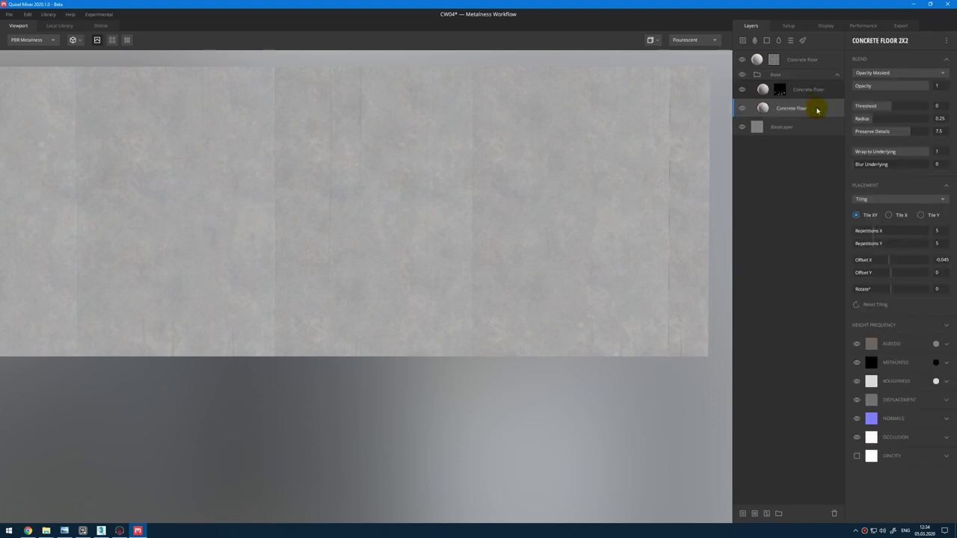
left_click_drag(817, 111, 805, 52)
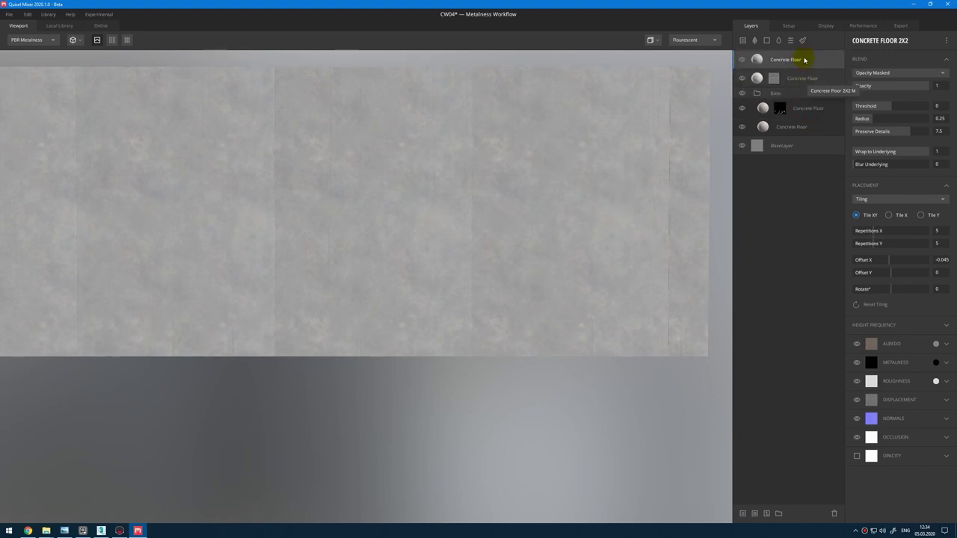
Step: Add a mask stack to the duplicated Concrete Floor layer with a Curvature component set to Edges & Cavities
left_click(742, 513)
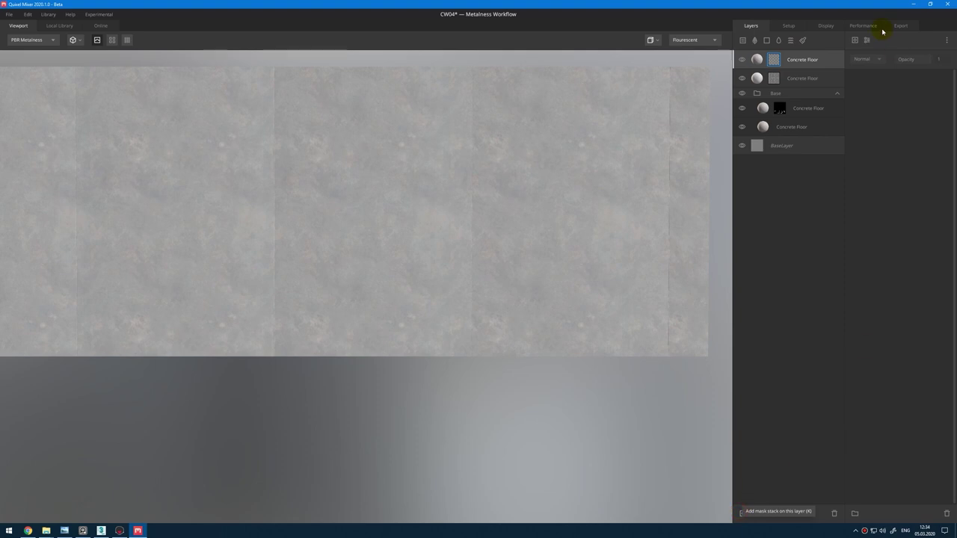
left_click(853, 41)
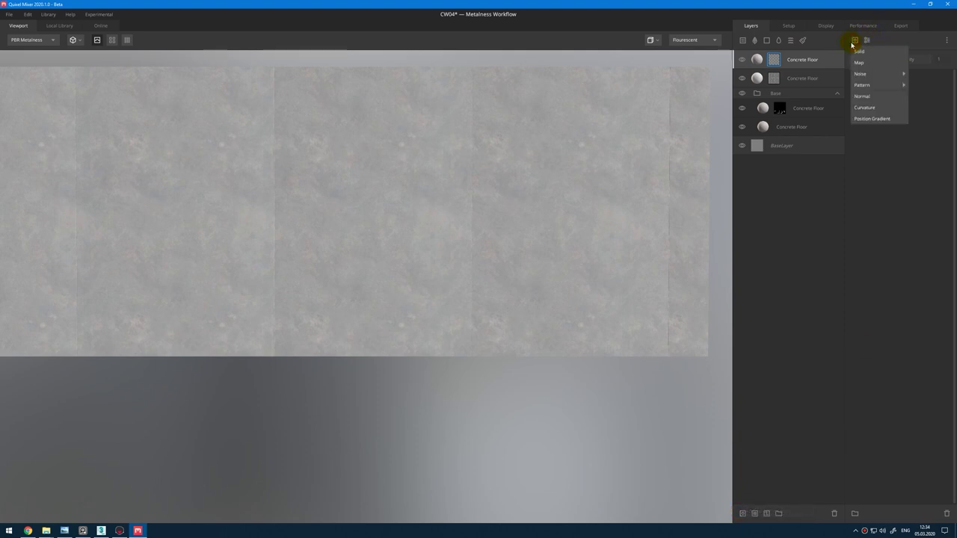
left_click(876, 117)
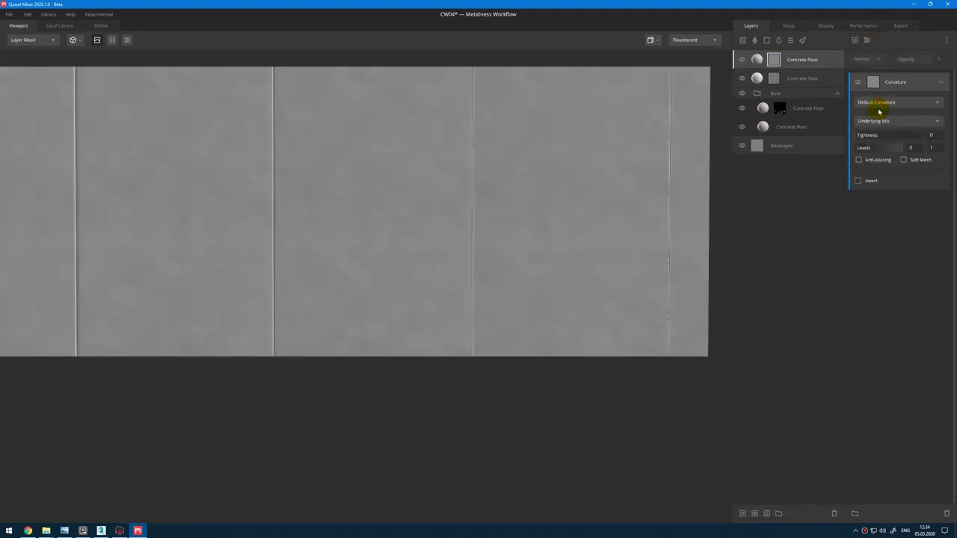
left_click(912, 101)
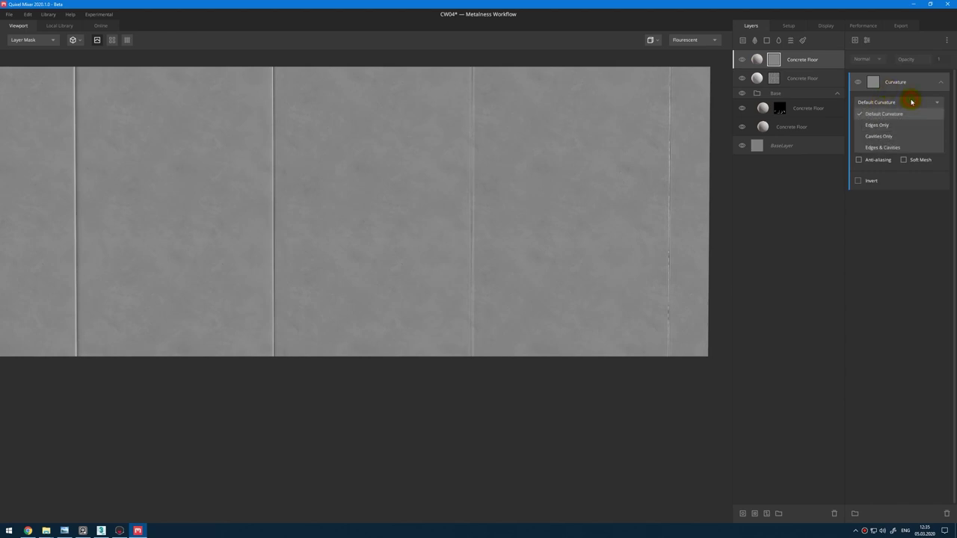
left_click(894, 148)
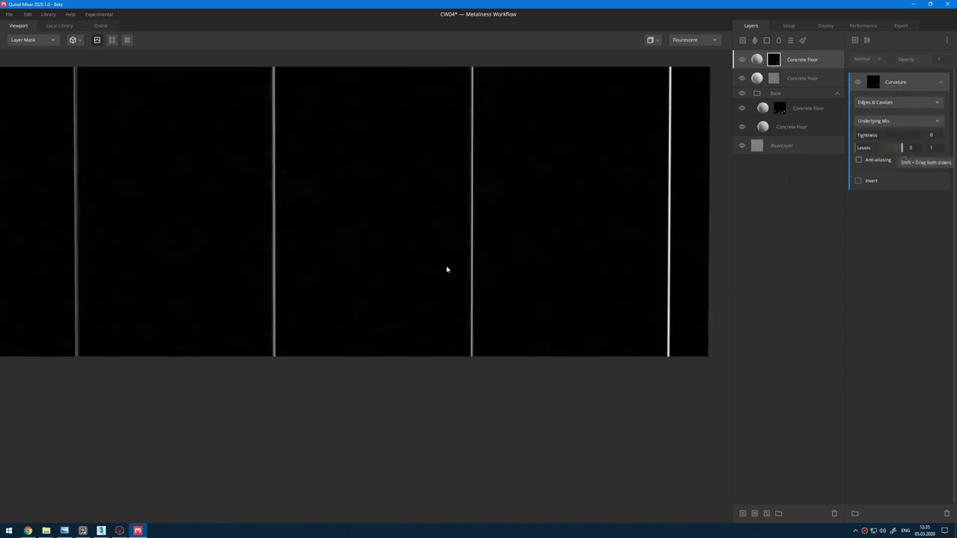
scroll(401, 279, "down", 2)
scroll(257, 266, "up", 1)
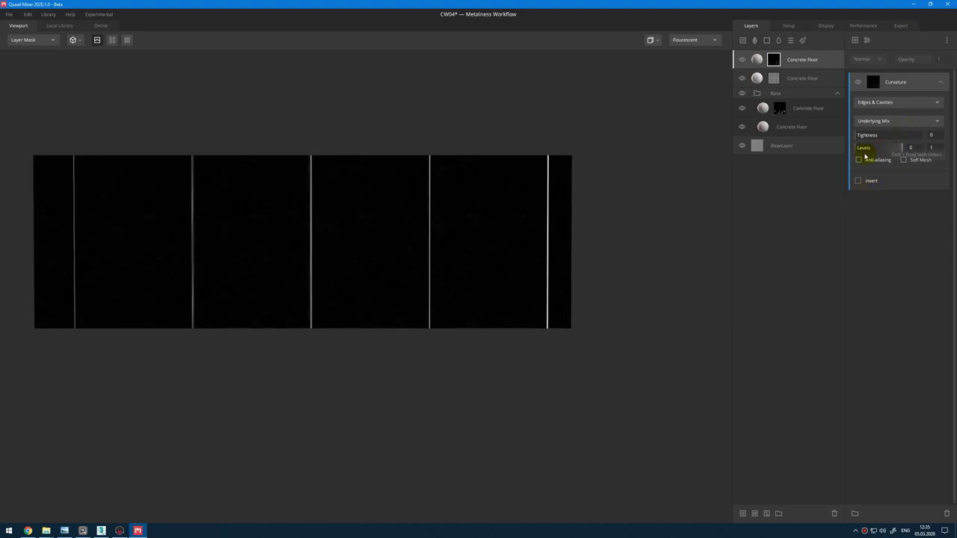
Step: Try adjusting the Levels range of the Edges & Cavities curvature mask
left_click_drag(855, 149, 812, 163)
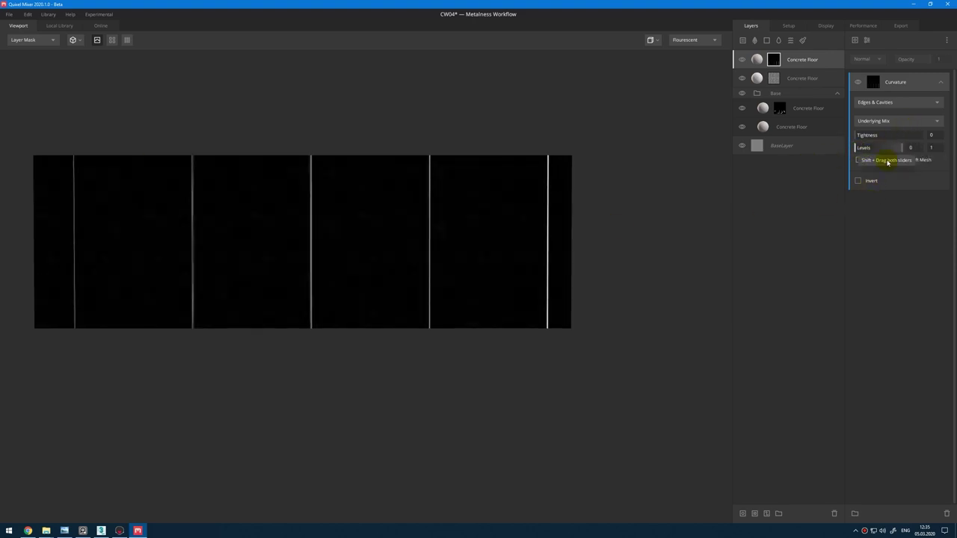
left_click_drag(902, 149, 947, 157)
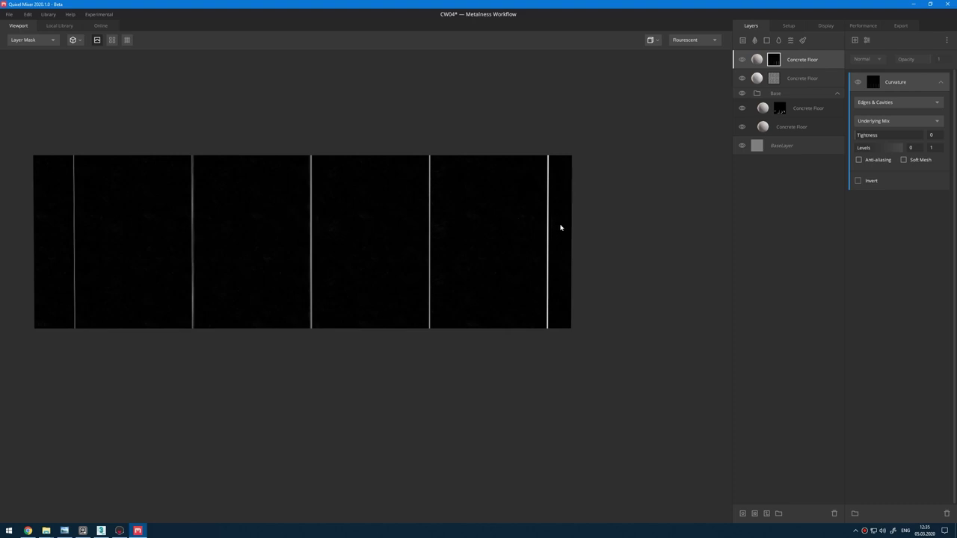
Step: Add a second Curvature component to the top layer's mask and set its blend mode to Add
left_click(856, 40)
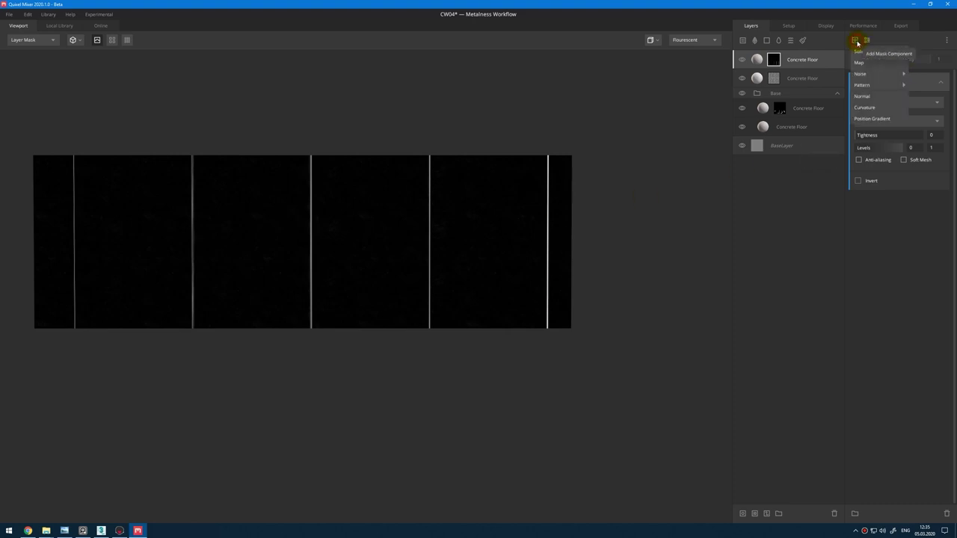
left_click(869, 108)
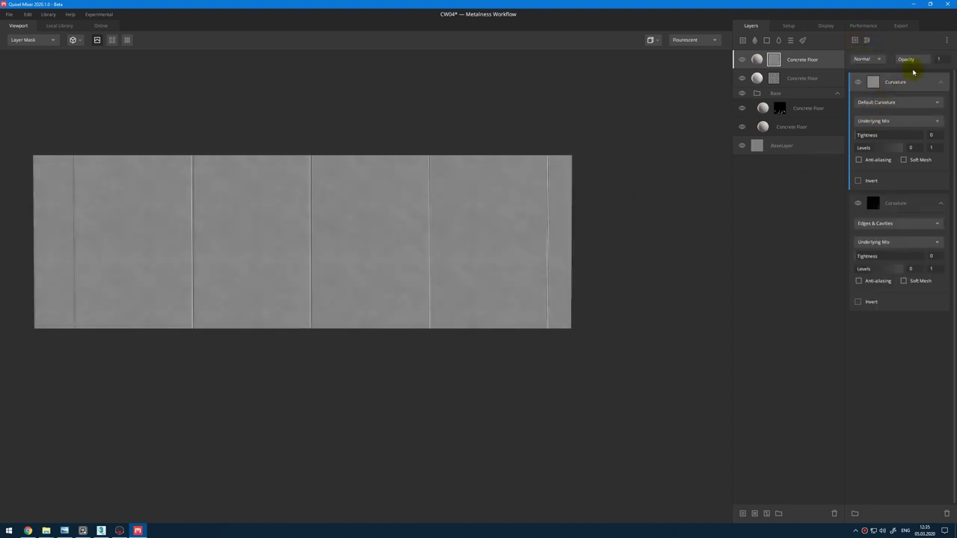
left_click(871, 60)
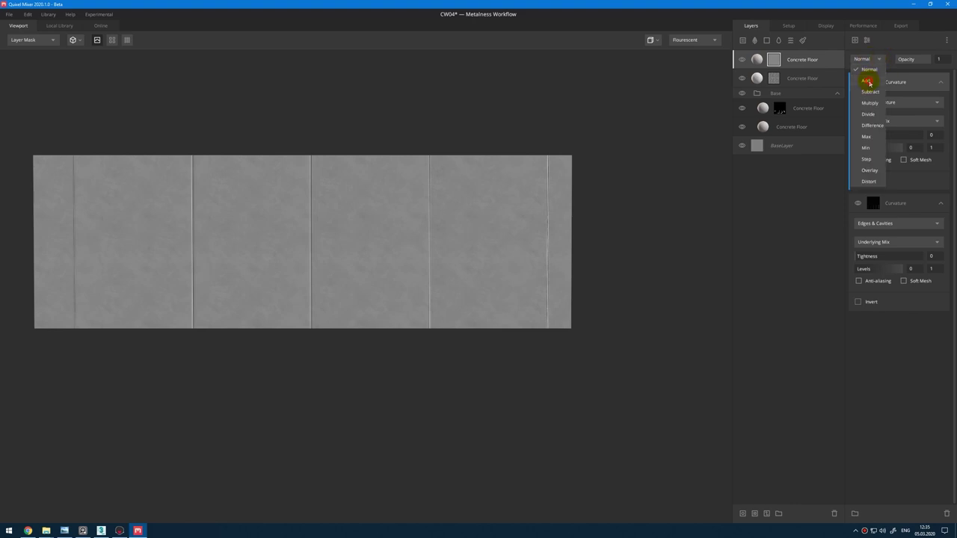
left_click(870, 79)
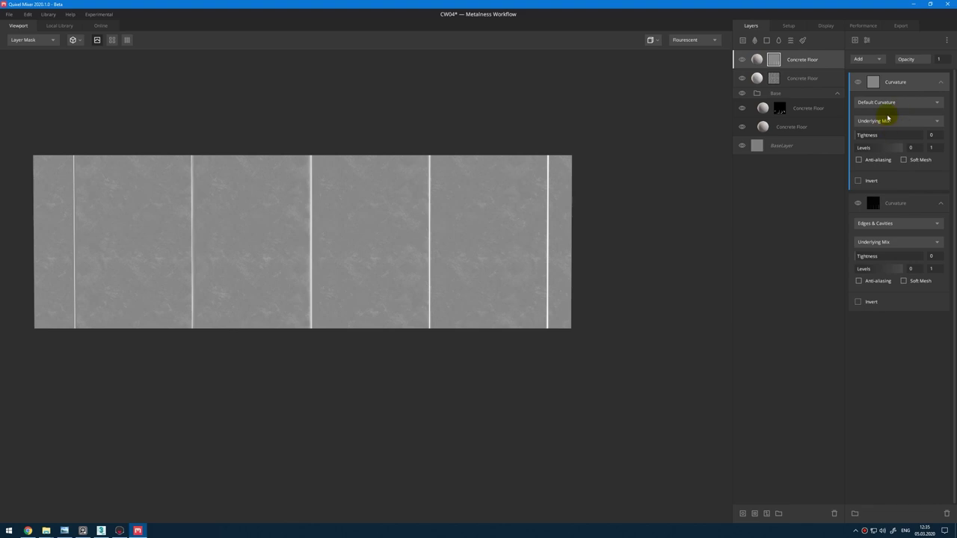
Step: Compare the Edges Only, Cavities Only and Edges & Cavities types on the new curvature component and settle on Cavities Only
left_click(890, 105)
left_click(891, 124)
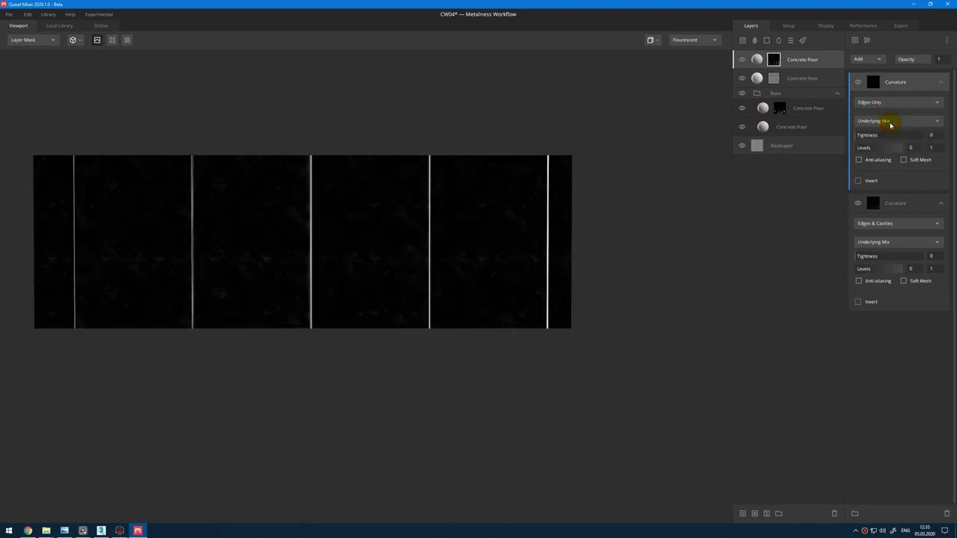
left_click(884, 102)
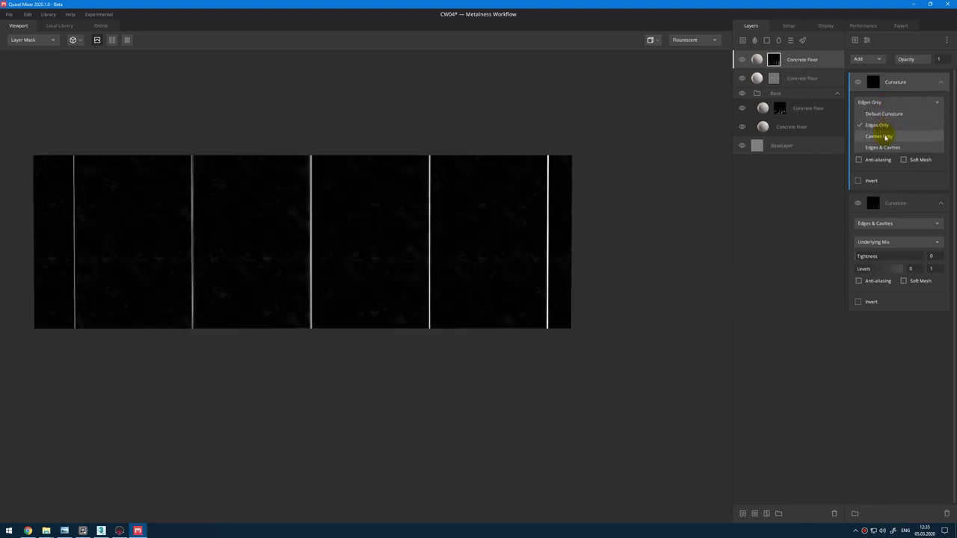
left_click(884, 135)
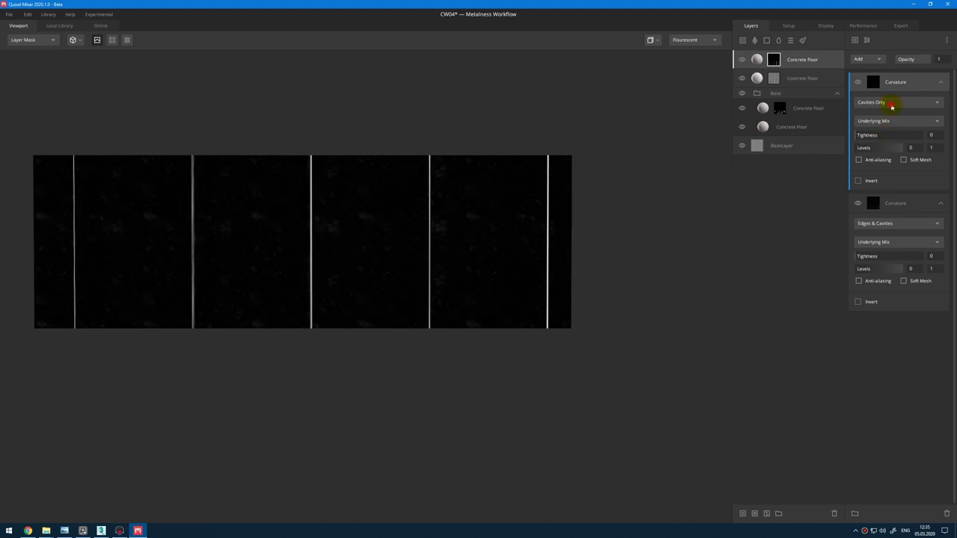
left_click(891, 106)
left_click(891, 146)
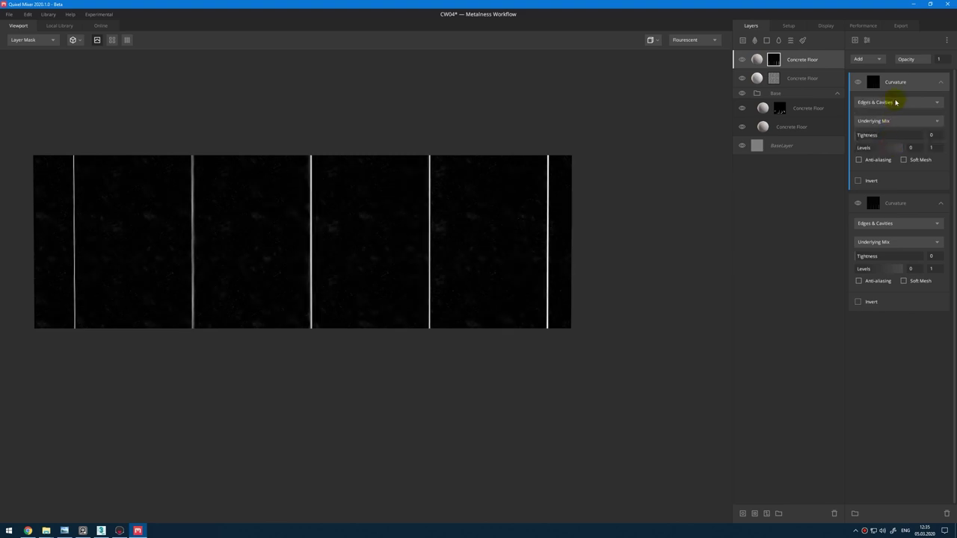
left_click(896, 101)
left_click(891, 135)
Step: Try Mesh Only, Base Curvature Map and Current Layer as the source of the Cavities Only curvature
left_click(899, 121)
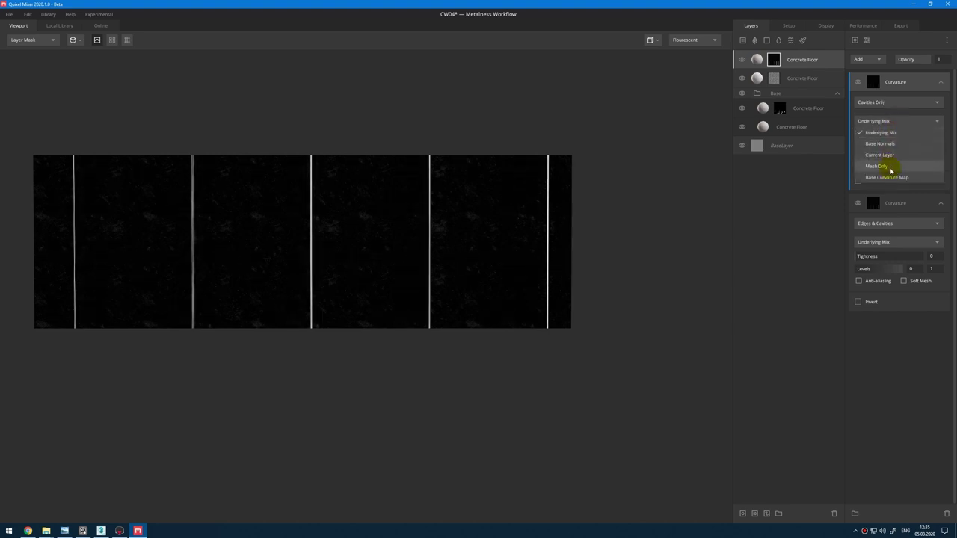
left_click(892, 167)
left_click(894, 122)
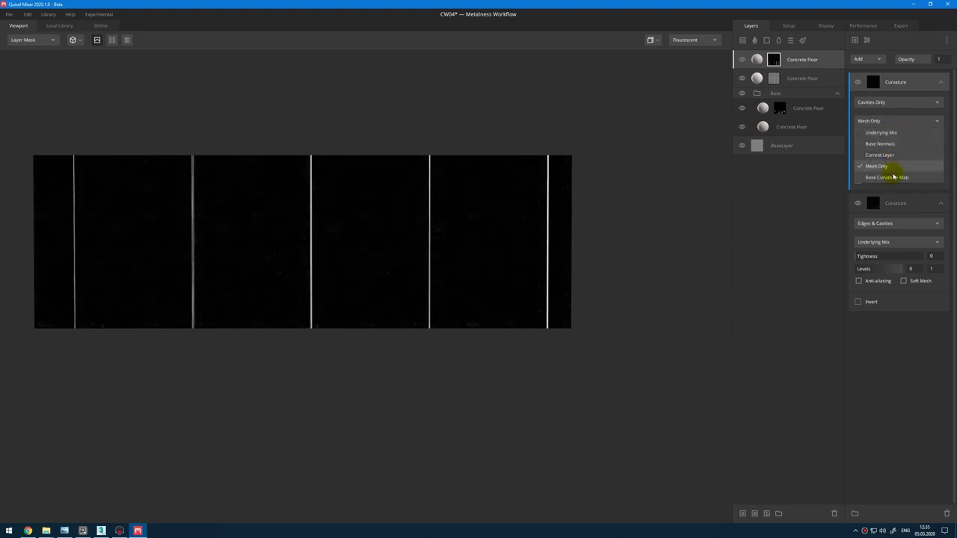
left_click(893, 178)
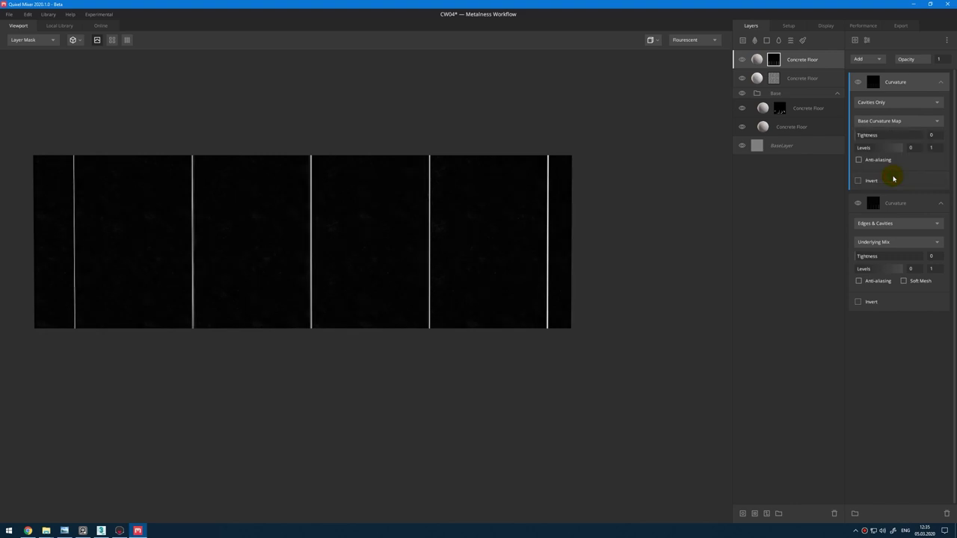
left_click(893, 122)
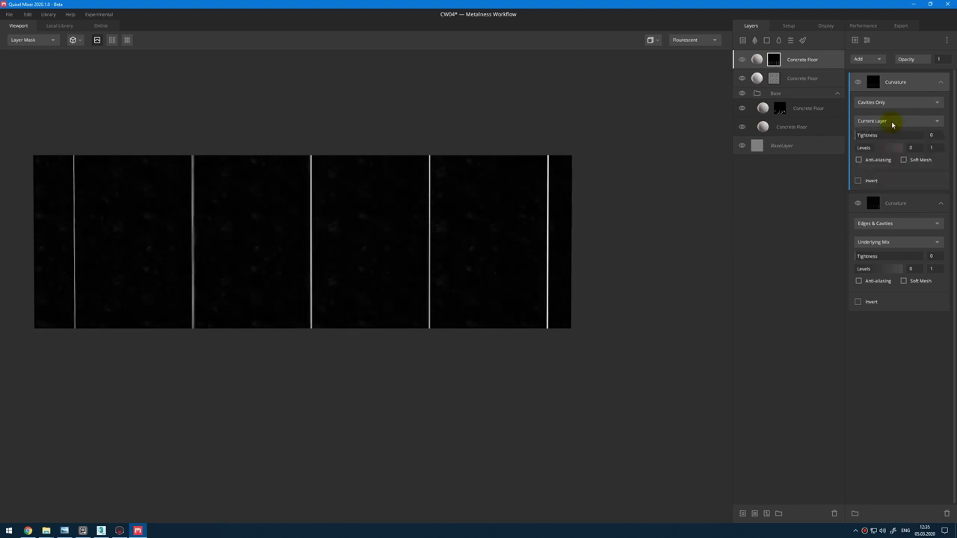
Step: Hide the Edges & Cavities curvature, compare Base Normals, and set the Cavities Only curvature's source to Base Curvature Map
left_click(858, 204)
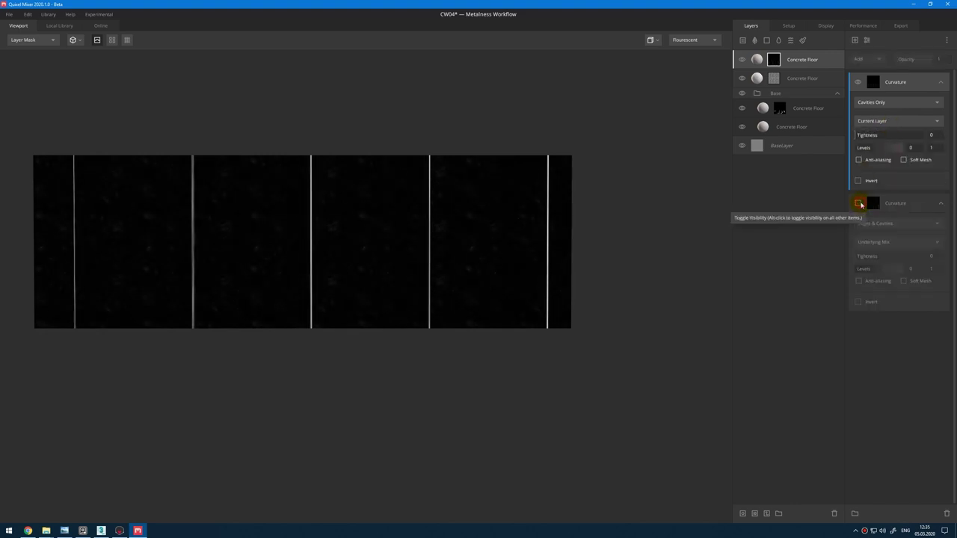
left_click(908, 120)
left_click(892, 143)
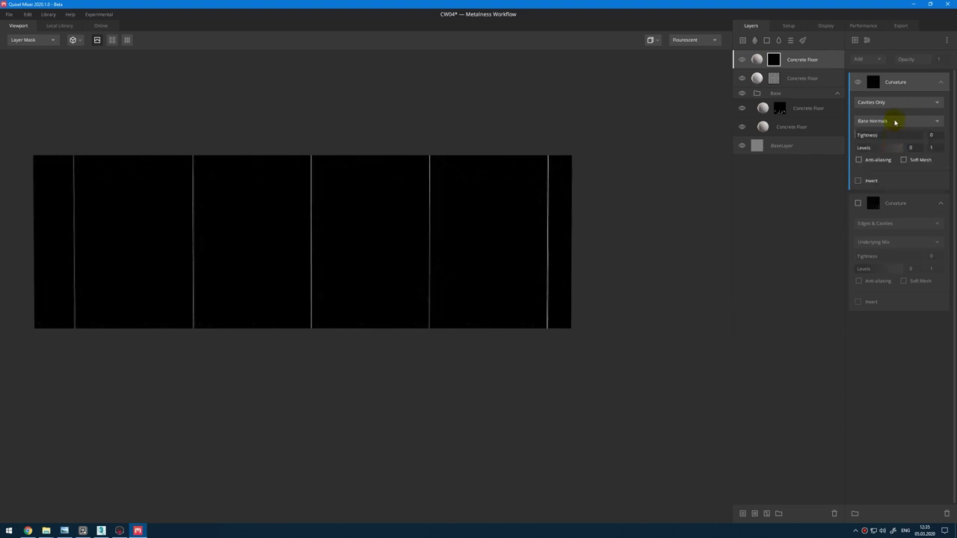
left_click(895, 120)
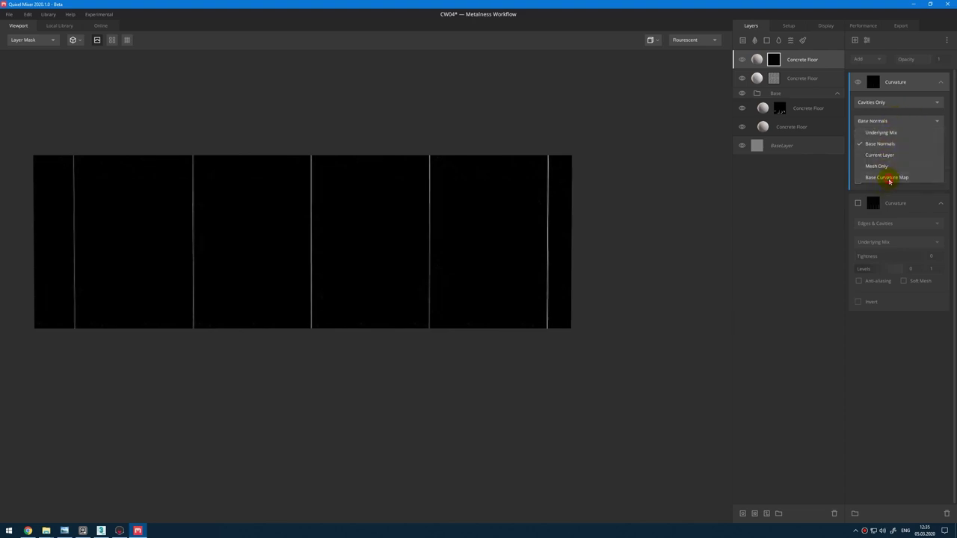
left_click(889, 182)
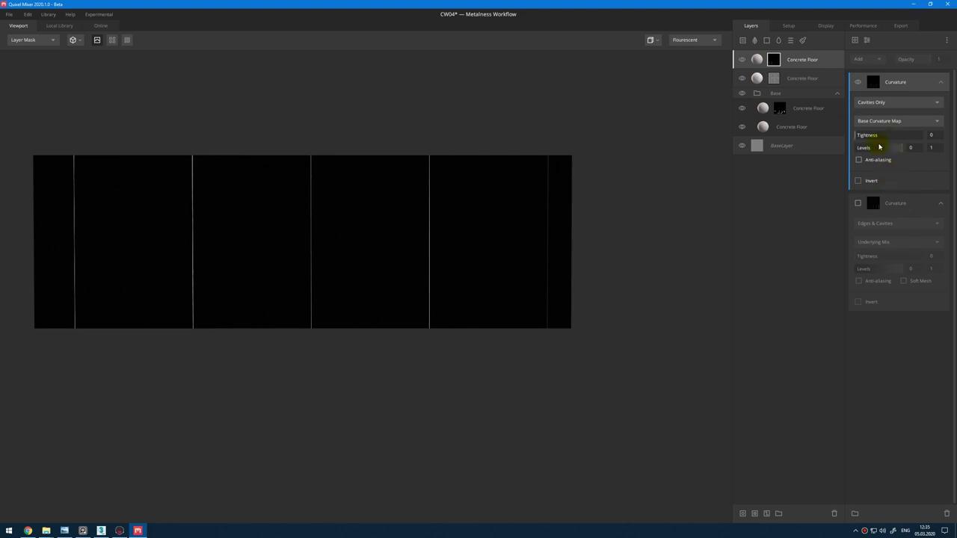
Step: Set the Cavities Only curvature's Levels to 0–0.683, and show the Edges & Cavities curvature with source Mesh Only and Levels 0.278–1
left_click_drag(859, 150, 861, 152)
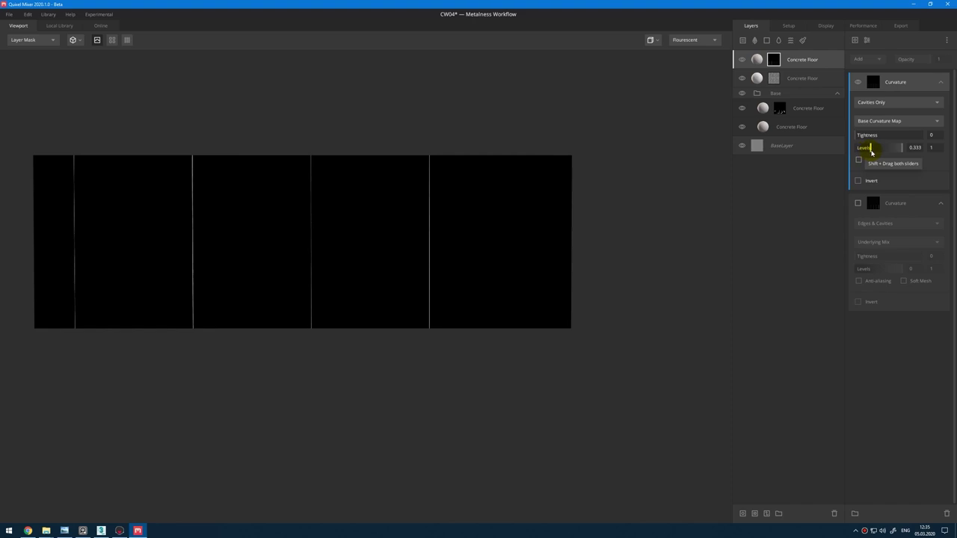
left_click_drag(888, 154, 855, 150)
left_click(859, 203)
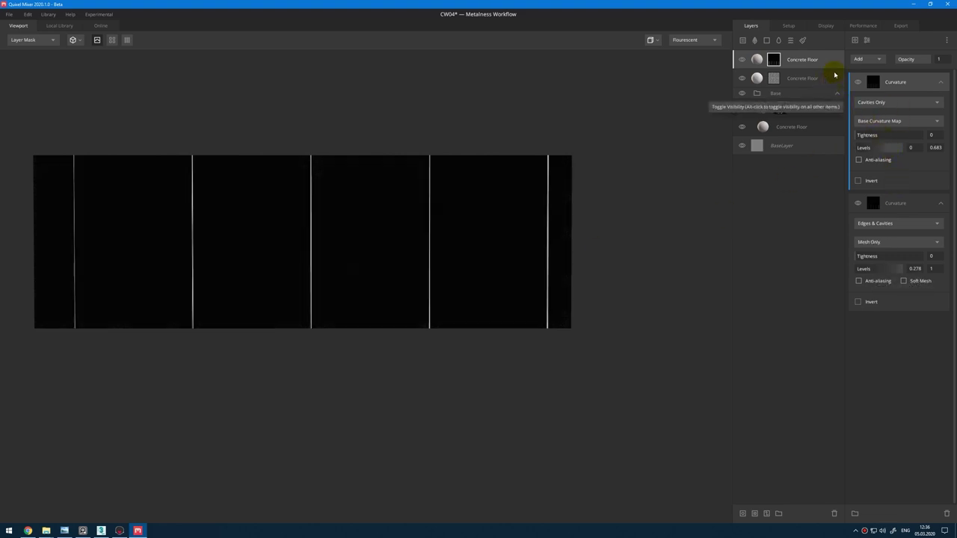
Step: Add a Gaussian Blur modifier above the two Curvature components in the mask stack
left_click(873, 61)
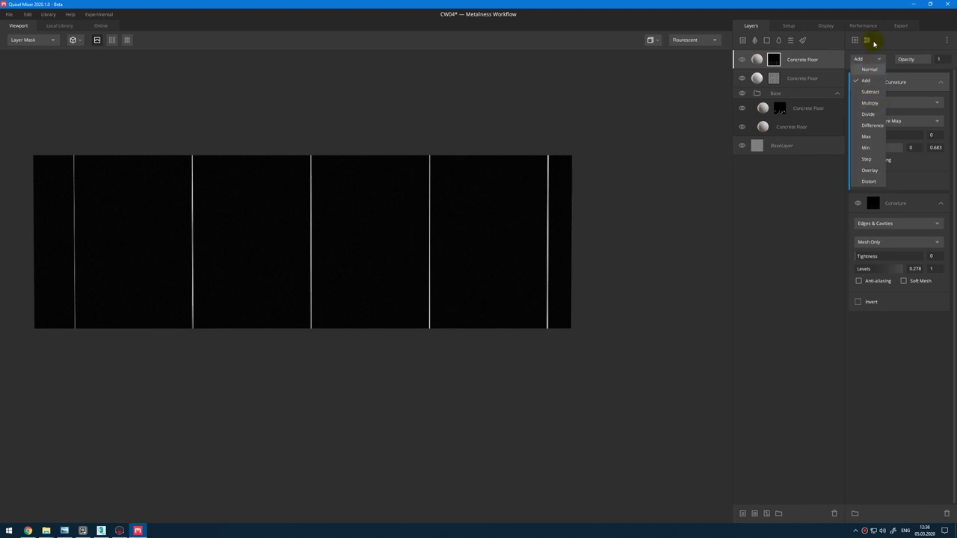
left_click(871, 44)
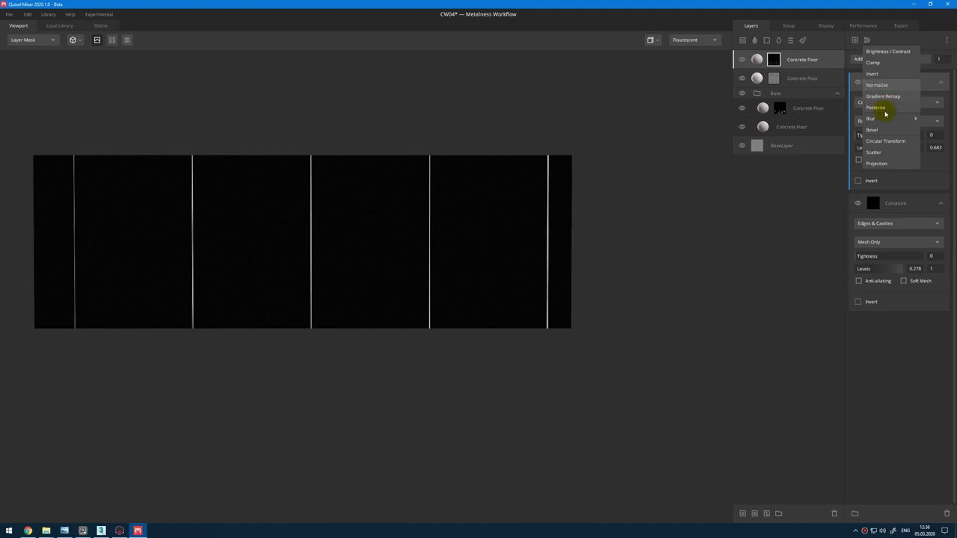
left_click(913, 120)
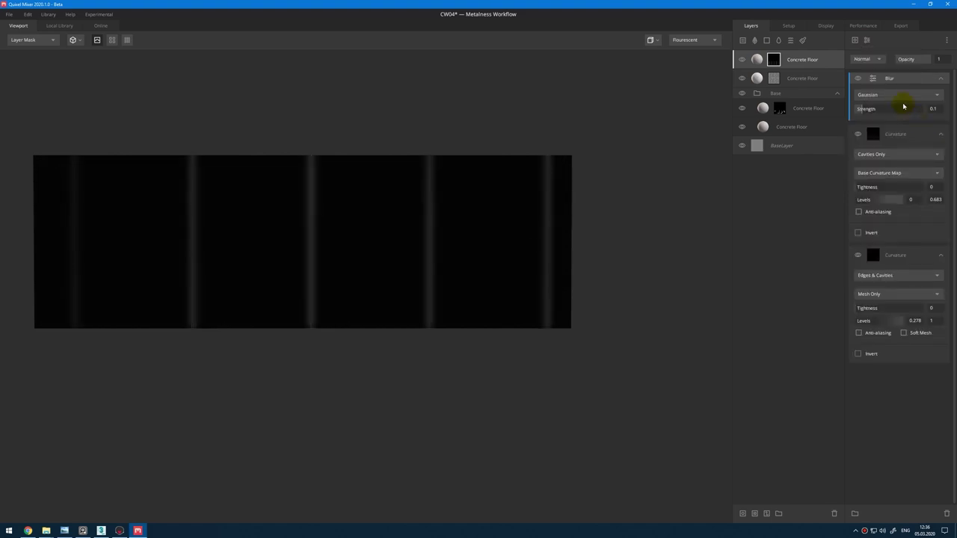
left_click_drag(902, 86, 909, 85)
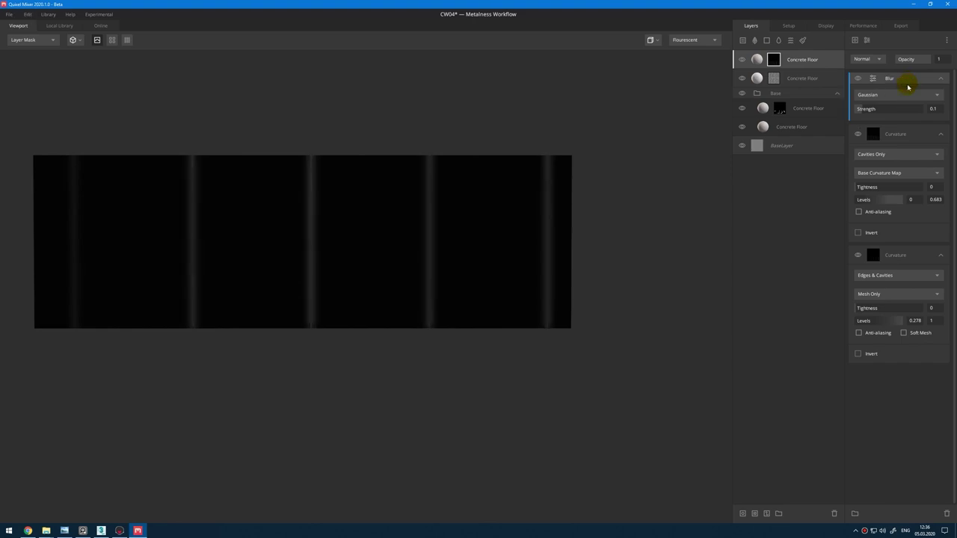
Step: Copy the Edges & Cavities curvature component and paste it as a new component above the Blur
left_click(910, 134)
left_click(909, 257)
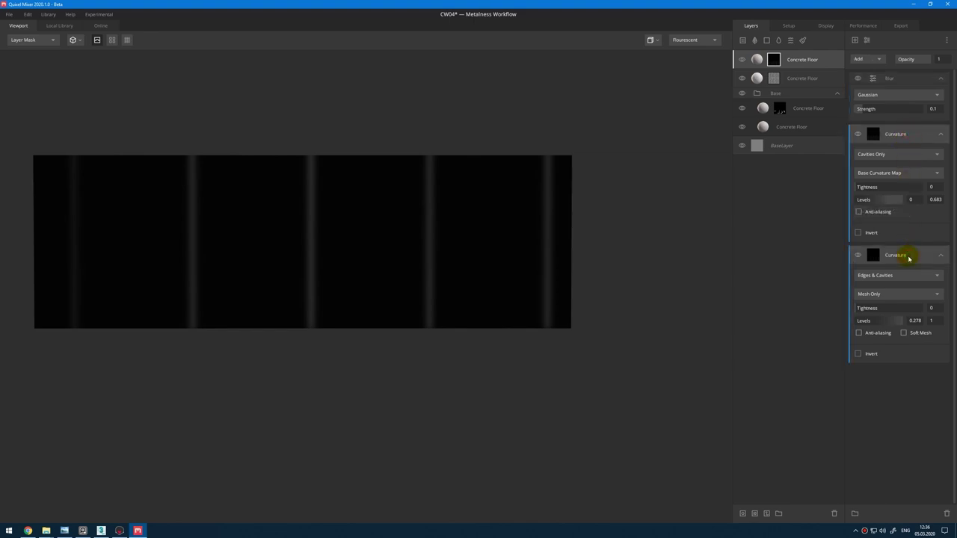
right_click(907, 256)
left_click(908, 273)
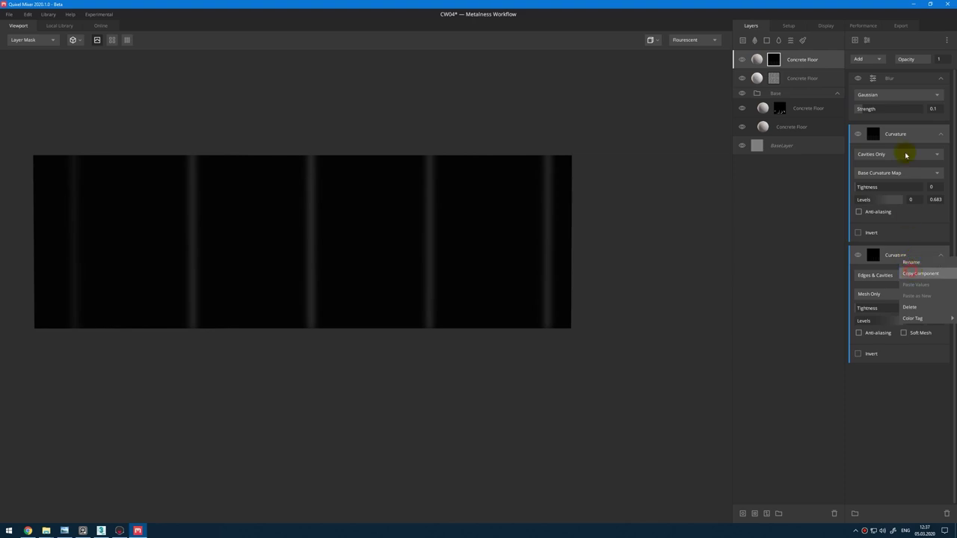
left_click(889, 77)
right_click(891, 78)
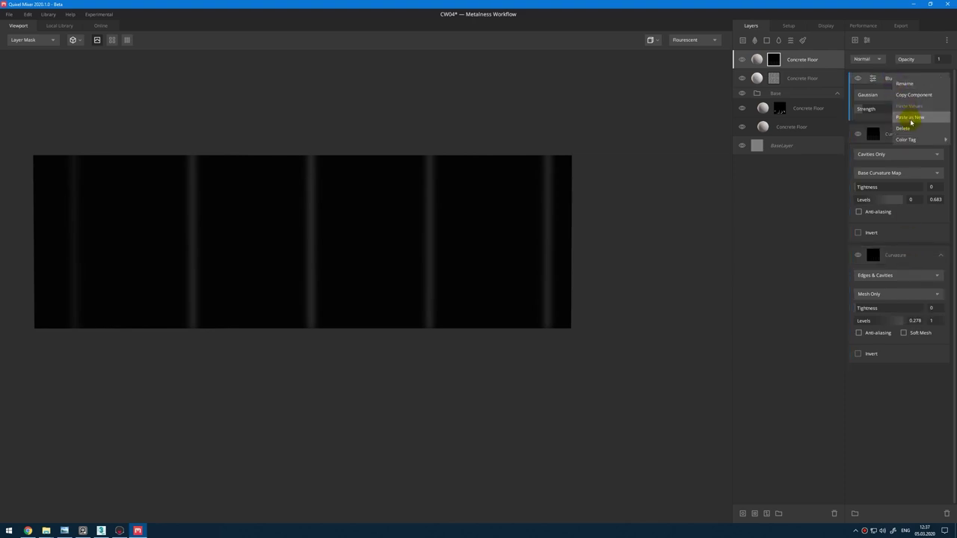
left_click(911, 118)
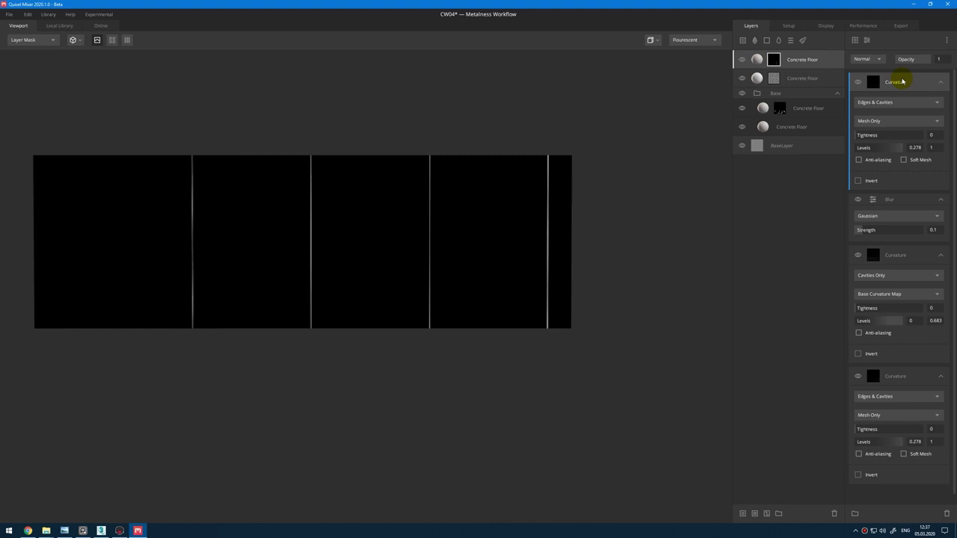
Step: Set the blend modes of the pasted Curvature component and the Blur modifier to Add
left_click(869, 59)
left_click(870, 78)
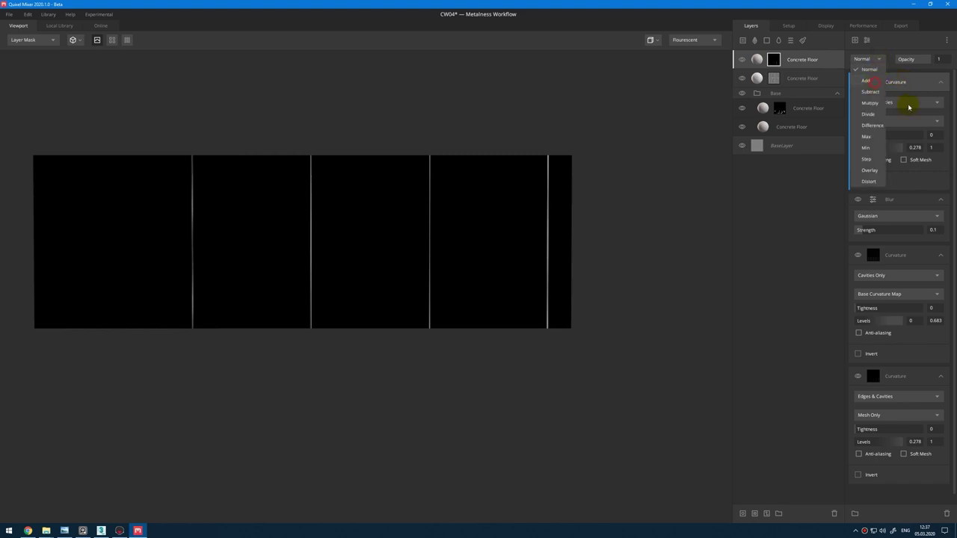
left_click(911, 198)
left_click(880, 60)
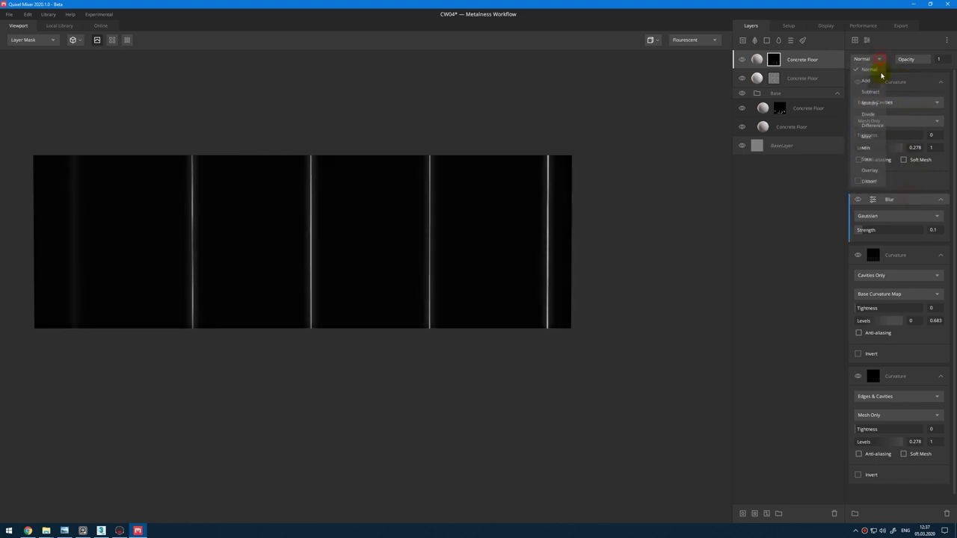
left_click(877, 85)
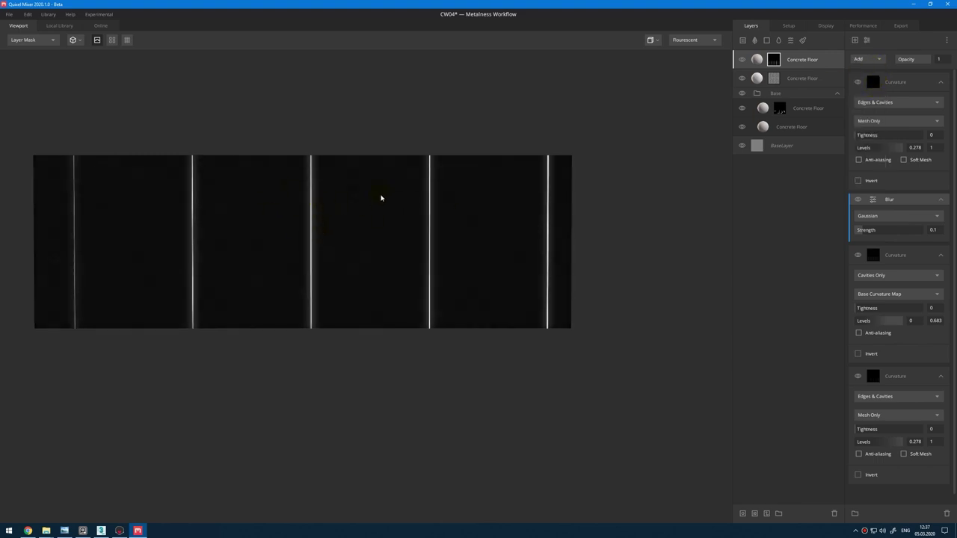
Step: Add a Map component to the mask and move it to the top of the mask stack
scroll(495, 297, "up", 5)
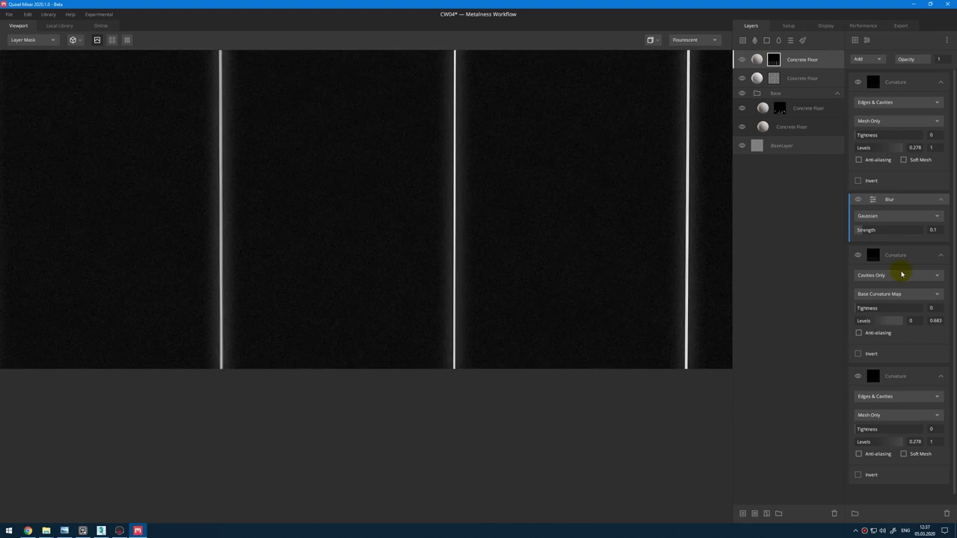
left_click(856, 41)
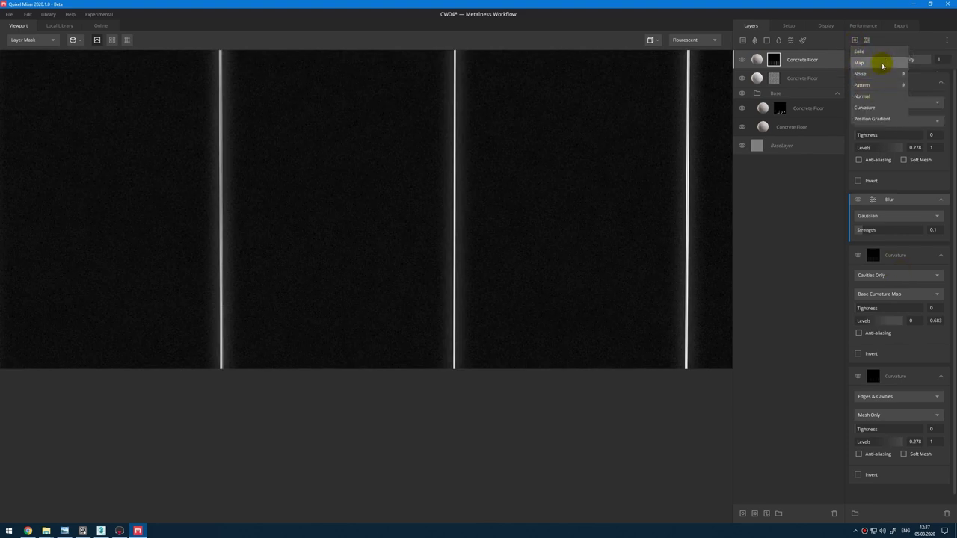
left_click(882, 63)
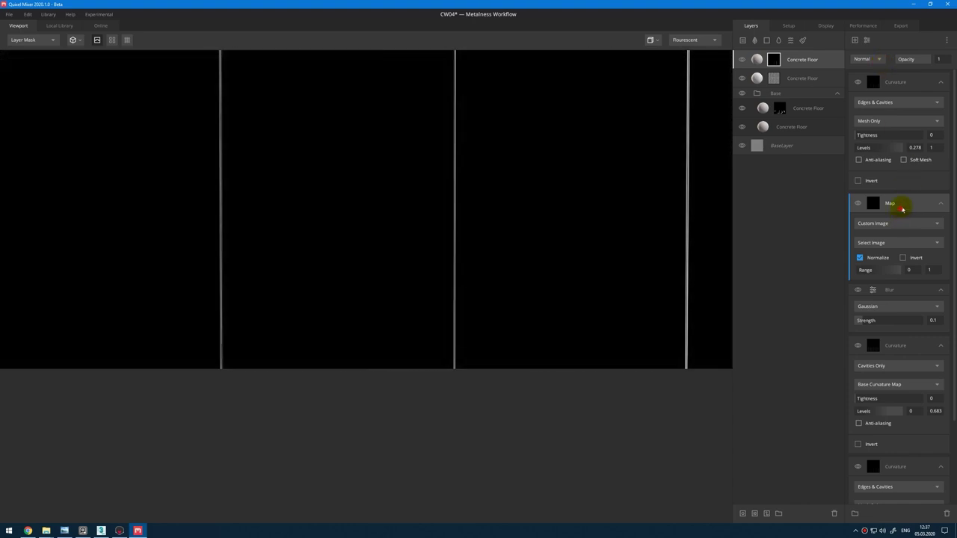
left_click_drag(902, 209, 897, 77)
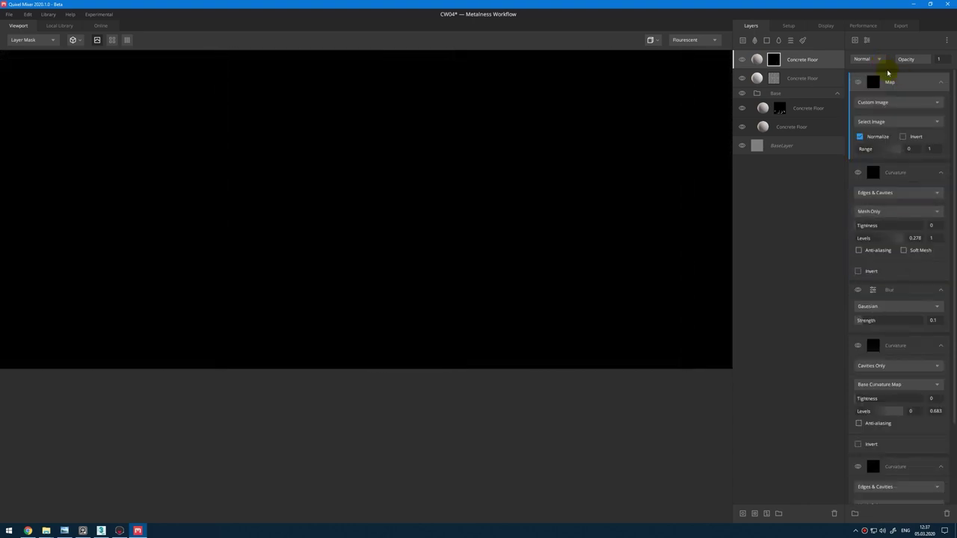
Step: Set the top Map component's source to Library Asset and assign the Concrete asset's Gloss map
left_click(893, 102)
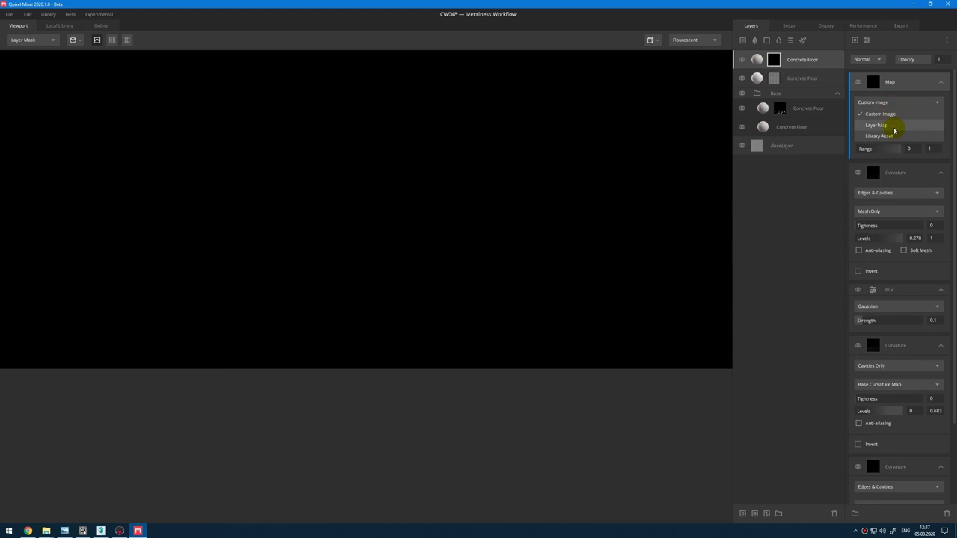
left_click(894, 136)
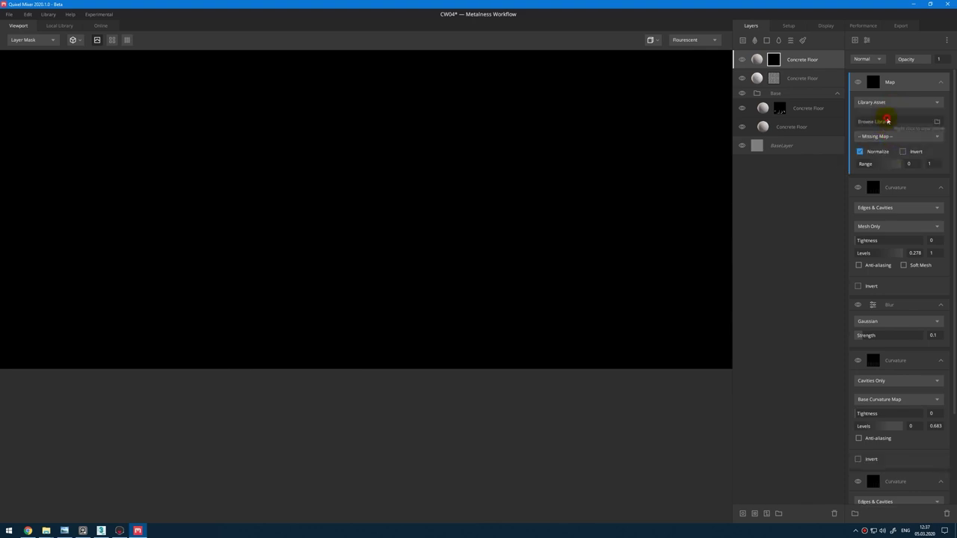
left_click(887, 121)
left_click(238, 135)
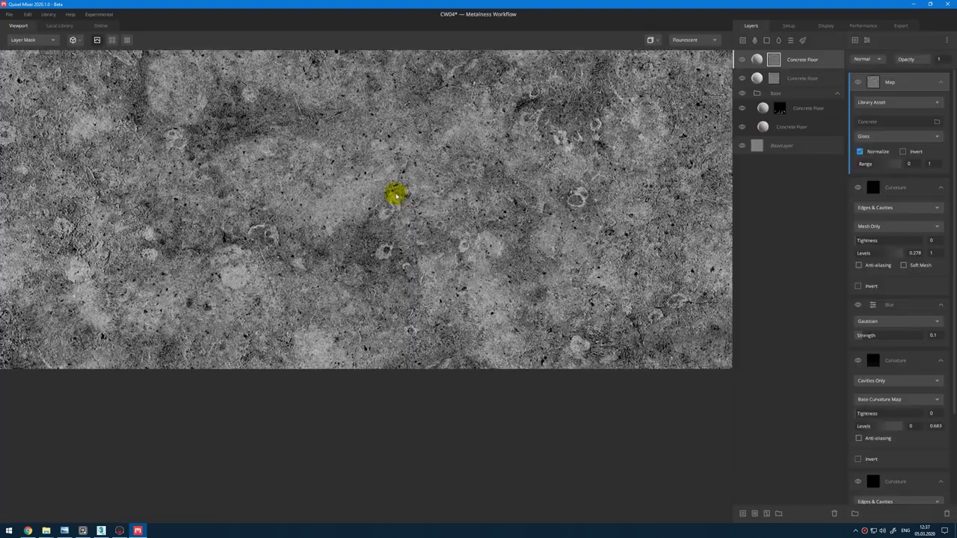
Step: Try the Add blend mode on the Concrete Map component, and settle on Multiply
left_click(875, 58)
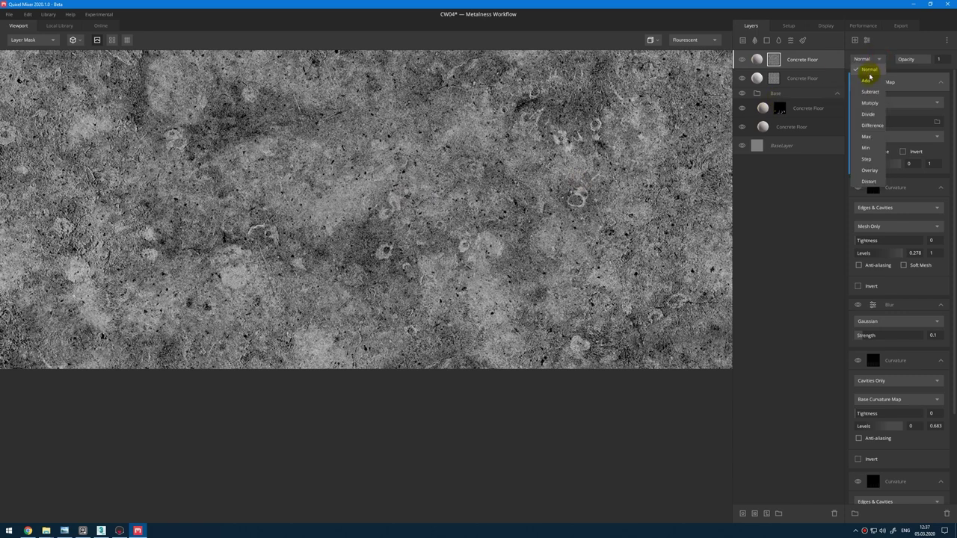
left_click(868, 77)
left_click(870, 58)
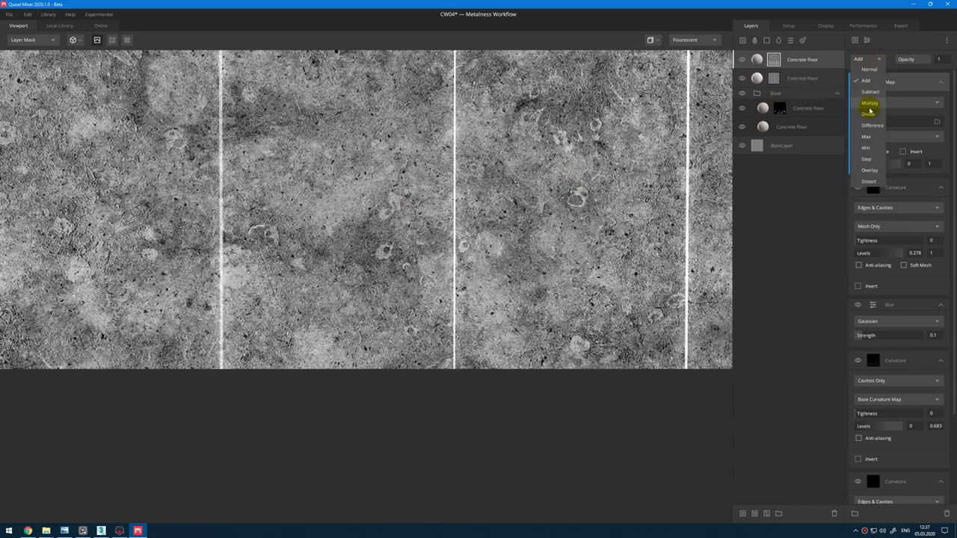
left_click(871, 103)
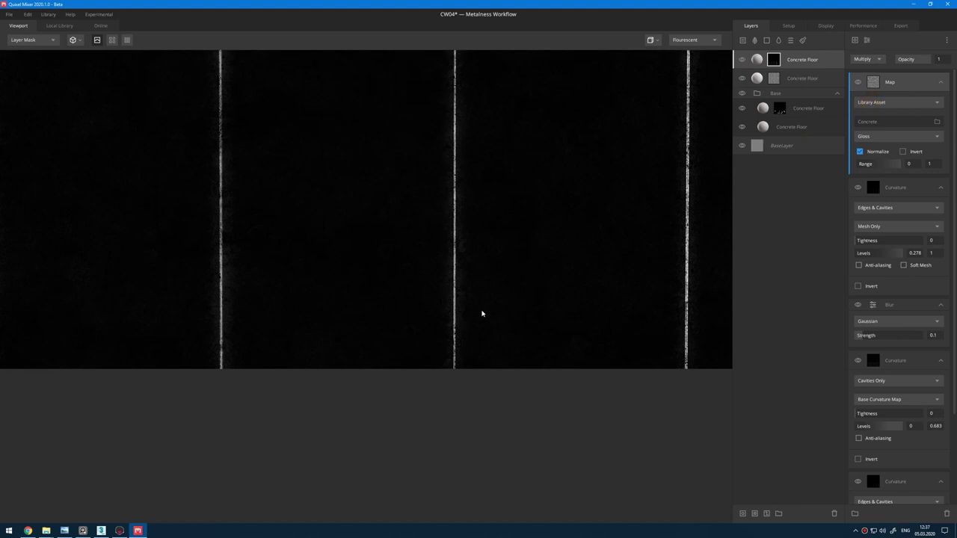
scroll(531, 258, "up", 5)
middle_click_drag(519, 258, 498, 259)
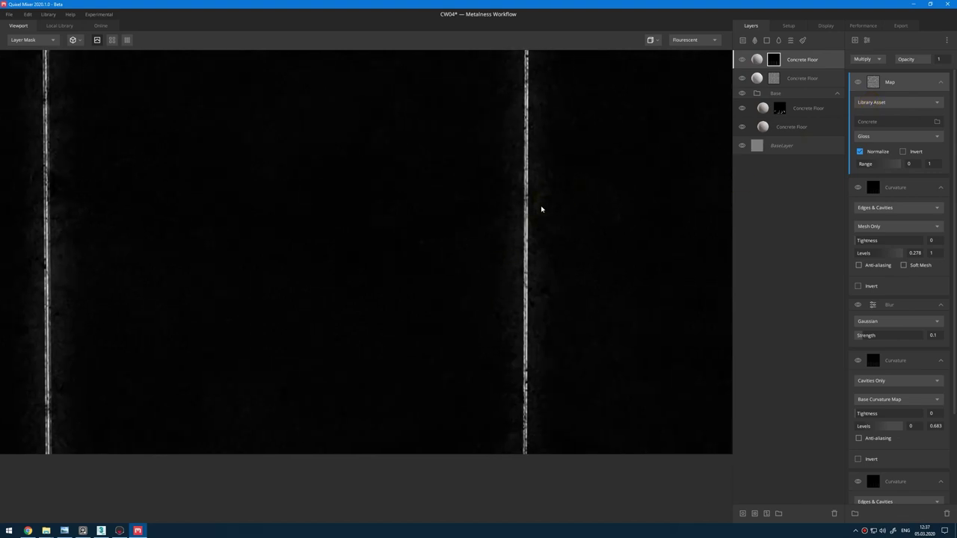
scroll(541, 232, "down", 3)
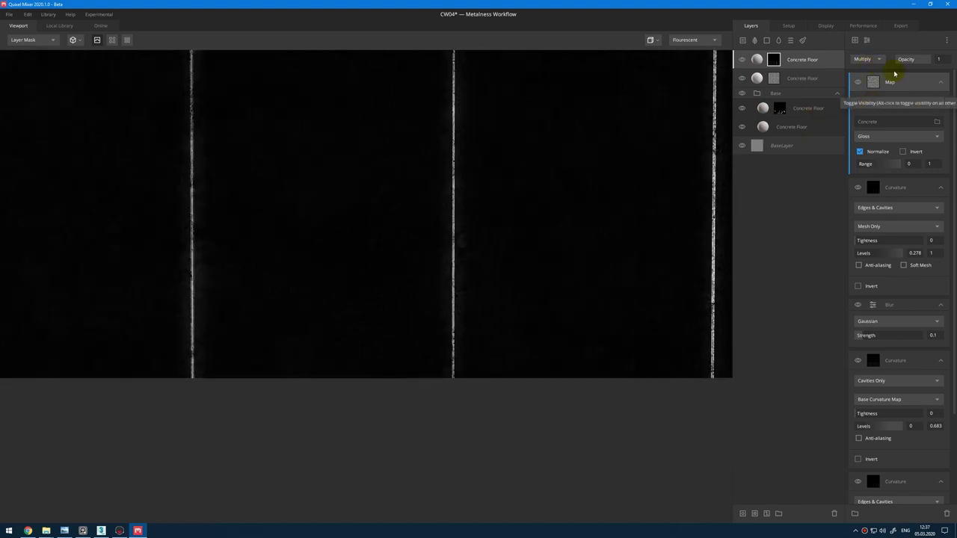
Step: Add a Projection modifier with 5 repetitions in X and Y, and clip it to the Concrete Map component below
left_click(866, 42)
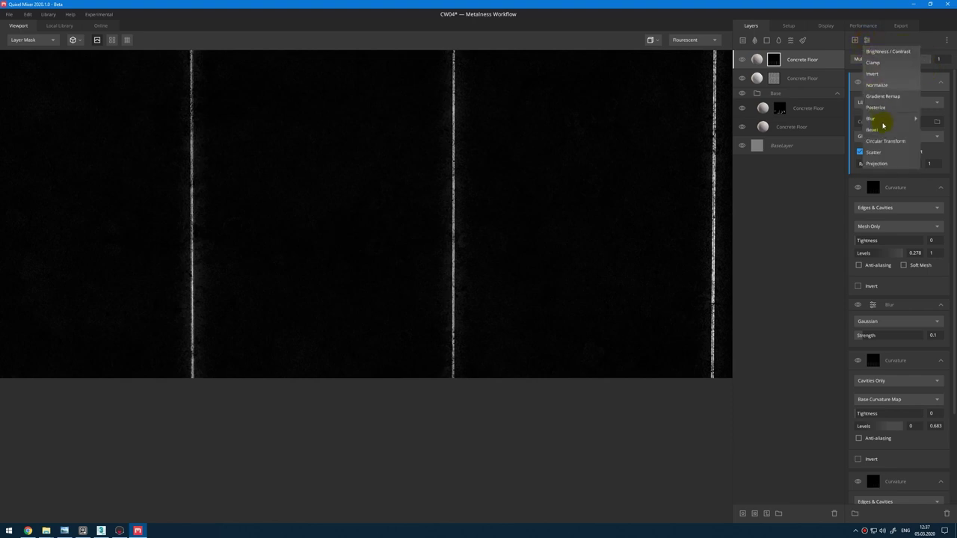
left_click(877, 163)
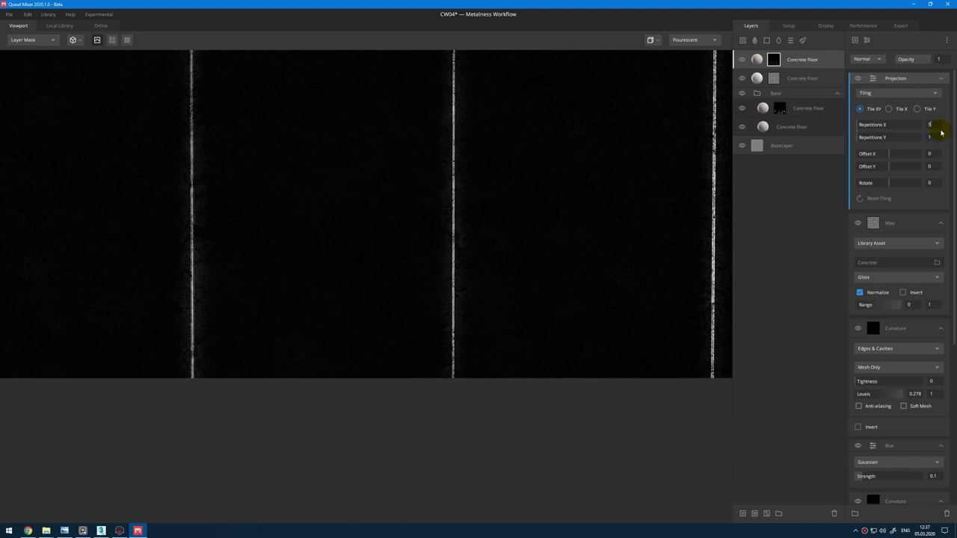
left_click(932, 139)
type("5")
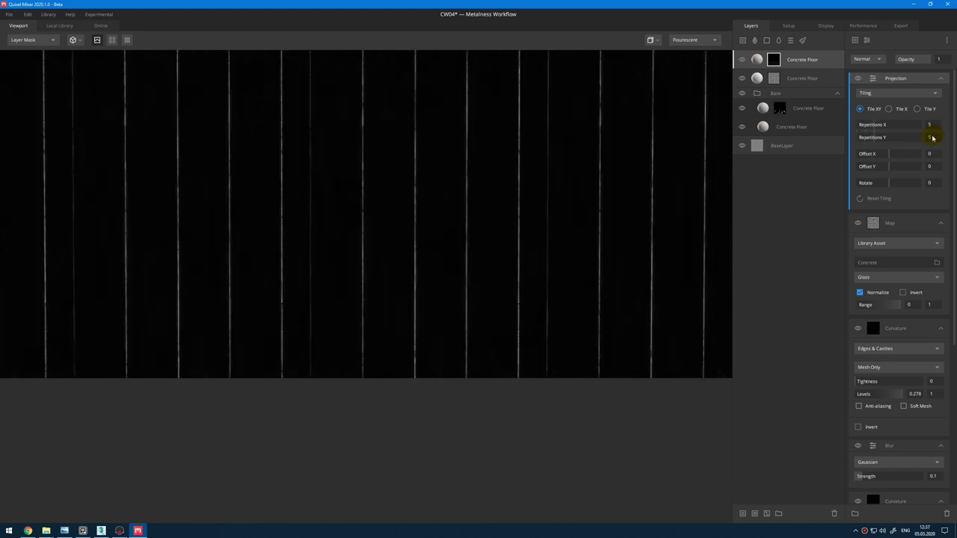
left_click(905, 82, "alt")
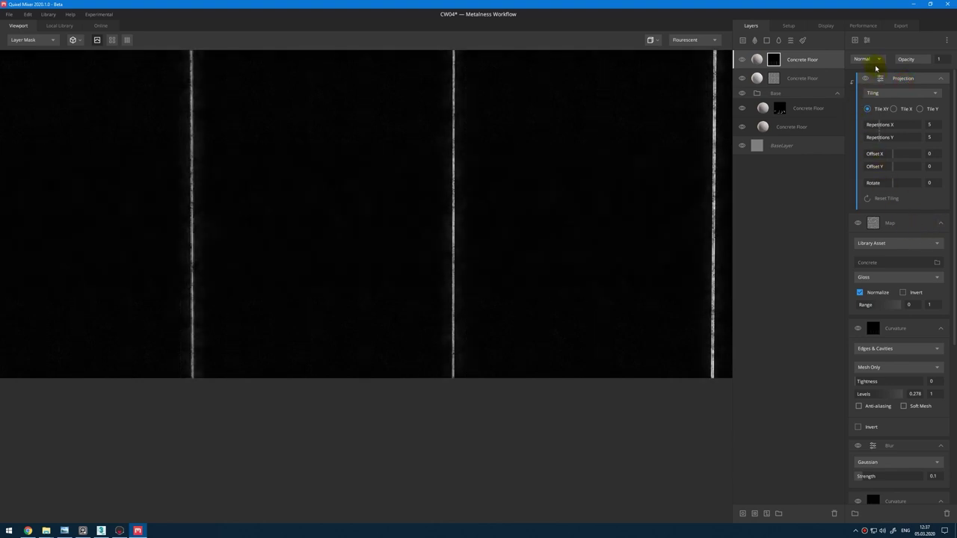
Step: Add another Map component at the top of the mask stack using the Grunge library asset's Gloss map
left_click(855, 40)
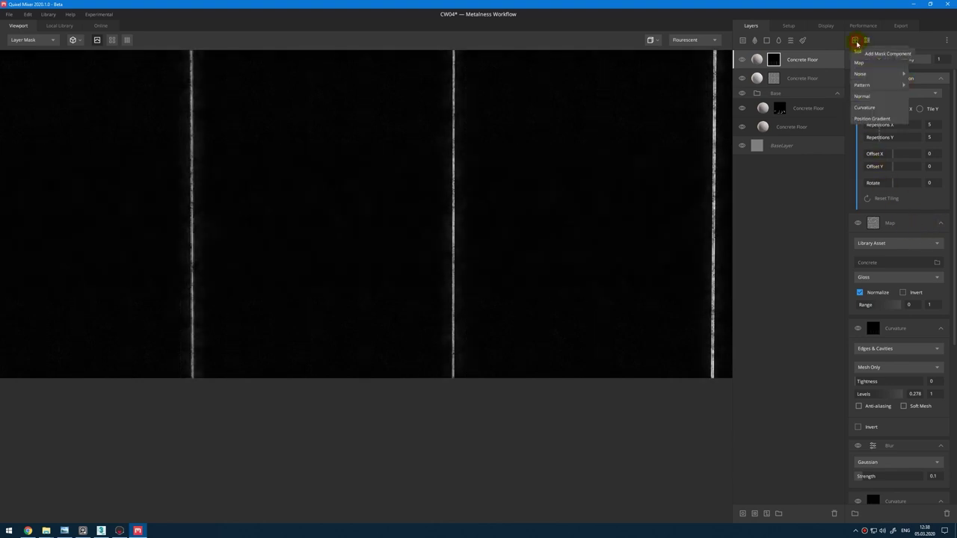
left_click(893, 66)
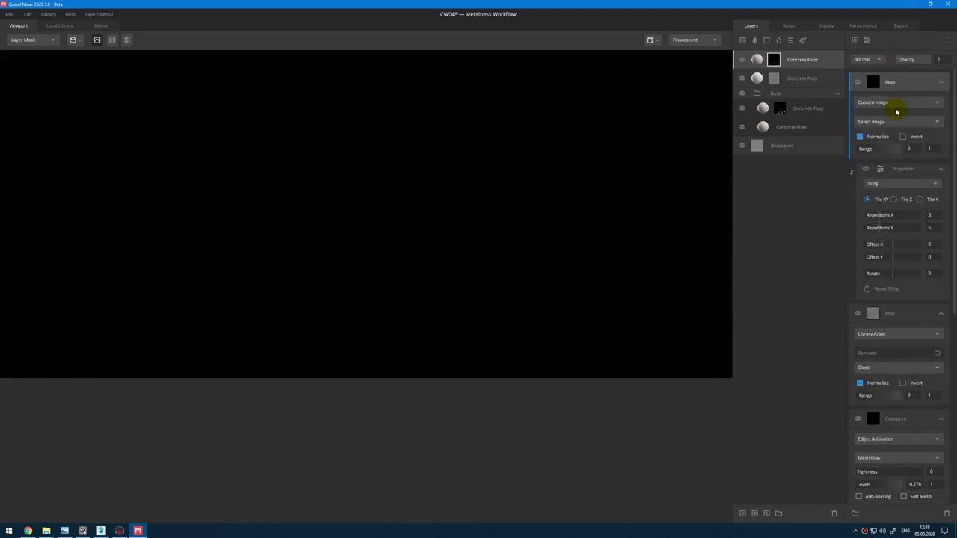
left_click(897, 112)
left_click(391, 149)
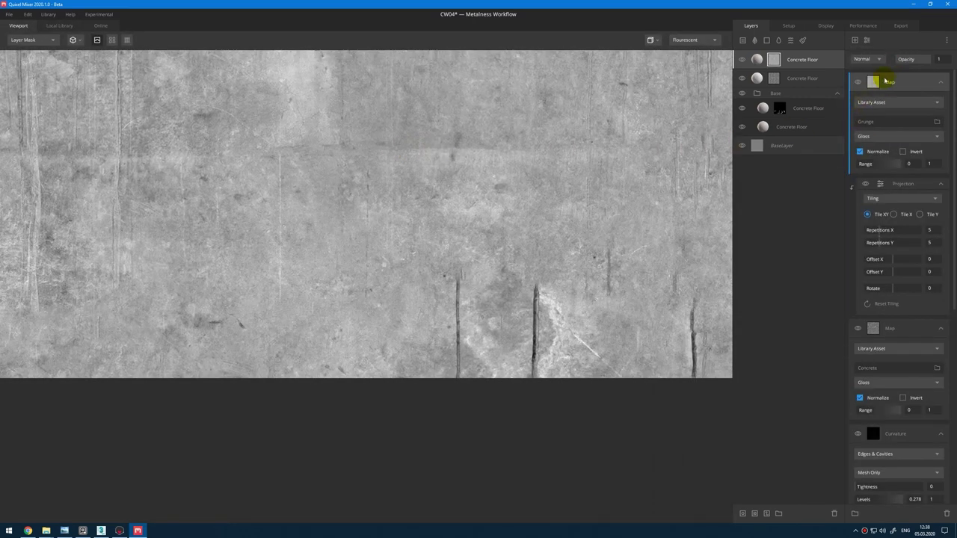
Step: Set the Grunge Map's blend mode to Distort, with distort intensity -0.024 and opacity 0.319
left_click(883, 60)
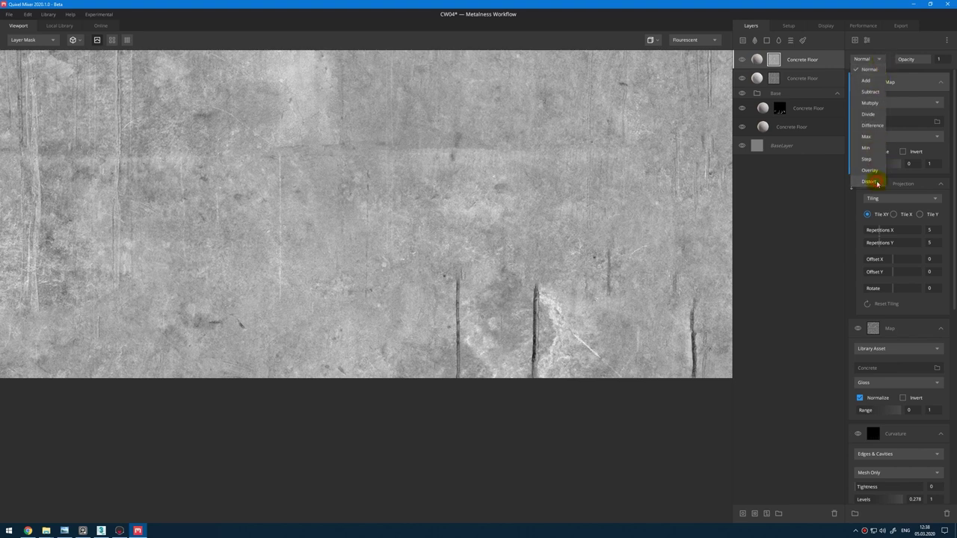
left_click(873, 182)
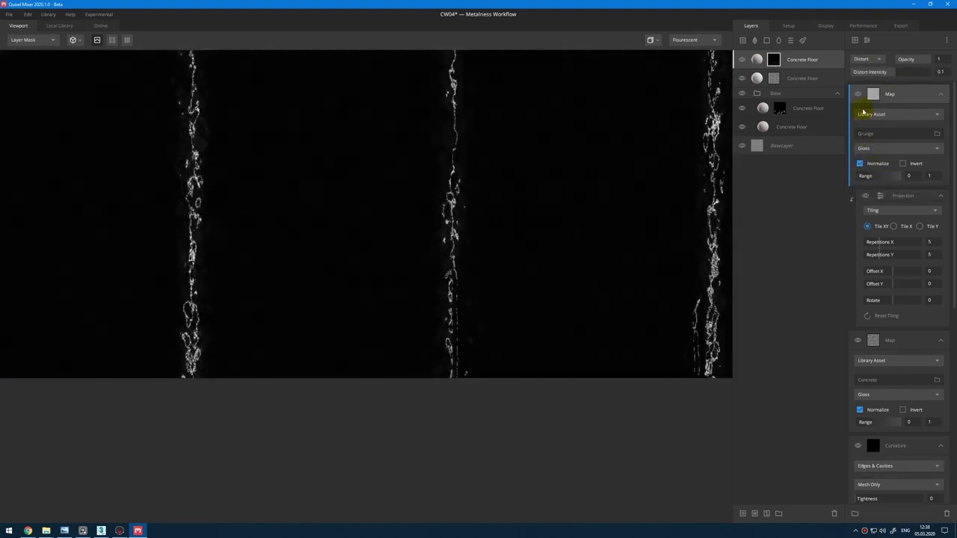
left_click_drag(928, 62, 890, 74)
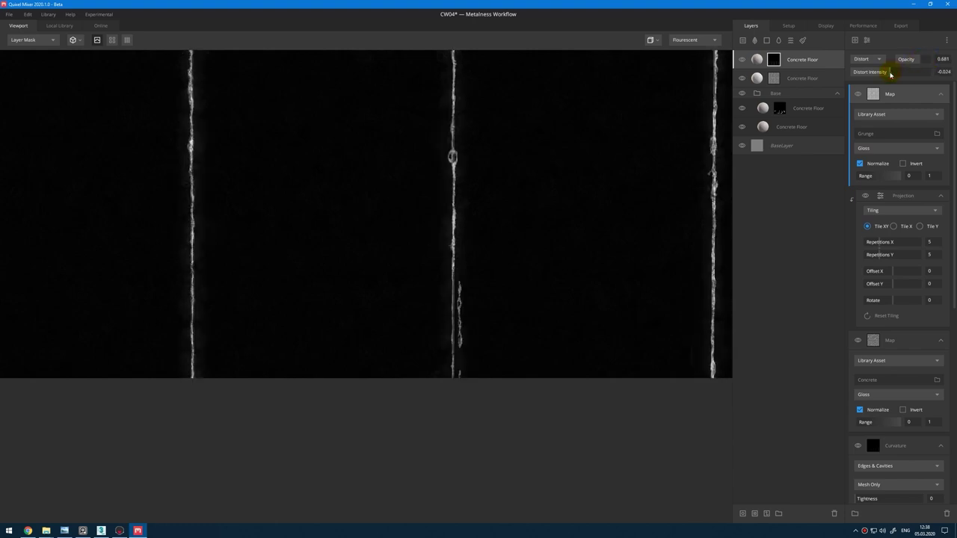
scroll(646, 202, "down", 2)
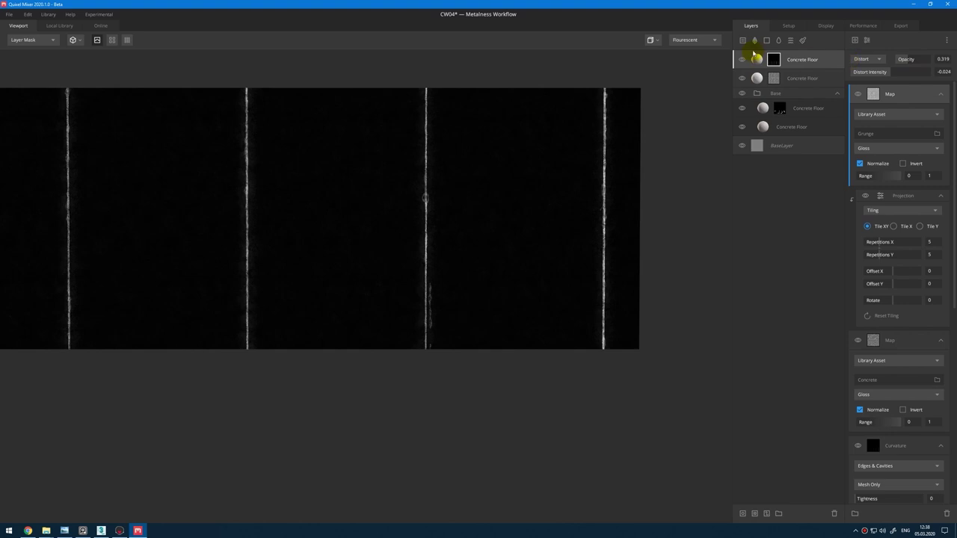
Step: Select the top Concrete Floor layer itself and set its albedo color to dark grey 393939
left_click(744, 42)
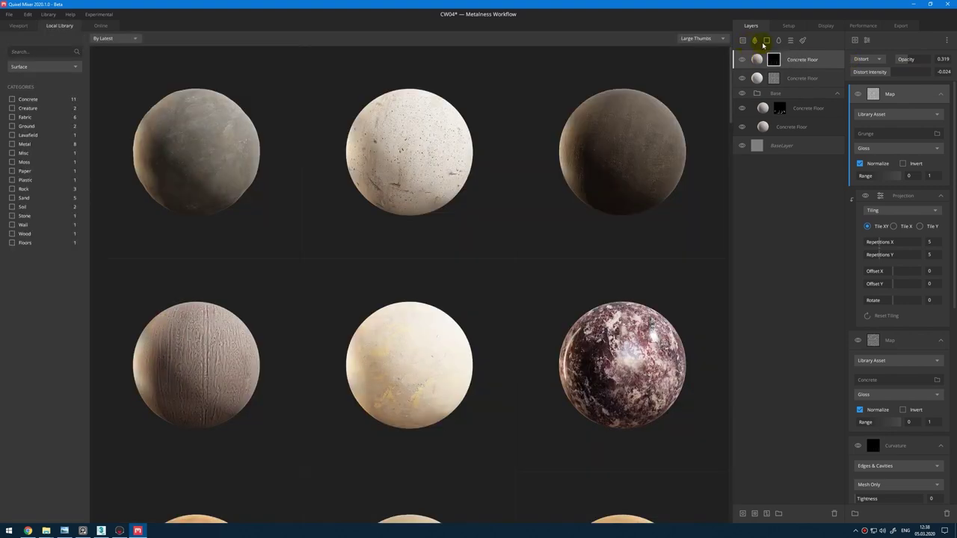
left_click(791, 61)
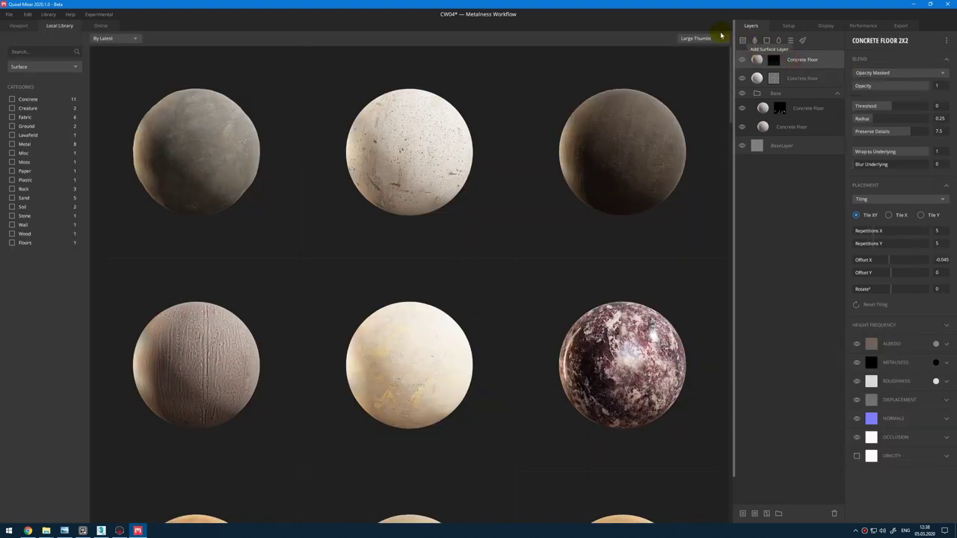
left_click(16, 27)
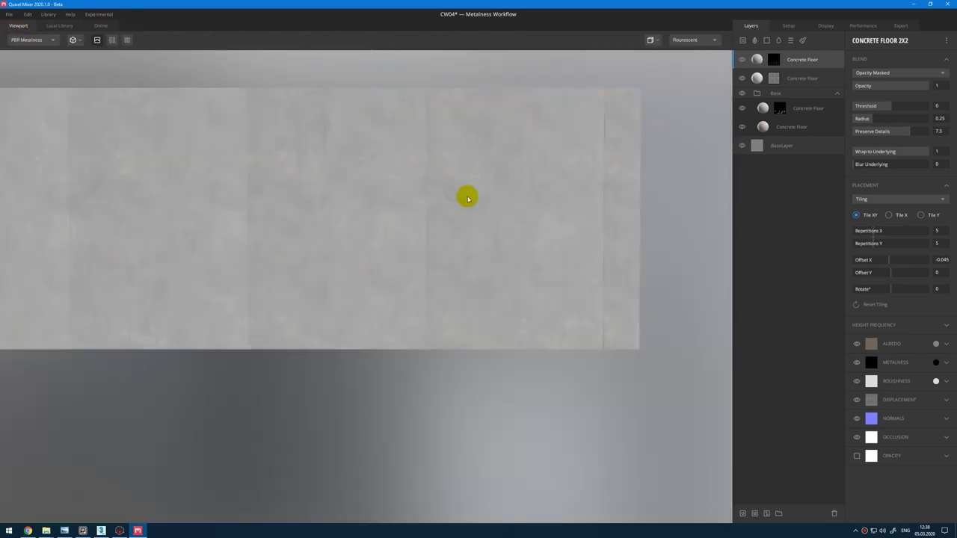
left_click(935, 345)
left_click_drag(386, 272, 375, 297)
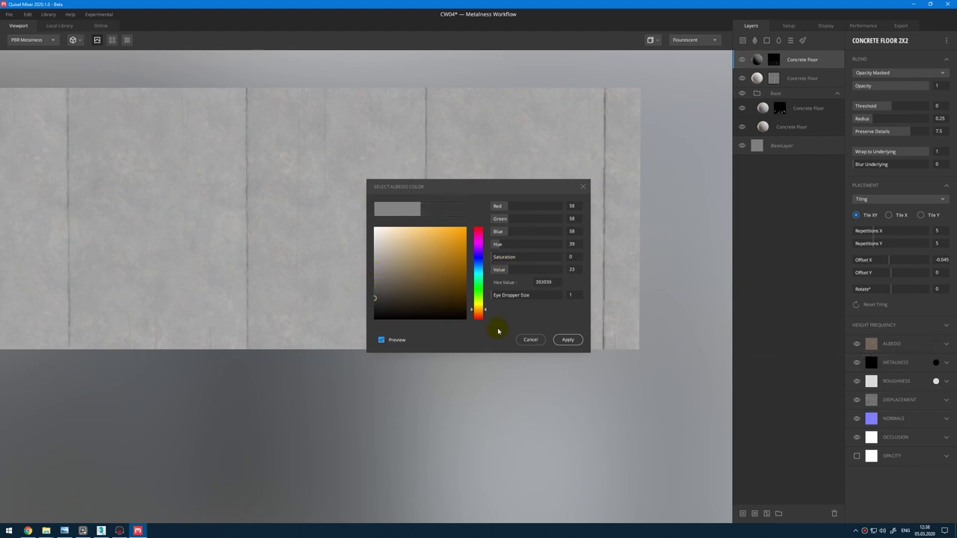
left_click(566, 340)
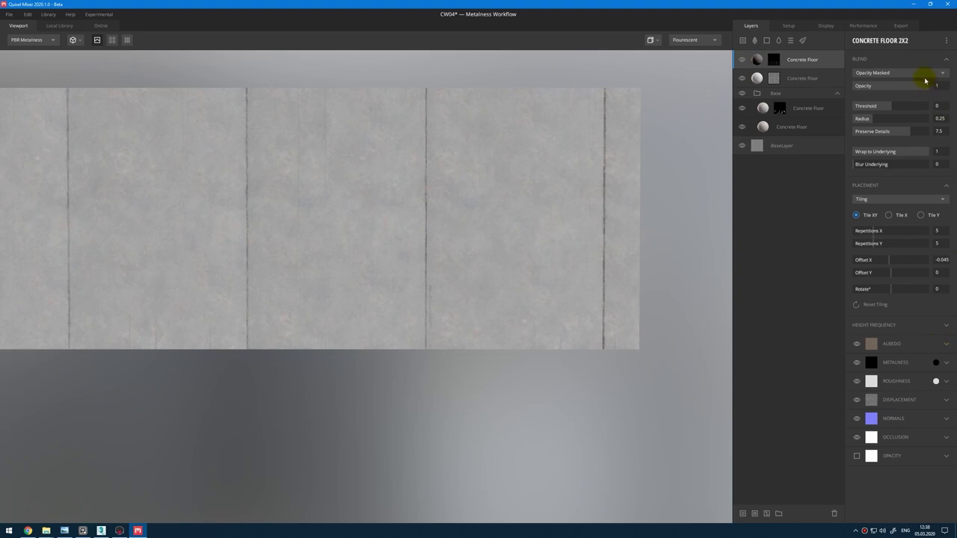
Step: Lower the top Concrete Floor layer's opacity to about 0.572 and check the panel seams along the wall
left_click_drag(925, 84, 899, 90)
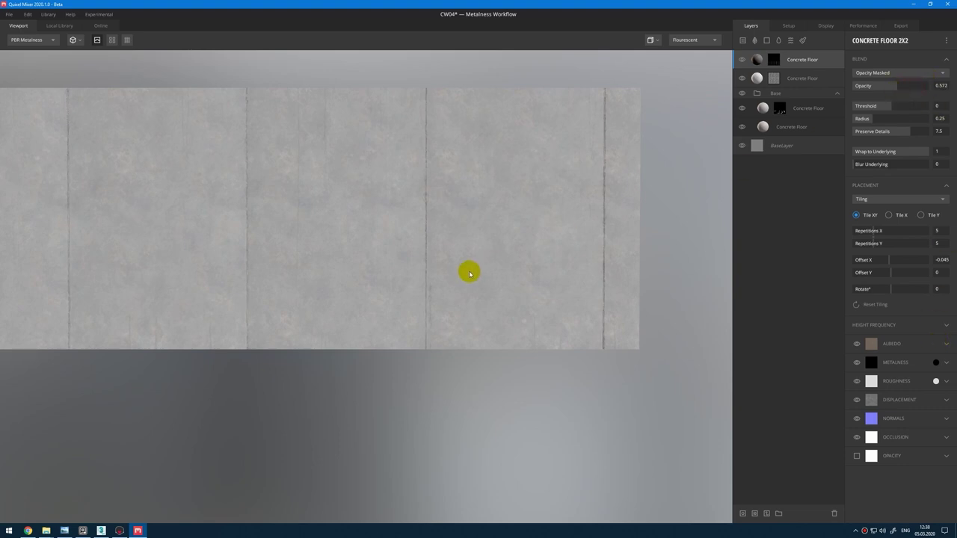
scroll(460, 266, "down", 3)
middle_click_drag(336, 259, 415, 254)
middle_click_drag(506, 271, 362, 276)
scroll(486, 284, "up", 5)
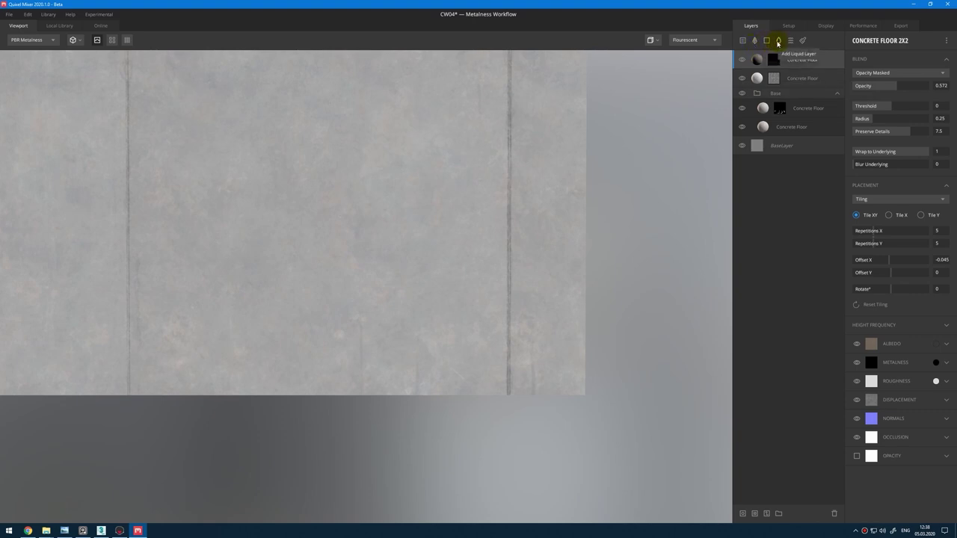
Step: Add the Concrete Leakage decal as a new top layer and set its placement to Freeform
left_click(754, 43)
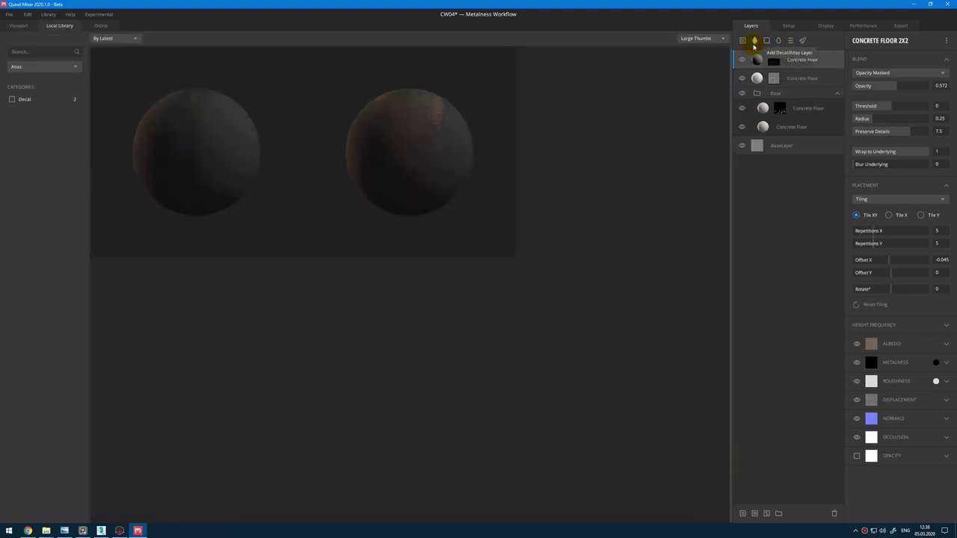
left_click(244, 113)
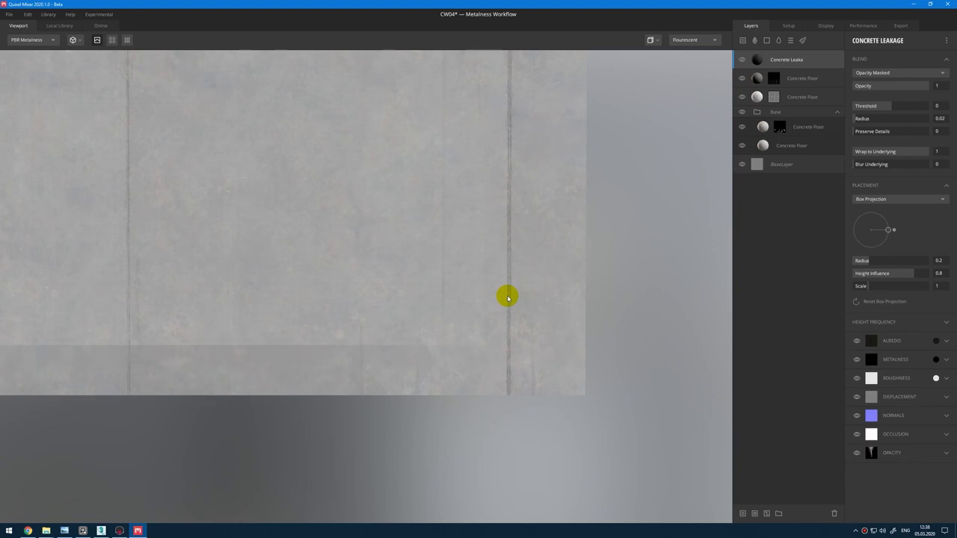
left_click(902, 203)
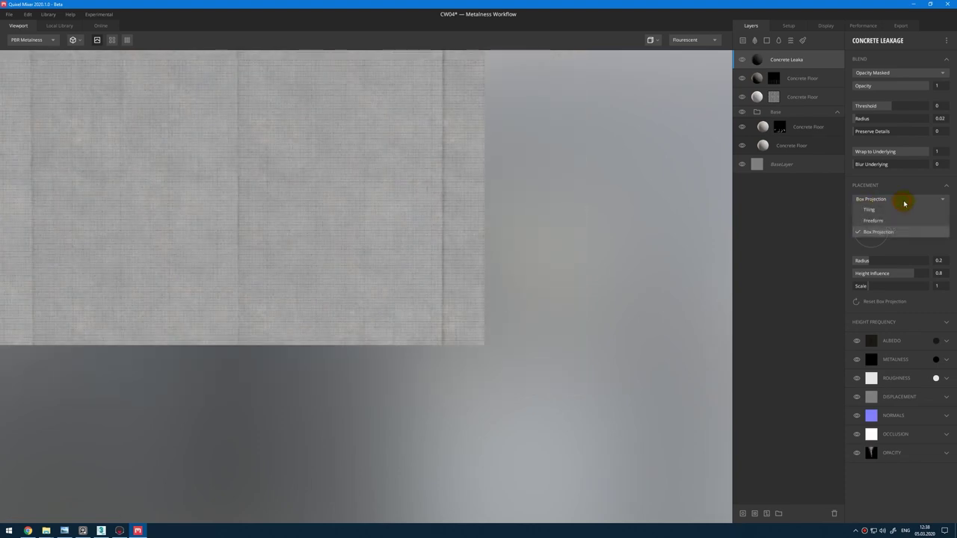
left_click(896, 219)
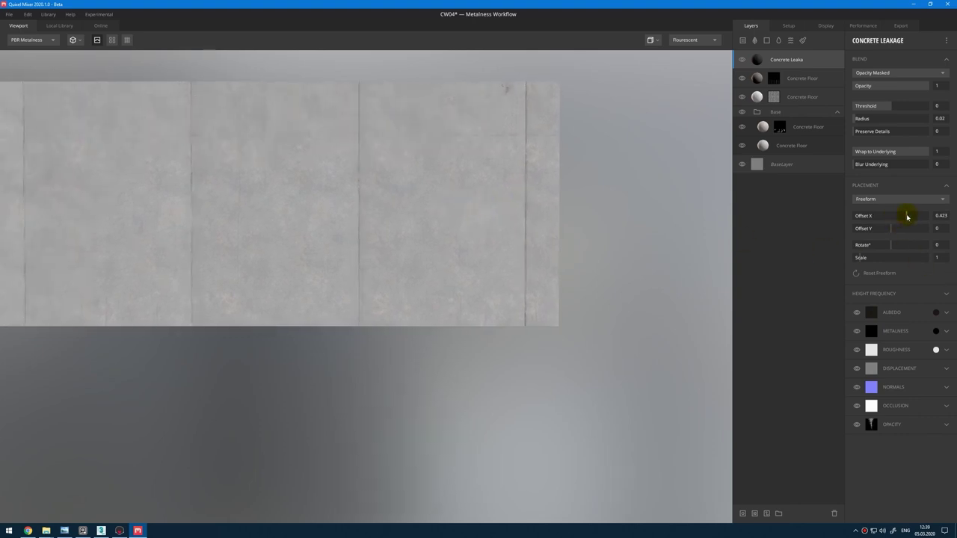
Step: Position the leakage decal over the rightmost seam with offset X 0.453, offset Y -0.403 and scale 0.445
mouse_move(892, 233)
left_mouse_down()
mouse_move(882, 239)
mouse_move(908, 219)
left_mouse_up()
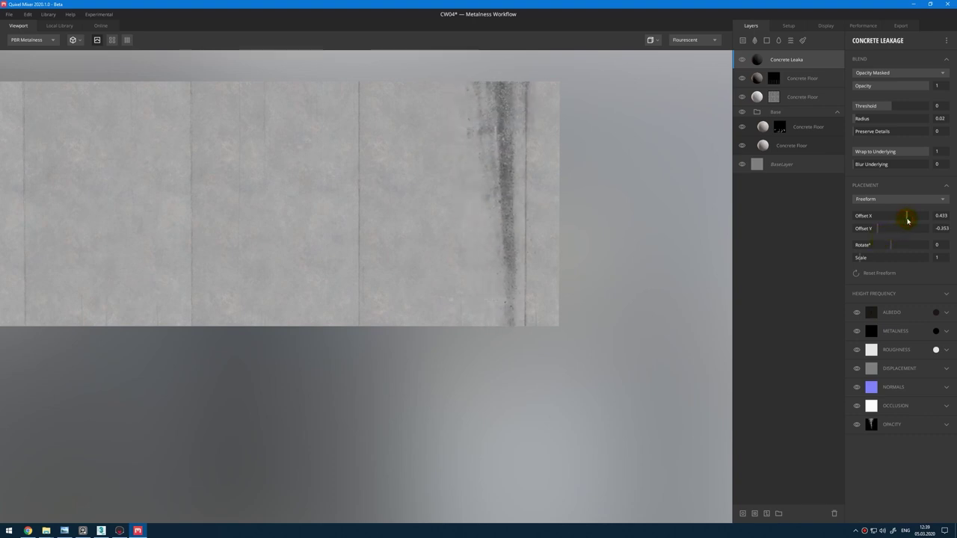
left_click_drag(872, 259, 856, 265)
left_click_drag(907, 219, 874, 230)
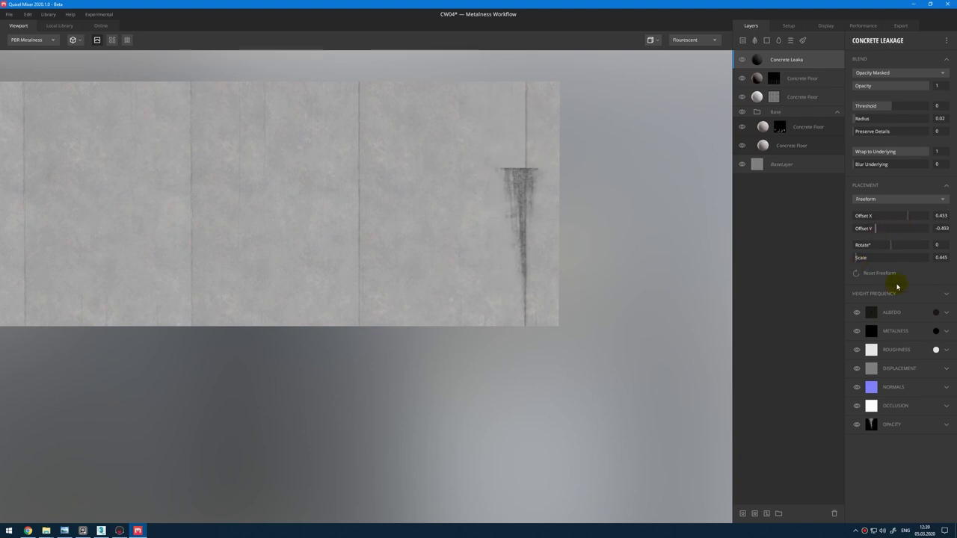
Step: Set the Concrete Leakage layer's albedo color to mid grey 787878
left_click(936, 312)
left_click_drag(411, 258, 327, 274)
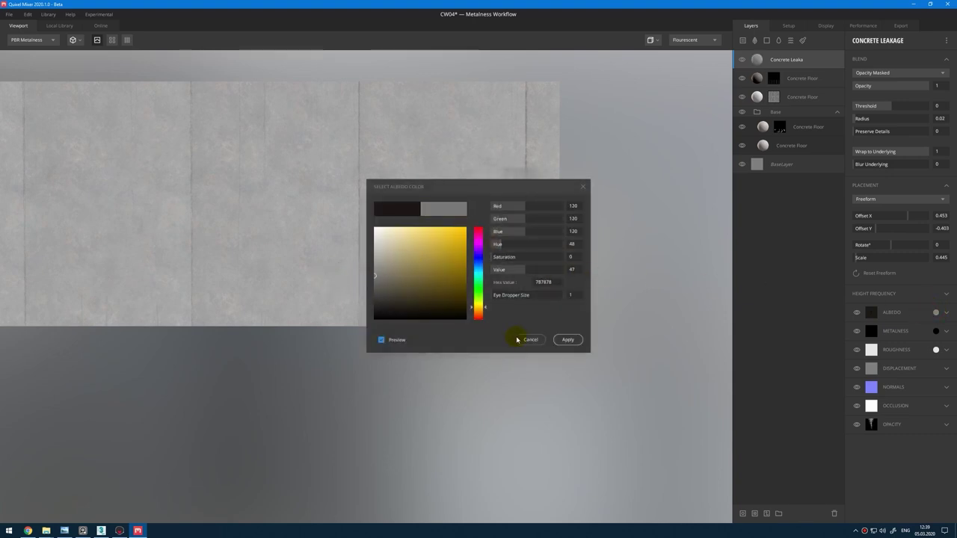
left_click(570, 339)
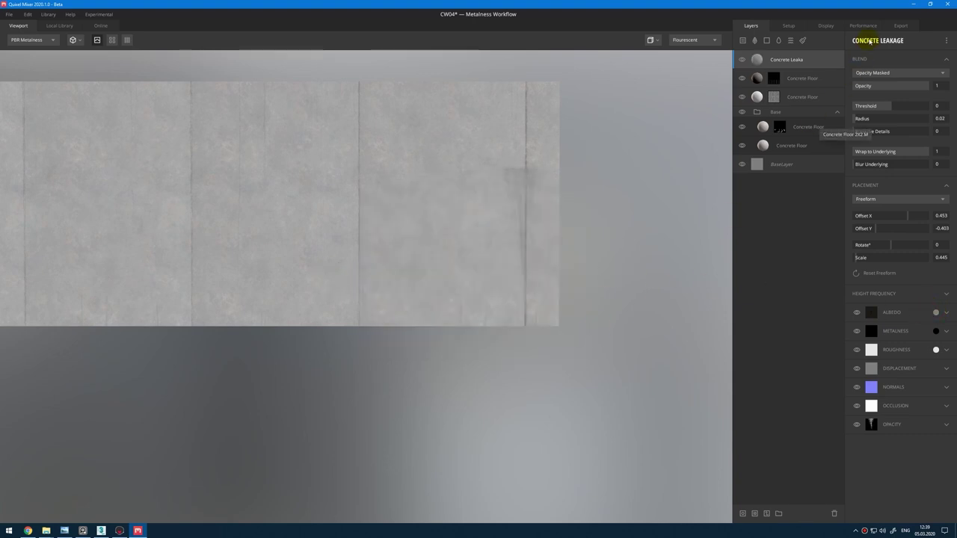
Step: Set the export resolution of the wall's texture maps to 4096 px
left_click(905, 25)
left_click(833, 142)
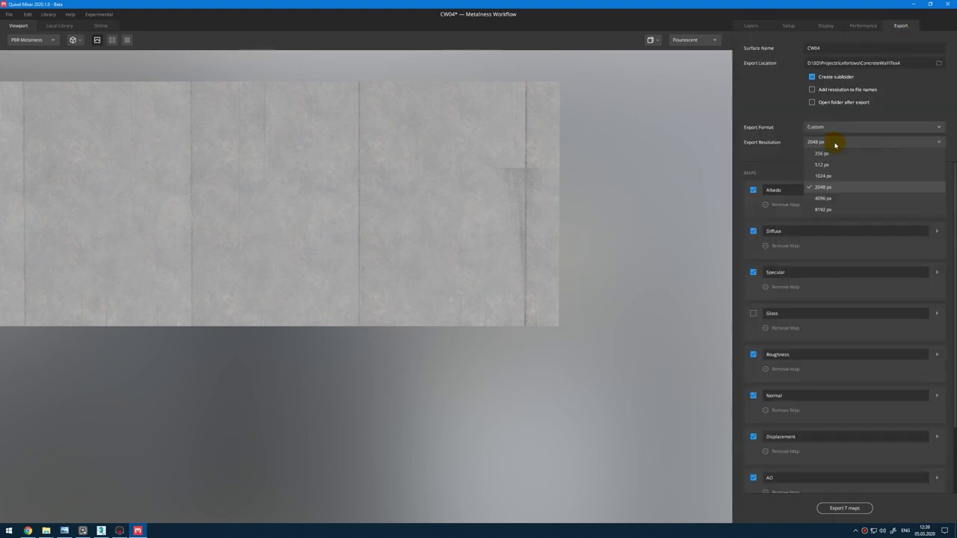
left_click(826, 199)
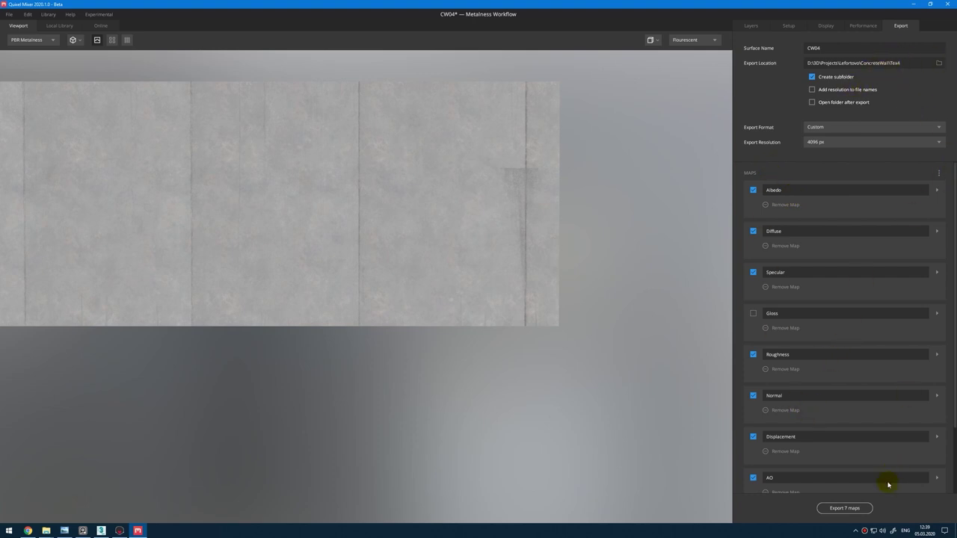
Step: Switch to 3ds Max and add a new CoronaMtl to an empty area of the Kitchen view in the Slate Material Editor
left_click(100, 531)
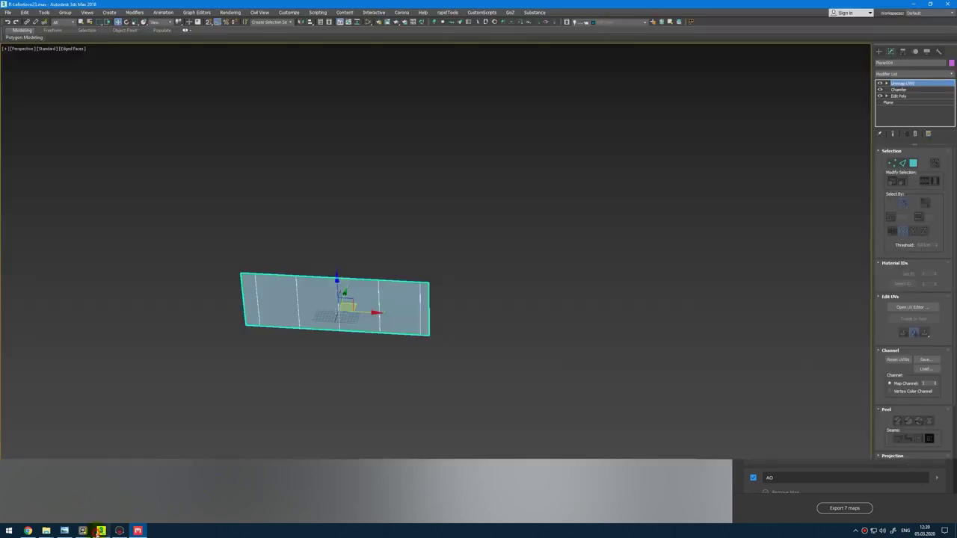
scroll(338, 385, "up", 5)
key("m")
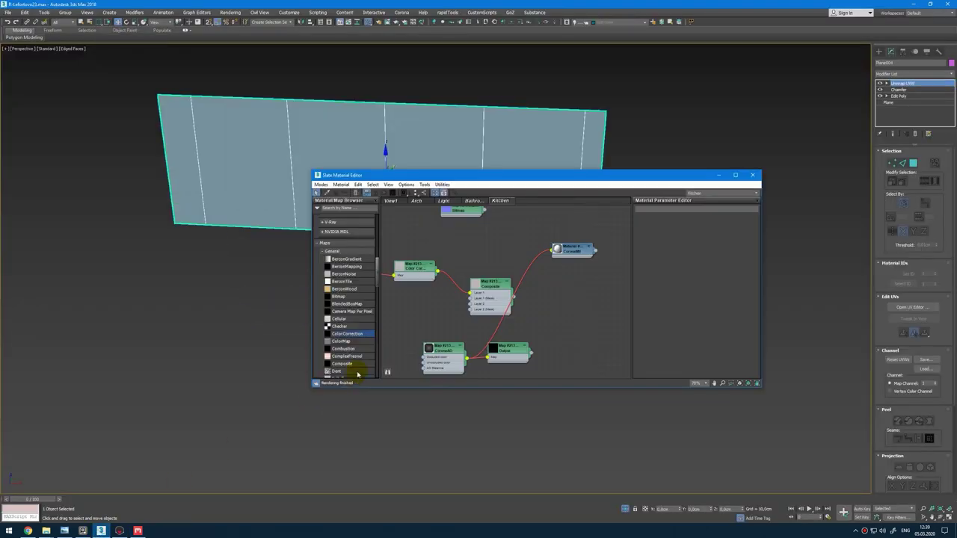
scroll(537, 329, "down", 1)
middle_click_drag(547, 299, 498, 259)
scroll(551, 287, "down", 1)
scroll(352, 319, "down", 3)
scroll(352, 322, "down", 10)
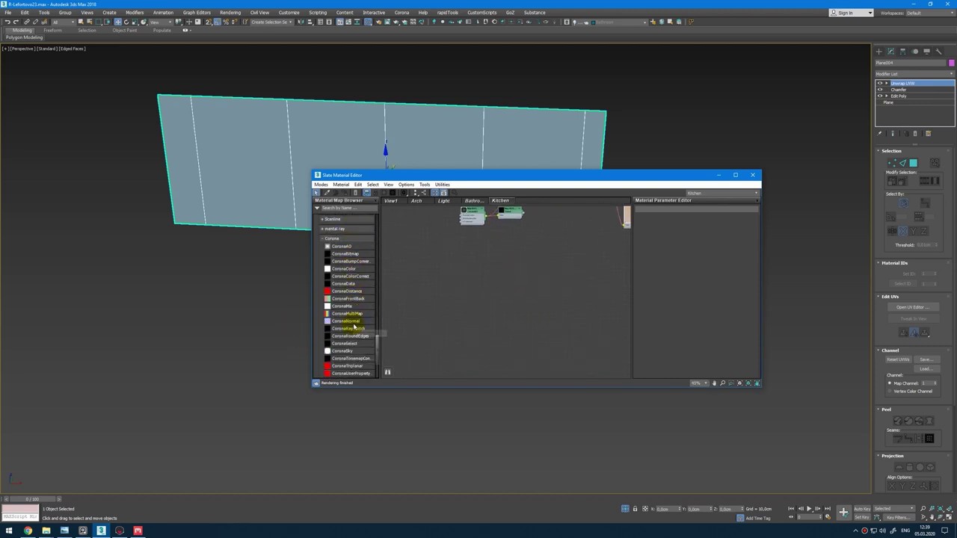
scroll(353, 325, "up", 15)
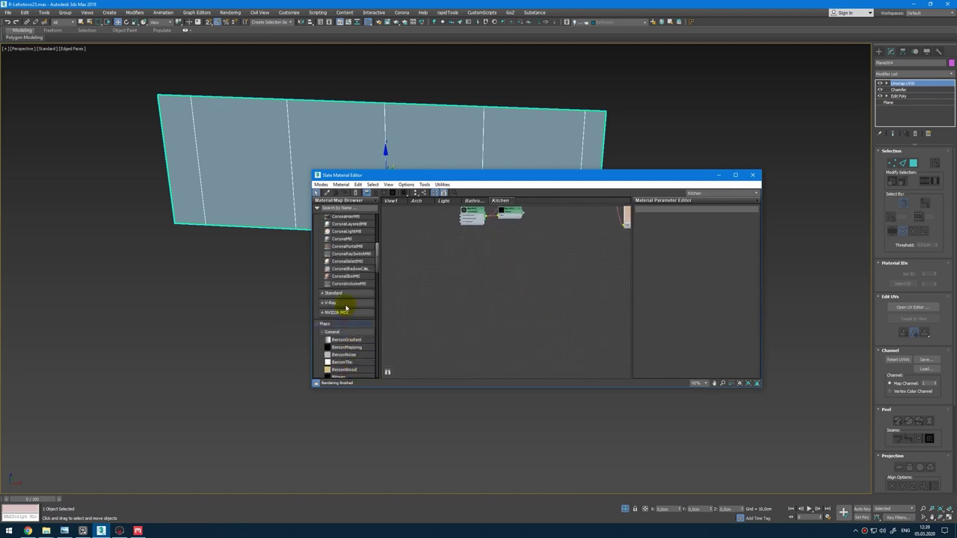
left_click_drag(342, 238, 448, 262)
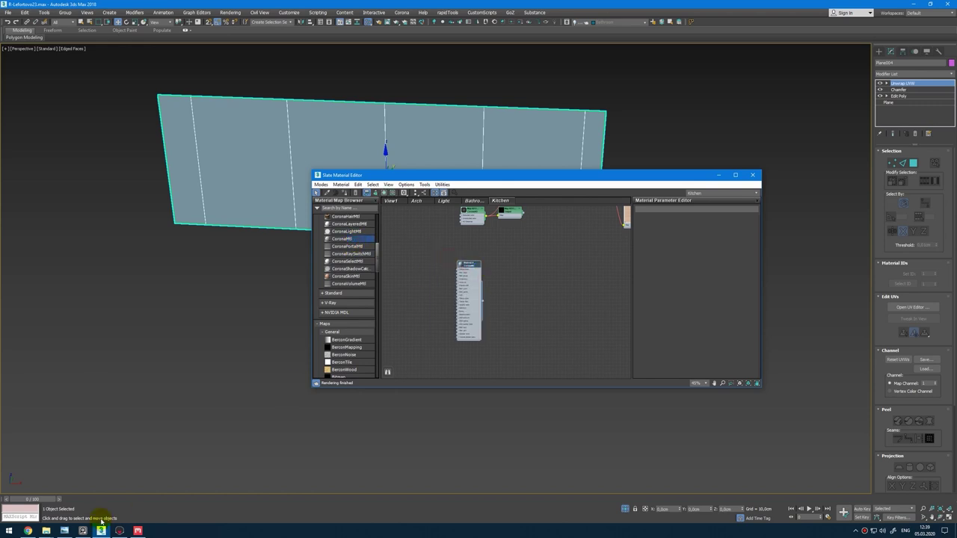
Step: Bring CW03_Diffuse.png from the ConcreteWall Tex4 folder into the material graph and connect it to the new material's Diffuse color
mouse_move(53, 529)
left_click(49, 498)
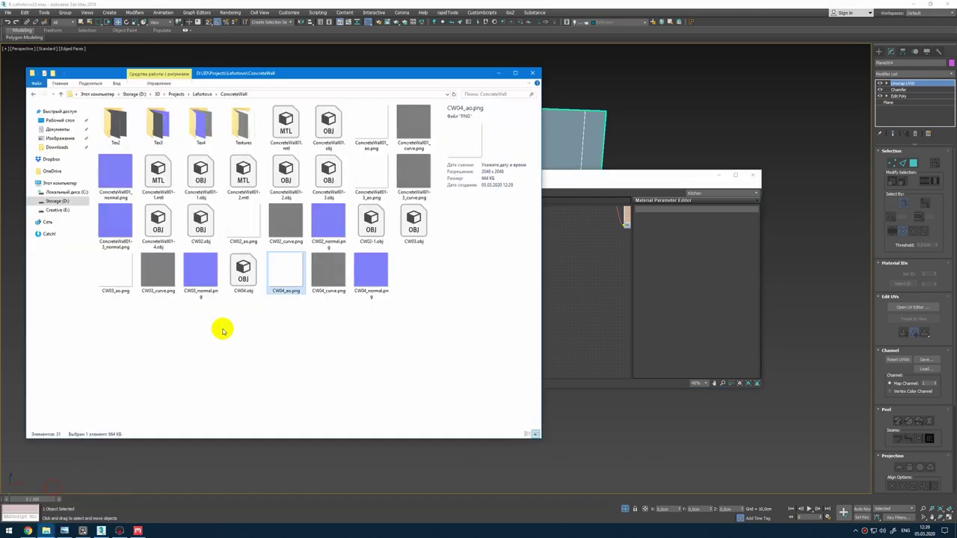
double_click(195, 122)
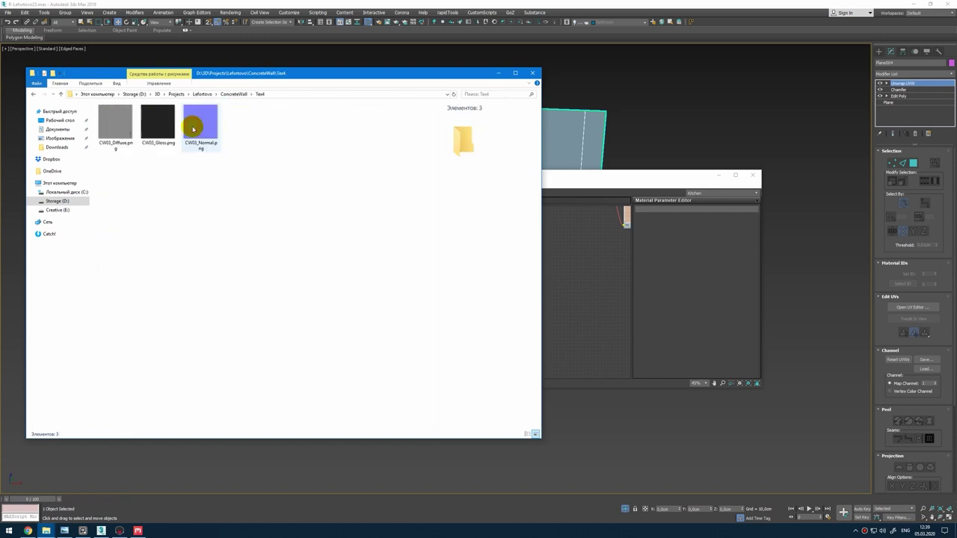
left_click(128, 133)
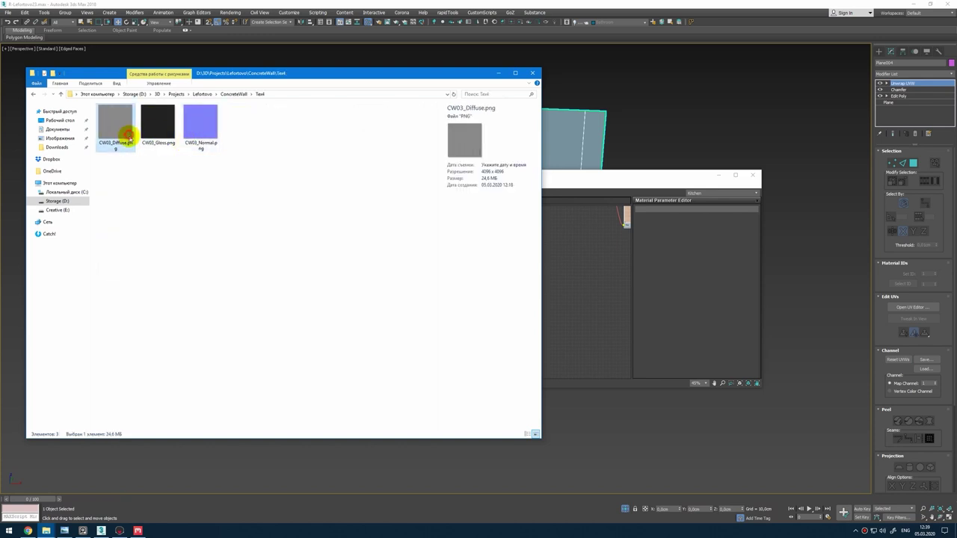
left_click(144, 202)
left_click_drag(118, 128, 568, 299)
left_click_drag(462, 305, 477, 273)
scroll(433, 269, "up", 3)
Step: Insert a ColorCorrection map between the diffuse bitmap and the material's Diffuse color input
scroll(348, 337, "down", 3)
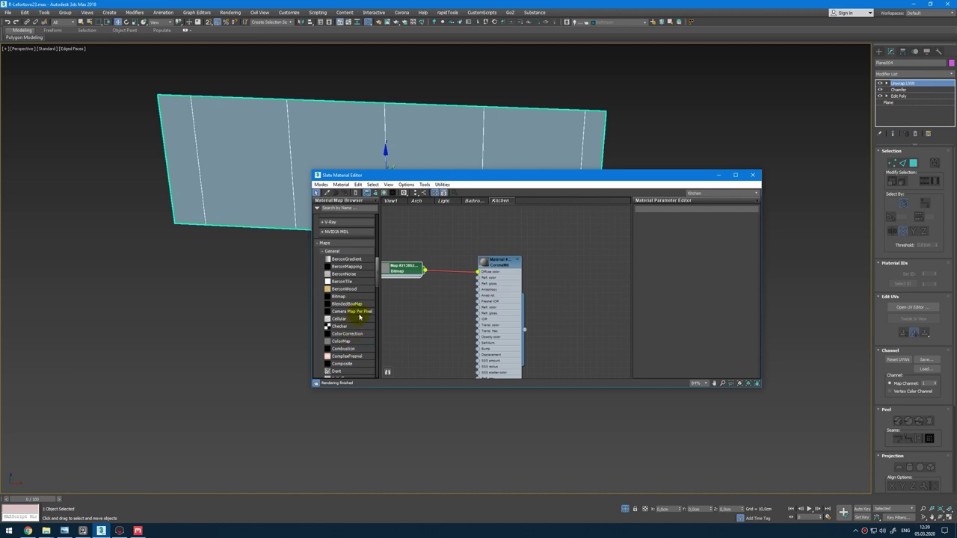
left_click_drag(358, 337, 401, 276)
double_click(401, 276)
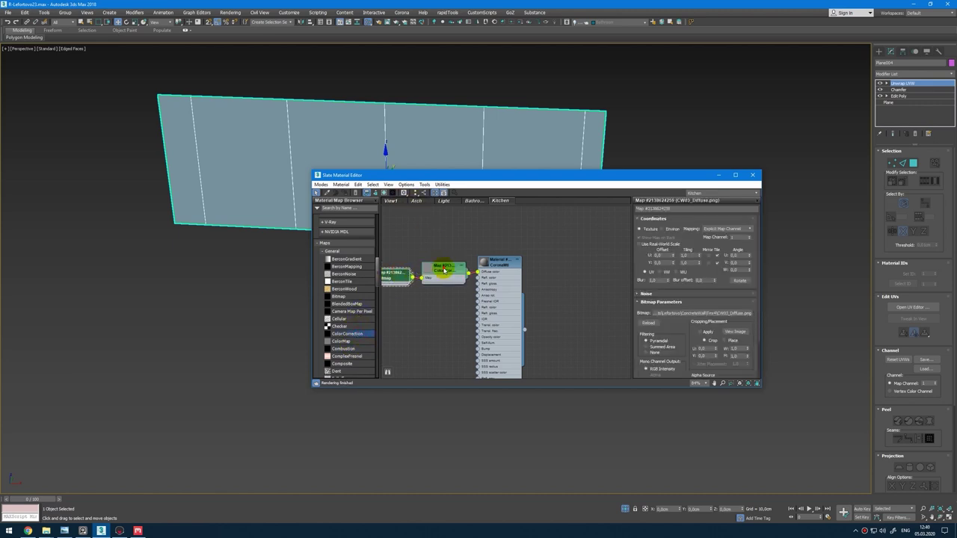
double_click(446, 272)
Step: Show the Color Correction map in the viewport, assign the CoronaMtl to the selected wall, and check its texture up close
left_click(384, 193)
scroll(508, 142, "up", 6)
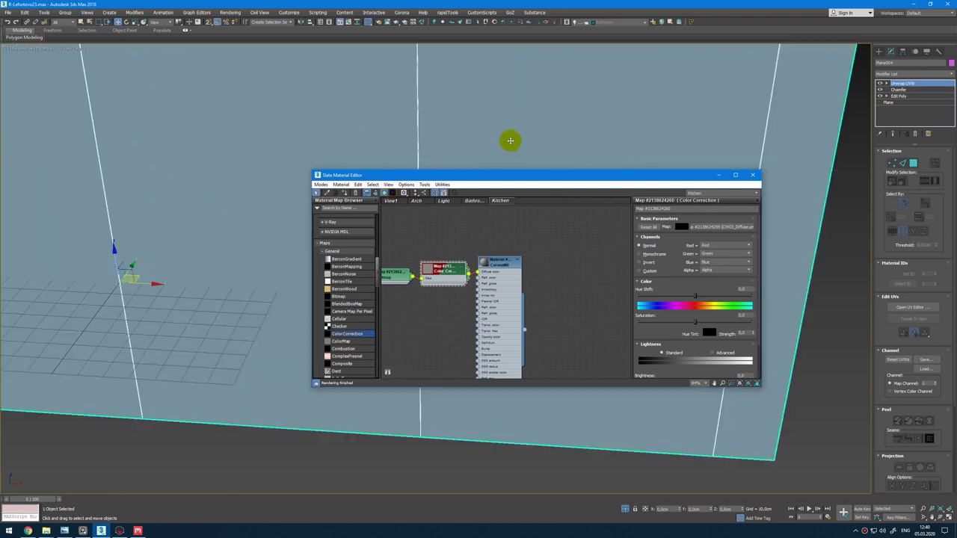
double_click(498, 263)
left_click(346, 193)
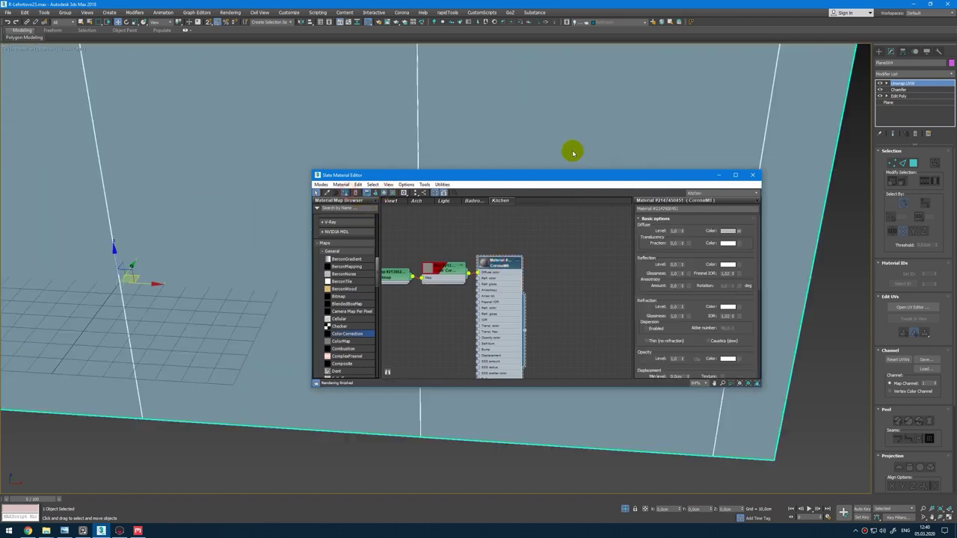
left_click(584, 147)
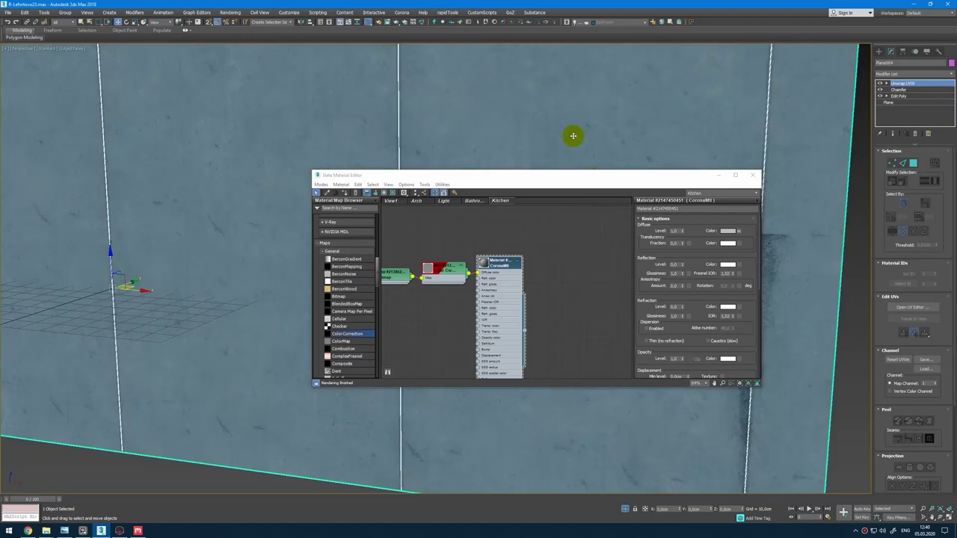
middle_click_drag(573, 135, 473, 77, "alt")
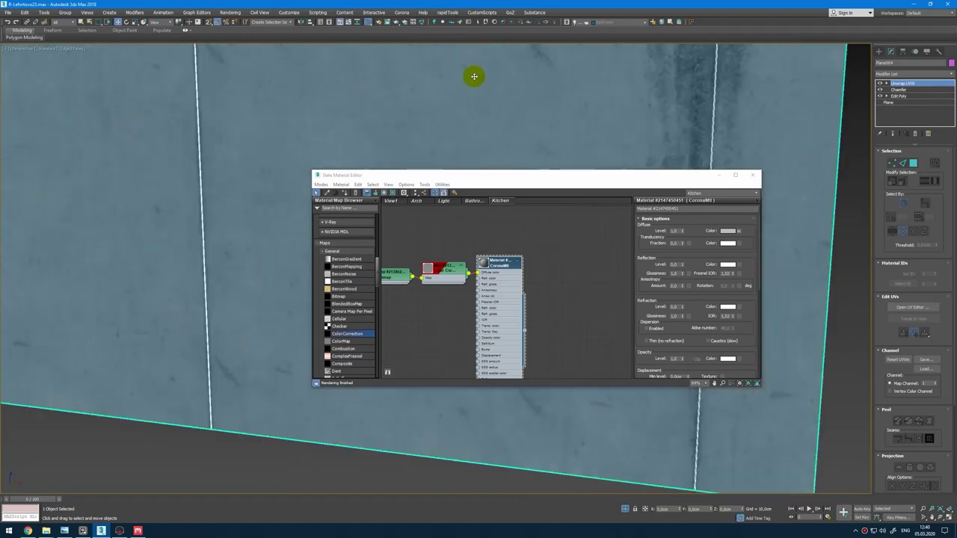
left_click(521, 23)
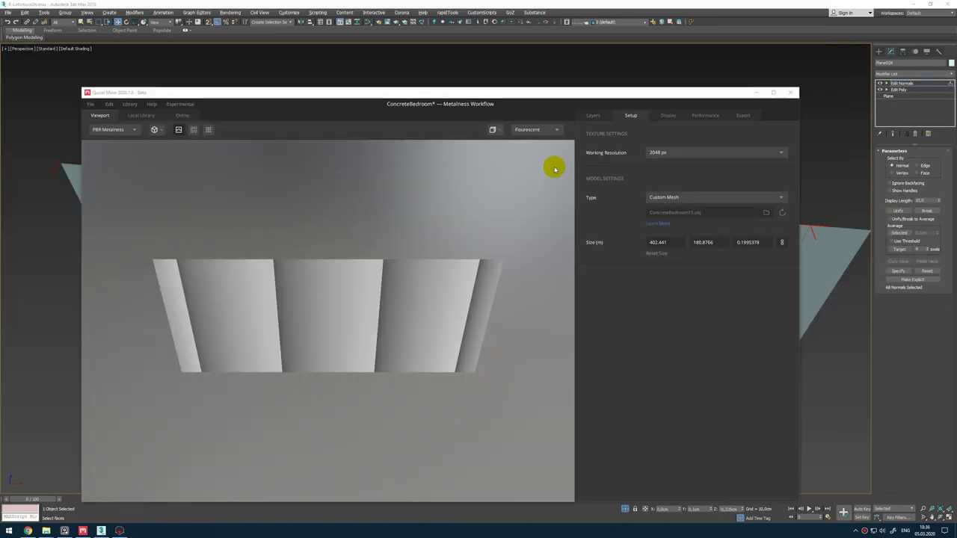
Step: Delete the Edit Normals modifier from the bedroom wall plane in 3ds Max and inspect the panel shading in Quixel Mixer
left_click(388, 307)
left_click_drag(385, 284, 423, 267)
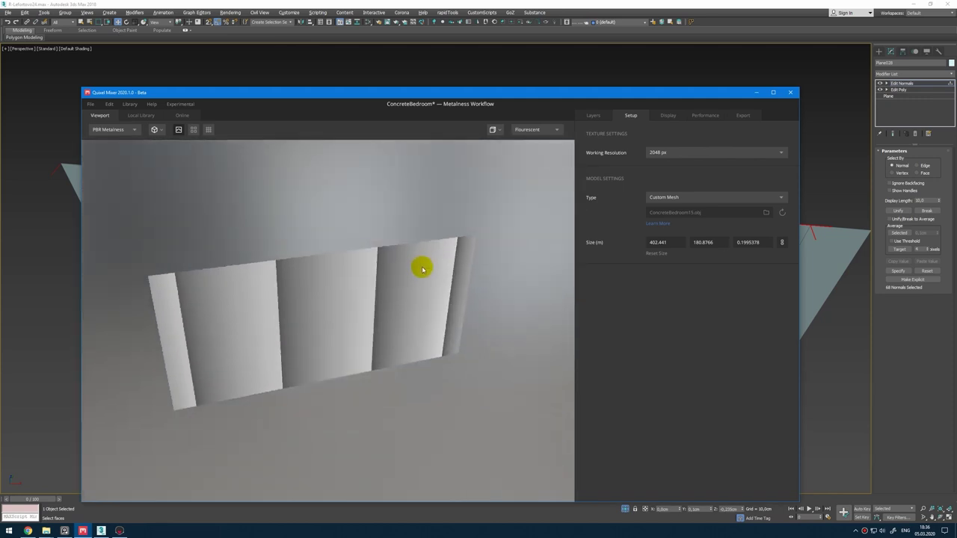
left_click(914, 135)
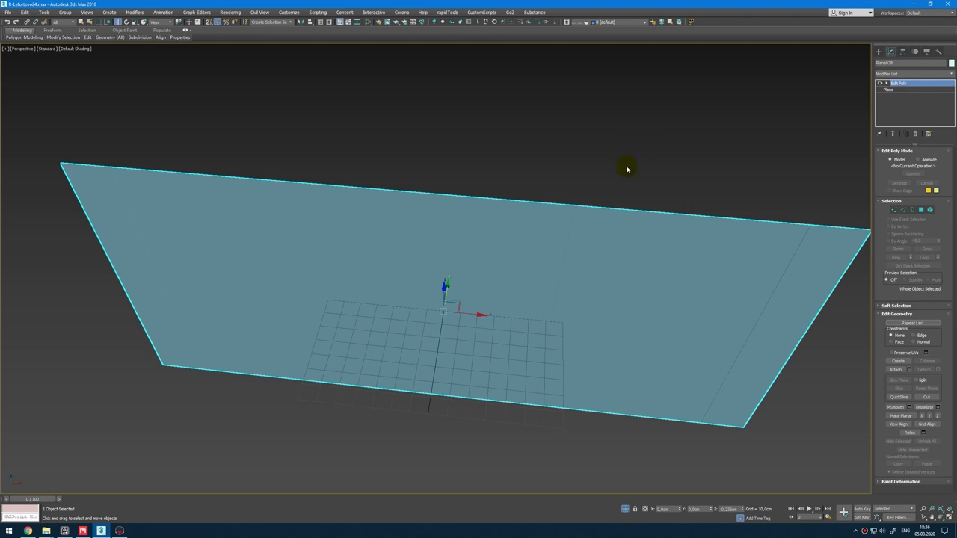
left_click(83, 530)
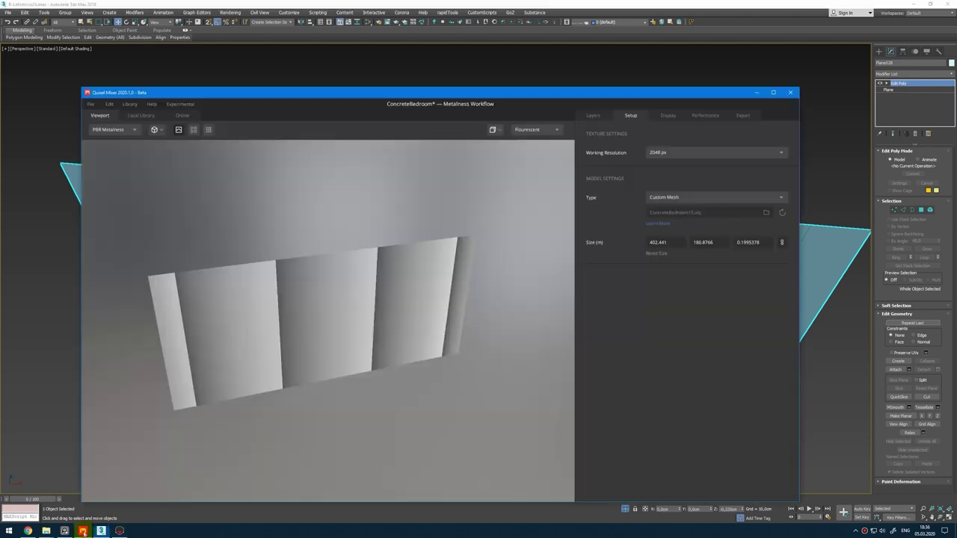
left_click_drag(427, 320, 381, 322)
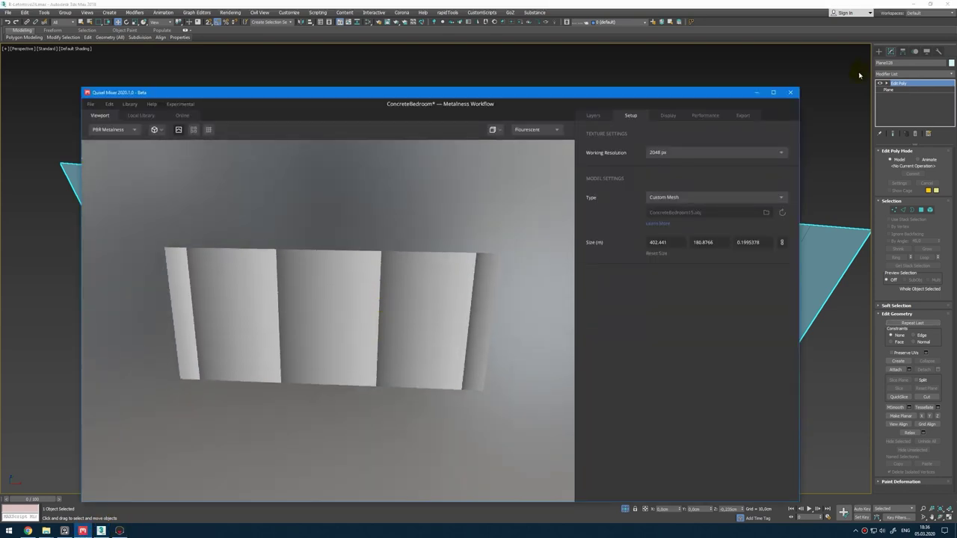
Step: Add an Edit Normals modifier to the bedroom wall plane in 3ds Max and make its normals explicit
left_click(934, 72)
scroll(916, 86, "down", 10)
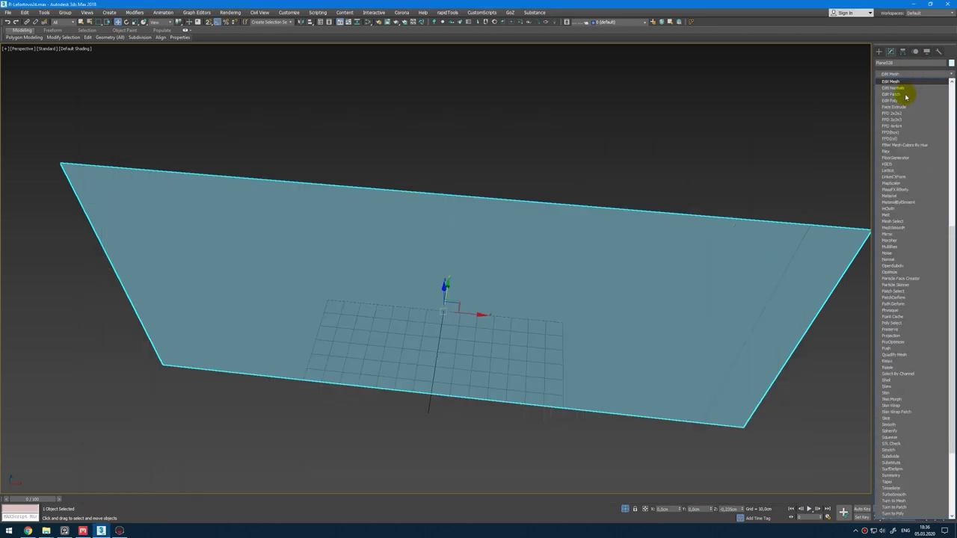
left_click(904, 92)
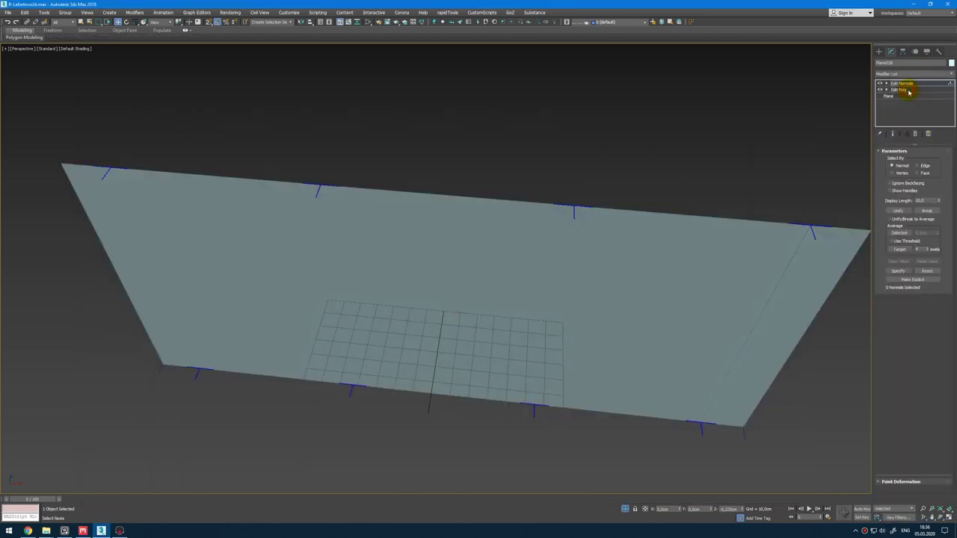
left_click(903, 278)
Step: Export the selected plane as ConcreteBedroom18.obj in the ConcreteWall folder, using the ZBrush preset with normals and texture coordinates
left_click(8, 12)
mouse_move(53, 125)
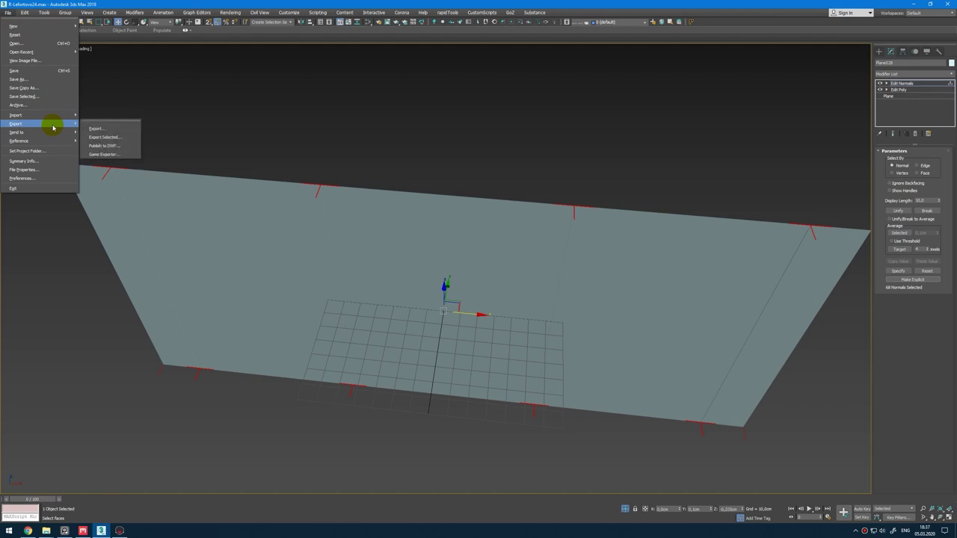
left_click(122, 136)
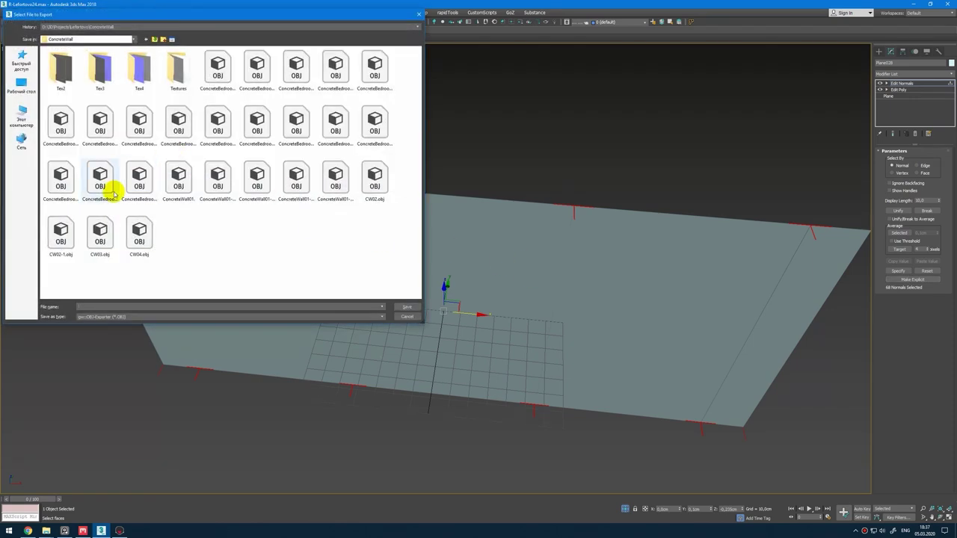
left_click(139, 180)
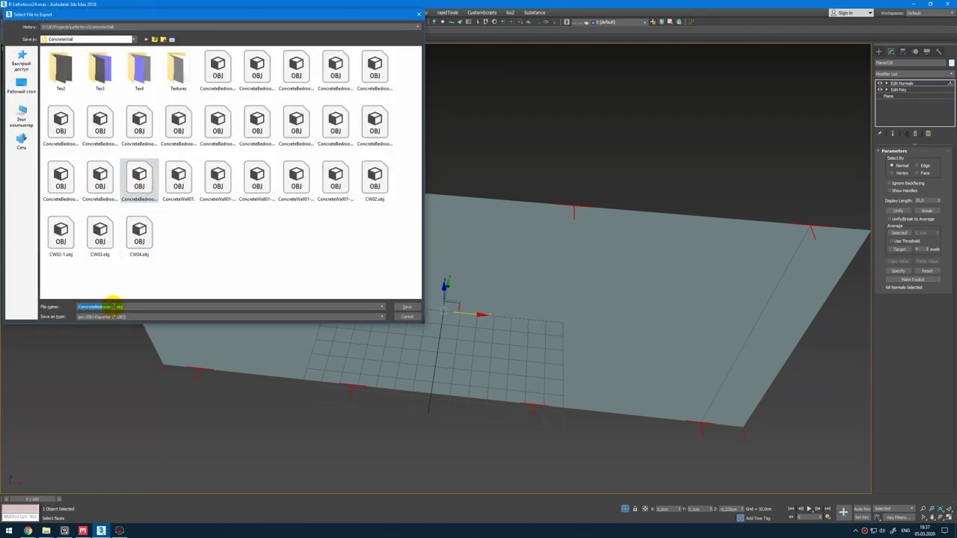
key("Return")
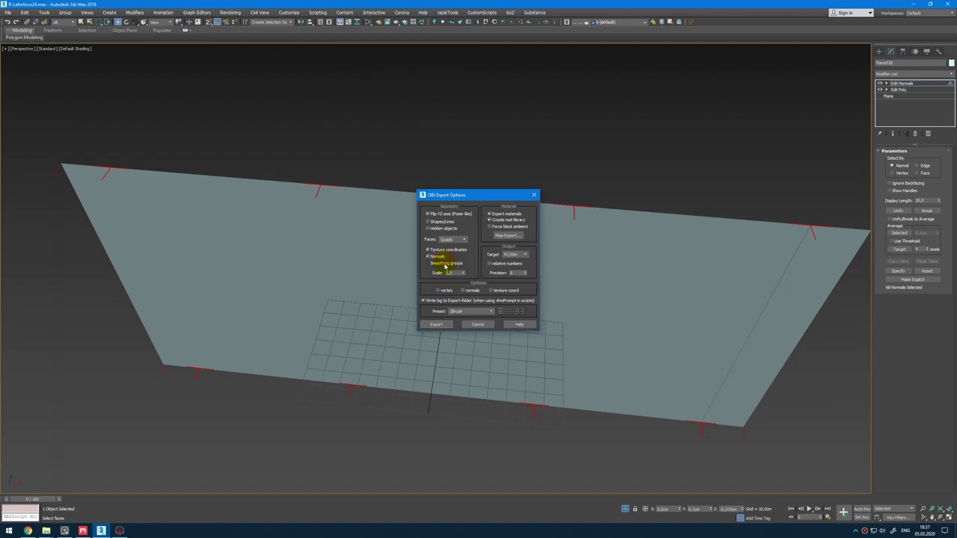
left_click(439, 324)
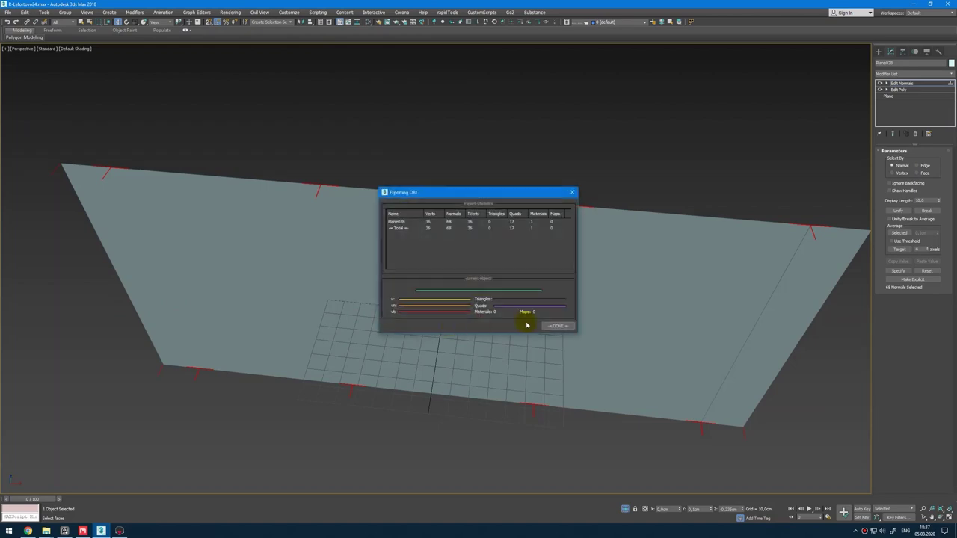
left_click(559, 325)
Step: Load ConcreteBedroom18.obj as the custom mesh in Quixel Mixer
left_click(82, 530)
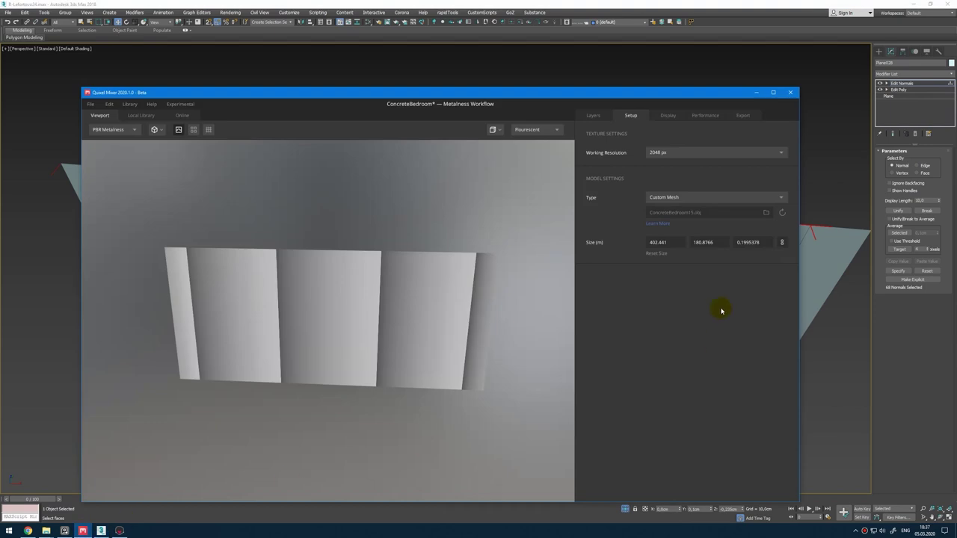
left_click(767, 211)
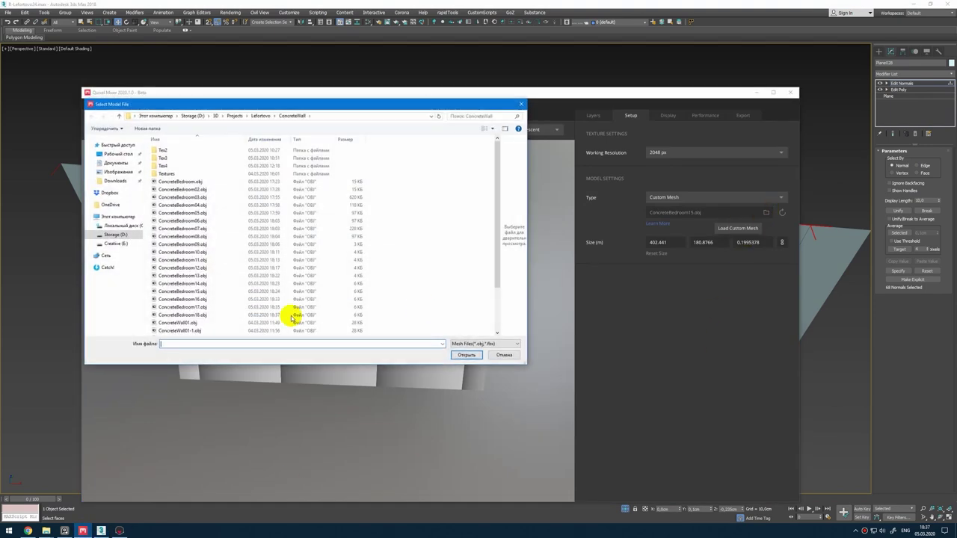
double_click(227, 318)
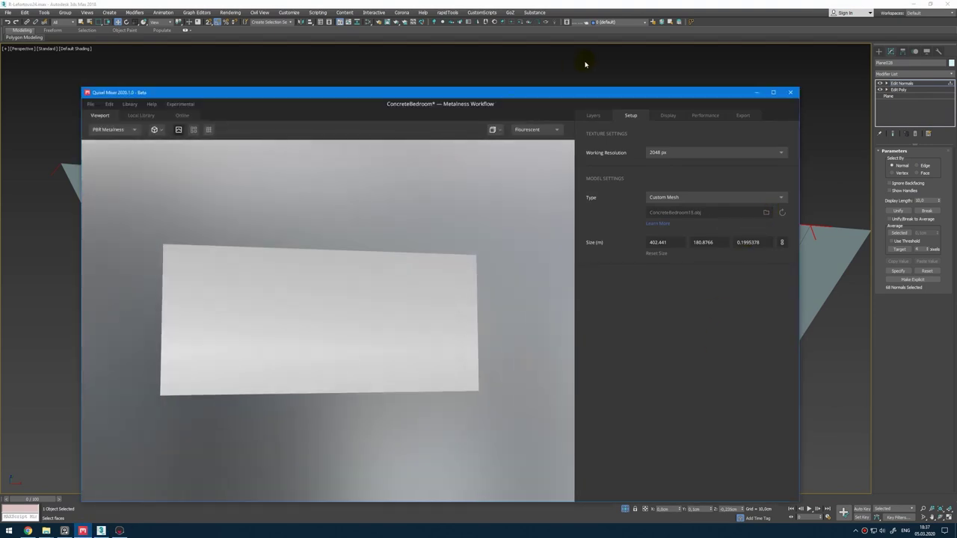
left_click_drag(557, 94, 597, 122)
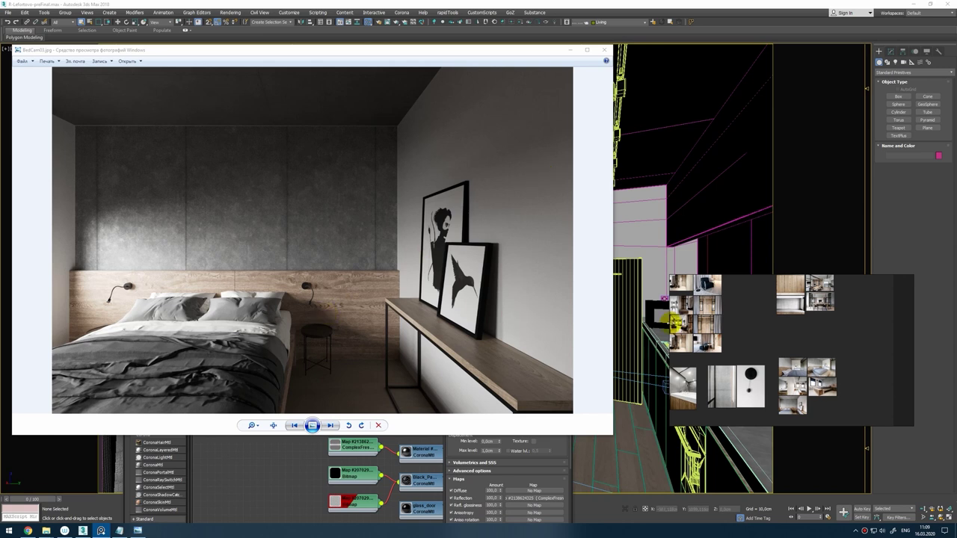
Step: Look over the grouped interior images on the reference board and return to the kitchen scene in 3ds Max
scroll(765, 331, "down", 2)
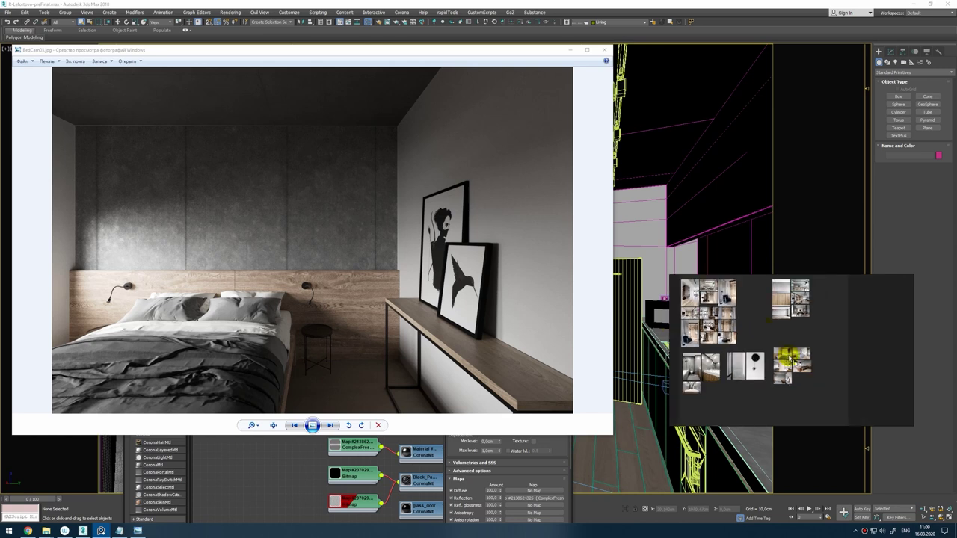
scroll(789, 357, "up", 3)
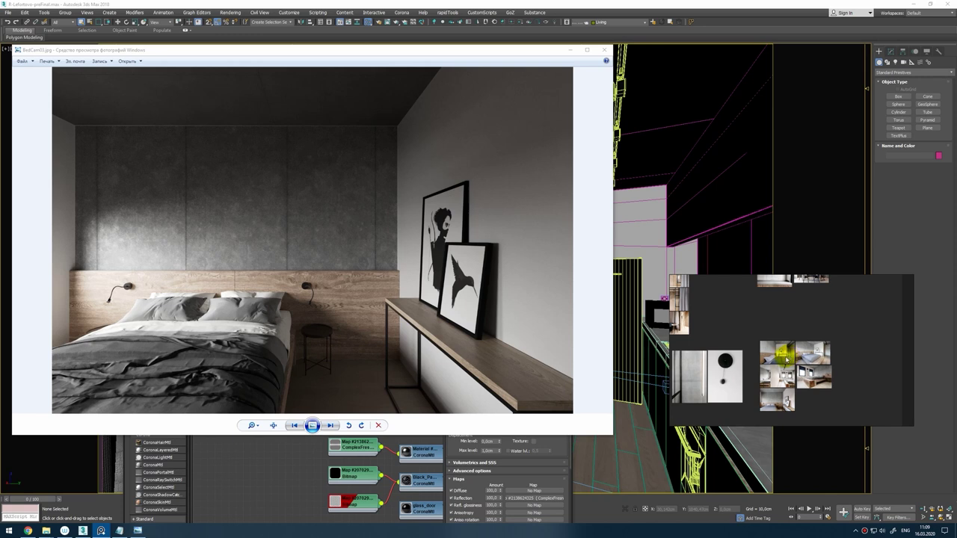
left_click(305, 468)
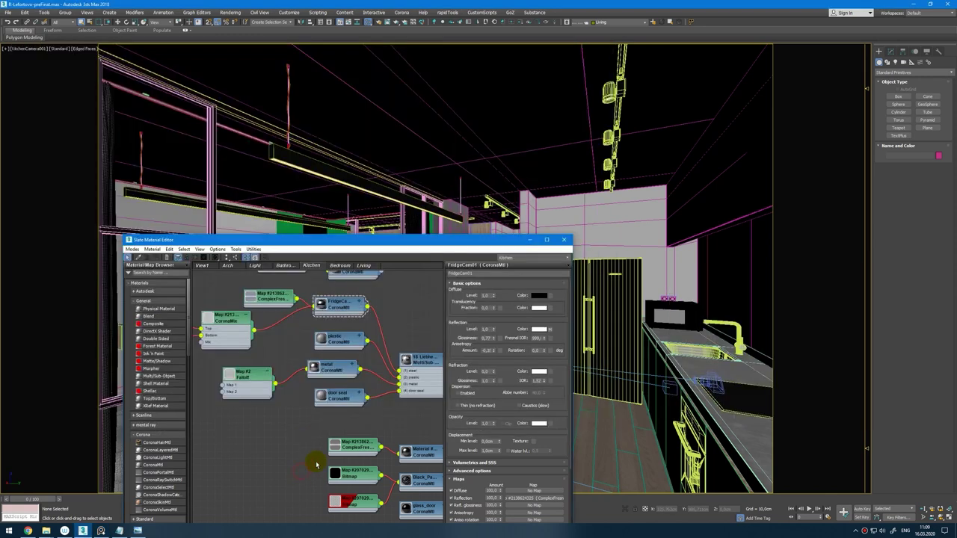
Step: Open the fridge's plastic CoronaMtl in the Kitchen material graph and examine its diffuse and reflection settings
middle_click_drag(327, 388, 353, 394)
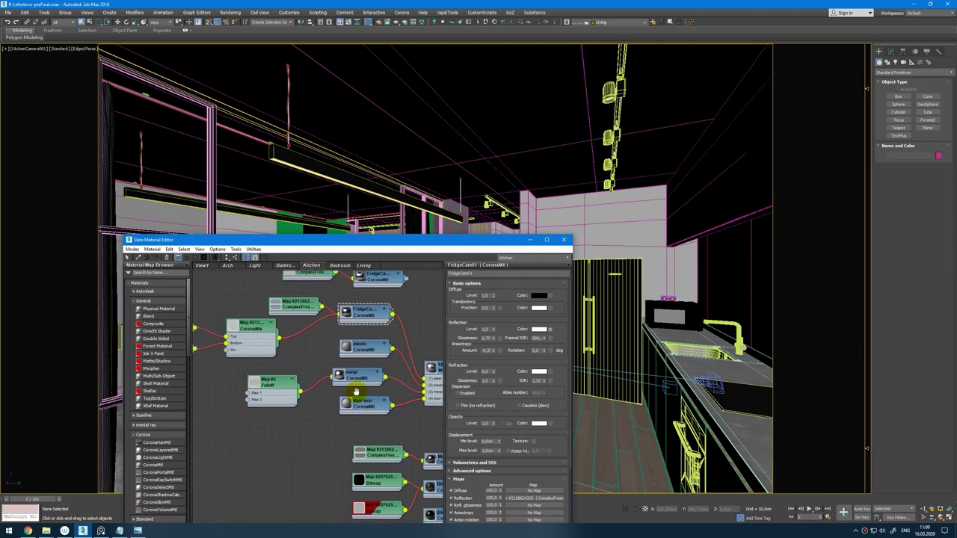
double_click(366, 353)
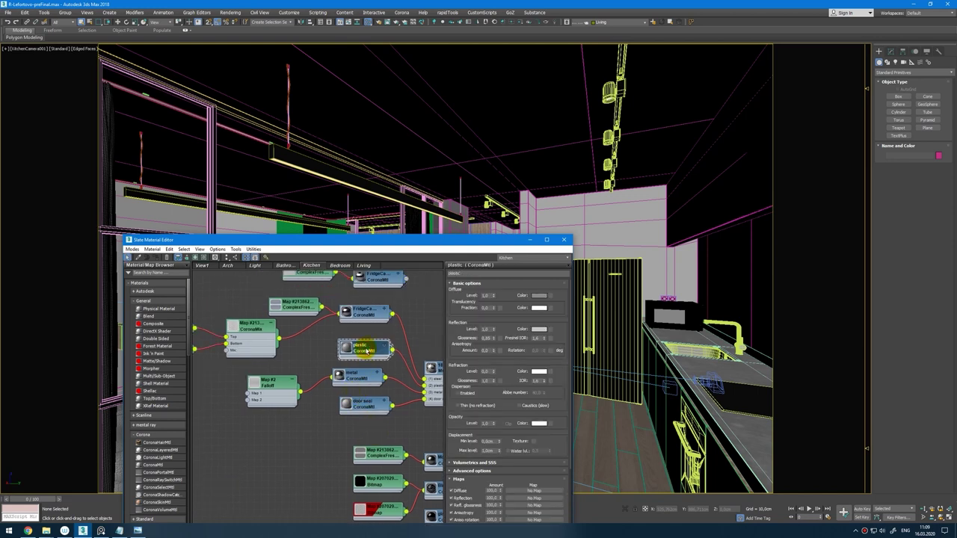
left_click(487, 309)
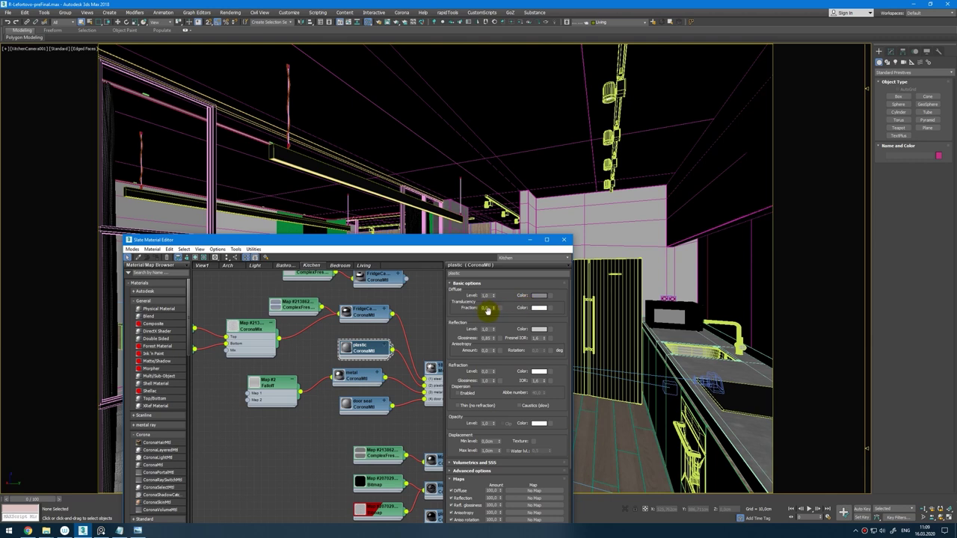
left_click(487, 338)
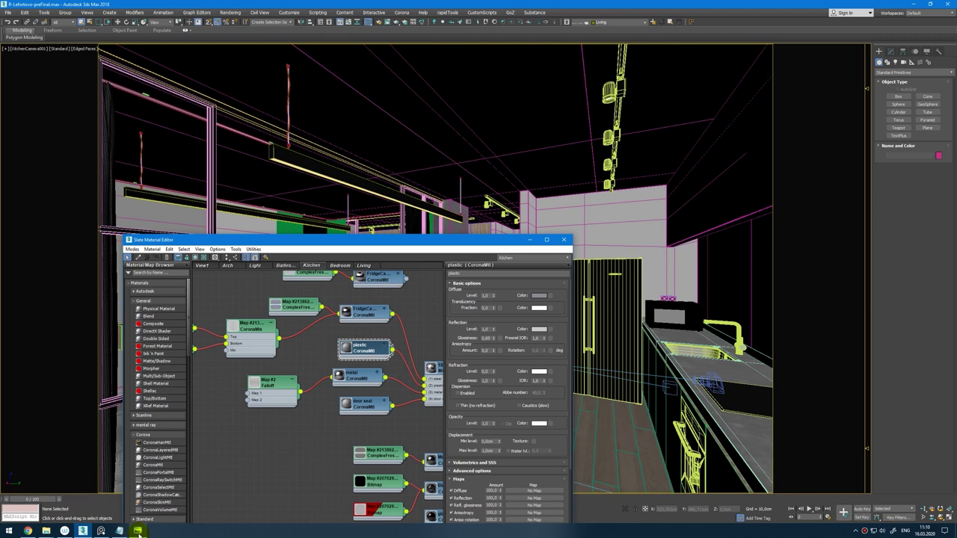
Step: Switch to the photo viewer and page through the renders from BedCam03.jpg to KitchenCam01.jpg
left_click(137, 531)
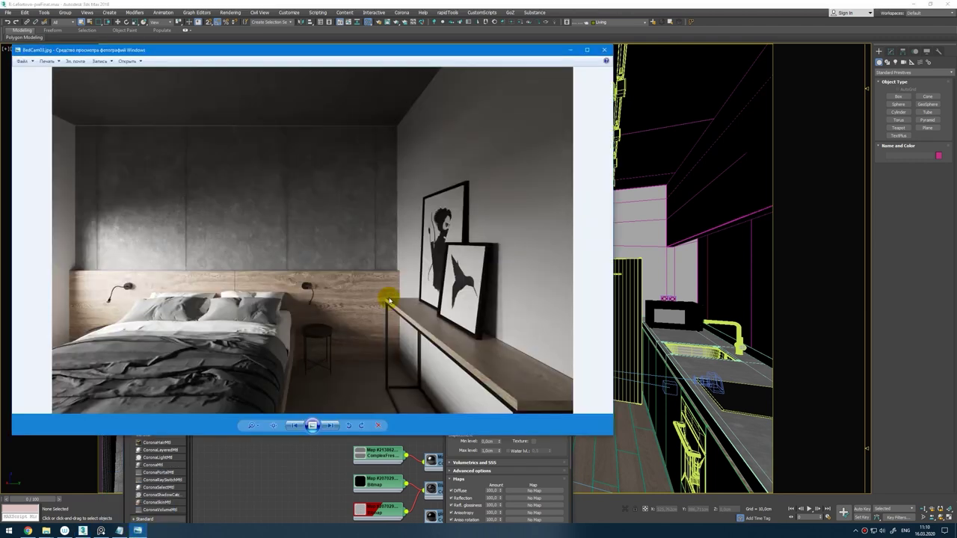
key("Right")
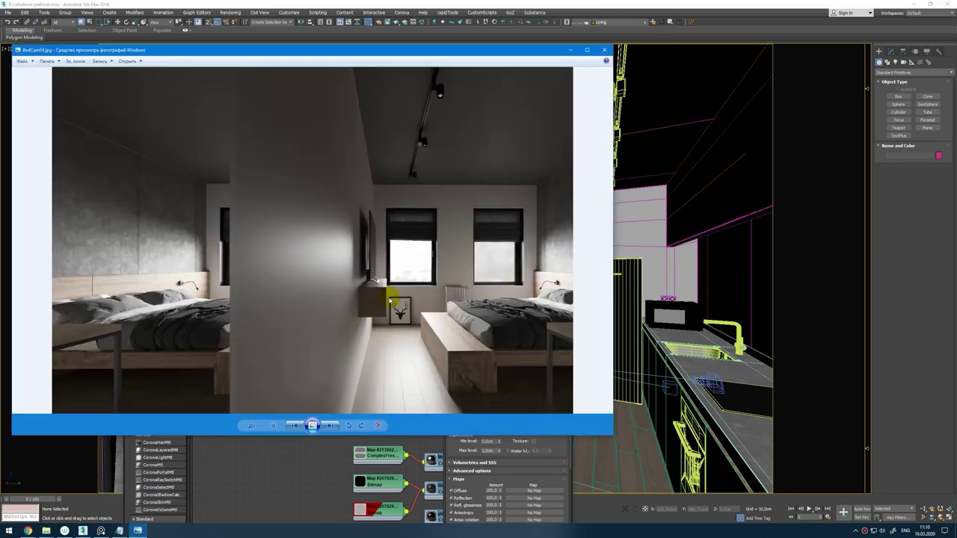
key("Right")
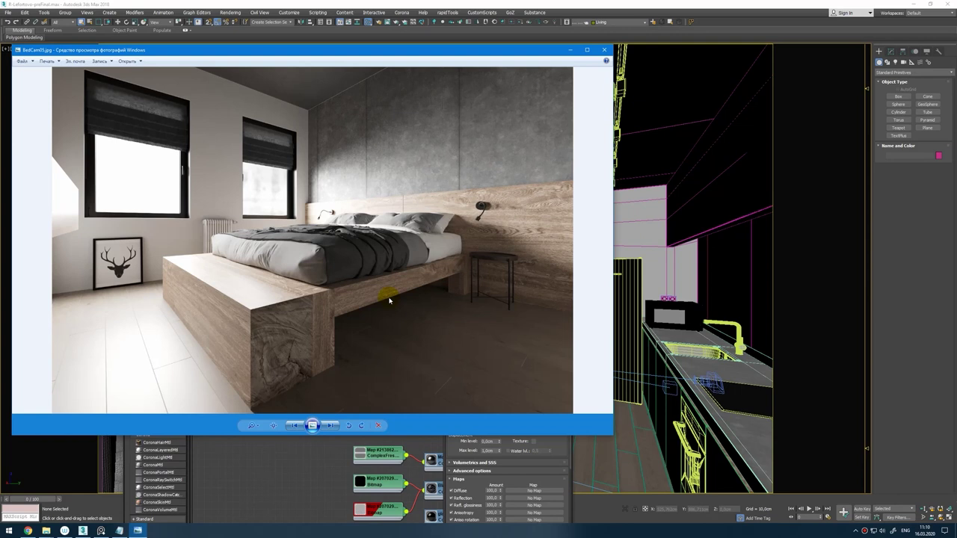
key("Right")
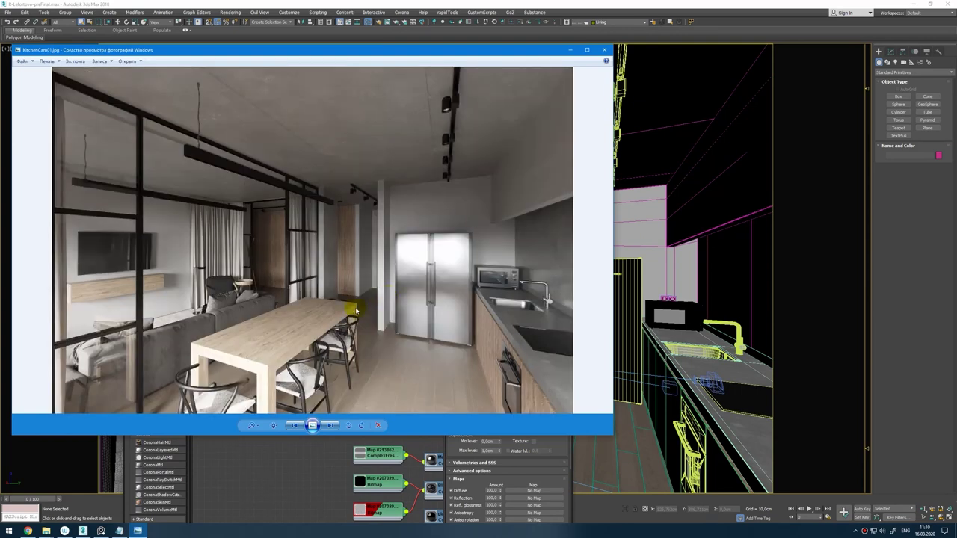
Step: Bring up the reference board beside the kitchen render and look over its image groups
left_click(101, 532)
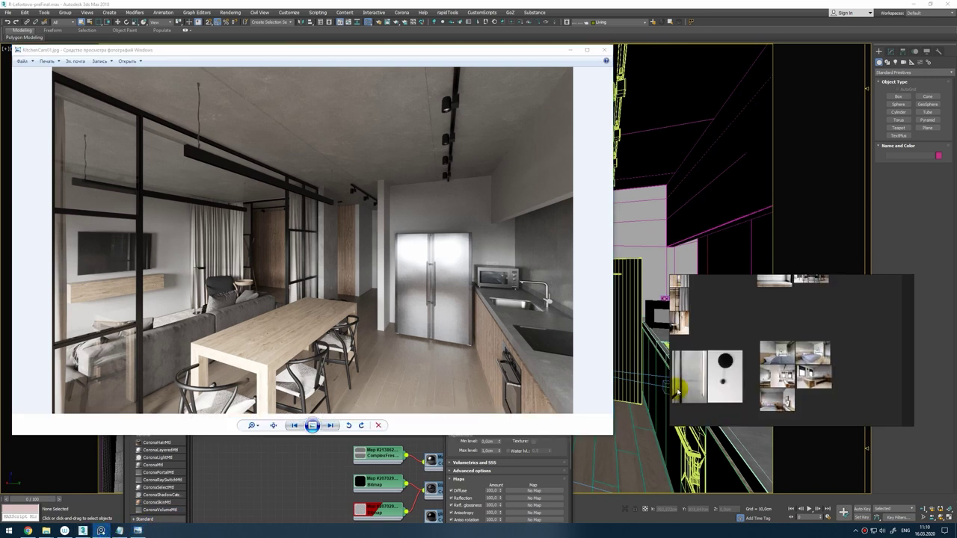
scroll(723, 358, "down", 2)
scroll(718, 336, "up", 2)
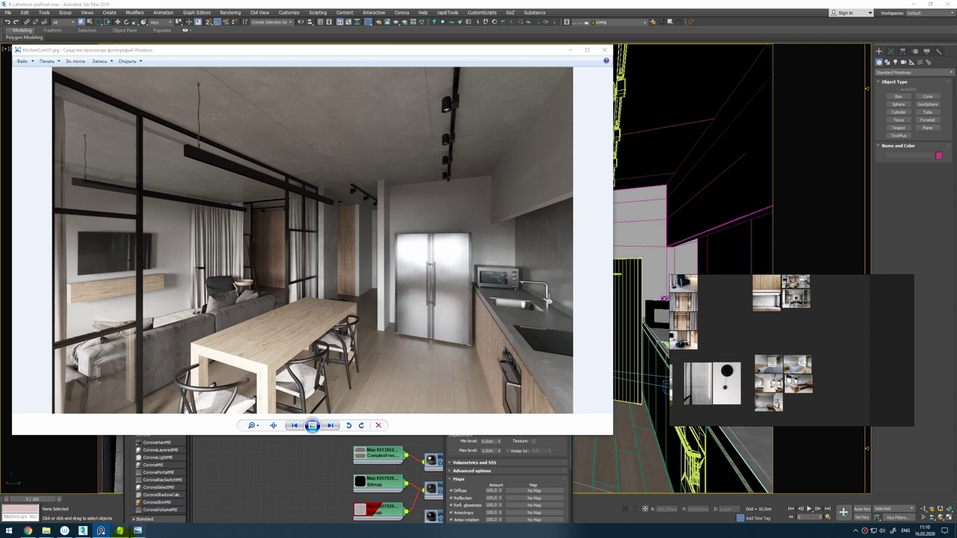
Step: Switch to the Исправления.txt notes in Notepad and read the list of scene corrections
mouse_move(119, 531)
left_click(118, 493)
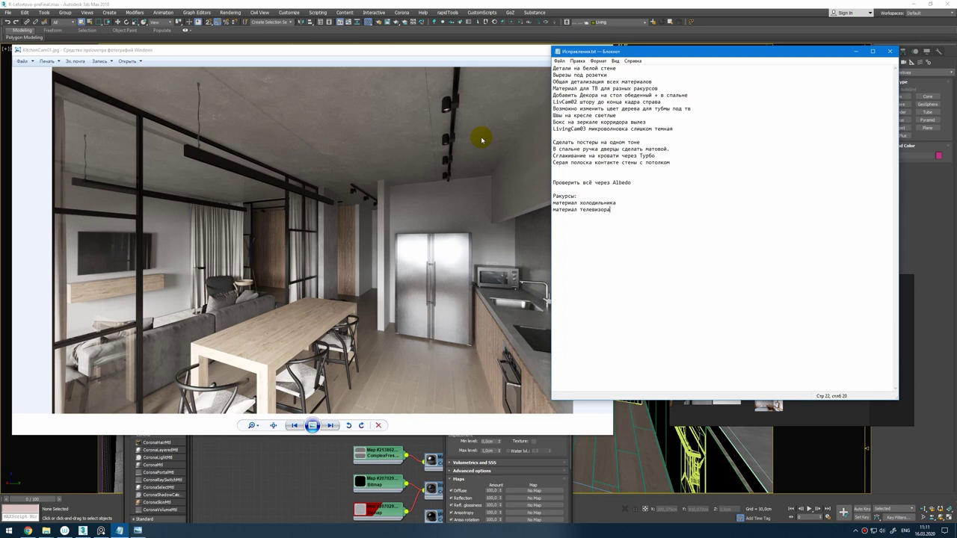
left_click(471, 211)
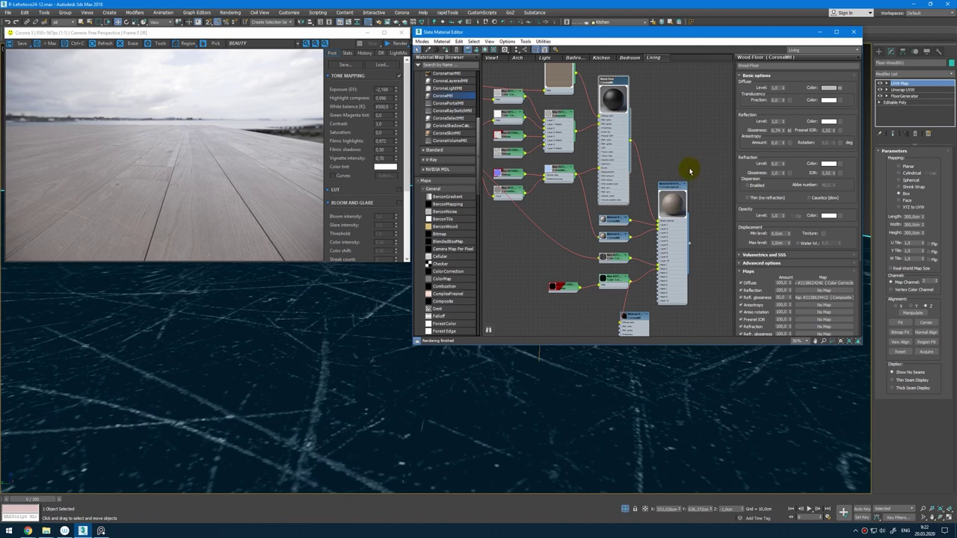
Step: Delete the leftover nodes below the layered wood floor material in the Living material graph
scroll(691, 172, "down", 2)
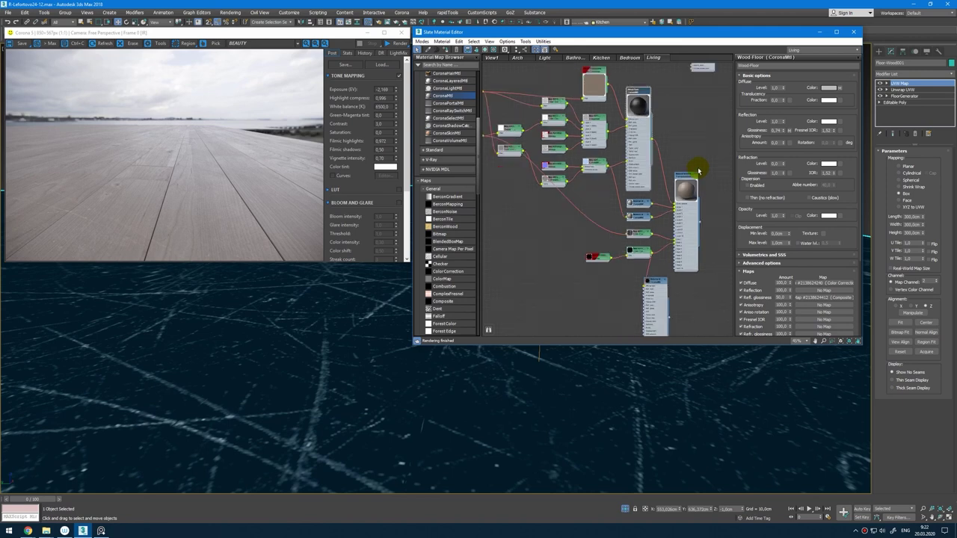
left_click(657, 281)
key("Delete")
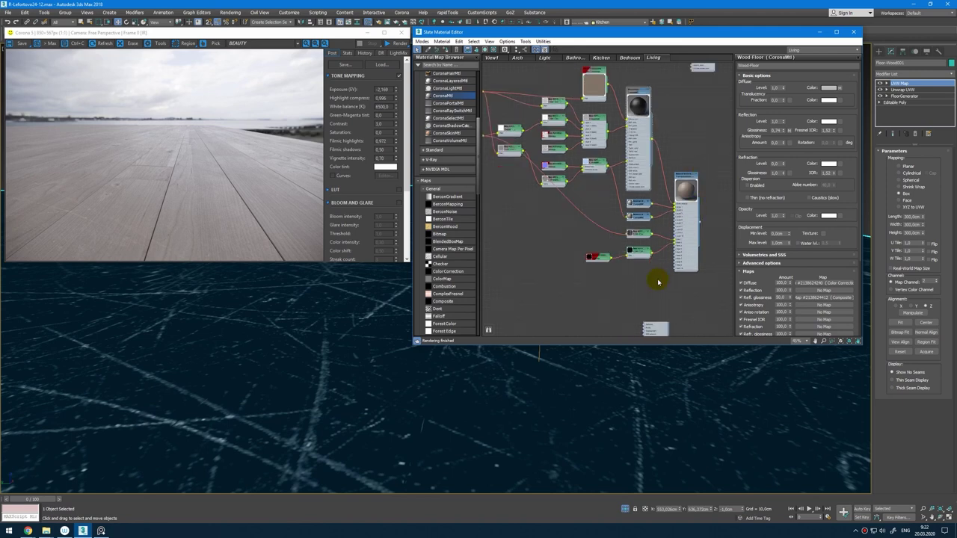
key("Delete")
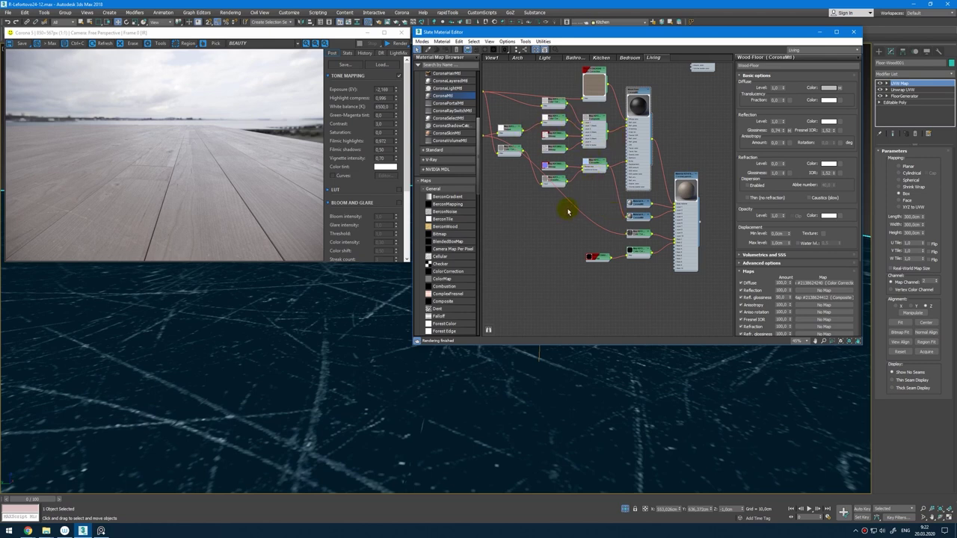
Step: Examine the wood floor node network and the settings of its WipingResidueHeavy001 overlay bitmap
middle_click_drag(593, 211, 620, 223)
scroll(525, 166, "up", 2)
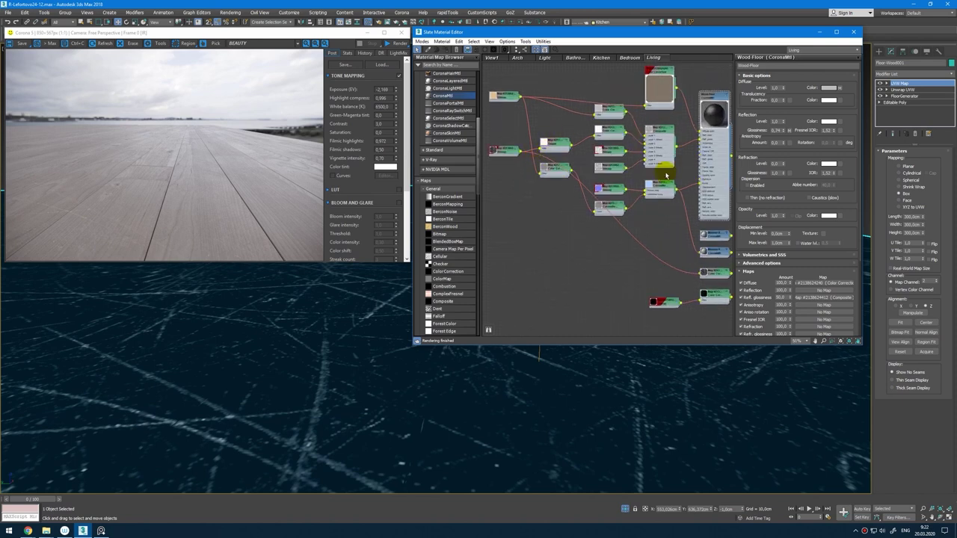
scroll(532, 163, "up", 1)
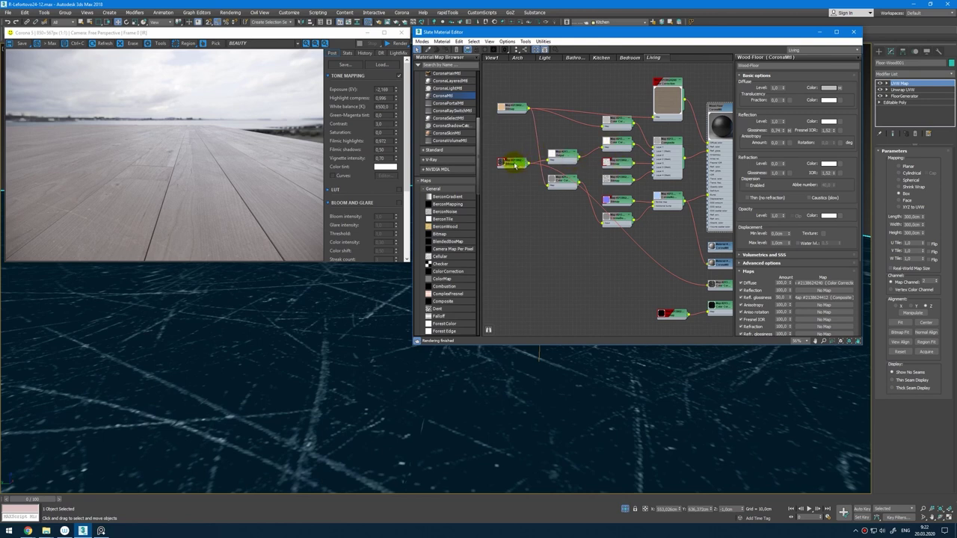
double_click(513, 162)
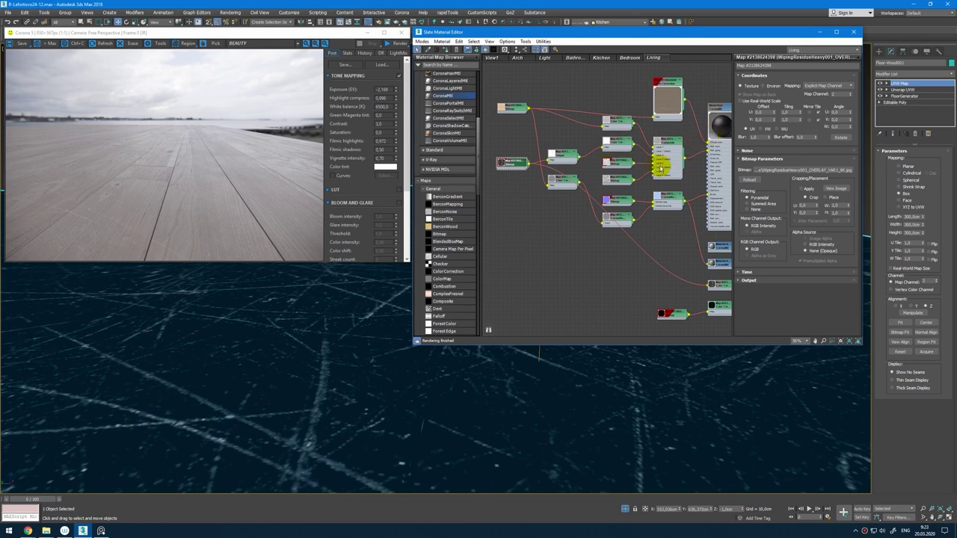
scroll(660, 169, "down", 1)
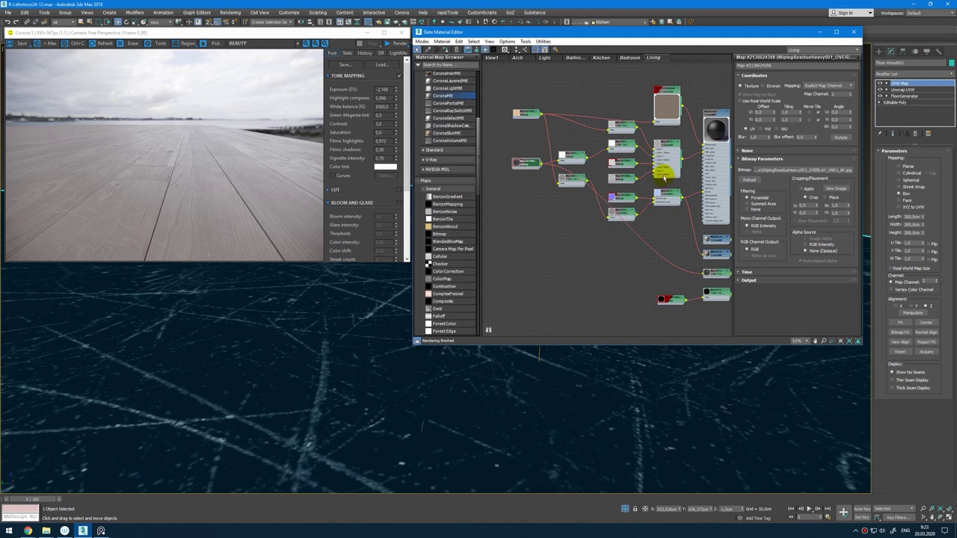
scroll(660, 168, "down", 1)
middle_click_drag(661, 154, 609, 250)
scroll(610, 250, "down", 2)
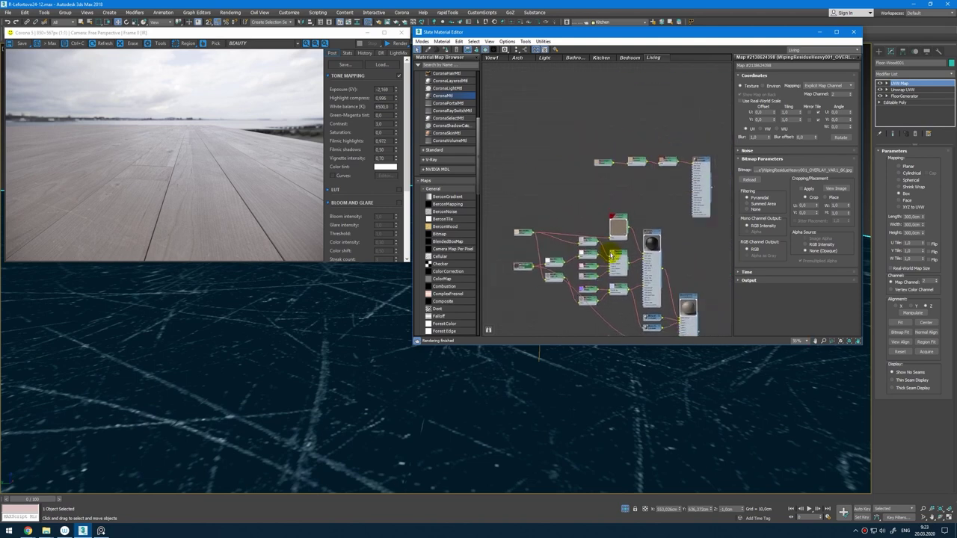
Step: Show the microwave and fridge material nodes in the Kitchen material graph
left_click(602, 58)
scroll(596, 263, "up", 9)
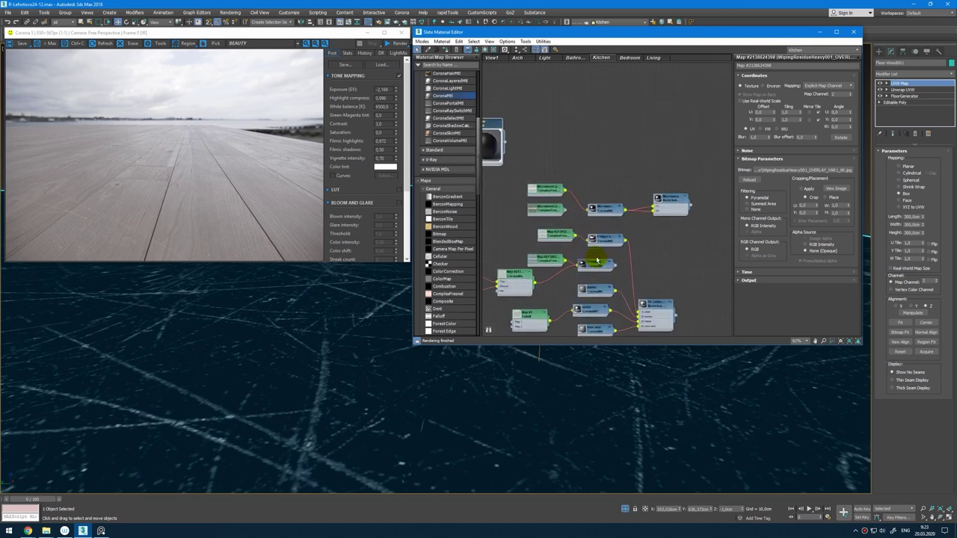
middle_click_drag(598, 257, 629, 230)
Step: Examine how the steel fridge looks in the kitchen photos on the reference board
left_click(103, 532)
scroll(636, 271, "down", 6)
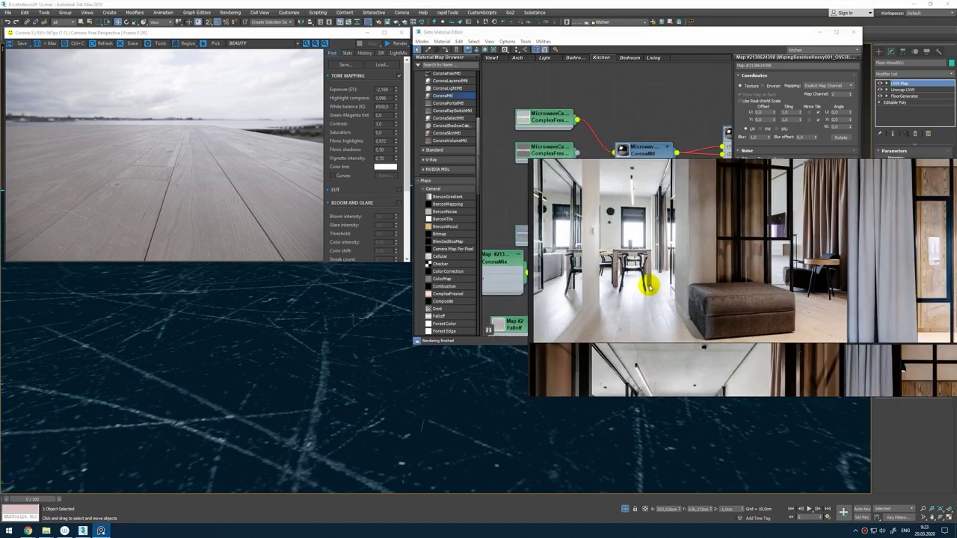
scroll(781, 250, "up", 8)
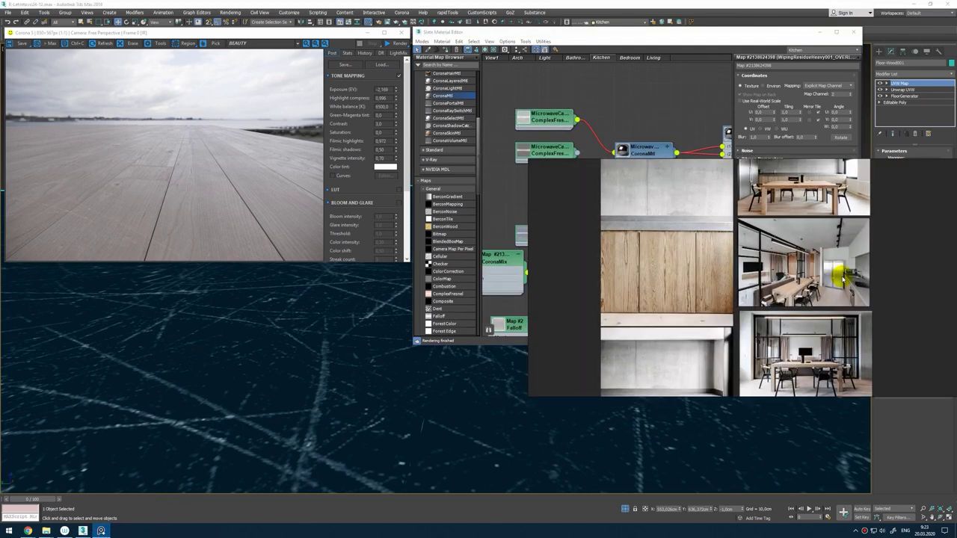
scroll(848, 284, "down", 7)
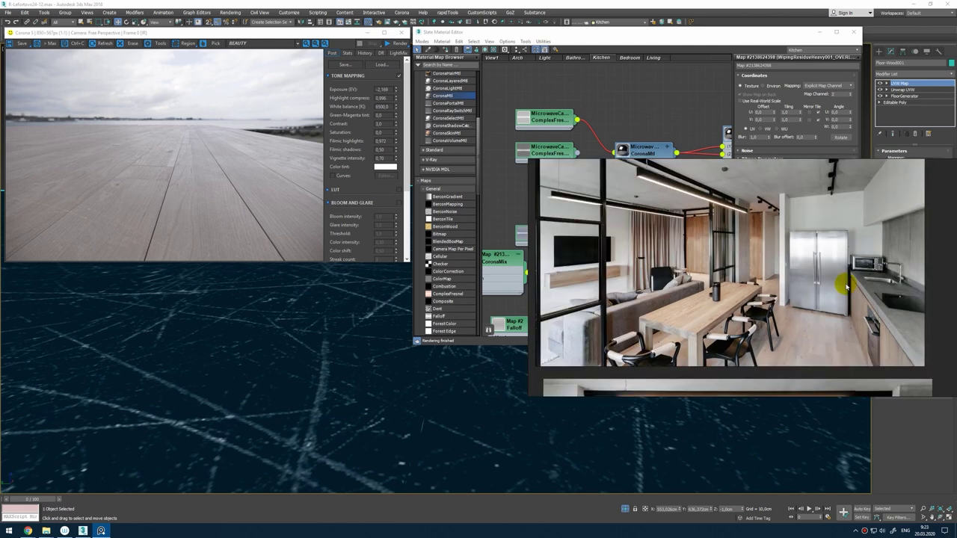
scroll(839, 277, "up", 5)
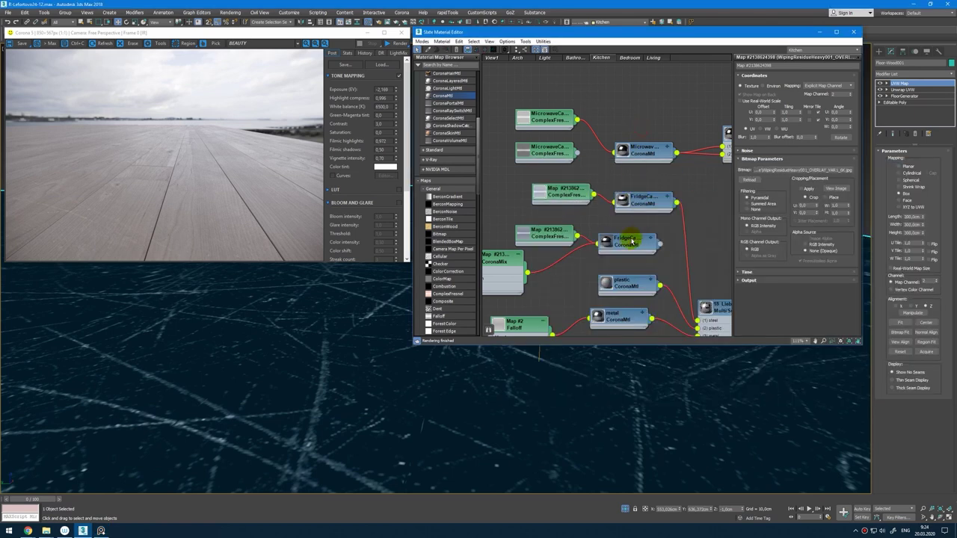
Step: Inspect the FridgeCam03 material's inputs and the parameters of its ComplexFresnel reflection map
double_click(647, 203)
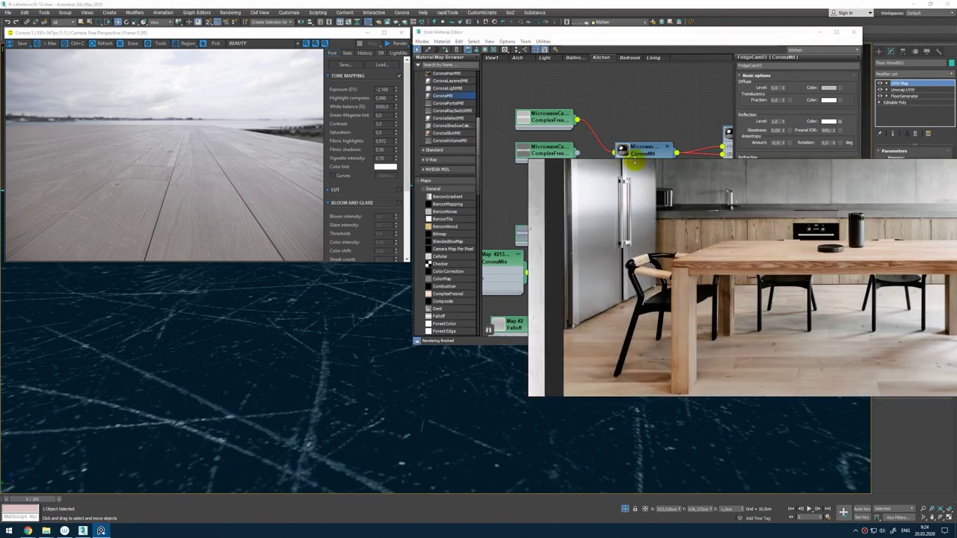
left_click(667, 200)
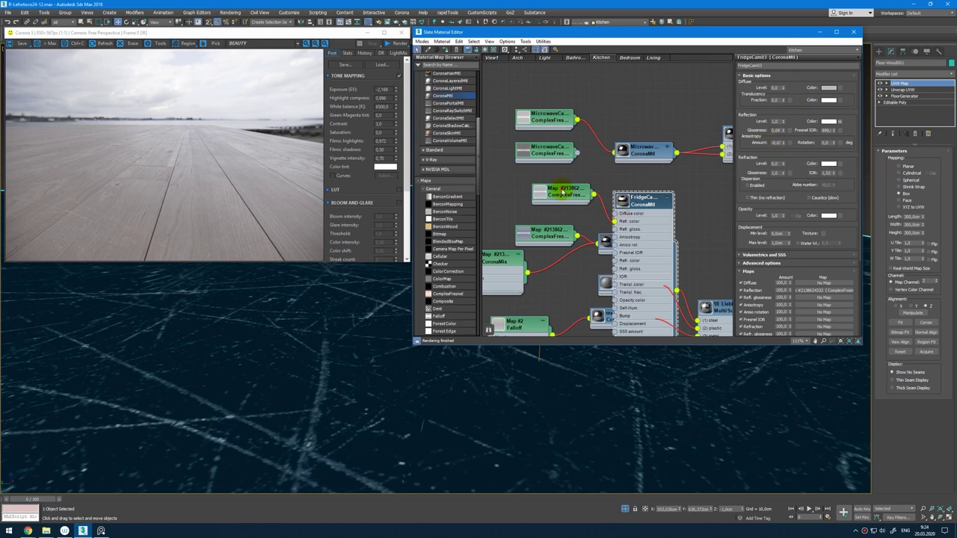
double_click(582, 192)
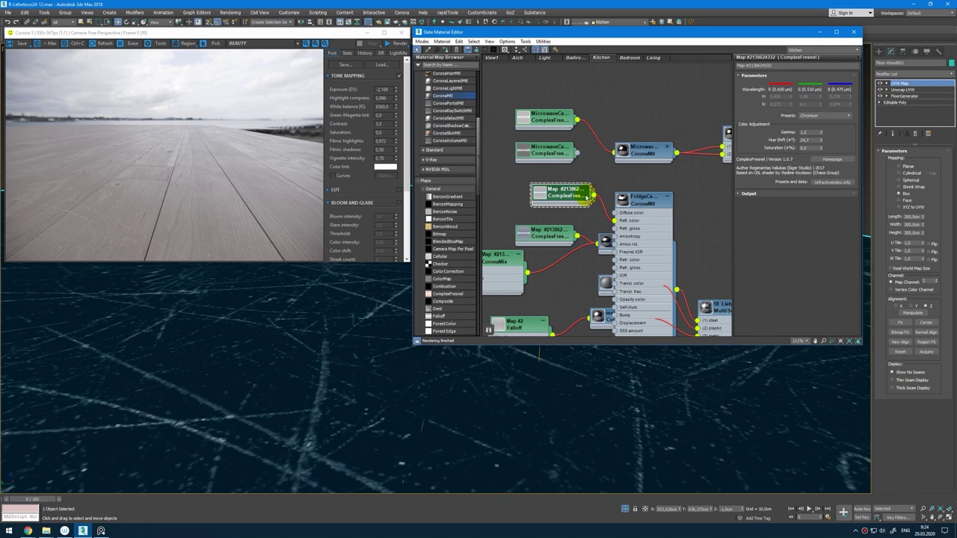
Step: Look over the SIGERTEXMAPS ComplexFresnel plugin page in Chrome, including its parameters and installation notes, and return to 3ds Max
left_click(27, 531)
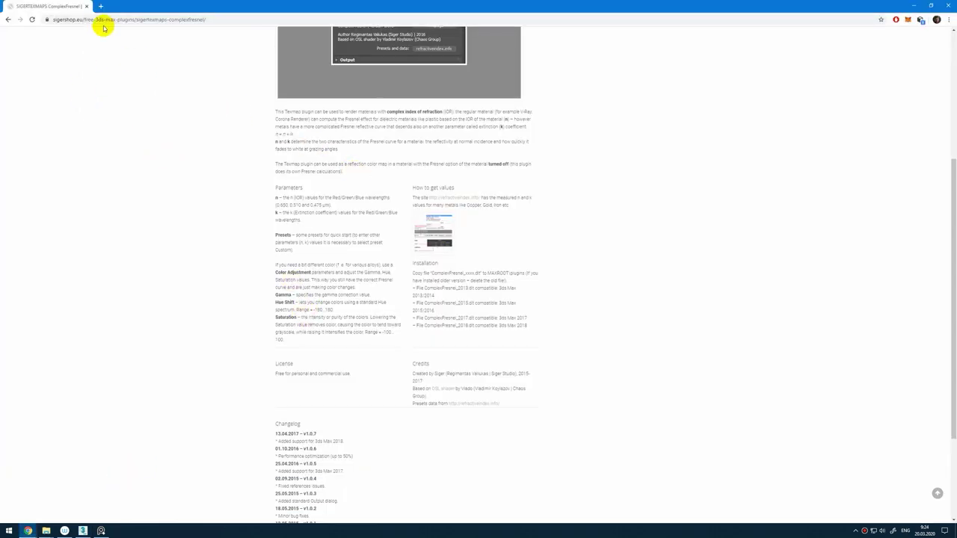
scroll(404, 163, "up", 3)
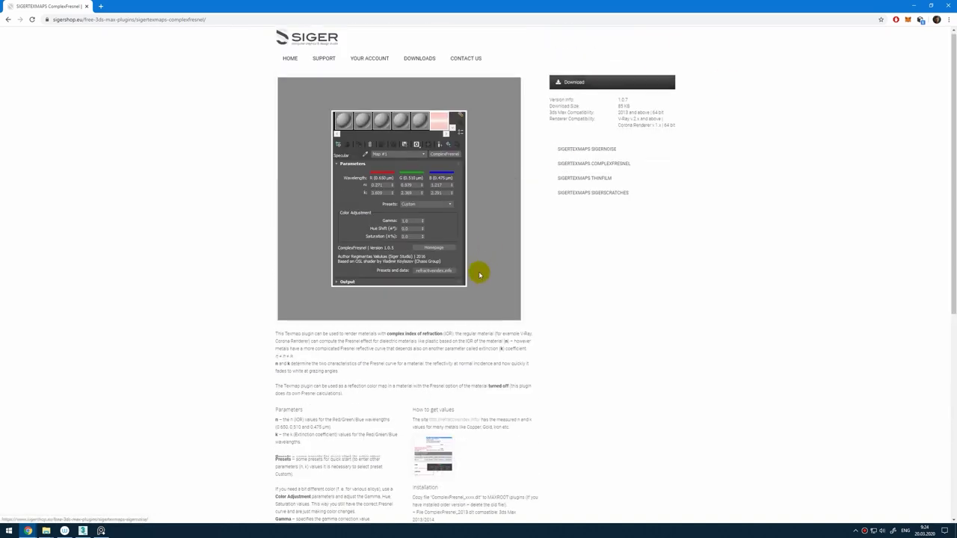
scroll(478, 272, "down", 3)
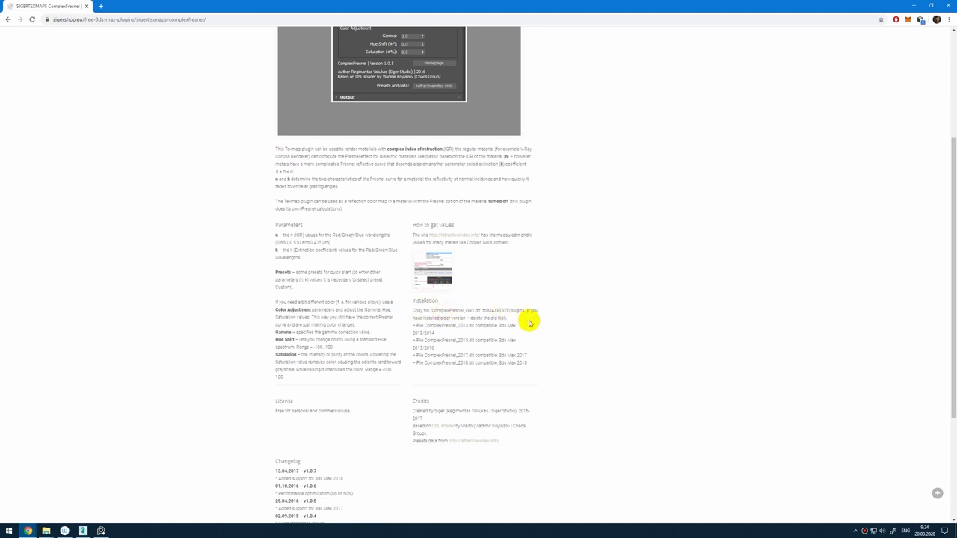
left_click(82, 531)
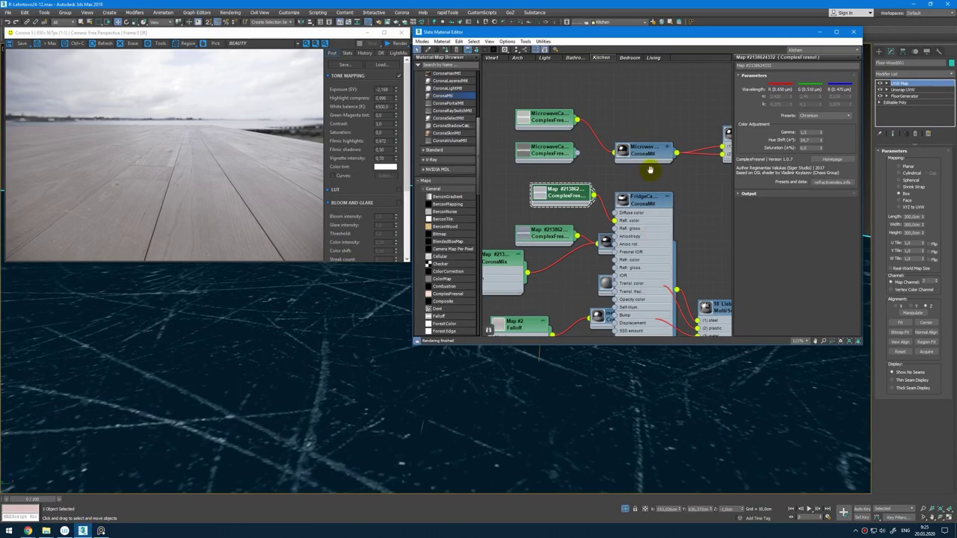
Step: Add a new CoronaMtl and a ComplexFresnel map above the microwave nodes, and enlarge the material's preview
scroll(651, 265, "down", 1)
left_click_drag(442, 96, 644, 127)
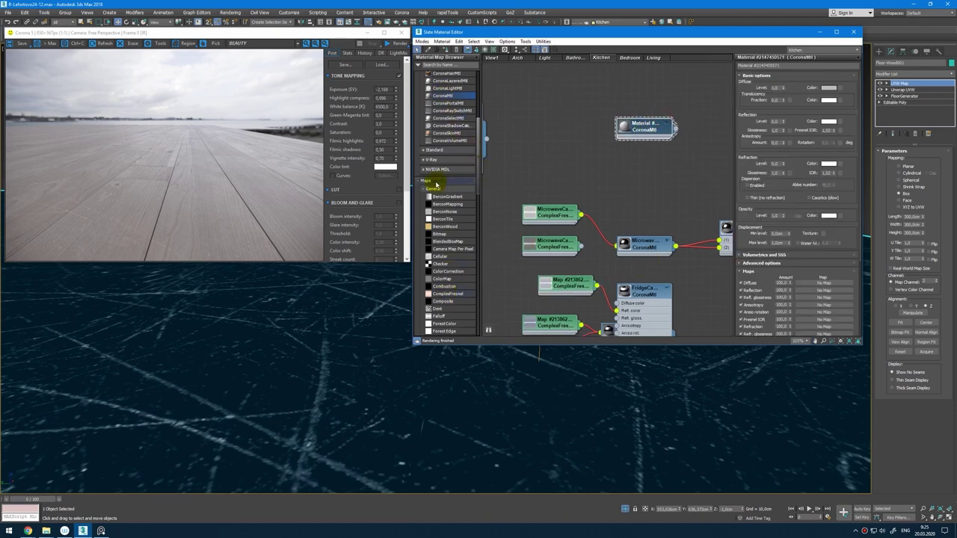
left_click_drag(447, 293, 553, 142)
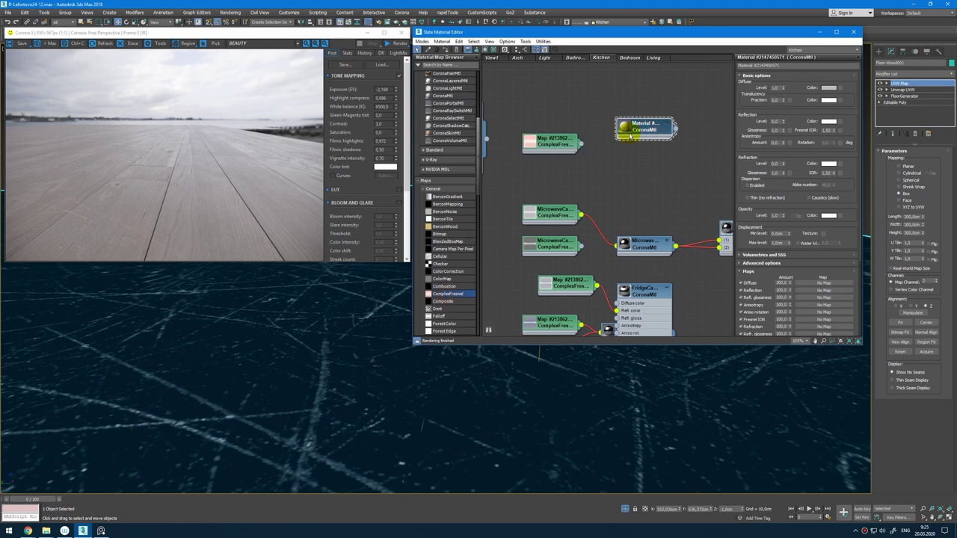
double_click(630, 129)
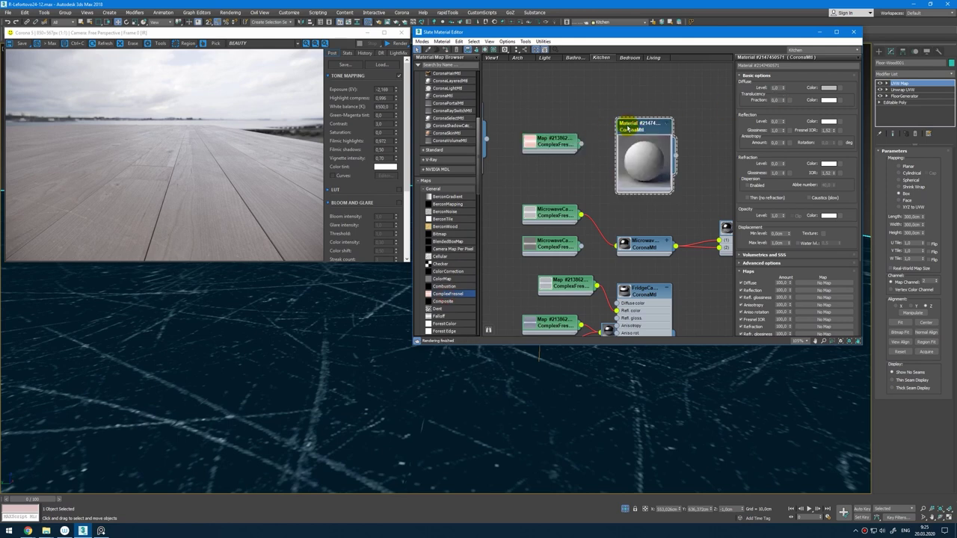
Step: Set the new CoronaMtl's diffuse level to 0, reflection level to 1 and Fresnel IOR to 999, and connect the ComplexFresnel map to its reflection color
right_click(784, 89)
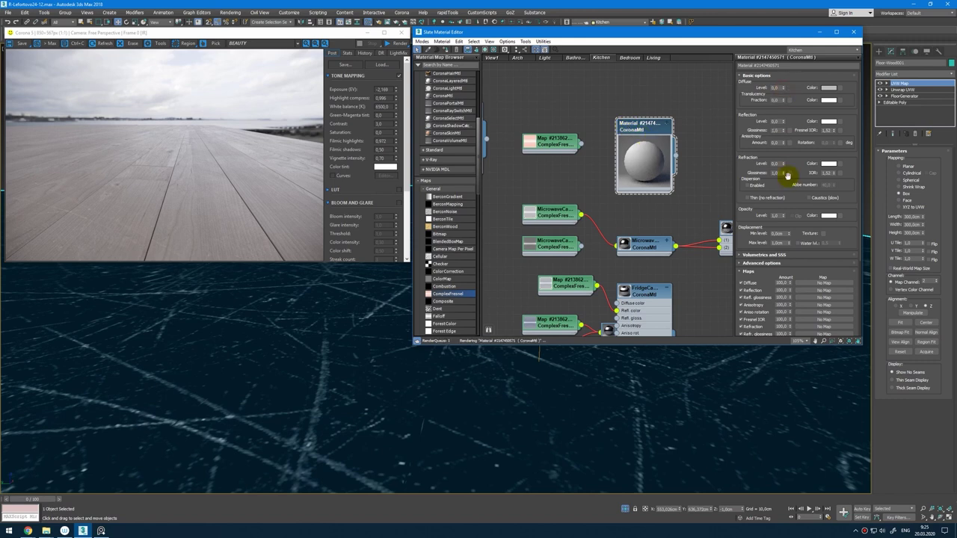
left_click_drag(784, 122, 785, 61)
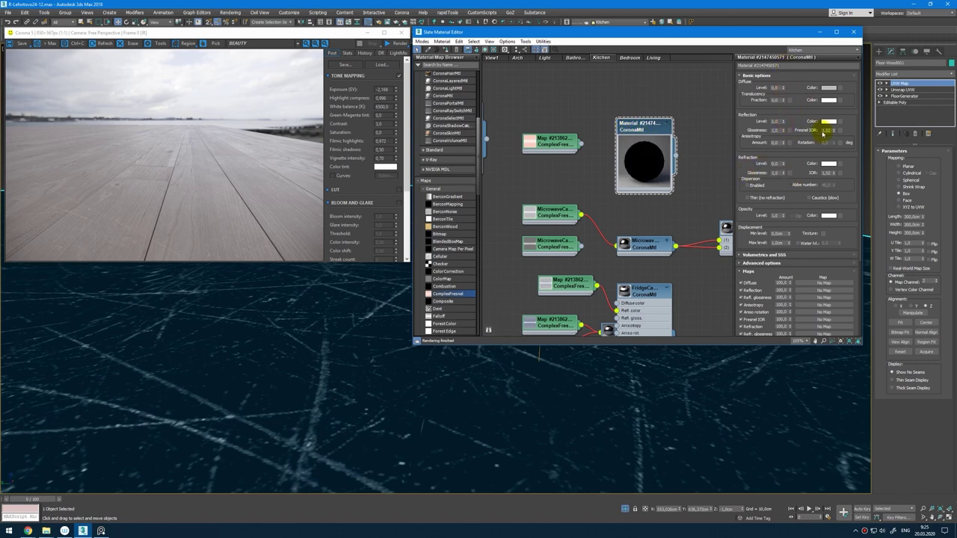
double_click(827, 130)
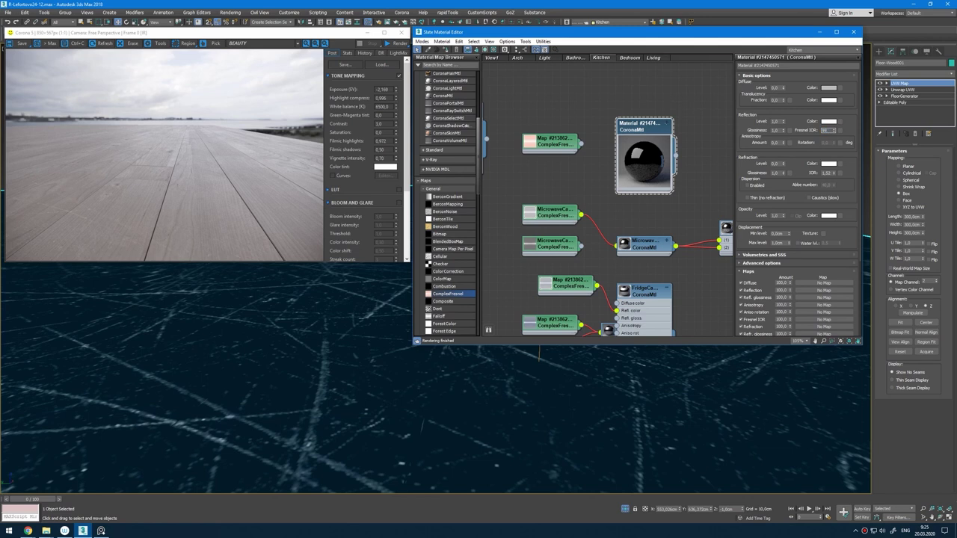
left_click(821, 133)
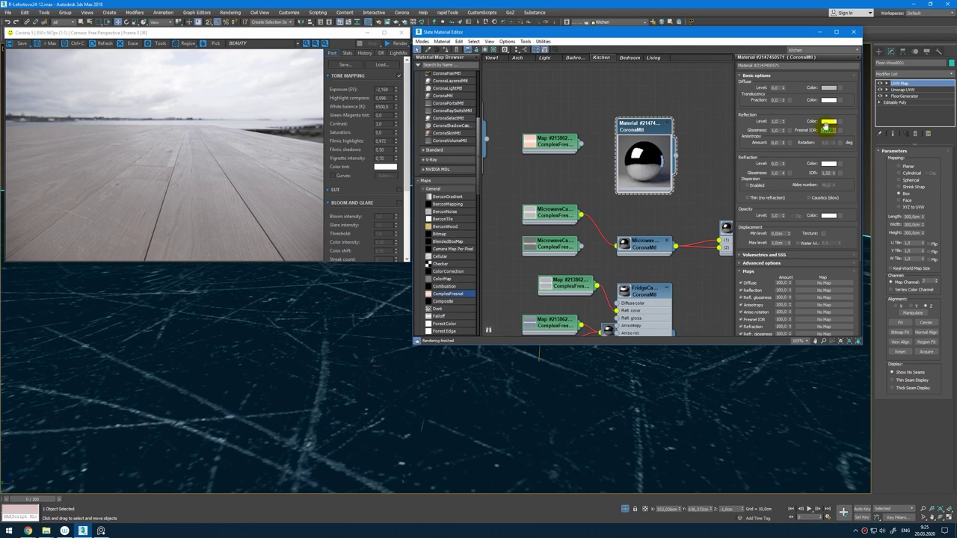
left_click_drag(582, 145, 635, 151)
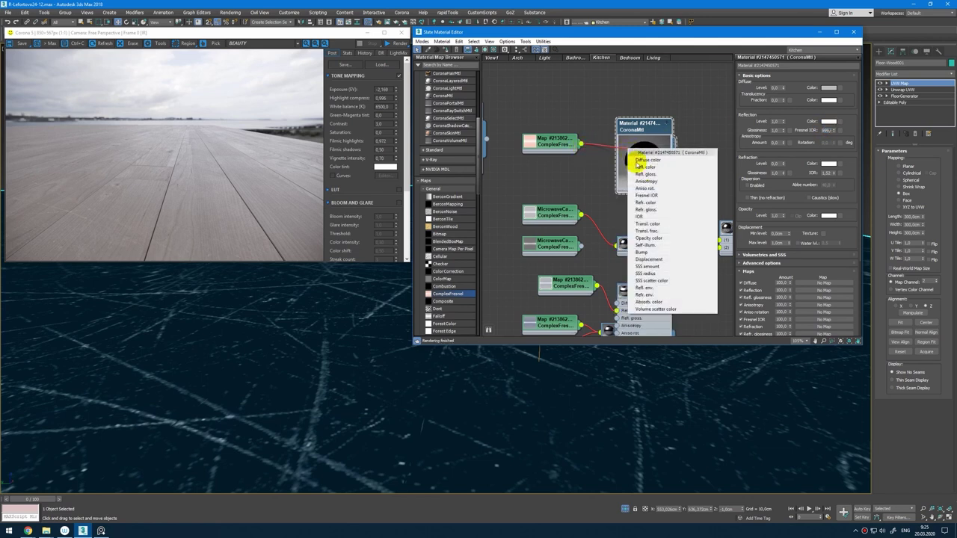
left_click(642, 175)
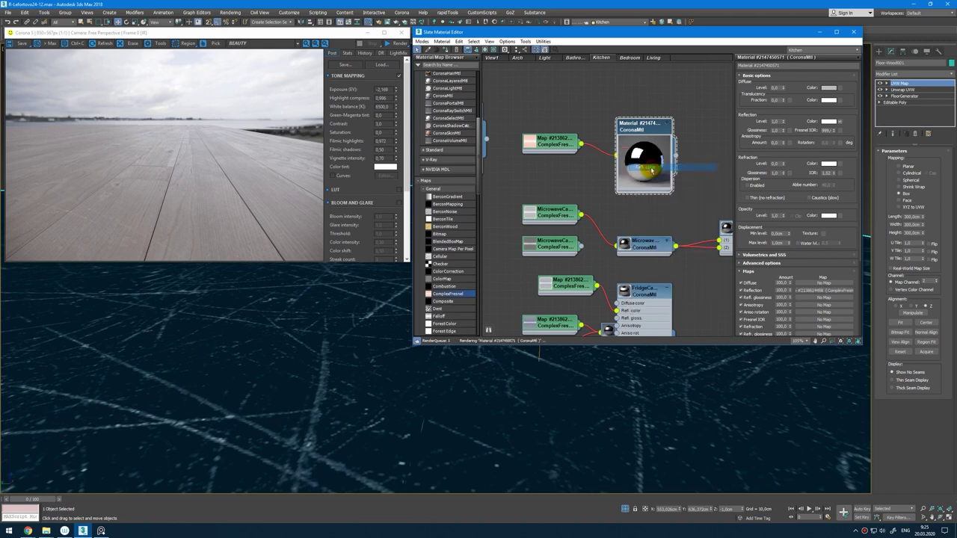
Step: Try the Silver and Chromium presets on the connected ComplexFresnel map and settle on Gold
left_click(553, 142)
left_click(848, 116)
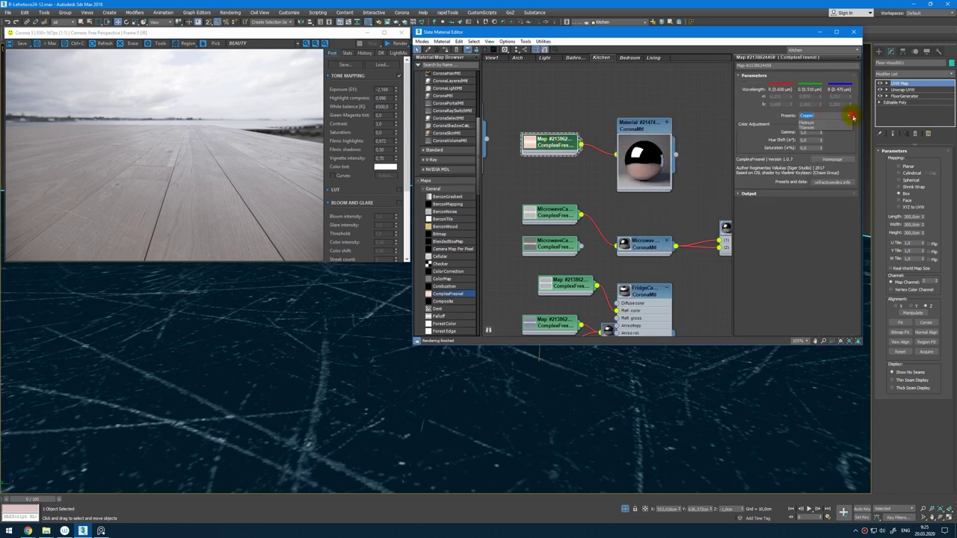
left_click(819, 128)
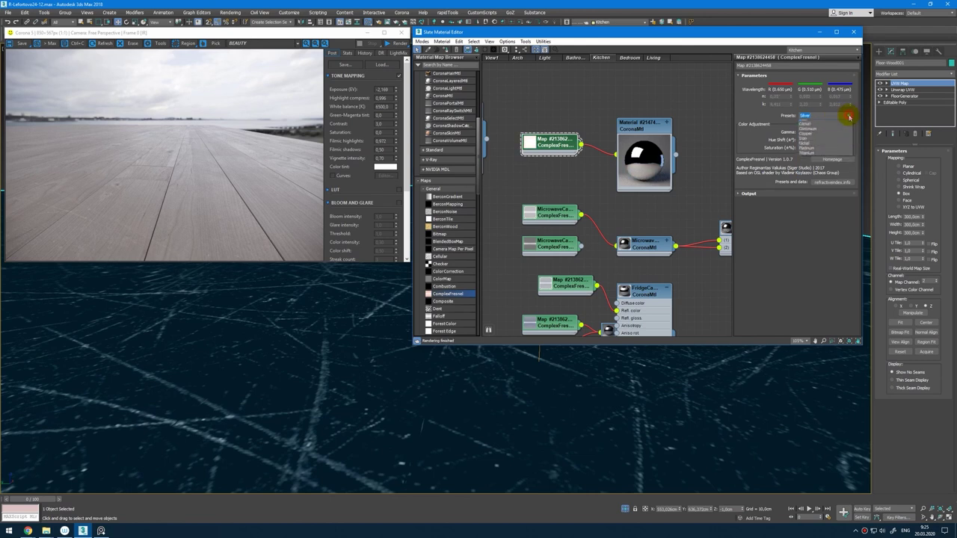
left_click(844, 116)
left_click(828, 147)
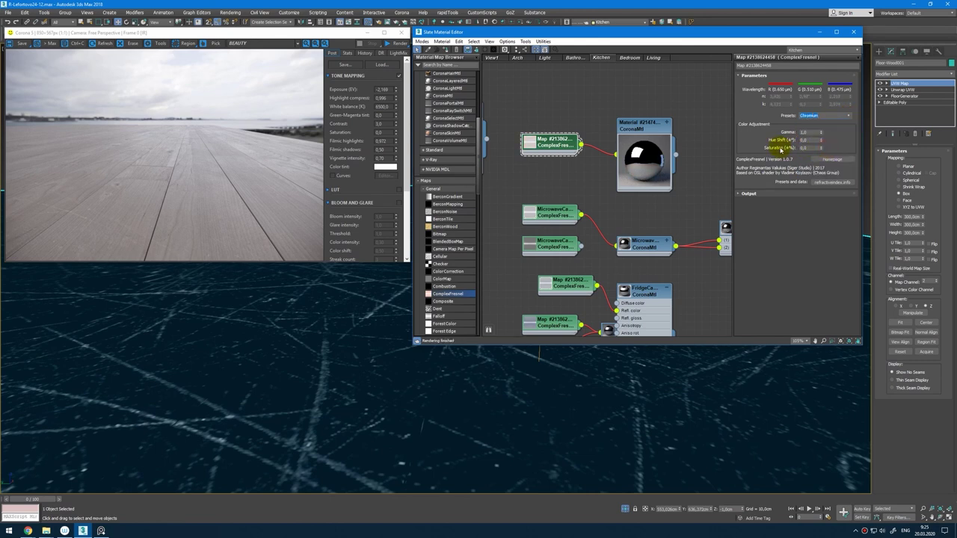
left_click(845, 116)
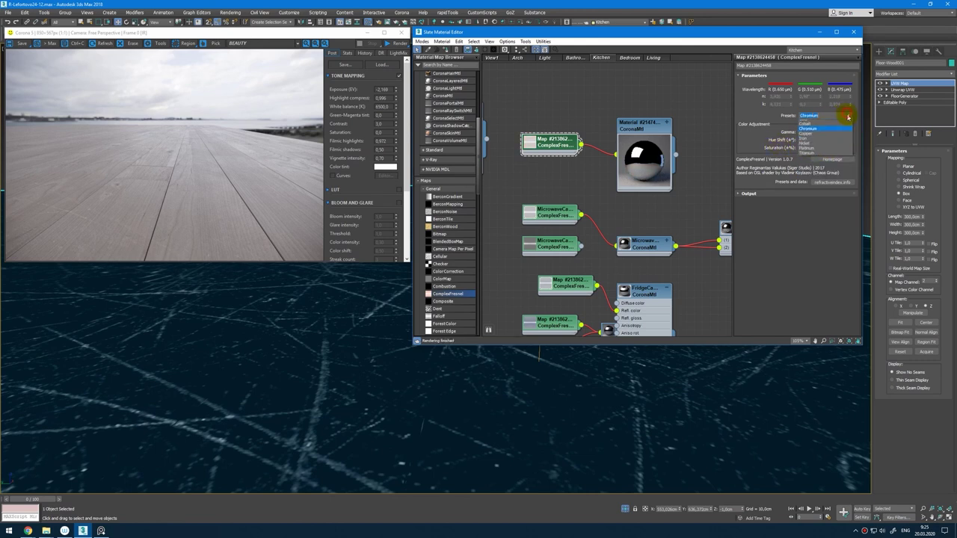
left_click(821, 134)
Step: Set the gold ComplexFresnel map's gamma to 2 and adjust its hue shift for a yellower tint
double_click(812, 132)
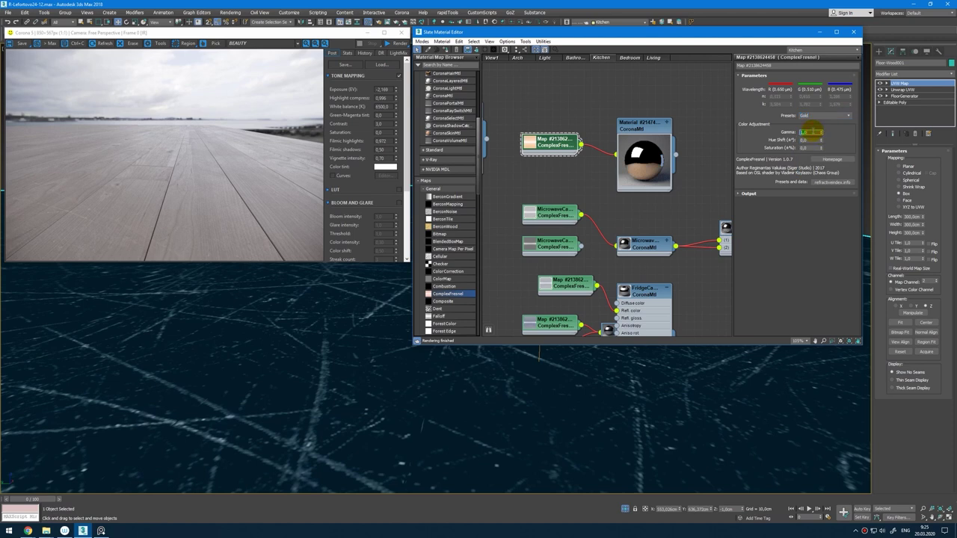
type("2")
key("Return")
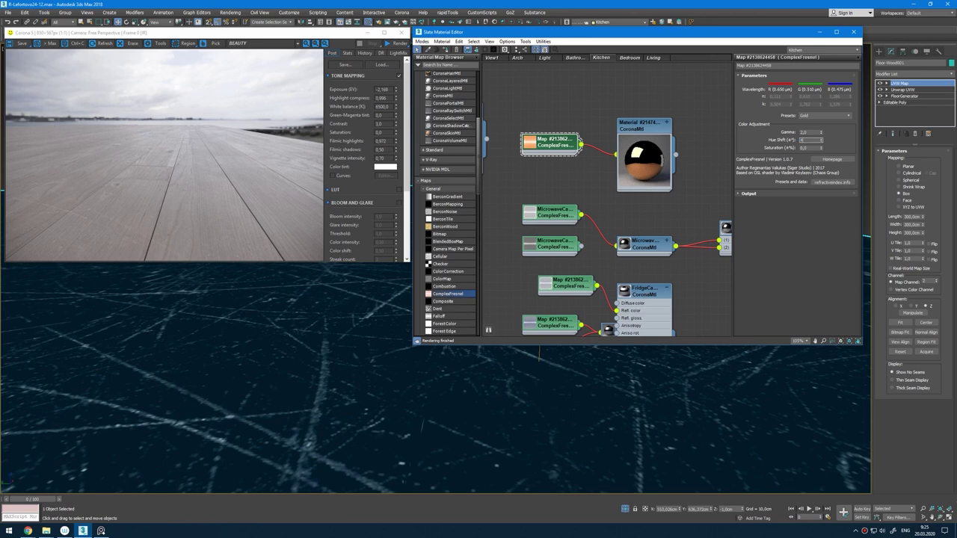
key("Return")
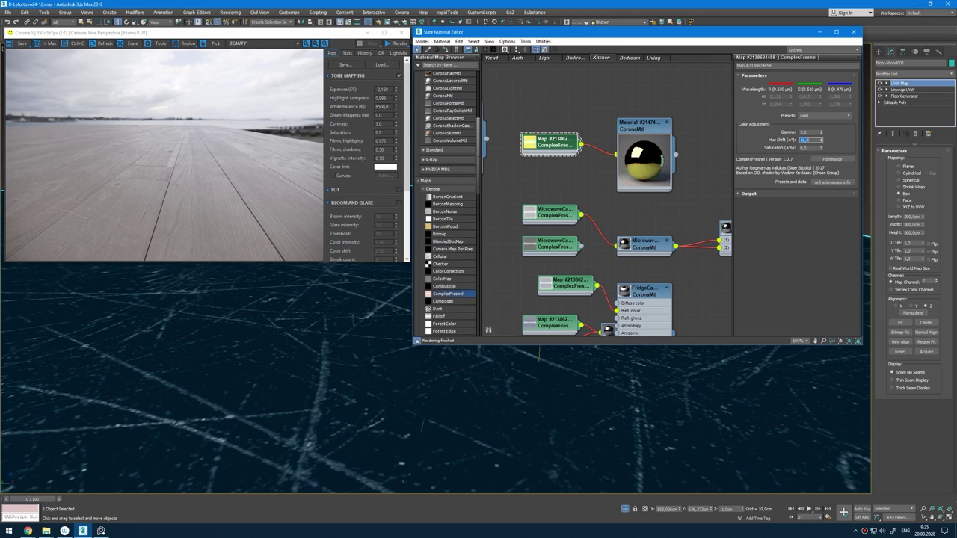
type("3")
key("Return")
Step: Try a glossiness of 0.71 and an anisotropy of about 0.45 on the gold material, and delete the material with its map
double_click(640, 127)
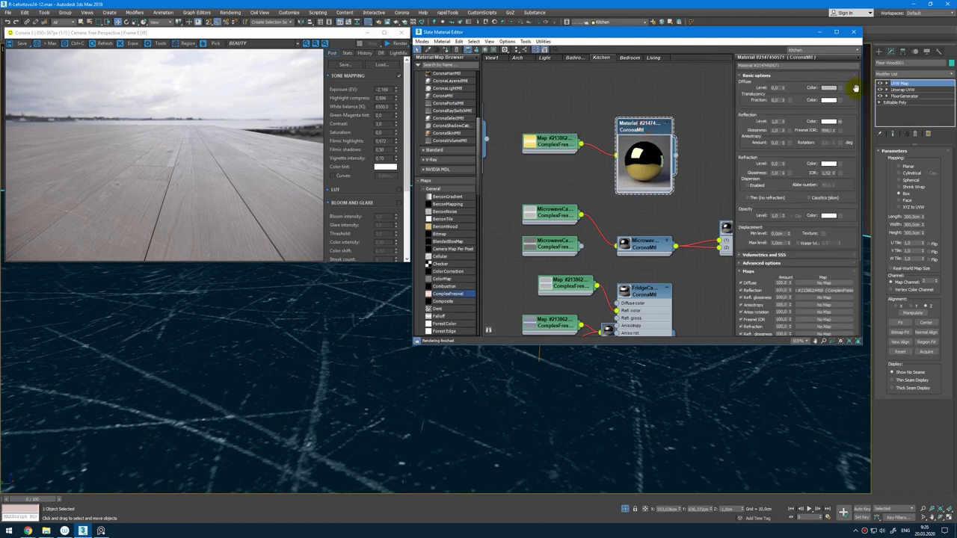
left_click_drag(783, 131, 783, 143)
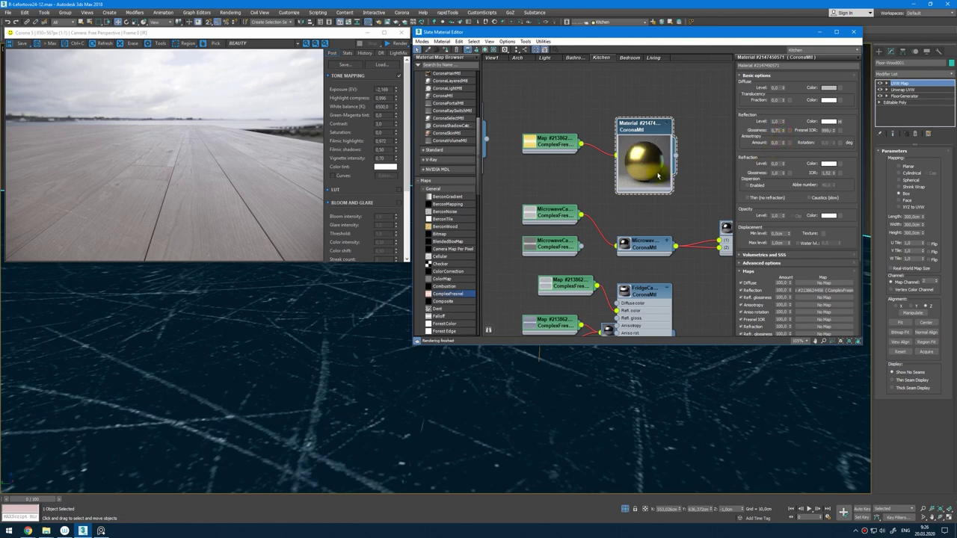
left_click_drag(560, 91, 649, 177)
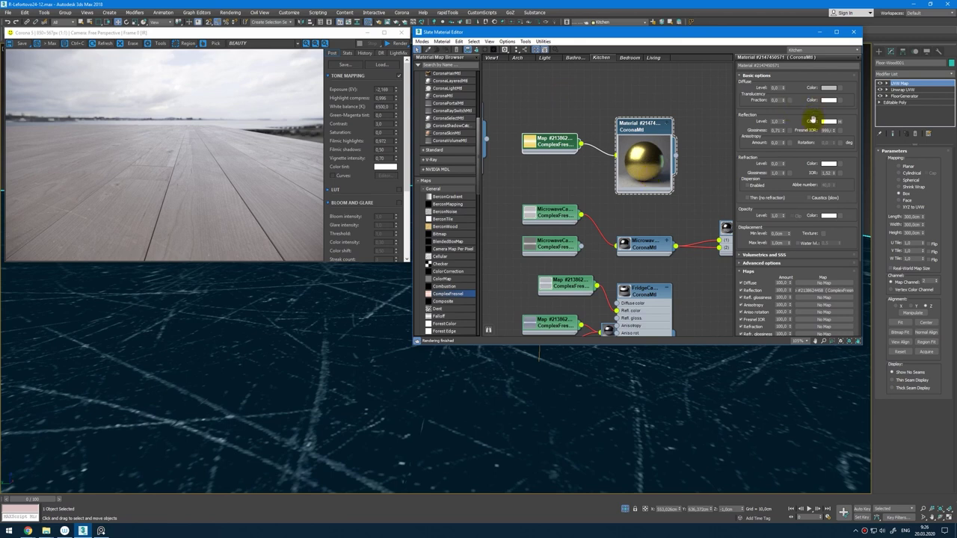
left_click_drag(784, 143, 787, 154)
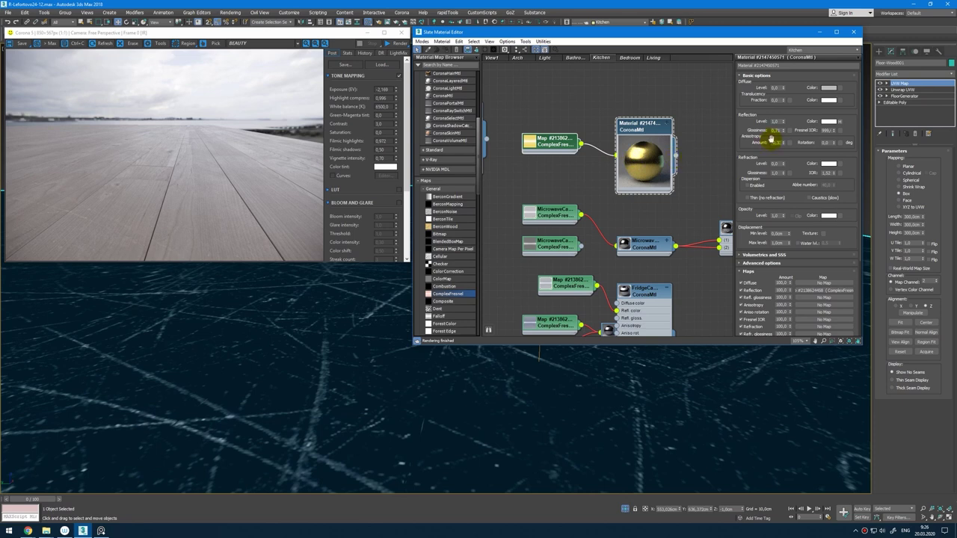
left_click_drag(784, 144, 785, 114)
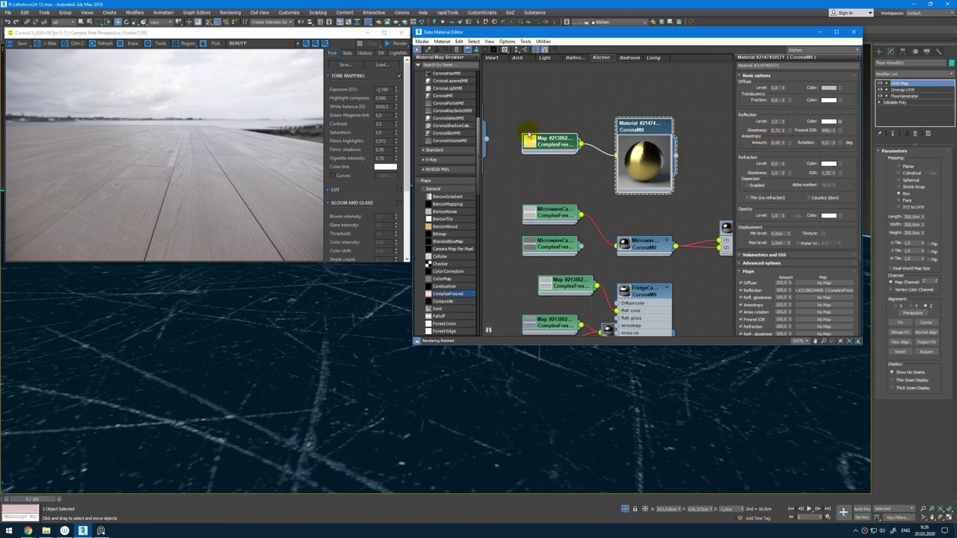
key("Delete")
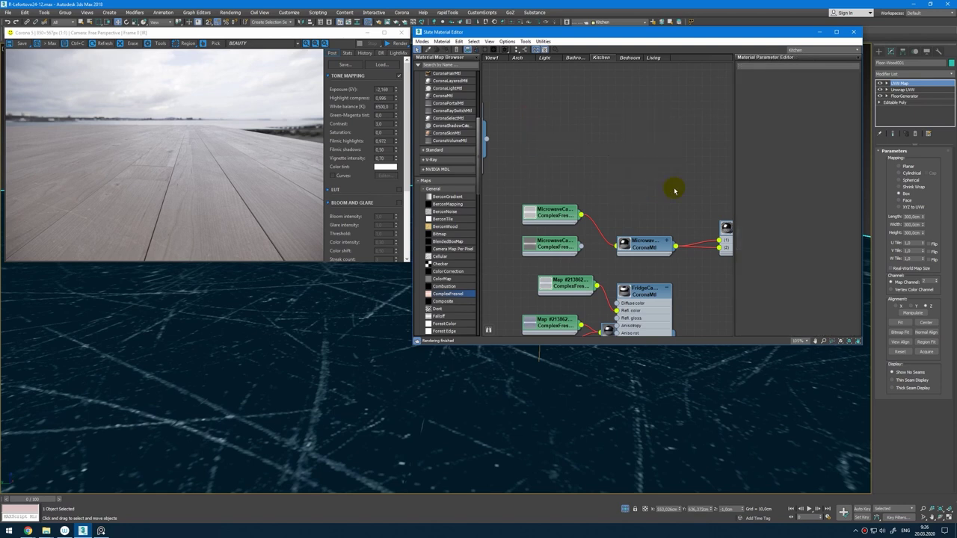
Step: Collapse the FridgeCam03 node and inspect the map slots and bump amount of the FridgeCam01 material
scroll(670, 253, "up", 1)
middle_click_drag(669, 252, 681, 178)
double_click(664, 222)
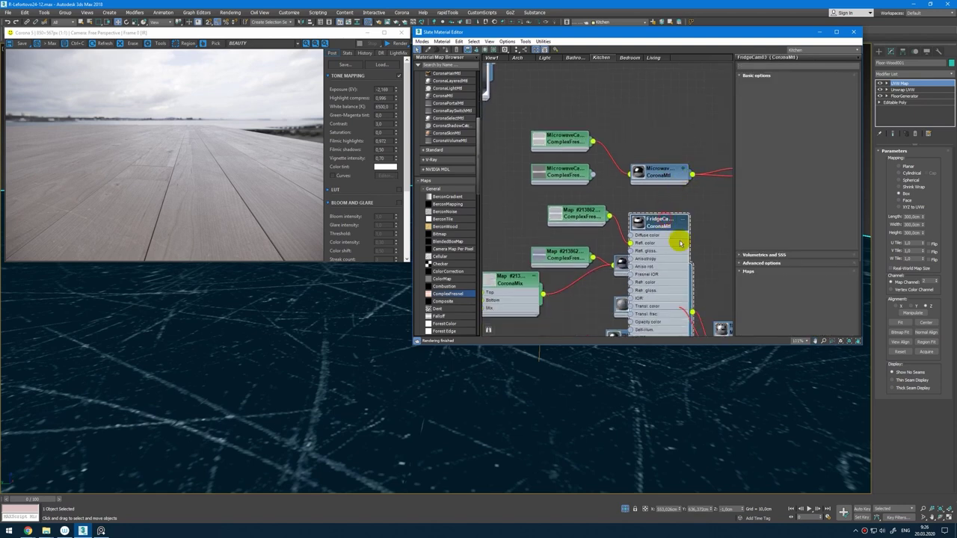
left_click(683, 218)
middle_click_drag(655, 259, 672, 199)
double_click(659, 209)
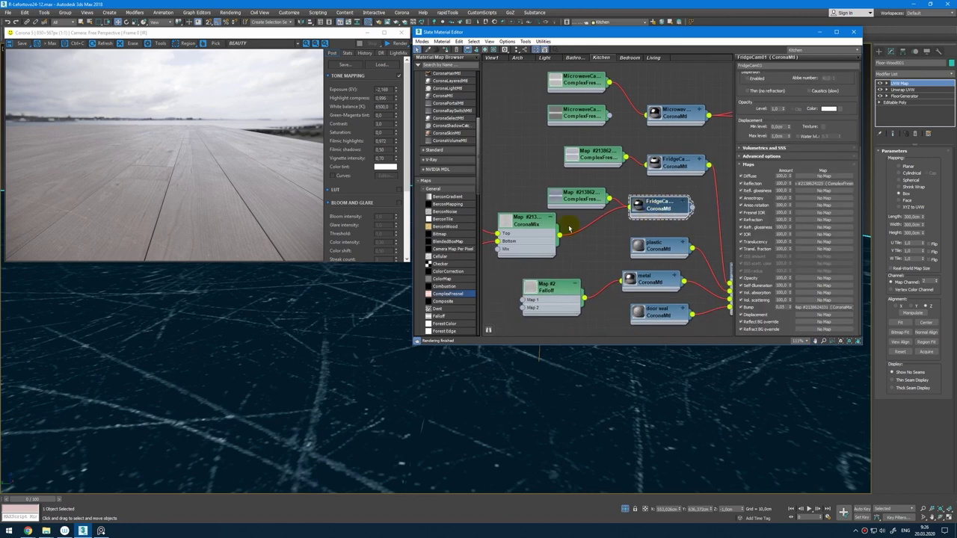
middle_click_drag(571, 225, 626, 212)
left_click(780, 306)
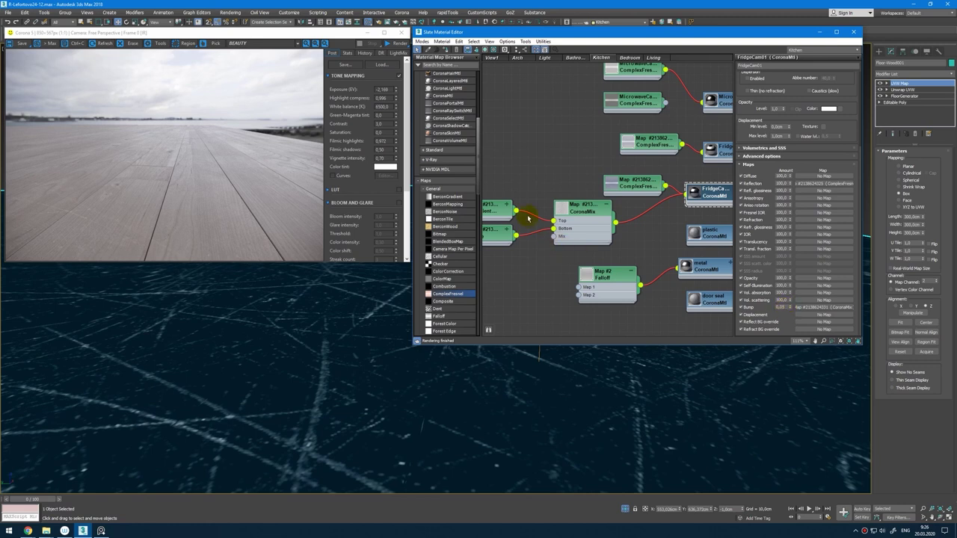
Step: Examine the Noise and Gradient Ramp maps feeding FridgeCam01's CoronaMix, checking the noise parameters and the enlarged previews
middle_click_drag(525, 219, 615, 202)
left_click(571, 218)
left_click(786, 198)
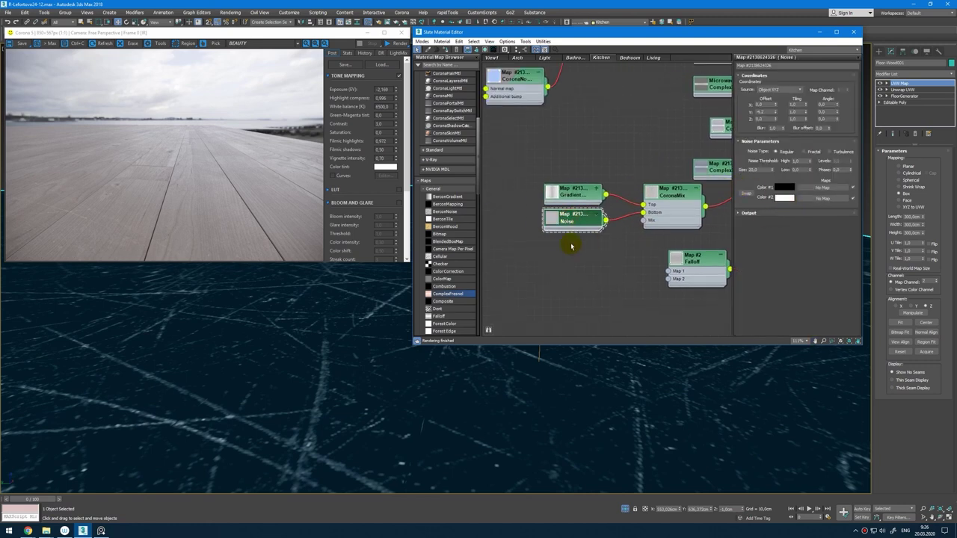
double_click(551, 219)
double_click(573, 254)
double_click(554, 196)
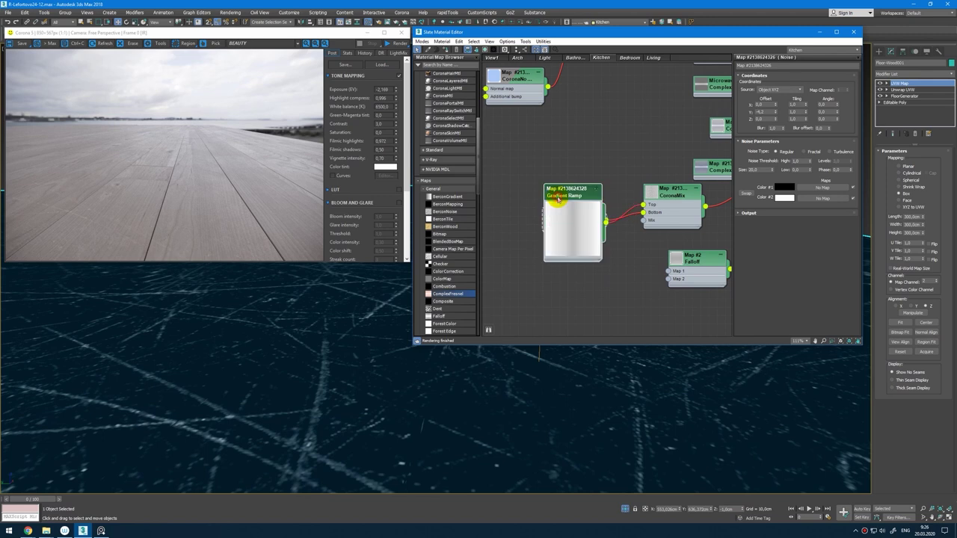
double_click(569, 214)
Step: Look closely at the steel fridge doors in the kitchen photo on the reference board, and return to 3ds Max
left_click(103, 532)
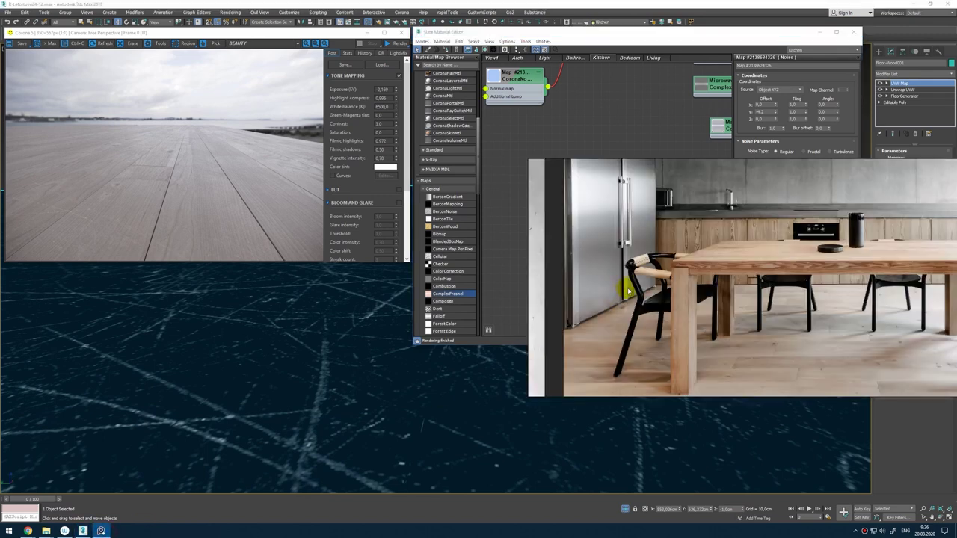
scroll(593, 271, "down", 6)
scroll(630, 327, "up", 3)
middle_click_drag(557, 238, 808, 259)
scroll(808, 258, "up", 5)
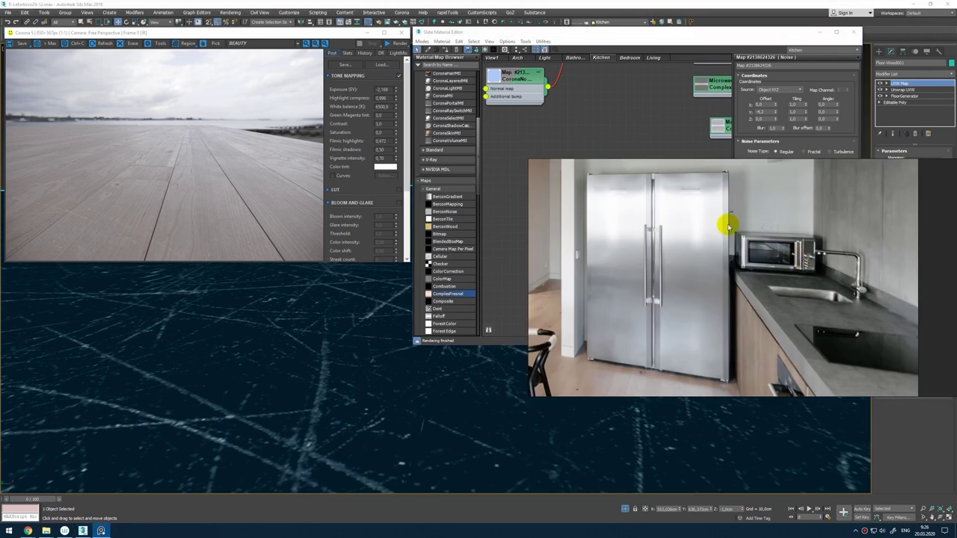
left_click(628, 124)
Step: Review the enlarged Noise preview and the FridgeCam01 material within the fridge's node network
double_click(552, 218)
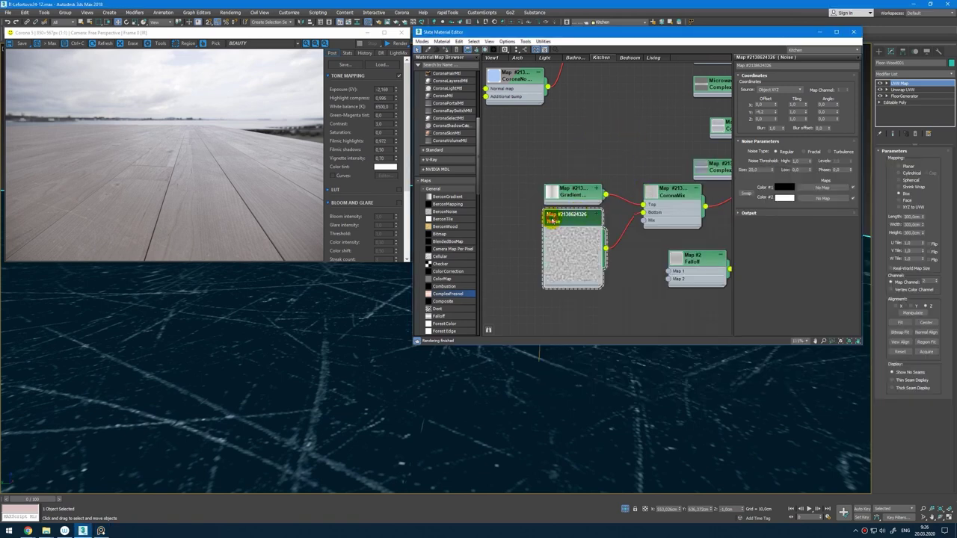
double_click(595, 256)
middle_click_drag(645, 209, 491, 217)
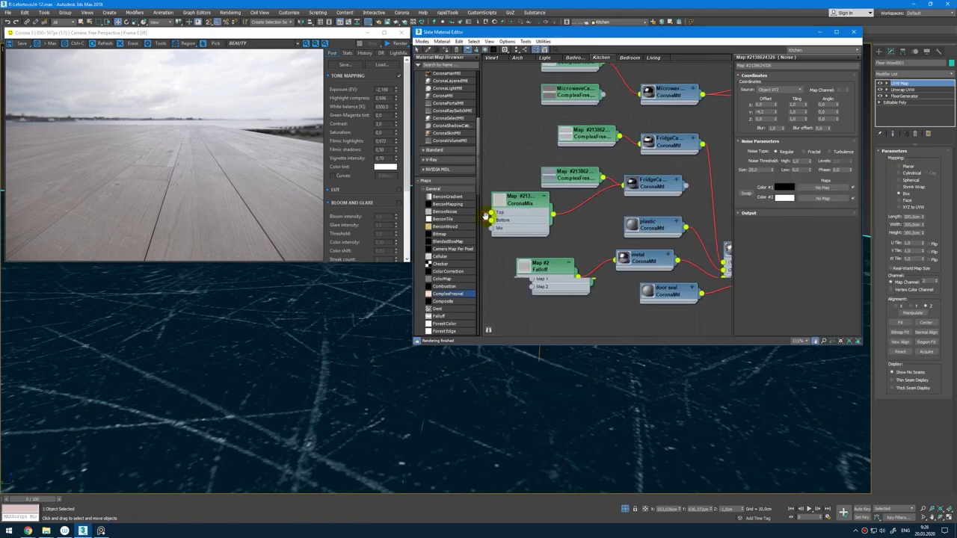
double_click(630, 186)
double_click(651, 232)
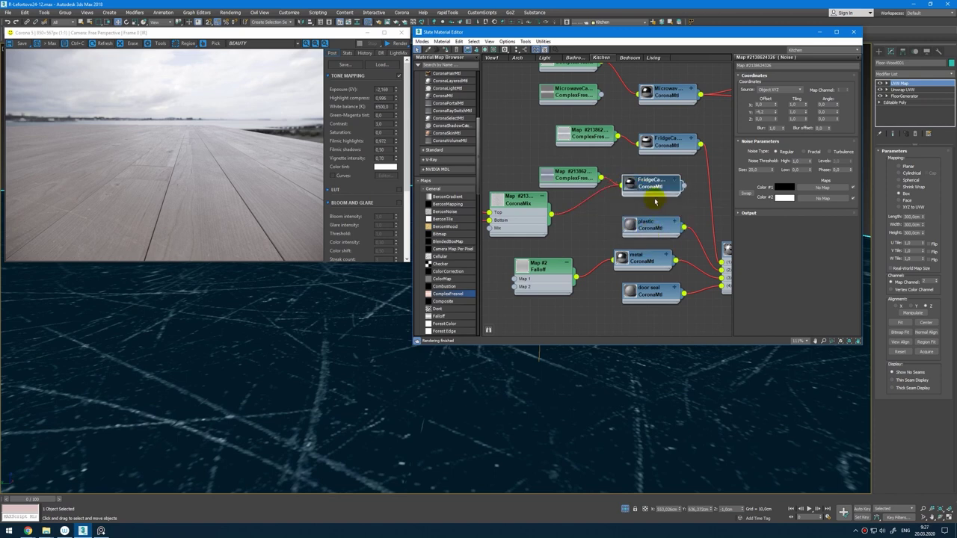
scroll(655, 201, "down", 5)
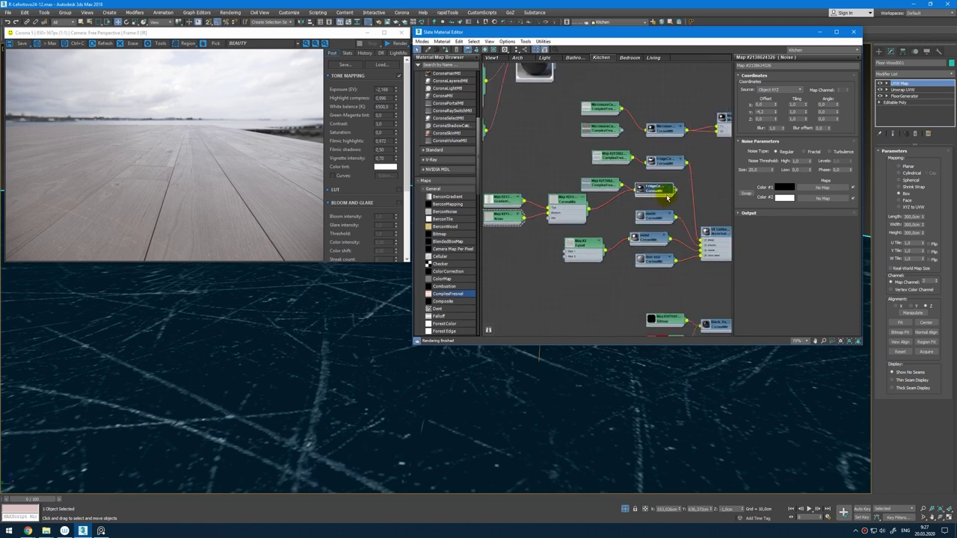
middle_click_drag(629, 174, 618, 168)
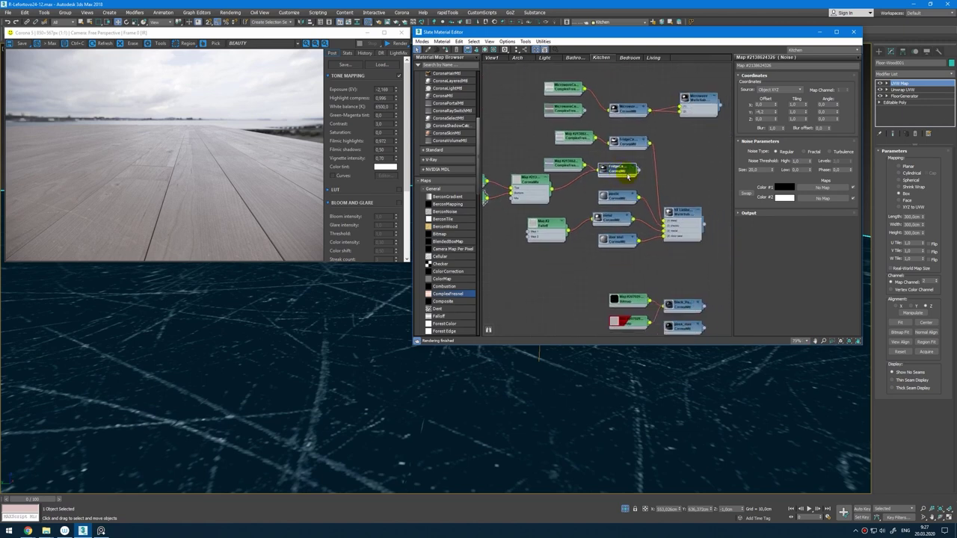
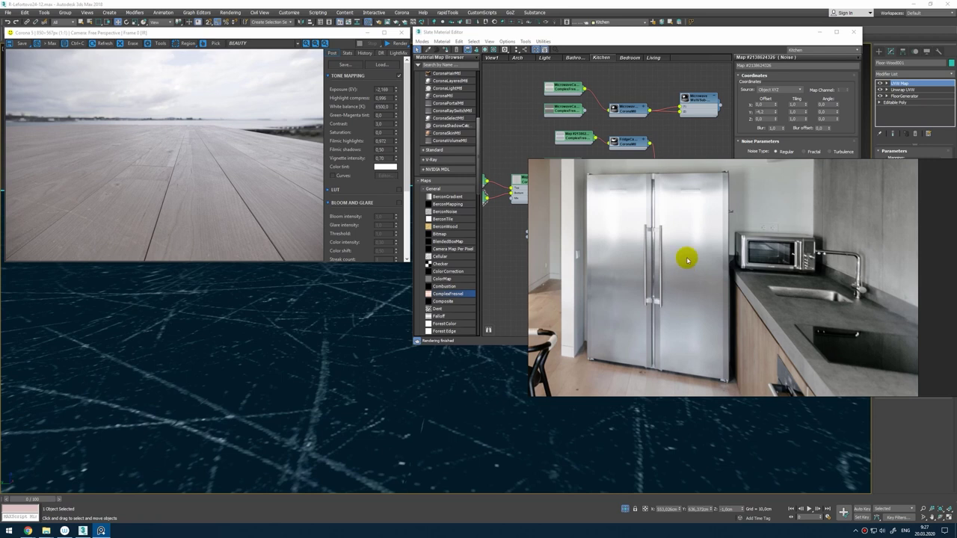
Step: Check the FridgeCam03 material's settings, study the steel fridge doors in the kitchen reference photos, and return to 3ds Max
double_click(647, 142)
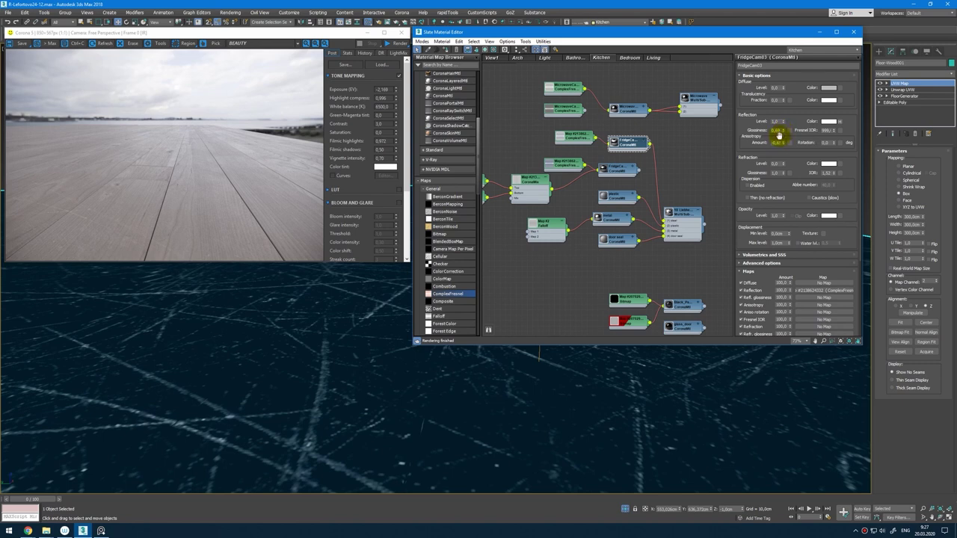
left_click(196, 408)
left_click(108, 531)
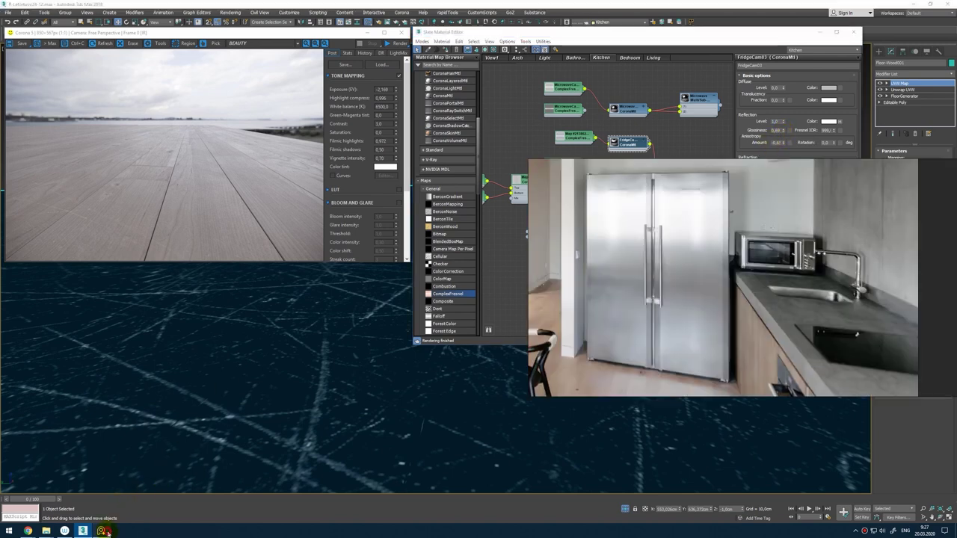
scroll(690, 284, "down", 4)
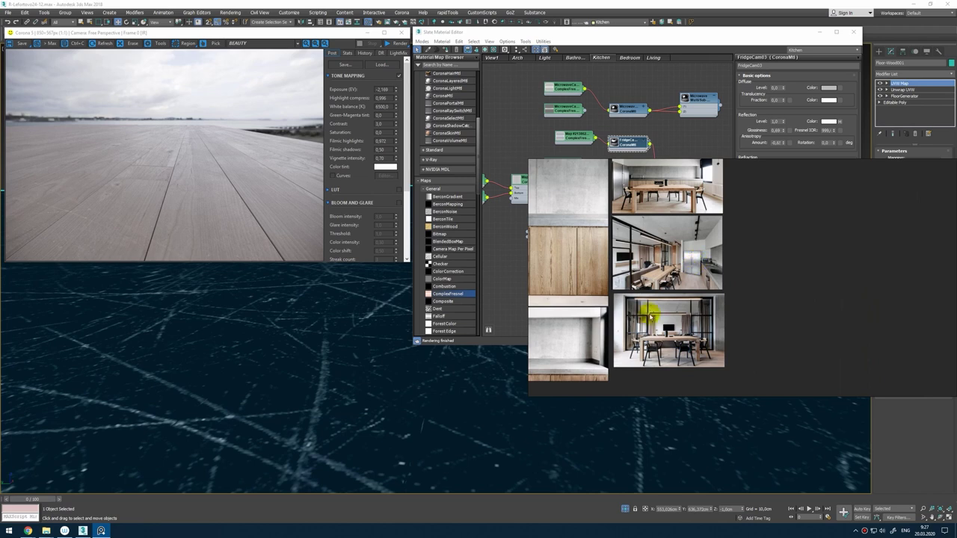
scroll(587, 168, "up", 4)
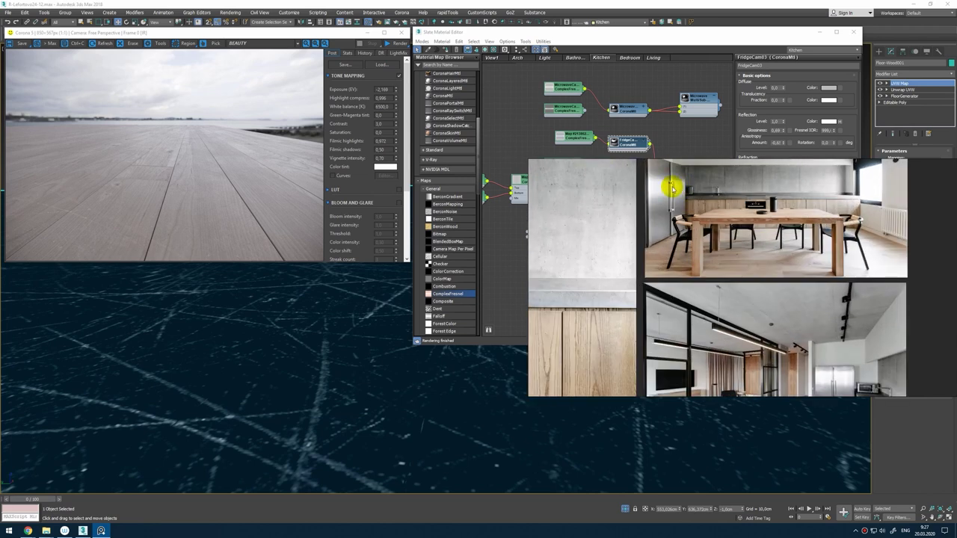
scroll(669, 186, "up", 2)
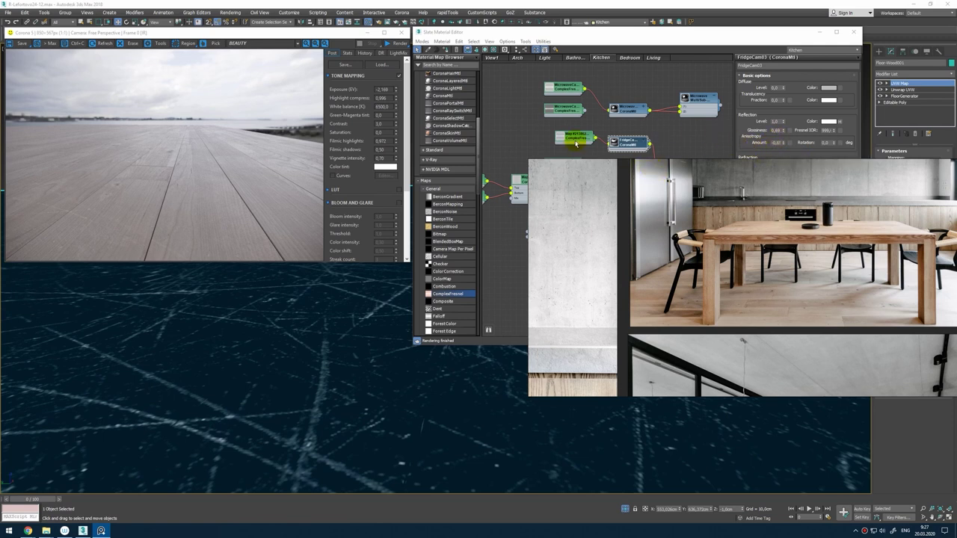
scroll(661, 237, "down", 7)
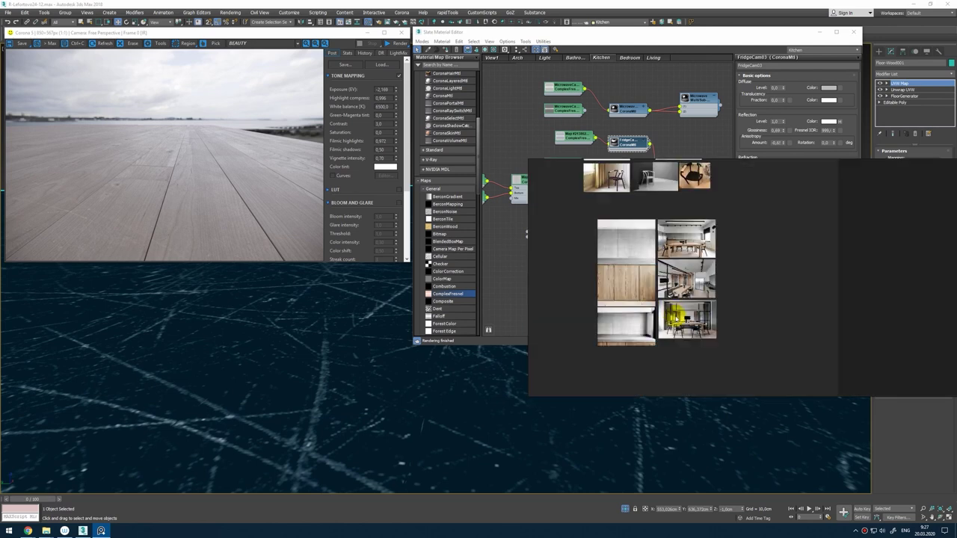
scroll(674, 320, "up", 5)
scroll(748, 222, "up", 4)
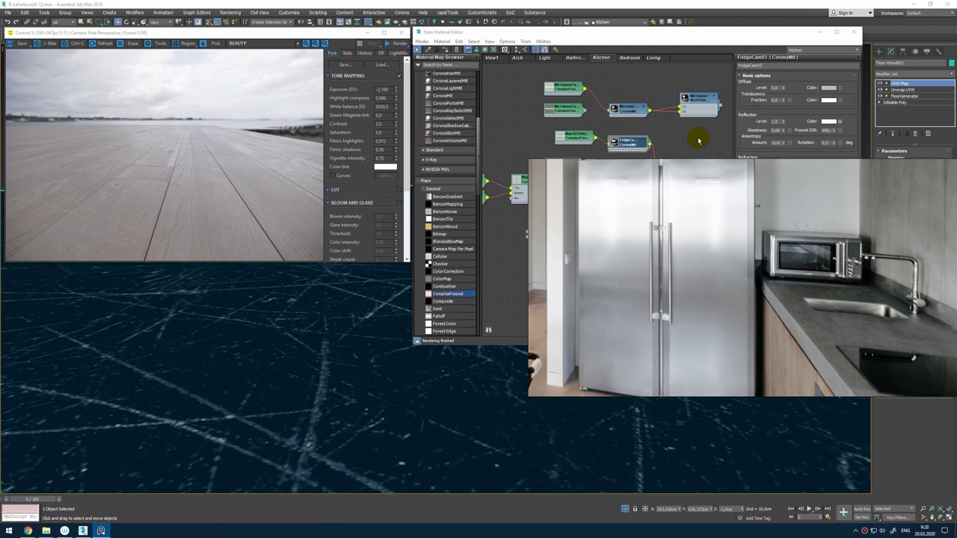
left_click(699, 140)
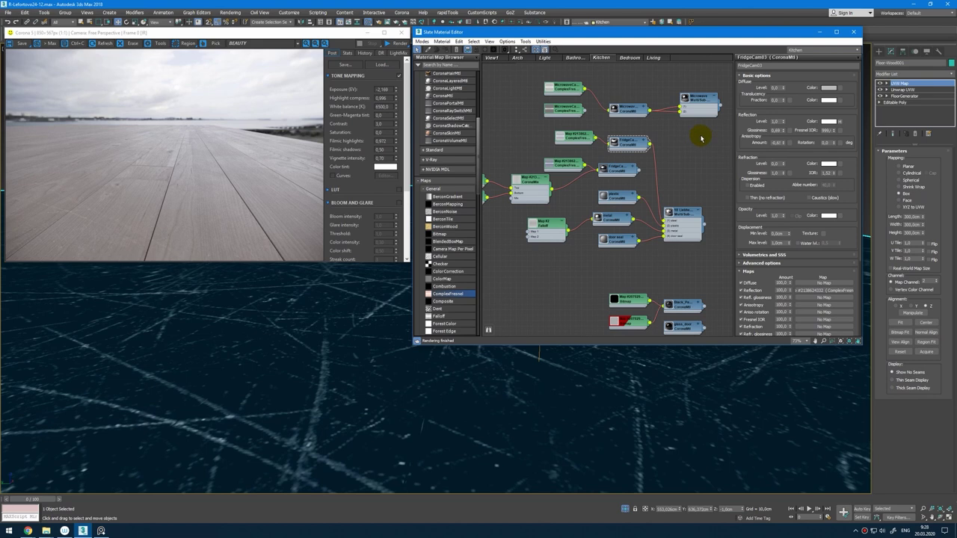
Step: Switch to the Living material view and open the Wood-Floor material's parameters
left_click(654, 57)
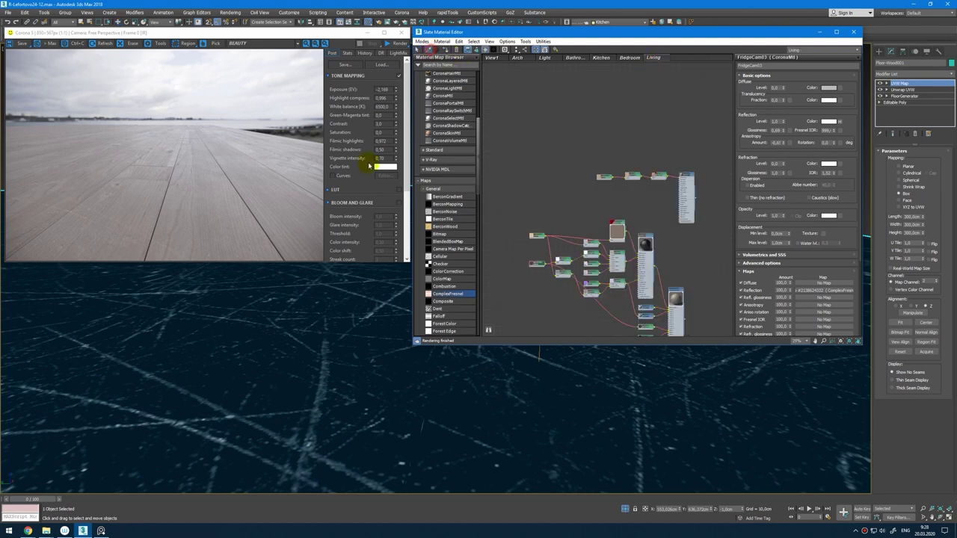
left_click(275, 326)
middle_click_drag(604, 180, 681, 155)
scroll(609, 136, "up", 3)
scroll(643, 131, "up", 1)
scroll(652, 140, "down", 2)
scroll(662, 156, "down", 1)
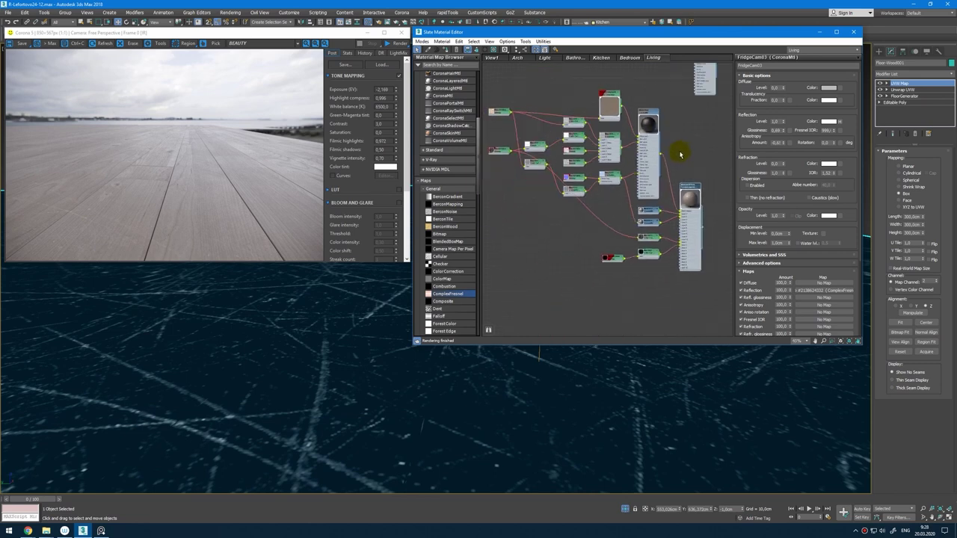
double_click(652, 115)
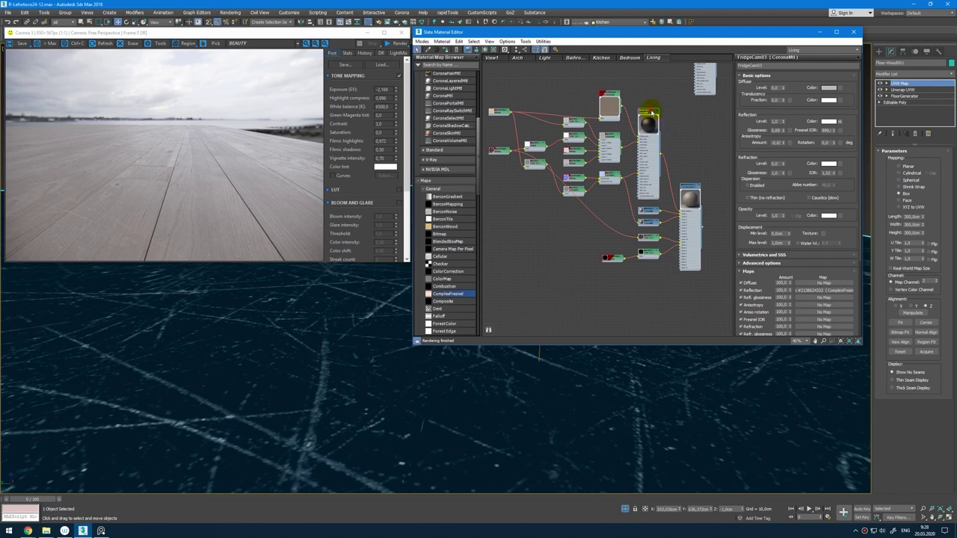
Step: Inspect the Composite map's layers, and disconnect the reflection glossiness and bump maps from the Wood-Floor material
scroll(652, 114, "up", 2)
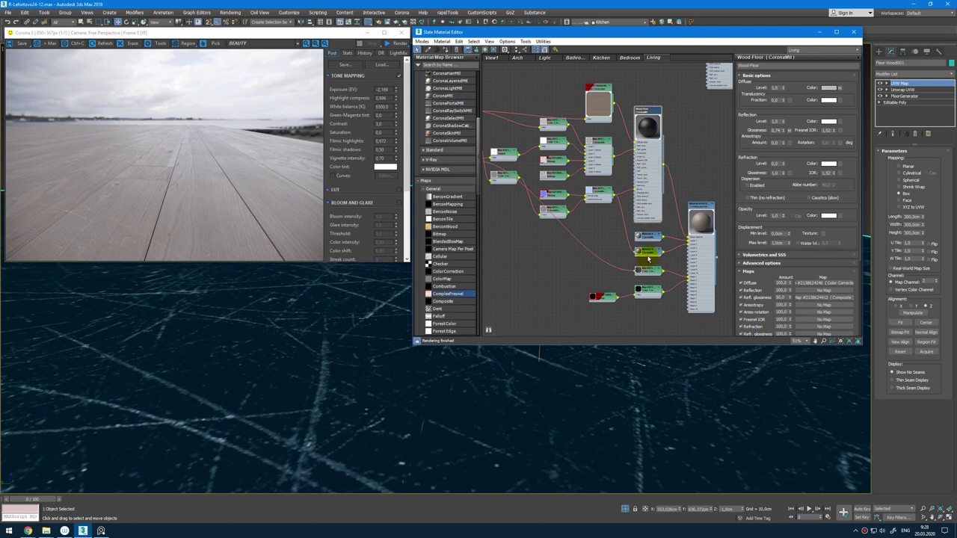
middle_click_drag(670, 117, 685, 120)
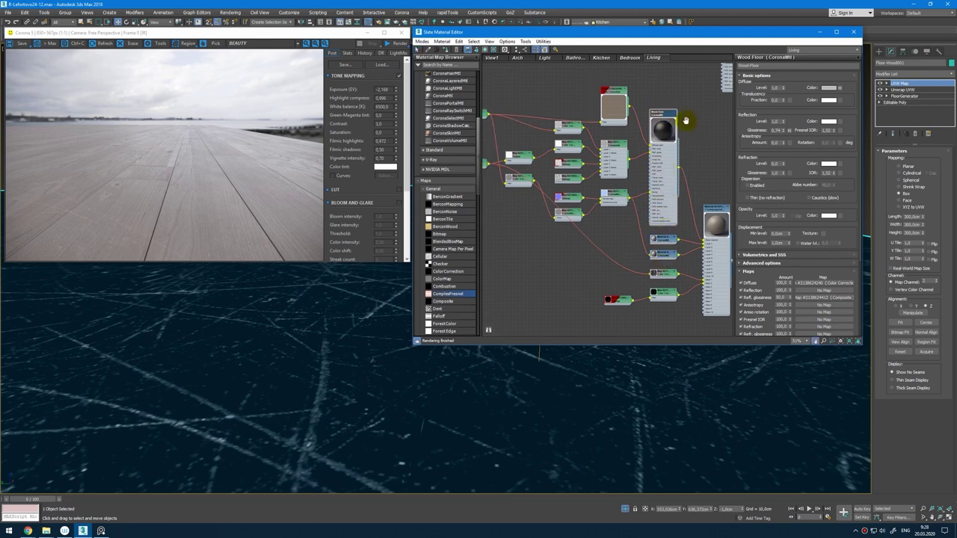
scroll(628, 146, "up", 3)
double_click(629, 152)
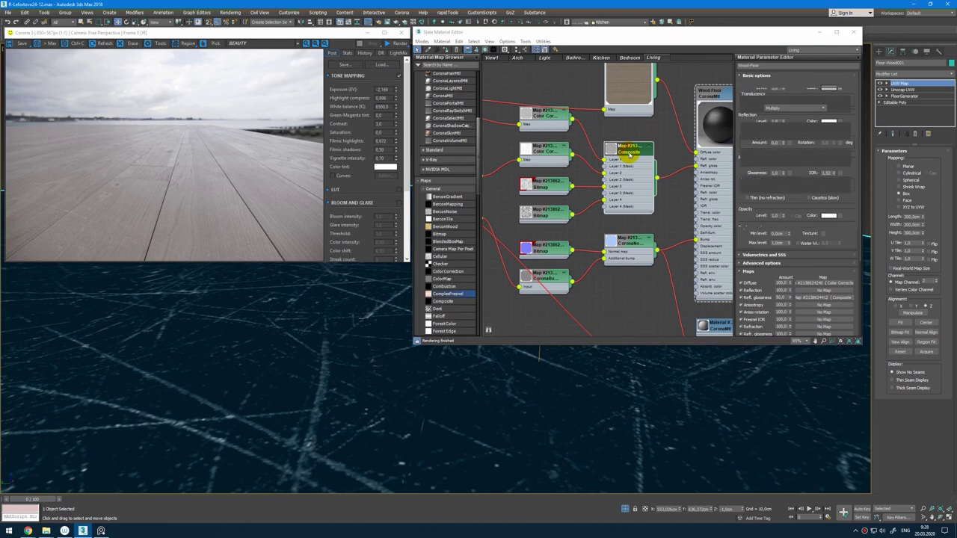
middle_click_drag(629, 155, 596, 176)
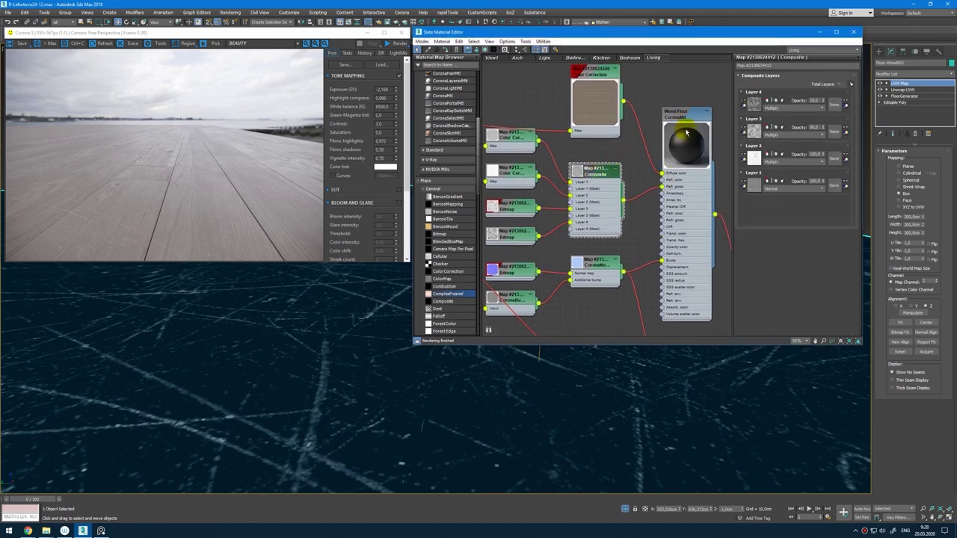
double_click(686, 132)
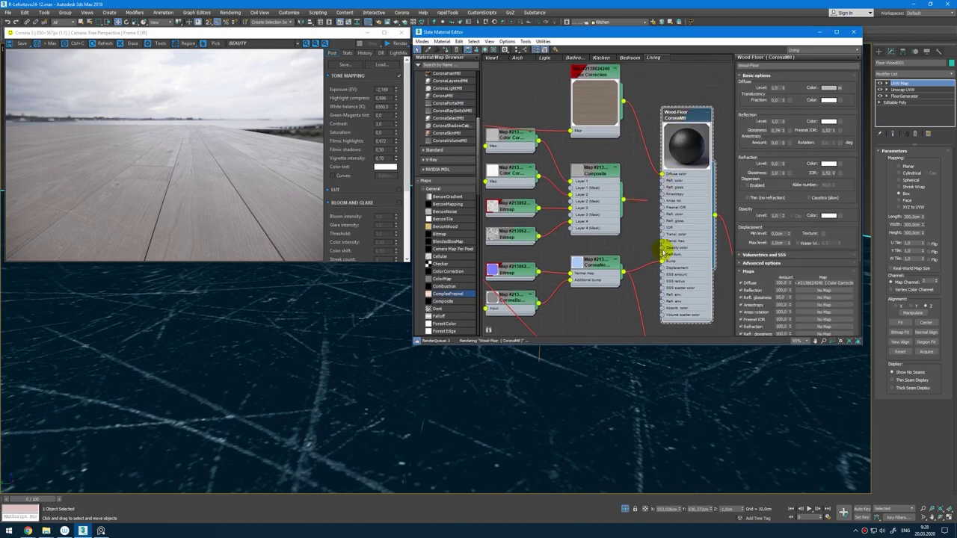
Step: Show the Wood-Floor material's wood texture on the floor in the viewport
double_click(611, 73)
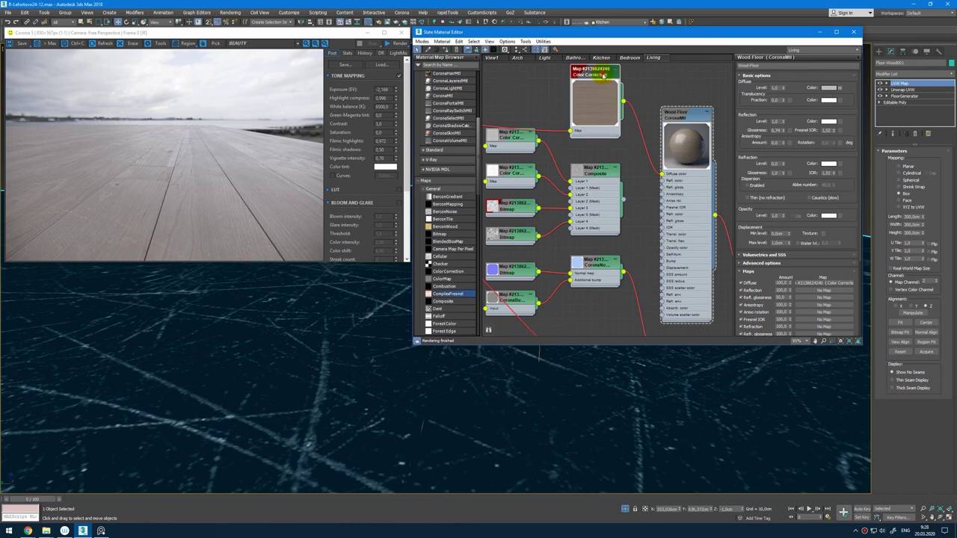
left_click(486, 50)
left_click(499, 68)
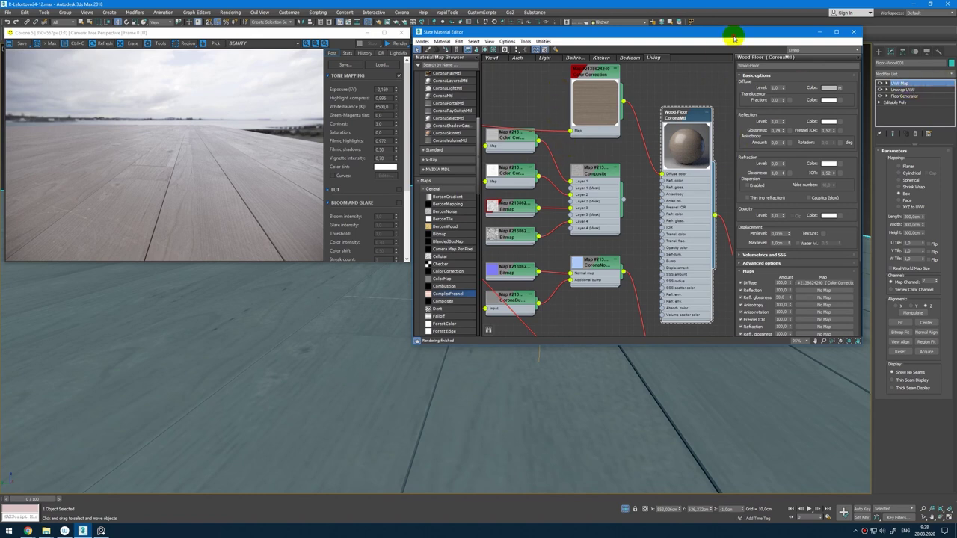
Step: Move the material editor clear of the render window, set Wood-Floor's reflection level to 0, and start interactive rendering
left_click_drag(735, 30, 351, 151)
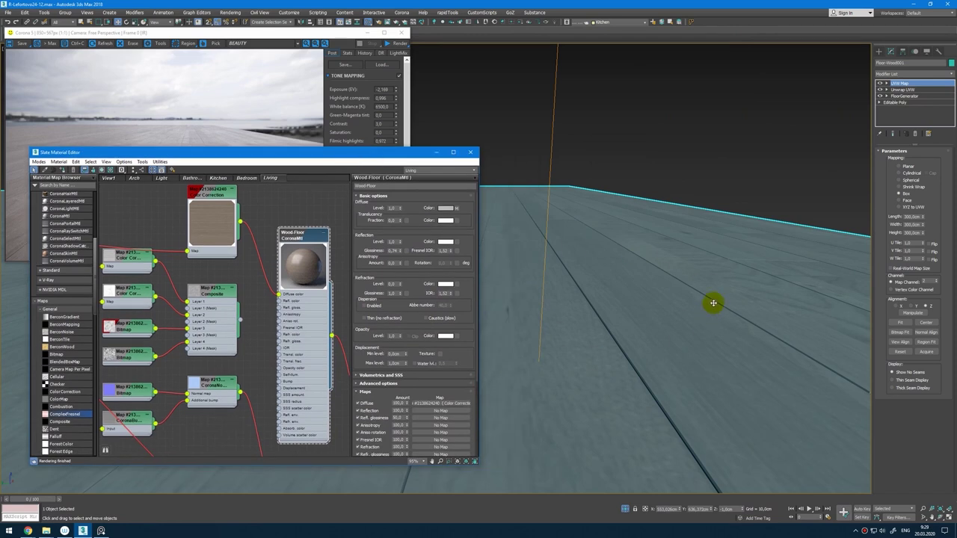
left_click_drag(380, 154, 760, 66)
left_click_drag(780, 154, 804, 269)
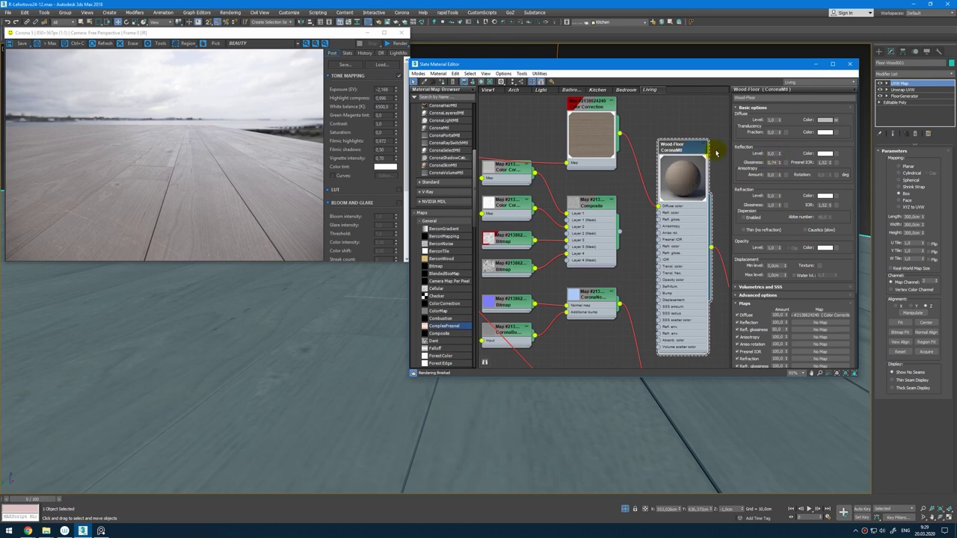
left_click(392, 44)
left_click(392, 52)
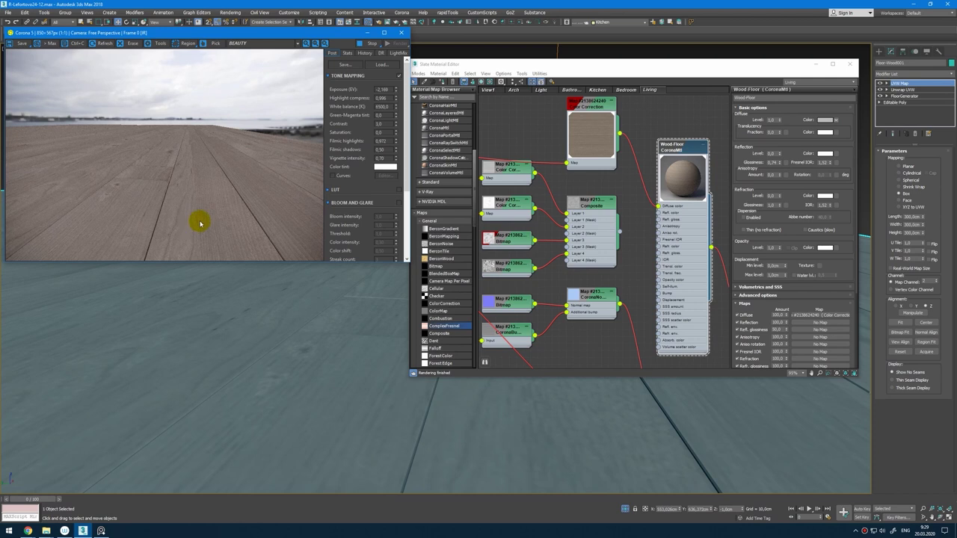
Step: Look closely at the floorboards under the dining table in the reference board's photo
left_click(102, 531)
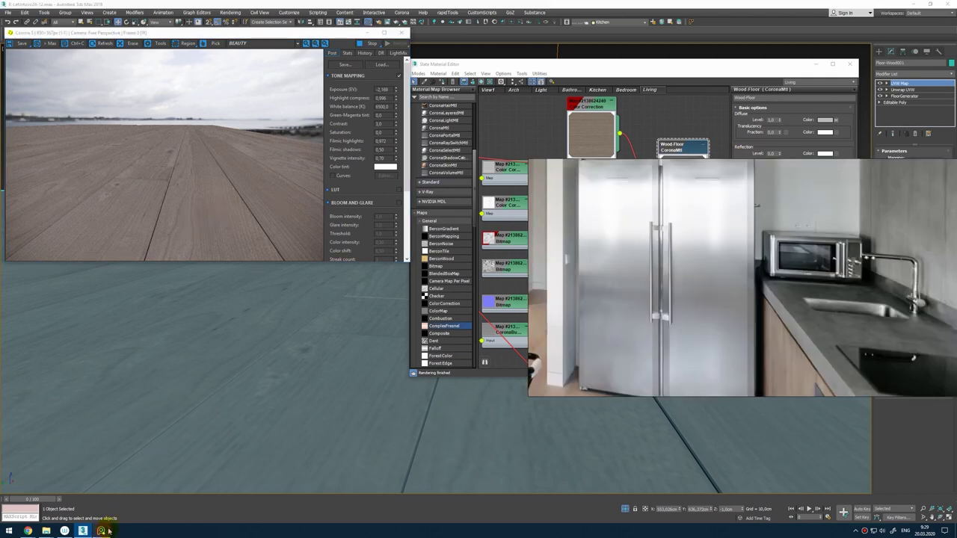
scroll(689, 298, "down", 10)
scroll(687, 329, "up", 7)
scroll(688, 331, "down", 2)
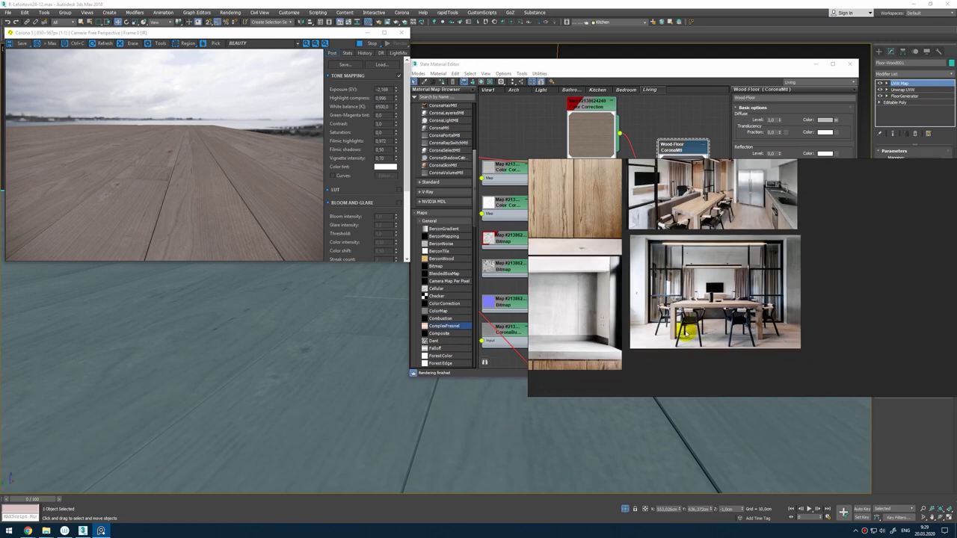
scroll(629, 342, "up", 5)
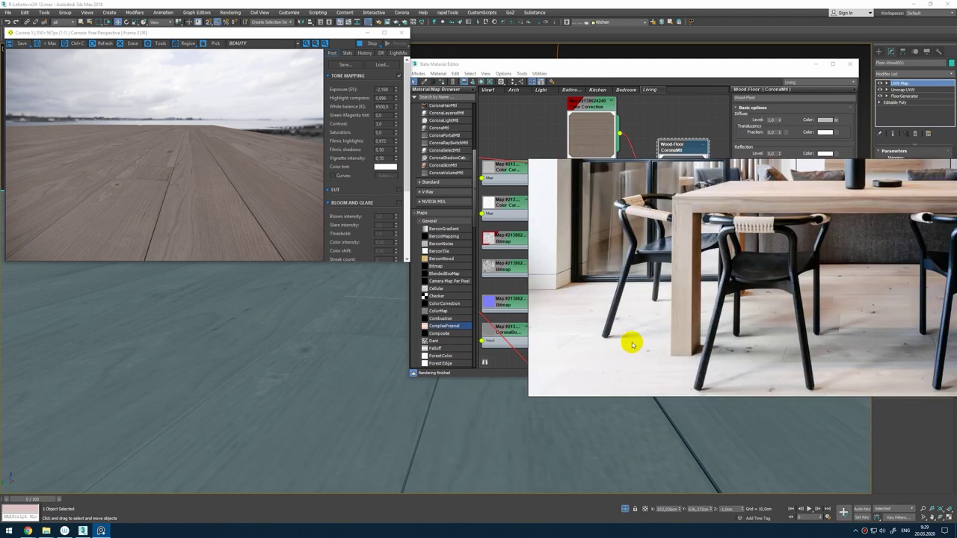
Step: Return to 3ds Max and set the Wood-Floor material's reflection glossiness to 0.61 and its diffuse level to 0
left_click(687, 147)
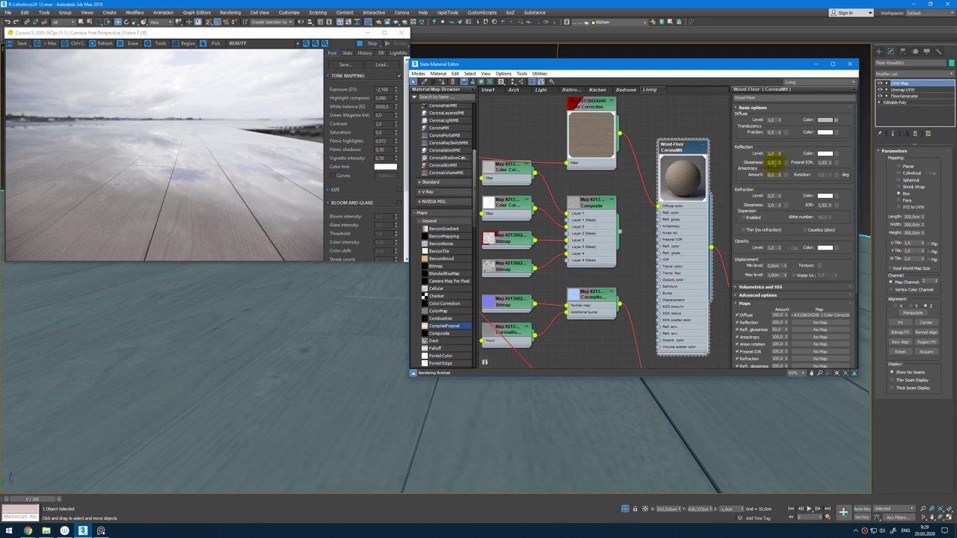
left_click_drag(779, 162, 780, 177)
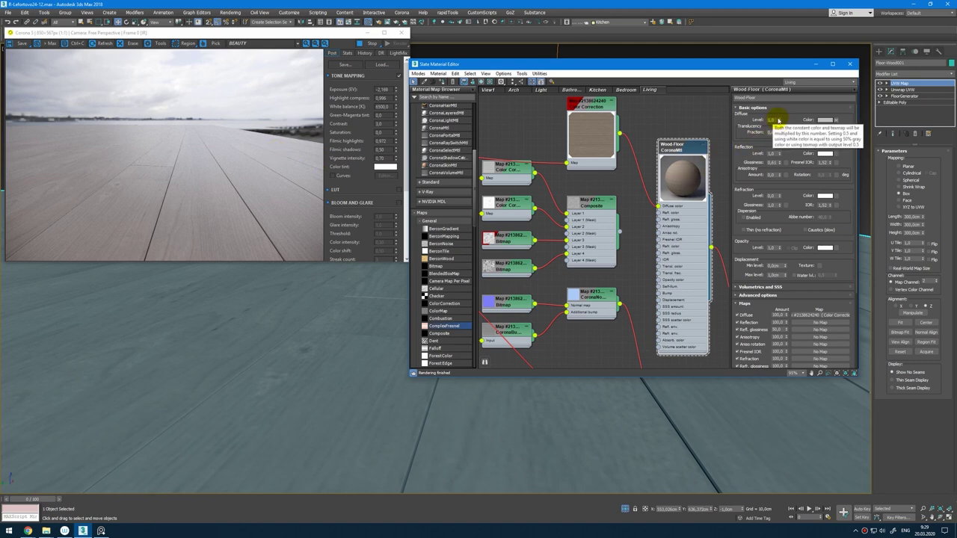
left_click_drag(776, 120, 780, 210)
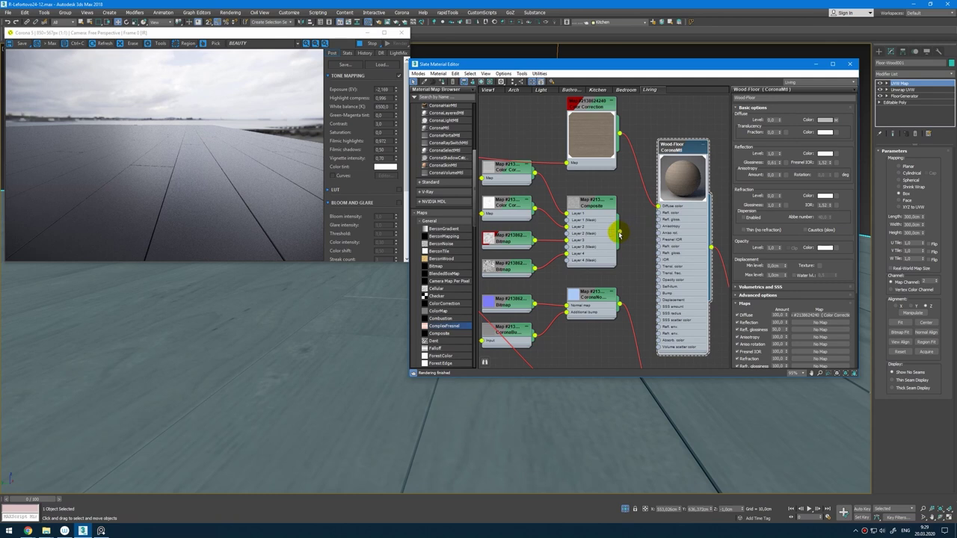
Step: Try the wood Color Correction map as Wood-Floor's reflection glossiness, and replace it with the Composite, leaving its two lower bitmaps disconnected
left_click_drag(533, 173, 659, 219)
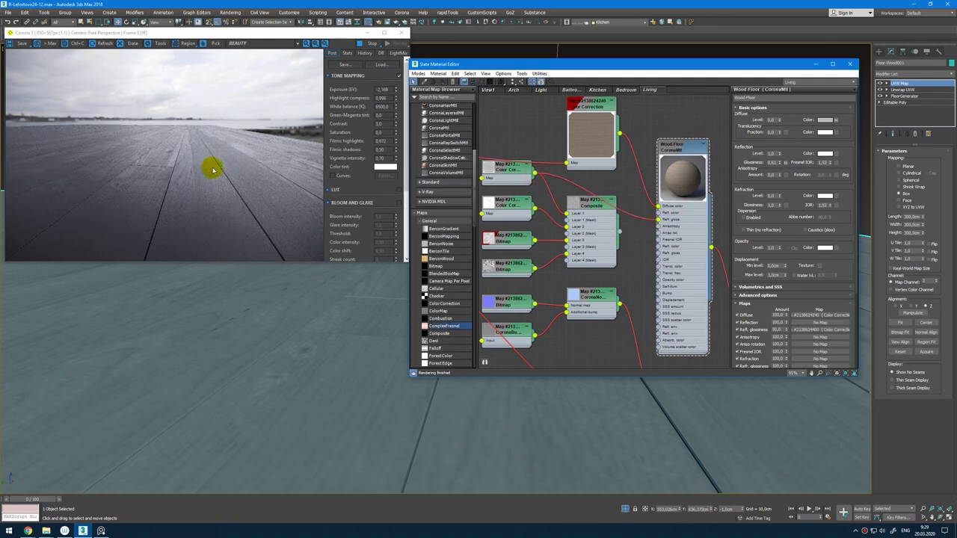
middle_click_drag(534, 159, 556, 158)
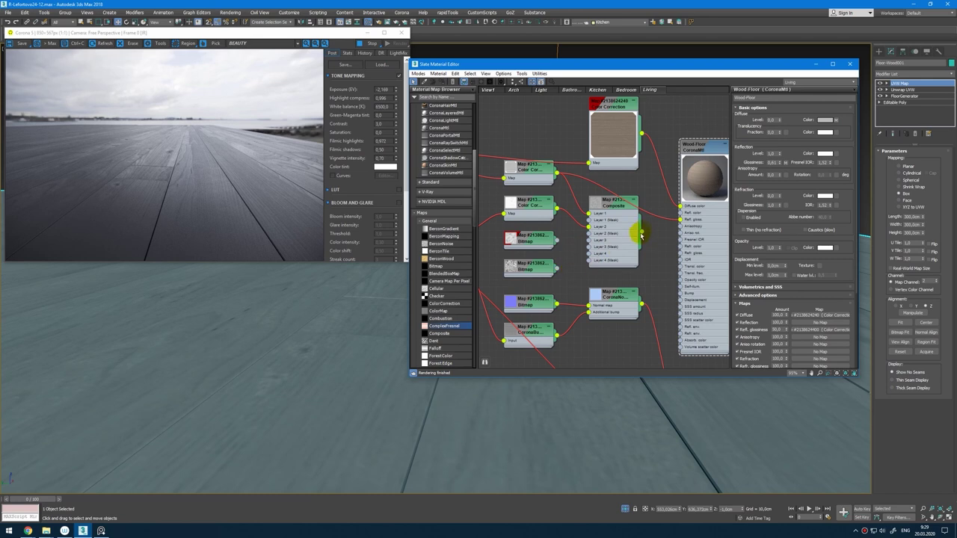
left_click_drag(642, 231, 682, 218)
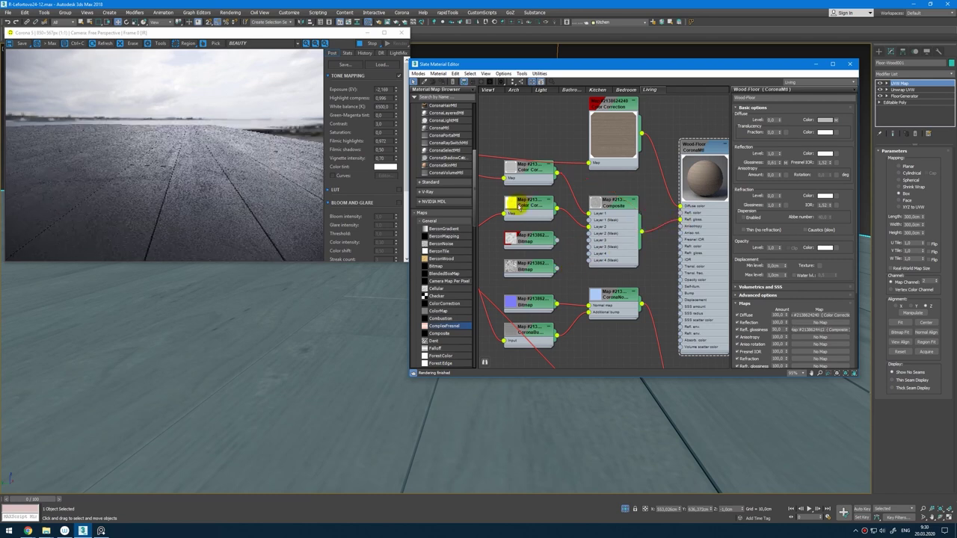
Step: Open the WipingResidueHeavy001 bitmap feeding the Output map and view its image at full size
middle_click_drag(513, 203, 609, 182)
middle_click_drag(518, 196, 583, 190)
double_click(516, 205)
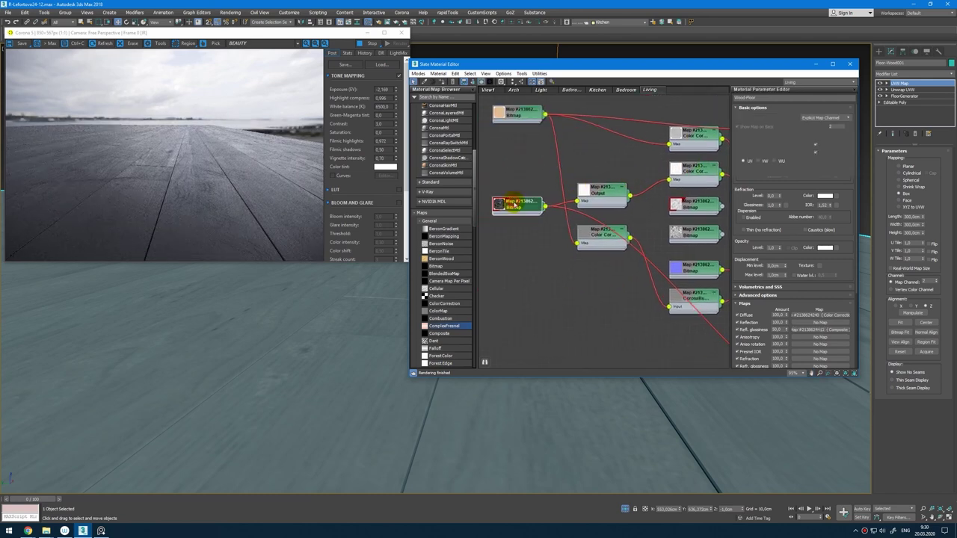
left_click(843, 221)
left_click(411, 87)
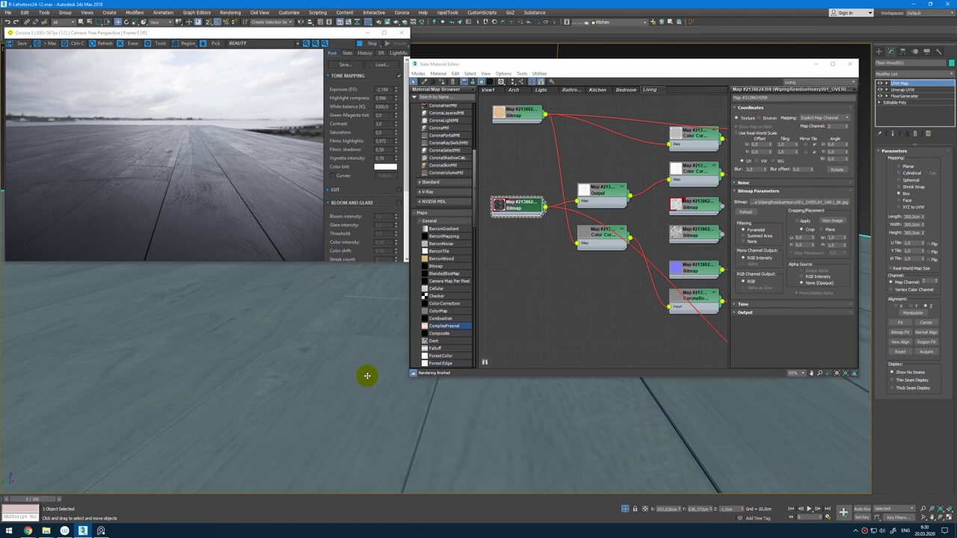
Step: Compare the map channels of the wiping residue and birch wood bitmaps, enlarging the birch bitmap's node preview
double_click(501, 208)
double_click(526, 223)
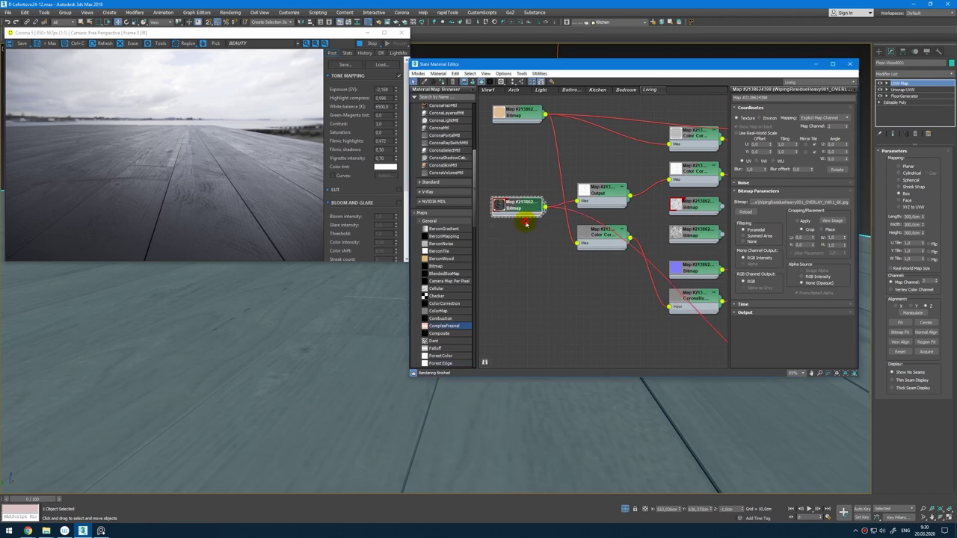
left_click(925, 267)
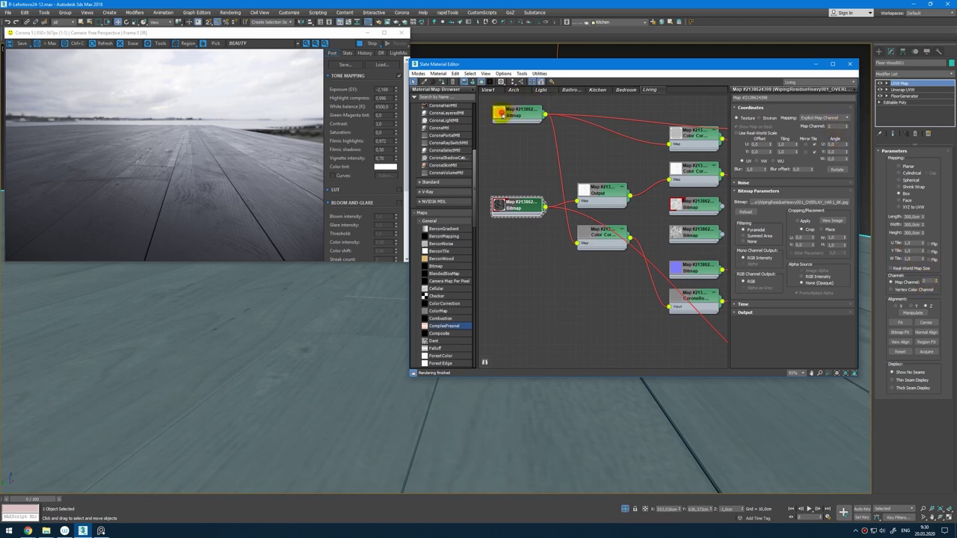
double_click(503, 113)
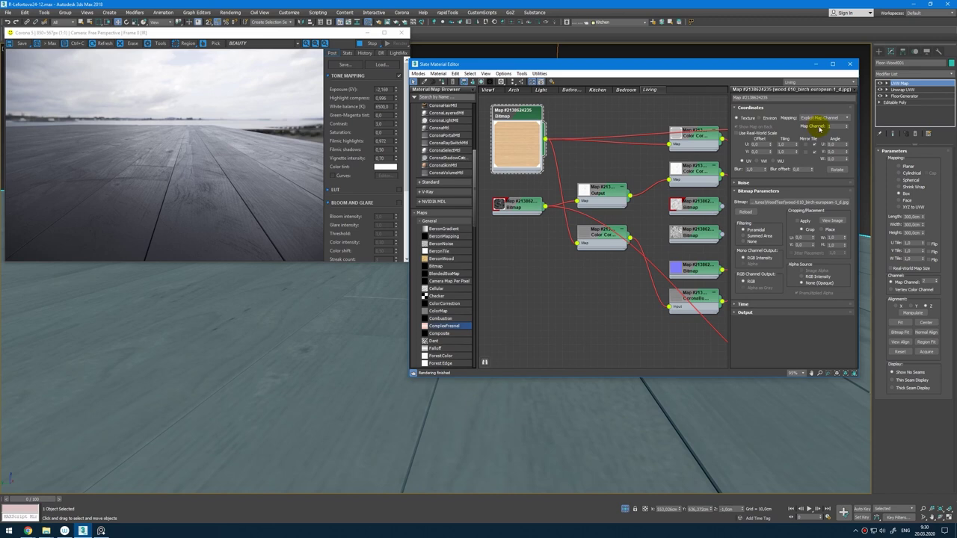
Step: Check the floor's Unwrap UVW and UVW Map channels, and reconnect the two lower bitmaps to the Composite's Layers 3 and 4
left_click(903, 89)
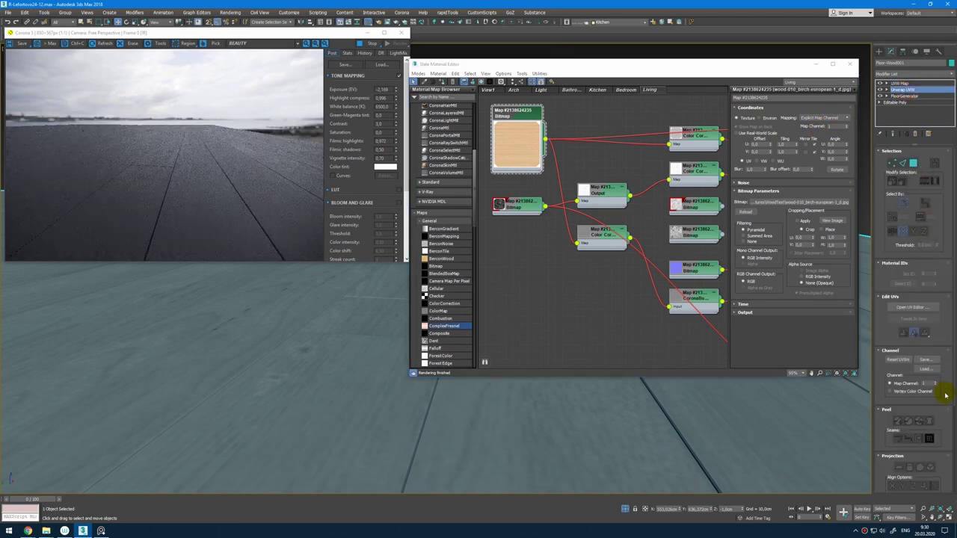
left_click(900, 83)
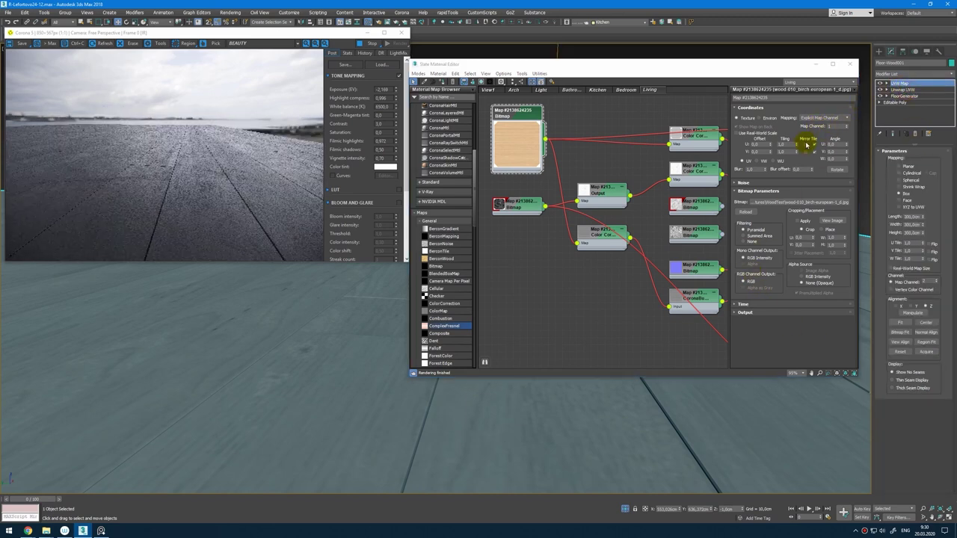
middle_click_drag(647, 178, 578, 192)
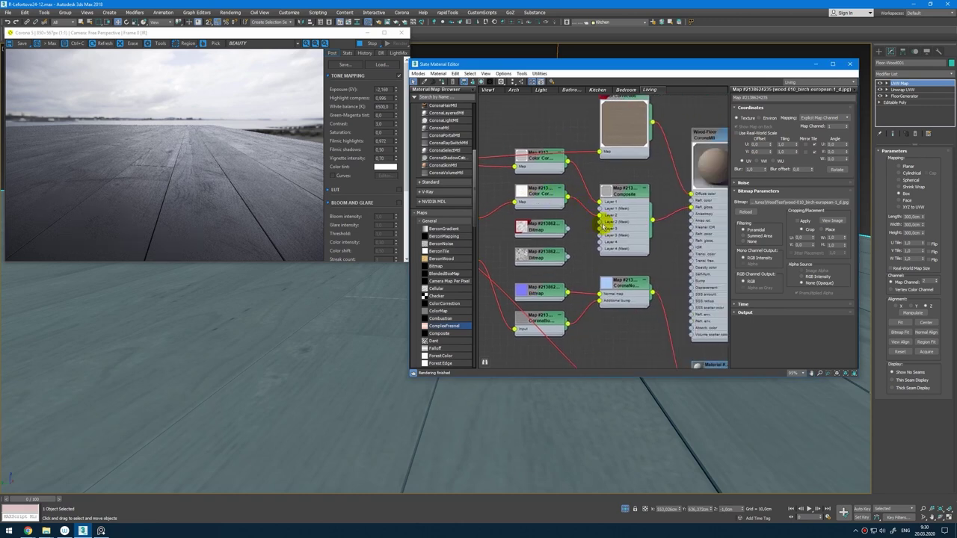
double_click(618, 196)
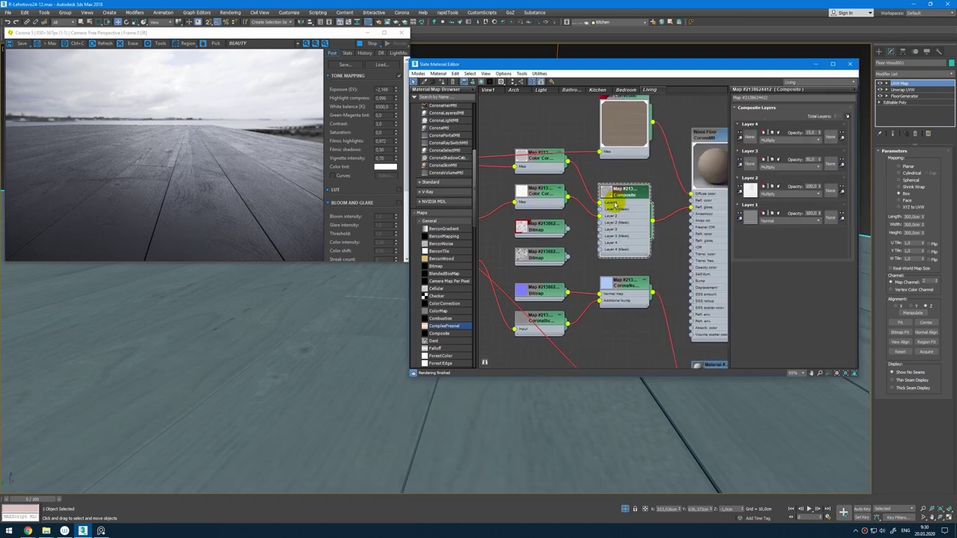
left_click_drag(567, 233, 601, 231)
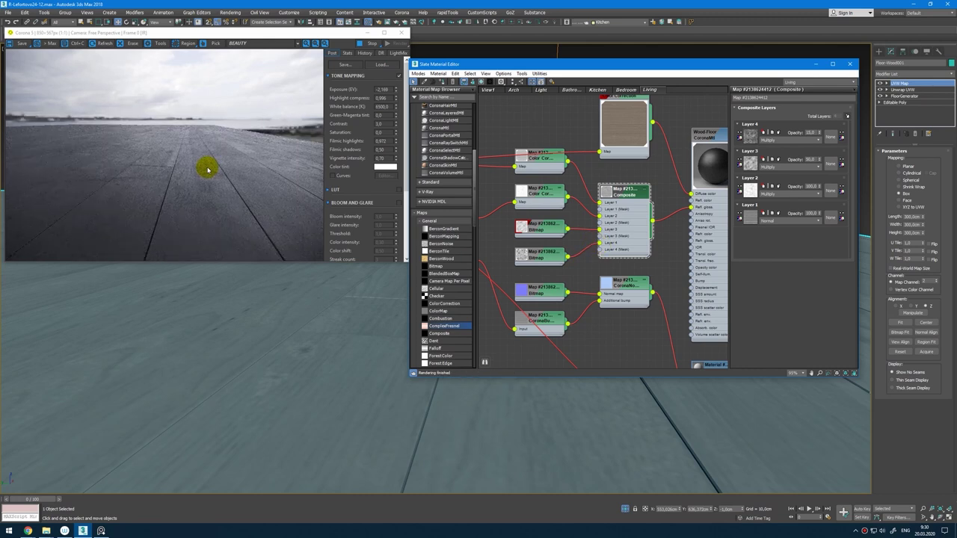
Step: Disconnect the Composite from Wood-Floor's reflection glossiness and connect the CoronaNormal map to Bump without its additional bump input
middle_click_drag(613, 173, 563, 148)
double_click(664, 110)
double_click(655, 169)
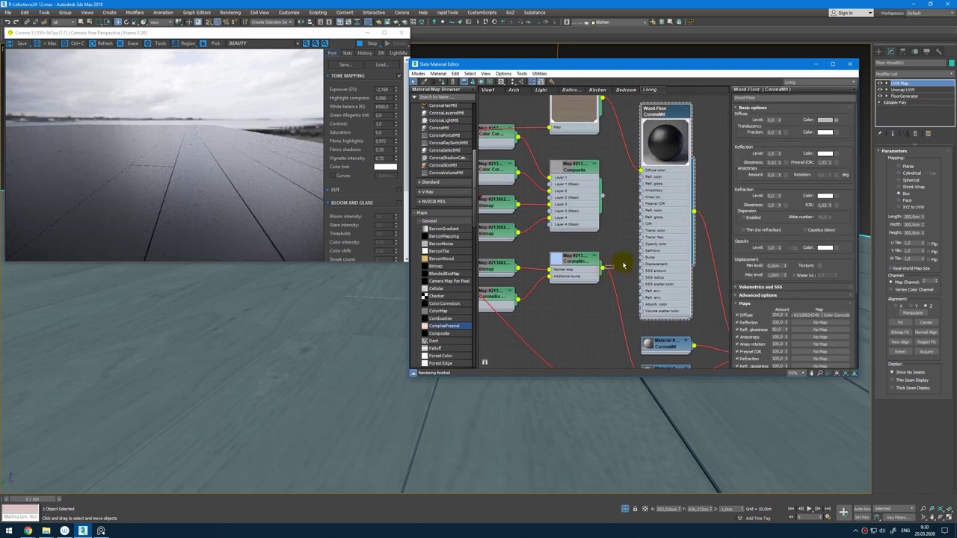
left_click_drag(624, 265, 542, 282)
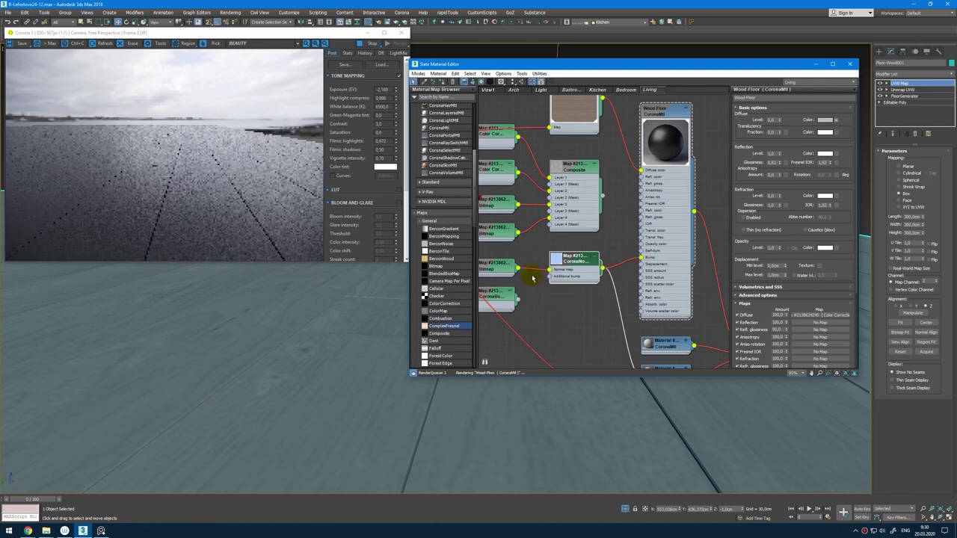
Step: Open the scratches normal bitmap feeding the CoronaNormal map and view its image
middle_click_drag(532, 278, 616, 256)
double_click(575, 244)
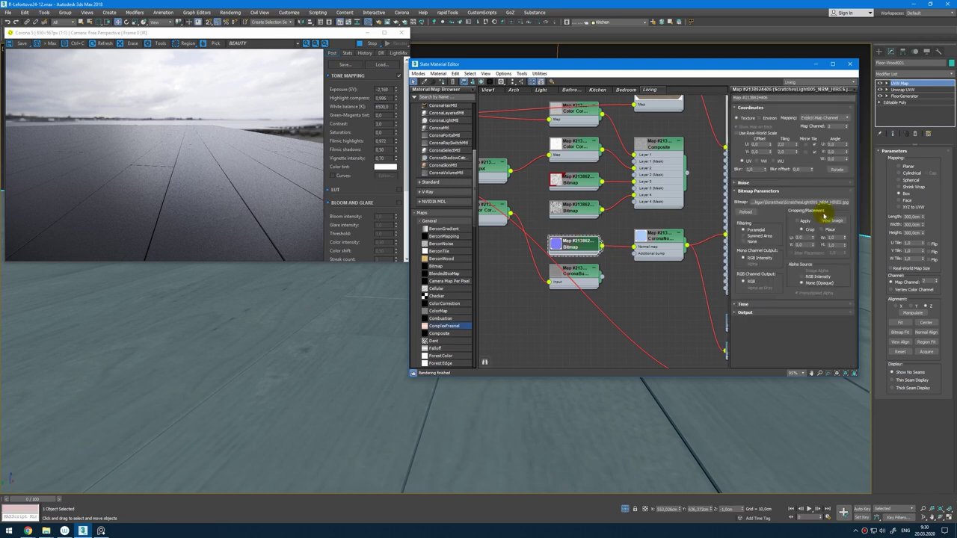
left_click(830, 220)
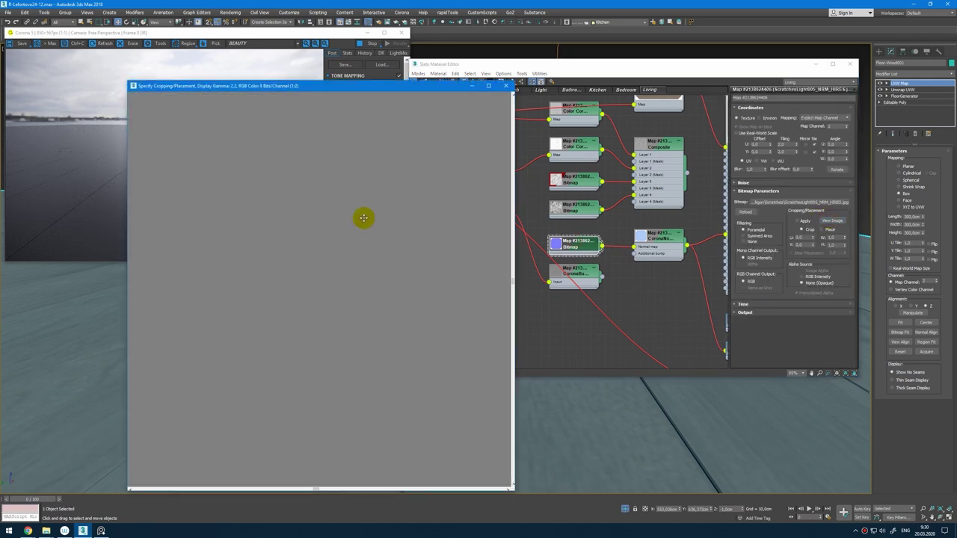
left_click(506, 86)
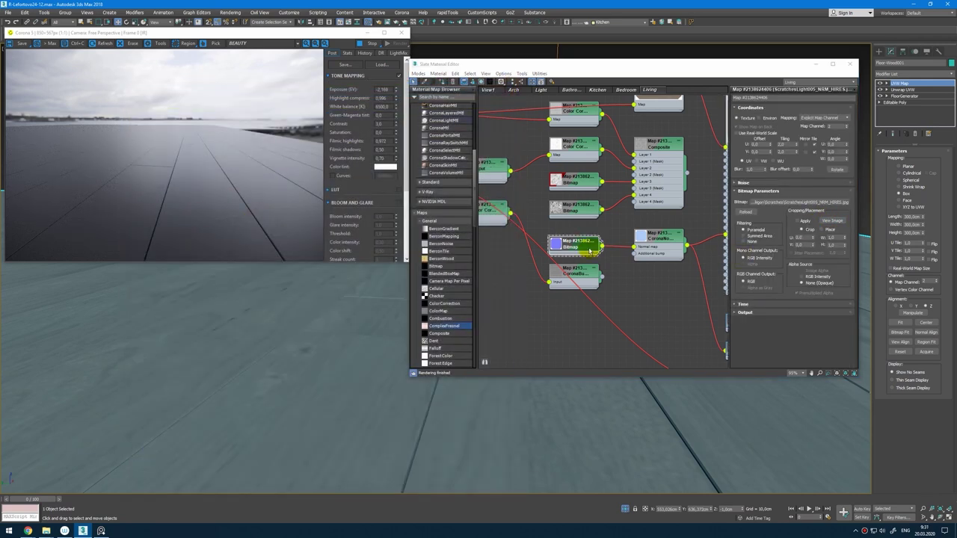
Step: Open the CoronaNormal map's settings and reconnect the CoronaBumpConverter map to its Additional bump input
double_click(640, 237)
double_click(663, 236)
double_click(659, 259)
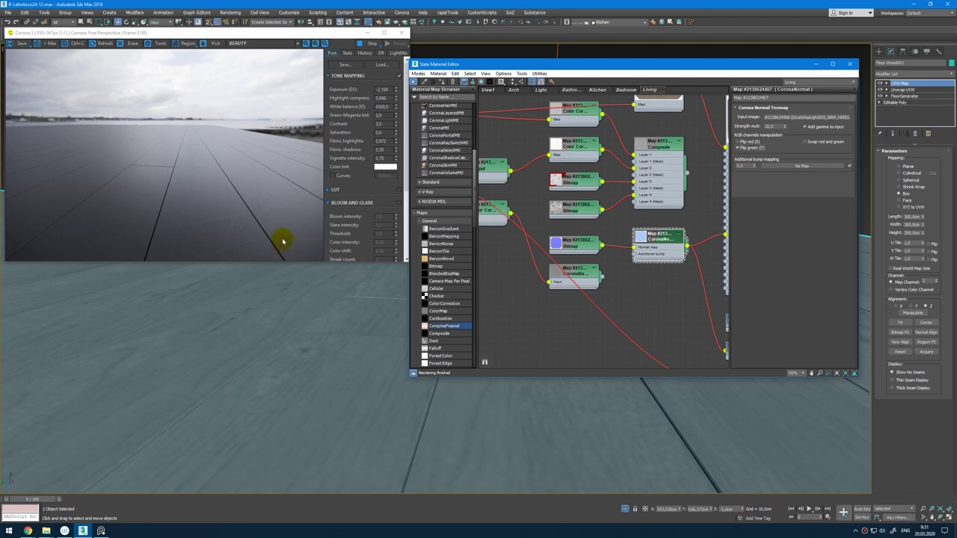
middle_click_drag(629, 234, 566, 215)
scroll(550, 258, "up", 2)
left_click(531, 255)
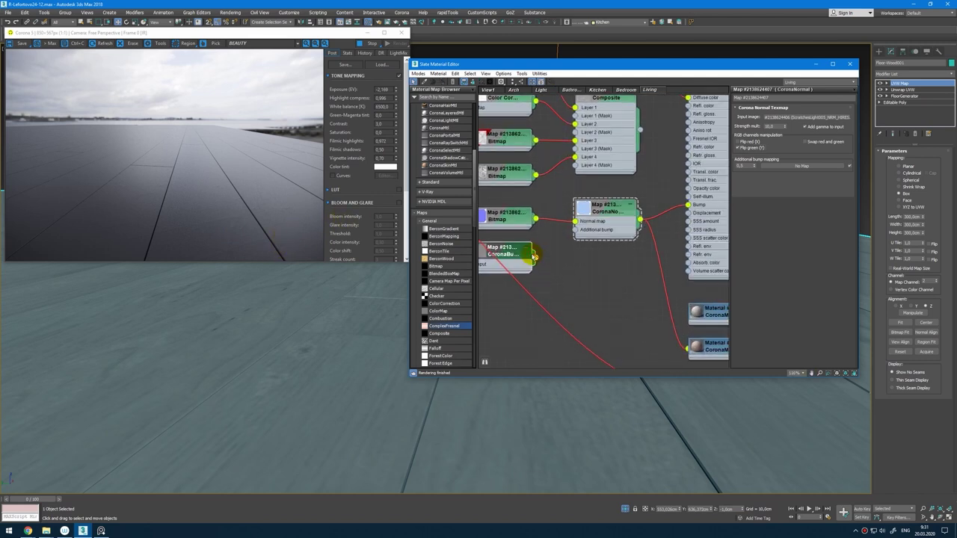
left_click_drag(535, 260, 576, 229)
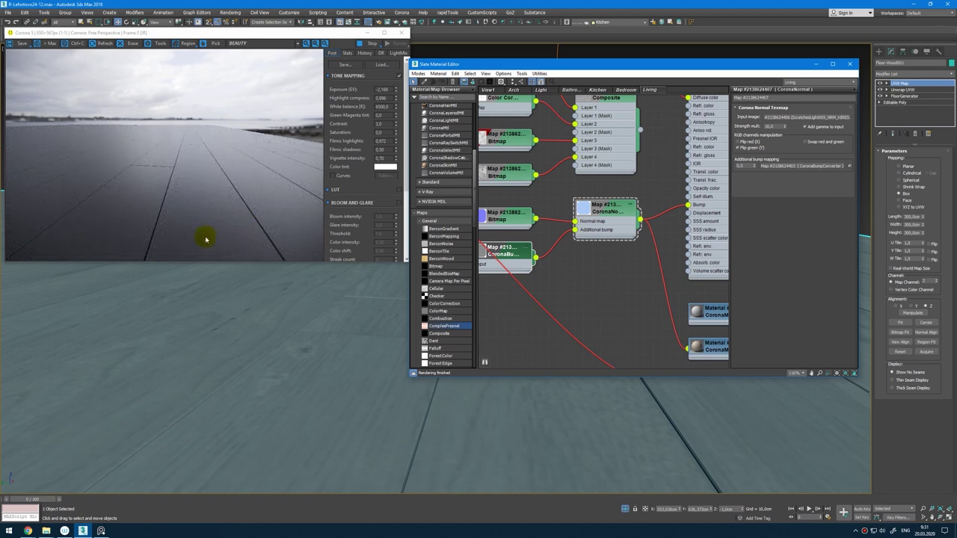
Step: Reconnect the Composite to Wood-Floor's reflection glossiness and raise the material's diffuse level to 1
middle_click_drag(636, 204, 566, 228)
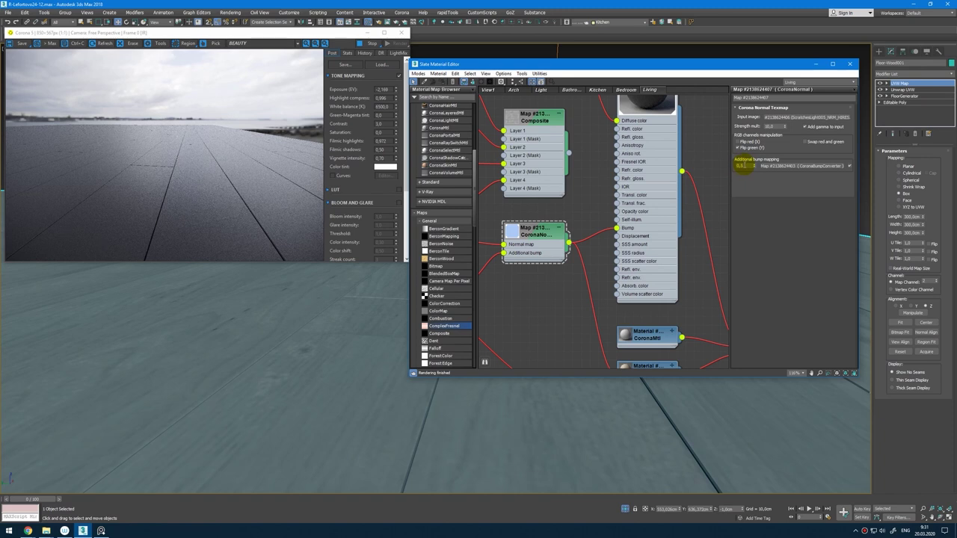
middle_click_drag(636, 188, 620, 248)
double_click(619, 104)
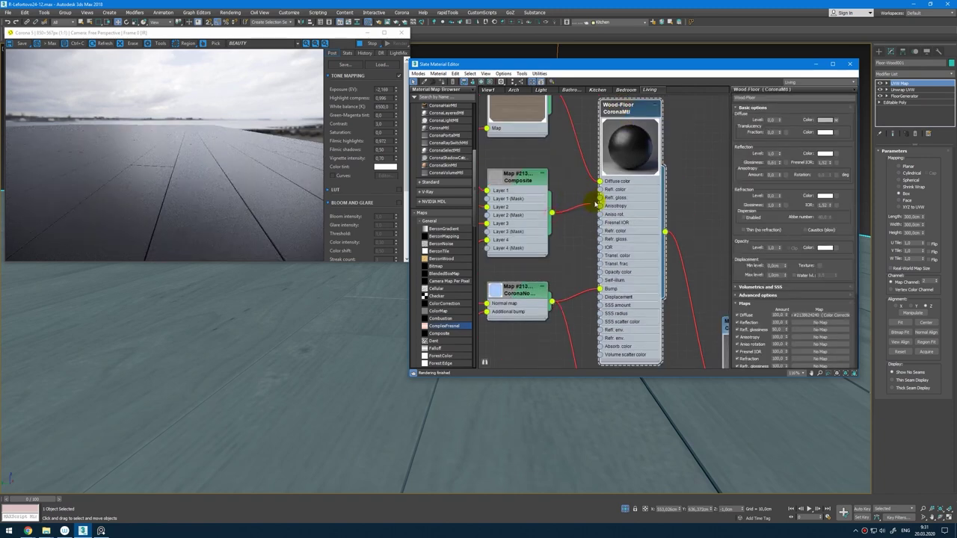
left_click_drag(600, 200, 600, 198)
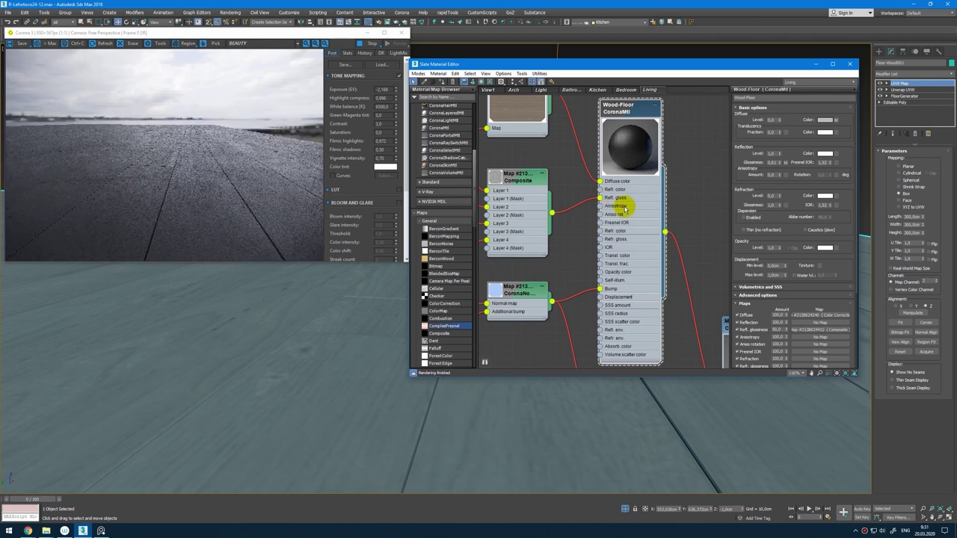
left_click_drag(779, 122, 765, 26)
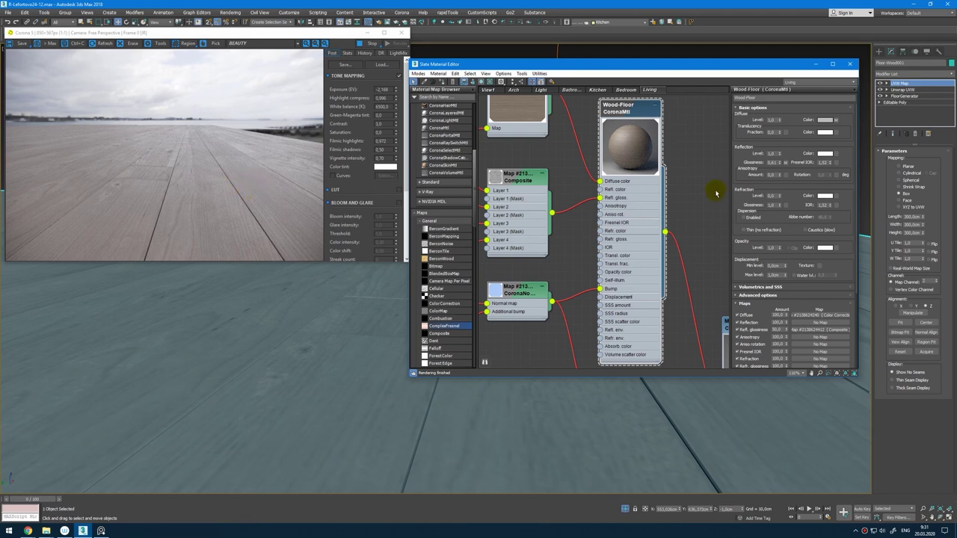
Step: Open the floor's CoronaLayeredMtl and disconnect Layer 2 and both masks, keeping only the base material and Layer 1
middle_click_drag(684, 215, 636, 184)
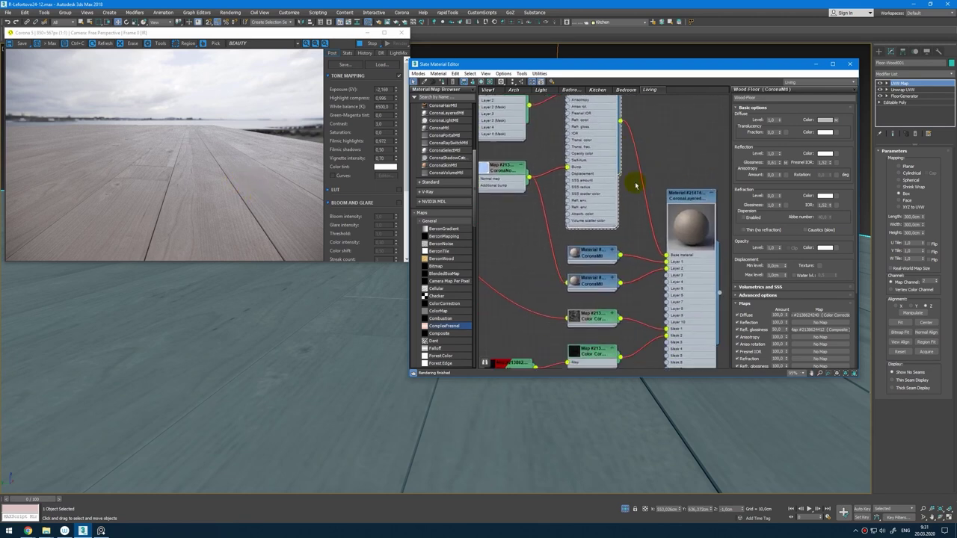
double_click(689, 200)
middle_click_drag(632, 229, 630, 214)
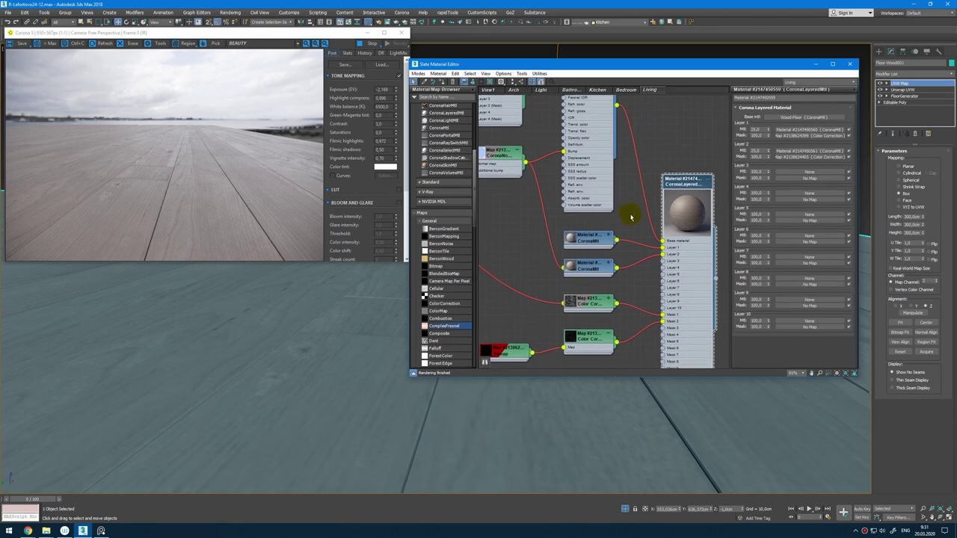
middle_click_drag(650, 296, 646, 239)
left_click_drag(662, 196, 644, 223)
left_click_drag(661, 262, 662, 252)
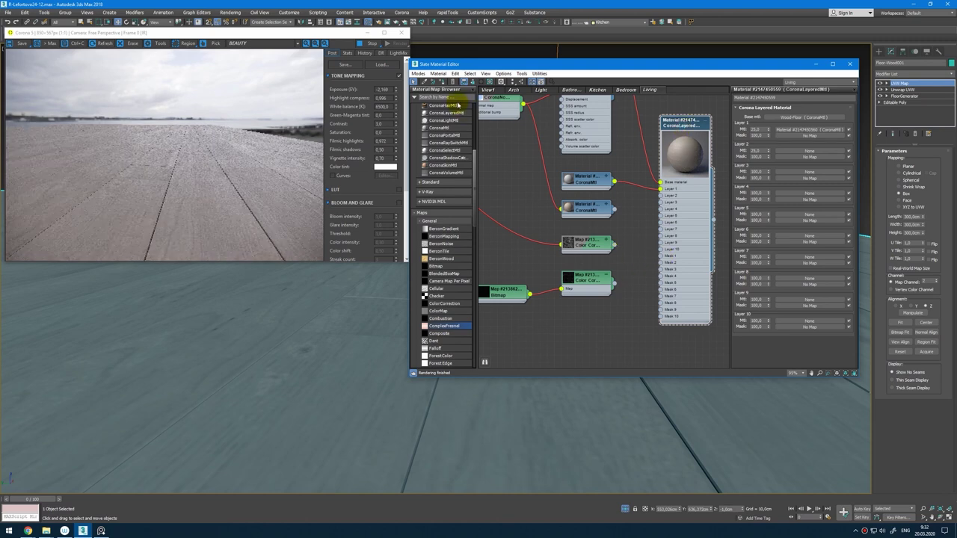
Step: Assign the layered material to the selected floor and set its Layer 1 material amount to 100
left_click(442, 82)
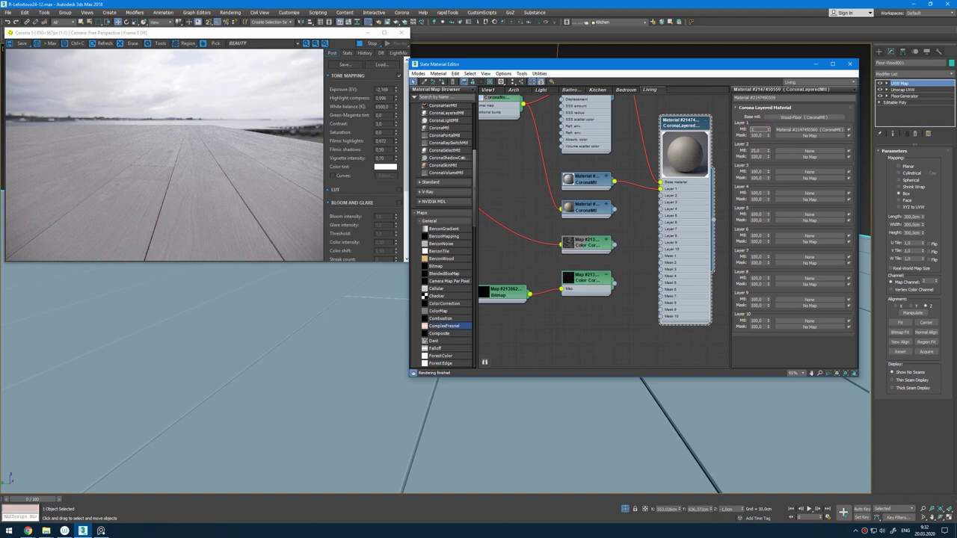
key("Return")
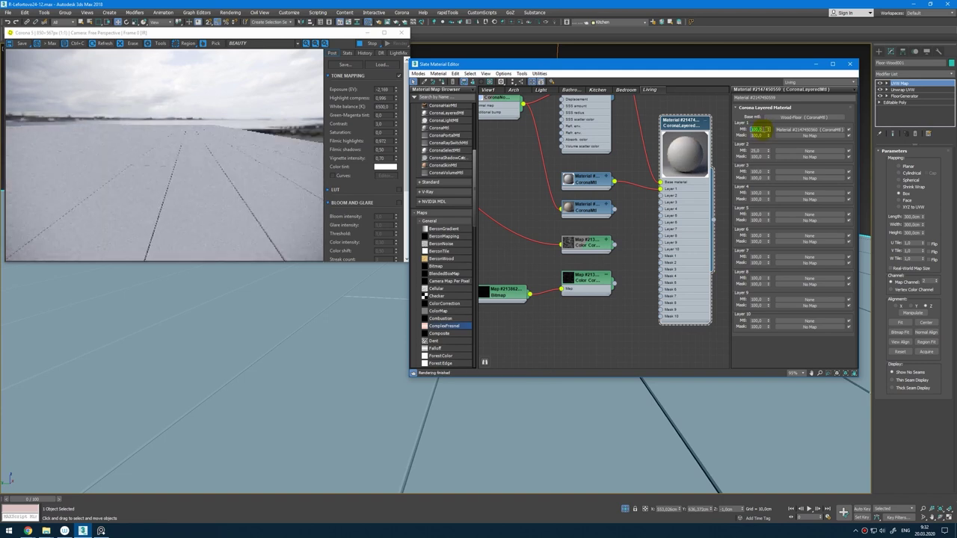
Step: Check the WipingResidueHeavy001 bitmap and connect its lower Color Correction map to the layered material's Mask 1
middle_click_drag(583, 234, 604, 232)
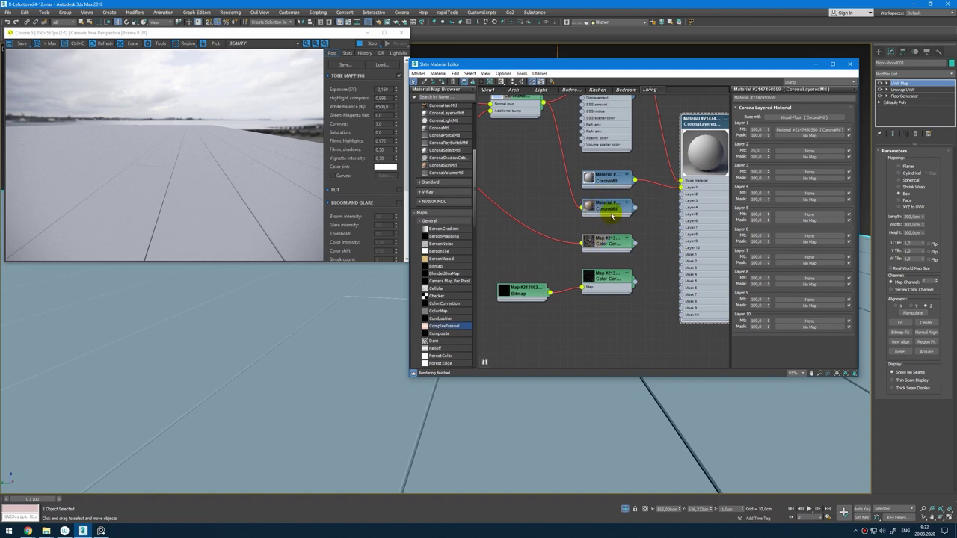
scroll(612, 208, "down", 4)
scroll(641, 217, "down", 2)
middle_click_drag(557, 177, 609, 189)
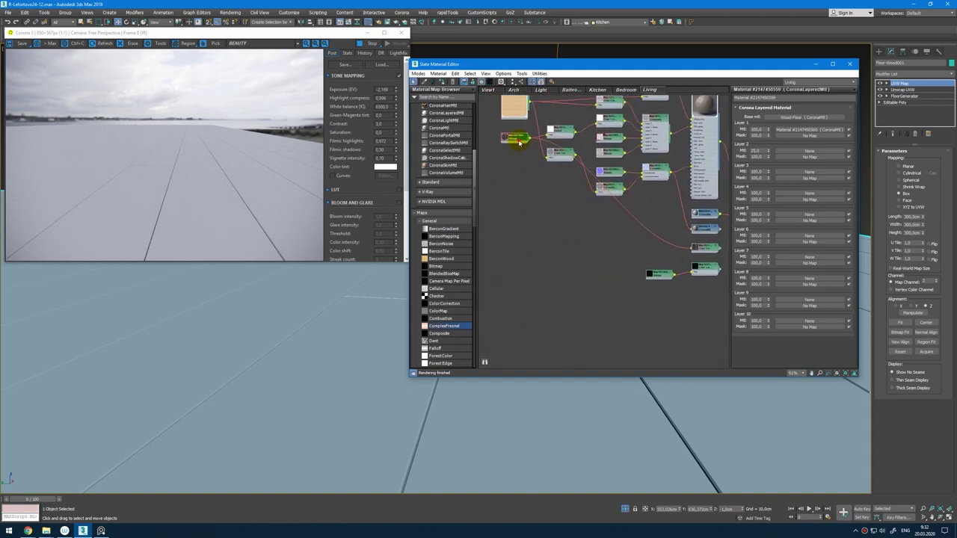
double_click(518, 139)
scroll(665, 249, "up", 5)
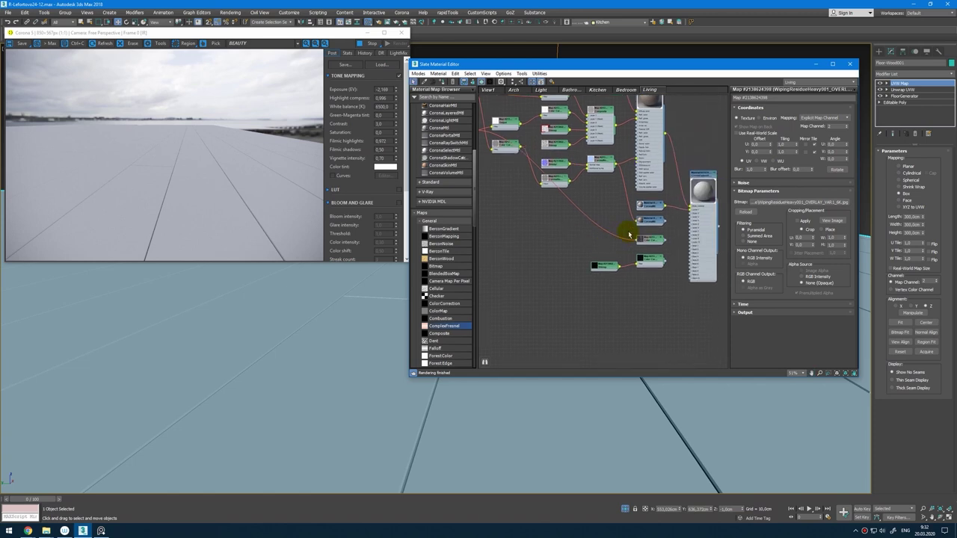
double_click(668, 249)
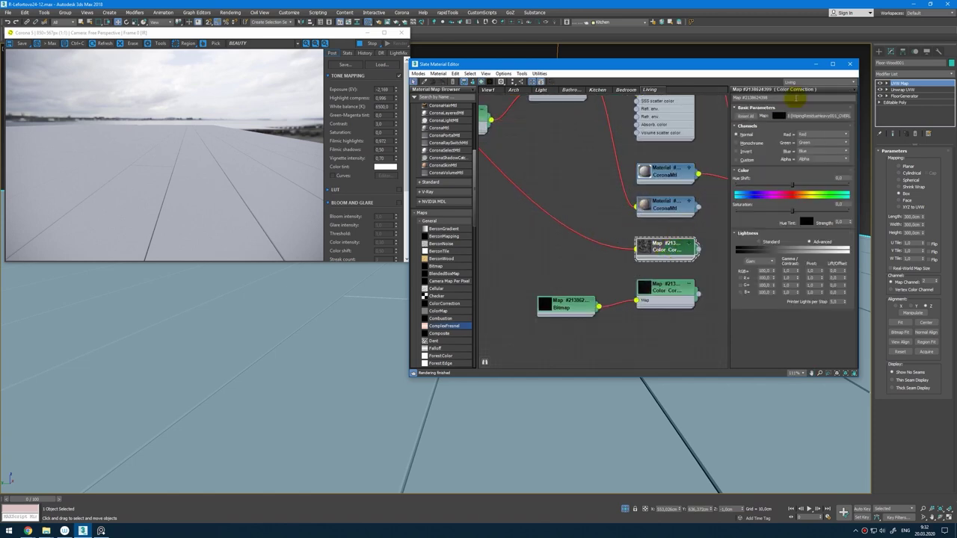
middle_click_drag(673, 179, 613, 211)
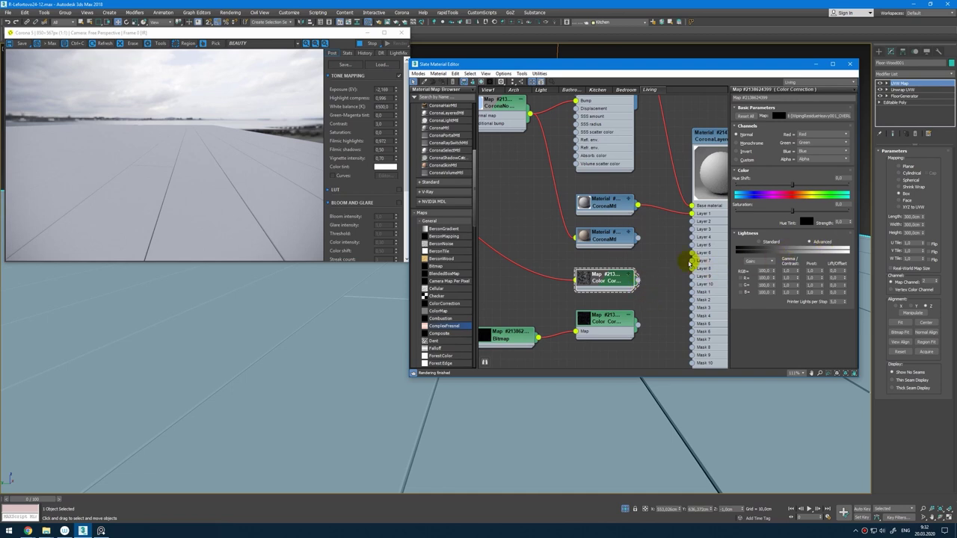
middle_click_drag(676, 262, 643, 264)
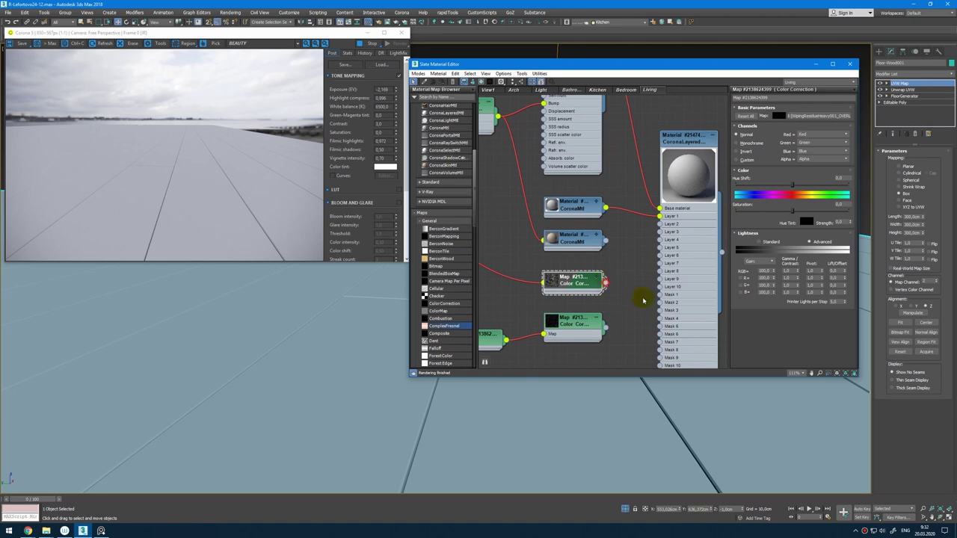
left_click_drag(643, 300, 661, 294)
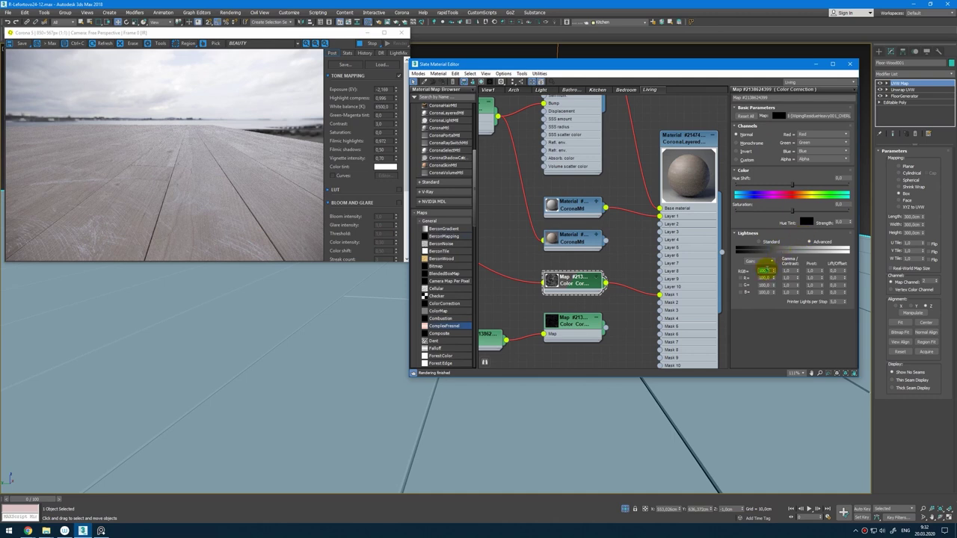
Step: Try a stronger RGB gain on the wiping residue Color Correction mask, and return it to 100
key("Return")
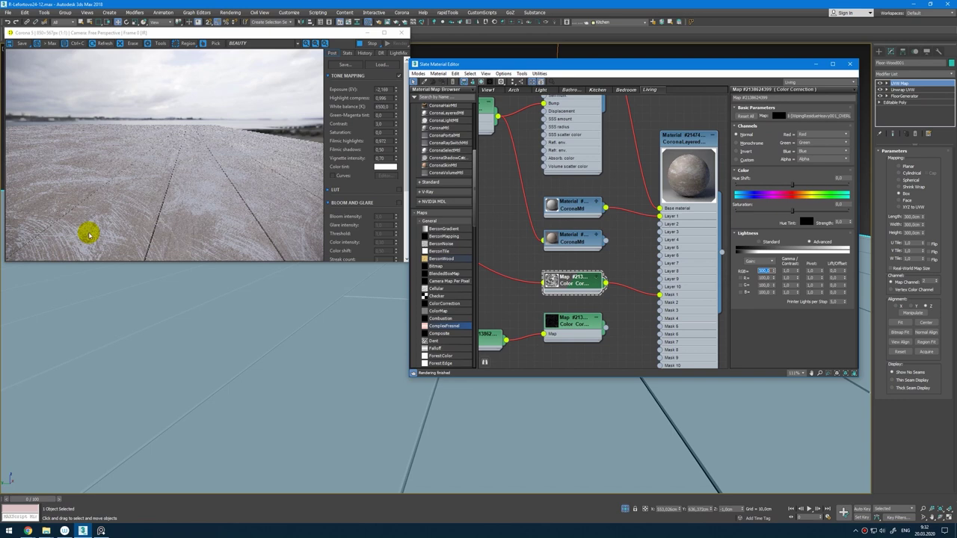
type("200")
key("Return")
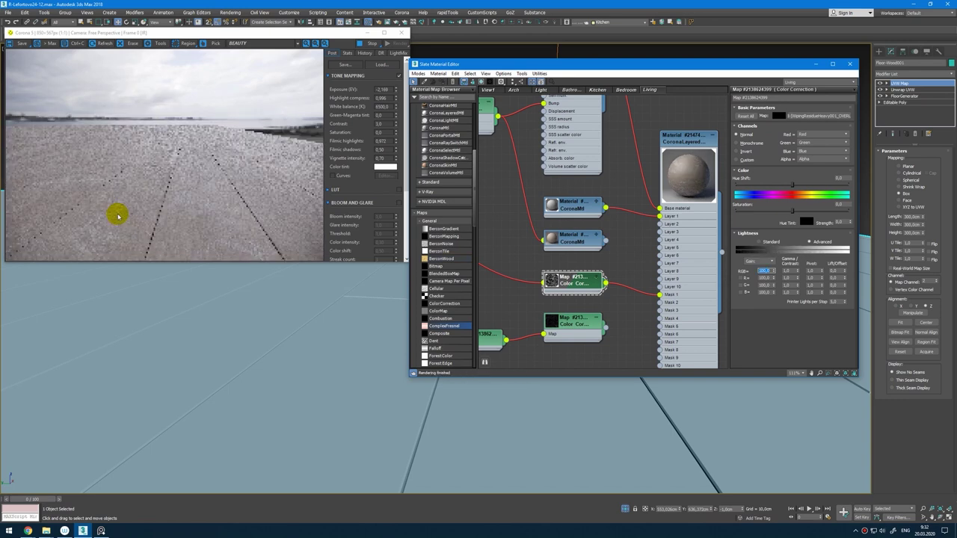
Step: Set the layered material's Layer 1 material amount to 25
double_click(678, 141)
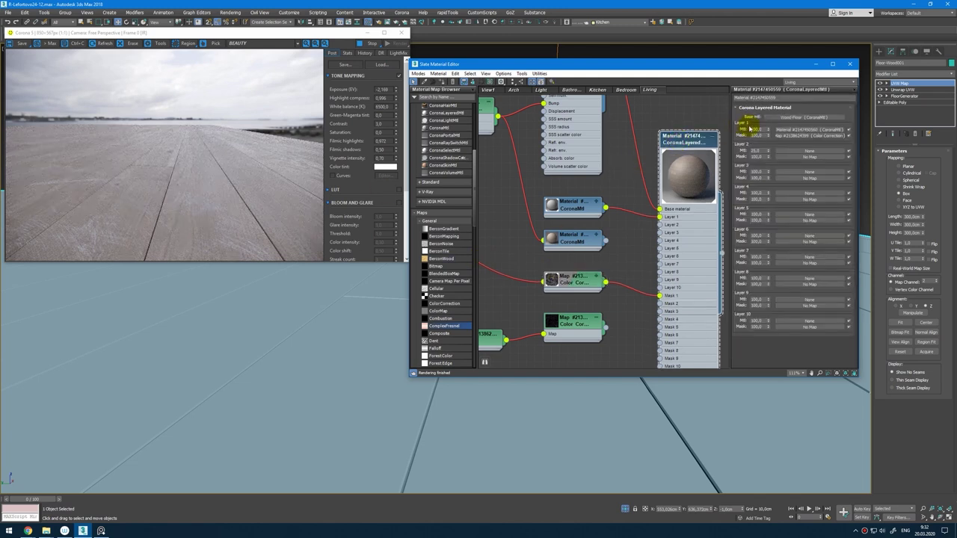
double_click(757, 129)
type("25")
key("Return")
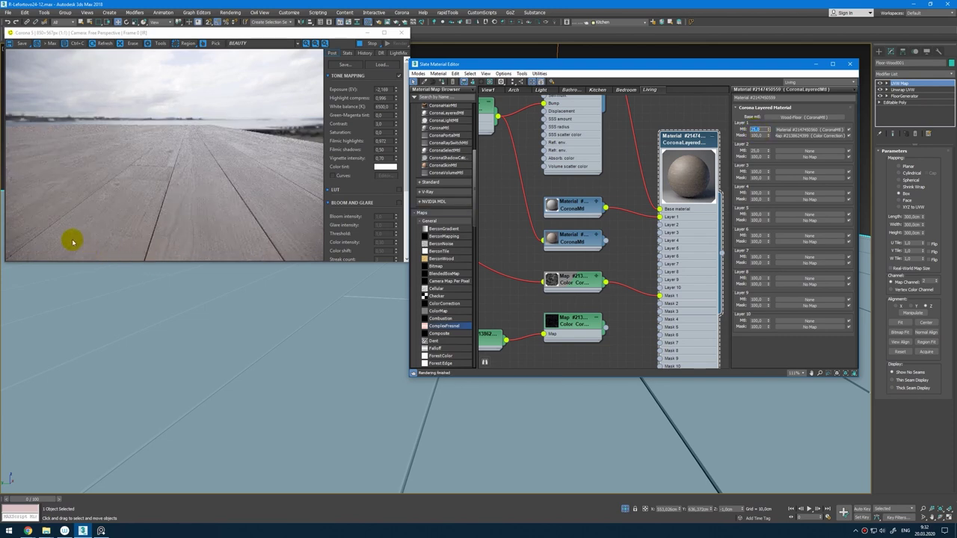
Step: Connect the second CoronaMtl to the layered material's Layer 2 with an amount of 100, and open that CoronaMtl's settings
left_click_drag(605, 240, 659, 224)
double_click(759, 150)
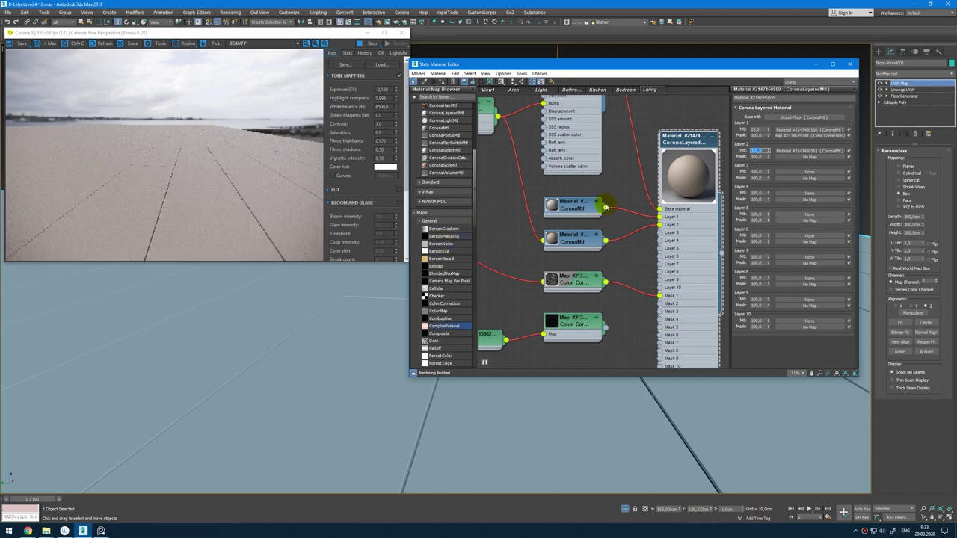
double_click(573, 238)
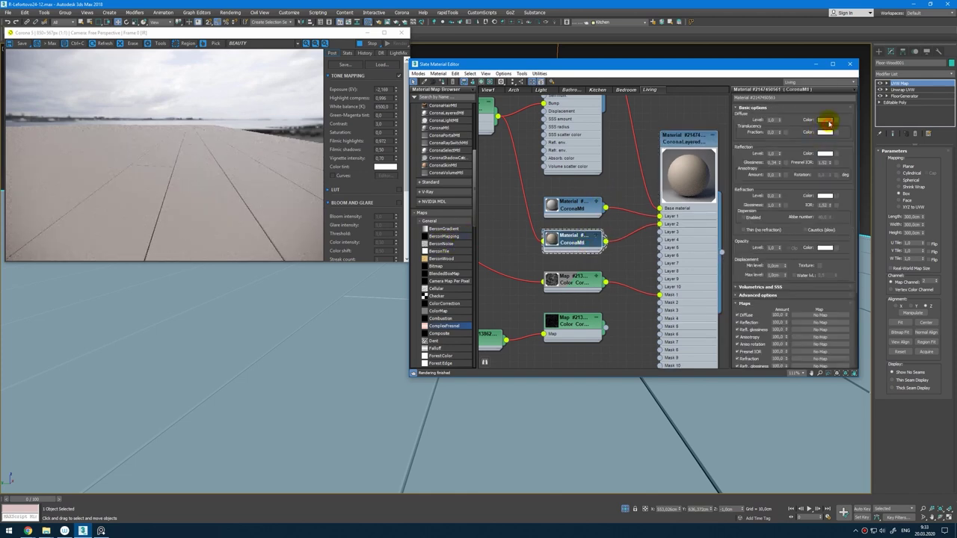
Step: Change the second CoronaMtl's diffuse color to a fully saturated red, hex A40000
left_click_drag(224, 104, 238, 103)
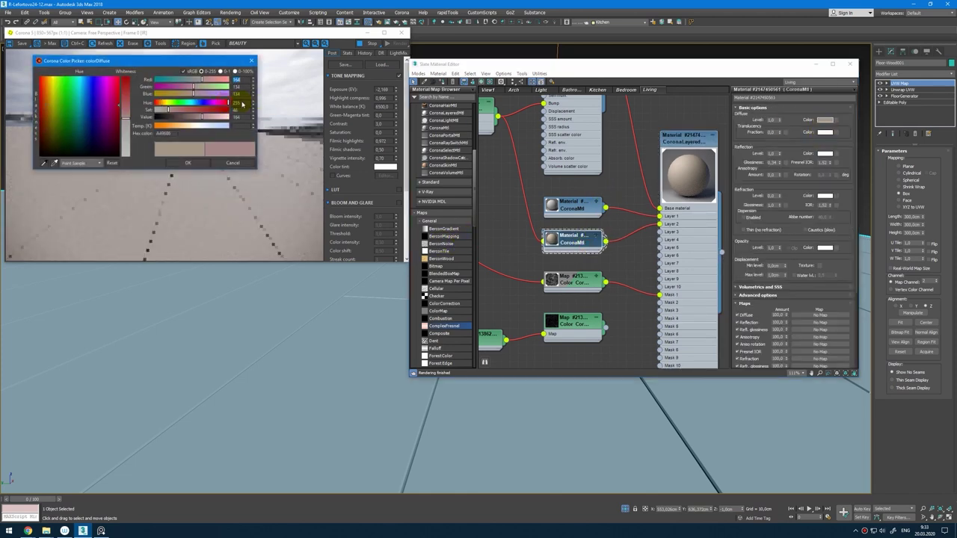
left_click(213, 110)
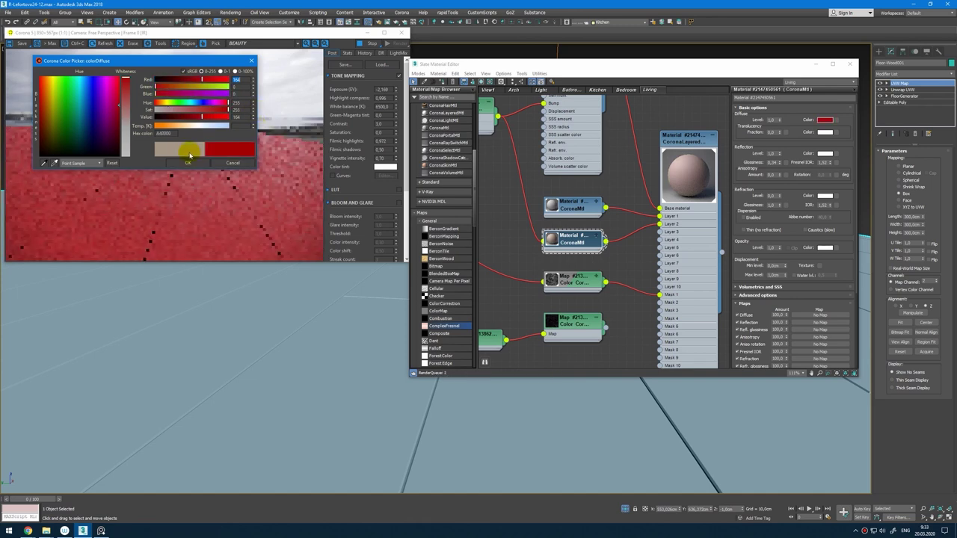
left_click(187, 163)
Step: Connect the lower Color Correction map, fed by the scratches bitmap, to the layered material's Mask 2
middle_click_drag(603, 312, 617, 279)
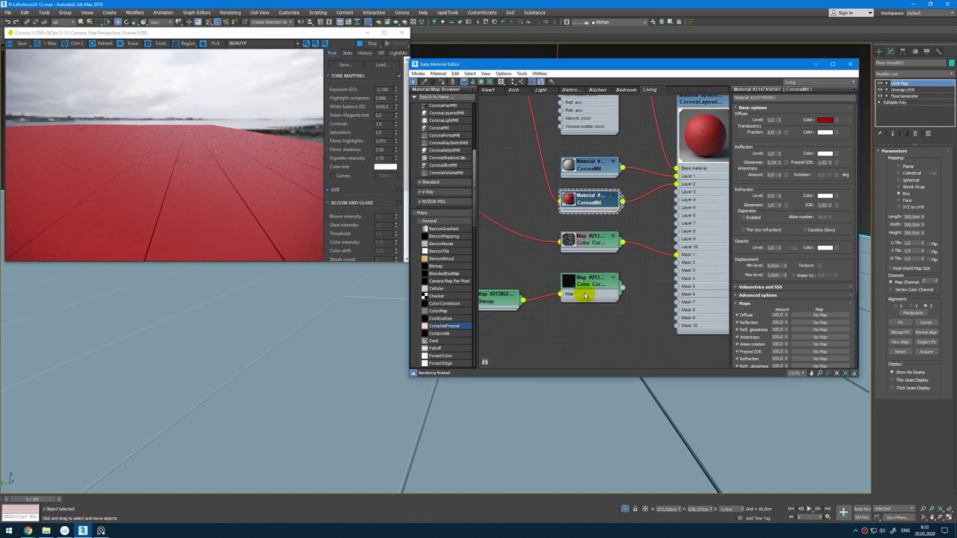
left_click_drag(621, 291, 676, 262)
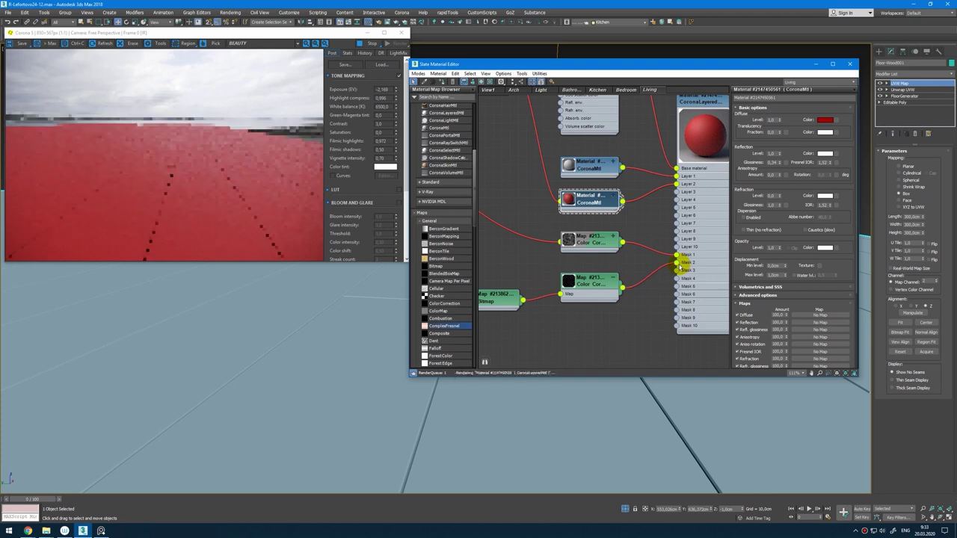
middle_click_drag(571, 285, 615, 274)
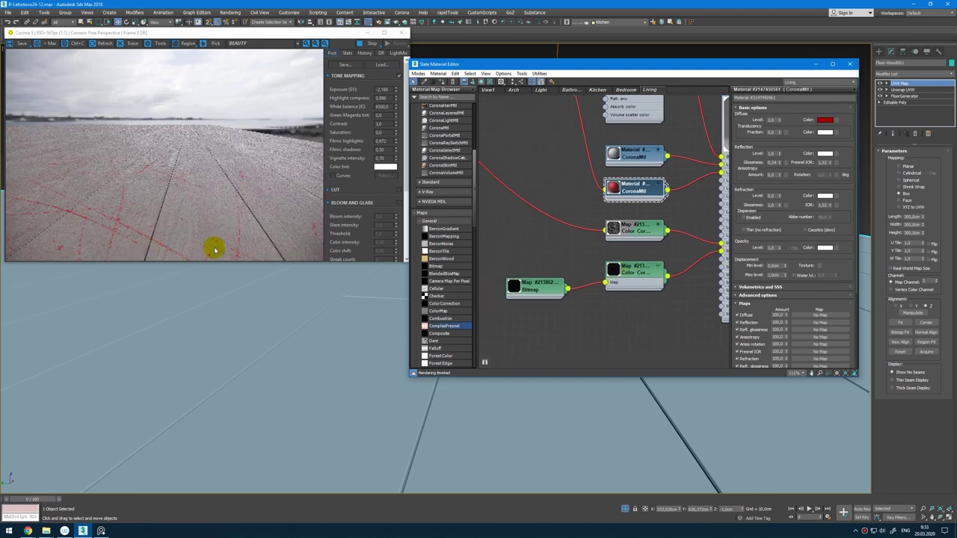
Step: View the ScratchesLight005 overlay bitmap that drives Mask 2, close its preview, and open its Color Correction's settings
double_click(535, 285)
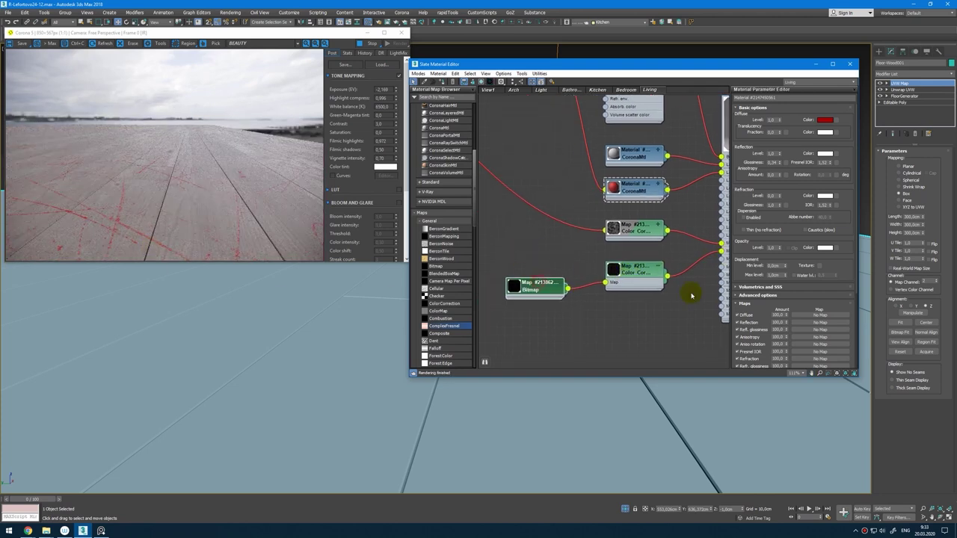
left_click(836, 234)
left_click(353, 88)
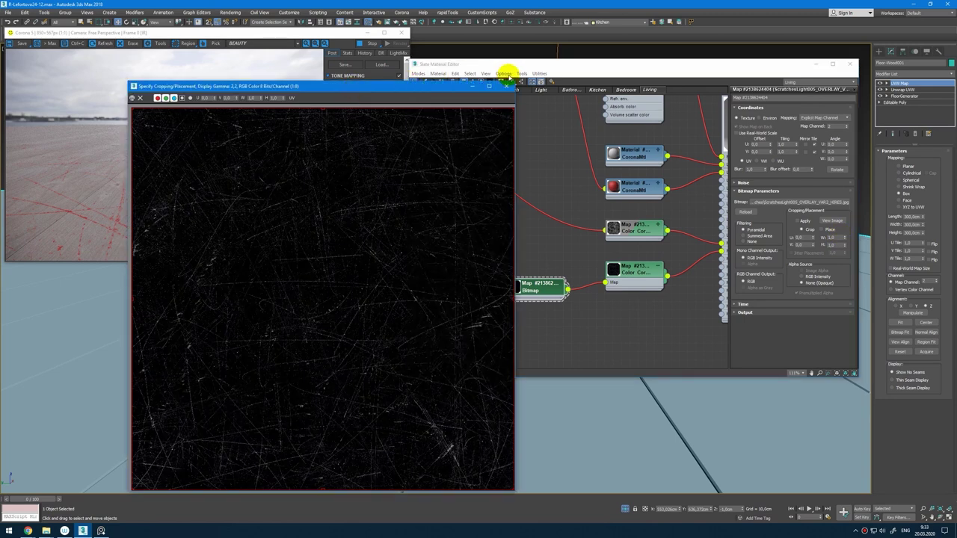
left_click(506, 86)
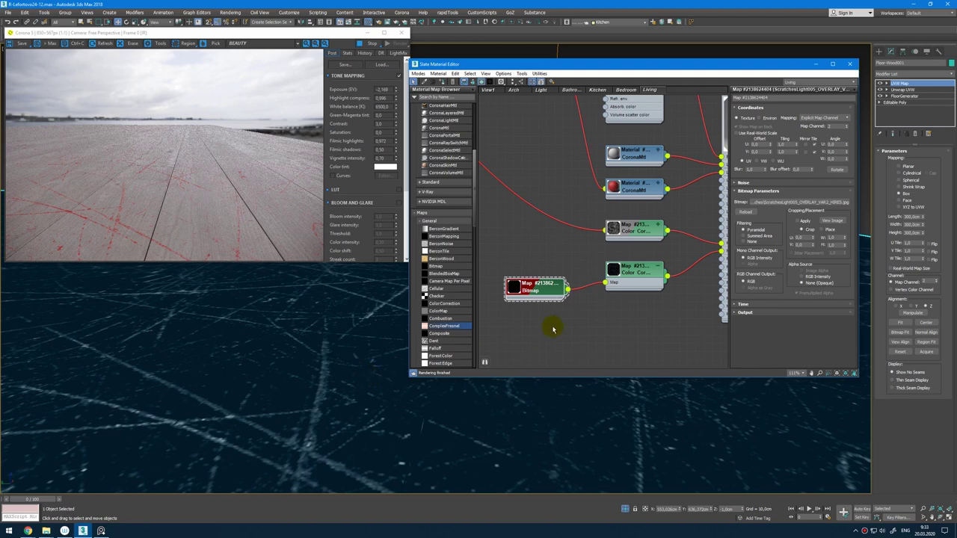
middle_click_drag(618, 212, 576, 236)
double_click(597, 293)
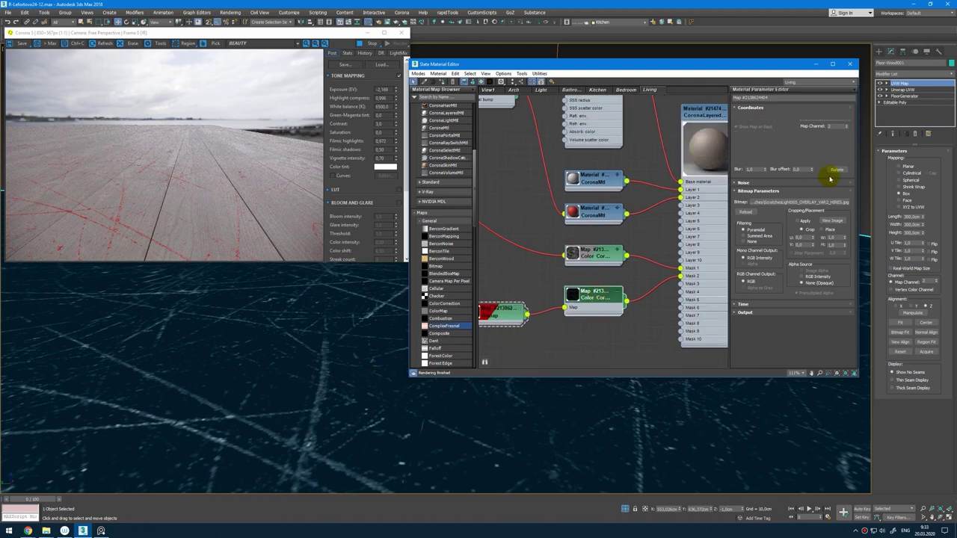
Step: Set the layered material's Layer 2 material amount to 25
middle_click_drag(579, 188, 544, 207)
double_click(663, 129)
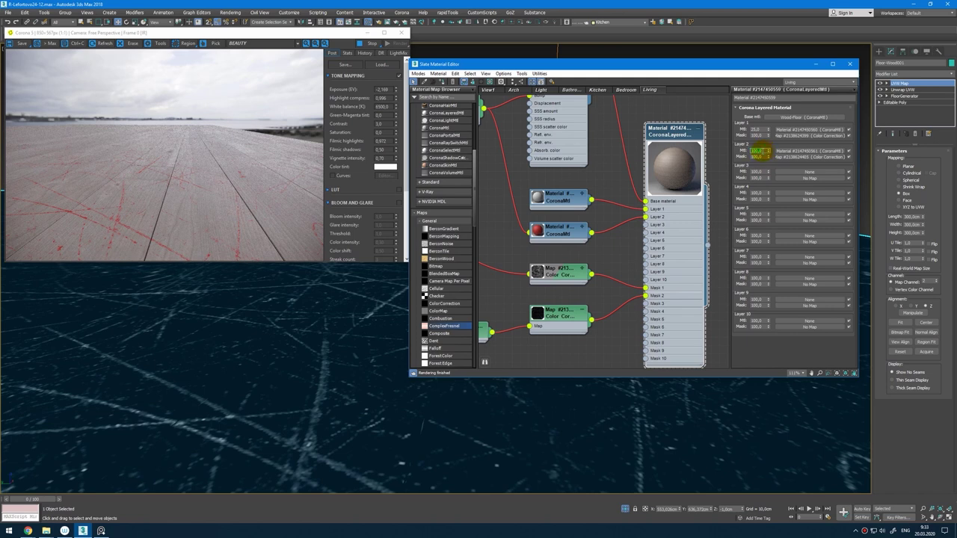
left_click(757, 152)
type("25")
key("Return")
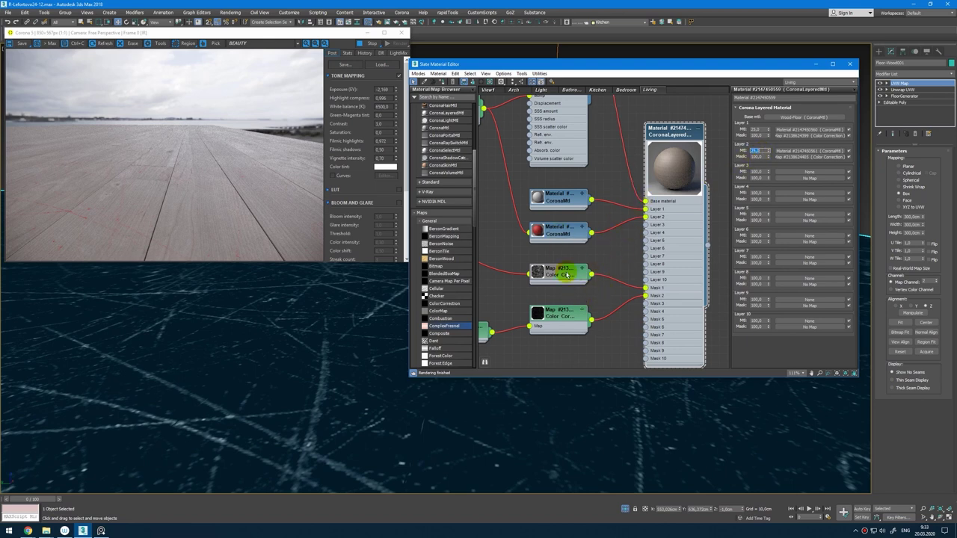
Step: Change the red CoronaMtl's diffuse color to a muted gray-beige, and open the settings of Mask 2's Color Correction
double_click(557, 232)
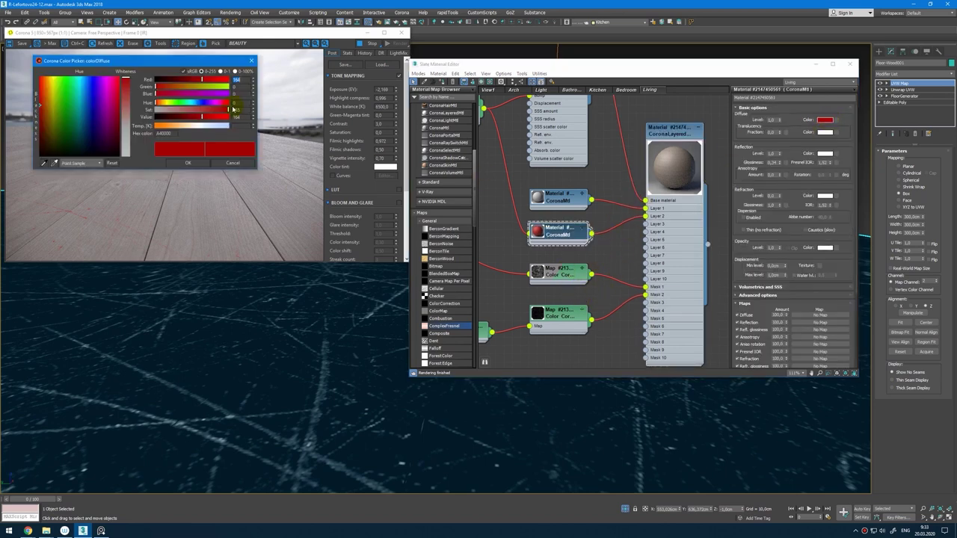
left_click(165, 109)
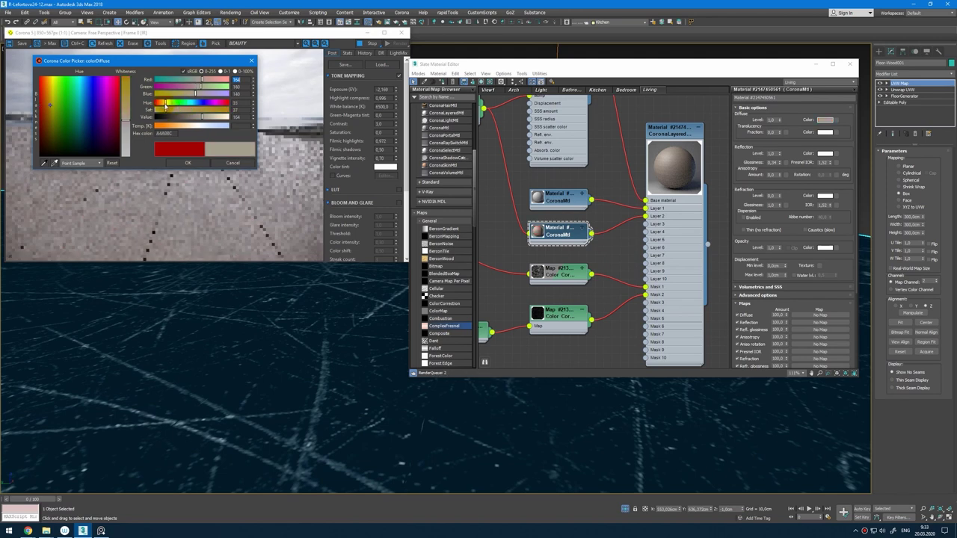
left_click_drag(167, 104, 166, 105)
left_click(185, 163)
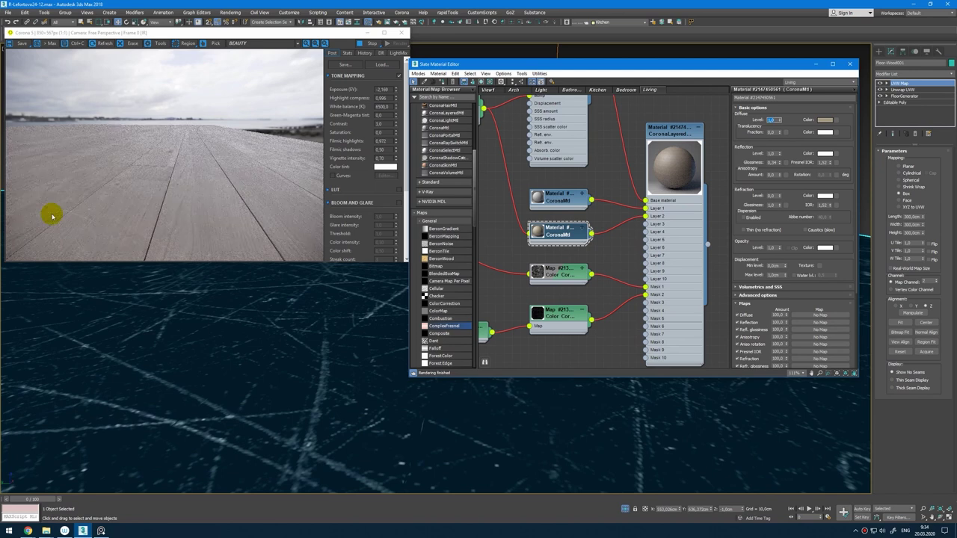
double_click(557, 316)
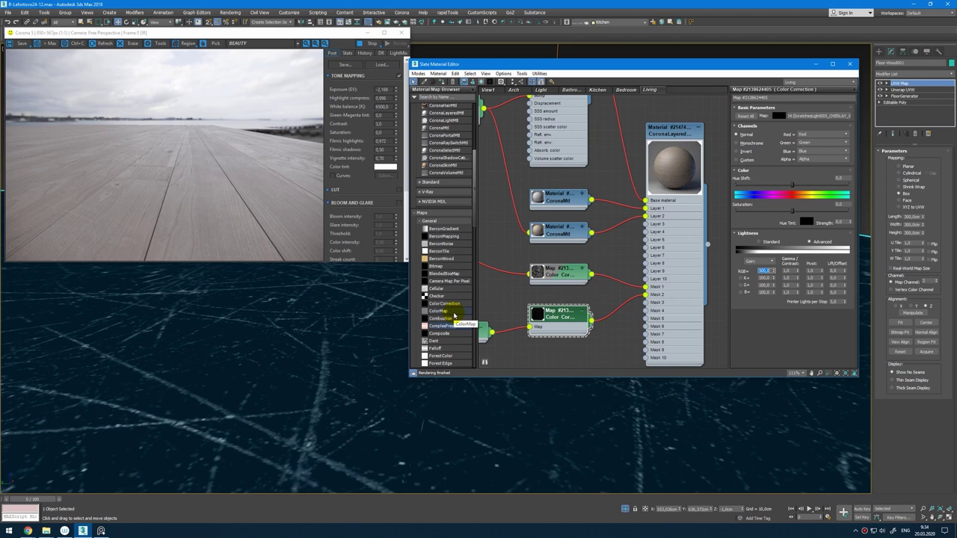
left_click(446, 326)
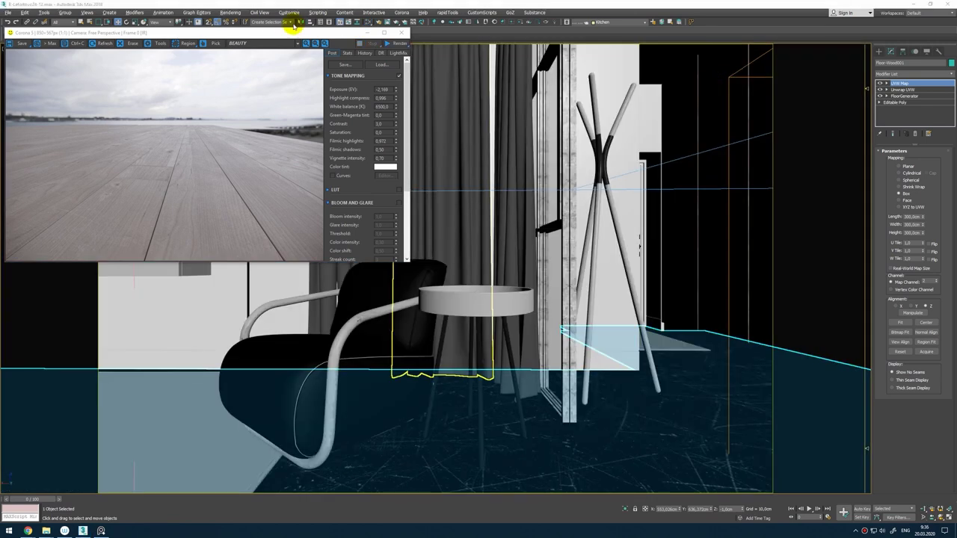
Step: Move the Corona frame buffer aside and check its options for saving the render
left_click_drag(274, 34, 329, 66)
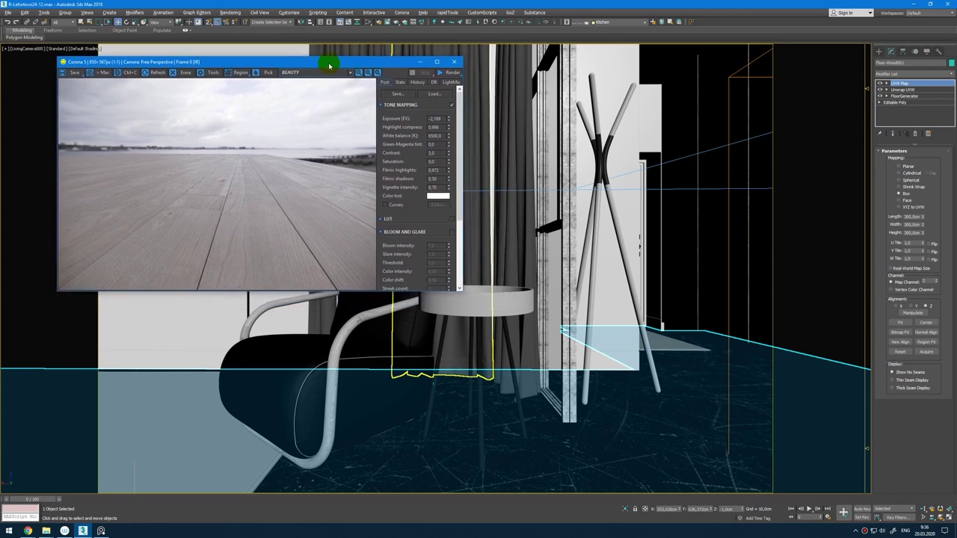
left_click(128, 438)
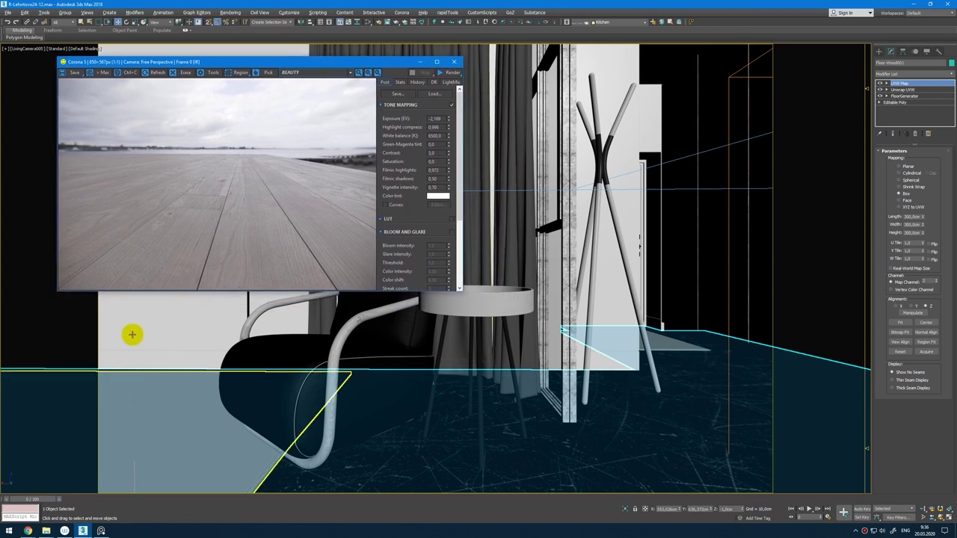
left_click(74, 72)
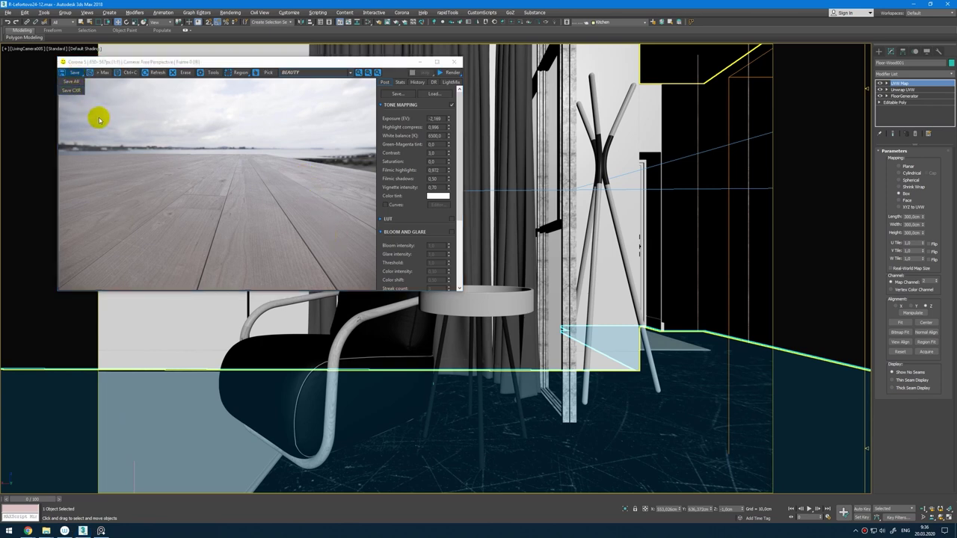
left_click(128, 154)
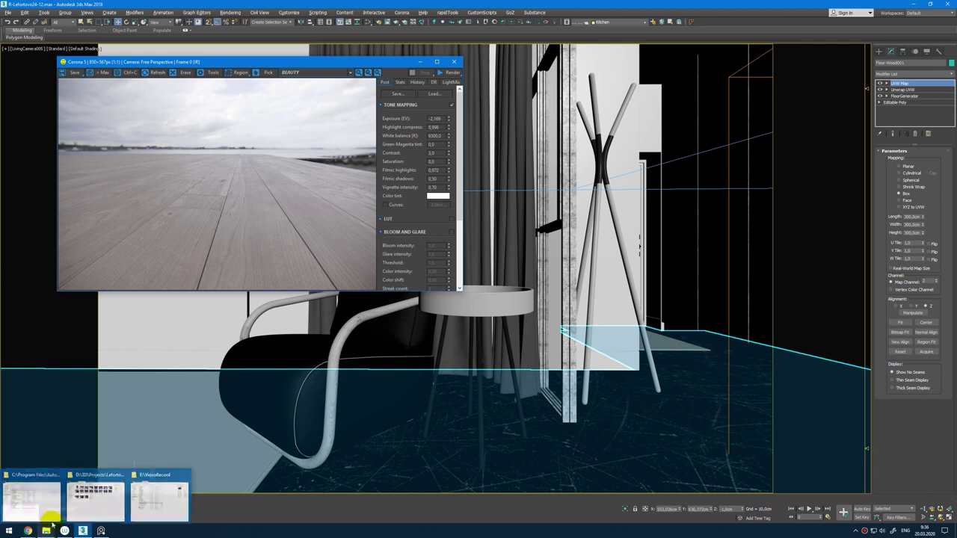
Step: Open BedCam01.cxr from the project's RenderFinal folder in Corona Image Editor, and check the file details of BedCam01.jpg
left_click(144, 496)
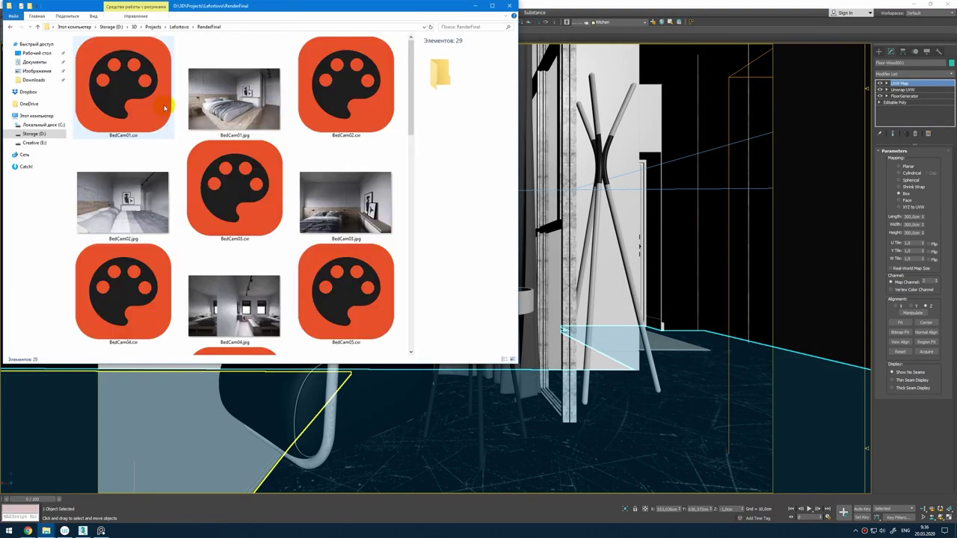
left_click(151, 107)
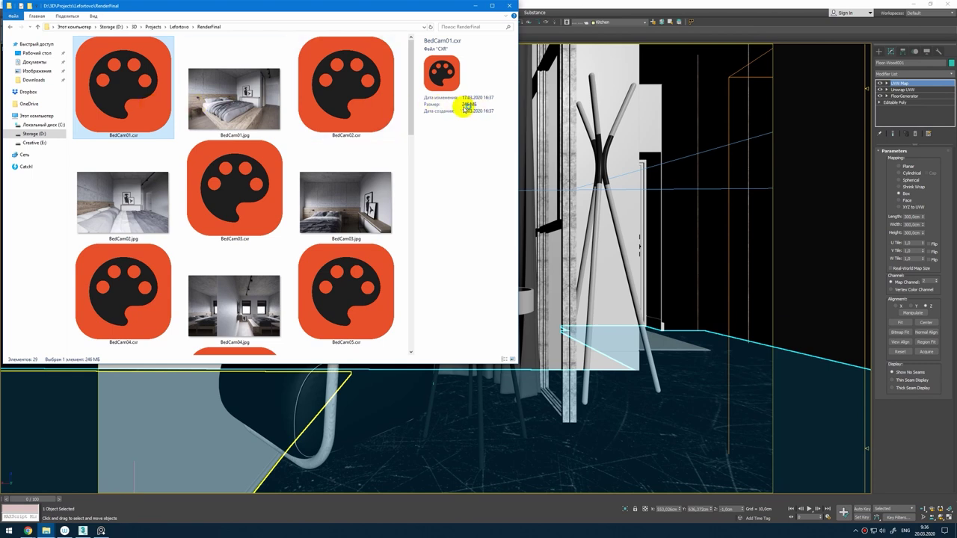
key("Return")
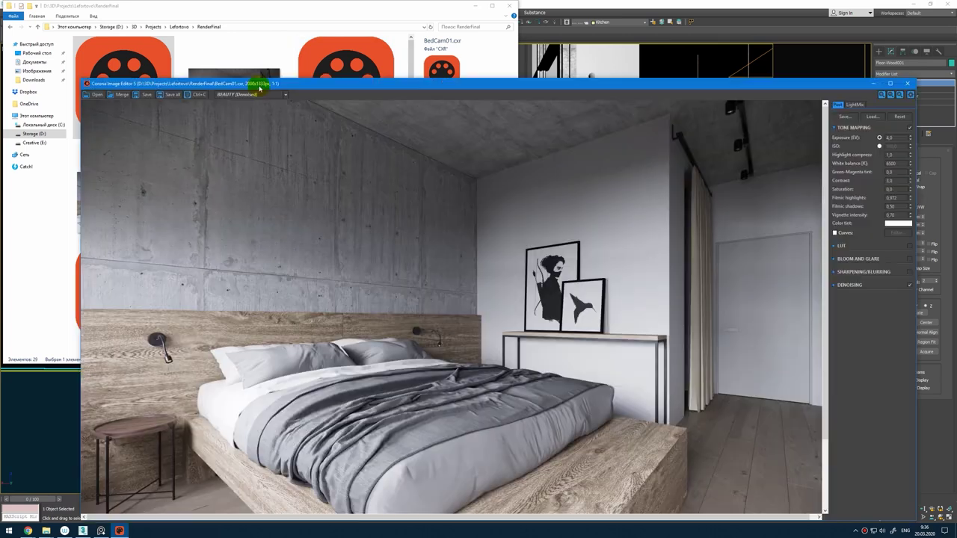
left_click_drag(335, 88, 275, 181)
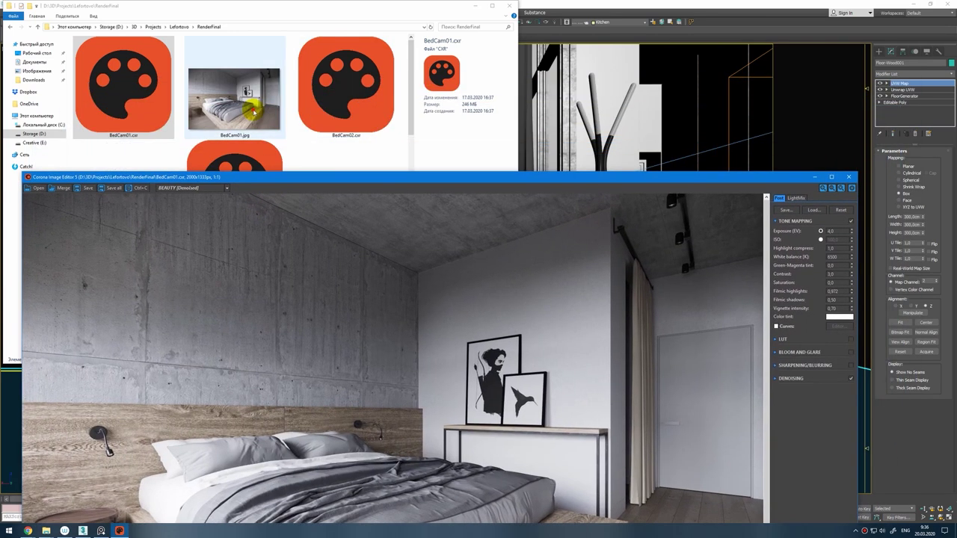
left_click(254, 111)
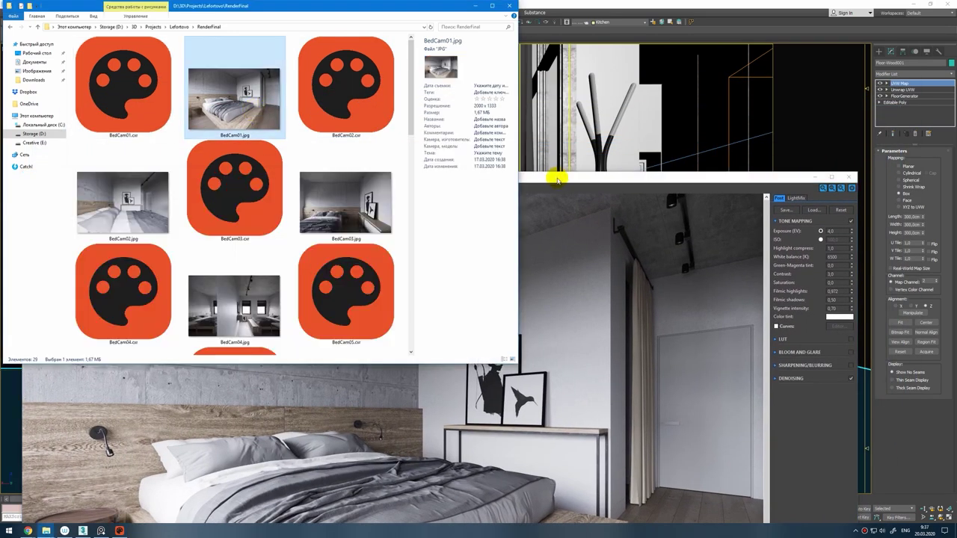
left_click_drag(557, 179, 560, 30)
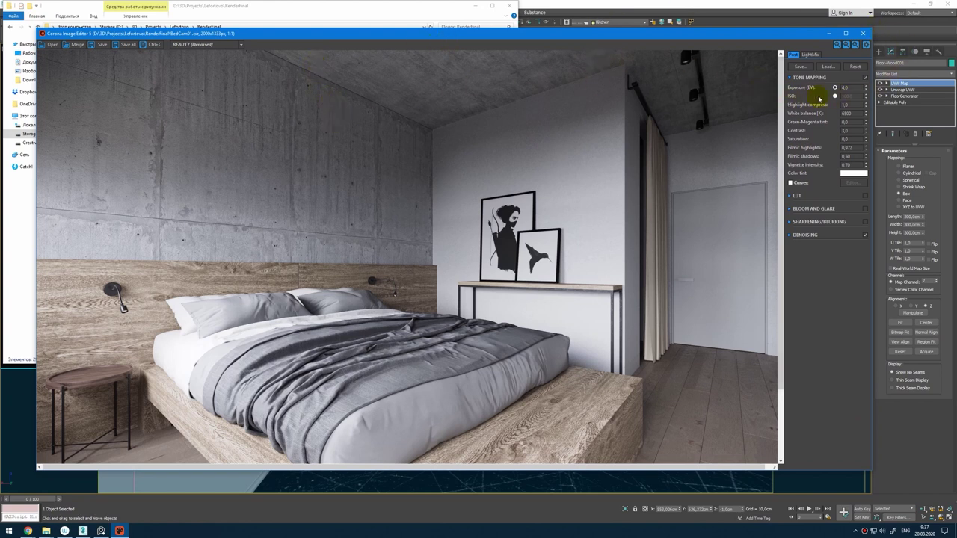
Step: Try a lower exposure on the bedroom render, and return it to 4
mouse_move(865, 86)
left_mouse_down()
mouse_move(862, 126)
mouse_move(863, 102)
left_mouse_up()
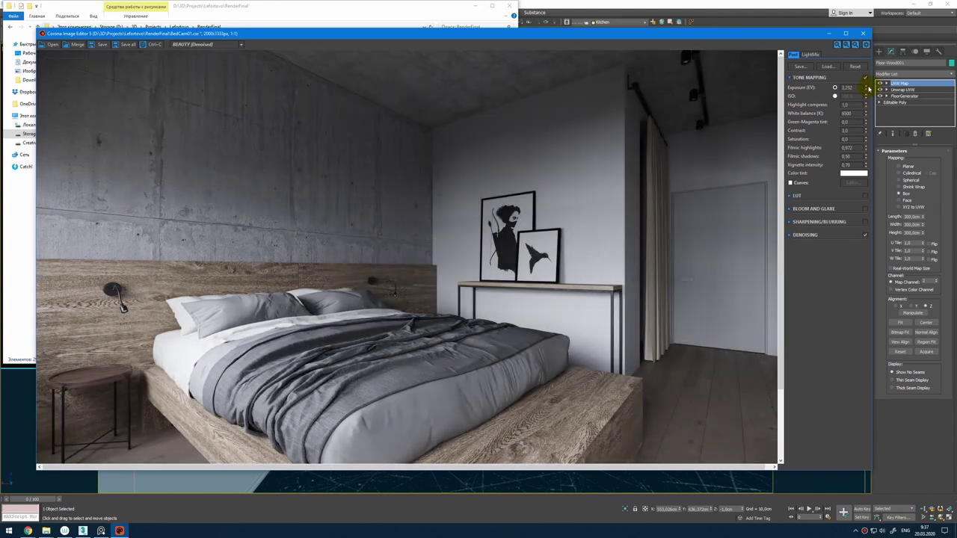
left_click(860, 89)
type("4")
key("Return")
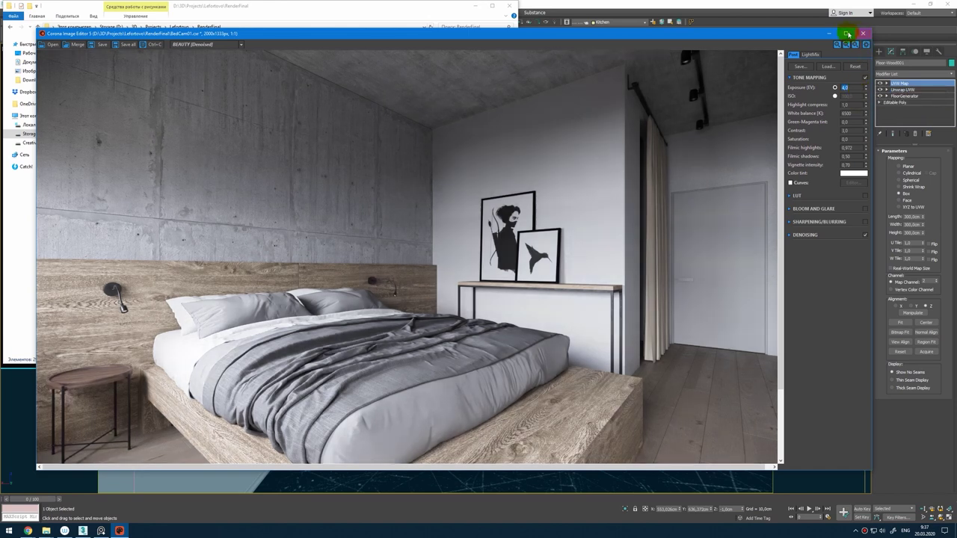
Step: Maximize the image editor, try a contrast of 10 on the bedroom render, and restore the earlier contrast
left_click(847, 35)
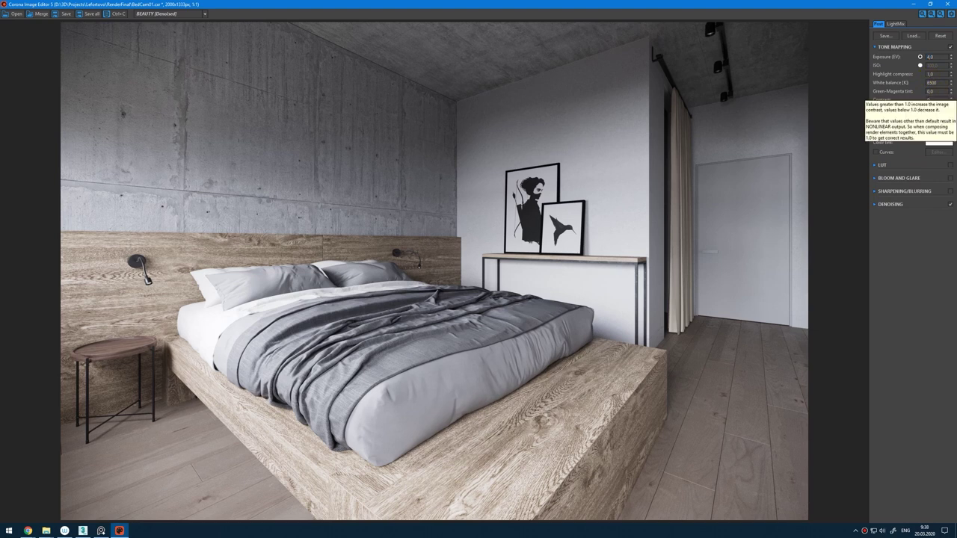
scroll(932, 98, "up", 1)
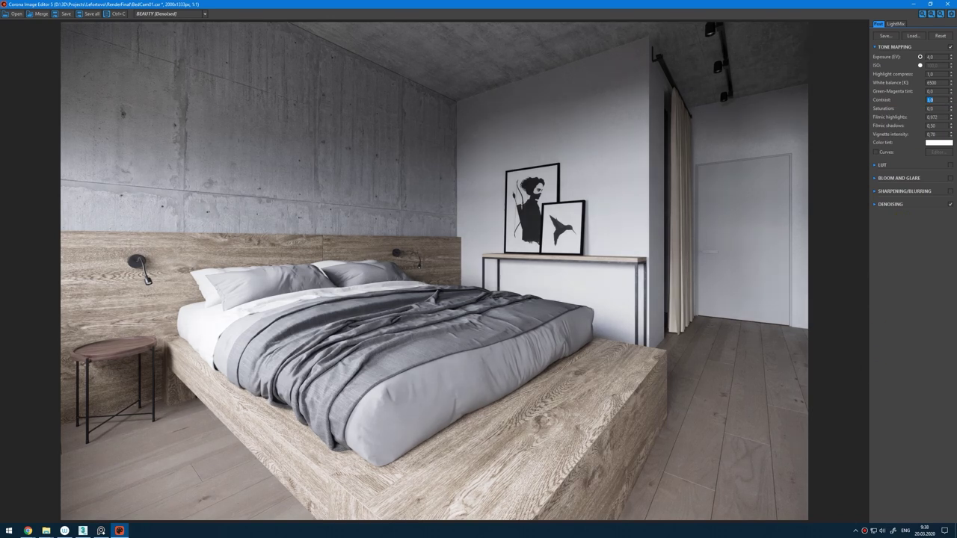
type("10")
key("Return")
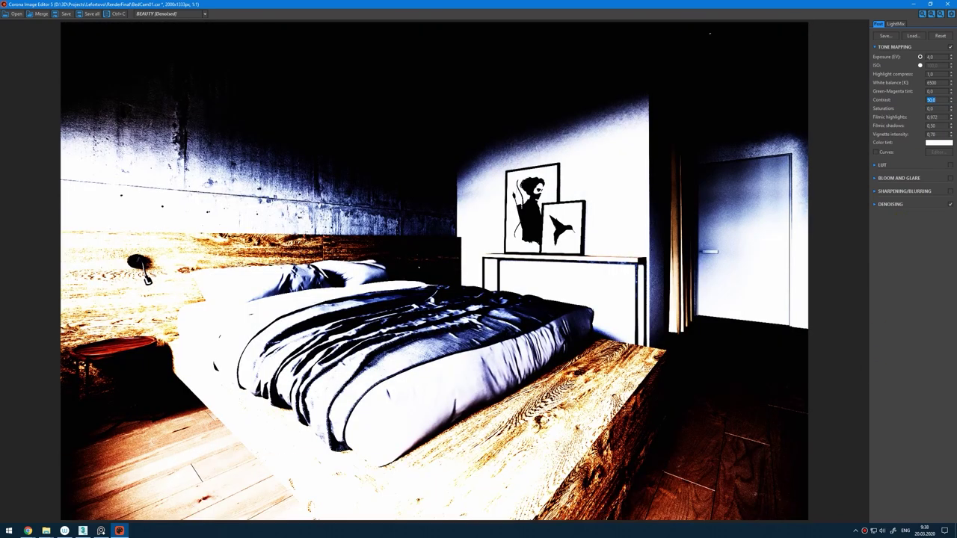
key("Return")
type("1")
key("Return")
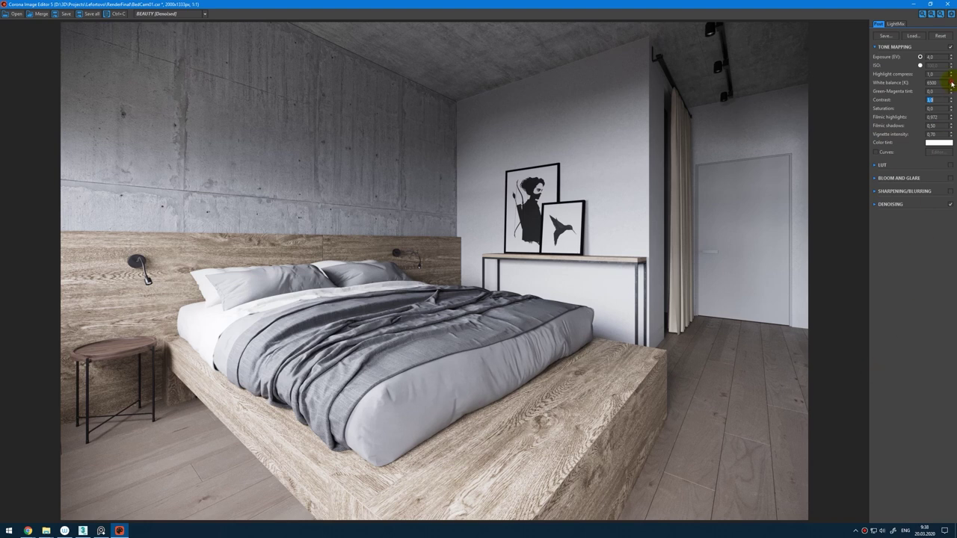
Step: Set the white balance to about 5546 K, and test the green-magenta tint and saturation, resetting both to 0
mouse_move(952, 83)
left_mouse_down()
mouse_move(944, 336)
mouse_move(923, 4)
mouse_move(922, 378)
mouse_move(955, 78)
left_mouse_up()
right_click(953, 93)
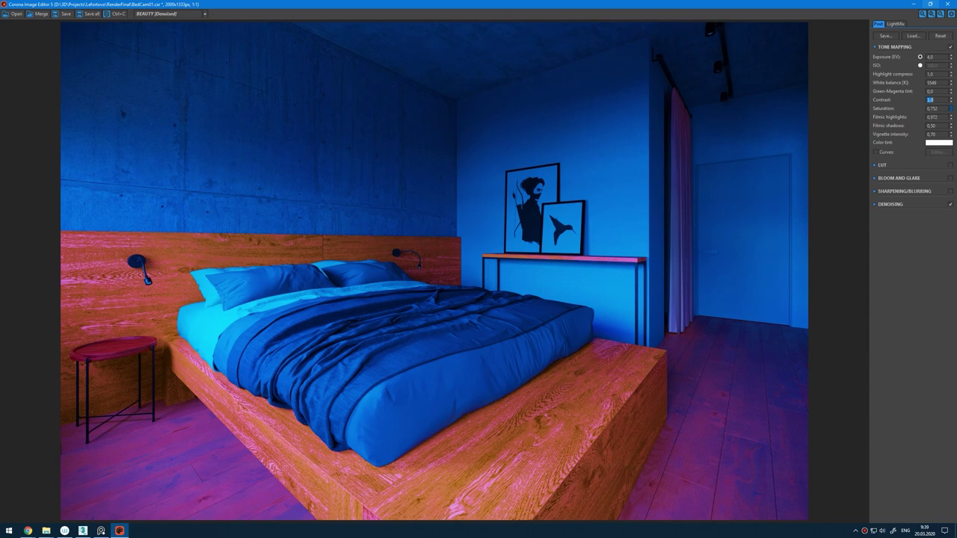
left_click_drag(954, 78, 951, 117)
right_click(951, 109)
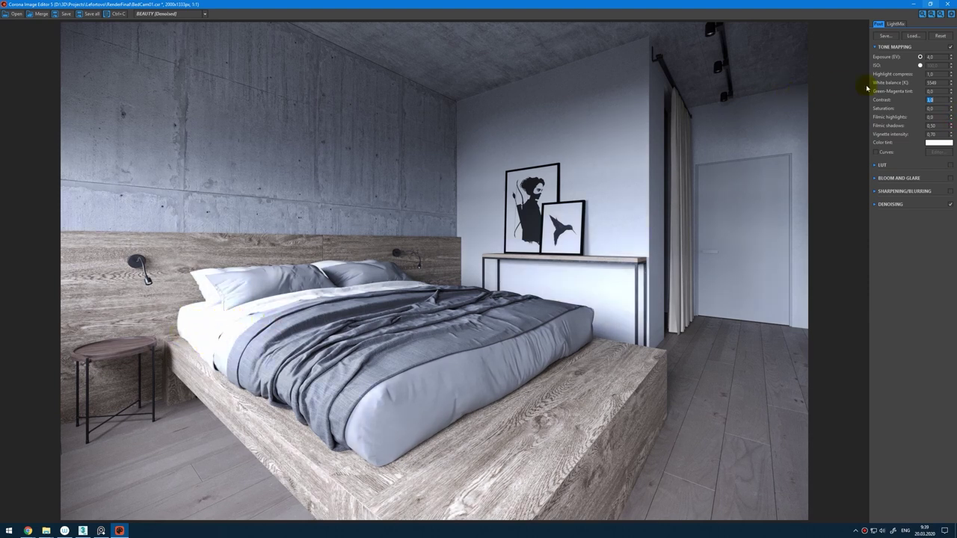
Step: Adjust the bedroom render's tone mapping to filmic highlights 1.0, filmic shadows about 0.48 and vignette intensity about 0.645
left_click_drag(952, 119, 946, 27)
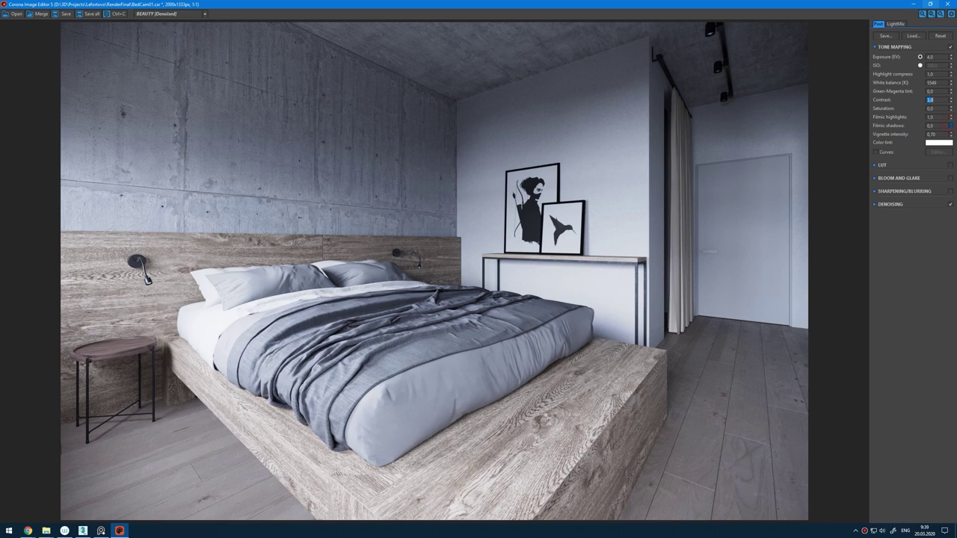
left_click_drag(955, 275, 887, 223)
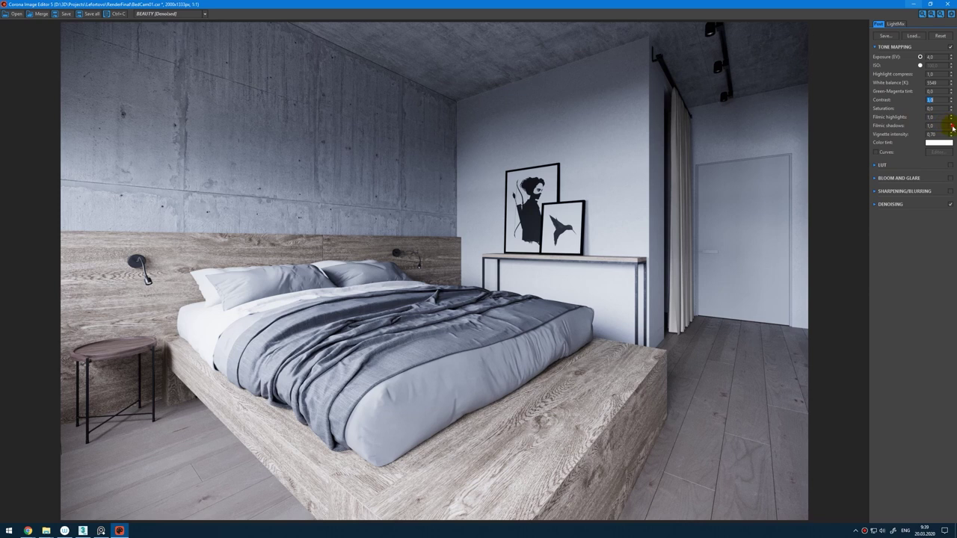
left_click_drag(952, 127, 952, 135)
left_click_drag(952, 135, 935, 75)
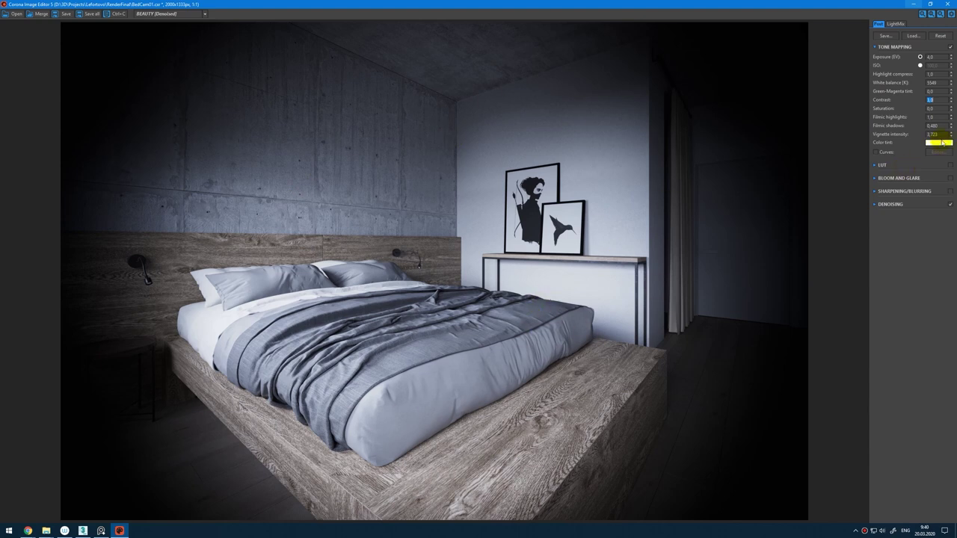
left_click_drag(954, 170, 956, 263)
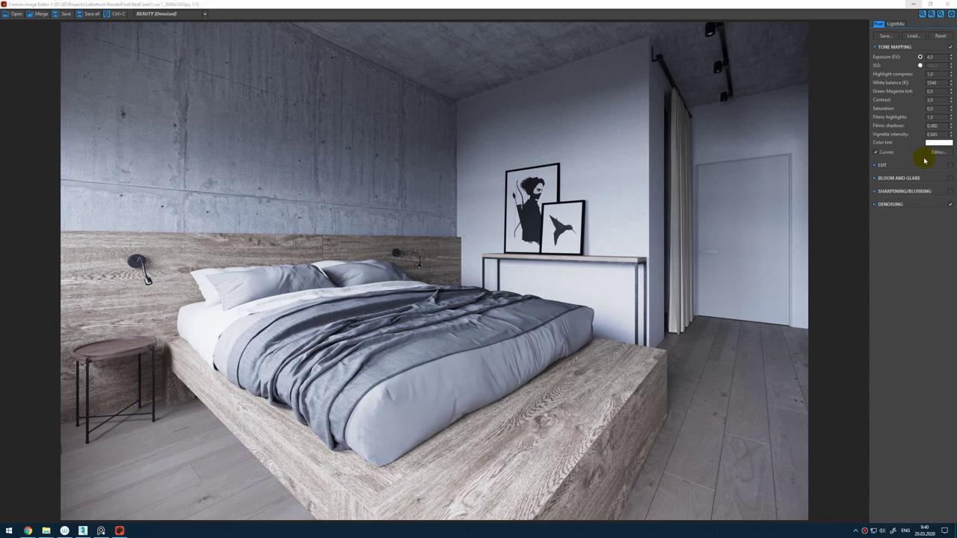
Step: Restore the image editor to a smaller window, and try to open the curves editor for BedCam01.cxr
left_click_drag(846, 4, 699, 34)
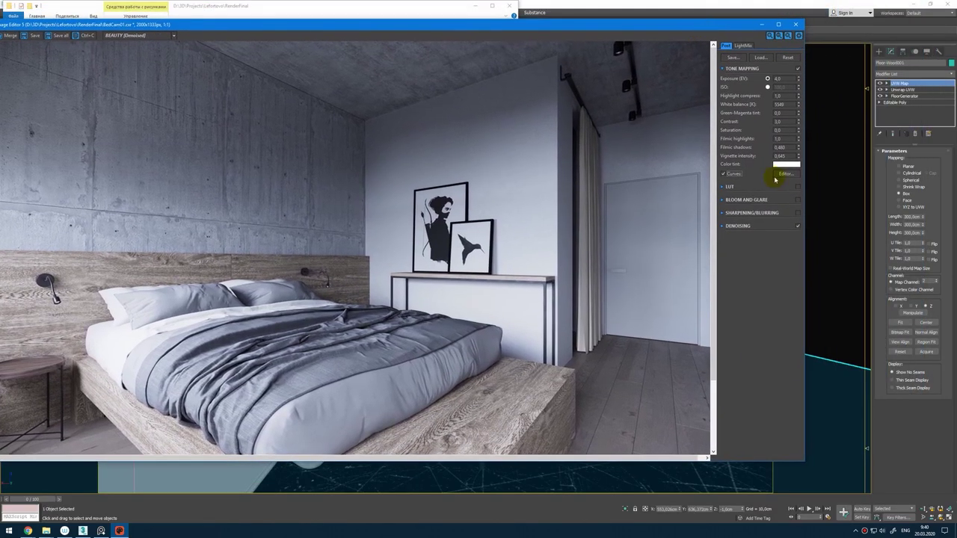
left_click_drag(563, 29, 586, 49)
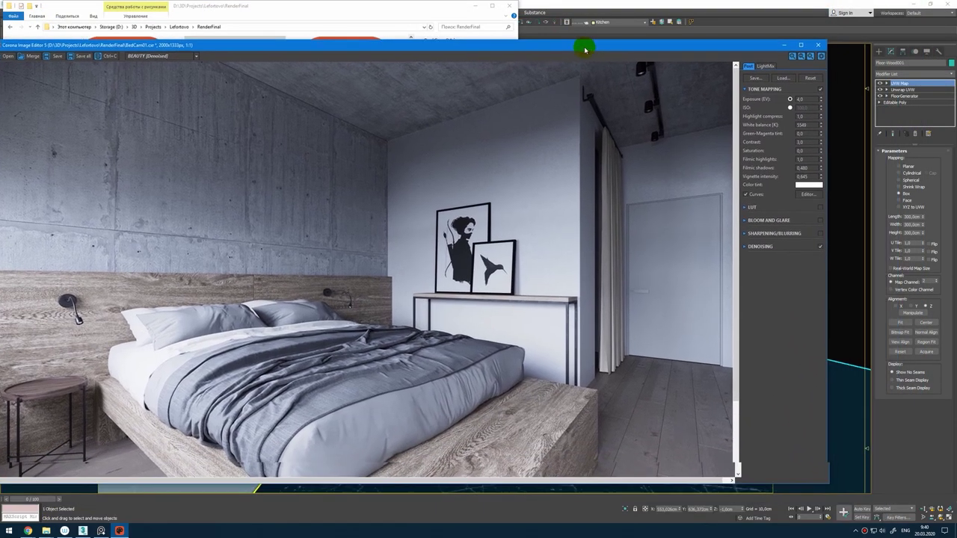
left_click(802, 195)
left_click(801, 194)
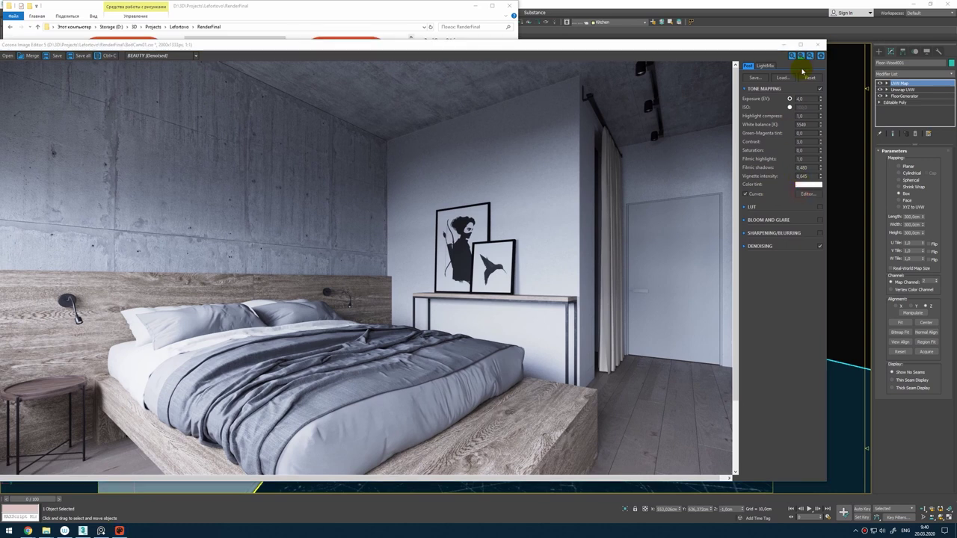
left_click(751, 196)
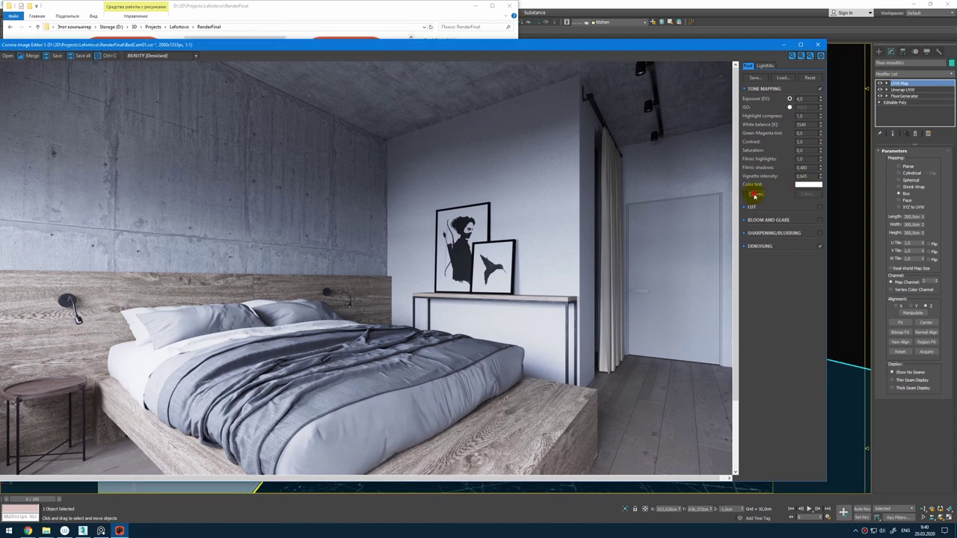
Step: Open BedCam02.cxr in a second editor window, and shape its brightness curve into a two-point S-curve
left_click(411, 13)
left_click(372, 46)
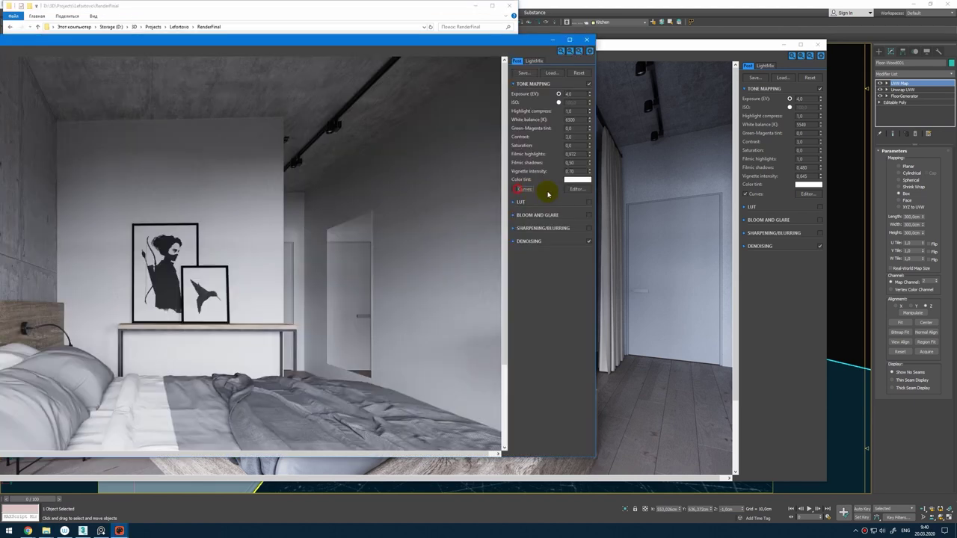
left_click(581, 190)
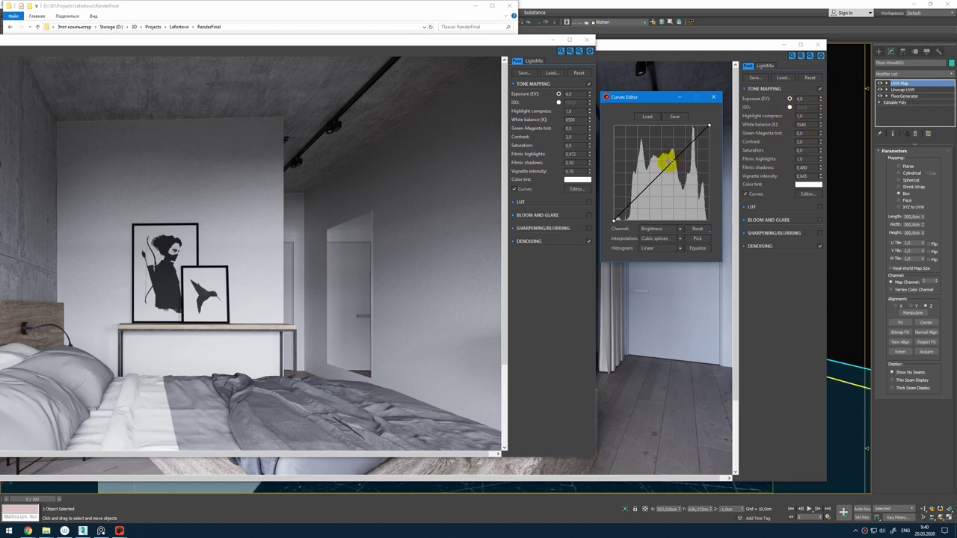
left_click_drag(635, 199, 636, 204)
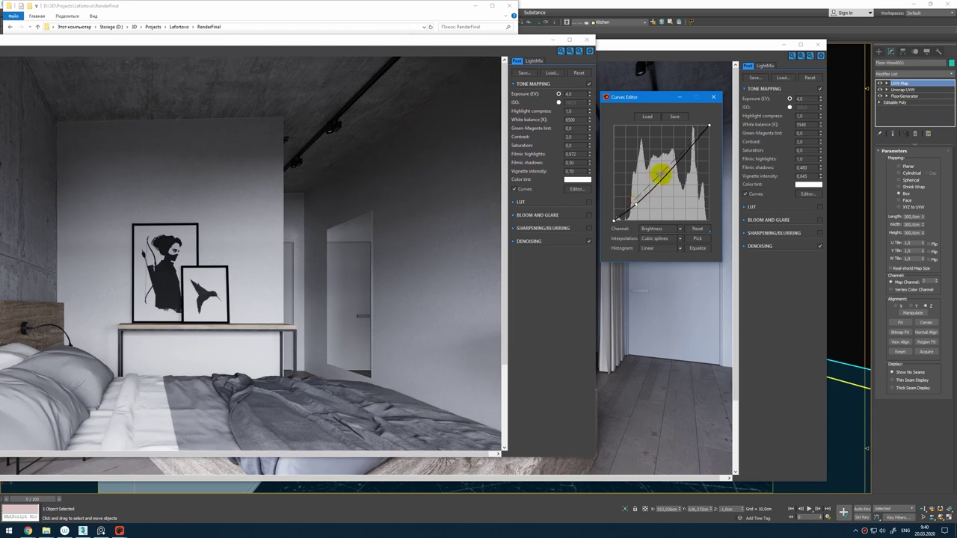
left_click(655, 160)
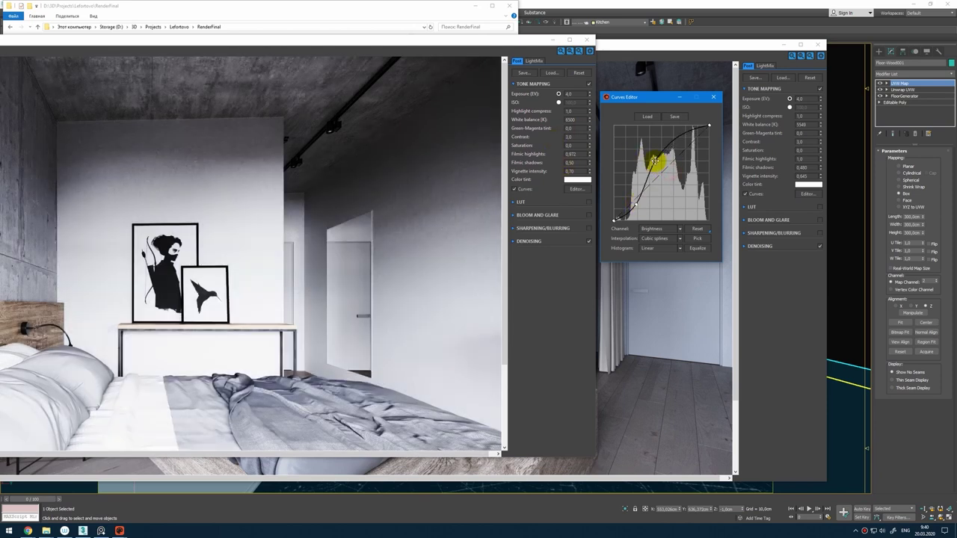
left_click_drag(657, 161, 662, 163)
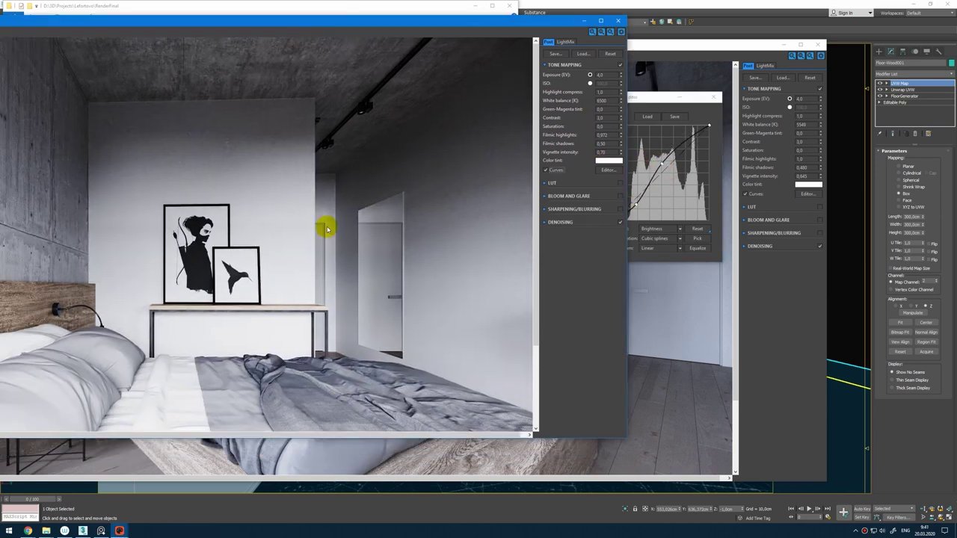
Step: Compare the BedCam02 render with and without its curves, and close that editor window
scroll(324, 239, "down", 1)
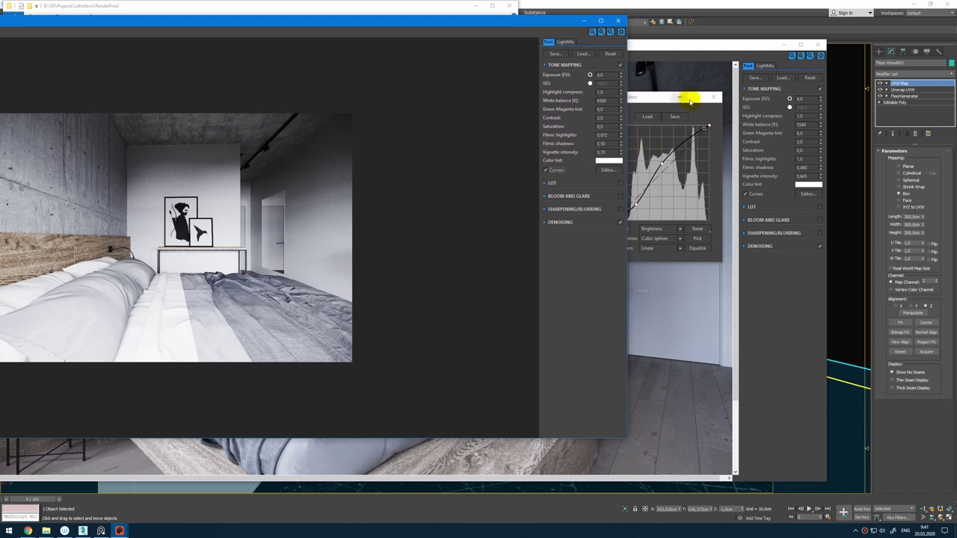
left_click(546, 170)
left_click(546, 171)
left_click(546, 170)
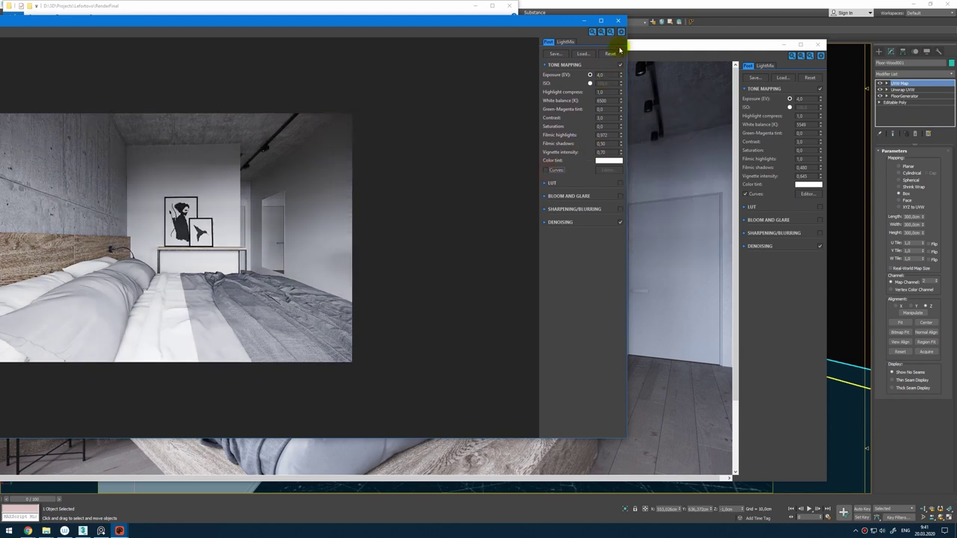
left_click(618, 21)
left_click(202, 253)
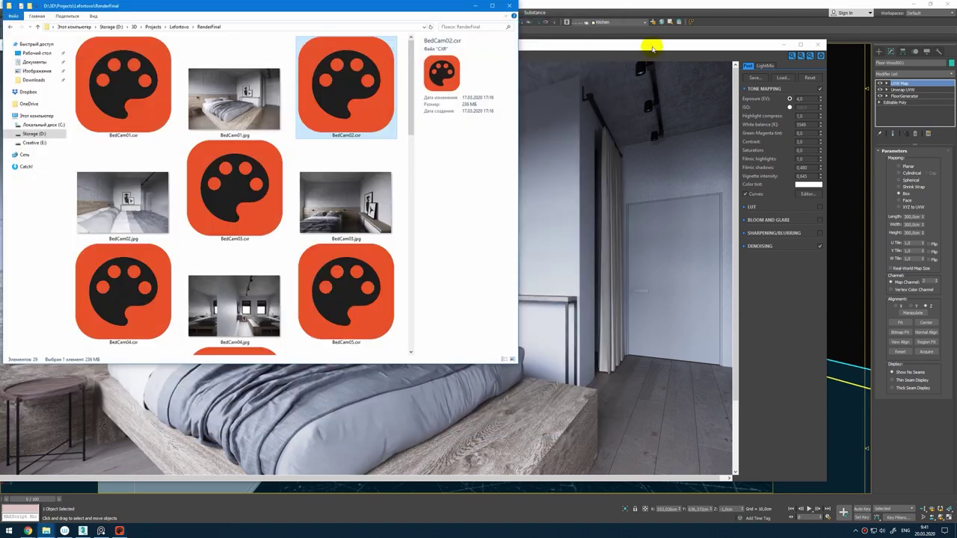
Step: Try Fujicolor LUTs at reduced opacity on the BedCam01 render, and disable the LUT
left_click(652, 49)
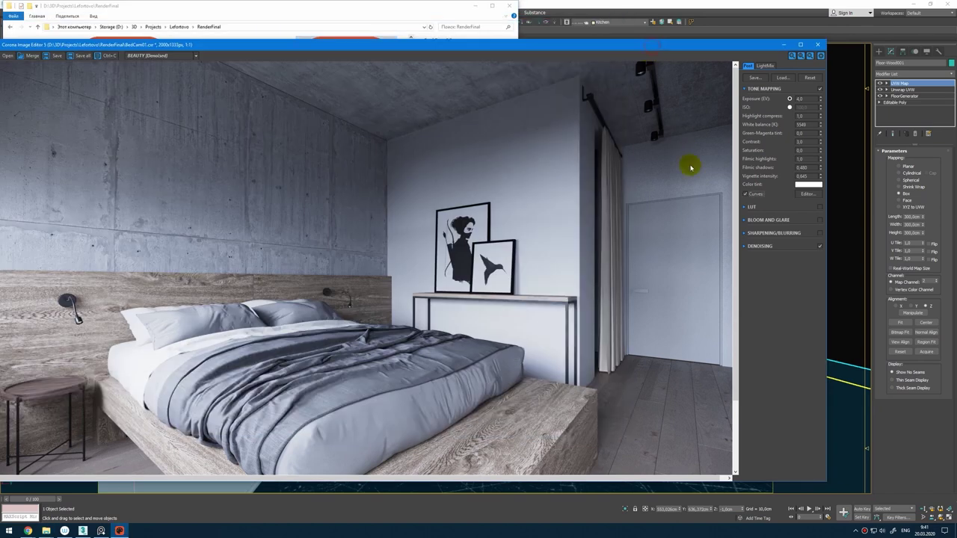
left_click(749, 206)
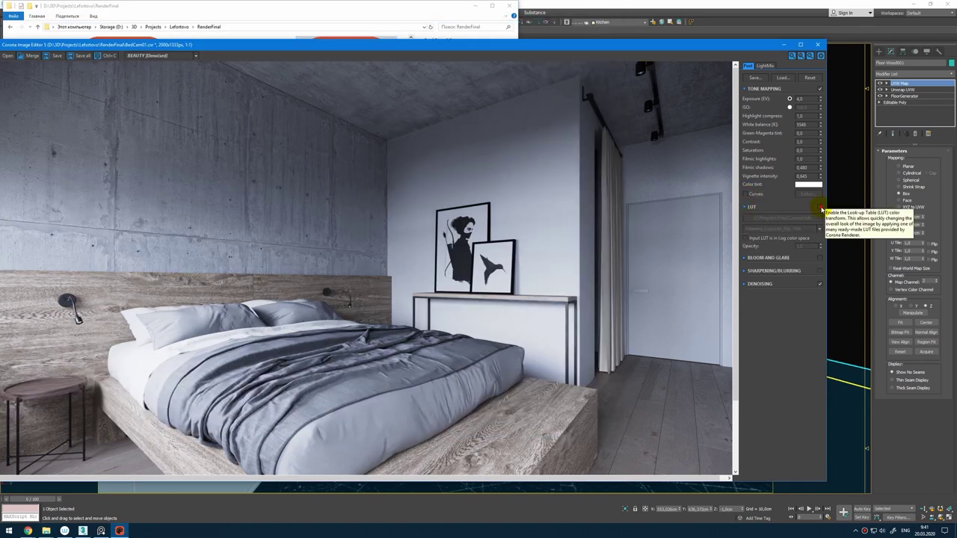
left_click(820, 207)
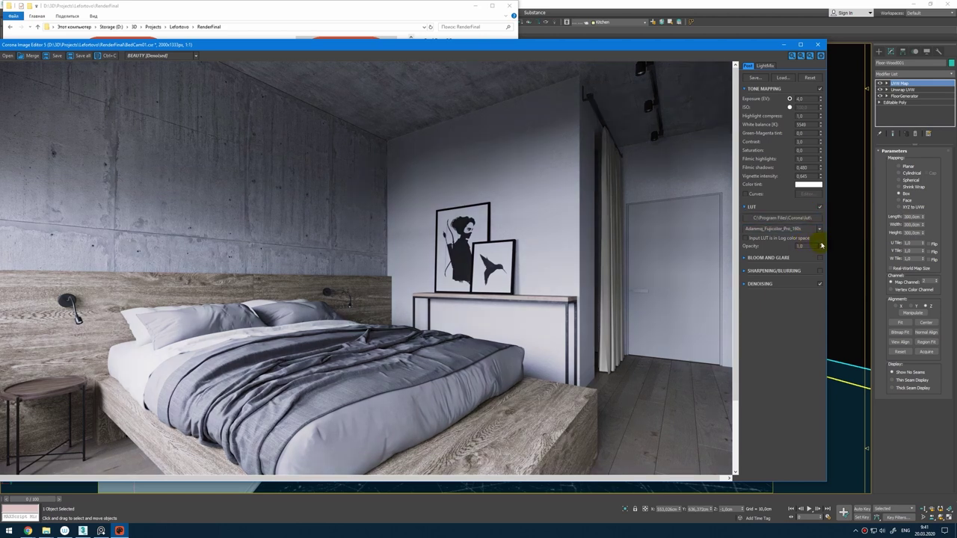
left_click_drag(821, 249, 793, 231)
scroll(792, 230, "down", 4)
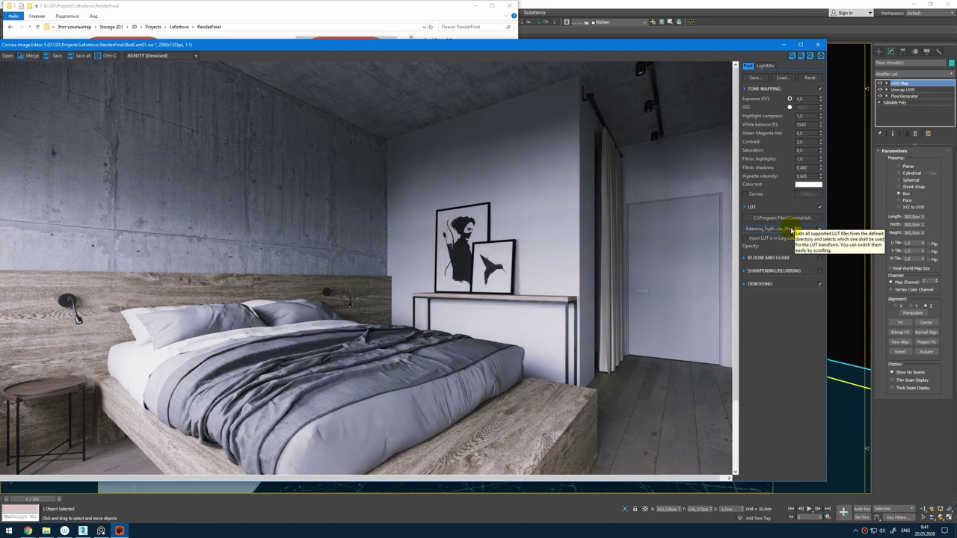
scroll(791, 230, "down", 2)
left_click(819, 206)
Step: Open LivCam06.cxr from the RenderFinal folder, and enable bloom and glare on it
left_click(745, 259)
left_click(404, 21)
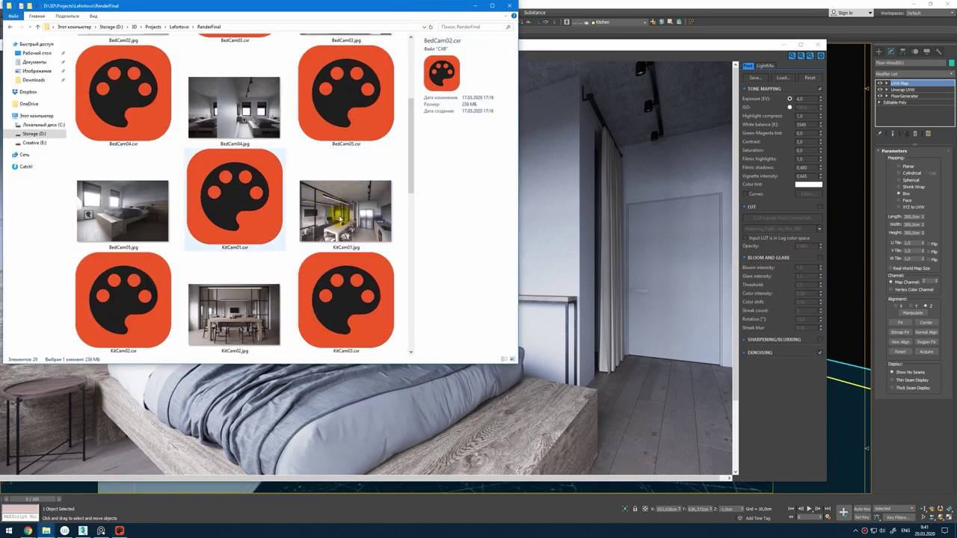
scroll(318, 246, "down", 5)
left_click(139, 319)
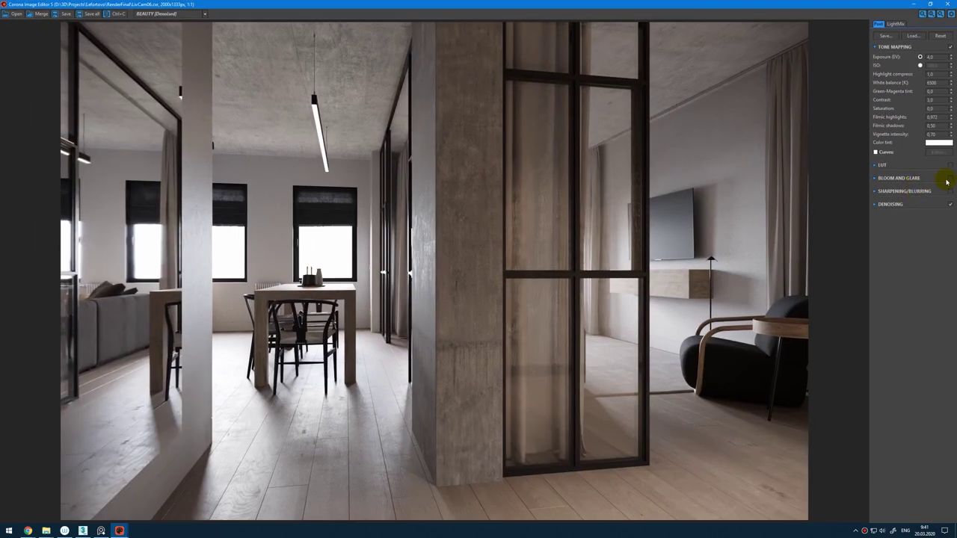
left_click(951, 179)
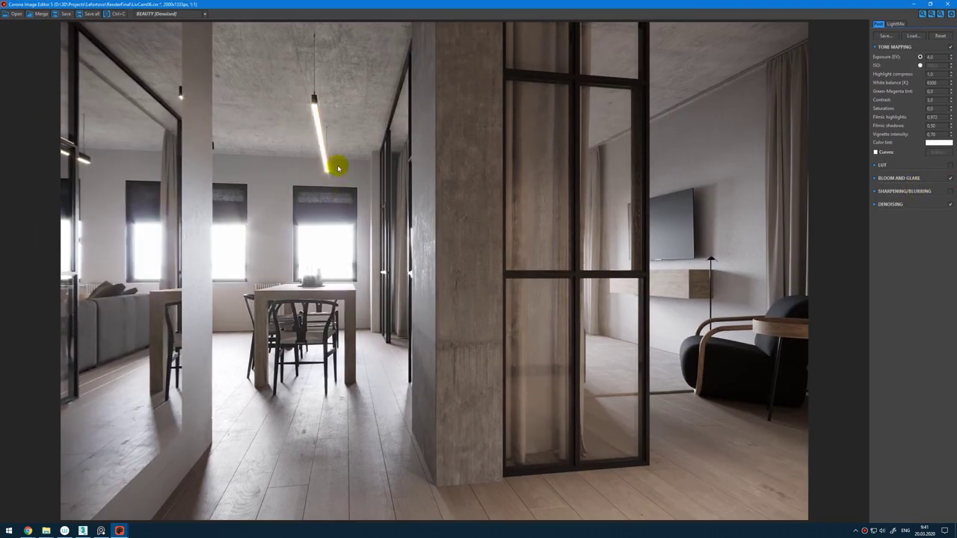
left_click(876, 180)
Step: Switch to the reference image board, and examine how the window and pendant lamp glow in the hallway photo
left_click(102, 531)
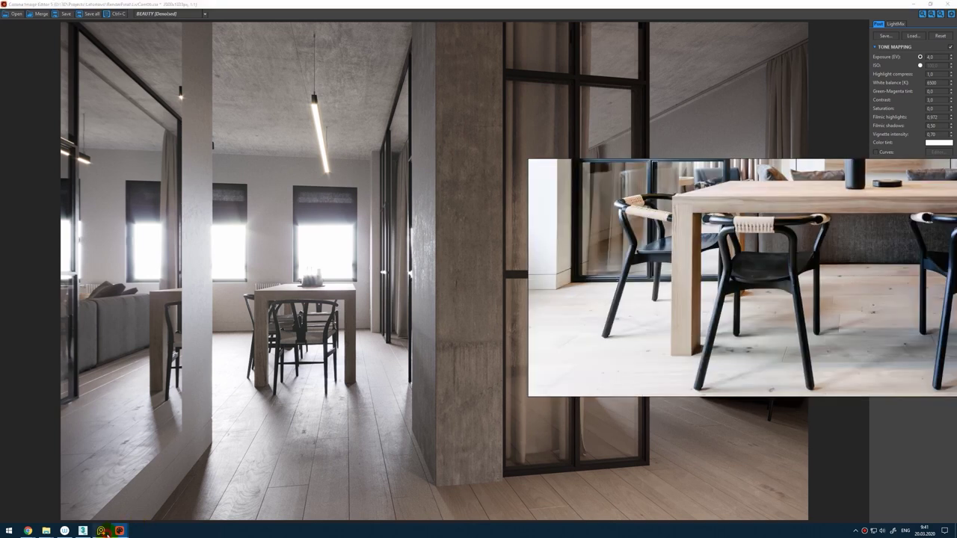
scroll(602, 311, "down", 8)
scroll(612, 315, "down", 5)
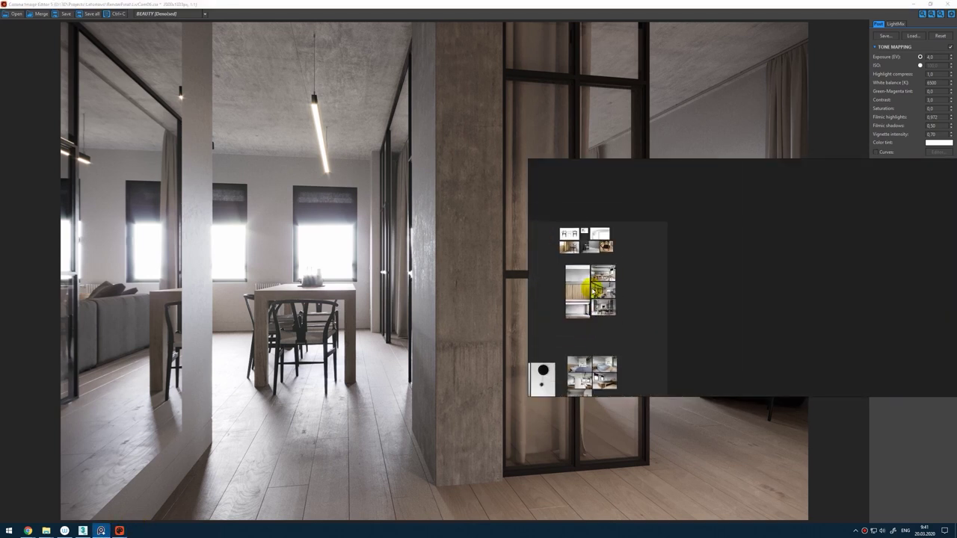
scroll(602, 284, "up", 4)
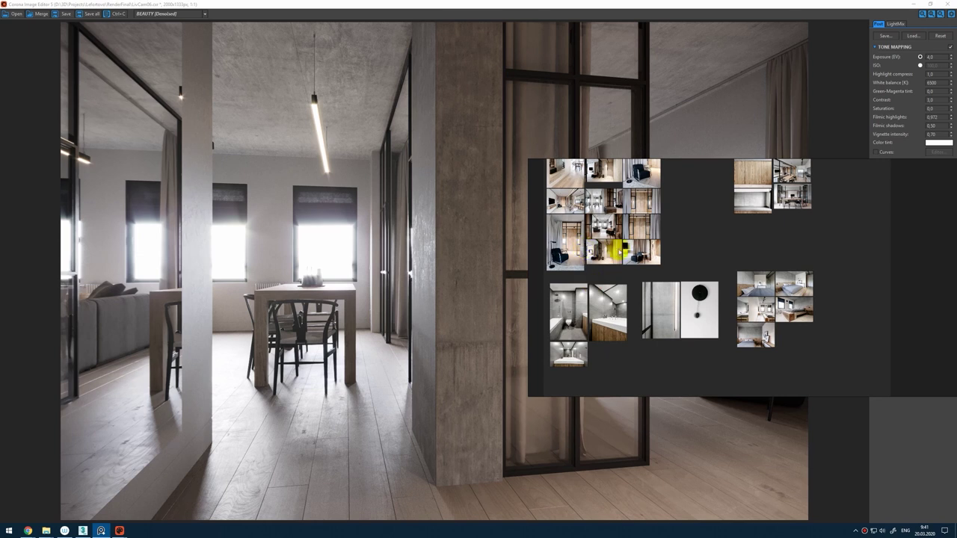
double_click(595, 202)
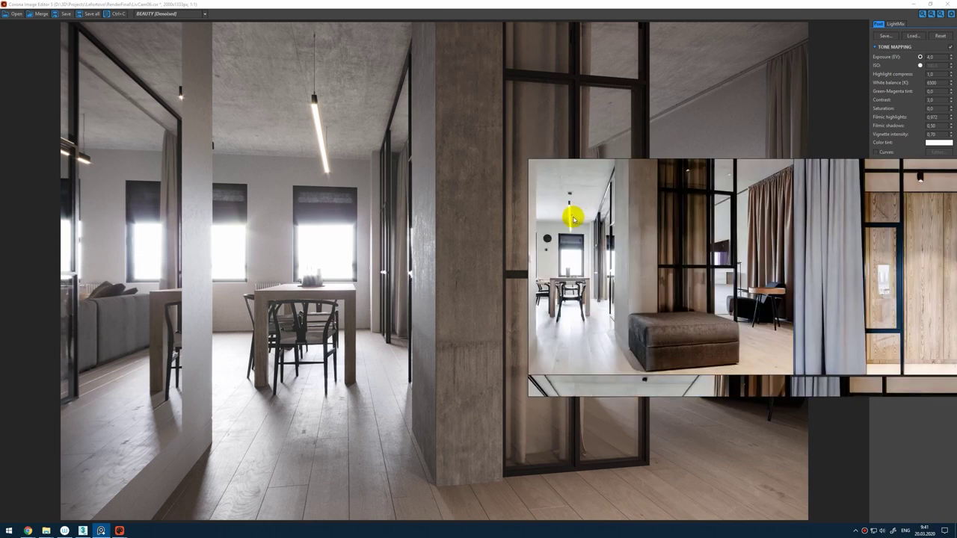
Step: Set the living room render's bloom intensity to 0 and glare intensity to 0.3, and compare it with the reference board
left_click(647, 6)
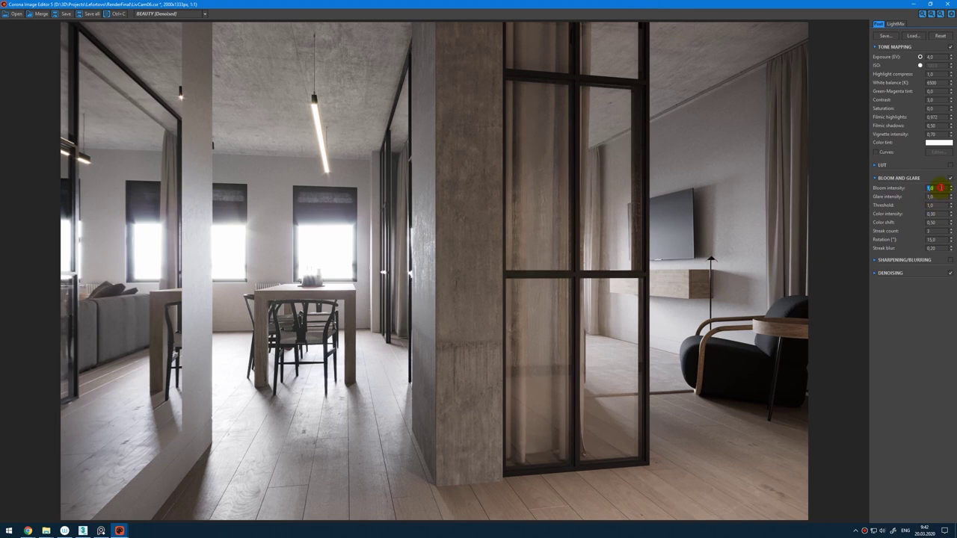
type("0")
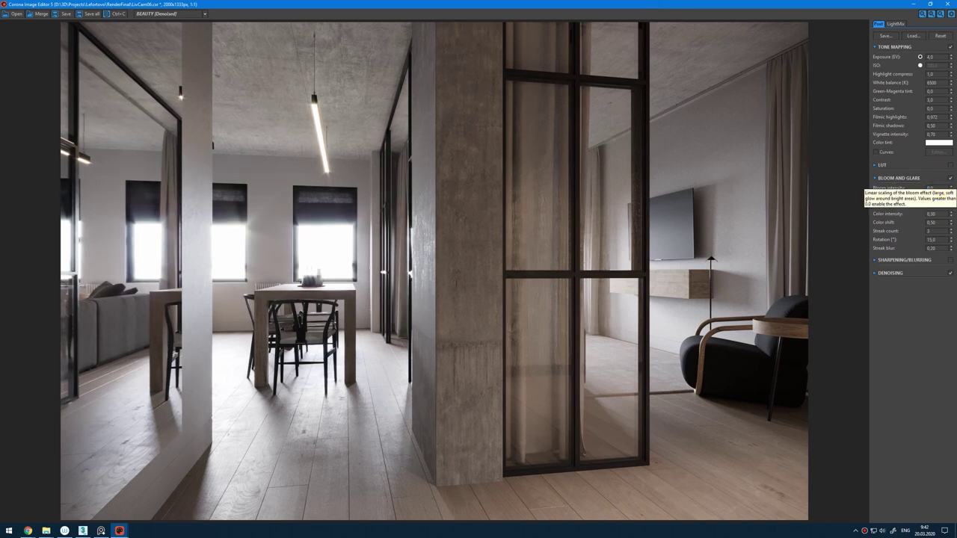
key("Tab")
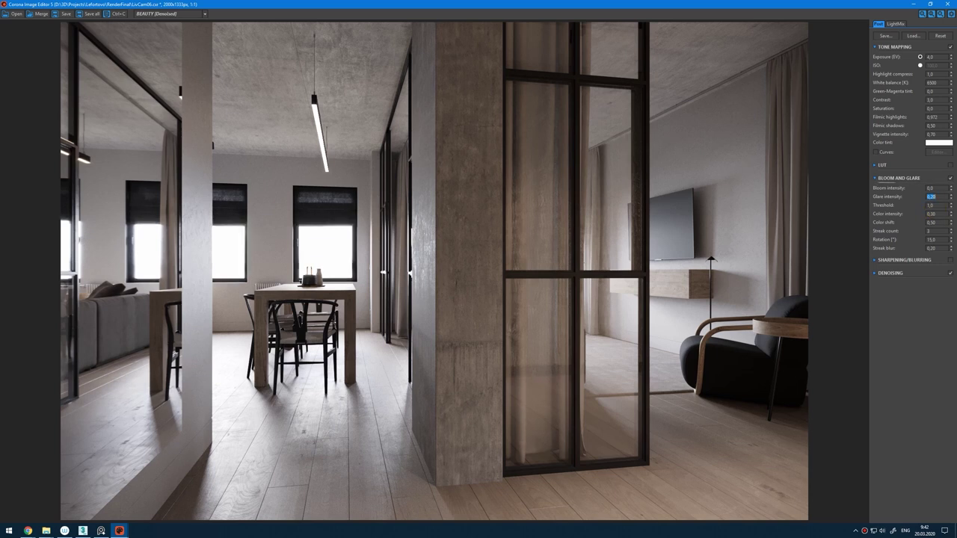
type("0,8")
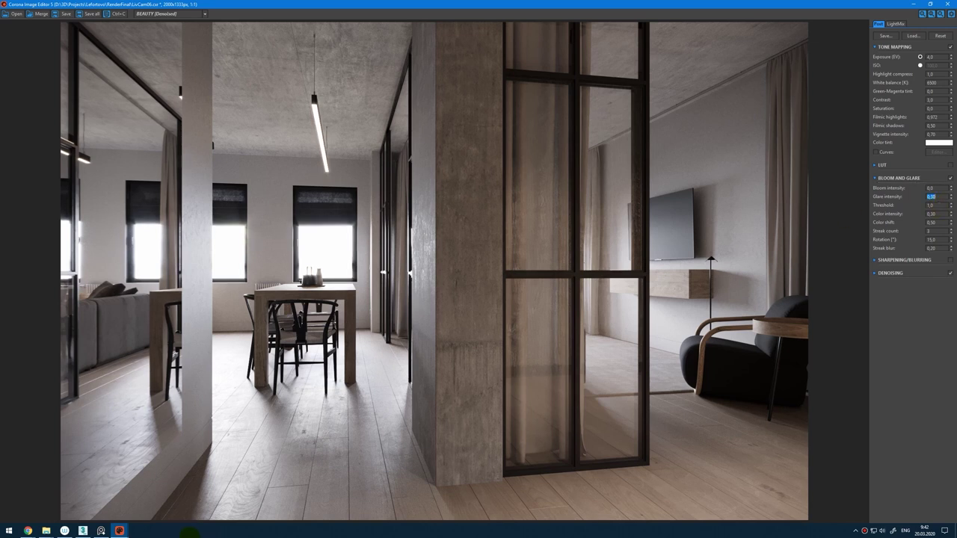
left_click(101, 531)
Step: Try bloom intensities of 10 and 1 on the living room render, and set the value to 0.5
left_click(752, 4)
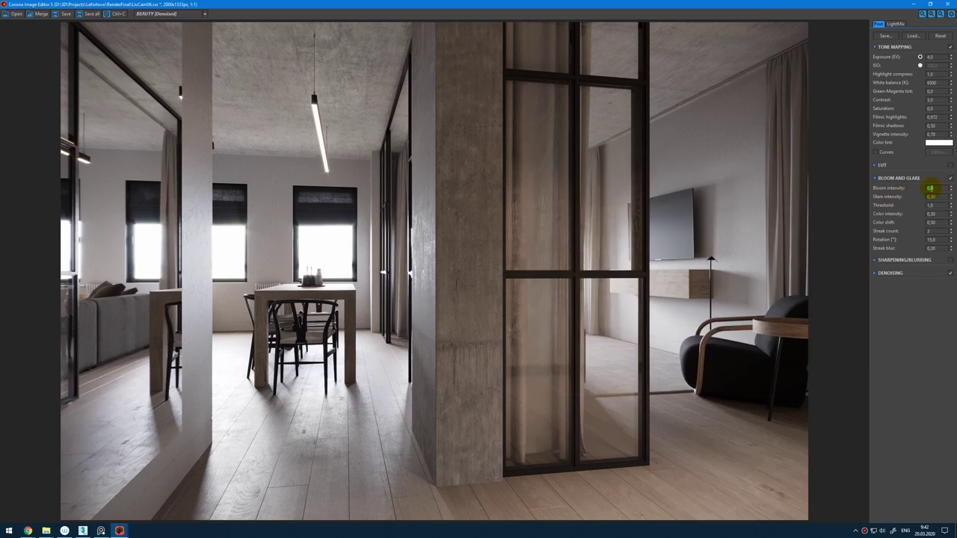
type("10")
key("Return")
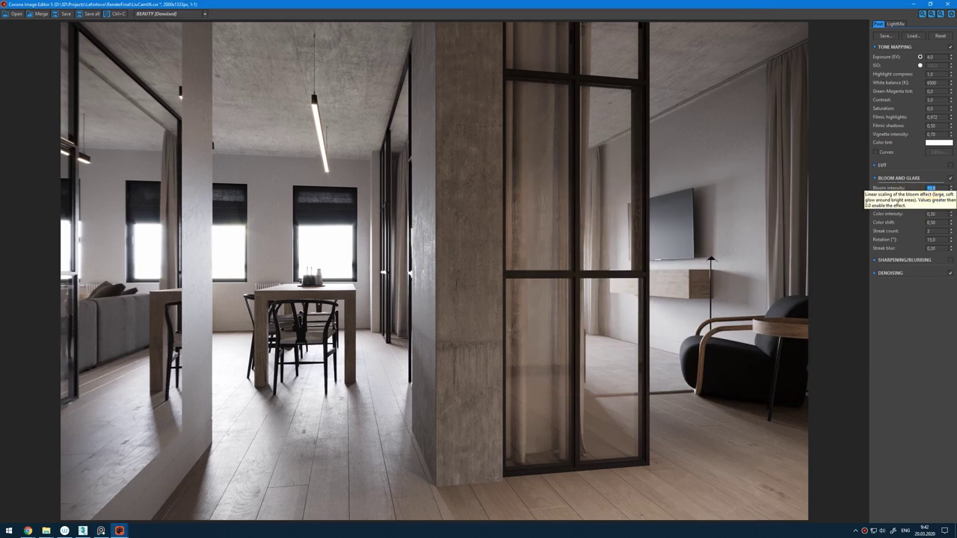
type("1")
key("Return")
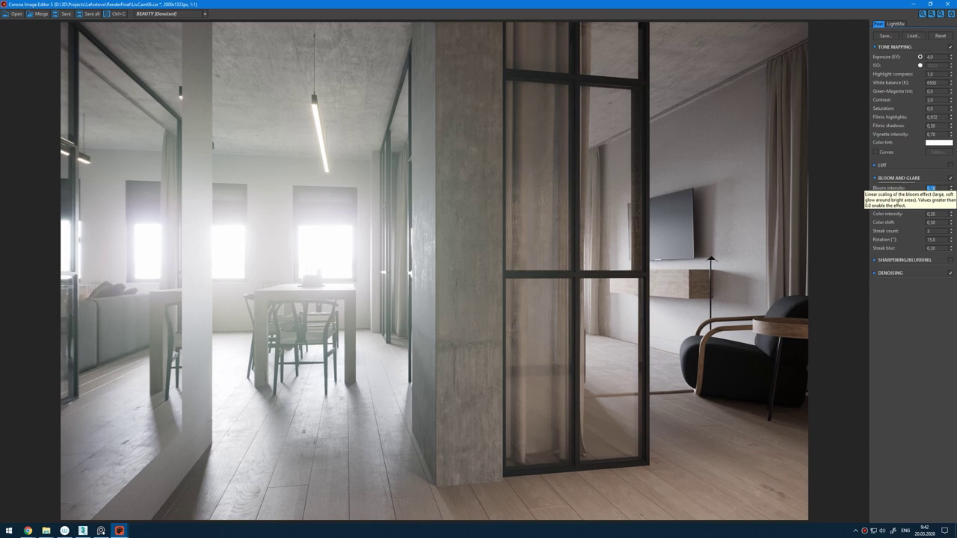
type("0,5")
key("Return")
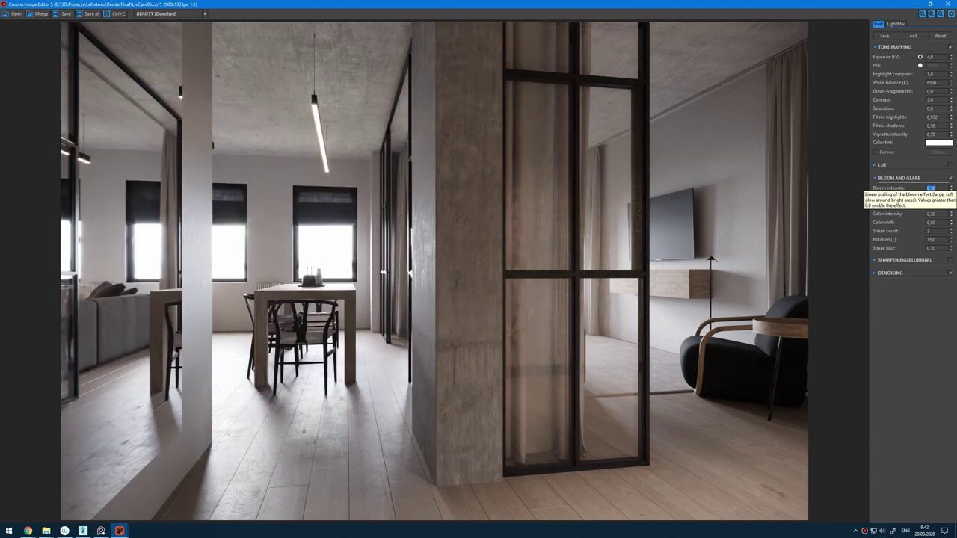
Step: Check the reference image board, enable sharpening and blurring on the living room render, and set the blur radius to 0
key("alt+Tab")
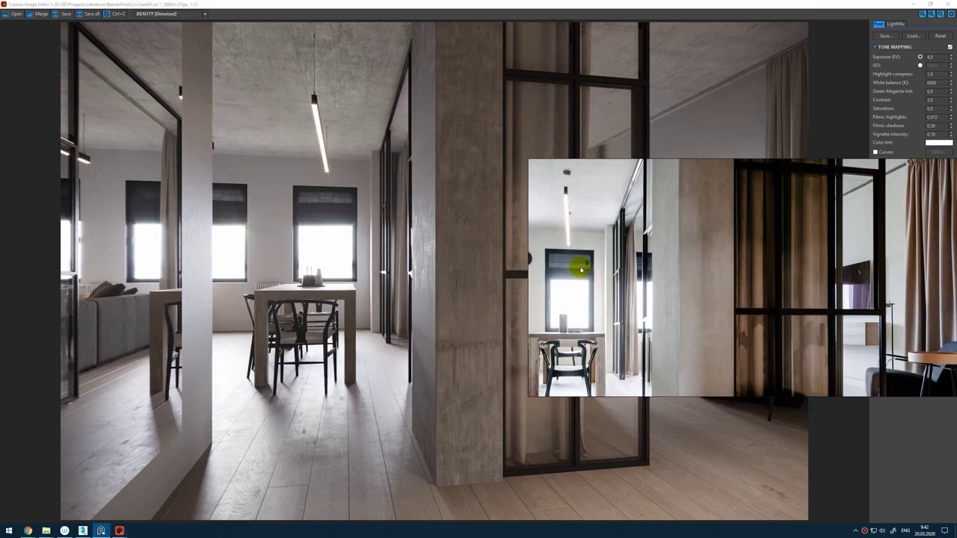
key("super+Escape")
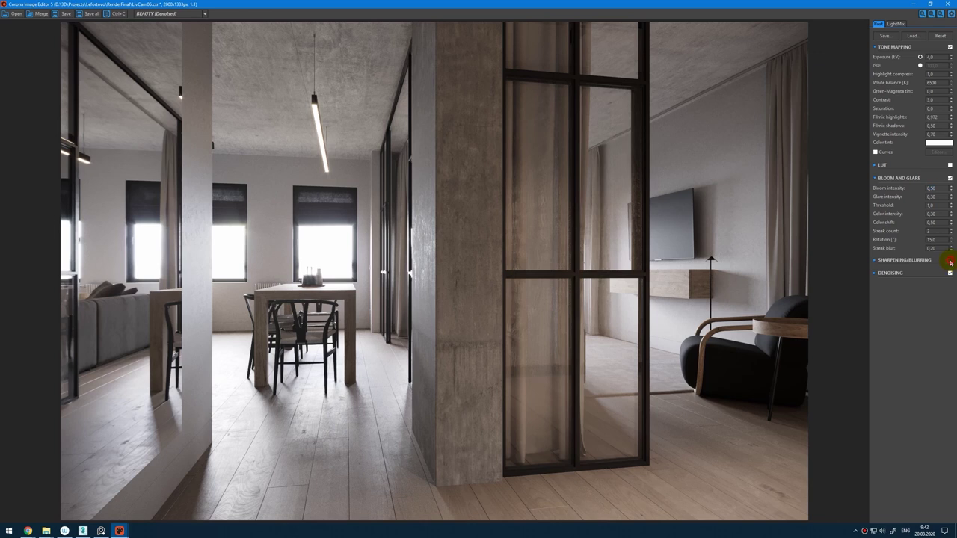
left_click(950, 261)
left_click(876, 261)
scroll(359, 303, "up", 3)
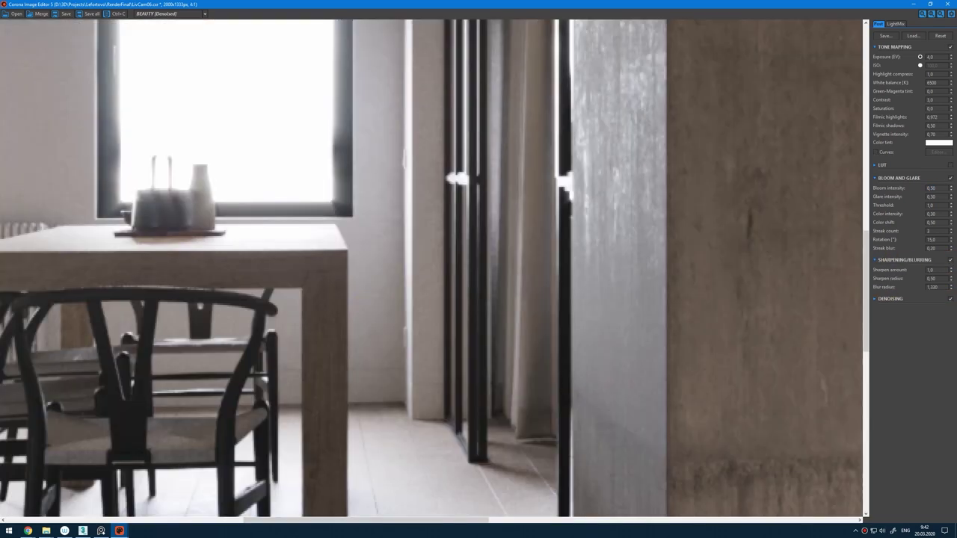
left_click_drag(950, 290, 953, 416)
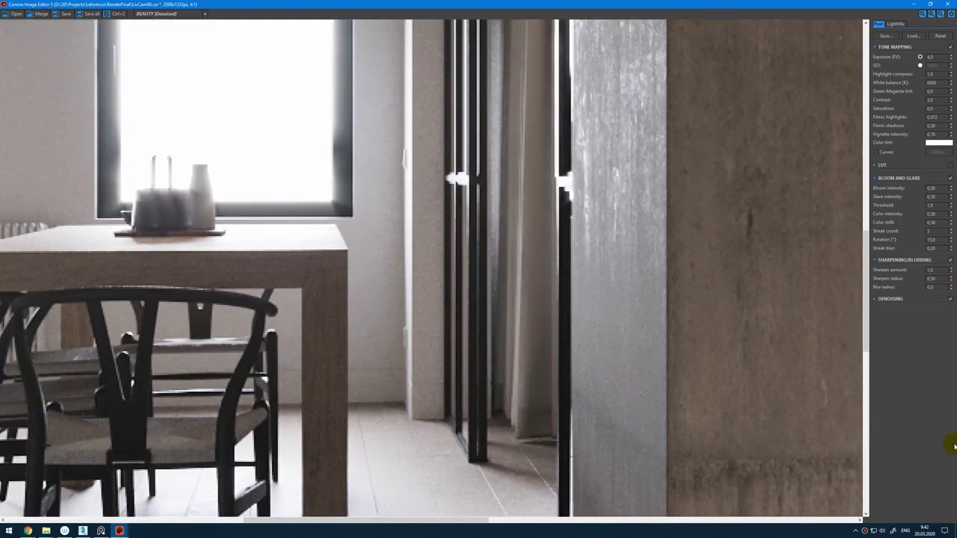
Step: Sharpen the living room render with an amount of about 3.84, try a radius of about 1.58, and set the radius to about 0.755
scroll(515, 327, "down", 2)
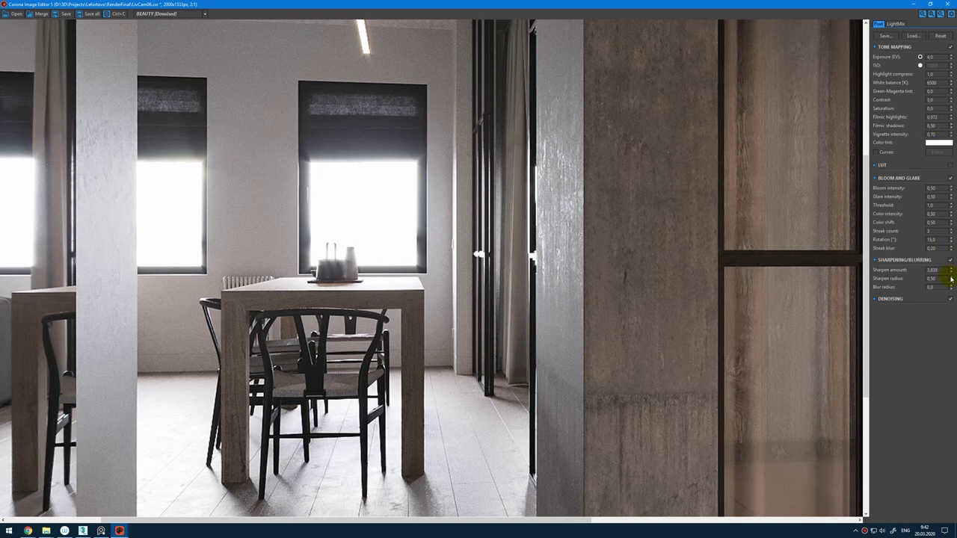
left_click_drag(952, 281, 952, 188)
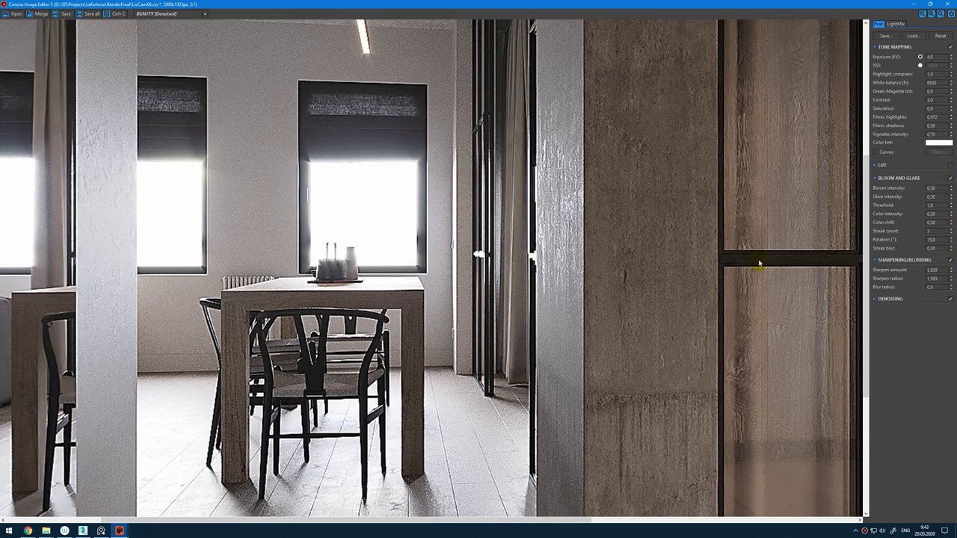
scroll(682, 303, "down", 1)
scroll(706, 297, "down", 1)
scroll(459, 297, "up", 1)
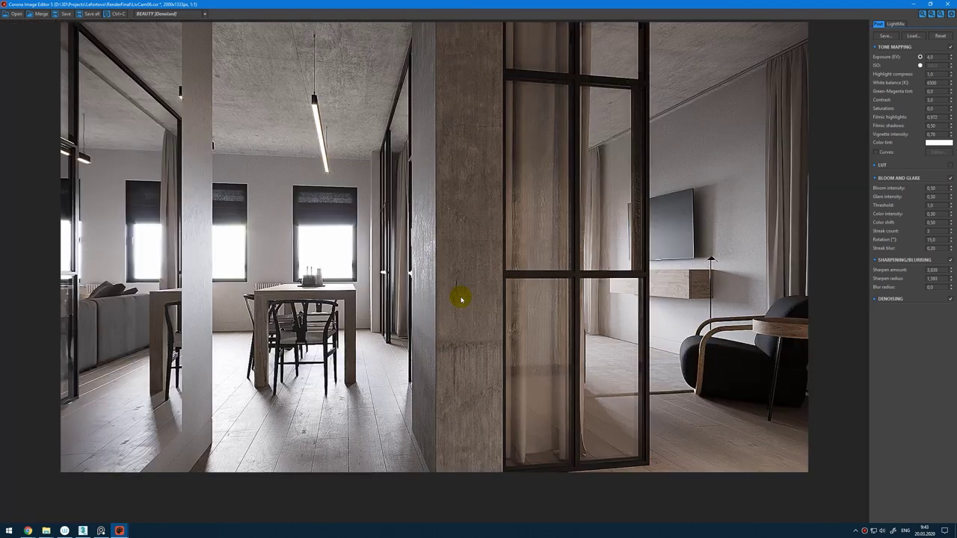
scroll(590, 300, "up", 1)
scroll(640, 361, "down", 1)
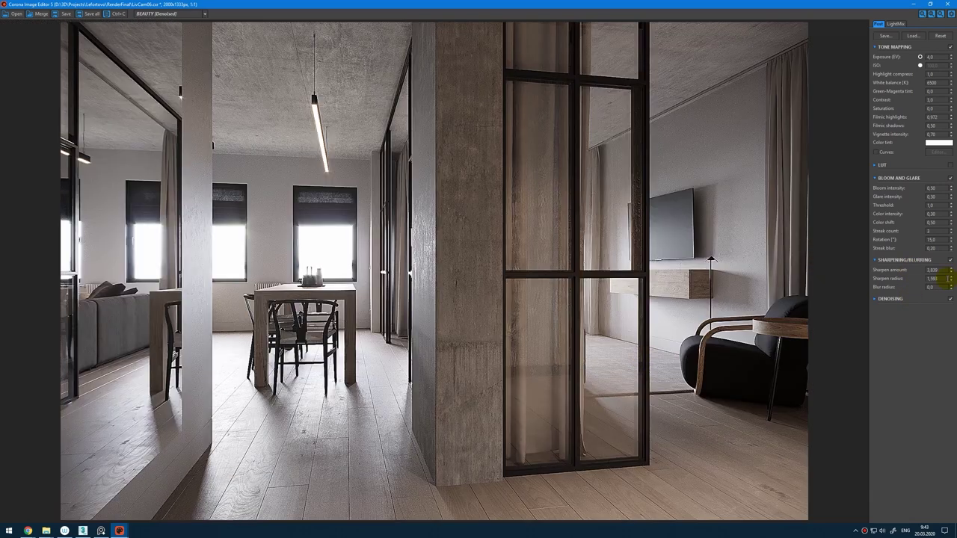
left_click_drag(953, 332, 954, 336)
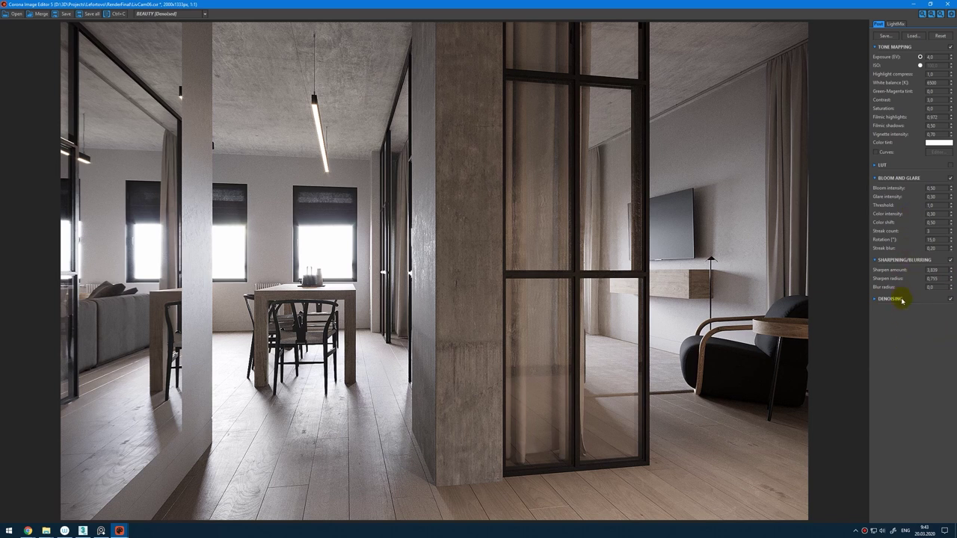
Step: Show the living room render's denoising settings, and exit its editor without saving
left_click(877, 300)
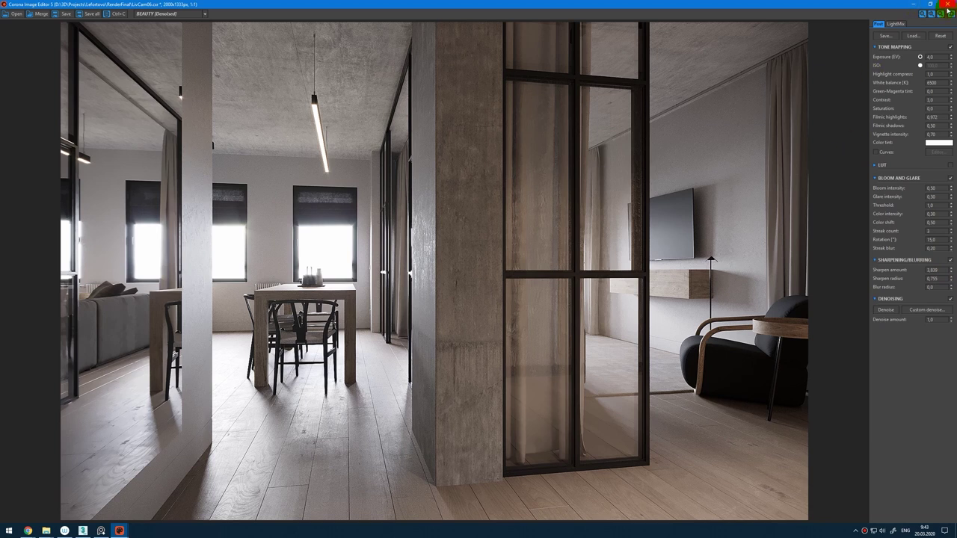
left_click(947, 7)
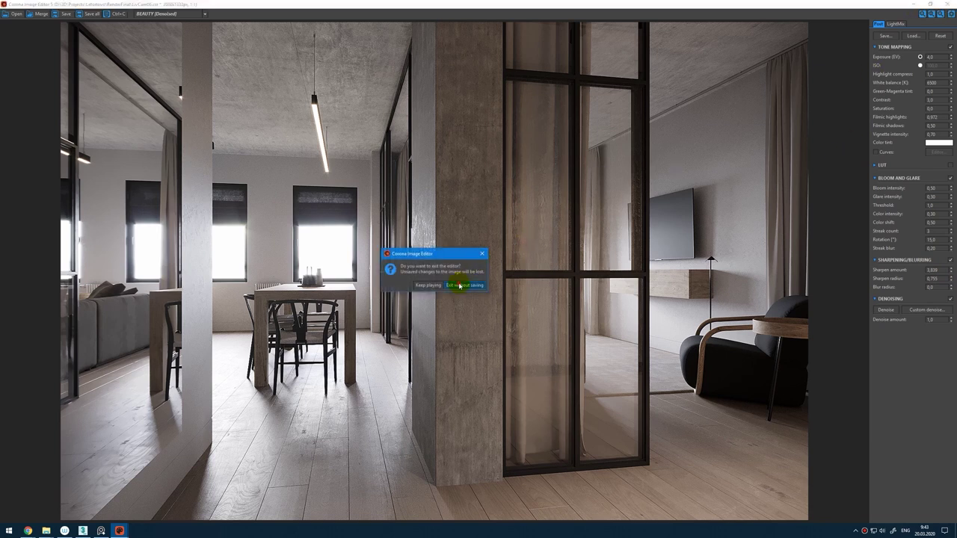
left_click(455, 285)
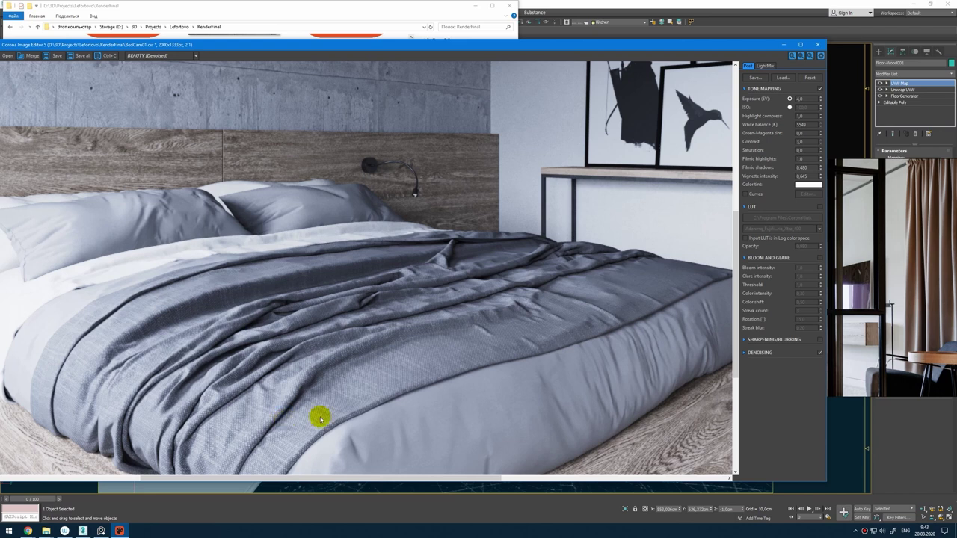
Step: Set the denoise amount of the BedCam01 render to 0, and inspect the bedding and wooden bed platform without denoising
scroll(468, 436, "up", 2)
middle_click_drag(468, 436, 466, 302)
scroll(466, 302, "down", 2)
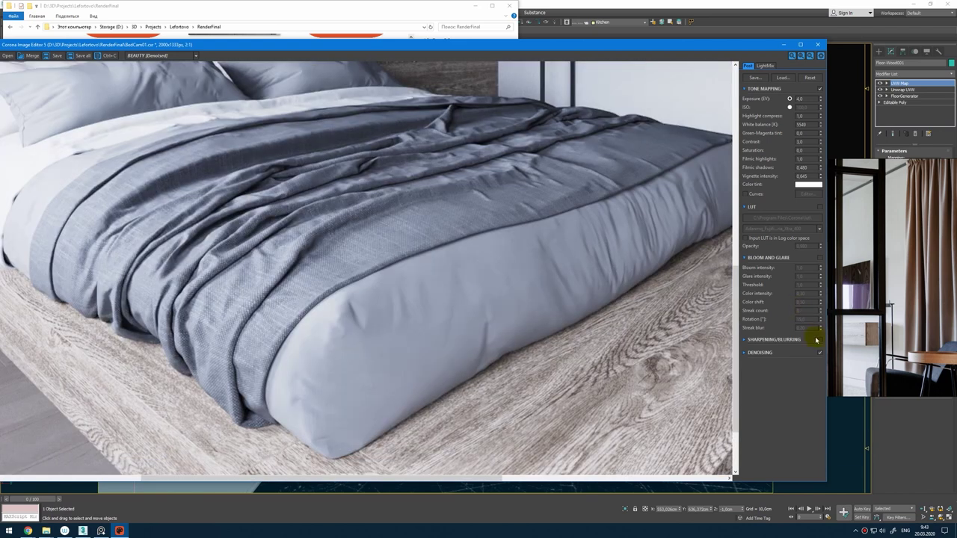
left_click(755, 352)
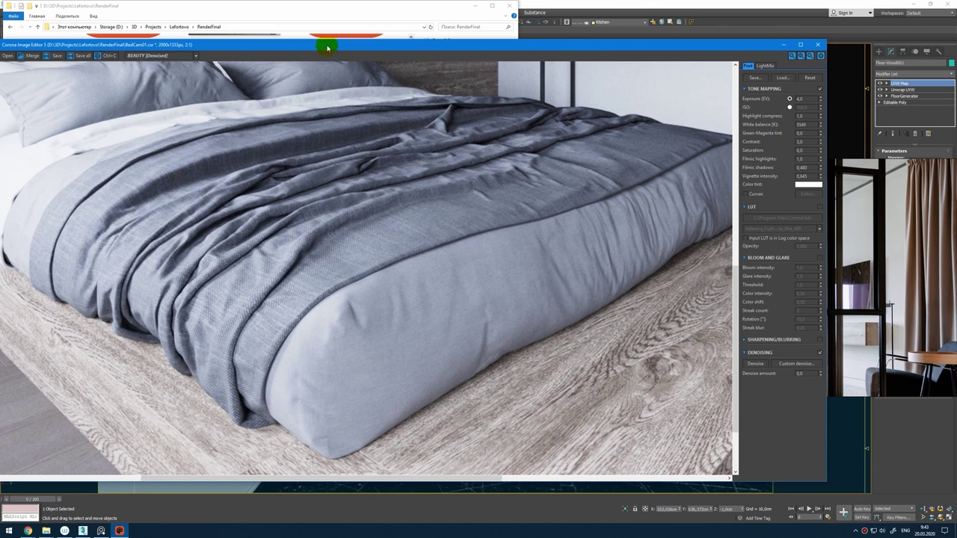
left_click_drag(327, 47, 373, 46)
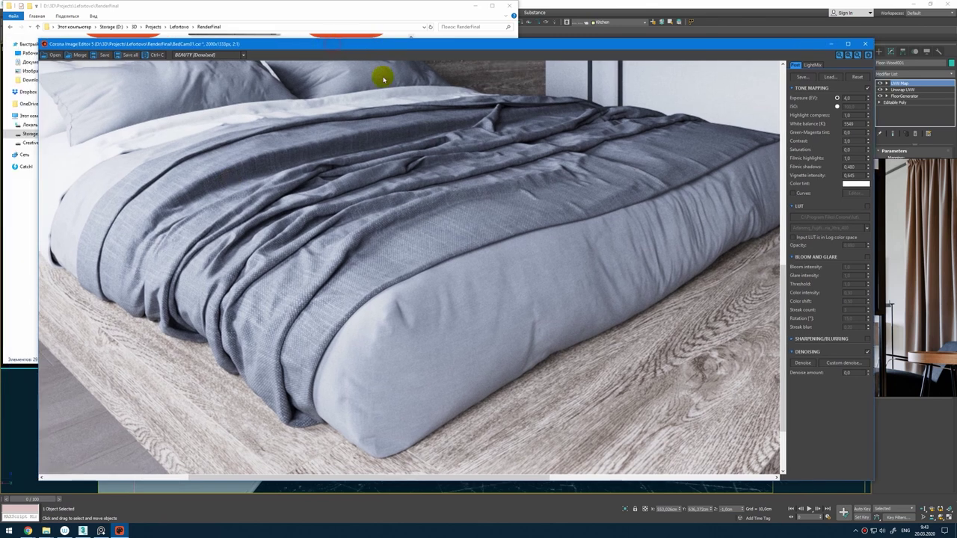
left_click(104, 54)
left_click(462, 307)
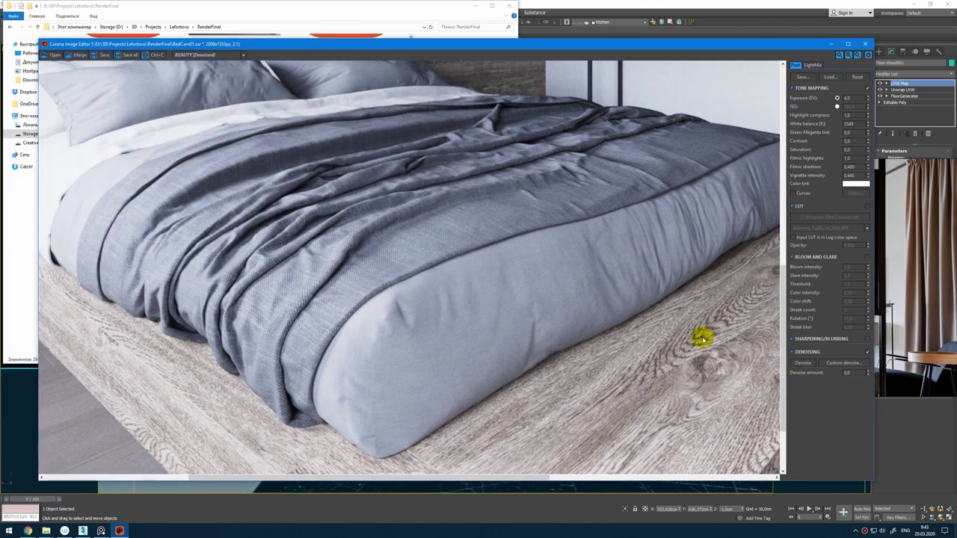
scroll(703, 336, "down", 2)
scroll(511, 297, "up", 1)
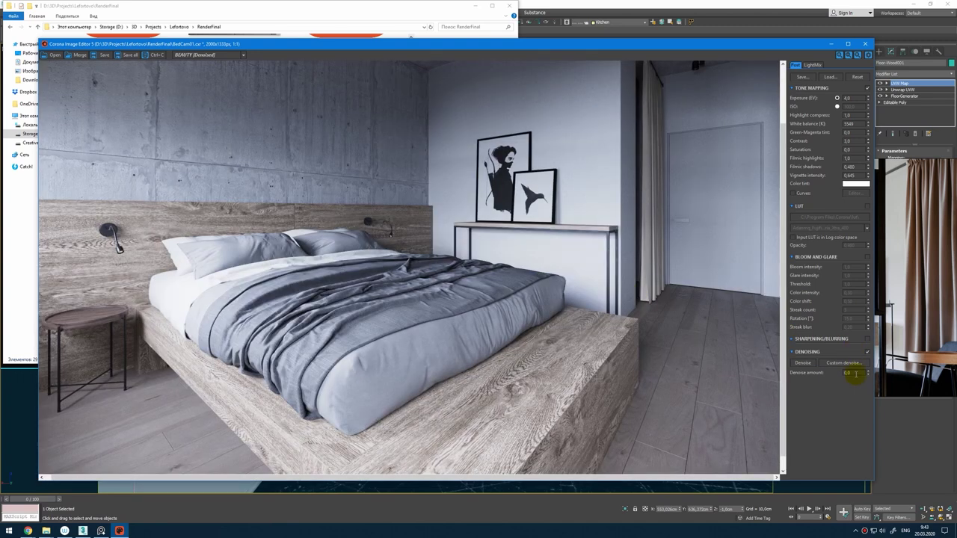
Step: Set the bedroom render's denoise amount to 1, and open the save dialog and dismiss it
left_click_drag(866, 374, 864, 313)
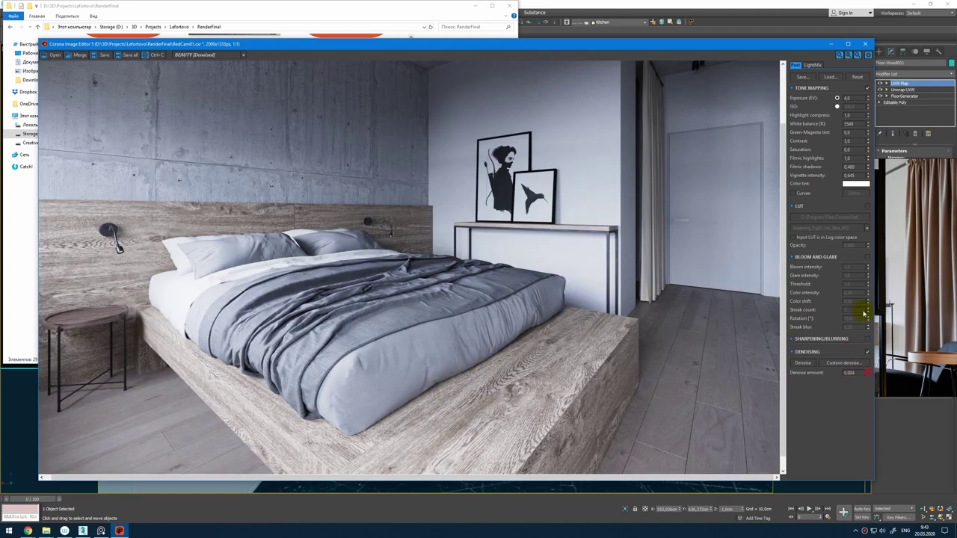
left_click(100, 57)
key("Escape")
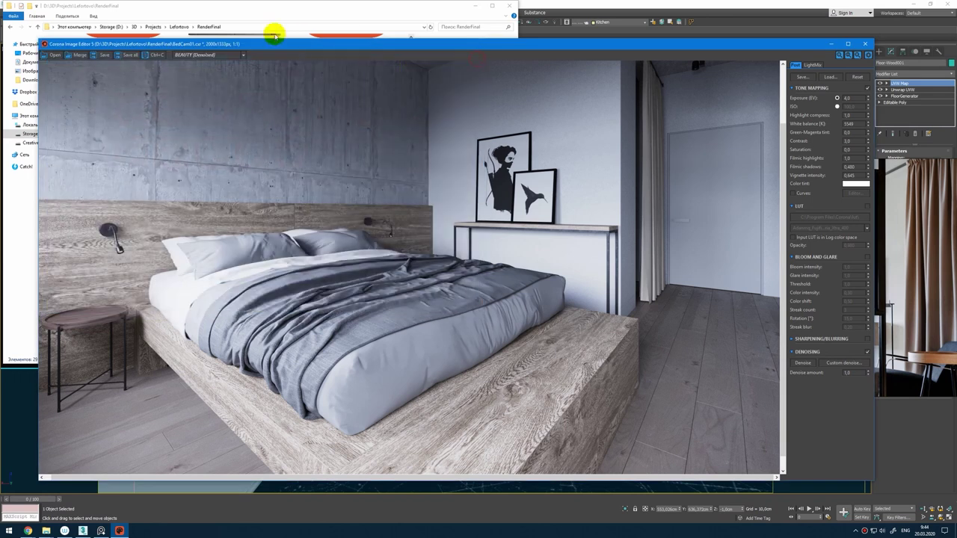
Step: Switch to 3ds Max, and add the CMasking_WireColor render element in the render setup
left_click(559, 7)
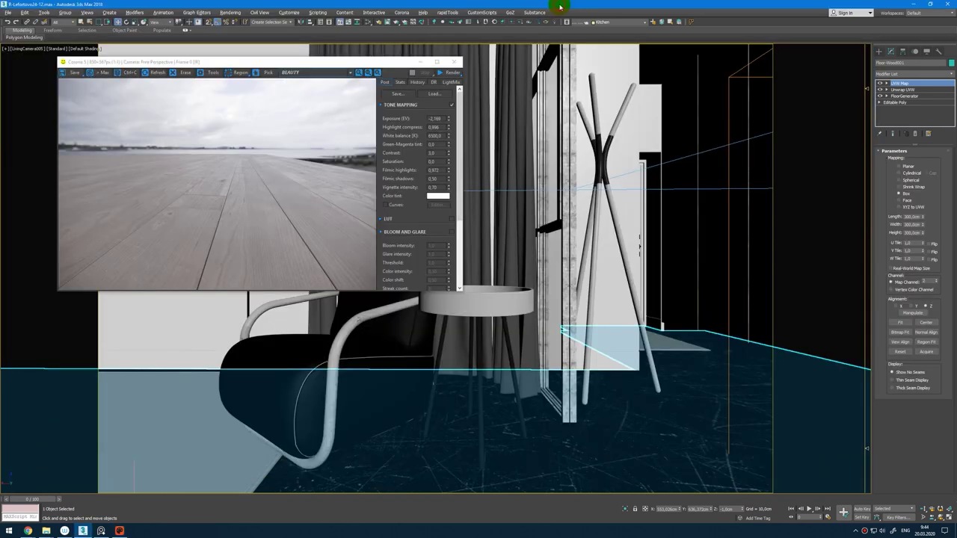
left_click(379, 22)
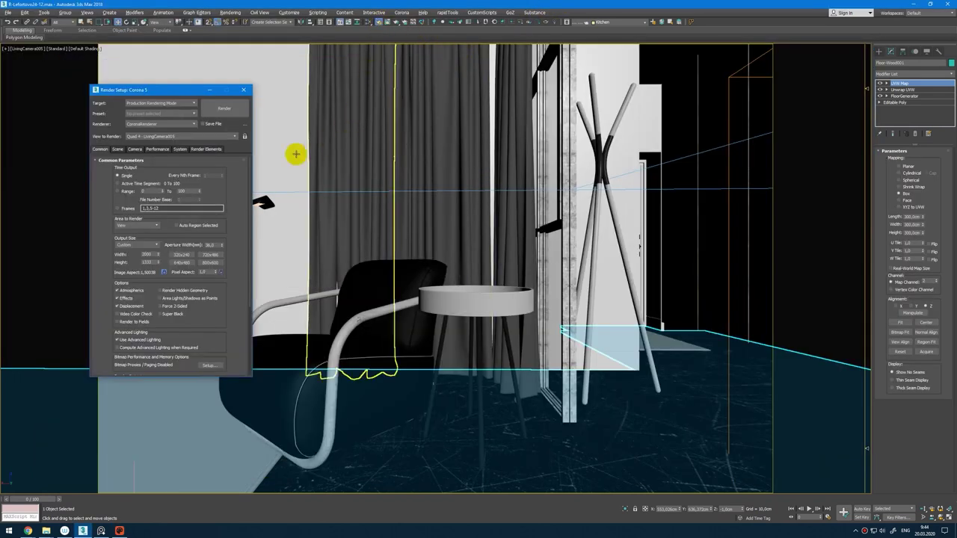
left_click(214, 149)
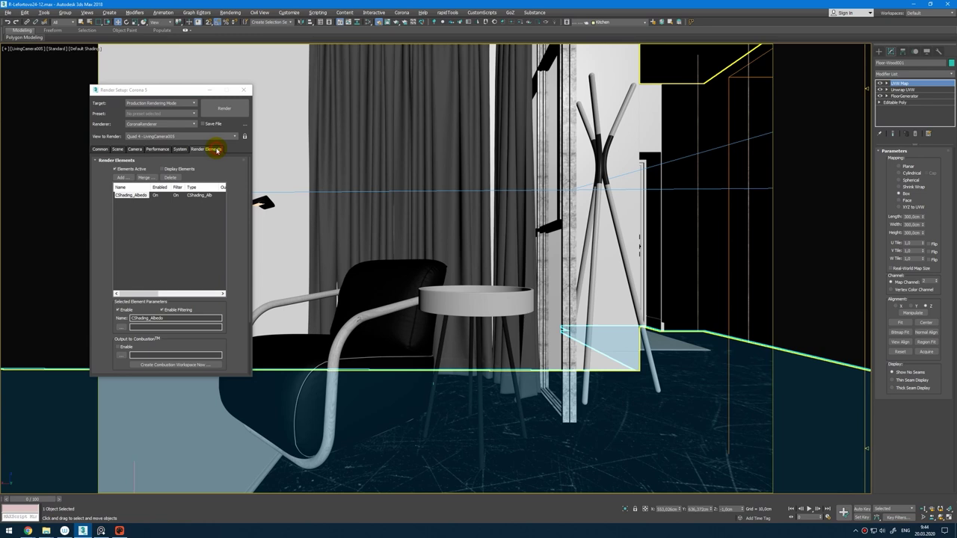
left_click(128, 178)
left_click(133, 183)
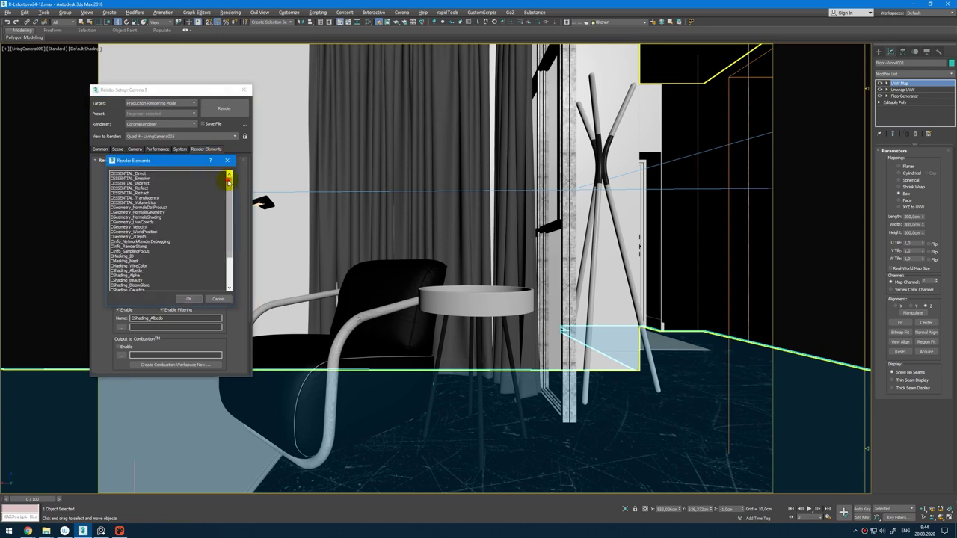
scroll(158, 239, "down", 5)
left_click(139, 227)
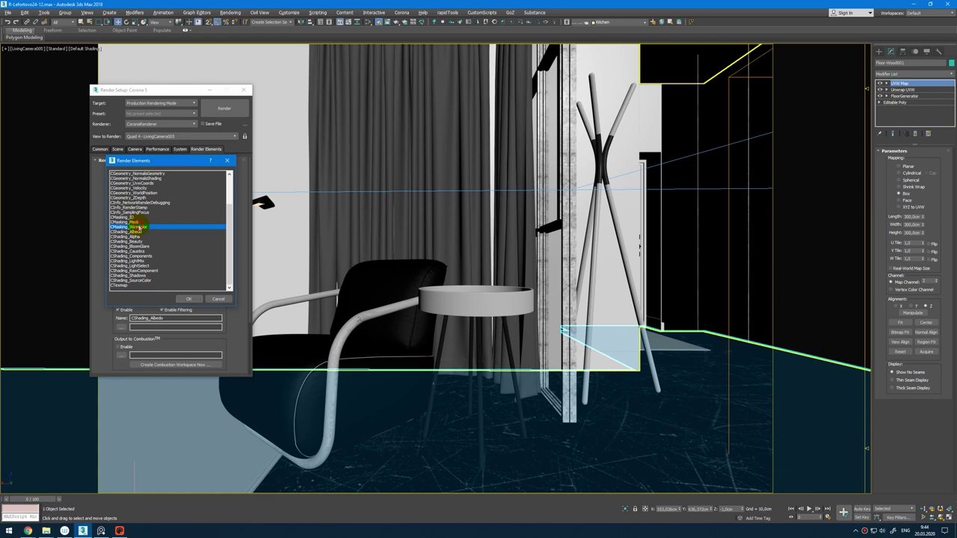
left_click(195, 301)
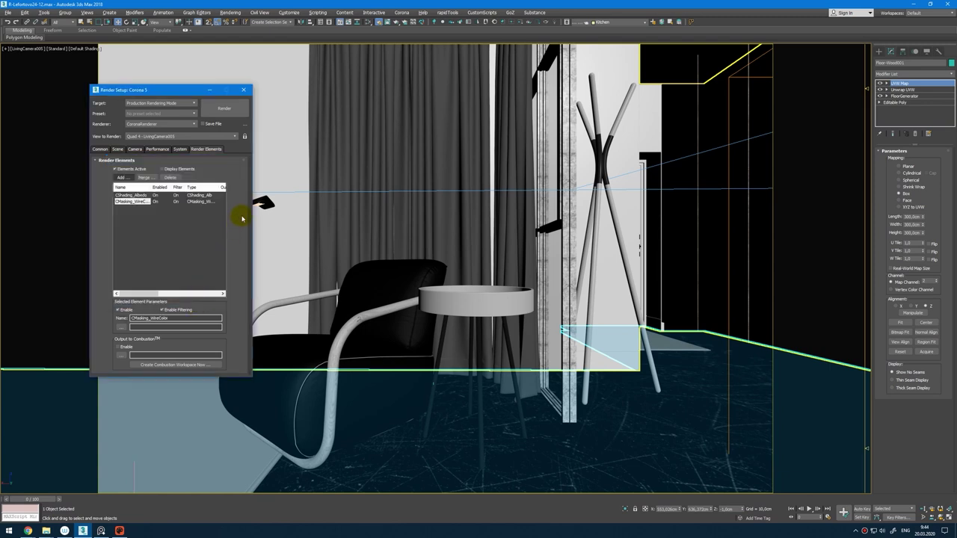
Step: Turn on rendering of masks only without shading, and render the LivingCamera005 view
left_click(118, 149)
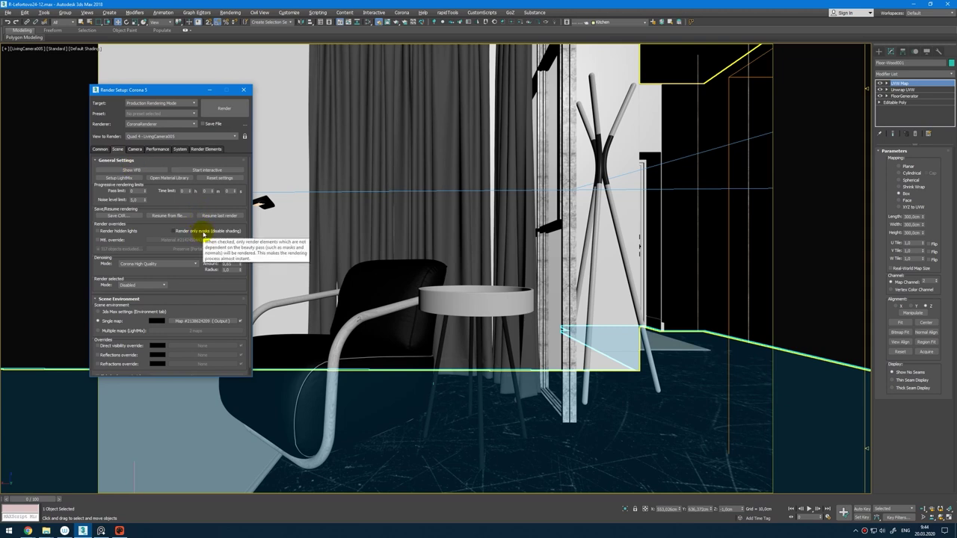
left_click(203, 234)
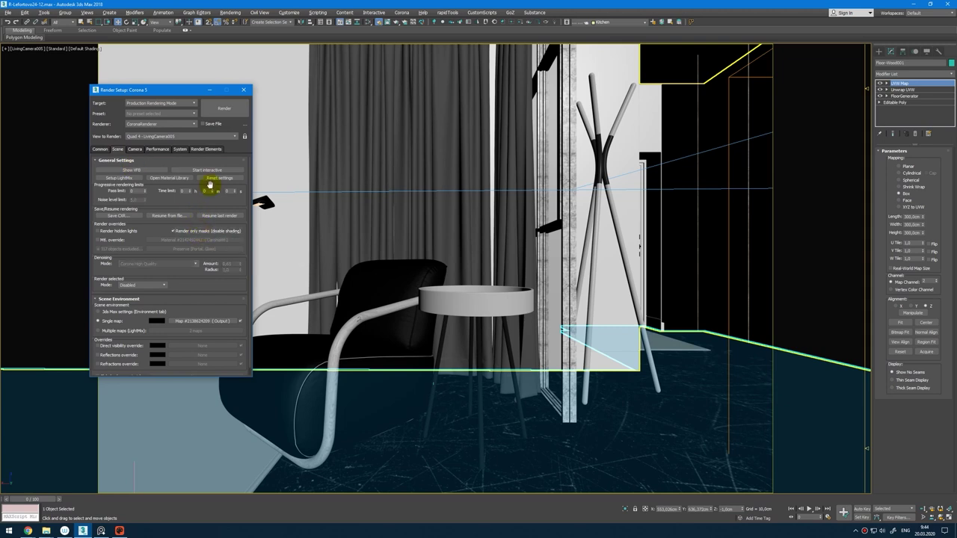
left_click(225, 111)
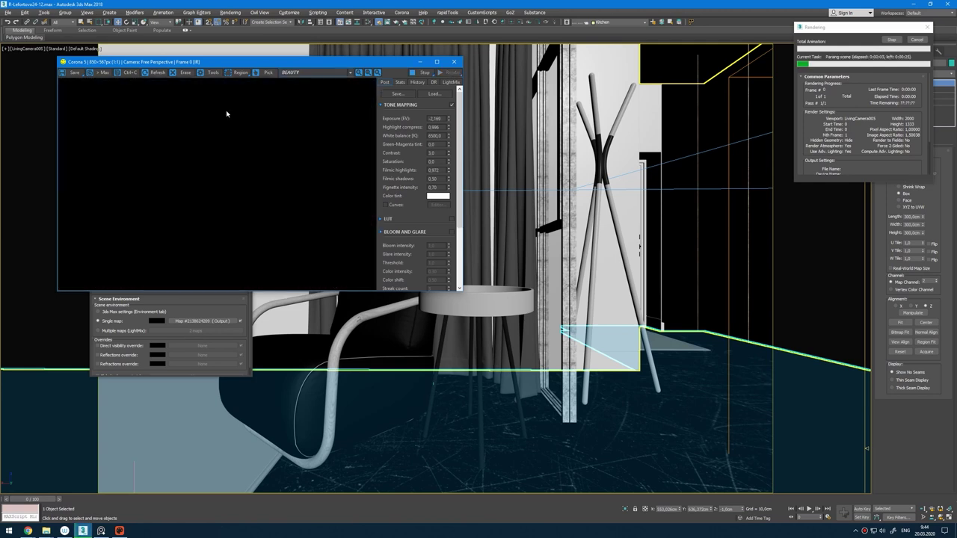
Step: View the CShading_Albedo, CMasking_WireColor and beauty passes in the frame buffer, and leave the CMasking_WireColor mask displayed
left_click_drag(316, 60, 488, 67)
left_click(498, 75)
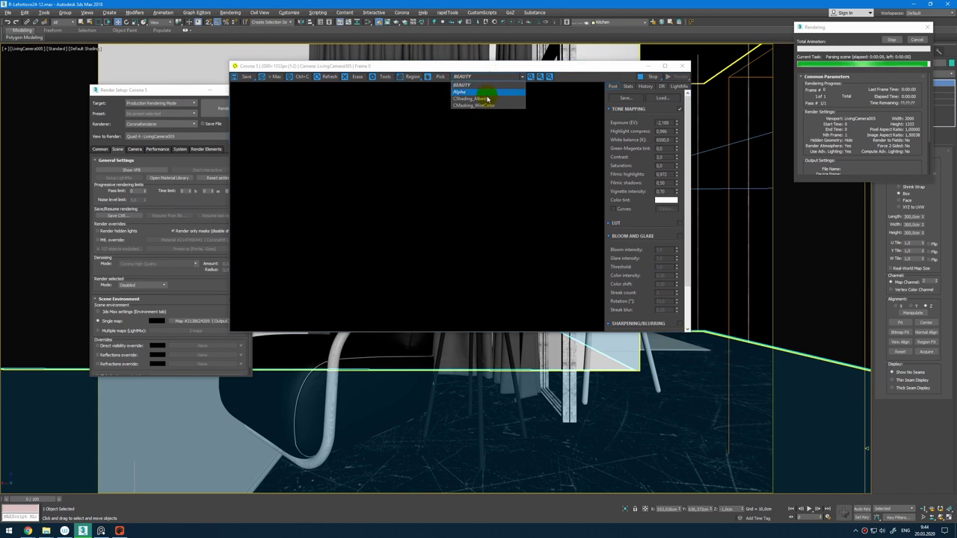
left_click(487, 99)
left_click(491, 76)
left_click(487, 104)
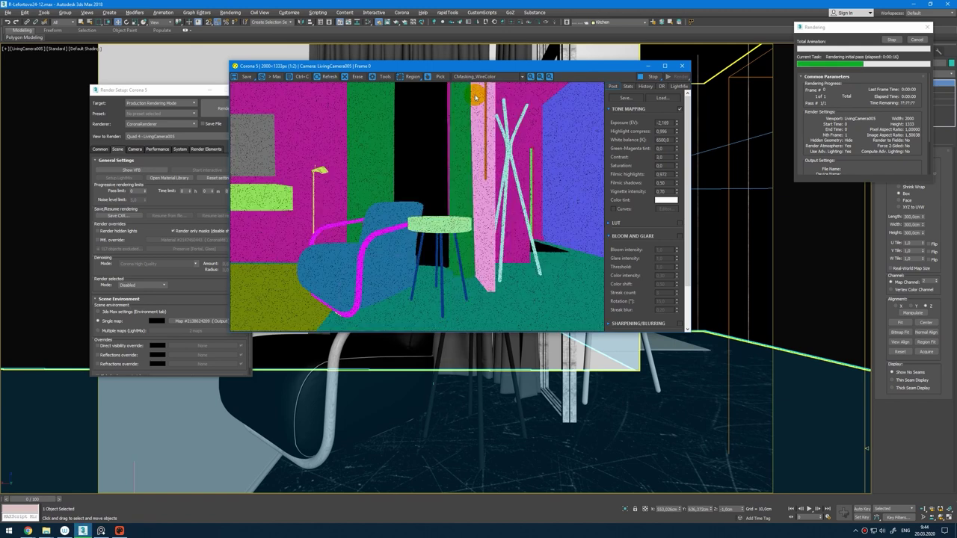
left_click(480, 76)
left_click(481, 87)
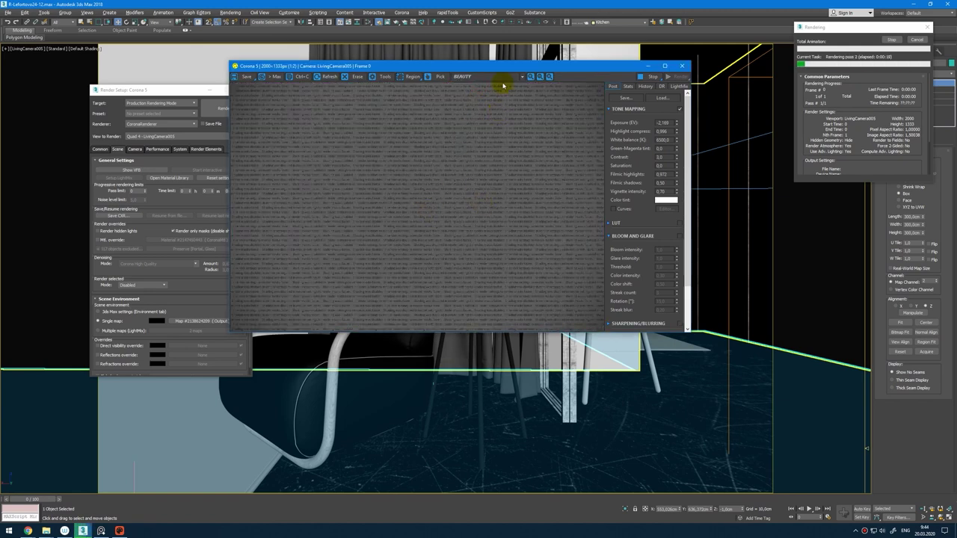
left_click(495, 105)
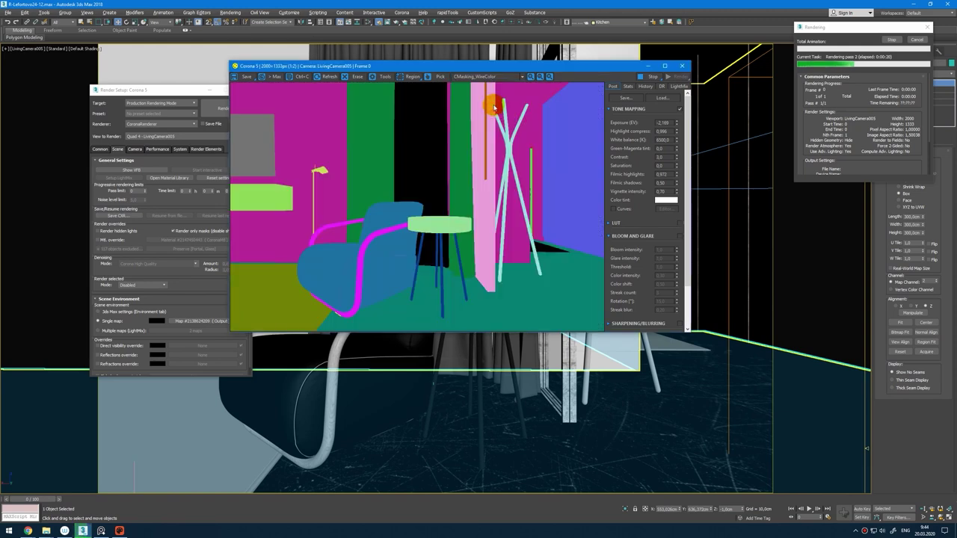
Step: Stop the mask rendering, and open the save dialog for the CMasking_WireColor pass and dismiss it
left_click(901, 42)
left_click(900, 41)
left_click(248, 76)
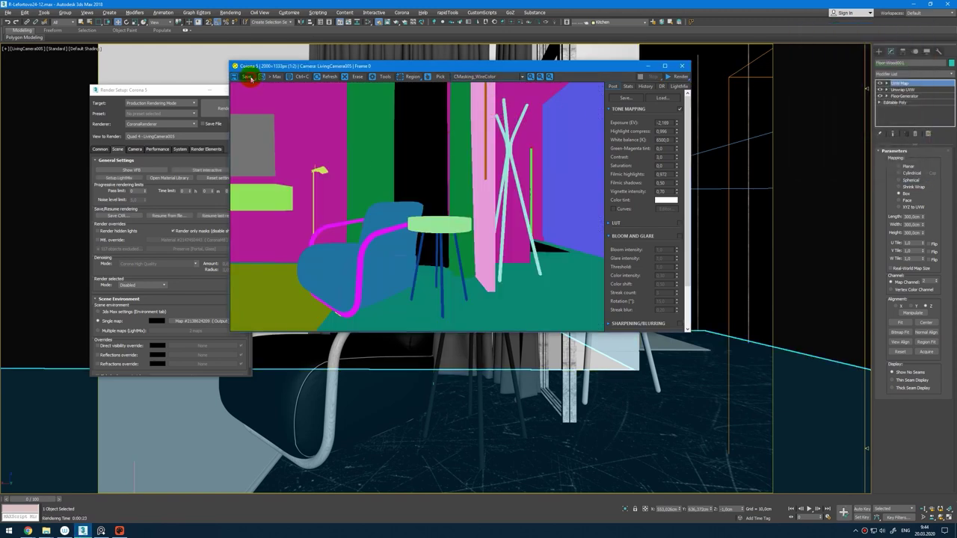
left_click(401, 242)
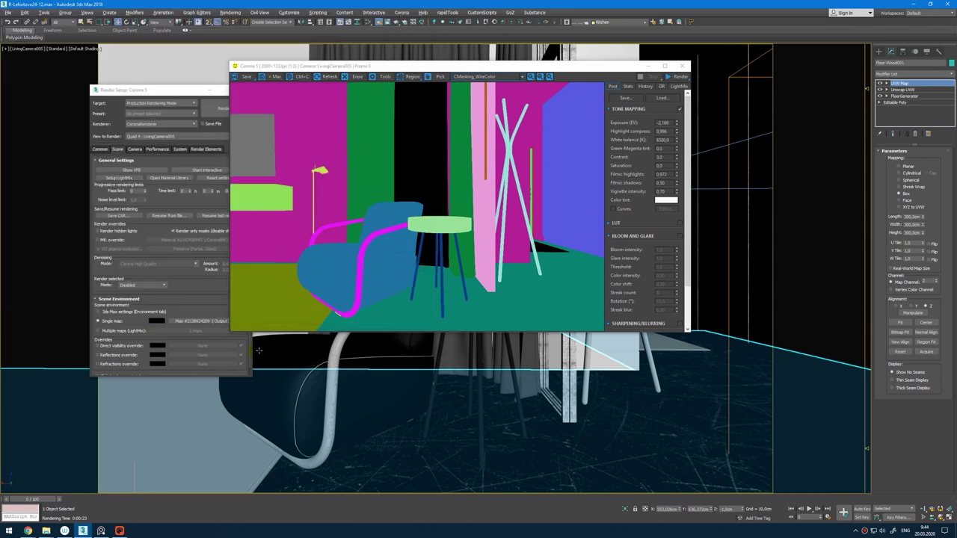
Step: Switch to the RenderFinal folder in File Explorer, and open the mask image LivCam05-m.jpg in the photo viewer
left_click(45, 531)
left_click(98, 499)
double_click(335, 232)
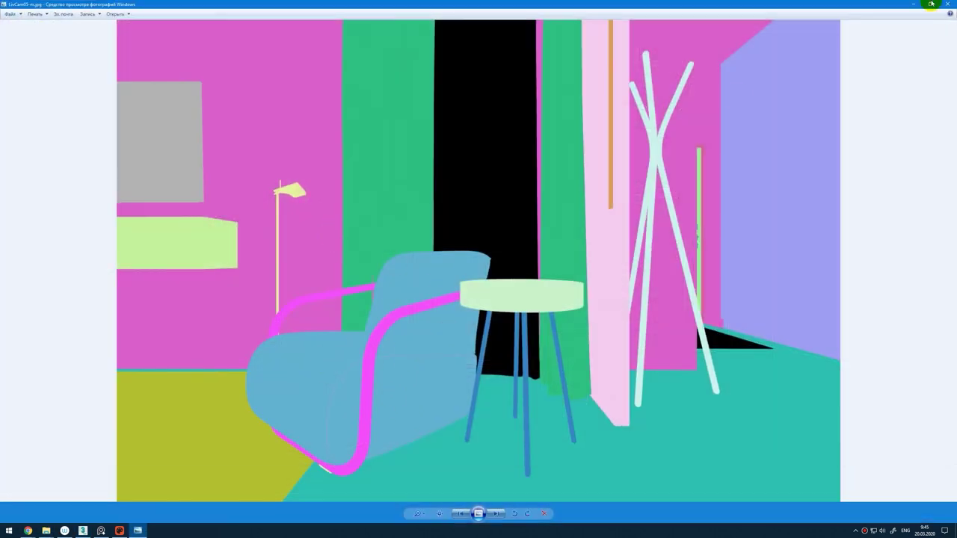
Step: Close the mask image, examine the armchair in the LivCam05.jpg render up close, and close the photo viewer
left_click(948, 4)
double_click(235, 217)
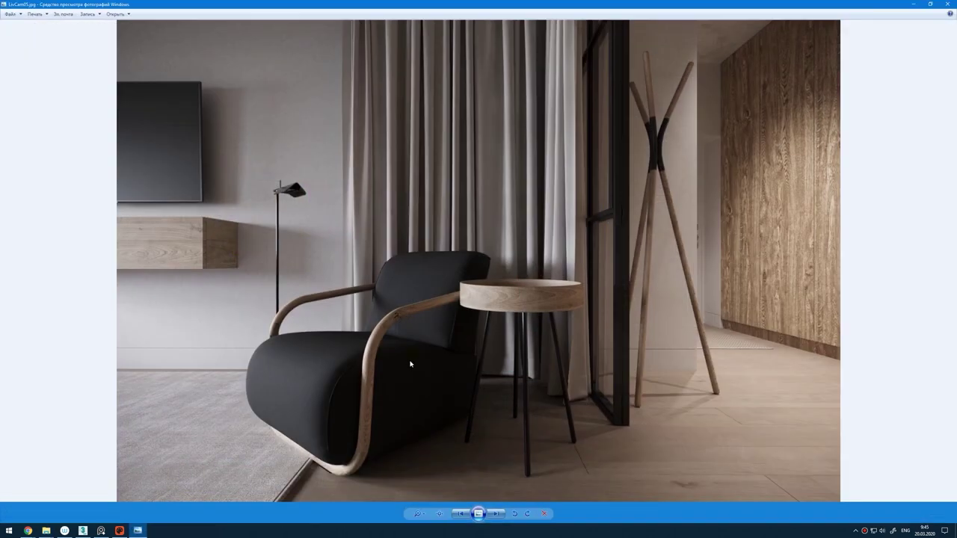
scroll(237, 385, "up", 2)
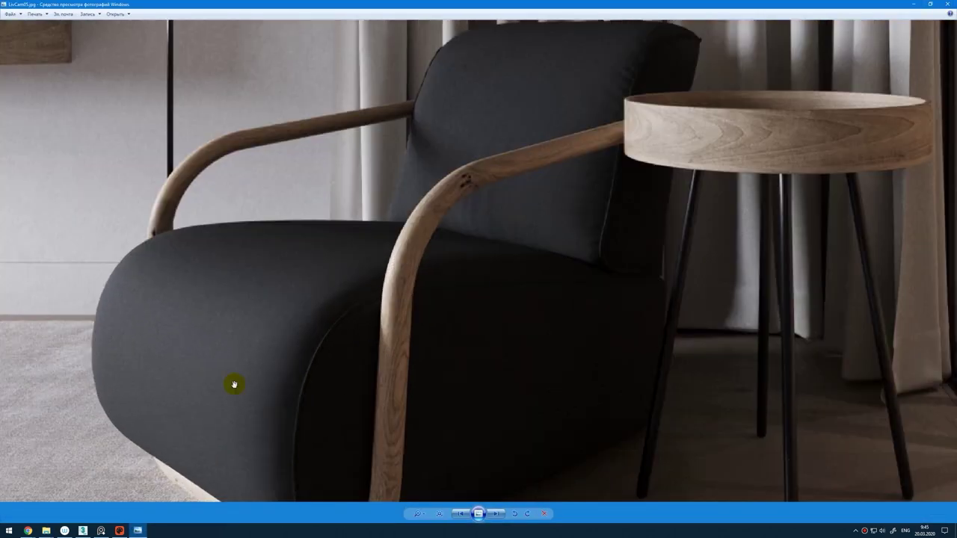
scroll(234, 384, "down", 2)
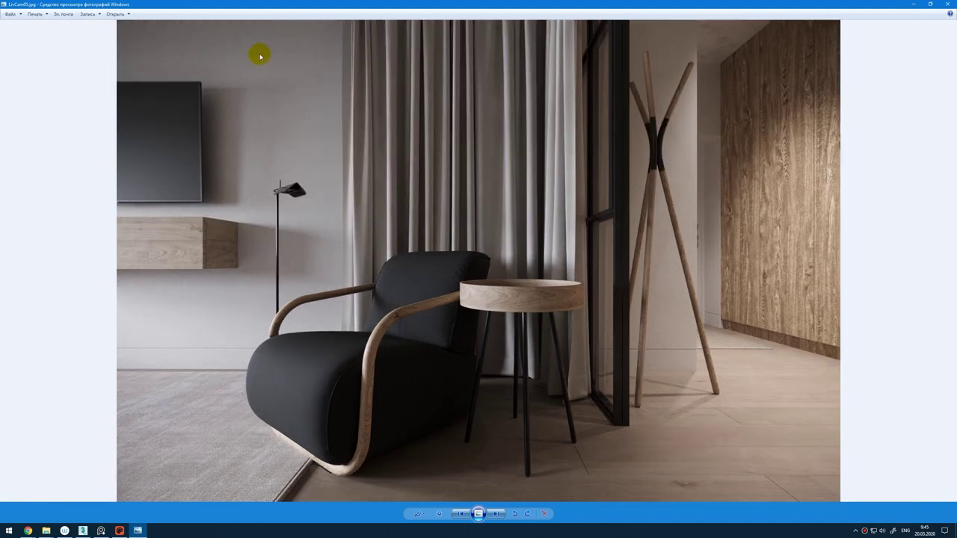
left_click(949, 5)
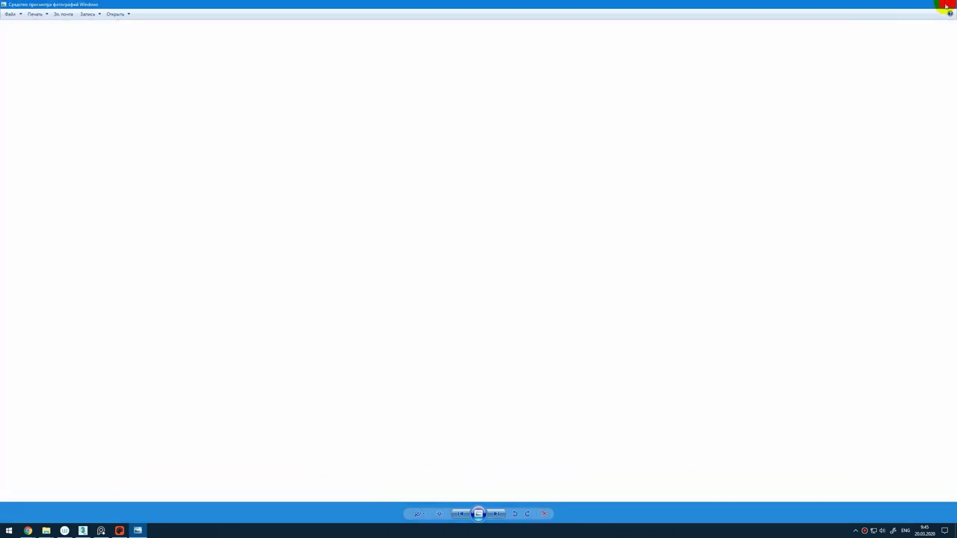
Step: Switch to the mask render in 3ds Max, return to the RenderFinal folder in File Explorer, and select LivCam05.cxr
left_click(582, 67)
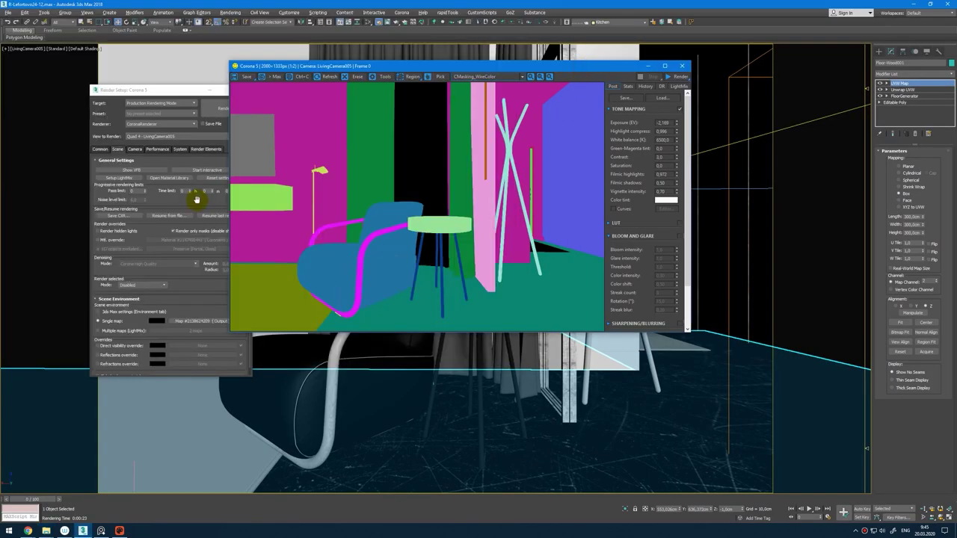
left_click(303, 170)
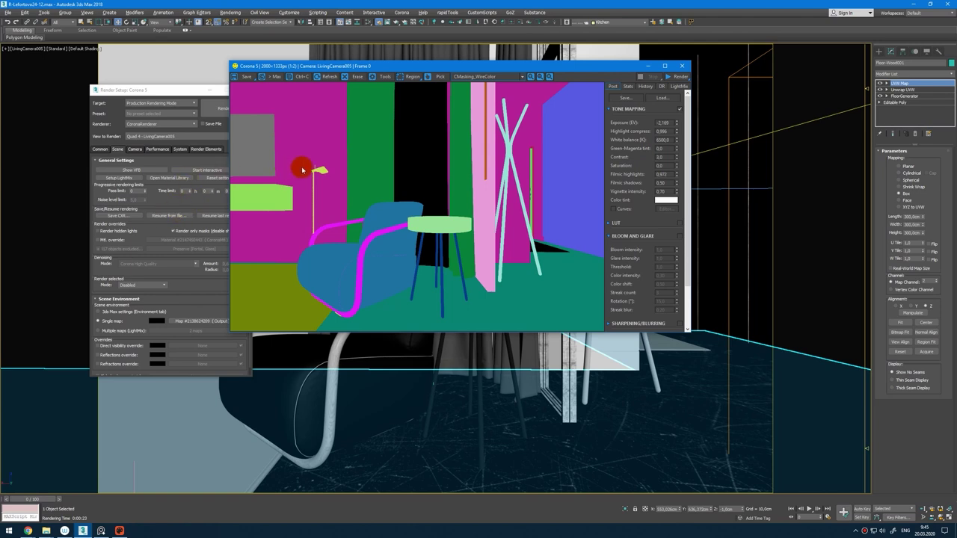
left_click(46, 531)
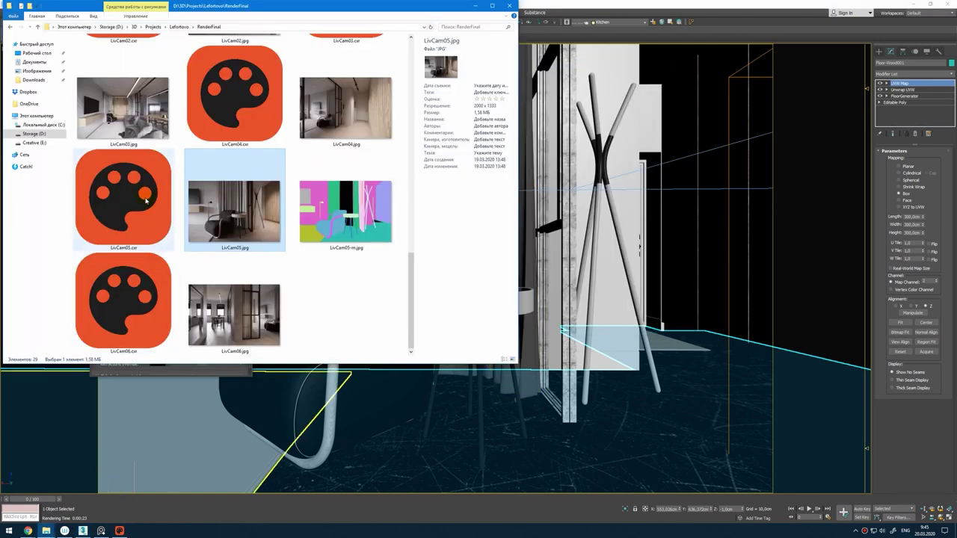
left_click(146, 197)
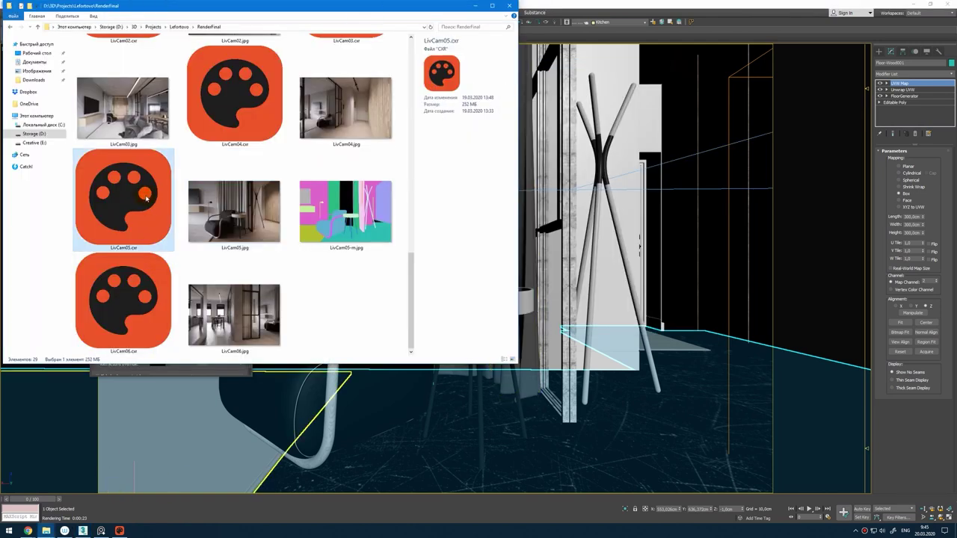
left_click(309, 283)
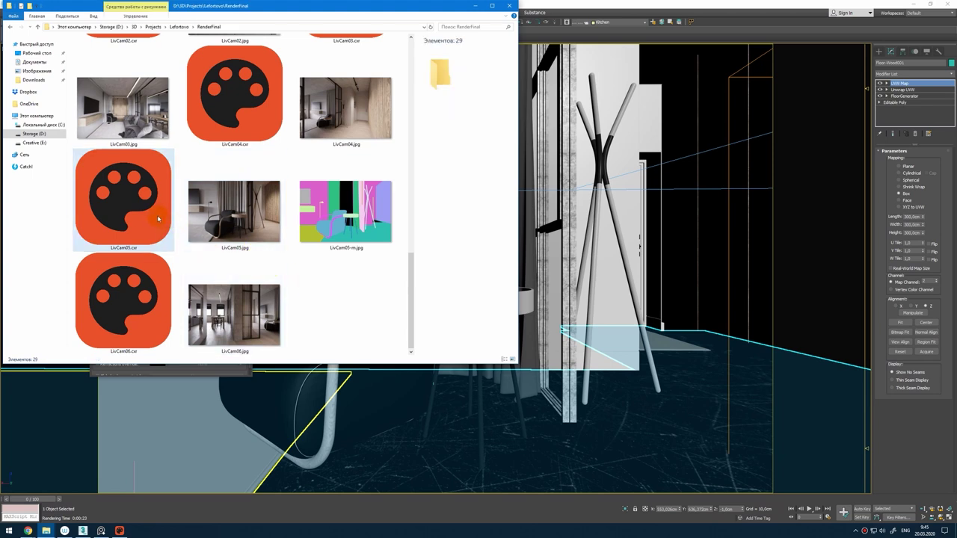
left_click(158, 218)
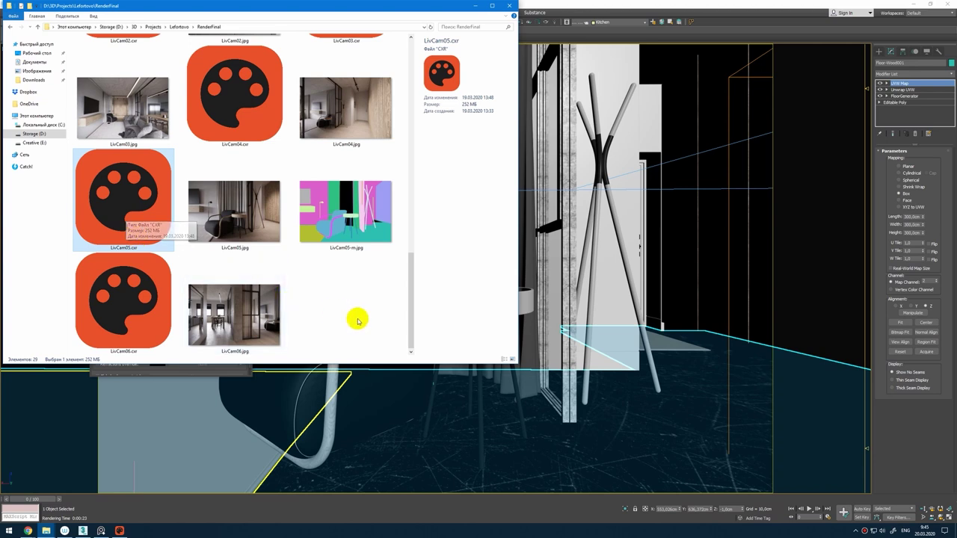
Step: Maximize the File Explorer window to show the RenderFinal files from BedCam01 onward, and clear the file selection
left_click_drag(408, 305, 409, 119)
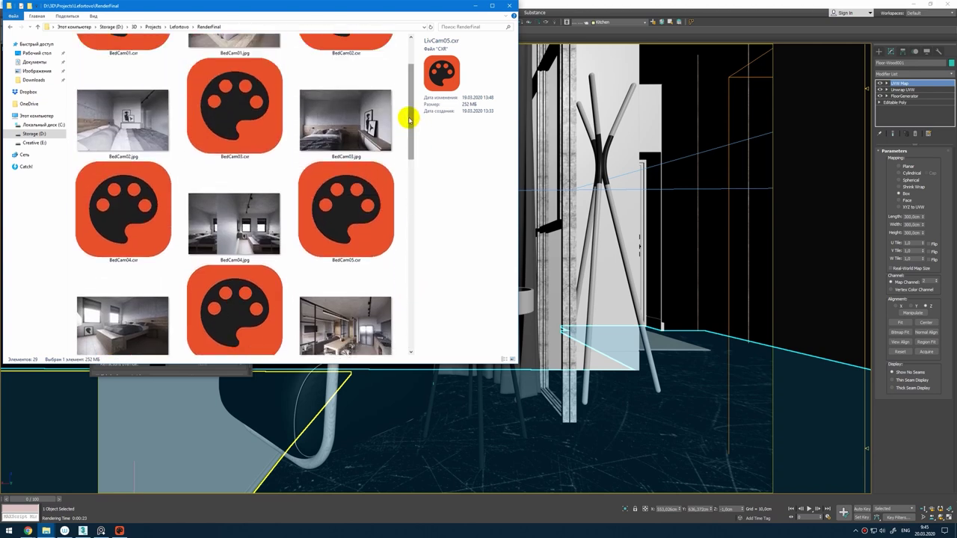
scroll(409, 119, "up", 2)
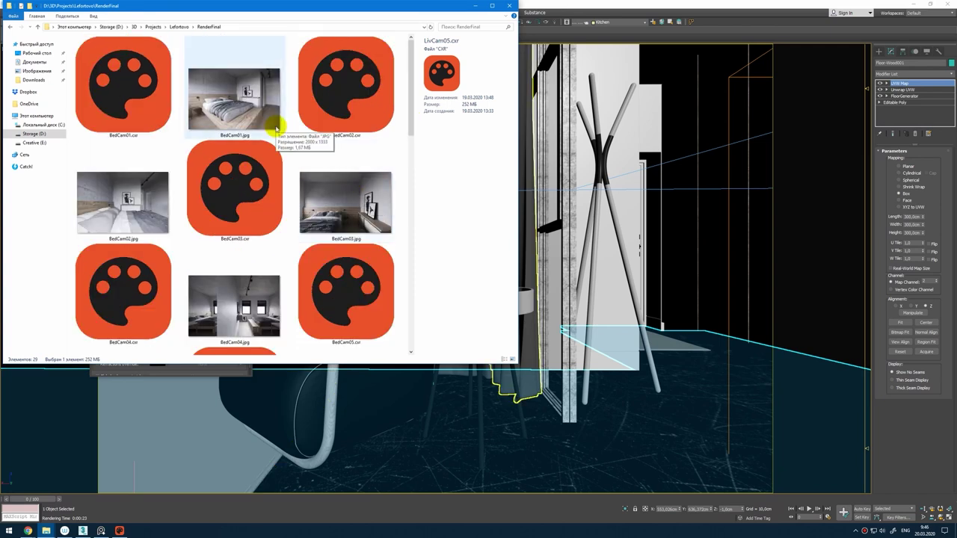
left_click(492, 6)
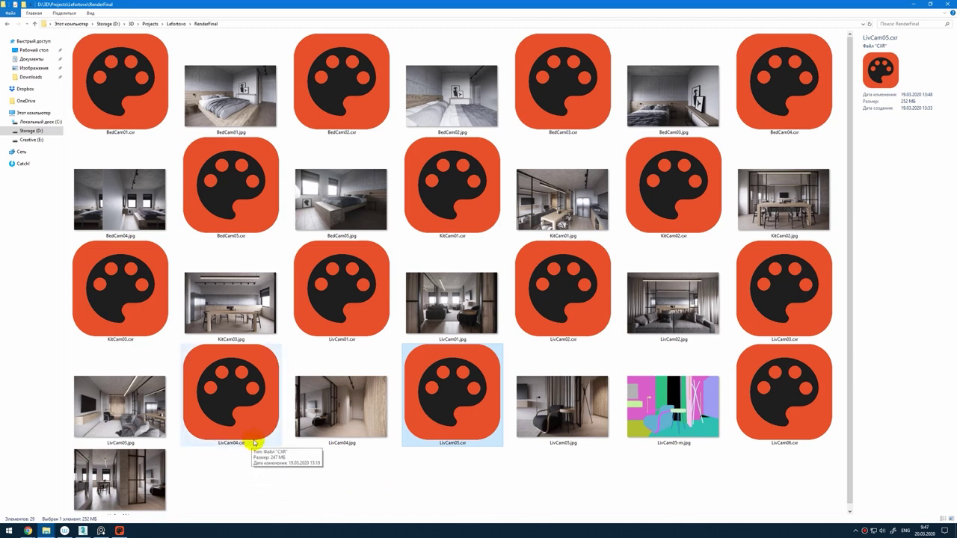
left_click(318, 485)
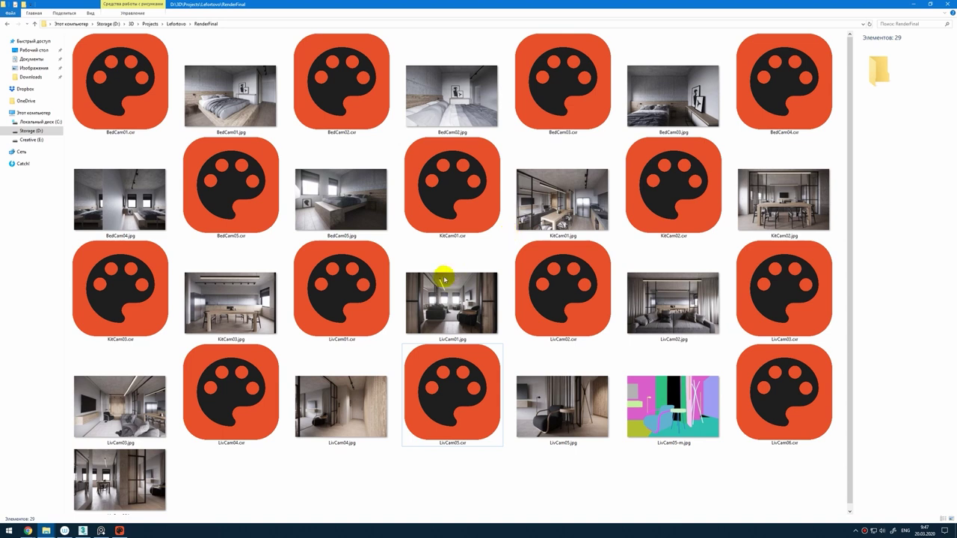
Step: Open the KitCam01.jpg render and close it, and open BedCam01.jpg in the photo viewer
double_click(553, 212)
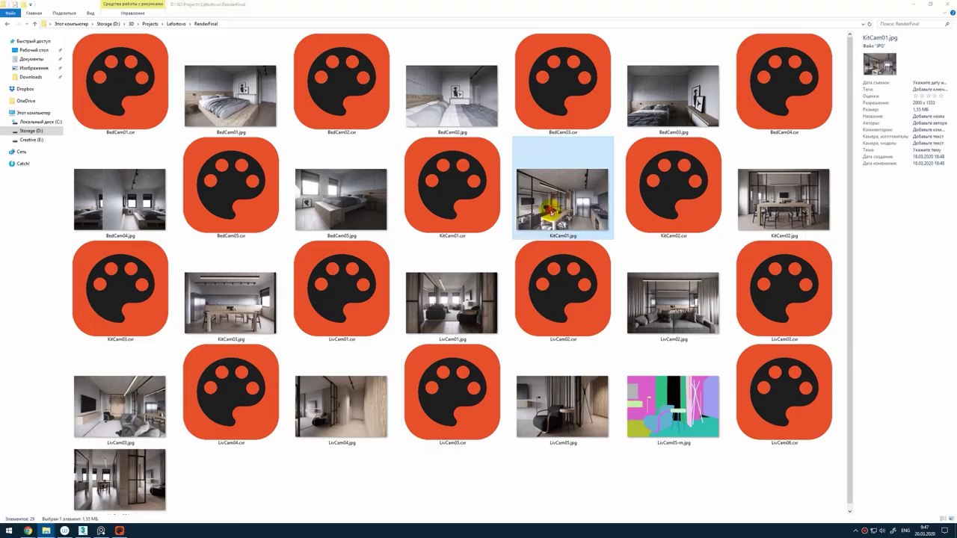
left_click(947, 3)
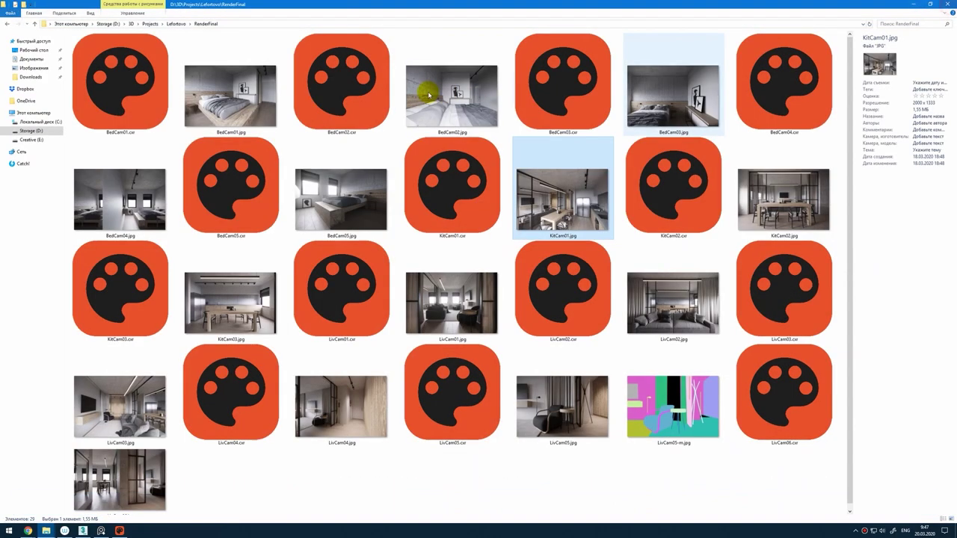
left_click(269, 91)
double_click(269, 92)
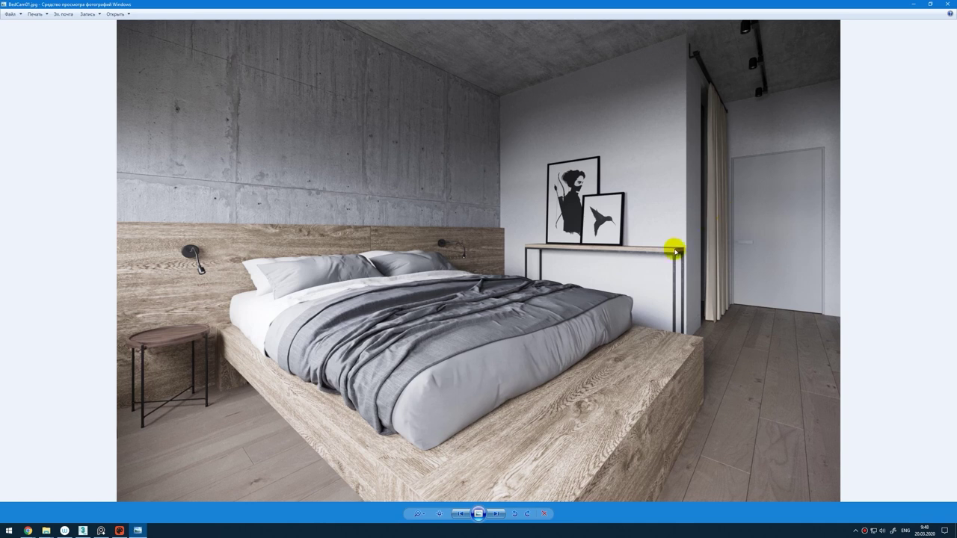
Step: Switch to the reference board and enlarge the bedroom photo that matches the BedCam01 render for comparison
left_click(103, 528)
scroll(755, 257, "down", 6)
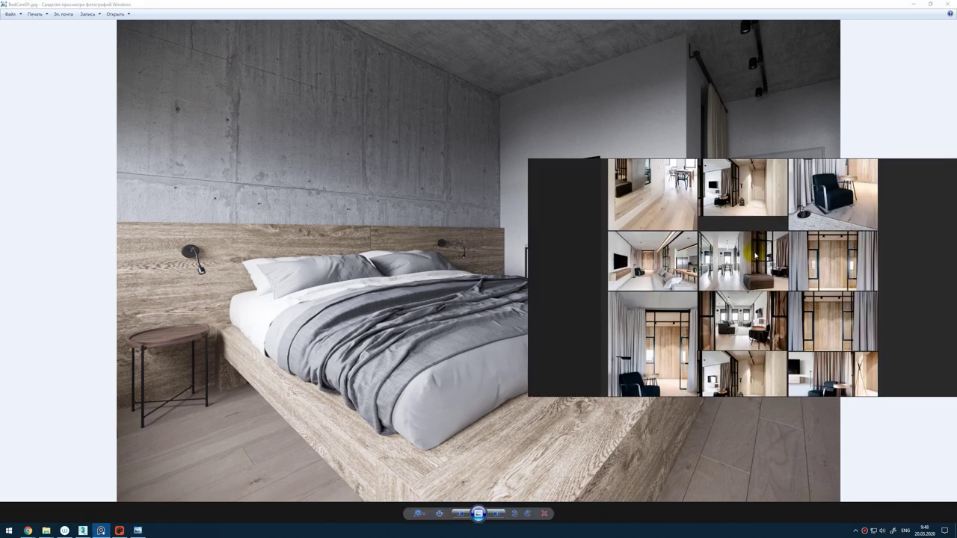
scroll(845, 309, "up", 6)
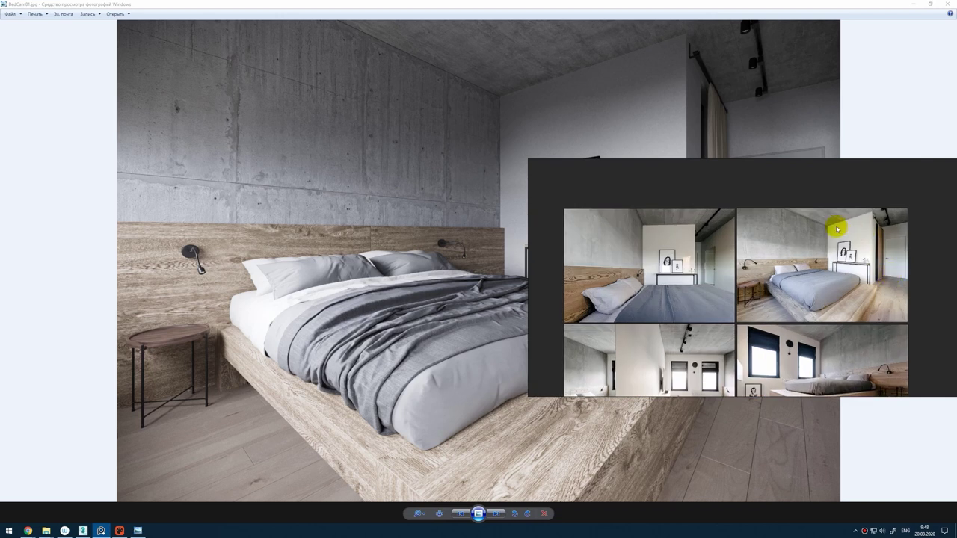
scroll(838, 229, "up", 1)
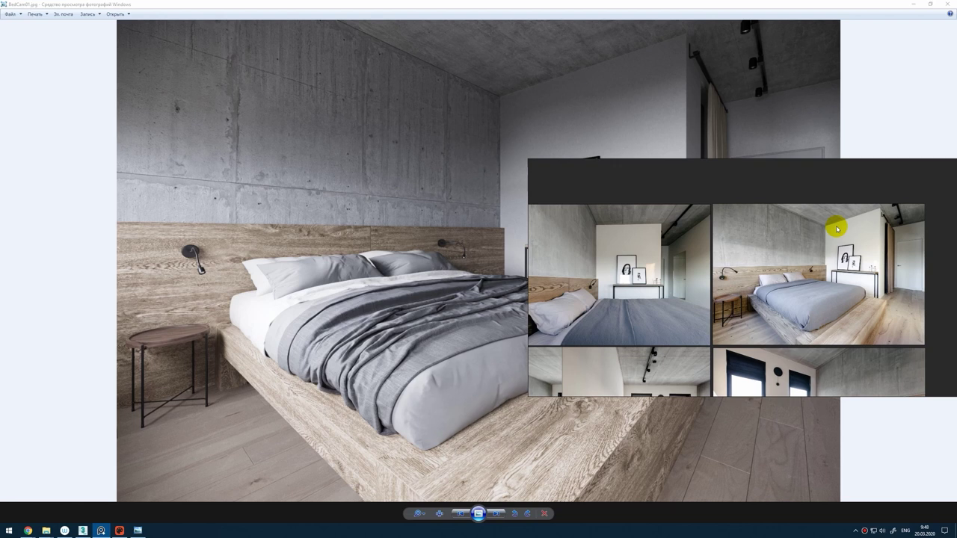
scroll(838, 229, "up", 3)
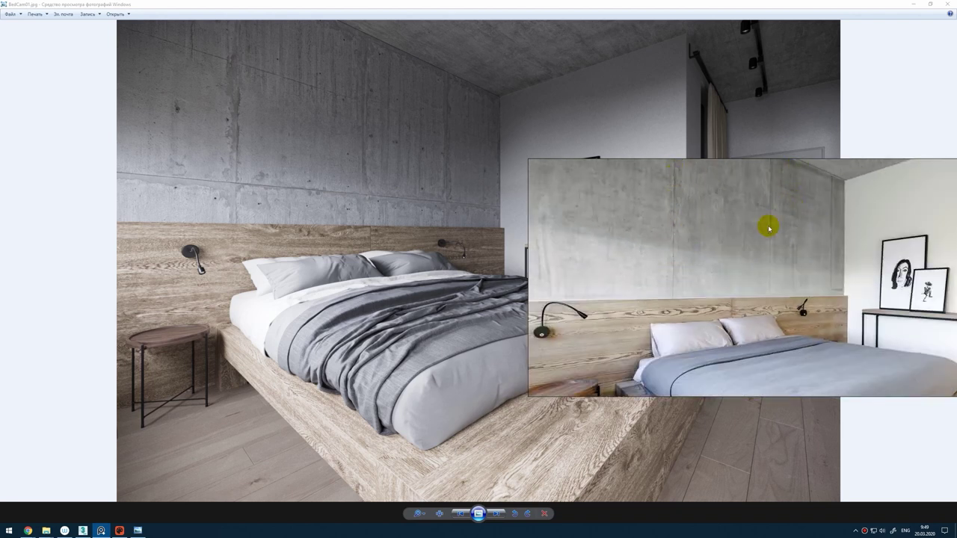
Step: Return to the BedCam01.jpg render, examine its concrete wall up close, and restore the full image view
left_click(234, 124)
scroll(232, 131, "up", 3)
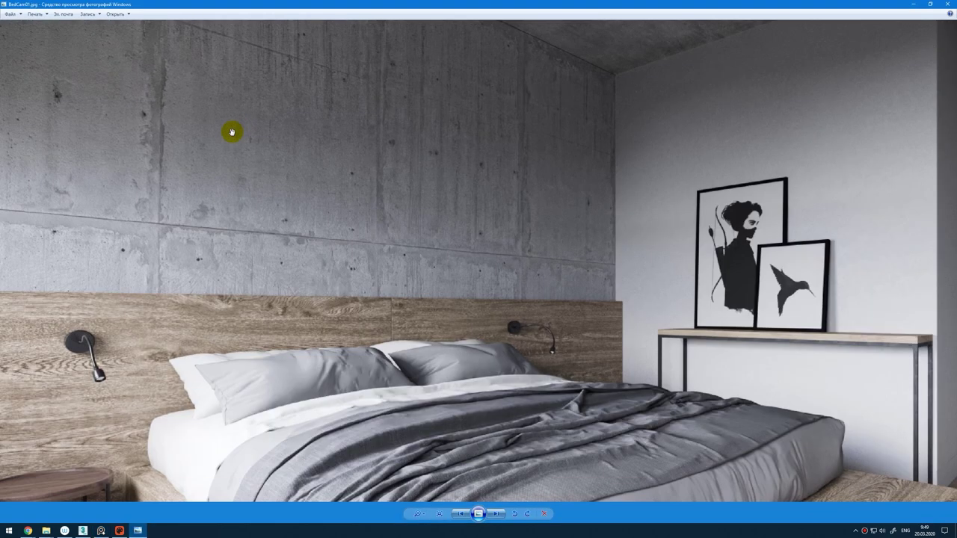
scroll(494, 208, "down", 3)
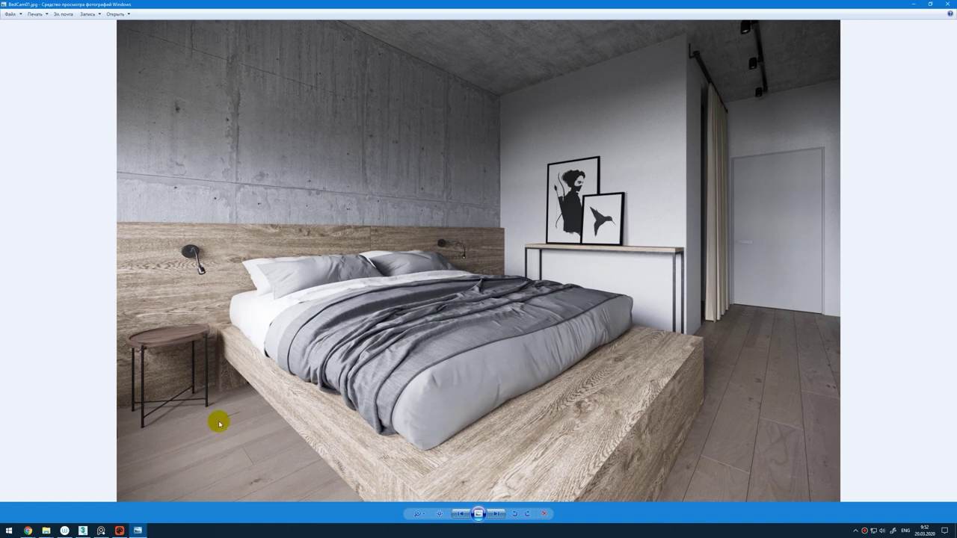
Step: Flip back and forth through the bedroom renders starting from BedCam01.jpg
key("Right")
key("Right")
key("Left")
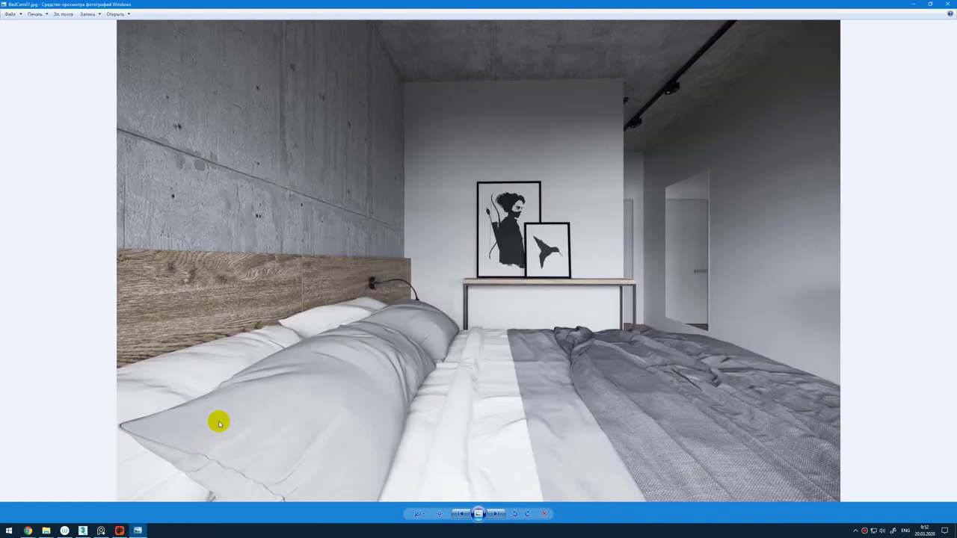
key("Left")
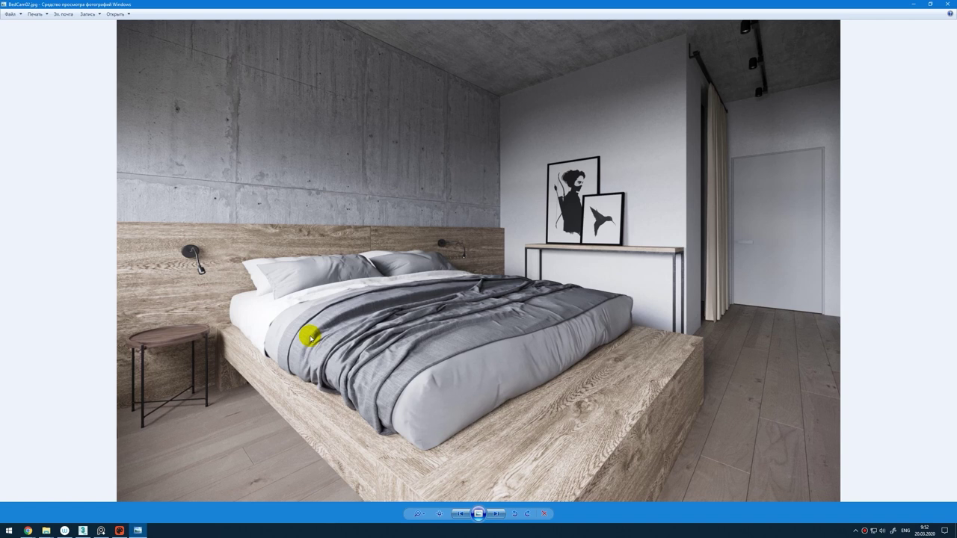
key("Right")
key("Right")
key("Right")
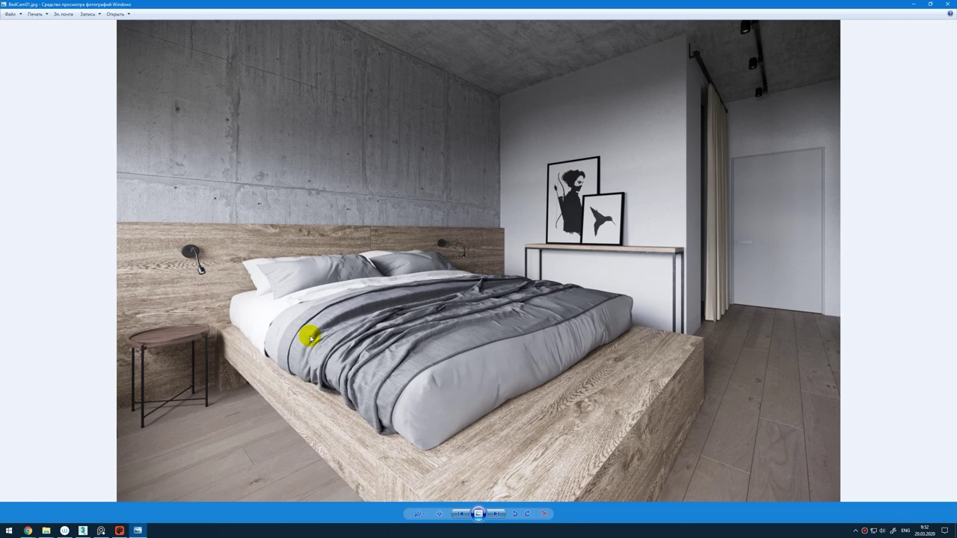